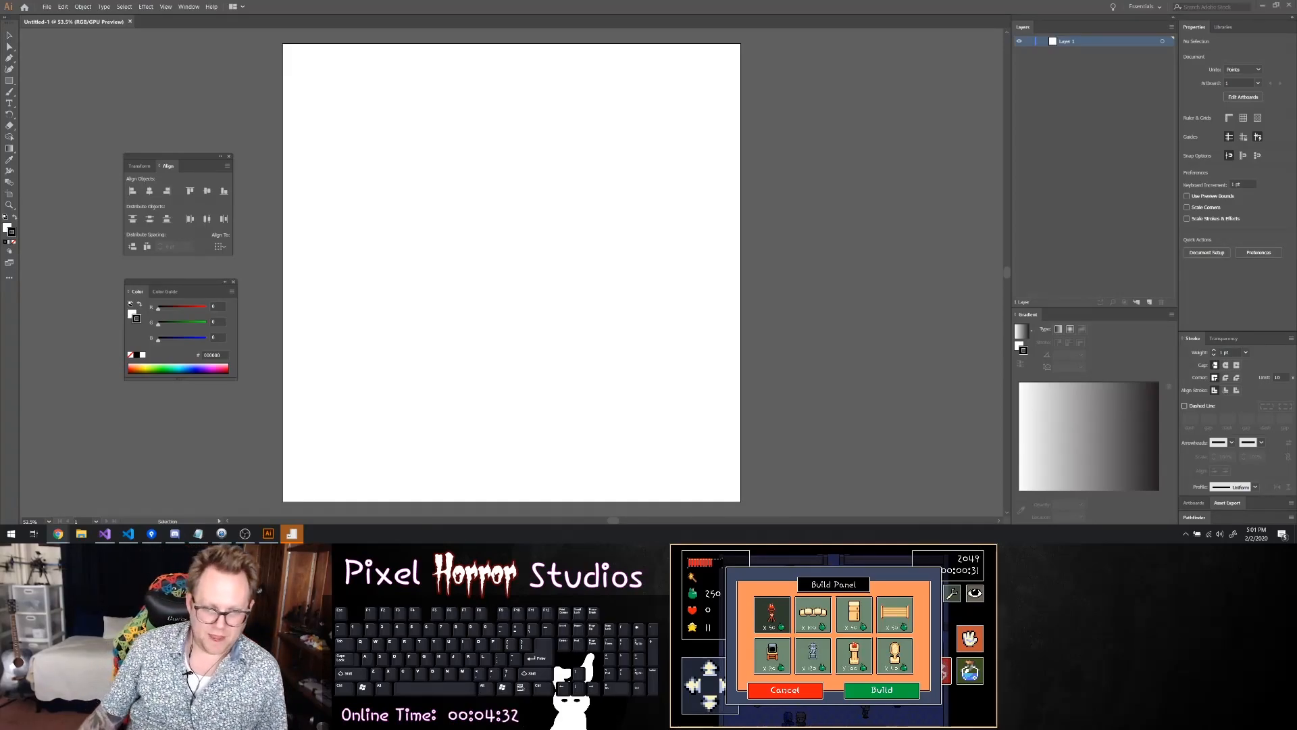
Paste the cartoon bull-and-cyclops couple image and position it off the artboard's upper-left corner
{"action": "scroll", "coordinate": [703, 323], "scroll_direction": "down", "scroll_amount": 1}
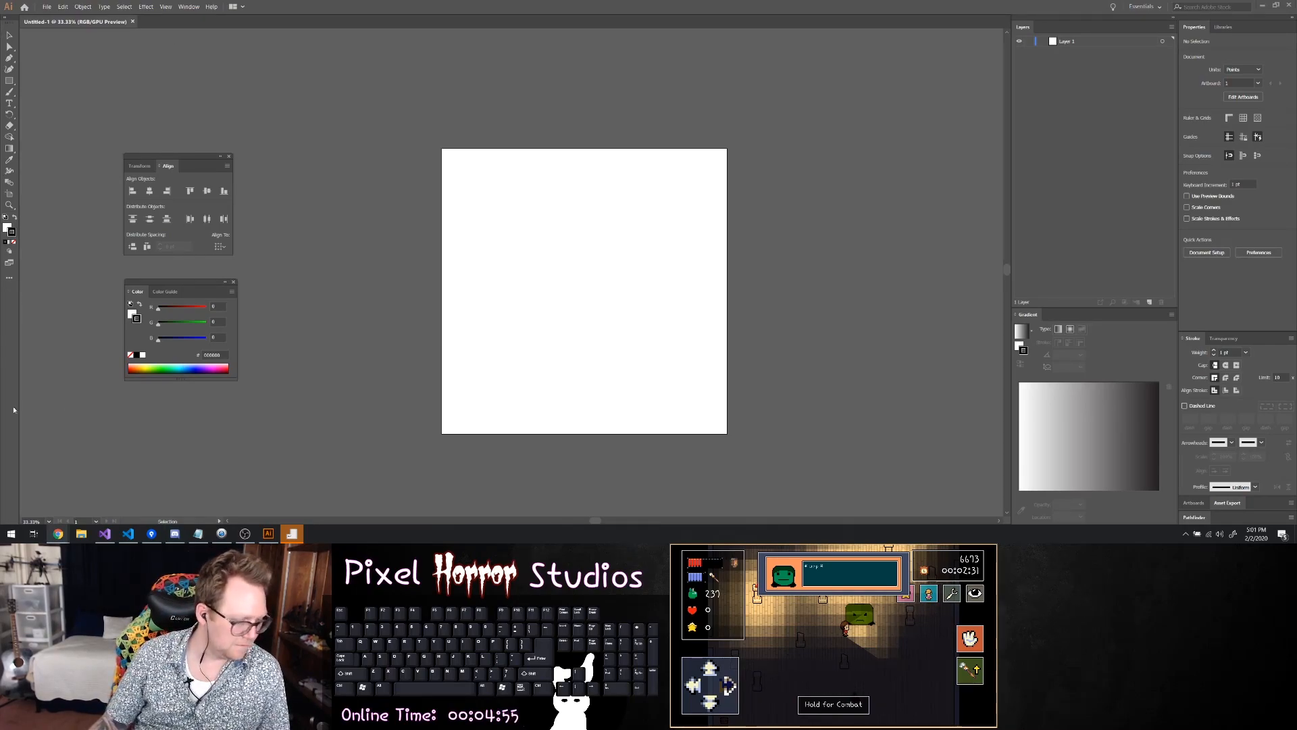
{"action": "key", "text": "ctrl+v"}
{"action": "left_click_drag", "start_coordinate": [439, 155], "coordinate": [304, 71]}
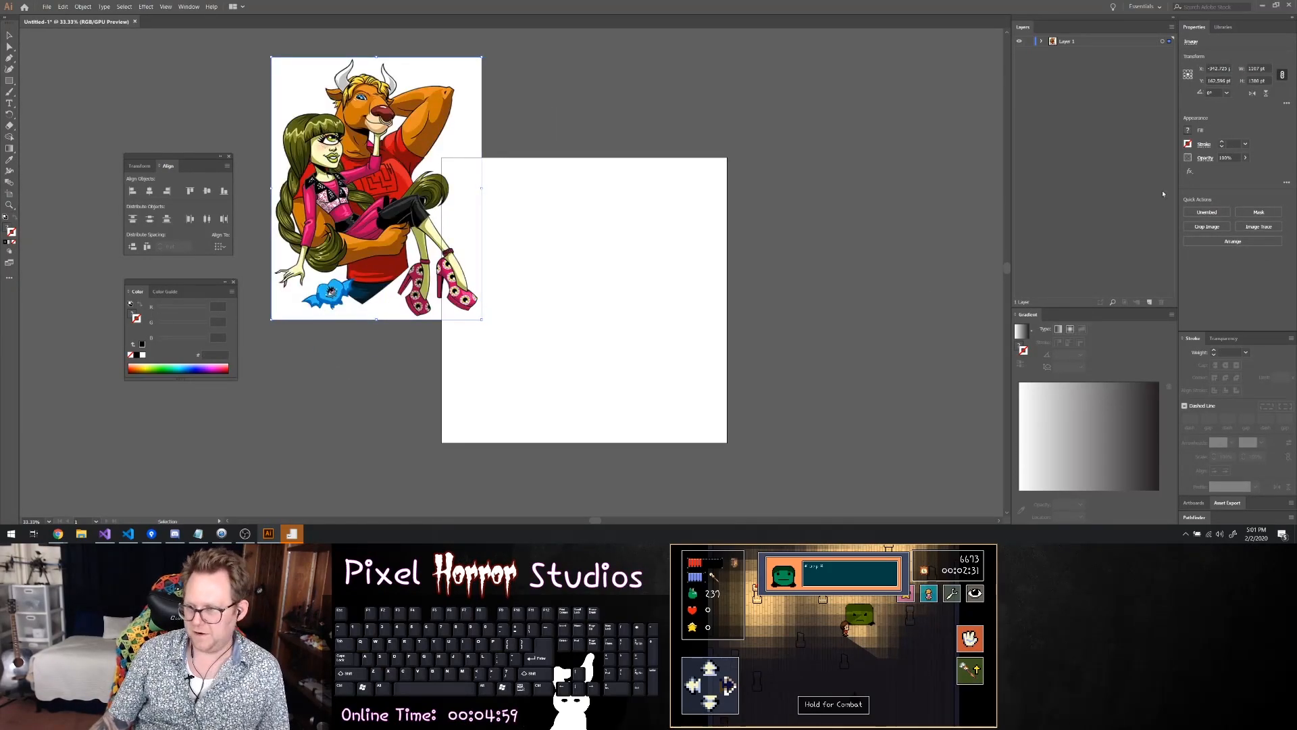
{"action": "left_click_drag", "start_coordinate": [397, 119], "coordinate": [315, 99]}
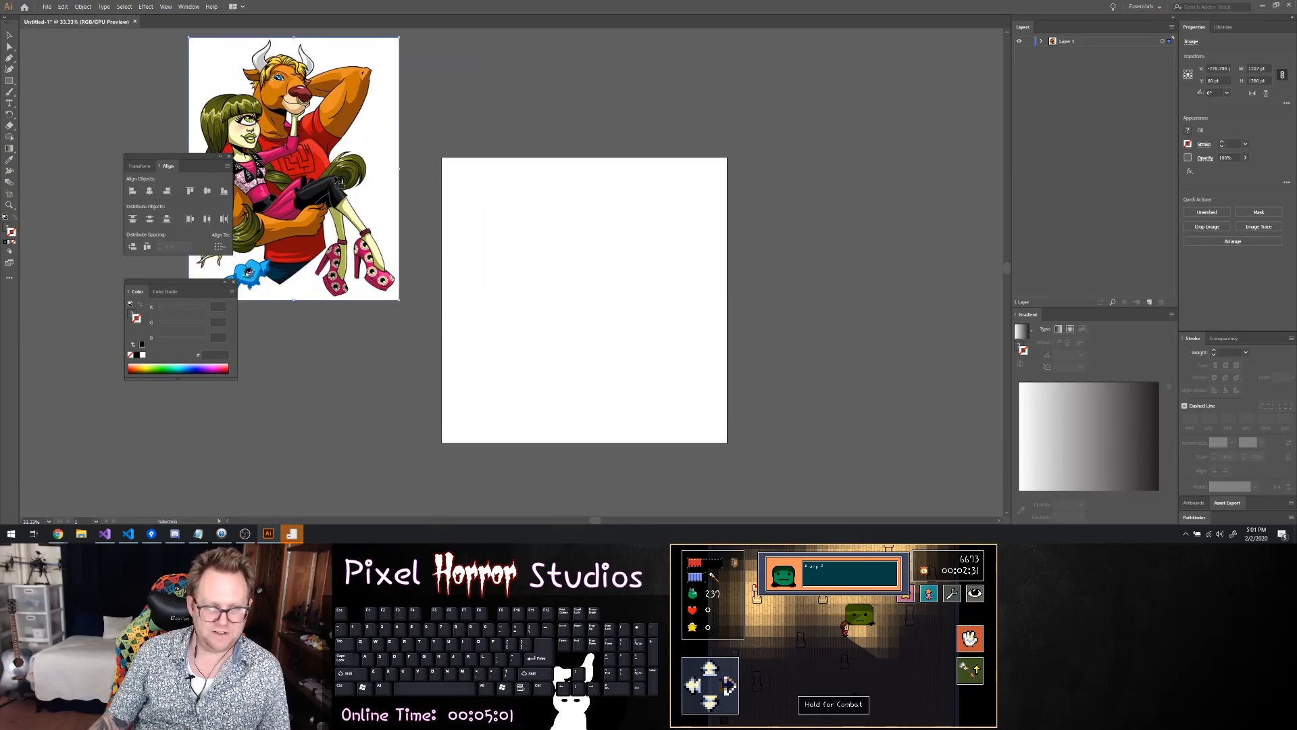
{"action": "scroll", "coordinate": [346, 323], "scroll_direction": "down", "scroll_amount": 1}
{"action": "left_click", "coordinate": [346, 324]}
{"action": "scroll", "coordinate": [346, 322], "scroll_direction": "right", "scroll_amount": 3}
{"action": "scroll", "coordinate": [346, 323], "scroll_direction": "left", "scroll_amount": 6}
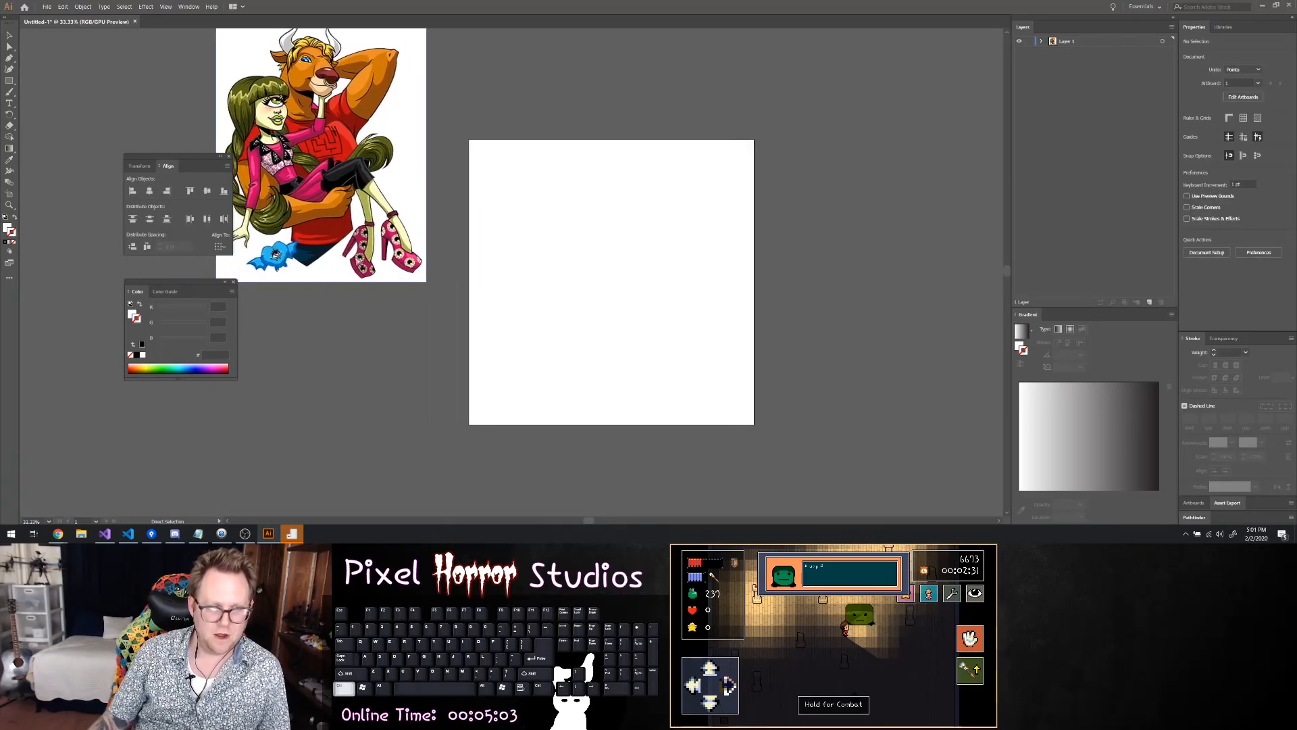
Draw a rectangle over the head and upper body of the bull character in the cartoon image
{"action": "scroll", "coordinate": [346, 322], "scroll_direction": "up", "scroll_amount": 7}
{"action": "scroll", "coordinate": [331, 186], "scroll_direction": "up", "scroll_amount": 1}
{"action": "scroll", "coordinate": [331, 186], "scroll_direction": "left", "scroll_amount": 4}
{"action": "key", "text": "m"}
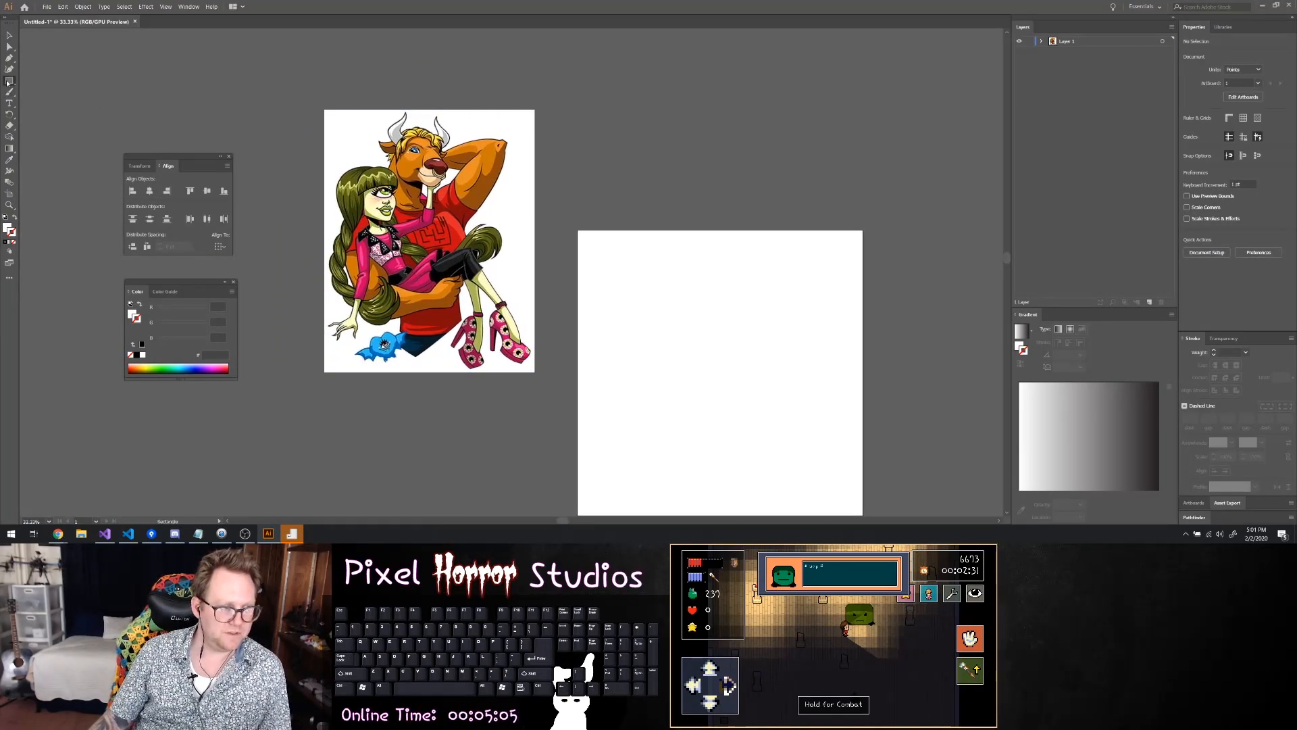
{"action": "left_click_drag", "start_coordinate": [366, 109], "coordinate": [484, 223]}
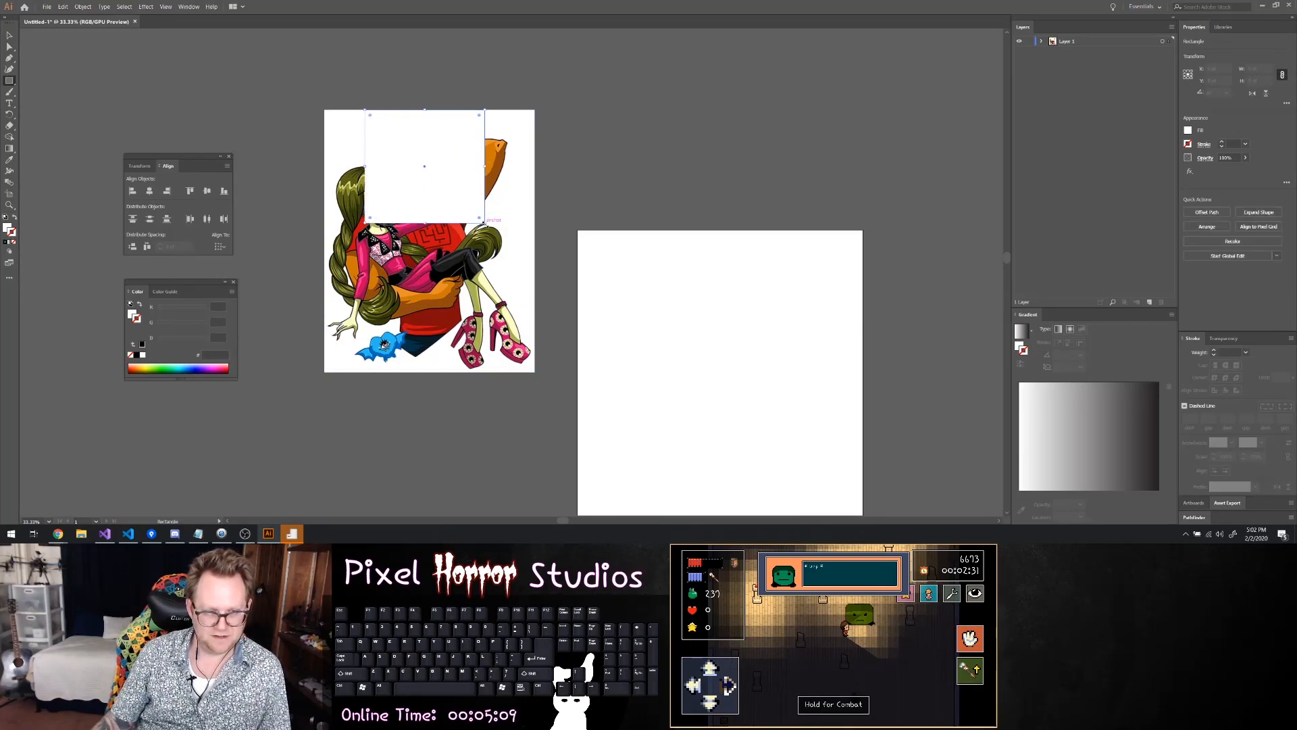
Set the rectangle's fill to none and give it a thin black stroke so it frames the character
{"action": "left_click", "coordinate": [1189, 133]}
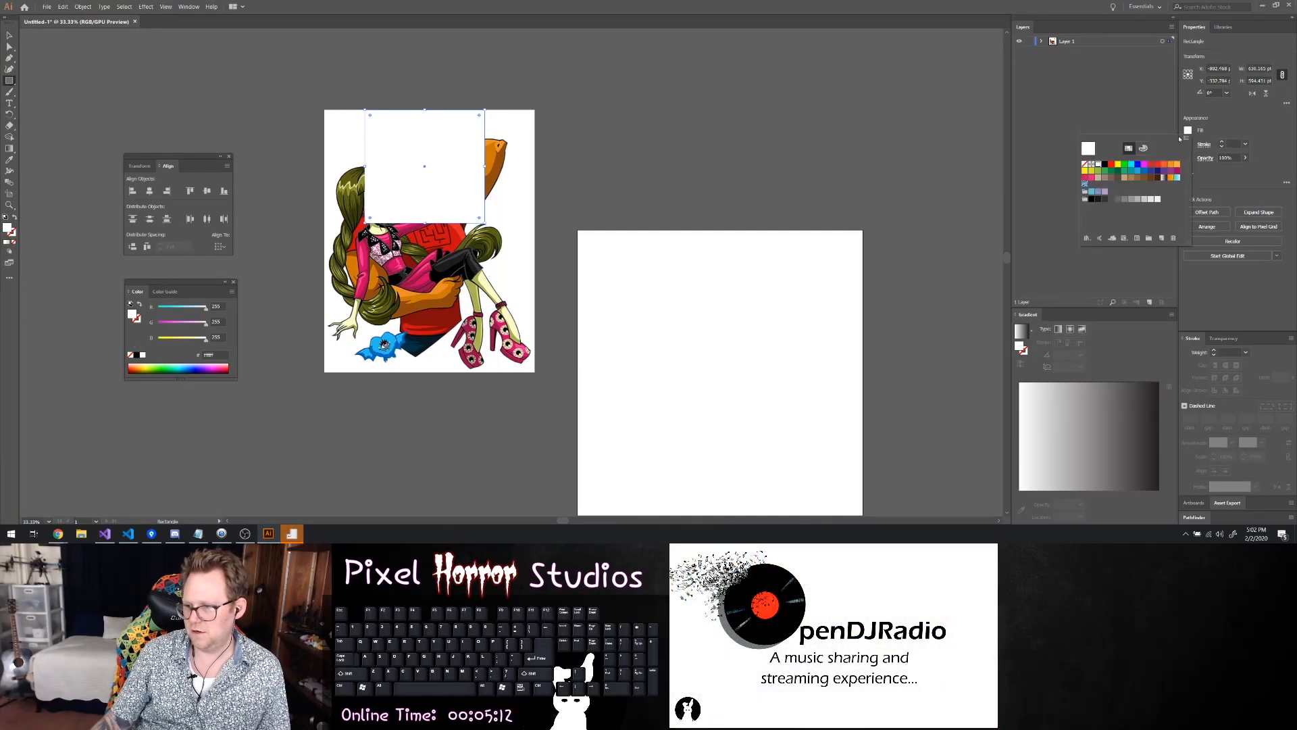
{"action": "left_click", "coordinate": [1085, 165]}
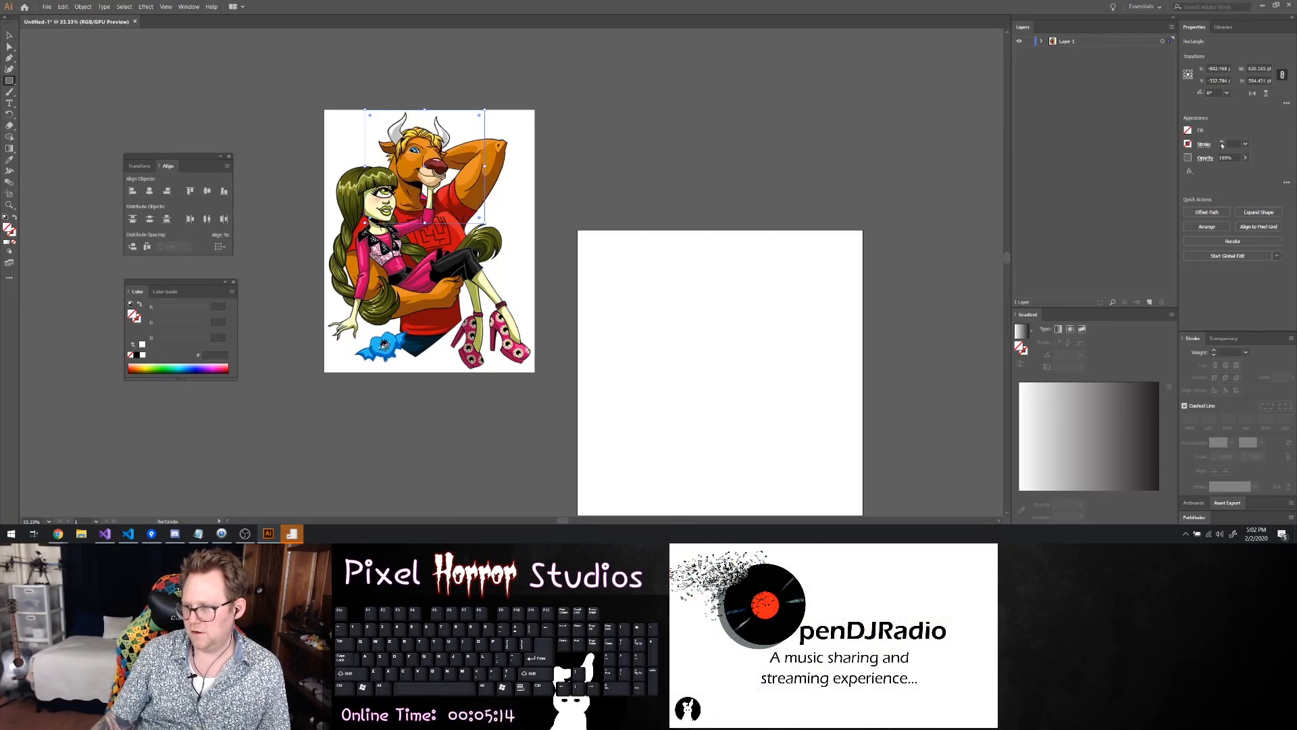
{"action": "left_click", "coordinate": [1222, 143]}
{"action": "left_click_drag", "start_coordinate": [887, 172], "coordinate": [889, 174]}
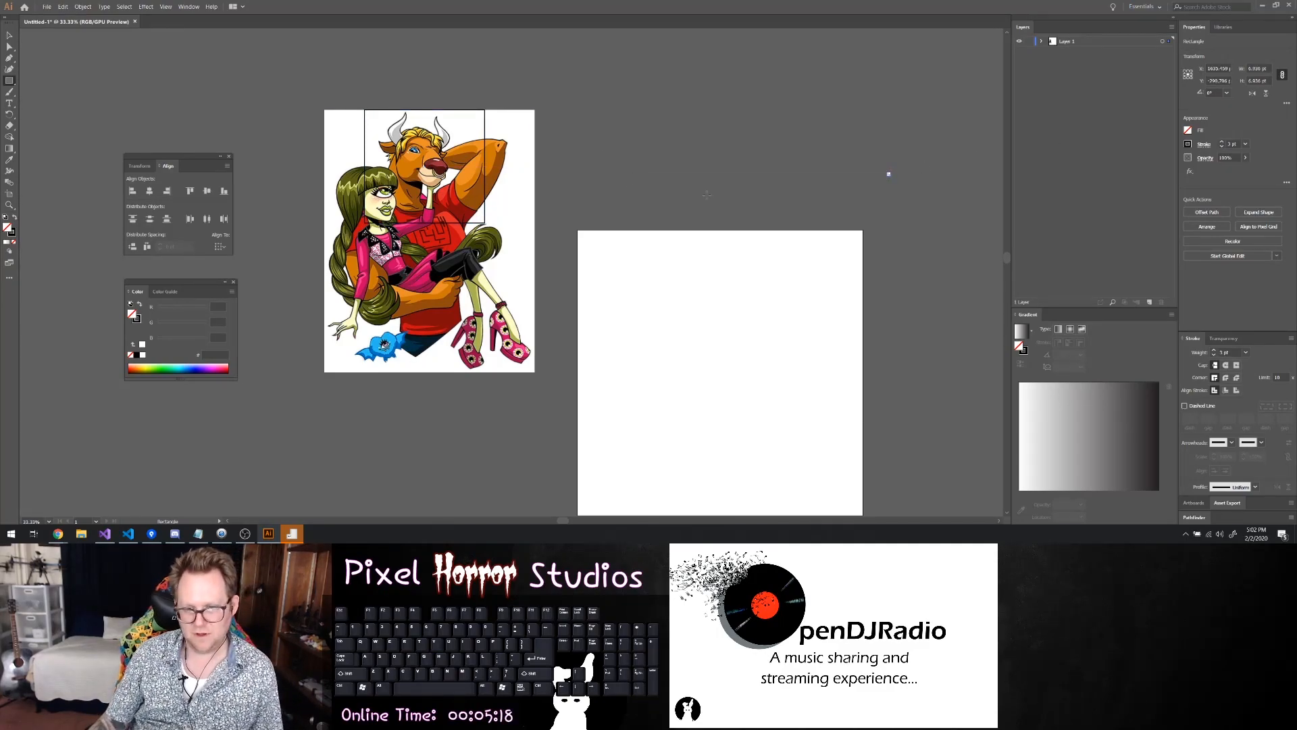
{"action": "key", "text": "v"}
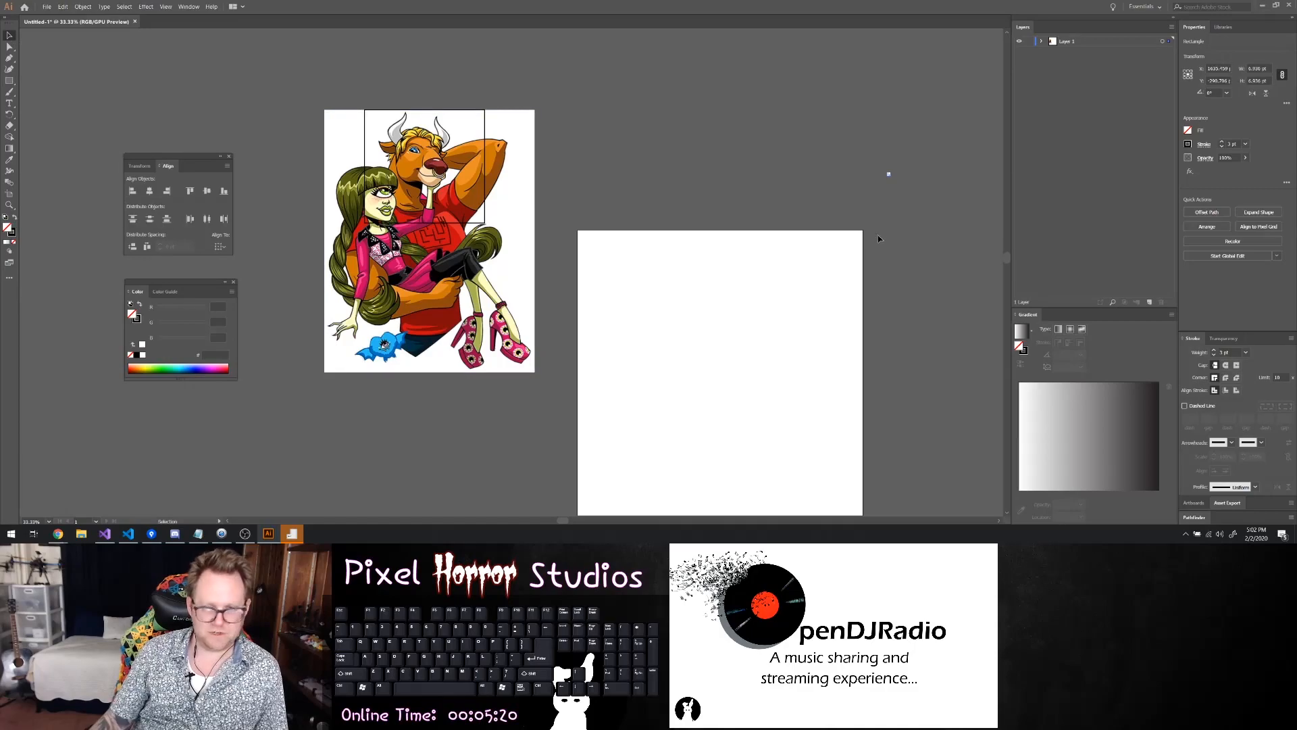
{"action": "key", "text": "Delete"}
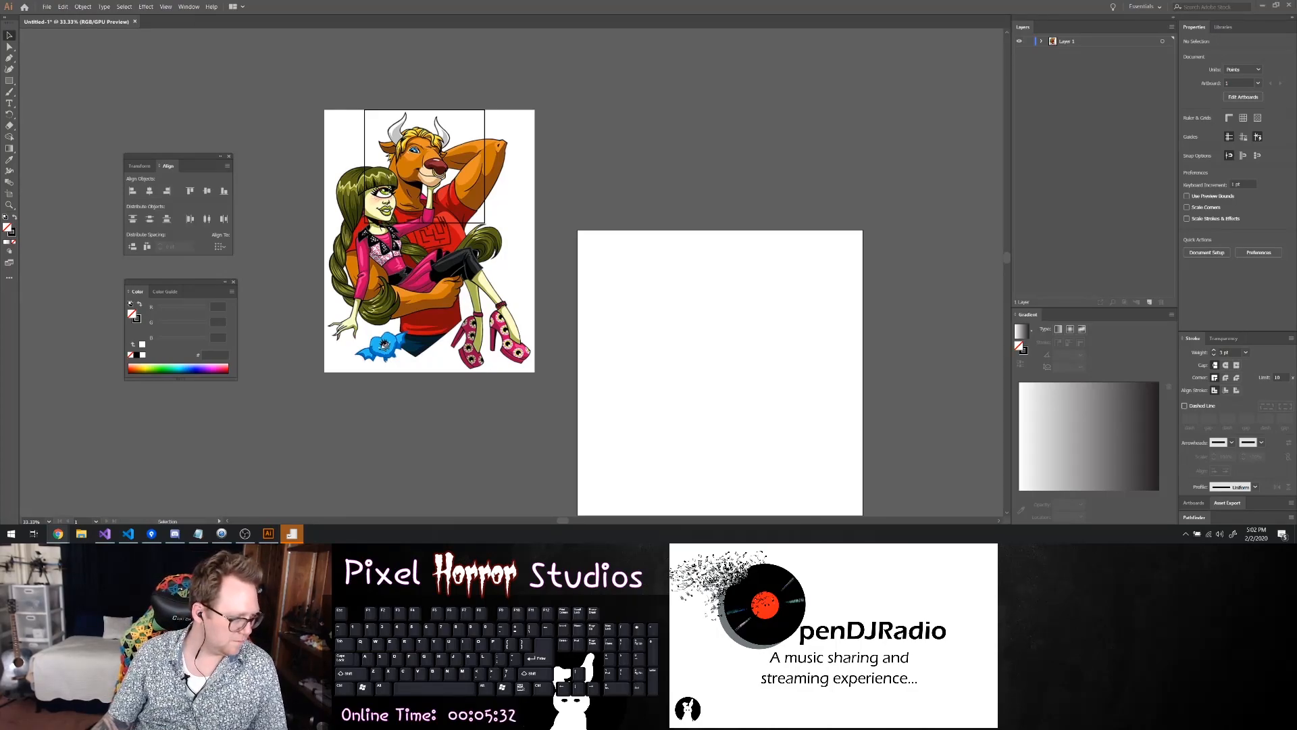
Paste the minotaur painting and position it directly below the cartoon image
{"action": "key", "text": "ctrl+v"}
{"action": "scroll", "coordinate": [544, 248], "scroll_direction": "down", "scroll_amount": 1}
{"action": "left_click_drag", "start_coordinate": [544, 248], "coordinate": [471, 479]}
{"action": "scroll", "coordinate": [329, 464], "scroll_direction": "down", "scroll_amount": 1}
{"action": "left_click_drag", "start_coordinate": [375, 384], "coordinate": [433, 371]}
{"action": "scroll", "coordinate": [227, 306], "scroll_direction": "up", "scroll_amount": 1}
{"action": "scroll", "coordinate": [228, 306], "scroll_direction": "up", "scroll_amount": 1}
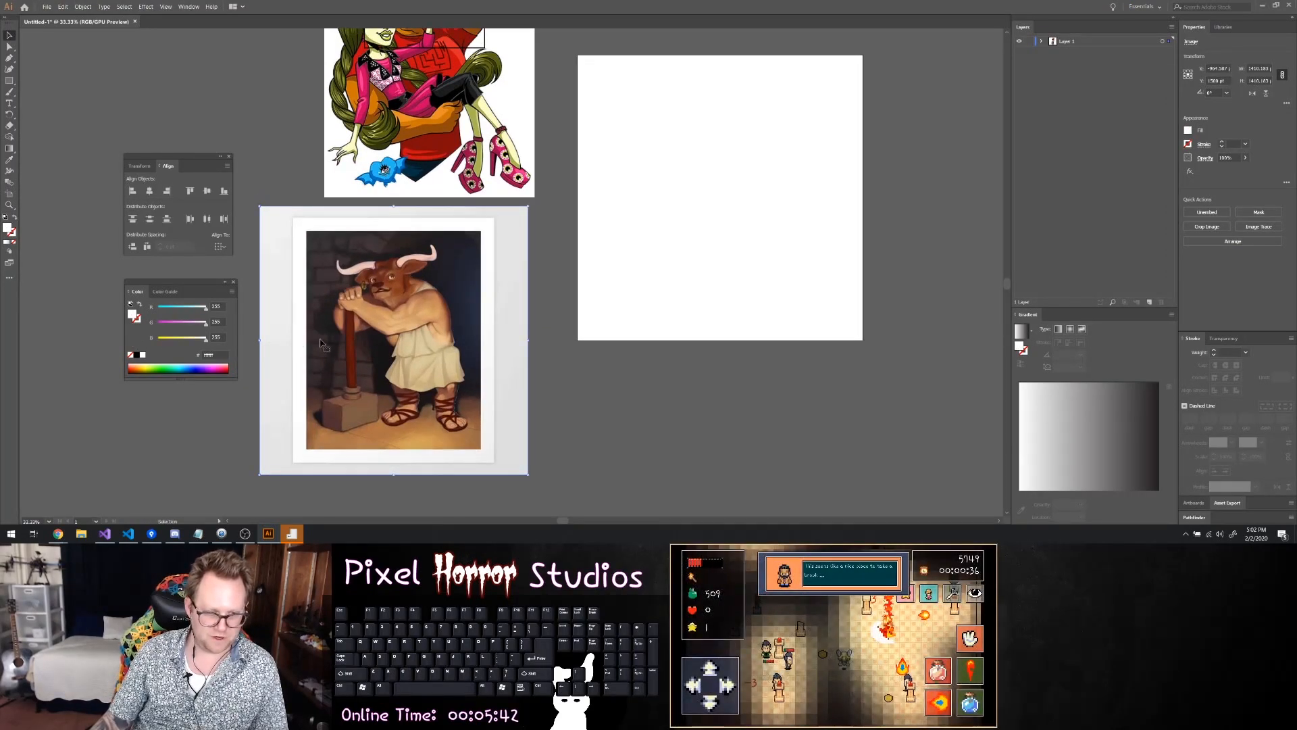
{"action": "scroll", "coordinate": [325, 330], "scroll_direction": "up", "scroll_amount": 4}
{"action": "scroll", "coordinate": [332, 342], "scroll_direction": "down", "scroll_amount": 1}
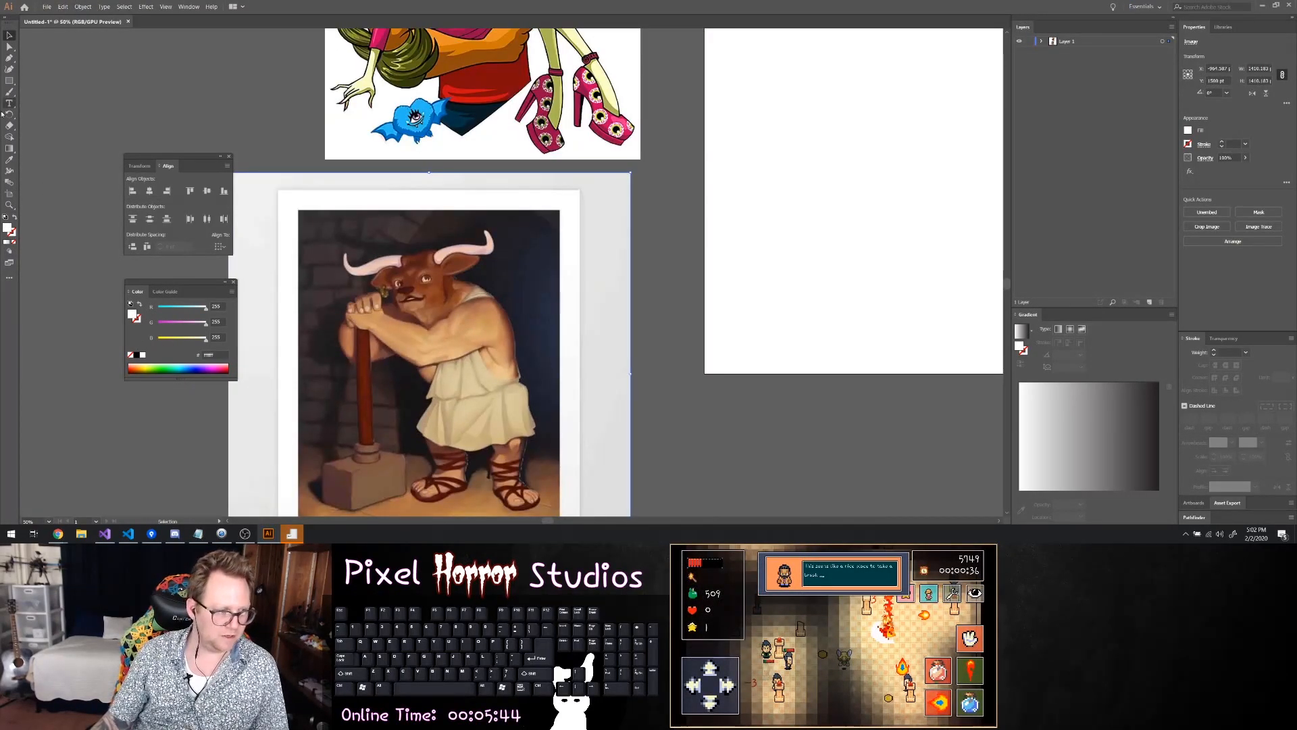
{"action": "left_click", "coordinate": [10, 79]}
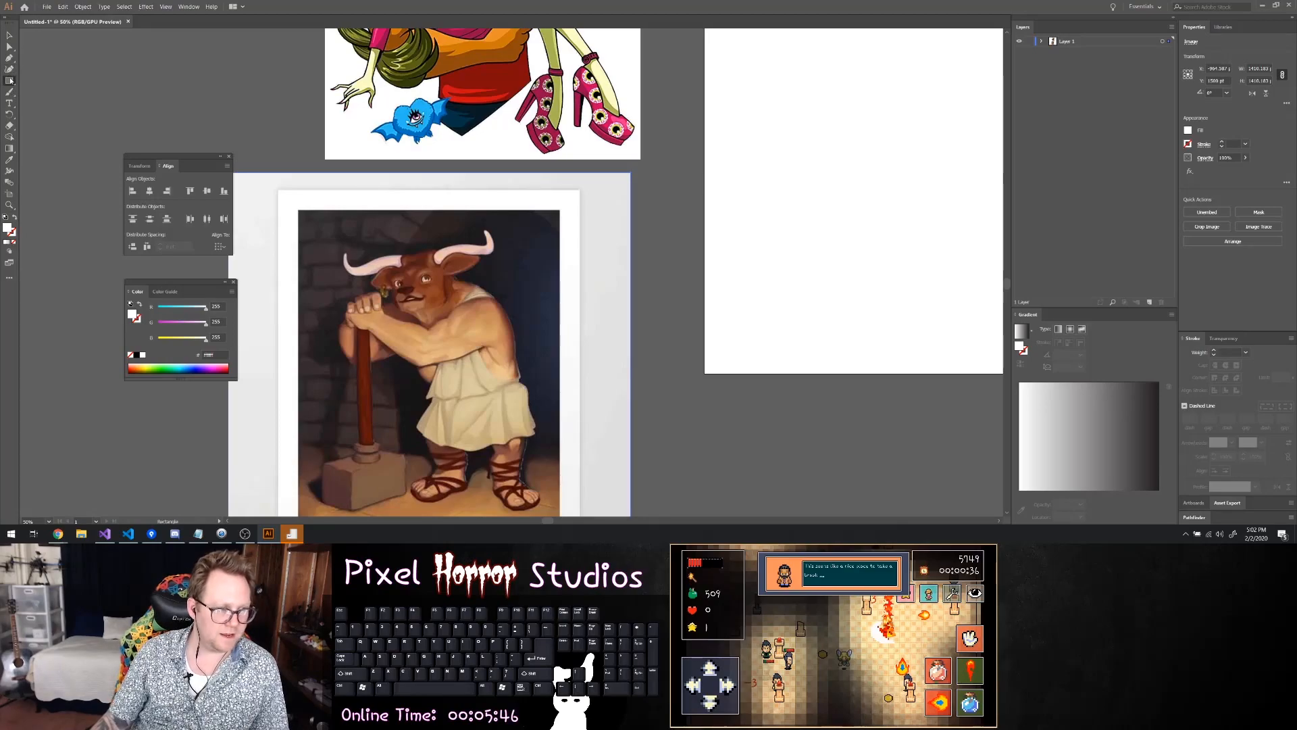
{"action": "left_click_drag", "start_coordinate": [310, 220], "coordinate": [533, 399]}
{"action": "key", "text": "ctrl+z"}
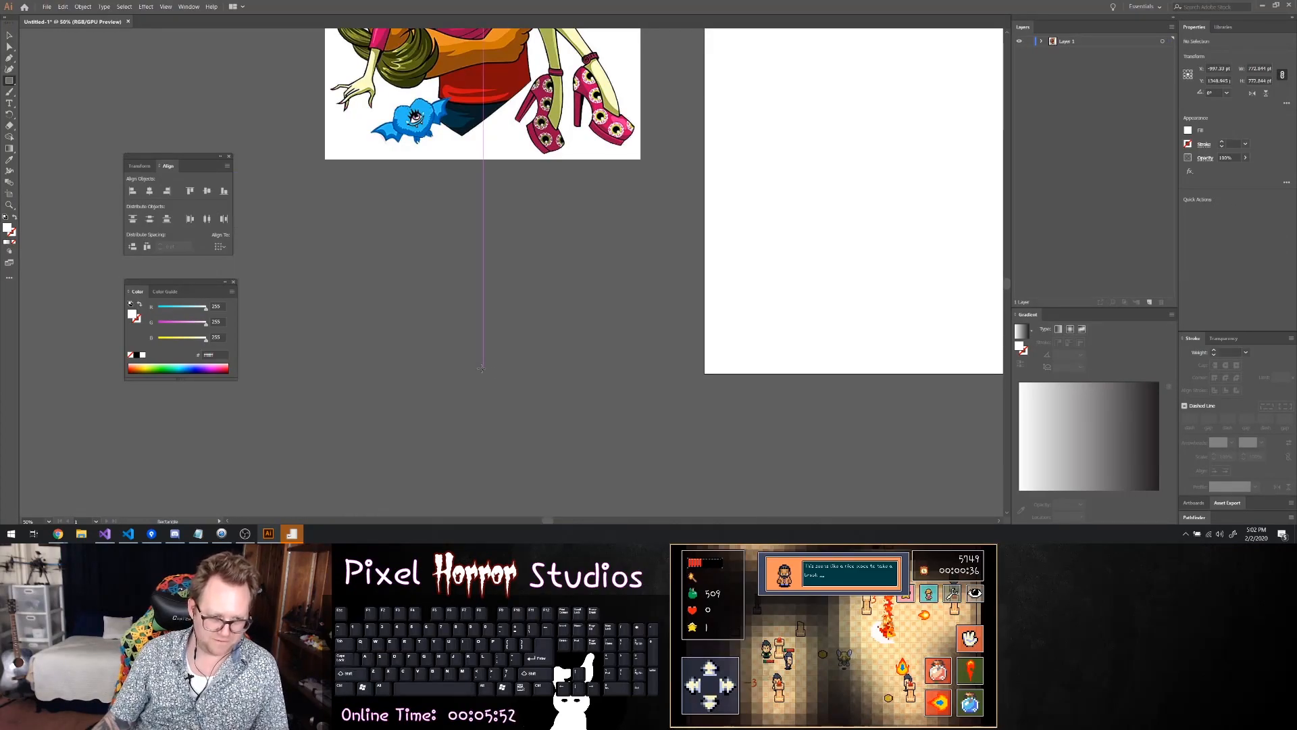
Draw a square of about 615 pt over the minotaur's upper body in the painting and adjust its position
{"action": "left_click_drag", "start_coordinate": [319, 218], "coordinate": [494, 352]}
{"action": "left_click", "coordinate": [10, 38]}
{"action": "left_click_drag", "start_coordinate": [394, 266], "coordinate": [400, 261]}
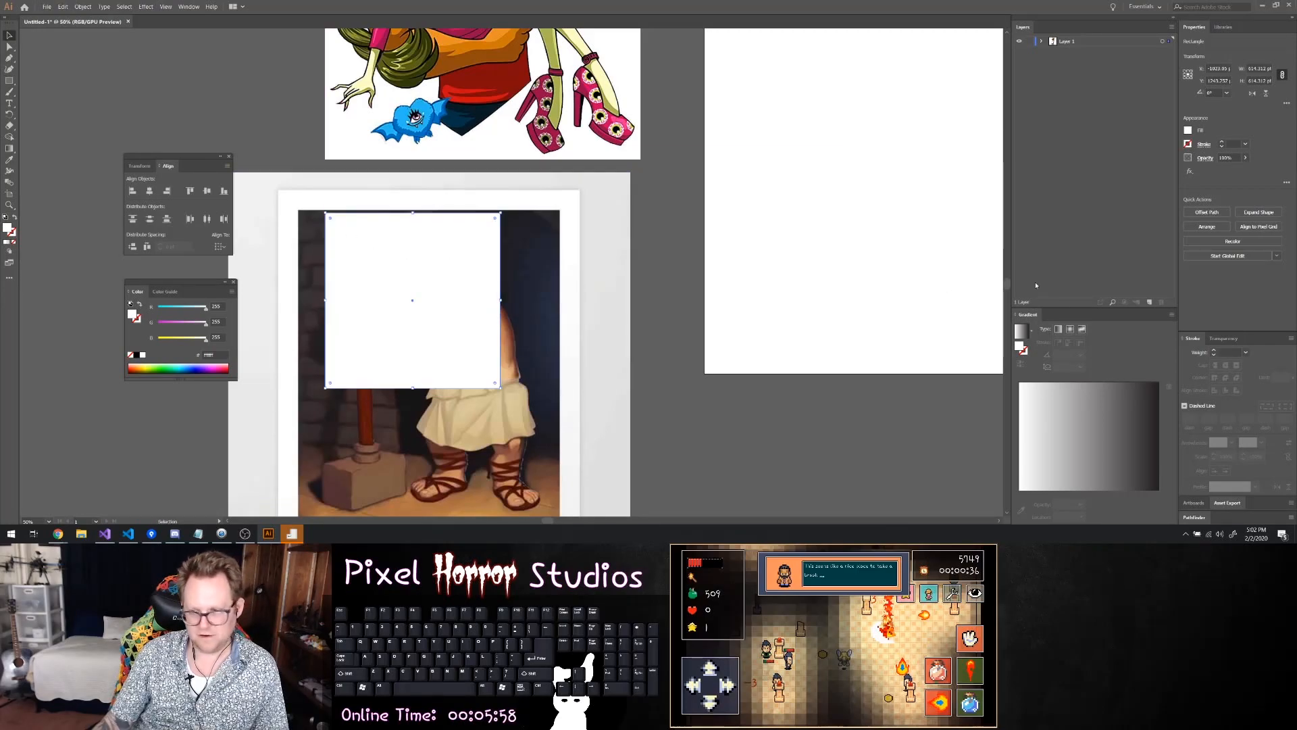
Style the square over the painting with no fill and a 4 pt magenta stroke
{"action": "left_click", "coordinate": [1222, 143]}
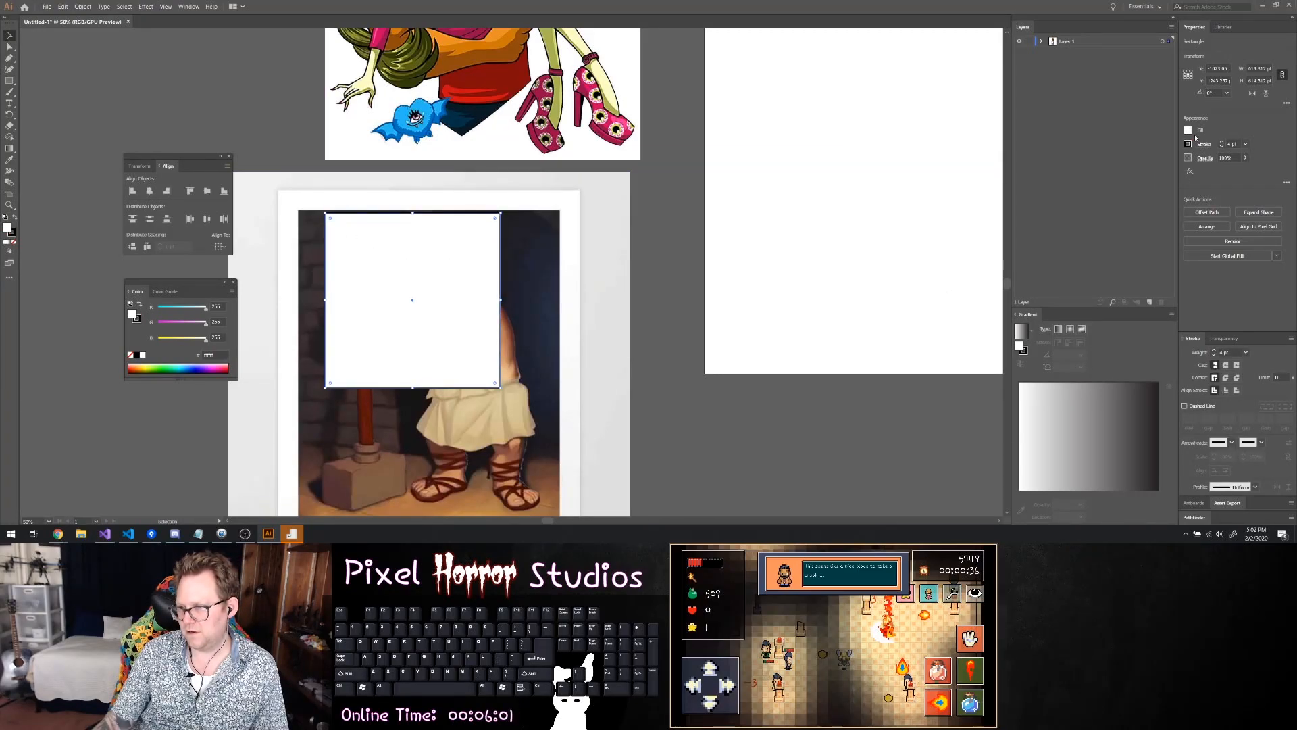
{"action": "left_click", "coordinate": [1188, 131]}
{"action": "left_click", "coordinate": [1086, 164]}
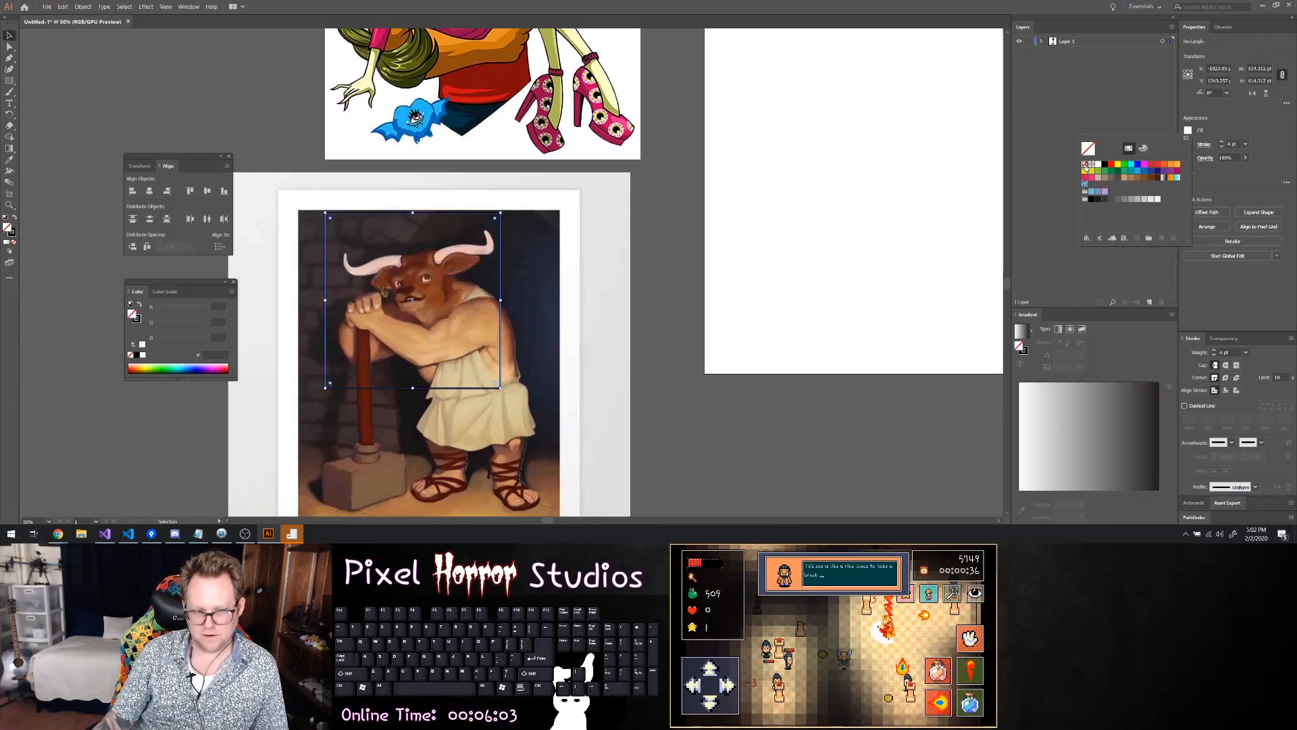
{"action": "left_click", "coordinate": [1188, 145]}
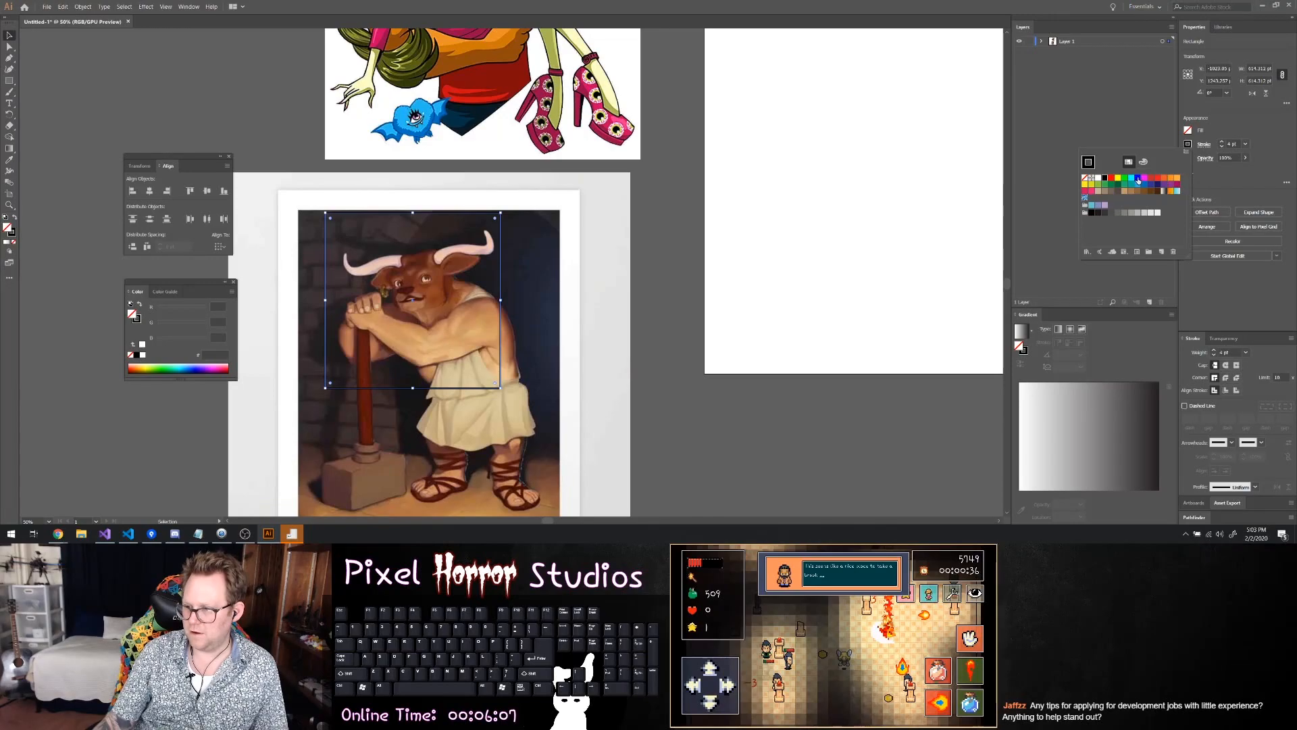
{"action": "left_click", "coordinate": [1144, 178]}
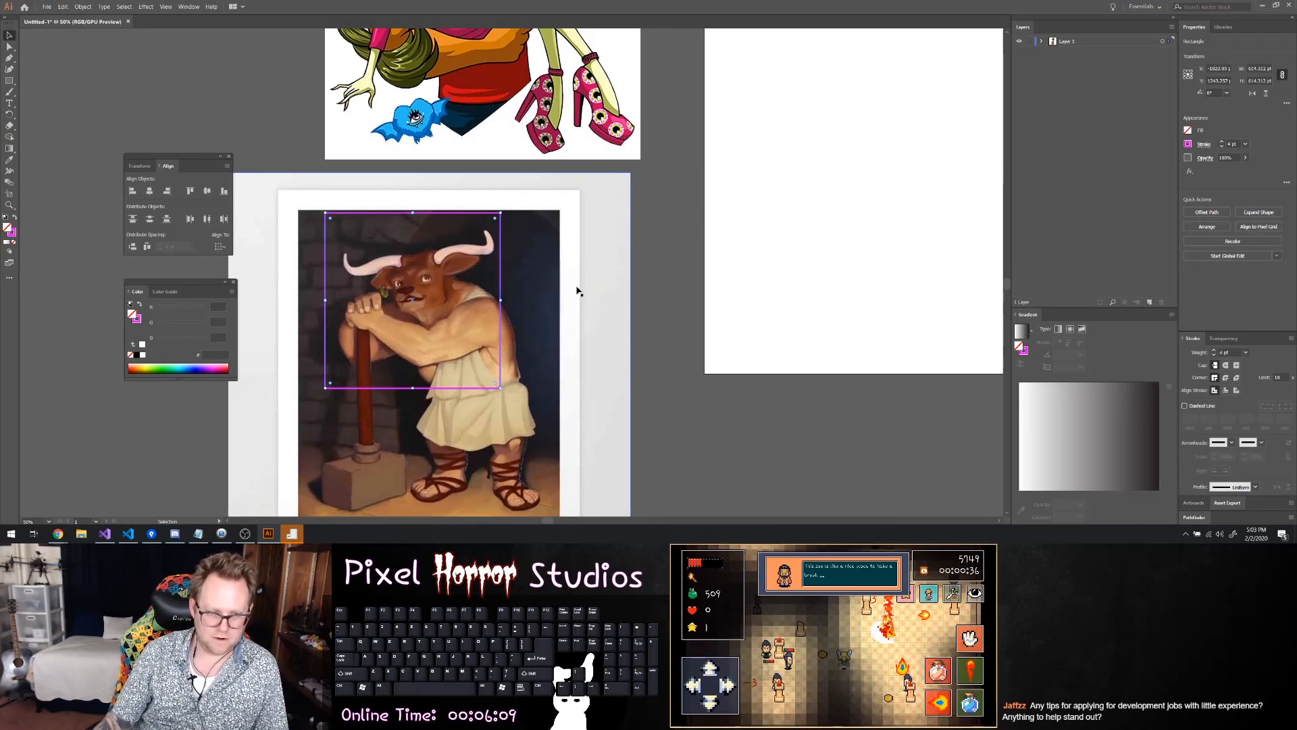
Reposition the painting so the magenta square frames the minotaur's horns, head and upper body
{"action": "left_click_drag", "start_coordinate": [440, 286], "coordinate": [454, 295]}
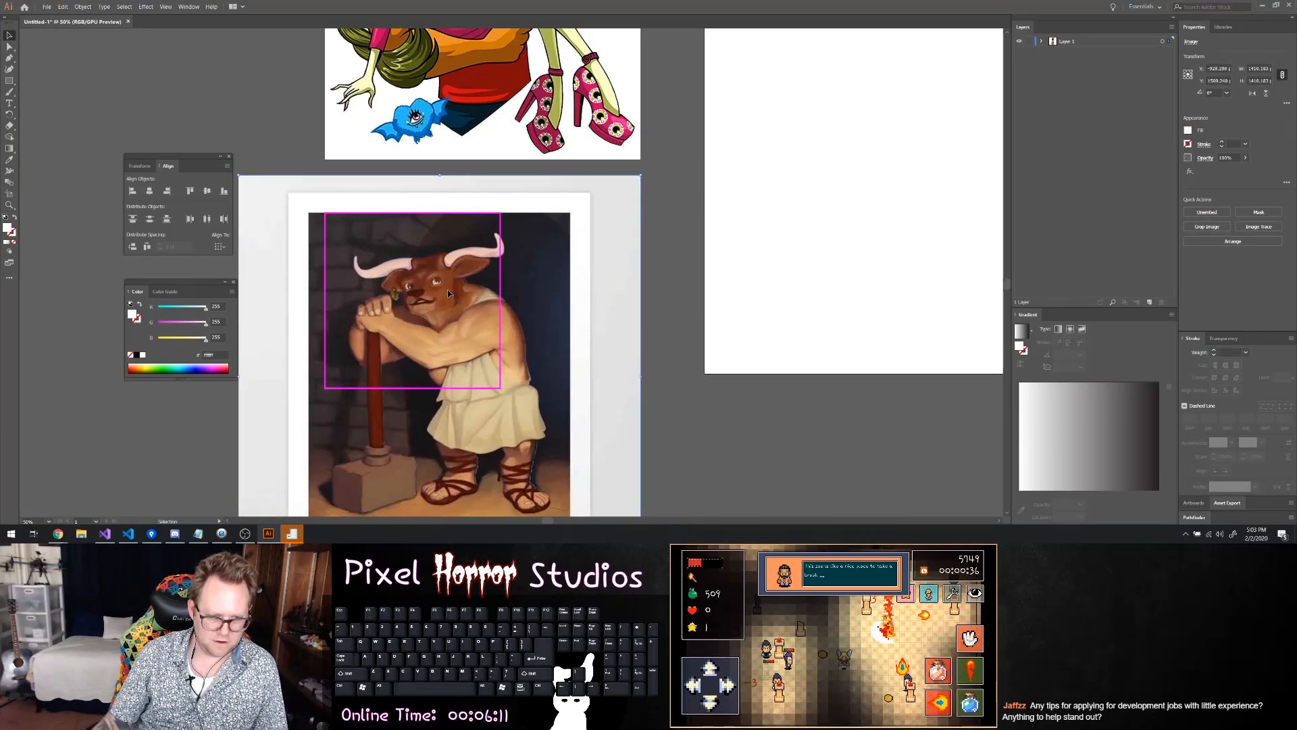
{"action": "mouse_move", "coordinate": [534, 298]}
{"action": "left_mouse_down"}
{"action": "mouse_move", "coordinate": [519, 281]}
{"action": "mouse_move", "coordinate": [538, 284]}
{"action": "mouse_move", "coordinate": [533, 269]}
{"action": "mouse_move", "coordinate": [528, 279]}
{"action": "left_mouse_up"}
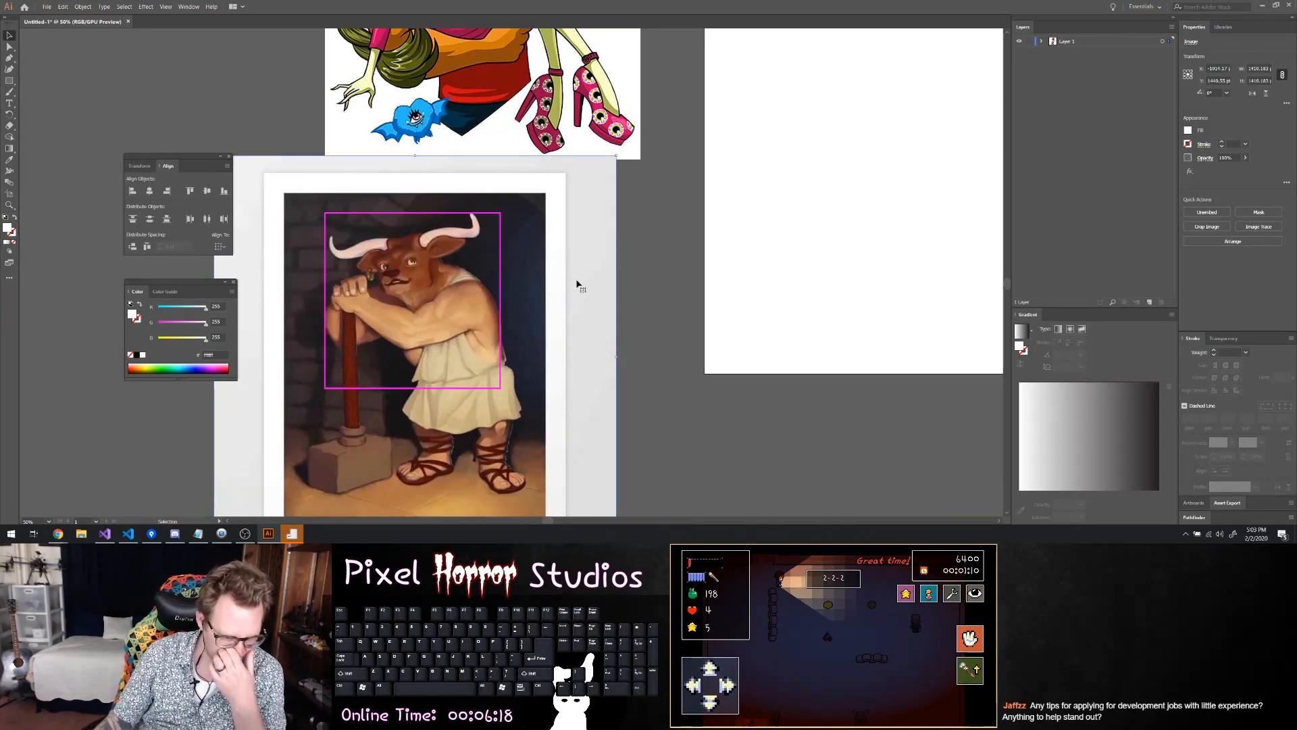
Try to select the cartoon image together with the black rectangle framing the bull character
{"action": "scroll", "coordinate": [701, 267], "scroll_direction": "up", "scroll_amount": 5}
{"action": "scroll", "coordinate": [700, 262], "scroll_direction": "up", "scroll_amount": 4}
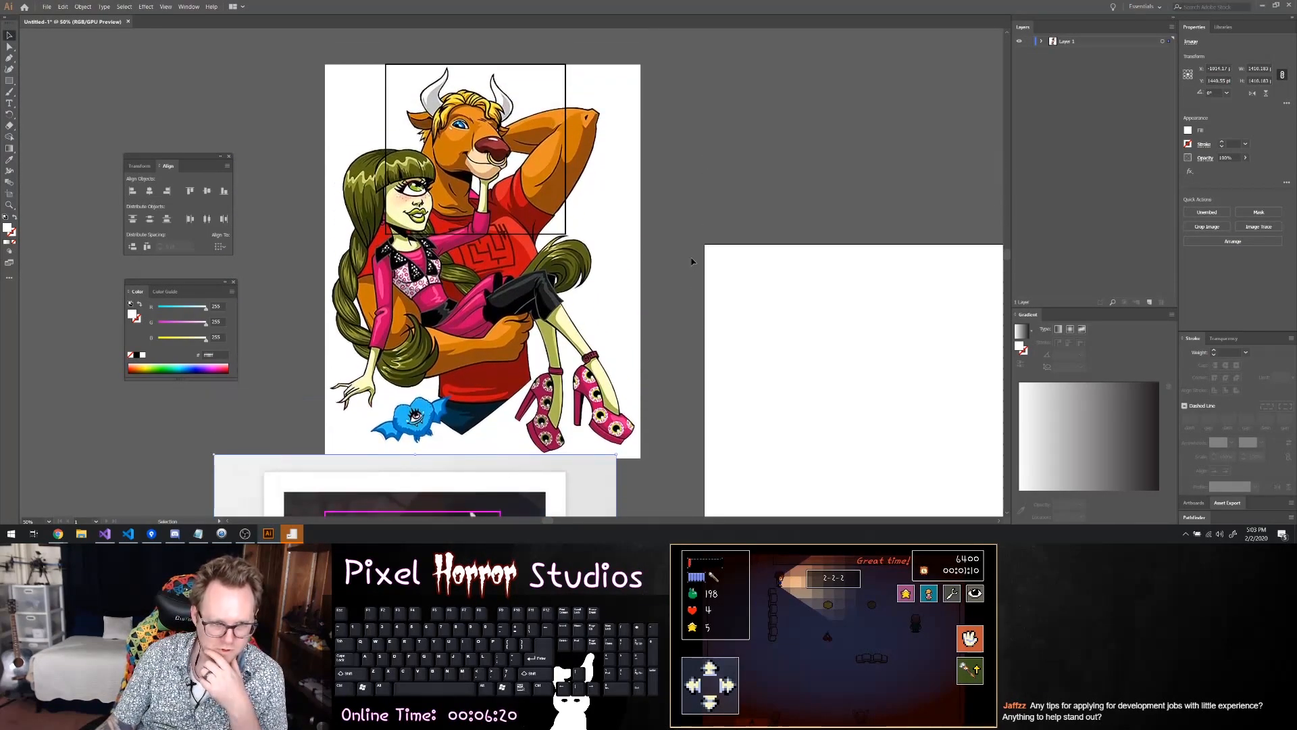
{"action": "left_click", "coordinate": [506, 219]}
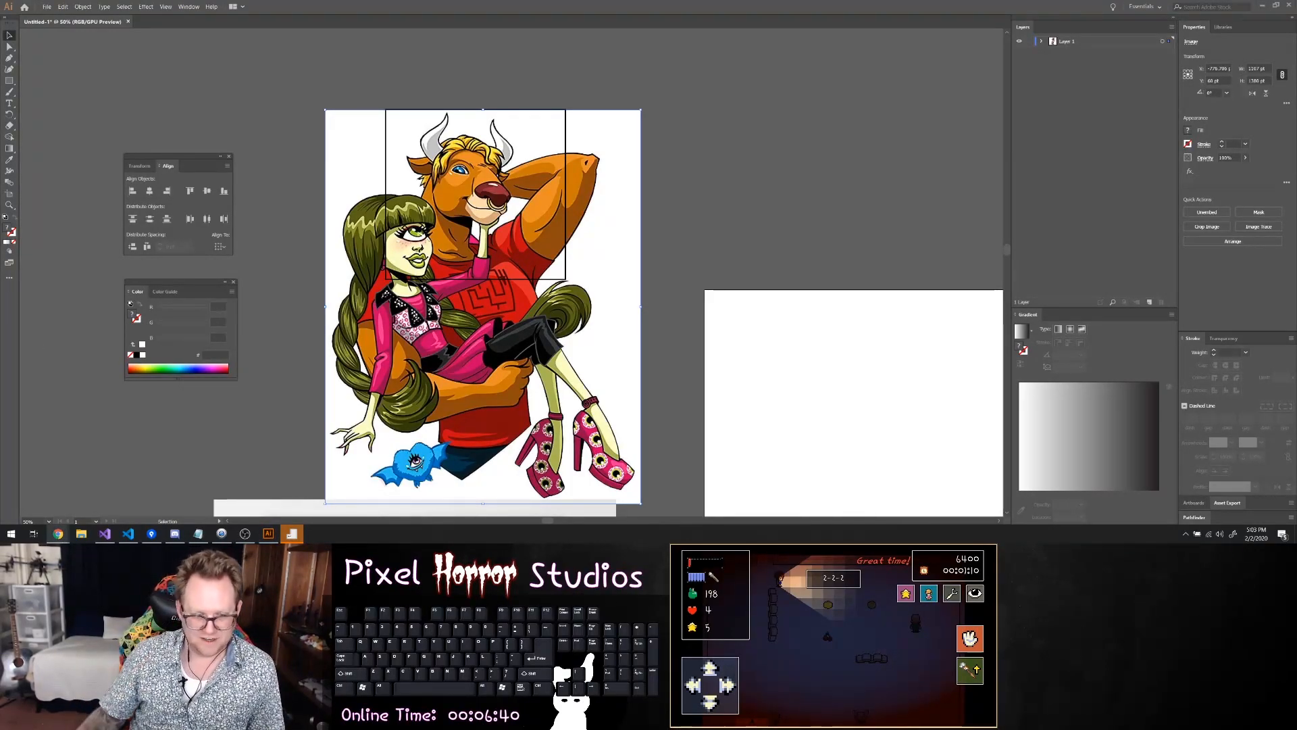
{"action": "left_click", "coordinate": [568, 277], "text": "shift"}
{"action": "left_click", "coordinate": [586, 138], "text": "shift"}
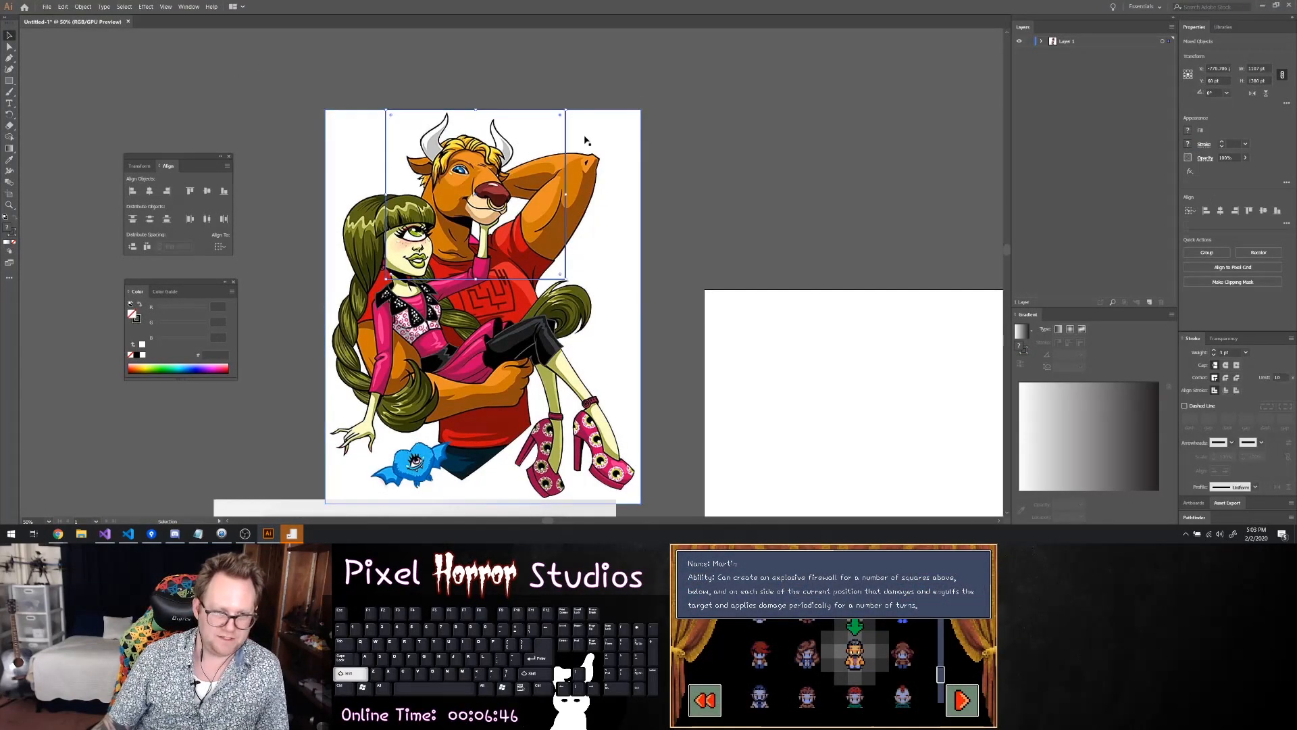
{"action": "left_click", "coordinate": [586, 139]}
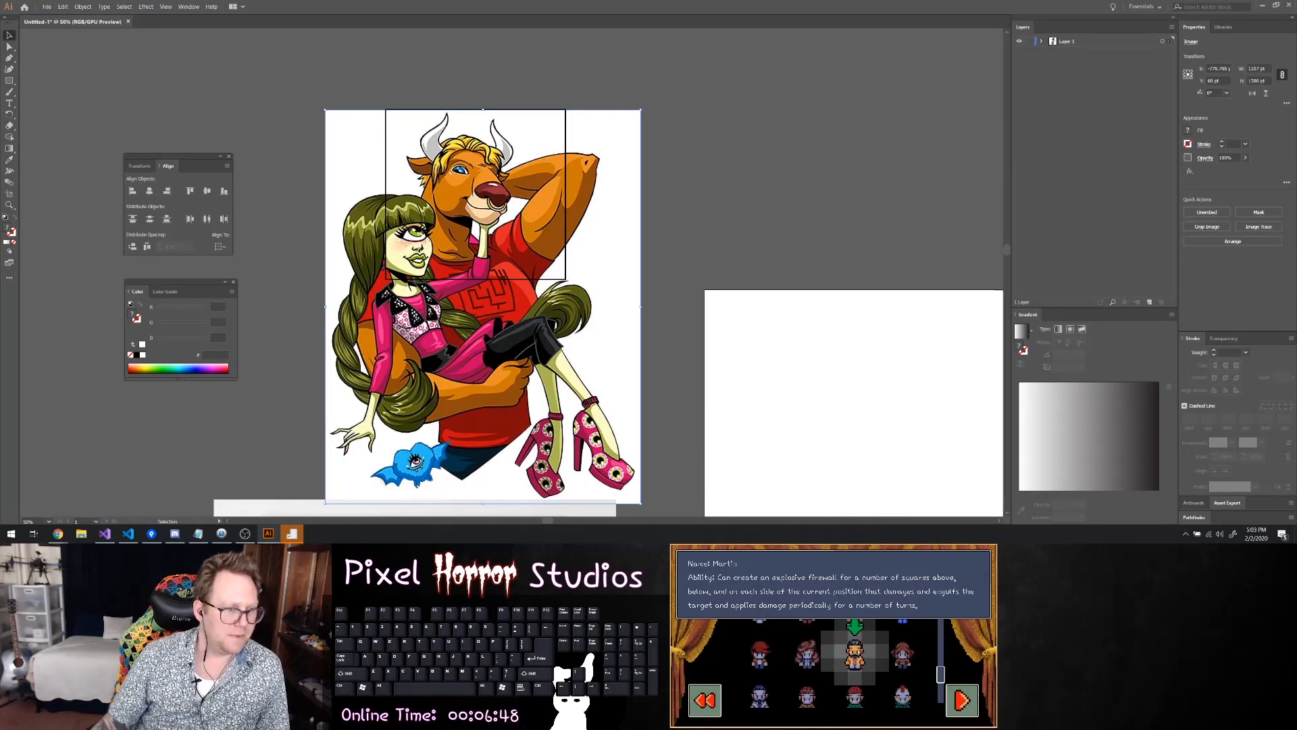
{"action": "left_click", "coordinate": [10, 194]}
{"action": "left_click", "coordinate": [335, 149]}
{"action": "key", "text": "ctrl+z"}
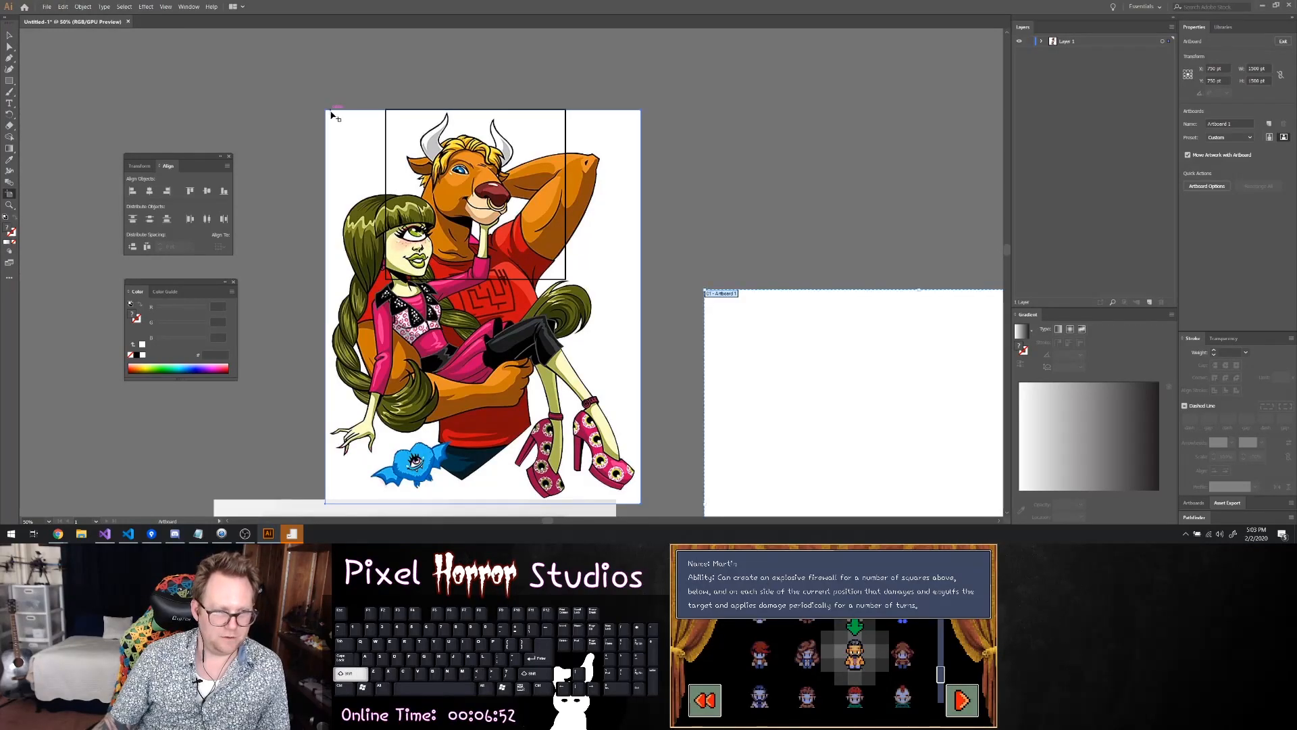
{"action": "left_click", "coordinate": [7, 38]}
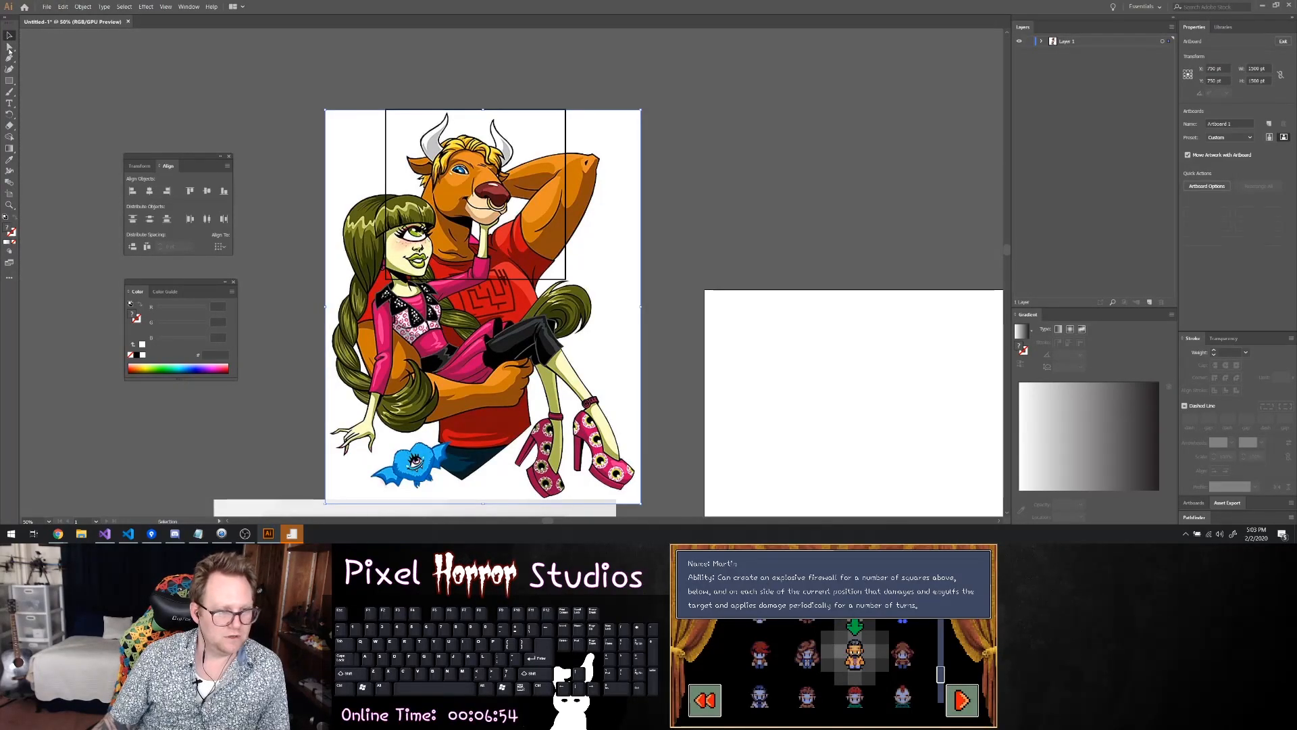
{"action": "left_click", "coordinate": [11, 195]}
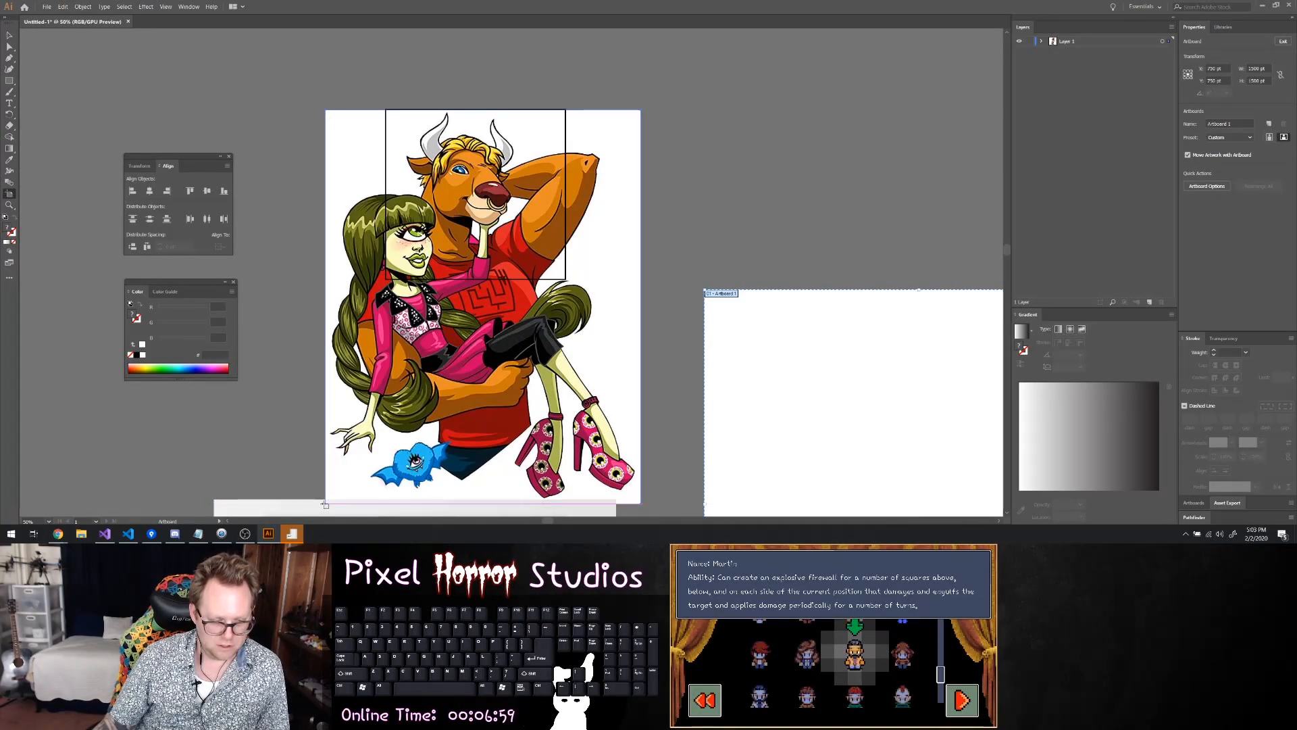
{"action": "key", "text": "v"}
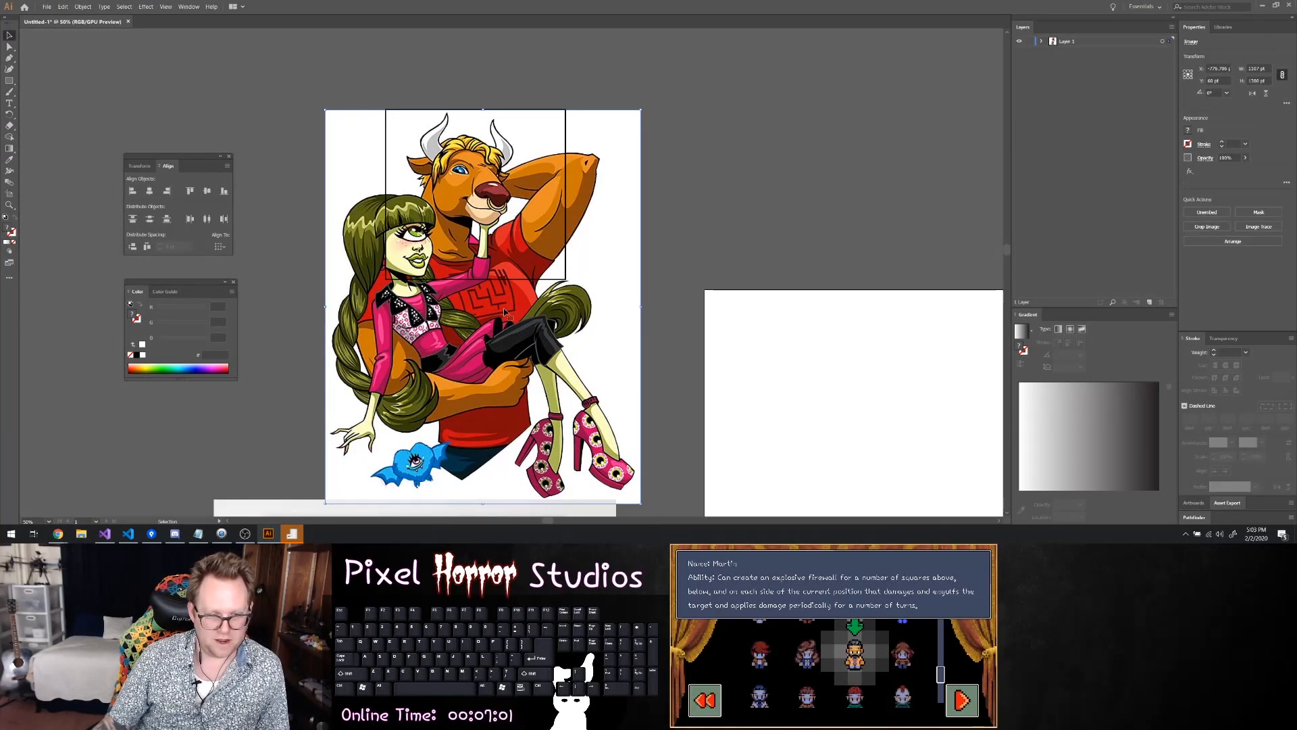
Expand Layer 1 and select both the cartoon image and the black rectangle above it
{"action": "left_click", "coordinate": [571, 213], "text": "shift"}
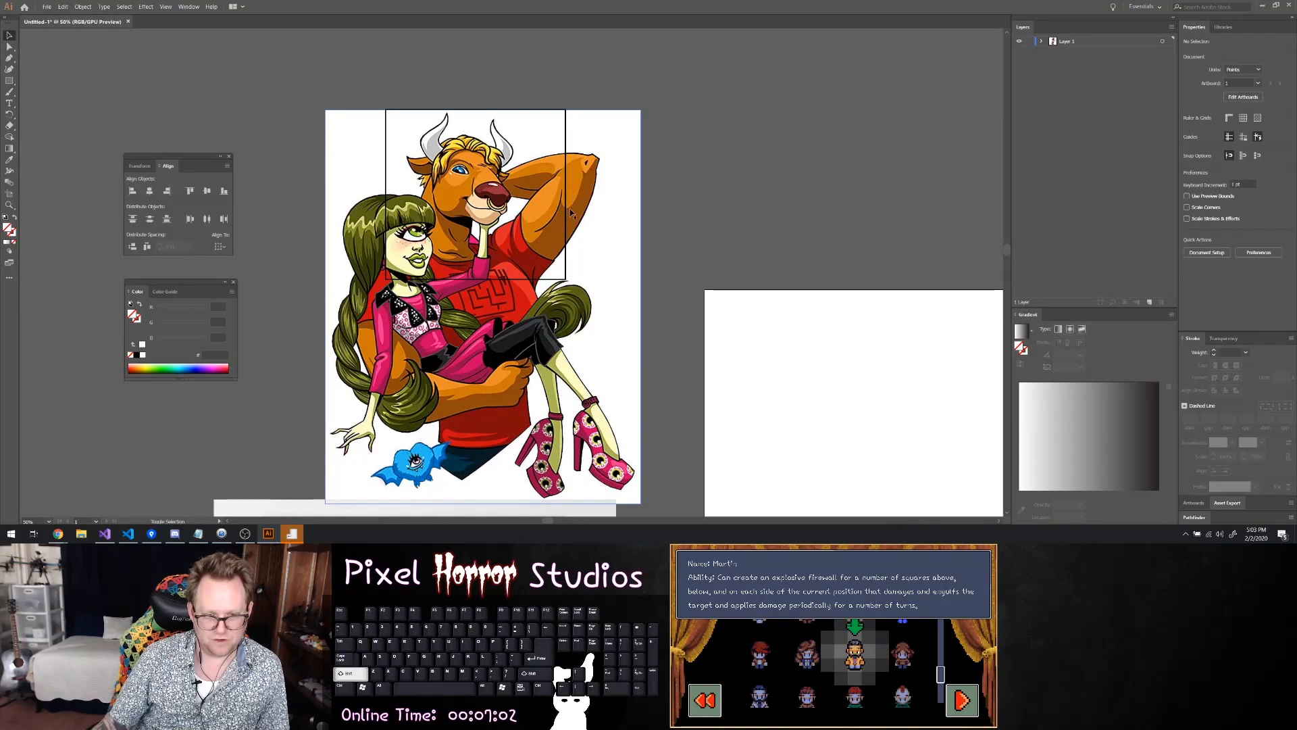
{"action": "left_click", "coordinate": [1042, 41]}
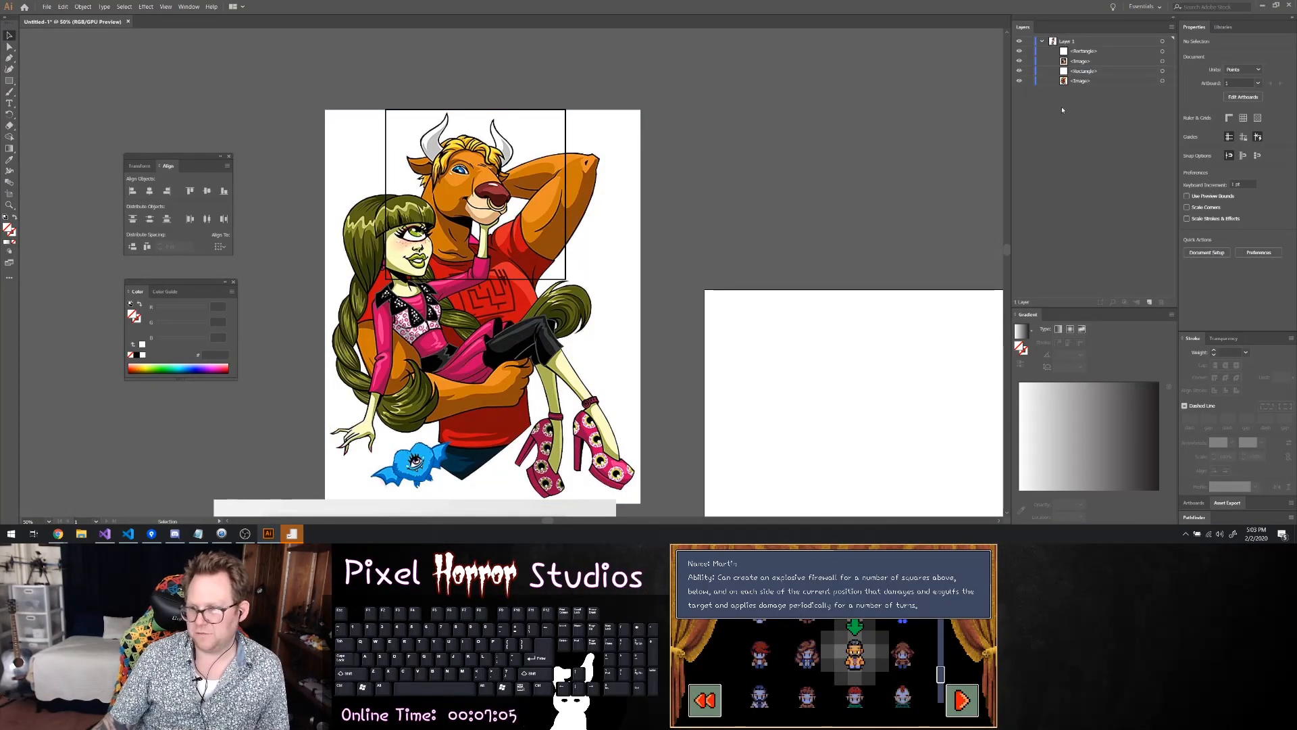
{"action": "left_click", "coordinate": [1163, 81]}
{"action": "left_click", "coordinate": [1163, 71], "text": "shift"}
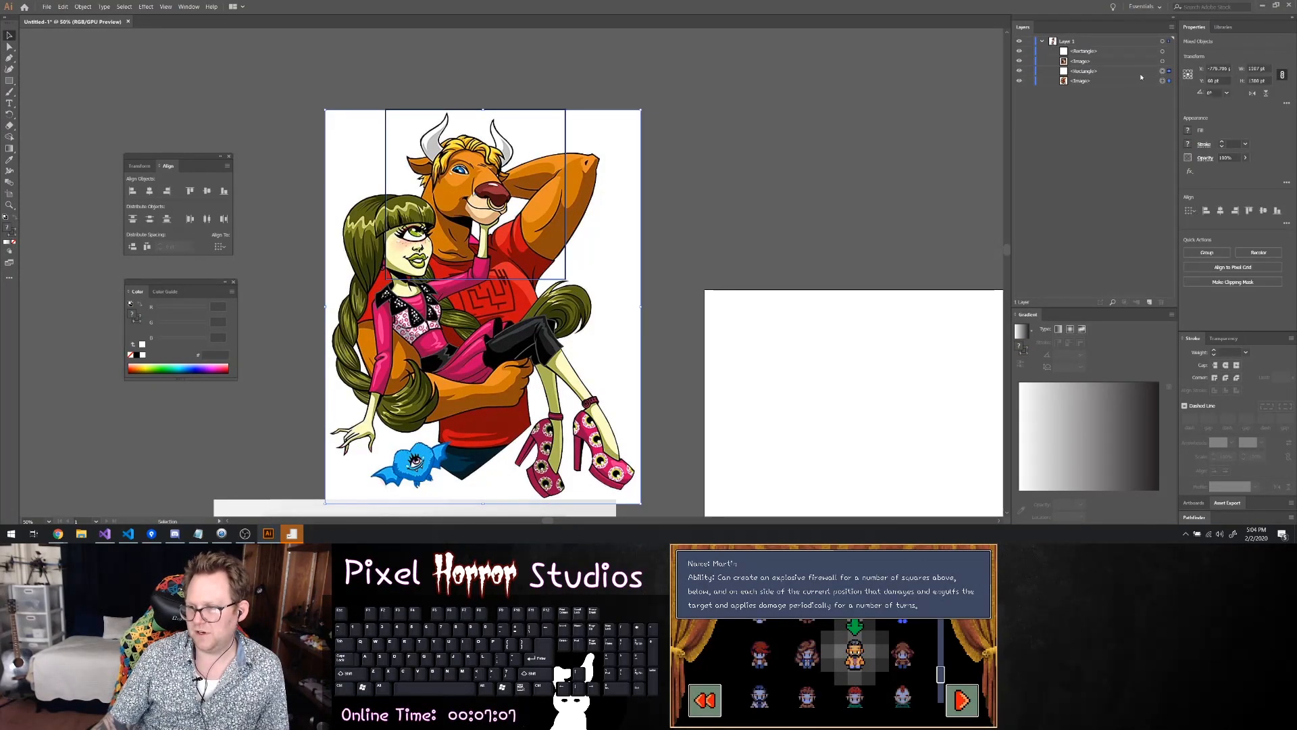
{"action": "right_click", "coordinate": [538, 216]}
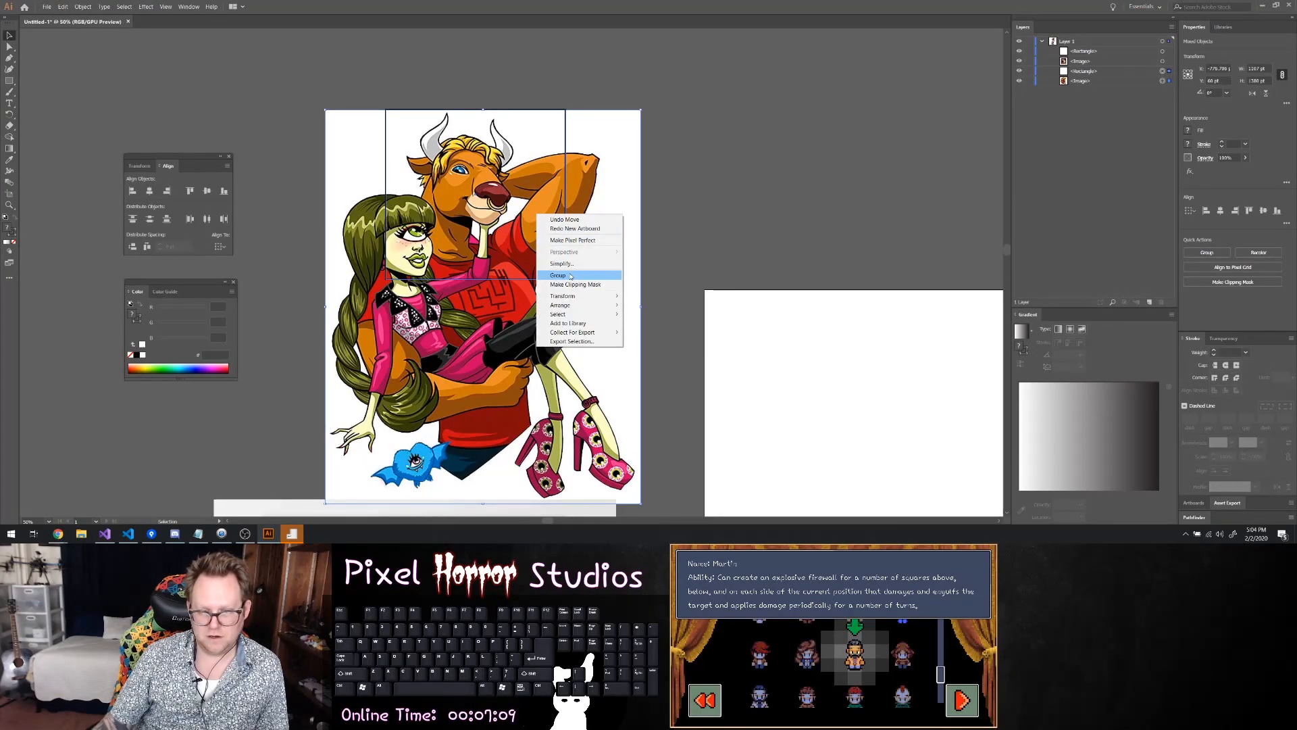
{"action": "left_click", "coordinate": [1091, 71]}
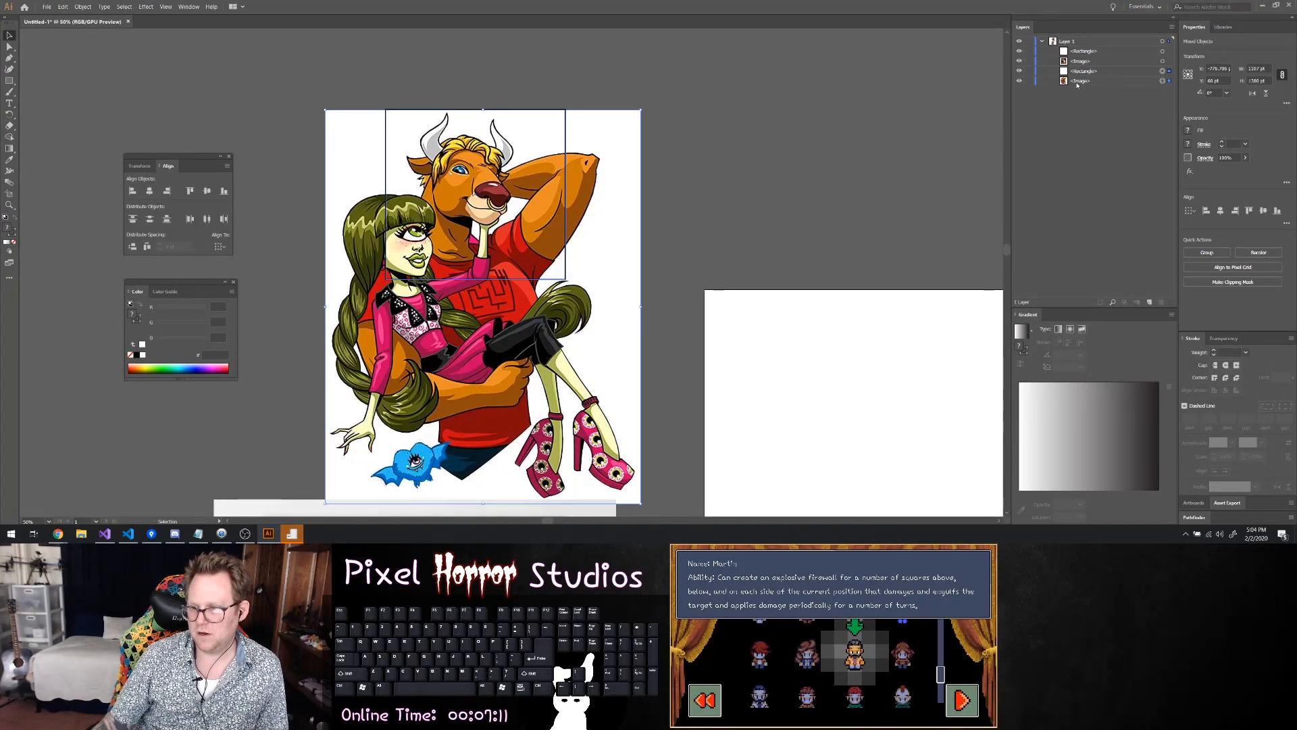
Group the selected cartoon image with the black rectangle framing the bull character
{"action": "scroll", "coordinate": [608, 166], "scroll_direction": "down", "scroll_amount": 1}
{"action": "right_click", "coordinate": [583, 192]}
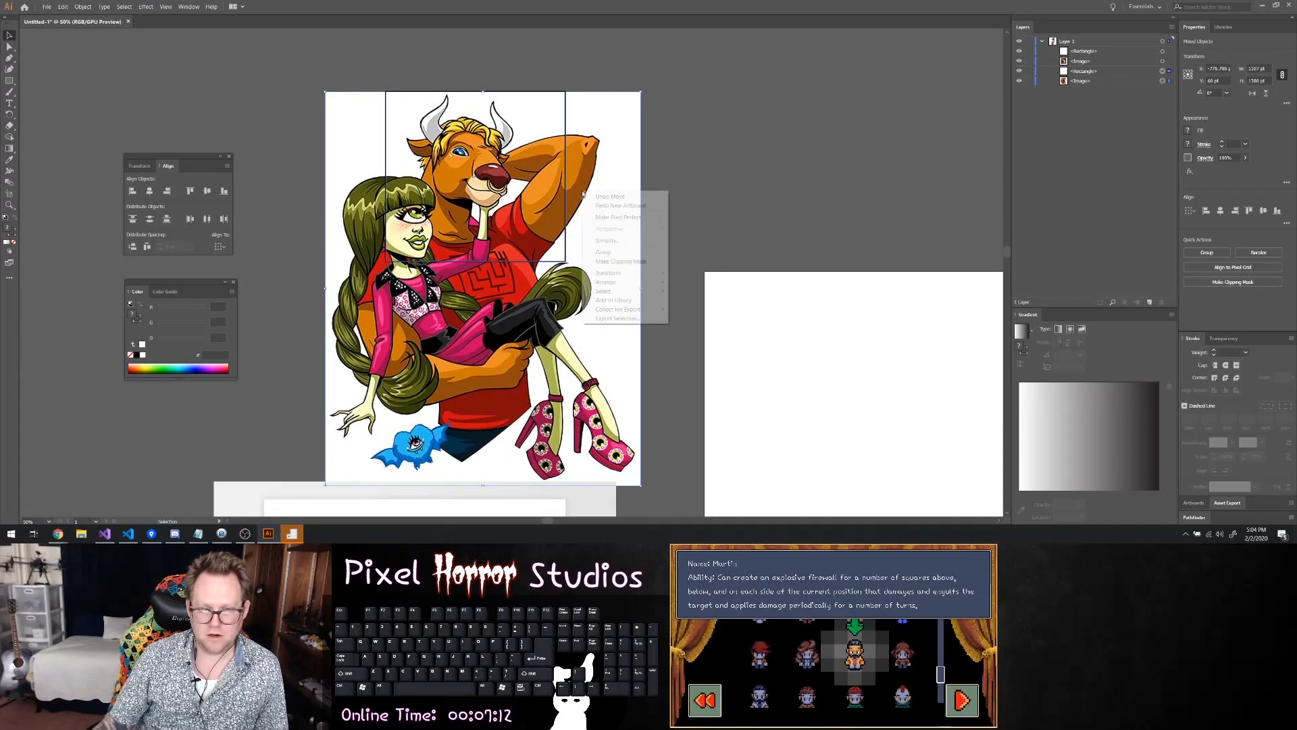
{"action": "left_click", "coordinate": [605, 252]}
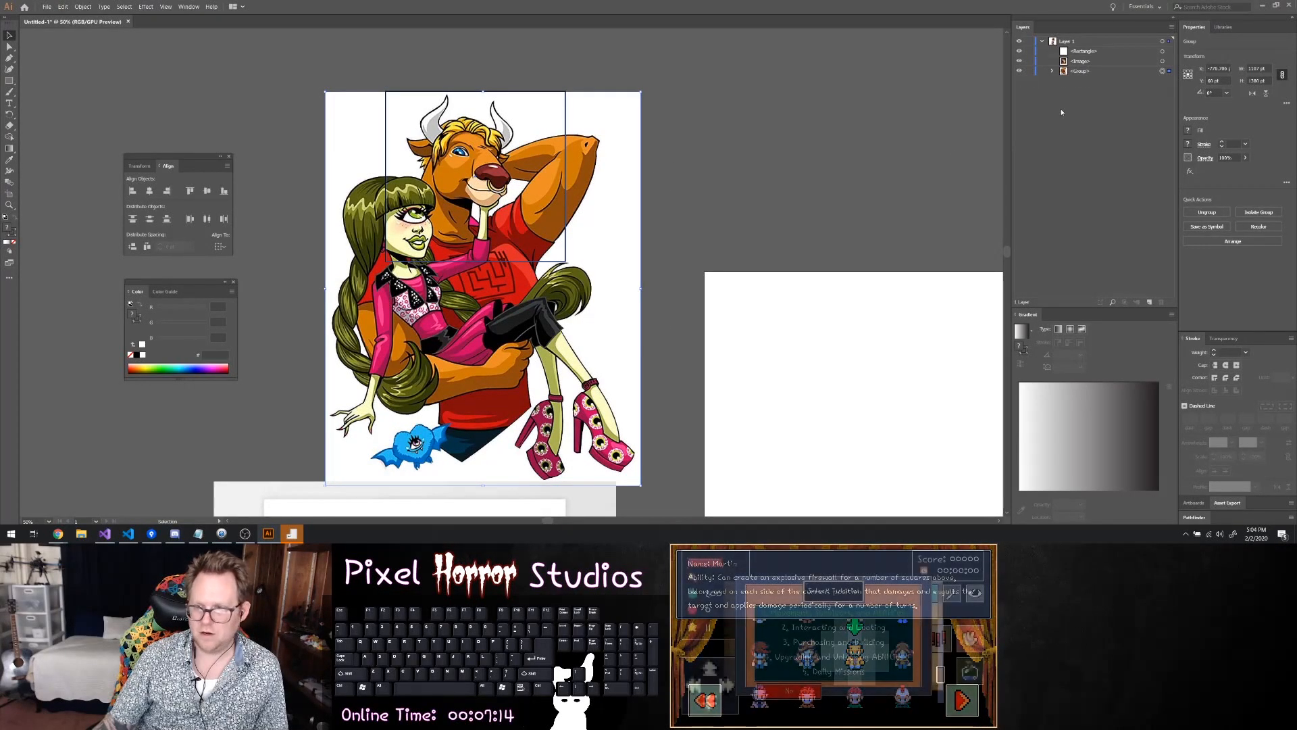
Select the minotaur painting together with its magenta square and group them
{"action": "left_click", "coordinate": [1161, 61]}
{"action": "left_click", "coordinate": [1162, 51], "text": "shift"}
{"action": "scroll", "coordinate": [648, 209], "scroll_direction": "down", "scroll_amount": 10}
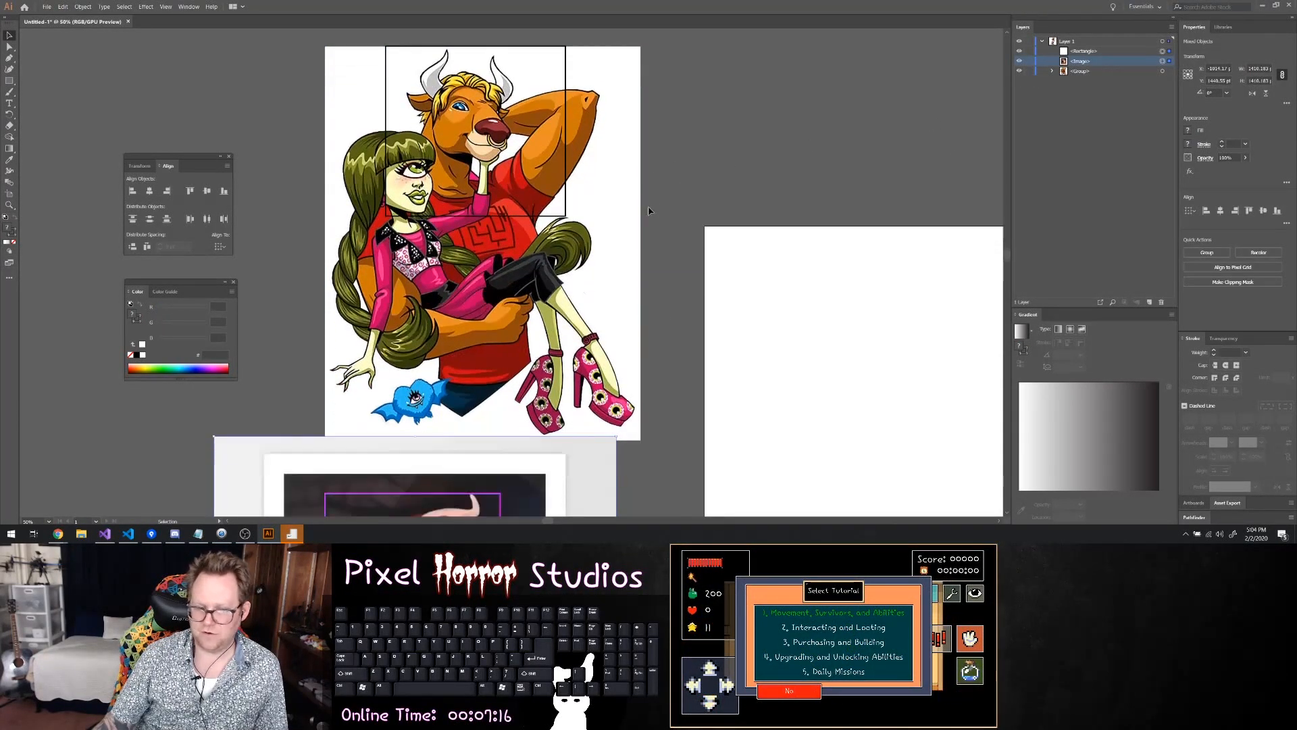
{"action": "right_click", "coordinate": [463, 377]}
{"action": "left_click", "coordinate": [486, 437]}
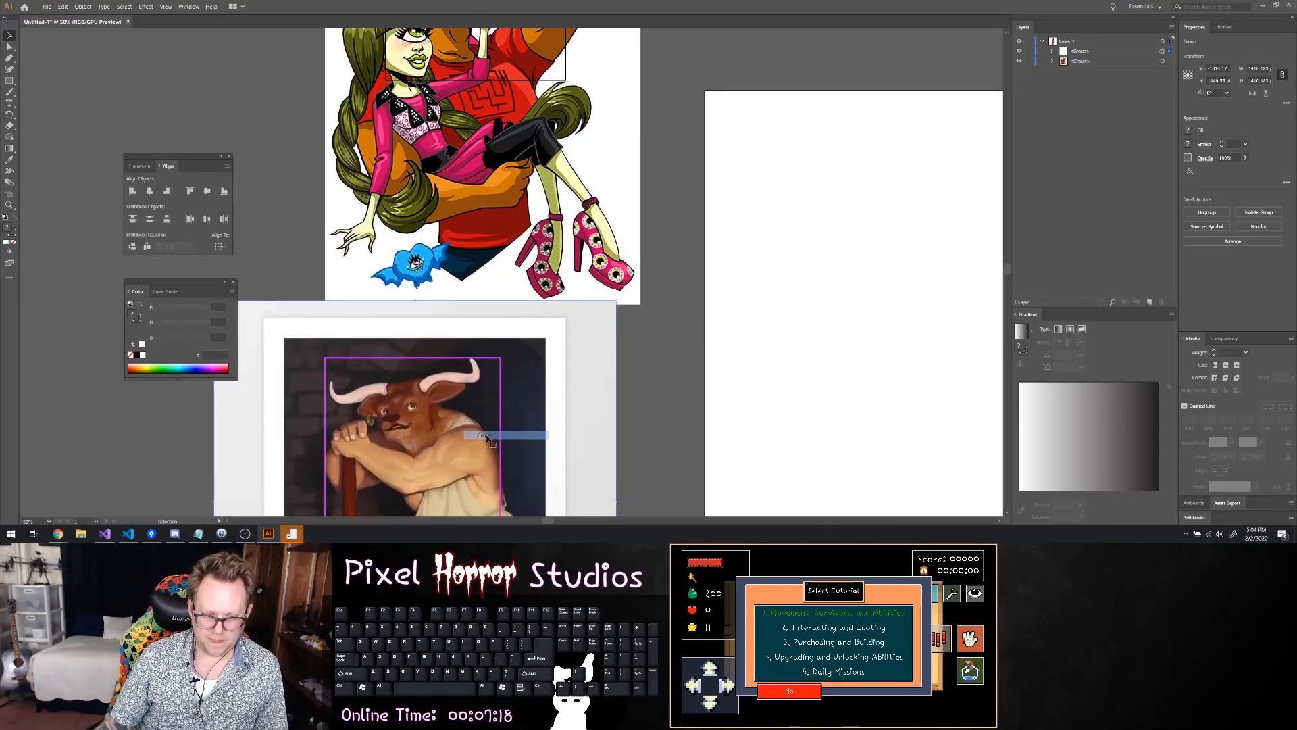
Move the cartoon group up to leave a gap between it and the painting below
{"action": "scroll", "coordinate": [499, 376], "scroll_direction": "down", "scroll_amount": 20}
{"action": "scroll", "coordinate": [503, 358], "scroll_direction": "up", "scroll_amount": 2}
{"action": "scroll", "coordinate": [509, 324], "scroll_direction": "down", "scroll_amount": 2}
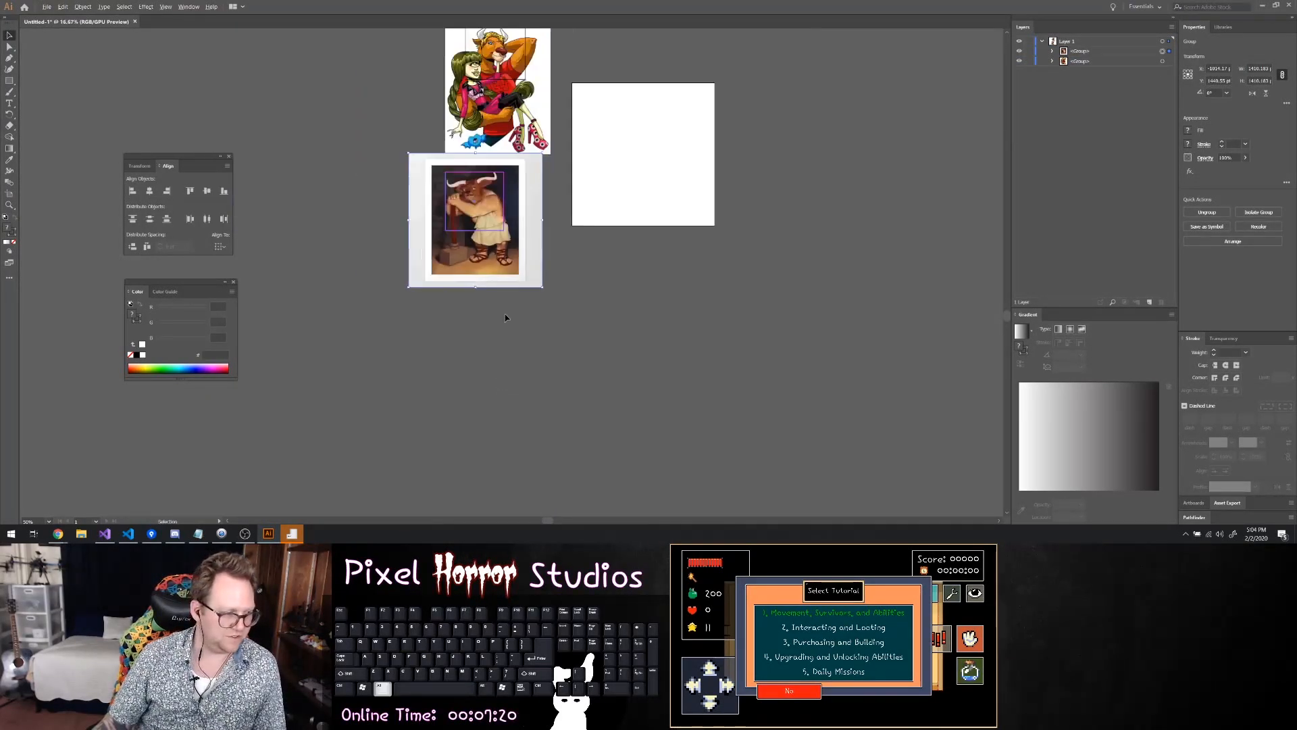
{"action": "scroll", "coordinate": [514, 292], "scroll_direction": "up", "scroll_amount": 1}
{"action": "scroll", "coordinate": [514, 293], "scroll_direction": "up", "scroll_amount": 20}
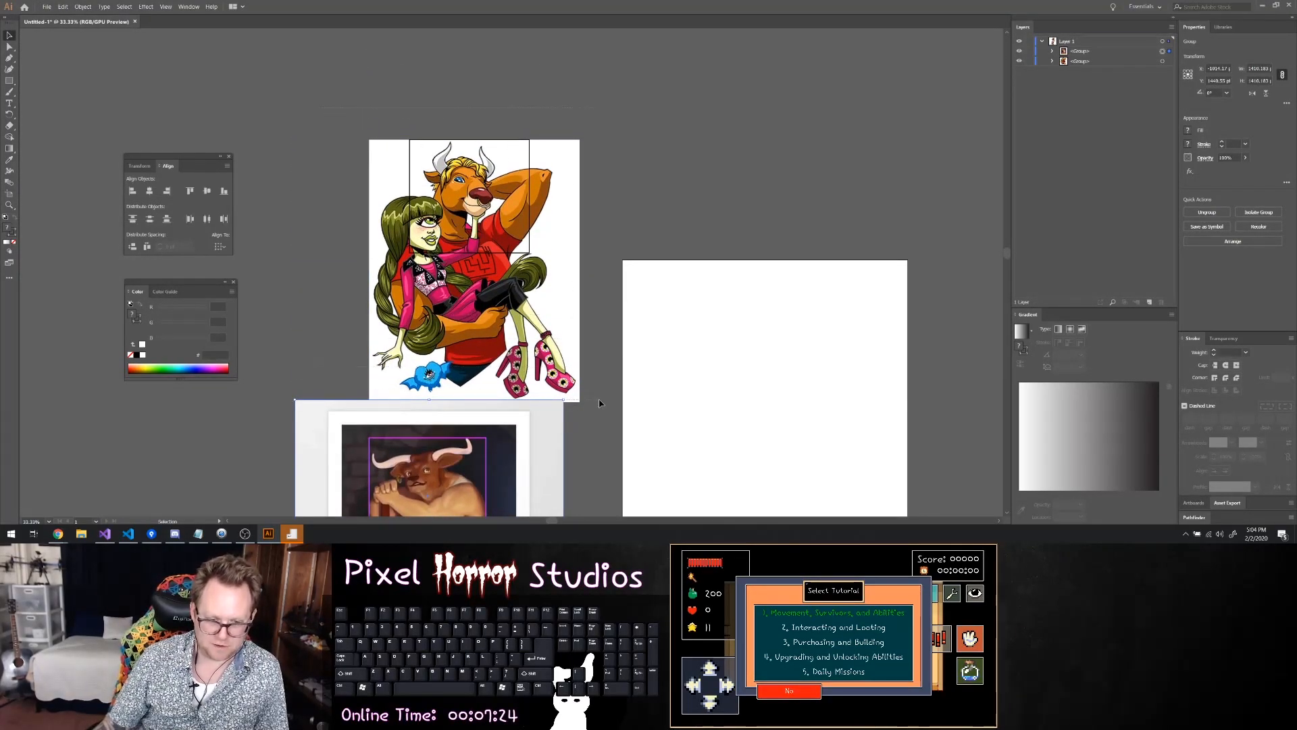
{"action": "left_click_drag", "start_coordinate": [600, 392], "coordinate": [601, 393]}
{"action": "left_click", "coordinate": [753, 202]}
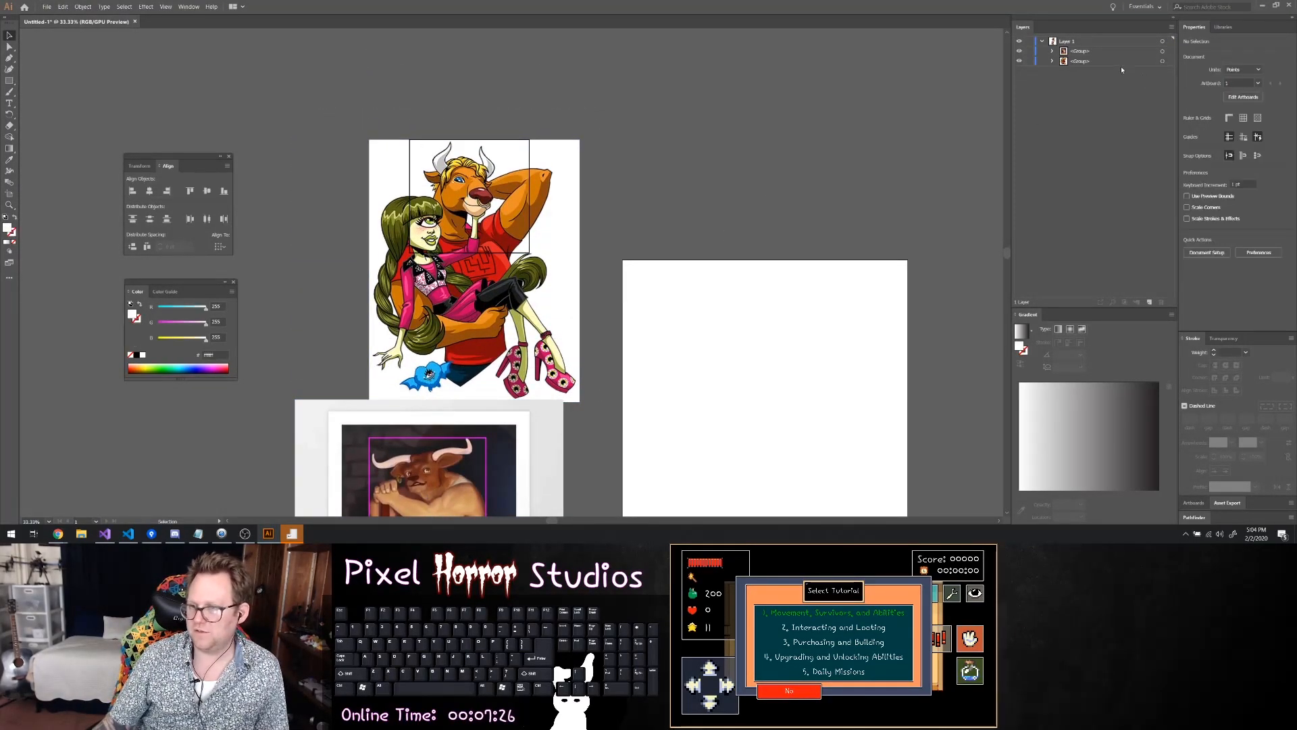
{"action": "left_click", "coordinate": [1162, 61]}
{"action": "left_click_drag", "start_coordinate": [550, 273], "coordinate": [561, 193]}
Move the painting group up beneath the cartoon so their right edges line up
{"action": "scroll", "coordinate": [683, 185], "scroll_direction": "down", "scroll_amount": 4}
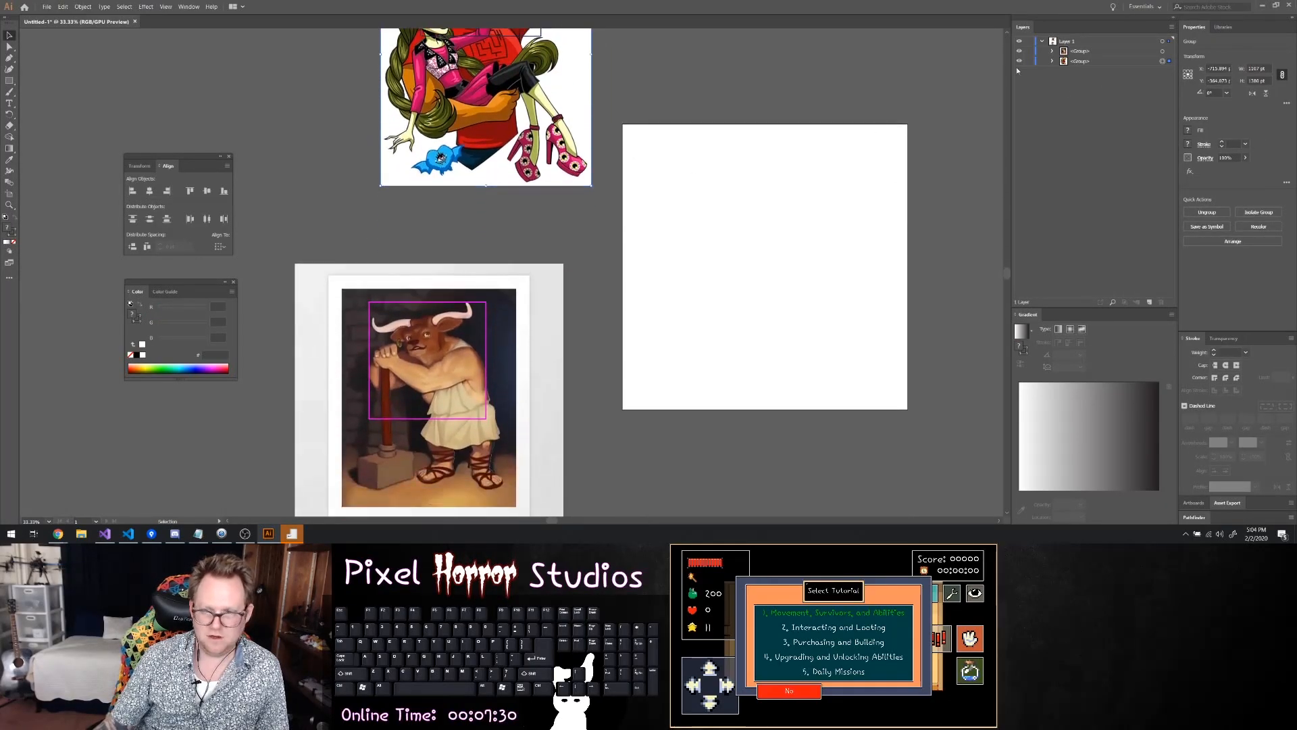
{"action": "left_click", "coordinate": [1163, 51]}
{"action": "left_click_drag", "start_coordinate": [528, 321], "coordinate": [556, 258]}
{"action": "scroll", "coordinate": [642, 173], "scroll_direction": "up", "scroll_amount": 5}
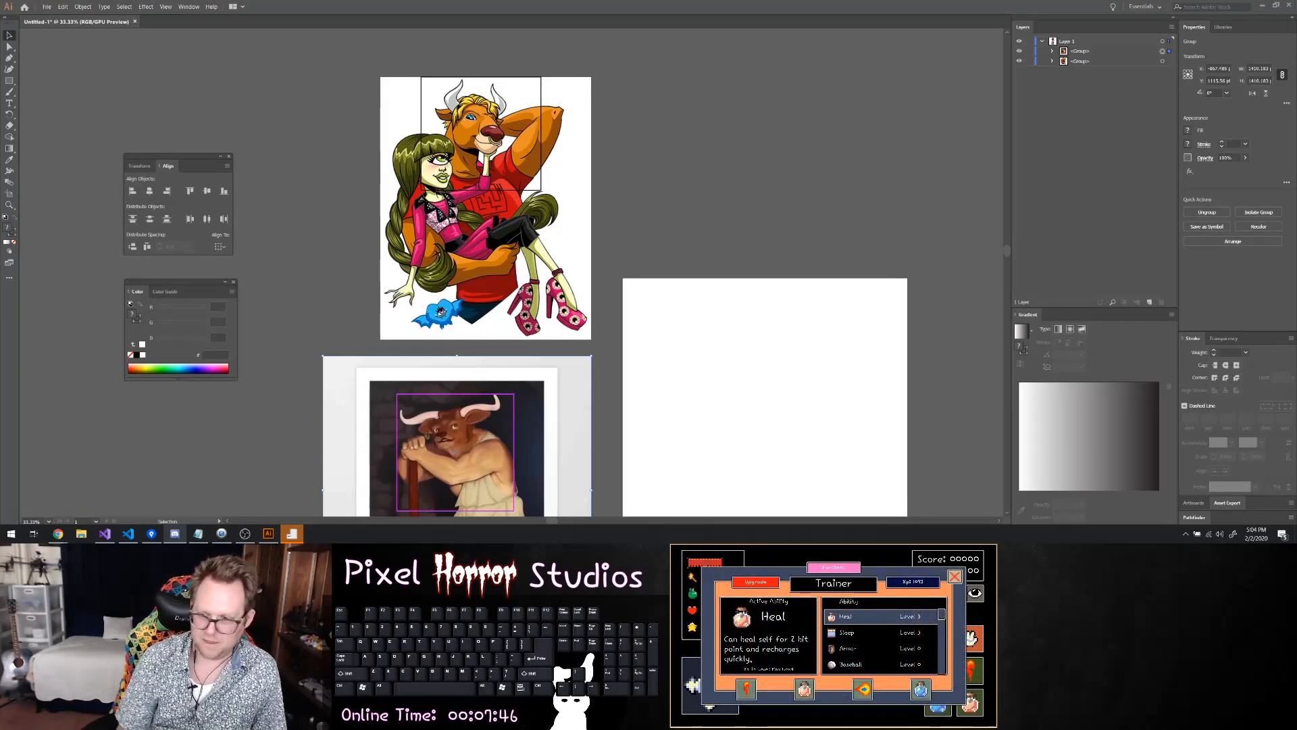
{"action": "scroll", "coordinate": [723, 255], "scroll_direction": "down", "scroll_amount": 2}
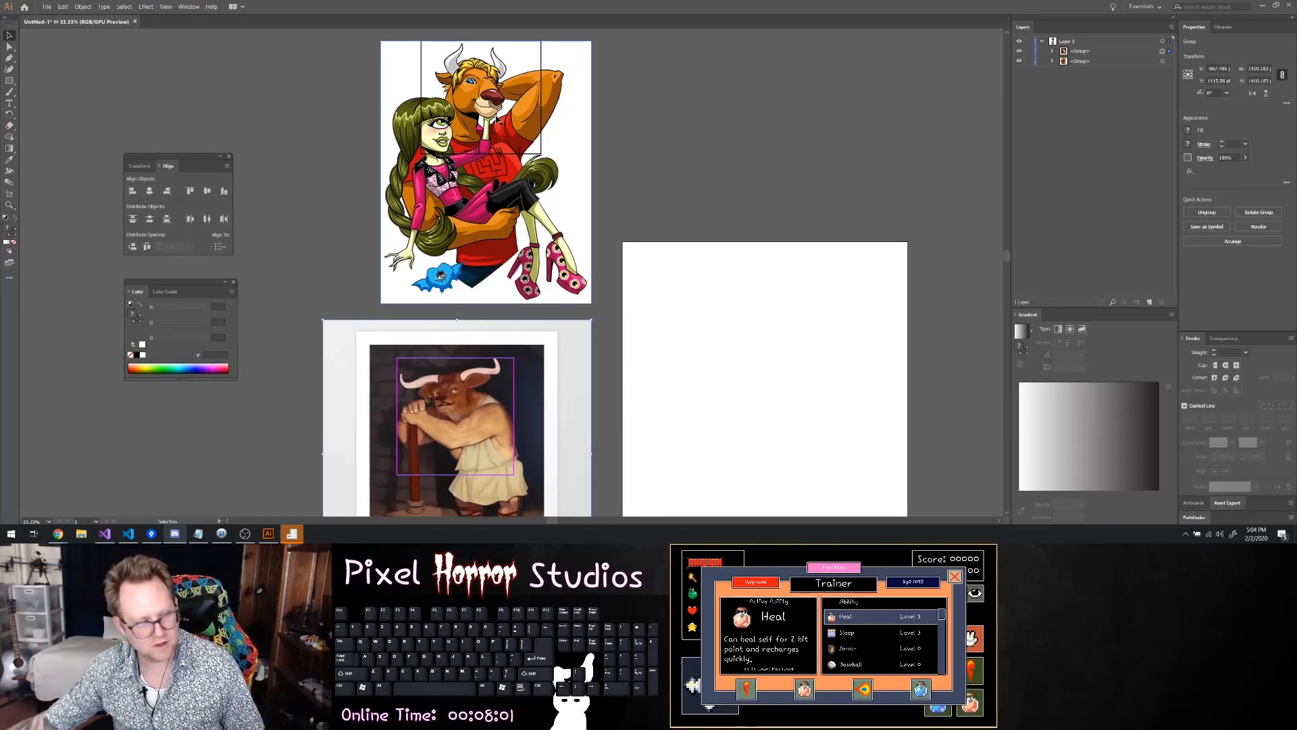
{"action": "scroll", "coordinate": [438, 108], "scroll_direction": "up", "scroll_amount": 3}
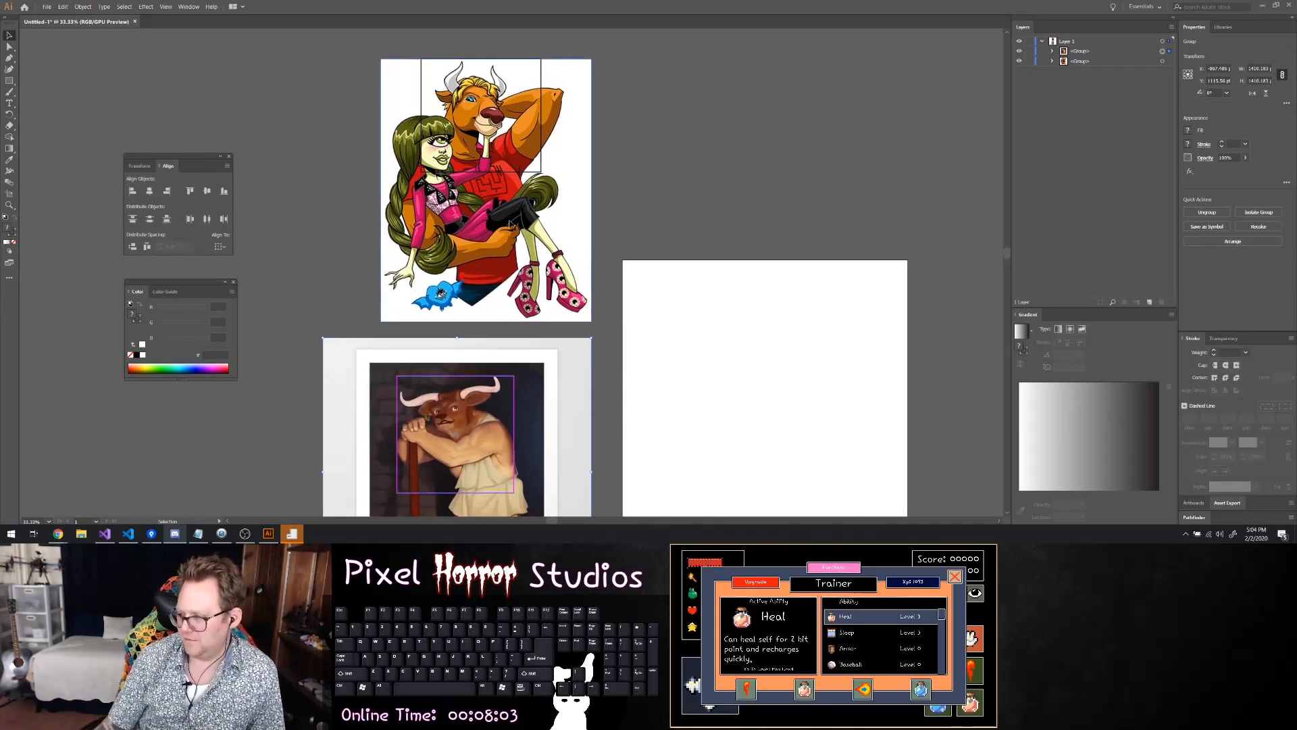
{"action": "scroll", "coordinate": [440, 154], "scroll_direction": "up", "scroll_amount": 2}
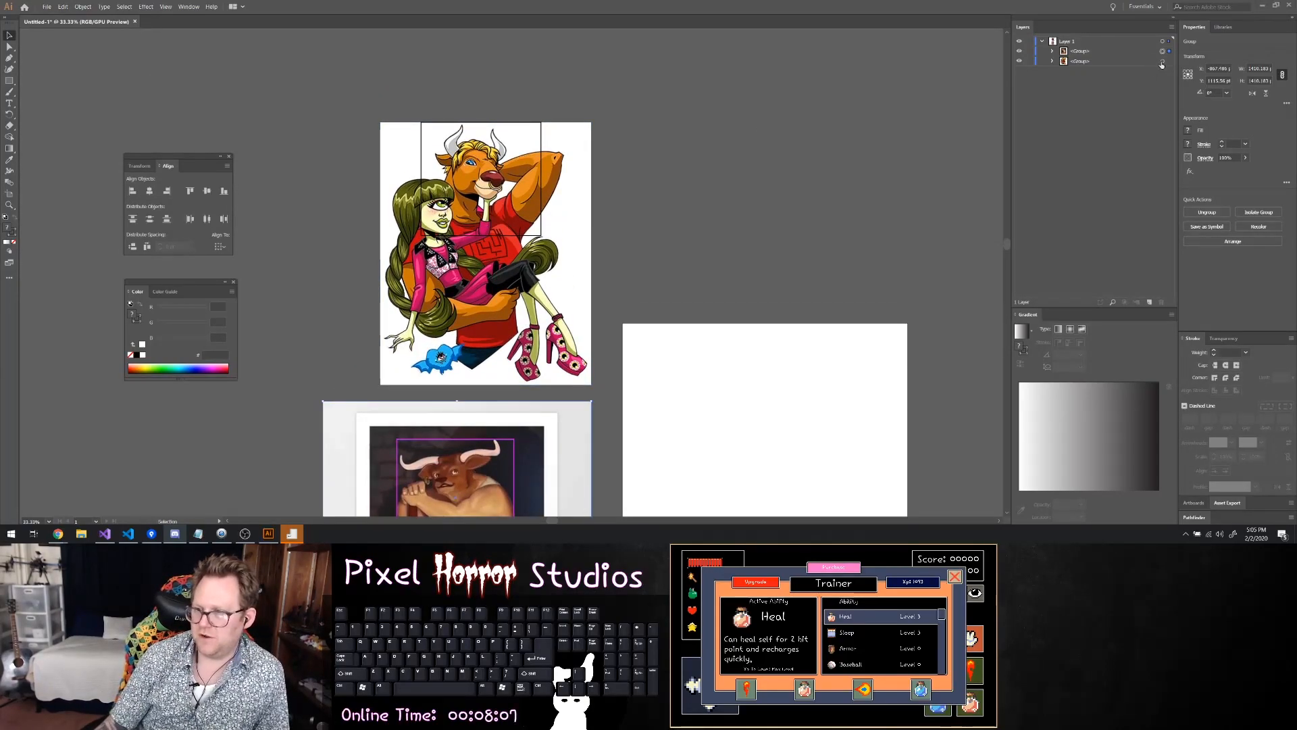
{"action": "scroll", "coordinate": [817, 151], "scroll_direction": "down", "scroll_amount": 15}
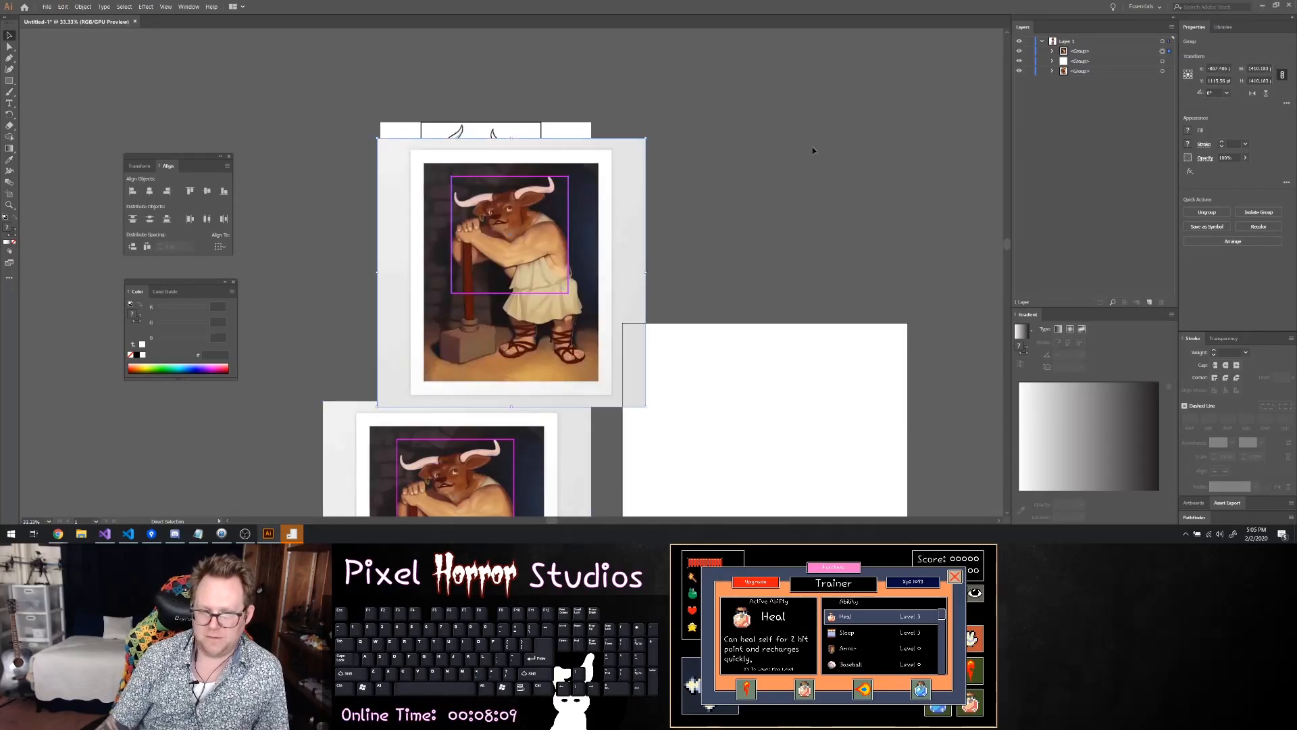
{"action": "scroll", "coordinate": [684, 145], "scroll_direction": "up", "scroll_amount": 13}
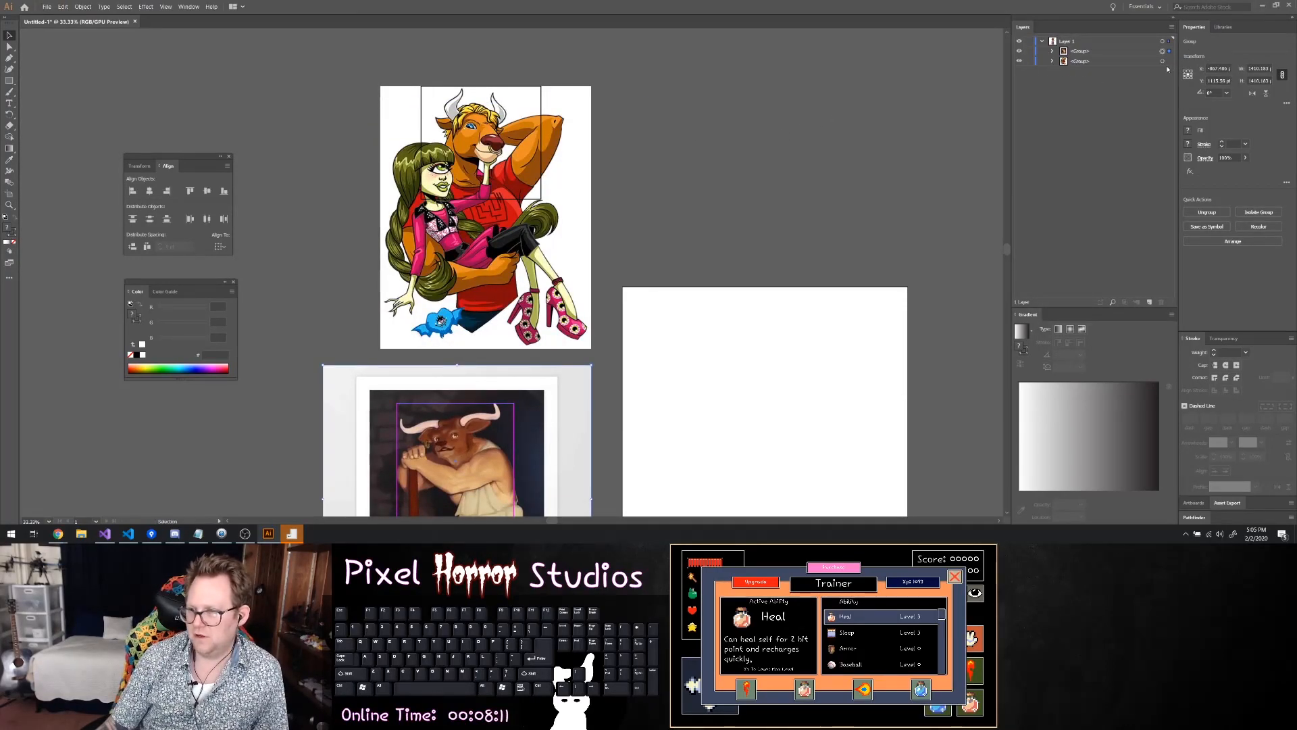
Duplicate the cartoon group by copy and paste and place the copy over the artboard
{"action": "left_click", "coordinate": [541, 159]}
{"action": "key", "text": "ctrl+c"}
{"action": "key", "text": "ctrl+v"}
{"action": "left_click_drag", "start_coordinate": [553, 182], "coordinate": [781, 341]}
{"action": "scroll", "coordinate": [783, 309], "scroll_direction": "down", "scroll_amount": 1}
{"action": "scroll", "coordinate": [784, 307], "scroll_direction": "down", "scroll_amount": 3}
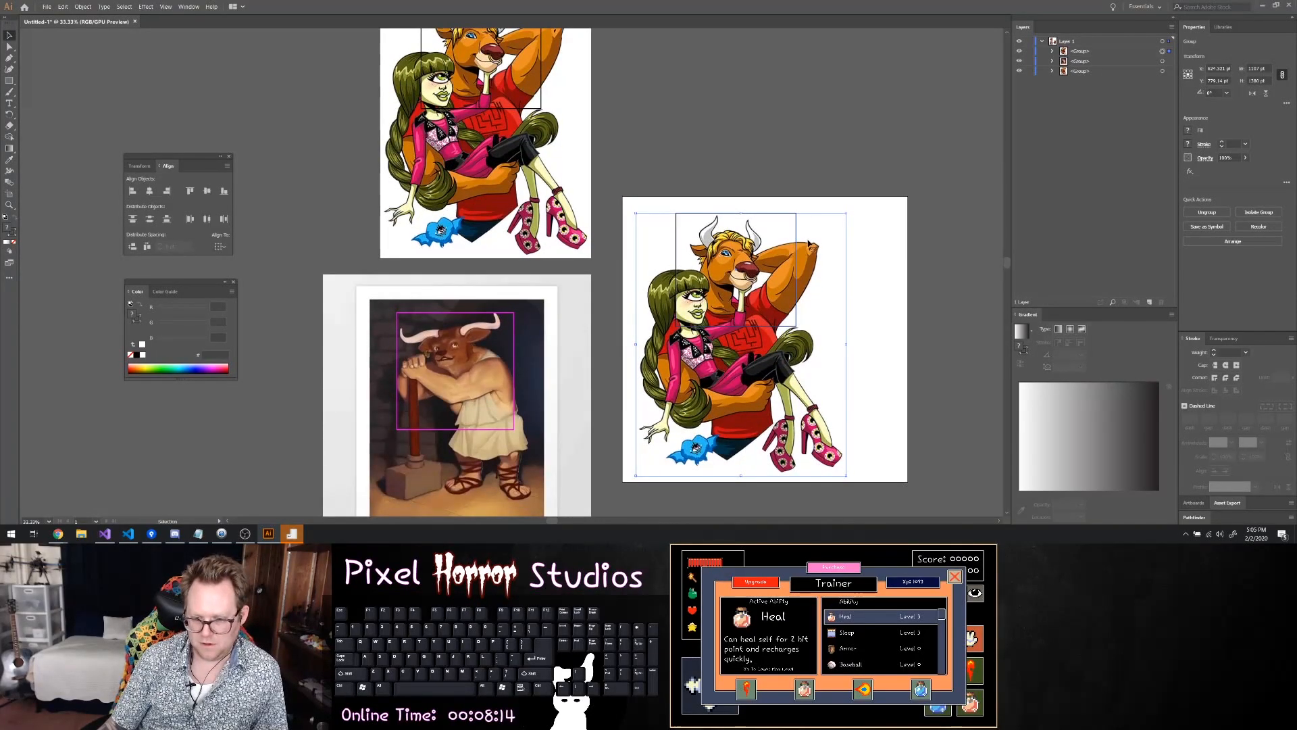
Enlarge the cartoon copy from its lower corner until the framed upper body nearly fills the artboard's height
{"action": "scroll", "coordinate": [817, 240], "scroll_direction": "down", "scroll_amount": 4}
{"action": "scroll", "coordinate": [531, 252], "scroll_direction": "up", "scroll_amount": 3}
{"action": "scroll", "coordinate": [336, 288], "scroll_direction": "up", "scroll_amount": 1}
{"action": "scroll", "coordinate": [336, 288], "scroll_direction": "up", "scroll_amount": 3}
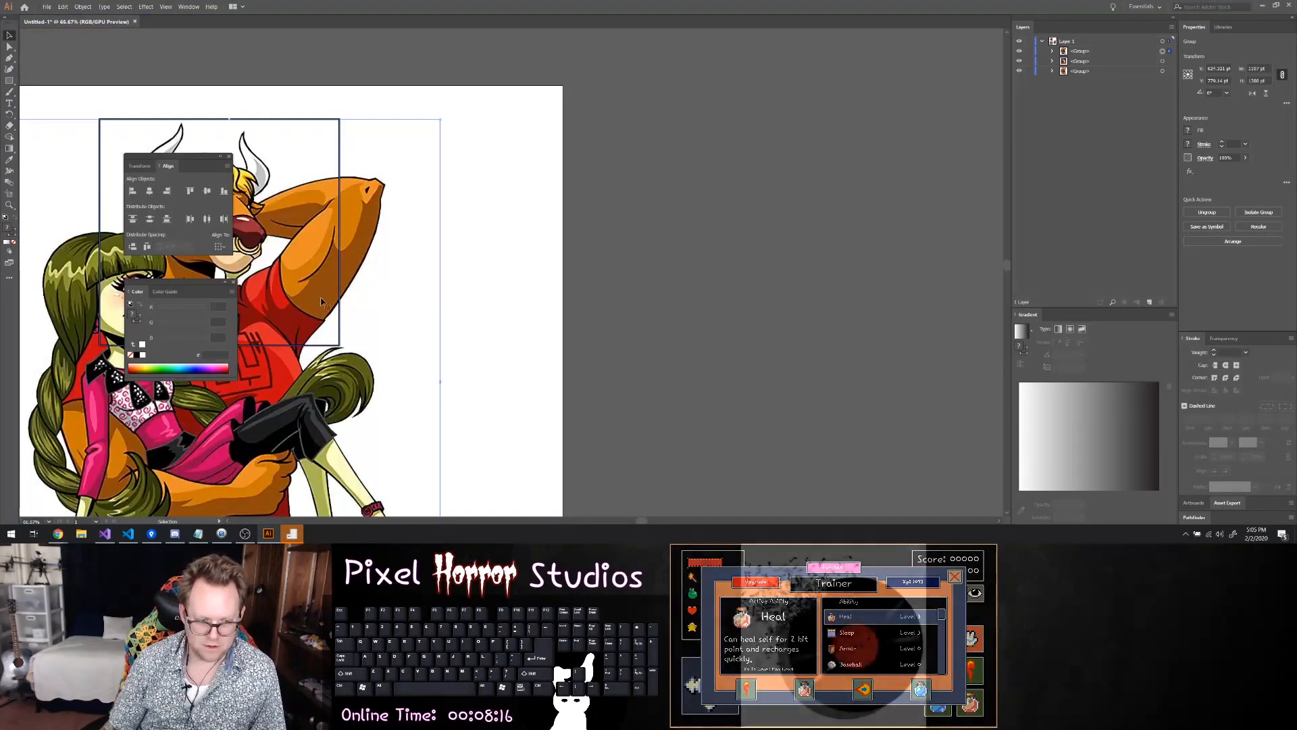
{"action": "scroll", "coordinate": [322, 294], "scroll_direction": "down", "scroll_amount": 3}
{"action": "left_click_drag", "start_coordinate": [368, 410], "coordinate": [548, 501]}
{"action": "scroll", "coordinate": [362, 240], "scroll_direction": "up", "scroll_amount": 2}
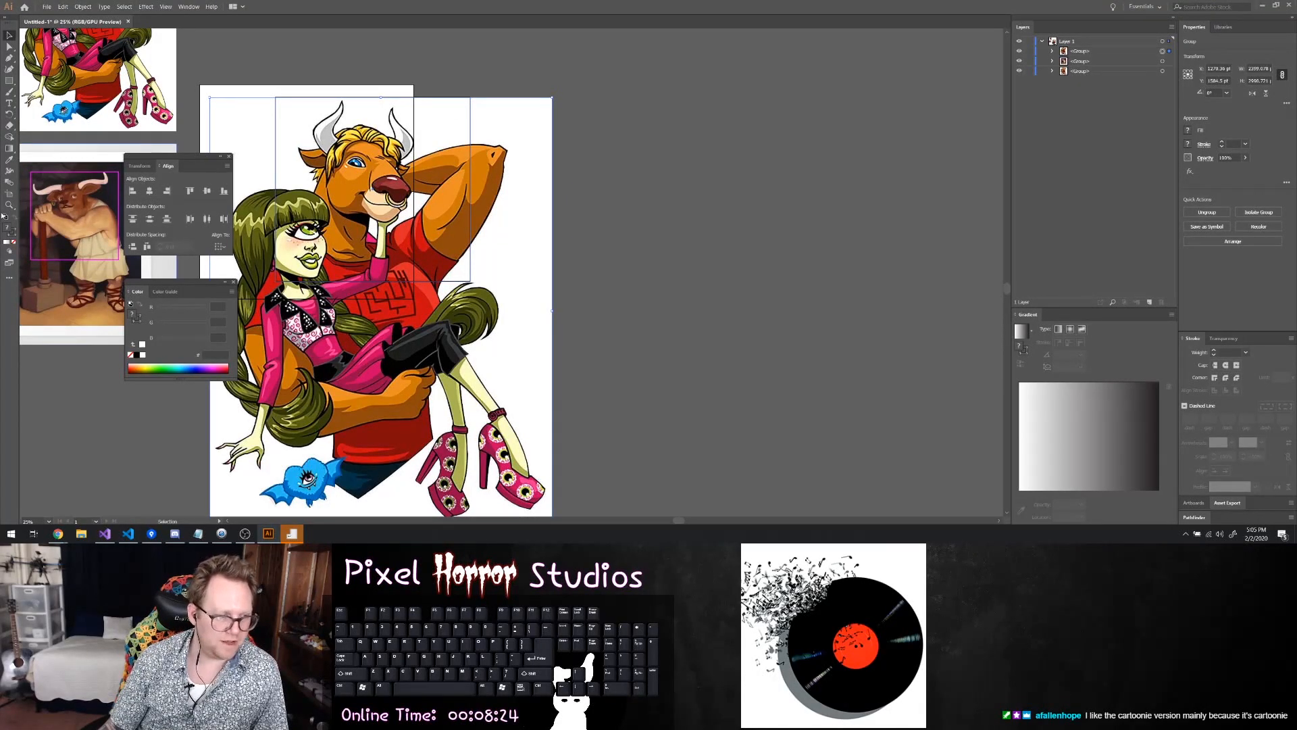
Resize the artboard horizontally around the black rectangle, extending its right edge, trimming its left edge and slightly lowering its top
{"action": "left_click", "coordinate": [9, 192]}
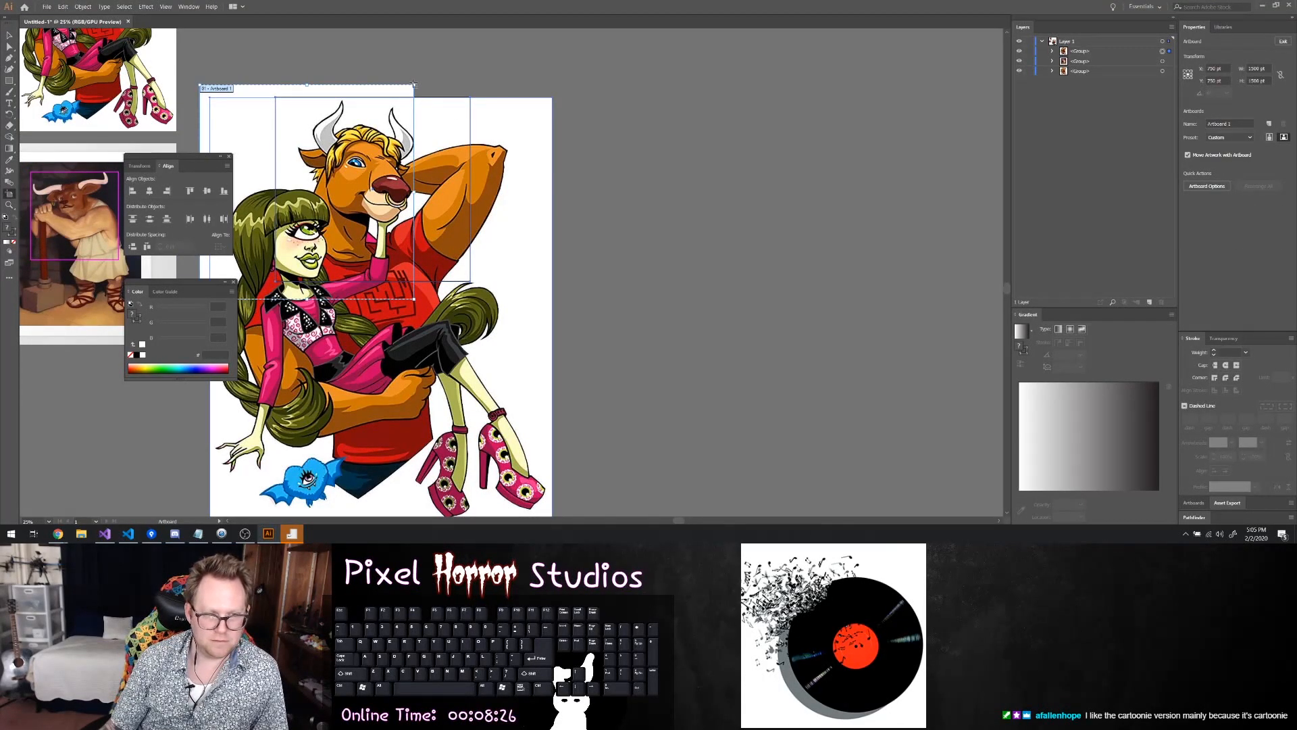
{"action": "left_click_drag", "start_coordinate": [414, 85], "coordinate": [494, 87]}
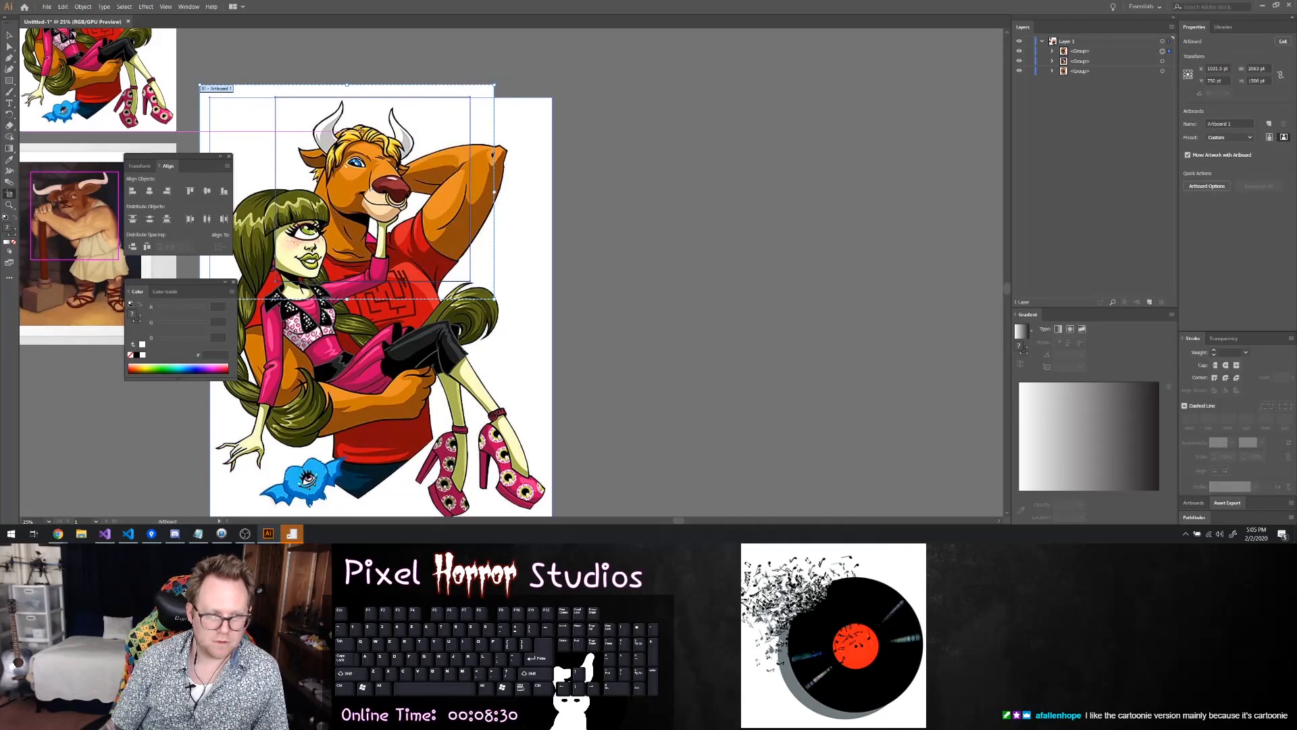
{"action": "left_click_drag", "start_coordinate": [200, 84], "coordinate": [249, 90]}
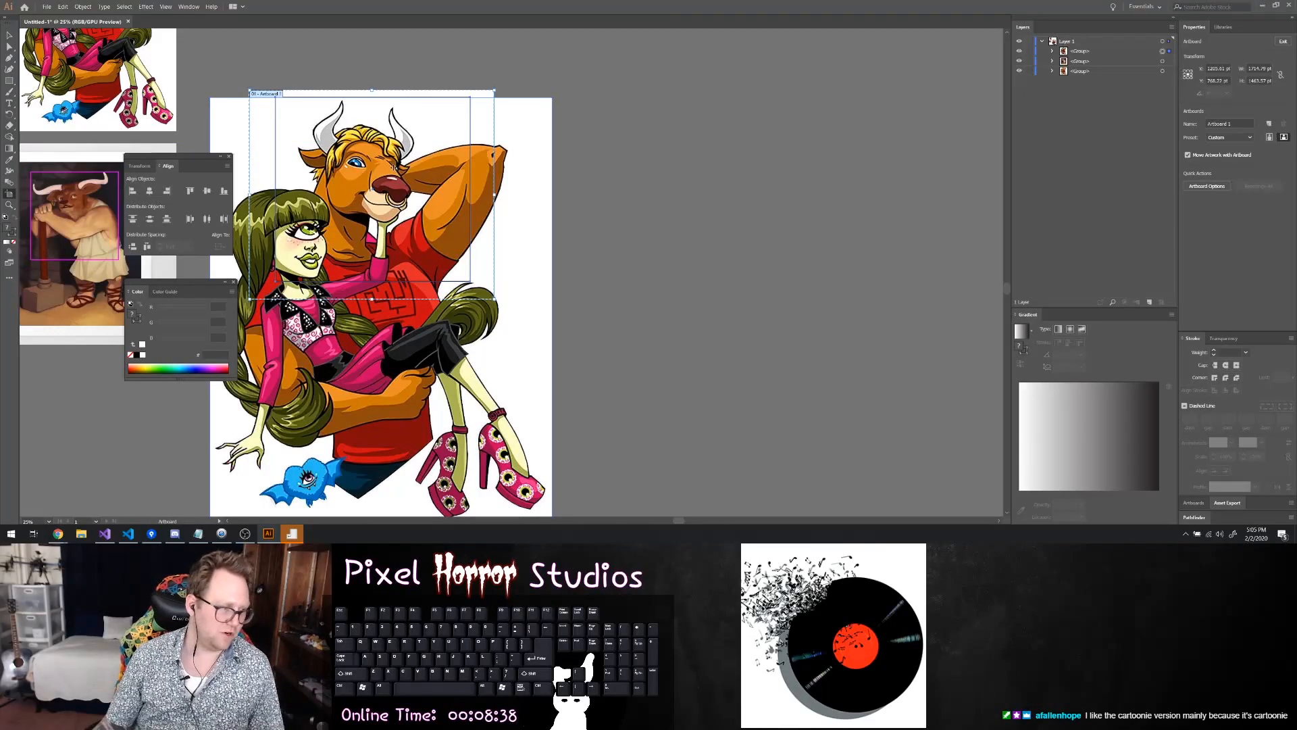
Expand the enlarged cartoon group and move the whole group down until the rectangle's lower edge meets the artboard's lower edge
{"action": "key", "text": "v"}
{"action": "left_click", "coordinate": [421, 202]}
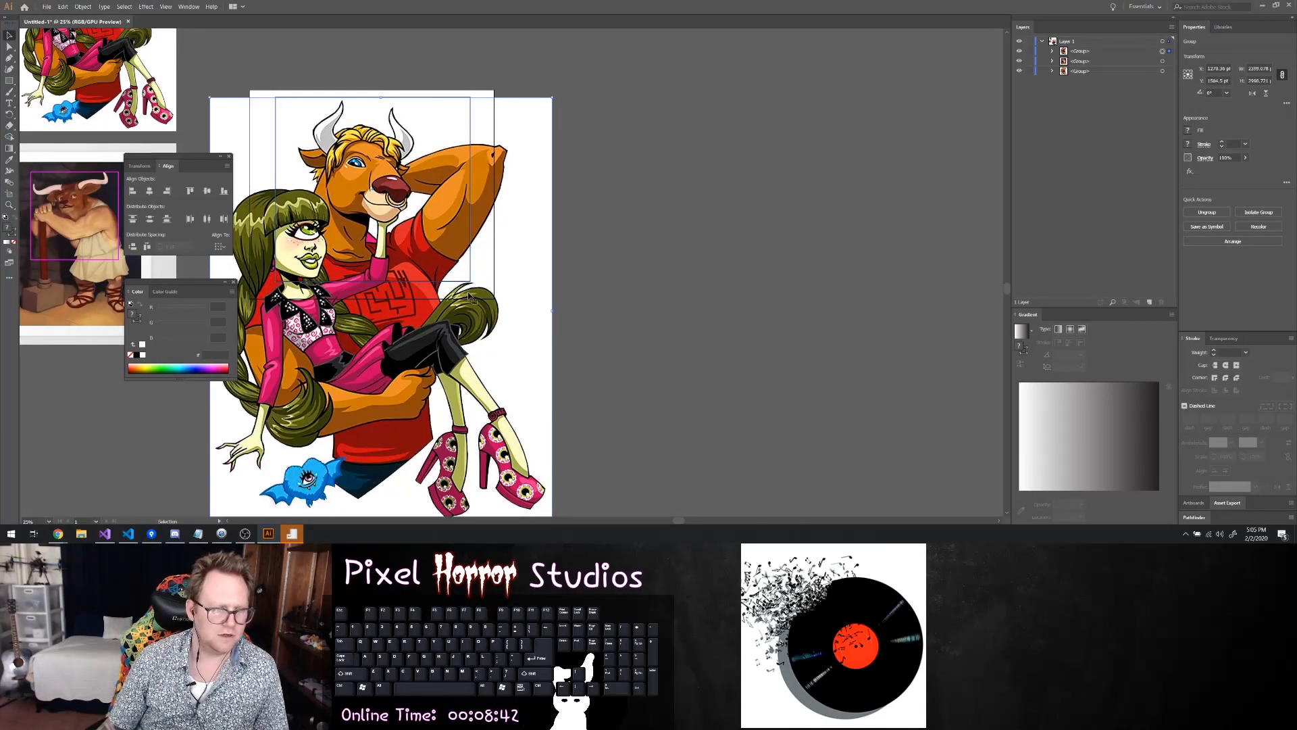
{"action": "left_click", "coordinate": [1052, 51]}
{"action": "left_click", "coordinate": [1170, 61]}
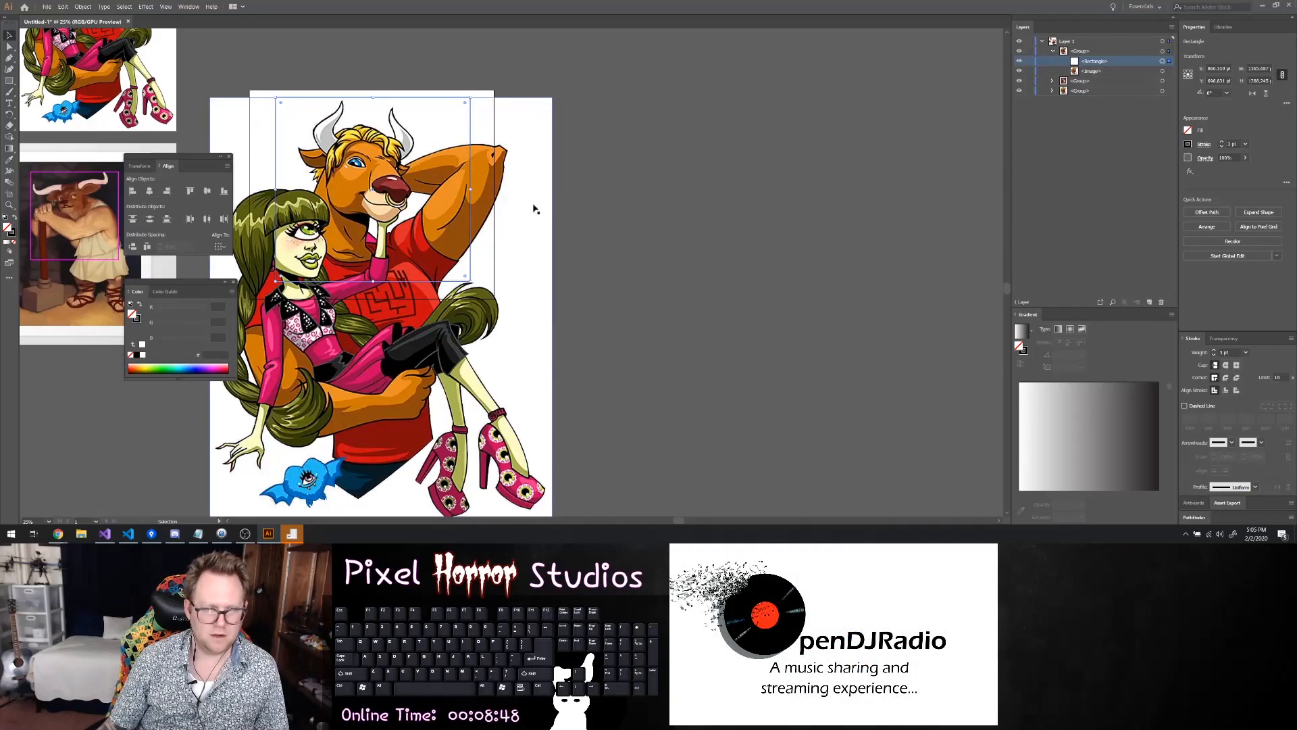
{"action": "key", "text": "ctrl+z"}
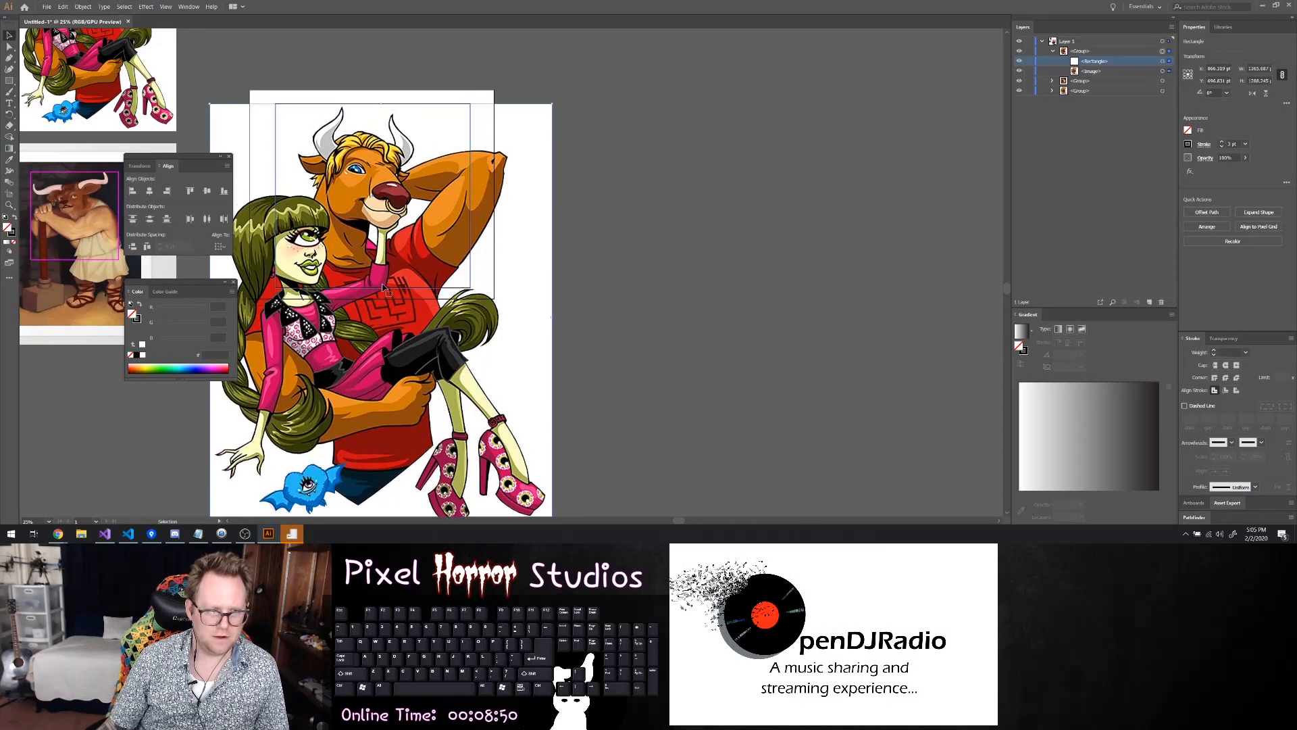
{"action": "left_click", "coordinate": [1104, 70]}
{"action": "left_click_drag", "start_coordinate": [370, 207], "coordinate": [372, 232]}
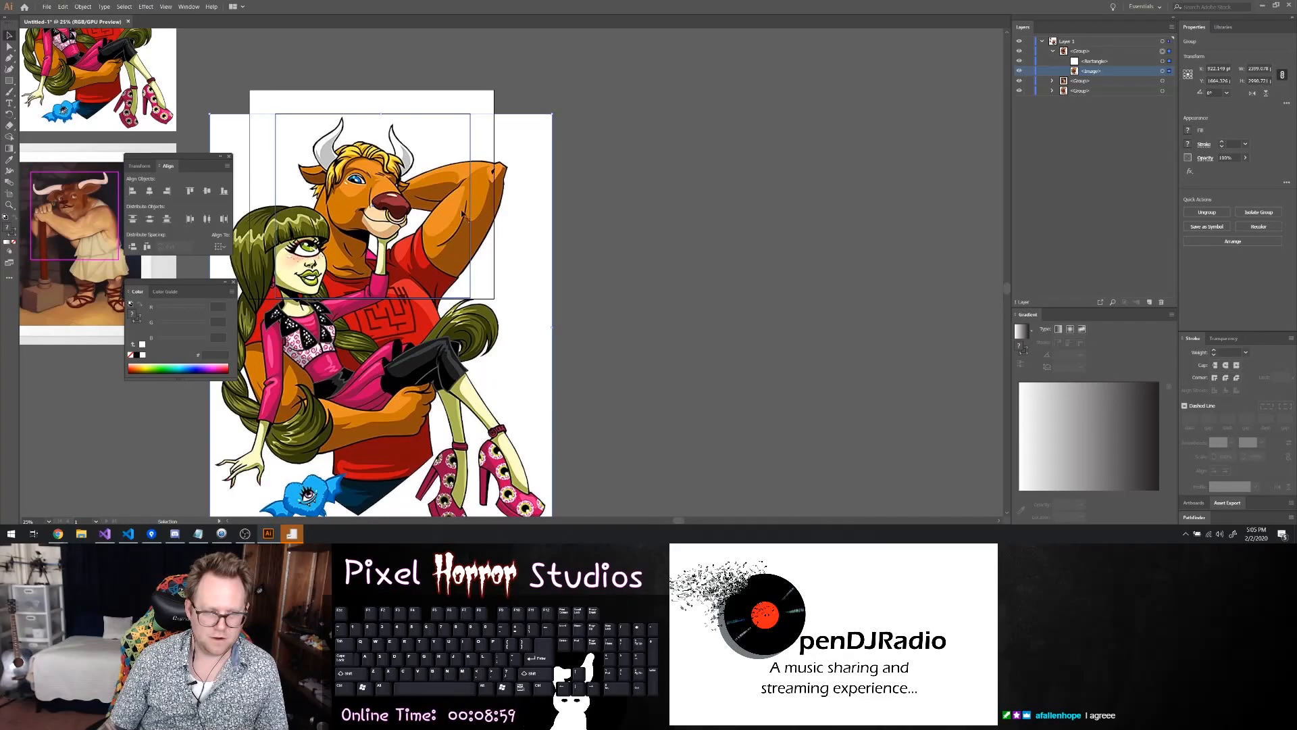
{"action": "left_click", "coordinate": [635, 183]}
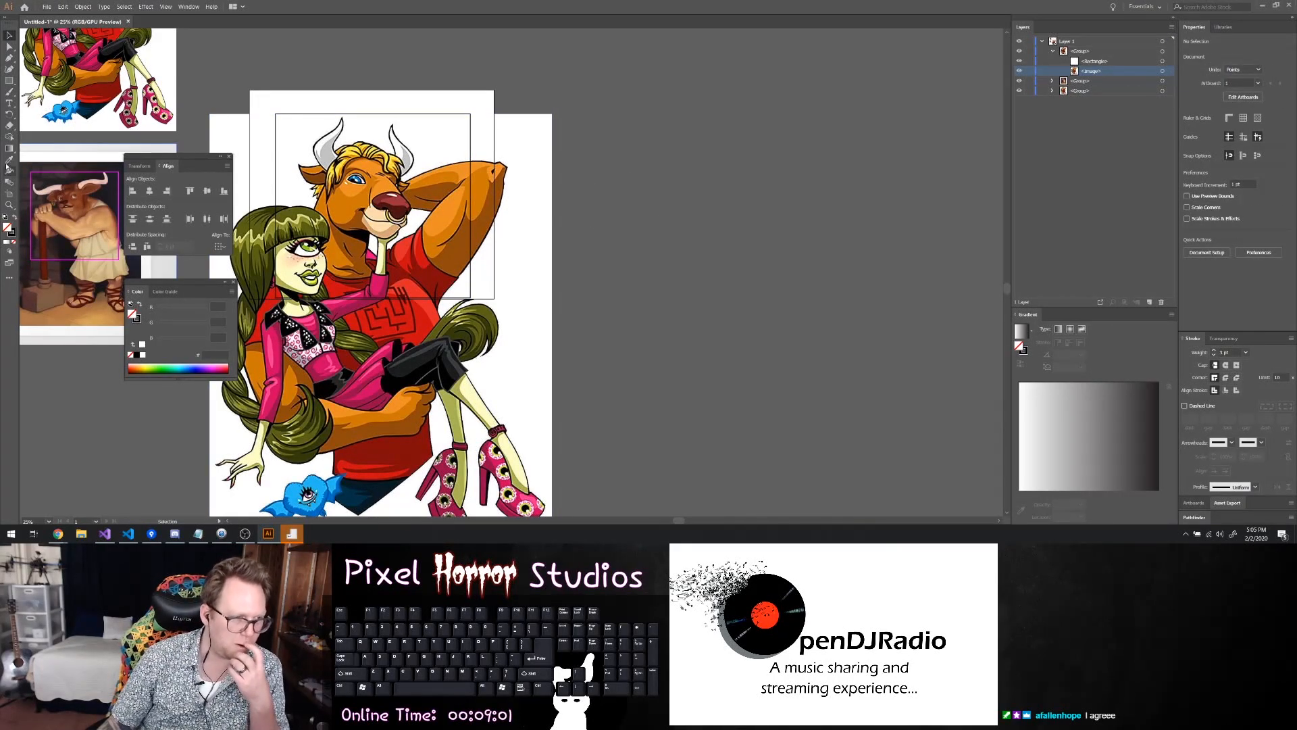
Extend the artboard's lower edge below the rectangle and bring its upper edge down slightly to even out the margins
{"action": "left_click", "coordinate": [10, 193]}
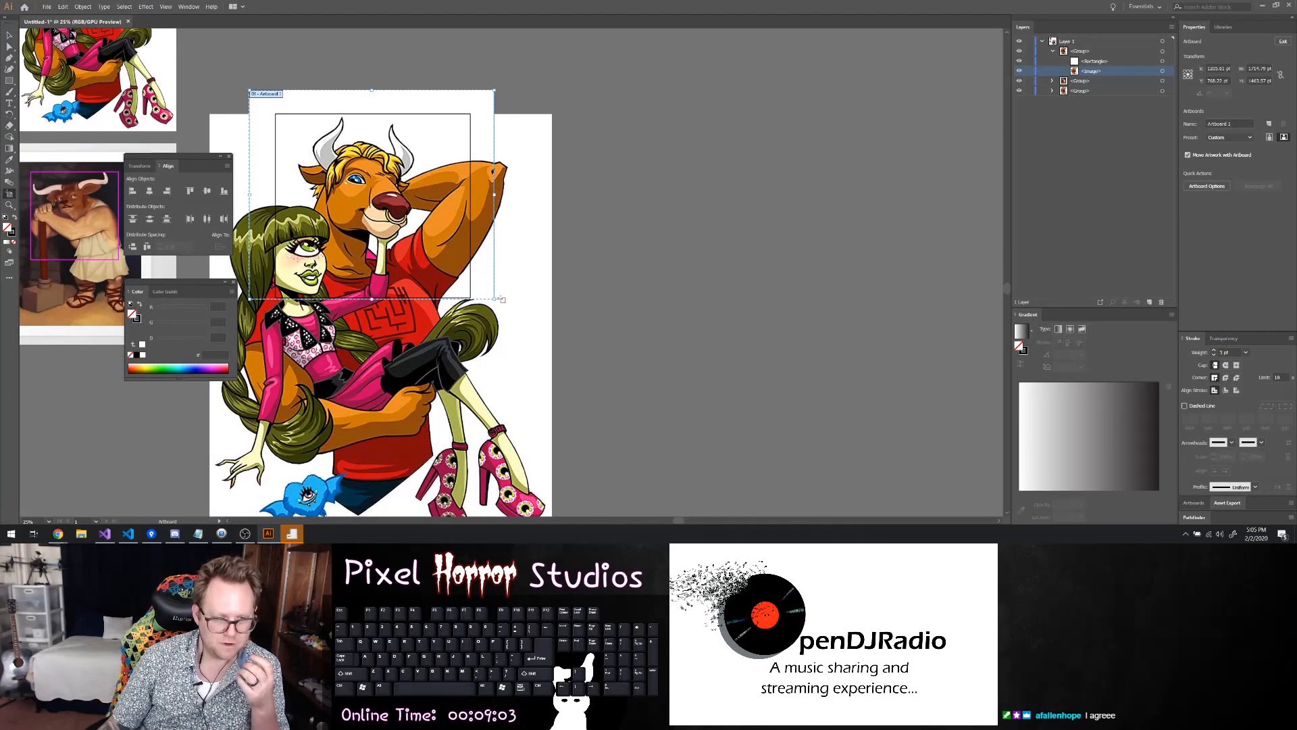
{"action": "left_click_drag", "start_coordinate": [496, 302], "coordinate": [493, 316]}
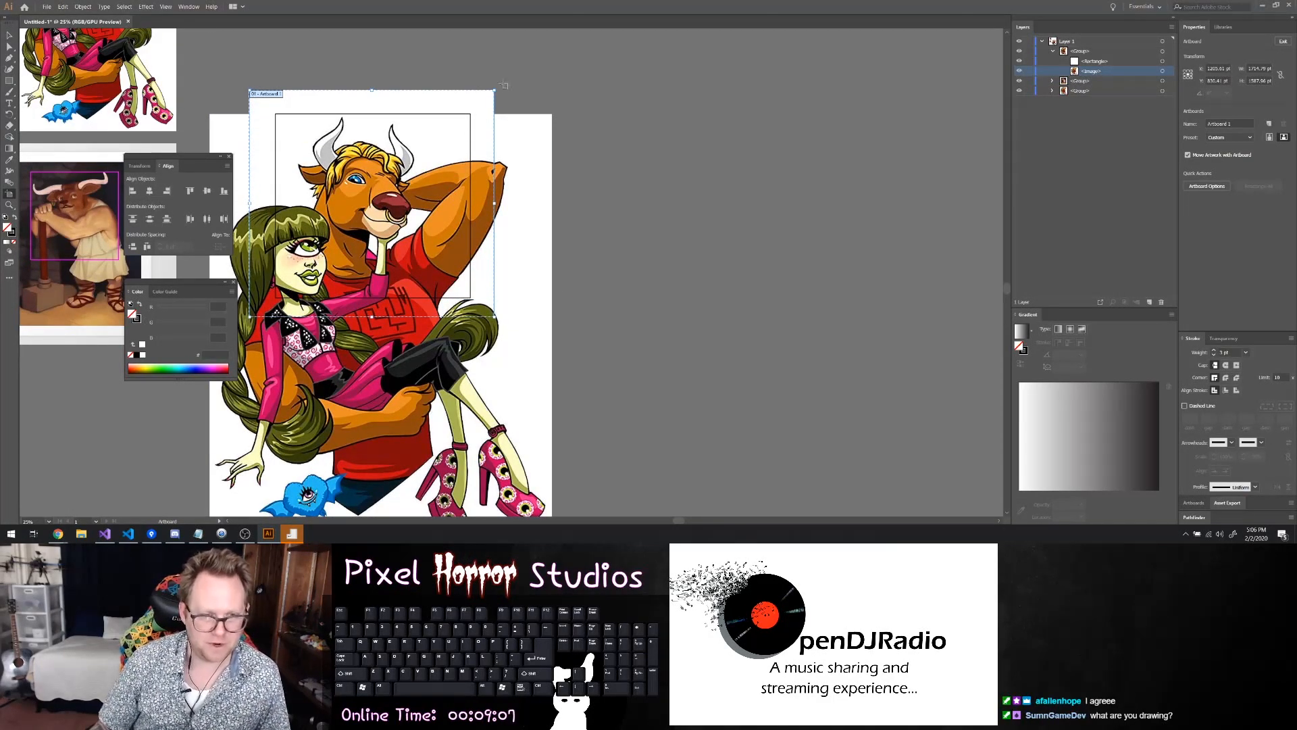
{"action": "left_click_drag", "start_coordinate": [496, 90], "coordinate": [496, 99]}
{"action": "scroll", "coordinate": [416, 174], "scroll_direction": "up", "scroll_amount": 4}
{"action": "scroll", "coordinate": [341, 192], "scroll_direction": "down", "scroll_amount": 5}
{"action": "scroll", "coordinate": [99, 61], "scroll_direction": "left", "scroll_amount": 5}
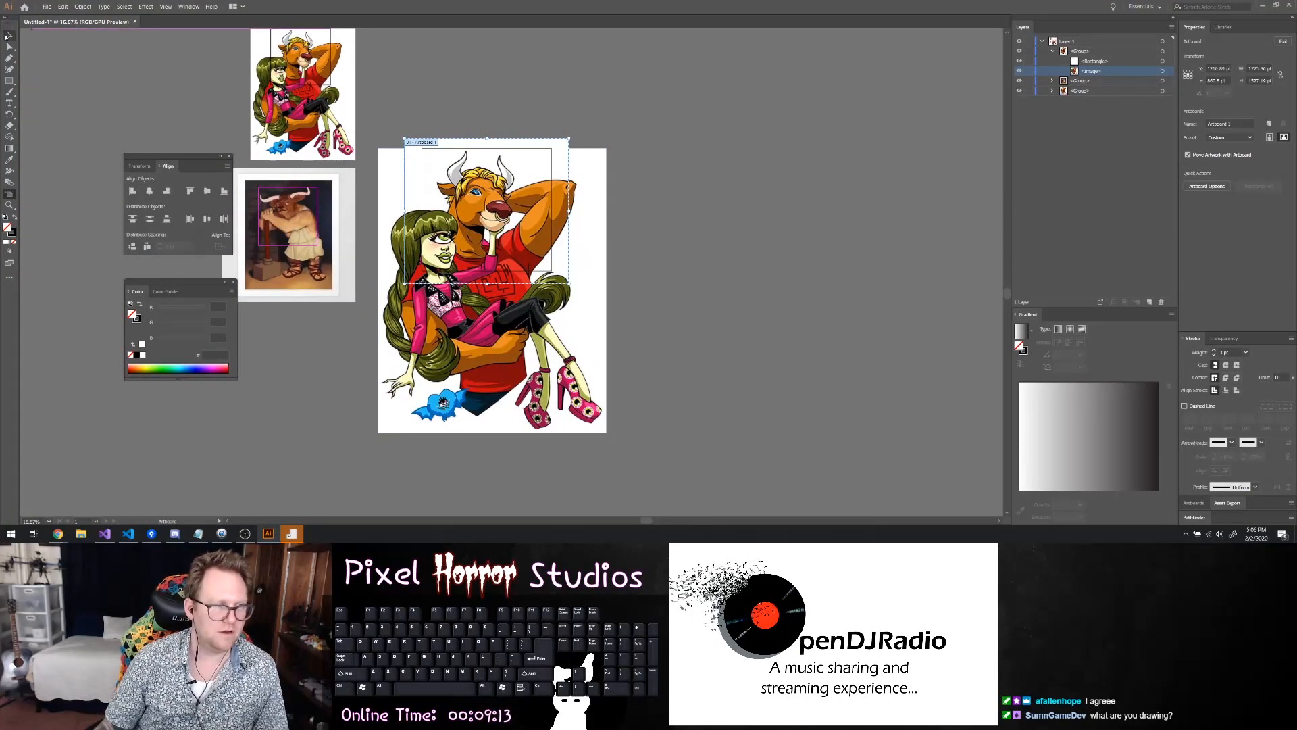
Reduce the enlarged cartoon group's opacity to roughly a third to make a faint tracing template, and deselect it
{"action": "left_click", "coordinate": [8, 35]}
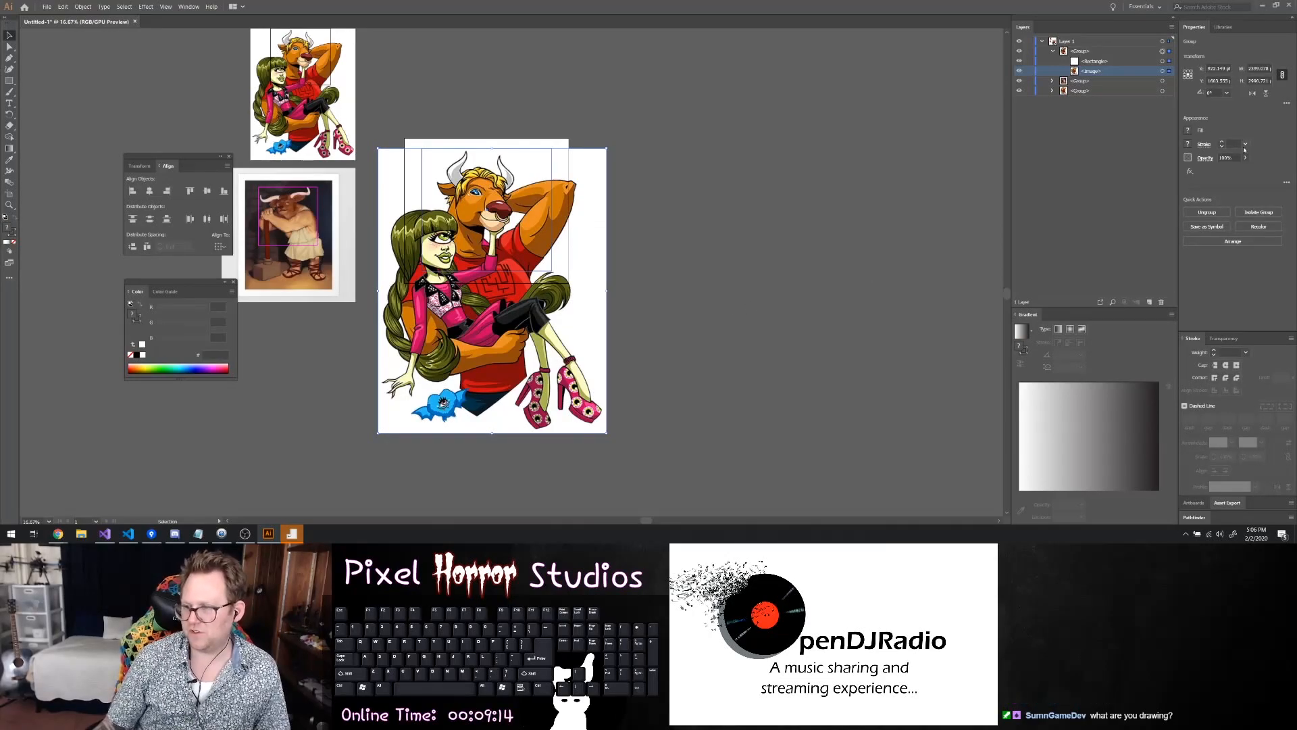
{"action": "left_click", "coordinate": [1246, 158]}
{"action": "left_click", "coordinate": [1244, 174]}
{"action": "left_click", "coordinate": [1245, 159]}
{"action": "left_click_drag", "start_coordinate": [1226, 170], "coordinate": [1219, 173]}
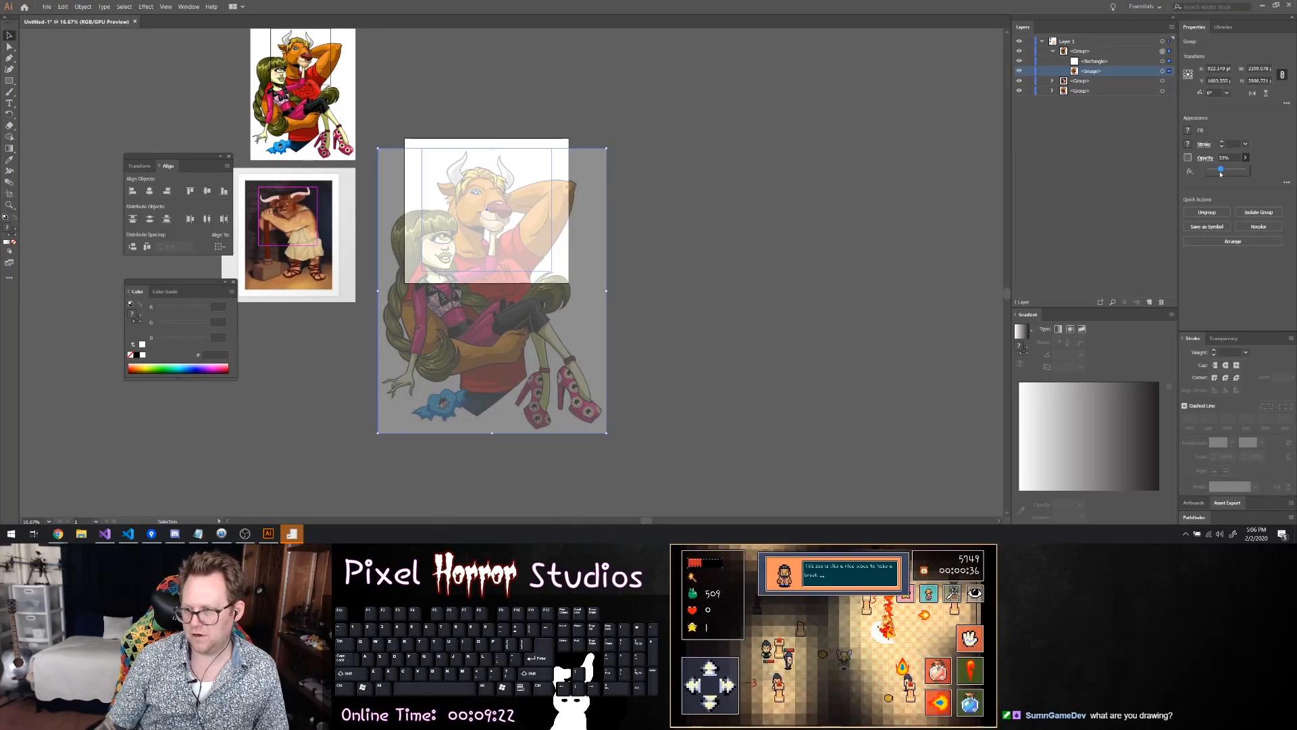
{"action": "left_click_drag", "start_coordinate": [1220, 174], "coordinate": [1219, 175]}
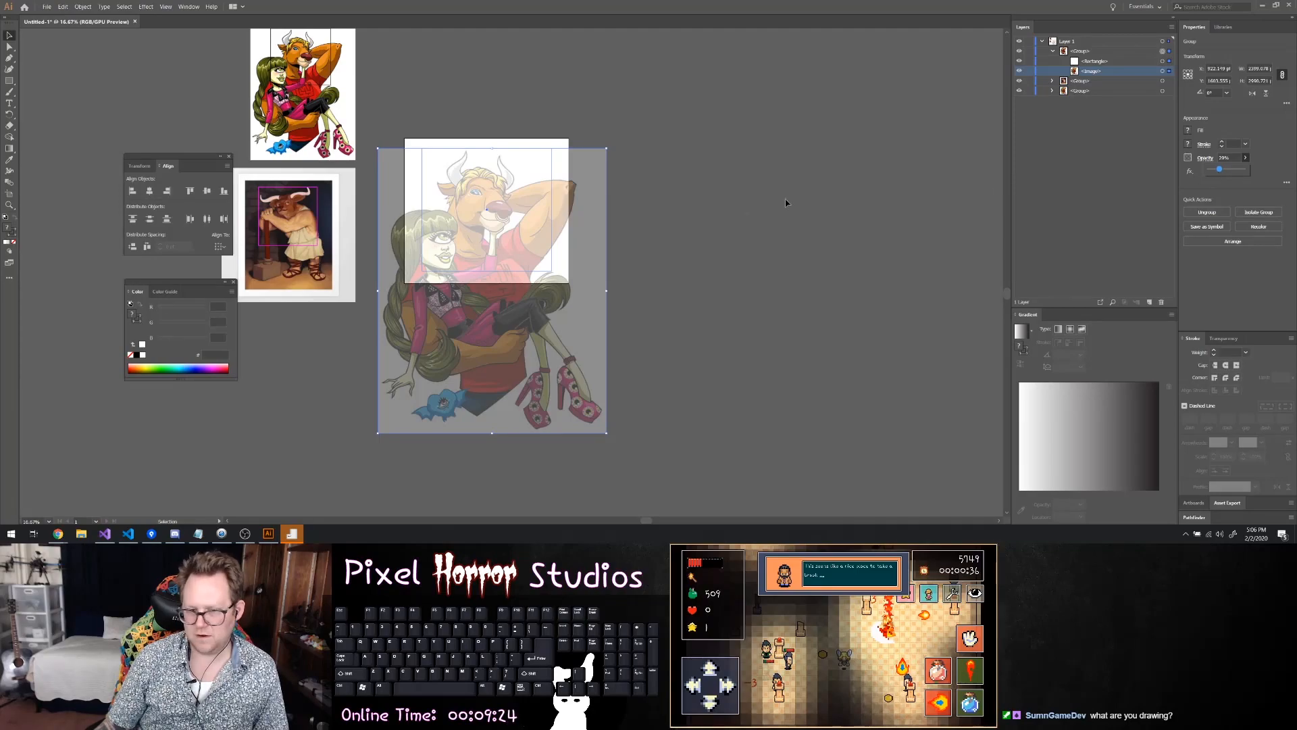
{"action": "left_click", "coordinate": [831, 198]}
Trace the muzzle side of the minotaur's nose with the Pen tool, from its upper edge around to the underside inside the nose ring
{"action": "scroll", "coordinate": [518, 211], "scroll_direction": "up", "scroll_amount": 3}
{"action": "scroll", "coordinate": [496, 221], "scroll_direction": "up", "scroll_amount": 1}
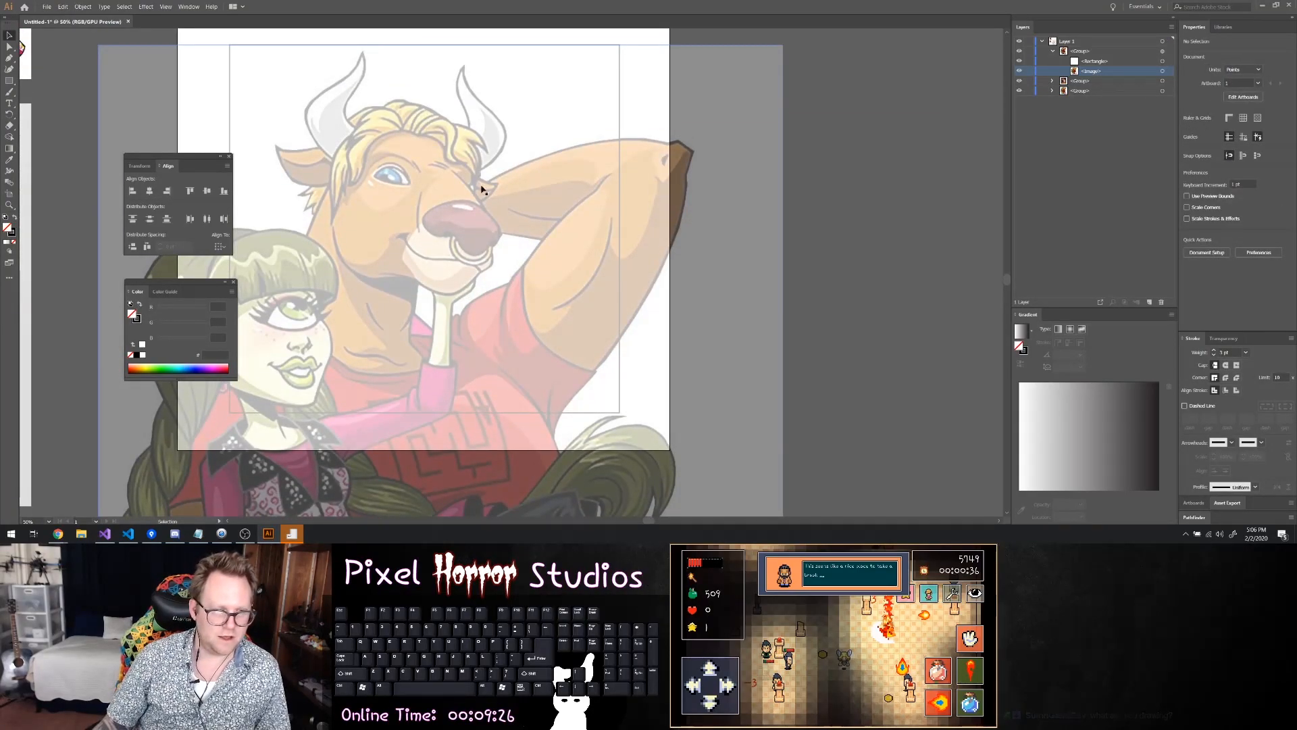
{"action": "scroll", "coordinate": [450, 181], "scroll_direction": "up", "scroll_amount": 3}
{"action": "scroll", "coordinate": [334, 200], "scroll_direction": "up", "scroll_amount": 1}
{"action": "scroll", "coordinate": [369, 251], "scroll_direction": "up", "scroll_amount": 2}
{"action": "scroll", "coordinate": [423, 262], "scroll_direction": "down", "scroll_amount": 2}
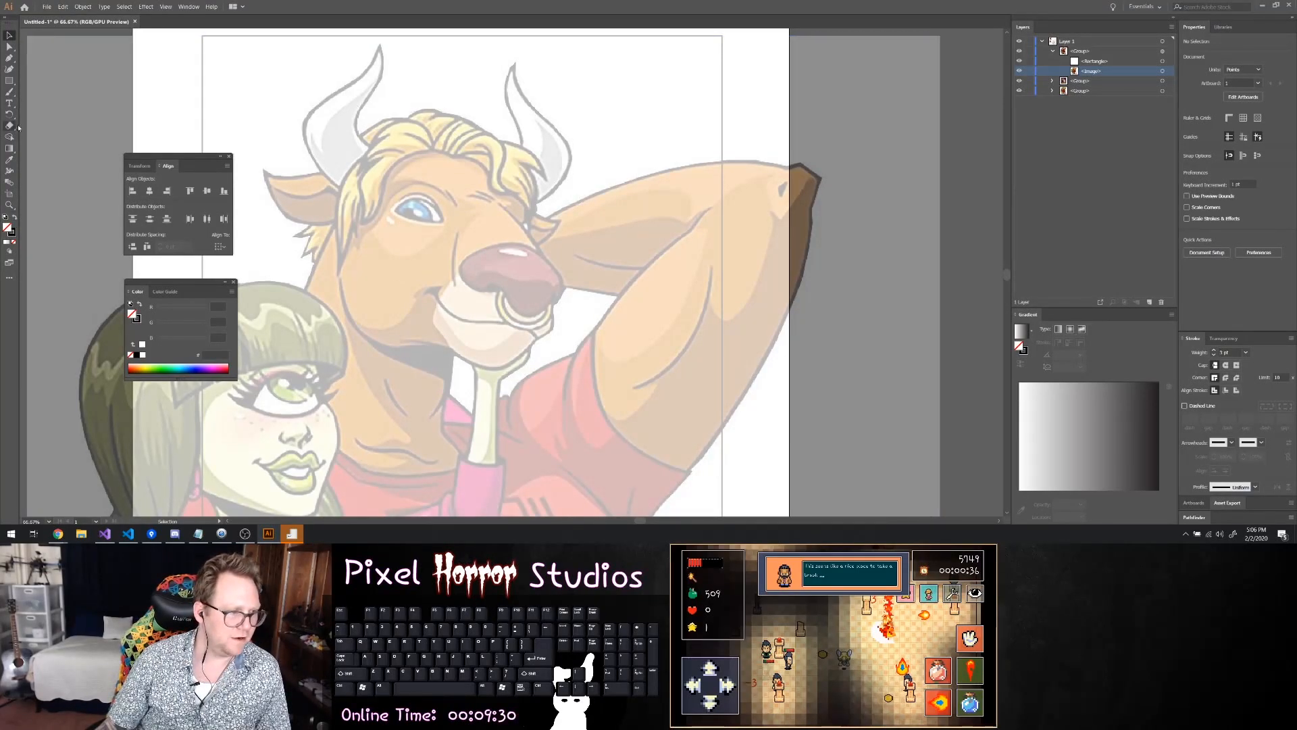
{"action": "left_click", "coordinate": [10, 58]}
{"action": "left_click", "coordinate": [521, 244]}
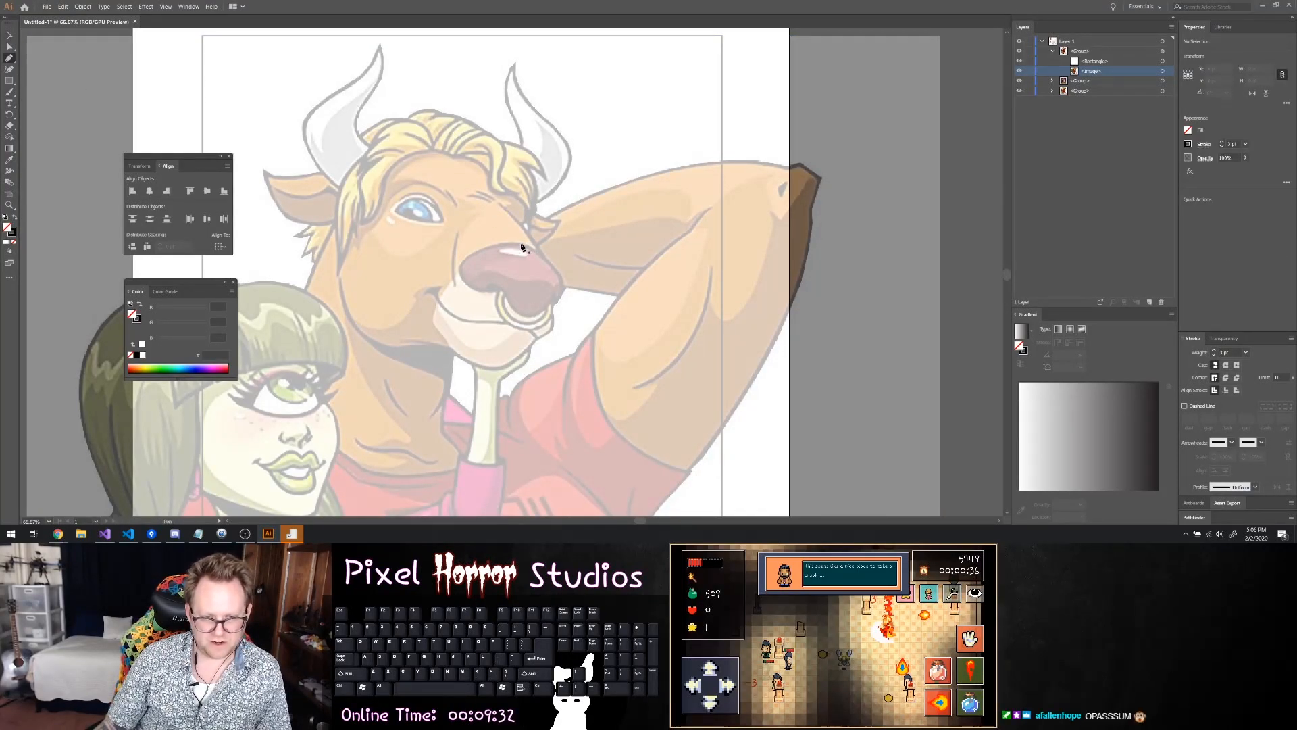
{"action": "left_click", "coordinate": [559, 275]}
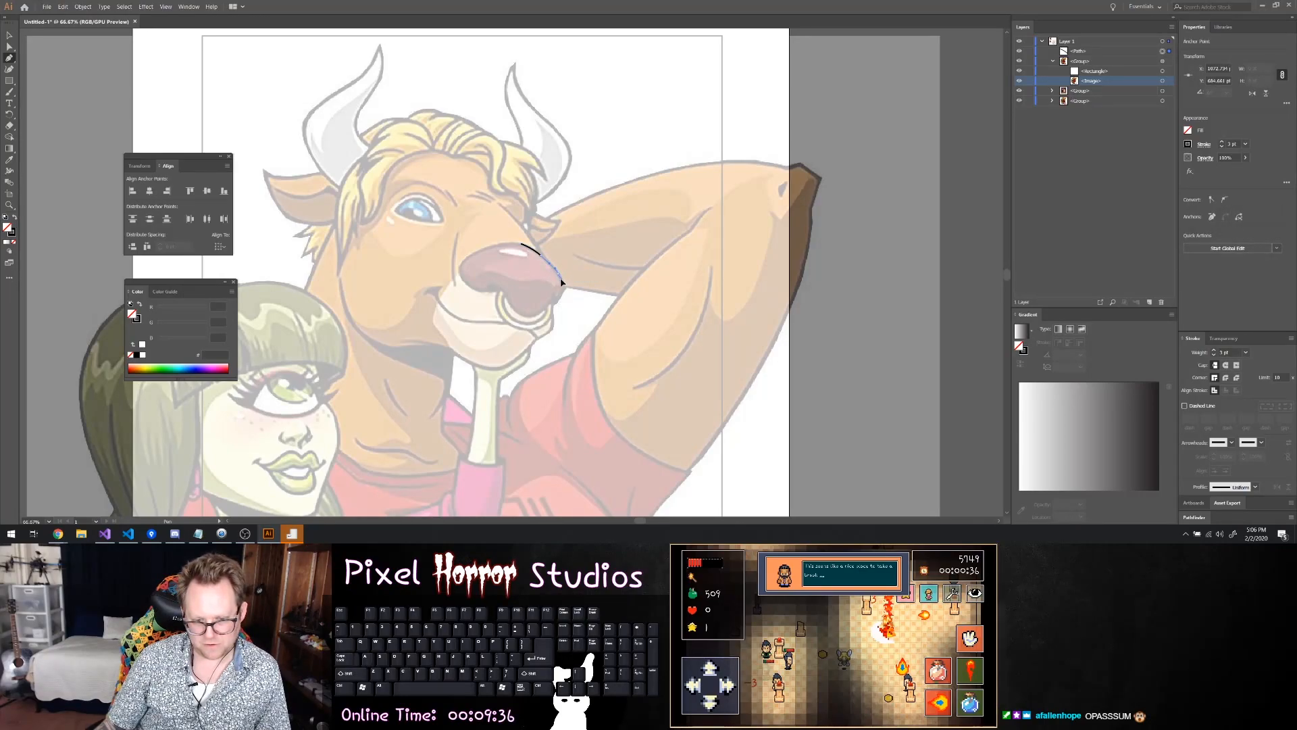
{"action": "left_click", "coordinate": [564, 292]}
{"action": "left_click", "coordinate": [561, 300]}
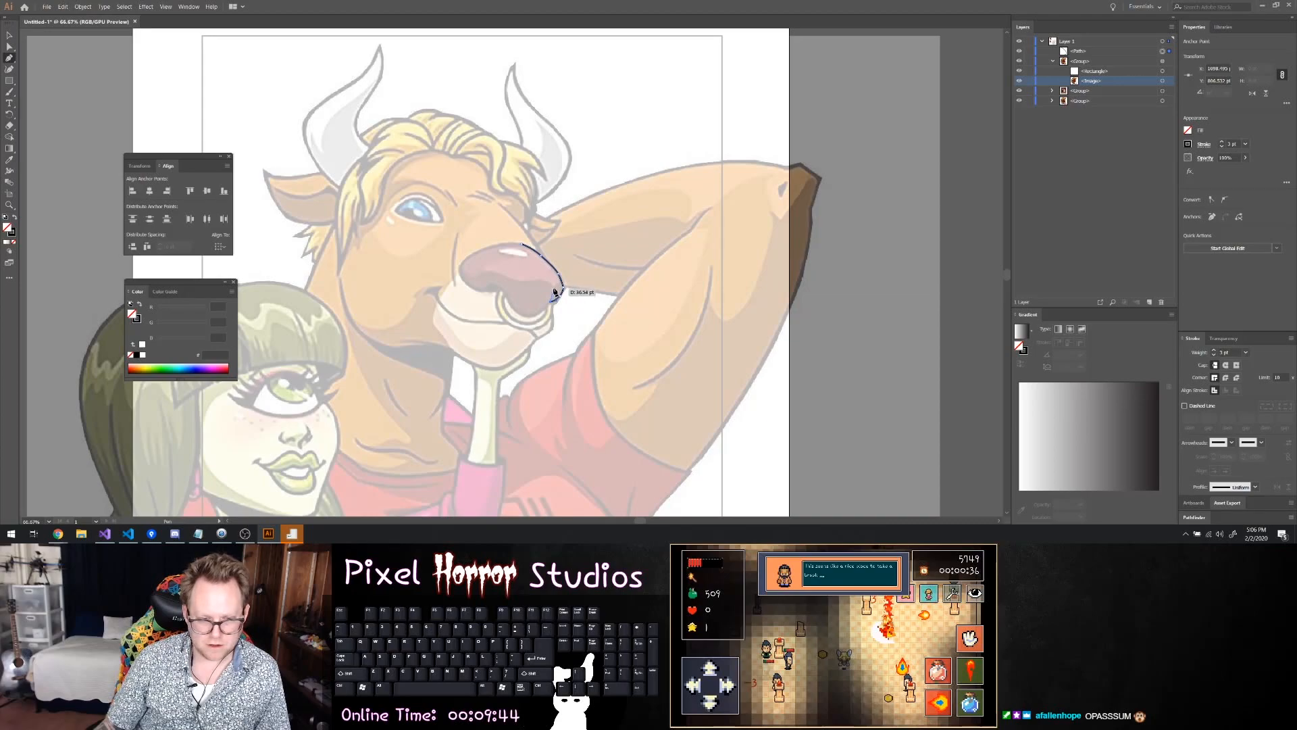
{"action": "left_click", "coordinate": [540, 313]}
{"action": "left_click", "coordinate": [526, 315]}
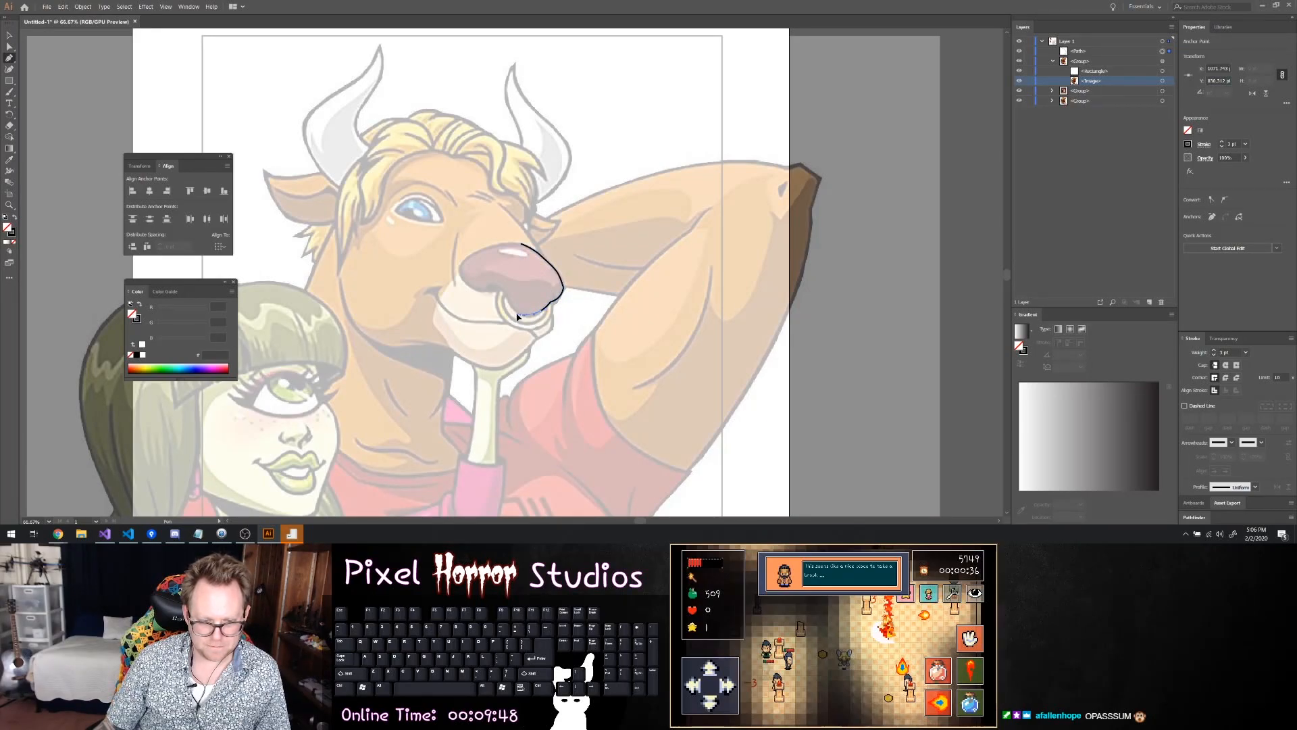
Continue the nose outline past the nose ring, along the lower edge and up around the rounded end nearest the cheek
{"action": "left_click_drag", "start_coordinate": [512, 306], "coordinate": [498, 292]}
{"action": "left_click", "coordinate": [503, 291]}
{"action": "left_click", "coordinate": [483, 289]}
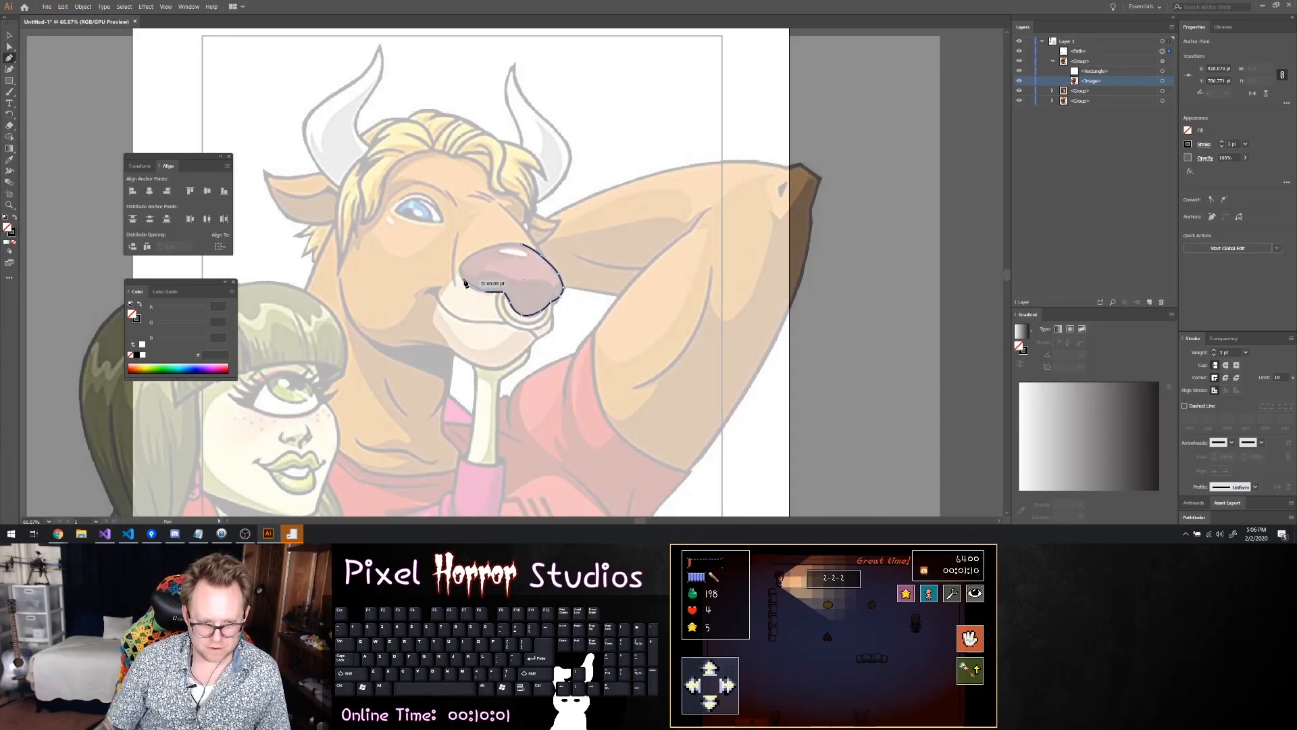
{"action": "left_click", "coordinate": [464, 284]}
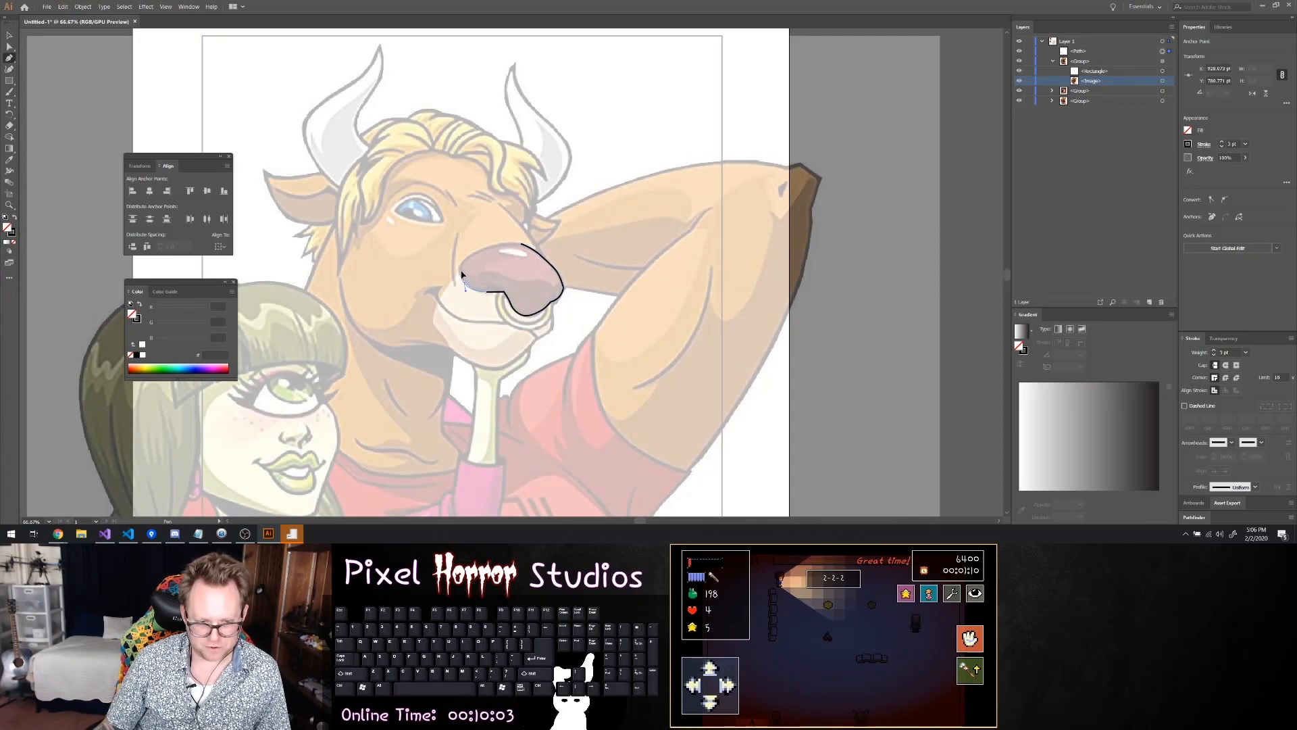
{"action": "left_click_drag", "start_coordinate": [459, 272], "coordinate": [460, 271]}
{"action": "left_click", "coordinate": [466, 259]}
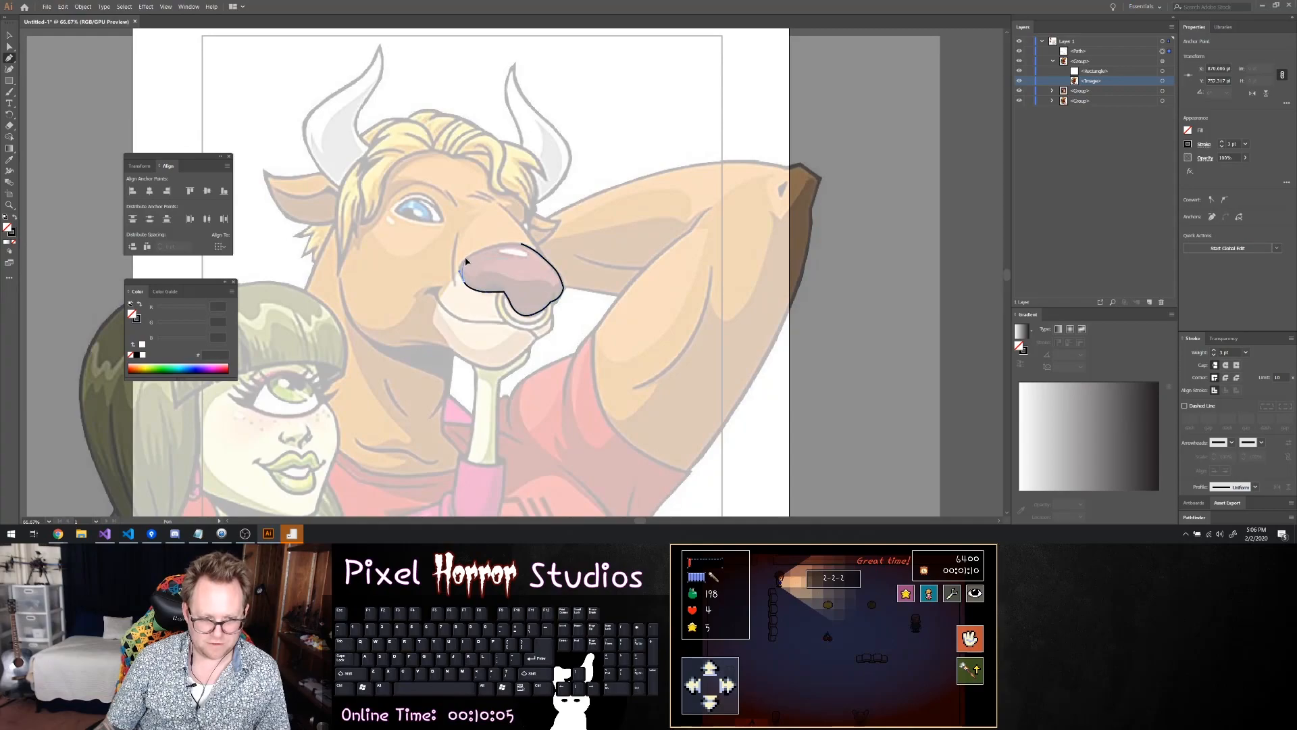
Redo the upper curve nearest the cheek and close the nose outline along its upper edge at the starting point
{"action": "key", "text": "ctrl+z"}
{"action": "left_click_drag", "start_coordinate": [466, 260], "coordinate": [488, 245]}
{"action": "key", "text": "ctrl+z"}
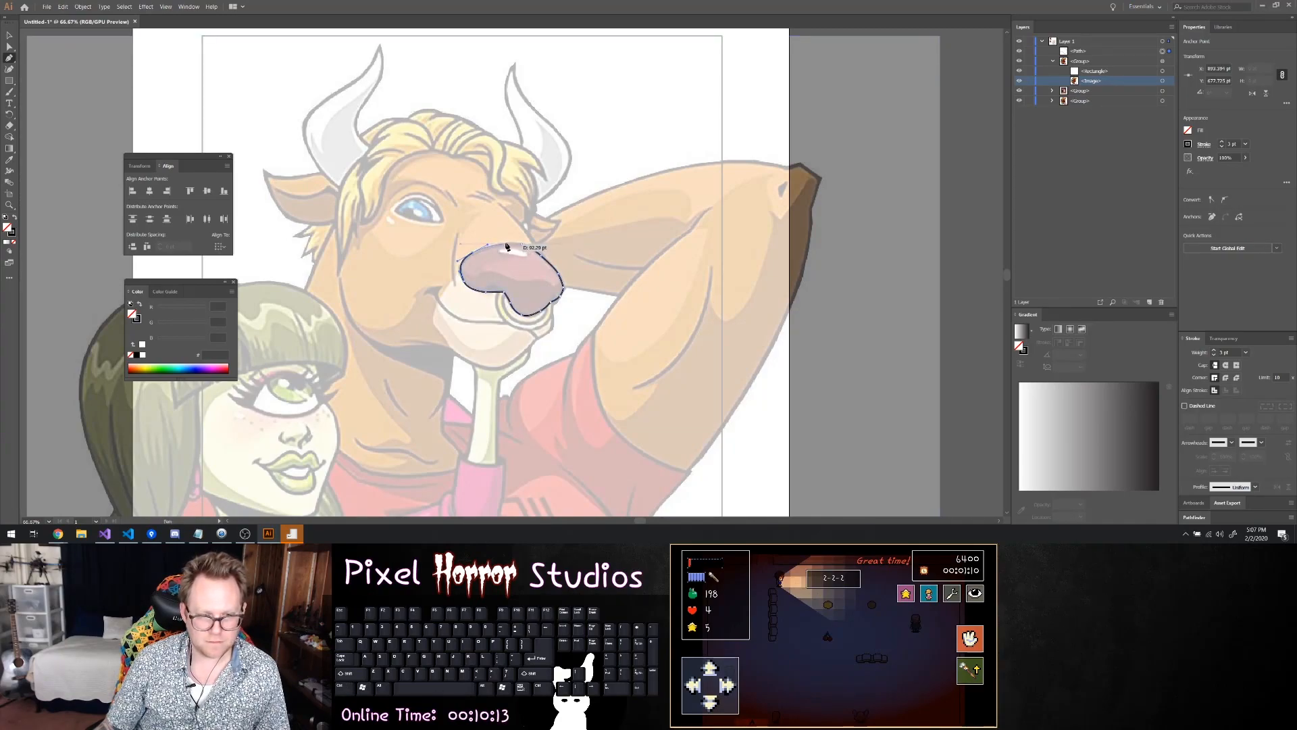
{"action": "left_click", "coordinate": [504, 246]}
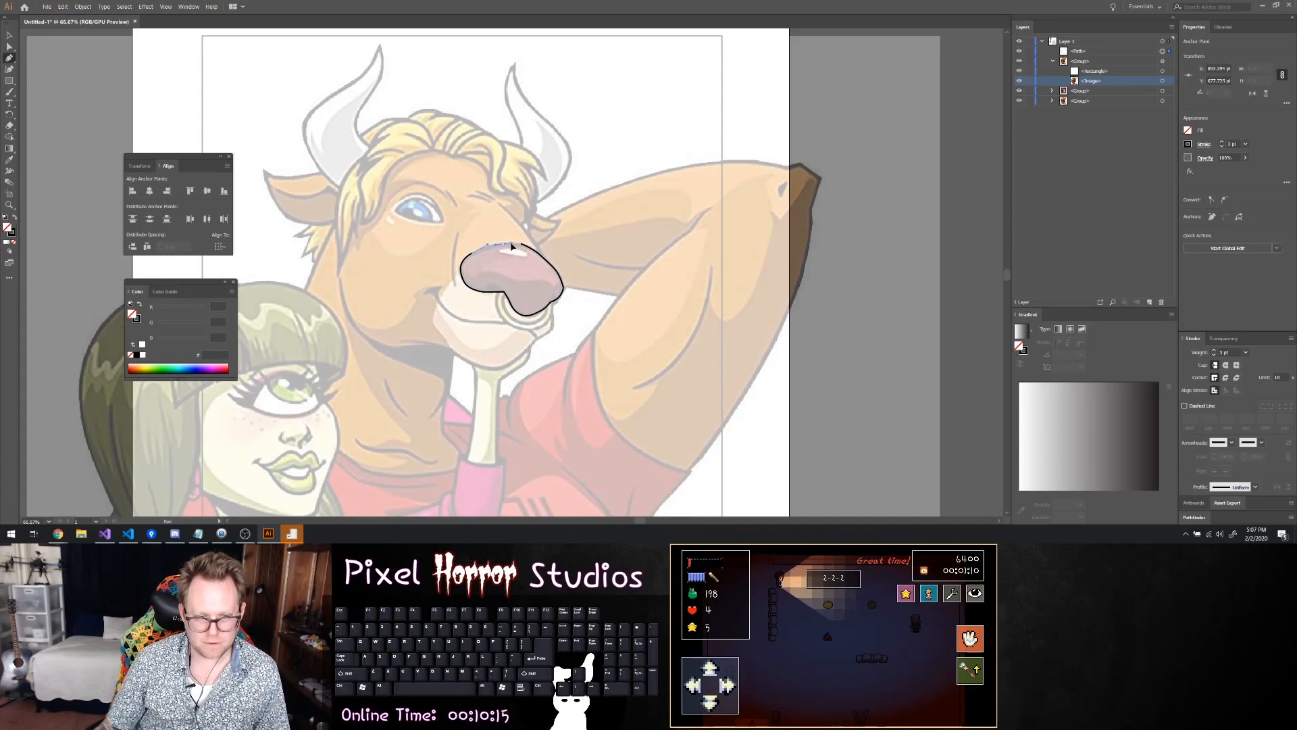
{"action": "left_click_drag", "start_coordinate": [511, 247], "coordinate": [521, 247]}
{"action": "left_click", "coordinate": [521, 243]}
{"action": "scroll", "coordinate": [578, 291], "scroll_direction": "left", "scroll_amount": 2}
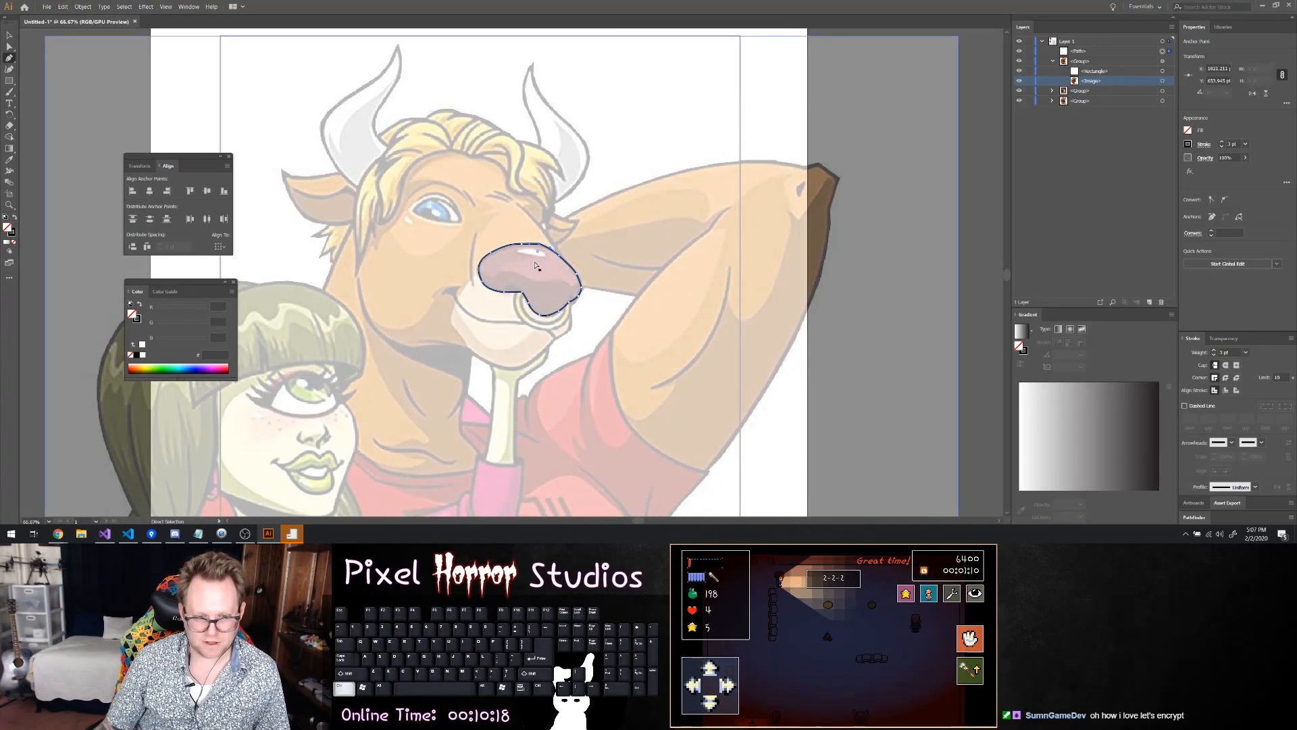
Start the nostril outline with a short arc above the nose ring, undoing the segment drawn on to the nose outline's inner corner
{"action": "scroll", "coordinate": [586, 302], "scroll_direction": "up", "scroll_amount": 3}
{"action": "scroll", "coordinate": [578, 306], "scroll_direction": "down", "scroll_amount": 2}
{"action": "scroll", "coordinate": [578, 291], "scroll_direction": "up", "scroll_amount": 2}
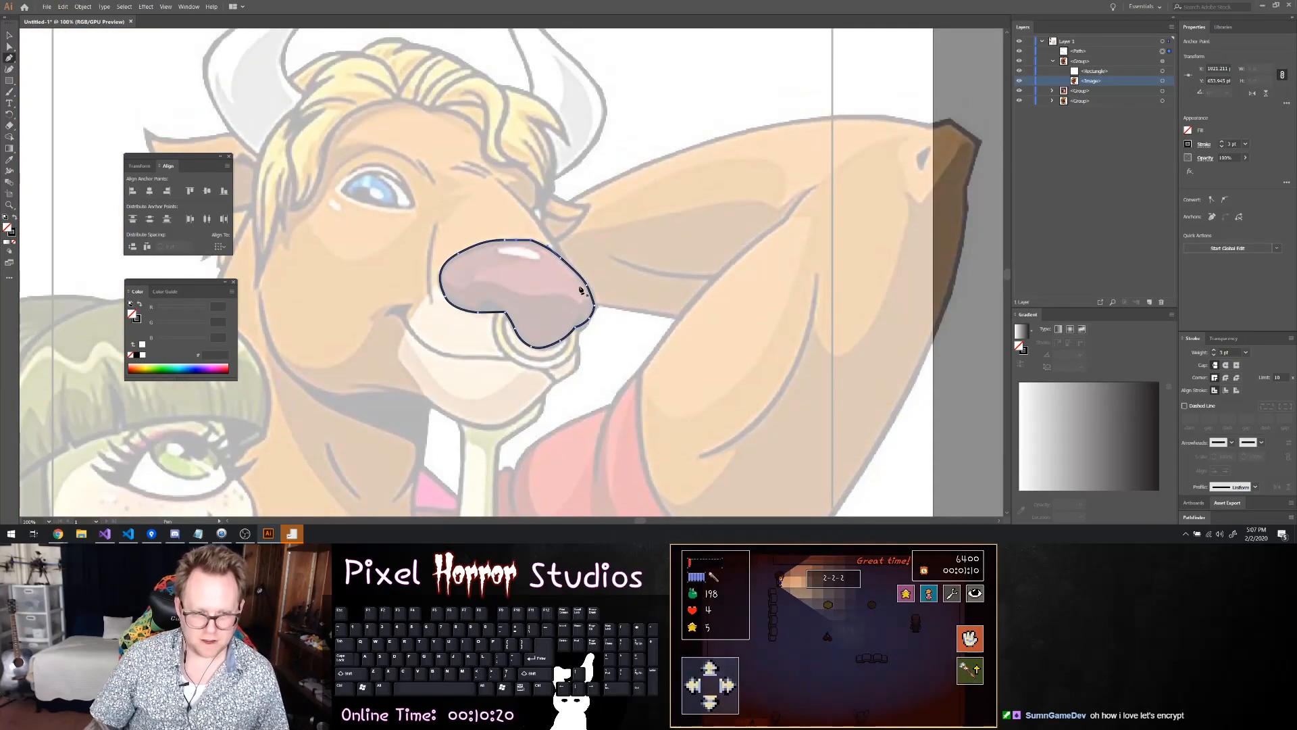
{"action": "scroll", "coordinate": [581, 288], "scroll_direction": "up", "scroll_amount": 3}
{"action": "scroll", "coordinate": [558, 293], "scroll_direction": "down", "scroll_amount": 1}
{"action": "scroll", "coordinate": [551, 293], "scroll_direction": "right", "scroll_amount": 1}
{"action": "scroll", "coordinate": [463, 292], "scroll_direction": "up", "scroll_amount": 2}
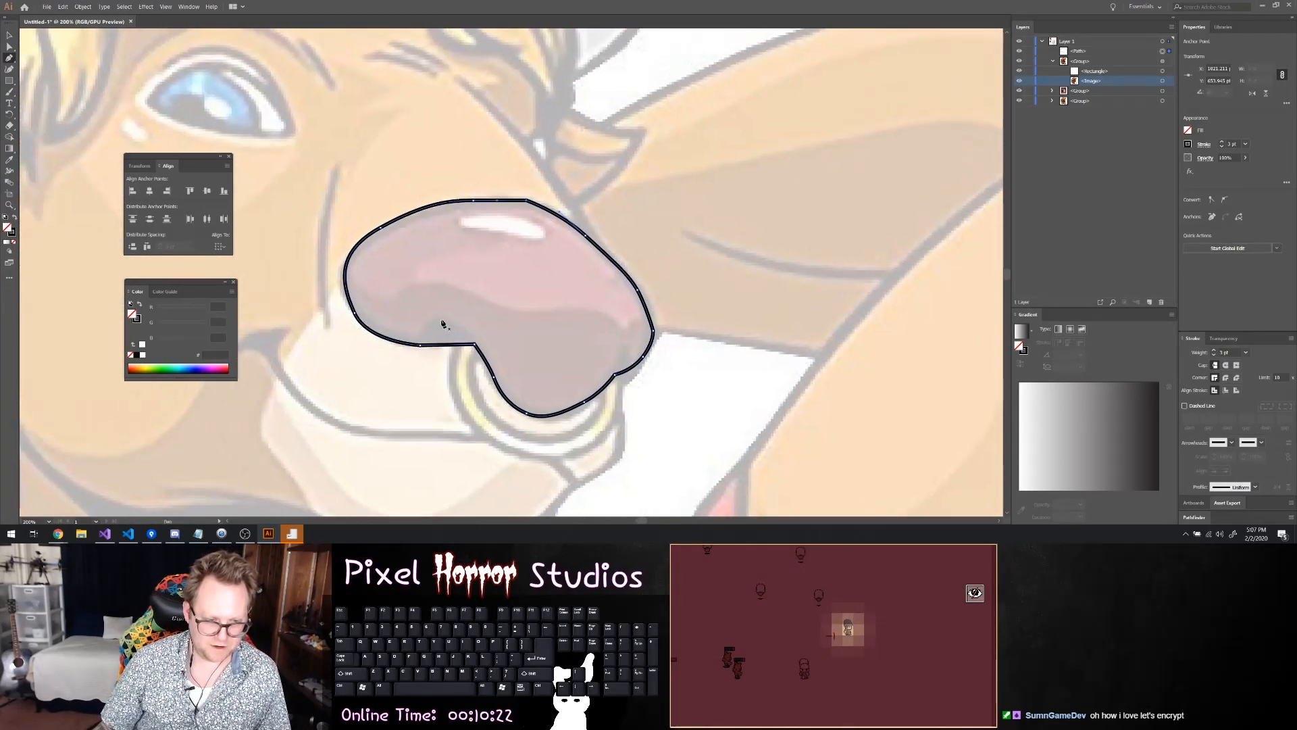
{"action": "key", "text": "Escape"}
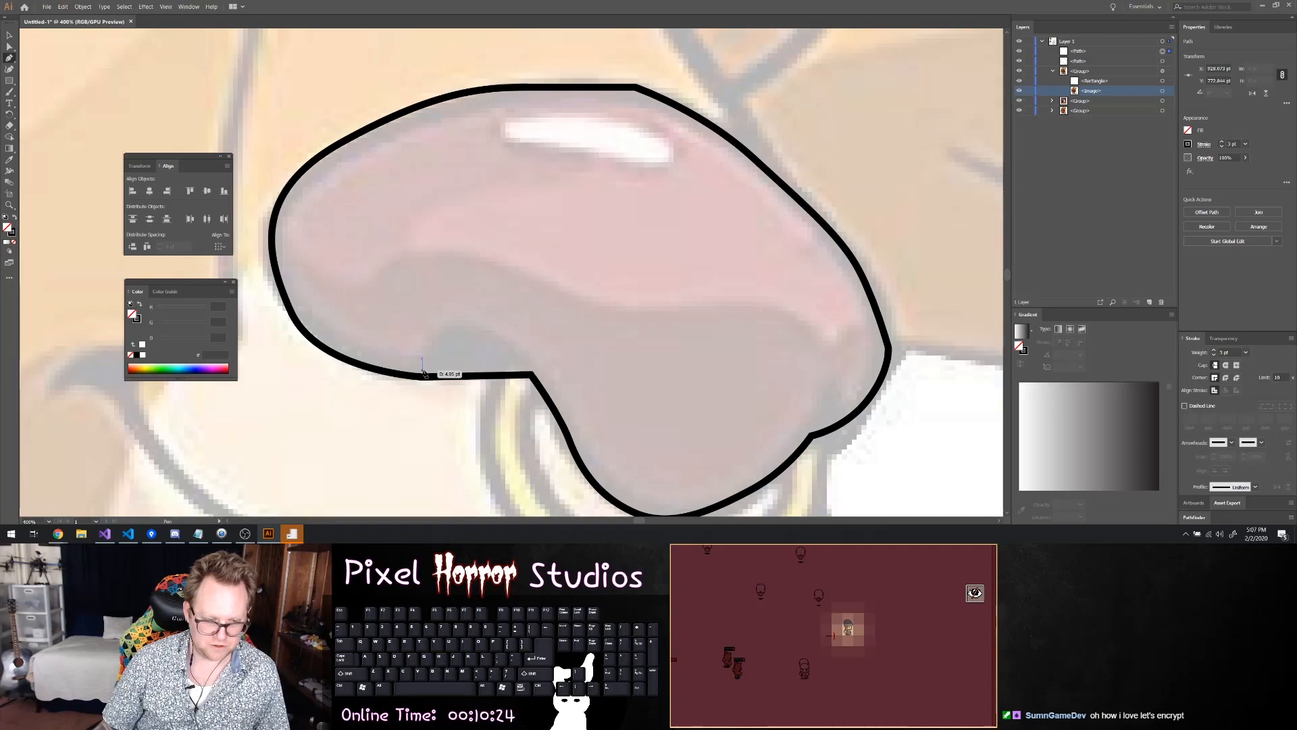
{"action": "left_click", "coordinate": [453, 325]}
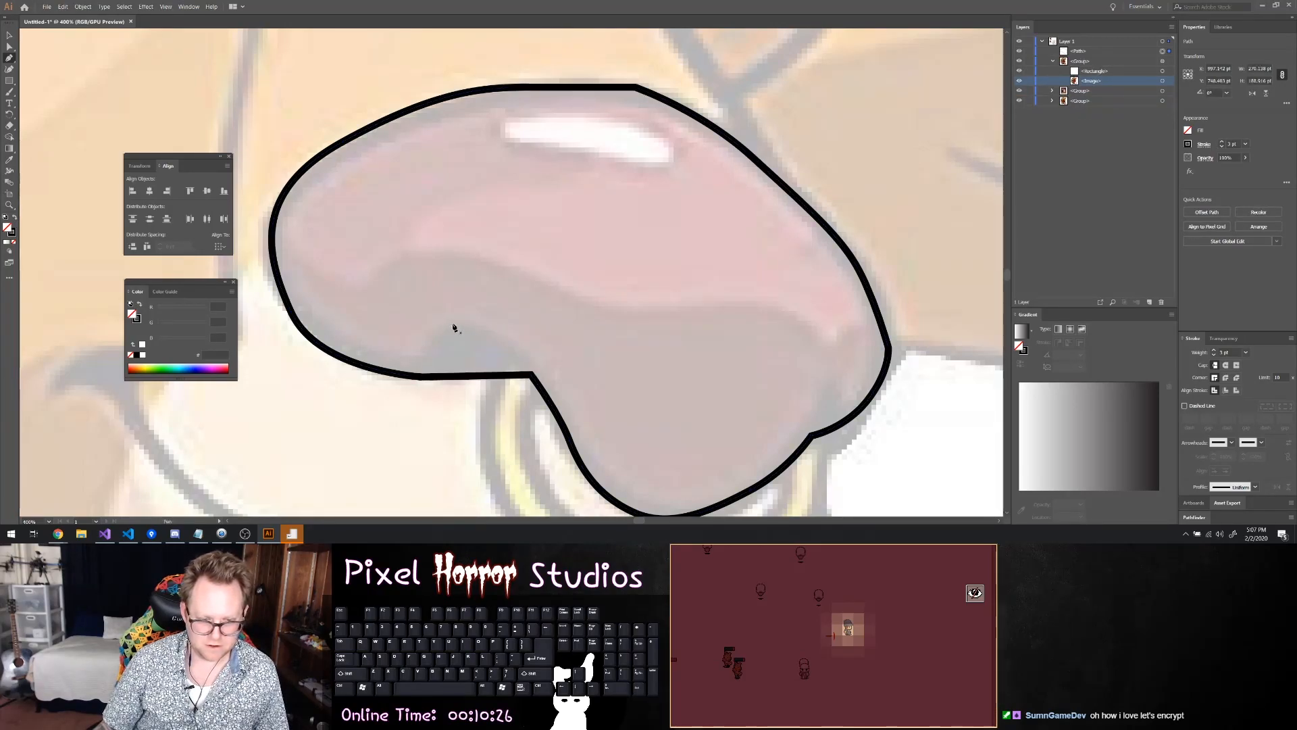
{"action": "left_click_drag", "start_coordinate": [481, 328], "coordinate": [533, 375]}
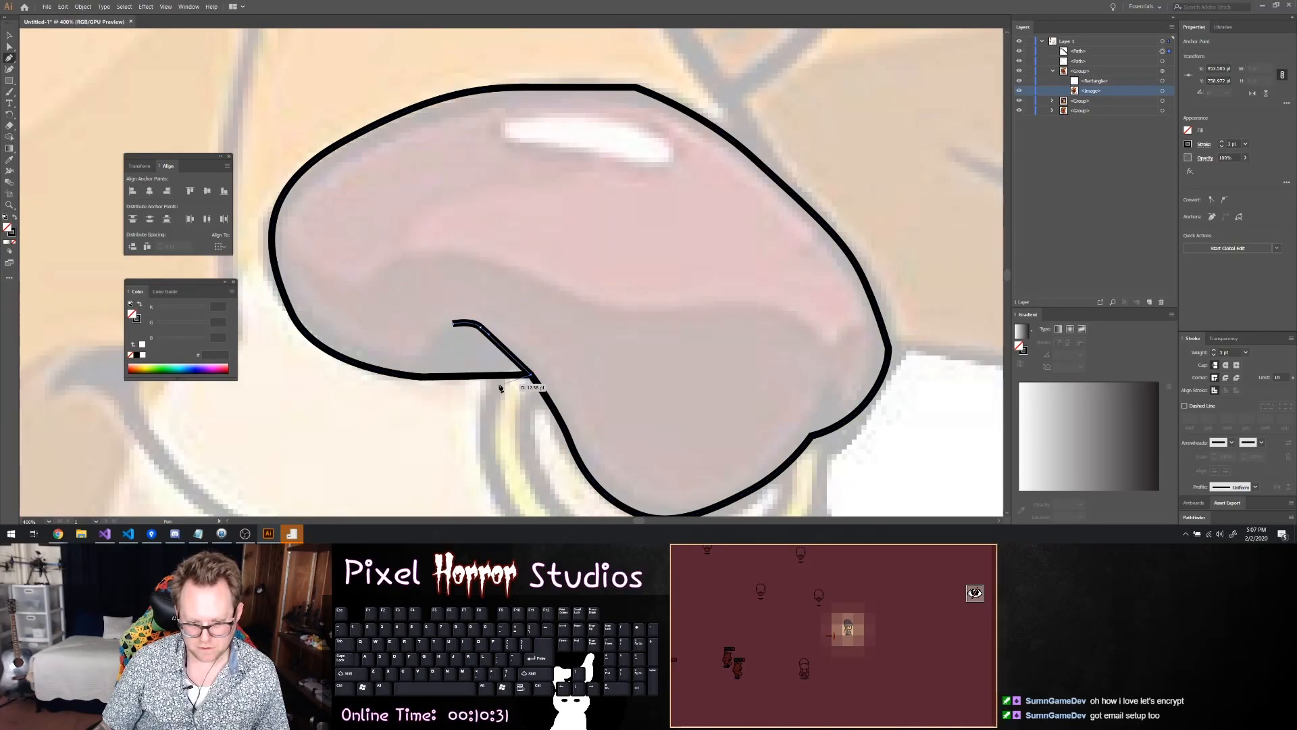
{"action": "left_click", "coordinate": [429, 373], "text": "ctrl"}
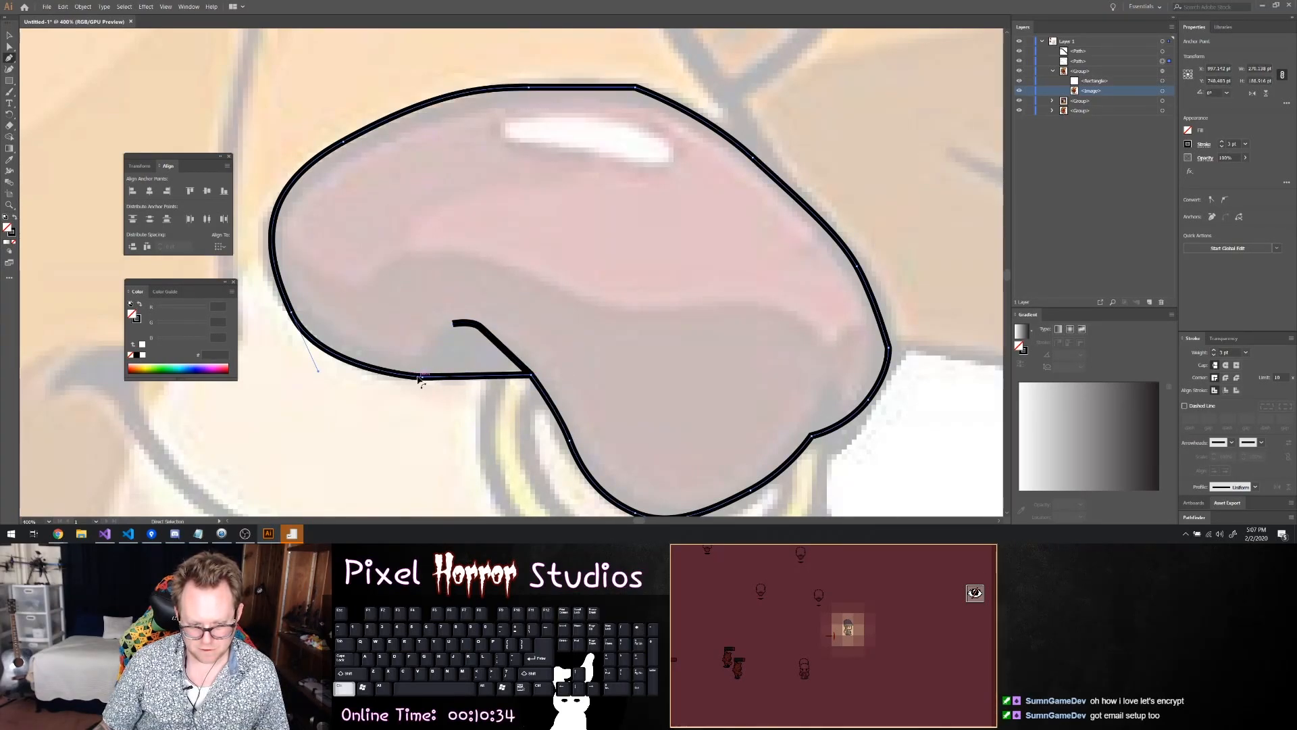
{"action": "key", "text": "ctrl+z"}
{"action": "key", "text": "ctrl+z"}
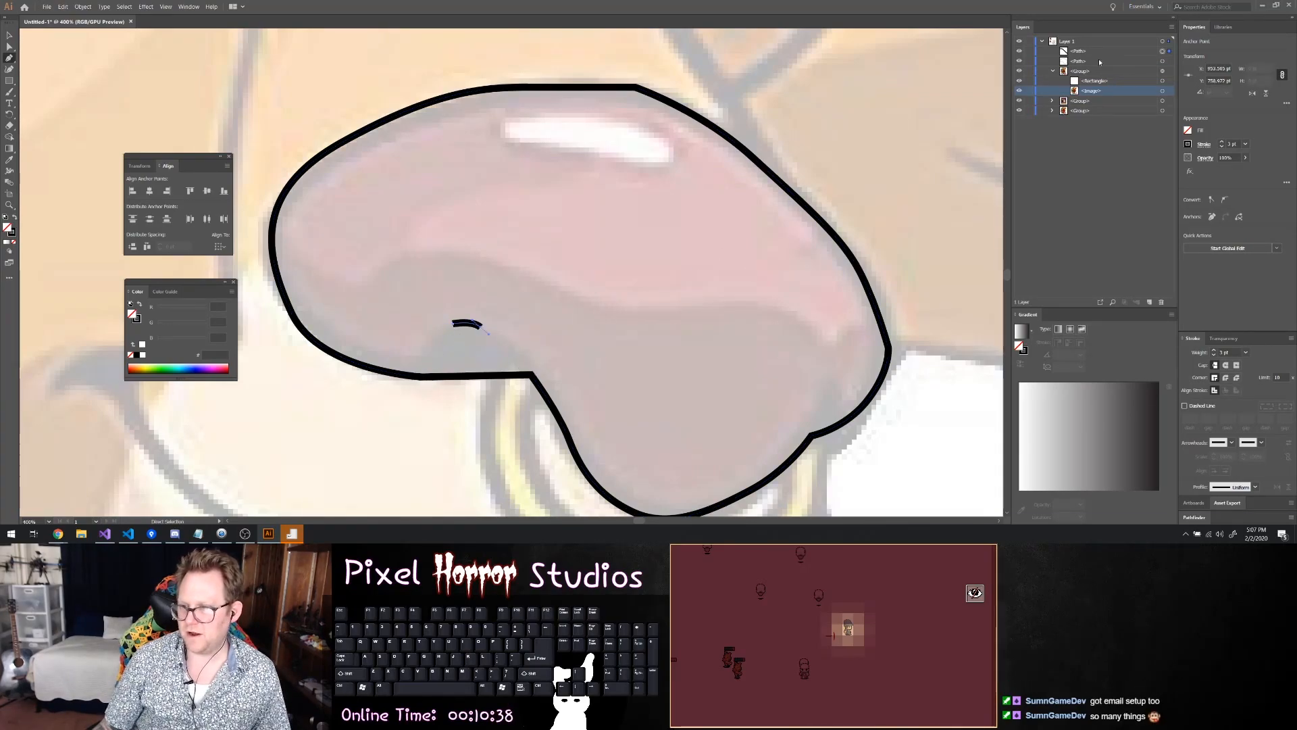
Hide the nose outline and complete the nostril as a closed dome-shaped path along the nose's lower edge
{"action": "left_click", "coordinate": [1162, 50]}
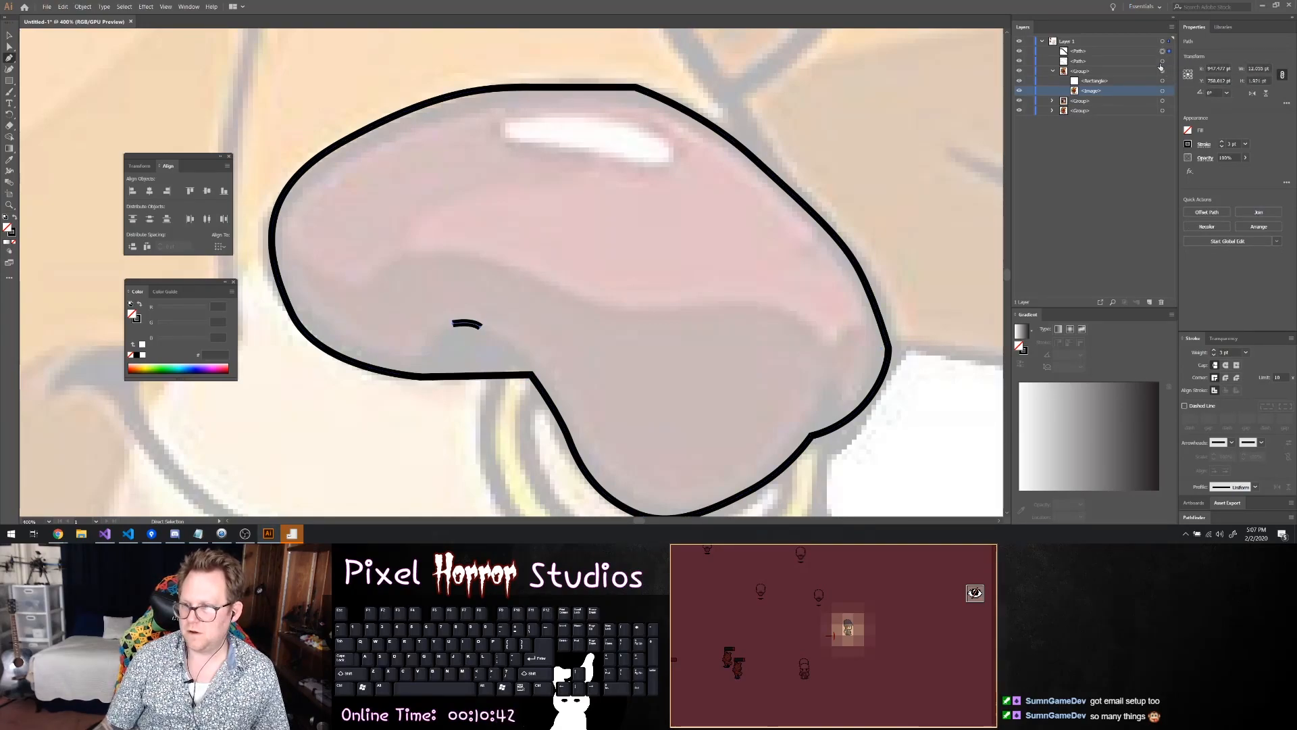
{"action": "left_click", "coordinate": [1021, 61]}
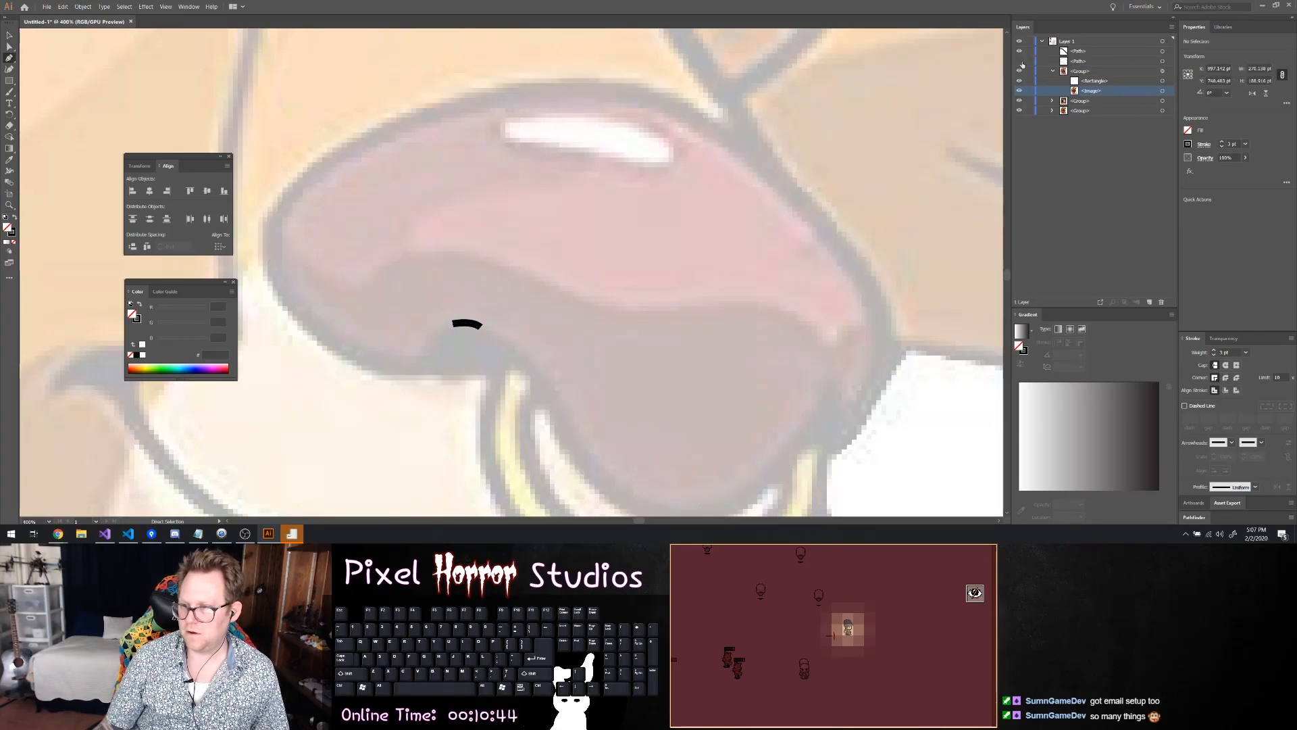
{"action": "left_click", "coordinate": [1163, 52]}
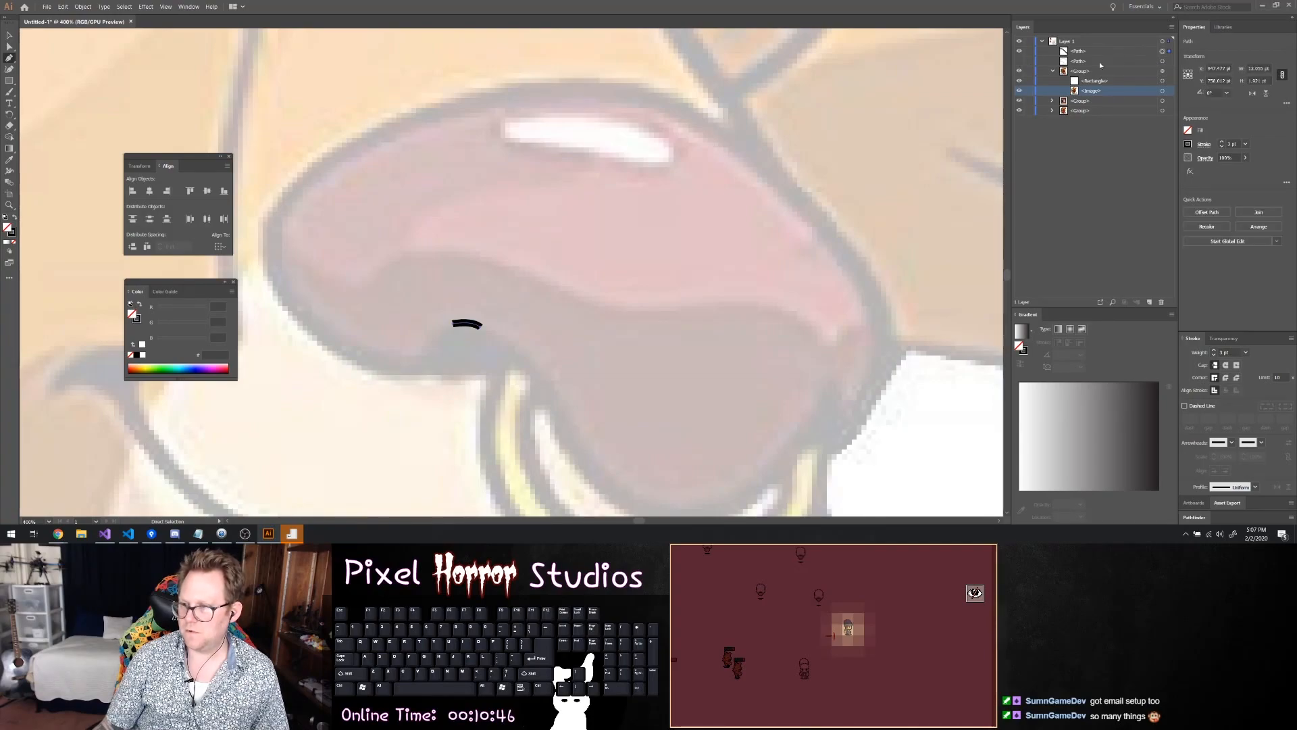
{"action": "left_click", "coordinate": [531, 364]}
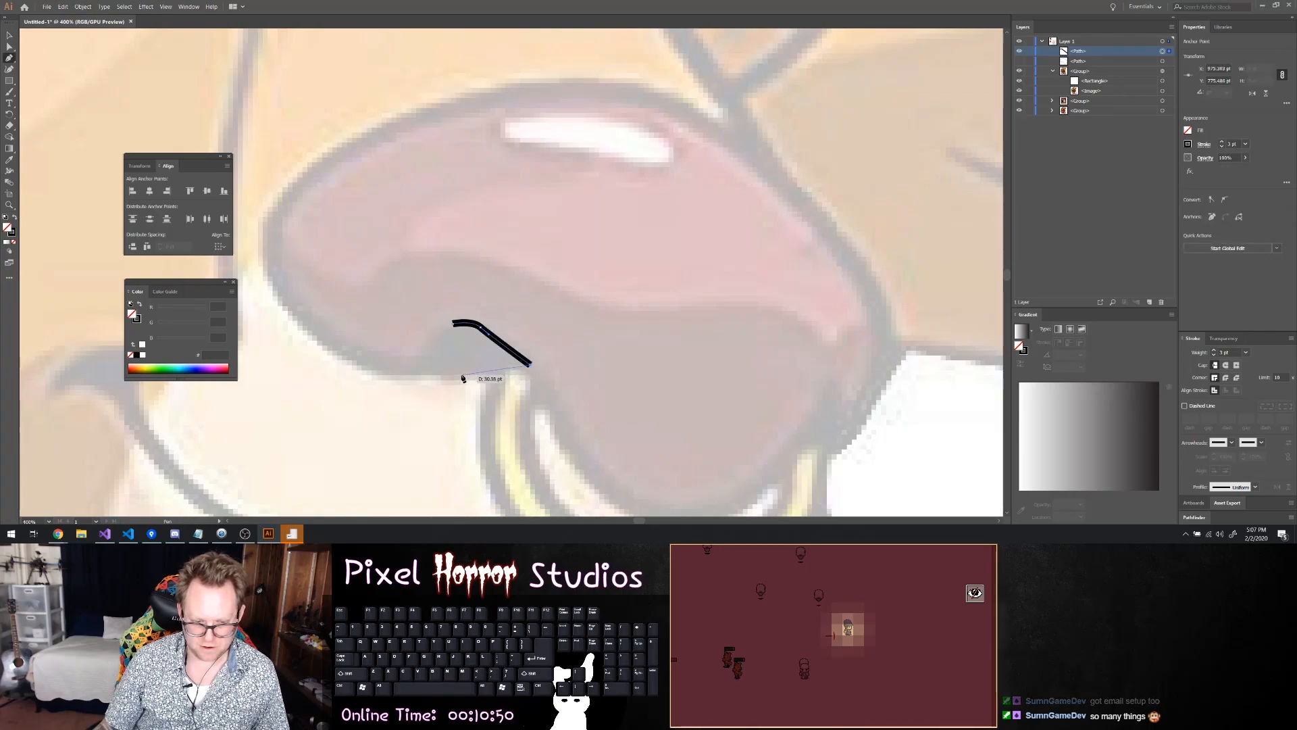
{"action": "left_click_drag", "start_coordinate": [403, 375], "coordinate": [462, 320]}
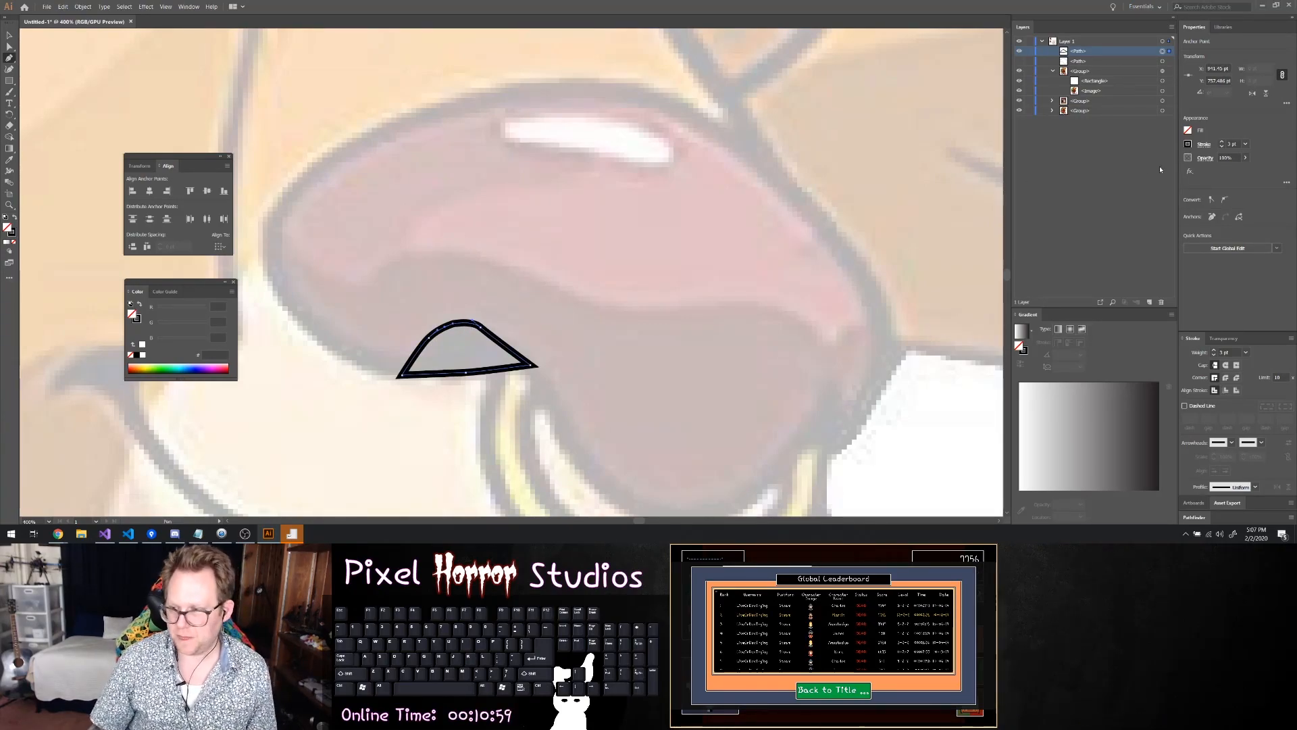
Fill the nostril shape with the medium grey swatch, 666666
{"action": "left_click", "coordinate": [1187, 130]}
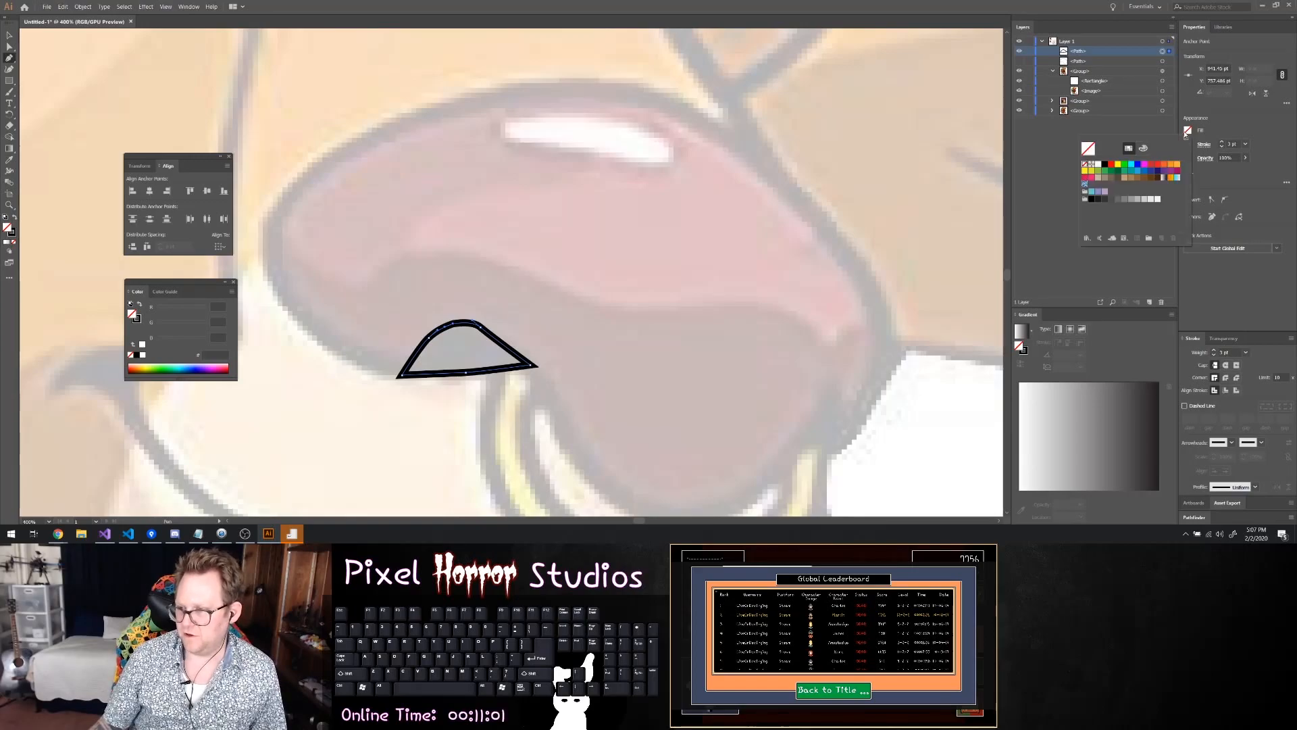
{"action": "left_click", "coordinate": [1119, 200]}
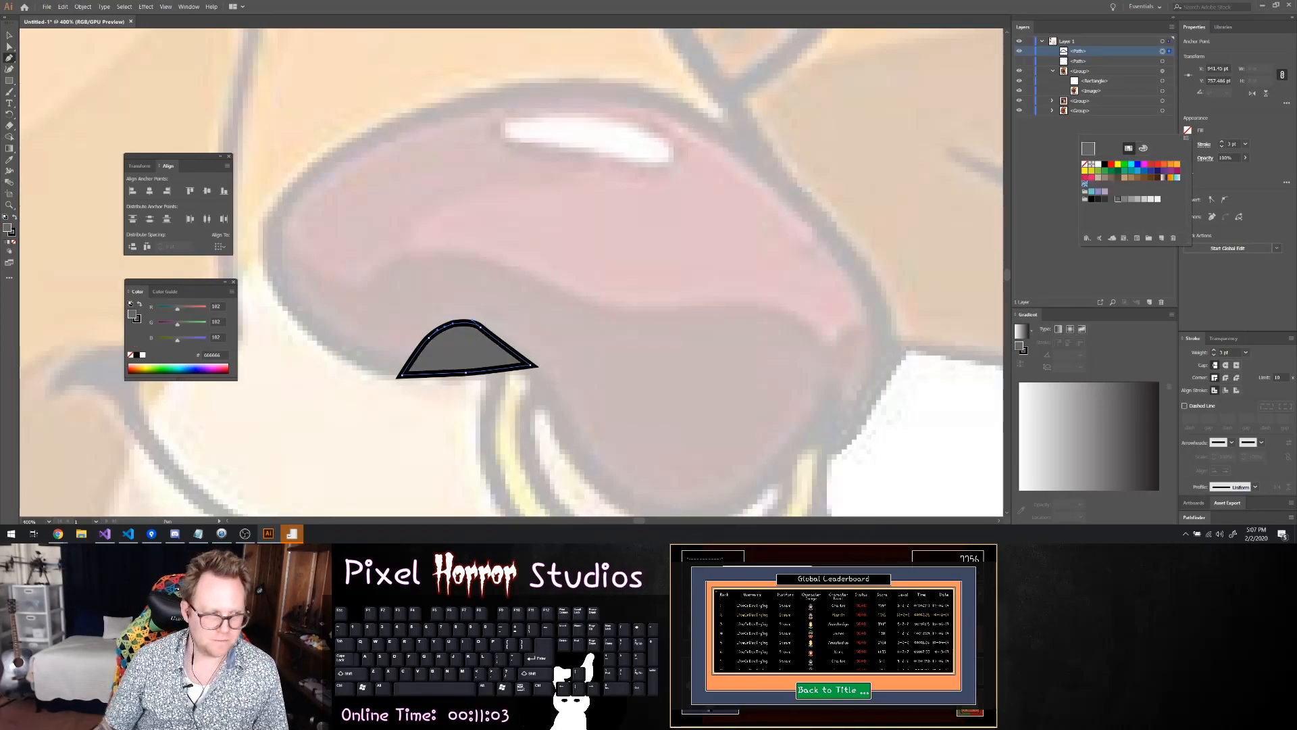
{"action": "left_click", "coordinate": [406, 133]}
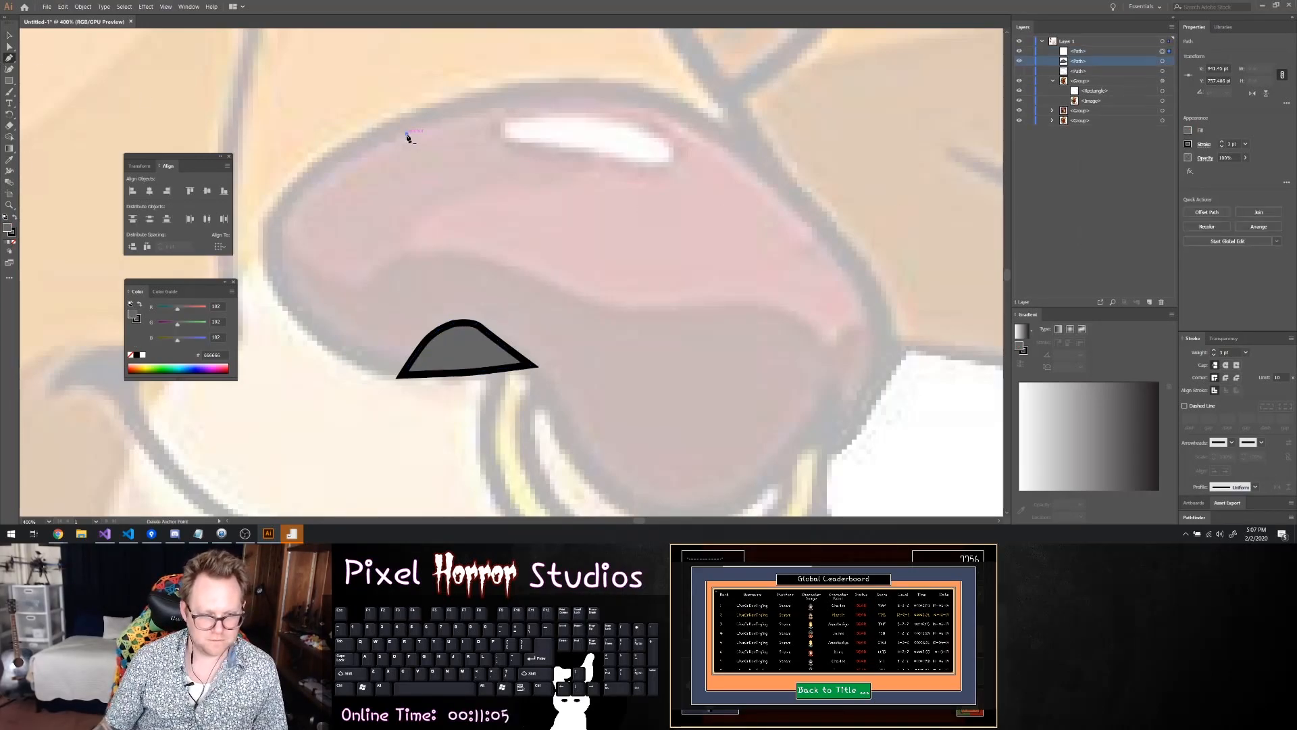
{"action": "key", "text": "Escape"}
{"action": "left_click", "coordinate": [404, 372]}
{"action": "key", "text": "Escape"}
{"action": "key", "text": "ctrl+z"}
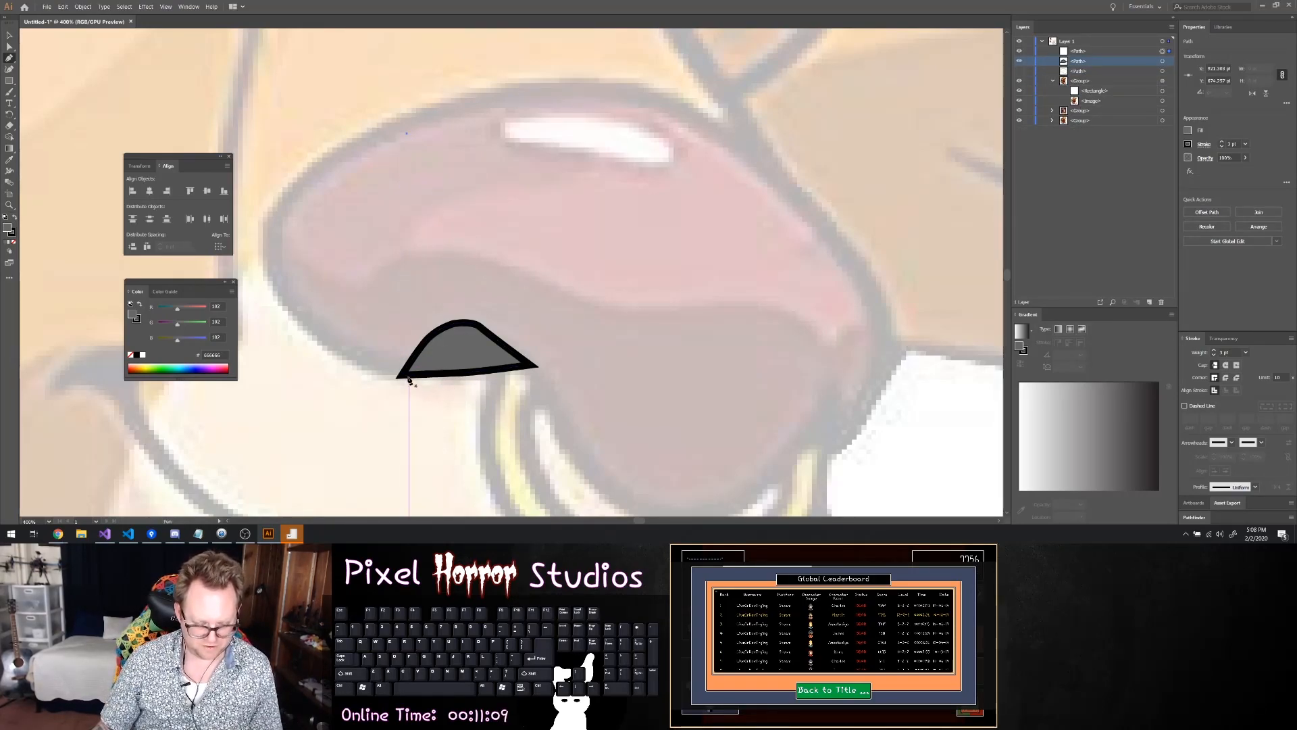
Round the two sharp corners at the nostril's base slightly with the Direct Selection tool
{"action": "key", "text": "a"}
{"action": "left_click", "coordinate": [409, 375]}
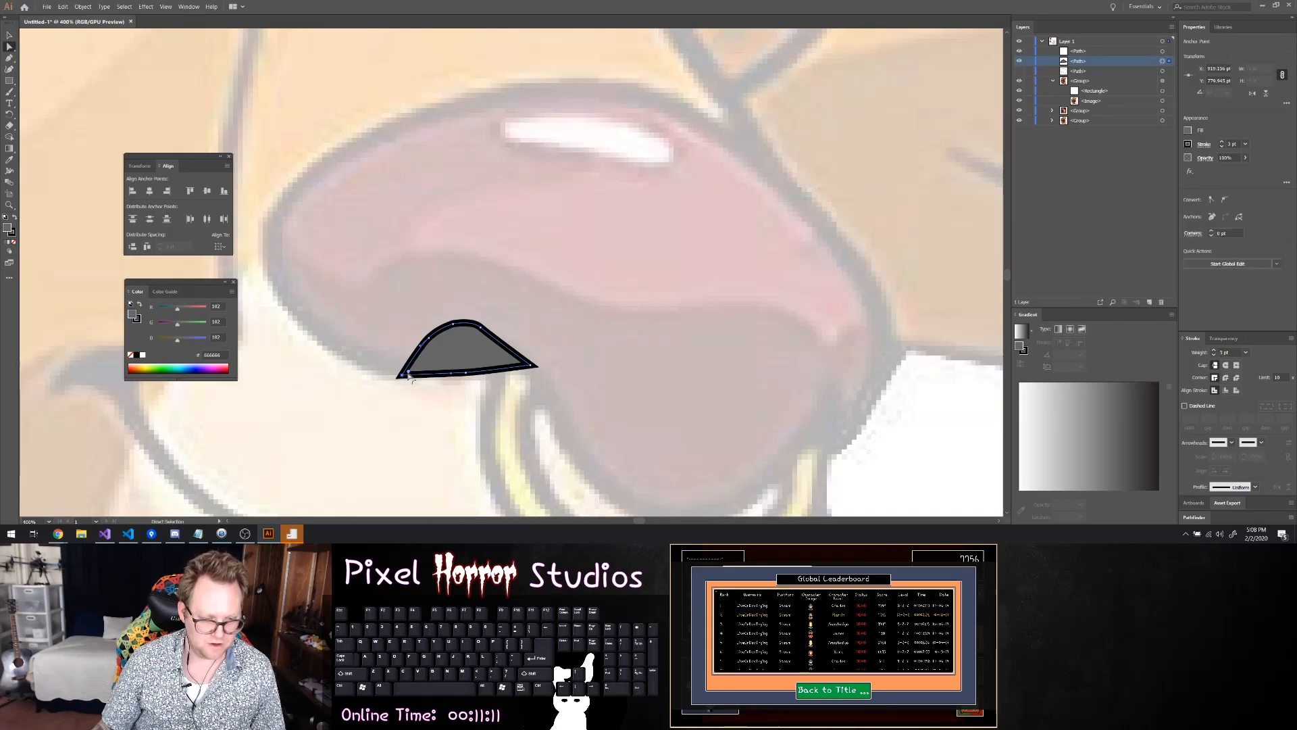
{"action": "left_click", "coordinate": [534, 366]}
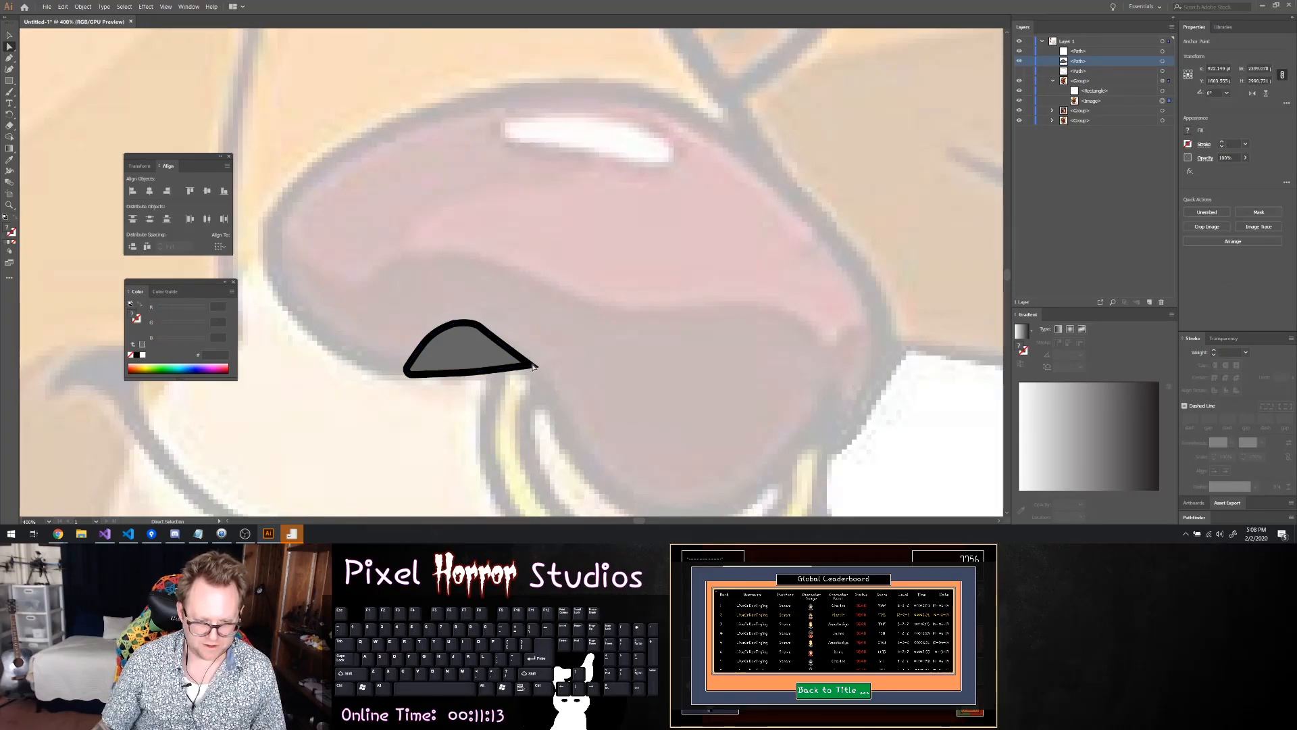
{"action": "left_click", "coordinate": [531, 368]}
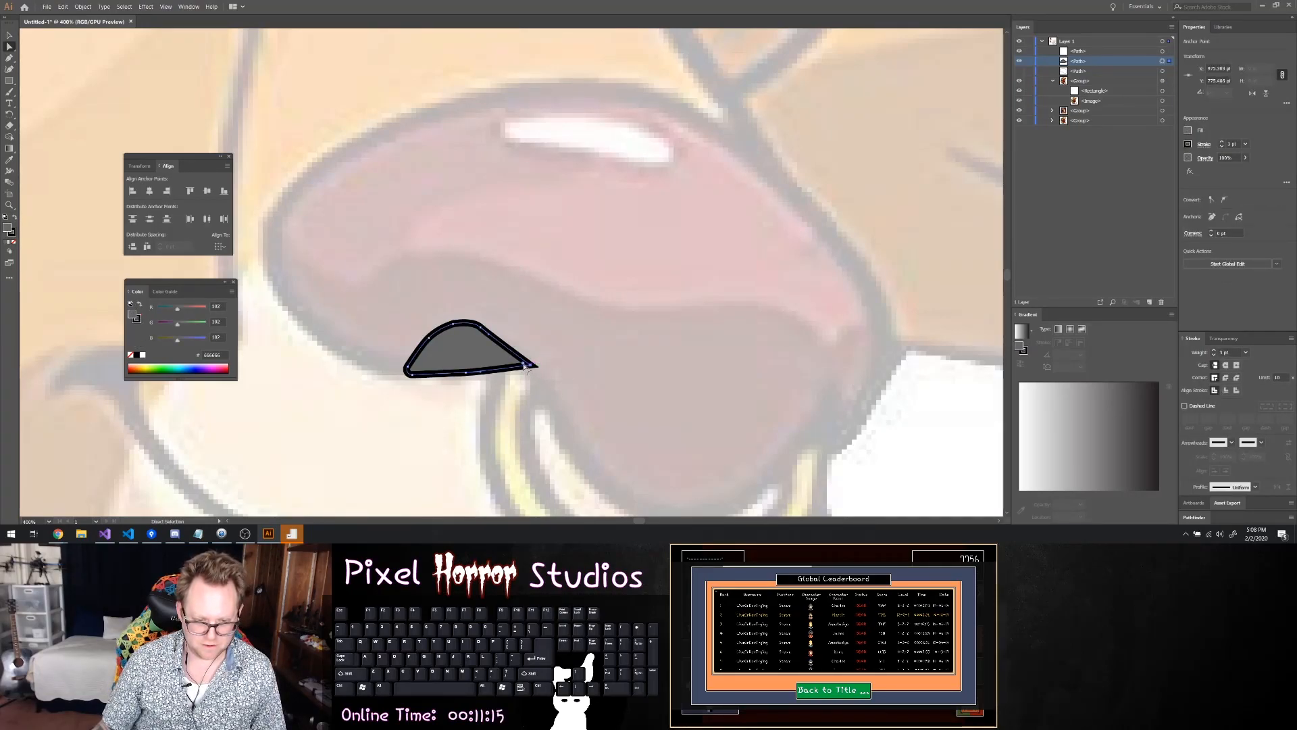
{"action": "left_click", "coordinate": [523, 366]}
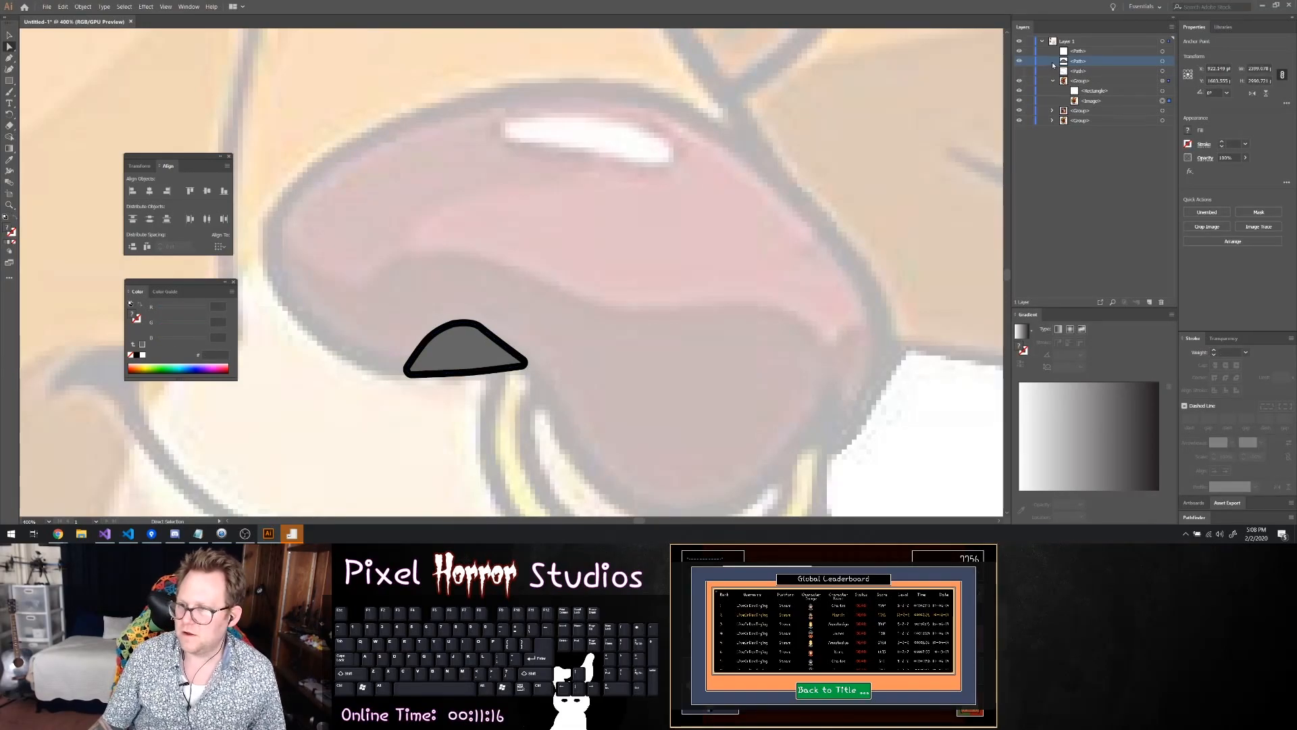
Show the nose outline again and move its inner corner point onto the nostril's adjoining base corner with the Direct Selection tool
{"action": "left_click", "coordinate": [1162, 51]}
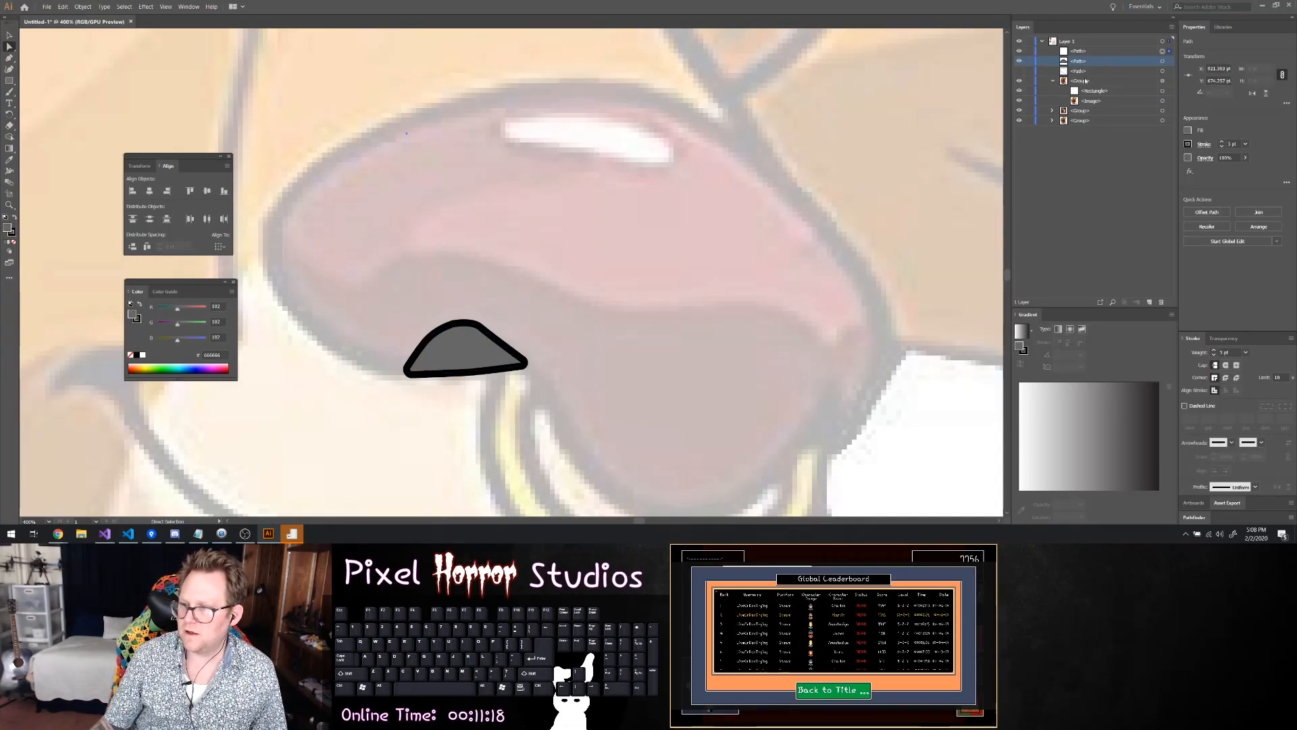
{"action": "left_click", "coordinate": [1019, 71]}
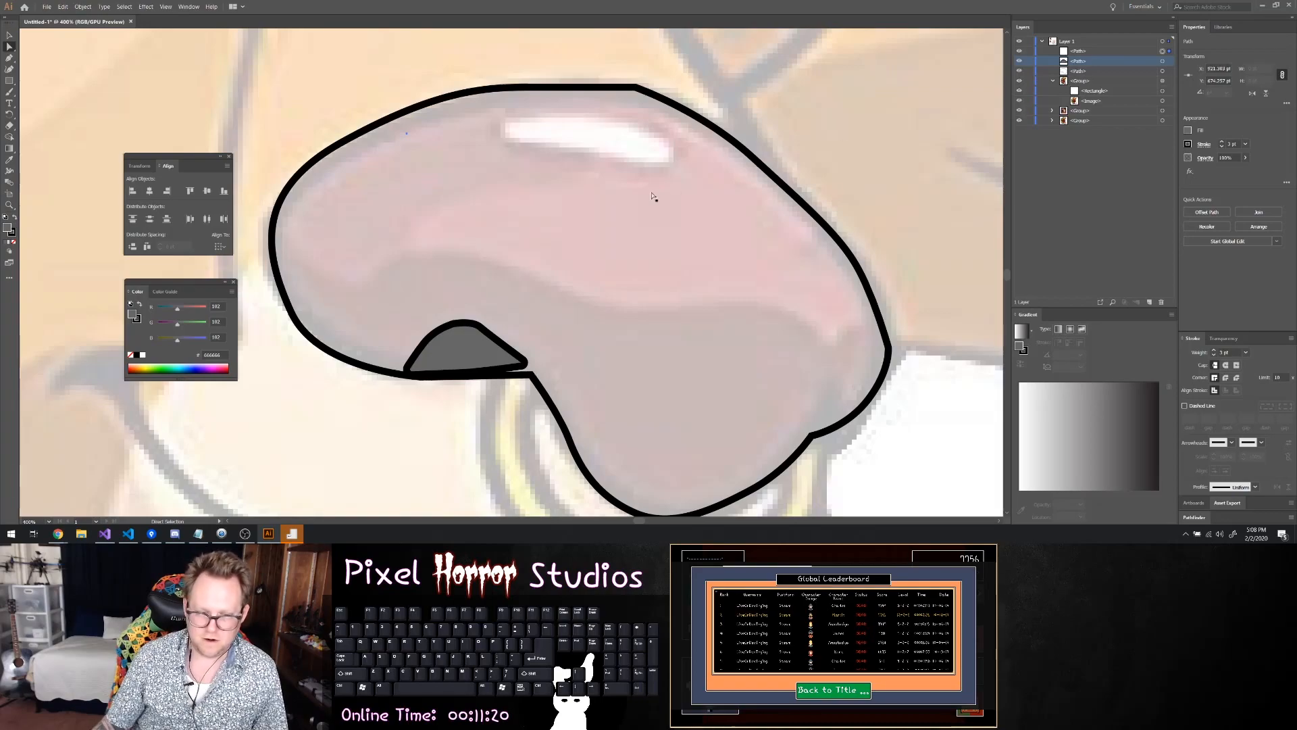
{"action": "scroll", "coordinate": [662, 192], "scroll_direction": "down", "scroll_amount": 3}
{"action": "left_click", "coordinate": [530, 304]}
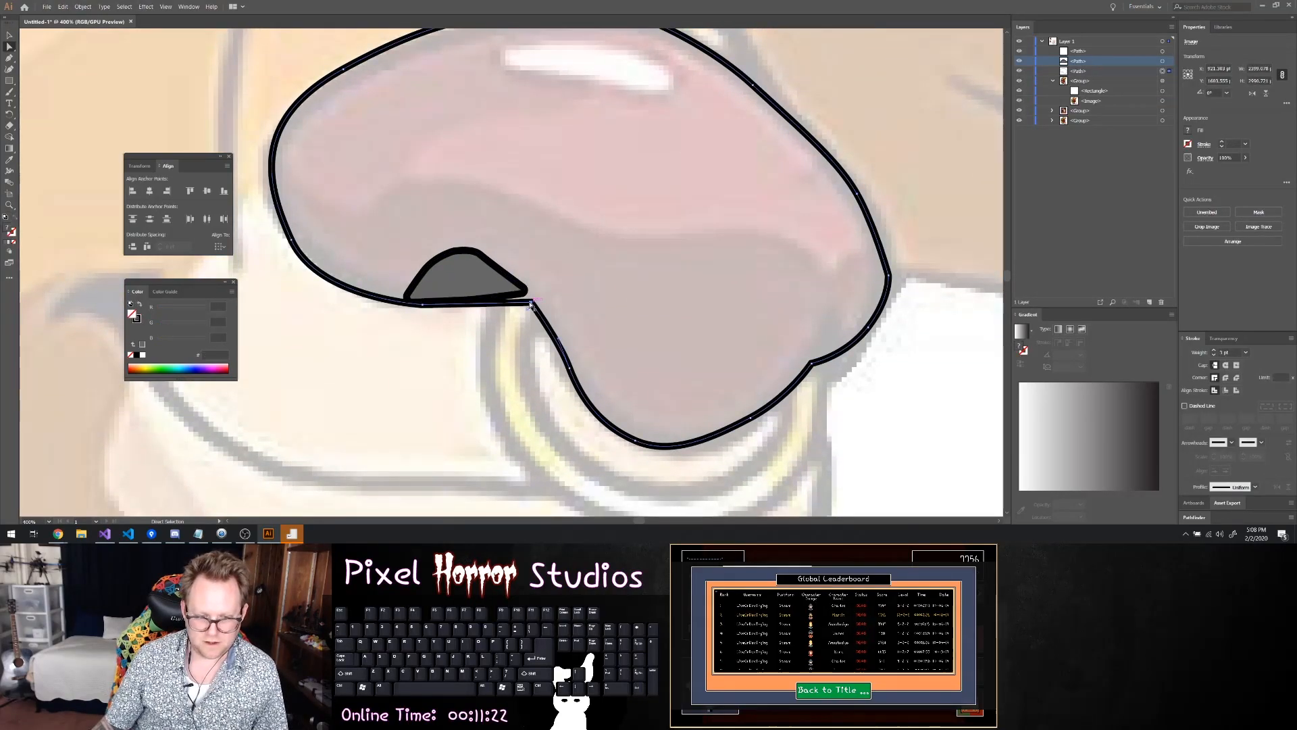
{"action": "left_click_drag", "start_coordinate": [530, 305], "coordinate": [525, 290]}
{"action": "left_click", "coordinate": [521, 321]}
{"action": "scroll", "coordinate": [629, 295], "scroll_direction": "down", "scroll_amount": 1}
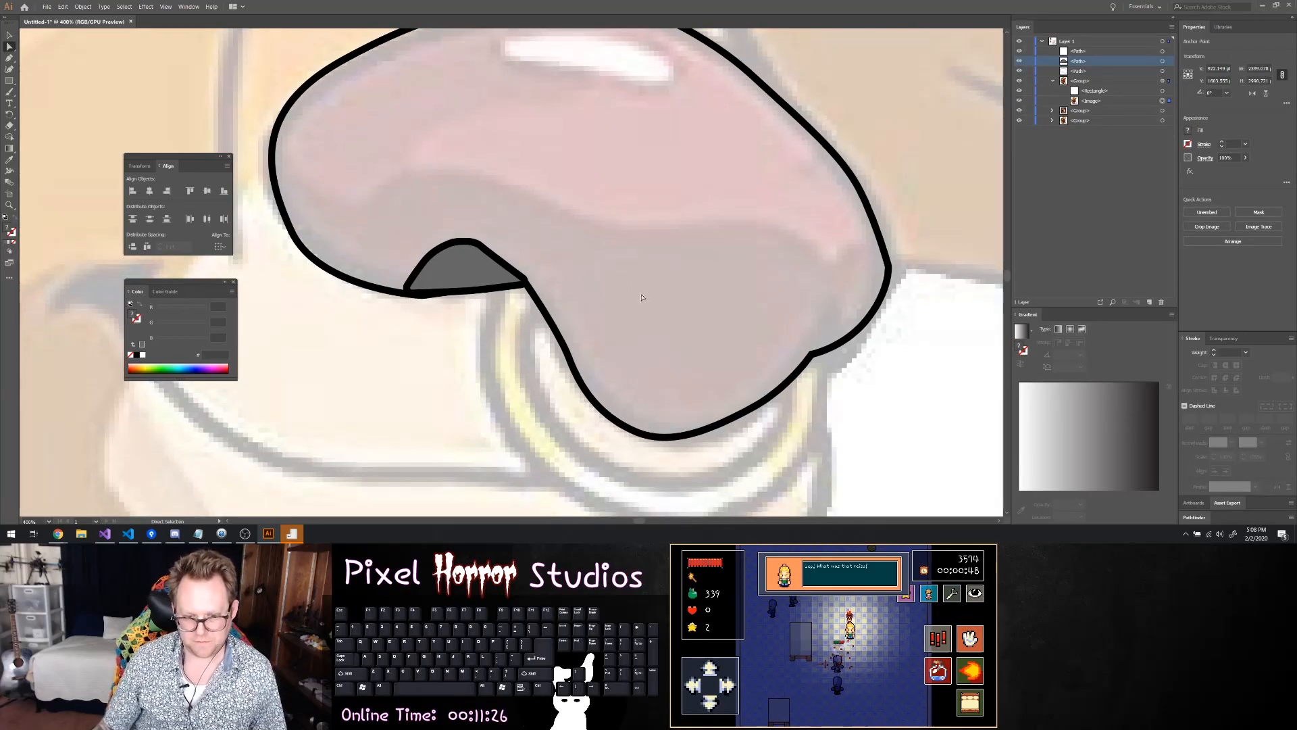
{"action": "scroll", "coordinate": [584, 265], "scroll_direction": "up", "scroll_amount": 1}
{"action": "scroll", "coordinate": [446, 258], "scroll_direction": "down", "scroll_amount": 1}
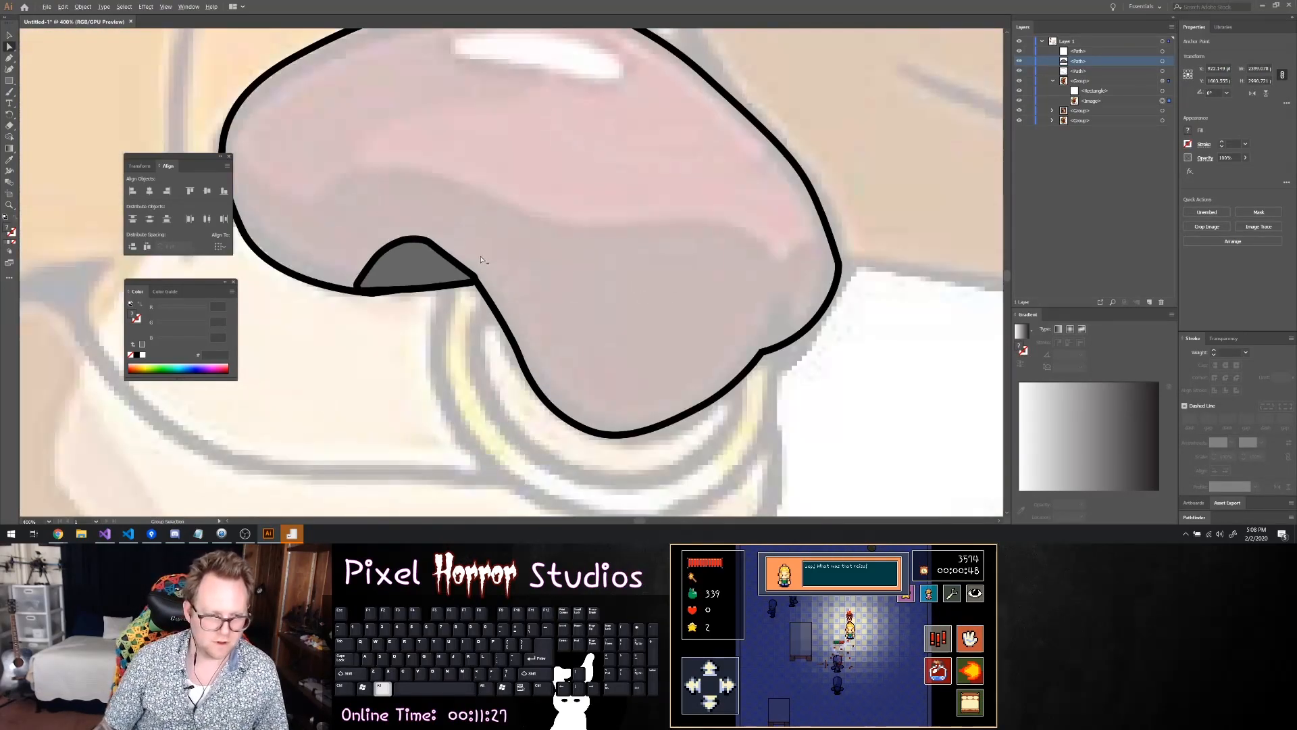
Examine the reference image groups and the images inside them in the layer list
{"action": "left_click", "coordinate": [1093, 101]}
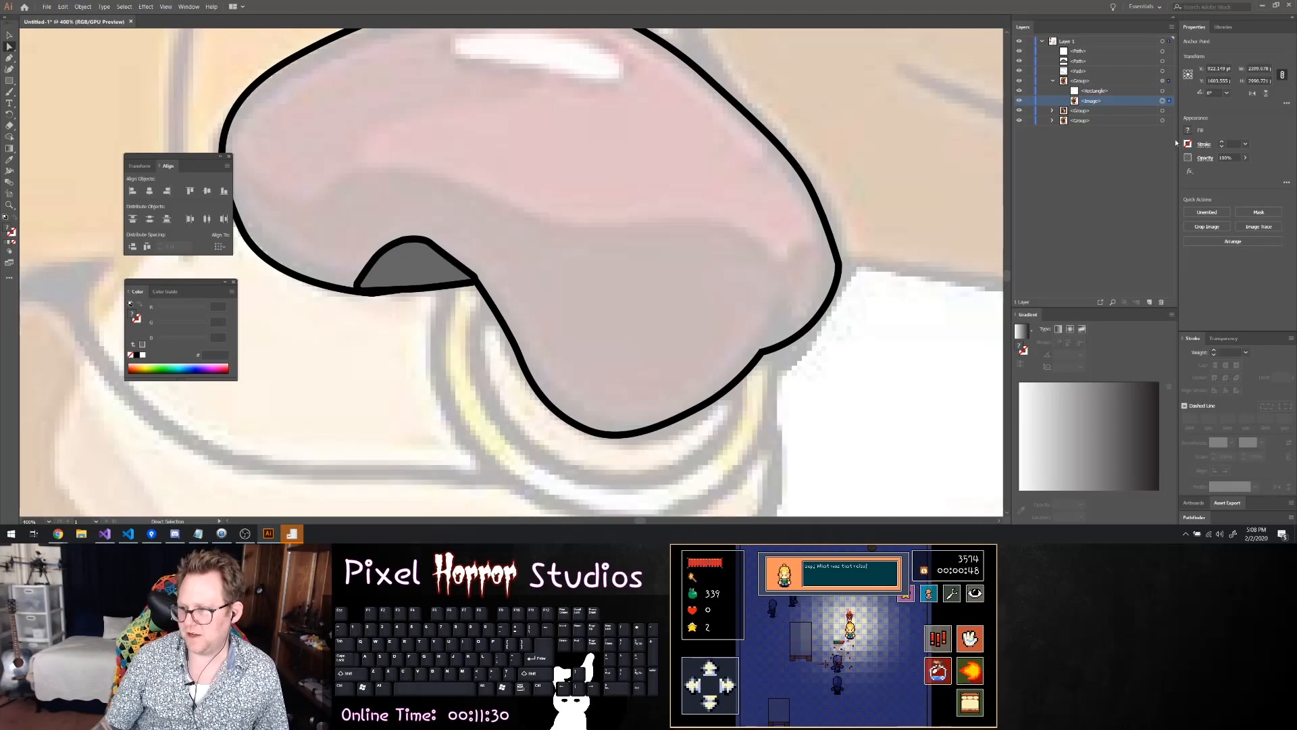
{"action": "left_click", "coordinate": [1169, 102]}
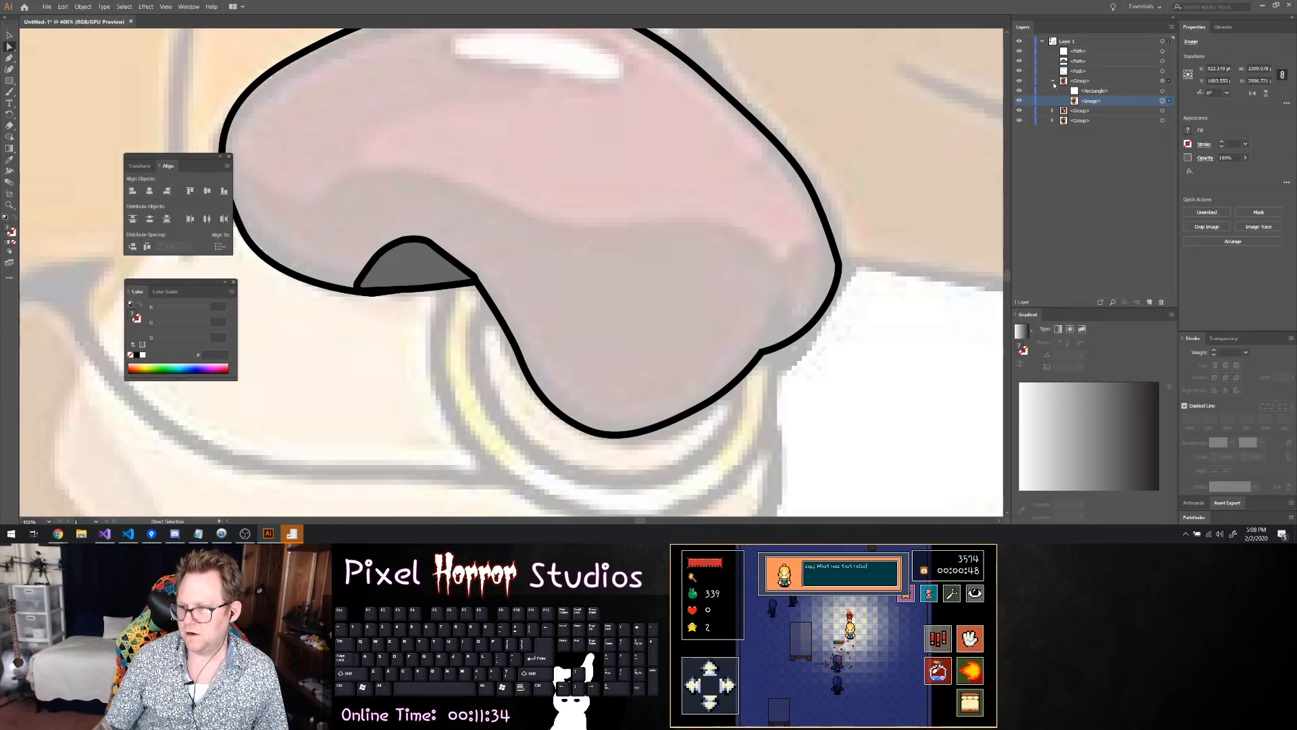
{"action": "left_click", "coordinate": [1106, 121]}
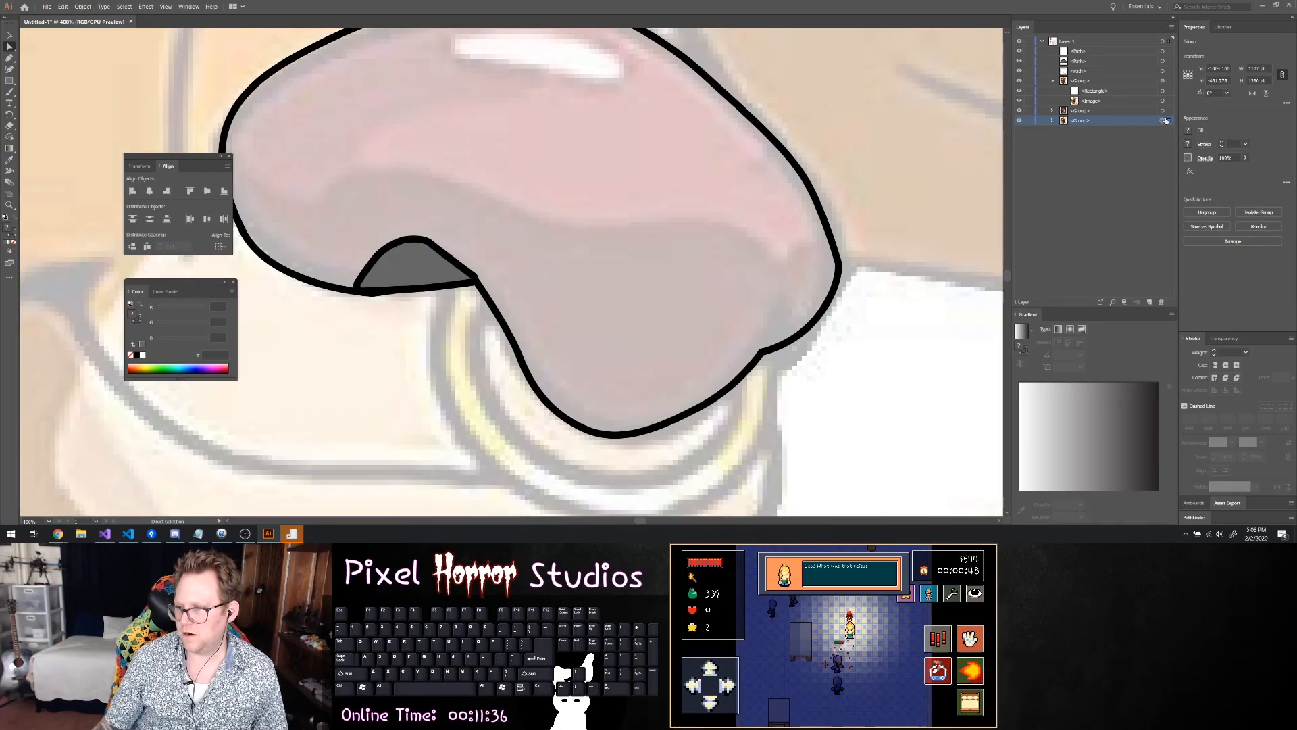
{"action": "left_click", "coordinate": [1053, 120]}
{"action": "left_click", "coordinate": [1163, 140]}
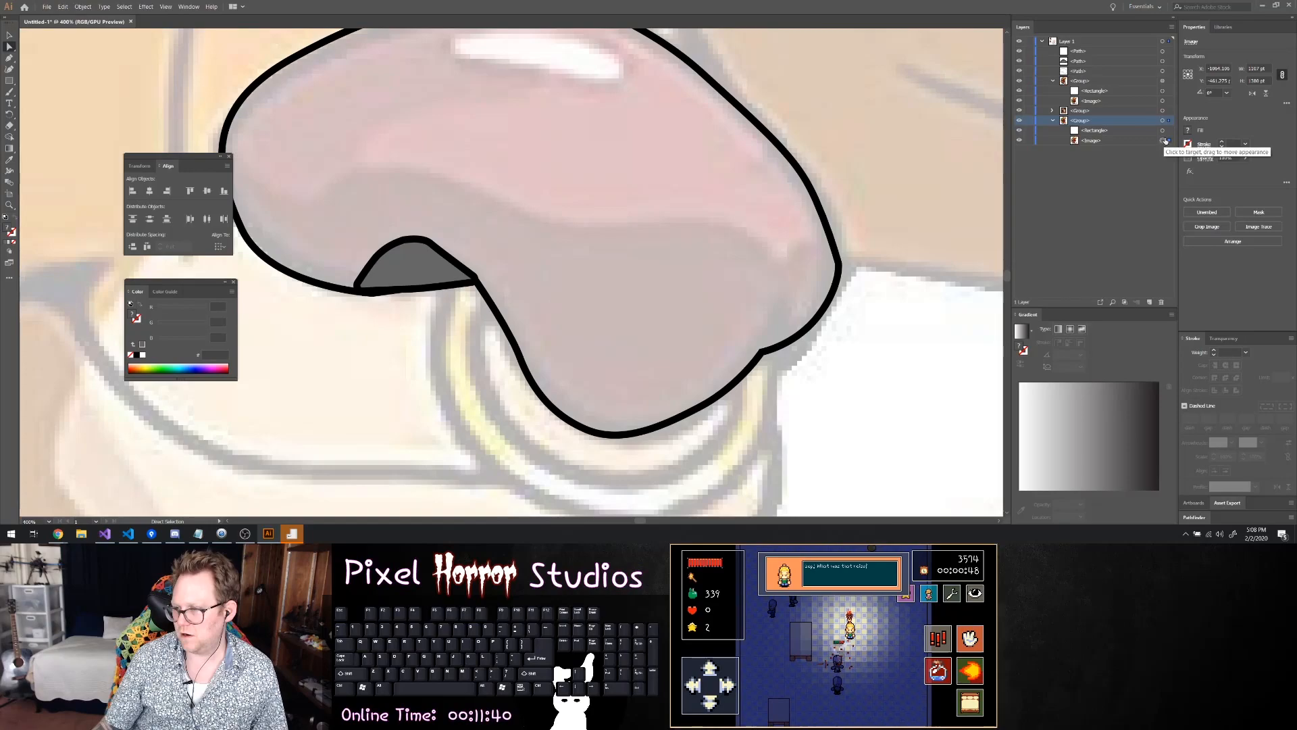
{"action": "left_click", "coordinate": [1052, 120]}
{"action": "left_click", "coordinate": [1086, 101]}
{"action": "left_click", "coordinate": [1163, 101]}
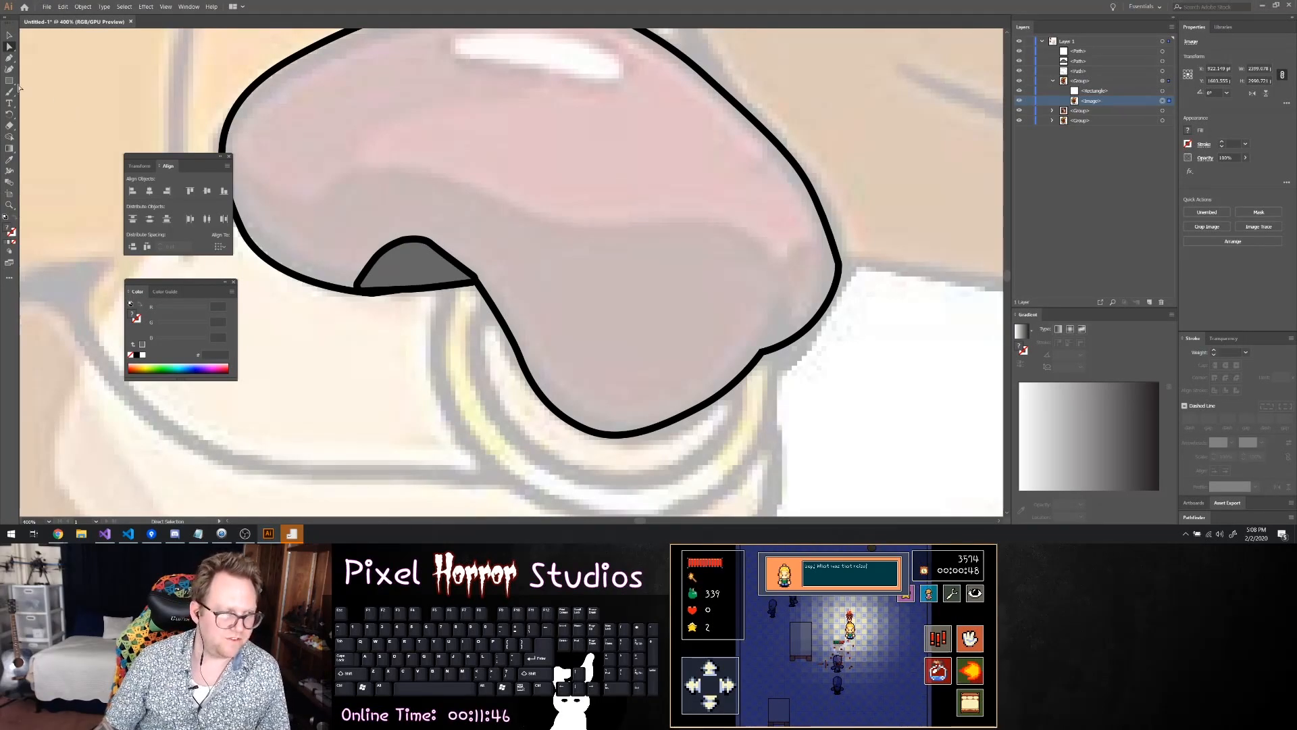
Trace the nose's lower shading boundary with the Pen tool from mid-nose to the right, dipping to a point and rising to the right outline
{"action": "key", "text": "p"}
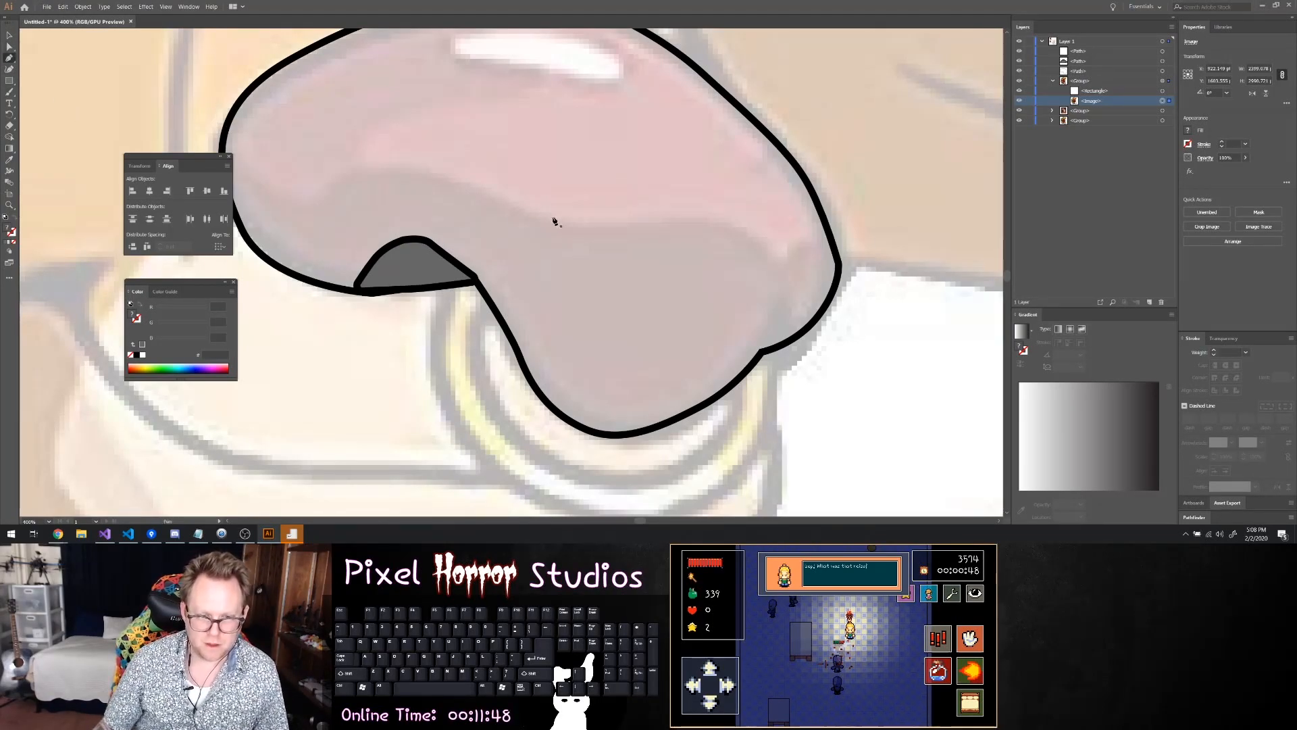
{"action": "left_click", "coordinate": [571, 231]}
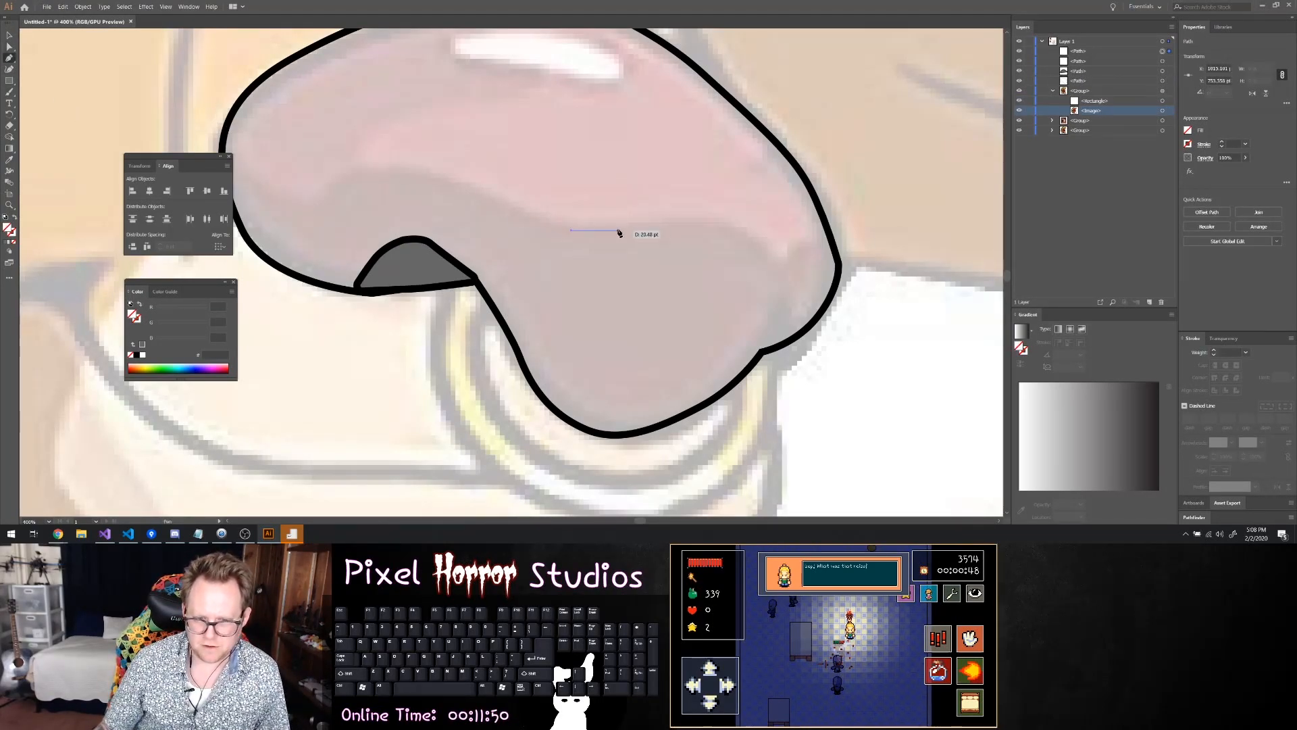
{"action": "left_click", "coordinate": [640, 225]}
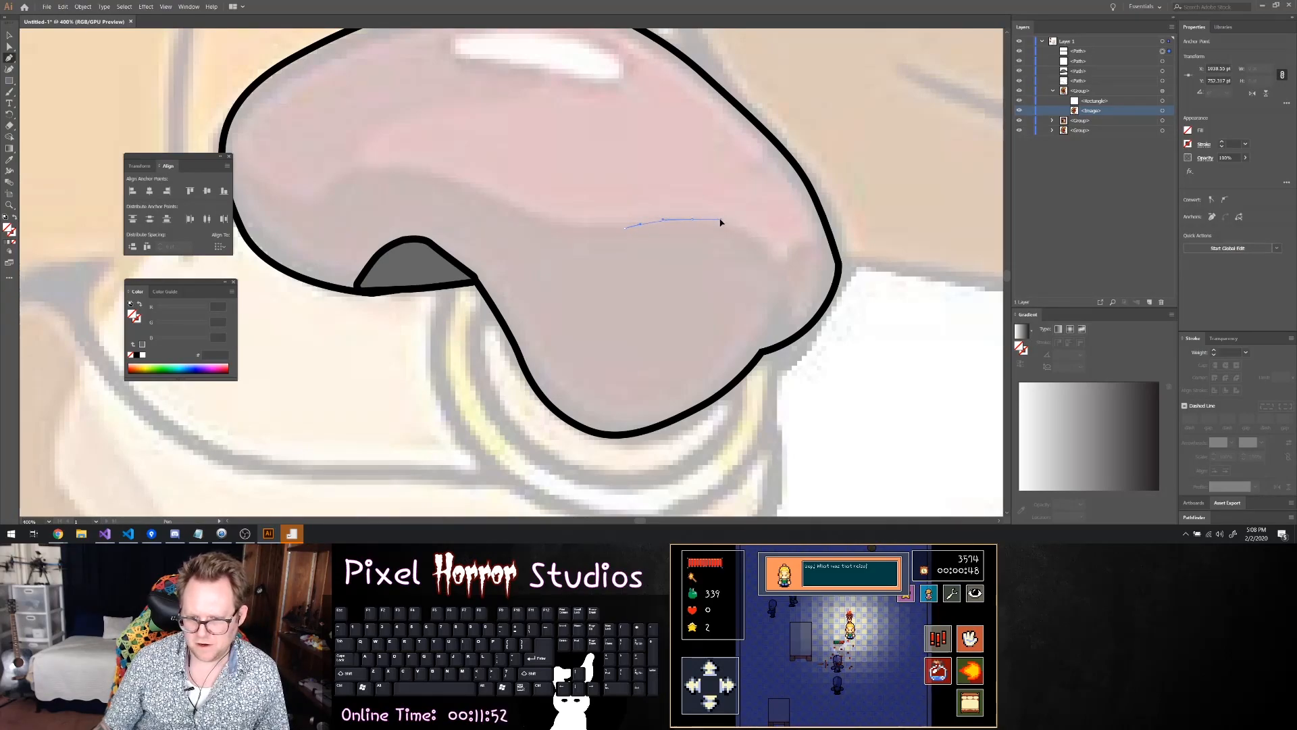
{"action": "left_click", "coordinate": [711, 219]}
{"action": "left_click", "coordinate": [737, 221]}
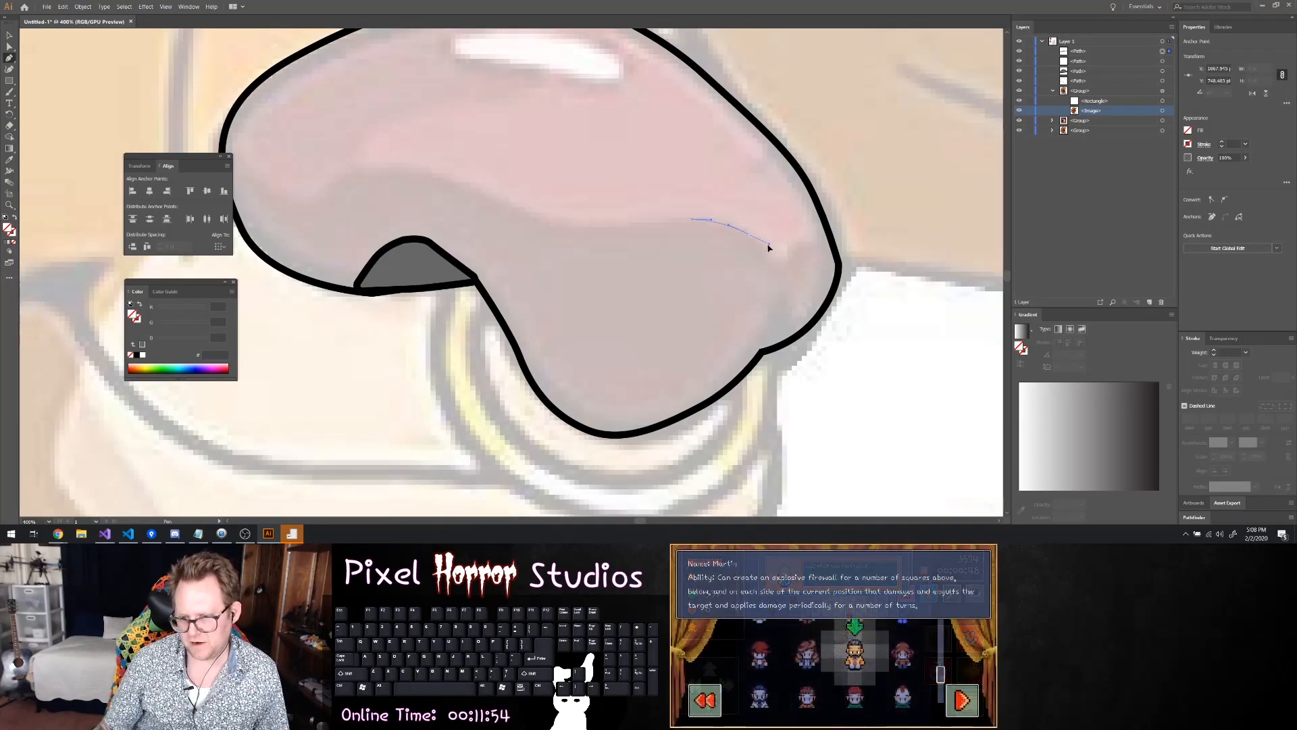
{"action": "left_click", "coordinate": [762, 250]}
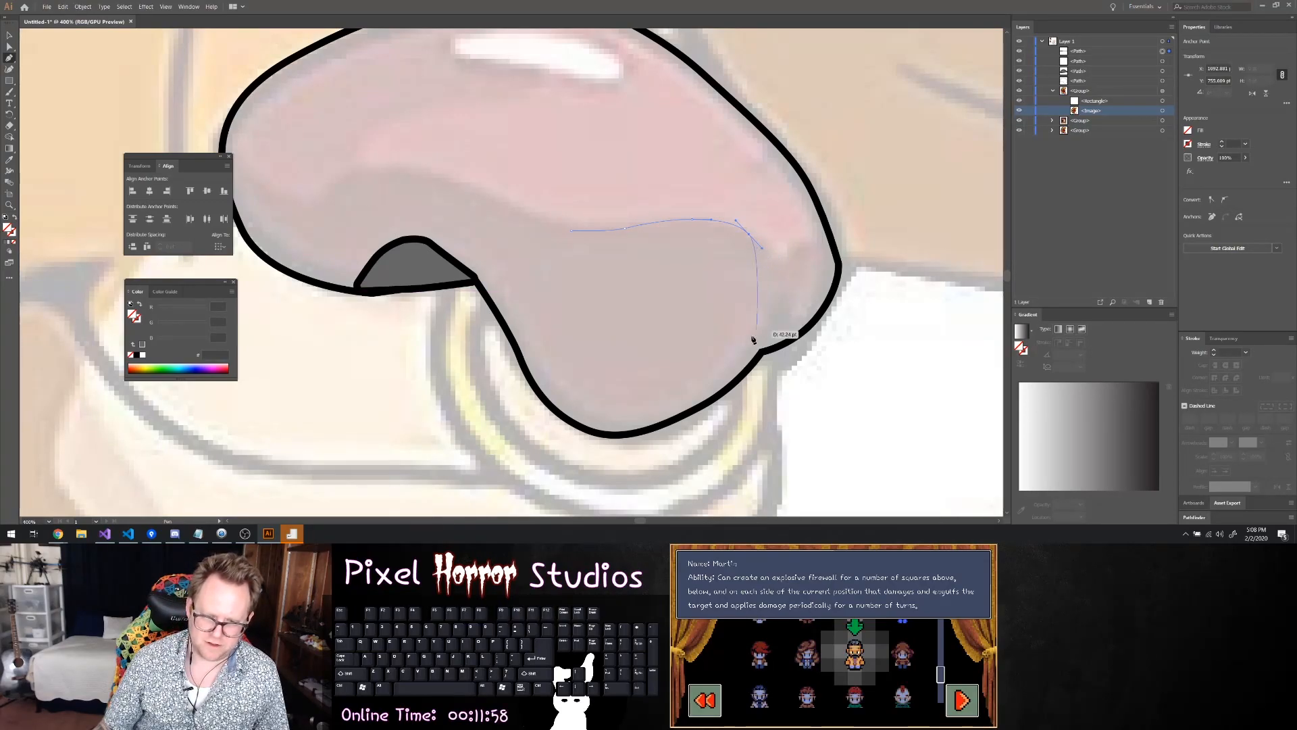
{"action": "left_click", "coordinate": [779, 290]}
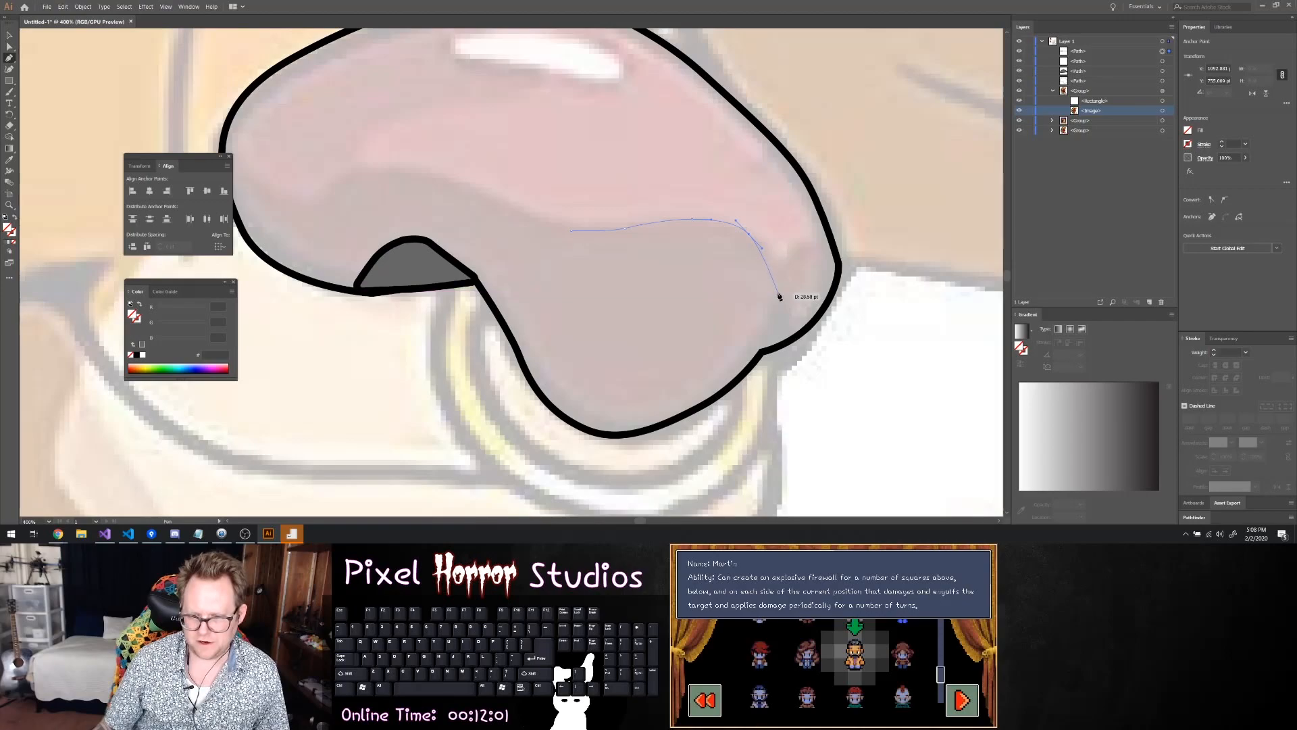
{"action": "left_click", "coordinate": [816, 242]}
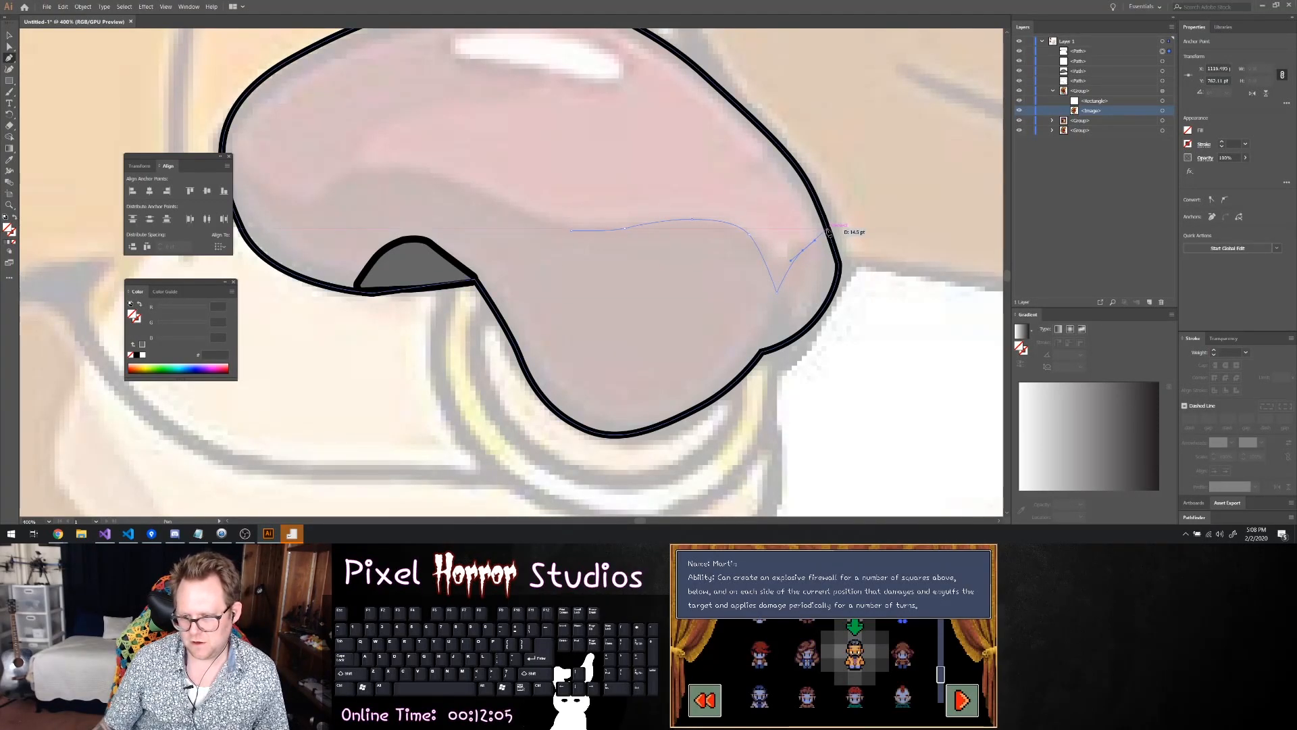
{"action": "left_click", "coordinate": [828, 232]}
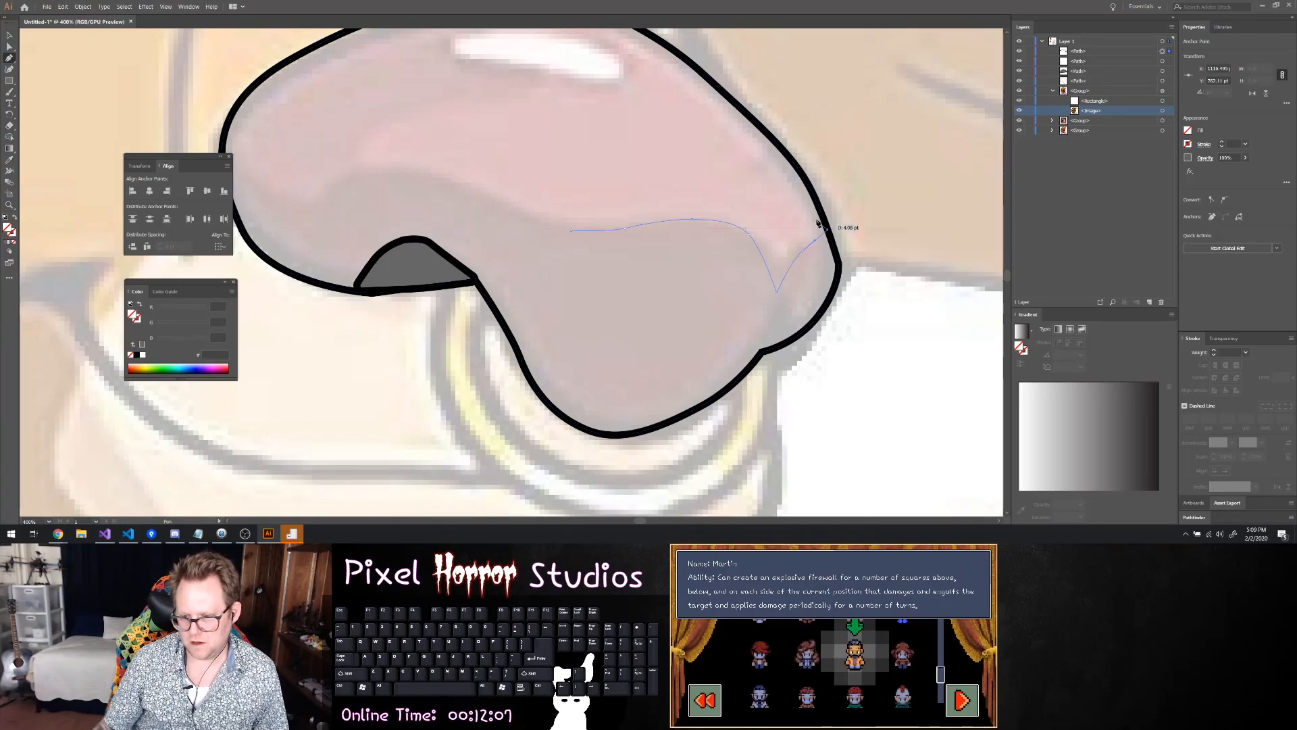
{"action": "scroll", "coordinate": [777, 210], "scroll_direction": "up", "scroll_amount": 1}
{"action": "scroll", "coordinate": [777, 210], "scroll_direction": "up", "scroll_amount": 3}
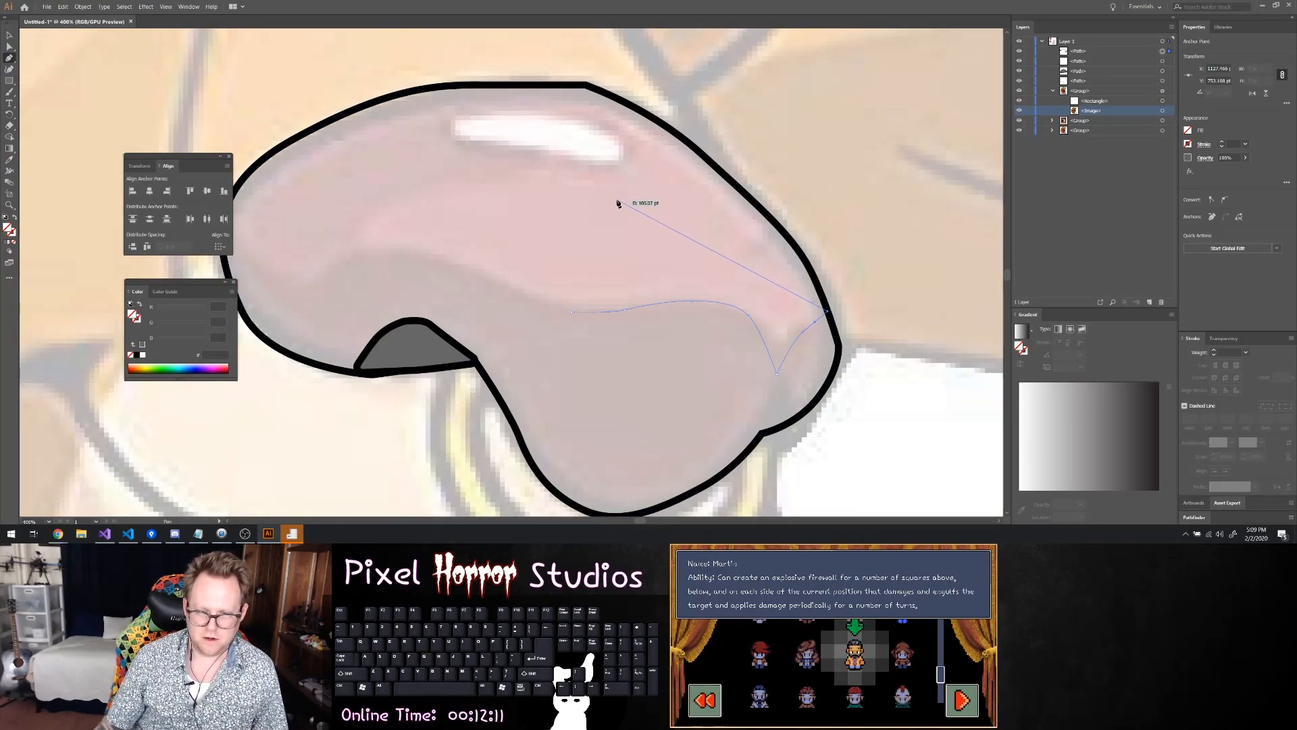
{"action": "key", "text": "Escape"}
Continue the shading path from its mid-nose end over the darker area and around the nose's rounded left end, redoing one misplaced curve
{"action": "left_click", "coordinate": [572, 313]}
{"action": "left_click_drag", "start_coordinate": [498, 282], "coordinate": [331, 265]}
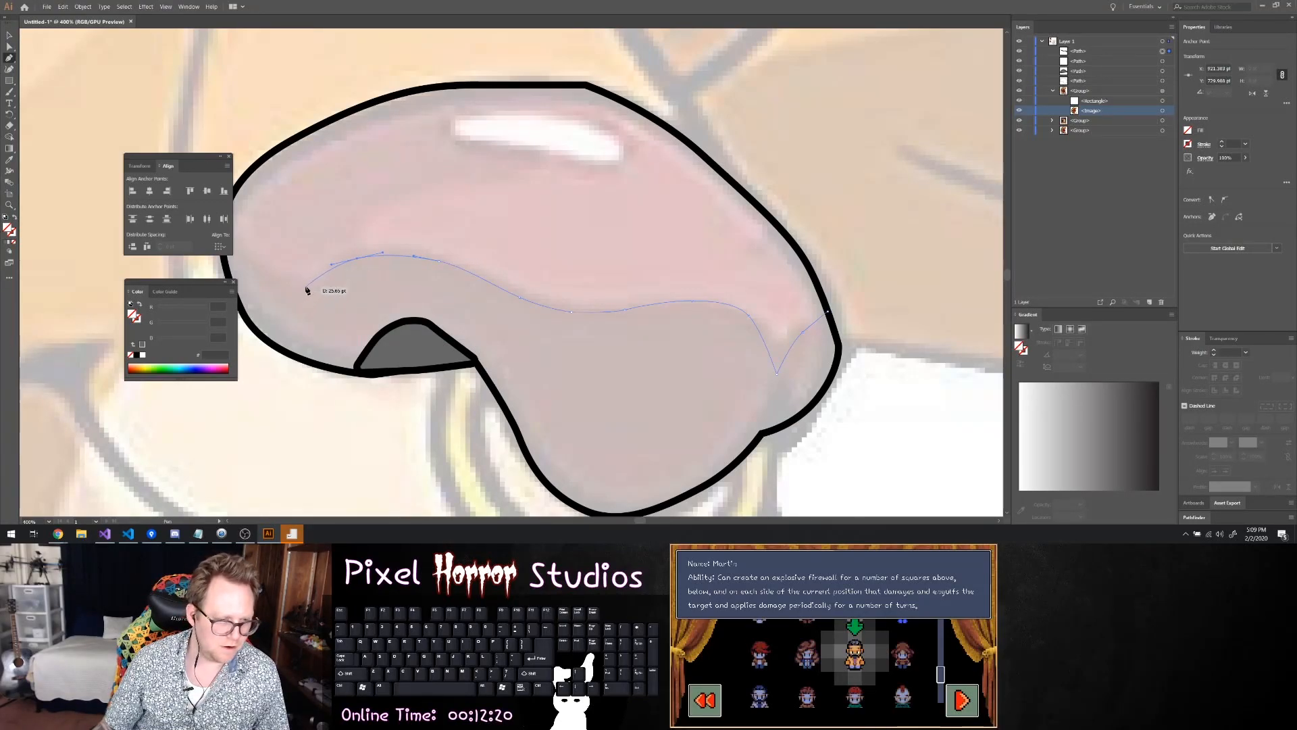
{"action": "left_click_drag", "start_coordinate": [304, 285], "coordinate": [254, 256]}
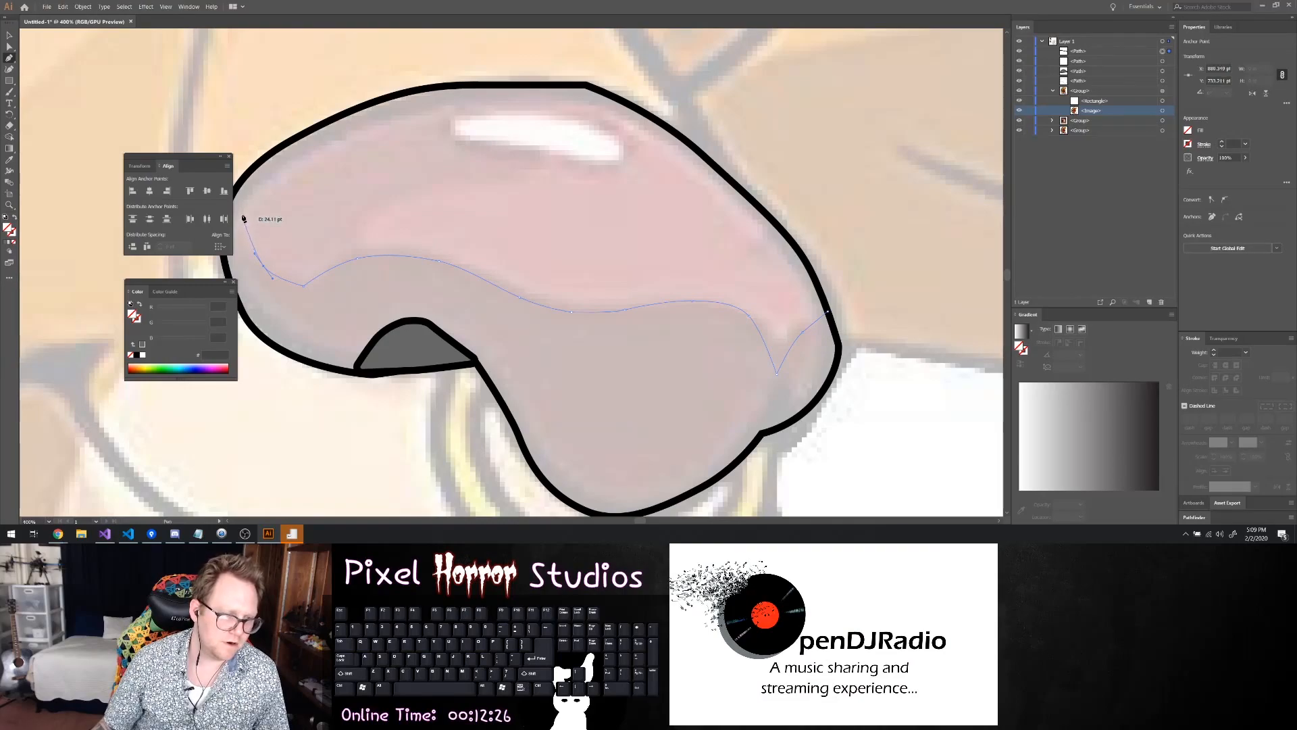
{"action": "key", "text": "ctrl+z"}
{"action": "left_click", "coordinate": [253, 272]}
{"action": "left_click_drag", "start_coordinate": [246, 259], "coordinate": [266, 189]}
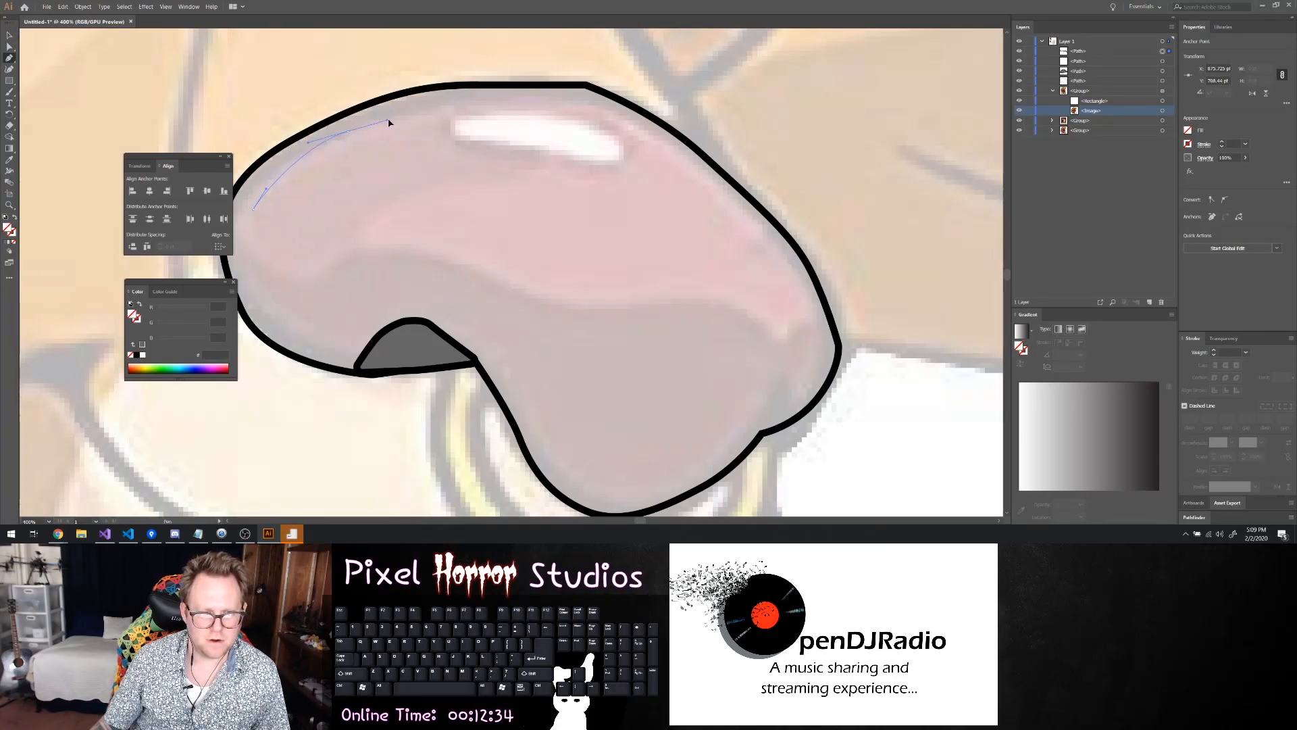
Trace the path along the nose's upper edge and down its right side just inside the outline, redoing one curve above the white highlight
{"action": "left_click_drag", "start_coordinate": [390, 118], "coordinate": [497, 105]}
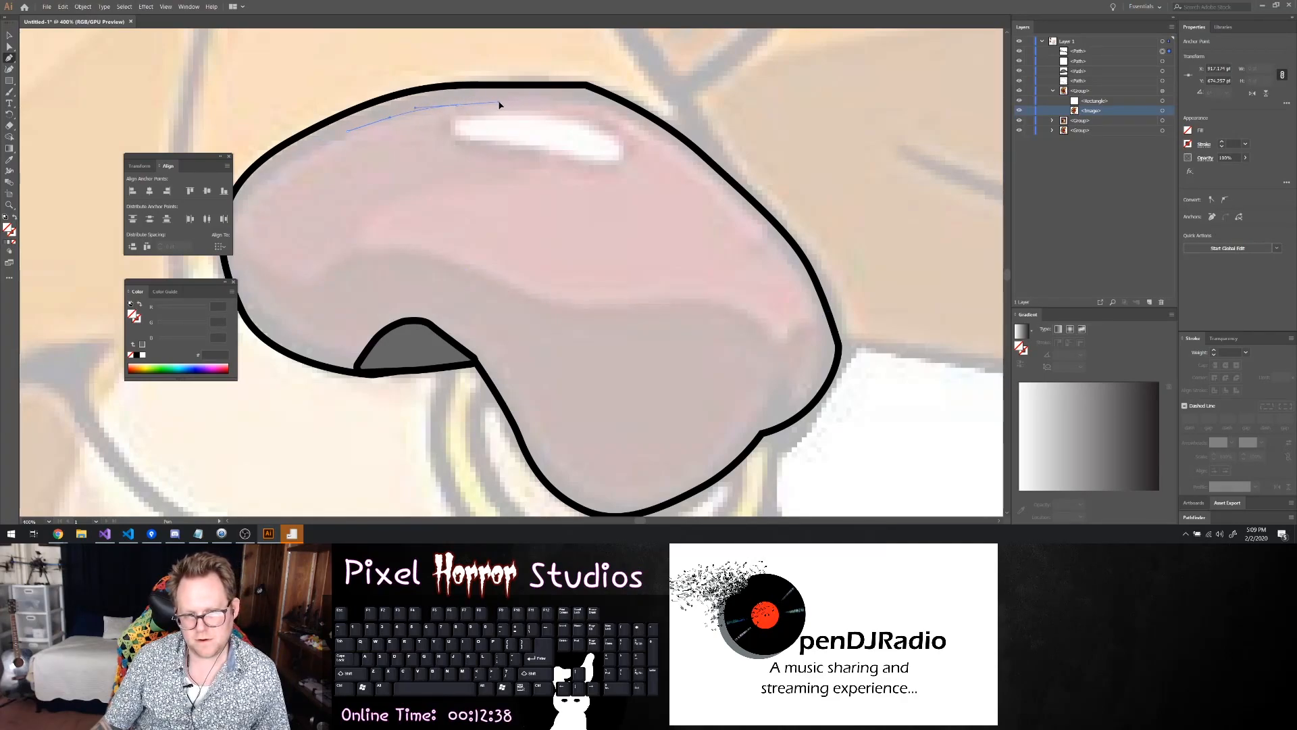
{"action": "left_click_drag", "start_coordinate": [590, 104], "coordinate": [660, 137]}
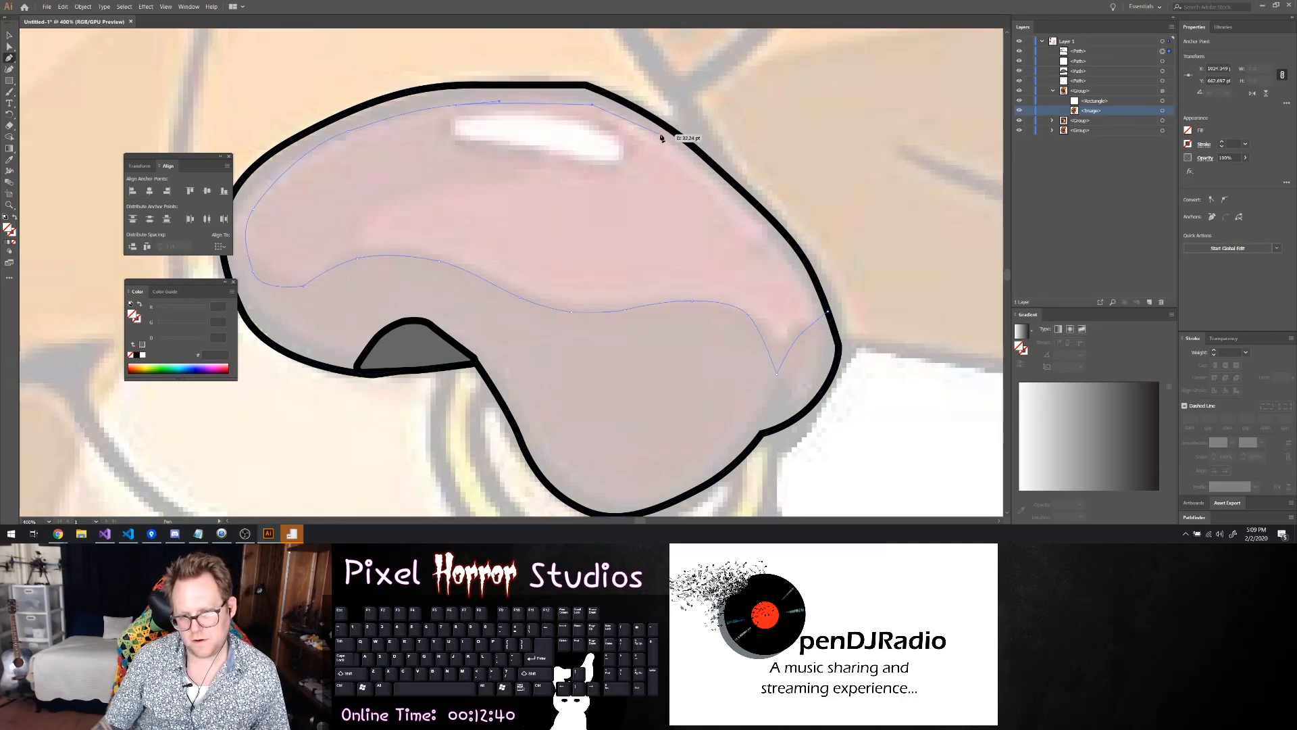
{"action": "key", "text": "ctrl+z"}
{"action": "left_click_drag", "start_coordinate": [584, 104], "coordinate": [597, 108]}
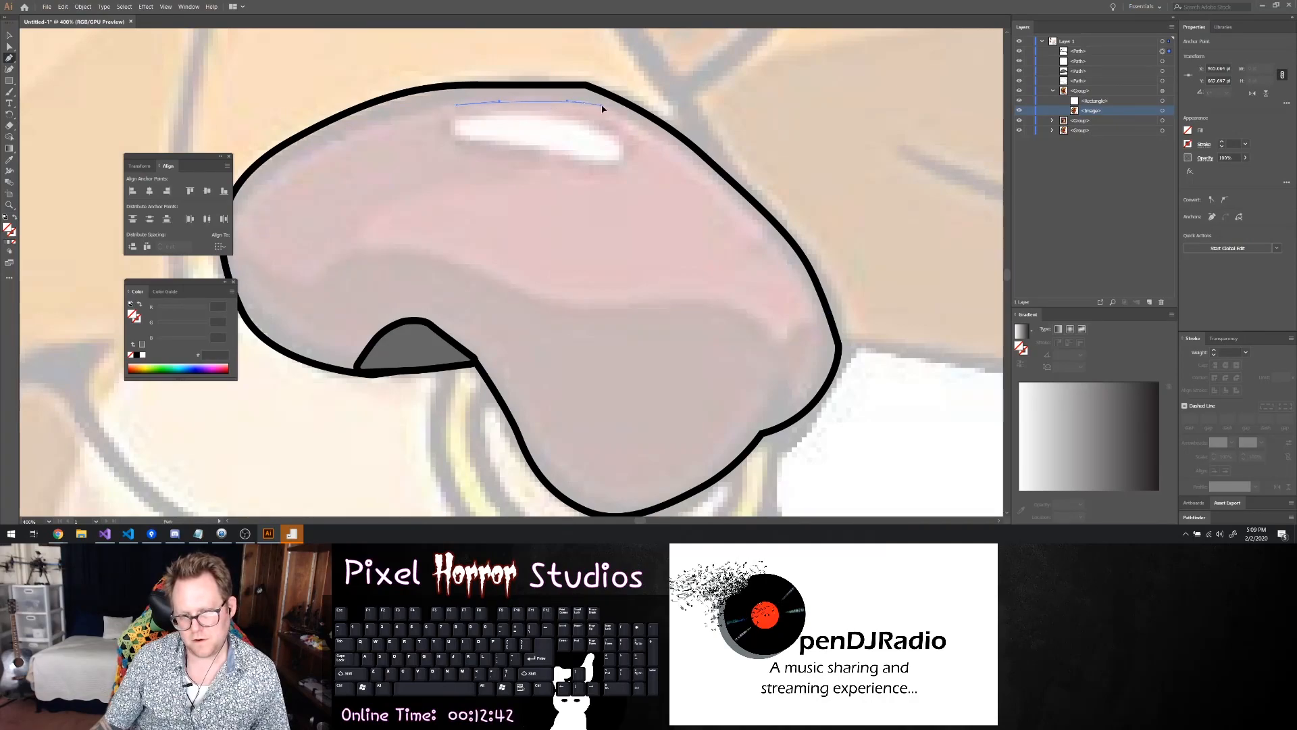
{"action": "left_click", "coordinate": [661, 136]}
{"action": "key", "text": "ctrl"}
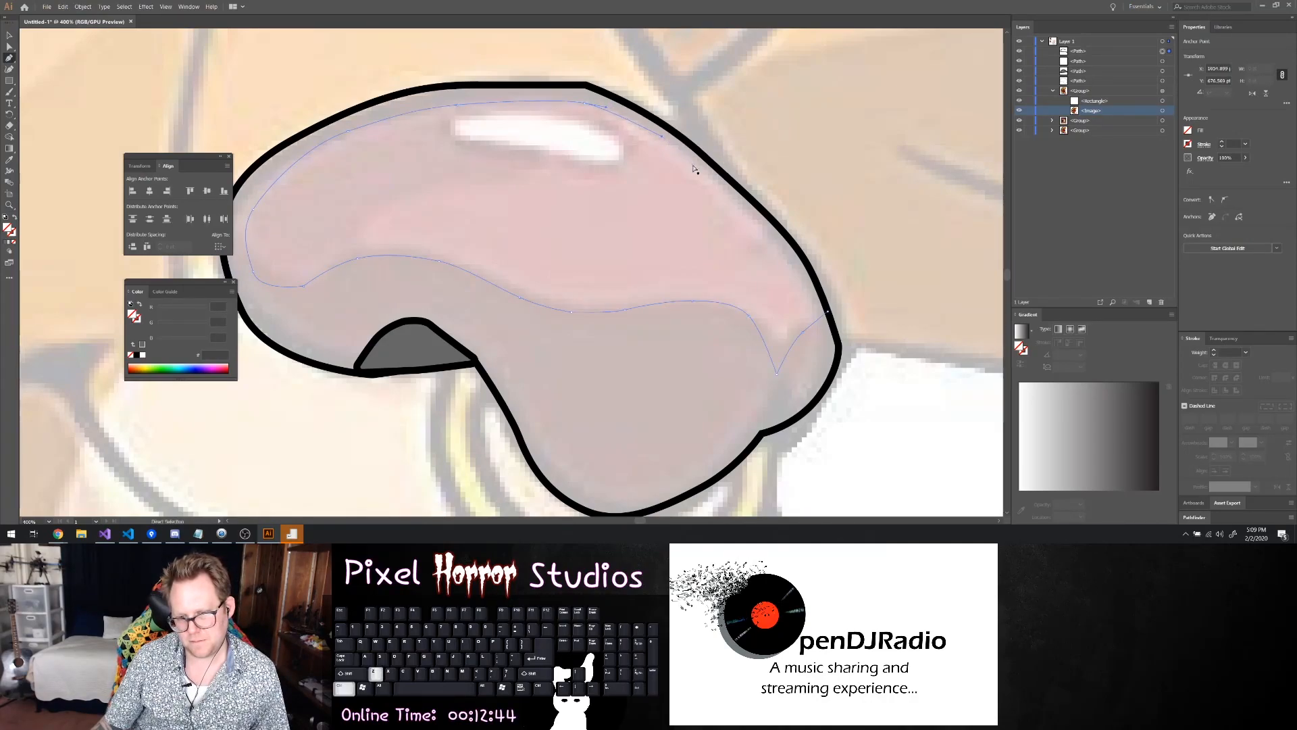
{"action": "left_click_drag", "start_coordinate": [660, 136], "coordinate": [700, 173]}
{"action": "left_click", "coordinate": [718, 186]}
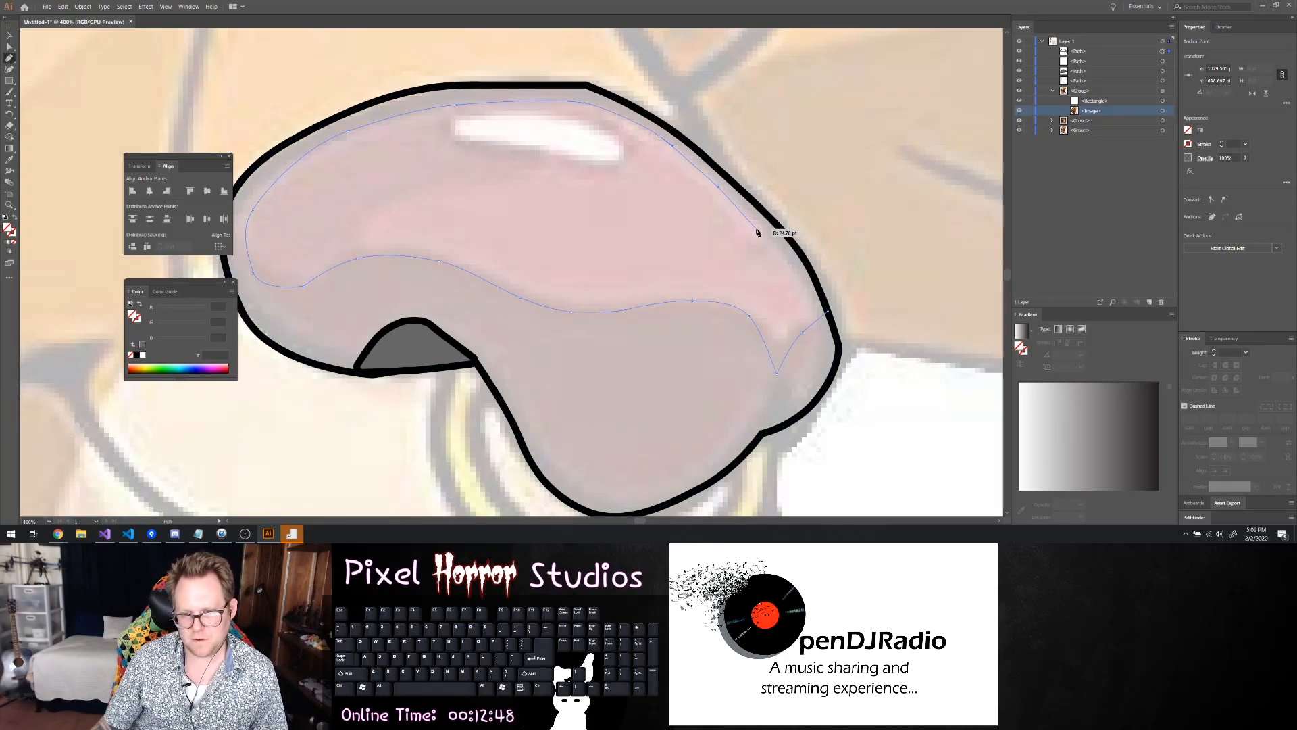
{"action": "left_click", "coordinate": [793, 268]}
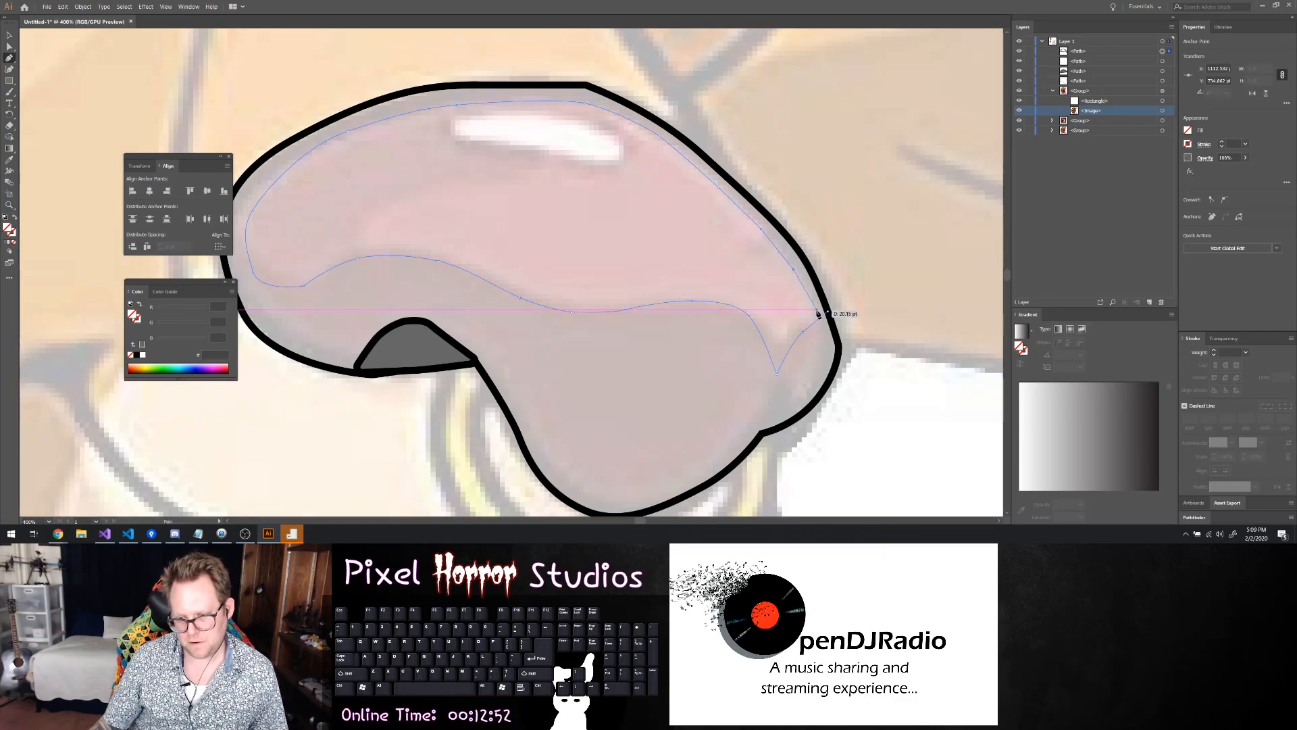
Close the shading path at its end point on the nose outline's right edge
{"action": "key", "text": "ctrl"}
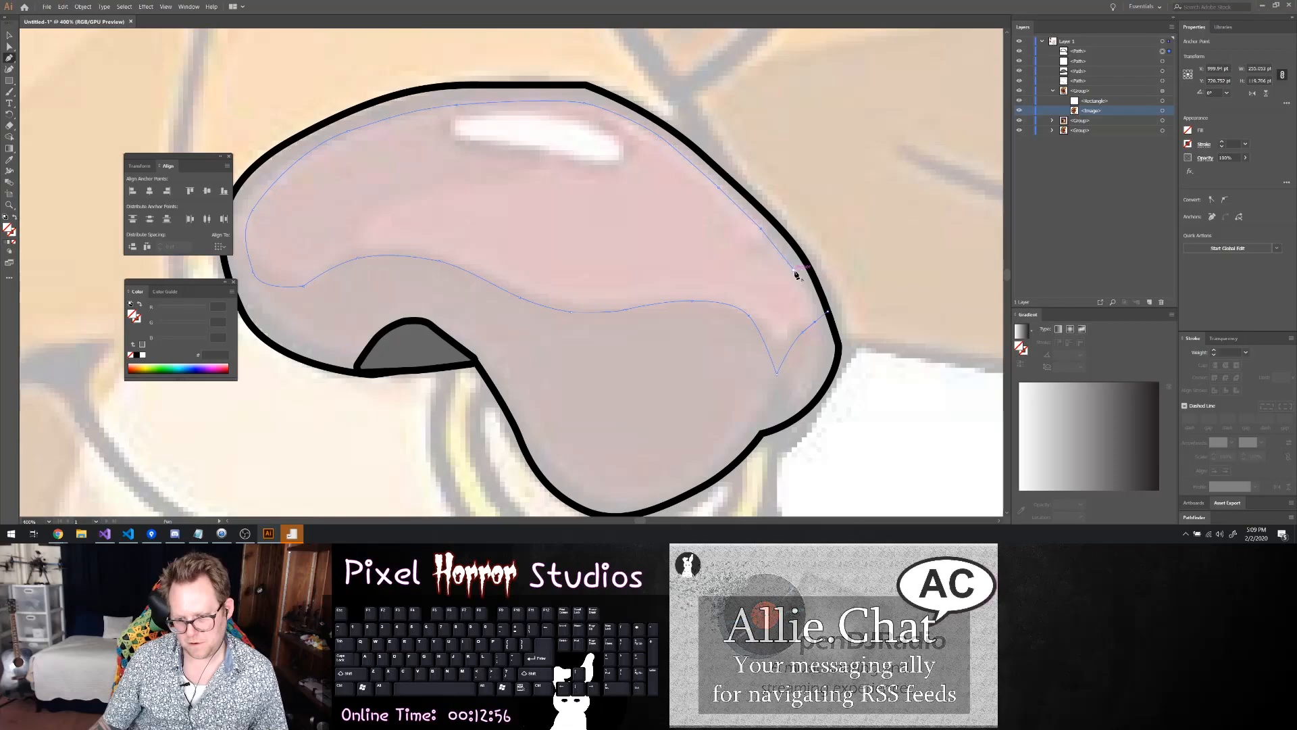
{"action": "left_click", "coordinate": [817, 320]}
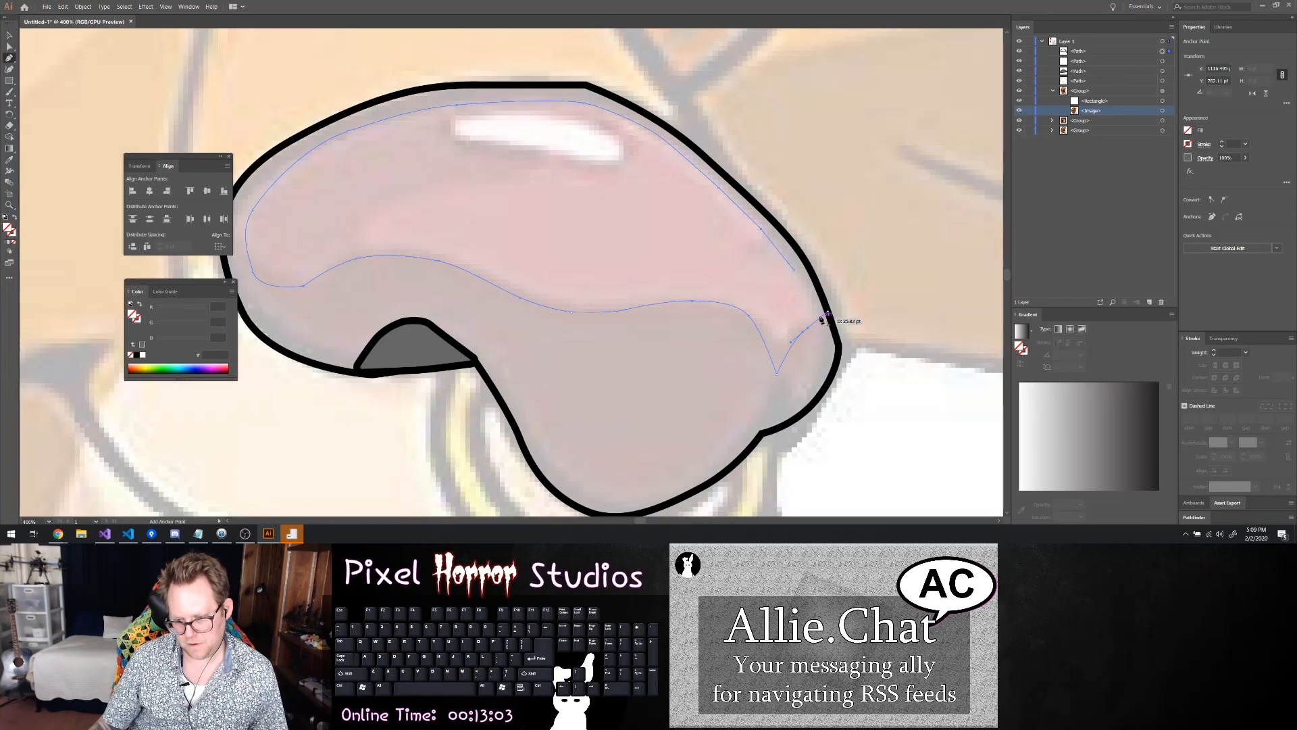
{"action": "scroll", "coordinate": [817, 318], "scroll_direction": "up", "scroll_amount": 5}
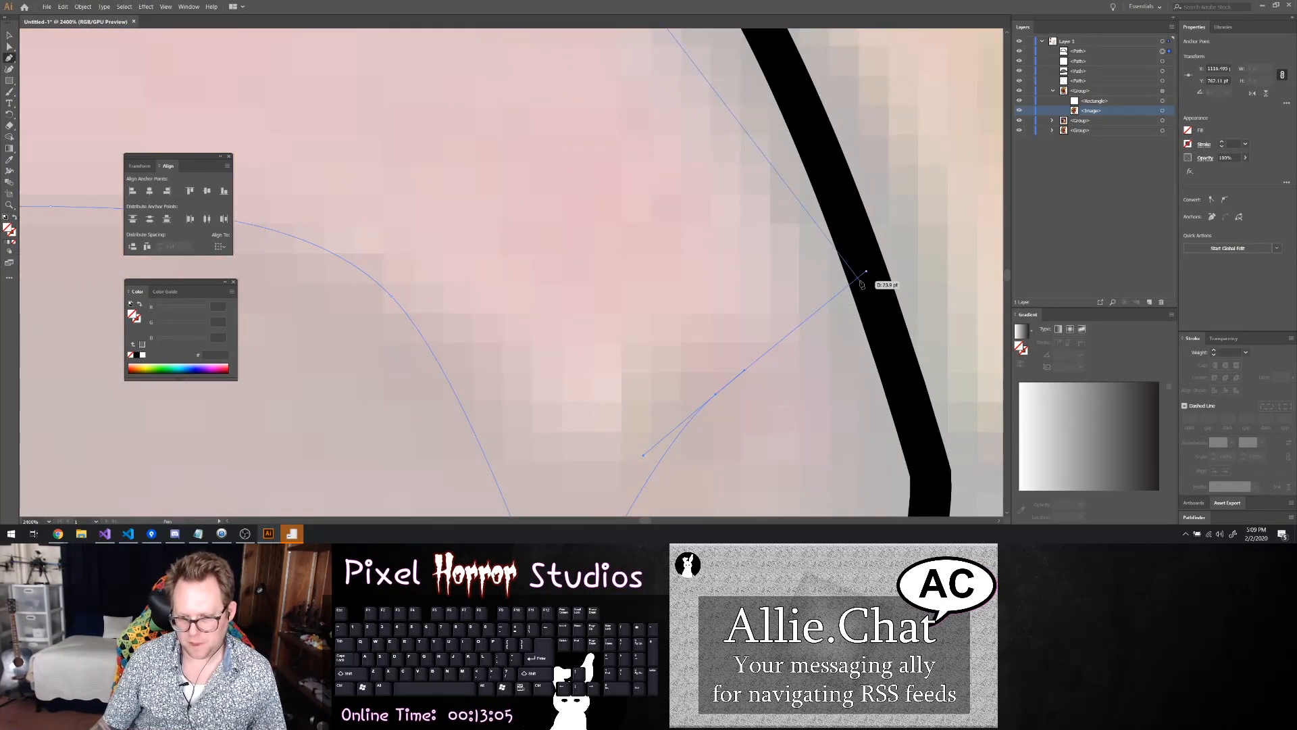
{"action": "left_click", "coordinate": [867, 272]}
{"action": "key", "text": "ctrl+z"}
{"action": "key", "text": "ctrl+z"}
Move the shading path's right corner point slightly inward from the nose outline with the Direct Selection tool
{"action": "key", "text": "a"}
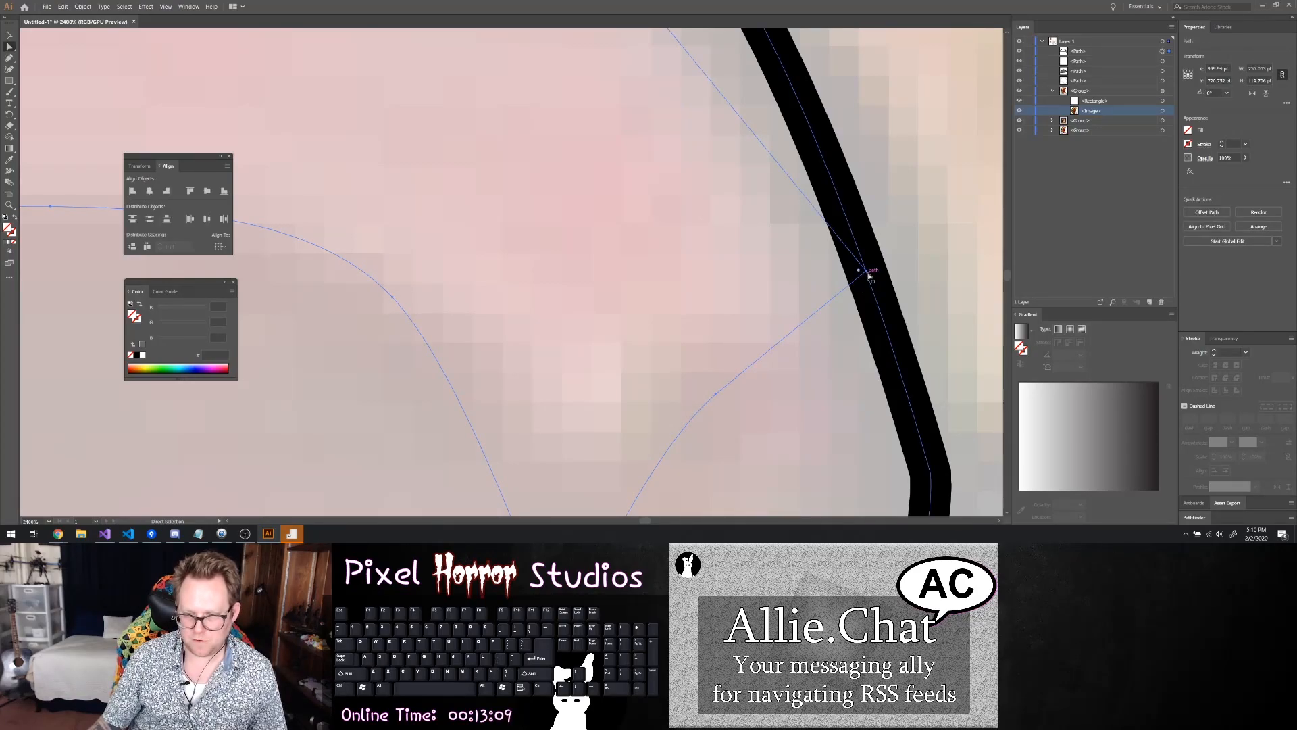
{"action": "left_click_drag", "start_coordinate": [868, 273], "coordinate": [831, 307]}
{"action": "key", "text": "ctrl+z"}
{"action": "scroll", "coordinate": [862, 208], "scroll_direction": "down", "scroll_amount": 5}
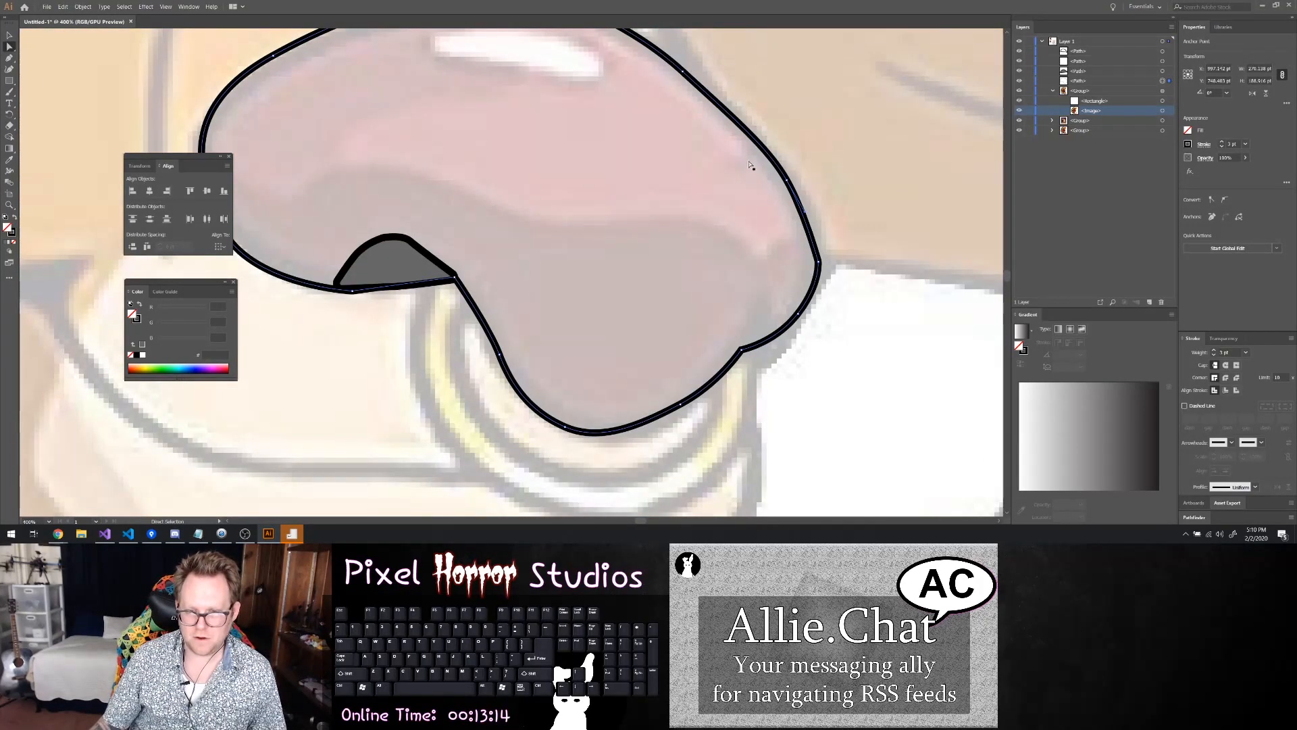
{"action": "left_click", "coordinate": [768, 177]}
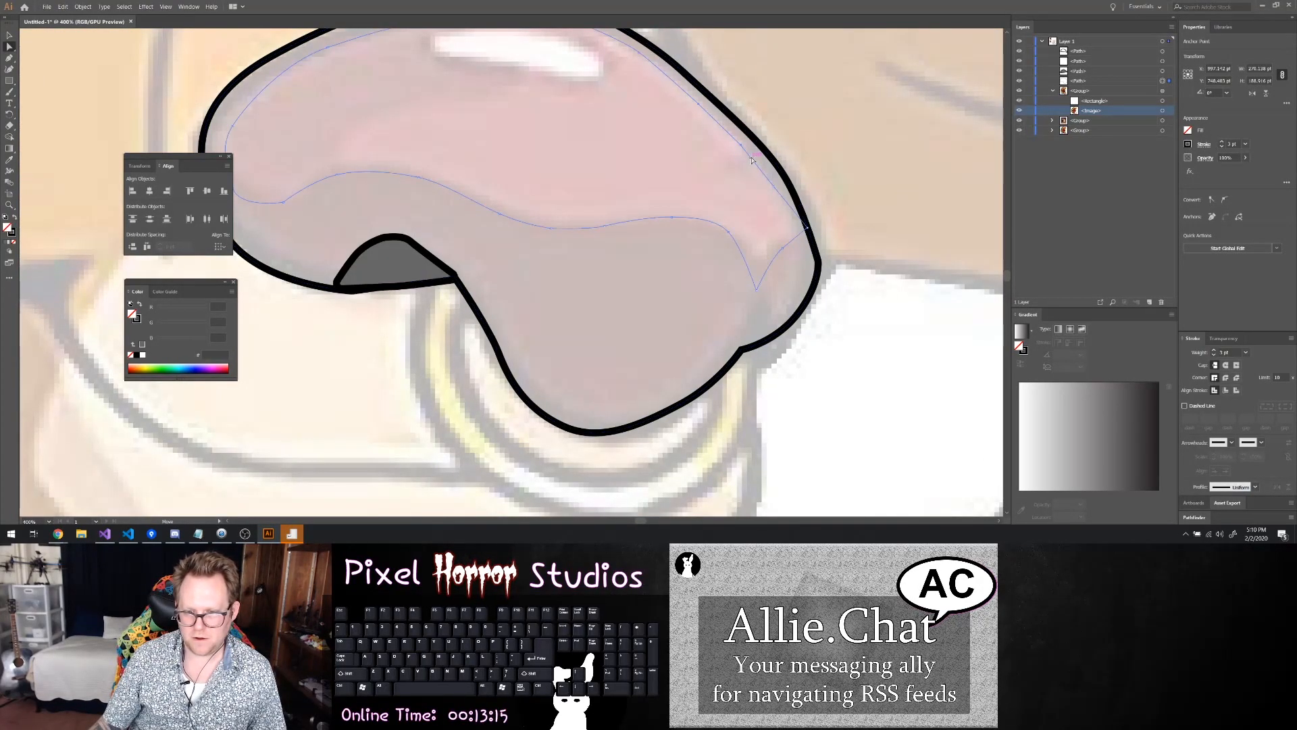
{"action": "left_click", "coordinate": [808, 230]}
{"action": "left_click", "coordinate": [808, 231], "text": "shift"}
{"action": "left_click_drag", "start_coordinate": [808, 230], "coordinate": [796, 239]}
{"action": "left_click", "coordinate": [787, 277]}
{"action": "scroll", "coordinate": [782, 306], "scroll_direction": "up", "scroll_amount": 2}
{"action": "scroll", "coordinate": [782, 306], "scroll_direction": "down", "scroll_amount": 2}
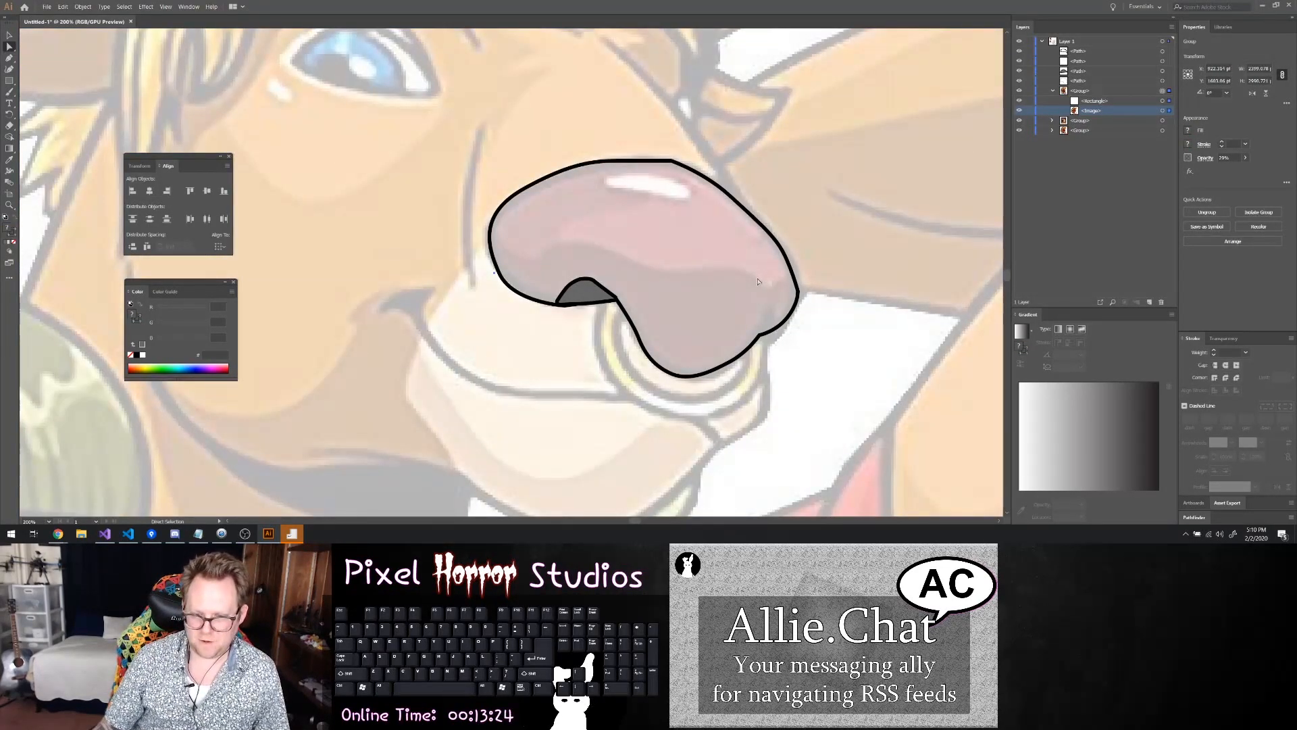
Select the traced shading path inside the nose and give it a black 4 pt stroke
{"action": "left_click", "coordinate": [760, 291]}
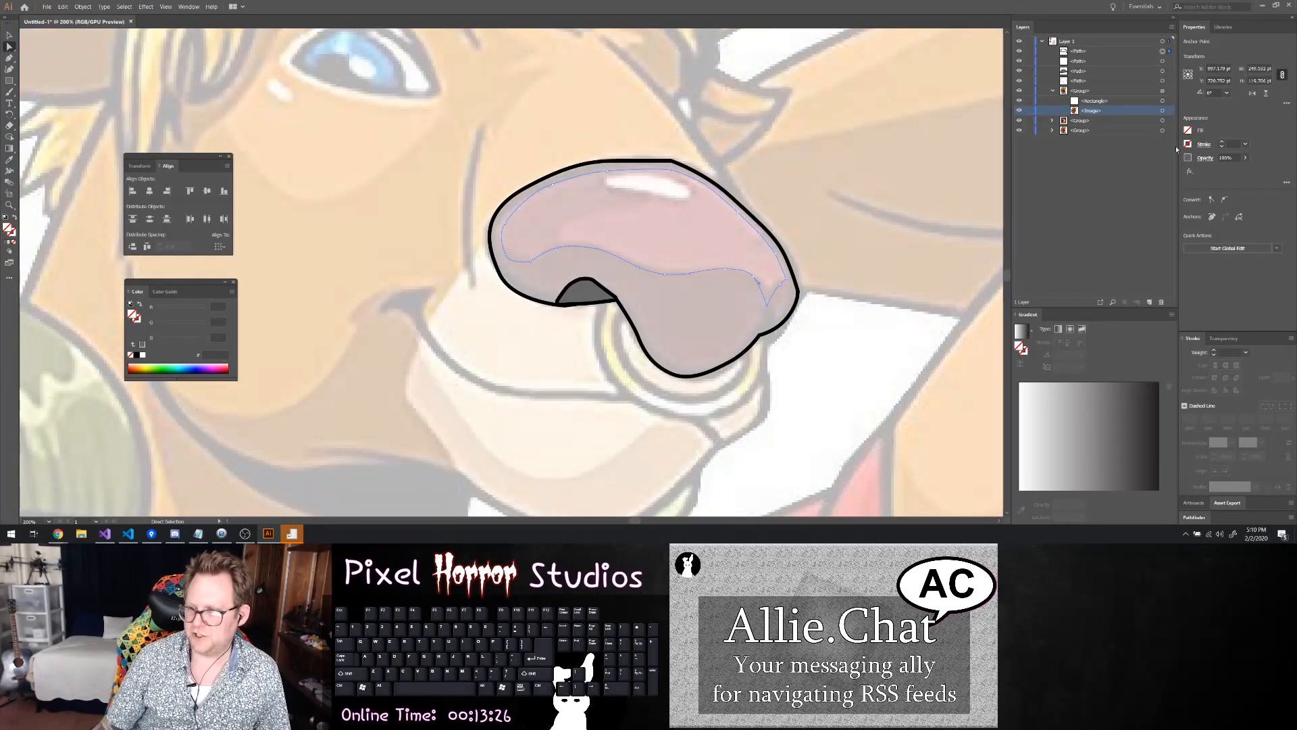
{"action": "left_click", "coordinate": [1221, 144]}
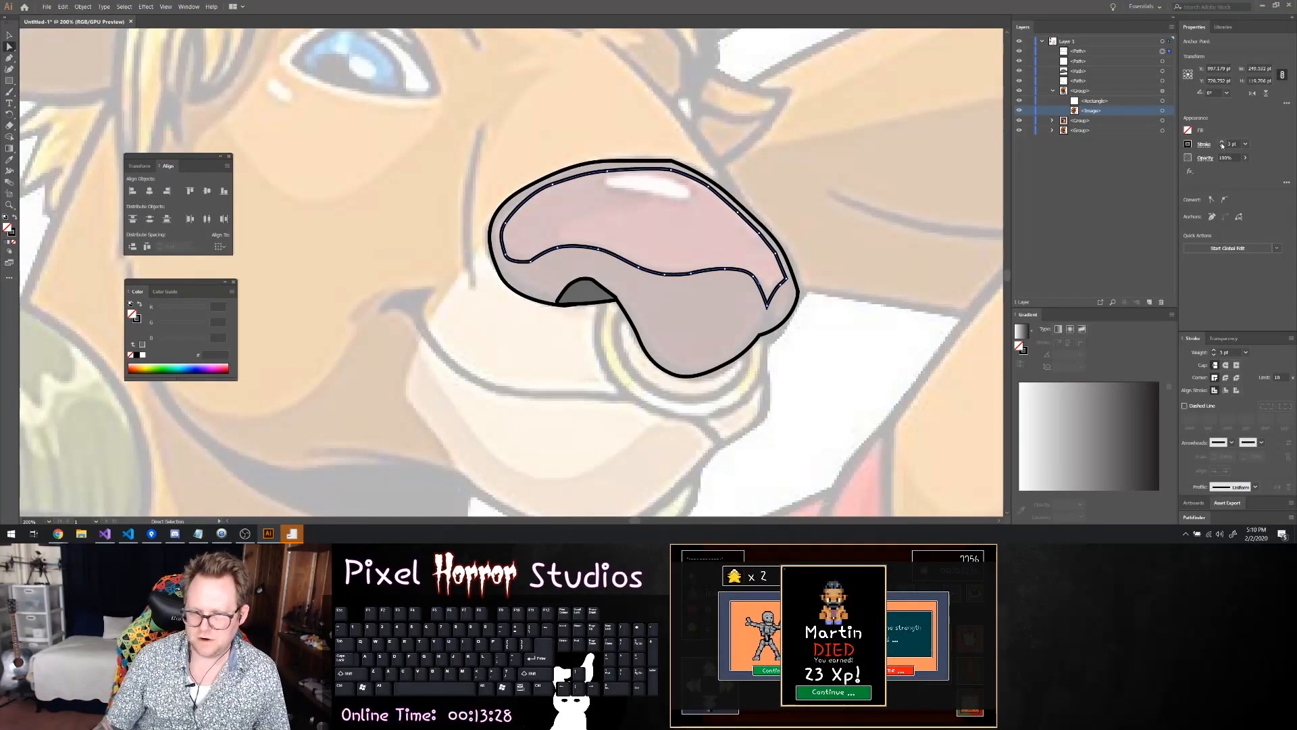
{"action": "left_click", "coordinate": [1222, 144]}
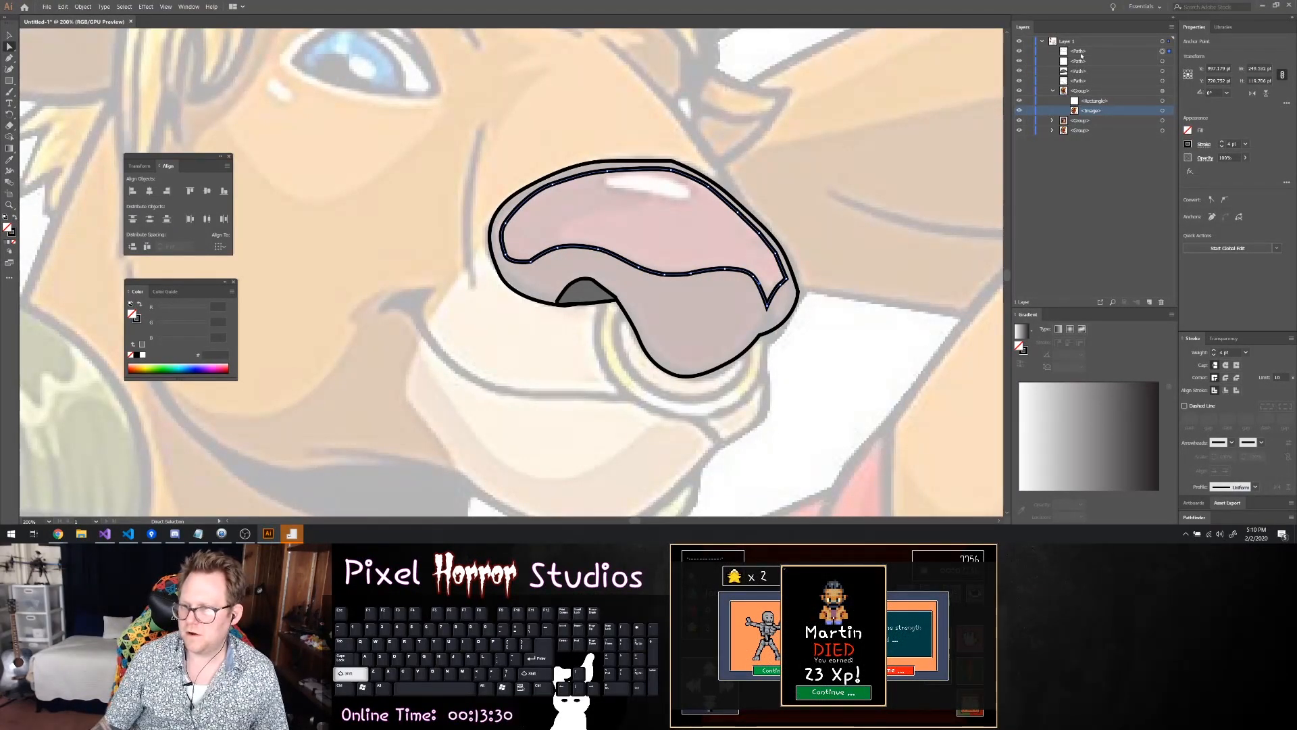
Hide and lock the stray path just below the shading path in the layer order, briefly toggling the nose outline's visibility
{"action": "left_click", "coordinate": [1161, 61]}
{"action": "left_click", "coordinate": [1101, 61]}
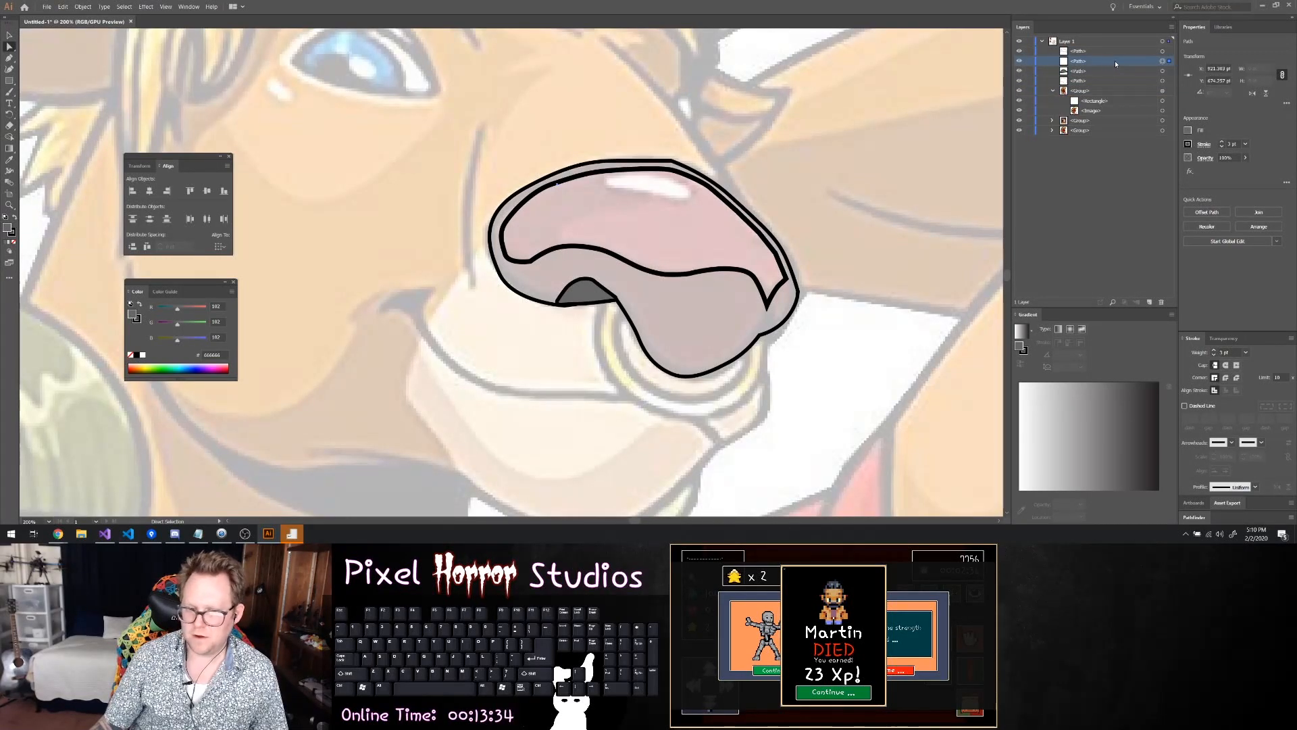
{"action": "left_click", "coordinate": [1021, 62]}
{"action": "left_click", "coordinate": [1021, 81]}
{"action": "left_click", "coordinate": [1021, 81]}
{"action": "left_click", "coordinate": [1029, 62]}
{"action": "left_click", "coordinate": [1142, 84]}
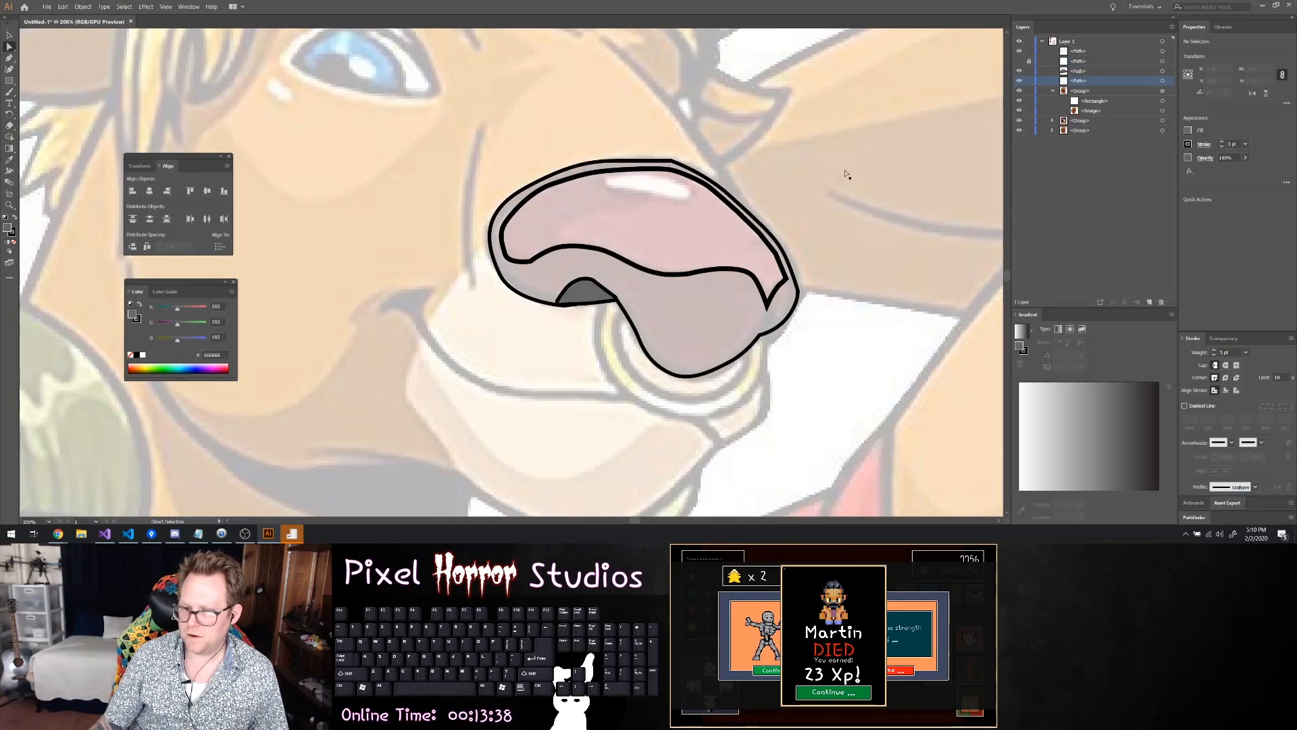
Check the nose outline's stroke weight and set the shading path's stroke to the same 3 pt
{"action": "left_click", "coordinate": [732, 200]}
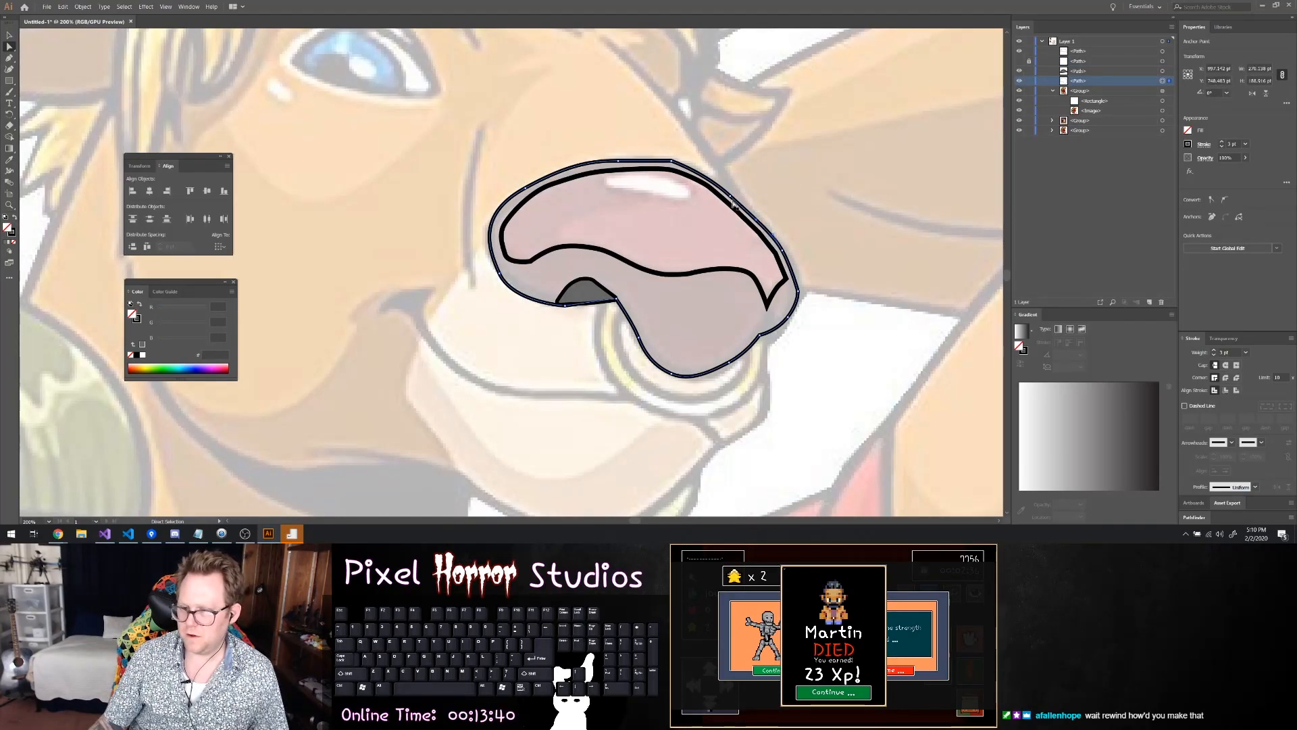
{"action": "left_click", "coordinate": [730, 205]}
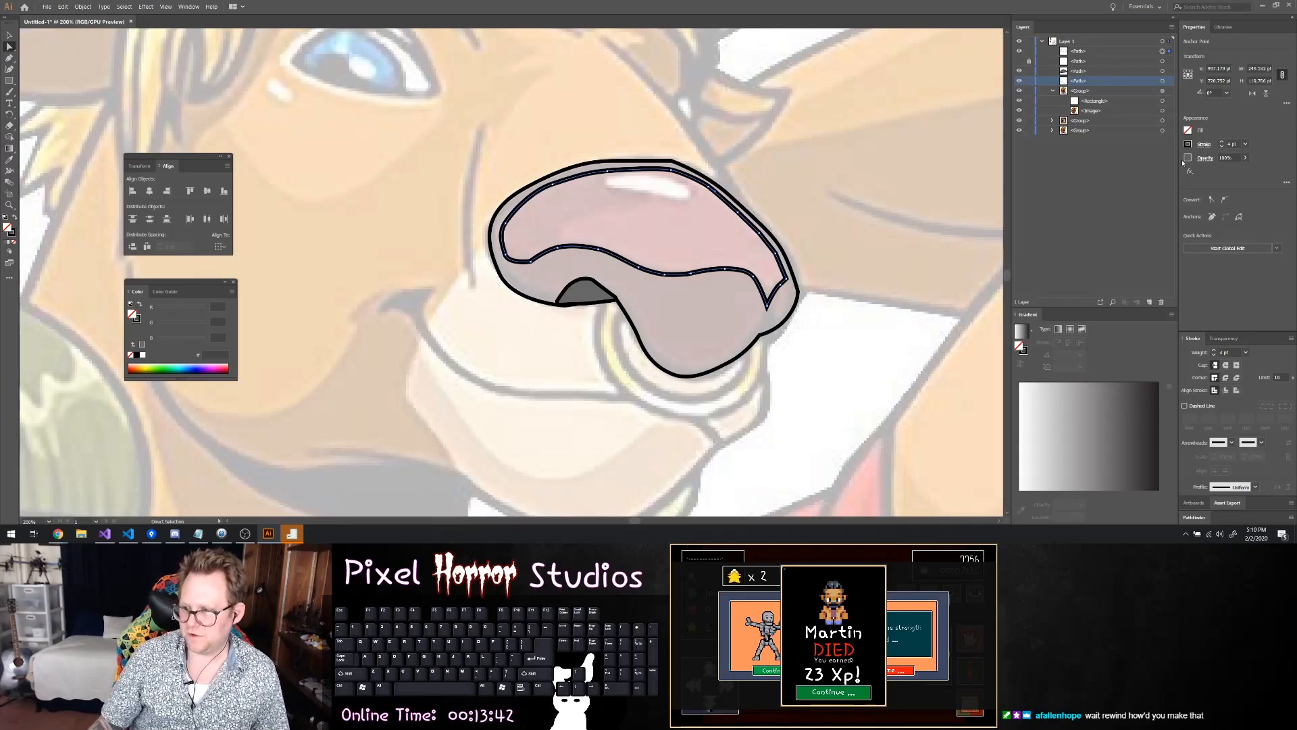
{"action": "left_click", "coordinate": [1221, 146]}
Trace the white highlight near the nose's upper edge as a closed path with the Pen tool, redoing its first curve
{"action": "scroll", "coordinate": [687, 246], "scroll_direction": "up", "scroll_amount": 2}
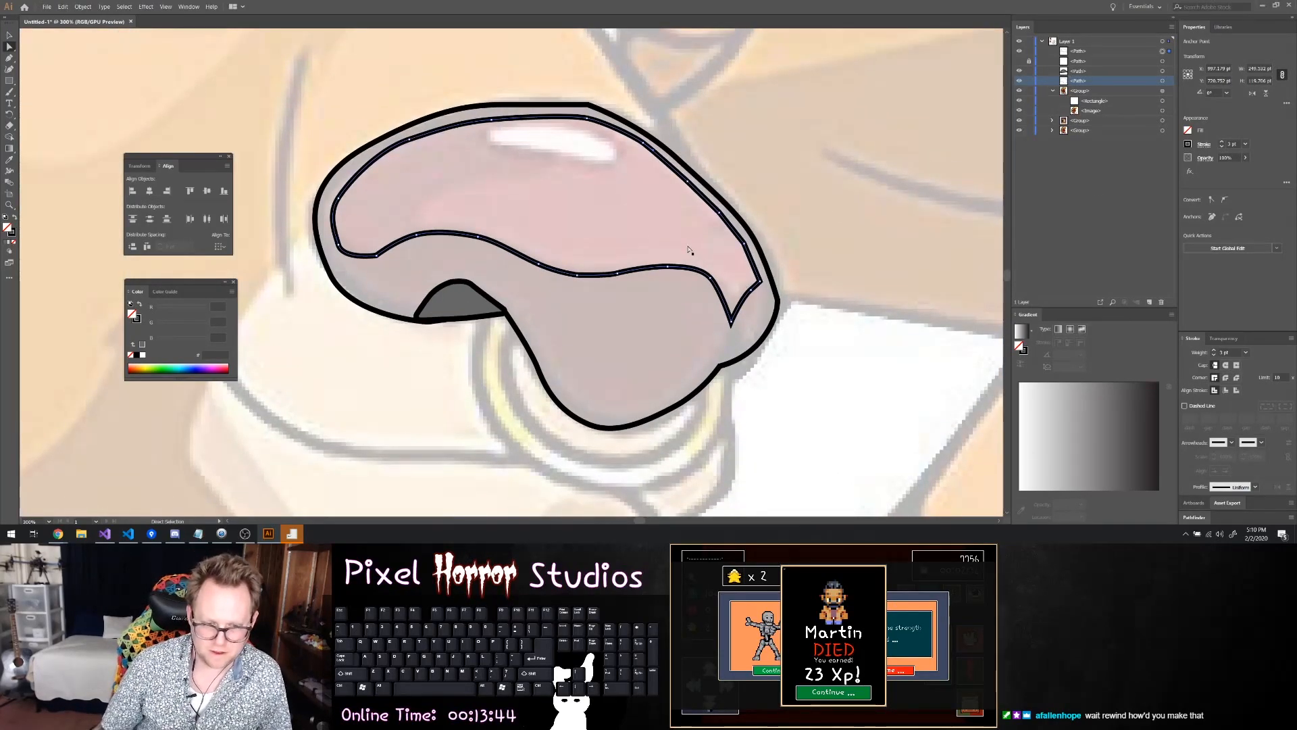
{"action": "scroll", "coordinate": [703, 240], "scroll_direction": "up", "scroll_amount": 3}
{"action": "scroll", "coordinate": [419, 141], "scroll_direction": "down", "scroll_amount": 3}
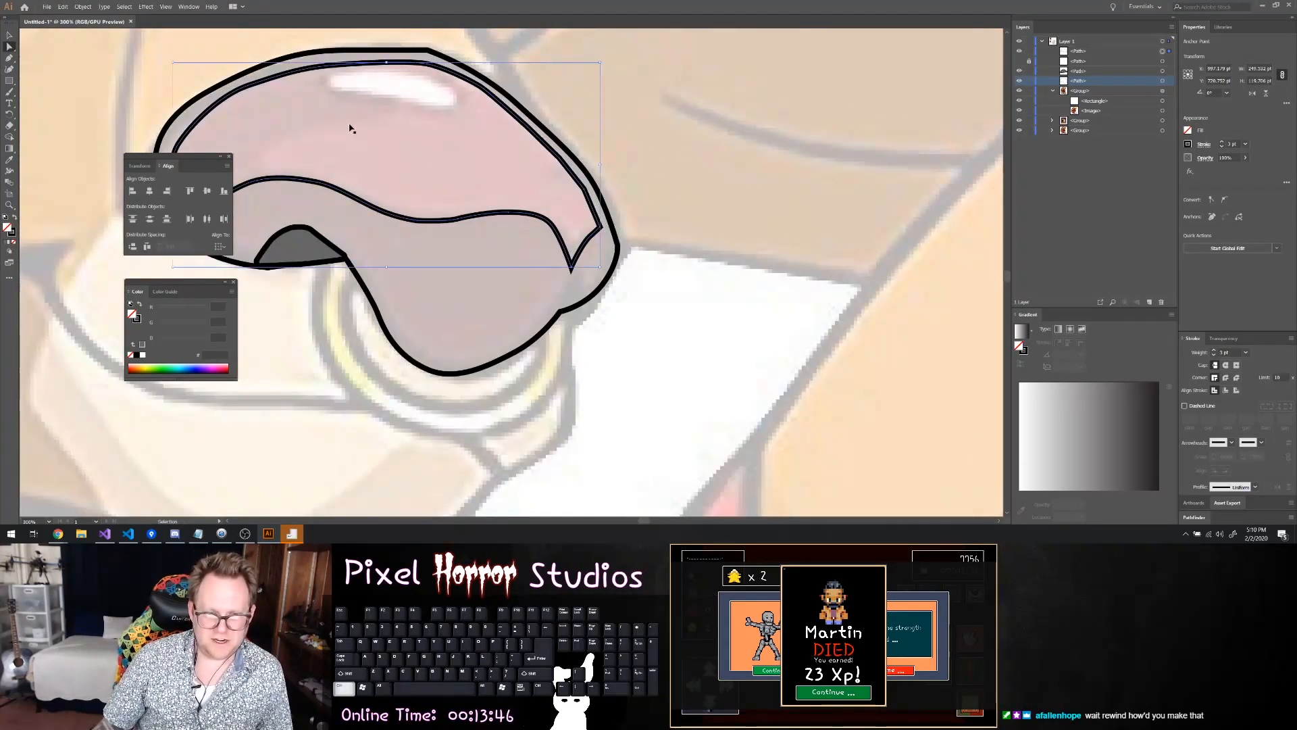
{"action": "scroll", "coordinate": [355, 124], "scroll_direction": "left", "scroll_amount": 5}
{"action": "scroll", "coordinate": [436, 126], "scroll_direction": "up", "scroll_amount": 1}
{"action": "scroll", "coordinate": [482, 135], "scroll_direction": "up", "scroll_amount": 4}
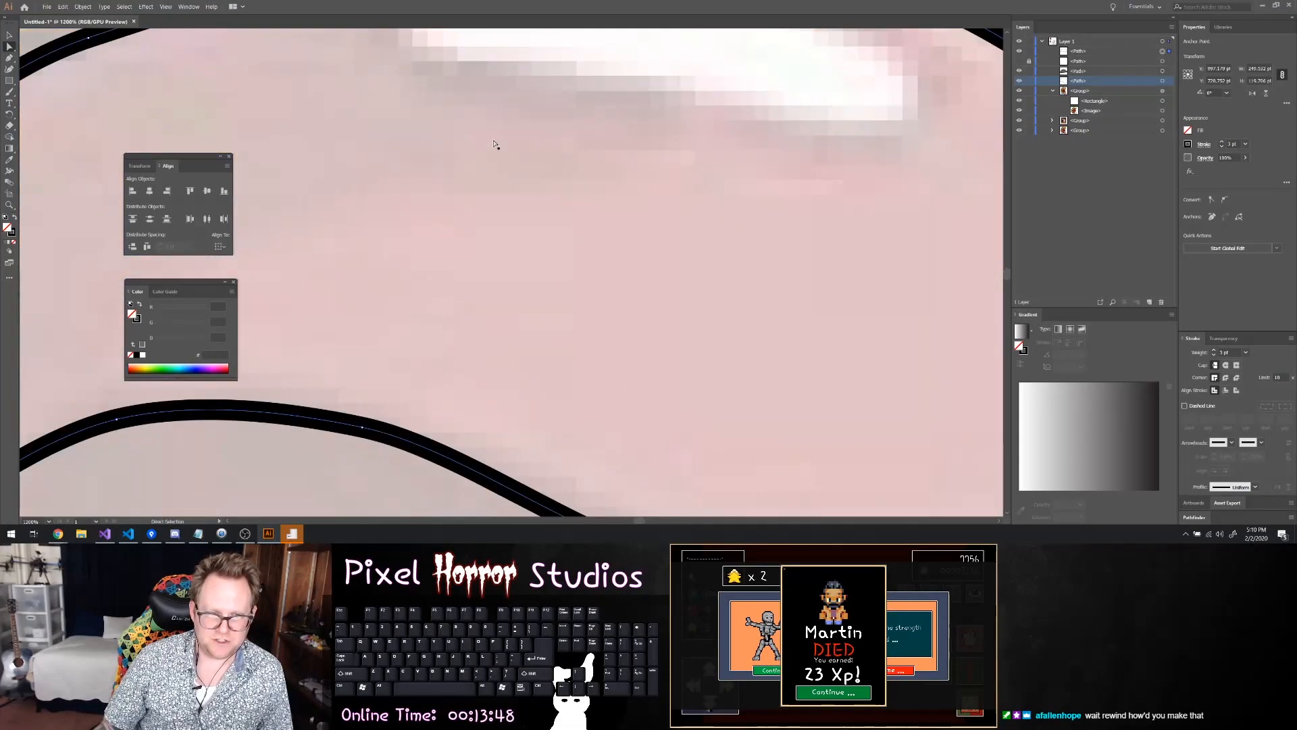
{"action": "scroll", "coordinate": [494, 144], "scroll_direction": "down", "scroll_amount": 2}
{"action": "scroll", "coordinate": [473, 143], "scroll_direction": "up", "scroll_amount": 2}
{"action": "key", "text": "p"}
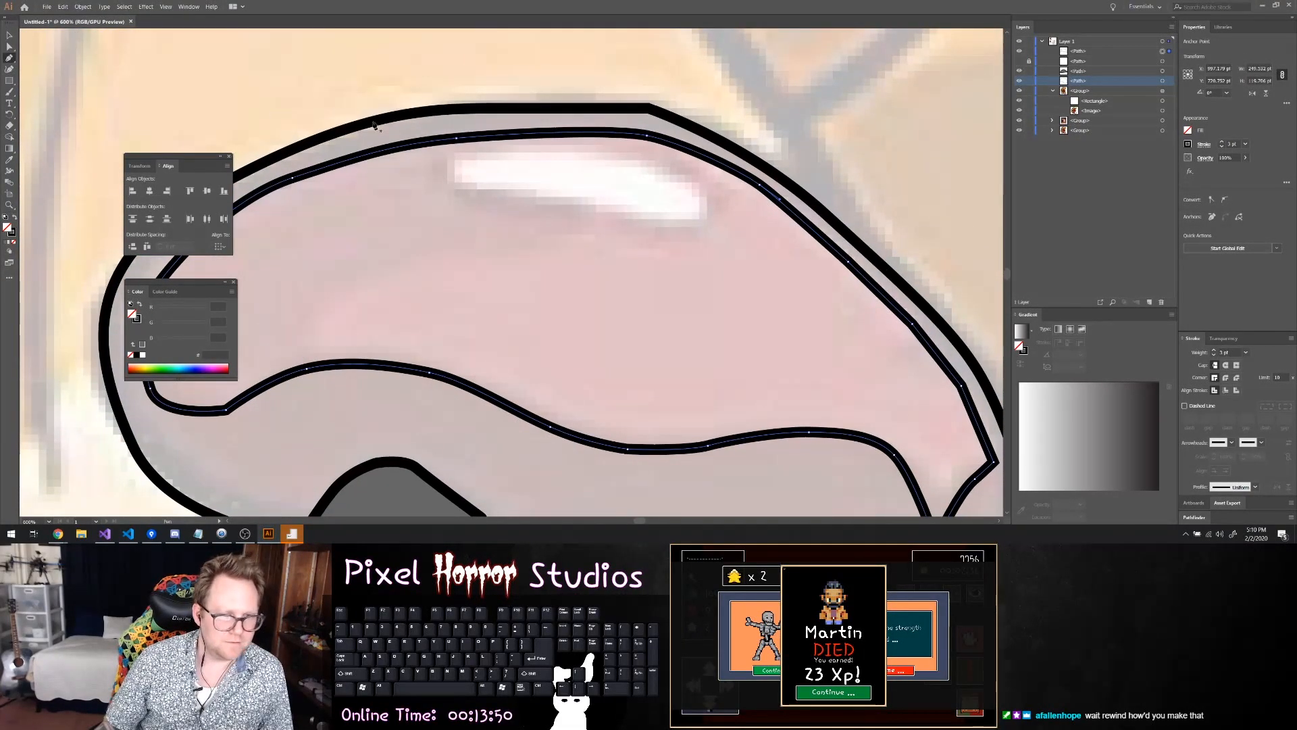
{"action": "left_click_drag", "start_coordinate": [587, 147], "coordinate": [709, 235]}
{"action": "key", "text": "ctrl+z"}
{"action": "key", "text": "ctrl+z"}
{"action": "left_click_drag", "start_coordinate": [672, 162], "coordinate": [700, 181]}
{"action": "left_click_drag", "start_coordinate": [713, 184], "coordinate": [574, 217]}
{"action": "left_click", "coordinate": [501, 209]}
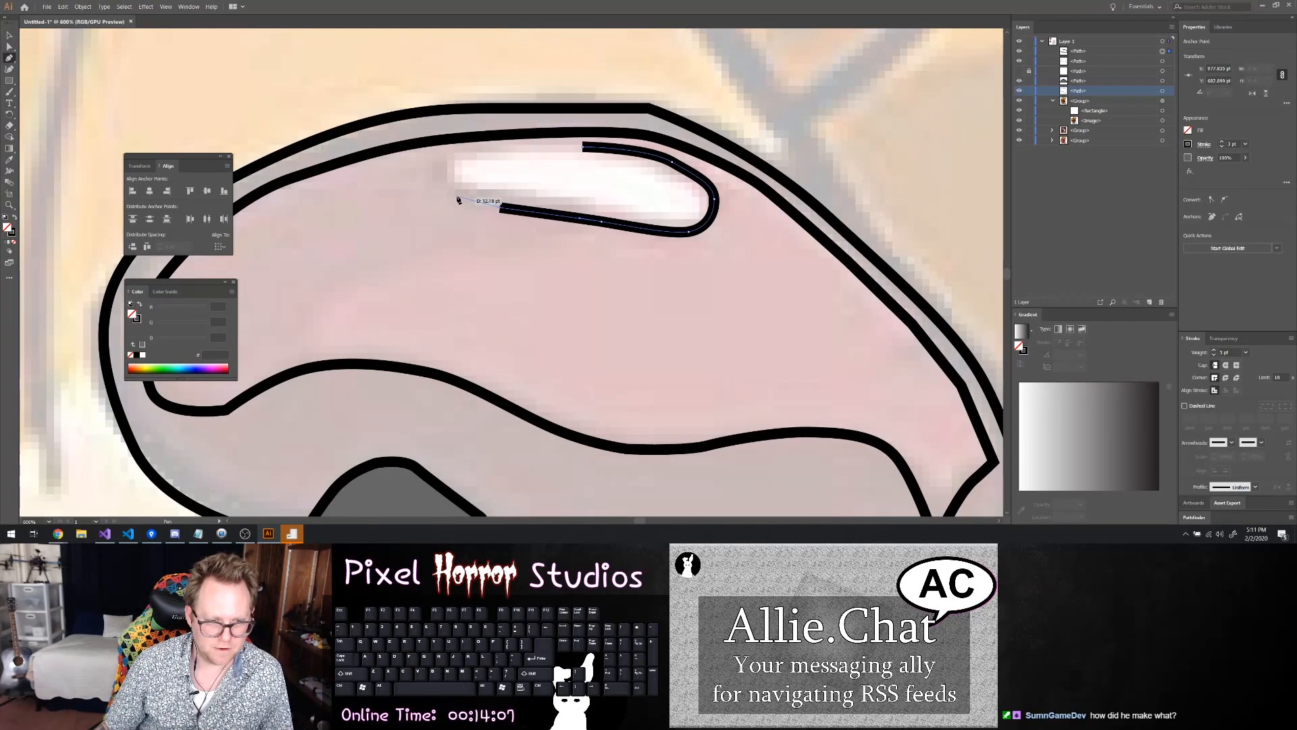
{"action": "mouse_move", "coordinate": [452, 193]}
{"action": "left_mouse_down"}
{"action": "mouse_move", "coordinate": [435, 177]}
{"action": "mouse_move", "coordinate": [516, 137]}
{"action": "mouse_move", "coordinate": [525, 148]}
{"action": "left_mouse_up"}
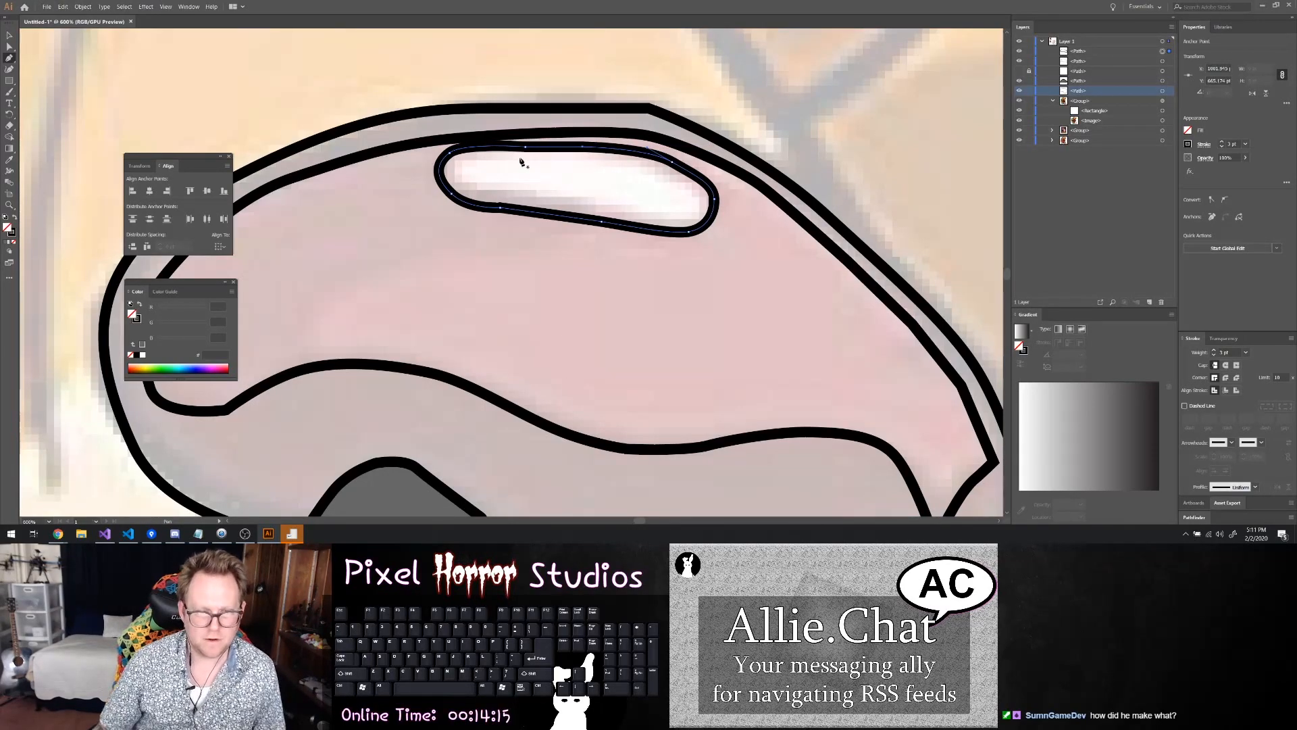
{"action": "left_click", "coordinate": [526, 148]}
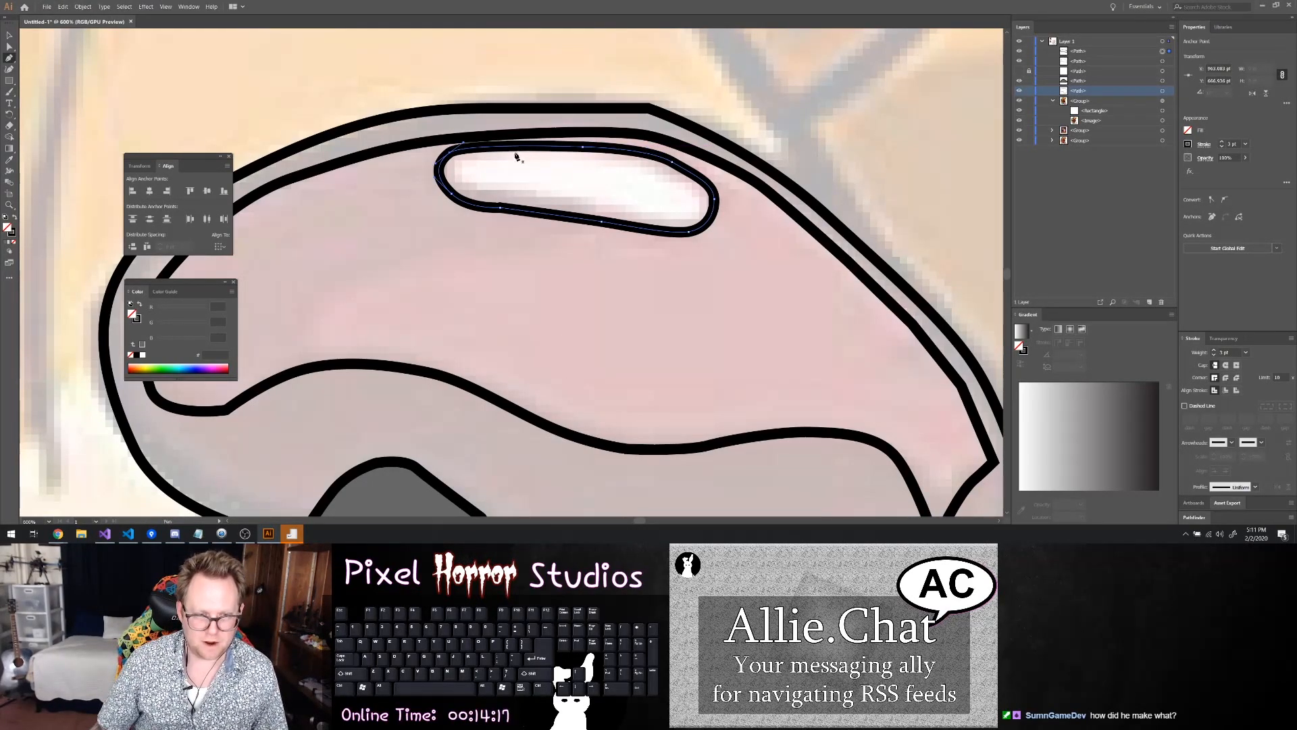
Refine the anchor points around the highlight path's left end with the Direct Selection tool
{"action": "key", "text": "a"}
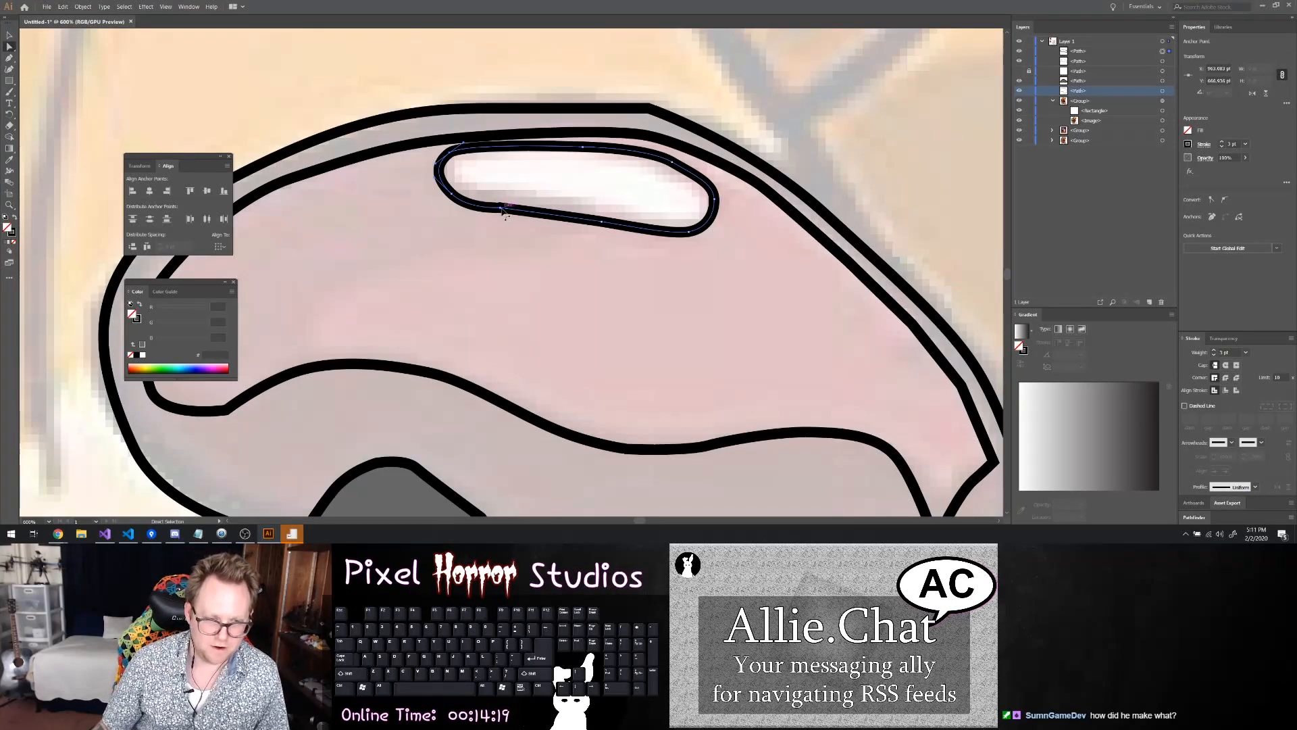
{"action": "key", "text": "p"}
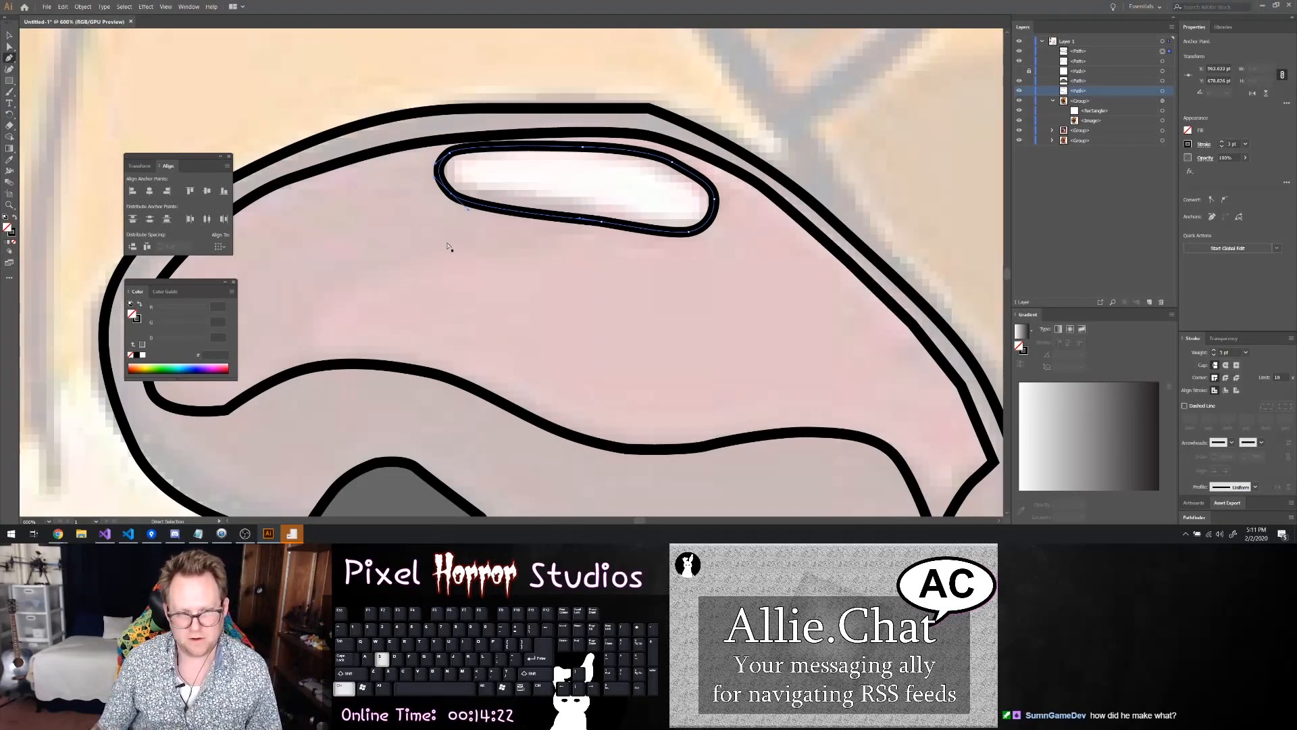
{"action": "key", "text": "ctrl+s"}
{"action": "key", "text": "Escape"}
{"action": "key", "text": "a"}
{"action": "left_click_drag", "start_coordinate": [451, 193], "coordinate": [454, 198]}
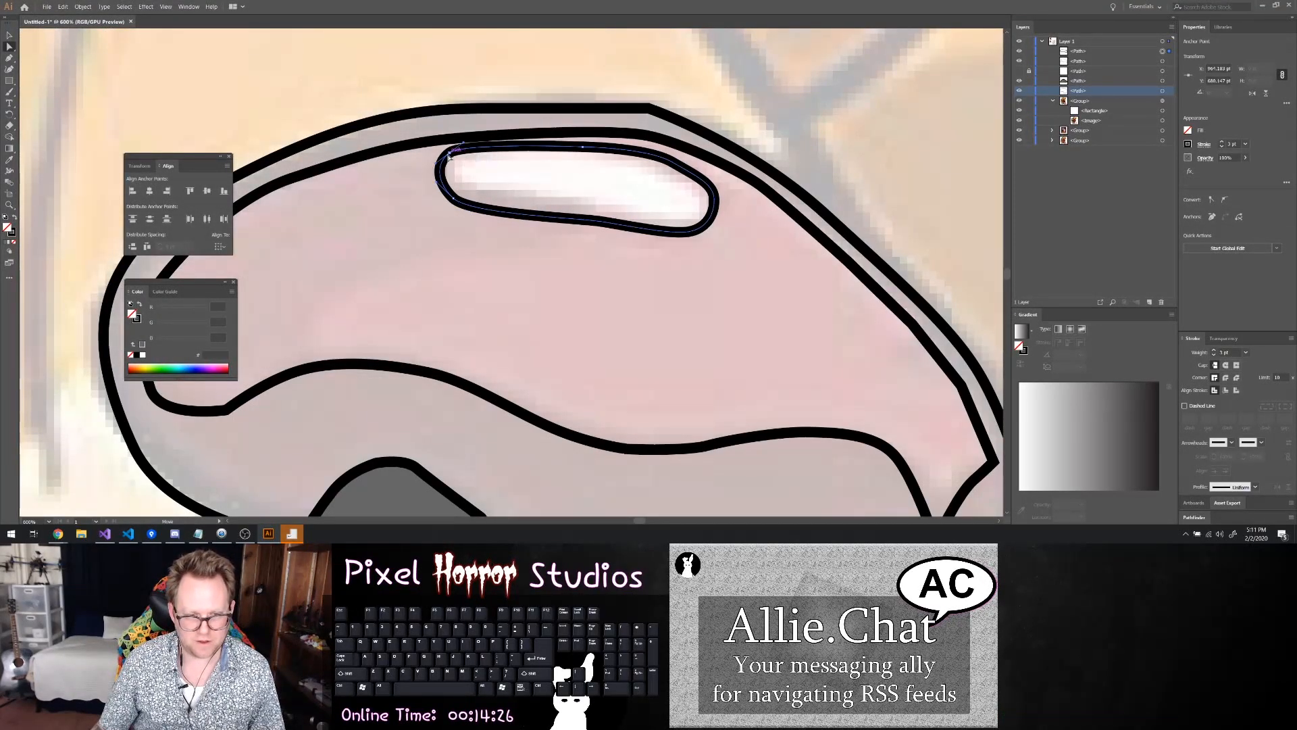
Fill the highlight path with white
{"action": "right_click", "coordinate": [601, 158]}
{"action": "left_click", "coordinate": [1188, 130]}
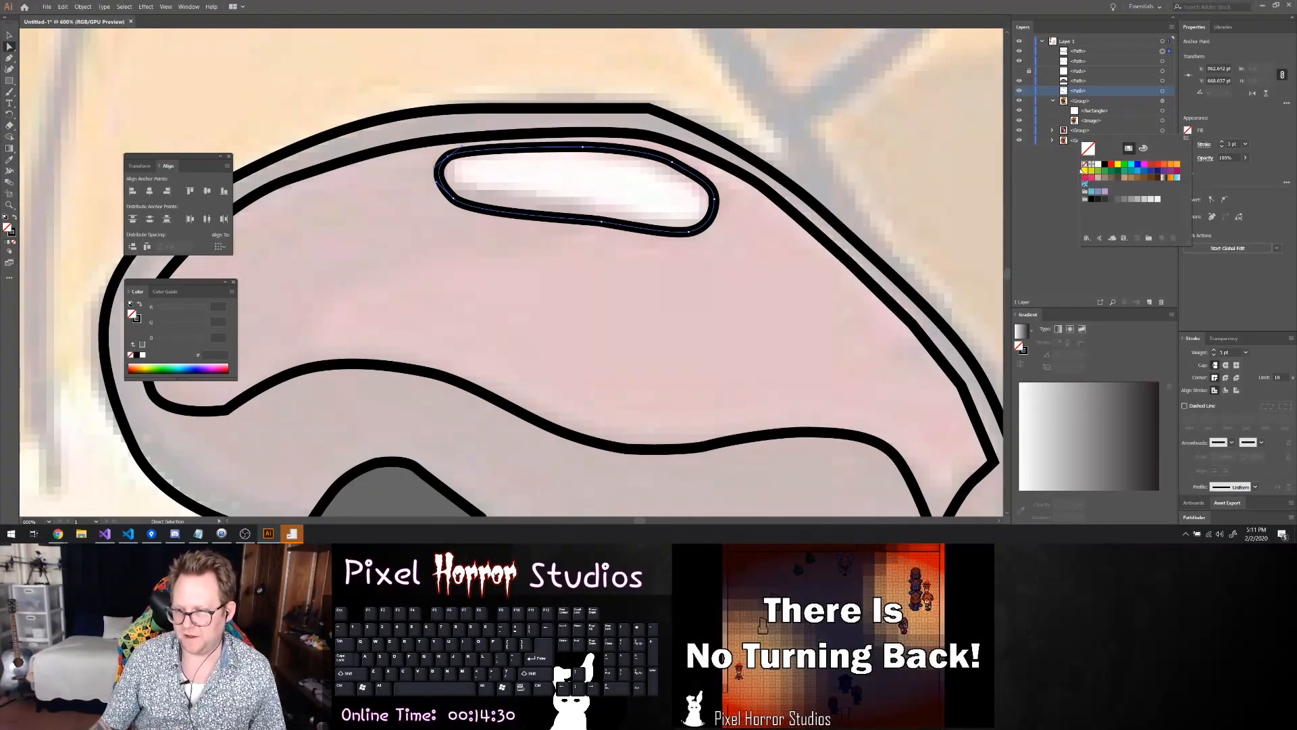
{"action": "left_click", "coordinate": [1097, 165]}
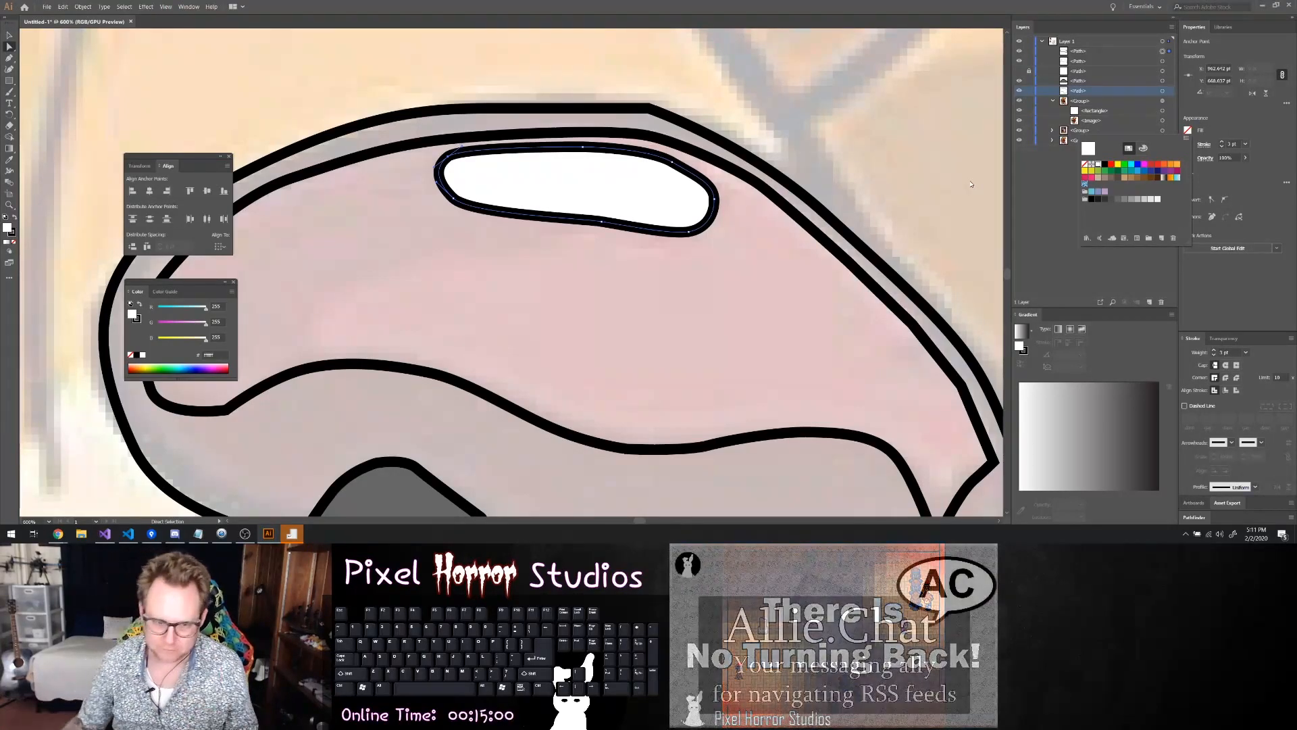
Round the sharp downward tip at the shading path's lower right slightly using its live corner
{"action": "left_click", "coordinate": [814, 229]}
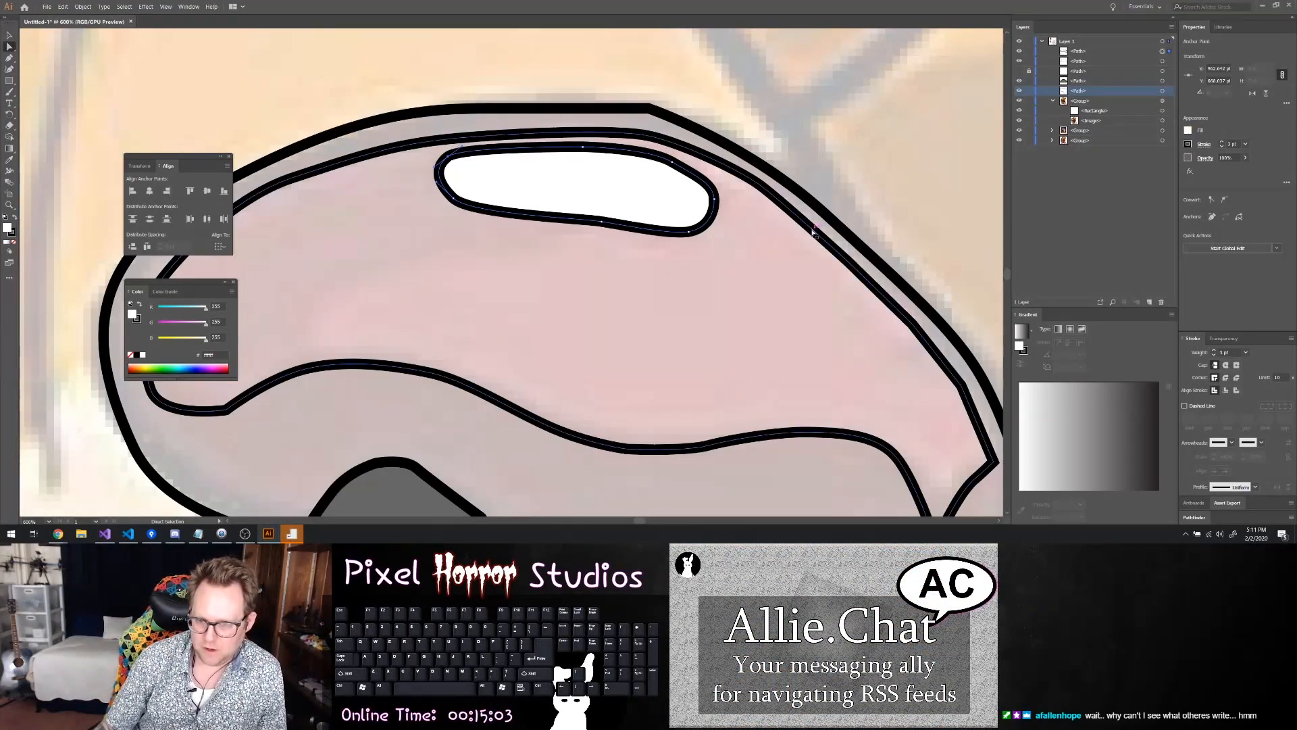
{"action": "left_click", "coordinate": [815, 269]}
{"action": "scroll", "coordinate": [811, 288], "scroll_direction": "down", "scroll_amount": 2}
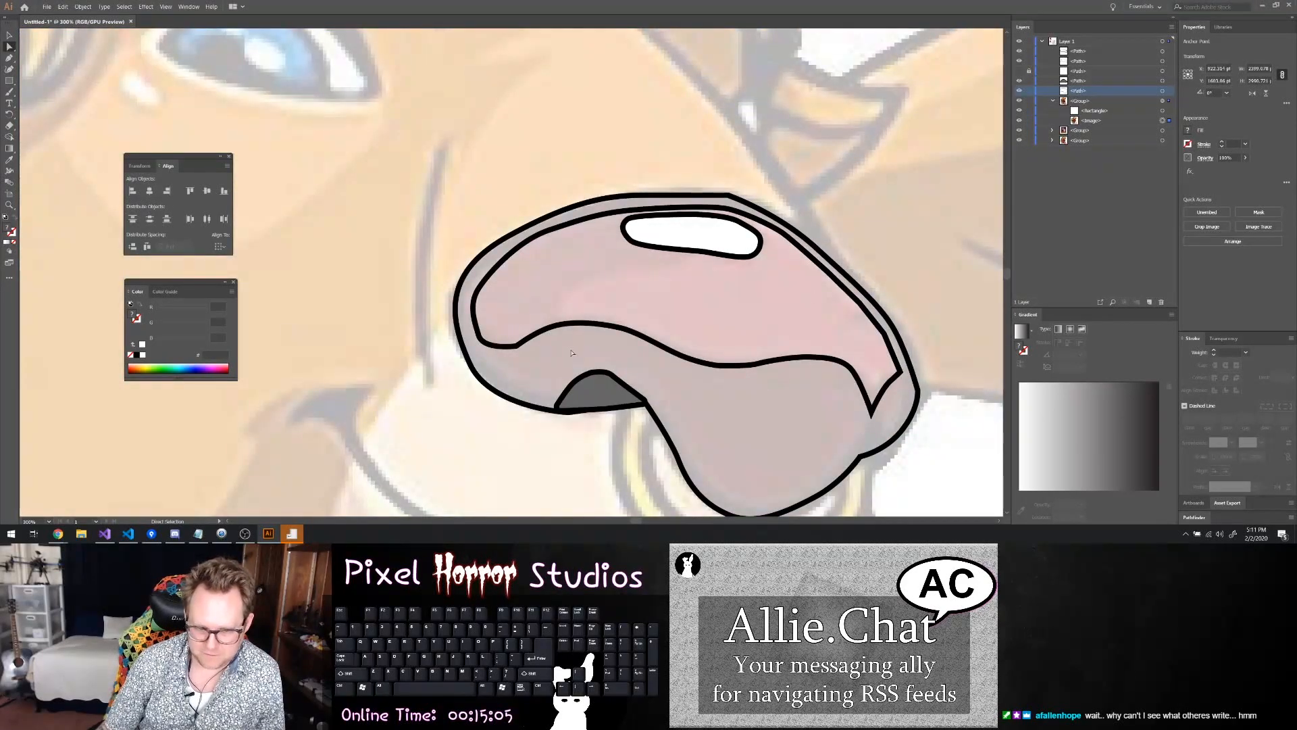
{"action": "left_click", "coordinate": [836, 363]}
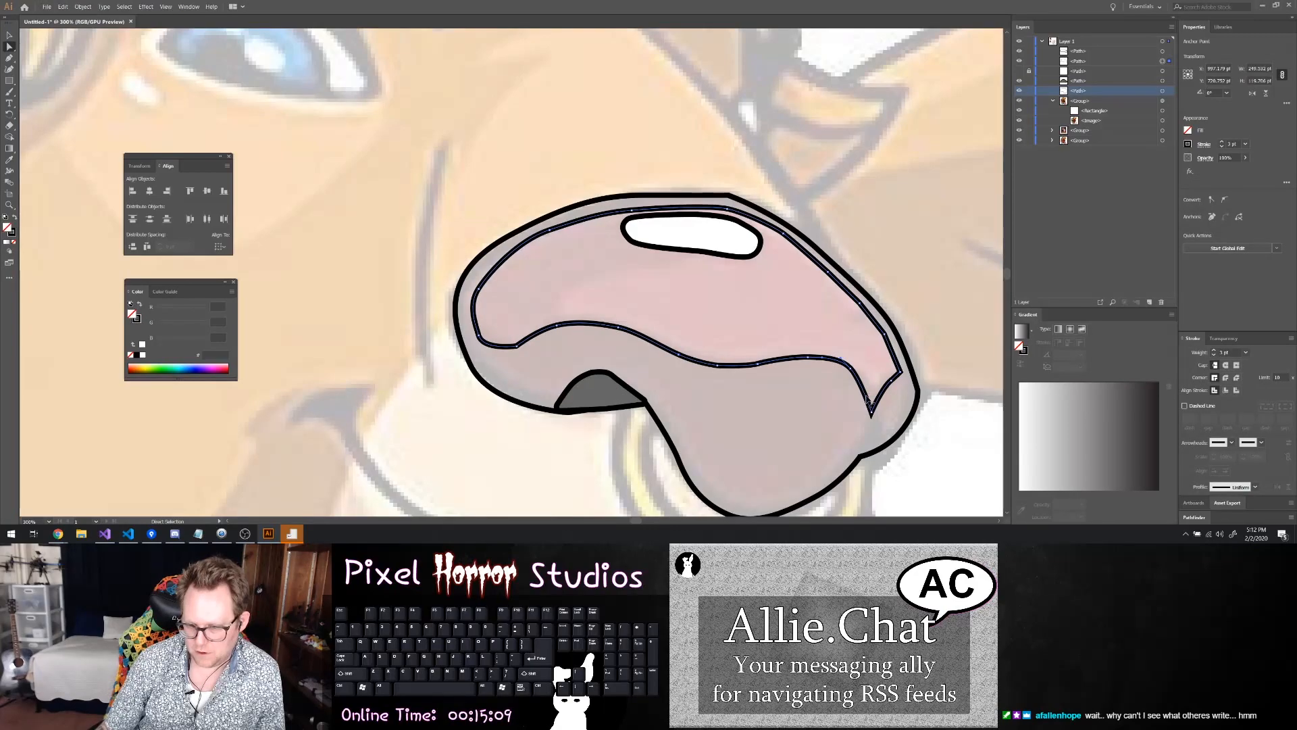
{"action": "left_click", "coordinate": [871, 413]}
{"action": "scroll", "coordinate": [871, 413], "scroll_direction": "up", "scroll_amount": 1}
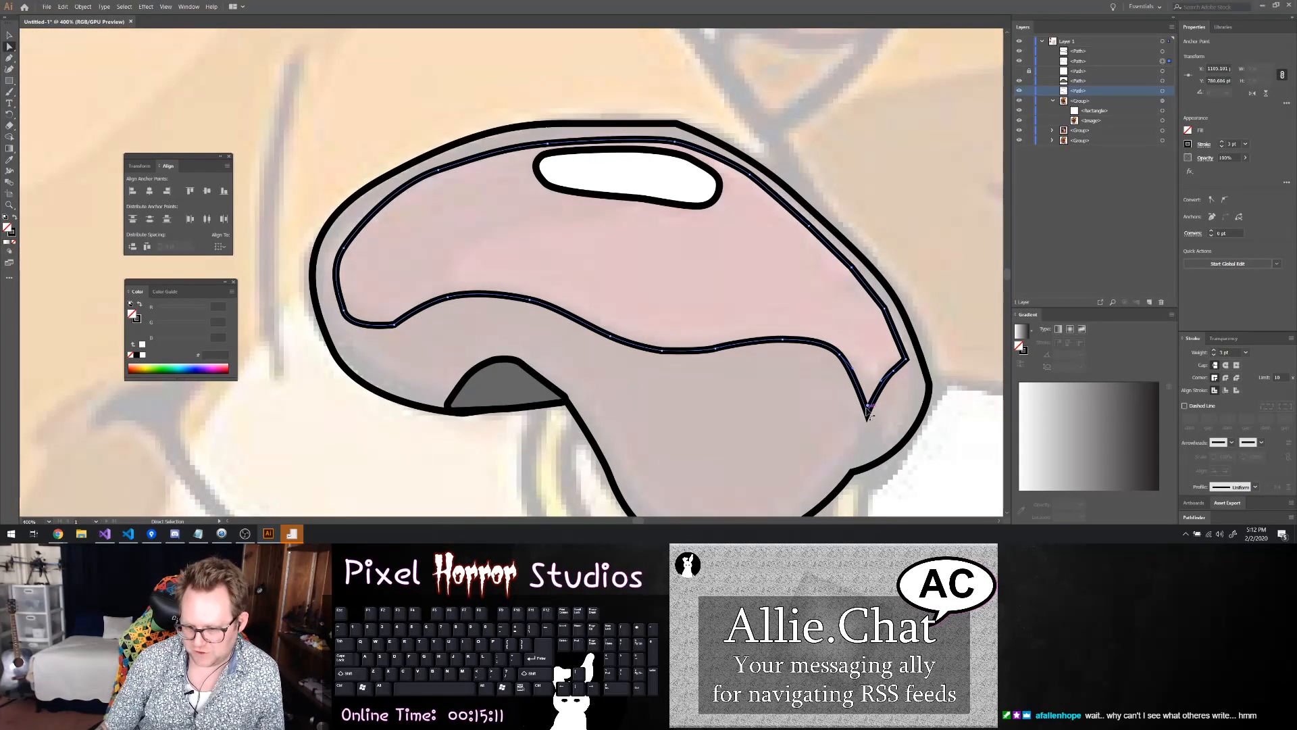
{"action": "left_click_drag", "start_coordinate": [870, 407], "coordinate": [868, 397]}
Round the shading path's right corner slightly, check the anchor point above the highlight, and deselect the path
{"action": "left_click", "coordinate": [891, 403]}
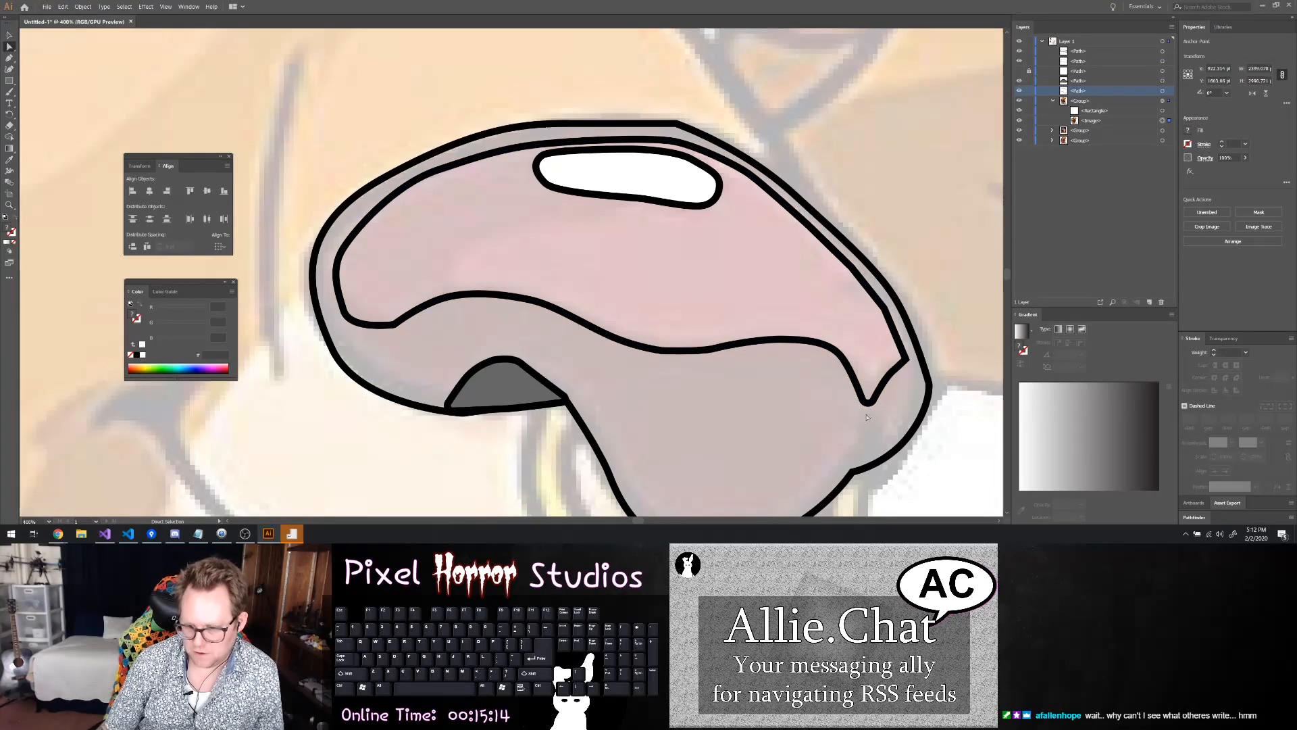
{"action": "left_click", "coordinate": [906, 360]}
{"action": "left_click", "coordinate": [905, 361]}
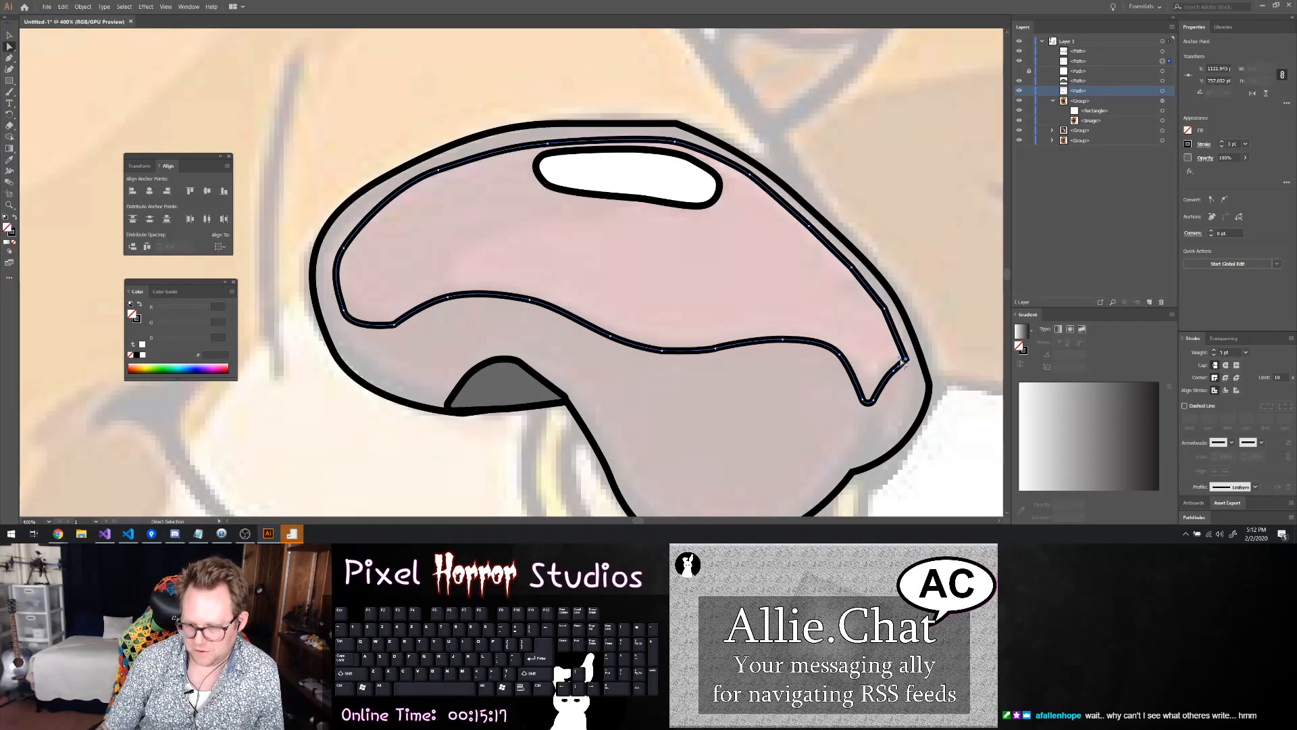
{"action": "left_click", "coordinate": [879, 314]}
{"action": "left_click_drag", "start_coordinate": [898, 328], "coordinate": [538, 443]}
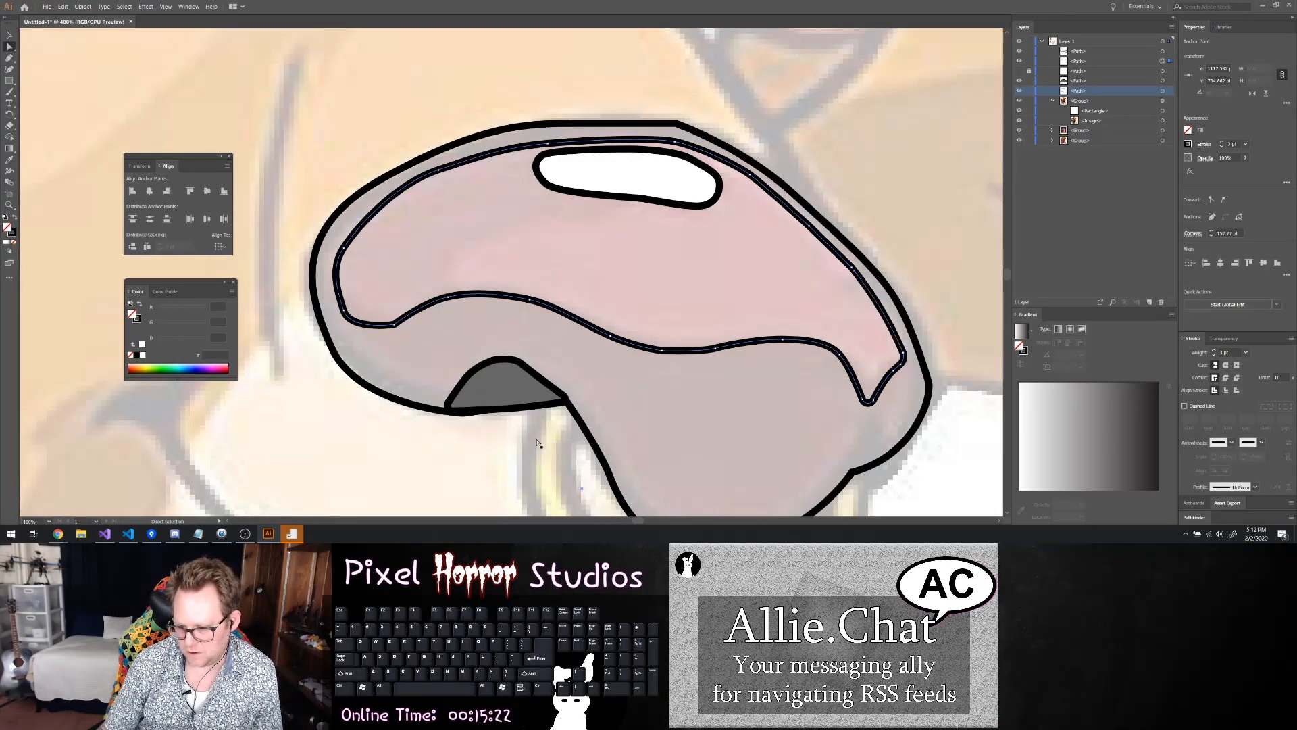
{"action": "left_click", "coordinate": [673, 142]}
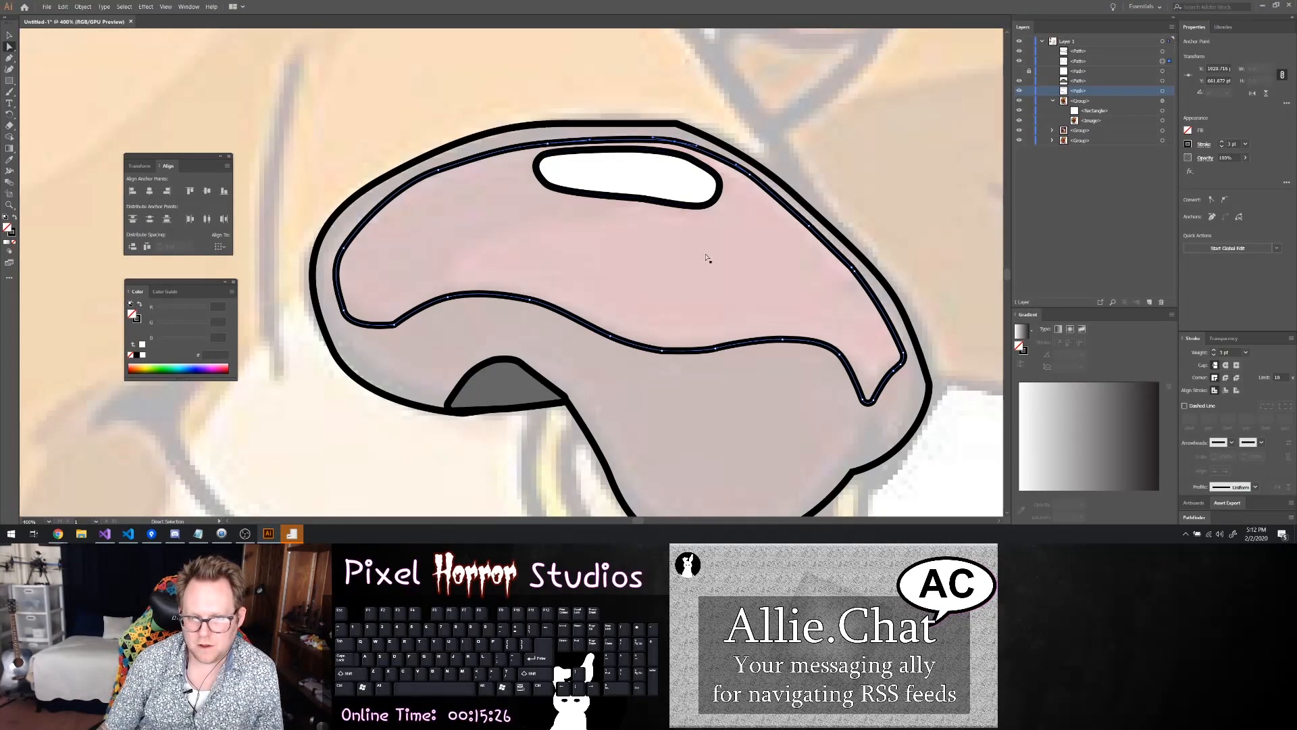
{"action": "left_click", "coordinate": [621, 243]}
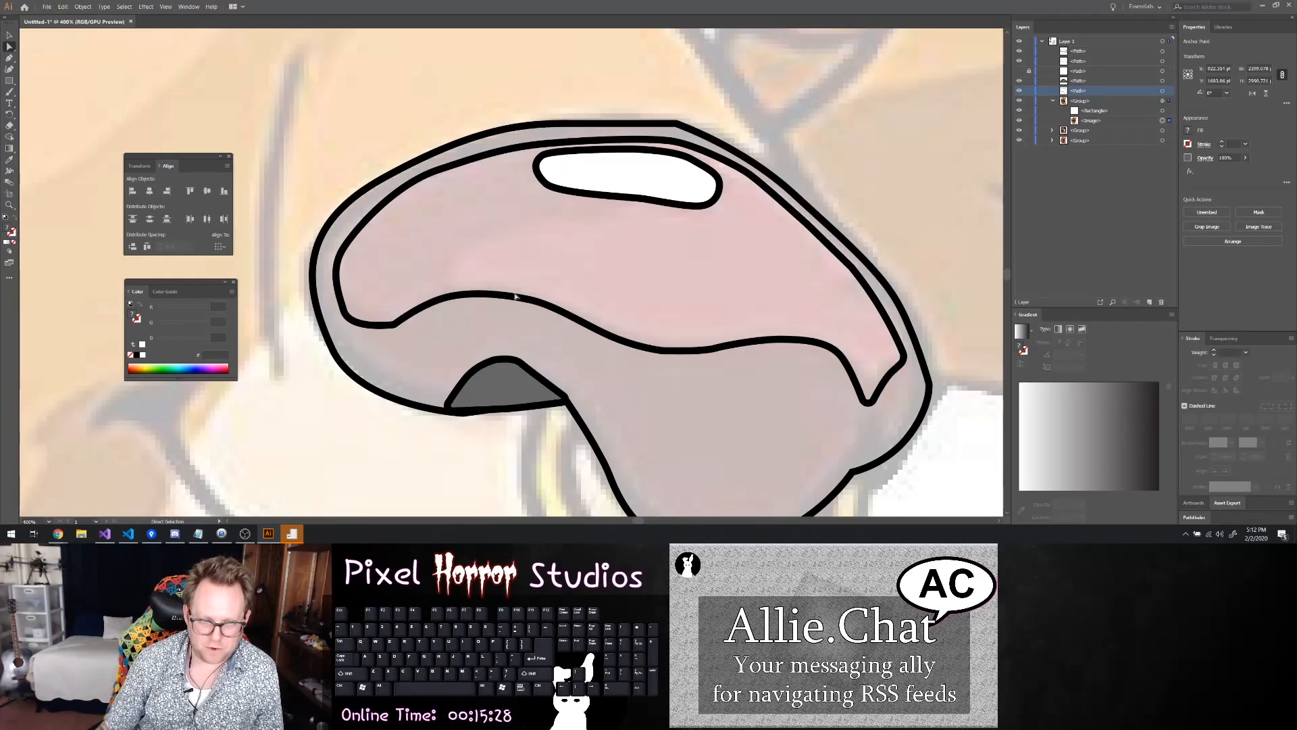
Hide the highlight, shading and nostril paths, keeping the nose outline shown over the reference
{"action": "left_click", "coordinate": [10, 58]}
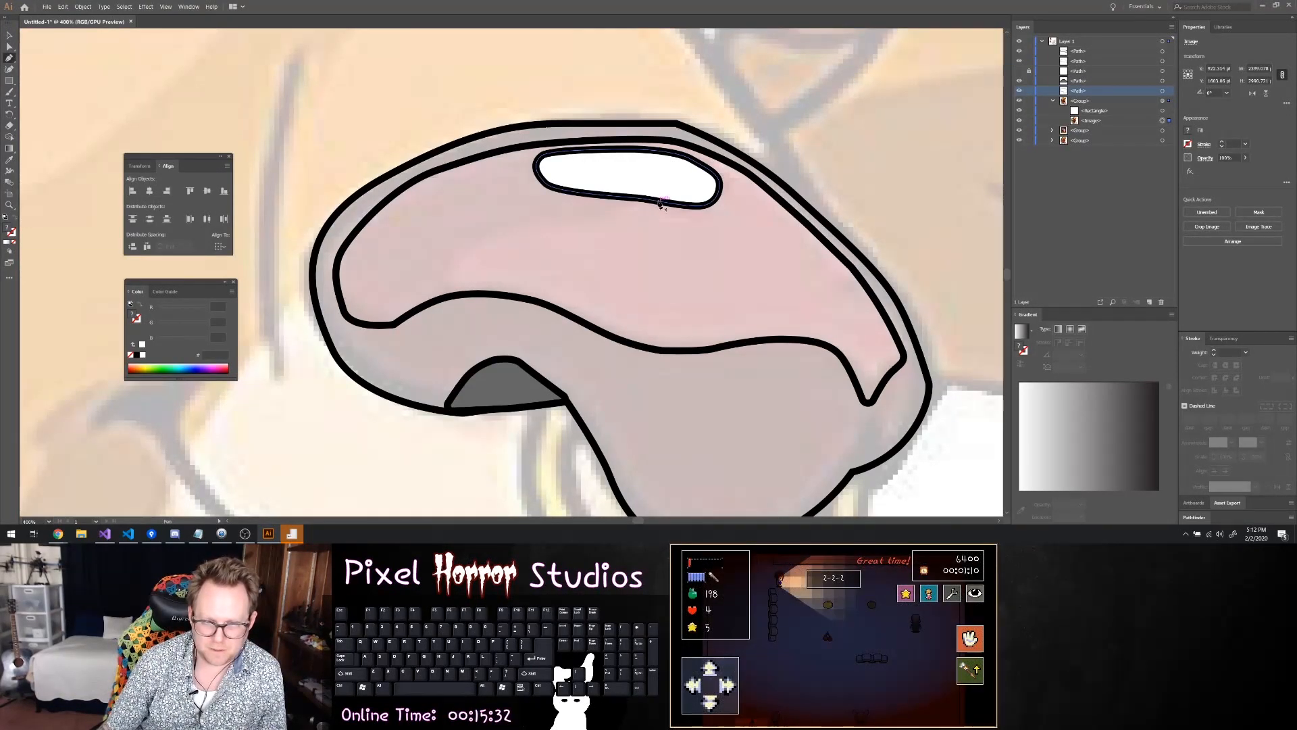
{"action": "scroll", "coordinate": [382, 321], "scroll_direction": "up", "scroll_amount": 2}
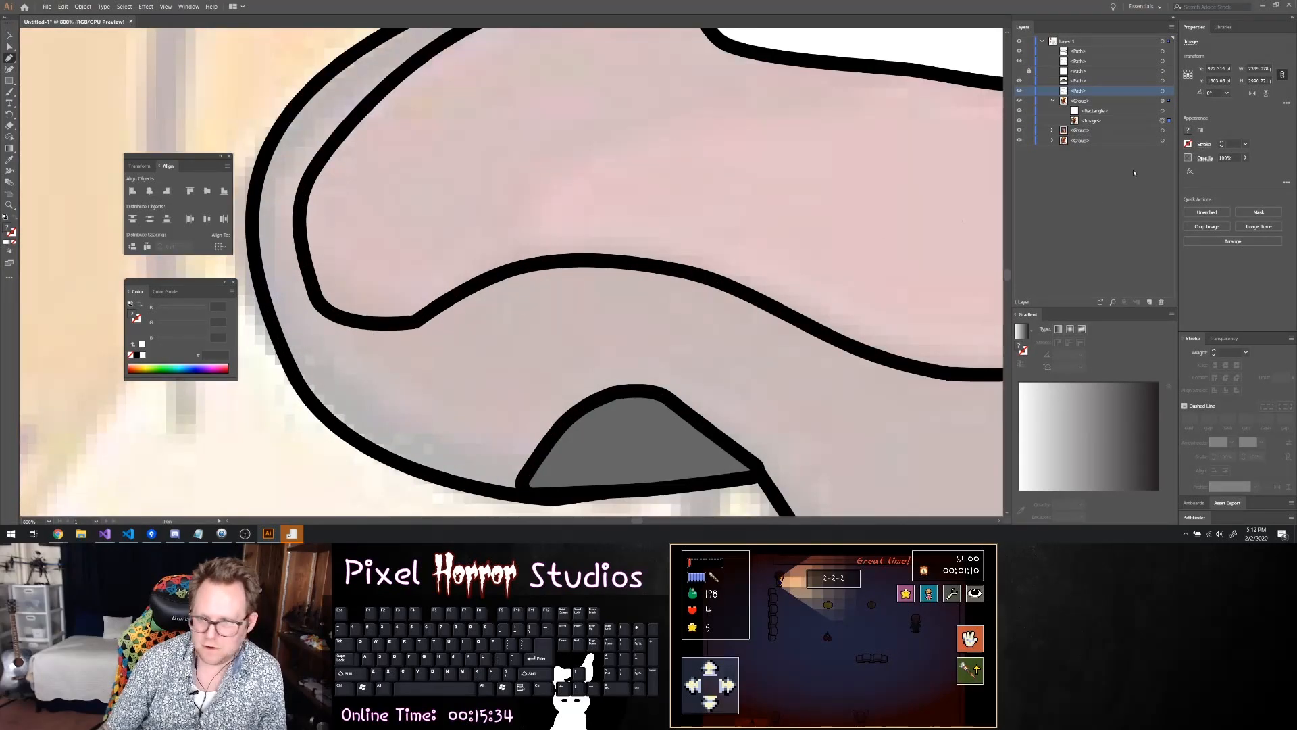
{"action": "left_click", "coordinate": [1020, 71]}
{"action": "left_click", "coordinate": [1019, 70]}
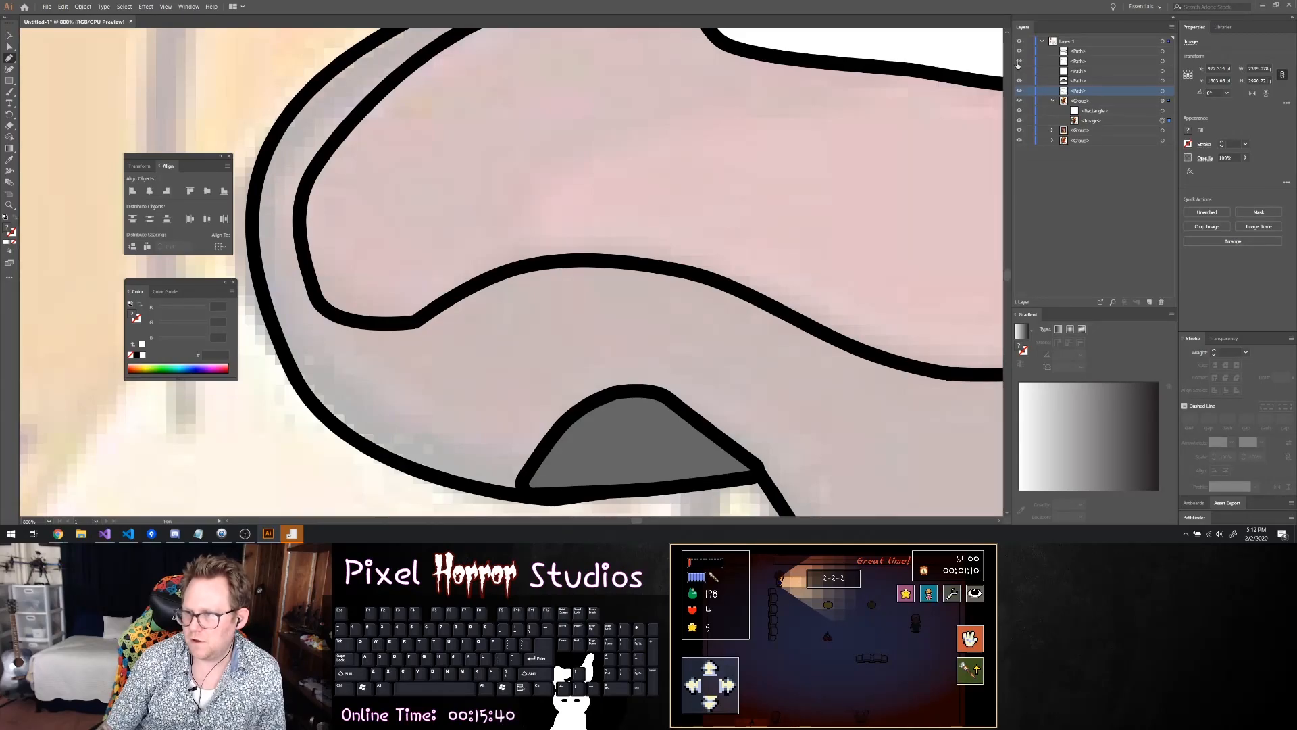
{"action": "left_click", "coordinate": [1020, 61]}
{"action": "left_click", "coordinate": [1020, 52]}
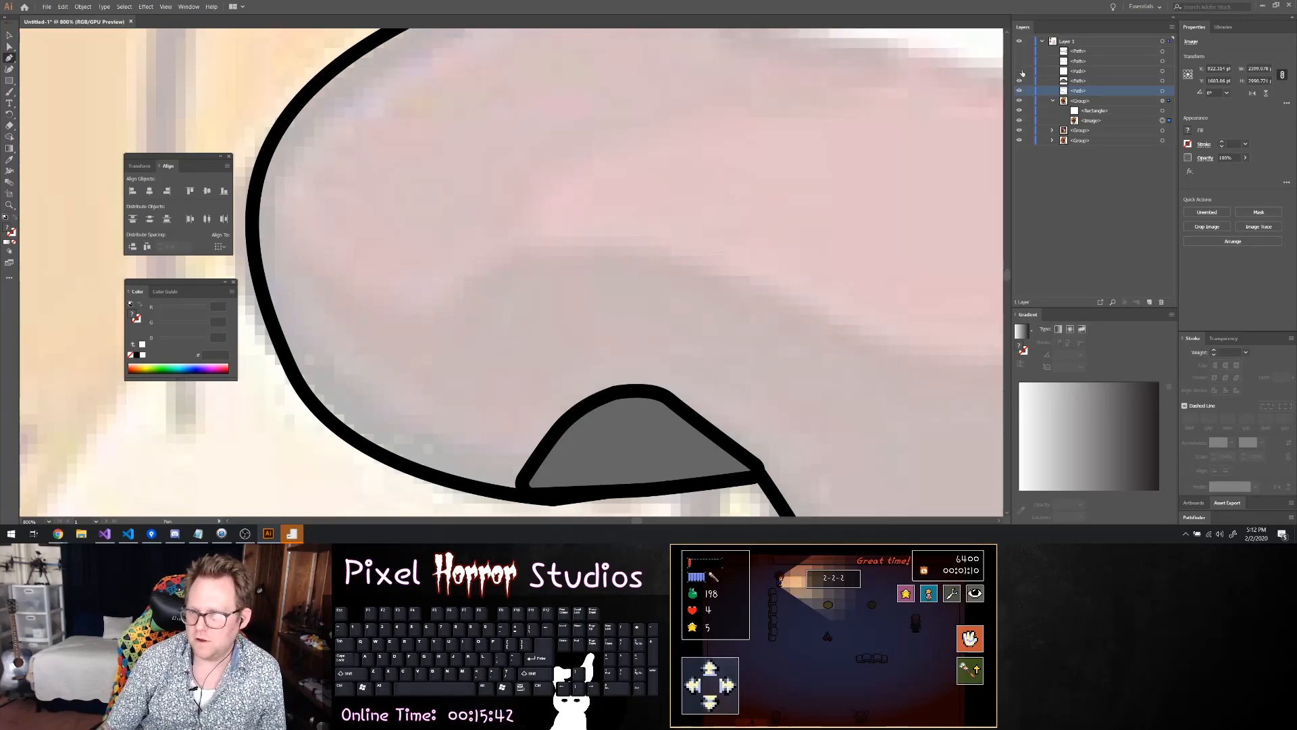
{"action": "left_click", "coordinate": [1019, 80]}
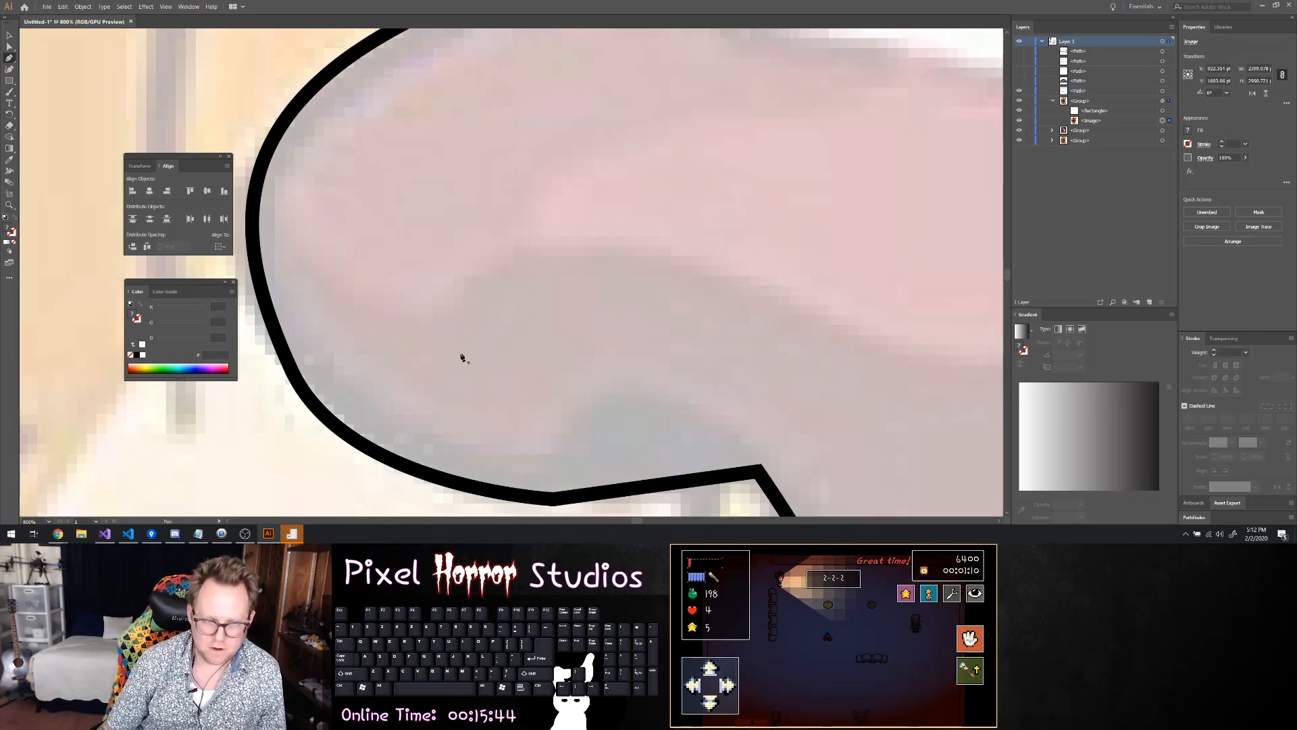
Draw a closed, curved shading shape with the Pen tool, sweeping from the nose's lower-left side up to a point below the highlight
{"action": "left_click", "coordinate": [316, 273]}
{"action": "left_click", "coordinate": [425, 319]}
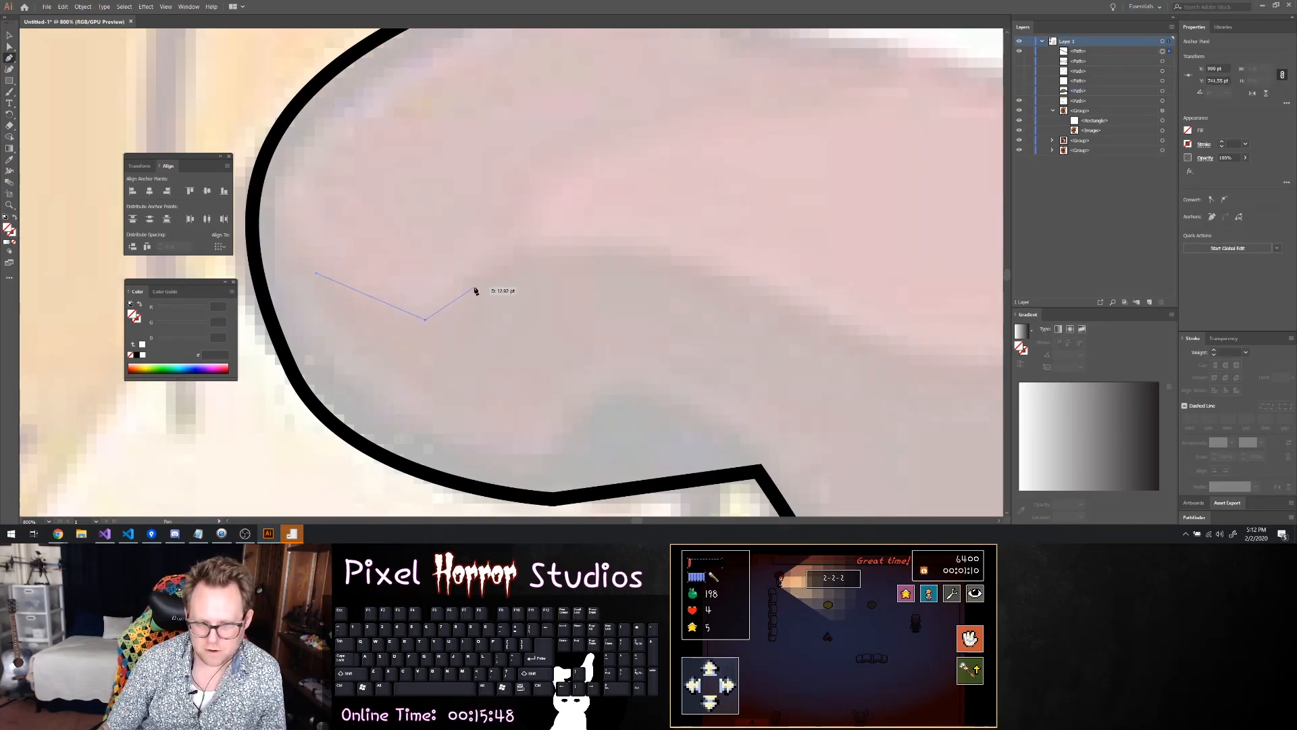
{"action": "left_click_drag", "start_coordinate": [483, 273], "coordinate": [512, 261]}
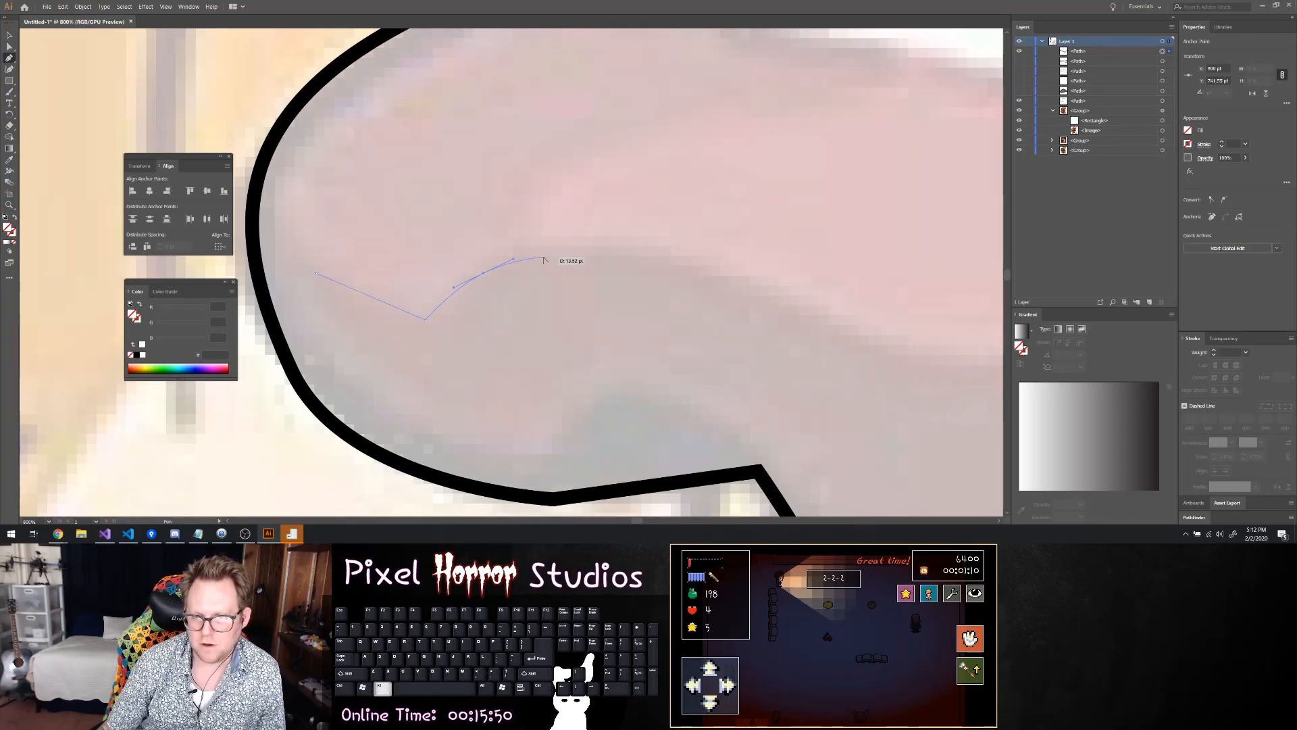
{"action": "scroll", "coordinate": [544, 262], "scroll_direction": "down", "scroll_amount": 2}
{"action": "key", "text": "ctrl+z"}
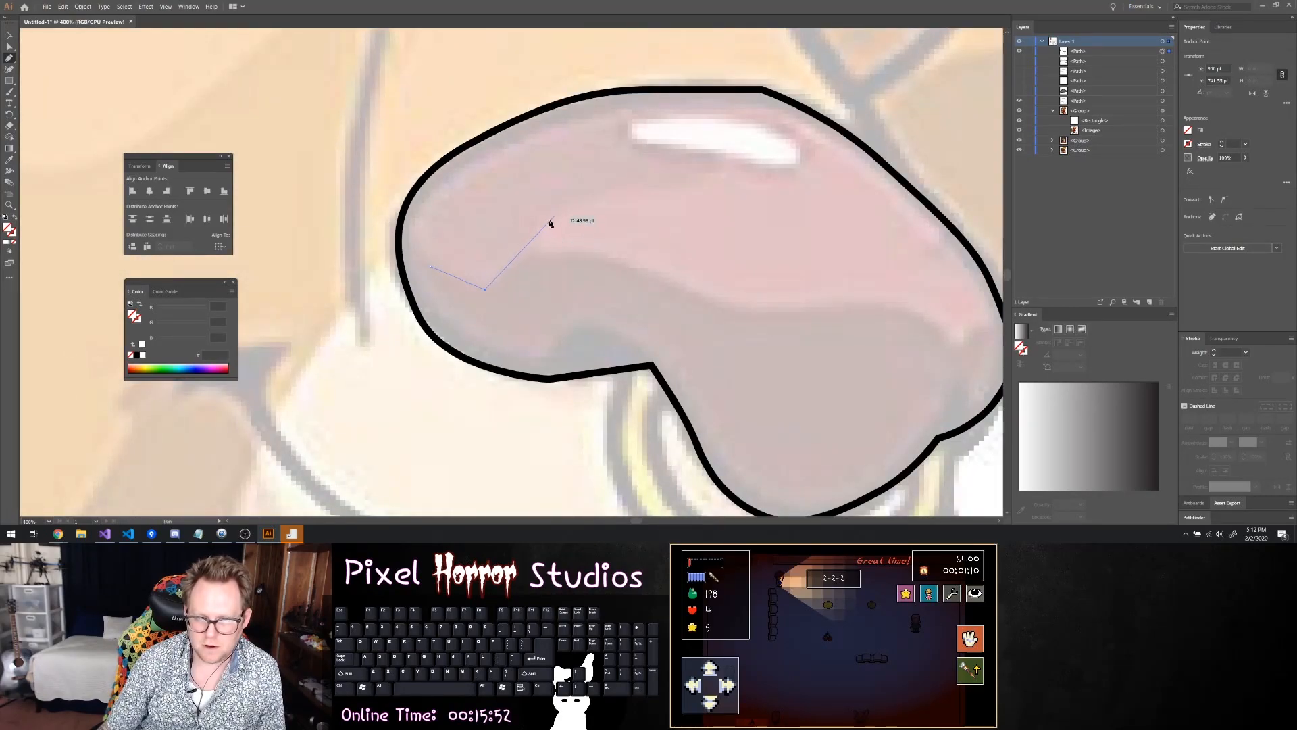
{"action": "left_click_drag", "start_coordinate": [533, 235], "coordinate": [629, 189]}
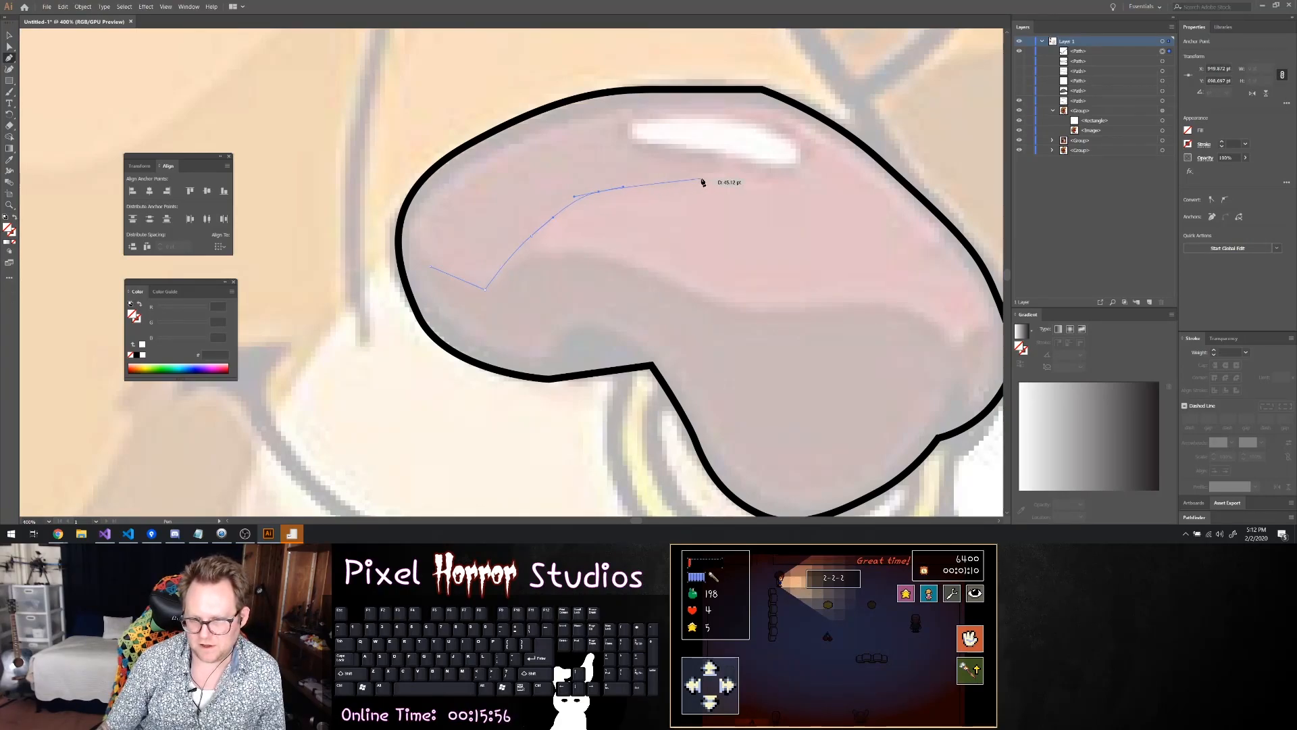
{"action": "left_click", "coordinate": [724, 172]}
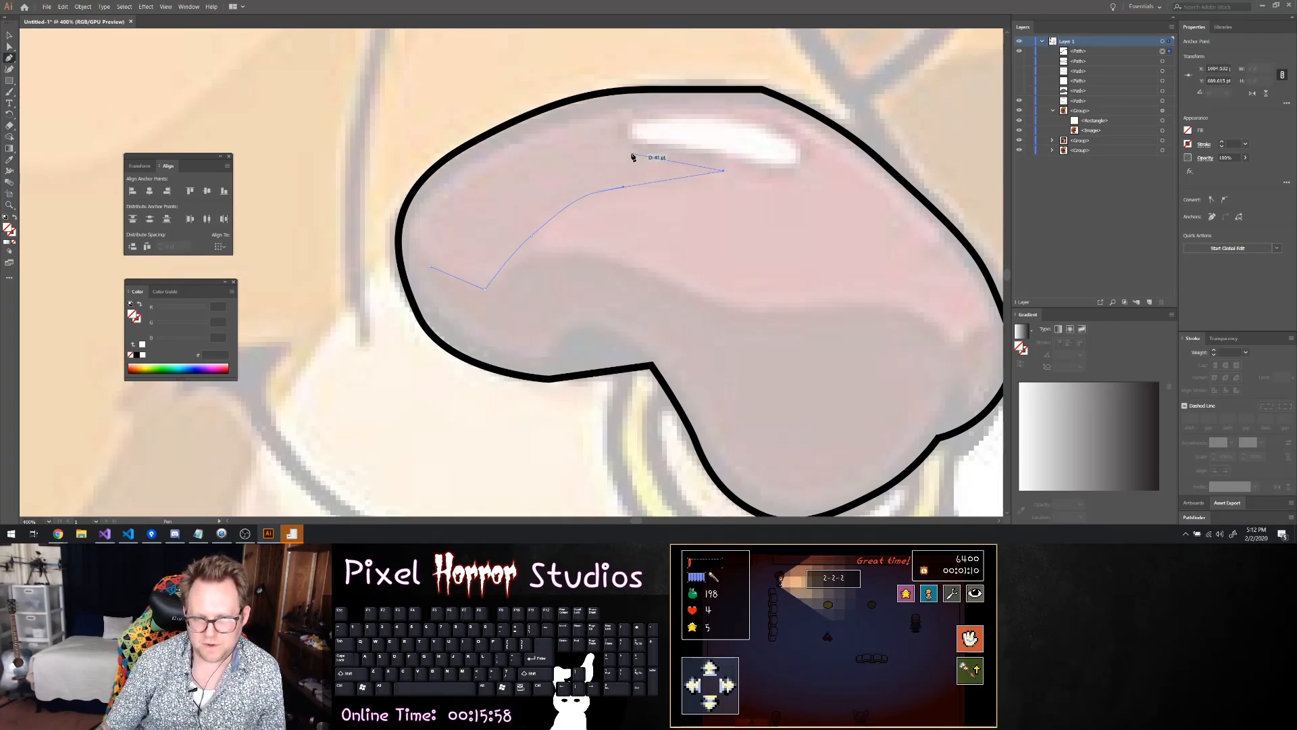
{"action": "left_click", "coordinate": [622, 148]}
{"action": "left_click_drag", "start_coordinate": [558, 141], "coordinate": [484, 174]}
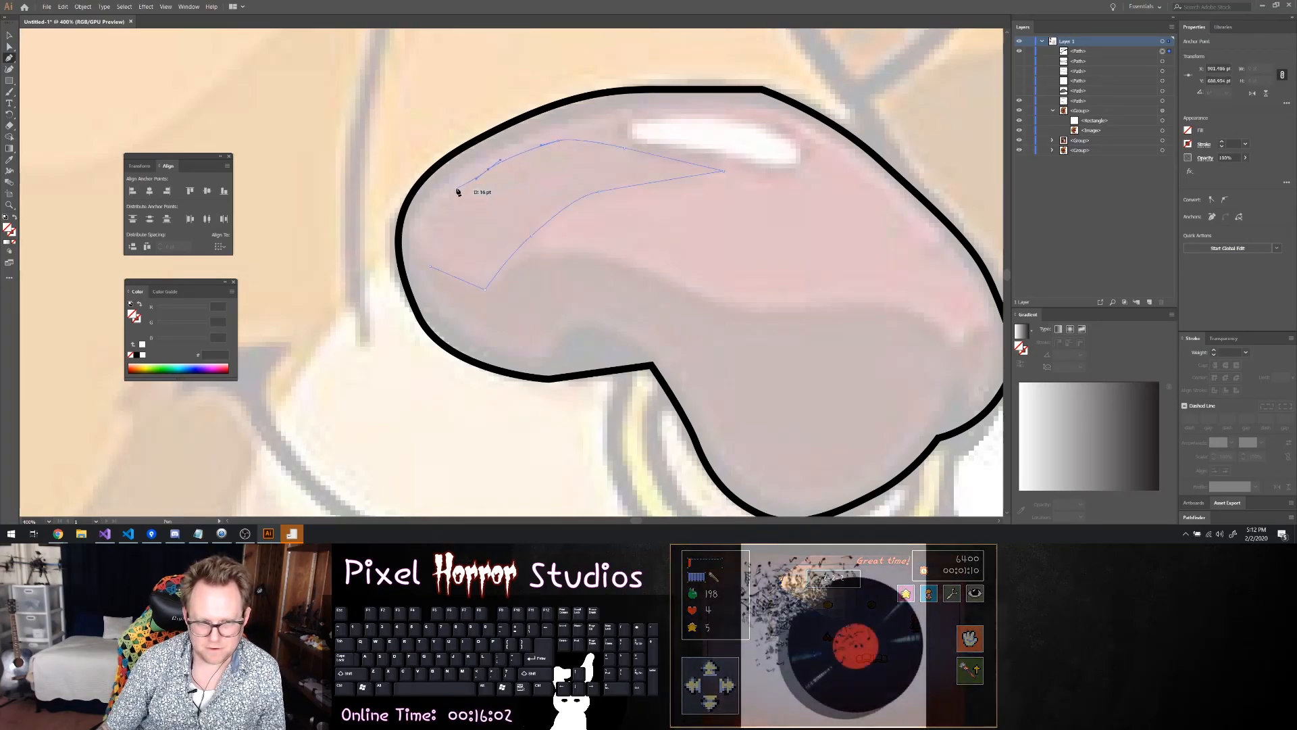
{"action": "left_click", "coordinate": [436, 212]}
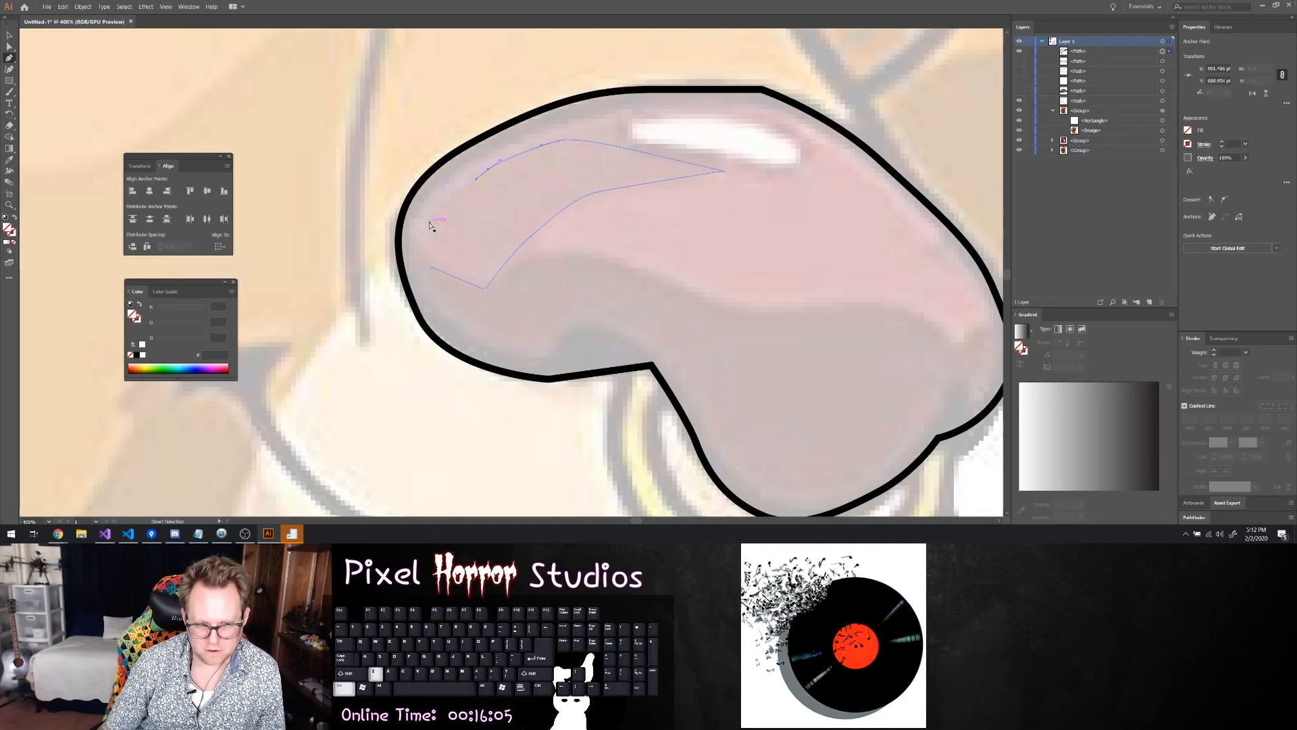
{"action": "left_click_drag", "start_coordinate": [440, 222], "coordinate": [431, 270]}
Fine-adjust the anchor point at the new shading shape's lower-left corner, where the path closes
{"action": "key", "text": "a"}
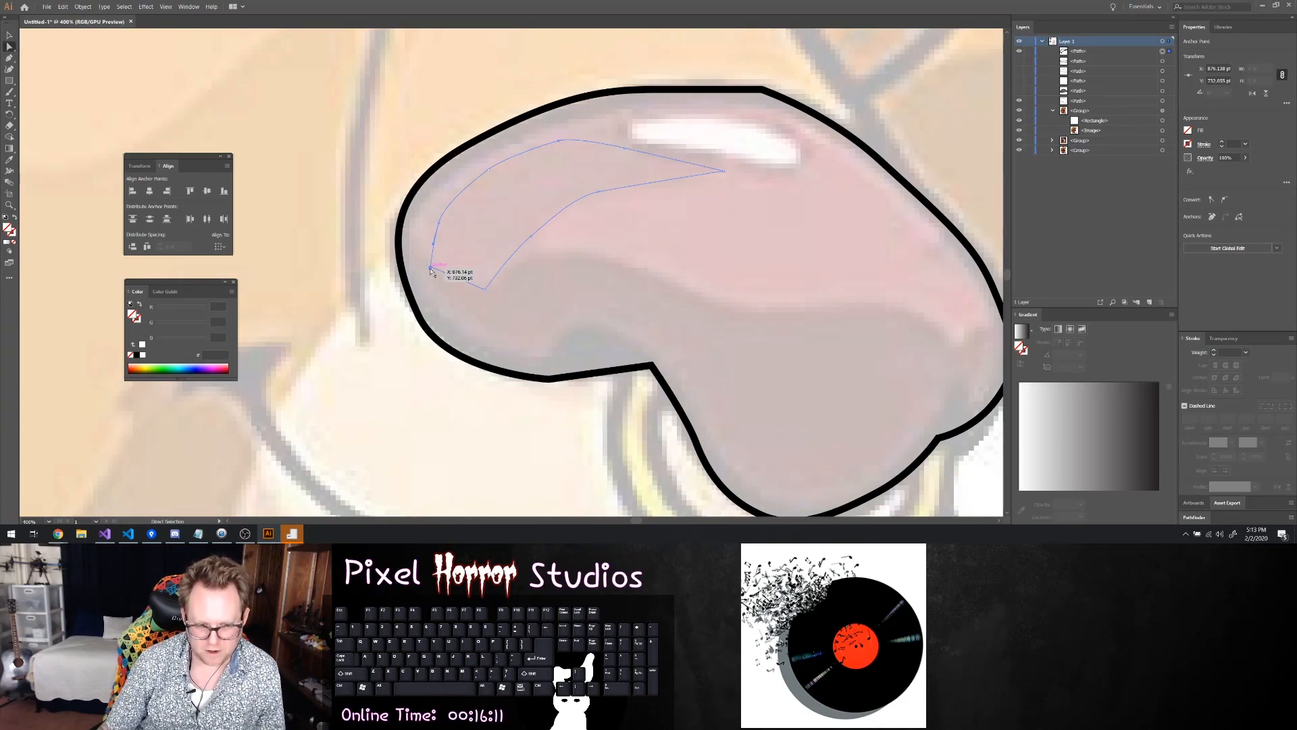
{"action": "scroll", "coordinate": [430, 269], "scroll_direction": "up", "scroll_amount": 4}
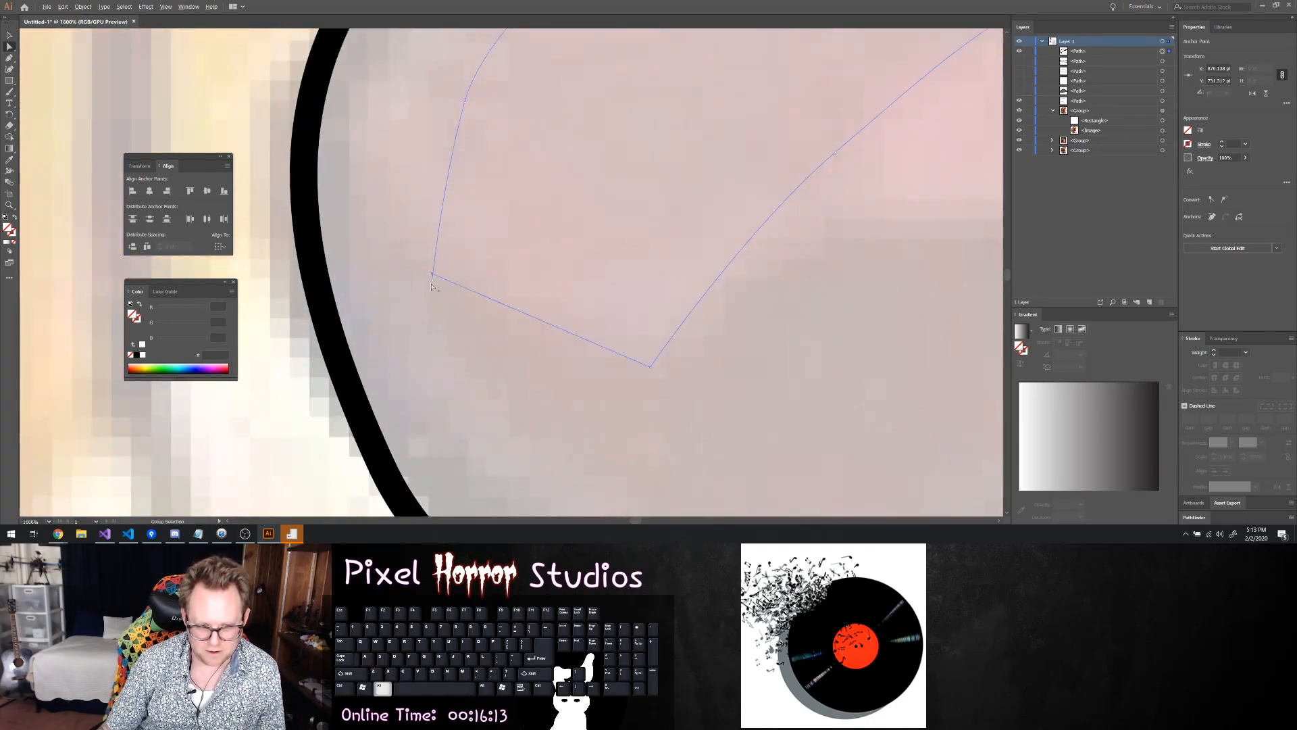
{"action": "left_click_drag", "start_coordinate": [436, 283], "coordinate": [433, 278]}
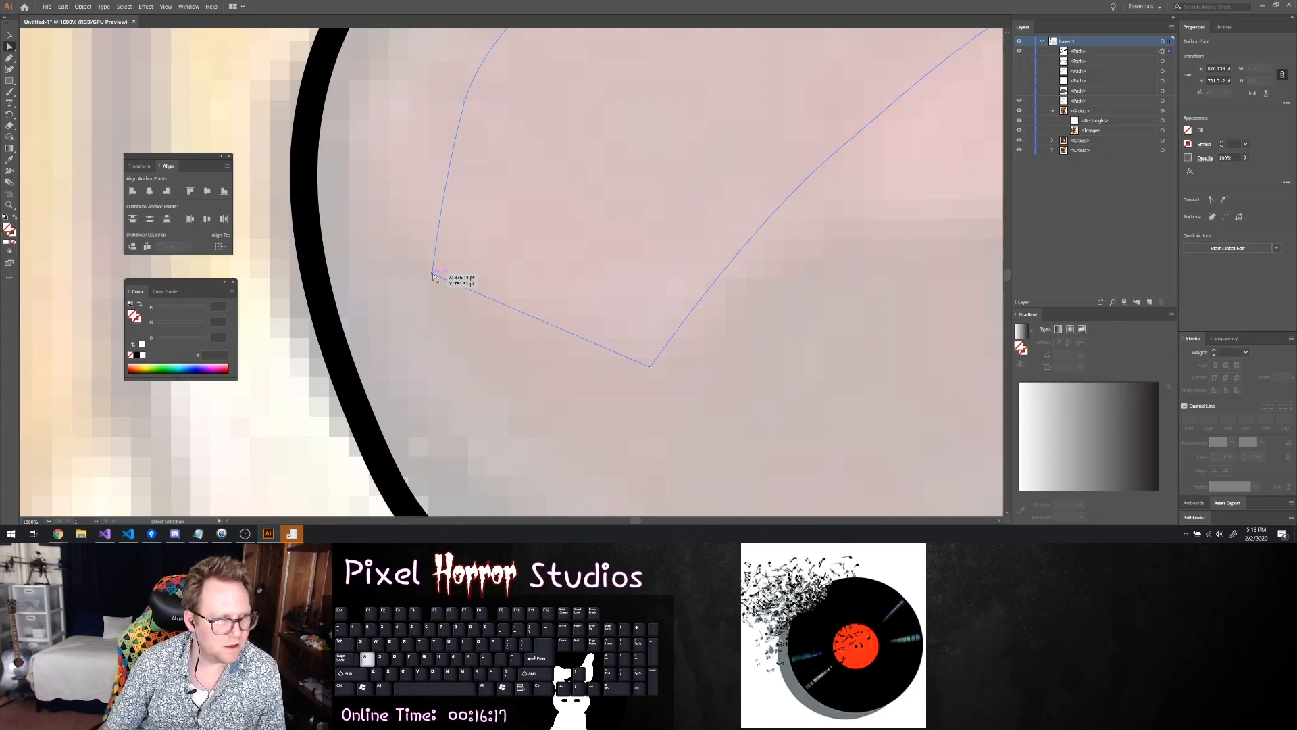
{"action": "left_click", "coordinate": [436, 278]}
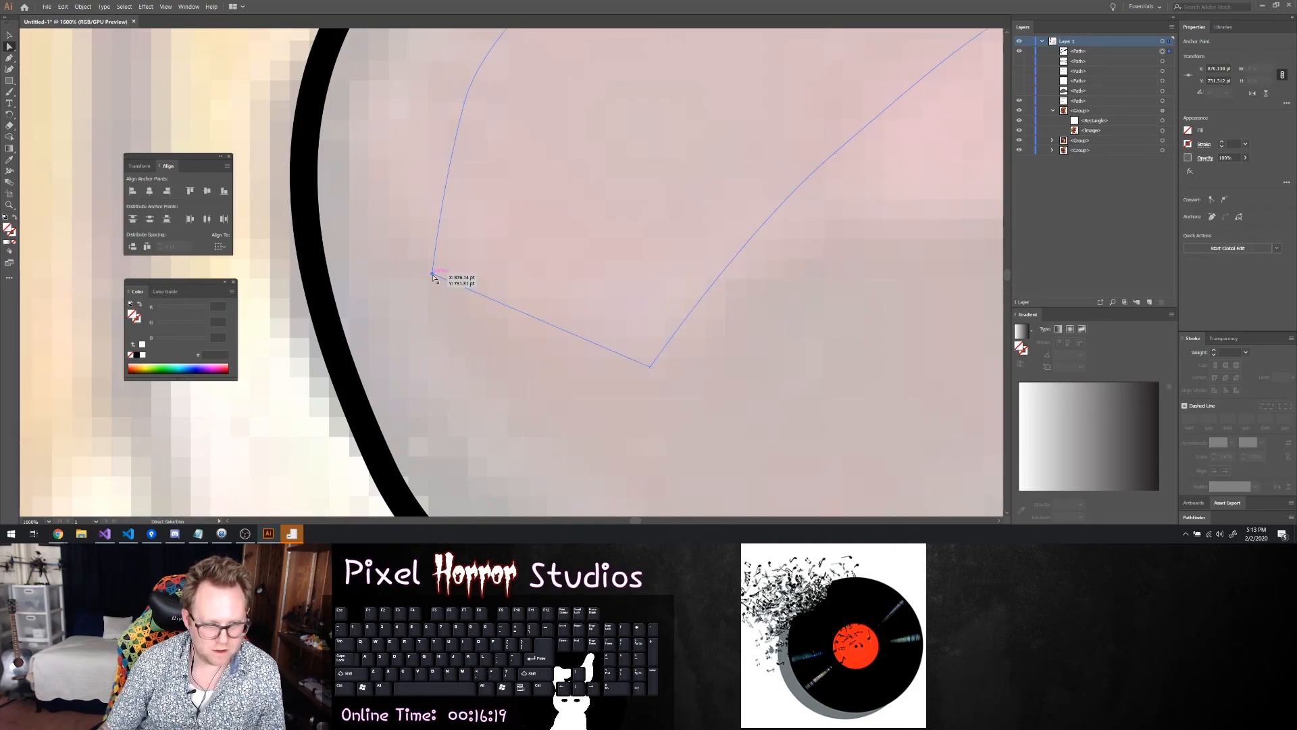
Fill the new curved shading shape with a pure, slightly darkened red chosen from the RGB colour spectrum
{"action": "scroll", "coordinate": [477, 289], "scroll_direction": "down", "scroll_amount": 3}
{"action": "scroll", "coordinate": [477, 289], "scroll_direction": "down", "scroll_amount": 2}
{"action": "left_click", "coordinate": [526, 271]}
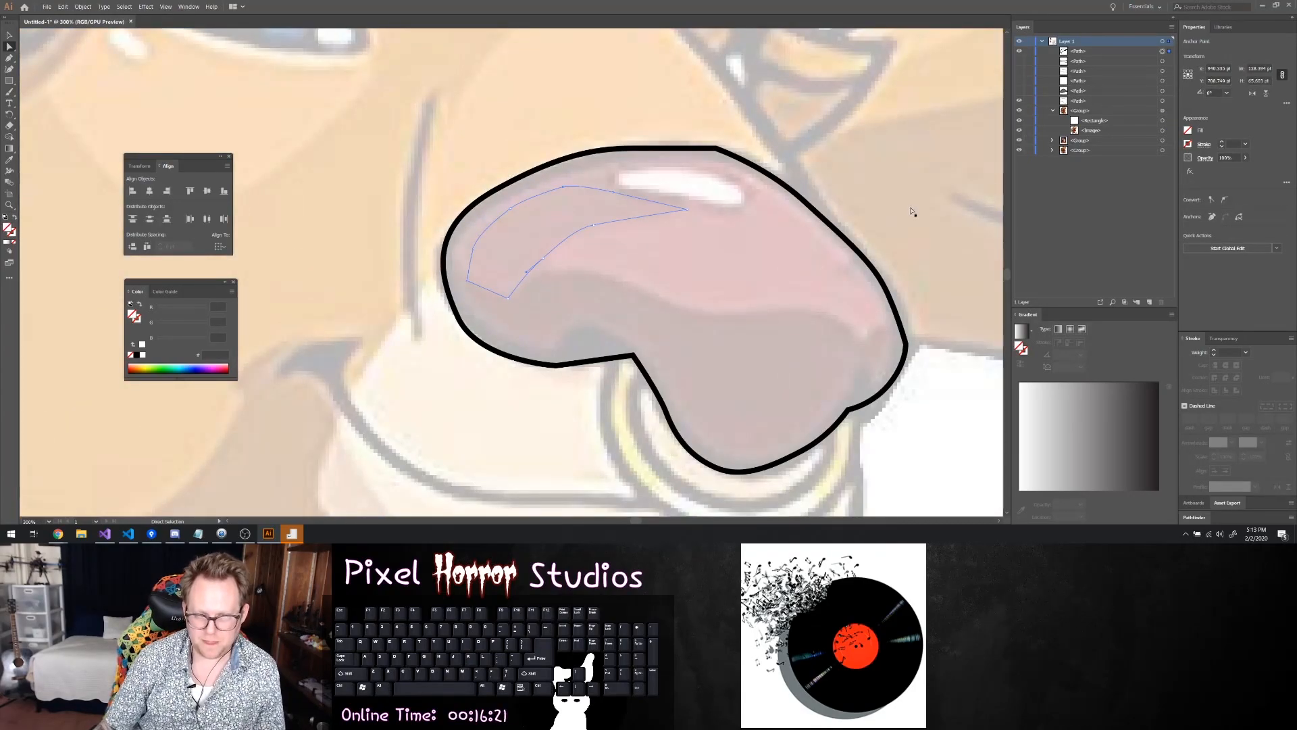
{"action": "left_click", "coordinate": [1189, 144]}
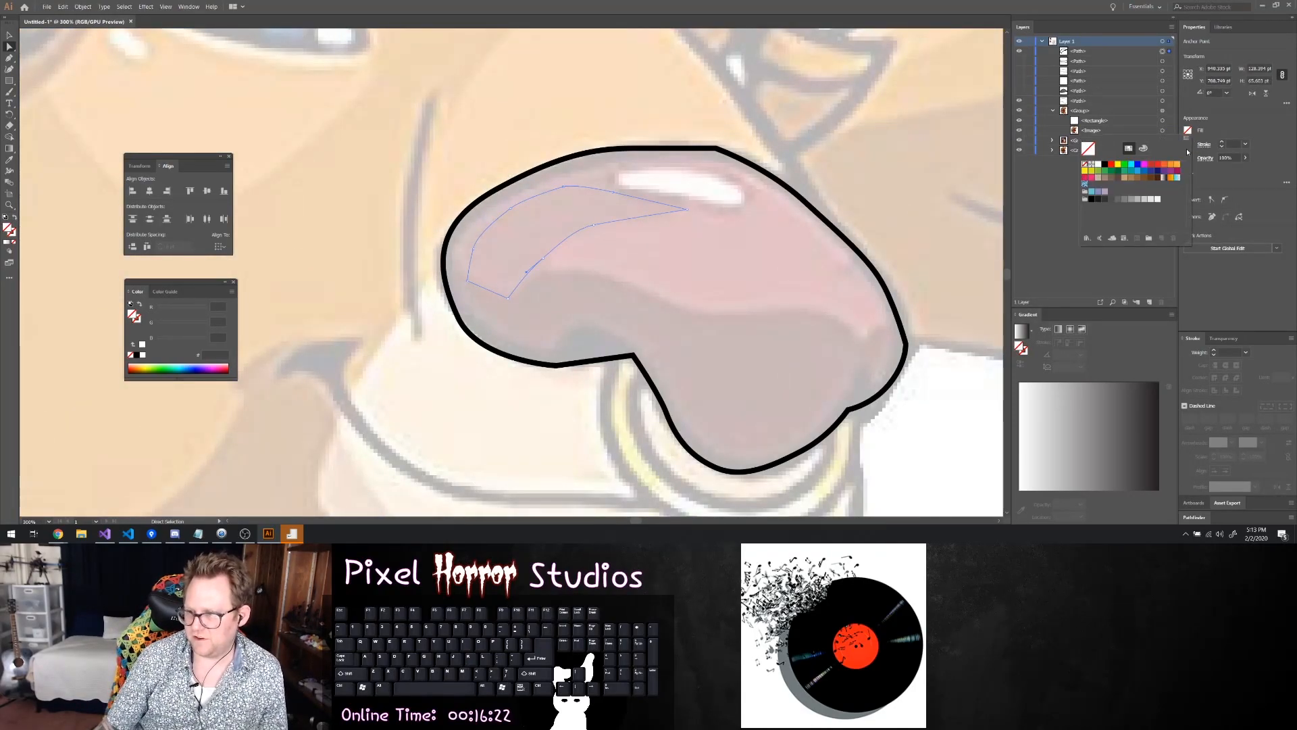
{"action": "left_click", "coordinate": [1086, 177]}
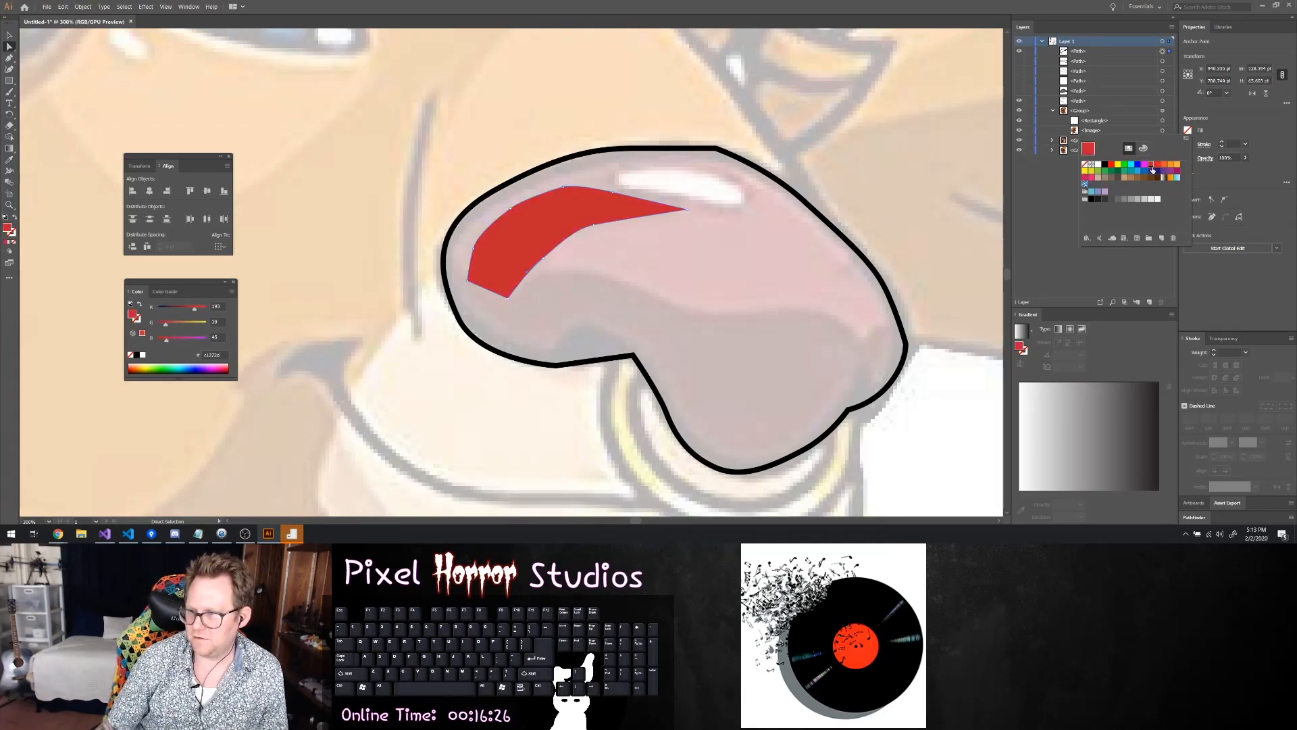
{"action": "left_click", "coordinate": [1144, 149]}
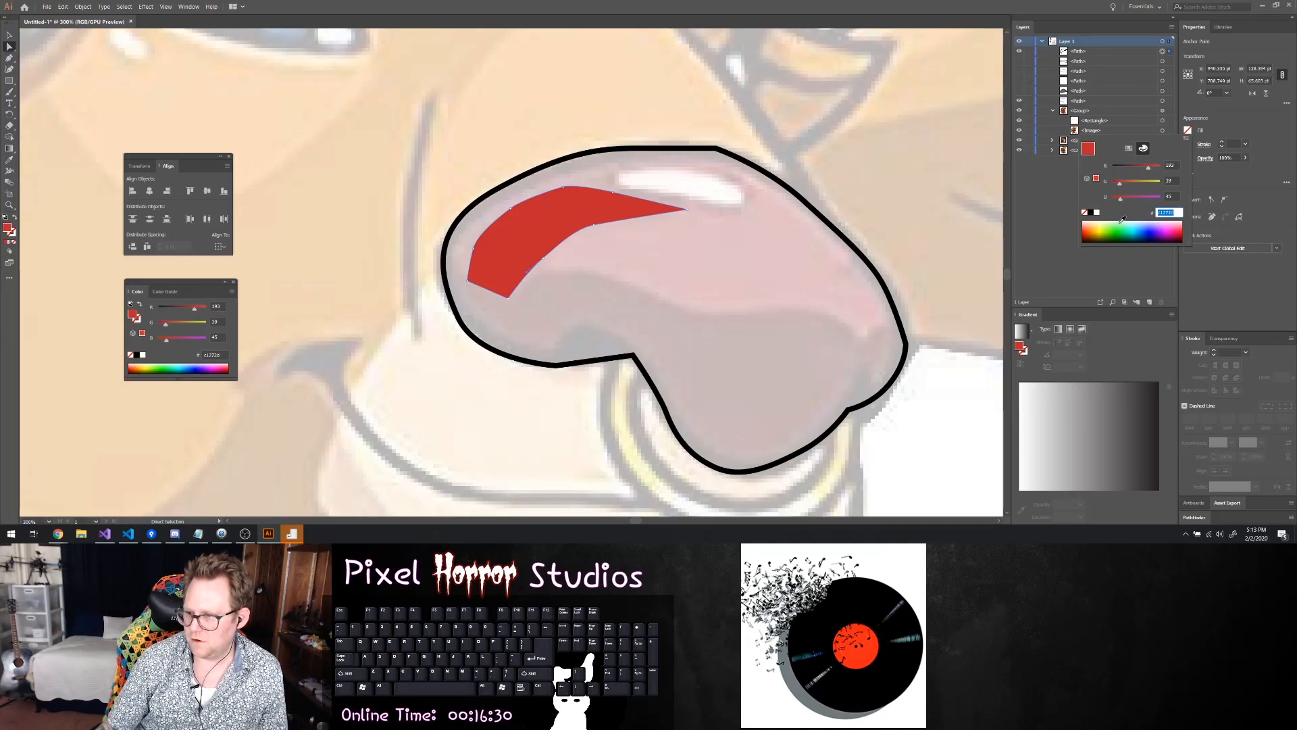
{"action": "left_click", "coordinate": [1083, 232]}
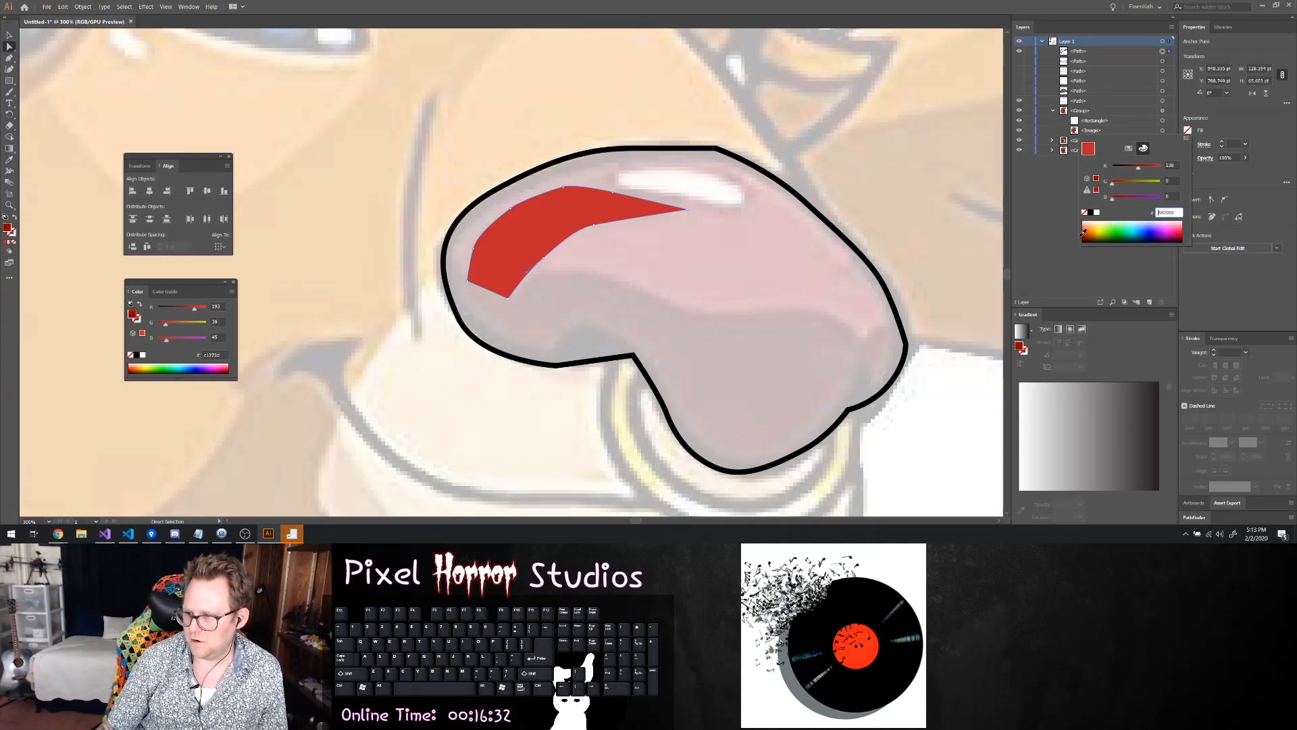
{"action": "left_click", "coordinate": [1086, 231]}
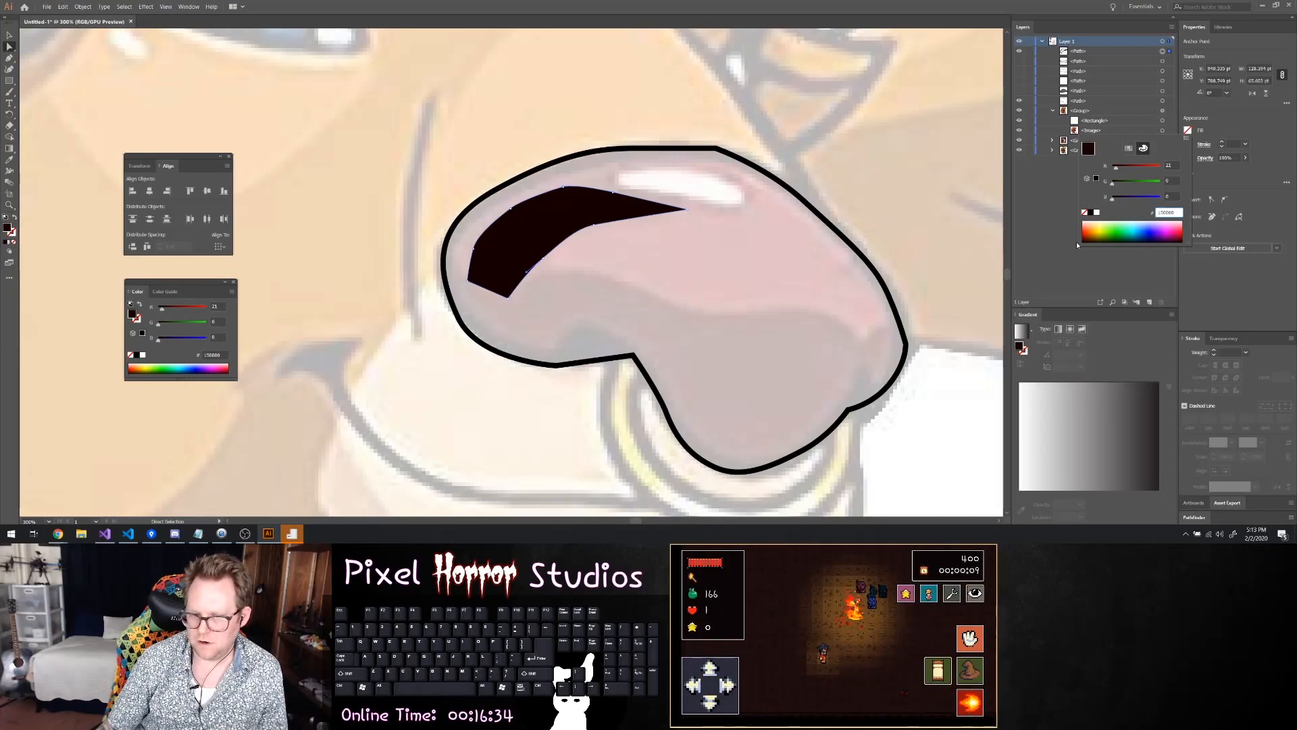
{"action": "left_click", "coordinate": [1083, 234]}
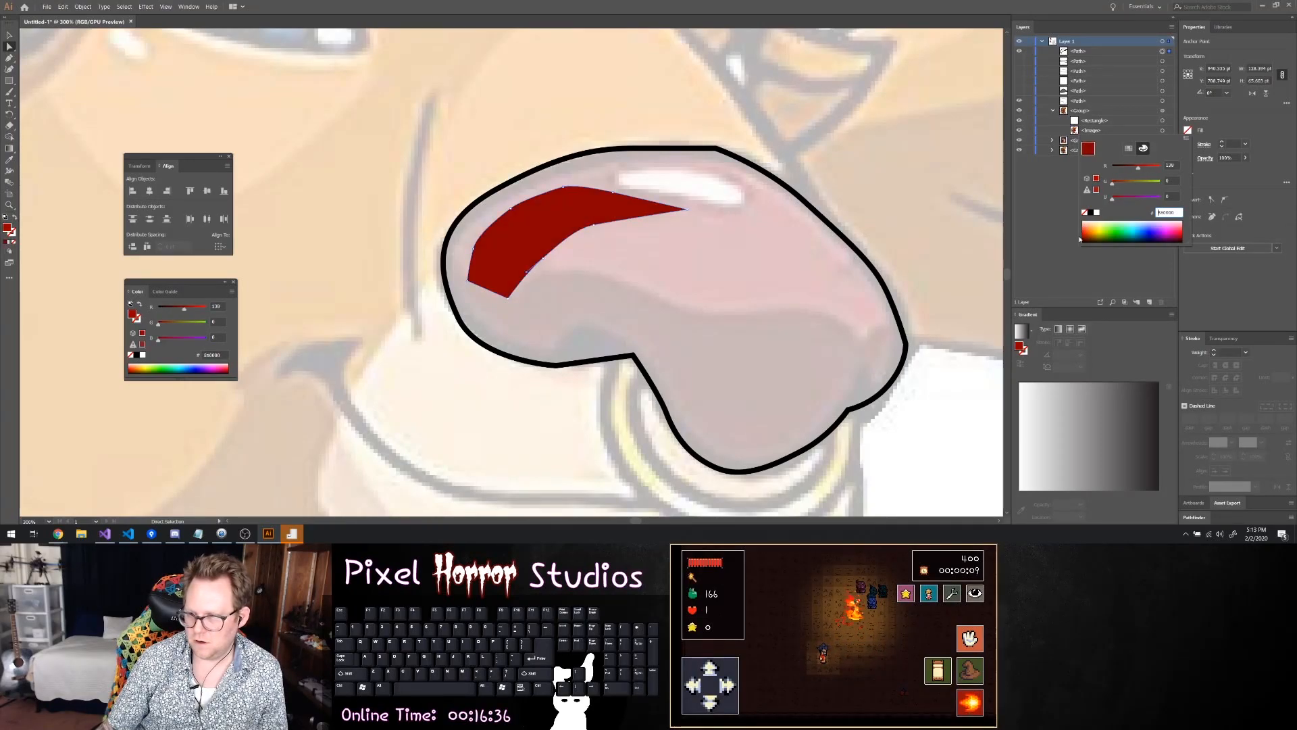
{"action": "left_click", "coordinate": [1085, 233]}
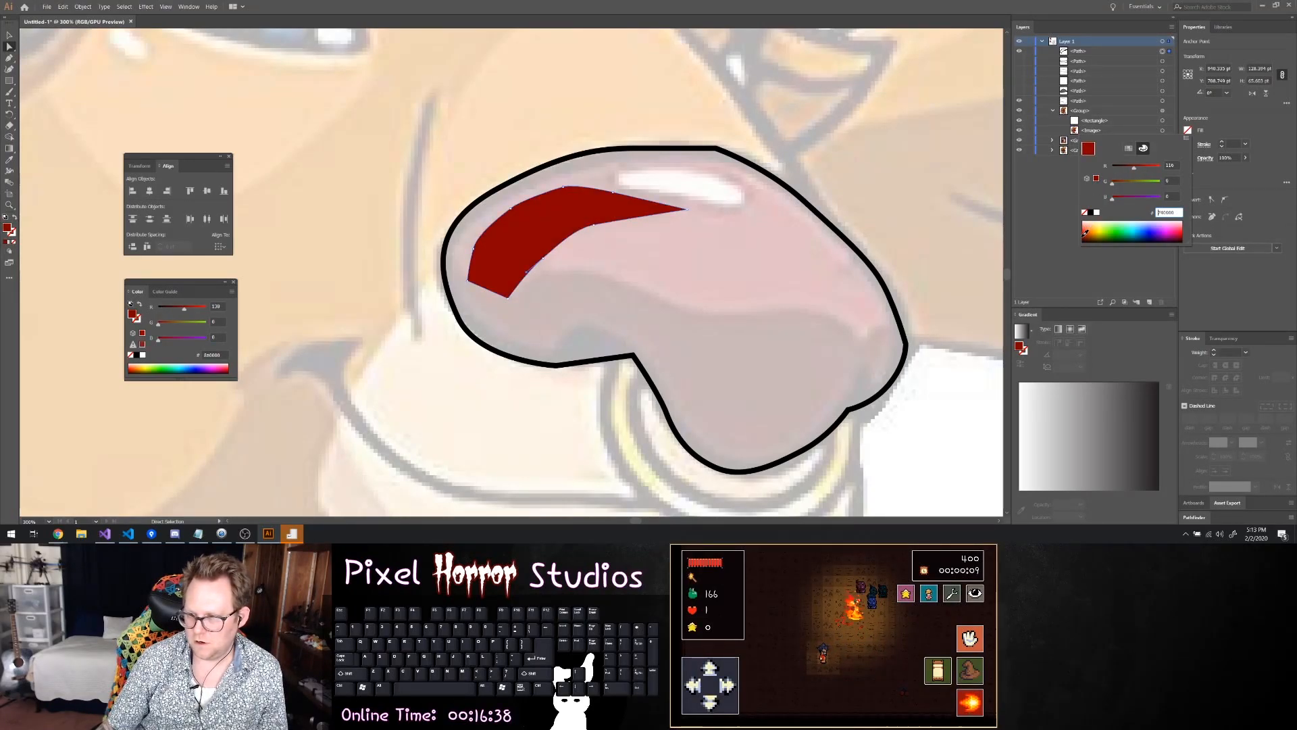
{"action": "left_click", "coordinate": [1086, 230]}
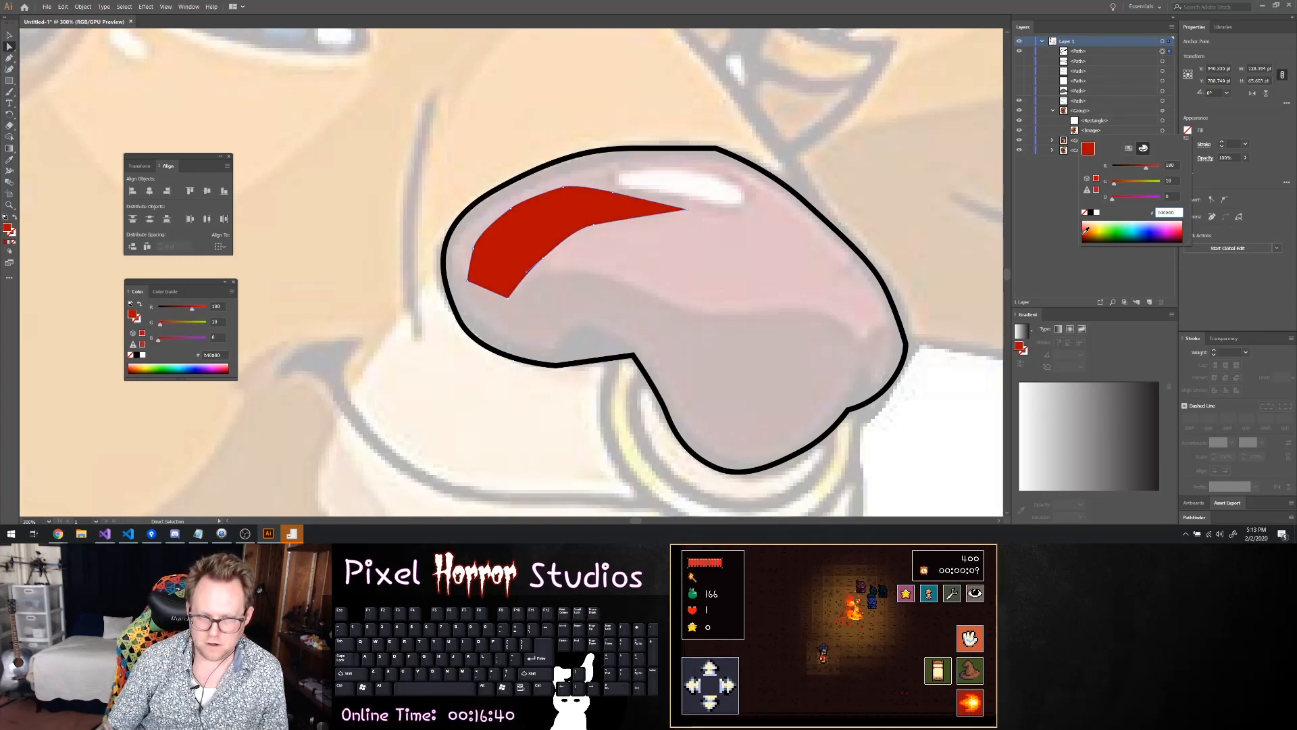
{"action": "left_click", "coordinate": [1084, 187]}
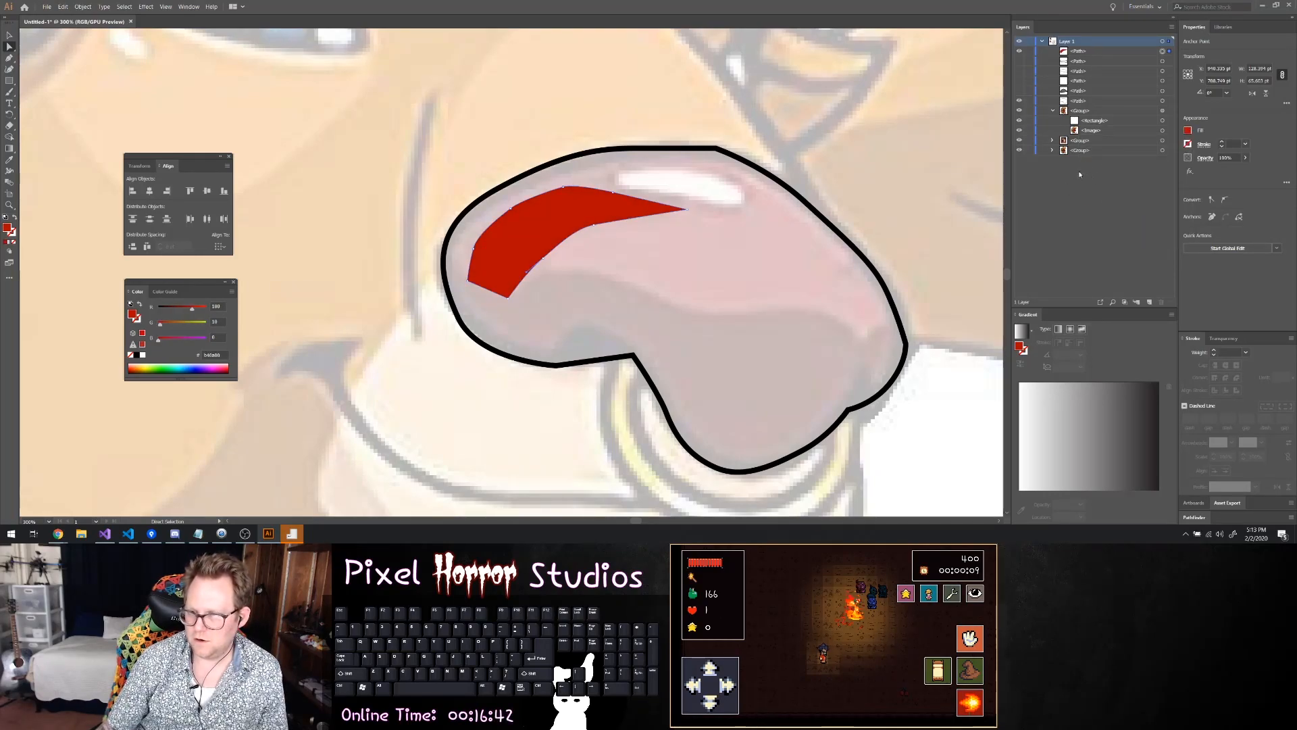
Show the hidden highlight path and the large inner nose path again
{"action": "left_click", "coordinate": [1103, 62]}
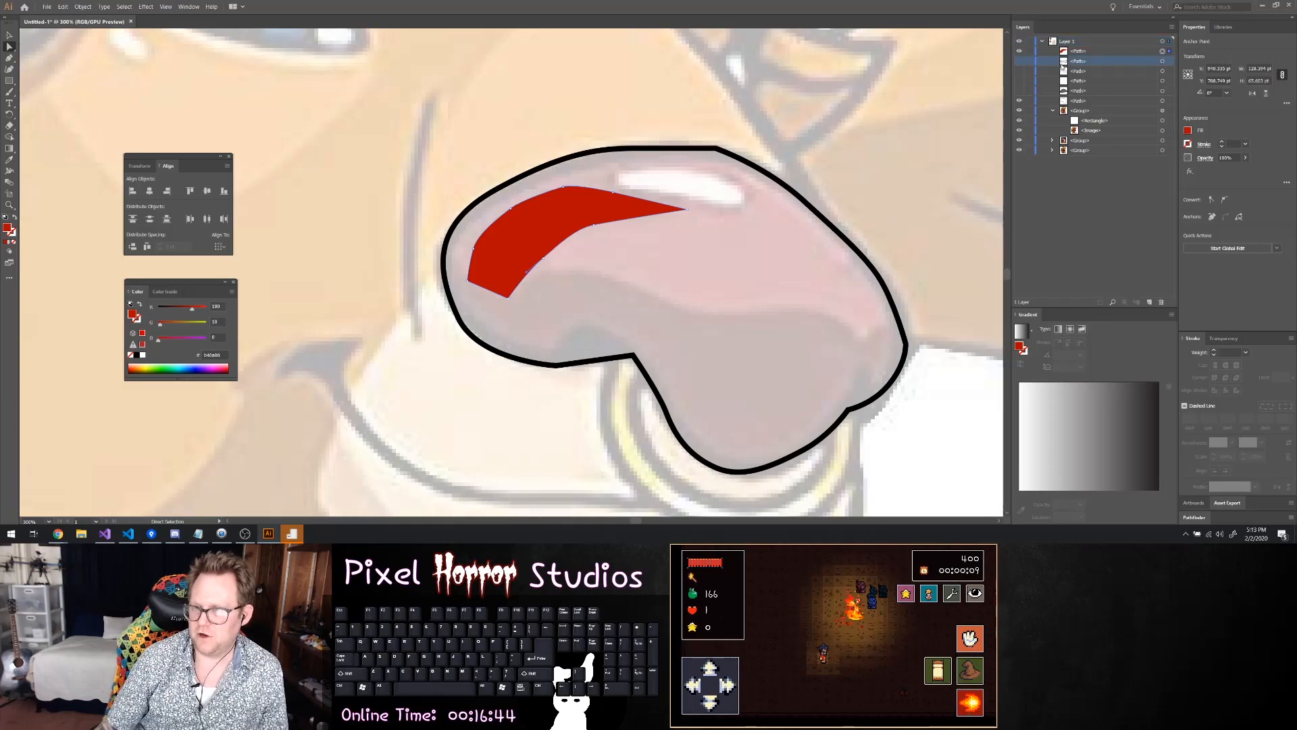
{"action": "left_click", "coordinate": [1020, 61]}
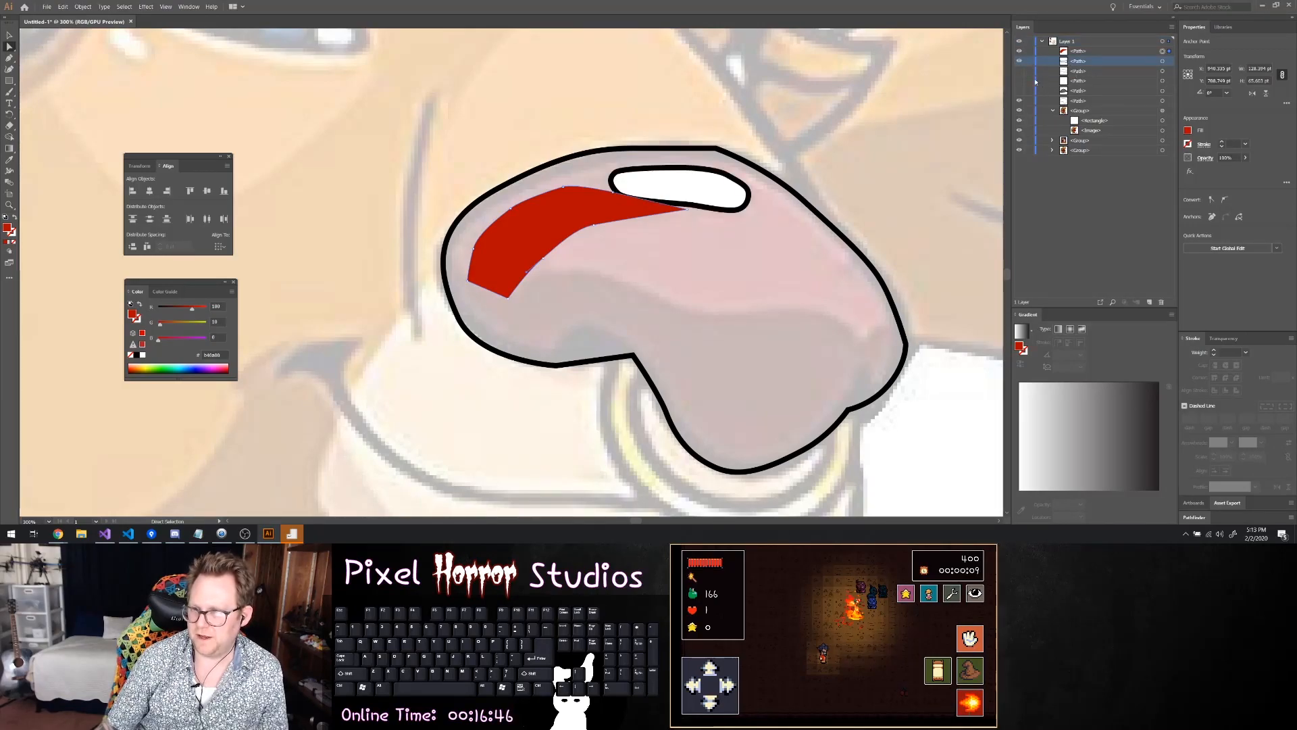
{"action": "left_click", "coordinate": [1019, 71]}
Fill the large inner nose path with the hot pink swatch and open its fill's RGB colour settings
{"action": "left_click", "coordinate": [1102, 71]}
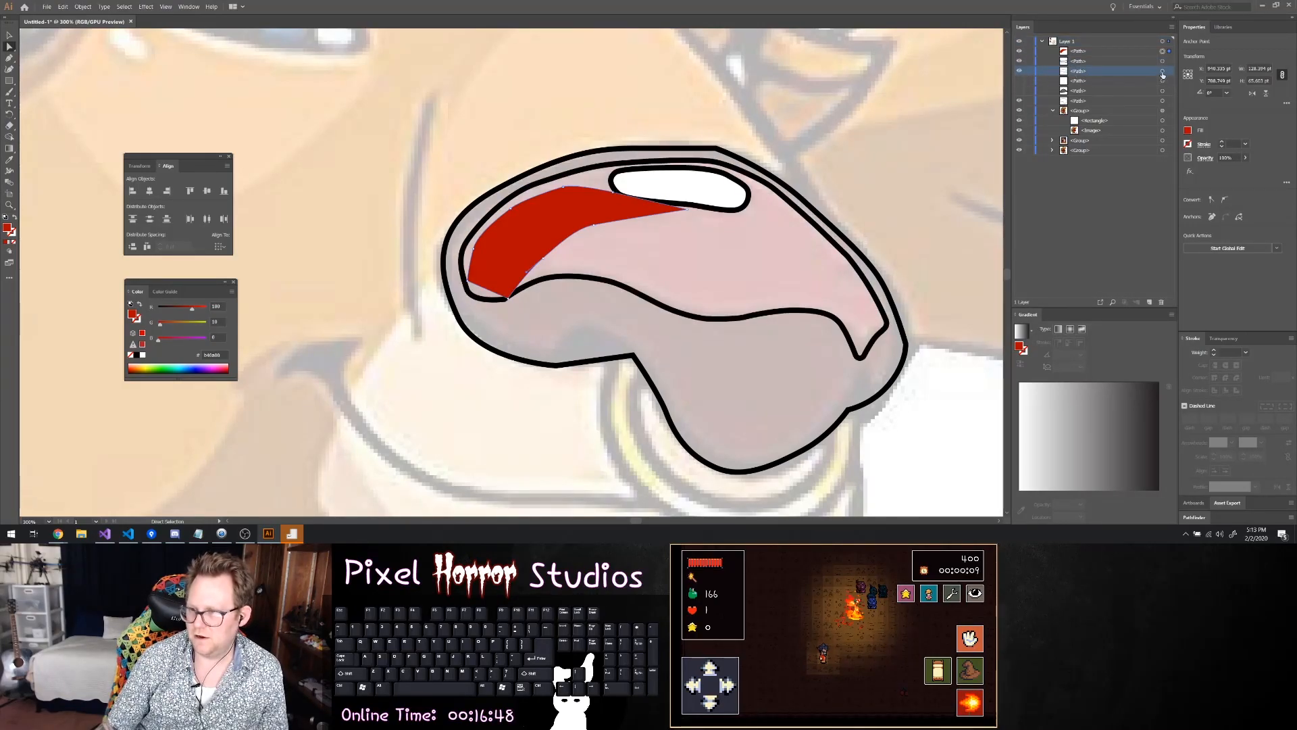
{"action": "left_click", "coordinate": [1162, 71]}
{"action": "left_click", "coordinate": [1188, 130]}
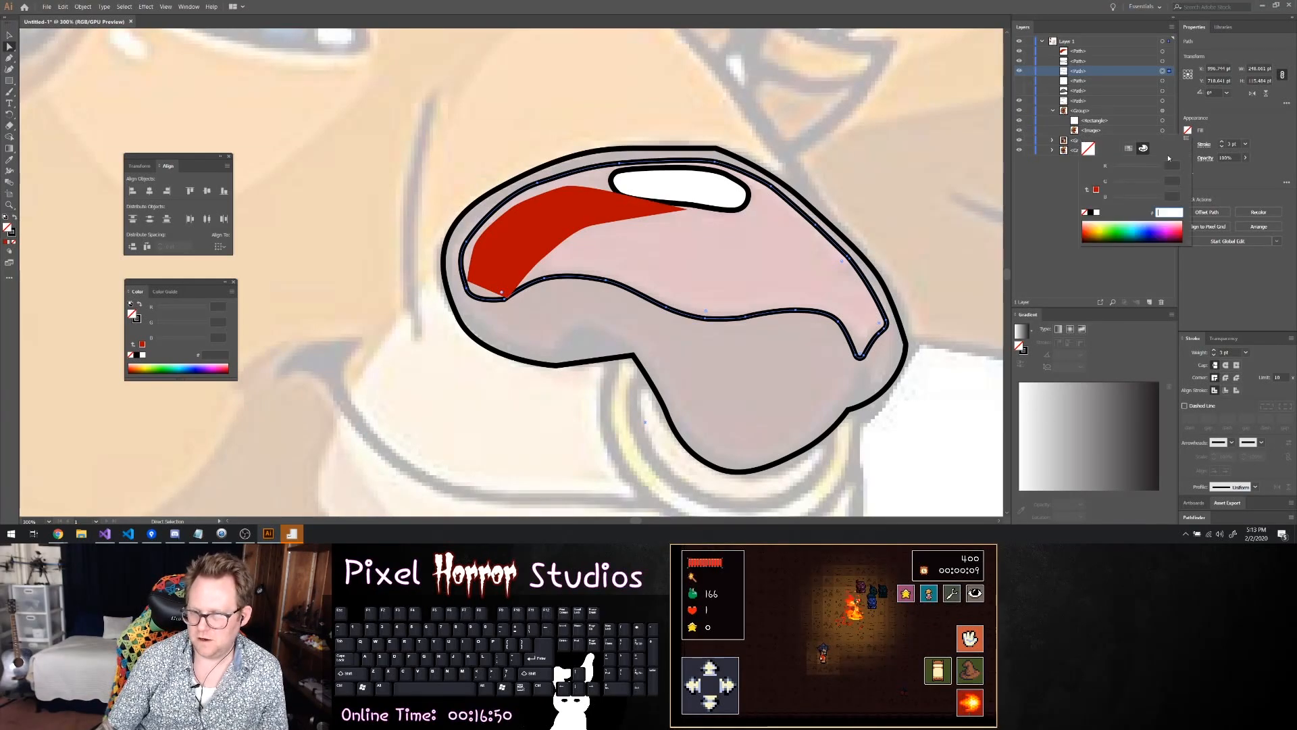
{"action": "left_click", "coordinate": [1129, 147]}
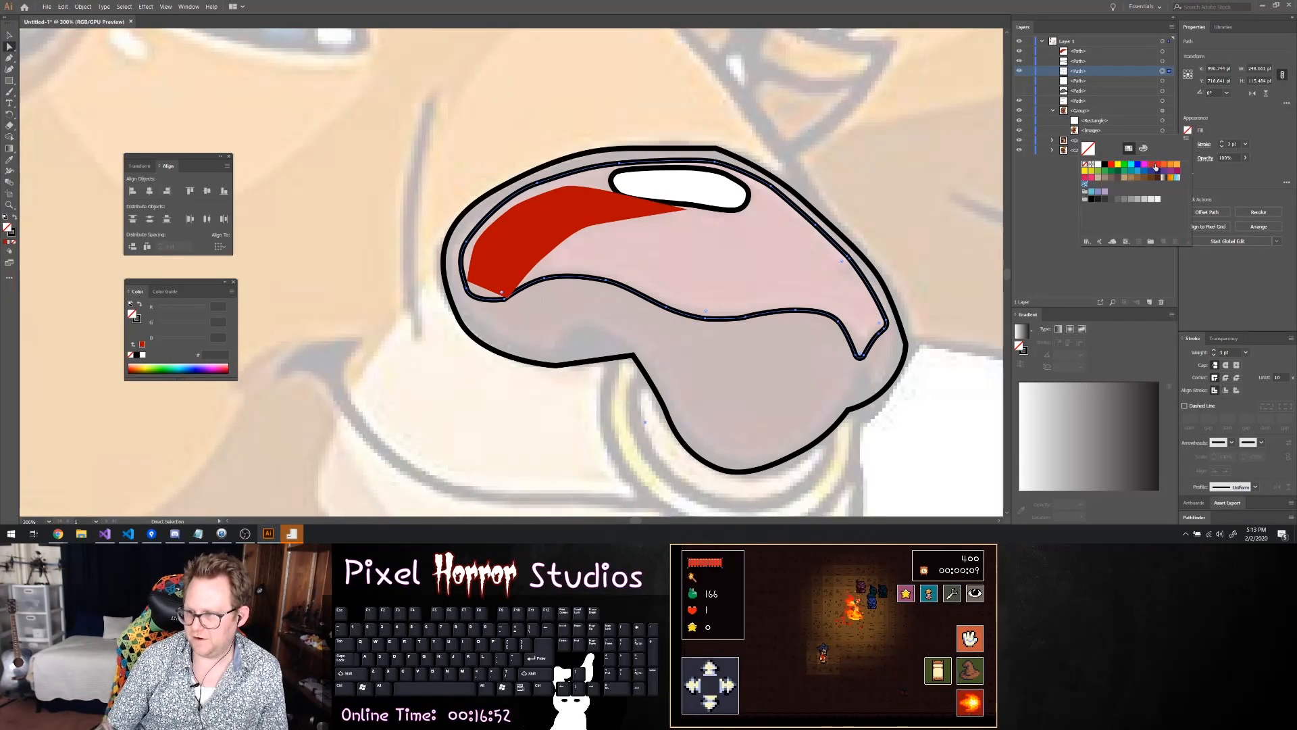
{"action": "left_click", "coordinate": [1092, 178]}
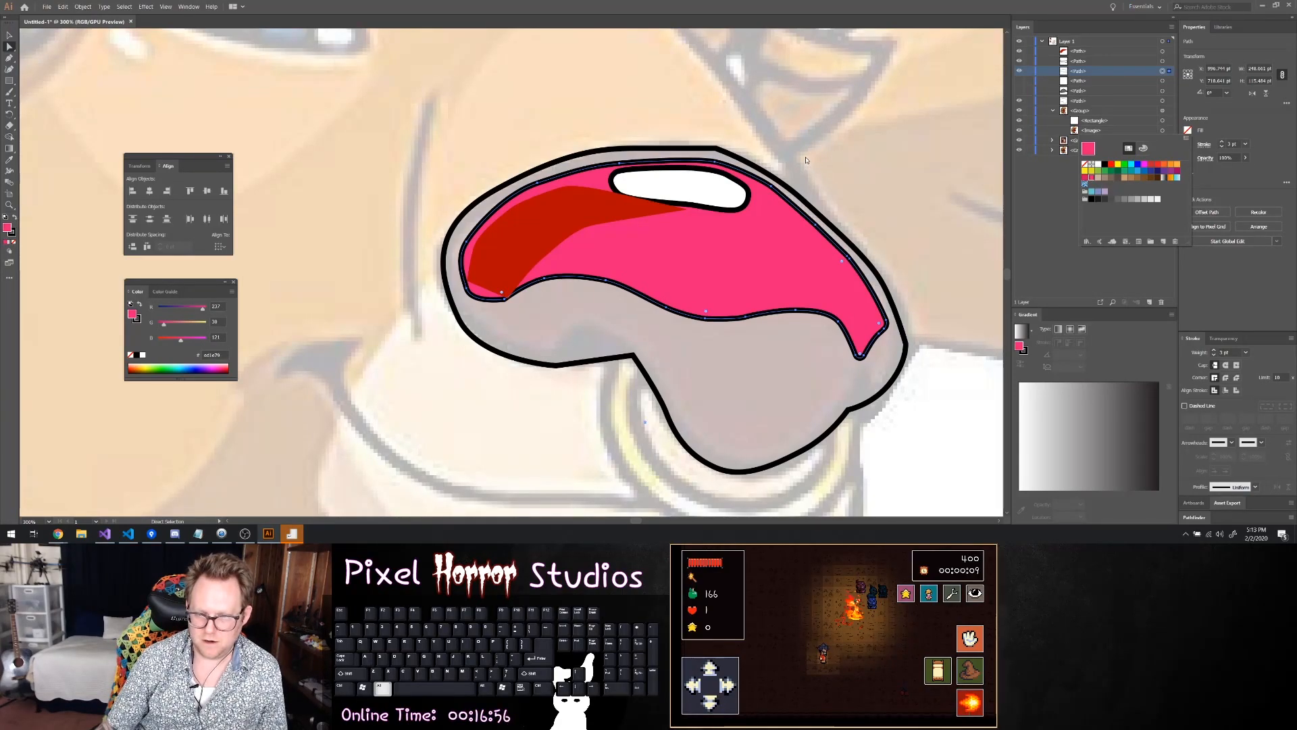
{"action": "left_click", "coordinate": [1144, 149]}
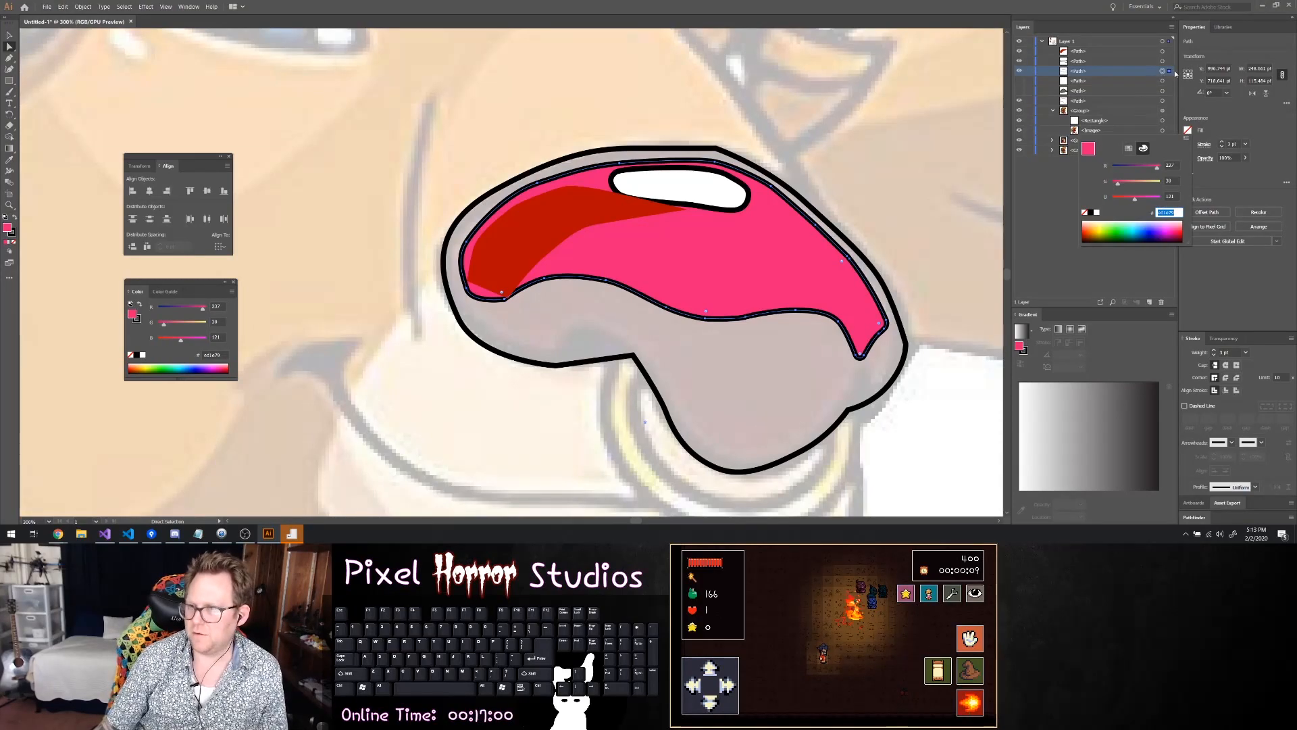
Copy the red fill's hex code from the curved shading shape and apply it to the large inner nose path
{"action": "left_click", "coordinate": [1163, 52]}
{"action": "left_click", "coordinate": [1163, 51]}
{"action": "left_click", "coordinate": [1187, 131]}
{"action": "key", "text": "ctrl+c"}
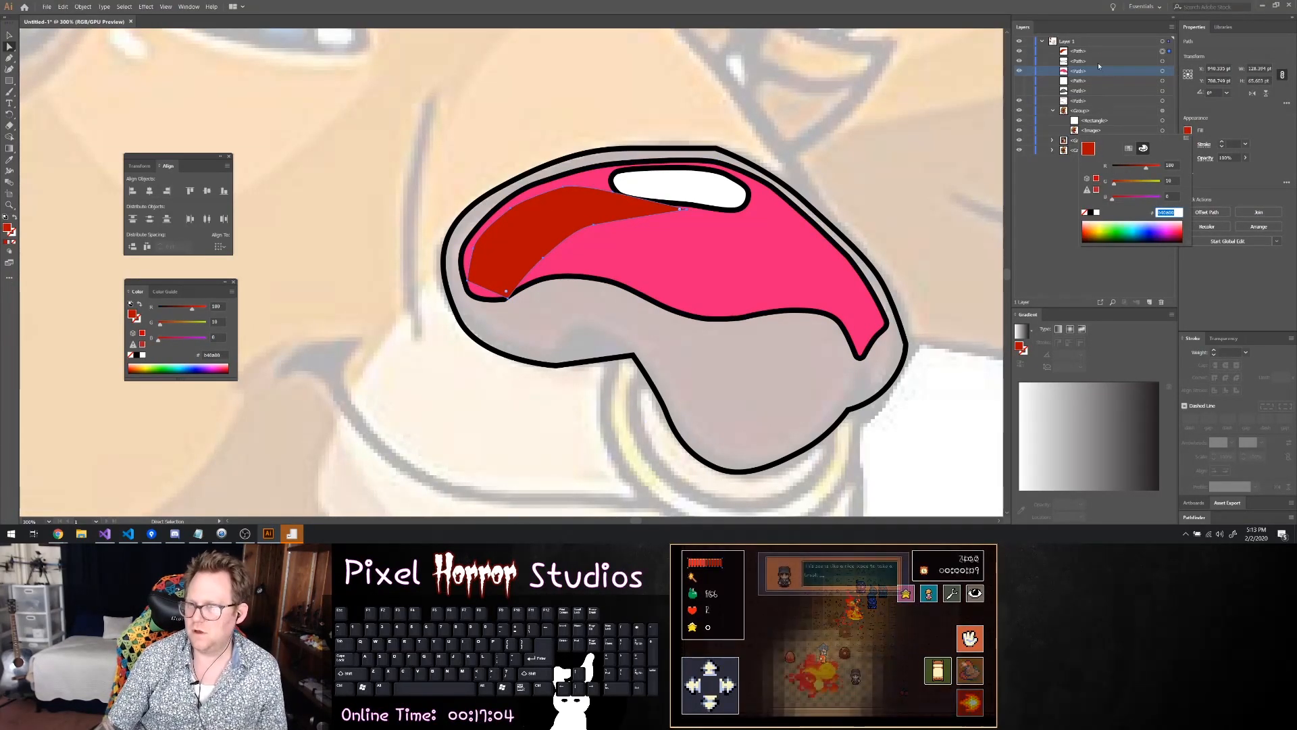
{"action": "left_click", "coordinate": [1148, 53]}
{"action": "left_click", "coordinate": [1162, 71]}
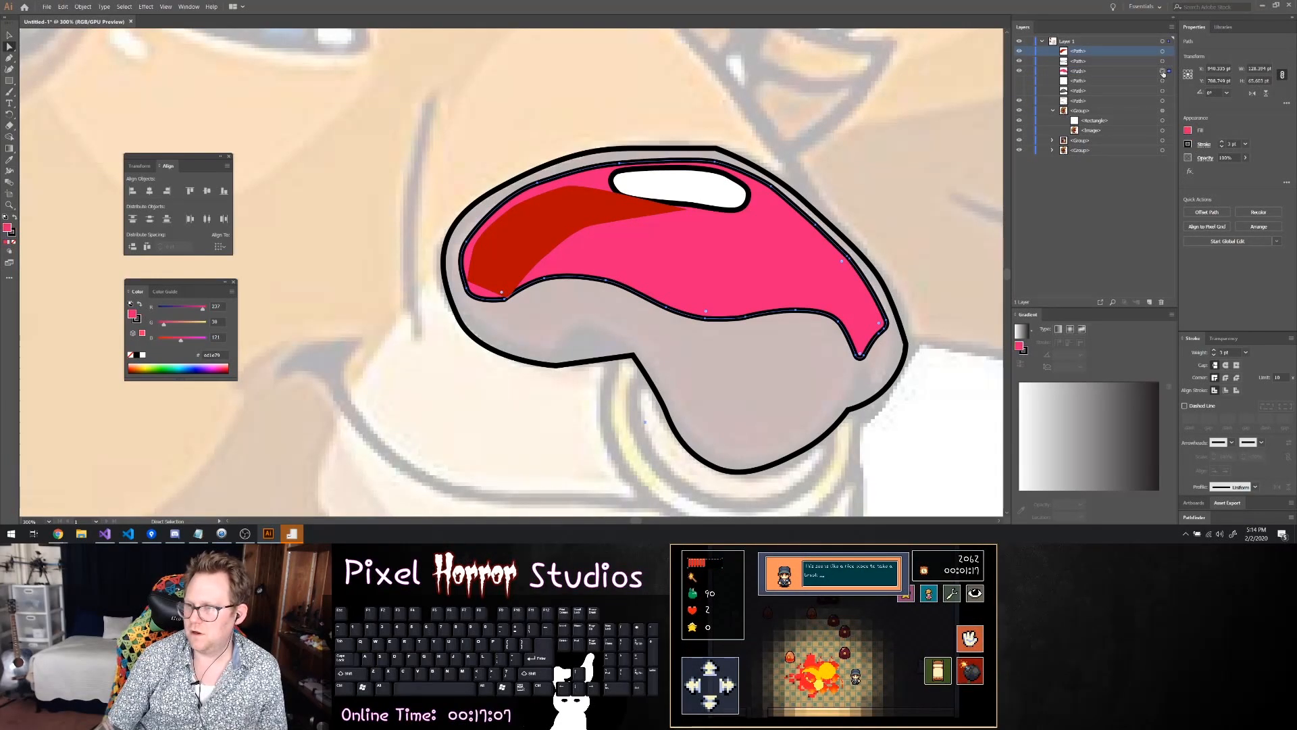
{"action": "left_click", "coordinate": [1187, 130]}
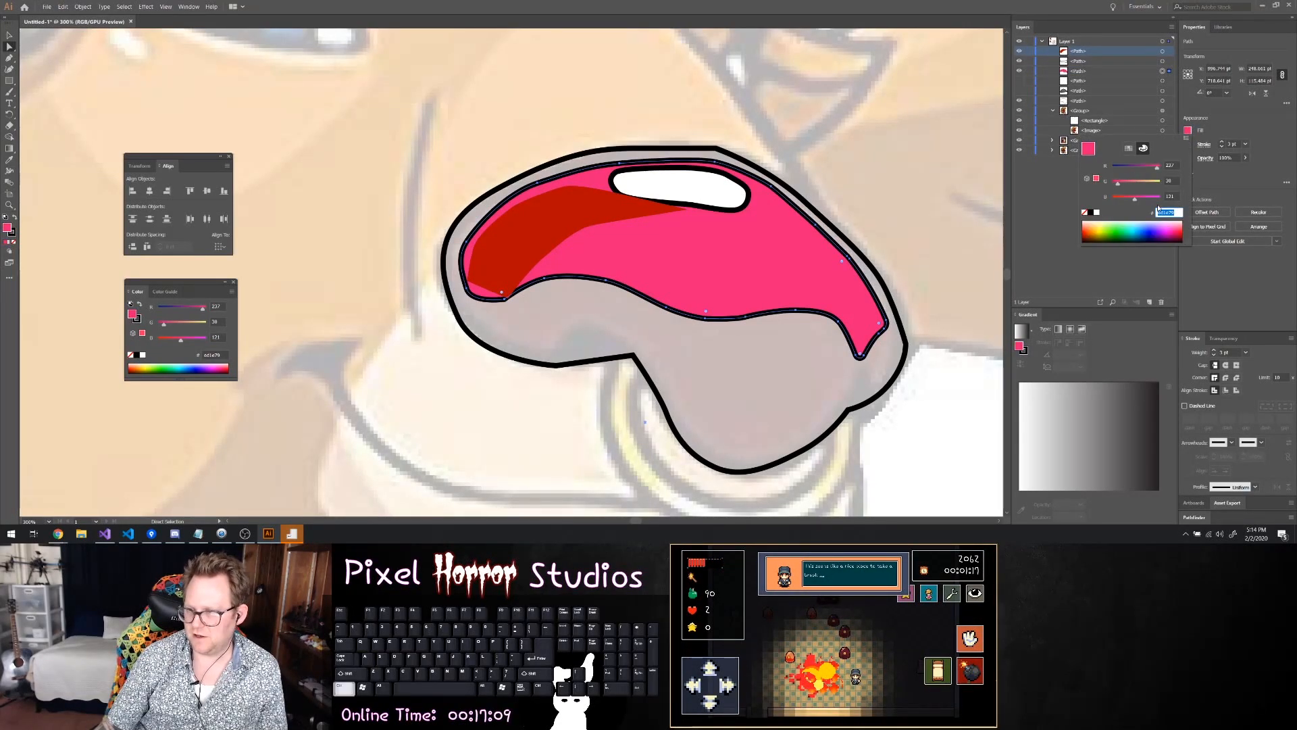
{"action": "key", "text": "Return"}
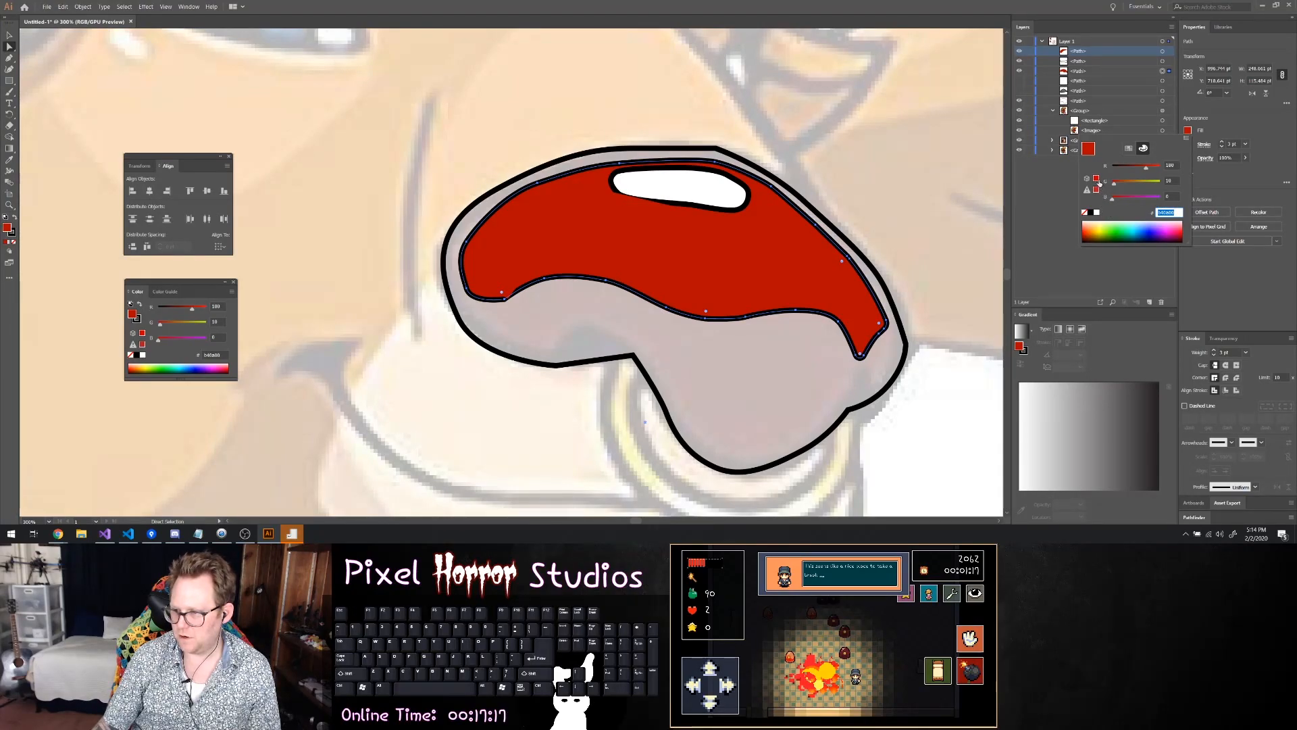
Shift the inner nose path's fill to its in-gamut colour, then its web-safe colour, and lower the red value to 184
{"action": "left_click", "coordinate": [1096, 190]}
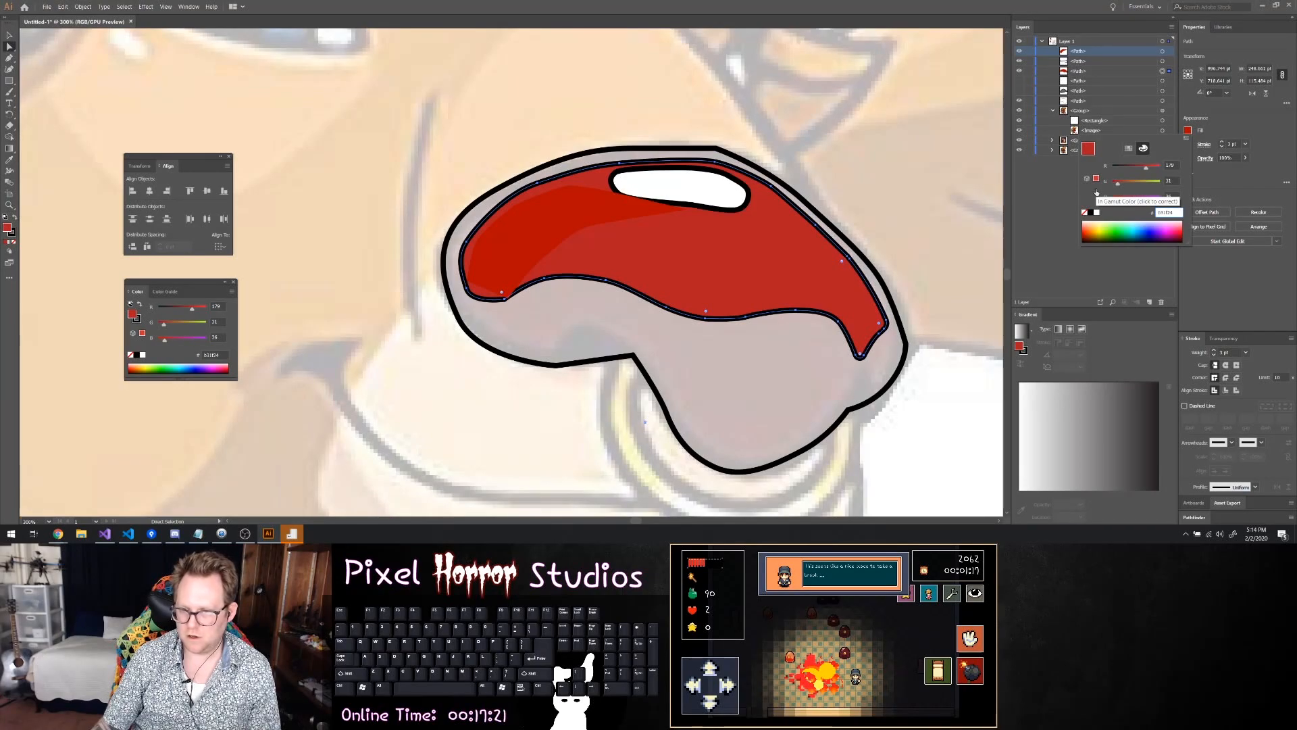
{"action": "left_click", "coordinate": [1097, 179]}
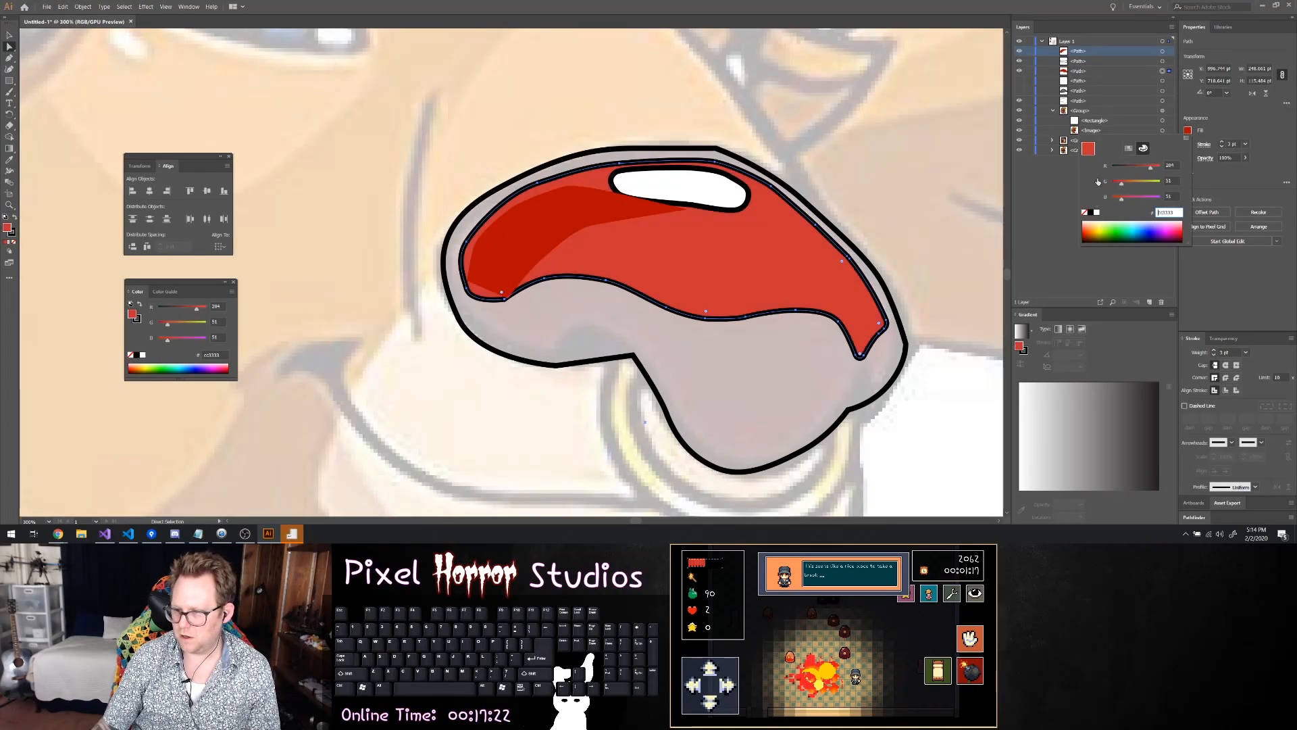
{"action": "left_click_drag", "start_coordinate": [1150, 170], "coordinate": [1147, 170]}
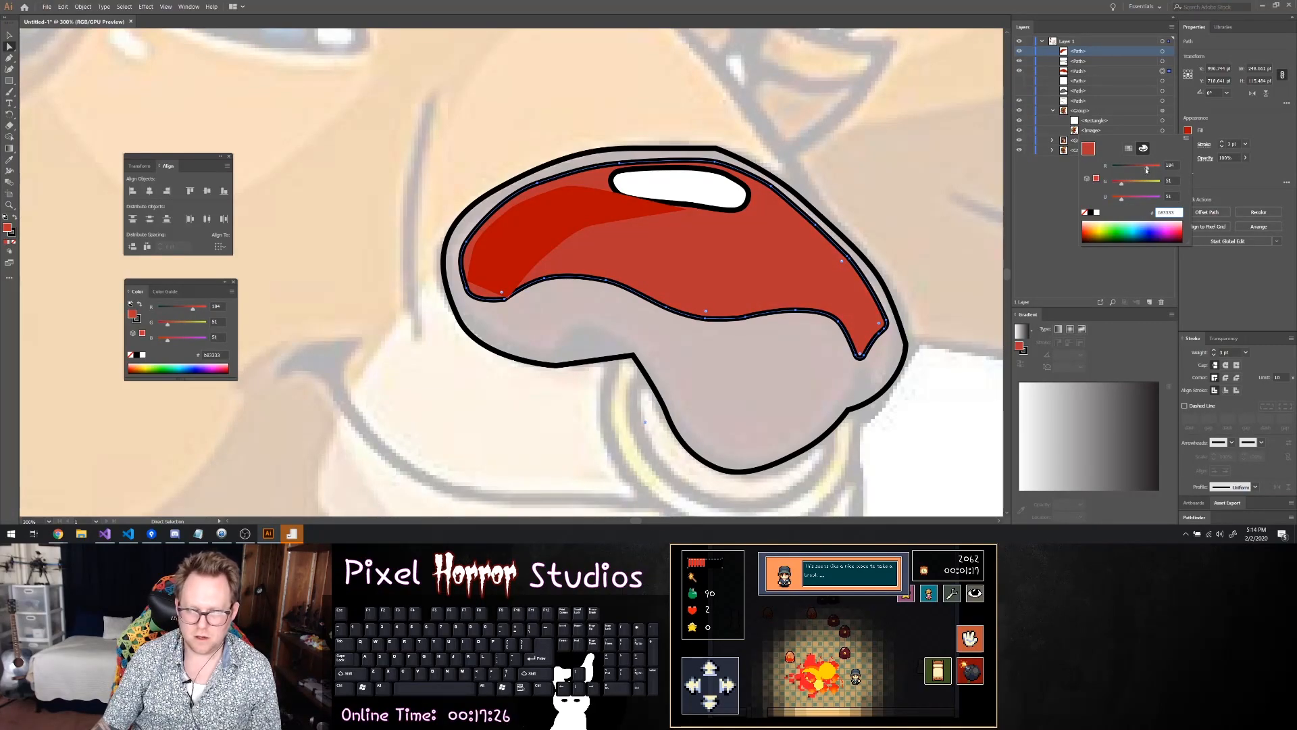
Select the curved dark red shading shape on the nose and give it a thin black stroke
{"action": "left_click", "coordinate": [529, 223]}
{"action": "left_click", "coordinate": [511, 235]}
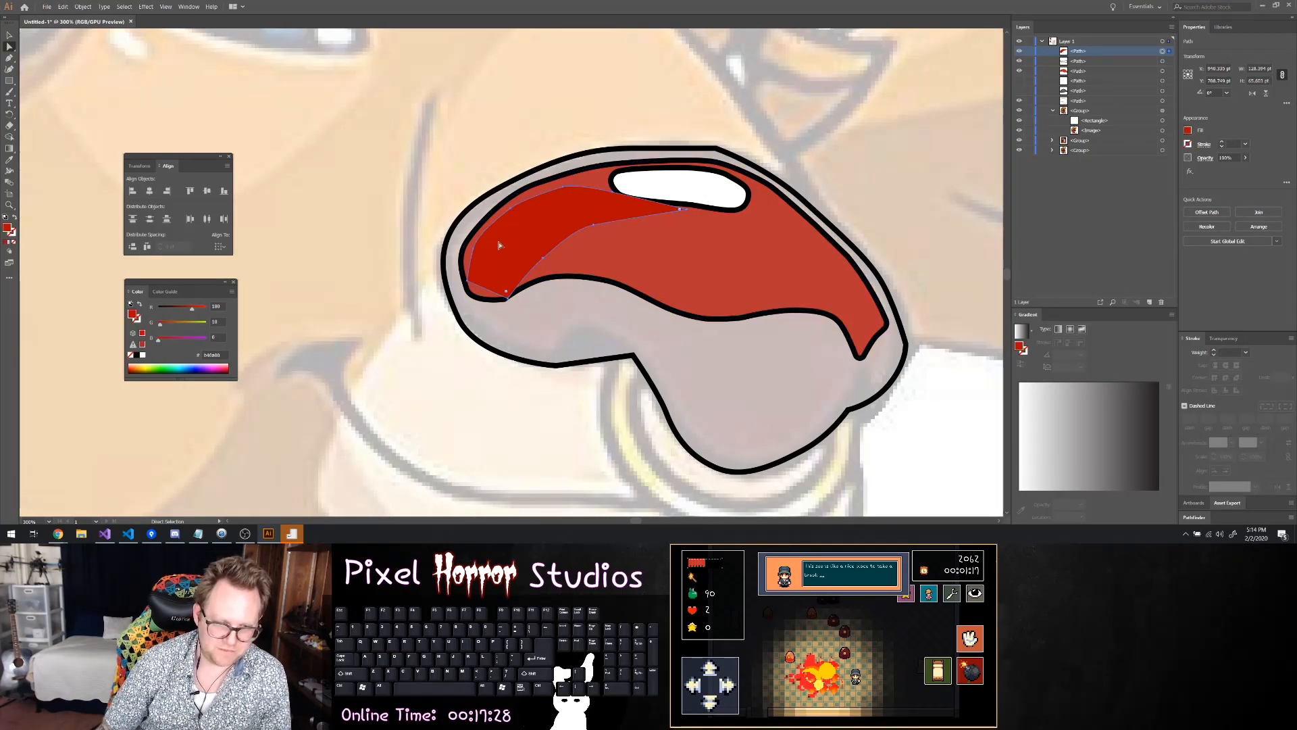
{"action": "left_click", "coordinate": [466, 286]}
{"action": "left_click", "coordinate": [468, 282]}
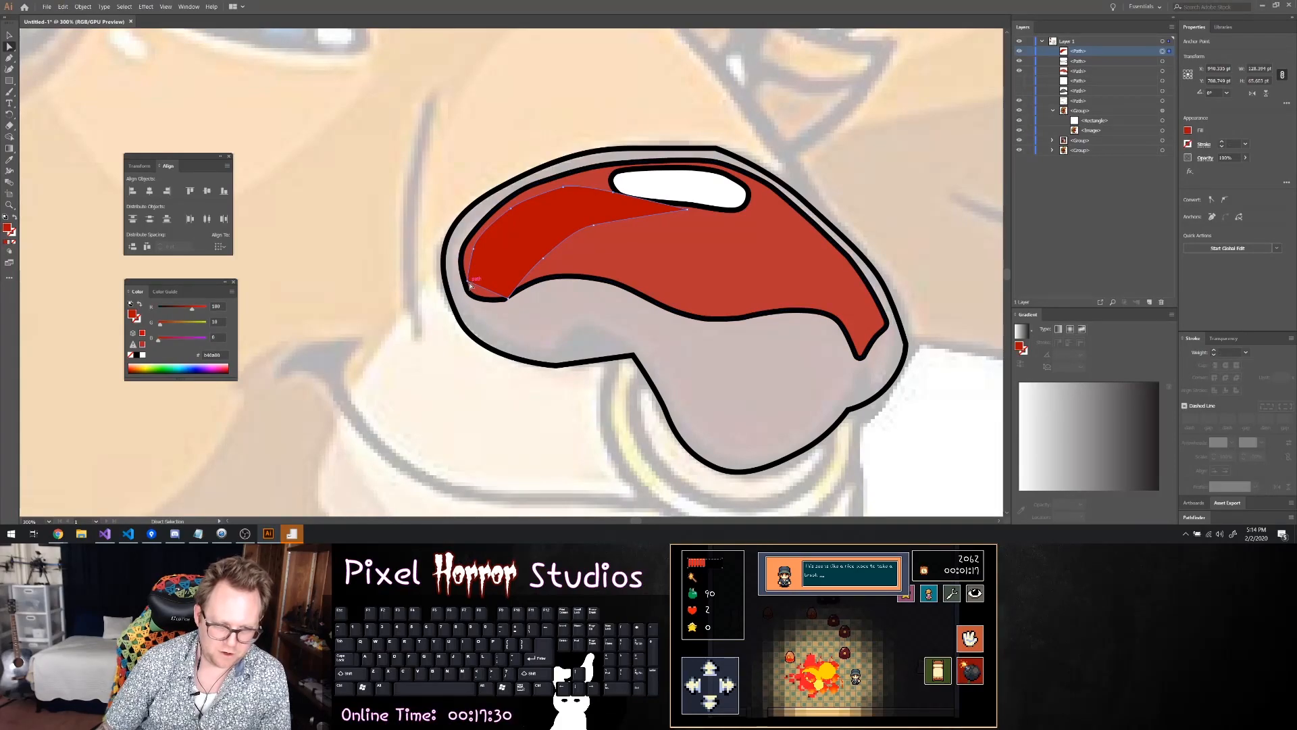
{"action": "left_click", "coordinate": [1222, 143]}
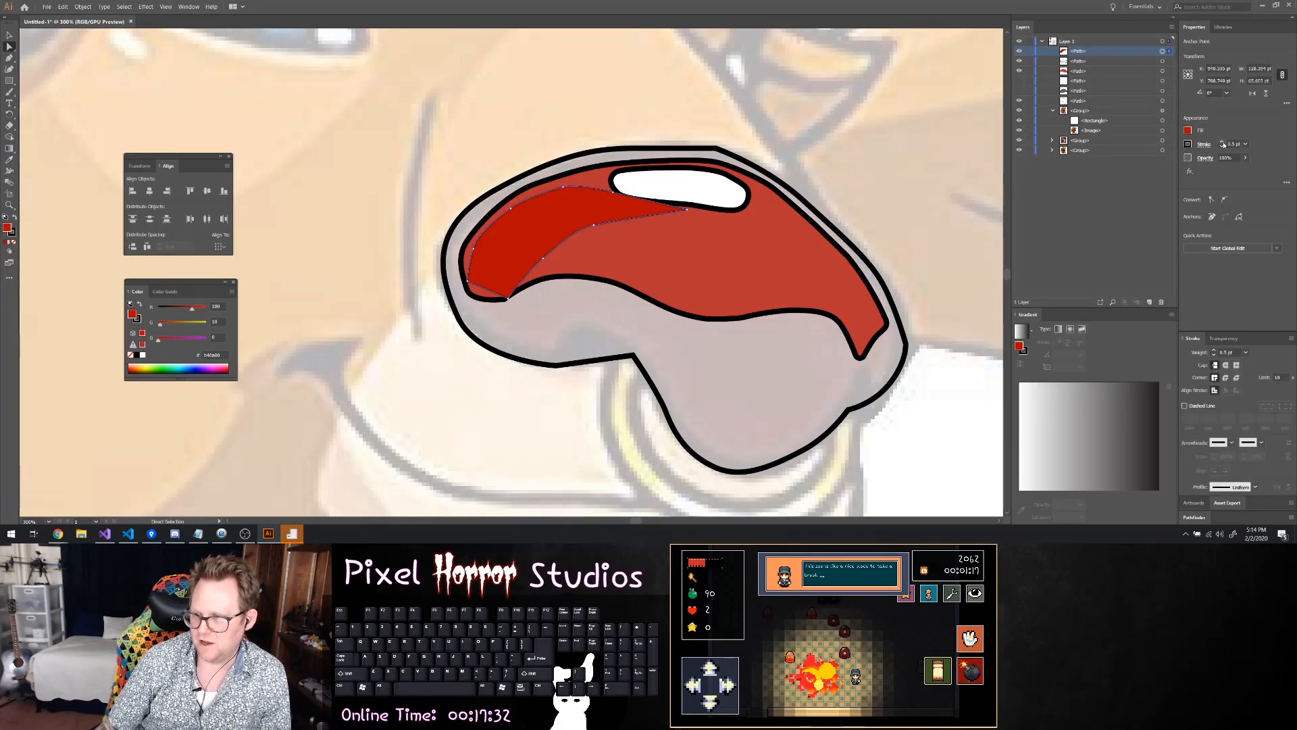
{"action": "left_click", "coordinate": [1223, 146]}
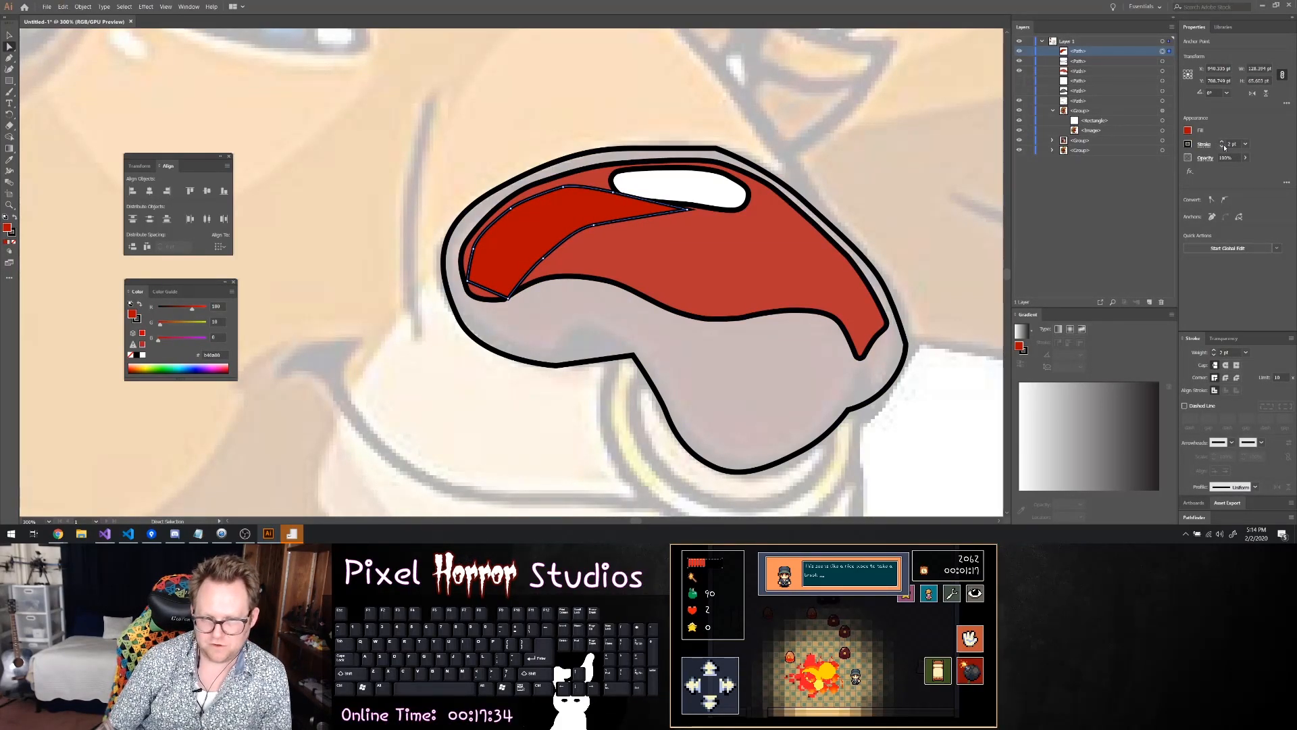
Compare the strokes of the inner nose path and white highlight, and lower the outer nose outline's stroke weight by one step
{"action": "left_click", "coordinate": [828, 244]}
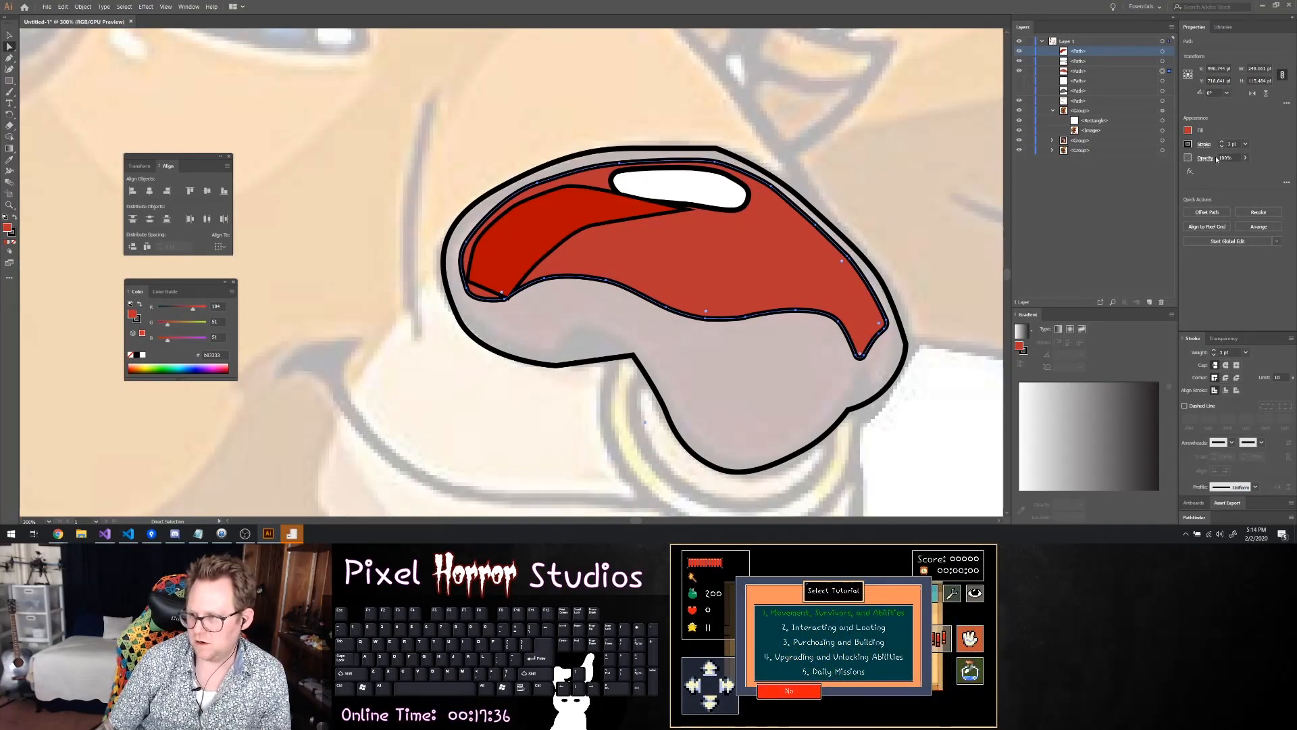
{"action": "left_click", "coordinate": [731, 195]}
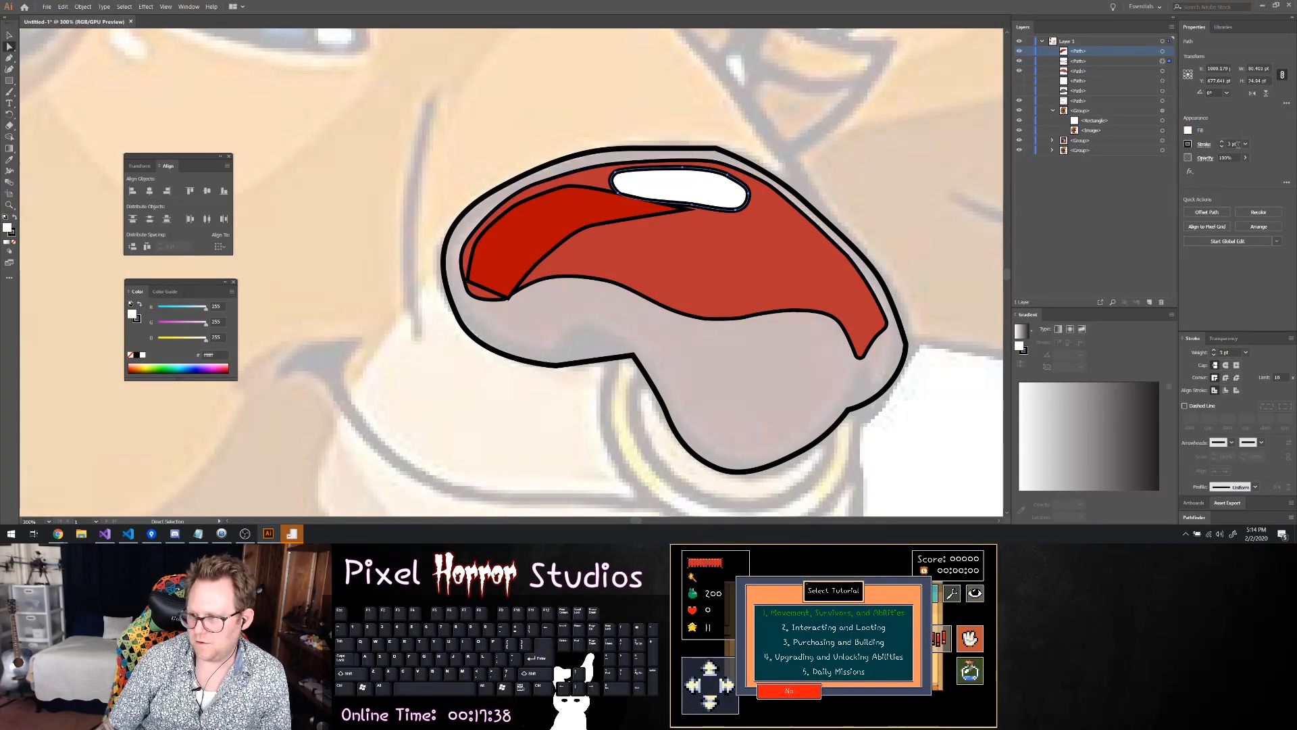
{"action": "left_click", "coordinate": [1162, 100]}
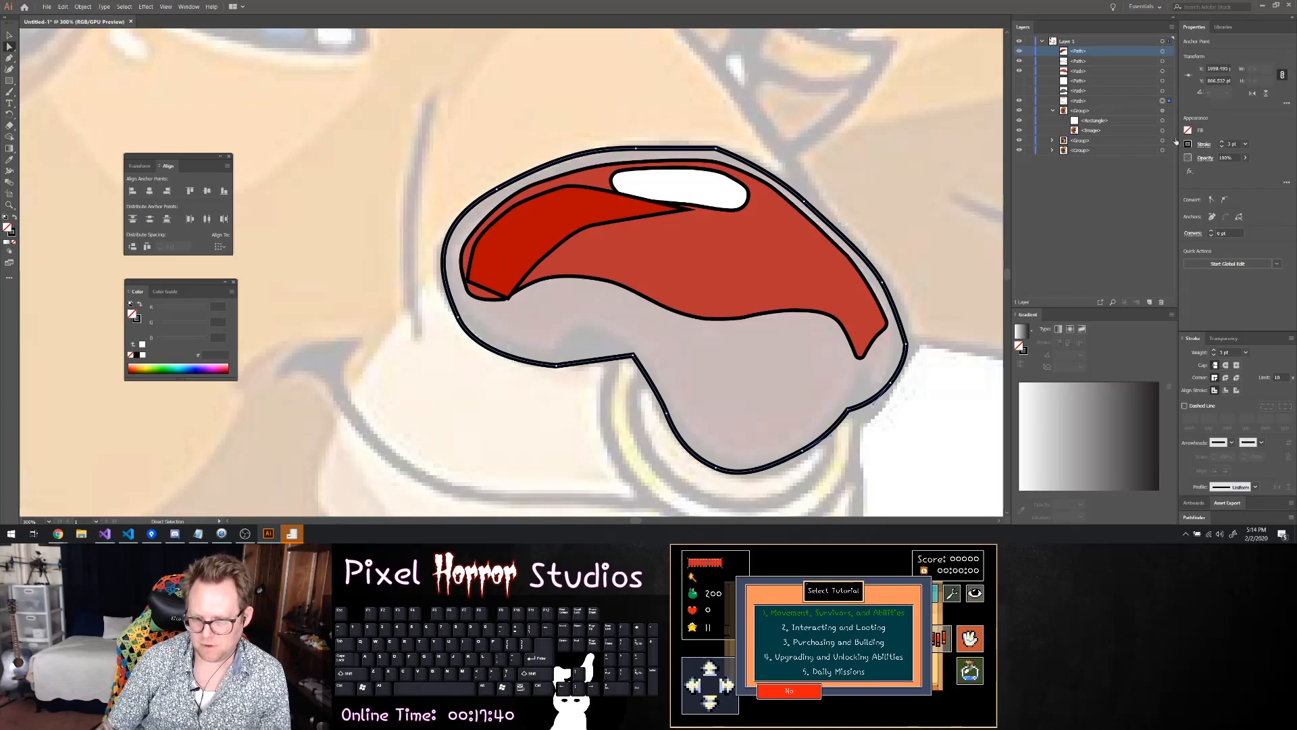
{"action": "left_click", "coordinate": [1222, 146]}
Delete the curved dark red shading shape from the inner nose
{"action": "key", "text": "ctrl+1"}
{"action": "left_click", "coordinate": [762, 245]}
{"action": "key", "text": "Delete"}
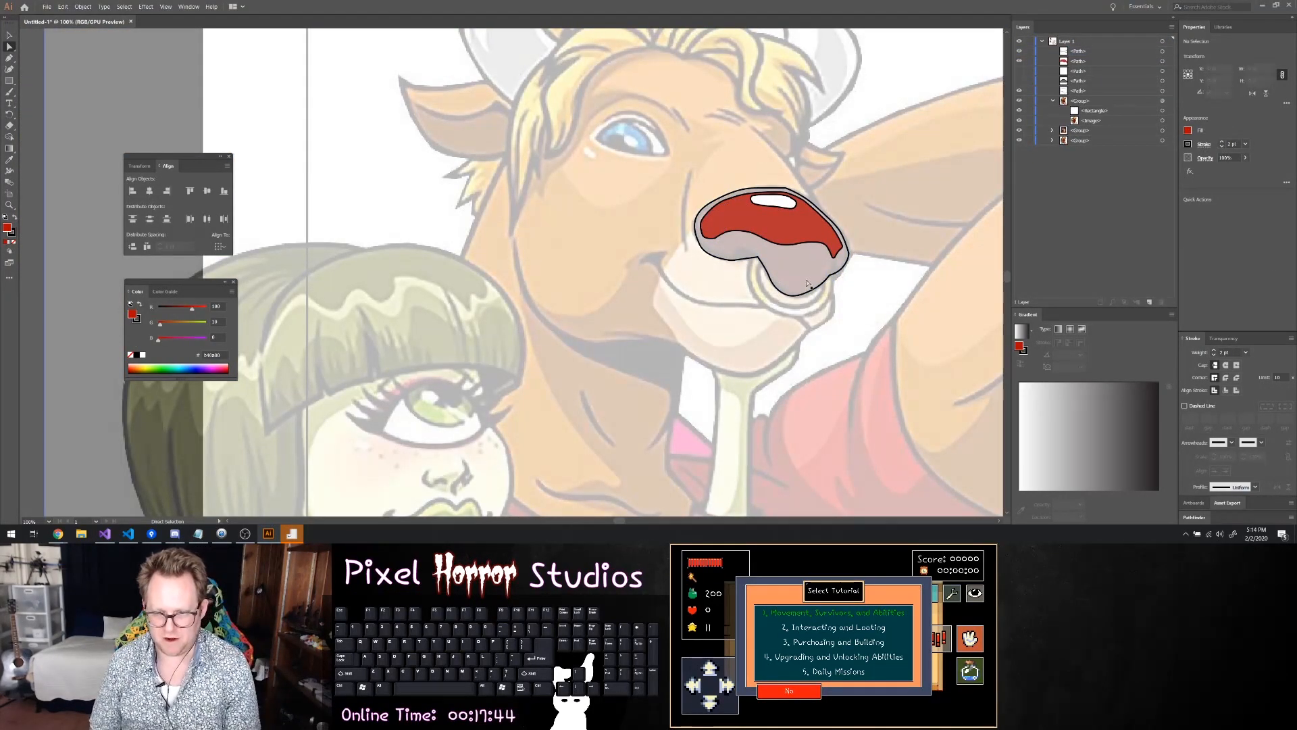
Fill the outer nose outline using the copied red hex code, with its red value at 154
{"action": "left_click", "coordinate": [810, 261]}
{"action": "scroll", "coordinate": [757, 266], "scroll_direction": "up", "scroll_amount": 4}
{"action": "scroll", "coordinate": [757, 270], "scroll_direction": "up", "scroll_amount": 1}
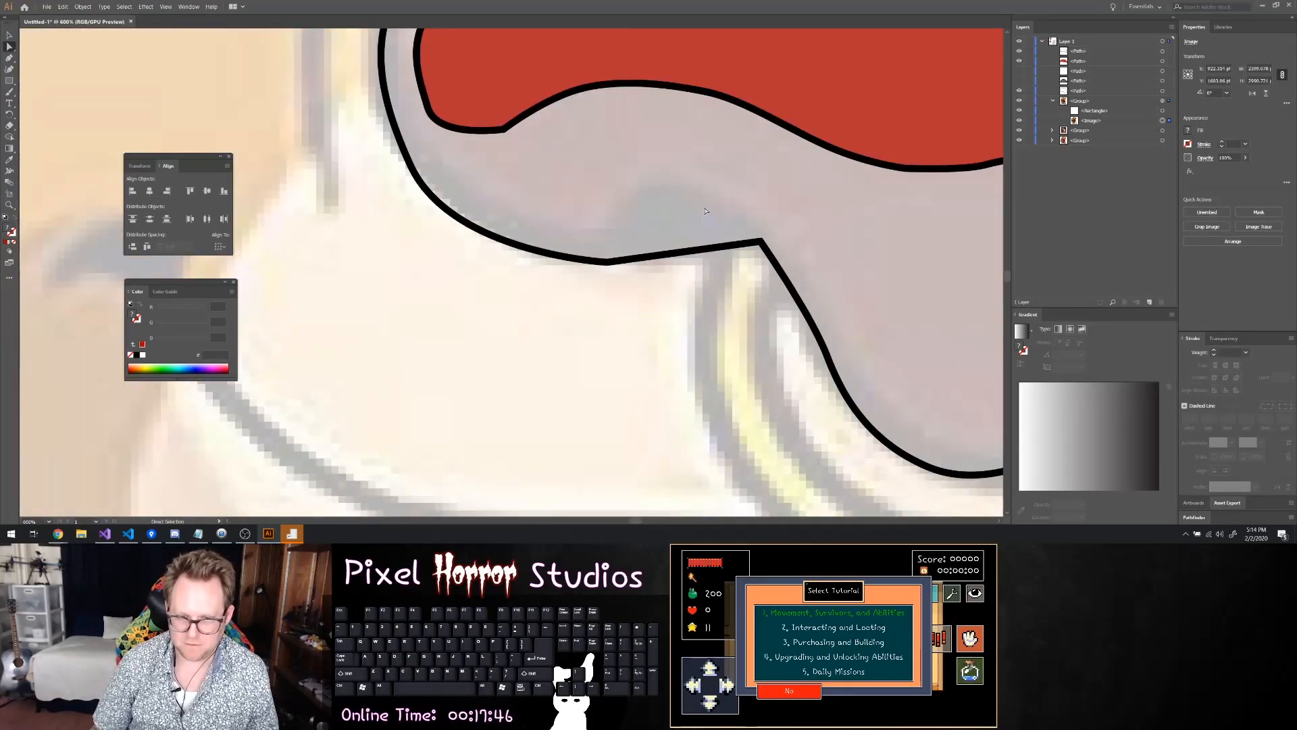
{"action": "left_click", "coordinate": [709, 248]}
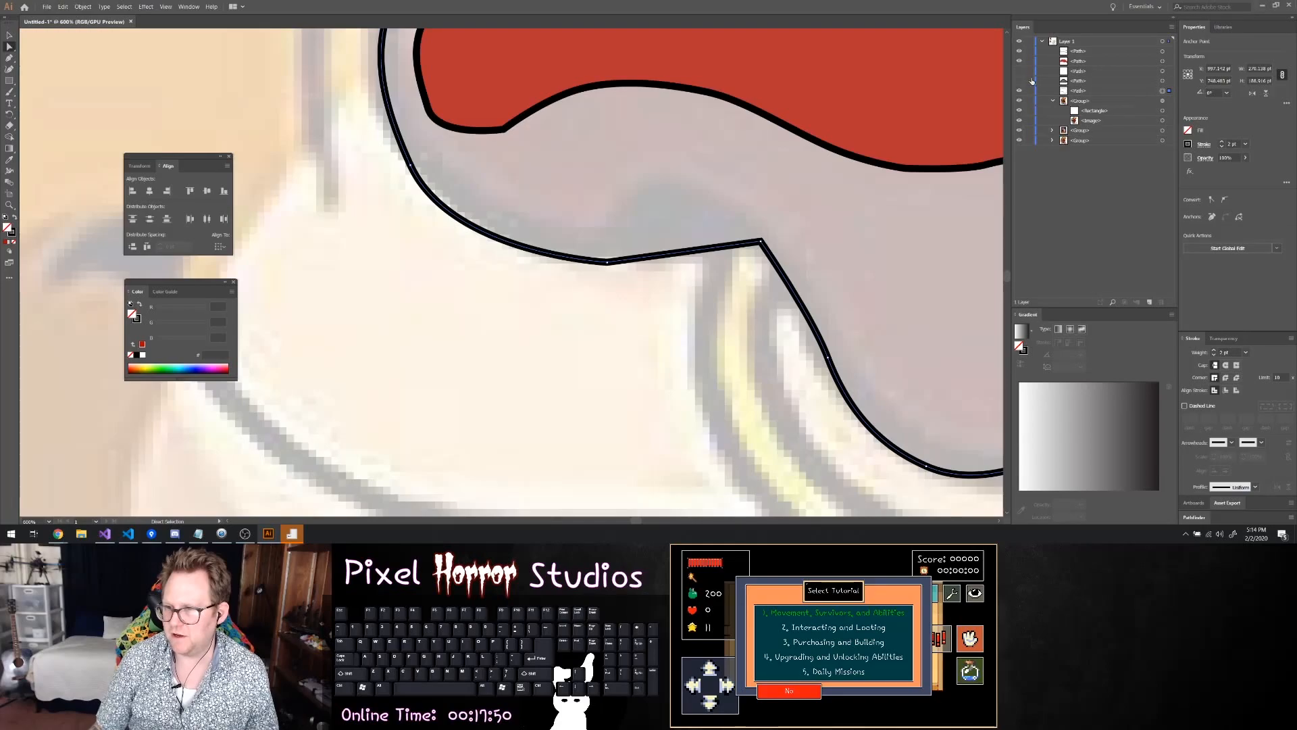
{"action": "scroll", "coordinate": [968, 156], "scroll_direction": "down", "scroll_amount": 2}
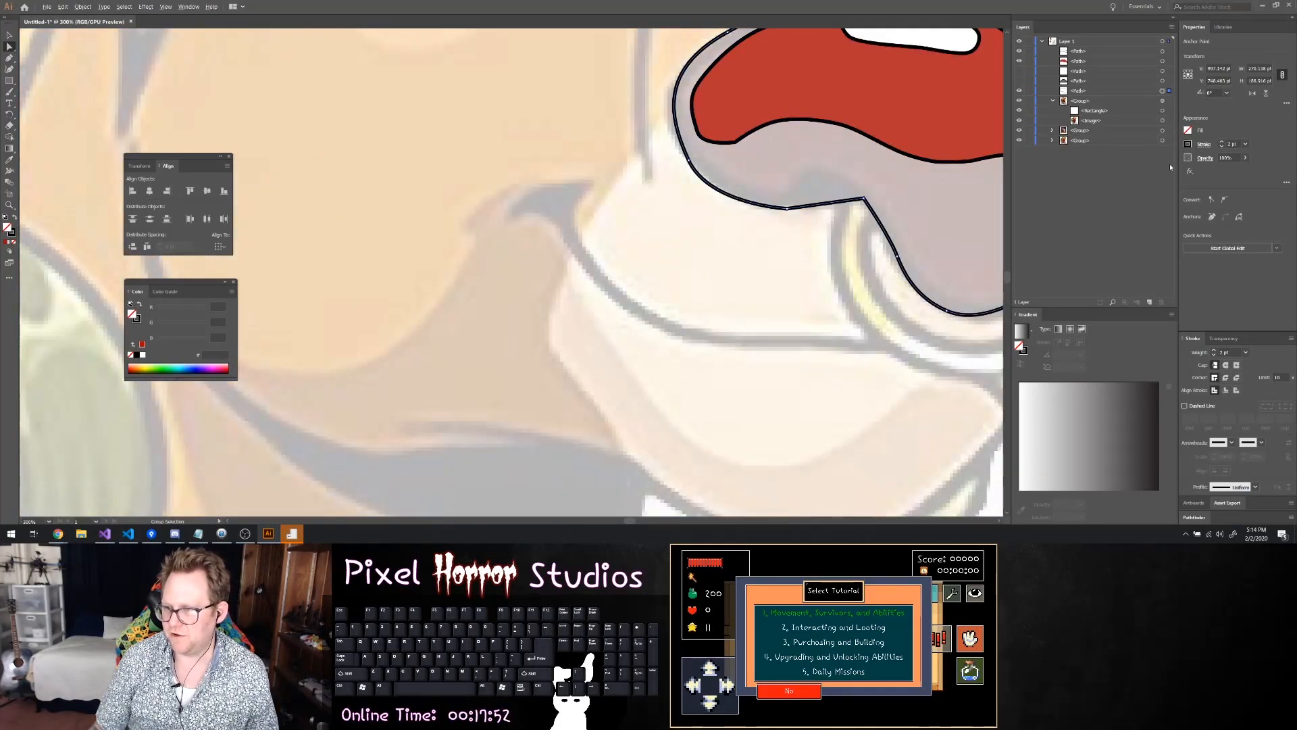
{"action": "left_click", "coordinate": [1189, 130]}
{"action": "key", "text": "ctrl+v"}
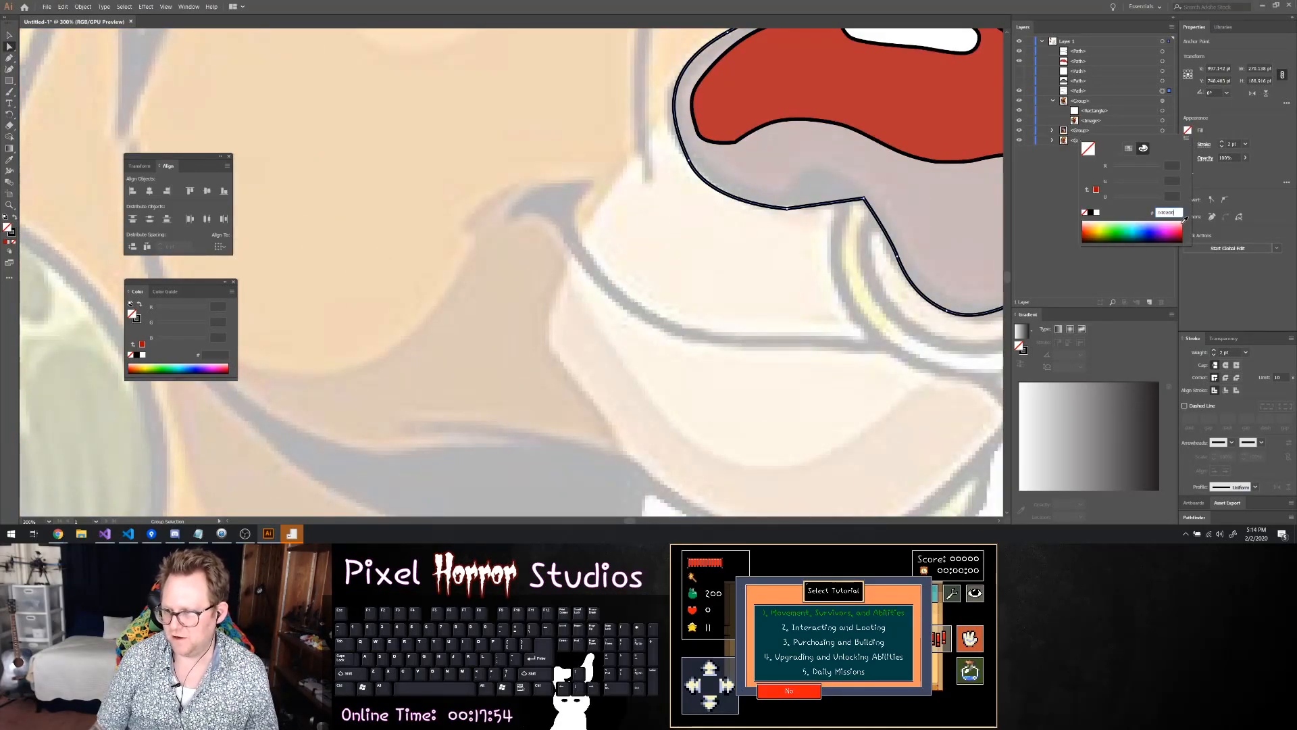
{"action": "key", "text": "Return"}
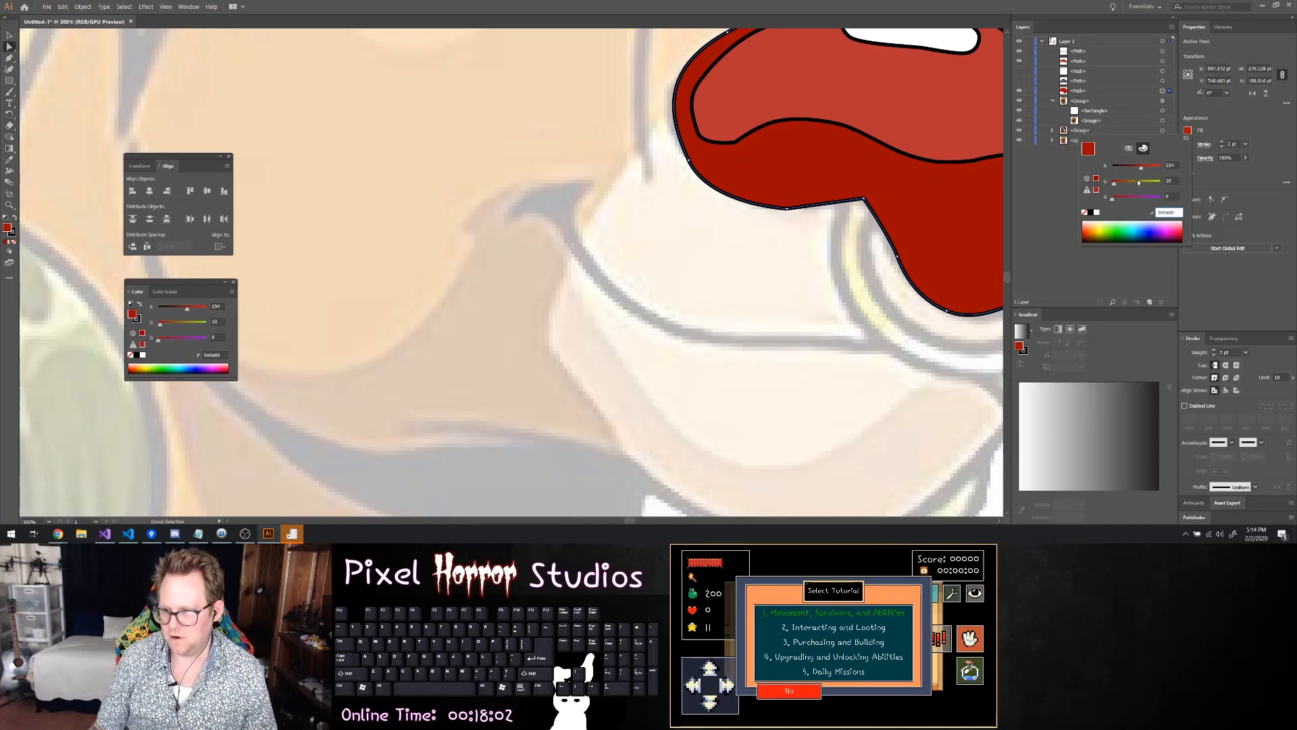
Raise the green value of the outer nose fill slightly to get a brownish red, and close the colour settings
{"action": "left_click_drag", "start_coordinate": [1117, 185], "coordinate": [1118, 185]}
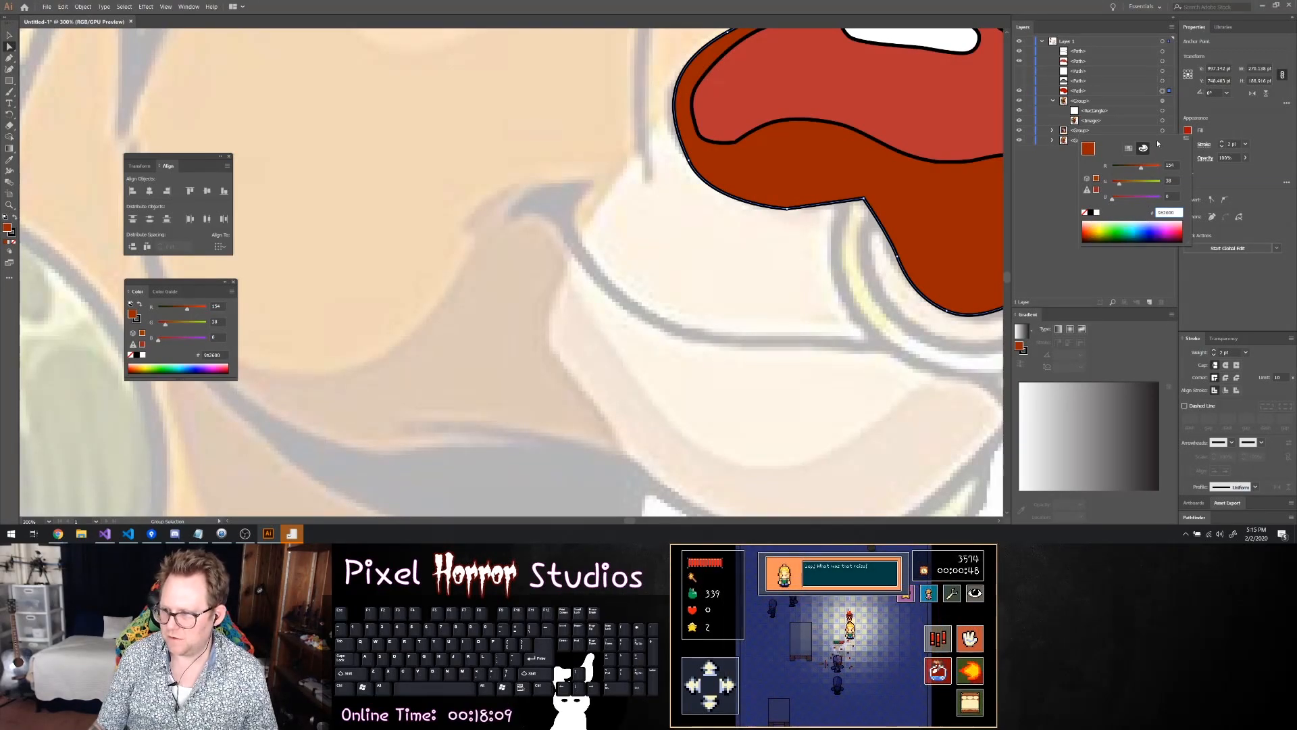
{"action": "left_click", "coordinate": [1127, 150]}
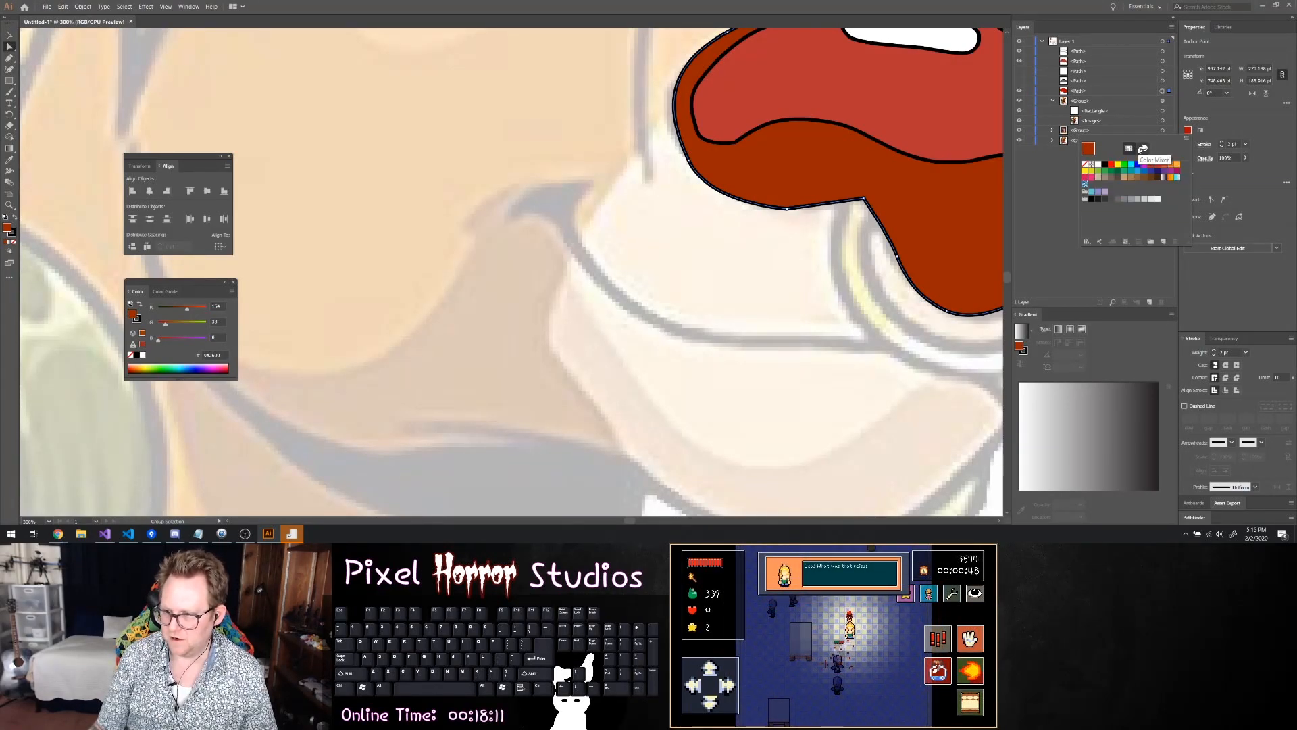
{"action": "left_click", "coordinate": [1143, 148]}
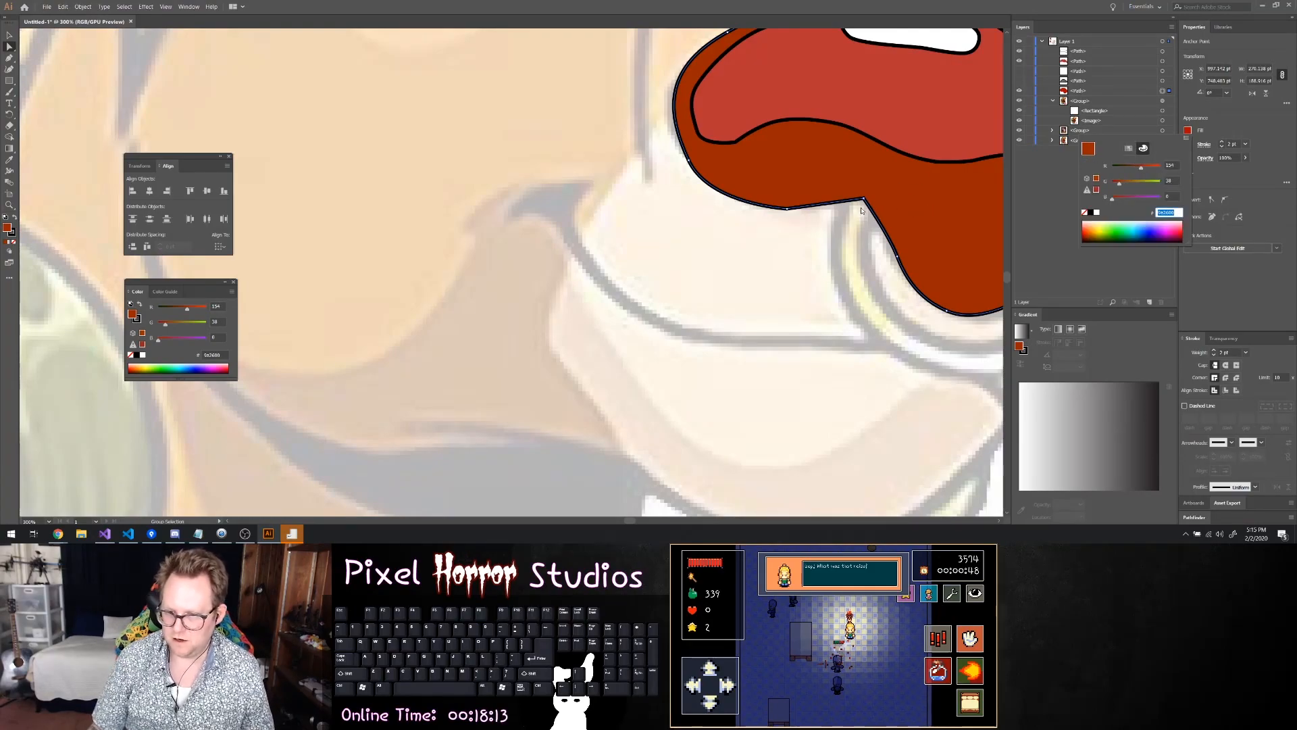
{"action": "key", "text": "Escape"}
Round the corners of the outer nose outline by pulling its live corner at the upper edge inward, and deselect it
{"action": "scroll", "coordinate": [923, 251], "scroll_direction": "down", "scroll_amount": 5}
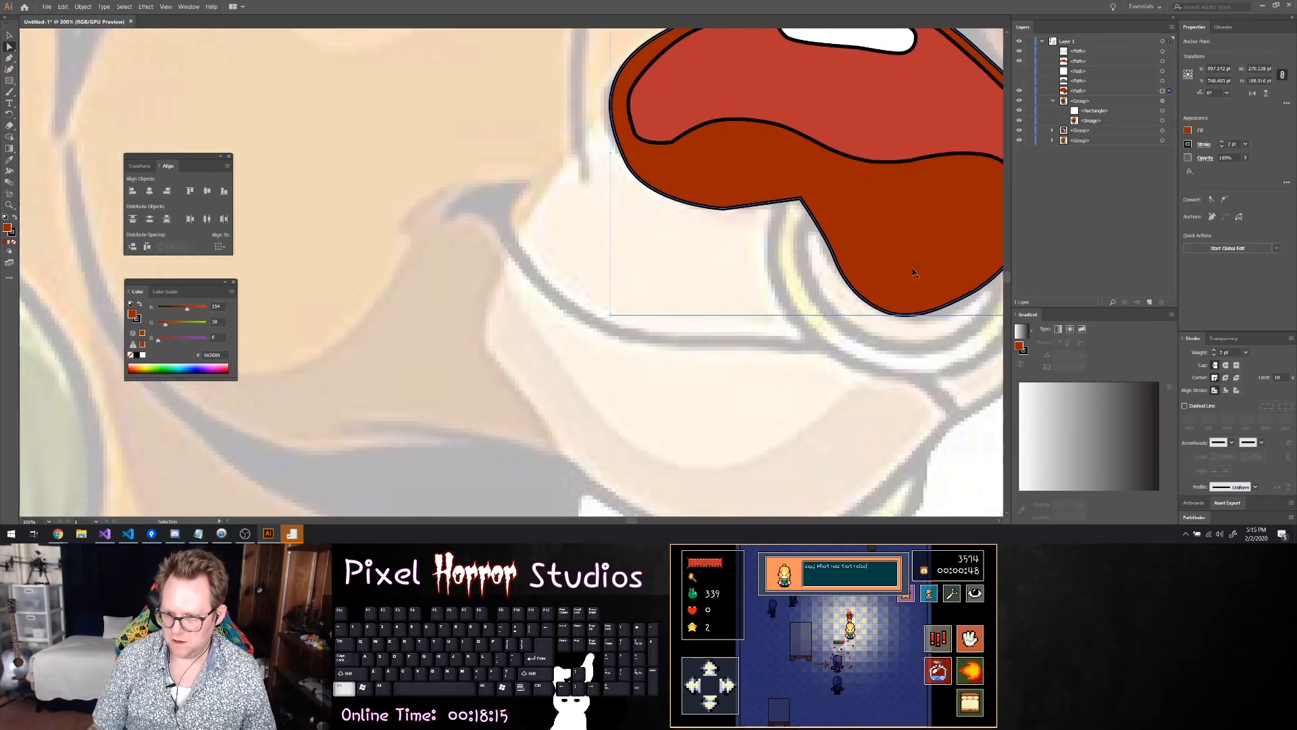
{"action": "scroll", "coordinate": [922, 252], "scroll_direction": "up", "scroll_amount": 3}
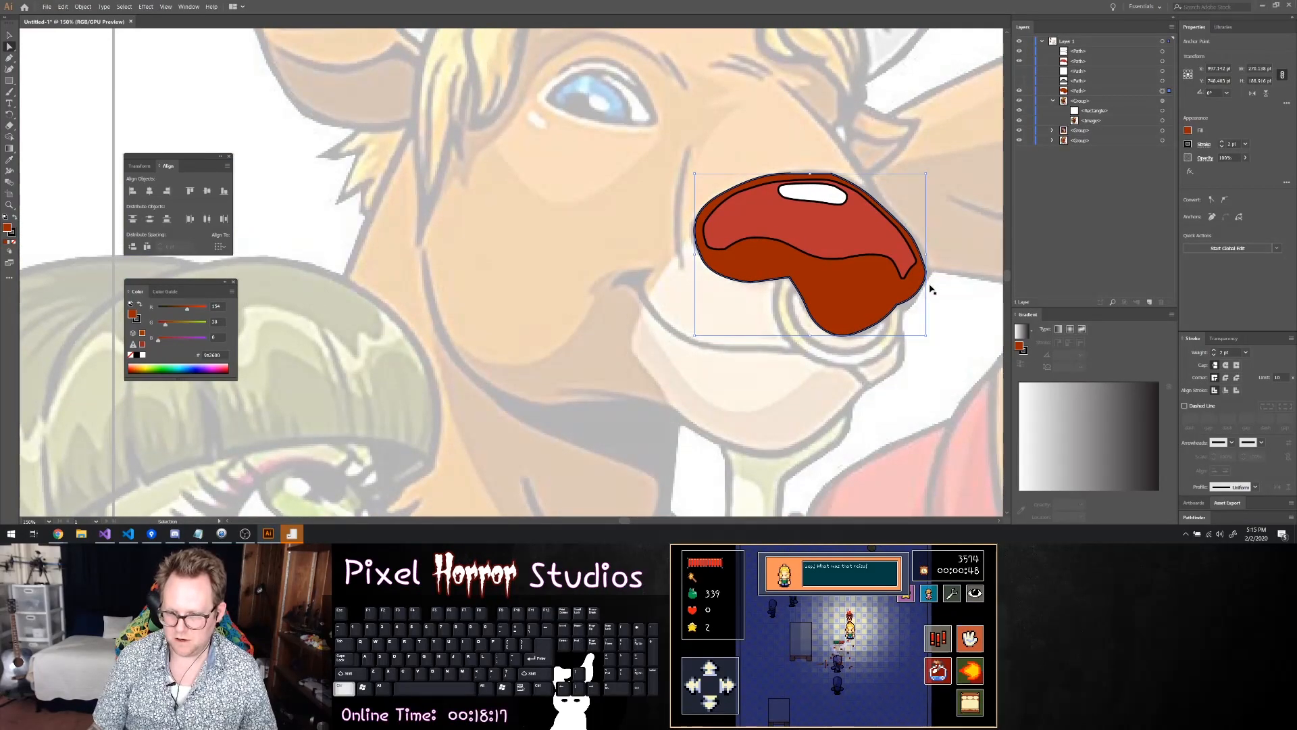
{"action": "scroll", "coordinate": [918, 298], "scroll_direction": "right", "scroll_amount": 3}
{"action": "left_click", "coordinate": [911, 314]}
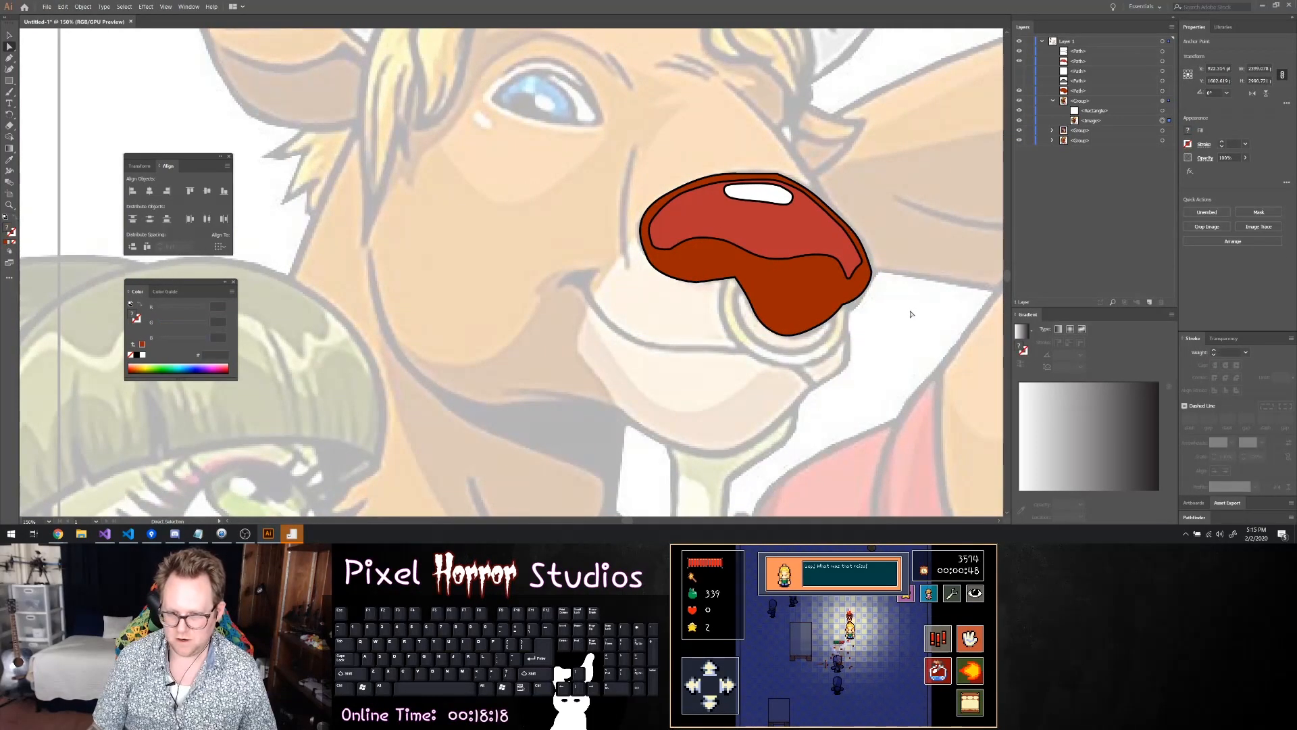
{"action": "left_click", "coordinate": [789, 179]}
{"action": "scroll", "coordinate": [782, 183], "scroll_direction": "up", "scroll_amount": 5}
{"action": "left_click", "coordinate": [767, 140]}
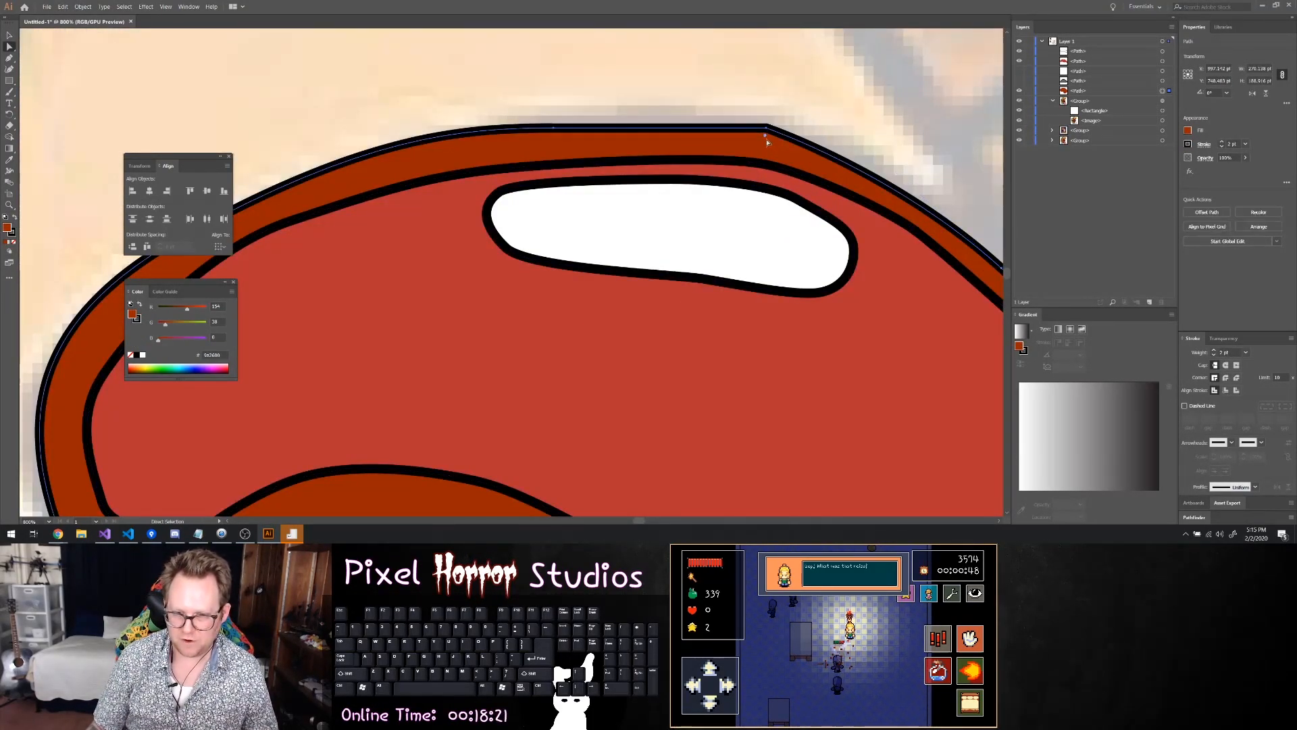
{"action": "left_click_drag", "start_coordinate": [766, 137], "coordinate": [600, 448]}
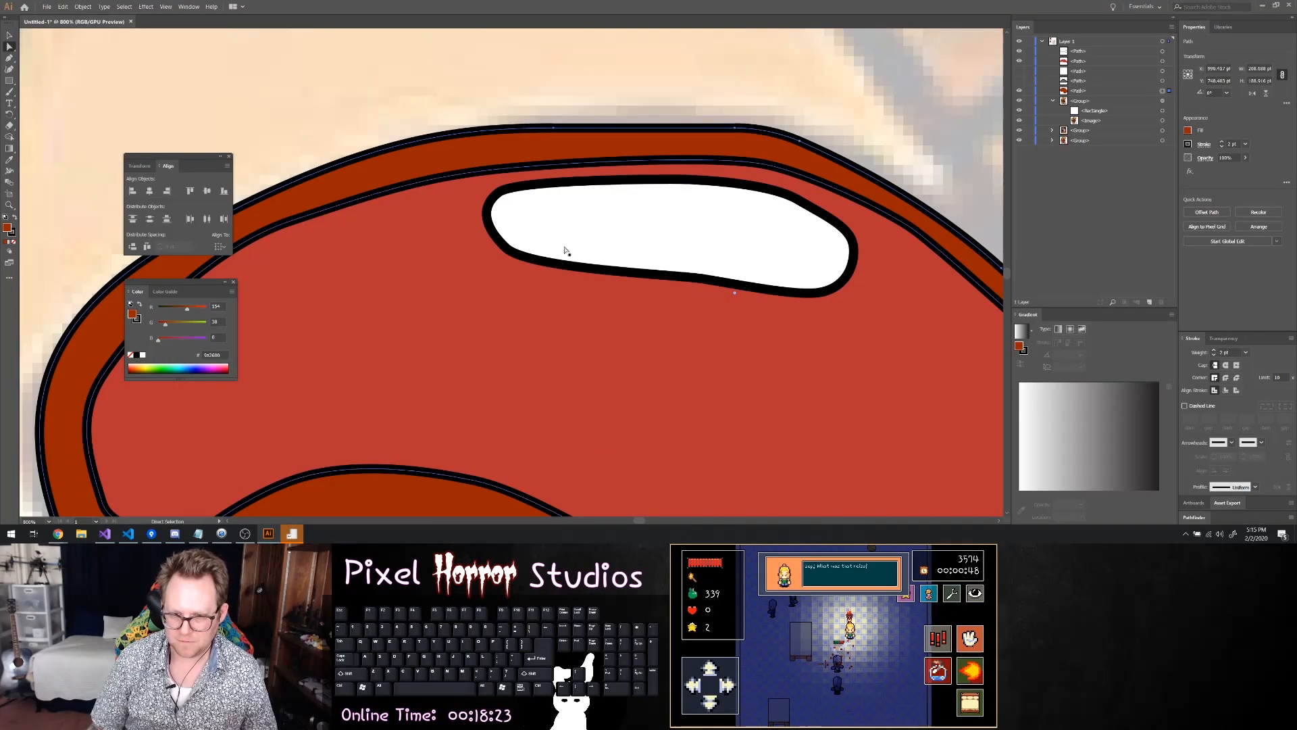
{"action": "scroll", "coordinate": [629, 202], "scroll_direction": "down", "scroll_amount": 2}
{"action": "scroll", "coordinate": [635, 210], "scroll_direction": "down", "scroll_amount": 2}
{"action": "left_click", "coordinate": [816, 218]}
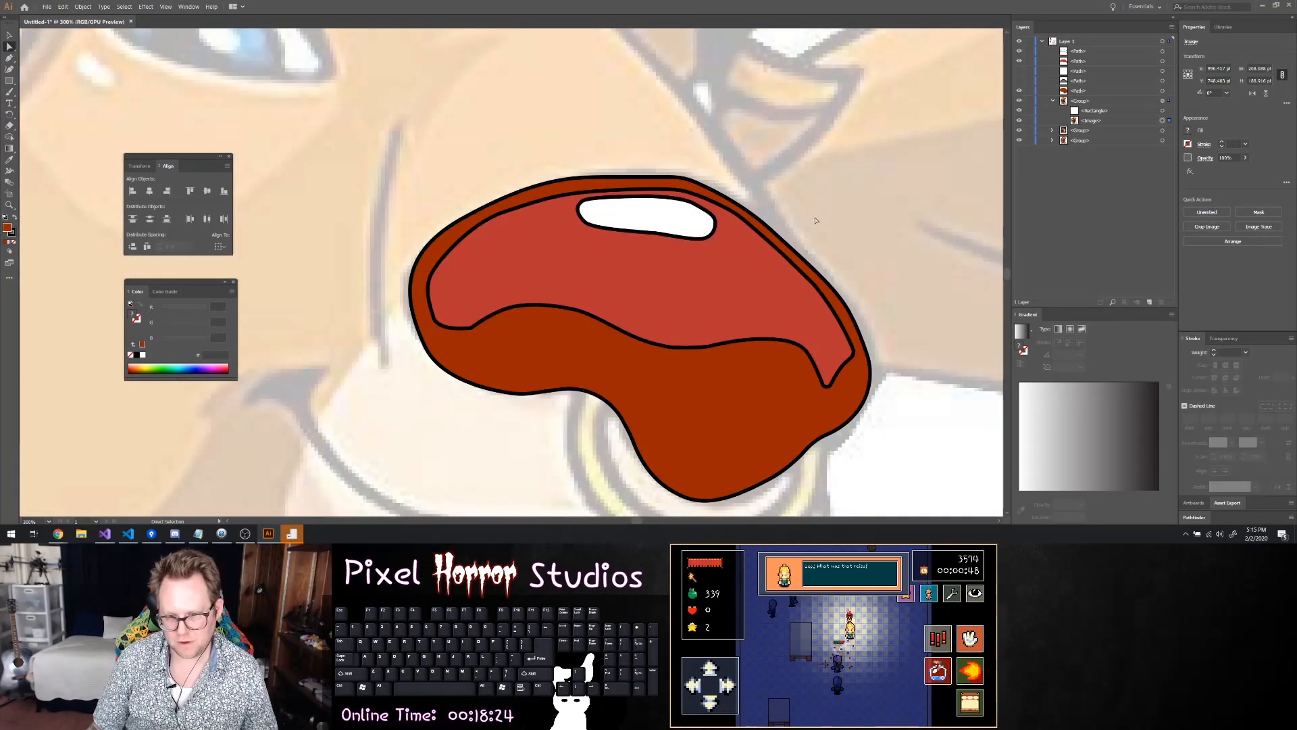
Smooth the top edge of the outer nose outline by removing the extra anchor point and adjusting the adjacent curve; undo the stray pen point
{"action": "left_click", "coordinate": [675, 178]}
{"action": "left_click", "coordinate": [686, 181]}
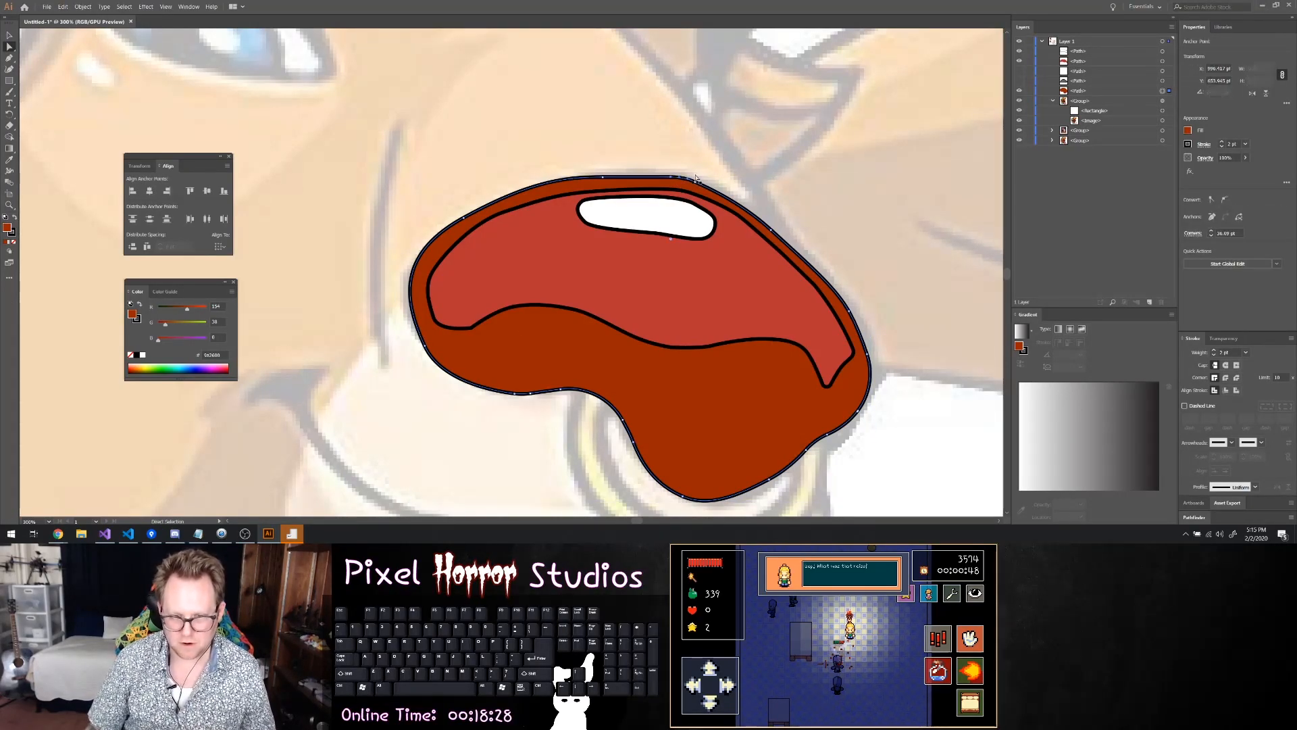
{"action": "key", "text": "p"}
{"action": "left_click", "coordinate": [690, 180]}
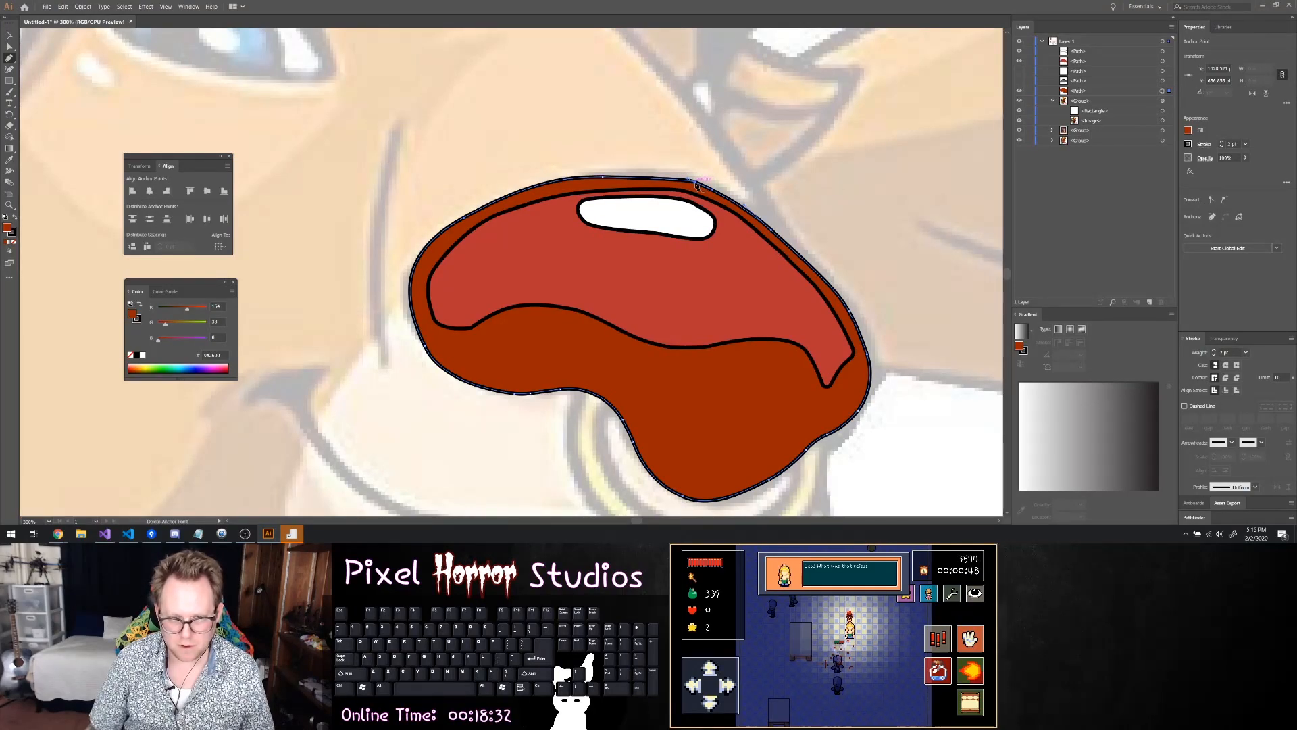
{"action": "left_click_drag", "start_coordinate": [678, 184], "coordinate": [728, 194]}
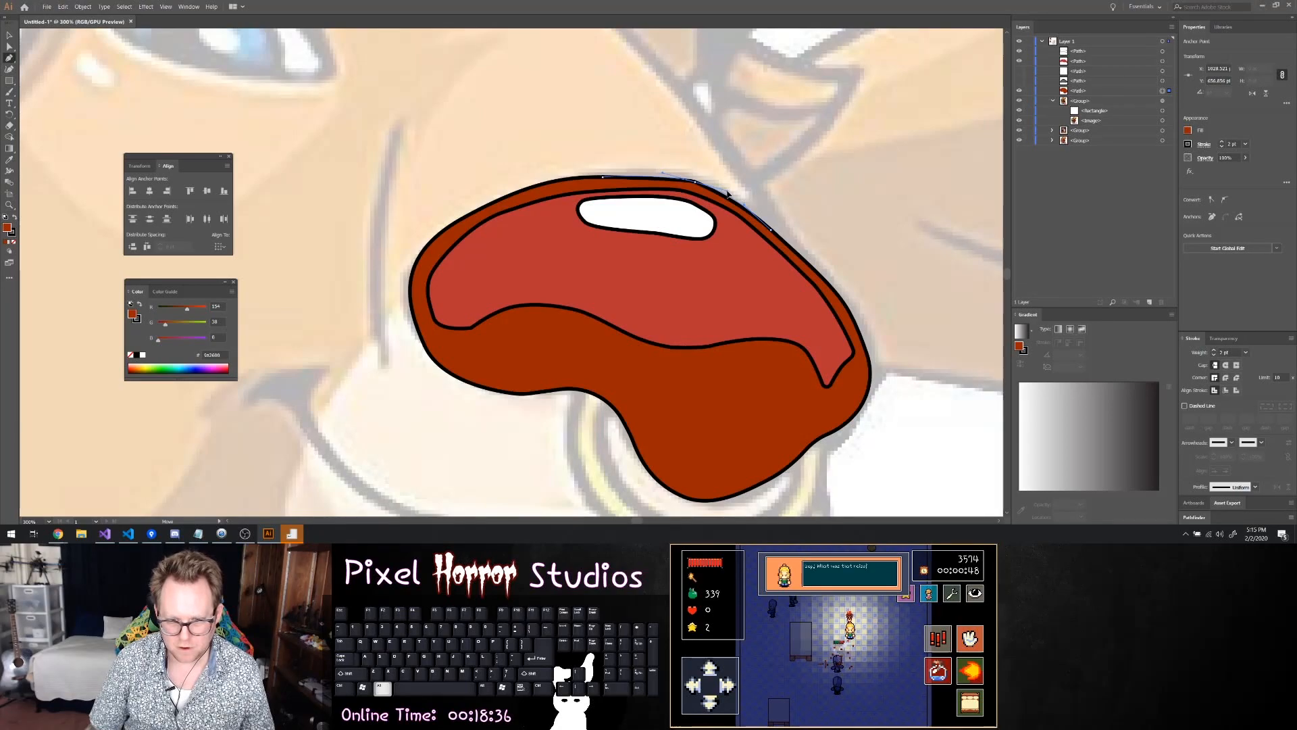
{"action": "left_click", "coordinate": [427, 80]}
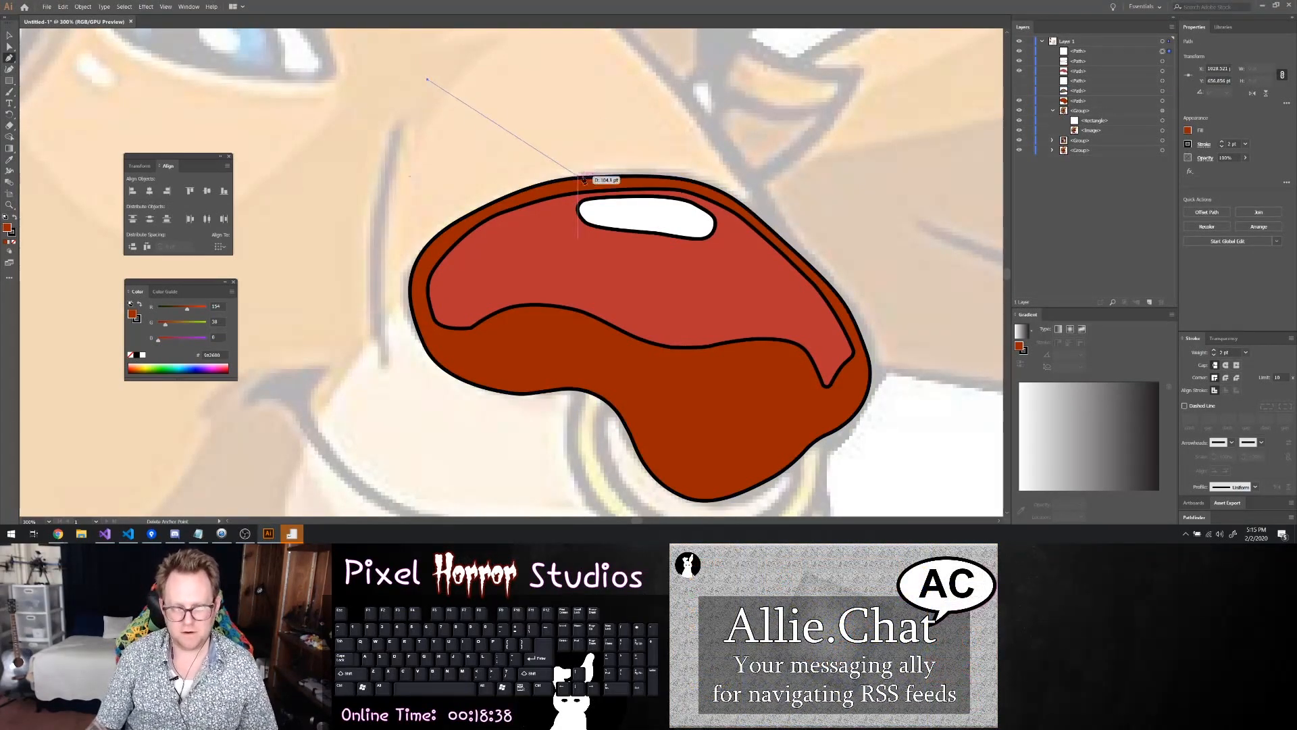
{"action": "key", "text": "ctrl+z"}
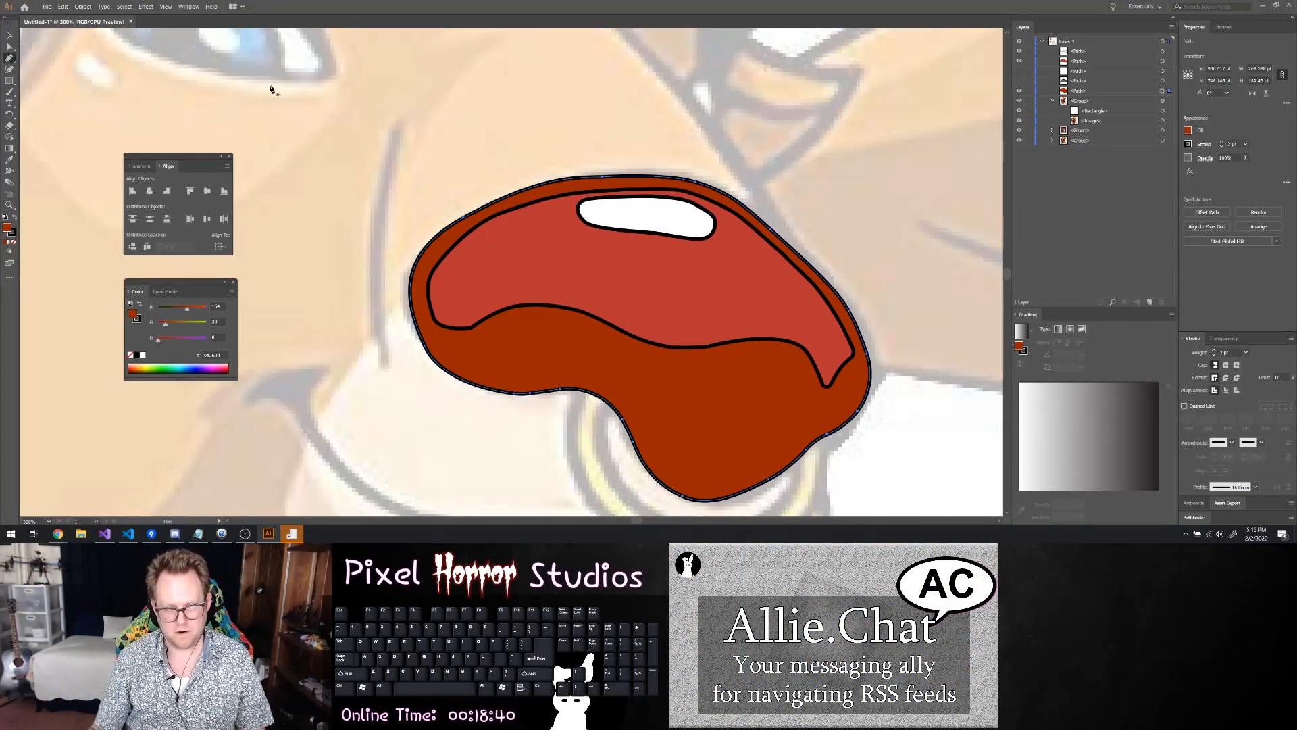
Hide the white highlight, inner nose and outer nose paths to expose the reference, and select Layer 1
{"action": "left_click", "coordinate": [8, 32]}
{"action": "left_click", "coordinate": [461, 155]}
{"action": "scroll", "coordinate": [464, 156], "scroll_direction": "down", "scroll_amount": 3}
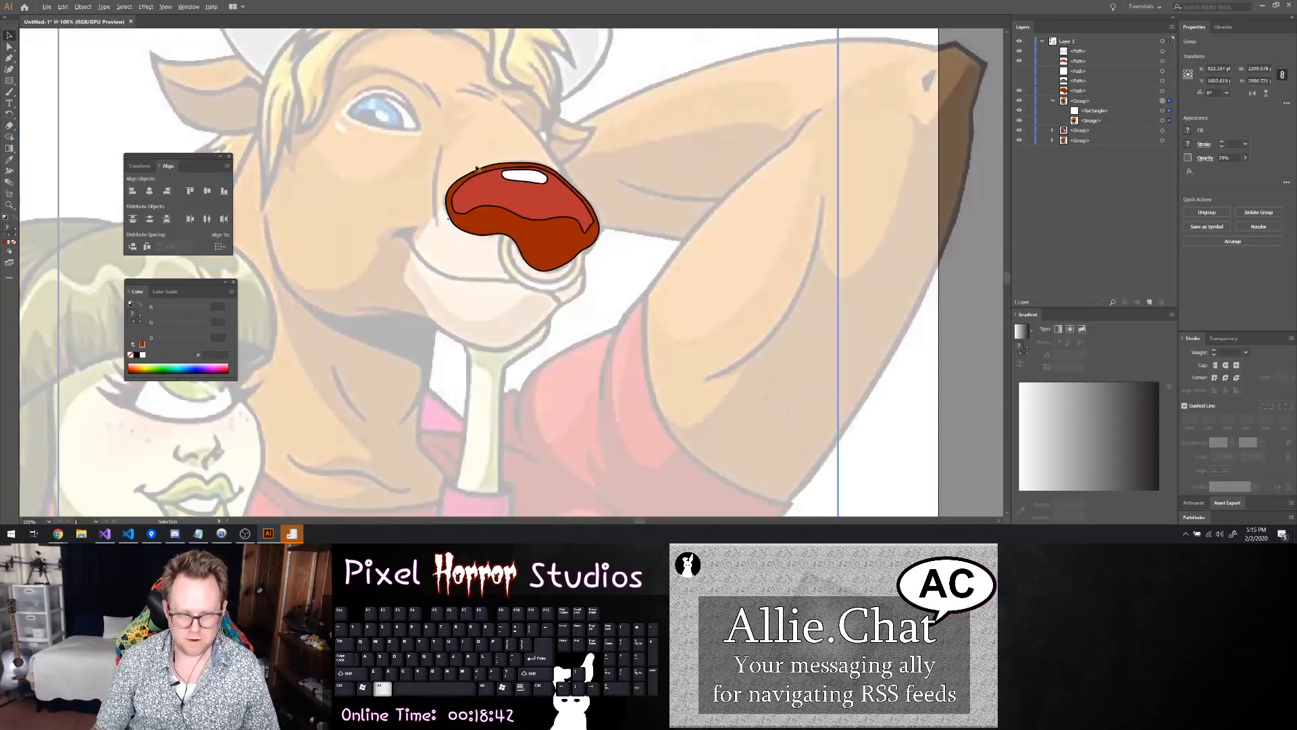
{"action": "scroll", "coordinate": [560, 295], "scroll_direction": "up", "scroll_amount": 5}
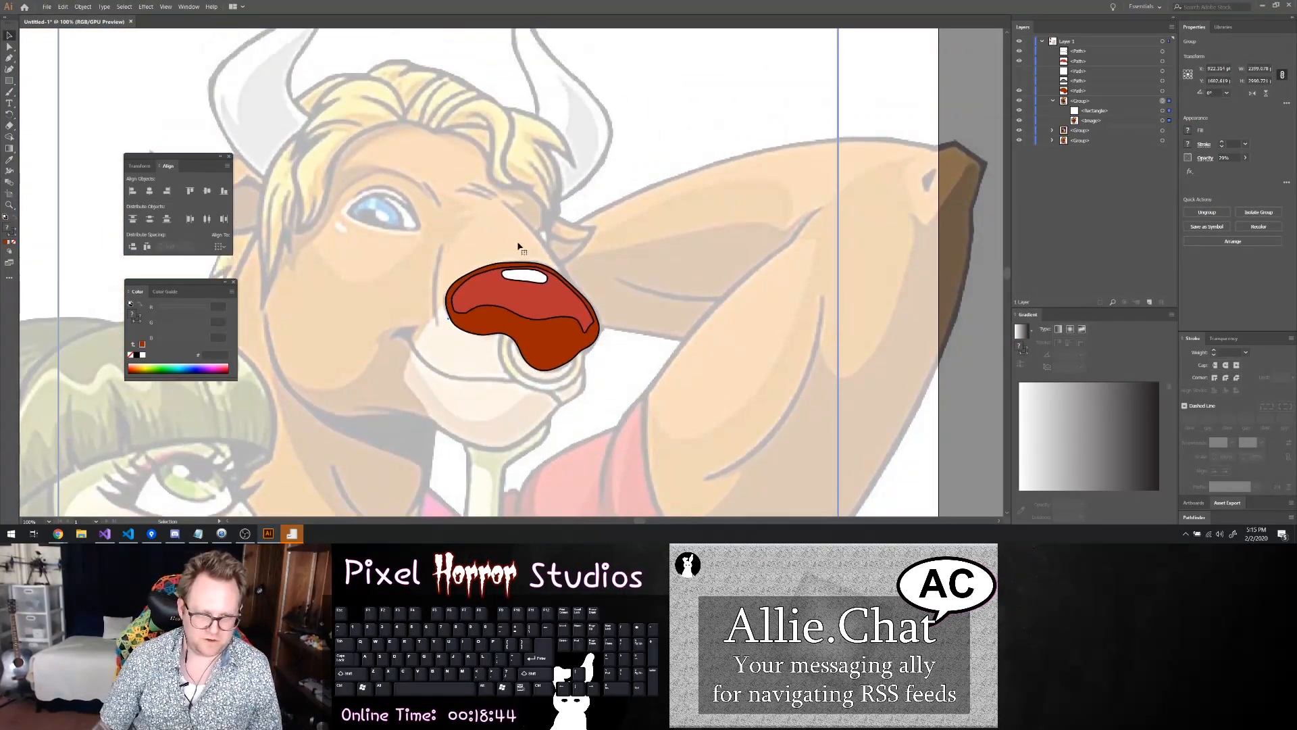
{"action": "scroll", "coordinate": [530, 261], "scroll_direction": "up", "scroll_amount": 2}
{"action": "scroll", "coordinate": [538, 264], "scroll_direction": "right", "scroll_amount": 2}
{"action": "scroll", "coordinate": [538, 264], "scroll_direction": "left", "scroll_amount": 4}
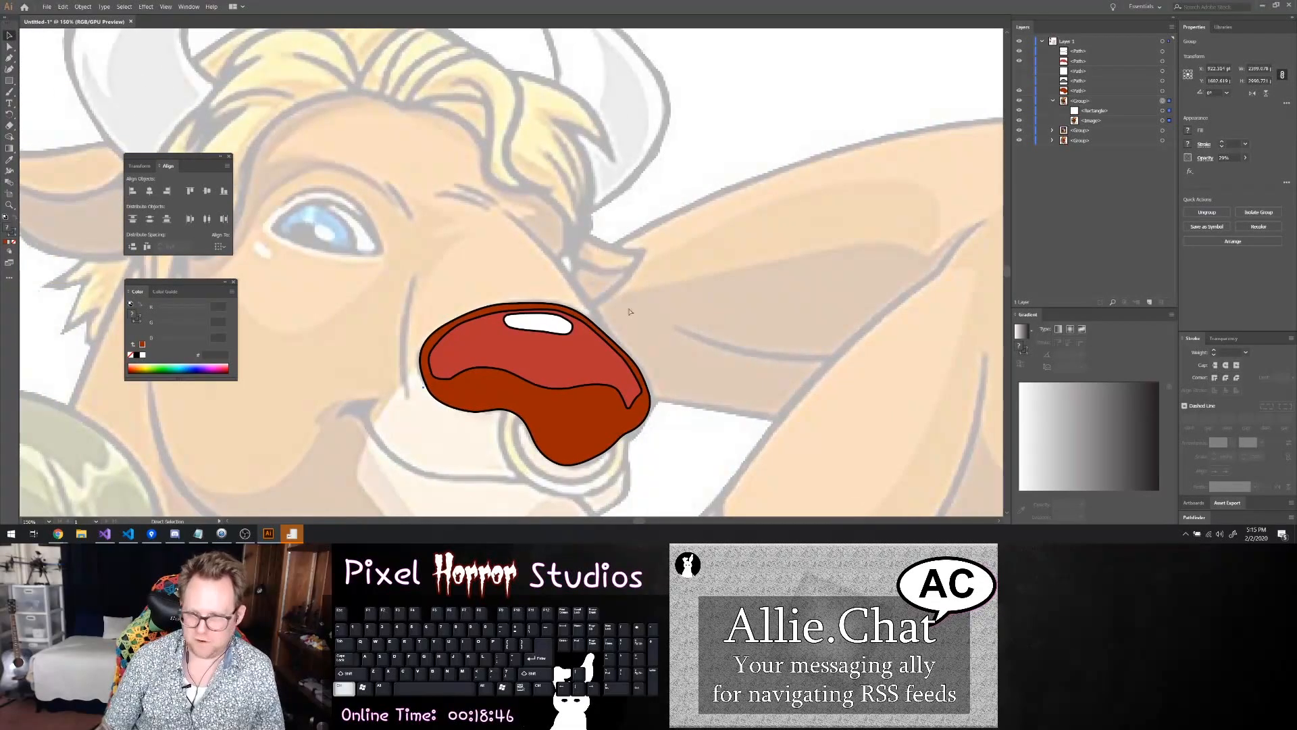
{"action": "left_click", "coordinate": [1021, 52]}
{"action": "left_click", "coordinate": [1020, 62]}
{"action": "left_click", "coordinate": [1019, 91]}
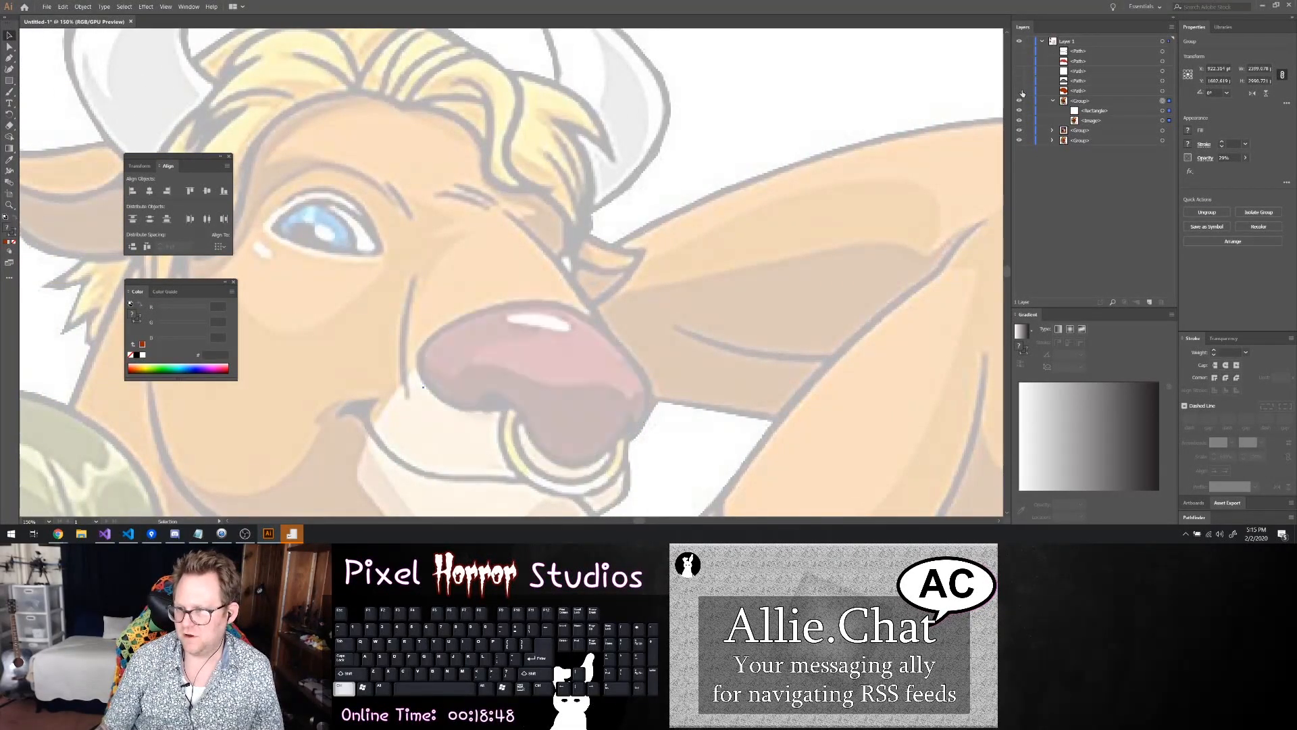
{"action": "left_click", "coordinate": [1077, 42]}
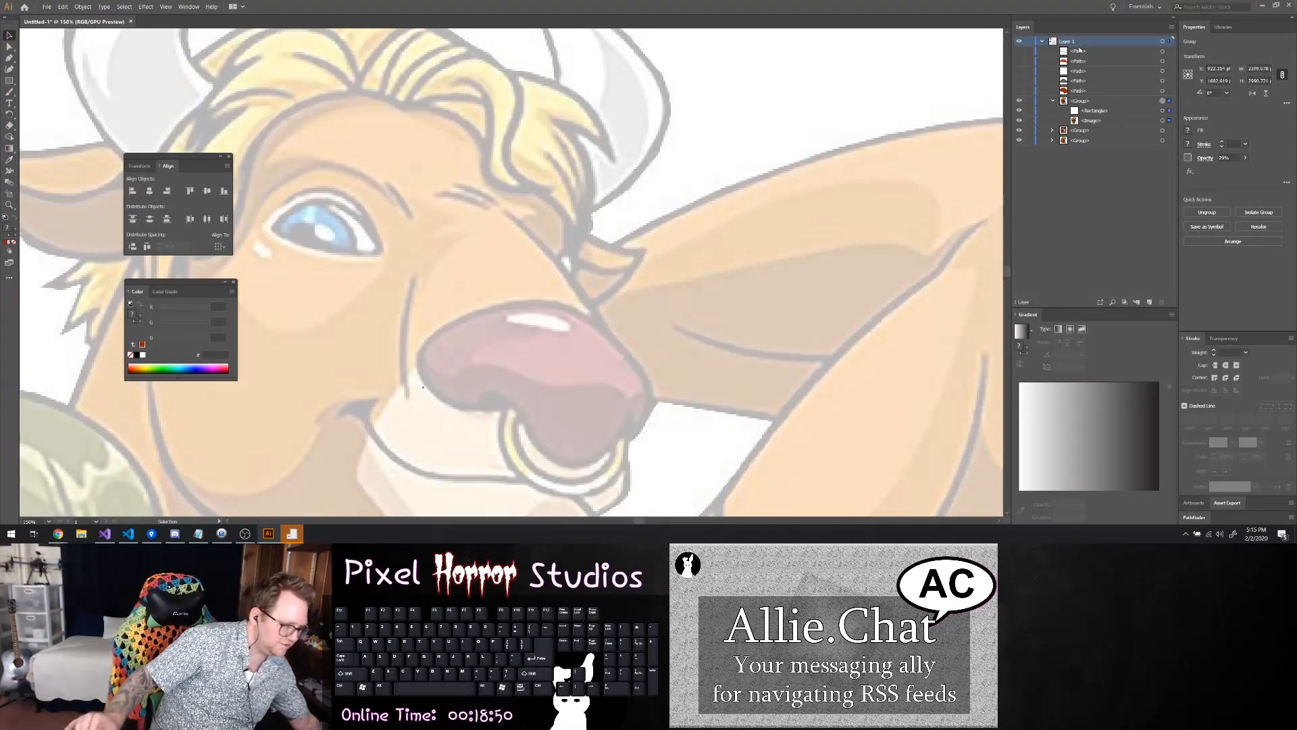
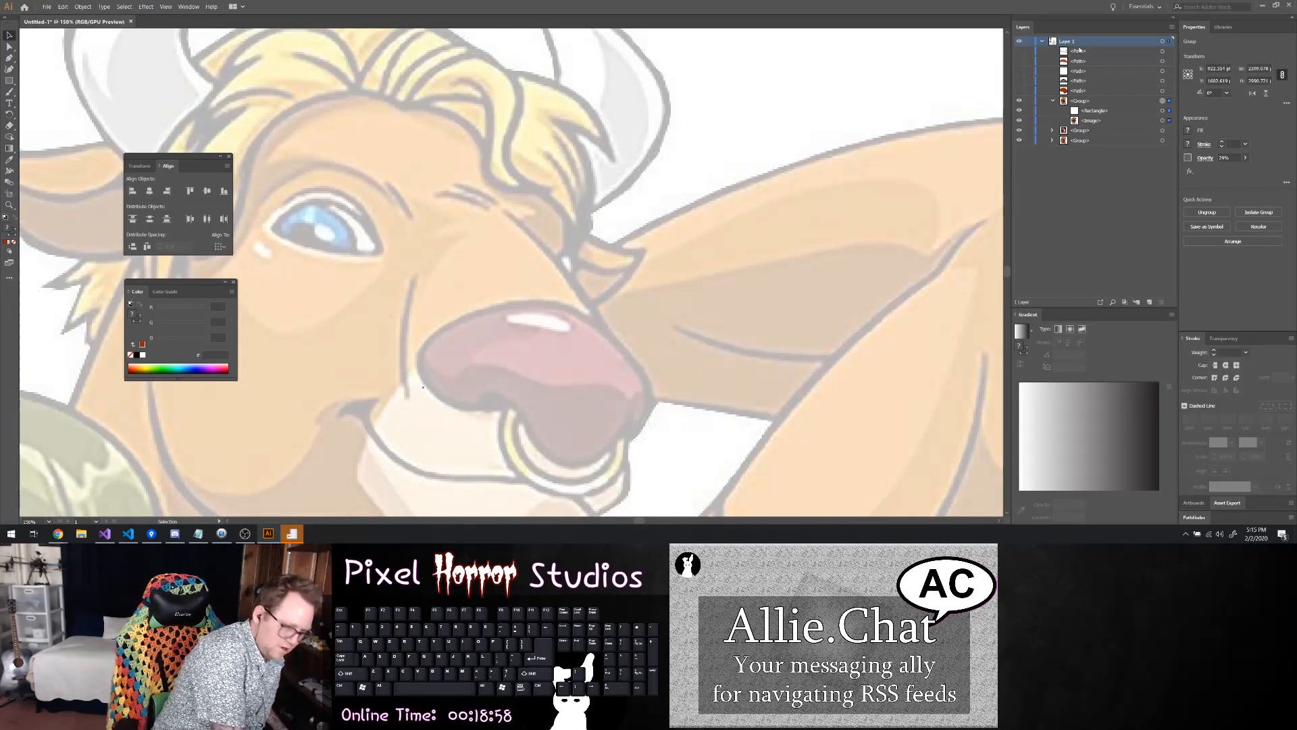
Start the muzzle outline with the Pen tool below the nose's right side, curving it down the muzzle's right edge
{"action": "scroll", "coordinate": [521, 203], "scroll_direction": "down", "scroll_amount": 3}
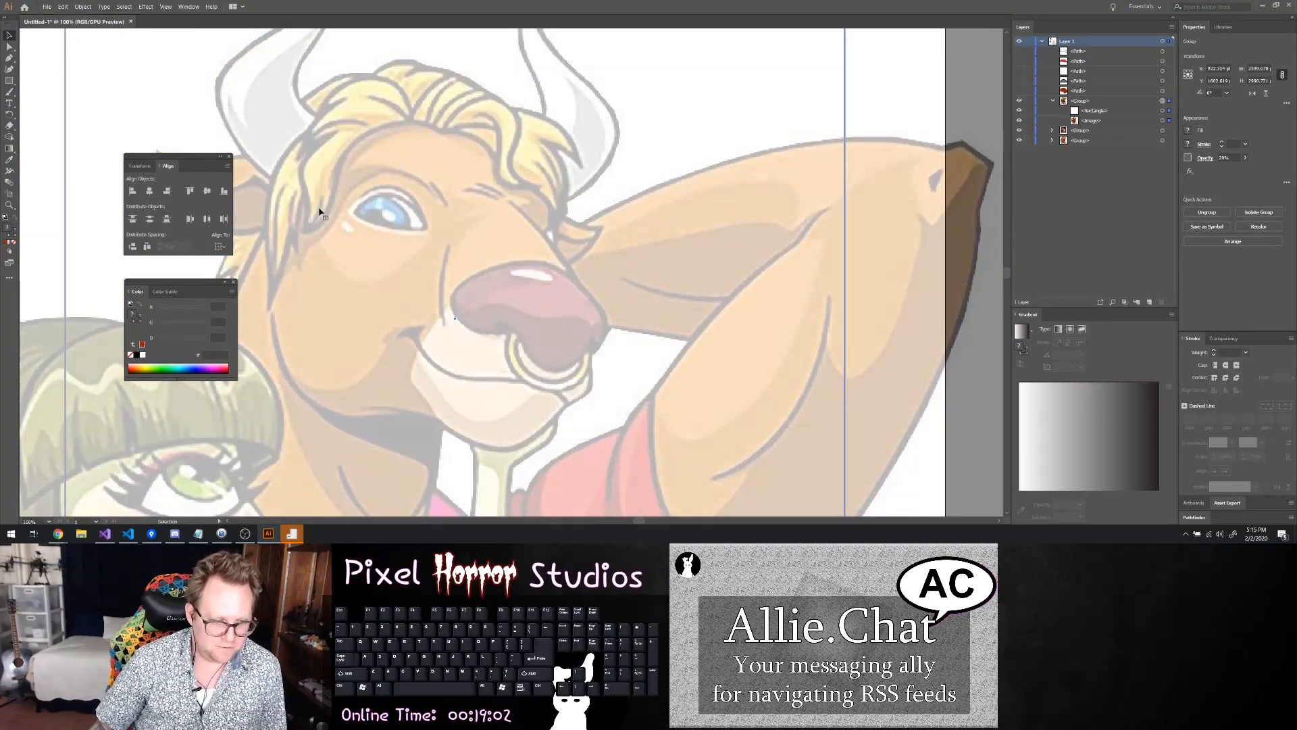
{"action": "key", "text": "p"}
{"action": "scroll", "coordinate": [342, 289], "scroll_direction": "down", "scroll_amount": 3}
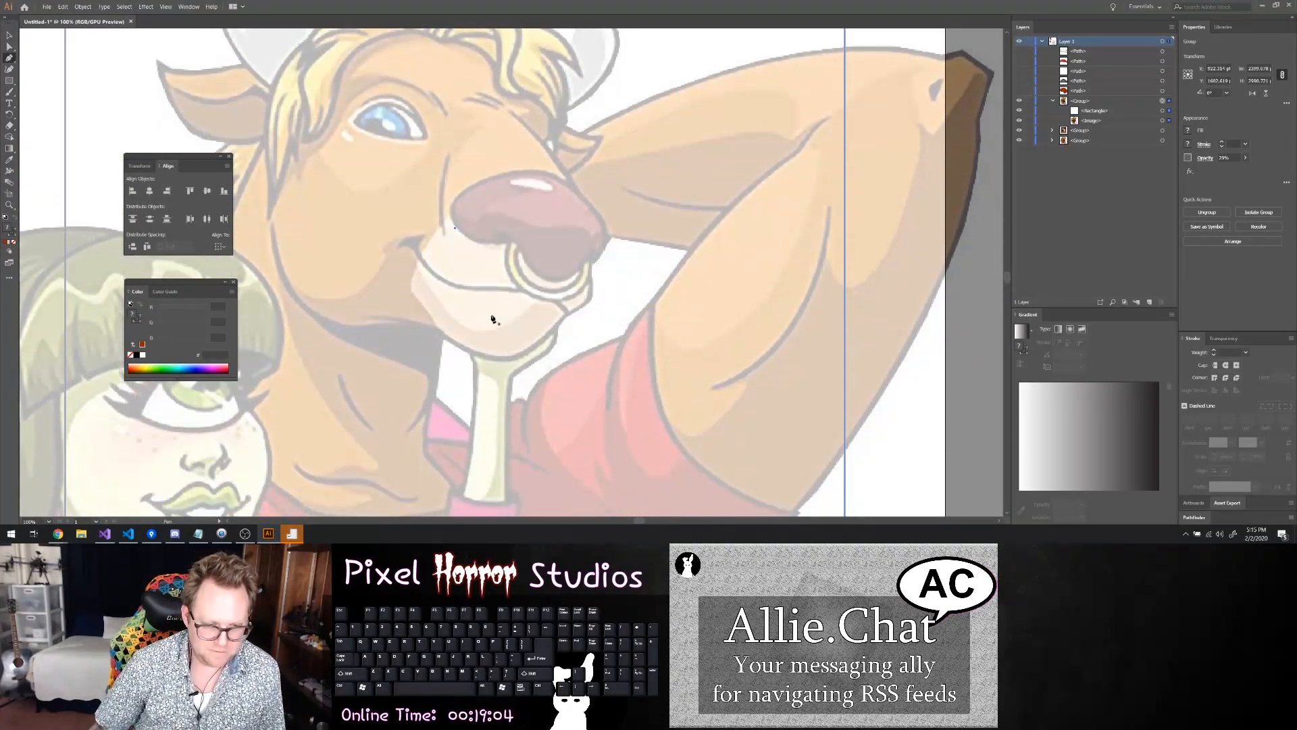
{"action": "left_click_drag", "start_coordinate": [592, 269], "coordinate": [591, 289]}
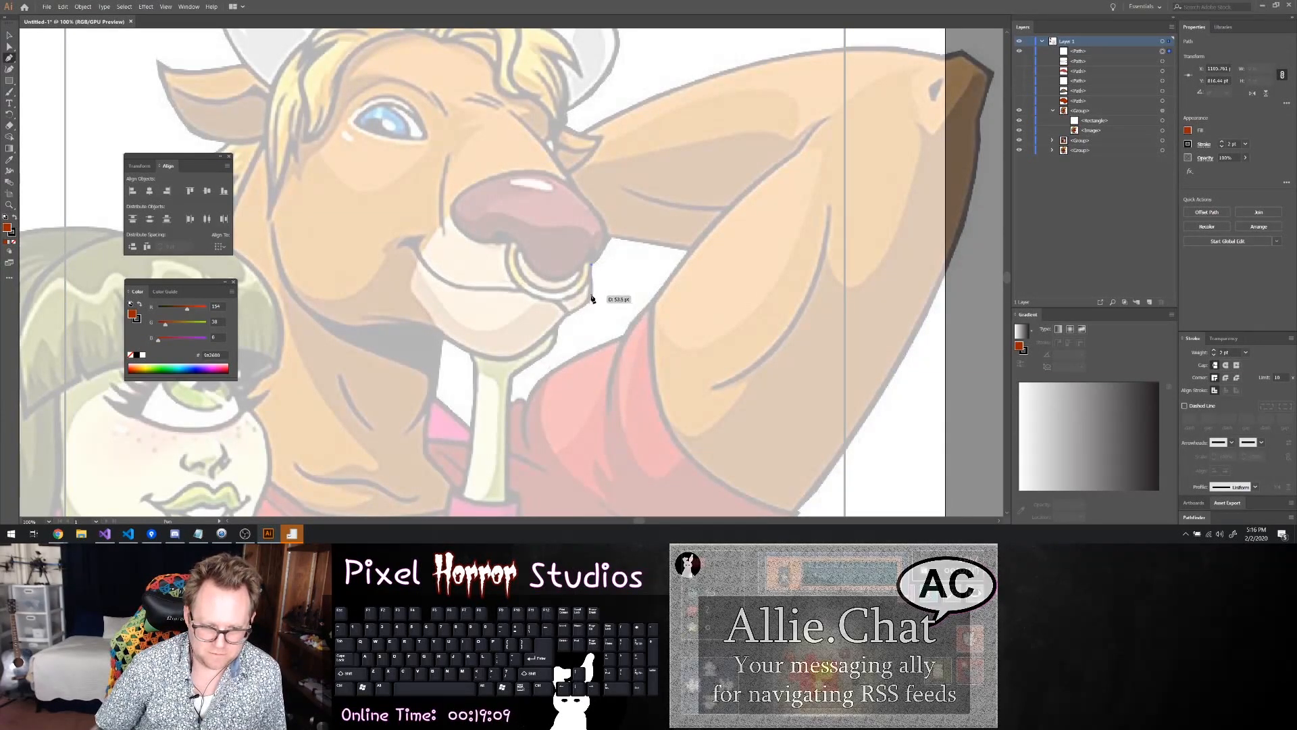
{"action": "left_click", "coordinate": [592, 297], "text": "shift"}
{"action": "key", "text": "ctrl+z"}
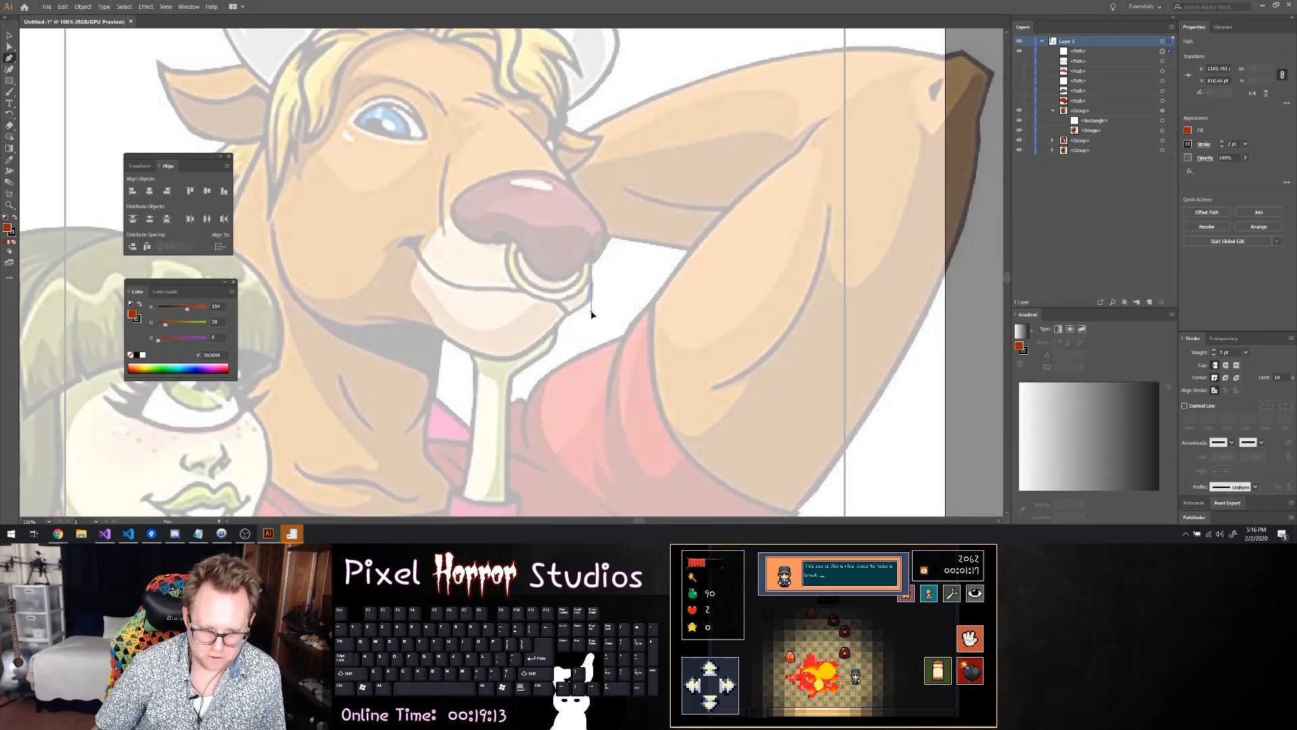
{"action": "left_click_drag", "start_coordinate": [589, 313], "coordinate": [579, 316]}
{"action": "key", "text": "ctrl"}
{"action": "key", "text": "ctrl"}
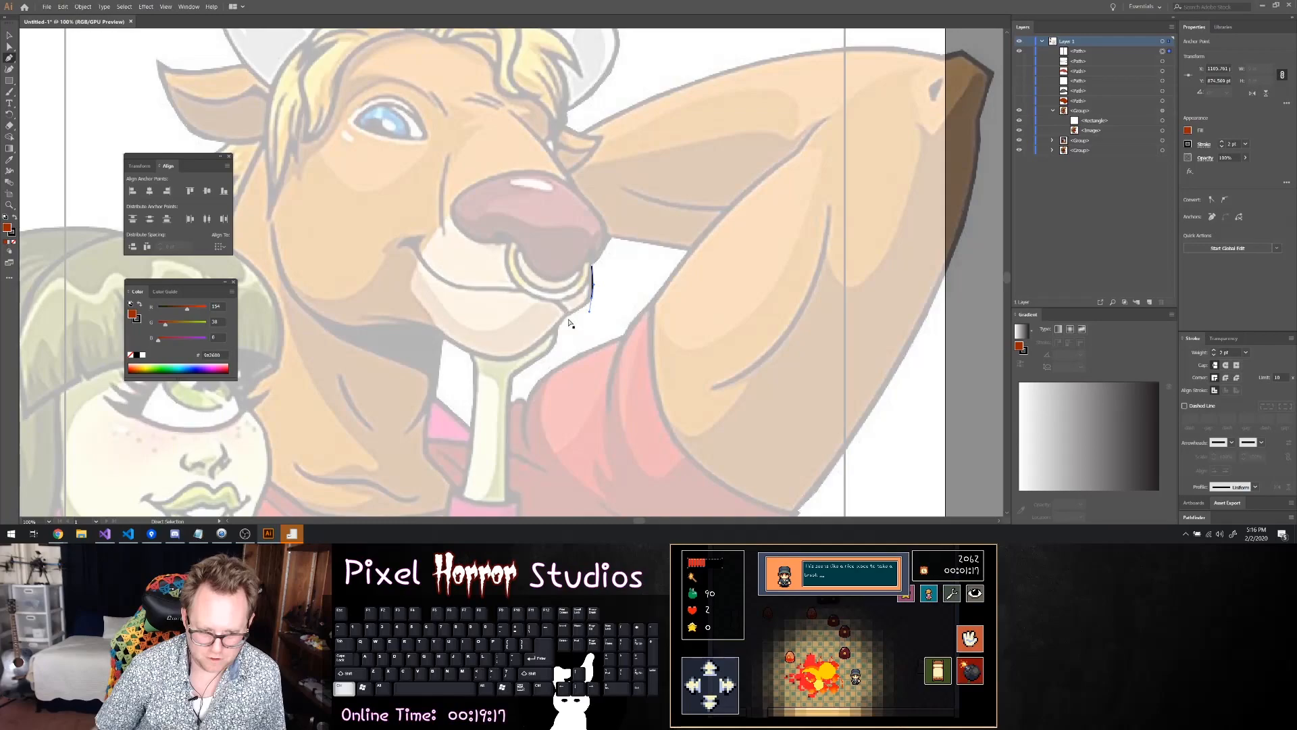
Continue the muzzle outline along the lower right of the mouth and chin to the bottom of the chin
{"action": "scroll", "coordinate": [574, 312], "scroll_direction": "up", "scroll_amount": 3}
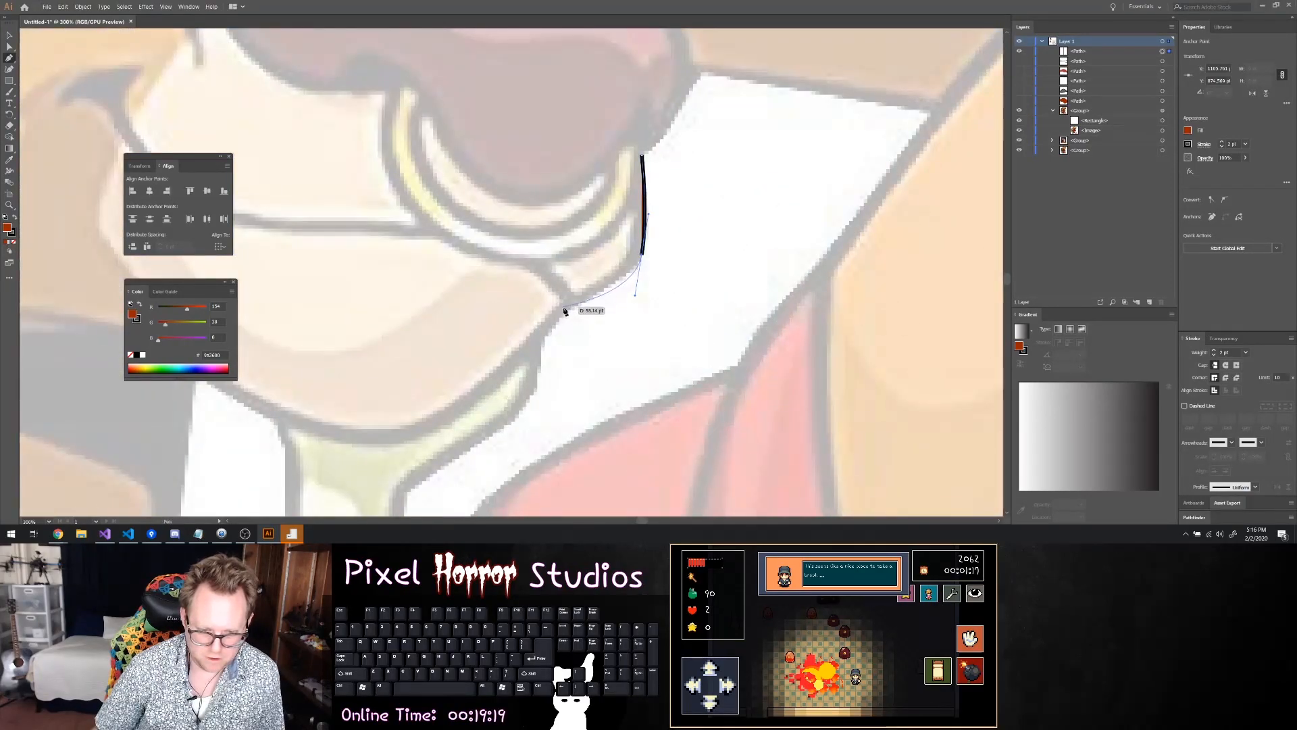
{"action": "left_click", "coordinate": [565, 311]}
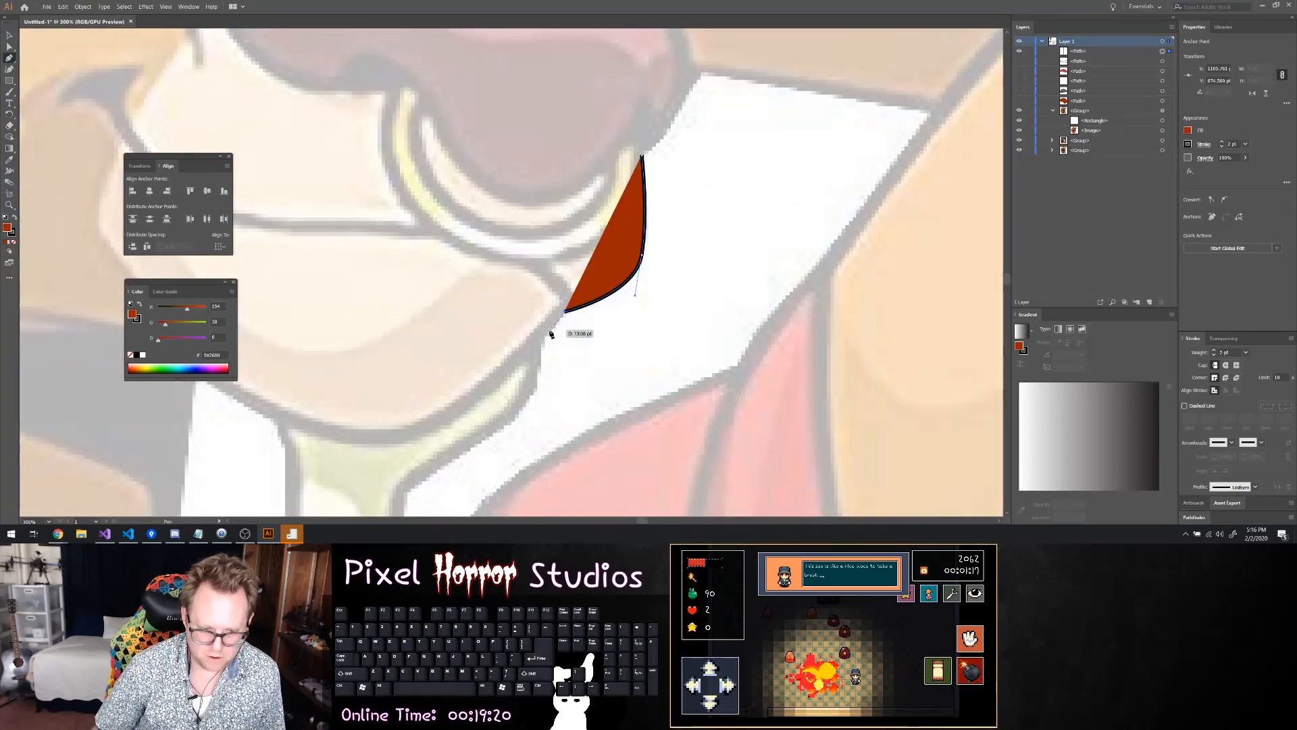
{"action": "left_click", "coordinate": [513, 360]}
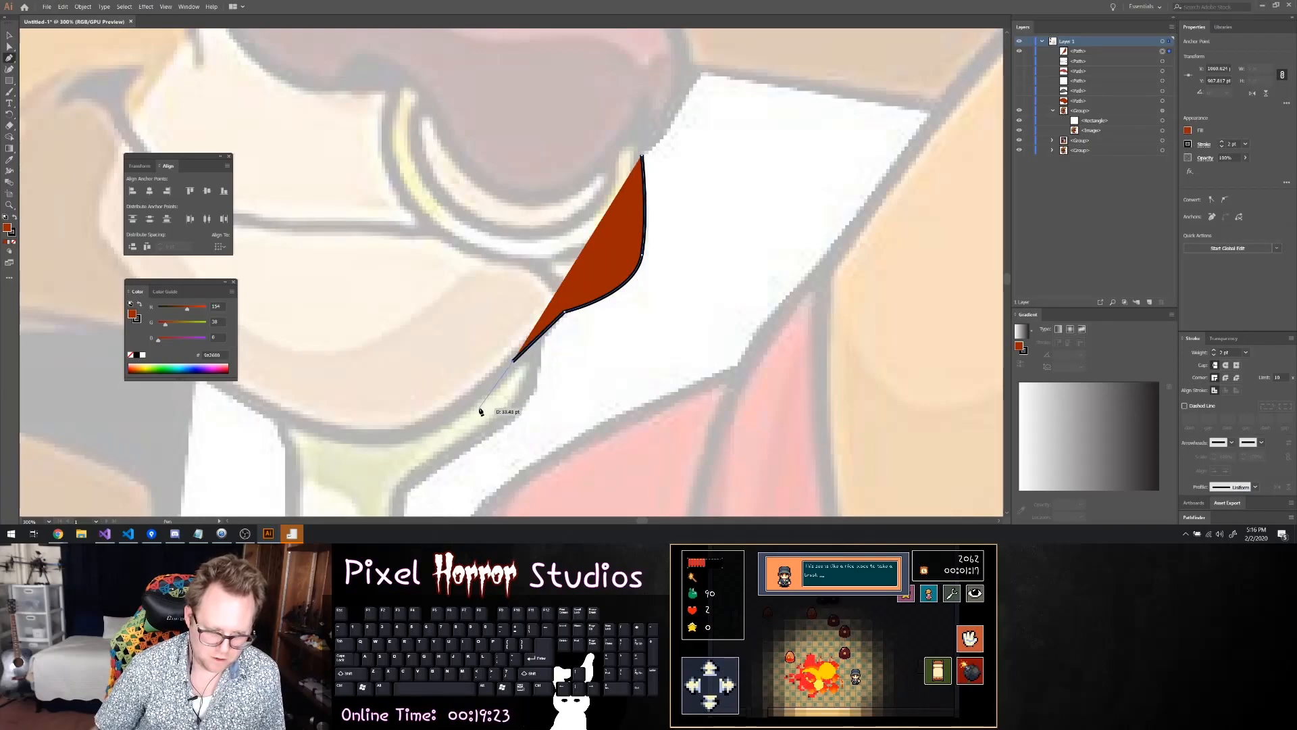
{"action": "left_click_drag", "start_coordinate": [460, 408], "coordinate": [397, 441]}
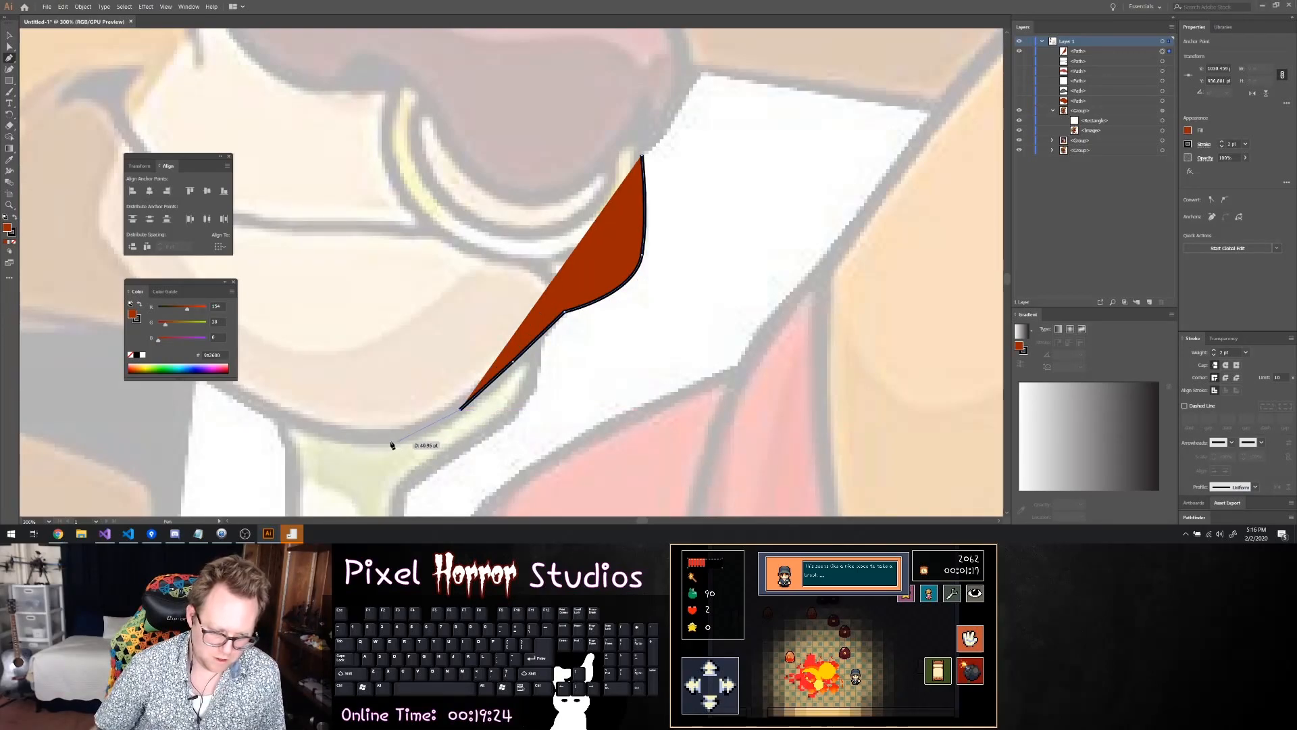
{"action": "left_click", "coordinate": [320, 445]}
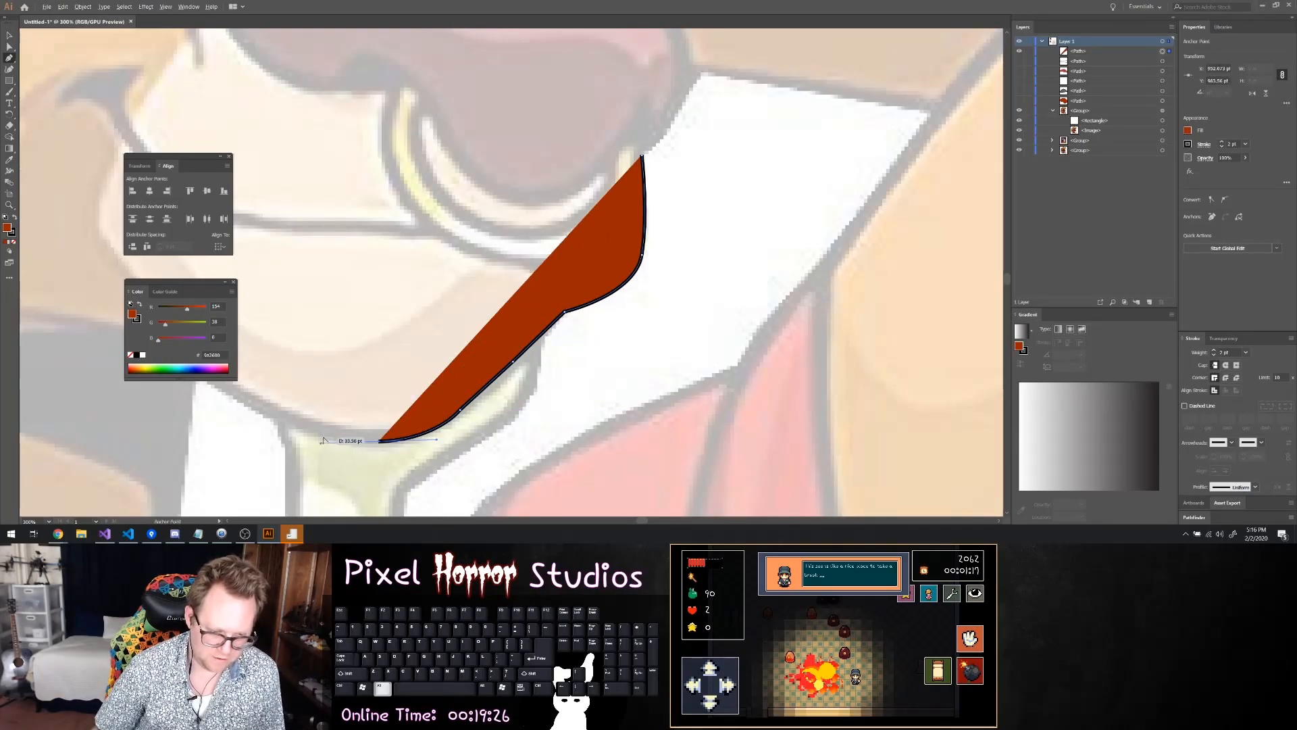
Extend the muzzle outline from the bottom of the chin around its left side up to just below the mouth corner
{"action": "key", "text": "ctrl+minus"}
{"action": "key", "text": "ctrl+minus"}
{"action": "key", "text": "ctrl+minus"}
{"action": "scroll", "coordinate": [323, 398], "scroll_direction": "left", "scroll_amount": 2}
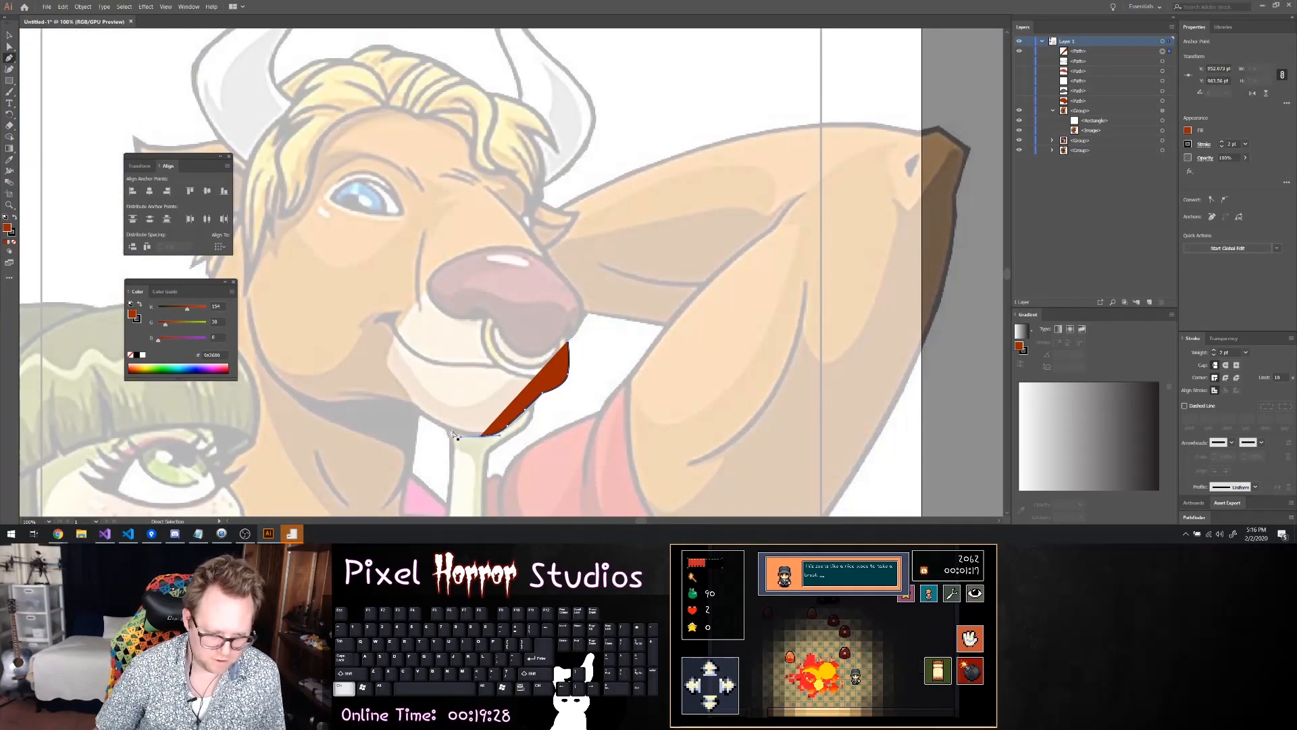
{"action": "scroll", "coordinate": [433, 419], "scroll_direction": "up", "scroll_amount": 5}
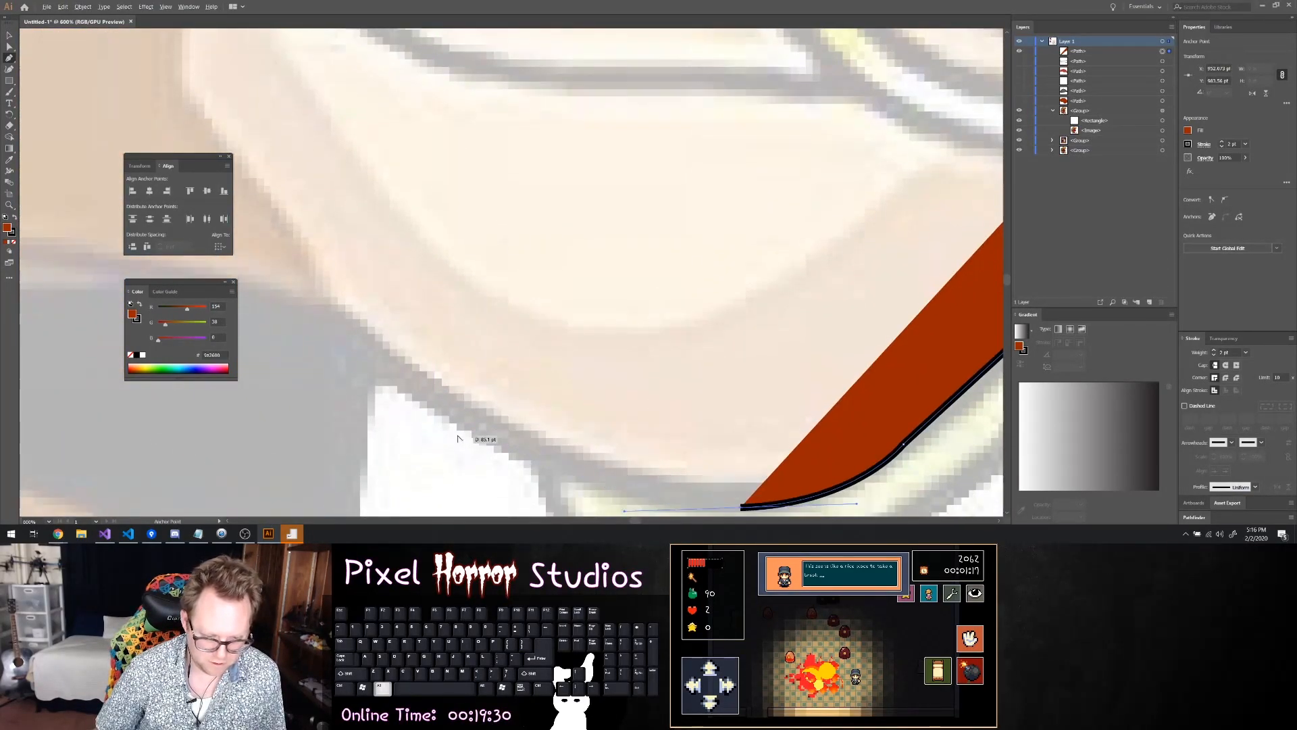
{"action": "left_click", "coordinate": [470, 413]}
{"action": "scroll", "coordinate": [469, 414], "scroll_direction": "down", "scroll_amount": 6}
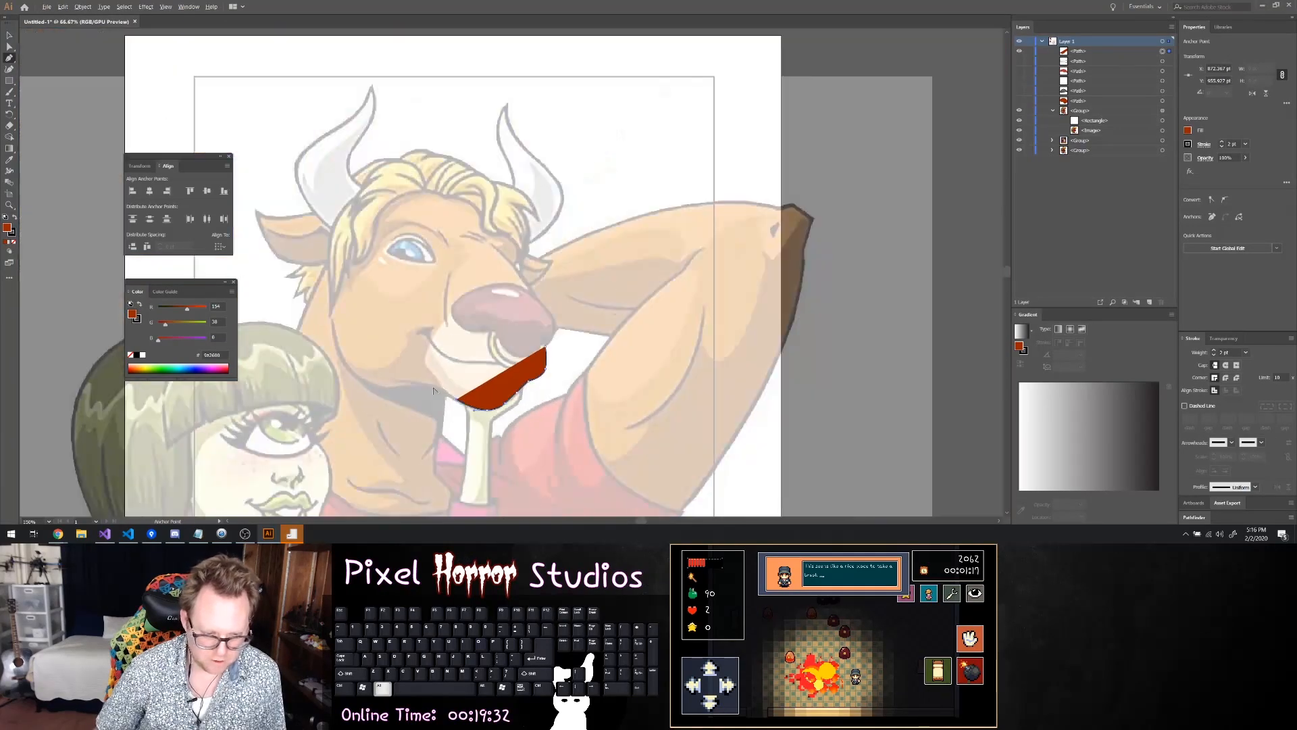
{"action": "scroll", "coordinate": [577, 414], "scroll_direction": "left", "scroll_amount": 4}
{"action": "scroll", "coordinate": [576, 413], "scroll_direction": "up", "scroll_amount": 4}
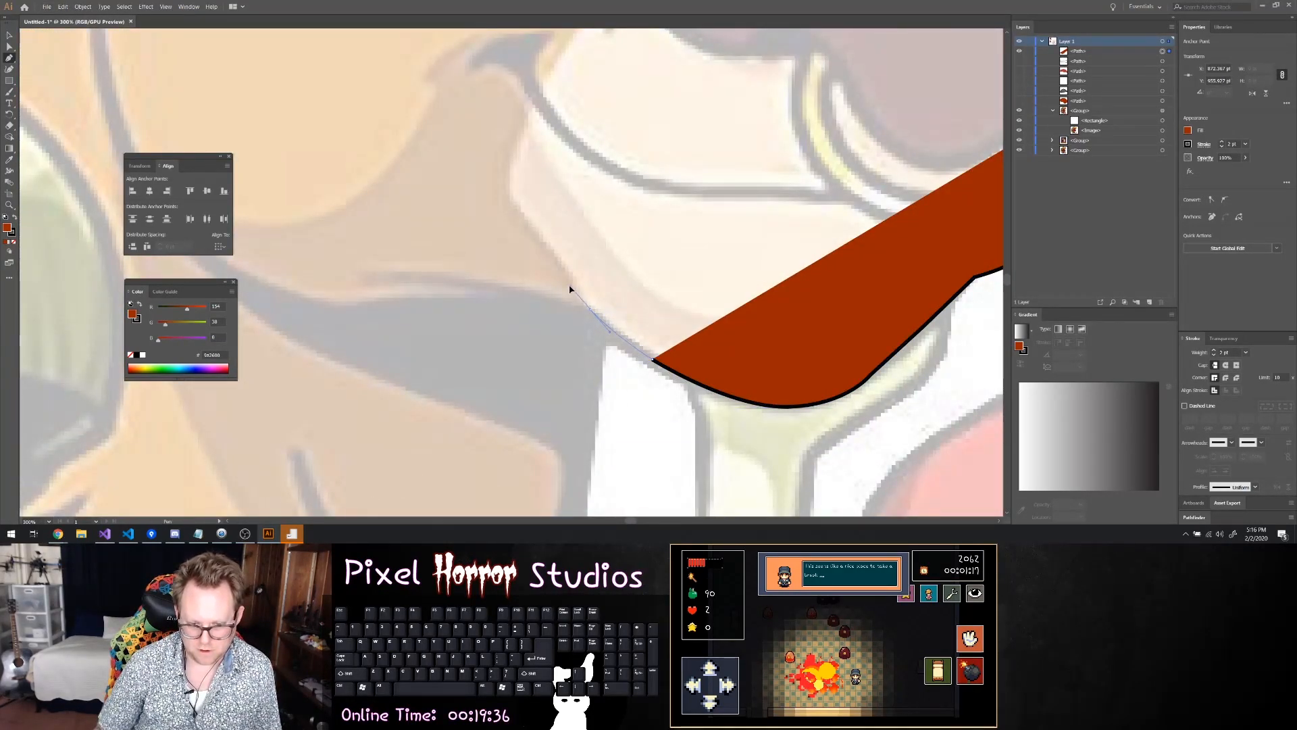
{"action": "left_click_drag", "start_coordinate": [570, 287], "coordinate": [570, 284]}
{"action": "left_click_drag", "start_coordinate": [547, 241], "coordinate": [505, 169]}
{"action": "scroll", "coordinate": [527, 165], "scroll_direction": "up", "scroll_amount": 1}
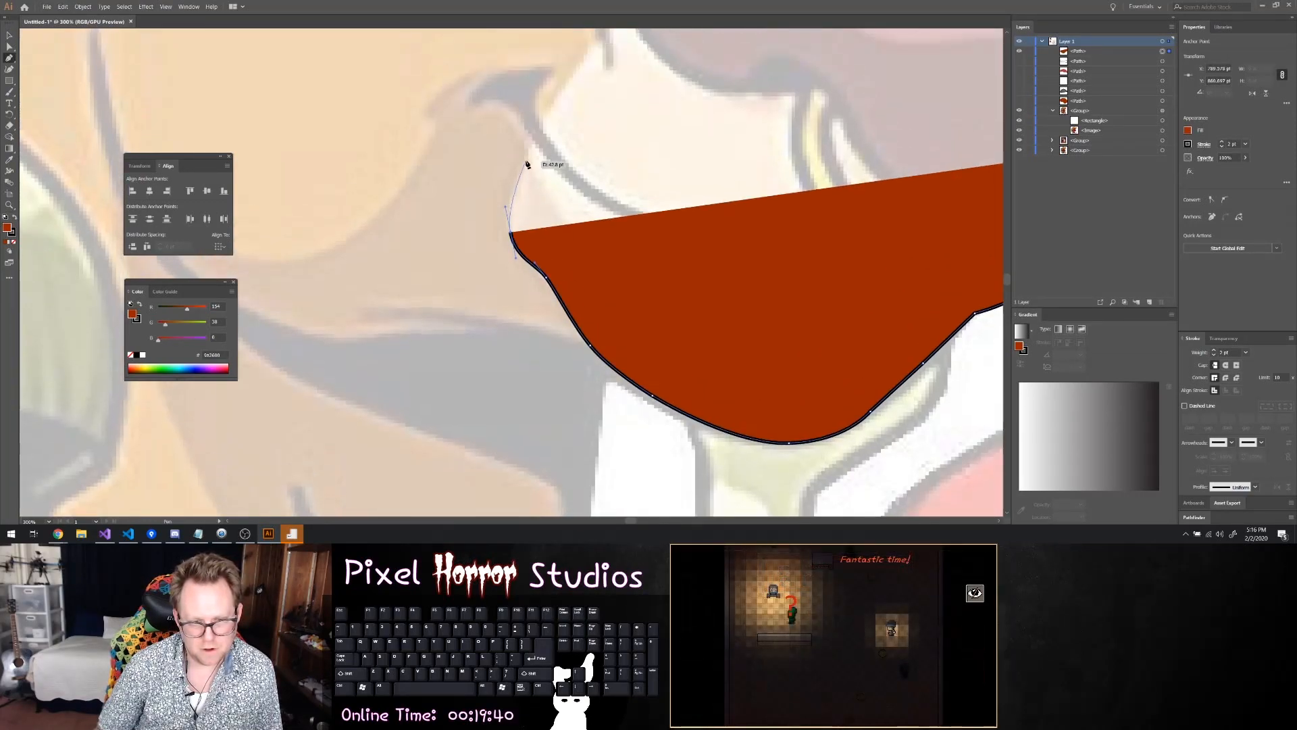
{"action": "scroll", "coordinate": [537, 173], "scroll_direction": "up", "scroll_amount": 2}
{"action": "left_click", "coordinate": [542, 178]}
{"action": "scroll", "coordinate": [581, 184], "scroll_direction": "up", "scroll_amount": 1}
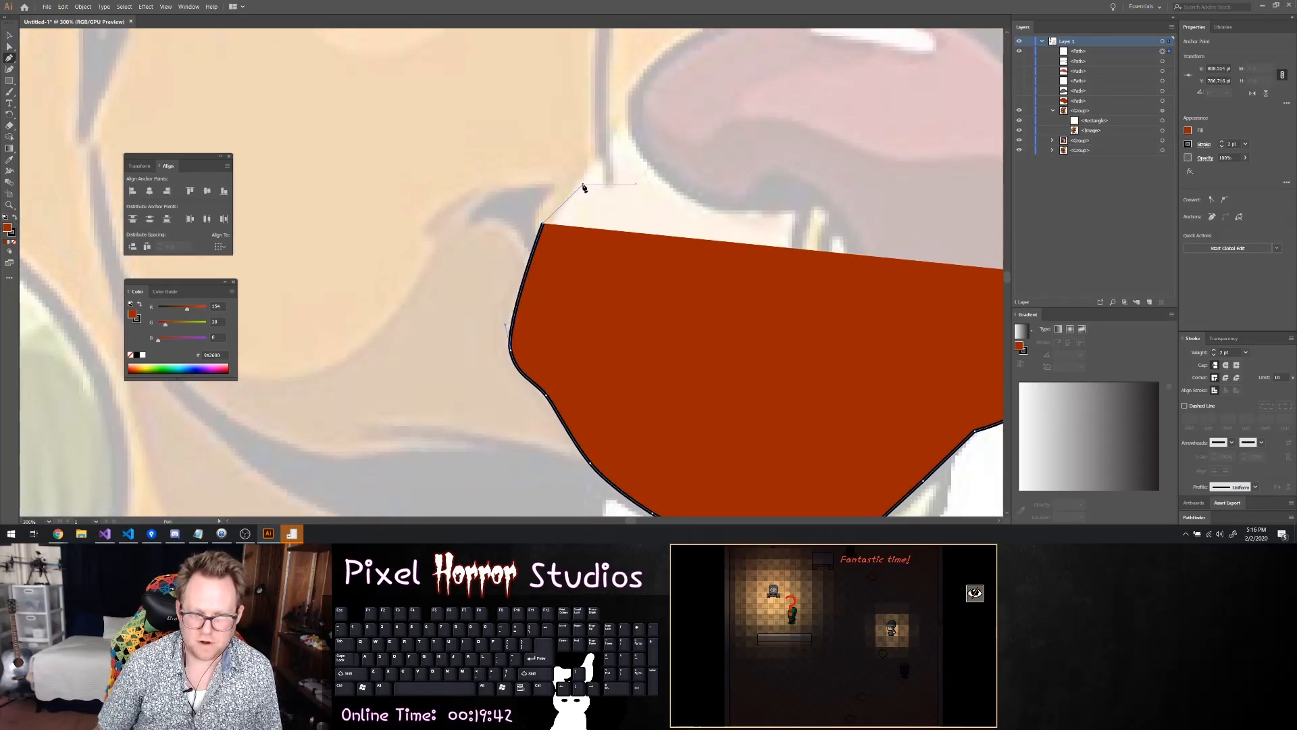
{"action": "scroll", "coordinate": [584, 188], "scroll_direction": "up", "scroll_amount": 1}
{"action": "key", "text": "ctrl+z"}
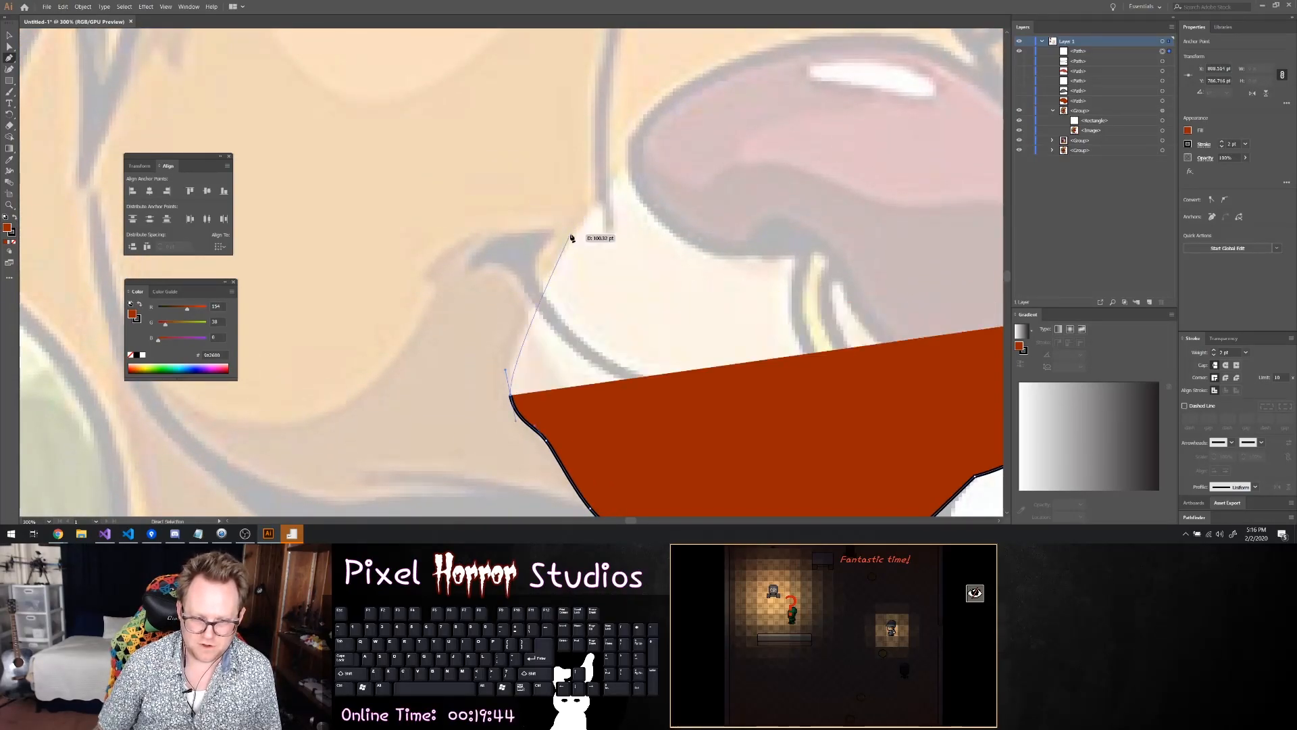
{"action": "left_click", "coordinate": [564, 244]}
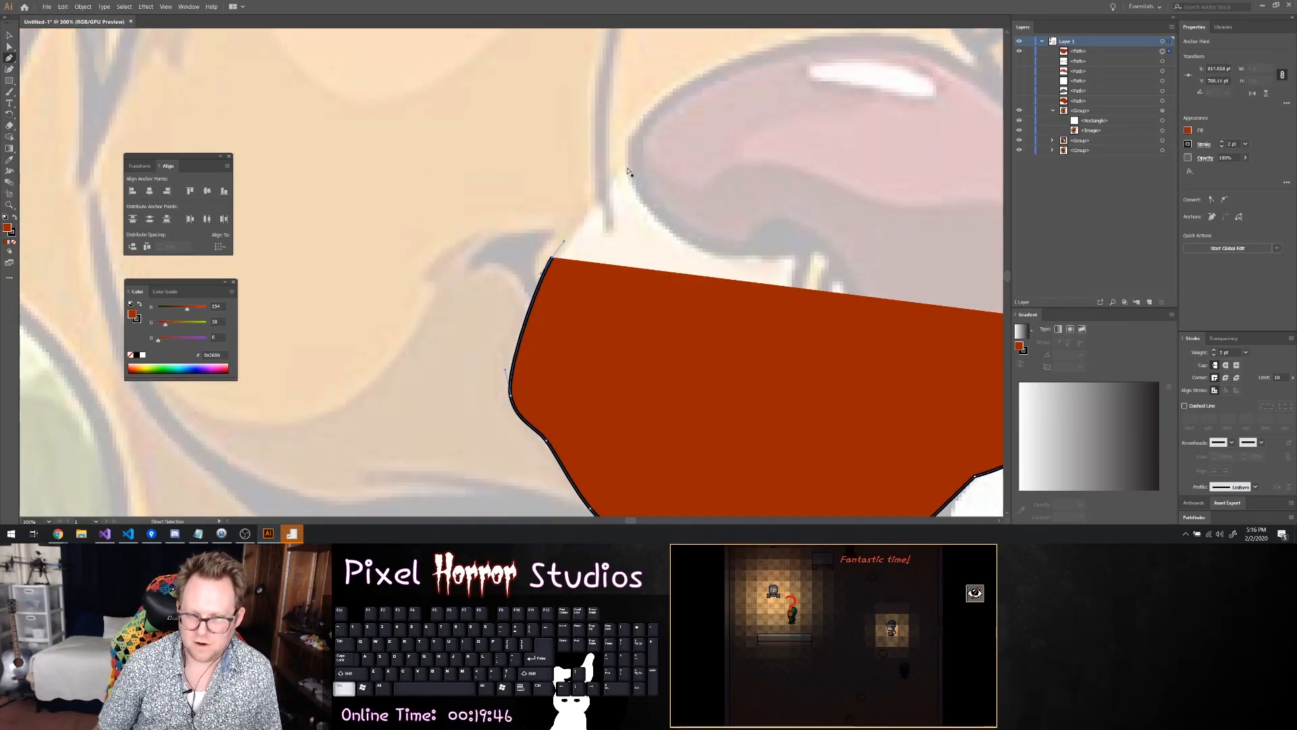
{"action": "left_click", "coordinate": [627, 171], "text": "ctrl"}
{"action": "key", "text": "ctrl+z"}
{"action": "key", "text": "ctrl+z"}
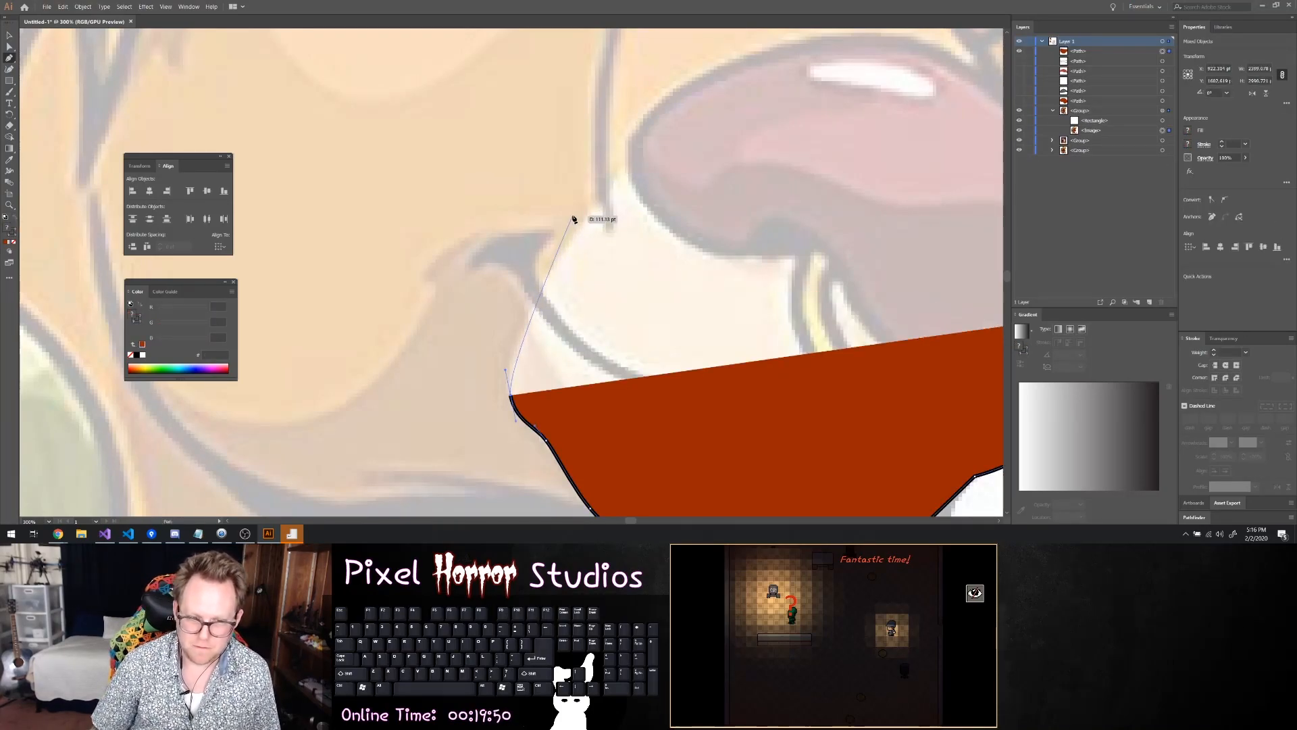
Extend the muzzle outline past the mouth corner to the nose's left edge, and remove the fill so only the stroke remains
{"action": "left_click_drag", "start_coordinate": [568, 232], "coordinate": [594, 196]}
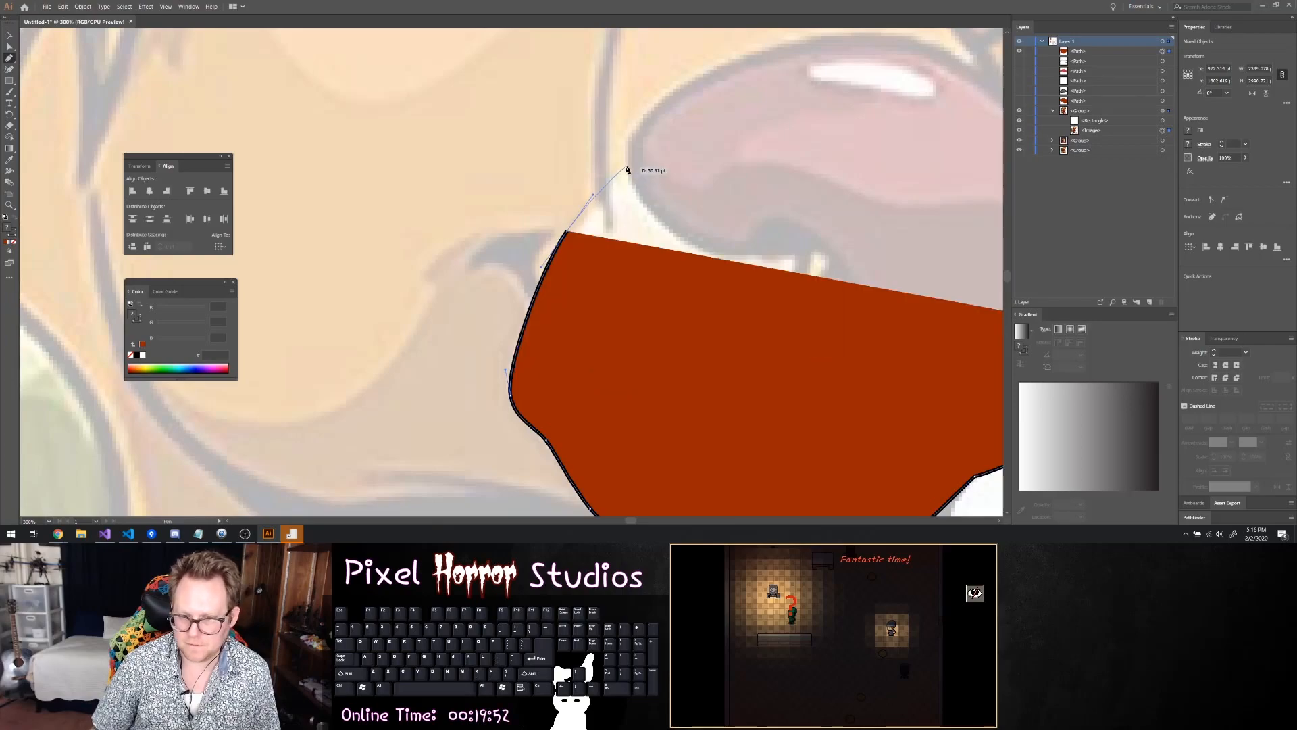
{"action": "left_click", "coordinate": [636, 163]}
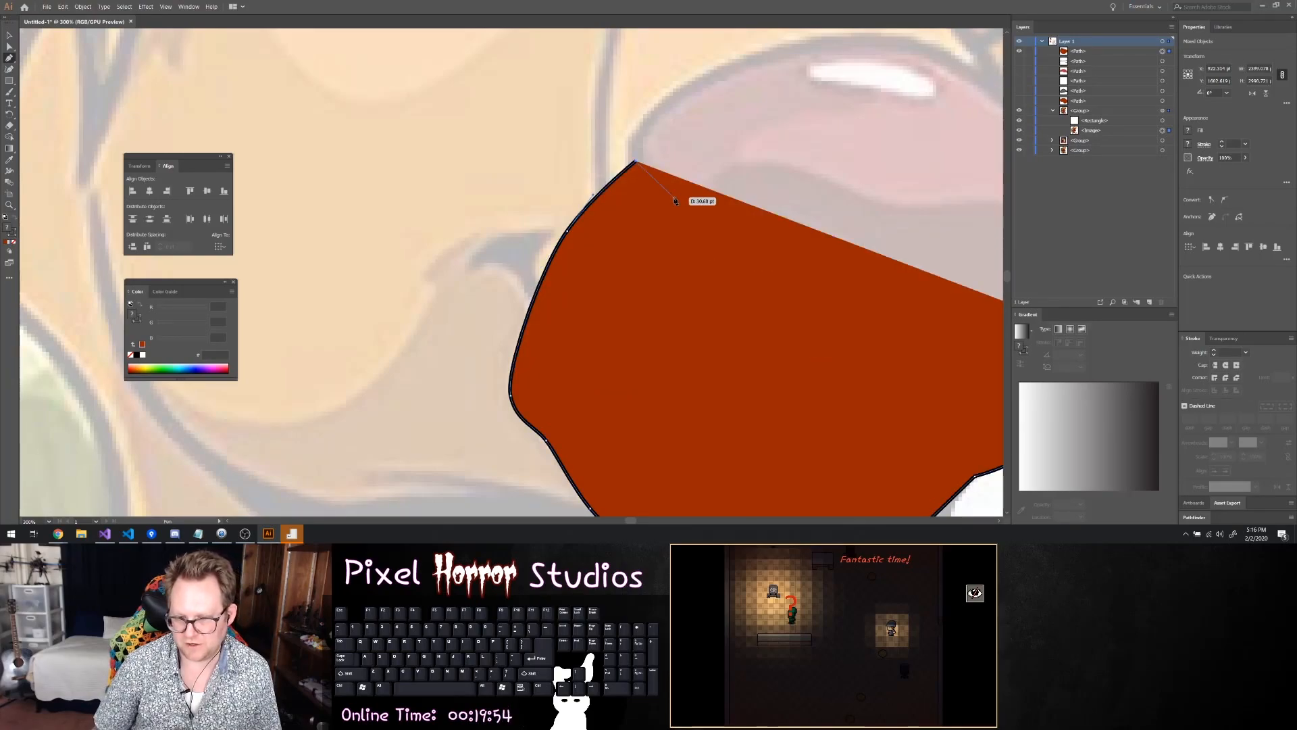
{"action": "left_click", "coordinate": [1189, 130]}
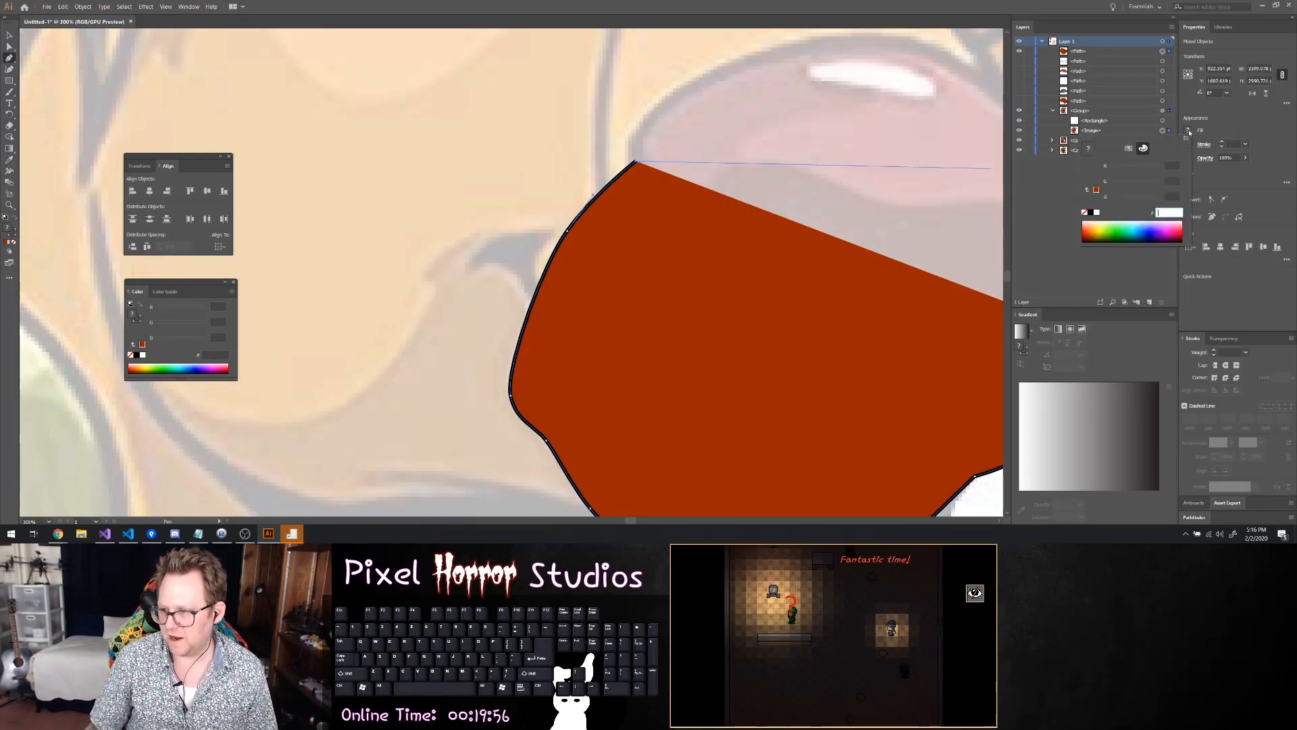
{"action": "left_click", "coordinate": [1091, 212]}
{"action": "left_click", "coordinate": [1084, 212]}
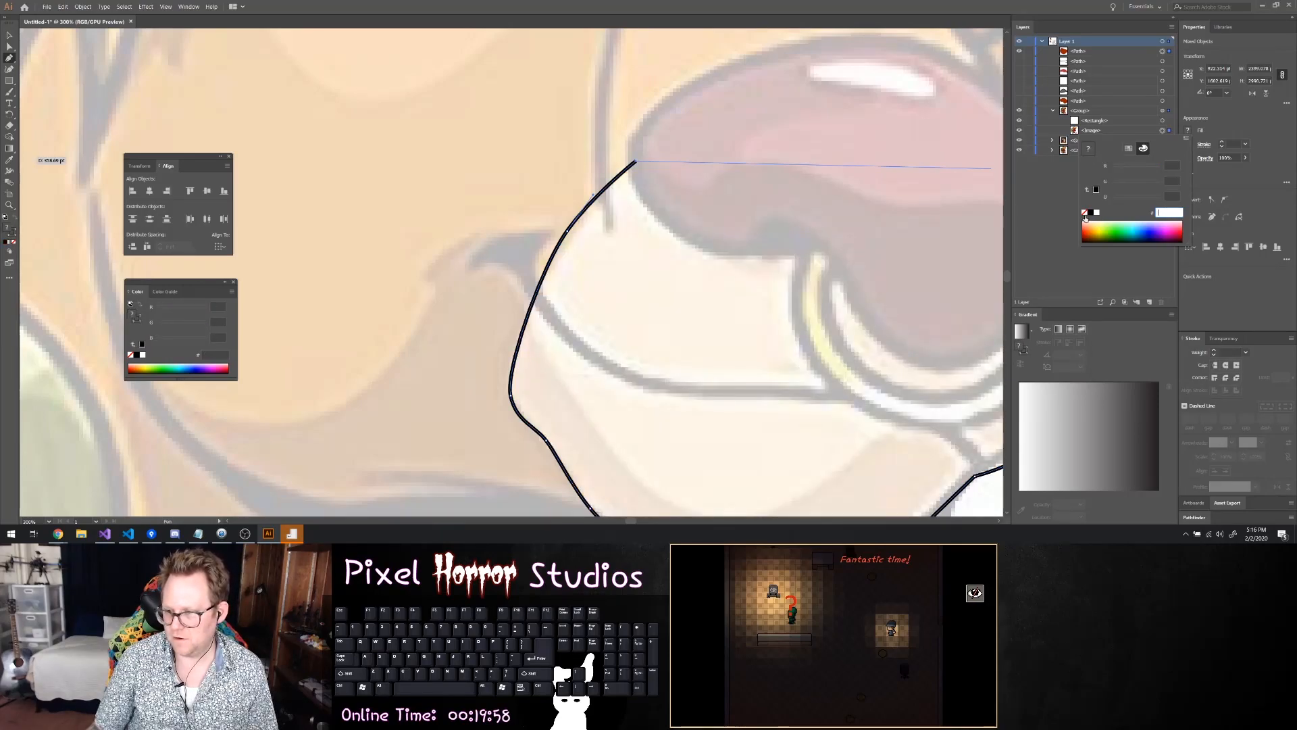
{"action": "scroll", "coordinate": [713, 249], "scroll_direction": "down", "scroll_amount": 4}
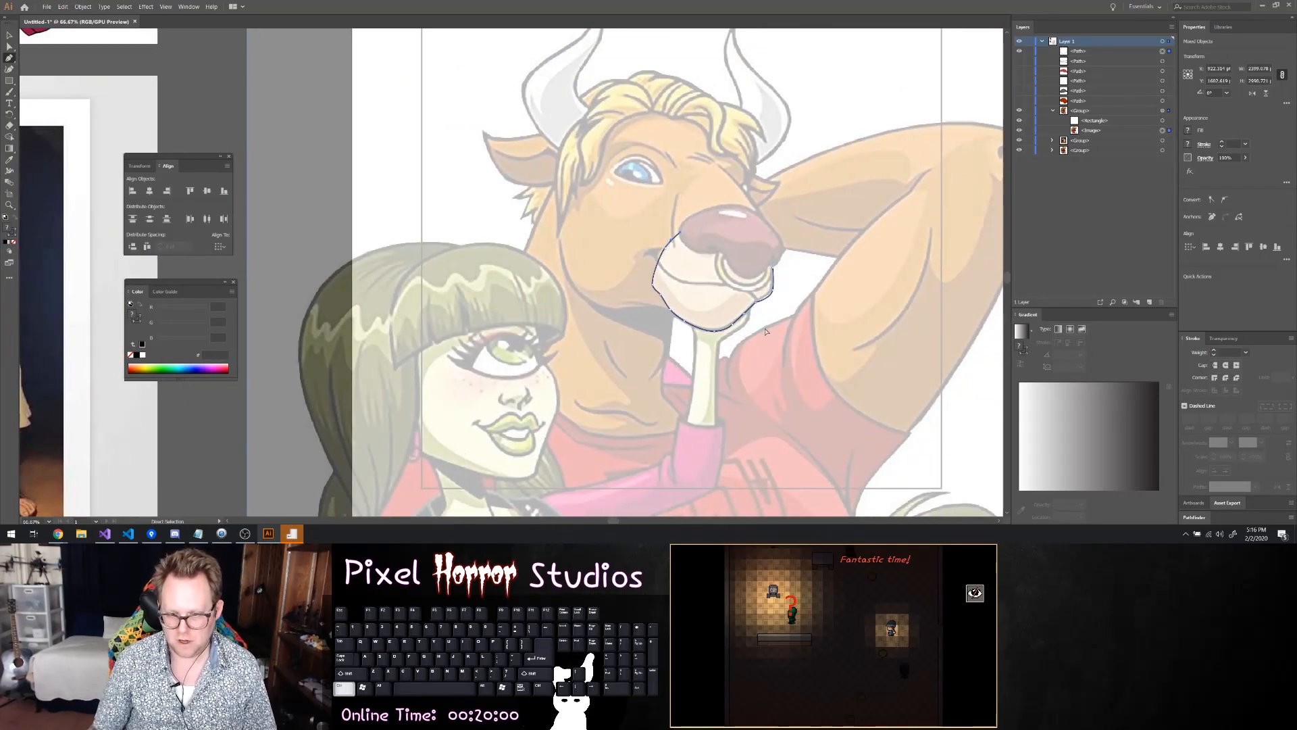
Close the muzzle outline with straight segments across the nose back to its starting point on the right edge
{"action": "scroll", "coordinate": [693, 295], "scroll_direction": "up", "scroll_amount": 2}
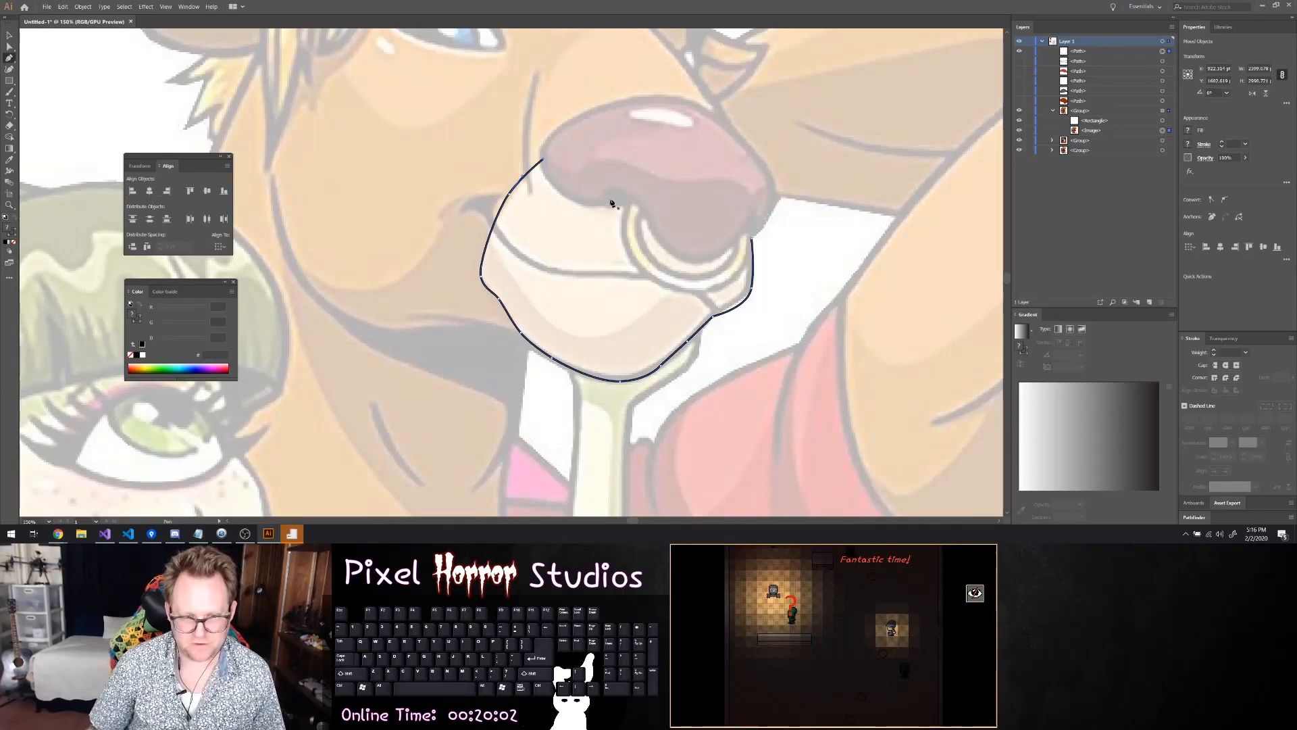
{"action": "left_click", "coordinate": [665, 197]}
{"action": "key", "text": "ctrl+z"}
{"action": "left_click", "coordinate": [544, 159]}
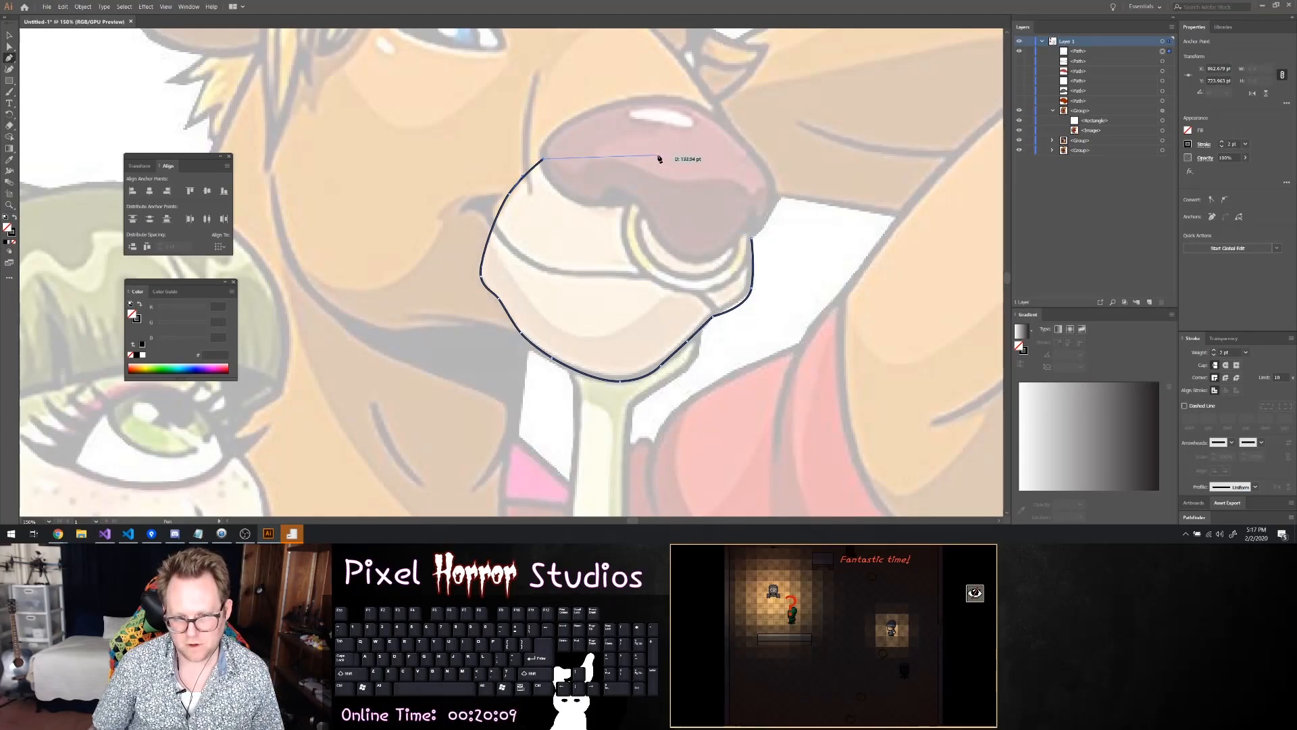
{"action": "left_click", "coordinate": [663, 148]}
{"action": "left_click", "coordinate": [752, 237]}
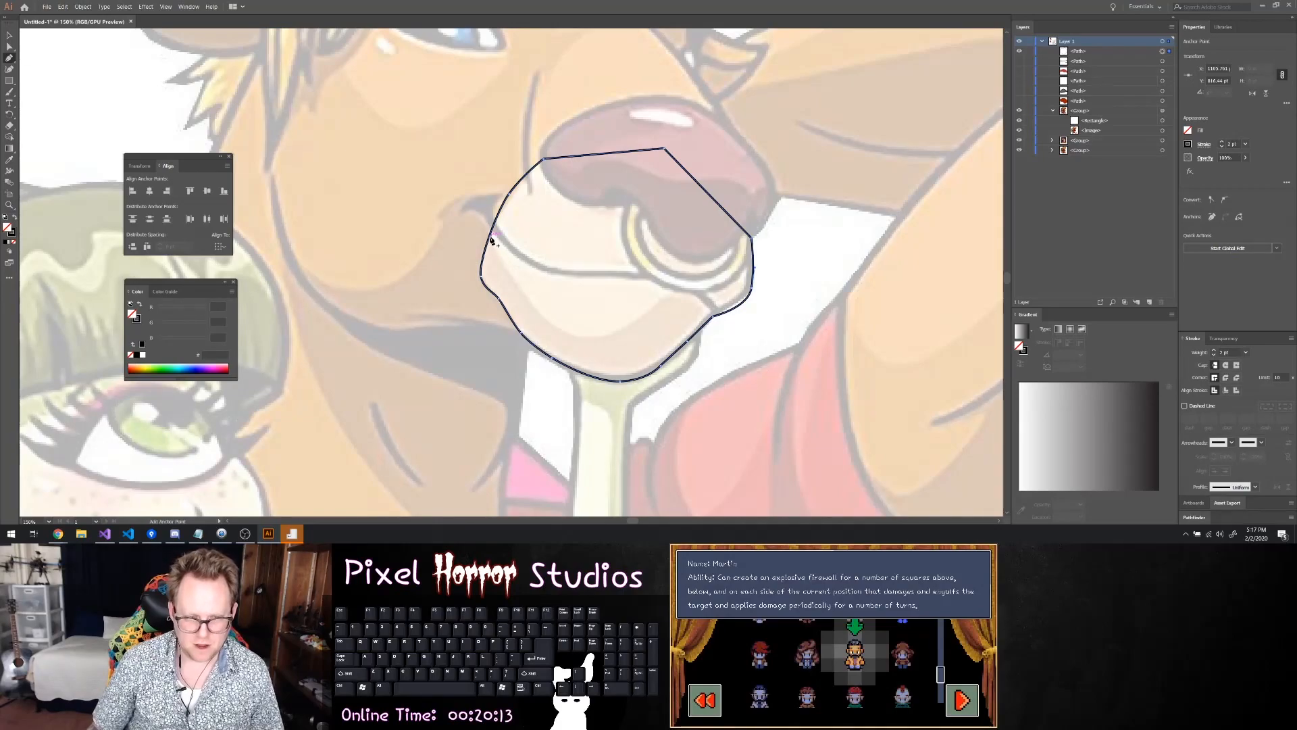
Select the closed muzzle path in the layer list and hide it to expose the reference
{"action": "scroll", "coordinate": [492, 239], "scroll_direction": "up", "scroll_amount": 2}
{"action": "scroll", "coordinate": [493, 261], "scroll_direction": "down", "scroll_amount": 4}
{"action": "left_click", "coordinate": [1076, 51]}
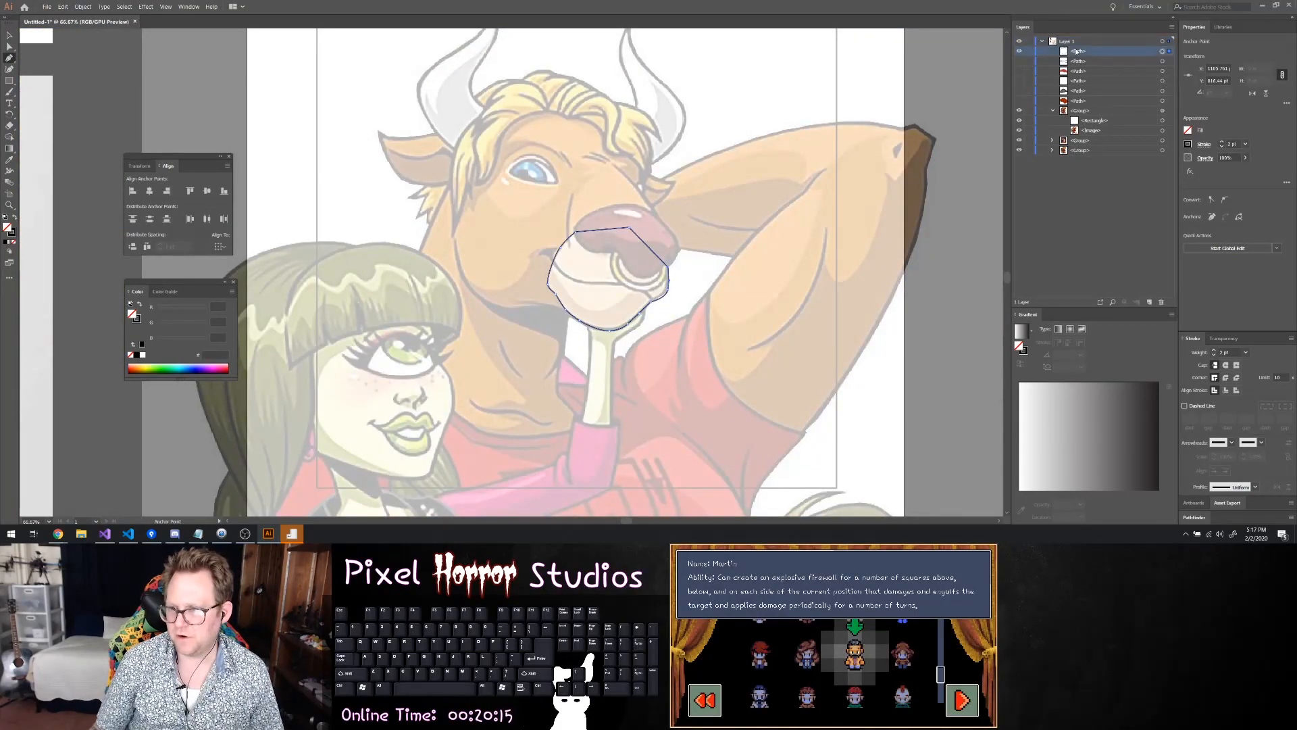
{"action": "scroll", "coordinate": [609, 286], "scroll_direction": "up", "scroll_amount": 3}
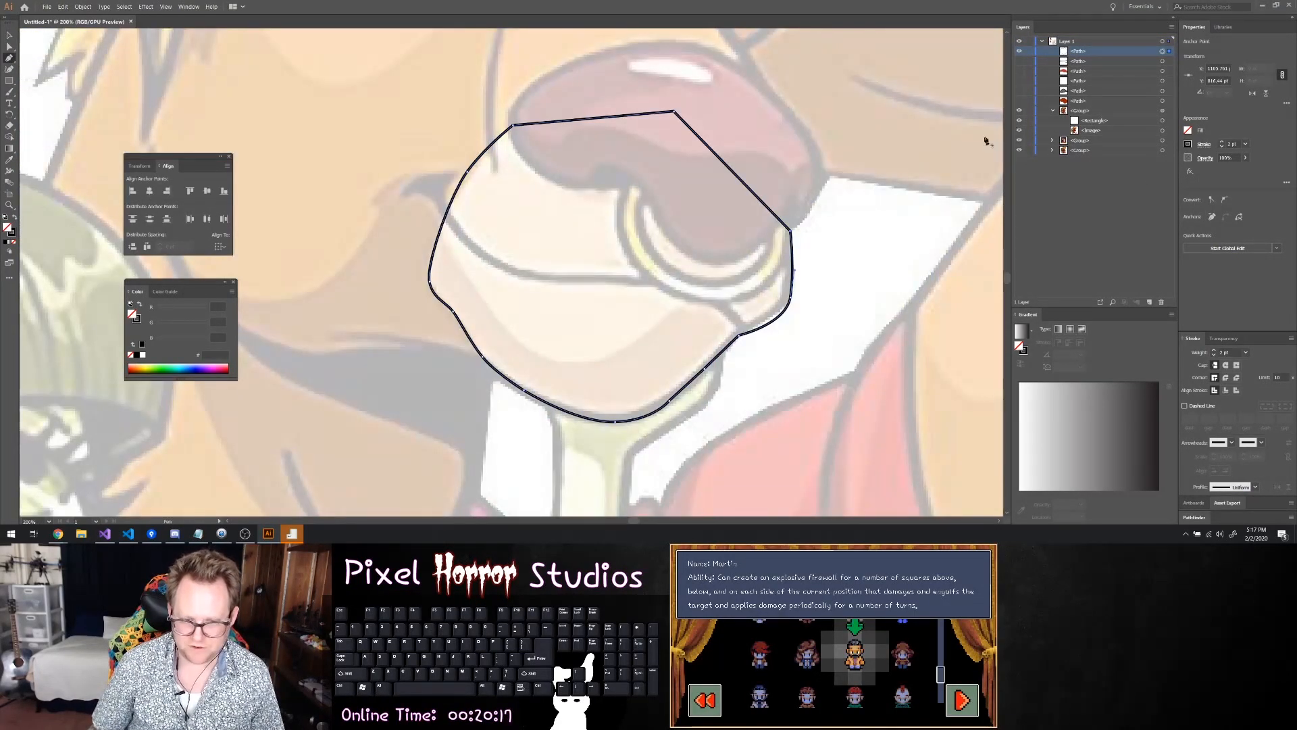
{"action": "left_click", "coordinate": [1023, 52]}
{"action": "left_click", "coordinate": [1020, 51]}
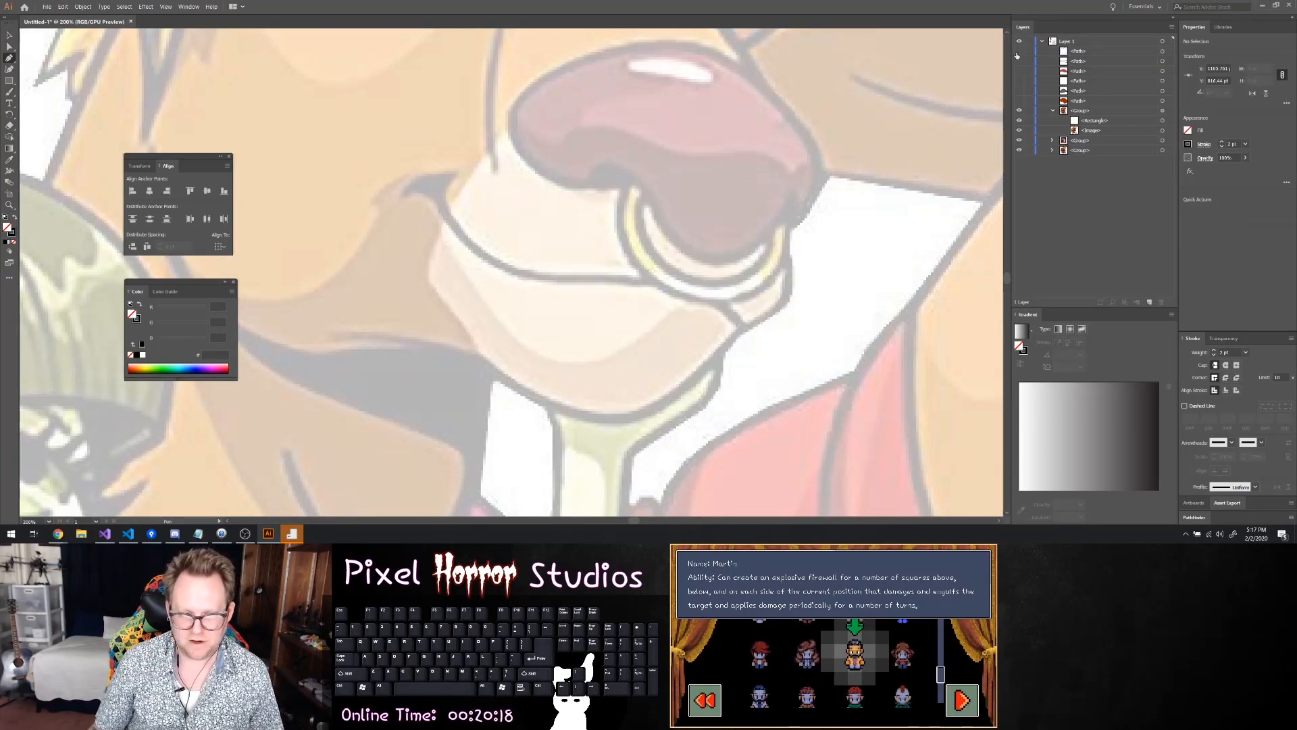
Trace the shaded band along the lower muzzle as a closed Pen path from the mouth corner around the chin
{"action": "left_click", "coordinate": [440, 236]}
{"action": "left_click_drag", "start_coordinate": [472, 283], "coordinate": [505, 332]}
{"action": "left_click_drag", "start_coordinate": [560, 363], "coordinate": [695, 371]}
{"action": "left_click", "coordinate": [696, 374]}
{"action": "left_click_drag", "start_coordinate": [629, 421], "coordinate": [427, 265]}
{"action": "left_click", "coordinate": [426, 282]}
{"action": "key", "text": "ctrl+z"}
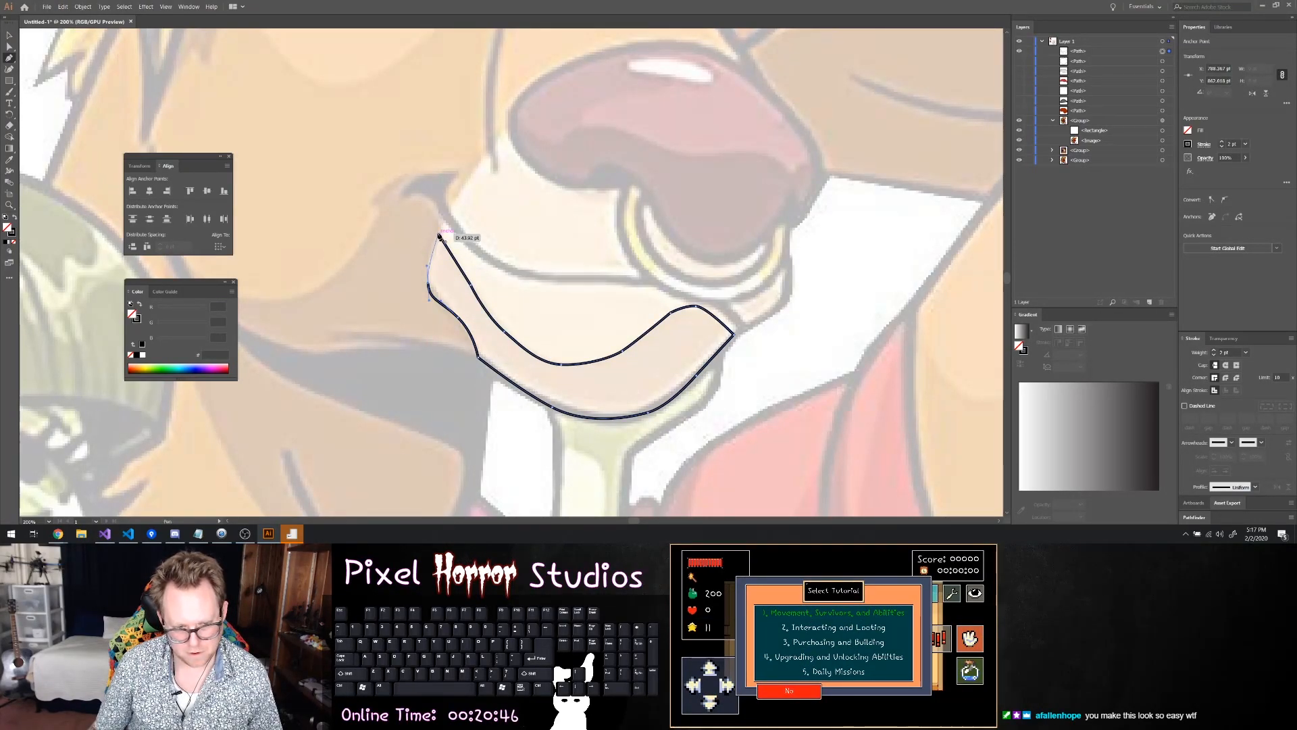
{"action": "left_click", "coordinate": [437, 235]}
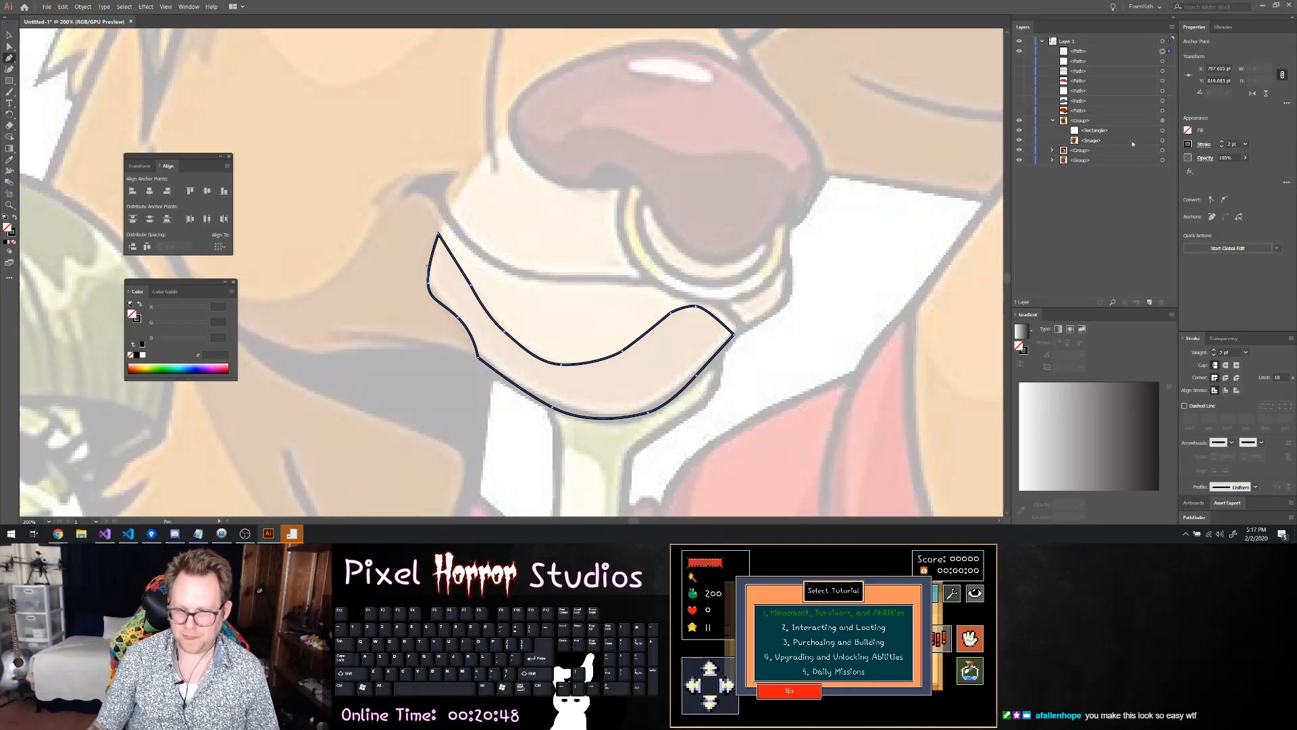
Fill the lower muzzle shading shape with a bright orange
{"action": "left_click", "coordinate": [1189, 132]}
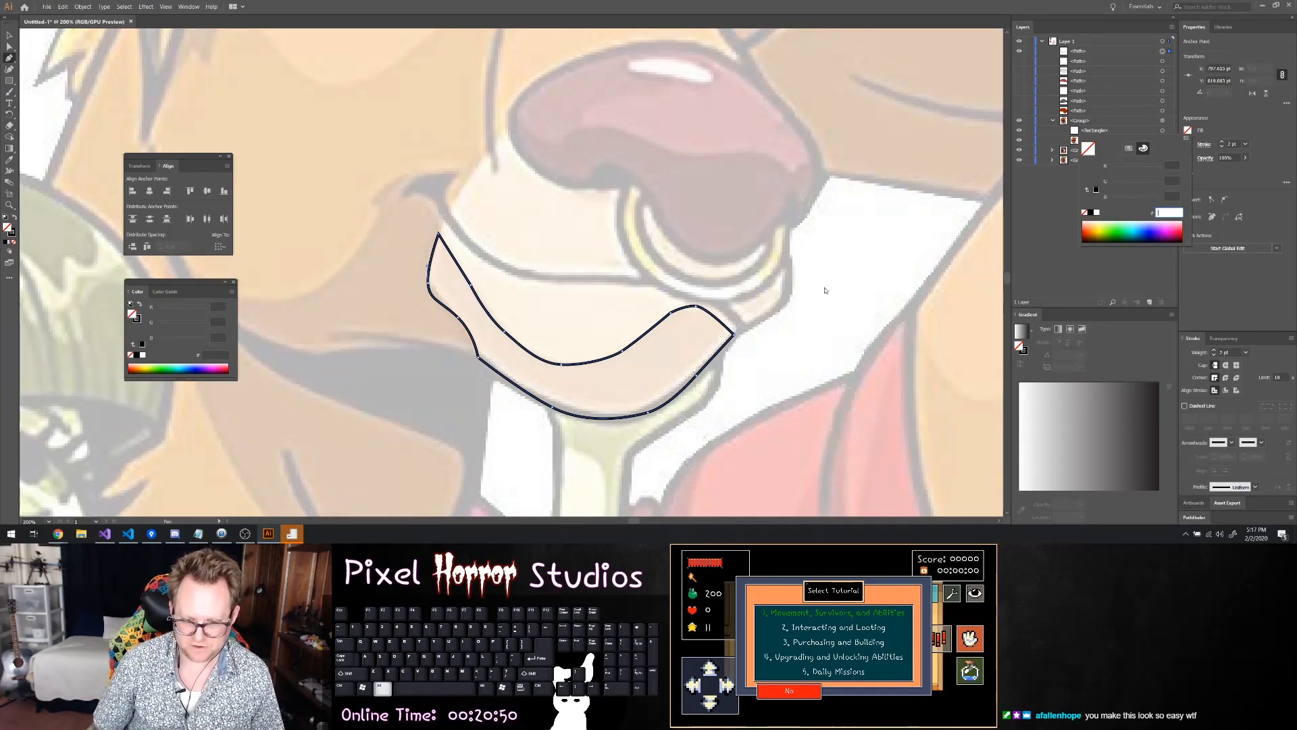
{"action": "left_click", "coordinate": [1096, 214]}
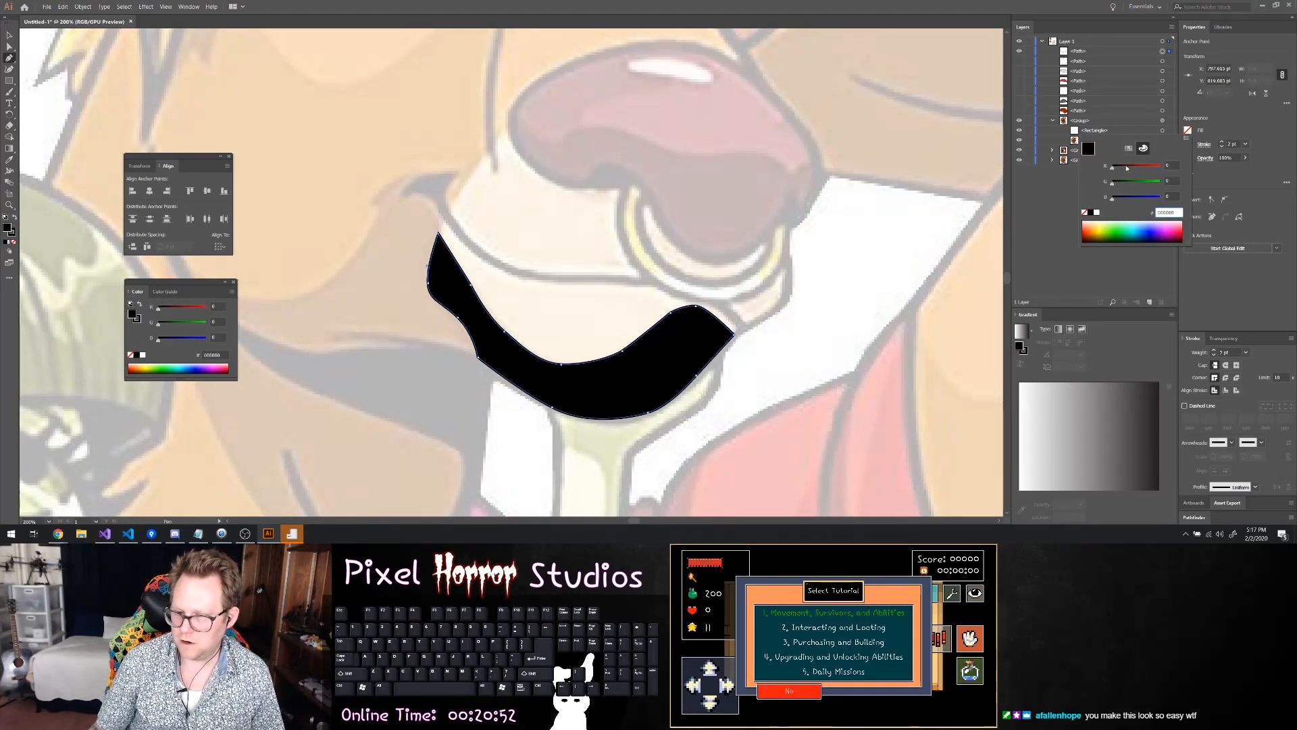
{"action": "left_click", "coordinate": [1102, 227]}
{"action": "left_click", "coordinate": [1093, 230]}
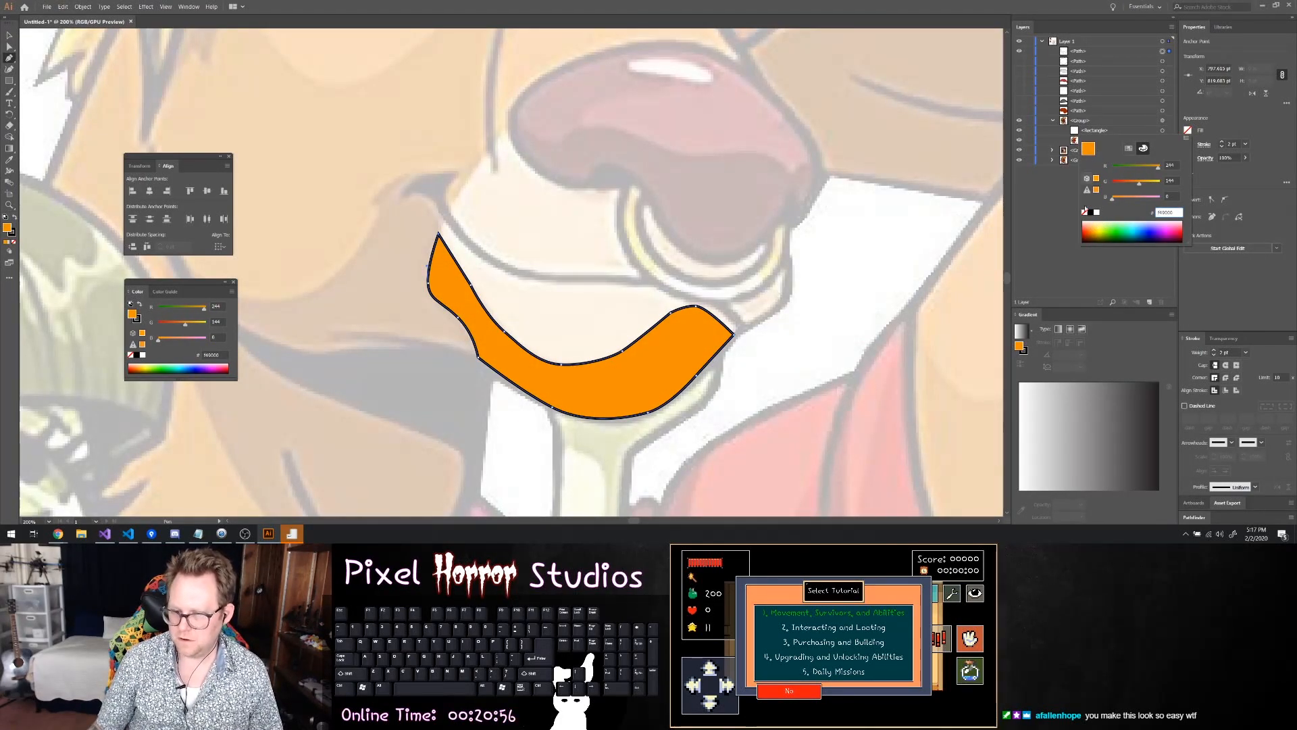
Recolour the lower muzzle shading shape with a pale cream yellow and show the hidden muzzle outline again
{"action": "left_click", "coordinate": [1096, 226]}
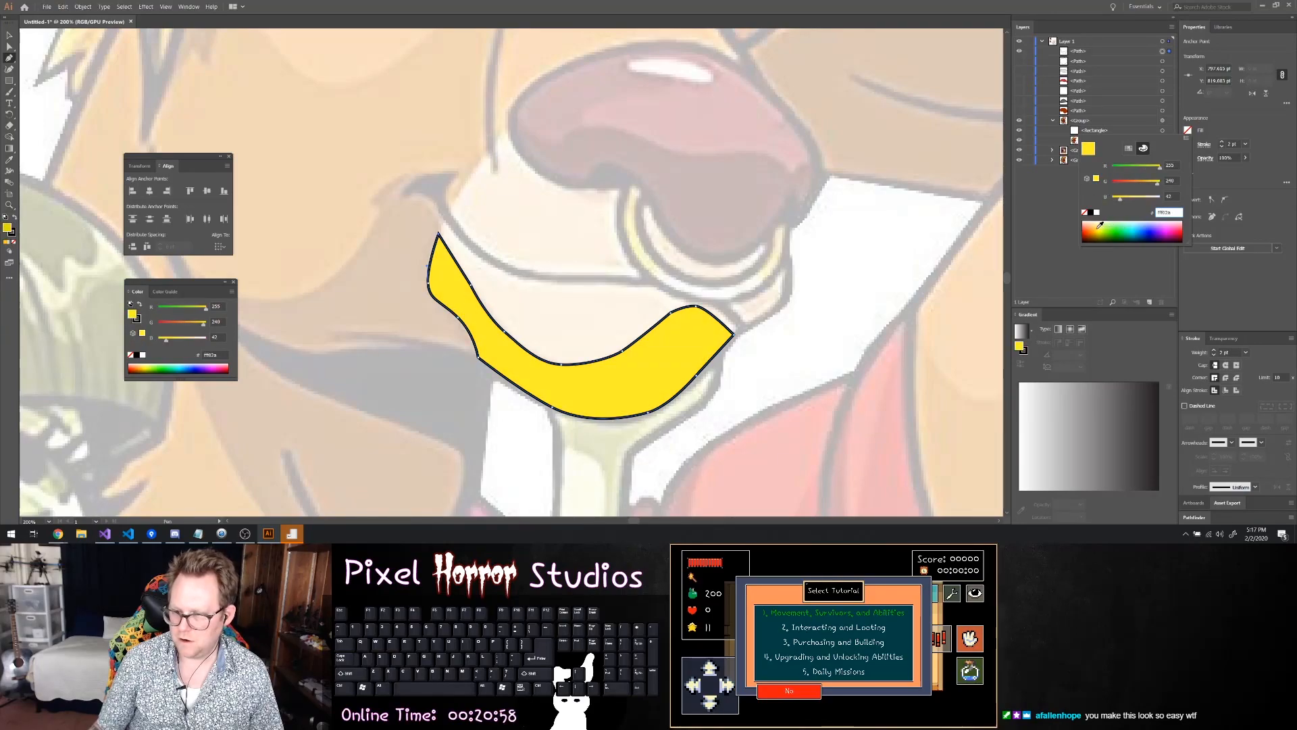
{"action": "left_click", "coordinate": [1095, 224]}
{"action": "left_click", "coordinate": [1093, 221]}
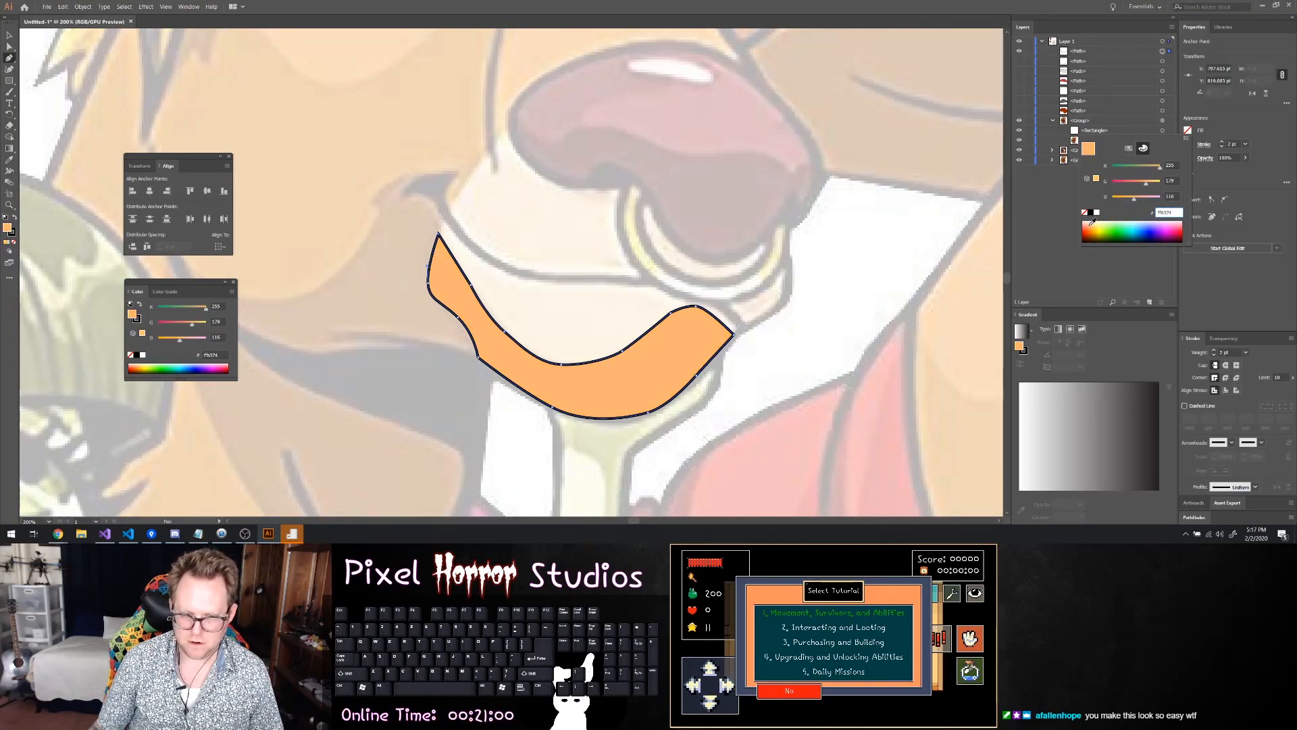
{"action": "left_click_drag", "start_coordinate": [1089, 221], "coordinate": [1098, 220]}
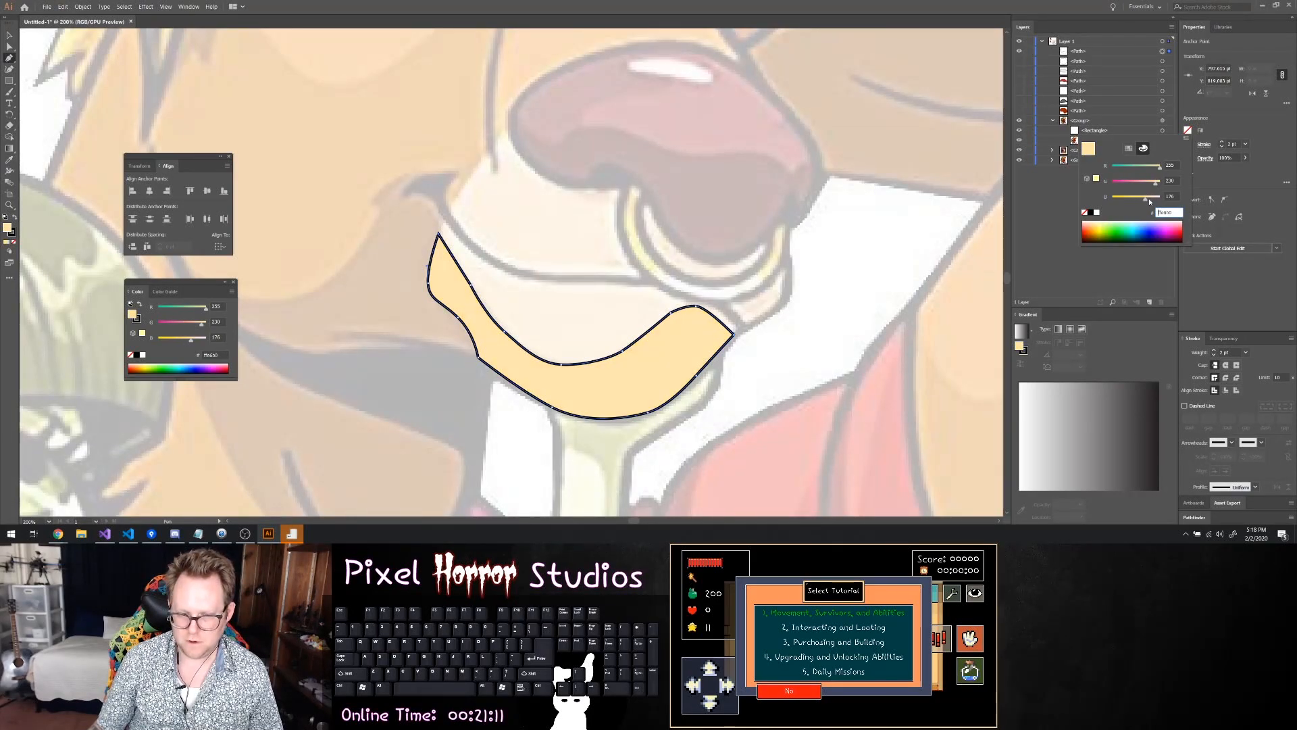
{"action": "left_click_drag", "start_coordinate": [1144, 202], "coordinate": [1146, 204]}
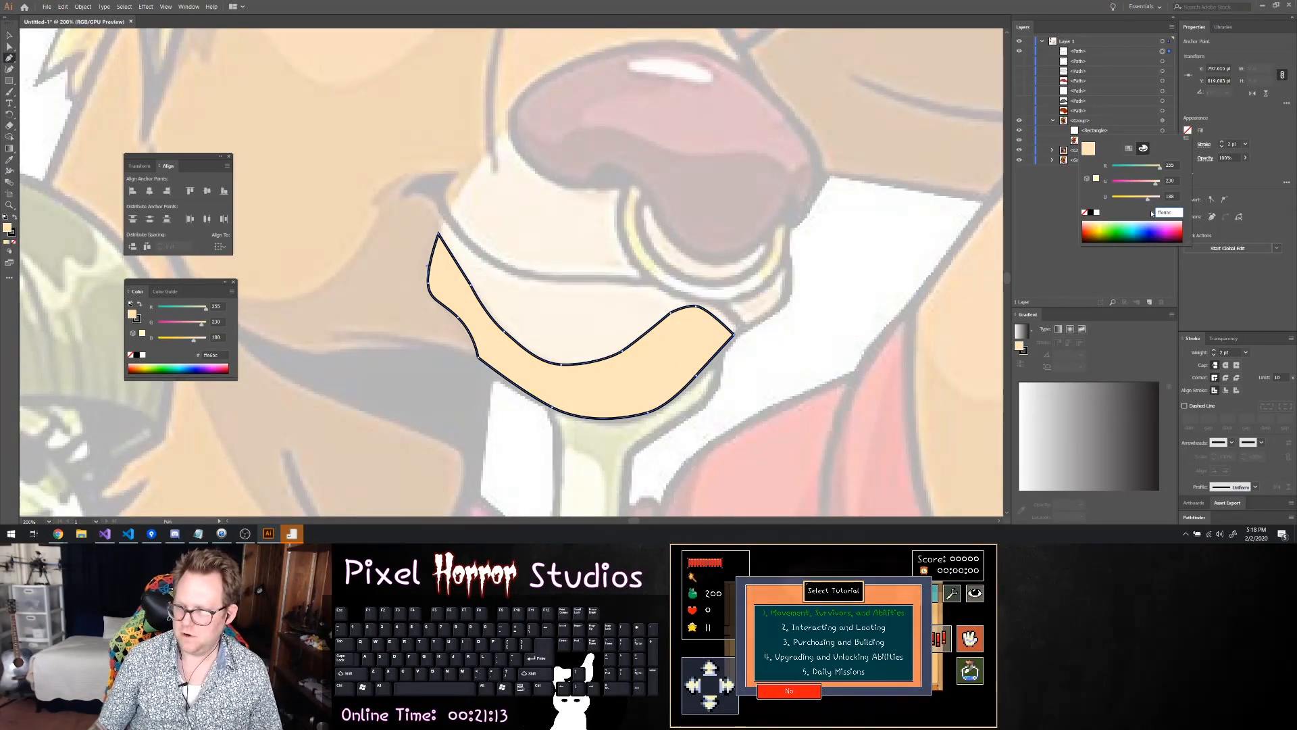
{"action": "left_click", "coordinate": [1058, 248]}
{"action": "key", "text": "ctrl+shift+a"}
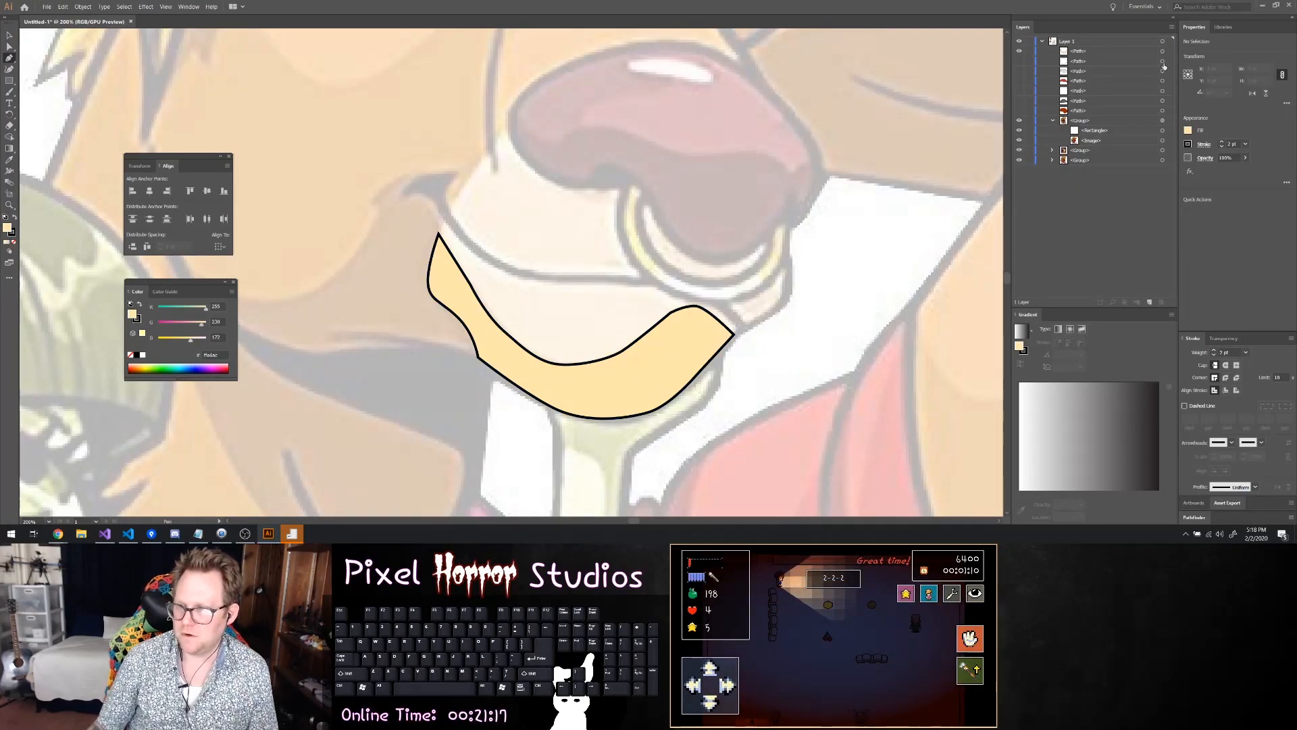
{"action": "left_click", "coordinate": [1019, 61]}
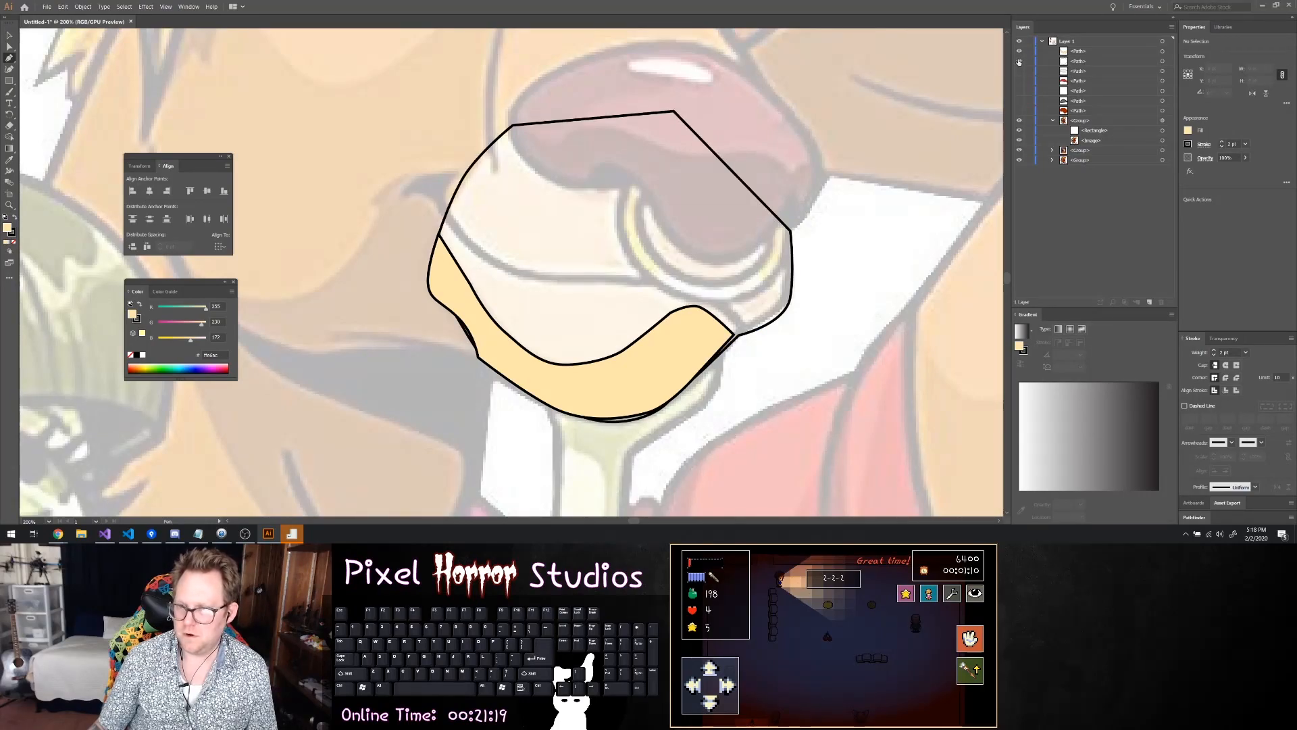
{"action": "left_click", "coordinate": [1187, 132]}
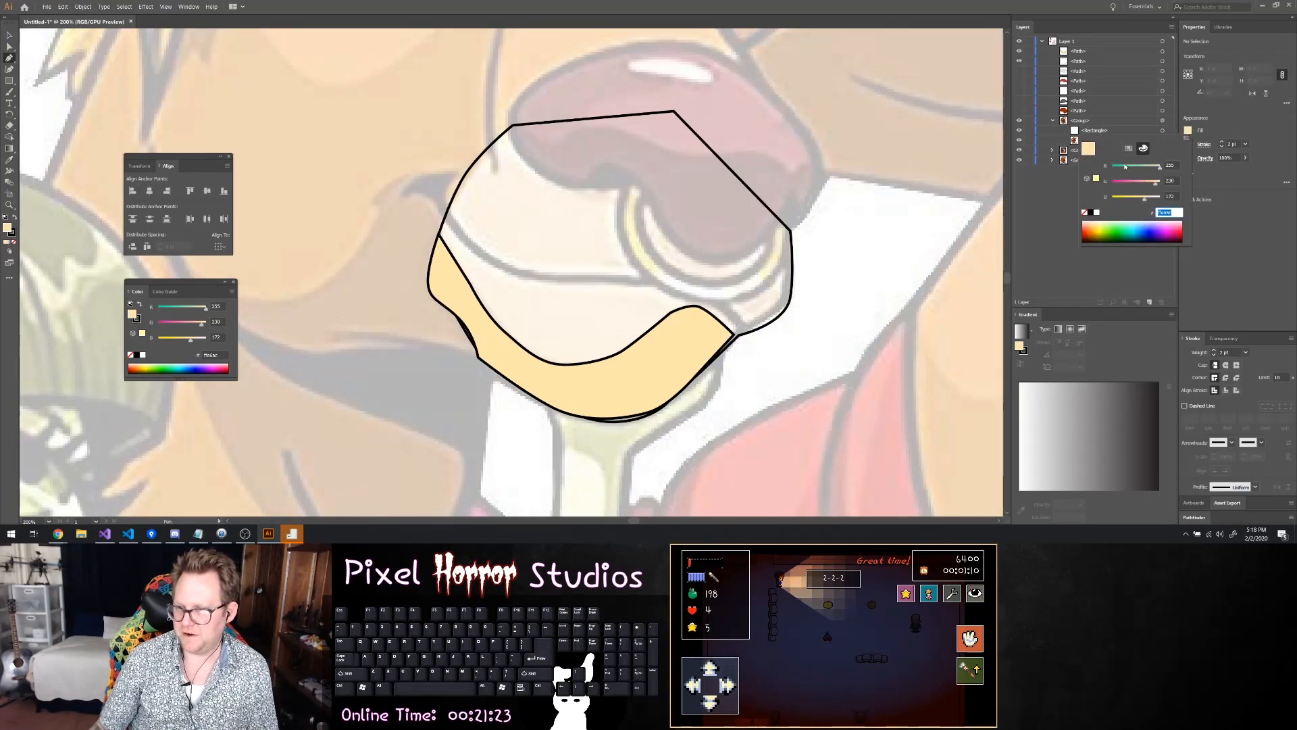
{"action": "left_click", "coordinate": [1097, 213]}
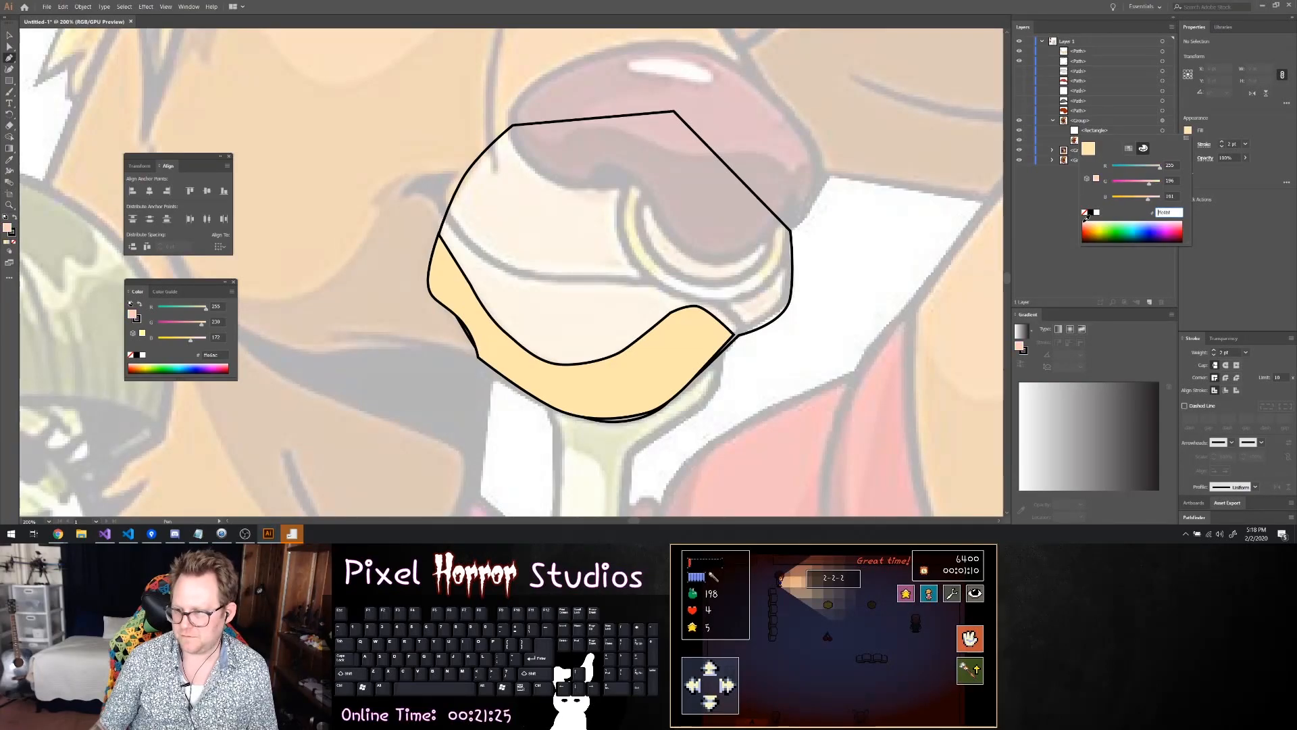
{"action": "left_click", "coordinate": [1100, 223]}
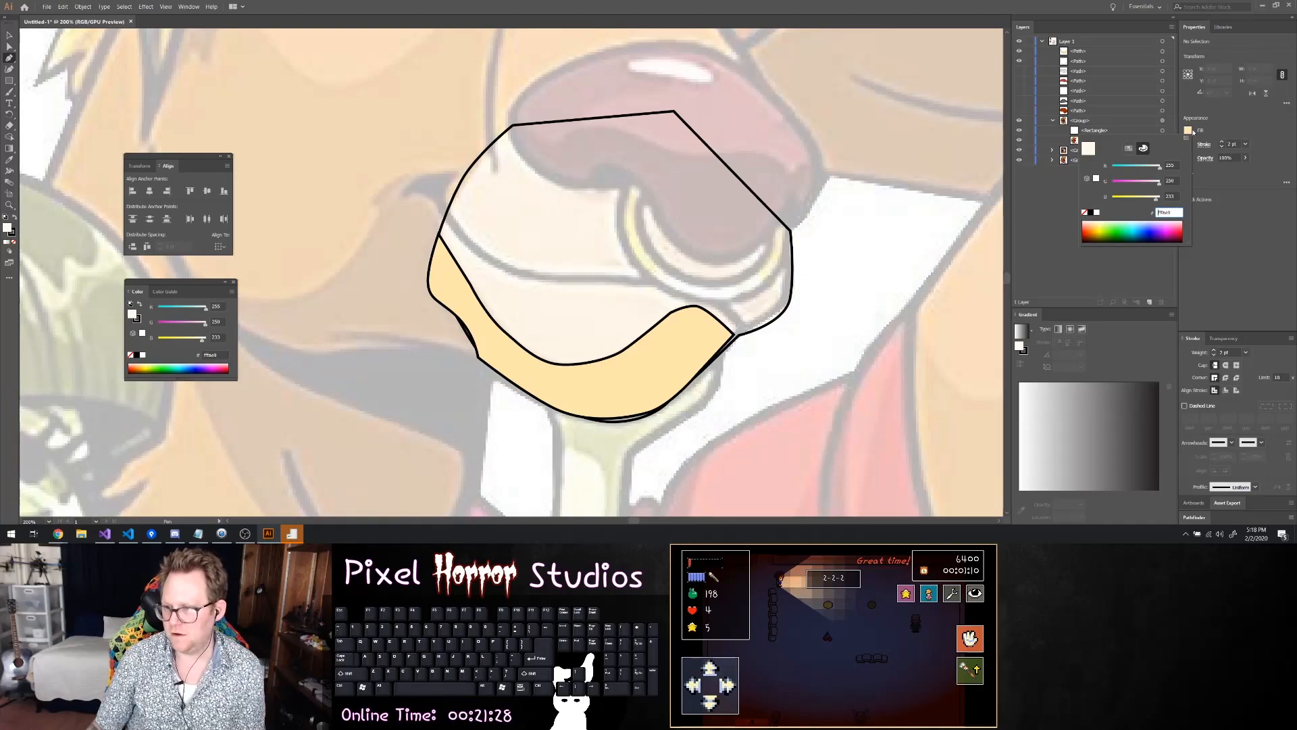
{"action": "left_click", "coordinate": [1193, 132]}
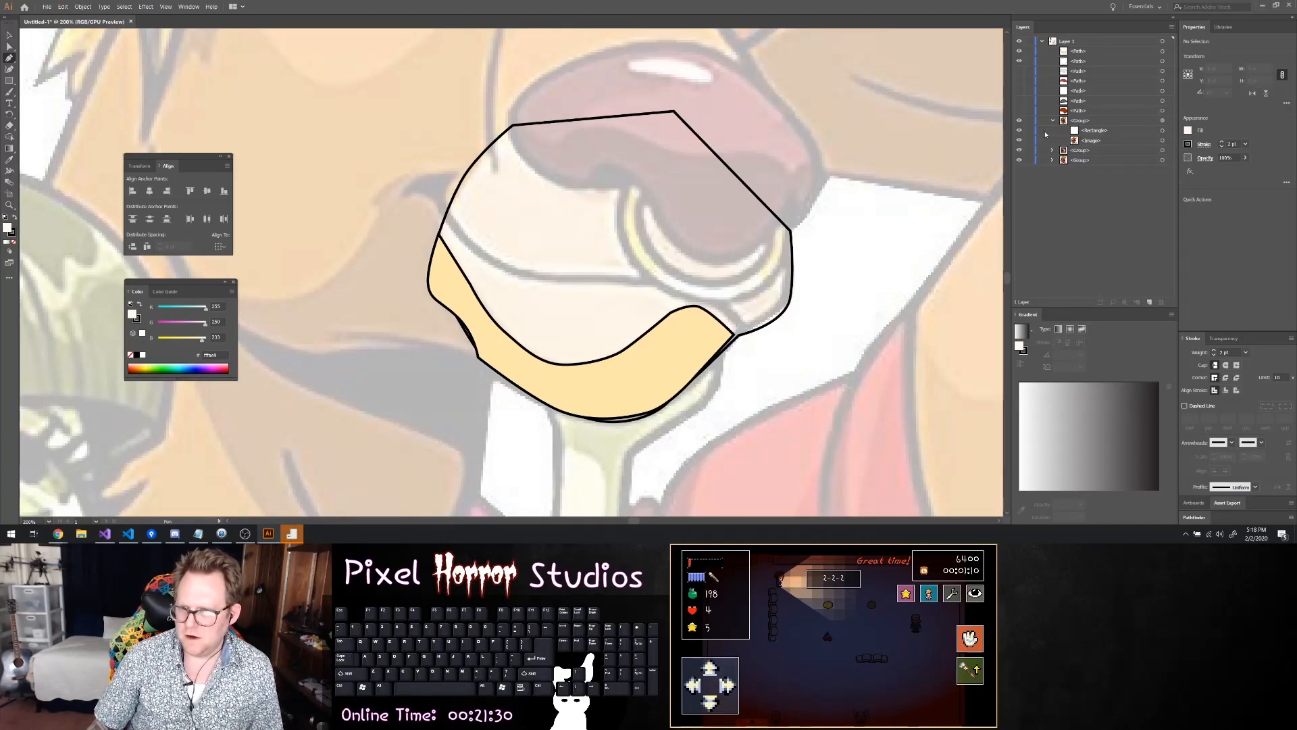
Select the full muzzle path and fill it with white
{"action": "left_click", "coordinate": [1123, 62]}
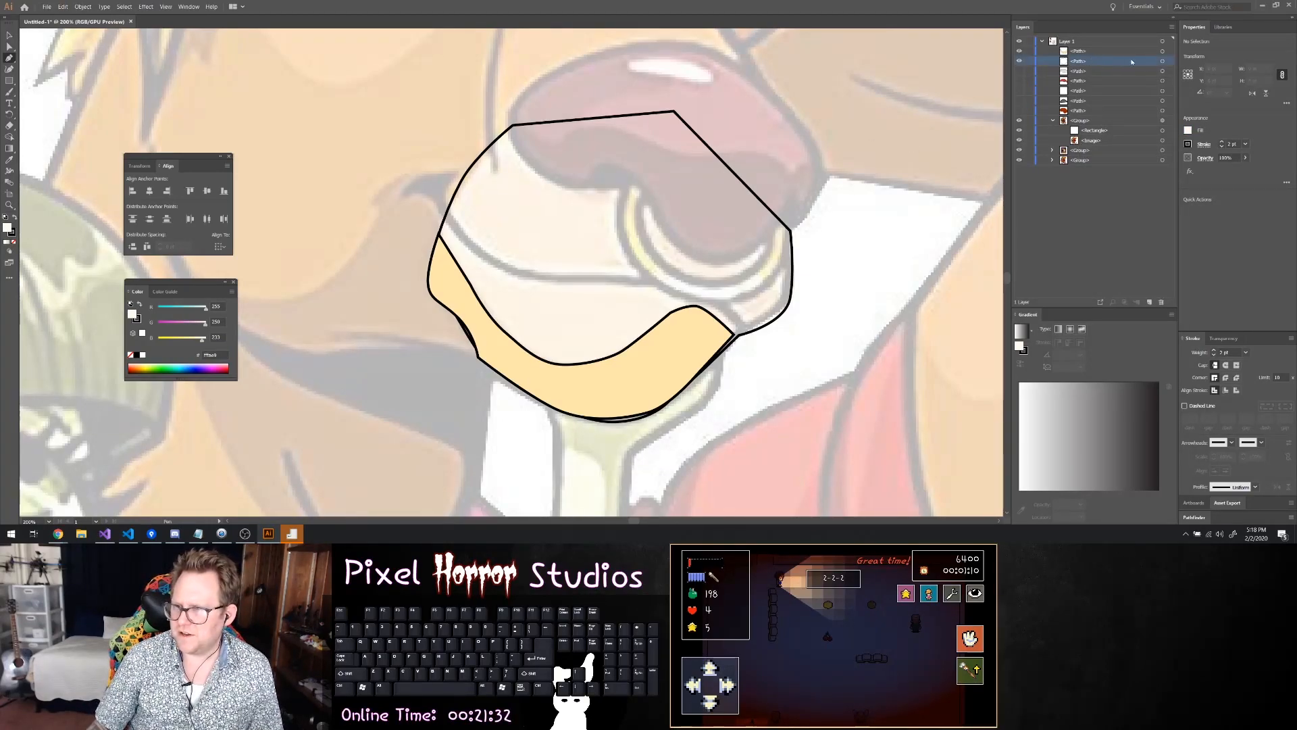
{"action": "left_click", "coordinate": [1162, 62]}
{"action": "left_click", "coordinate": [1191, 132]}
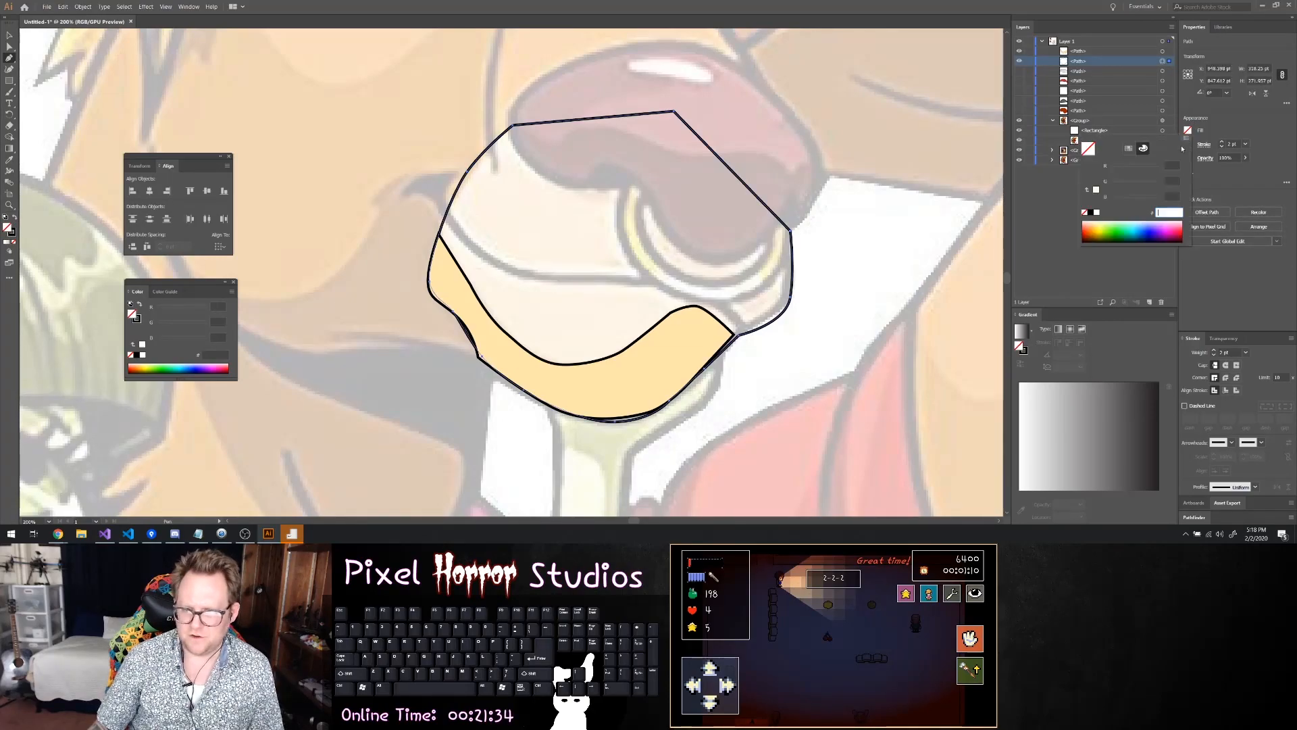
{"action": "left_click", "coordinate": [1108, 224]}
{"action": "left_click", "coordinate": [1096, 212]}
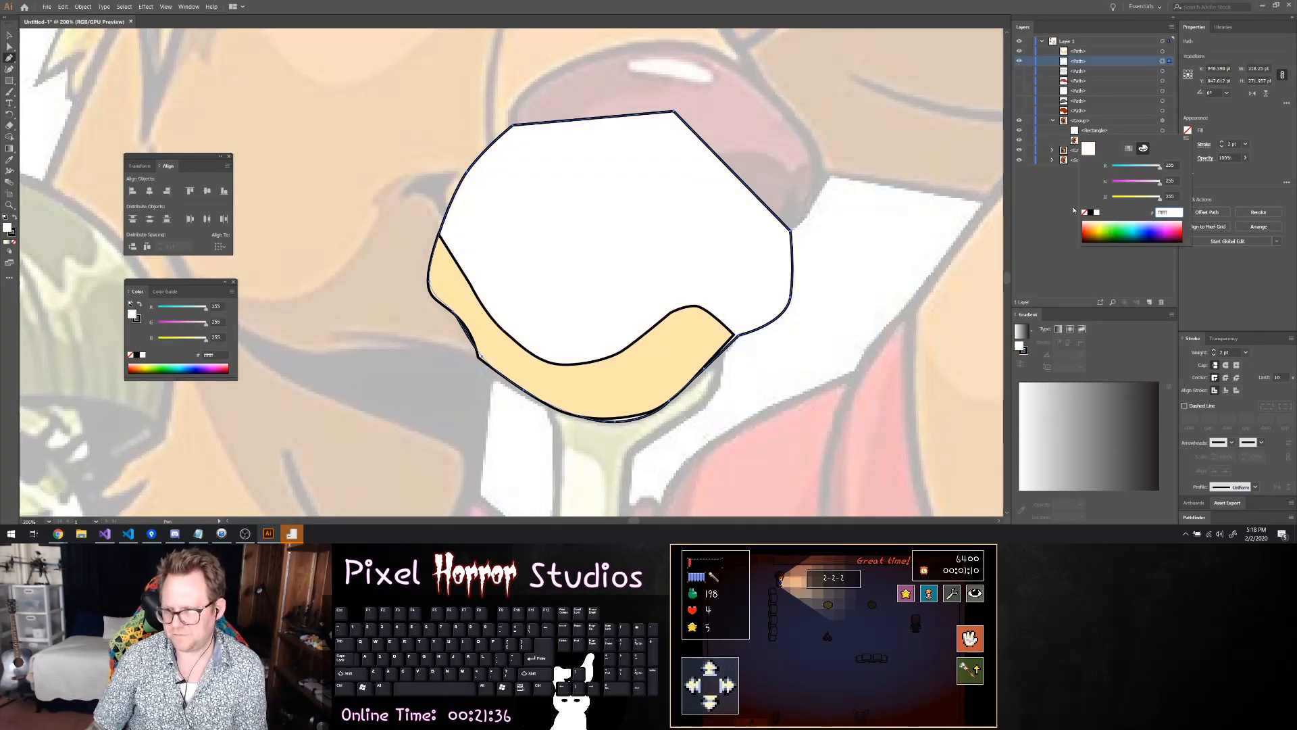
{"action": "key", "text": "Return"}
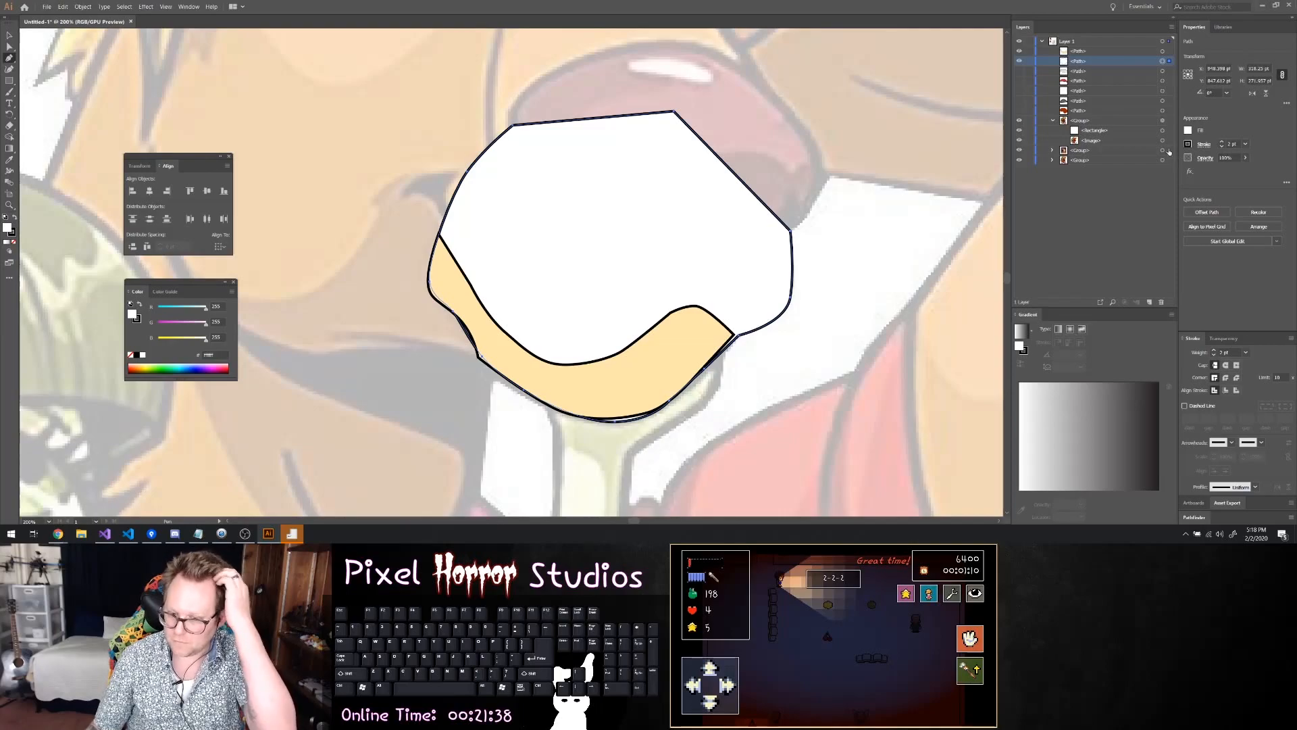
Move the shading's right corner anchor point onto the matching corner of the muzzle outline
{"action": "scroll", "coordinate": [777, 291], "scroll_direction": "up", "scroll_amount": 1}
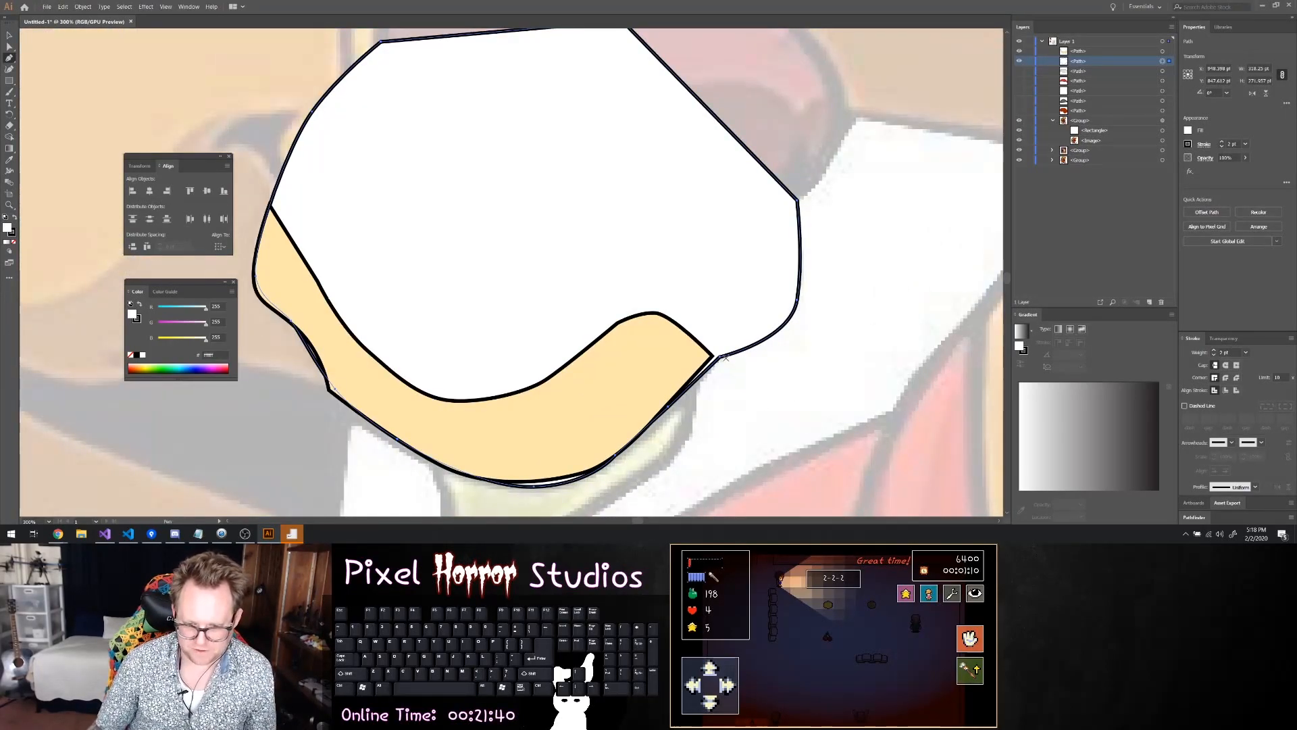
{"action": "left_click", "coordinate": [713, 358]}
{"action": "scroll", "coordinate": [710, 355], "scroll_direction": "up", "scroll_amount": 3}
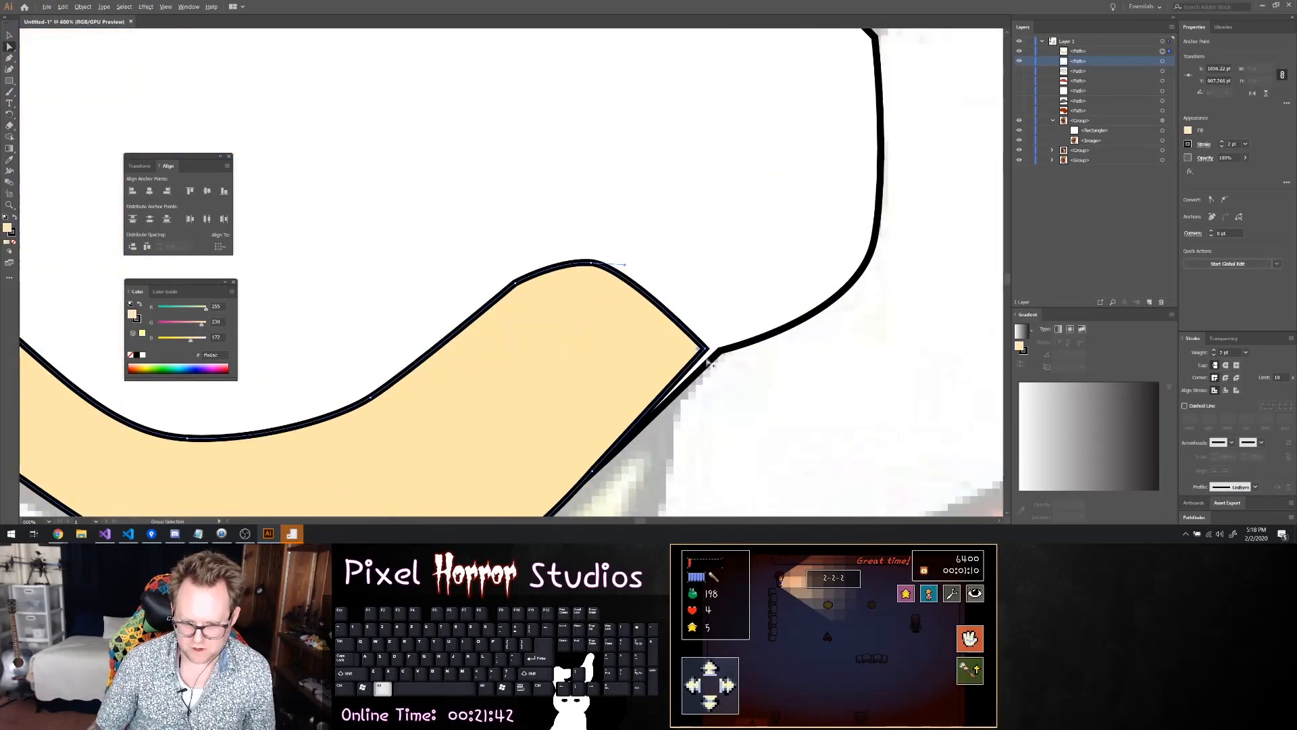
{"action": "left_click_drag", "start_coordinate": [704, 344], "coordinate": [727, 346]}
{"action": "scroll", "coordinate": [711, 358], "scroll_direction": "down", "scroll_amount": 6}
Add an anchor point to the muzzle outline below the mouth corner and move it onto the shading's curved edge
{"action": "scroll", "coordinate": [608, 406], "scroll_direction": "up", "scroll_amount": 5}
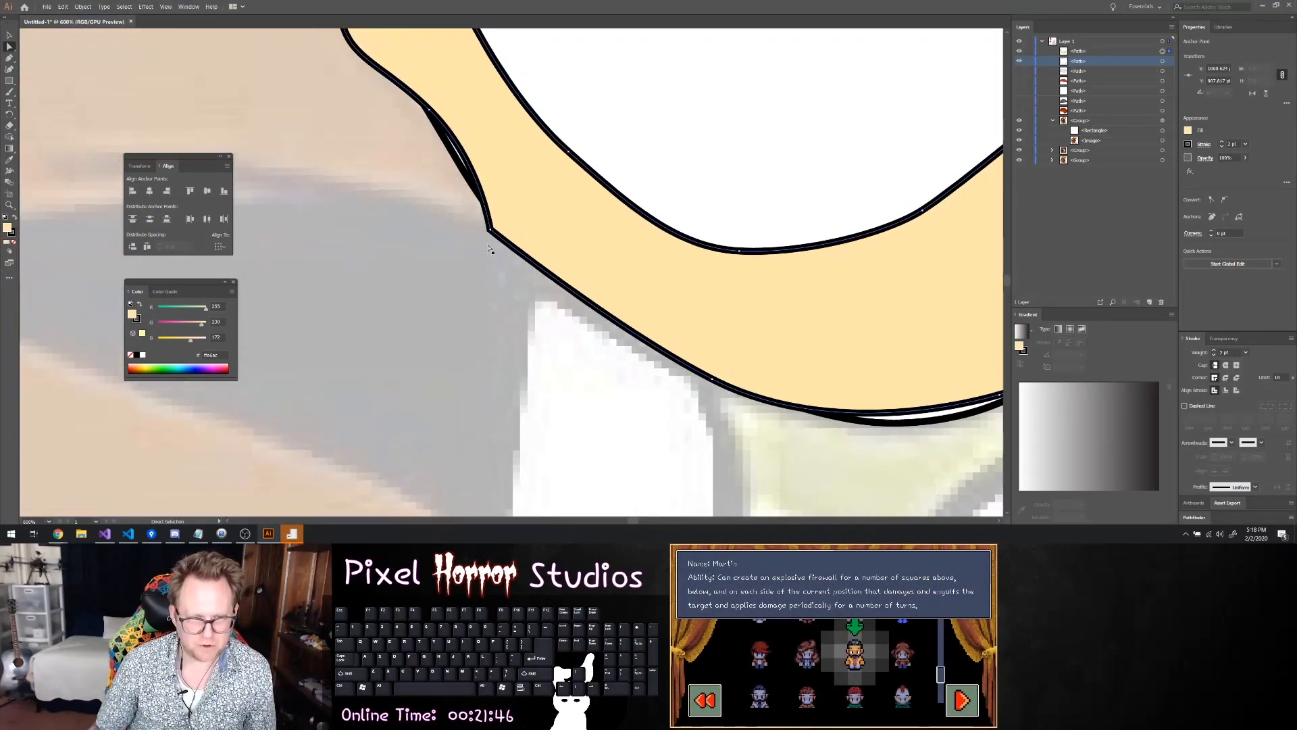
{"action": "left_click", "coordinate": [452, 171]}
{"action": "scroll", "coordinate": [434, 199], "scroll_direction": "up", "scroll_amount": 4}
{"action": "scroll", "coordinate": [485, 204], "scroll_direction": "down", "scroll_amount": 4}
{"action": "scroll", "coordinate": [475, 171], "scroll_direction": "up", "scroll_amount": 1}
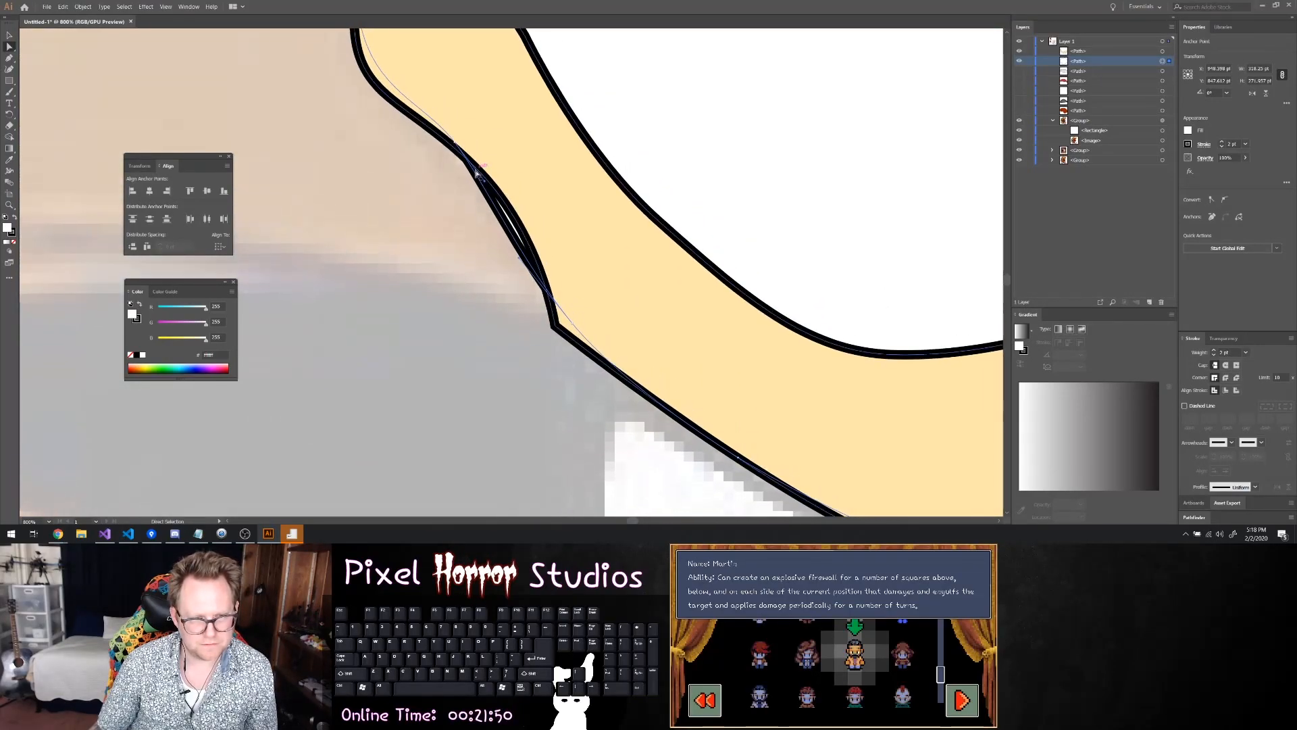
{"action": "key", "text": "p"}
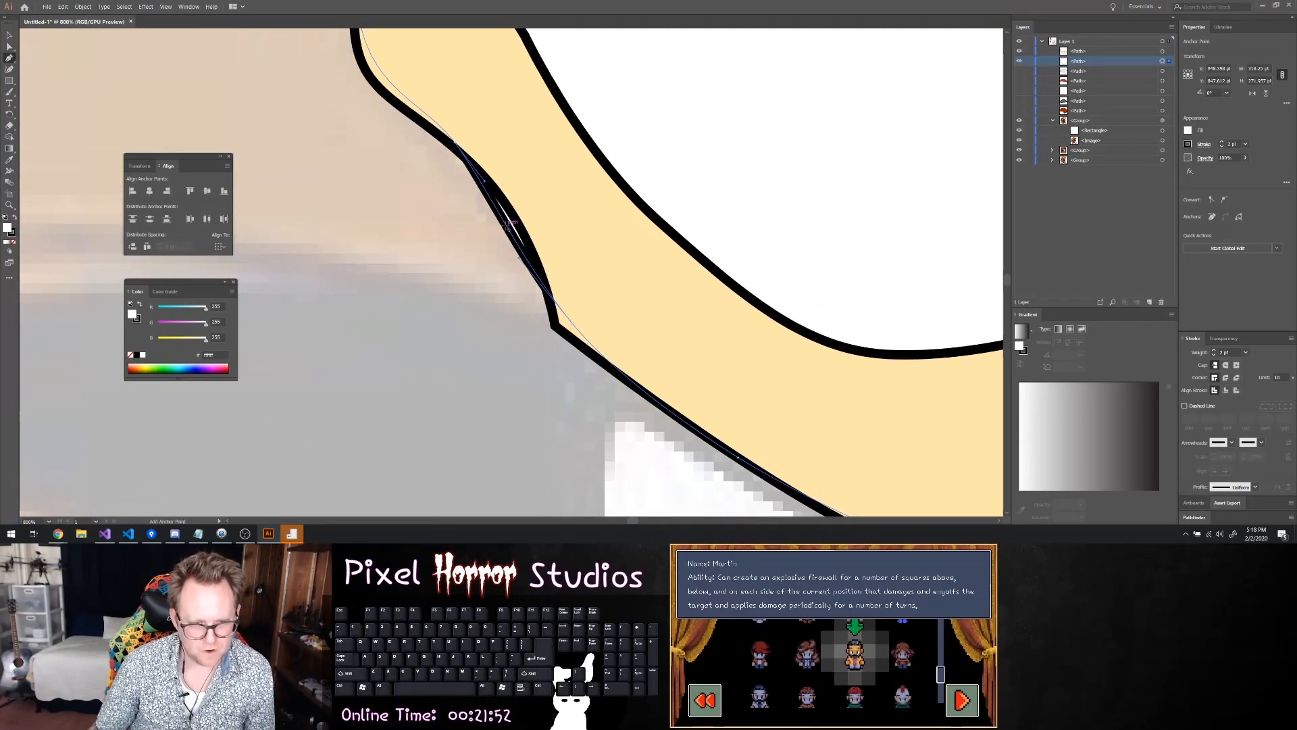
{"action": "left_click", "coordinate": [506, 221]}
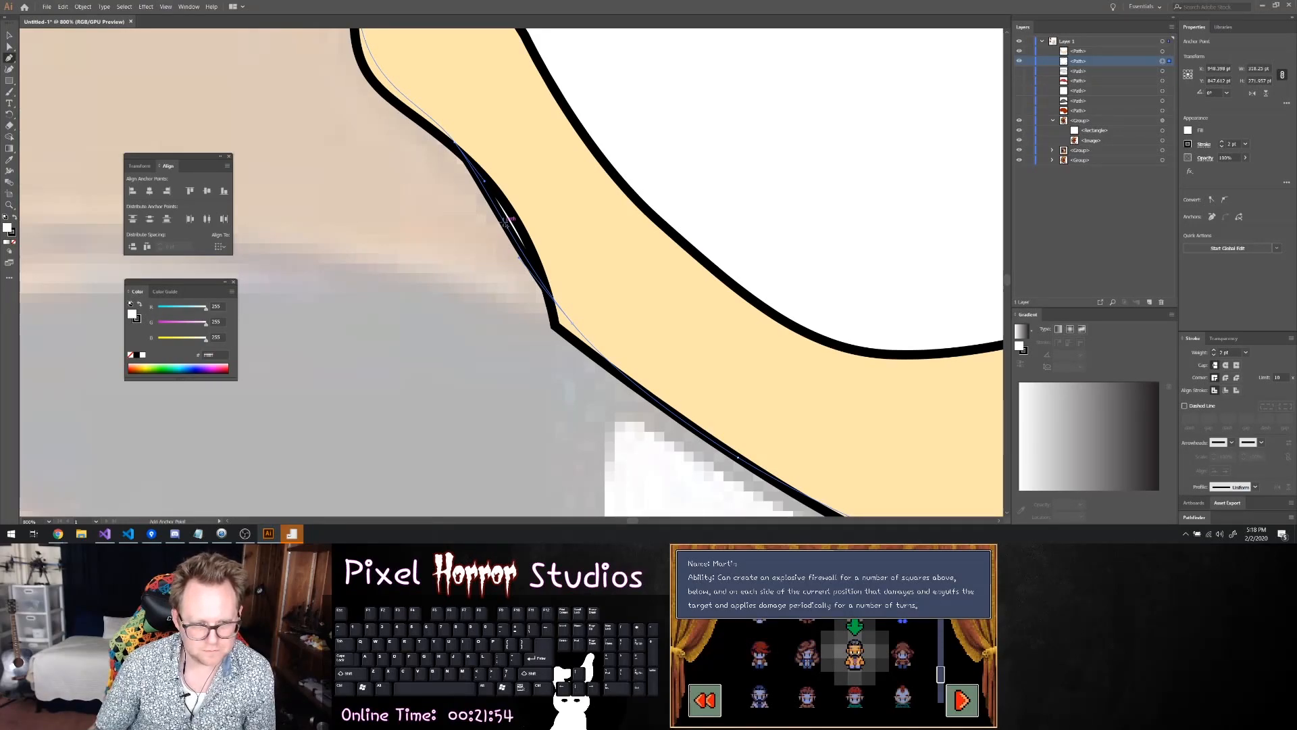
{"action": "key", "text": "v"}
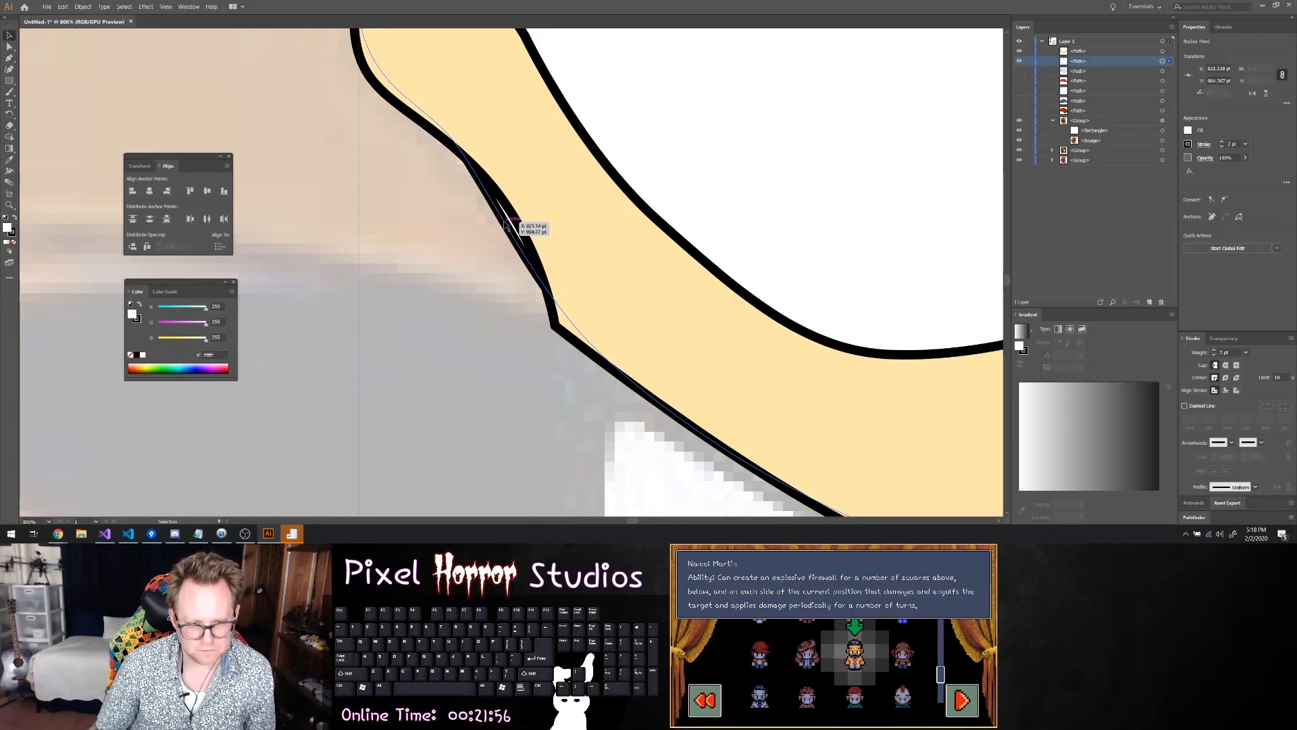
{"action": "left_click_drag", "start_coordinate": [507, 223], "coordinate": [523, 215]}
{"action": "left_click", "coordinate": [494, 255]}
Move the shading's upper-left tip onto the muzzle outline
{"action": "scroll", "coordinate": [545, 254], "scroll_direction": "down", "scroll_amount": 2}
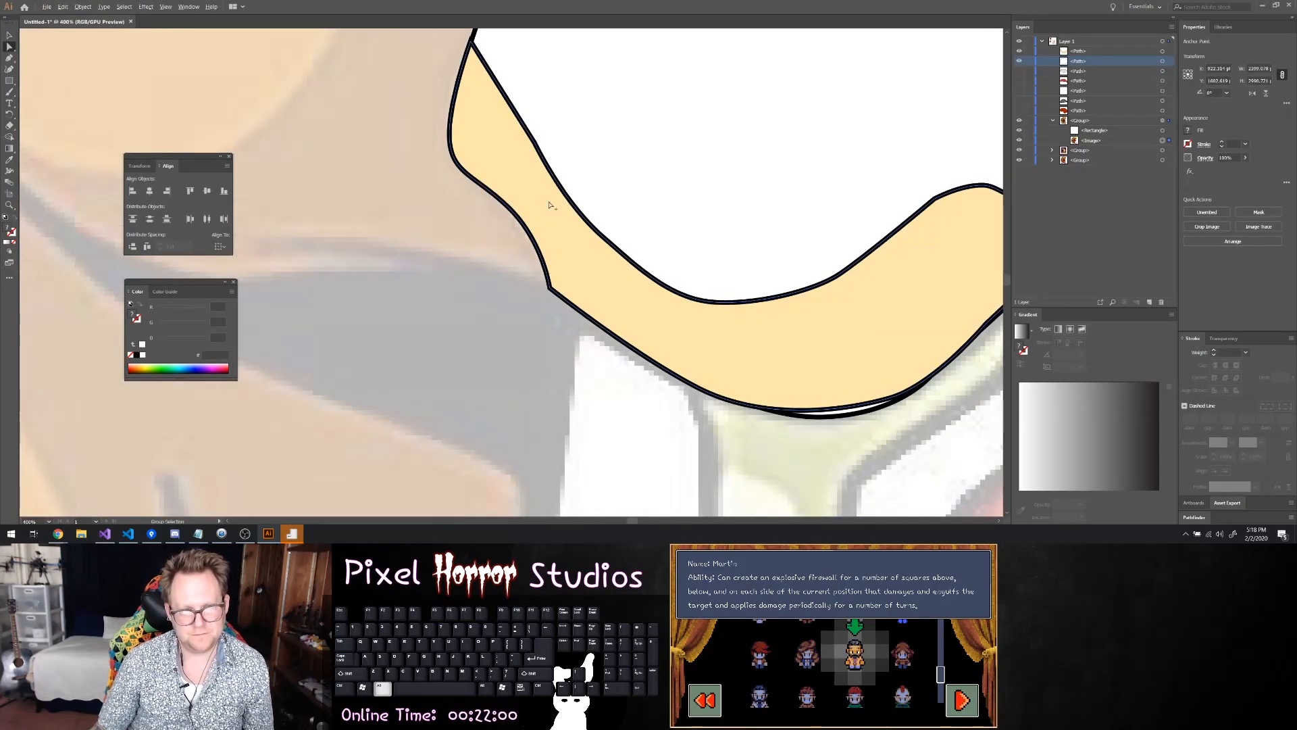
{"action": "scroll", "coordinate": [540, 78], "scroll_direction": "up", "scroll_amount": 1}
{"action": "scroll", "coordinate": [341, 102], "scroll_direction": "up", "scroll_amount": 3}
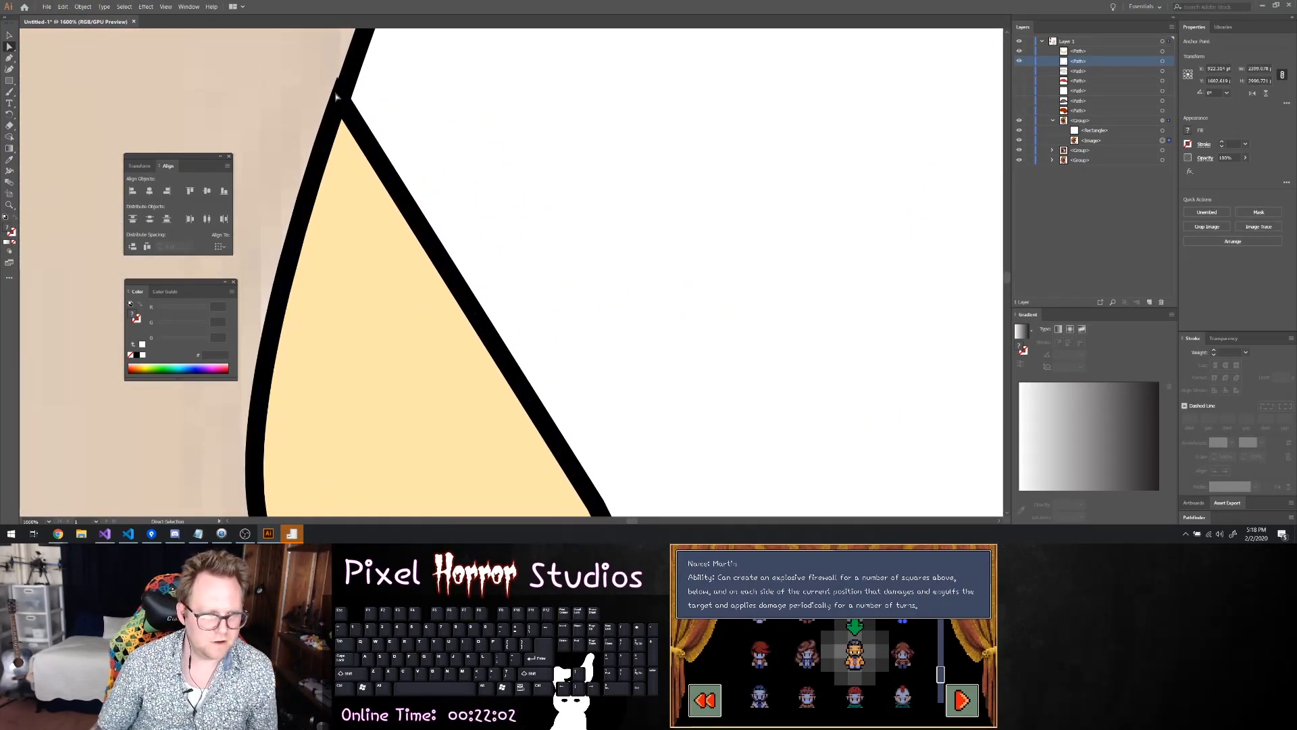
{"action": "left_click", "coordinate": [342, 101]}
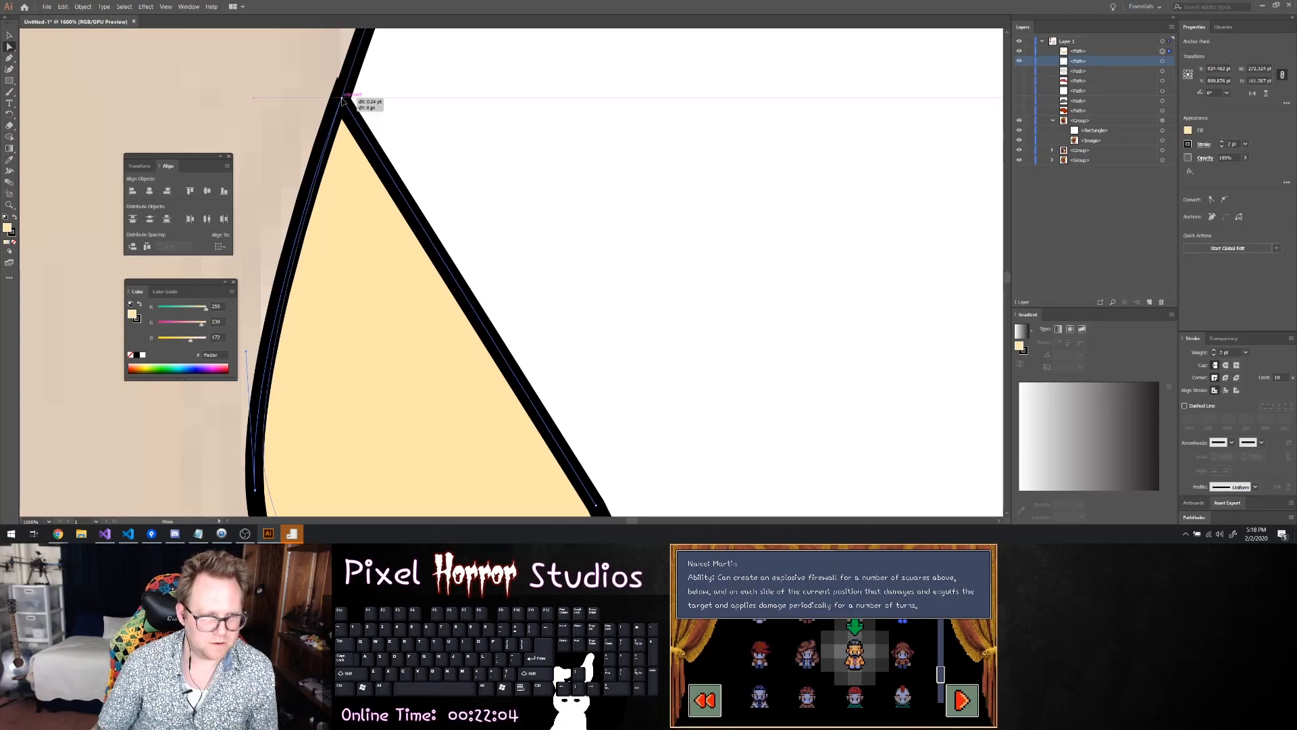
{"action": "scroll", "coordinate": [401, 114], "scroll_direction": "down", "scroll_amount": 4}
{"action": "left_click", "coordinate": [770, 258]}
{"action": "scroll", "coordinate": [801, 280], "scroll_direction": "down", "scroll_amount": 4}
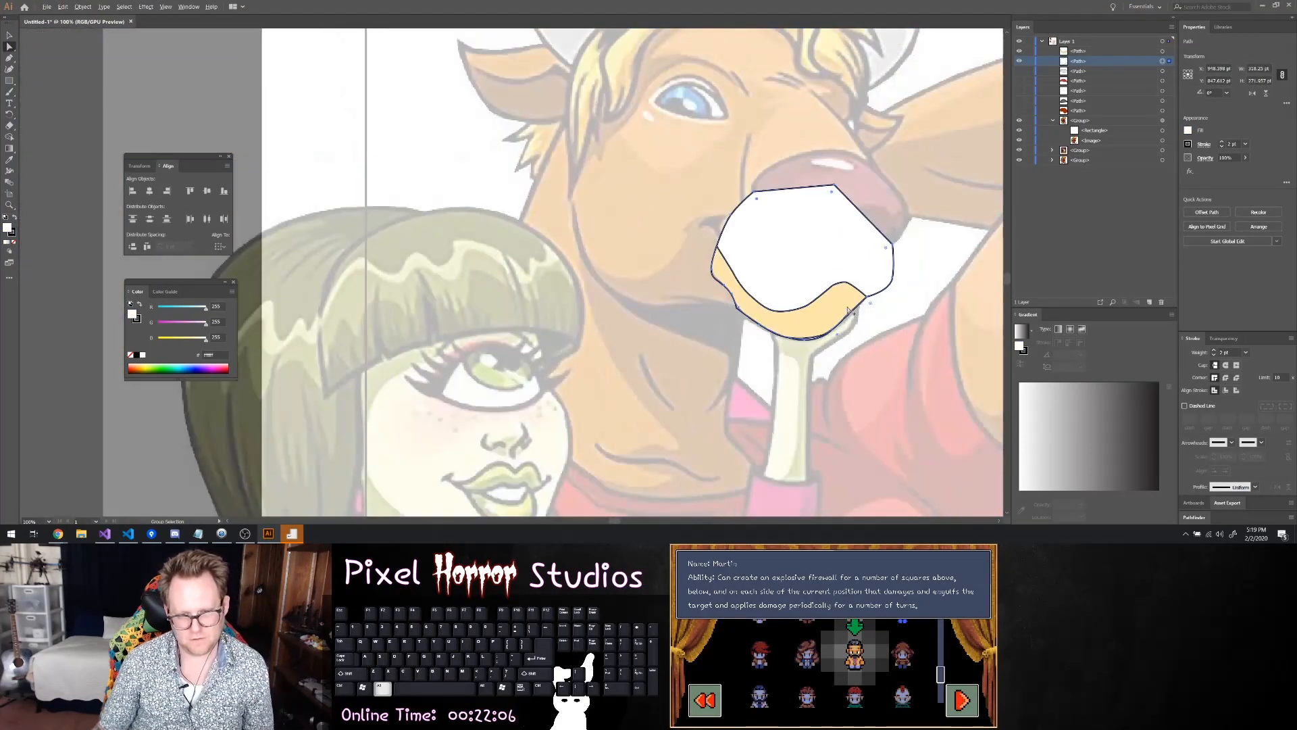
Try to bend the shading's bottom edge outward to close the gap to the muzzle outline under the chin
{"action": "scroll", "coordinate": [892, 332], "scroll_direction": "up", "scroll_amount": 3}
{"action": "scroll", "coordinate": [810, 329], "scroll_direction": "down", "scroll_amount": 1}
{"action": "left_click", "coordinate": [615, 325]}
{"action": "scroll", "coordinate": [612, 360], "scroll_direction": "up", "scroll_amount": 3}
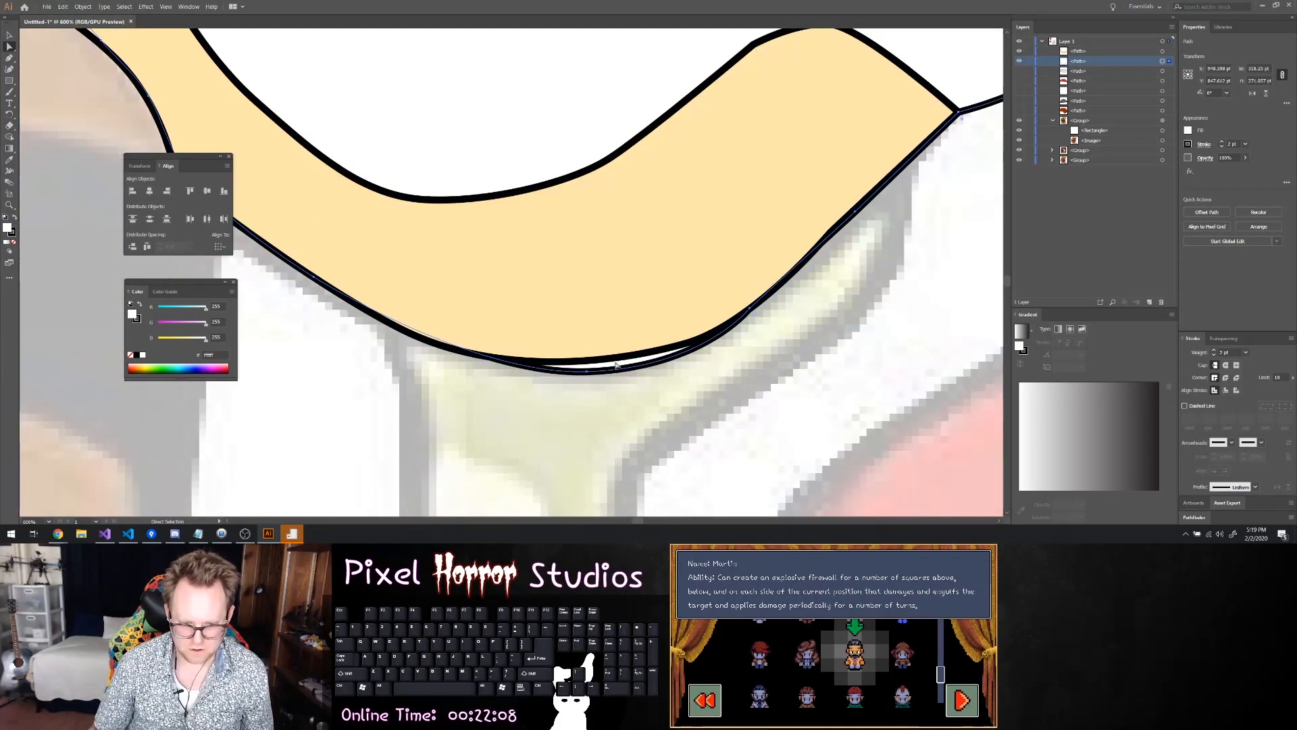
{"action": "left_click", "coordinate": [609, 359]}
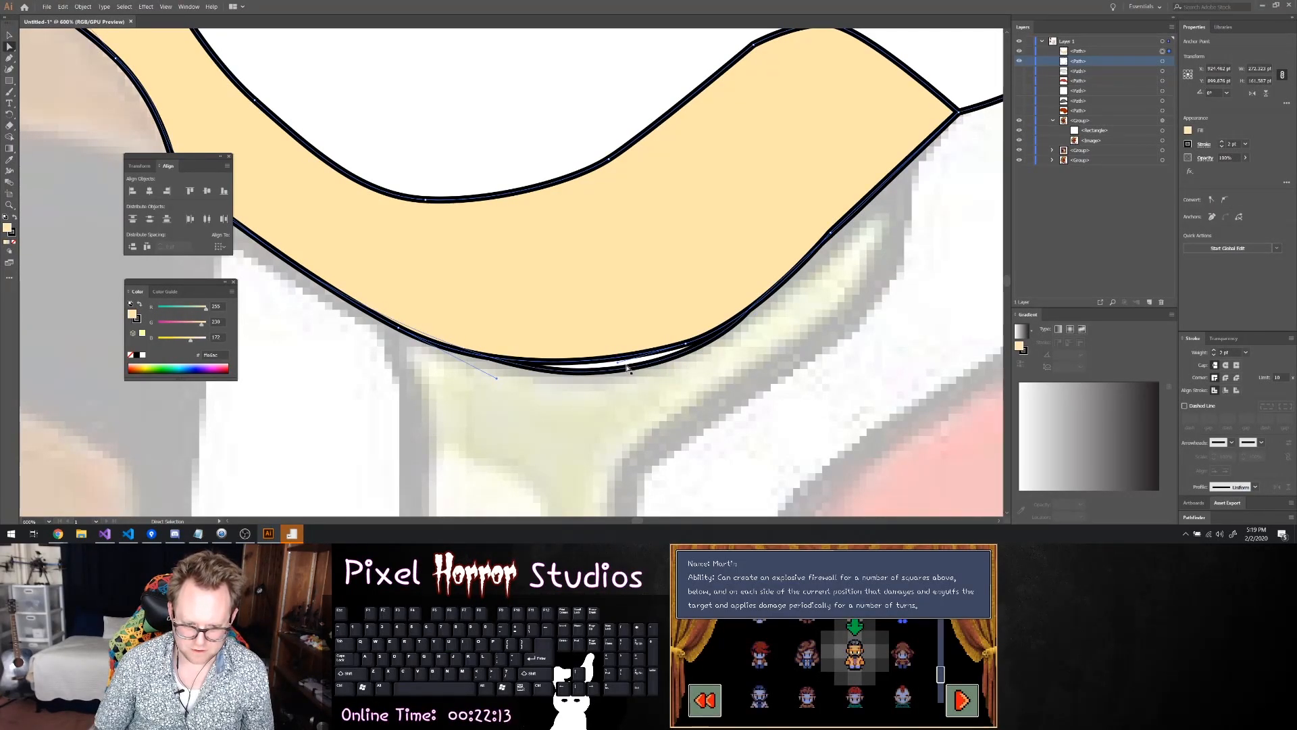
{"action": "left_click_drag", "start_coordinate": [621, 365], "coordinate": [648, 368]}
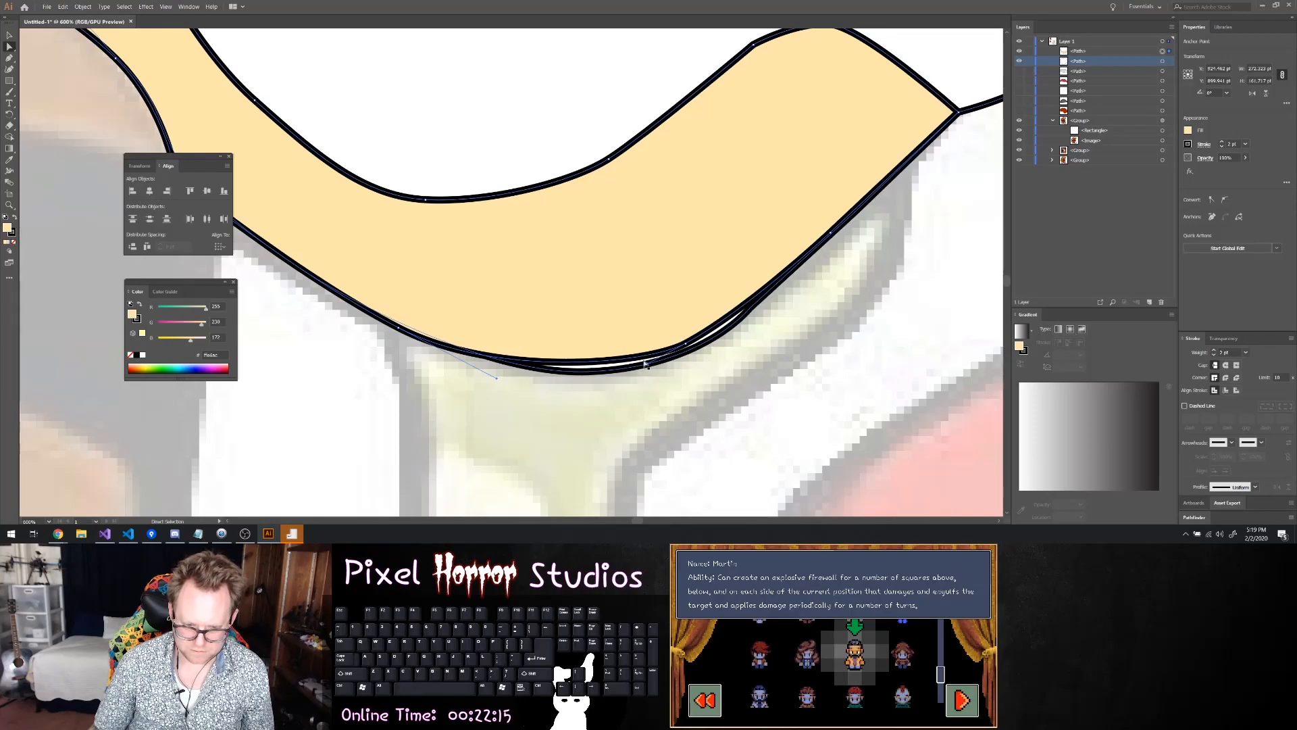
{"action": "left_click", "coordinate": [652, 361]}
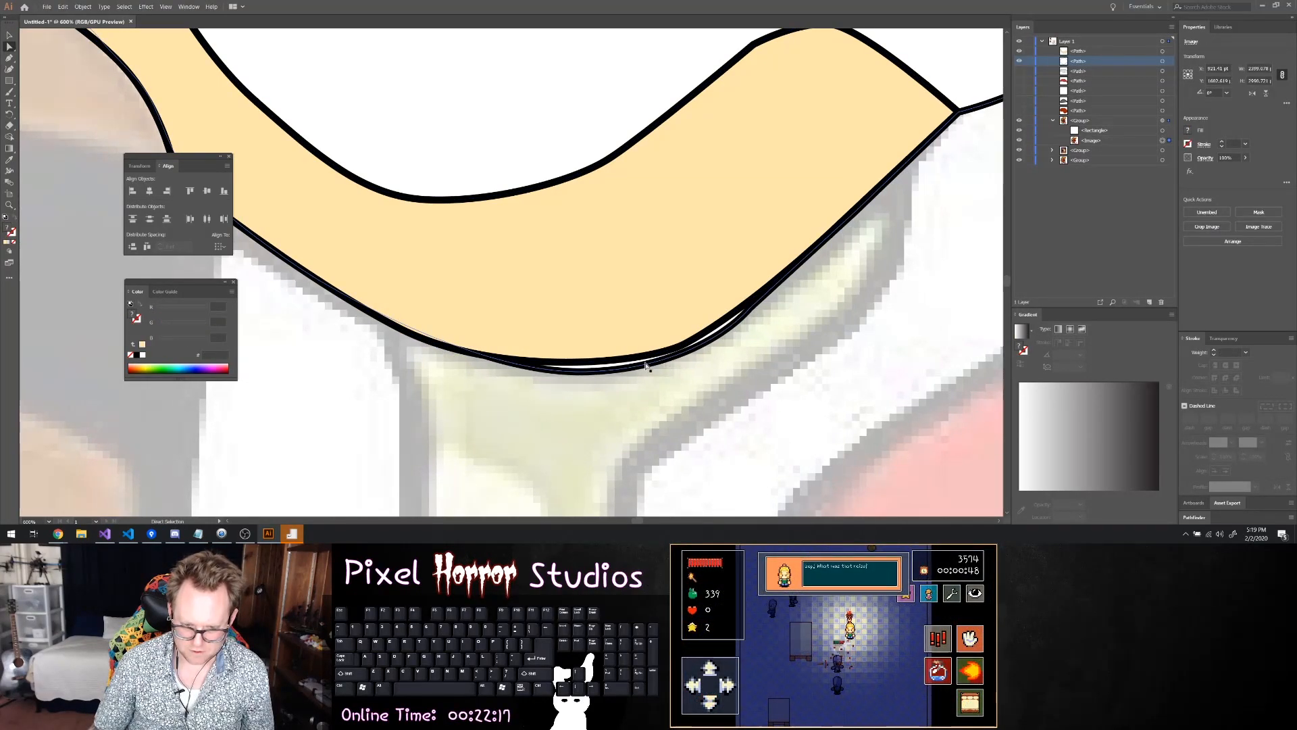
{"action": "left_click", "coordinate": [651, 365]}
{"action": "left_click", "coordinate": [649, 368]}
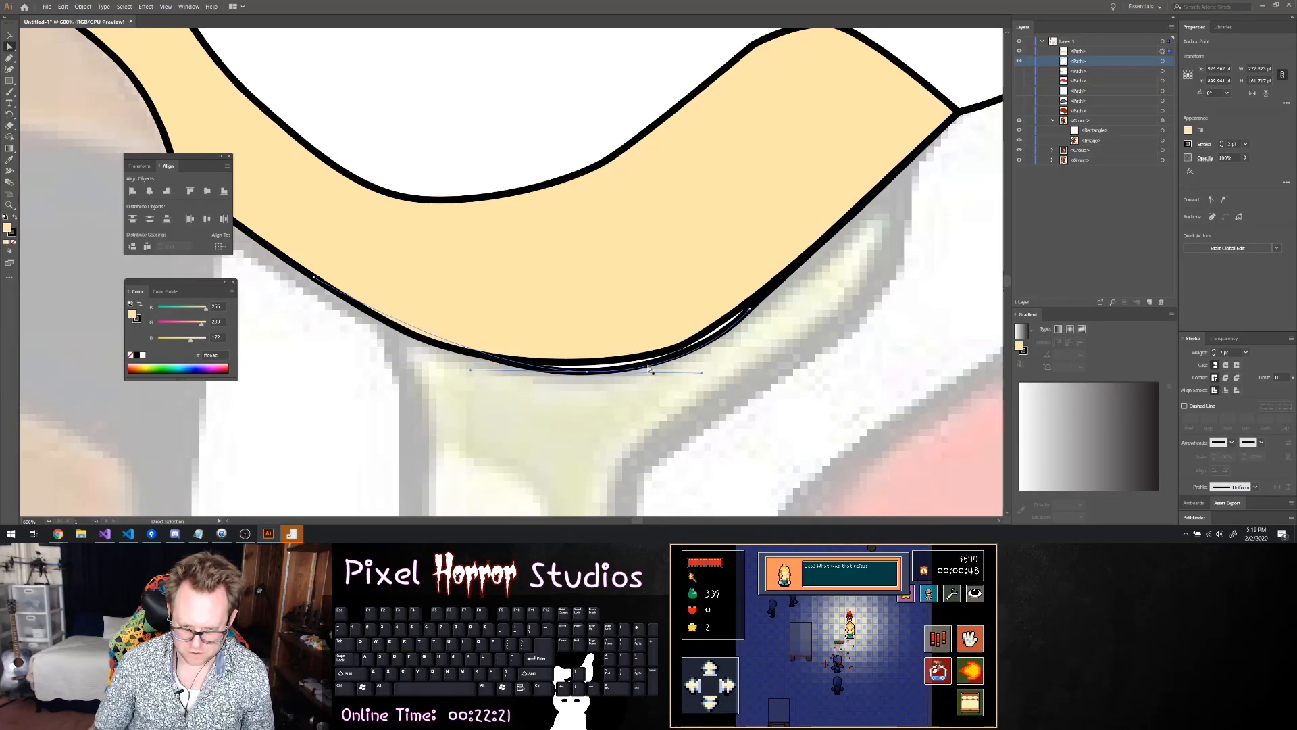
{"action": "left_click", "coordinate": [664, 361]}
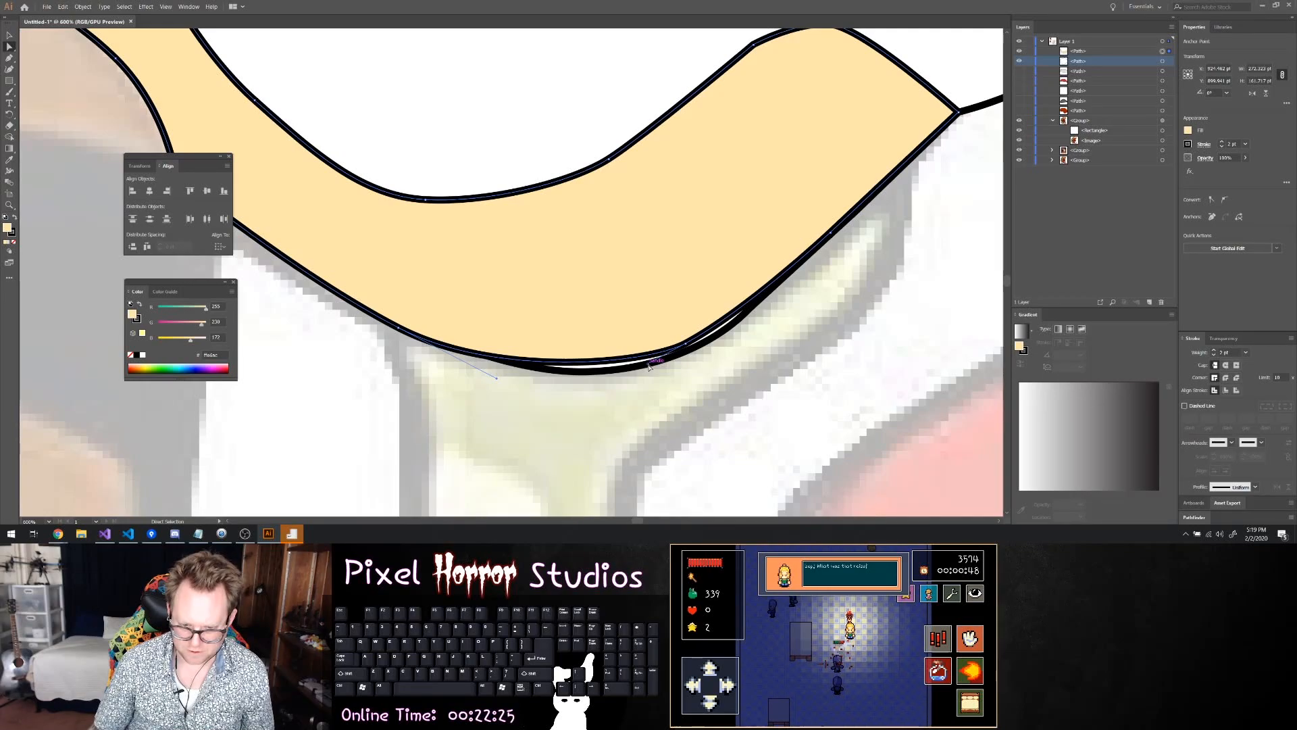
{"action": "left_click", "coordinate": [642, 361]}
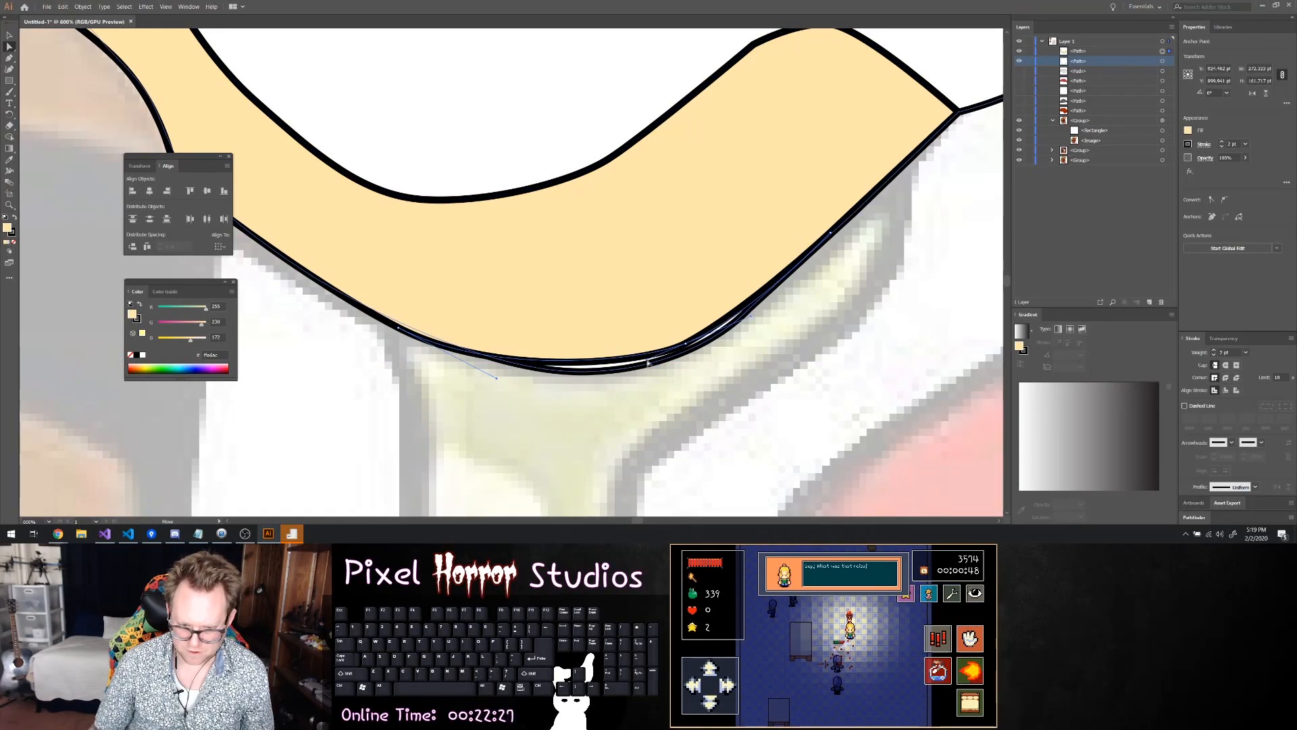
Add an anchor point to the shading's bottom edge under the chin and move it onto the muzzle outline
{"action": "left_click", "coordinate": [604, 361]}
{"action": "key", "text": "minus"}
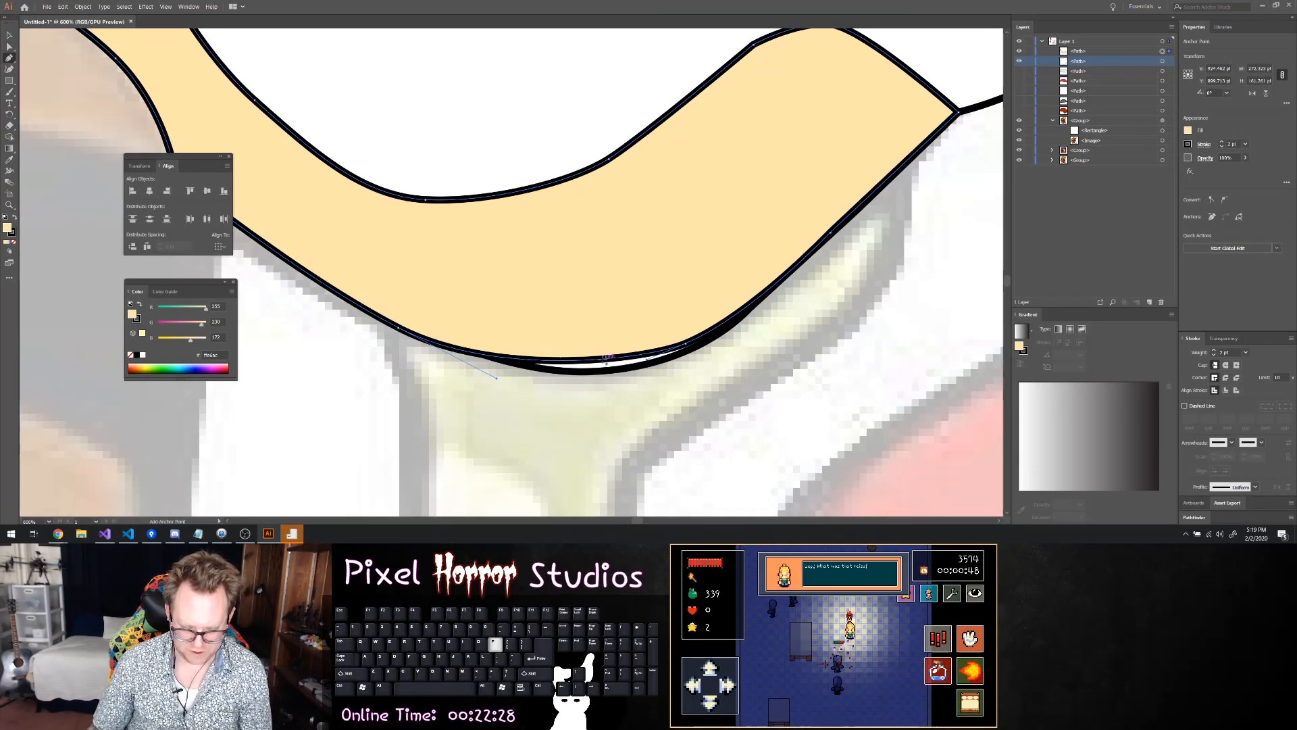
{"action": "key", "text": "a"}
{"action": "left_click_drag", "start_coordinate": [603, 358], "coordinate": [686, 345]}
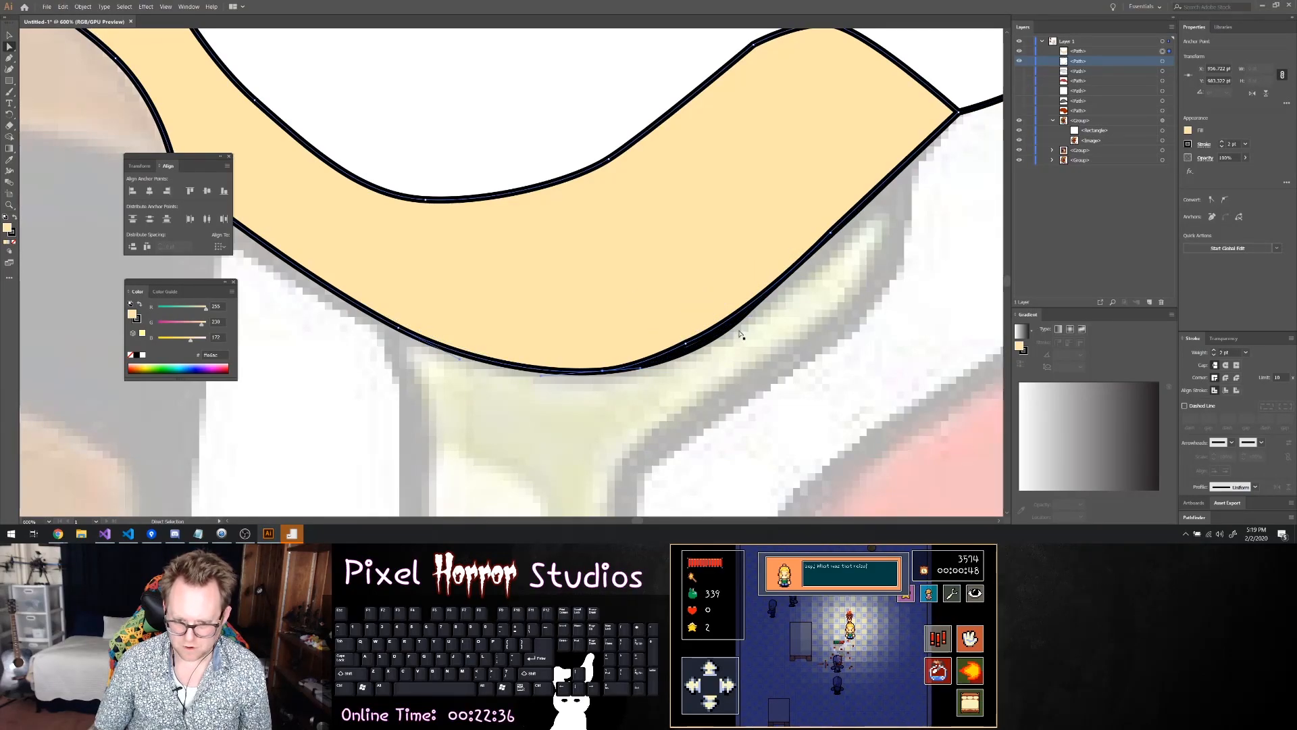
Delete the shading's spare anchor point right of the chin and bend that segment onto the muzzle outline
{"action": "key", "text": "p"}
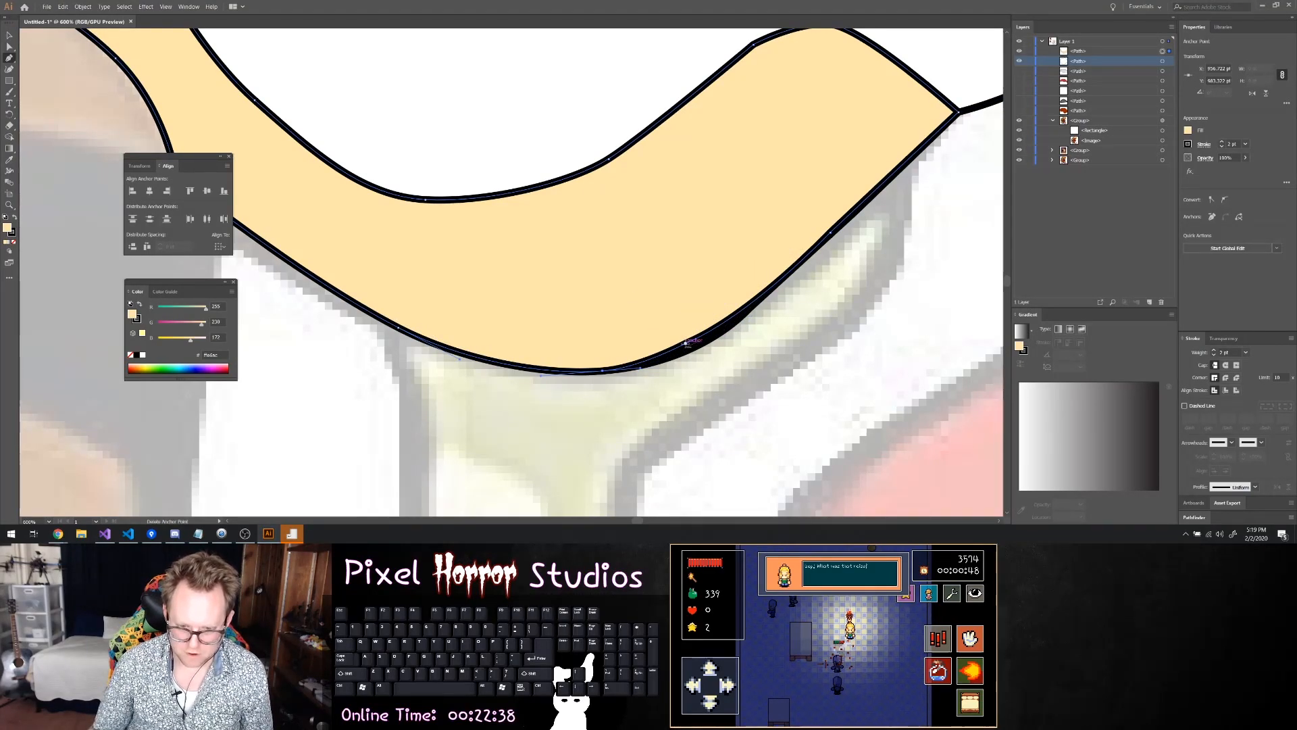
{"action": "left_click", "coordinate": [686, 345]}
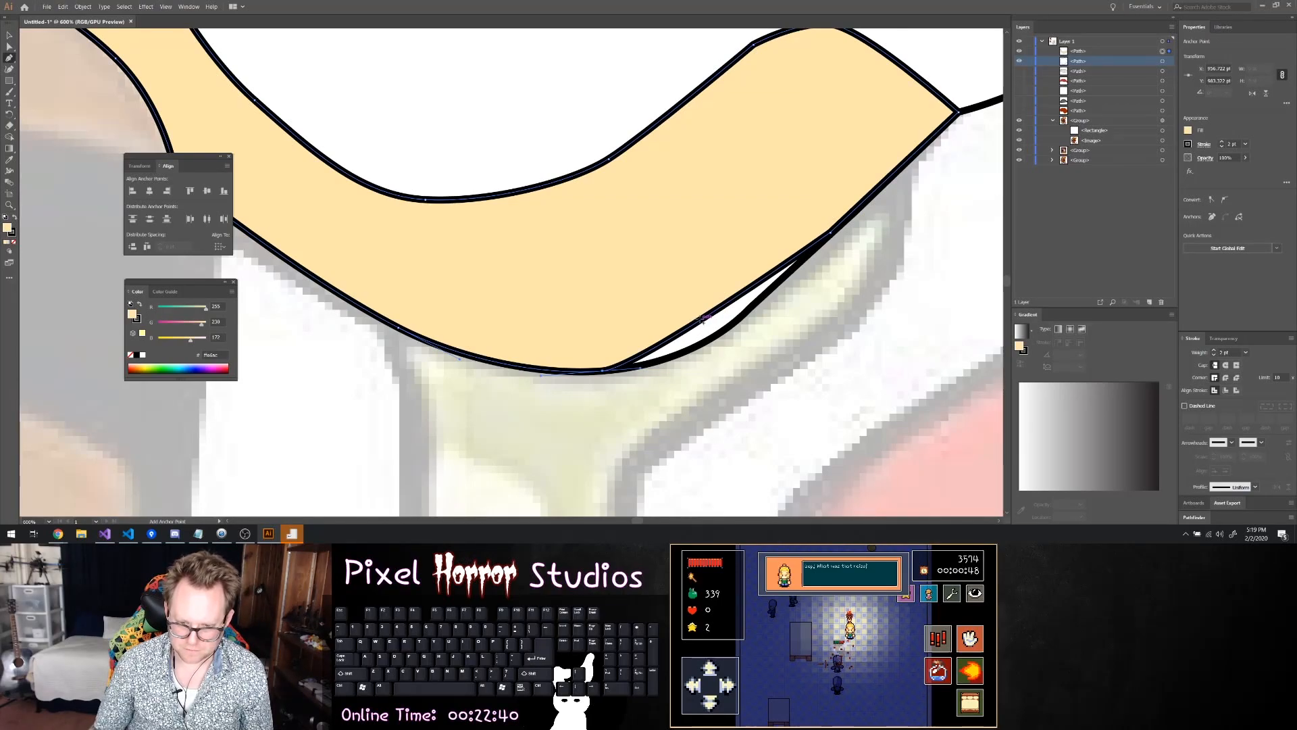
{"action": "key", "text": "a"}
{"action": "left_click_drag", "start_coordinate": [701, 319], "coordinate": [715, 341]}
{"action": "left_click", "coordinate": [814, 337]}
Make all the hidden nose paths visible again
{"action": "scroll", "coordinate": [865, 336], "scroll_direction": "down", "scroll_amount": 7}
{"action": "scroll", "coordinate": [872, 348], "scroll_direction": "right", "scroll_amount": 3}
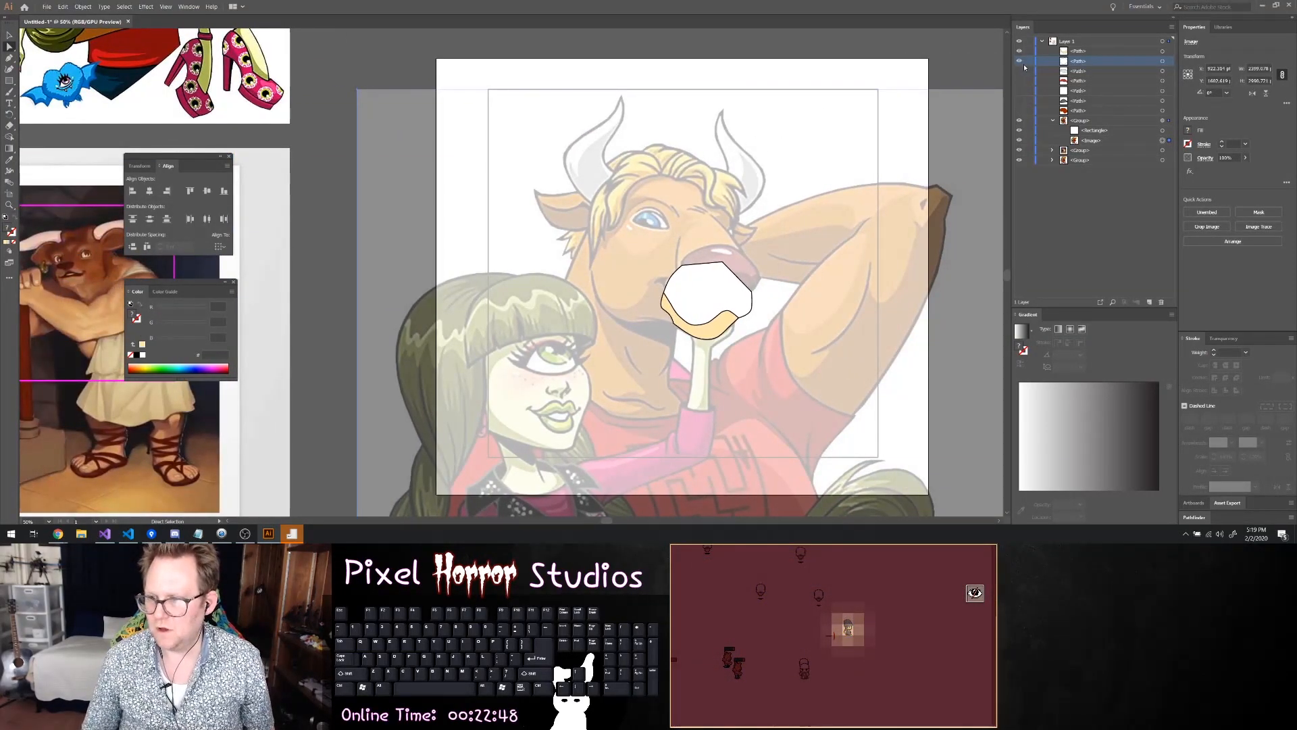
{"action": "left_click", "coordinate": [1019, 81]}
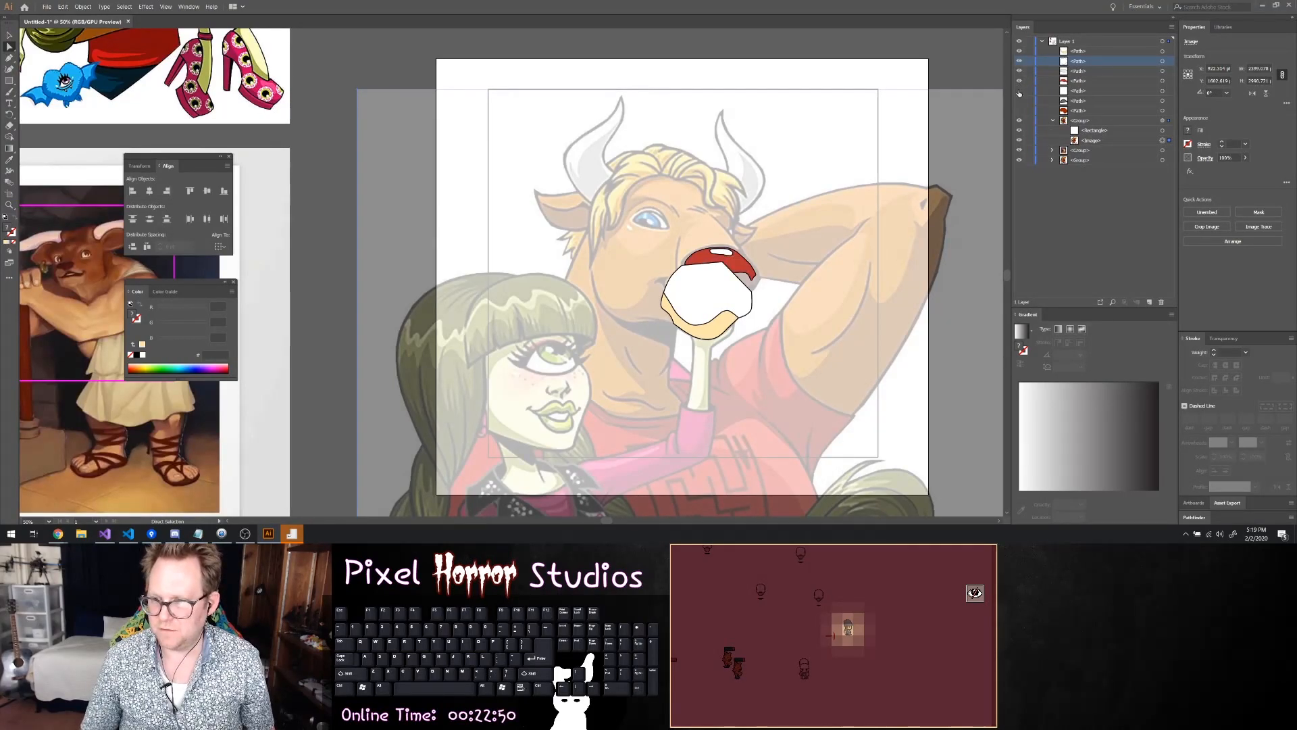
{"action": "left_click", "coordinate": [1021, 110]}
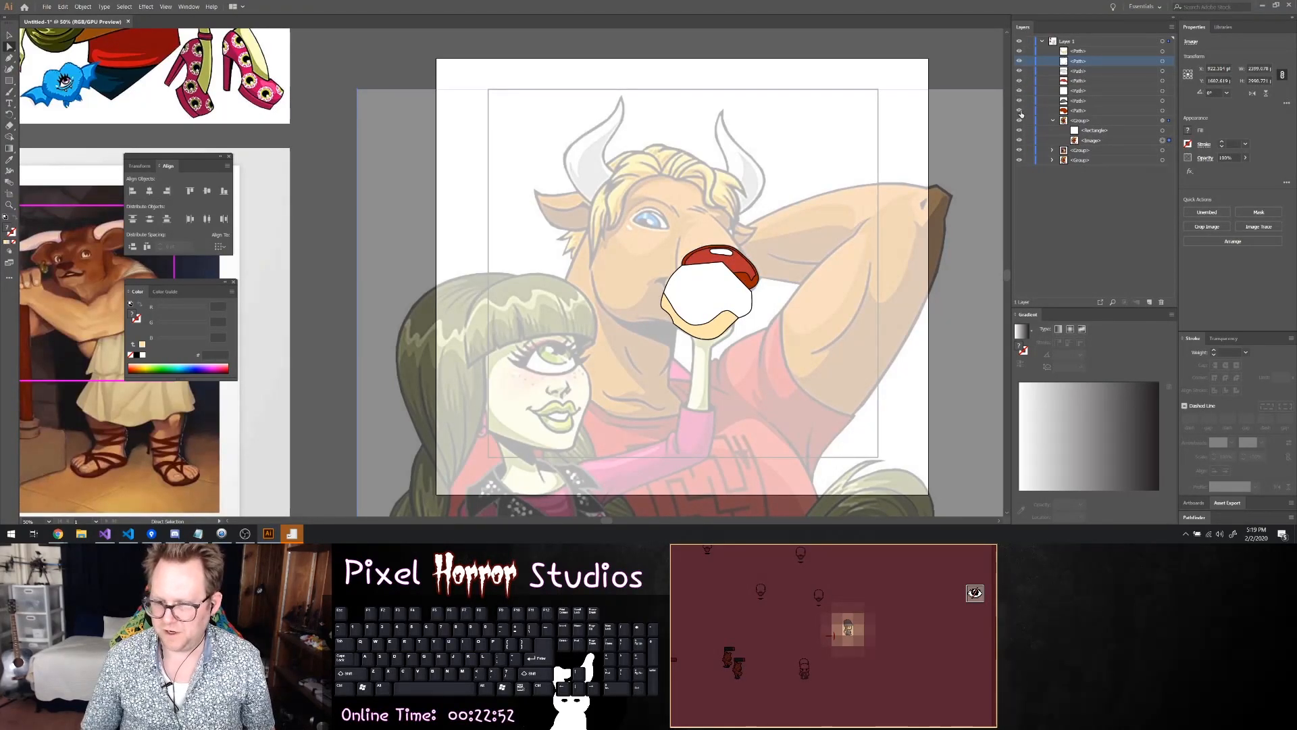
Select the grey nostril, the light red nose shape and the dark red nose base together
{"action": "left_click", "coordinate": [1080, 120]}
{"action": "left_click", "coordinate": [1077, 110]}
{"action": "left_click", "coordinate": [1078, 100], "text": "shift"}
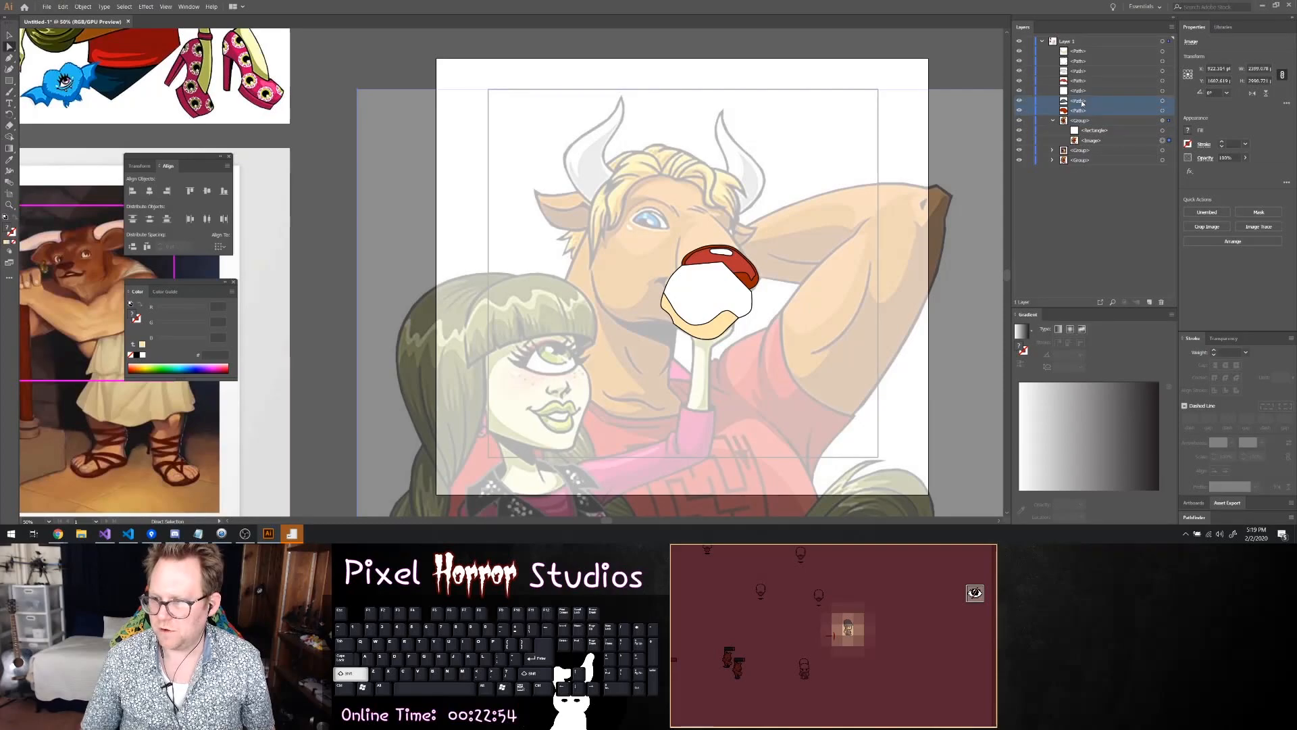
{"action": "left_click", "coordinate": [1162, 101]}
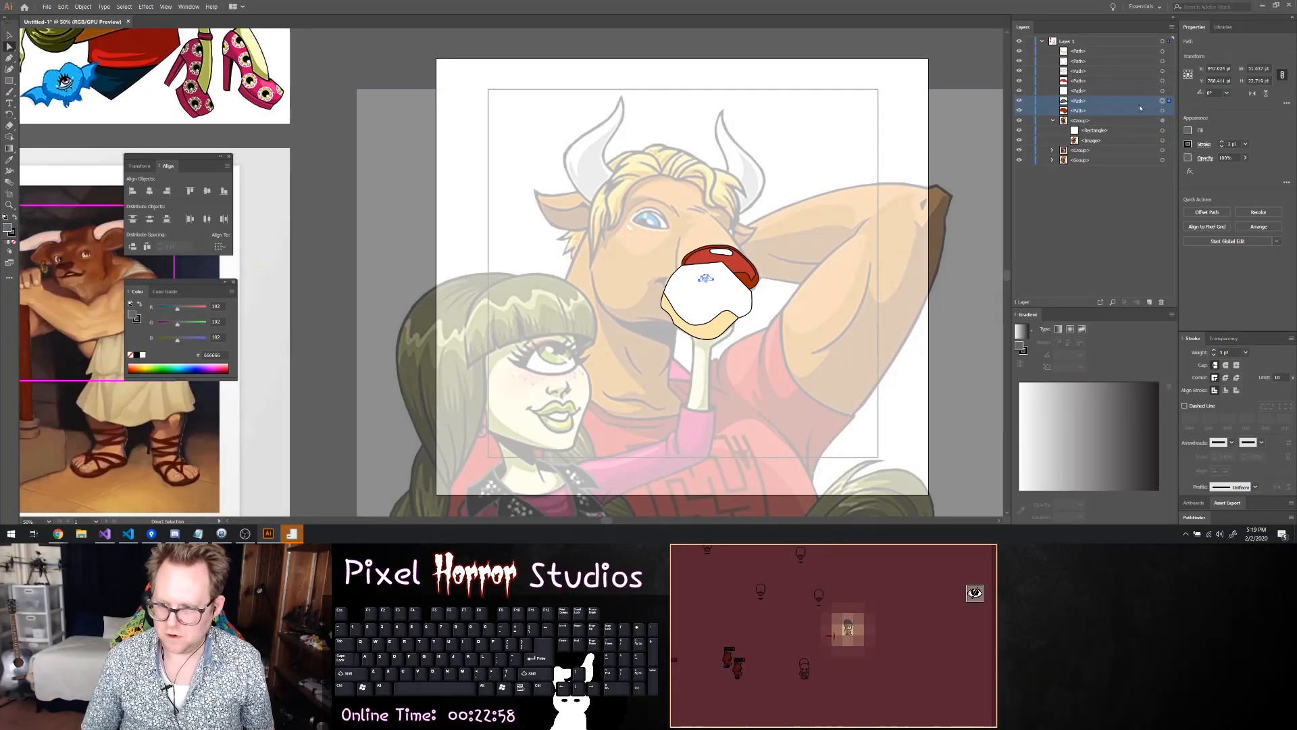
{"action": "left_click", "coordinate": [1099, 100]}
{"action": "left_click", "coordinate": [1162, 90]}
{"action": "left_click", "coordinate": [1115, 85]}
{"action": "left_click", "coordinate": [1161, 82]}
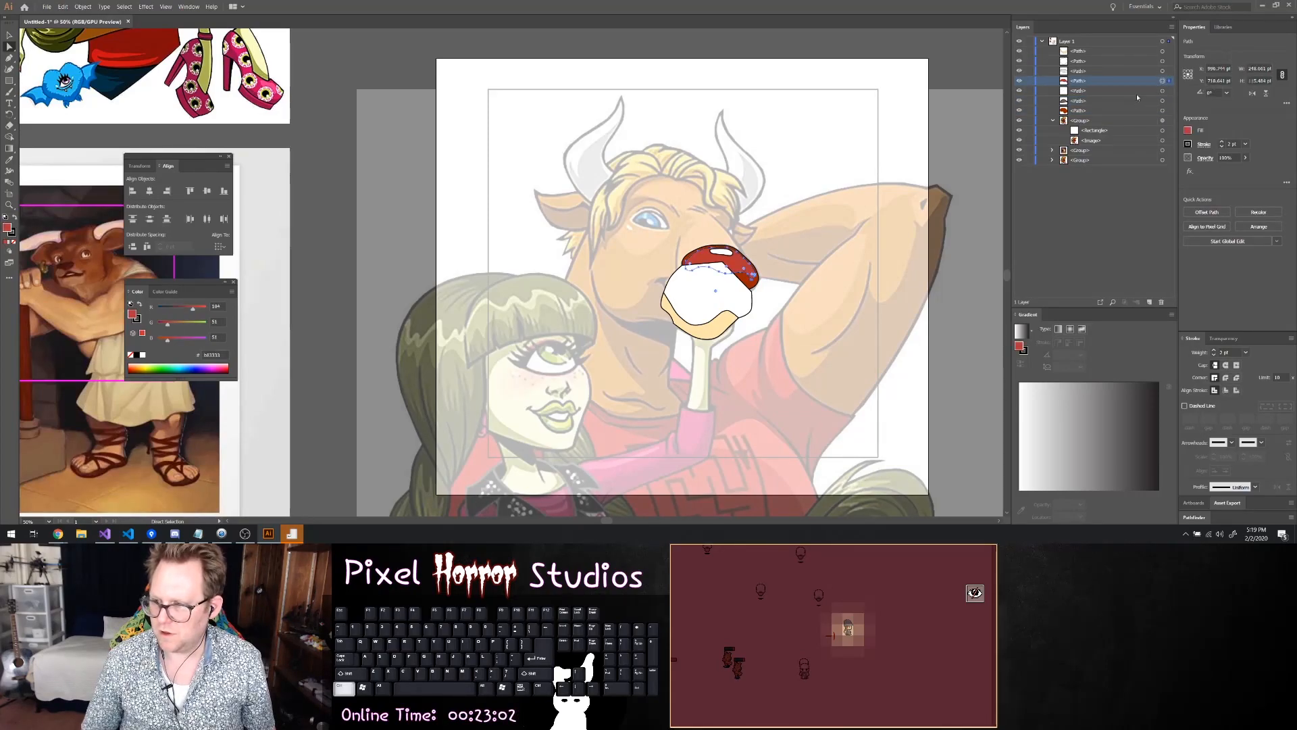
{"action": "left_click", "coordinate": [1162, 110]}
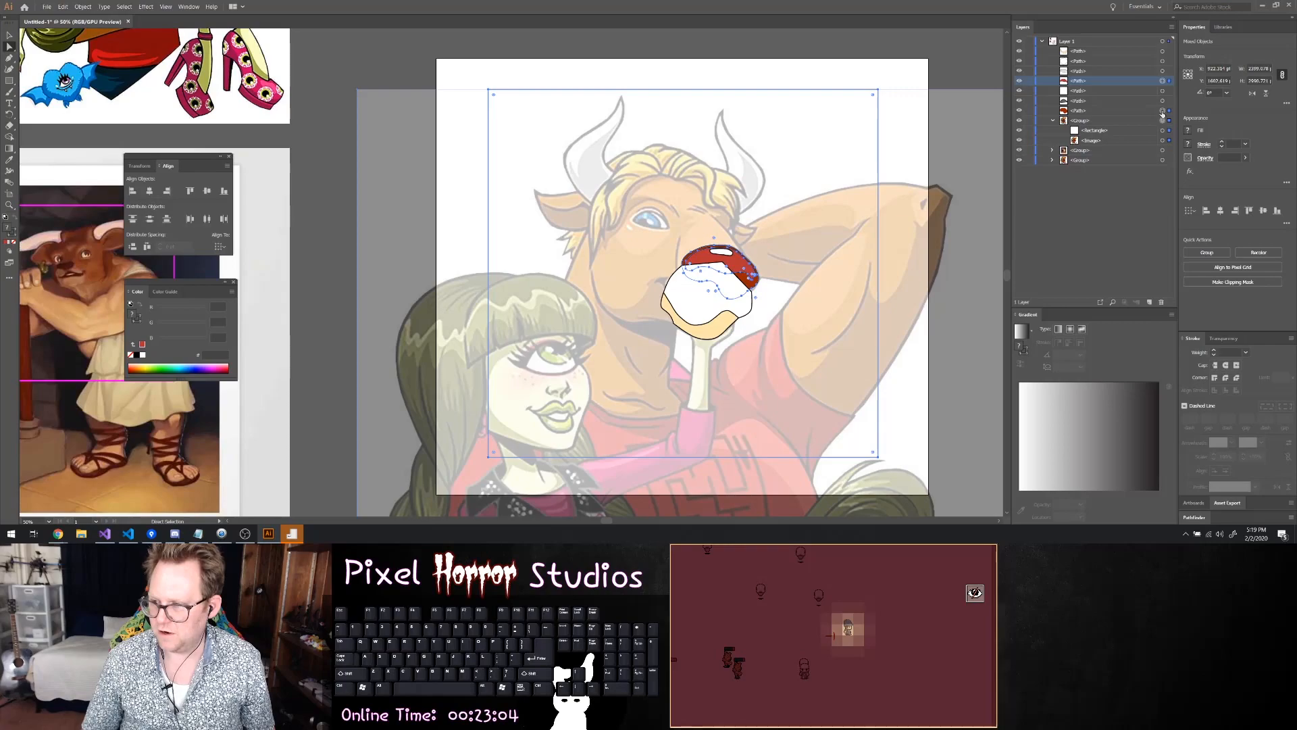
{"action": "left_click", "coordinate": [1162, 101], "text": "ctrl"}
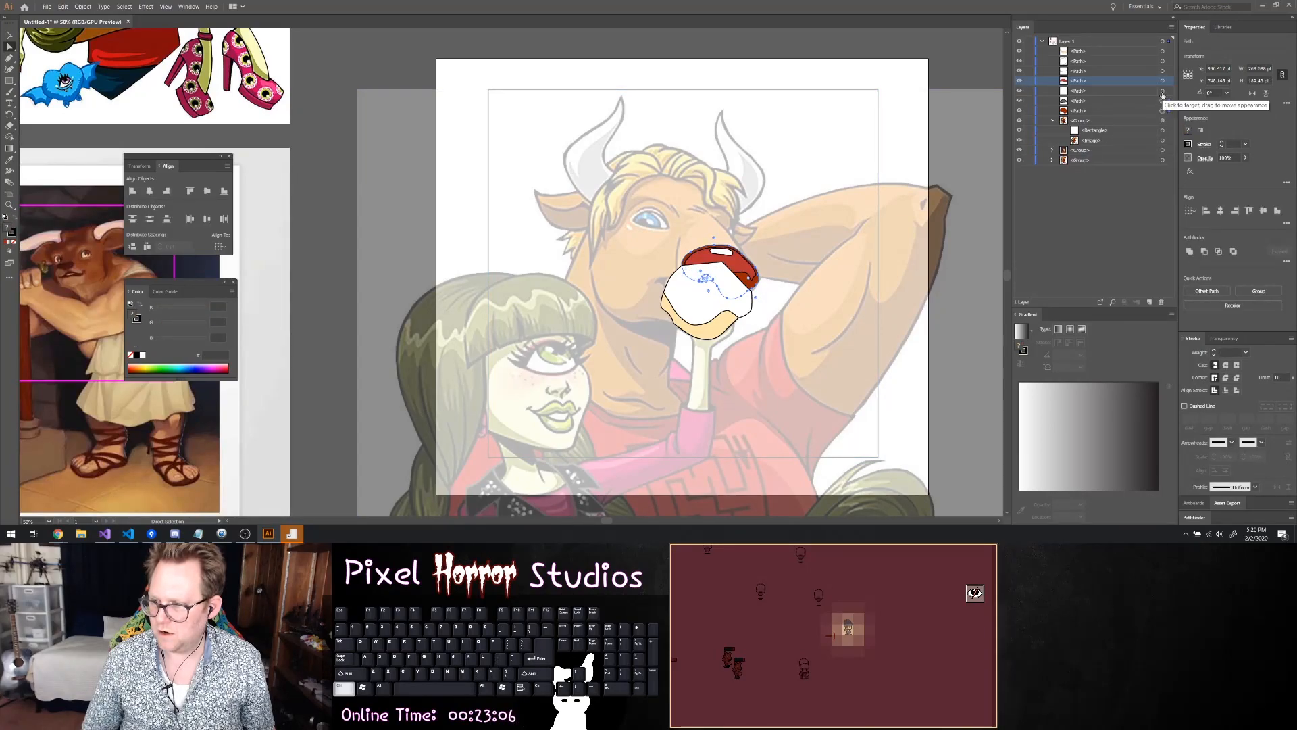
{"action": "left_click", "coordinate": [1162, 81], "text": "shift"}
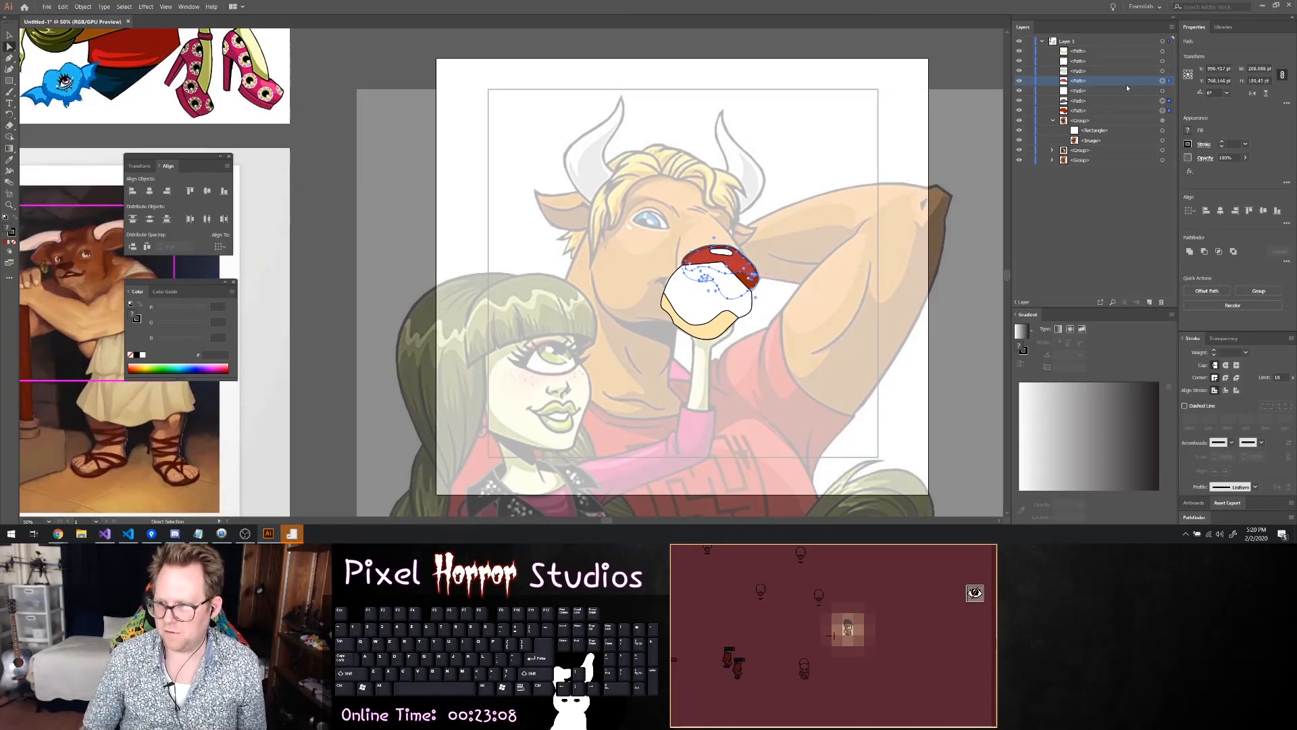
Try grouping the three selected nose paths without the white highlight, and undo the grouping
{"action": "right_click", "coordinate": [717, 270]}
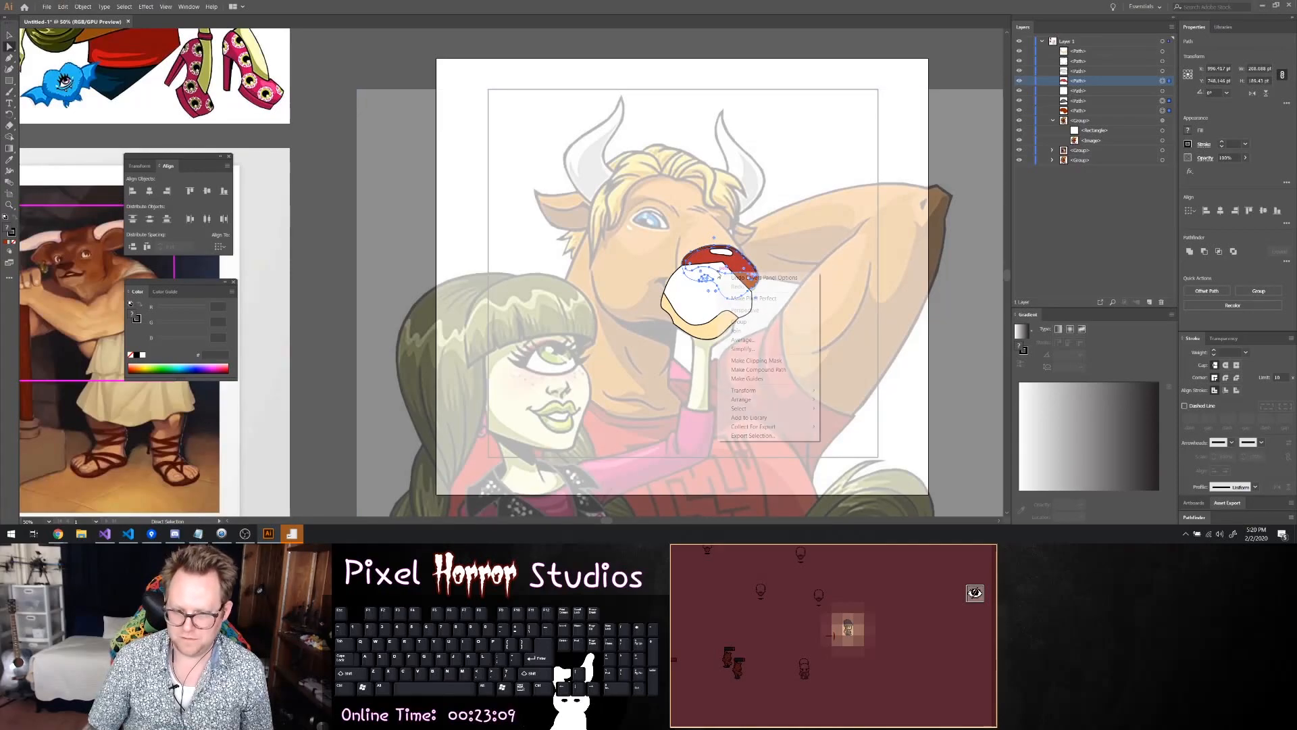
{"action": "left_click", "coordinate": [747, 322]}
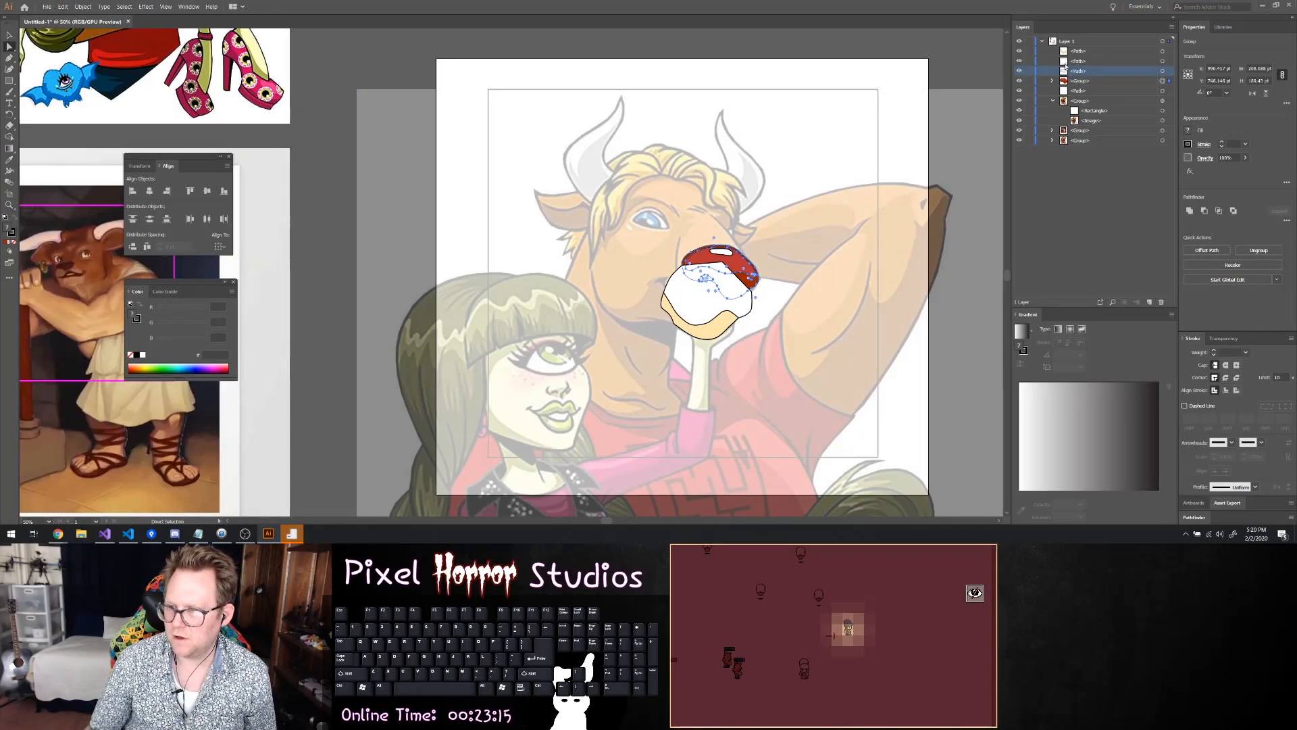
{"action": "left_click", "coordinate": [1162, 71]}
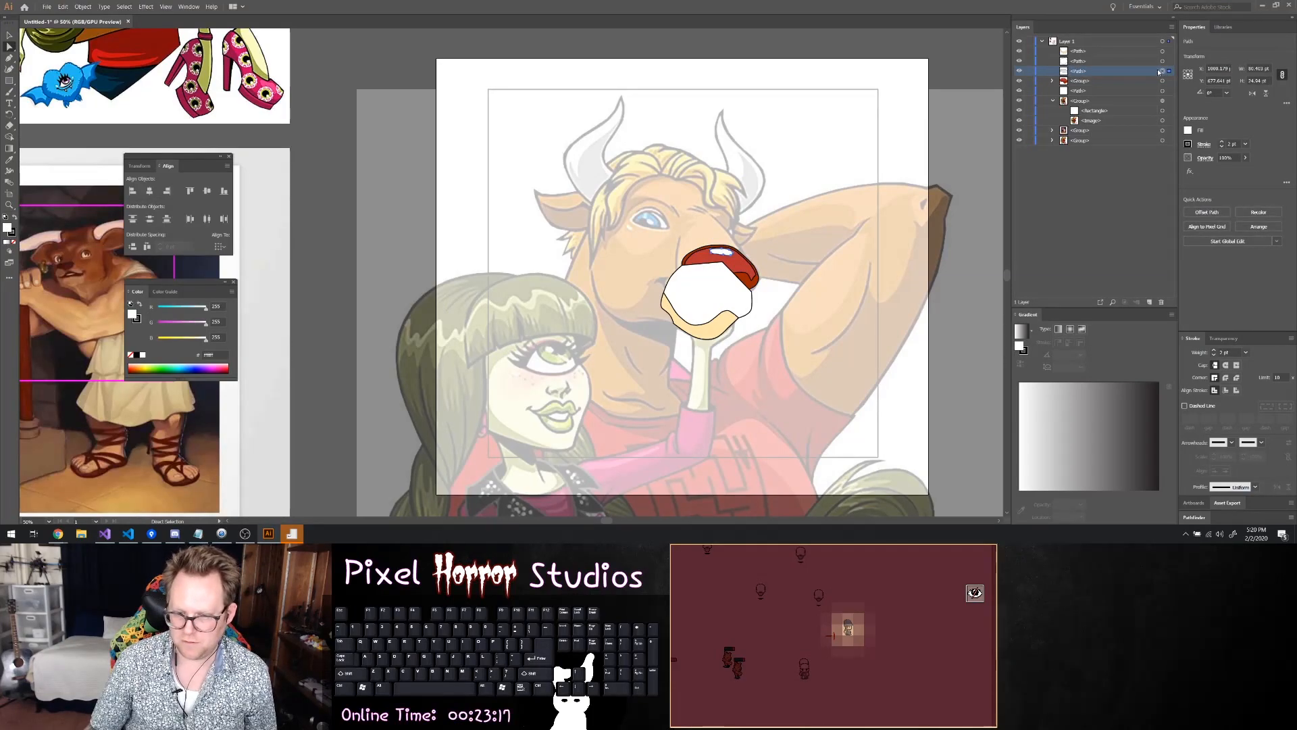
{"action": "key", "text": "ctrl+z"}
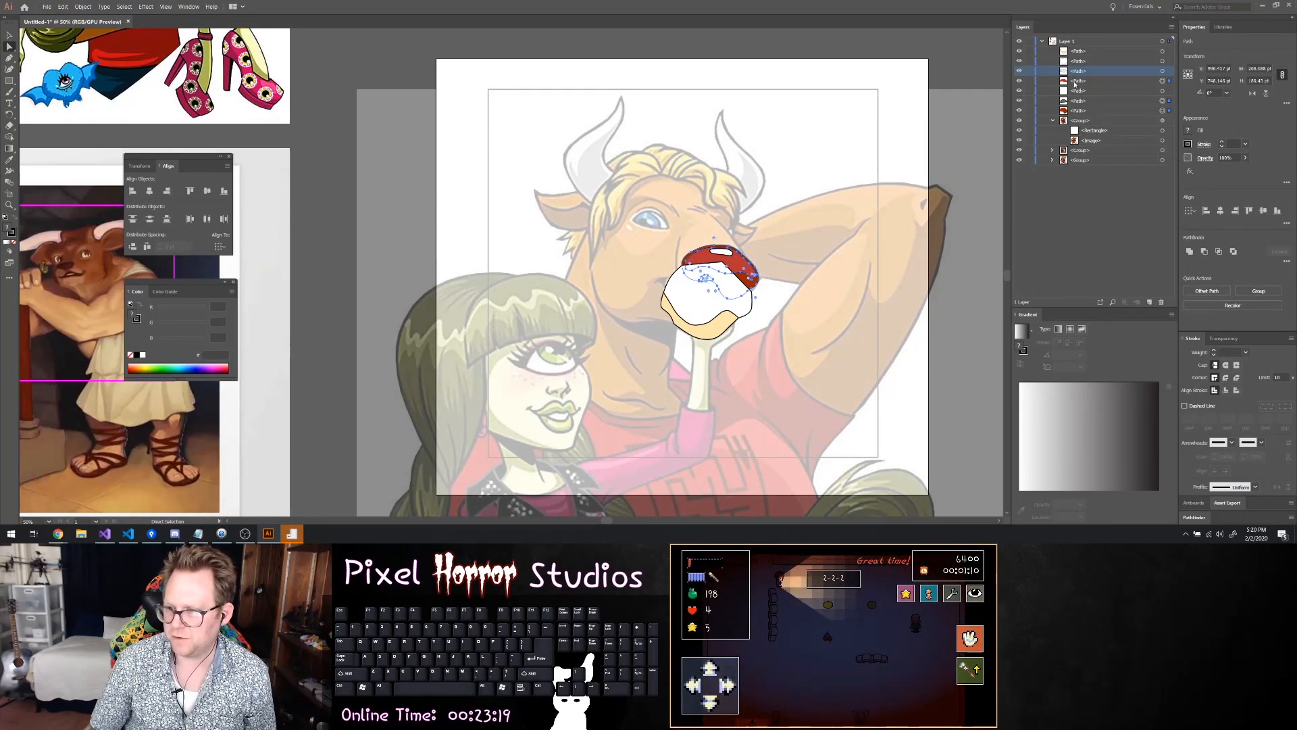
Add the white highlight to the selection and group it with the nostril and both red nose shapes
{"action": "left_click", "coordinate": [1164, 73], "text": "ctrl"}
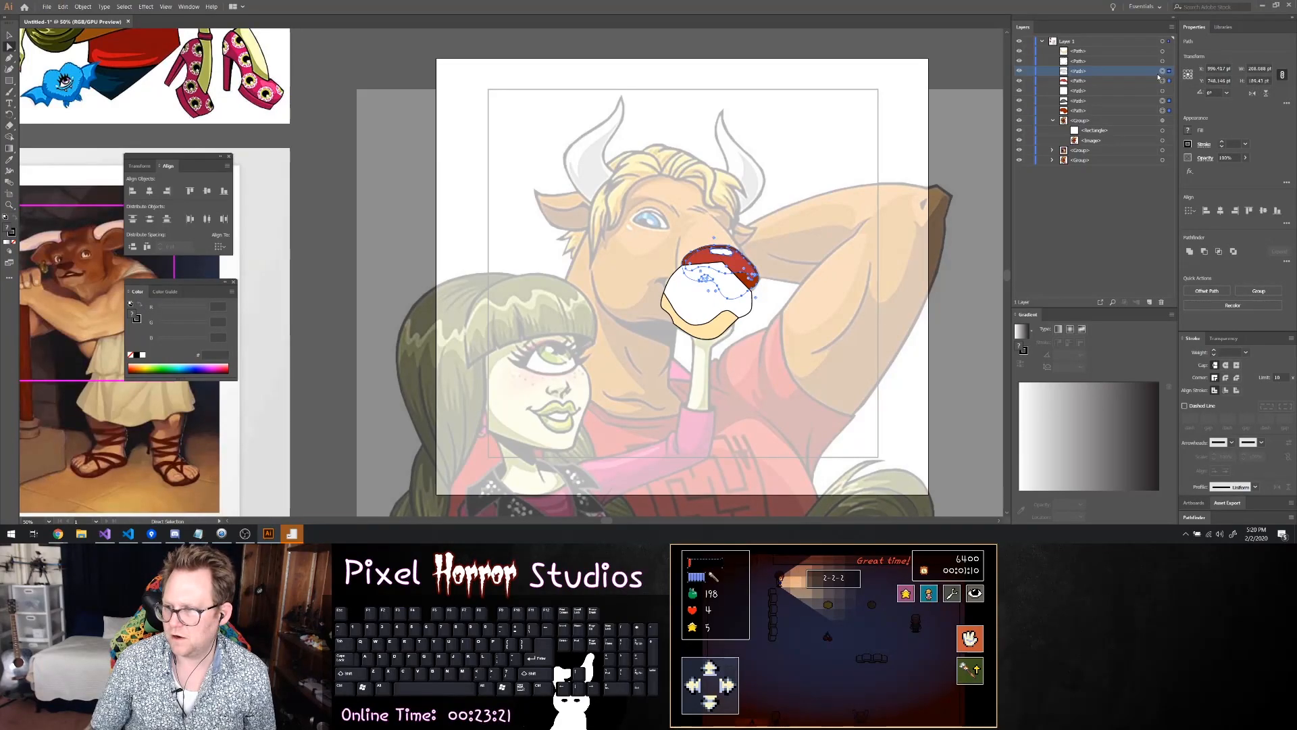
{"action": "right_click", "coordinate": [746, 271]}
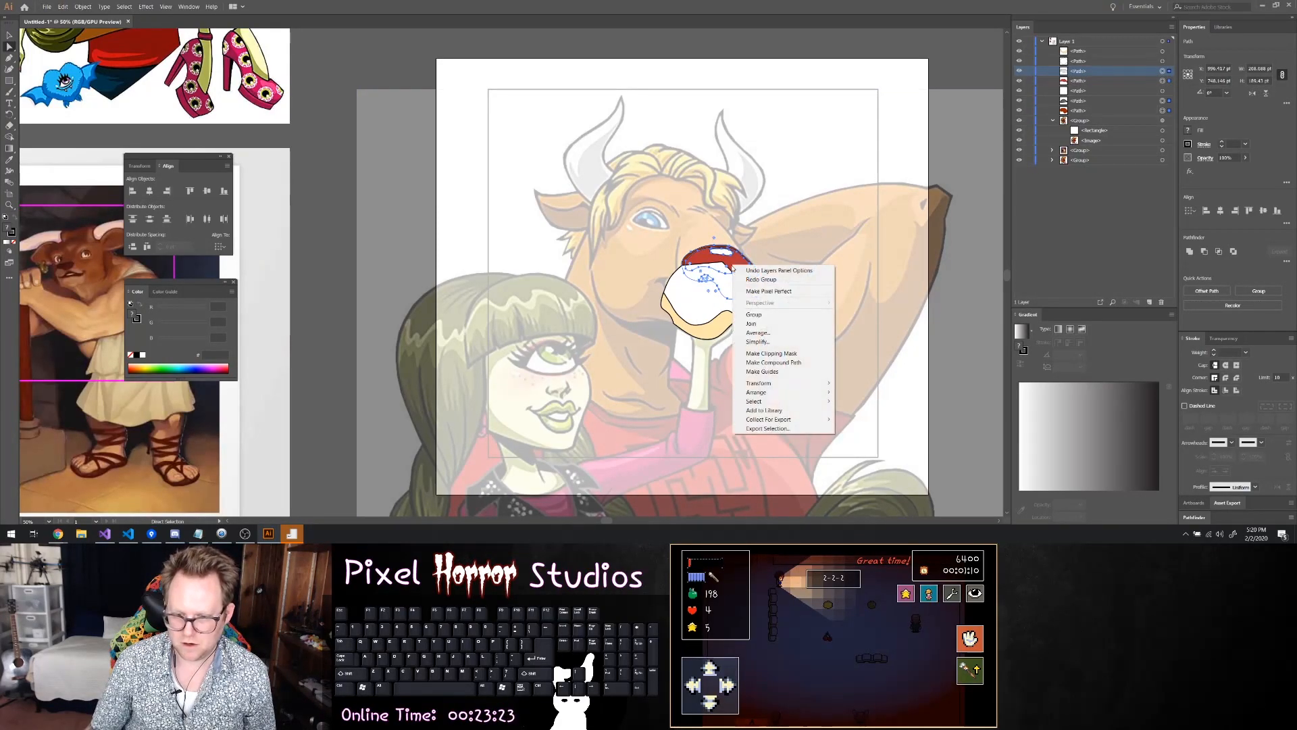
{"action": "left_click", "coordinate": [777, 310]}
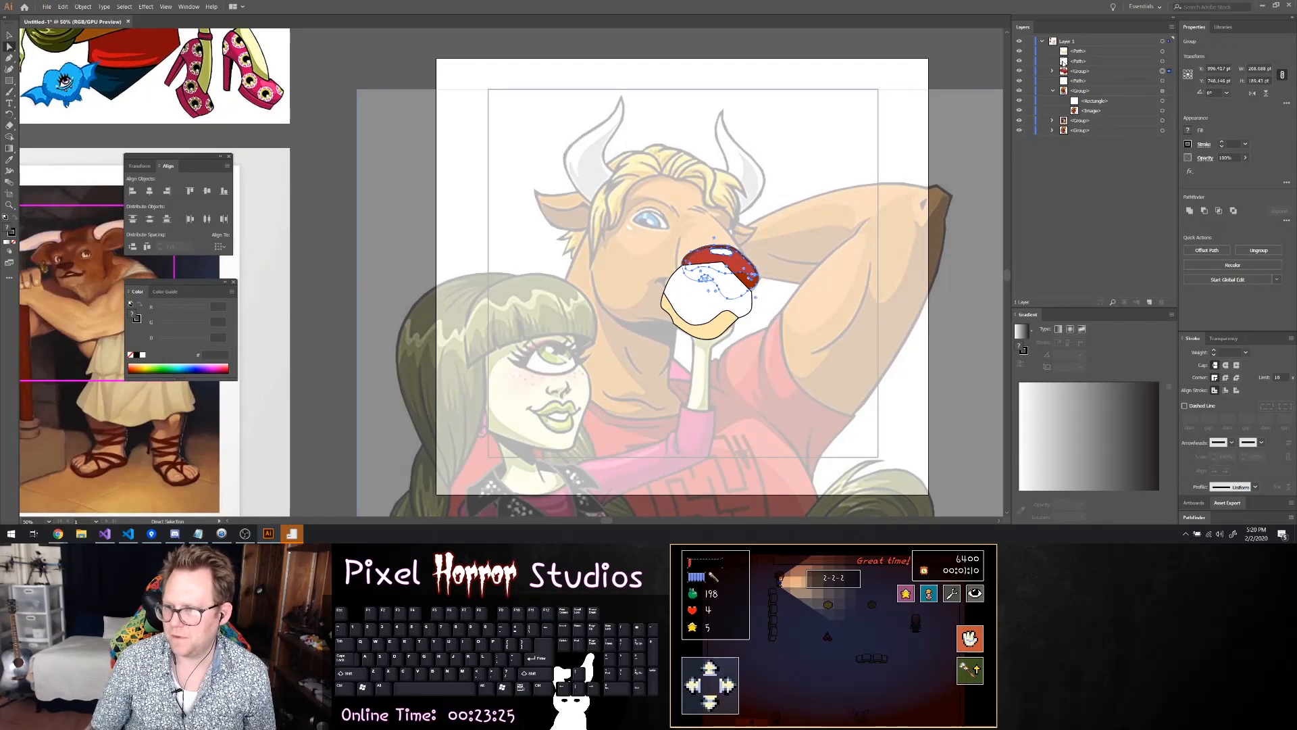
Group the muzzle outline with its lower shading and stack the nose group in front of the muzzle group
{"action": "left_click", "coordinate": [1164, 60]}
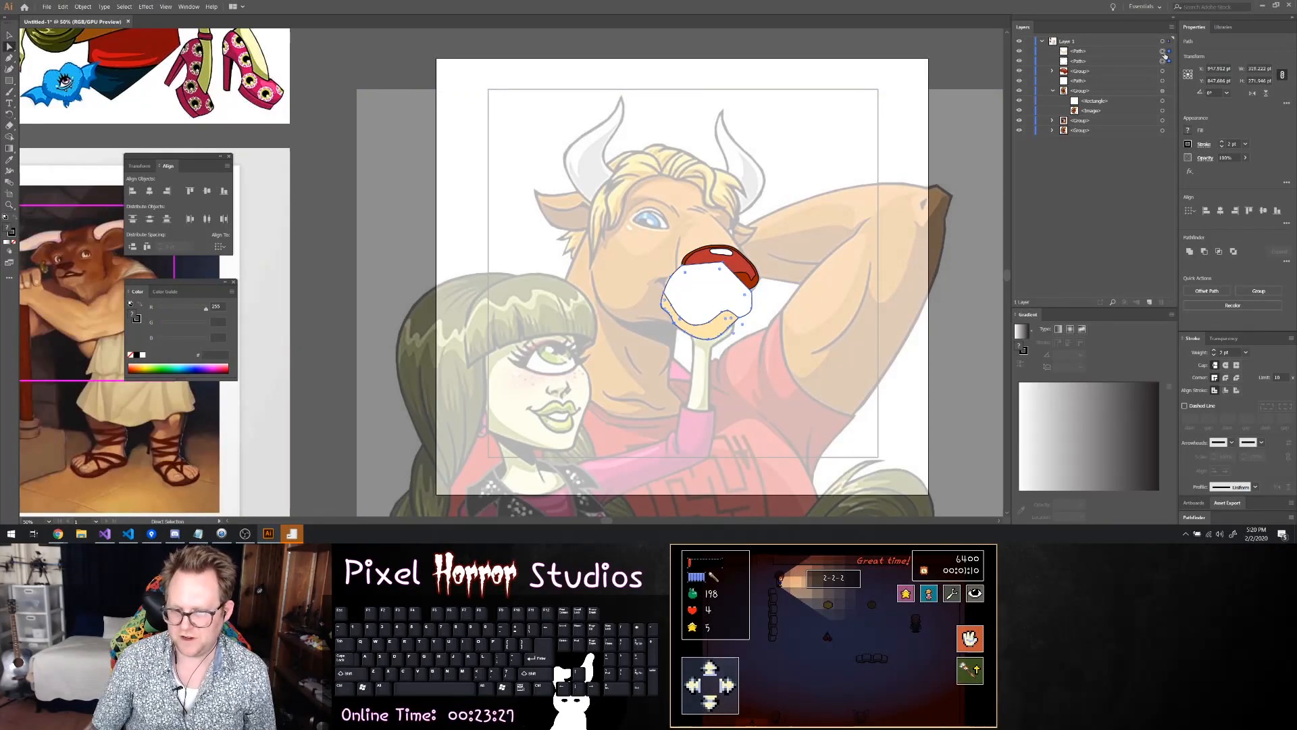
{"action": "left_click", "coordinate": [1083, 52]}
{"action": "right_click", "coordinate": [689, 291]}
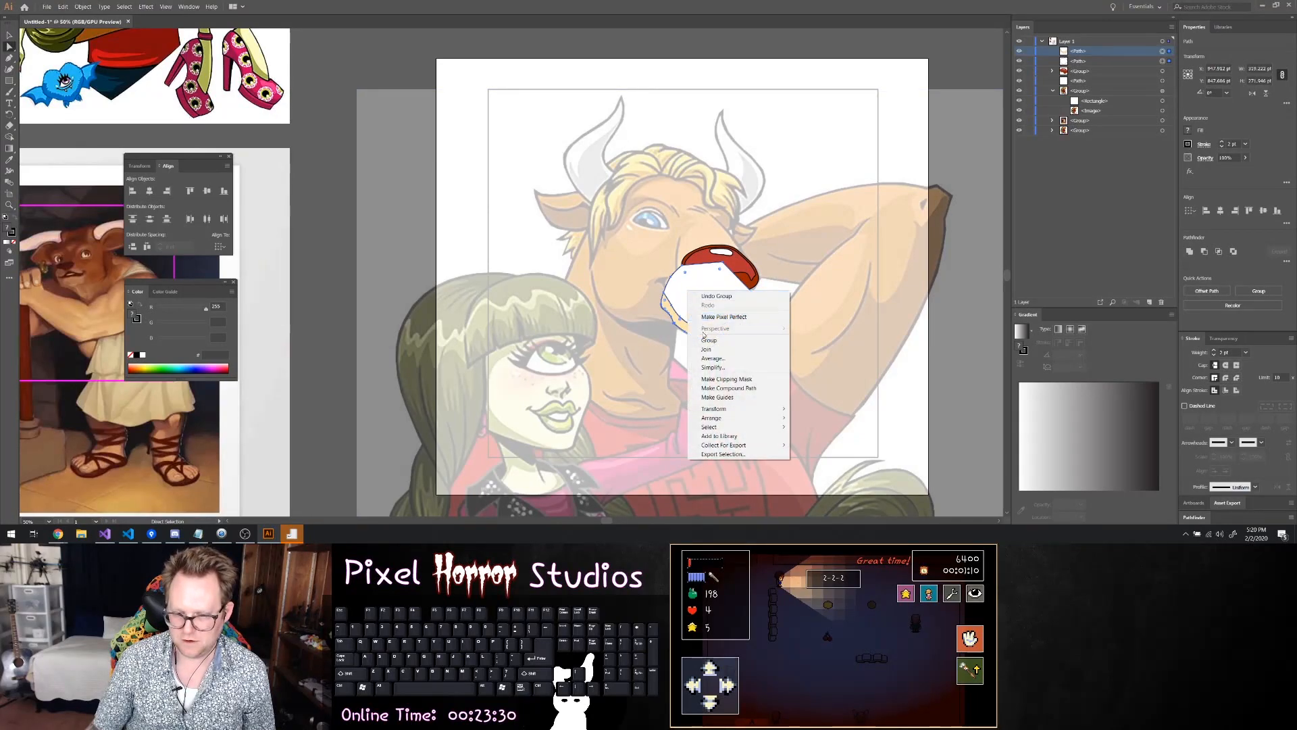
{"action": "left_click", "coordinate": [709, 340]}
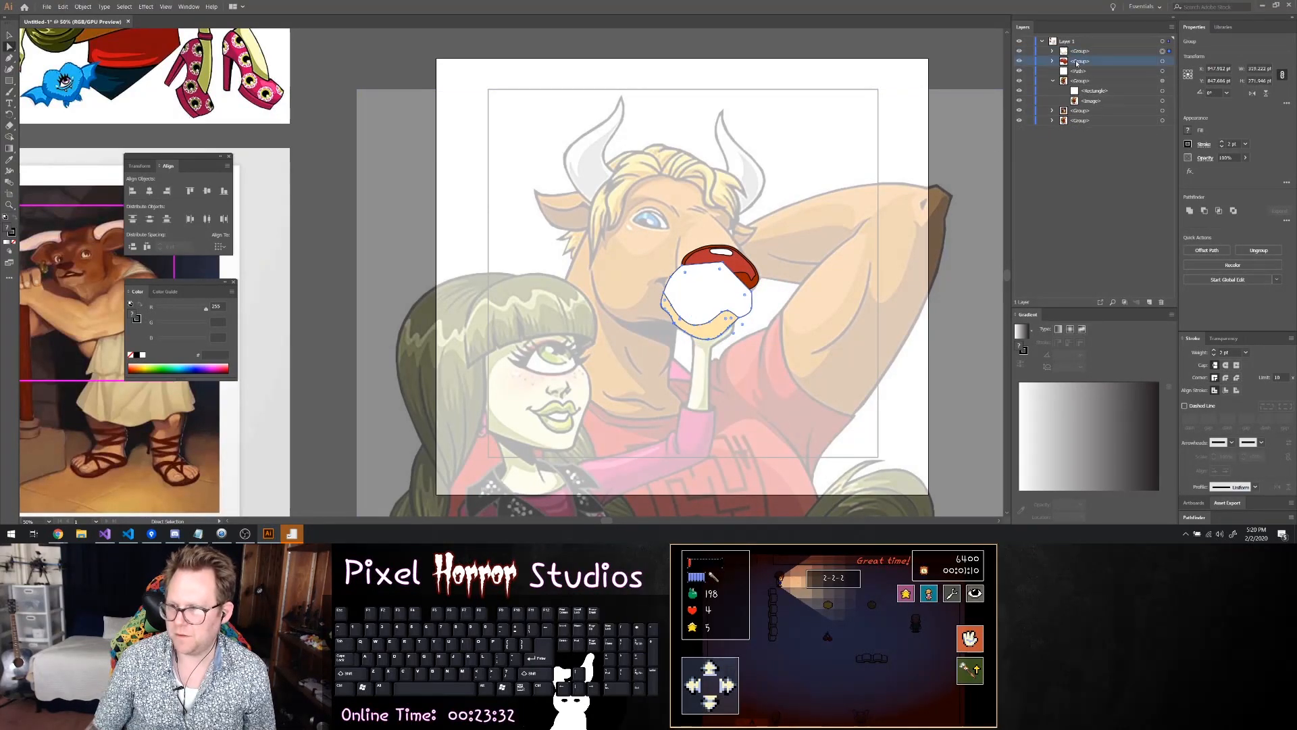
{"action": "left_click_drag", "start_coordinate": [1079, 48], "coordinate": [1079, 50]}
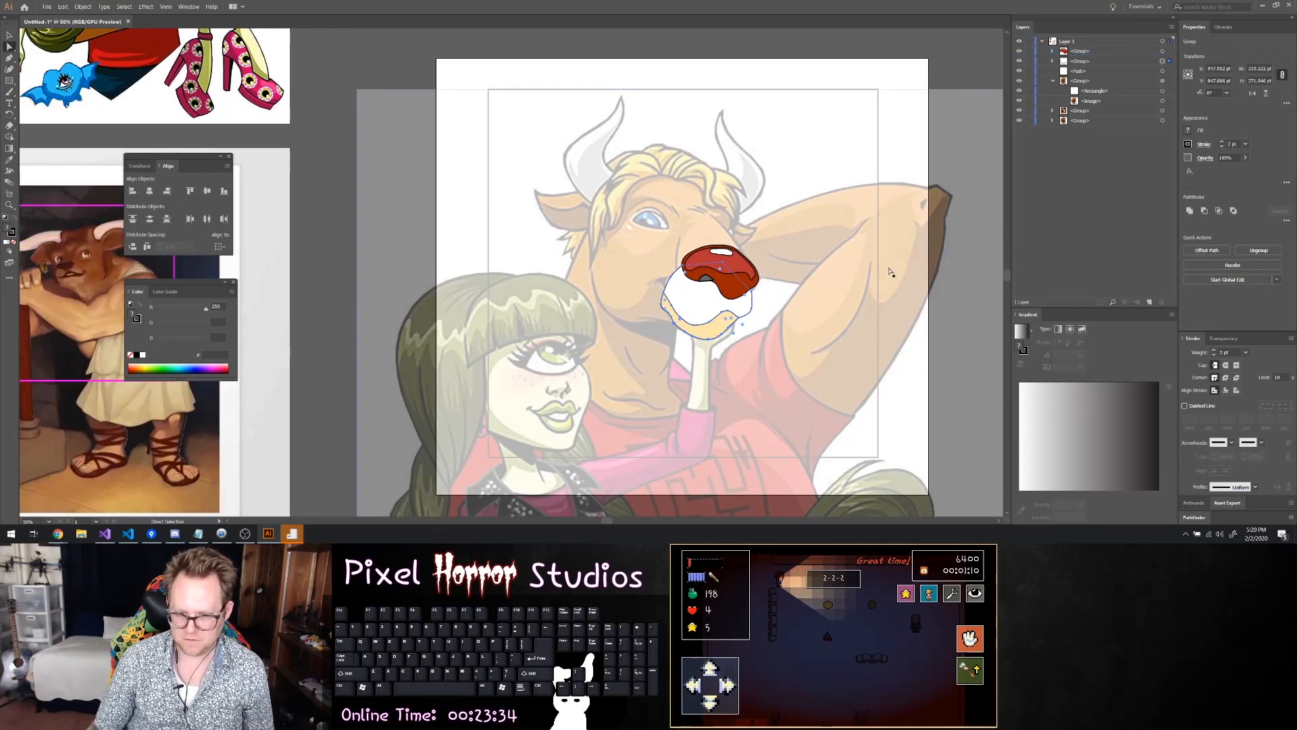
{"action": "left_click", "coordinate": [9, 35]}
{"action": "left_click", "coordinate": [512, 133]}
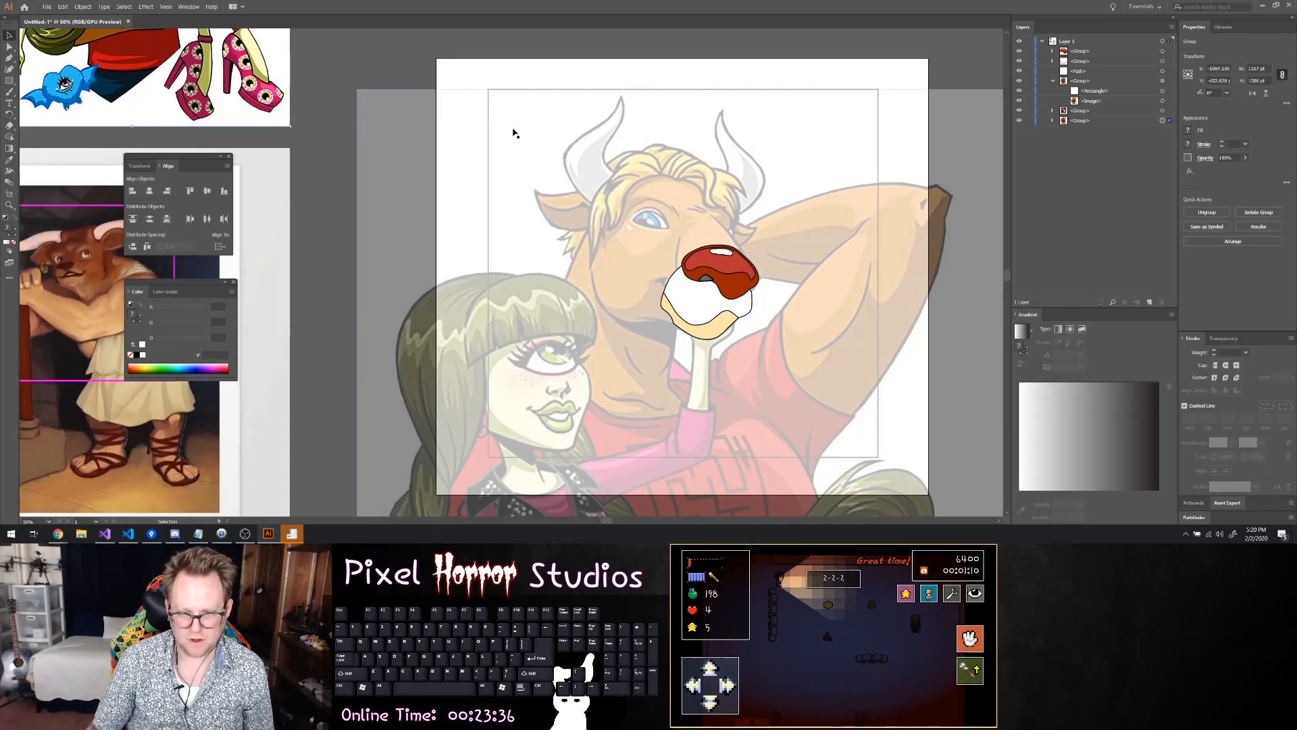
{"action": "key", "text": "ctrl+s"}
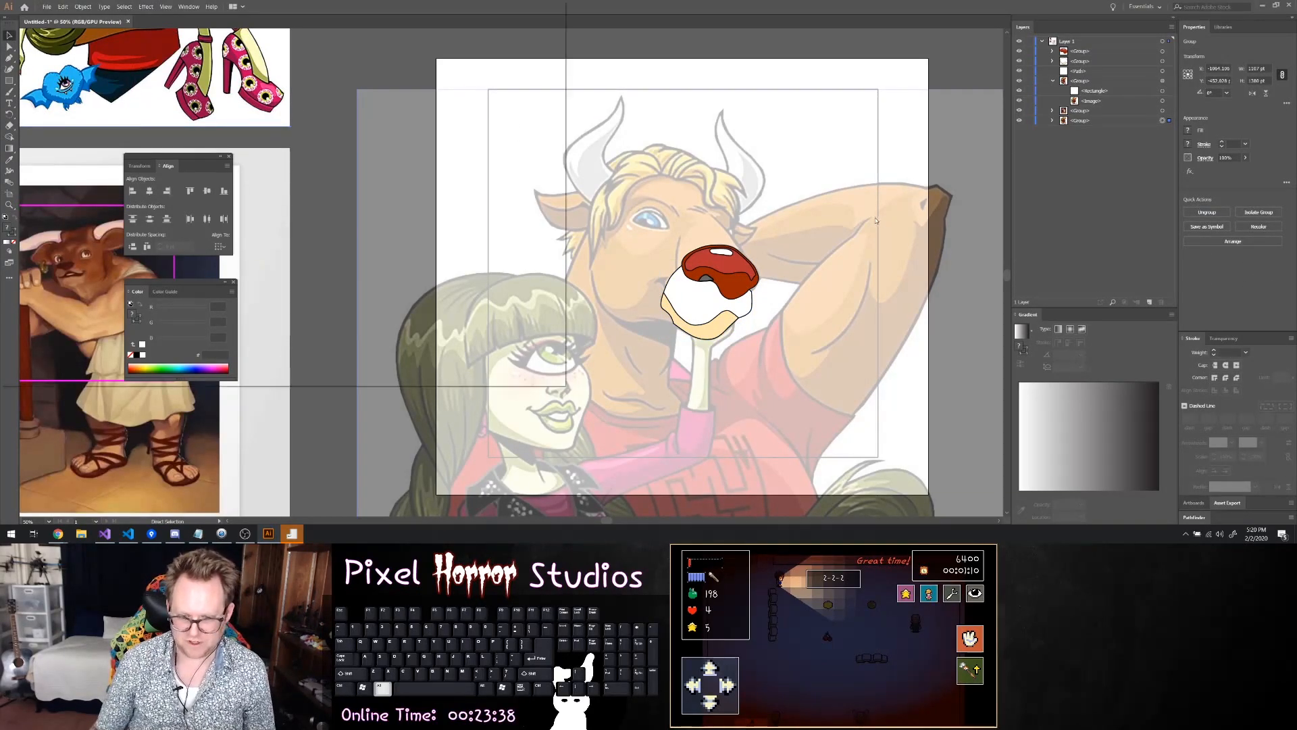
{"action": "key", "text": "Escape"}
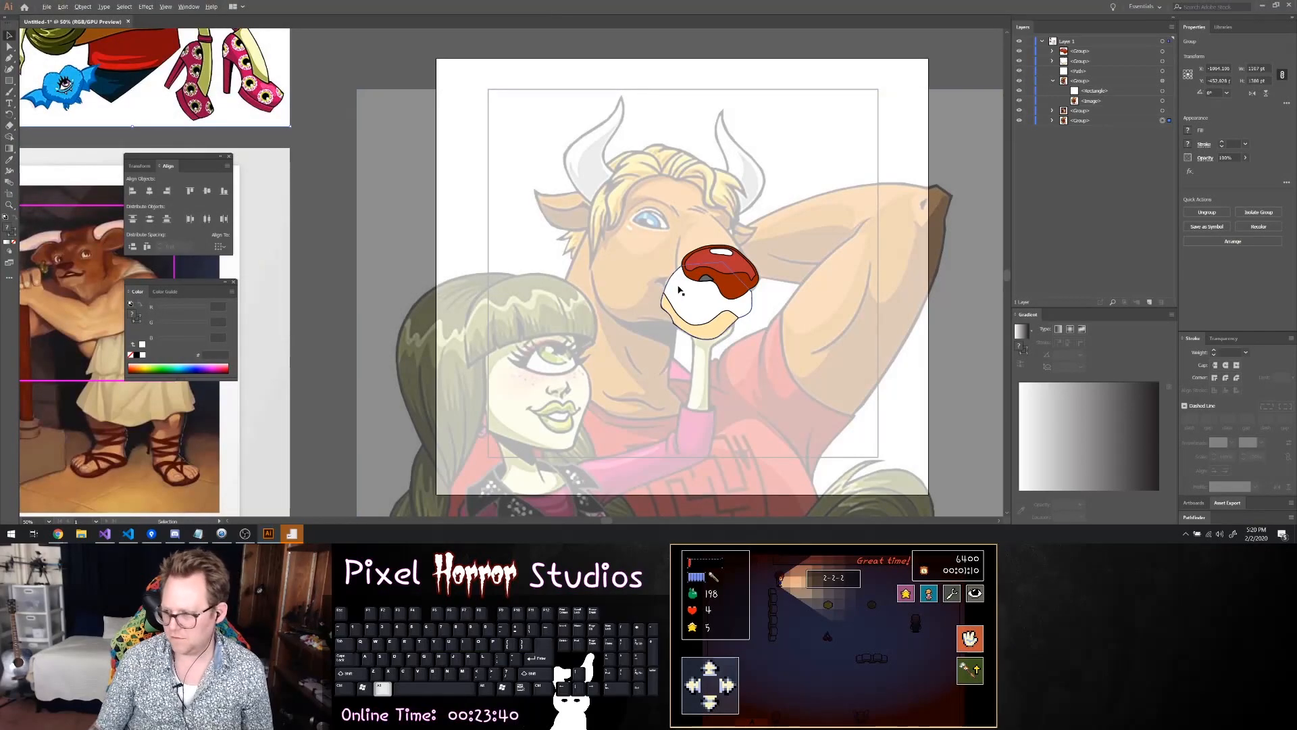
Select both muzzle paths together with the nose group and increase their stroke weight to thicken the outlines
{"action": "scroll", "coordinate": [679, 289], "scroll_direction": "down", "scroll_amount": 1}
{"action": "scroll", "coordinate": [679, 290], "scroll_direction": "up", "scroll_amount": 3}
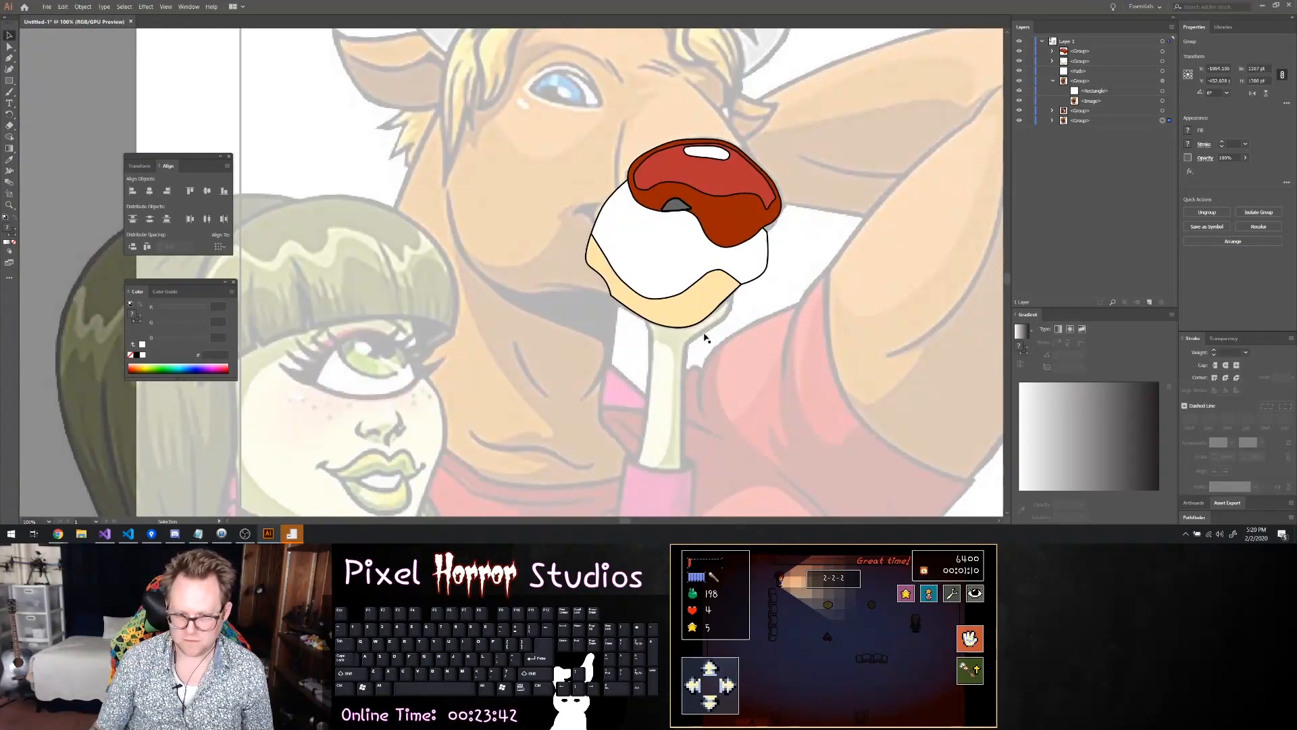
{"action": "left_click", "coordinate": [731, 308]}
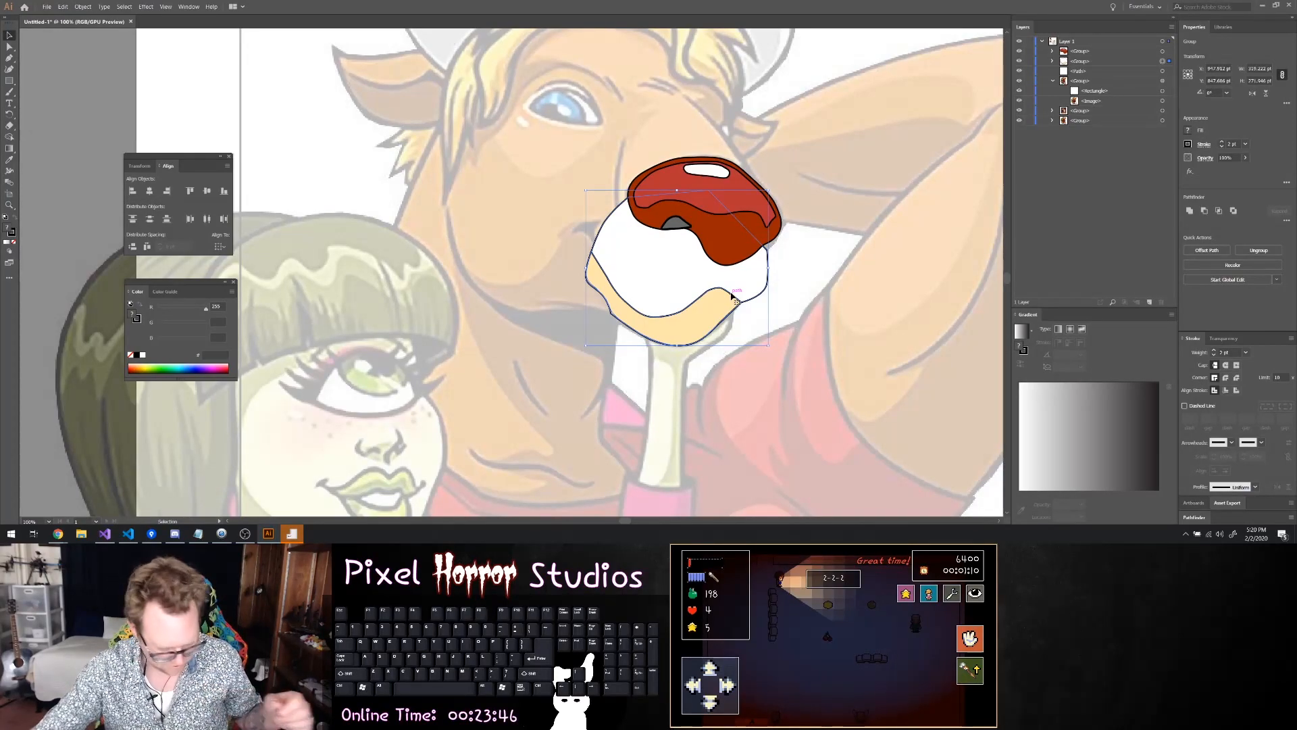
{"action": "key", "text": "ctrl"}
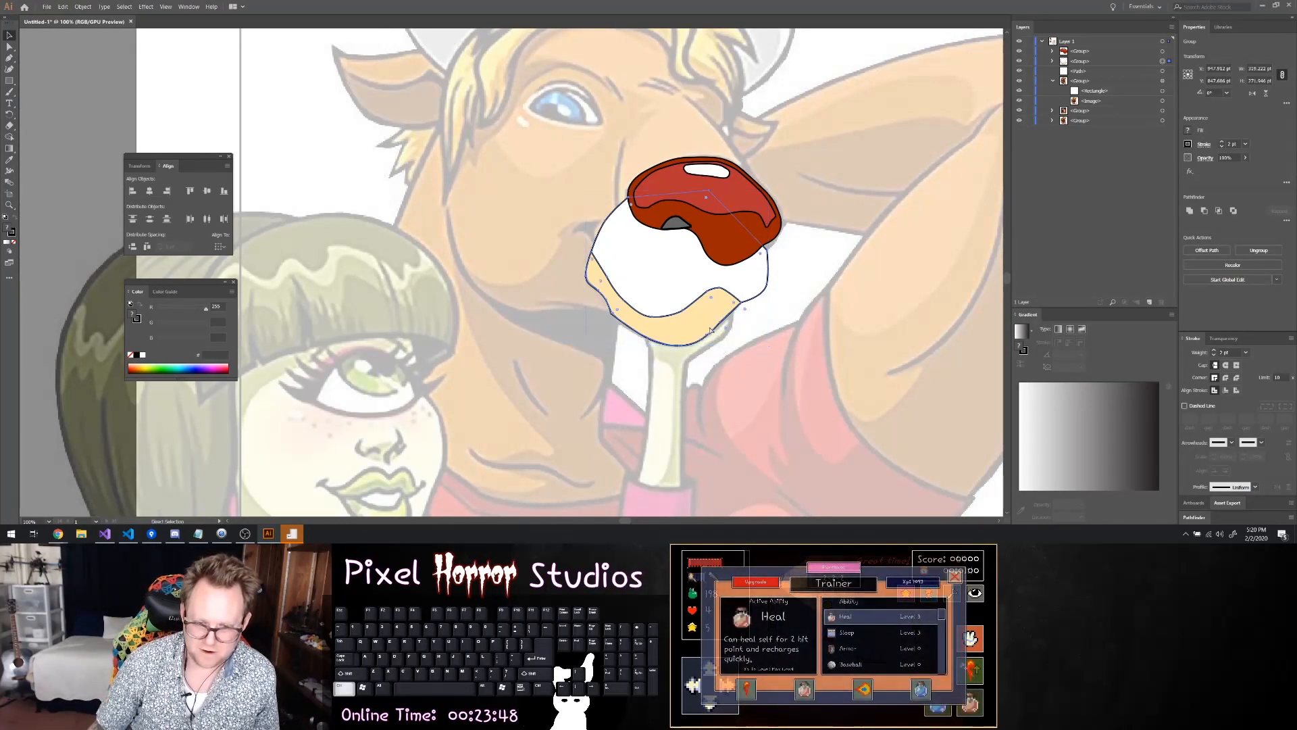
{"action": "scroll", "coordinate": [710, 333], "scroll_direction": "up", "scroll_amount": 3}
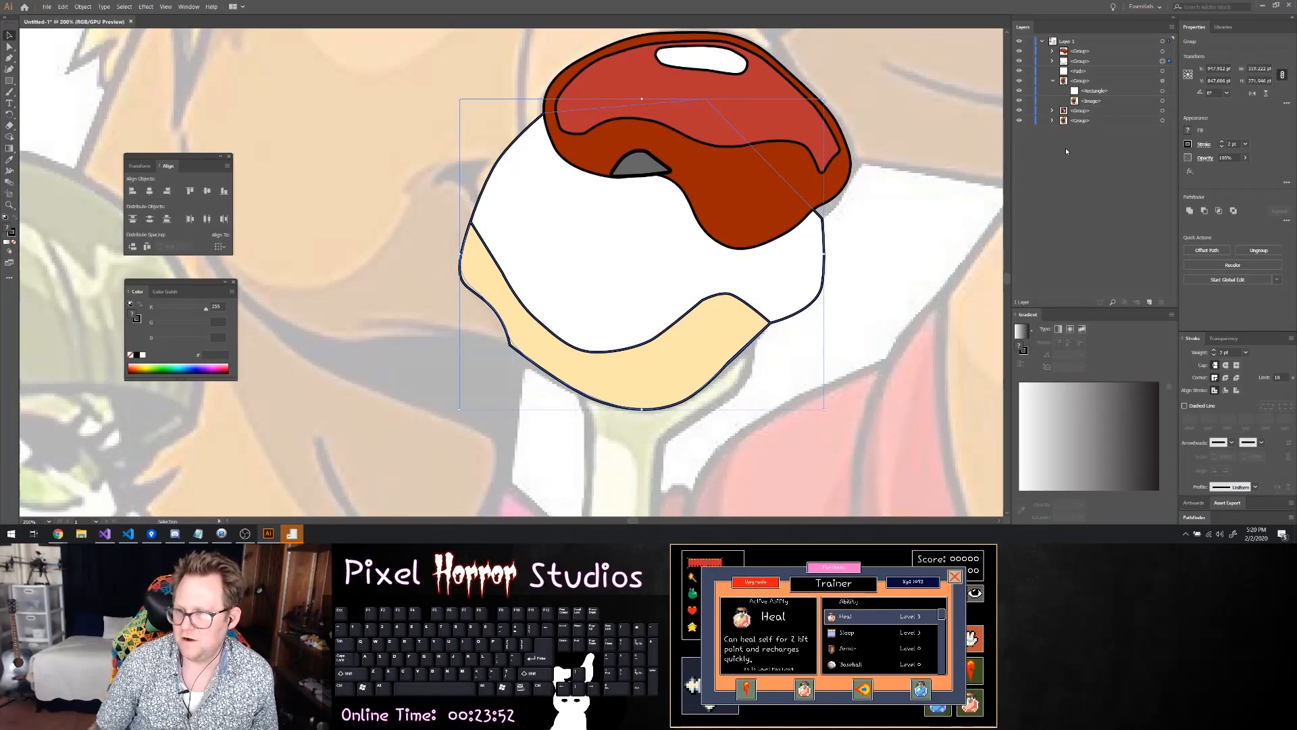
{"action": "left_click", "coordinate": [1052, 61]}
{"action": "left_click", "coordinate": [1162, 71]}
{"action": "left_click", "coordinate": [1163, 52], "text": "shift"}
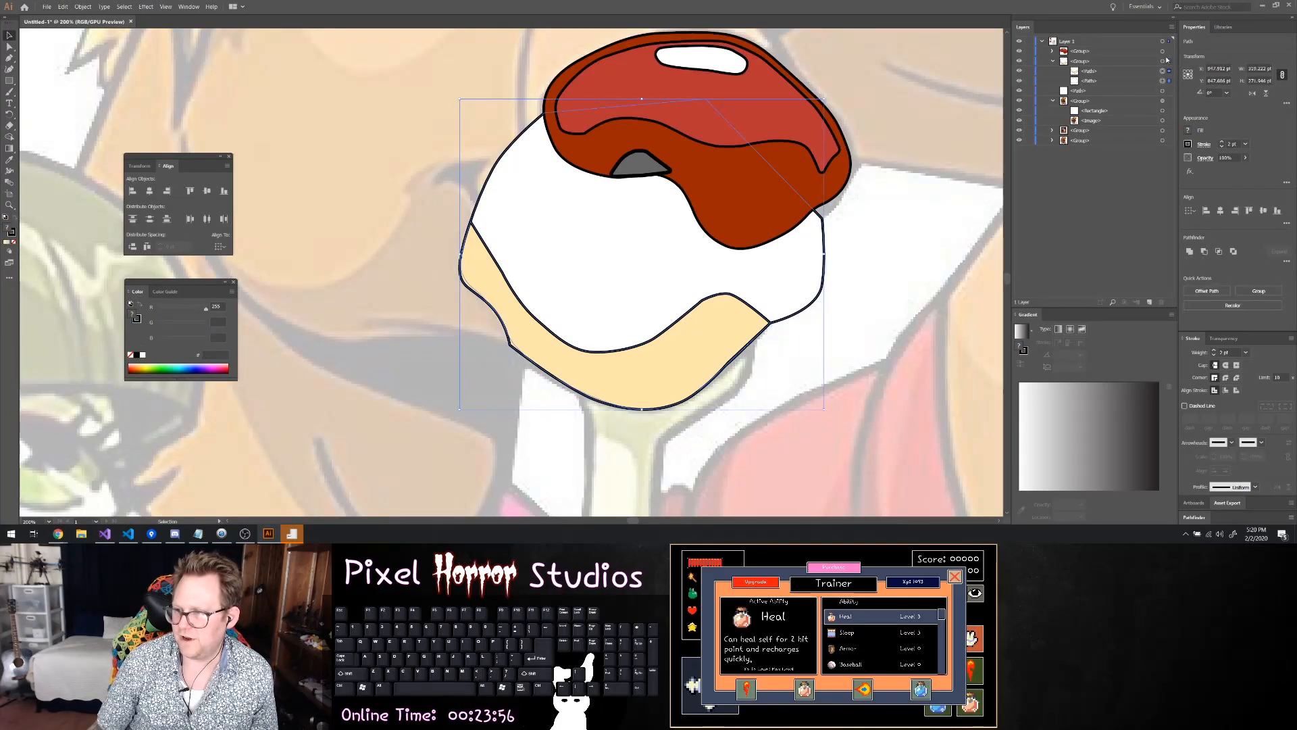
{"action": "left_click", "coordinate": [1222, 144]}
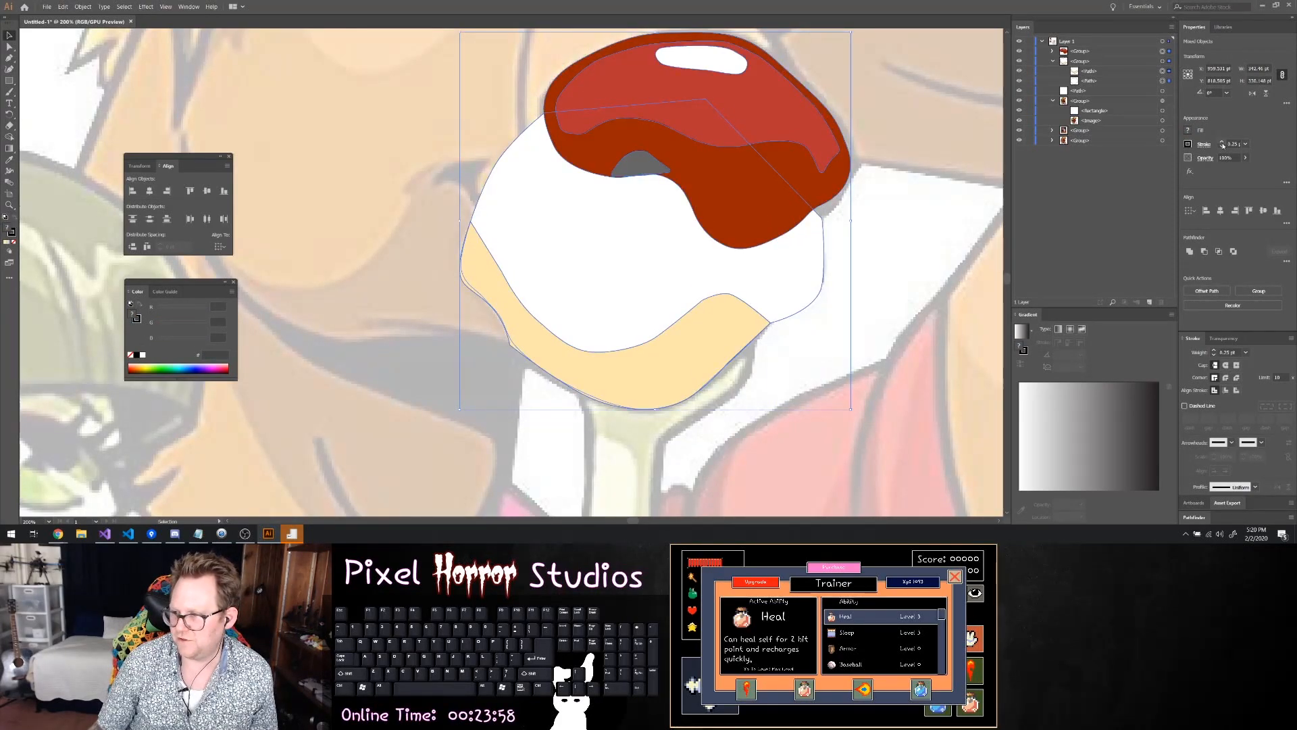
{"action": "left_click", "coordinate": [1223, 143]}
{"action": "left_click", "coordinate": [1222, 144]}
{"action": "left_click", "coordinate": [1222, 144]}
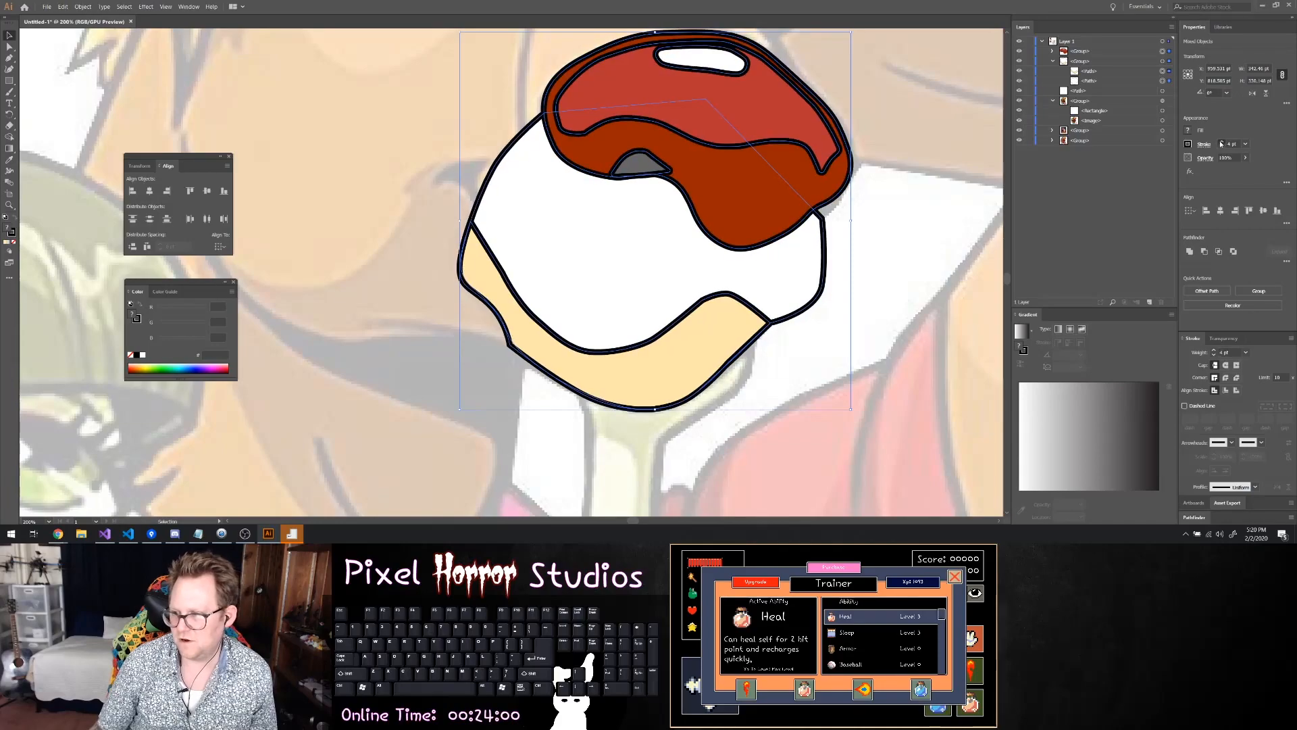
{"action": "left_click", "coordinate": [1222, 143]}
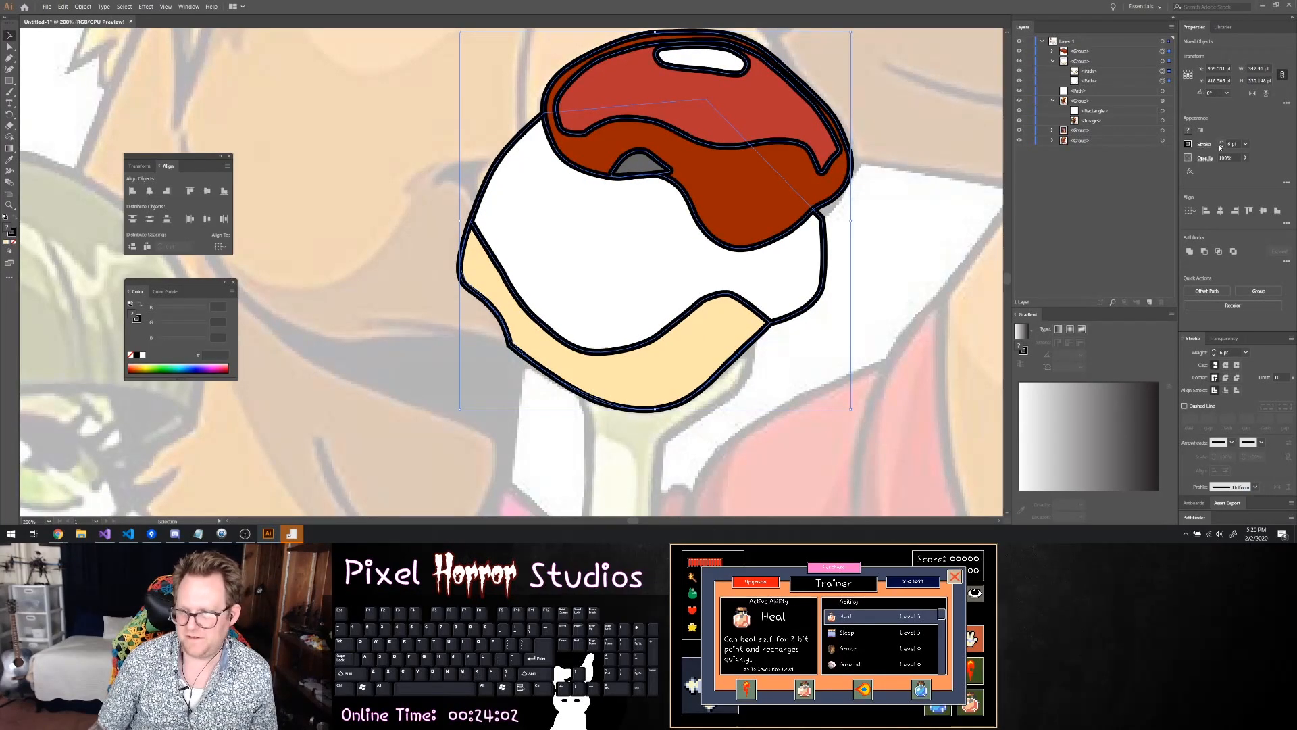
Reshape the dark red nose outline at the nostril's inner tip by sharpening its corner and repositioning the anchor point
{"action": "left_click", "coordinate": [971, 171]}
{"action": "scroll", "coordinate": [895, 168], "scroll_direction": "down", "scroll_amount": 1}
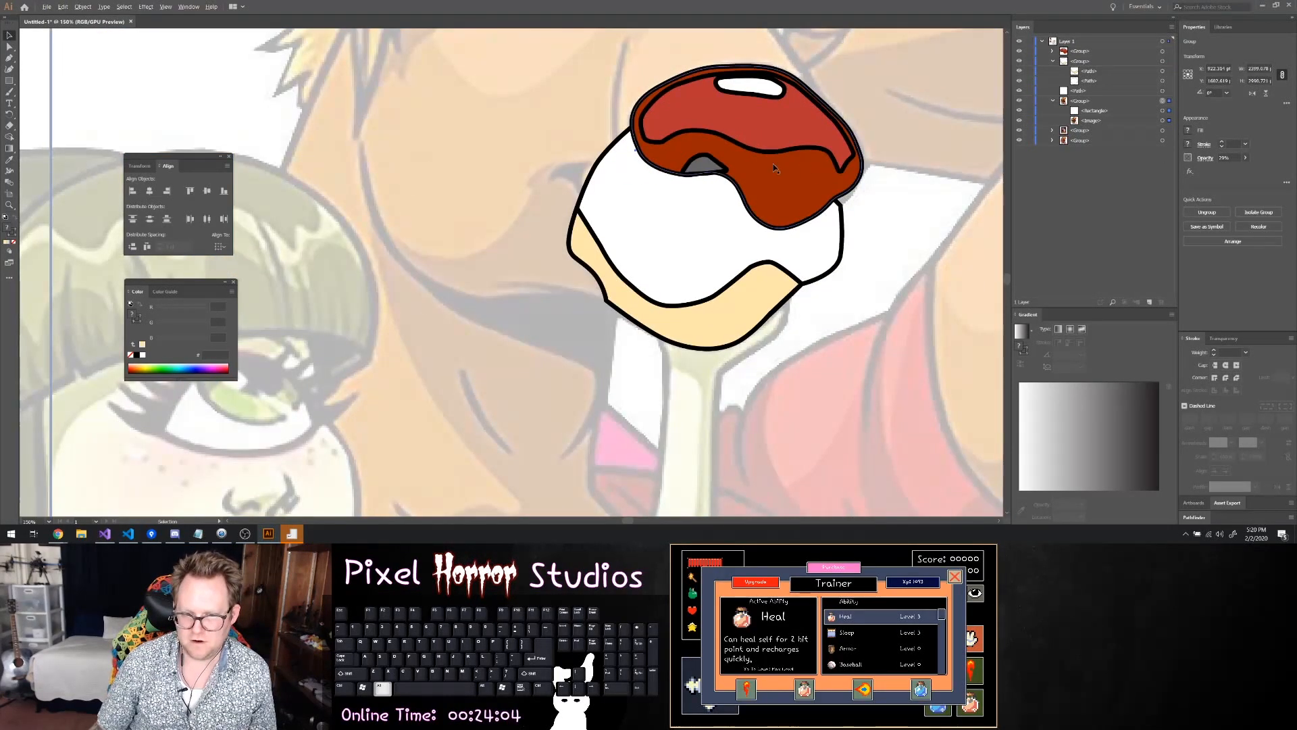
{"action": "scroll", "coordinate": [781, 166], "scroll_direction": "up", "scroll_amount": 2}
{"action": "left_click", "coordinate": [673, 179]}
{"action": "key", "text": "a"}
{"action": "scroll", "coordinate": [673, 179], "scroll_direction": "up", "scroll_amount": 5}
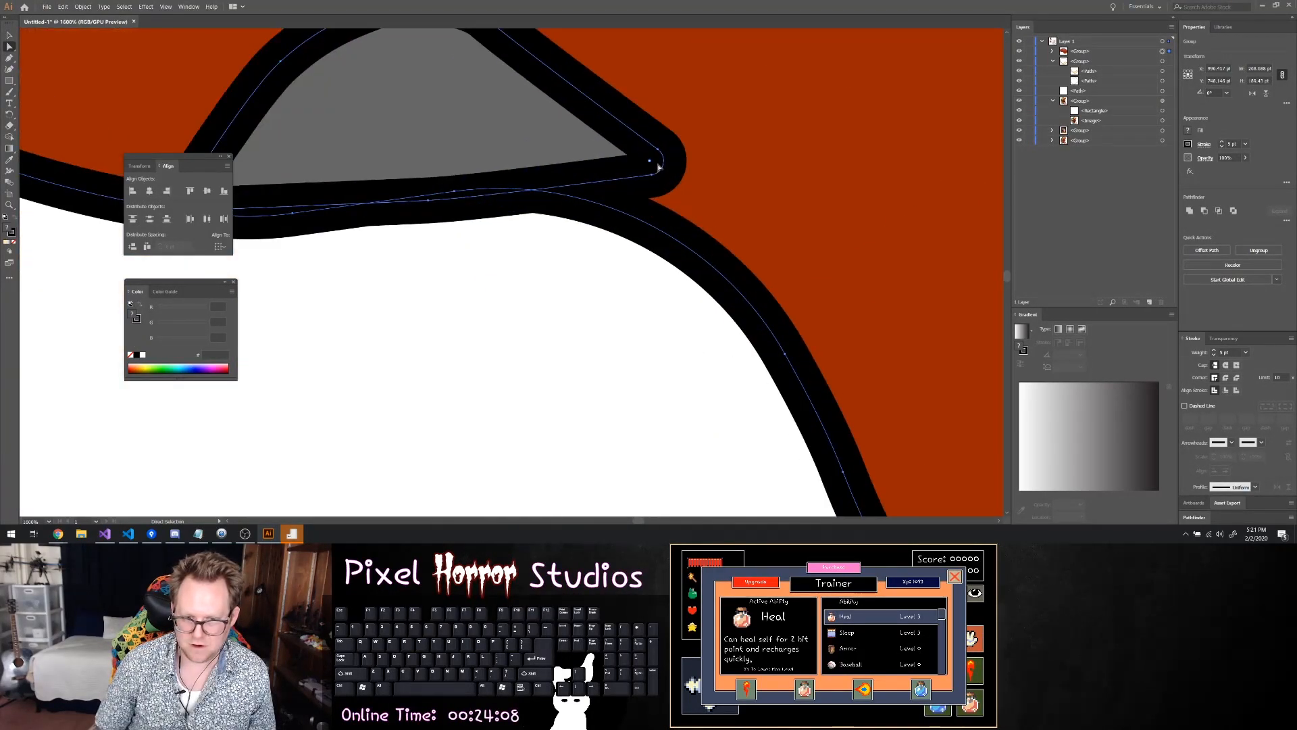
{"action": "left_click", "coordinate": [691, 179]}
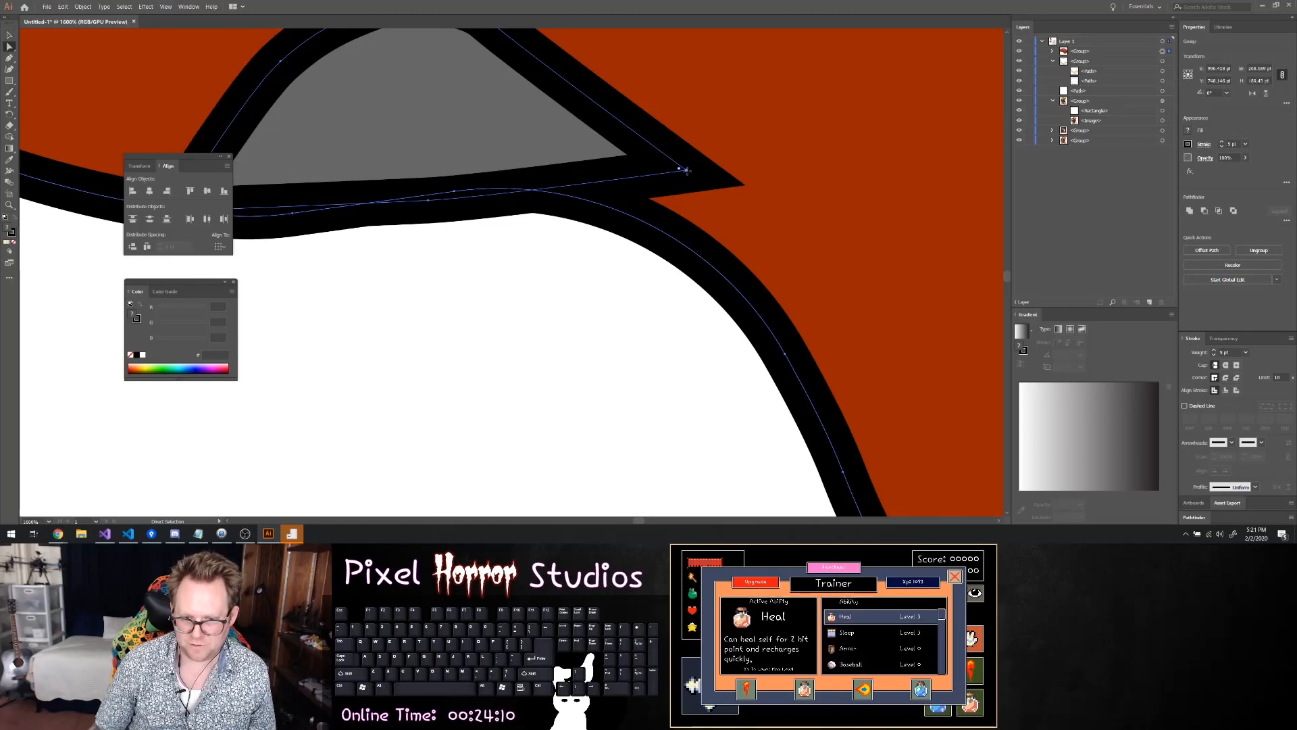
{"action": "left_click_drag", "start_coordinate": [687, 174], "coordinate": [648, 220]}
{"action": "left_click", "coordinate": [750, 182]}
{"action": "scroll", "coordinate": [750, 183], "scroll_direction": "down", "scroll_amount": 4}
{"action": "scroll", "coordinate": [747, 183], "scroll_direction": "down", "scroll_amount": 2}
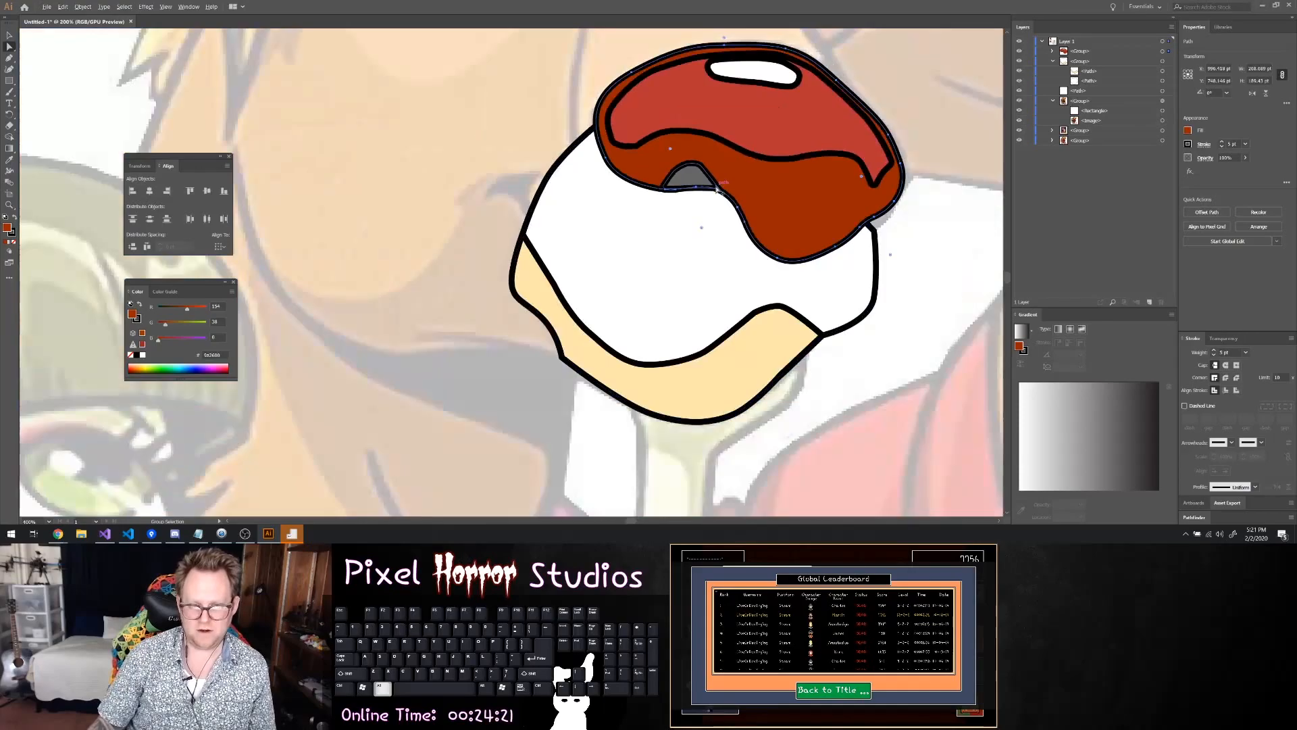
Hide the nose group and the muzzle group to uncover the faded reference face beneath them
{"action": "left_click", "coordinate": [941, 223]}
{"action": "scroll", "coordinate": [939, 223], "scroll_direction": "down", "scroll_amount": 2}
{"action": "scroll", "coordinate": [936, 220], "scroll_direction": "right", "scroll_amount": 4}
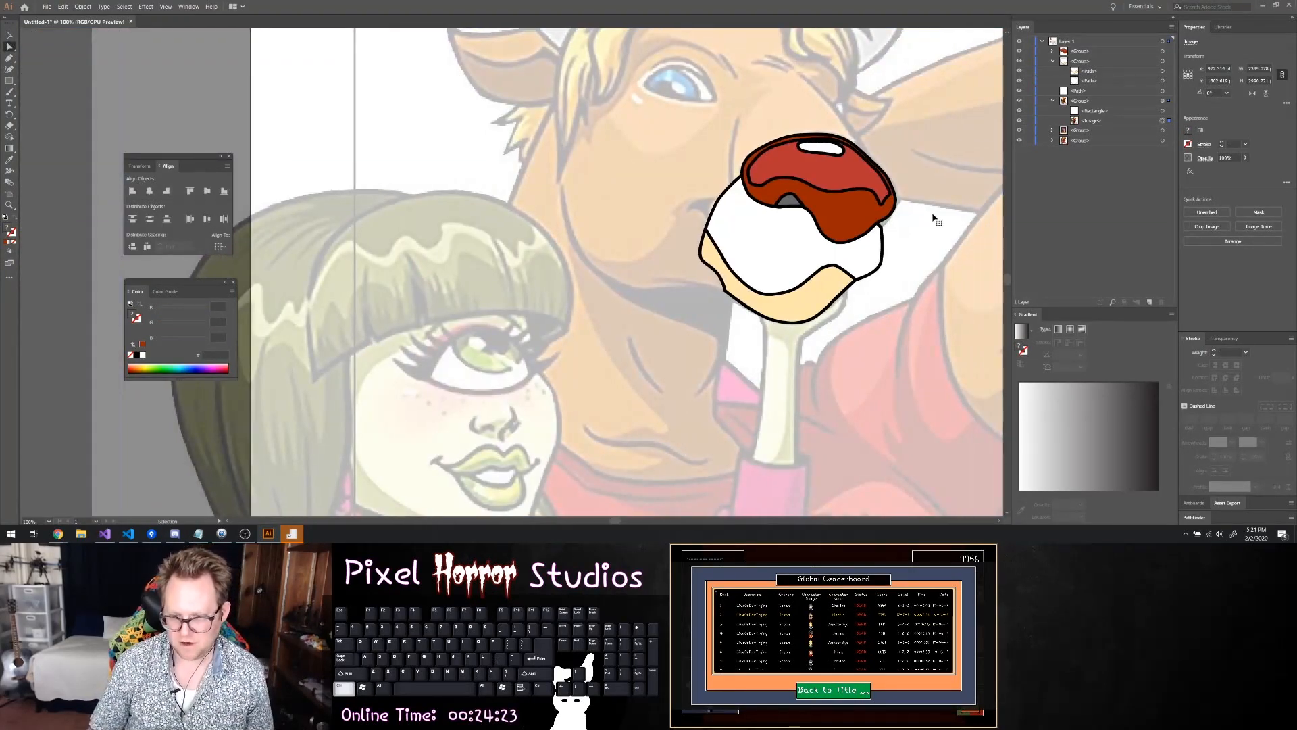
{"action": "scroll", "coordinate": [928, 211], "scroll_direction": "down", "scroll_amount": 3}
{"action": "scroll", "coordinate": [925, 208], "scroll_direction": "up", "scroll_amount": 3}
{"action": "scroll", "coordinate": [923, 205], "scroll_direction": "down", "scroll_amount": 3}
{"action": "scroll", "coordinate": [915, 198], "scroll_direction": "right", "scroll_amount": 2}
{"action": "scroll", "coordinate": [912, 196], "scroll_direction": "right", "scroll_amount": 3}
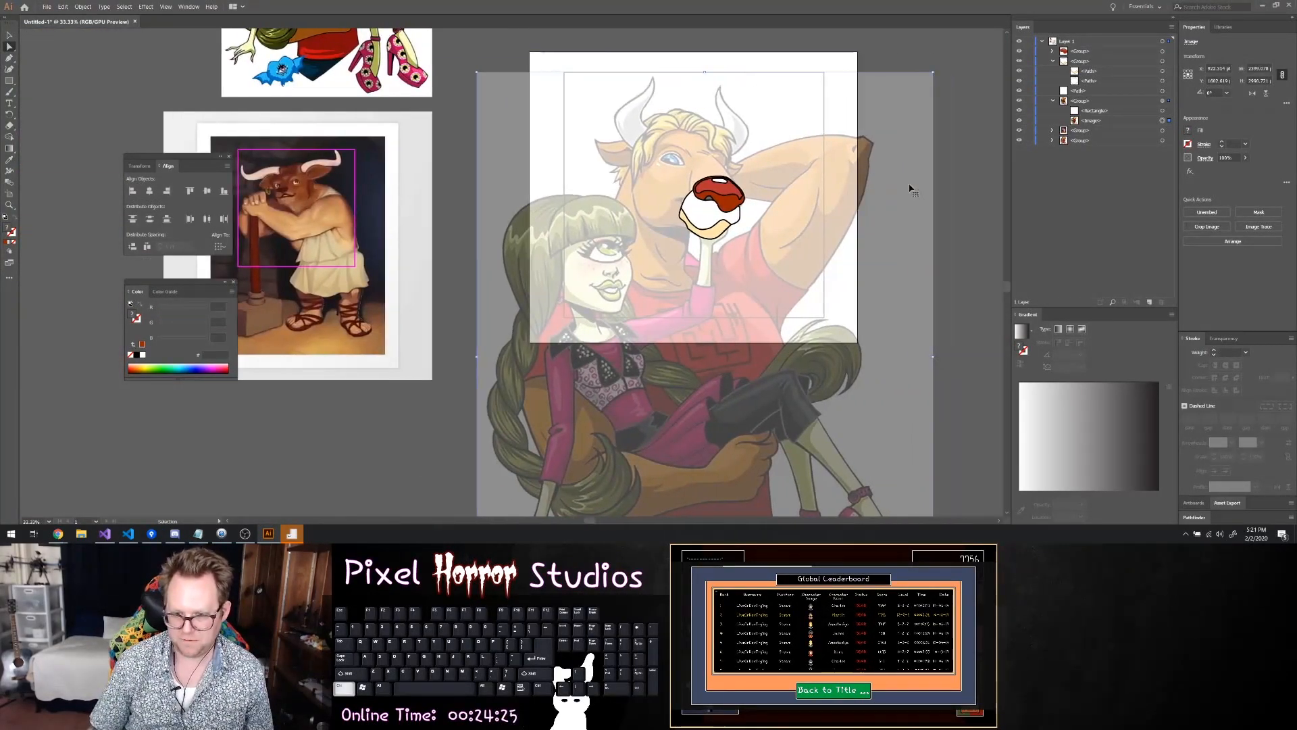
{"action": "left_click", "coordinate": [1051, 61]}
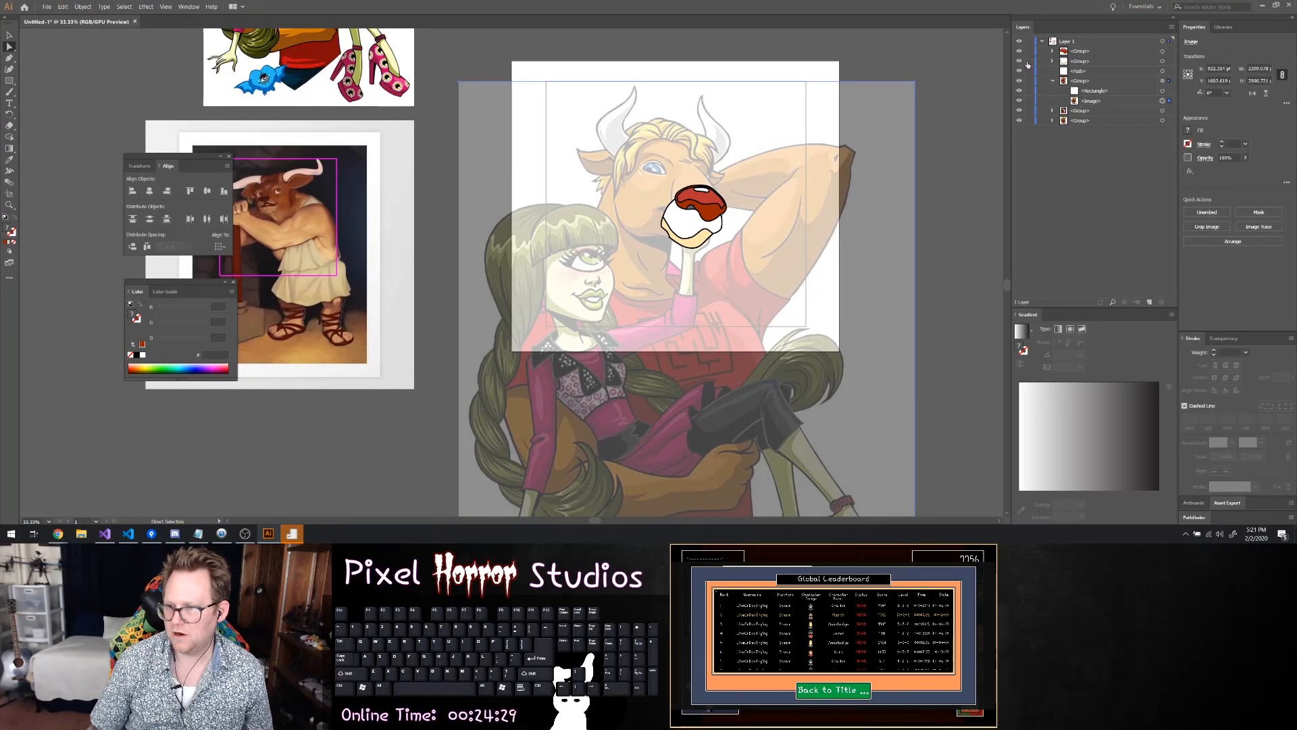
{"action": "left_click", "coordinate": [1020, 65]}
{"action": "left_click", "coordinate": [1020, 51]}
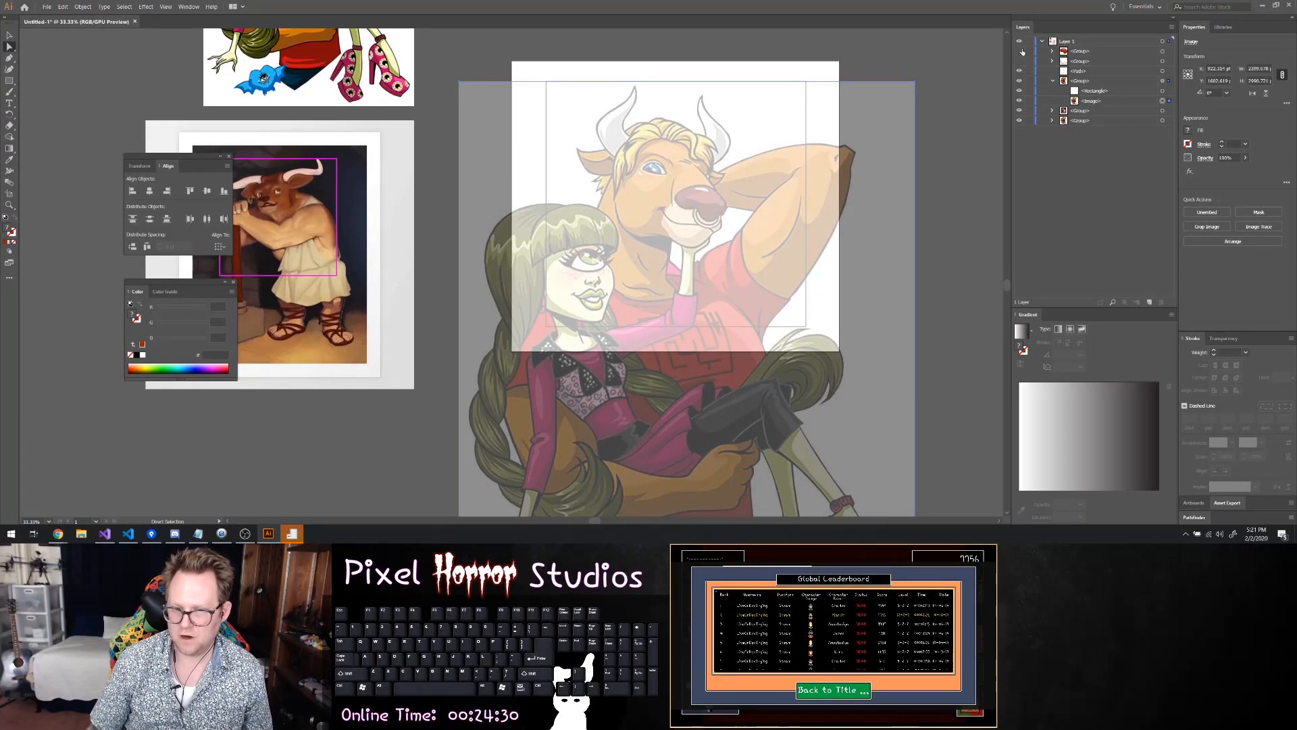
{"action": "scroll", "coordinate": [820, 139], "scroll_direction": "up", "scroll_amount": 2}
{"action": "scroll", "coordinate": [635, 195], "scroll_direction": "down", "scroll_amount": 1}
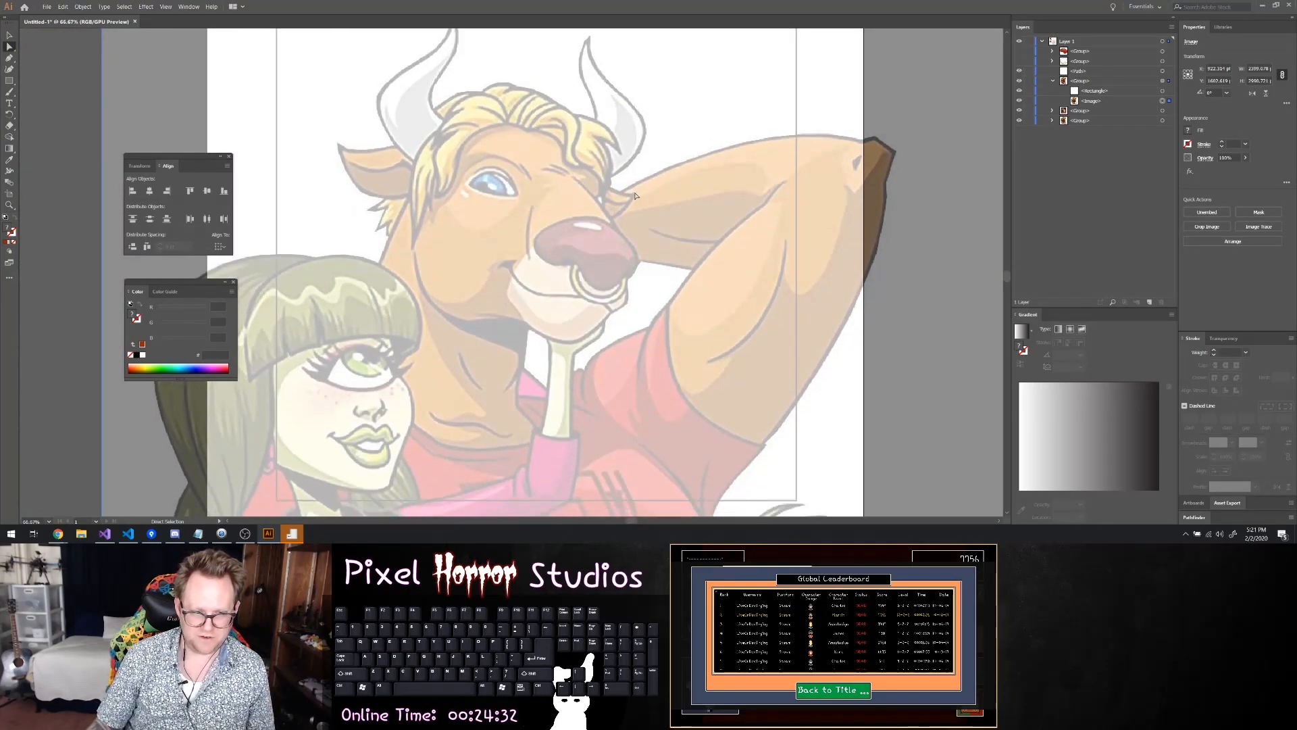
Trace the curved chin line from the muzzle's lower corner along the top of the neck shadow with the Pen tool
{"action": "key", "text": "p"}
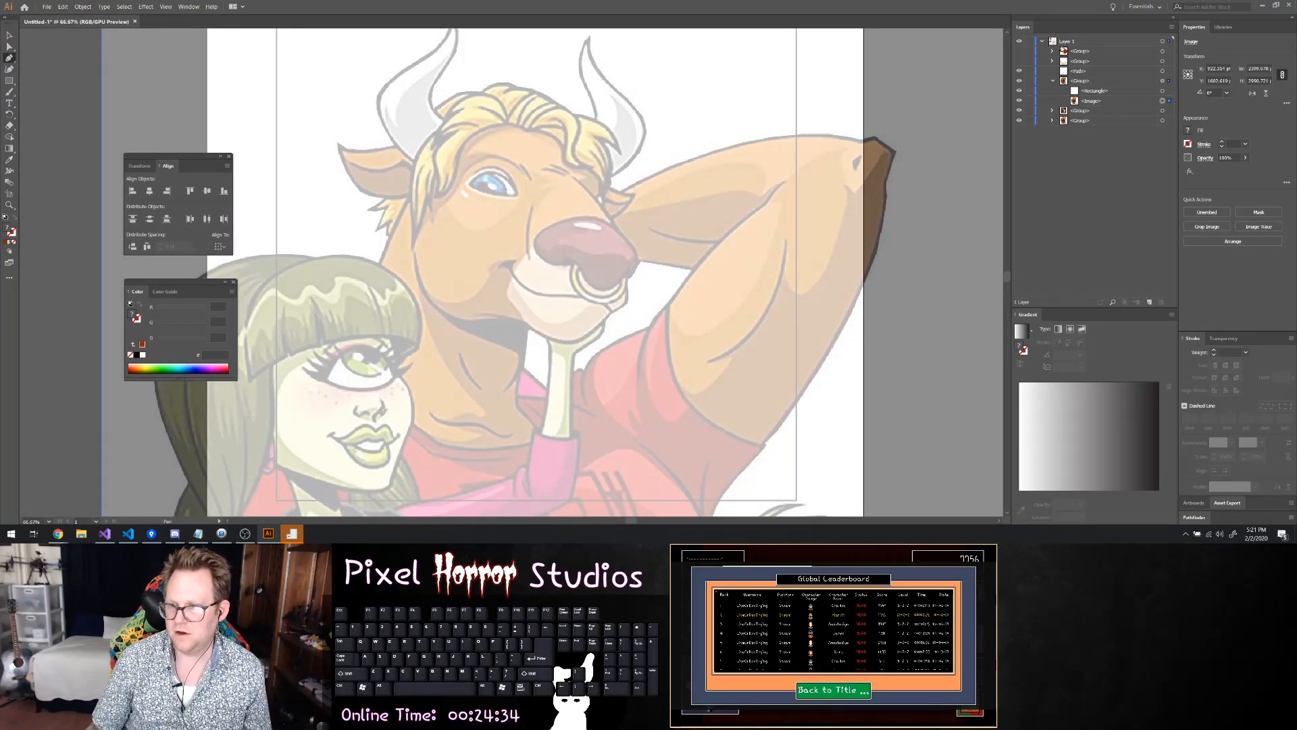
{"action": "left_click", "coordinate": [1062, 43]}
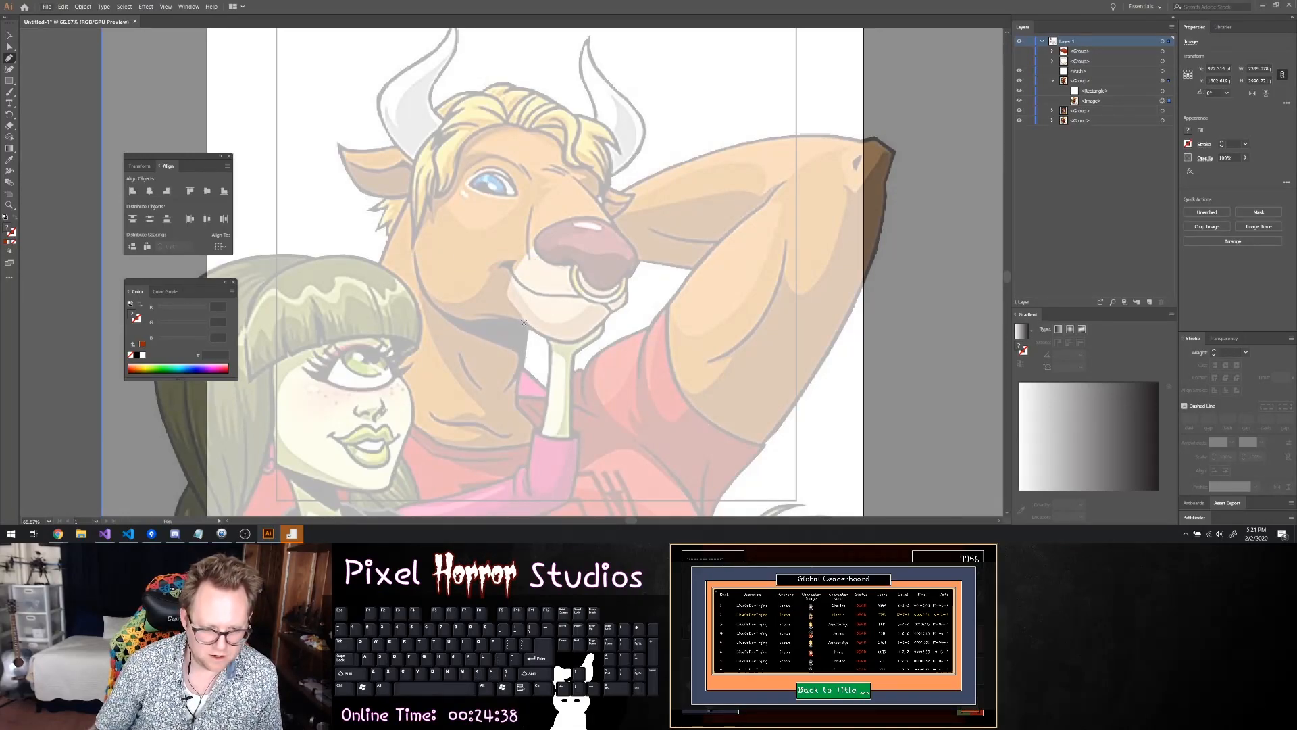
{"action": "scroll", "coordinate": [518, 323], "scroll_direction": "up", "scroll_amount": 4}
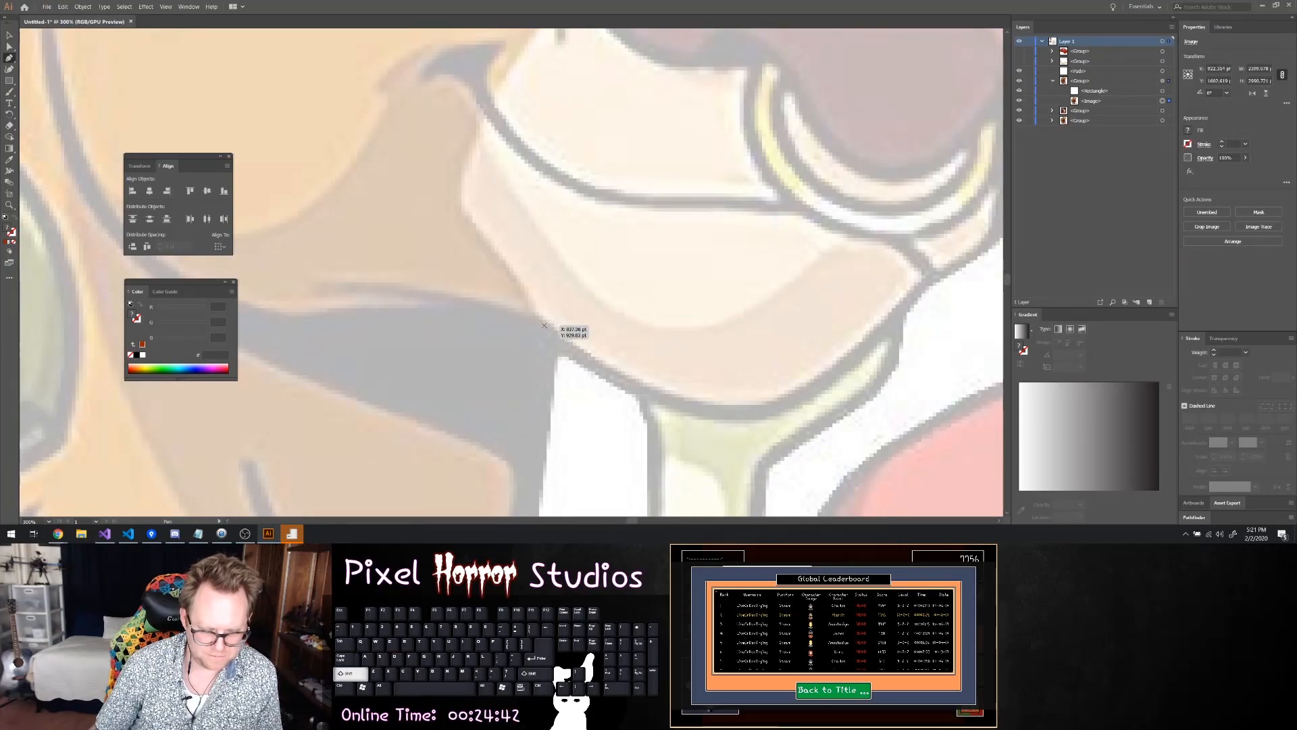
{"action": "left_click", "coordinate": [540, 325]}
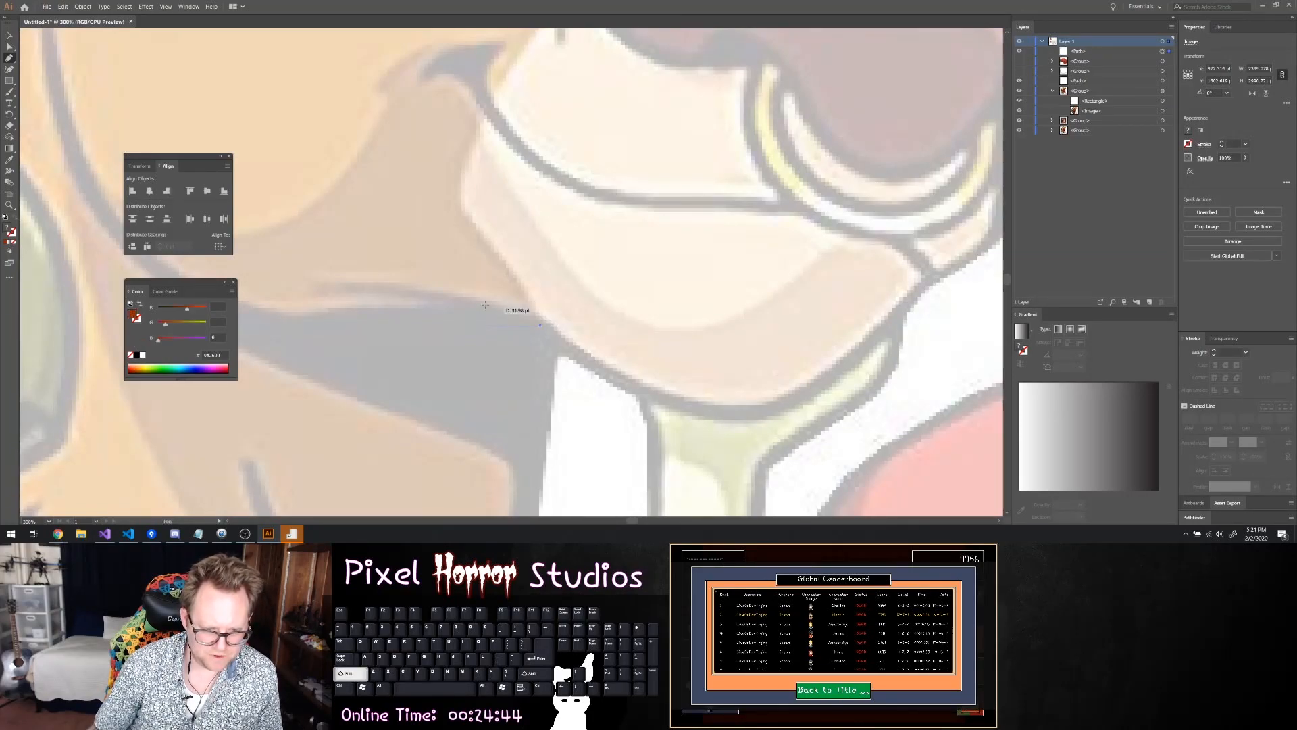
{"action": "left_click_drag", "start_coordinate": [456, 301], "coordinate": [302, 292]}
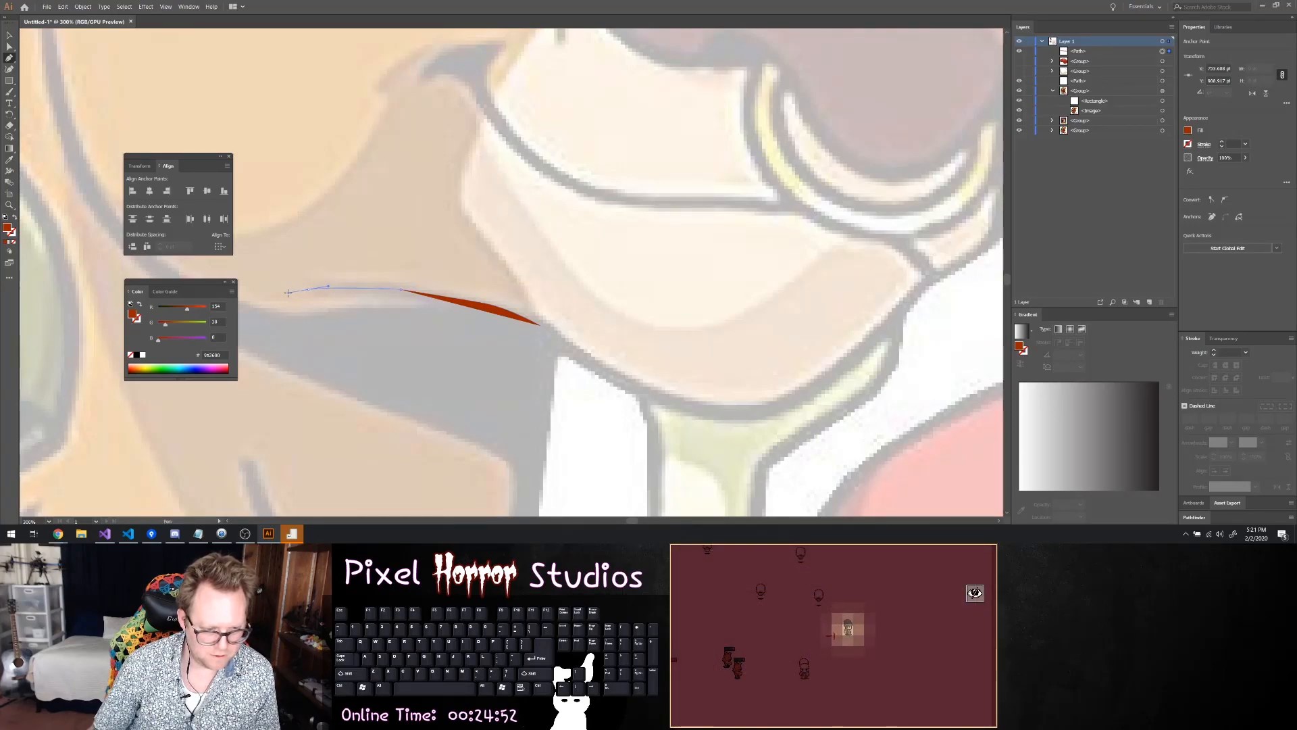
{"action": "key", "text": "ctrl+z"}
{"action": "key", "text": "ctrl+z"}
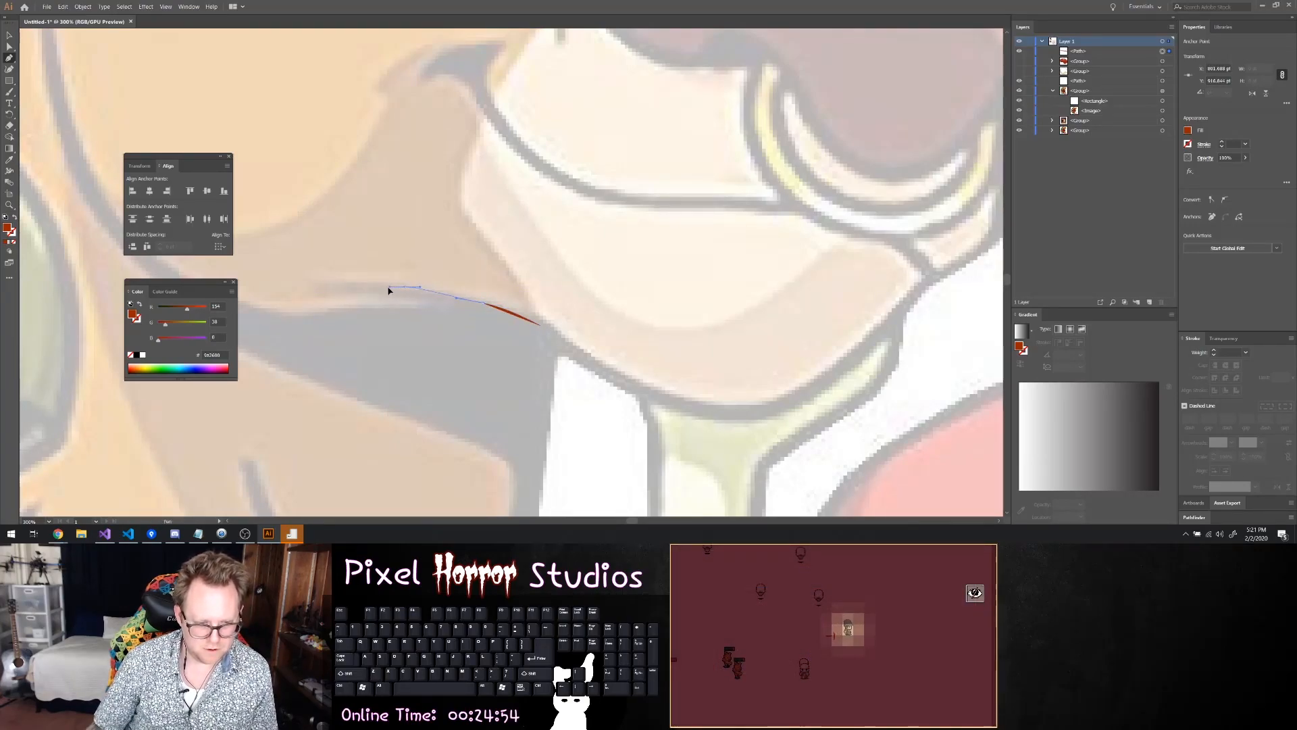
{"action": "left_click_drag", "start_coordinate": [381, 288], "coordinate": [301, 296]}
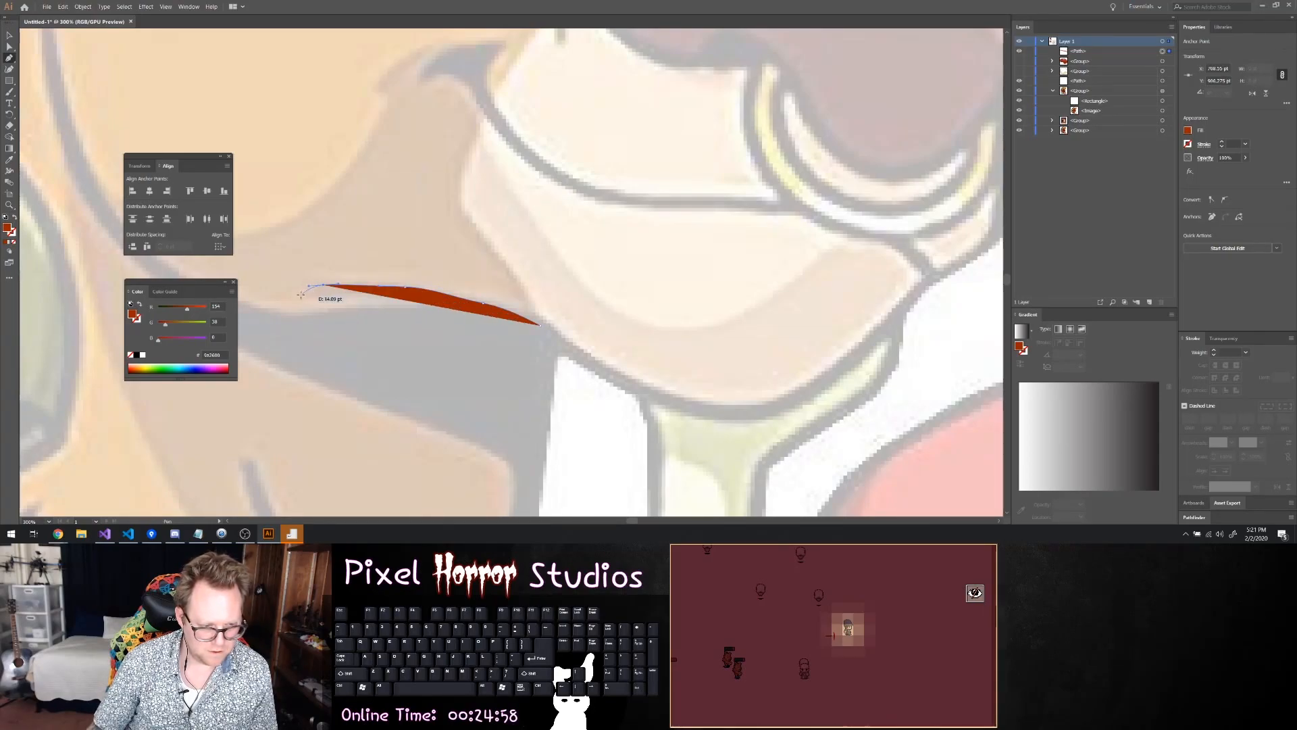
{"action": "left_click", "coordinate": [287, 294]}
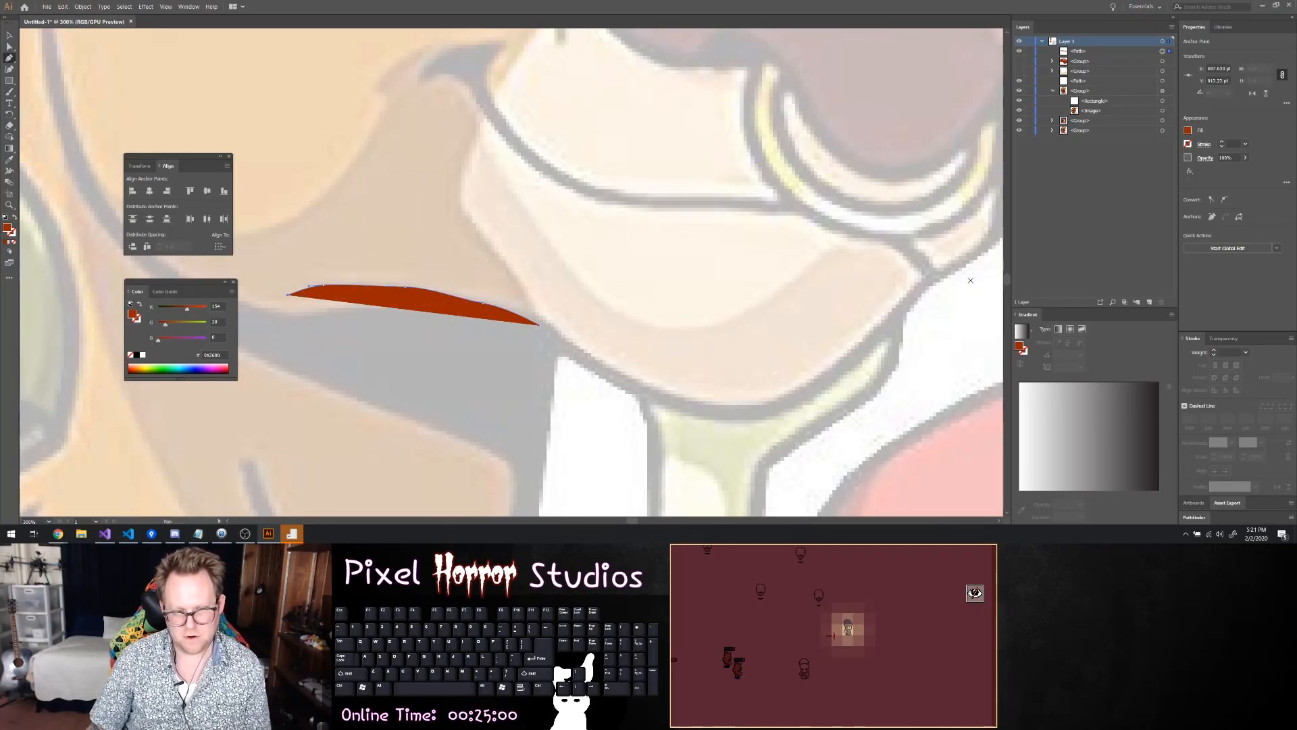
Remove the fill from the chin line and give it a 5 pt black stroke
{"action": "left_click", "coordinate": [1187, 131]}
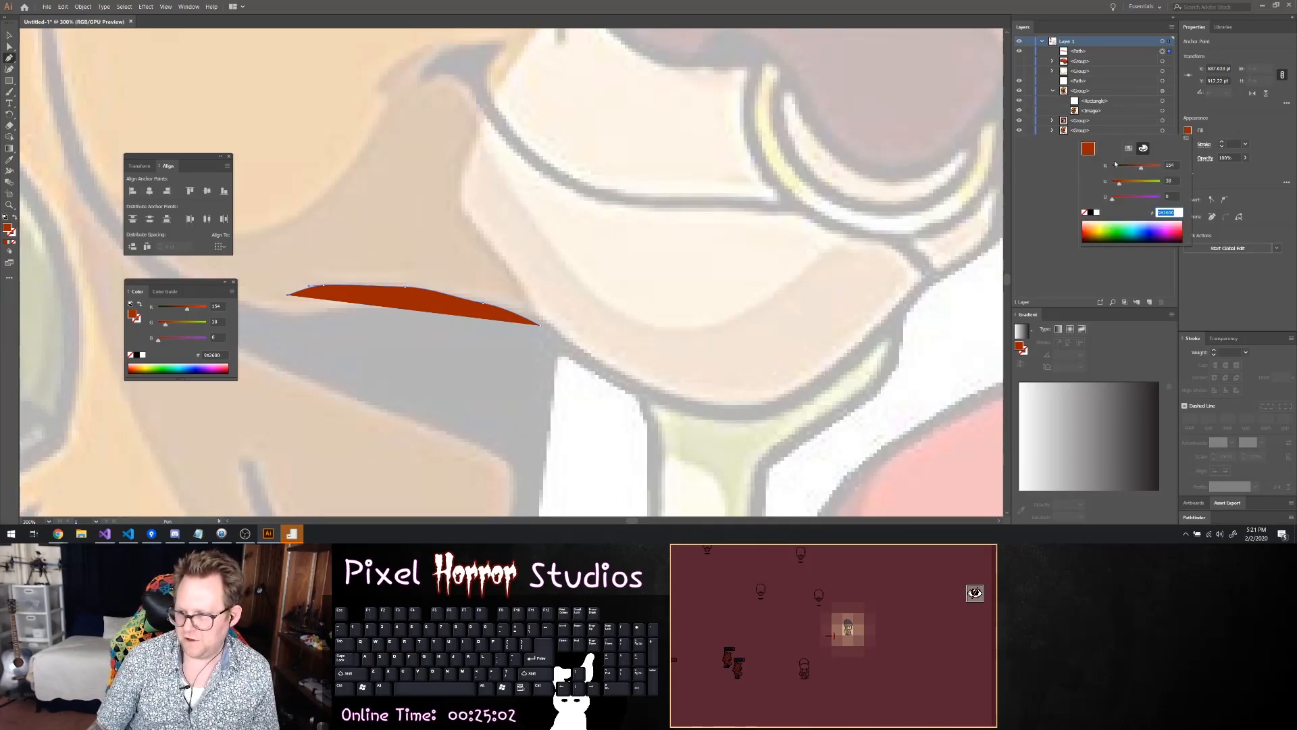
{"action": "left_click", "coordinate": [1089, 214]}
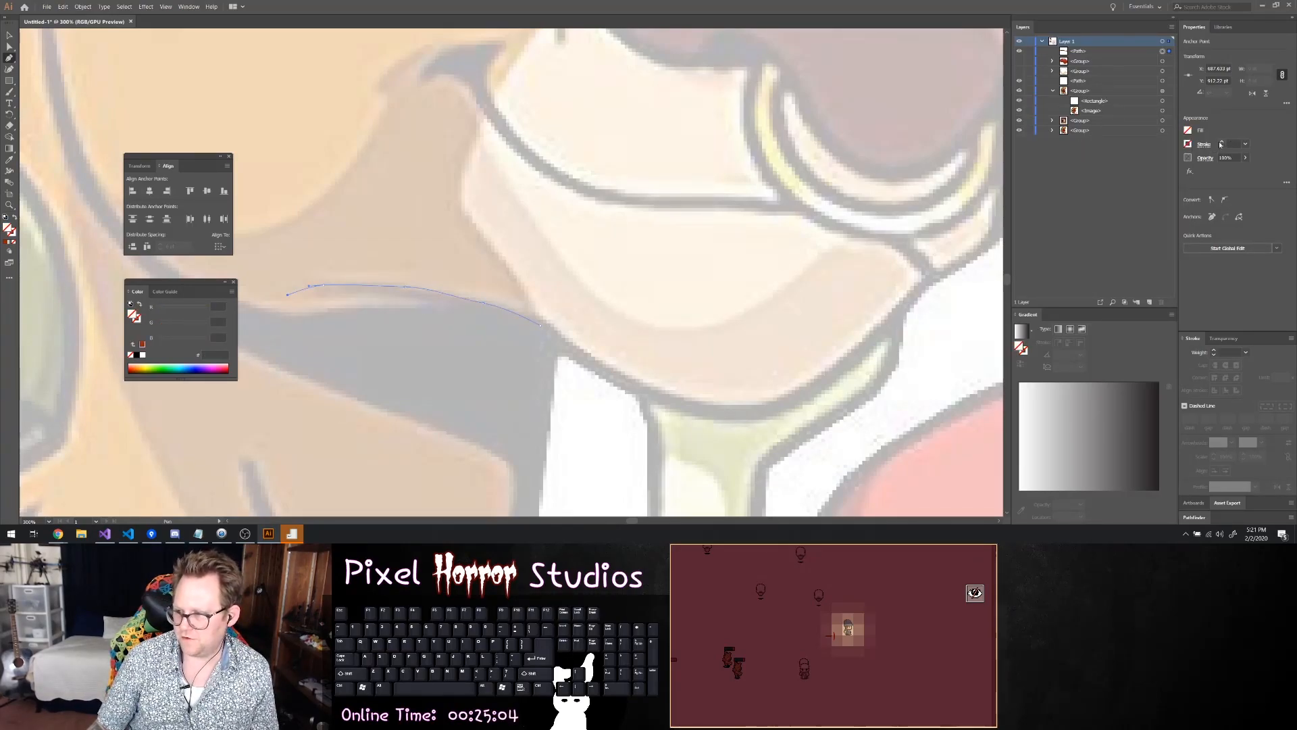
{"action": "scroll", "coordinate": [1220, 145], "scroll_direction": "up", "scroll_amount": 4}
{"action": "scroll", "coordinate": [1223, 146], "scroll_direction": "up", "scroll_amount": 1}
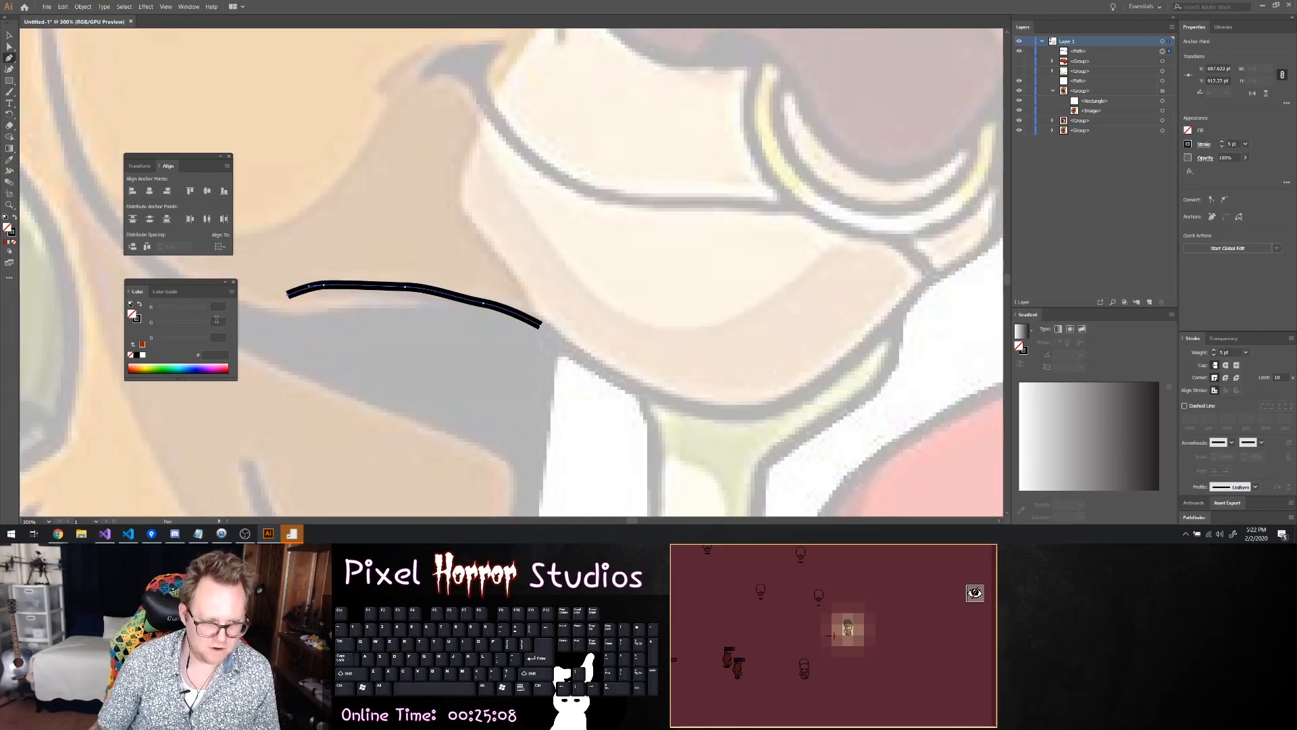
Adjust the chin line's anchor points, extend its end to meet the muzzle edge, and deselect it
{"action": "left_click", "coordinate": [342, 289]}
{"action": "left_click", "coordinate": [472, 306]}
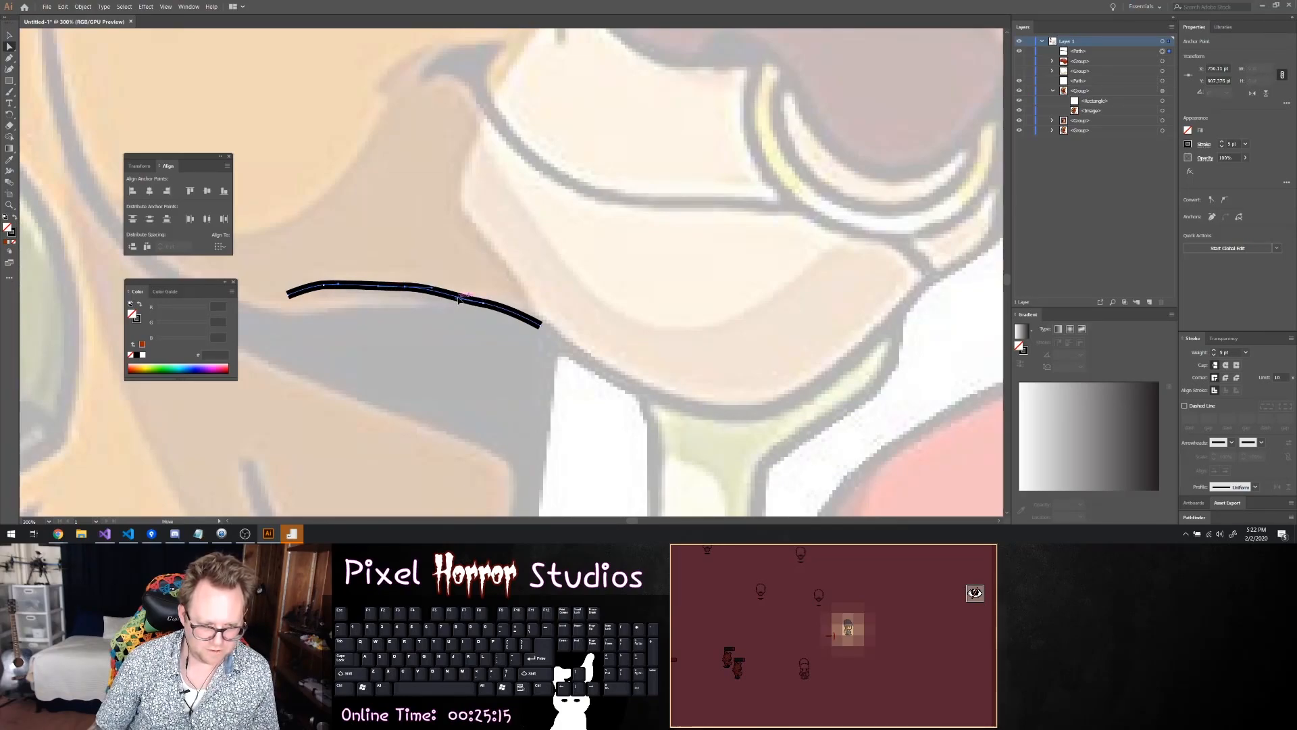
{"action": "left_click", "coordinate": [577, 295]}
{"action": "left_click_drag", "start_coordinate": [540, 330], "coordinate": [553, 331]}
{"action": "right_click", "coordinate": [570, 322]}
{"action": "left_click", "coordinate": [819, 233]}
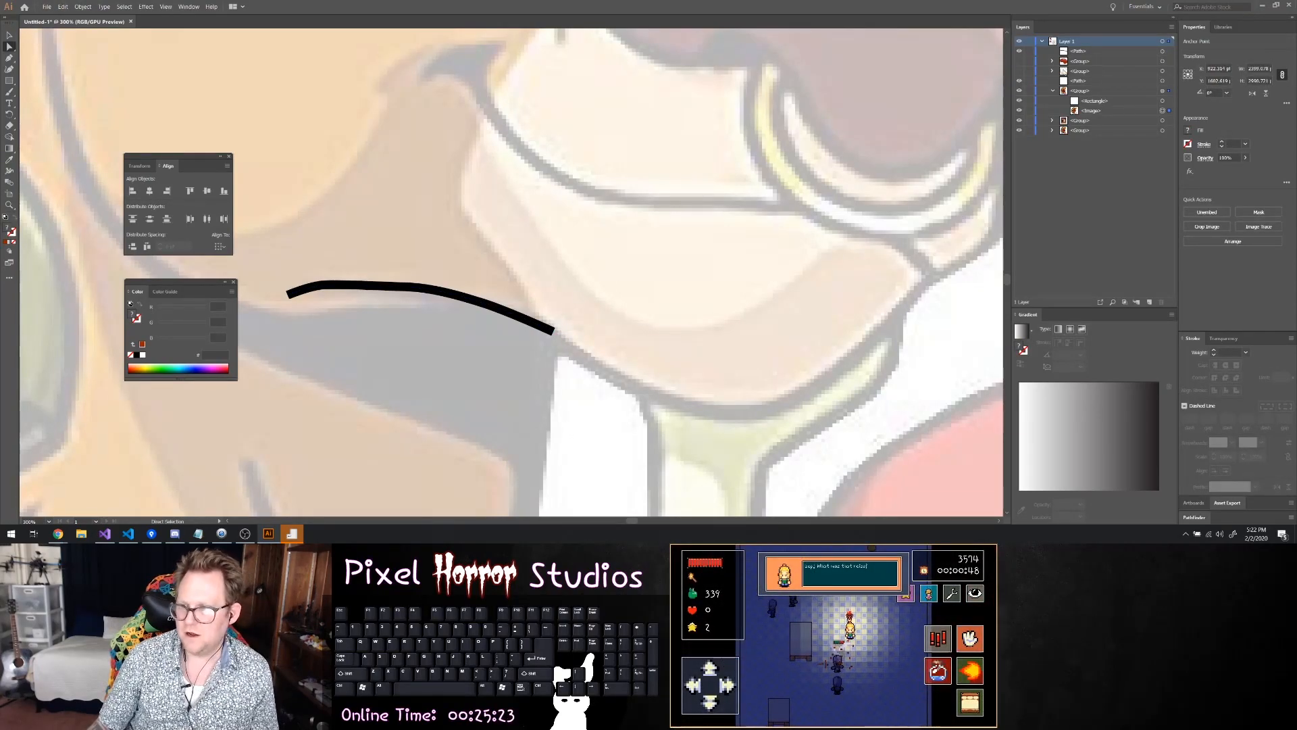
Hide the finished chin line and start a separate unfilled Pen path along the upper edge of the dark neck shadow
{"action": "left_click", "coordinate": [1084, 52]}
{"action": "left_click", "coordinate": [1019, 51]}
{"action": "key", "text": "p"}
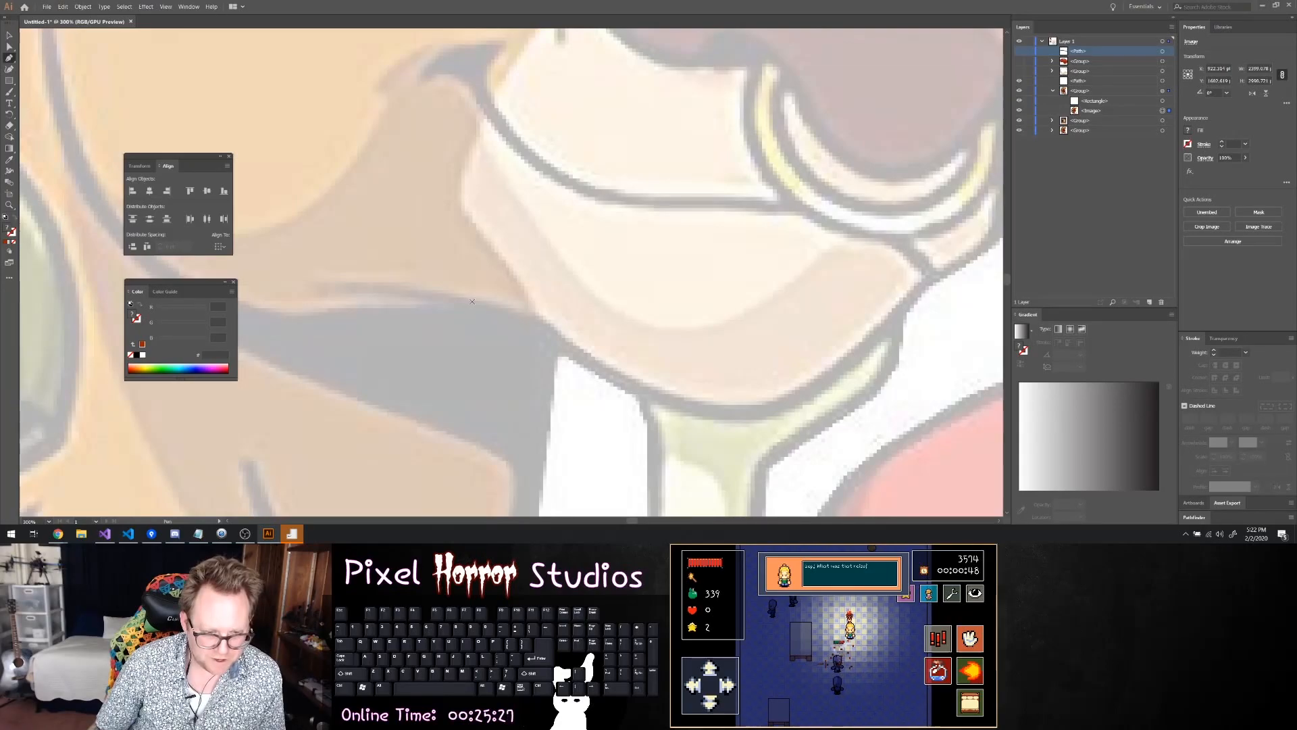
{"action": "left_click", "coordinate": [472, 301]}
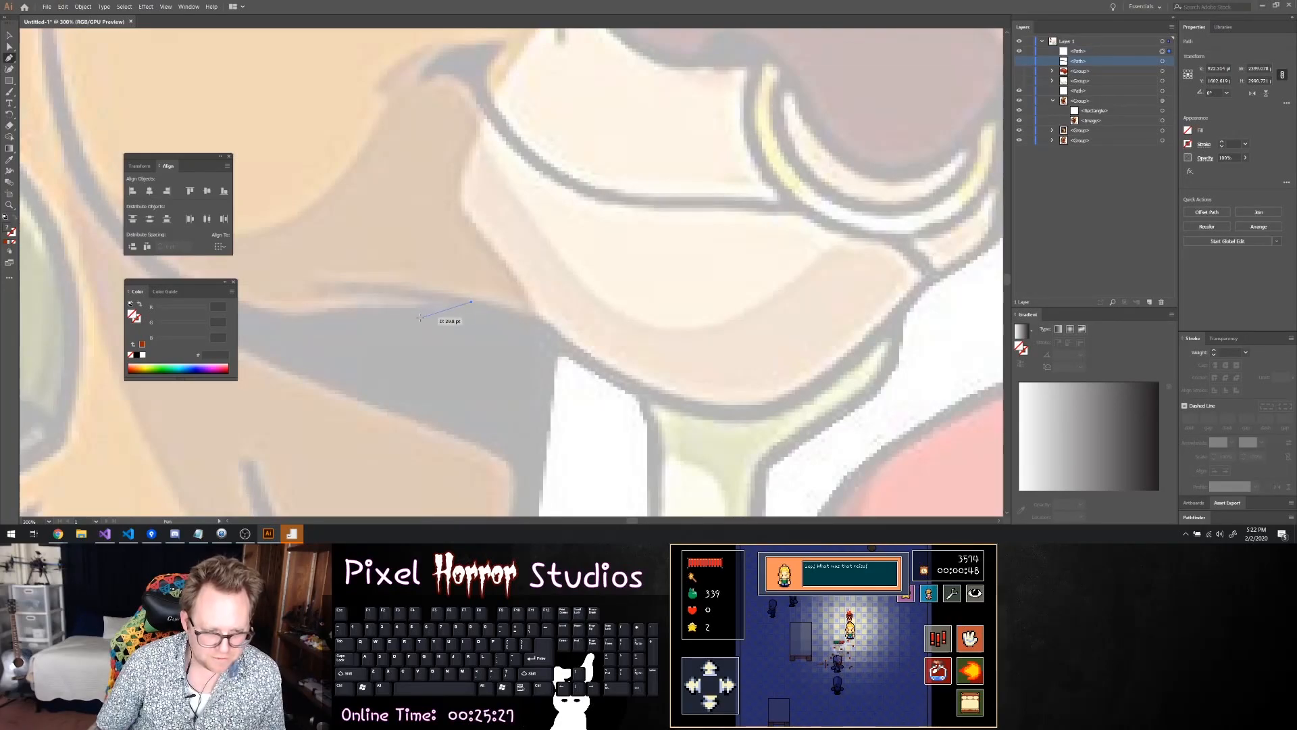
{"action": "left_click", "coordinate": [353, 310]}
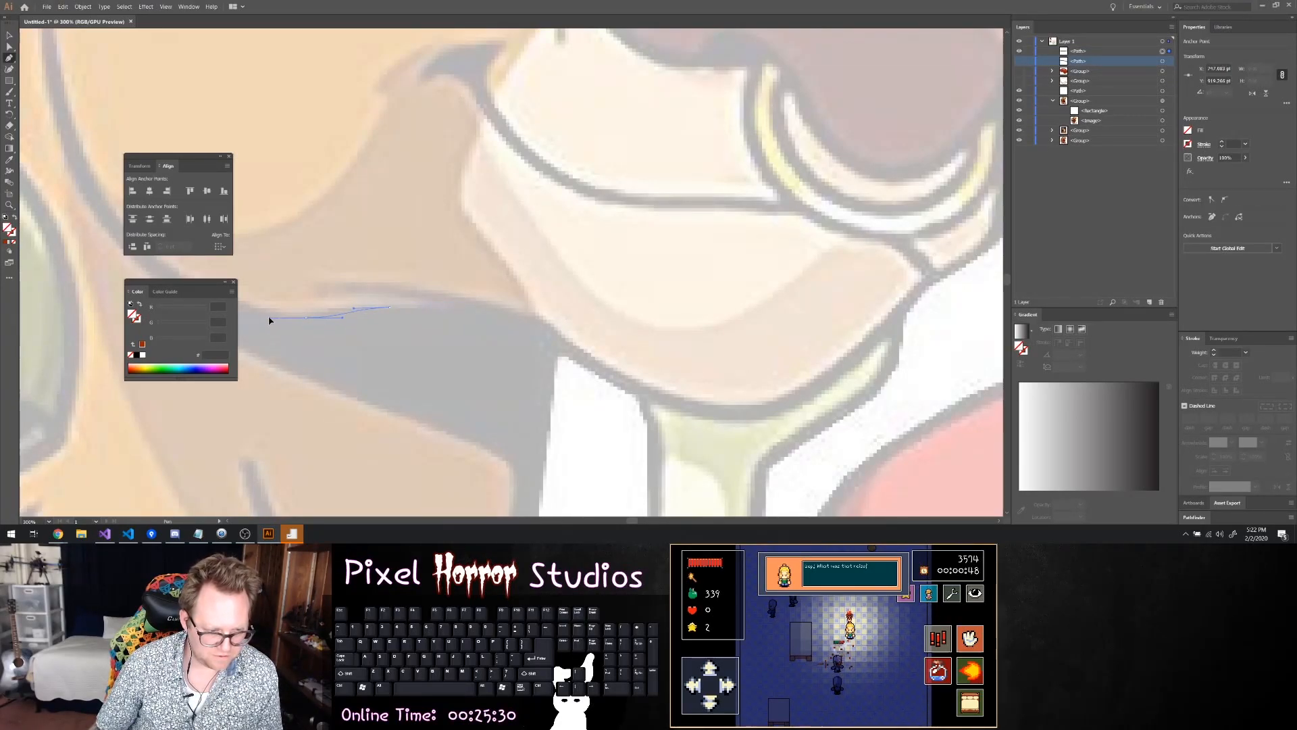
{"action": "scroll", "coordinate": [275, 298], "scroll_direction": "down", "scroll_amount": 2}
{"action": "scroll", "coordinate": [300, 297], "scroll_direction": "up", "scroll_amount": 3}
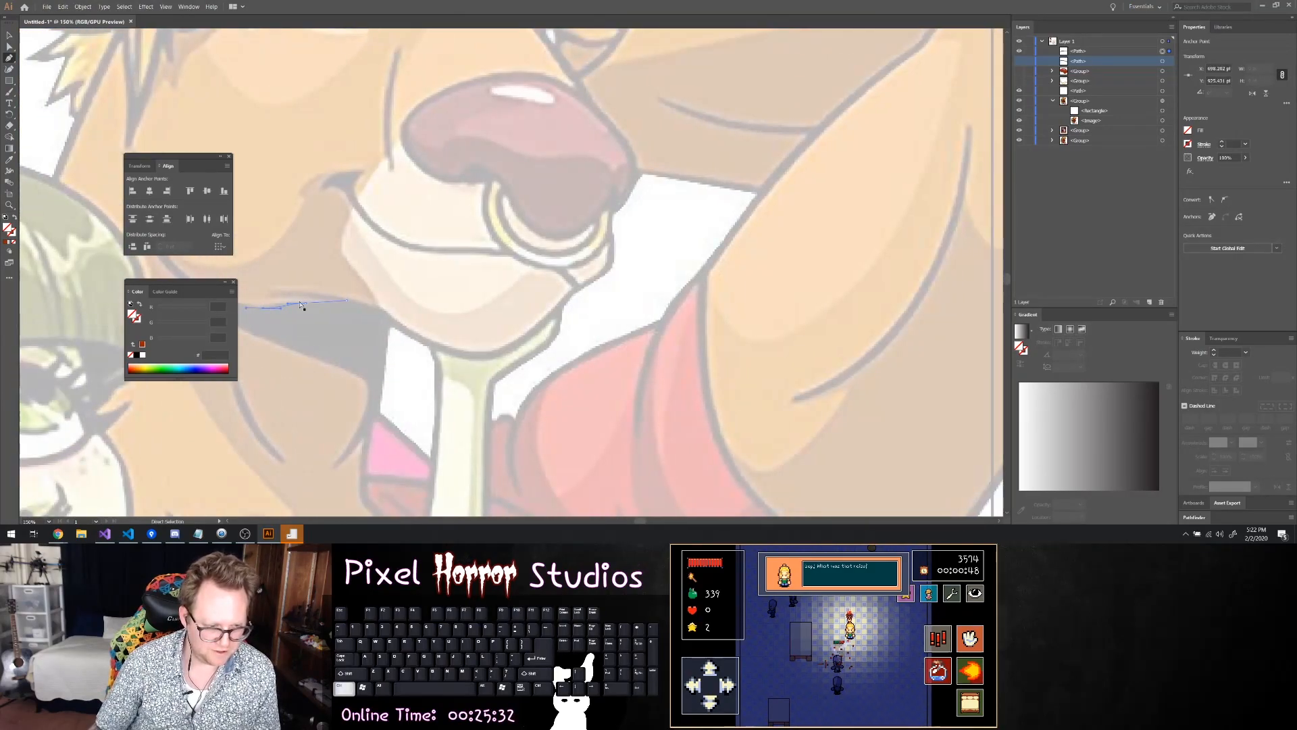
{"action": "scroll", "coordinate": [313, 284], "scroll_direction": "down", "scroll_amount": 7}
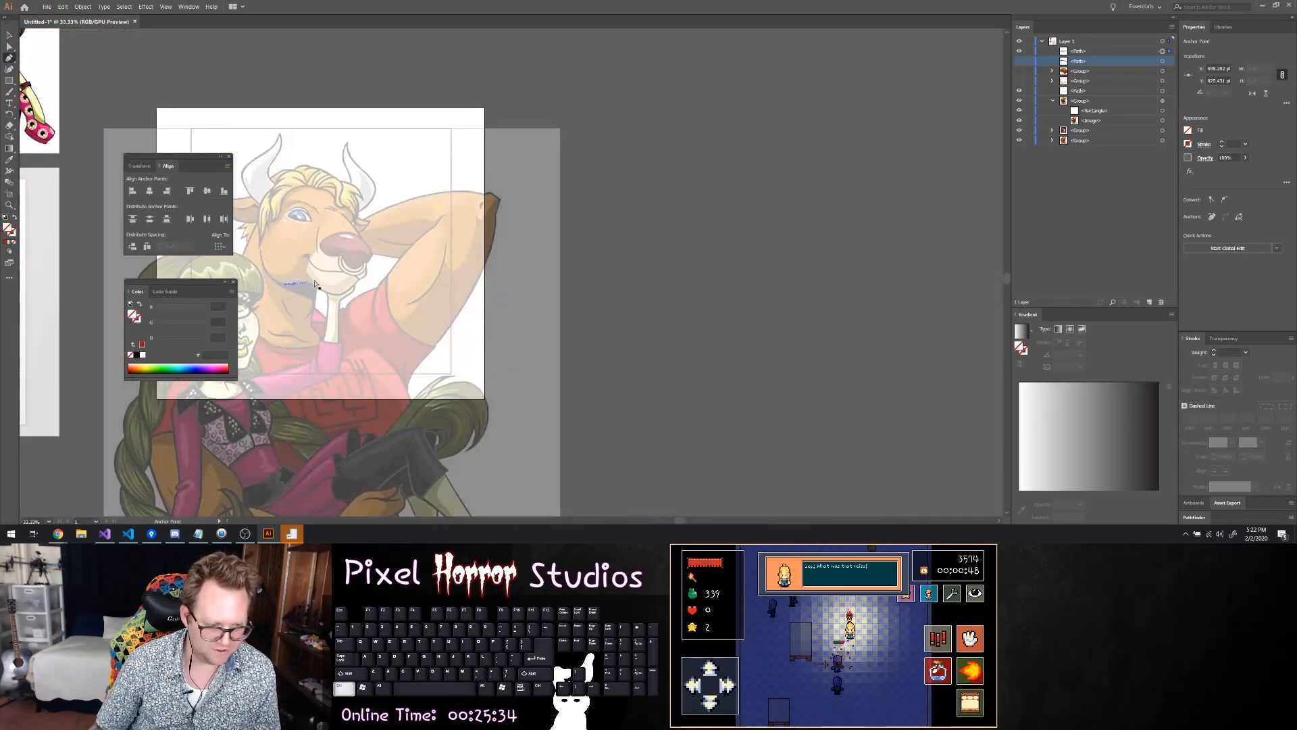
{"action": "scroll", "coordinate": [317, 279], "scroll_direction": "left", "scroll_amount": 2}
{"action": "scroll", "coordinate": [317, 279], "scroll_direction": "up", "scroll_amount": 4}
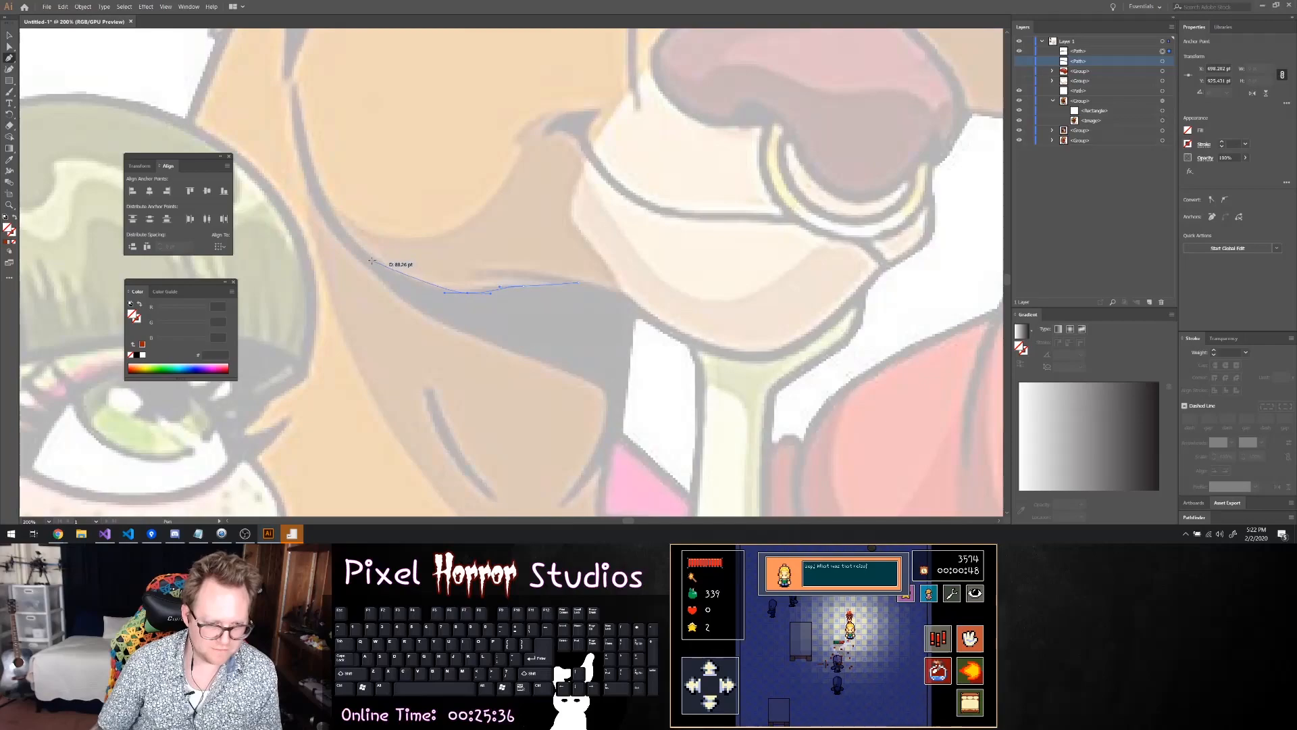
Continue the Pen path from the neck shadow up the inner edge of the curved jawline, undoing misplaced points
{"action": "scroll", "coordinate": [378, 264], "scroll_direction": "up", "scroll_amount": 2}
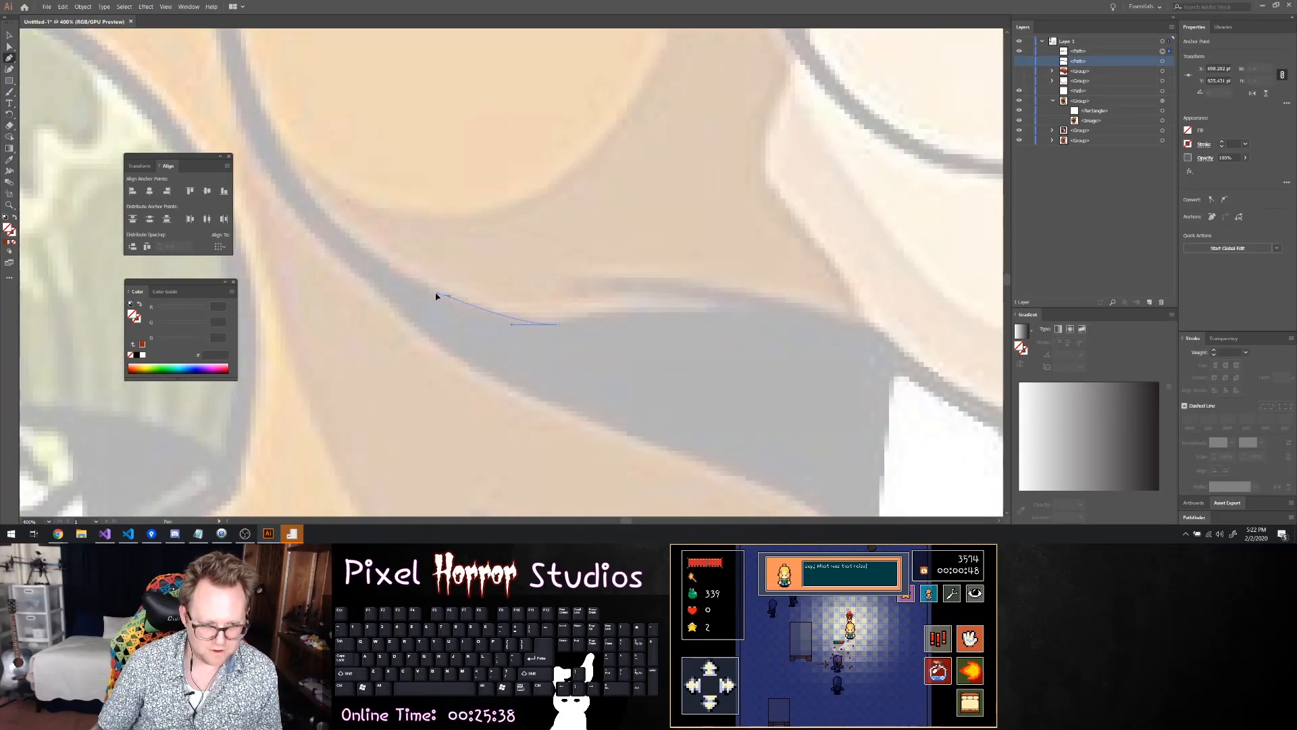
{"action": "left_click_drag", "start_coordinate": [409, 281], "coordinate": [410, 279]}
{"action": "left_click_drag", "start_coordinate": [351, 242], "coordinate": [272, 132]}
{"action": "key", "text": "ctrl+z"}
{"action": "key", "text": "ctrl+z"}
{"action": "scroll", "coordinate": [266, 125], "scroll_direction": "up", "scroll_amount": 6}
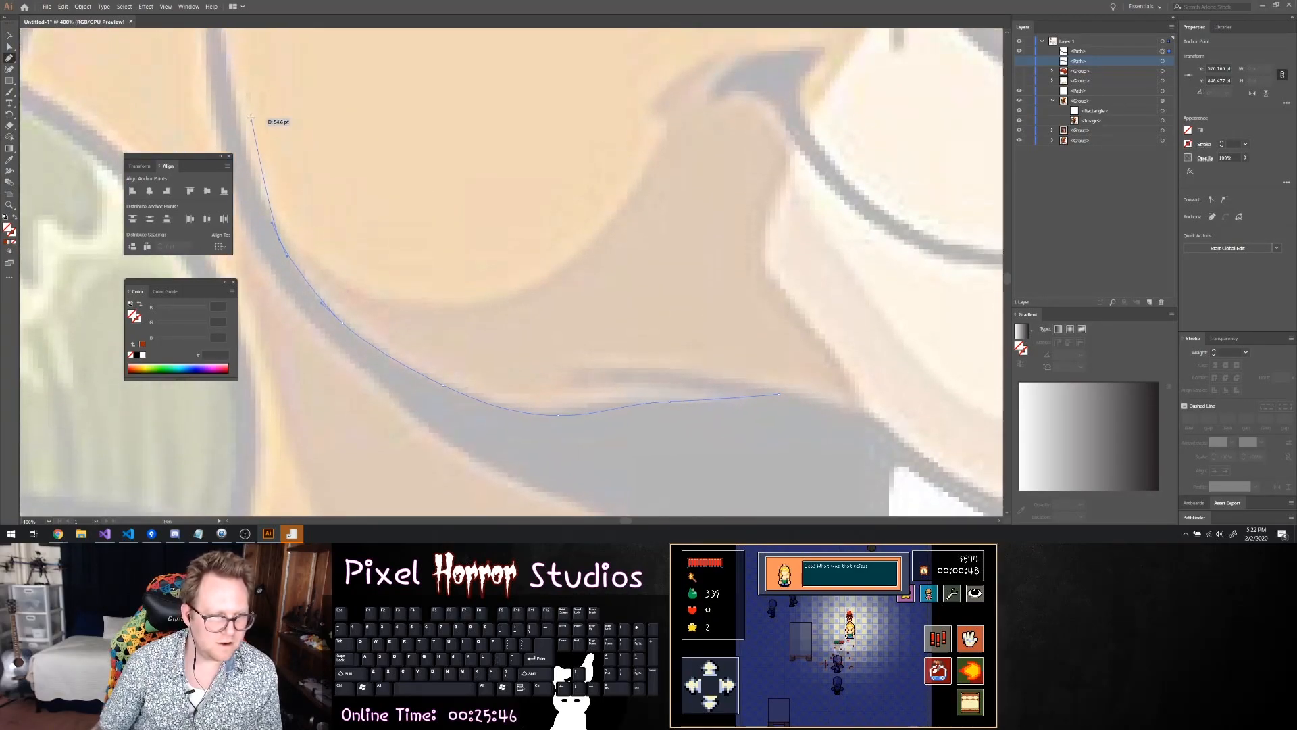
Extend the Pen path up the inner edge of the curved jawline to its pointed upper tip near the hair
{"action": "scroll", "coordinate": [224, 136], "scroll_direction": "up", "scroll_amount": 10}
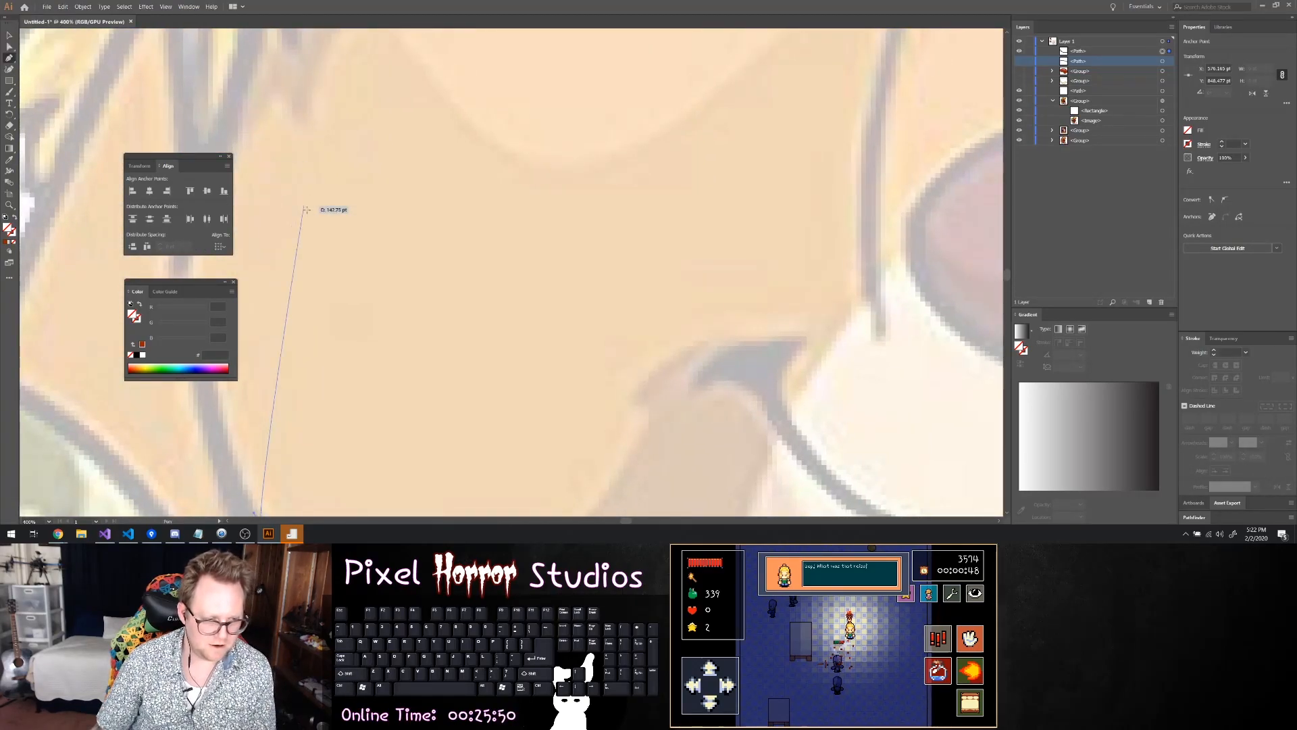
{"action": "scroll", "coordinate": [260, 262], "scroll_direction": "down", "scroll_amount": 4}
{"action": "scroll", "coordinate": [284, 304], "scroll_direction": "left", "scroll_amount": 4}
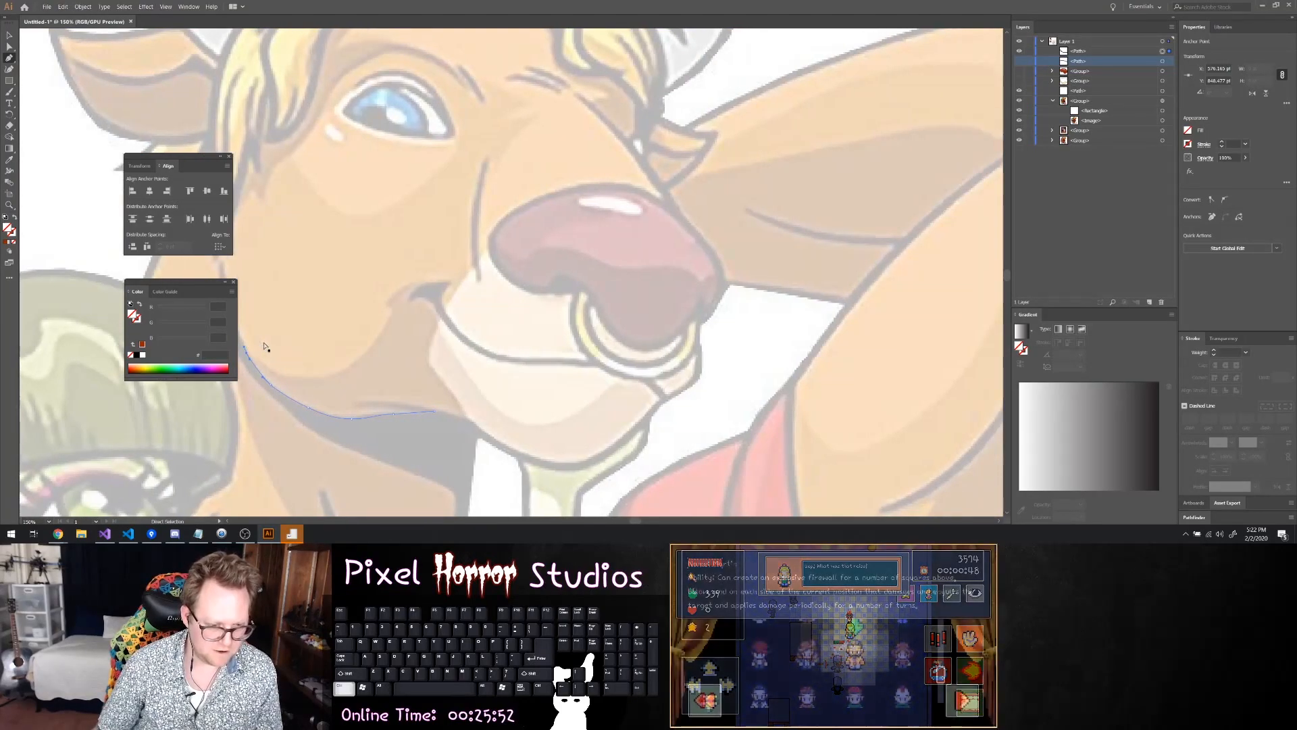
{"action": "scroll", "coordinate": [324, 340], "scroll_direction": "left", "scroll_amount": 1}
{"action": "scroll", "coordinate": [375, 324], "scroll_direction": "up", "scroll_amount": 2}
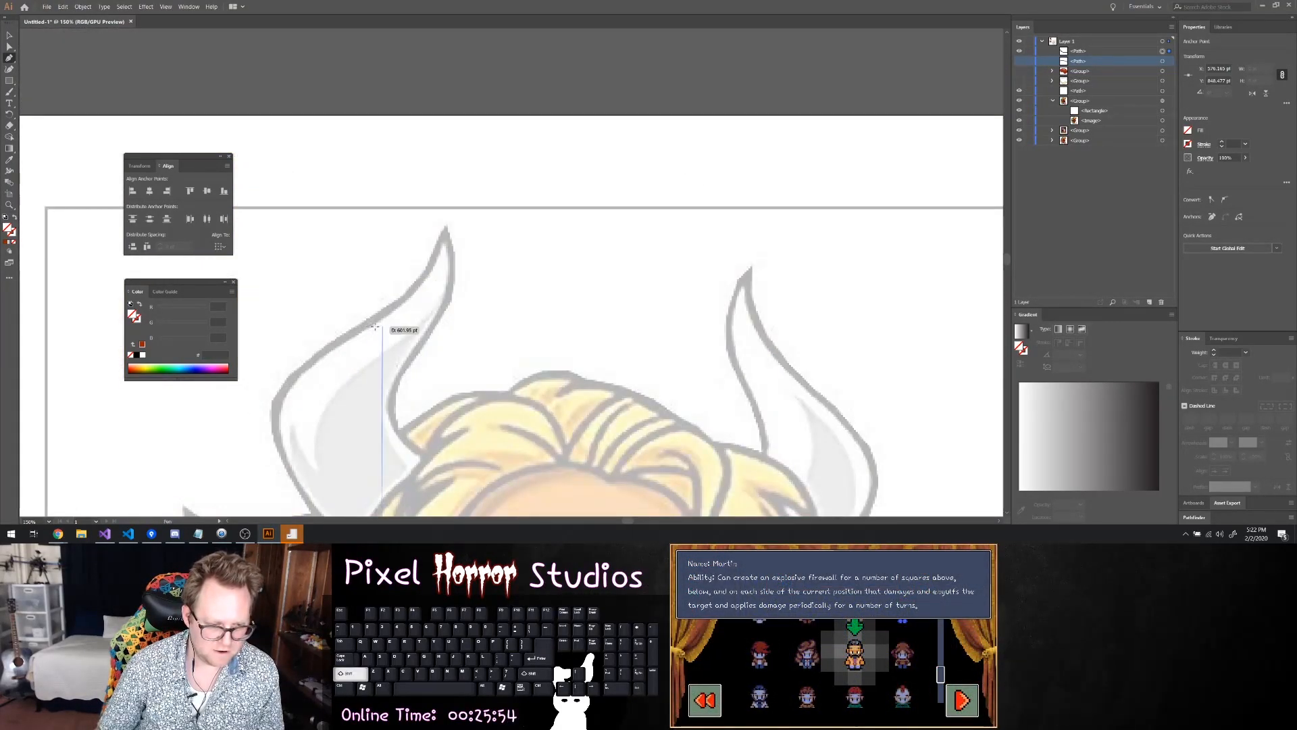
{"action": "scroll", "coordinate": [375, 323], "scroll_direction": "down", "scroll_amount": 3}
{"action": "scroll", "coordinate": [378, 304], "scroll_direction": "up", "scroll_amount": 2}
{"action": "scroll", "coordinate": [389, 253], "scroll_direction": "up", "scroll_amount": 5}
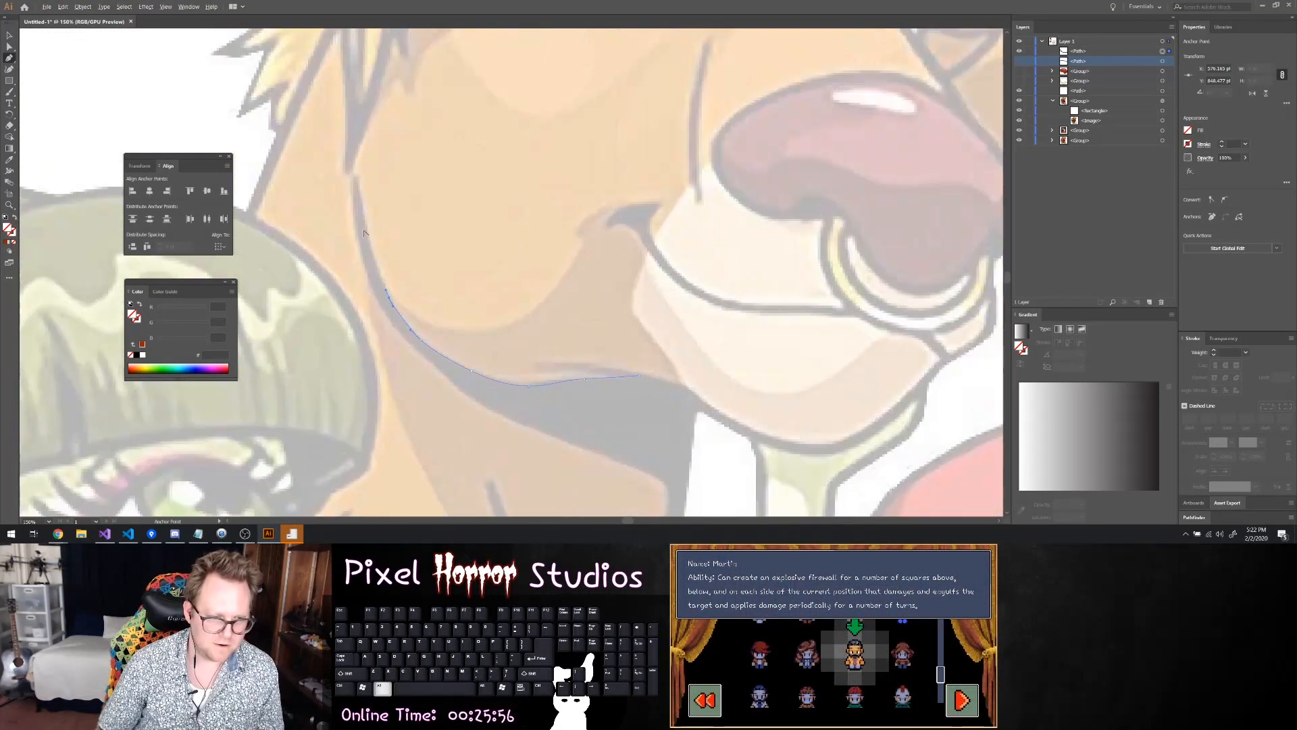
{"action": "left_click_drag", "start_coordinate": [374, 263], "coordinate": [375, 255]}
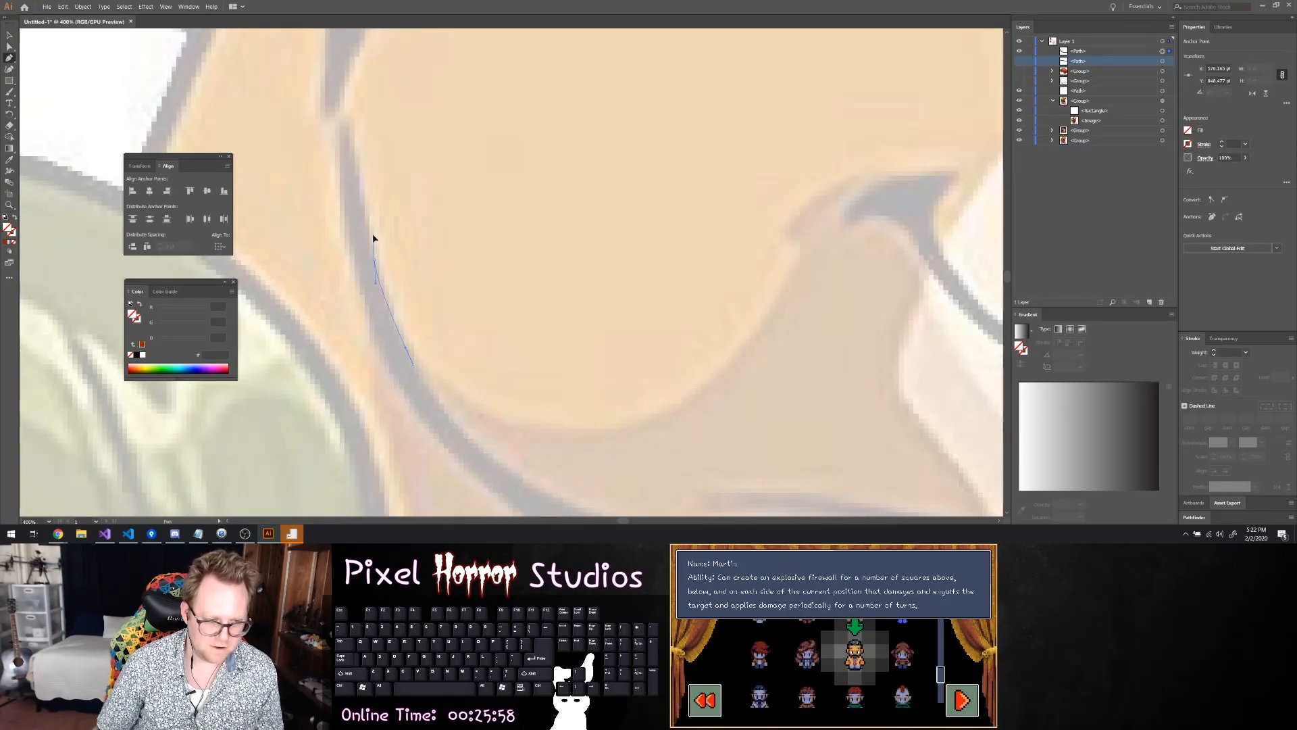
{"action": "left_click", "coordinate": [358, 171]}
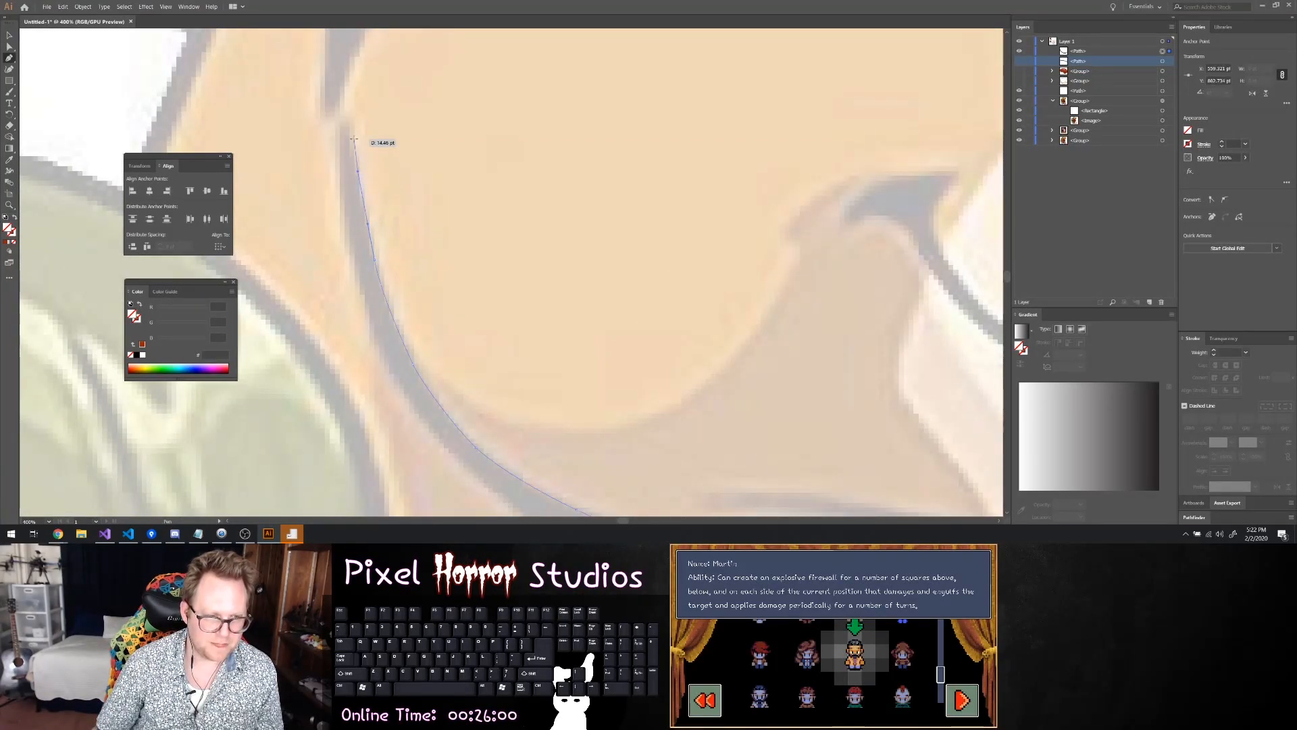
{"action": "left_click", "coordinate": [346, 123]}
Trace the path back down the outer edge of the jawline from its upper tip
{"action": "left_click_drag", "start_coordinate": [341, 186], "coordinate": [342, 206]}
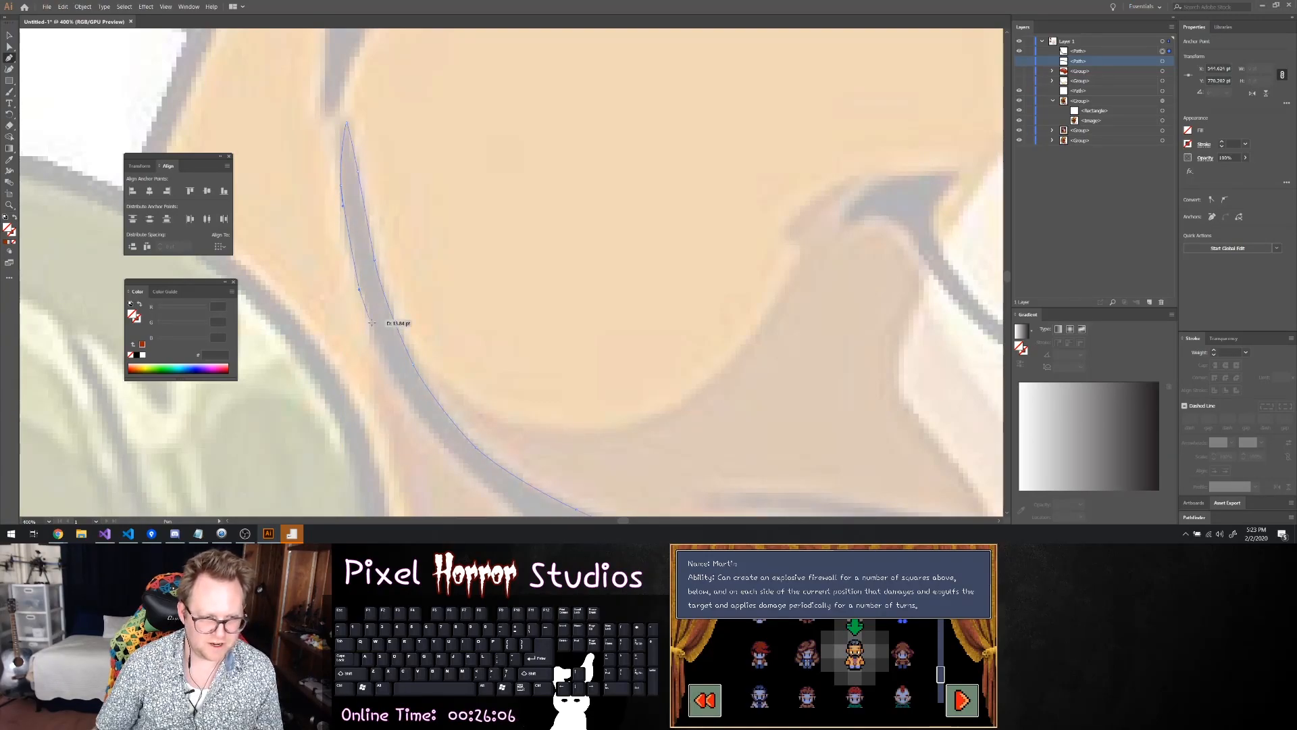
{"action": "left_click_drag", "start_coordinate": [362, 301], "coordinate": [376, 336]}
{"action": "left_click_drag", "start_coordinate": [413, 410], "coordinate": [439, 445]}
Continue the path along the lower edge of the dark neck shadow and curve it around the shadow's corner
{"action": "scroll", "coordinate": [476, 431], "scroll_direction": "down", "scroll_amount": 1}
{"action": "scroll", "coordinate": [477, 430], "scroll_direction": "down", "scroll_amount": 4}
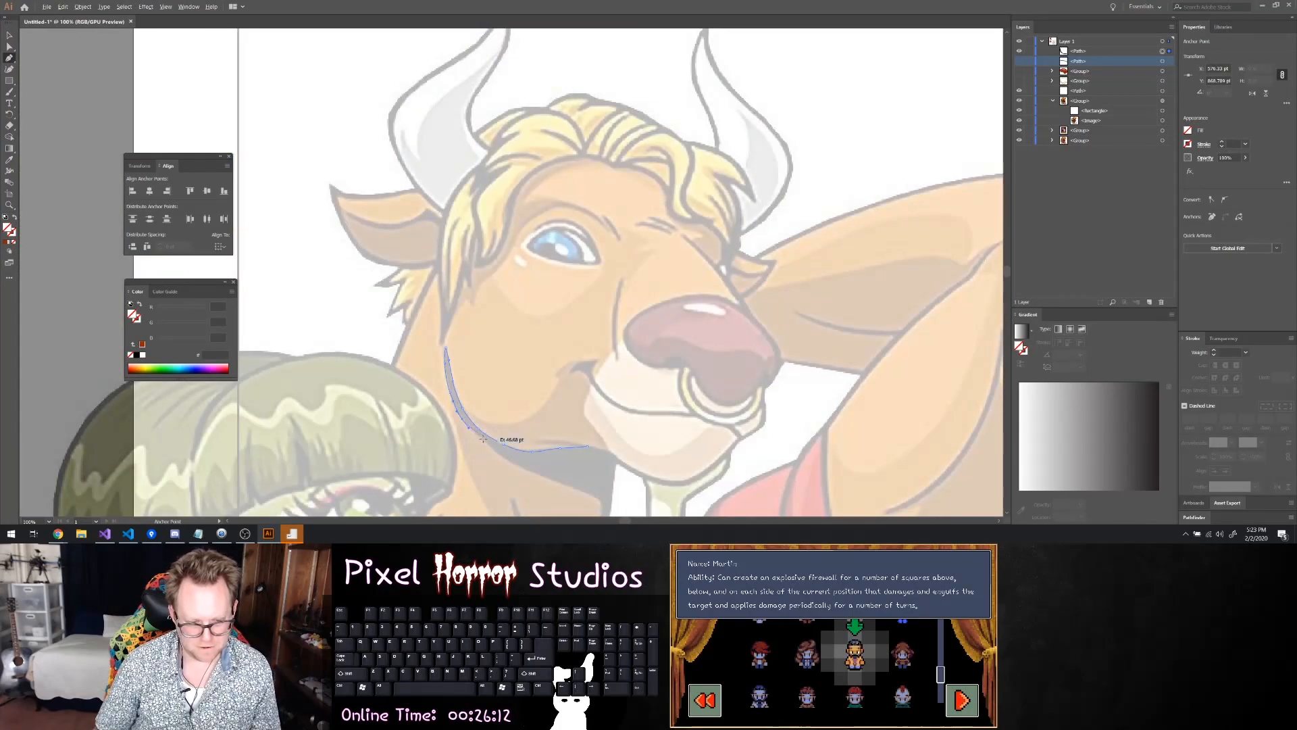
{"action": "scroll", "coordinate": [554, 481], "scroll_direction": "down", "scroll_amount": 4}
{"action": "scroll", "coordinate": [649, 486], "scroll_direction": "up", "scroll_amount": 1}
{"action": "scroll", "coordinate": [682, 490], "scroll_direction": "right", "scroll_amount": 2}
{"action": "scroll", "coordinate": [681, 490], "scroll_direction": "down", "scroll_amount": 3}
{"action": "scroll", "coordinate": [681, 491], "scroll_direction": "right", "scroll_amount": 2}
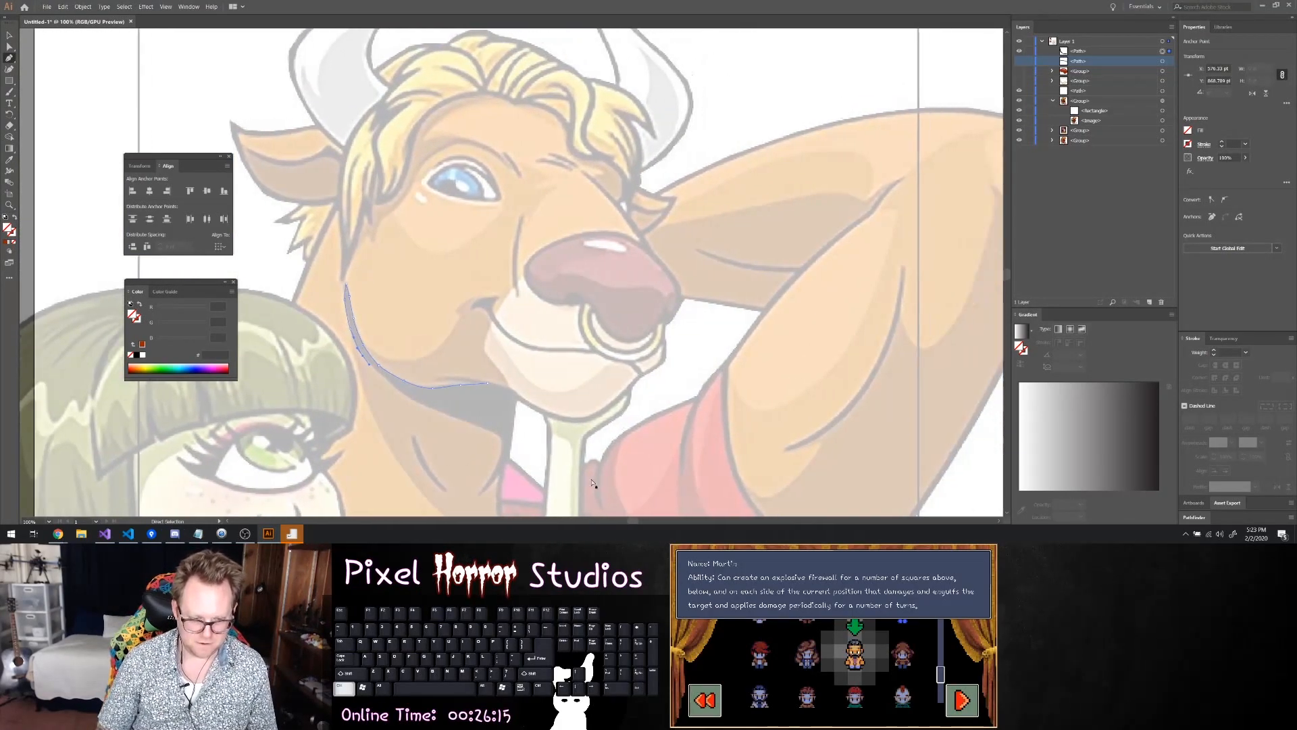
{"action": "scroll", "coordinate": [339, 259], "scroll_direction": "up", "scroll_amount": 4}
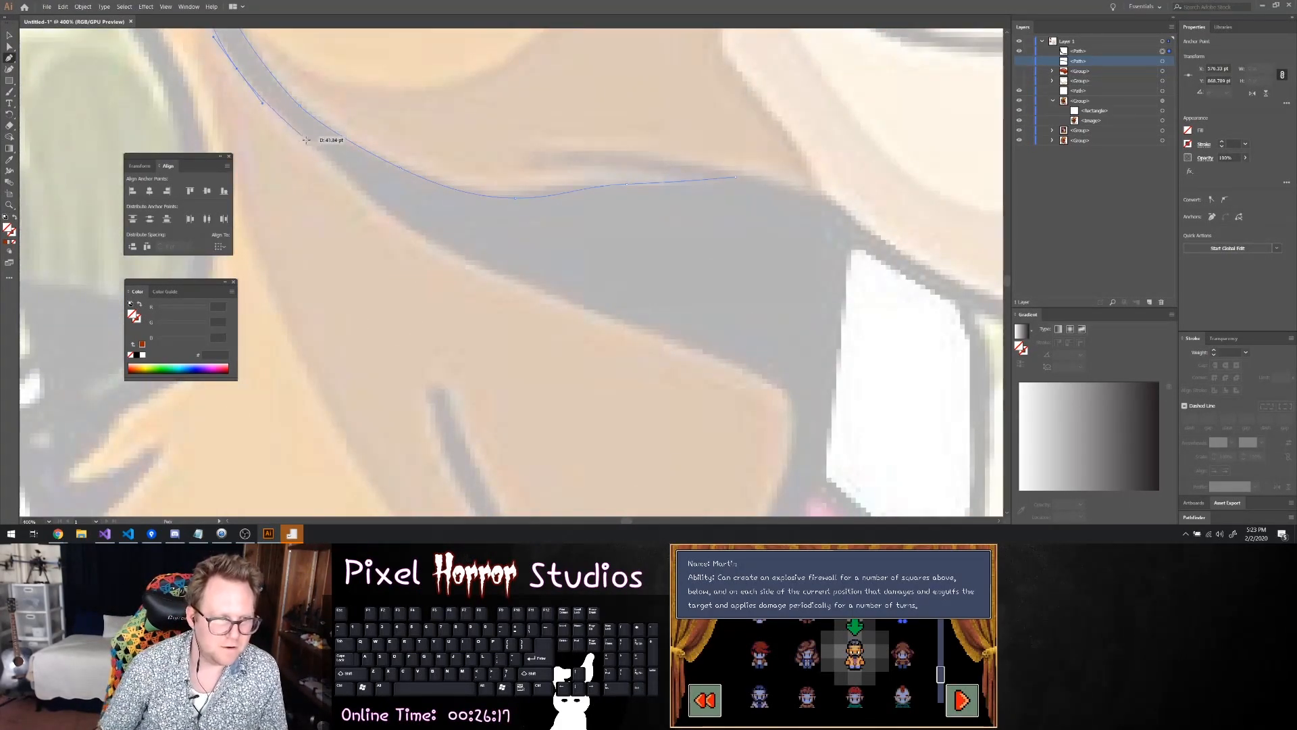
{"action": "left_click", "coordinate": [335, 164]}
{"action": "left_click", "coordinate": [356, 181]}
{"action": "left_click", "coordinate": [398, 214]}
{"action": "left_click", "coordinate": [421, 234]}
{"action": "left_click", "coordinate": [445, 255]}
{"action": "left_click", "coordinate": [494, 274]}
{"action": "left_click", "coordinate": [523, 282]}
{"action": "left_click", "coordinate": [551, 290]}
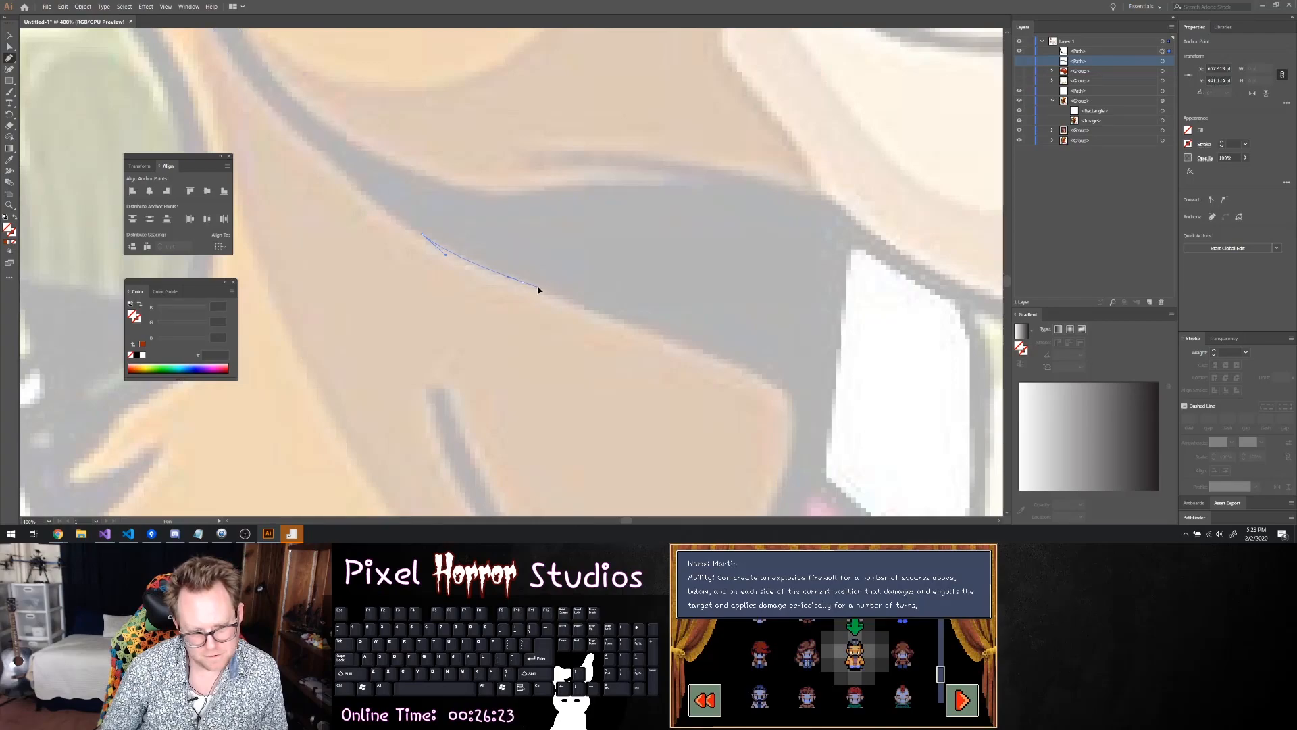
{"action": "left_click_drag", "start_coordinate": [635, 323], "coordinate": [673, 339]}
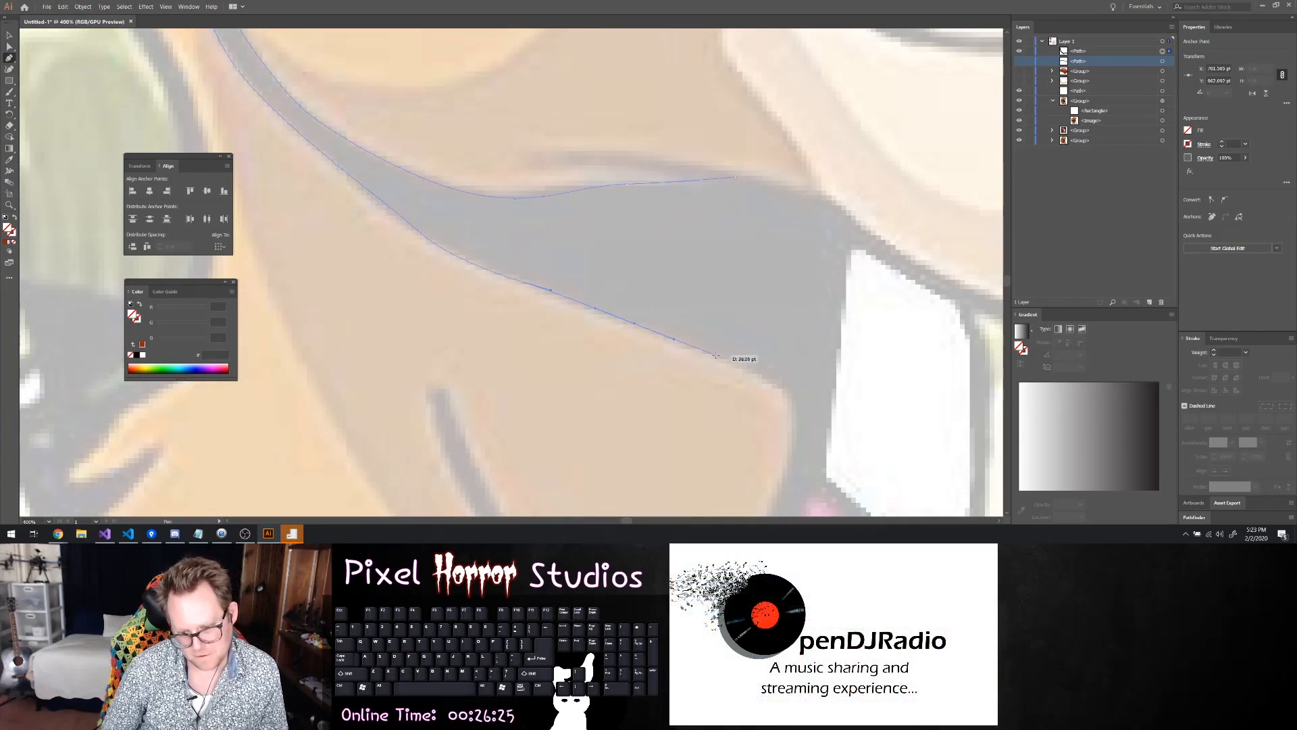
{"action": "left_click_drag", "start_coordinate": [756, 372], "coordinate": [791, 441]}
Trace the inner edge of the neck shadow down to its pointed lower tip
{"action": "scroll", "coordinate": [801, 456], "scroll_direction": "down", "scroll_amount": 6}
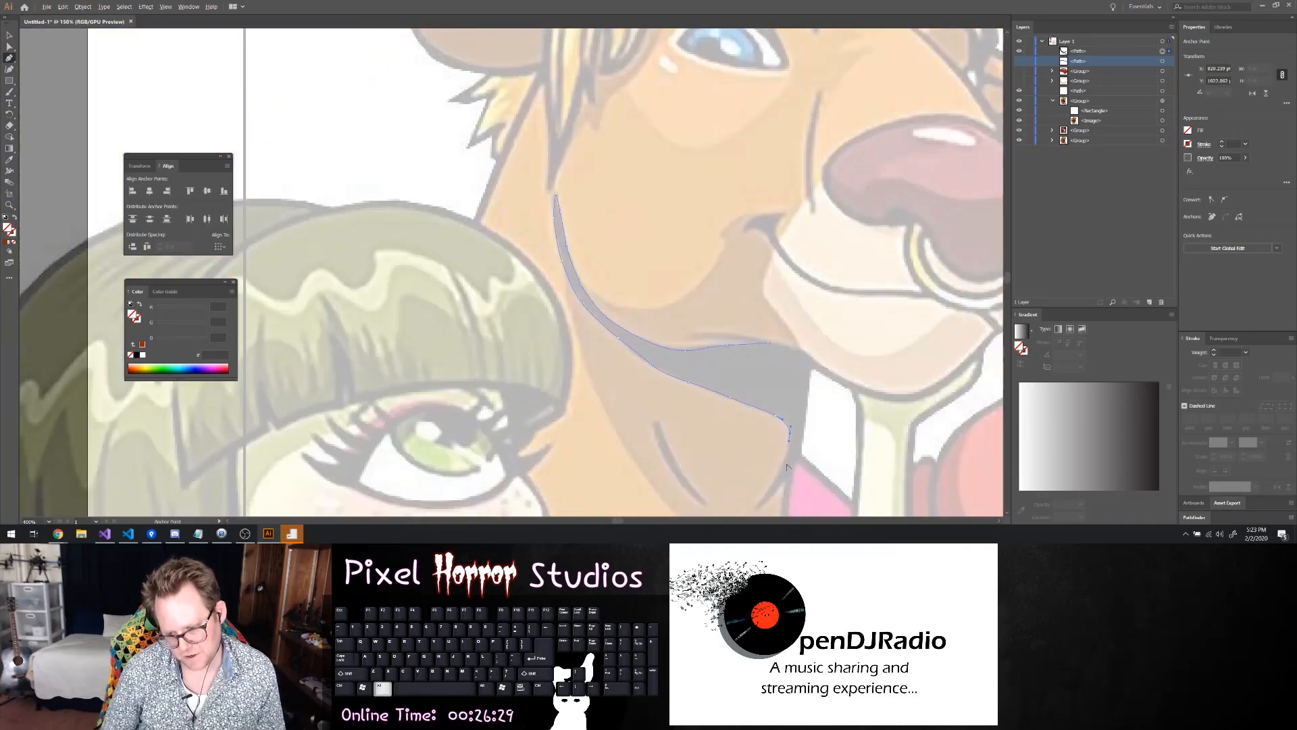
{"action": "scroll", "coordinate": [801, 473], "scroll_direction": "up", "scroll_amount": 3}
{"action": "scroll", "coordinate": [800, 475], "scroll_direction": "up", "scroll_amount": 2}
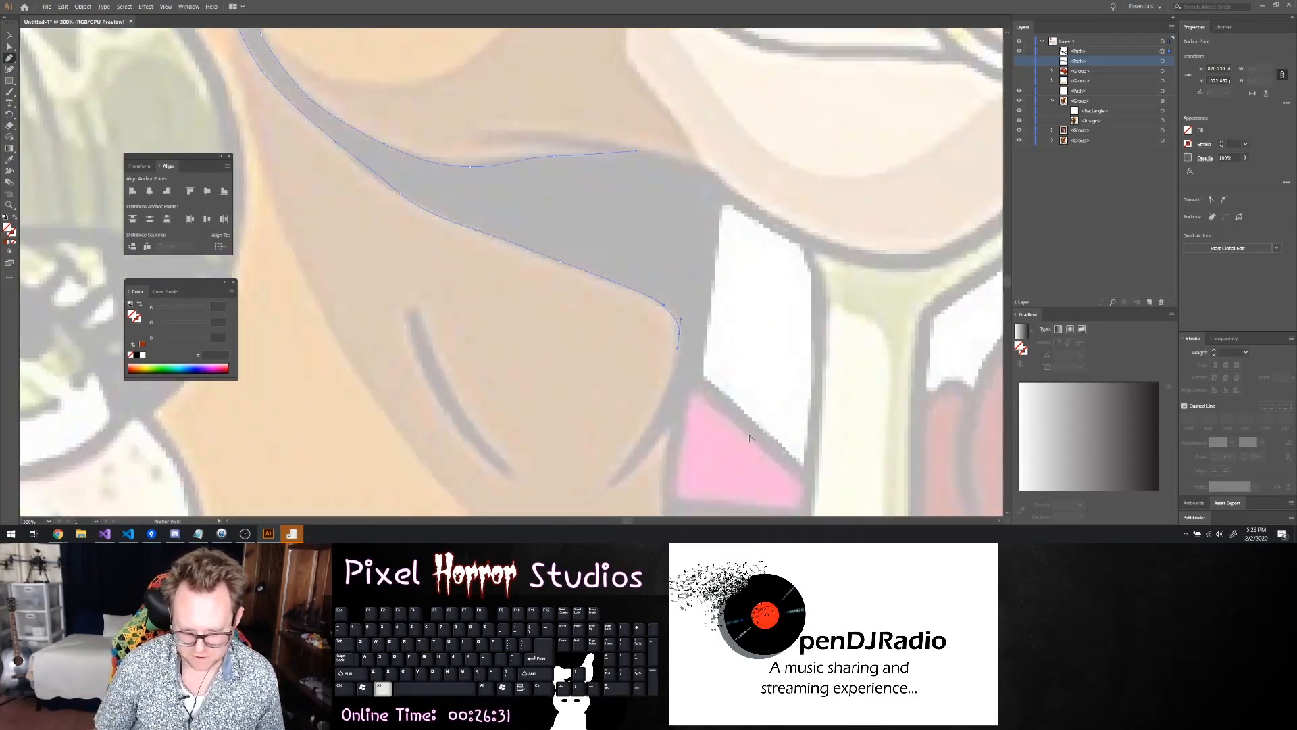
{"action": "left_click", "coordinate": [657, 414]}
{"action": "left_click", "coordinate": [648, 427]}
{"action": "left_click", "coordinate": [627, 460]}
{"action": "left_click", "coordinate": [602, 489]}
Trace the neck shadow's outer edge up to the muzzle, close the path along the upper edge, and adjust that edge's curve
{"action": "left_click", "coordinate": [641, 466]}
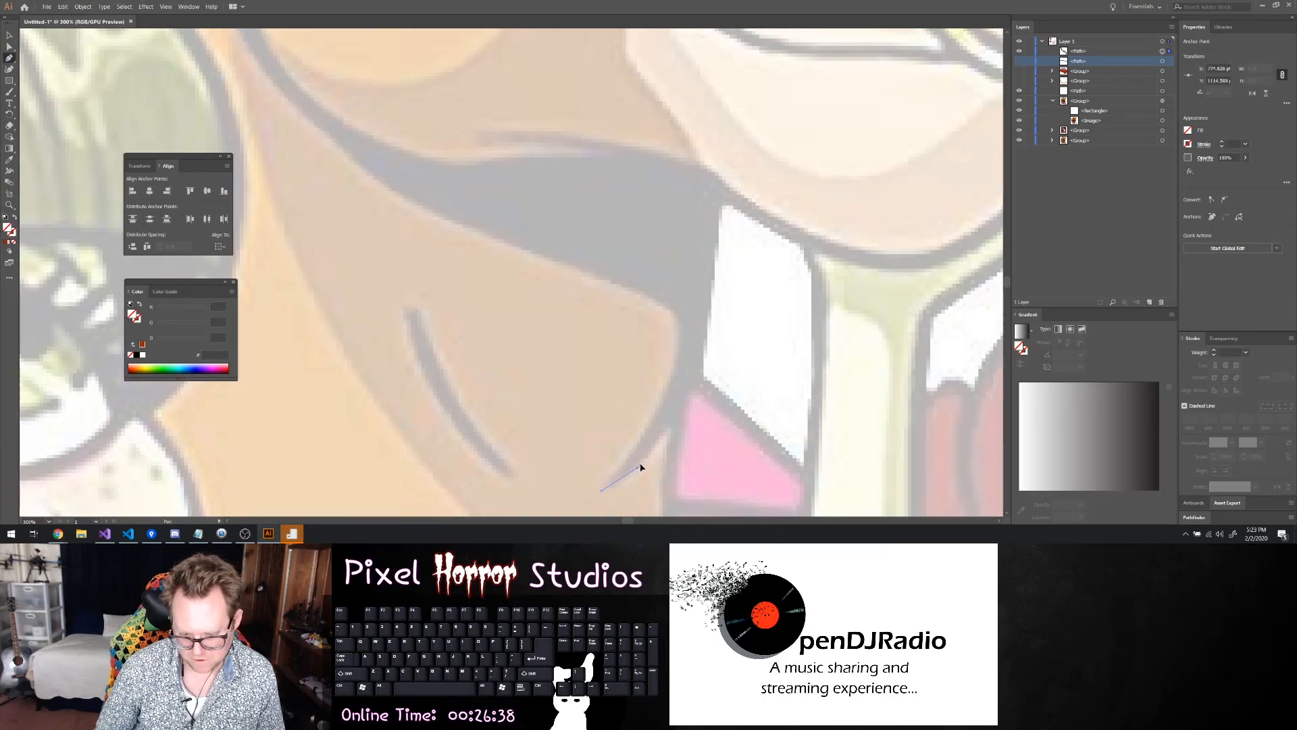
{"action": "left_click_drag", "start_coordinate": [679, 413], "coordinate": [689, 399]}
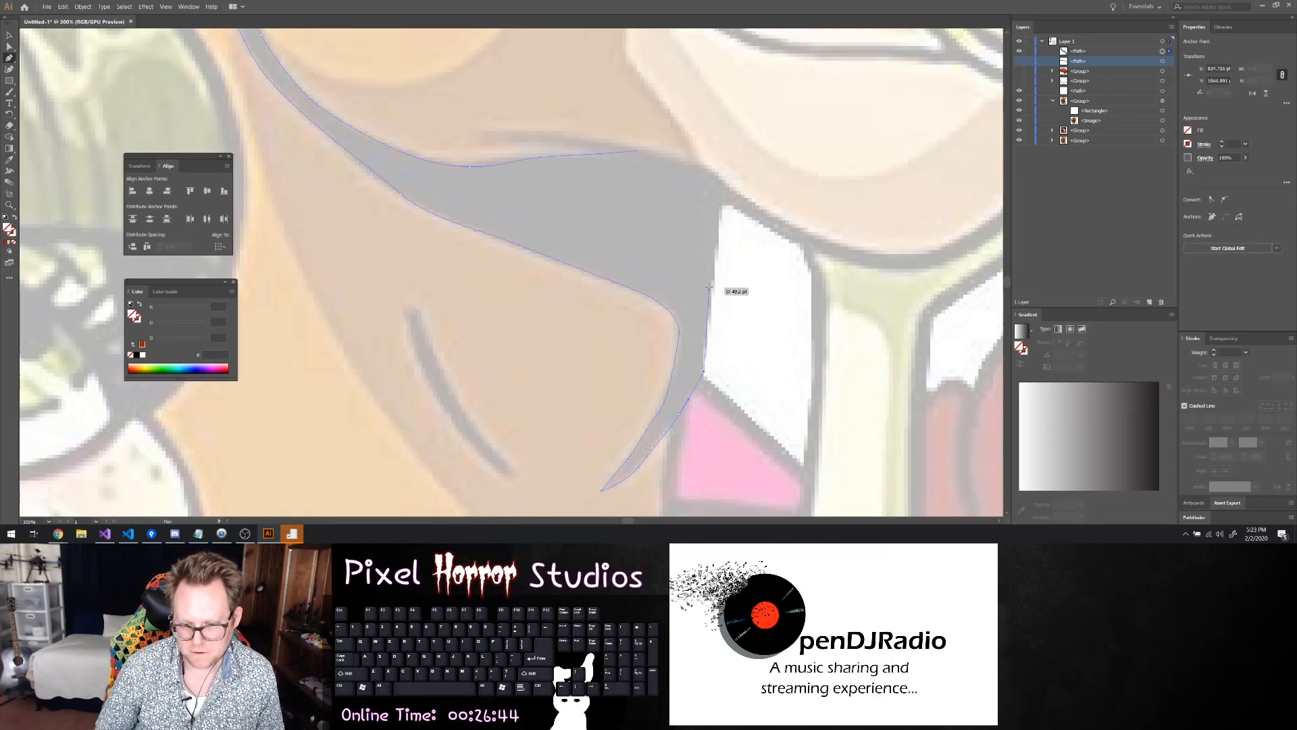
{"action": "left_click", "coordinate": [714, 178]}
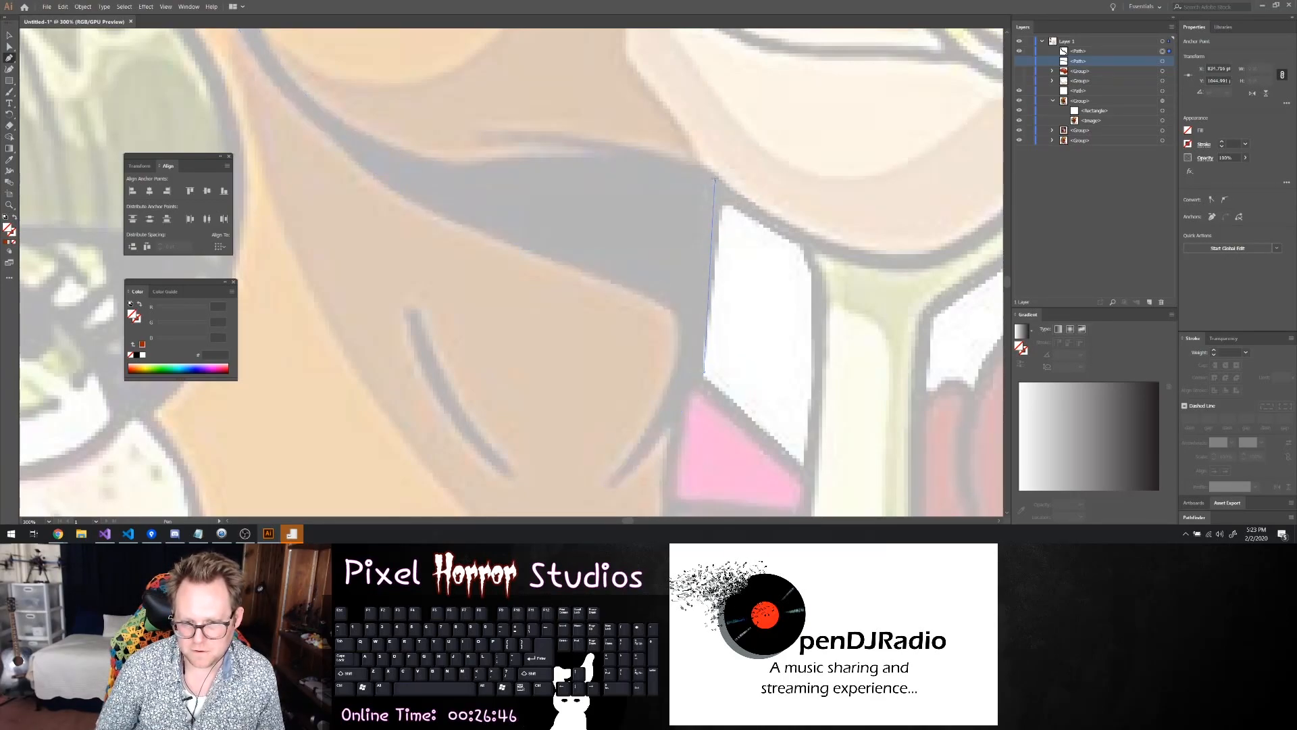
{"action": "left_click", "coordinate": [636, 153]}
{"action": "left_click_drag", "start_coordinate": [593, 148], "coordinate": [599, 150]}
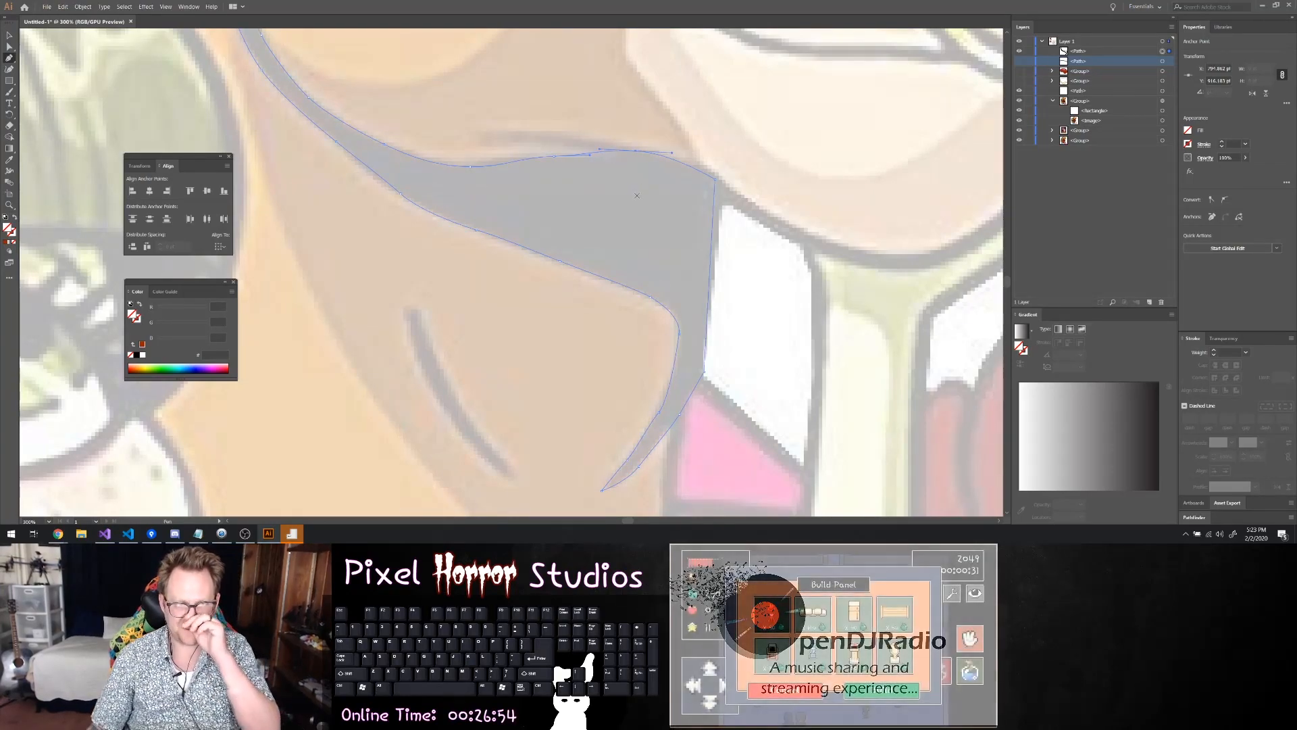
{"action": "key", "text": "a"}
{"action": "left_click_drag", "start_coordinate": [552, 159], "coordinate": [494, 168]}
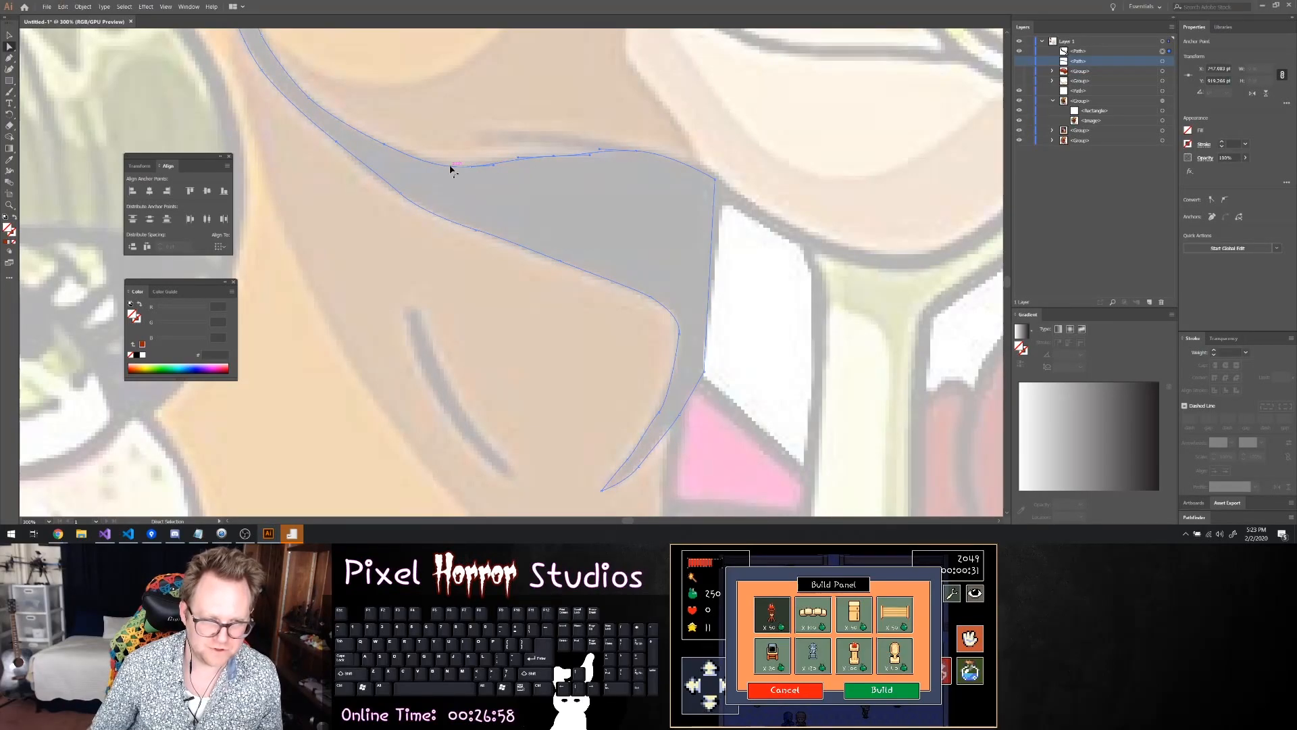
Select the closed jaw and neck shadow path and give it a black fill with a 5 pt black stroke
{"action": "scroll", "coordinate": [450, 169], "scroll_direction": "down", "scroll_amount": 6}
{"action": "left_click", "coordinate": [483, 200]}
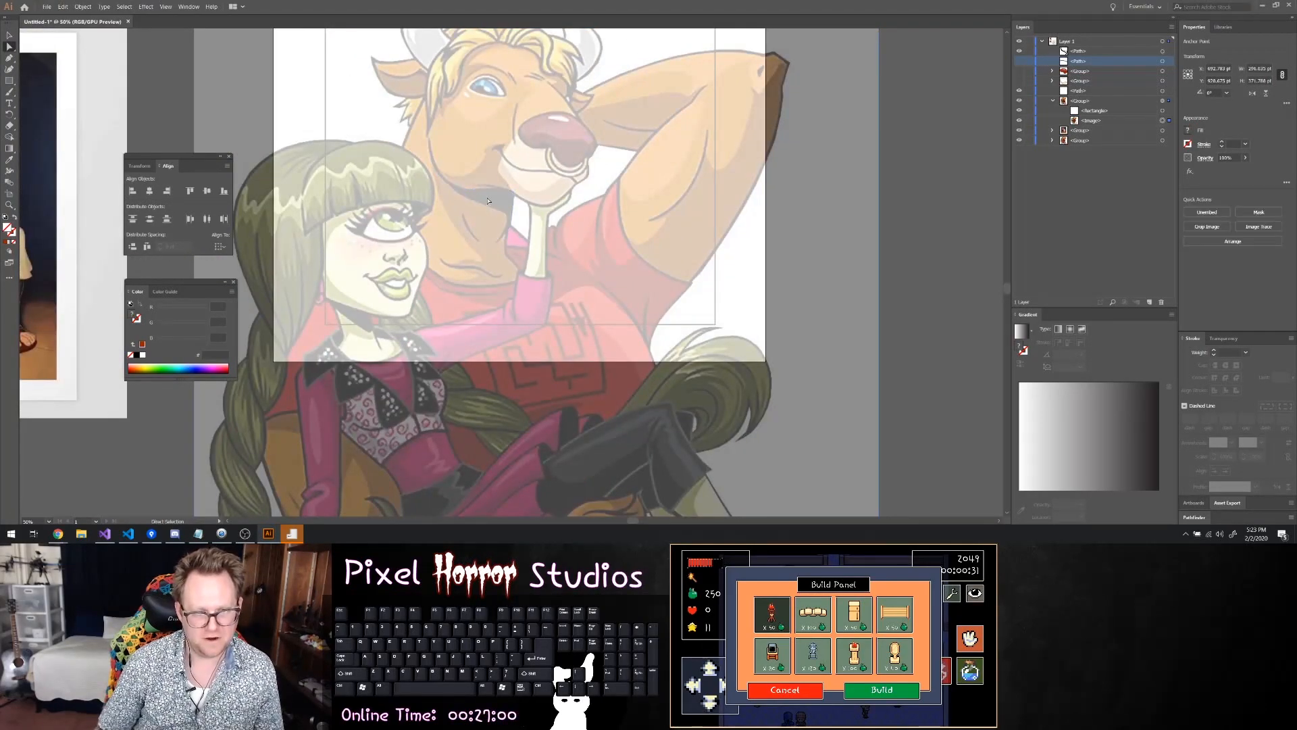
{"action": "left_click", "coordinate": [494, 213]}
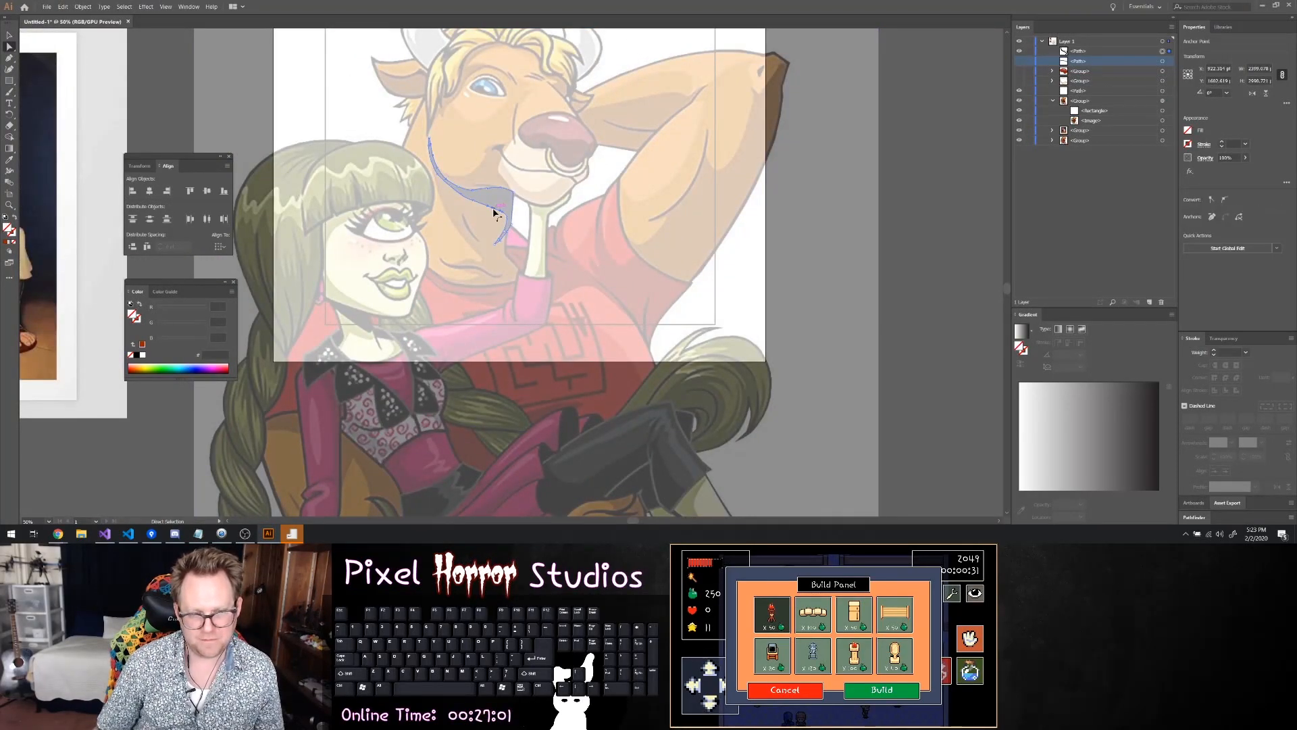
{"action": "left_click", "coordinate": [1220, 144]}
{"action": "left_click", "coordinate": [1221, 143]}
{"action": "left_click", "coordinate": [1220, 142]}
{"action": "left_click", "coordinate": [1220, 143]}
{"action": "left_click", "coordinate": [1221, 143]}
{"action": "left_click", "coordinate": [1187, 132]}
{"action": "left_click_drag", "start_coordinate": [1115, 230], "coordinate": [1094, 248]}
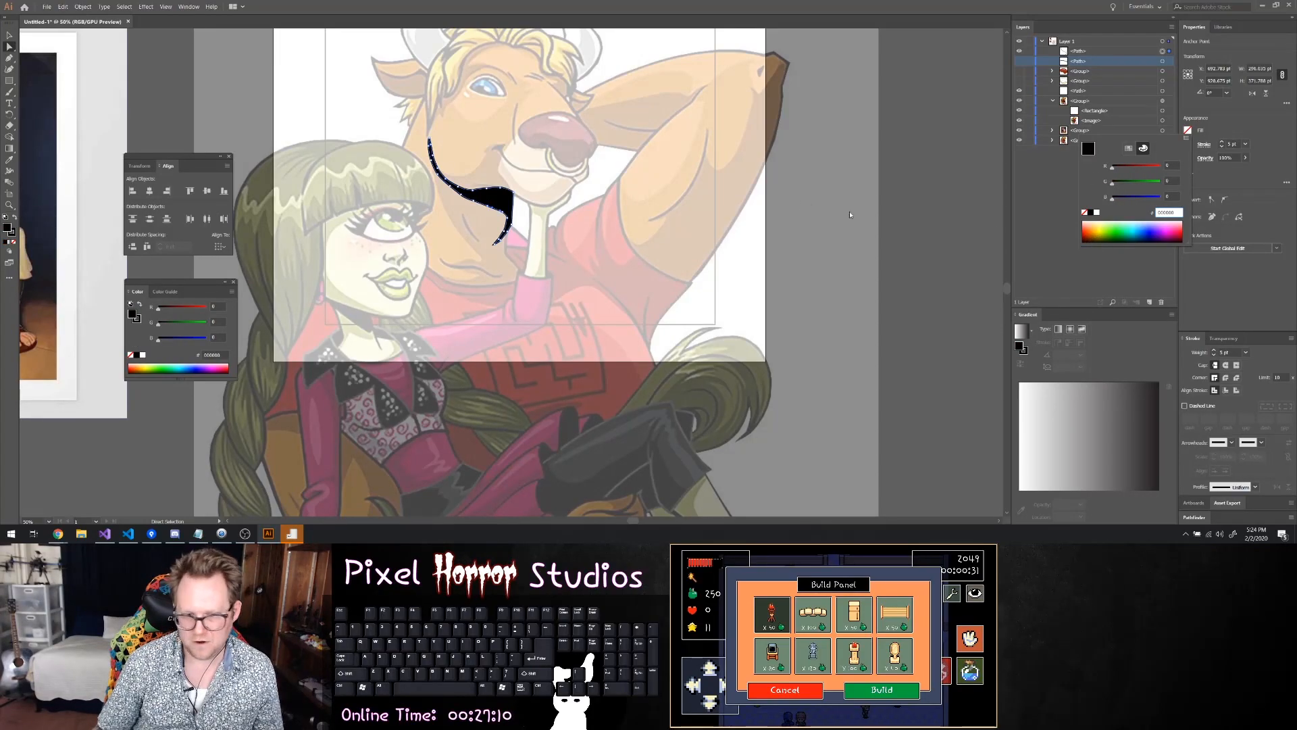
{"action": "key", "text": "Escape"}
Hide the finished neck shadow shape and the chin line so the reference around the mouth is uncovered
{"action": "scroll", "coordinate": [466, 155], "scroll_direction": "up", "scroll_amount": 2}
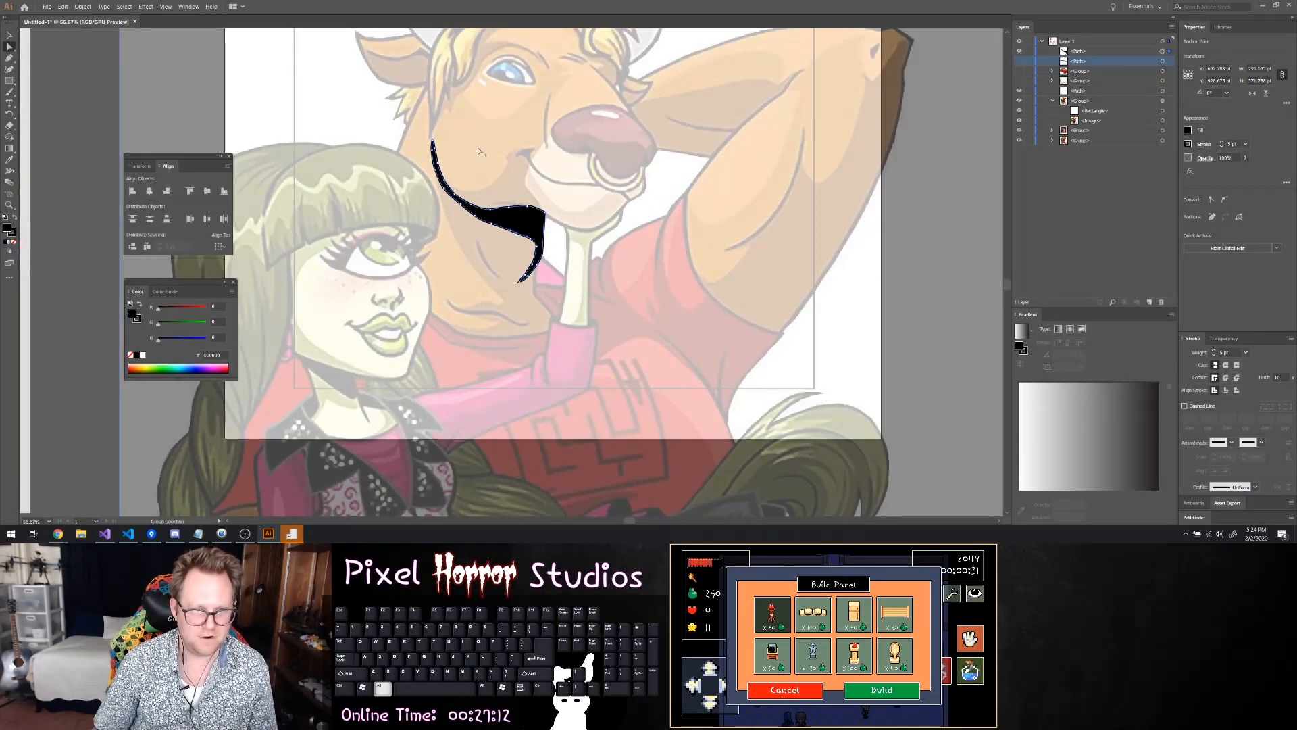
{"action": "scroll", "coordinate": [646, 201], "scroll_direction": "up", "scroll_amount": 2}
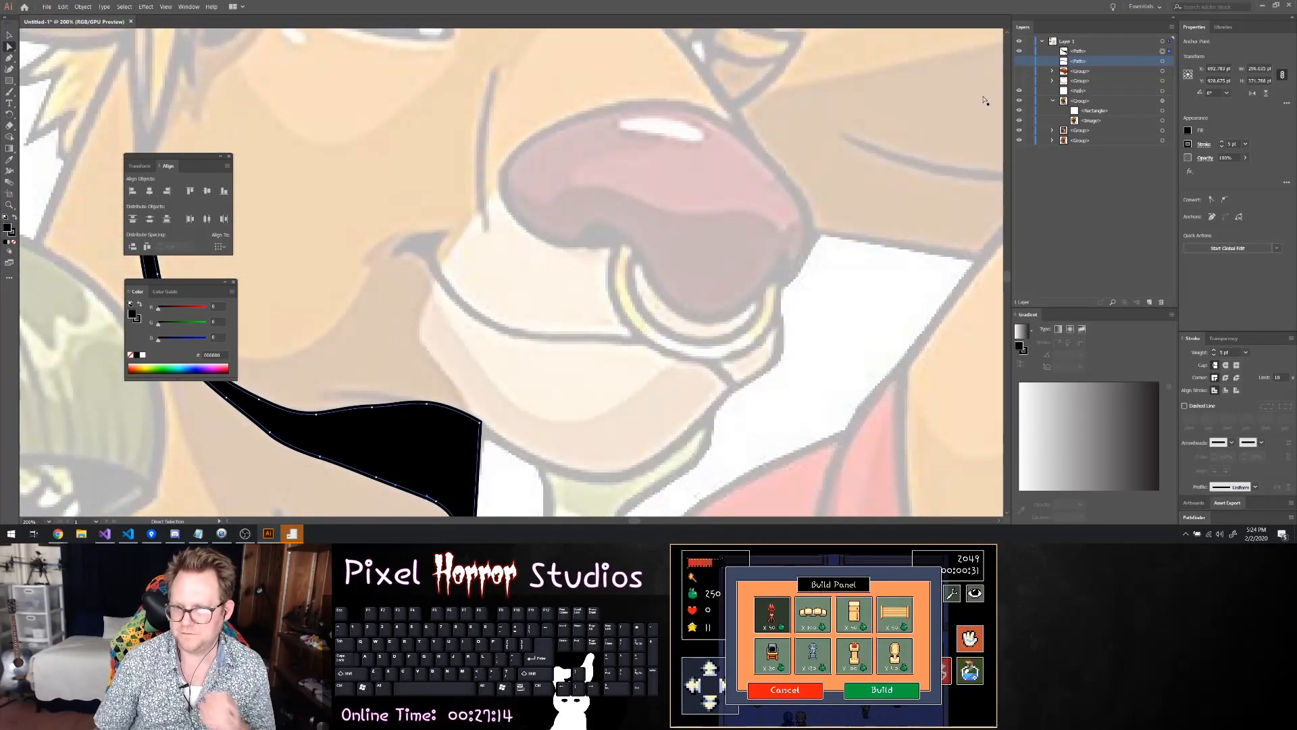
{"action": "left_click", "coordinate": [1020, 61]}
{"action": "left_click", "coordinate": [1020, 61]}
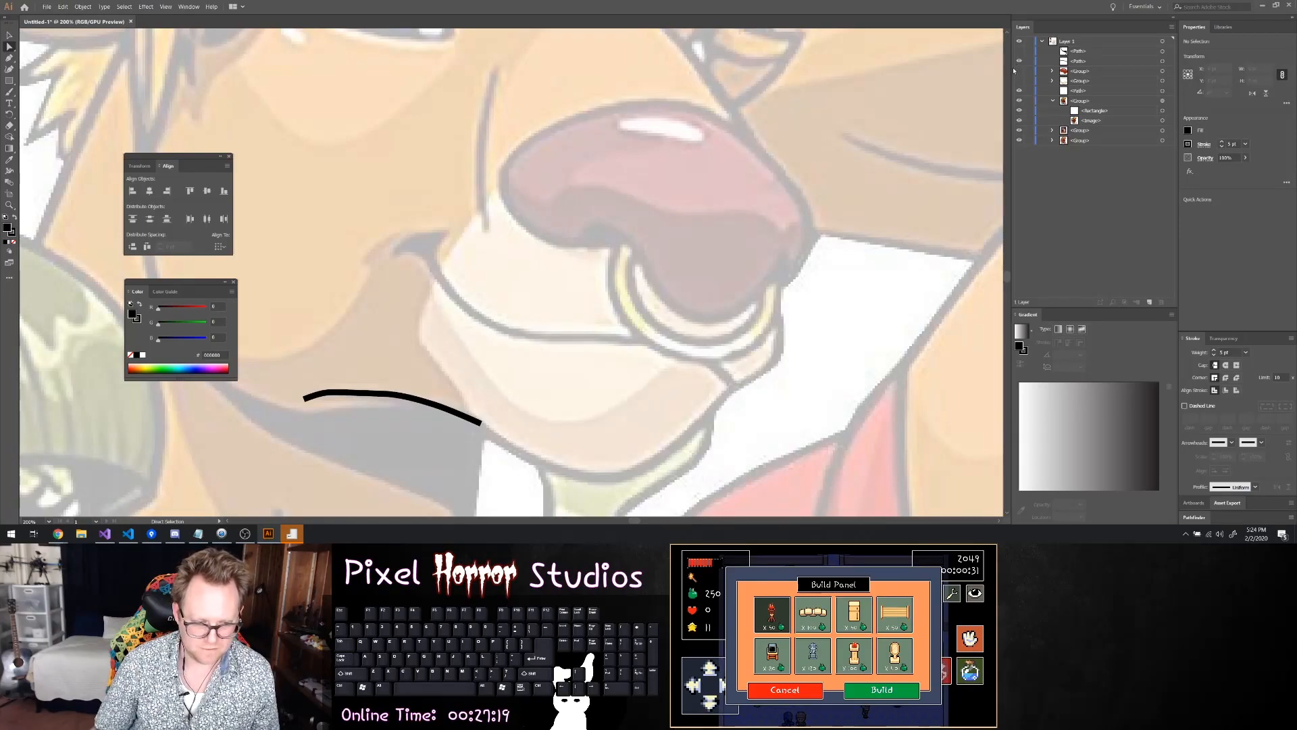
{"action": "left_click", "coordinate": [1020, 62]}
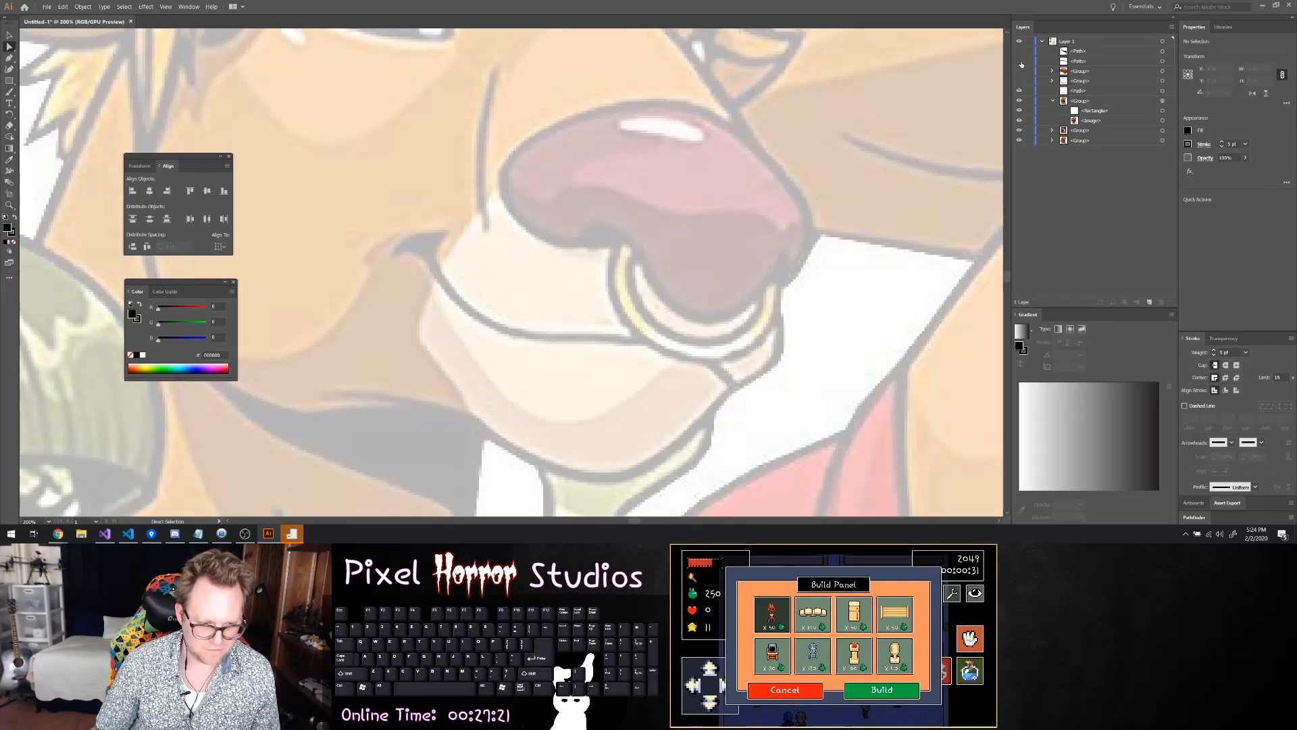
Start a Pen path at the mouth corner and trace down the inner edge of the mouth line, undoing misplaced points
{"action": "key", "text": "p"}
{"action": "scroll", "coordinate": [426, 252], "scroll_direction": "up", "scroll_amount": 1}
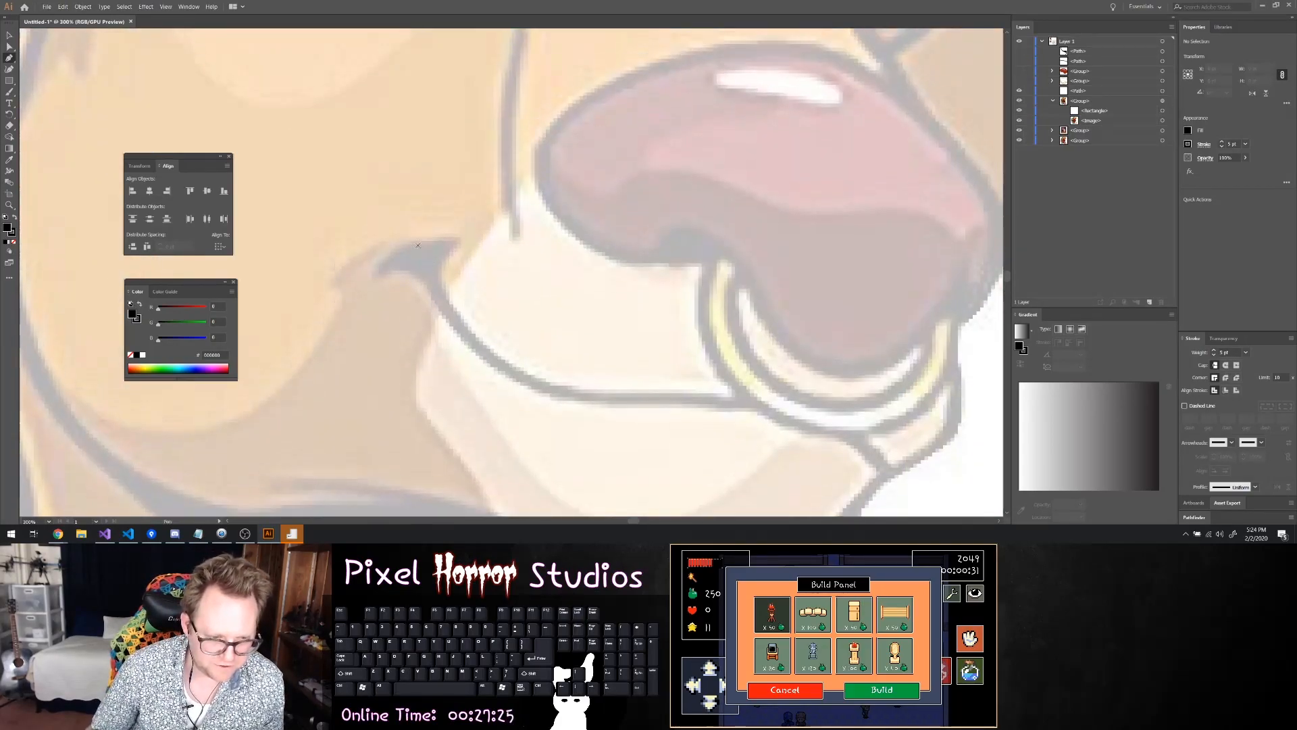
{"action": "left_click", "coordinate": [406, 240]}
{"action": "mouse_move", "coordinate": [435, 239]}
{"action": "left_mouse_down"}
{"action": "mouse_move", "coordinate": [458, 239]}
{"action": "mouse_move", "coordinate": [442, 266]}
{"action": "mouse_move", "coordinate": [445, 238]}
{"action": "mouse_move", "coordinate": [458, 239]}
{"action": "mouse_move", "coordinate": [440, 290]}
{"action": "mouse_move", "coordinate": [507, 365]}
{"action": "left_mouse_up"}
{"action": "left_click", "coordinate": [461, 238], "text": "shift"}
{"action": "key", "text": "ctrl+z"}
{"action": "key", "text": "ctrl+z"}
{"action": "key", "text": "ctrl+z"}
{"action": "left_click", "coordinate": [541, 382]}
{"action": "key", "text": "ctrl+z"}
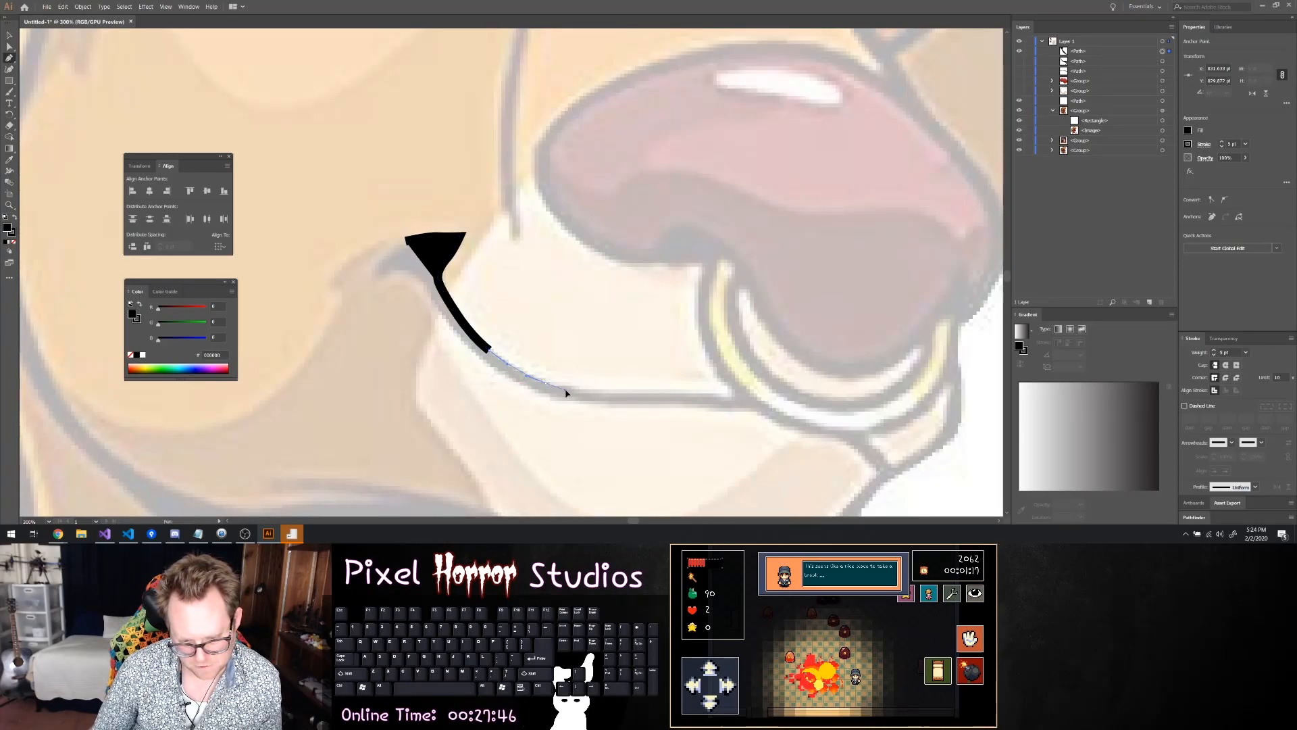
Continue the path along the upper edge of the mouth line to the nose ring and turn back along its lower edge
{"action": "left_click", "coordinate": [544, 383]}
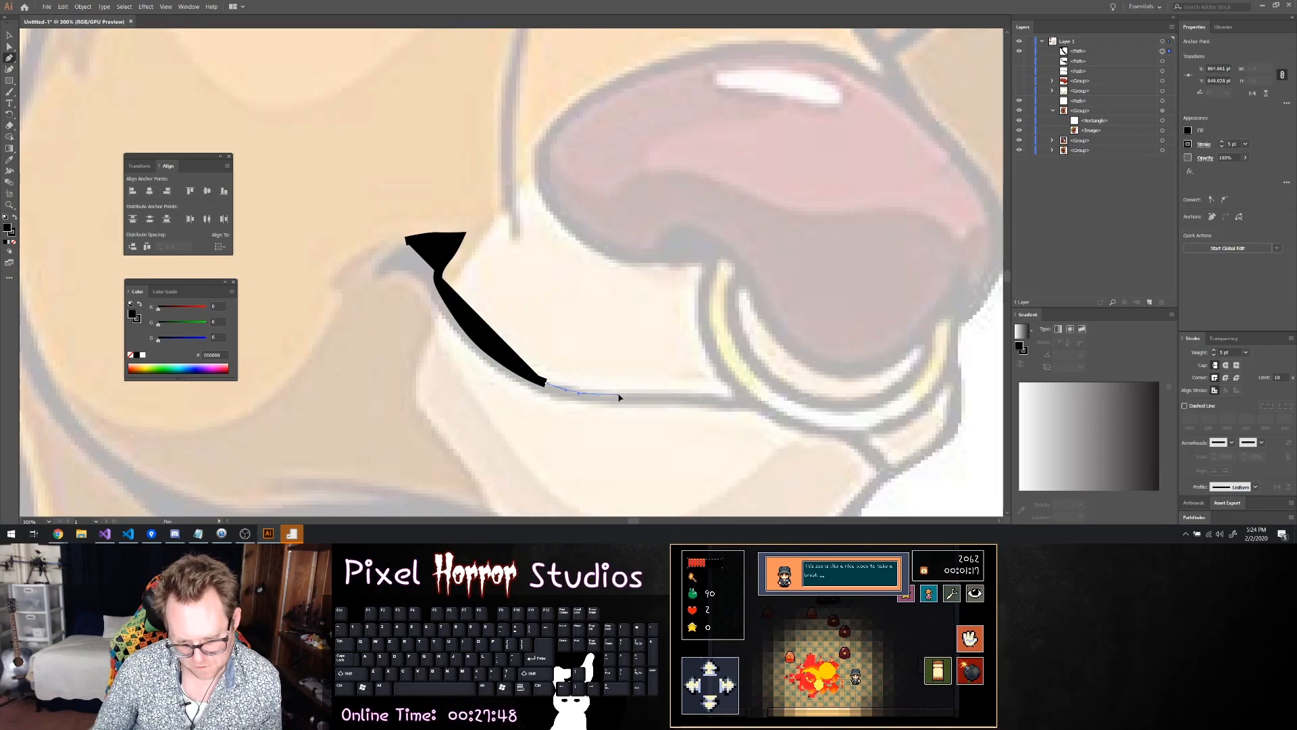
{"action": "left_click", "coordinate": [598, 394]}
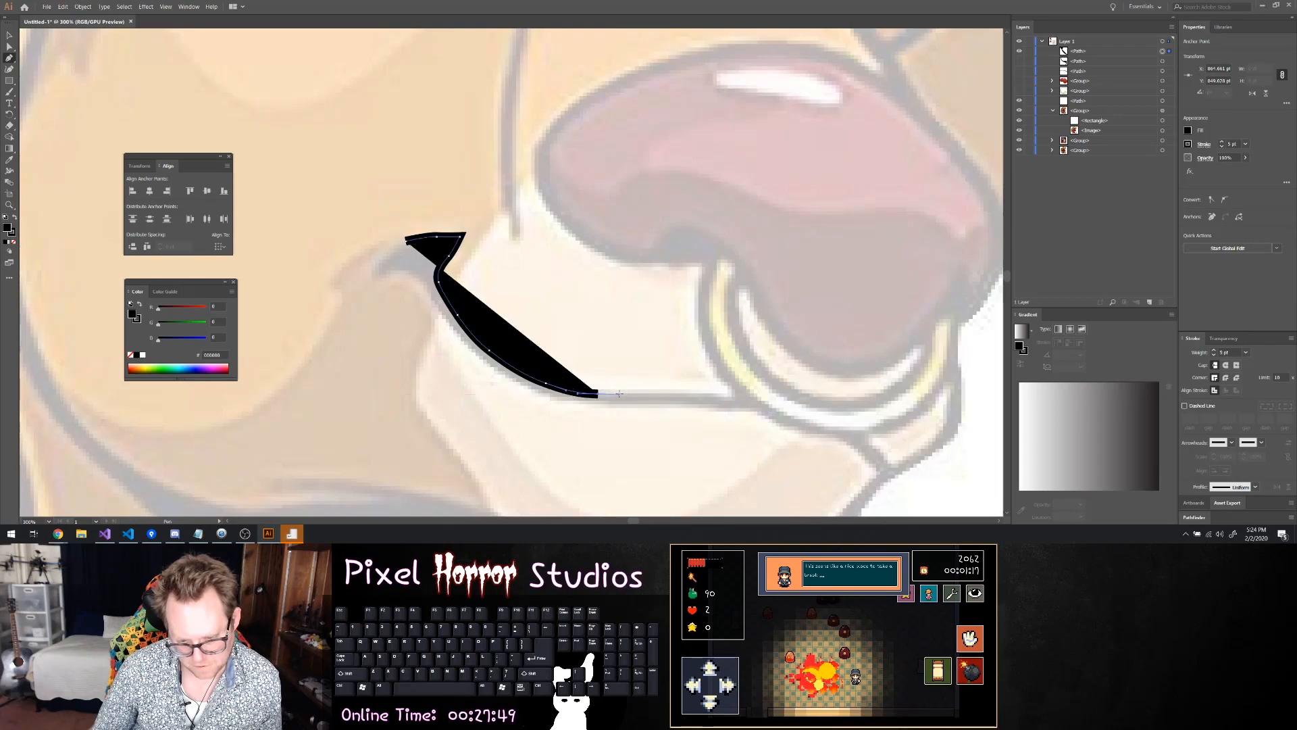
{"action": "left_click", "coordinate": [719, 397]}
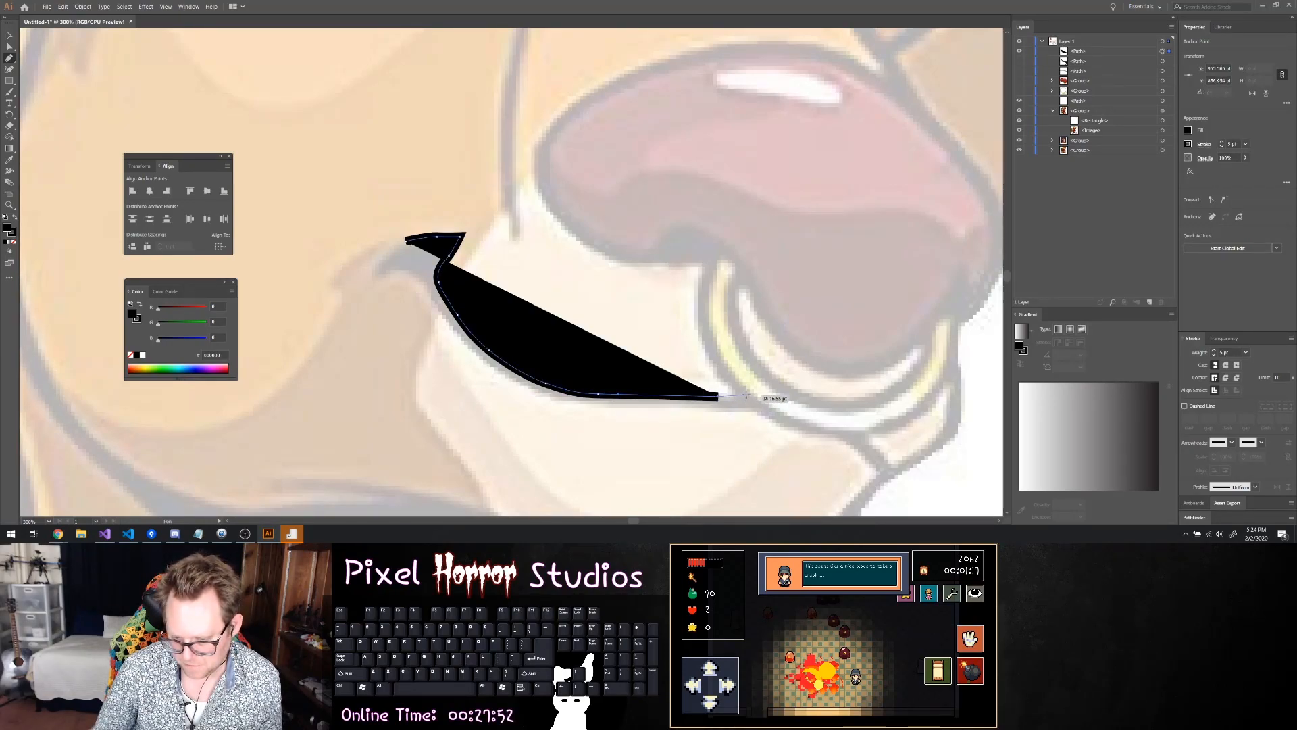
{"action": "key", "text": "ctrl+z"}
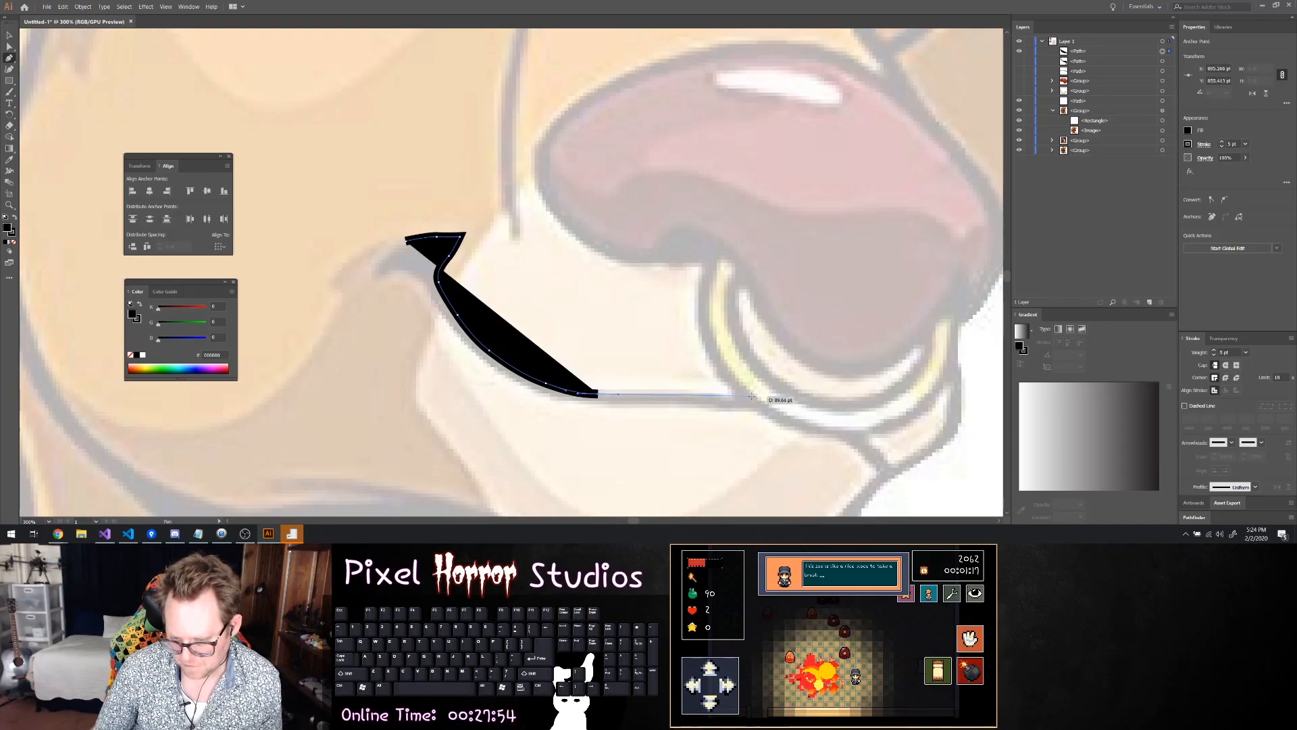
{"action": "left_click", "coordinate": [752, 396]}
{"action": "left_click", "coordinate": [771, 408]}
{"action": "left_click", "coordinate": [716, 407]}
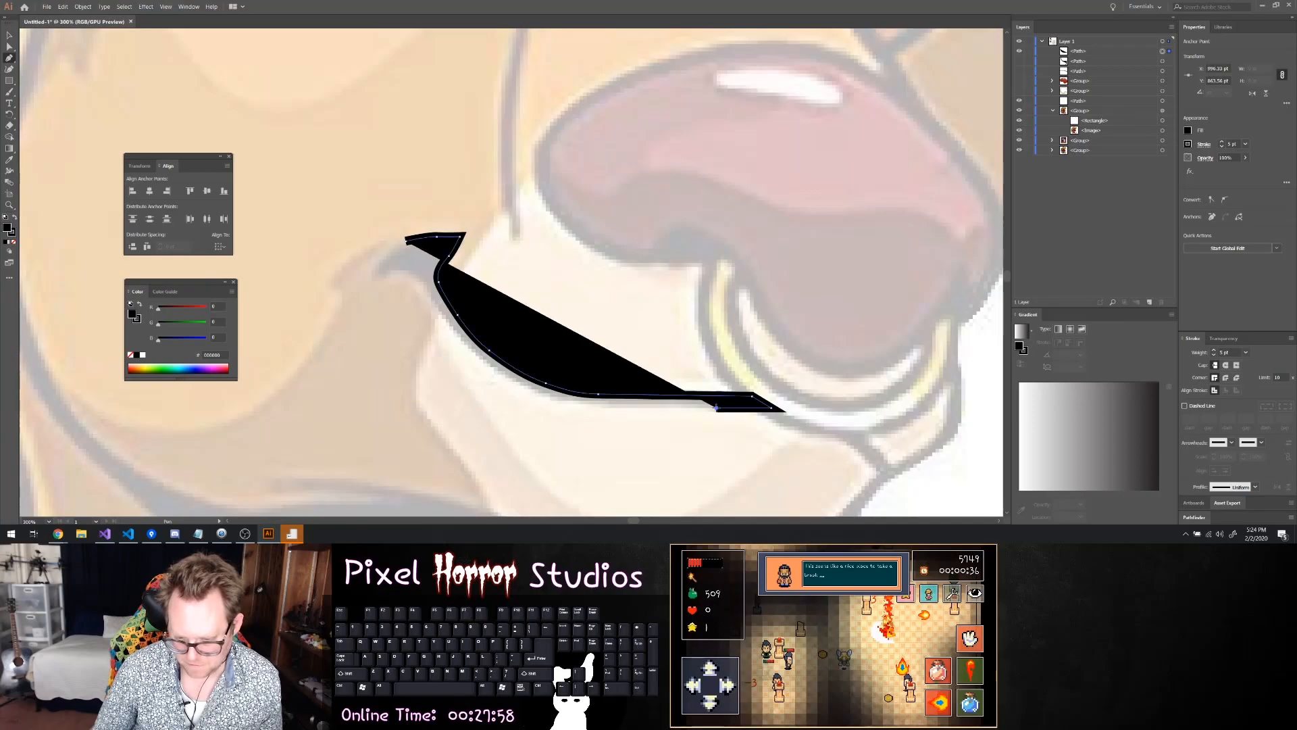
Remove the fill from the mouth path, keeping its black stroke
{"action": "left_click", "coordinate": [1188, 129]}
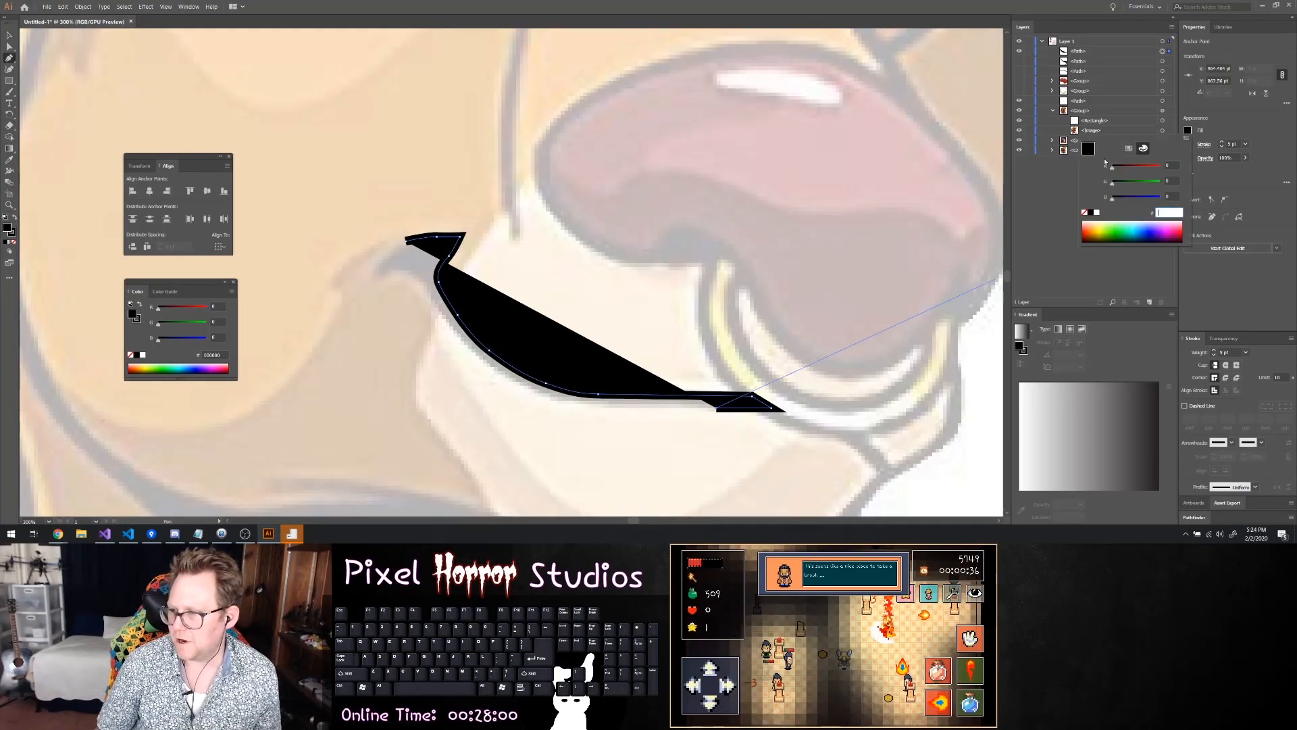
{"action": "left_click", "coordinate": [1097, 213]}
{"action": "left_click", "coordinate": [1085, 213]}
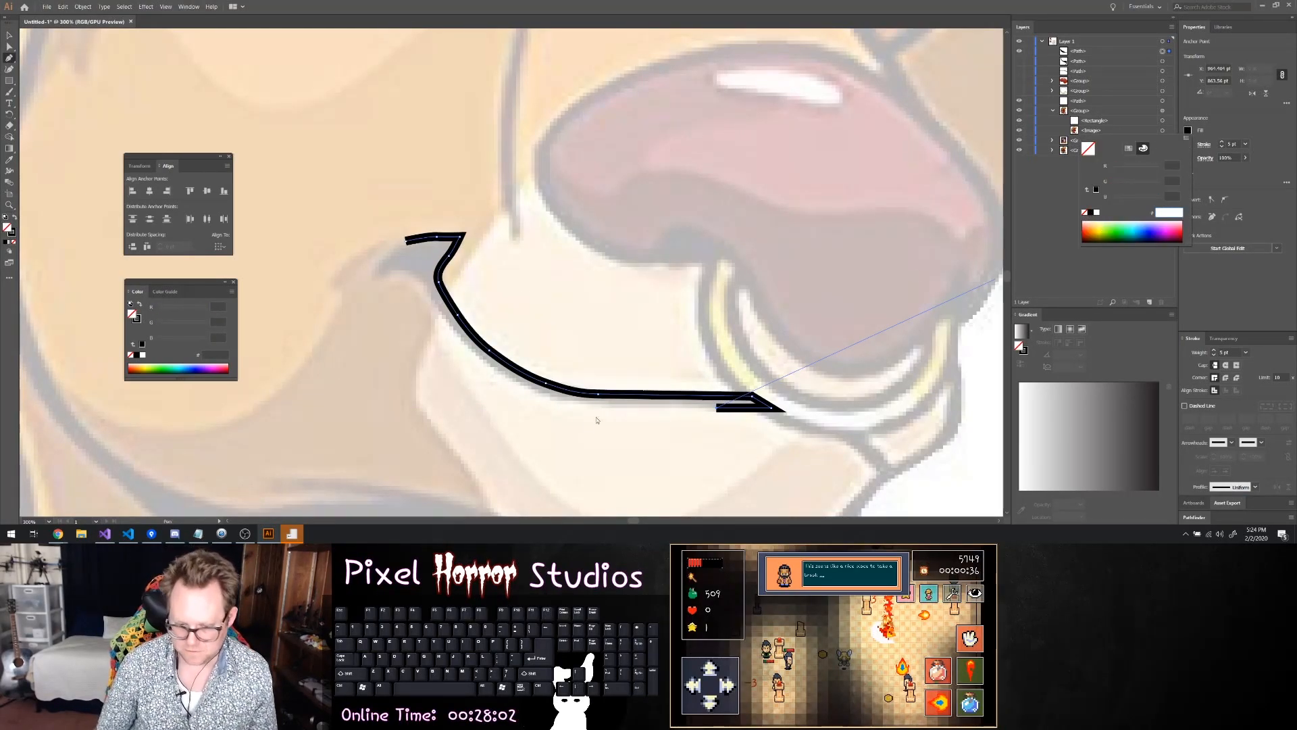
Trace the lower edge of the mouth line back around the mouth corner and close the path at its starting point
{"action": "left_click", "coordinate": [641, 409]}
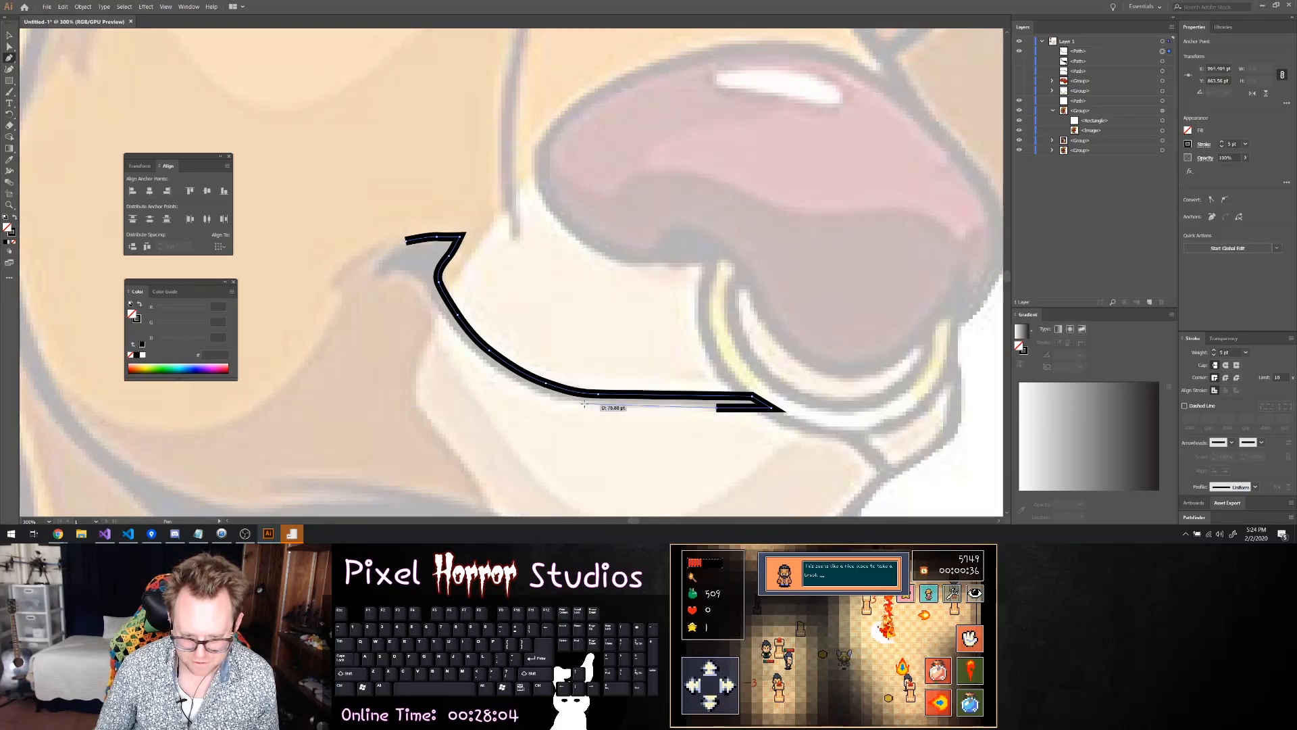
{"action": "left_click_drag", "start_coordinate": [585, 405], "coordinate": [552, 406]}
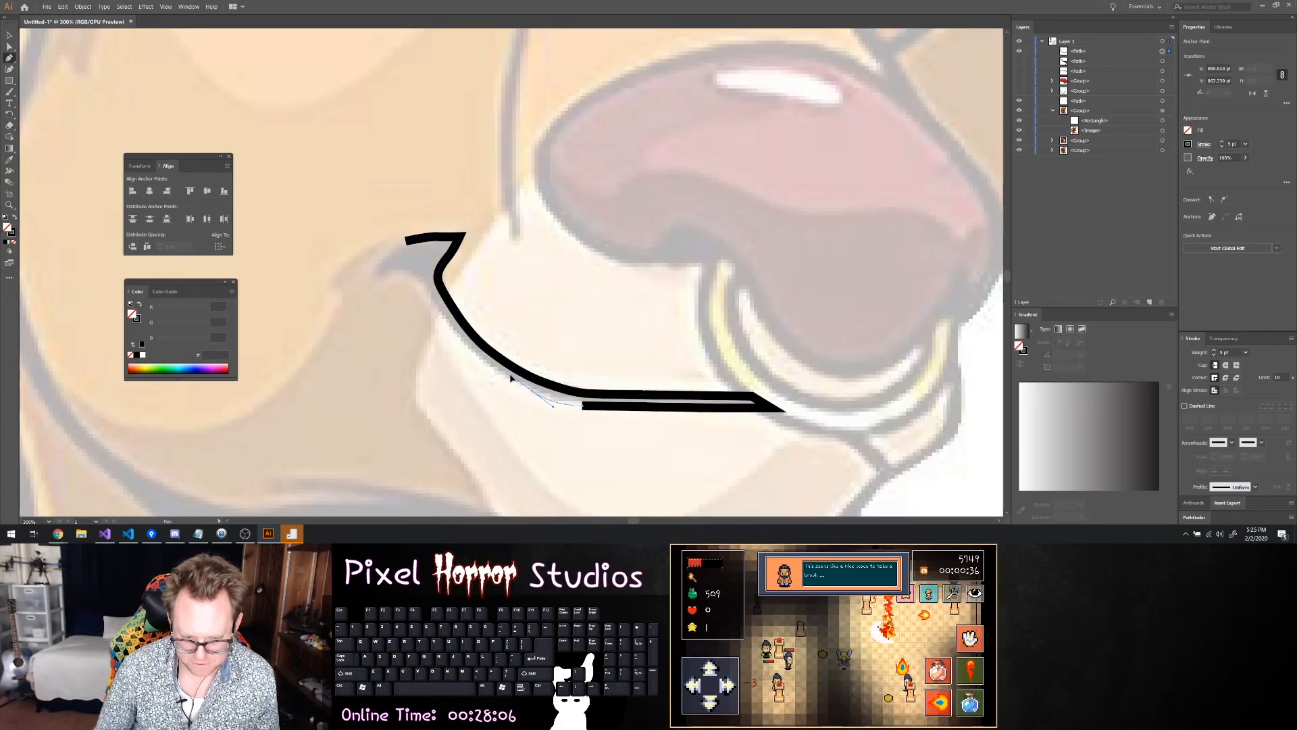
{"action": "left_click", "coordinate": [532, 391]}
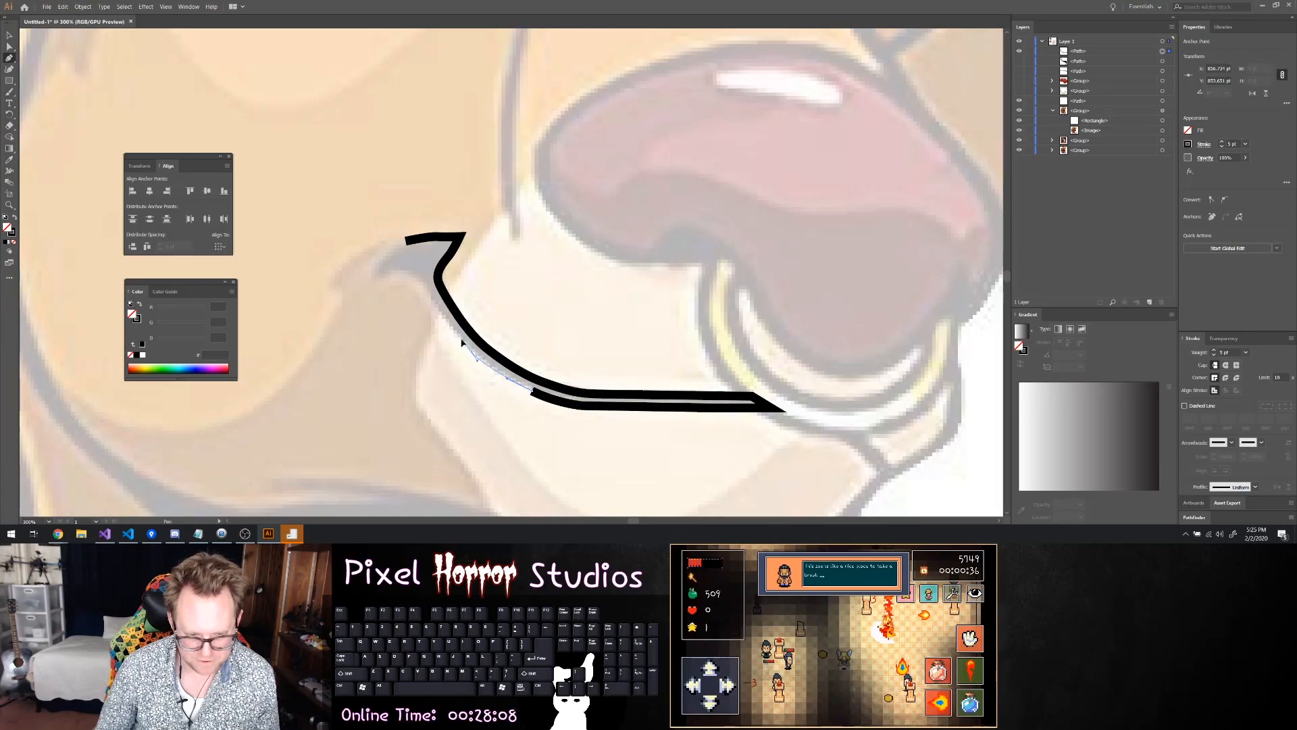
{"action": "left_click", "coordinate": [471, 350]}
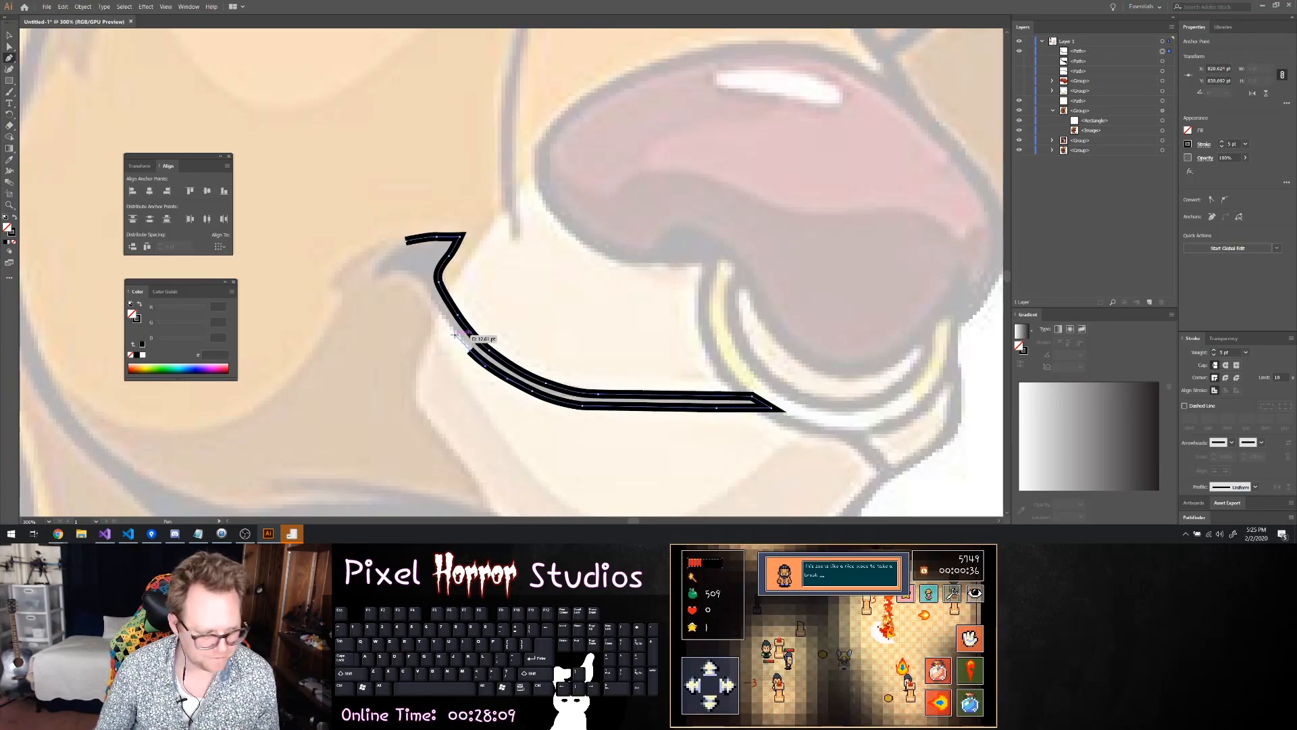
{"action": "left_click", "coordinate": [433, 300]}
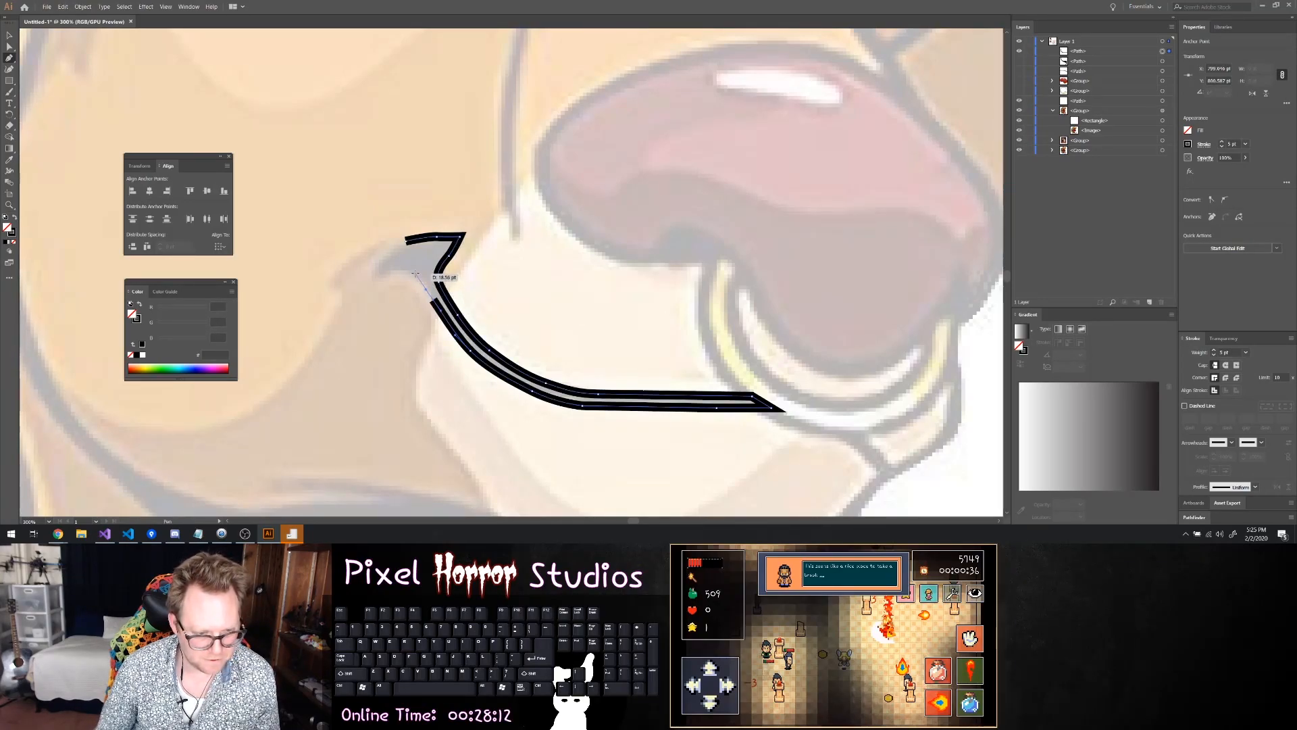
{"action": "mouse_move", "coordinate": [388, 275]}
{"action": "left_mouse_down"}
{"action": "mouse_move", "coordinate": [371, 280]}
{"action": "mouse_move", "coordinate": [376, 265]}
{"action": "left_mouse_up"}
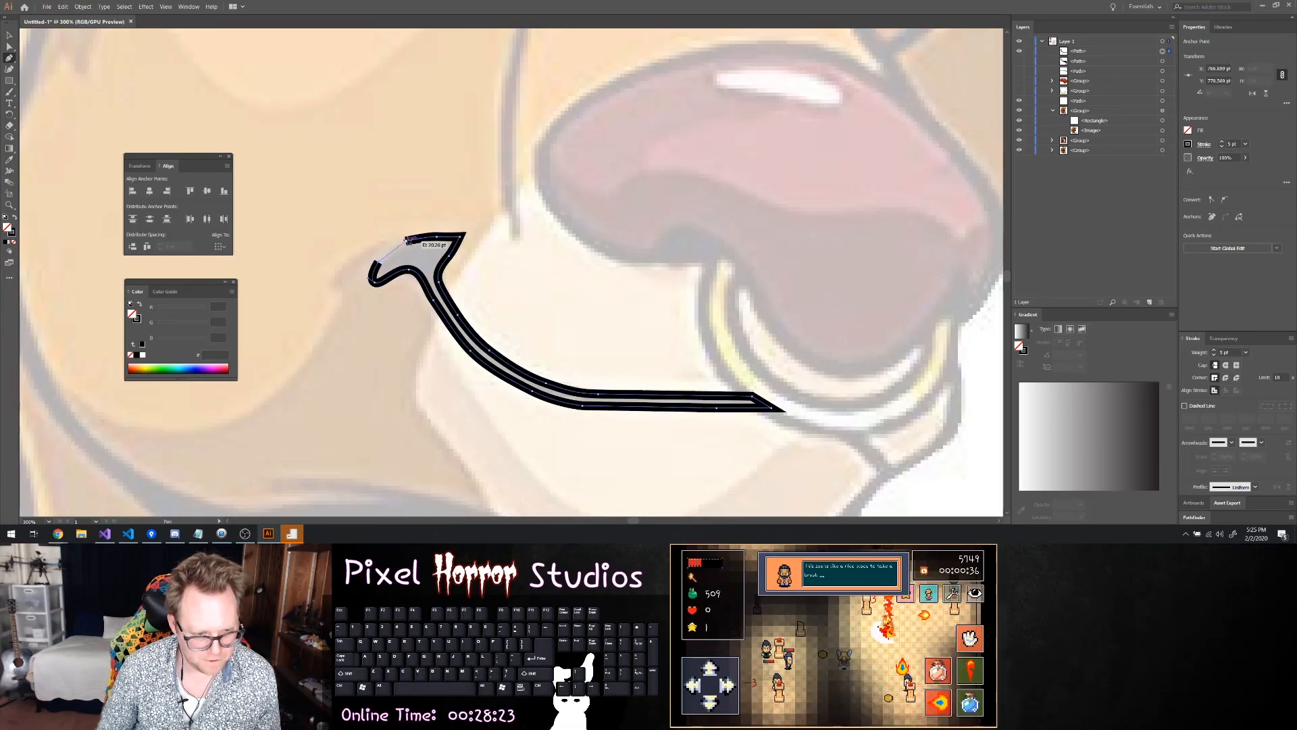
{"action": "left_click", "coordinate": [408, 239]}
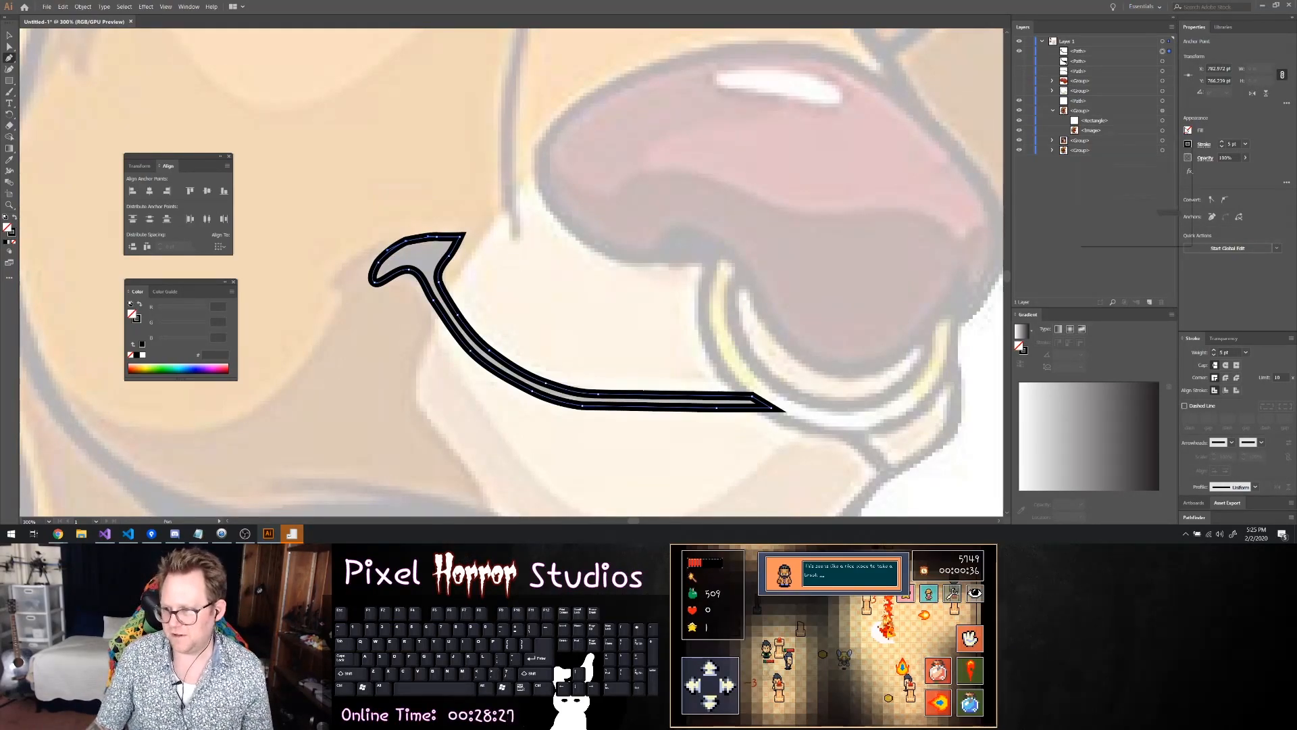
Fill the closed mouth shape with a very dark brown, nearly black
{"action": "left_click", "coordinate": [1188, 130]}
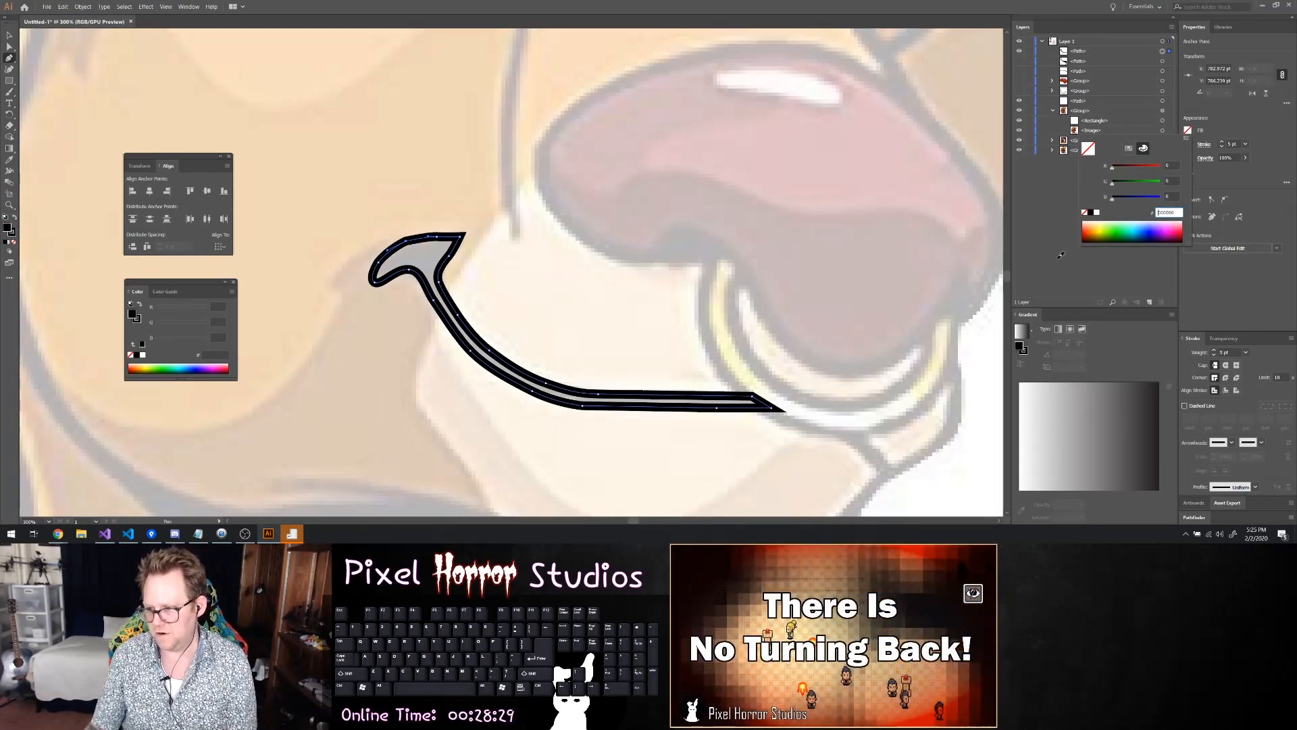
{"action": "left_click", "coordinate": [1090, 241]}
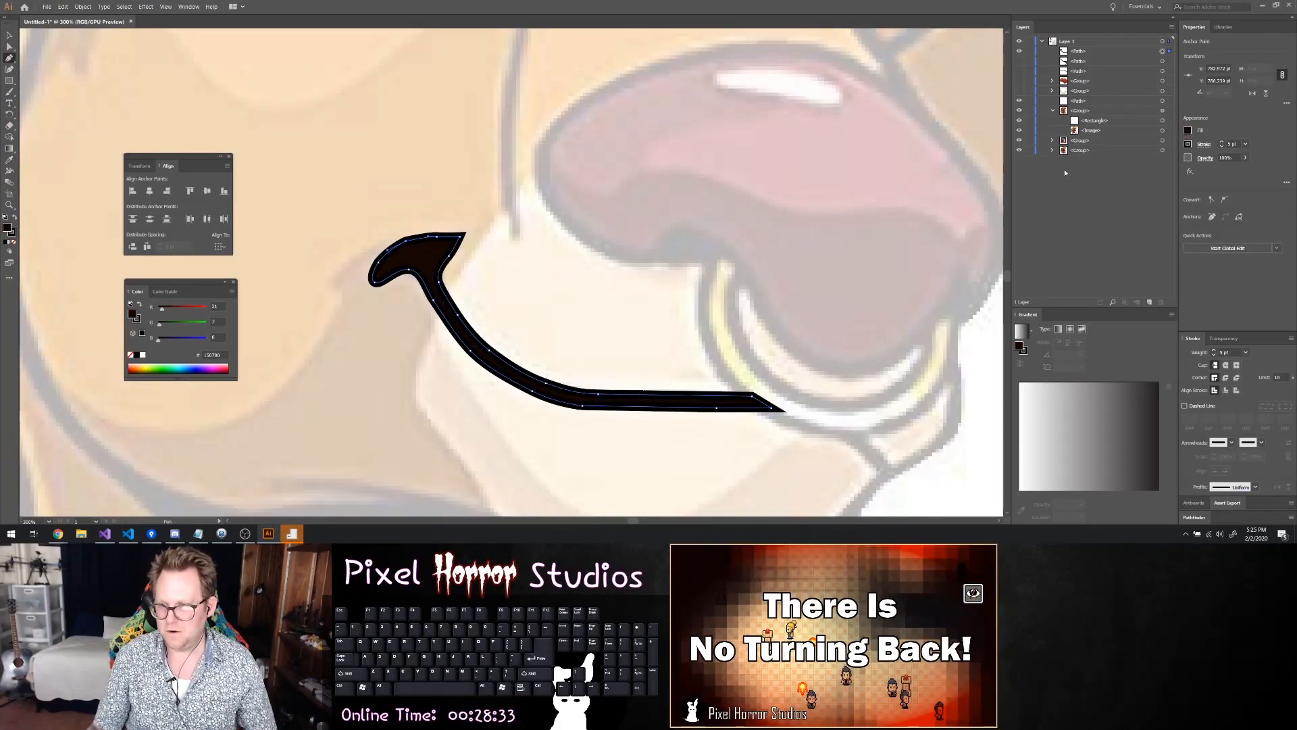
{"action": "scroll", "coordinate": [802, 236], "scroll_direction": "down", "scroll_amount": 4, "text": "alt"}
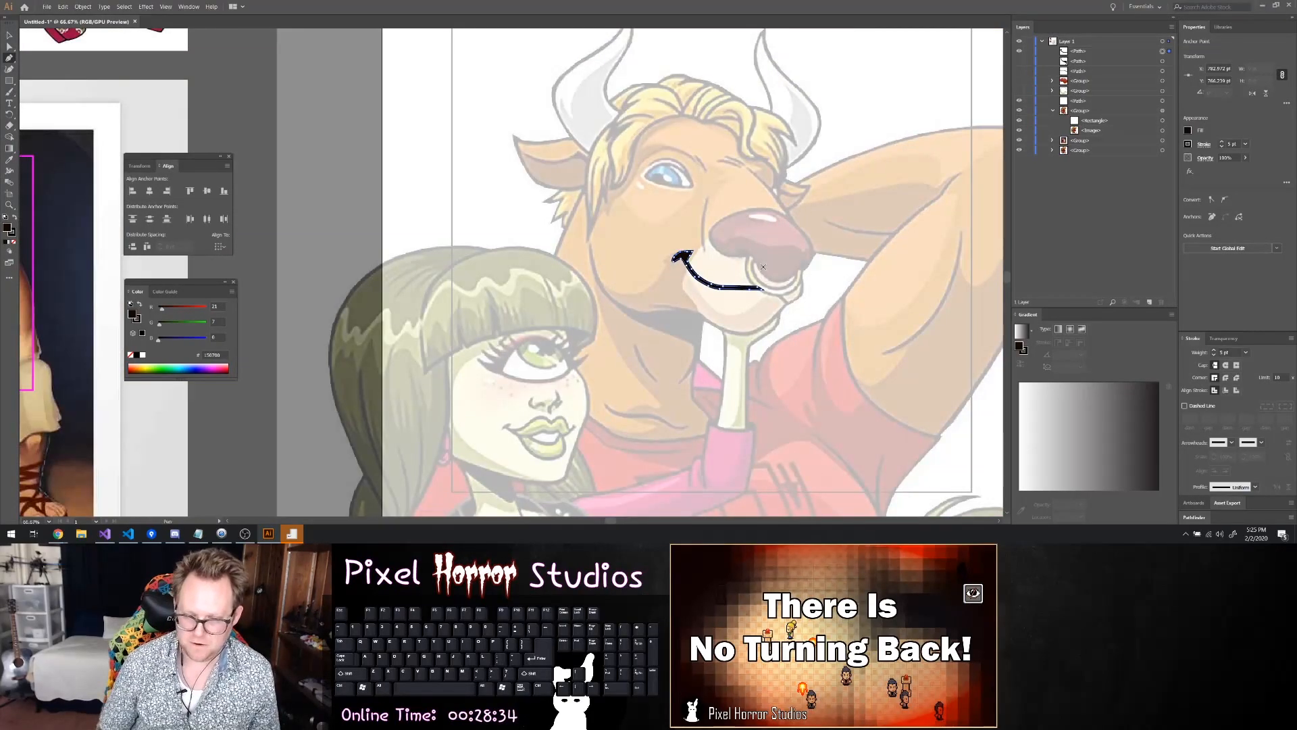
{"action": "scroll", "coordinate": [828, 302], "scroll_direction": "down", "scroll_amount": 1, "text": "alt"}
{"action": "scroll", "coordinate": [837, 317], "scroll_direction": "up", "scroll_amount": 2, "text": "alt"}
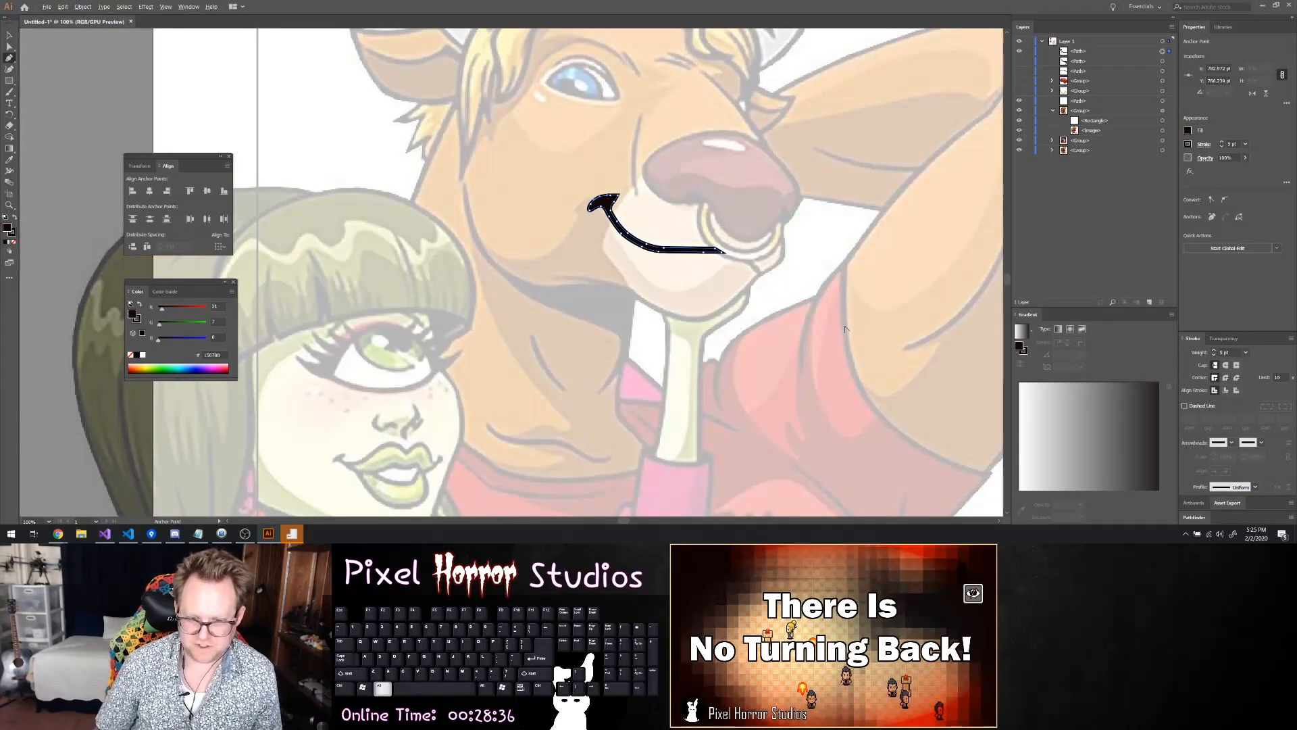
Hide the finished mouth shape so the reference around the nose ring is uncovered
{"action": "scroll", "coordinate": [847, 334], "scroll_direction": "up", "scroll_amount": 1}
{"action": "scroll", "coordinate": [845, 331], "scroll_direction": "left", "scroll_amount": 2, "text": "ctrl"}
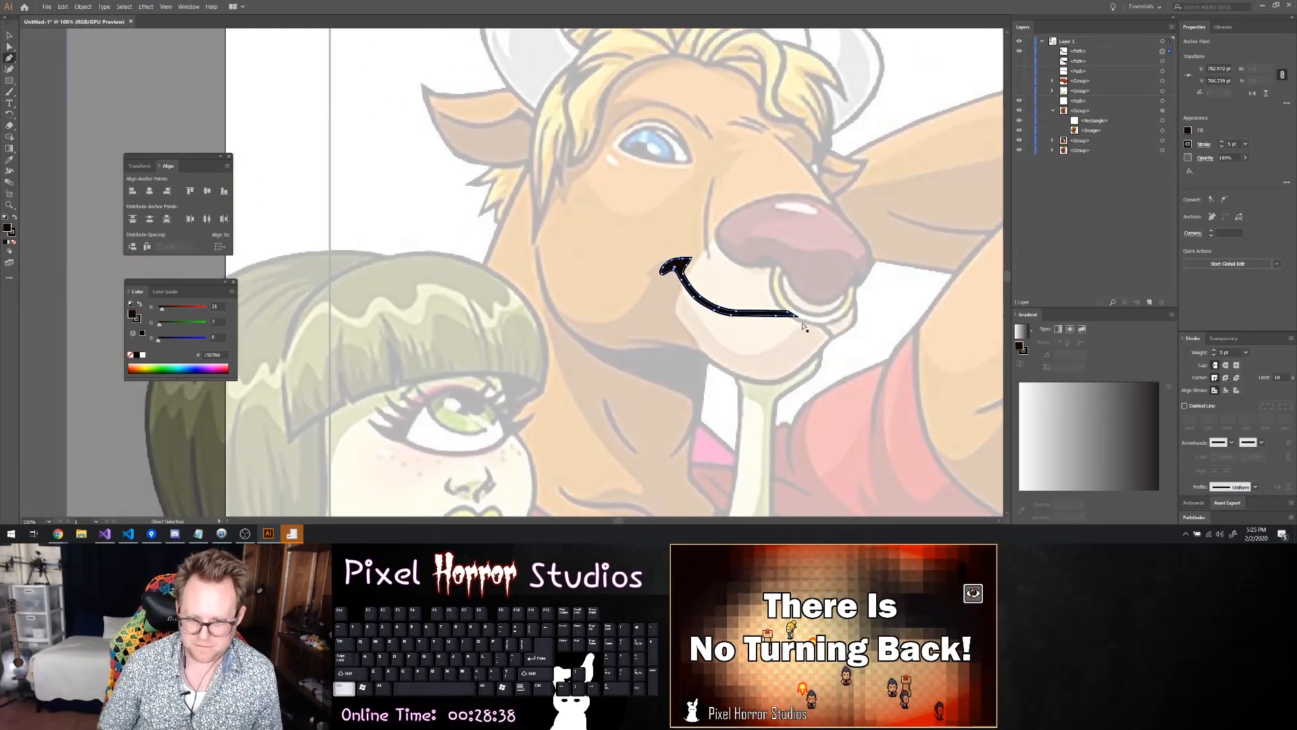
{"action": "scroll", "coordinate": [811, 291], "scroll_direction": "right", "scroll_amount": 4, "text": "ctrl"}
{"action": "key", "text": "p"}
{"action": "scroll", "coordinate": [647, 318], "scroll_direction": "up", "scroll_amount": 2, "text": "alt"}
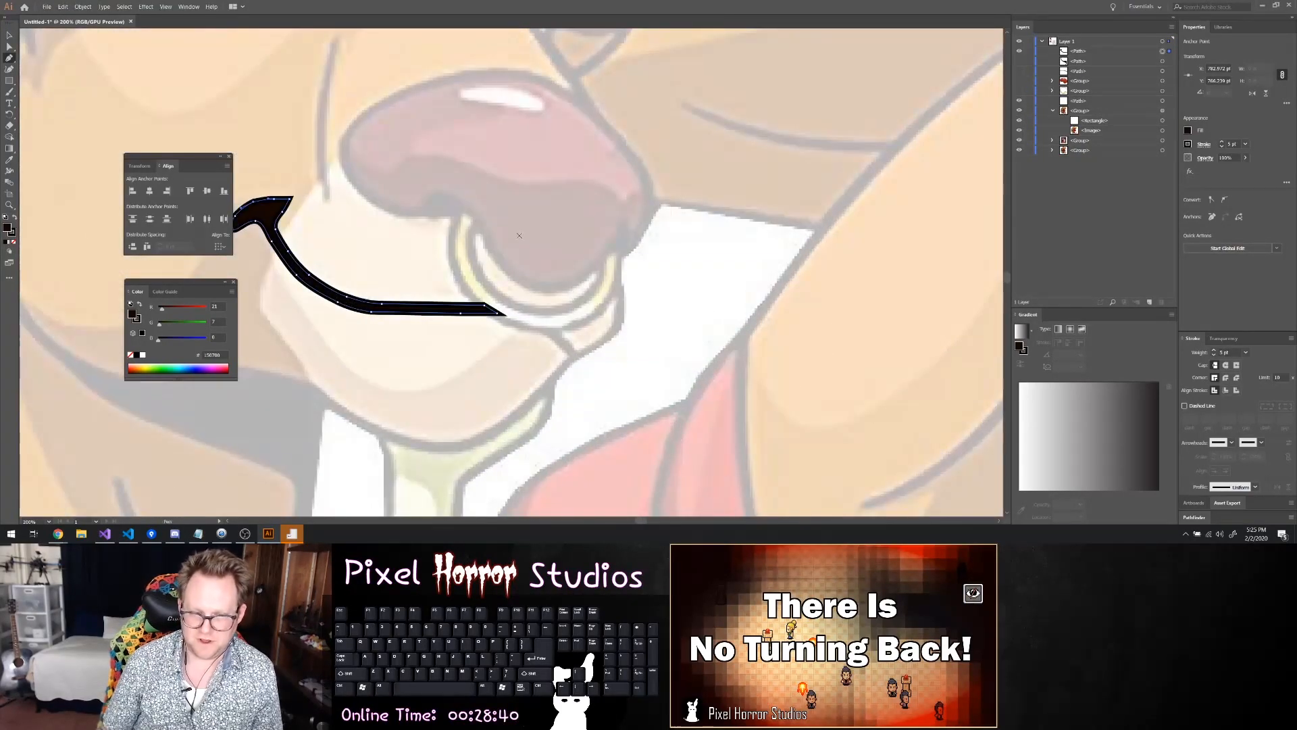
{"action": "left_click", "coordinate": [1019, 52]}
{"action": "scroll", "coordinate": [666, 211], "scroll_direction": "up", "scroll_amount": 1, "text": "alt"}
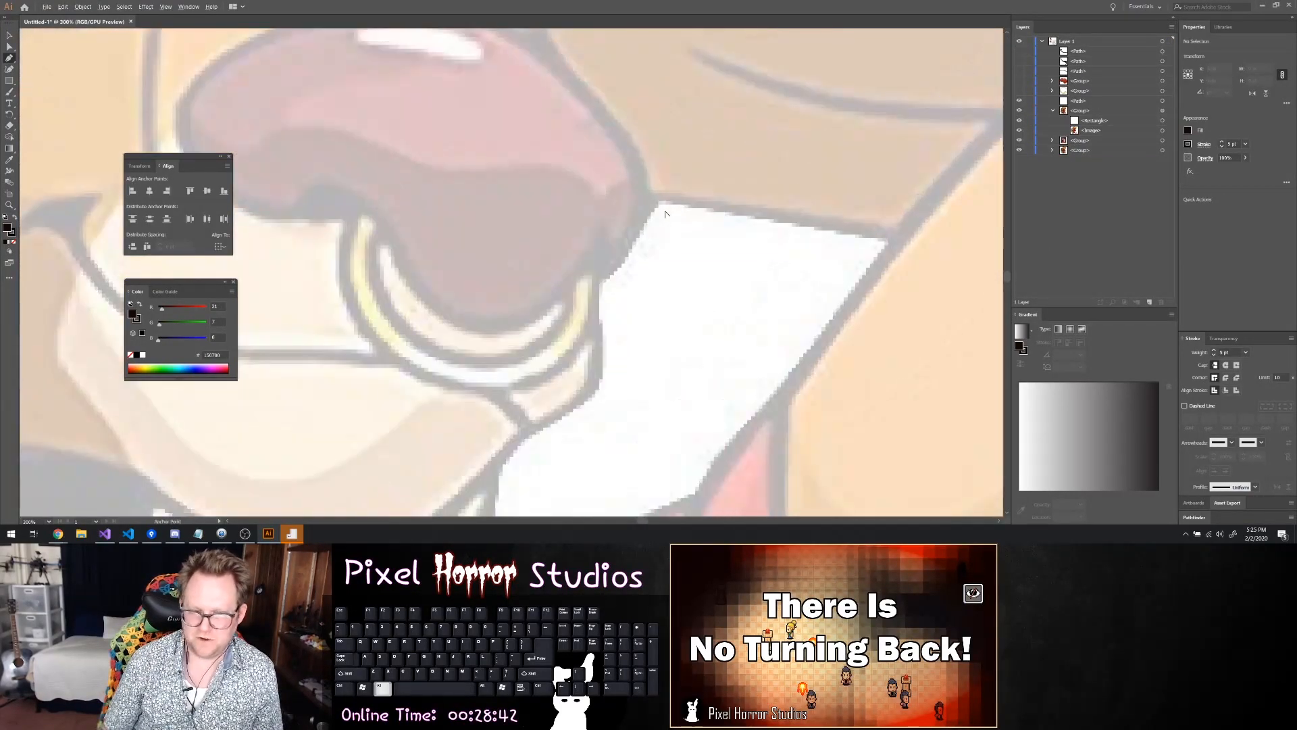
{"action": "scroll", "coordinate": [405, 226], "scroll_direction": "right", "scroll_amount": 2, "text": "ctrl"}
{"action": "scroll", "coordinate": [396, 230], "scroll_direction": "left", "scroll_amount": 3, "text": "ctrl"}
{"action": "scroll", "coordinate": [394, 231], "scroll_direction": "left", "scroll_amount": 1}
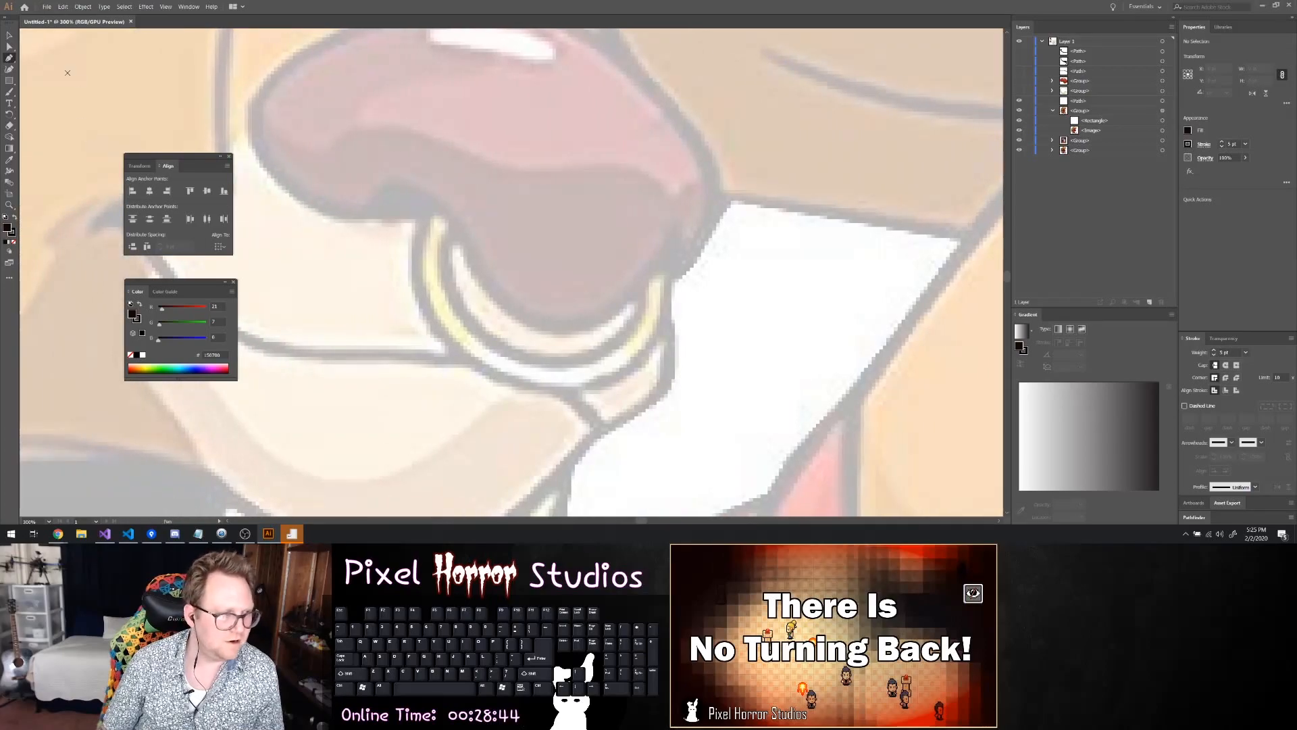
Trace the nose ring with the Pen tool along its inner and outer edges and close the path below the nostril
{"action": "left_click", "coordinate": [430, 201]}
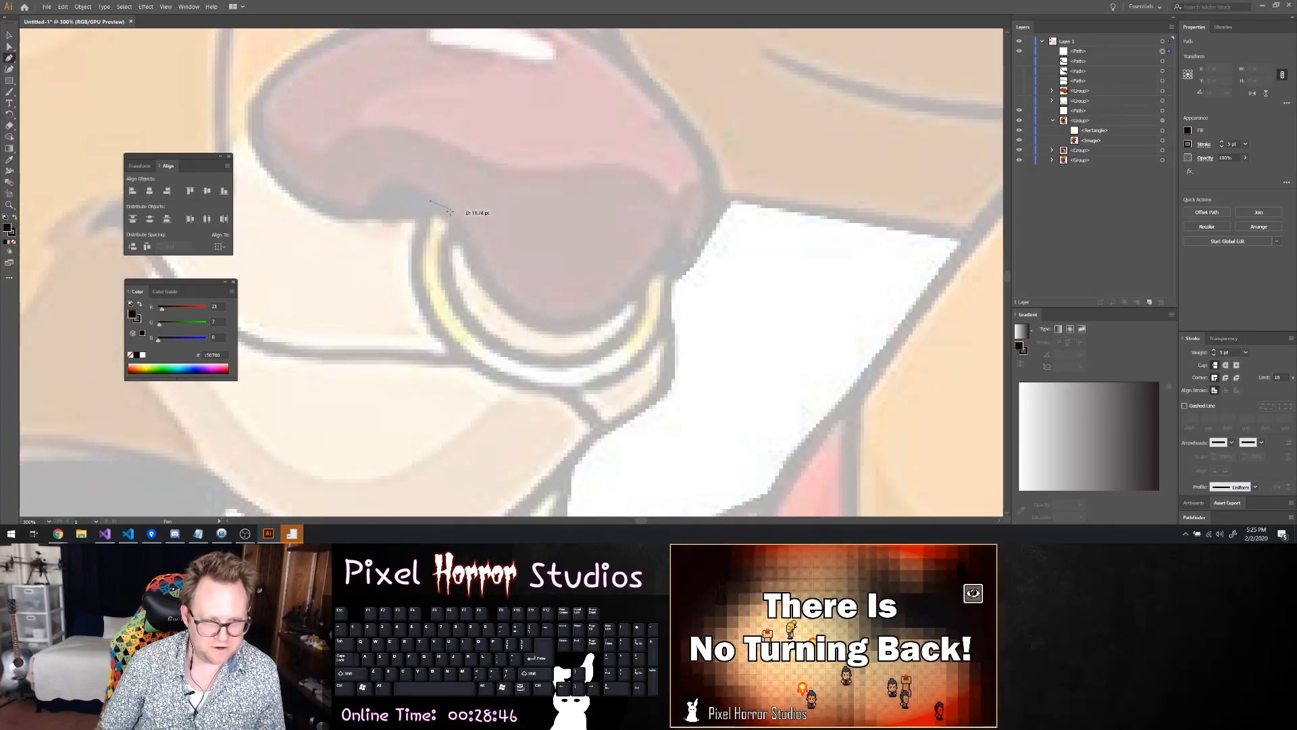
{"action": "left_click", "coordinate": [456, 223]}
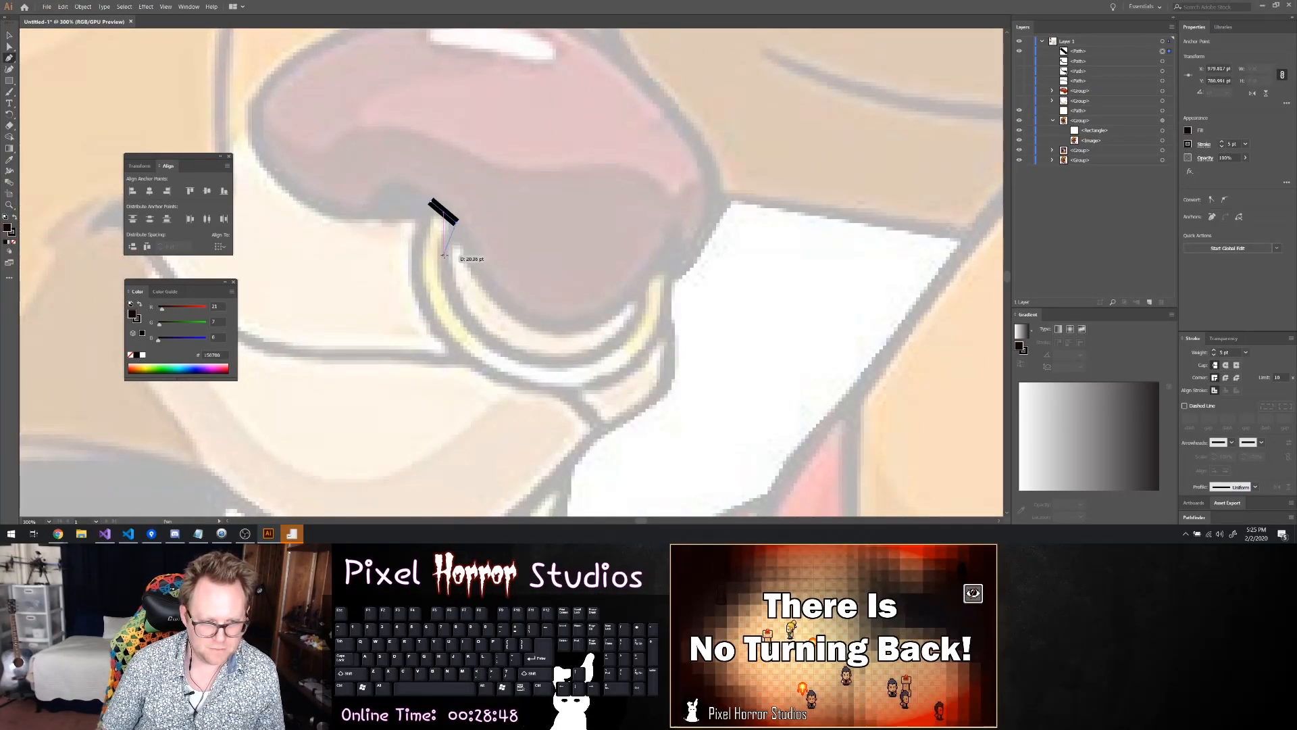
{"action": "left_click", "coordinate": [444, 255]}
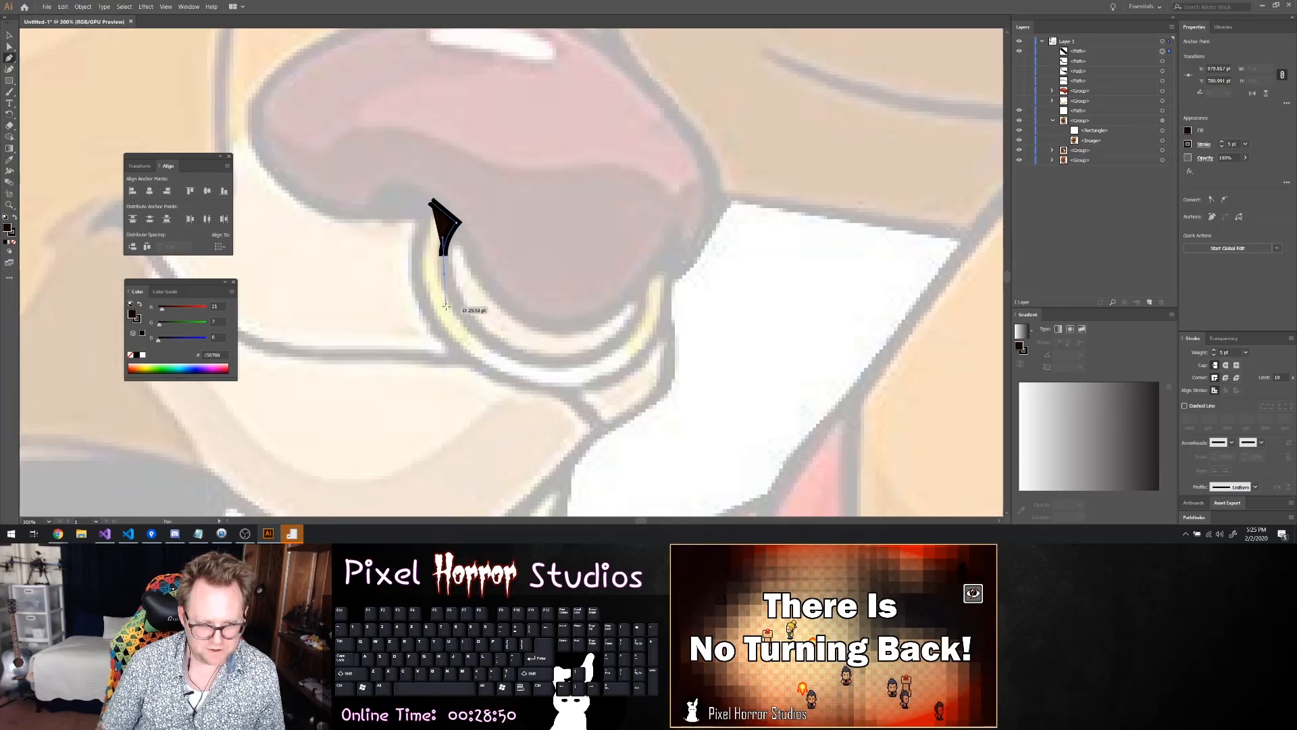
{"action": "left_click_drag", "start_coordinate": [511, 352], "coordinate": [418, 246]}
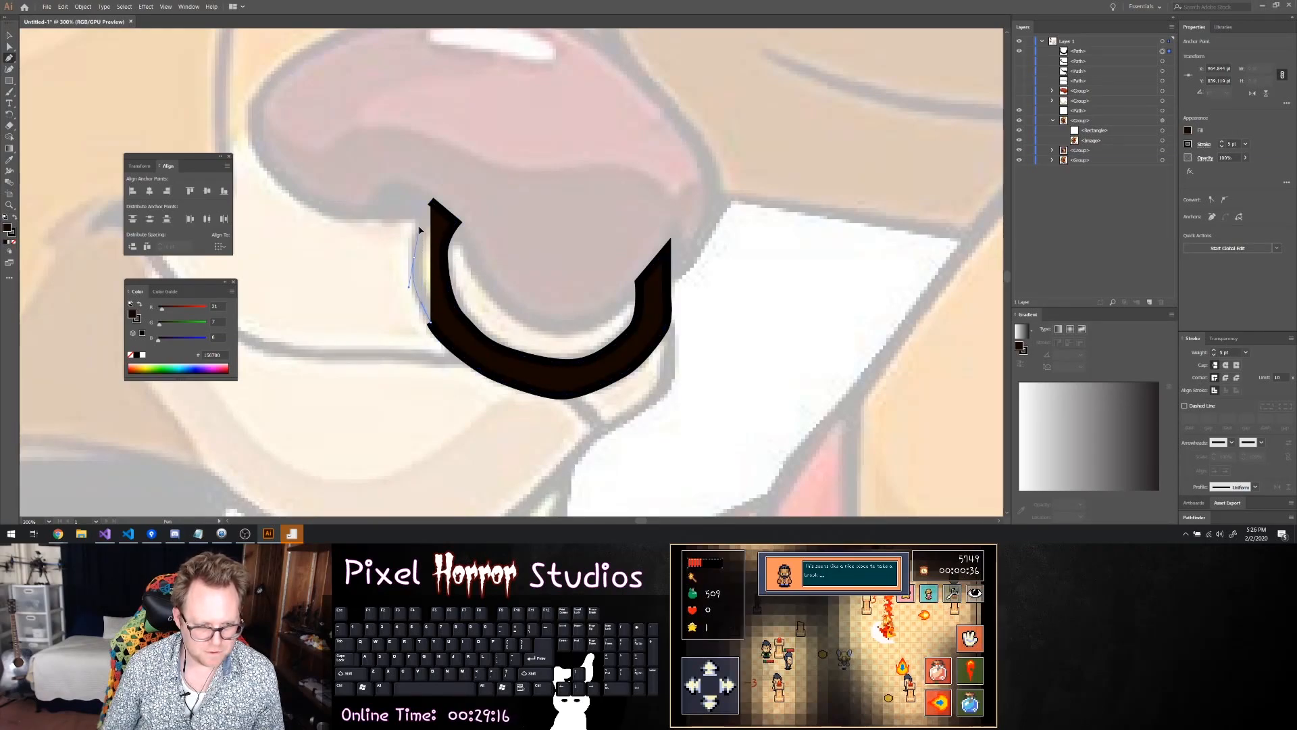
{"action": "left_click", "coordinate": [430, 199]}
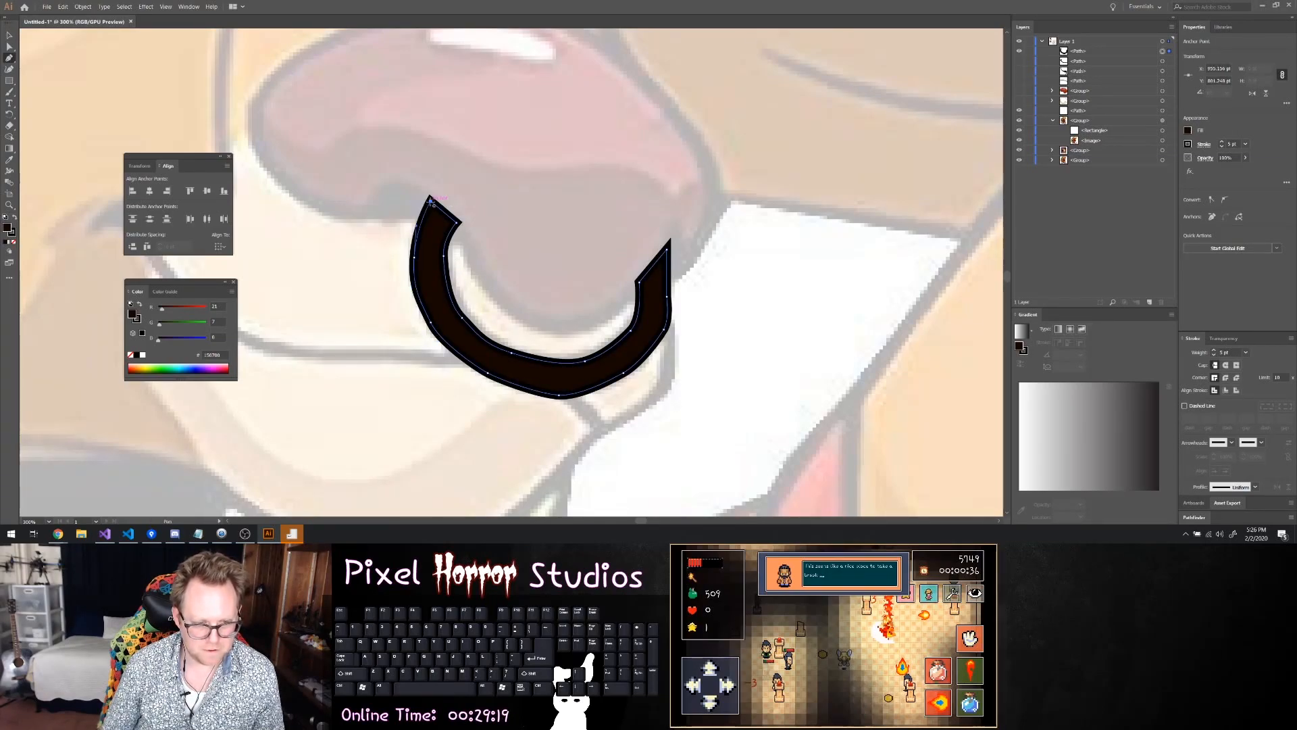
Fill the nose ring with the light-blue fading gradient swatch and bring up an enlarged view of its linear gradient for editing
{"action": "left_click", "coordinate": [1190, 130], "text": "shift"}
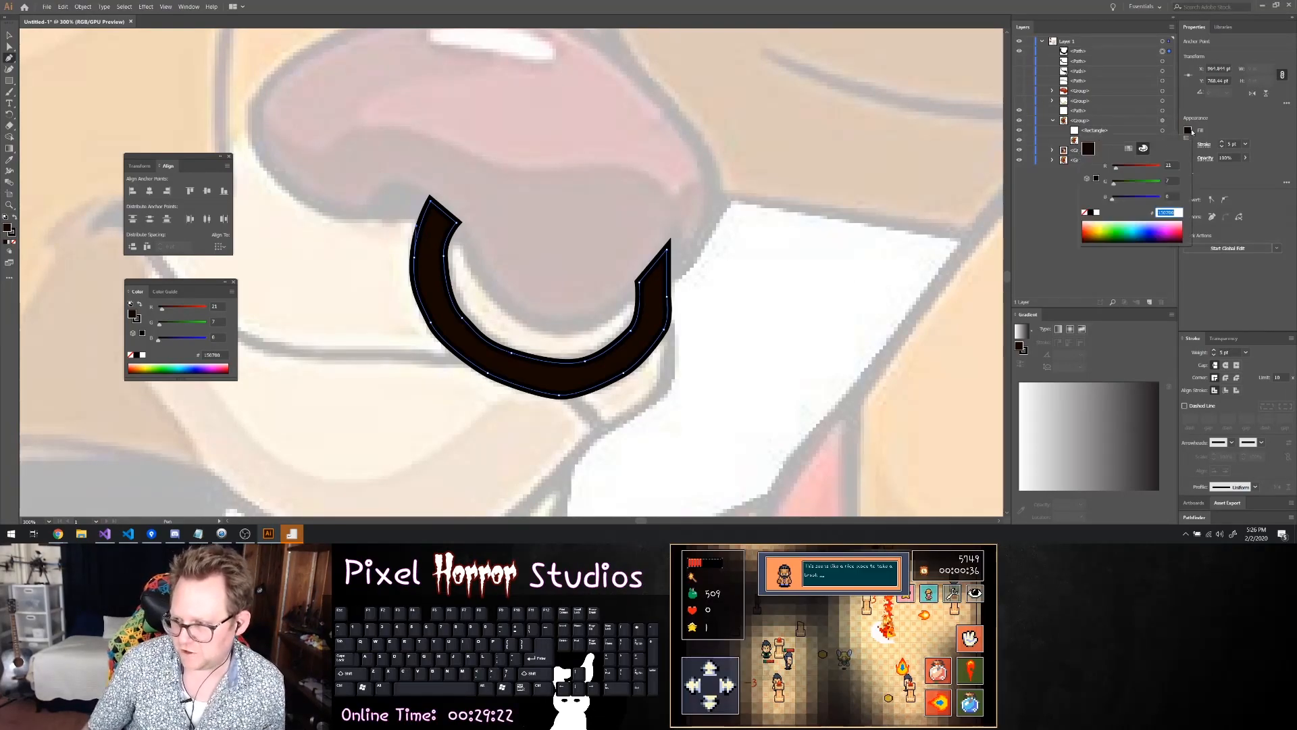
{"action": "left_click", "coordinate": [1129, 148]}
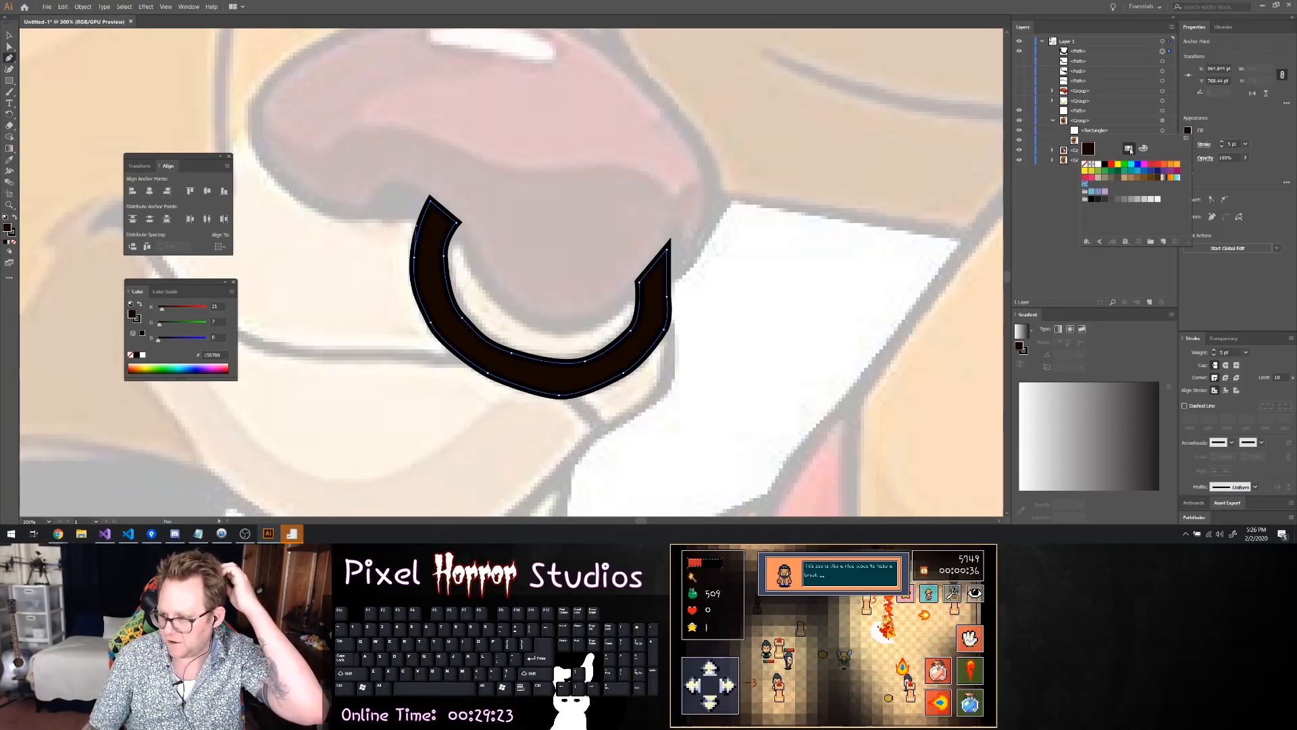
{"action": "left_click", "coordinate": [1177, 178]}
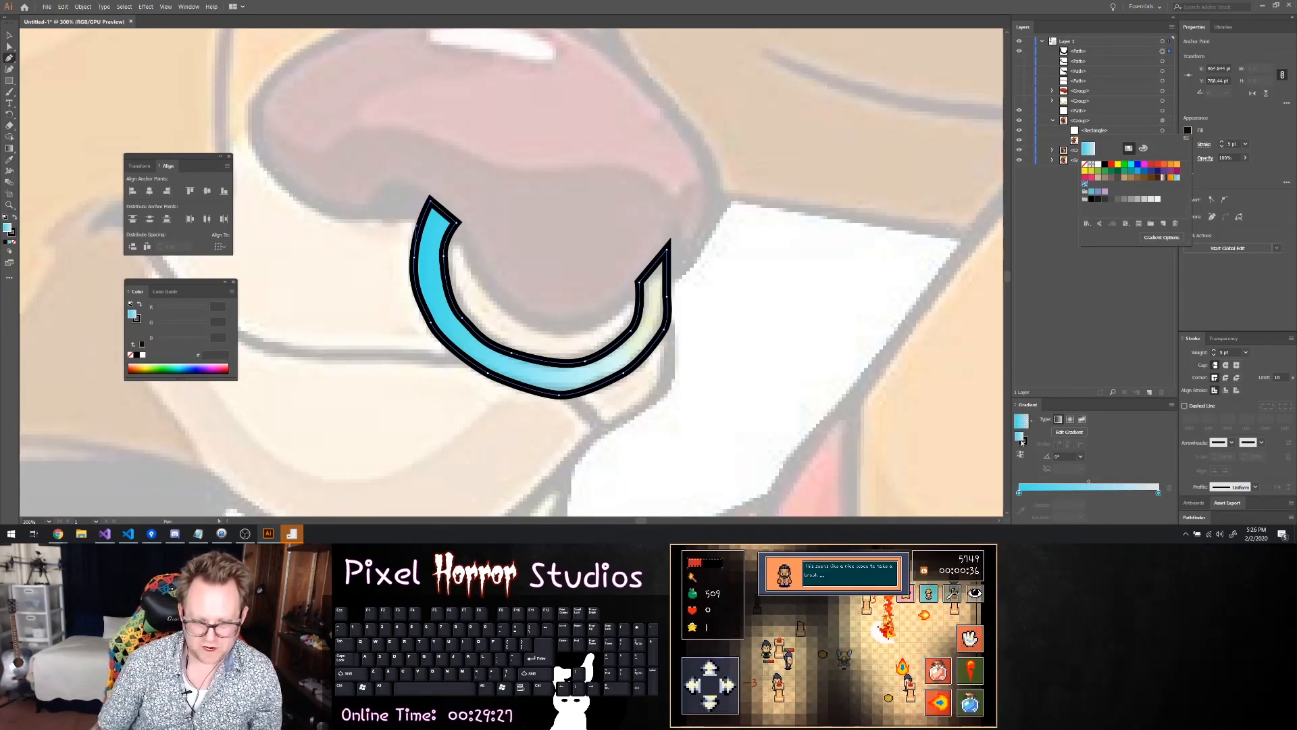
{"action": "left_click", "coordinate": [1020, 493]}
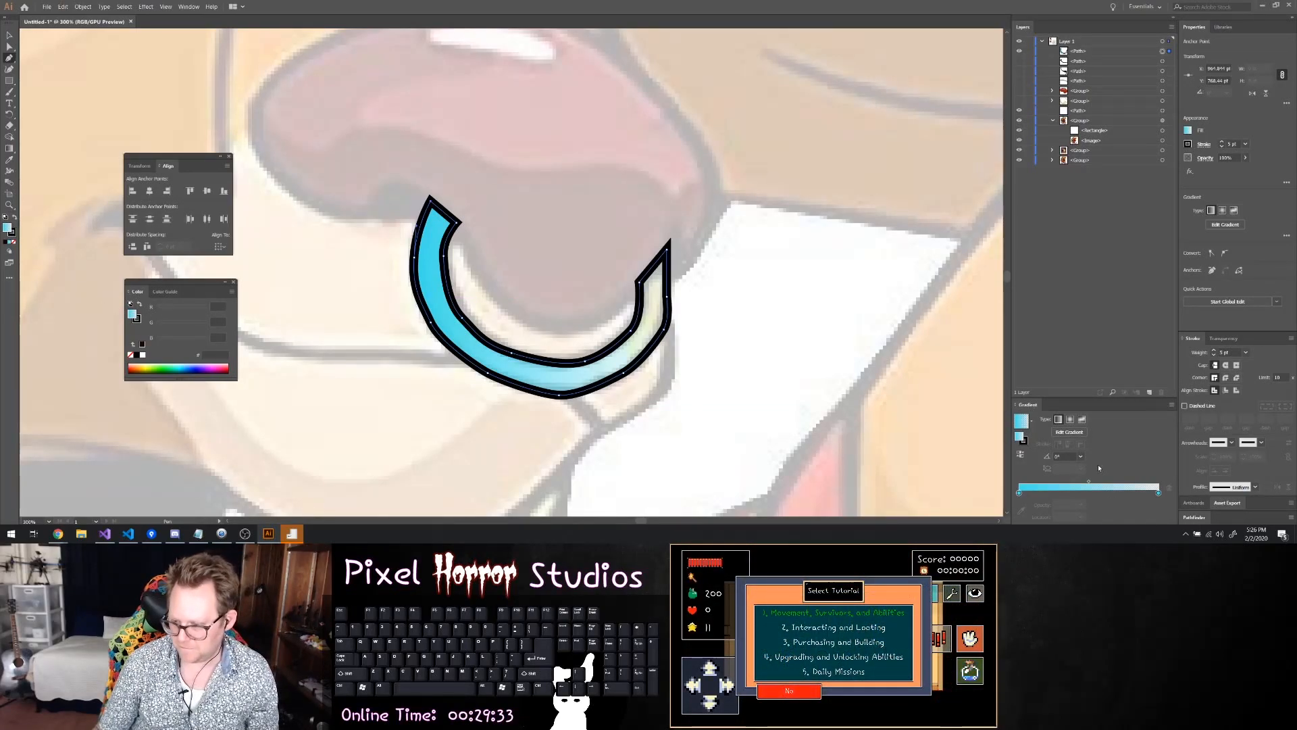
{"action": "left_click", "coordinate": [1060, 419]}
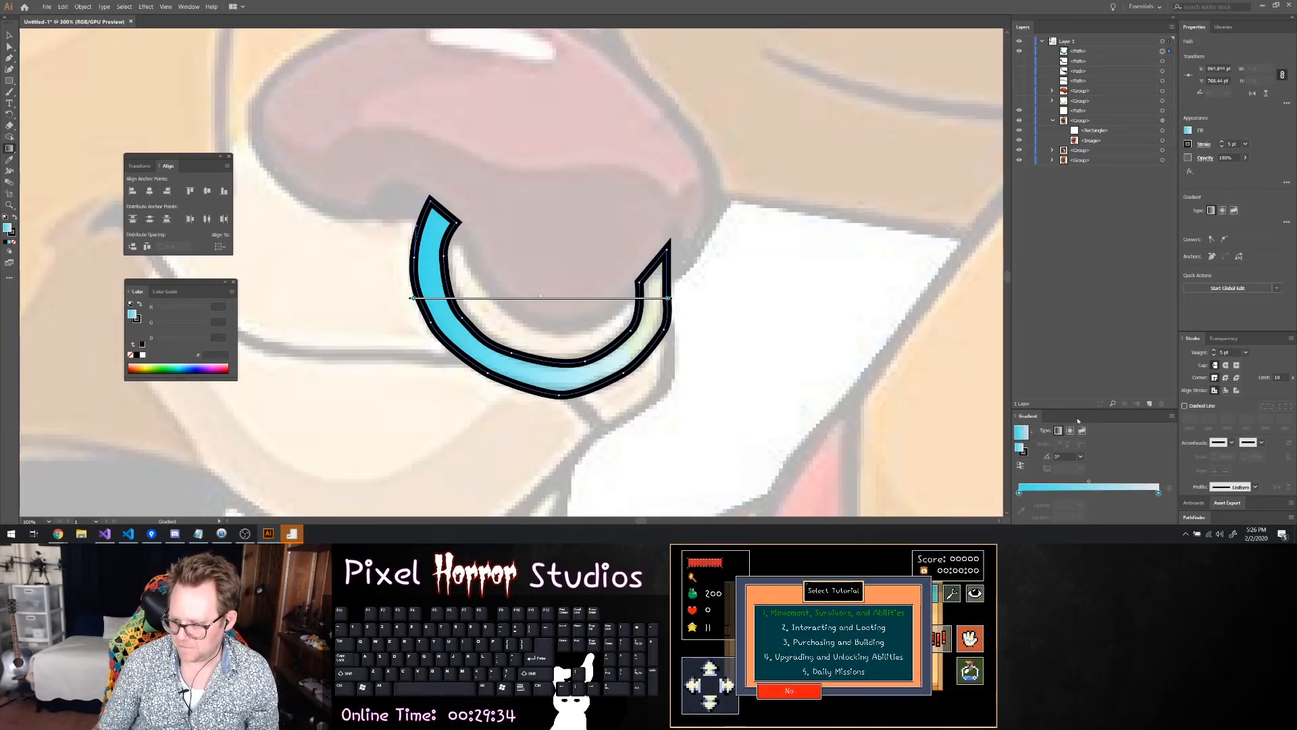
{"action": "left_click", "coordinate": [1189, 131]}
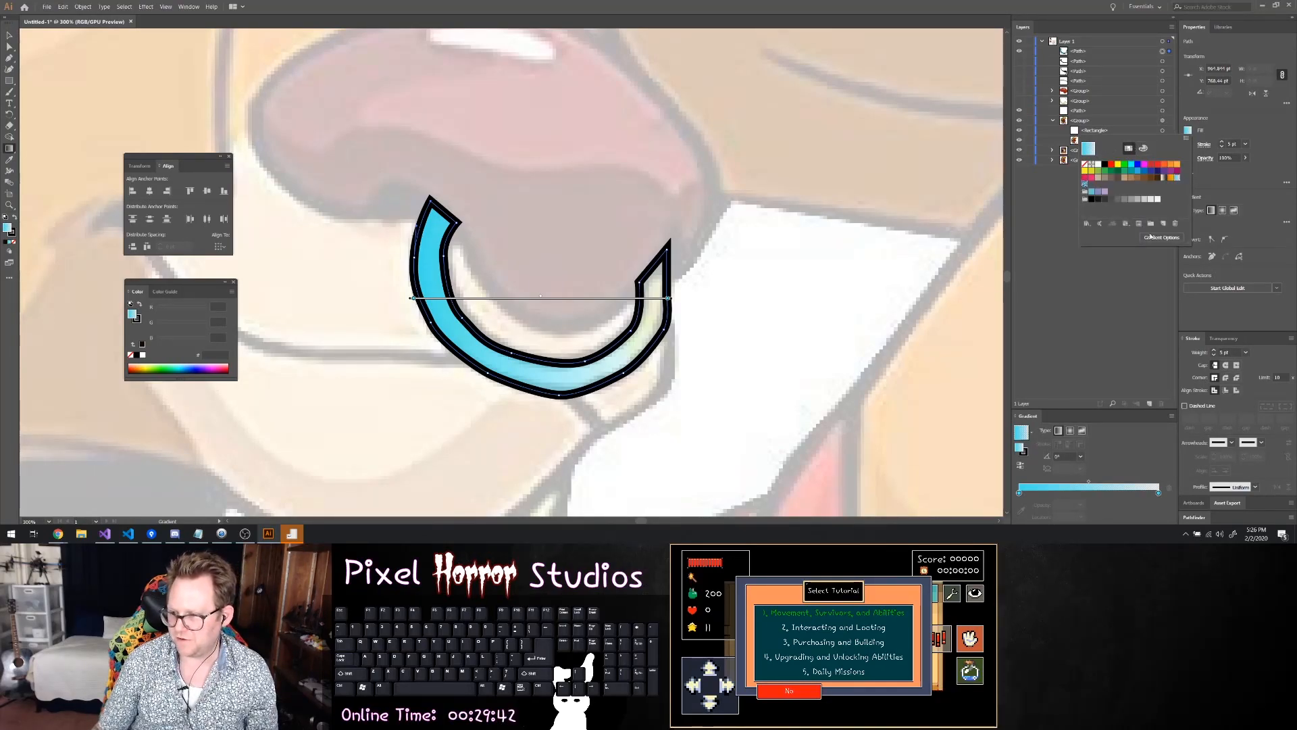
{"action": "left_click", "coordinate": [1080, 404]}
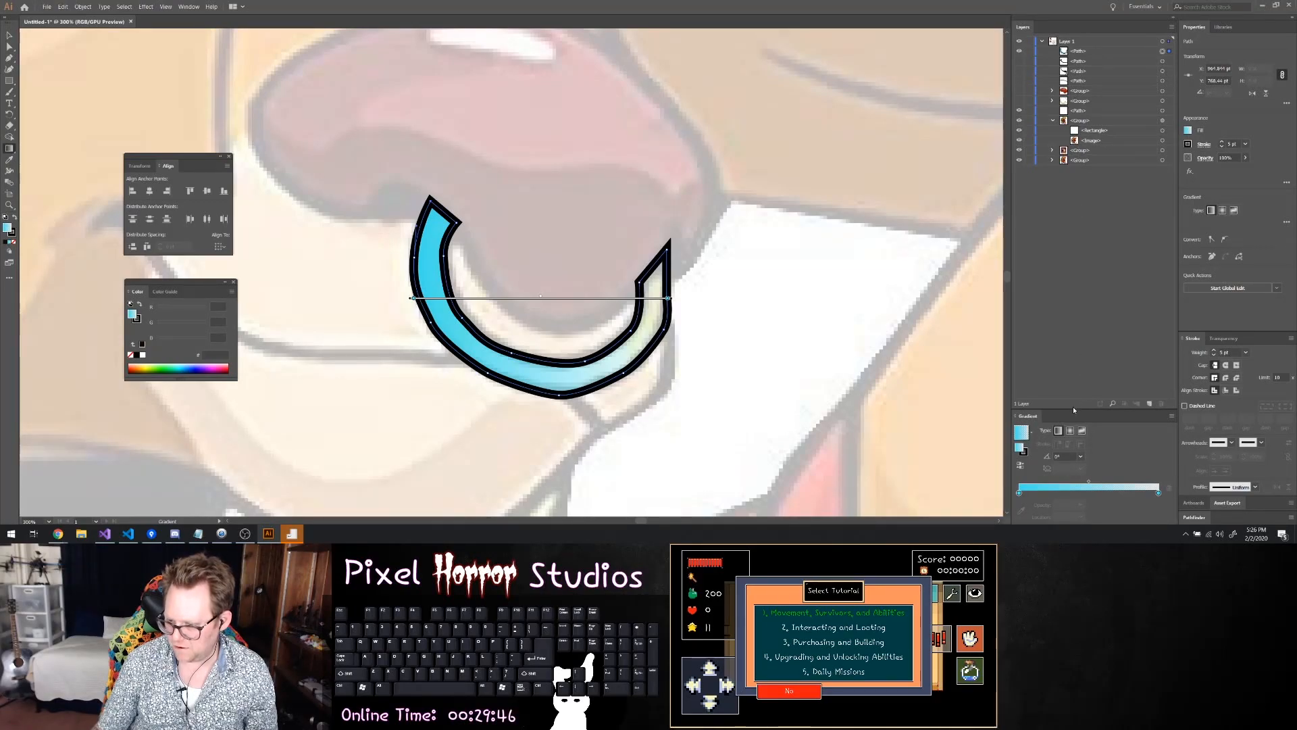
{"action": "left_click_drag", "start_coordinate": [1073, 406], "coordinate": [1064, 306]}
Add a blue colour stop about halfway along the nose ring's gradient
{"action": "left_click", "coordinate": [1019, 493]}
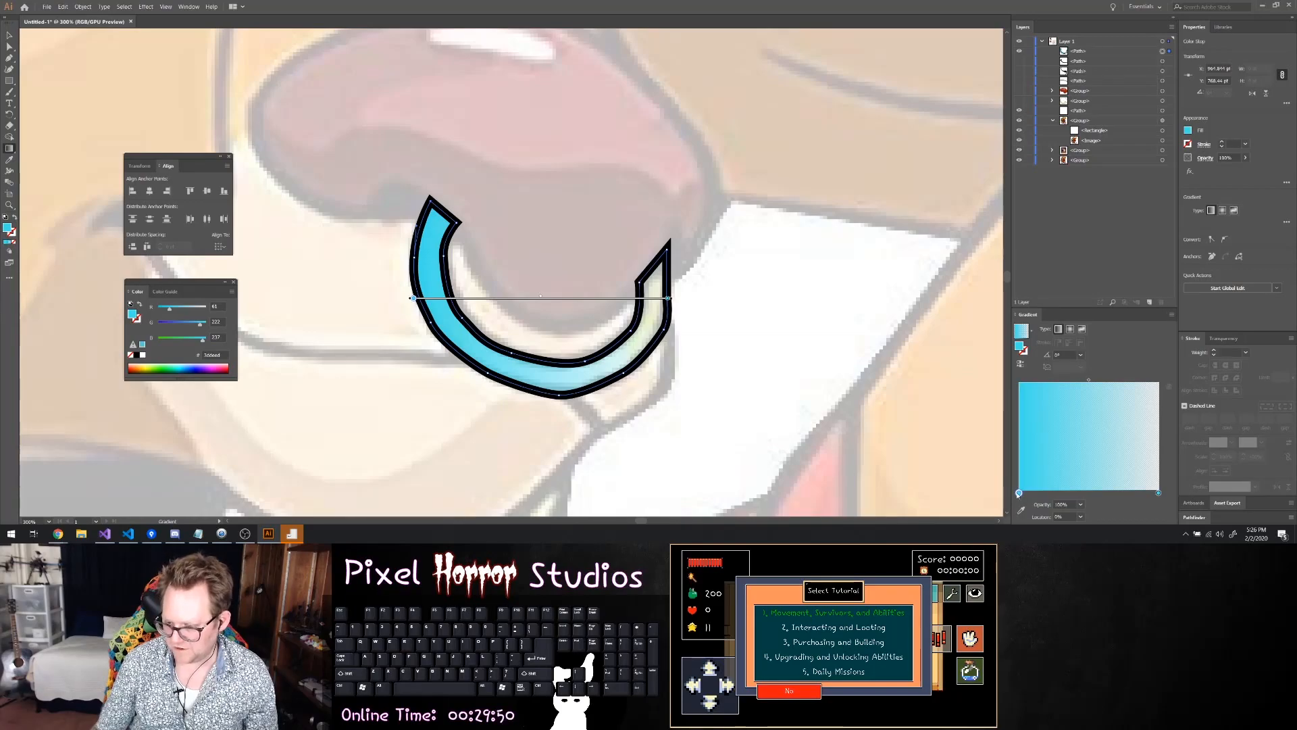
{"action": "left_click", "coordinate": [1022, 496]}
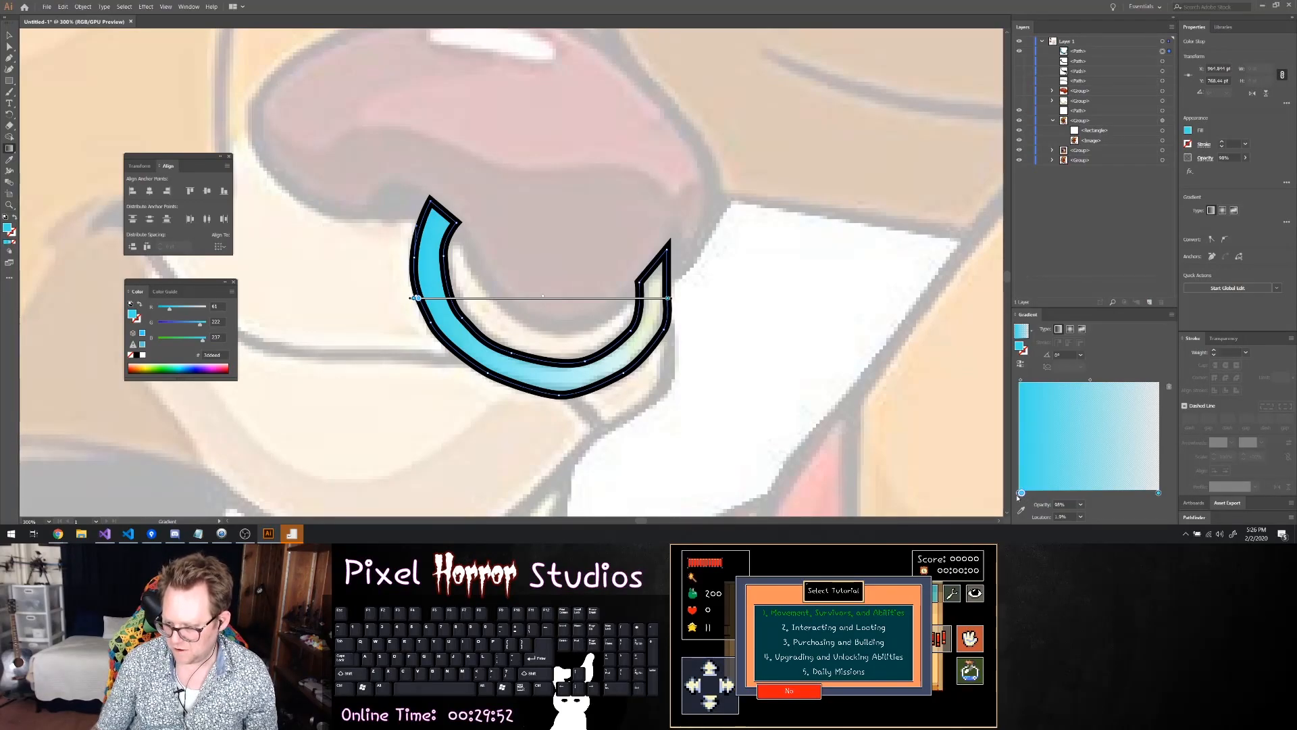
{"action": "left_click_drag", "start_coordinate": [1042, 498], "coordinate": [1090, 498]}
{"action": "left_click", "coordinate": [1019, 495]}
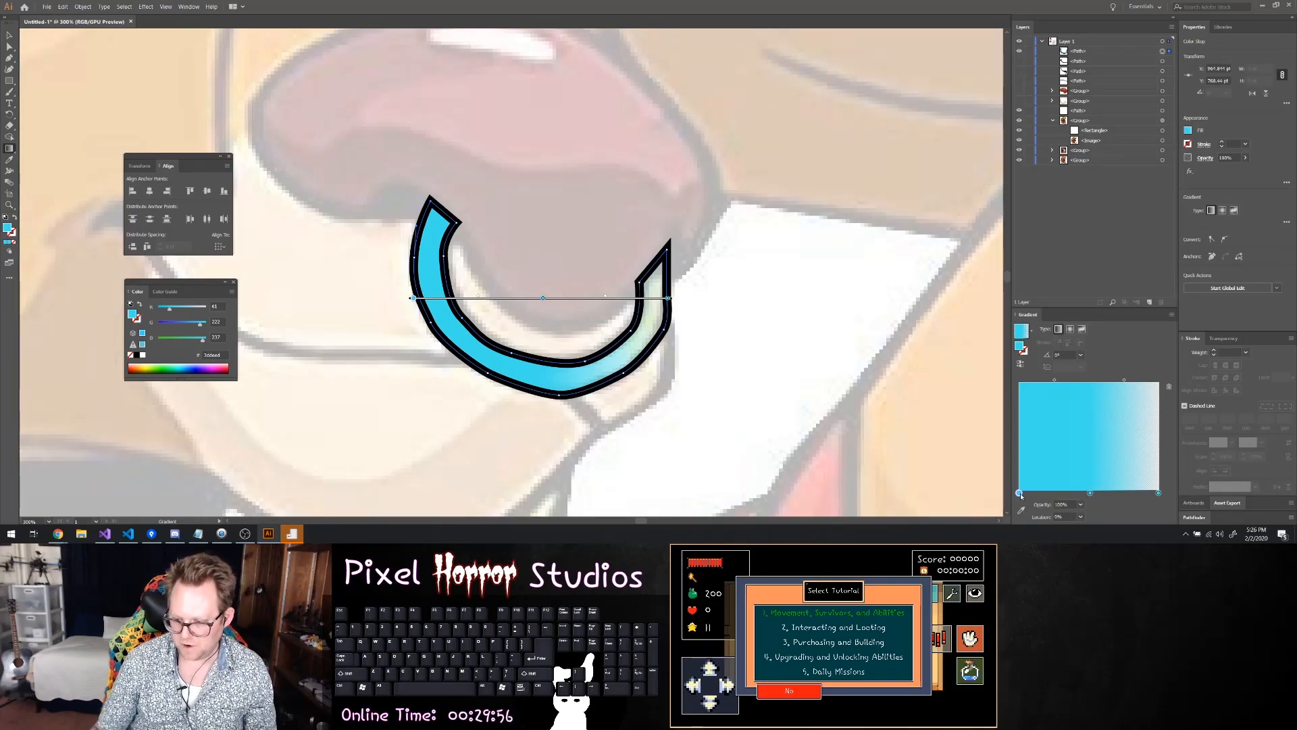
Recolour the gradient's first stop light orange and its last stop the orange swatch R=247 G=147 B=30
{"action": "double_click", "coordinate": [1019, 494]}
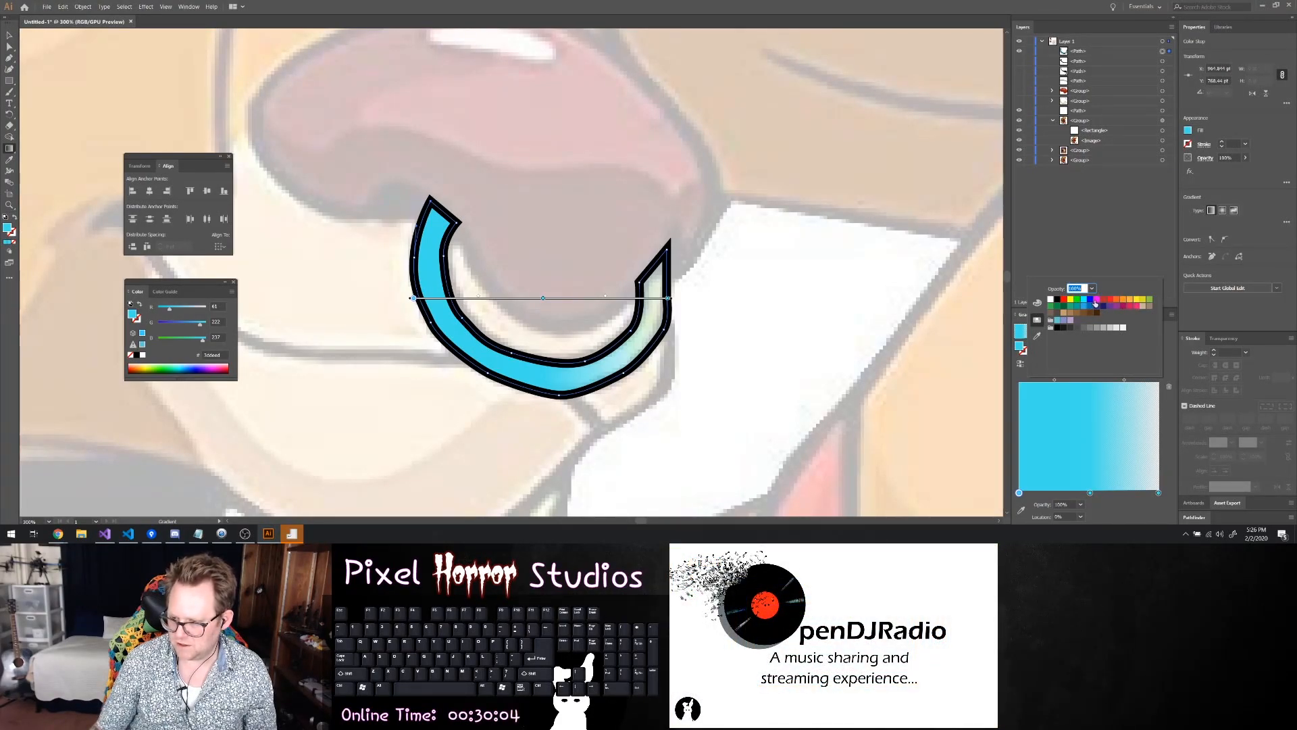
{"action": "left_click", "coordinate": [1128, 299]}
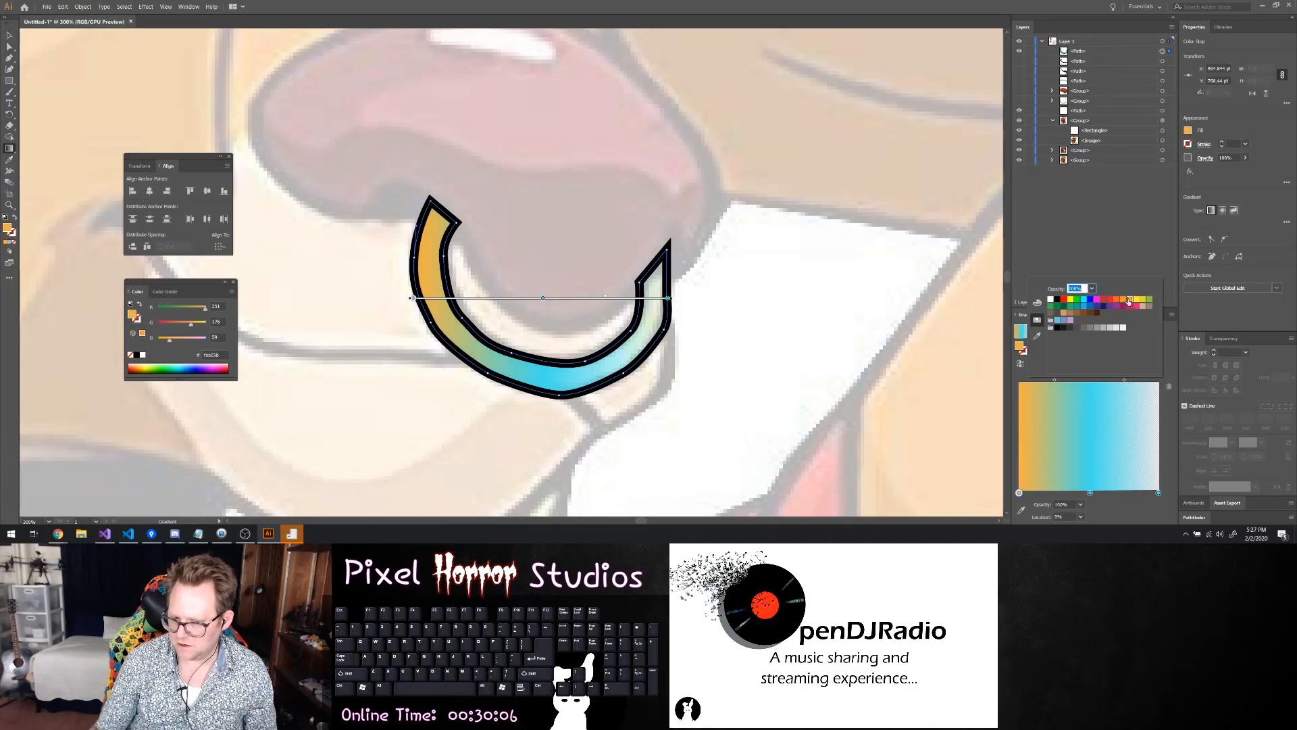
{"action": "left_click", "coordinate": [1159, 494]}
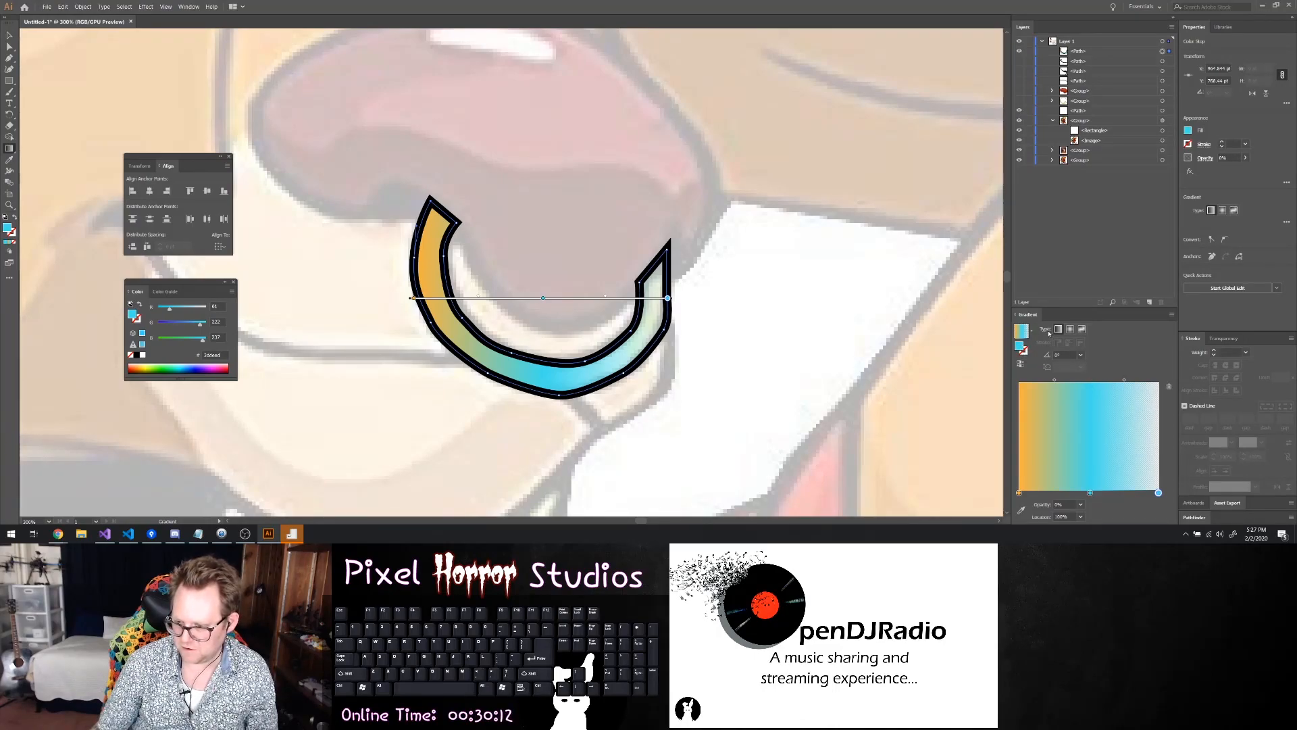
{"action": "double_click", "coordinate": [1158, 493]}
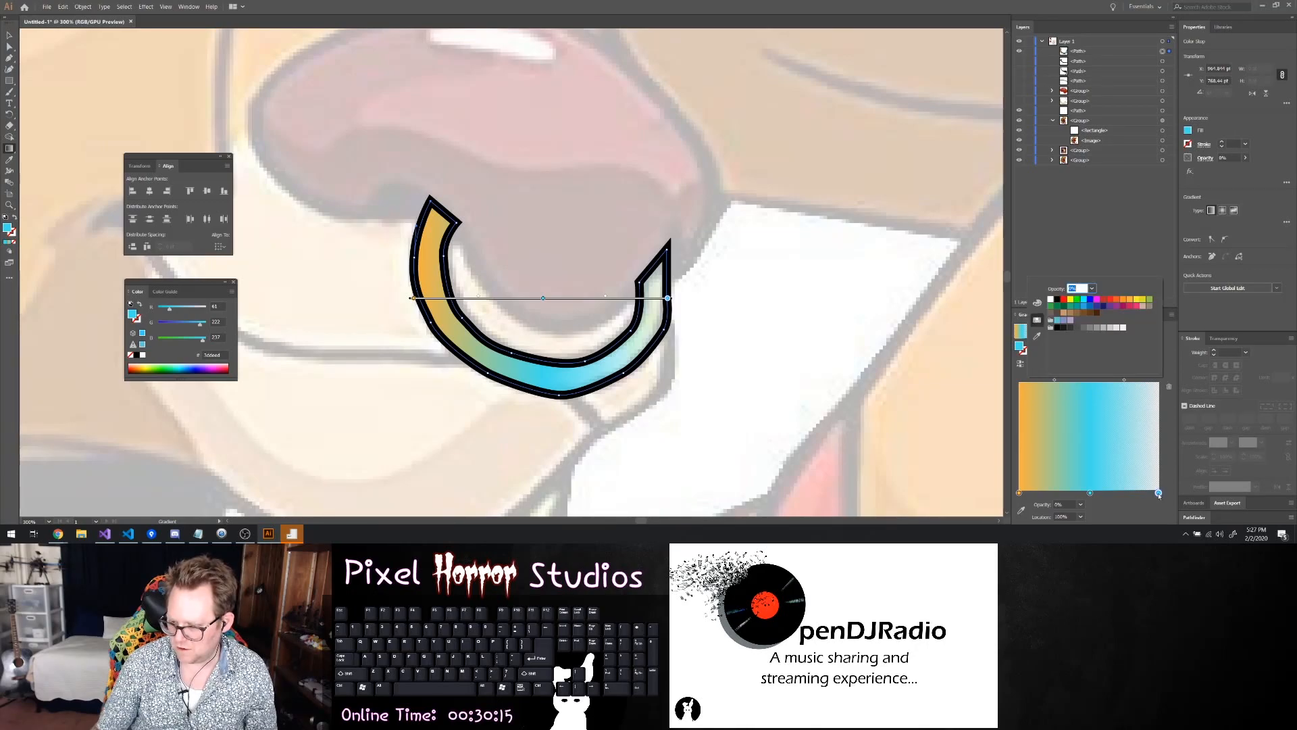
{"action": "left_click", "coordinate": [1124, 302]}
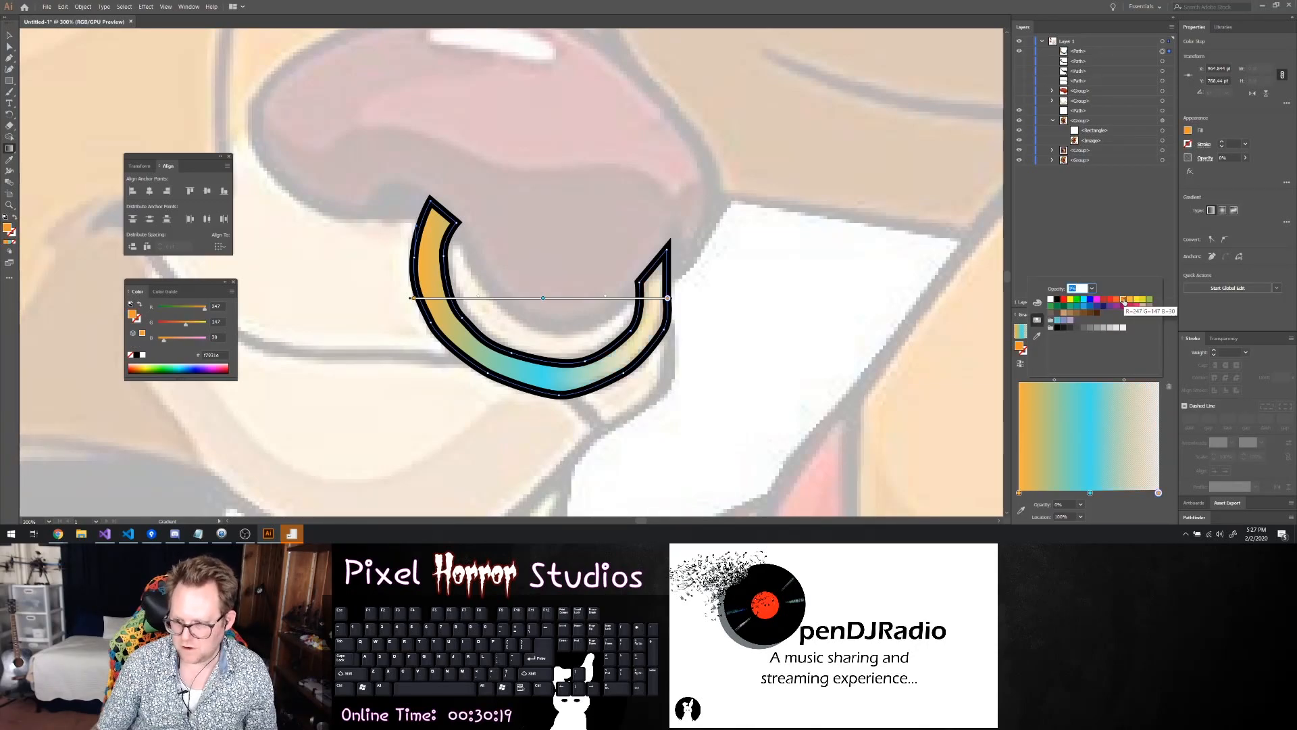
Recolour the middle stop of the nose ring's gradient white and set its opacity to 100%
{"action": "left_click", "coordinate": [1089, 493]}
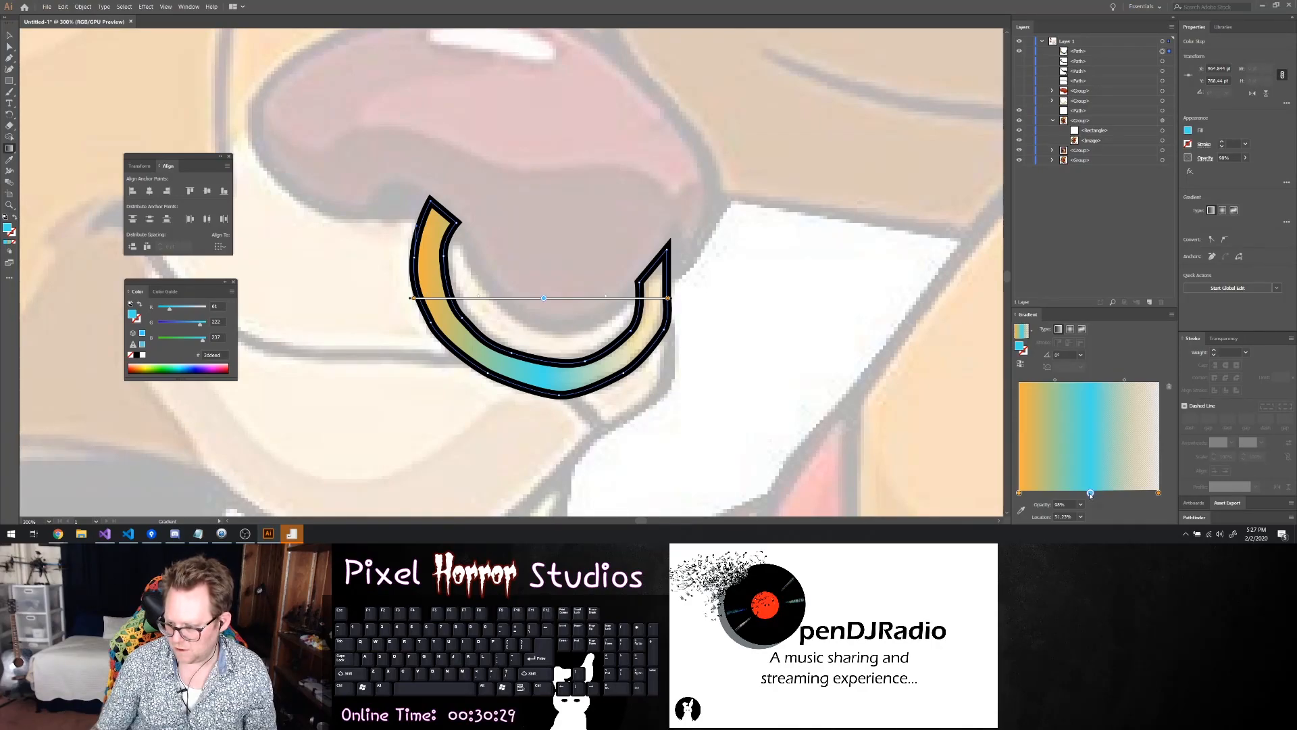
{"action": "double_click", "coordinate": [1090, 493]}
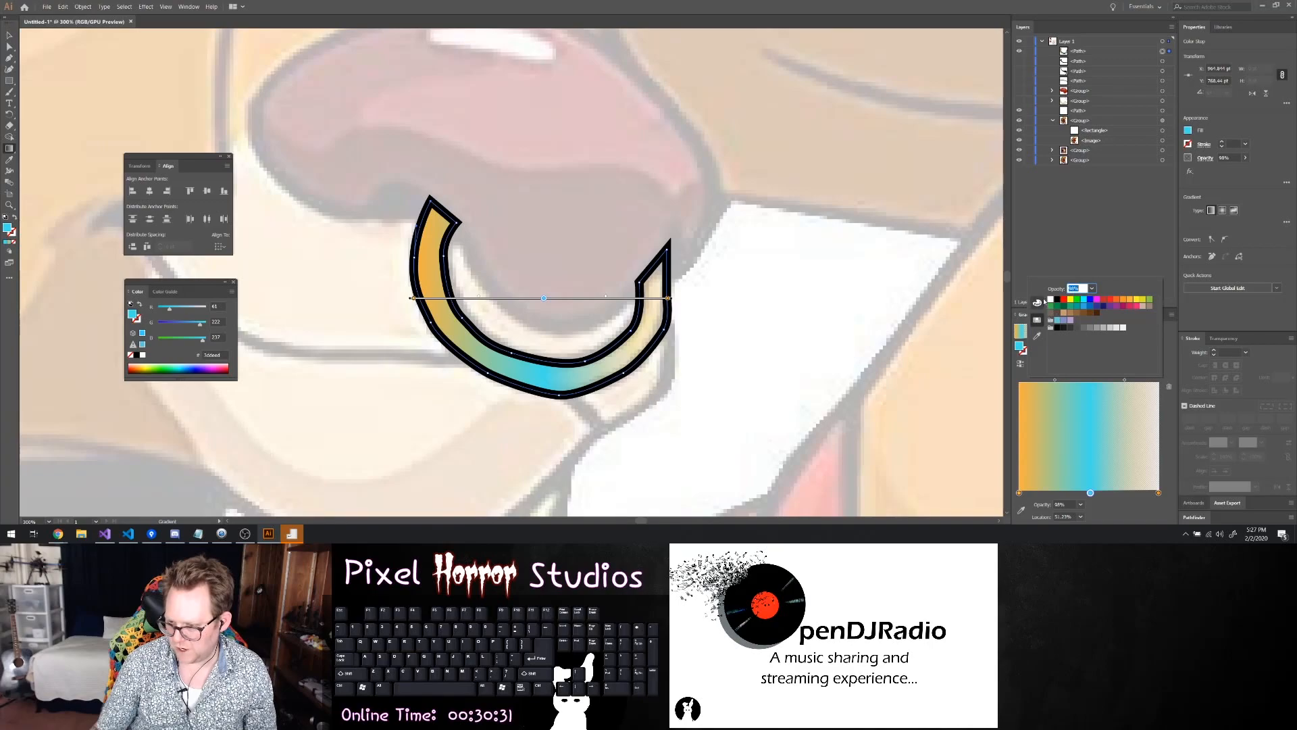
{"action": "left_click", "coordinate": [1051, 299]}
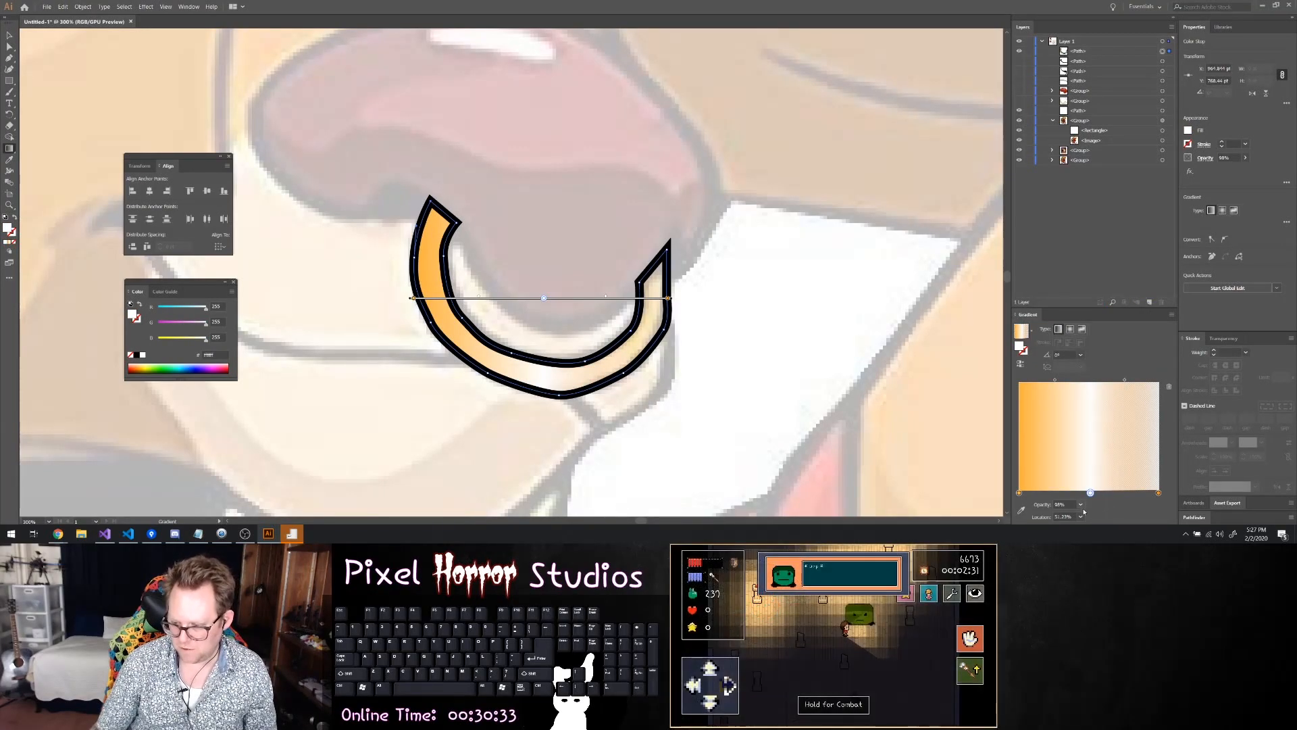
{"action": "left_click", "coordinate": [1079, 504]}
{"action": "left_click", "coordinate": [1080, 503]}
Remove the stray stop beside the gradient's first stop and set the white middle stop's location to 50%
{"action": "left_click", "coordinate": [1025, 494]}
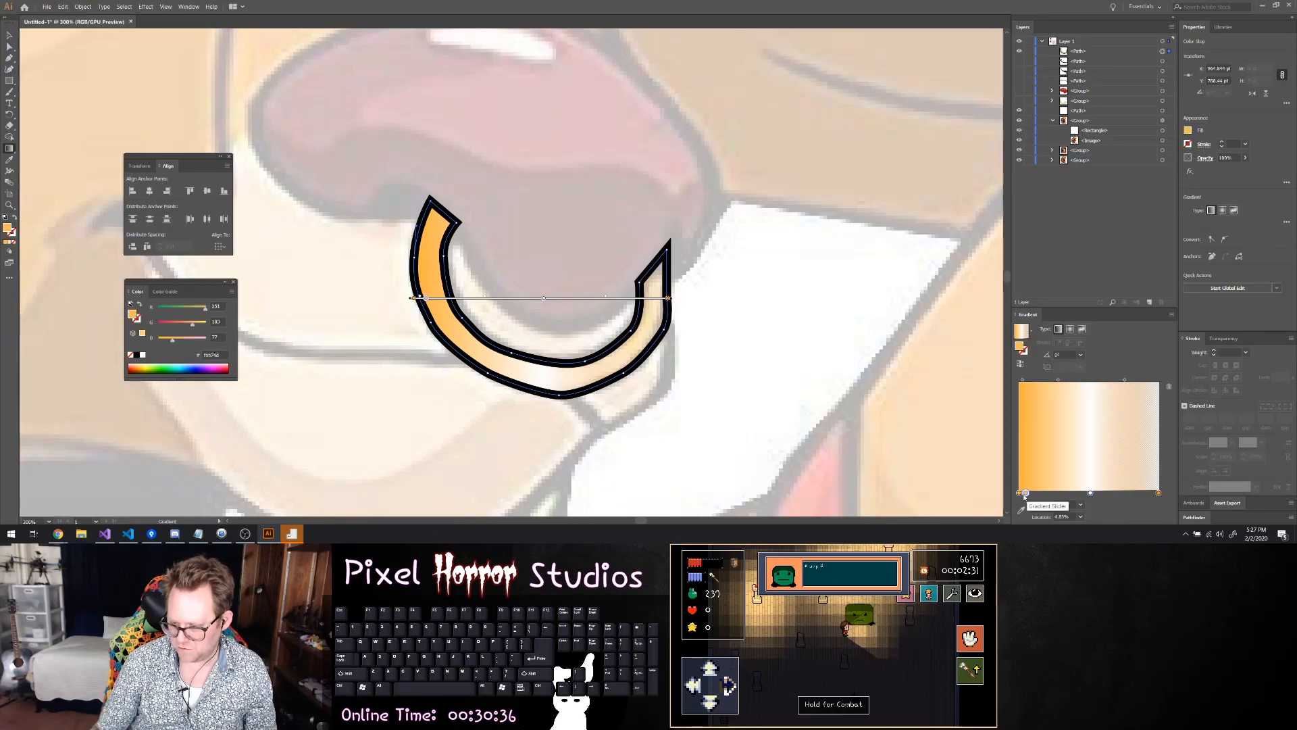
{"action": "left_click_drag", "start_coordinate": [1026, 494], "coordinate": [1070, 525]}
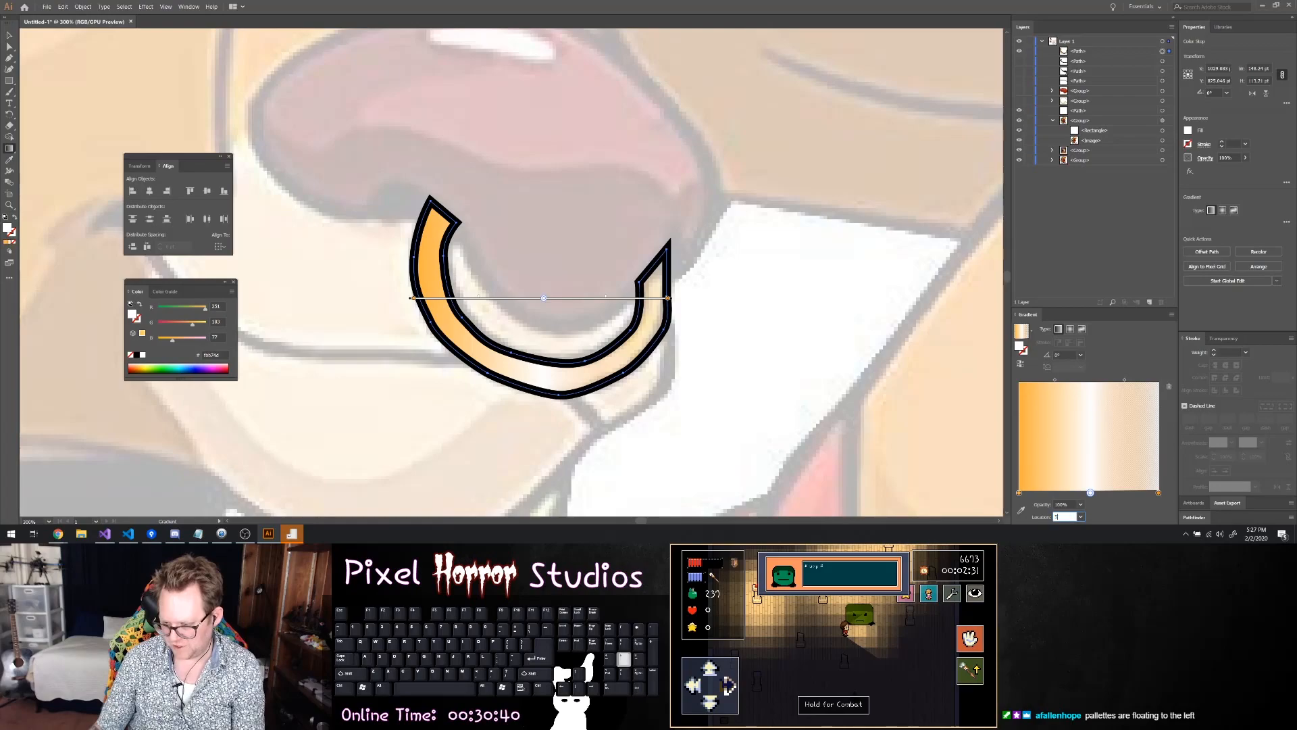
{"action": "key", "text": "Return"}
{"action": "left_click", "coordinate": [1023, 494]}
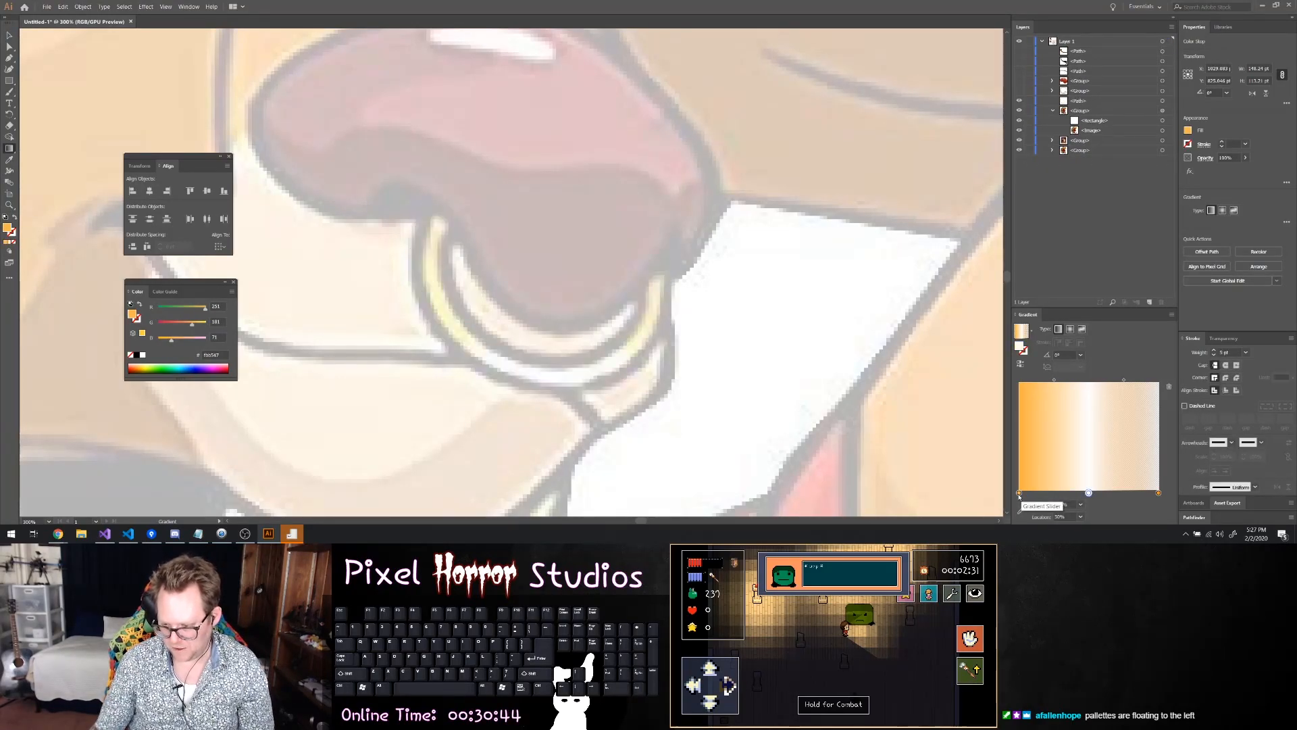
{"action": "key", "text": "ctrl+y"}
{"action": "key", "text": "ctrl+y"}
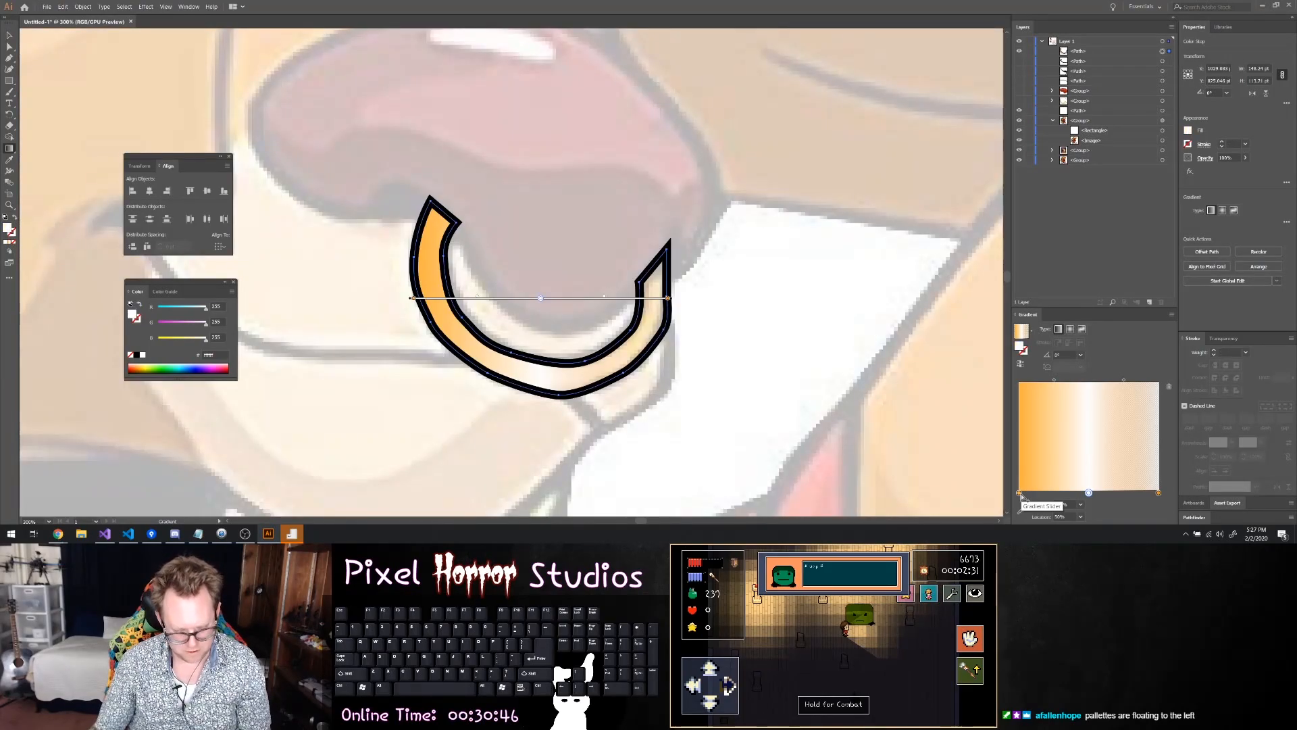
{"action": "key", "text": "Delete"}
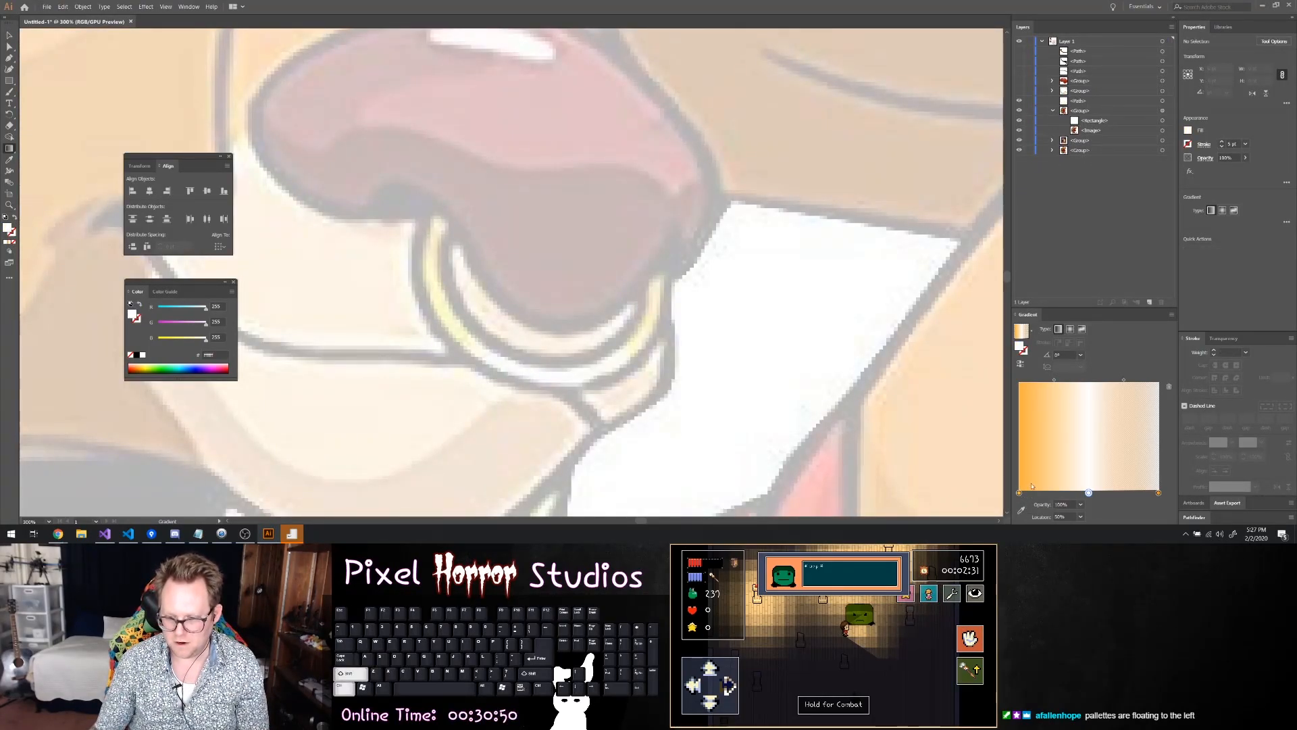
{"action": "key", "text": "ctrl+z"}
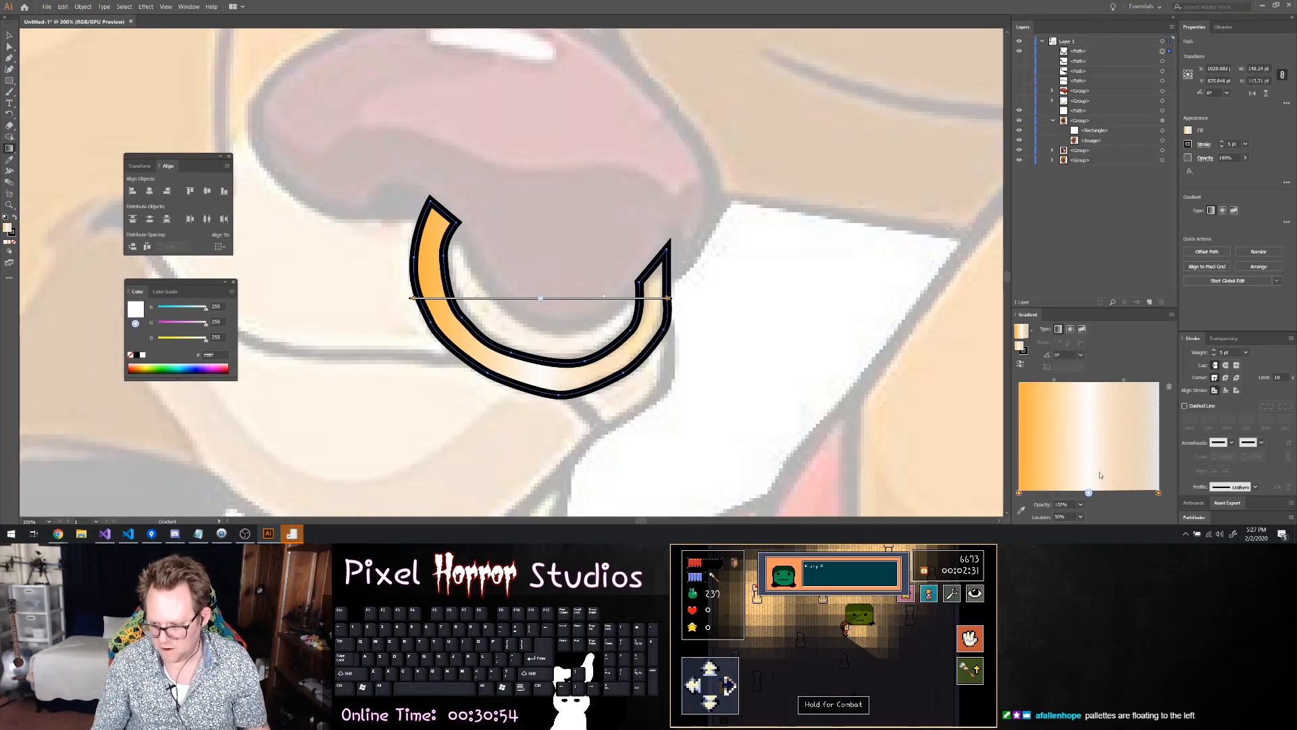
Set the opacity of the last stop in the nose ring's gradient to 100%
{"action": "left_click", "coordinate": [1158, 493]}
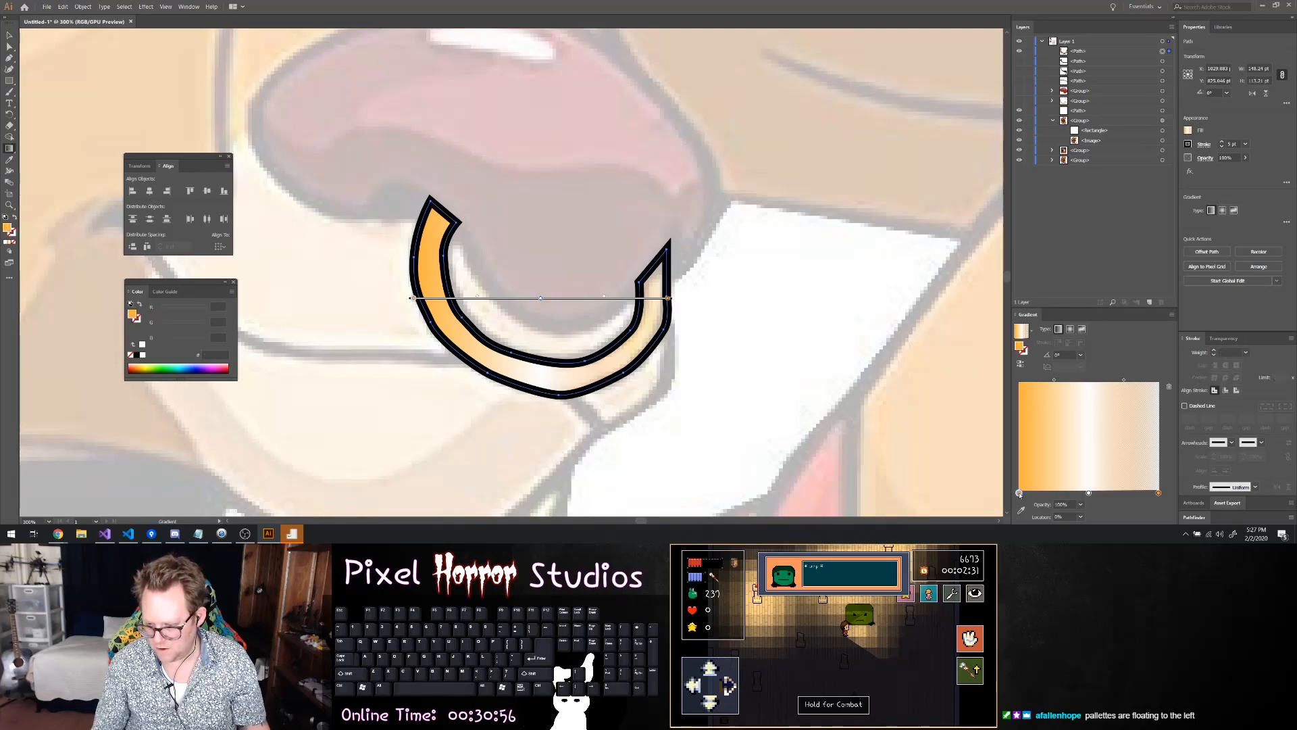
{"action": "left_click", "coordinate": [1159, 494]}
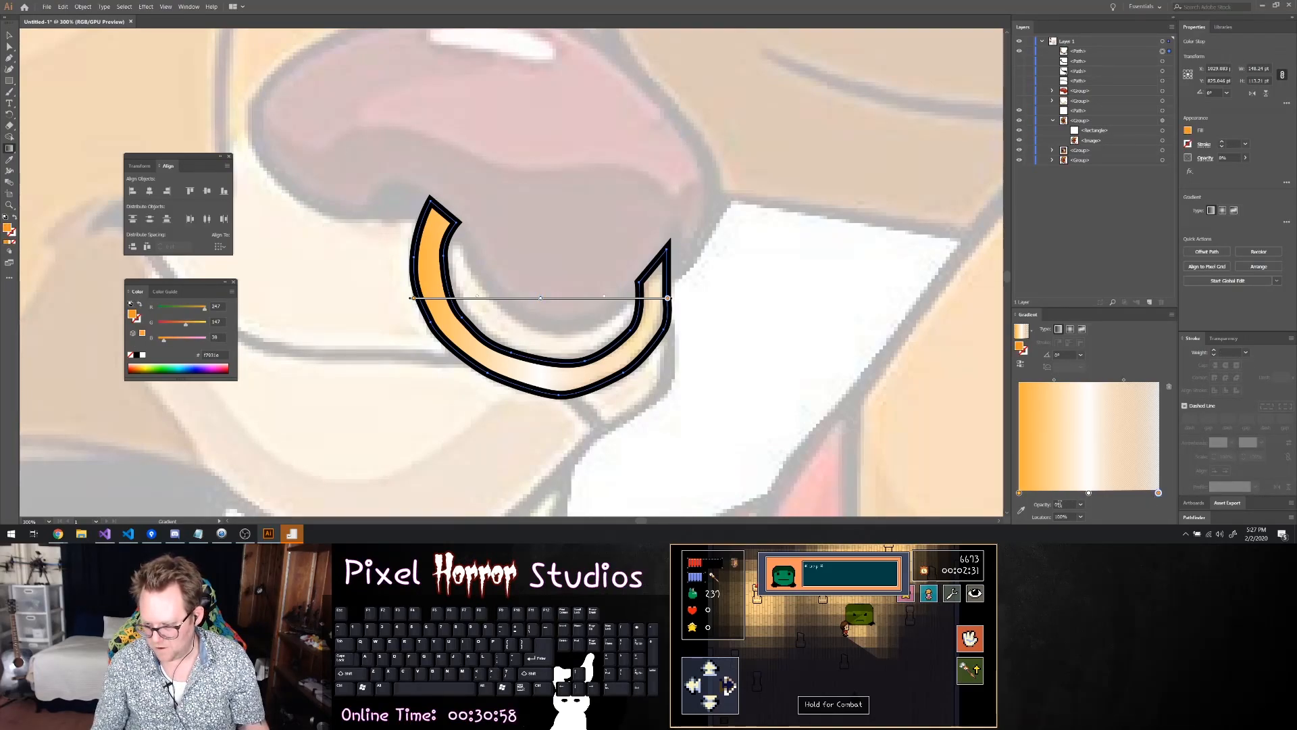
{"action": "left_click", "coordinate": [1068, 503]}
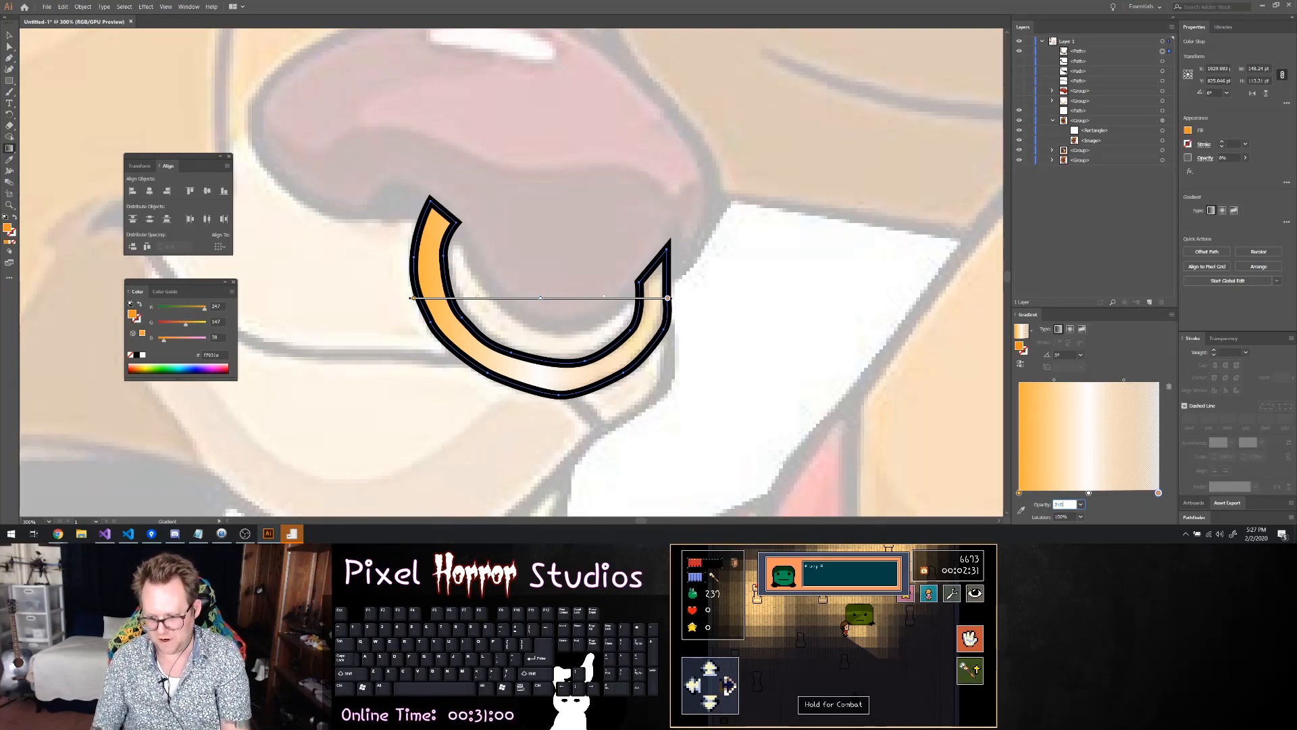
{"action": "key", "text": "Return"}
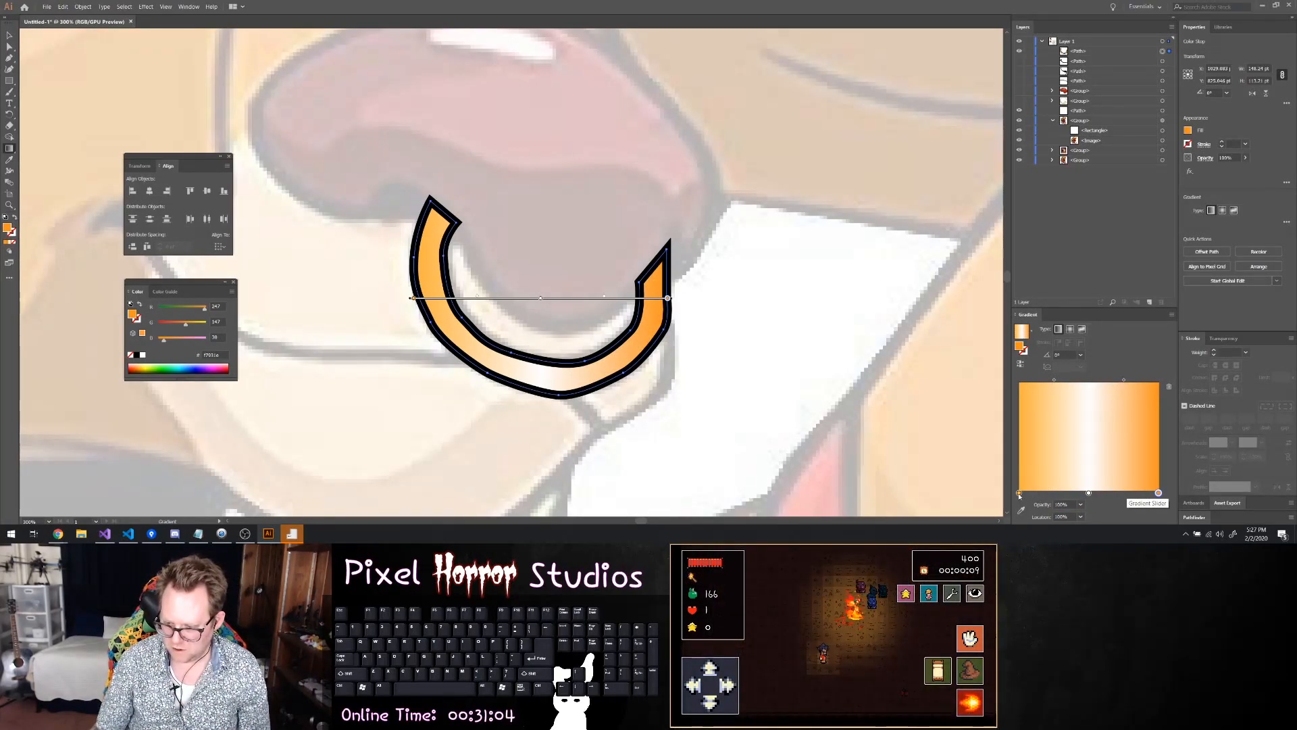
Recolour the gradient's last stop with the lighter orange swatch R=251 G=176 B=59 and hide the nose ring path
{"action": "left_click", "coordinate": [1020, 494]}
{"action": "left_click", "coordinate": [1158, 494]}
{"action": "double_click", "coordinate": [1158, 494]}
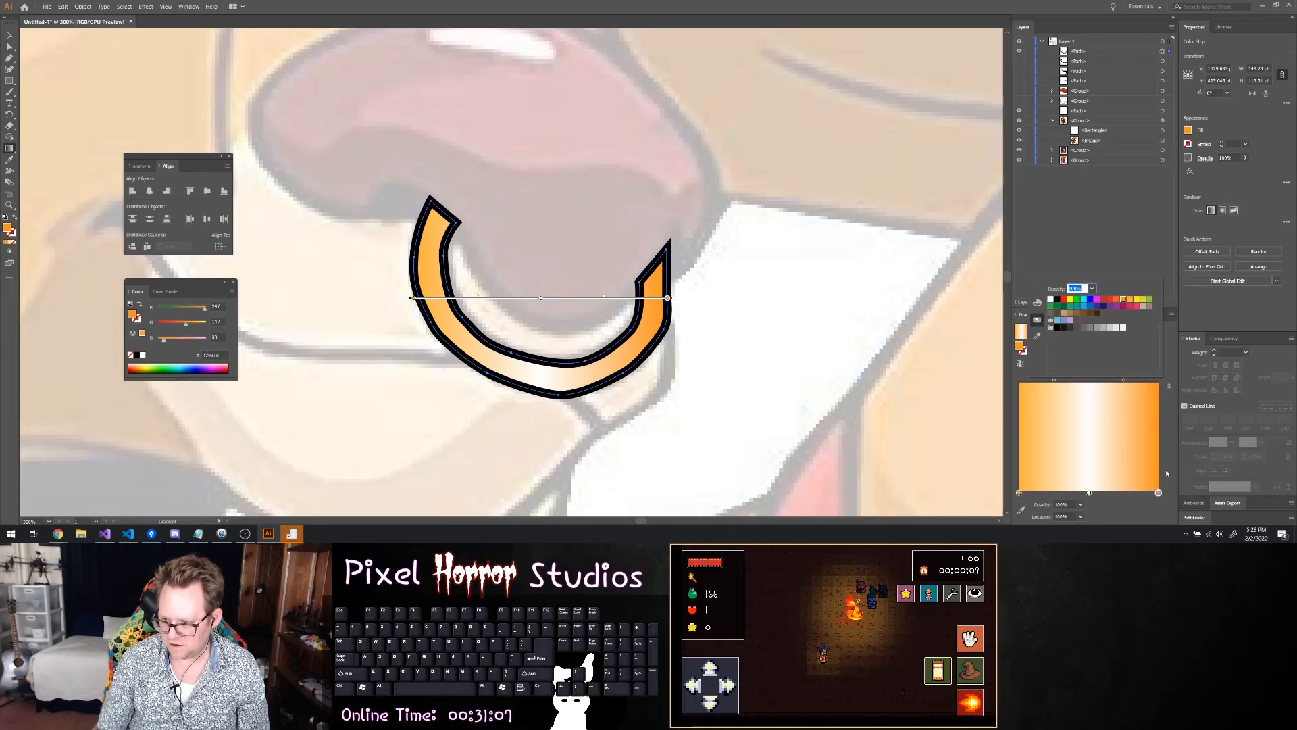
{"action": "left_click", "coordinate": [1130, 302]}
{"action": "key", "text": "Return"}
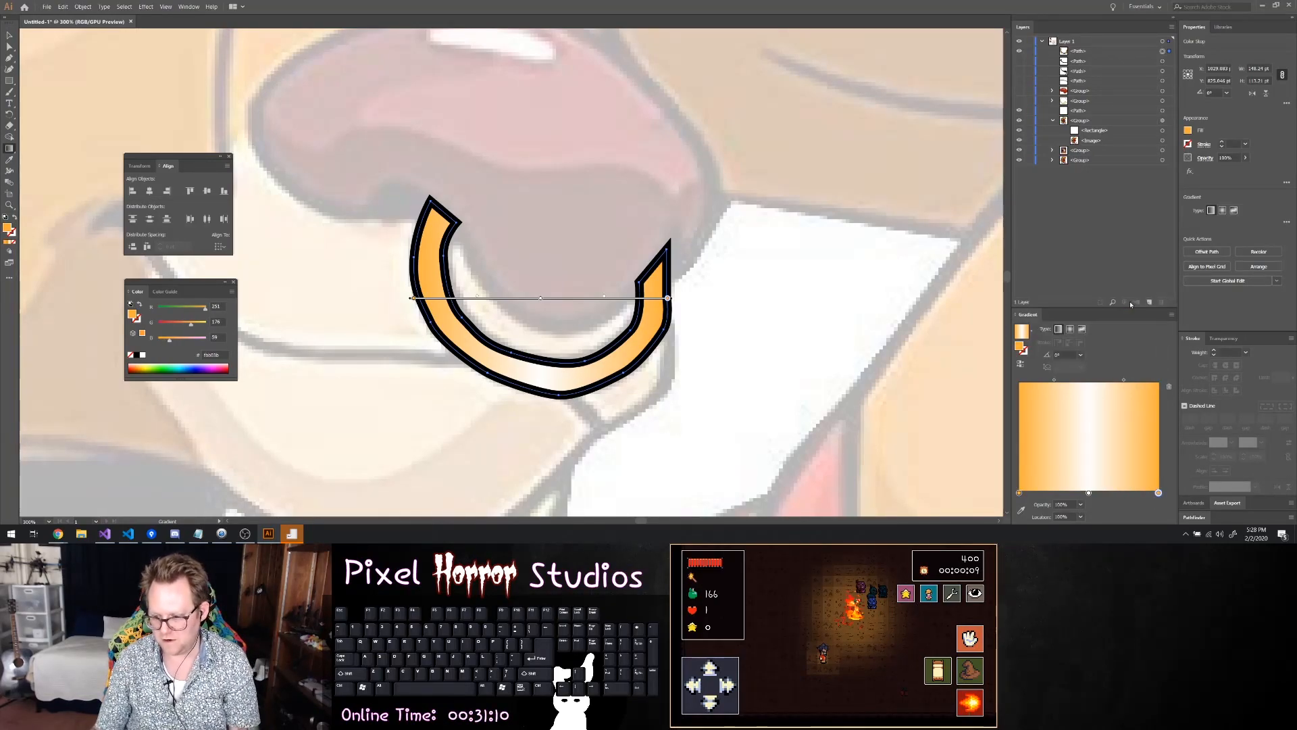
{"action": "scroll", "coordinate": [736, 331], "scroll_direction": "down", "scroll_amount": 4, "text": "alt"}
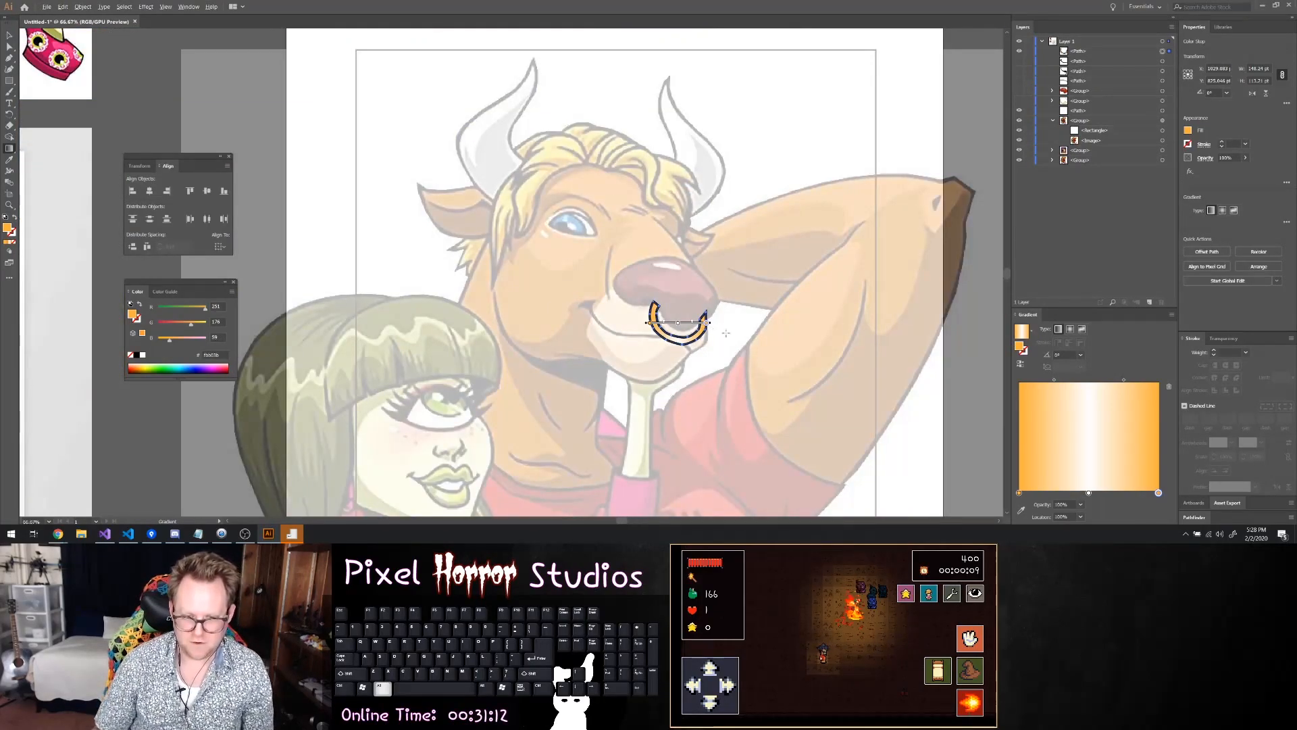
{"action": "left_click", "coordinate": [1019, 52]}
Start saving the document and create a new folder named TheMonitaur inside the Projects folder
{"action": "key", "text": "ctrl+s"}
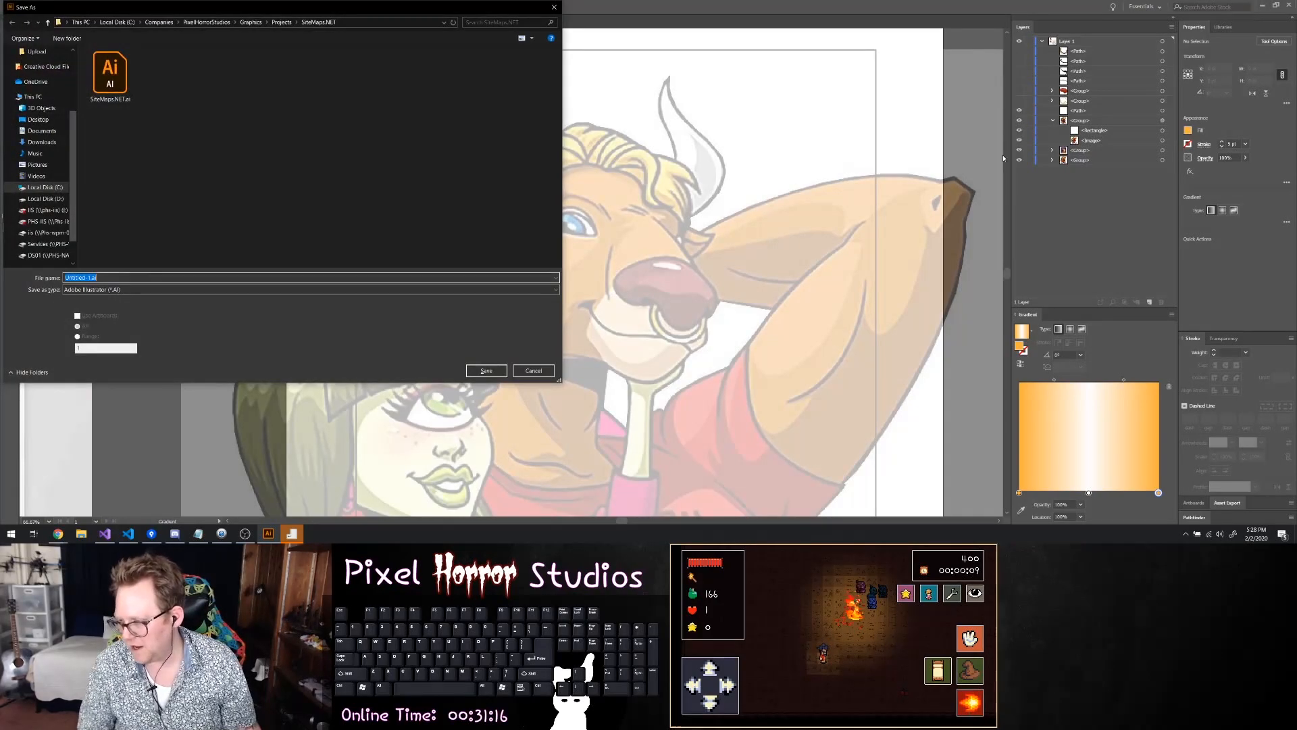
{"action": "left_click", "coordinate": [282, 22]}
{"action": "right_click", "coordinate": [107, 171]}
{"action": "mouse_move", "coordinate": [173, 327]}
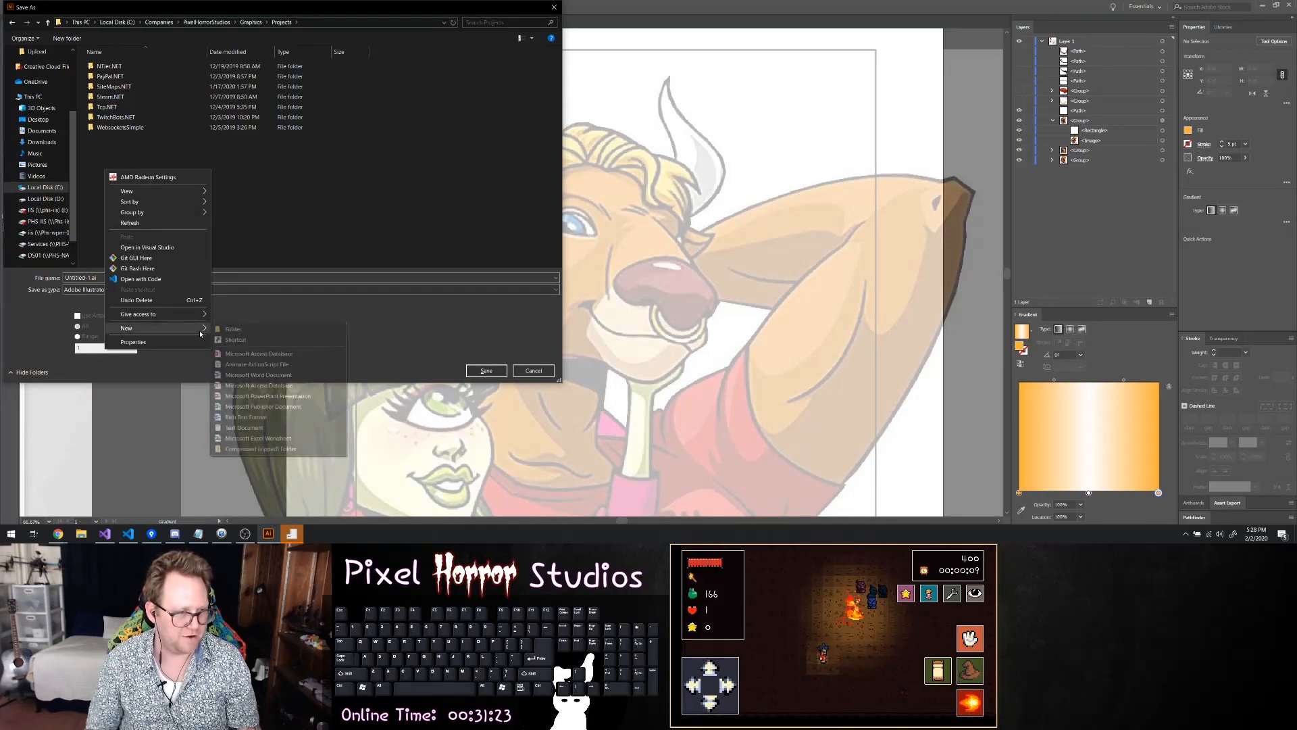
{"action": "left_click", "coordinate": [238, 330]}
{"action": "type", "text": "tHEmON"}
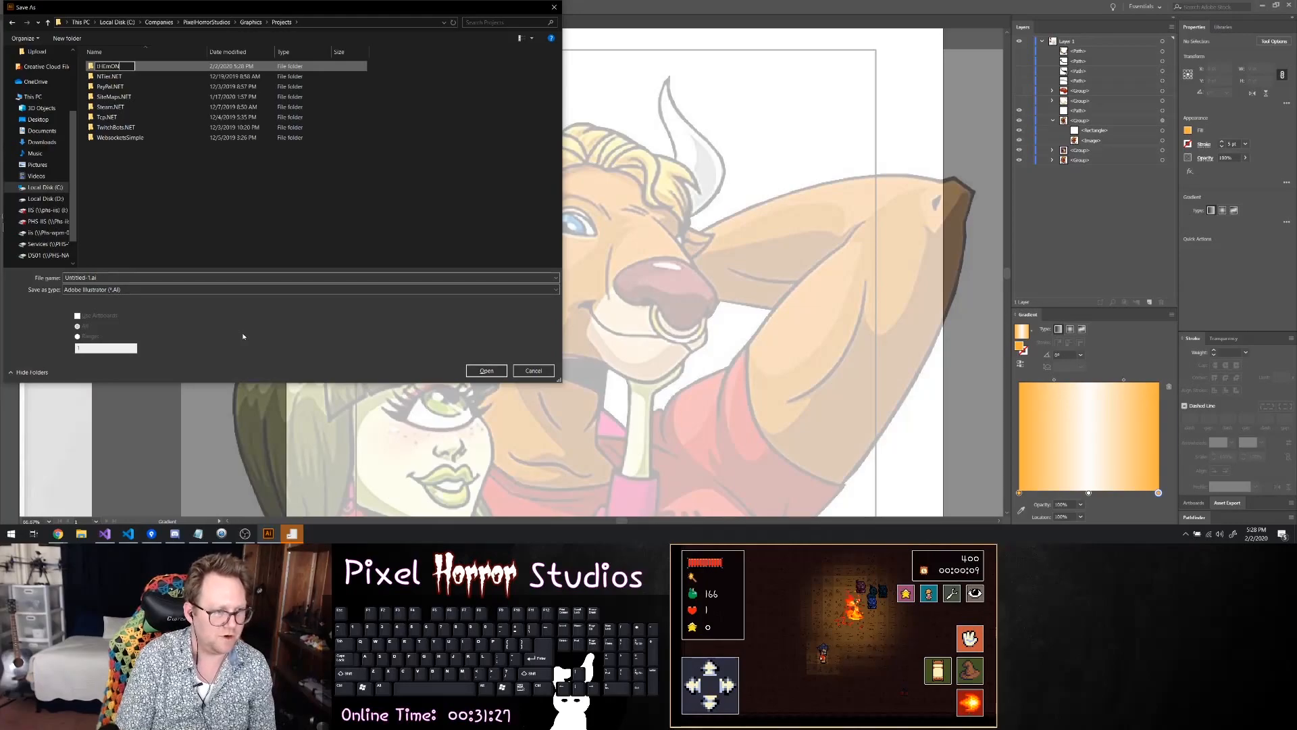
{"action": "type", "text": "ITeMonitaur"}
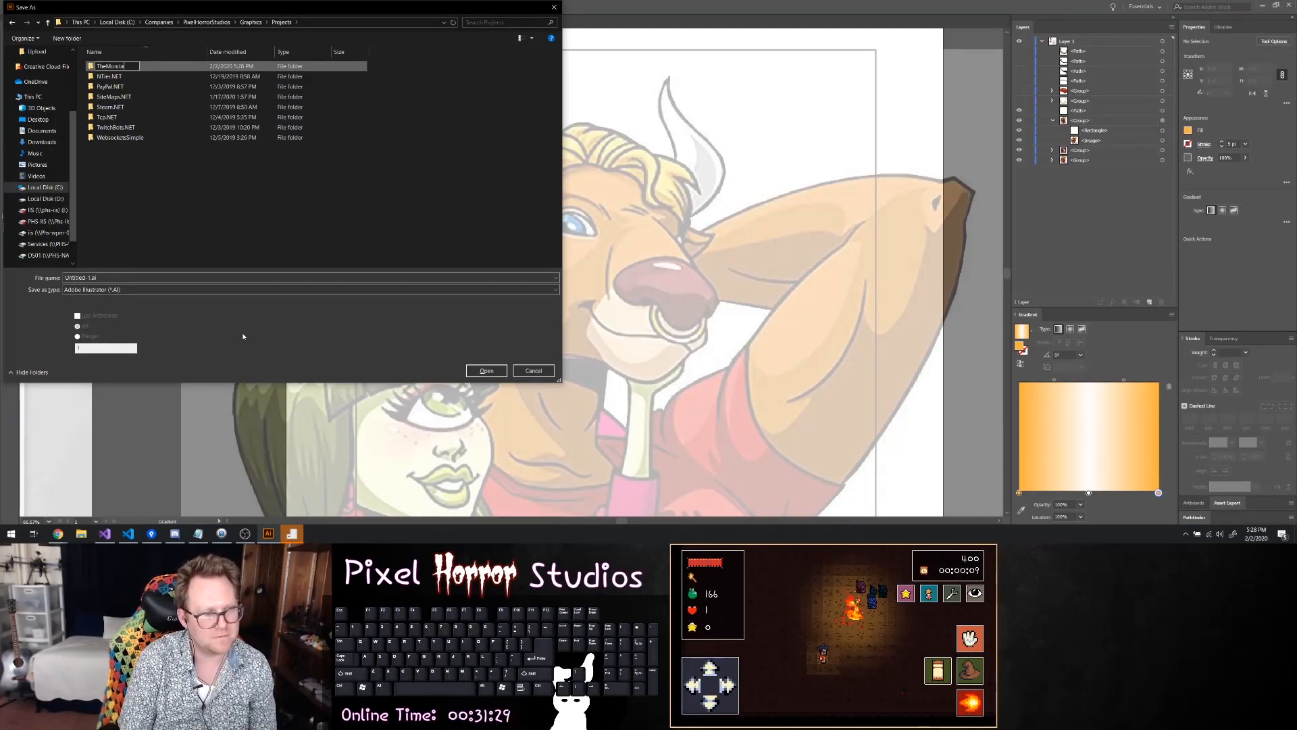
{"action": "key", "text": "Return"}
Save the drawing as Logo.ai in the new TheMonitaur folder with the default Illustrator options
{"action": "key", "text": "Return"}
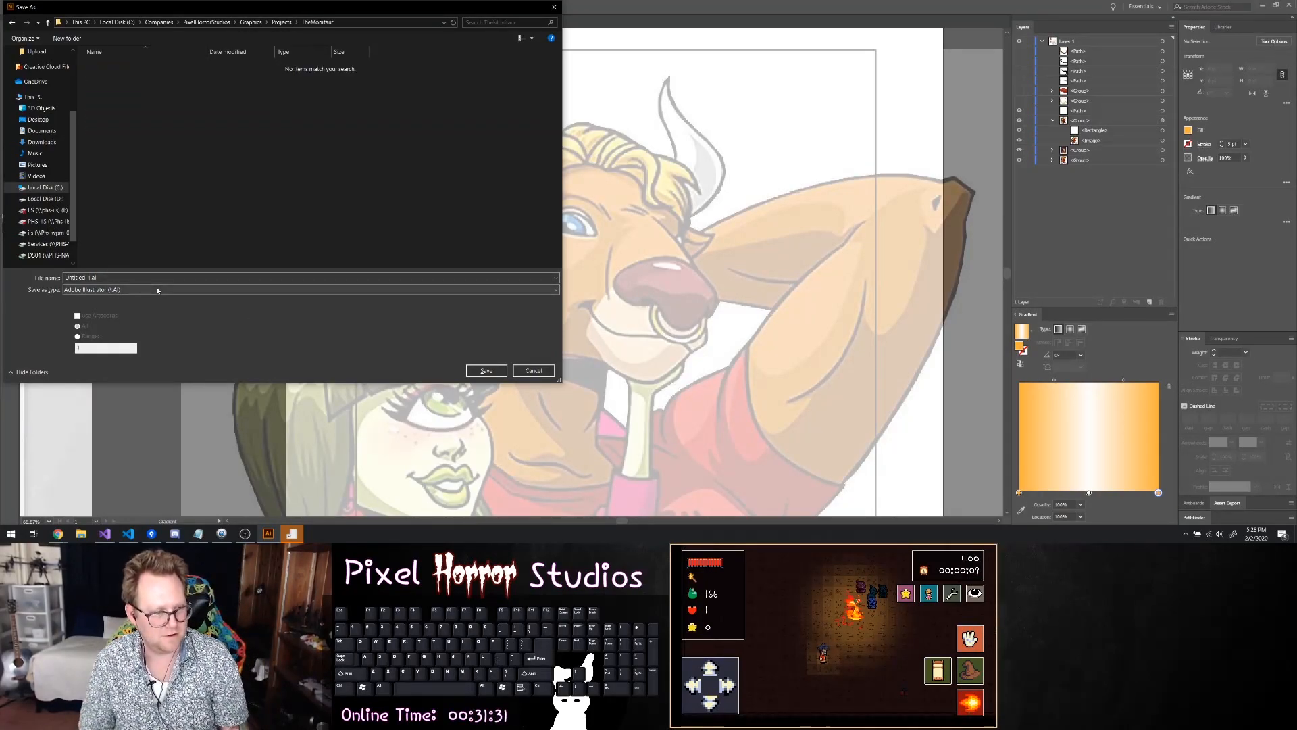
{"action": "key", "text": "Return"}
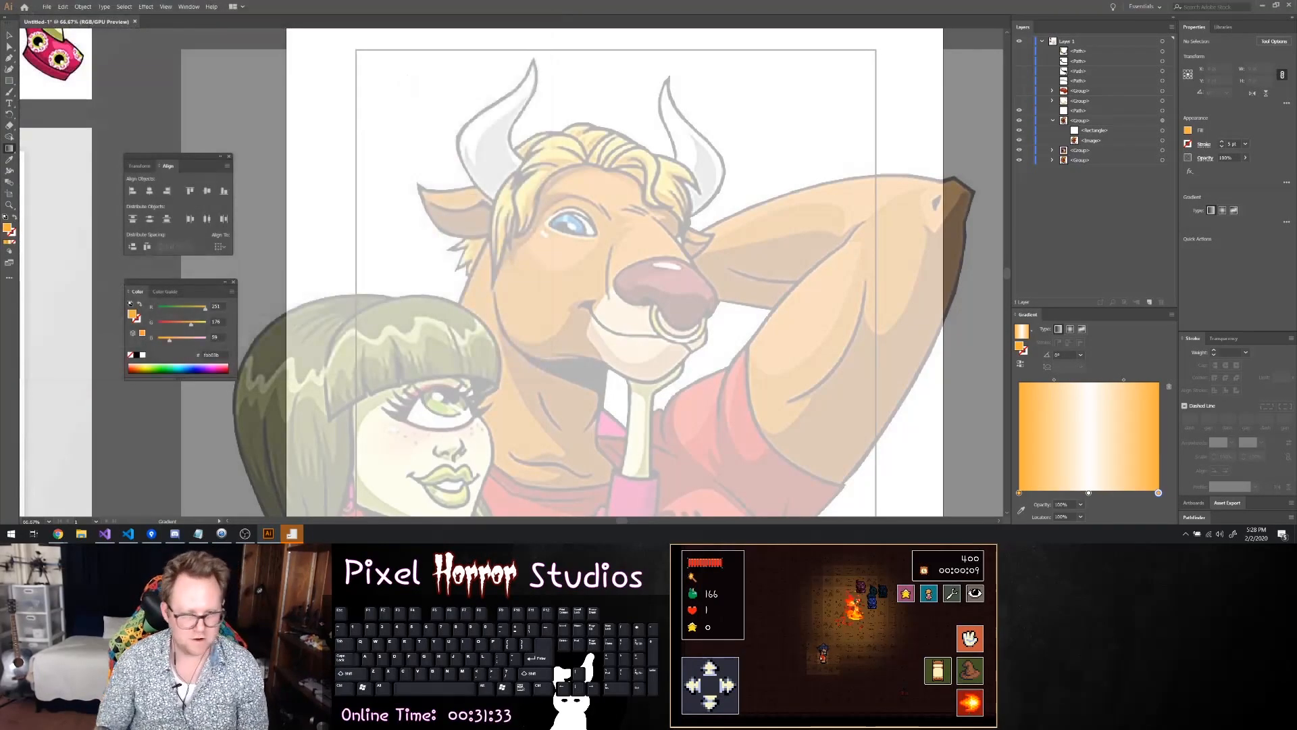
{"action": "key", "text": "Return"}
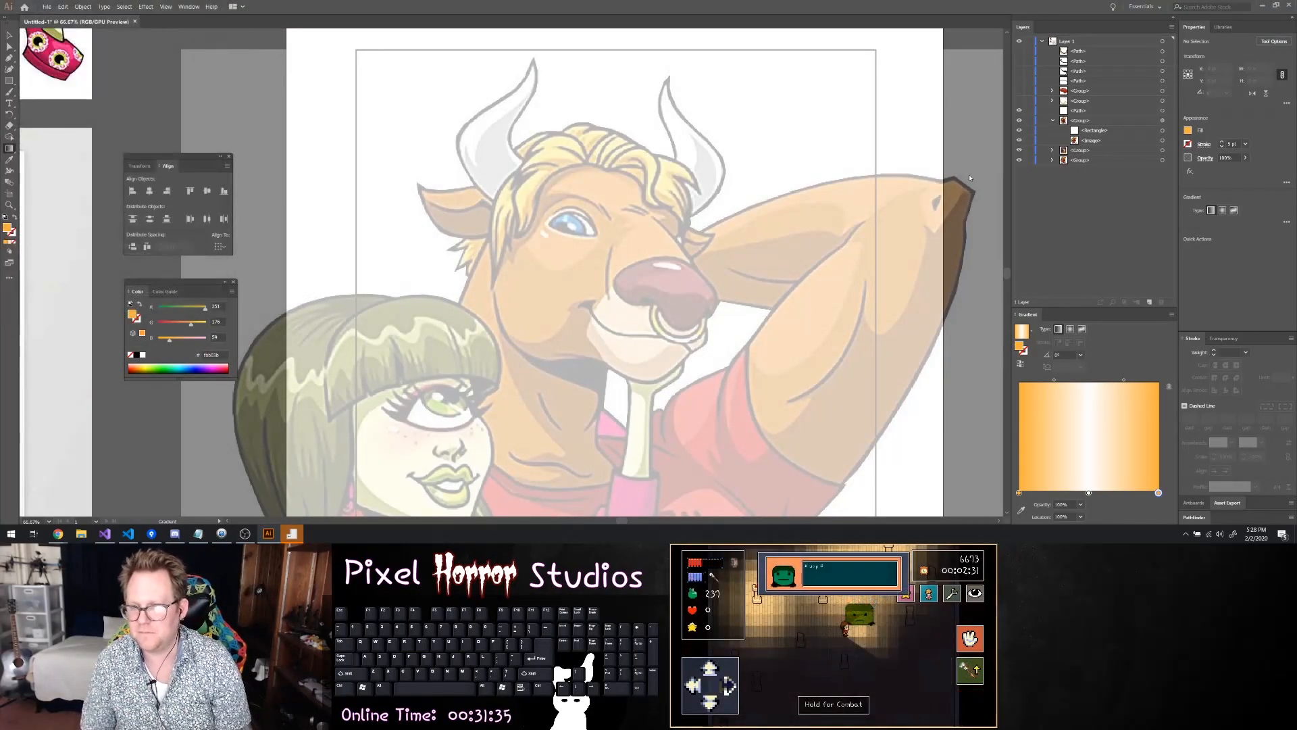
Show the hidden nose, chin line, neck shadow, mouth, nose ring and muzzle artwork together over the faded reference
{"action": "left_click", "coordinate": [1020, 90]}
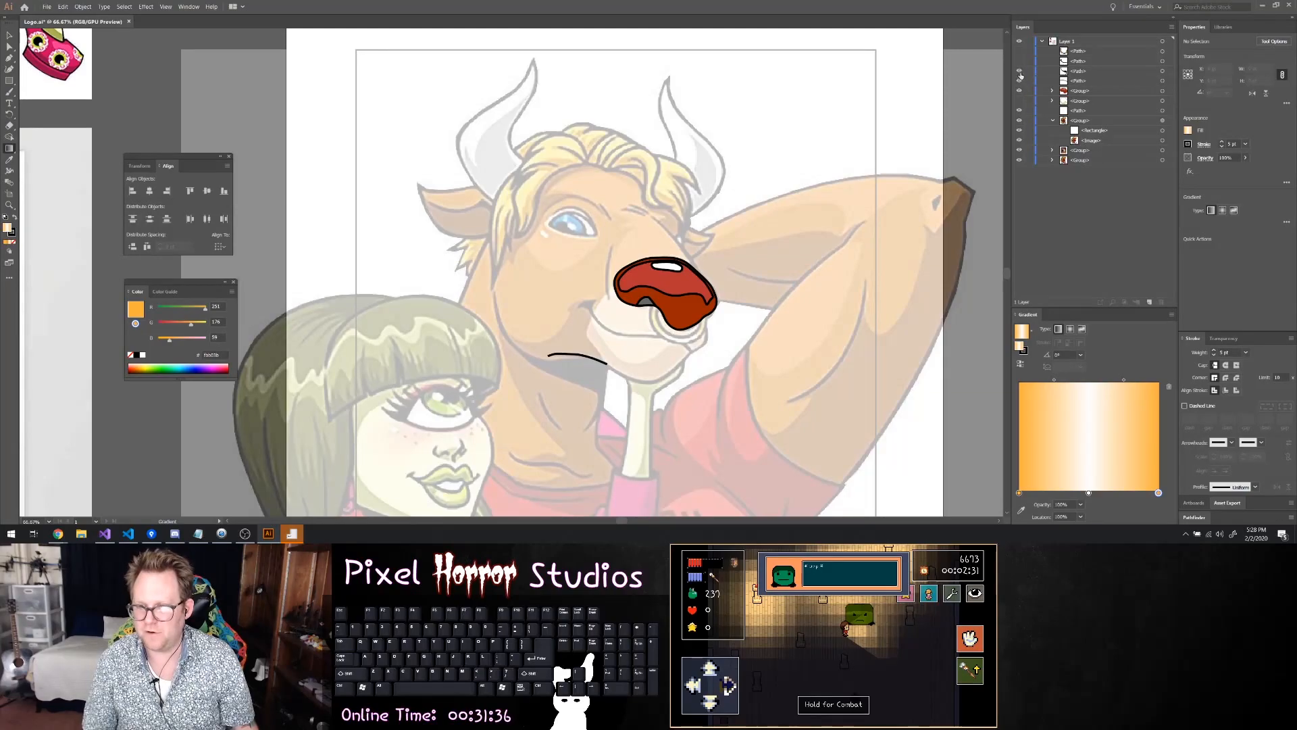
{"action": "left_click_drag", "start_coordinate": [1021, 76], "coordinate": [1021, 59]}
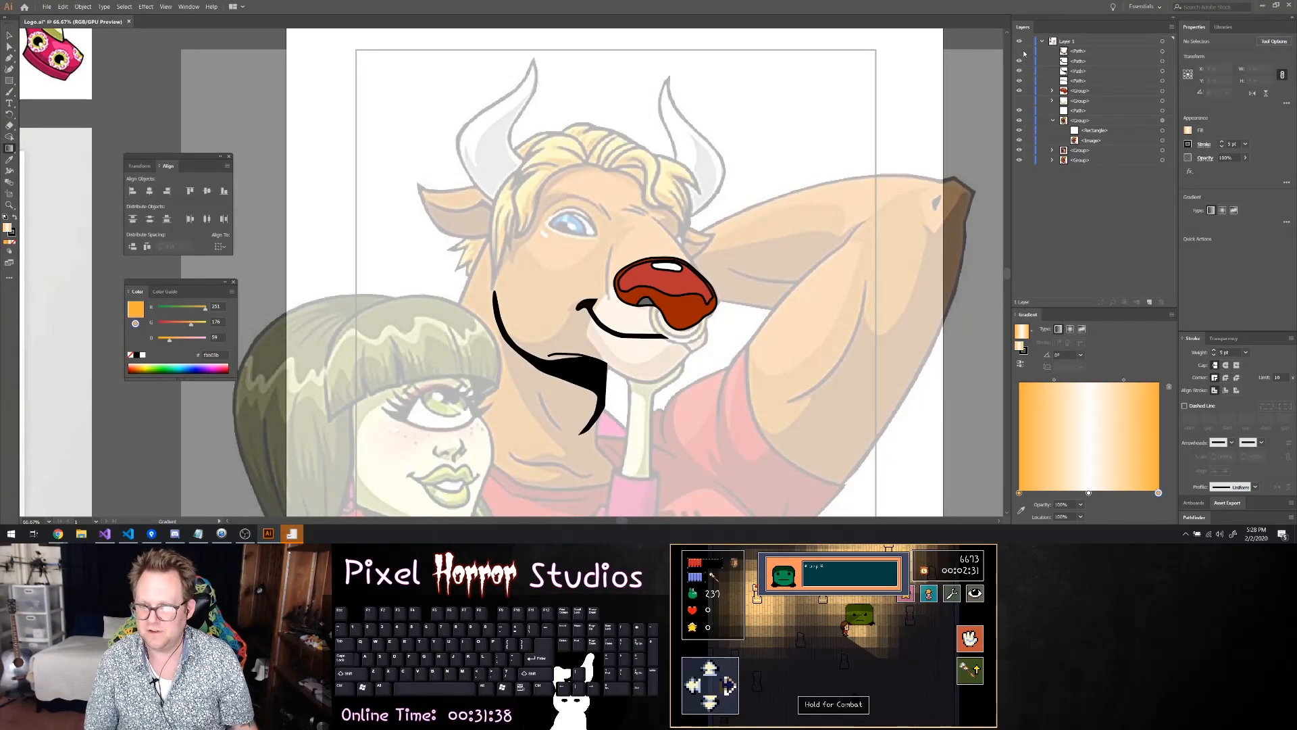
{"action": "left_click", "coordinate": [1020, 51]}
{"action": "scroll", "coordinate": [812, 224], "scroll_direction": "up", "scroll_amount": 1}
{"action": "scroll", "coordinate": [719, 347], "scroll_direction": "down", "scroll_amount": 2}
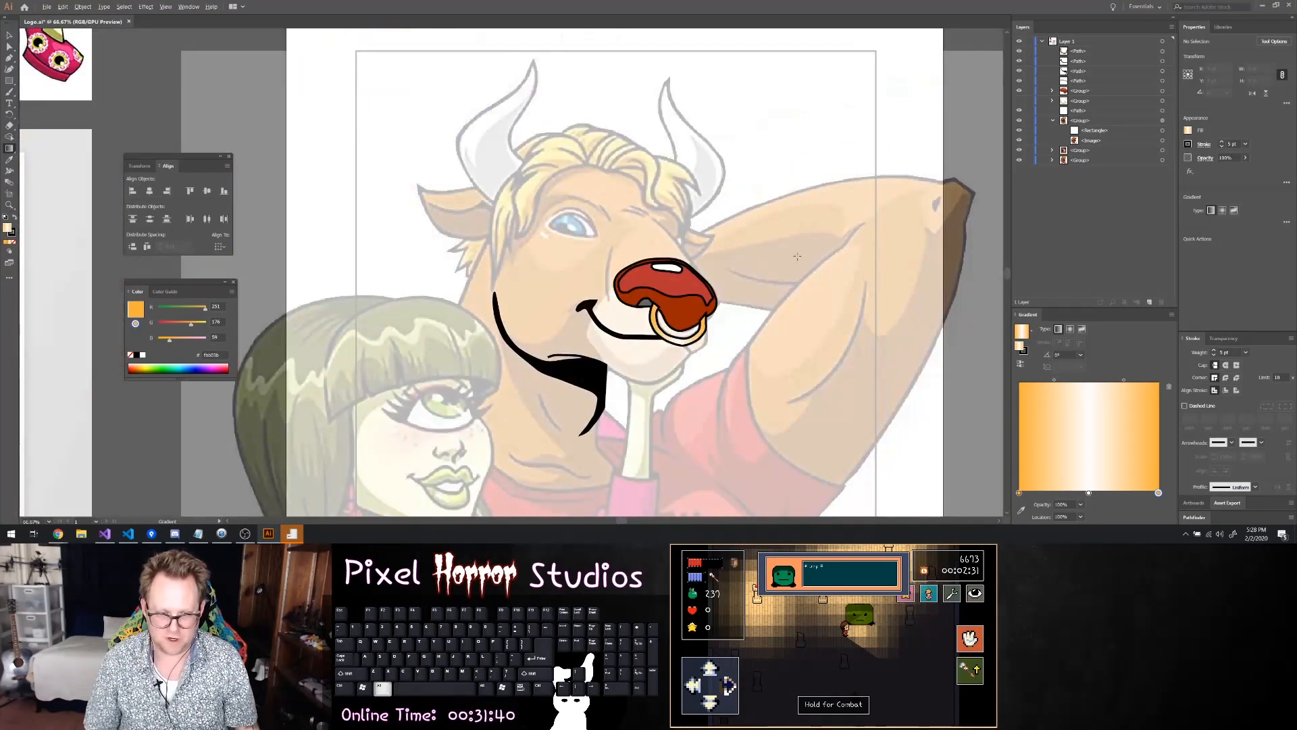
{"action": "scroll", "coordinate": [718, 348], "scroll_direction": "up", "scroll_amount": 3}
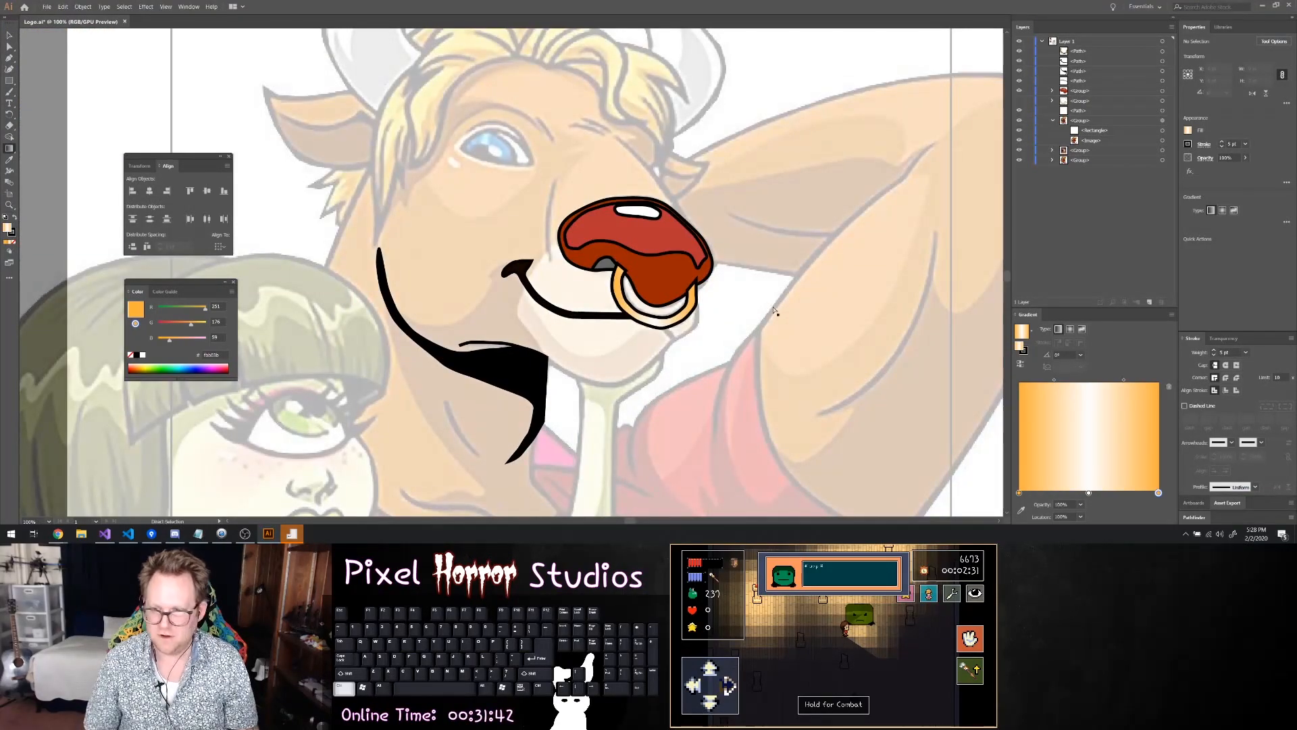
{"action": "scroll", "coordinate": [776, 311], "scroll_direction": "right", "scroll_amount": 2}
{"action": "scroll", "coordinate": [776, 311], "scroll_direction": "left", "scroll_amount": 1}
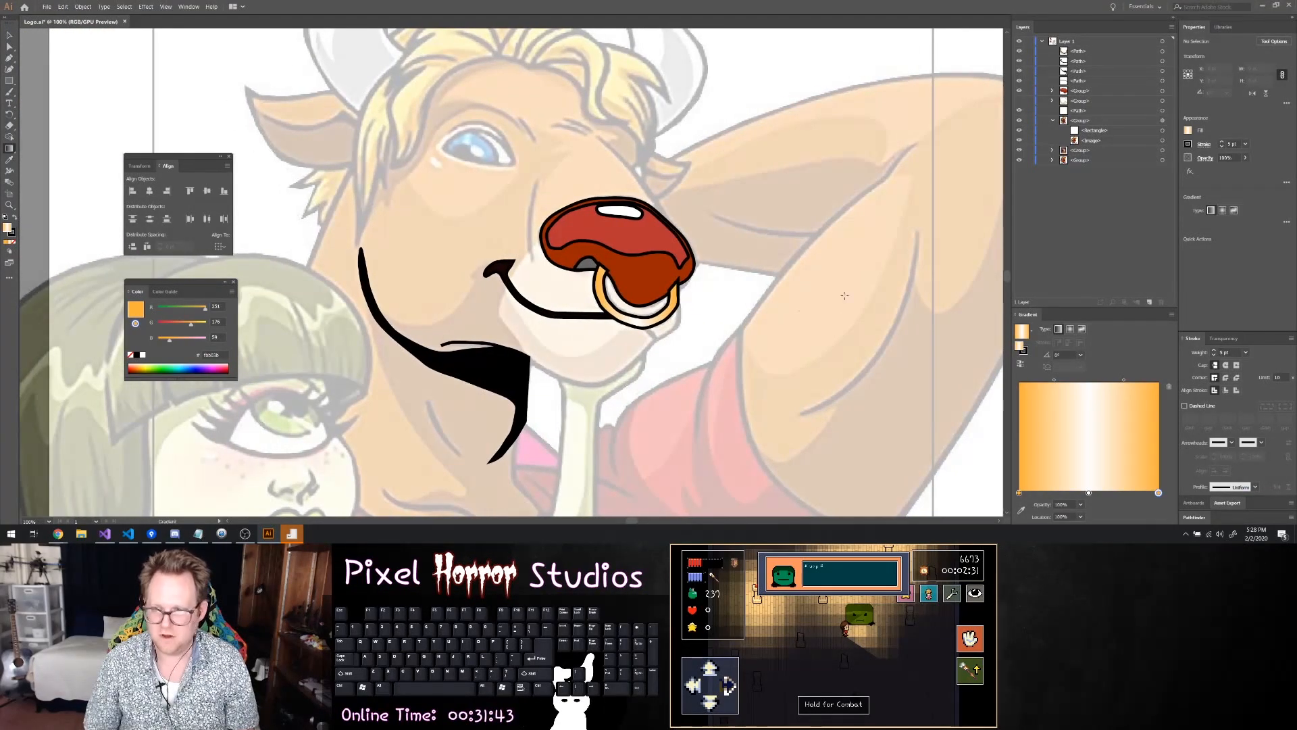
{"action": "left_click", "coordinate": [1020, 100]}
{"action": "scroll", "coordinate": [734, 193], "scroll_direction": "up", "scroll_amount": 1}
{"action": "scroll", "coordinate": [735, 194], "scroll_direction": "right", "scroll_amount": 1}
{"action": "scroll", "coordinate": [735, 194], "scroll_direction": "left", "scroll_amount": 6}
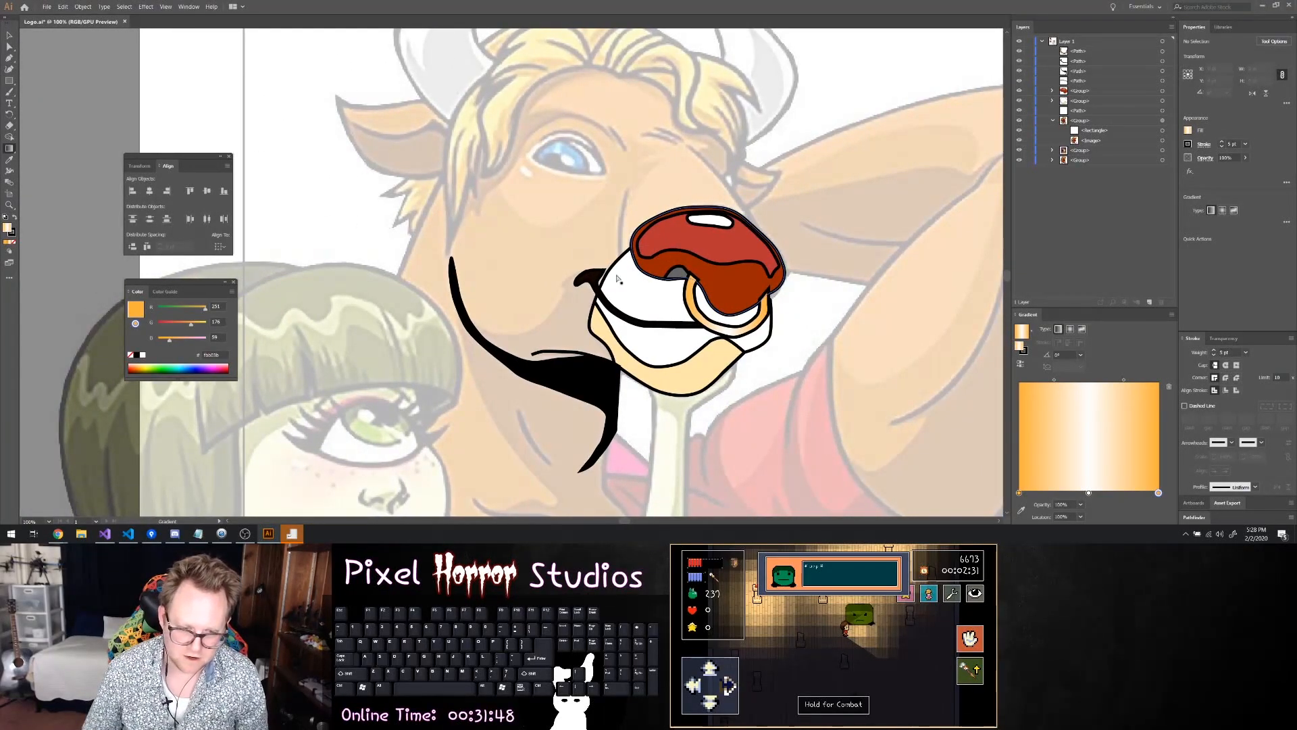
Move the thin chin line's end point and the black neck shadow's upper corner onto the muzzle's outline with Direct Selection
{"action": "key", "text": "a"}
{"action": "left_click", "coordinate": [532, 356]}
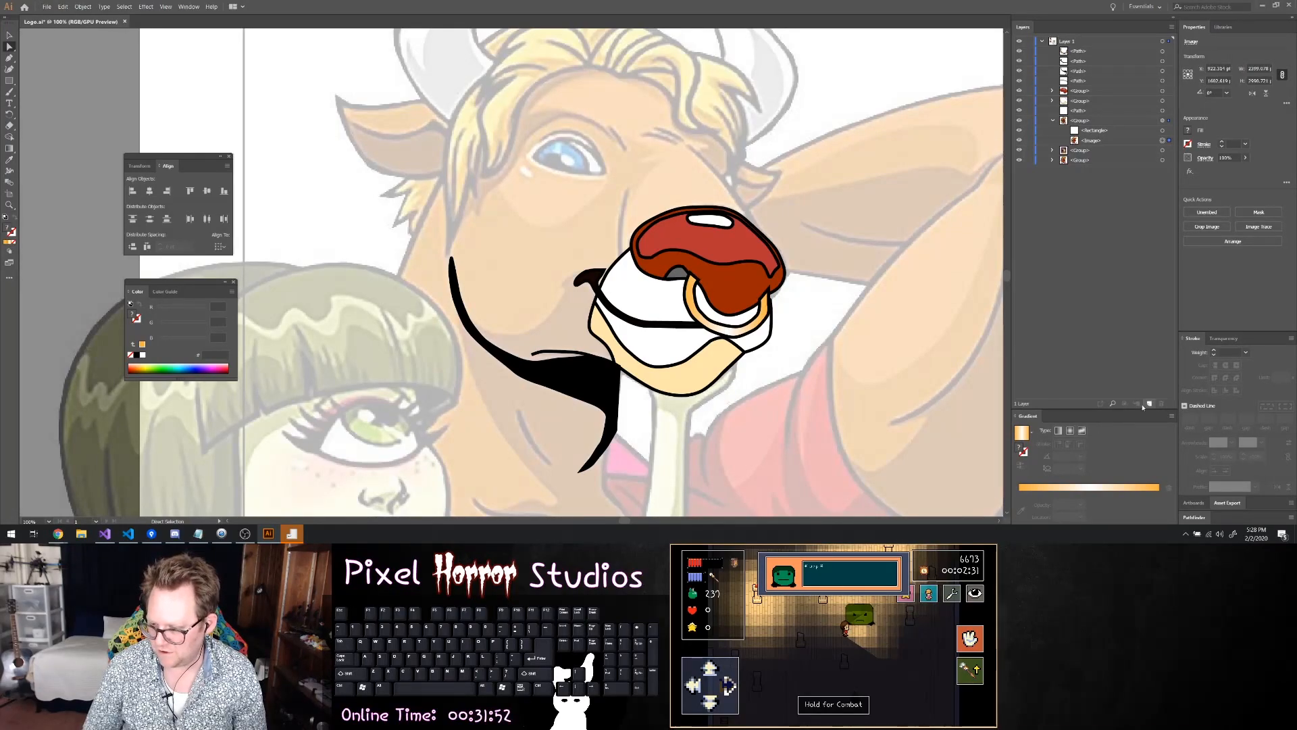
{"action": "left_click", "coordinate": [571, 355]}
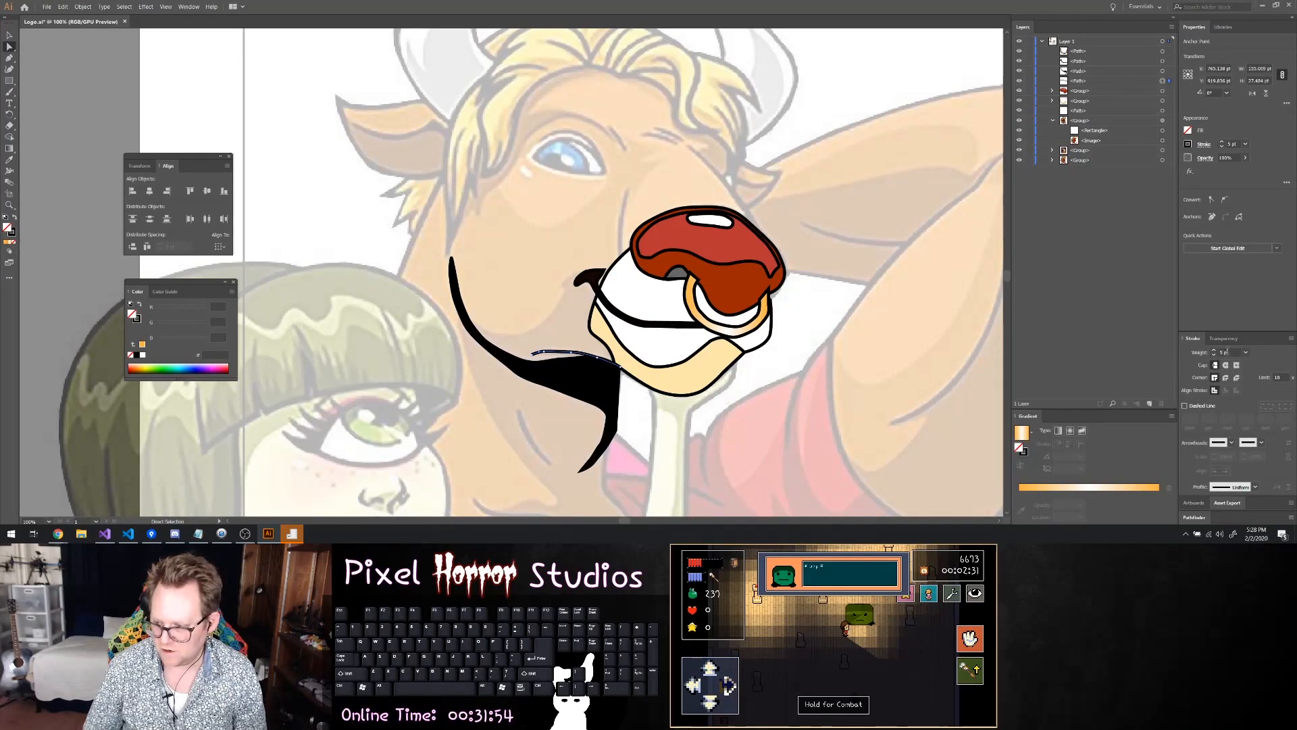
{"action": "left_click", "coordinate": [948, 380]}
{"action": "scroll", "coordinate": [634, 362], "scroll_direction": "up", "scroll_amount": 5}
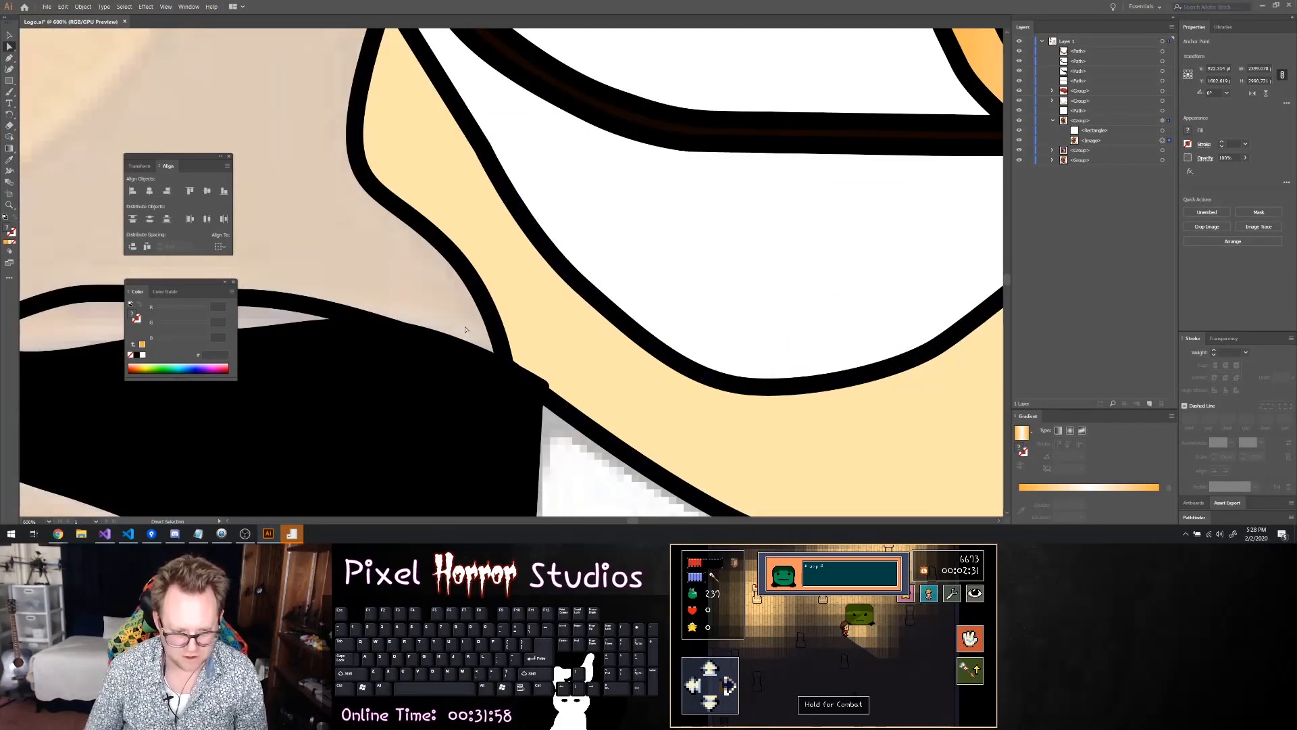
{"action": "left_click", "coordinate": [388, 331]}
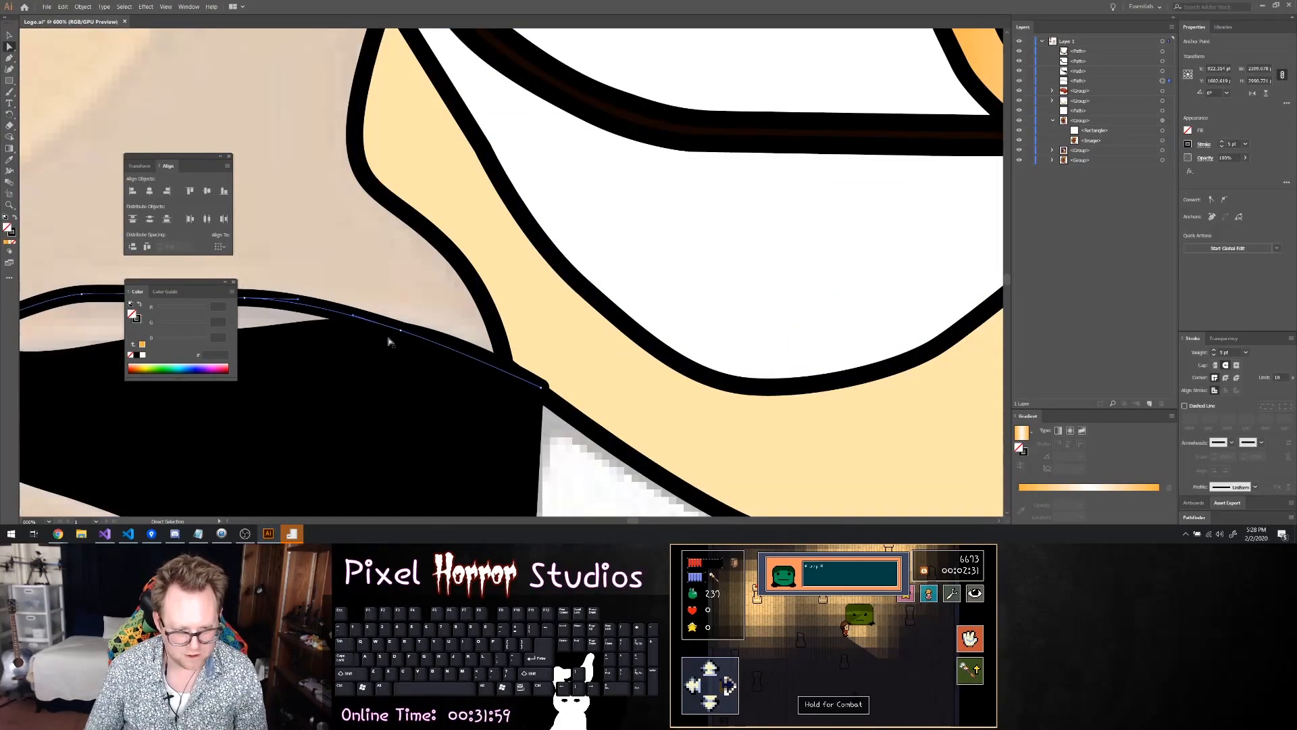
{"action": "left_click", "coordinate": [534, 389]}
{"action": "left_click_drag", "start_coordinate": [534, 389], "coordinate": [506, 368]}
{"action": "left_click", "coordinate": [535, 387]}
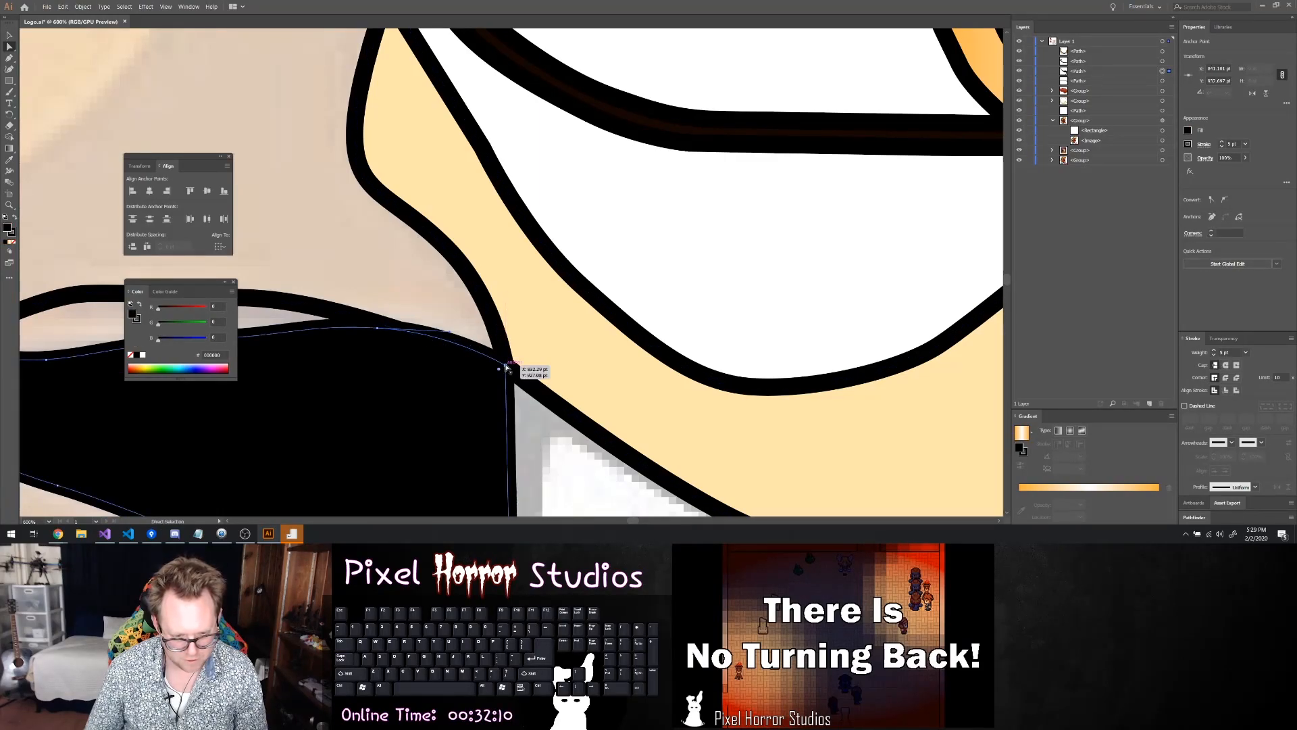
{"action": "left_click", "coordinate": [519, 405]}
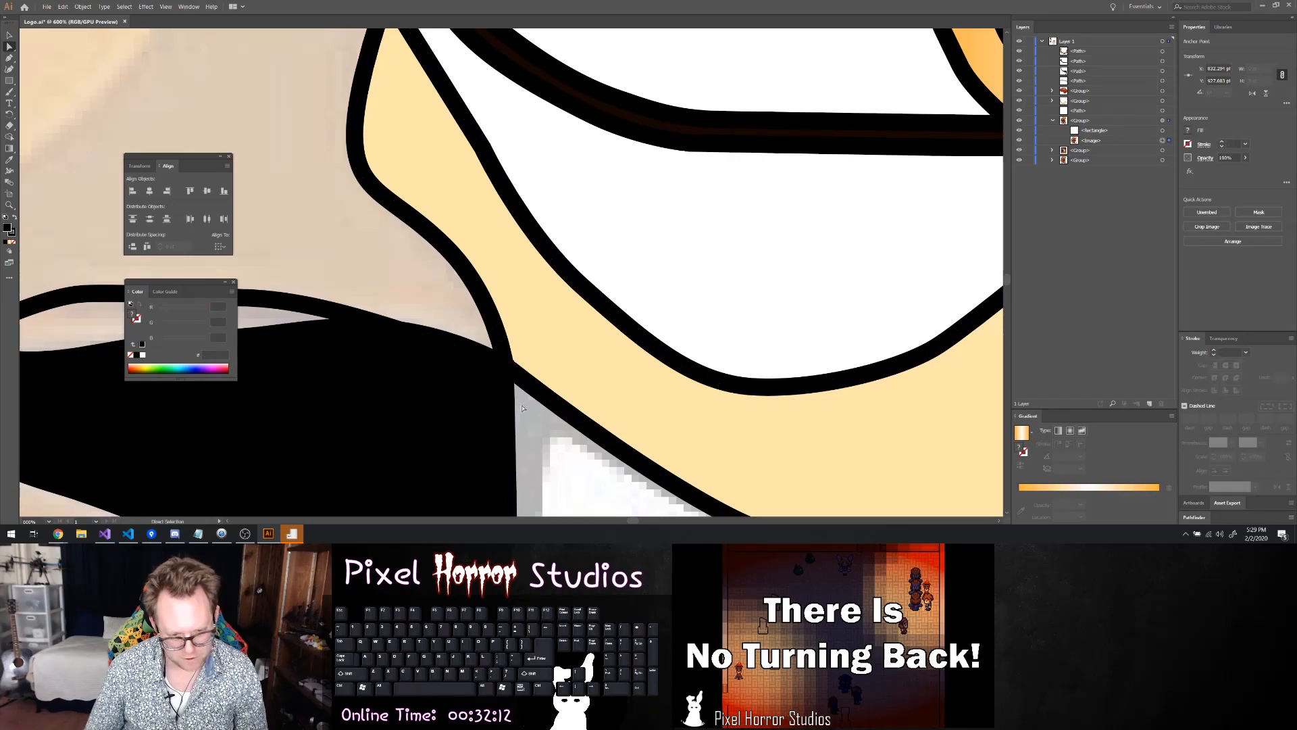
Examine the traced nose, muzzle, chin line and neck shadow against the whole faded reference, close up and from afar
{"action": "scroll", "coordinate": [519, 406], "scroll_direction": "down", "scroll_amount": 7}
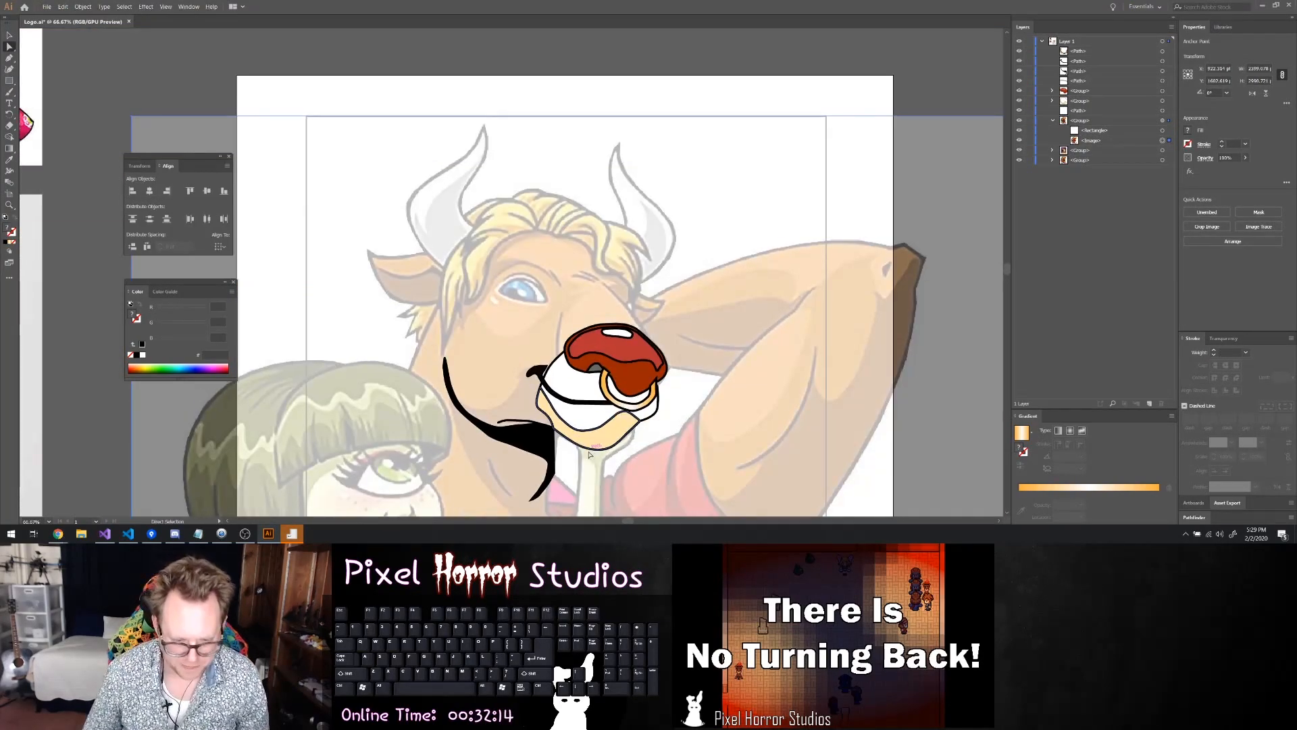
{"action": "scroll", "coordinate": [731, 431], "scroll_direction": "up", "scroll_amount": 3}
{"action": "scroll", "coordinate": [731, 431], "scroll_direction": "up", "scroll_amount": 1}
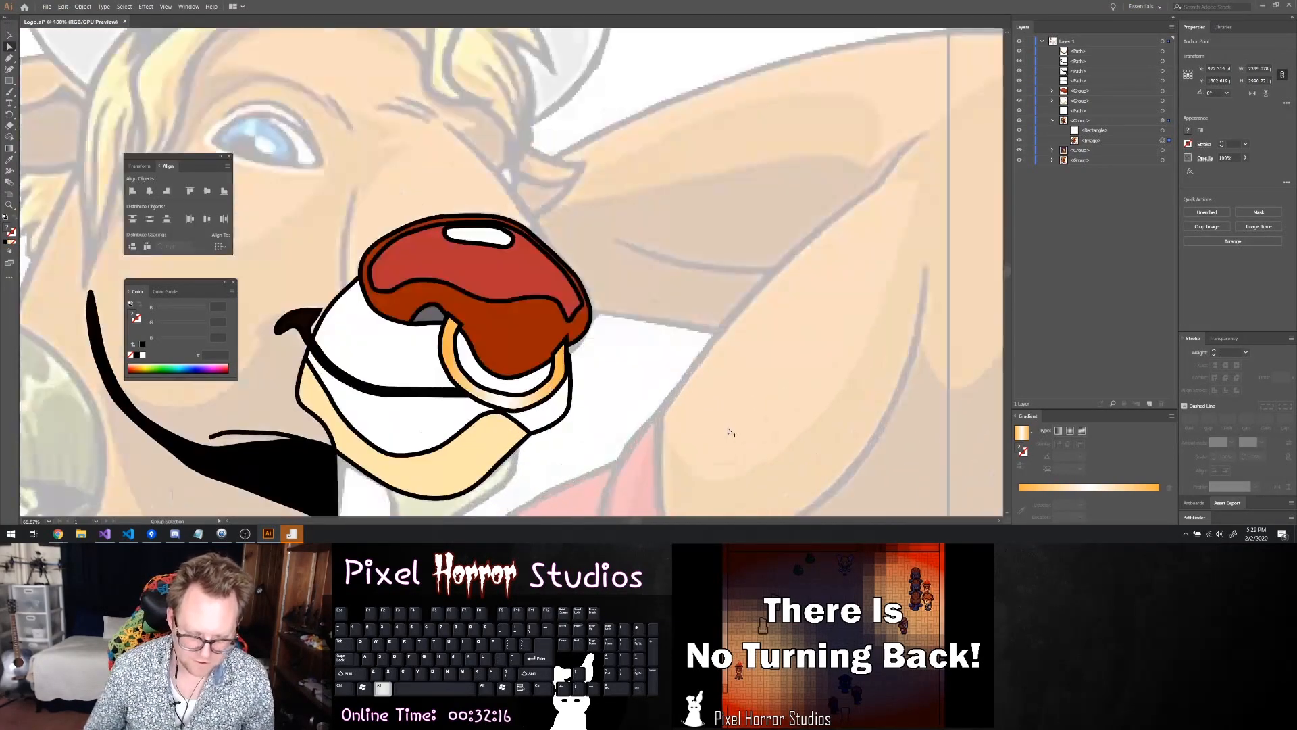
{"action": "scroll", "coordinate": [595, 354], "scroll_direction": "up", "scroll_amount": 4}
{"action": "scroll", "coordinate": [595, 355], "scroll_direction": "down", "scroll_amount": 7}
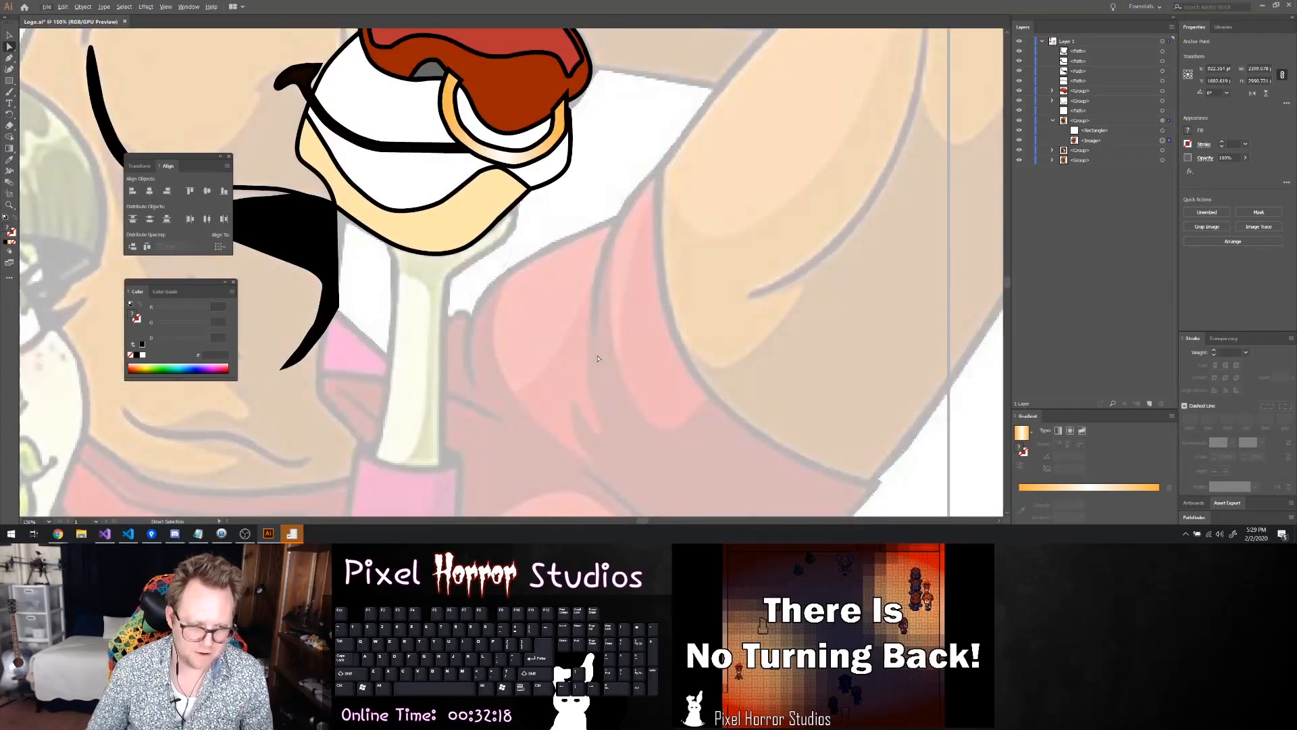
{"action": "scroll", "coordinate": [588, 348], "scroll_direction": "up", "scroll_amount": 2}
{"action": "scroll", "coordinate": [541, 285], "scroll_direction": "up", "scroll_amount": 3}
{"action": "scroll", "coordinate": [541, 284], "scroll_direction": "down", "scroll_amount": 6}
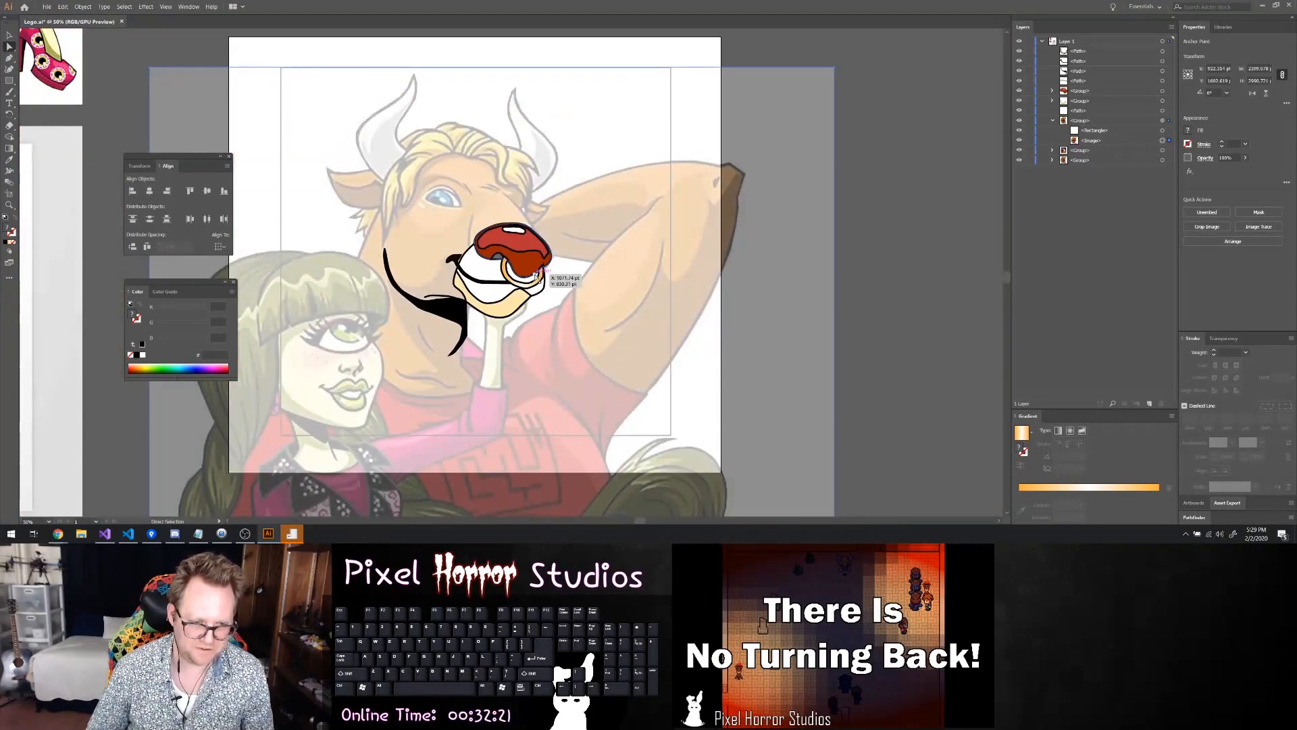
{"action": "scroll", "coordinate": [539, 280], "scroll_direction": "up", "scroll_amount": 2}
{"action": "scroll", "coordinate": [539, 280], "scroll_direction": "down", "scroll_amount": 2}
{"action": "scroll", "coordinate": [514, 274], "scroll_direction": "up", "scroll_amount": 2}
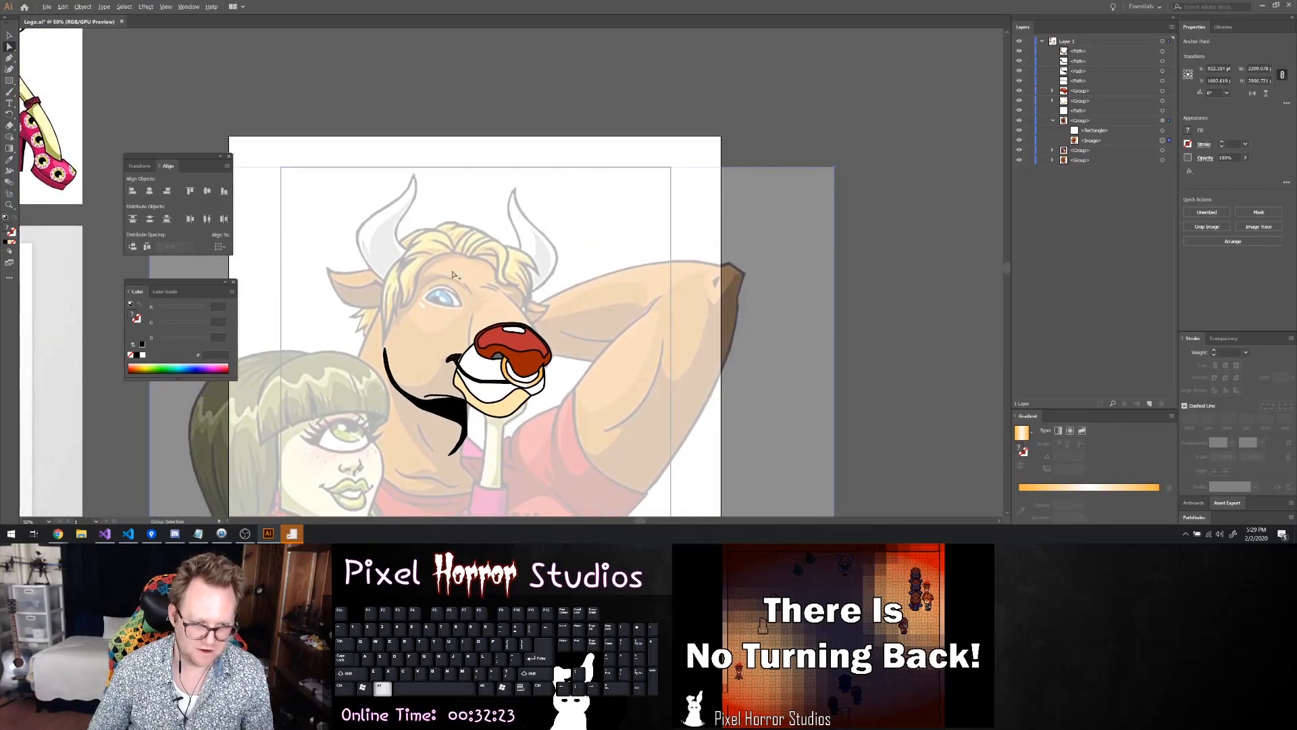
{"action": "scroll", "coordinate": [459, 277], "scroll_direction": "up", "scroll_amount": 2}
{"action": "scroll", "coordinate": [449, 280], "scroll_direction": "down", "scroll_amount": 1}
{"action": "scroll", "coordinate": [453, 280], "scroll_direction": "down", "scroll_amount": 2}
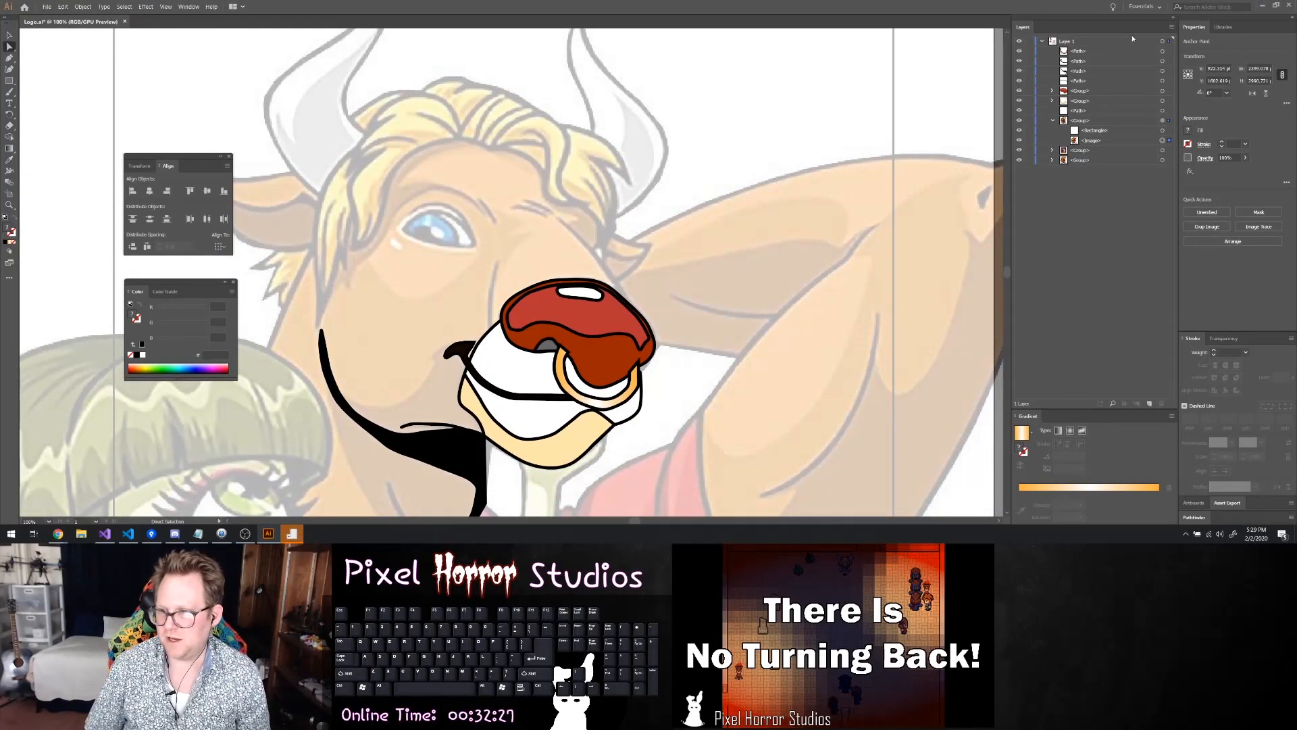
Hide the traced nose, nose ring, mouth, muzzle, chin line and neck shadow artwork over the faded reference
{"action": "left_click", "coordinate": [1021, 70]}
{"action": "left_click", "coordinate": [1021, 80]}
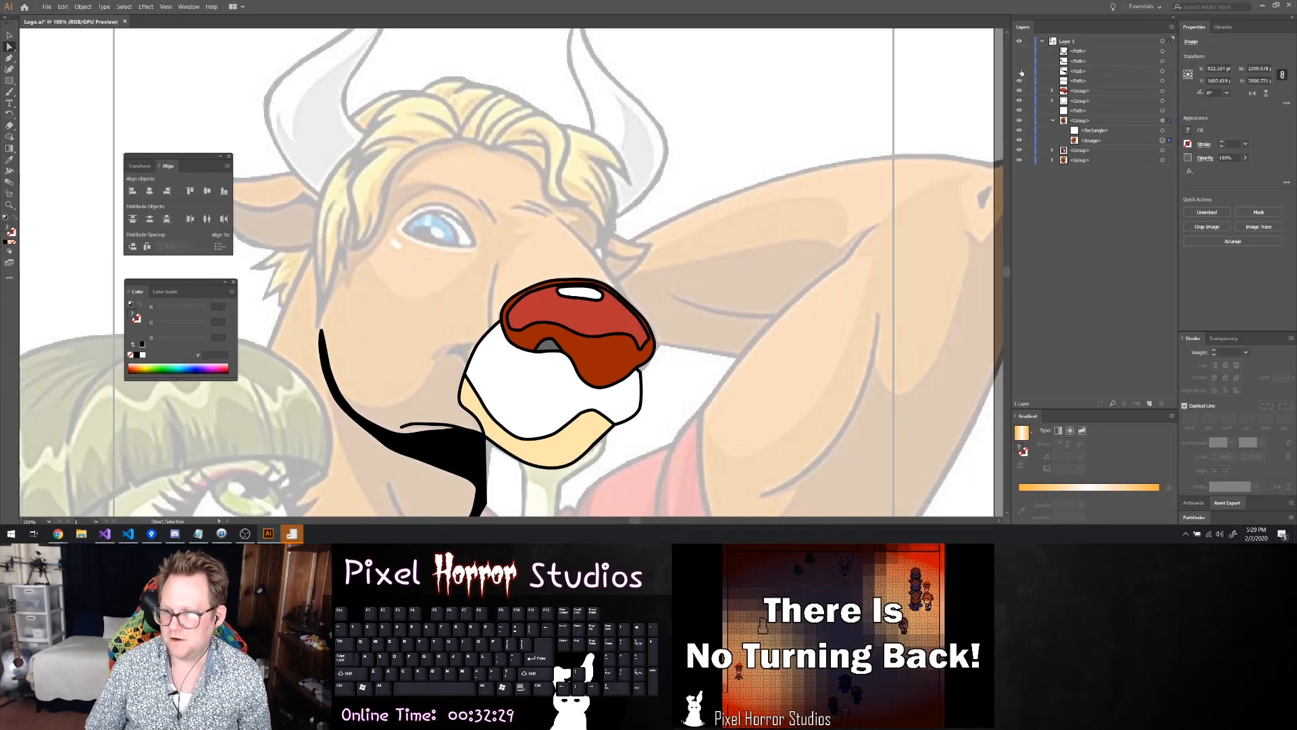
{"action": "left_click", "coordinate": [1020, 90]}
{"action": "left_click", "coordinate": [1021, 100]}
{"action": "left_click", "coordinate": [1020, 110]}
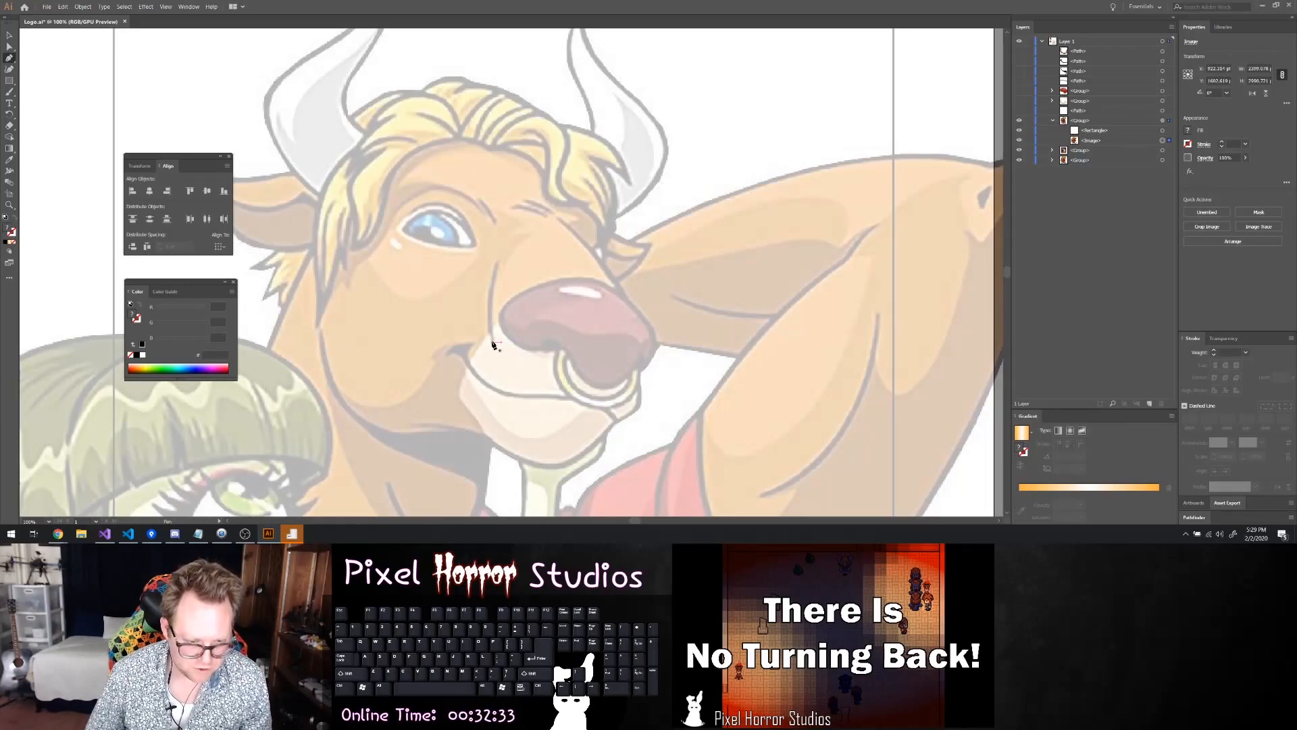
Trace the short vertical crease beside the nose, below the eye, as a thin tapered black shape with the Pen tool
{"action": "scroll", "coordinate": [503, 345], "scroll_direction": "up", "scroll_amount": 3}
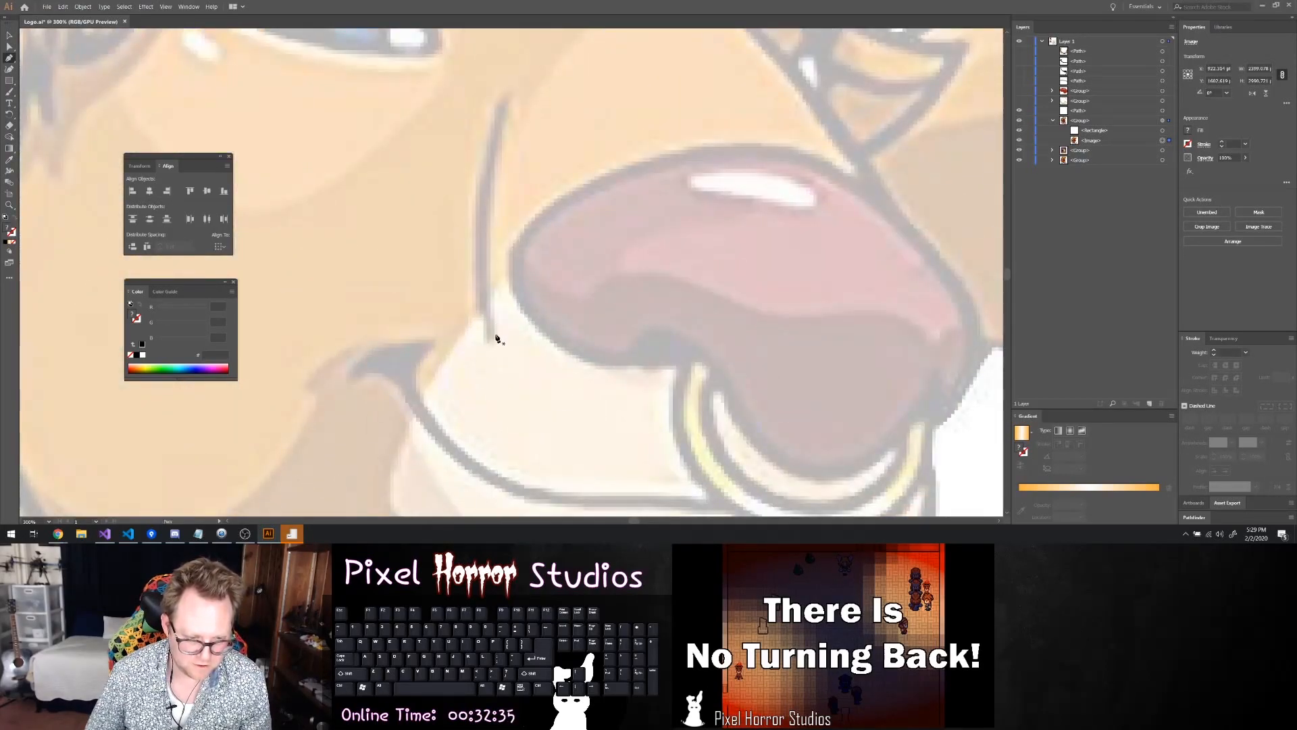
{"action": "left_click", "coordinate": [492, 341]}
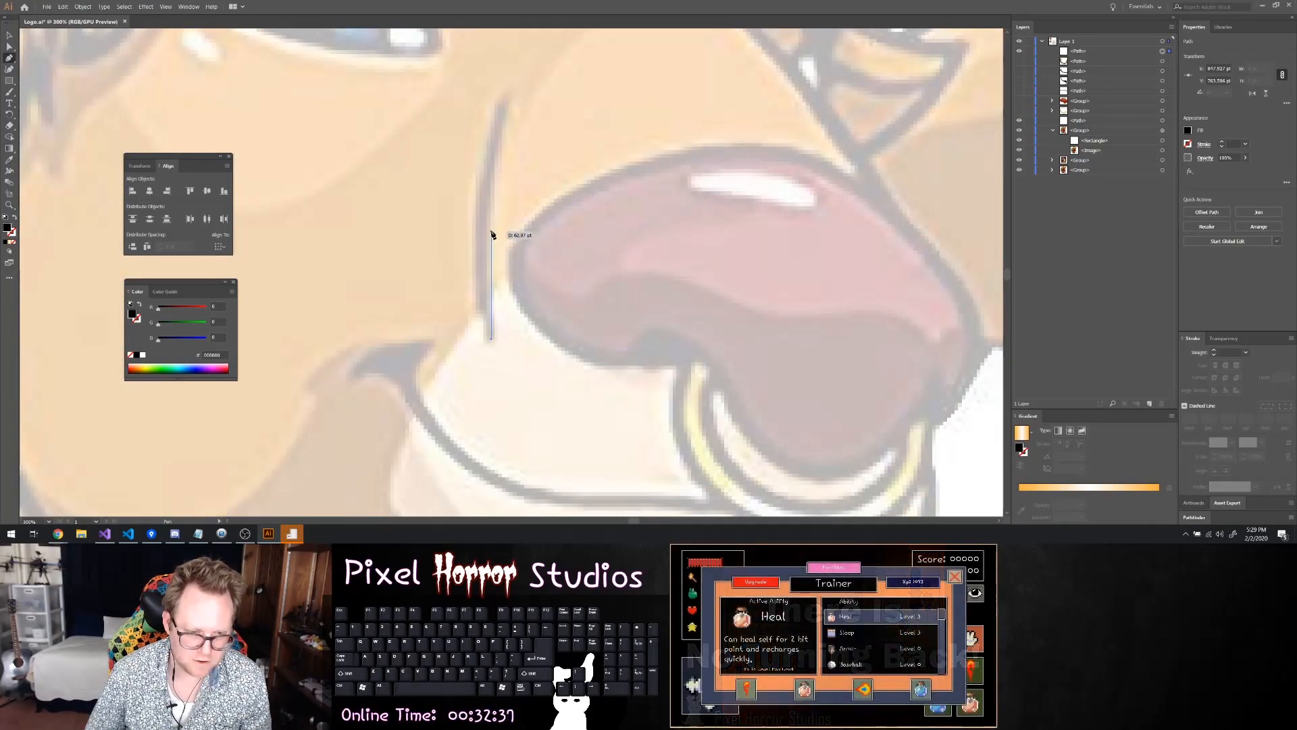
{"action": "left_click_drag", "start_coordinate": [491, 229], "coordinate": [493, 194]}
{"action": "left_click_drag", "start_coordinate": [504, 130], "coordinate": [485, 319]}
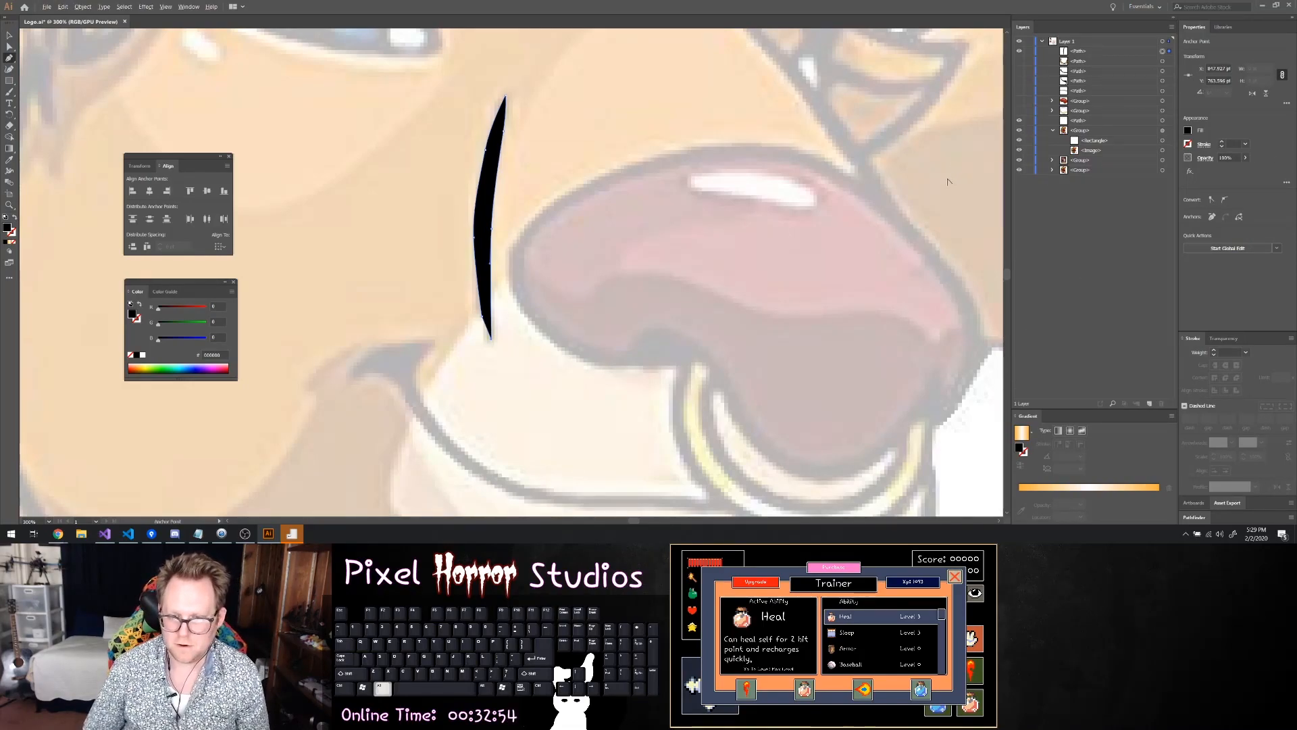
Trace the outer edge of the snout's bridge line with the Pen tool, from the brow down to the nose
{"action": "scroll", "coordinate": [941, 188], "scroll_direction": "up", "scroll_amount": 10}
{"action": "scroll", "coordinate": [933, 192], "scroll_direction": "down", "scroll_amount": 8}
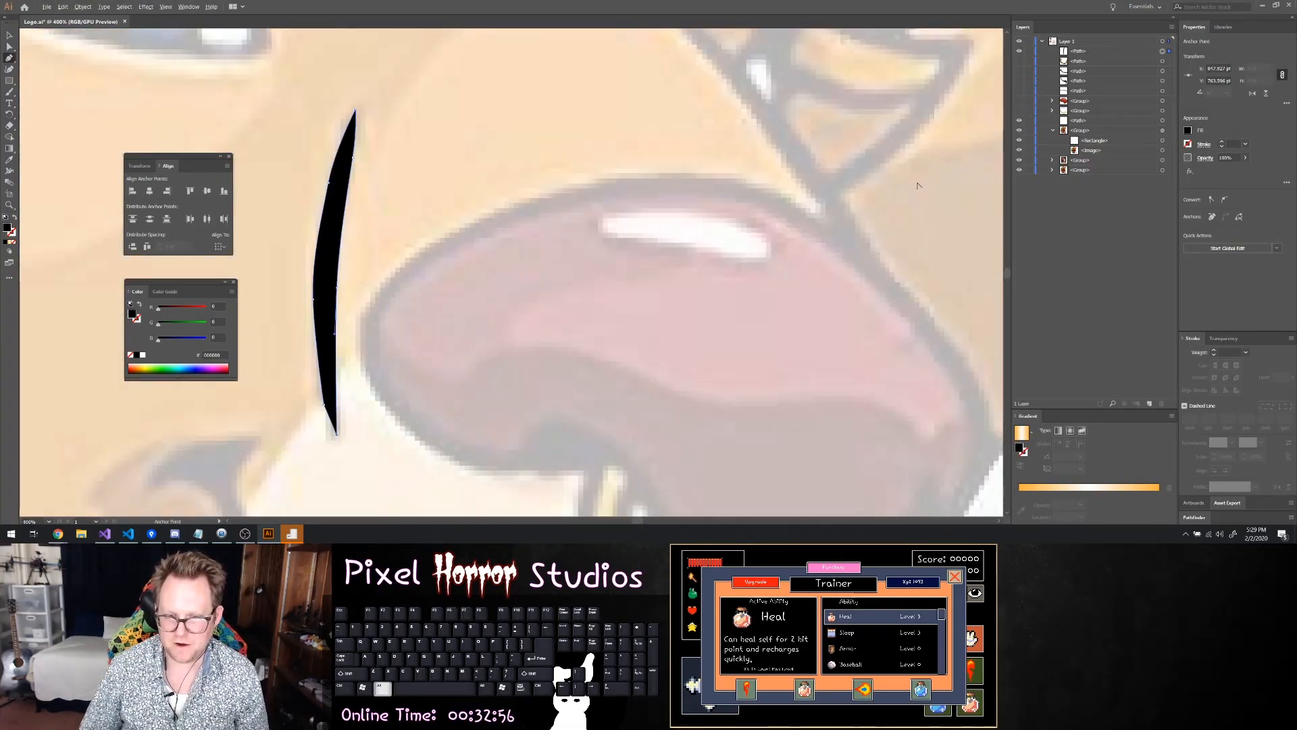
{"action": "scroll", "coordinate": [876, 177], "scroll_direction": "right", "scroll_amount": 5}
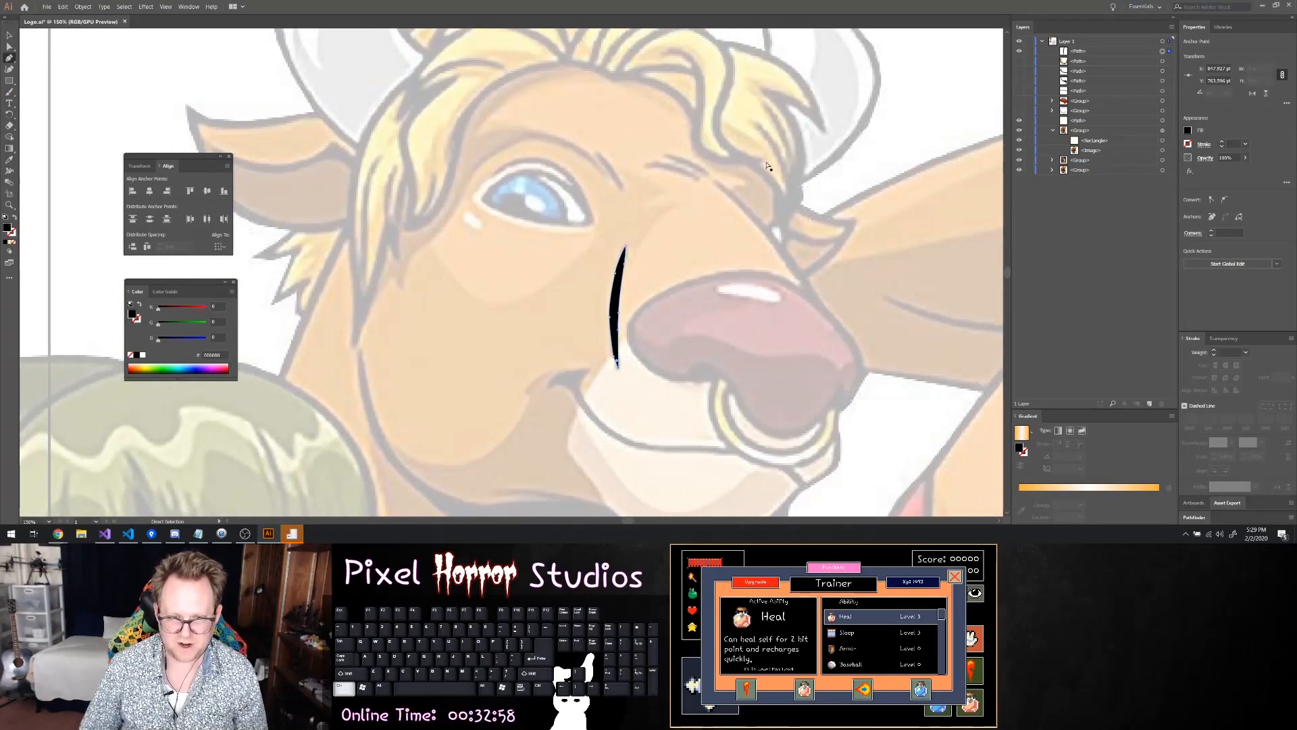
{"action": "scroll", "coordinate": [617, 179], "scroll_direction": "up", "scroll_amount": 4}
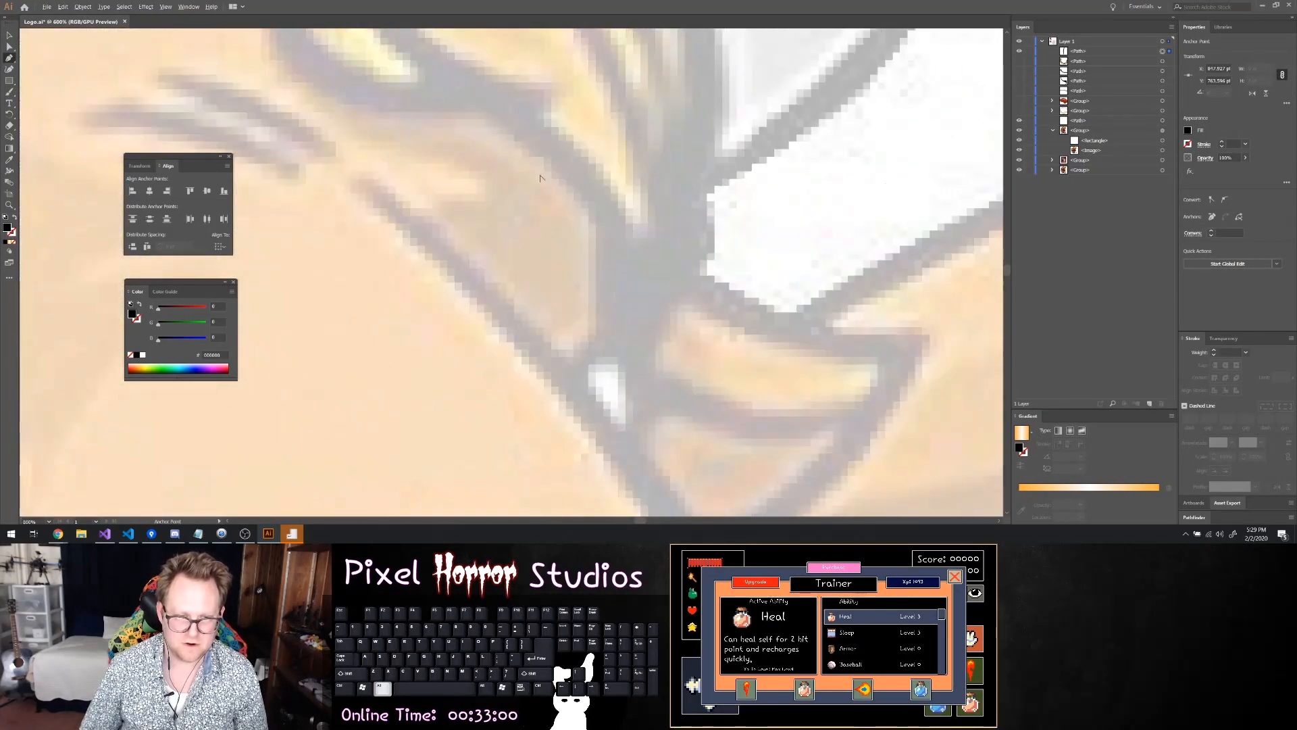
{"action": "left_click", "coordinate": [350, 180]}
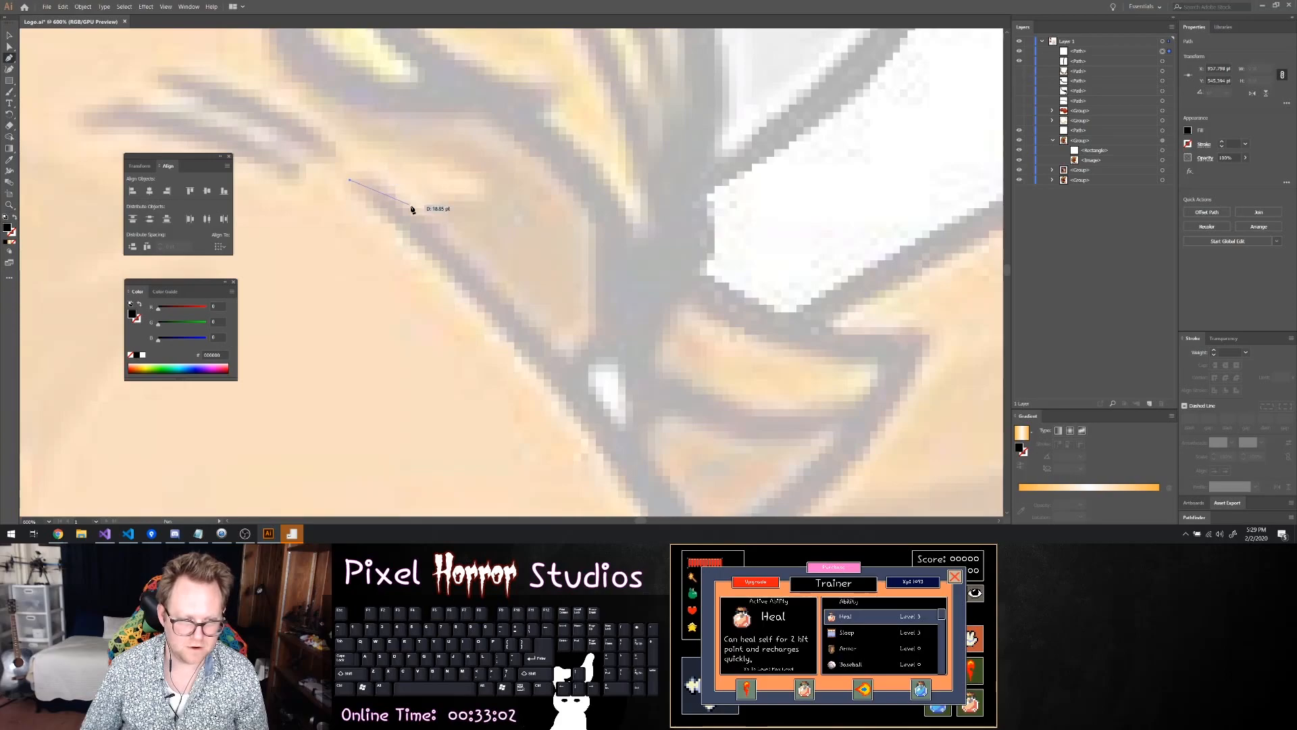
{"action": "left_click", "coordinate": [479, 272]}
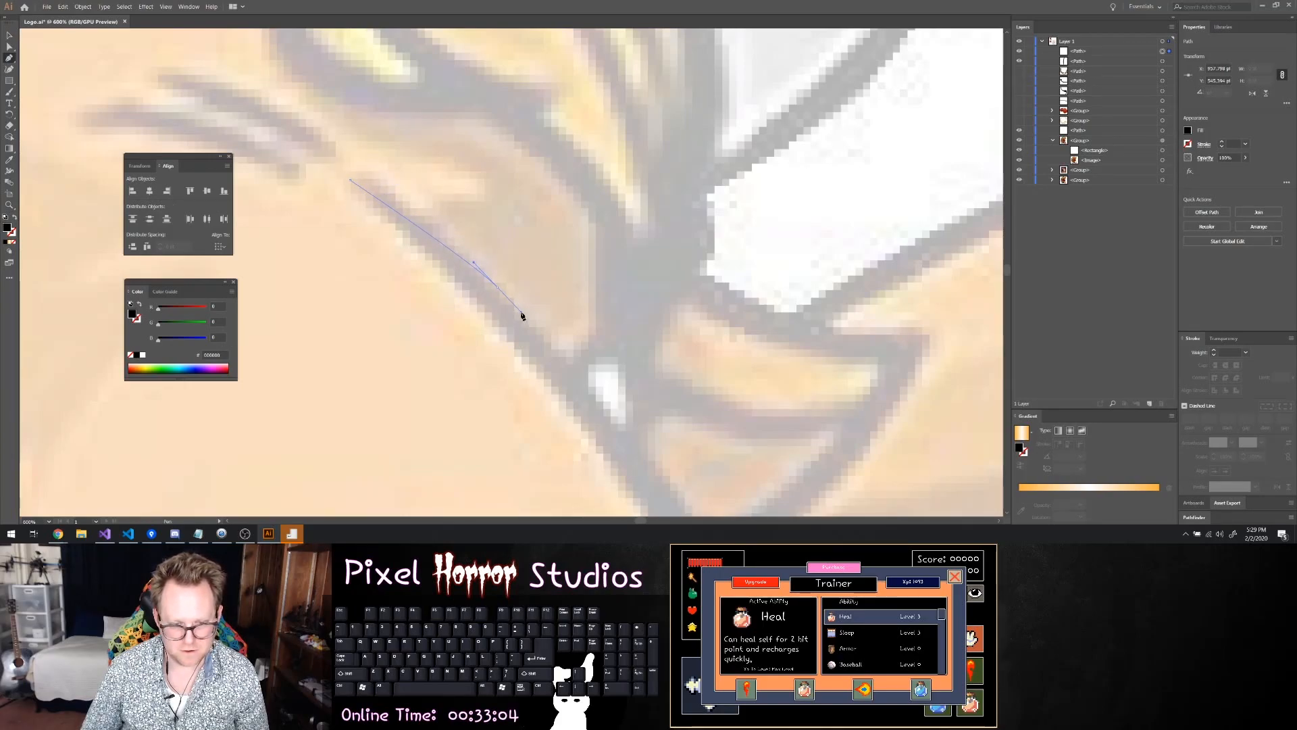
{"action": "scroll", "coordinate": [546, 360], "scroll_direction": "down", "scroll_amount": 4}
{"action": "left_click", "coordinate": [575, 396]}
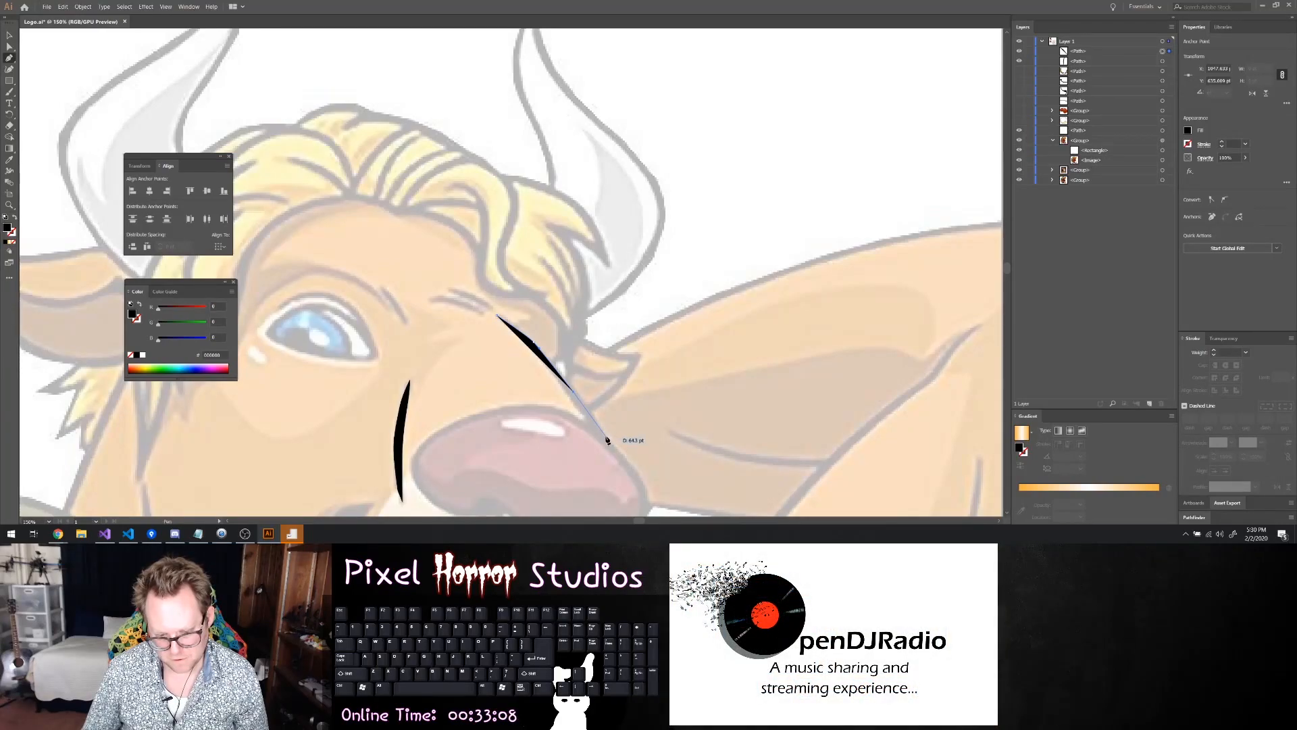
{"action": "left_click", "coordinate": [610, 443]}
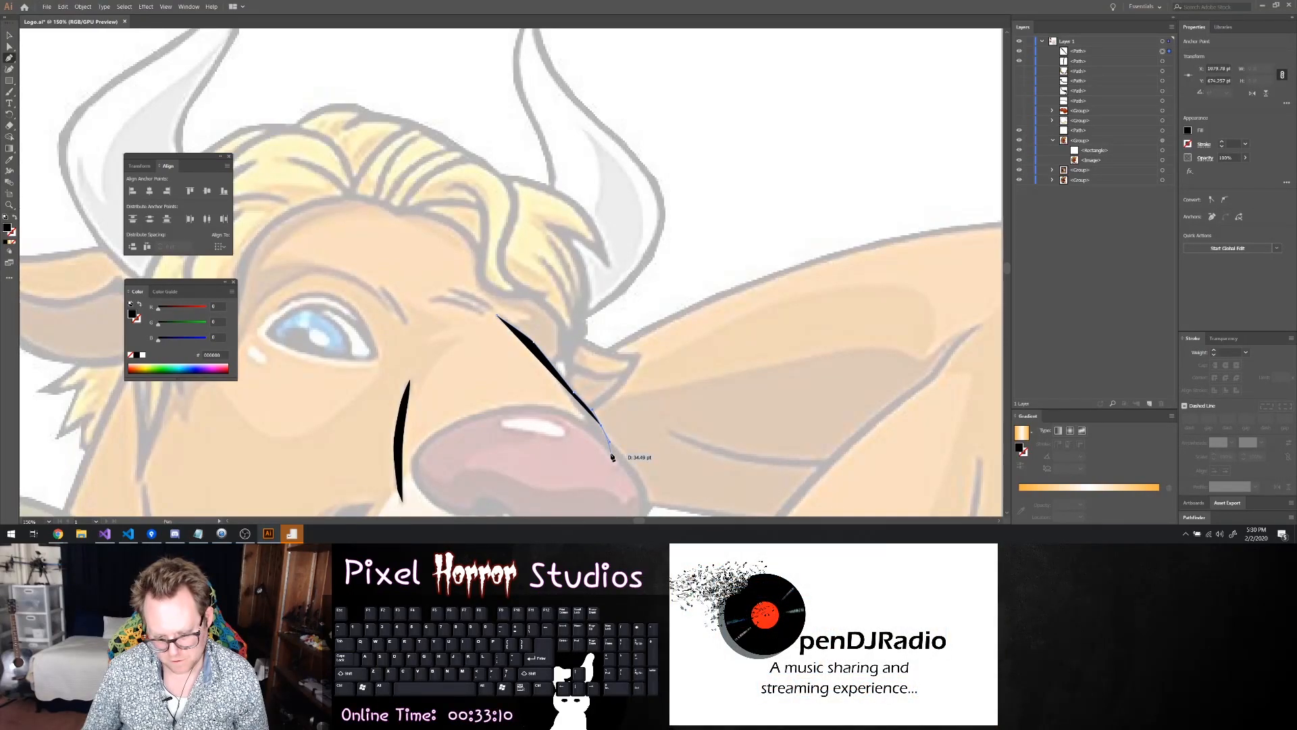
{"action": "left_click", "coordinate": [612, 457]}
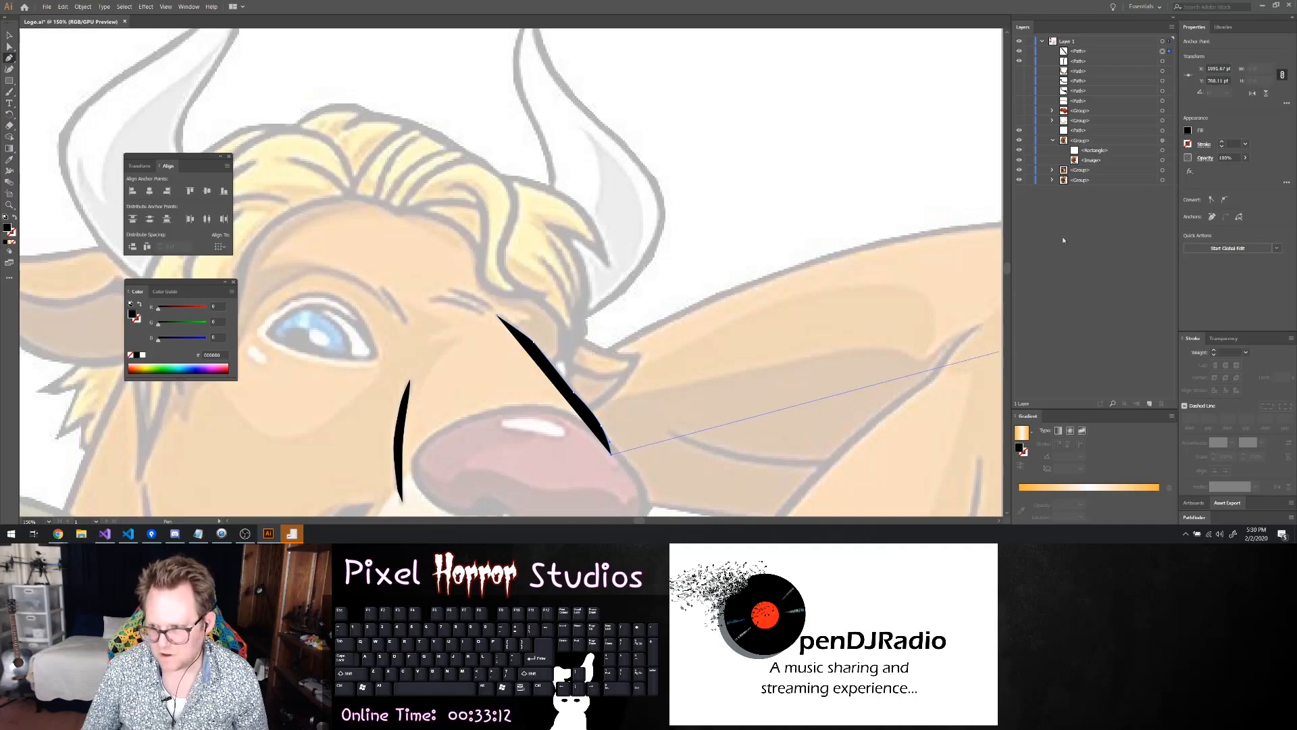
Set the bridge line's fill to none and trace its inner edge back up to the brow, closing the path
{"action": "left_click", "coordinate": [1189, 132]}
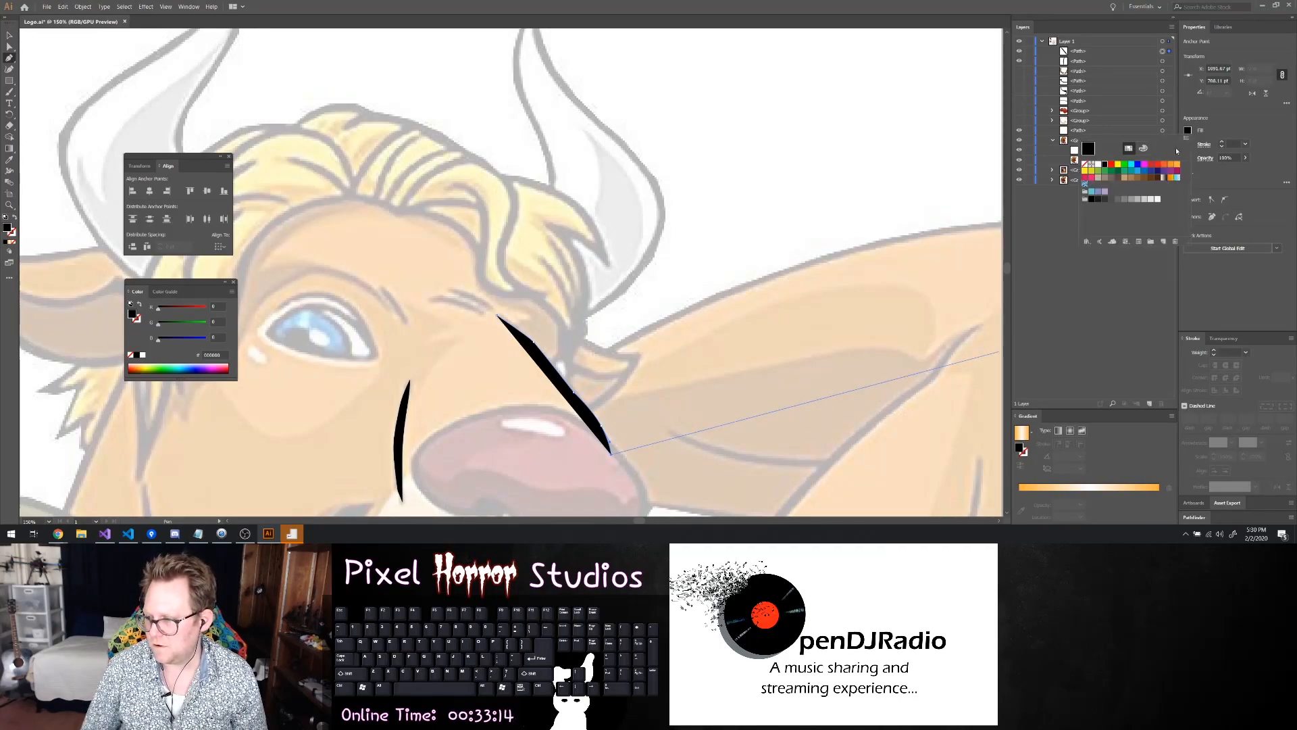
{"action": "left_click", "coordinate": [1085, 164]}
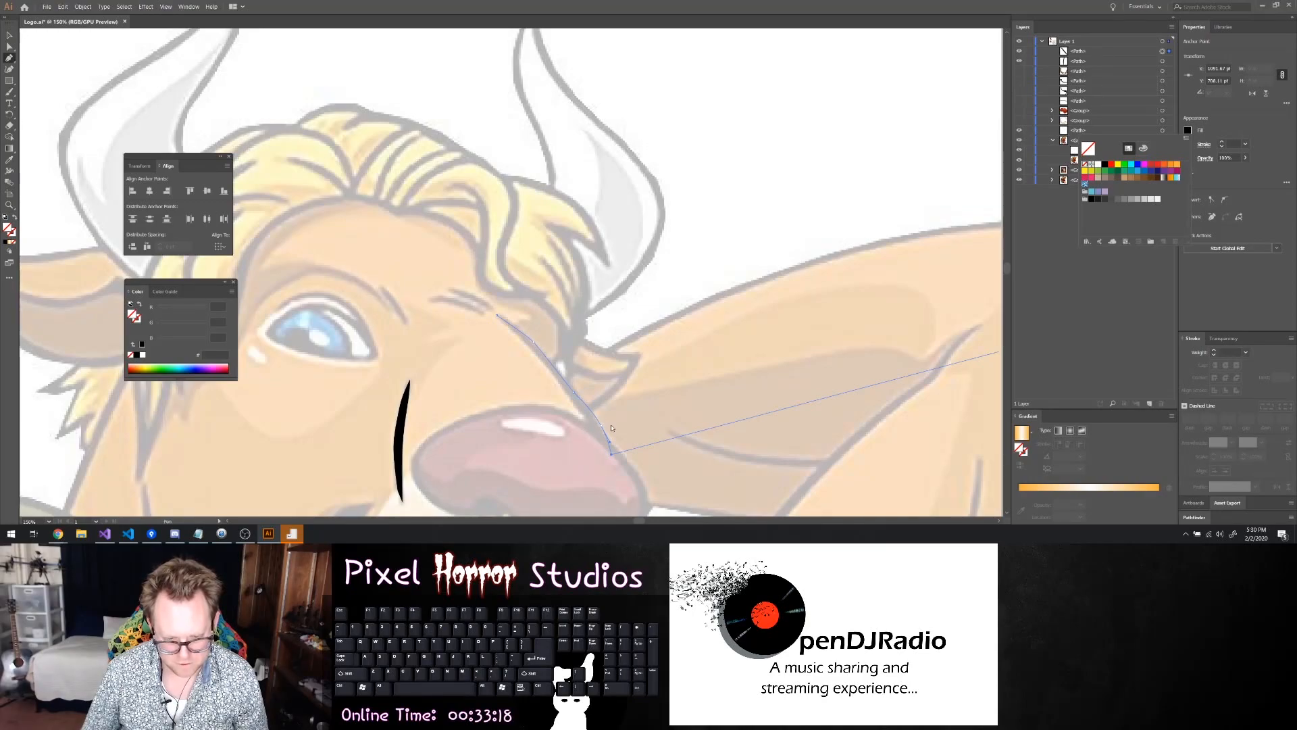
{"action": "scroll", "coordinate": [611, 442], "scroll_direction": "up", "scroll_amount": 4, "text": "alt"}
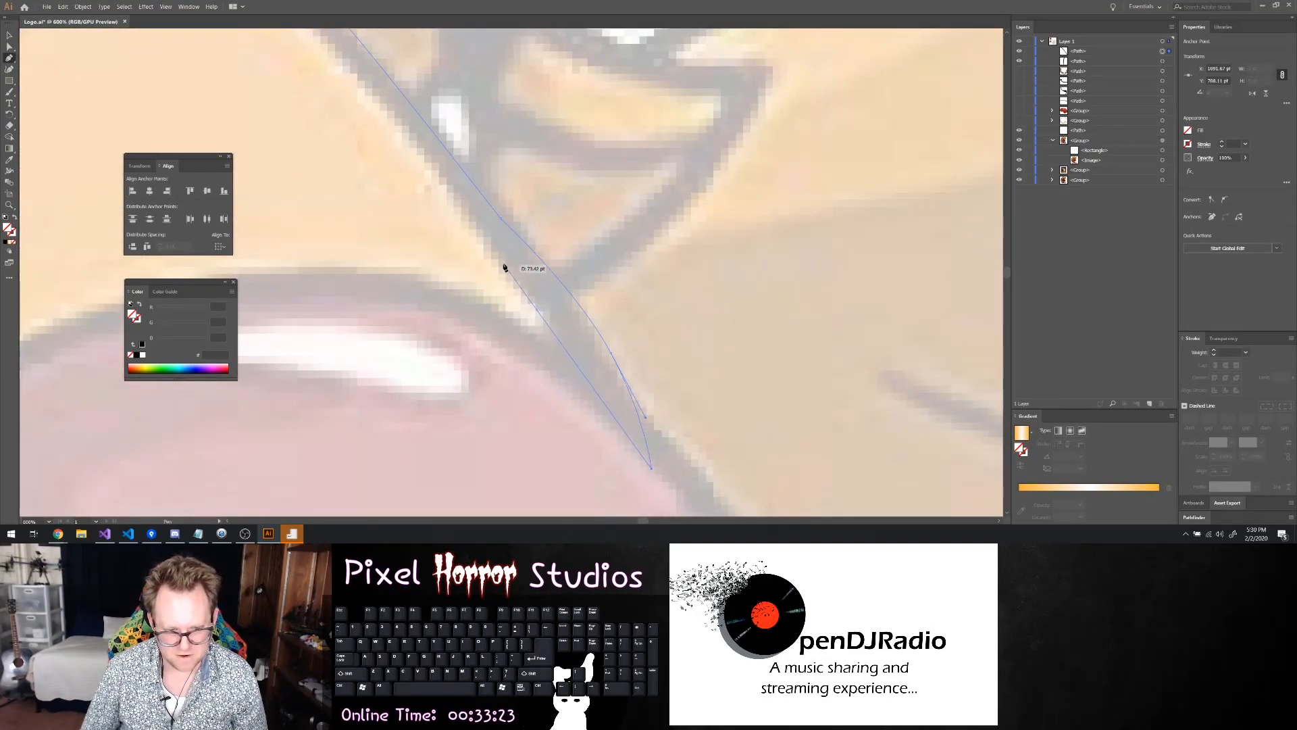
{"action": "left_click", "coordinate": [468, 223]}
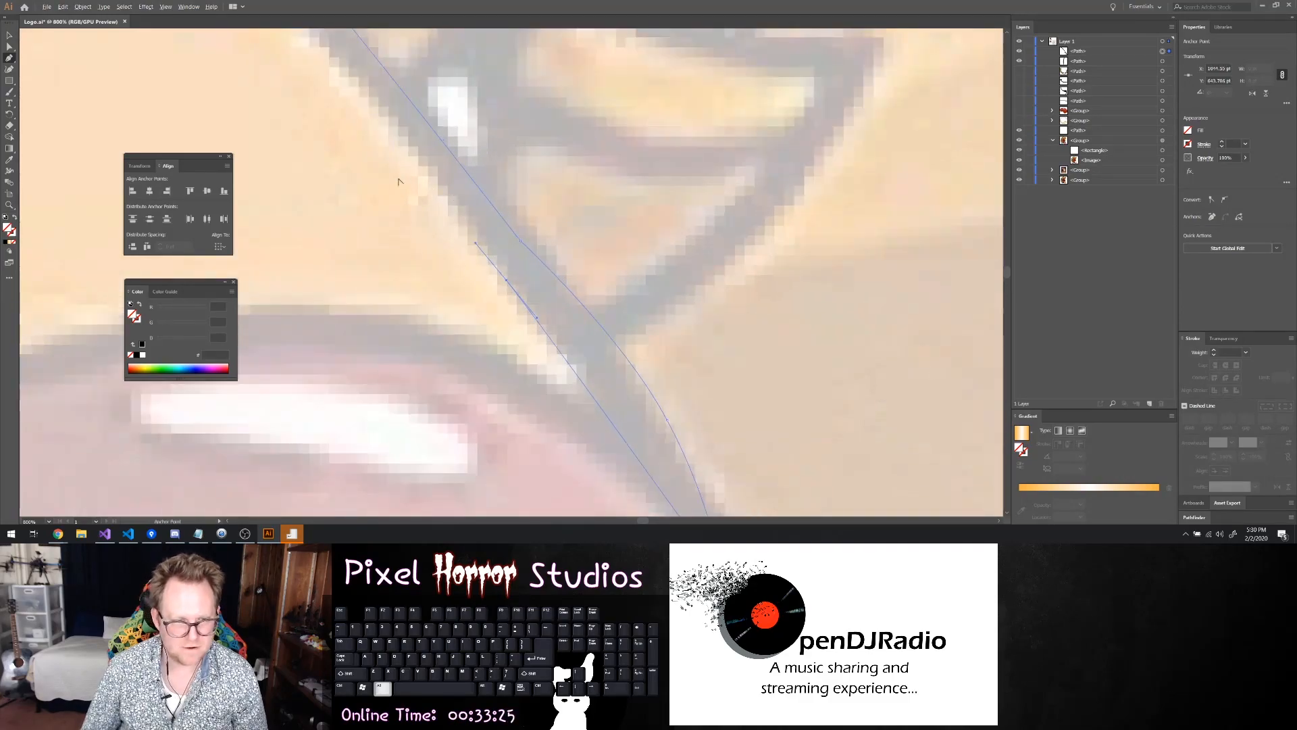
{"action": "scroll", "coordinate": [397, 185], "scroll_direction": "down", "scroll_amount": 3, "text": "alt"}
{"action": "scroll", "coordinate": [385, 189], "scroll_direction": "up", "scroll_amount": 3}
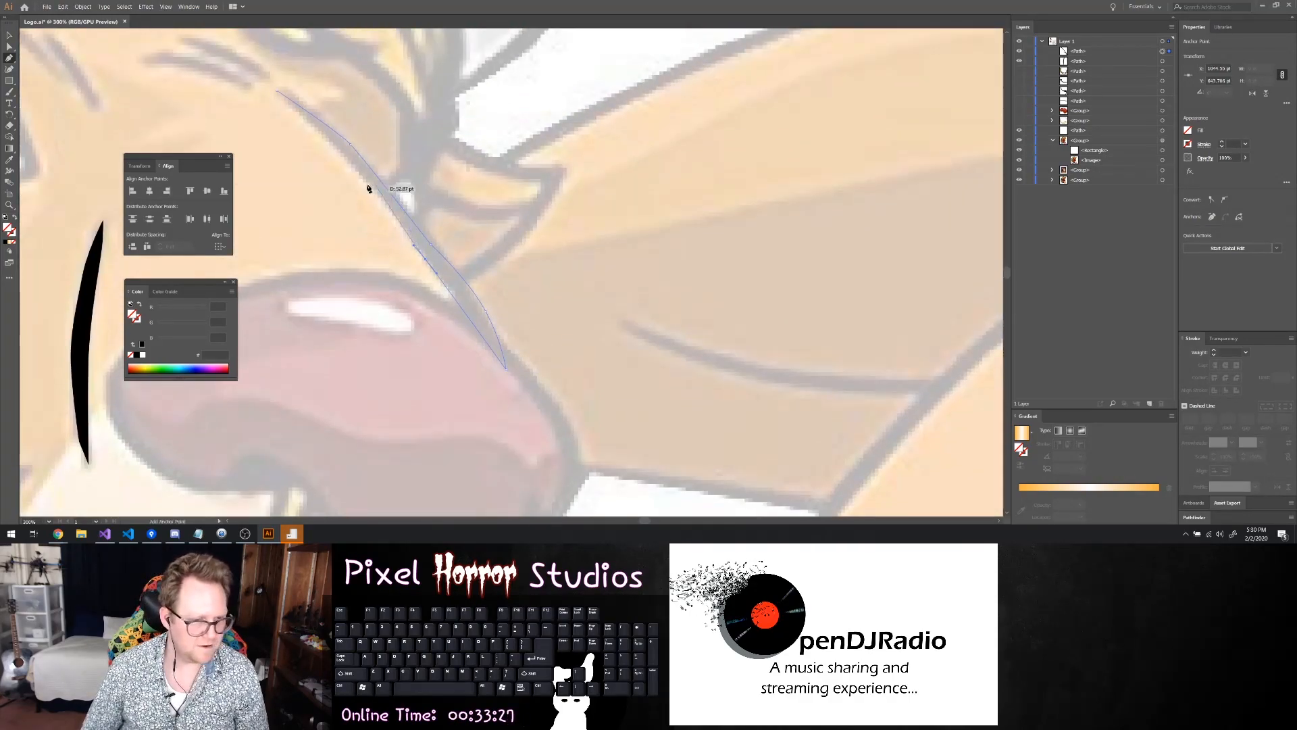
{"action": "left_click_drag", "start_coordinate": [366, 249], "coordinate": [281, 172]}
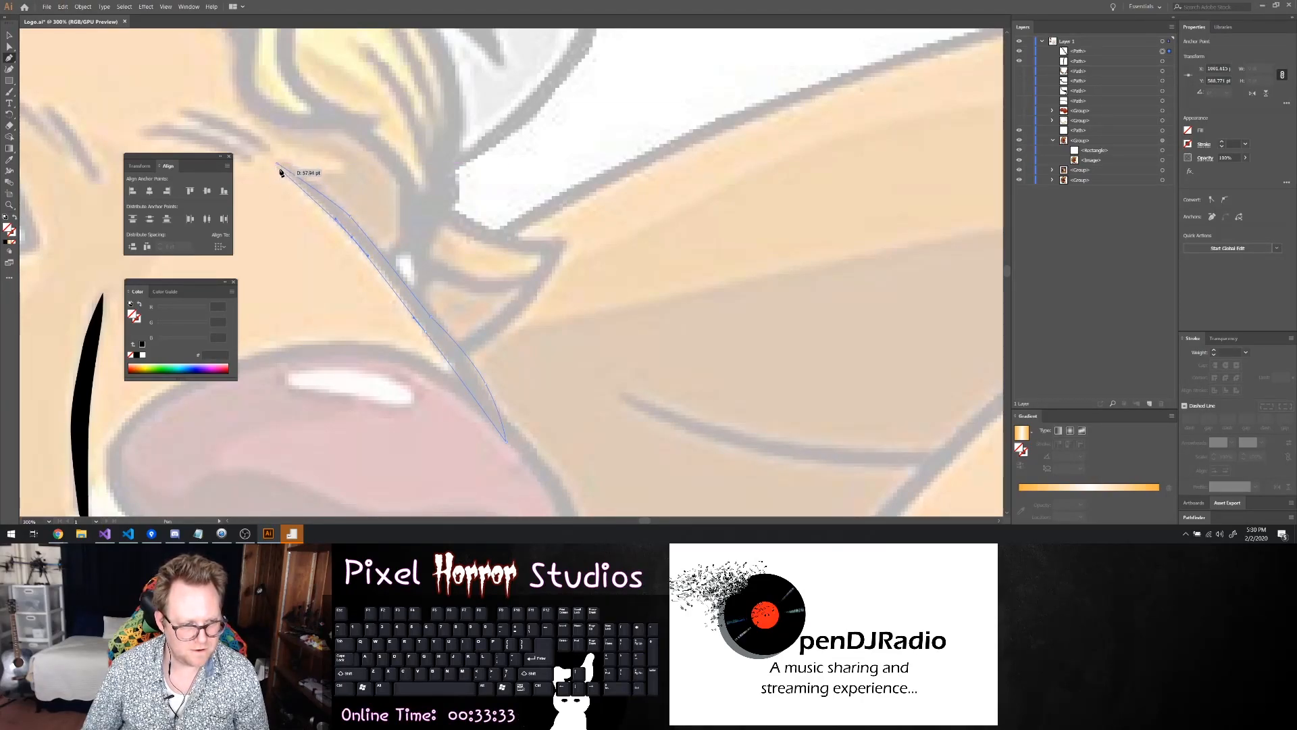
{"action": "left_click", "coordinate": [277, 169]}
{"action": "left_click", "coordinate": [276, 163]}
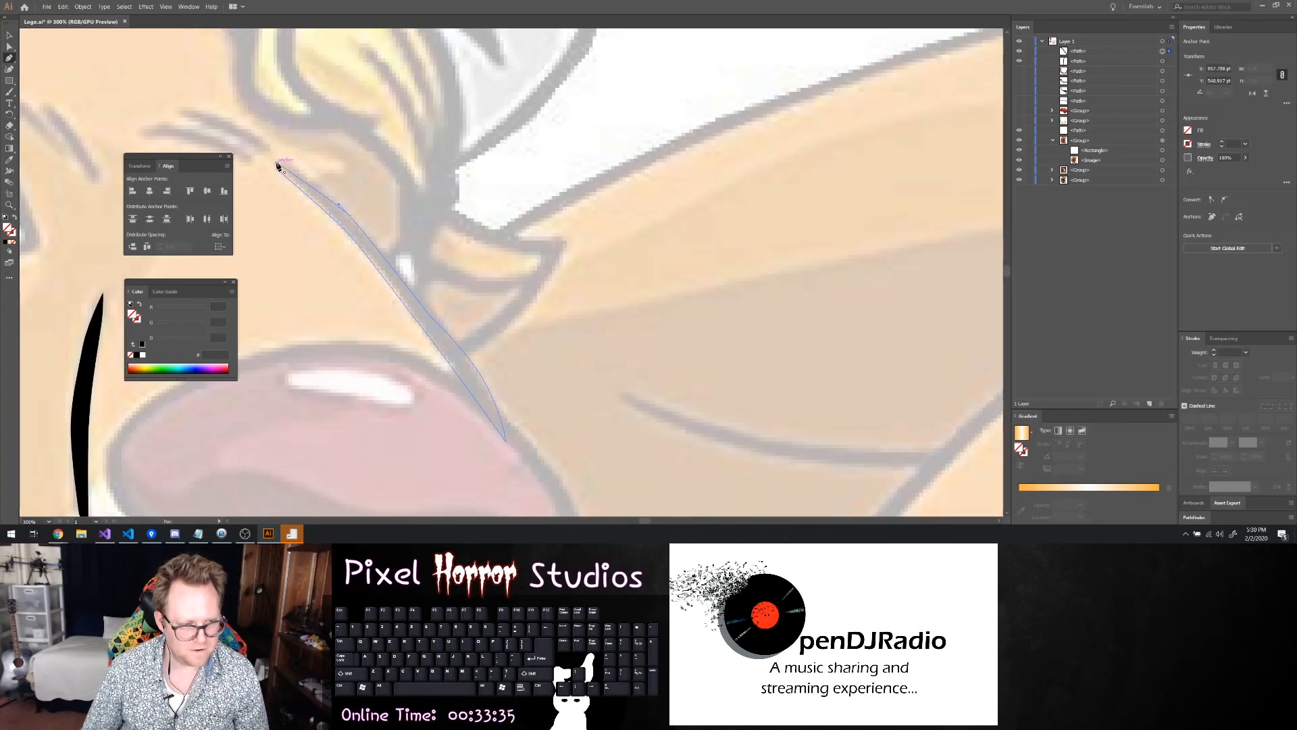
Adjust the bridge line's curve near the nose with Direct Selection and fill the shape with black
{"action": "key", "text": "a"}
{"action": "left_click", "coordinate": [432, 316]}
{"action": "left_click_drag", "start_coordinate": [433, 315], "coordinate": [432, 312]}
{"action": "left_click", "coordinate": [496, 358]}
{"action": "left_click", "coordinate": [468, 355]}
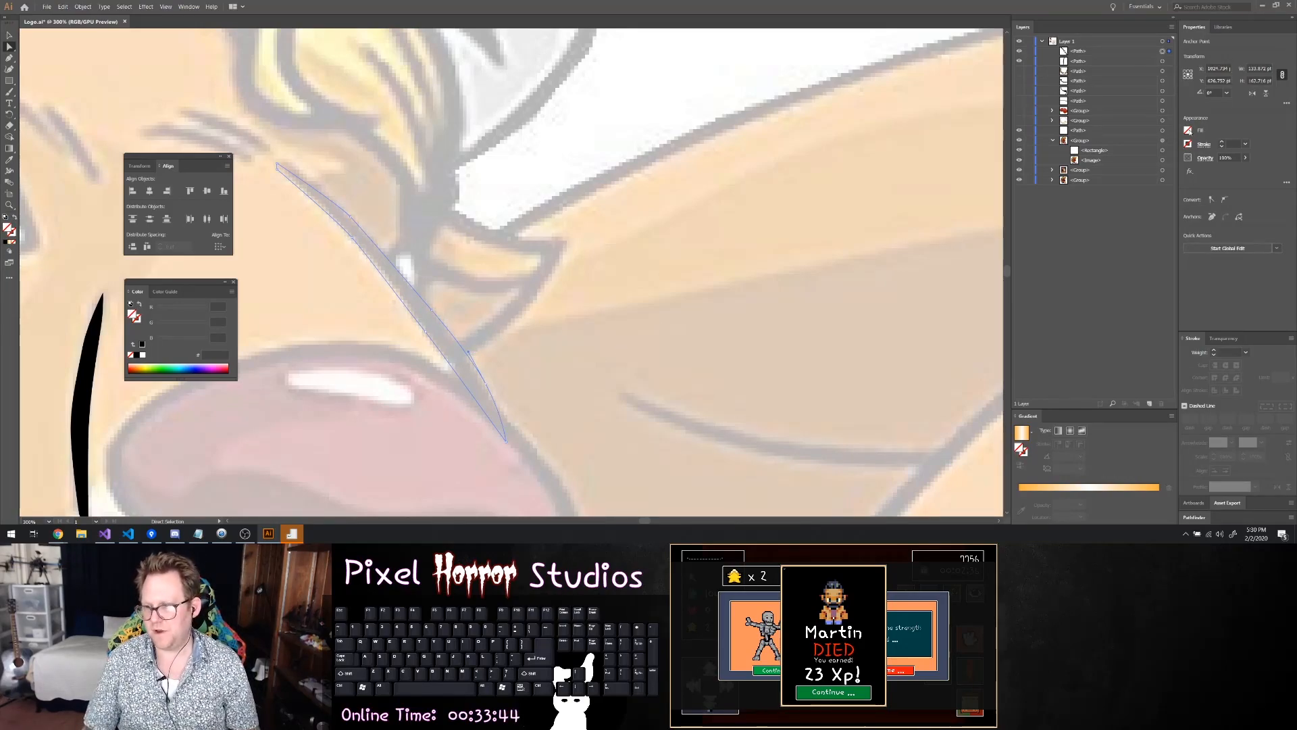
{"action": "left_click", "coordinate": [1190, 131]}
{"action": "left_click", "coordinate": [1093, 200]}
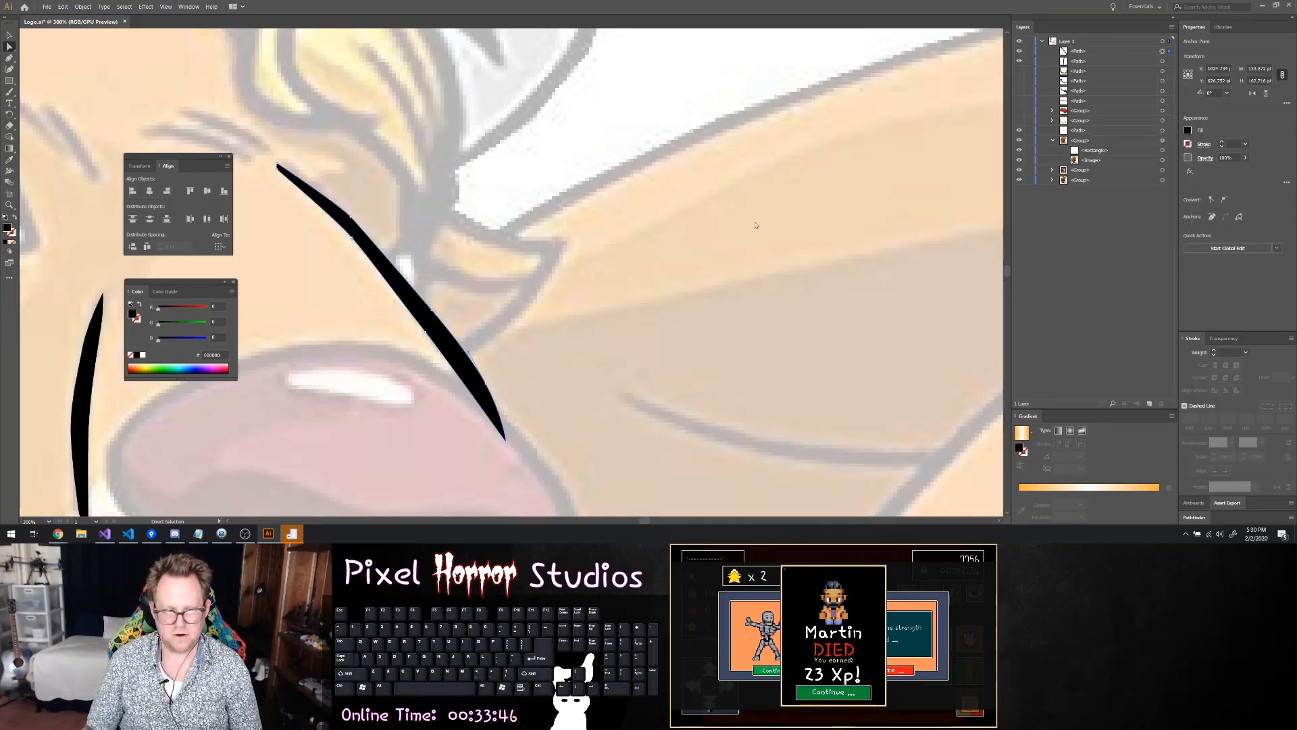
Examine the two new black snout lines against the whole minotaur reference and its surrounding face and arm
{"action": "scroll", "coordinate": [595, 233], "scroll_direction": "down", "scroll_amount": 1}
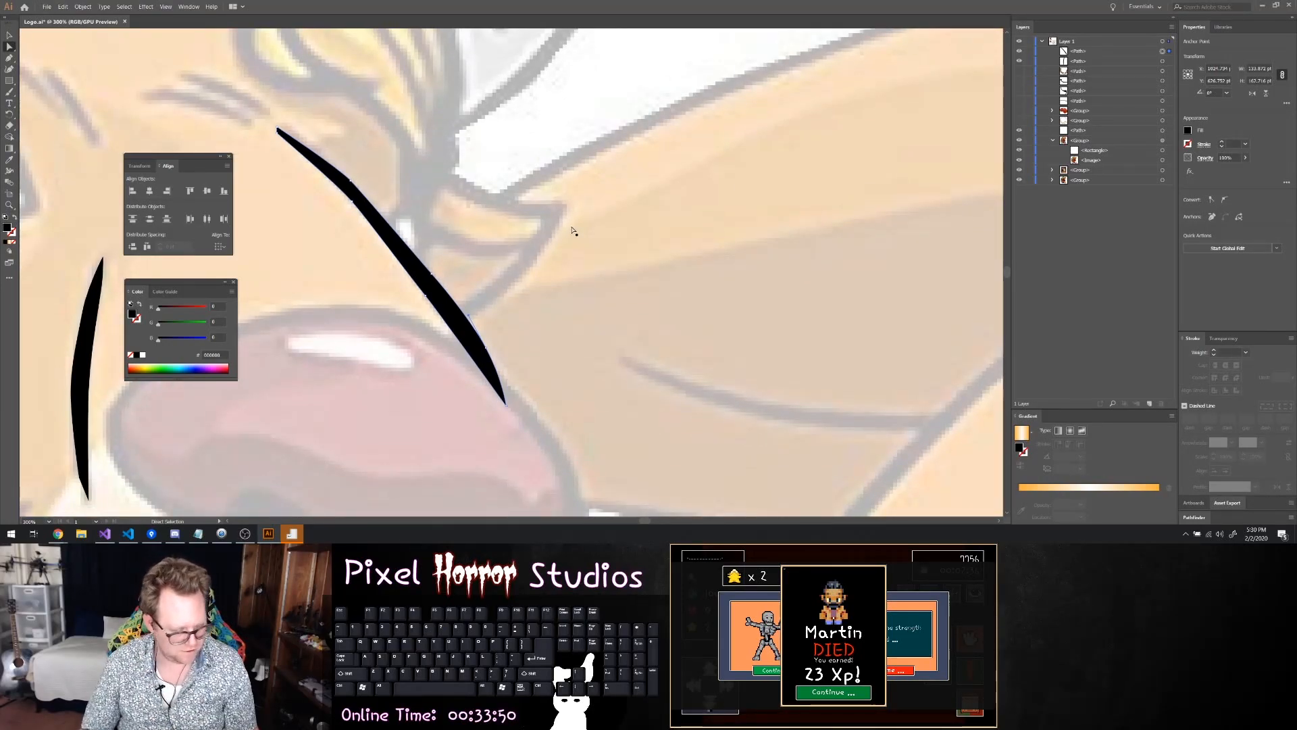
{"action": "key", "text": "ctrl+minus"}
{"action": "key", "text": "ctrl+minus"}
{"action": "key", "text": "ctrl+minus"}
{"action": "key", "text": "ctrl+minus"}
{"action": "key", "text": "ctrl+minus"}
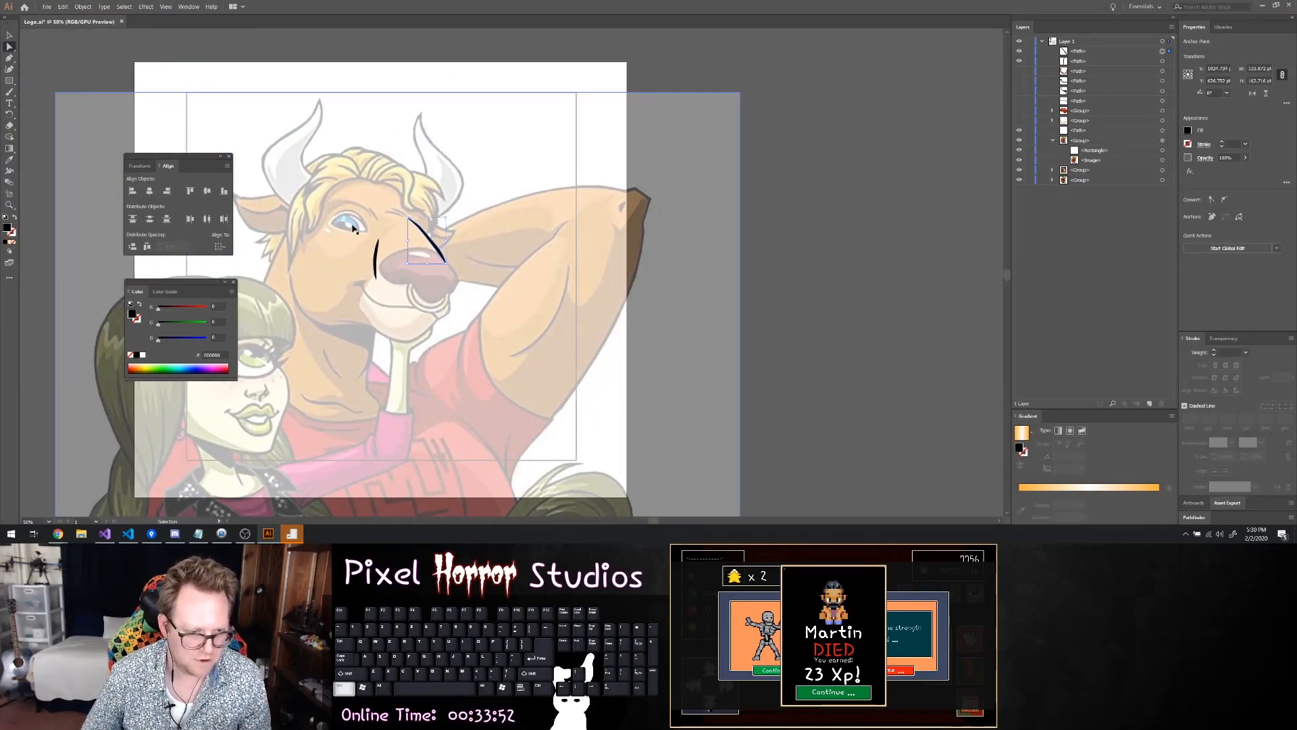
{"action": "left_click", "coordinate": [485, 195]}
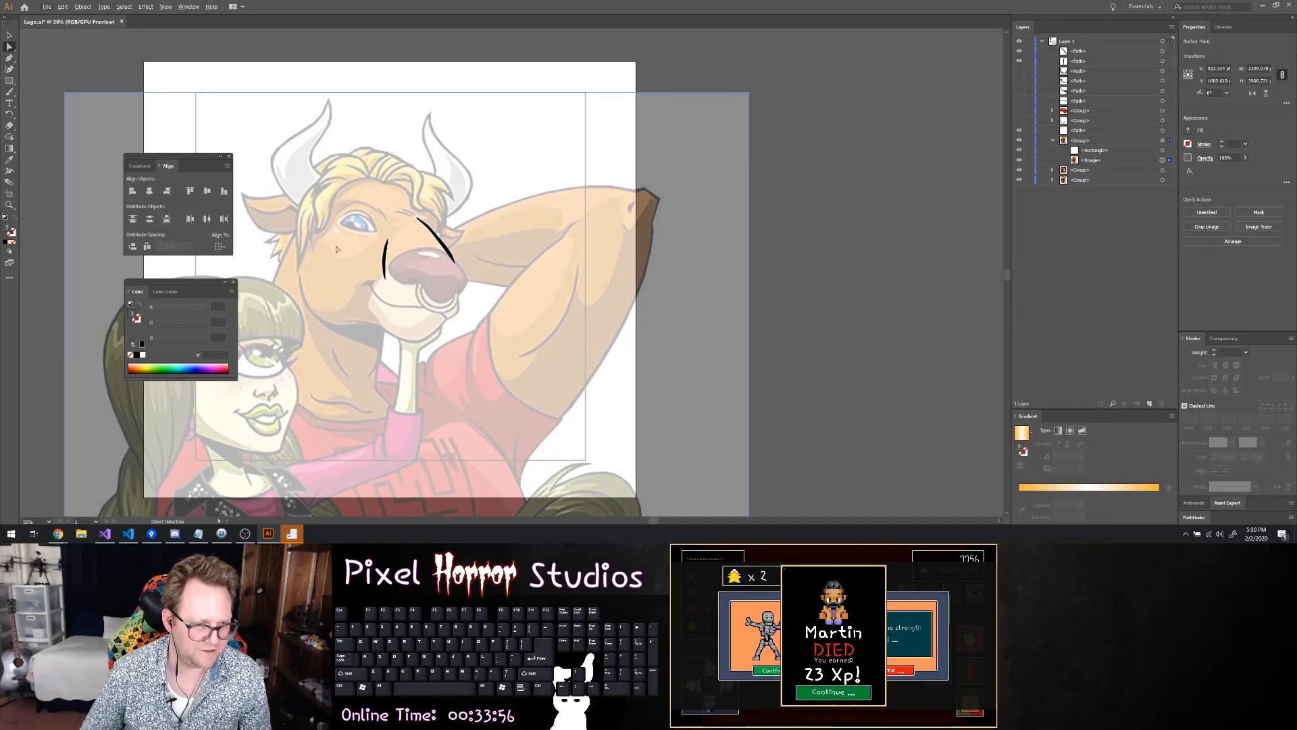
{"action": "key", "text": "ctrl"}
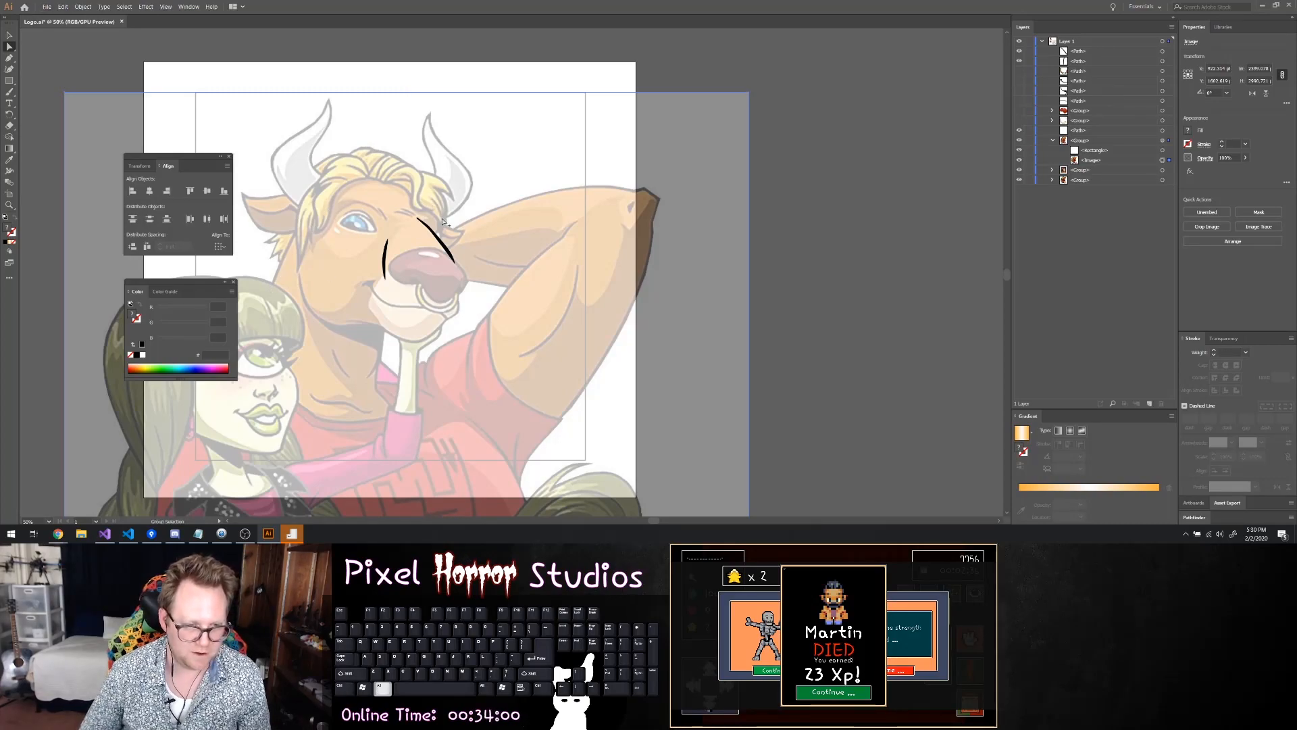
{"action": "scroll", "coordinate": [442, 221], "scroll_direction": "up", "scroll_amount": 4}
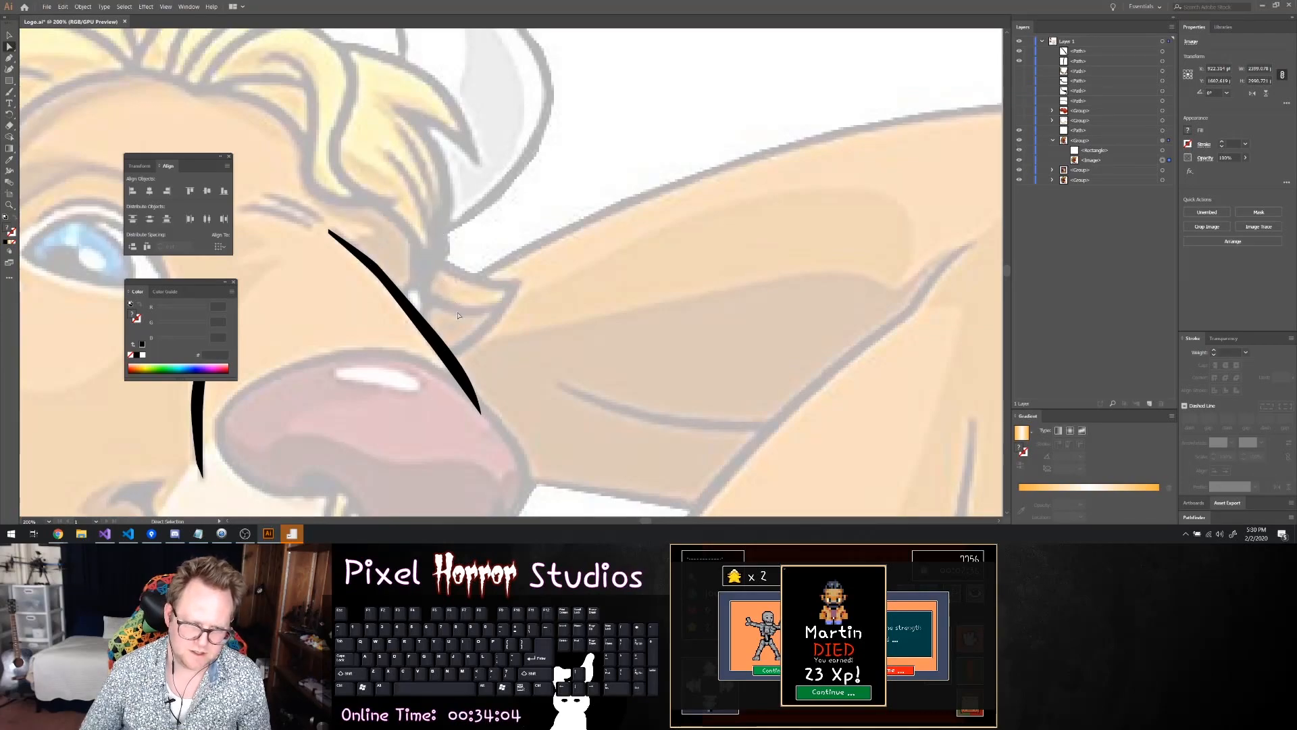
{"action": "scroll", "coordinate": [430, 268], "scroll_direction": "down", "scroll_amount": 2}
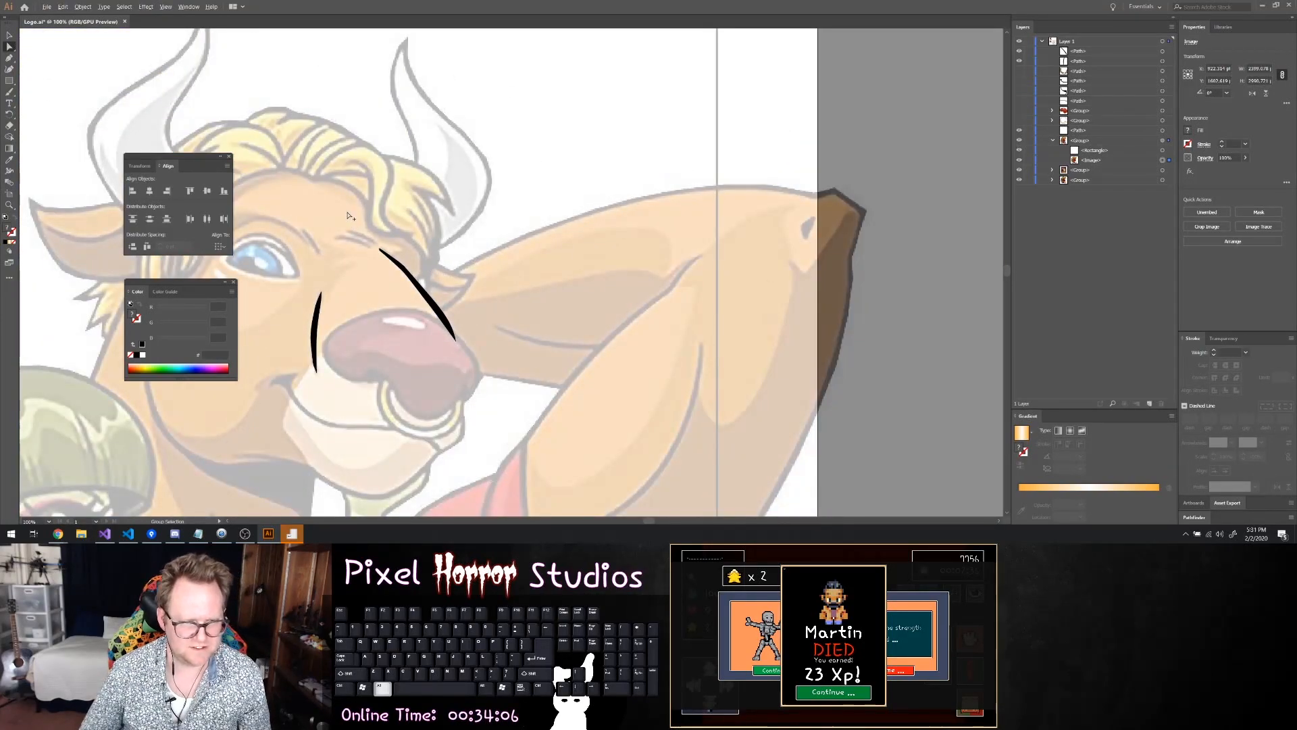
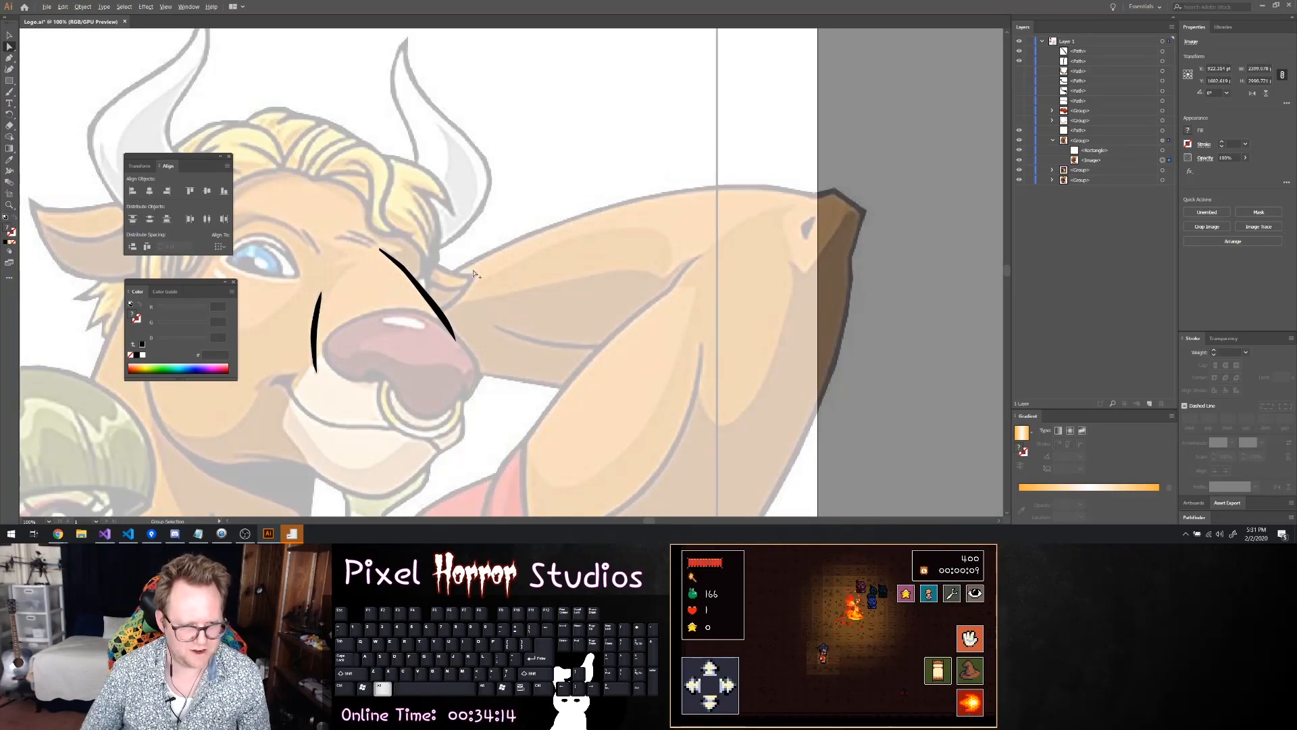
Trace the upper part of the far ear beside the snout's bridge with the Pen tool as a closed shape
{"action": "scroll", "coordinate": [473, 274], "scroll_direction": "up", "scroll_amount": 2}
{"action": "key", "text": "p"}
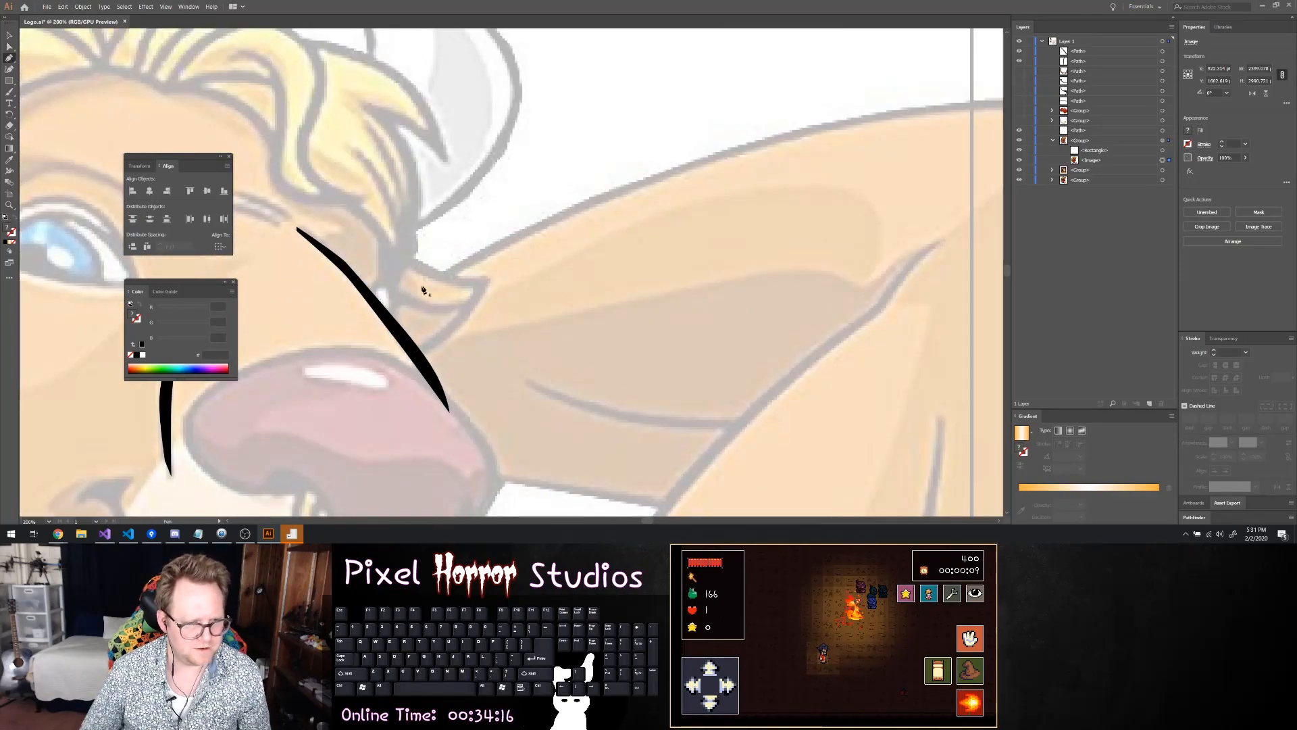
{"action": "scroll", "coordinate": [414, 281], "scroll_direction": "up", "scroll_amount": 2}
{"action": "left_click", "coordinate": [365, 215]}
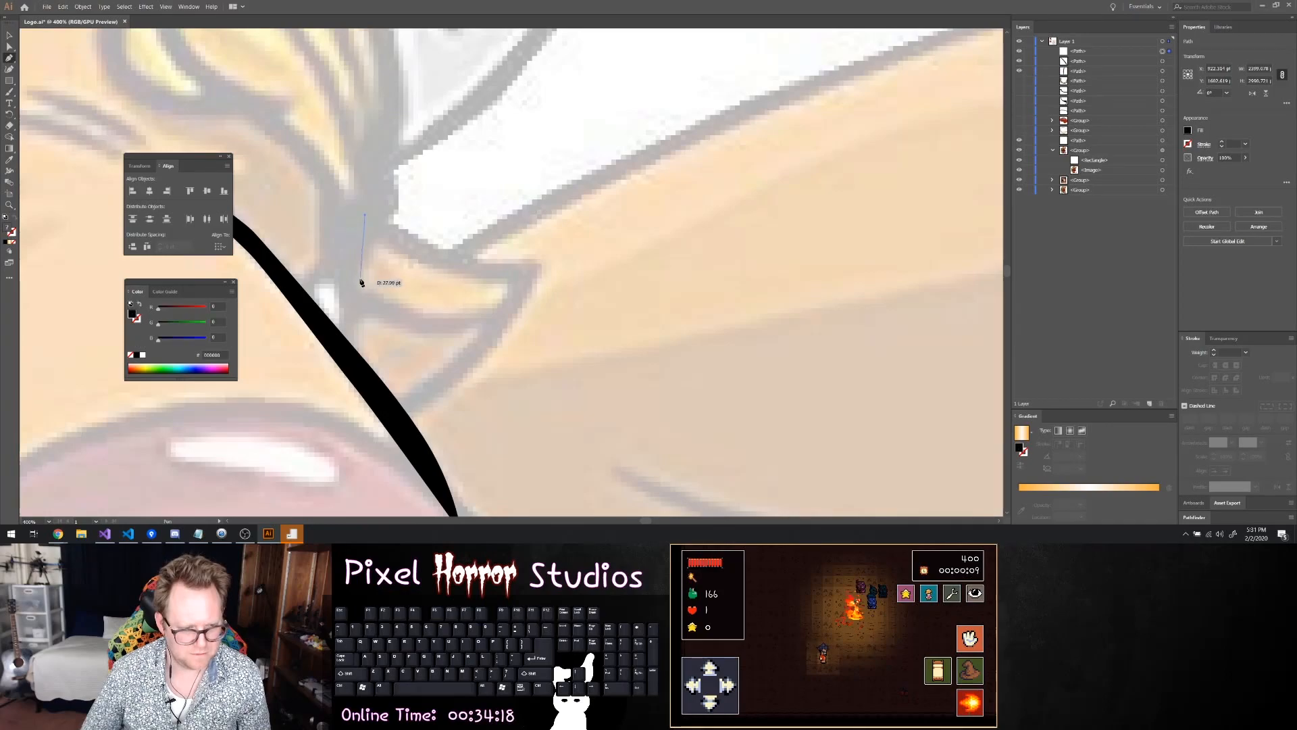
{"action": "left_click", "coordinate": [338, 281]}
{"action": "left_click", "coordinate": [399, 318]}
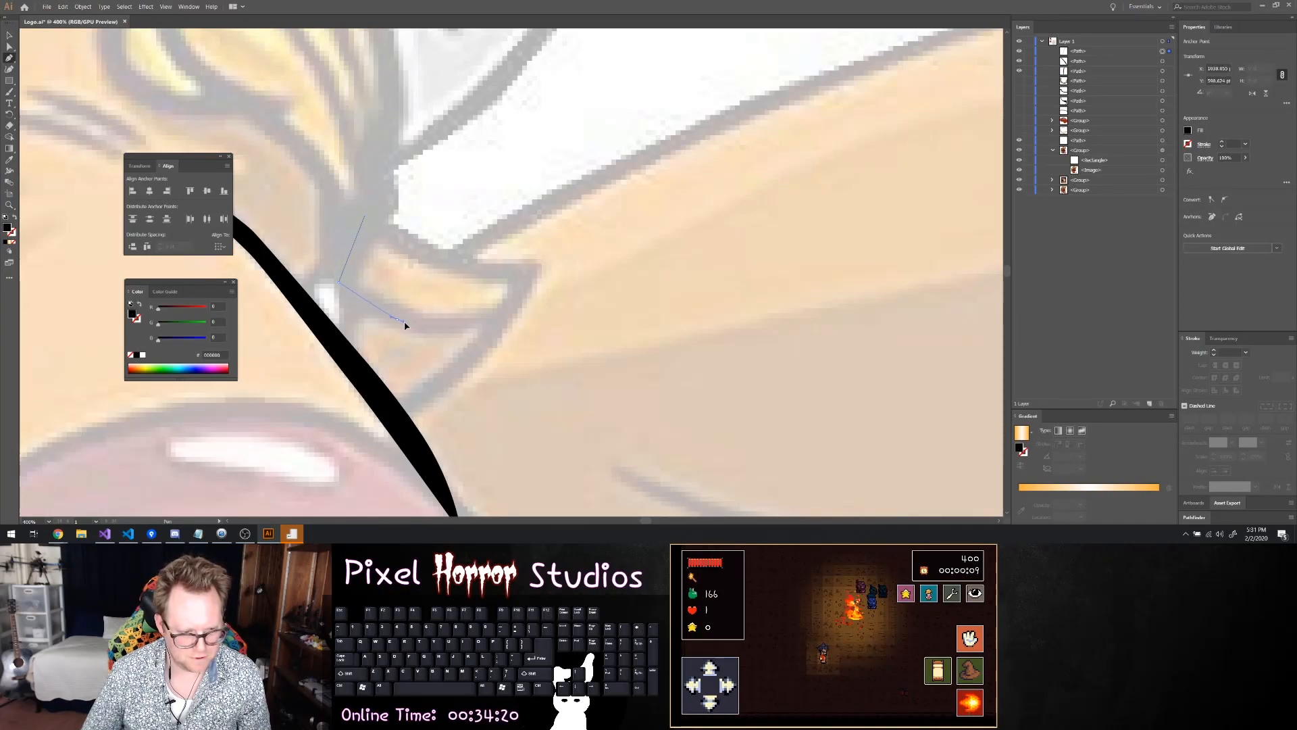
{"action": "left_click", "coordinate": [415, 326]}
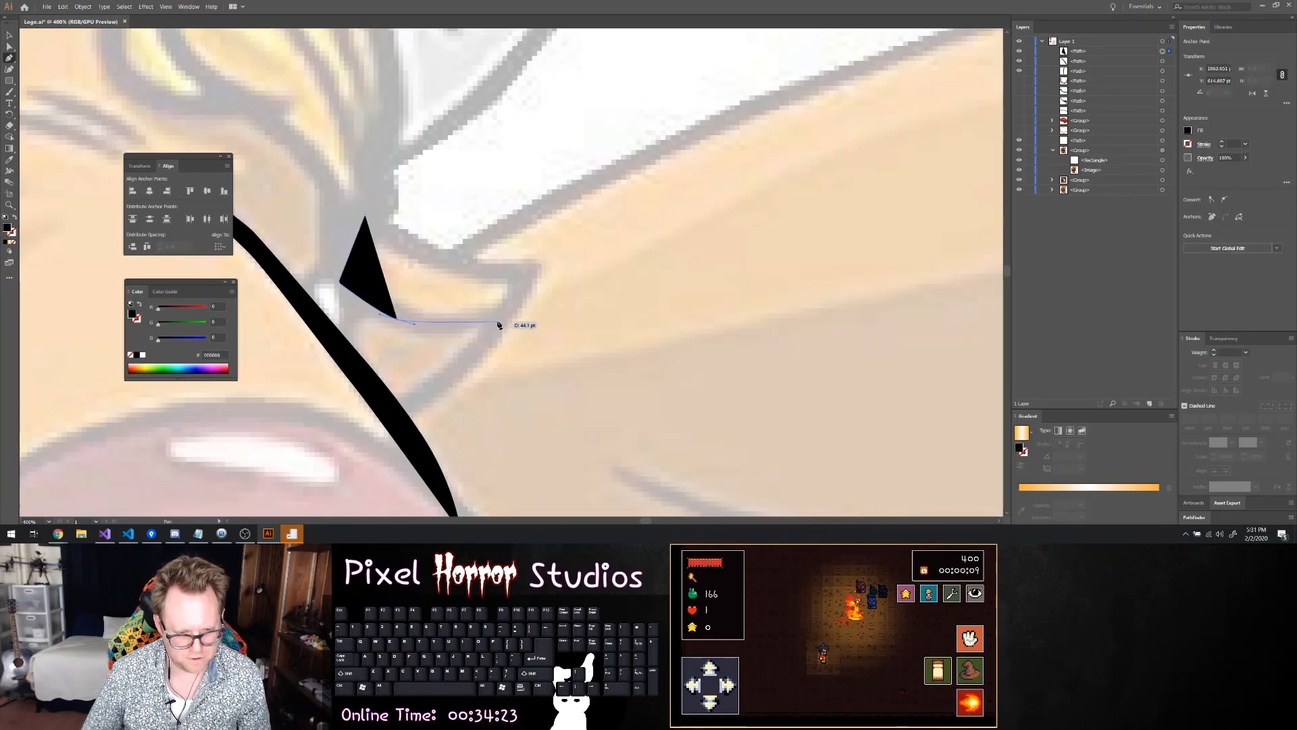
{"action": "left_click", "coordinate": [503, 318]}
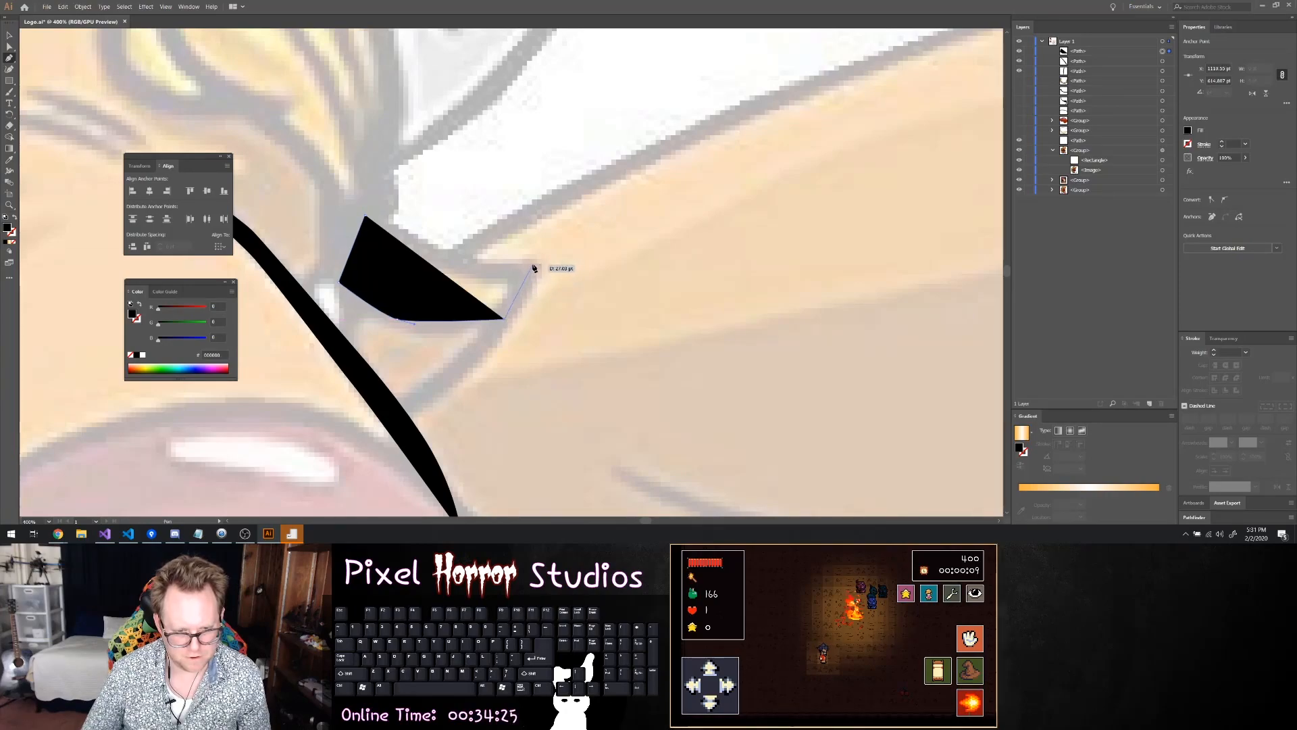
{"action": "left_click", "coordinate": [532, 267]}
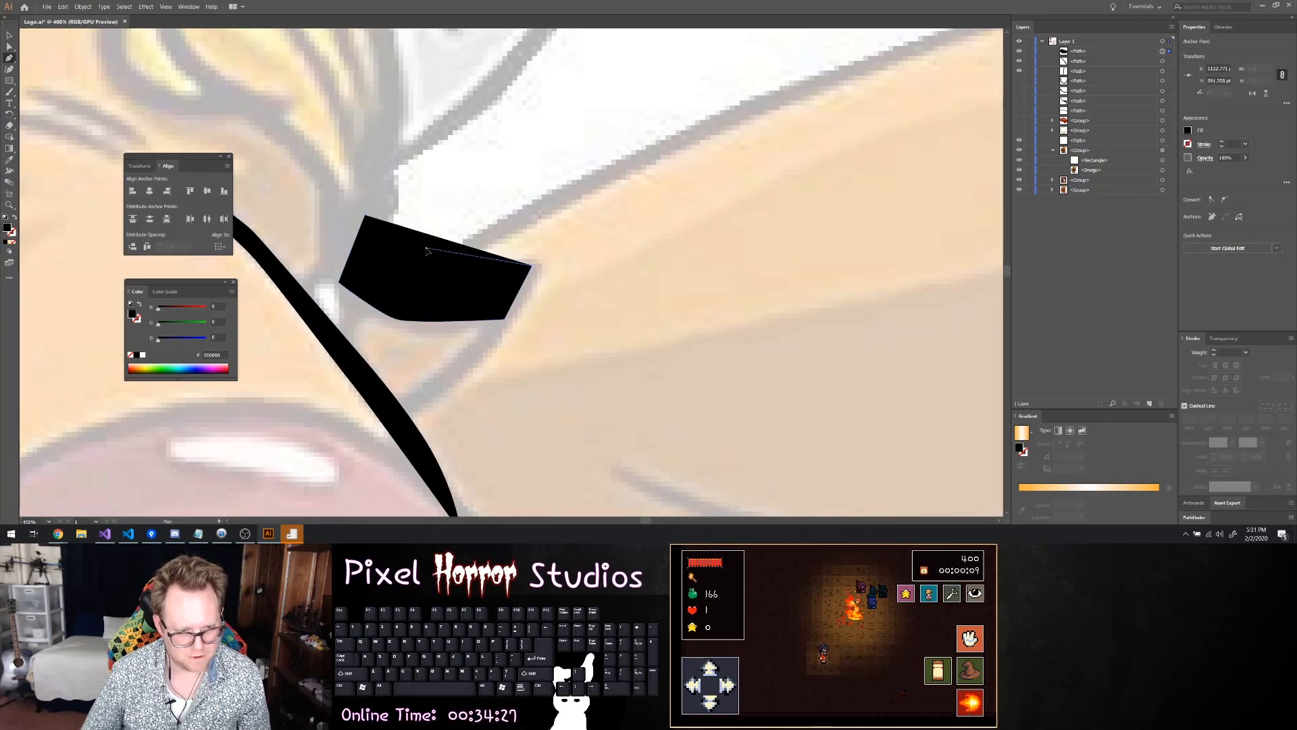
{"action": "left_click", "coordinate": [365, 218]}
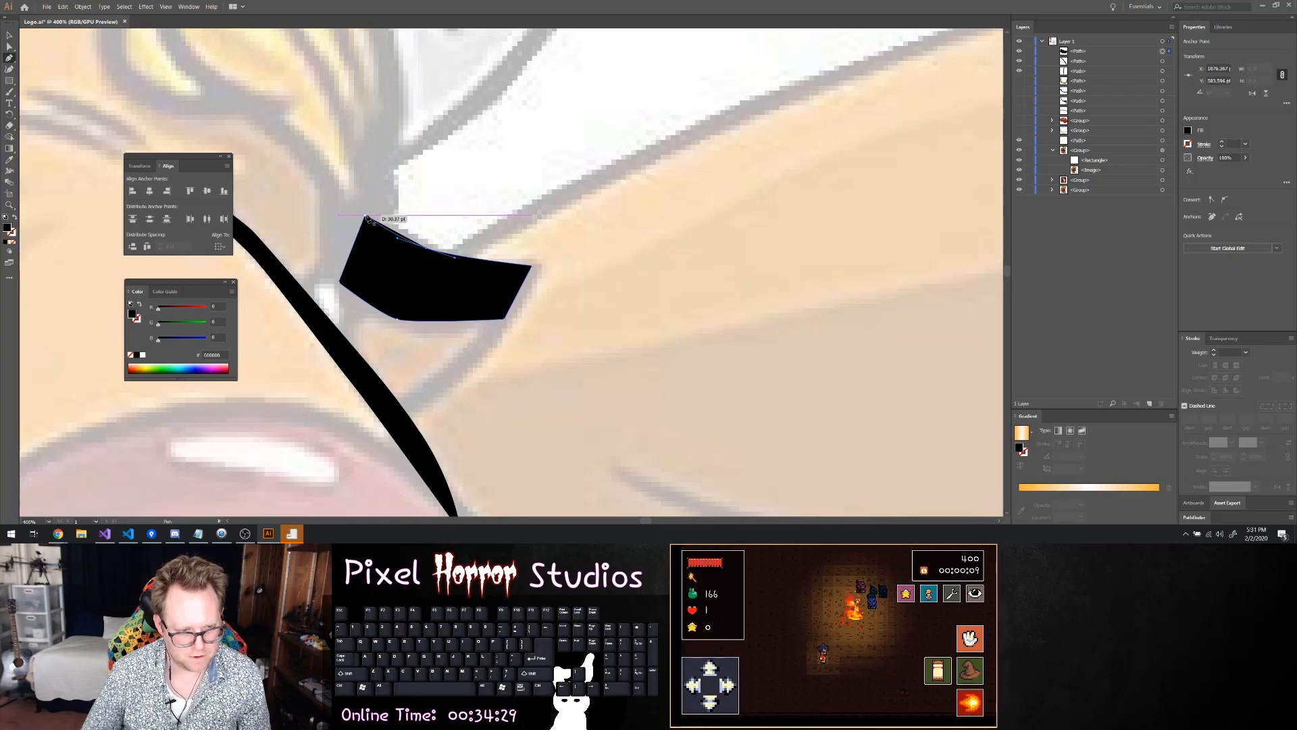
Fill the upper ear shape with light orange and give it a 5 pt black stroke
{"action": "left_click", "coordinate": [1188, 130]}
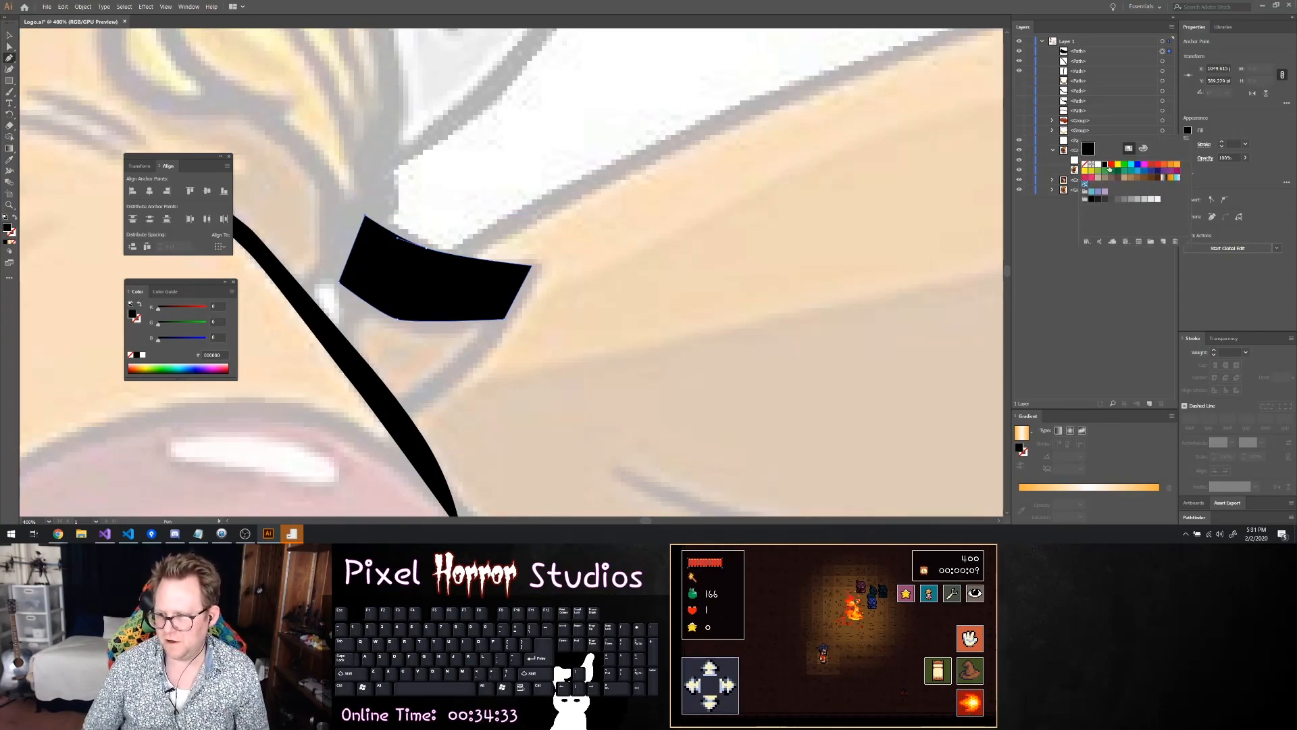
{"action": "left_click", "coordinate": [1143, 148]}
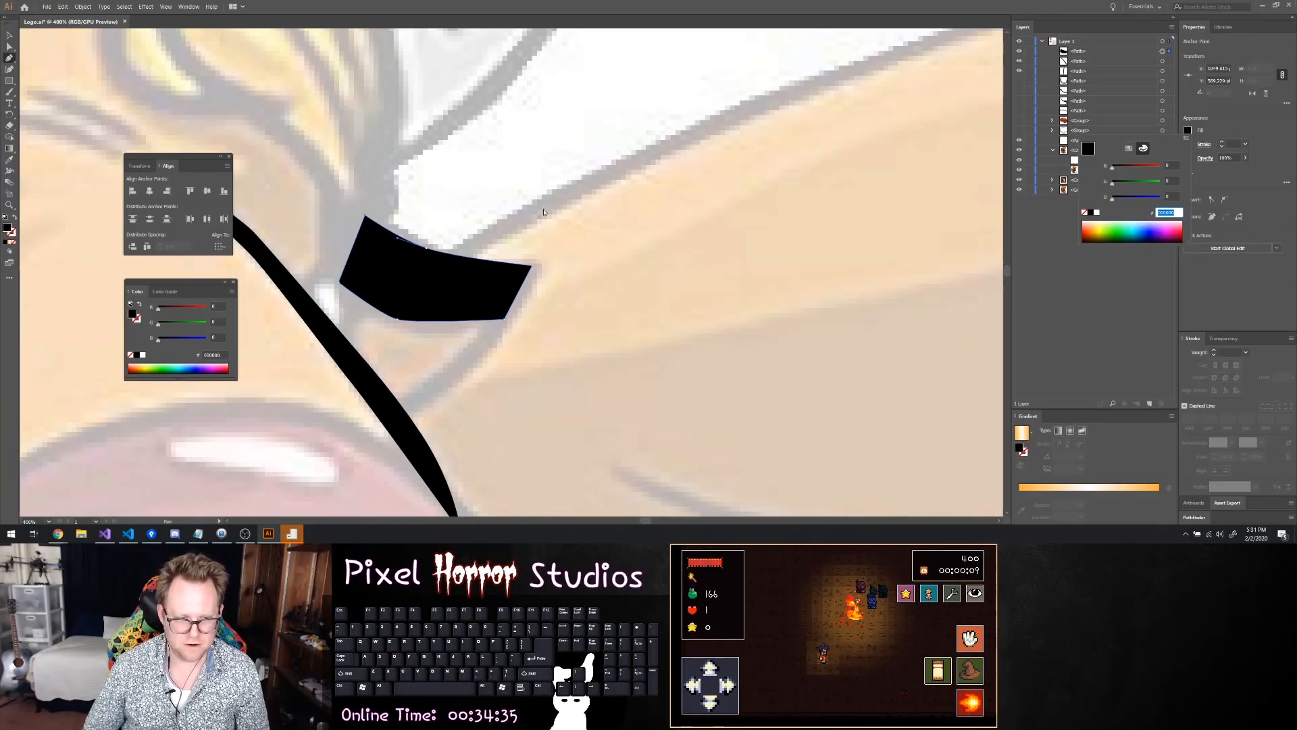
{"action": "left_click", "coordinate": [1129, 148]}
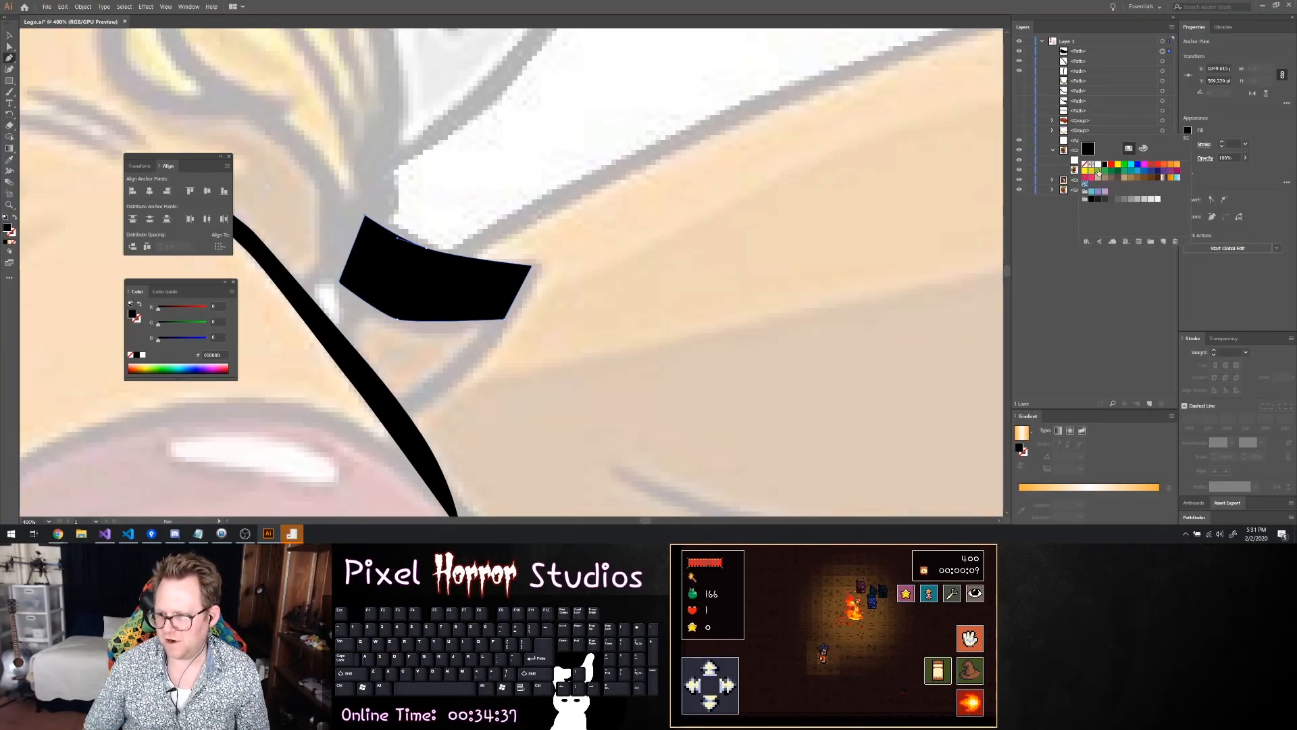
{"action": "left_click", "coordinate": [1177, 166]}
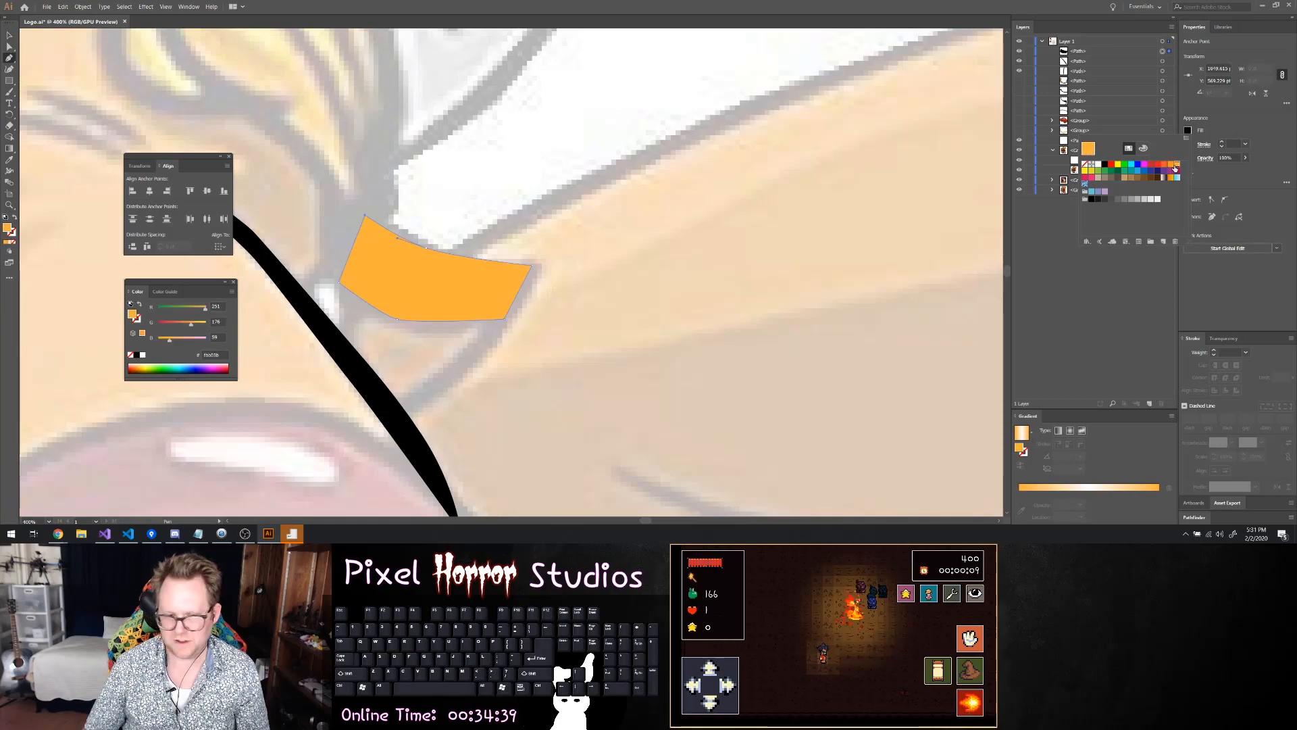
{"action": "left_click", "coordinate": [1220, 145]}
{"action": "left_click", "coordinate": [1221, 144]}
{"action": "left_click", "coordinate": [1221, 144]}
{"action": "left_click", "coordinate": [1222, 144]}
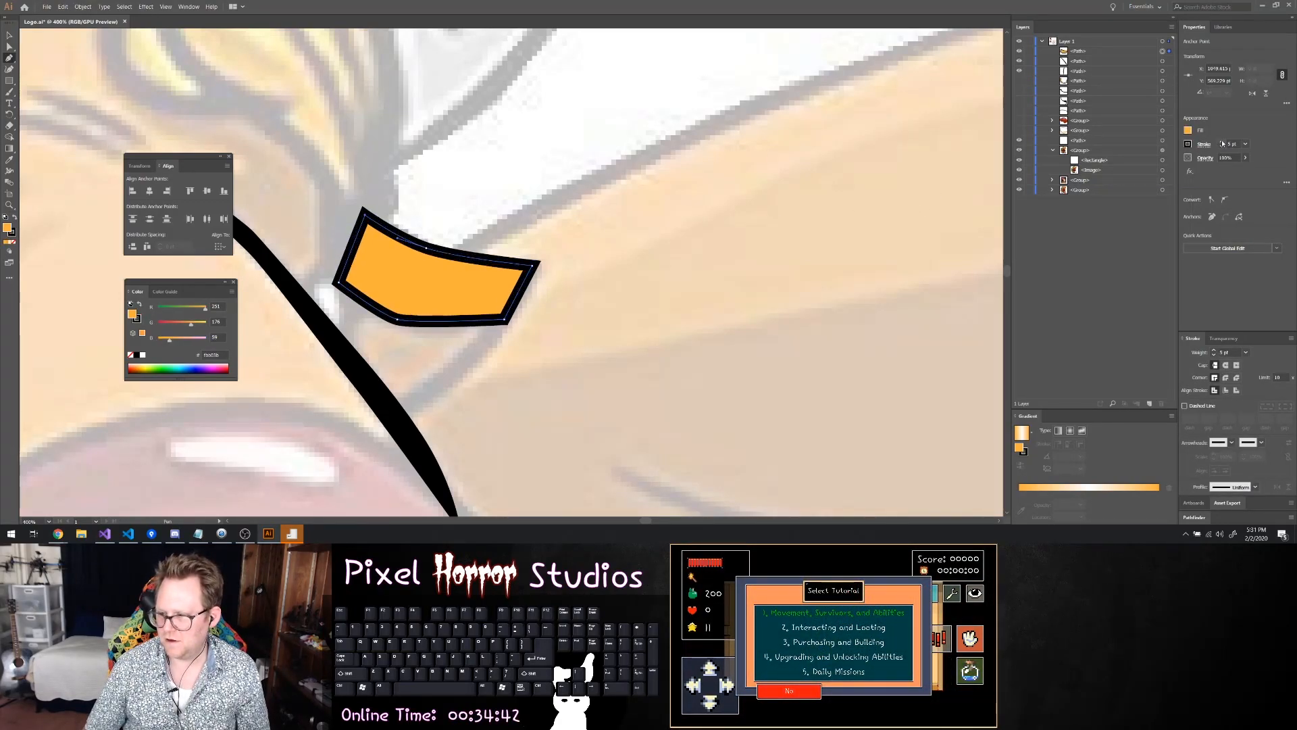
{"action": "left_click", "coordinate": [709, 224]}
{"action": "key", "text": "ctrl+z"}
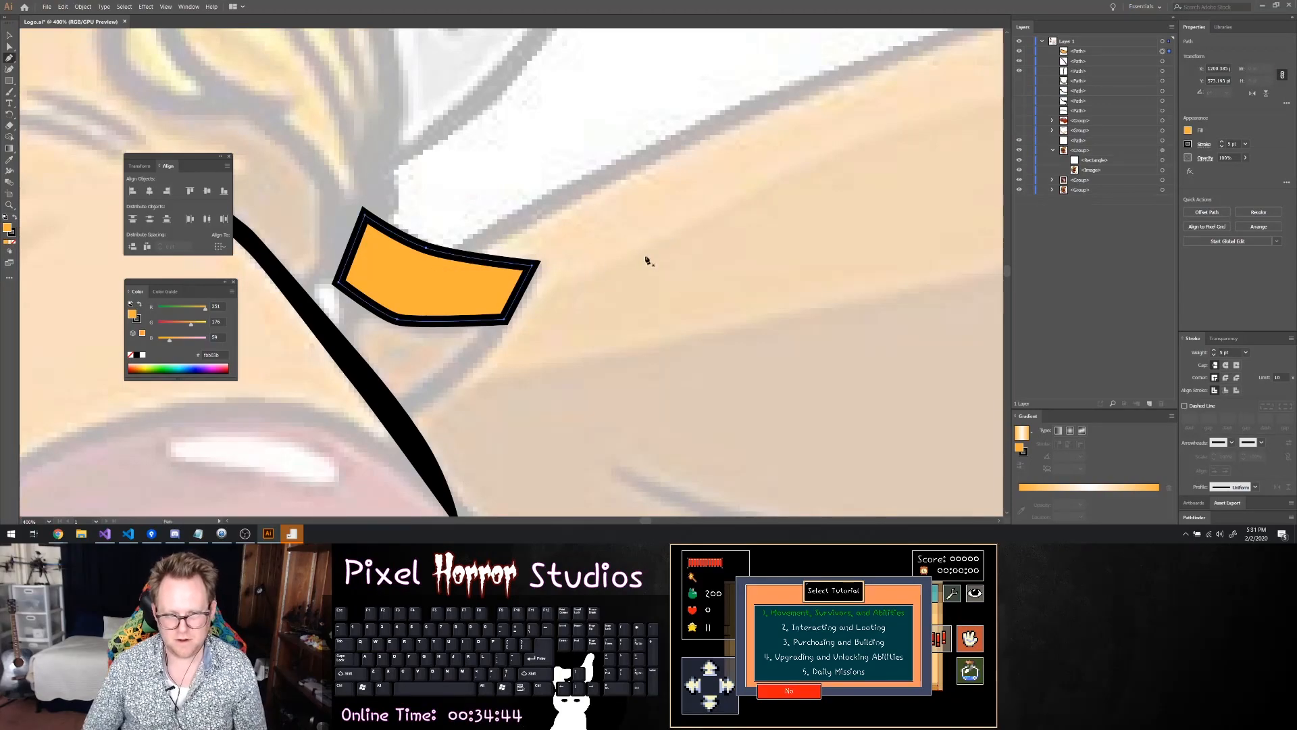
Hide the upper ear shape and the black bridge line to uncover the reference beneath them
{"action": "left_click", "coordinate": [1020, 51]}
{"action": "scroll", "coordinate": [346, 268], "scroll_direction": "up", "scroll_amount": 1}
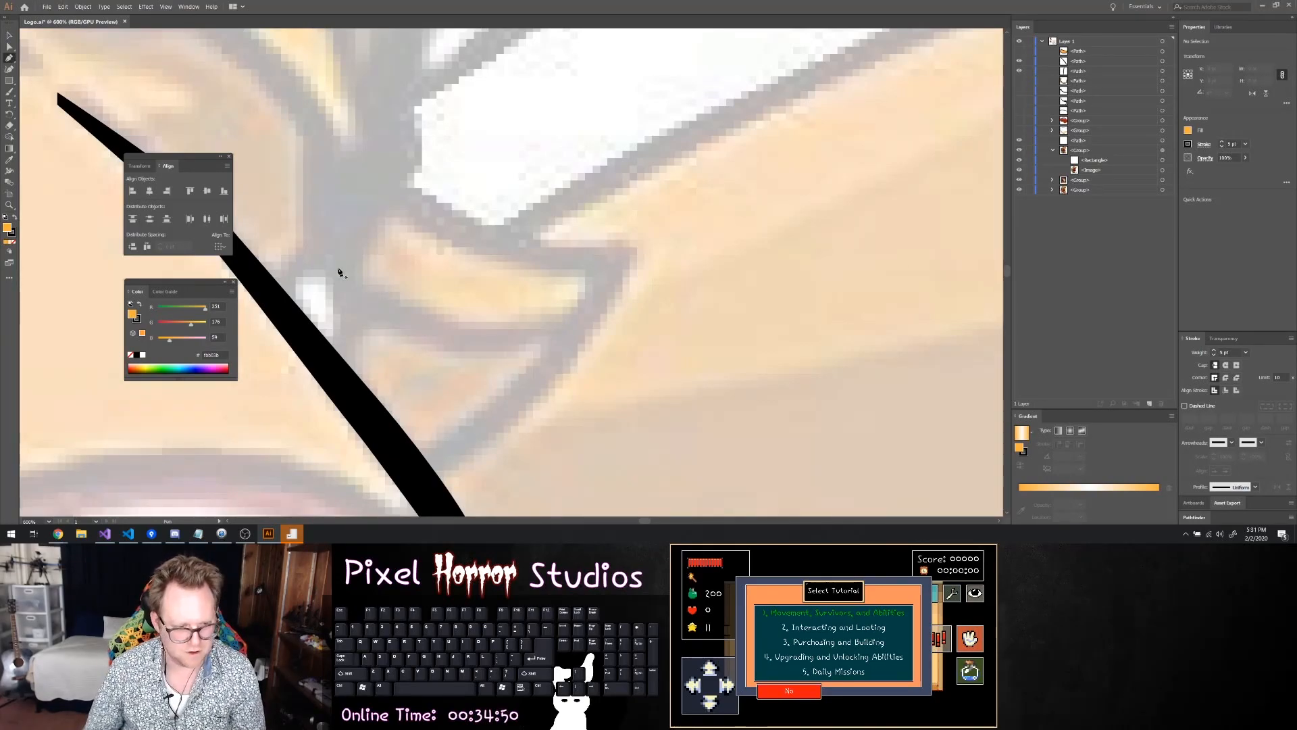
{"action": "left_click", "coordinate": [1019, 62]}
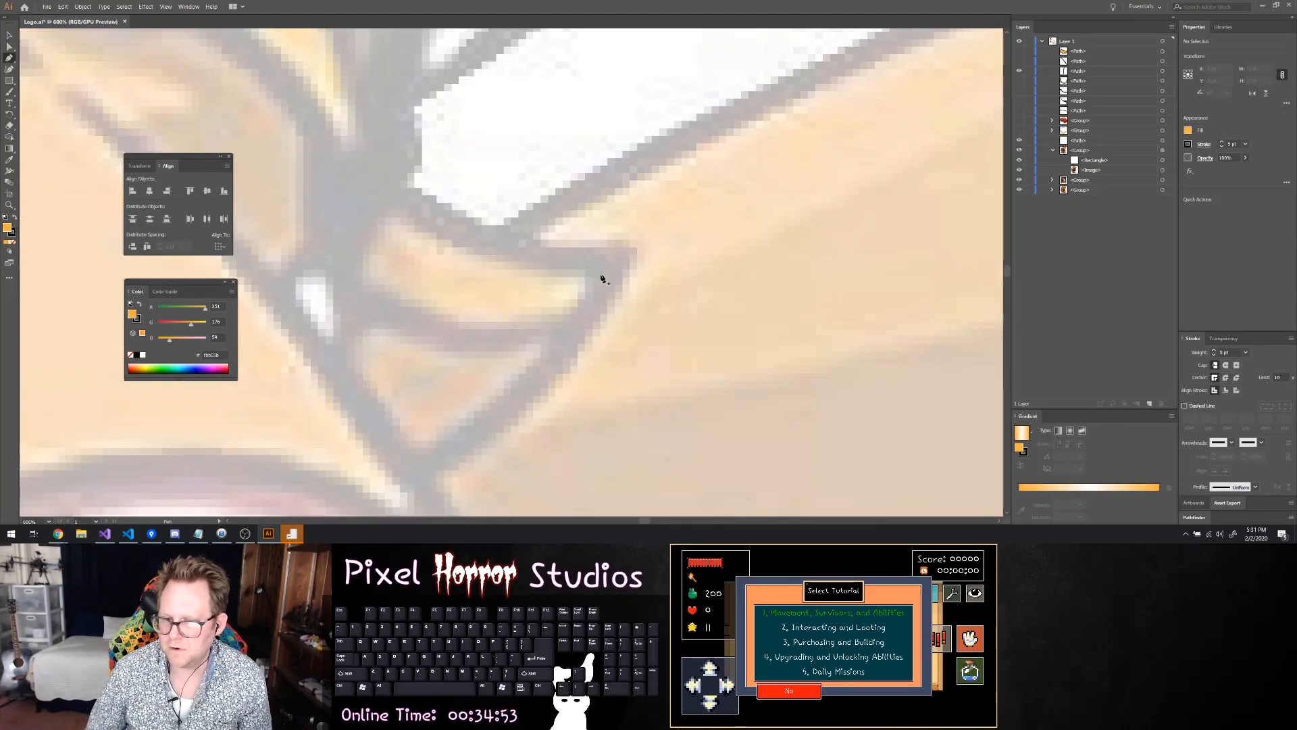
Trace the lower part of the far ear with the Pen tool, curving its upper edge and closing the path
{"action": "left_click", "coordinate": [342, 253]}
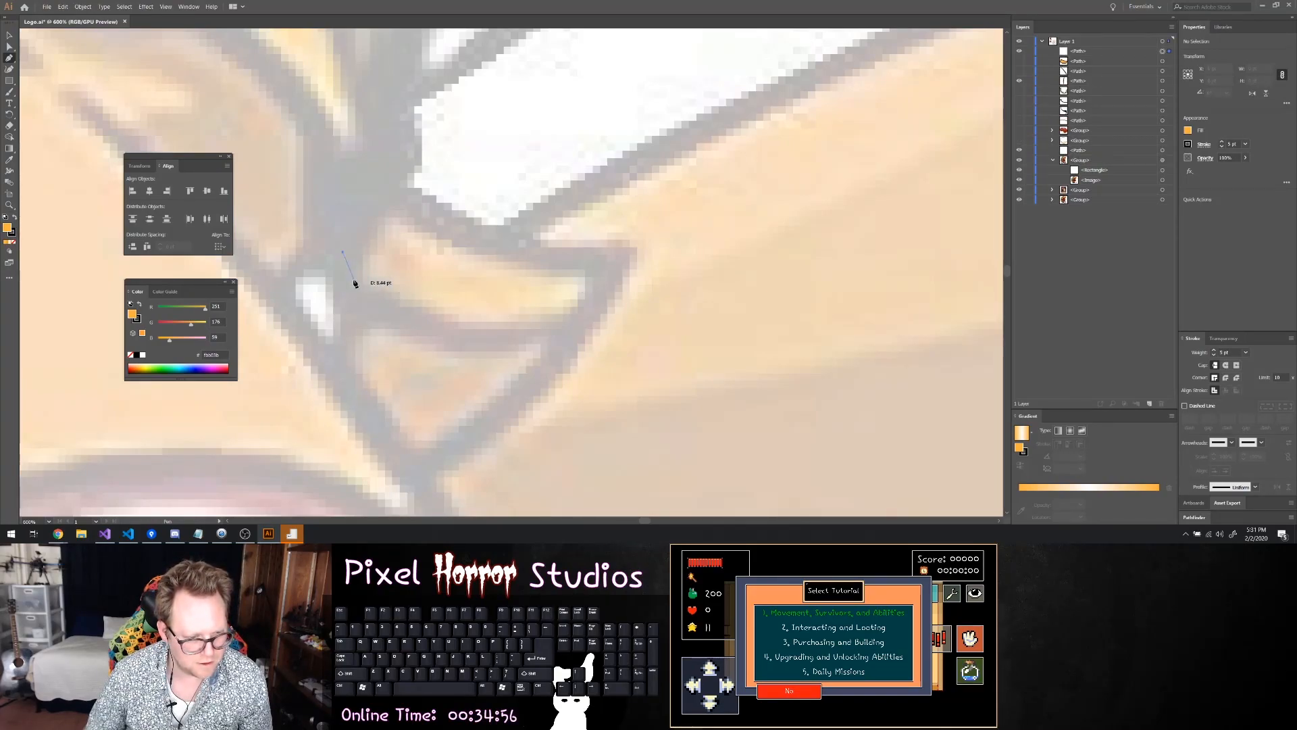
{"action": "left_click", "coordinate": [352, 309]}
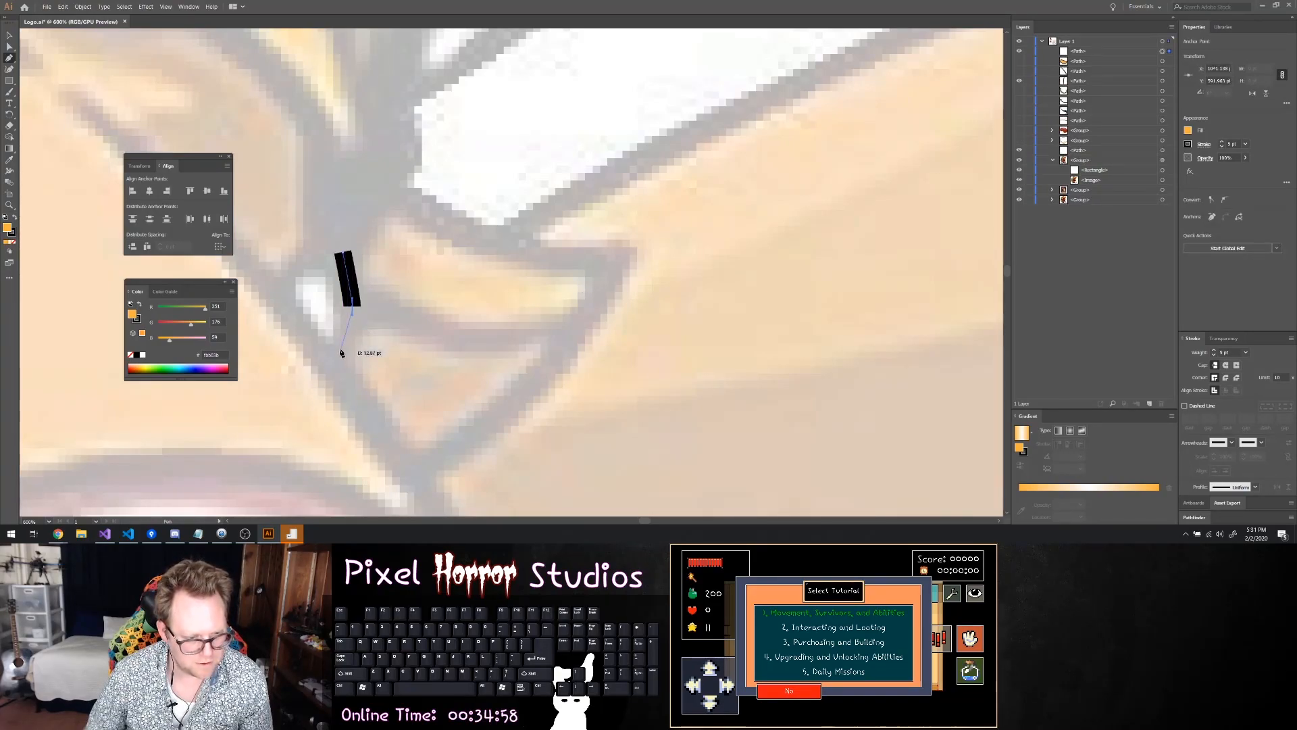
{"action": "left_click", "coordinate": [319, 372]}
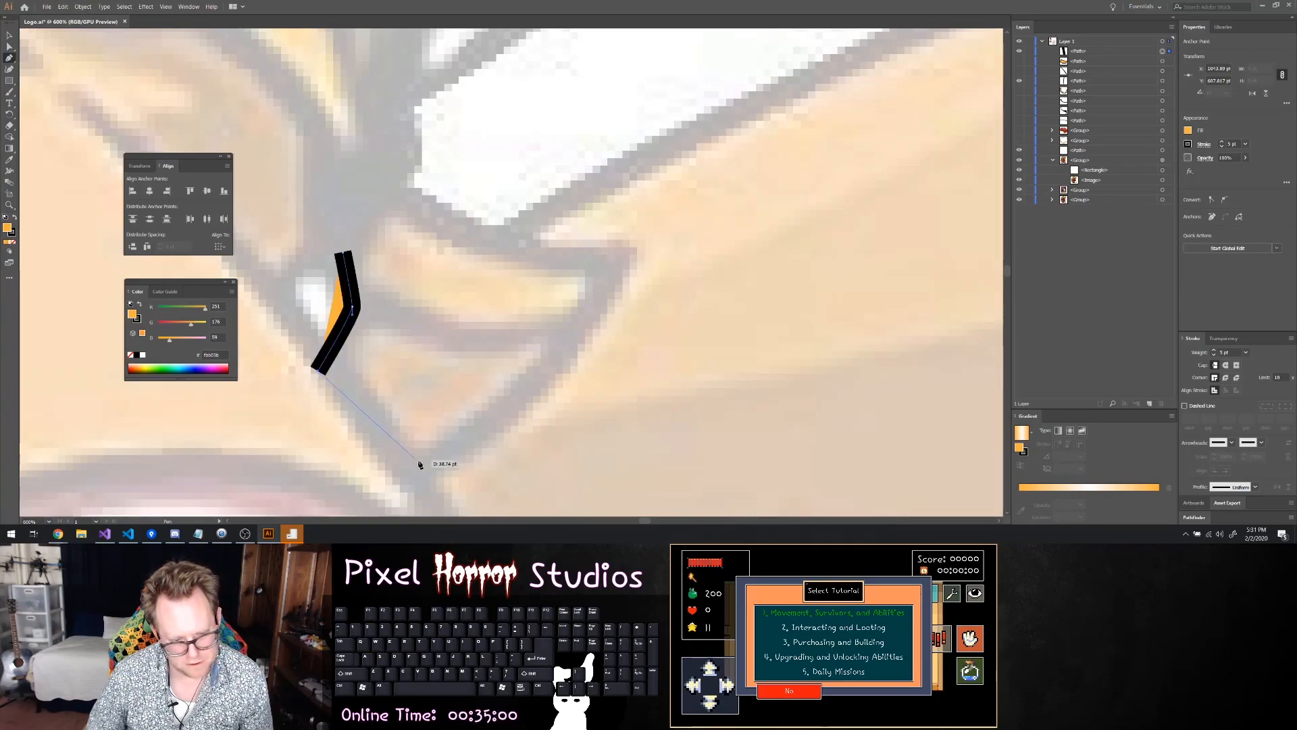
{"action": "left_click", "coordinate": [410, 482]}
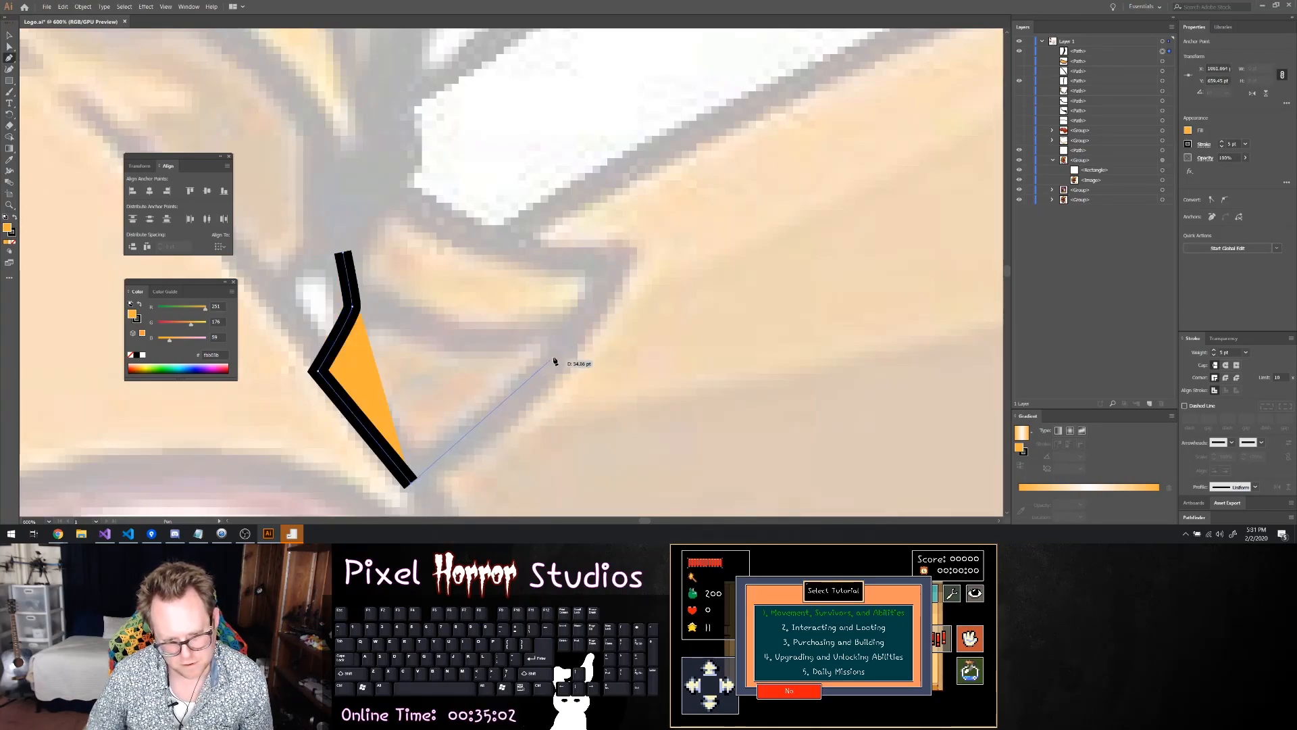
{"action": "left_click", "coordinate": [566, 339]}
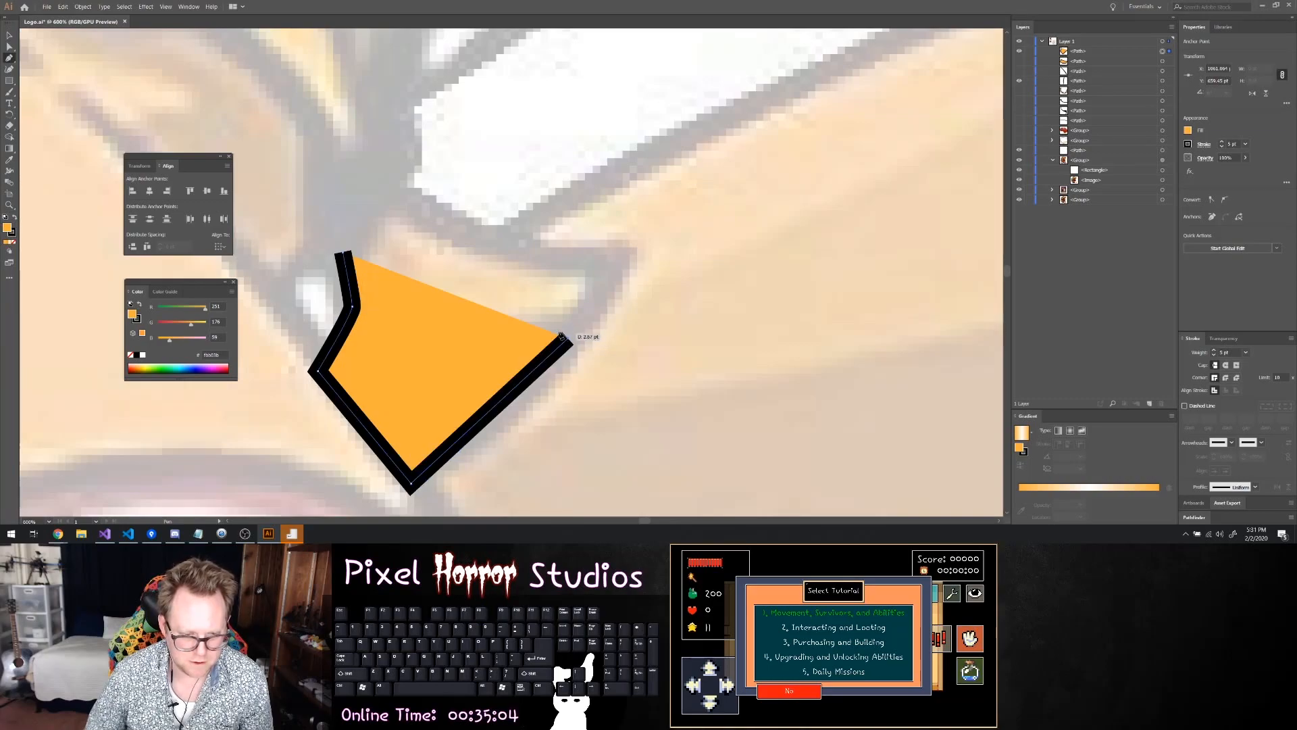
{"action": "left_click_drag", "start_coordinate": [405, 327], "coordinate": [414, 321]}
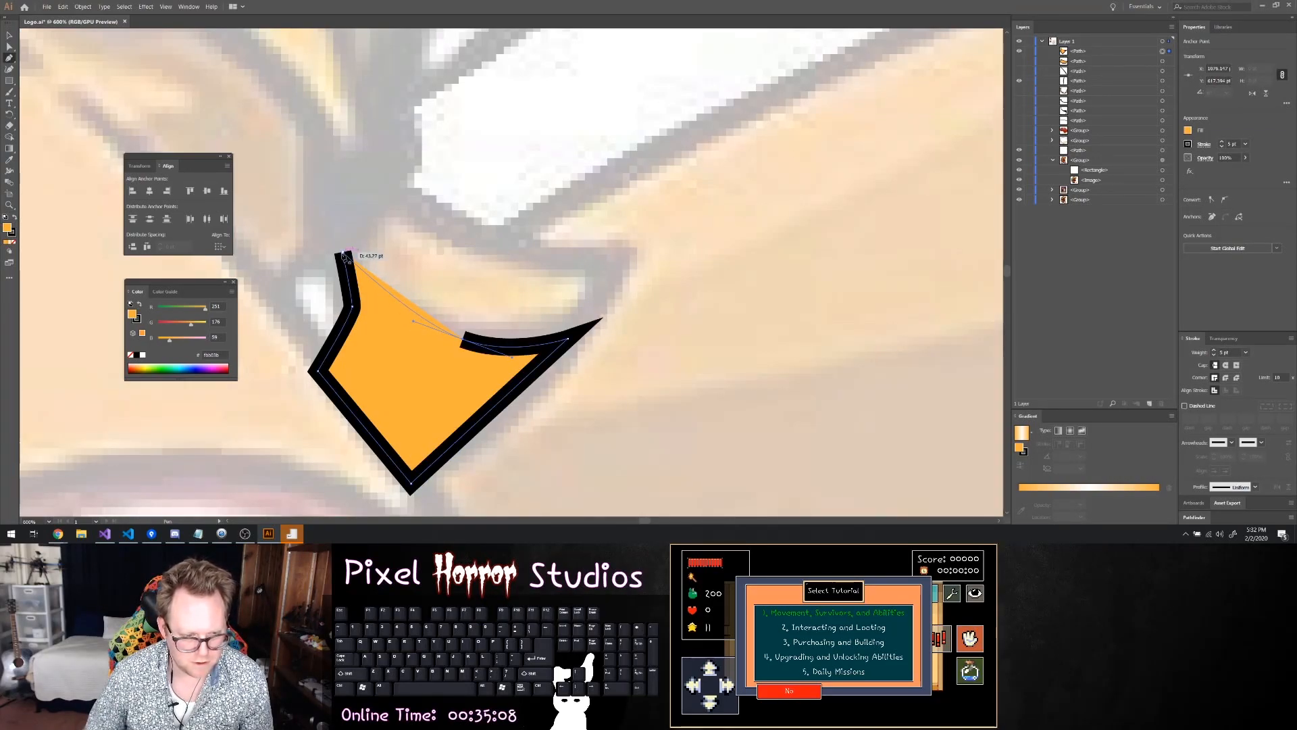
{"action": "left_click", "coordinate": [345, 255]}
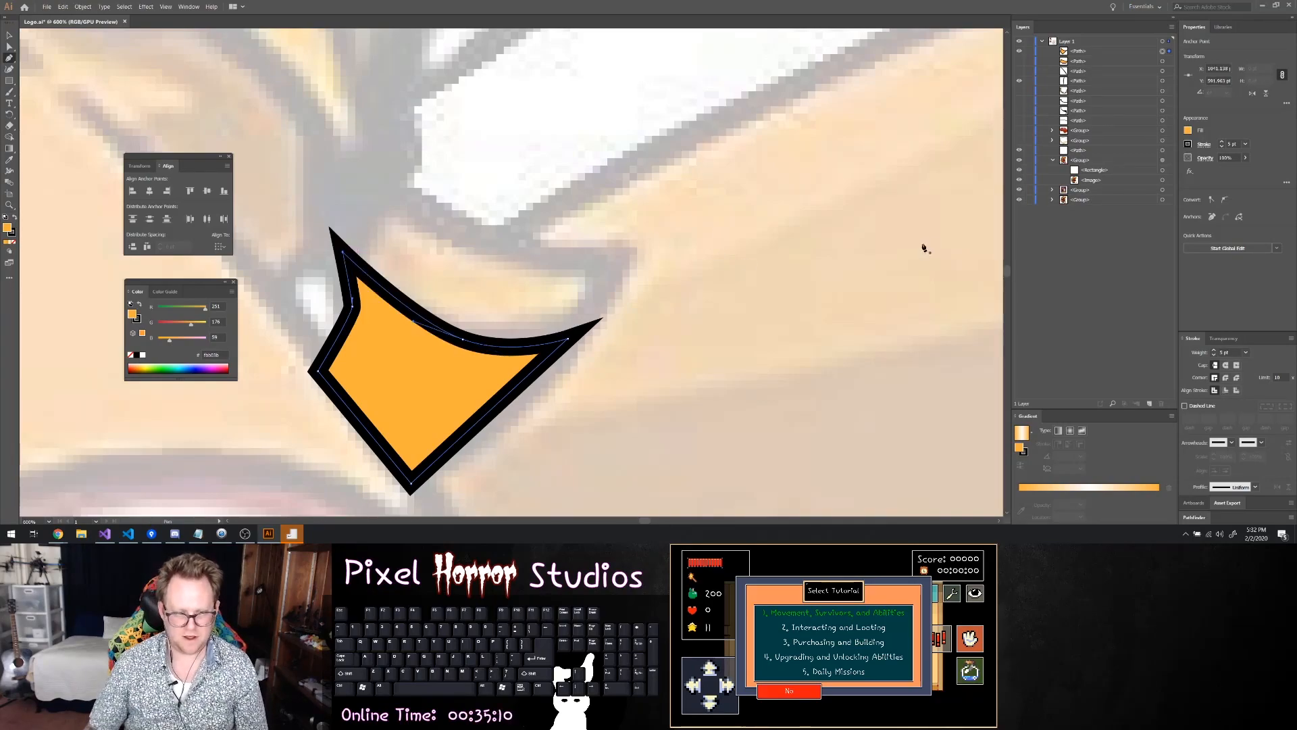
Show the upper ear shape again and fill the lower ear shape with yellow
{"action": "left_click", "coordinate": [1018, 61]}
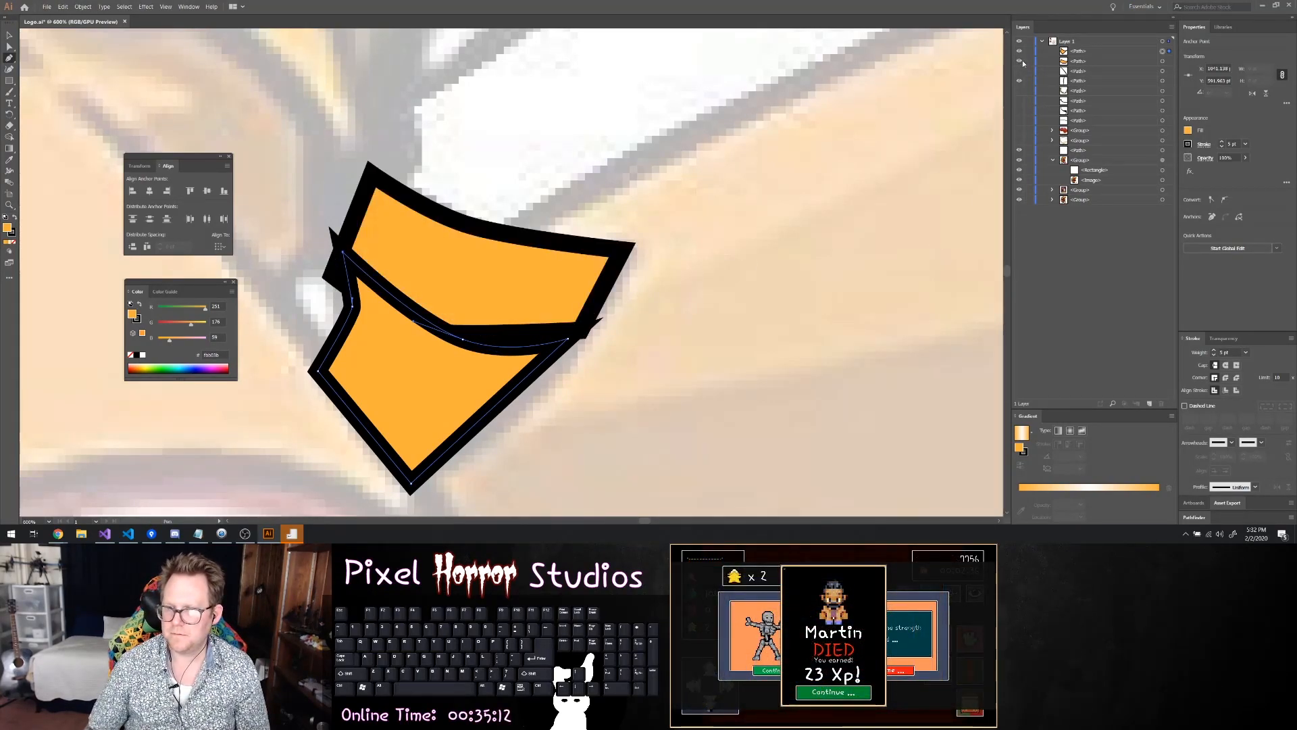
{"action": "left_click", "coordinate": [1189, 132]}
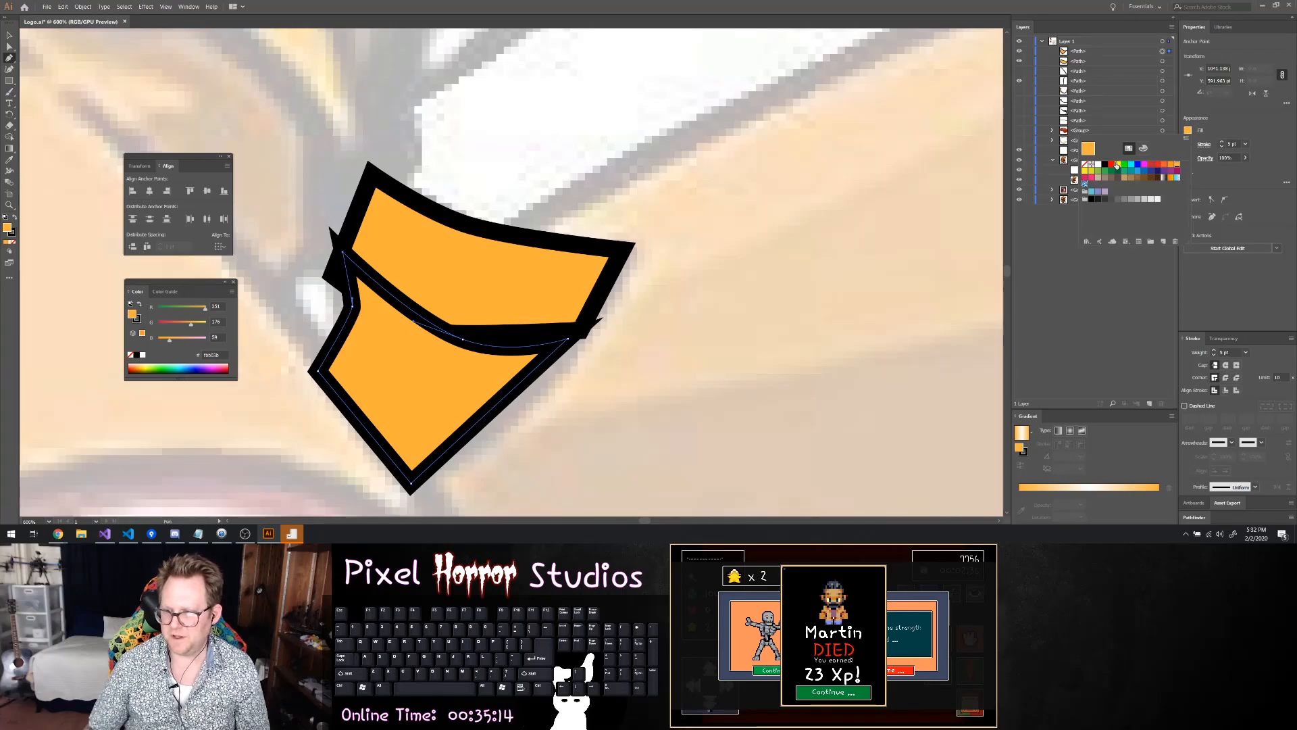
{"action": "left_click", "coordinate": [1123, 163]}
Move the yellow ear shape's upper inner corner with Direct Selection so its spike hides inside the orange shape's outline
{"action": "left_click", "coordinate": [10, 47]}
{"action": "scroll", "coordinate": [375, 264], "scroll_direction": "up", "scroll_amount": 2}
{"action": "left_click", "coordinate": [280, 188]}
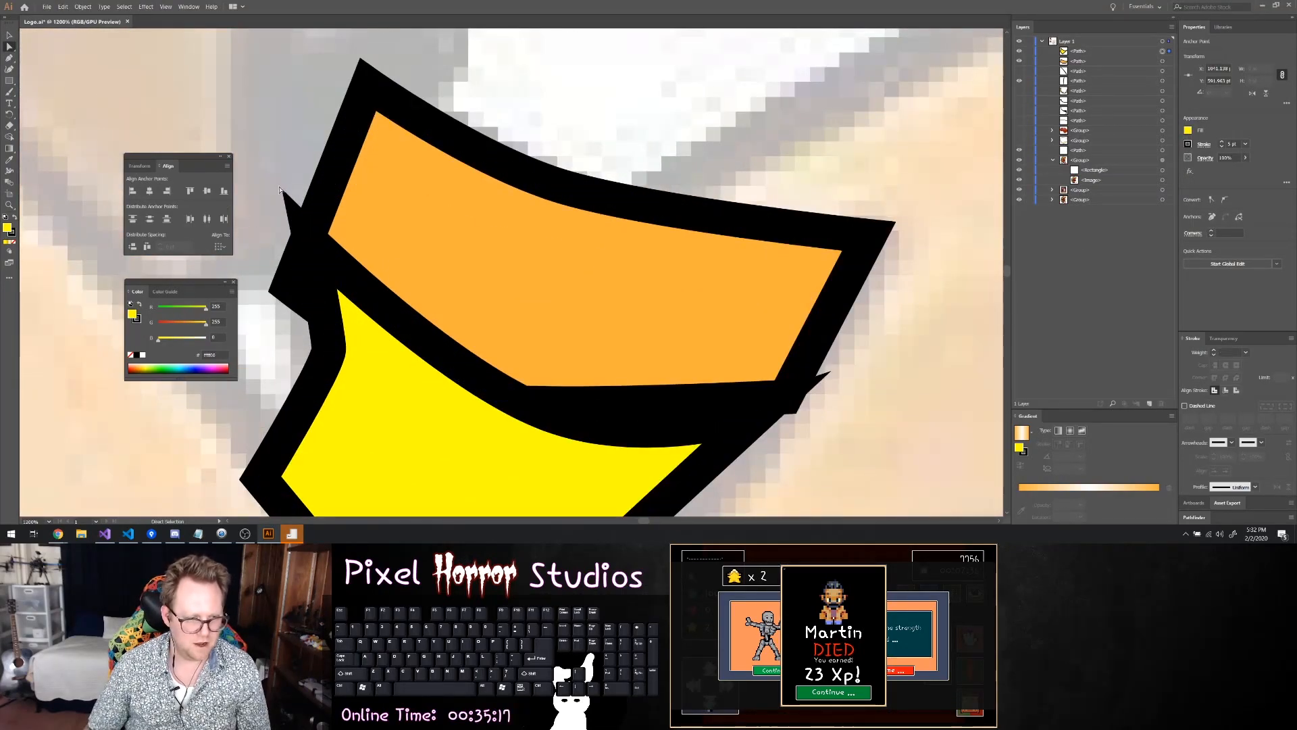
{"action": "left_click", "coordinate": [313, 248]}
{"action": "left_click", "coordinate": [311, 244]}
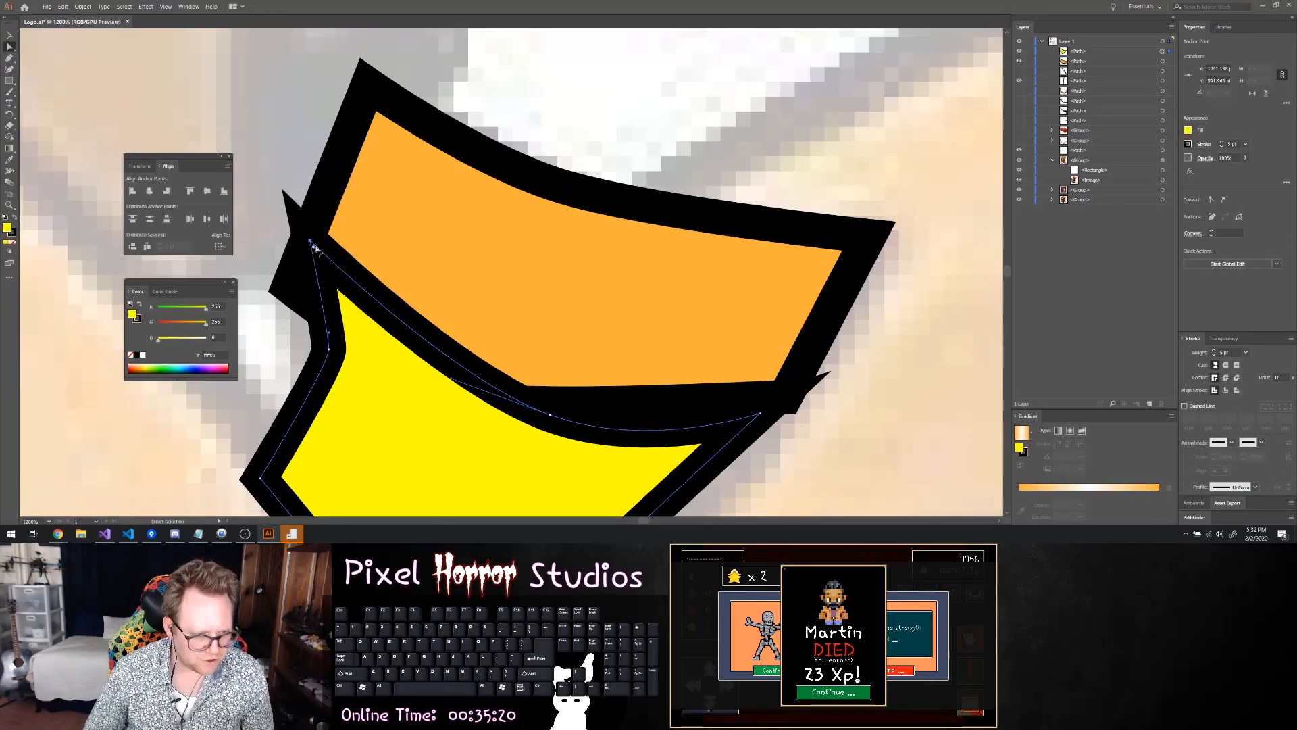
{"action": "left_click_drag", "start_coordinate": [315, 250], "coordinate": [315, 252]}
Move the yellow ear shape's outer corner point to merge with the orange shape's lower outer corner
{"action": "left_click", "coordinate": [757, 416]}
{"action": "mouse_move", "coordinate": [755, 420]}
{"action": "left_mouse_down"}
{"action": "mouse_move", "coordinate": [782, 392]}
{"action": "mouse_move", "coordinate": [775, 405]}
{"action": "mouse_move", "coordinate": [789, 401]}
{"action": "left_mouse_up"}
{"action": "left_click", "coordinate": [758, 415]}
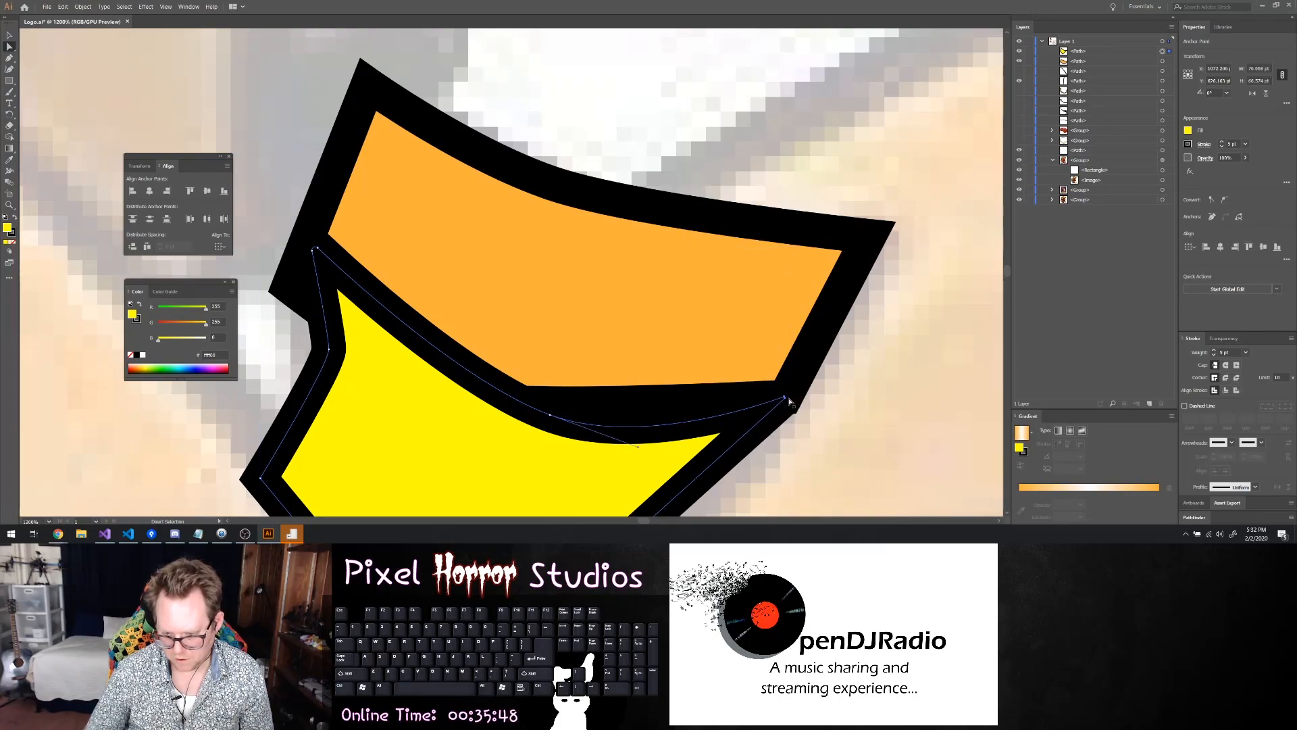
{"action": "scroll", "coordinate": [784, 404], "scroll_direction": "up", "scroll_amount": 3}
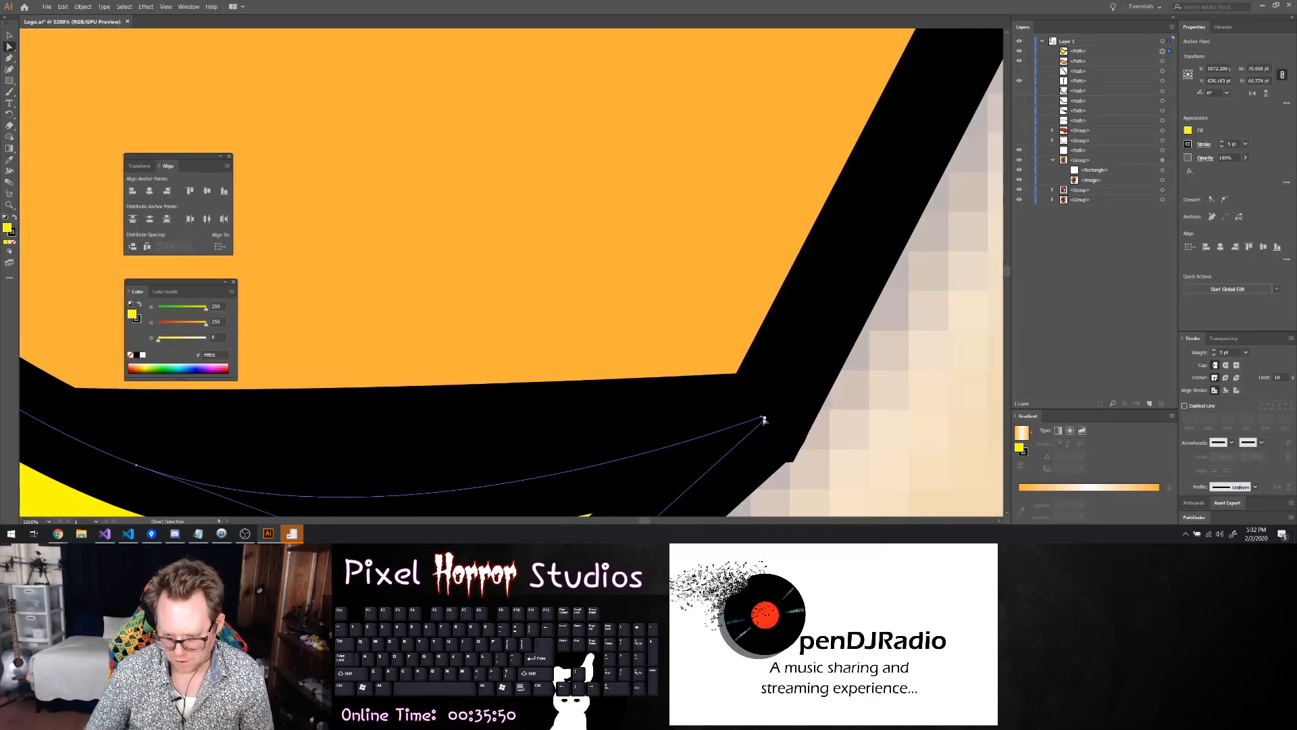
{"action": "mouse_move", "coordinate": [766, 419]}
{"action": "left_mouse_down"}
{"action": "mouse_move", "coordinate": [779, 410]}
{"action": "mouse_move", "coordinate": [758, 426]}
{"action": "left_mouse_up"}
{"action": "scroll", "coordinate": [762, 429], "scroll_direction": "down", "scroll_amount": 6}
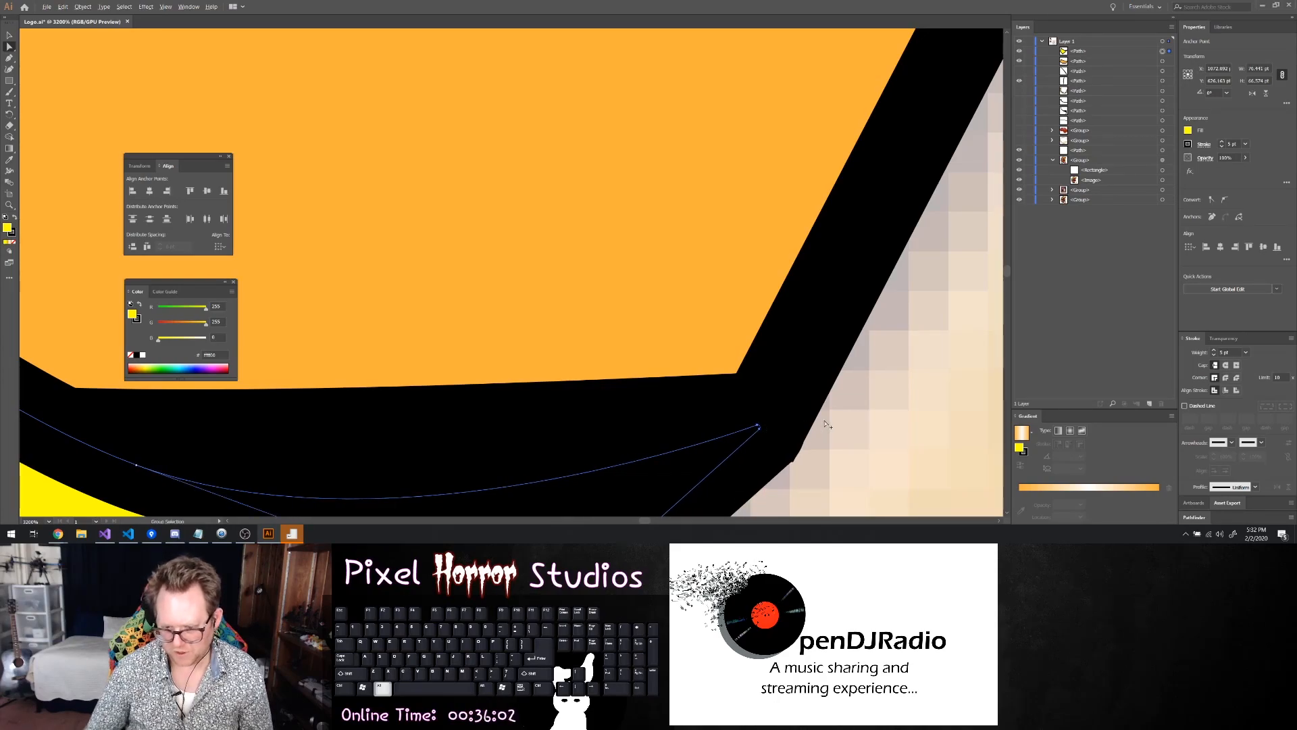
{"action": "left_click", "coordinate": [875, 428]}
Hide both the orange and yellow ear shapes so the reference face is uncovered
{"action": "scroll", "coordinate": [849, 410], "scroll_direction": "down", "scroll_amount": 5}
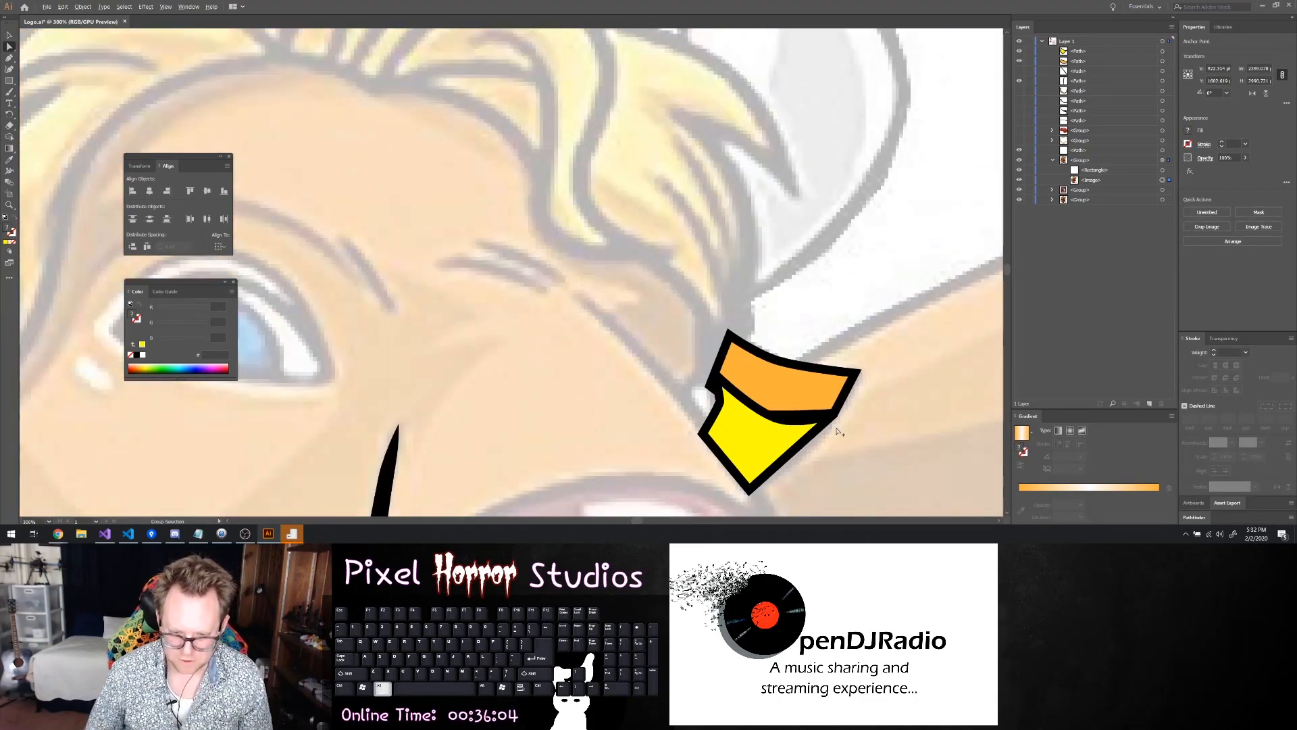
{"action": "scroll", "coordinate": [854, 449], "scroll_direction": "right", "scroll_amount": 1}
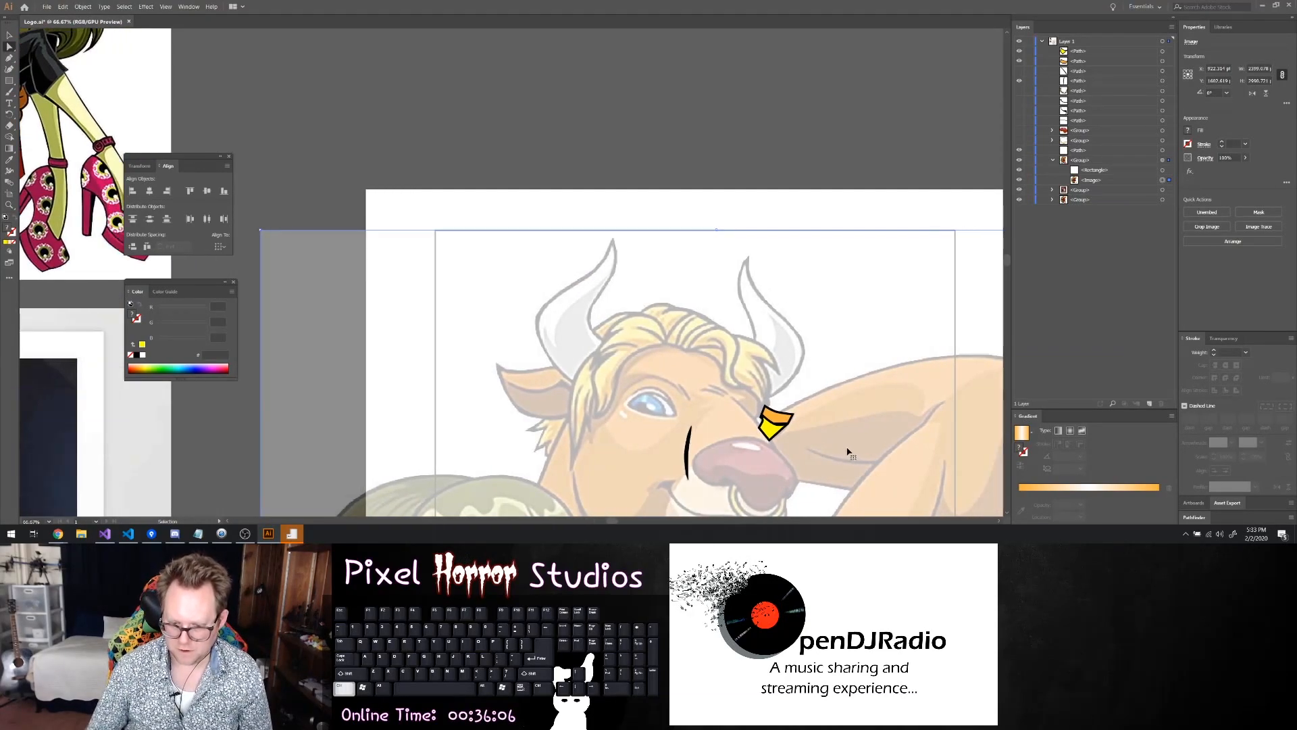
{"action": "scroll", "coordinate": [849, 452], "scroll_direction": "down", "scroll_amount": 1}
{"action": "left_click", "coordinate": [1021, 62]}
{"action": "left_click", "coordinate": [1020, 52]}
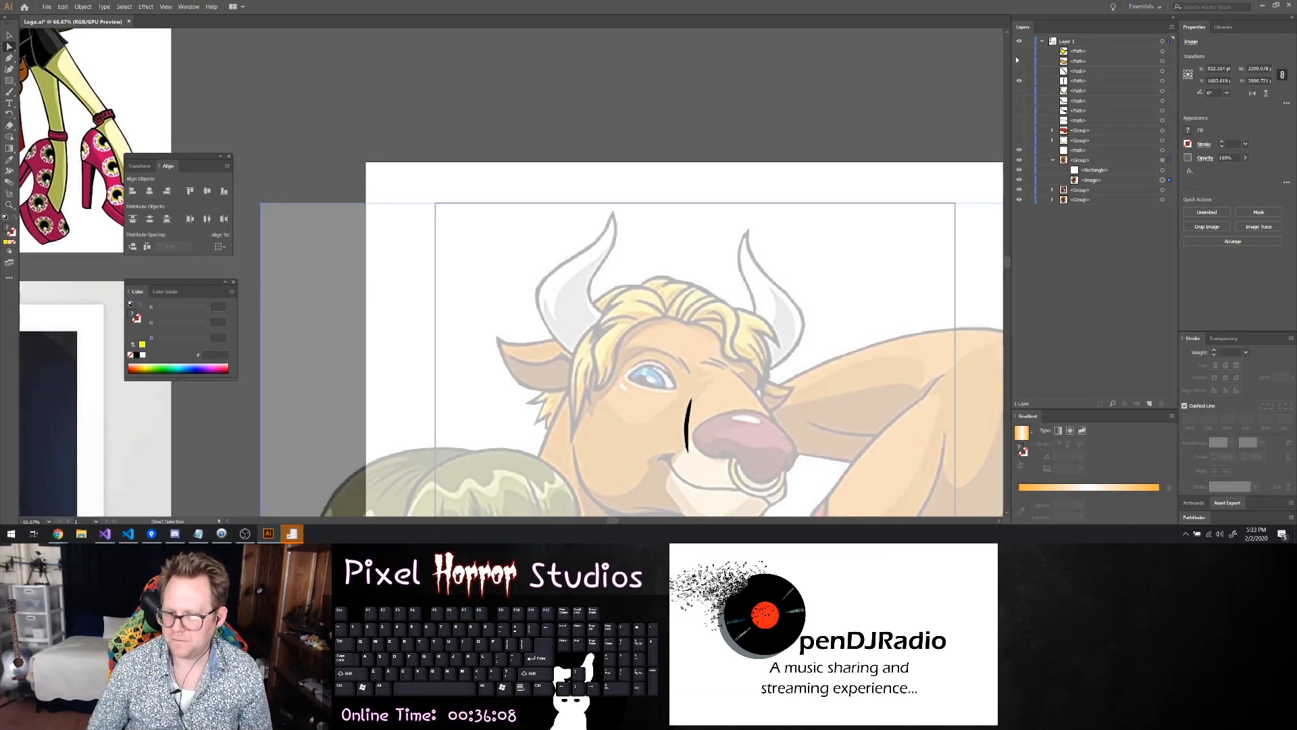
Trace the shaded area between the hair and the snout's far edge as a closed curved shape with the Pen tool
{"action": "scroll", "coordinate": [770, 321], "scroll_direction": "down", "scroll_amount": 2}
{"action": "scroll", "coordinate": [771, 379], "scroll_direction": "up", "scroll_amount": 2}
{"action": "scroll", "coordinate": [771, 396], "scroll_direction": "up", "scroll_amount": 2}
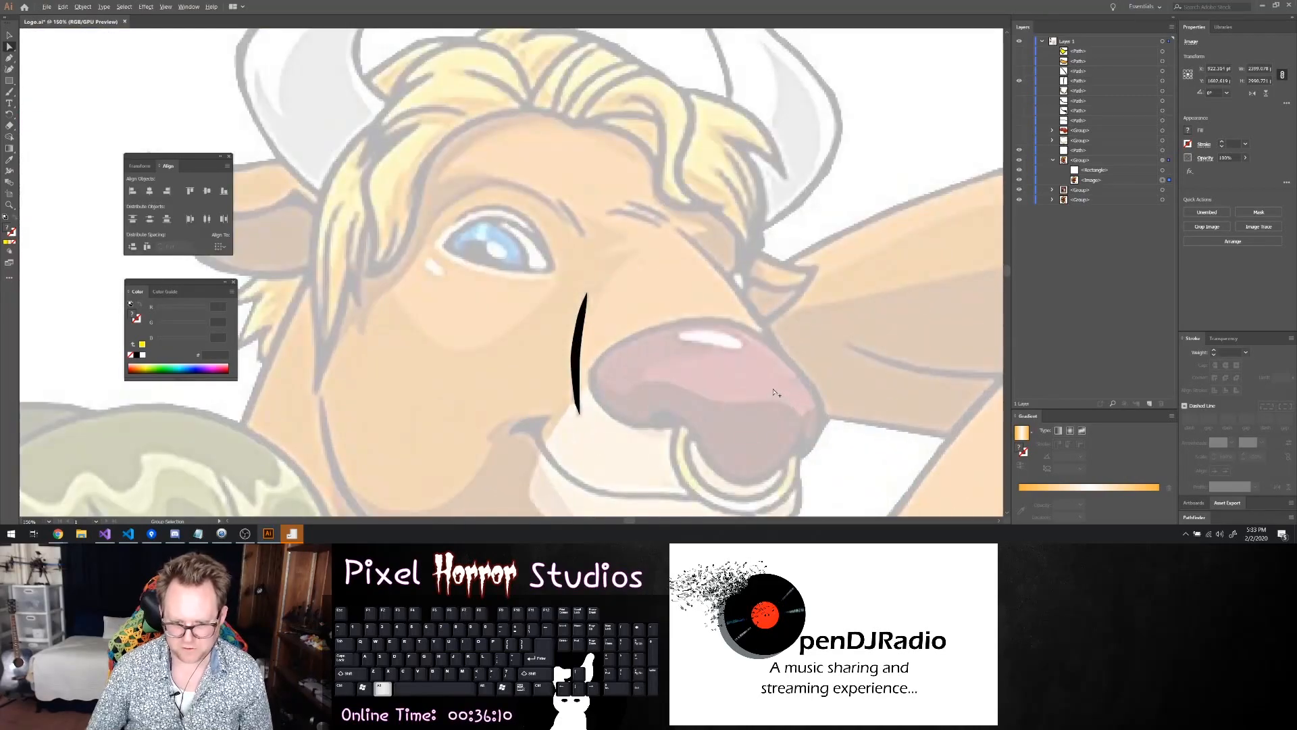
{"action": "scroll", "coordinate": [763, 358], "scroll_direction": "up", "scroll_amount": 3}
{"action": "scroll", "coordinate": [761, 343], "scroll_direction": "up", "scroll_amount": 2}
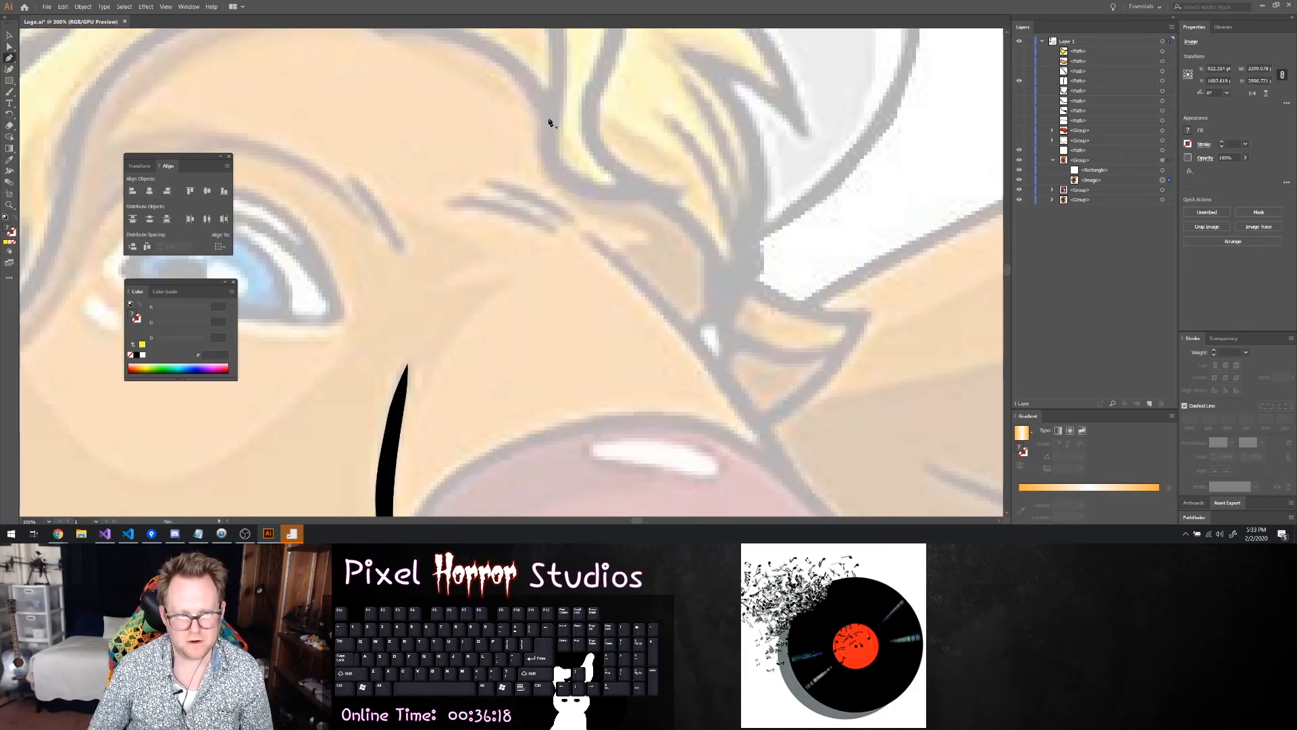
{"action": "left_click", "coordinate": [558, 182]}
{"action": "left_click", "coordinate": [575, 204]}
{"action": "left_click", "coordinate": [605, 216]}
{"action": "left_click_drag", "start_coordinate": [651, 233], "coordinate": [711, 317]}
{"action": "left_click", "coordinate": [715, 309]}
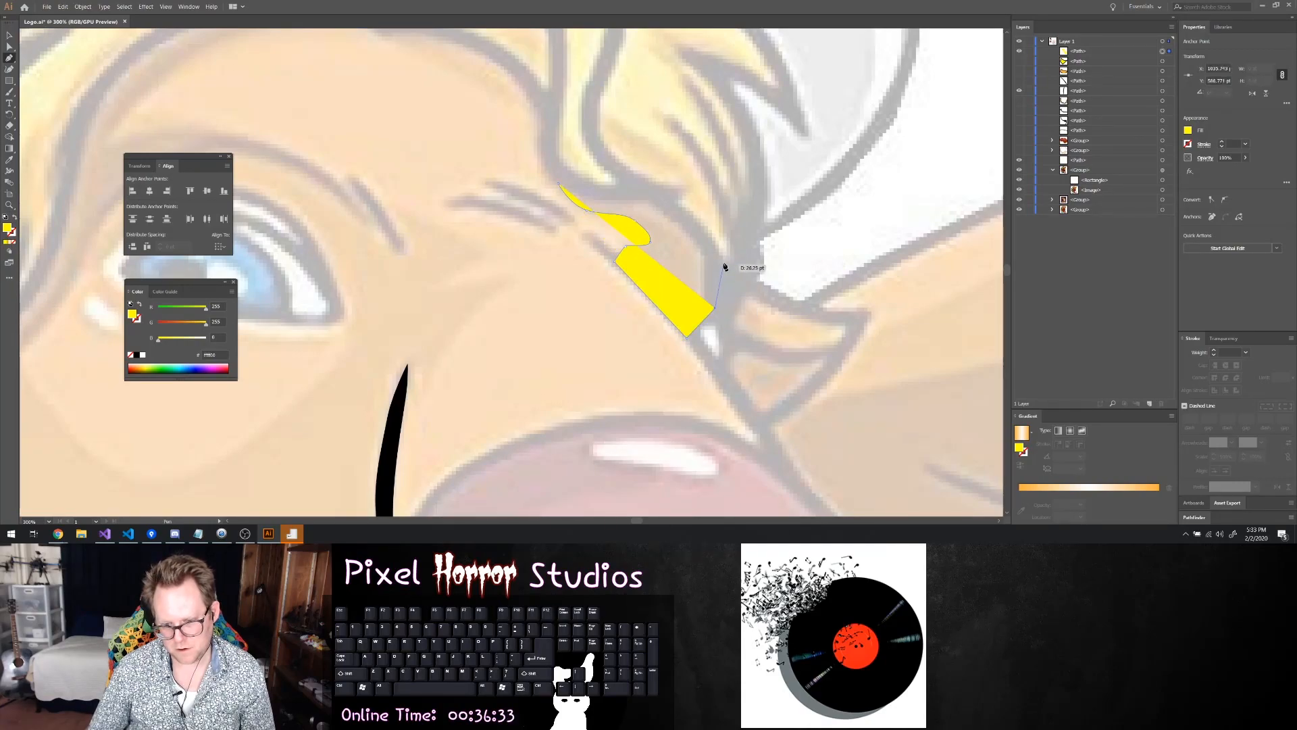
{"action": "left_click_drag", "start_coordinate": [714, 257], "coordinate": [705, 235]}
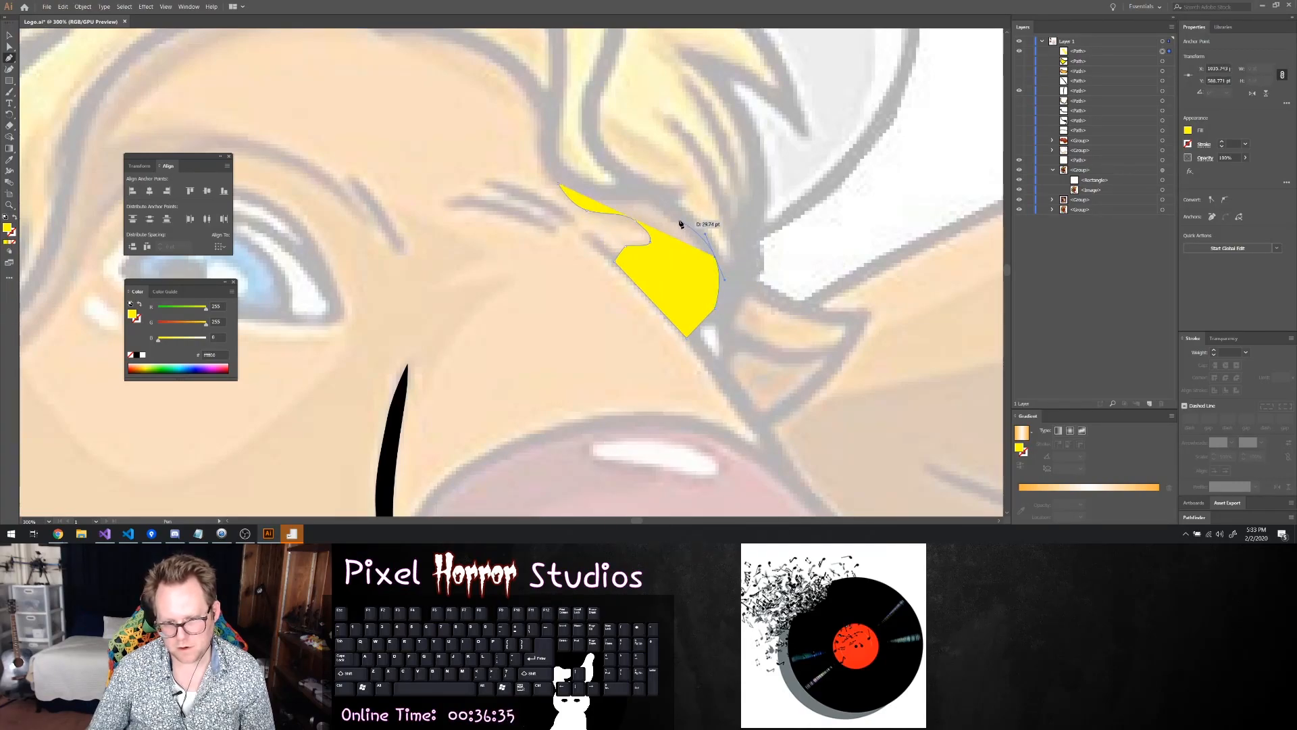
{"action": "left_click_drag", "start_coordinate": [652, 192], "coordinate": [622, 184]}
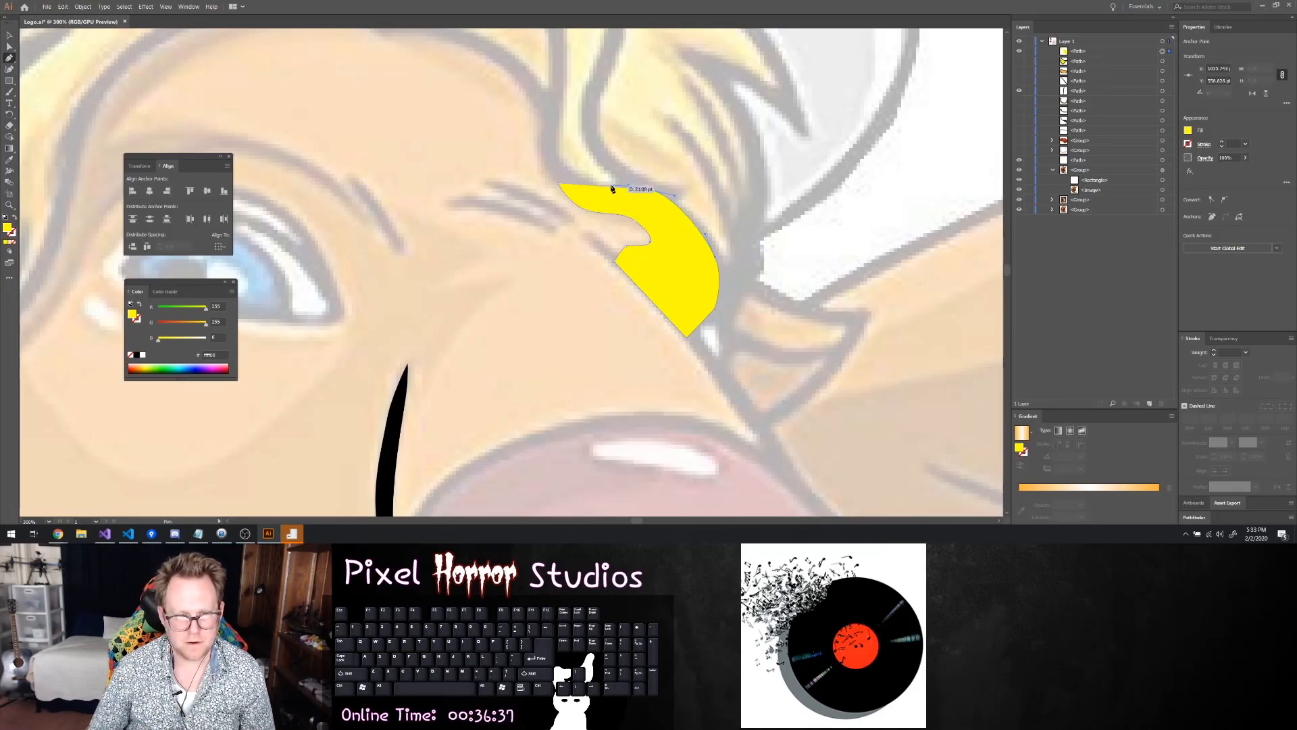
{"action": "left_click", "coordinate": [560, 186]}
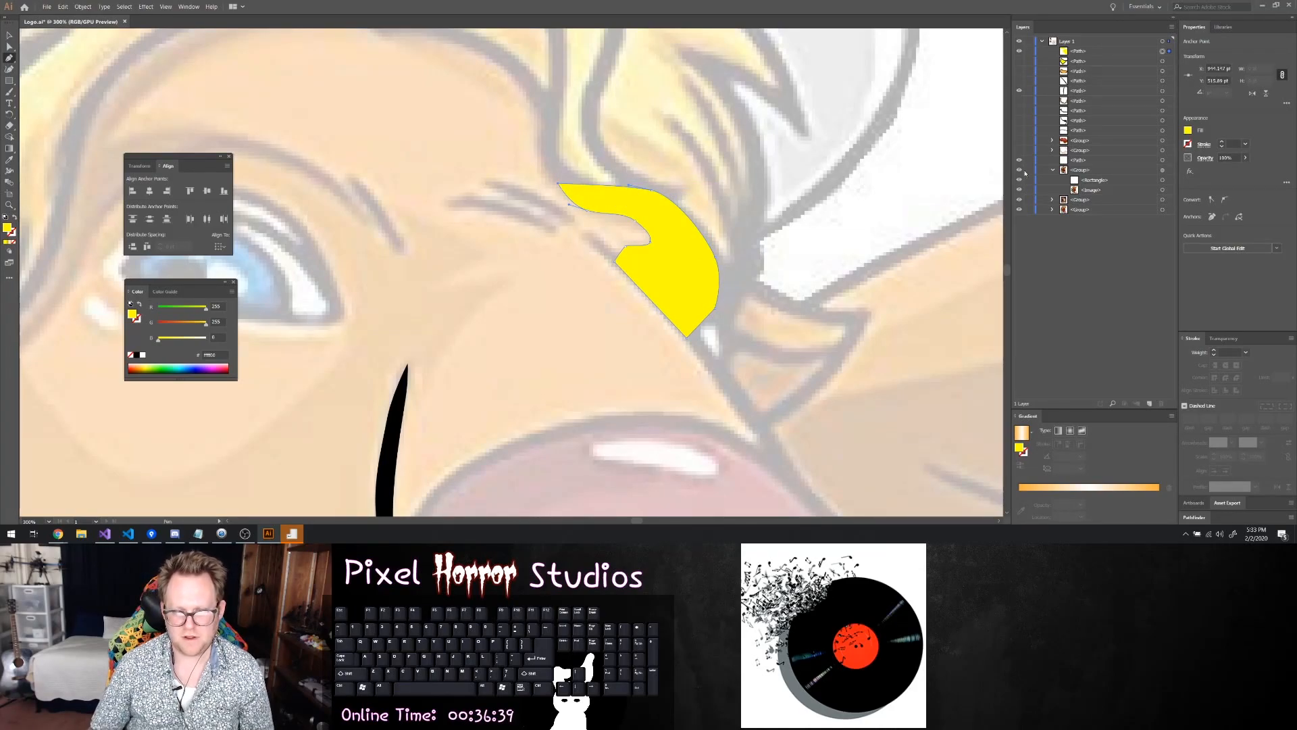
Fill the new shape beside the snout with orange, give it a 5 pt black stroke, and hide it
{"action": "left_click", "coordinate": [1186, 130]}
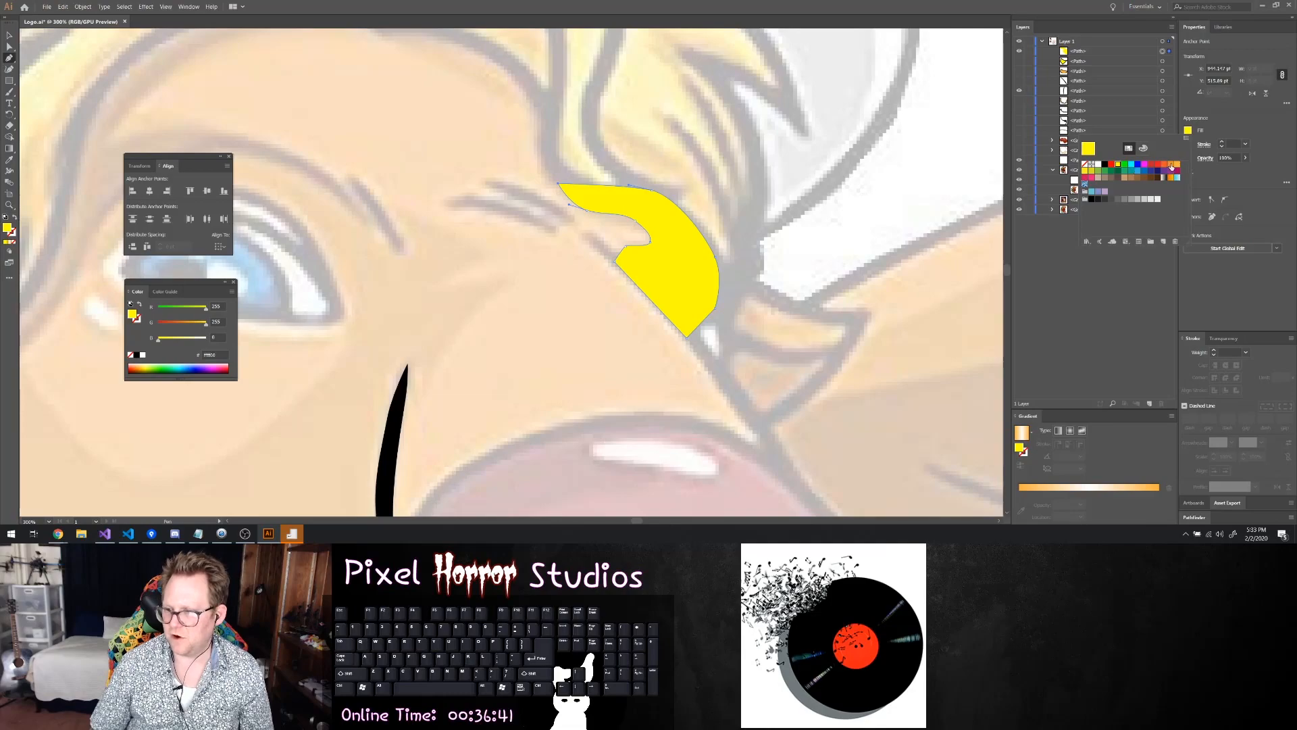
{"action": "left_click", "coordinate": [1171, 165]}
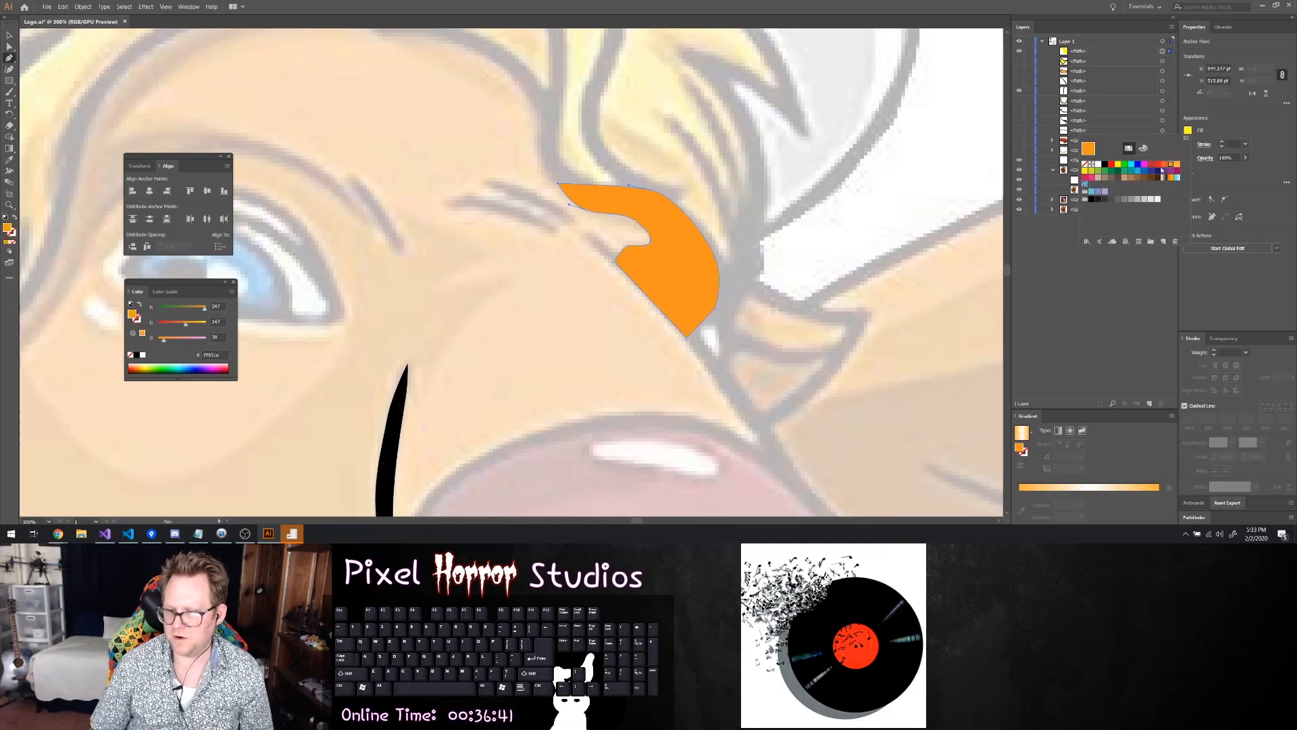
{"action": "left_click", "coordinate": [1223, 144]}
{"action": "left_click", "coordinate": [1223, 142]}
{"action": "left_click", "coordinate": [1222, 143]}
{"action": "left_click", "coordinate": [1223, 143]}
{"action": "left_click", "coordinate": [1223, 143]}
{"action": "left_click", "coordinate": [1222, 143]}
{"action": "left_click", "coordinate": [1020, 51]}
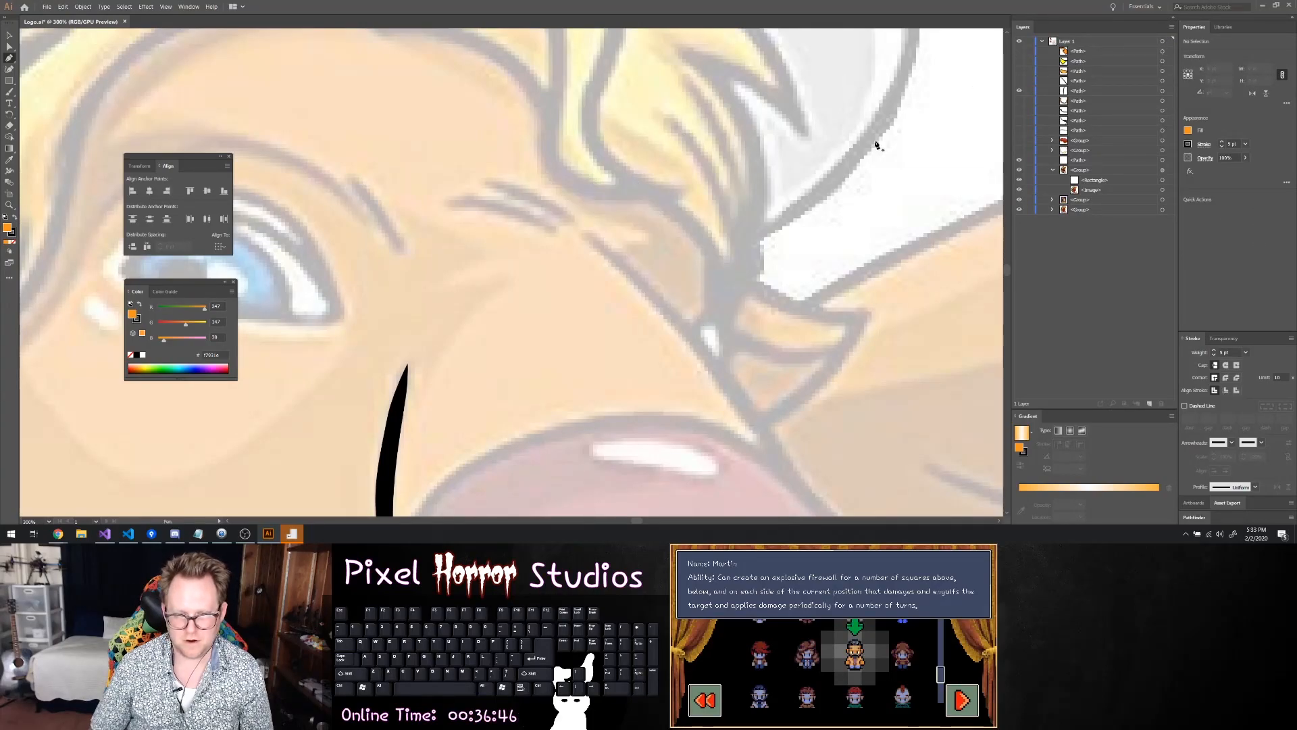
Trace the upper brow crease above the snout bridge as a closed, tapered black shape with the Pen tool
{"action": "scroll", "coordinate": [644, 207], "scroll_direction": "down", "scroll_amount": 1}
{"action": "scroll", "coordinate": [594, 223], "scroll_direction": "up", "scroll_amount": 3}
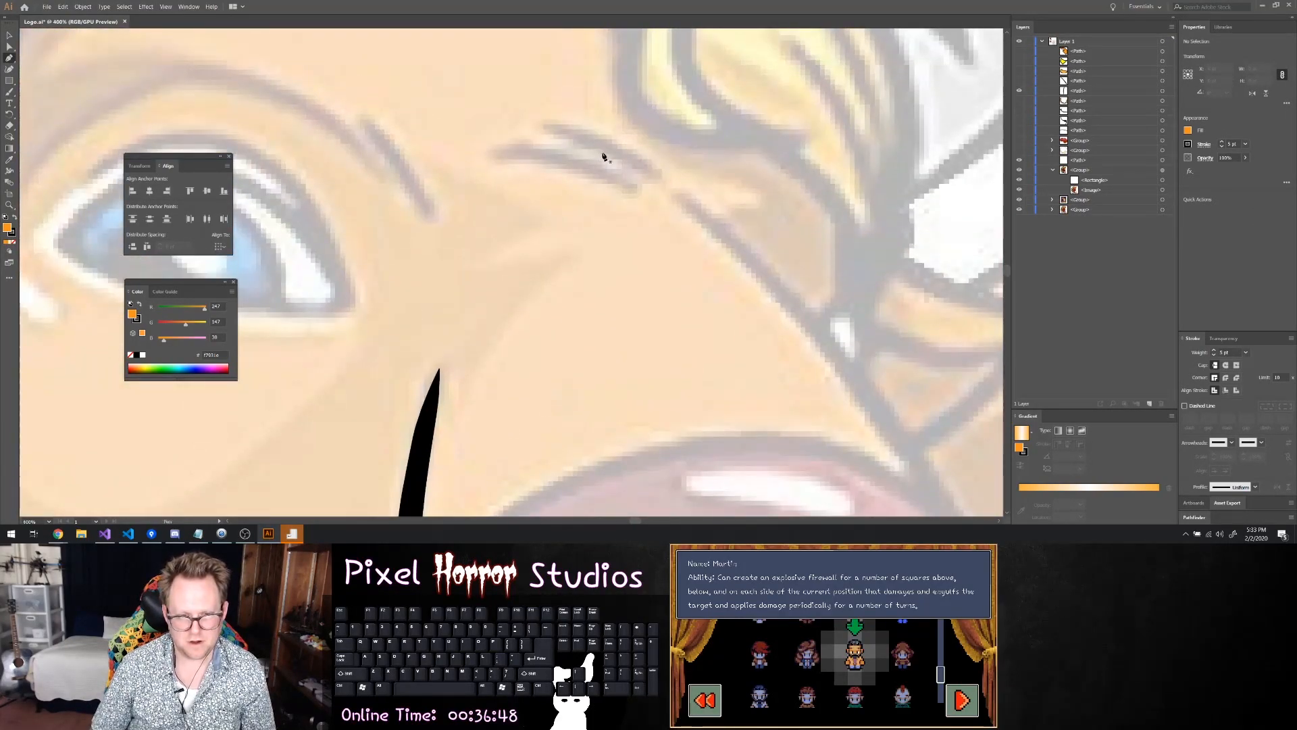
{"action": "scroll", "coordinate": [577, 184], "scroll_direction": "up", "scroll_amount": 2}
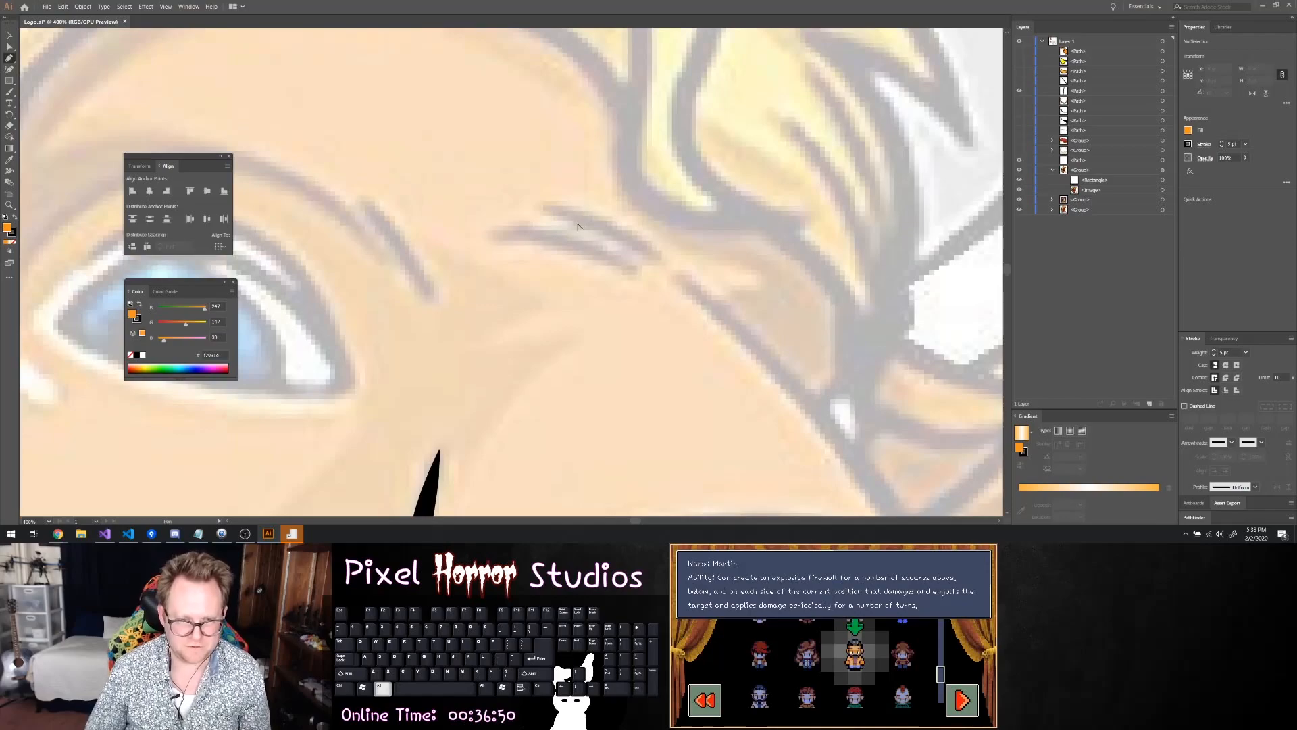
{"action": "left_click", "coordinate": [486, 208]}
{"action": "left_click_drag", "start_coordinate": [579, 251], "coordinate": [641, 278]}
{"action": "key", "text": "ctrl+z"}
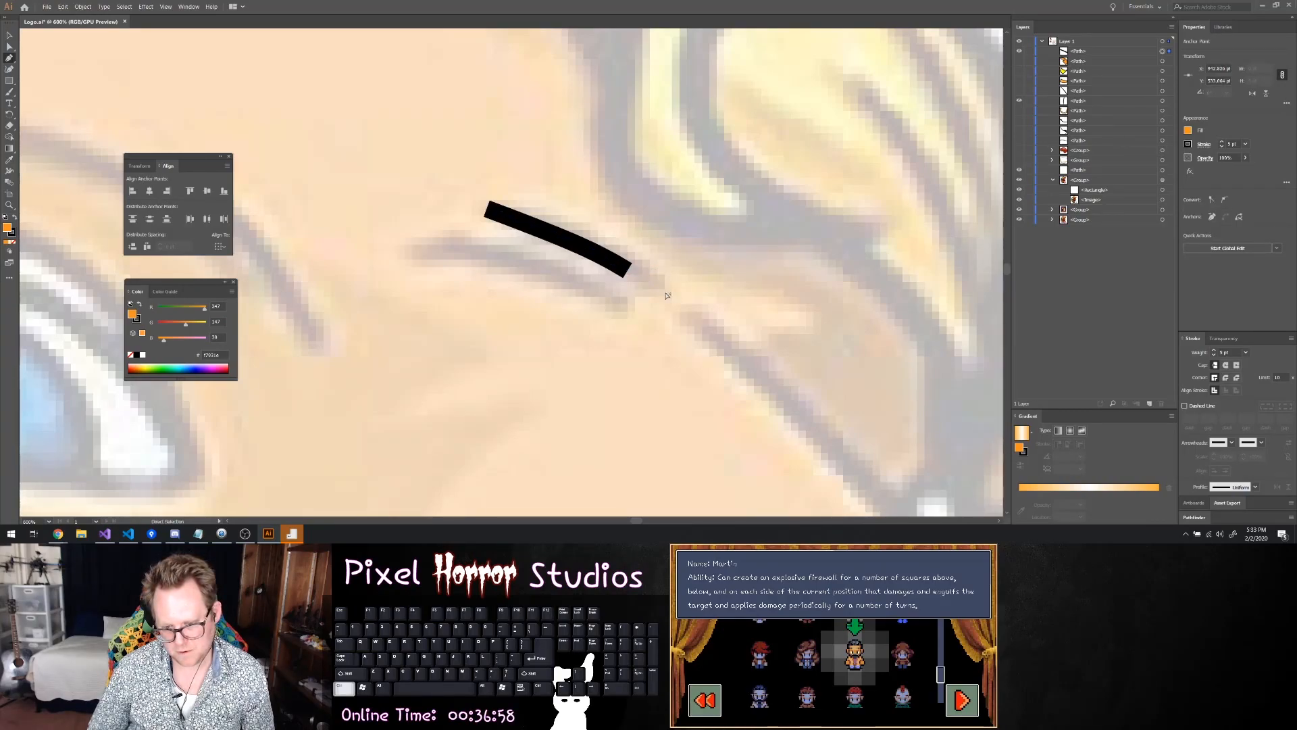
{"action": "key", "text": "ctrl+z"}
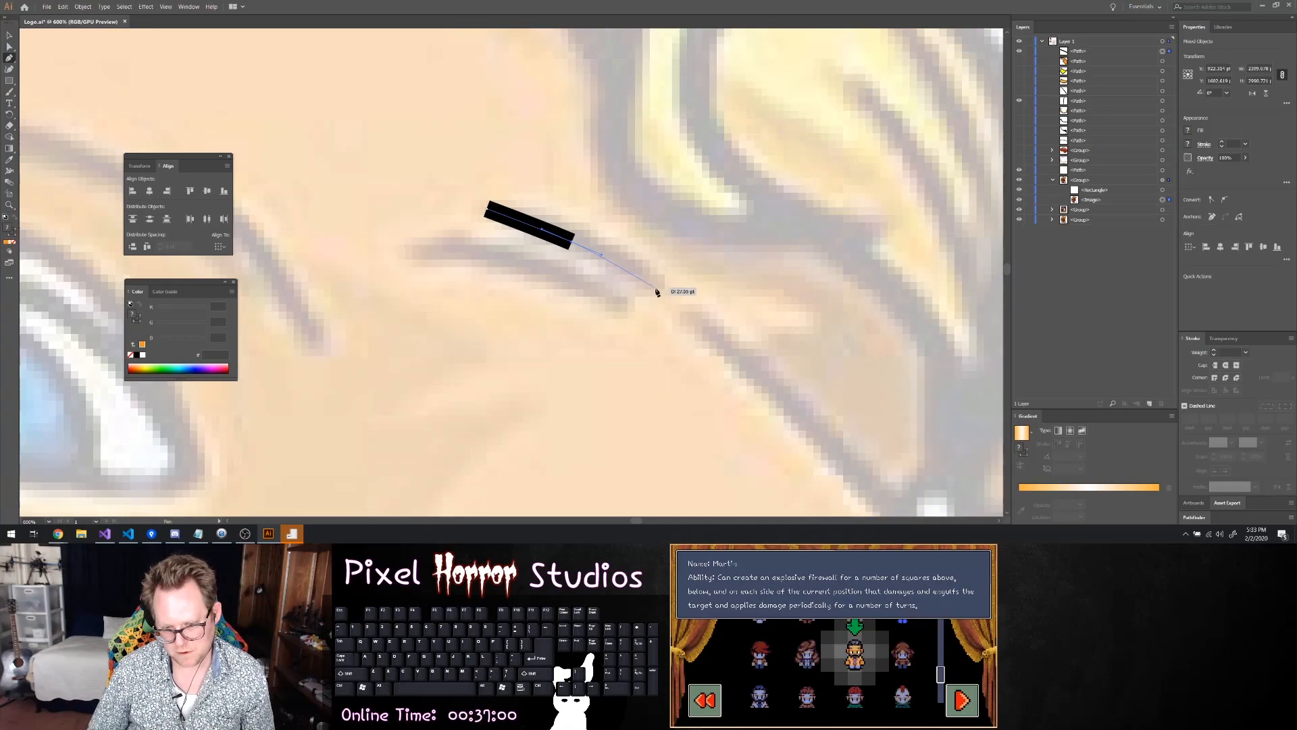
{"action": "left_click_drag", "start_coordinate": [662, 295], "coordinate": [570, 228]}
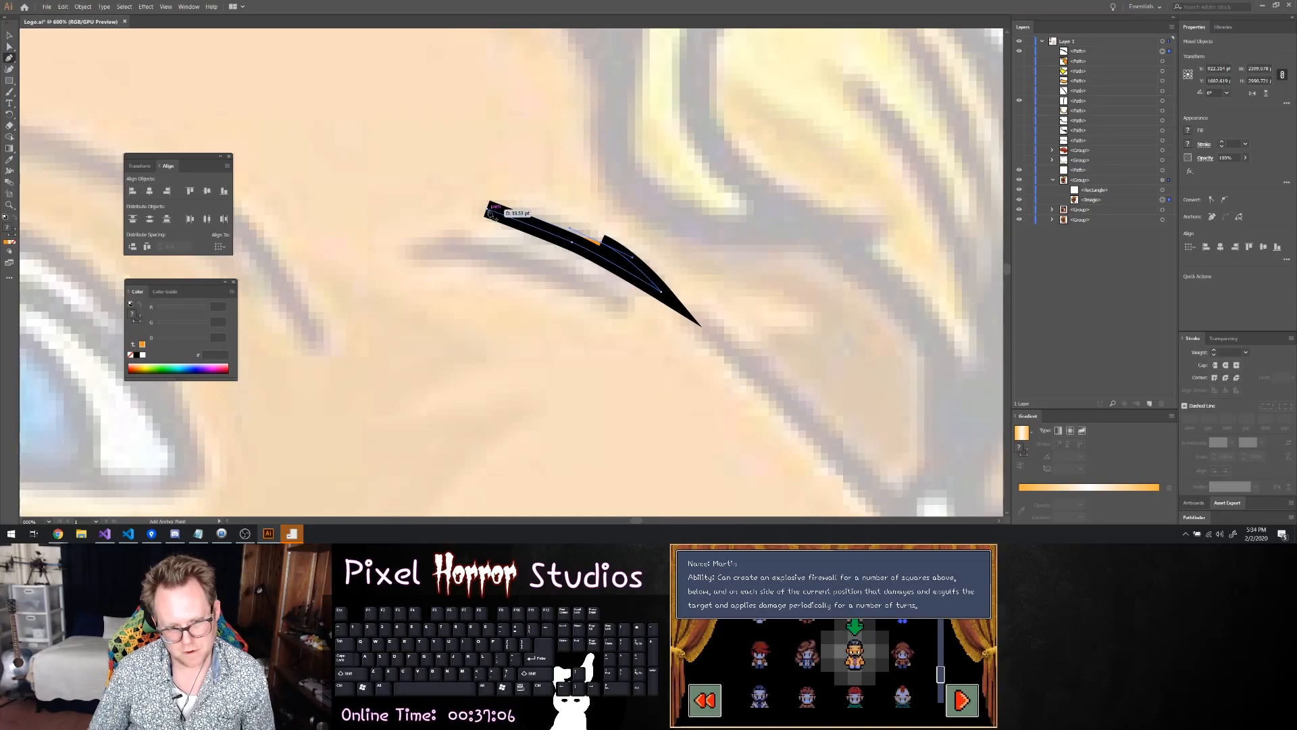
{"action": "left_click", "coordinate": [523, 213]}
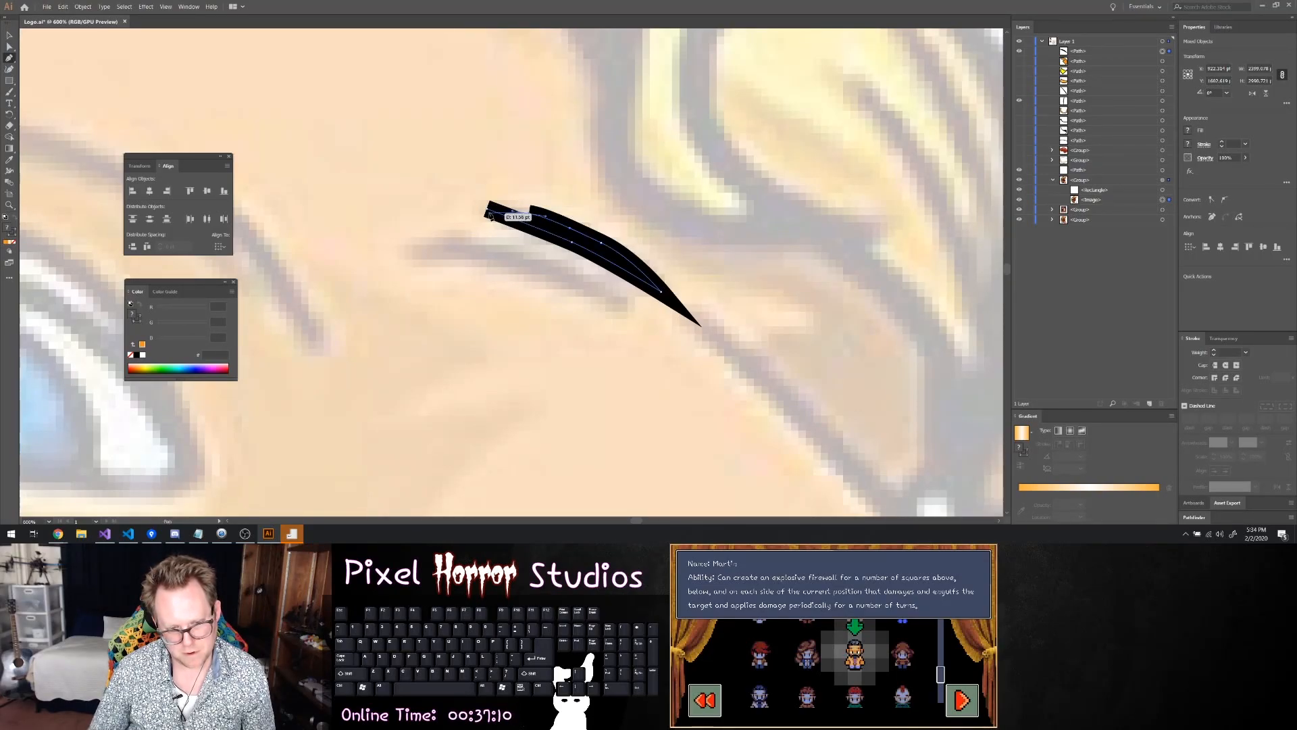
{"action": "left_click_drag", "start_coordinate": [488, 208], "coordinate": [432, 197]}
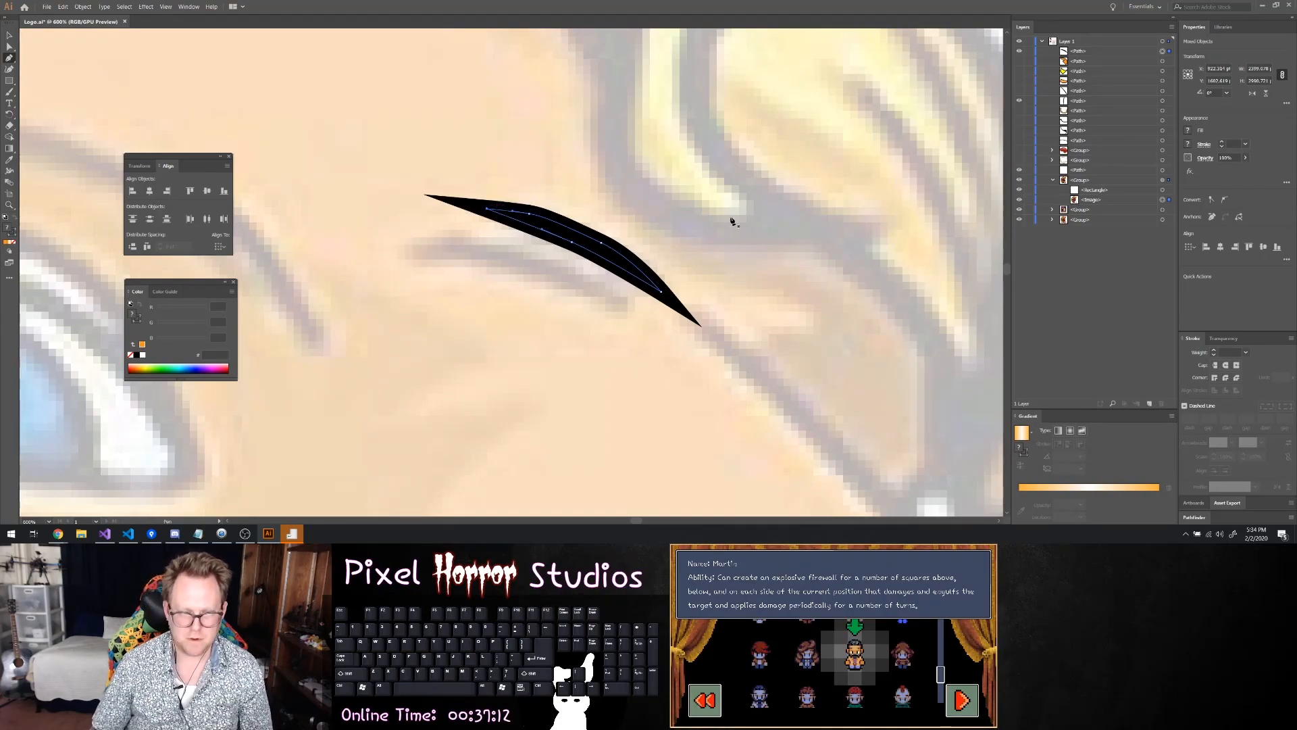
Trace the lower brow crease just beneath the black one as a closed curved shape with the Pen tool
{"action": "scroll", "coordinate": [757, 220], "scroll_direction": "down", "scroll_amount": 2}
{"action": "scroll", "coordinate": [667, 261], "scroll_direction": "up", "scroll_amount": 3}
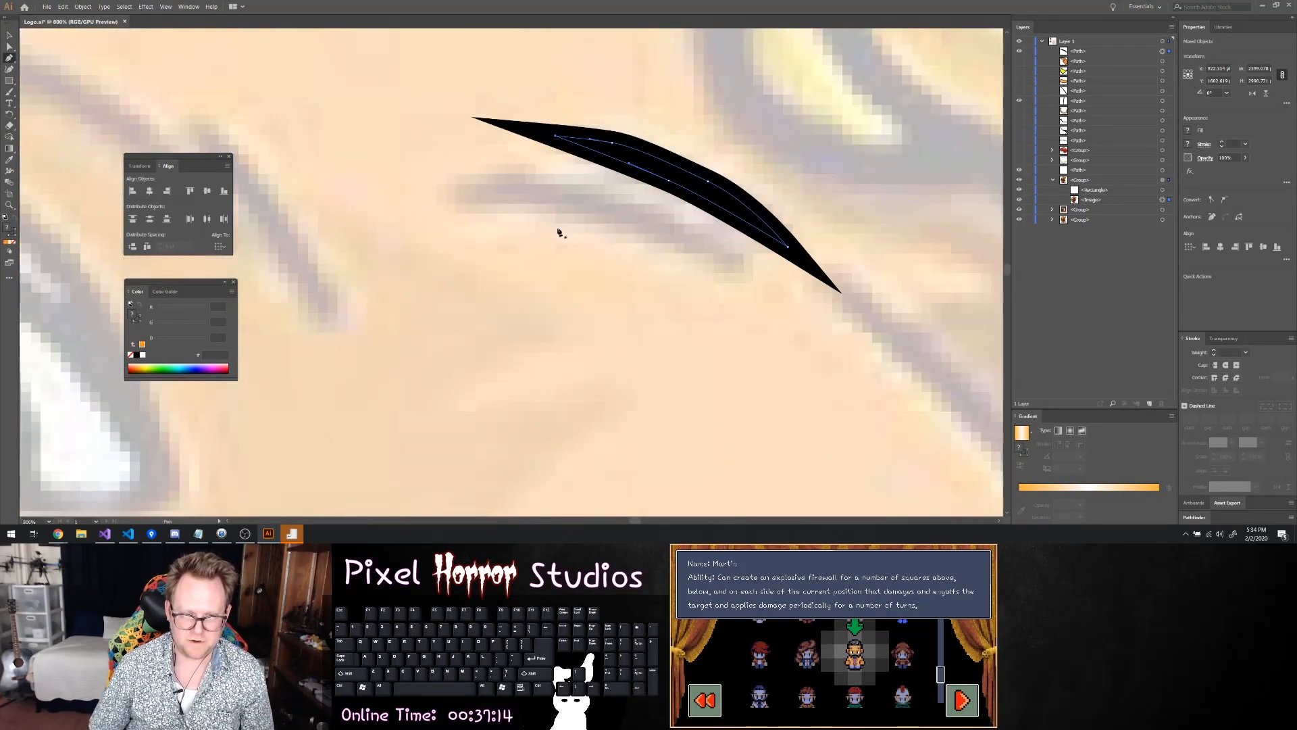
{"action": "left_click", "coordinate": [599, 220]}
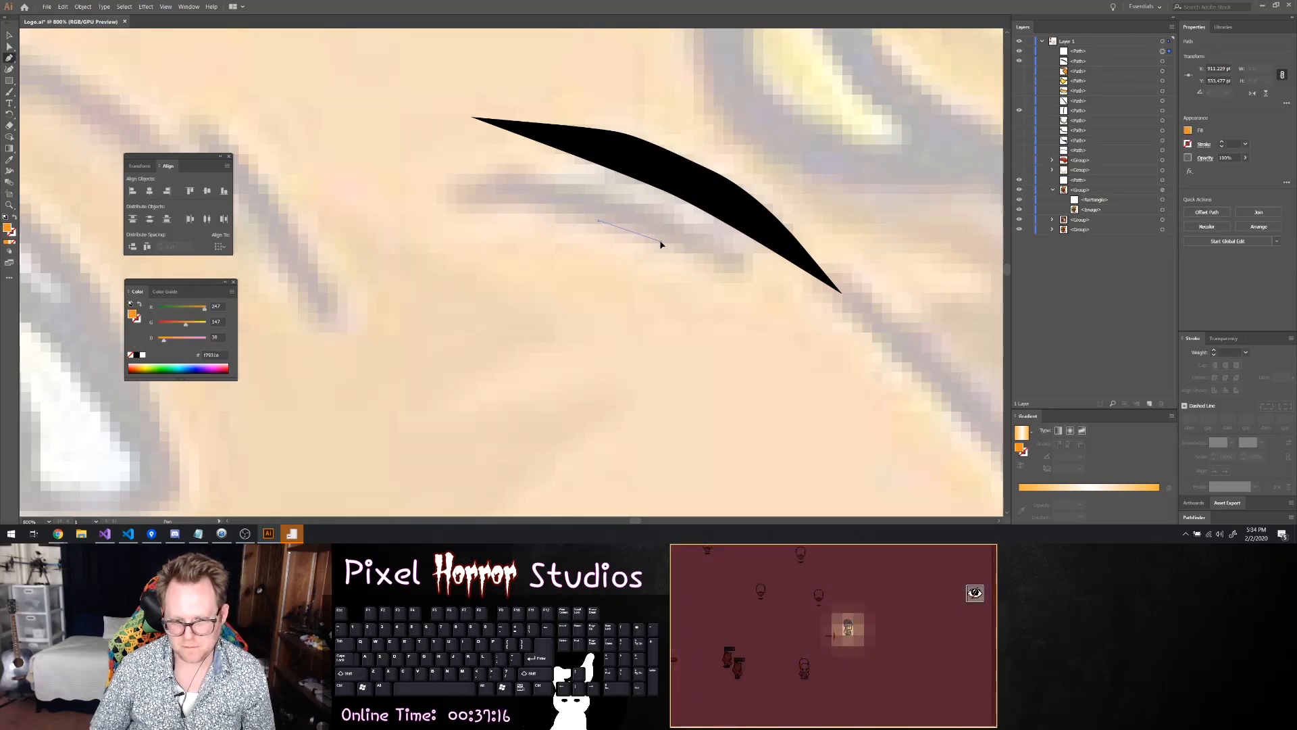
{"action": "left_click_drag", "start_coordinate": [691, 251], "coordinate": [694, 258]}
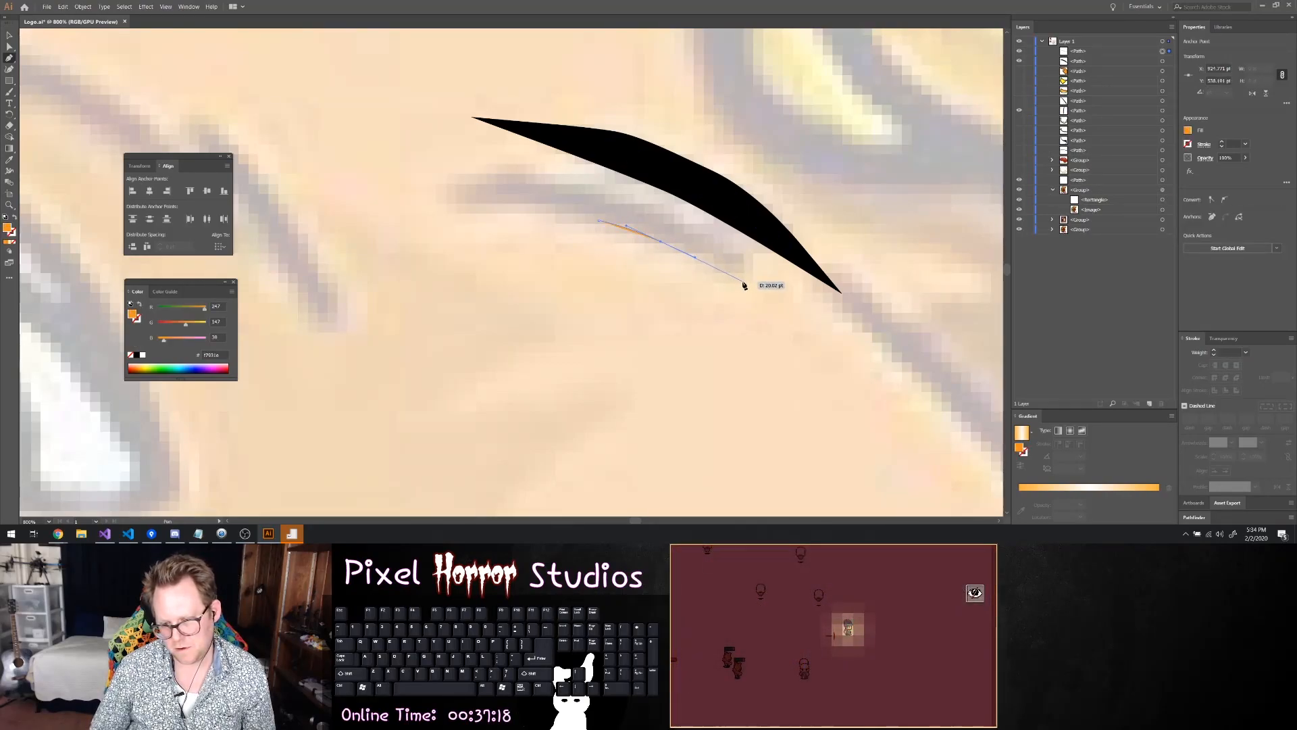
{"action": "left_click_drag", "start_coordinate": [743, 294], "coordinate": [657, 206]}
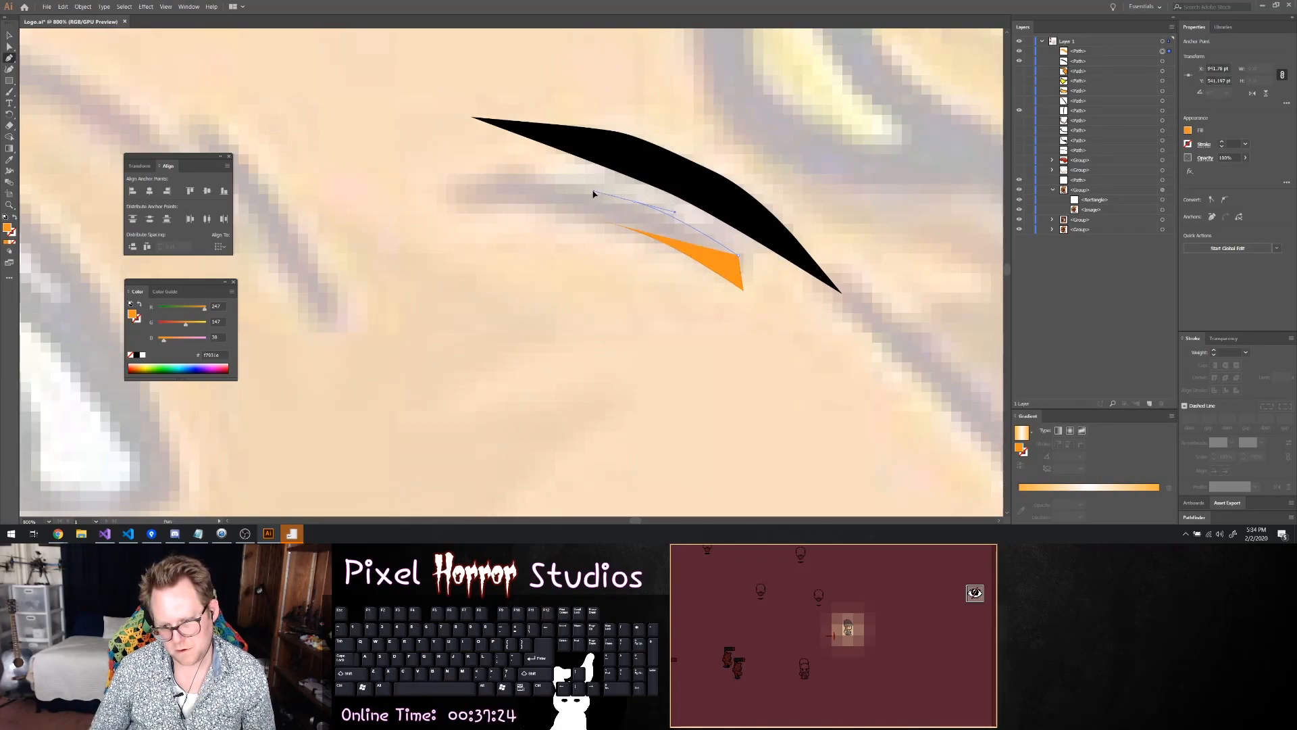
{"action": "left_click_drag", "start_coordinate": [590, 183], "coordinate": [550, 216]}
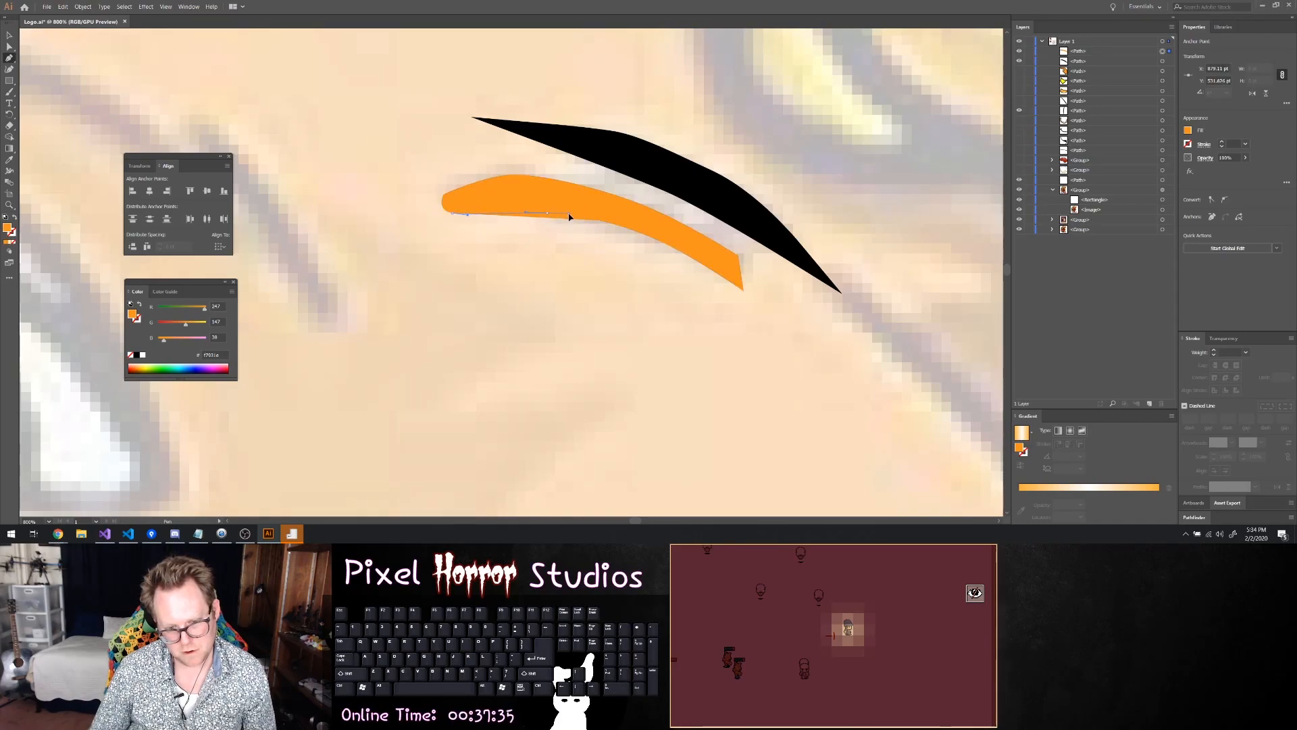
{"action": "left_click", "coordinate": [601, 217]}
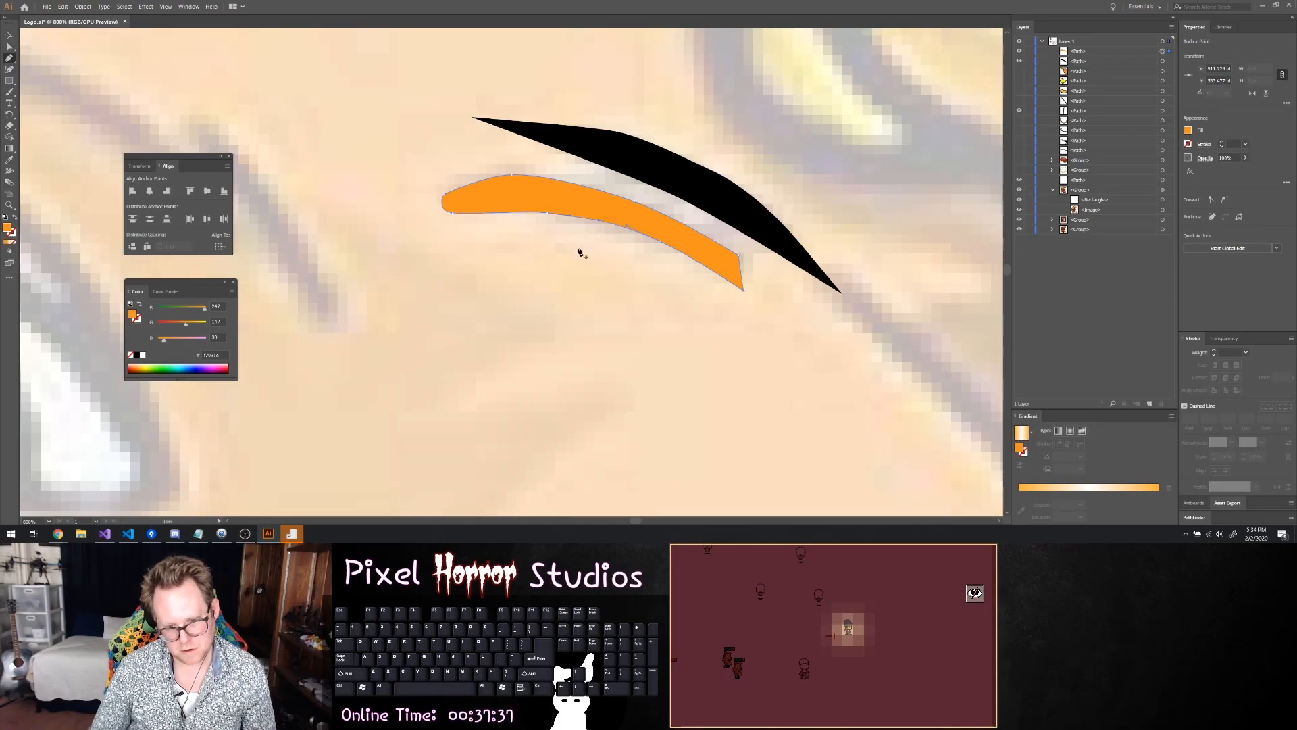
Change the lower brow crease's fill to black and set its stroke to 0
{"action": "left_click", "coordinate": [1221, 142]}
{"action": "left_click", "coordinate": [1222, 143]}
{"action": "left_click", "coordinate": [1222, 143]}
{"action": "left_click", "coordinate": [1222, 142]}
{"action": "left_click", "coordinate": [1222, 142]}
{"action": "left_click", "coordinate": [1189, 133]}
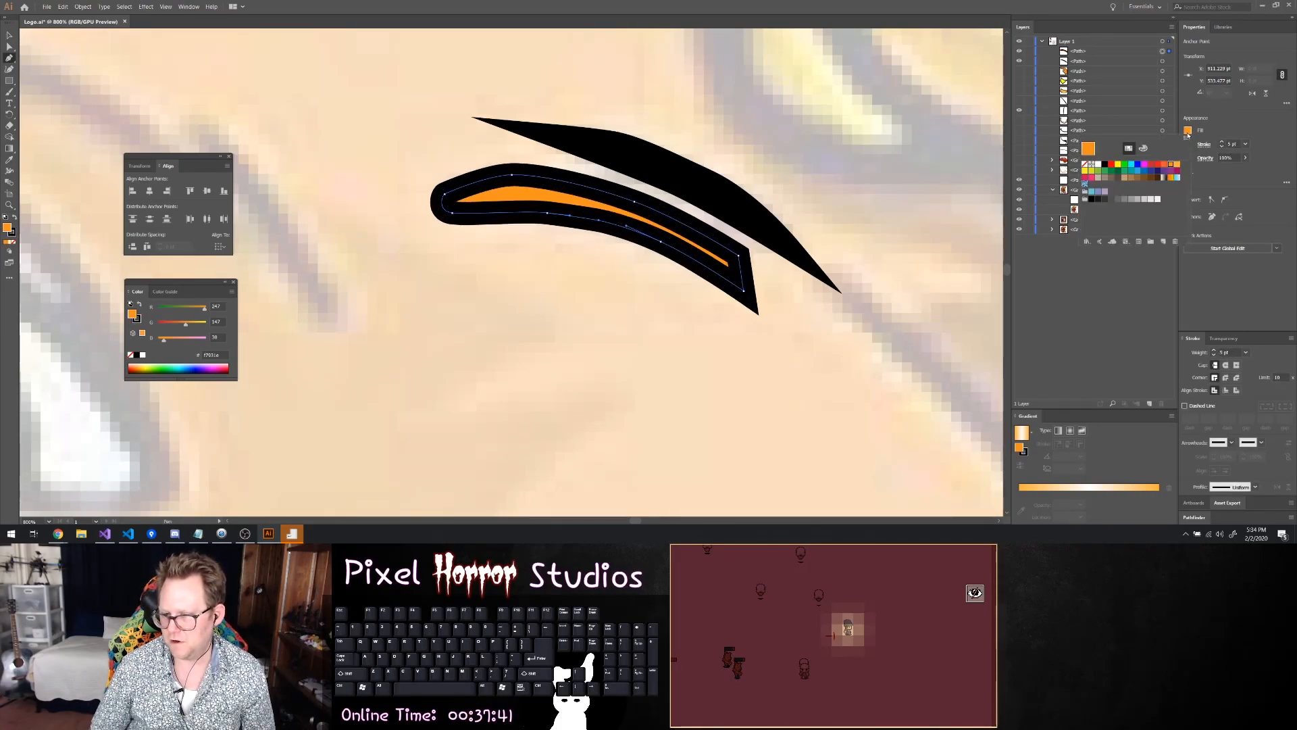
{"action": "left_click", "coordinate": [1094, 199]}
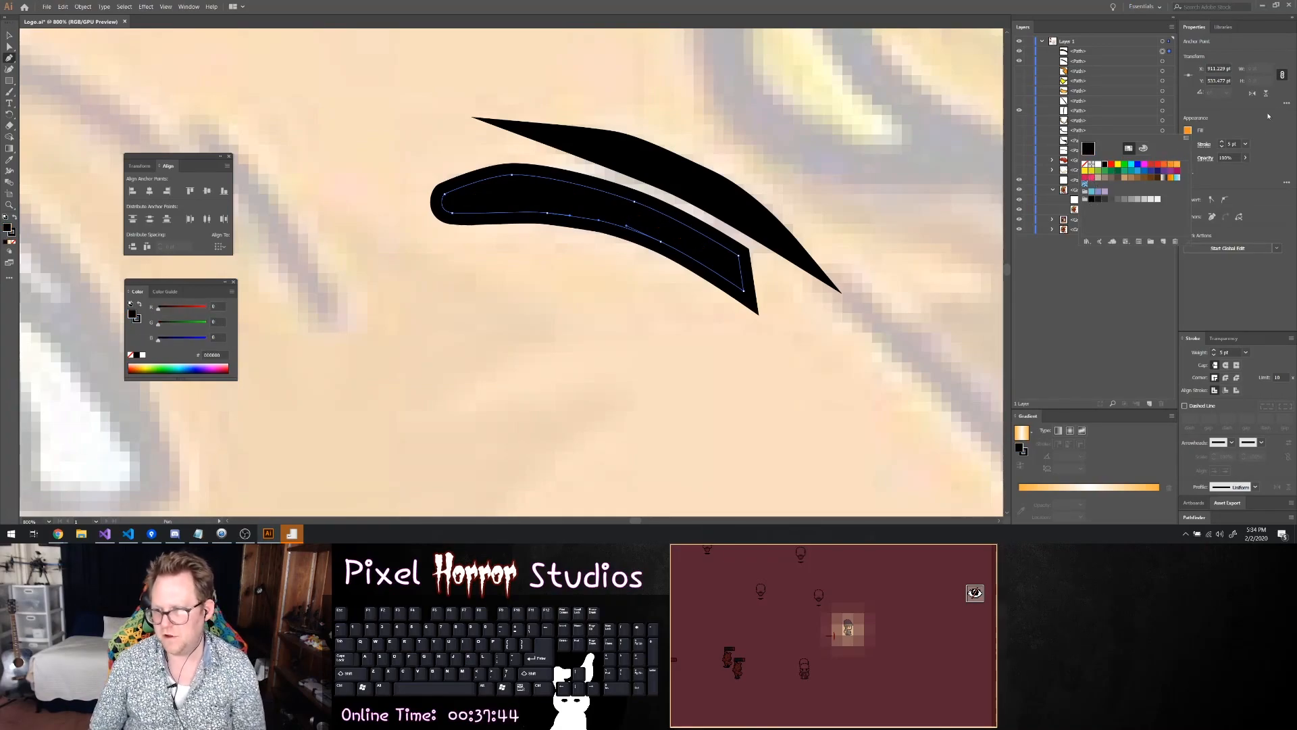
{"action": "left_click", "coordinate": [1231, 143]}
{"action": "type", "text": "0"}
{"action": "key", "text": "Return"}
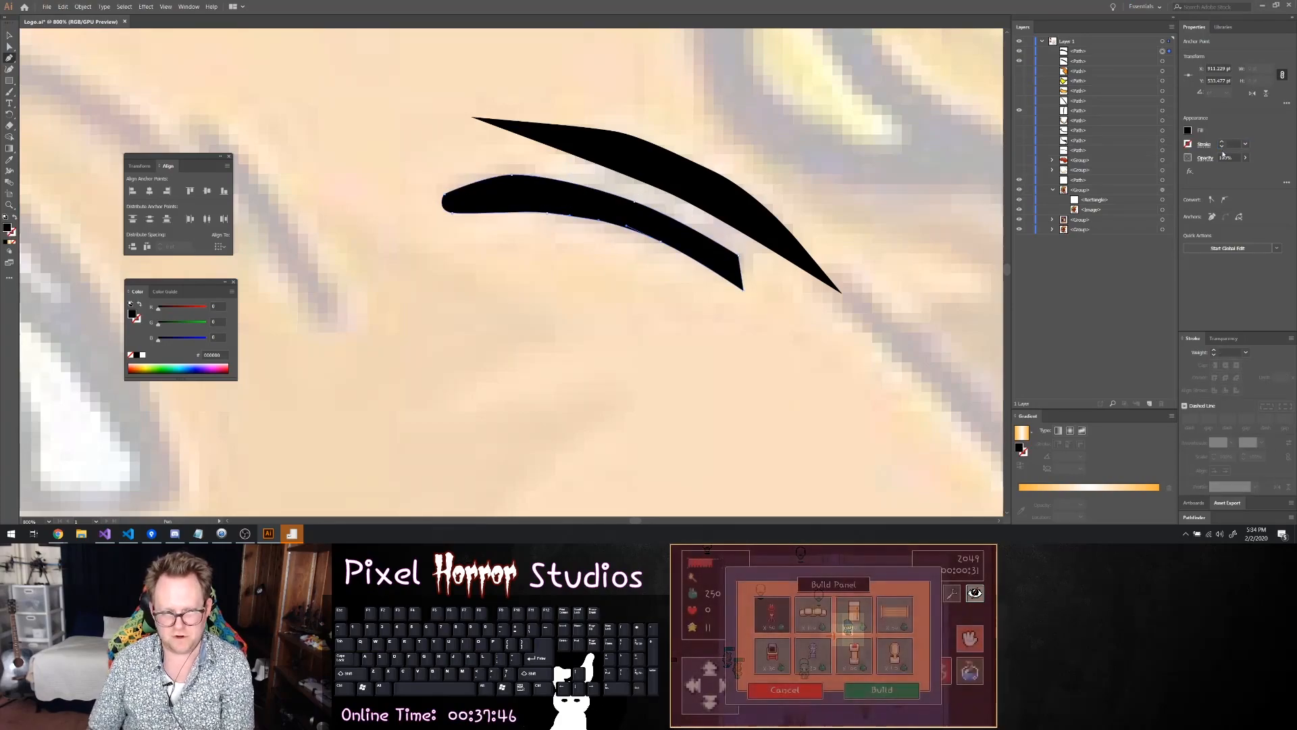
Select the lower brow crease with the Selection tool so its black, strokeless style applies to new shapes
{"action": "left_click", "coordinate": [10, 35]}
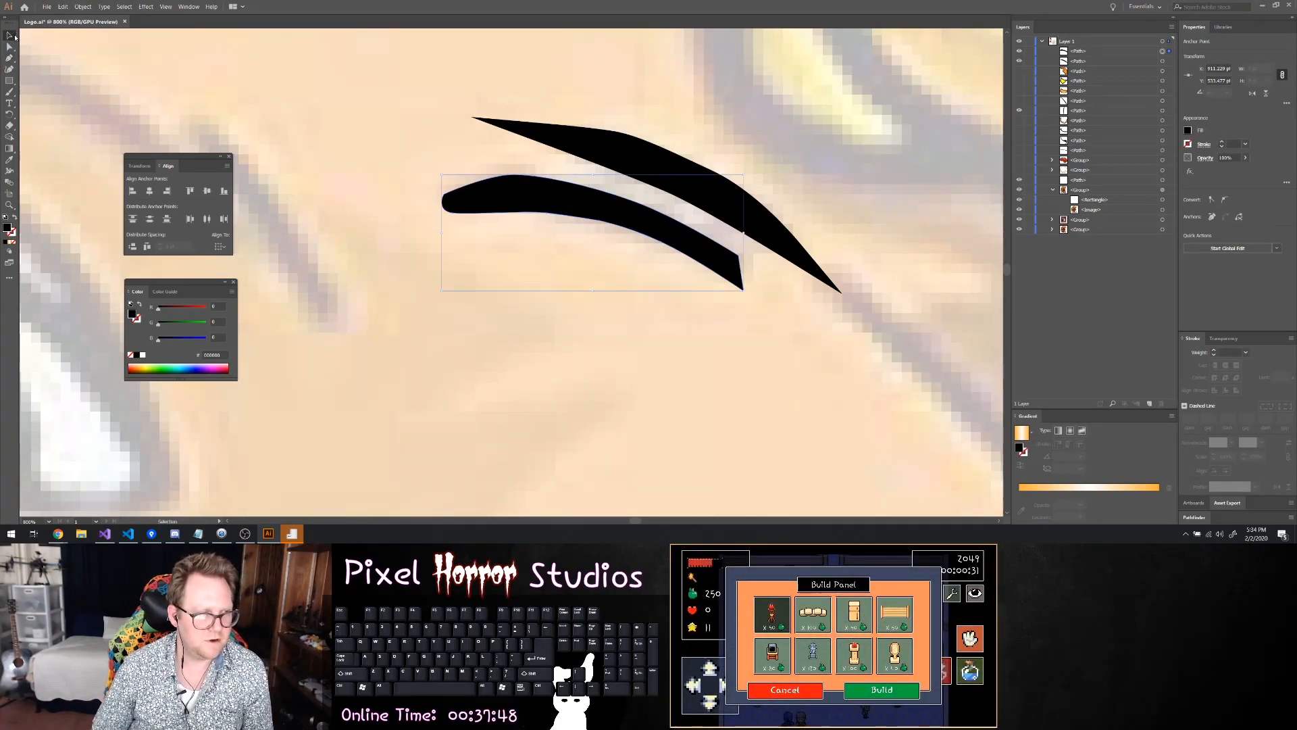
{"action": "left_click", "coordinate": [448, 190]}
{"action": "scroll", "coordinate": [448, 190], "scroll_direction": "down", "scroll_amount": 7}
{"action": "scroll", "coordinate": [505, 221], "scroll_direction": "down", "scroll_amount": 2}
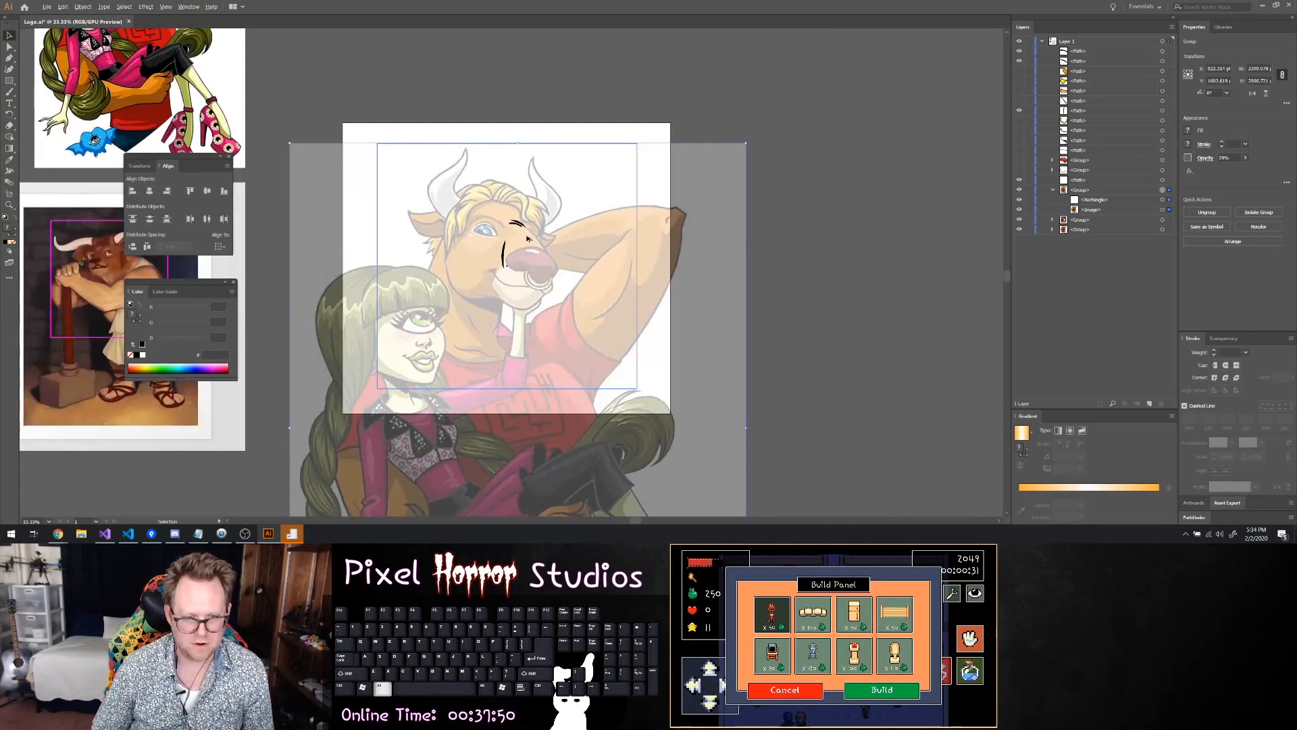
{"action": "scroll", "coordinate": [471, 255], "scroll_direction": "up", "scroll_amount": 1}
{"action": "scroll", "coordinate": [515, 264], "scroll_direction": "up", "scroll_amount": 5}
{"action": "scroll", "coordinate": [782, 261], "scroll_direction": "up", "scroll_amount": 3}
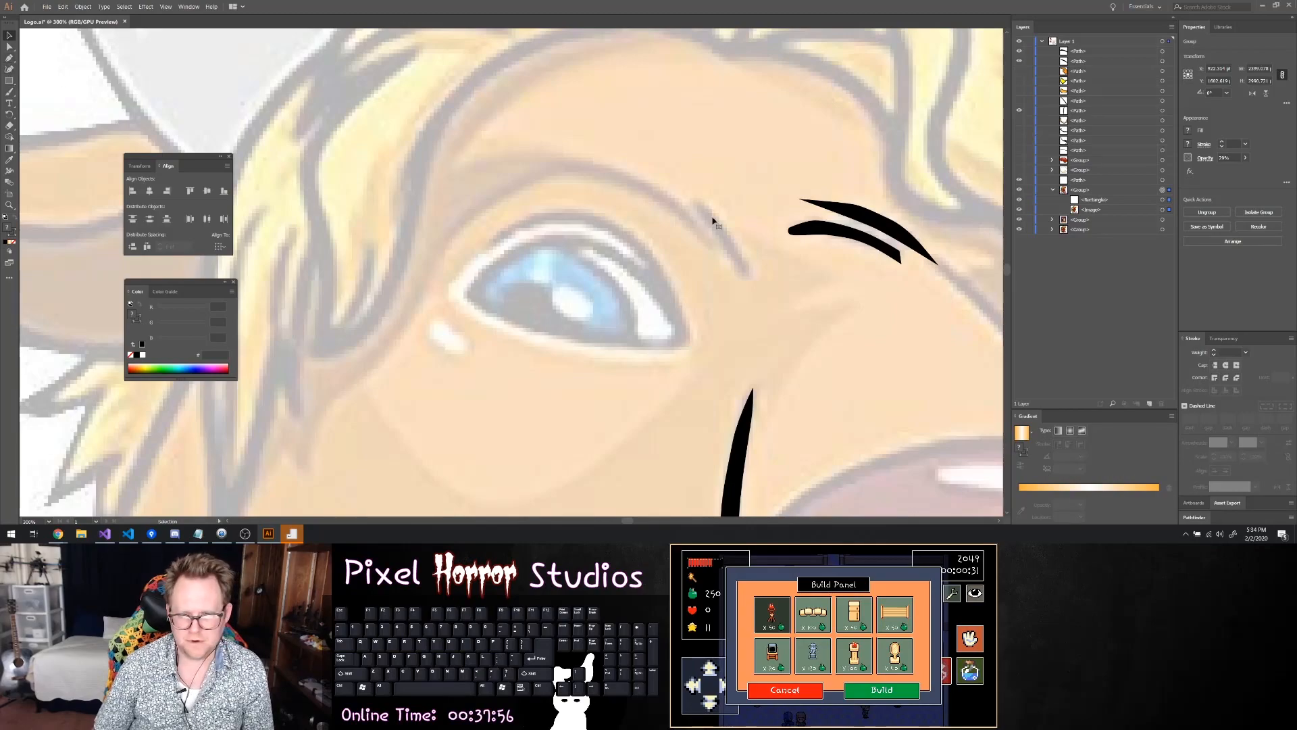
{"action": "left_click", "coordinate": [837, 237]}
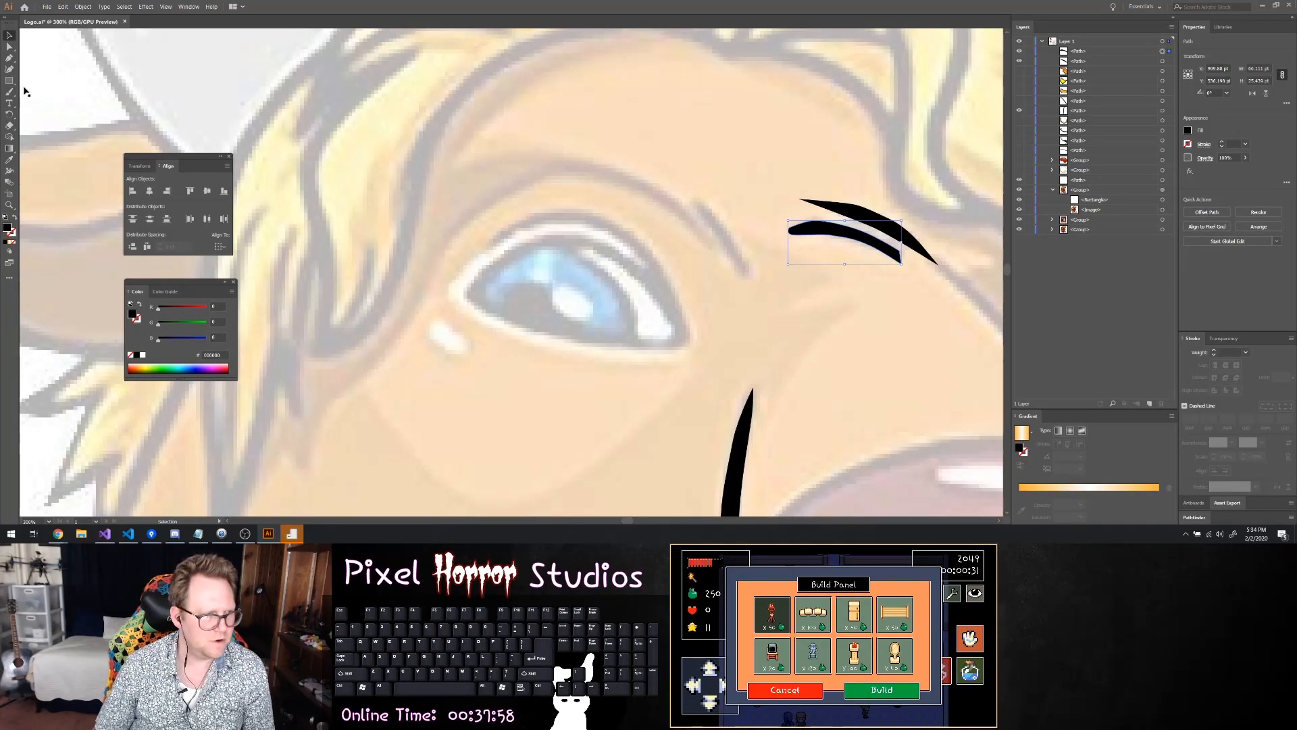
Trace the short diagonal crease between the near eye and the snout bridge as a thin black line with the Pen tool
{"action": "left_click", "coordinate": [10, 59]}
{"action": "scroll", "coordinate": [420, 261], "scroll_direction": "up", "scroll_amount": 4}
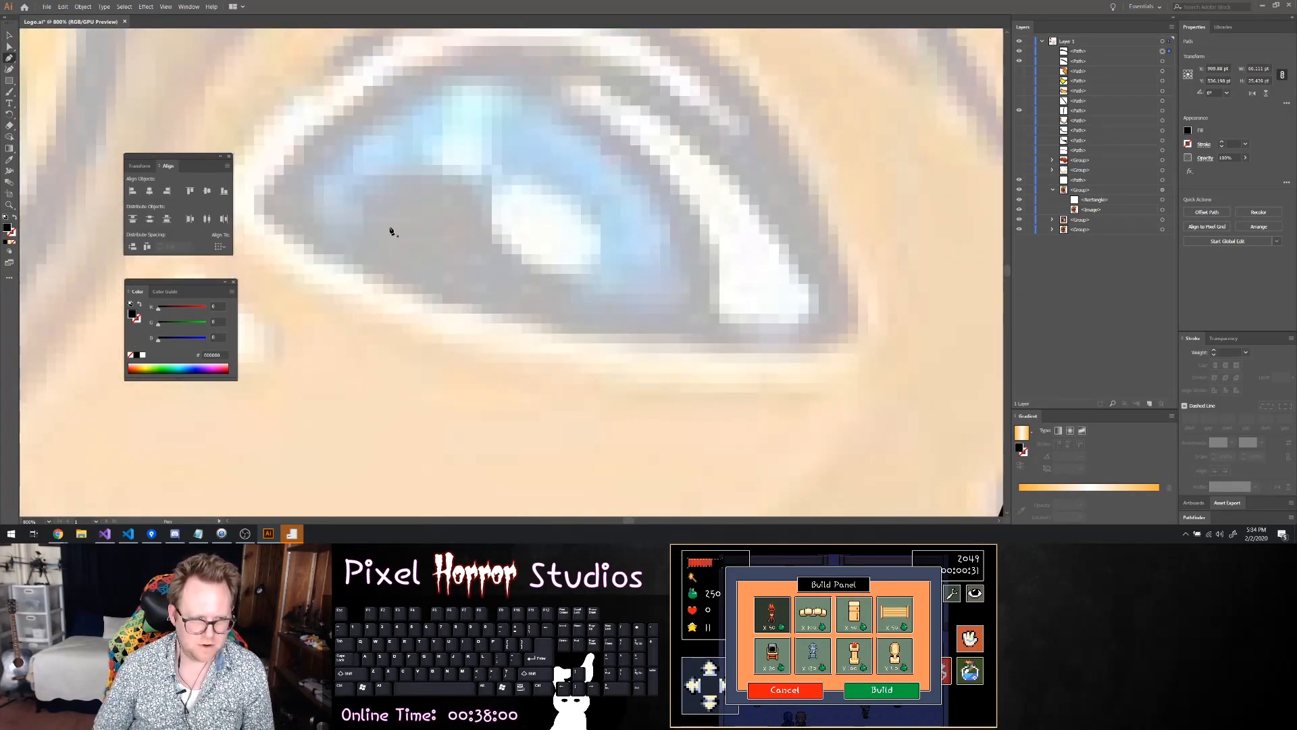
{"action": "scroll", "coordinate": [439, 232], "scroll_direction": "down", "scroll_amount": 5}
{"action": "scroll", "coordinate": [473, 223], "scroll_direction": "up", "scroll_amount": 4}
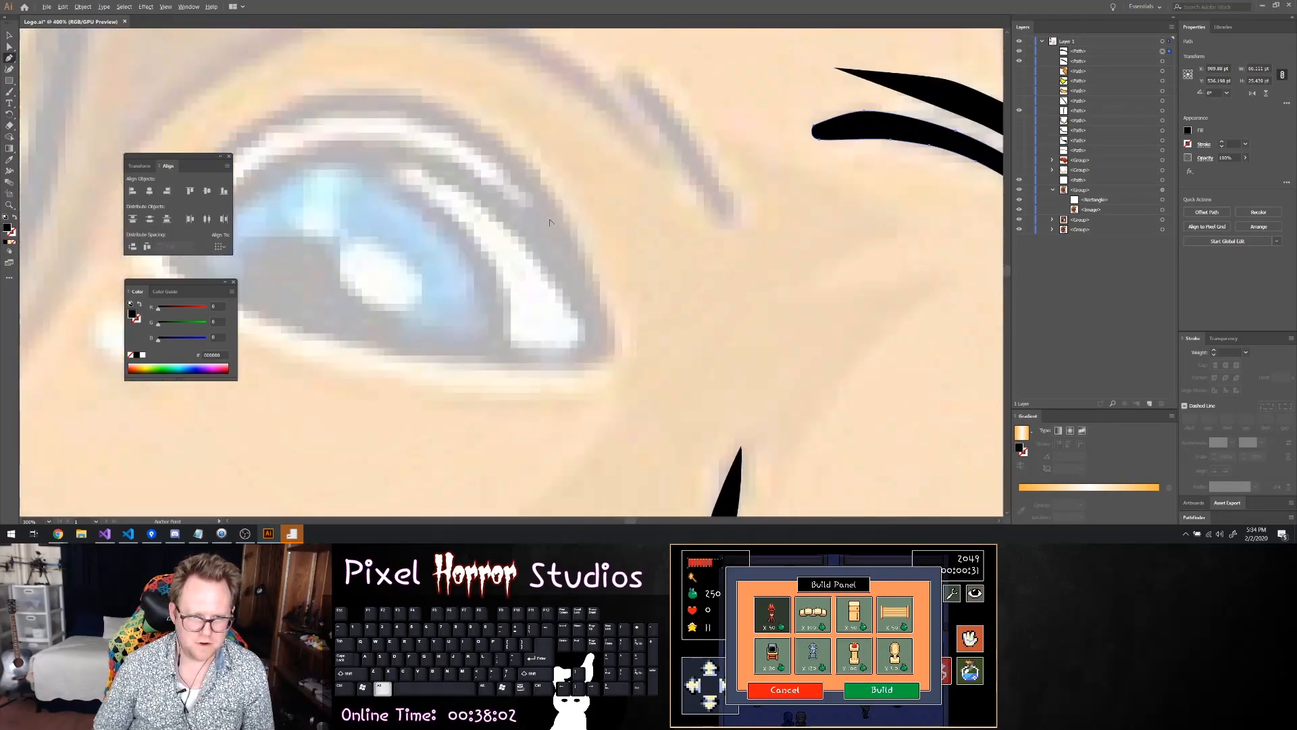
{"action": "left_click", "coordinate": [732, 248]}
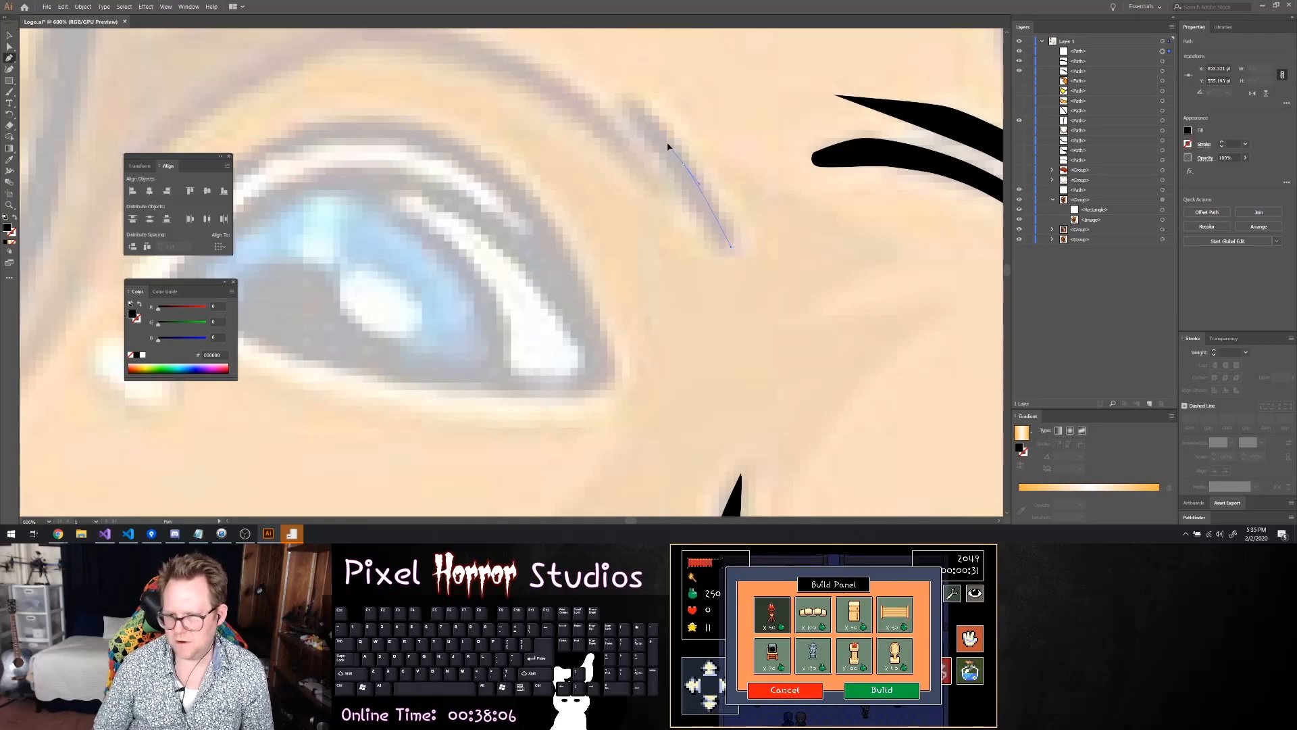
{"action": "left_click", "coordinate": [622, 99]}
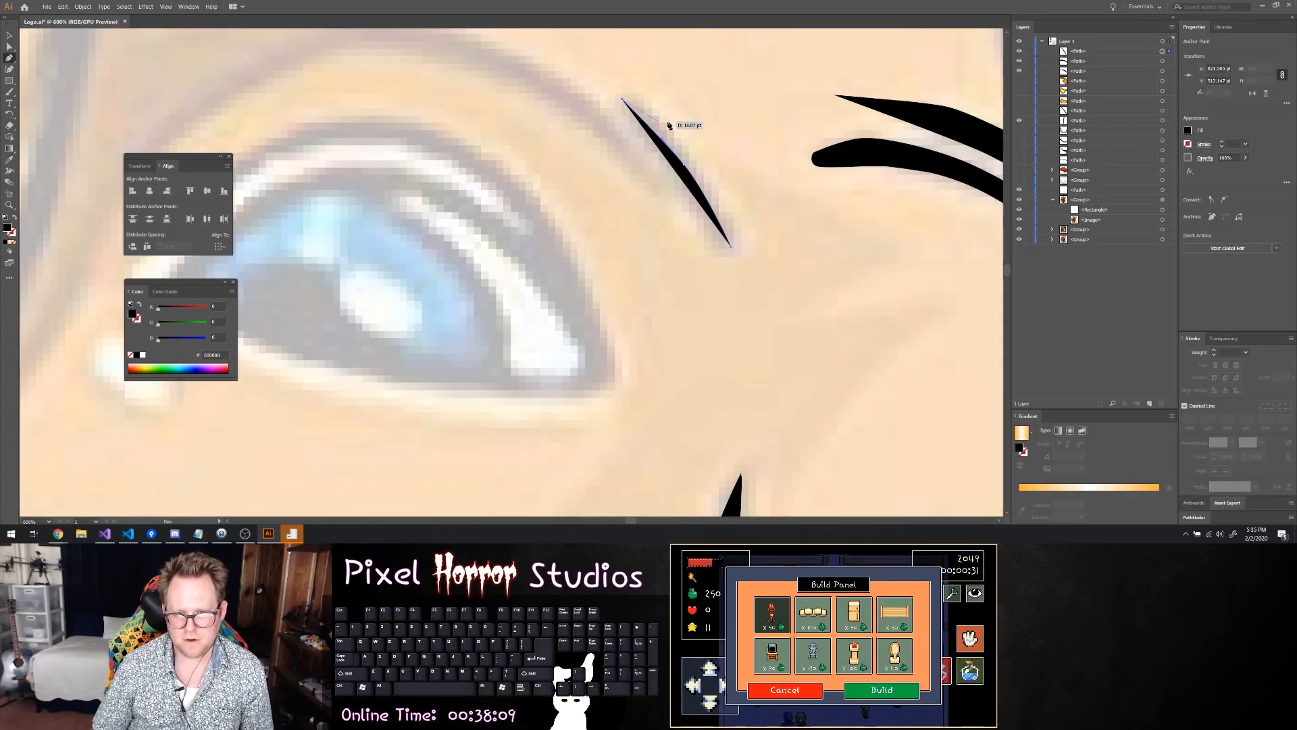
Thicken the diagonal crease near the eye with a 5 pt black stroke and round caps
{"action": "left_click", "coordinate": [1222, 143]}
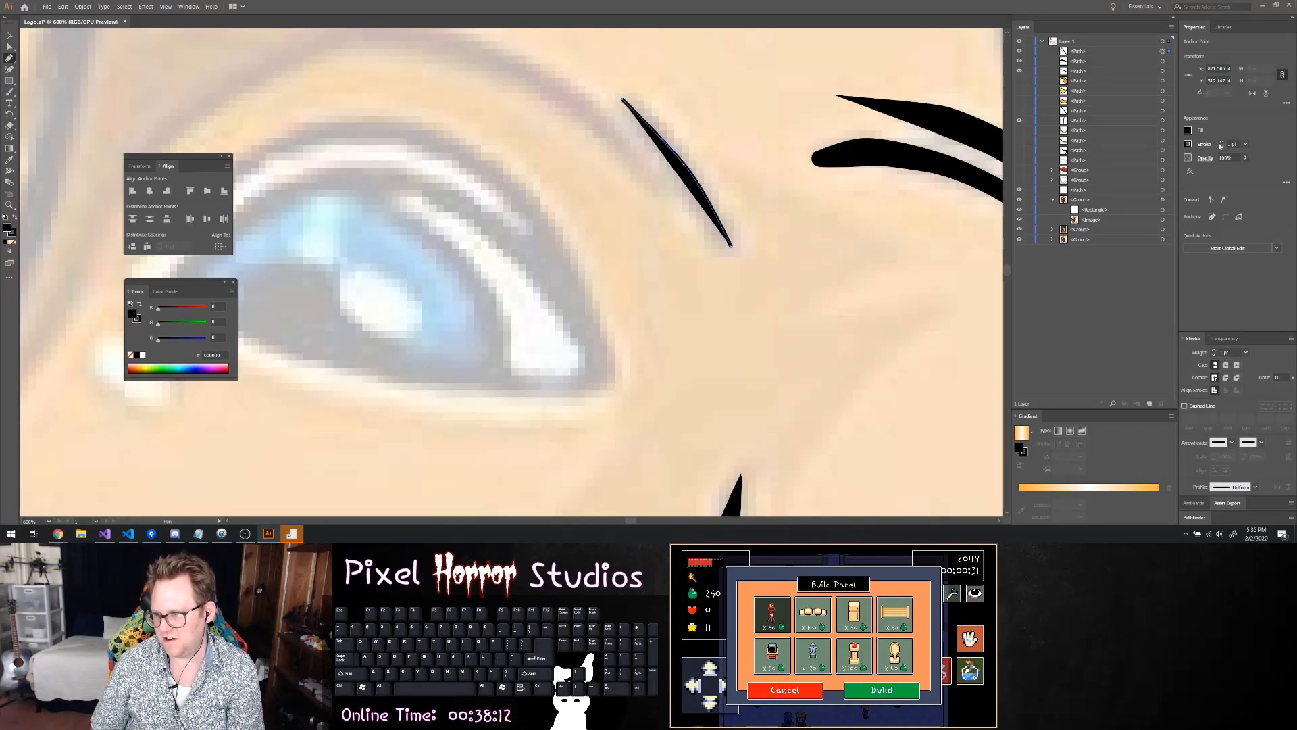
{"action": "left_click", "coordinate": [1221, 142]}
{"action": "left_click", "coordinate": [1221, 142]}
{"action": "left_click", "coordinate": [1221, 142]}
{"action": "left_click", "coordinate": [1221, 142]}
{"action": "left_click", "coordinate": [1227, 365]}
{"action": "scroll", "coordinate": [600, 189], "scroll_direction": "up", "scroll_amount": 3}
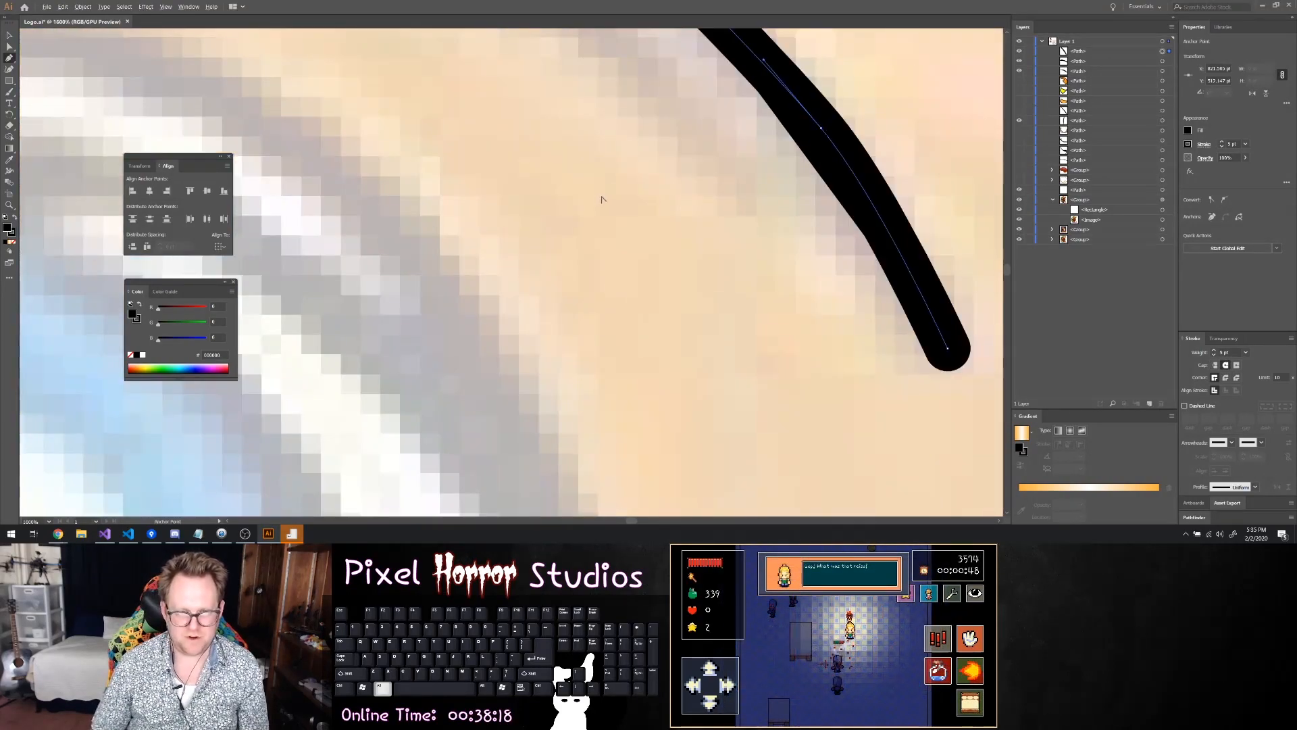
Start a shadow shape with the Pen tool at mid-forehead and curve its path along the forehead's hairline toward the near eye
{"action": "scroll", "coordinate": [602, 197], "scroll_direction": "down", "scroll_amount": 5}
{"action": "scroll", "coordinate": [323, 115], "scroll_direction": "up", "scroll_amount": 2}
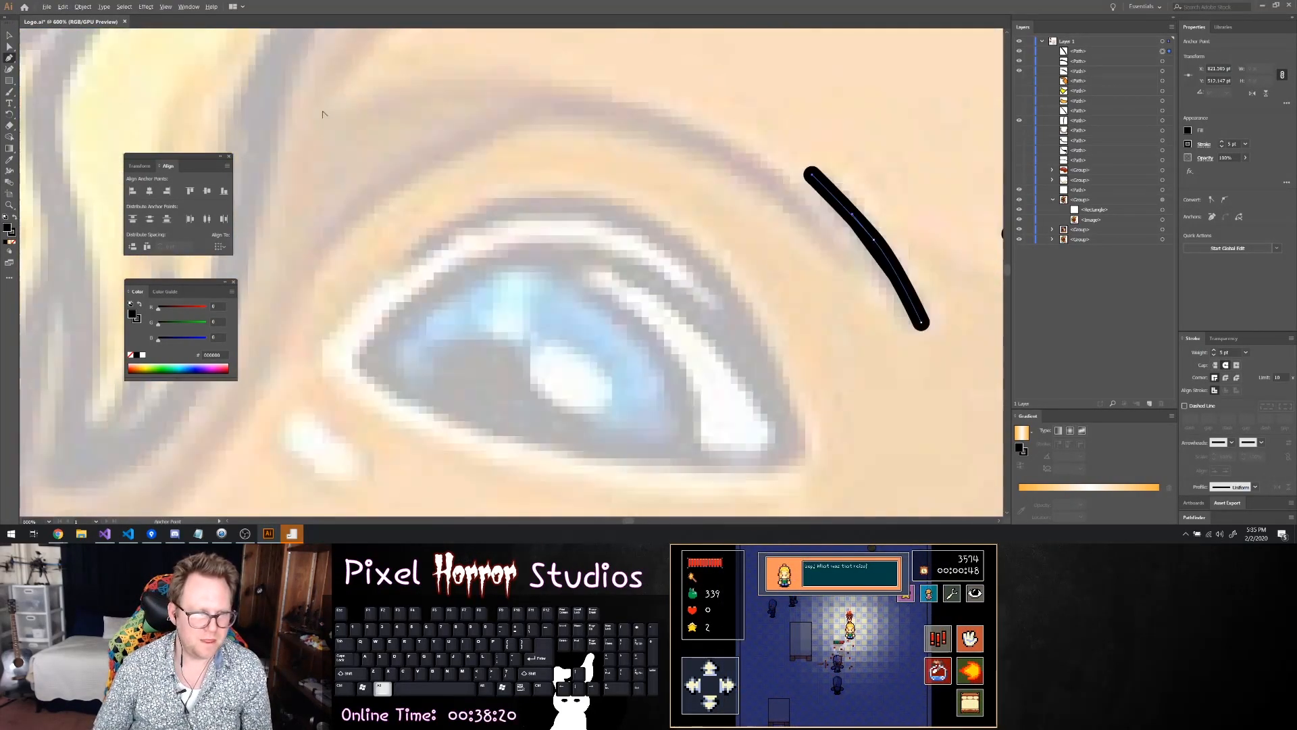
{"action": "scroll", "coordinate": [331, 120], "scroll_direction": "down", "scroll_amount": 3}
{"action": "scroll", "coordinate": [405, 137], "scroll_direction": "up", "scroll_amount": 2}
{"action": "scroll", "coordinate": [471, 120], "scroll_direction": "up", "scroll_amount": 2}
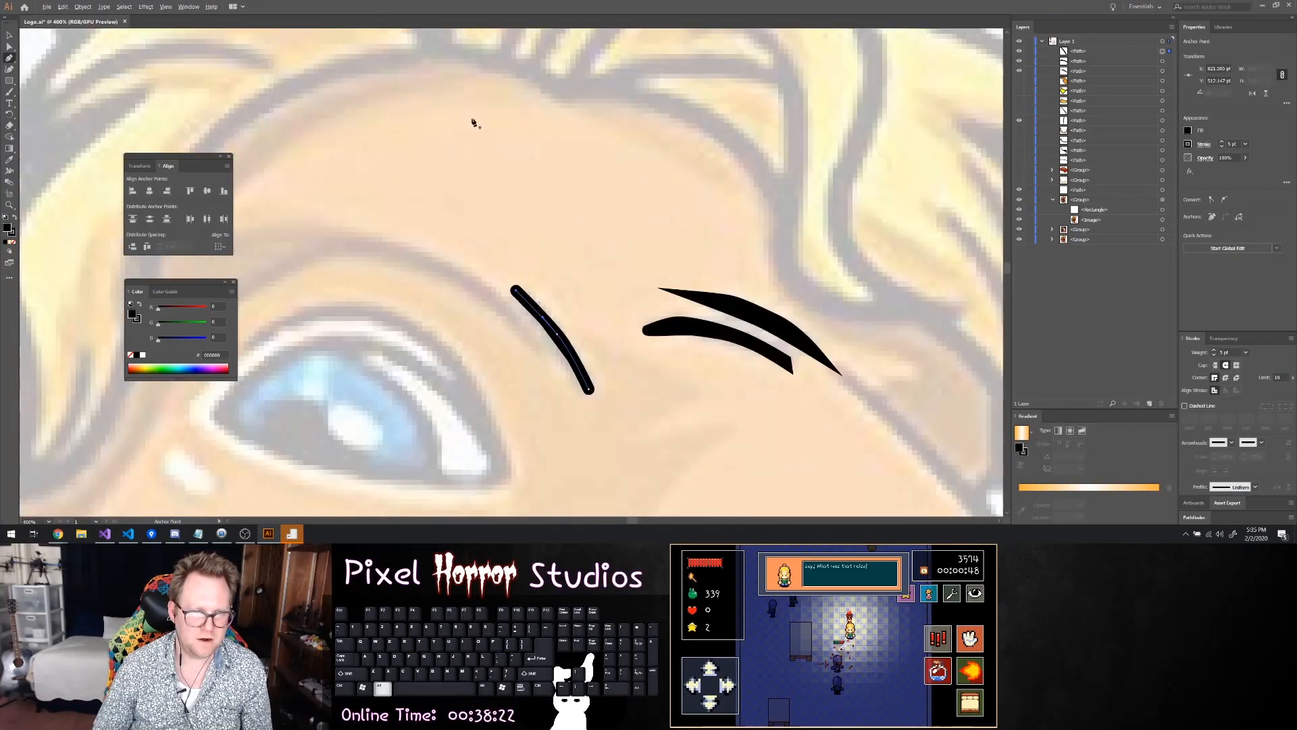
{"action": "left_click", "coordinate": [496, 67]}
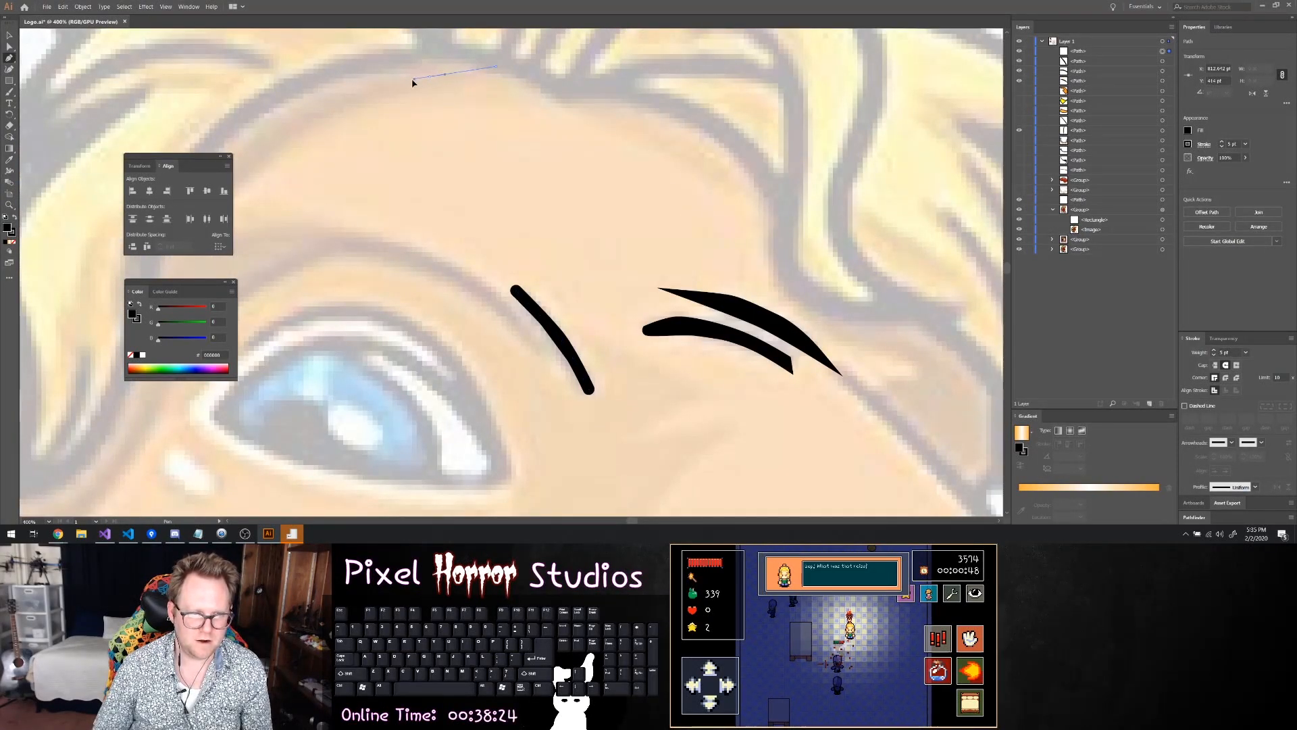
{"action": "left_click_drag", "start_coordinate": [401, 84], "coordinate": [319, 114]}
{"action": "scroll", "coordinate": [279, 134], "scroll_direction": "down", "scroll_amount": 2}
{"action": "scroll", "coordinate": [317, 135], "scroll_direction": "left", "scroll_amount": 2}
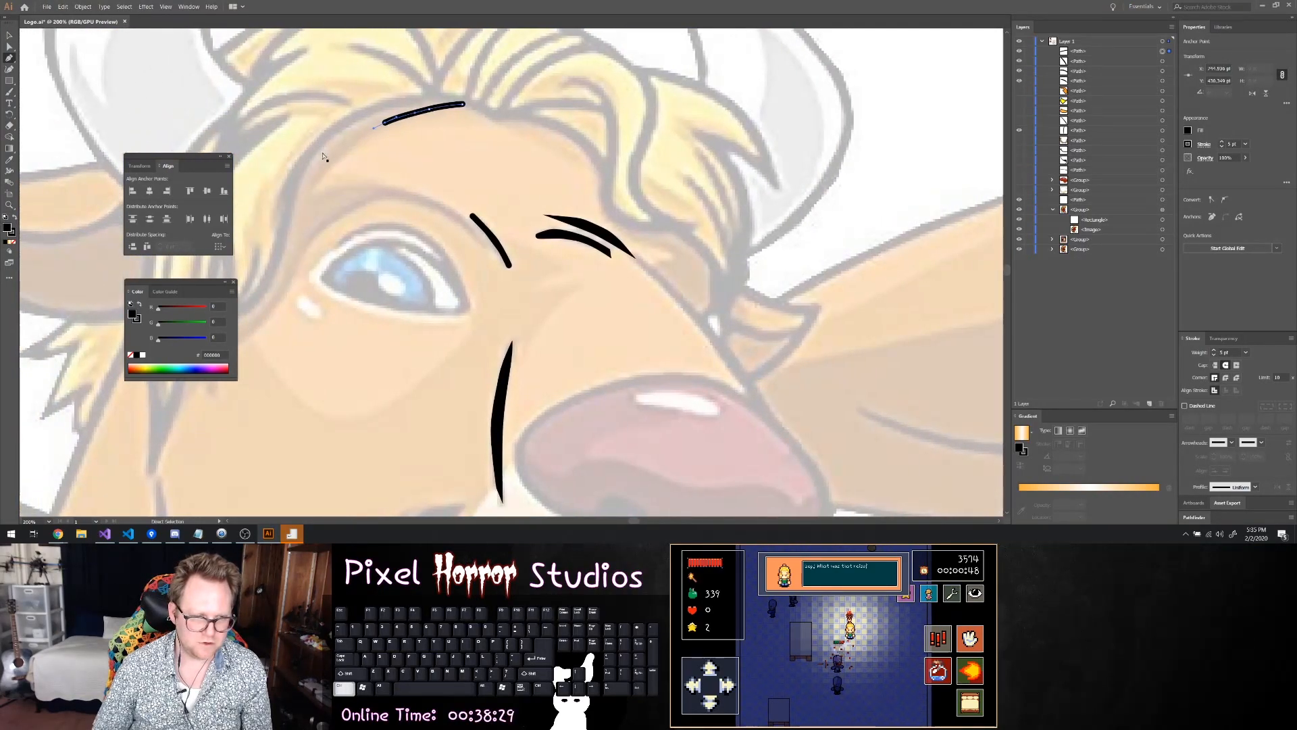
{"action": "left_click", "coordinate": [346, 150]}
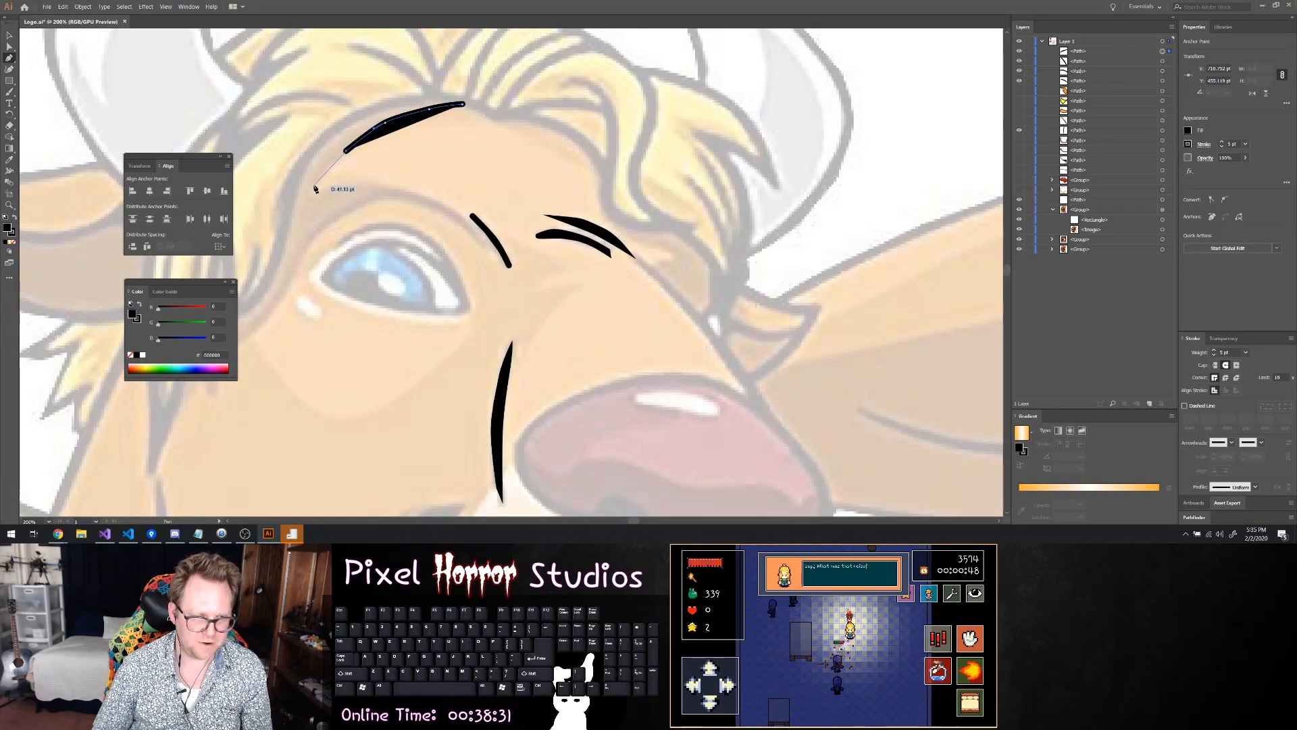
{"action": "left_click", "coordinate": [308, 195]}
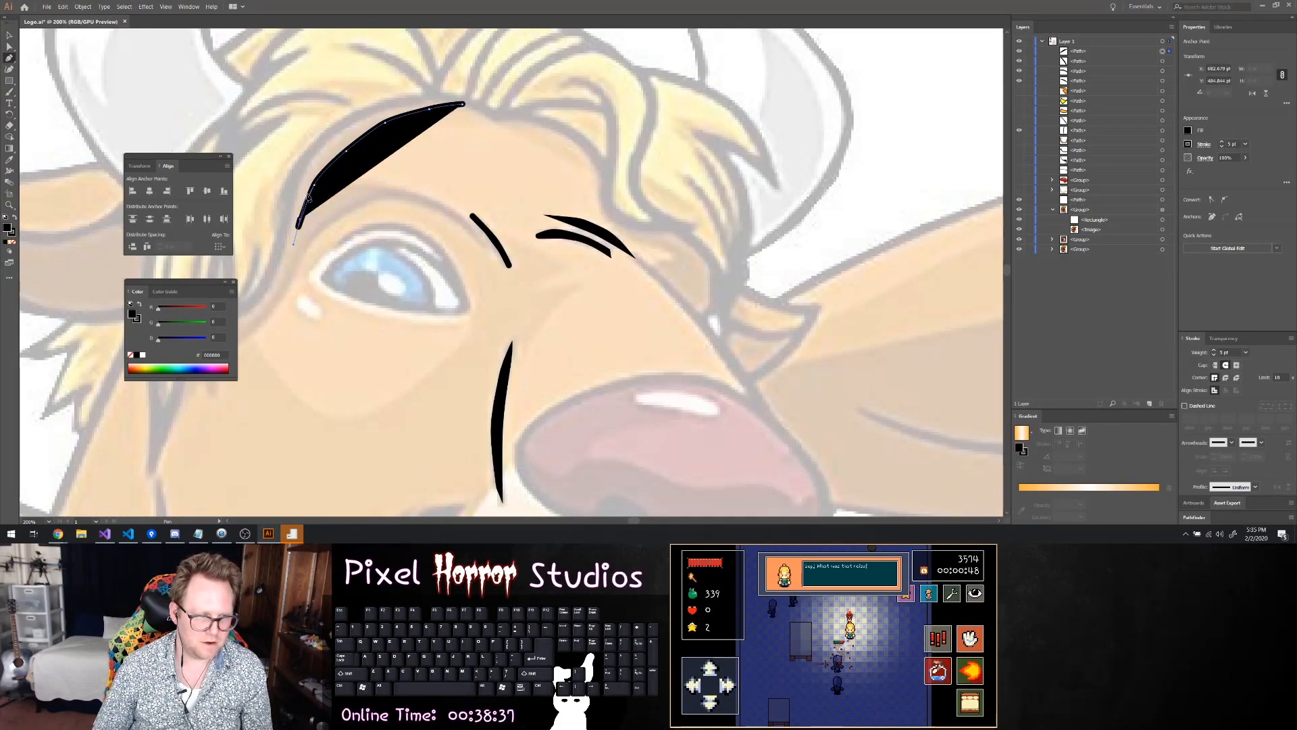
{"action": "key", "text": "ctrl+z"}
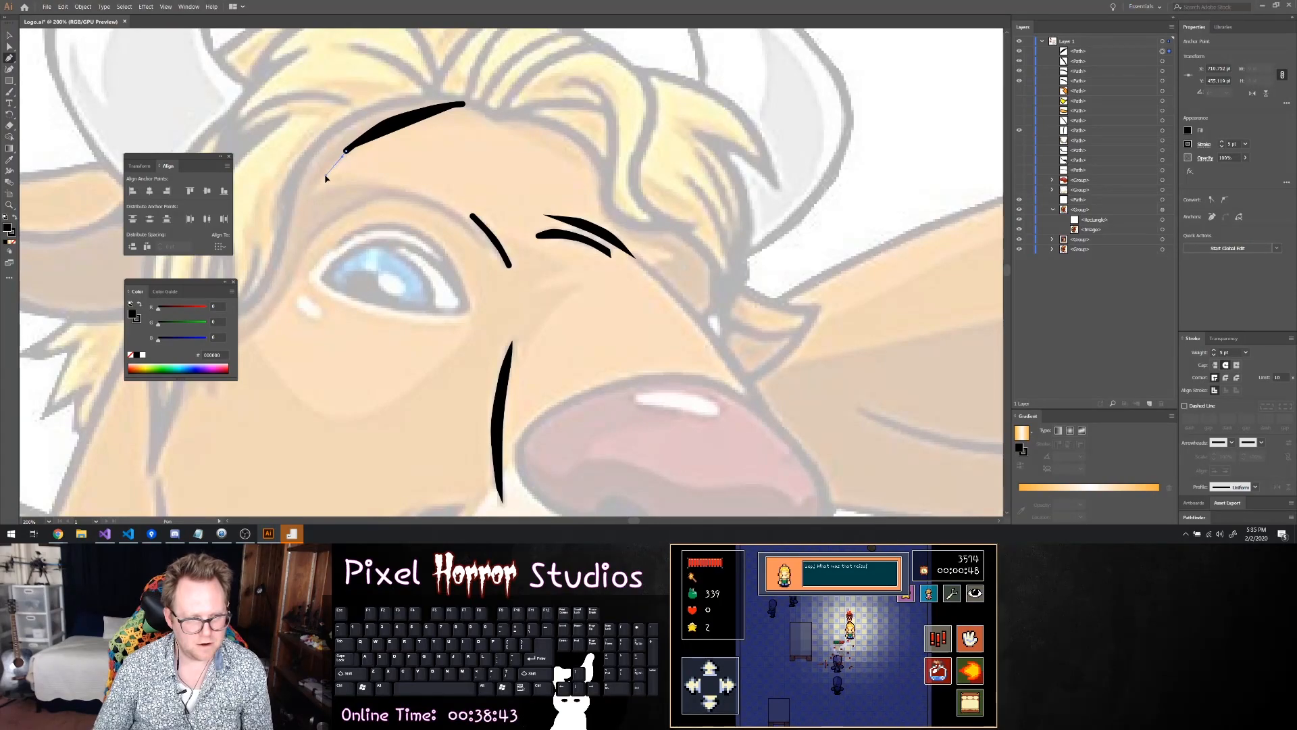
{"action": "left_click", "coordinate": [321, 172]}
{"action": "key", "text": "ctrl+z"}
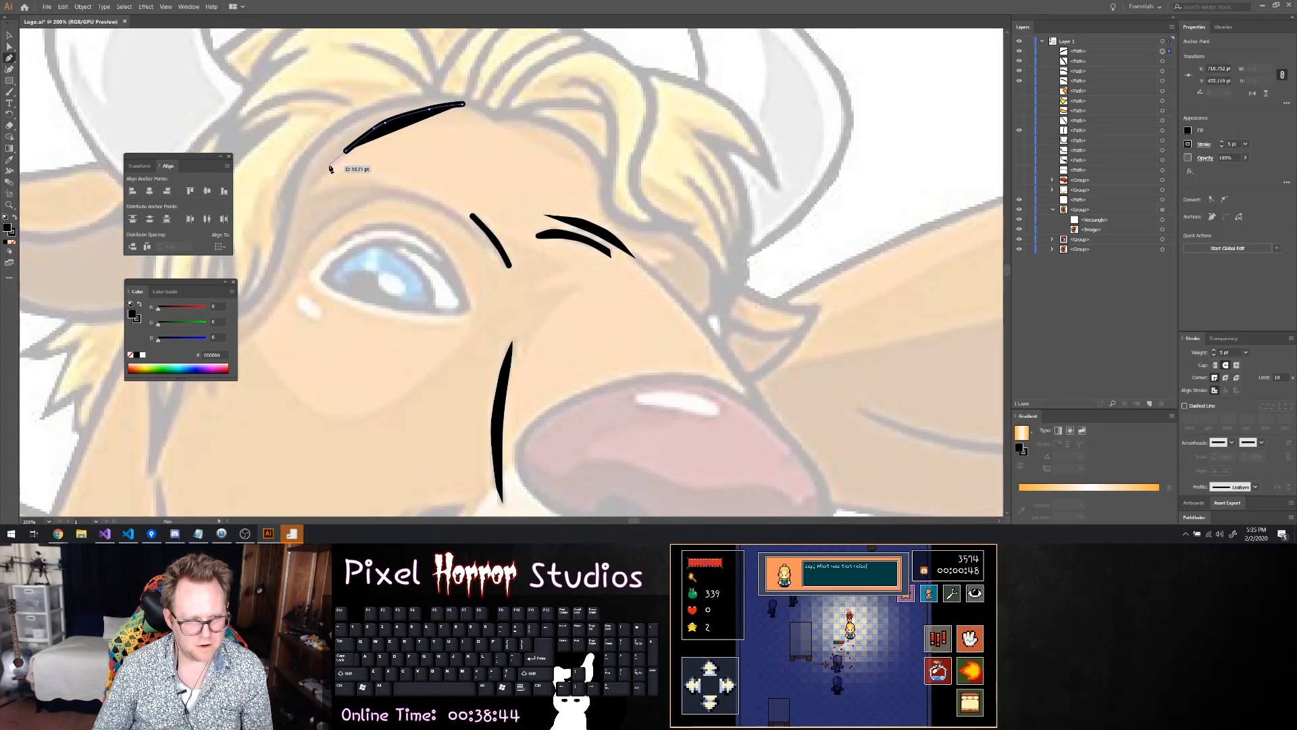
Continue the shadow path down to a sharp corner beside the near eye and along the upper edge of the lid crease to a point
{"action": "left_click", "coordinate": [322, 176]}
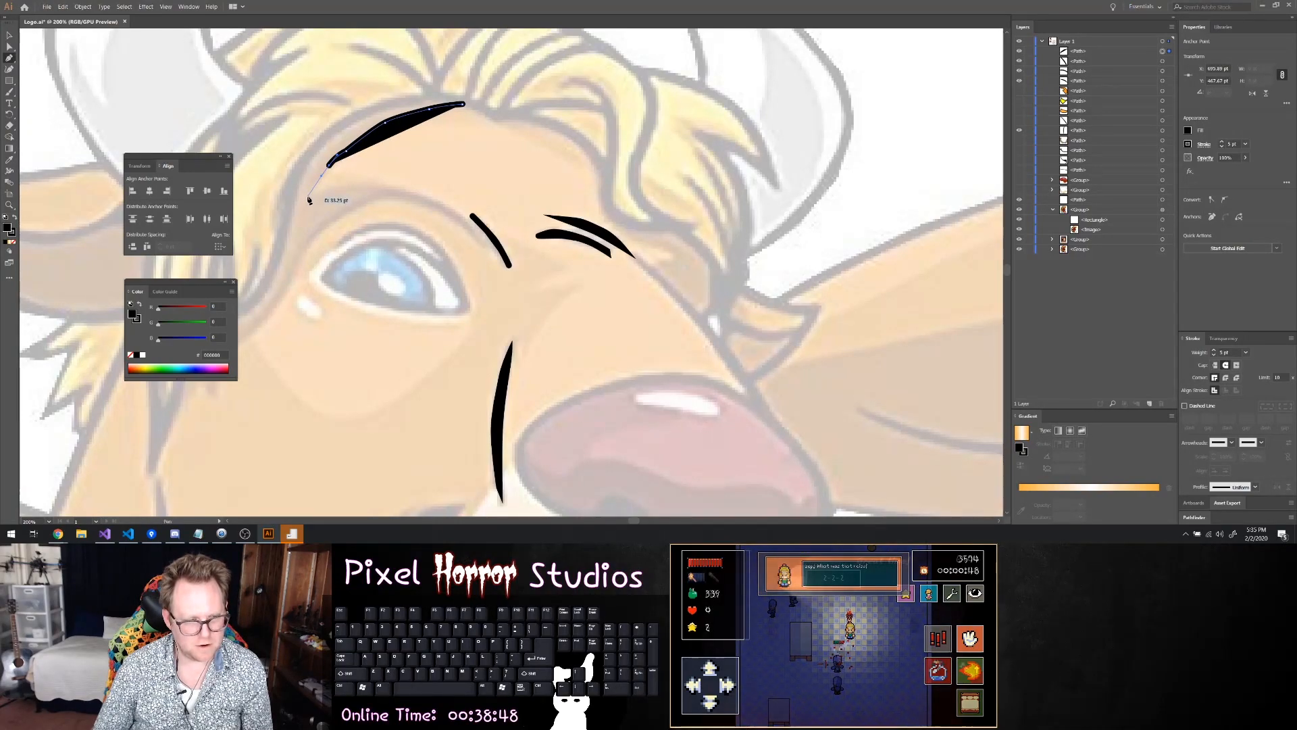
{"action": "left_click", "coordinate": [309, 197]}
{"action": "left_click", "coordinate": [330, 188]}
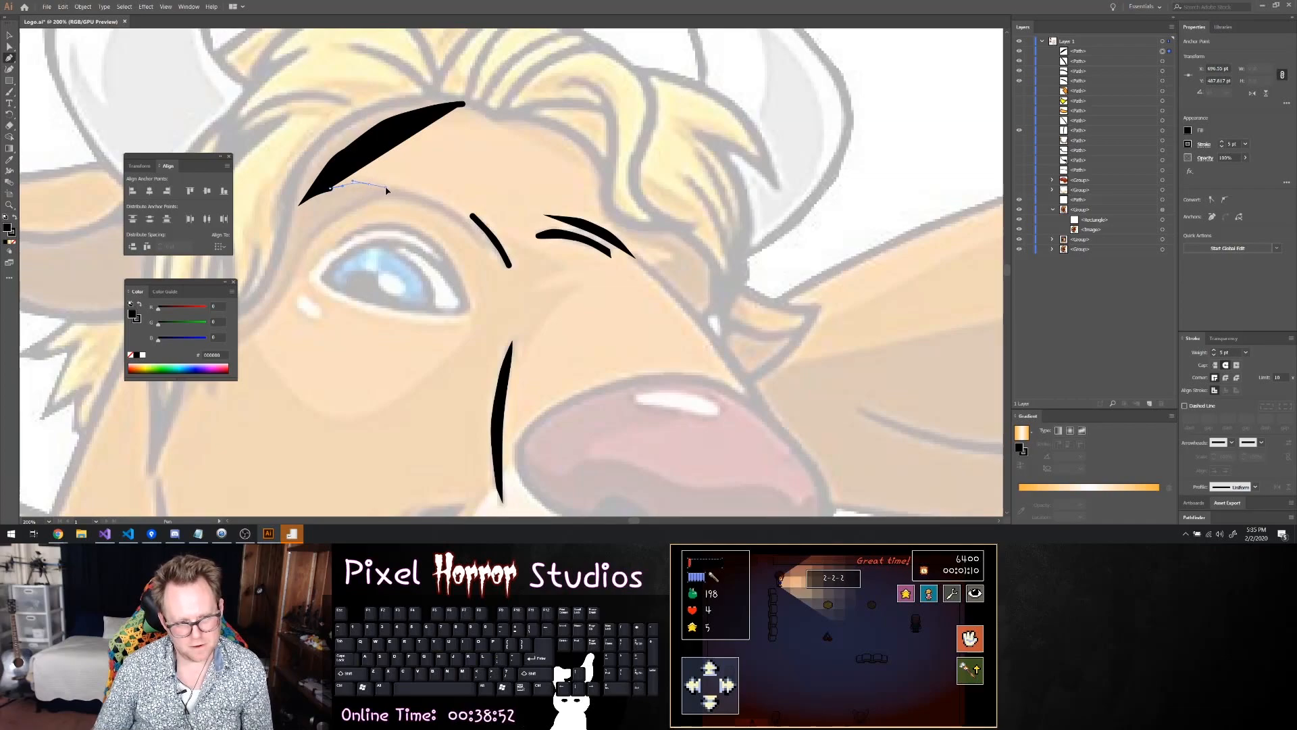
{"action": "left_click", "coordinate": [387, 188]}
{"action": "left_click", "coordinate": [407, 191]}
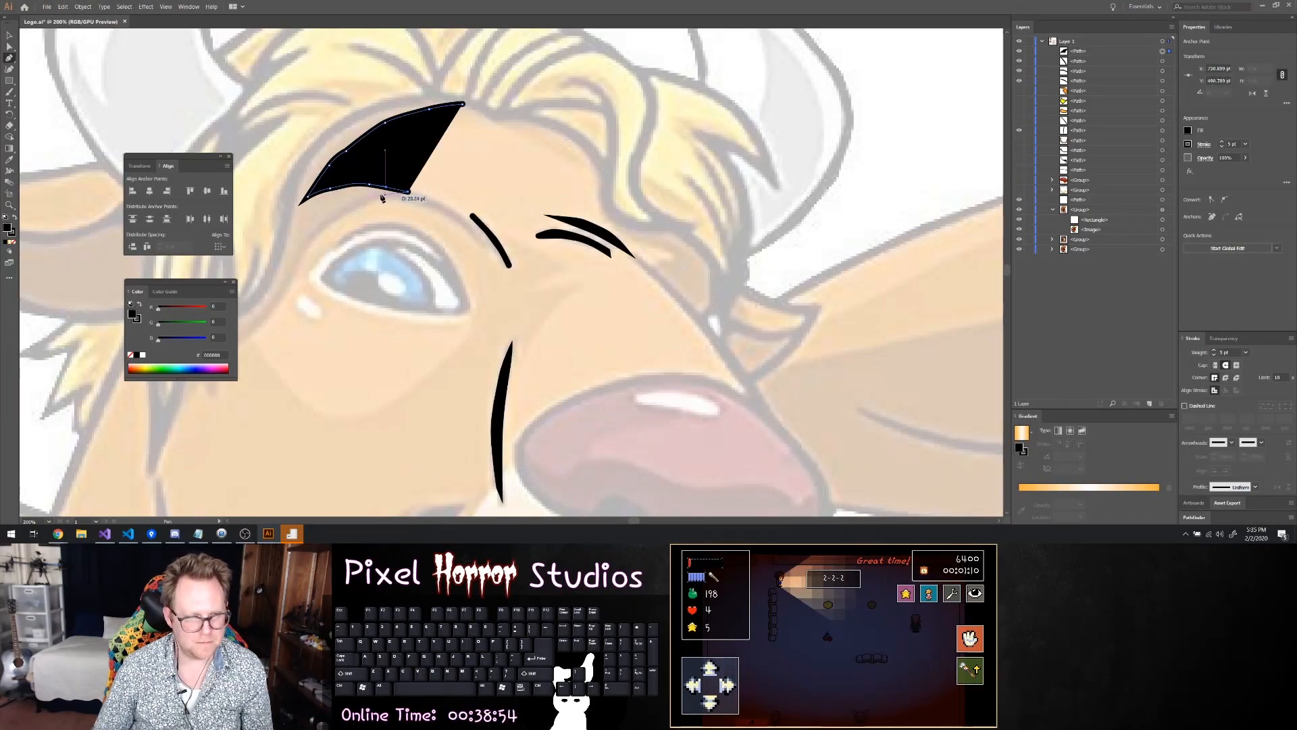
Trace the shadow path back along the lid crease, down past the eye's outer corner to the cheek, and up the hair strand's edge
{"action": "left_click_drag", "start_coordinate": [365, 197], "coordinate": [355, 200]}
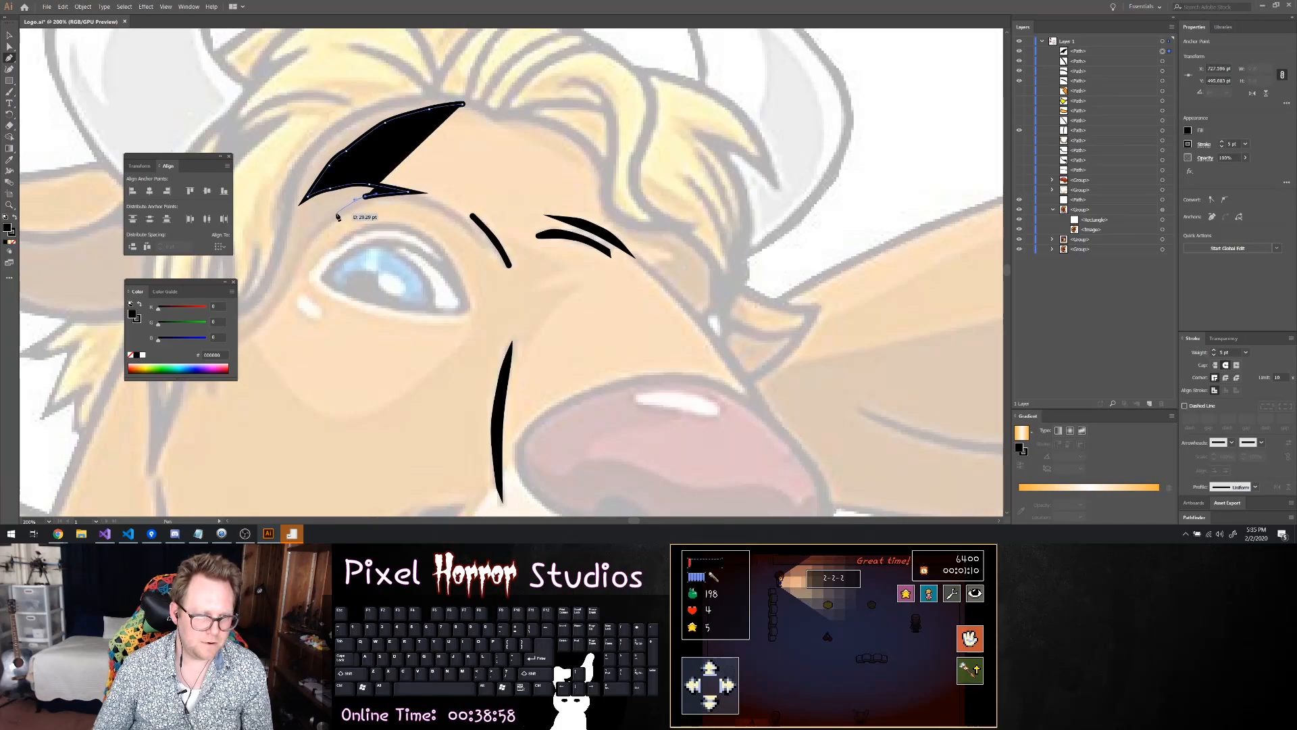
{"action": "left_click", "coordinate": [335, 215]}
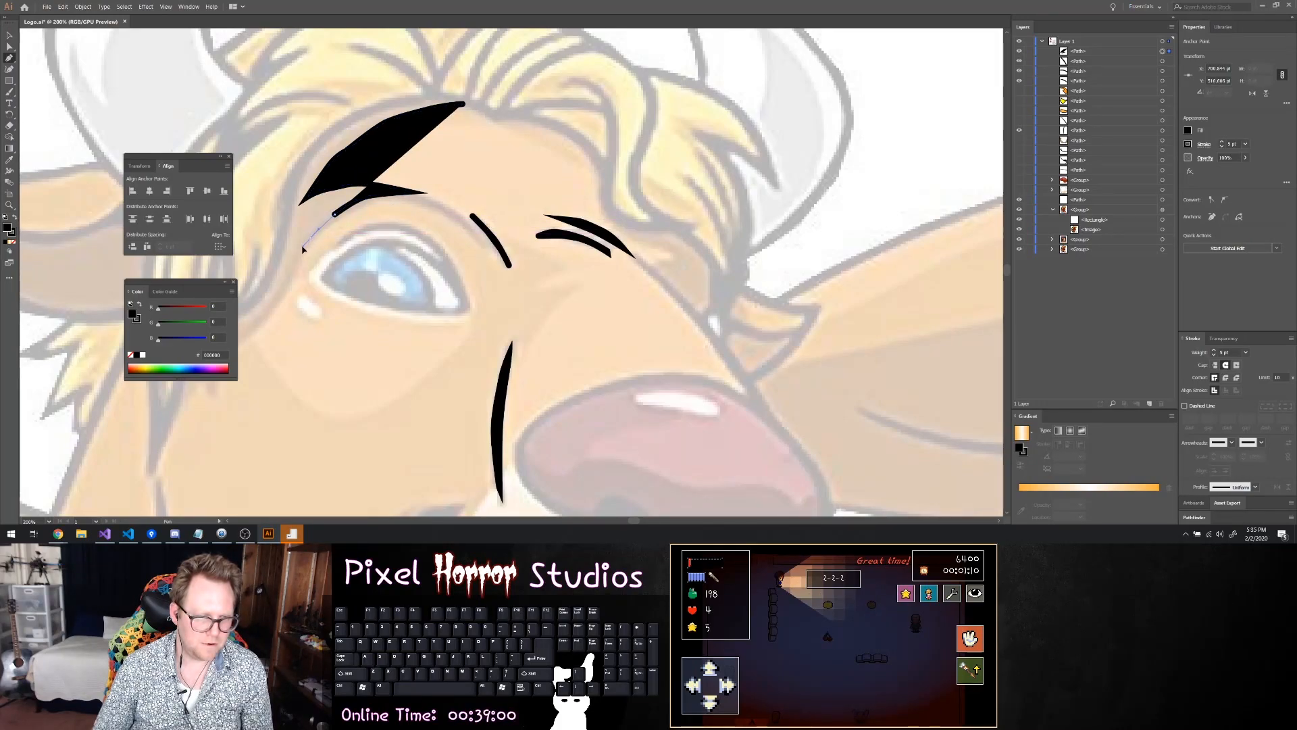
{"action": "left_click_drag", "start_coordinate": [292, 282], "coordinate": [279, 308]}
{"action": "scroll", "coordinate": [279, 309], "scroll_direction": "down", "scroll_amount": 1}
{"action": "scroll", "coordinate": [279, 308], "scroll_direction": "left", "scroll_amount": 5}
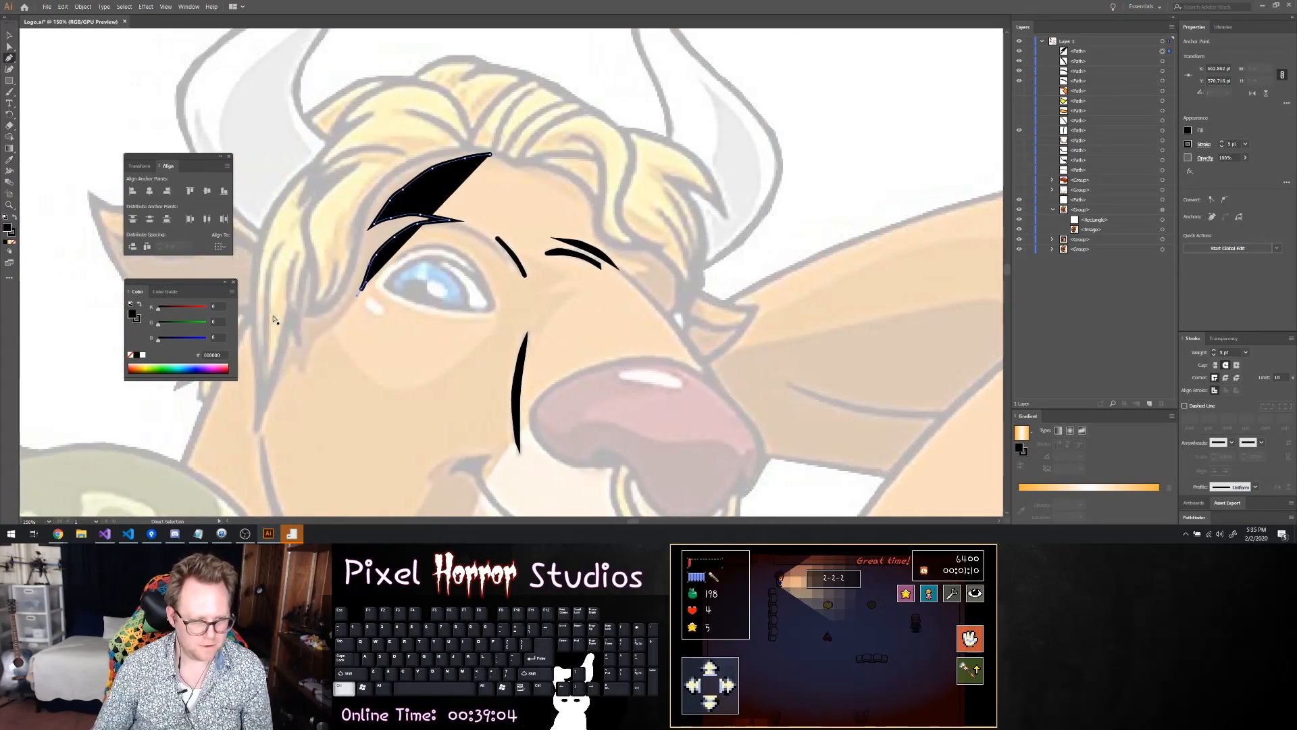
{"action": "scroll", "coordinate": [363, 365], "scroll_direction": "up", "scroll_amount": 2}
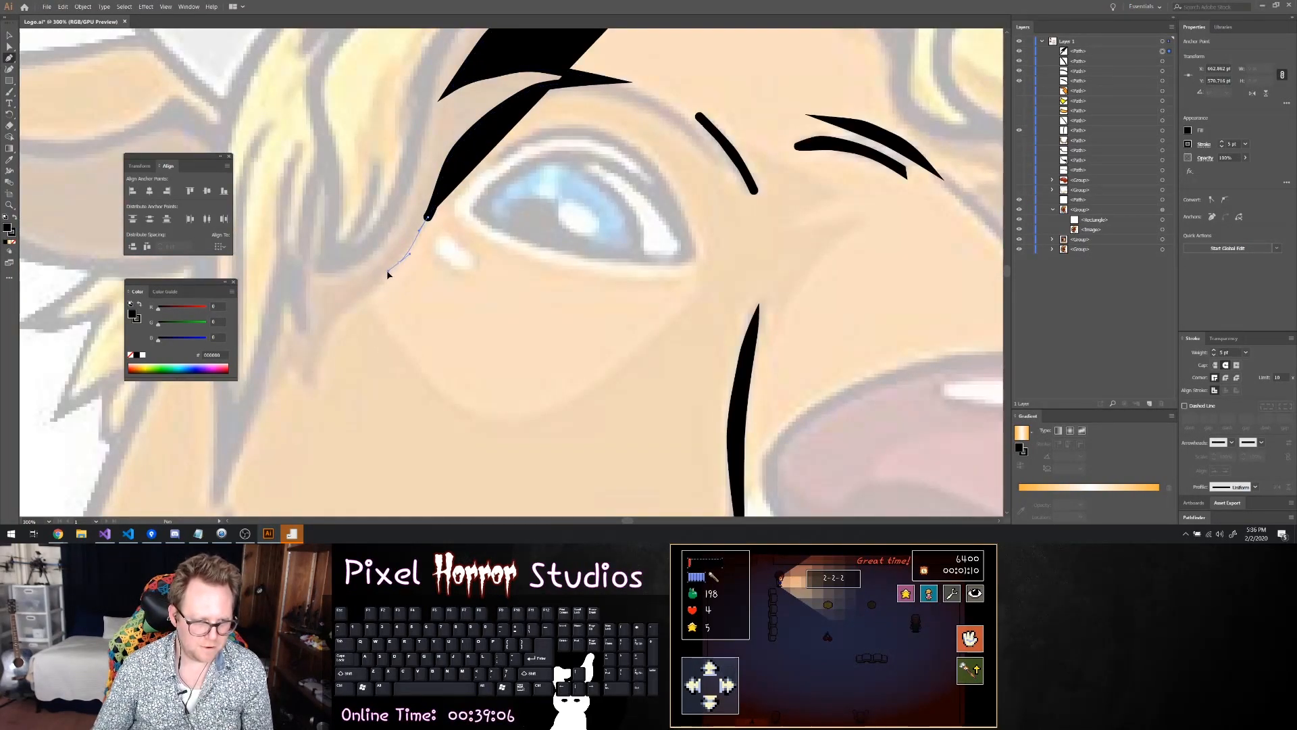
{"action": "left_click_drag", "start_coordinate": [388, 277], "coordinate": [291, 366]}
{"action": "left_click_drag", "start_coordinate": [290, 365], "coordinate": [262, 400]}
{"action": "left_click", "coordinate": [250, 405]}
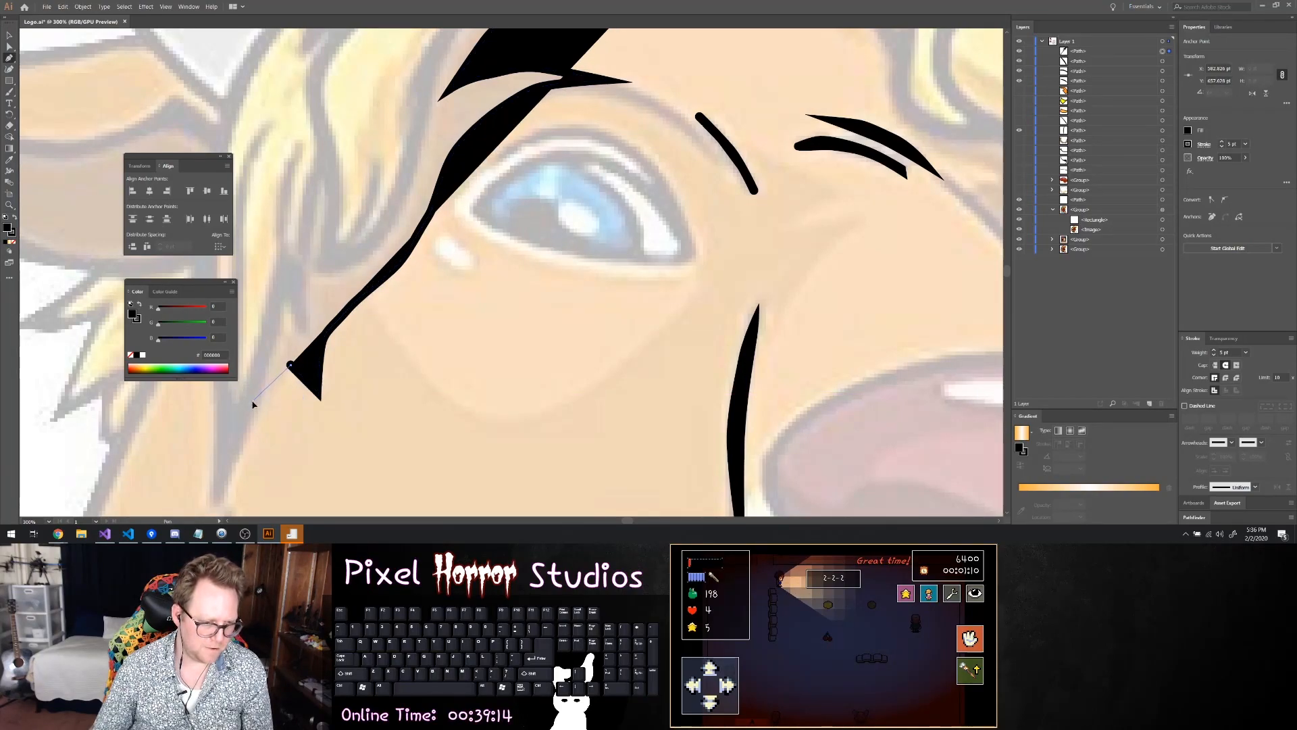
{"action": "left_click_drag", "start_coordinate": [275, 292], "coordinate": [284, 289]}
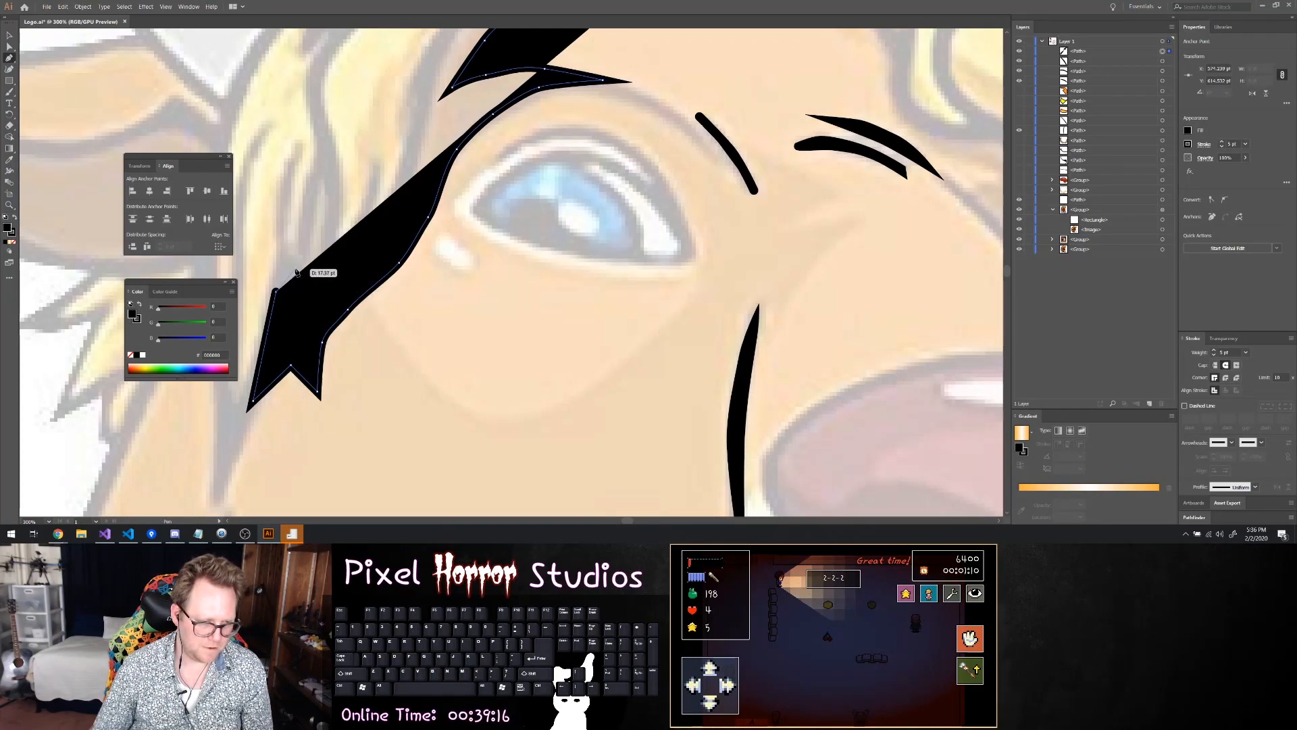
{"action": "scroll", "coordinate": [371, 144], "scroll_direction": "up", "scroll_amount": 1}
{"action": "scroll", "coordinate": [371, 143], "scroll_direction": "up", "scroll_amount": 4}
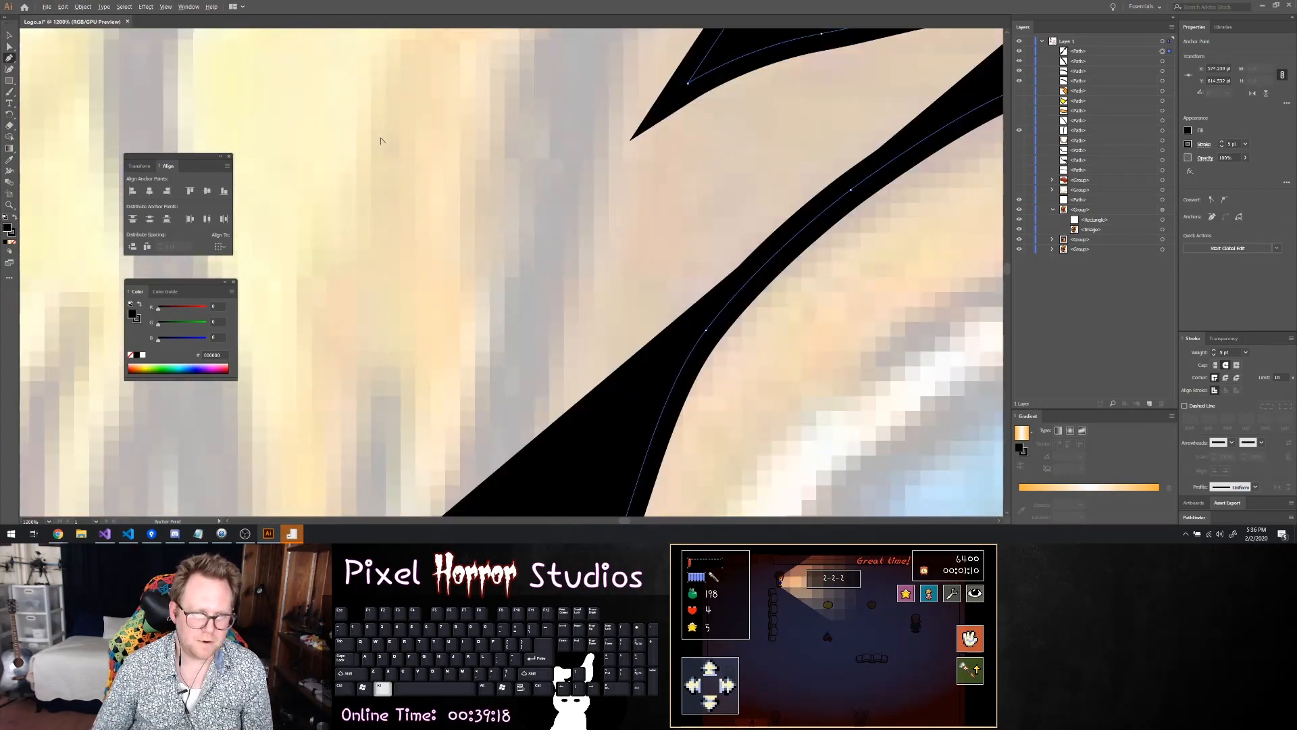
{"action": "scroll", "coordinate": [392, 163], "scroll_direction": "down", "scroll_amount": 3}
{"action": "scroll", "coordinate": [427, 161], "scroll_direction": "up", "scroll_amount": 3}
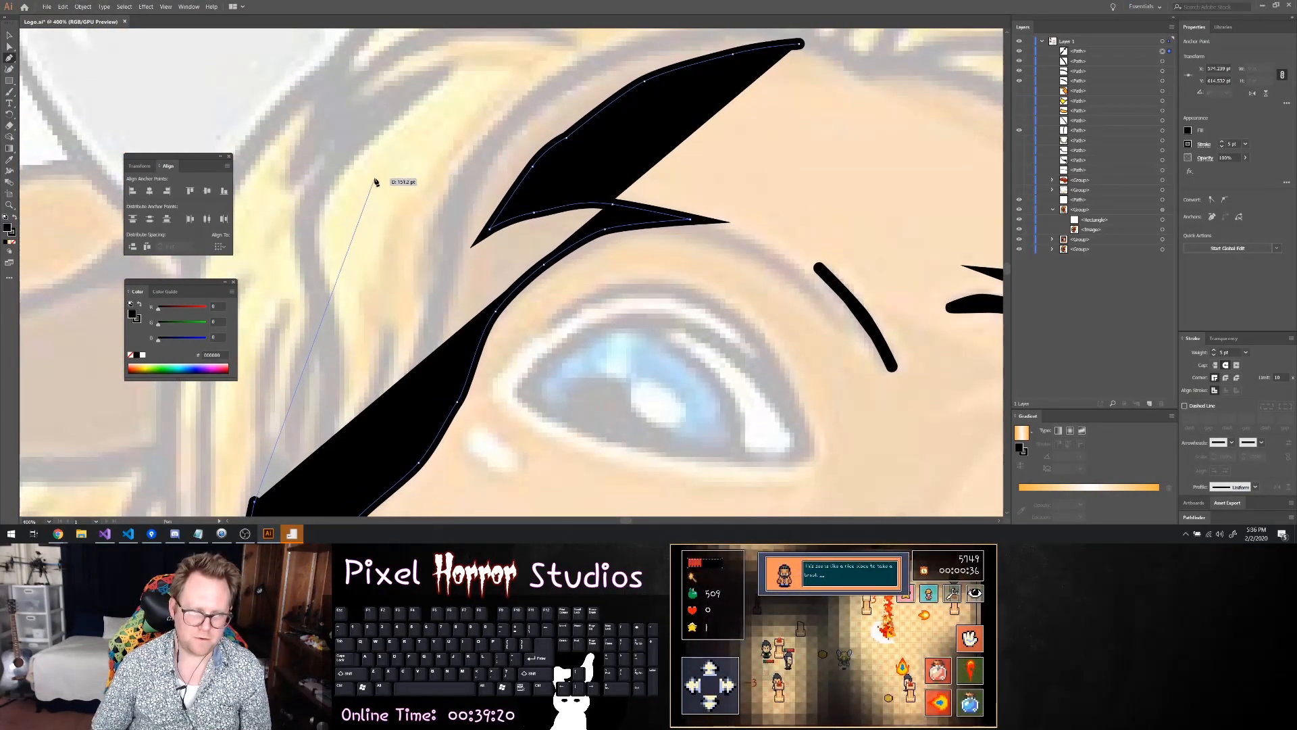
{"action": "left_click", "coordinate": [342, 232]}
{"action": "scroll", "coordinate": [434, 243], "scroll_direction": "up", "scroll_amount": 1}
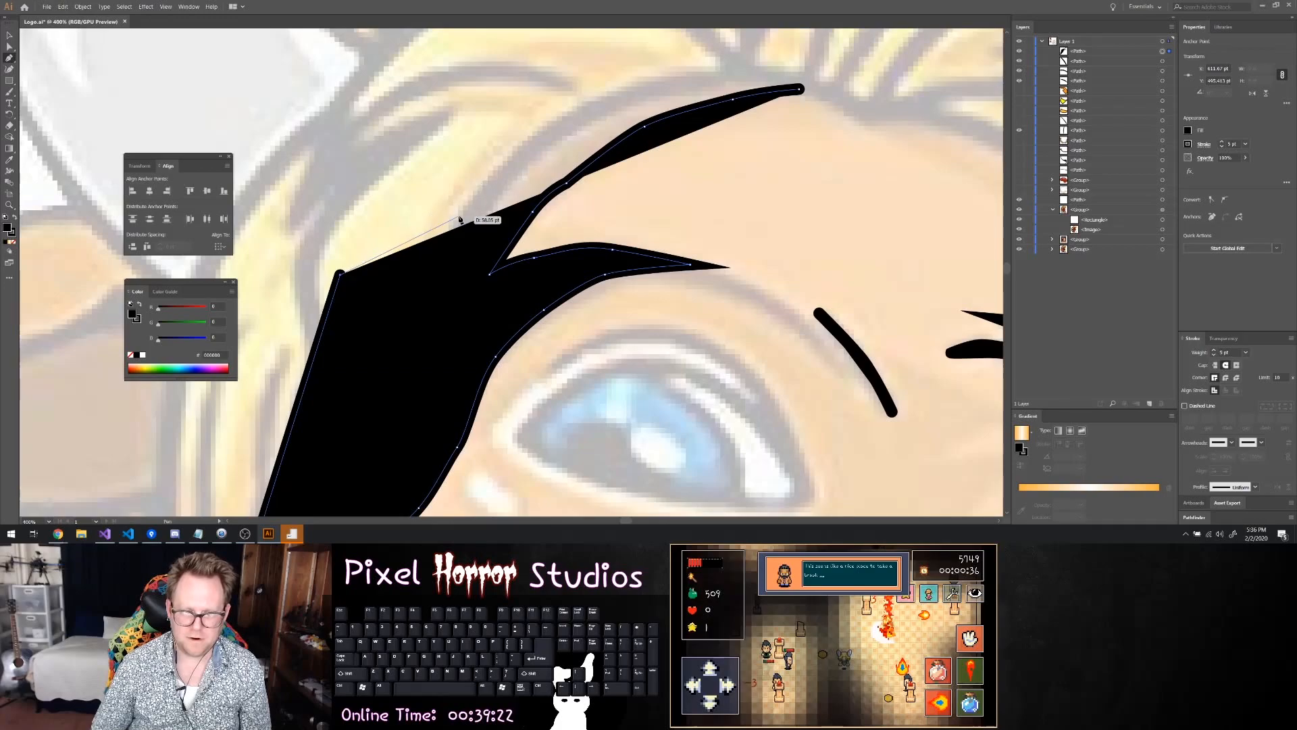
{"action": "key", "text": "ctrl+z"}
{"action": "left_click", "coordinate": [448, 258]}
{"action": "key", "text": "ctrl+z"}
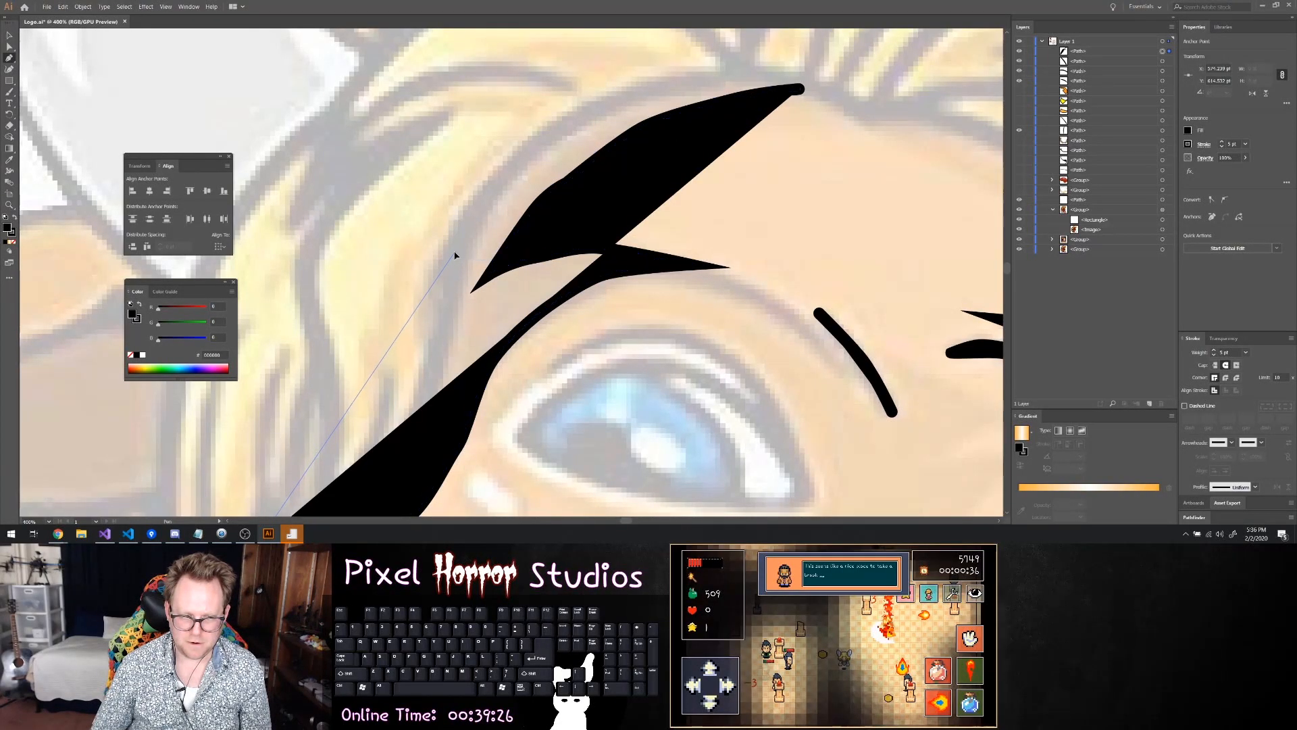
Bring the shadow's outer edge up along the hairline and close the path at its starting point on the forehead
{"action": "left_click", "coordinate": [455, 249]}
{"action": "left_click_drag", "start_coordinate": [504, 174], "coordinate": [545, 139]}
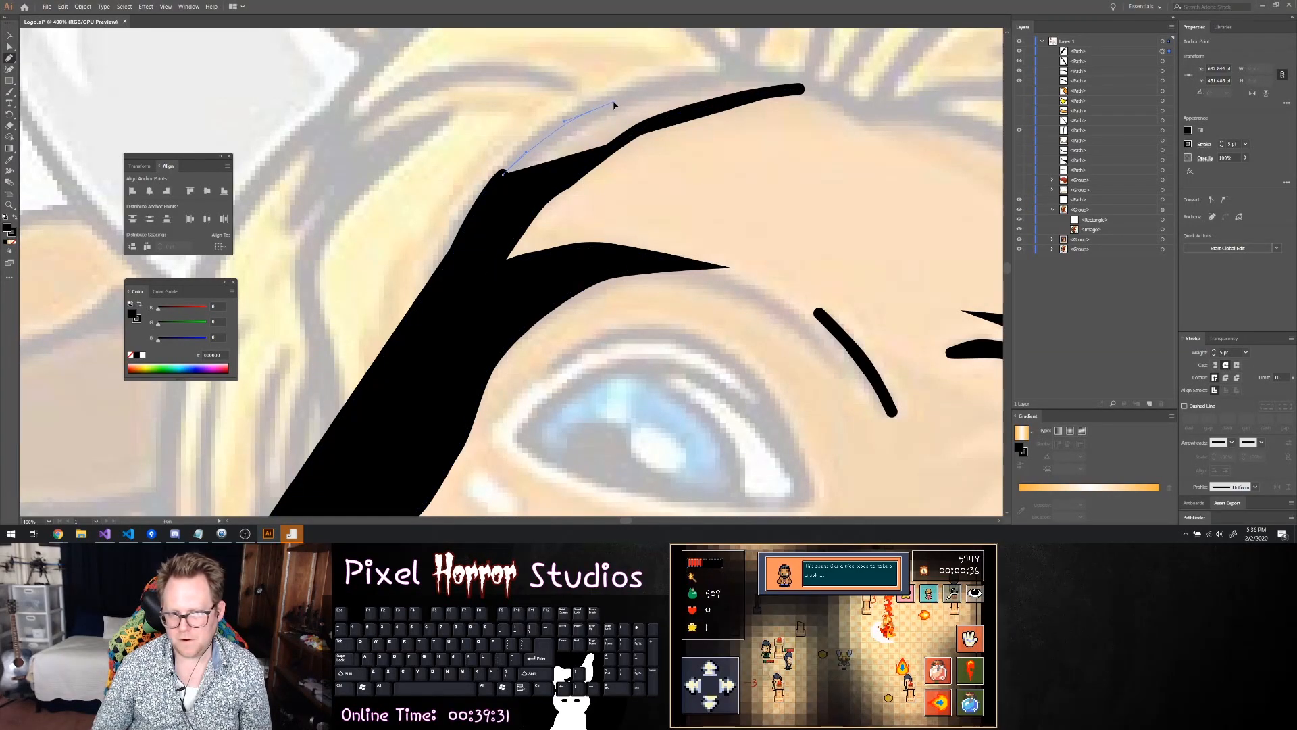
{"action": "left_click", "coordinate": [590, 110]}
{"action": "left_click_drag", "start_coordinate": [722, 83], "coordinate": [722, 81]}
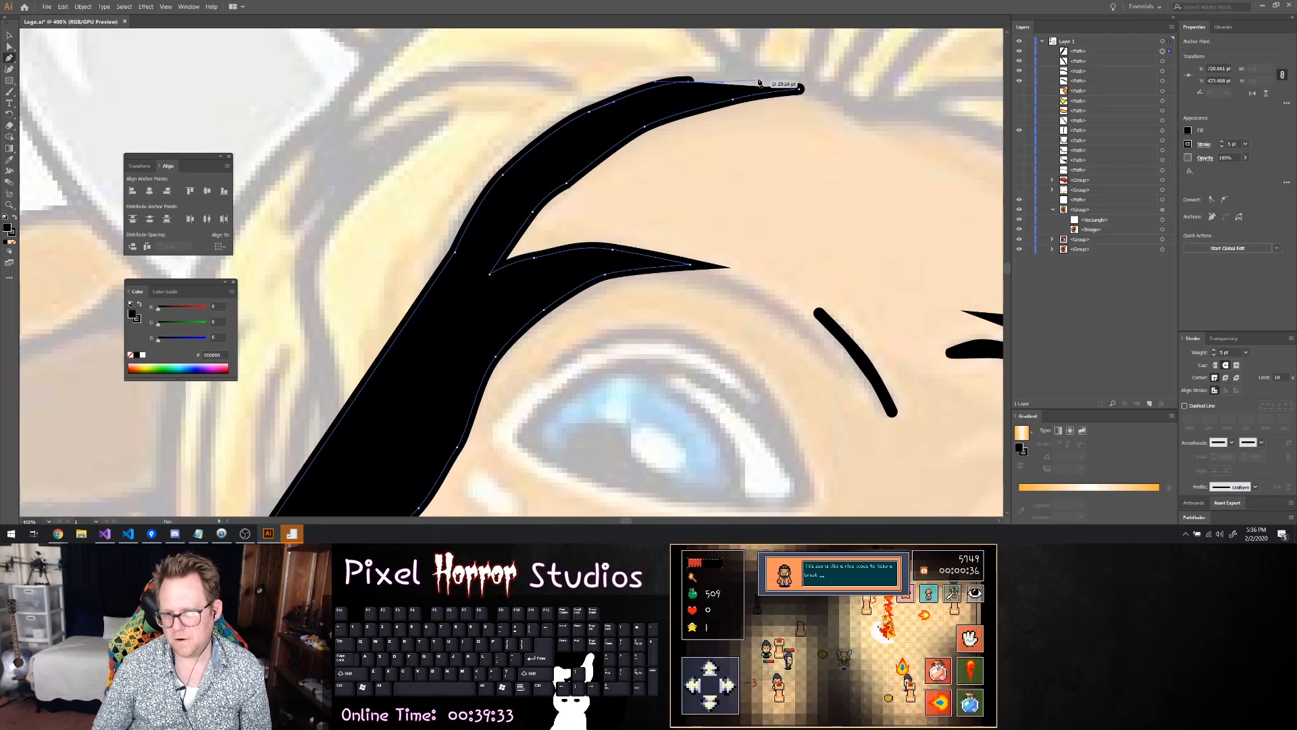
{"action": "left_click", "coordinate": [800, 89]}
Round the shadow shape's corner at its forehead tip with the Direct Selection tool
{"action": "key", "text": "z"}
{"action": "scroll", "coordinate": [877, 123], "scroll_direction": "up", "scroll_amount": 3}
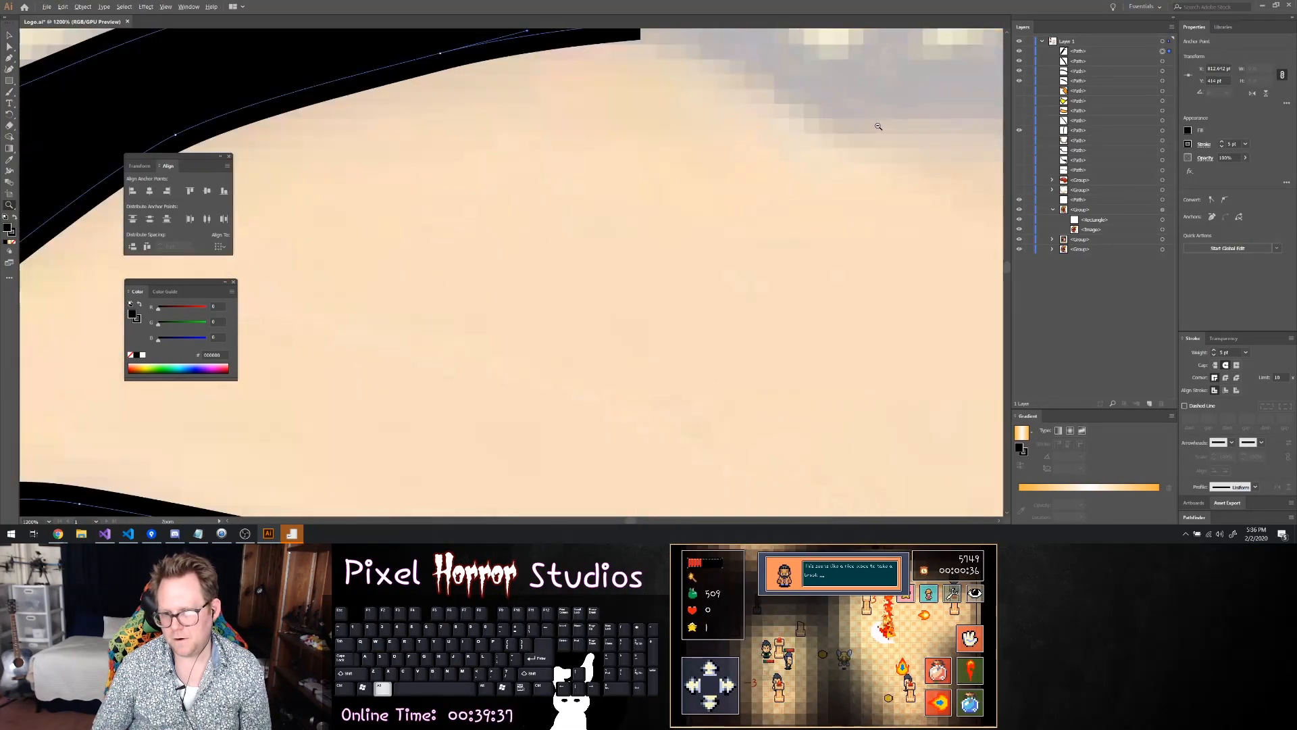
{"action": "scroll", "coordinate": [876, 128], "scroll_direction": "down", "scroll_amount": 3}
{"action": "scroll", "coordinate": [865, 135], "scroll_direction": "up", "scroll_amount": 1}
{"action": "scroll", "coordinate": [878, 152], "scroll_direction": "down", "scroll_amount": 1}
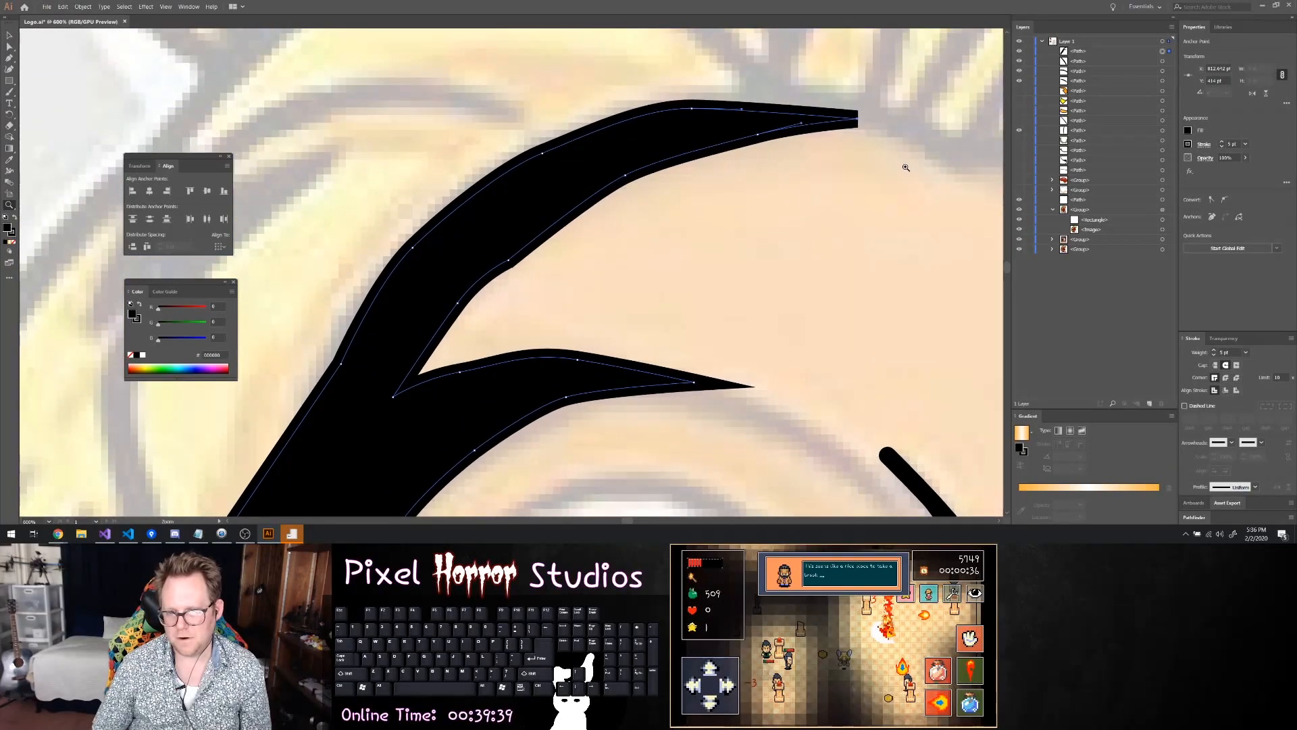
{"action": "scroll", "coordinate": [901, 179], "scroll_direction": "down", "scroll_amount": 3}
{"action": "scroll", "coordinate": [912, 184], "scroll_direction": "up", "scroll_amount": 2}
{"action": "key", "text": "a"}
{"action": "scroll", "coordinate": [822, 169], "scroll_direction": "up", "scroll_amount": 2}
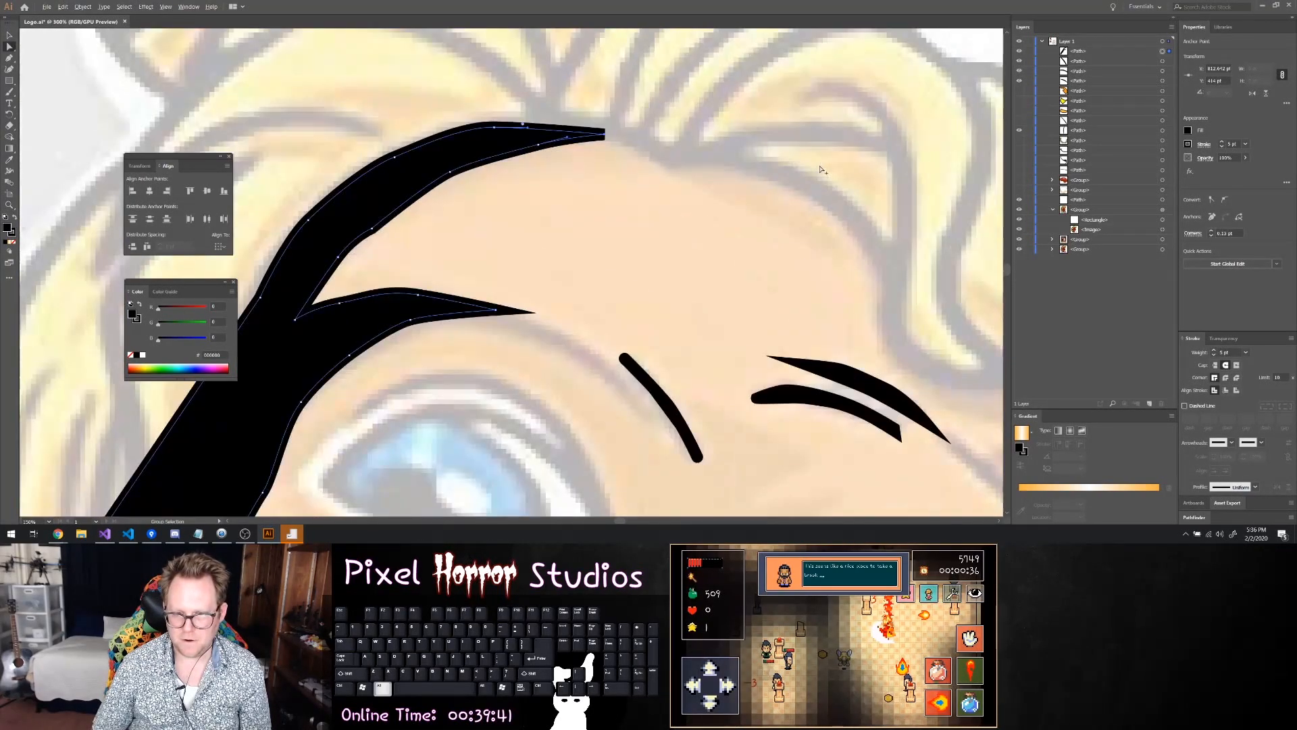
{"action": "key", "text": "ctrl"}
{"action": "left_click", "coordinate": [601, 135], "text": "ctrl"}
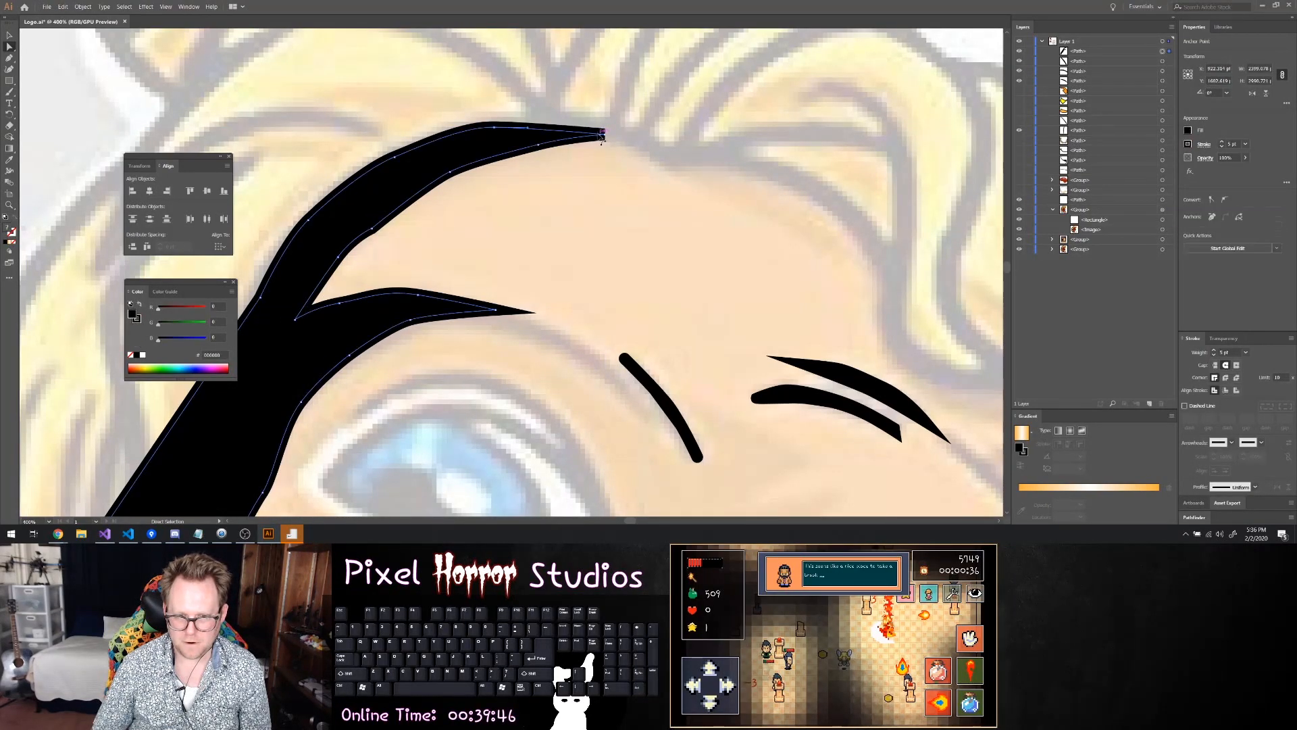
{"action": "scroll", "coordinate": [601, 135], "scroll_direction": "up", "scroll_amount": 6}
{"action": "left_click", "coordinate": [627, 156]}
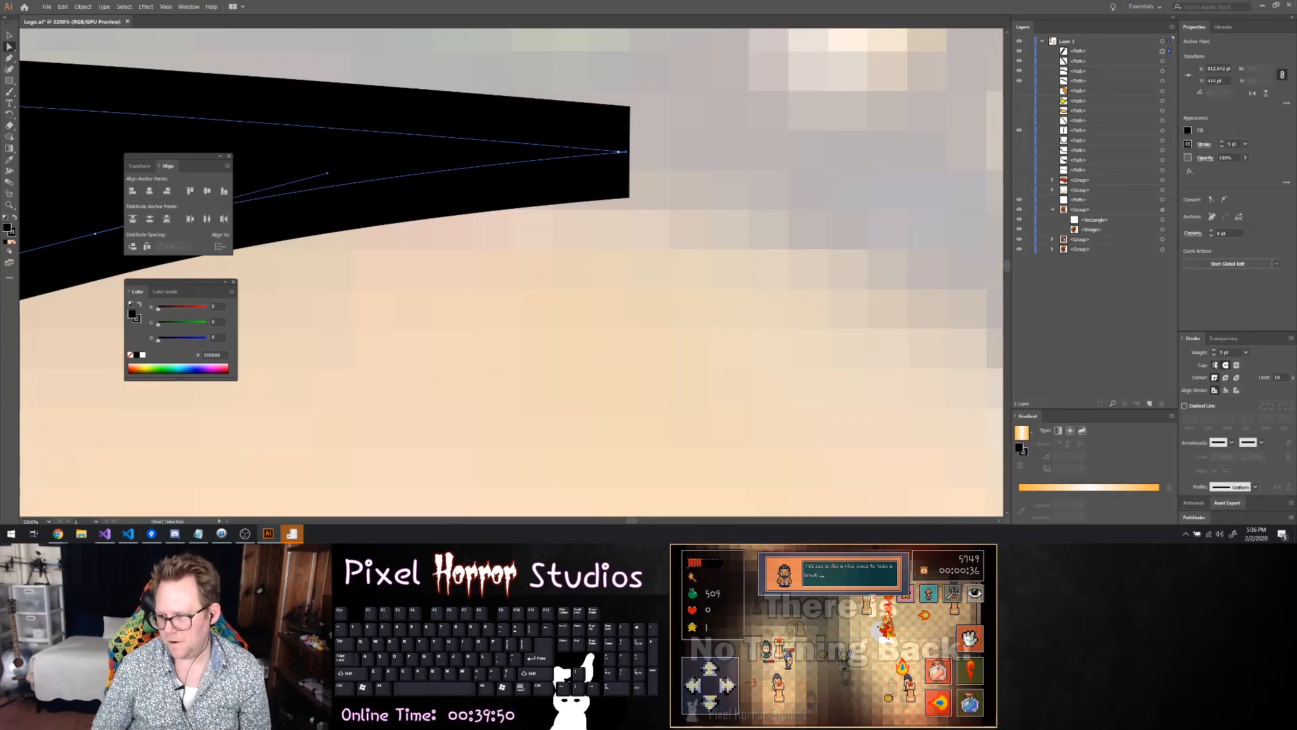
{"action": "left_click_drag", "start_coordinate": [620, 154], "coordinate": [552, 157]}
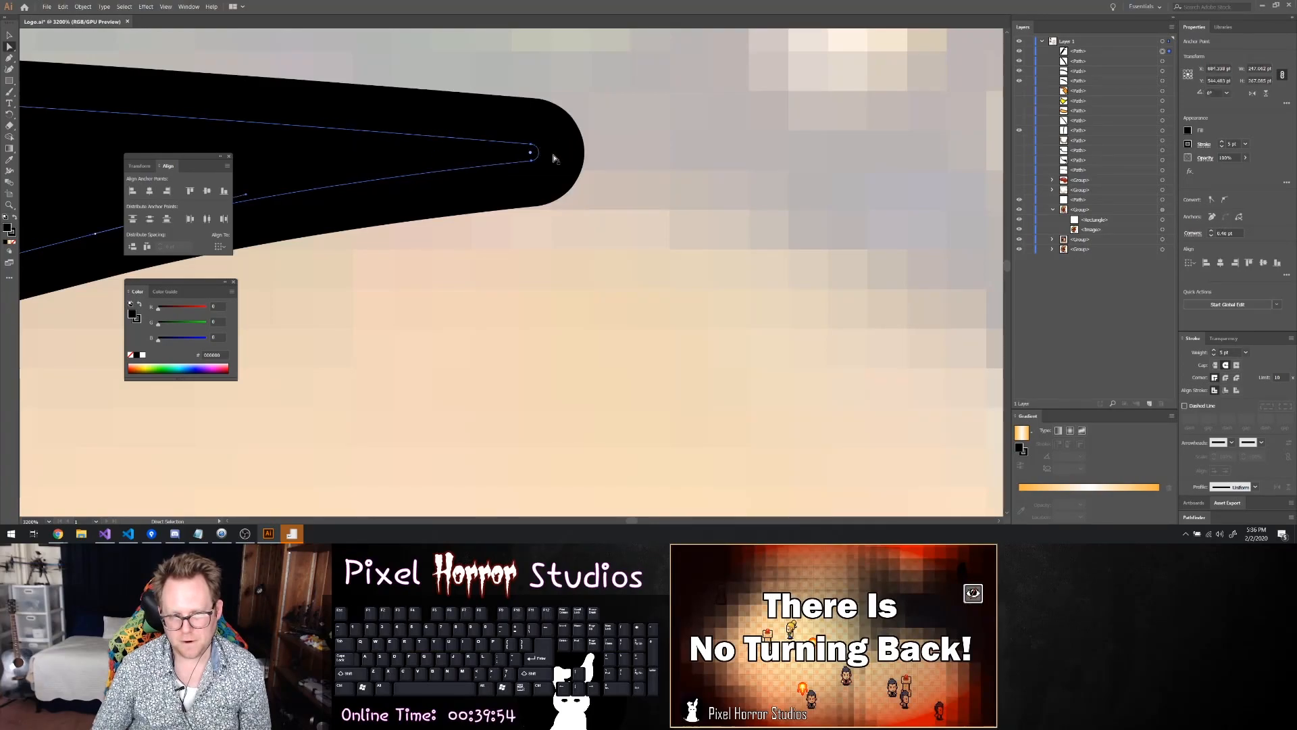
Identify the shadow shape's path by toggling its visibility, target it, and set its fill to brown #A67C52
{"action": "scroll", "coordinate": [553, 158], "scroll_direction": "down", "scroll_amount": 7}
{"action": "left_click", "coordinate": [606, 248]}
{"action": "scroll", "coordinate": [578, 246], "scroll_direction": "down", "scroll_amount": 4}
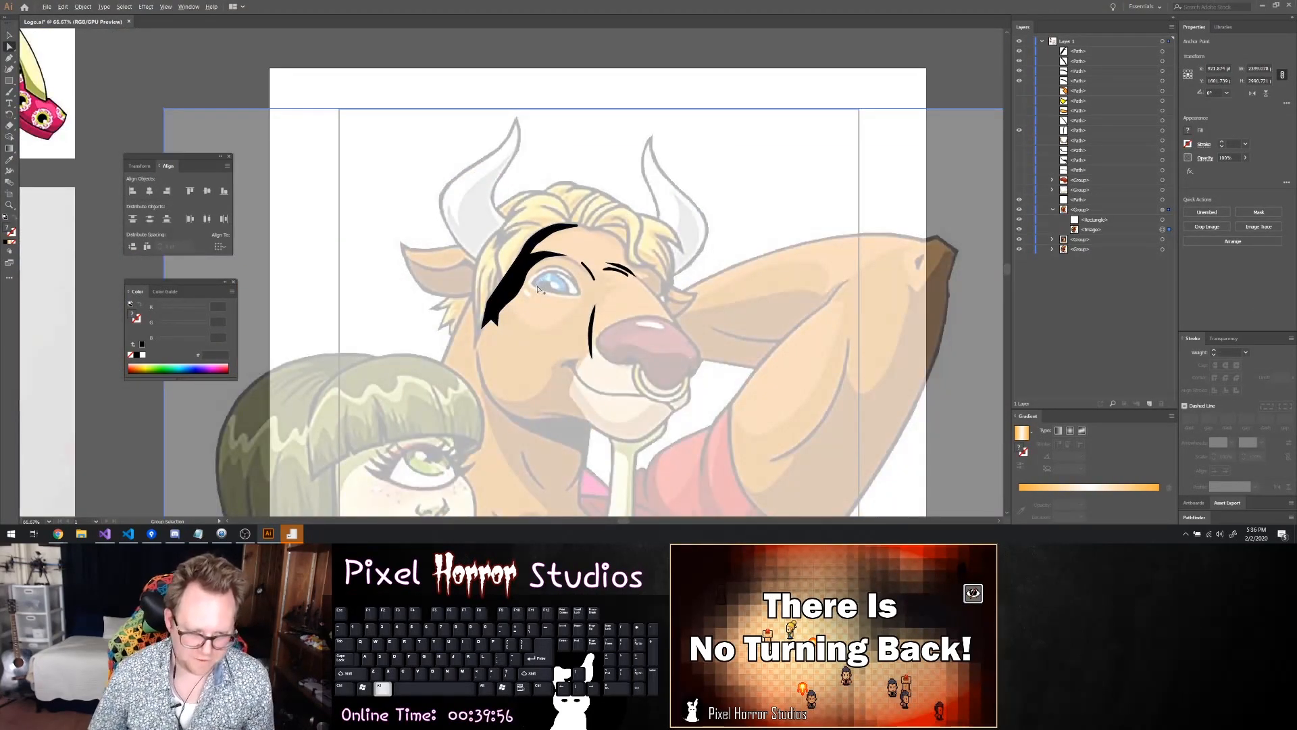
{"action": "scroll", "coordinate": [543, 283], "scroll_direction": "down", "scroll_amount": 1}
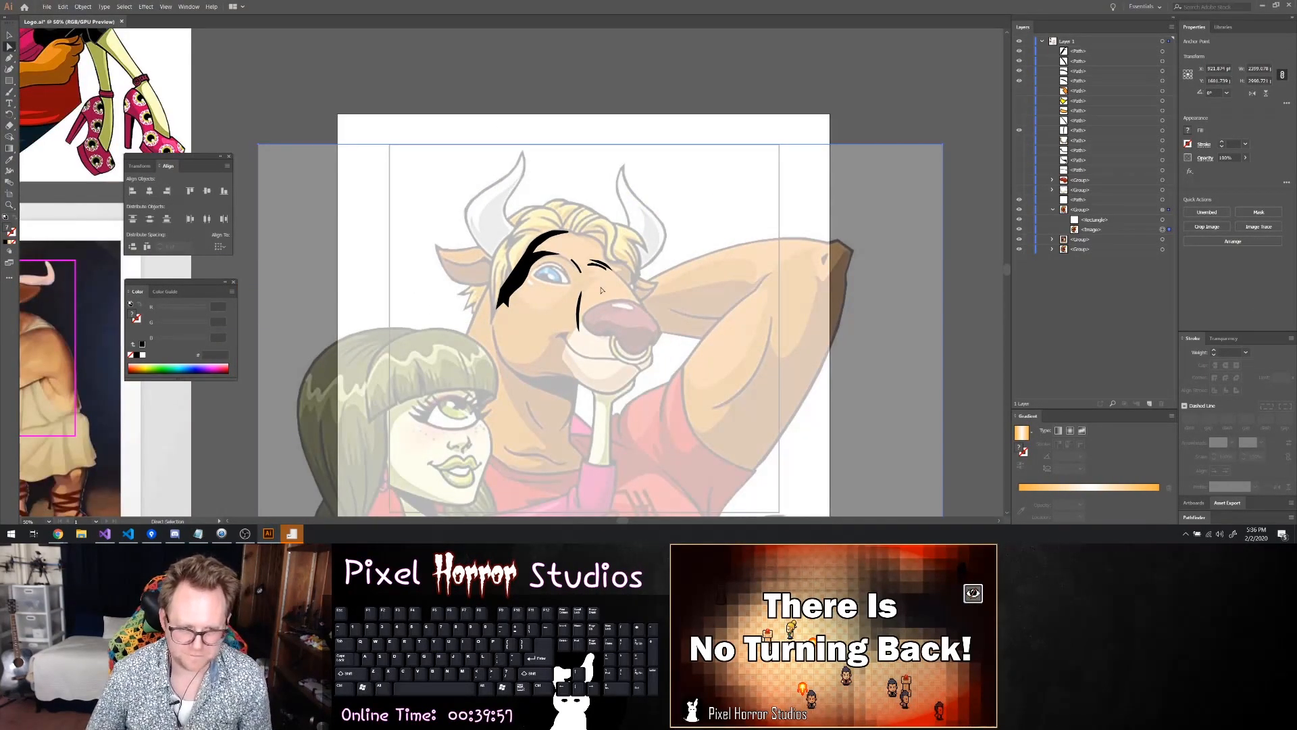
{"action": "left_click", "coordinate": [1019, 57]}
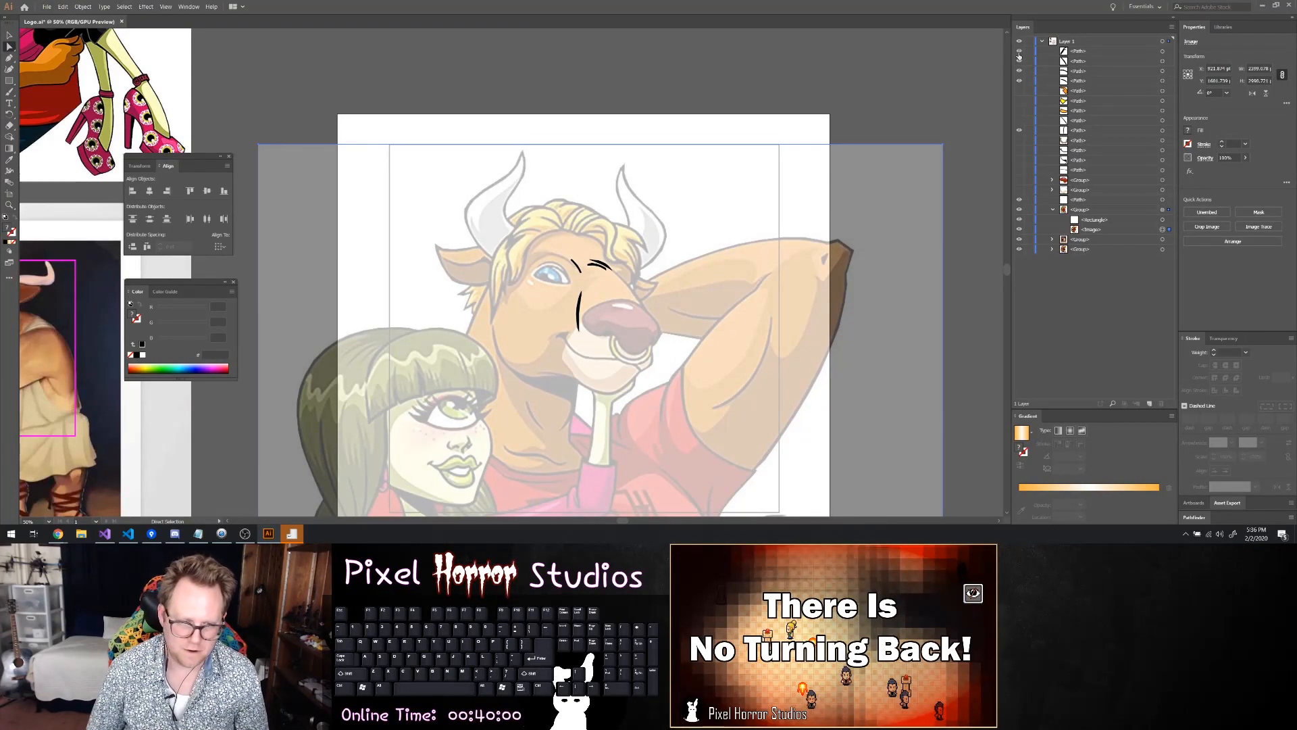
{"action": "left_click", "coordinate": [1019, 57]}
{"action": "left_click", "coordinate": [1091, 53]}
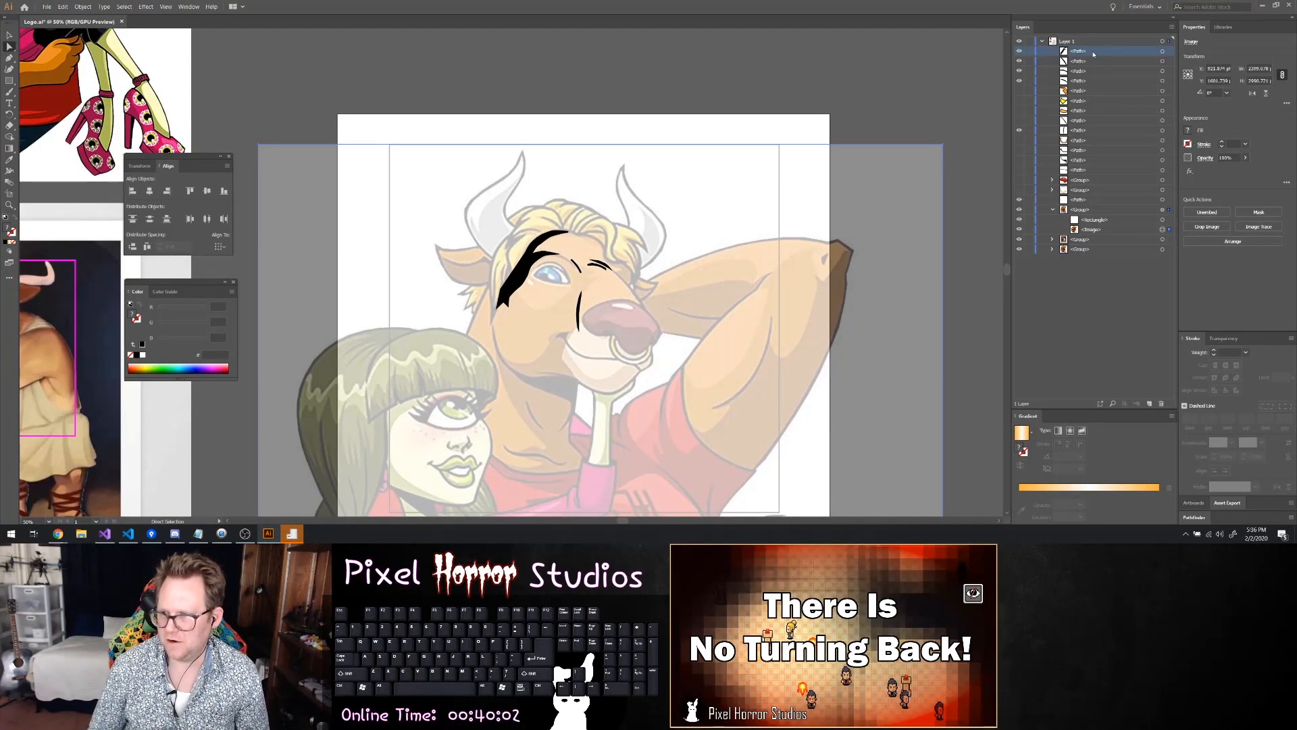
{"action": "left_click", "coordinate": [1163, 52]}
{"action": "left_click", "coordinate": [1187, 131]}
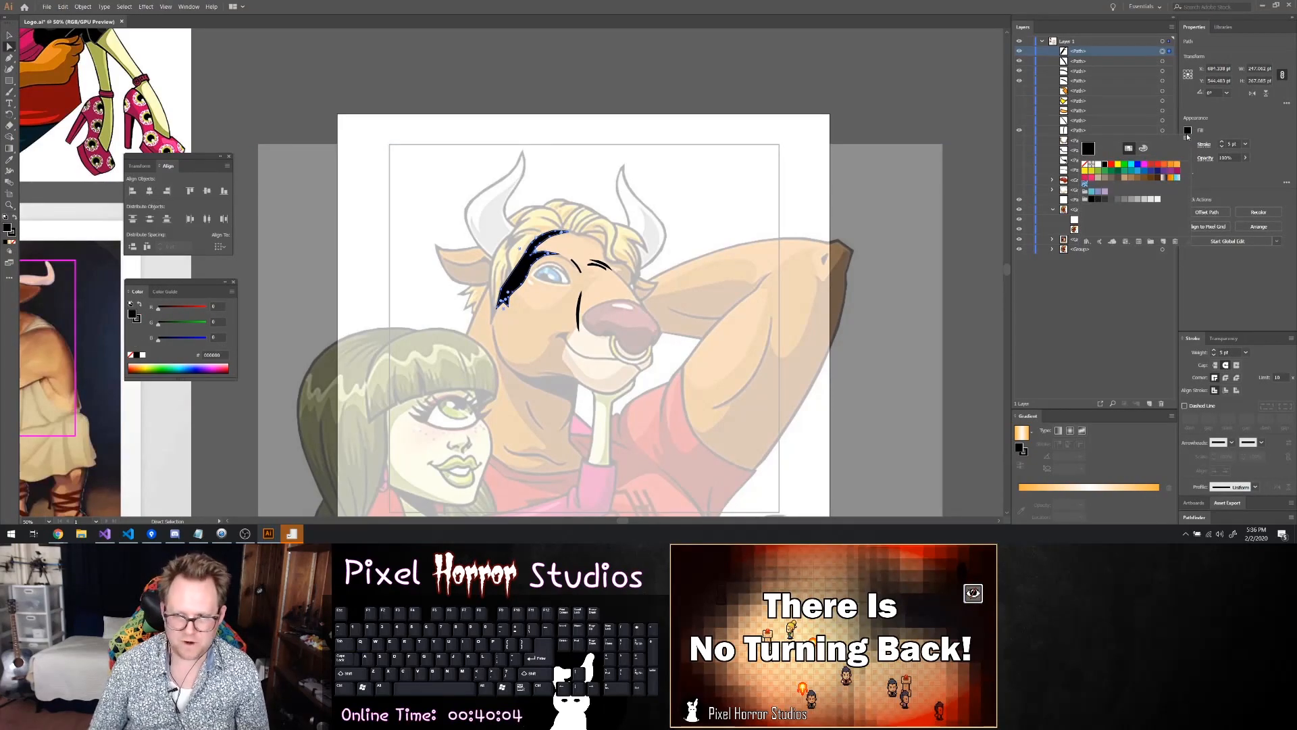
{"action": "left_click", "coordinate": [1140, 178]}
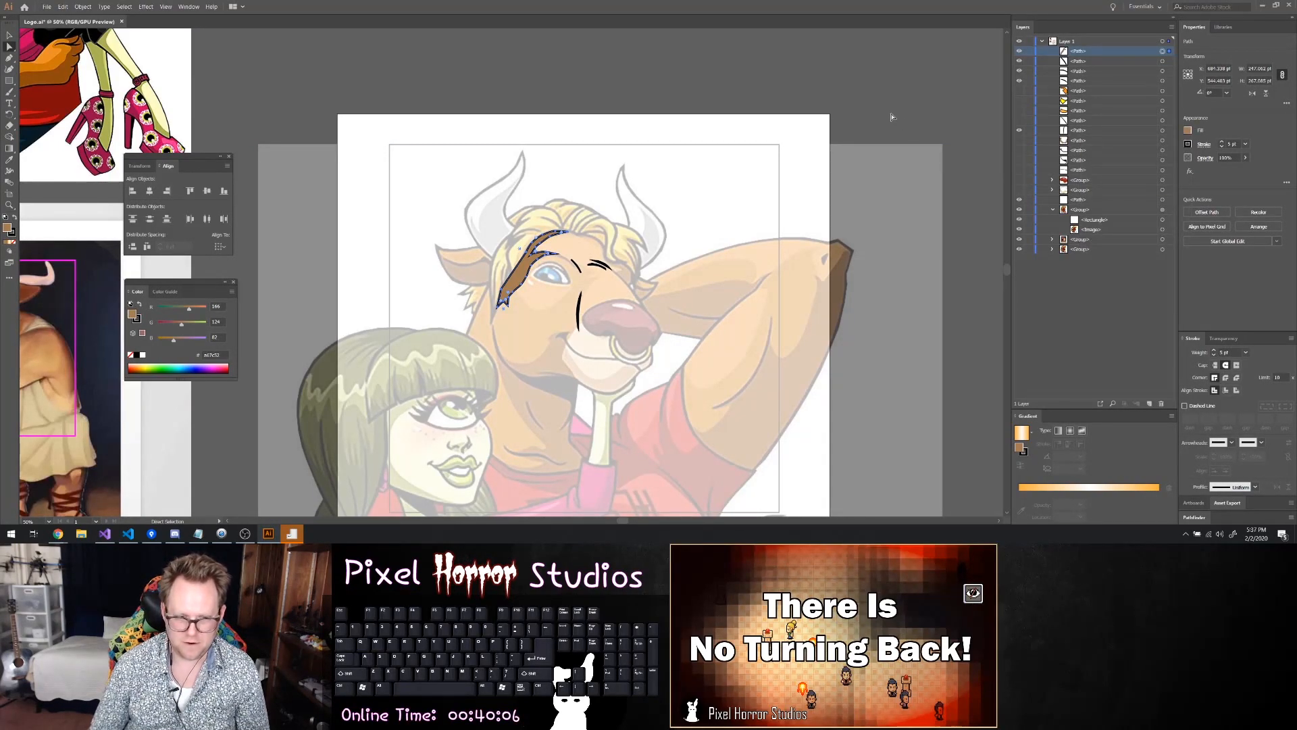
Show all the hidden traced paths and groups to review the minotaur's face over the reference
{"action": "left_click", "coordinate": [1018, 51]}
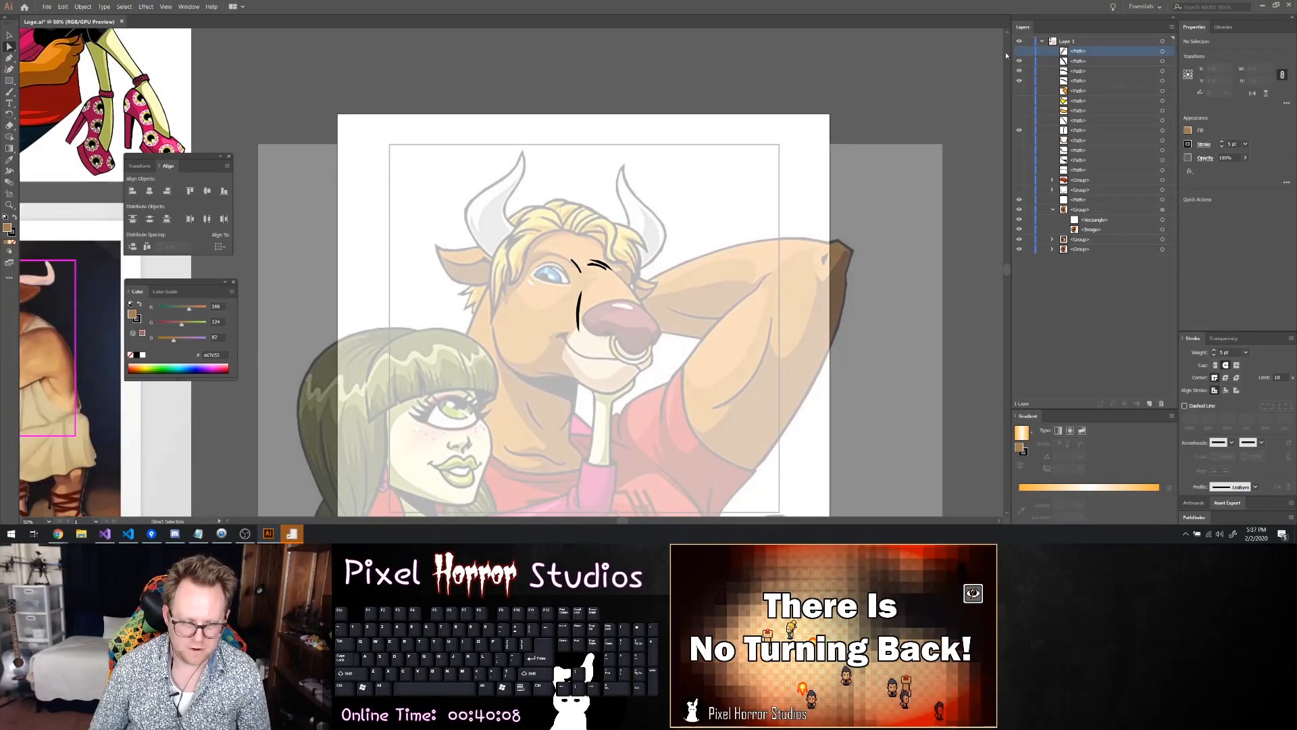
{"action": "left_click_drag", "start_coordinate": [1020, 57], "coordinate": [1019, 102]}
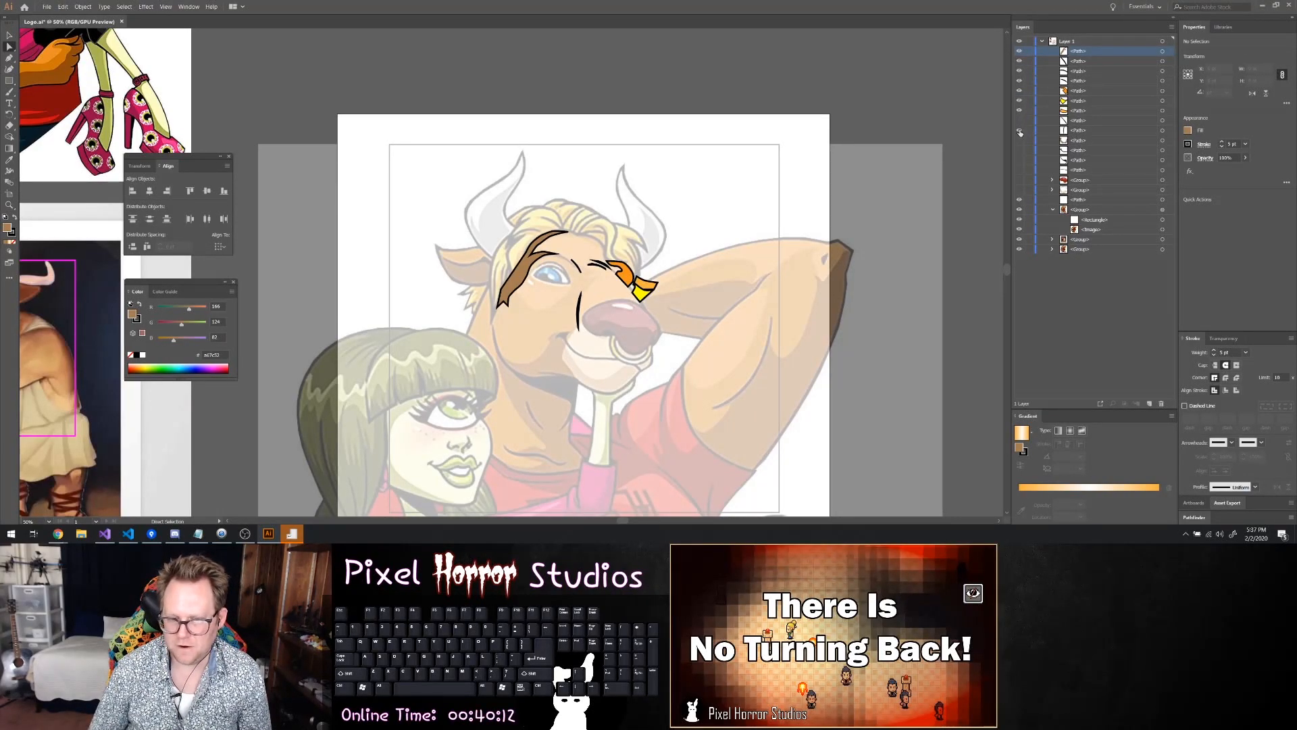
{"action": "left_click_drag", "start_coordinate": [1019, 134], "coordinate": [1018, 173]}
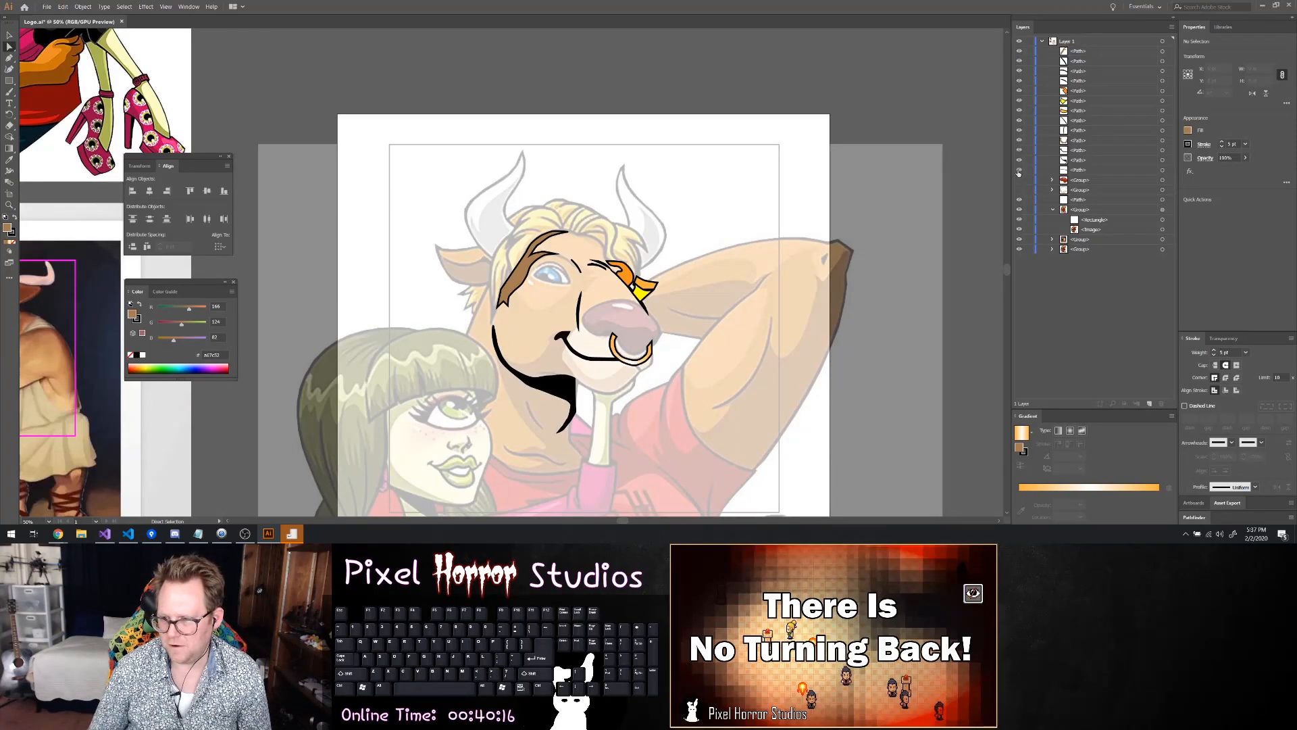
{"action": "left_click", "coordinate": [1020, 181]}
Select the reference image and hide the traced paths and groups above it, exposing the lower cheek and jaw for tracing
{"action": "scroll", "coordinate": [801, 284], "scroll_direction": "down", "scroll_amount": 3}
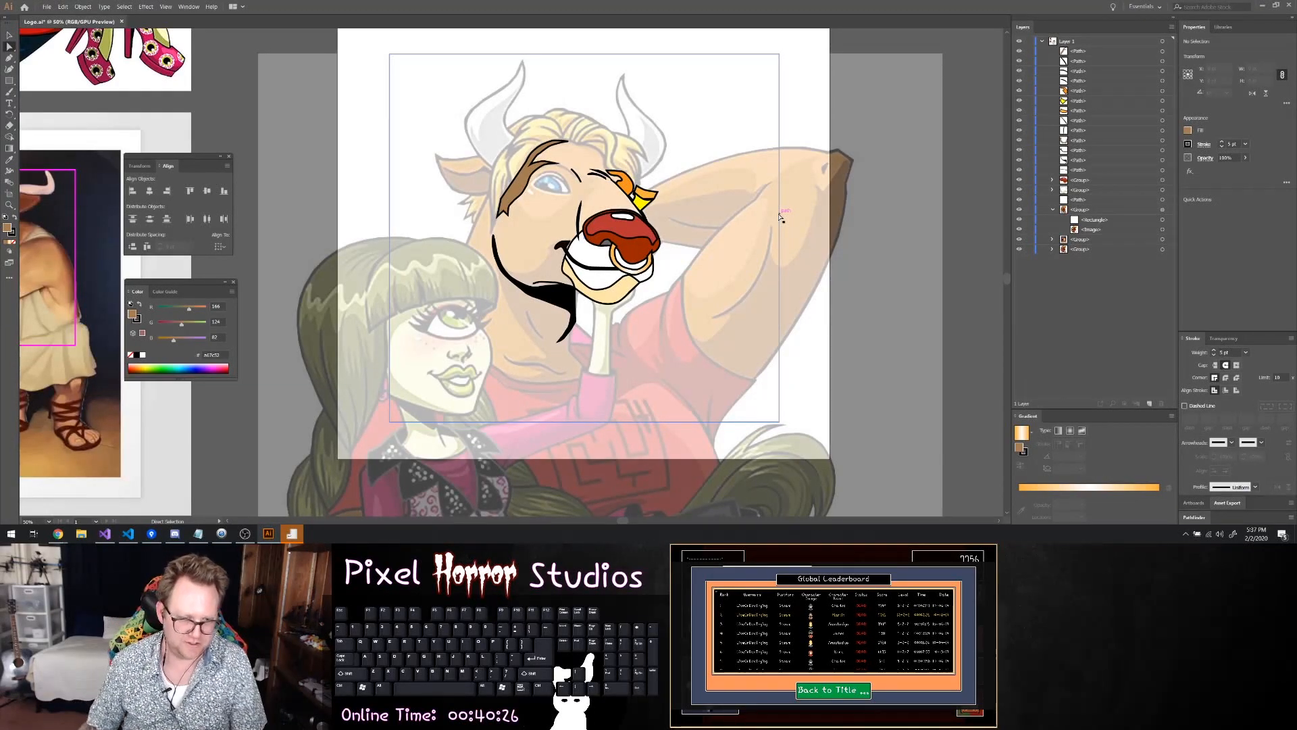
{"action": "right_click", "coordinate": [711, 423]}
{"action": "left_click_drag", "start_coordinate": [650, 324], "coordinate": [648, 324]}
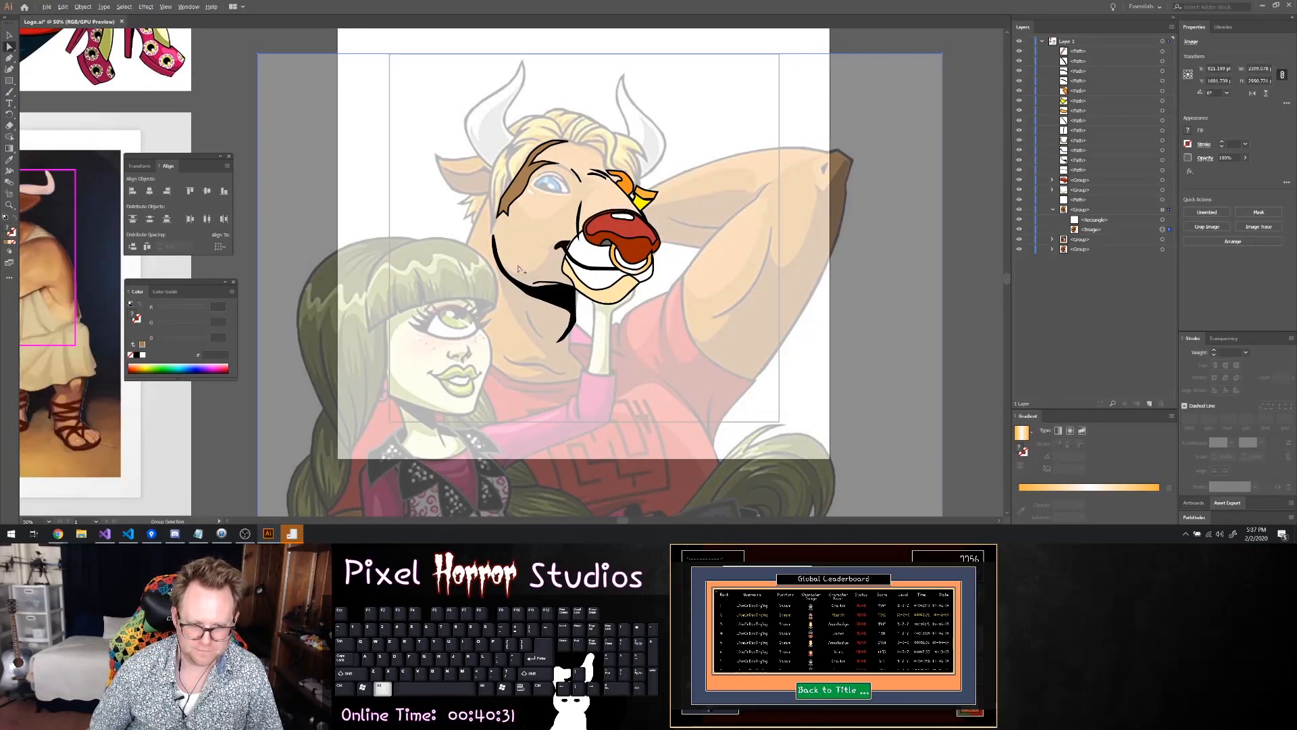
{"action": "scroll", "coordinate": [520, 267], "scroll_direction": "up", "scroll_amount": 4}
{"action": "scroll", "coordinate": [548, 290], "scroll_direction": "up", "scroll_amount": 1}
{"action": "scroll", "coordinate": [601, 294], "scroll_direction": "up", "scroll_amount": 2}
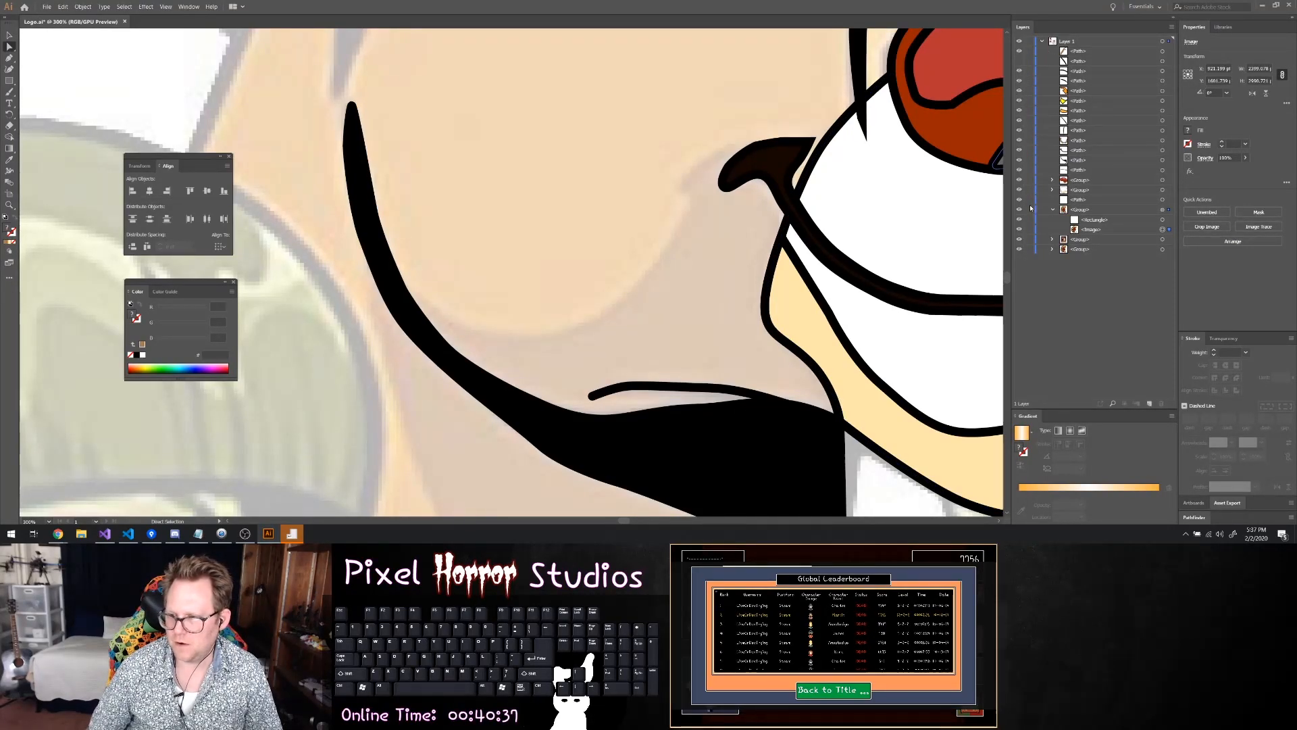
{"action": "left_click_drag", "start_coordinate": [1019, 183], "coordinate": [1021, 124]}
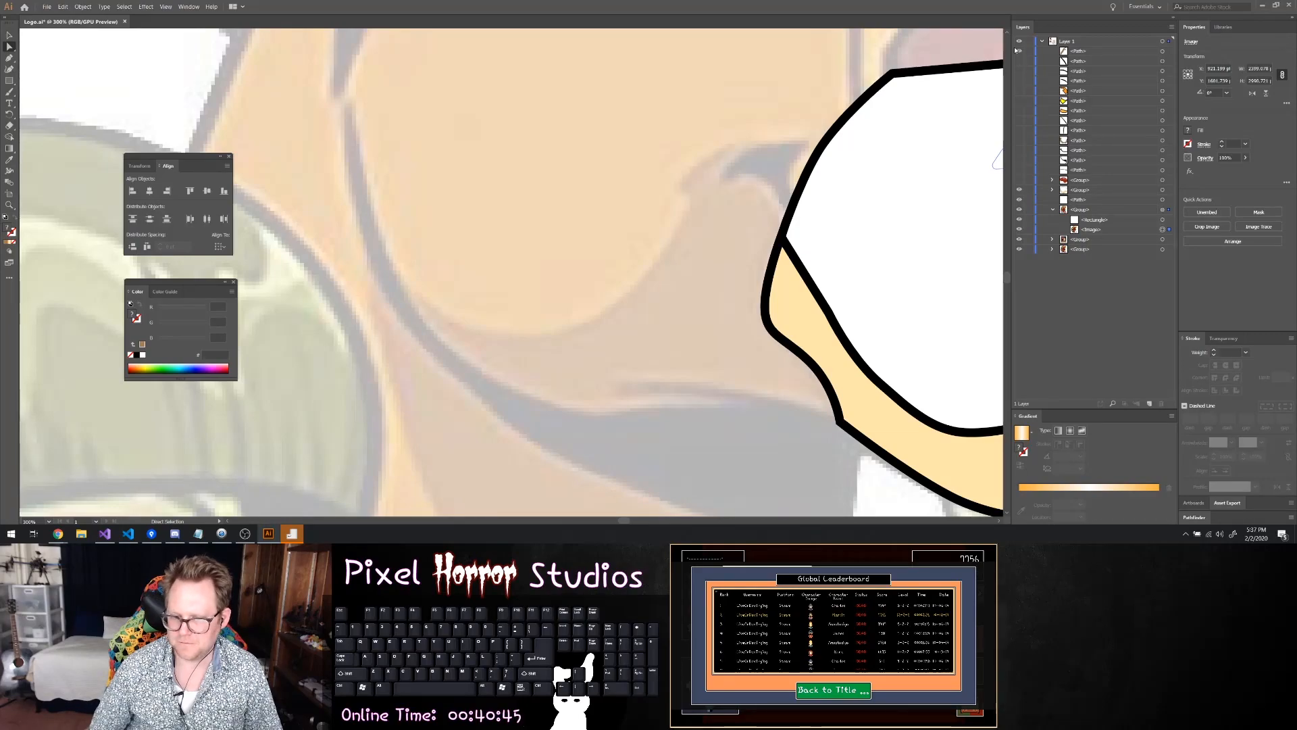
{"action": "left_click", "coordinate": [1019, 189]}
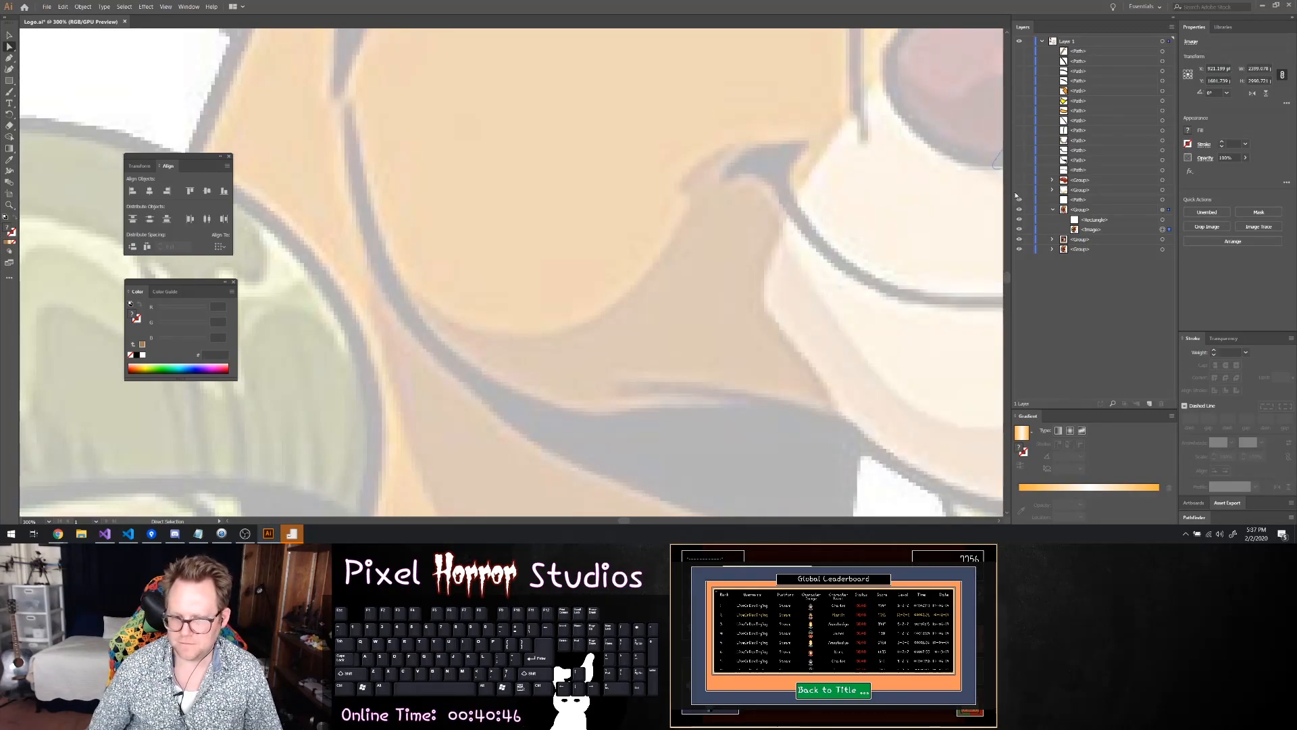
Start a Pen path on the upper edge of the dark jaw shadow and trace it outward along the lower jawline
{"action": "key", "text": "p"}
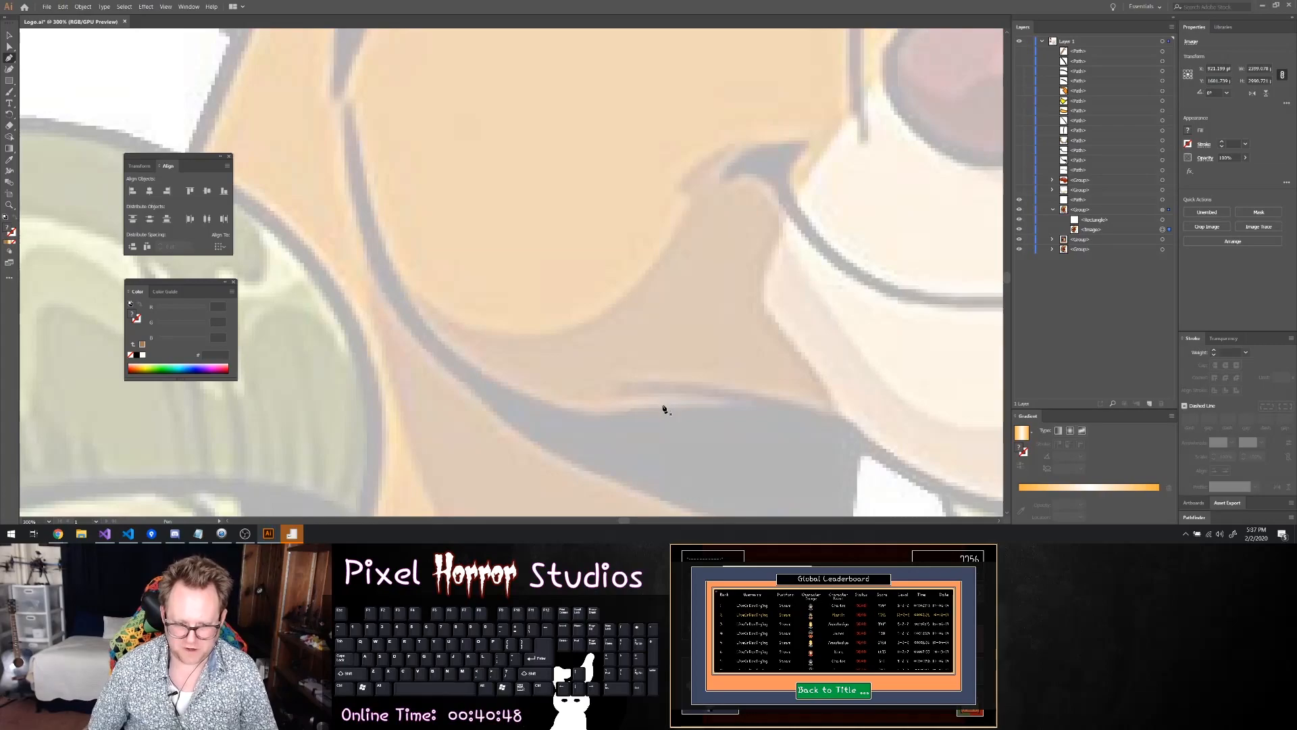
{"action": "left_click", "coordinate": [623, 424]}
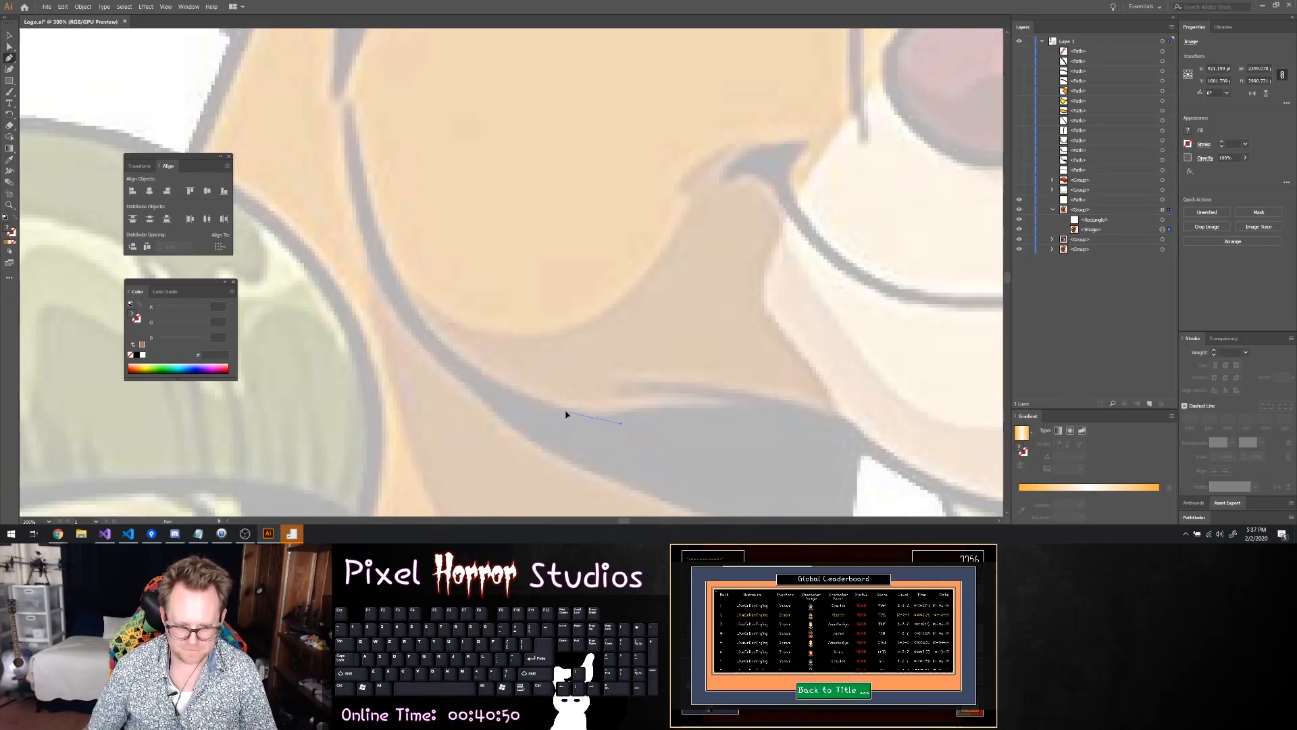
{"action": "left_click", "coordinate": [565, 414]}
{"action": "left_click", "coordinate": [502, 390]}
{"action": "left_click", "coordinate": [480, 372]}
{"action": "left_click", "coordinate": [456, 356]}
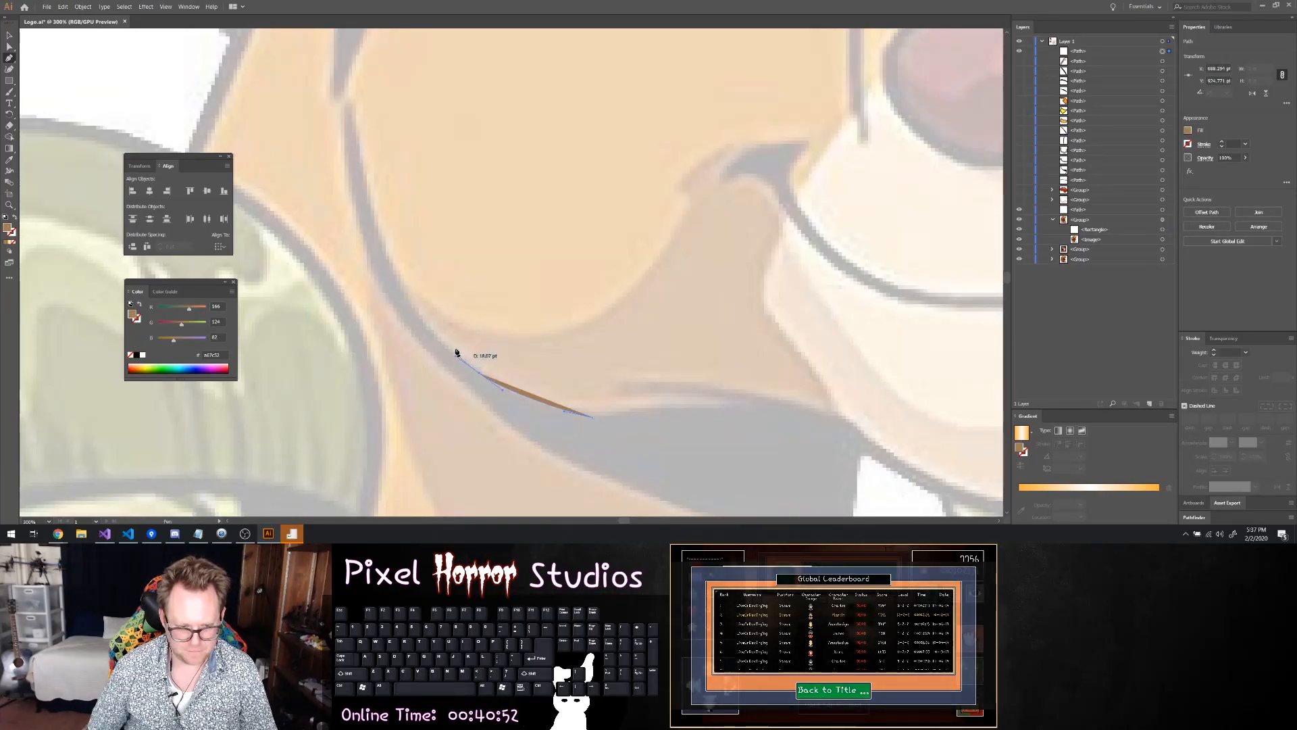
Continue the path up the jawline's inner edge to the shadow's narrow tip at the outer cheek, redoing the misplaced curve
{"action": "left_click", "coordinate": [404, 302]}
{"action": "left_click", "coordinate": [391, 273]}
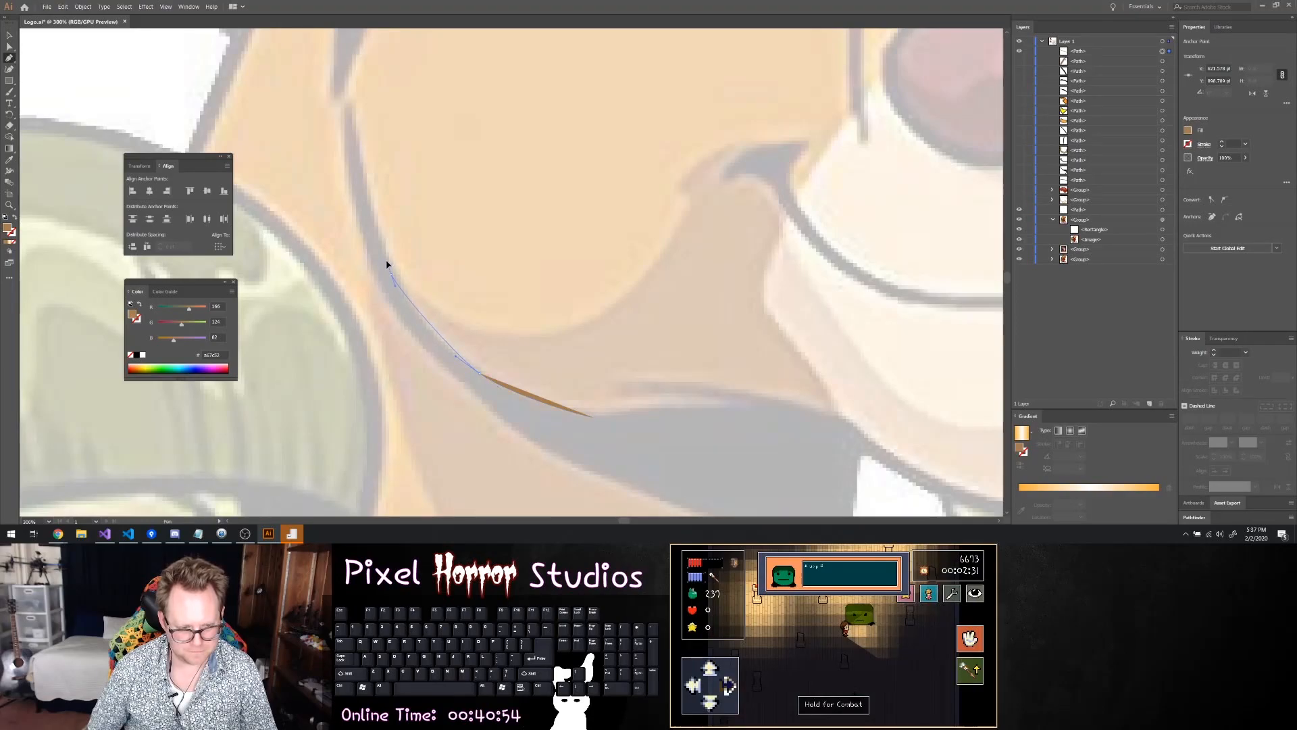
{"action": "left_click_drag", "start_coordinate": [378, 247], "coordinate": [378, 247]}
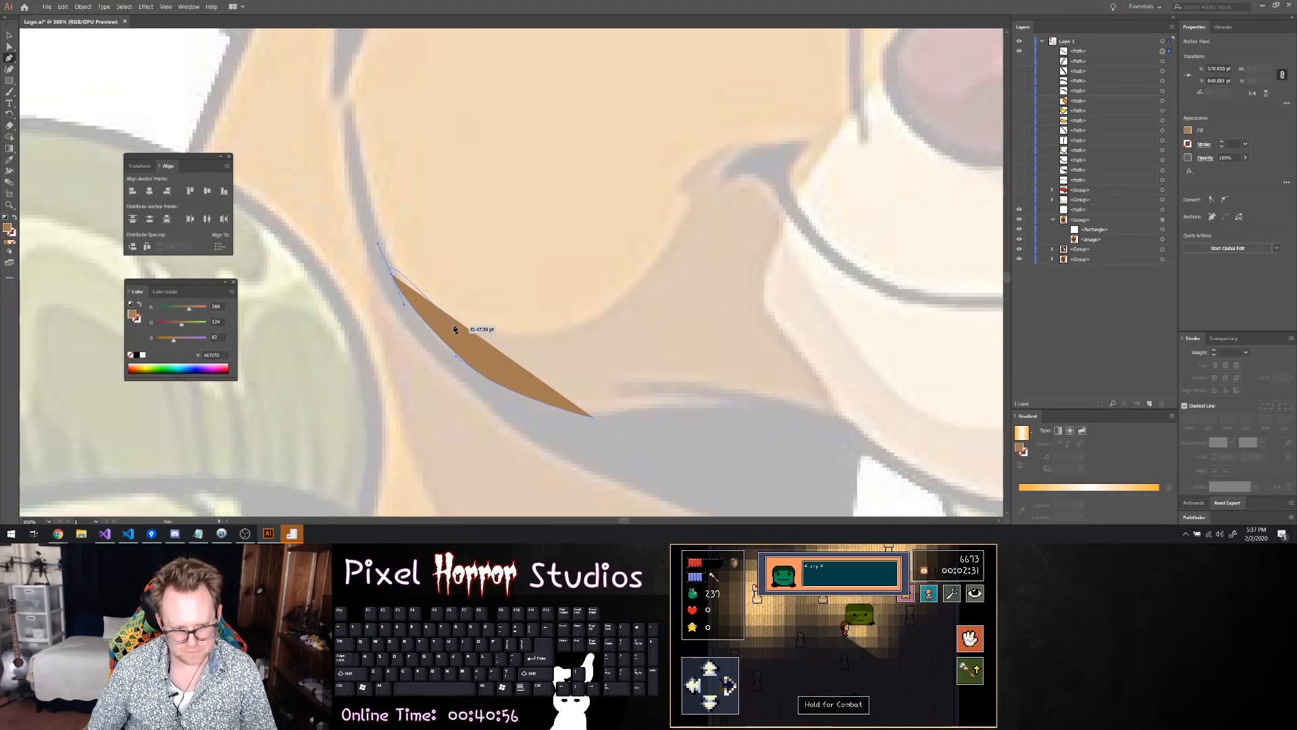
{"action": "key", "text": "ctrl+z"}
{"action": "left_click_drag", "start_coordinate": [400, 298], "coordinate": [386, 273]}
{"action": "left_click", "coordinate": [379, 238]}
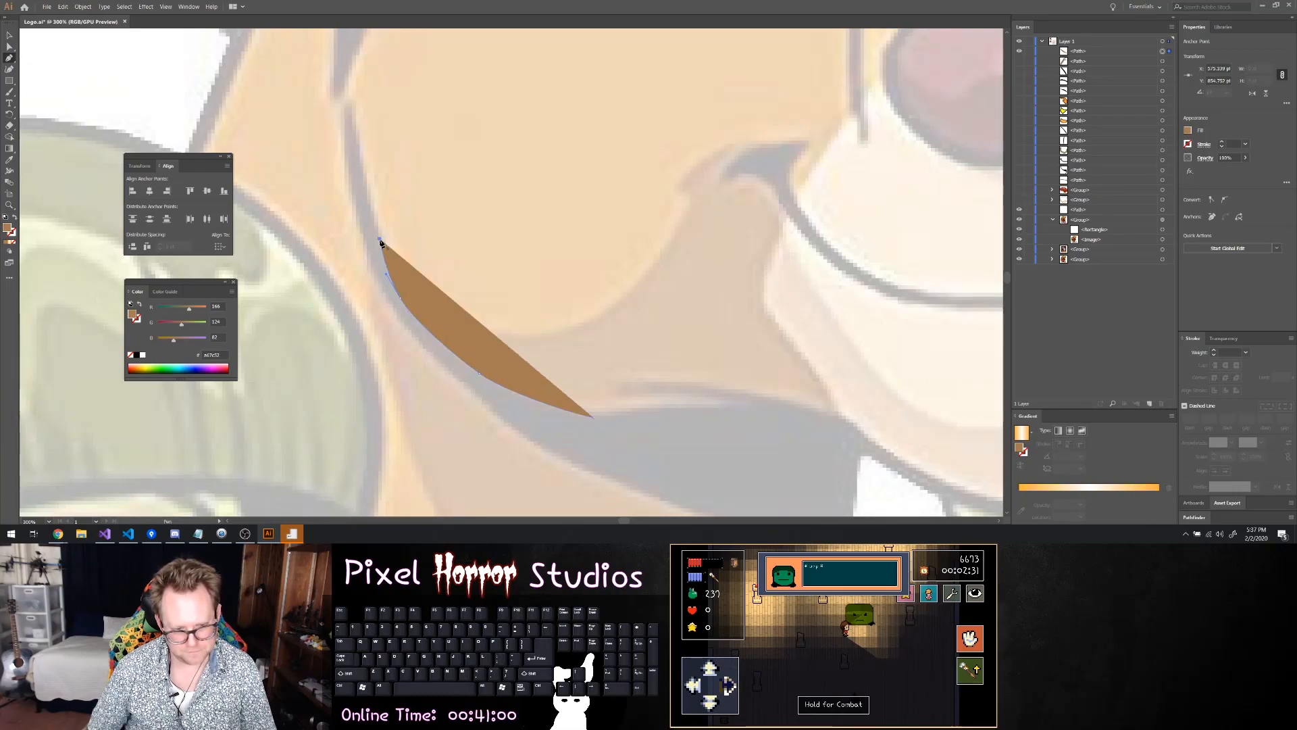
Trace the path back along the rounded cheek's lower edge, around the small notch, and over to the top of the mouth corner
{"action": "left_click_drag", "start_coordinate": [453, 327], "coordinate": [687, 221]}
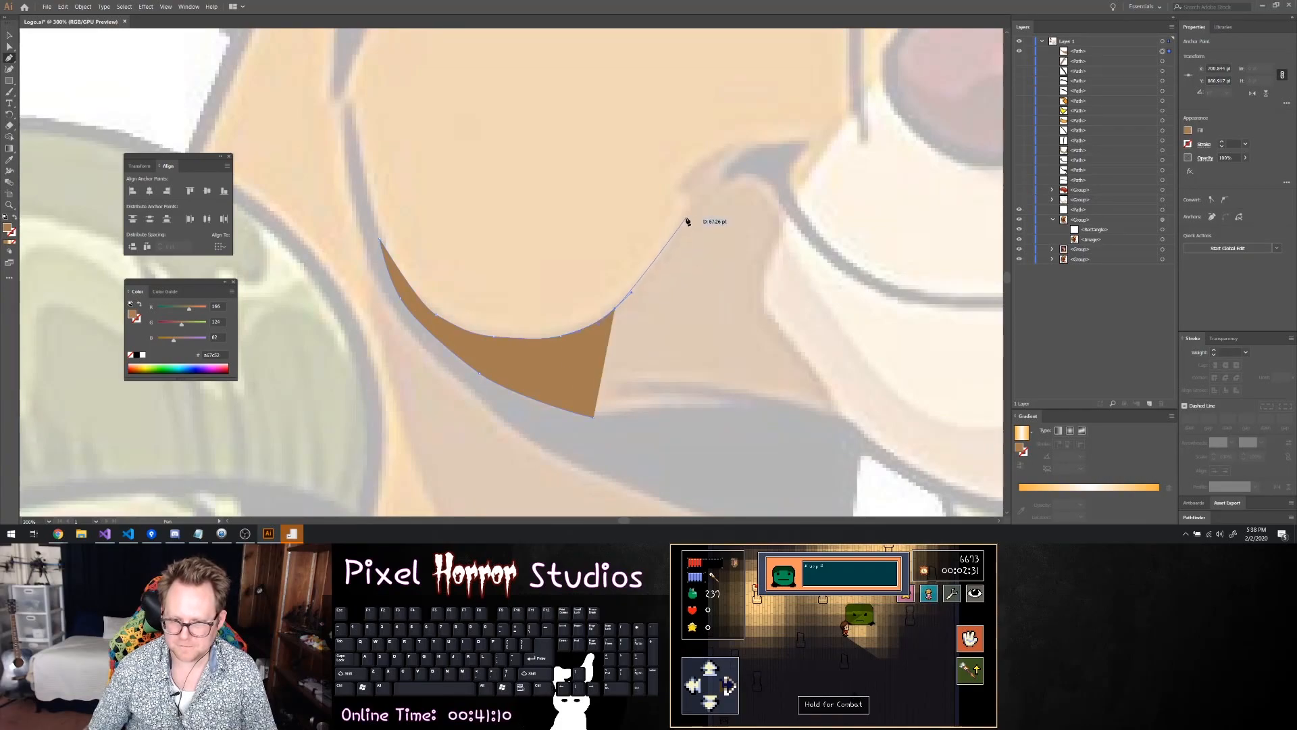
{"action": "left_click", "coordinate": [690, 212]}
{"action": "left_click", "coordinate": [690, 195]}
{"action": "left_click", "coordinate": [677, 190]}
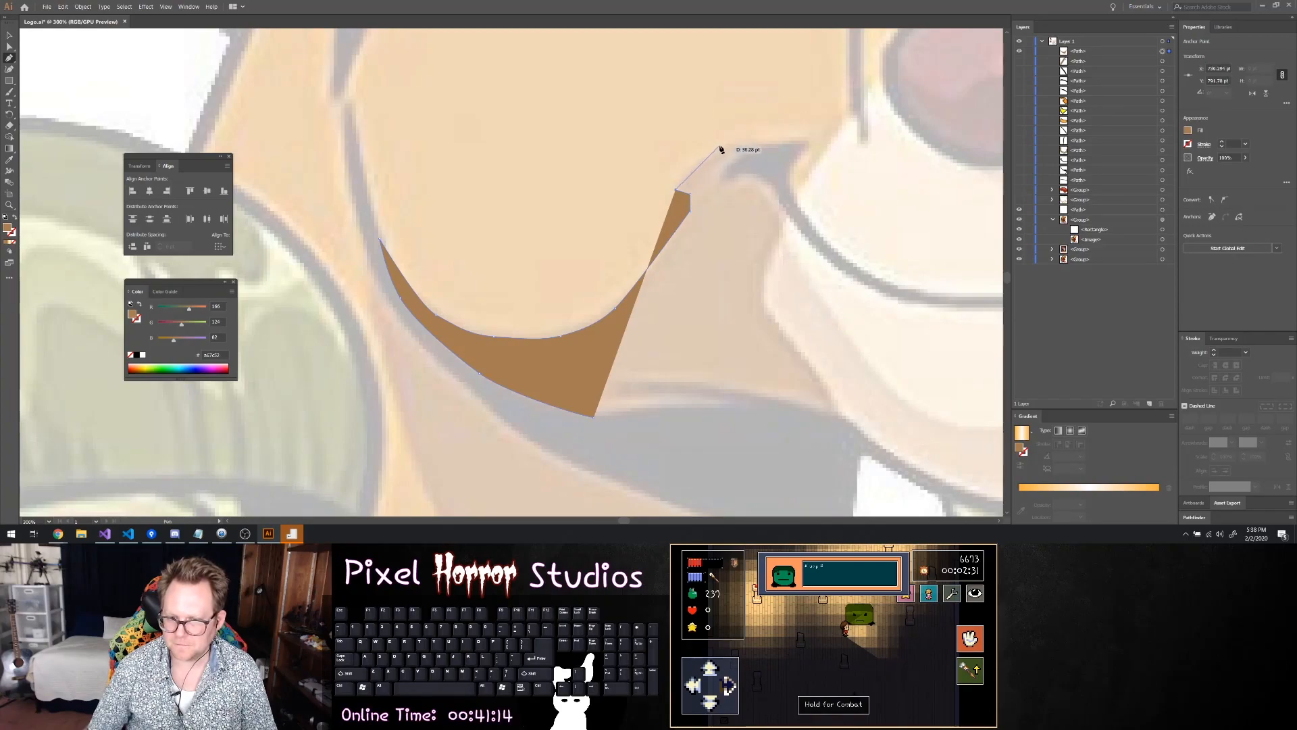
{"action": "left_click_drag", "start_coordinate": [716, 143], "coordinate": [739, 144]}
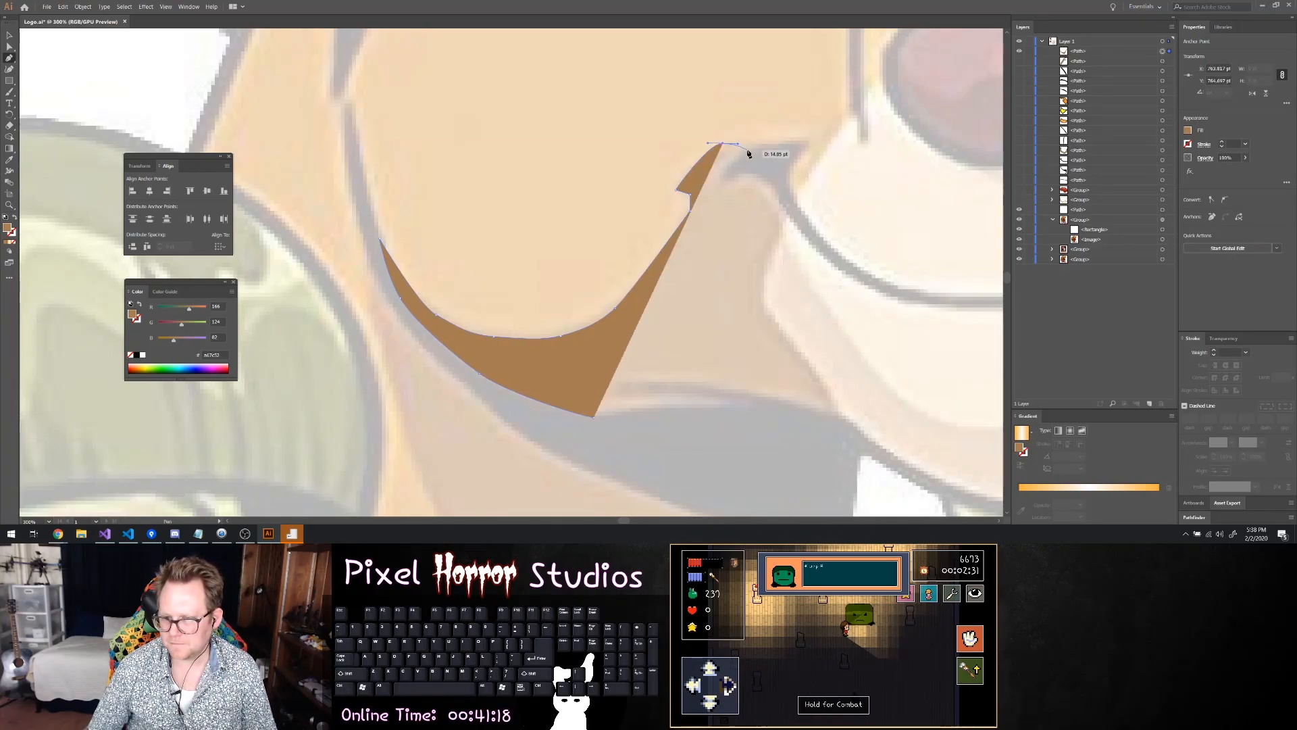
{"action": "left_click", "coordinate": [750, 155]}
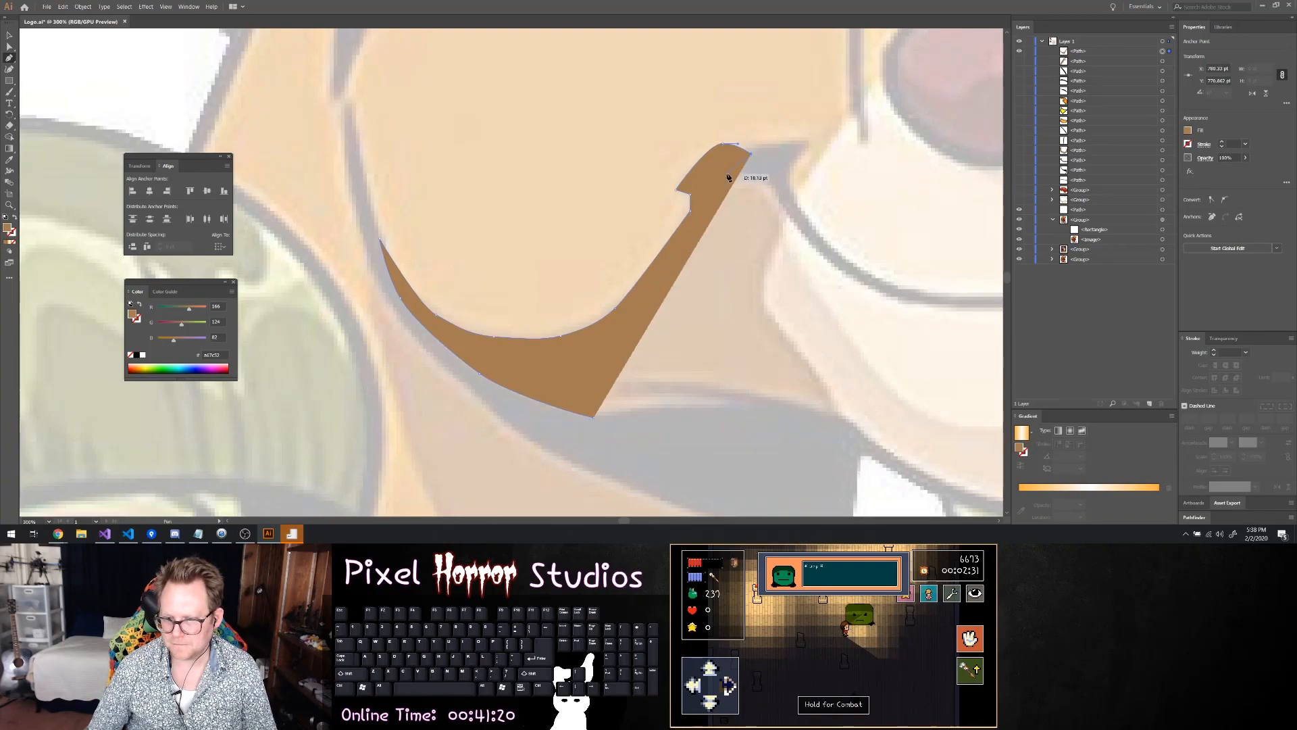
Set the path's fill to none and trace around the tip of the mouth corner to the muzzle's edge
{"action": "left_click", "coordinate": [1189, 132]}
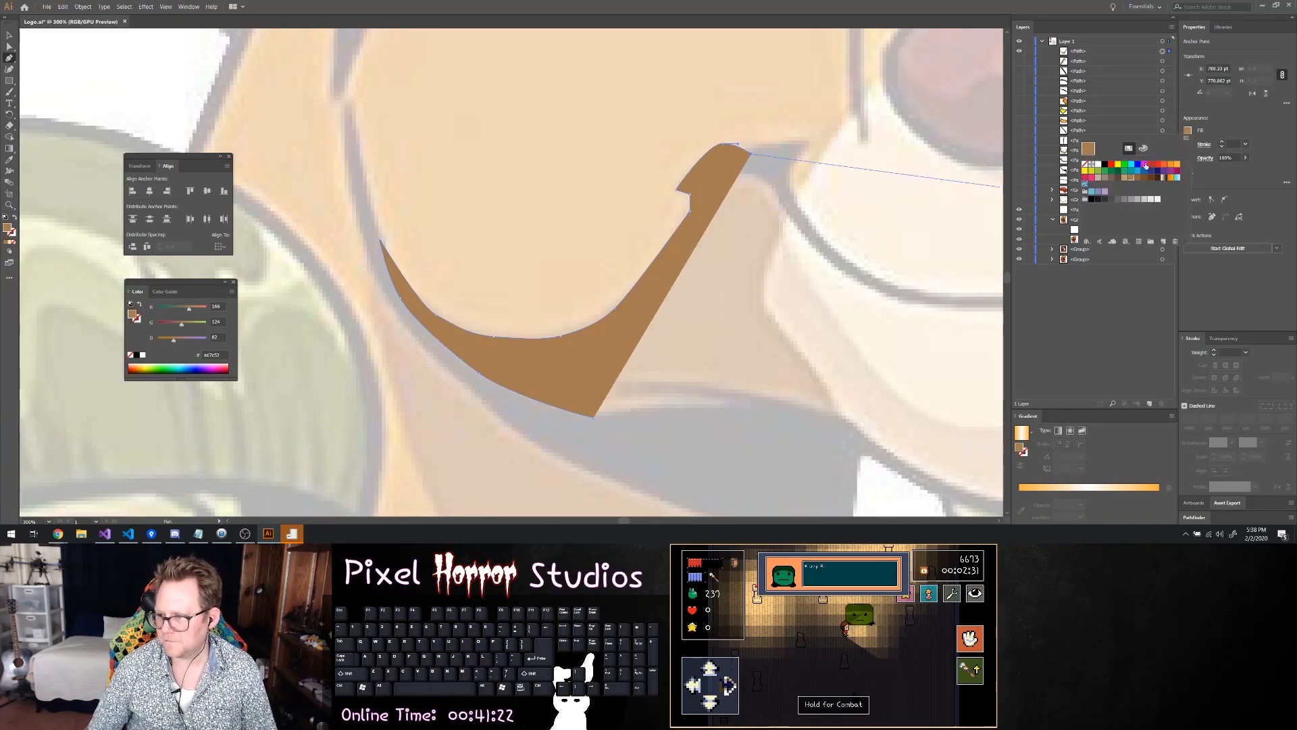
{"action": "left_click", "coordinate": [1084, 164]}
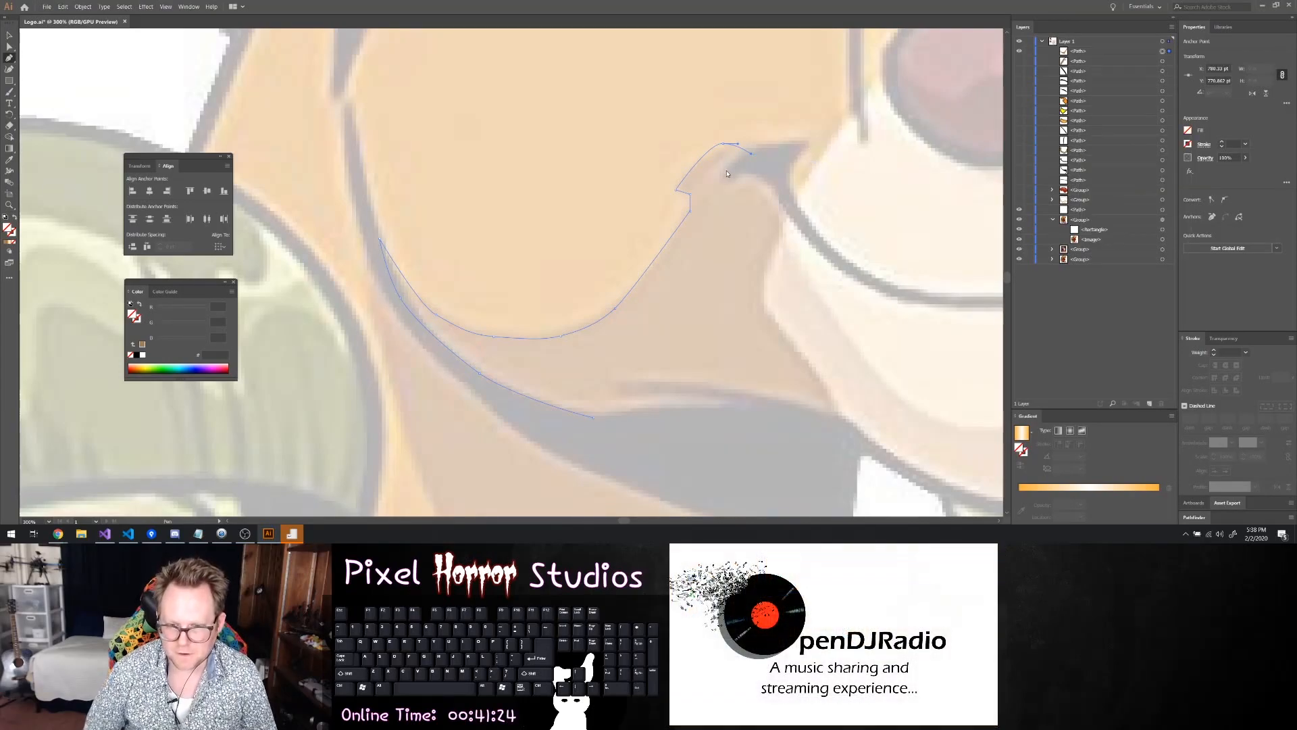
{"action": "left_click", "coordinate": [723, 169]}
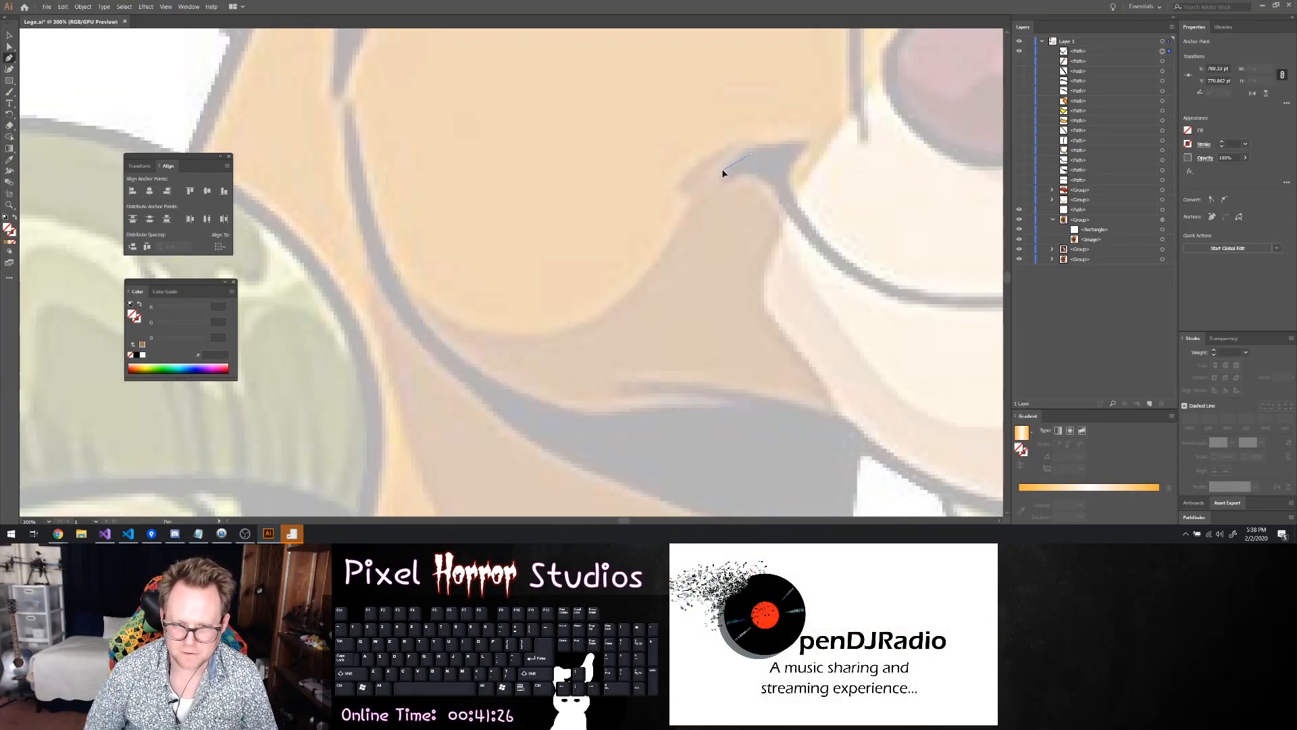
{"action": "left_click_drag", "start_coordinate": [721, 178], "coordinate": [764, 178]}
{"action": "left_click", "coordinate": [728, 181]}
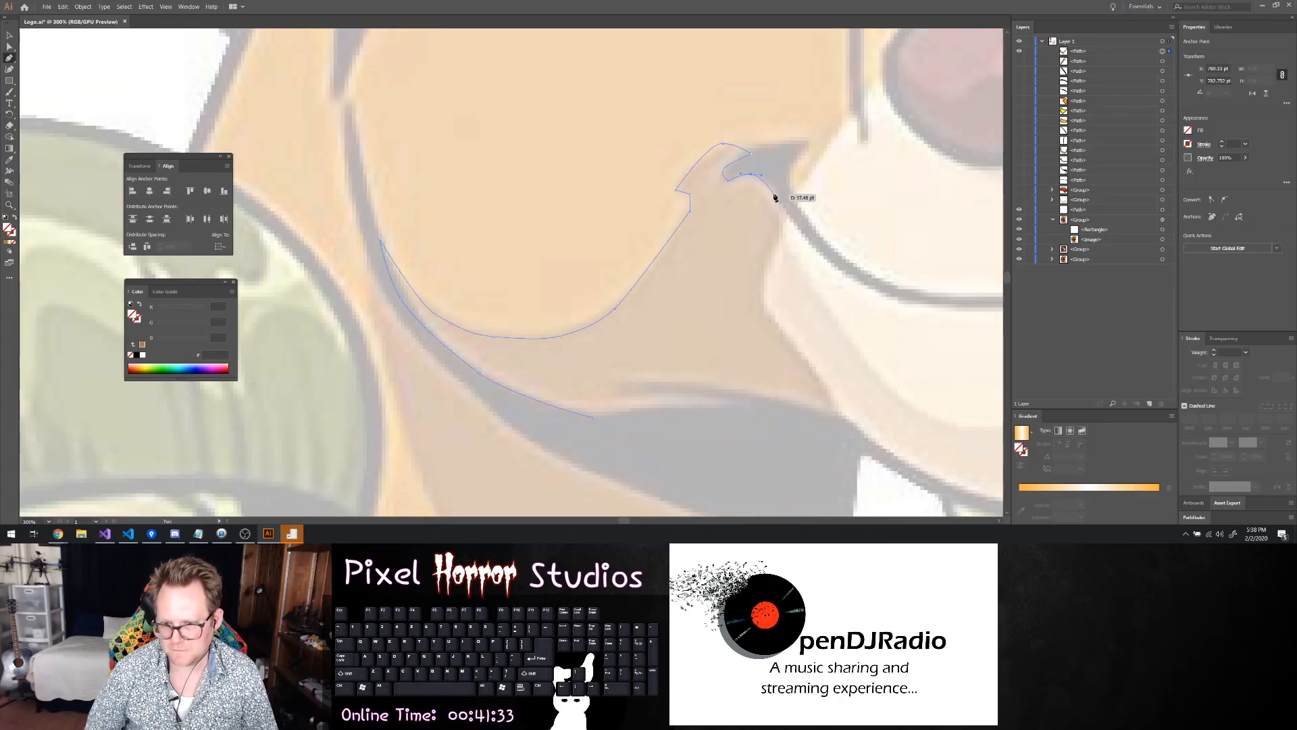
{"action": "left_click", "coordinate": [788, 220]}
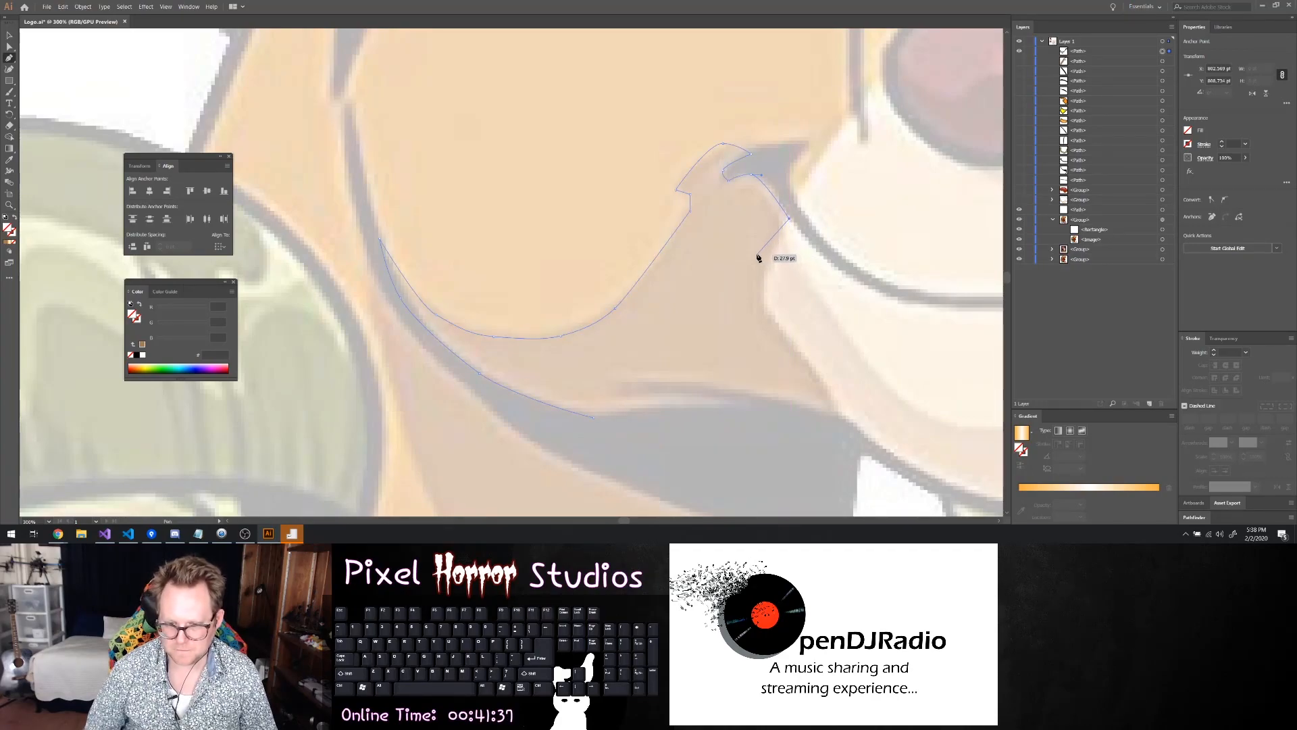
Trace down the muzzle's edge to the chin and close the path along the top of the dark jaw shadow
{"action": "left_click_drag", "start_coordinate": [769, 256], "coordinate": [770, 263]}
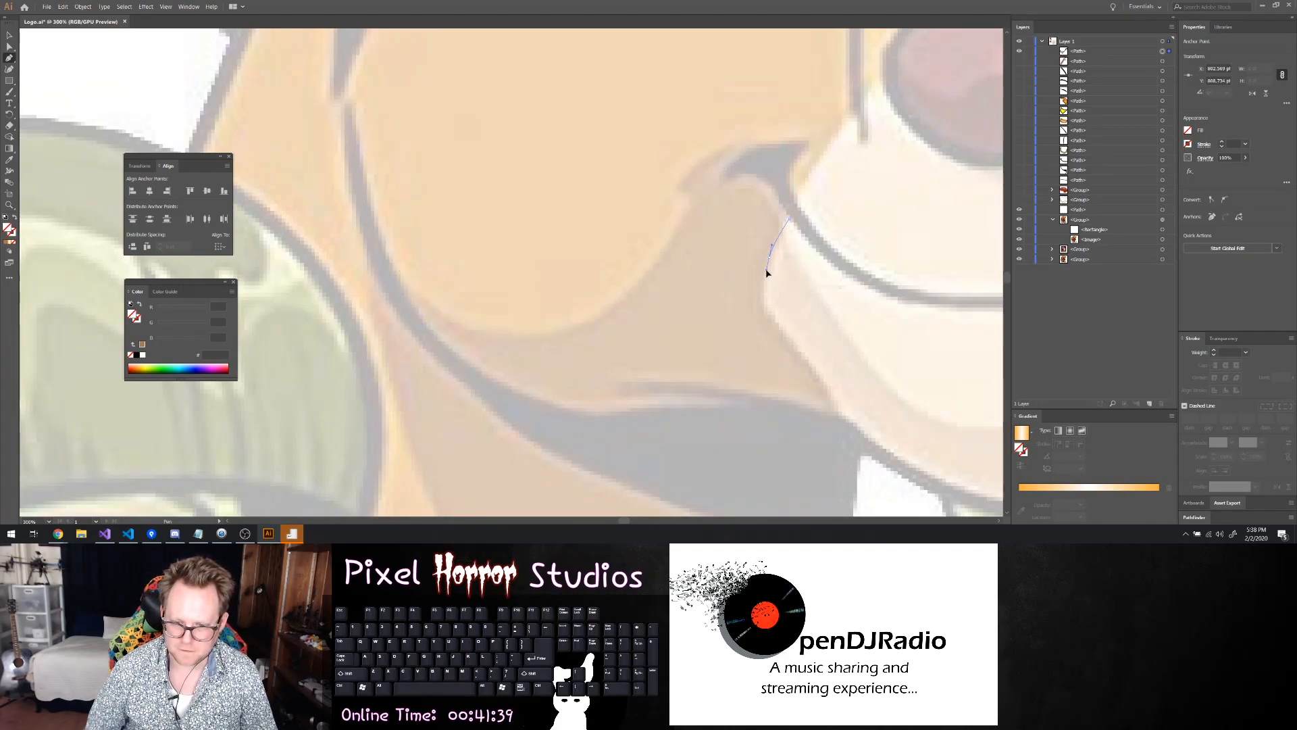
{"action": "left_click_drag", "start_coordinate": [766, 312], "coordinate": [776, 330]}
{"action": "left_click", "coordinate": [805, 361]}
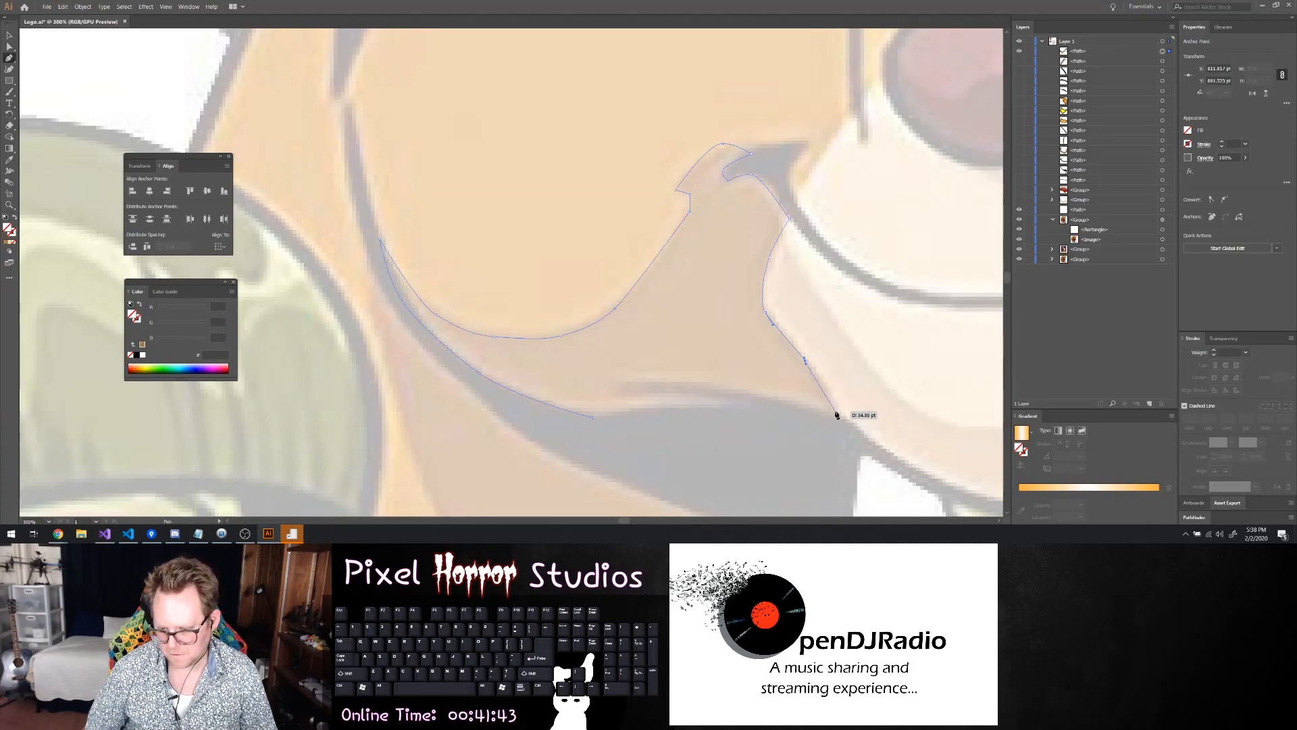
{"action": "left_click", "coordinate": [826, 392]}
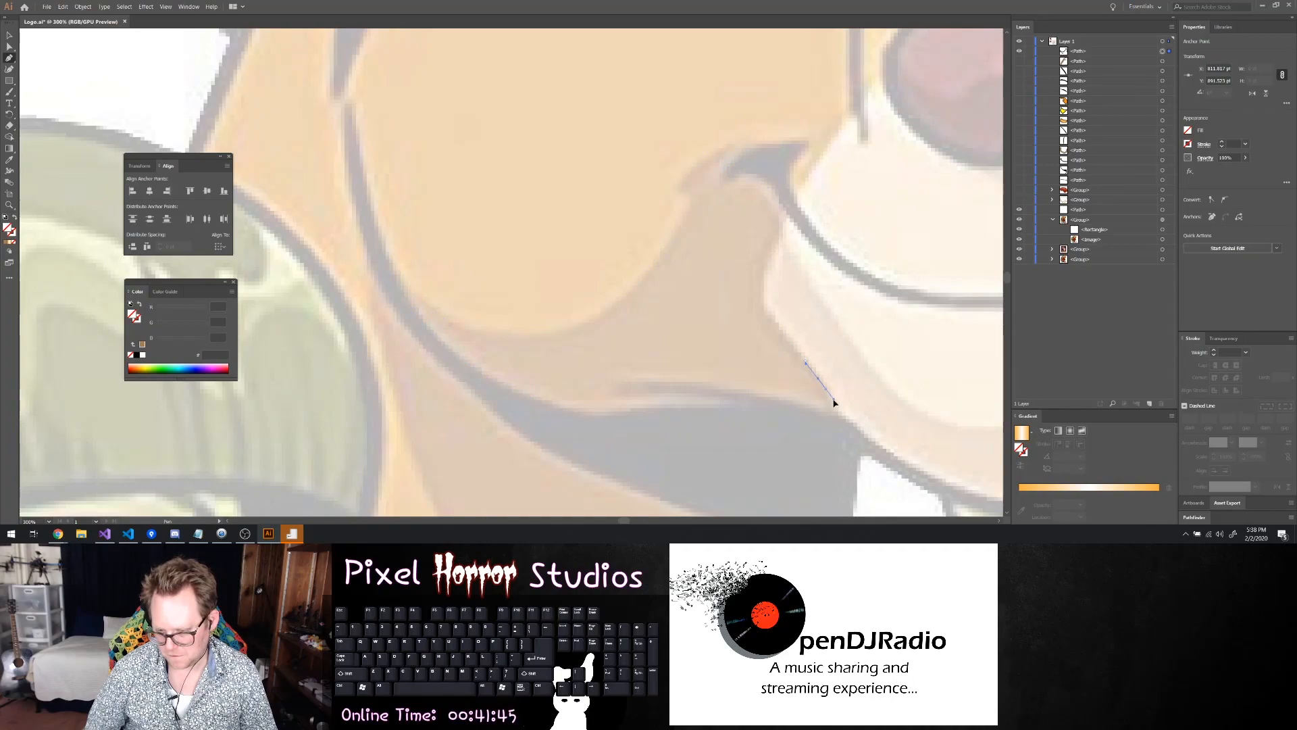
{"action": "left_click", "coordinate": [832, 404]}
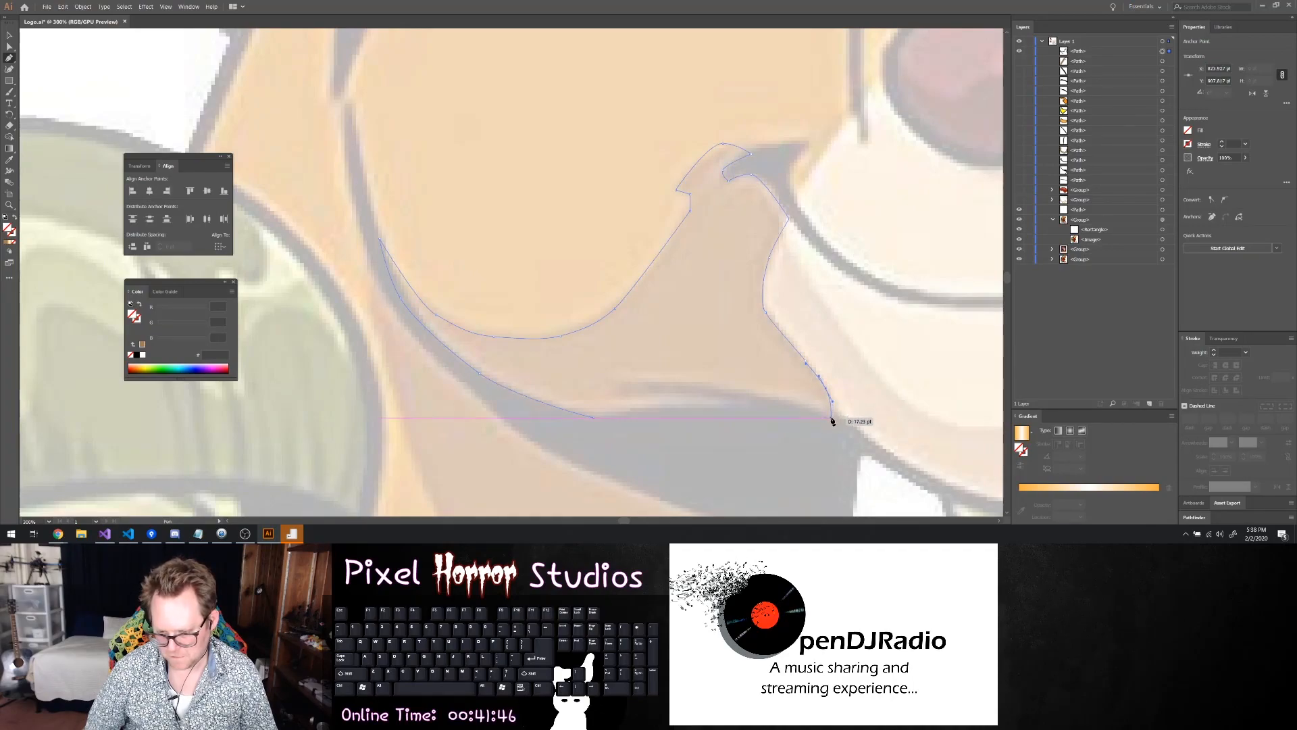
{"action": "left_click_drag", "start_coordinate": [832, 421], "coordinate": [634, 410]}
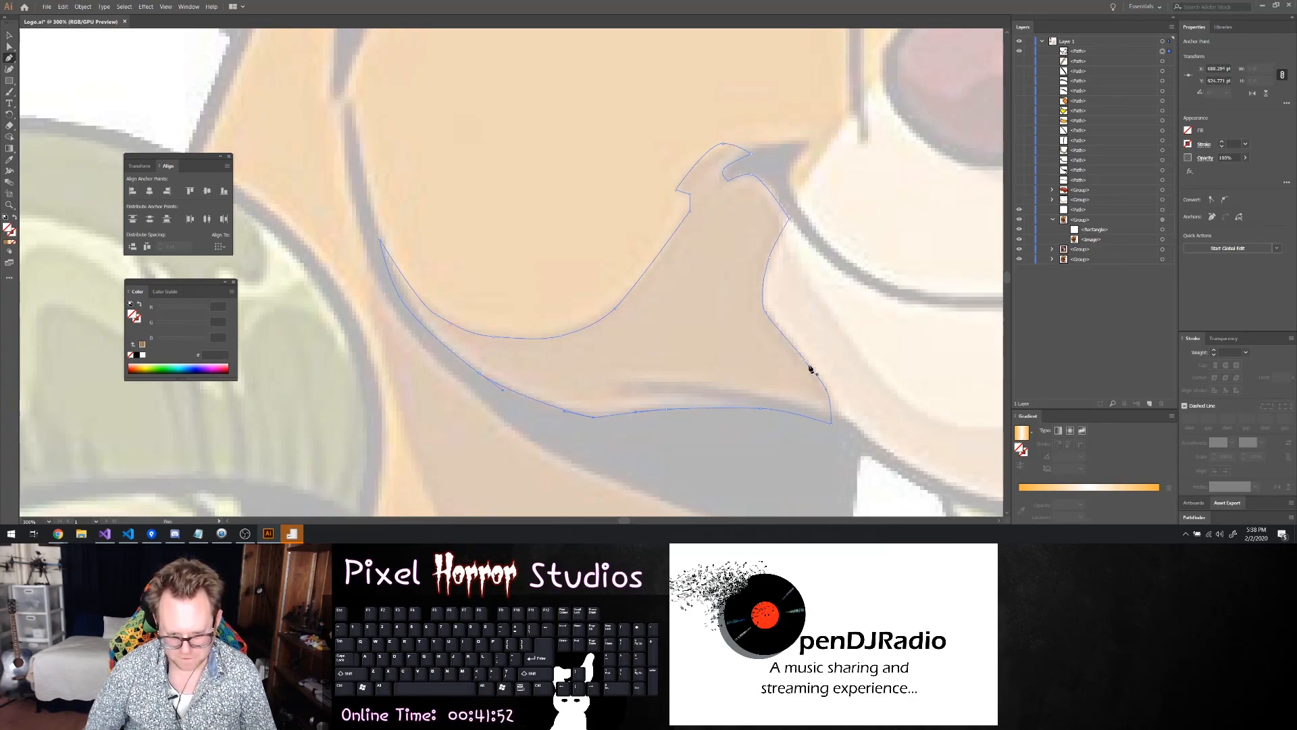
Set the closed cheek shadow shape's fill to brown #A67C52
{"action": "left_click", "coordinate": [1184, 132]}
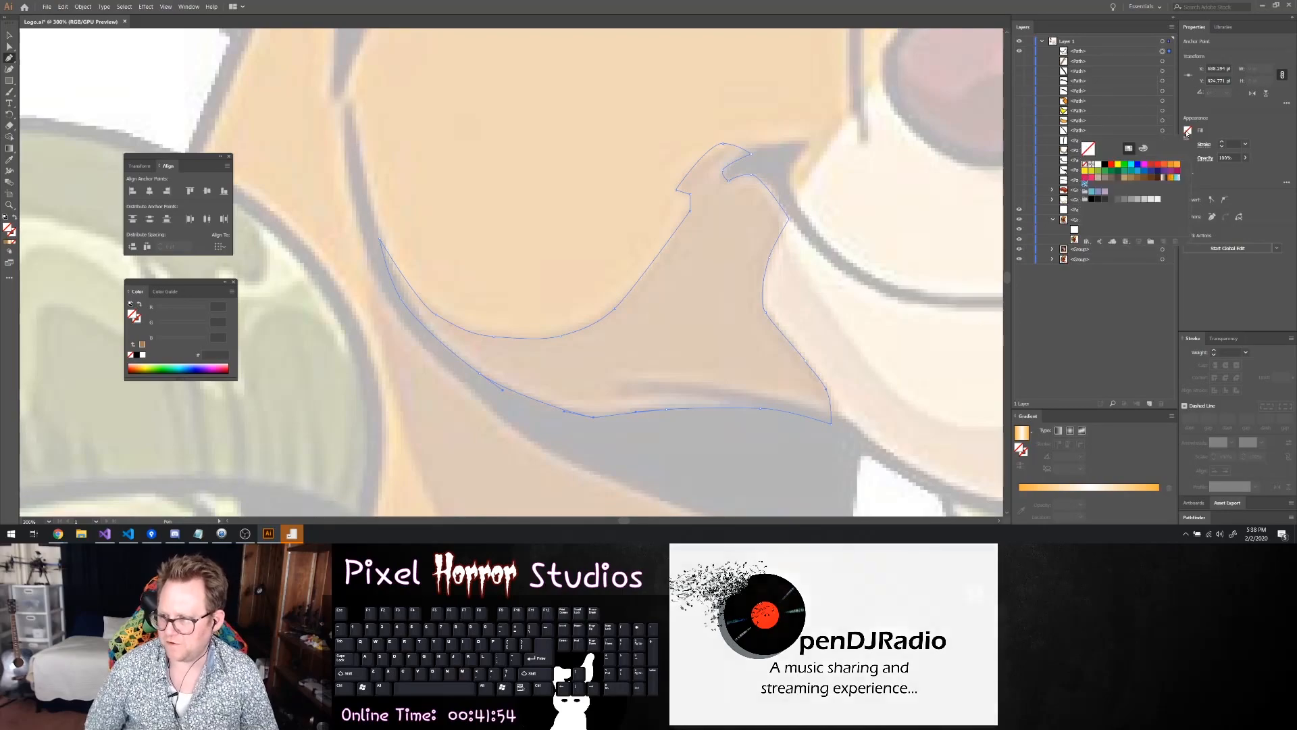
{"action": "left_click", "coordinate": [1127, 180]}
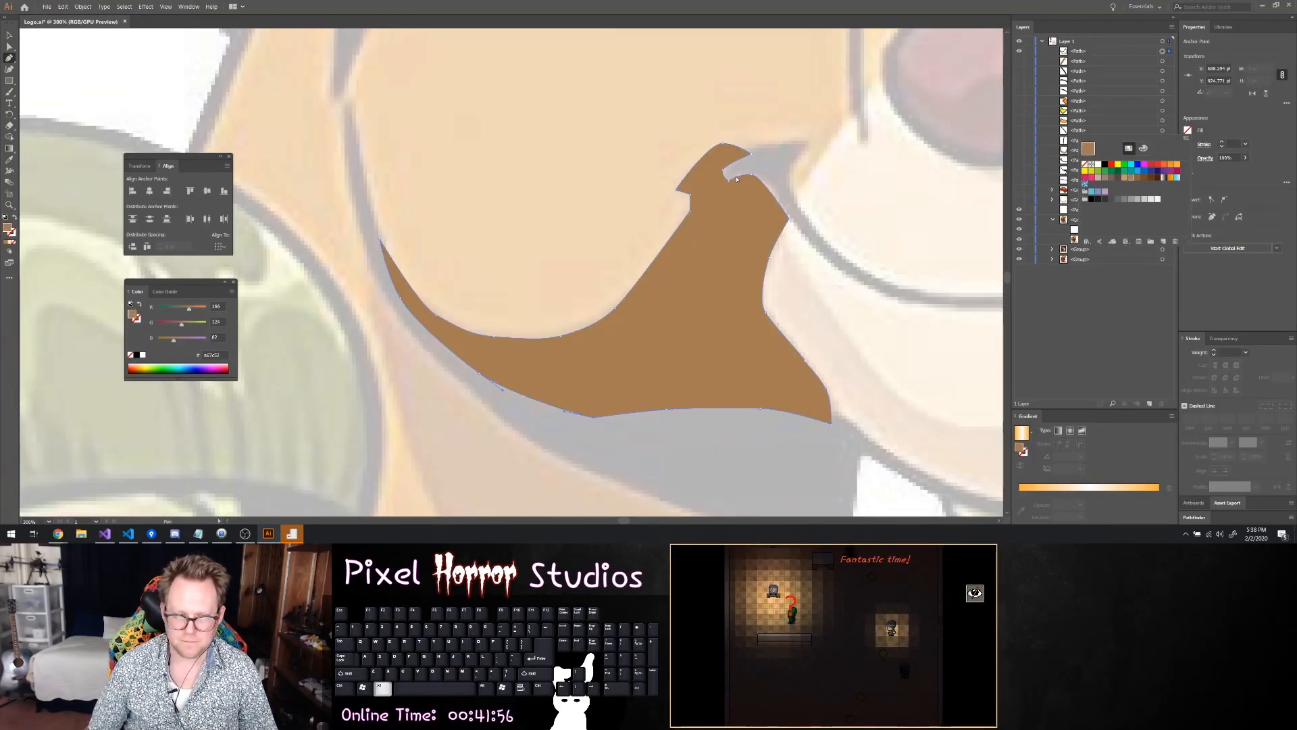
{"action": "left_click", "coordinate": [1105, 105]}
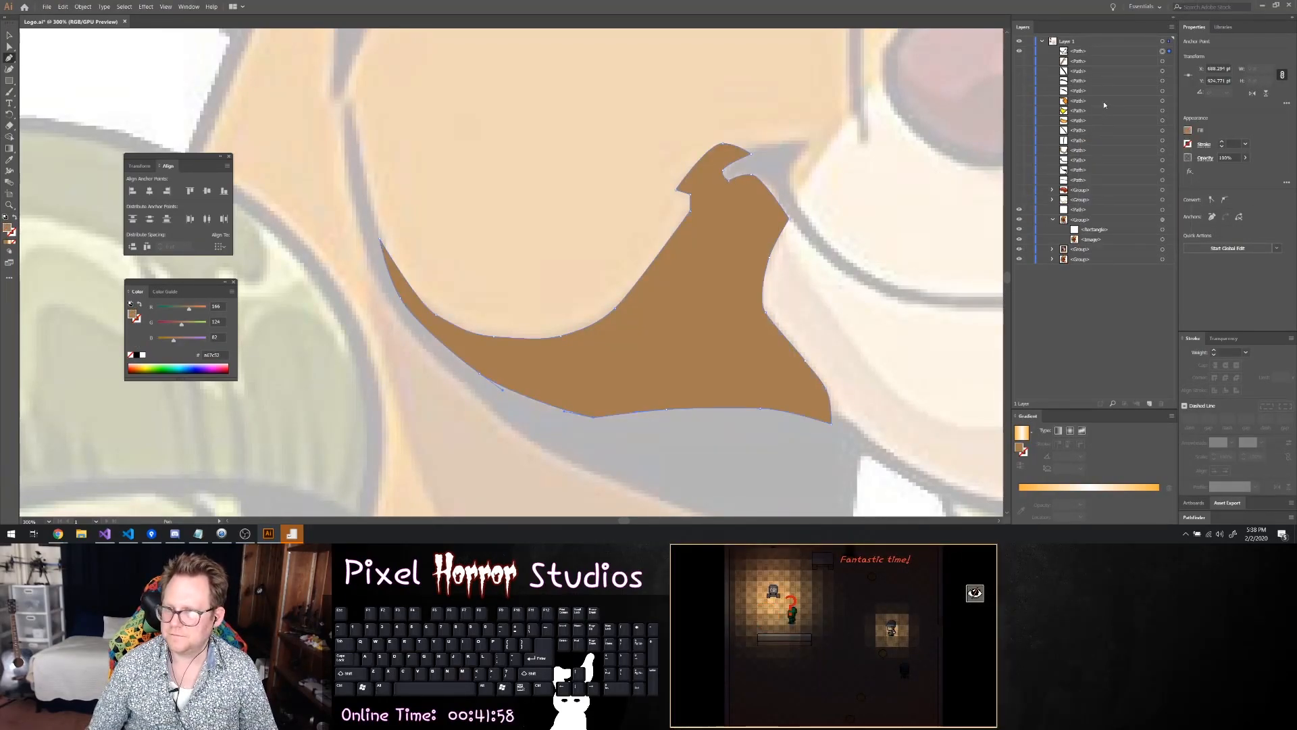
Show the brow shadow path and target it to check its appearance, ending with the new cheek shadow path targeted
{"action": "left_click", "coordinate": [1148, 62]}
{"action": "left_click", "coordinate": [1163, 62]}
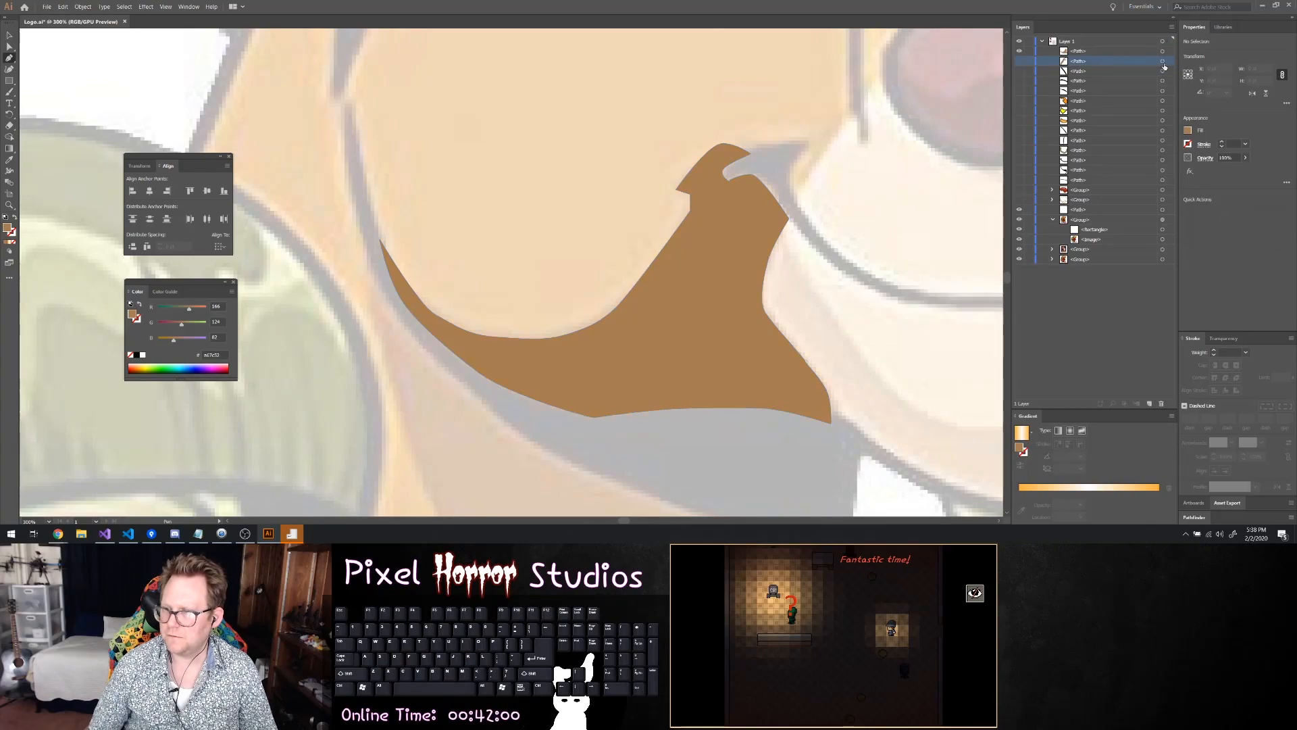
{"action": "left_click", "coordinate": [1163, 63]}
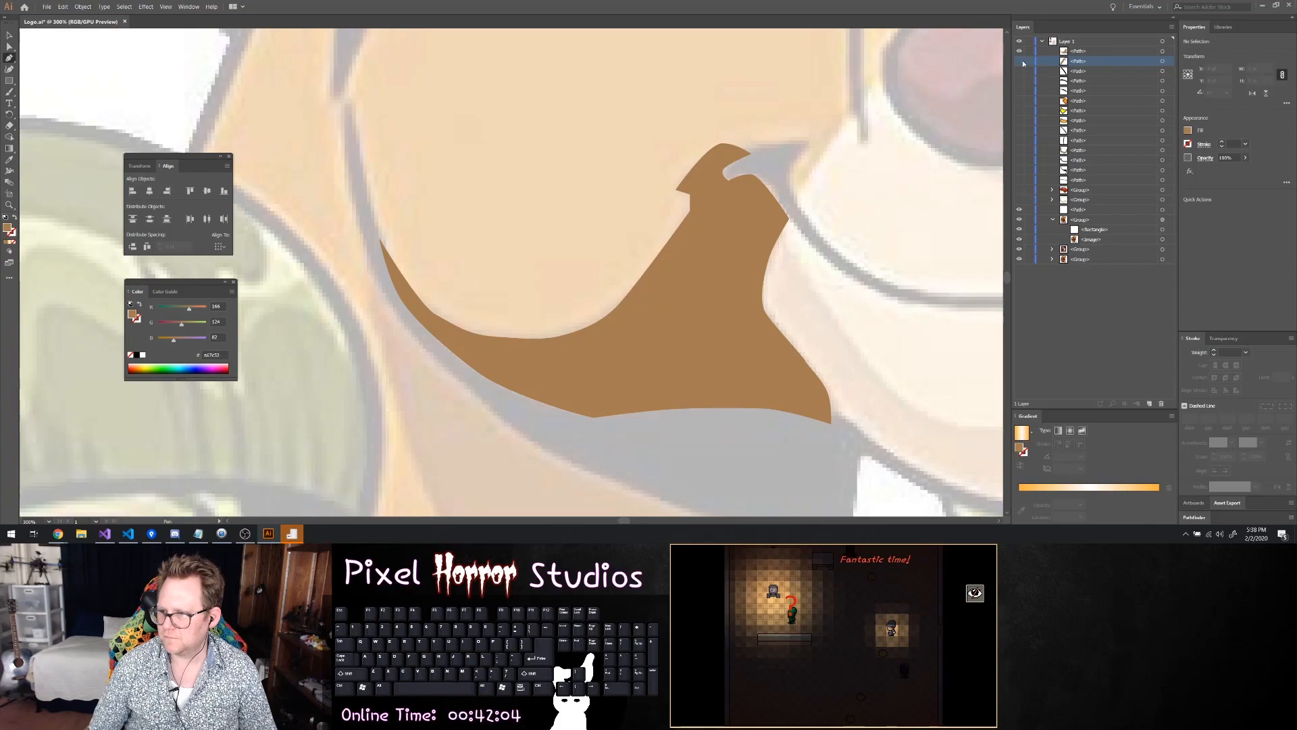
{"action": "left_click", "coordinate": [1163, 62]}
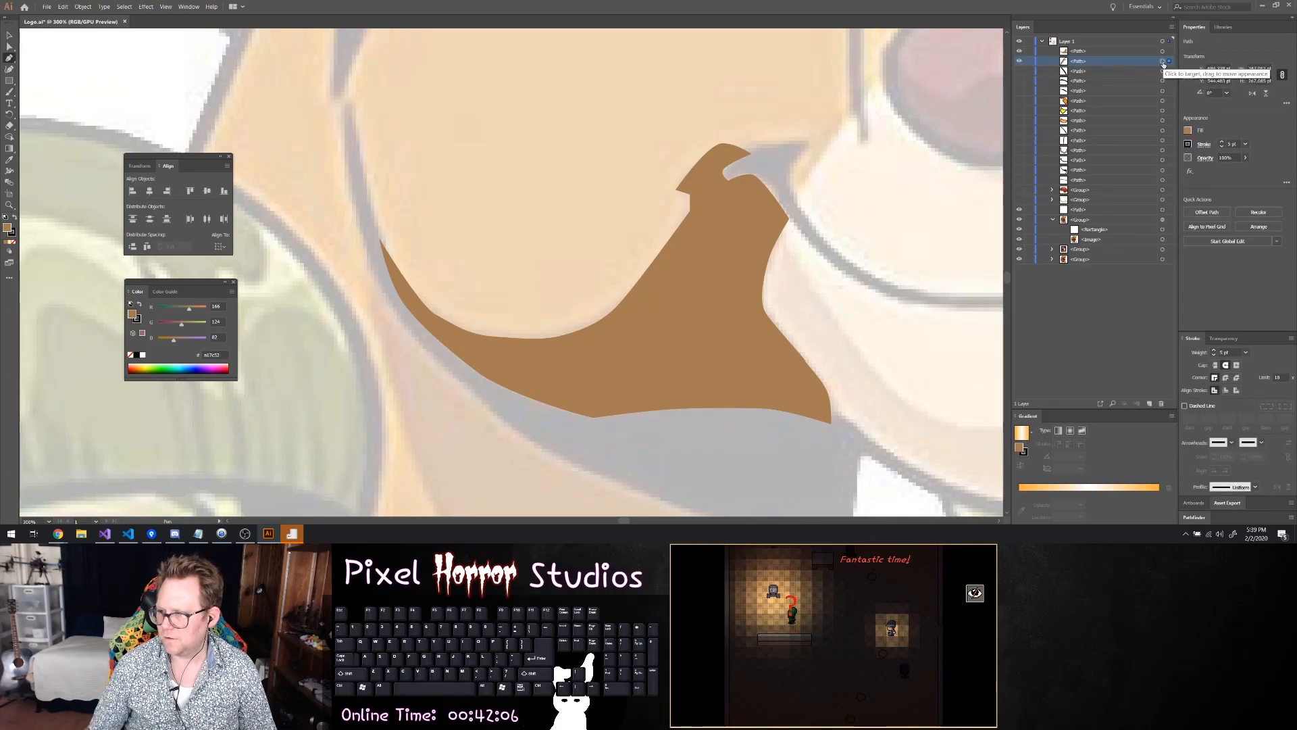
{"action": "left_click", "coordinate": [1162, 52]}
{"action": "scroll", "coordinate": [767, 155], "scroll_direction": "down", "scroll_amount": 1}
{"action": "scroll", "coordinate": [764, 159], "scroll_direction": "down", "scroll_amount": 3}
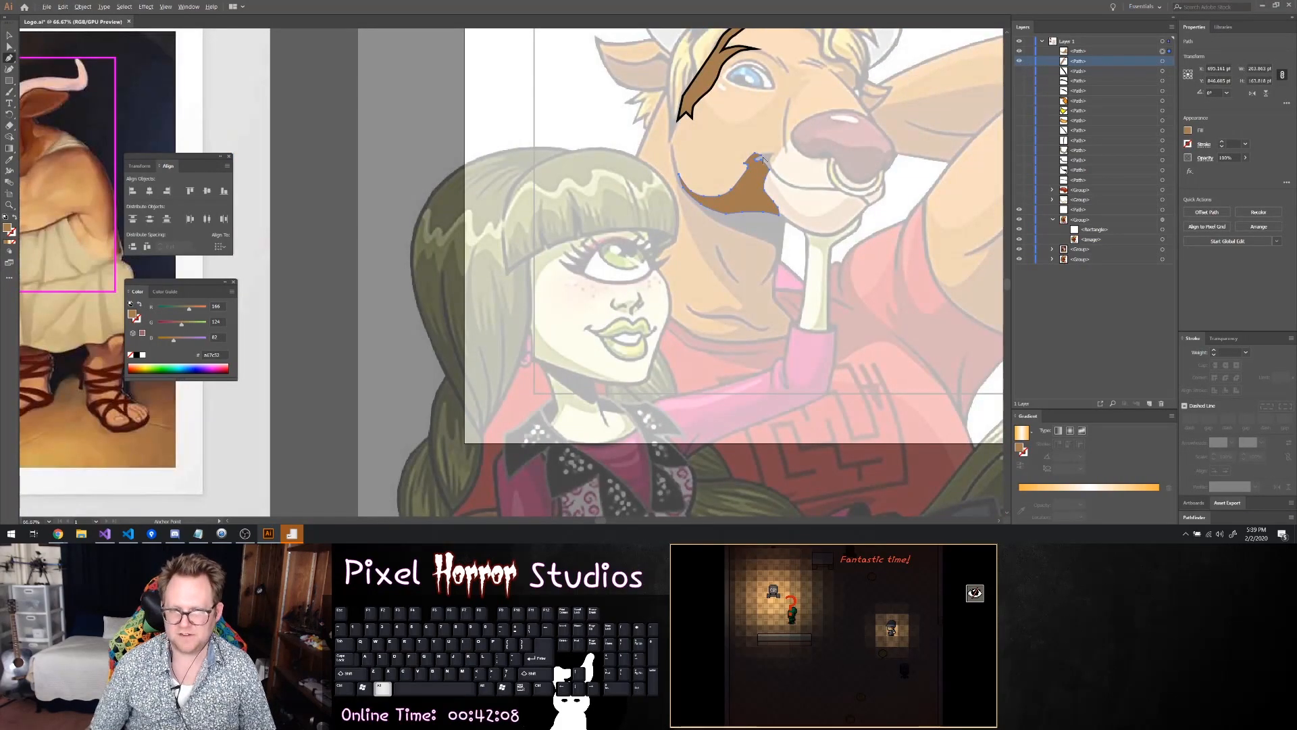
Give the brown cheek shadow path a black 5 pt stroke and compare its outline with the brow shadow
{"action": "scroll", "coordinate": [769, 161], "scroll_direction": "up", "scroll_amount": 1}
{"action": "scroll", "coordinate": [825, 192], "scroll_direction": "up", "scroll_amount": 4}
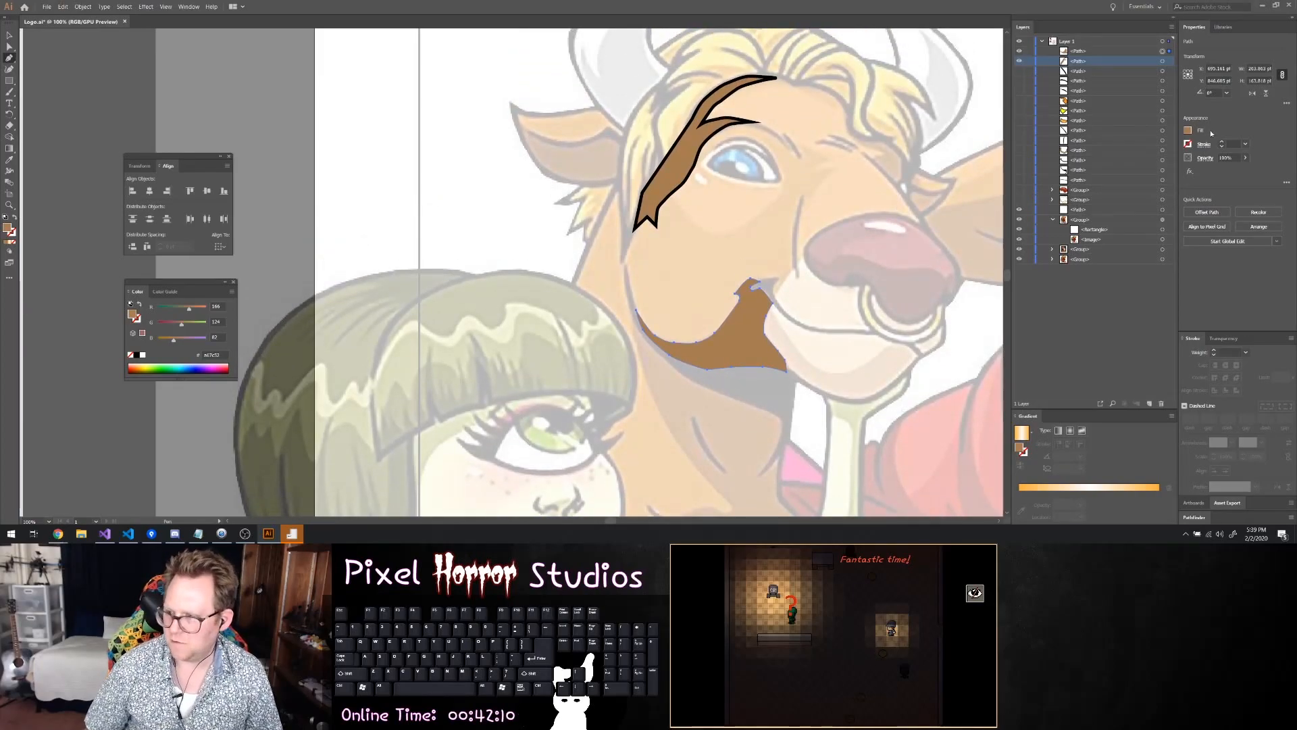
{"action": "left_click", "coordinate": [1221, 143]}
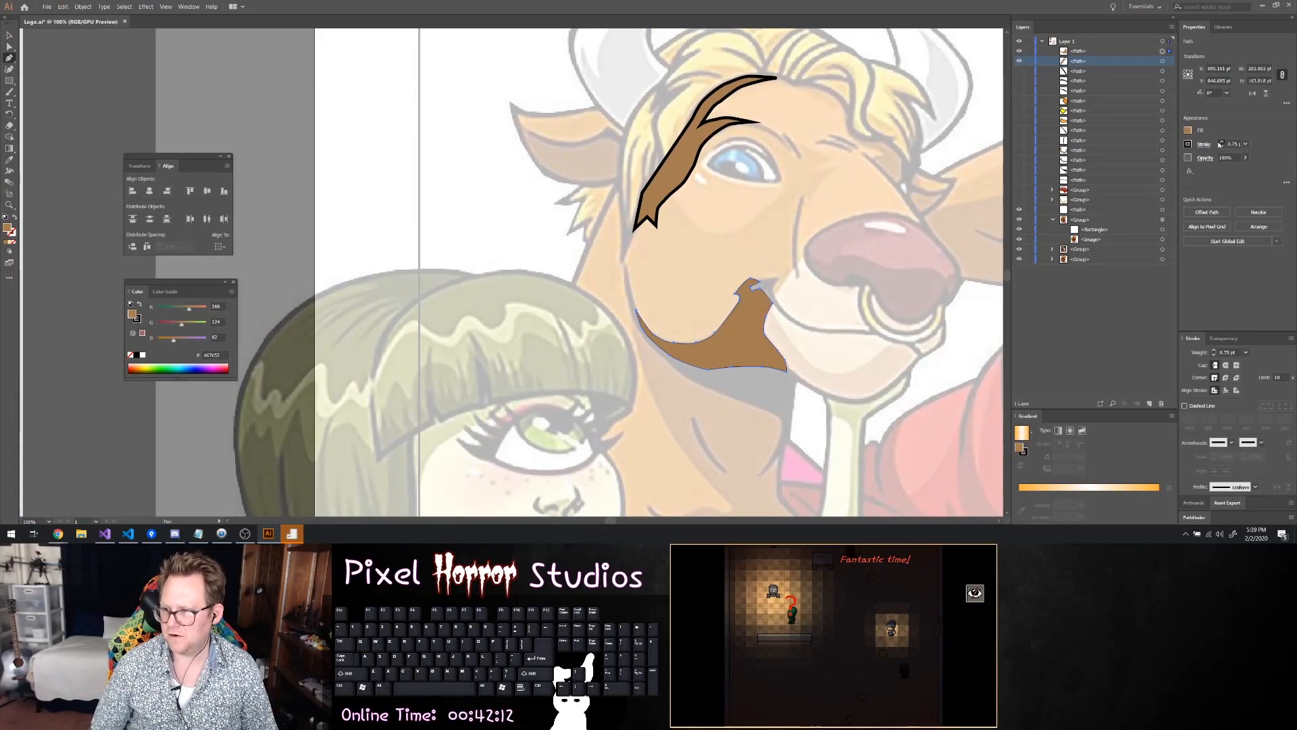
{"action": "left_click", "coordinate": [1221, 146]}
{"action": "scroll", "coordinate": [877, 175], "scroll_direction": "down", "scroll_amount": 2}
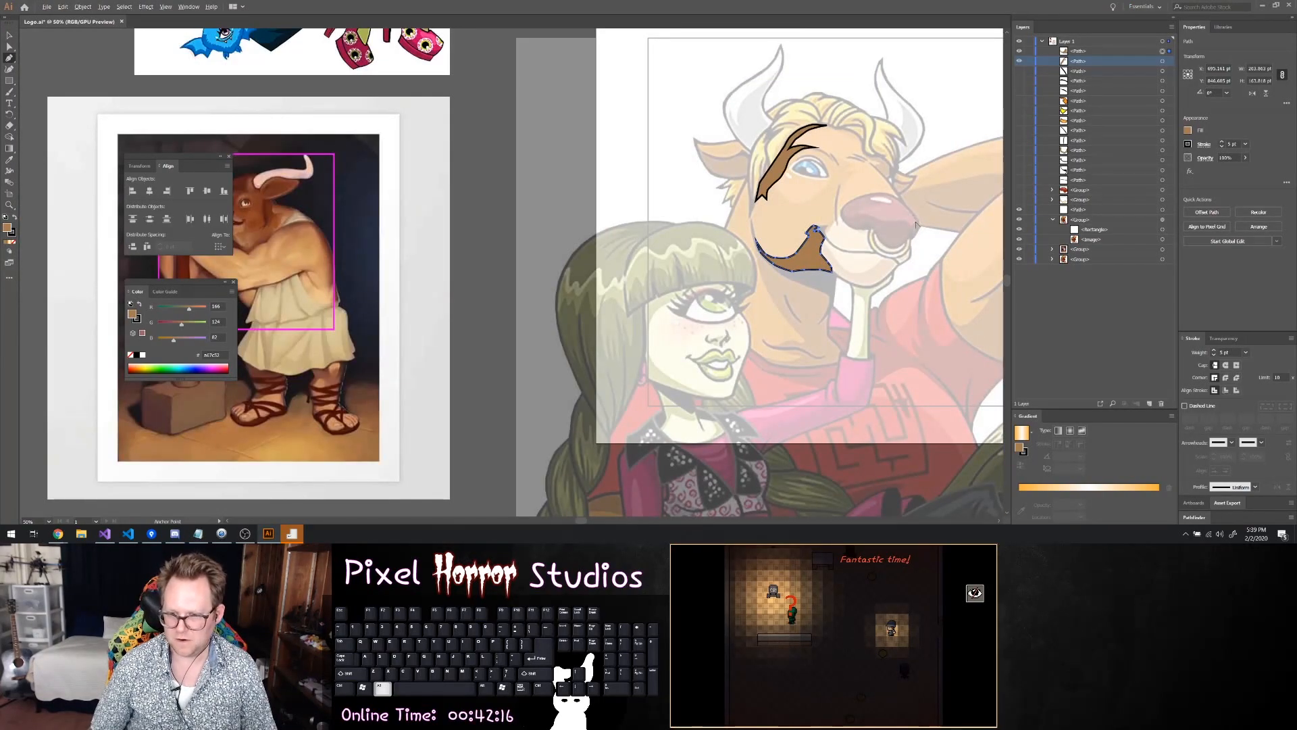
{"action": "scroll", "coordinate": [915, 221], "scroll_direction": "up", "scroll_amount": 1}
{"action": "scroll", "coordinate": [916, 213], "scroll_direction": "right", "scroll_amount": 3}
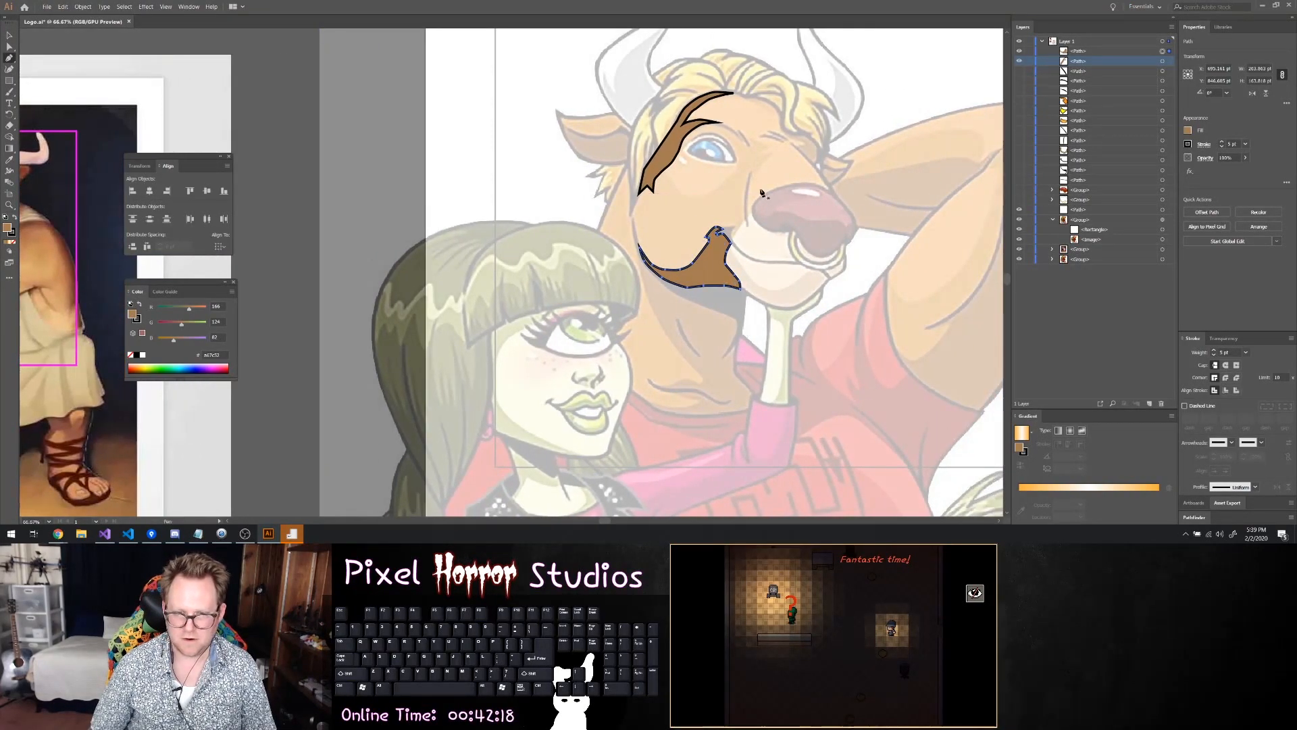
{"action": "scroll", "coordinate": [671, 184], "scroll_direction": "up", "scroll_amount": 2}
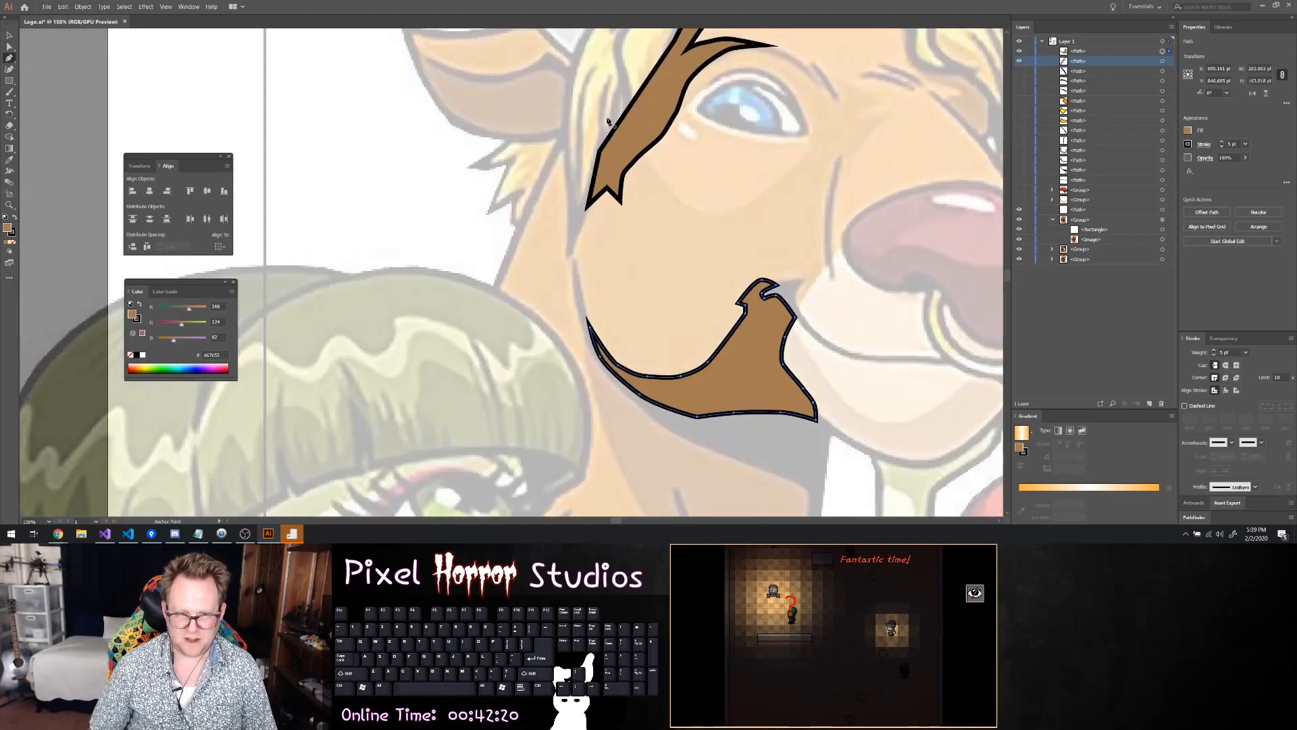
Hide the cheek shadow and brow shadow paths to expose the reference face
{"action": "left_click", "coordinate": [1020, 61]}
{"action": "left_click", "coordinate": [1020, 51]}
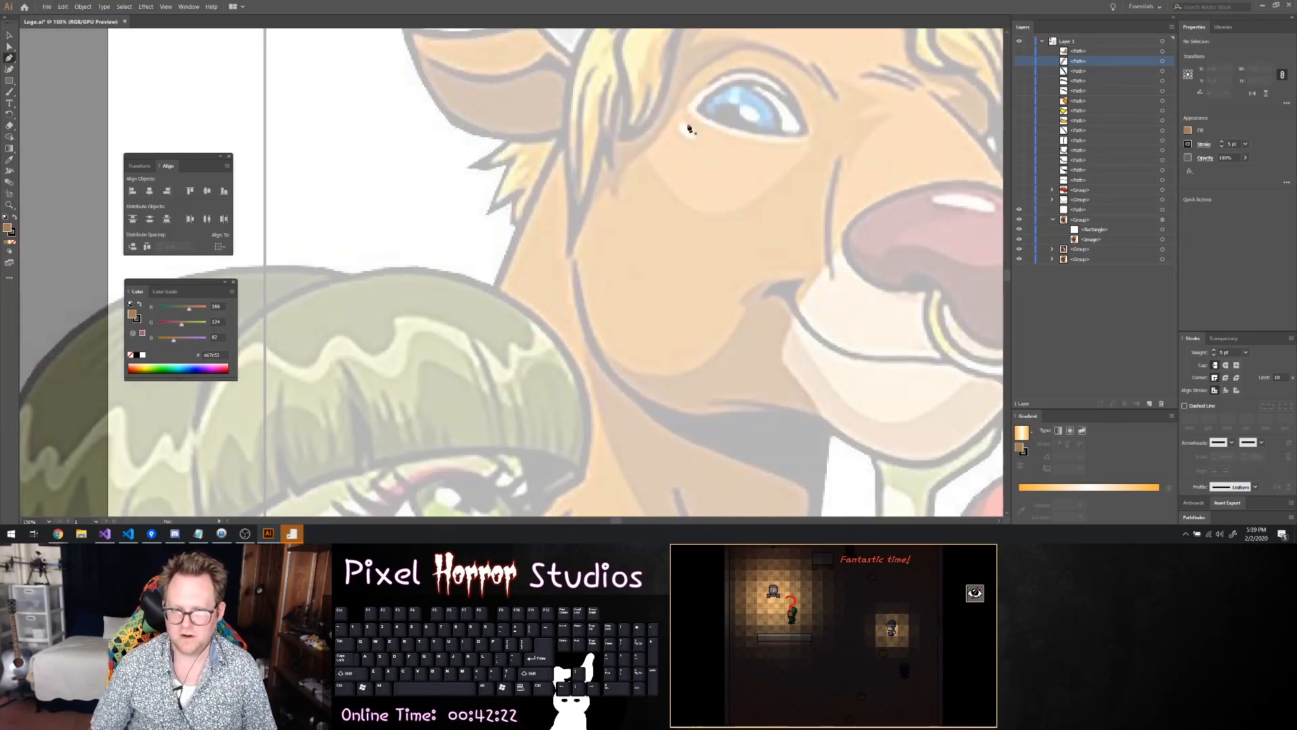
{"action": "scroll", "coordinate": [690, 128], "scroll_direction": "up", "scroll_amount": 1}
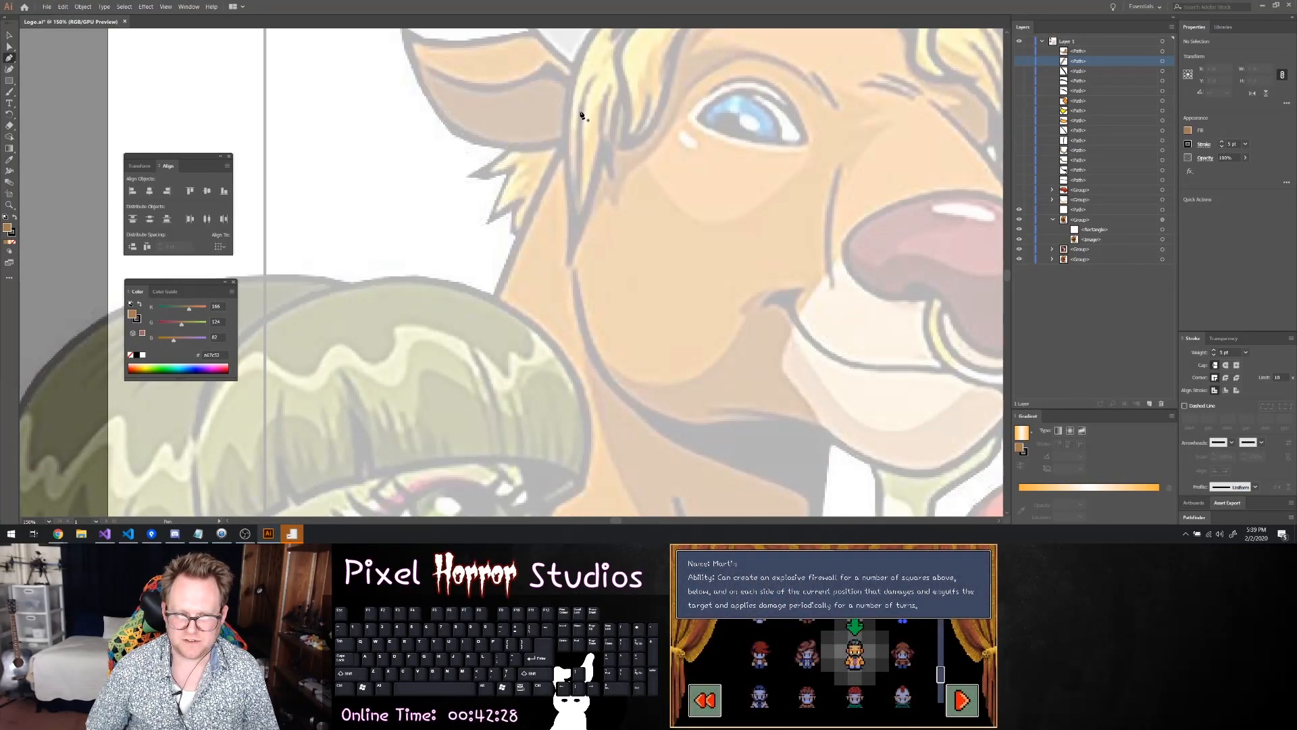
Start a face path above the girl's hair, tracing up the minotaur's head to the forelock and down around beneath the eye
{"action": "left_click", "coordinate": [494, 301]}
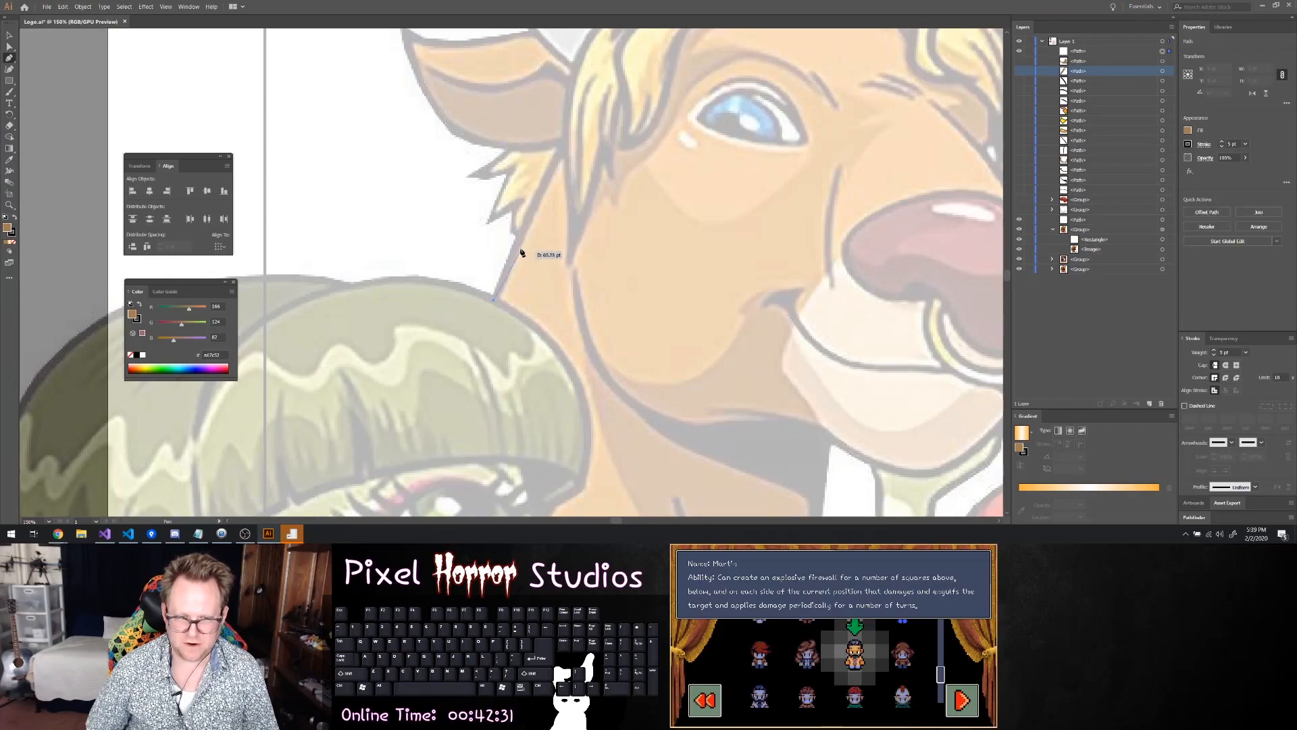
{"action": "left_click", "coordinate": [545, 180]}
{"action": "left_click", "coordinate": [595, 97]}
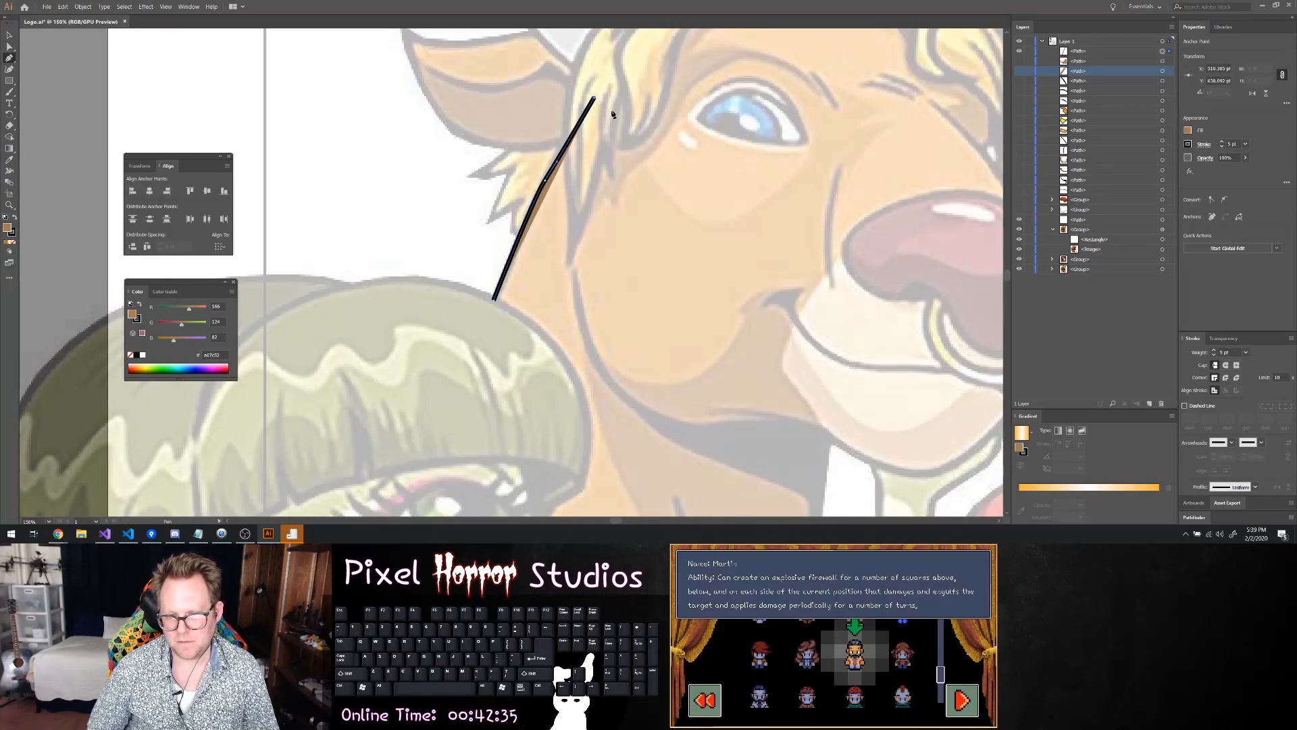
{"action": "left_click", "coordinate": [627, 141]}
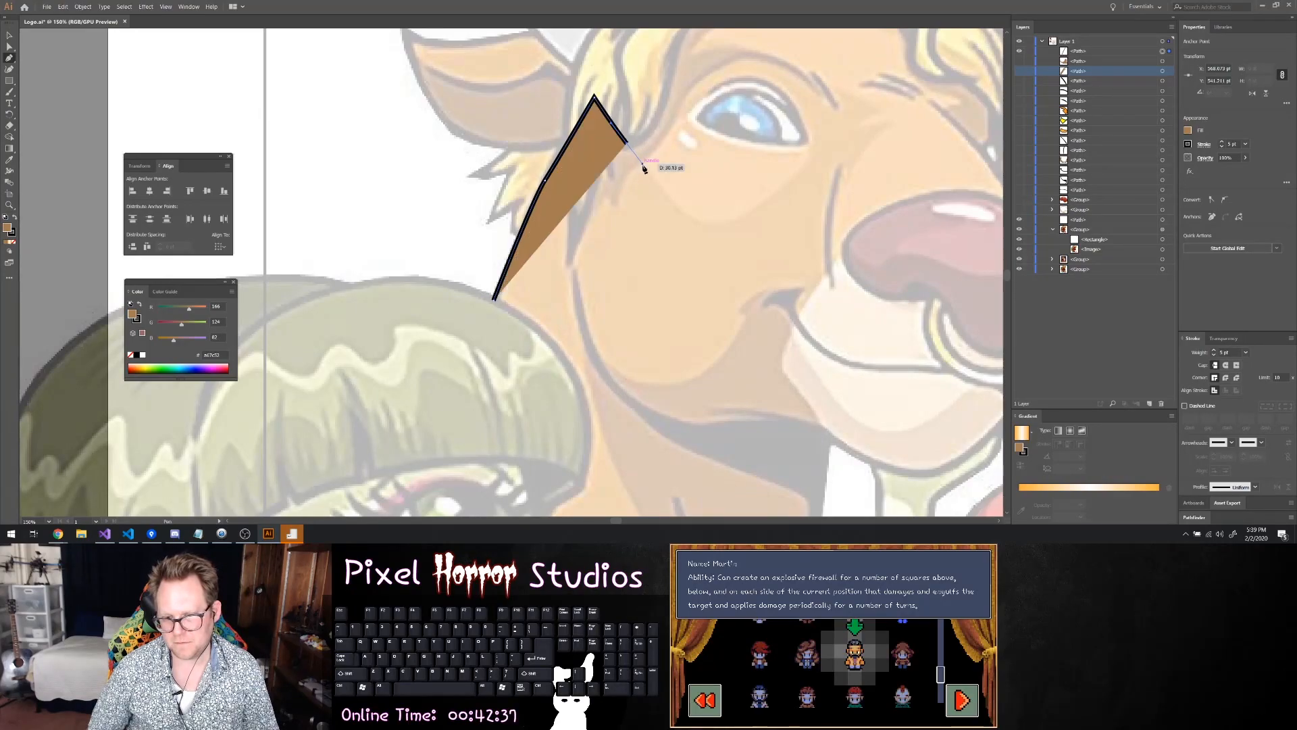
{"action": "left_click_drag", "start_coordinate": [677, 202], "coordinate": [810, 125]}
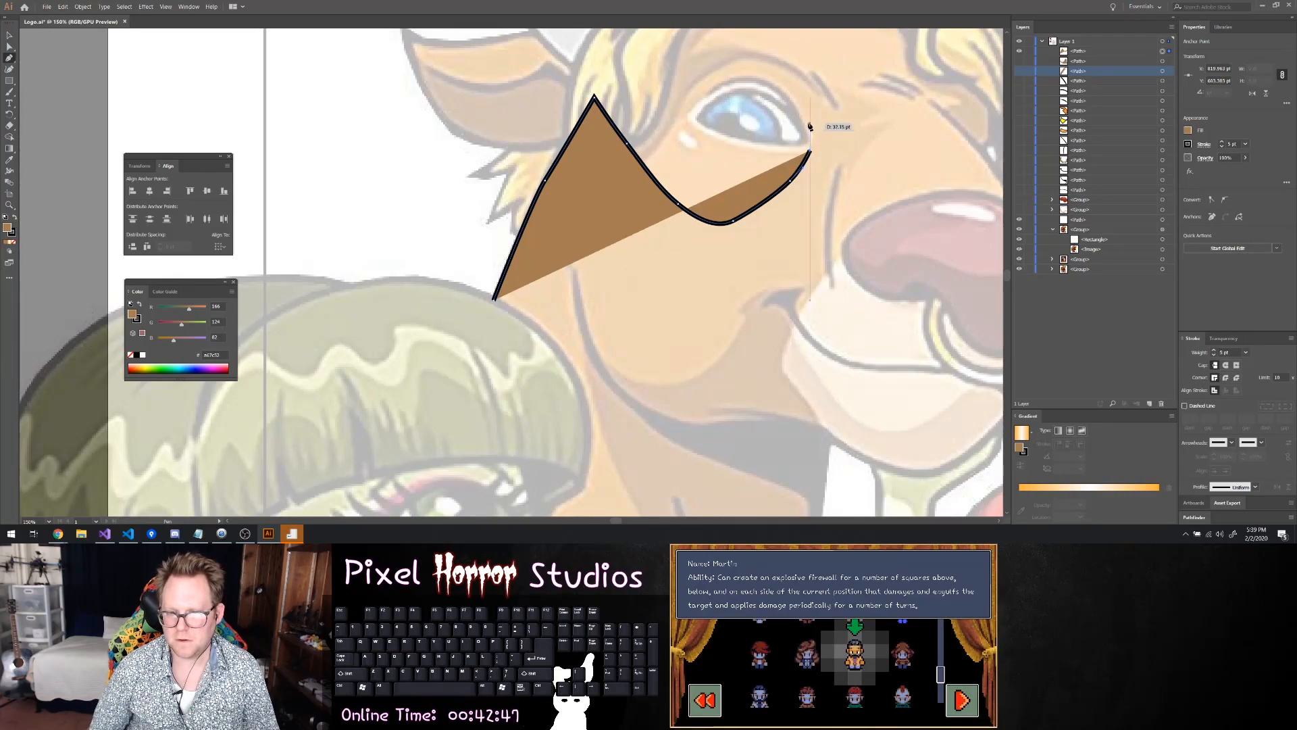
Undo the last anchor point and continue the path around the eye's inner side and over the upper lid to the outer corner
{"action": "key", "text": "ctrl+z"}
{"action": "left_click", "coordinate": [811, 149]}
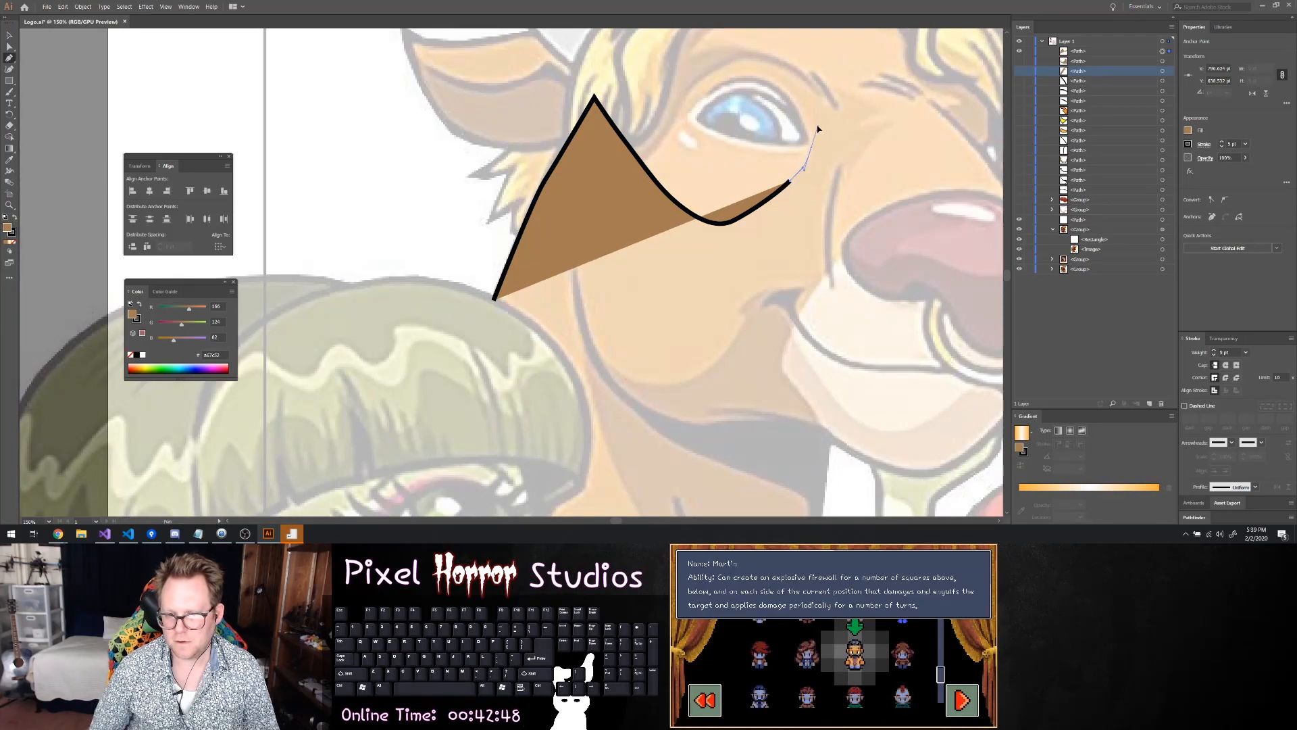
{"action": "left_click_drag", "start_coordinate": [811, 138], "coordinate": [668, 110]}
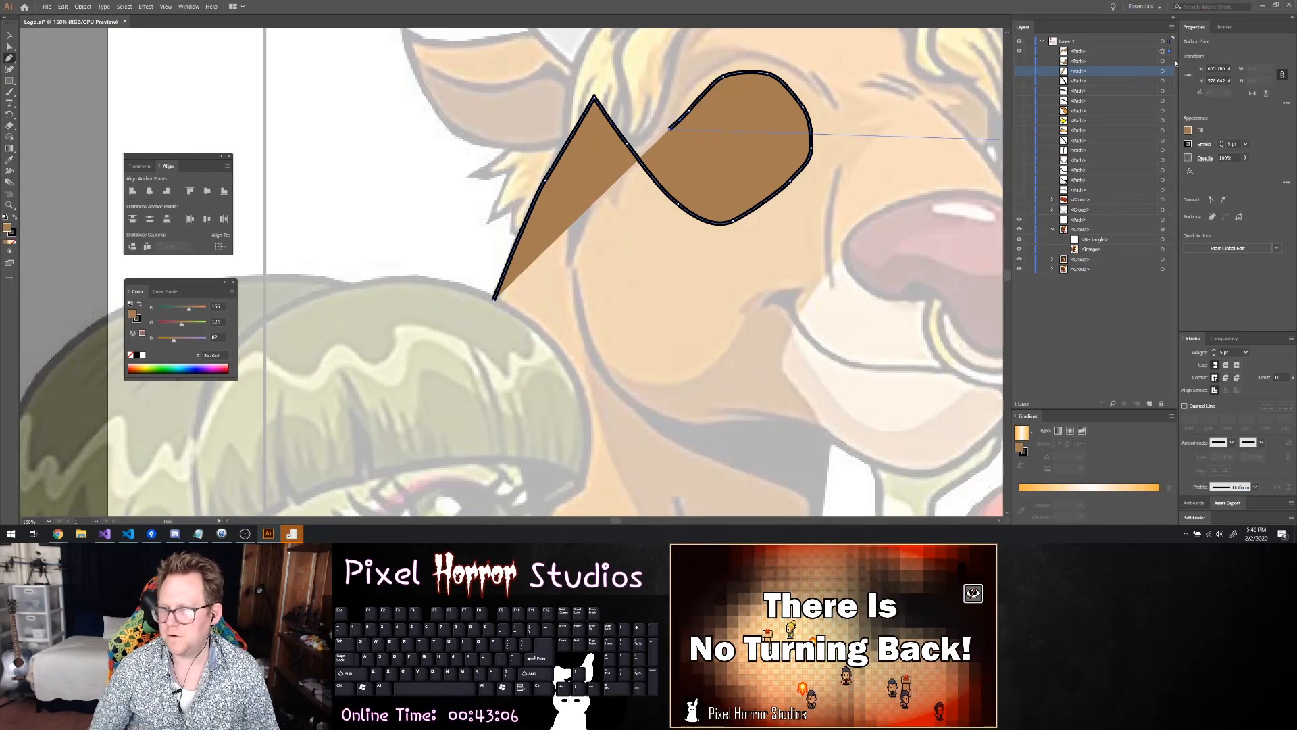
Set the face path's fill to none and trace from the eye's outer corner over the upper eyelid crease toward the nose bridge
{"action": "left_click", "coordinate": [1187, 131]}
{"action": "left_click", "coordinate": [1085, 165]}
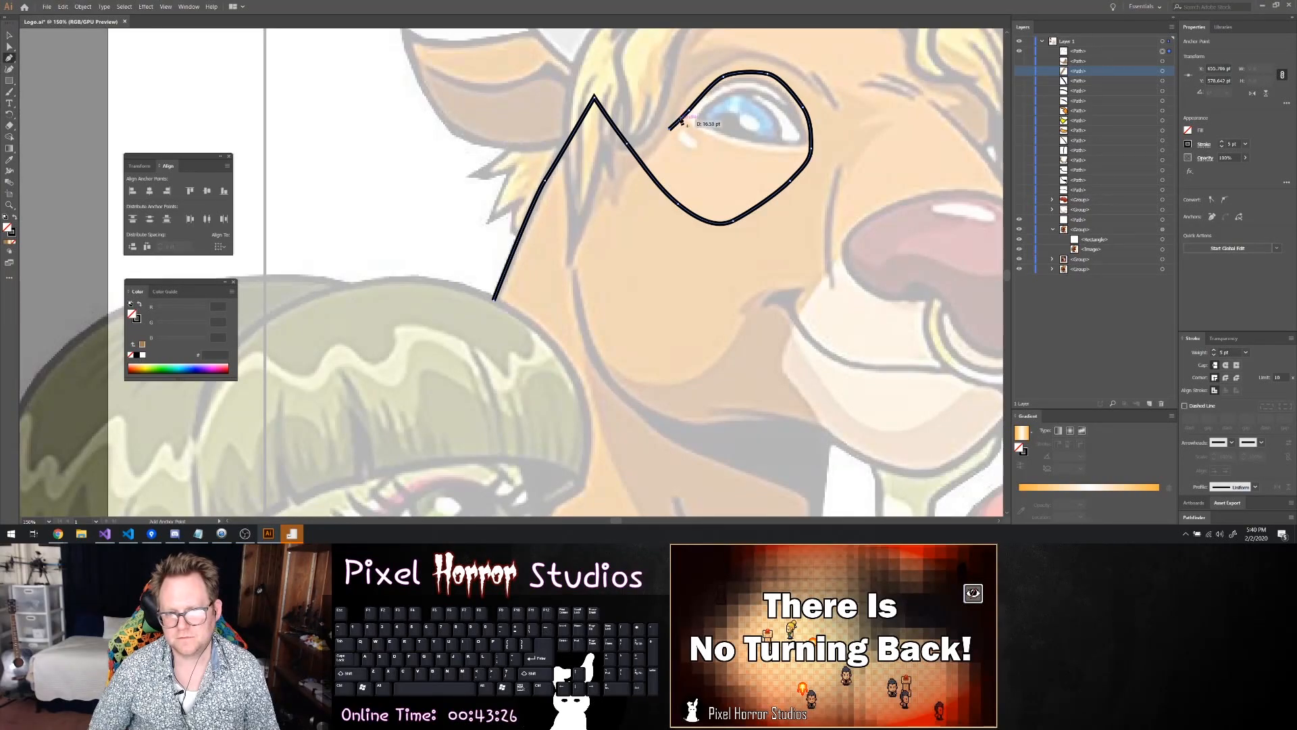
{"action": "scroll", "coordinate": [699, 101], "scroll_direction": "up", "scroll_amount": 2}
{"action": "left_click_drag", "start_coordinate": [700, 120], "coordinate": [773, 96]}
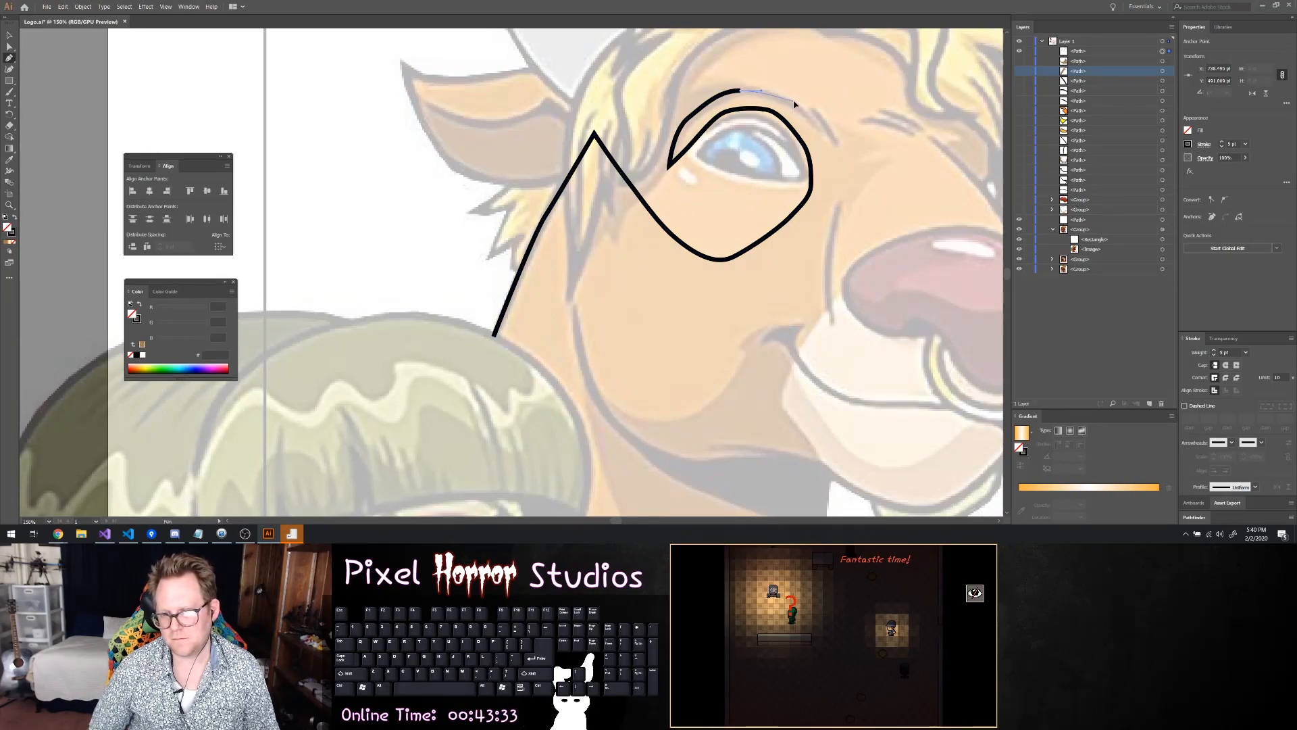
{"action": "left_click", "coordinate": [847, 127]}
{"action": "left_click", "coordinate": [881, 144]}
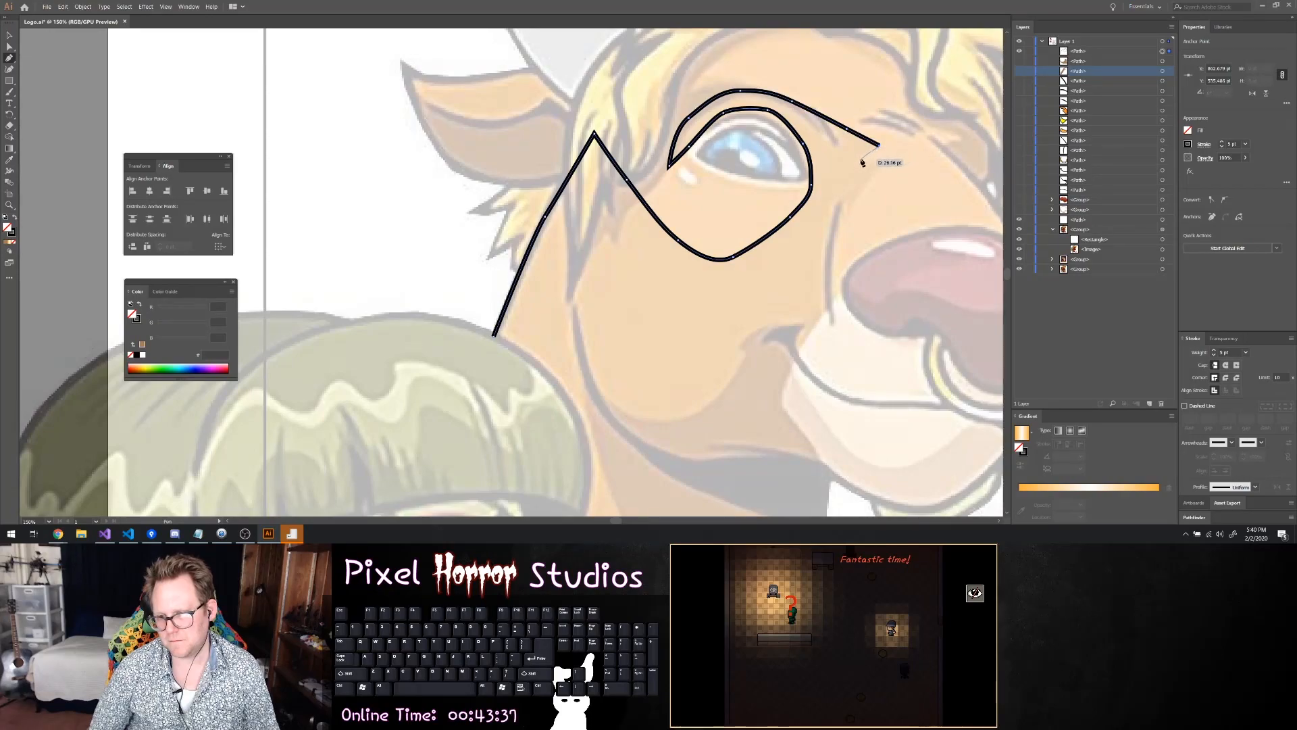
Trace the jagged creases between the eye and the nose bridge with short zigzag segments
{"action": "left_click", "coordinate": [853, 161]}
{"action": "left_click_drag", "start_coordinate": [889, 158], "coordinate": [898, 161]}
{"action": "left_click", "coordinate": [897, 160]}
{"action": "left_click", "coordinate": [872, 176]}
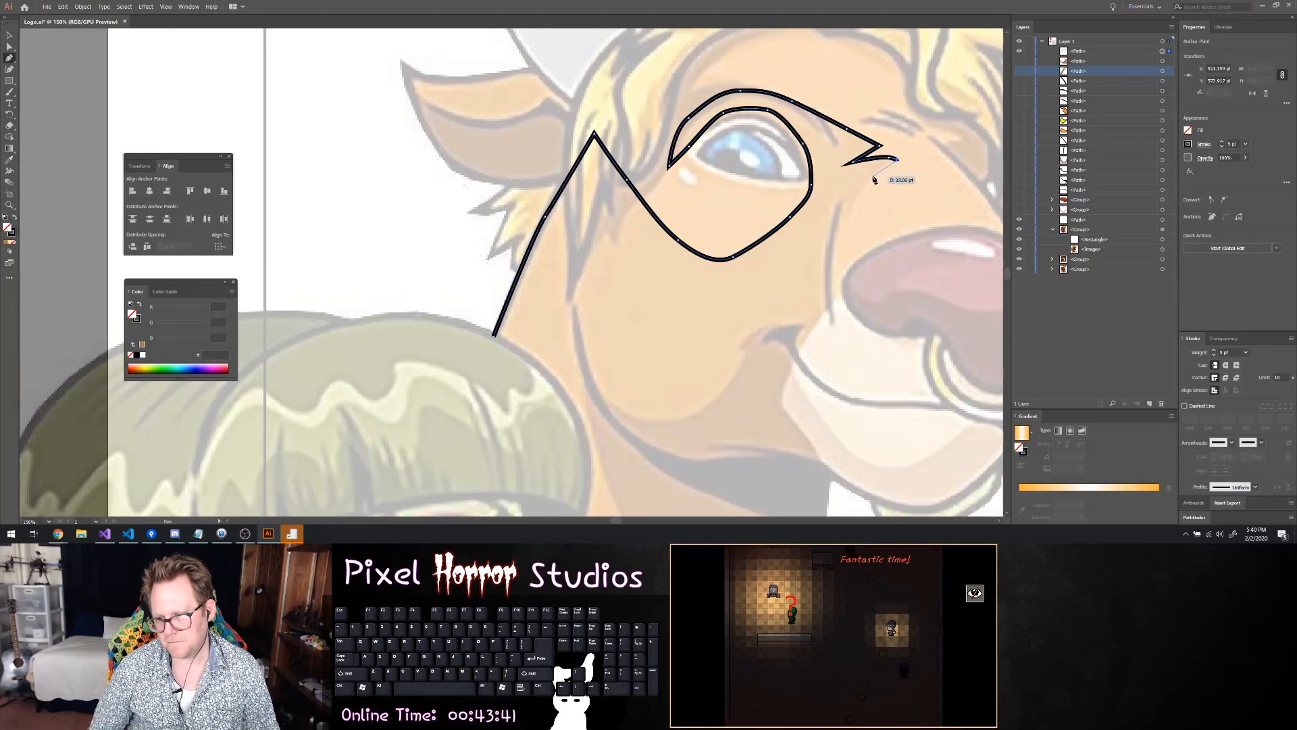
{"action": "left_click", "coordinate": [849, 215]}
{"action": "left_click", "coordinate": [840, 194], "text": "ctrl"}
{"action": "left_click", "coordinate": [840, 194]}
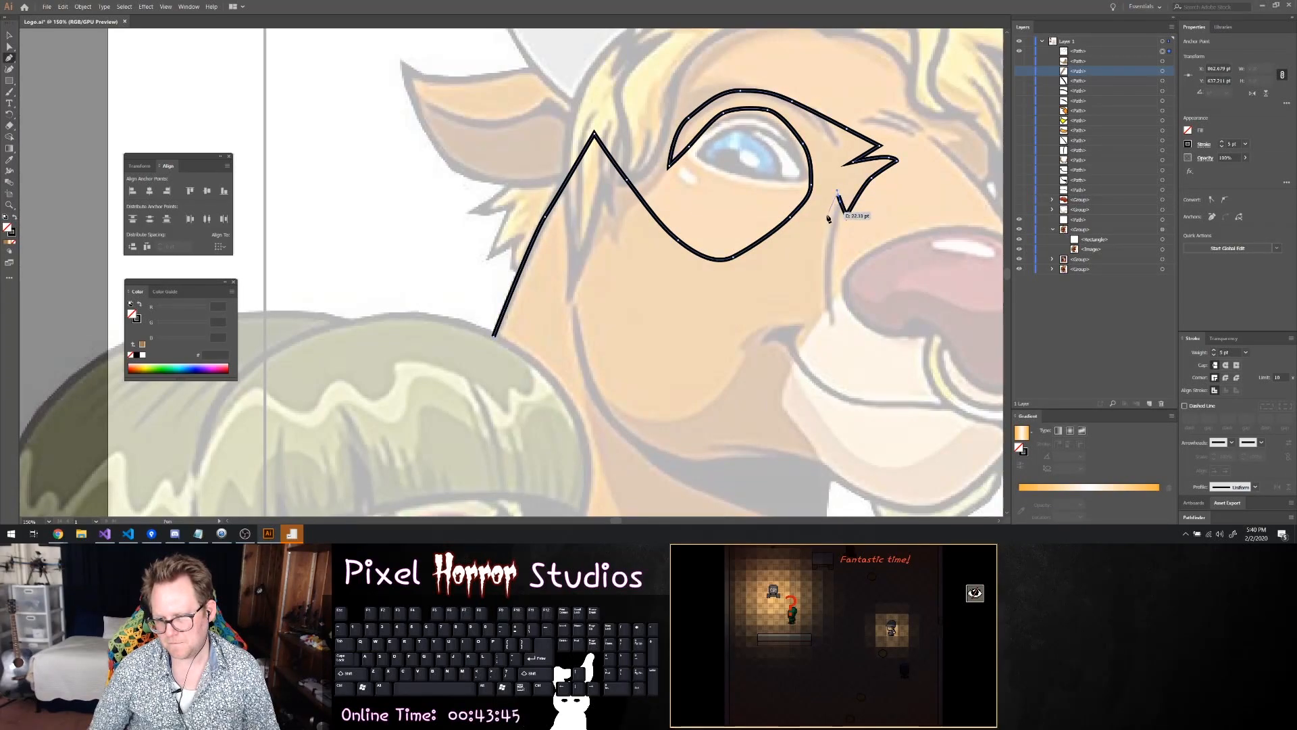
Trace down the side of the snout to the muzzle's upper edge, redoing the misplaced anchor point
{"action": "left_click", "coordinate": [821, 237]}
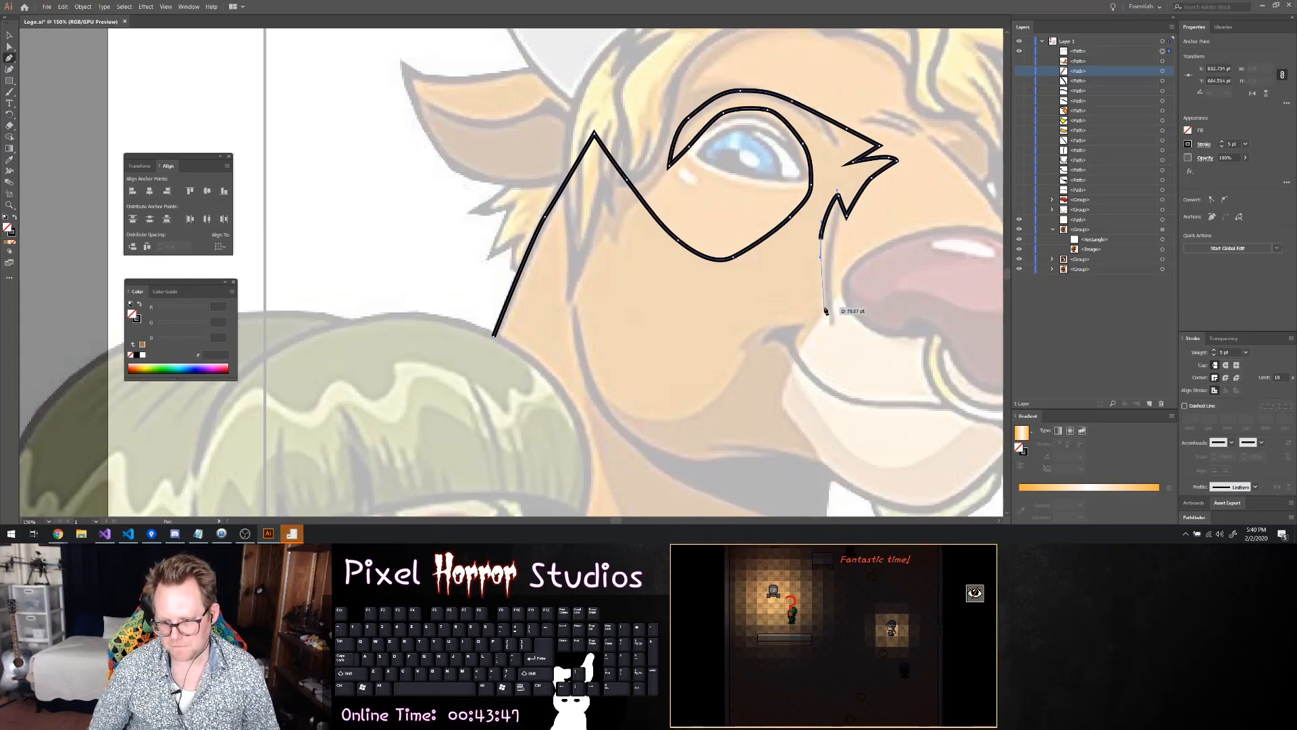
{"action": "left_click", "coordinate": [825, 313], "text": "ctrl"}
{"action": "key", "text": "ctrl+z"}
{"action": "left_click_drag", "start_coordinate": [831, 323], "coordinate": [820, 298]}
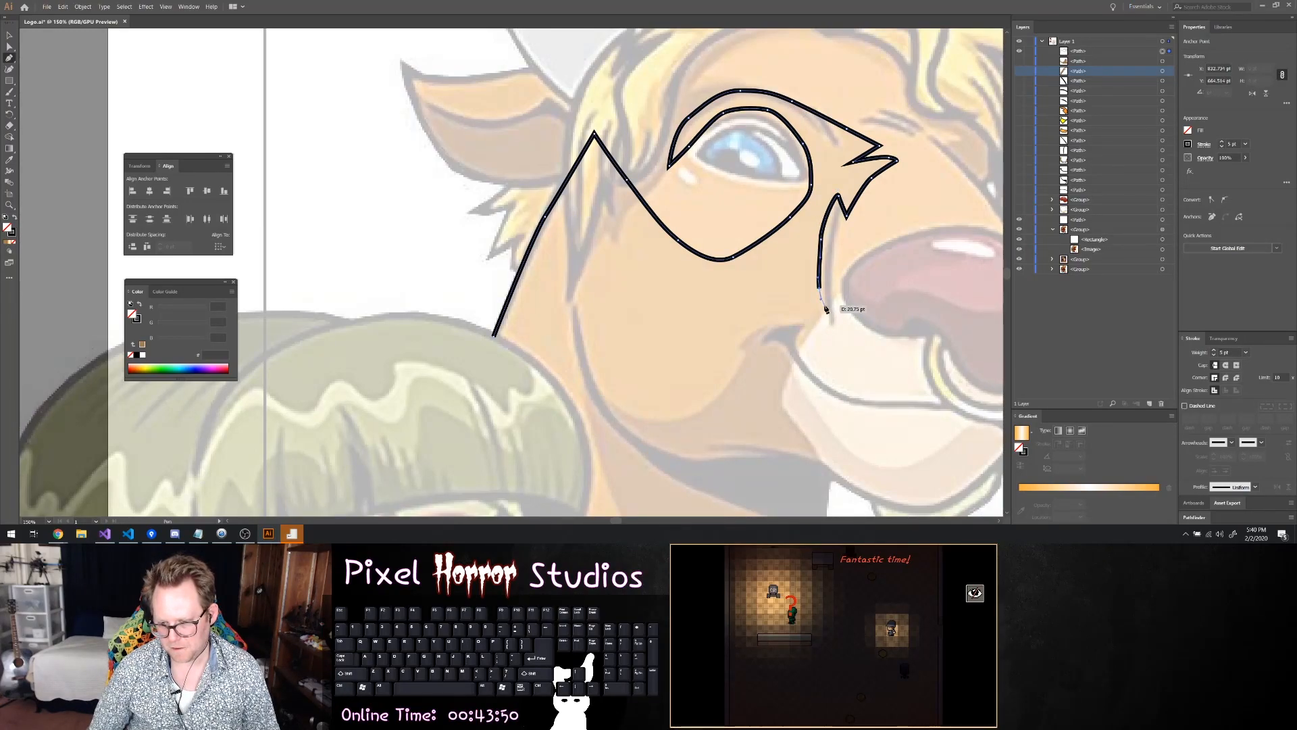
{"action": "left_click", "coordinate": [825, 310]}
{"action": "key", "text": "ctrl"}
Trace along the muzzle's edge, around the mouth corner and along the upper curve of the cheek shadow
{"action": "left_click", "coordinate": [799, 343]}
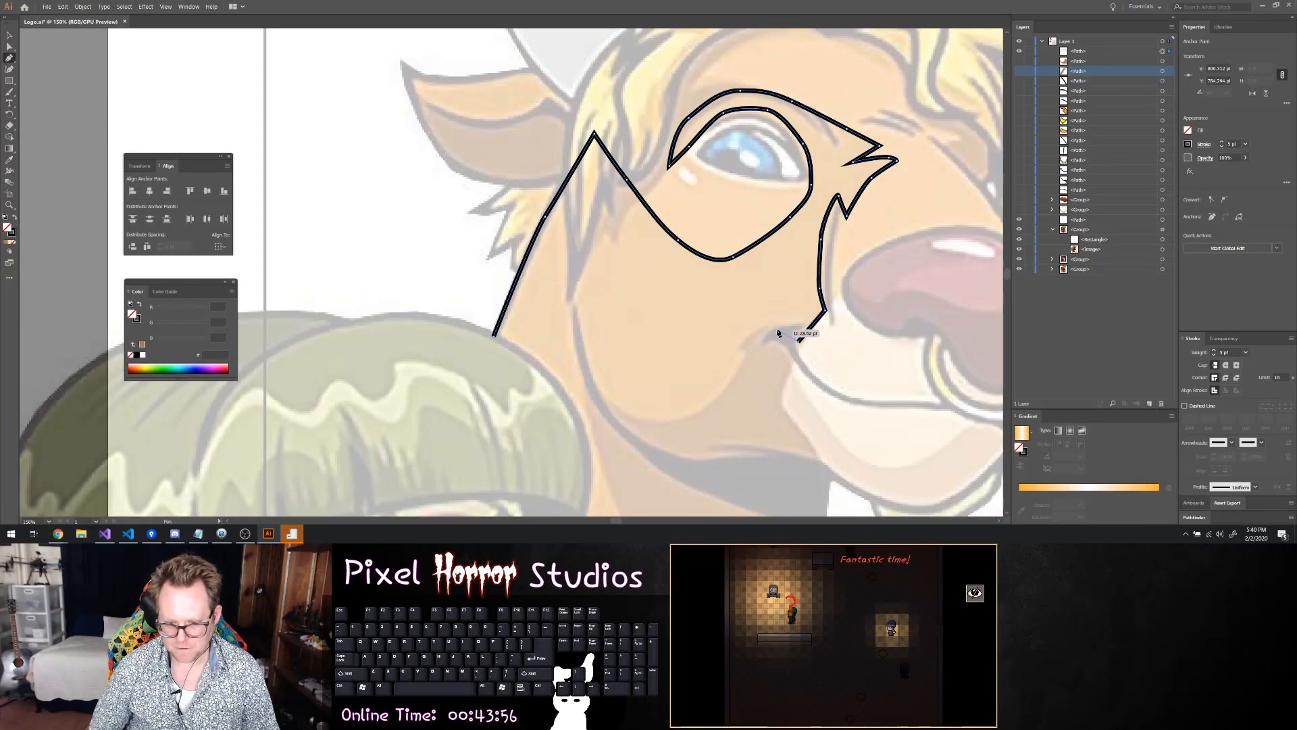
{"action": "left_click", "coordinate": [771, 329]}
{"action": "left_click", "coordinate": [758, 329]}
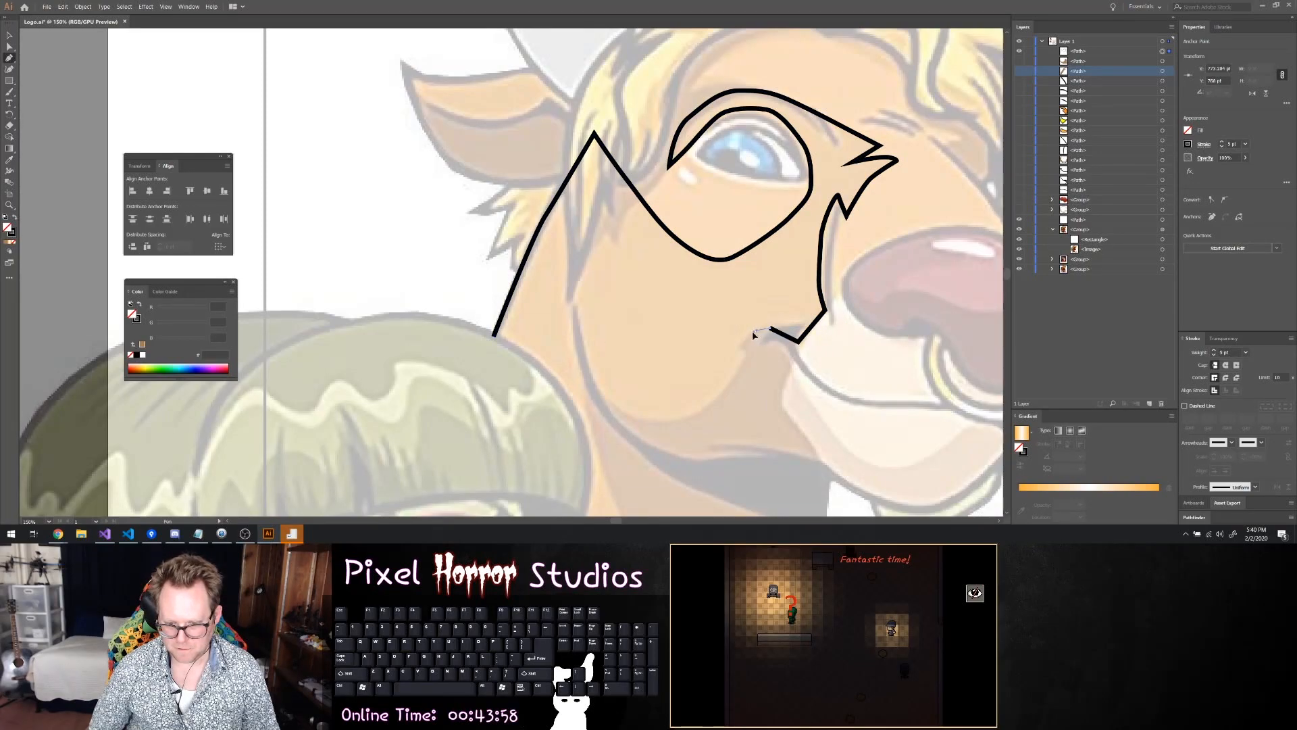
{"action": "left_click", "coordinate": [746, 348]}
{"action": "left_click", "coordinate": [736, 374]}
{"action": "left_click_drag", "start_coordinate": [712, 408], "coordinate": [600, 395]}
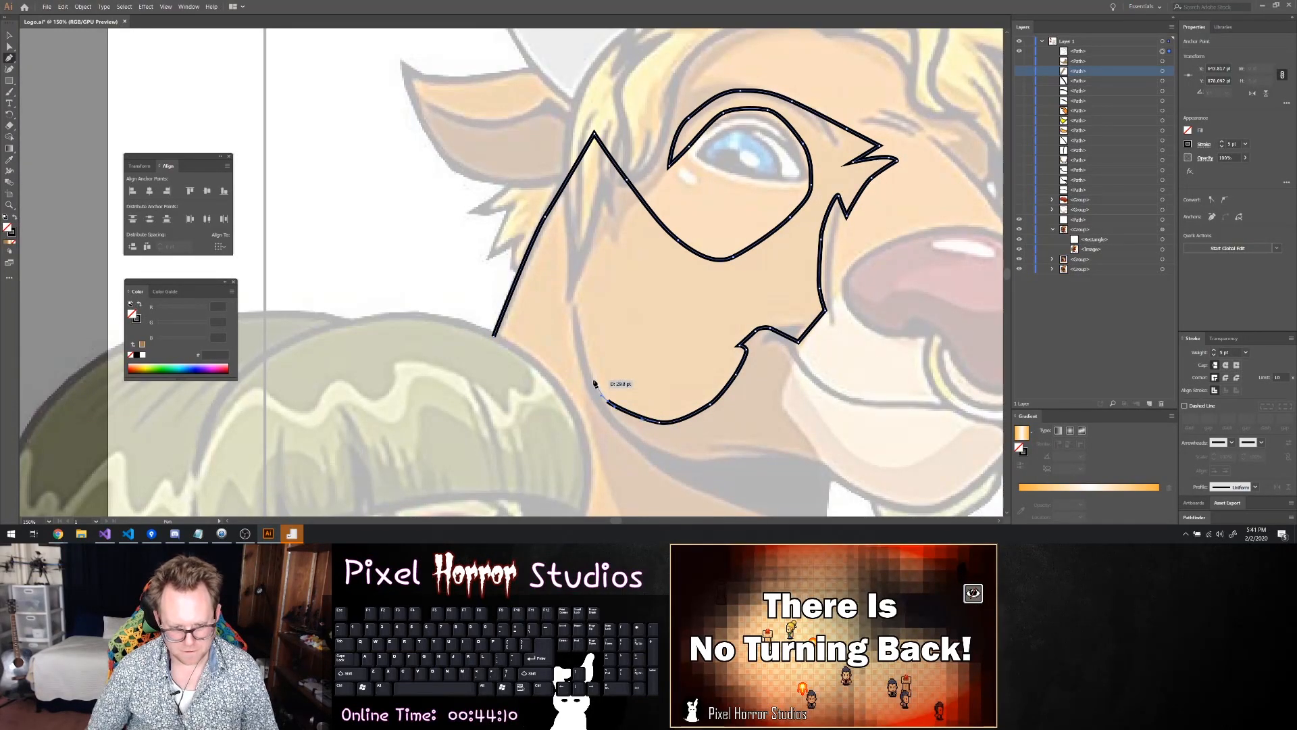
Continue the path to the girl's hair, redo the misplaced points and close it along her hairline at the starting point
{"action": "left_click", "coordinate": [586, 387]}
{"action": "left_click", "coordinate": [576, 398]}
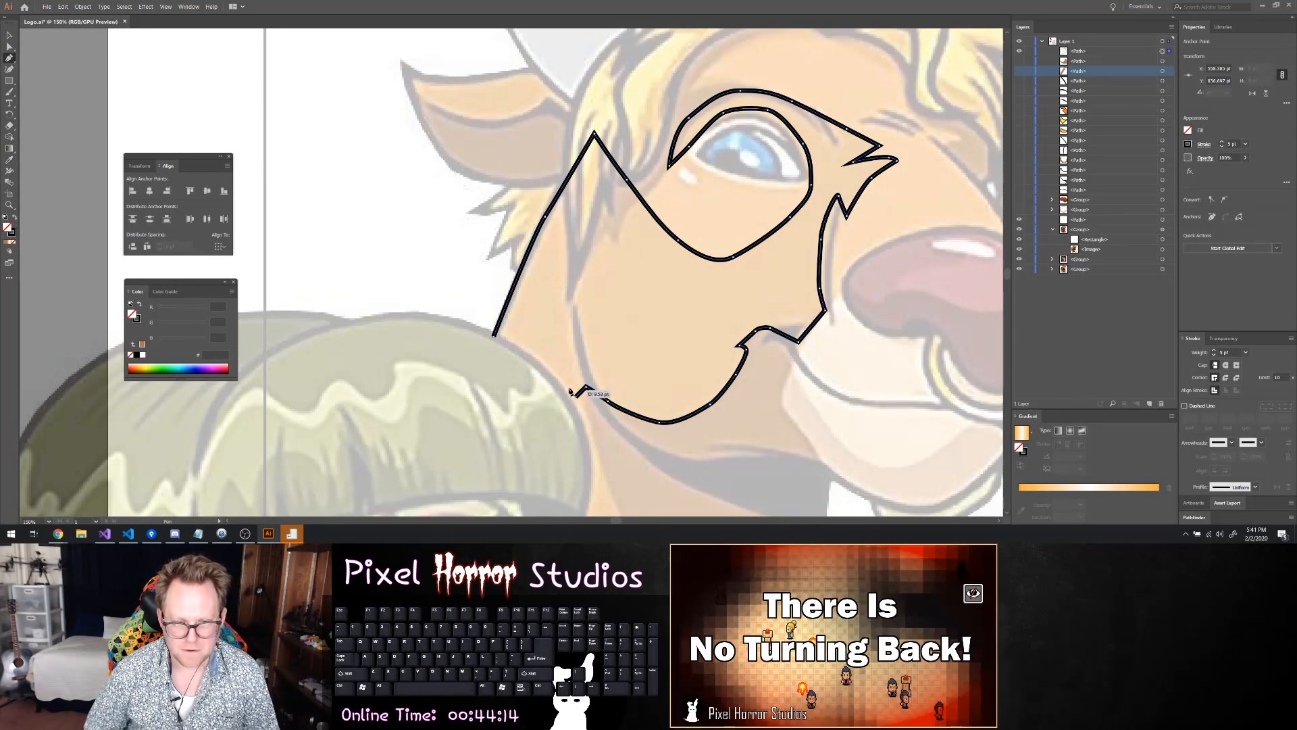
{"action": "key", "text": "ctrl+z"}
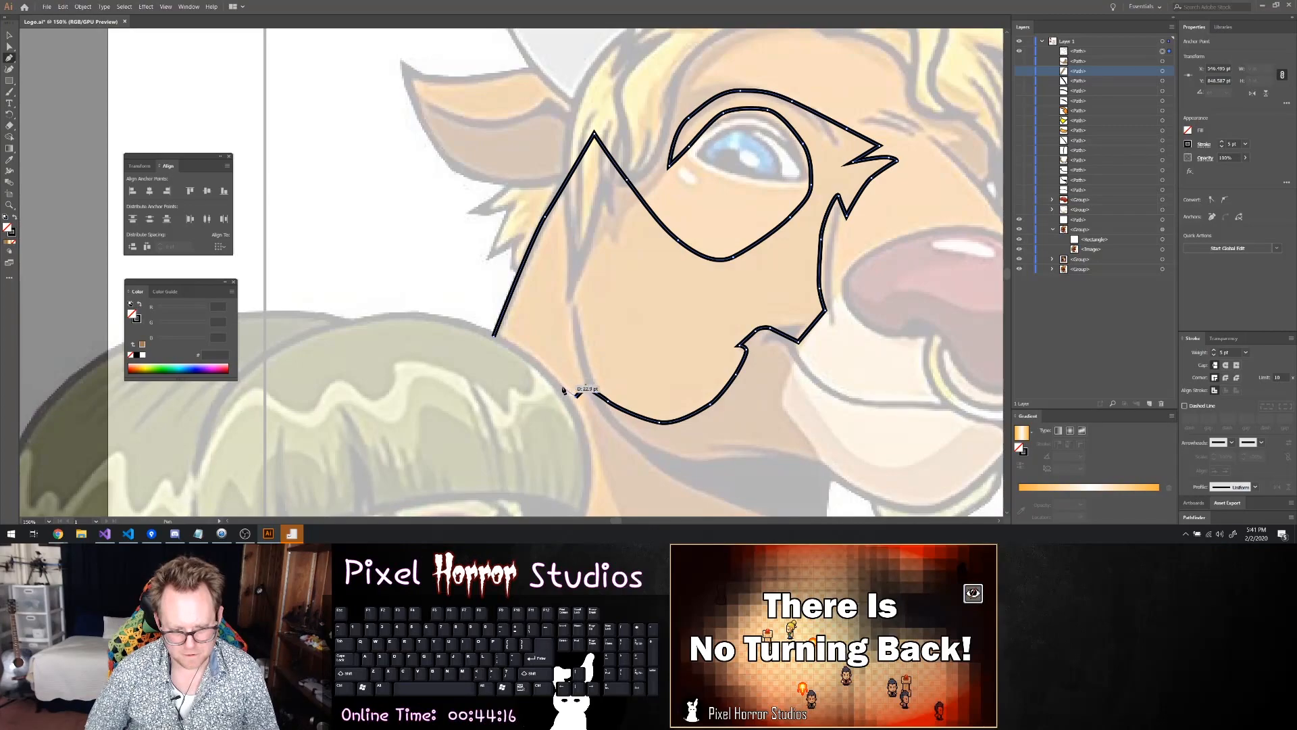
{"action": "left_click", "coordinate": [575, 401]}
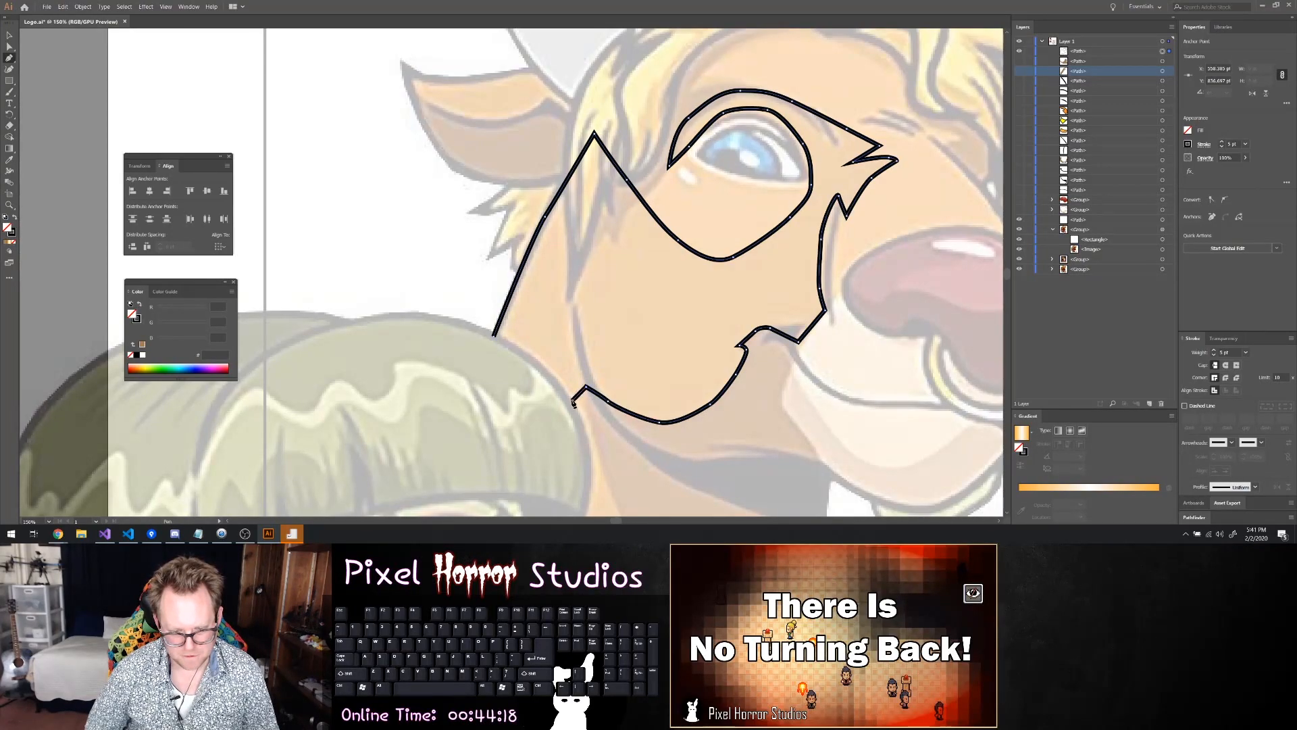
{"action": "left_click", "coordinate": [544, 368]}
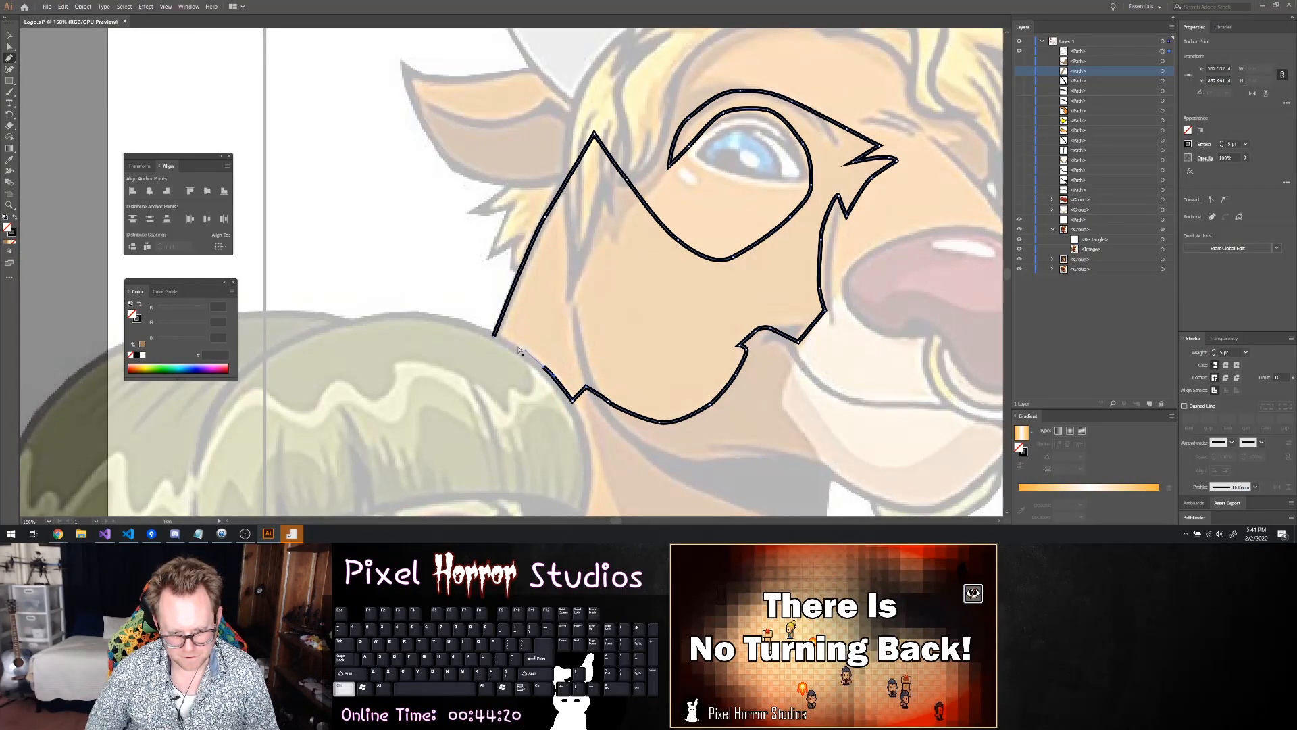
{"action": "key", "text": "ctrl+z"}
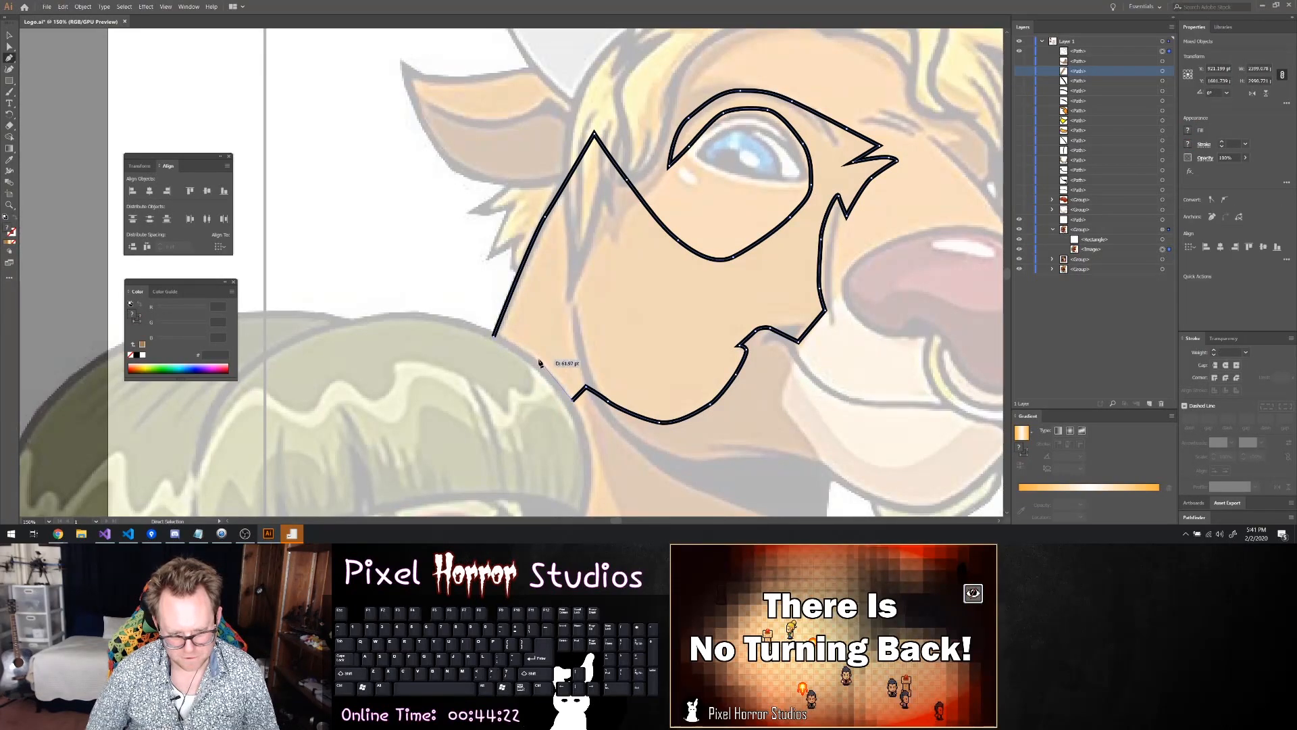
{"action": "left_click_drag", "start_coordinate": [549, 370], "coordinate": [535, 361]}
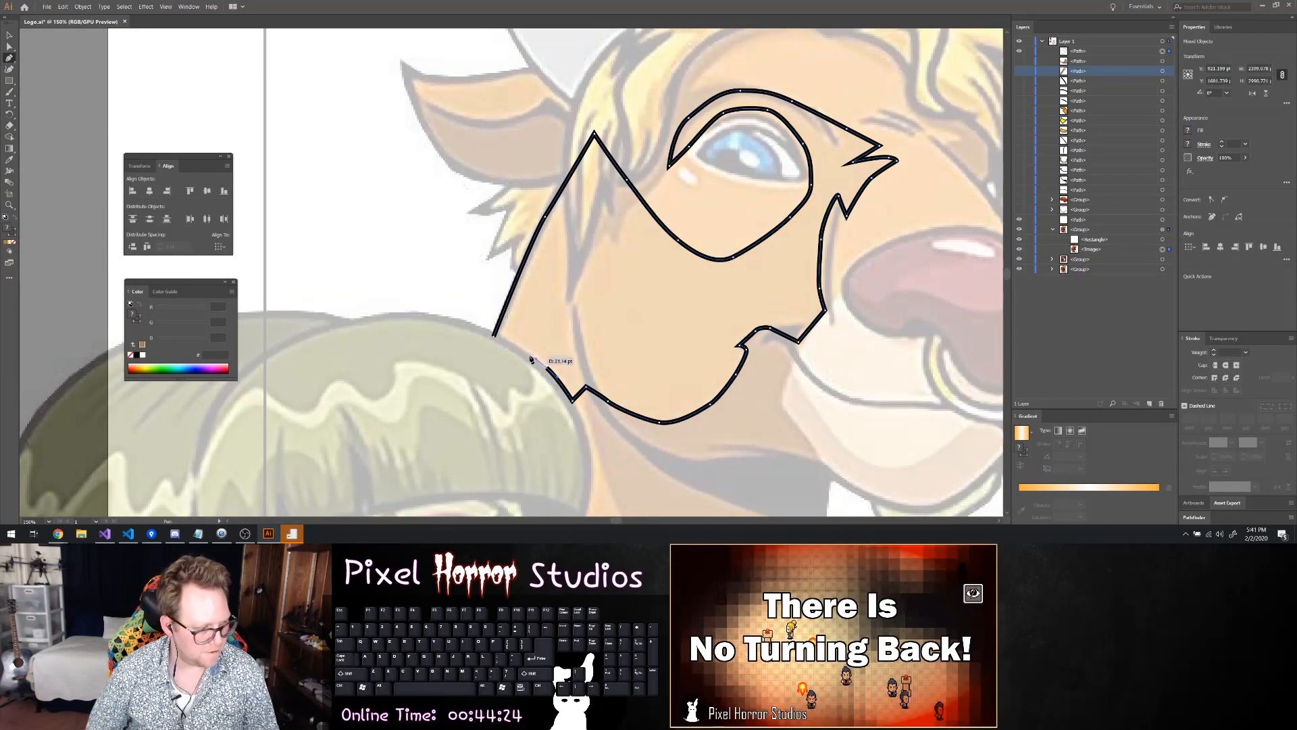
{"action": "left_click", "coordinate": [512, 347]}
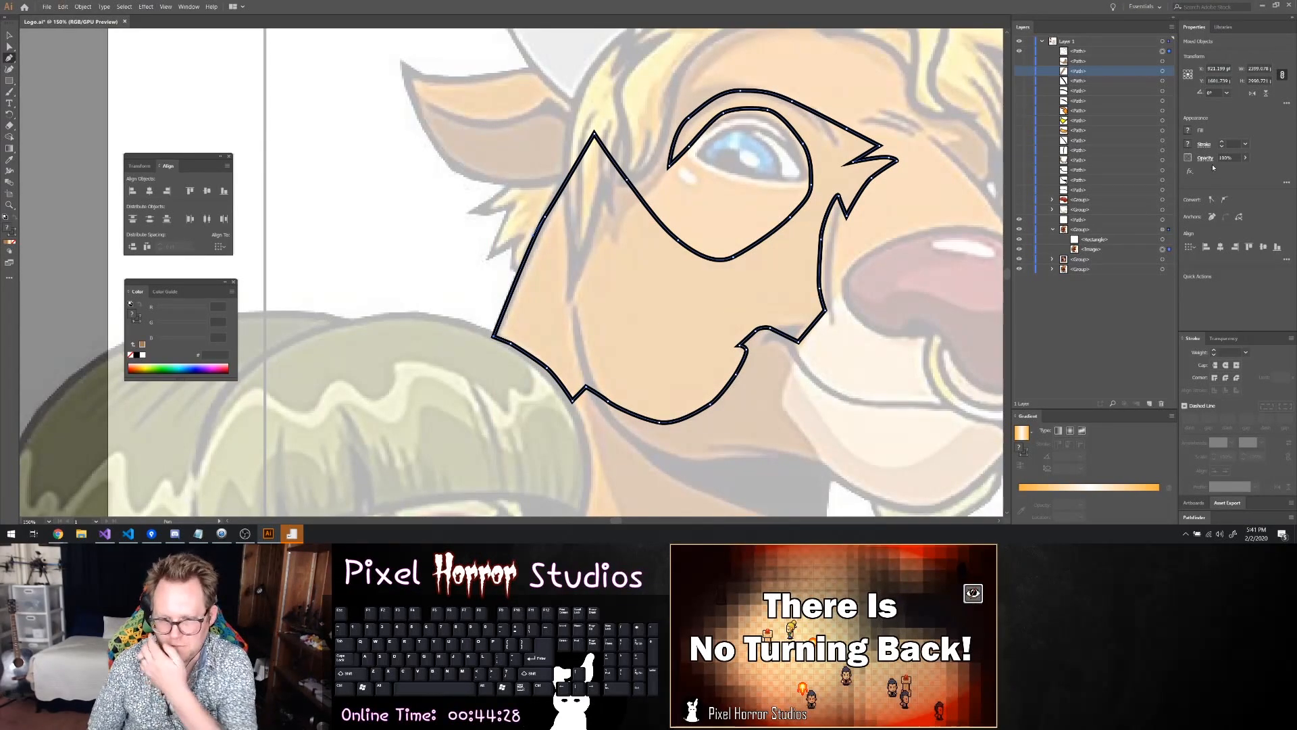
Fill the closed face shape with brown #A67C52 and show the cheek shadow path beneath it
{"action": "left_click", "coordinate": [1191, 130]}
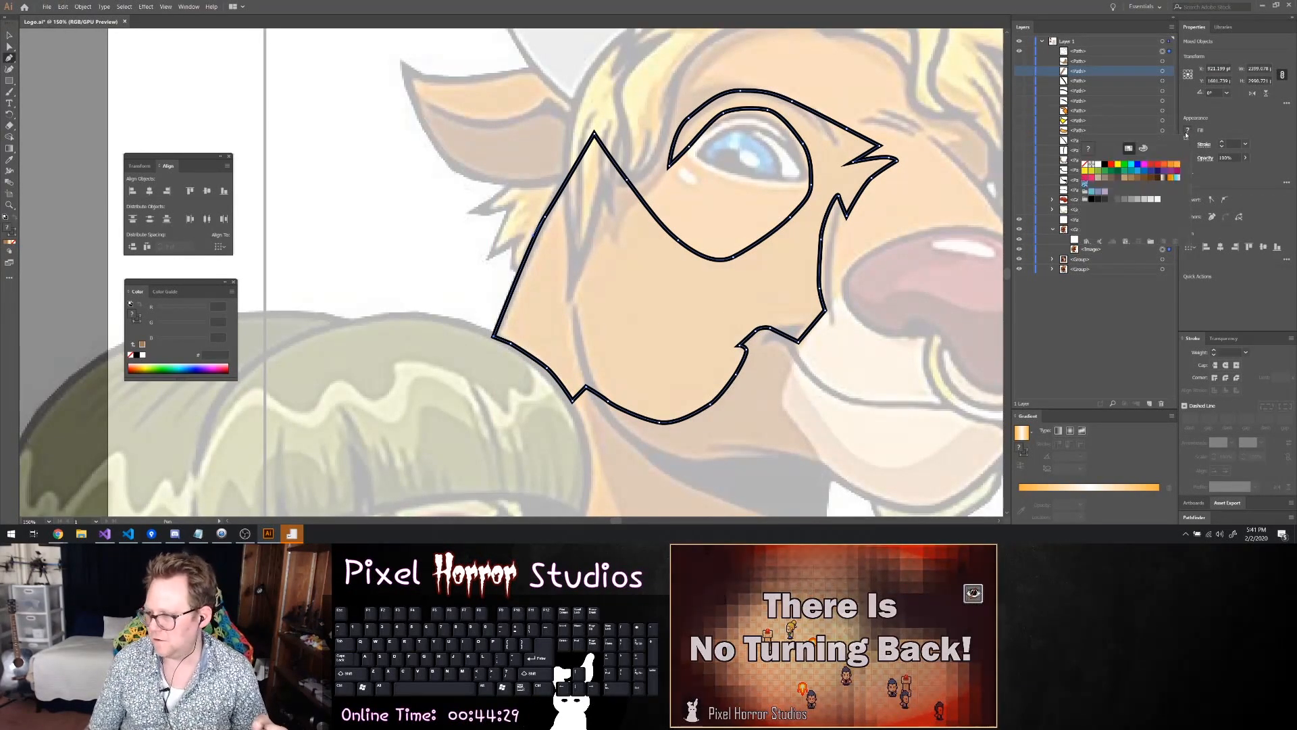
{"action": "left_click", "coordinate": [1132, 179]}
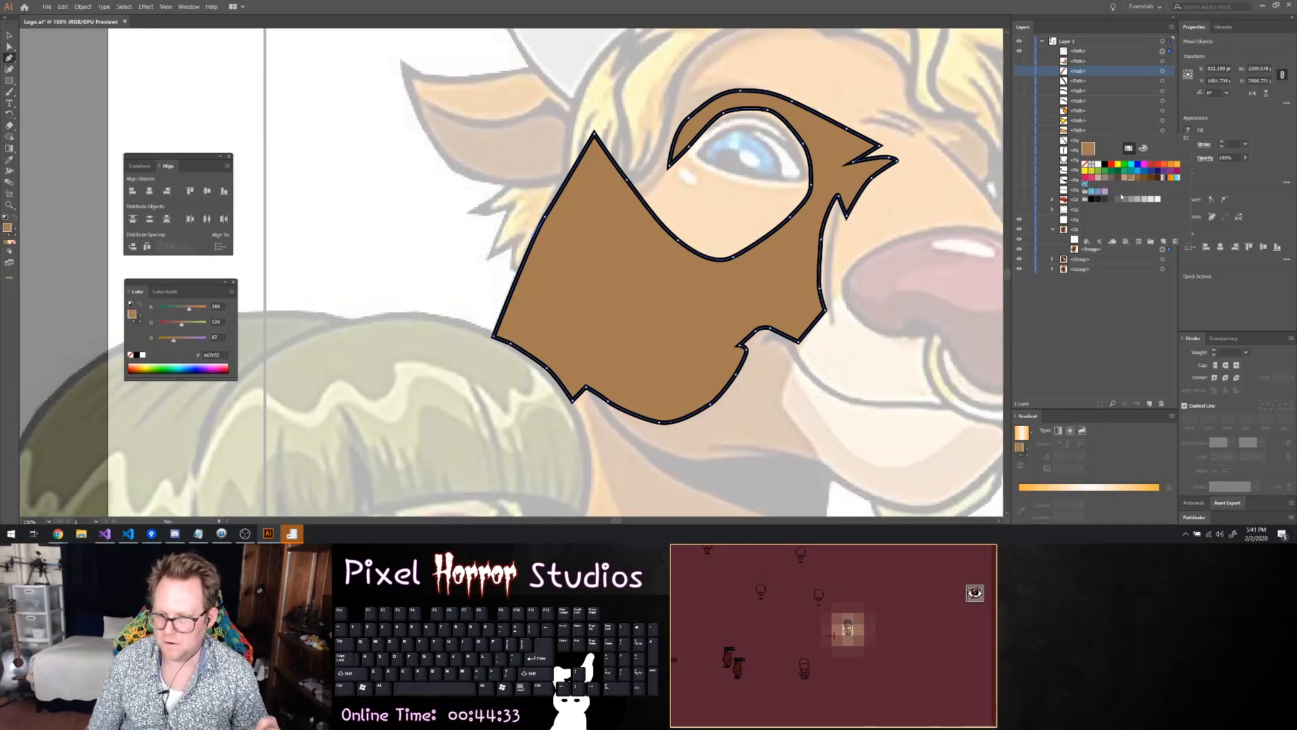
{"action": "left_click", "coordinate": [1020, 61]}
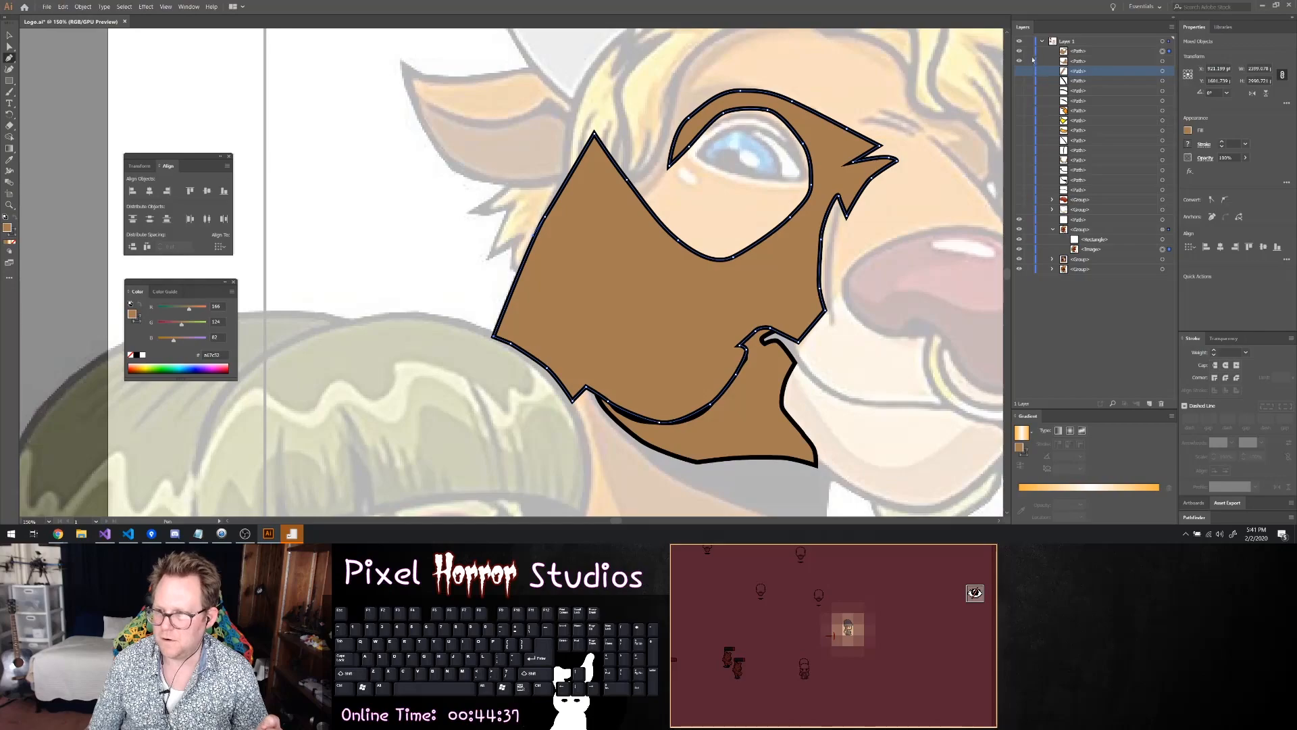
Set the face shape's fill to the lighter tan swatch R=198 G=156 B=109
{"action": "left_click", "coordinate": [1079, 51]}
{"action": "left_click", "coordinate": [1189, 132]}
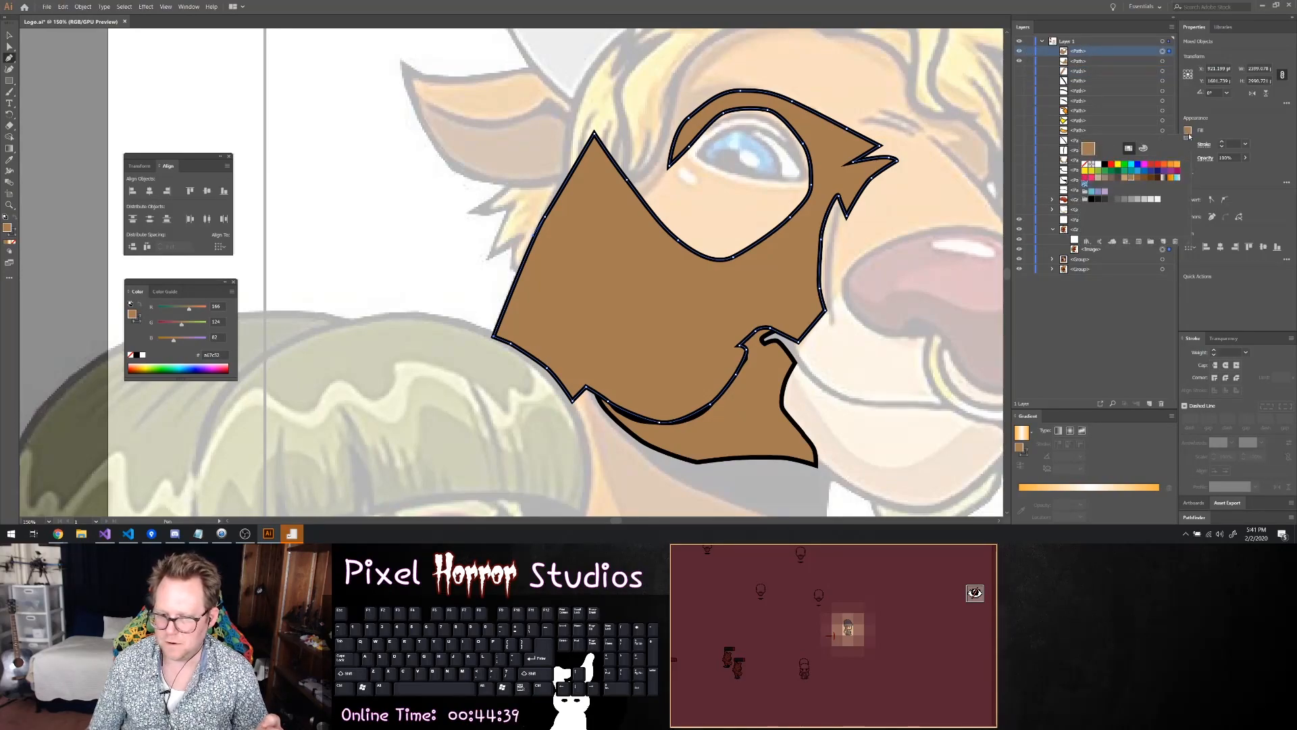
{"action": "left_click", "coordinate": [1127, 177]}
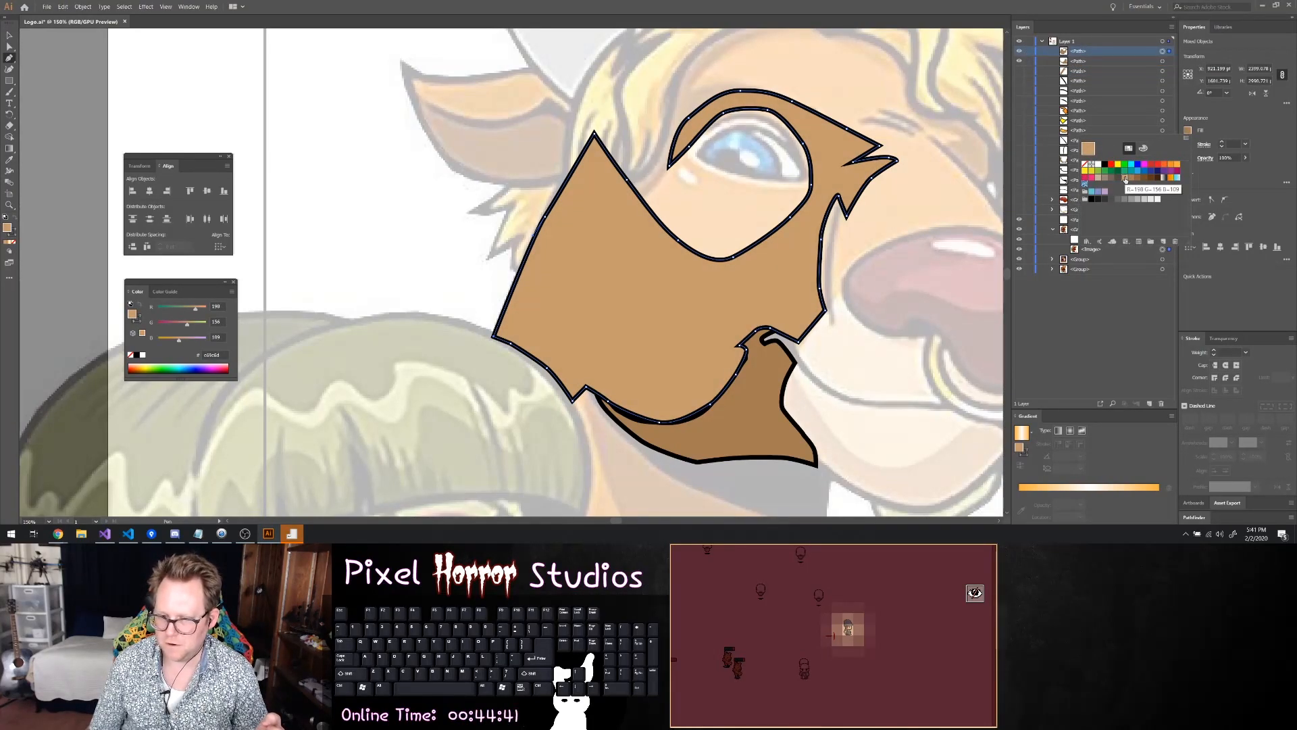
Toggle the cheek shadow and face shape off and on to compare them with the reference, and check the whole drawing
{"action": "left_click", "coordinate": [1019, 60]}
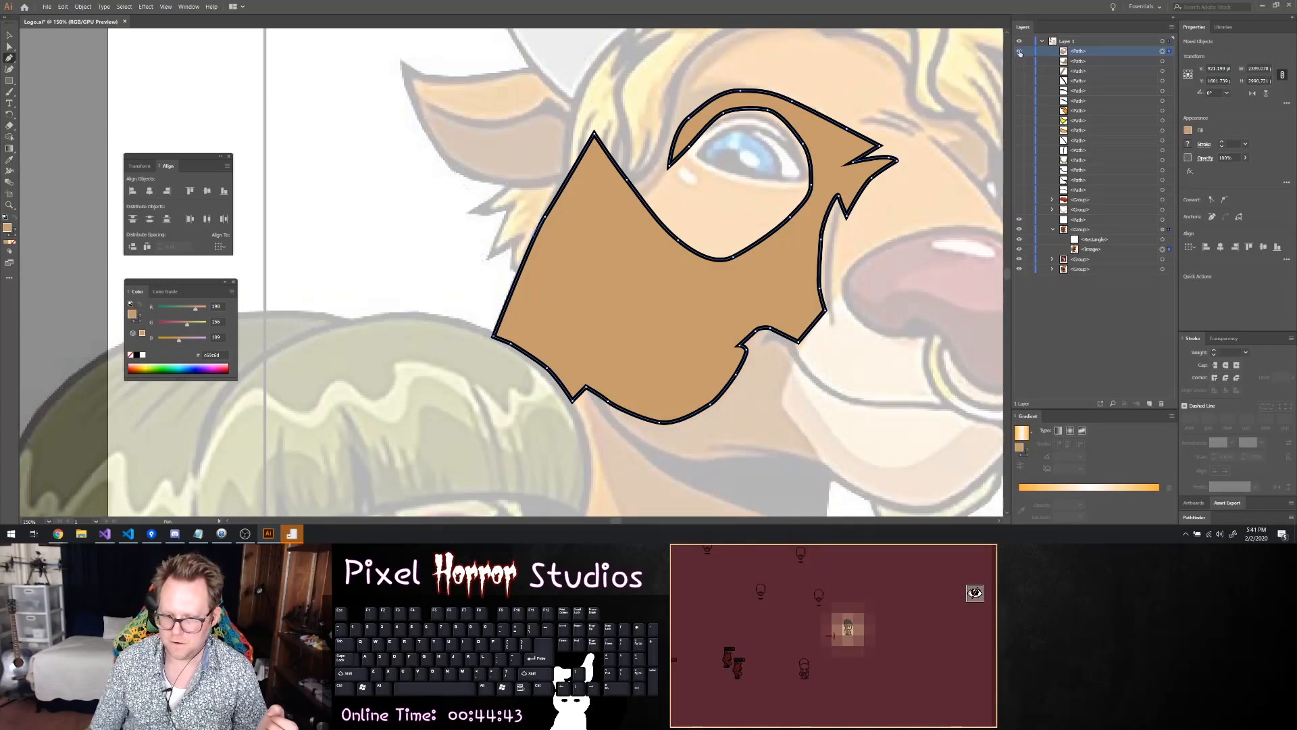
{"action": "left_click", "coordinate": [1020, 50]}
{"action": "left_click", "coordinate": [1020, 51]}
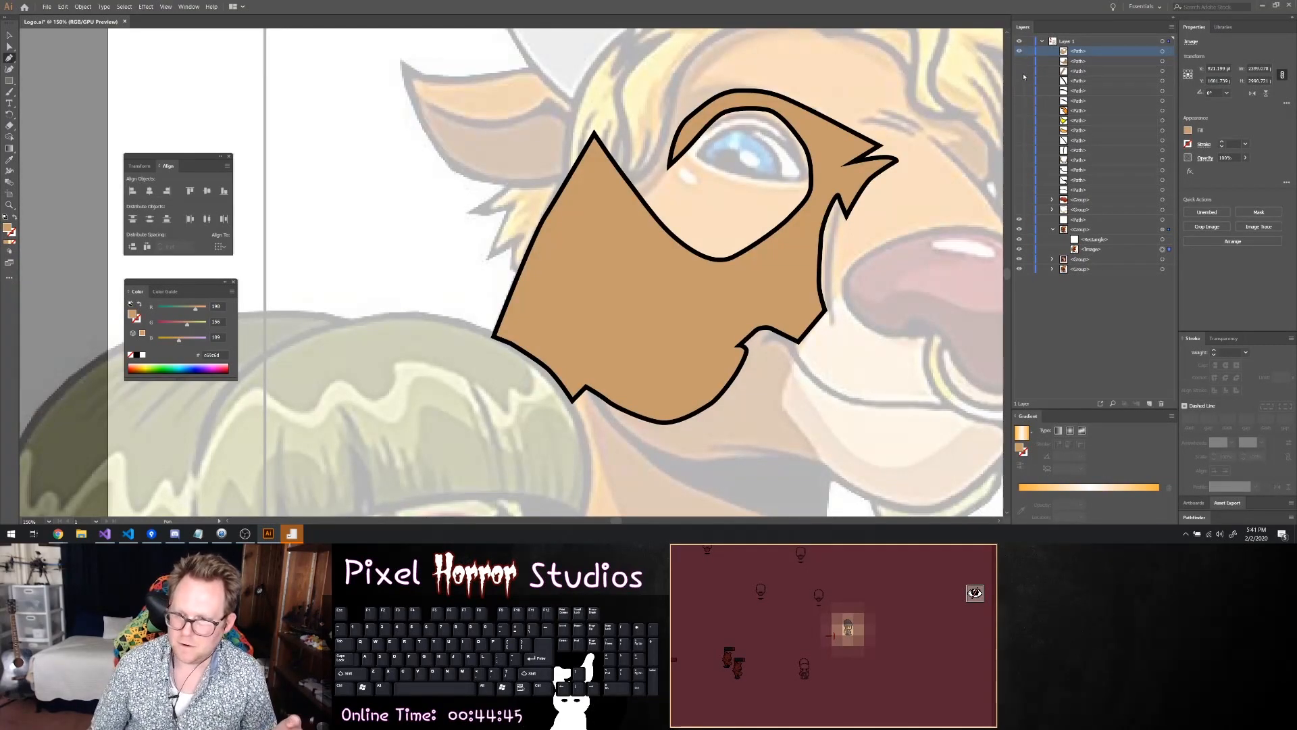
{"action": "left_click", "coordinate": [1019, 60]}
{"action": "scroll", "coordinate": [925, 403], "scroll_direction": "down", "scroll_amount": 6}
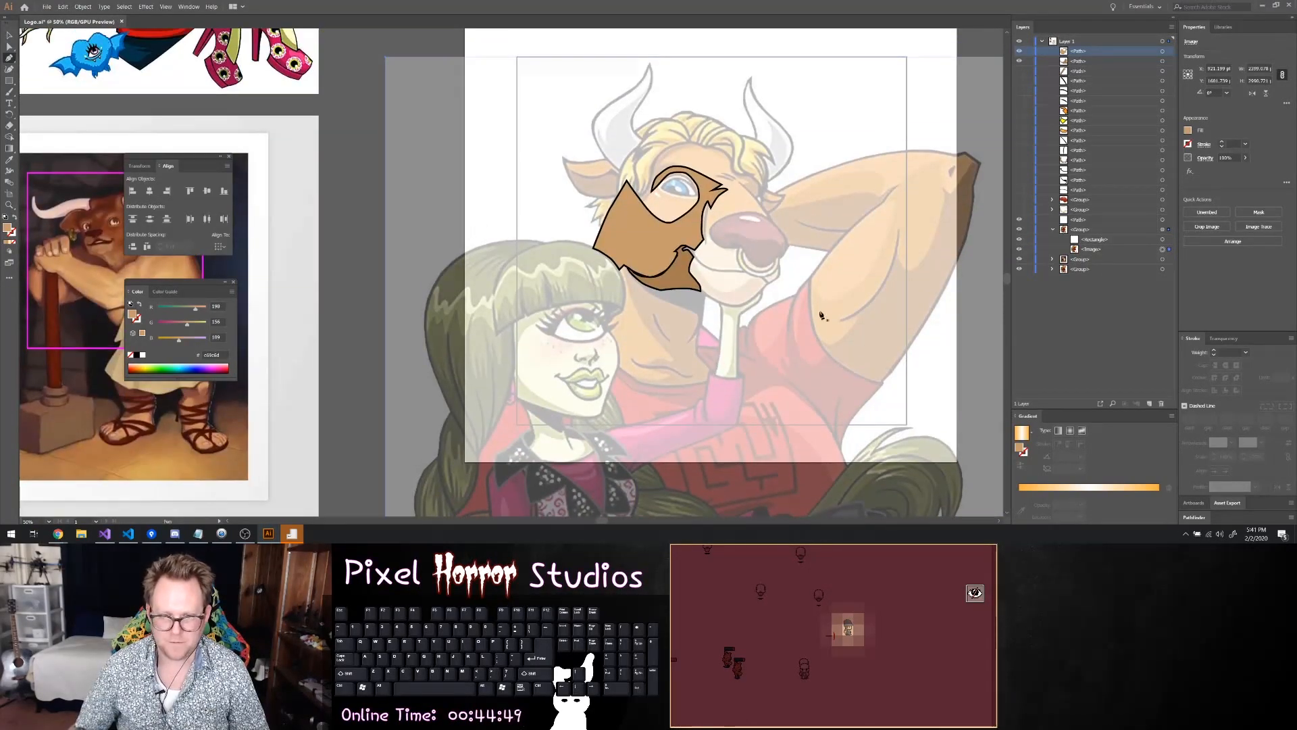
{"action": "scroll", "coordinate": [743, 203], "scroll_direction": "up", "scroll_amount": 6}
{"action": "scroll", "coordinate": [413, 158], "scroll_direction": "up", "scroll_amount": 1}
{"action": "scroll", "coordinate": [412, 158], "scroll_direction": "up", "scroll_amount": 3}
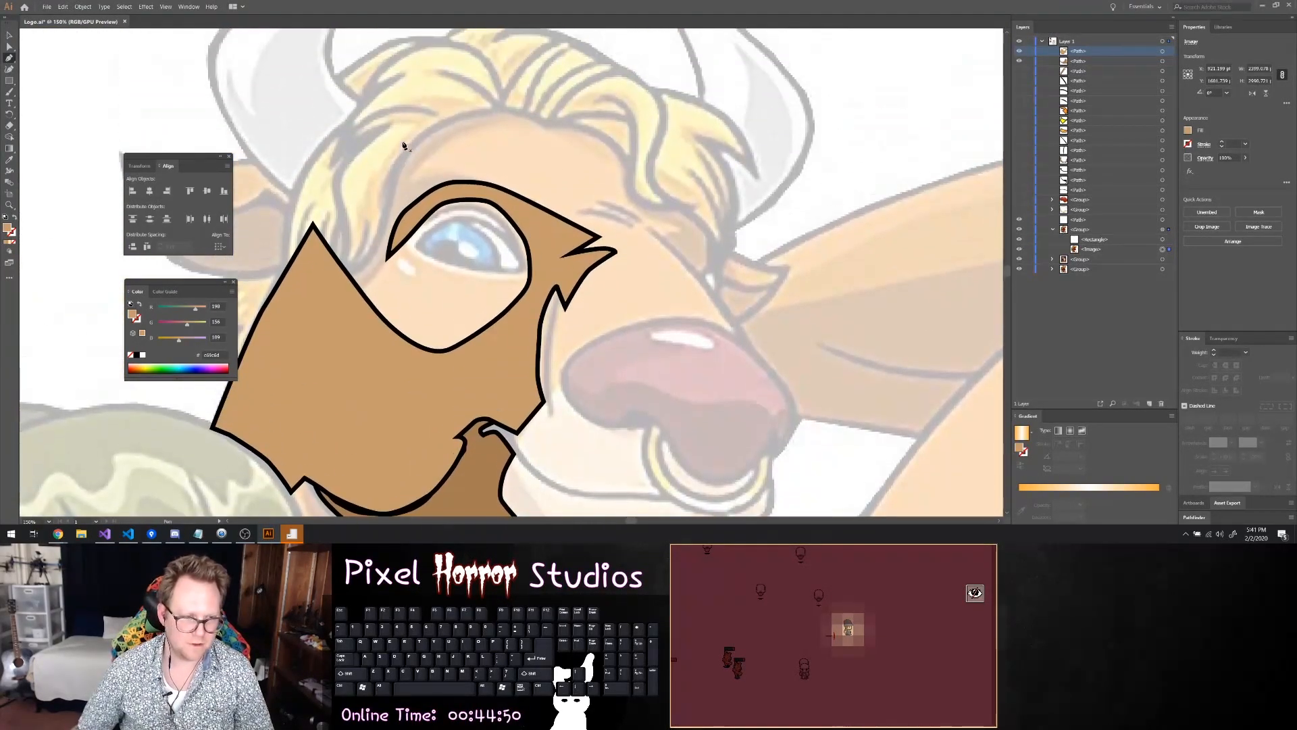
Hide the tan face shape and trace the minotaur's eye opening as a closed almond-shaped path
{"action": "scroll", "coordinate": [471, 194], "scroll_direction": "left", "scroll_amount": 3}
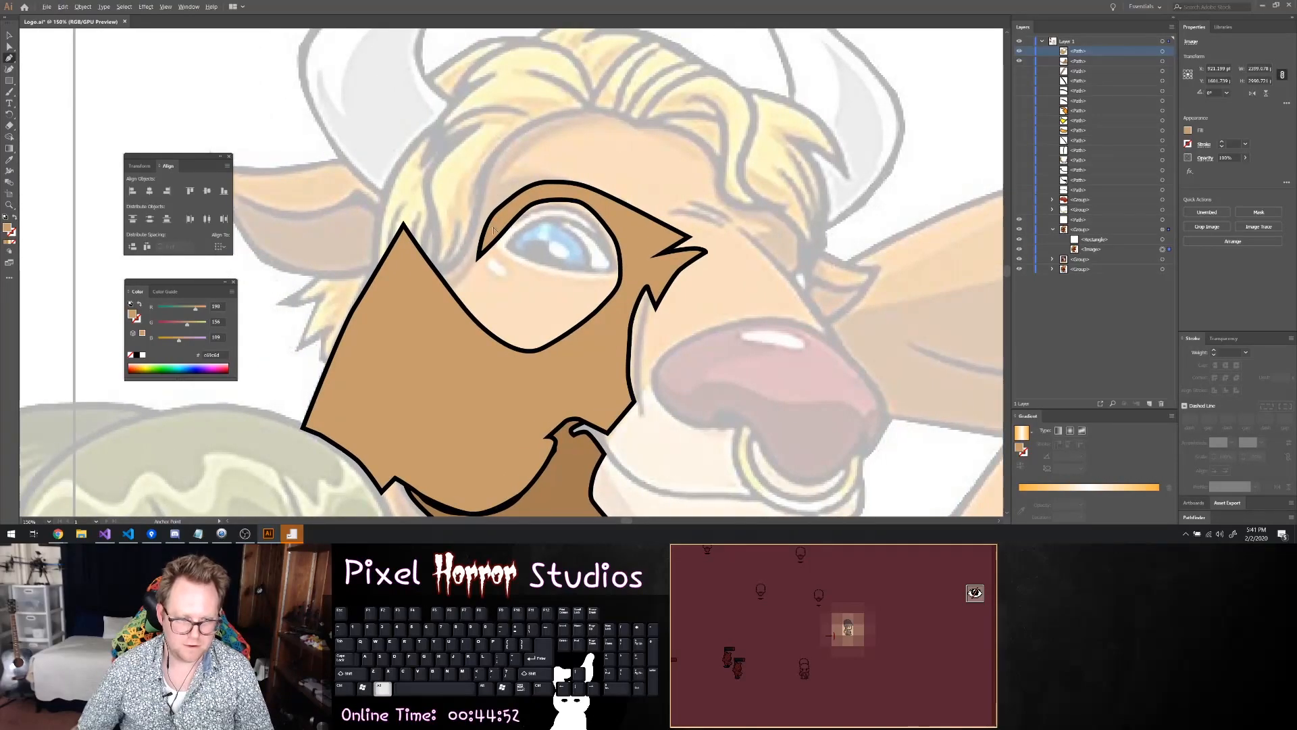
{"action": "scroll", "coordinate": [494, 228], "scroll_direction": "up", "scroll_amount": 1}
{"action": "left_click", "coordinate": [1019, 52]}
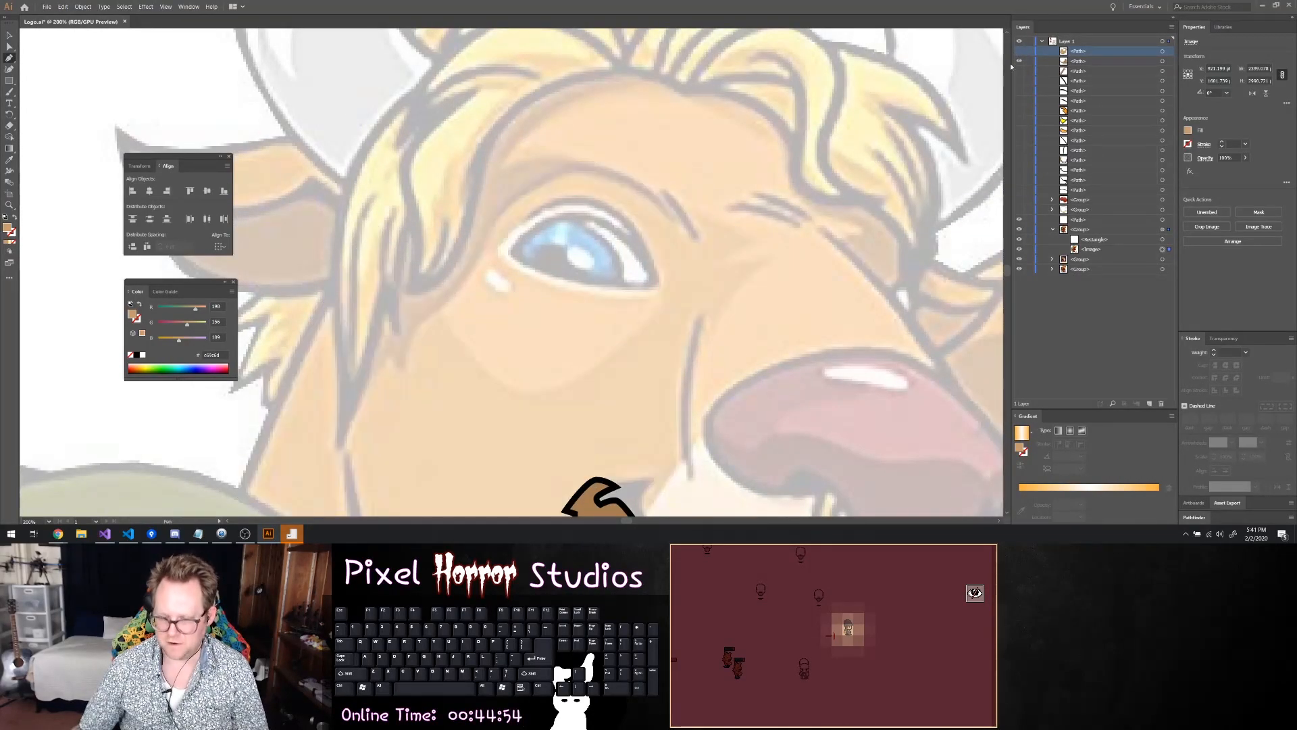
{"action": "left_click", "coordinate": [510, 252]}
{"action": "left_click_drag", "start_coordinate": [554, 219], "coordinate": [533, 272]}
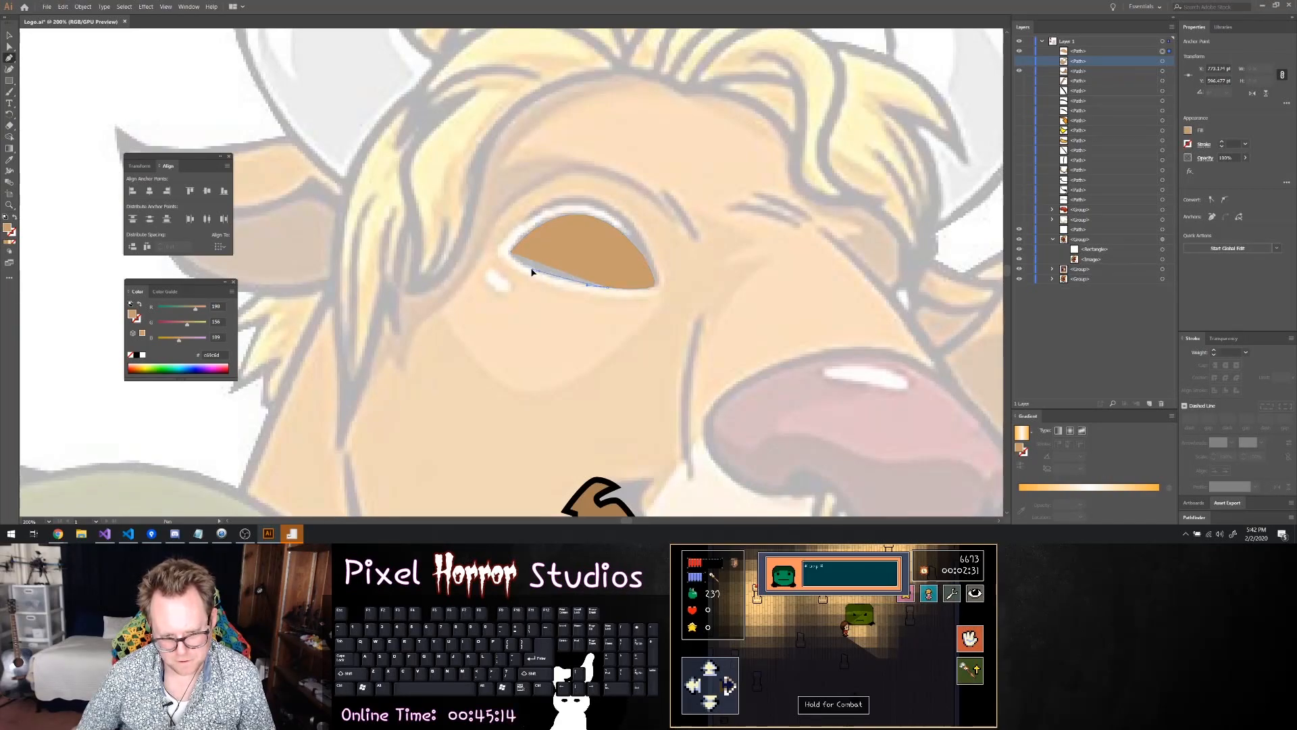
{"action": "left_click", "coordinate": [510, 254]}
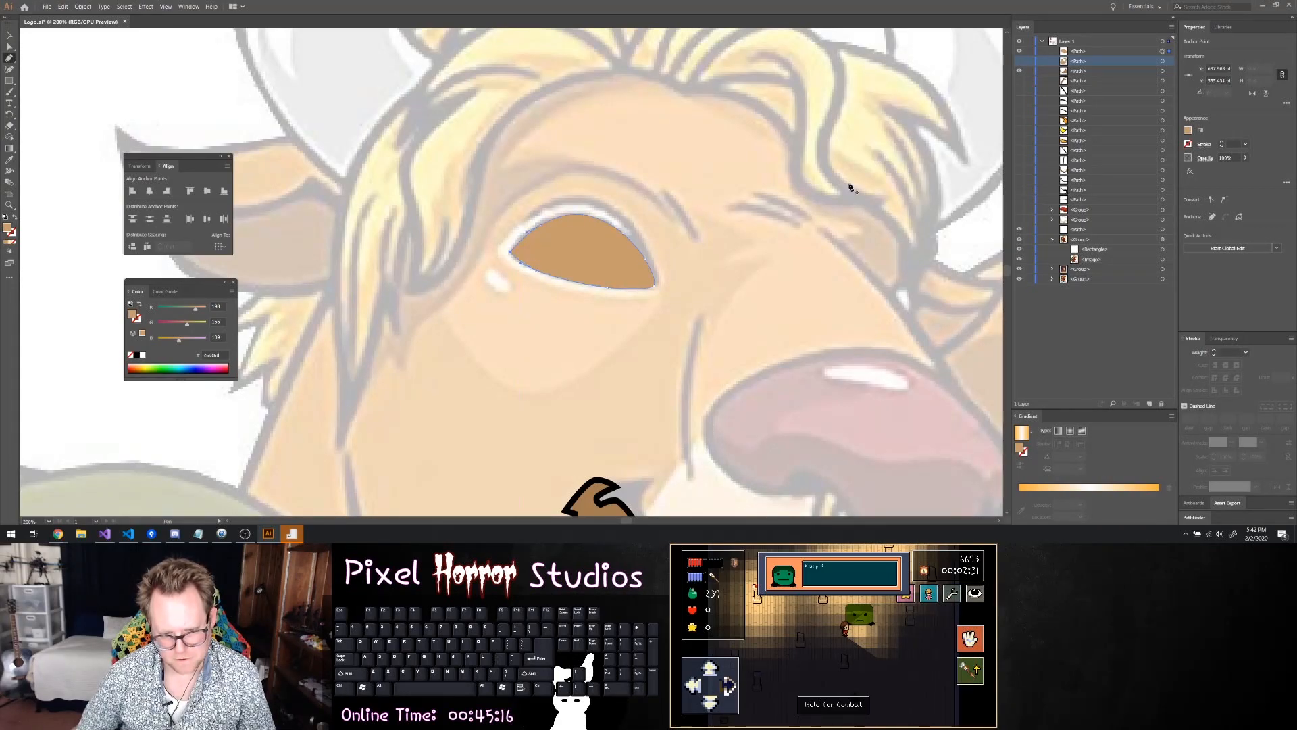
Give the eye shape a 5 pt black outline and a white fill
{"action": "left_click", "coordinate": [1221, 142]}
{"action": "left_click", "coordinate": [1221, 142]}
{"action": "left_click", "coordinate": [1221, 142]}
{"action": "left_click", "coordinate": [1221, 142]}
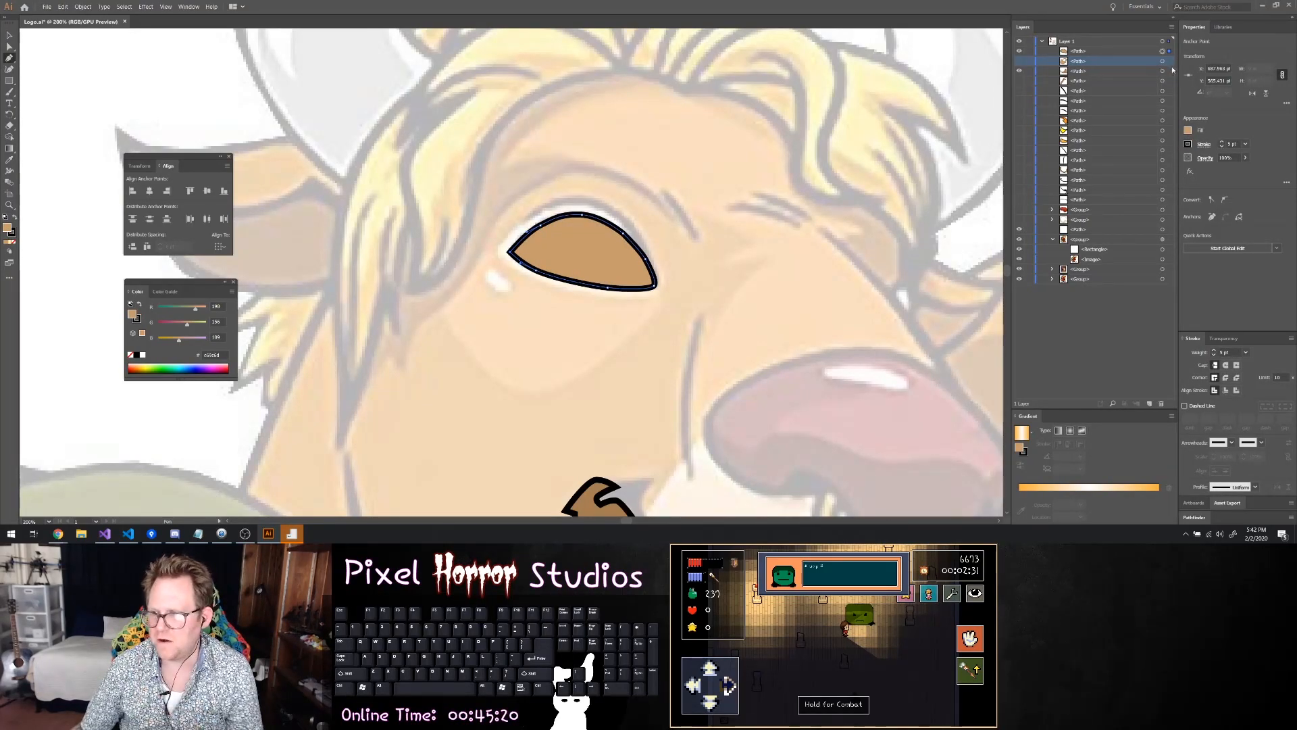
{"action": "left_click", "coordinate": [1188, 130]}
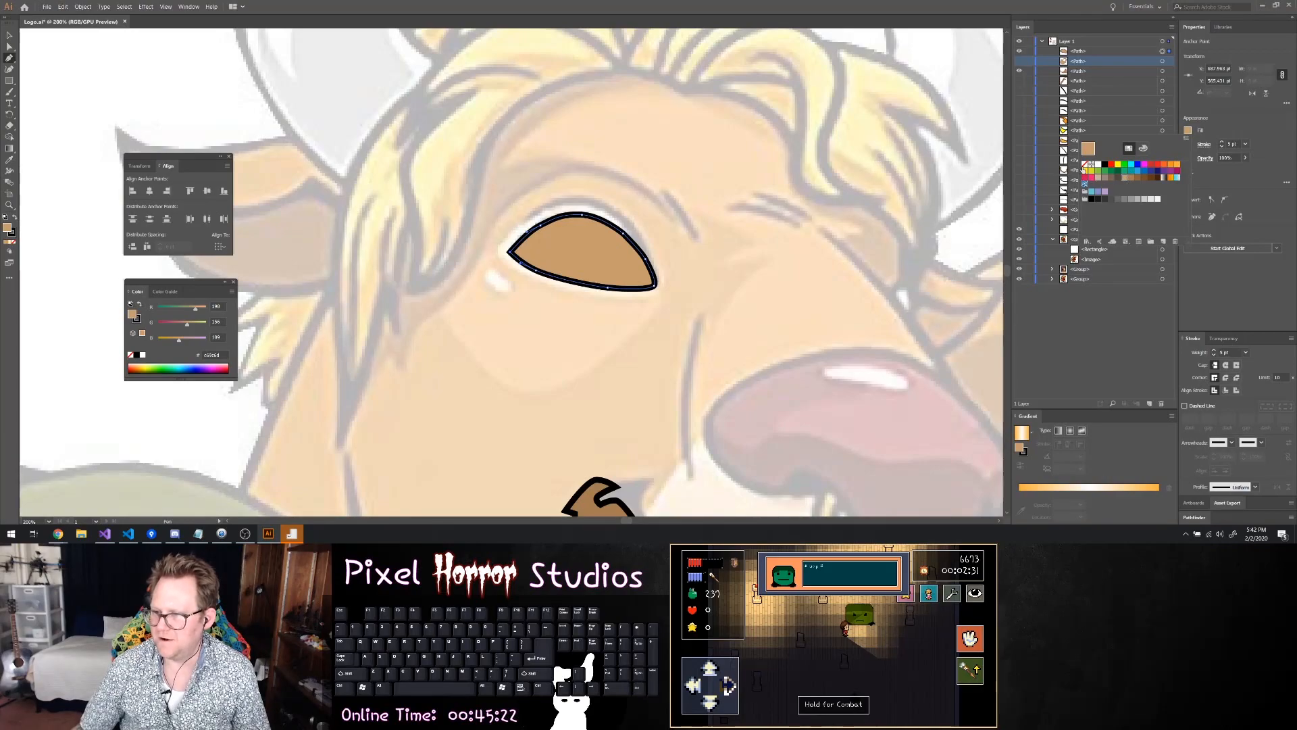
{"action": "left_click", "coordinate": [1085, 165]}
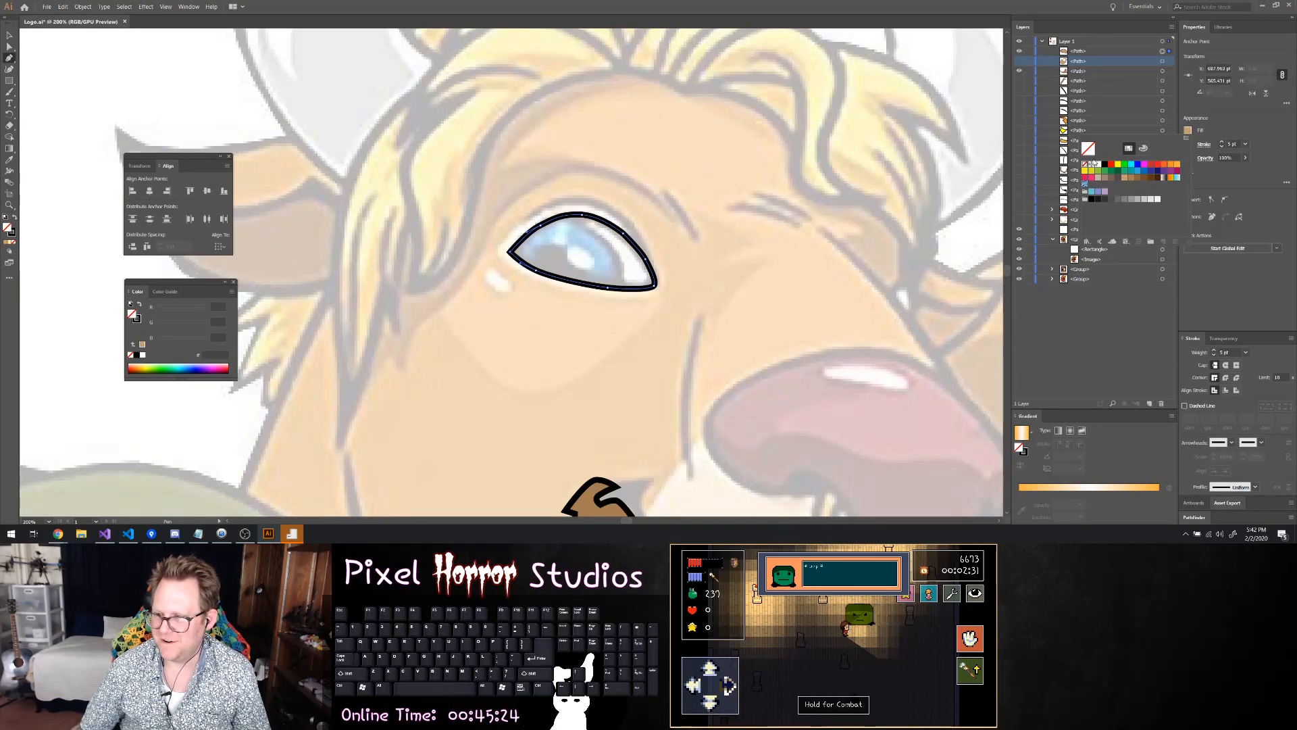
{"action": "left_click", "coordinate": [1093, 164]}
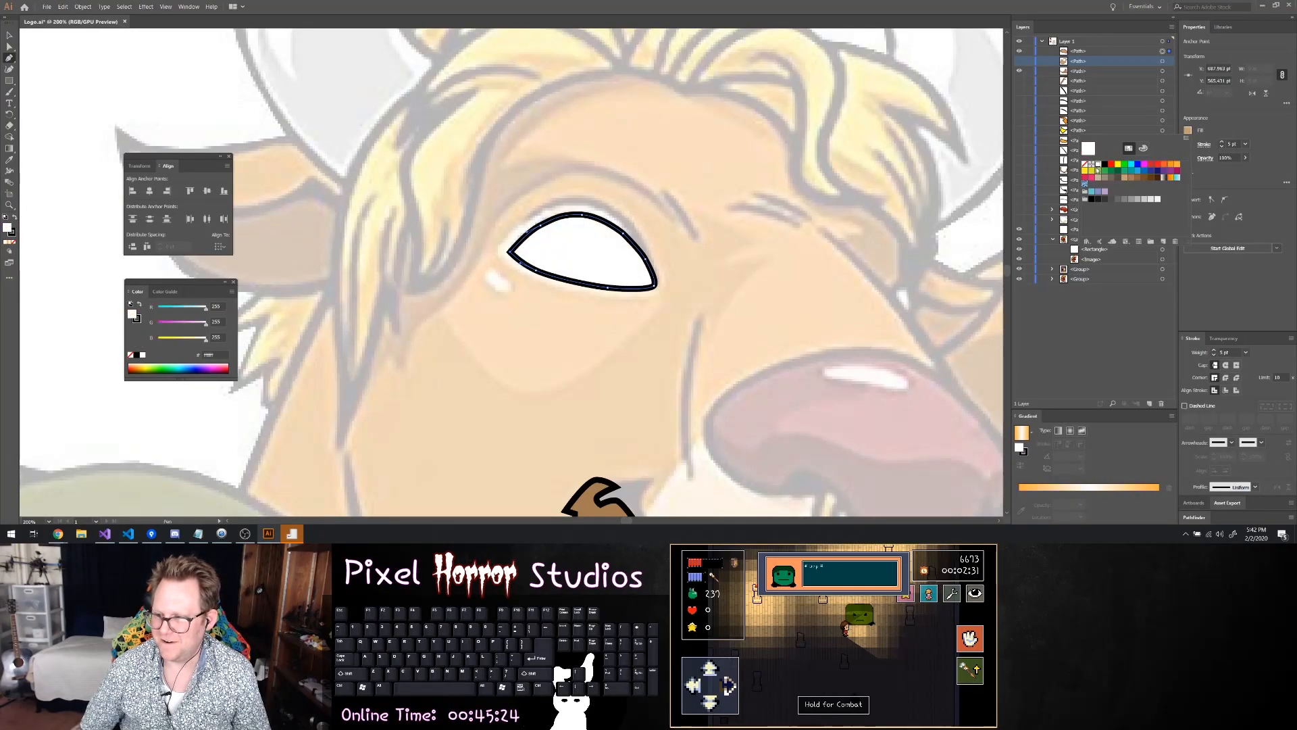
Hide the white eye shape and trace the iris as a closed path from the inner eye corner along both eyelids
{"action": "left_click", "coordinate": [1020, 51]}
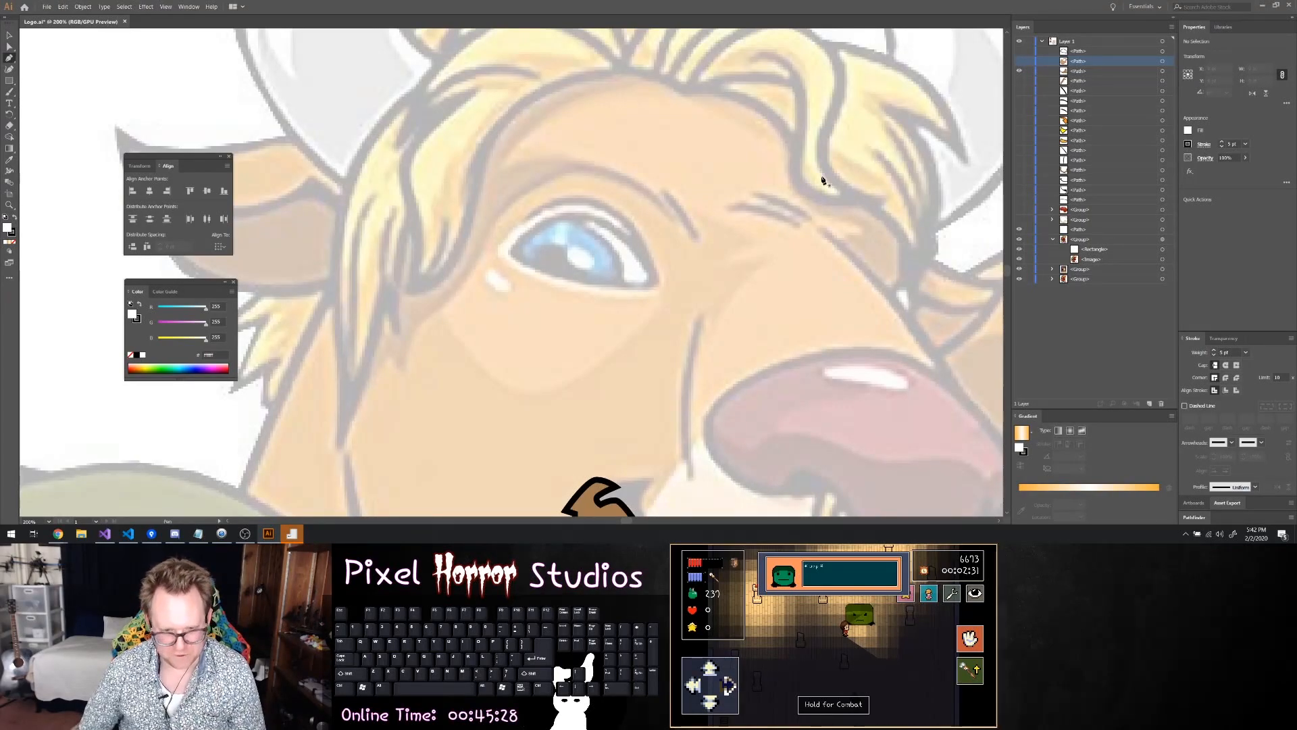
{"action": "left_click", "coordinate": [512, 254]}
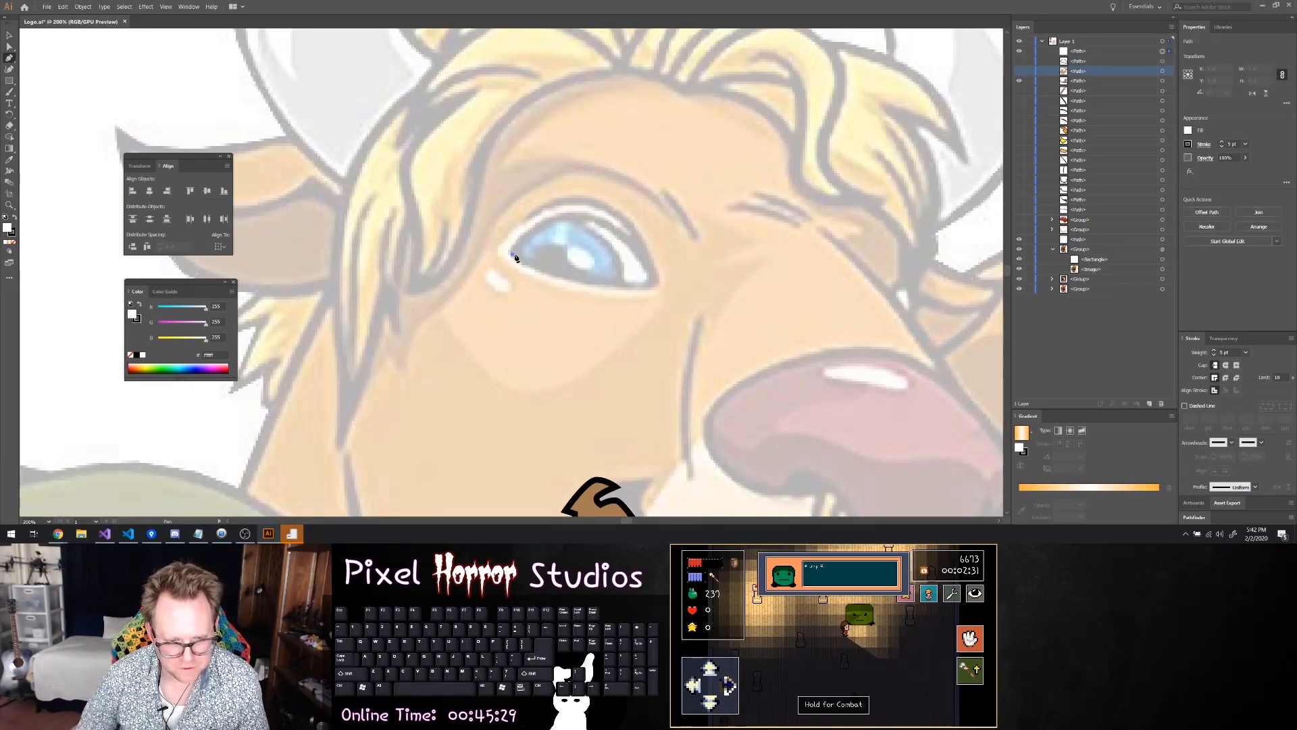
{"action": "left_click", "coordinate": [555, 273]}
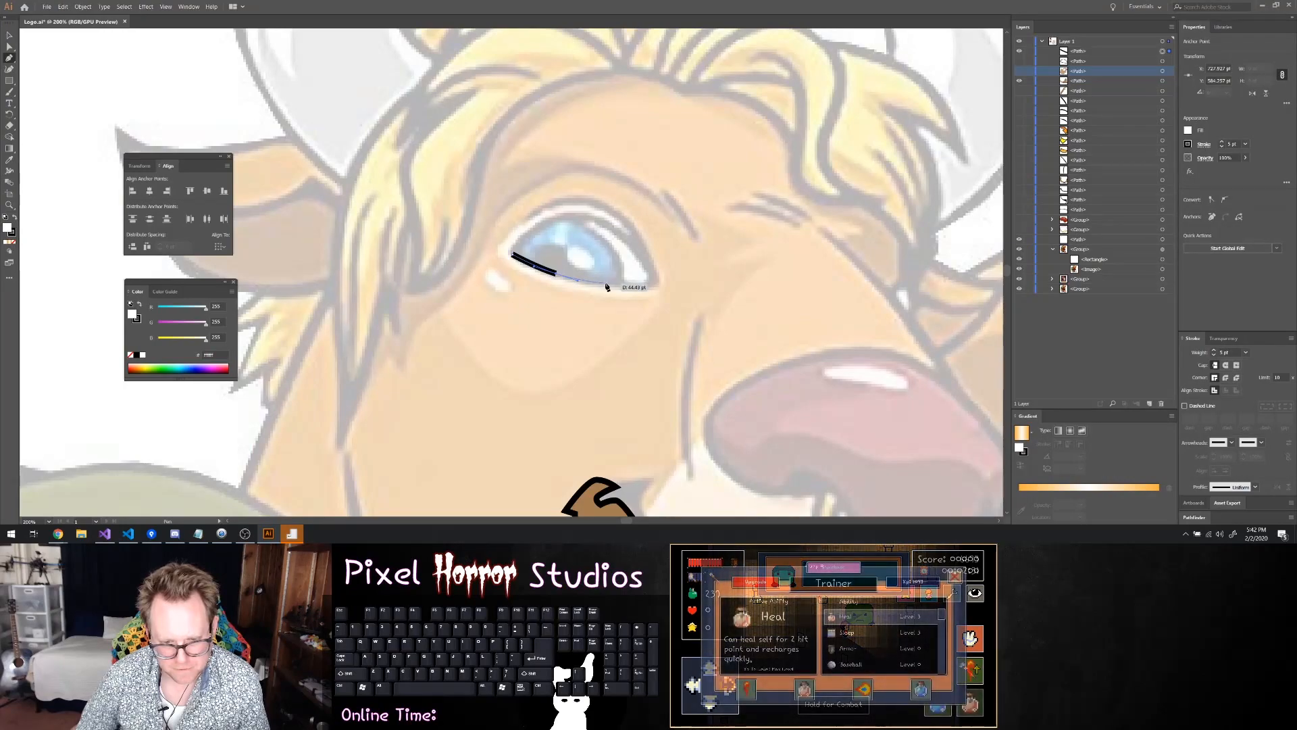
{"action": "left_click", "coordinate": [621, 285]}
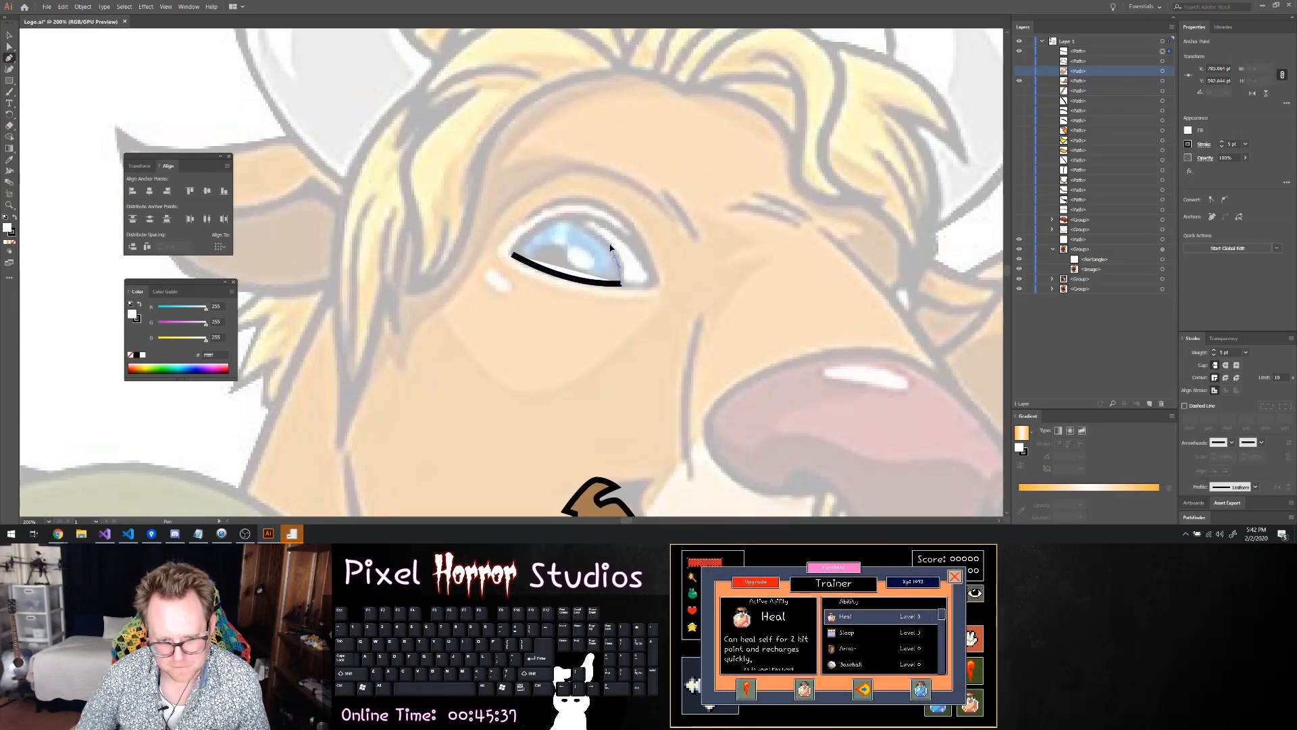
{"action": "left_click", "coordinate": [616, 255]}
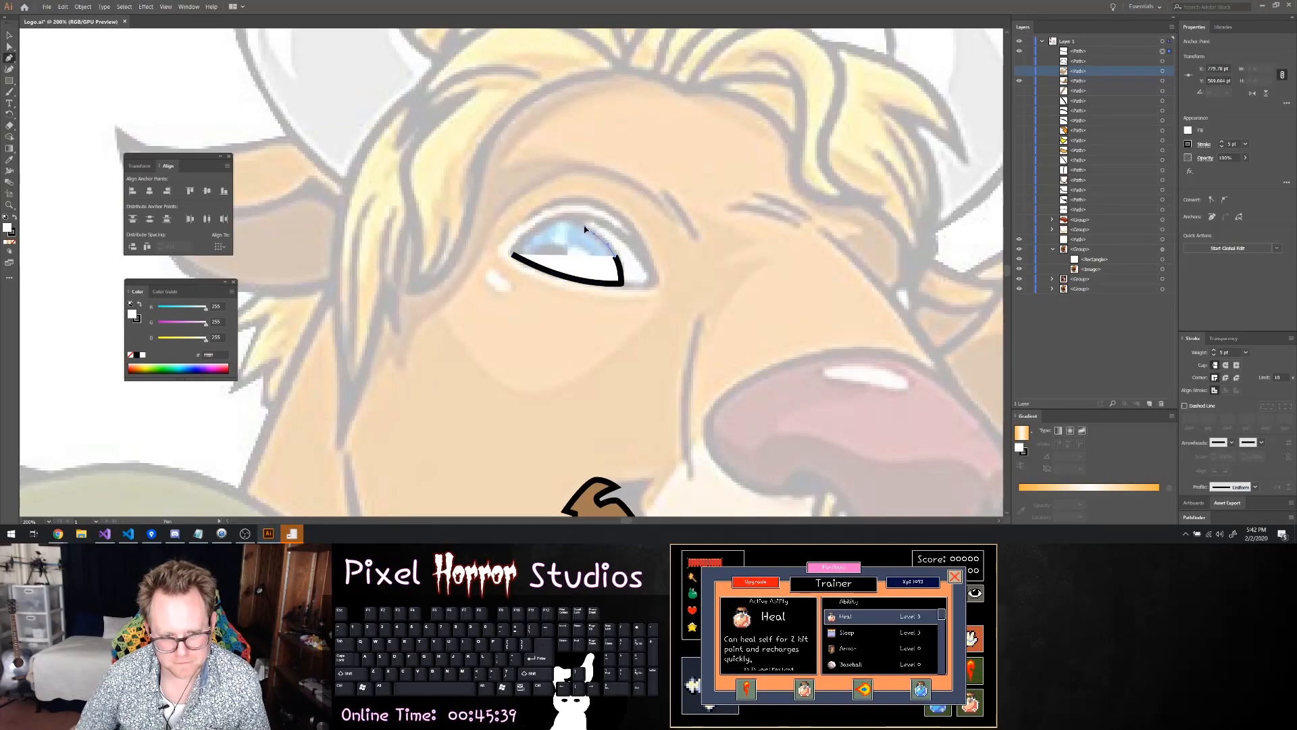
{"action": "left_click", "coordinate": [587, 229]}
{"action": "left_click", "coordinate": [568, 216]}
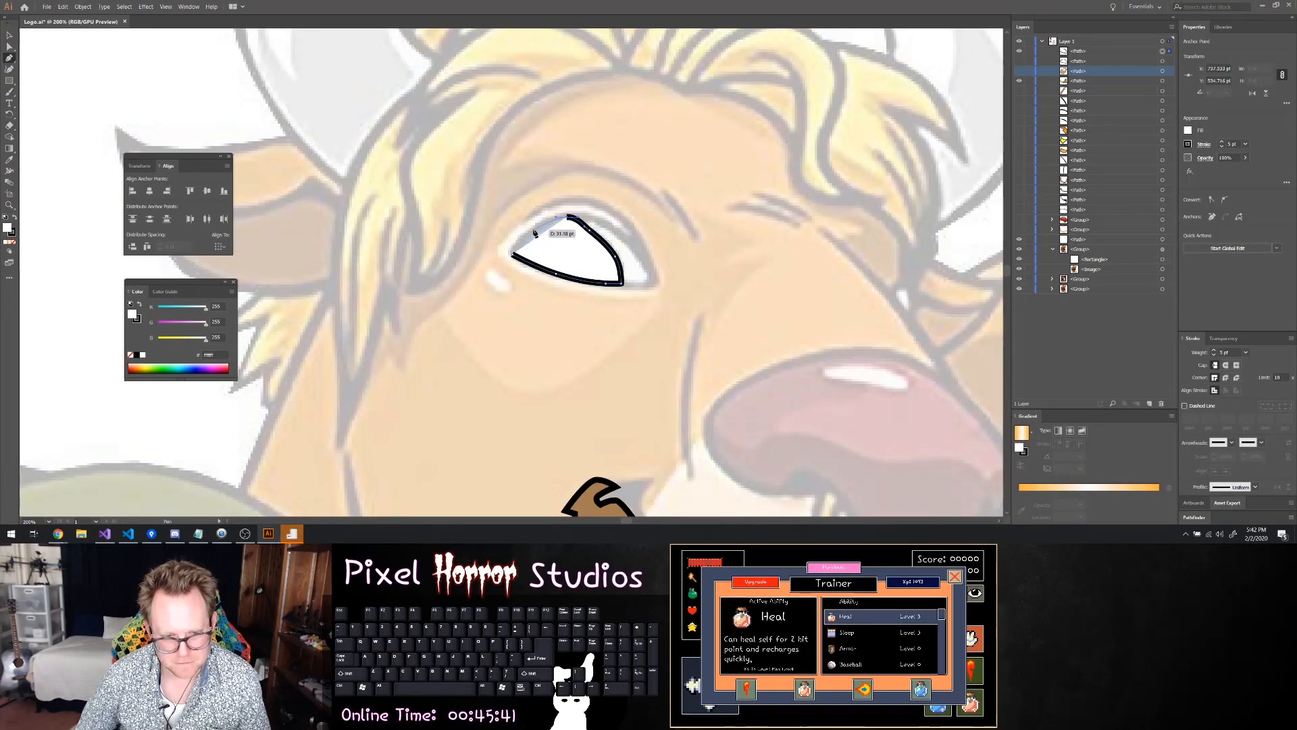
{"action": "left_click", "coordinate": [511, 256]}
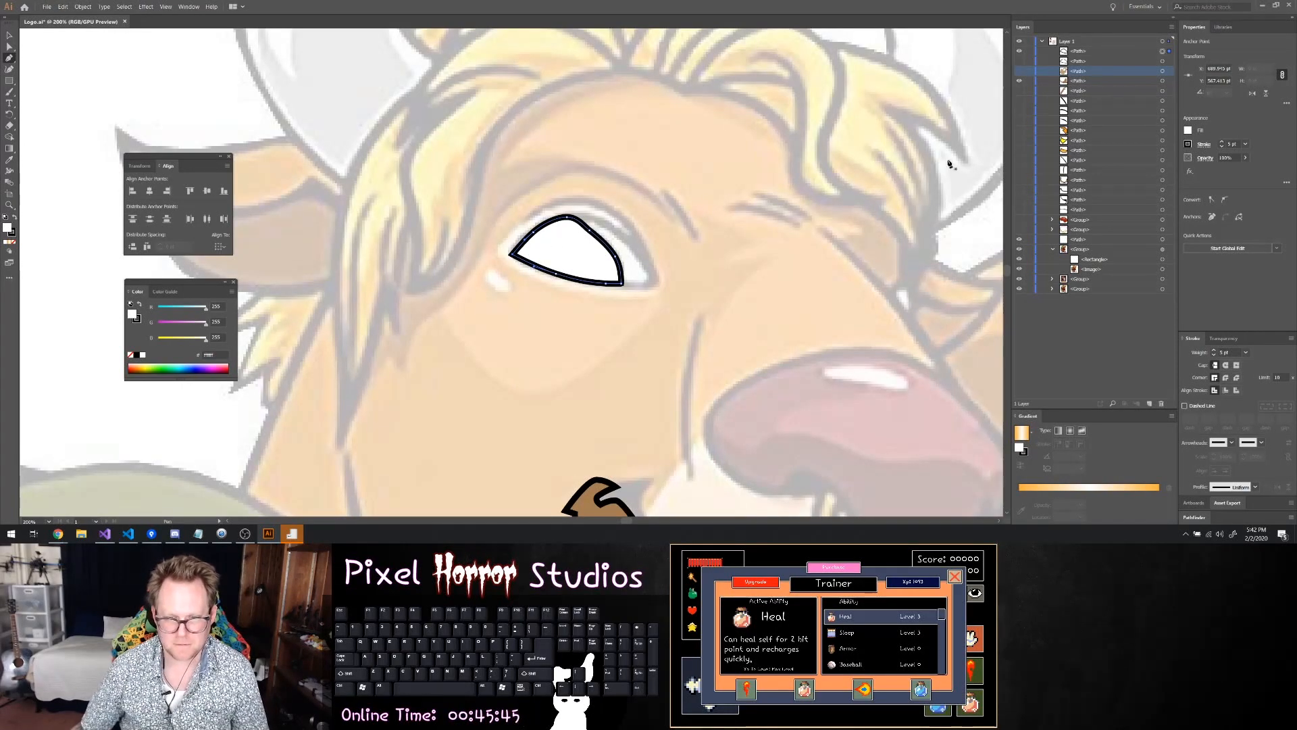
Fill the iris shape with bright cyan and hide it to expose the reference eye
{"action": "left_click", "coordinate": [1188, 130]}
{"action": "left_click", "coordinate": [1131, 166]}
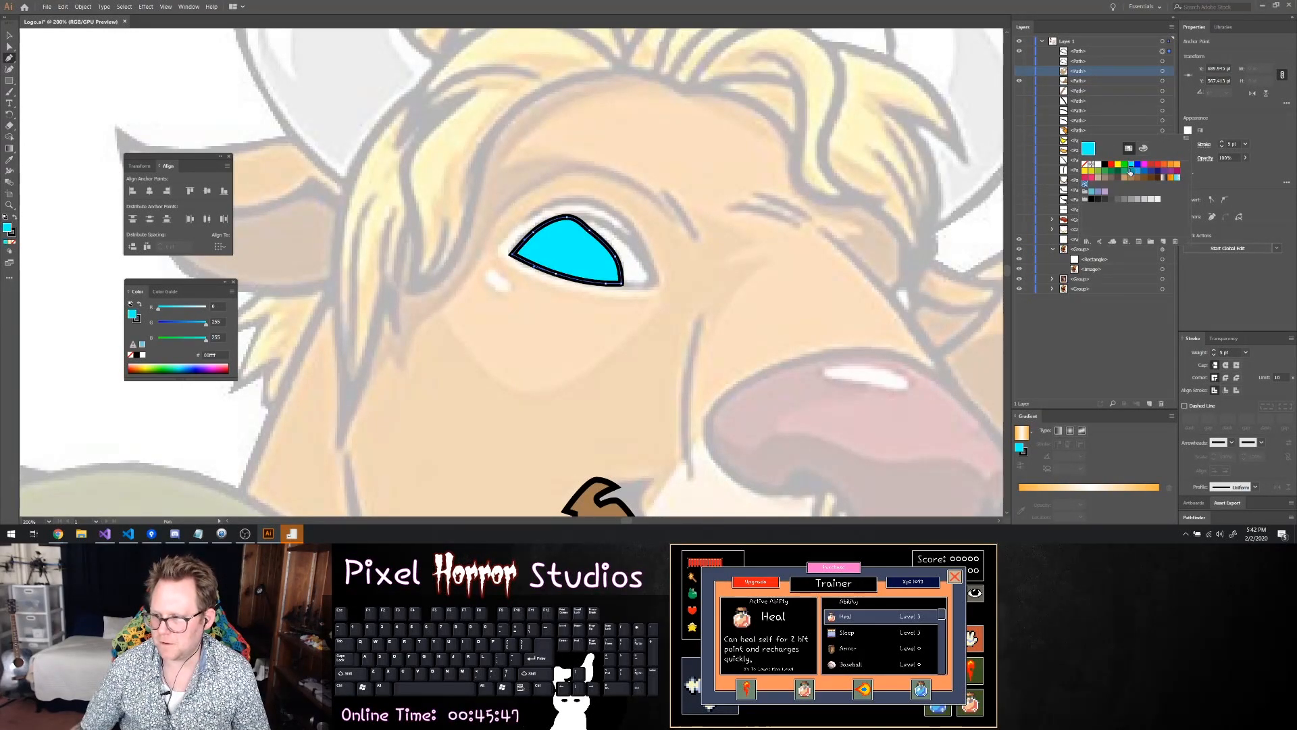
{"action": "left_click", "coordinate": [1020, 54]}
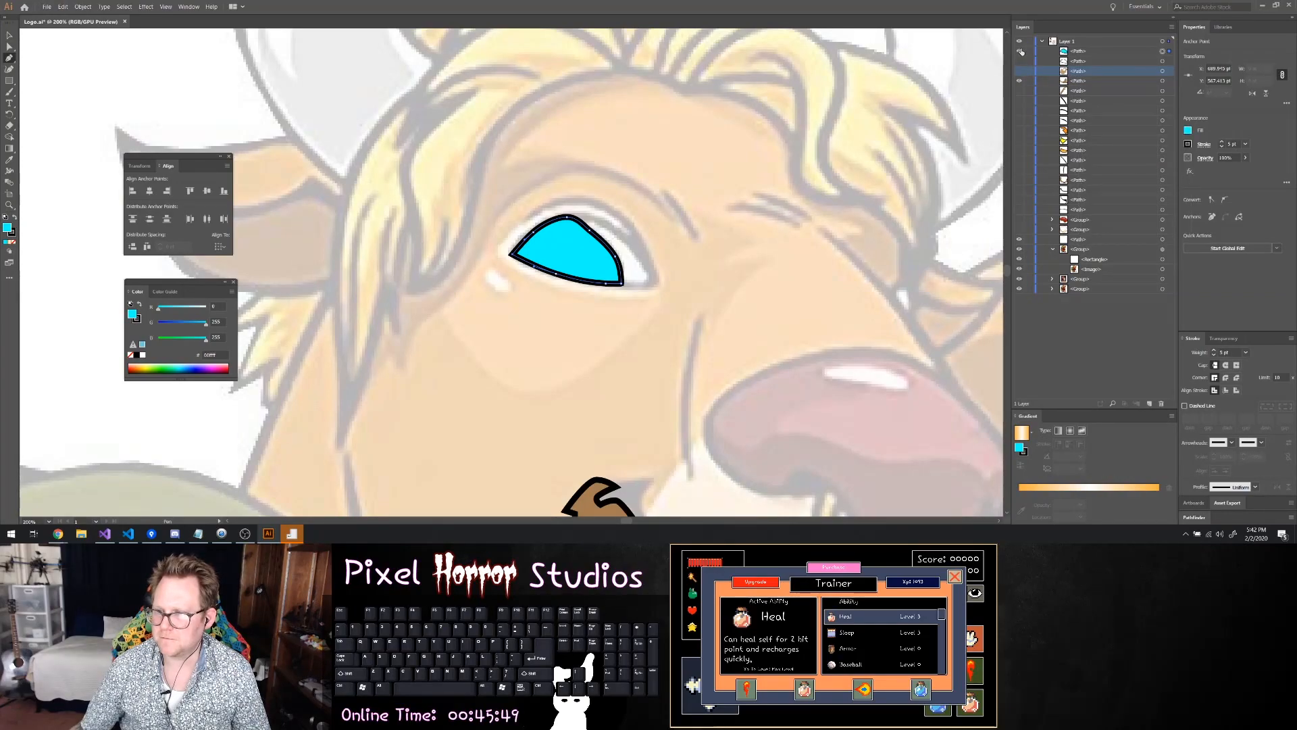
{"action": "left_click", "coordinate": [1020, 56]}
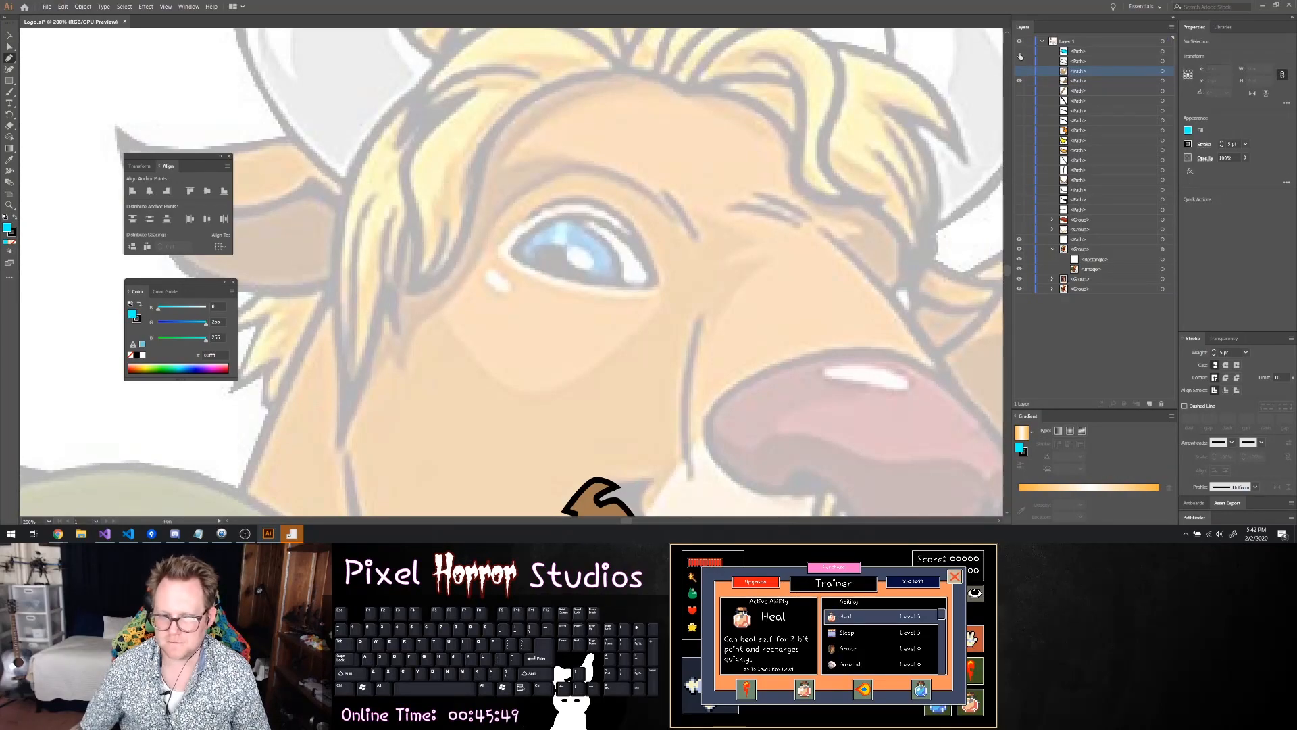
Trace the pupil as a closed rounded shape along the lower eyelid and fill it with black
{"action": "left_click", "coordinate": [534, 264]}
{"action": "left_click", "coordinate": [538, 245]}
{"action": "mouse_move", "coordinate": [558, 248]}
{"action": "left_mouse_down"}
{"action": "mouse_move", "coordinate": [577, 250]}
{"action": "mouse_move", "coordinate": [589, 275]}
{"action": "mouse_move", "coordinate": [579, 287]}
{"action": "mouse_move", "coordinate": [535, 266]}
{"action": "left_mouse_up"}
{"action": "left_click", "coordinate": [533, 265]}
{"action": "key", "text": "ctrl+z"}
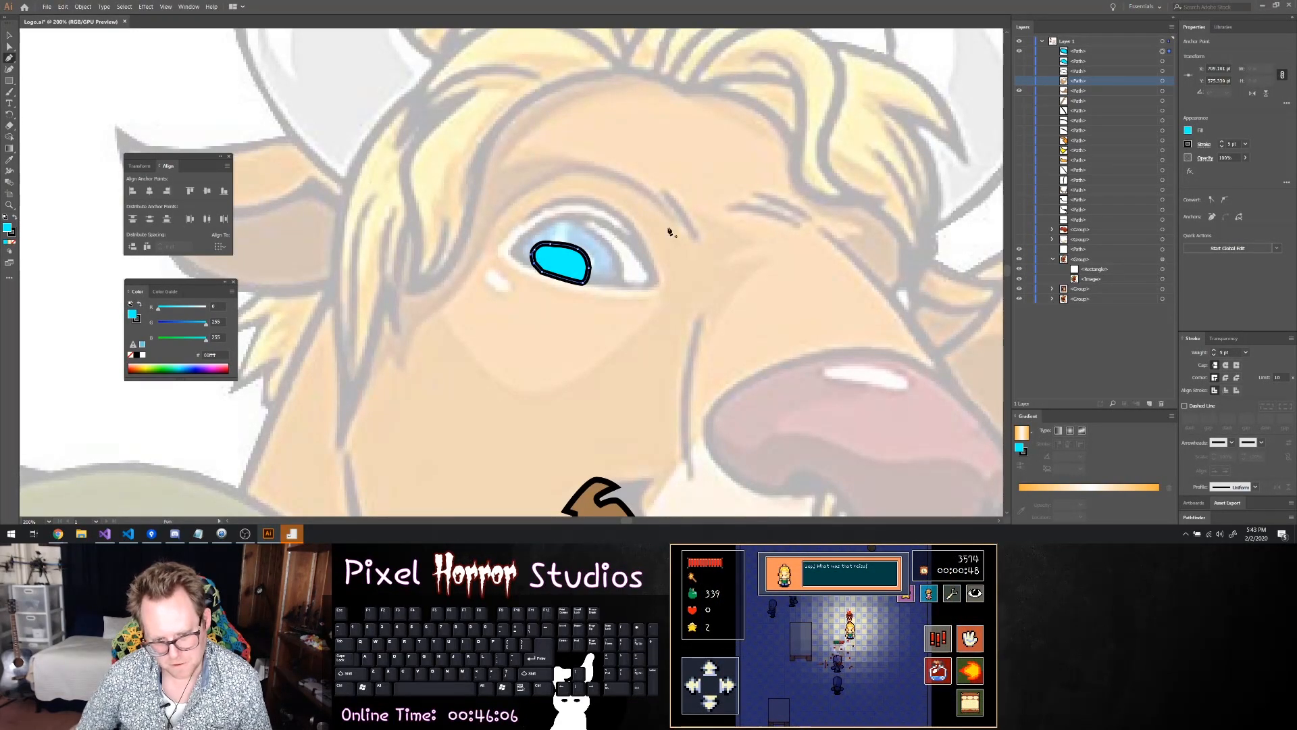
{"action": "left_click", "coordinate": [1188, 131]}
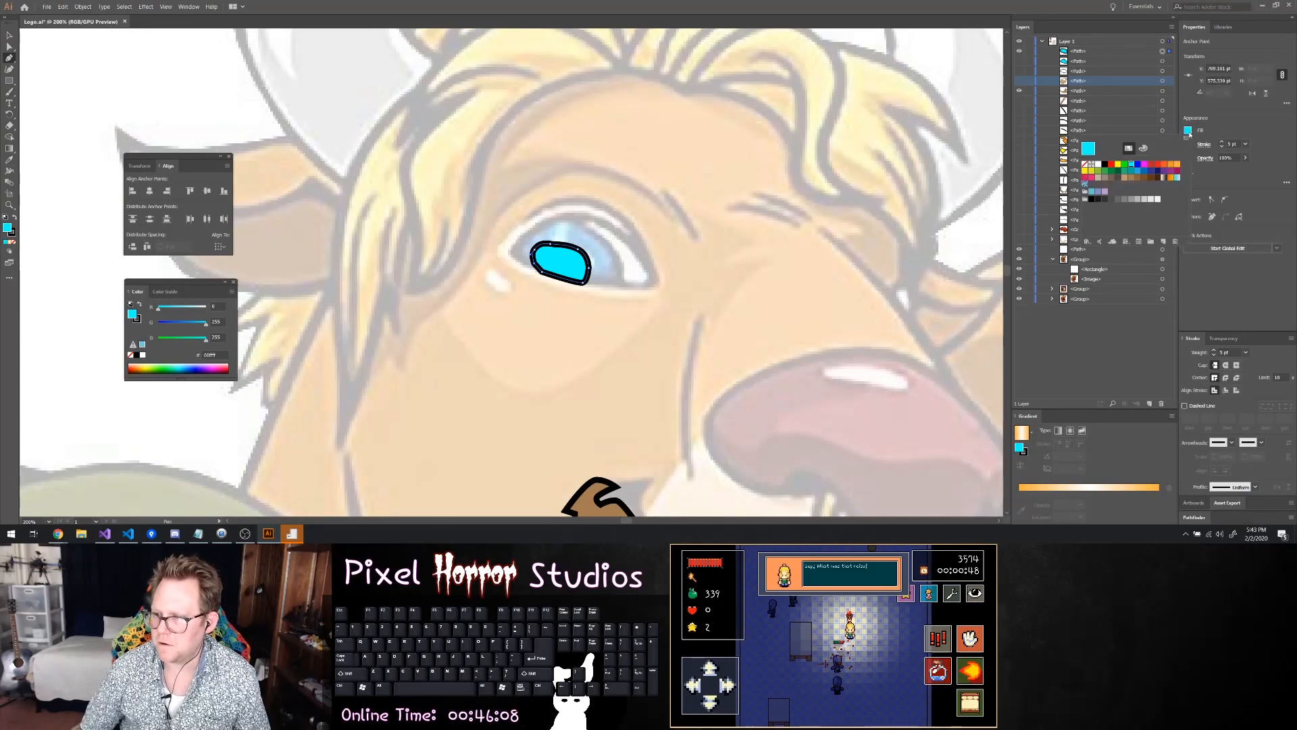
{"action": "left_click", "coordinate": [1104, 164]}
Refine the anchor points along the pupil's inner and upper edges with the Direct Selection tool and deselect the shape
{"action": "key", "text": "a"}
{"action": "left_click", "coordinate": [546, 268]}
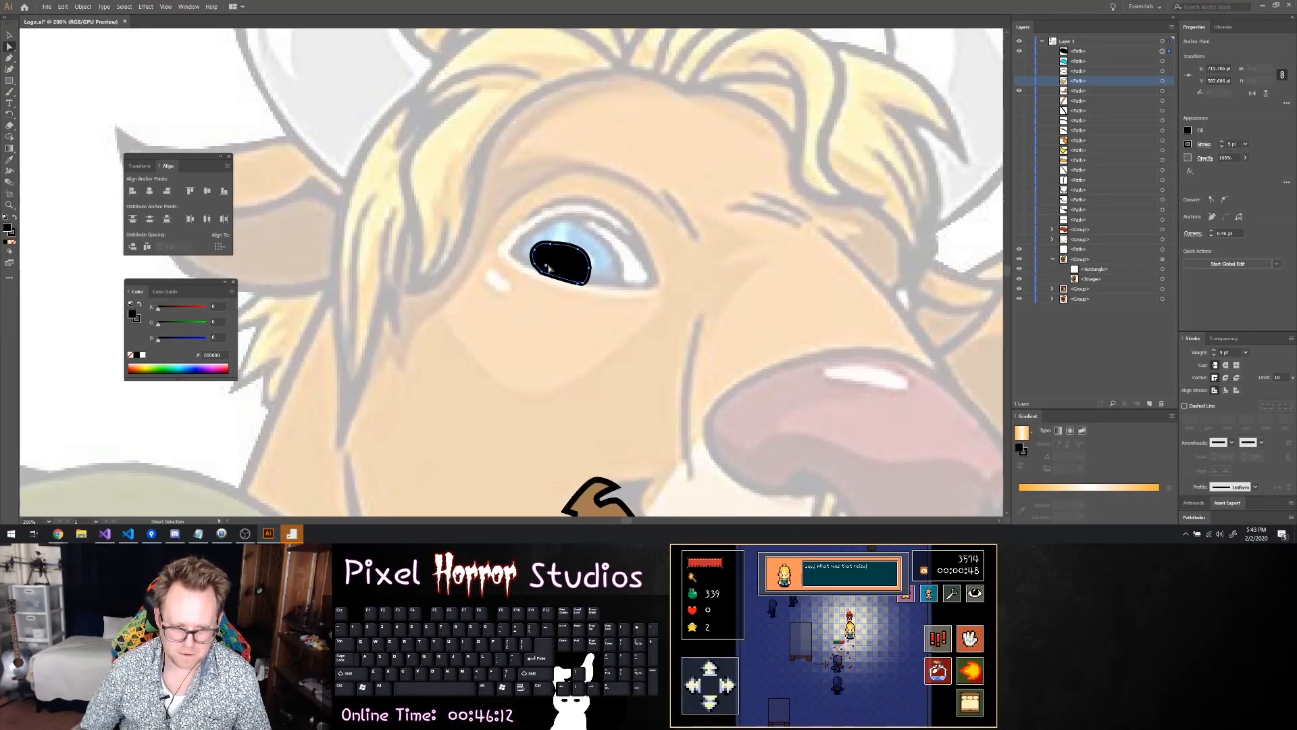
{"action": "left_click", "coordinate": [538, 262]}
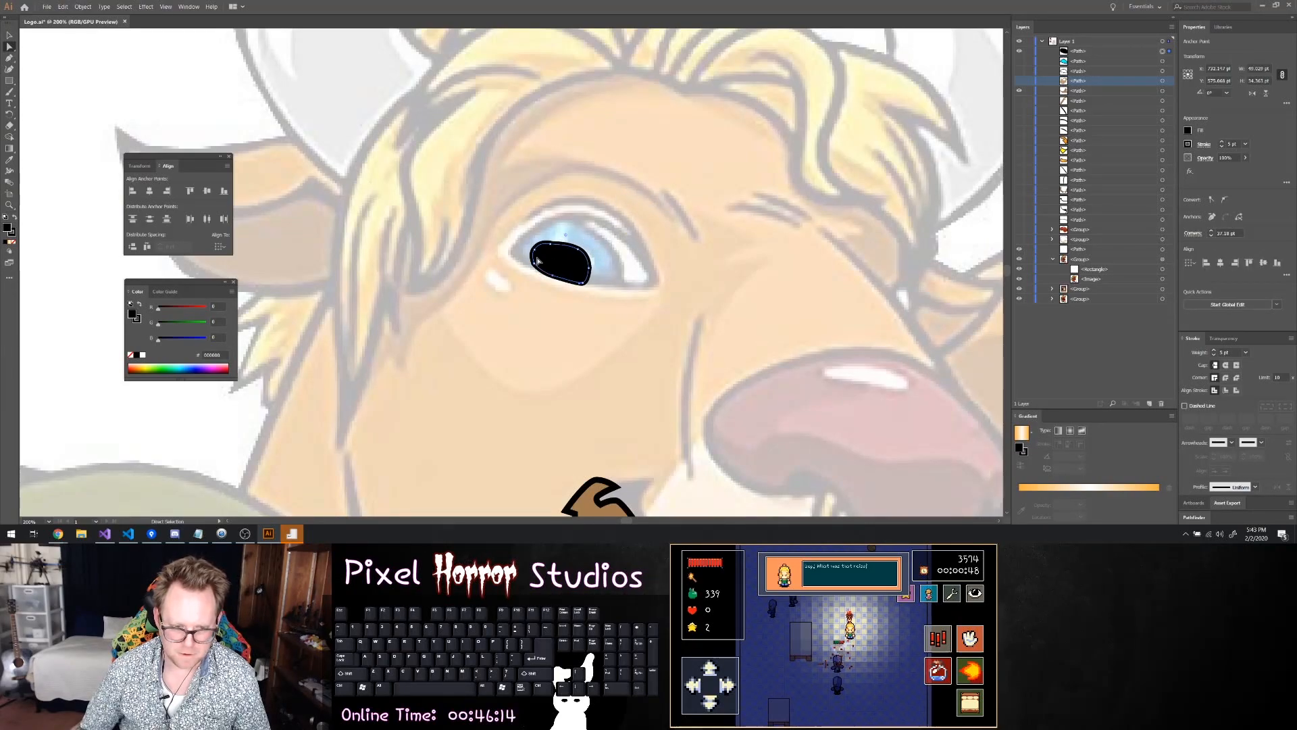
{"action": "left_click", "coordinate": [553, 245]}
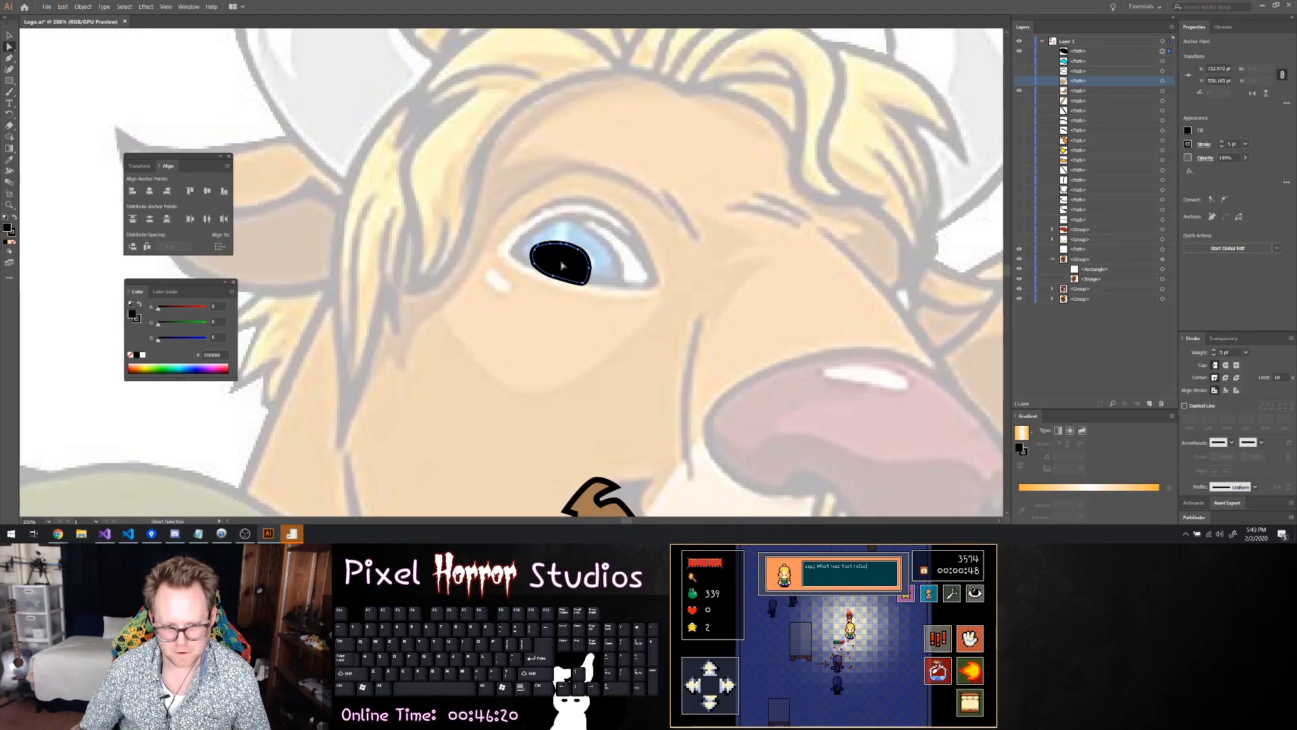
{"action": "left_click", "coordinate": [675, 242]}
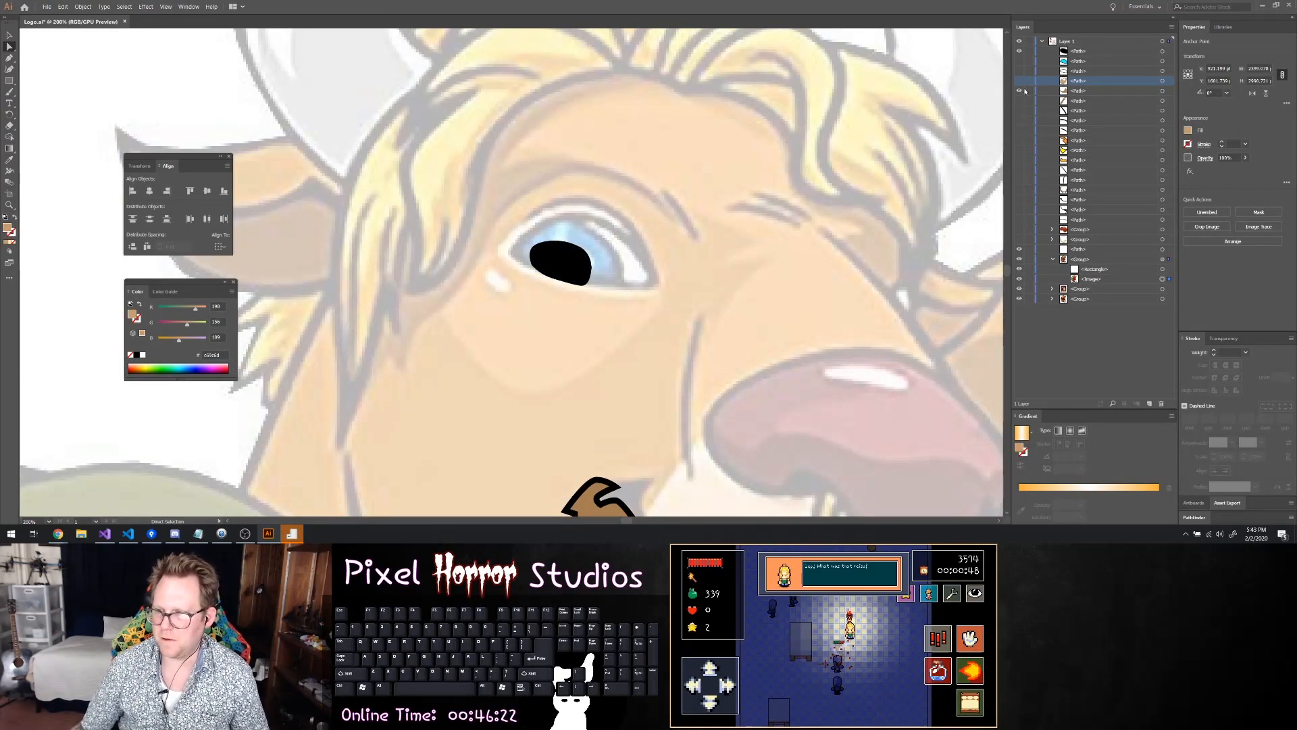
Hide the black pupil and trace the white highlight beside it as a closed oval path
{"action": "left_click", "coordinate": [1020, 51]}
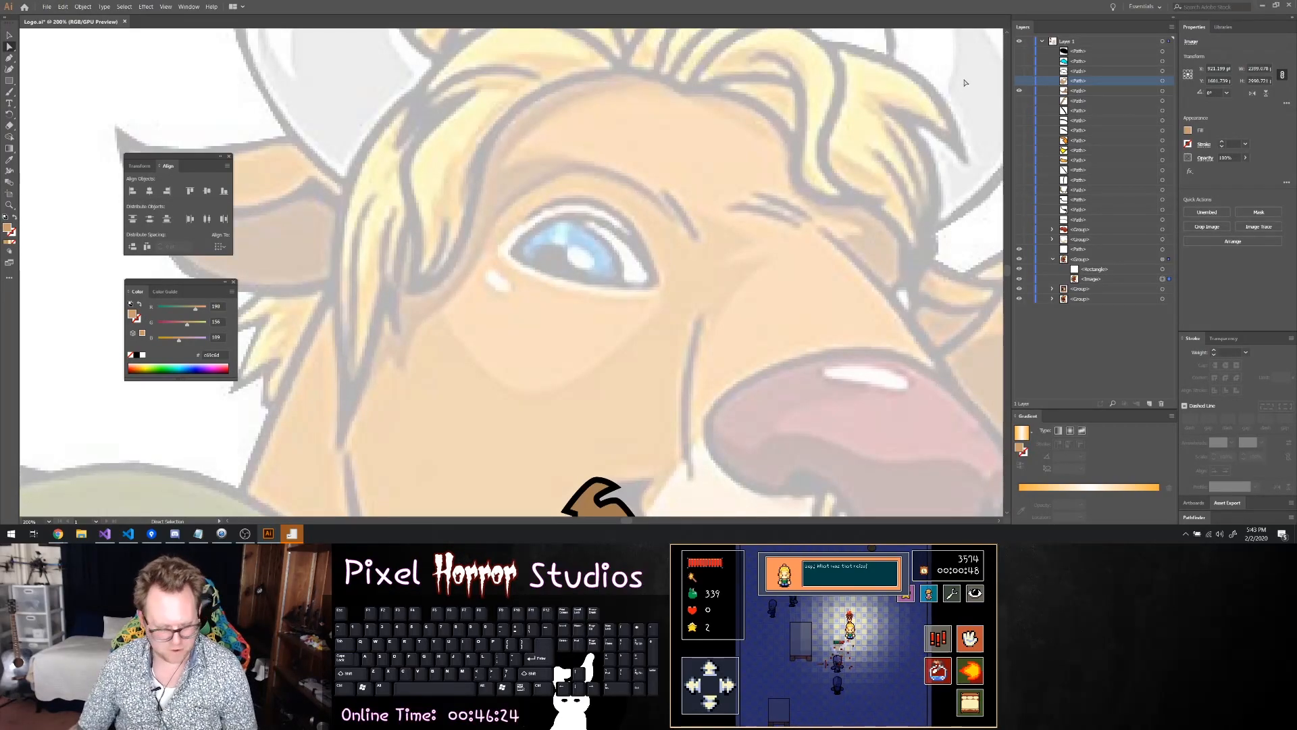
{"action": "scroll", "coordinate": [567, 253], "scroll_direction": "up", "scroll_amount": 3}
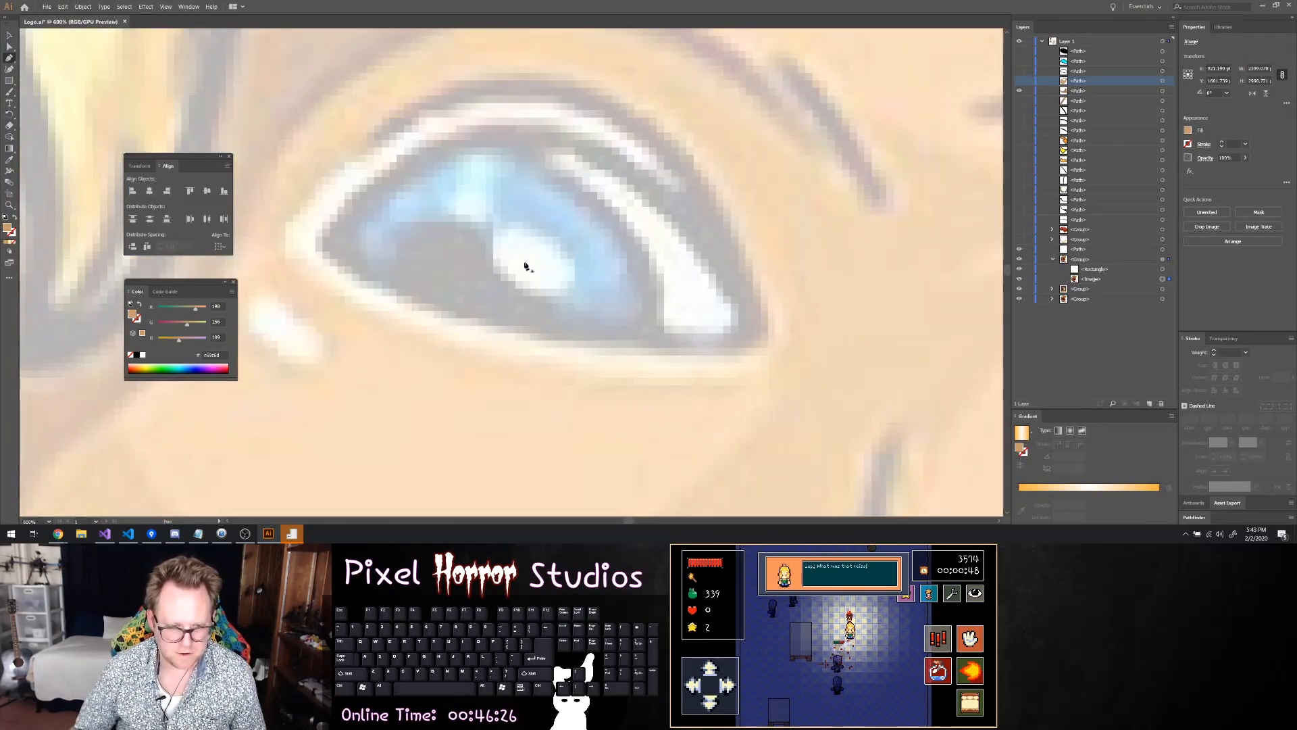
{"action": "left_click", "coordinate": [494, 227]}
{"action": "left_click", "coordinate": [489, 256]}
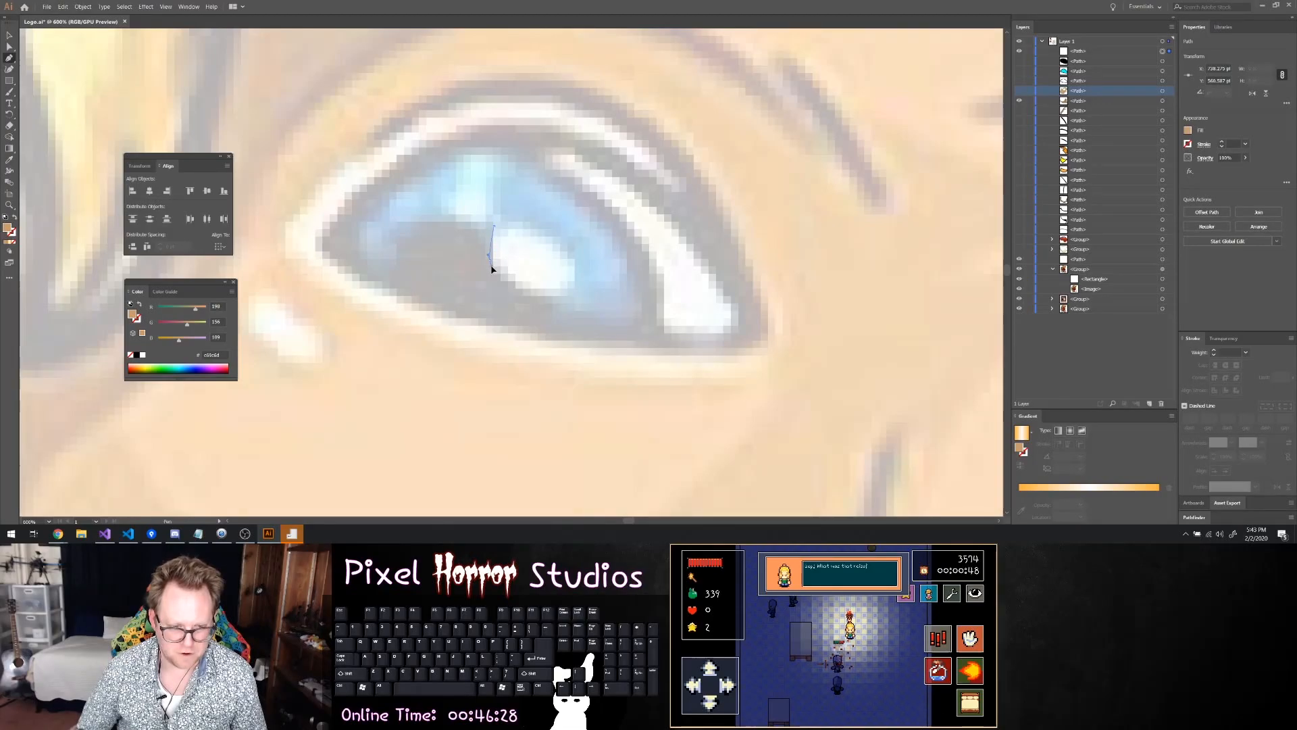
{"action": "left_click_drag", "start_coordinate": [512, 284], "coordinate": [510, 222]}
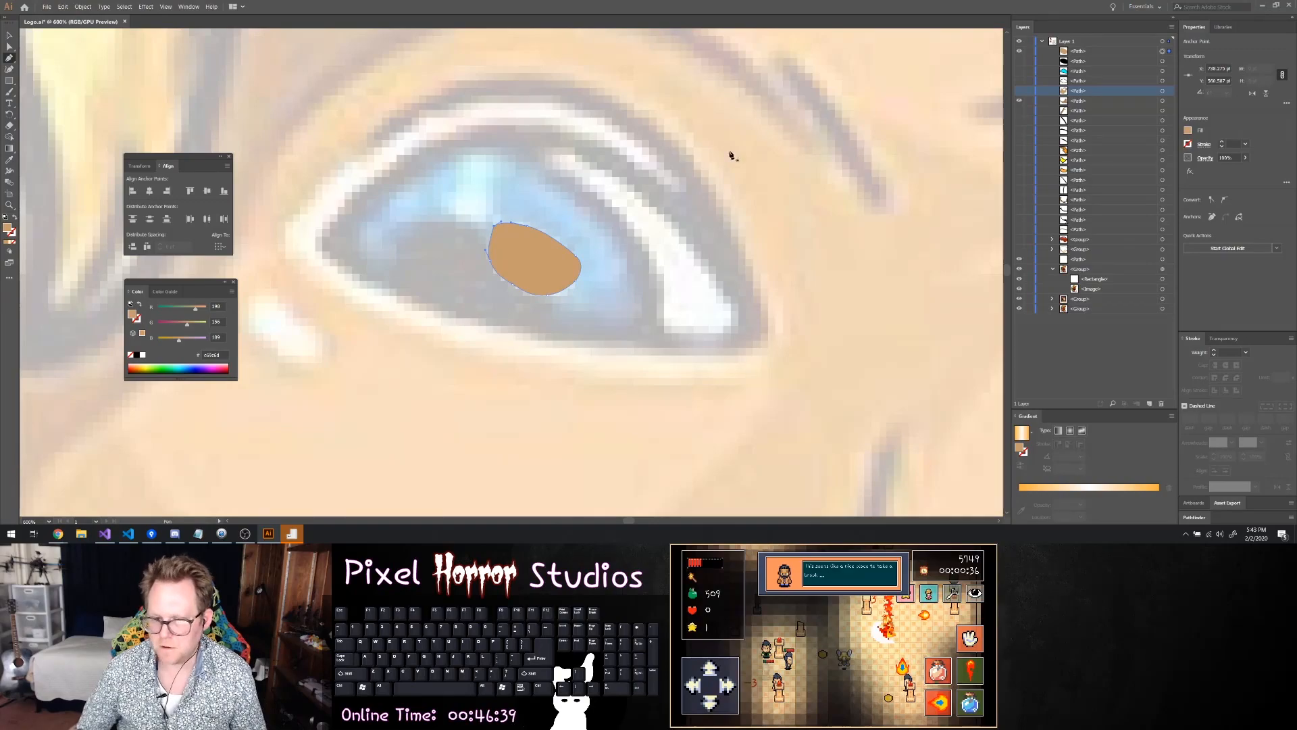
Remove the highlight shape's fill and give it a 5 pt black outline, ready for editing its anchor points
{"action": "left_click", "coordinate": [1190, 133]}
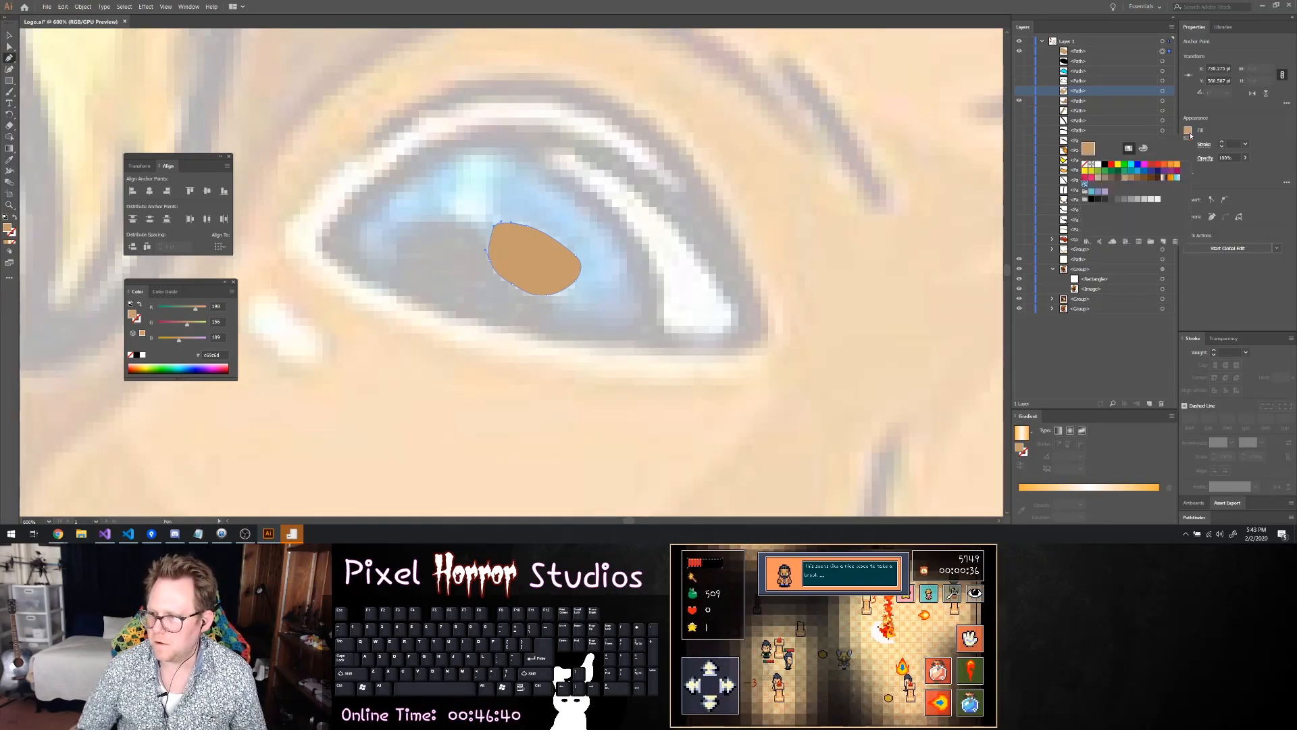
{"action": "left_click", "coordinate": [1084, 165]}
{"action": "left_click", "coordinate": [1220, 143]}
{"action": "left_click", "coordinate": [1220, 142]}
{"action": "left_click", "coordinate": [1220, 142]}
{"action": "left_click", "coordinate": [1220, 142]}
{"action": "left_click", "coordinate": [1220, 143]}
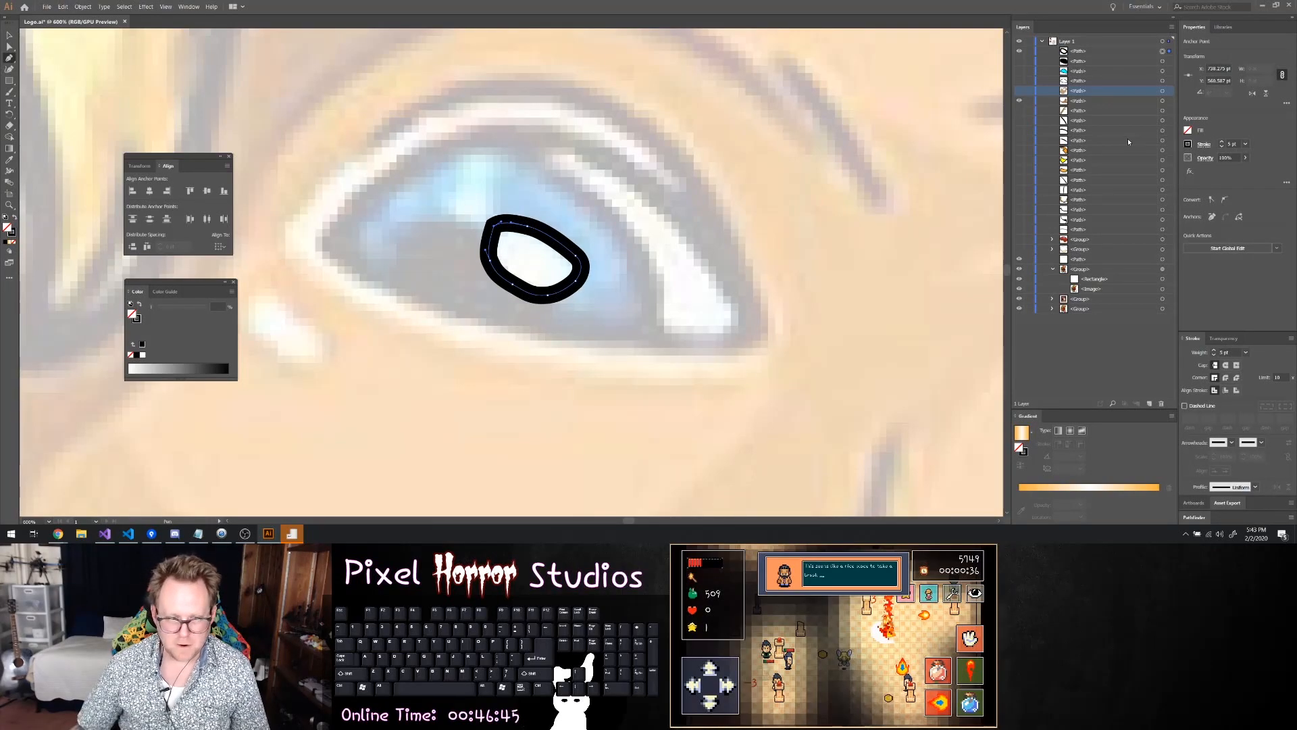
{"action": "key", "text": "a"}
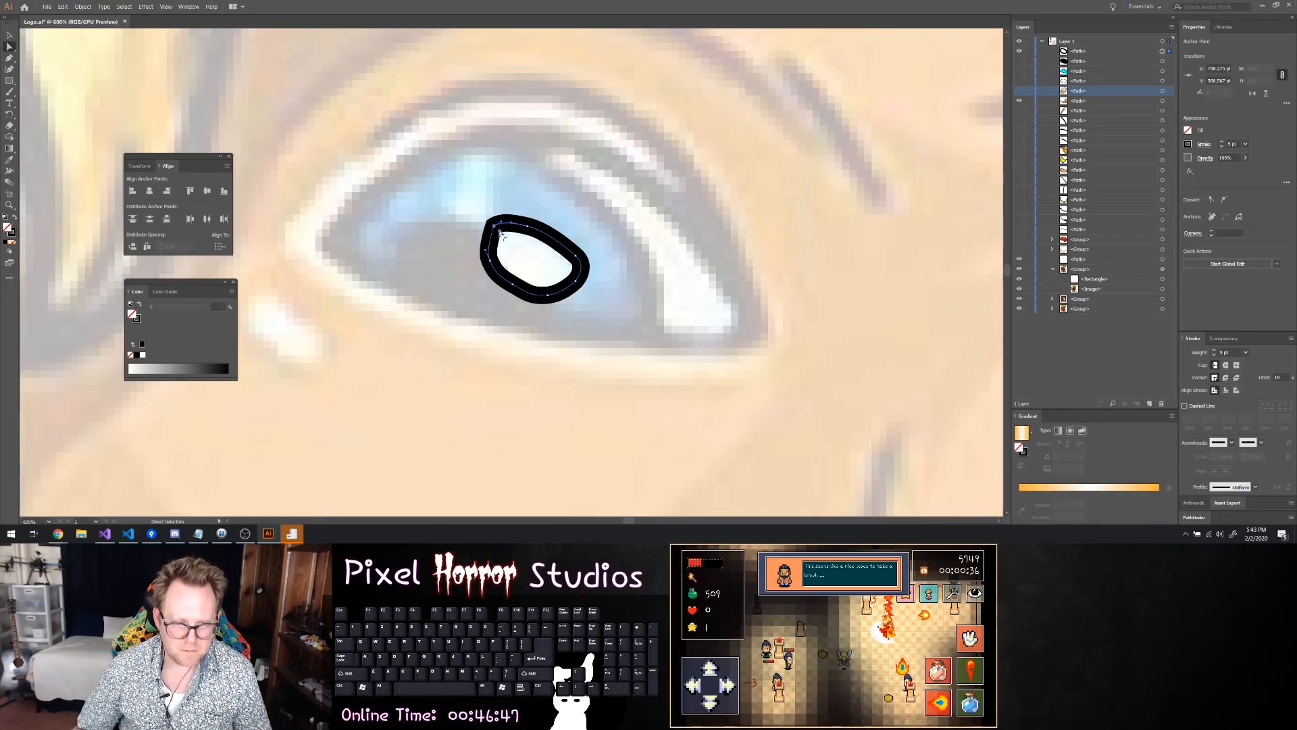
Refine the anchor points around the oval highlight to smooth its outline and deselect the shape
{"action": "left_click_drag", "start_coordinate": [501, 232], "coordinate": [509, 242]}
{"action": "left_click", "coordinate": [527, 228]}
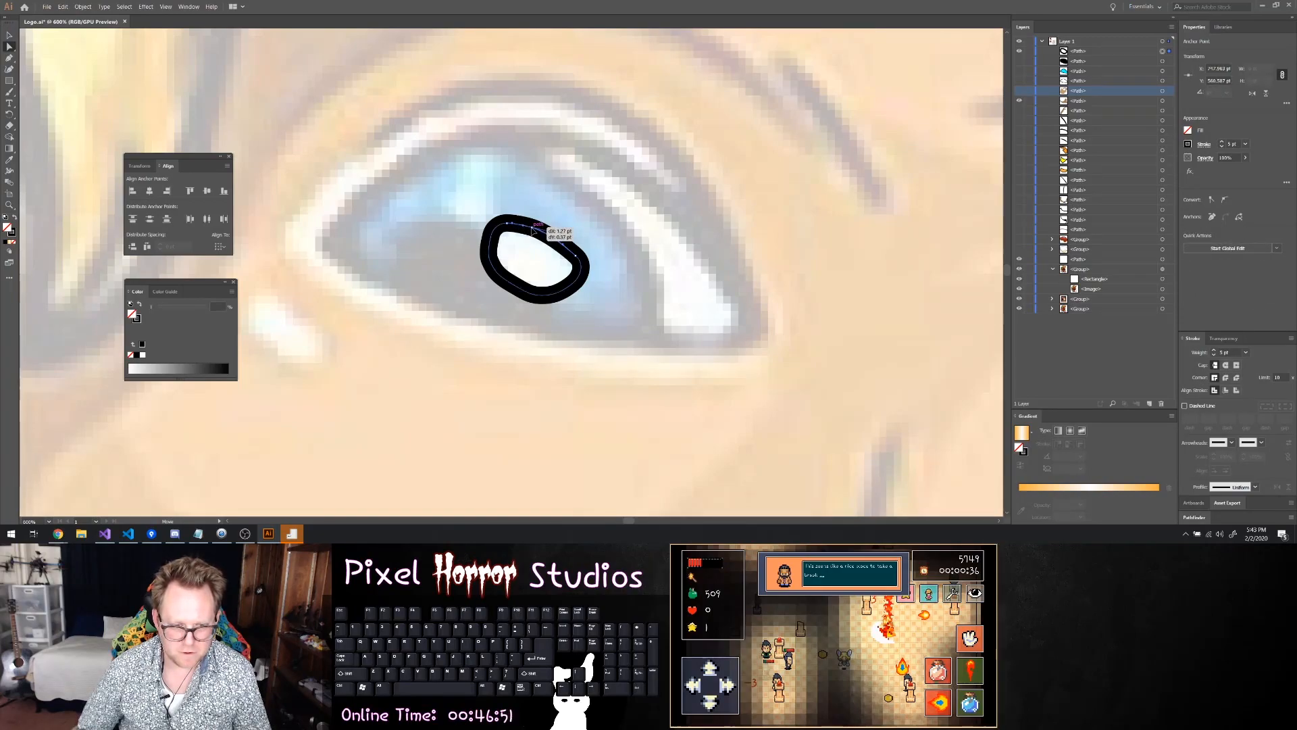
{"action": "left_click", "coordinate": [584, 264]}
{"action": "left_click", "coordinate": [564, 296]}
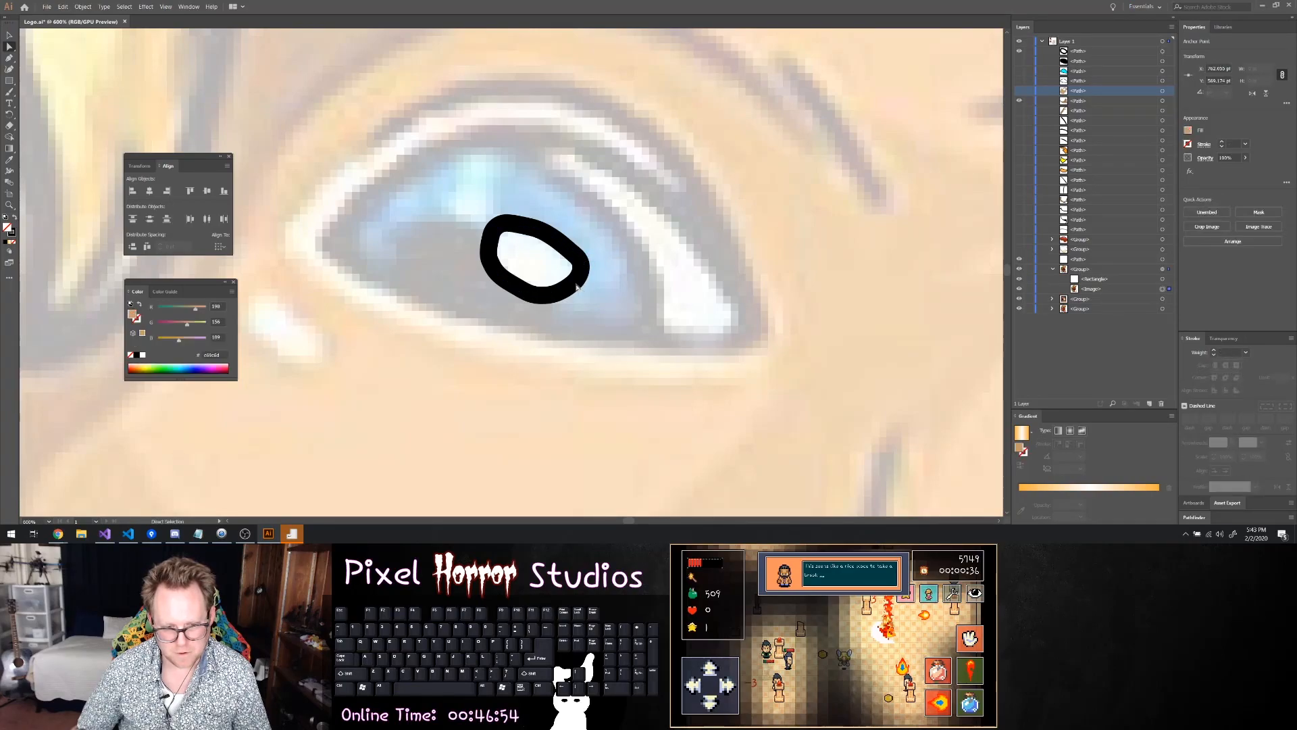
Hide the oval highlight and trace the second, teardrop-shaped highlight above the pupil as a closed path with the Pen tool
{"action": "left_click", "coordinate": [1021, 52]}
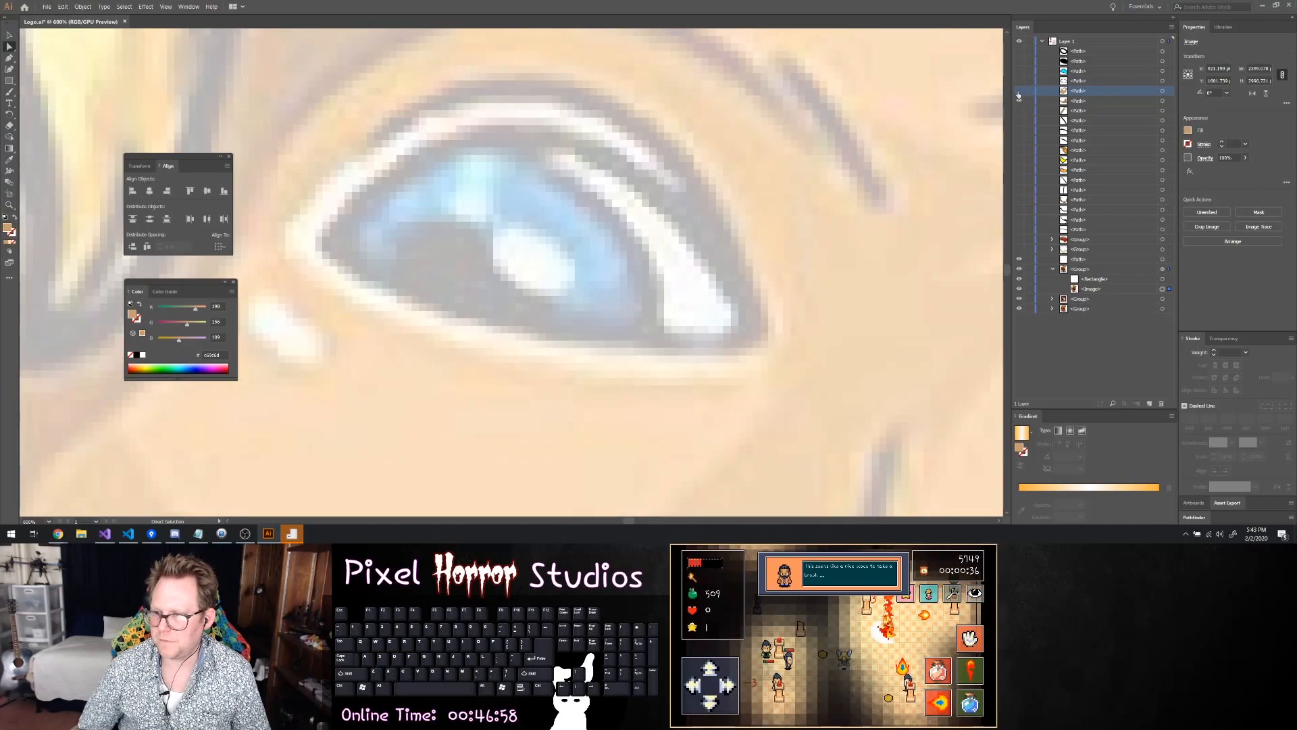
{"action": "key", "text": "p"}
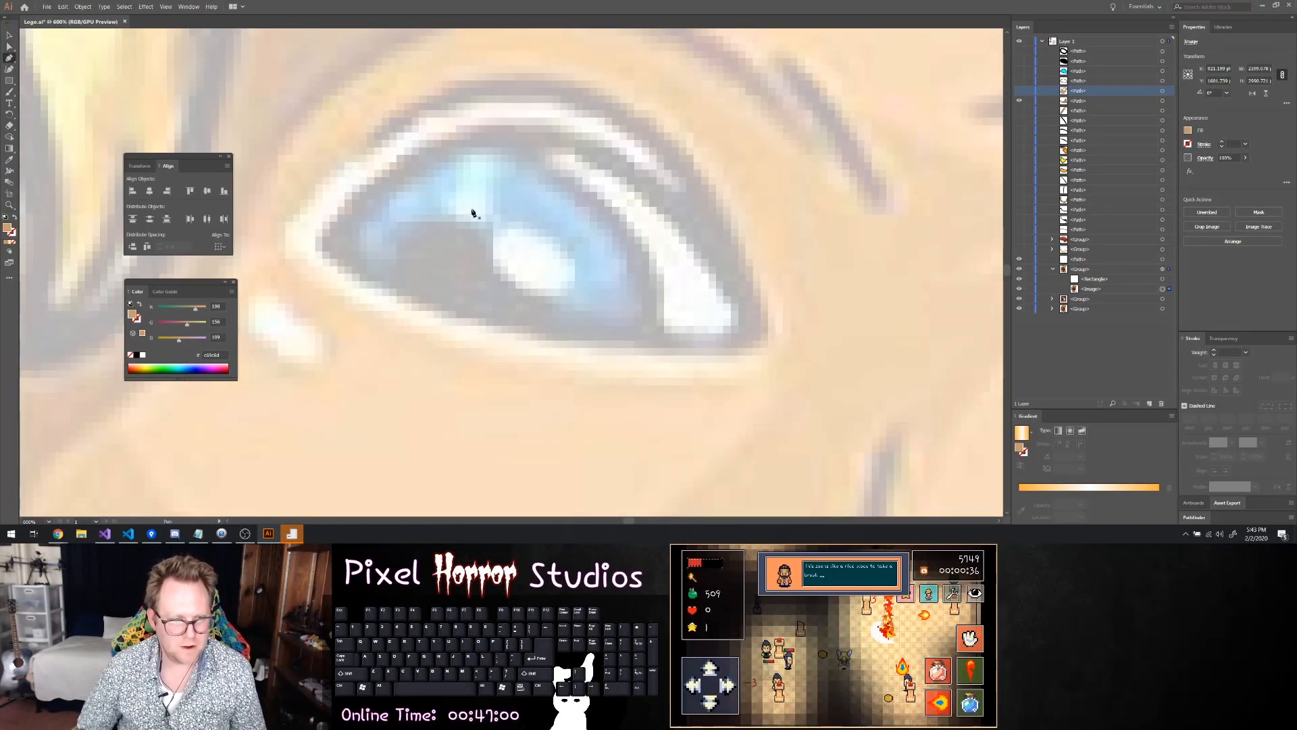
{"action": "left_click", "coordinate": [469, 226]}
{"action": "left_click_drag", "start_coordinate": [492, 216], "coordinate": [493, 183]}
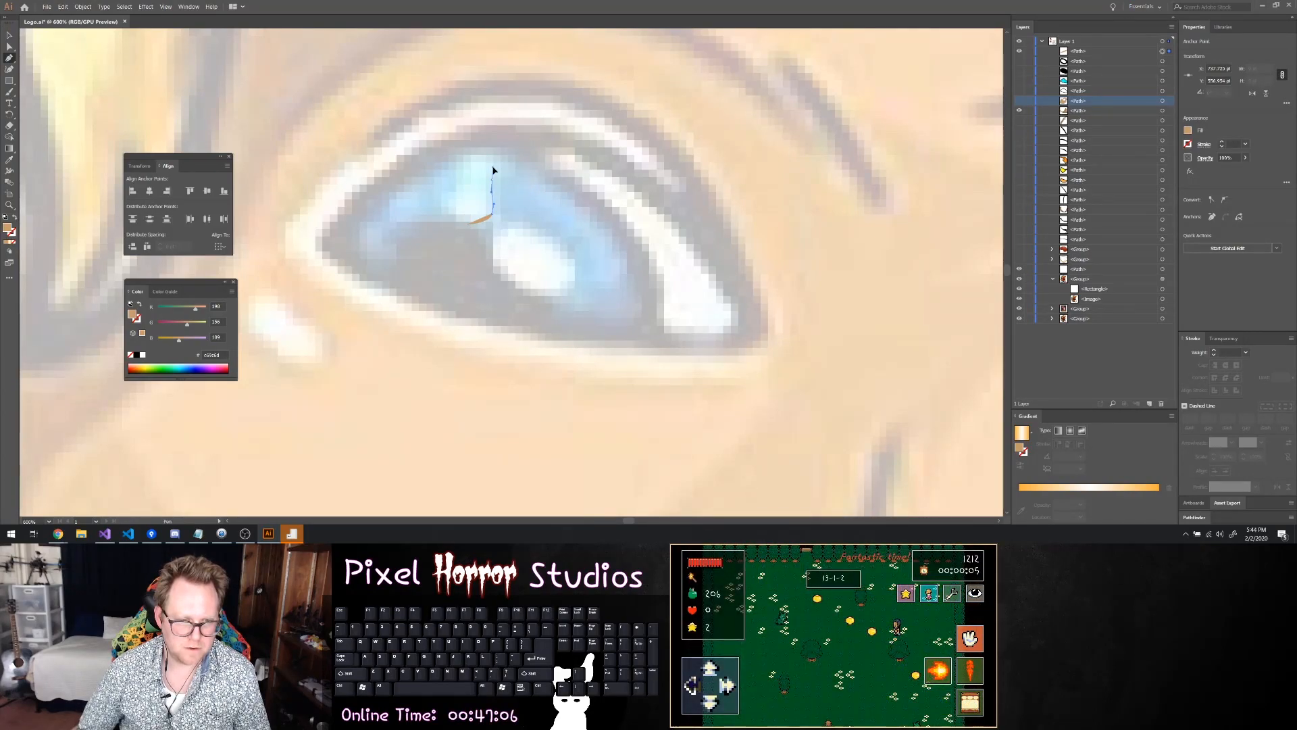
{"action": "left_click_drag", "start_coordinate": [491, 170], "coordinate": [442, 208]}
{"action": "left_click", "coordinate": [454, 217]}
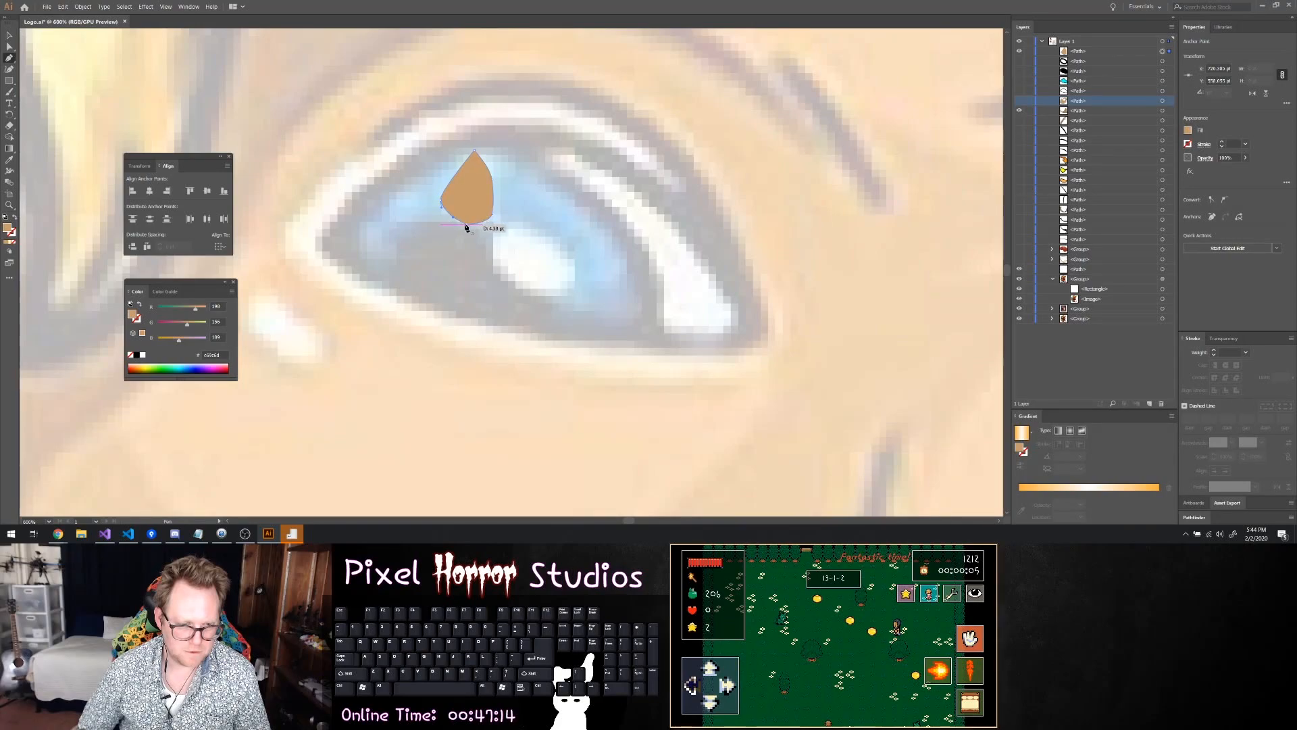
{"action": "left_click", "coordinate": [468, 225]}
Fill the teardrop highlight with white and give it a 5 pt black outline
{"action": "left_click", "coordinate": [1188, 130]}
{"action": "left_click", "coordinate": [1097, 166]}
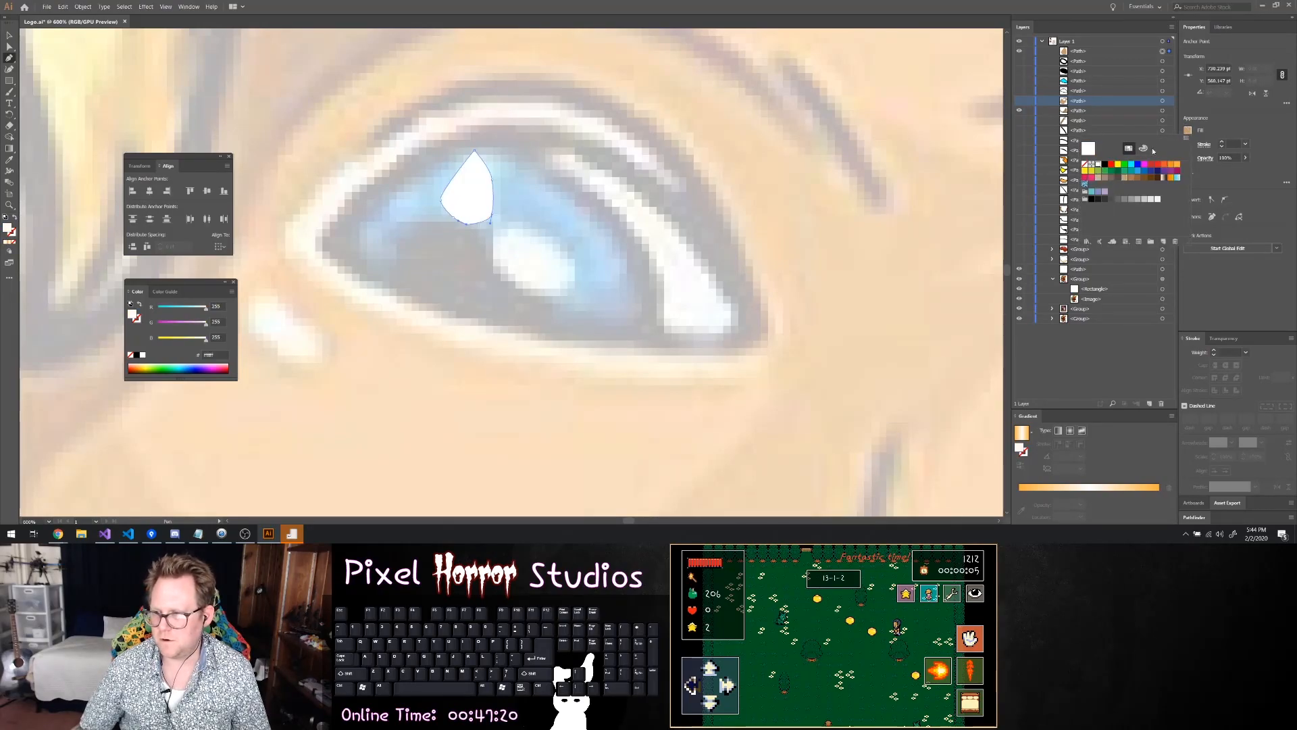
{"action": "left_click", "coordinate": [1222, 142]}
{"action": "left_click", "coordinate": [1221, 142]}
{"action": "left_click", "coordinate": [1222, 142]}
{"action": "left_click", "coordinate": [1222, 141]}
{"action": "left_click", "coordinate": [1222, 142]}
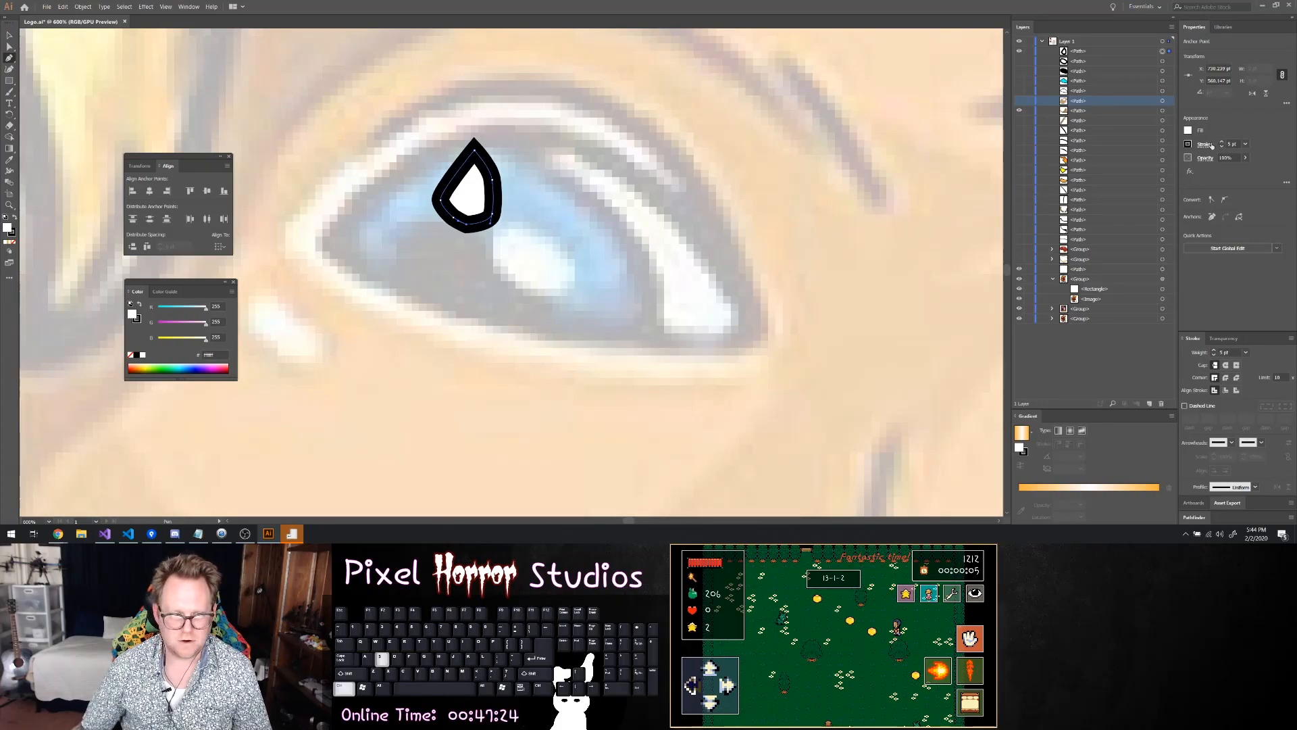
Show the hidden oval highlight, pupil, iris, eye white and brown face shape again
{"action": "left_click", "coordinate": [1019, 60]}
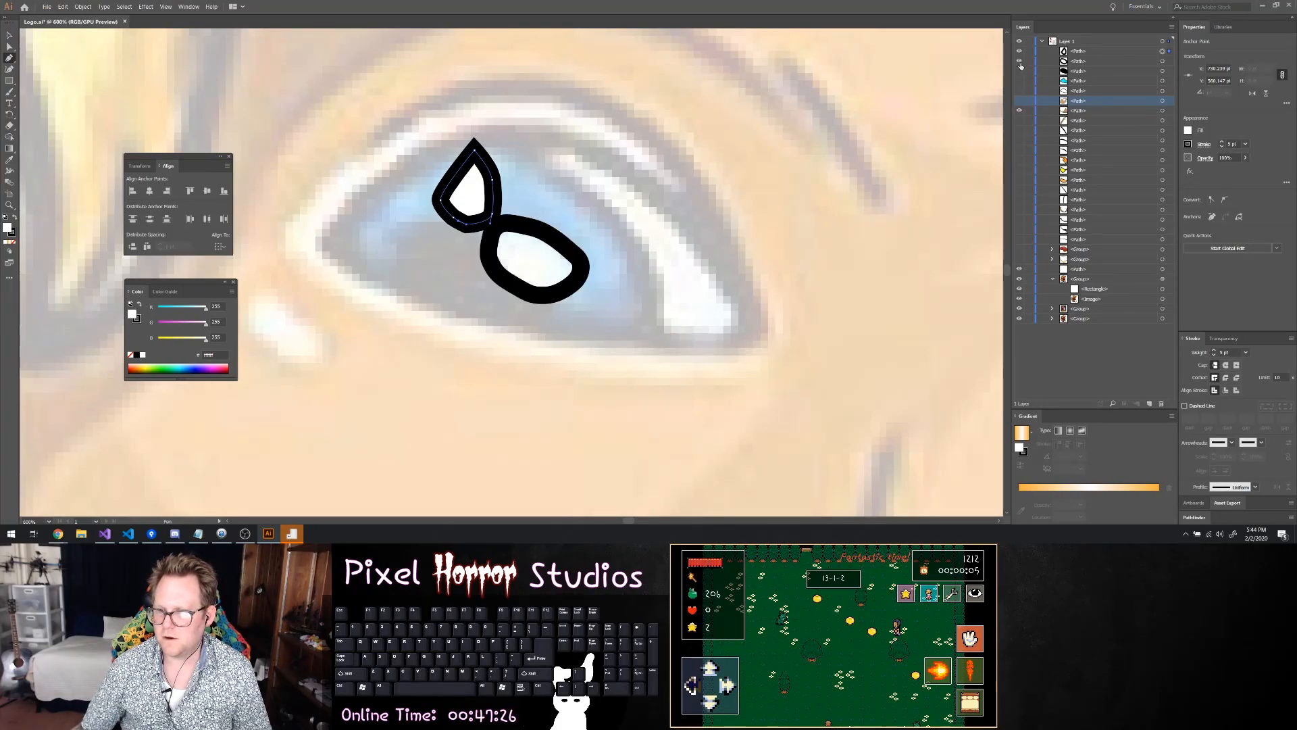
{"action": "left_click", "coordinate": [1020, 71]}
{"action": "left_click", "coordinate": [1020, 80]}
{"action": "left_click", "coordinate": [1019, 90]}
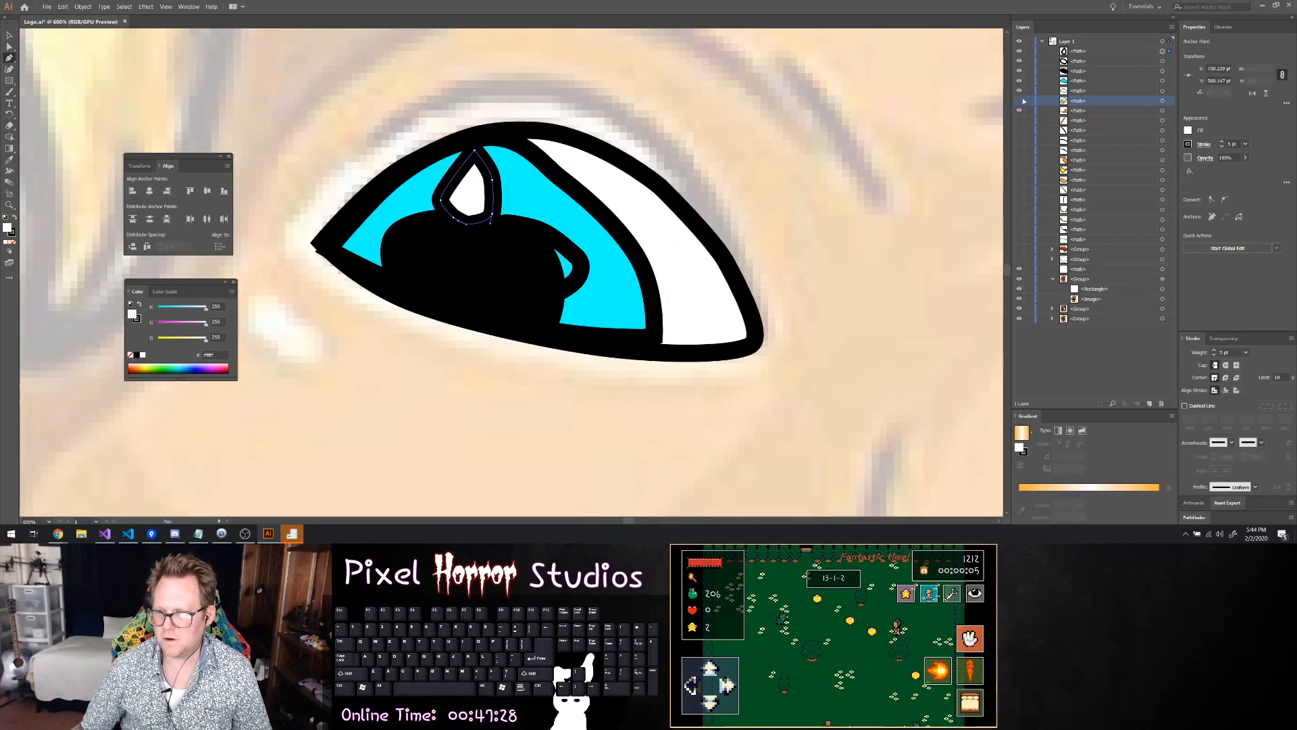
{"action": "left_click", "coordinate": [1021, 101]}
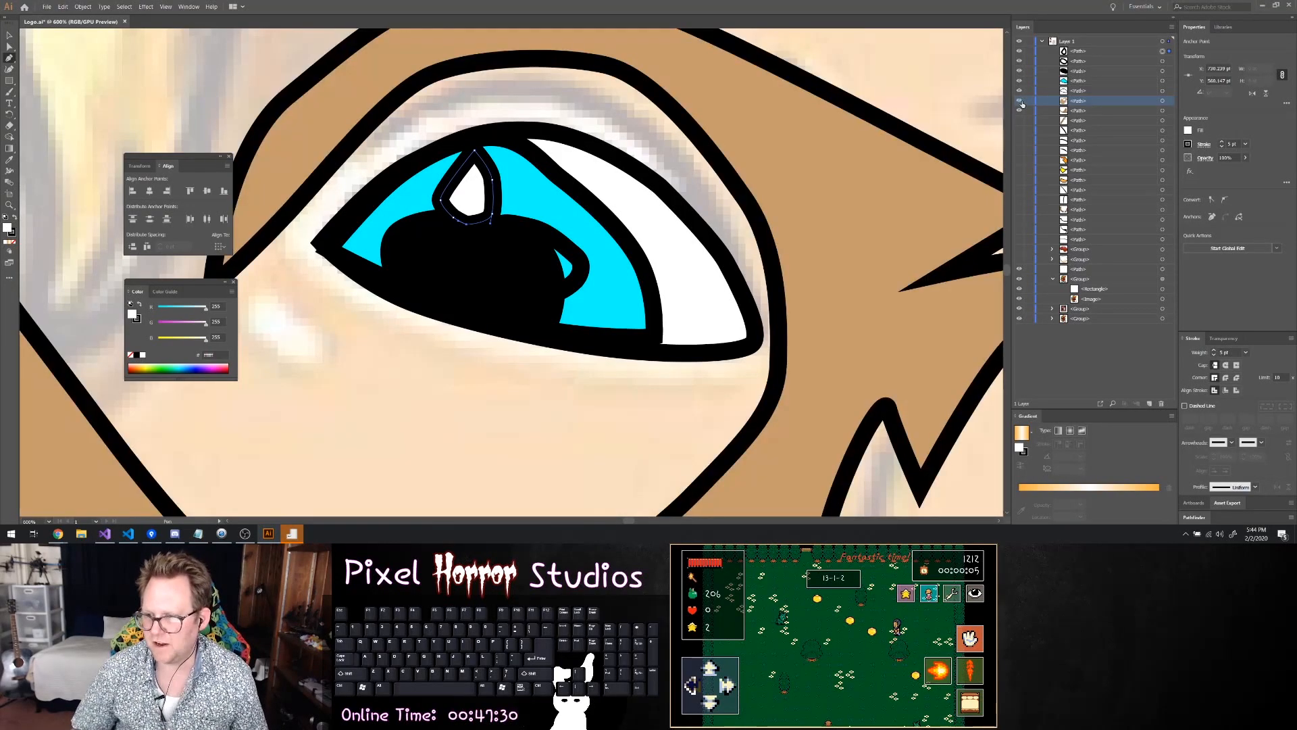
Move the oval highlight's path above the teardrop highlight in the stacking order
{"action": "left_click", "coordinate": [1162, 52]}
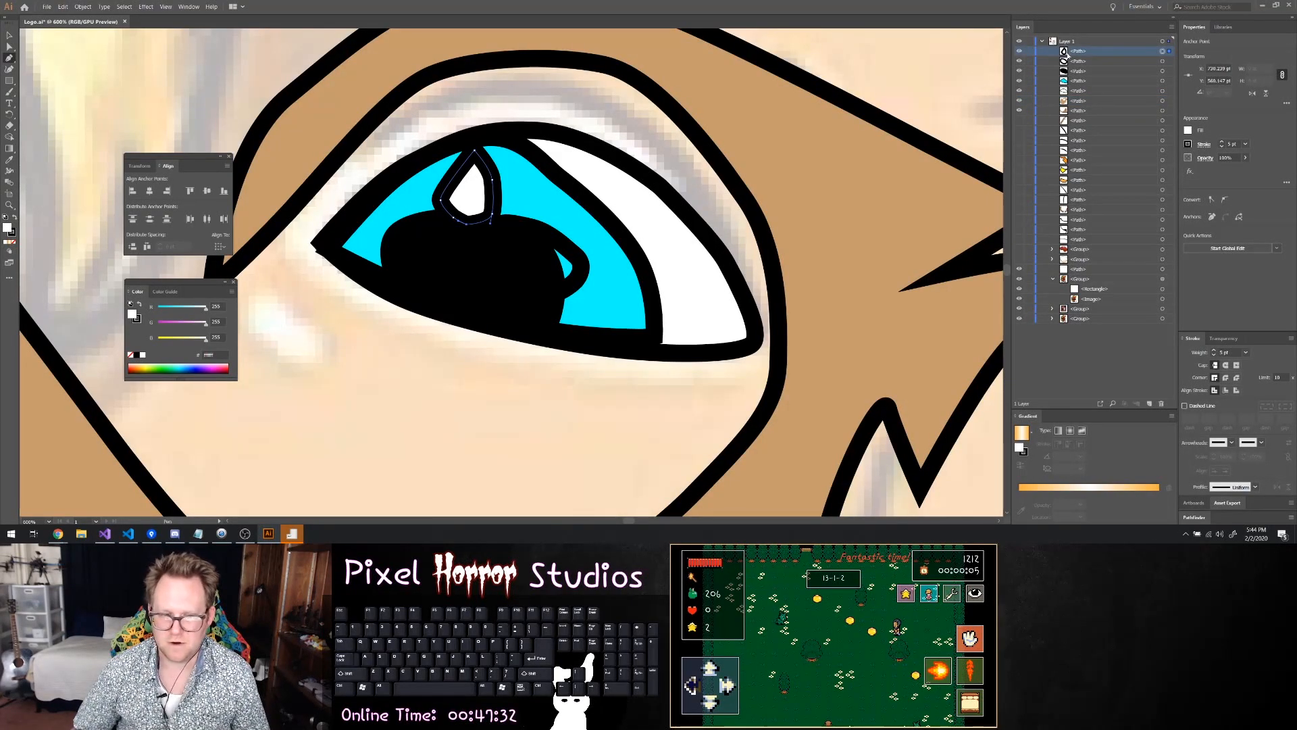
{"action": "left_click", "coordinate": [1077, 63]}
{"action": "left_click_drag", "start_coordinate": [1079, 64], "coordinate": [1081, 50]}
{"action": "left_click", "coordinate": [1078, 72]}
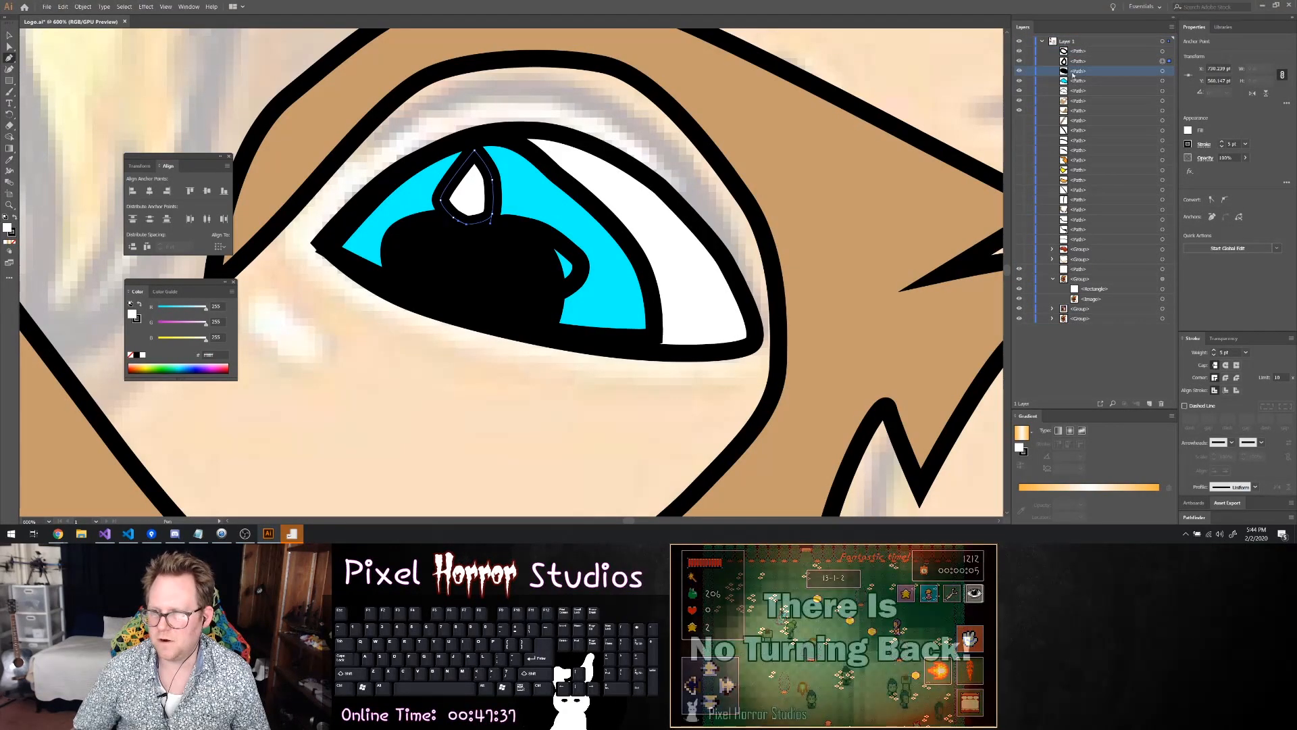
{"action": "left_click", "coordinate": [1020, 72]}
{"action": "left_click", "coordinate": [1020, 72]}
{"action": "left_click", "coordinate": [1065, 52]}
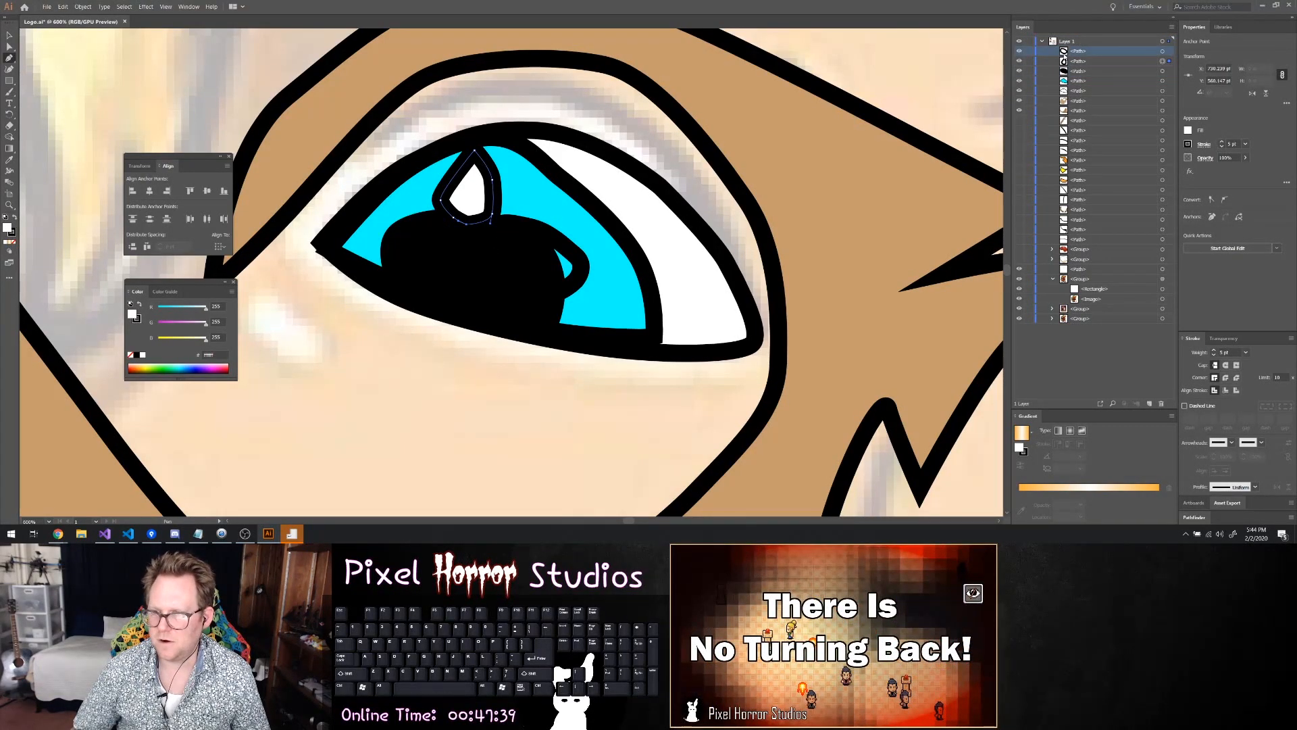
Select the oval highlight beside the pupil and fill it with white
{"action": "left_click", "coordinate": [1162, 51]}
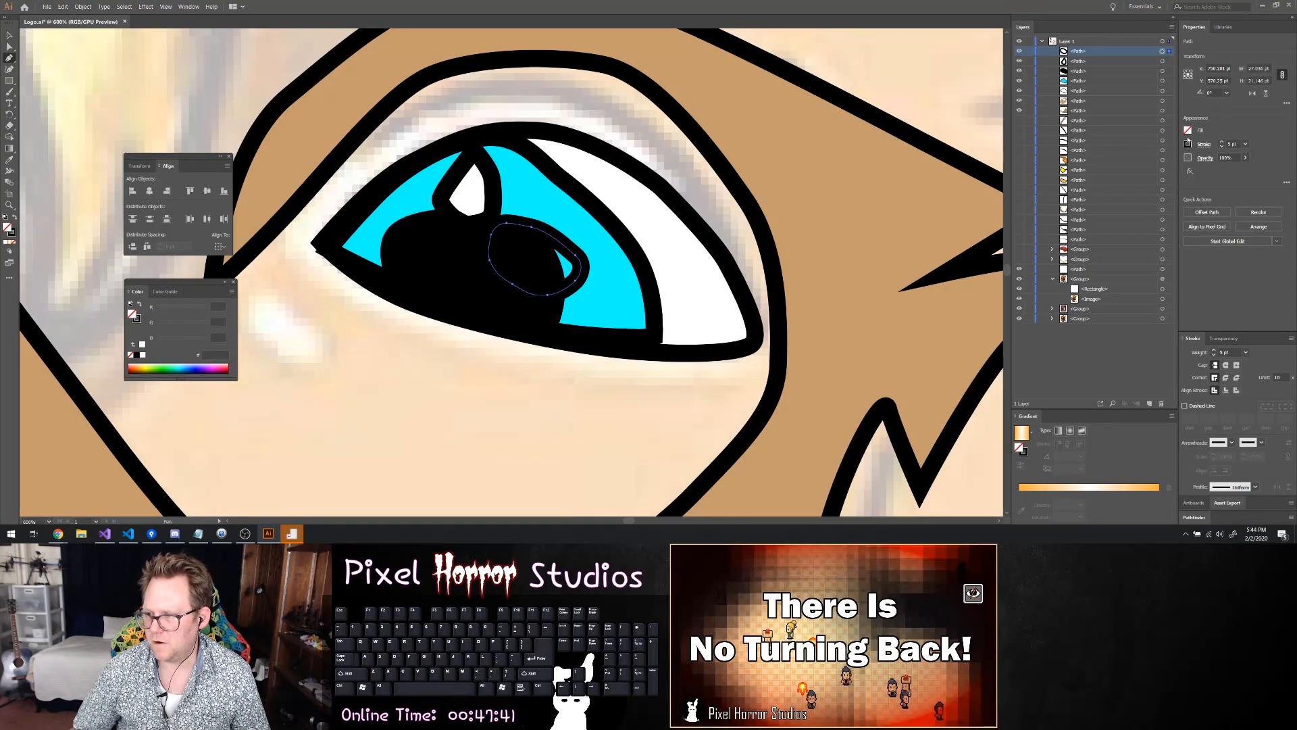
{"action": "left_click", "coordinate": [1187, 131]}
{"action": "left_click", "coordinate": [1098, 165]}
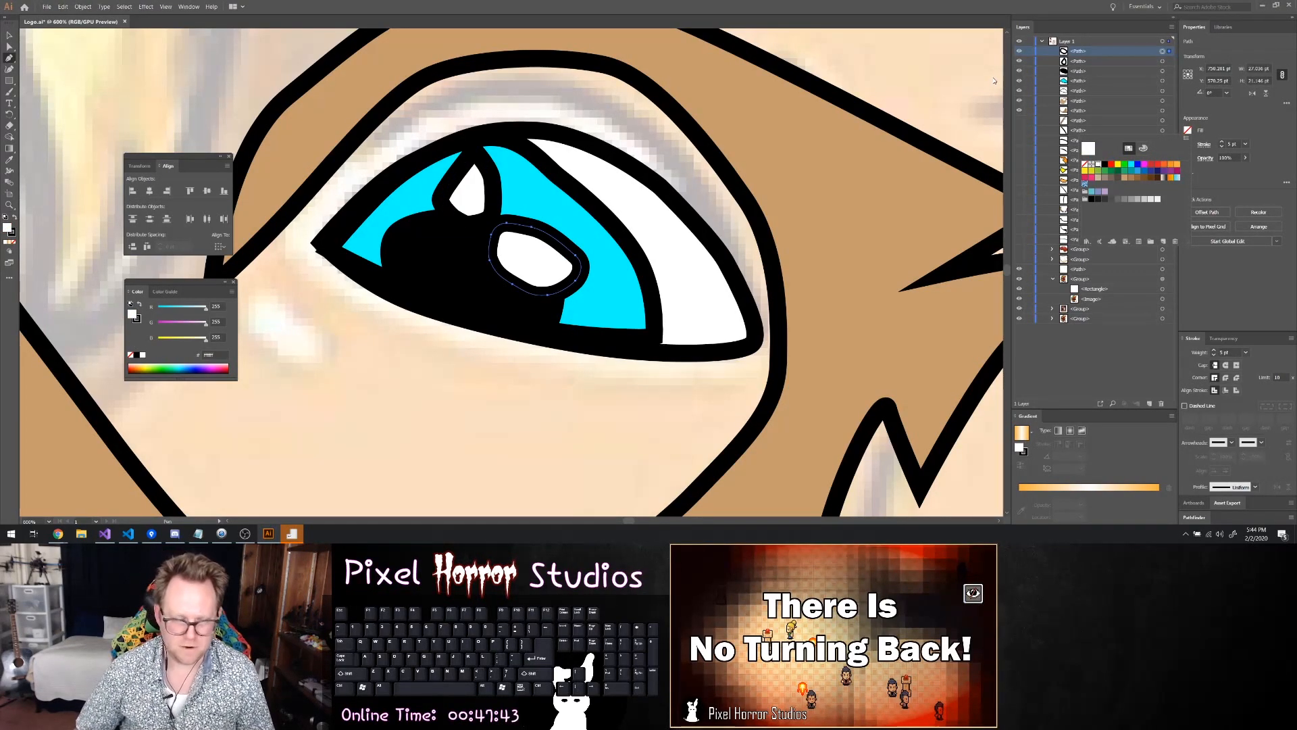
Move the iris's inner corner anchor point up to line up with the eye outline's corner using Direct Selection, and deselect it
{"action": "key", "text": "a"}
{"action": "left_click", "coordinate": [350, 257]}
{"action": "key", "text": "ctrl+z"}
{"action": "key", "text": "ctrl+z"}
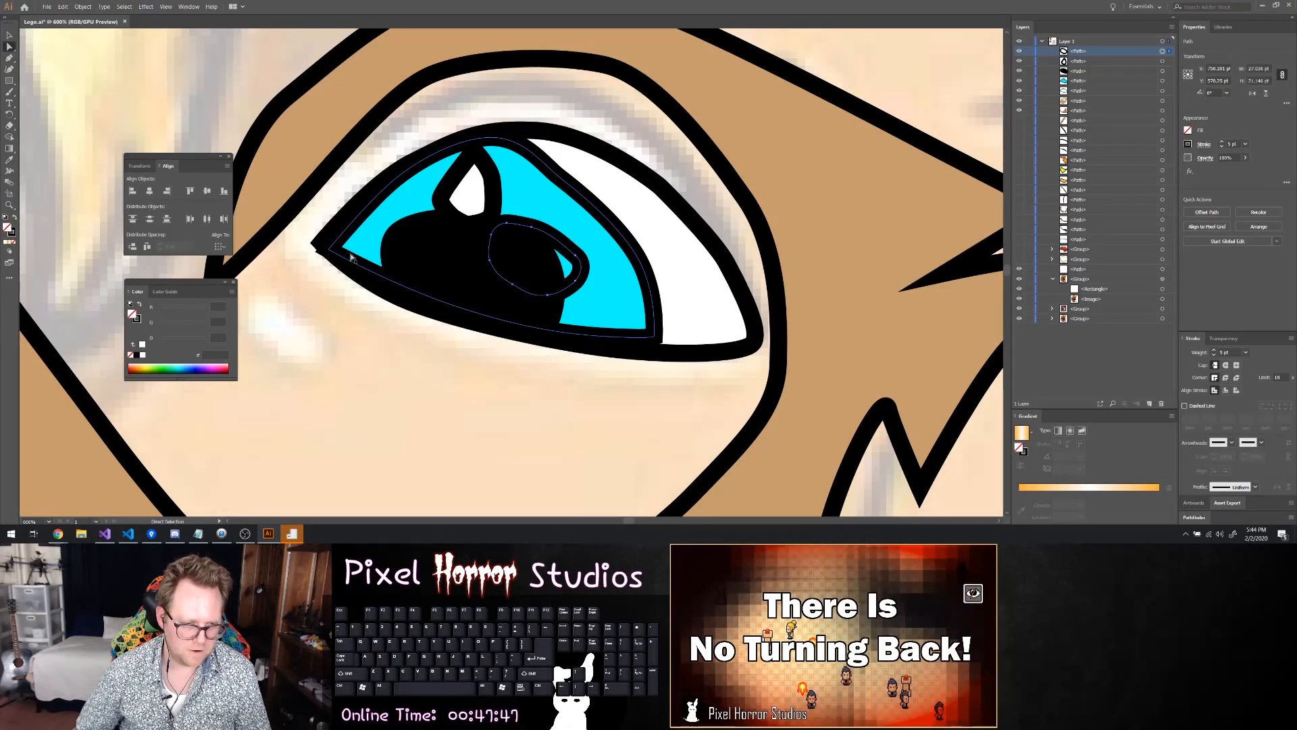
{"action": "key", "text": "ctrl+shift+z"}
{"action": "key", "text": "s"}
{"action": "key", "text": "a"}
{"action": "scroll", "coordinate": [319, 248], "scroll_direction": "up", "scroll_amount": 4}
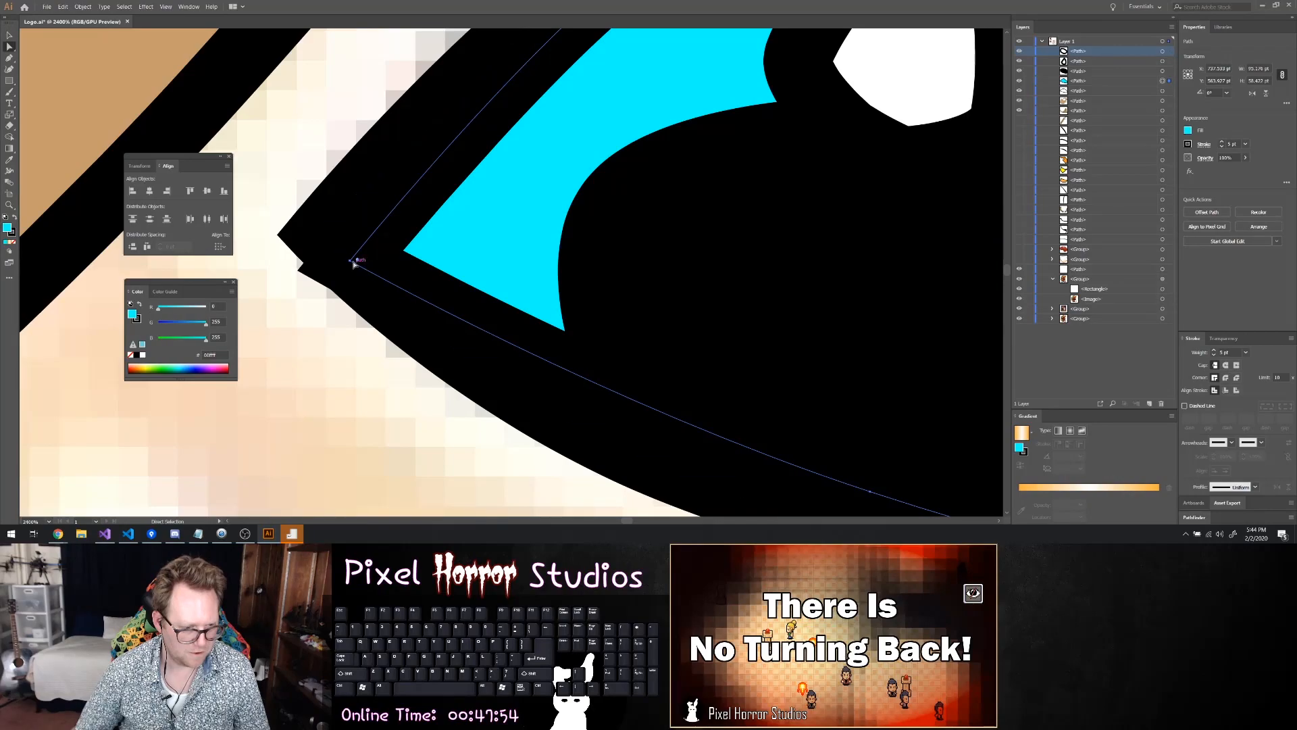
{"action": "left_click_drag", "start_coordinate": [354, 261], "coordinate": [345, 236]}
{"action": "scroll", "coordinate": [396, 234], "scroll_direction": "down", "scroll_amount": 3}
{"action": "left_click", "coordinate": [640, 372]}
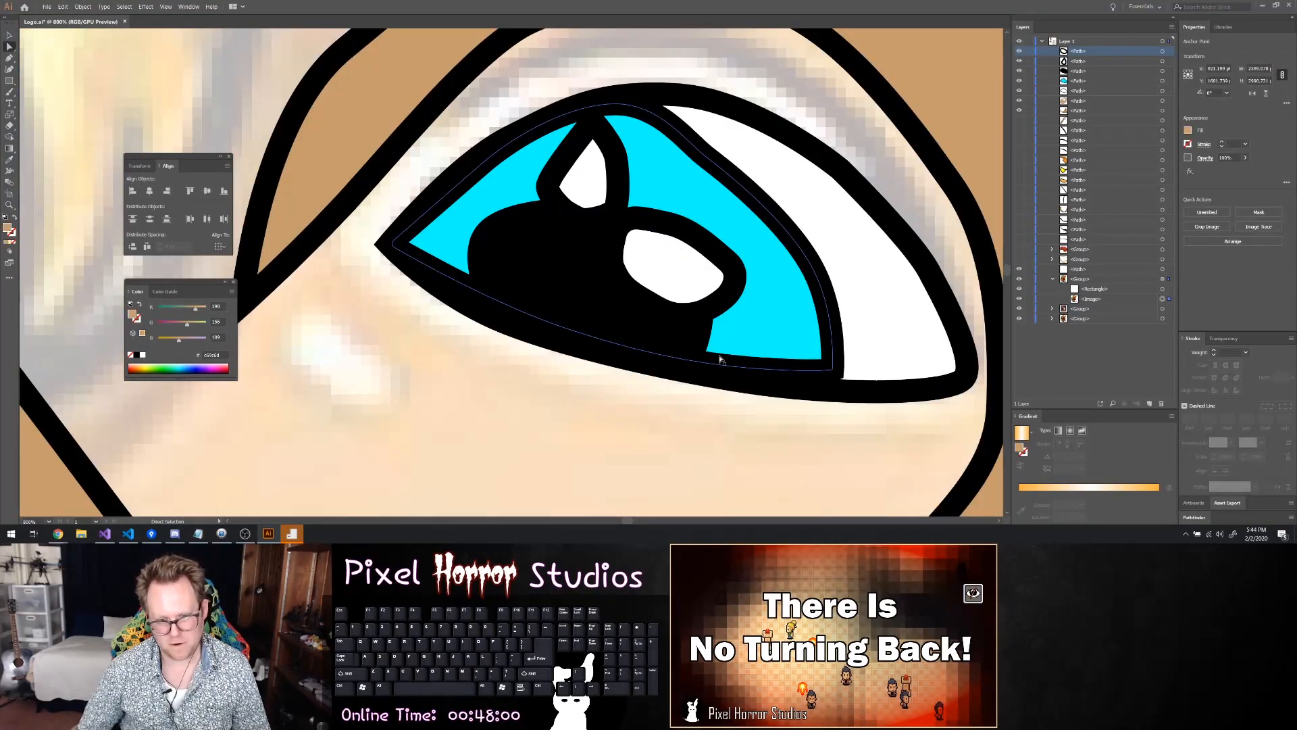
Adjust the anchor points along the iris's upper outer edge so the curve beside the eye white runs smoothly
{"action": "scroll", "coordinate": [724, 358], "scroll_direction": "down", "scroll_amount": 6}
{"action": "scroll", "coordinate": [821, 386], "scroll_direction": "up", "scroll_amount": 2}
{"action": "scroll", "coordinate": [834, 393], "scroll_direction": "up", "scroll_amount": 2}
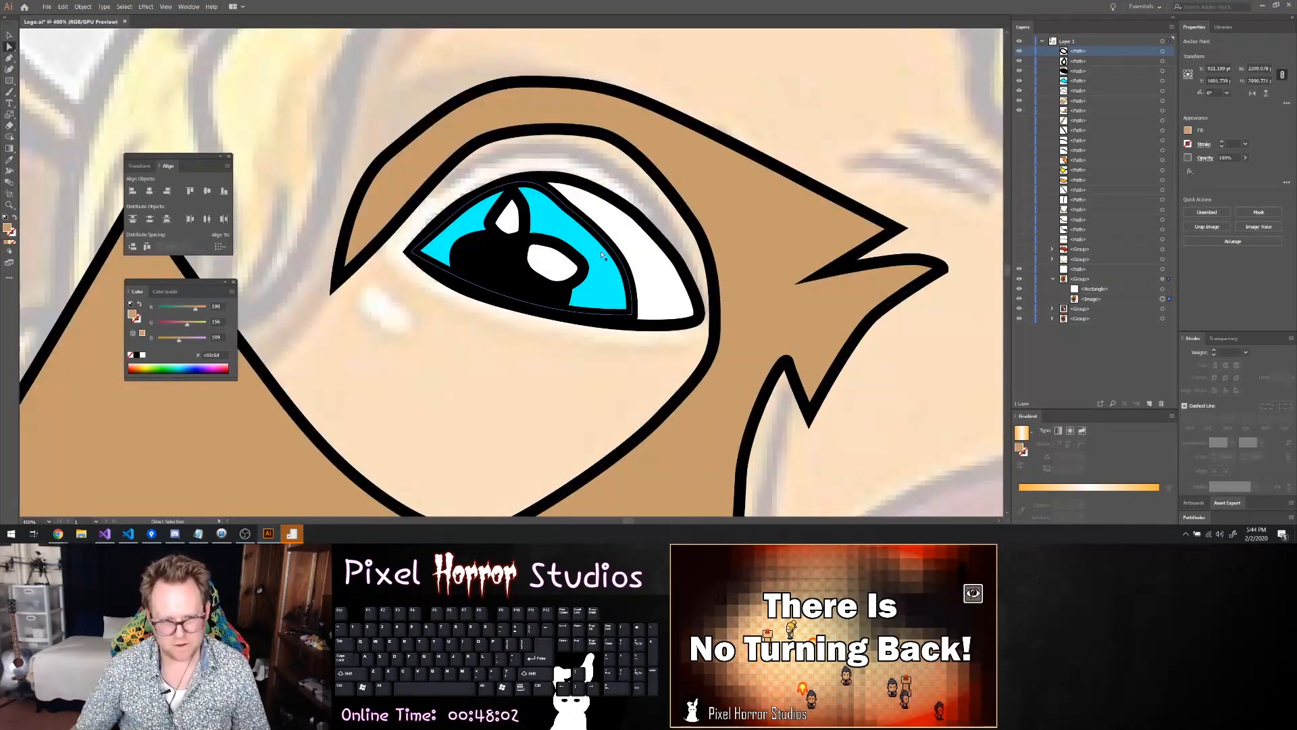
{"action": "left_click", "coordinate": [585, 230]}
{"action": "scroll", "coordinate": [585, 230], "scroll_direction": "up", "scroll_amount": 2}
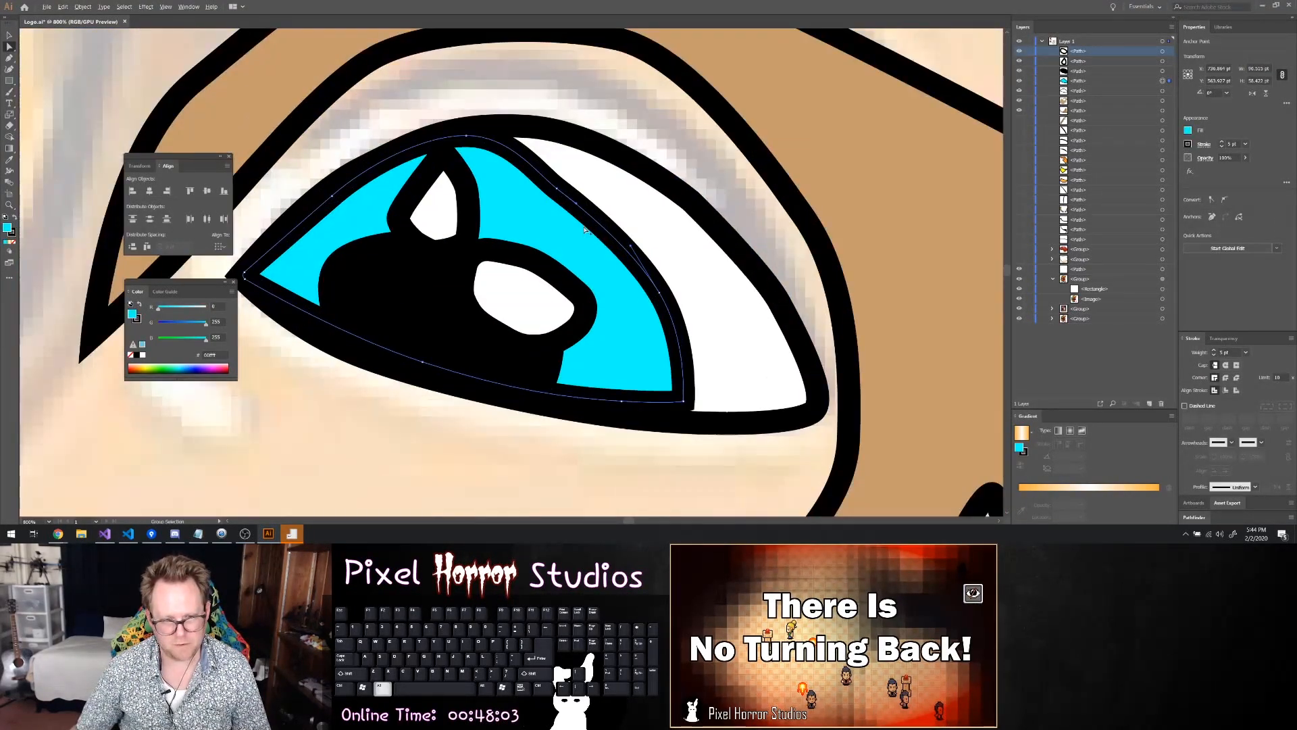
{"action": "left_click_drag", "start_coordinate": [558, 190], "coordinate": [572, 202]}
{"action": "key", "text": "ctrl+z"}
{"action": "left_click", "coordinate": [557, 188]}
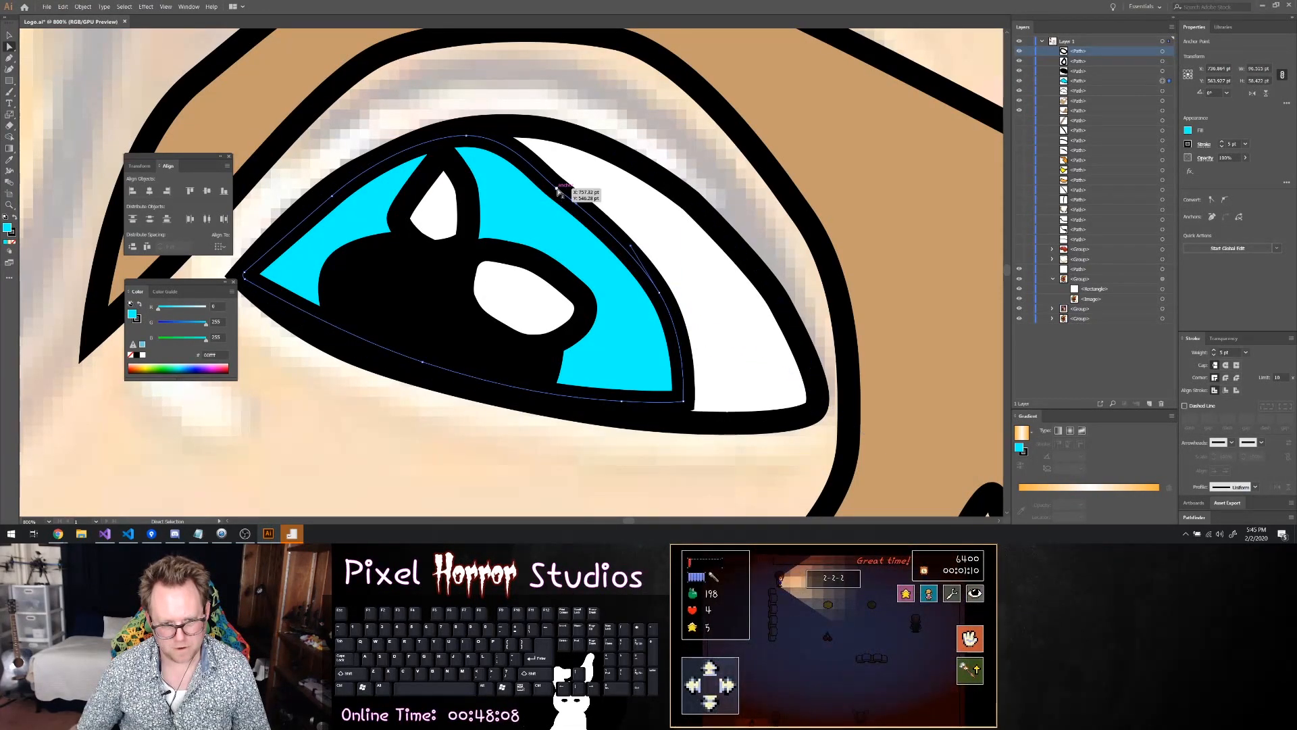
{"action": "left_click_drag", "start_coordinate": [558, 189], "coordinate": [568, 187]}
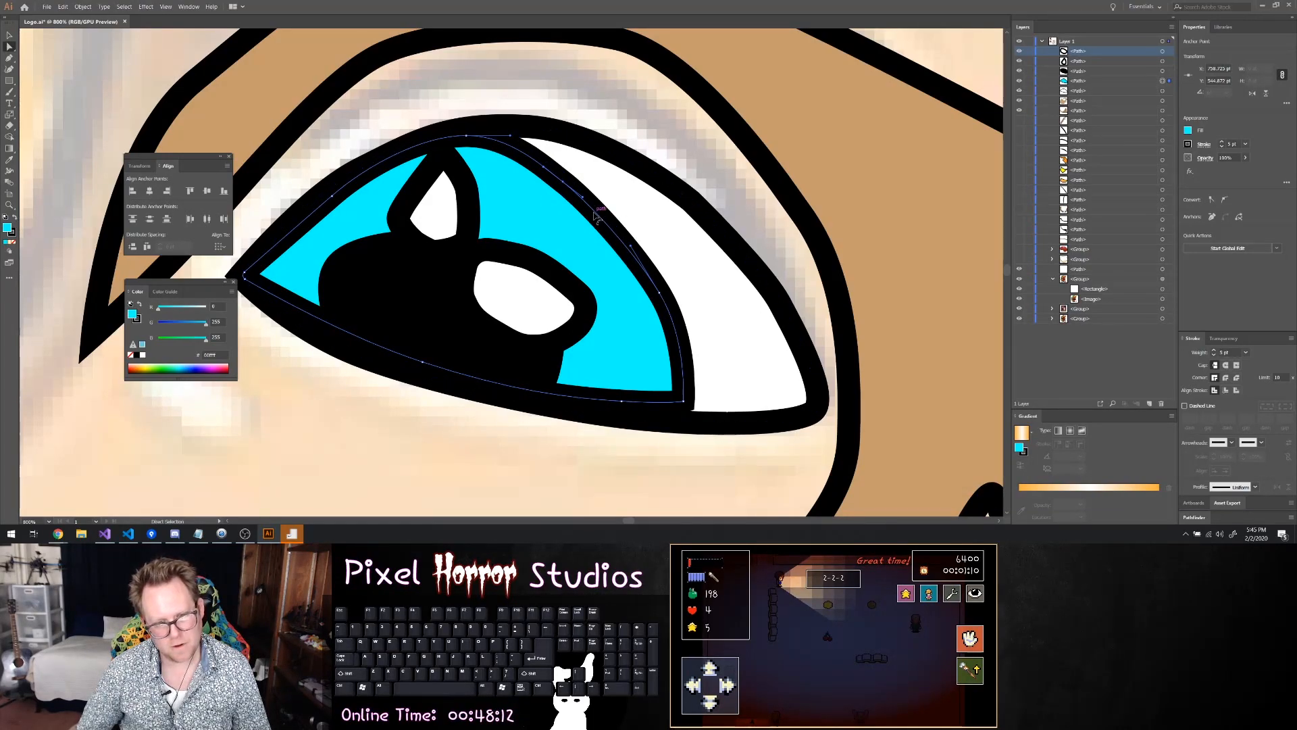
{"action": "left_click", "coordinate": [619, 240]}
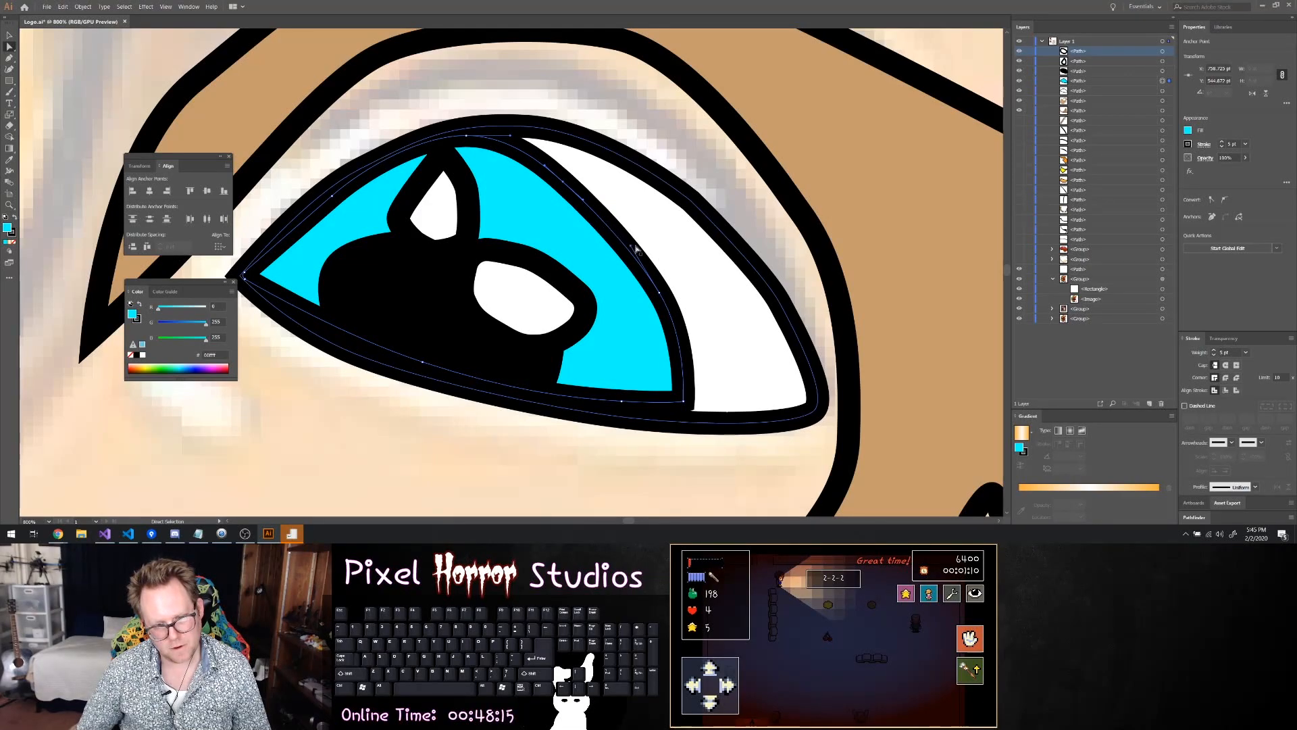
Pull the iris's lower outer corner and lower edge anchor points down onto the lower eyelid line and deselect the shape
{"action": "left_click", "coordinate": [683, 400]}
{"action": "left_click_drag", "start_coordinate": [684, 401], "coordinate": [695, 424]}
{"action": "left_click_drag", "start_coordinate": [622, 403], "coordinate": [683, 415]}
{"action": "left_click", "coordinate": [690, 423]}
{"action": "left_click", "coordinate": [551, 425]}
{"action": "left_click", "coordinate": [435, 369]}
{"action": "left_click", "coordinate": [315, 313]}
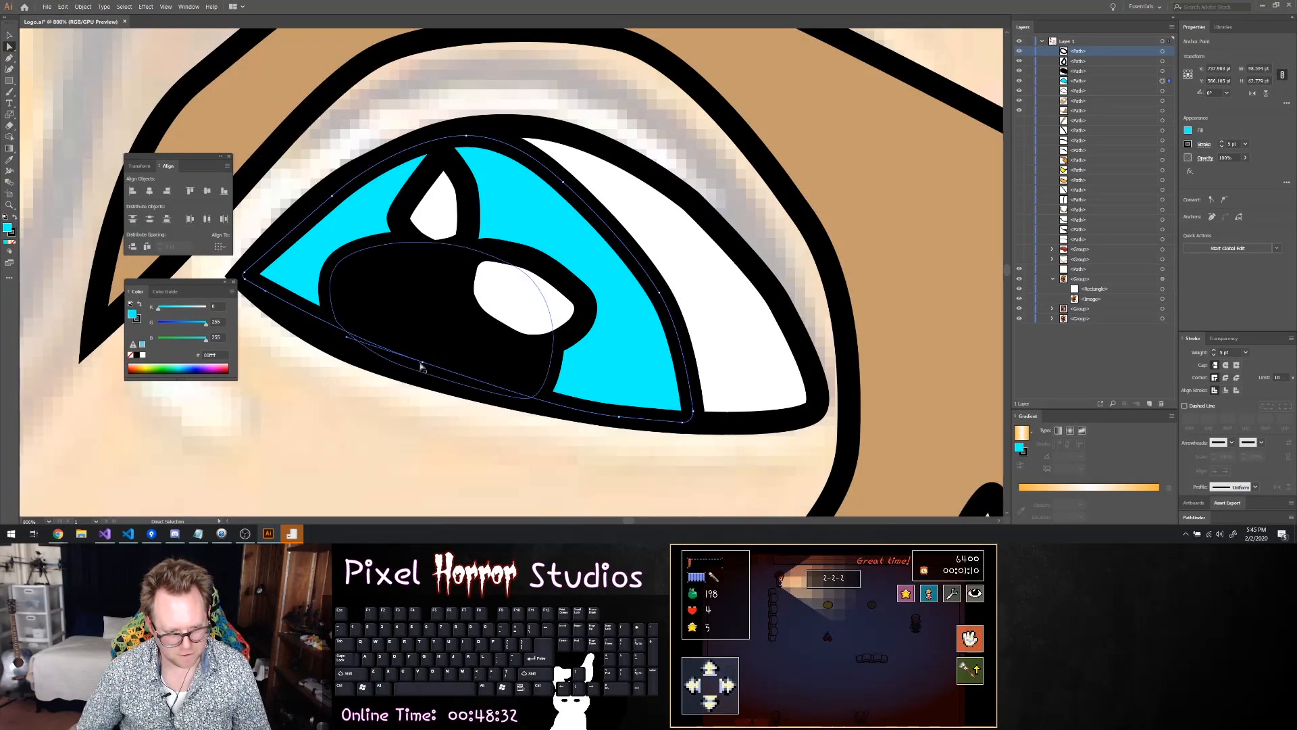
{"action": "left_click_drag", "start_coordinate": [423, 362], "coordinate": [416, 371]}
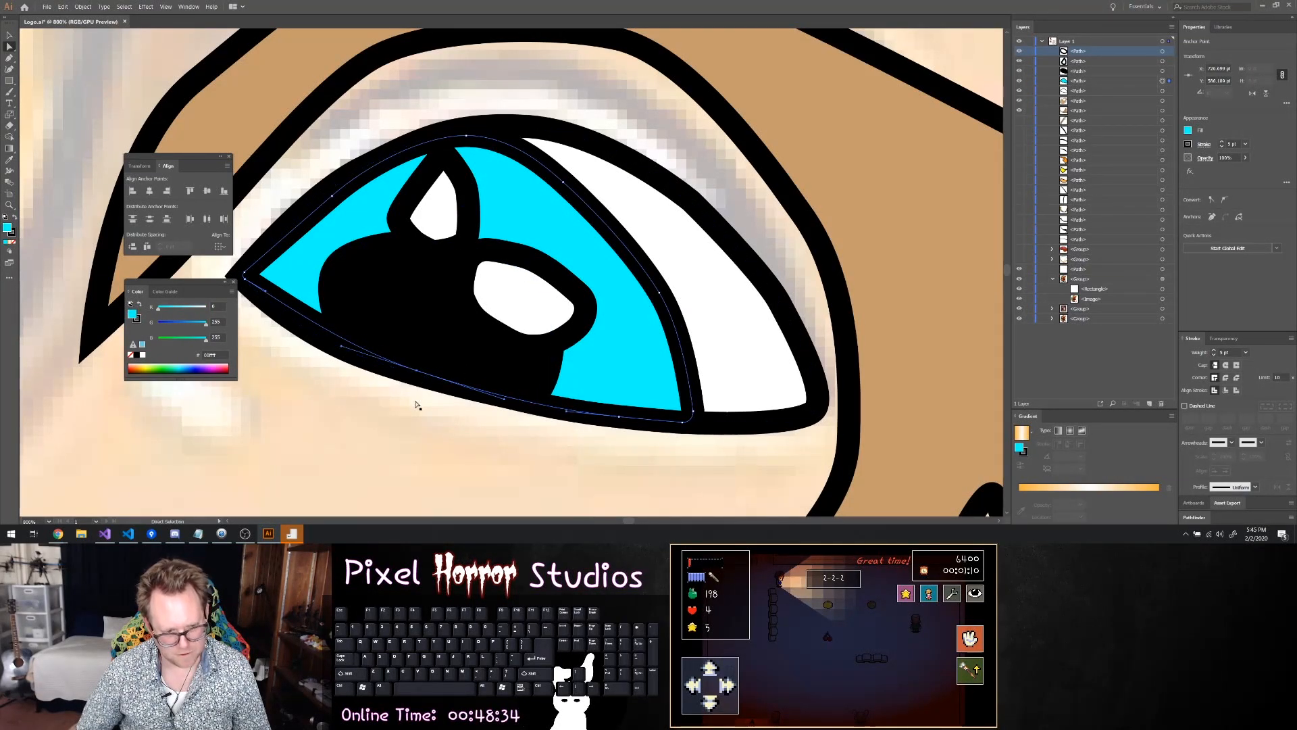
{"action": "left_click", "coordinate": [416, 404]}
Round off the pointed upper tip of the teardrop highlight
{"action": "scroll", "coordinate": [560, 367], "scroll_direction": "down", "scroll_amount": 3}
{"action": "scroll", "coordinate": [739, 366], "scroll_direction": "up", "scroll_amount": 3}
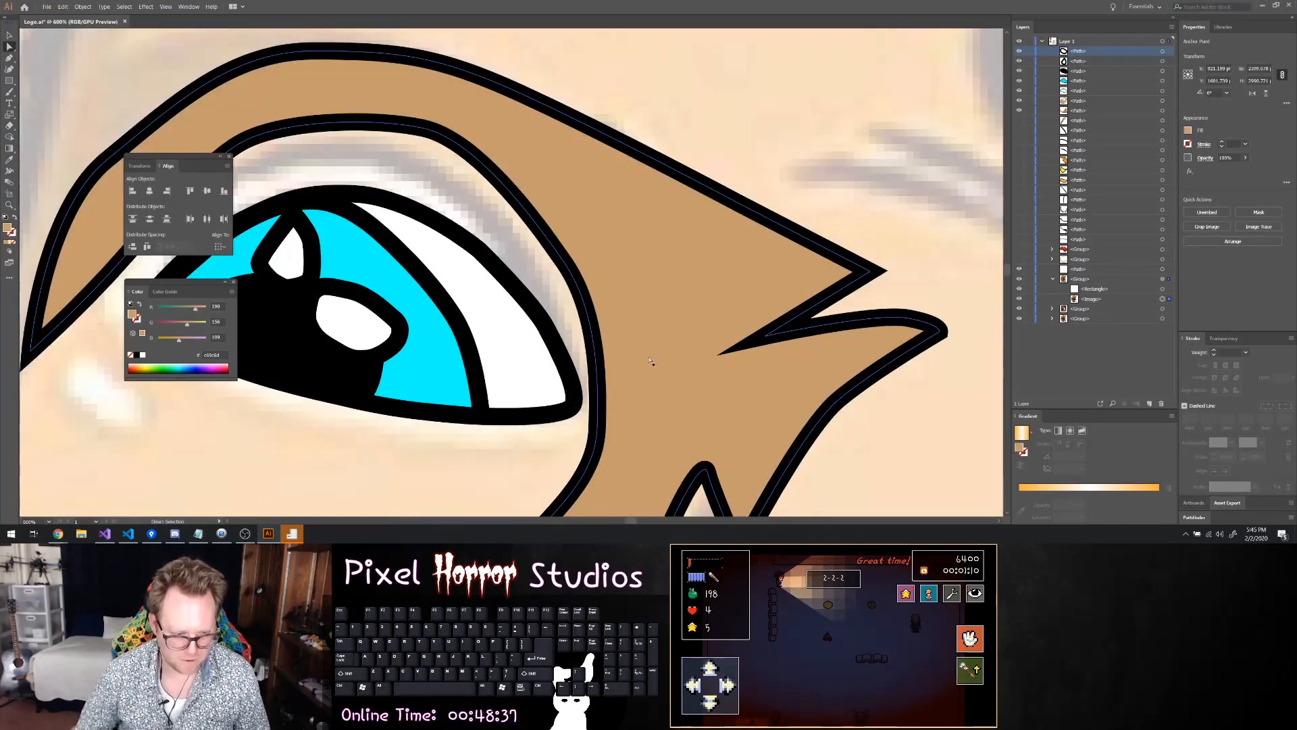
{"action": "scroll", "coordinate": [380, 440], "scroll_direction": "down", "scroll_amount": 3}
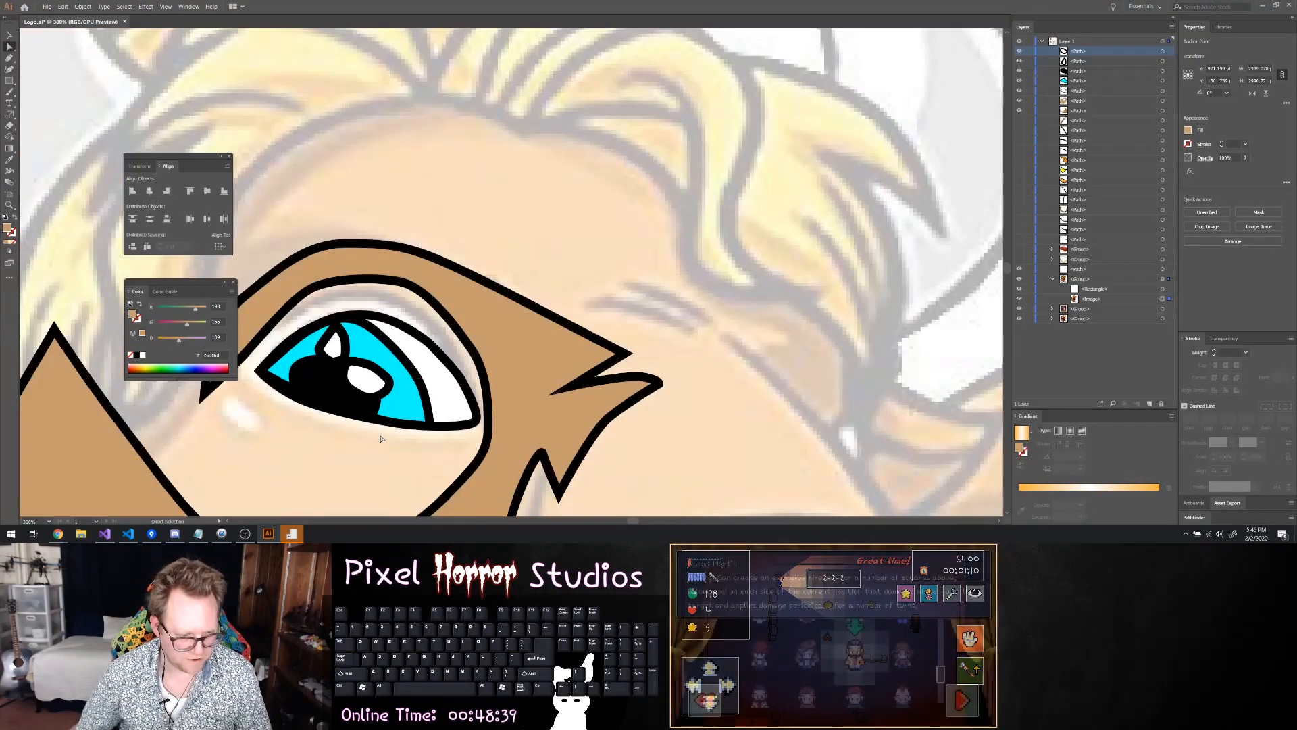
{"action": "scroll", "coordinate": [320, 369], "scroll_direction": "up", "scroll_amount": 3}
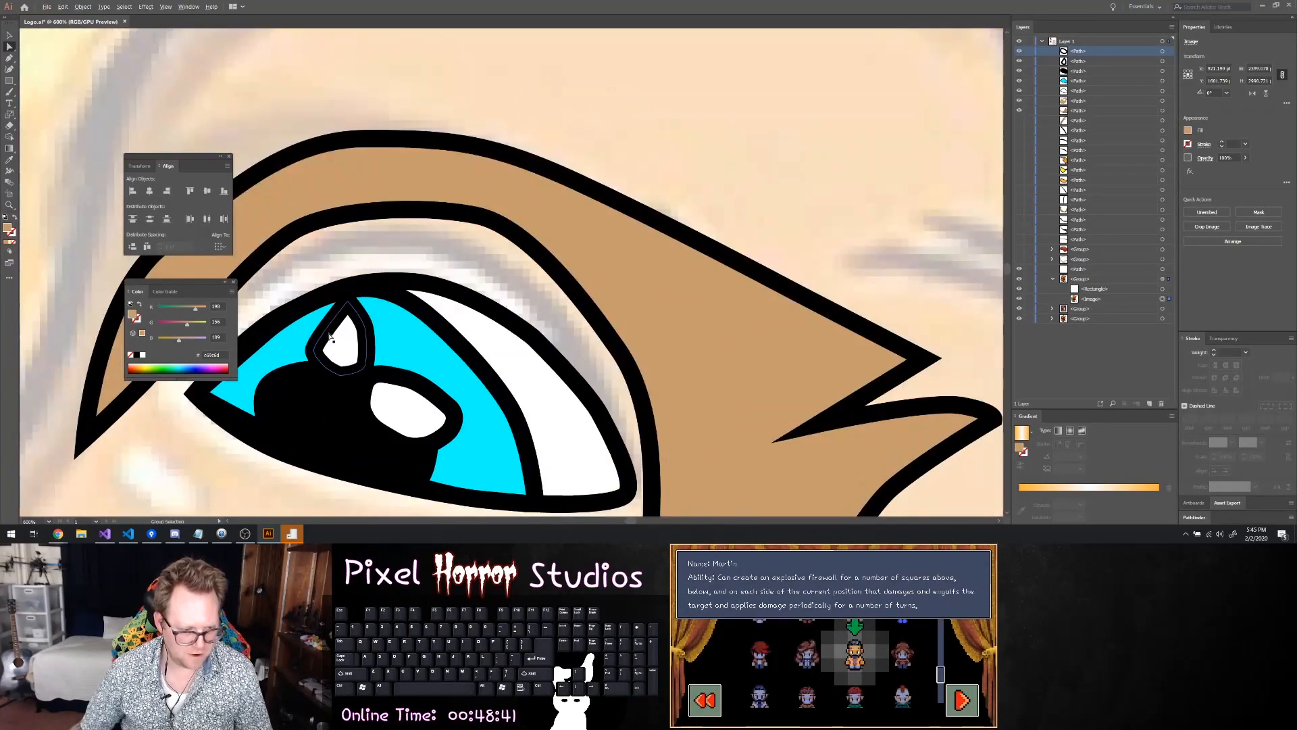
{"action": "left_click", "coordinate": [348, 304]}
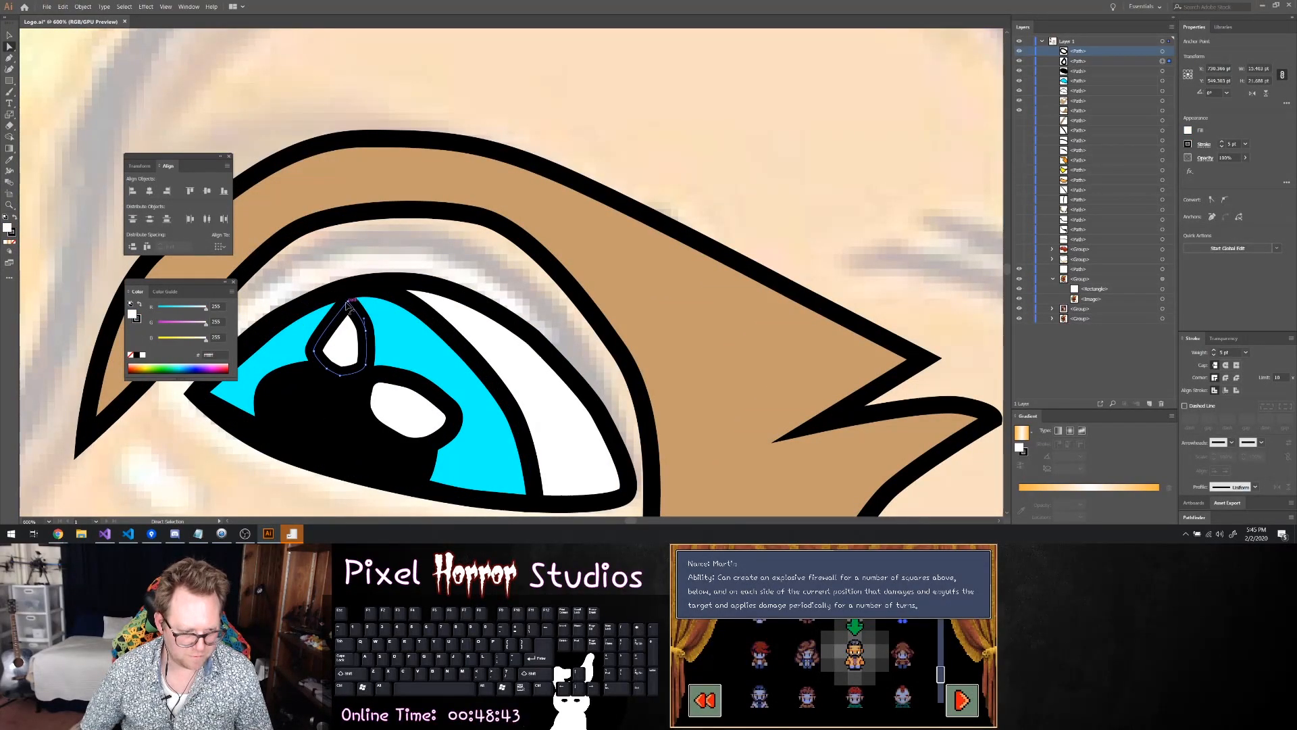
{"action": "left_click", "coordinate": [349, 300]}
{"action": "scroll", "coordinate": [348, 304], "scroll_direction": "up", "scroll_amount": 3}
{"action": "left_click_drag", "start_coordinate": [367, 304], "coordinate": [375, 333]}
Reshape the anchor points on the teardrop highlight's inner side and base into smoother curves
{"action": "left_click", "coordinate": [295, 383]}
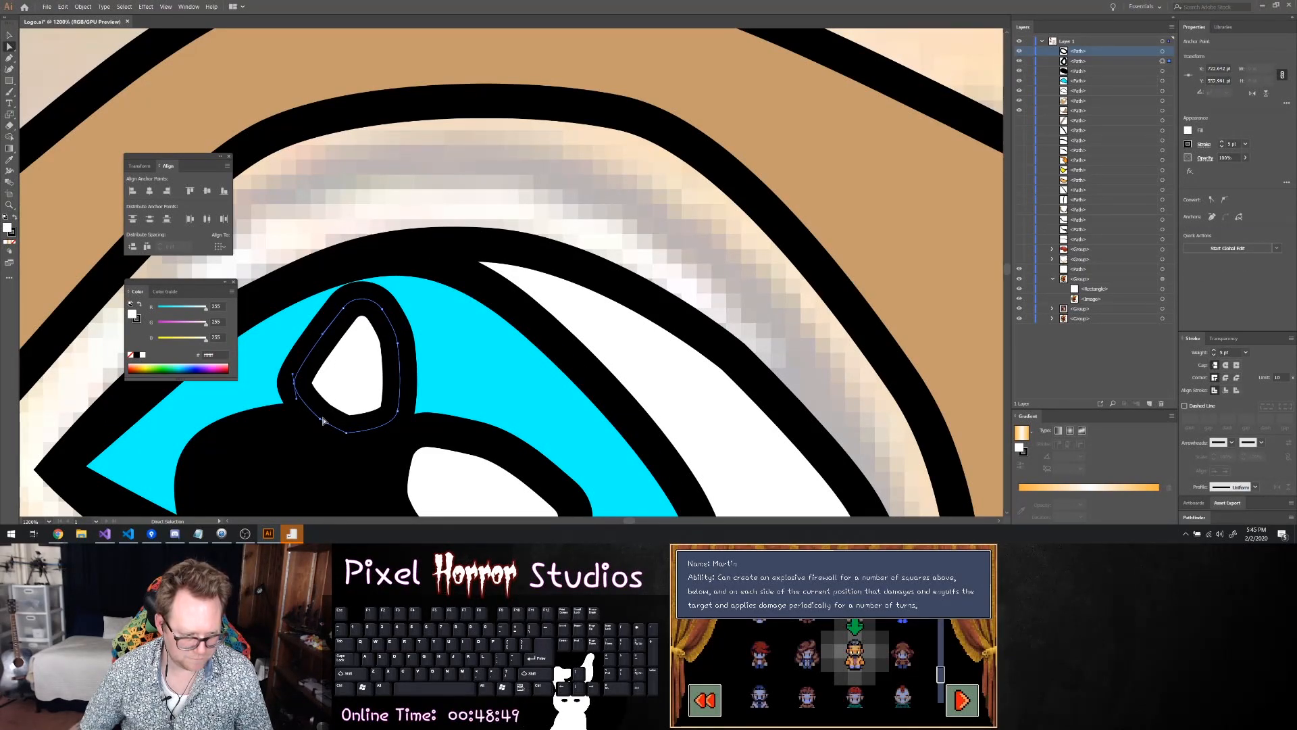
{"action": "left_click_drag", "start_coordinate": [295, 374], "coordinate": [324, 331]}
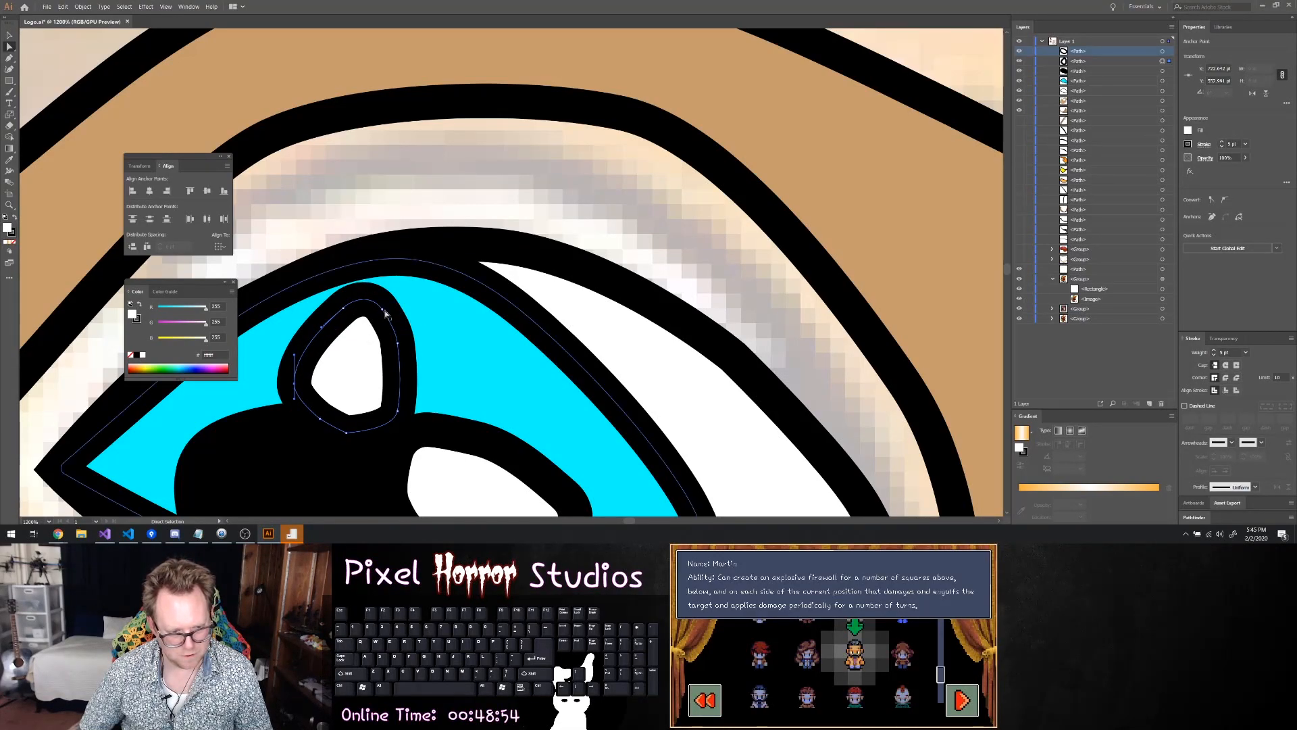
{"action": "left_click", "coordinate": [345, 439]}
{"action": "left_click", "coordinate": [343, 429]}
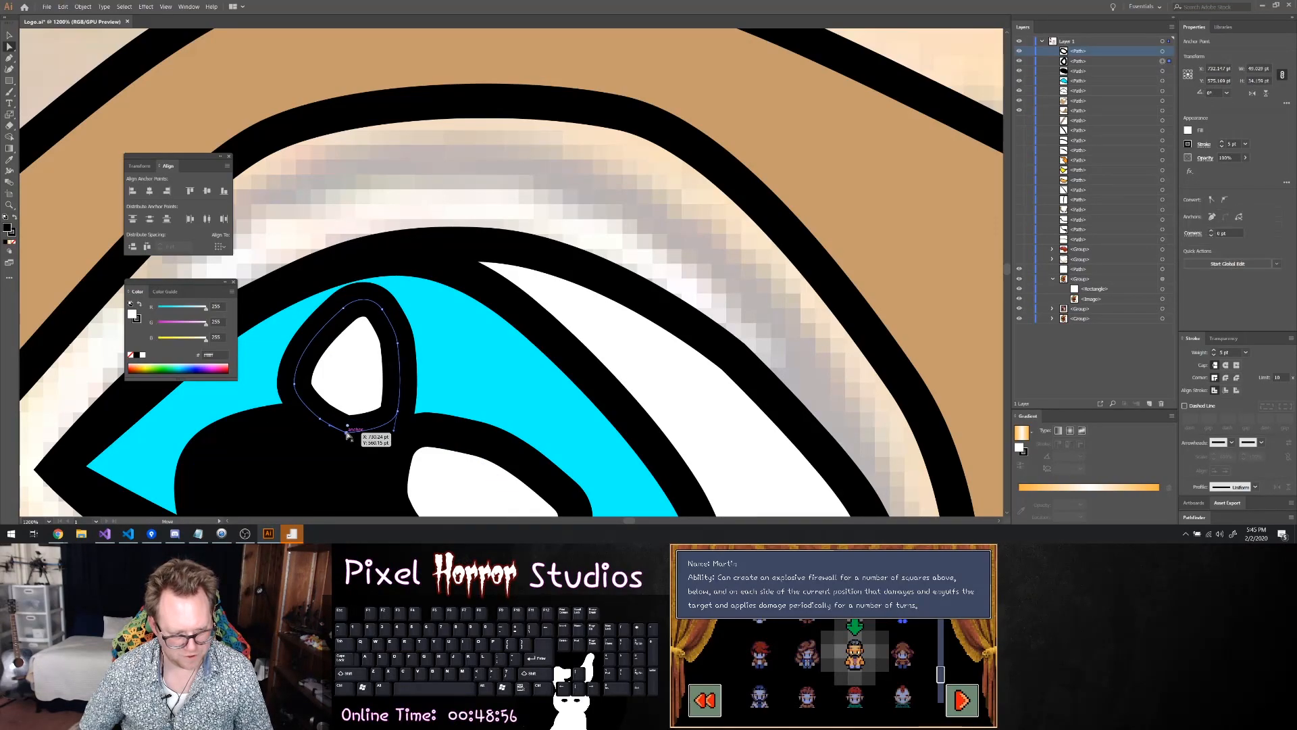
{"action": "left_click_drag", "start_coordinate": [452, 112], "coordinate": [452, 113]}
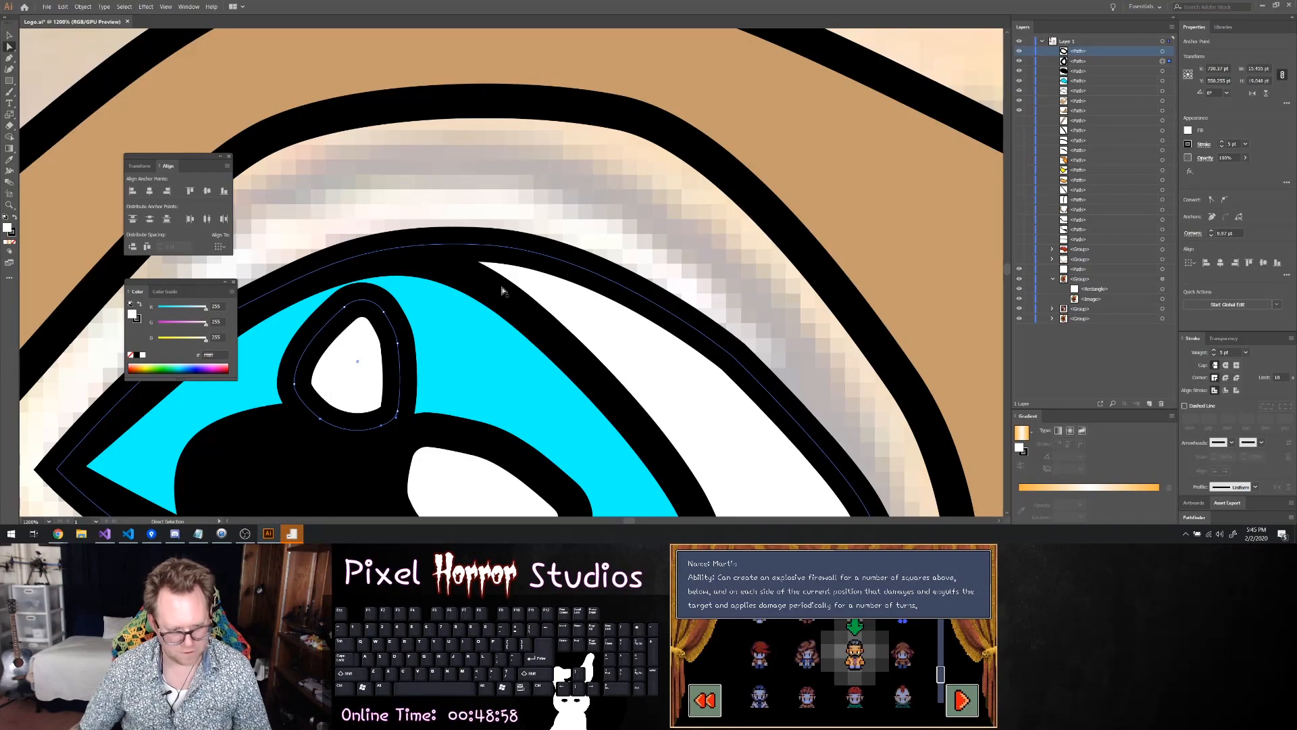
Nudge the anchor point at the teardrop highlight's lower inner corner to round its base, and deselect the highlight
{"action": "left_click_drag", "start_coordinate": [398, 412], "coordinate": [398, 414]}
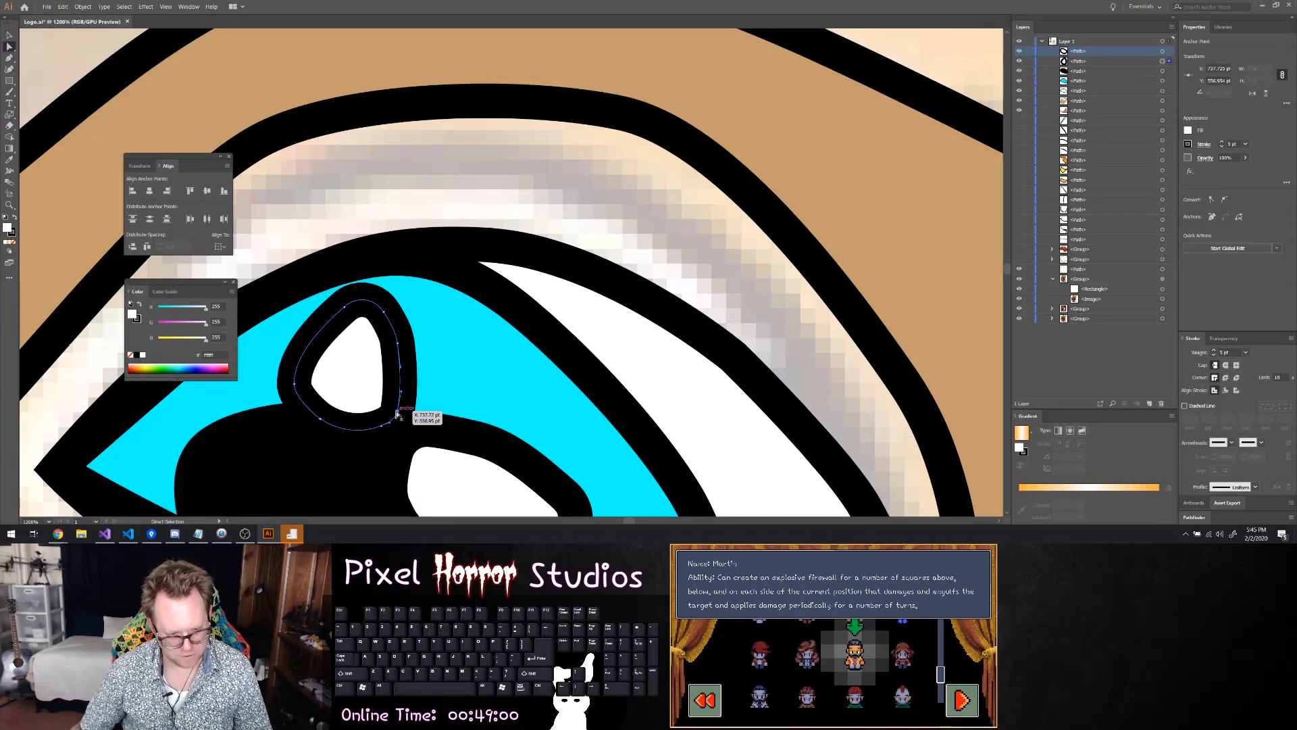
{"action": "scroll", "coordinate": [507, 298], "scroll_direction": "down", "scroll_amount": 4, "text": "alt"}
{"action": "scroll", "coordinate": [693, 308], "scroll_direction": "down", "scroll_amount": 2, "text": "alt"}
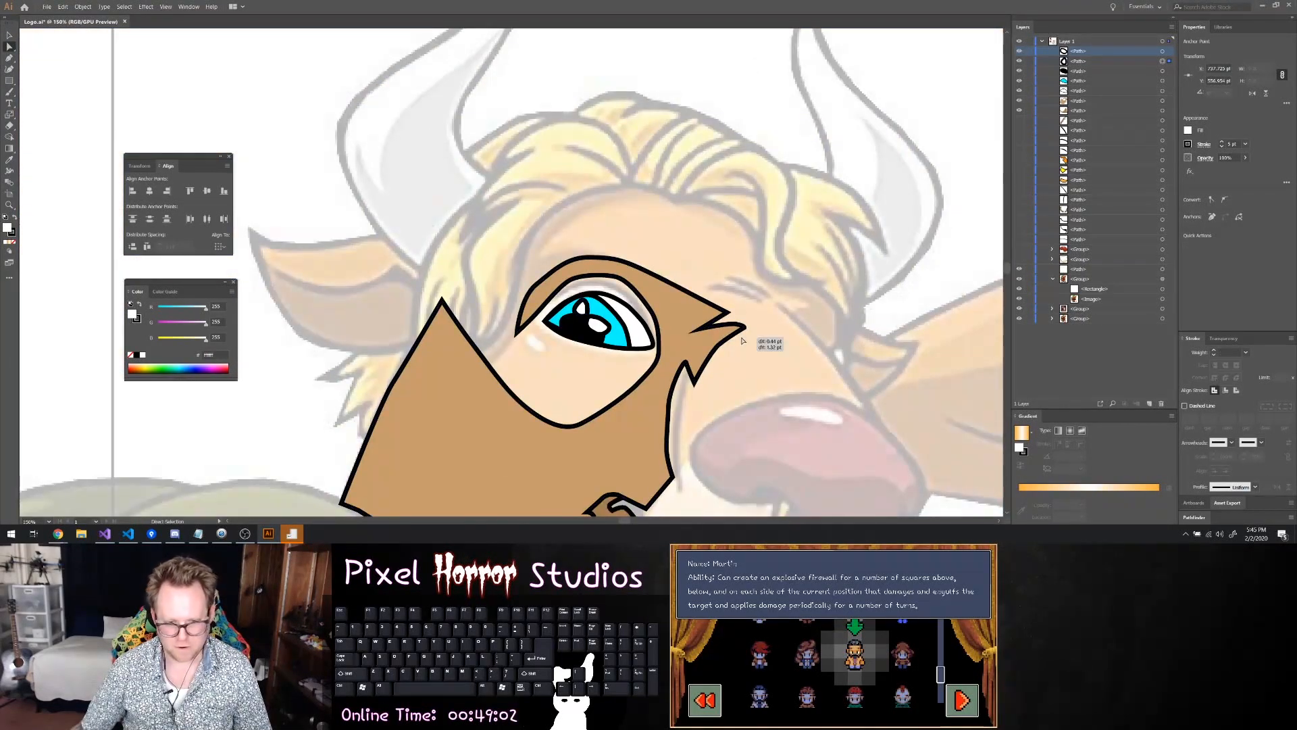
{"action": "left_click", "coordinate": [775, 413]}
Show all the hidden paths and groups in Layer 1, including the nose, muzzle, forehead, jaw and second-eye pieces
{"action": "scroll", "coordinate": [775, 414], "scroll_direction": "down", "scroll_amount": 3, "text": "alt"}
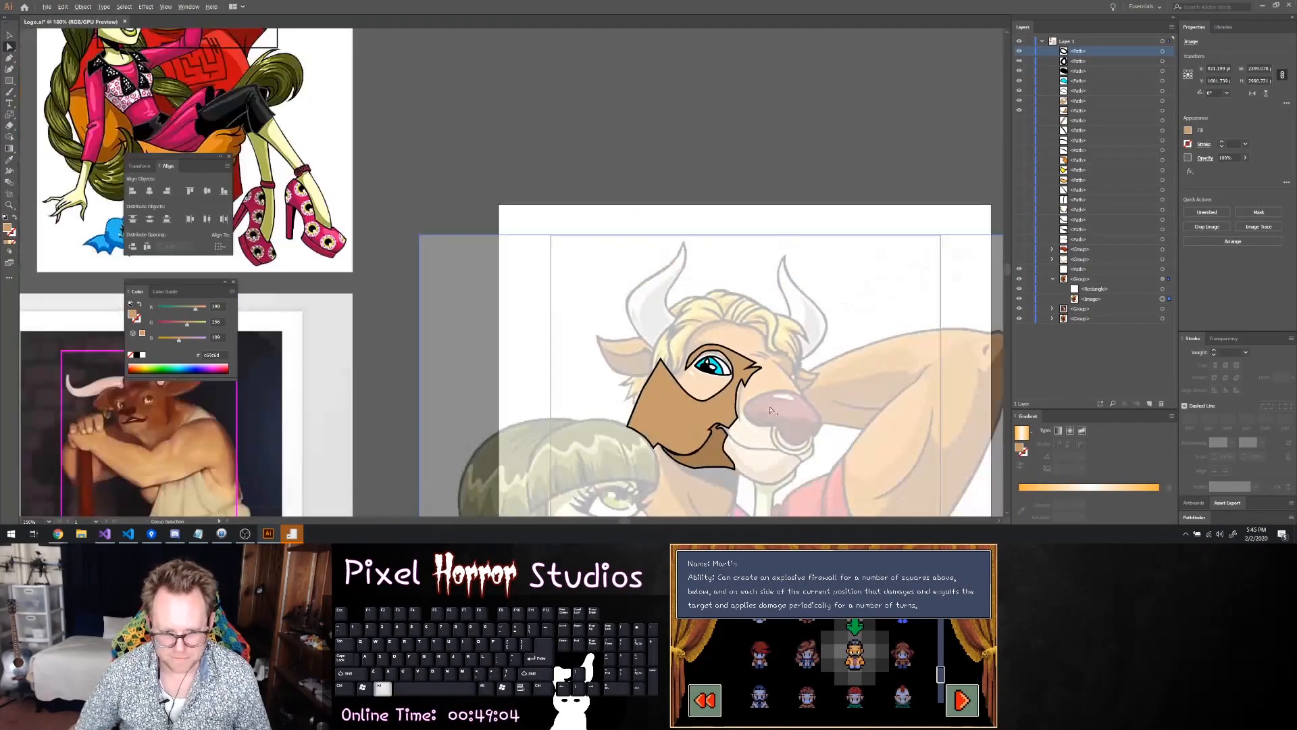
{"action": "scroll", "coordinate": [843, 458], "scroll_direction": "down", "scroll_amount": 2, "text": "alt"}
{"action": "scroll", "coordinate": [870, 454], "scroll_direction": "up", "scroll_amount": 5, "text": "ctrl"}
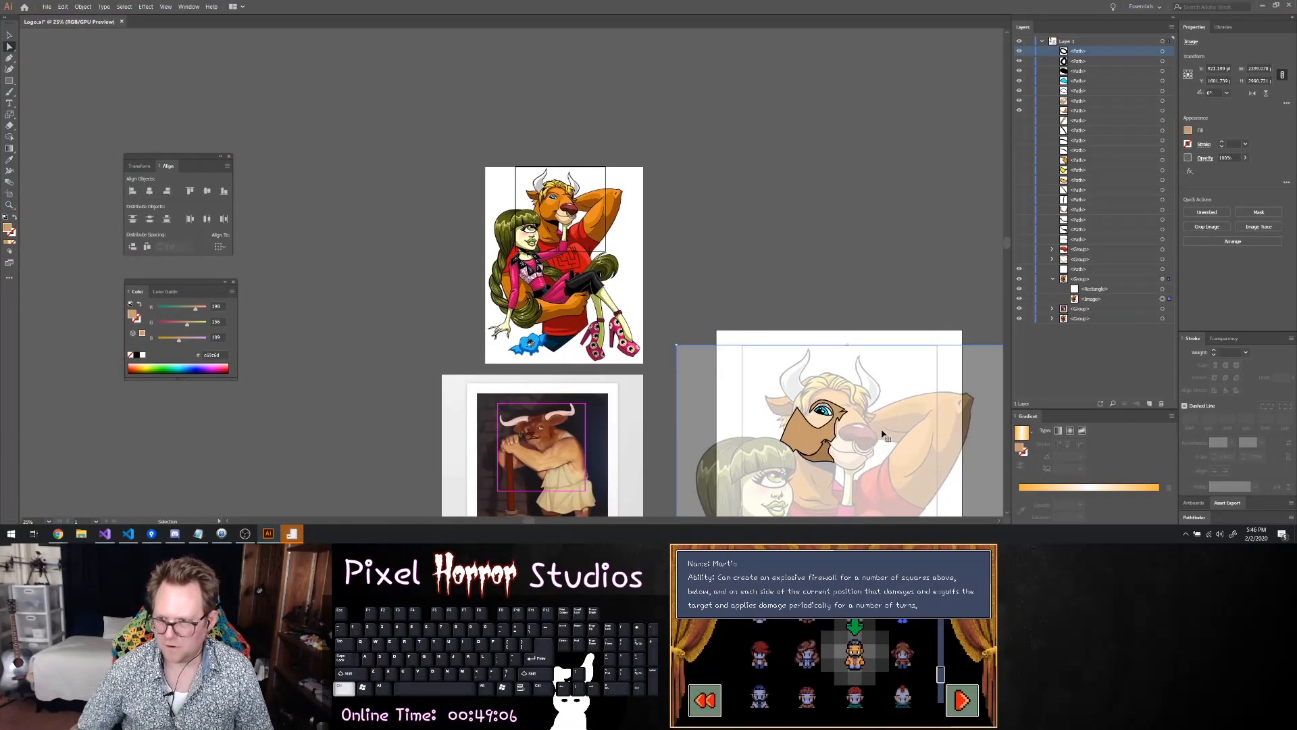
{"action": "scroll", "coordinate": [886, 433], "scroll_direction": "down", "scroll_amount": 13, "text": "ctrl"}
{"action": "scroll", "coordinate": [879, 355], "scroll_direction": "down", "scroll_amount": 5}
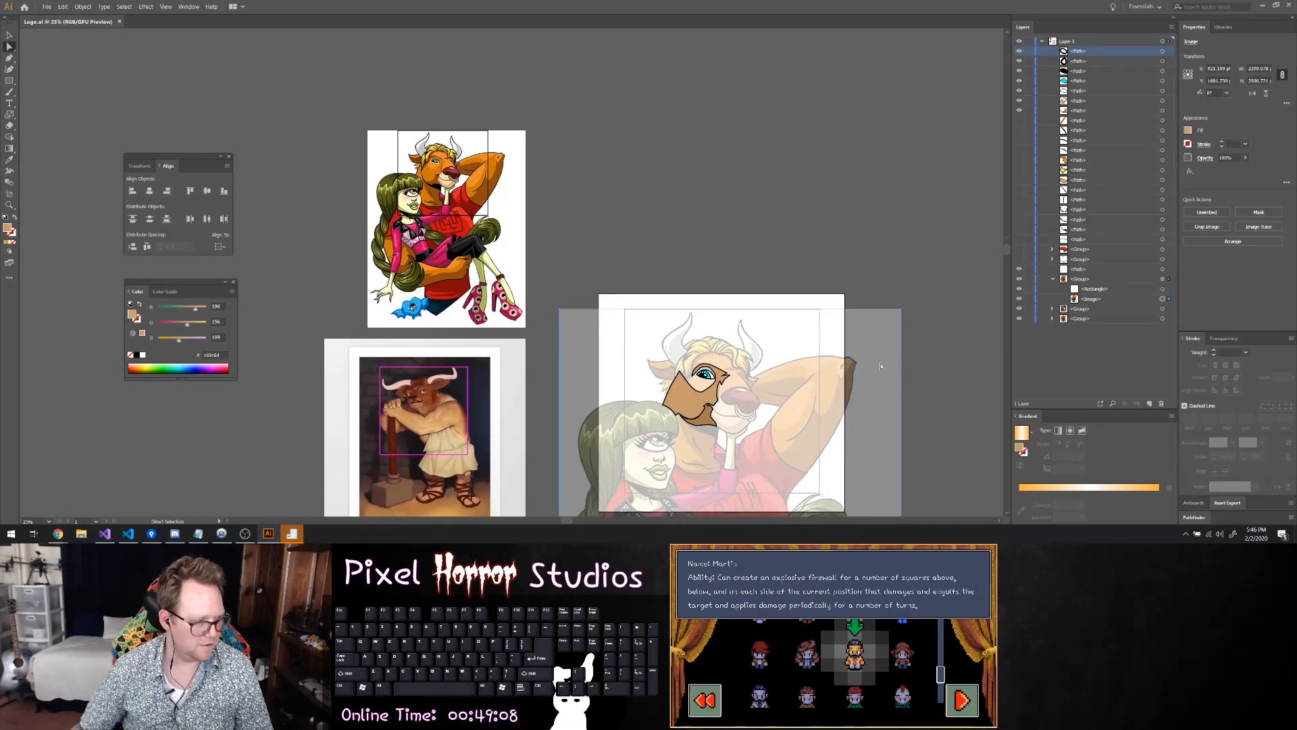
{"action": "scroll", "coordinate": [876, 352], "scroll_direction": "right", "scroll_amount": 2}
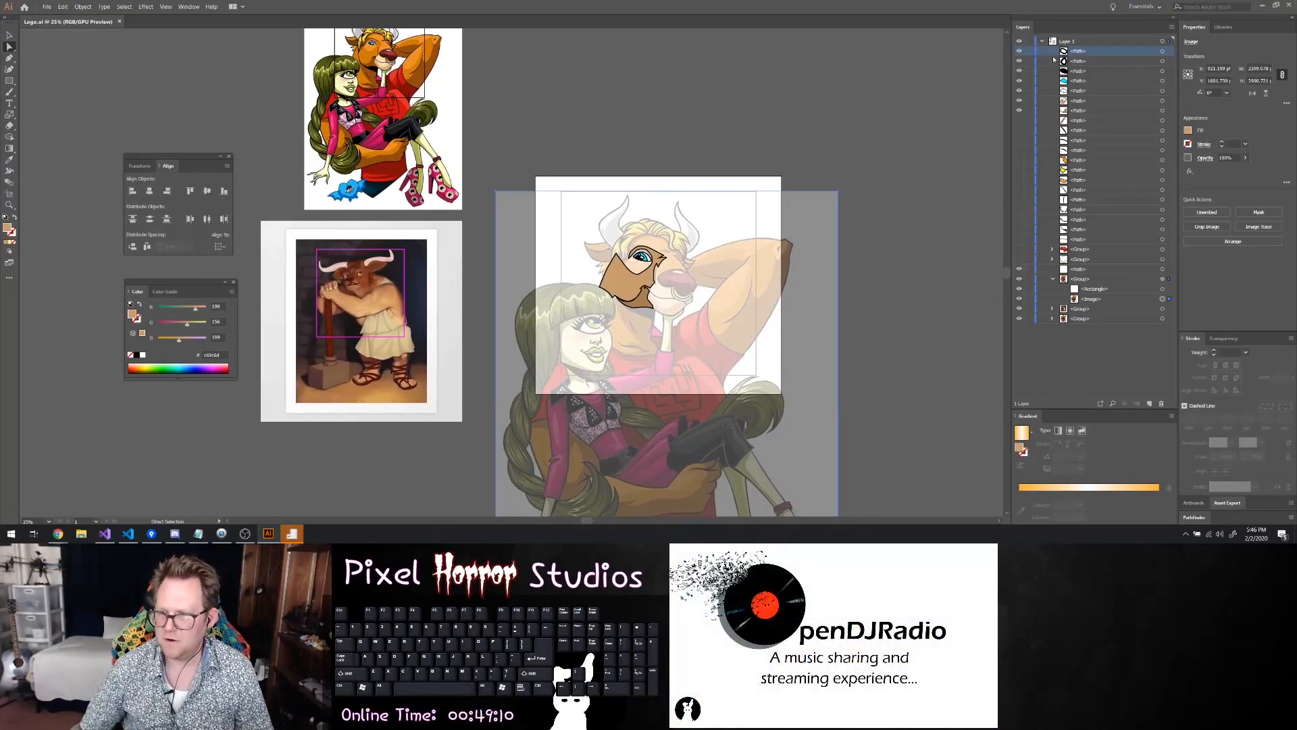
{"action": "left_click", "coordinate": [1019, 121]}
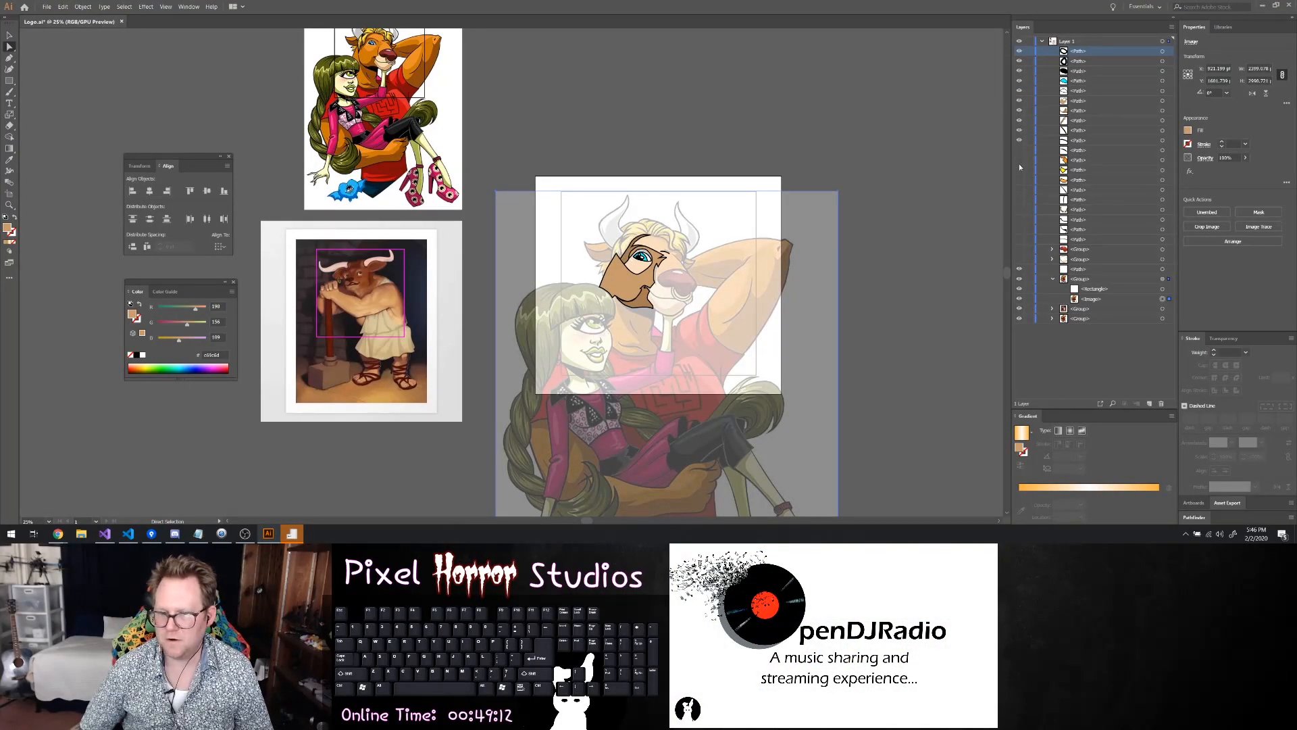
{"action": "left_click", "coordinate": [1019, 194]}
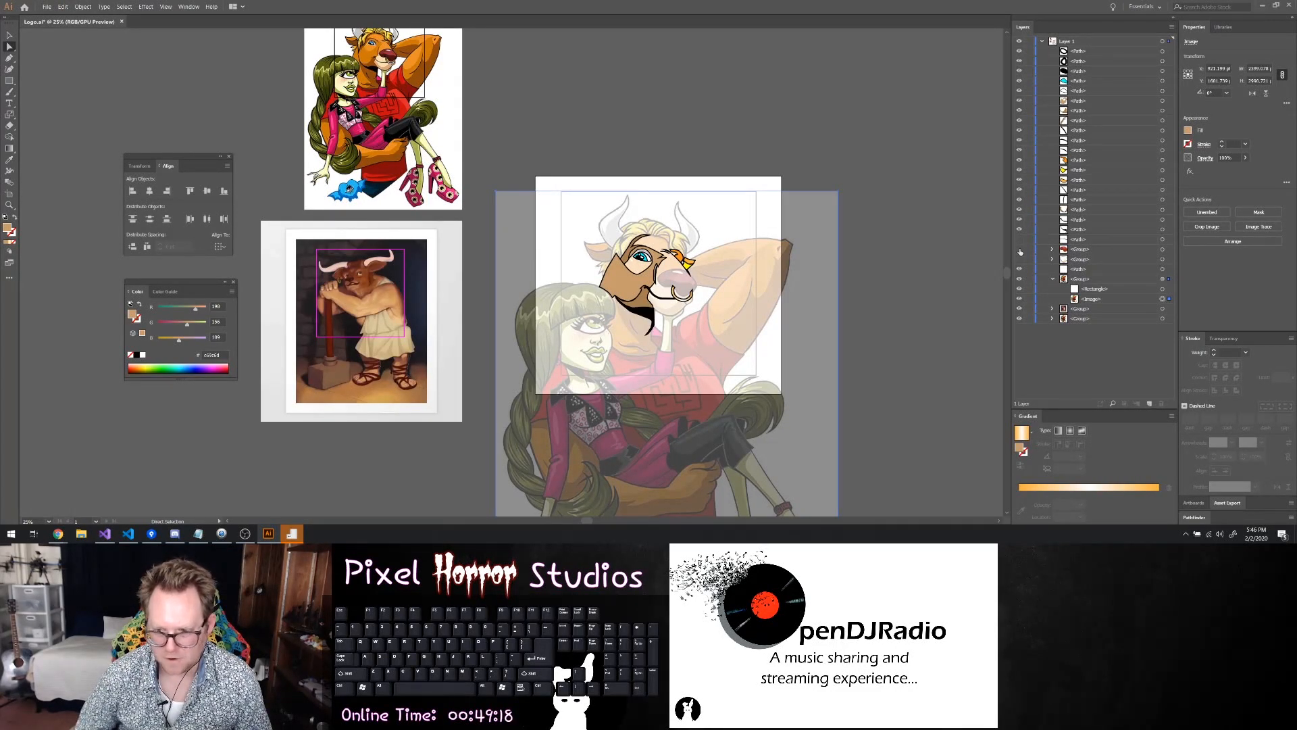
{"action": "left_click_drag", "start_coordinate": [1020, 243], "coordinate": [1021, 265]}
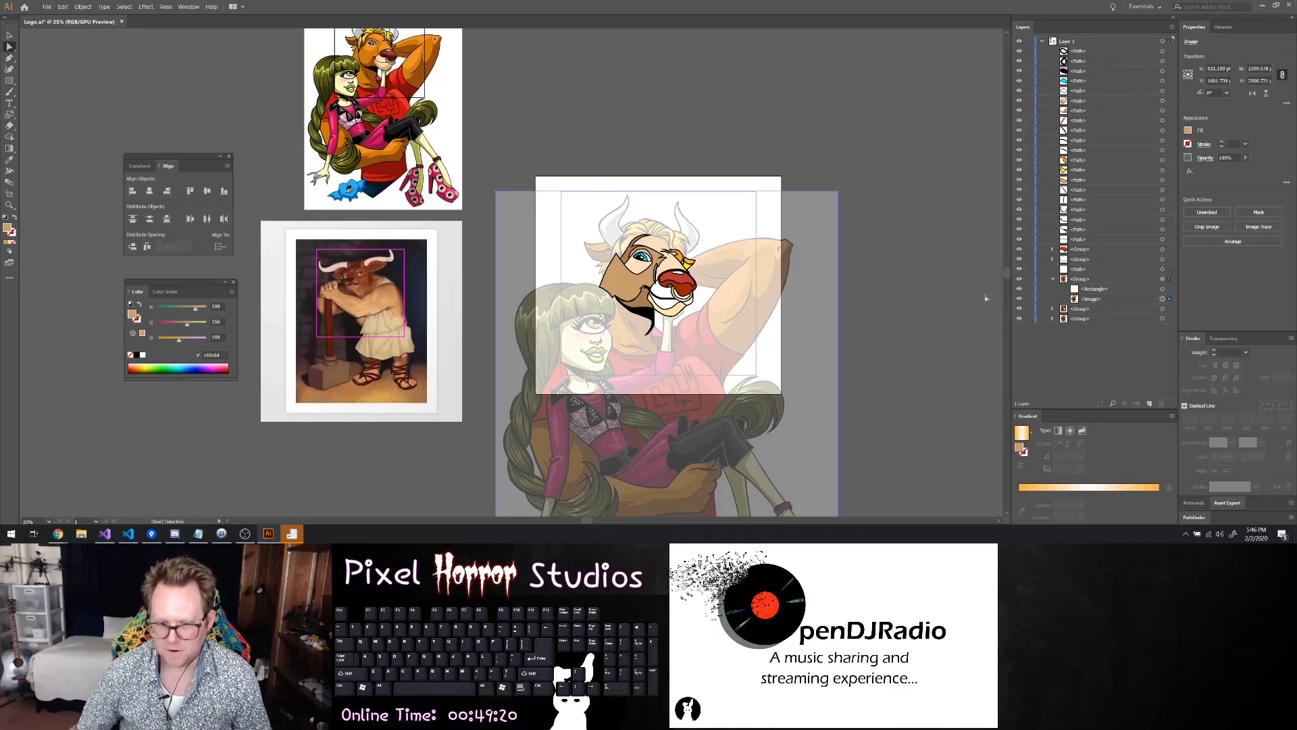
Reshape the notch of the cheek shape beside the mouth corner so it lines up with the darker jaw shape
{"action": "scroll", "coordinate": [865, 318], "scroll_direction": "up", "scroll_amount": 2}
{"action": "scroll", "coordinate": [840, 290], "scroll_direction": "down", "scroll_amount": 1}
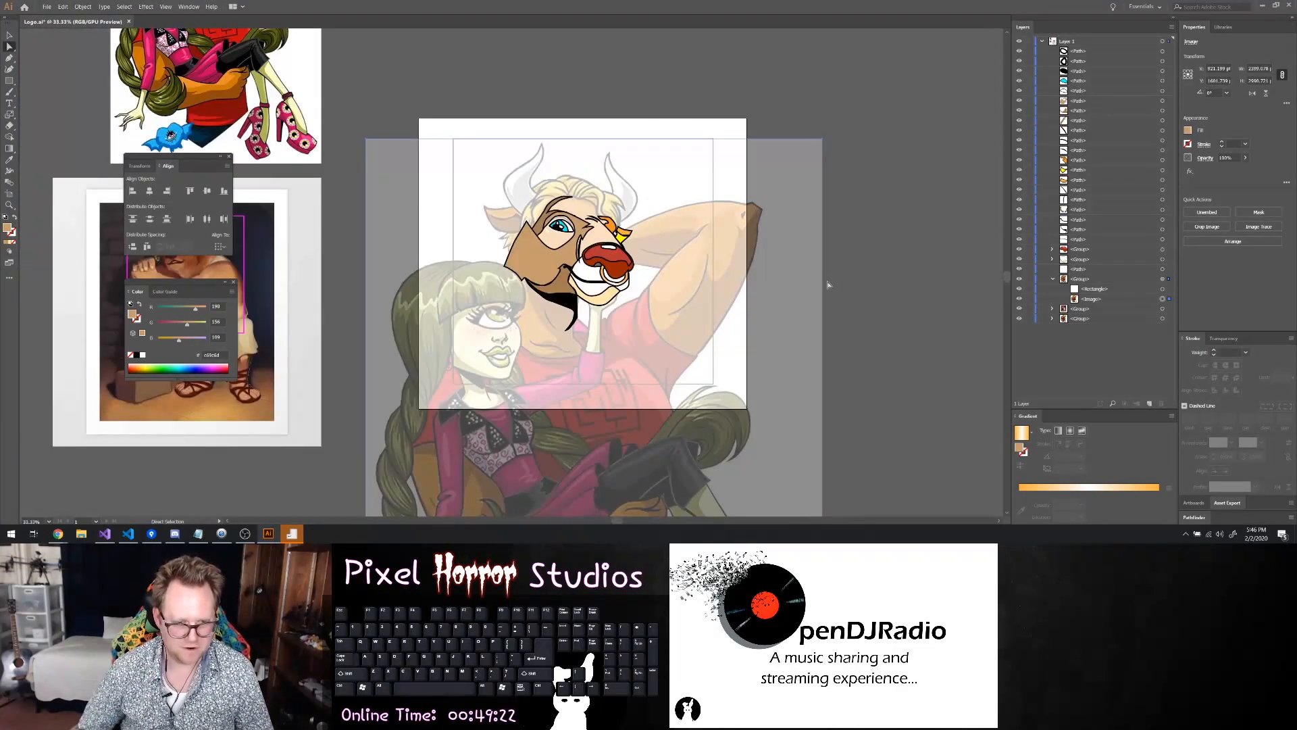
{"action": "scroll", "coordinate": [797, 292], "scroll_direction": "left", "scroll_amount": 2}
{"action": "scroll", "coordinate": [803, 299], "scroll_direction": "up", "scroll_amount": 1}
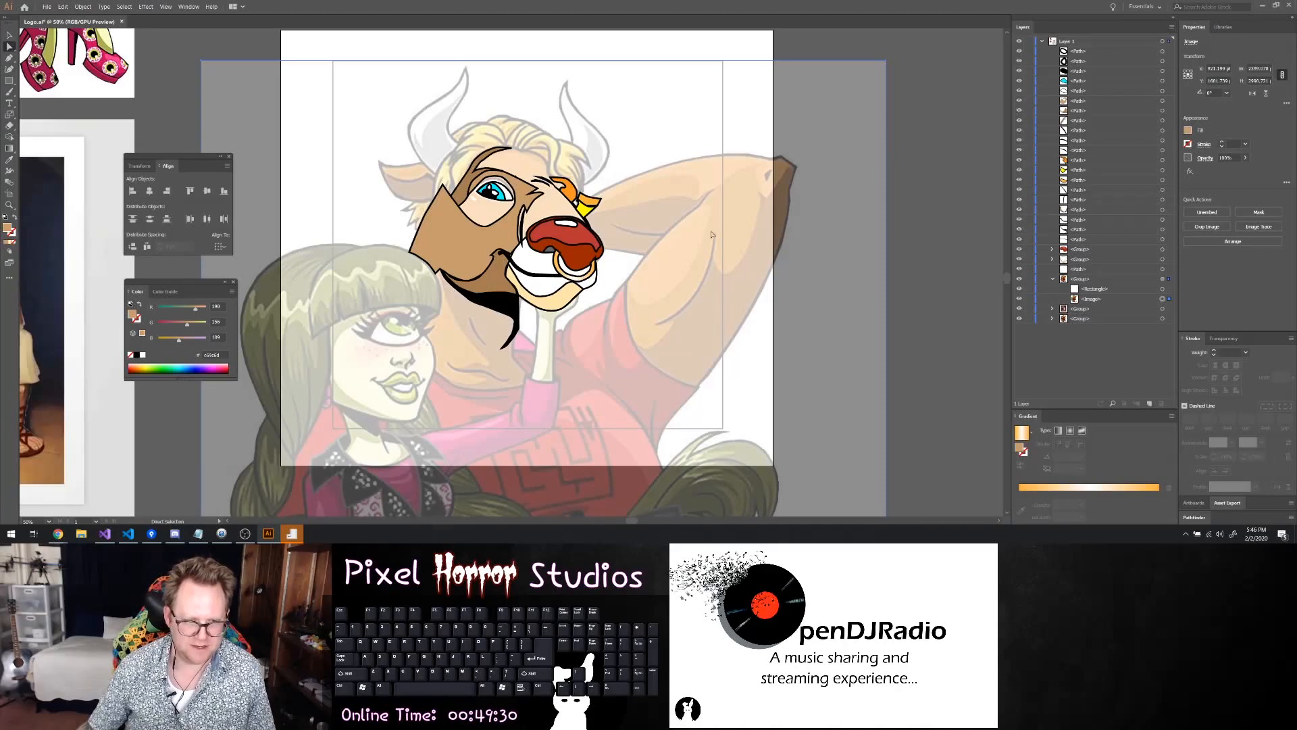
{"action": "scroll", "coordinate": [478, 301], "scroll_direction": "up", "scroll_amount": 2}
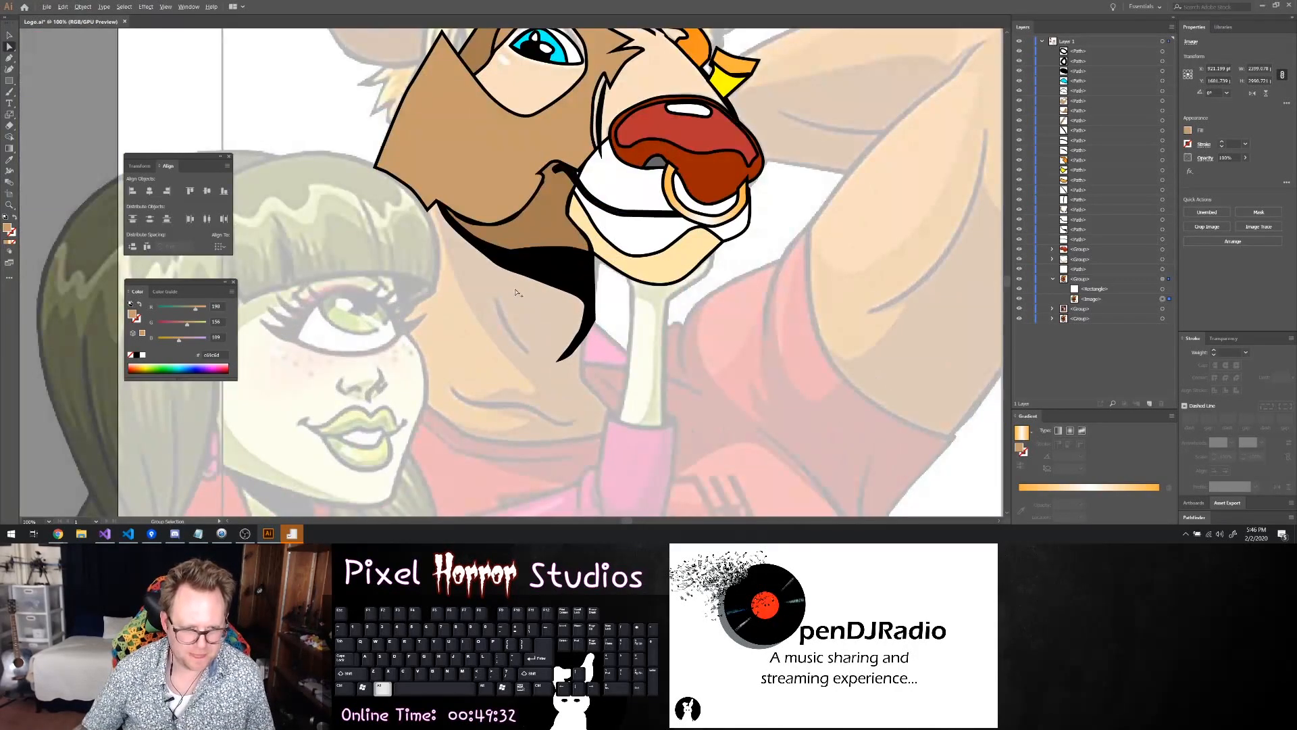
{"action": "scroll", "coordinate": [527, 242], "scroll_direction": "up", "scroll_amount": 2}
{"action": "scroll", "coordinate": [544, 175], "scroll_direction": "up", "scroll_amount": 2}
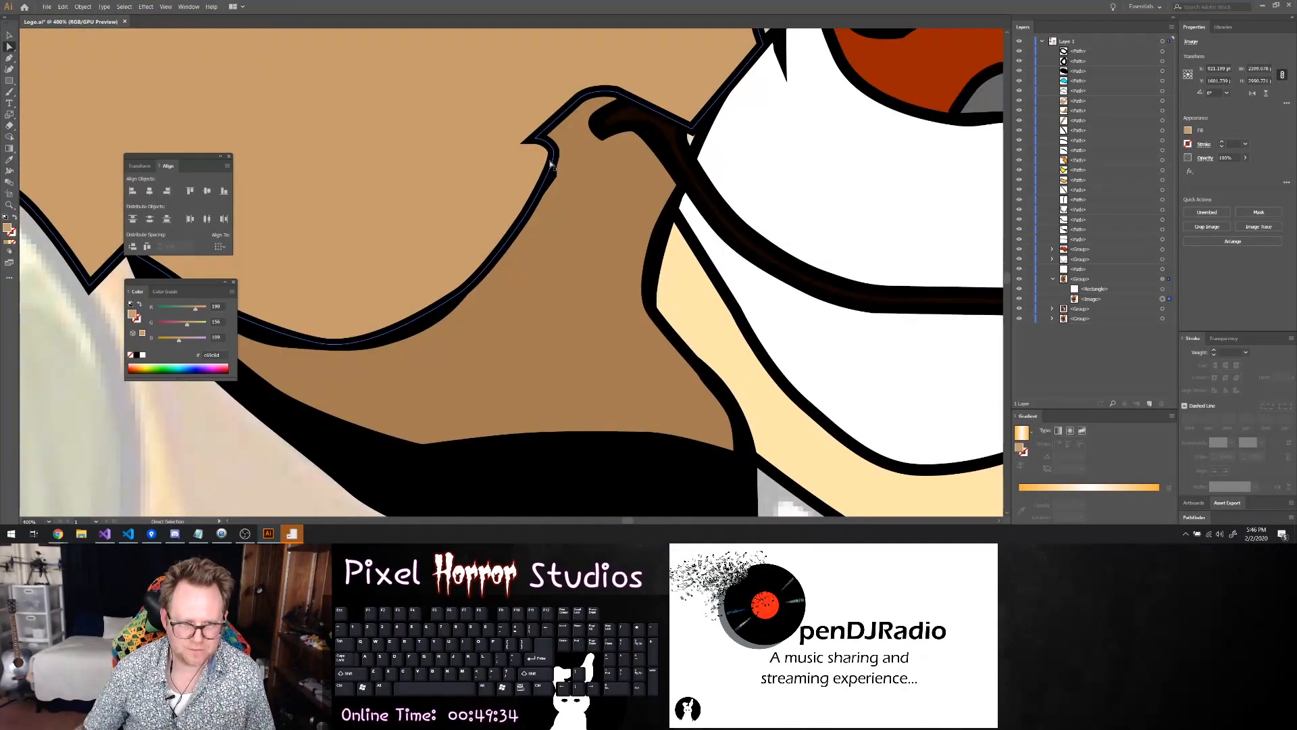
{"action": "left_click", "coordinate": [551, 158]}
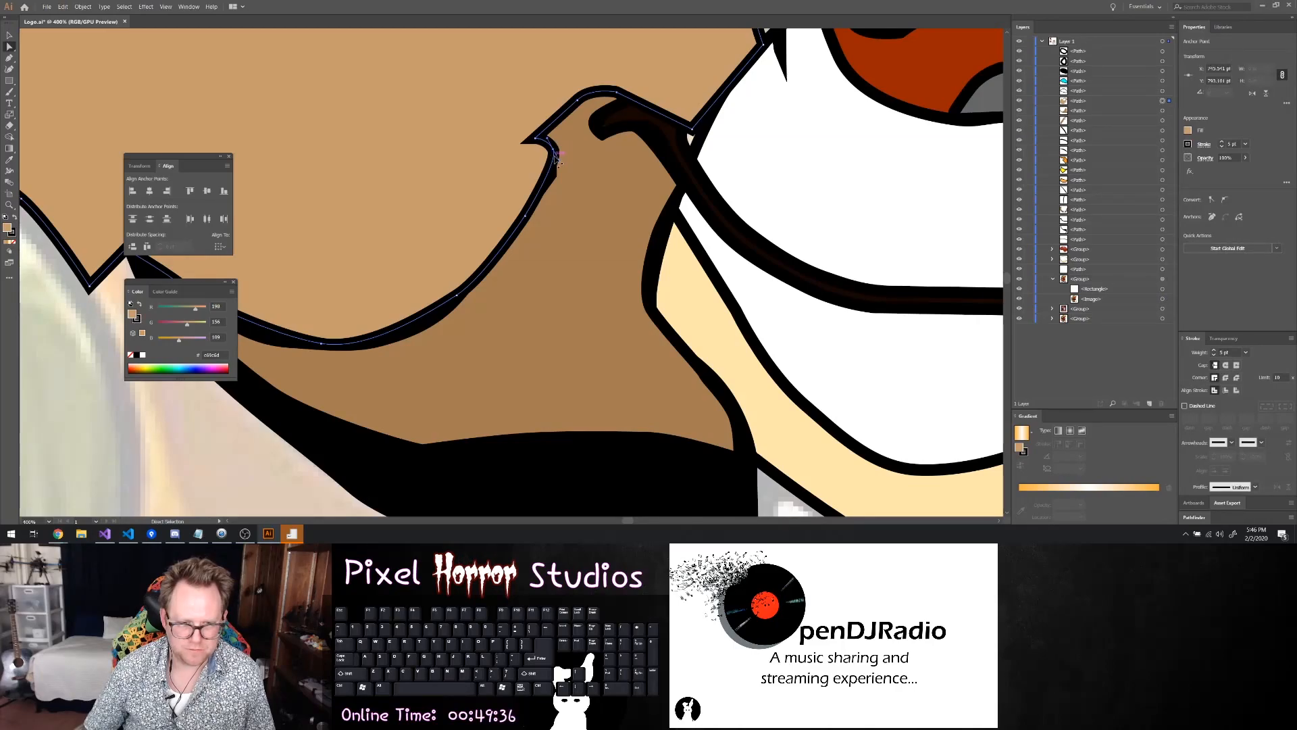
{"action": "left_click_drag", "start_coordinate": [553, 175], "coordinate": [535, 138]}
{"action": "left_click", "coordinate": [535, 140]}
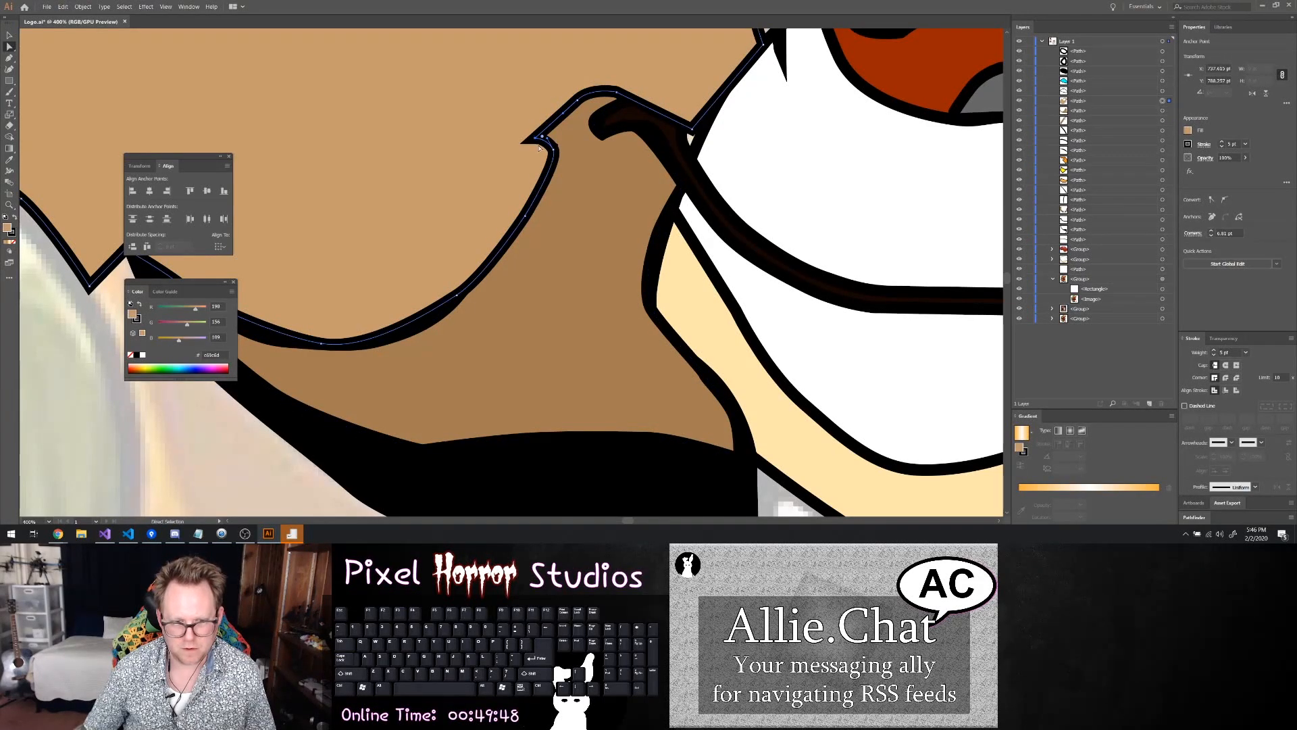
{"action": "left_click", "coordinate": [706, 177]}
{"action": "left_click", "coordinate": [551, 150]}
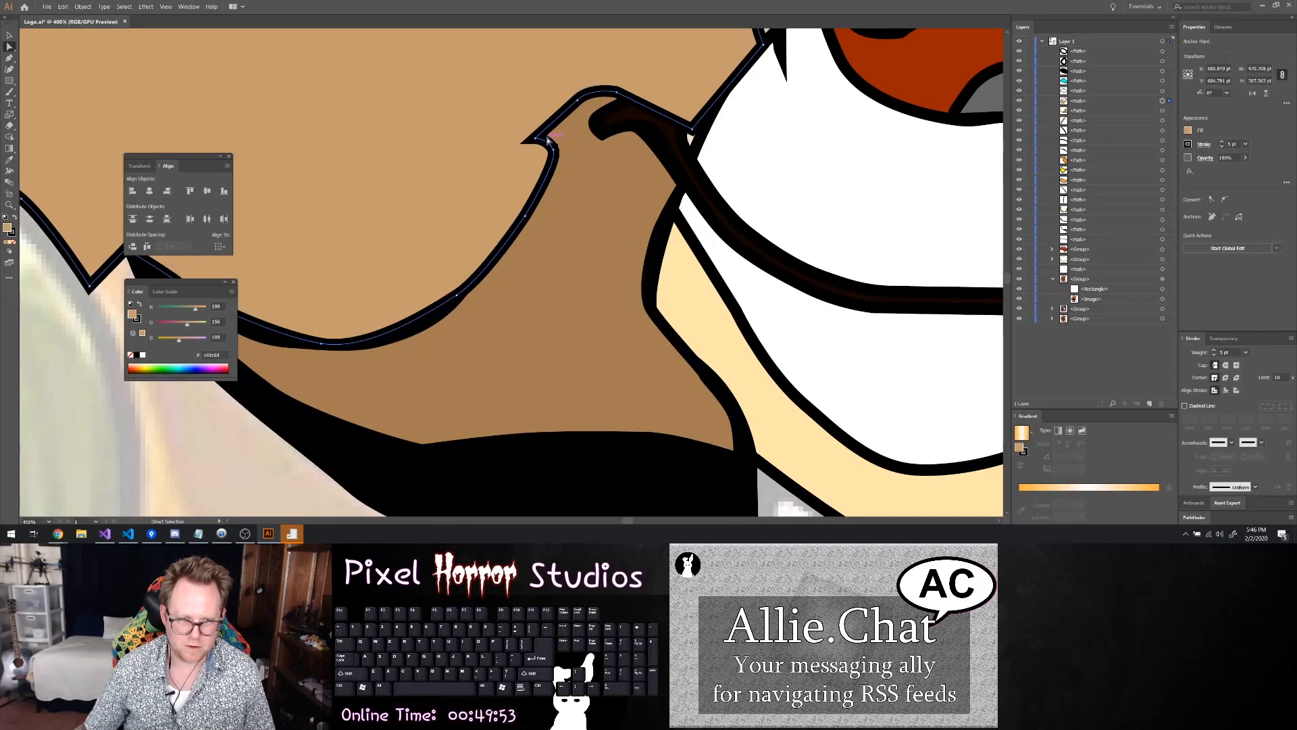
{"action": "left_click", "coordinate": [552, 151]}
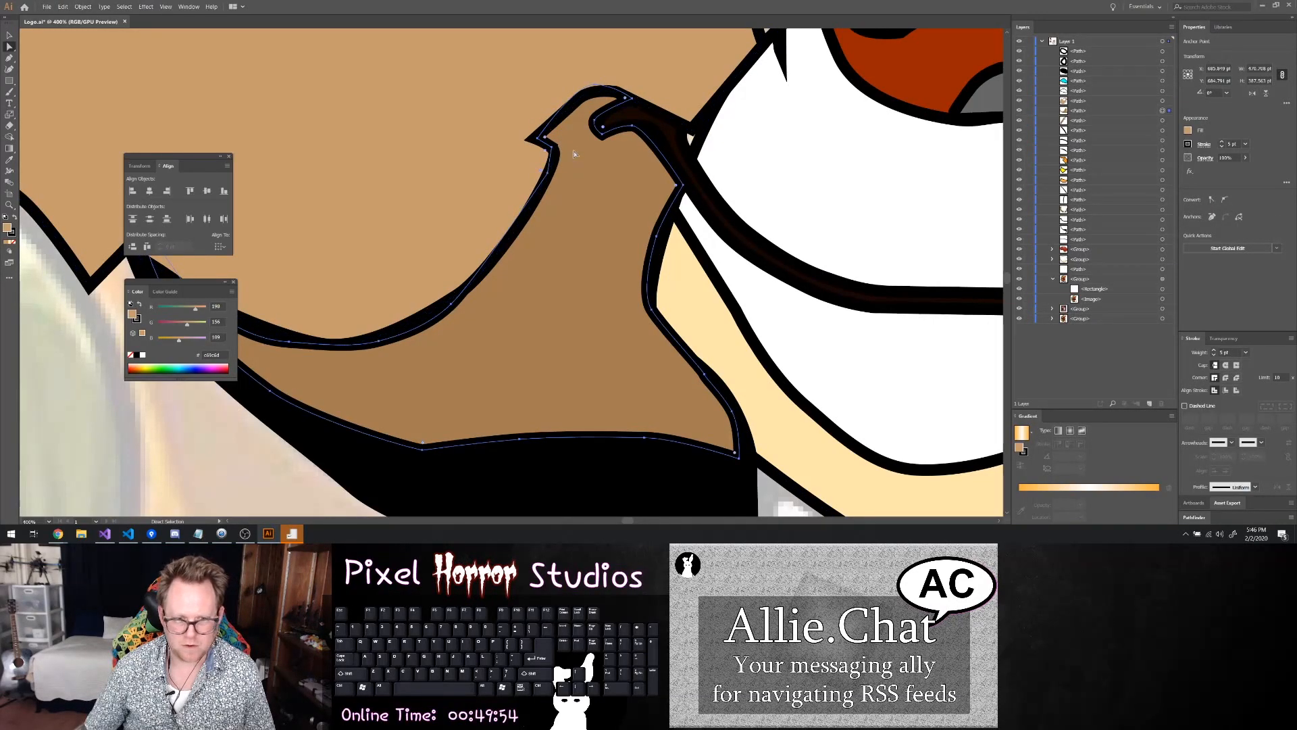
{"action": "left_click", "coordinate": [514, 160]}
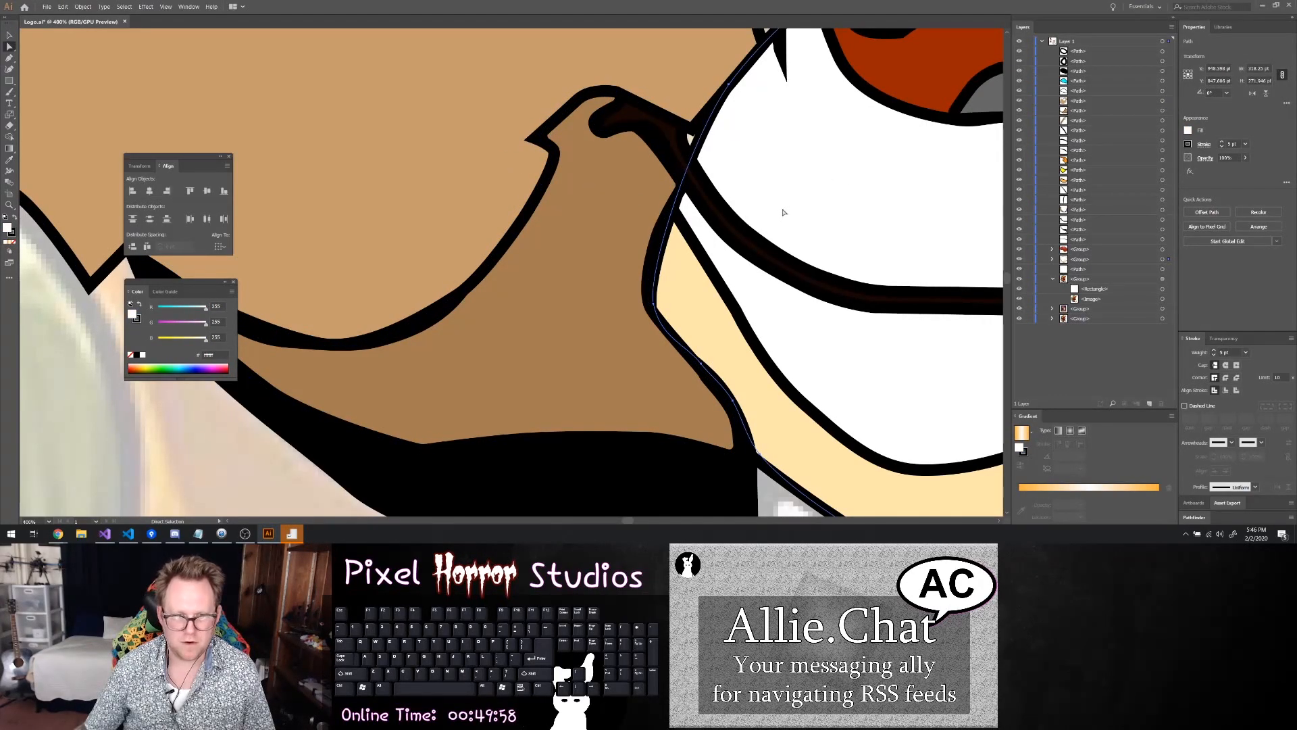
Move the anchor points and handles along the dark brown jaw shape's upper edge to follow the cheek's lower outline
{"action": "scroll", "coordinate": [744, 256], "scroll_direction": "down", "scroll_amount": 4}
{"action": "left_click", "coordinate": [769, 285], "text": "alt"}
{"action": "scroll", "coordinate": [847, 389], "scroll_direction": "down", "scroll_amount": 4}
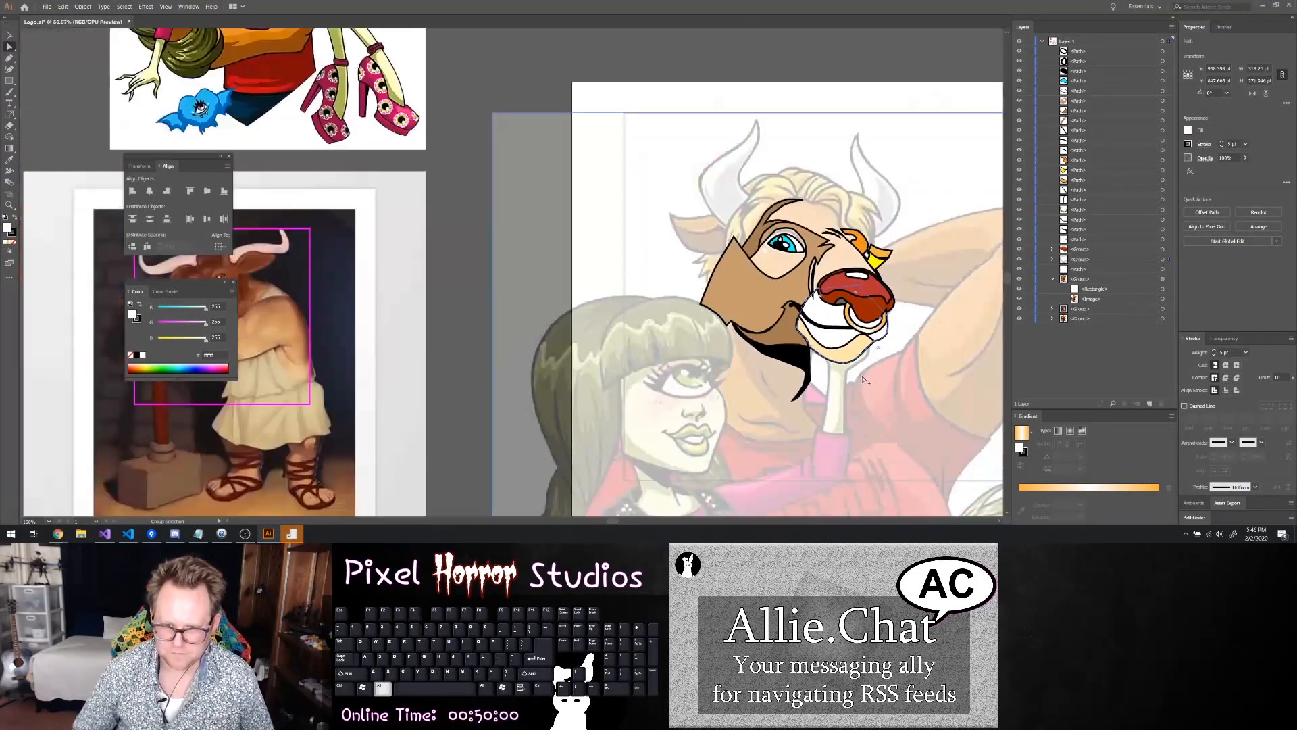
{"action": "scroll", "coordinate": [853, 371], "scroll_direction": "up", "scroll_amount": 1}
{"action": "scroll", "coordinate": [851, 377], "scroll_direction": "up", "scroll_amount": 4}
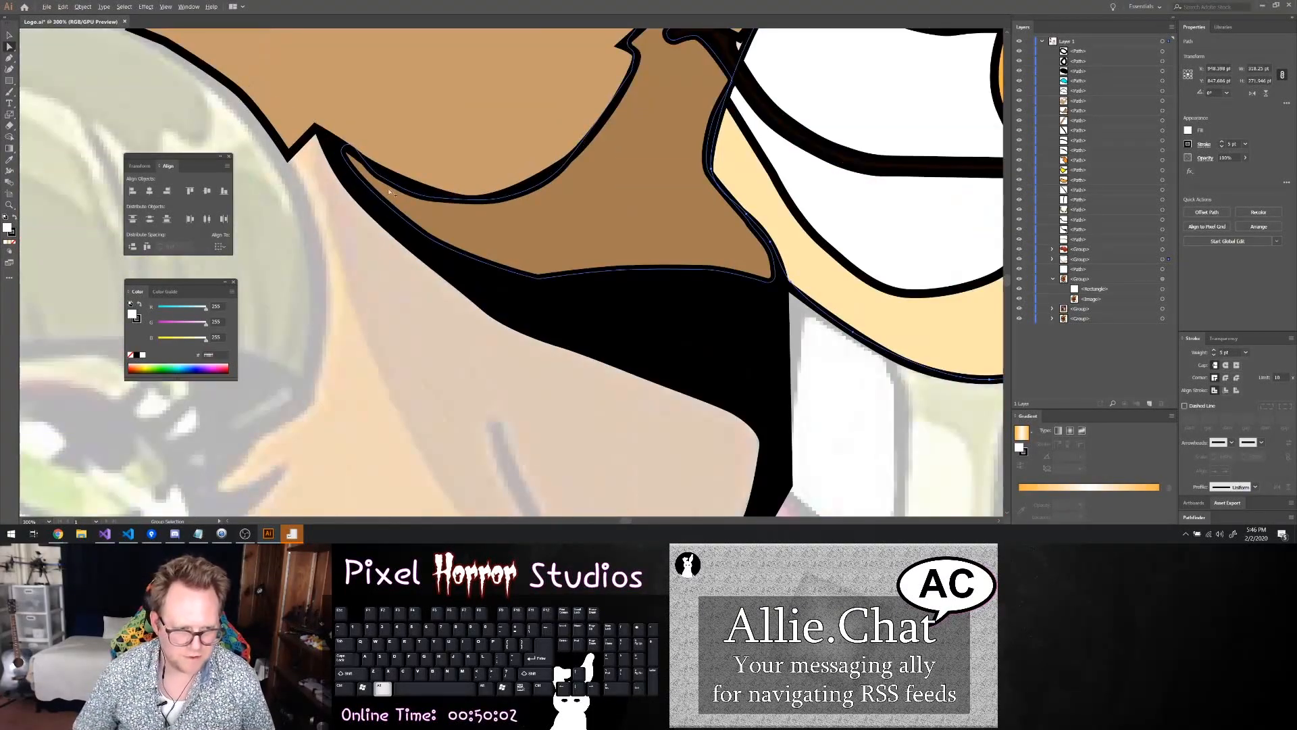
{"action": "left_click", "coordinate": [407, 185]}
{"action": "left_click", "coordinate": [403, 190]}
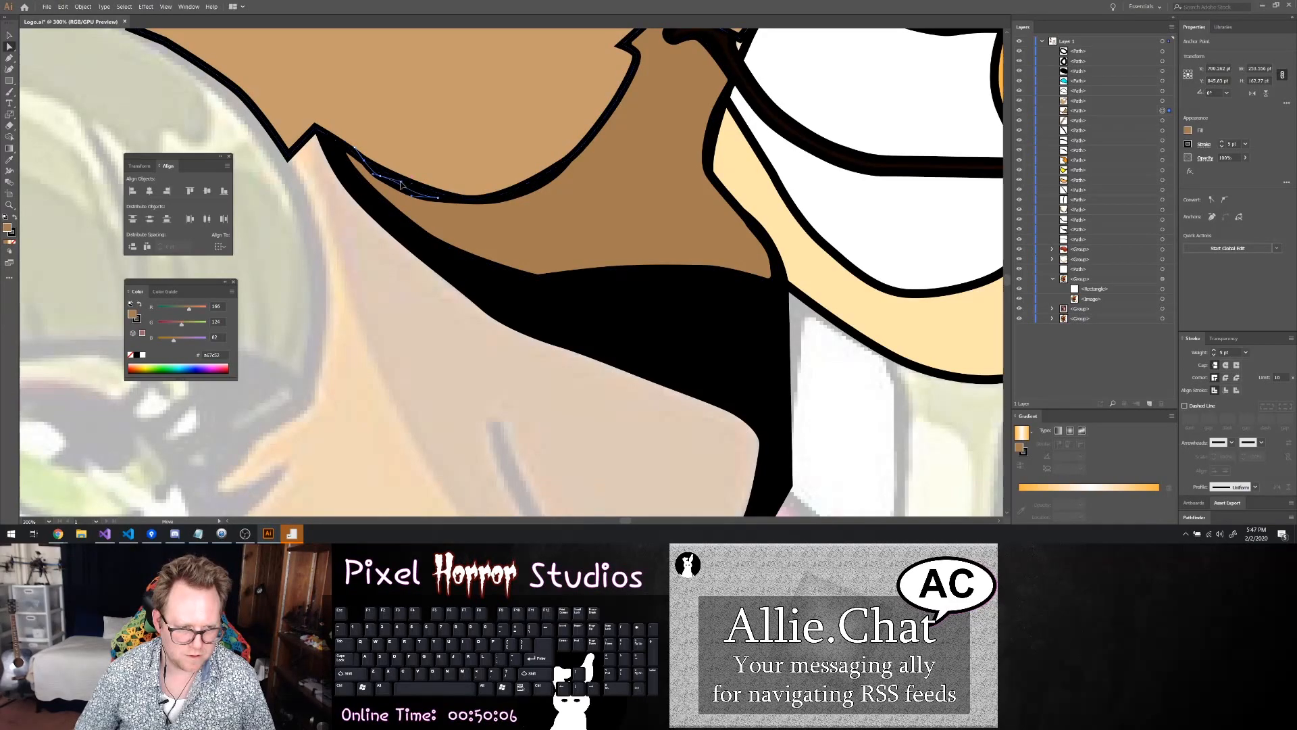
{"action": "left_click_drag", "start_coordinate": [380, 176], "coordinate": [385, 172]}
{"action": "left_click", "coordinate": [325, 206]}
{"action": "left_click_drag", "start_coordinate": [429, 200], "coordinate": [447, 199]}
{"action": "left_click_drag", "start_coordinate": [450, 196], "coordinate": [452, 197]}
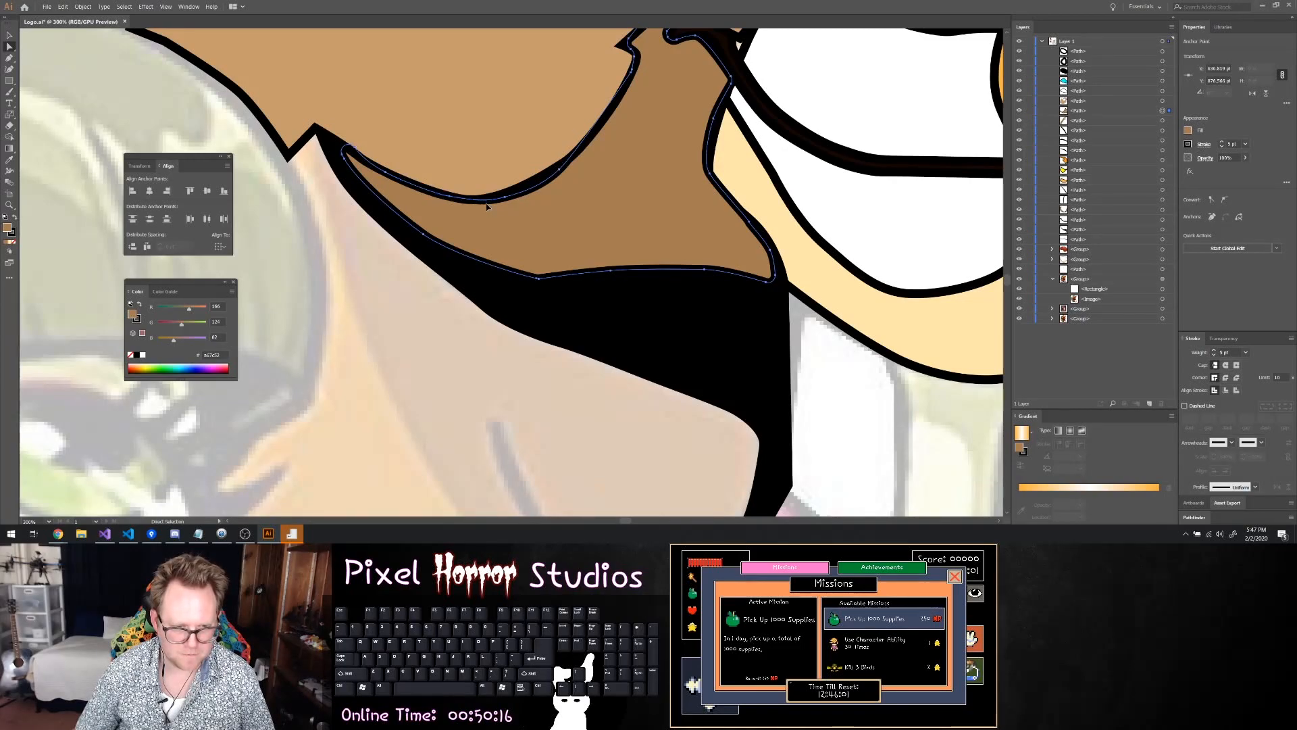
{"action": "left_click_drag", "start_coordinate": [490, 205], "coordinate": [531, 193]}
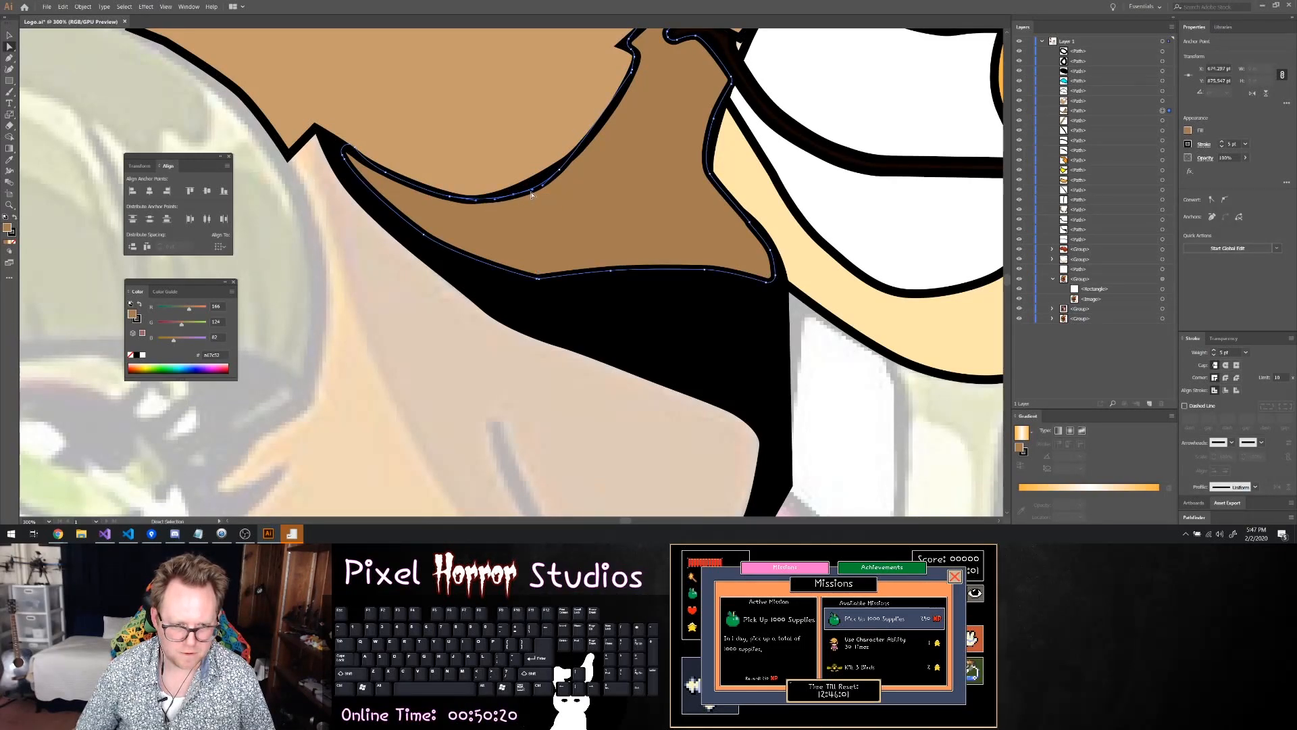
Refine the anchor points on the cheek's lower curve so its outline has an even thickness along the jaw shape
{"action": "left_click", "coordinate": [533, 194]}
{"action": "left_click", "coordinate": [516, 195]}
{"action": "left_click", "coordinate": [531, 191]}
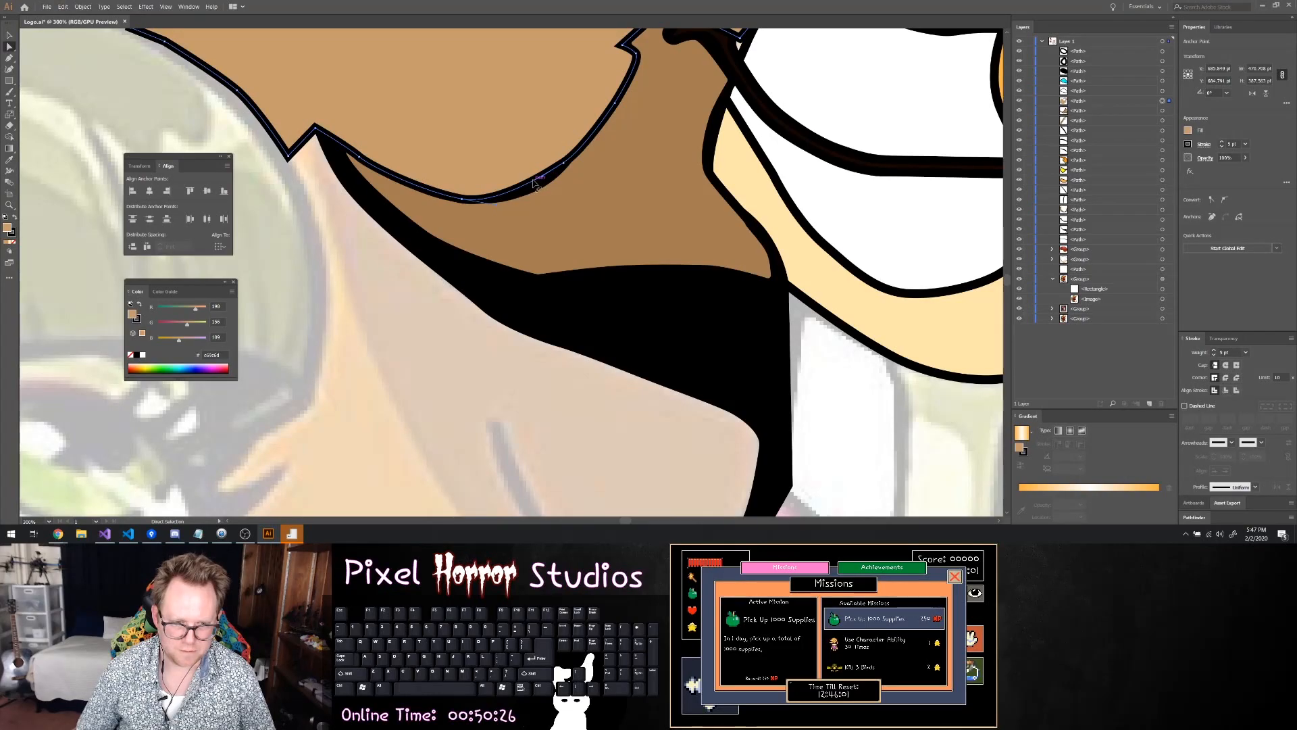
{"action": "key", "text": "p"}
{"action": "left_click", "coordinate": [517, 194]}
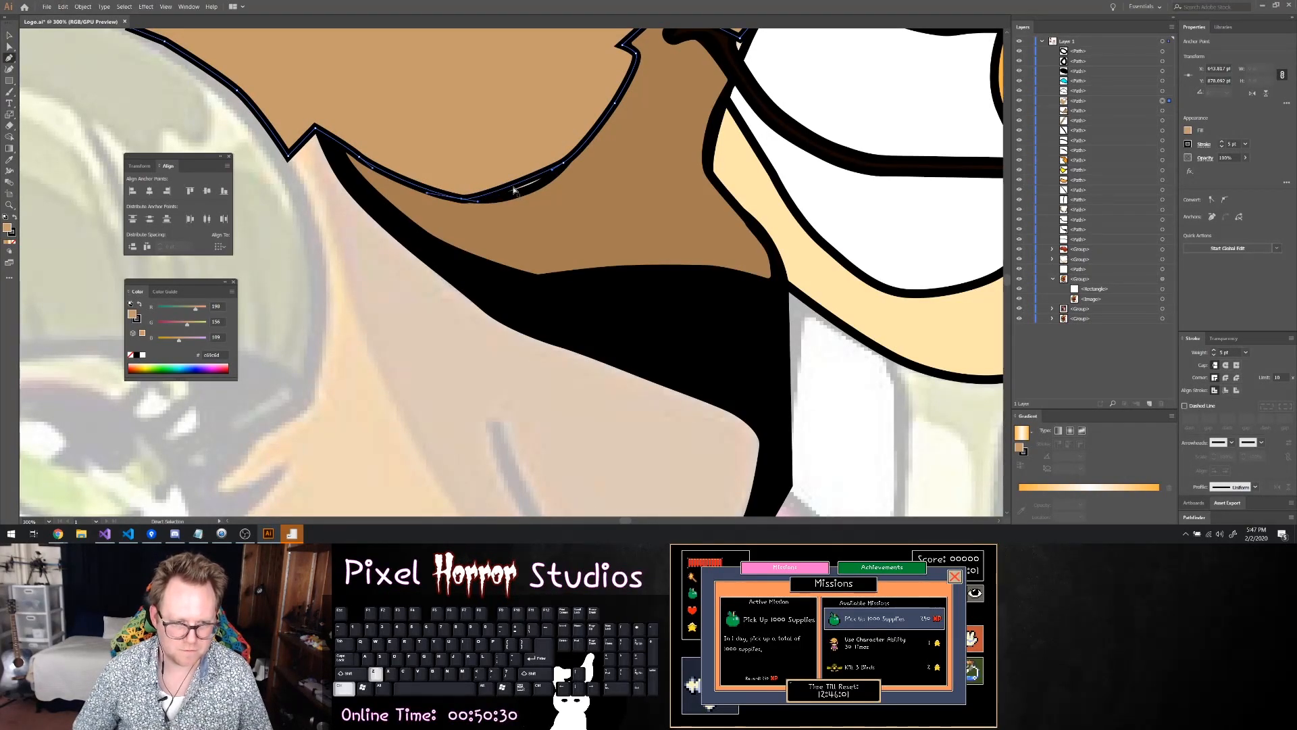
{"action": "key", "text": "a"}
{"action": "left_click_drag", "start_coordinate": [517, 193], "coordinate": [518, 194]}
{"action": "mouse_move", "coordinate": [537, 185]}
{"action": "left_mouse_down"}
{"action": "mouse_move", "coordinate": [514, 190]}
{"action": "mouse_move", "coordinate": [555, 170]}
{"action": "mouse_move", "coordinate": [532, 191]}
{"action": "left_mouse_up"}
{"action": "left_click", "coordinate": [619, 234]}
{"action": "left_click", "coordinate": [826, 366]}
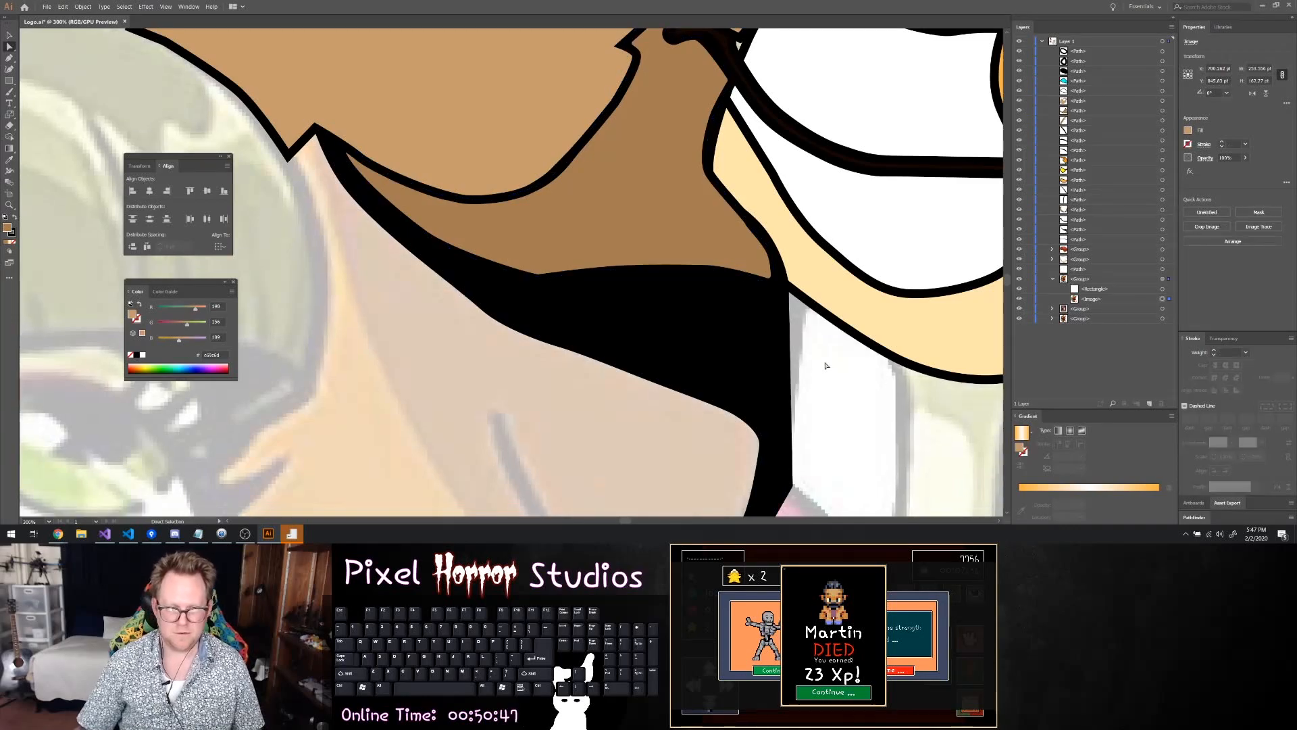
Convert the corner point on the dark brown jaw shape's lower edge into a smooth curve and deselect the shape
{"action": "left_click", "coordinate": [539, 276]}
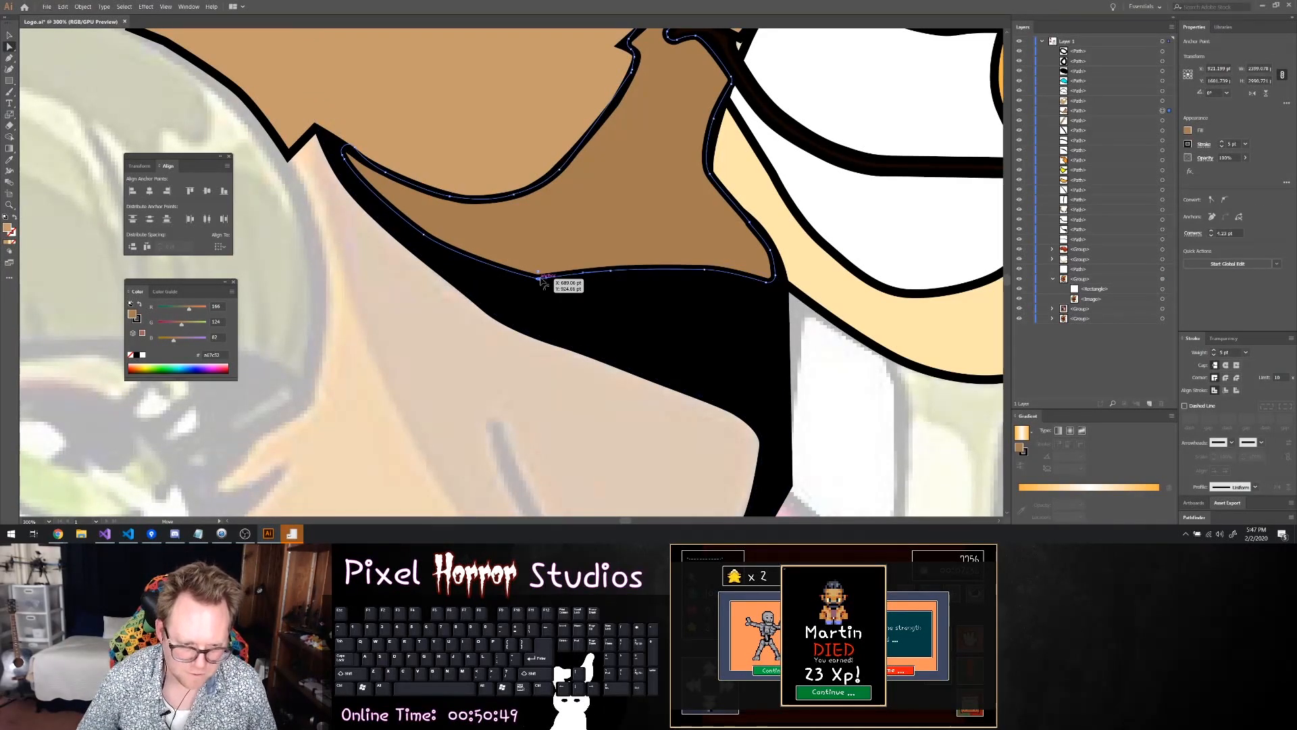
{"action": "left_click_drag", "start_coordinate": [540, 241], "coordinate": [516, 37]}
{"action": "left_click", "coordinate": [845, 384]}
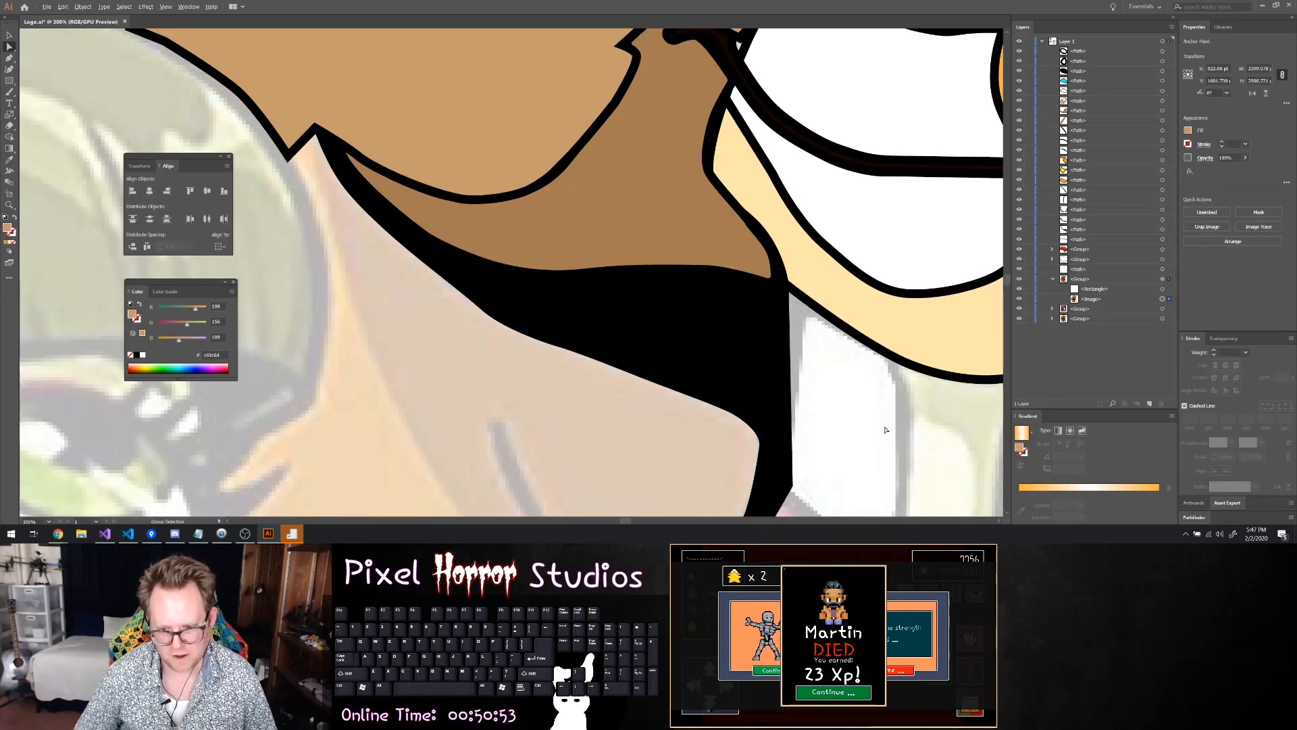
Hide the traced face paths and the nose group above the muzzle shapes to expose the reference face, and save the file
{"action": "scroll", "coordinate": [844, 379], "scroll_direction": "down", "scroll_amount": 4}
{"action": "scroll", "coordinate": [845, 371], "scroll_direction": "right", "scroll_amount": 5}
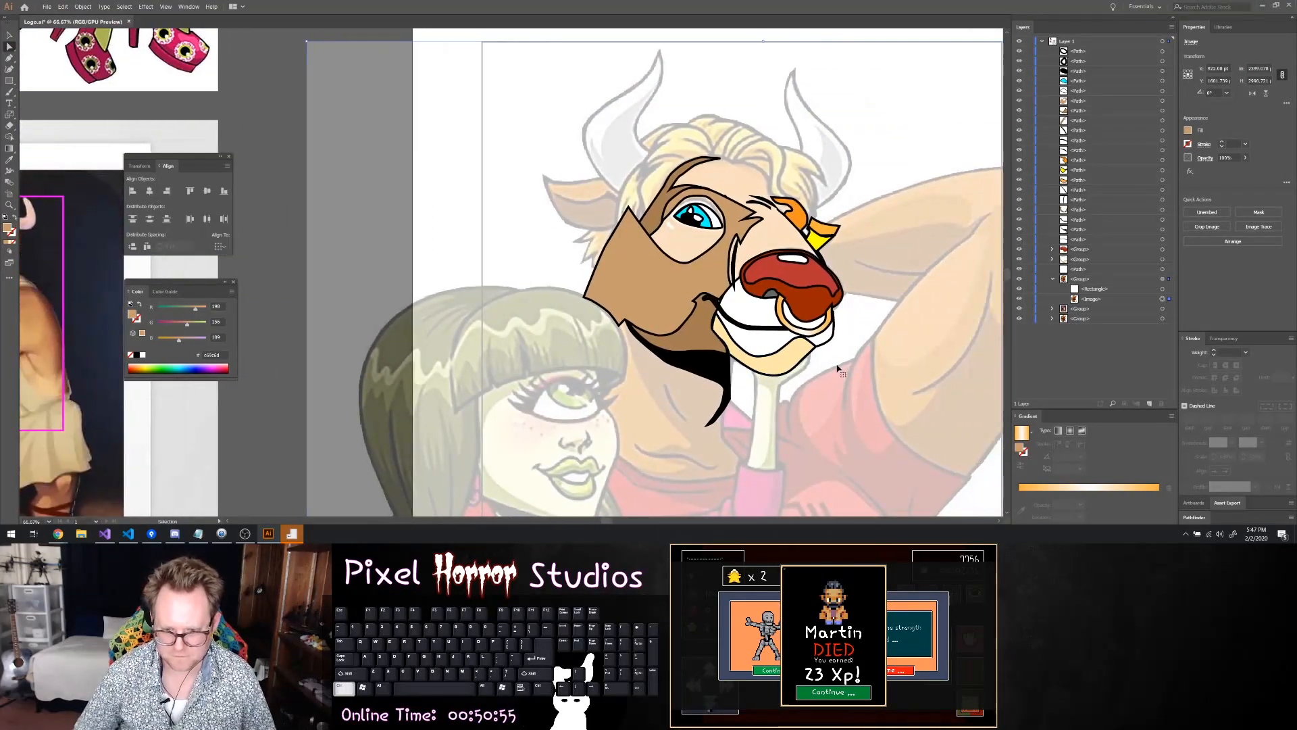
{"action": "scroll", "coordinate": [801, 349], "scroll_direction": "right", "scroll_amount": 3}
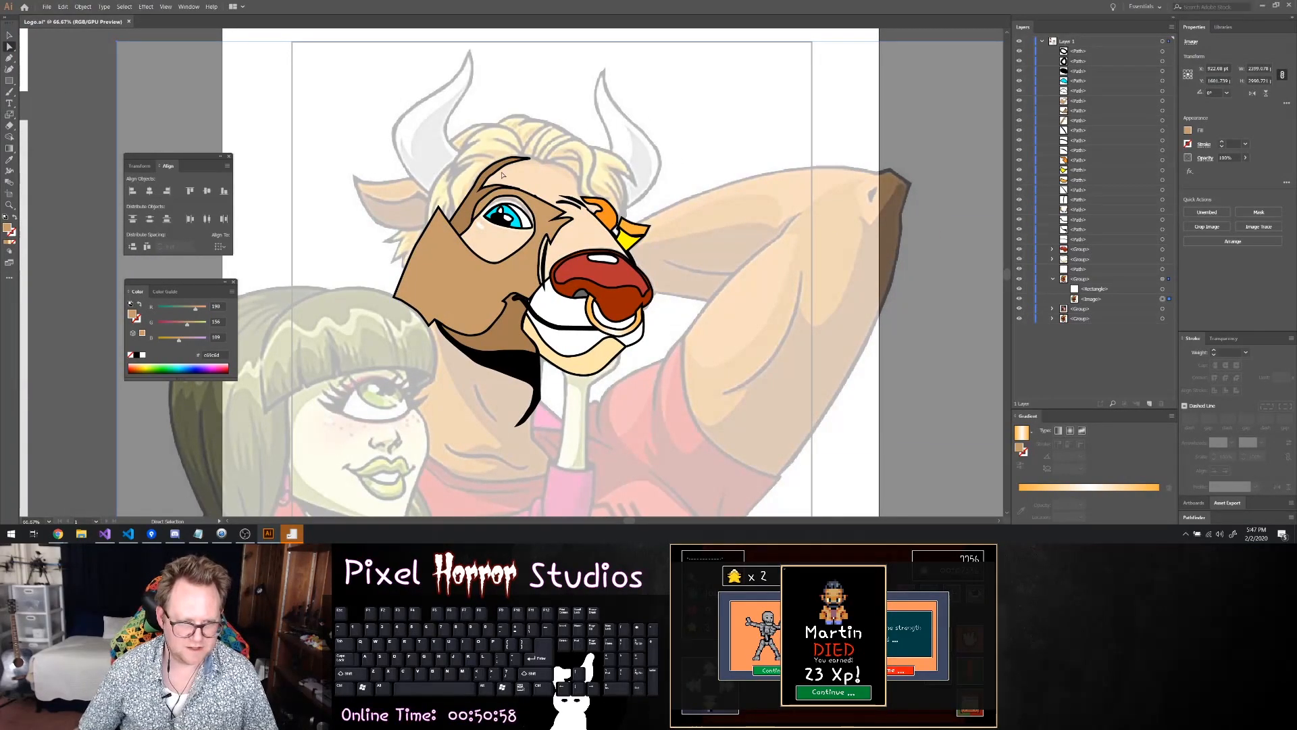
{"action": "scroll", "coordinate": [487, 205], "scroll_direction": "up", "scroll_amount": 5}
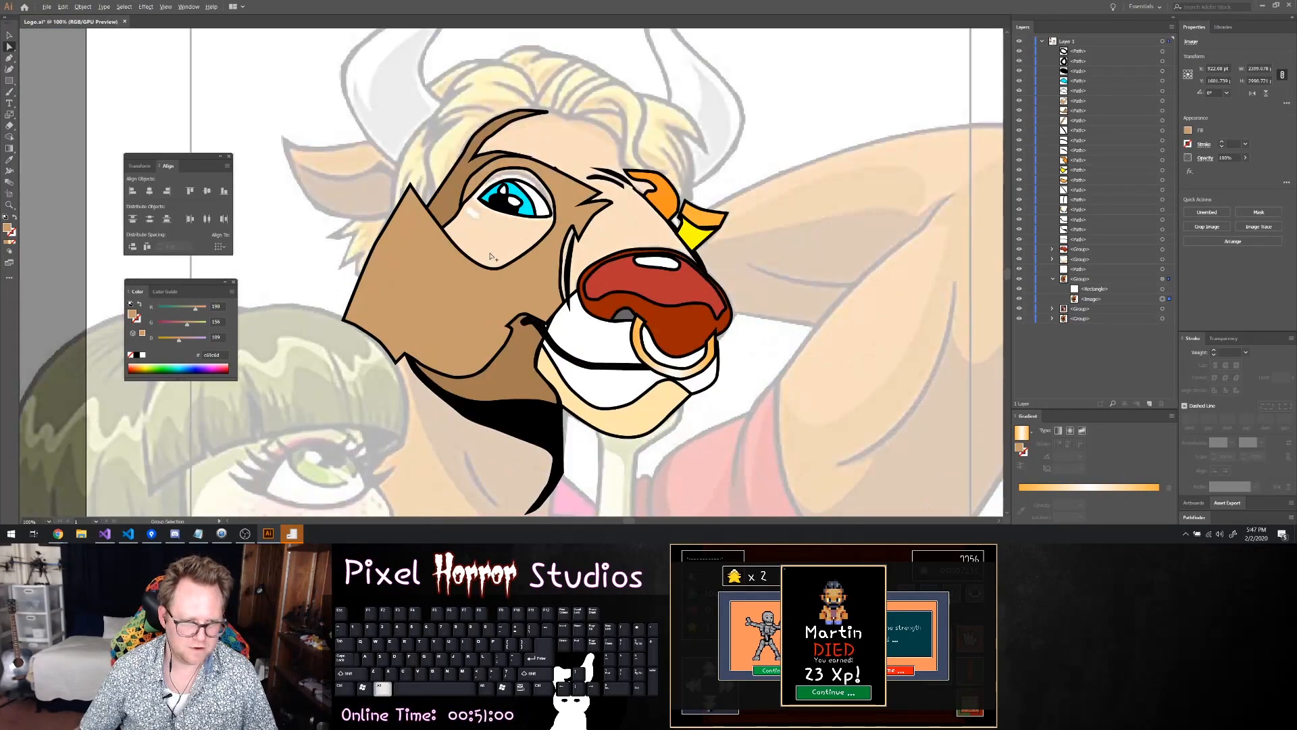
{"action": "scroll", "coordinate": [489, 262], "scroll_direction": "up", "scroll_amount": 1}
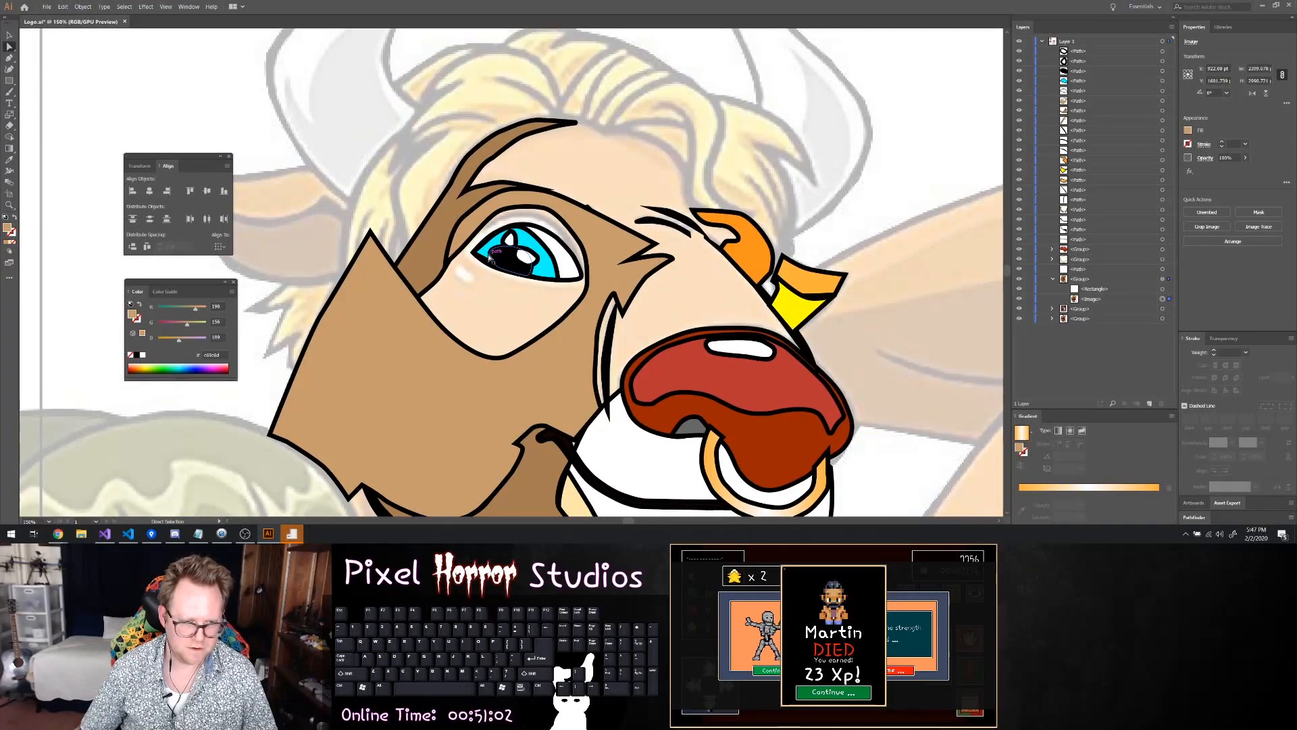
{"action": "left_click_drag", "start_coordinate": [1021, 52], "coordinate": [1019, 257]}
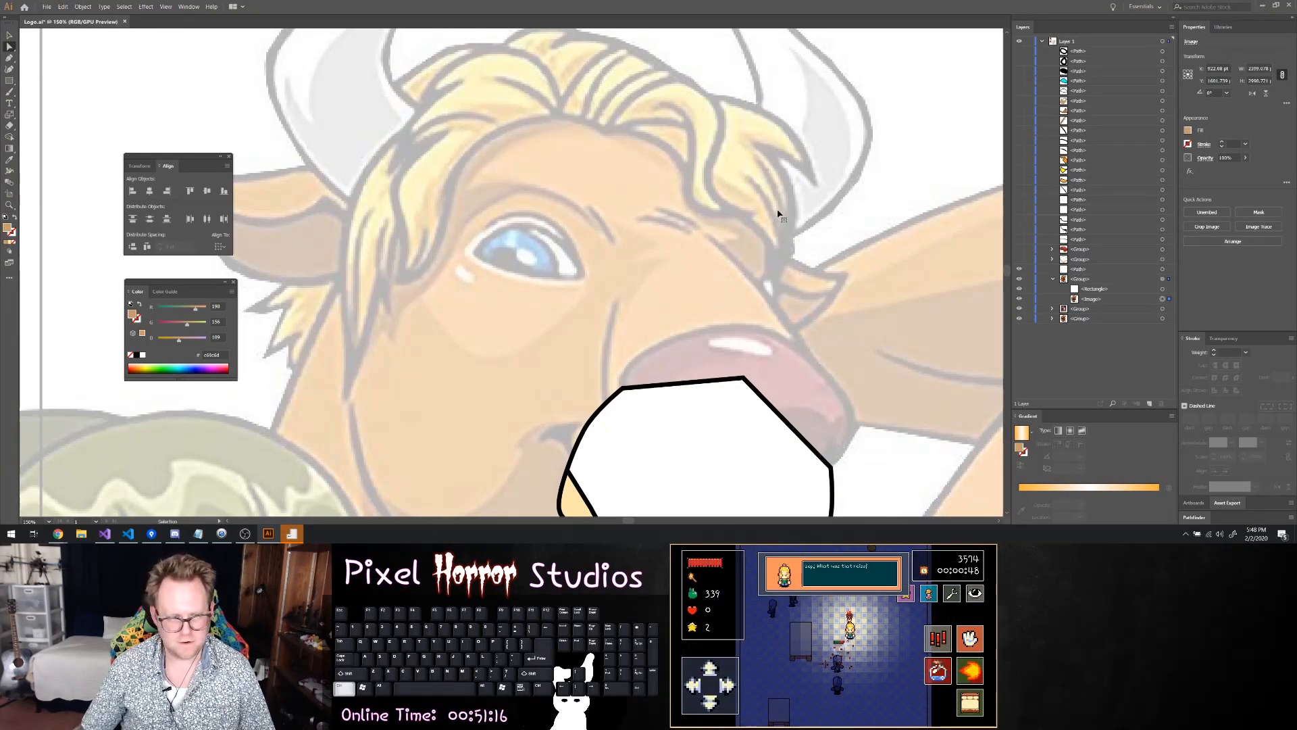
{"action": "key", "text": "ctrl+s"}
Start a tan face shape with the Pen tool, from the hair beside the open eye down the cheek, along the white muzzle's upper edge and across the nose
{"action": "key", "text": "p"}
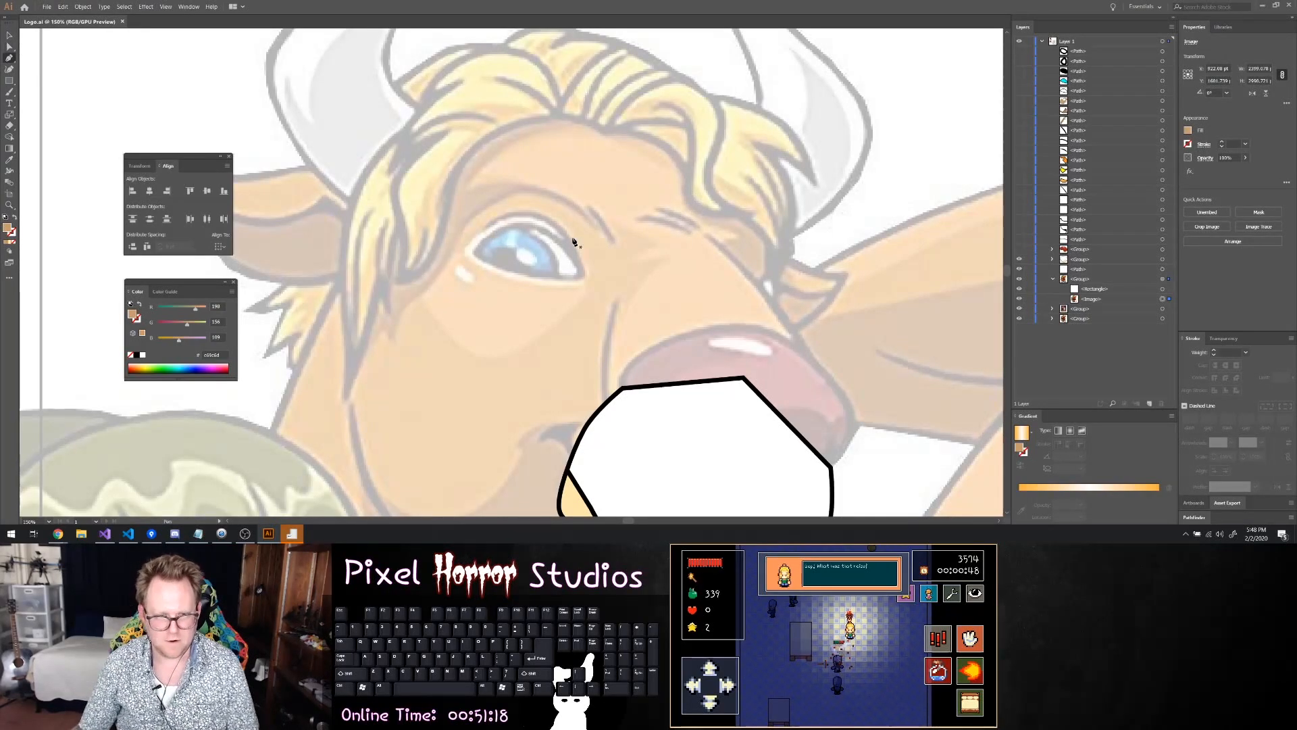
{"action": "scroll", "coordinate": [626, 292], "scroll_direction": "down", "scroll_amount": 3}
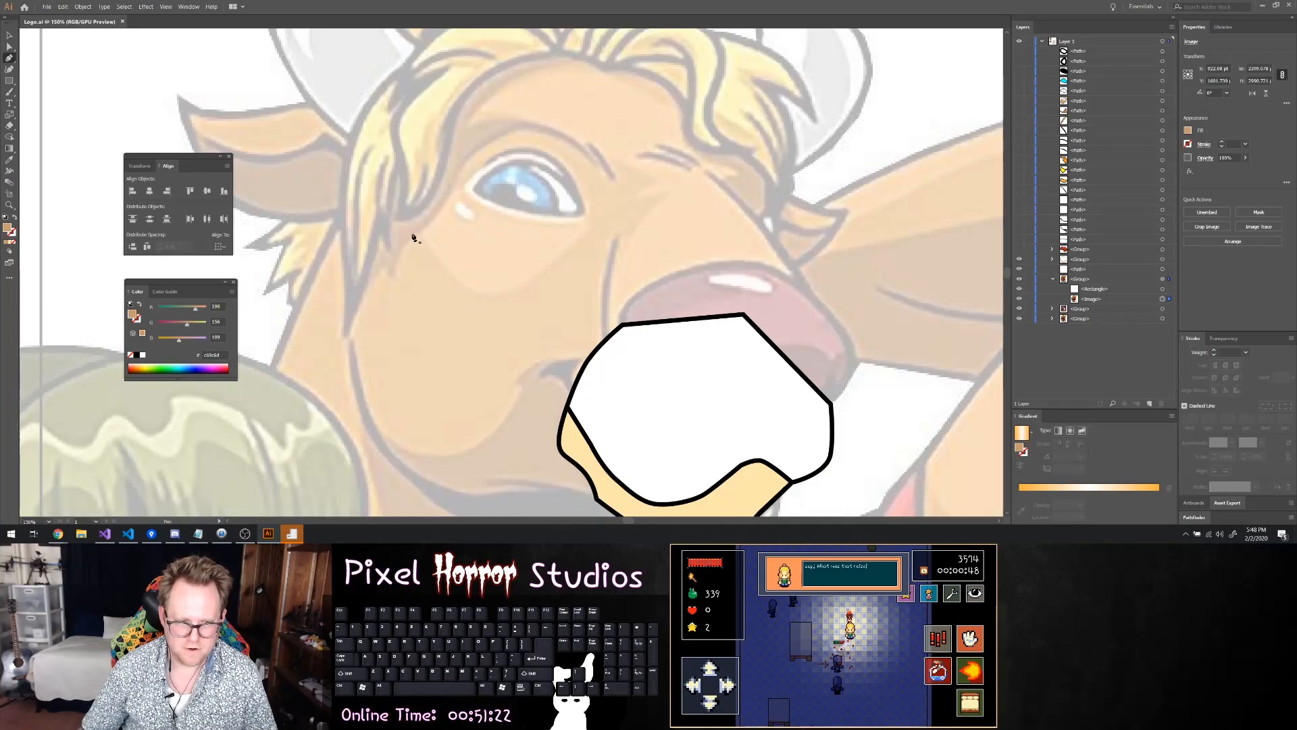
{"action": "left_click", "coordinate": [399, 184]}
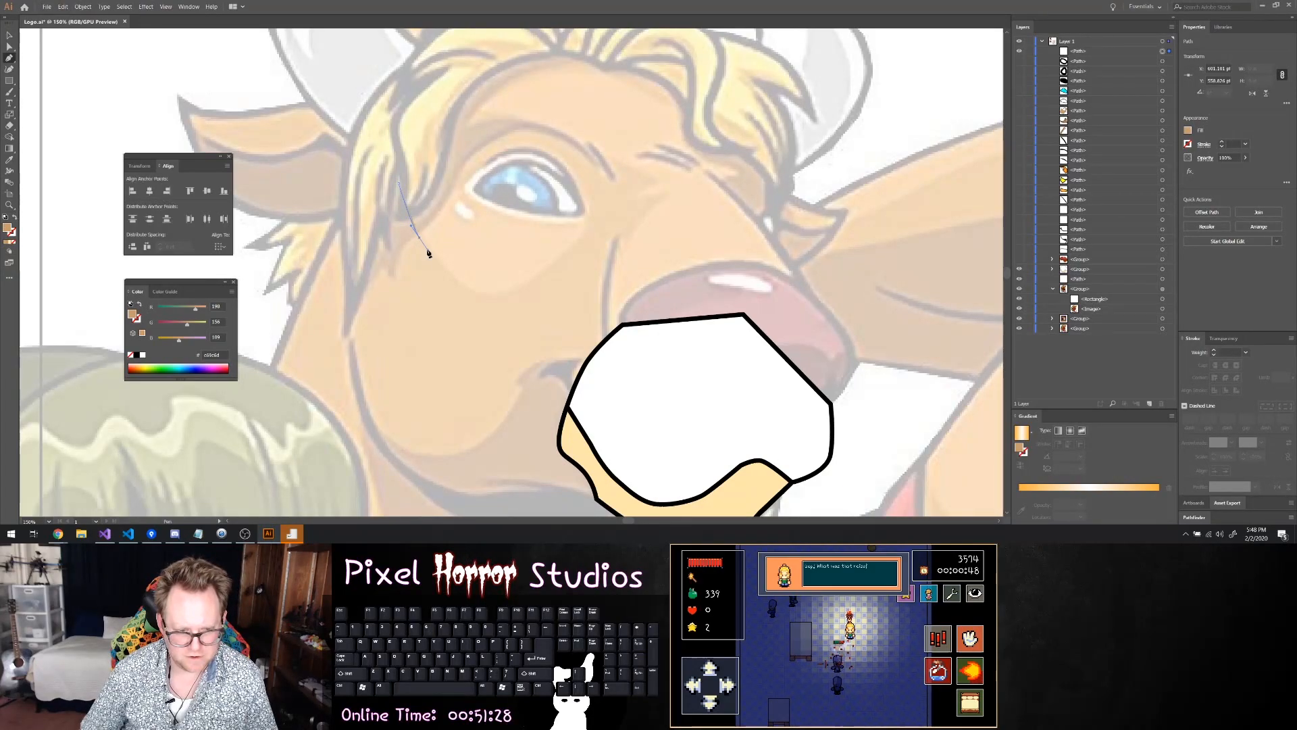
{"action": "left_click", "coordinate": [406, 247]}
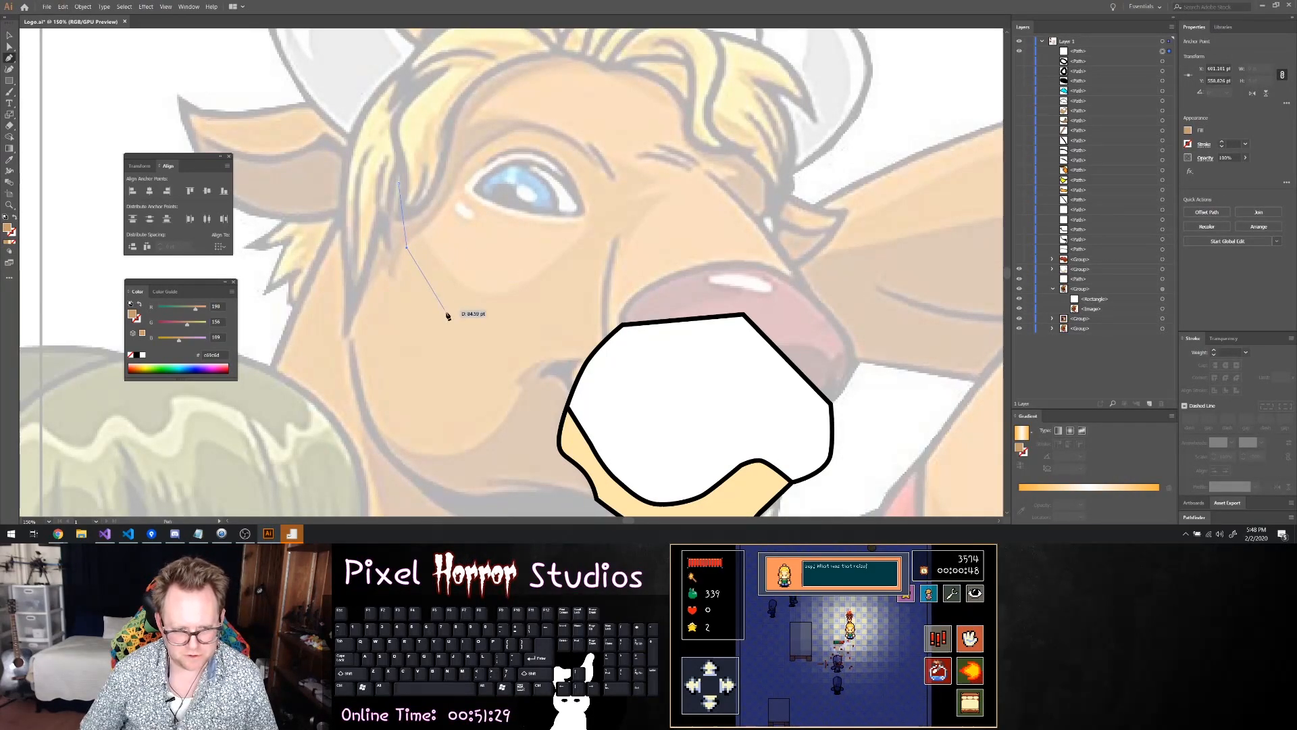
{"action": "left_click", "coordinate": [490, 338]}
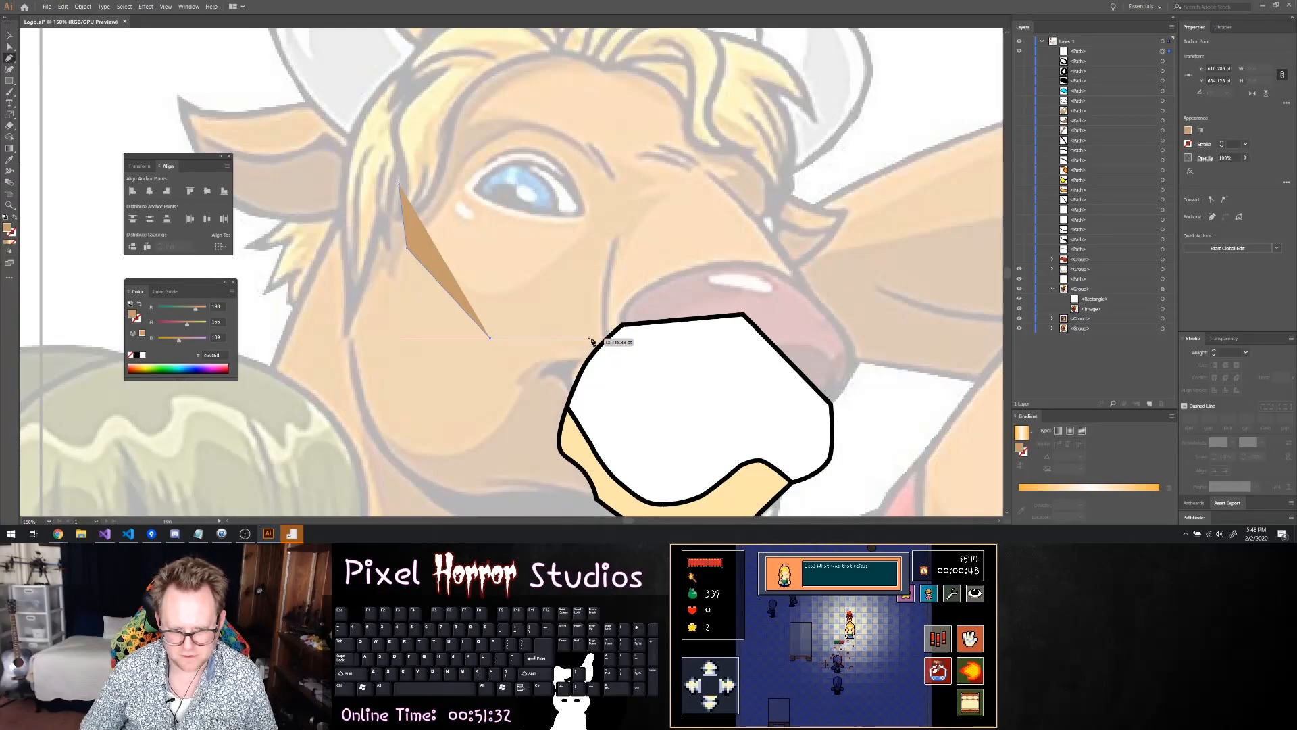
{"action": "left_click", "coordinate": [605, 336]}
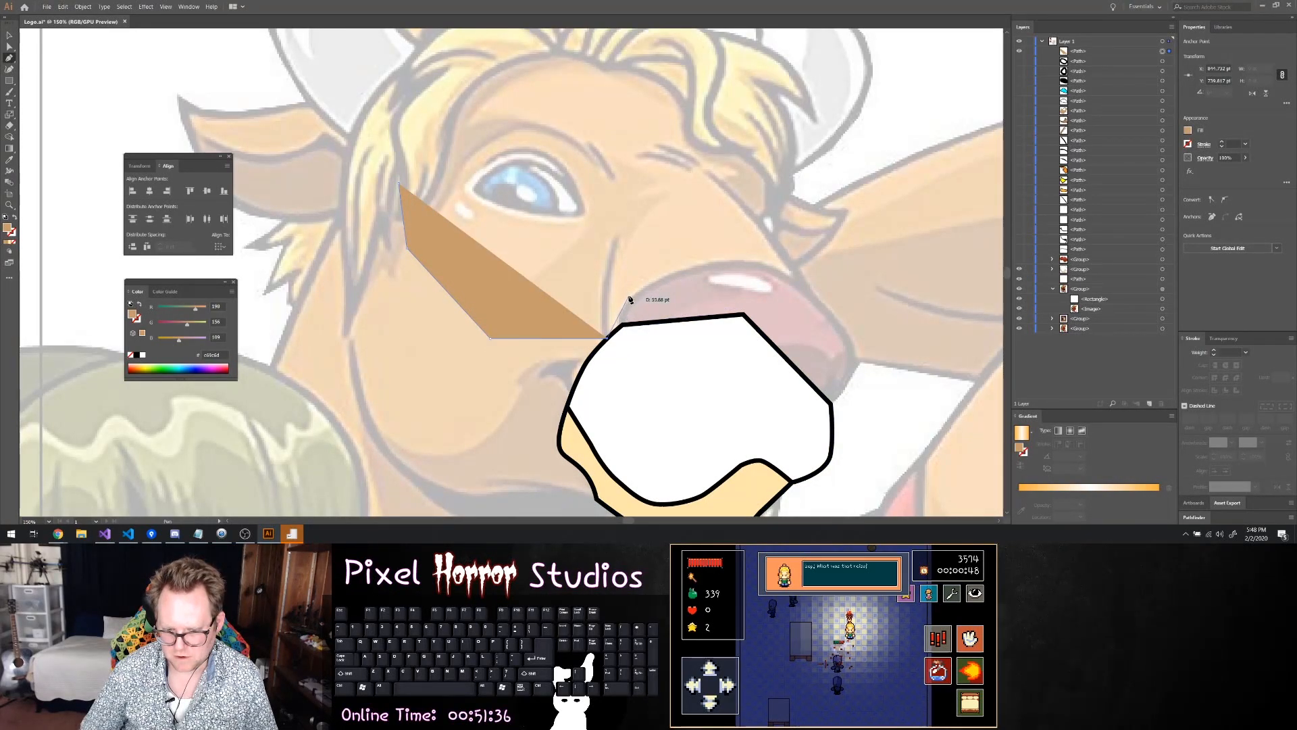
{"action": "left_click", "coordinate": [623, 325]}
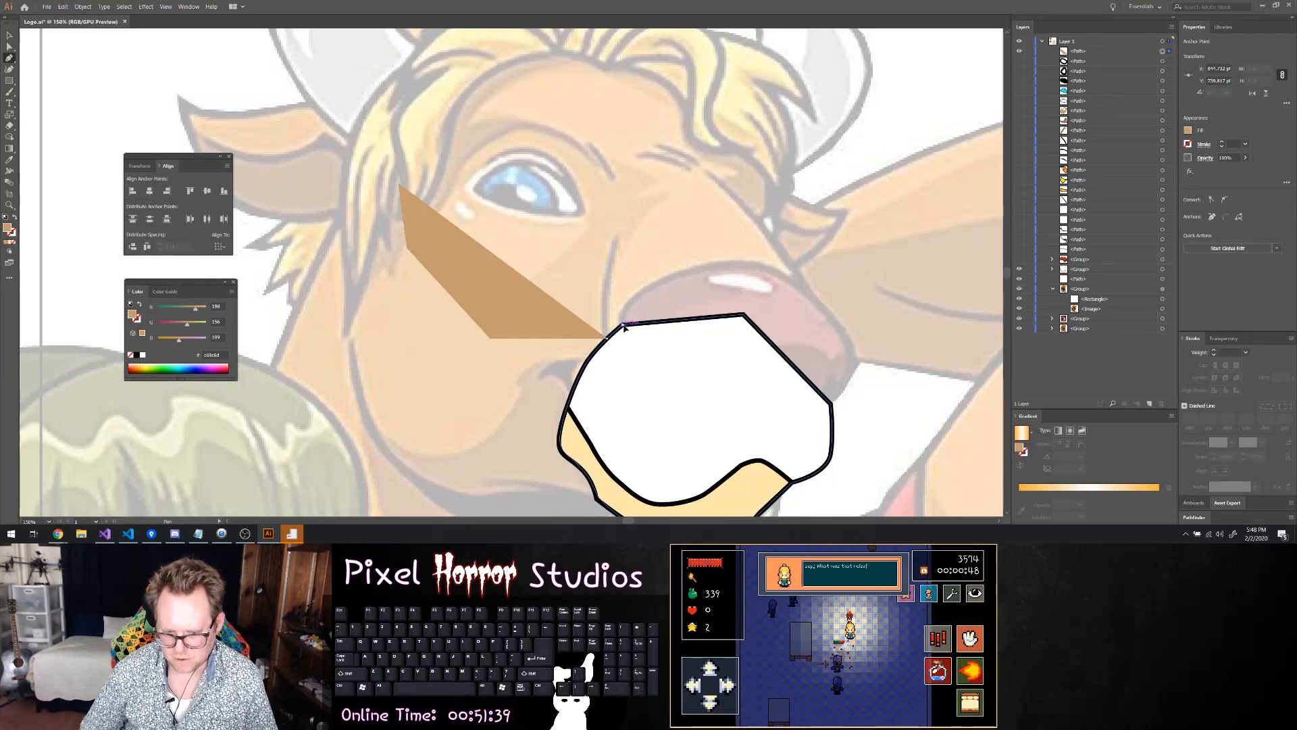
{"action": "left_click_drag", "start_coordinate": [631, 323], "coordinate": [628, 325]}
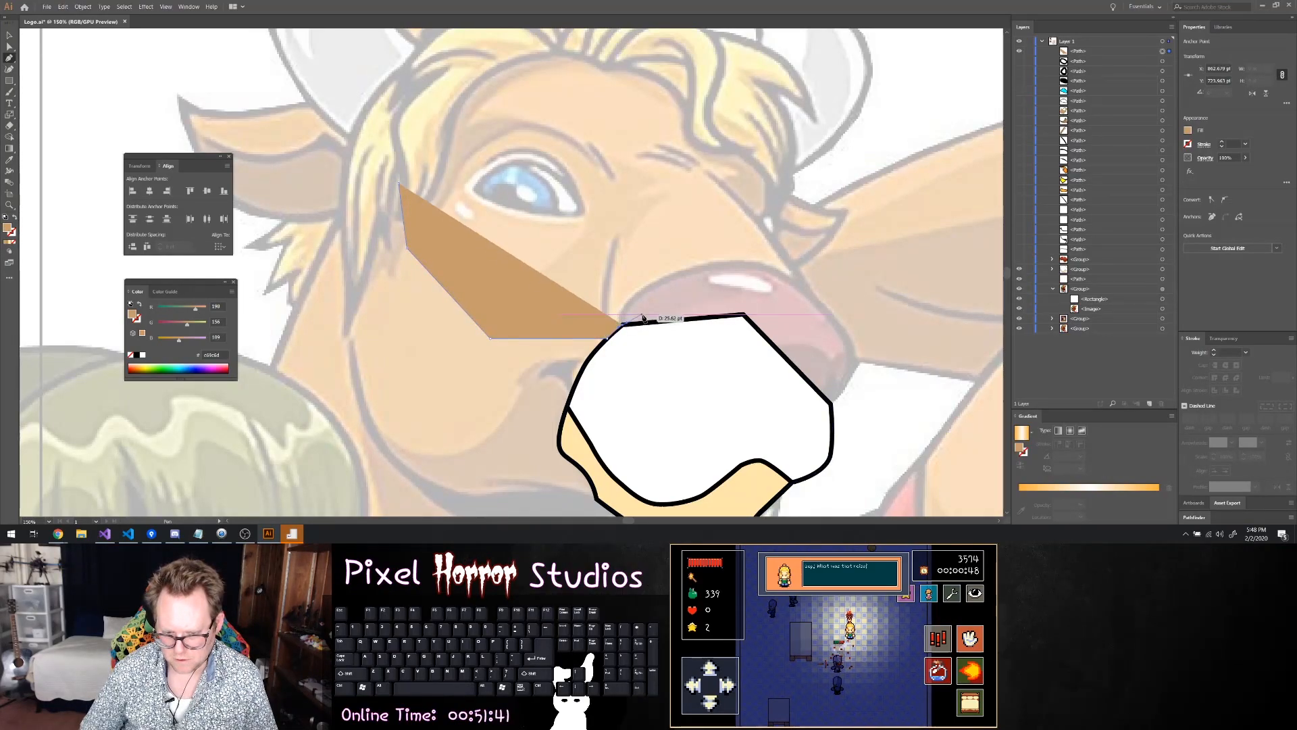
{"action": "left_click", "coordinate": [684, 306]}
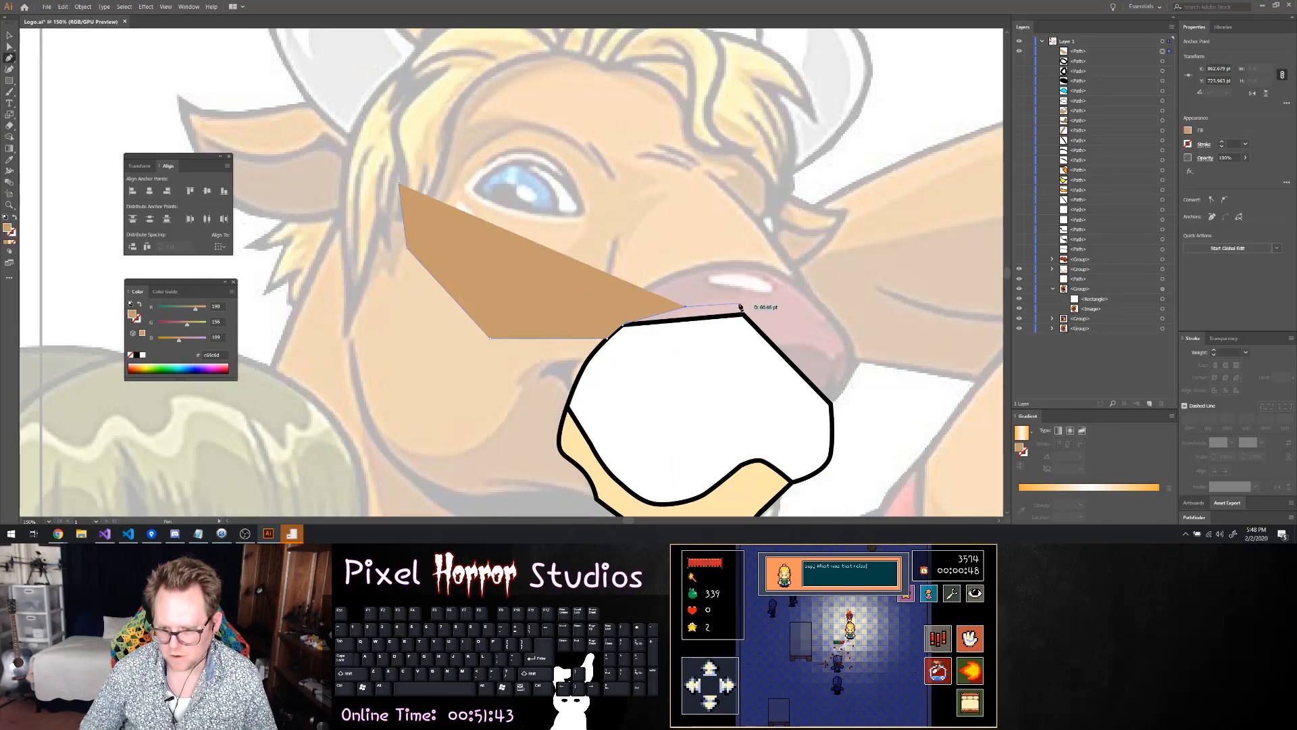
{"action": "left_click", "coordinate": [828, 315]}
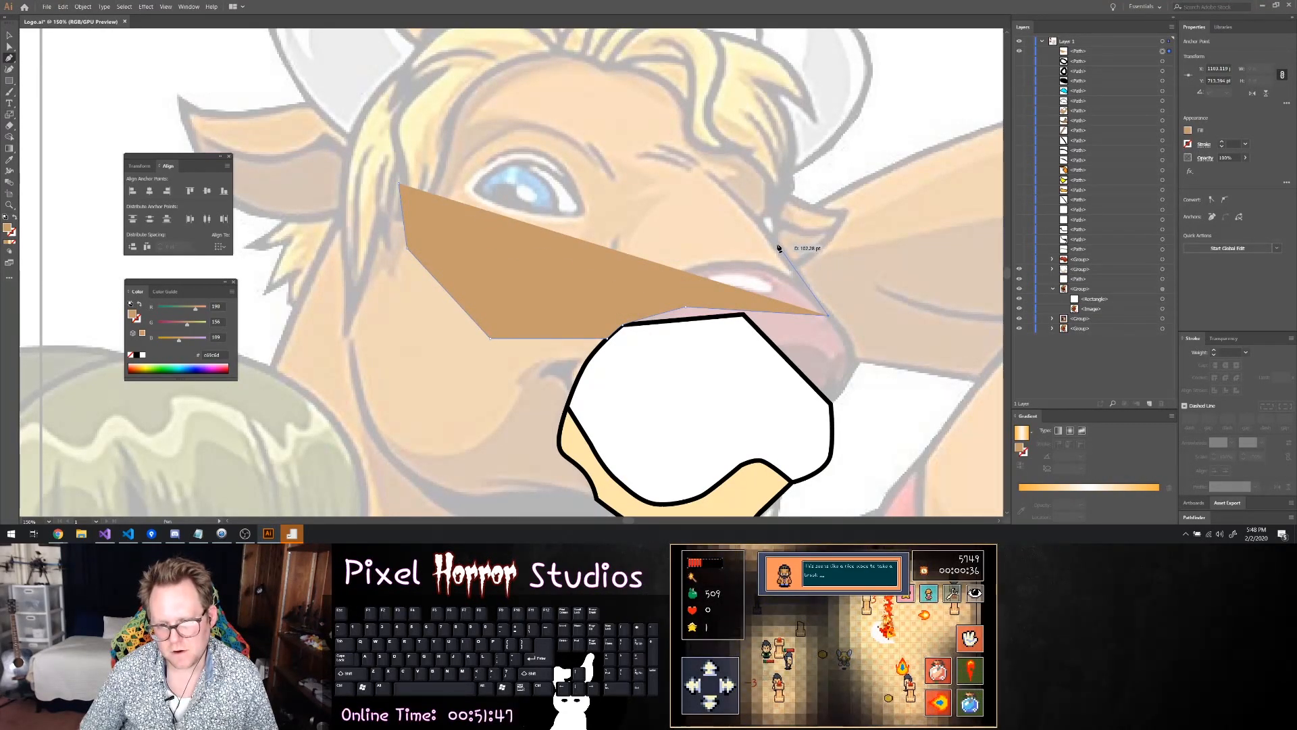
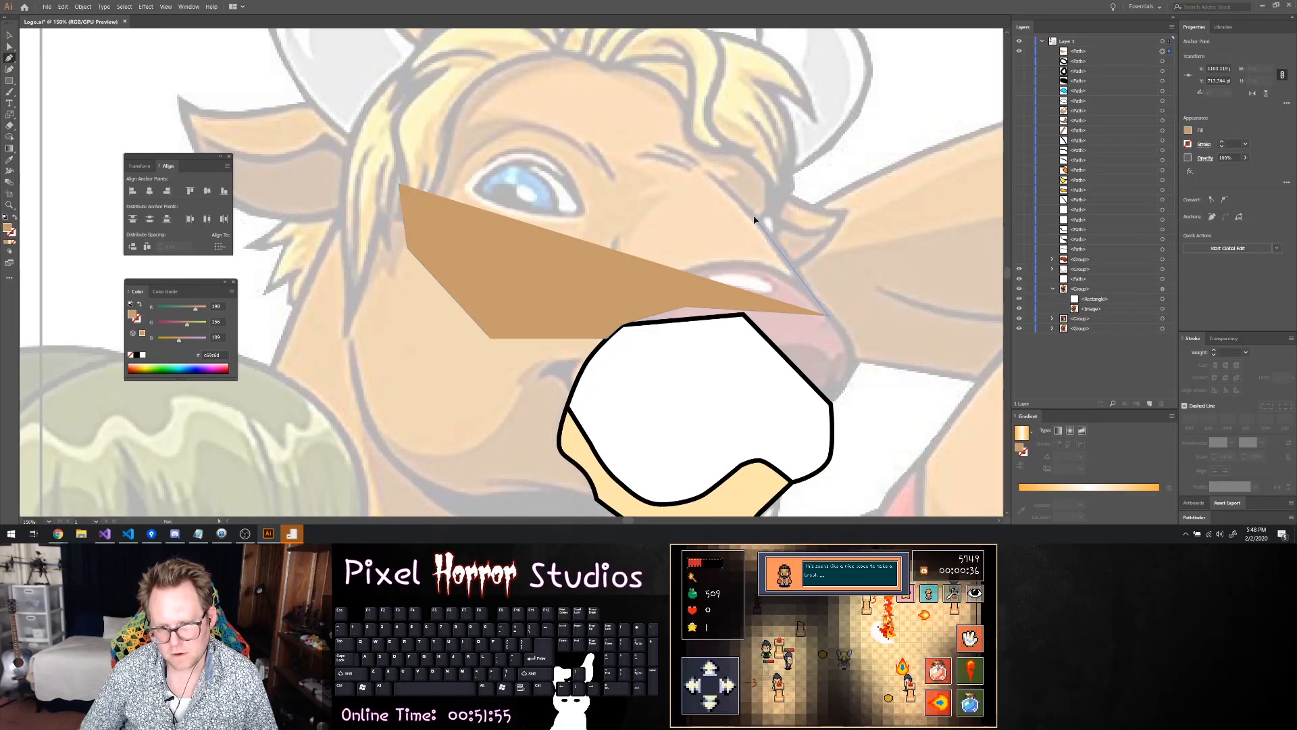
Finish the tan face shape with the Pen tool up the nose bridge, across the forehead and down the hairline to its starting point
{"action": "left_click", "coordinate": [753, 215]}
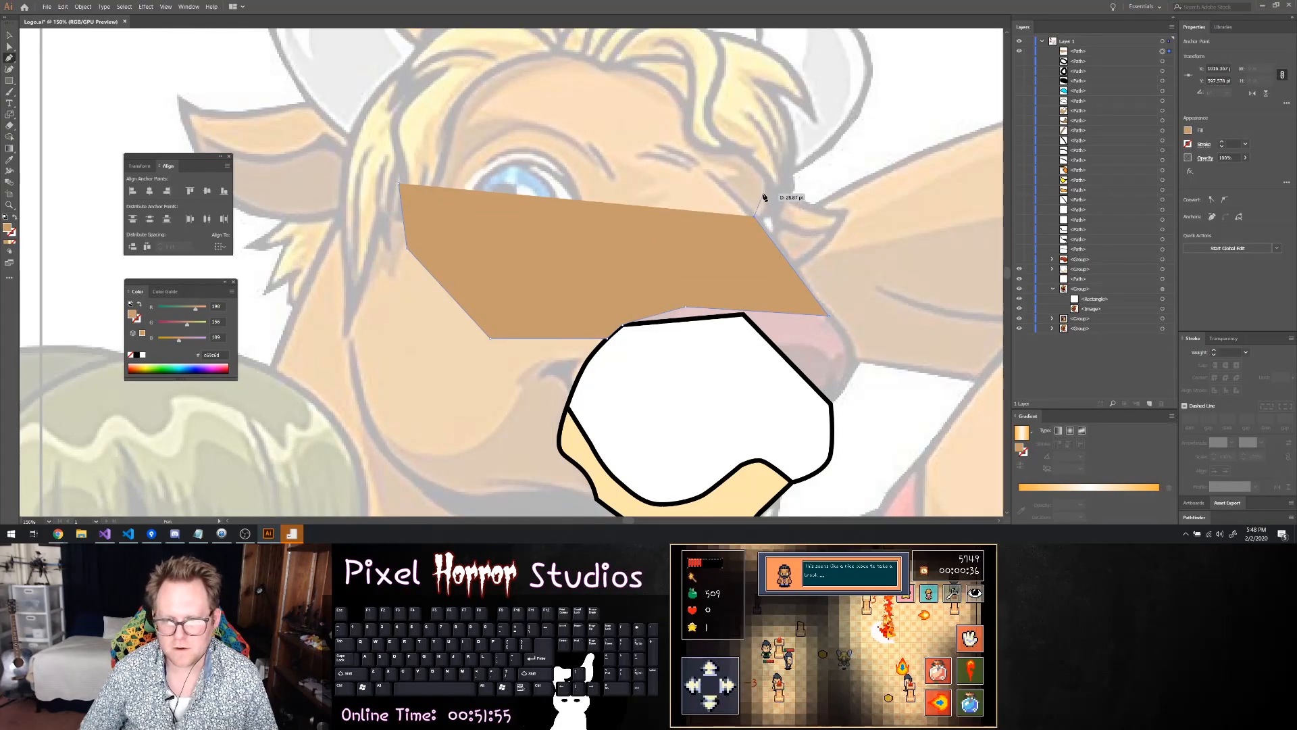
{"action": "left_click", "coordinate": [735, 86]}
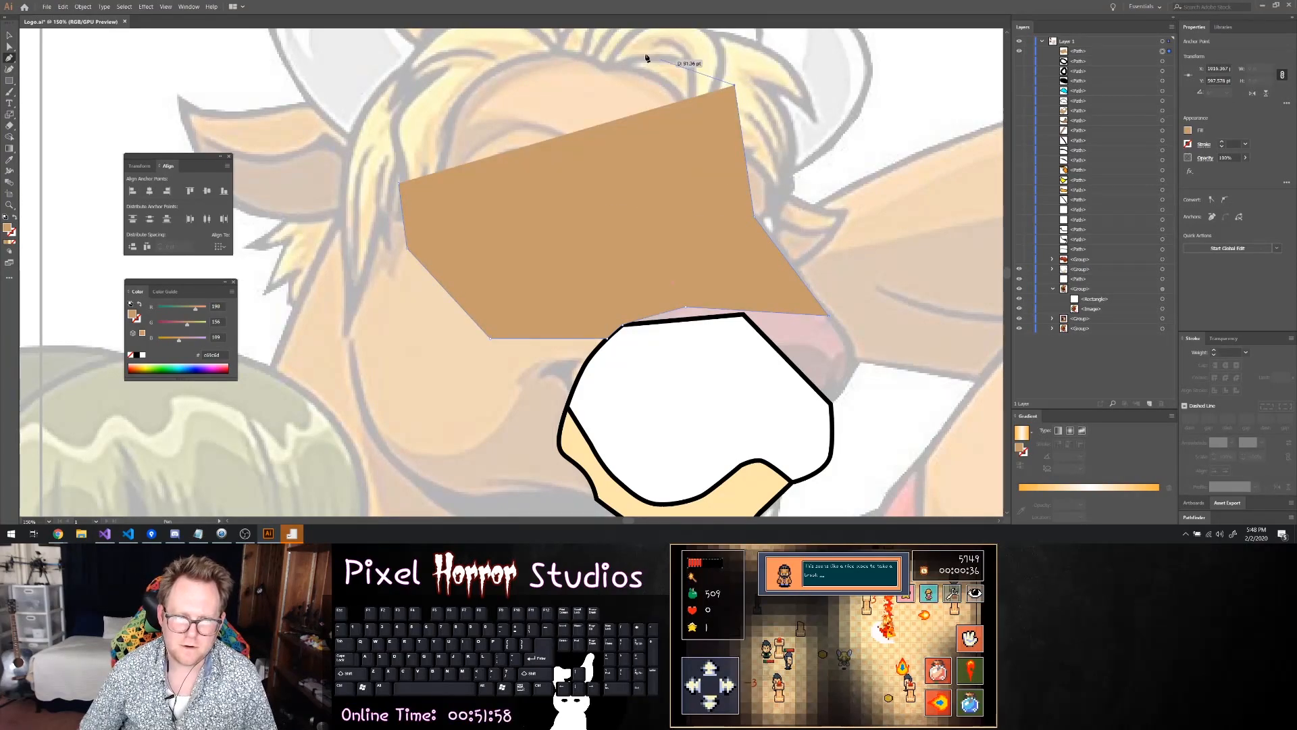
{"action": "left_click", "coordinate": [562, 41]}
{"action": "left_click", "coordinate": [425, 134]}
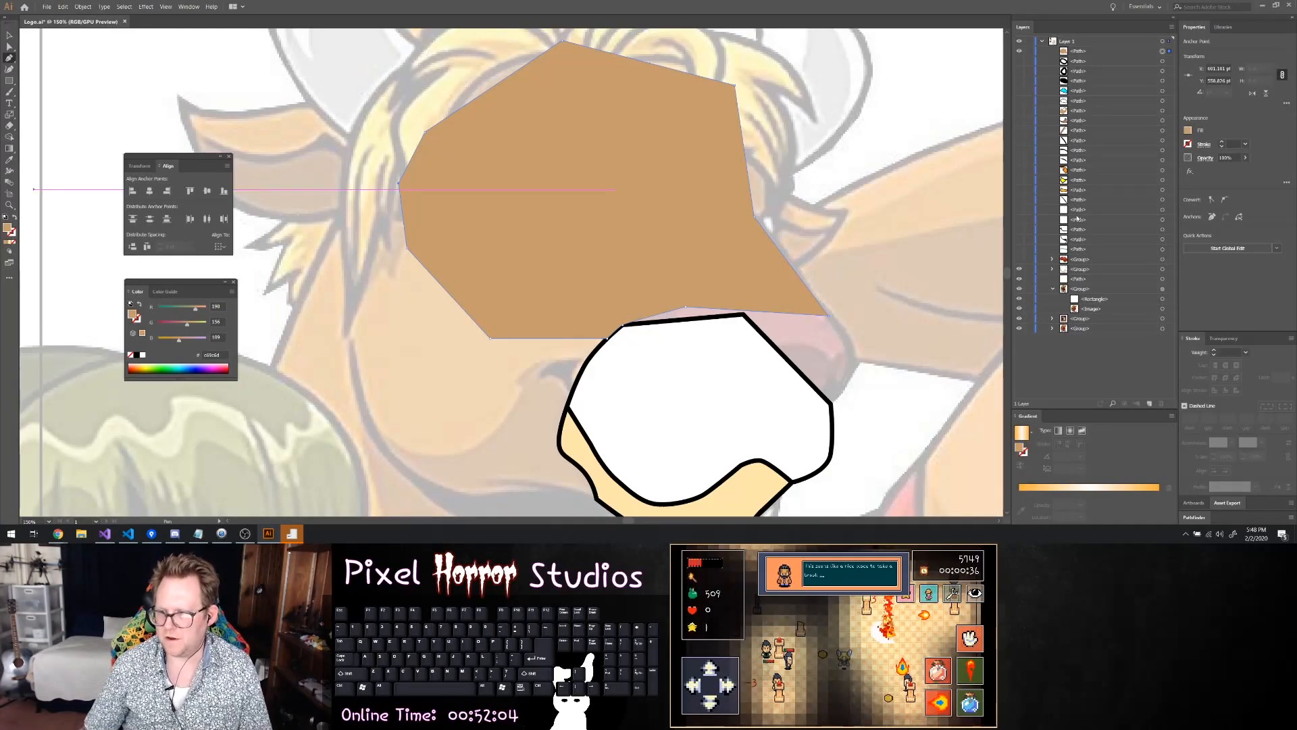
Copy the cream fill colour from the lower muzzle patch and apply it to the new face shape
{"action": "left_click", "coordinate": [1051, 269]}
{"action": "left_click", "coordinate": [1095, 289]}
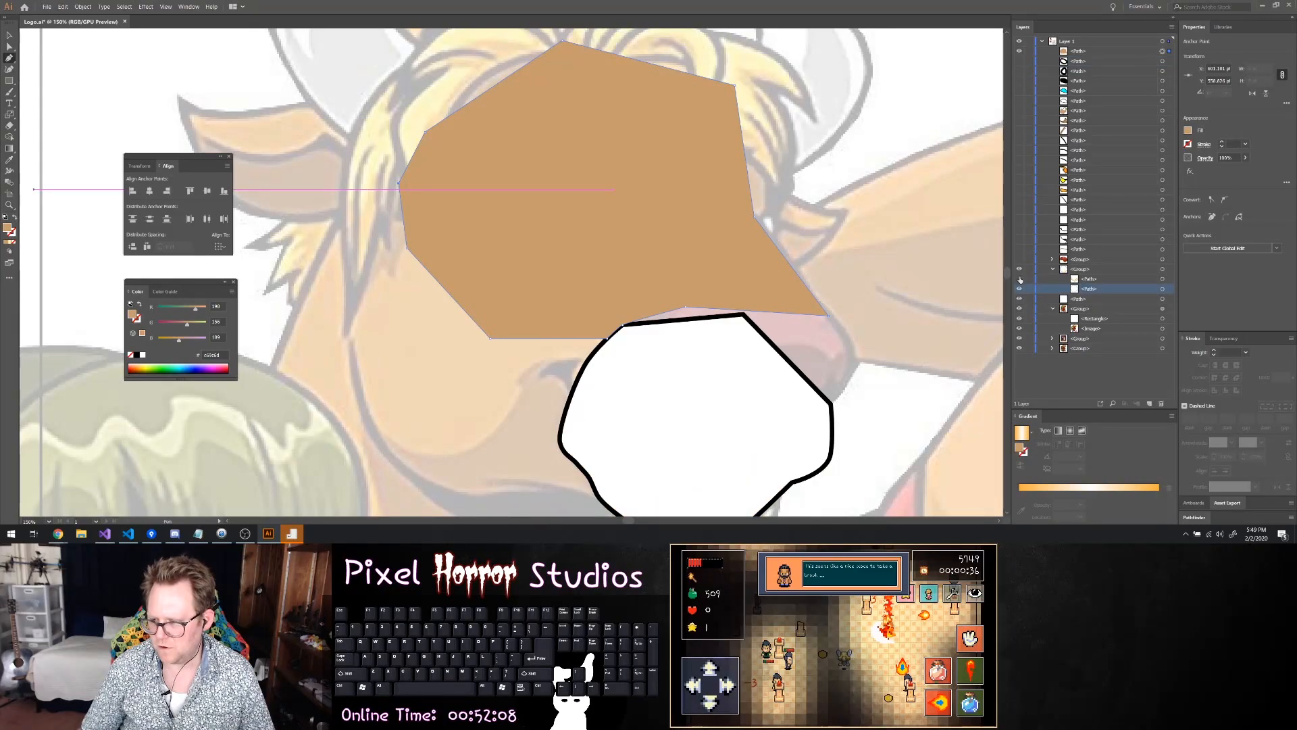
{"action": "left_click", "coordinate": [1163, 279]}
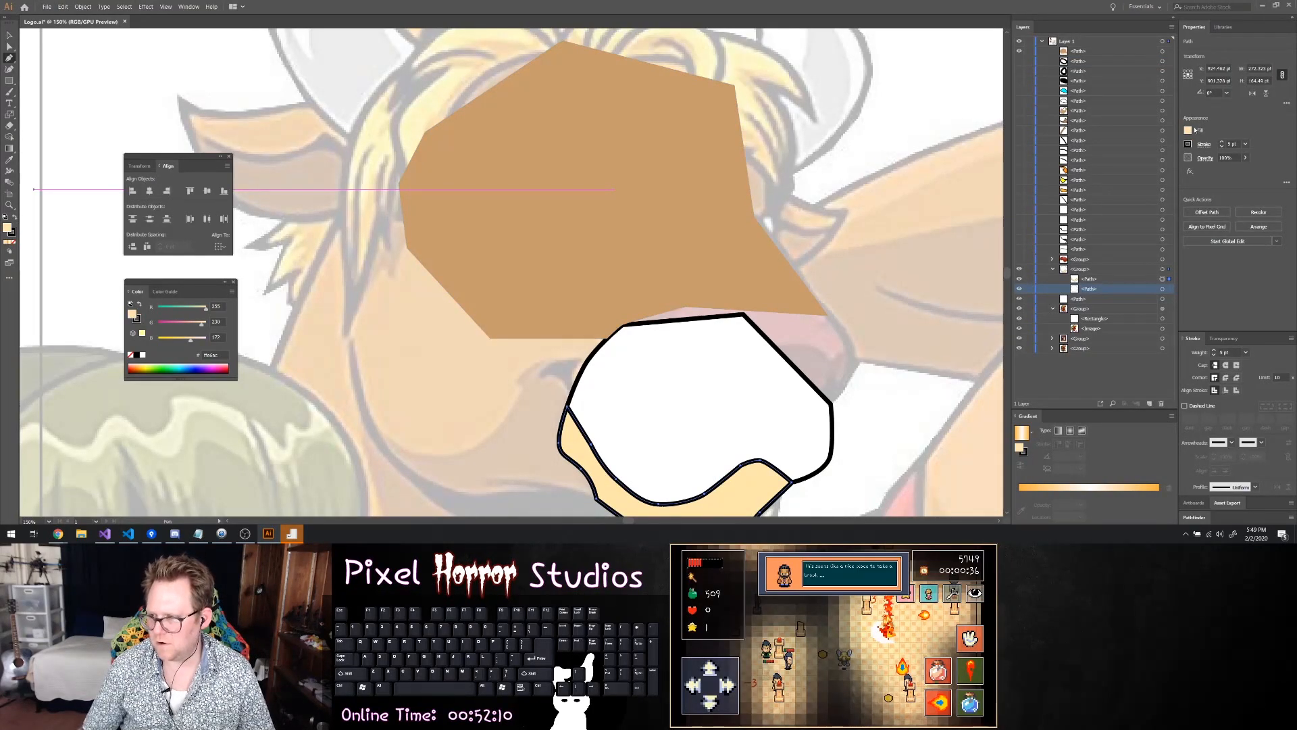
{"action": "left_click", "coordinate": [1188, 131]}
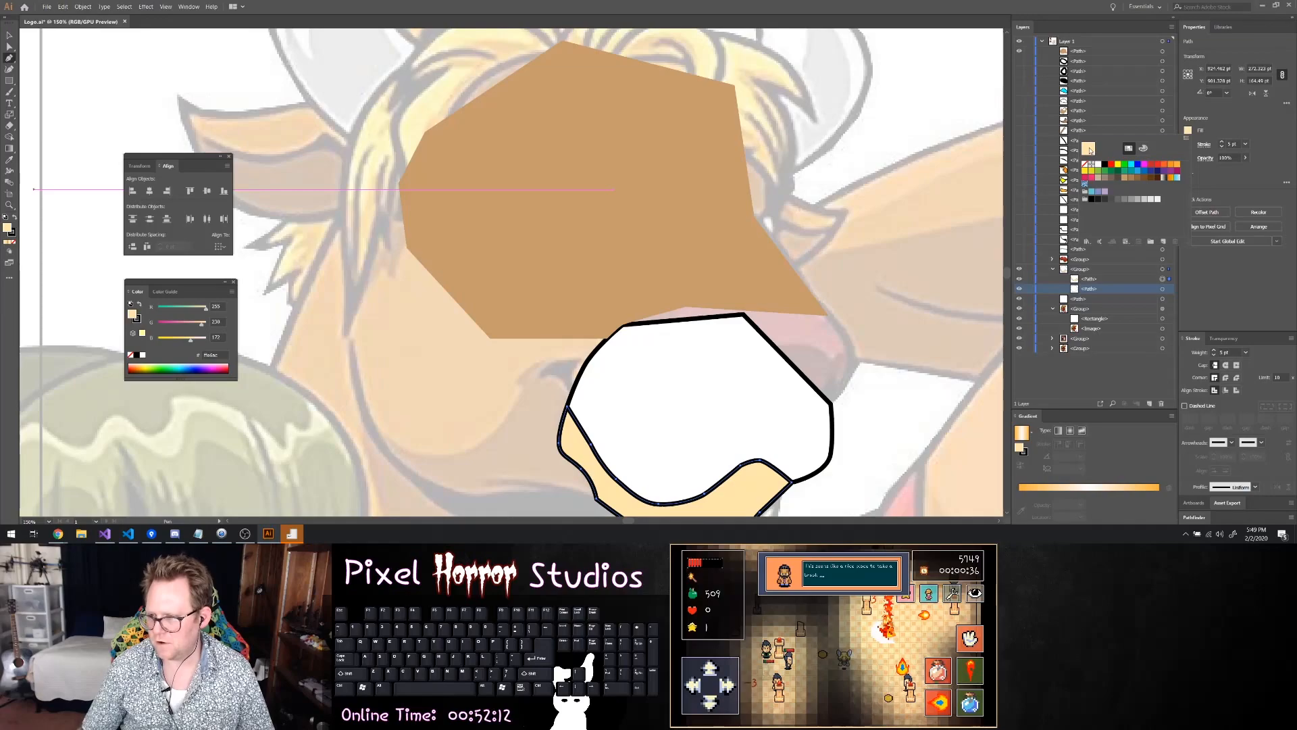
{"action": "left_click", "coordinate": [1144, 149]}
{"action": "key", "text": "ctrl+c"}
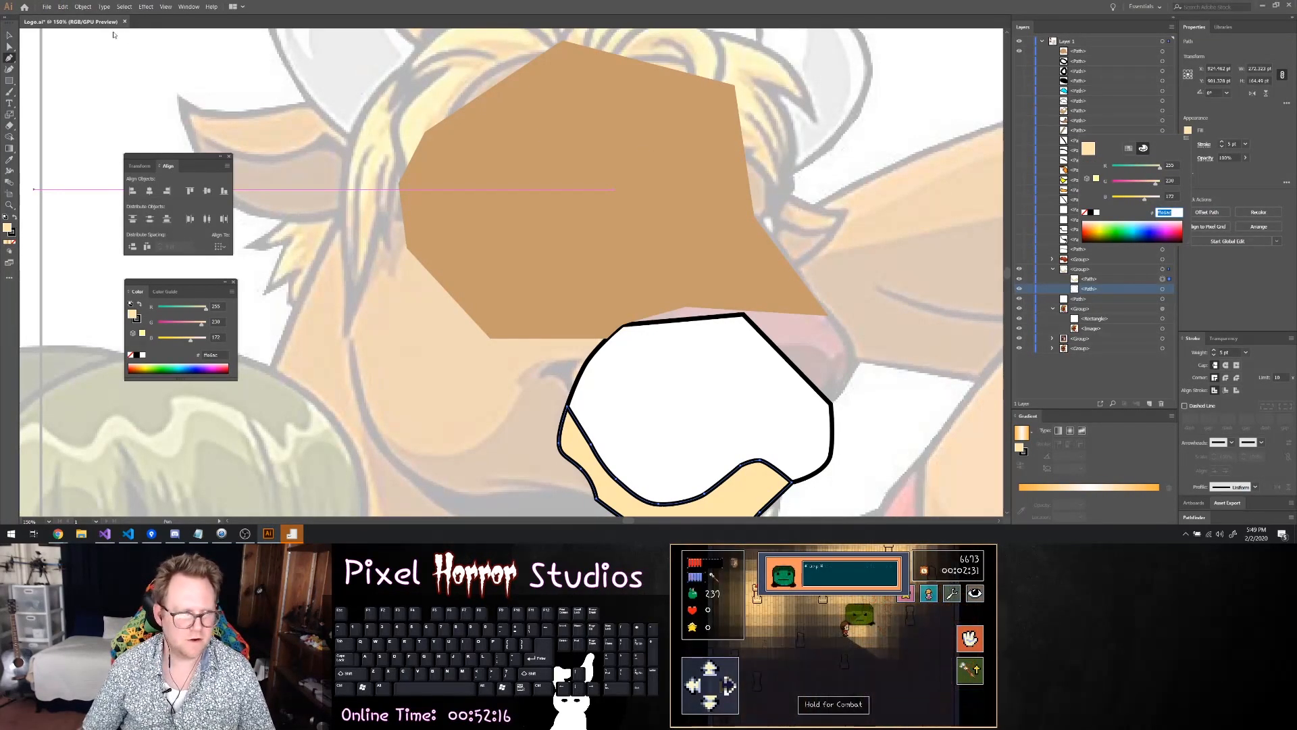
{"action": "key", "text": "Return"}
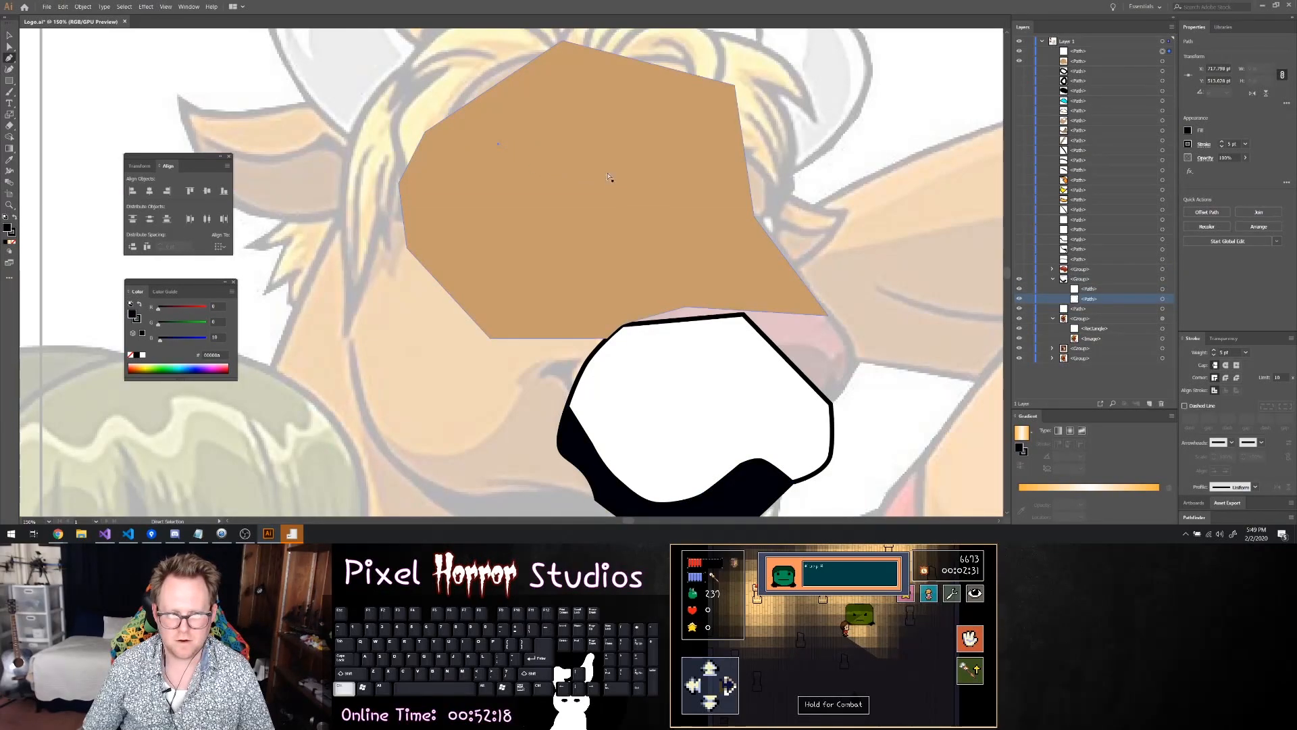
{"action": "key", "text": "v"}
{"action": "left_click", "coordinate": [587, 211]}
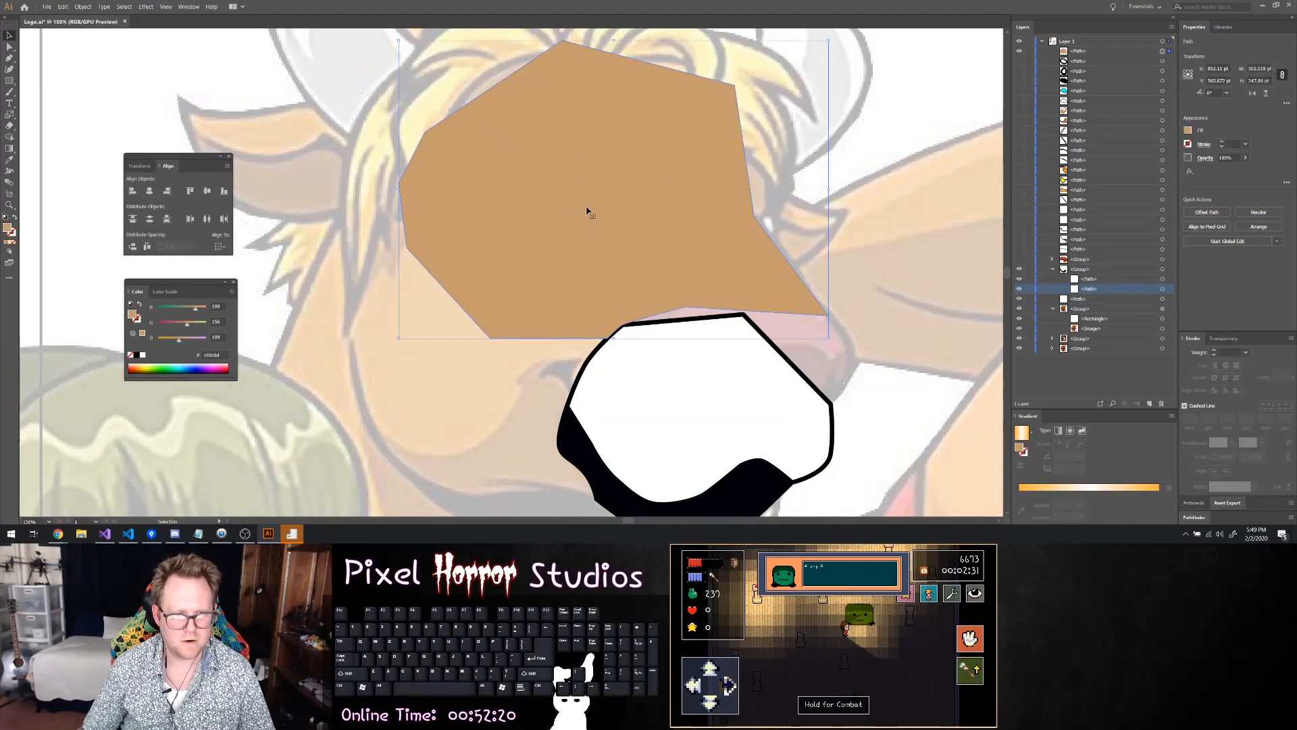
{"action": "left_click", "coordinate": [1111, 53]}
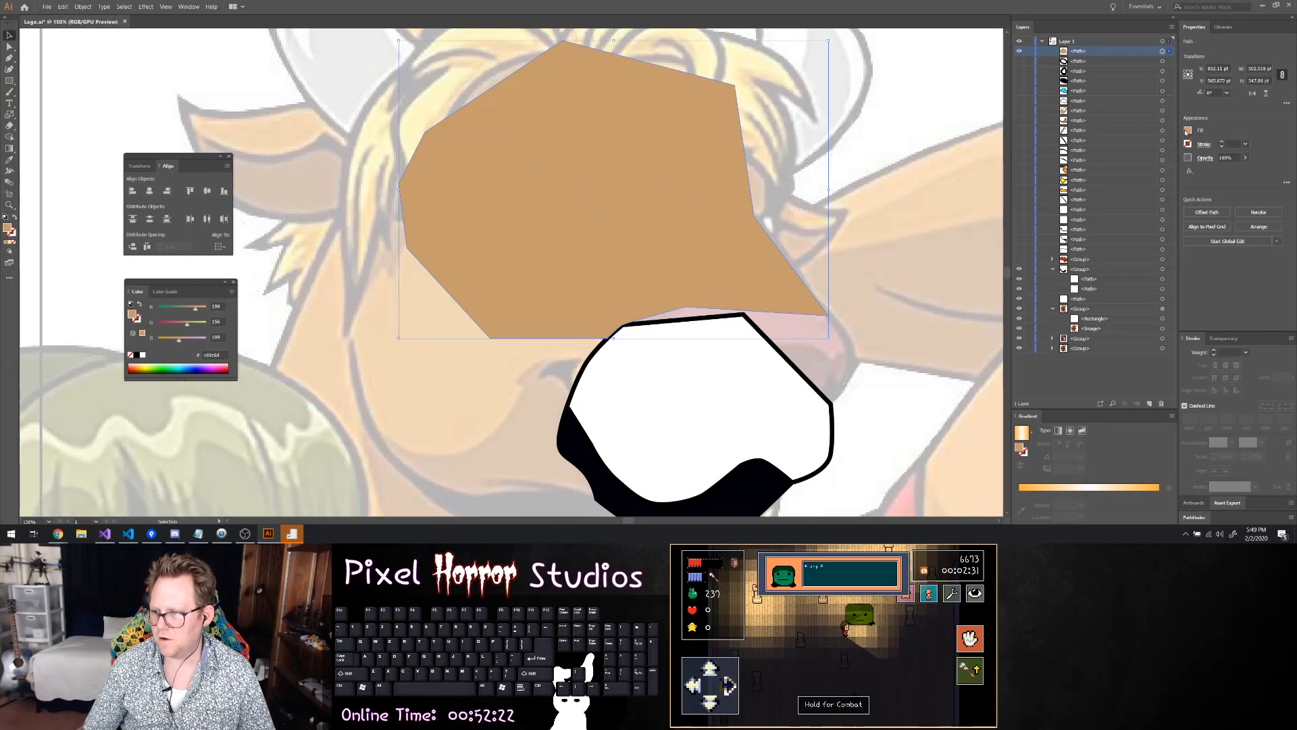
{"action": "left_click", "coordinate": [1187, 131]}
{"action": "key", "text": "ctrl+v"}
{"action": "key", "text": "Return"}
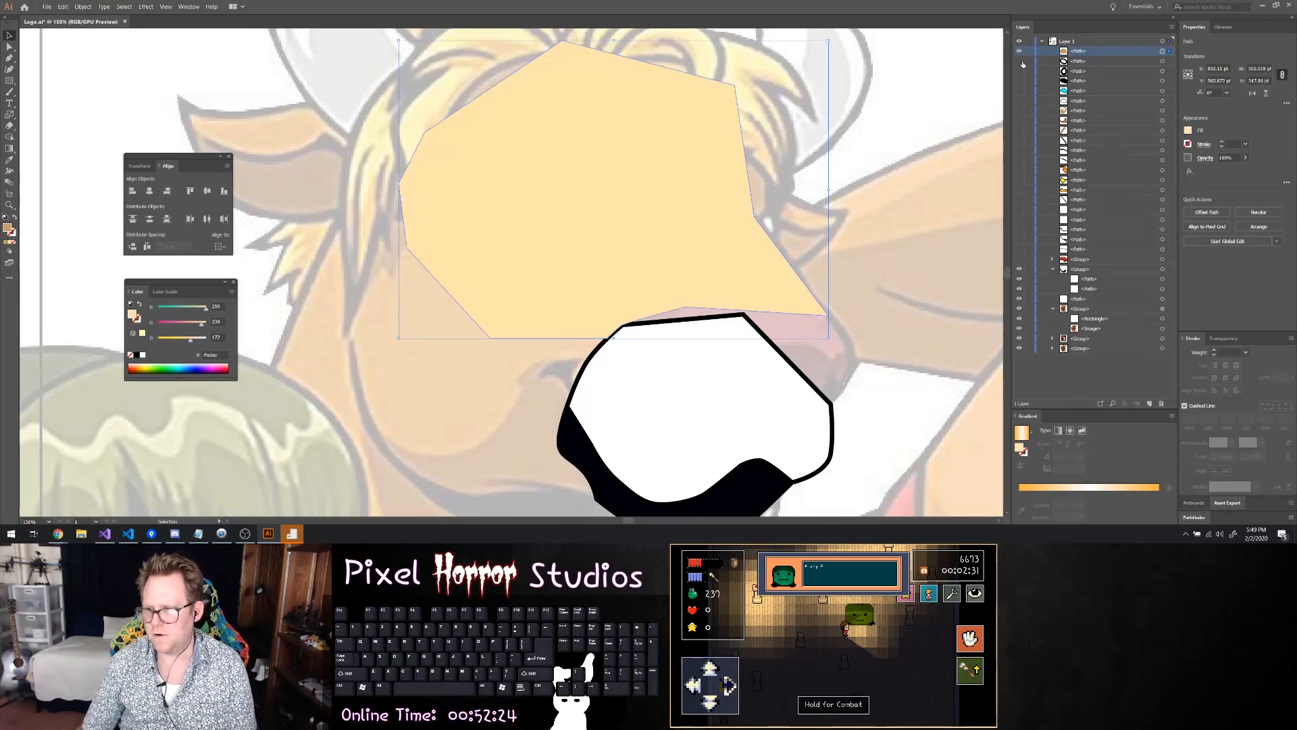
Unhide the traced cheek, jaw, brow and far-ear paths beneath the cream face shape
{"action": "left_click", "coordinate": [1019, 101]}
{"action": "left_click", "coordinate": [1019, 110]}
{"action": "left_click", "coordinate": [1019, 110]}
{"action": "left_click", "coordinate": [1019, 121]}
{"action": "left_click", "coordinate": [1019, 111]}
{"action": "left_click", "coordinate": [1019, 131]}
{"action": "left_click", "coordinate": [1020, 140]}
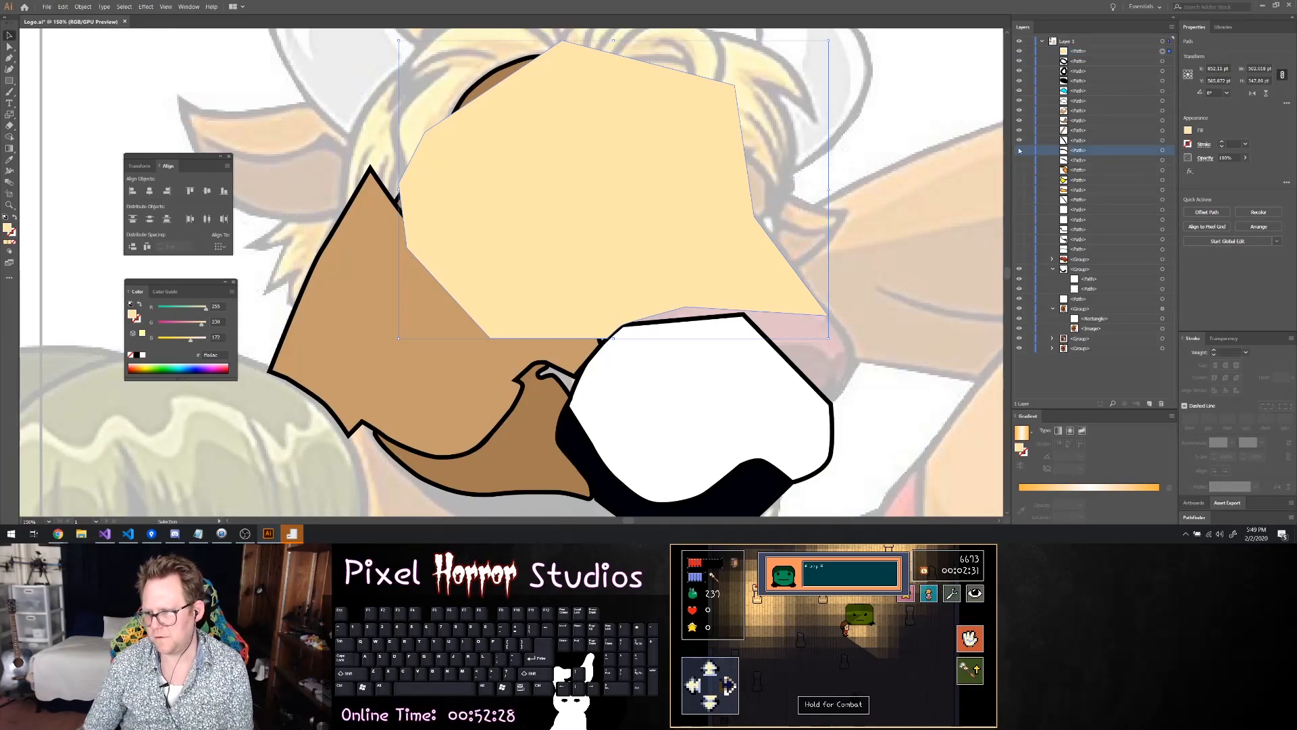
{"action": "left_click", "coordinate": [1019, 170]}
{"action": "left_click", "coordinate": [1019, 180]}
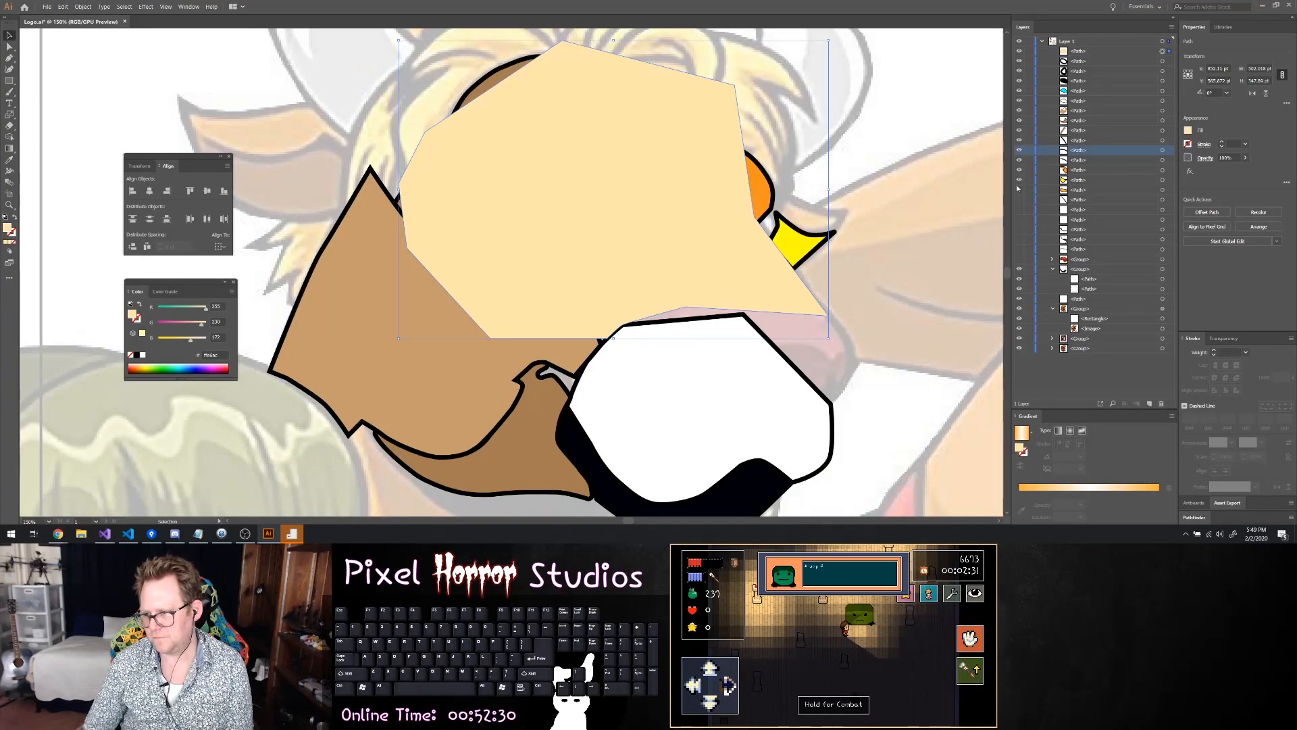
{"action": "left_click", "coordinate": [1019, 190]}
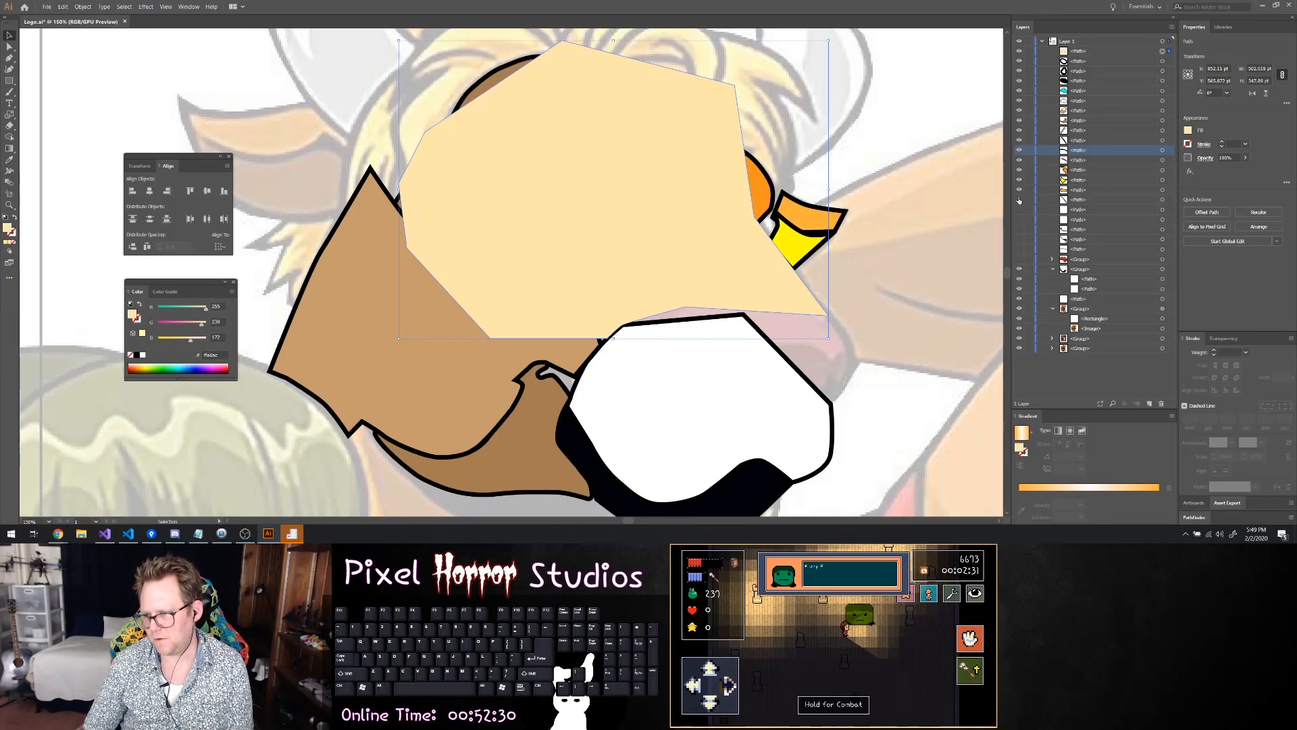
Try to replace the yellow ear patch's fill with the cream colour code
{"action": "left_click", "coordinate": [1163, 181]}
{"action": "left_click", "coordinate": [1188, 131]}
{"action": "key", "text": "ctrl+c"}
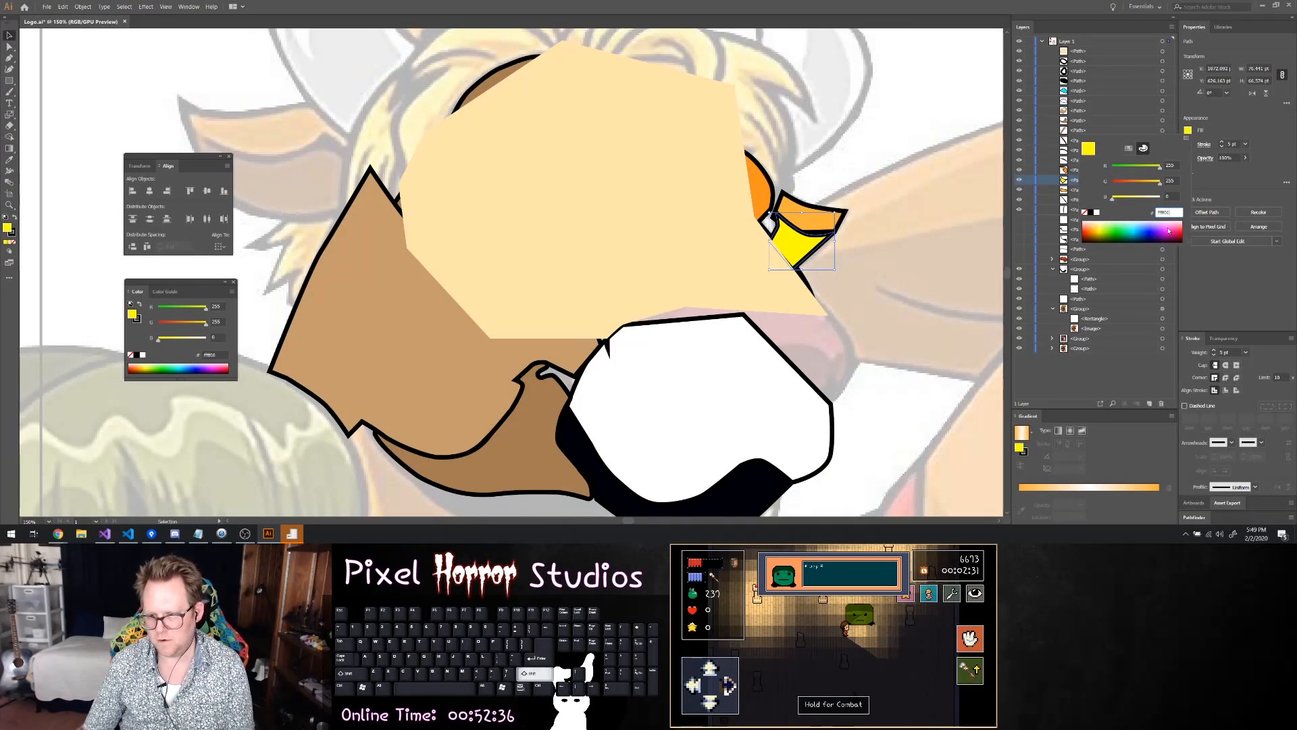
{"action": "key", "text": "Return"}
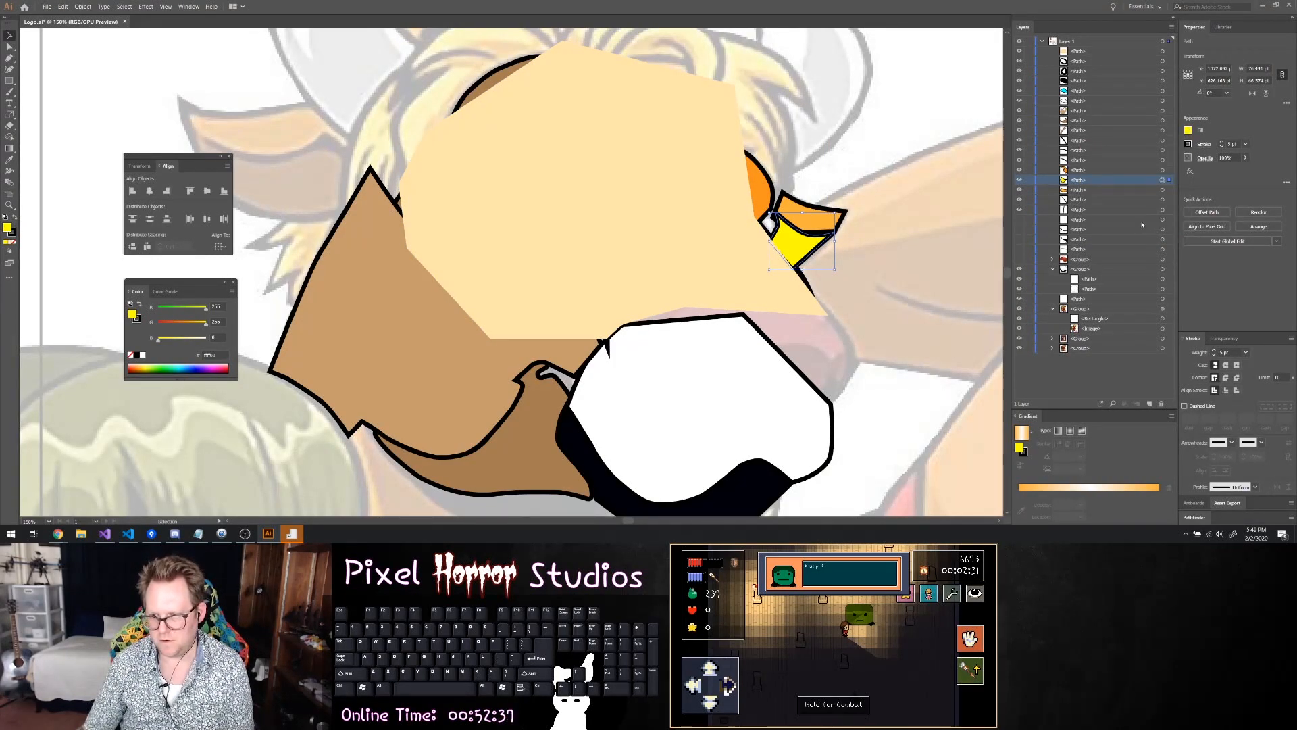
{"action": "left_click", "coordinate": [1189, 130]}
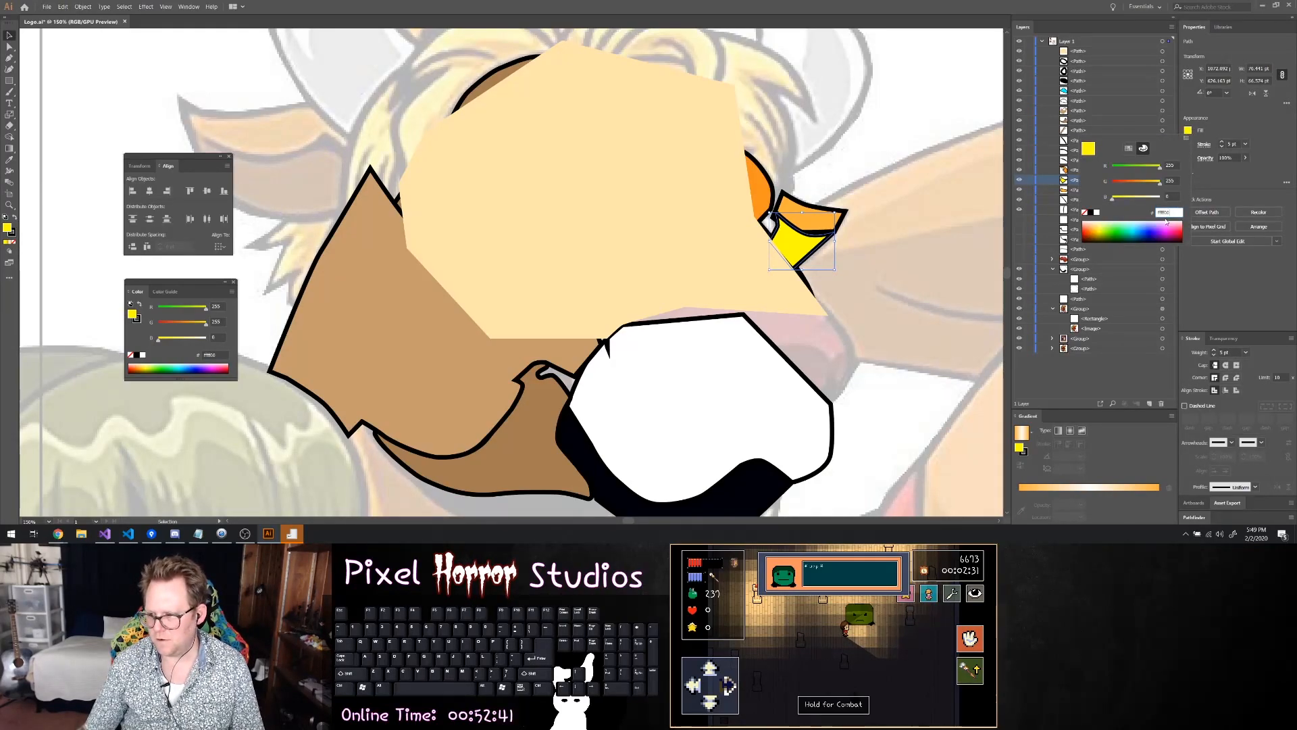
{"action": "left_click", "coordinate": [1088, 61]}
Copy the cream fill colour from the face shape and apply it to the yellow ear patch
{"action": "left_click", "coordinate": [1163, 51]}
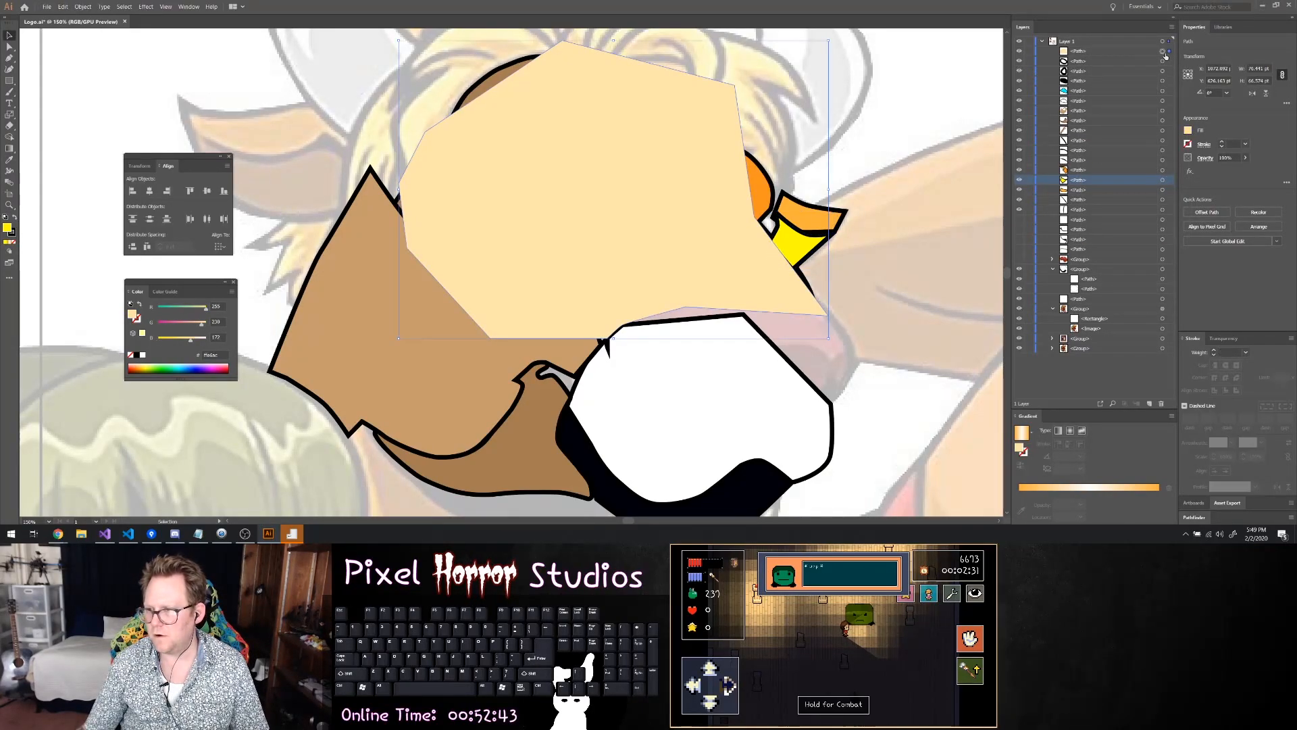
{"action": "left_click", "coordinate": [1189, 131]}
{"action": "key", "text": "ctrl+c"}
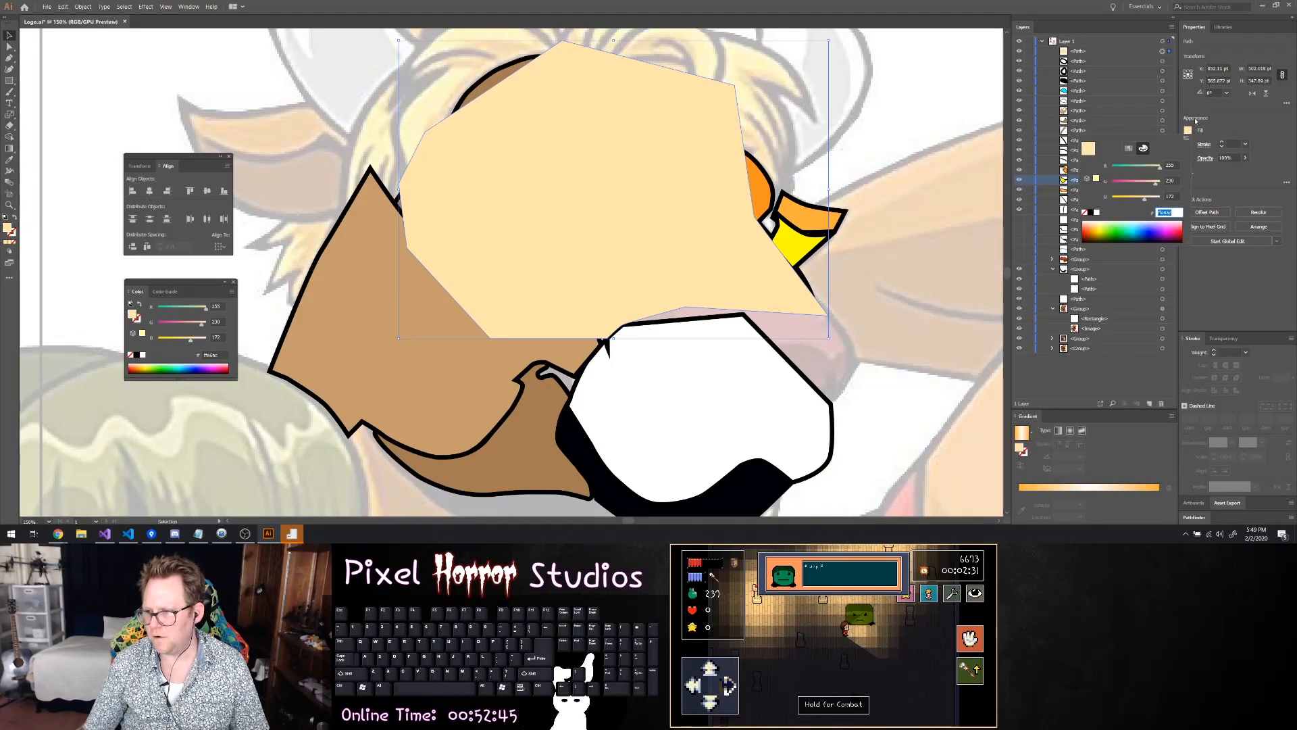
{"action": "left_click", "coordinate": [1125, 120]}
{"action": "left_click", "coordinate": [1163, 180]}
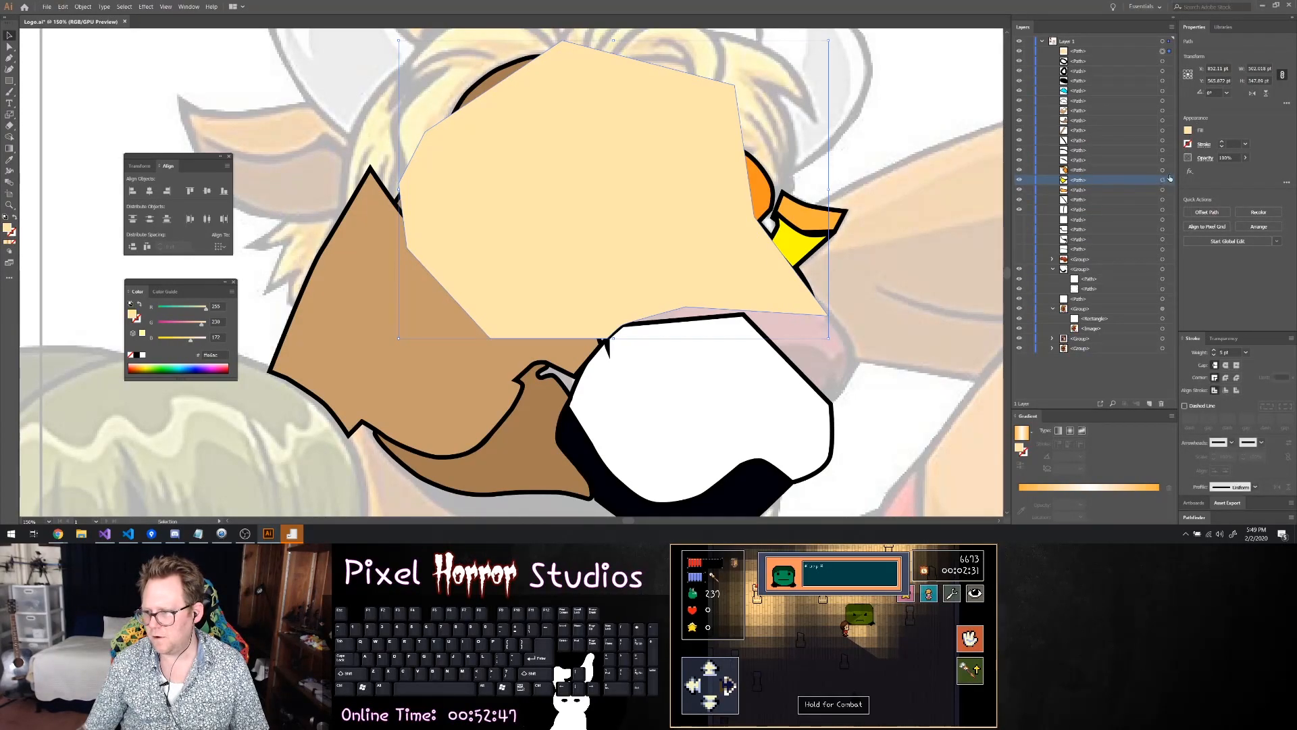
{"action": "left_click", "coordinate": [1189, 130]}
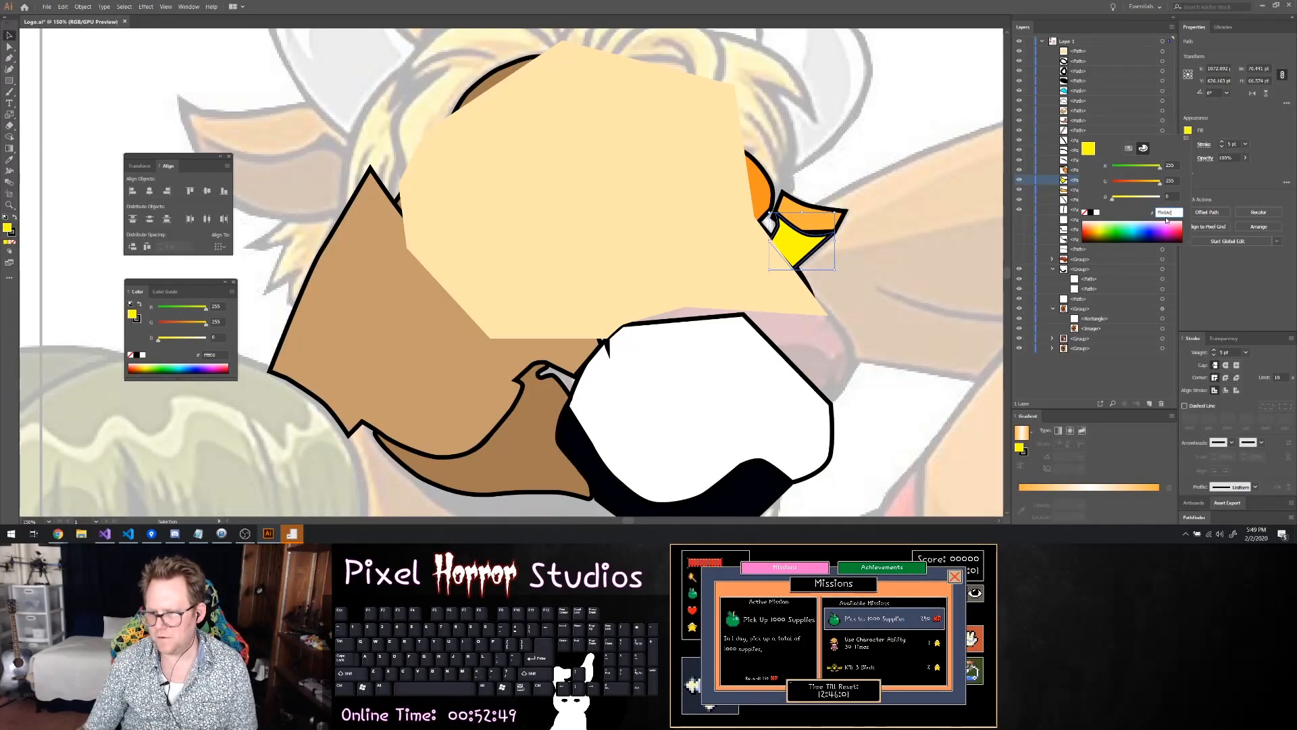
{"action": "key", "text": "Return"}
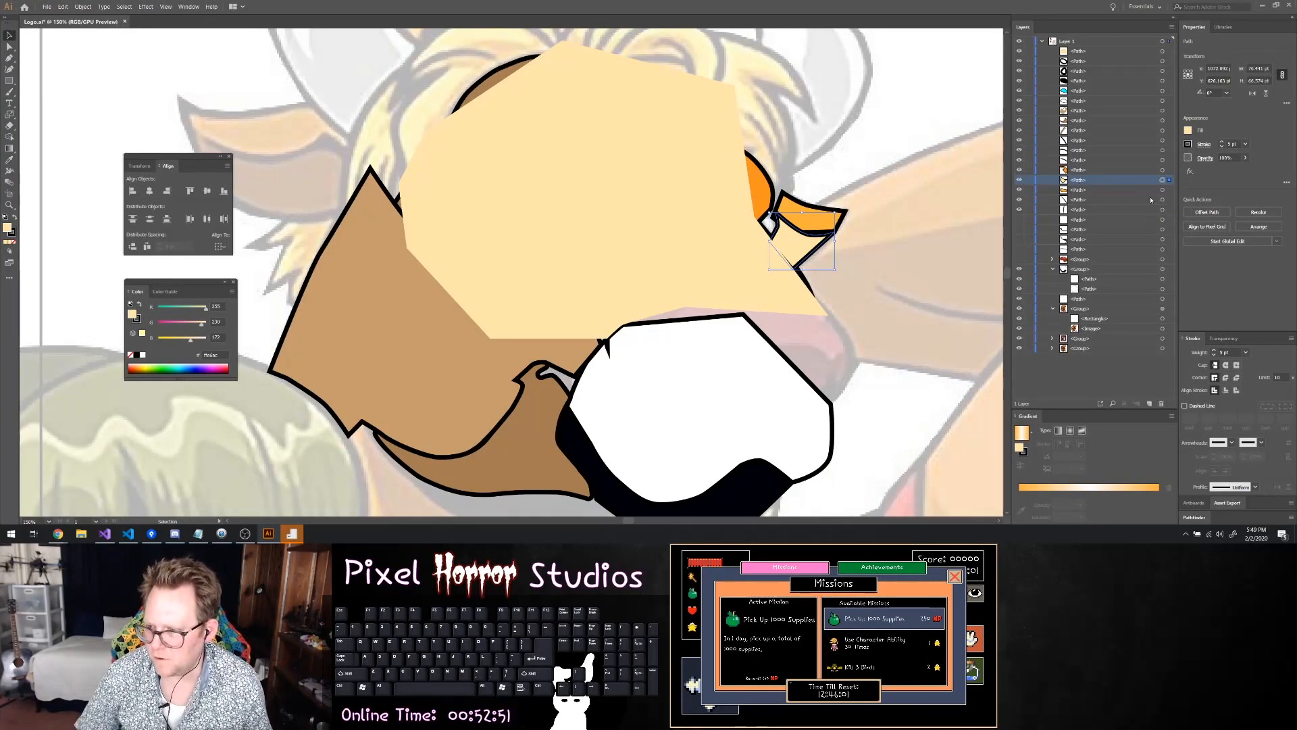
Unhide the remaining face paths and the nose group, and move the cream face shape beneath the facial features and the muzzle group
{"action": "left_click", "coordinate": [1021, 220]}
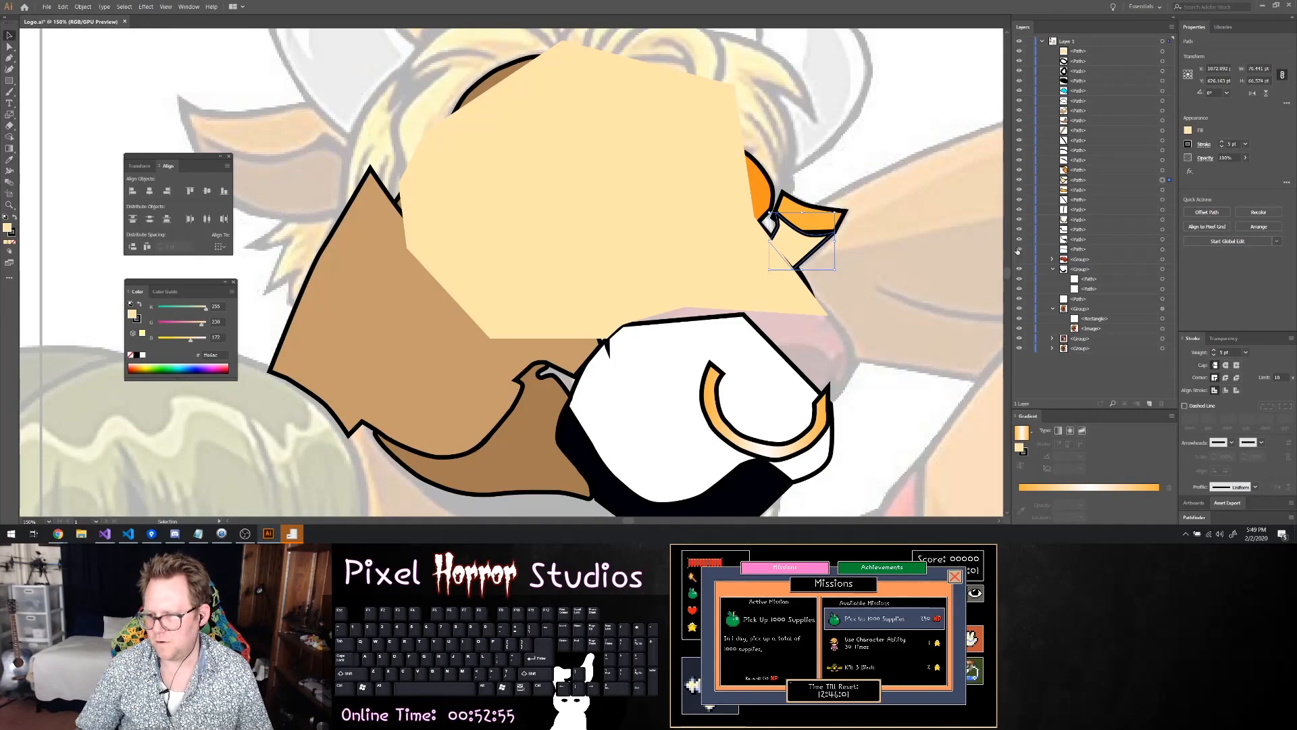
{"action": "left_click_drag", "start_coordinate": [1019, 239], "coordinate": [1019, 259]}
{"action": "scroll", "coordinate": [840, 223], "scroll_direction": "down", "scroll_amount": 1}
{"action": "scroll", "coordinate": [969, 232], "scroll_direction": "up", "scroll_amount": 2}
{"action": "left_click_drag", "start_coordinate": [1081, 50], "coordinate": [1086, 264]}
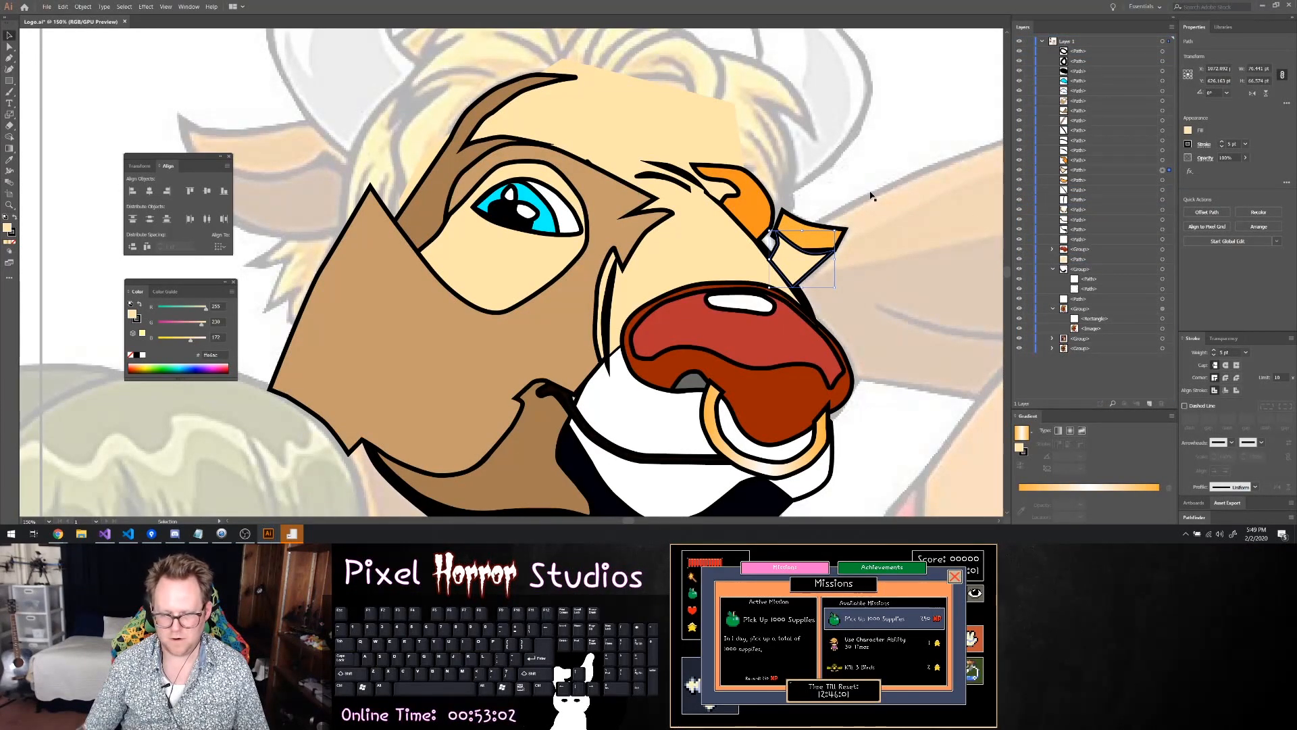
{"action": "left_click", "coordinate": [1053, 269]}
{"action": "left_click_drag", "start_coordinate": [1075, 260], "coordinate": [1074, 277]}
Delete the small upper white highlight from the eye
{"action": "scroll", "coordinate": [912, 203], "scroll_direction": "down", "scroll_amount": 2}
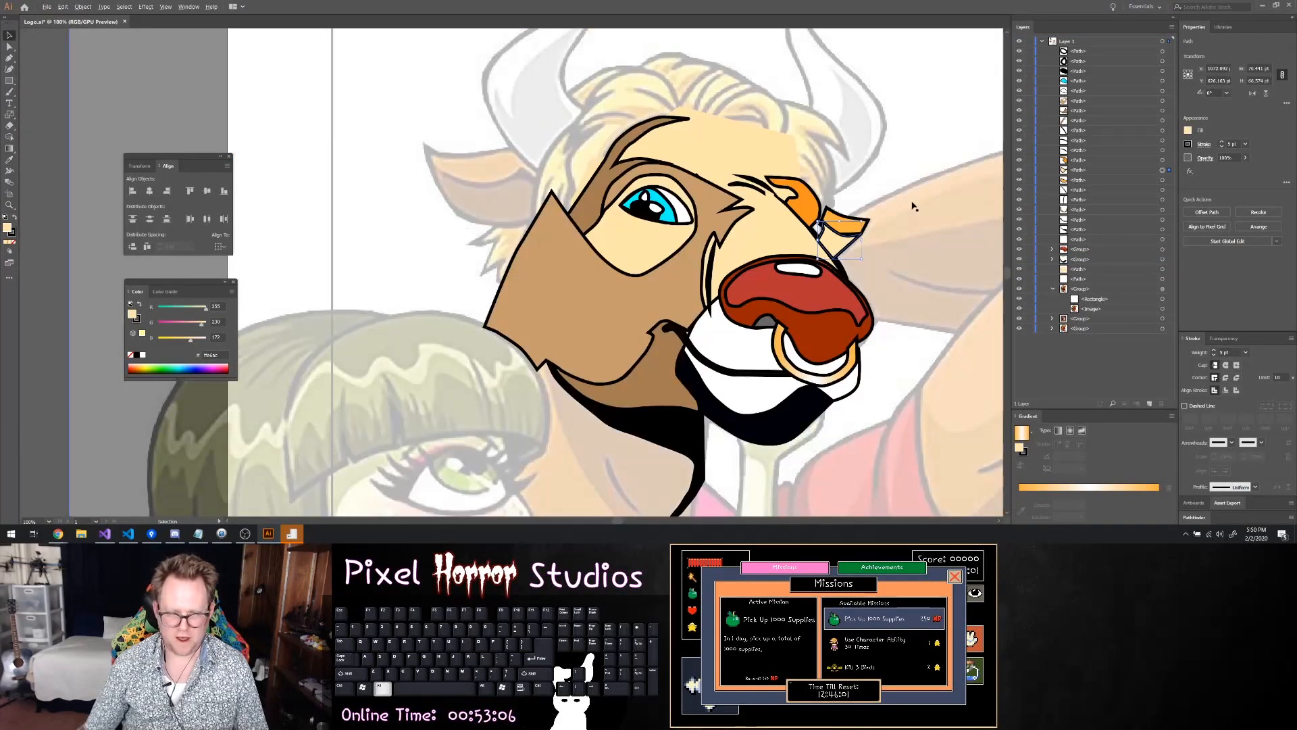
{"action": "scroll", "coordinate": [912, 202], "scroll_direction": "down", "scroll_amount": 1}
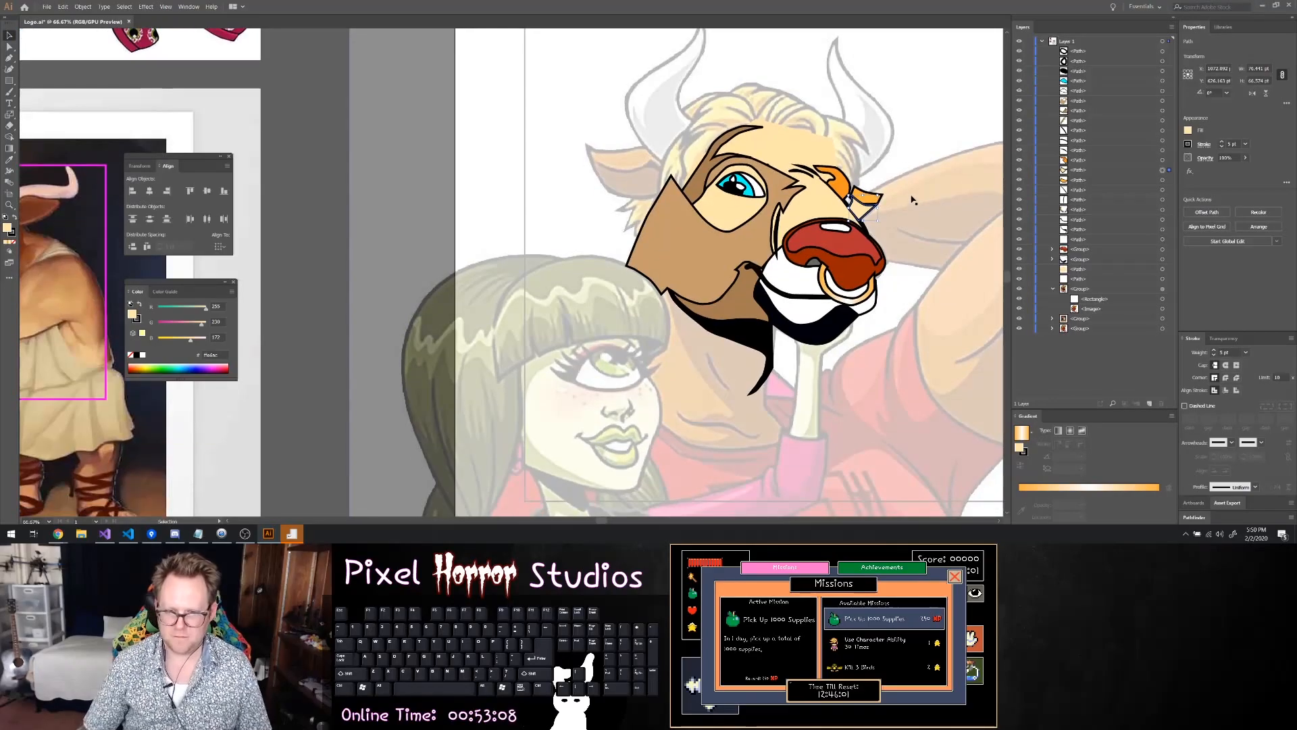
{"action": "scroll", "coordinate": [797, 183], "scroll_direction": "up", "scroll_amount": 3}
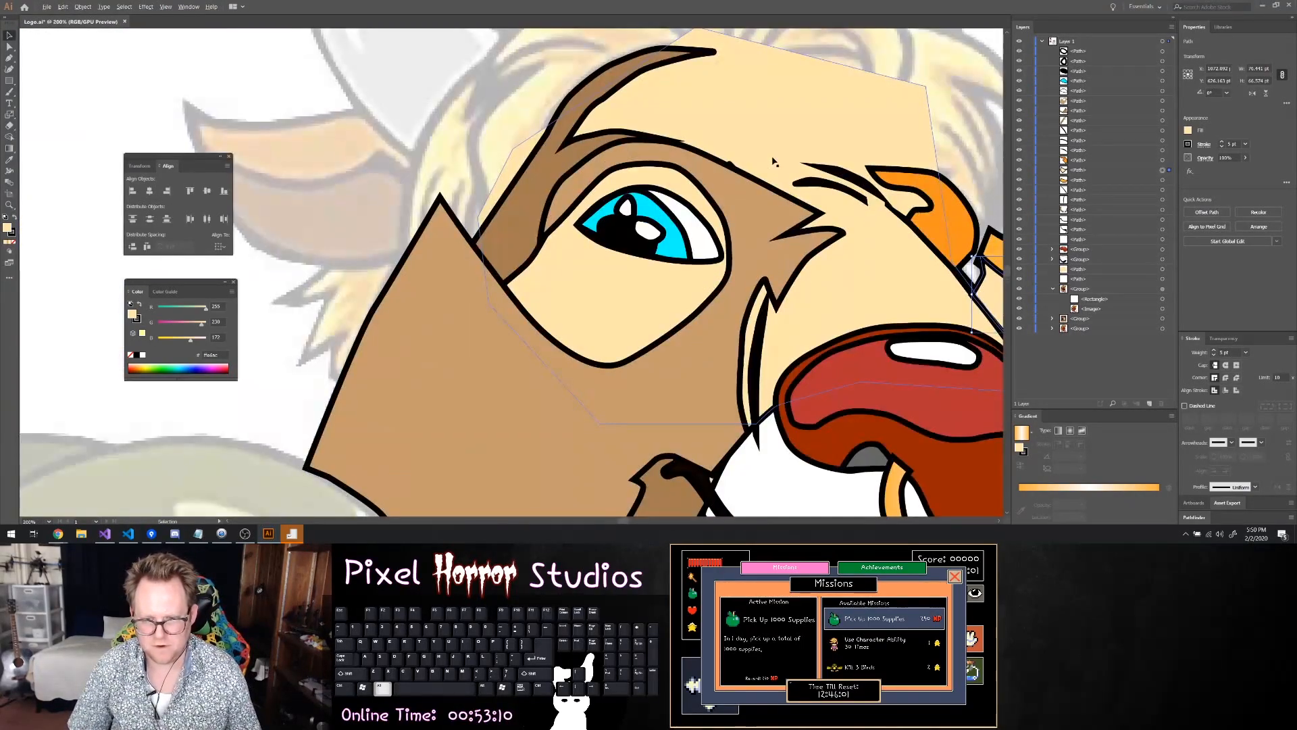
{"action": "left_click", "coordinate": [634, 202]}
{"action": "scroll", "coordinate": [631, 202], "scroll_direction": "up", "scroll_amount": 4}
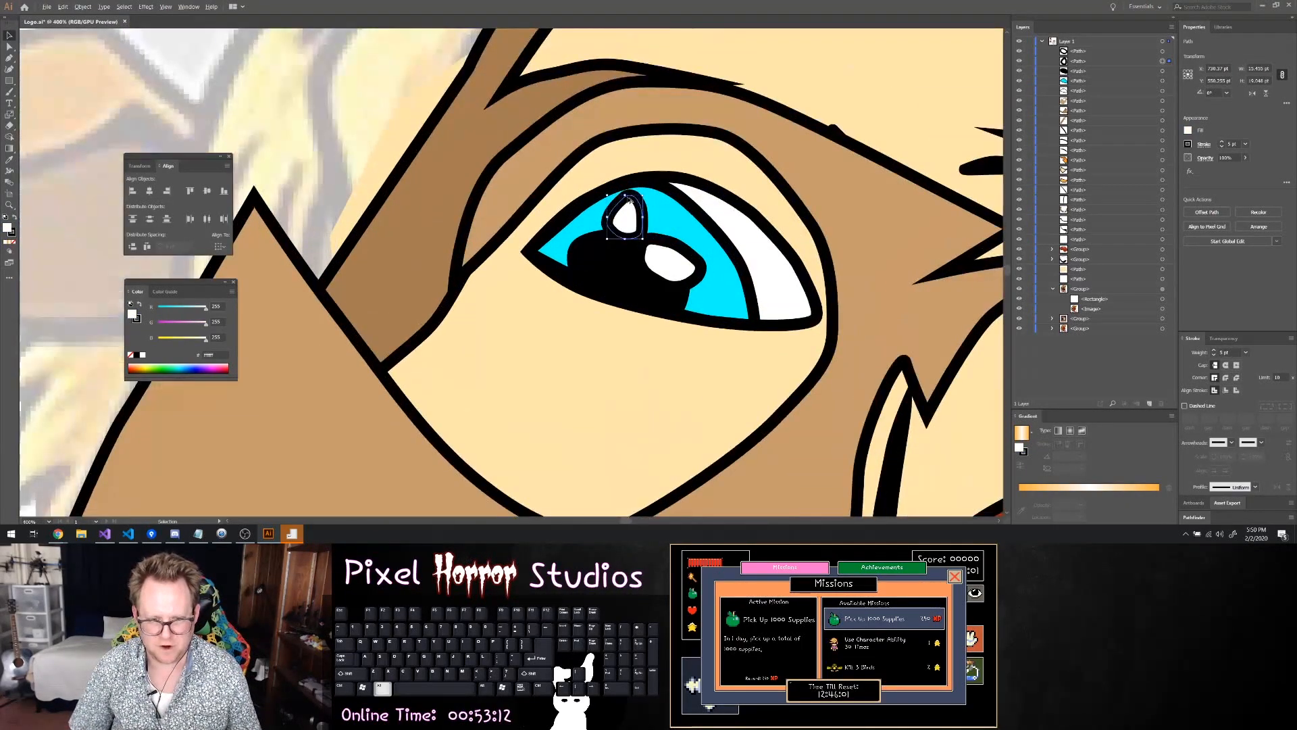
{"action": "key", "text": "ctrl+shift+a"}
Shift the black pupil slightly toward the nose within the cyan iris
{"action": "scroll", "coordinate": [750, 185], "scroll_direction": "down", "scroll_amount": 5}
{"action": "scroll", "coordinate": [815, 199], "scroll_direction": "down", "scroll_amount": 3}
{"action": "scroll", "coordinate": [939, 243], "scroll_direction": "right", "scroll_amount": 2}
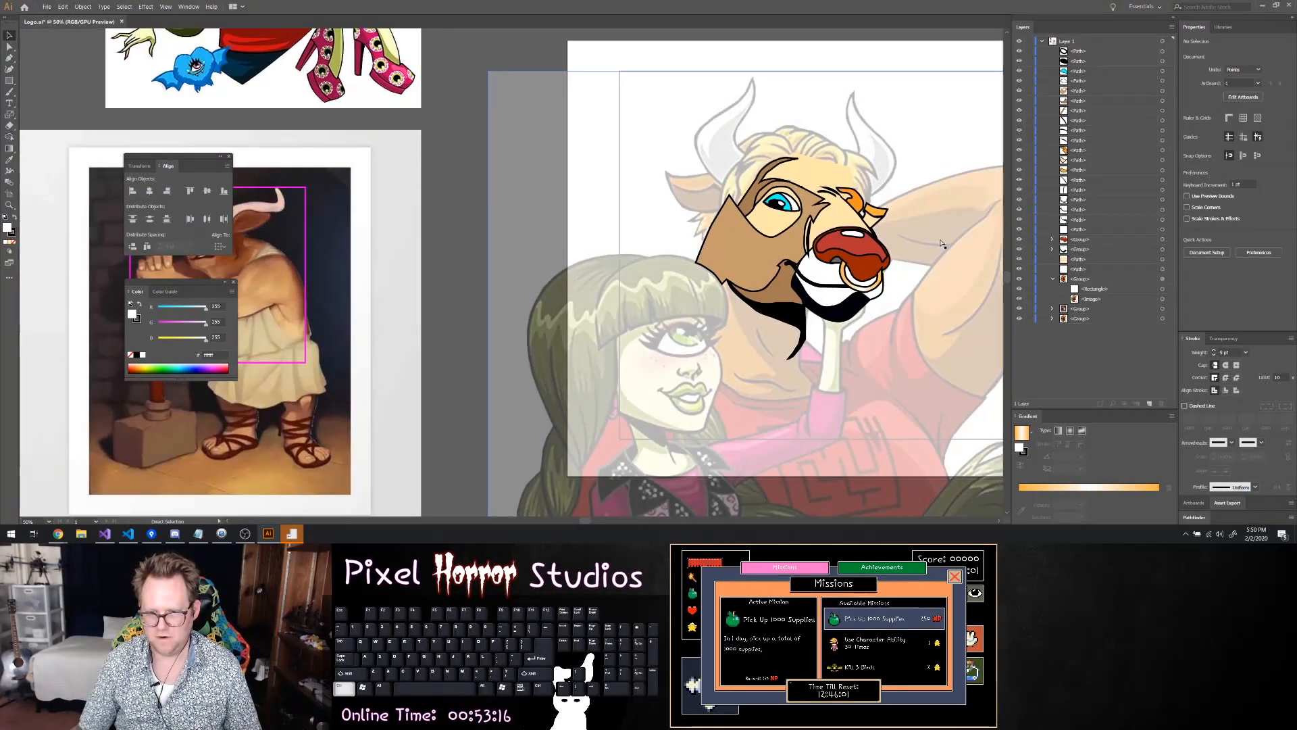
{"action": "scroll", "coordinate": [940, 243], "scroll_direction": "up", "scroll_amount": 1}
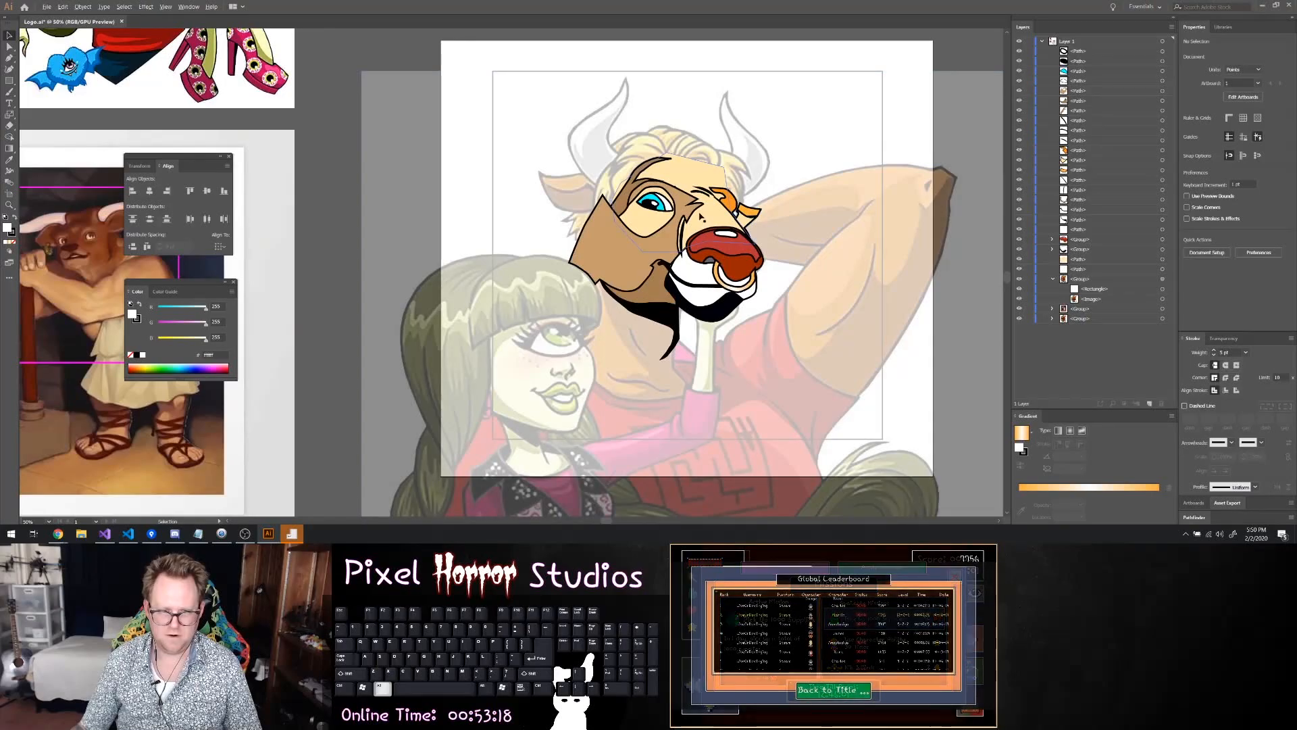
{"action": "scroll", "coordinate": [592, 188], "scroll_direction": "up", "scroll_amount": 5}
{"action": "left_click", "coordinate": [378, 153]}
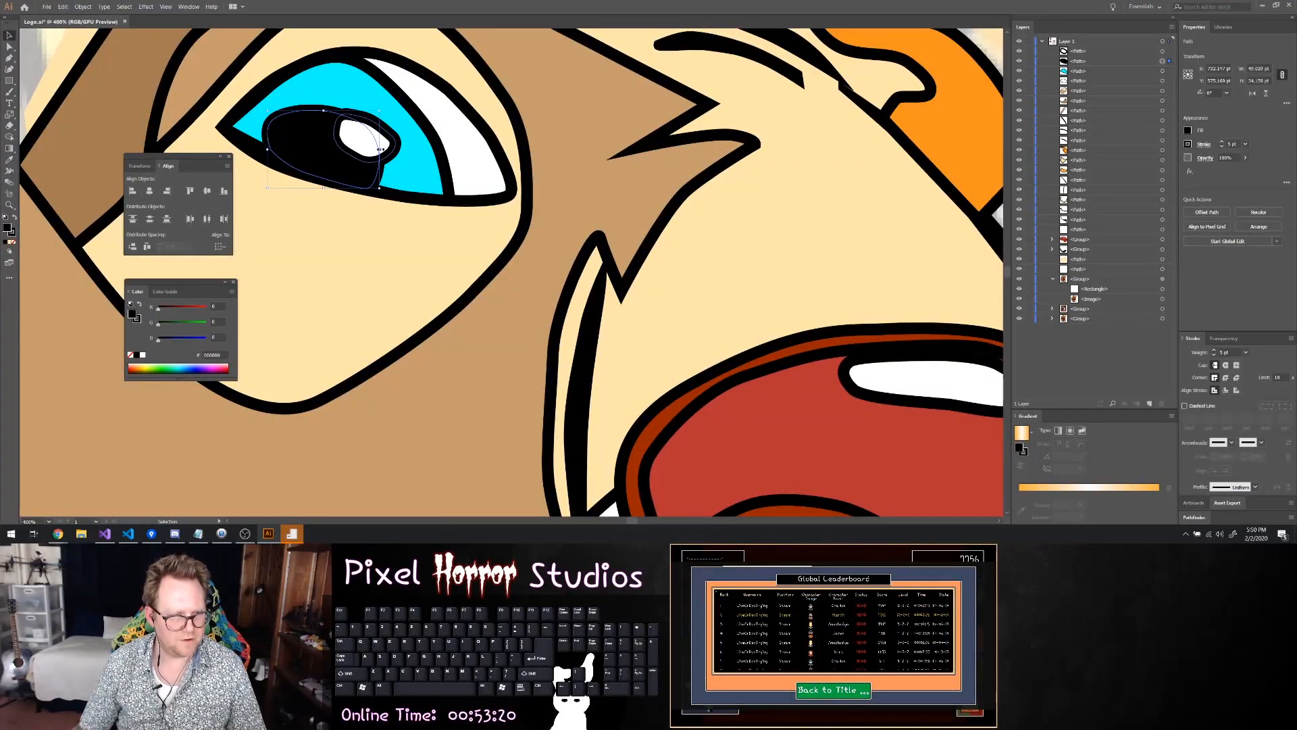
{"action": "key", "text": "a"}
{"action": "left_click_drag", "start_coordinate": [379, 153], "coordinate": [391, 152]}
Shift the white eye highlight slightly away from the nose so it sits further inside the black pupil
{"action": "left_click", "coordinate": [398, 146]}
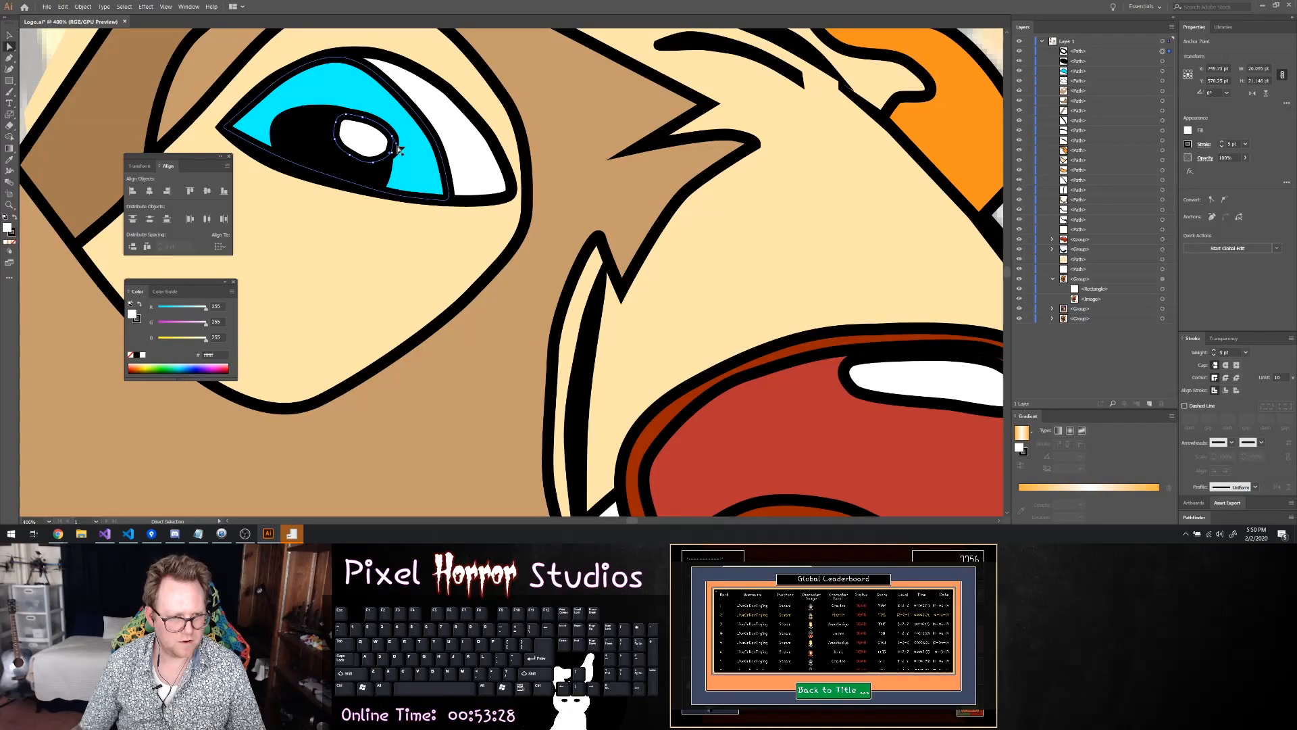
{"action": "key", "text": "ctrl+z"}
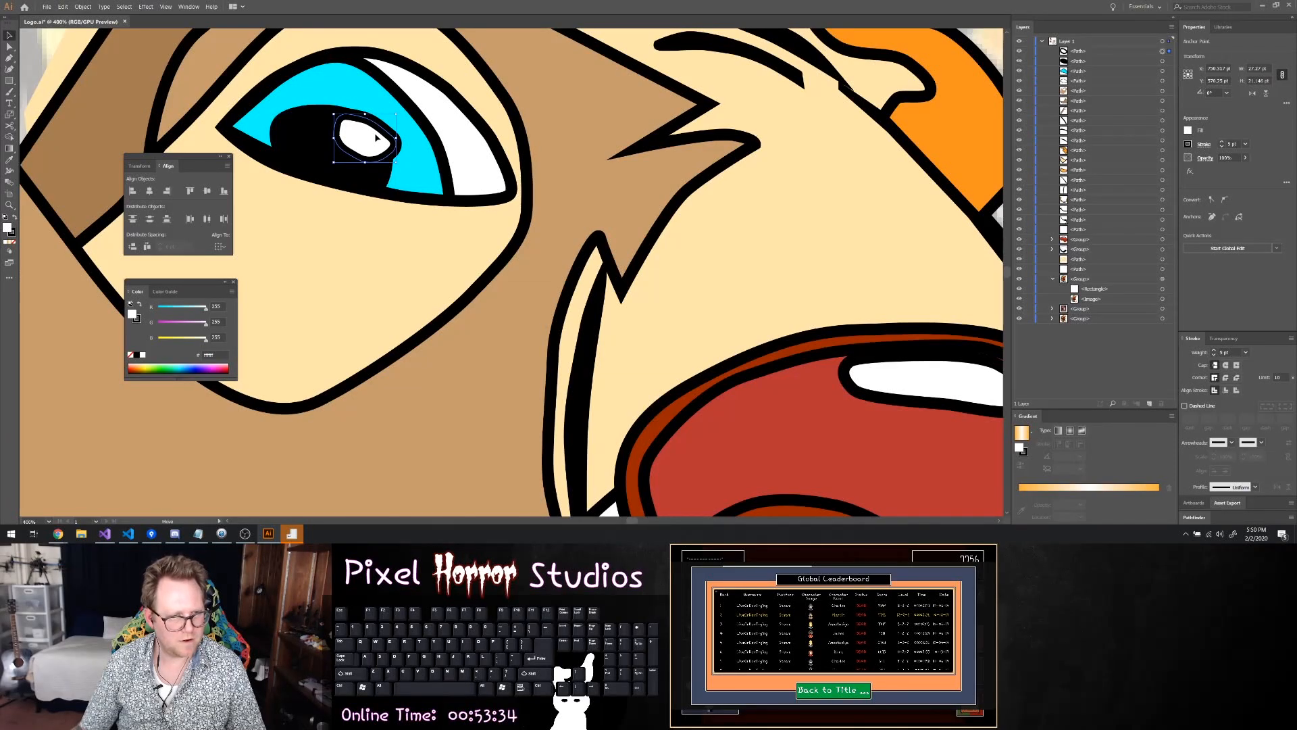
{"action": "left_click_drag", "start_coordinate": [374, 137], "coordinate": [371, 138]}
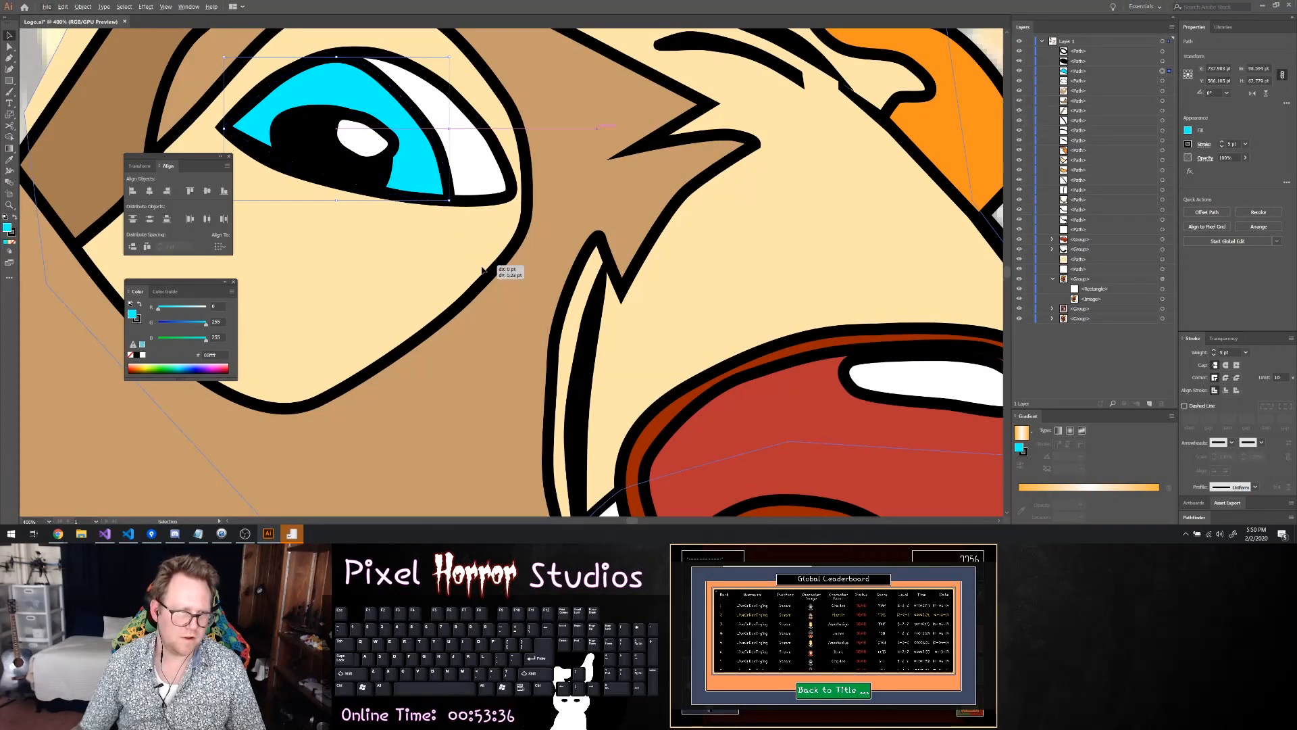
{"action": "left_click", "coordinate": [410, 192]}
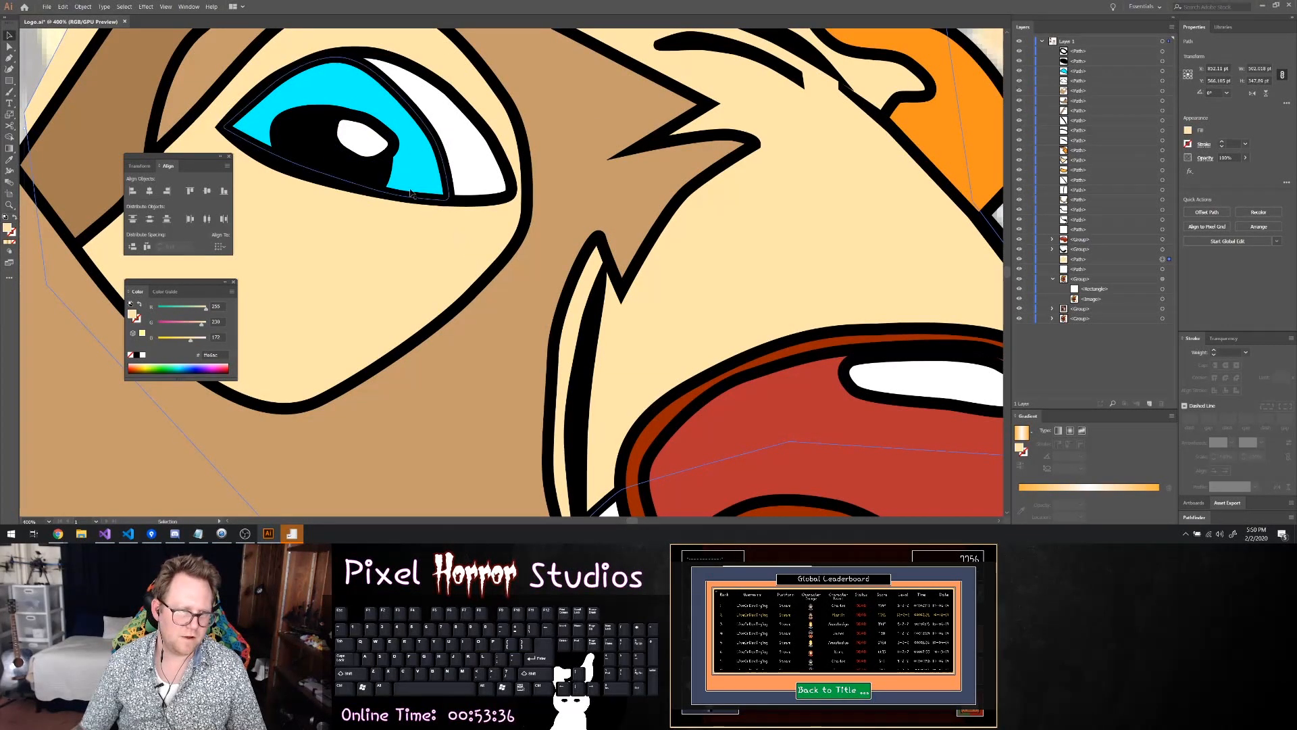
{"action": "left_click", "coordinate": [368, 143]}
{"action": "left_click_drag", "start_coordinate": [368, 143], "coordinate": [363, 141]}
{"action": "left_click", "coordinate": [529, 293]}
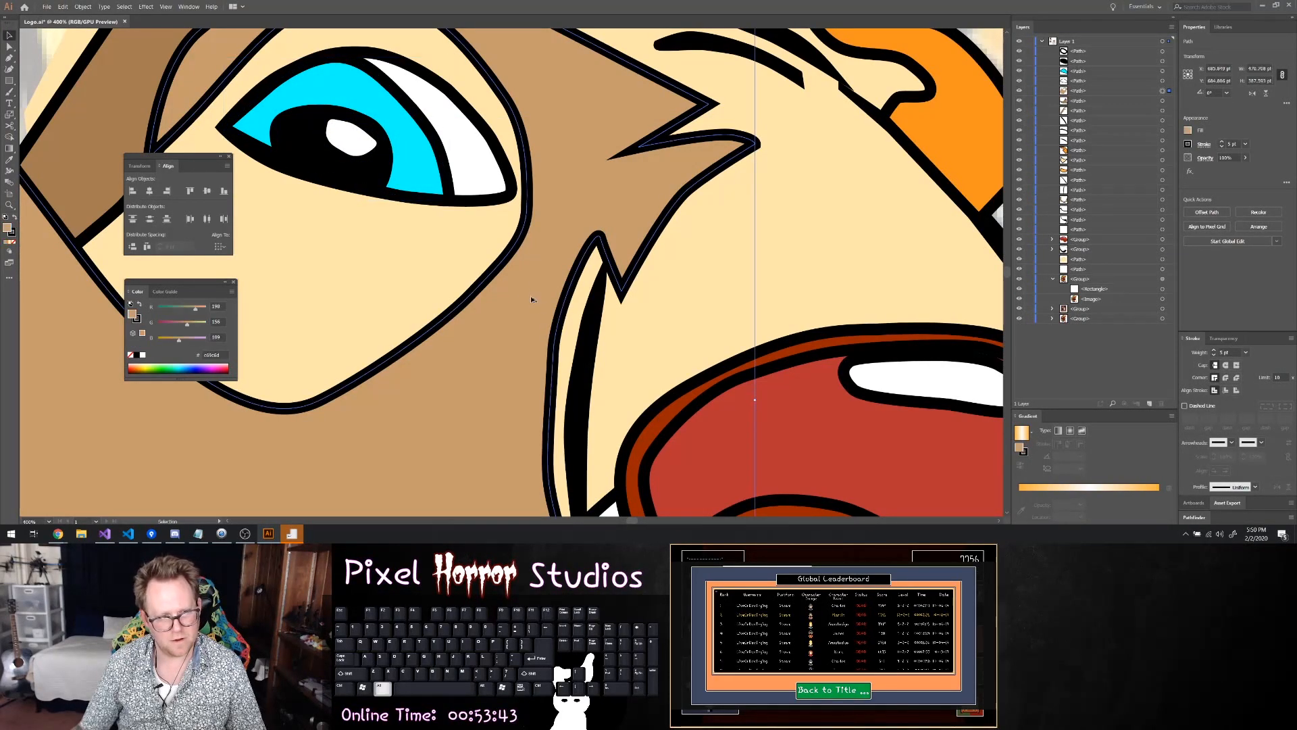
Examine the whole traced head against the faded reference
{"action": "scroll", "coordinate": [538, 292], "scroll_direction": "down", "scroll_amount": 4}
{"action": "scroll", "coordinate": [537, 292], "scroll_direction": "down", "scroll_amount": 3}
{"action": "scroll", "coordinate": [822, 341], "scroll_direction": "up", "scroll_amount": 1}
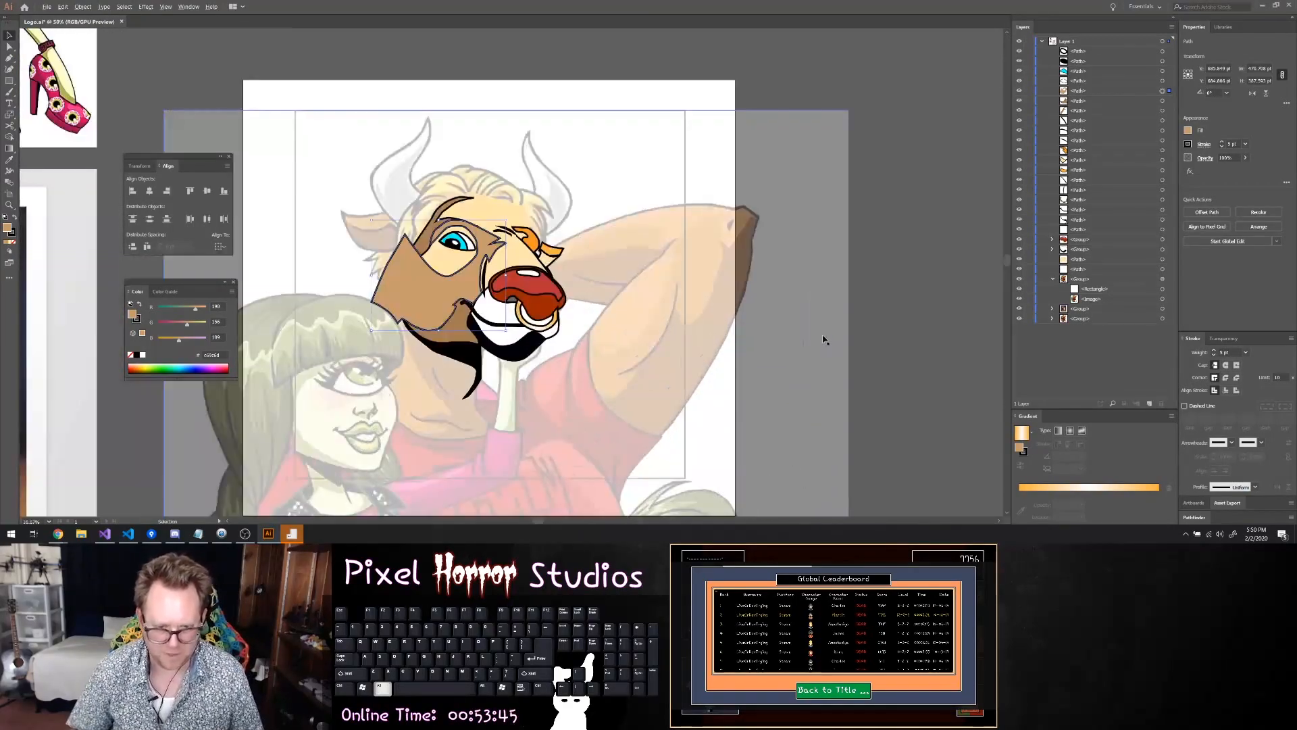
{"action": "scroll", "coordinate": [585, 190], "scroll_direction": "up", "scroll_amount": 1}
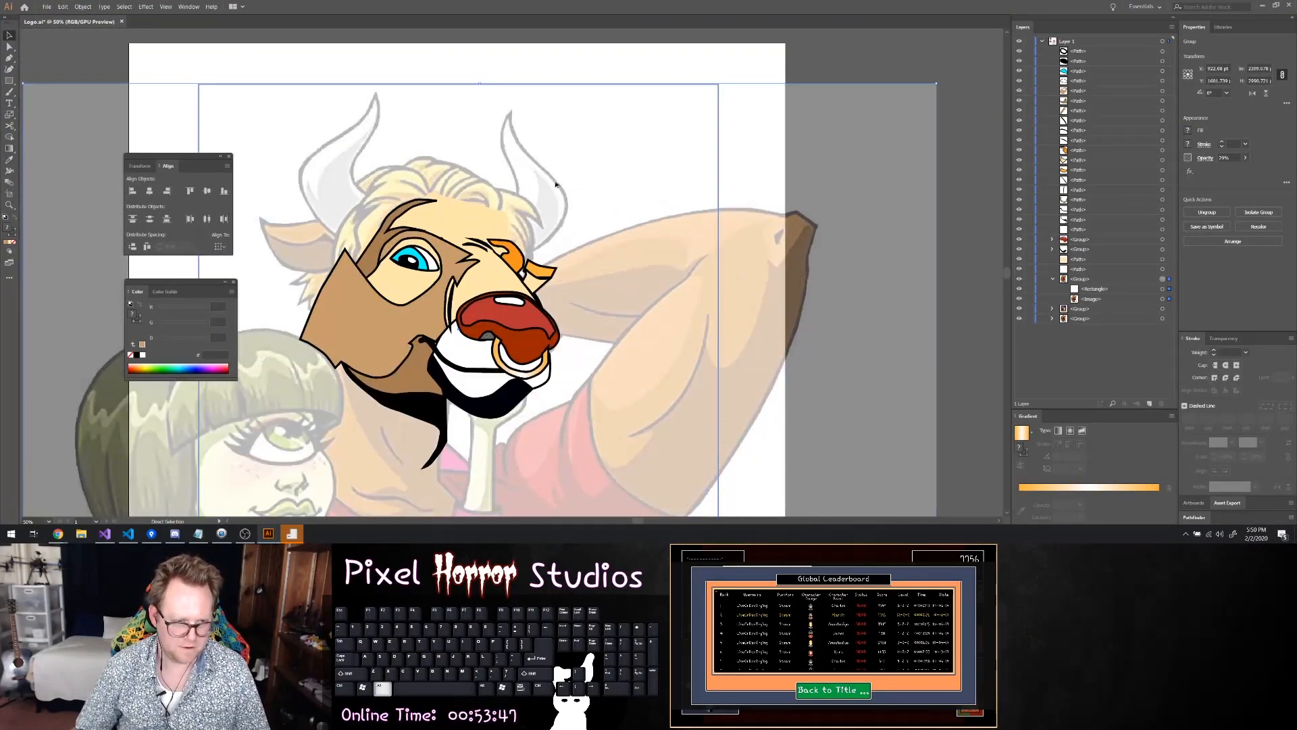
{"action": "scroll", "coordinate": [473, 188], "scroll_direction": "up", "scroll_amount": 1}
{"action": "left_click", "coordinate": [446, 186]}
{"action": "scroll", "coordinate": [538, 251], "scroll_direction": "left", "scroll_amount": 4}
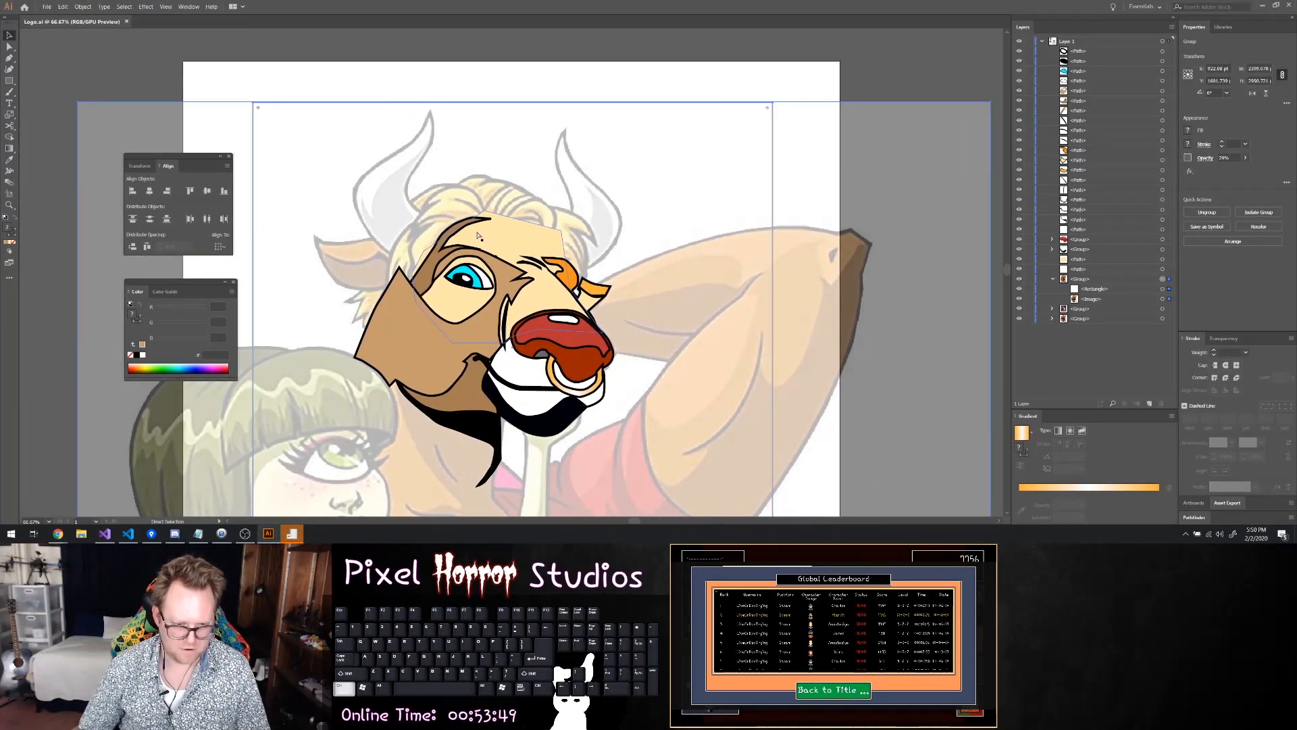
{"action": "scroll", "coordinate": [538, 252], "scroll_direction": "left", "scroll_amount": 1}
{"action": "scroll", "coordinate": [540, 251], "scroll_direction": "down", "scroll_amount": 12}
Add an anchor point to the muzzle outline beside the mouth corner and move it onto the tan cheek's pointed corner
{"action": "scroll", "coordinate": [558, 247], "scroll_direction": "up", "scroll_amount": 2}
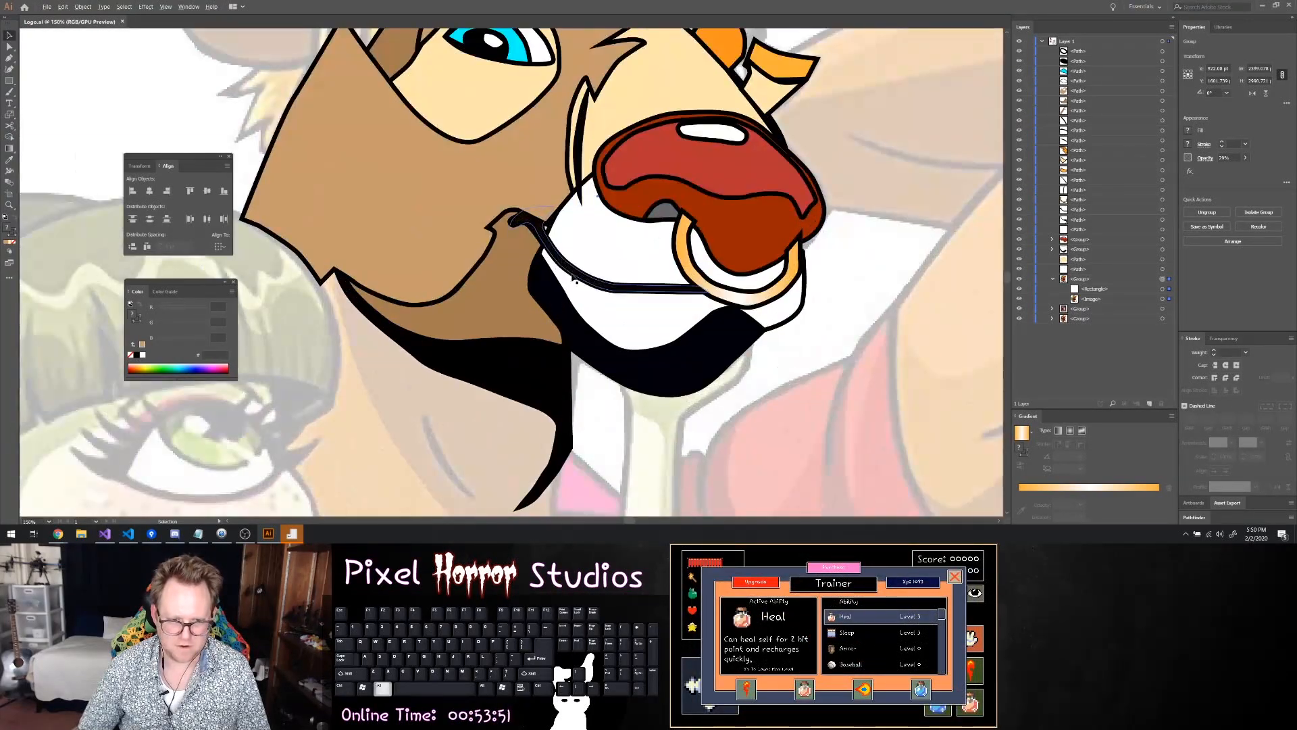
{"action": "scroll", "coordinate": [557, 249], "scroll_direction": "up", "scroll_amount": 2}
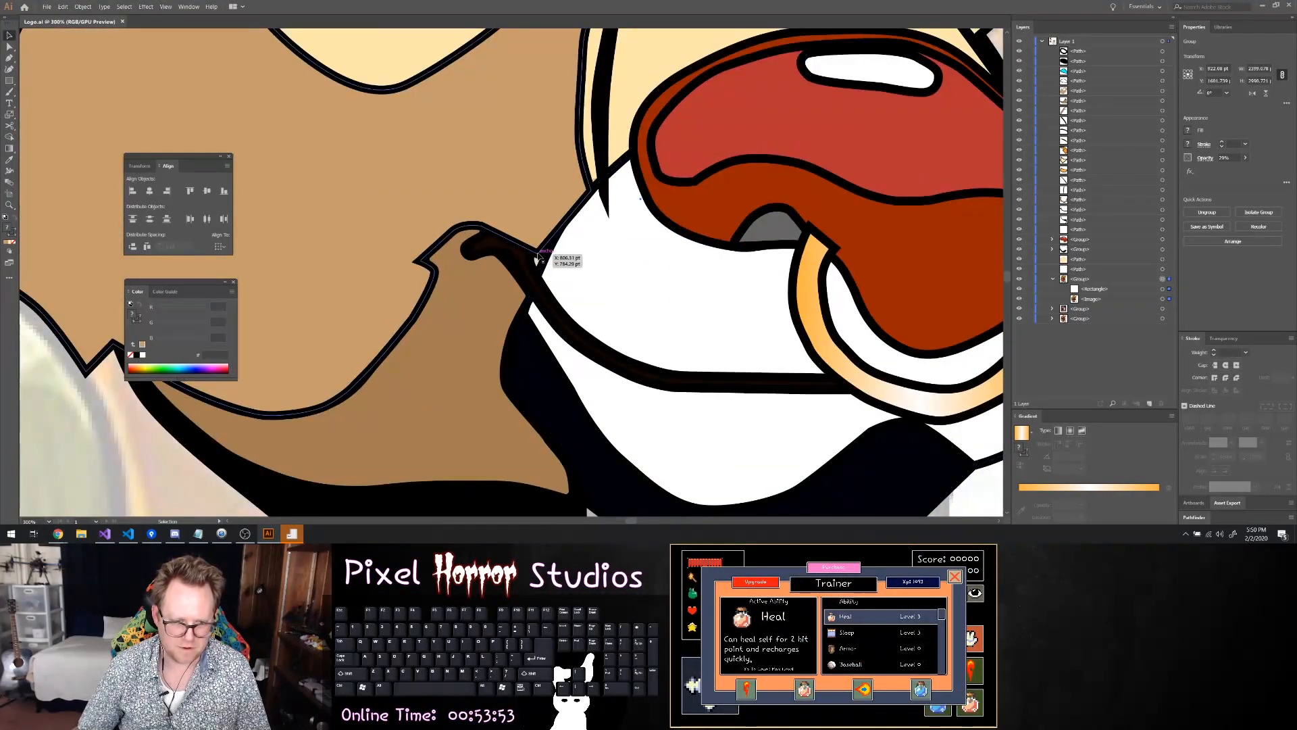
{"action": "left_click", "coordinate": [543, 266]}
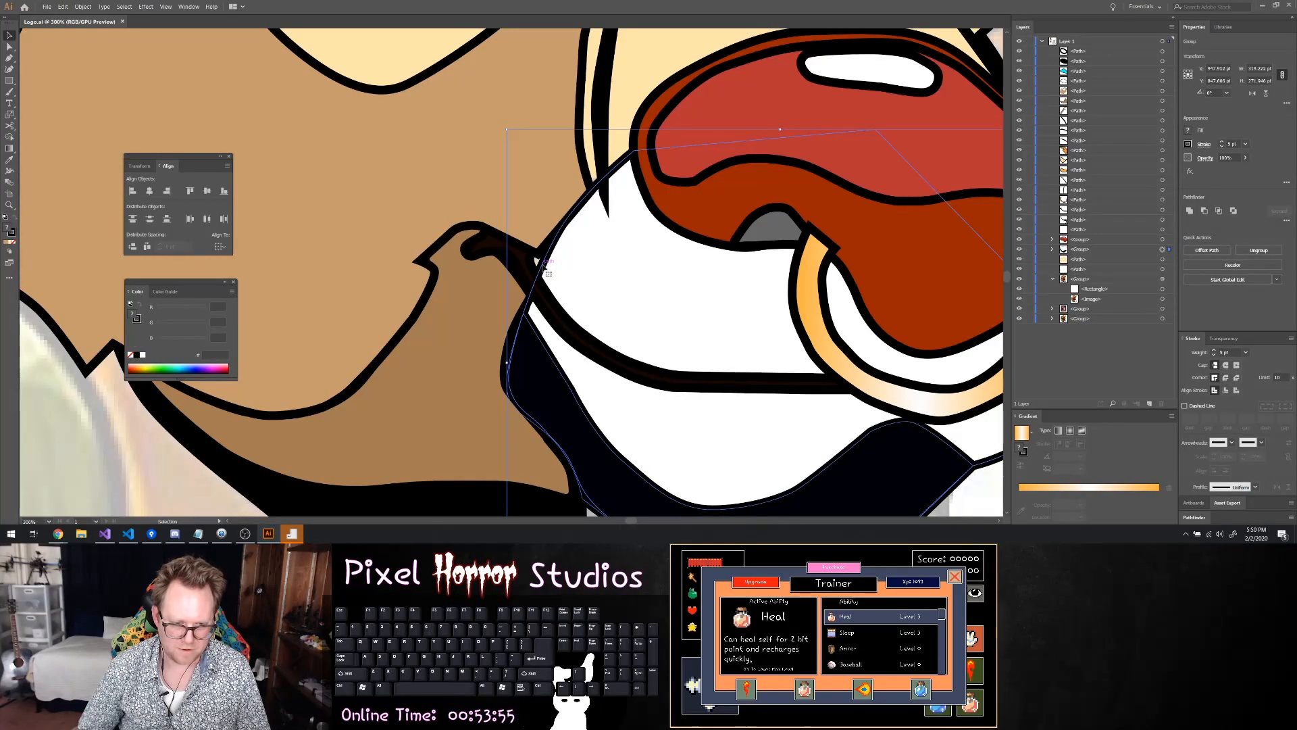
{"action": "left_click", "coordinate": [539, 261]}
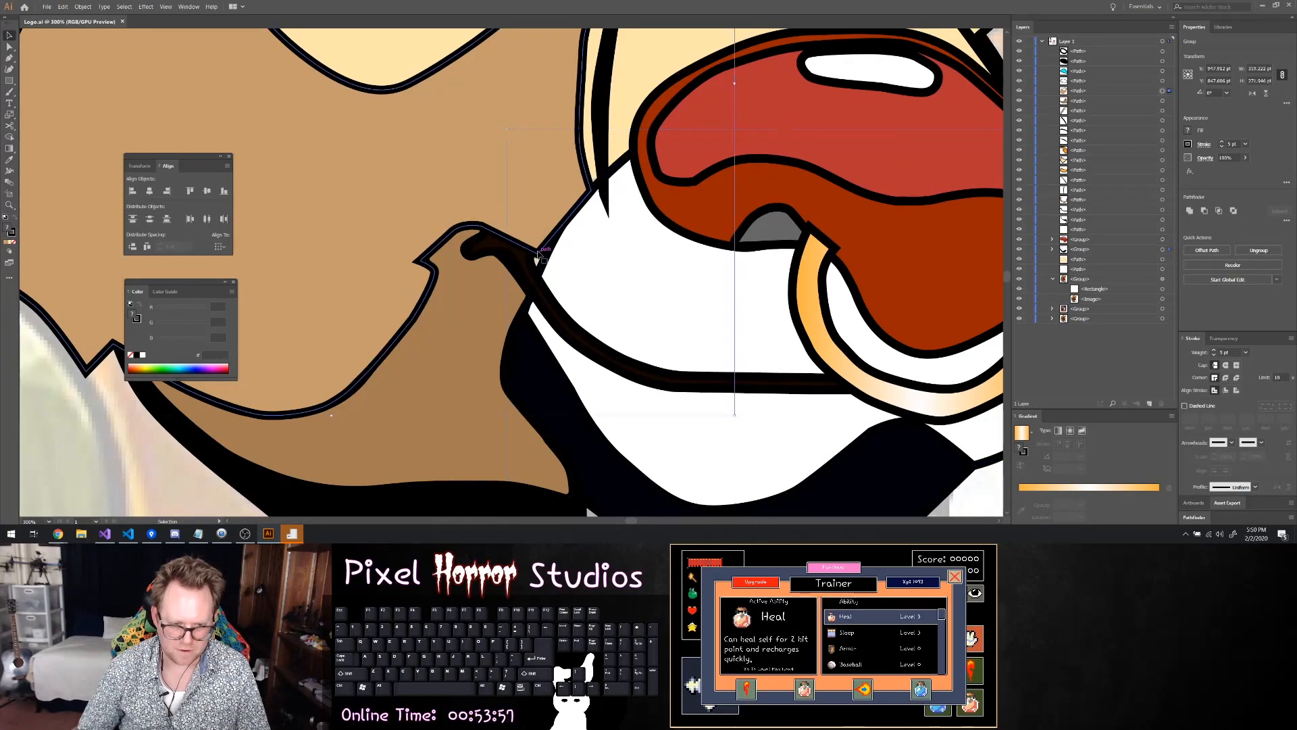
{"action": "left_click", "coordinate": [538, 262]}
{"action": "left_click", "coordinate": [537, 259]}
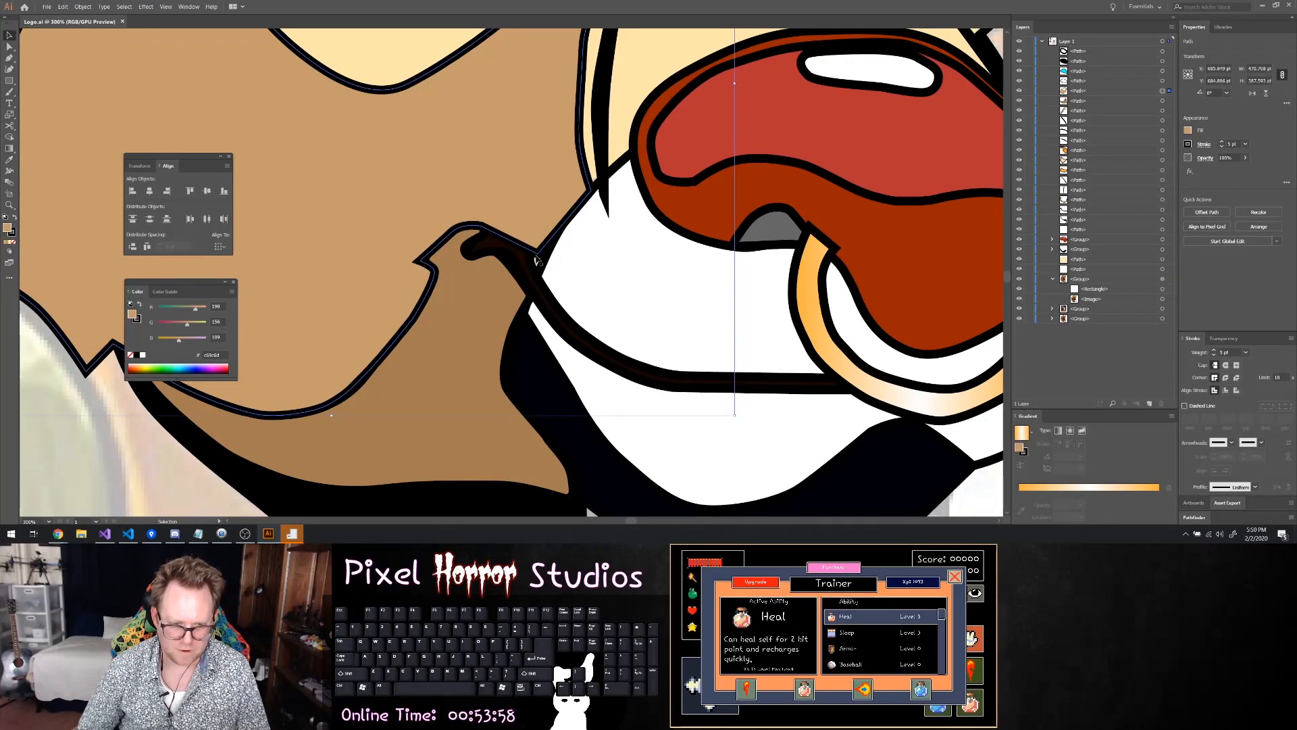
{"action": "key", "text": "a"}
{"action": "left_click", "coordinate": [545, 271]}
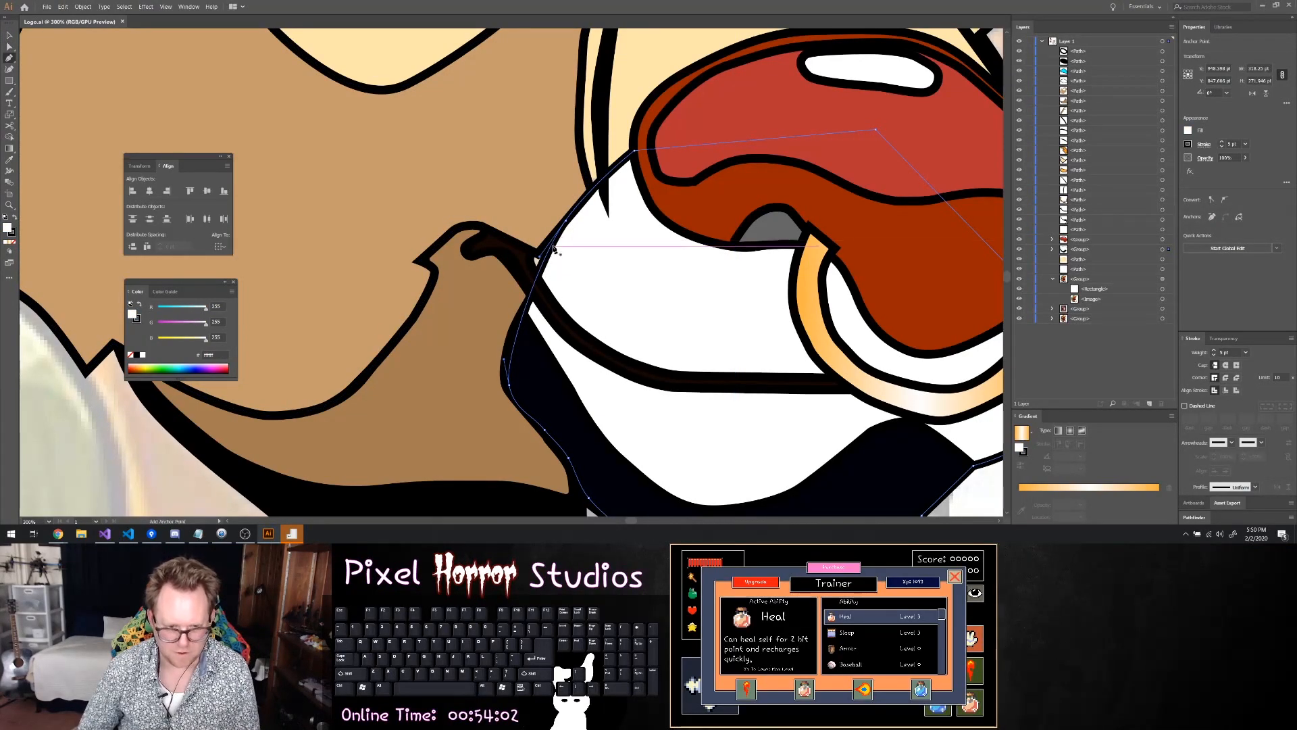
{"action": "left_click", "coordinate": [546, 262]}
{"action": "key", "text": "a"}
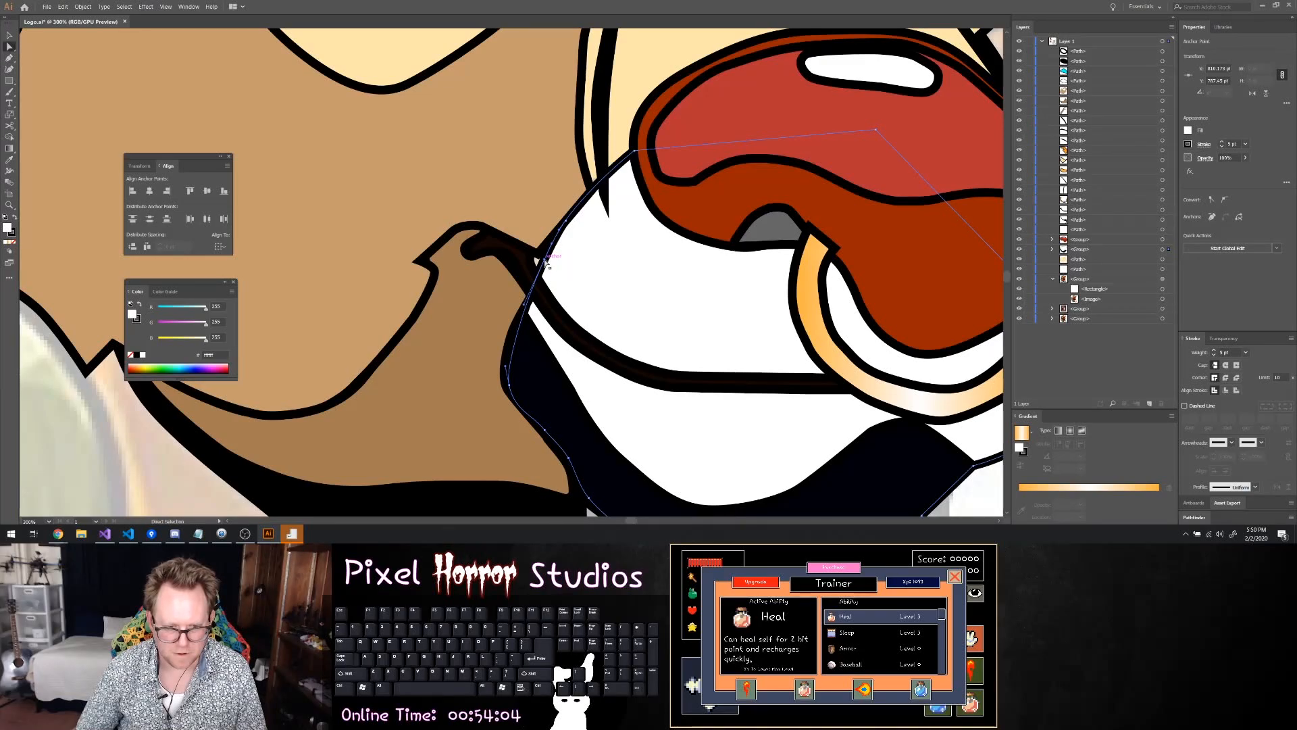
{"action": "left_click_drag", "start_coordinate": [546, 258], "coordinate": [537, 253]}
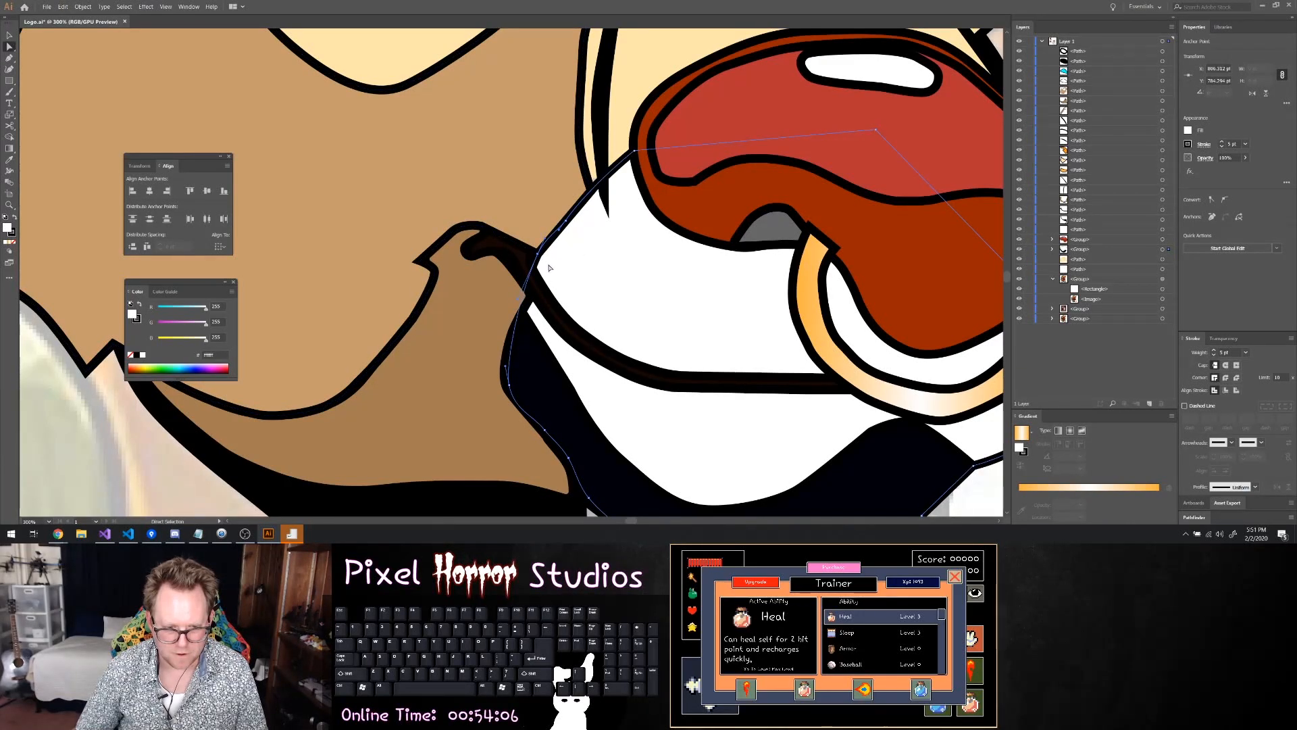
Nudge the muzzle outline's anchor point just below the mouth corner toward the cheek to align it with the mouth line
{"action": "left_click", "coordinate": [532, 298]}
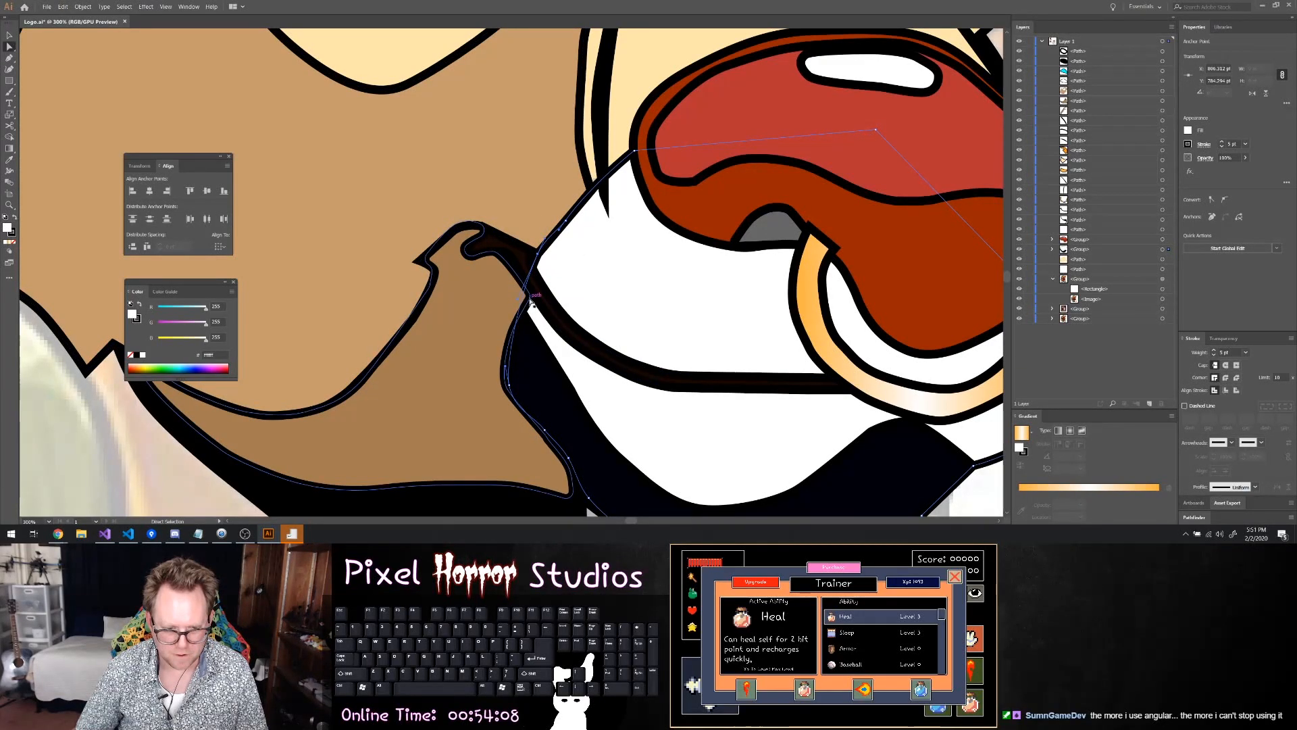
{"action": "left_click_drag", "start_coordinate": [530, 299], "coordinate": [525, 293]}
{"action": "left_click", "coordinate": [595, 298]}
Hide all traced face paths, the nose and muzzle groups, and the cream face shape, keeping the faded reference group visible
{"action": "scroll", "coordinate": [804, 301], "scroll_direction": "down", "scroll_amount": 2}
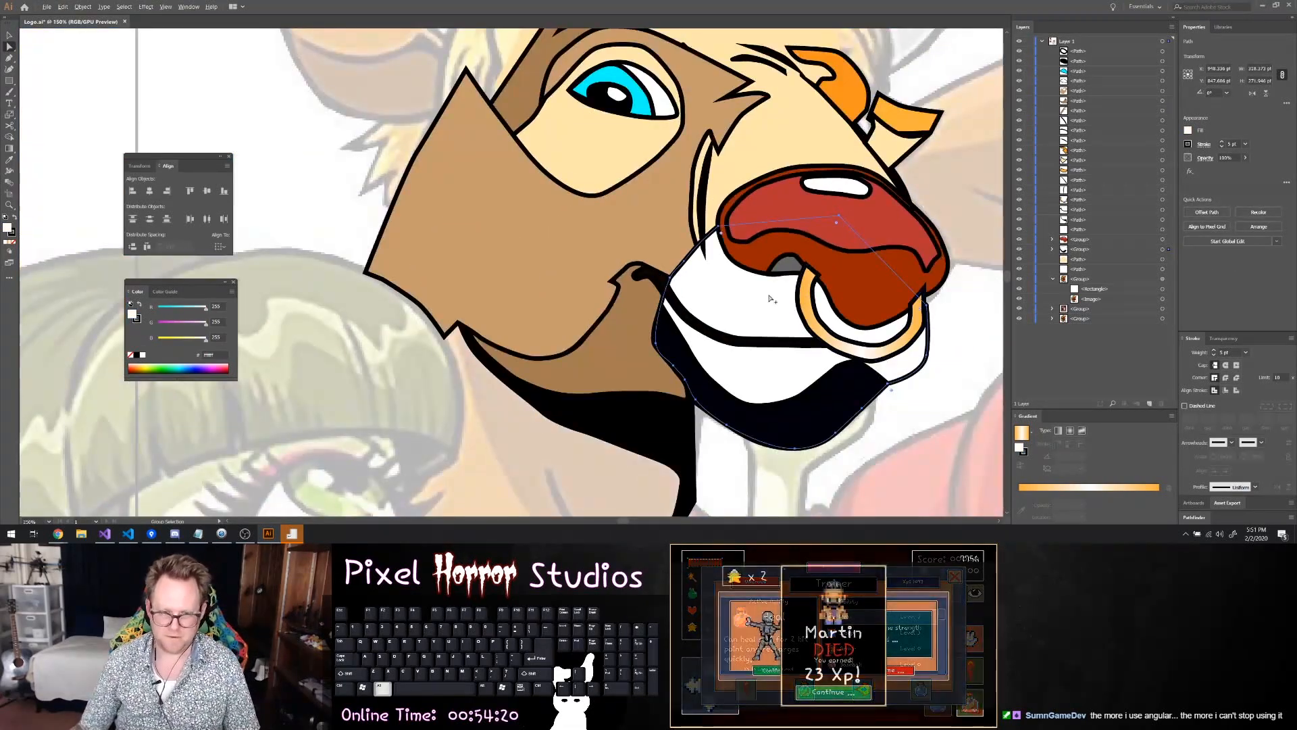
{"action": "scroll", "coordinate": [770, 299], "scroll_direction": "down", "scroll_amount": 2}
{"action": "left_click", "coordinate": [946, 262]}
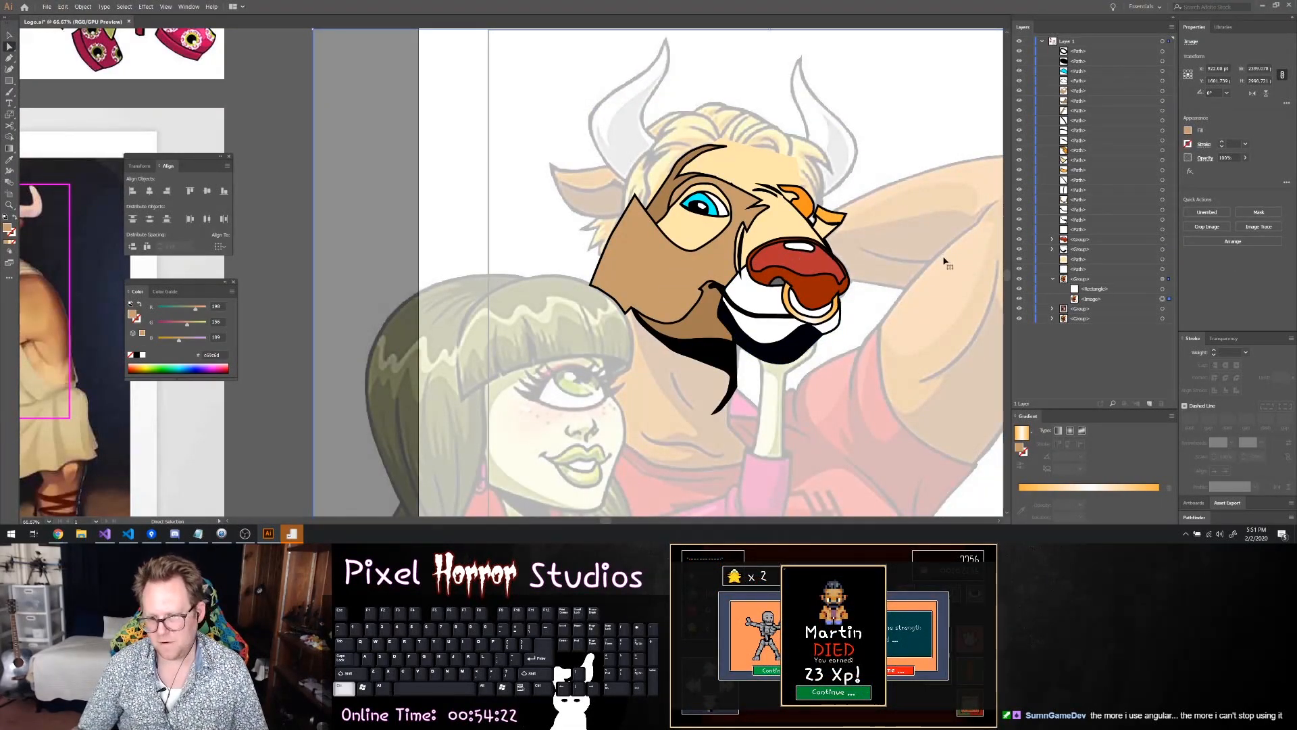
{"action": "scroll", "coordinate": [946, 262], "scroll_direction": "right", "scroll_amount": 5}
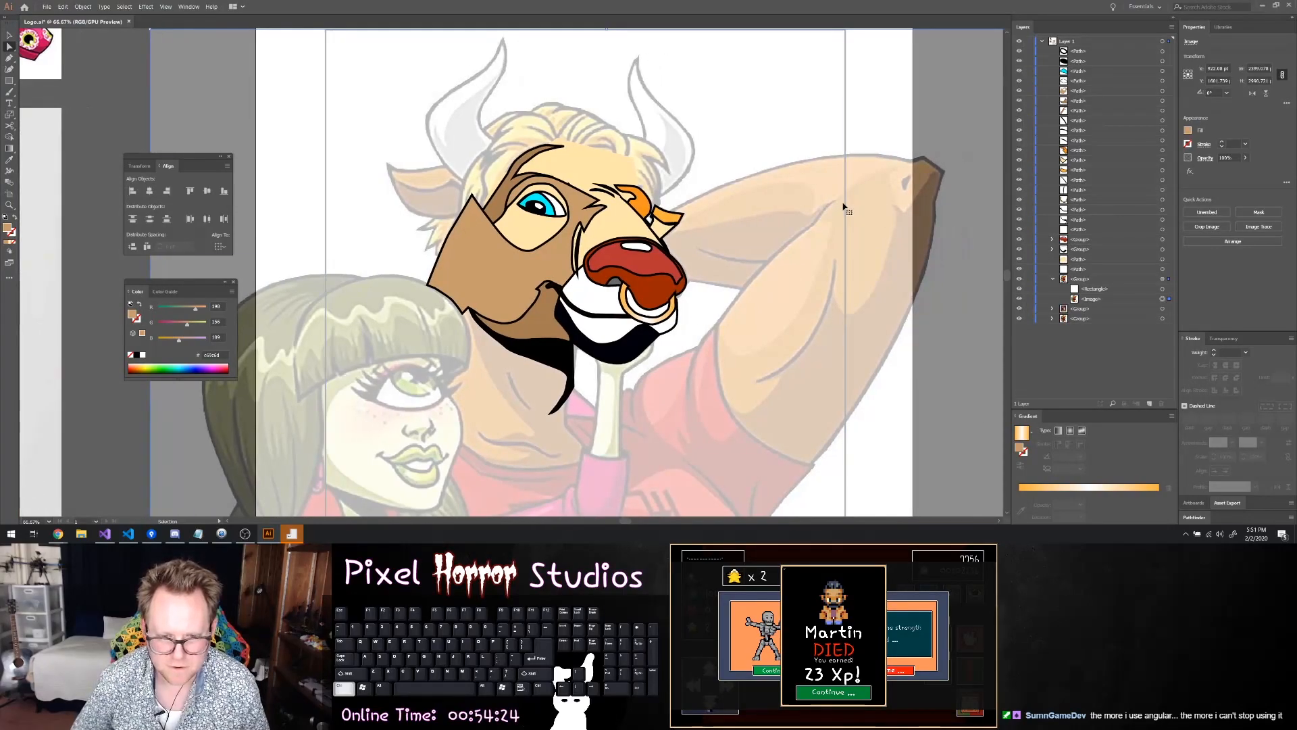
{"action": "scroll", "coordinate": [681, 165], "scroll_direction": "up", "scroll_amount": 2}
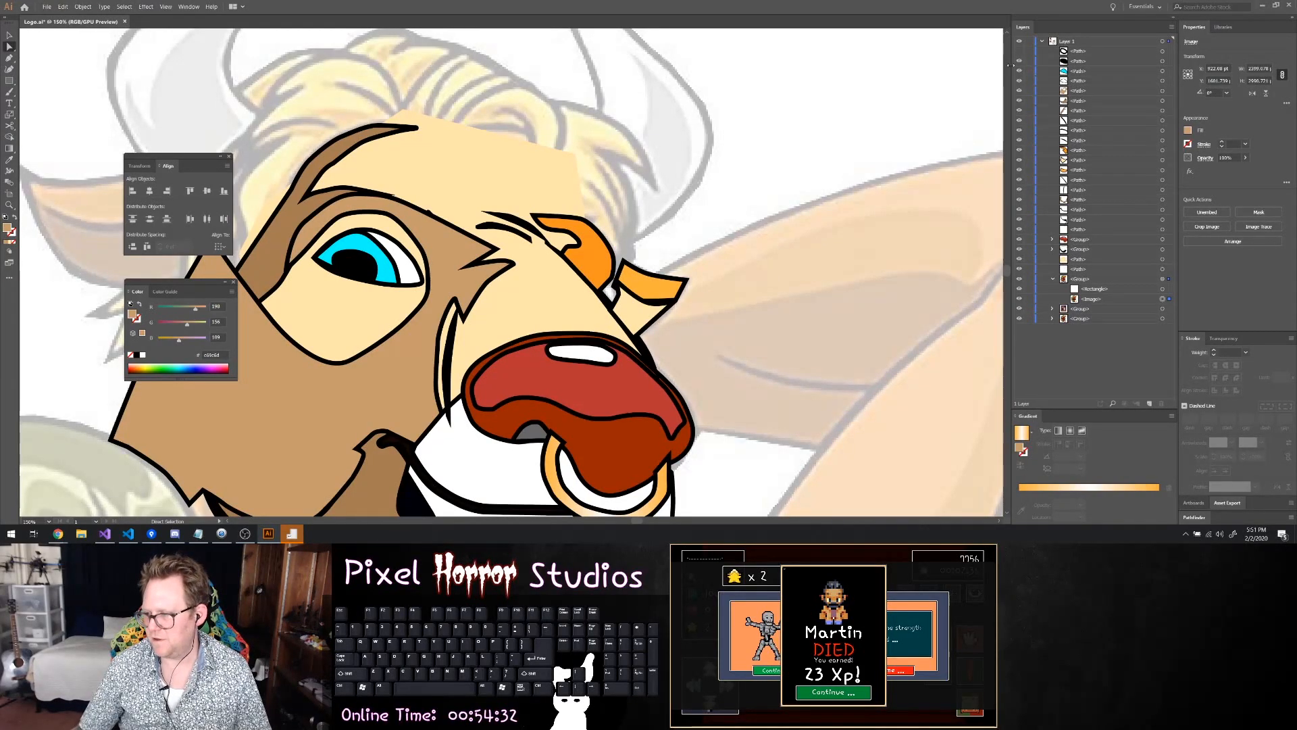
{"action": "left_click_drag", "start_coordinate": [1021, 61], "coordinate": [1017, 127]}
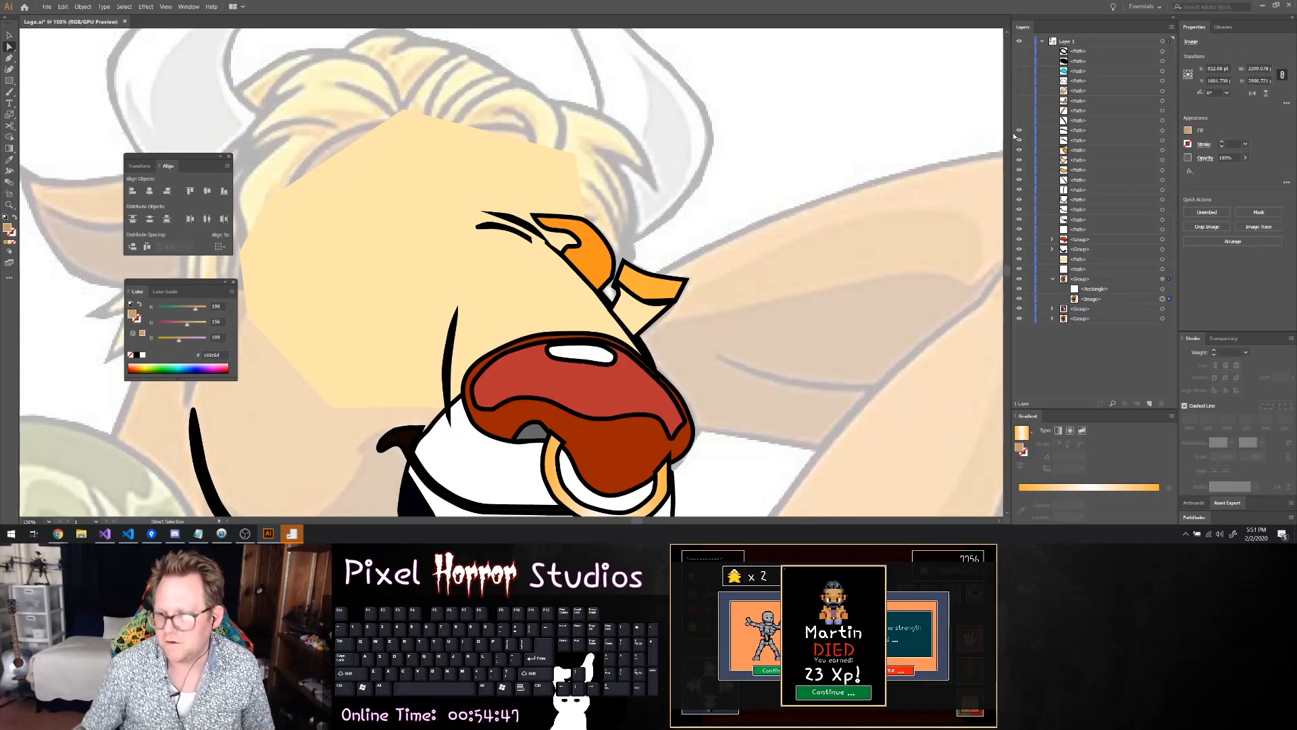
{"action": "left_click", "coordinate": [1019, 142]}
{"action": "left_click", "coordinate": [1019, 150]}
{"action": "left_click", "coordinate": [1020, 161]}
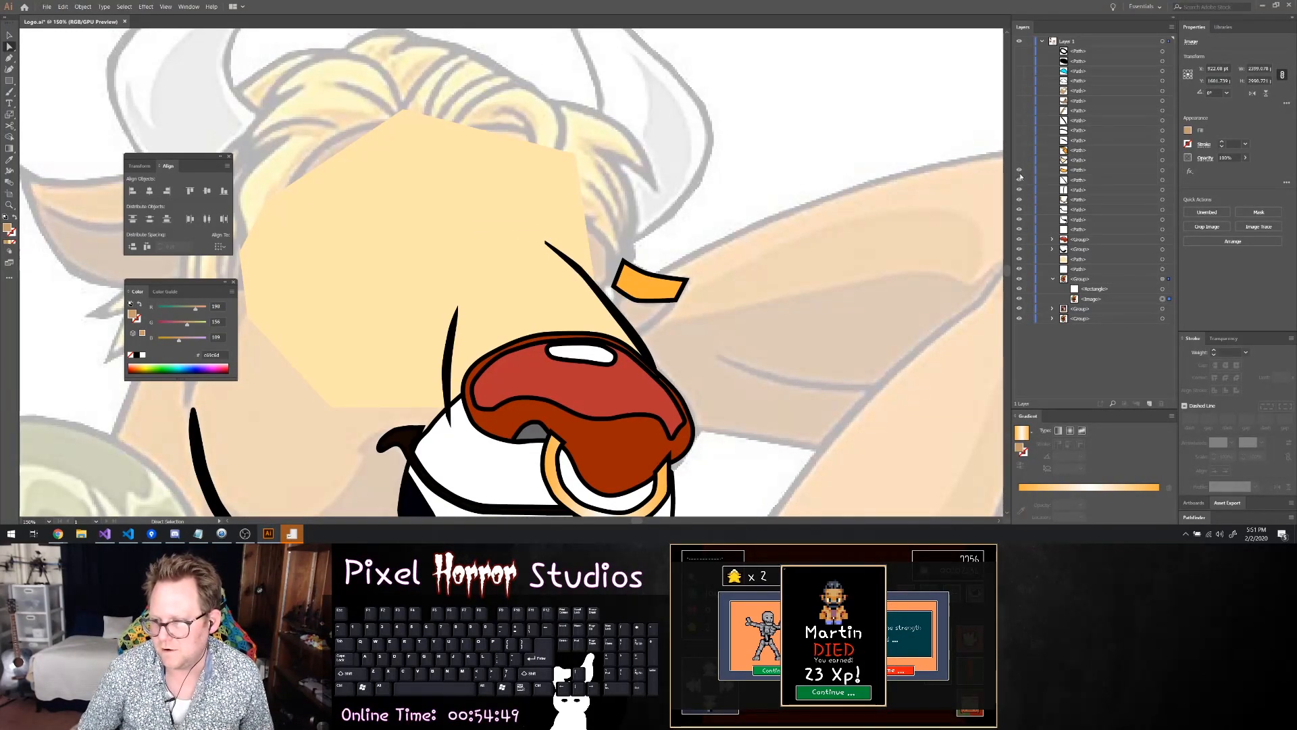
{"action": "left_click", "coordinate": [1020, 170]}
{"action": "left_click", "coordinate": [1019, 180]}
{"action": "left_click", "coordinate": [1020, 181]}
{"action": "left_click", "coordinate": [1020, 181]}
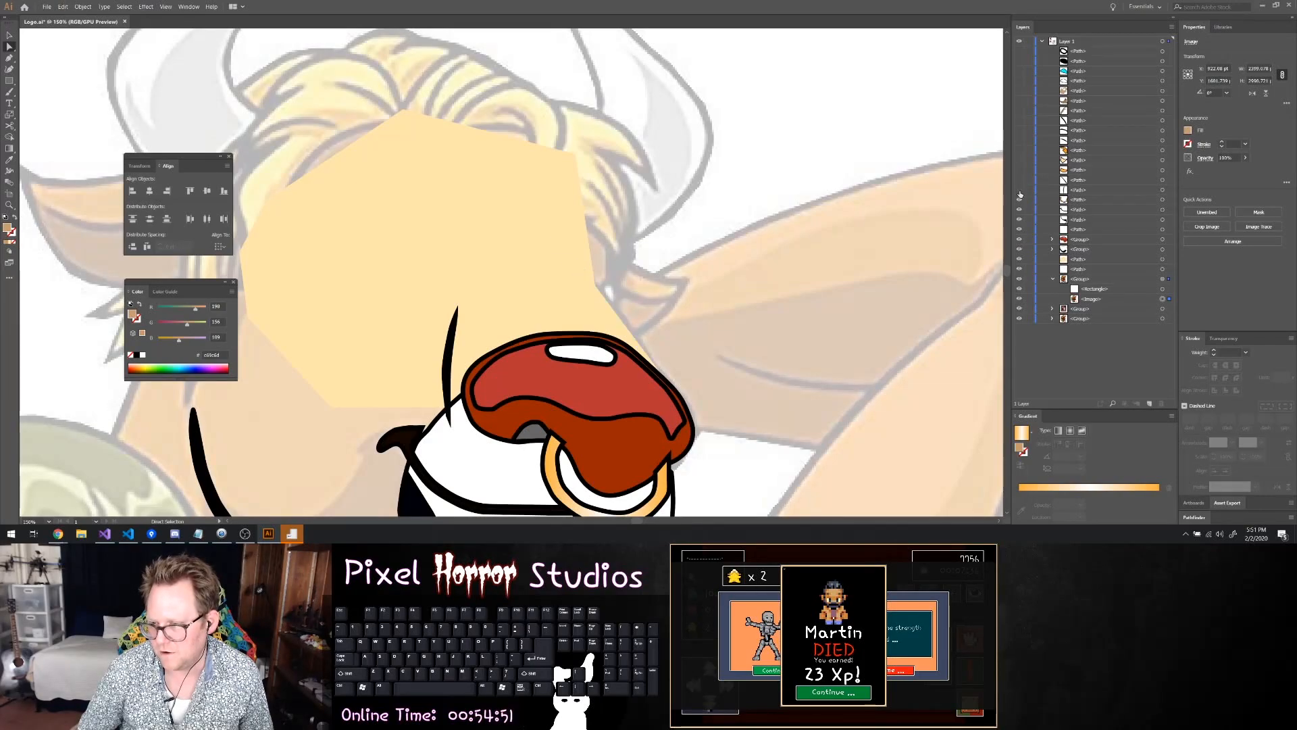
{"action": "left_click", "coordinate": [1019, 191]}
{"action": "left_click", "coordinate": [1020, 201]}
{"action": "left_click", "coordinate": [1020, 210]}
{"action": "left_click", "coordinate": [1020, 220]}
{"action": "left_click", "coordinate": [1019, 231]}
{"action": "left_click", "coordinate": [1020, 239]}
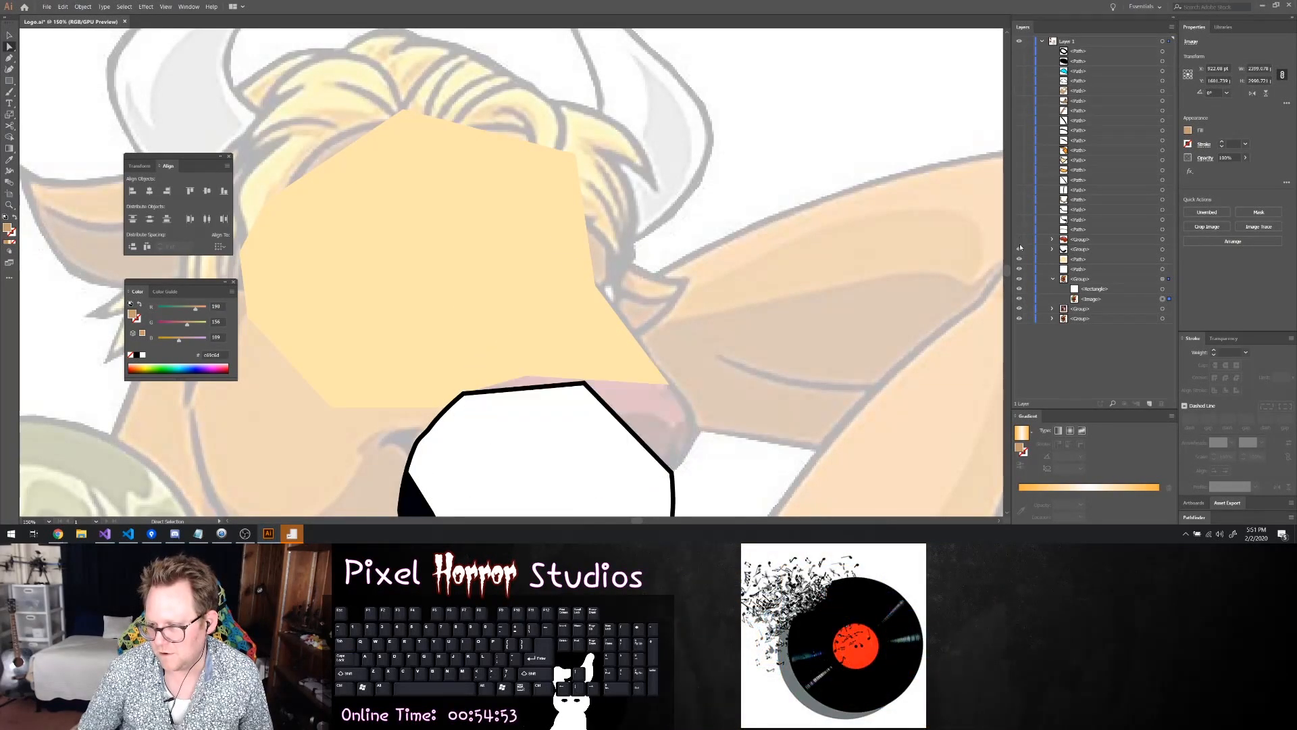
{"action": "left_click", "coordinate": [1020, 249]}
{"action": "left_click", "coordinate": [1019, 259]}
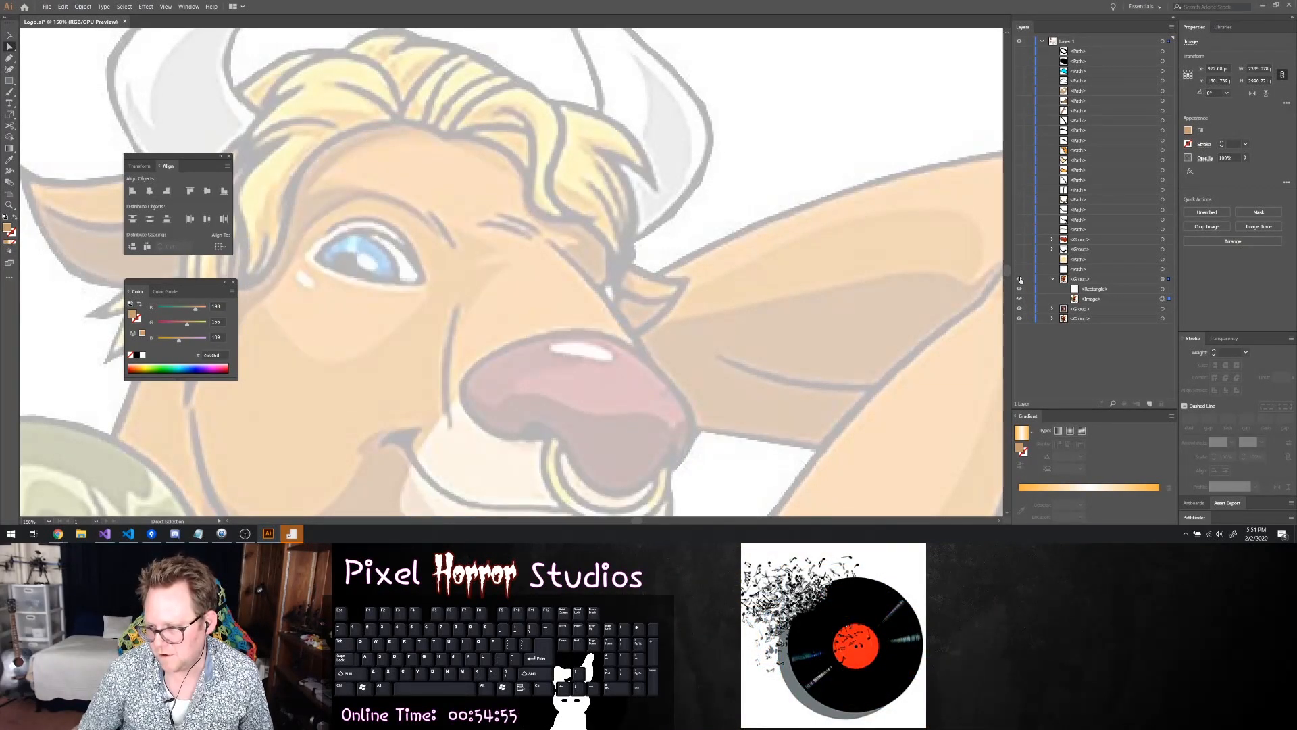
{"action": "left_click", "coordinate": [1020, 279]}
{"action": "left_click", "coordinate": [1020, 279]}
{"action": "scroll", "coordinate": [706, 226], "scroll_direction": "left", "scroll_amount": 3}
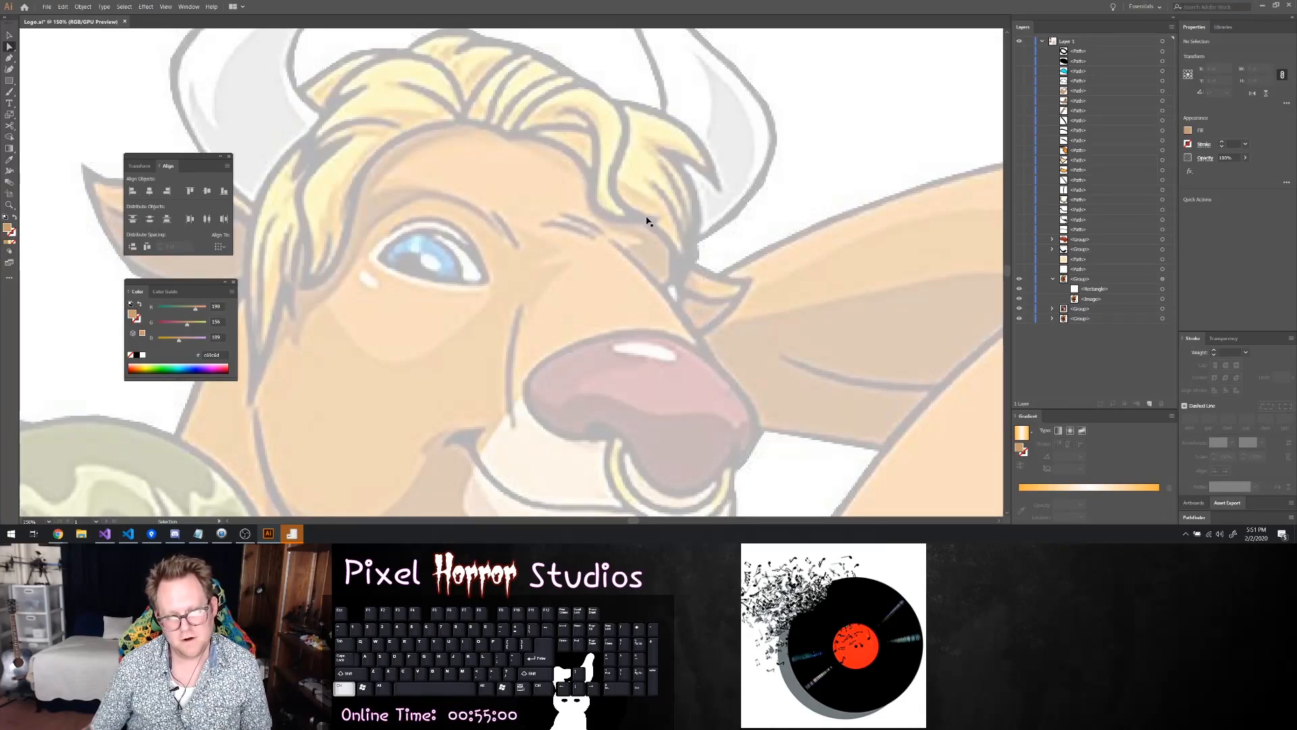
{"action": "scroll", "coordinate": [708, 207], "scroll_direction": "left", "scroll_amount": 6}
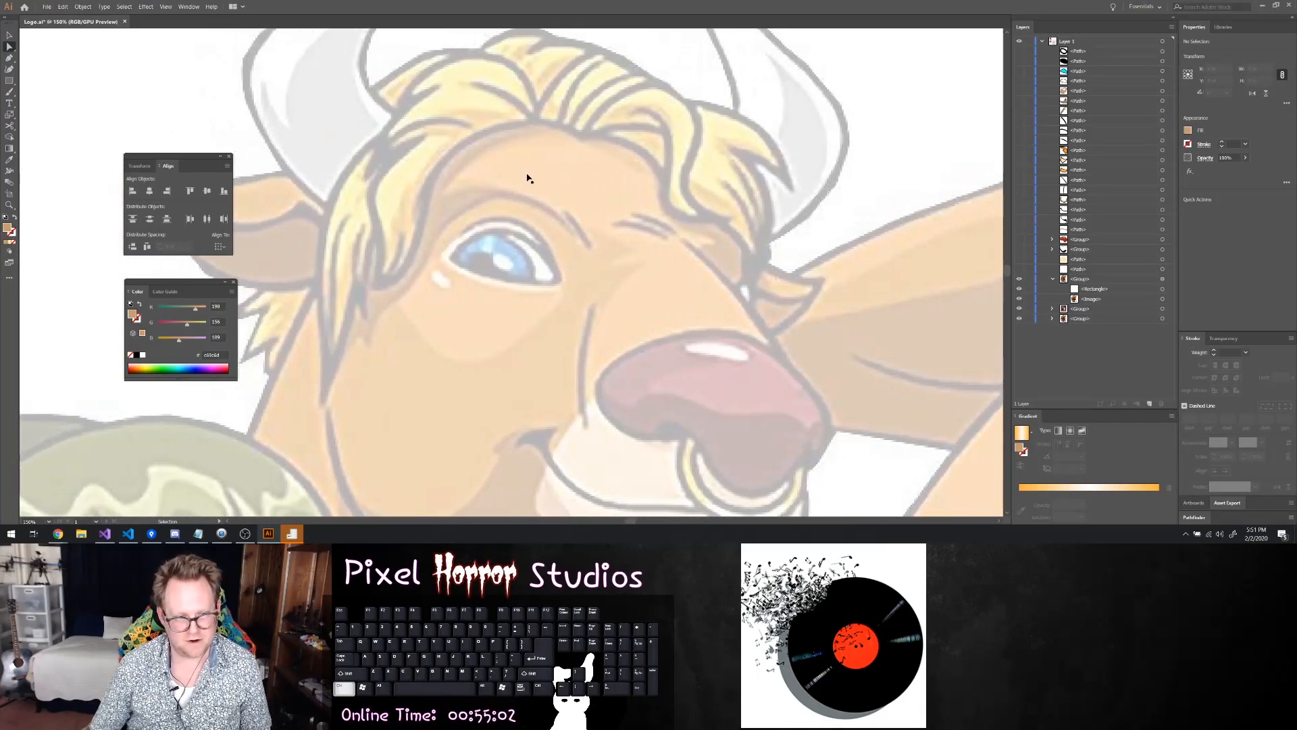
{"action": "scroll", "coordinate": [521, 174], "scroll_direction": "left", "scroll_amount": 3}
{"action": "scroll", "coordinate": [534, 179], "scroll_direction": "up", "scroll_amount": 2}
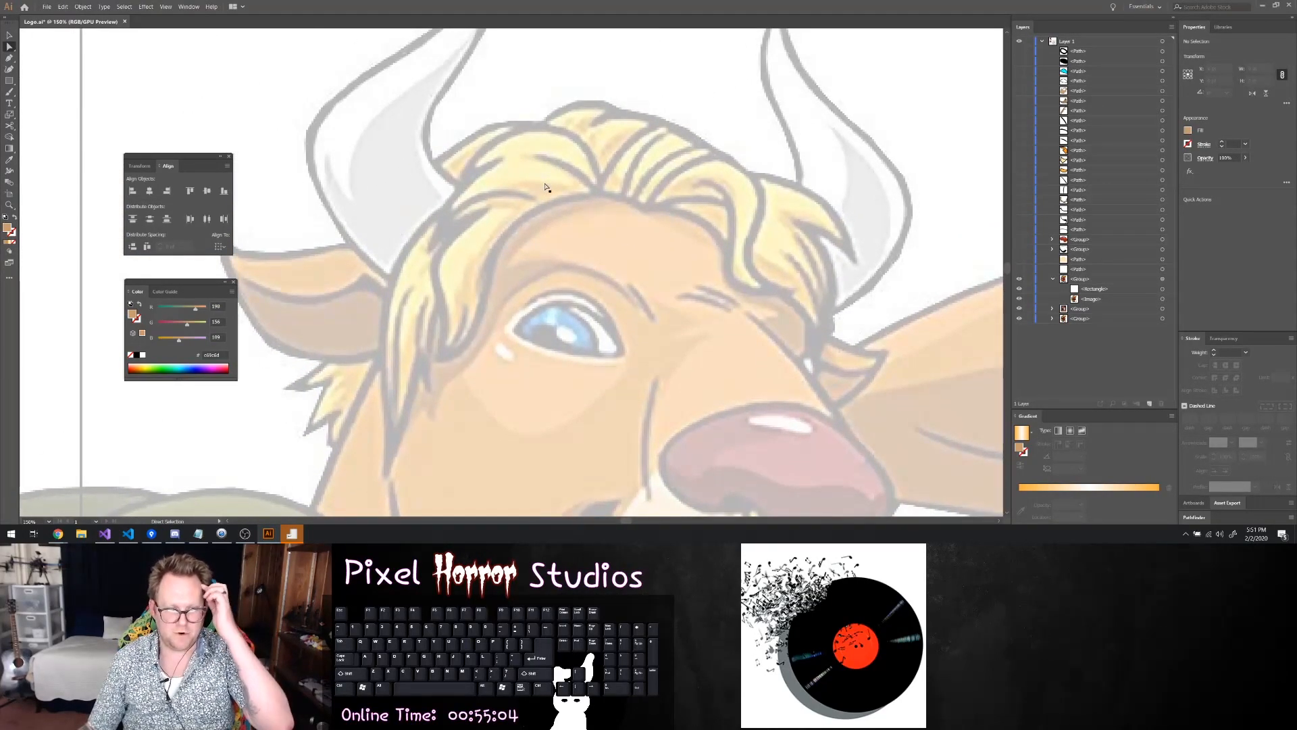
{"action": "key", "text": "p"}
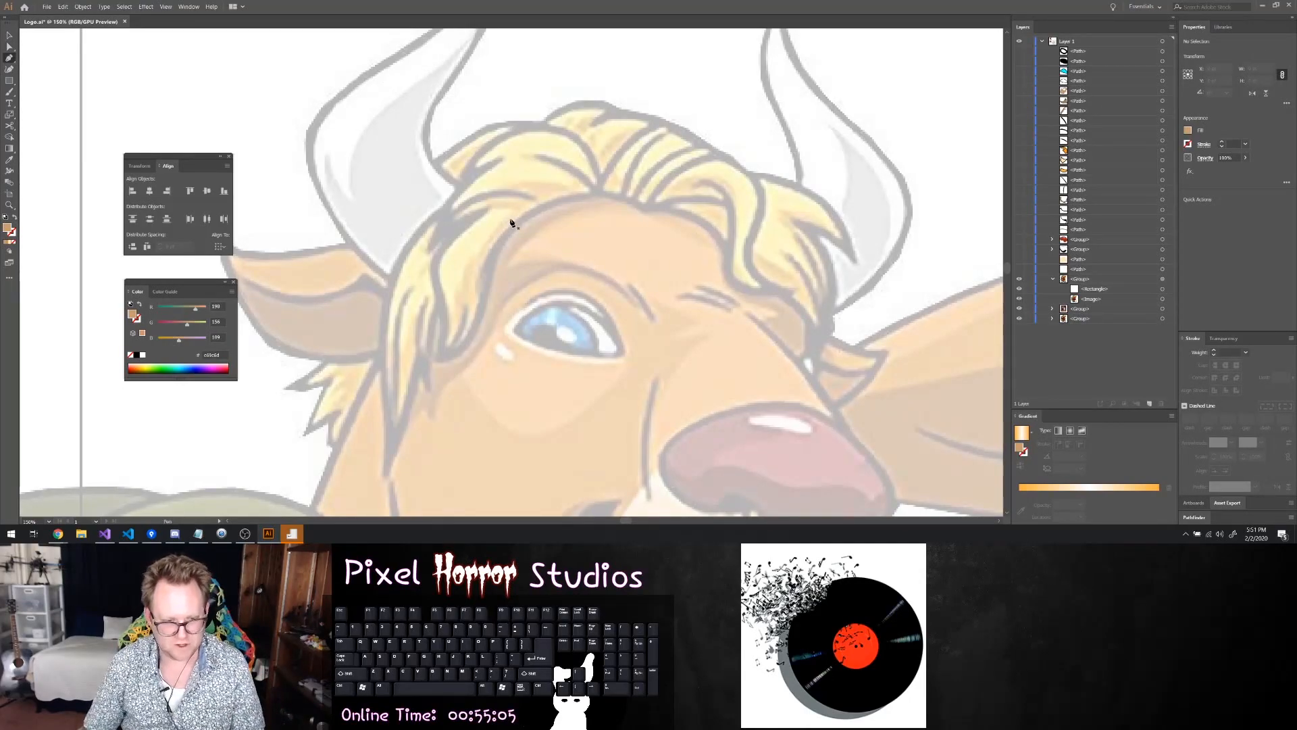
{"action": "left_click", "coordinate": [428, 249]}
{"action": "left_click_drag", "start_coordinate": [466, 207], "coordinate": [533, 198]}
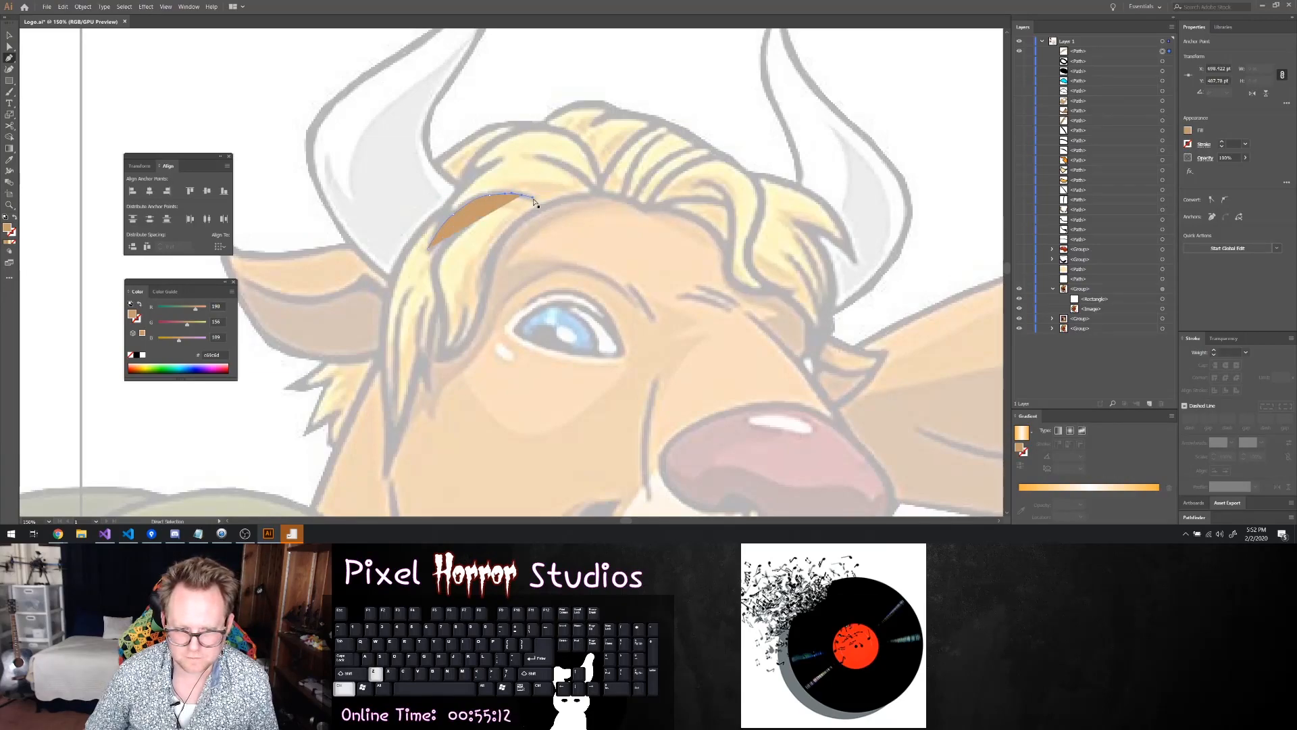
{"action": "key", "text": "ctrl+z"}
{"action": "key", "text": "ctrl+z"}
{"action": "key", "text": "ctrl+z"}
Trace the upper edge of the dark hair crease beside the left horn with the Pen tool and set its fill to none
{"action": "left_click_drag", "start_coordinate": [444, 222], "coordinate": [529, 196]}
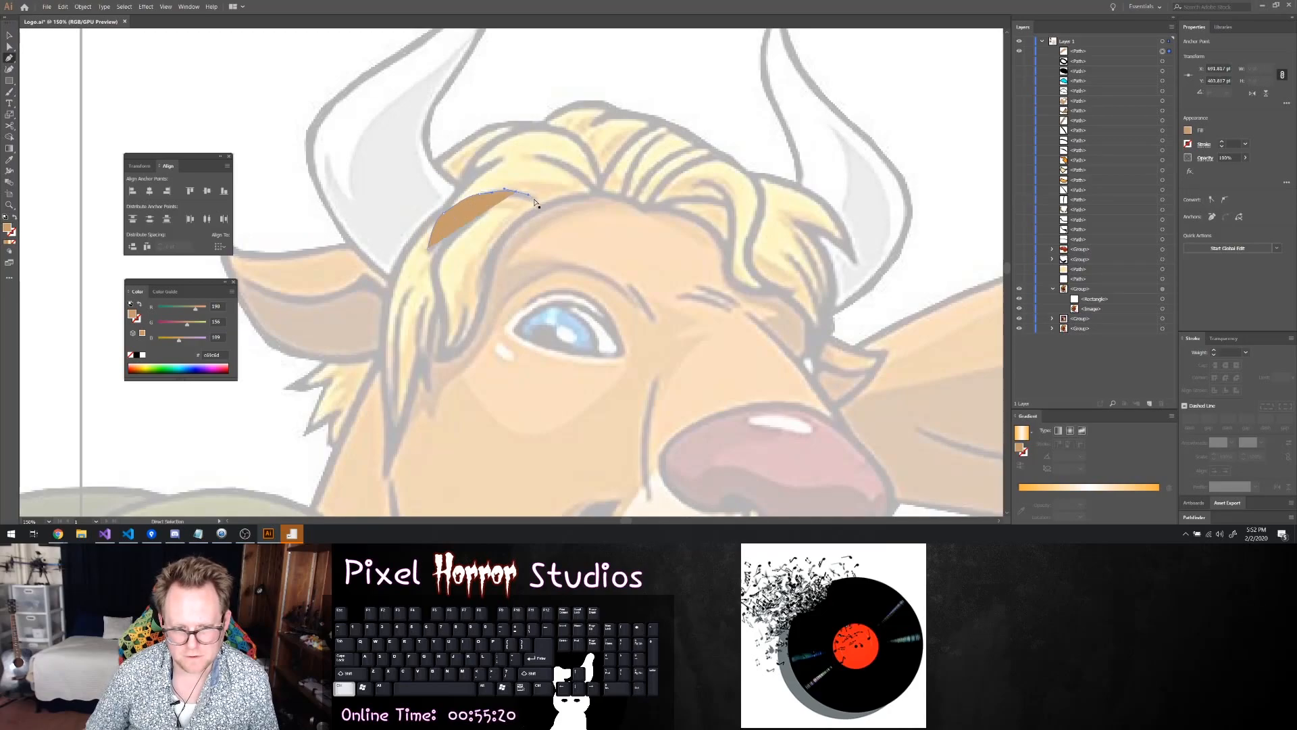
{"action": "left_click", "coordinate": [536, 200]}
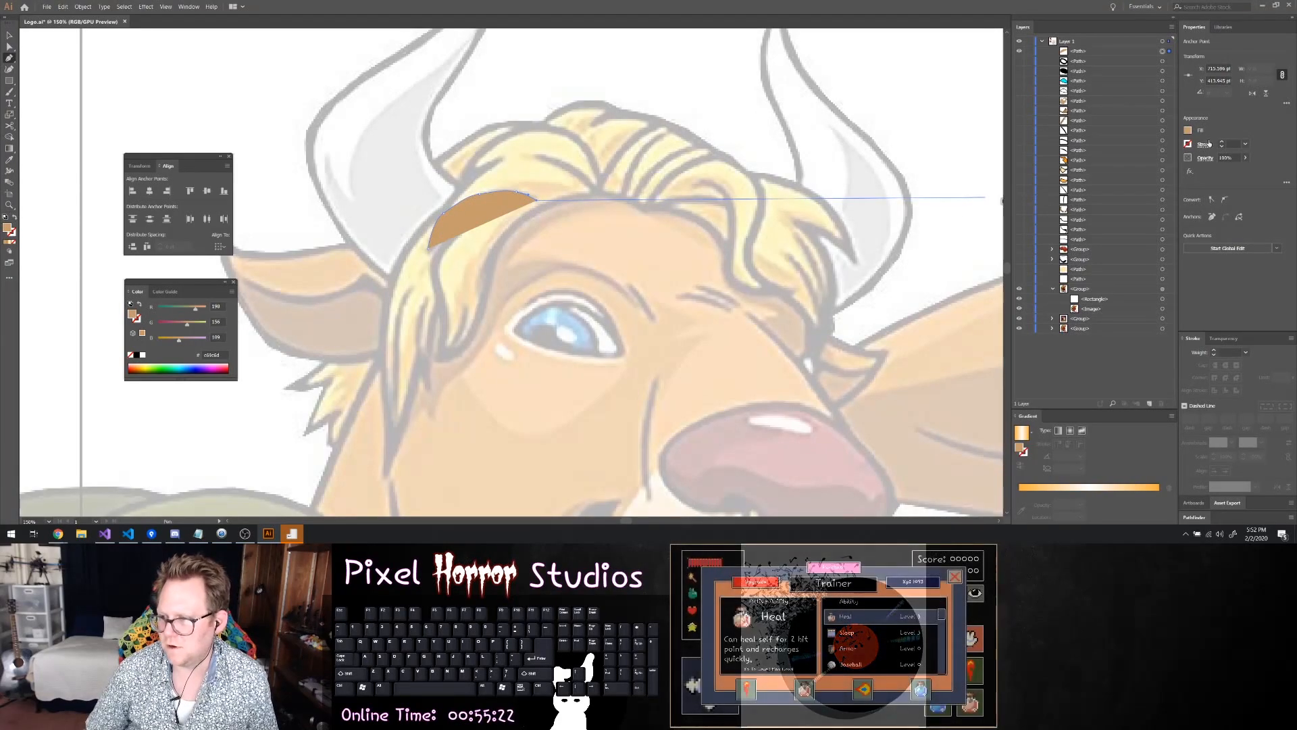
{"action": "left_click", "coordinate": [1188, 130]}
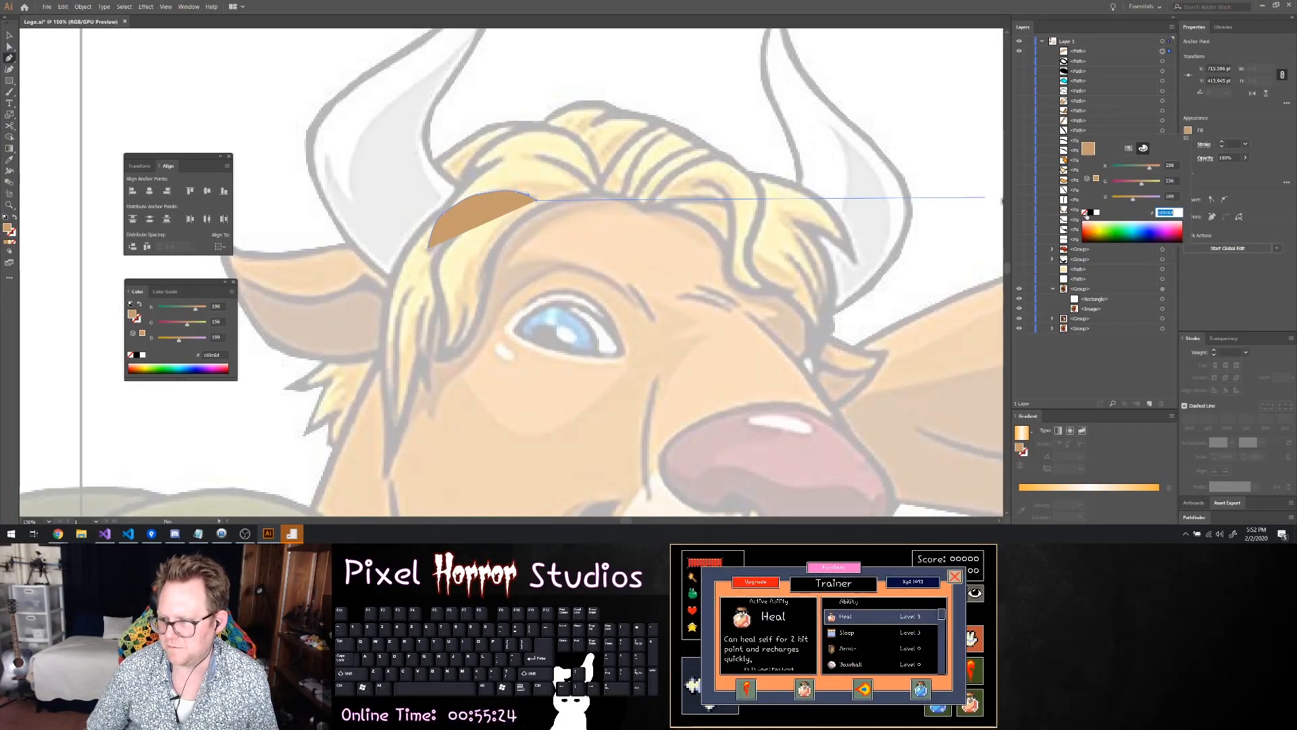
{"action": "left_click", "coordinate": [1085, 212]}
Trace the lower edge of the dark crease back to its starting tip and close the path
{"action": "scroll", "coordinate": [480, 196], "scroll_direction": "up", "scroll_amount": 4}
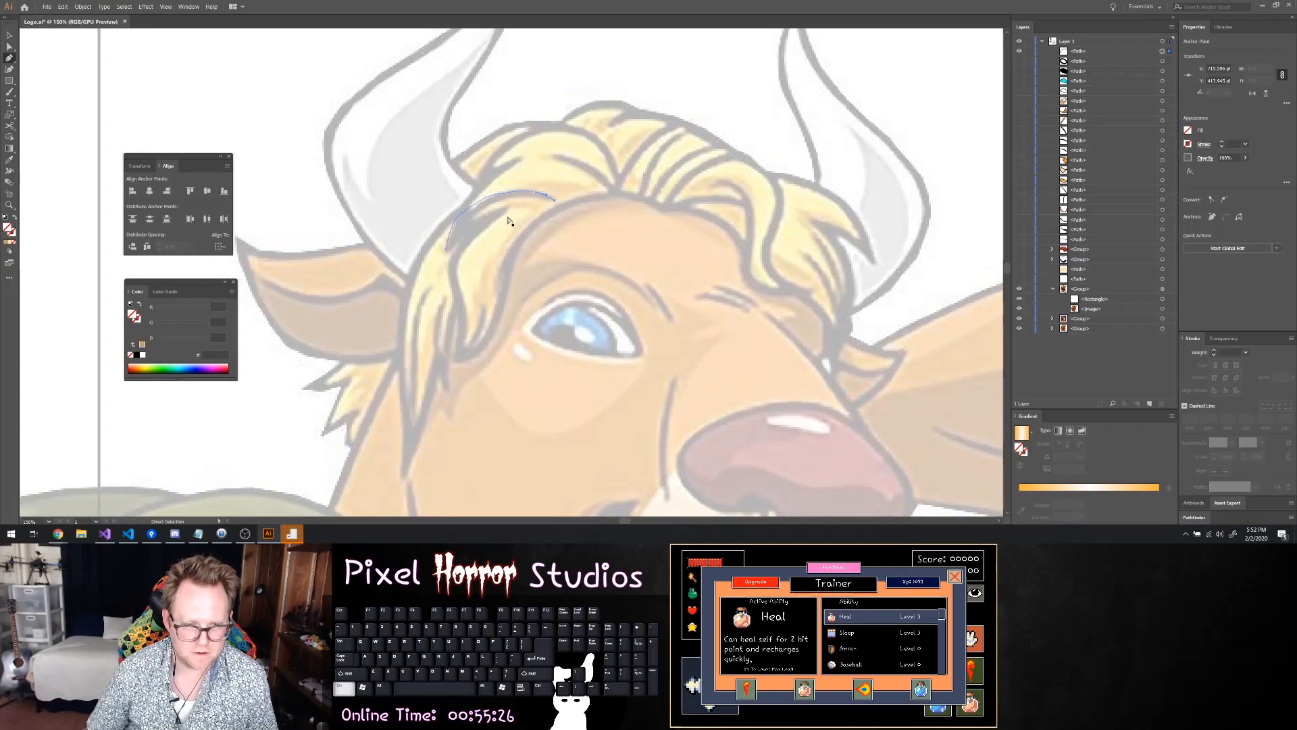
{"action": "left_click_drag", "start_coordinate": [608, 152], "coordinate": [586, 150]}
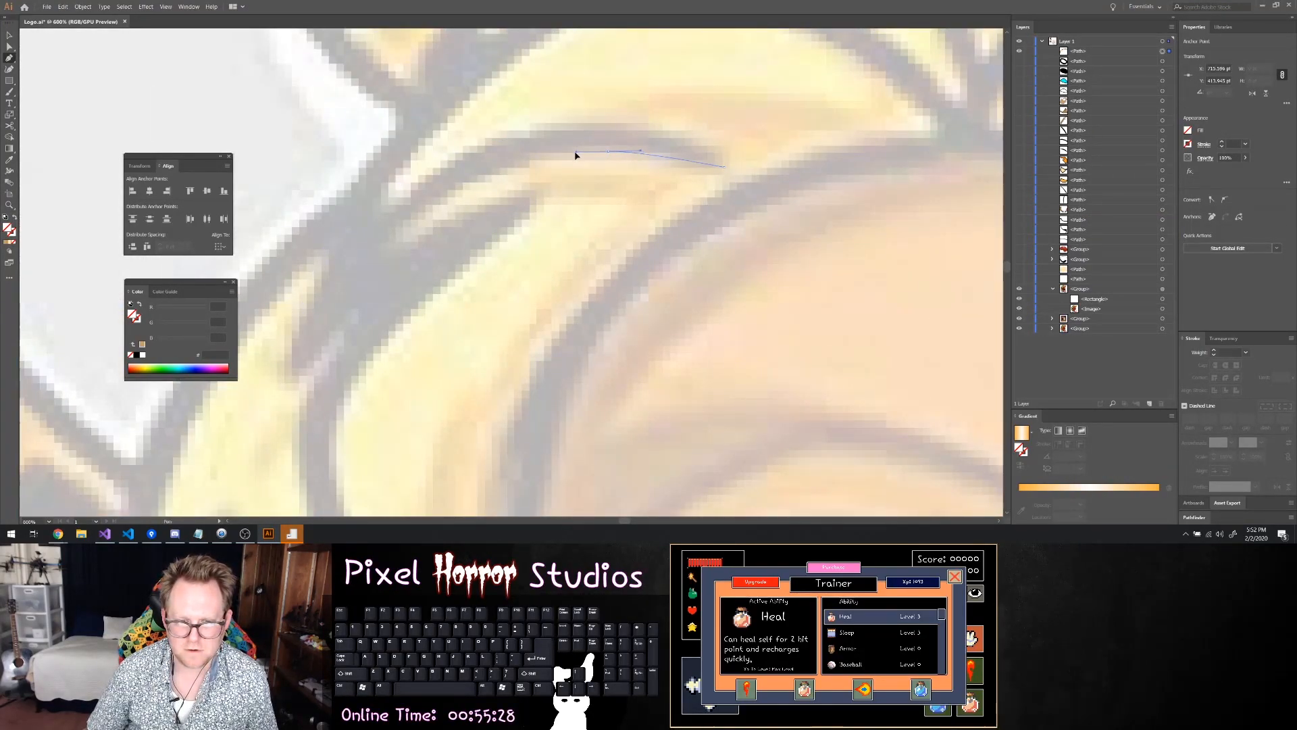
{"action": "left_click_drag", "start_coordinate": [476, 176], "coordinate": [370, 260]}
{"action": "left_click", "coordinate": [337, 315]}
{"action": "mouse_move", "coordinate": [298, 380]}
{"action": "left_mouse_down"}
{"action": "mouse_move", "coordinate": [292, 362]}
{"action": "mouse_move", "coordinate": [359, 232]}
{"action": "mouse_move", "coordinate": [290, 369]}
{"action": "left_mouse_up"}
{"action": "left_click", "coordinate": [290, 361]}
Adjust the anchor points and curves of the crease path to fit the dark line in the reference
{"action": "key", "text": "a"}
{"action": "left_click_drag", "start_coordinate": [297, 361], "coordinate": [633, 363]}
{"action": "left_click", "coordinate": [497, 143]}
{"action": "left_click_drag", "start_coordinate": [444, 148], "coordinate": [493, 177]}
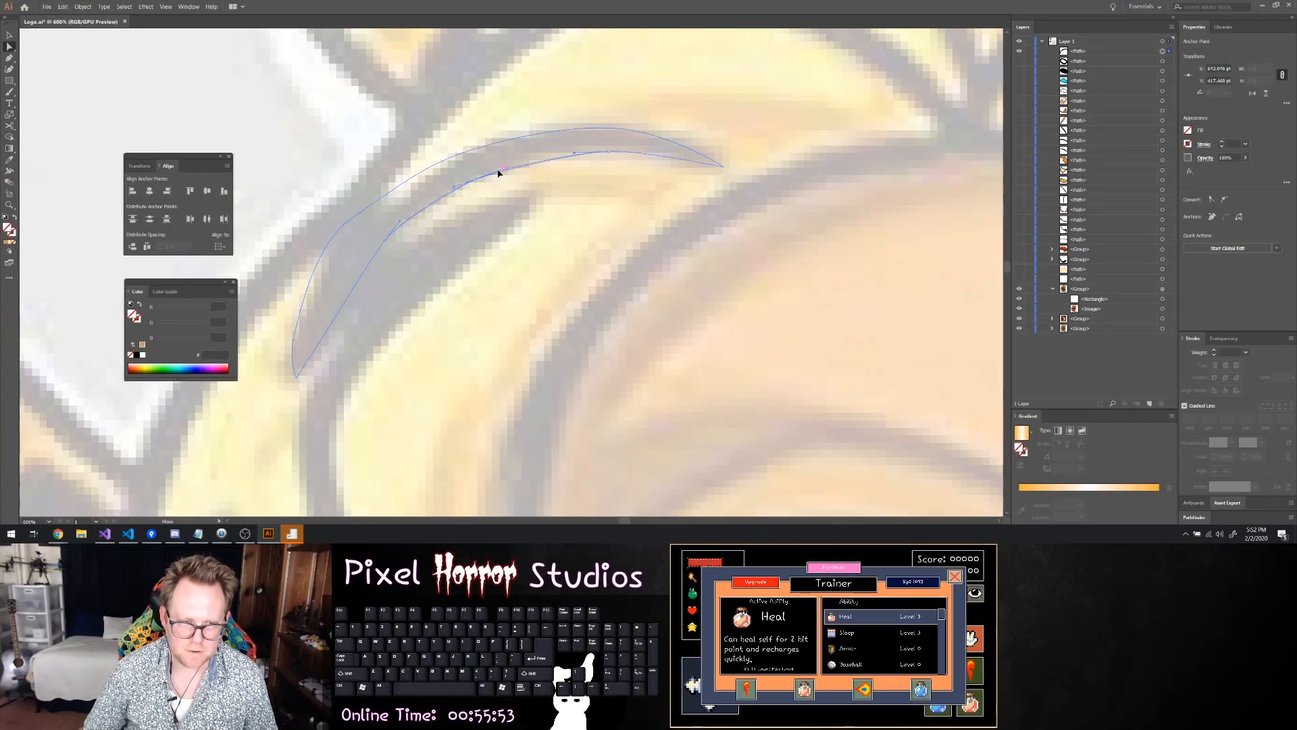
Fill the hair crease shape with black and deselect it
{"action": "left_click", "coordinate": [1191, 130]}
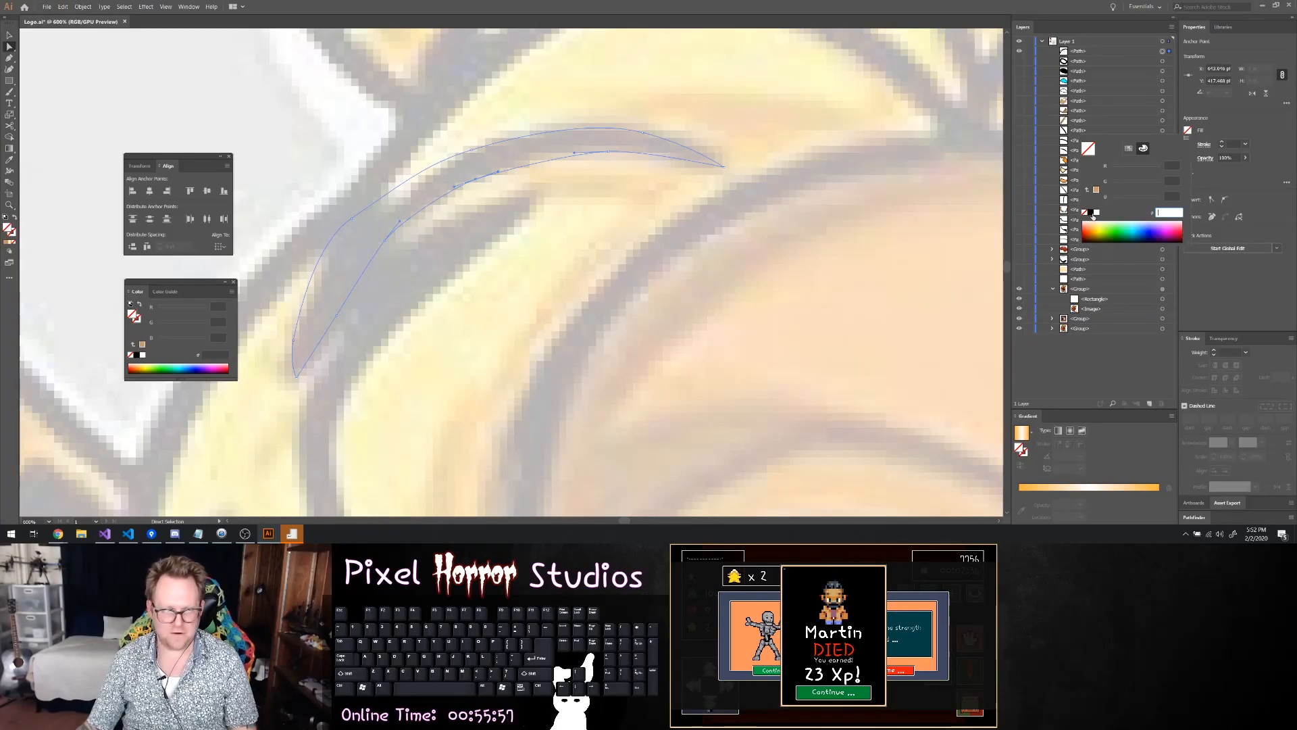
{"action": "left_click", "coordinate": [1091, 212]}
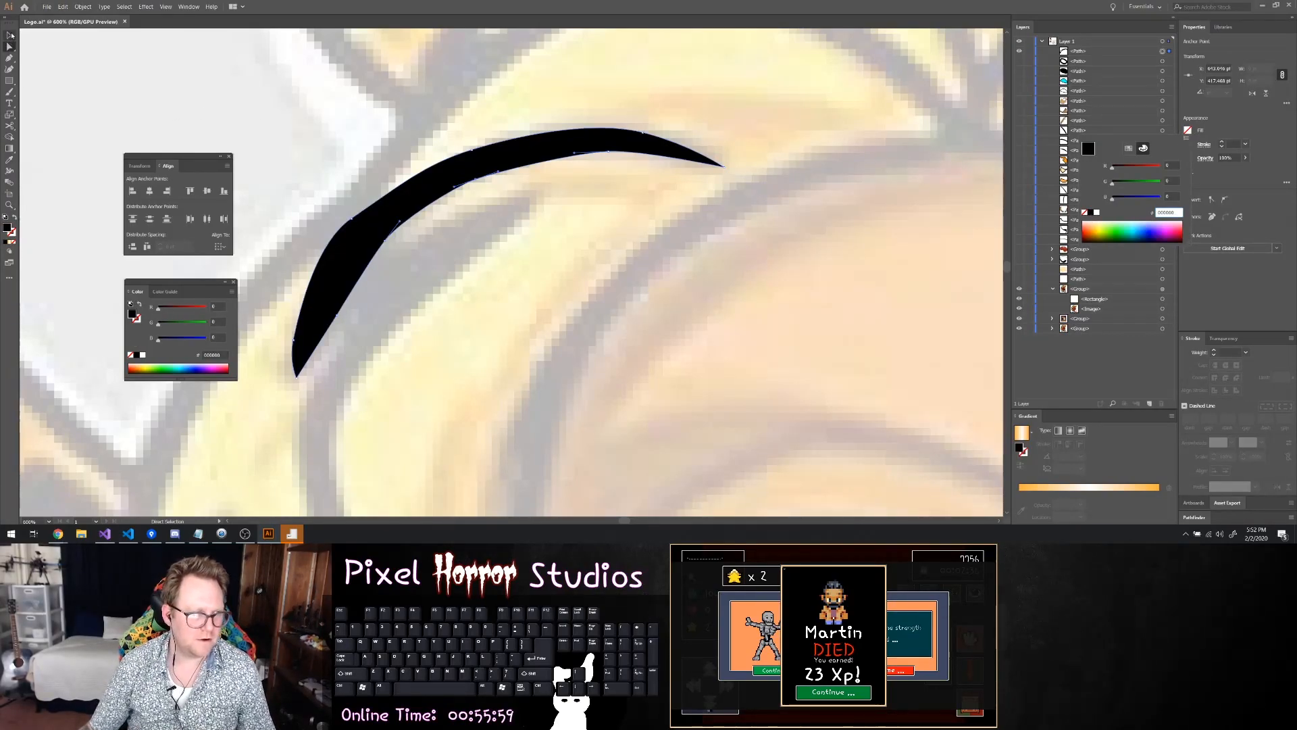
{"action": "left_click", "coordinate": [11, 35]}
{"action": "left_click", "coordinate": [261, 117]}
Hide the black crease shape so the reference hair beneath it is uncovered
{"action": "scroll", "coordinate": [265, 125], "scroll_direction": "down", "scroll_amount": 4}
{"action": "scroll", "coordinate": [345, 207], "scroll_direction": "left", "scroll_amount": 2}
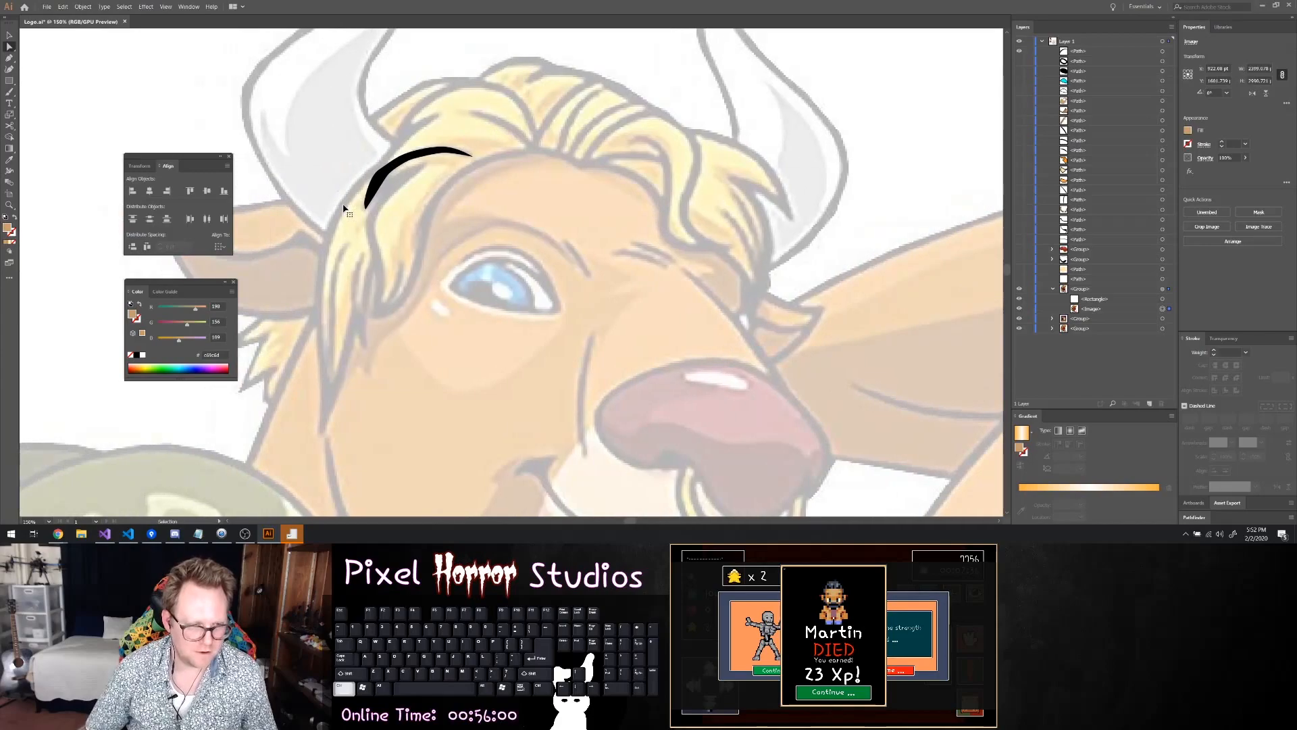
{"action": "scroll", "coordinate": [345, 208], "scroll_direction": "left", "scroll_amount": 1}
{"action": "scroll", "coordinate": [440, 223], "scroll_direction": "up", "scroll_amount": 5}
{"action": "scroll", "coordinate": [399, 176], "scroll_direction": "down", "scroll_amount": 3}
{"action": "scroll", "coordinate": [375, 148], "scroll_direction": "left", "scroll_amount": 2}
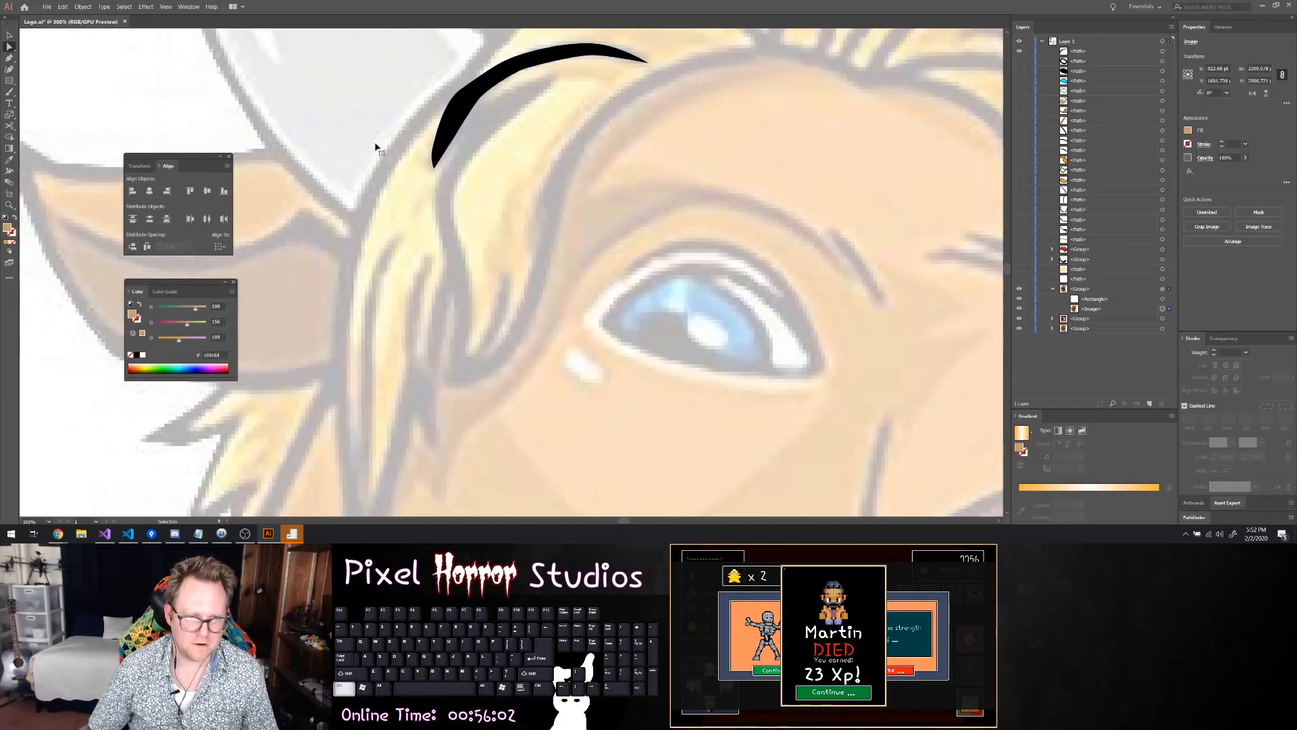
{"action": "scroll", "coordinate": [375, 148], "scroll_direction": "up", "scroll_amount": 1}
{"action": "scroll", "coordinate": [406, 115], "scroll_direction": "down", "scroll_amount": 3}
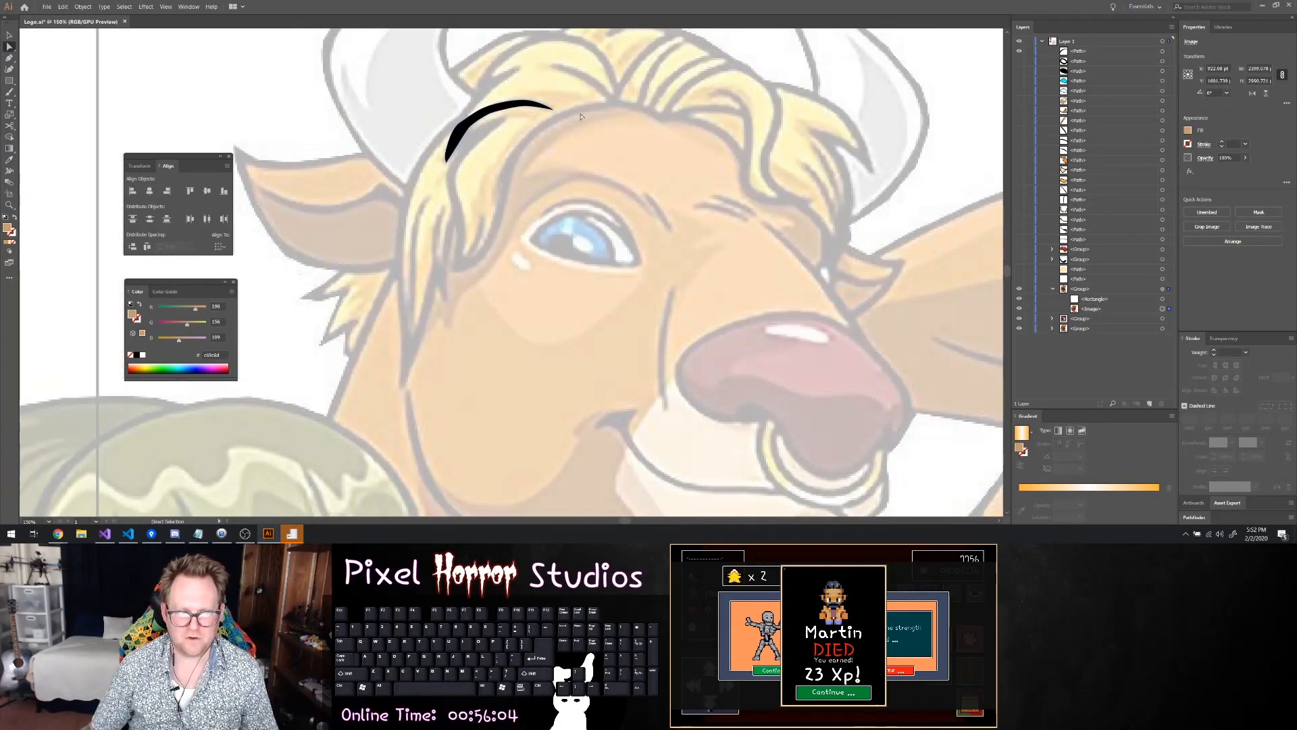
{"action": "left_click", "coordinate": [1023, 52]}
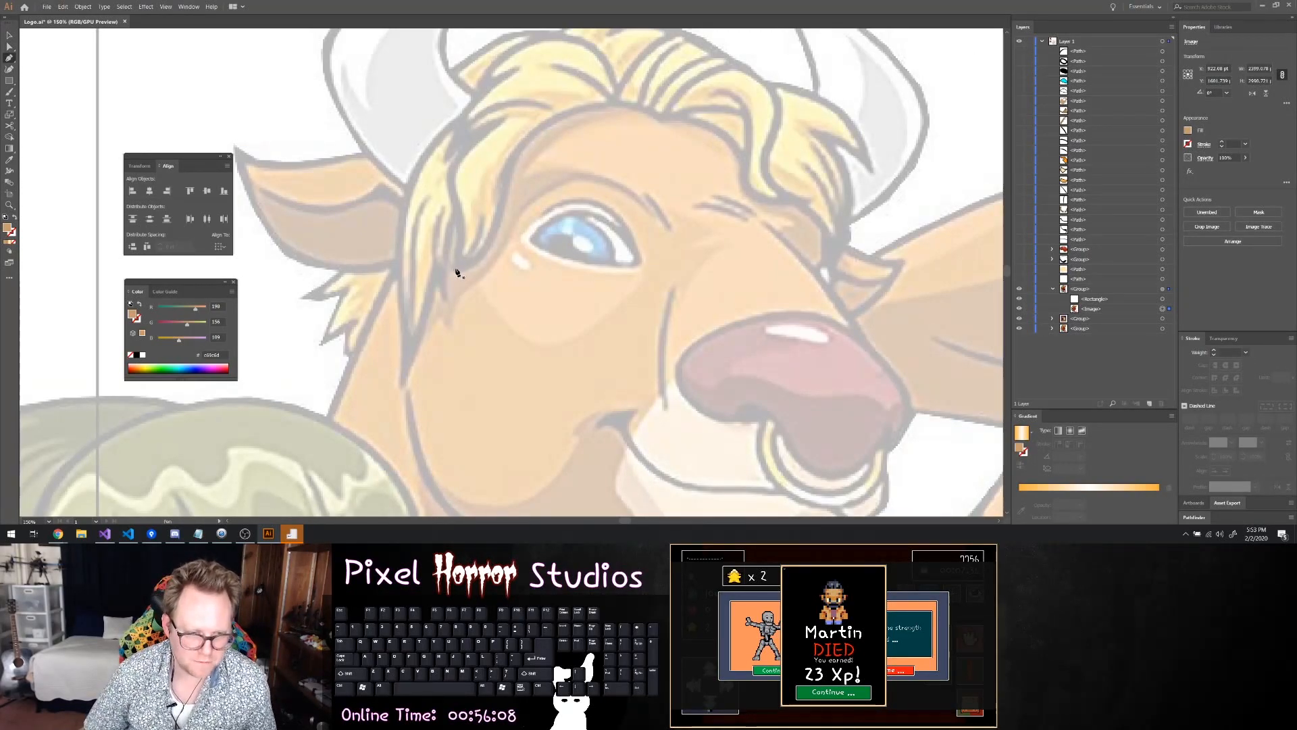
Start a Pen outline of the large front hair lock, tracing from the crease down to the lock's lower tip beside the open eye
{"action": "scroll", "coordinate": [456, 272], "scroll_direction": "up", "scroll_amount": 1}
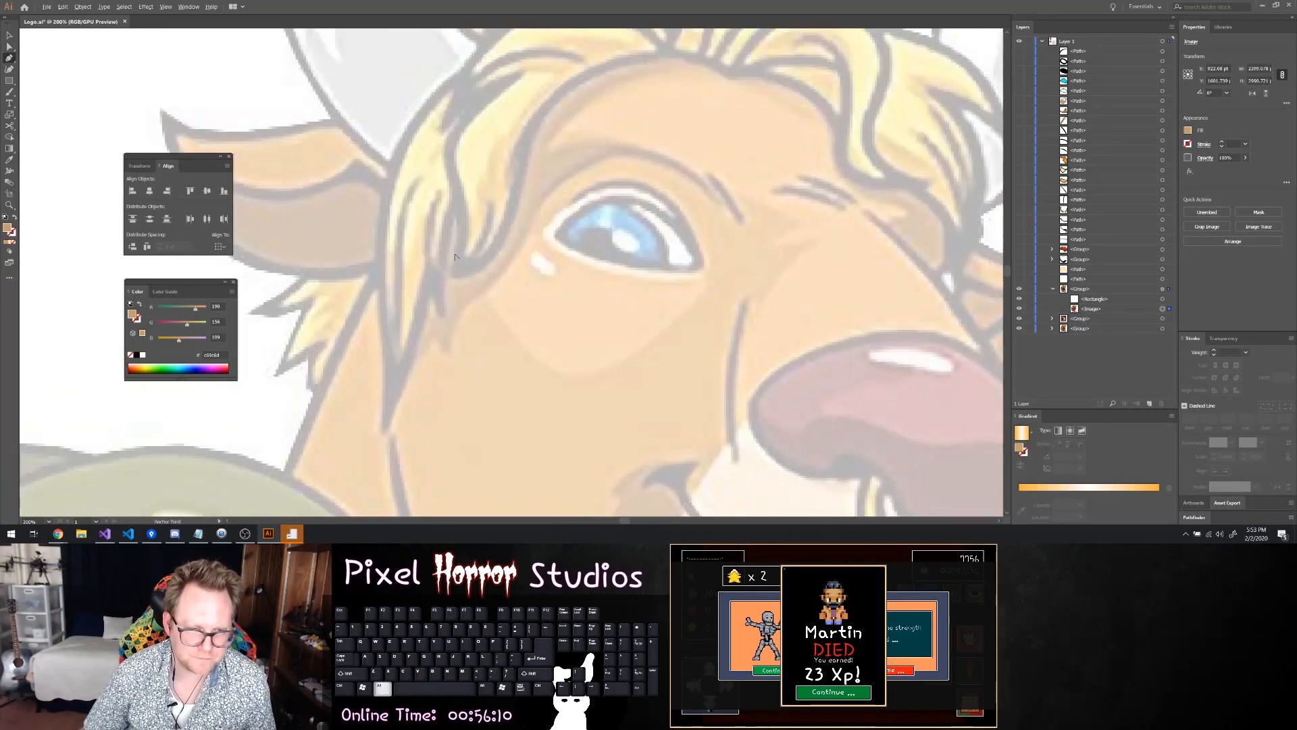
{"action": "left_click", "coordinate": [442, 131]}
{"action": "left_click_drag", "start_coordinate": [473, 93], "coordinate": [460, 274]}
{"action": "key", "text": "ctrl+z"}
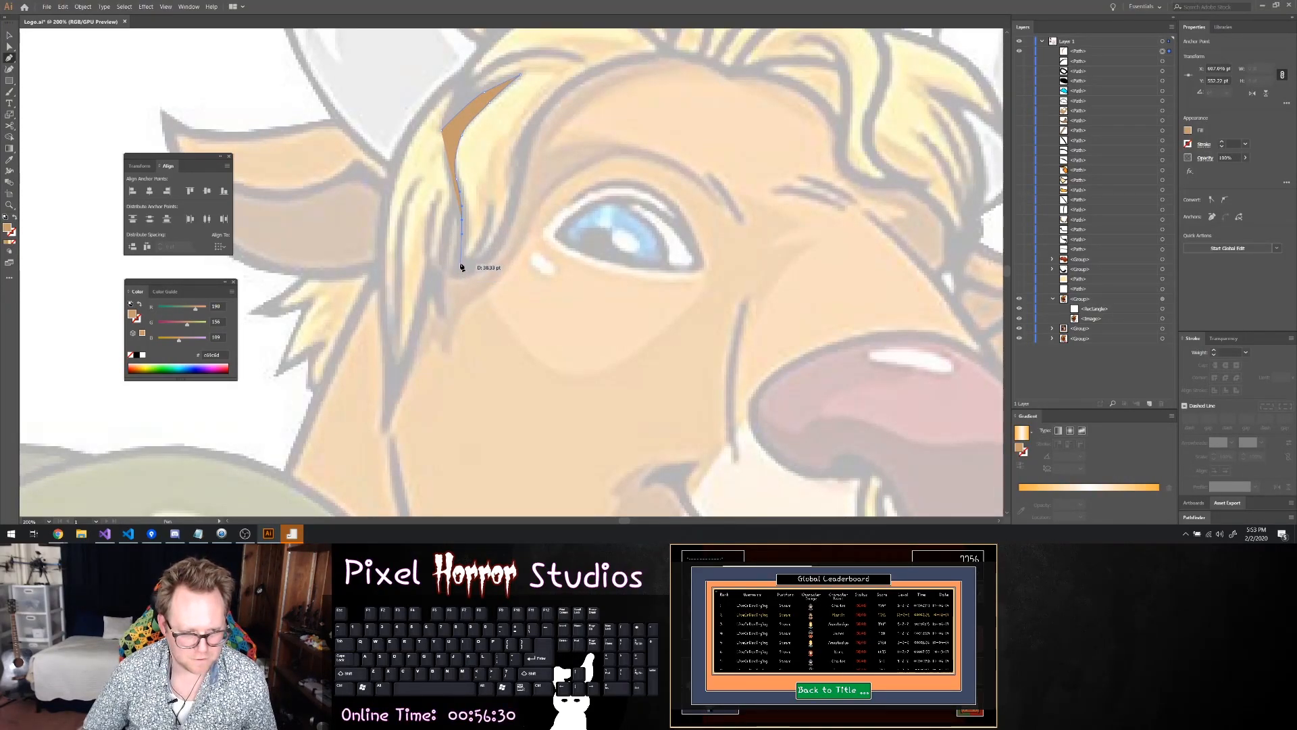
{"action": "left_click_drag", "start_coordinate": [459, 272], "coordinate": [509, 231]}
{"action": "left_click", "coordinate": [457, 277]}
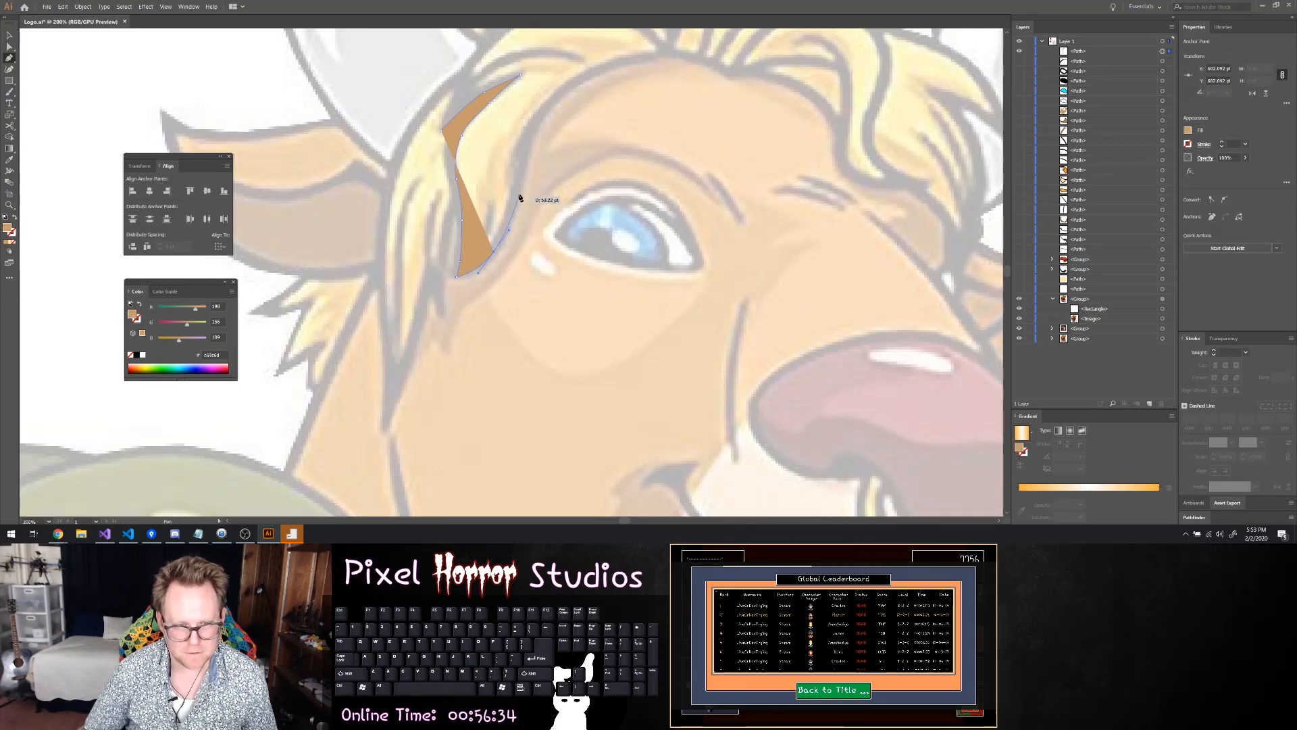
Continue the front lock's outline up along the forehead hairline to the parting, over the crown and down toward the left horn
{"action": "left_click_drag", "start_coordinate": [521, 171], "coordinate": [586, 75]}
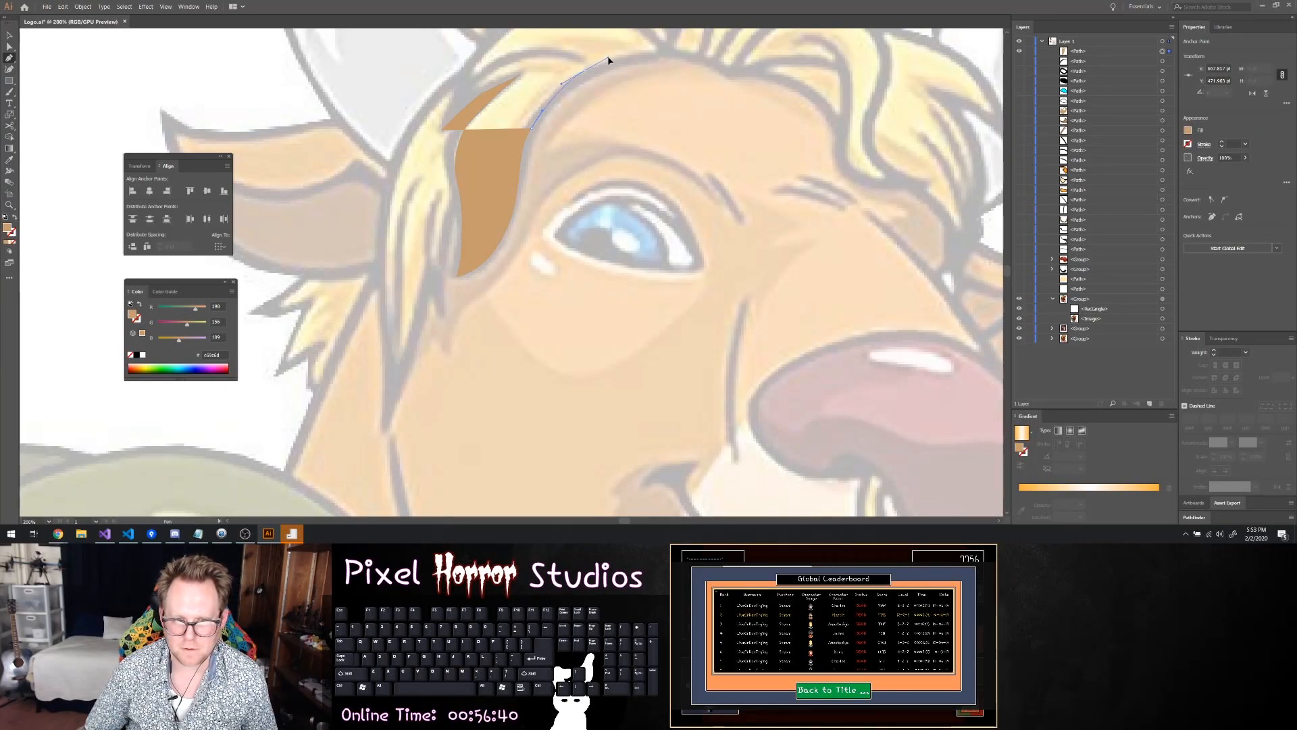
{"action": "scroll", "coordinate": [614, 60], "scroll_direction": "up", "scroll_amount": 4}
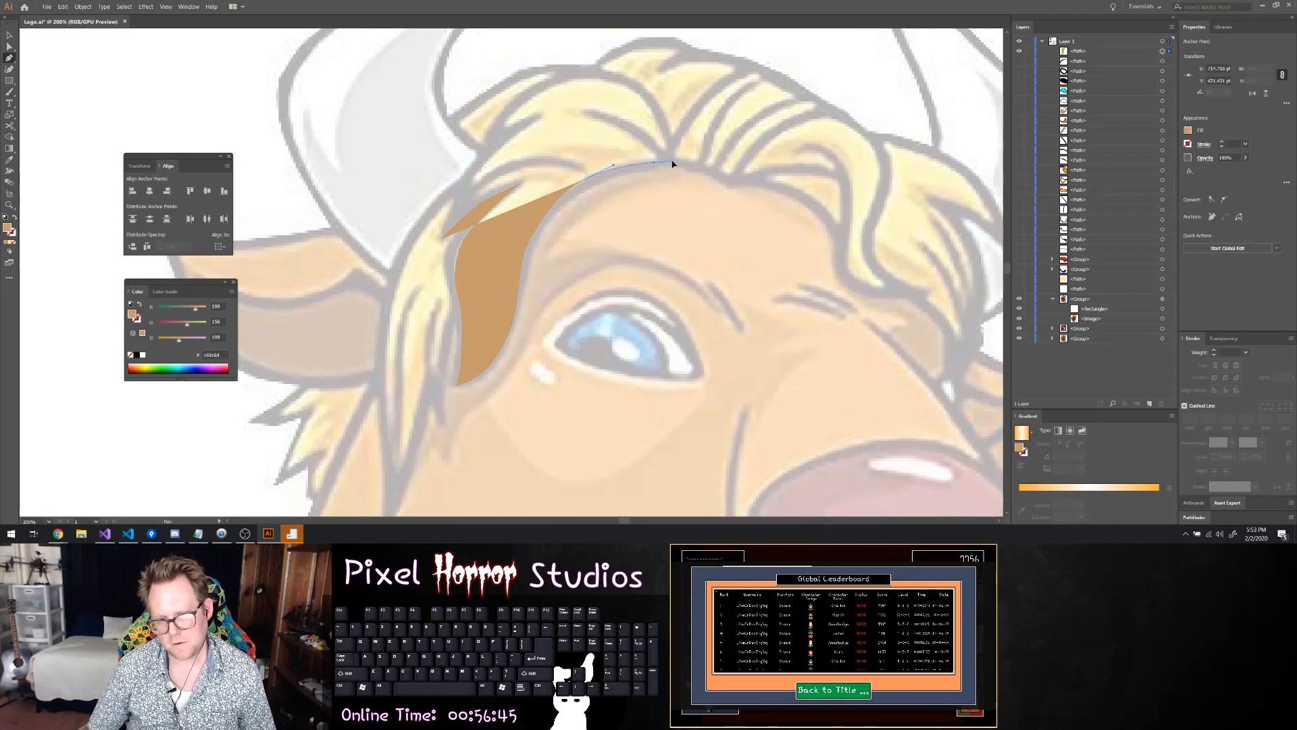
{"action": "left_click_drag", "start_coordinate": [671, 162], "coordinate": [540, 90]}
{"action": "left_click", "coordinate": [540, 86]}
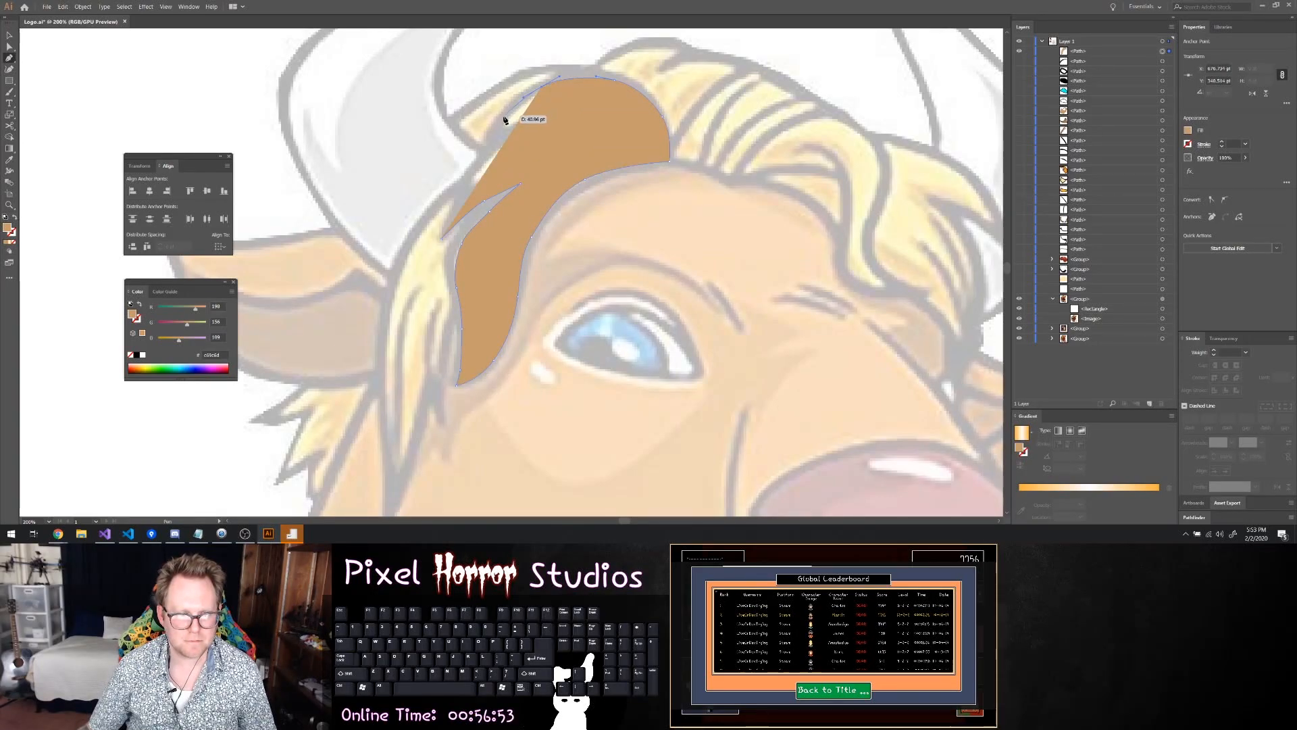
{"action": "left_click_drag", "start_coordinate": [493, 135], "coordinate": [492, 135]}
{"action": "left_click", "coordinate": [482, 157]}
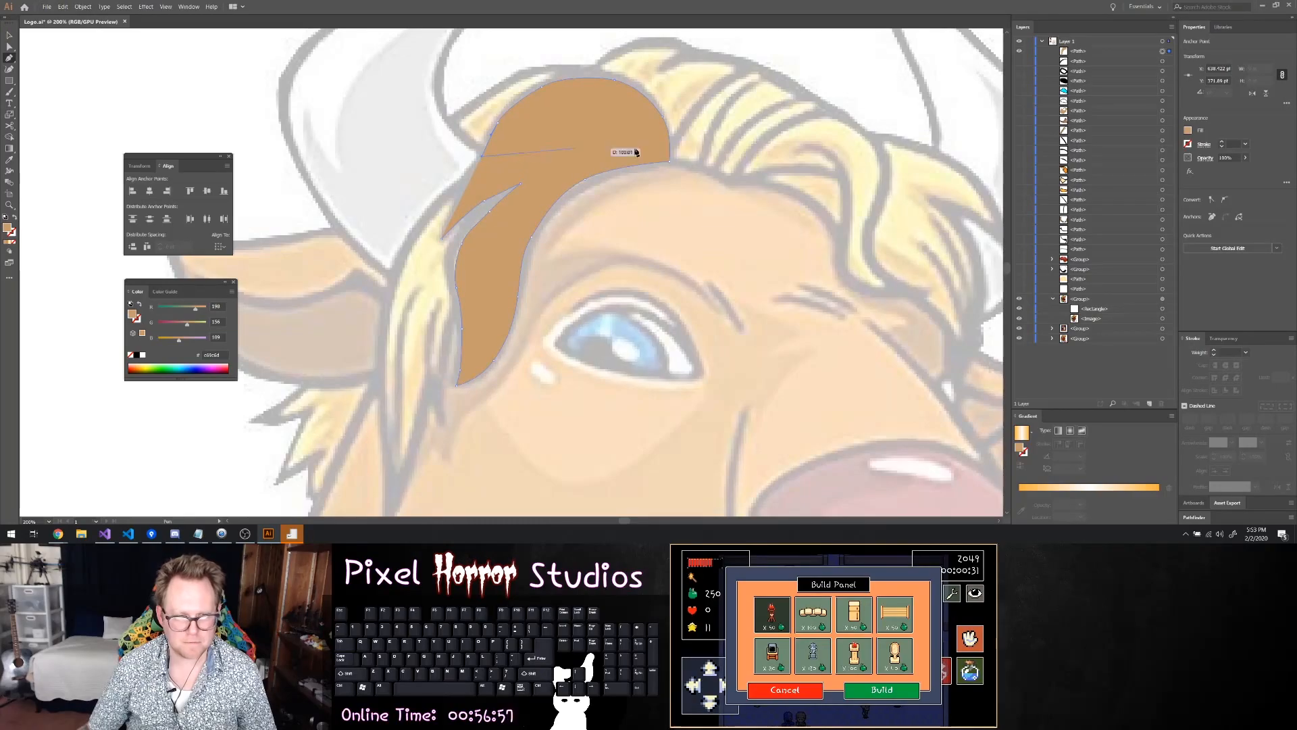
Remove the front lock's fill, trace the pointed notch and outer edge beside the left horn, and close the outline at its starting point
{"action": "left_click", "coordinate": [1189, 130]}
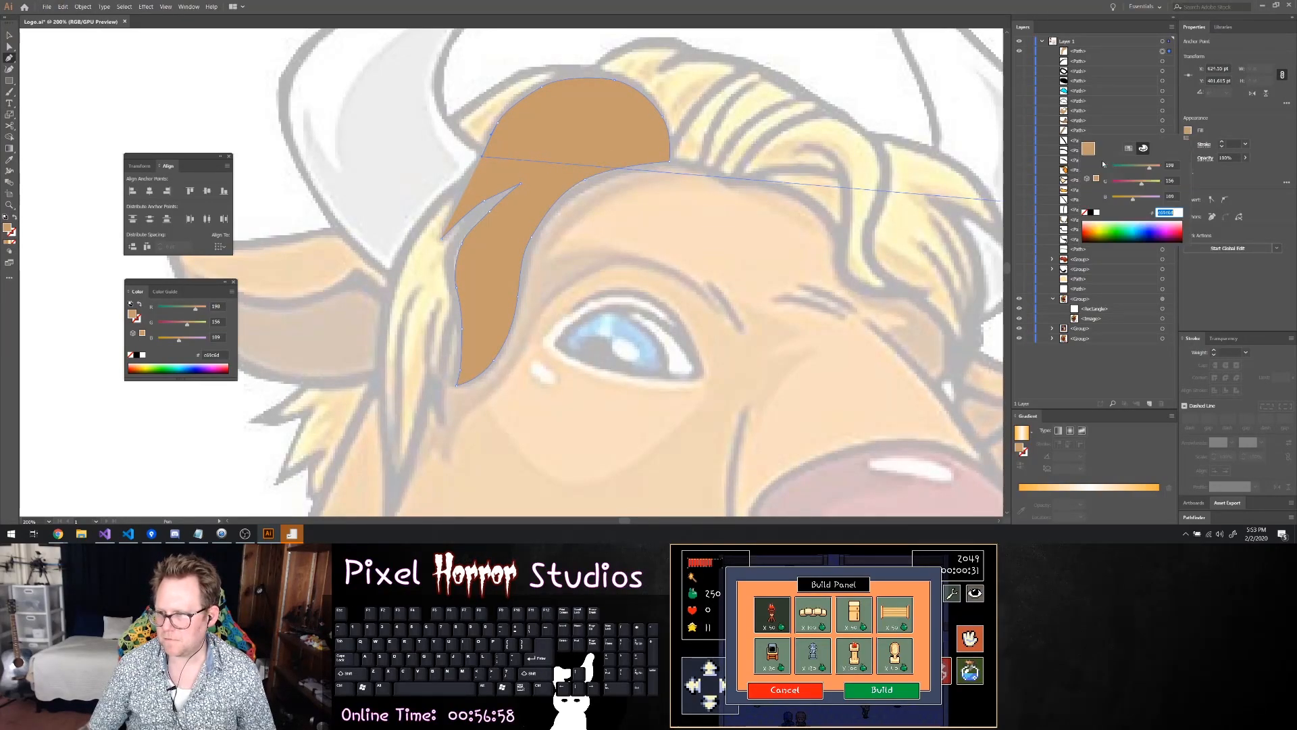
{"action": "left_click", "coordinate": [1085, 212]}
{"action": "left_click", "coordinate": [499, 133]}
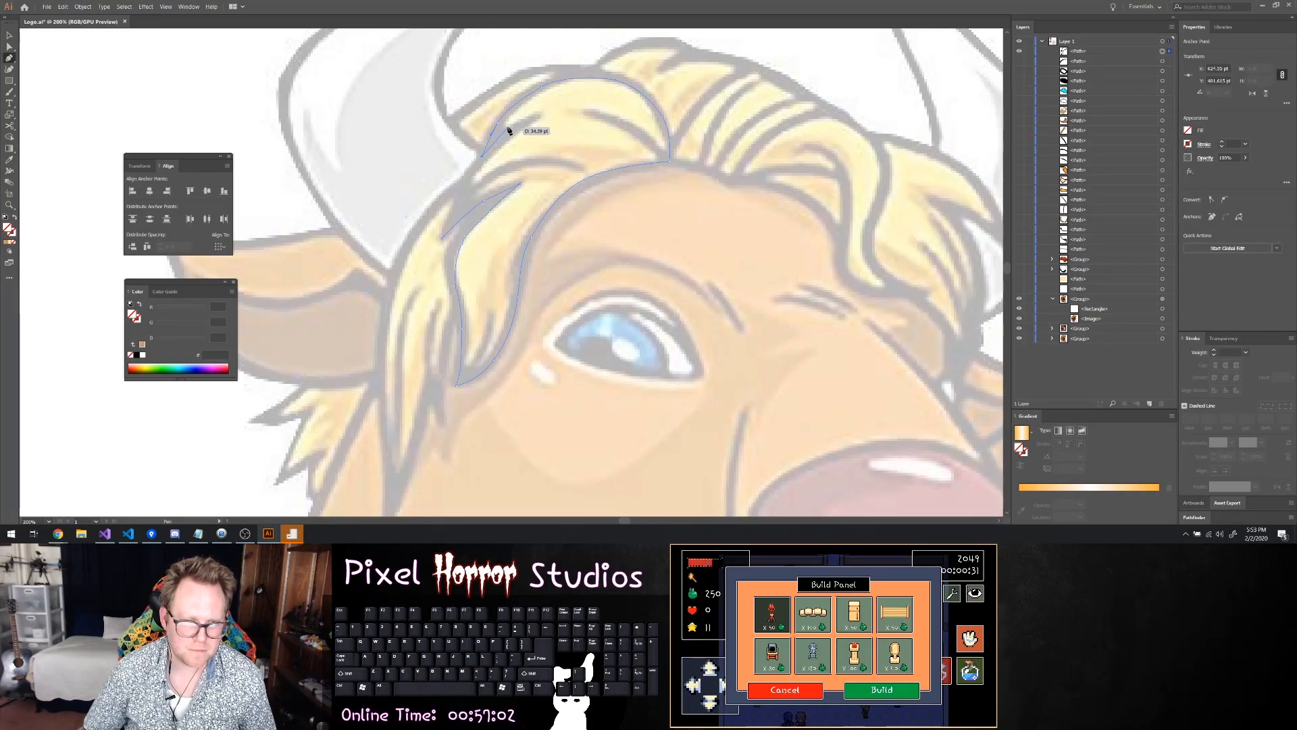
{"action": "left_click", "coordinate": [534, 119]}
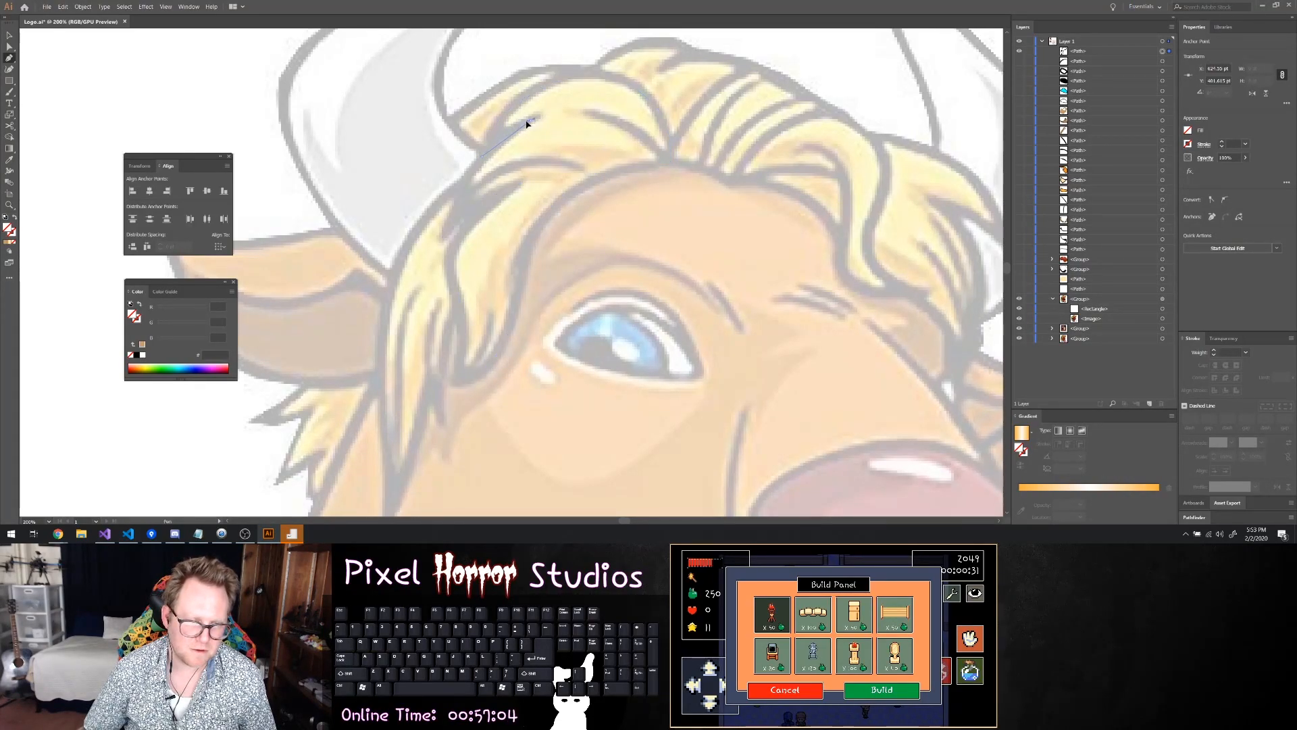
{"action": "key", "text": "ctrl"}
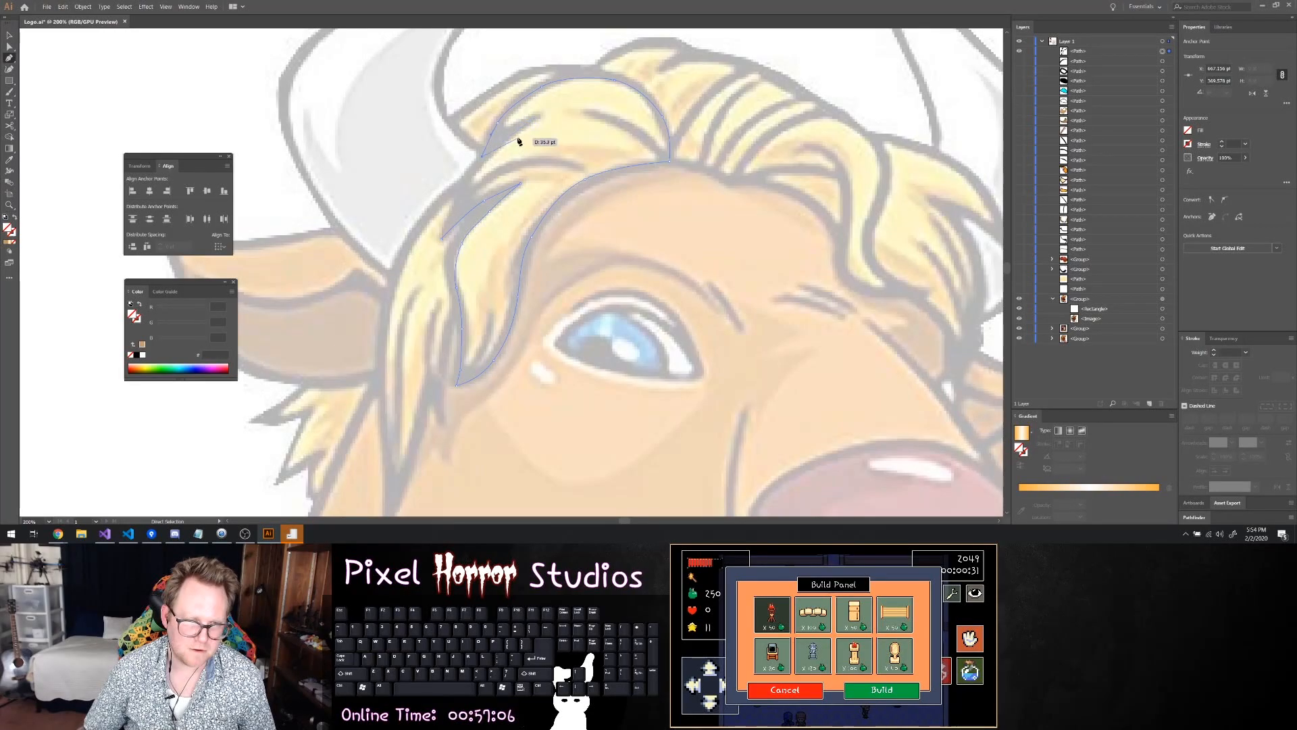
{"action": "left_click_drag", "start_coordinate": [534, 119], "coordinate": [552, 112]}
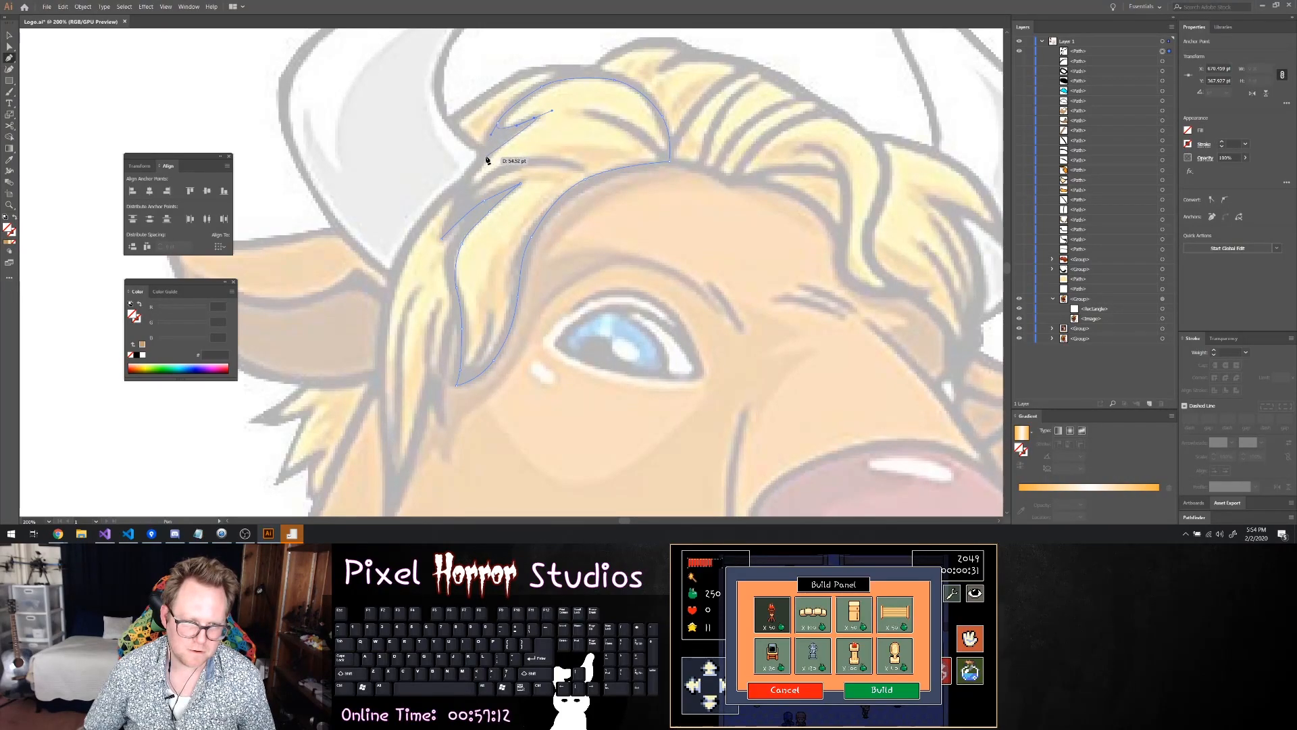
{"action": "left_click_drag", "start_coordinate": [481, 163], "coordinate": [470, 190]}
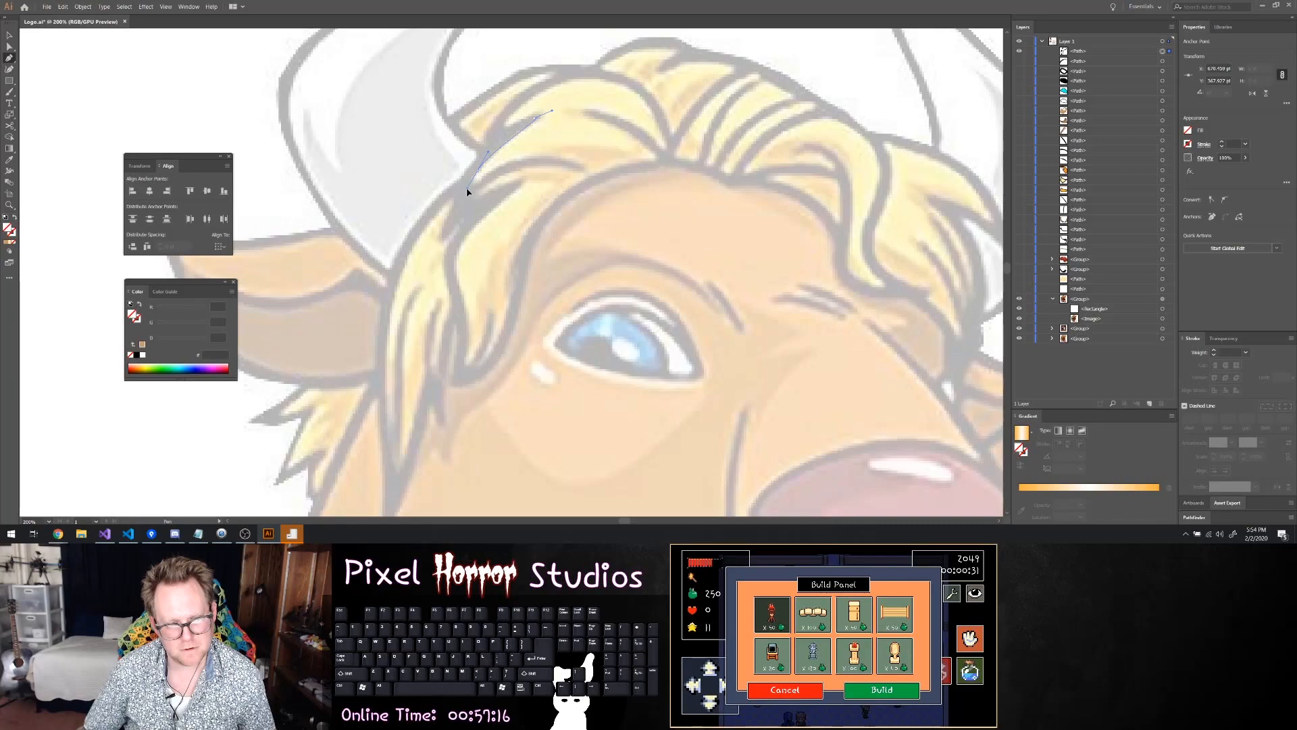
{"action": "left_click_drag", "start_coordinate": [466, 189], "coordinate": [467, 189]}
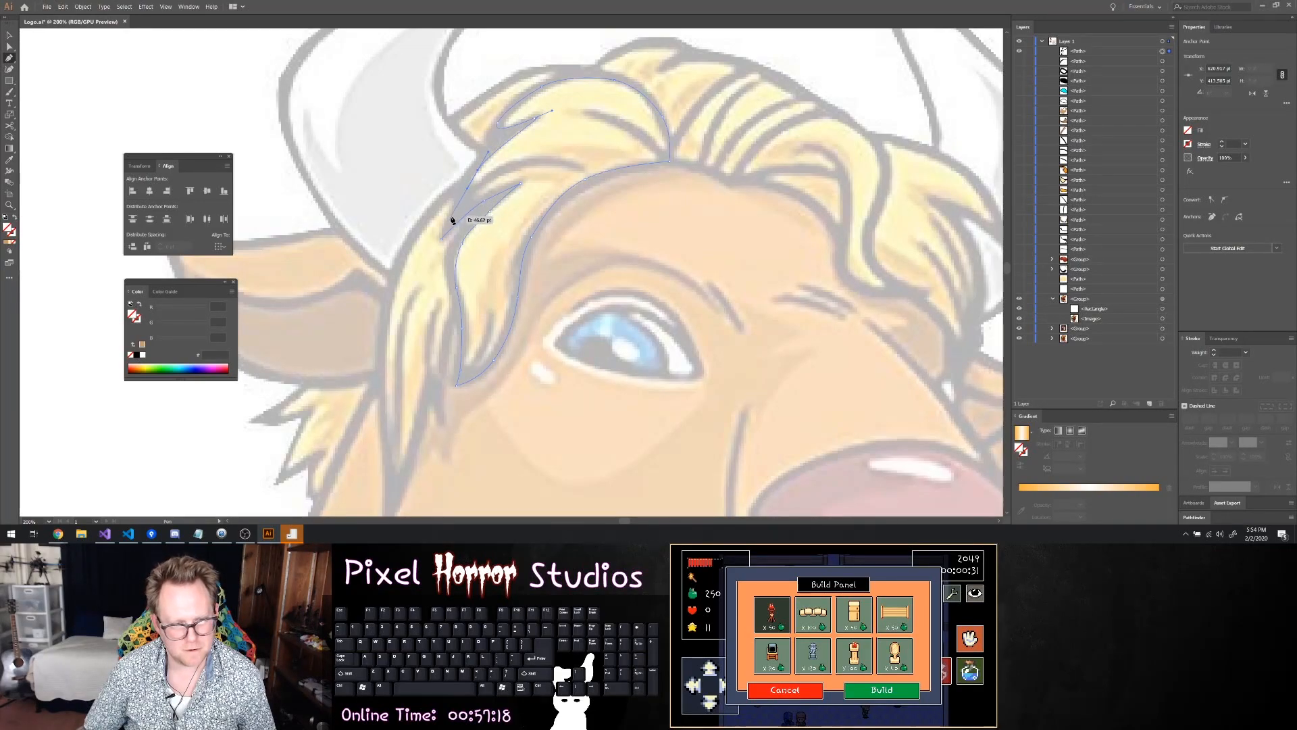
{"action": "left_click", "coordinate": [443, 243]}
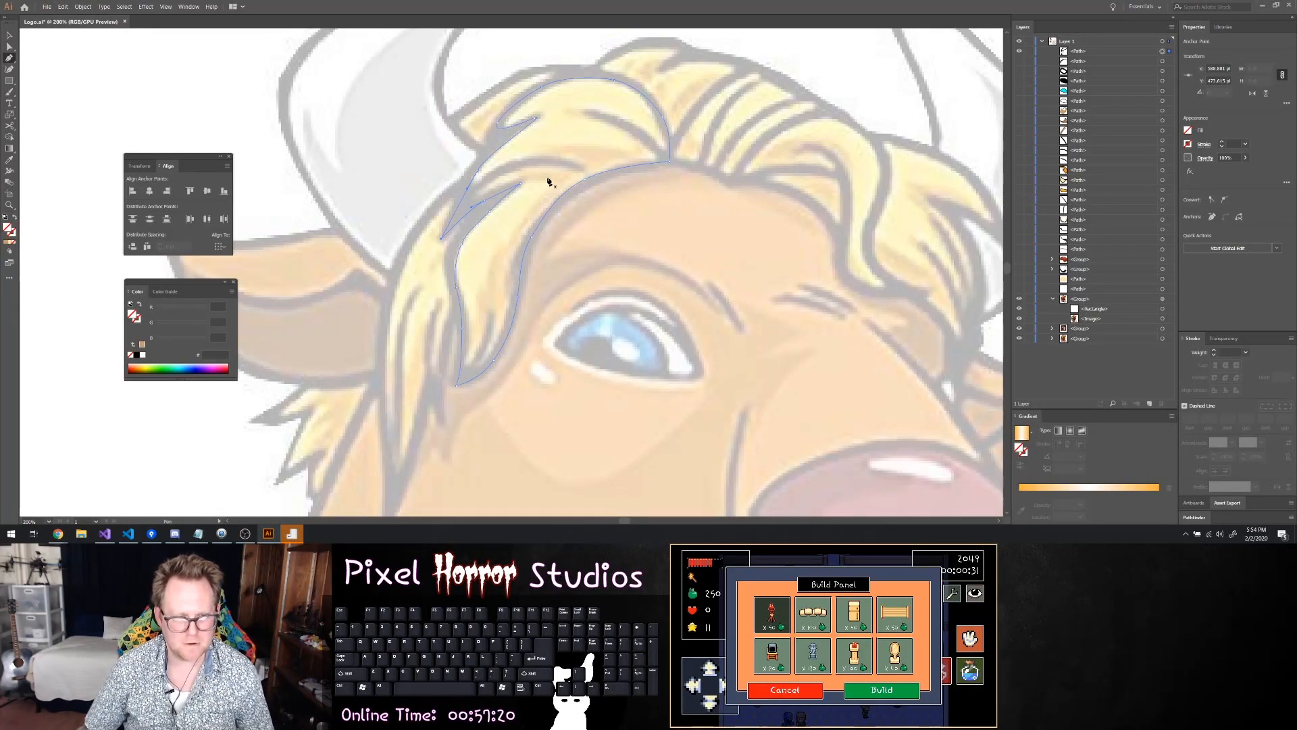
Give the front hair lock a pale yellow fill and a 5 pt black stroke
{"action": "left_click", "coordinate": [1189, 131]}
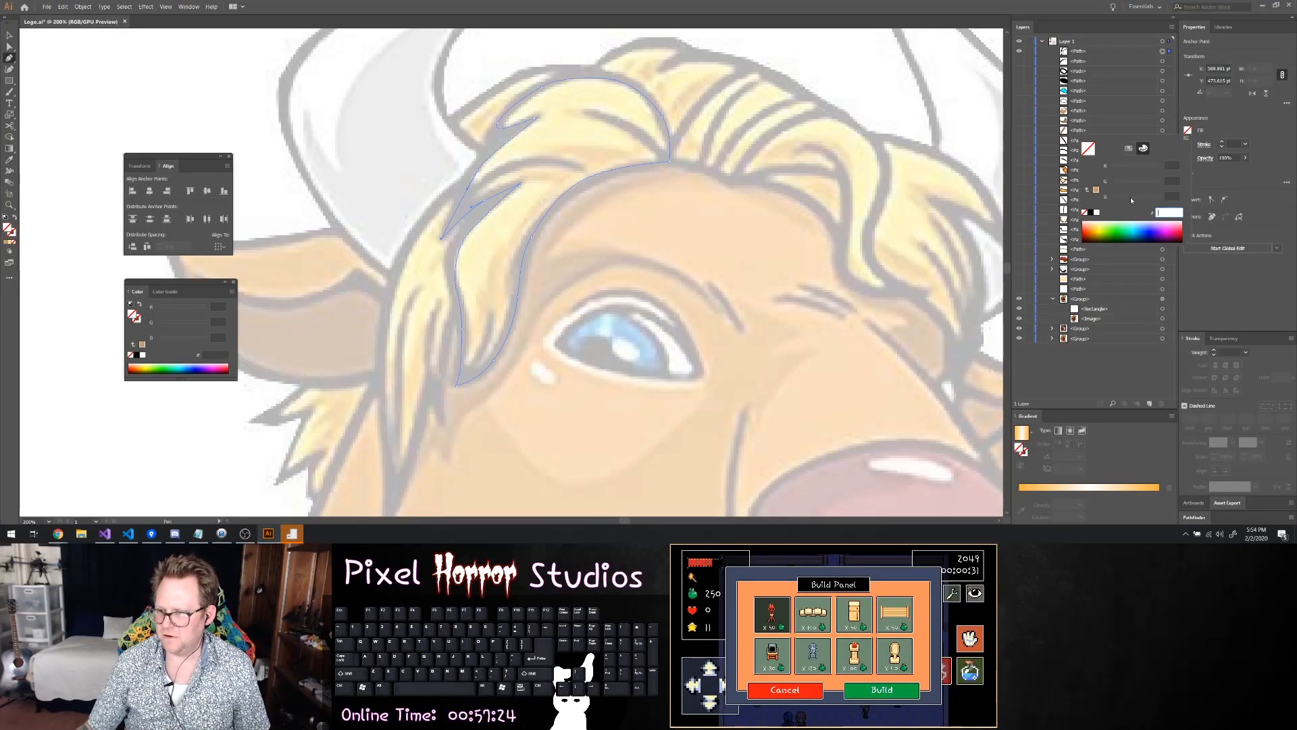
{"action": "type", "text": "fe6a8"}
{"action": "key", "text": "Return"}
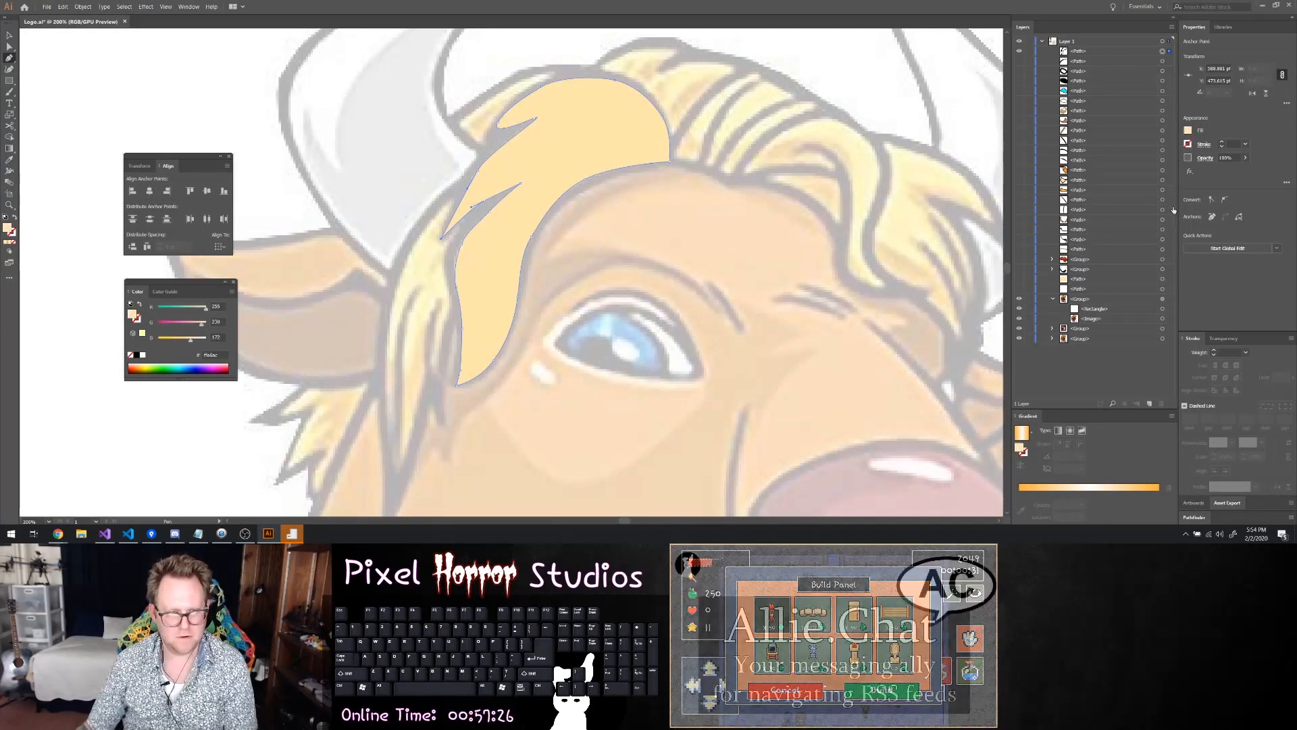
{"action": "left_click", "coordinate": [1222, 142]}
{"action": "left_click", "coordinate": [1222, 143]}
{"action": "left_click", "coordinate": [1221, 143]}
{"action": "left_click", "coordinate": [1222, 143]}
{"action": "left_click", "coordinate": [1222, 143]}
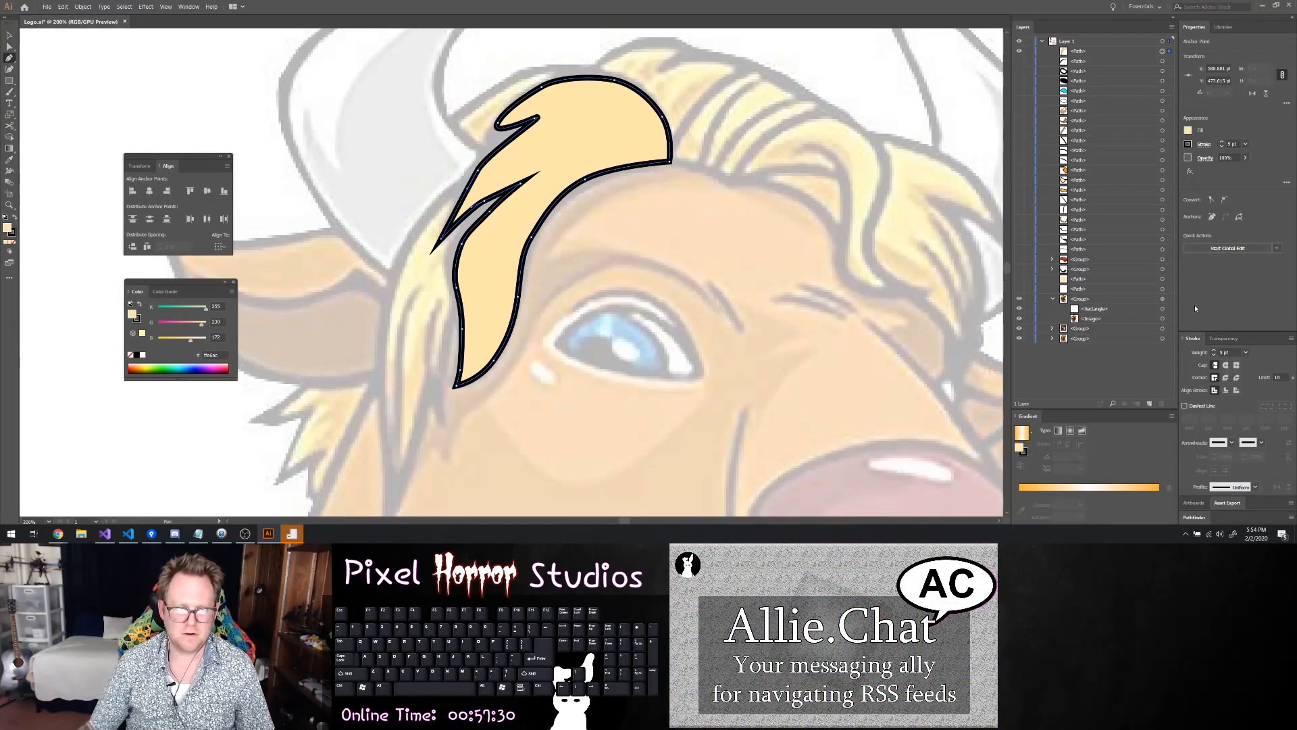
Slightly round the sharp outer tip of the yellow front lock near the left horn and deselect the lock
{"action": "key", "text": "a"}
{"action": "left_click_drag", "start_coordinate": [446, 237], "coordinate": [451, 231]}
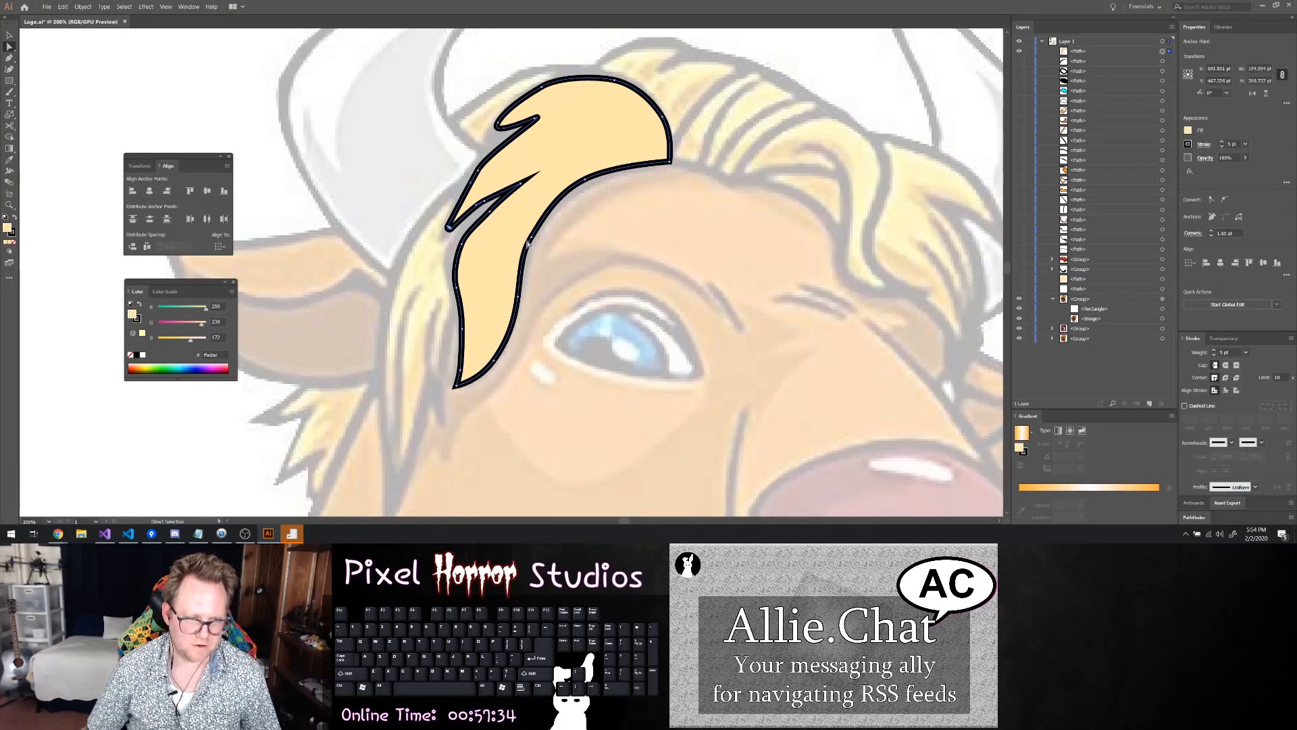
{"action": "left_click", "coordinate": [557, 245]}
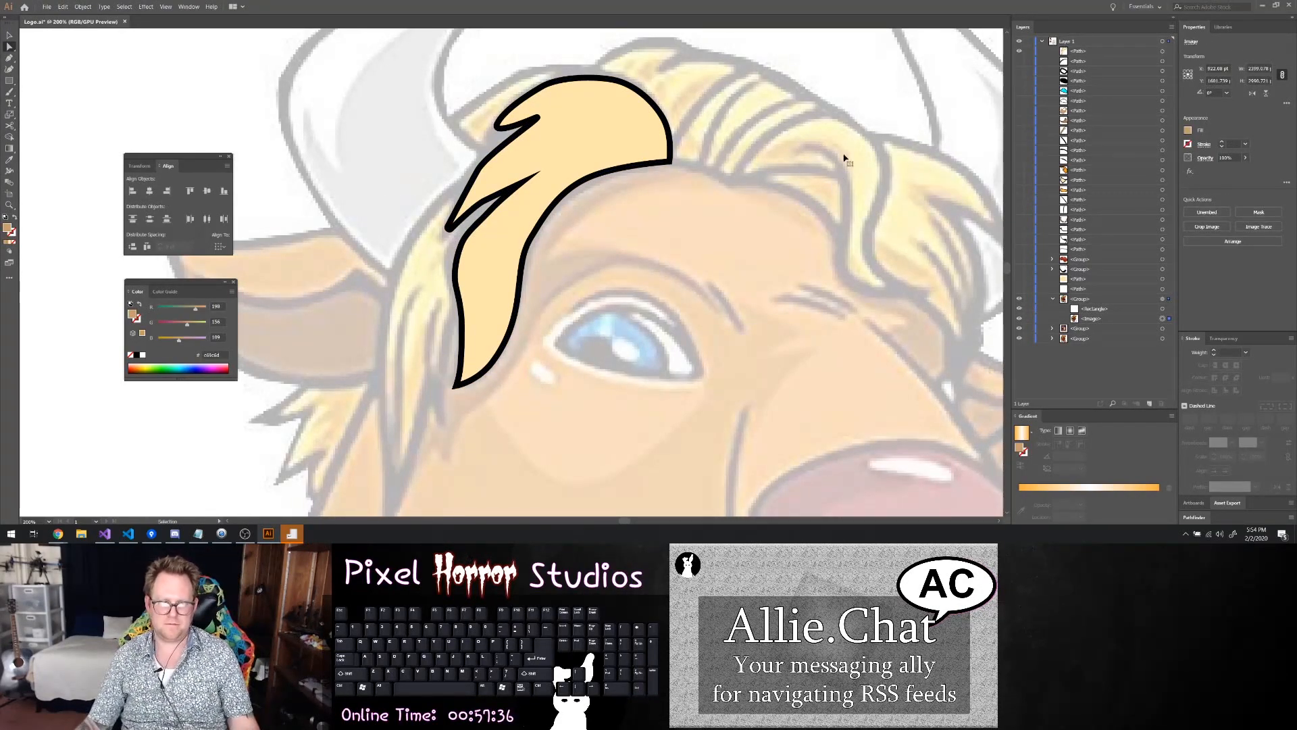
Hide the front lock, trace the small pointed hair tuft beside the left horn's inner edge, and close its outline
{"action": "left_click", "coordinate": [1019, 51]}
{"action": "key", "text": "p"}
{"action": "left_click", "coordinate": [580, 70]}
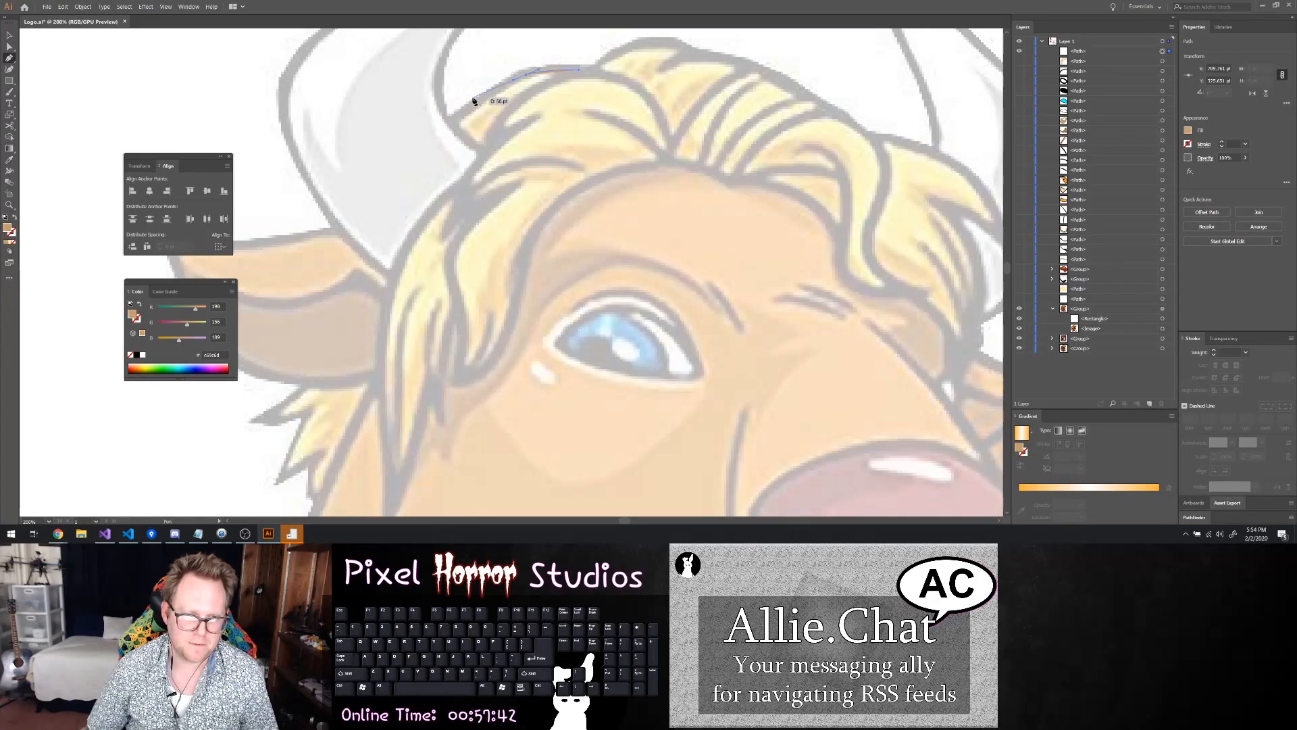
{"action": "left_click_drag", "start_coordinate": [473, 105], "coordinate": [549, 86]}
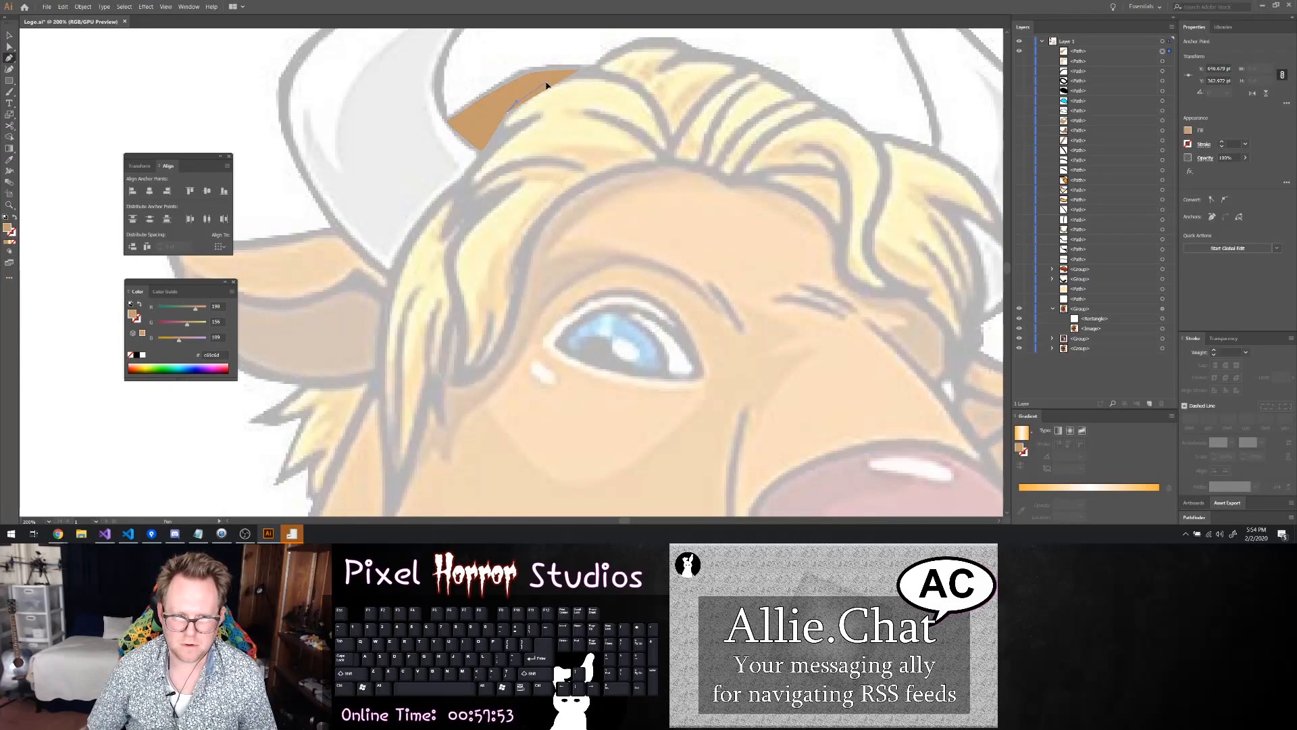
{"action": "left_click_drag", "start_coordinate": [557, 81], "coordinate": [578, 72]}
{"action": "key", "text": "ctrl"}
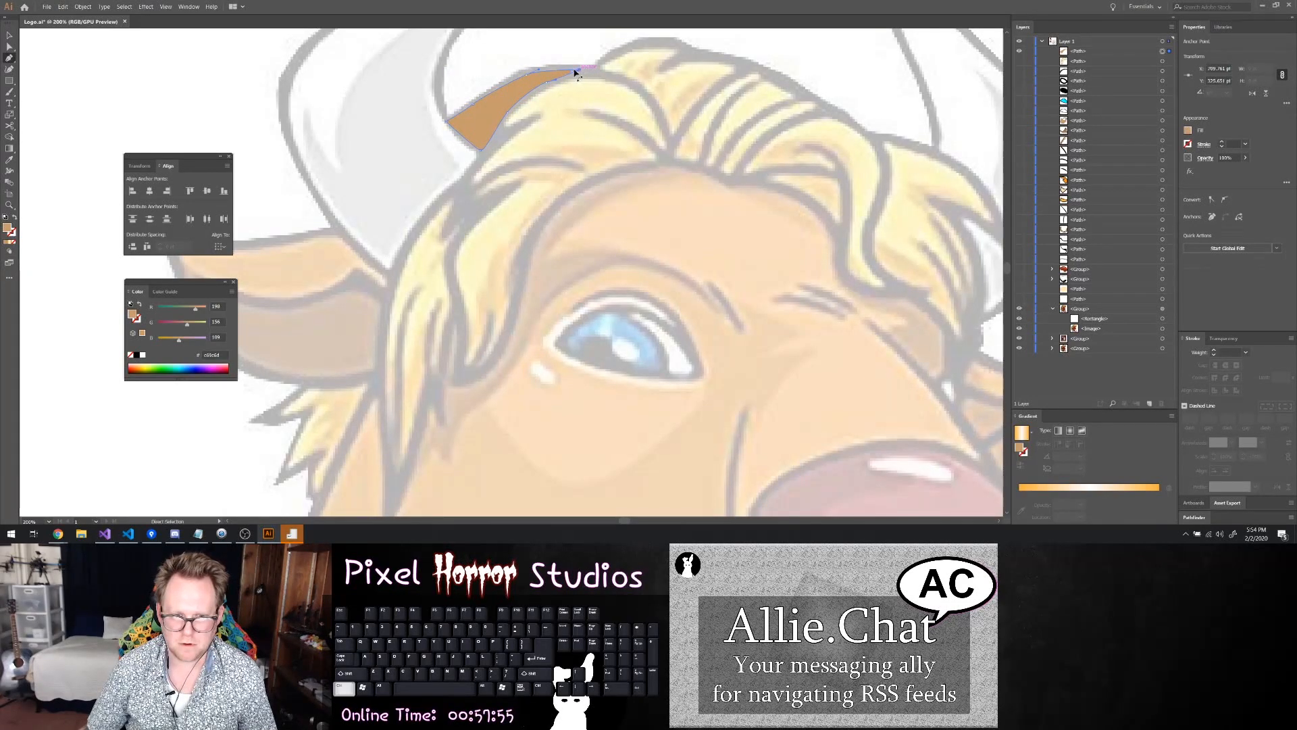
{"action": "left_click_drag", "start_coordinate": [580, 78], "coordinate": [579, 78]}
{"action": "key", "text": "a"}
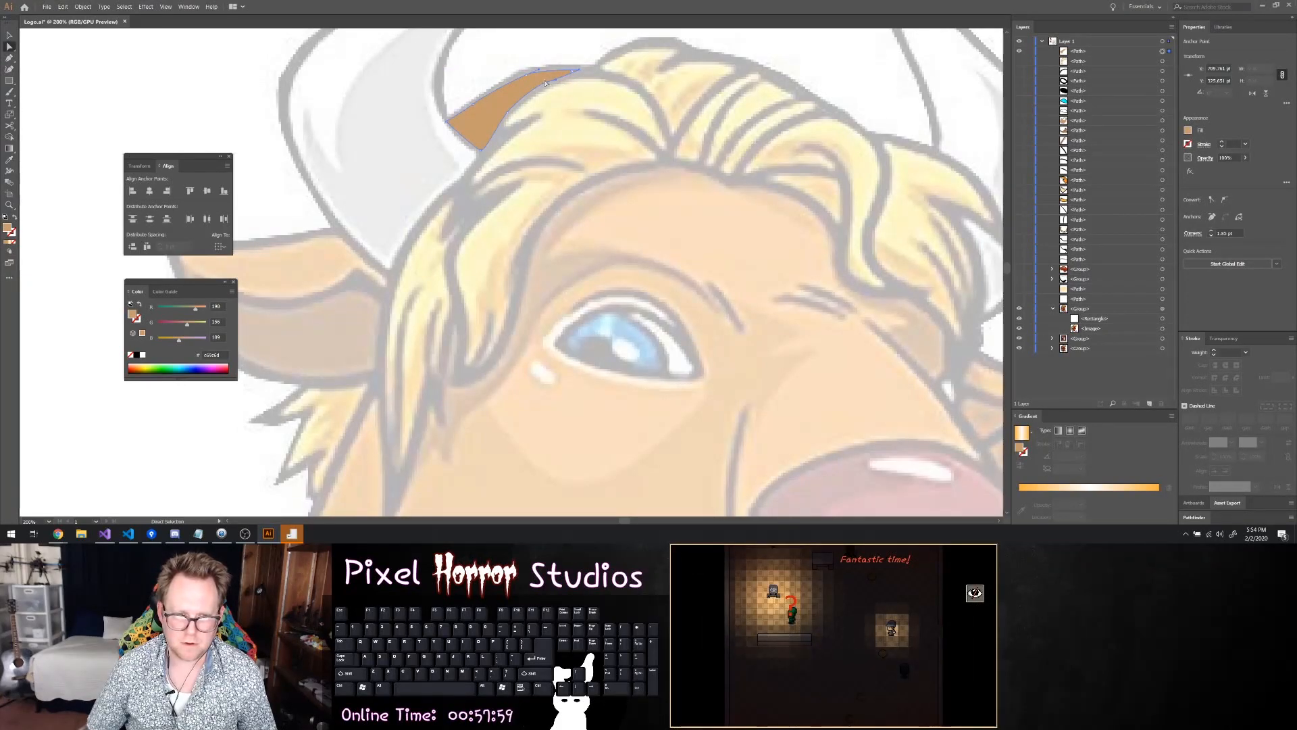
Adjust the tuft's anchor points and curves so its lower and upper edges follow the reference hair outline
{"action": "left_click", "coordinate": [548, 84]}
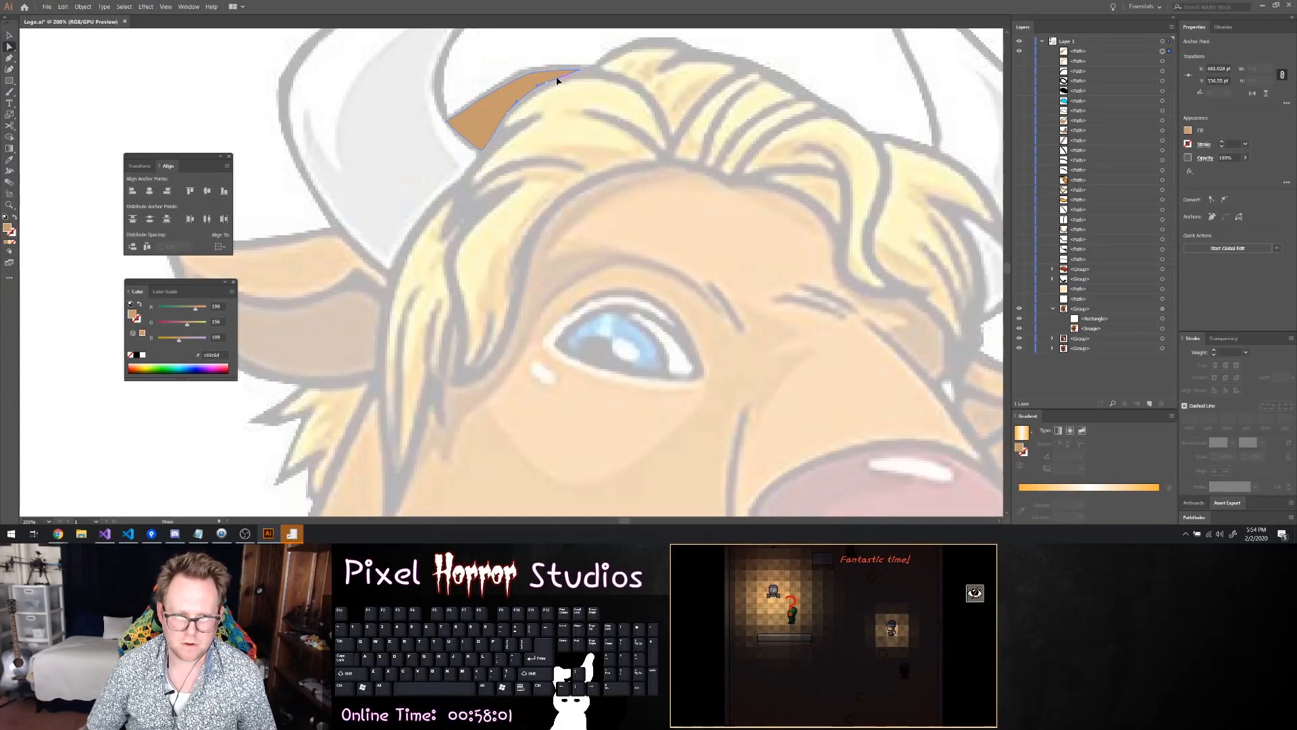
{"action": "left_click_drag", "start_coordinate": [542, 87], "coordinate": [516, 127]}
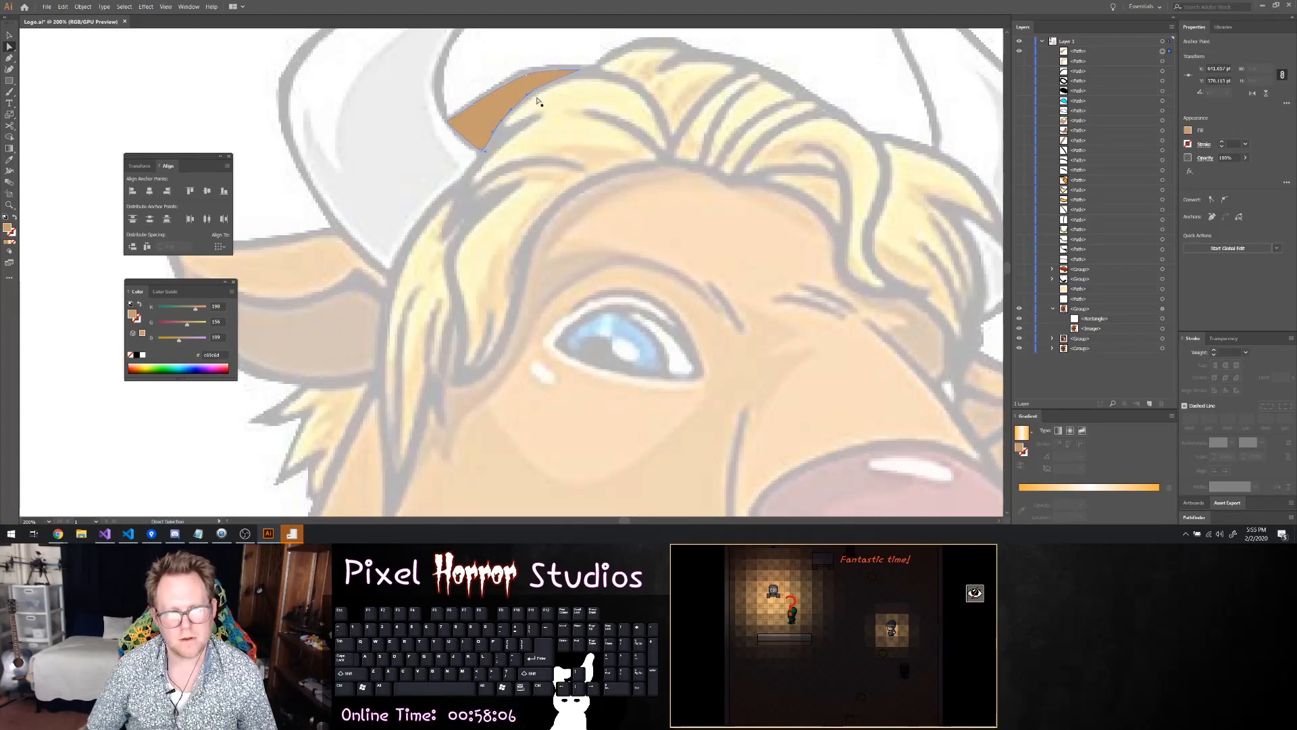
{"action": "left_click_drag", "start_coordinate": [528, 77], "coordinate": [583, 68]}
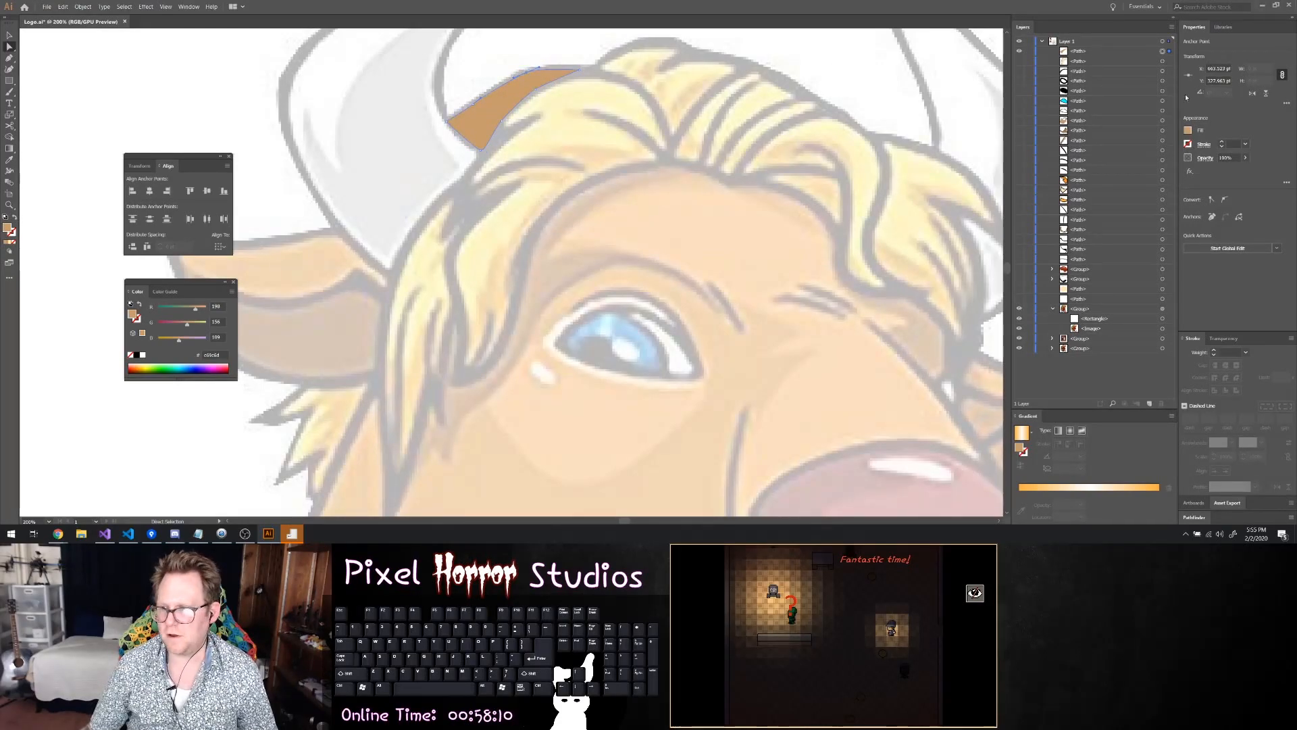
Give the small tuft a 5 pt black stroke and a pale yellow fill, and save the document
{"action": "left_click", "coordinate": [1221, 143]}
{"action": "left_click", "coordinate": [1221, 143]}
{"action": "left_click", "coordinate": [1222, 142]}
{"action": "left_click", "coordinate": [1222, 142]}
{"action": "left_click", "coordinate": [1222, 142]}
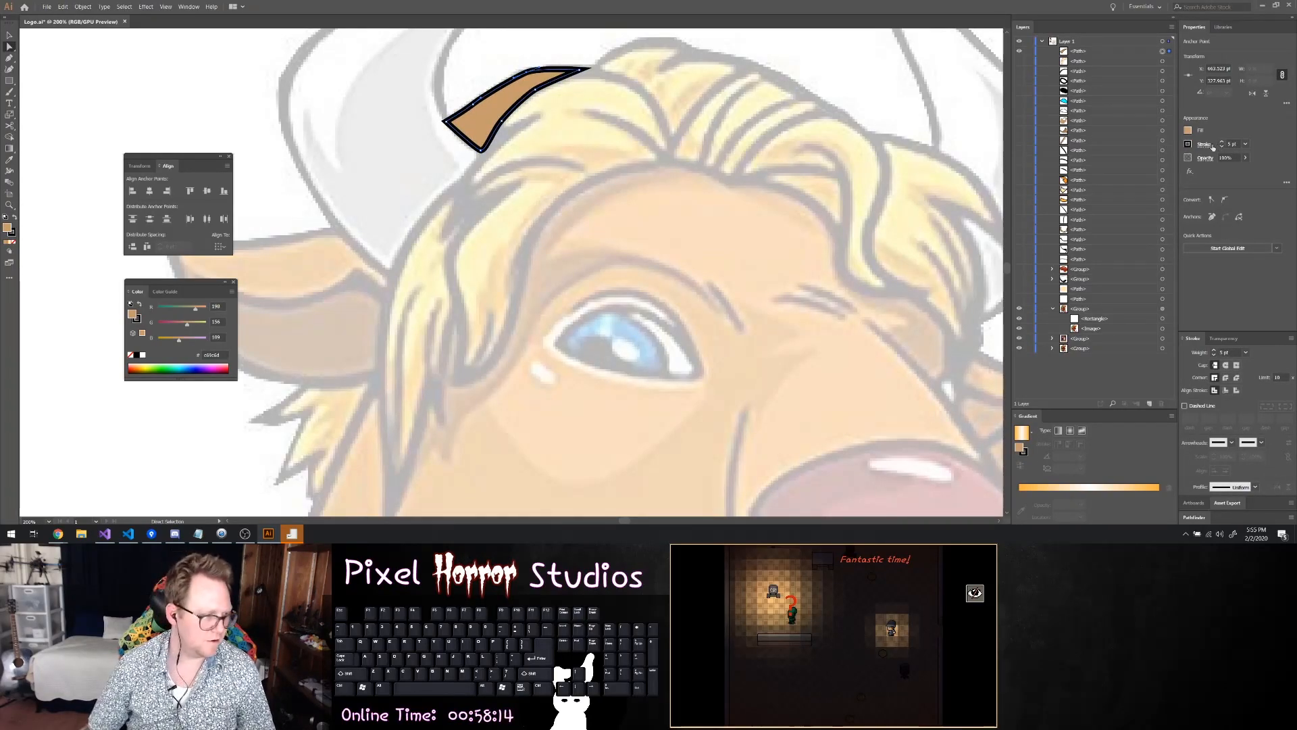
{"action": "left_click", "coordinate": [1187, 133]}
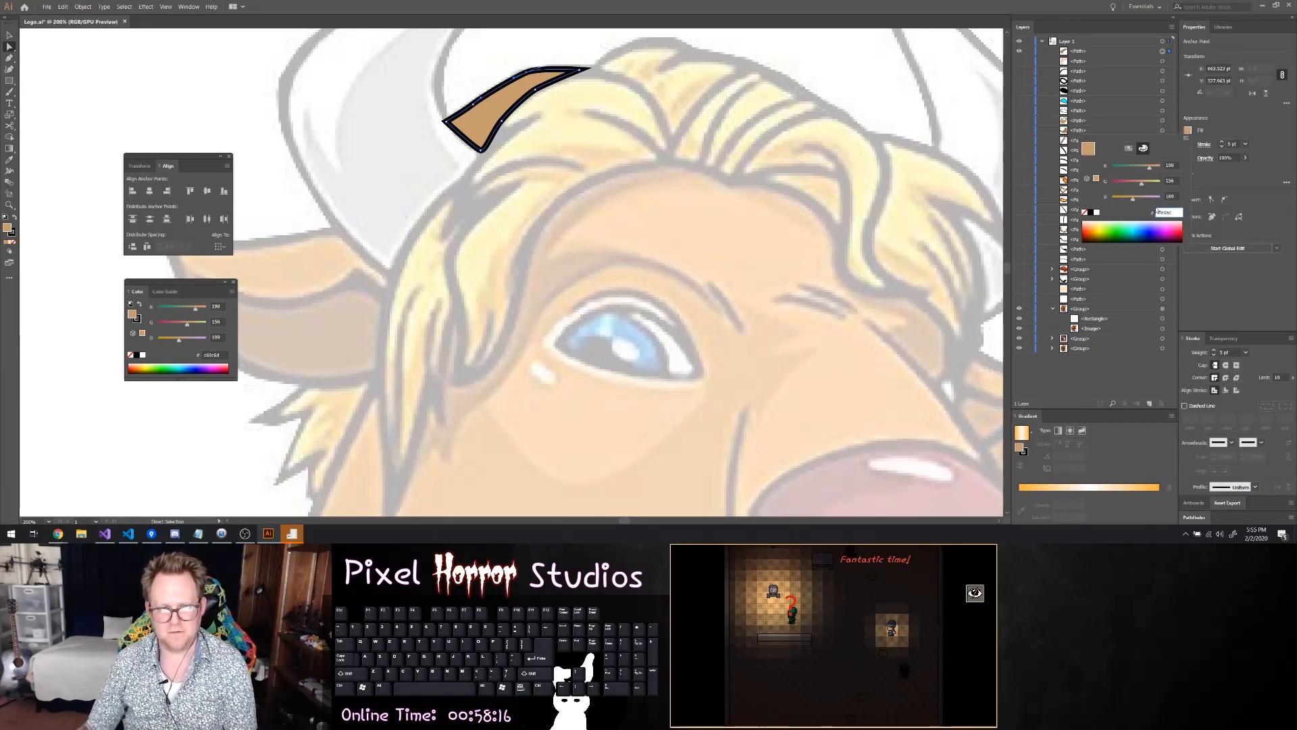
{"action": "type", "text": "ffe6ac"}
{"action": "key", "text": "Return"}
{"action": "key", "text": "ctrl+s"}
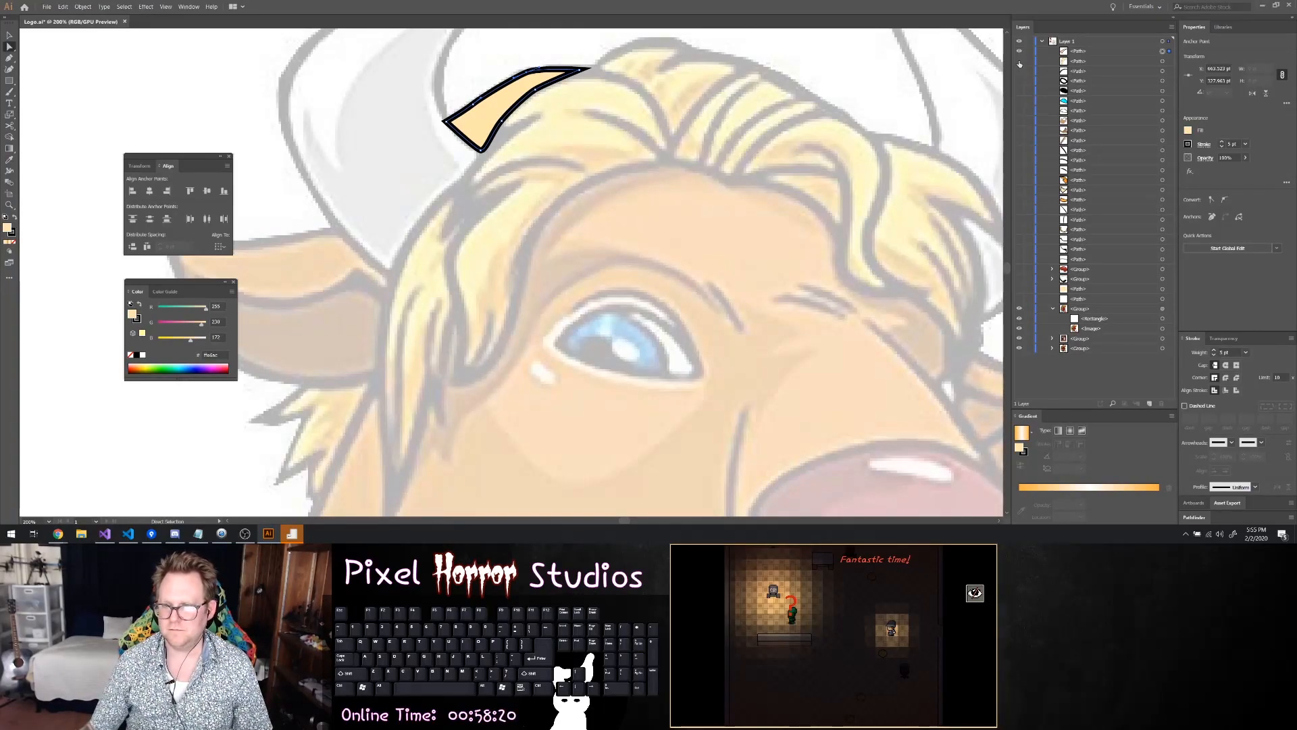
Show the front hair lock again, stack it above the small tuft, and deselect the artwork
{"action": "left_click", "coordinate": [1020, 61]}
{"action": "scroll", "coordinate": [708, 154], "scroll_direction": "down", "scroll_amount": 2}
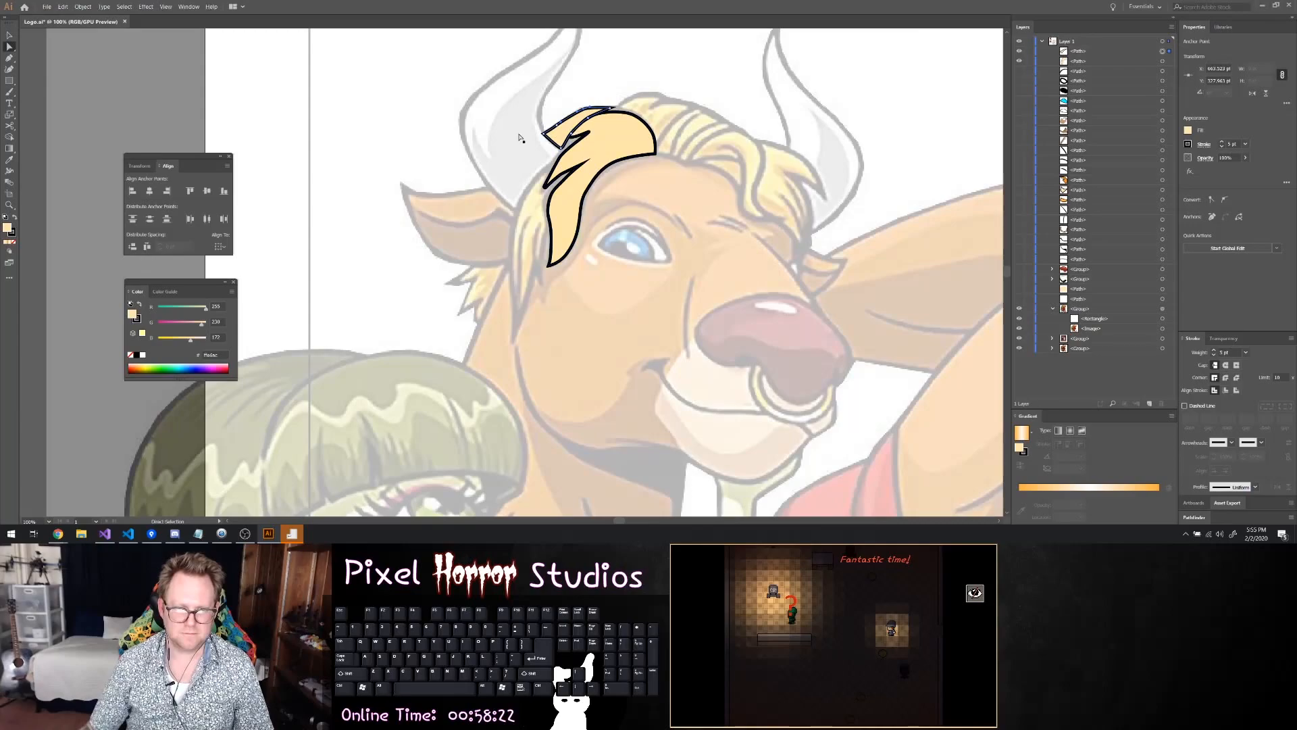
{"action": "left_click_drag", "start_coordinate": [1075, 62], "coordinate": [1072, 47]}
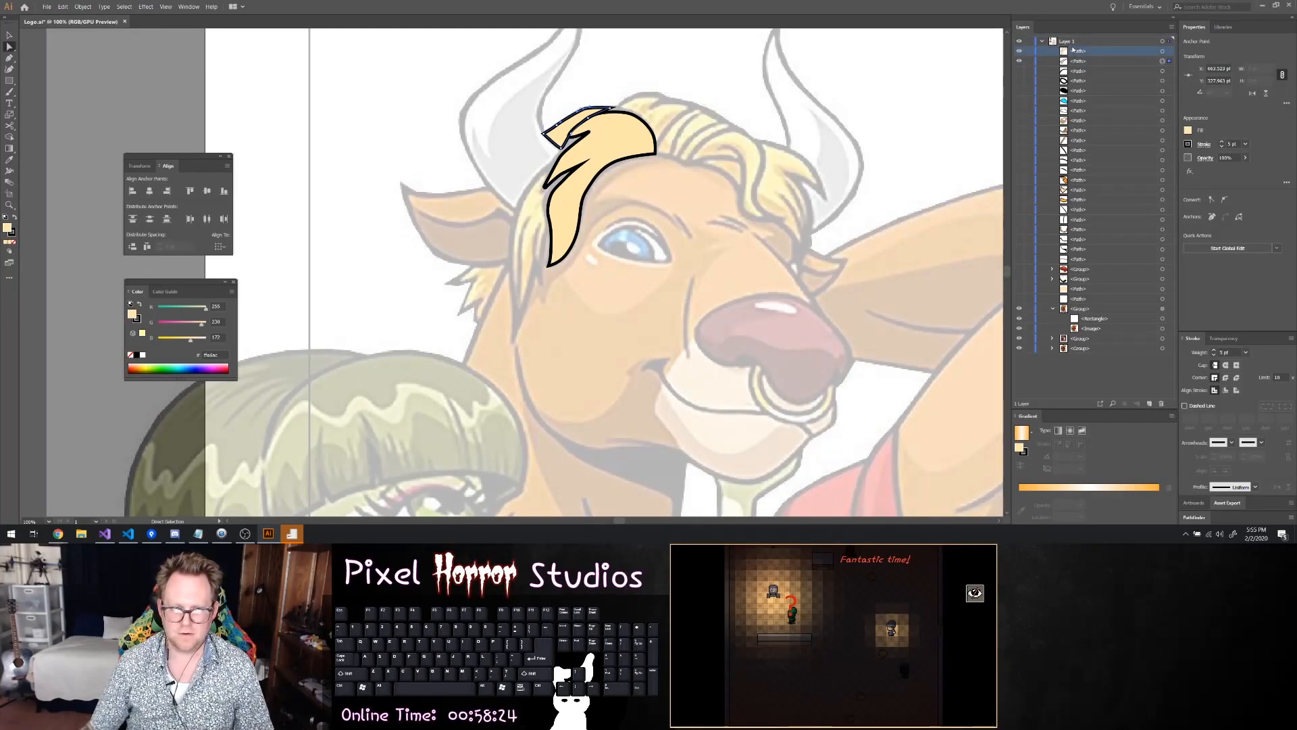
{"action": "left_click", "coordinate": [636, 78]}
{"action": "scroll", "coordinate": [539, 101], "scroll_direction": "up", "scroll_amount": 1}
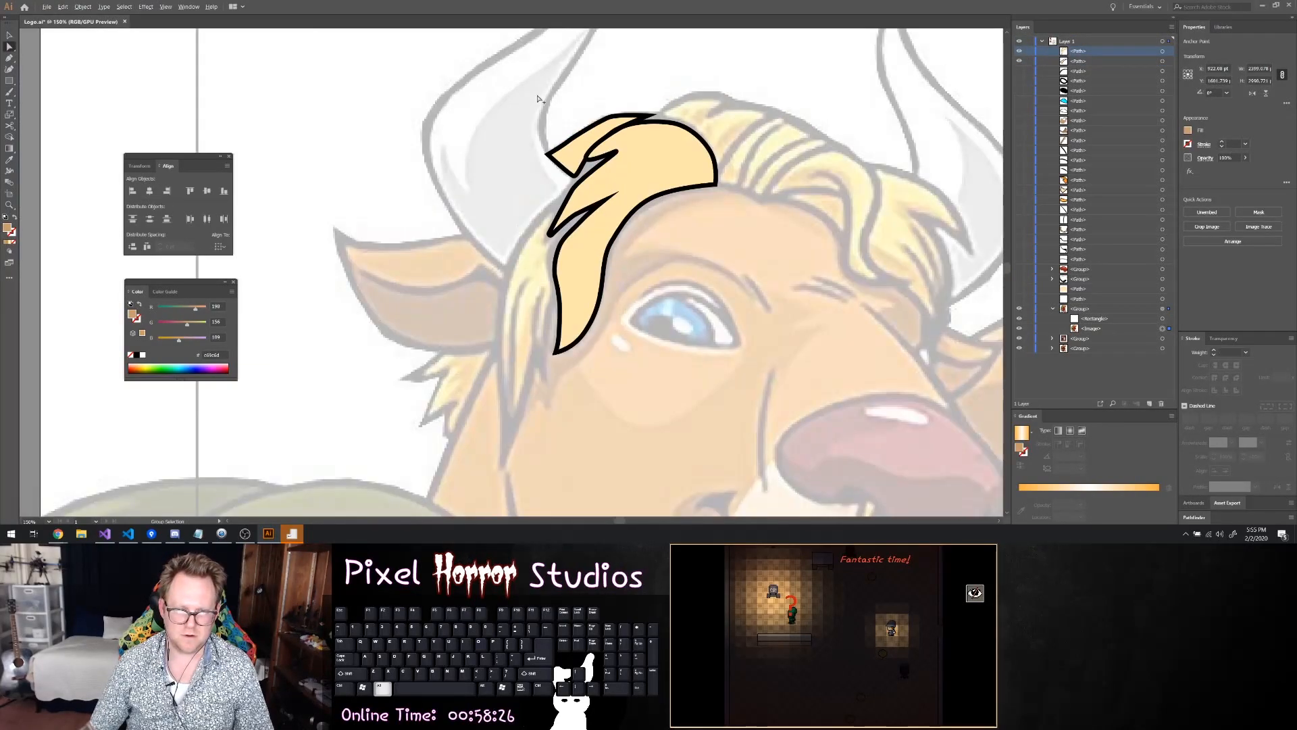
{"action": "scroll", "coordinate": [581, 110], "scroll_direction": "down", "scroll_amount": 1}
{"action": "scroll", "coordinate": [583, 113], "scroll_direction": "left", "scroll_amount": 2}
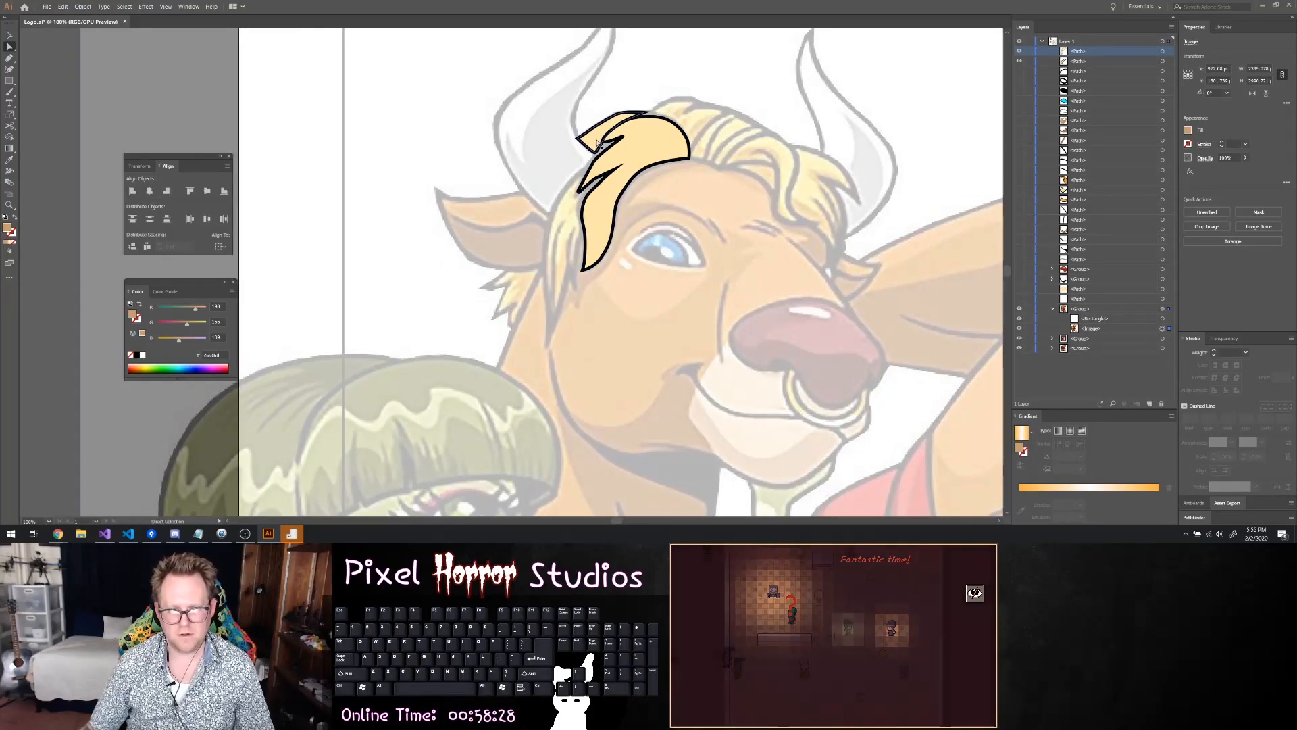
{"action": "scroll", "coordinate": [536, 296], "scroll_direction": "up", "scroll_amount": 2}
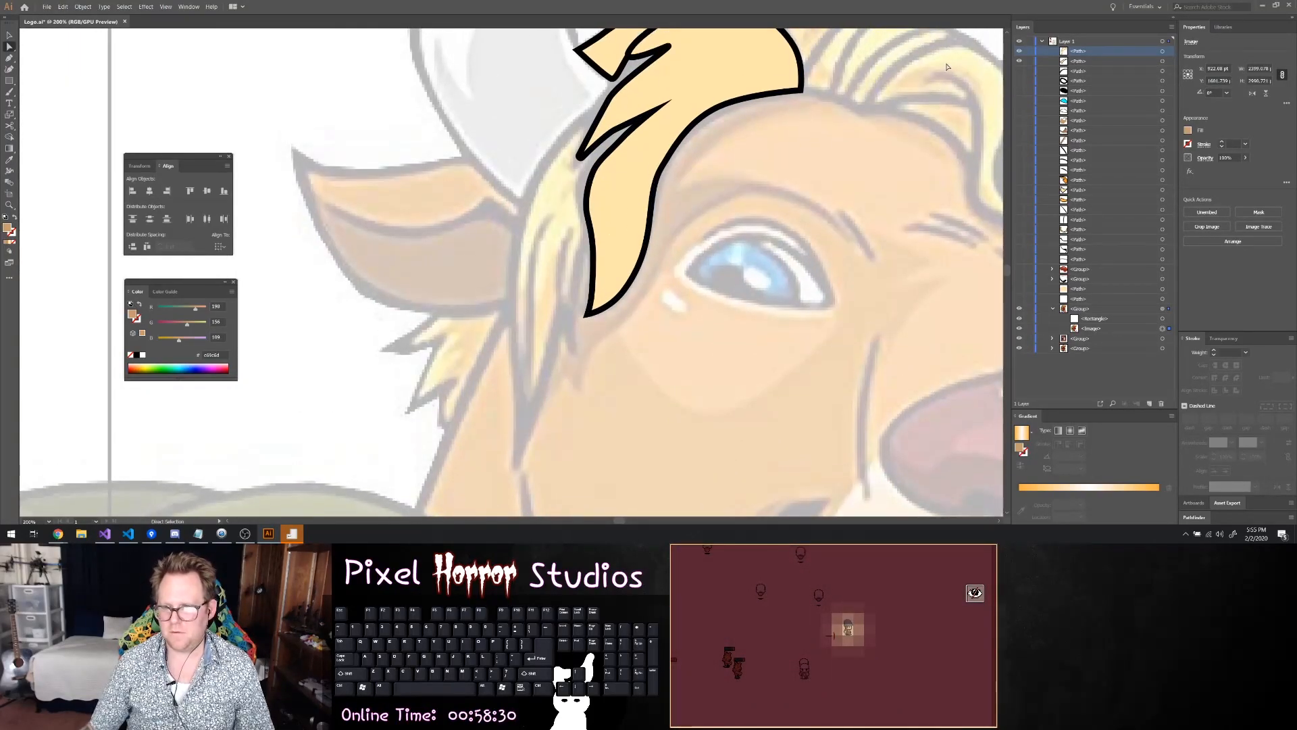
Hide both finished hair pieces and trace the side lock's outer edge from the left horn down to its long tip beside the ear
{"action": "left_click", "coordinate": [1019, 61]}
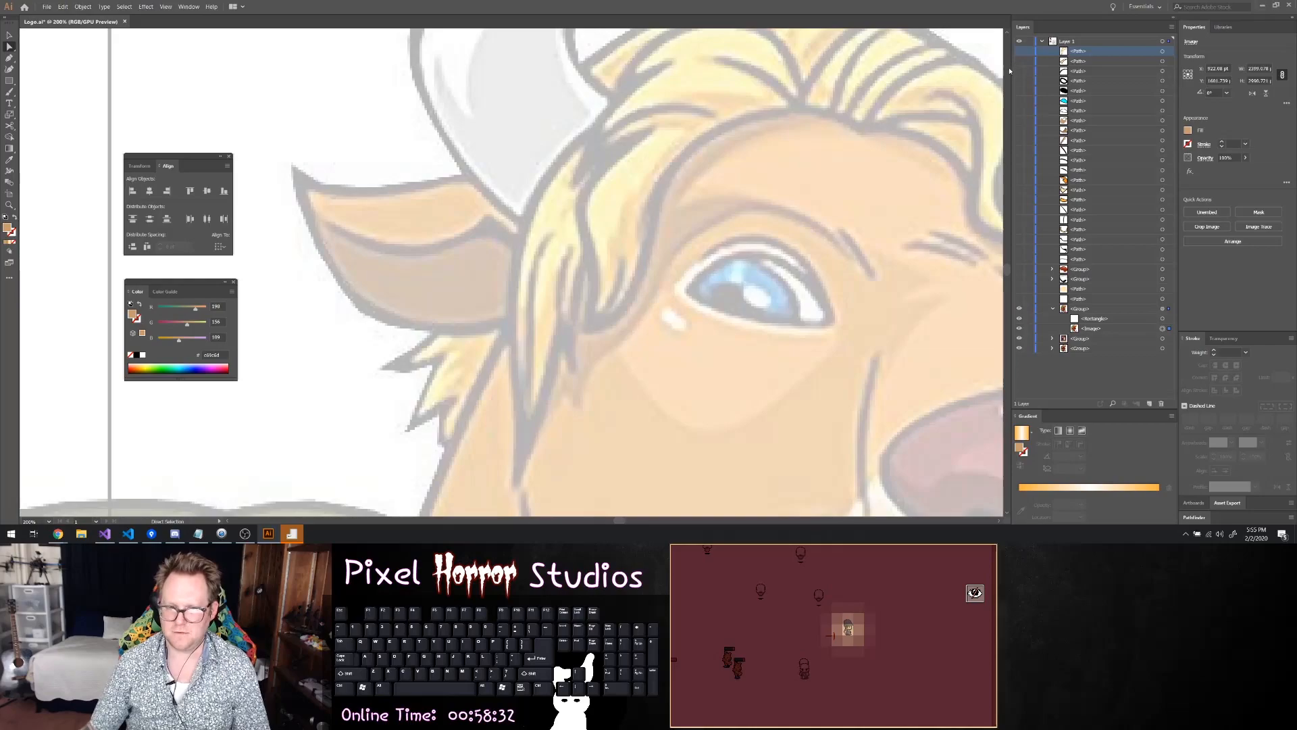
{"action": "key", "text": "p"}
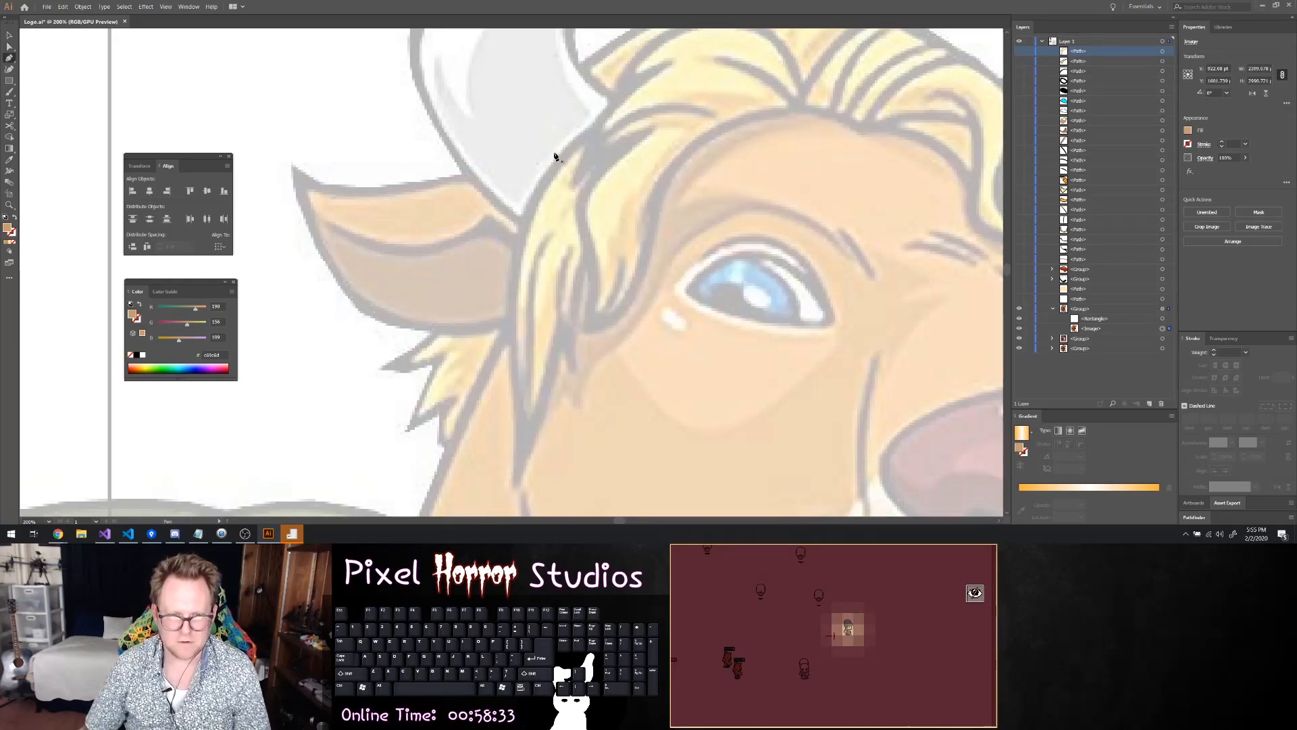
{"action": "left_click", "coordinate": [602, 129]}
{"action": "left_click", "coordinate": [522, 217]}
{"action": "left_click_drag", "start_coordinate": [519, 235], "coordinate": [520, 236]}
{"action": "left_click_drag", "start_coordinate": [512, 310], "coordinate": [511, 342]}
{"action": "left_click_drag", "start_coordinate": [516, 396], "coordinate": [547, 378]}
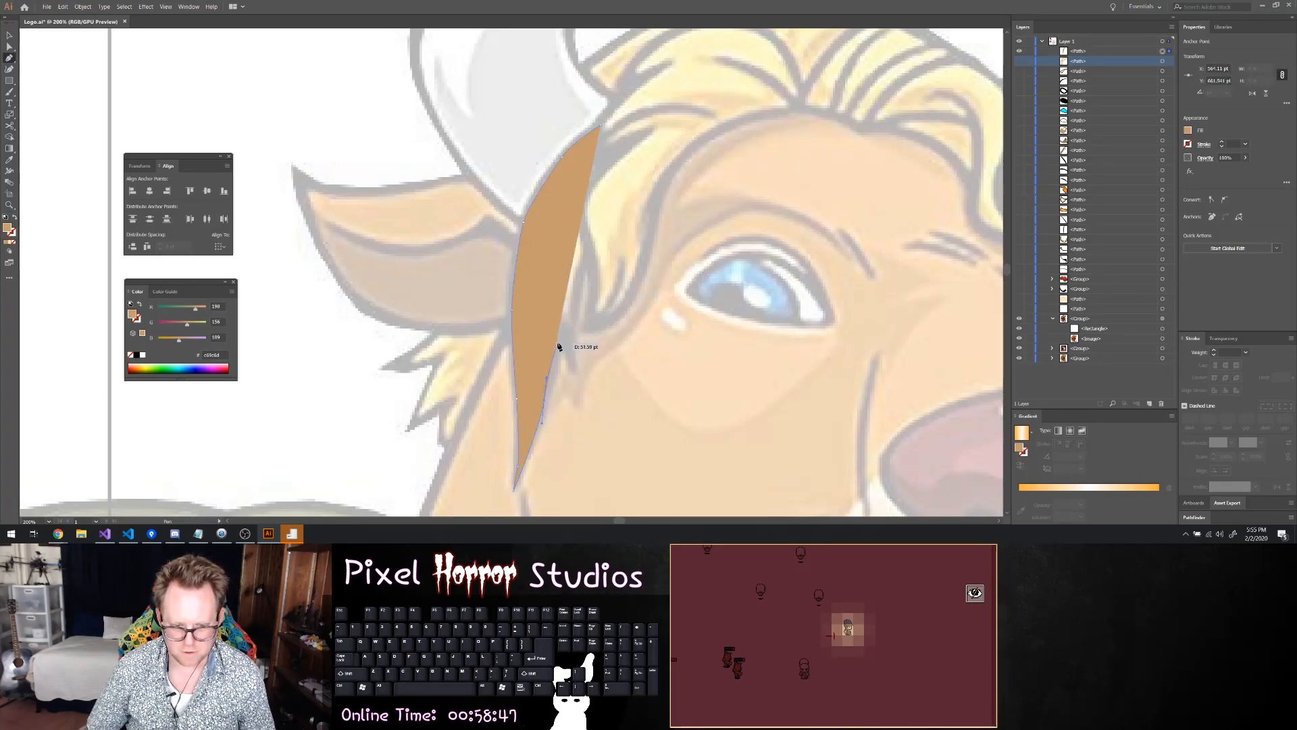
Redo the last inner-edge point, trace the side lock's short pointed notch and inner edge, and extend its outline to a sharp upper tip
{"action": "left_click", "coordinate": [553, 315]}
{"action": "key", "text": "ctrl+z"}
{"action": "key", "text": "ctrl+z"}
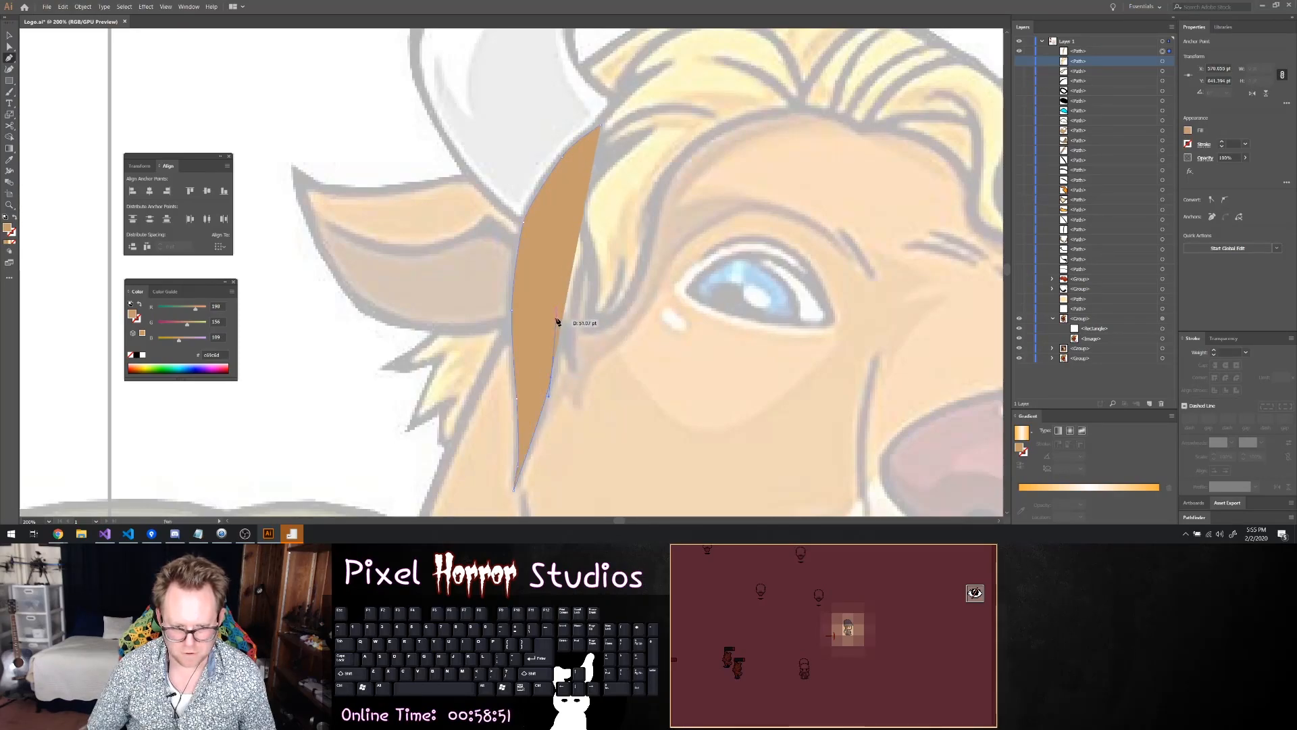
{"action": "left_click_drag", "start_coordinate": [560, 311], "coordinate": [587, 196]}
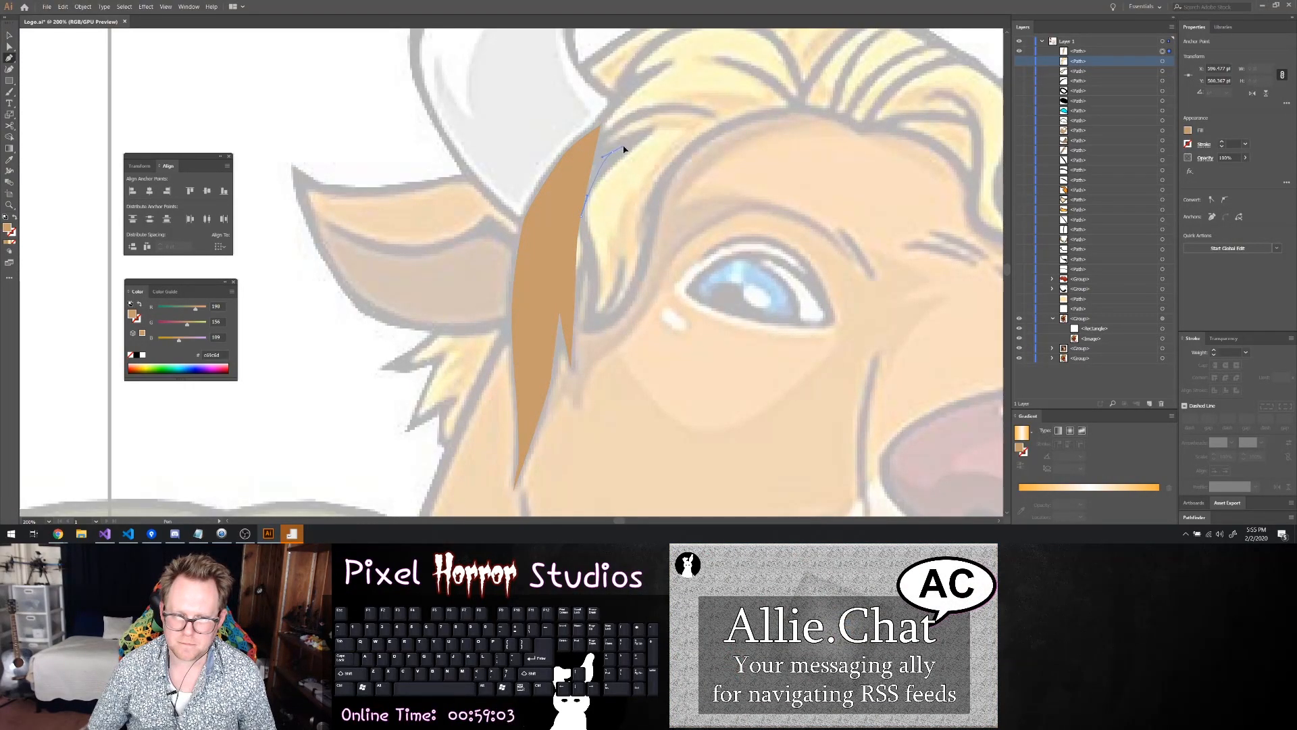
{"action": "left_click_drag", "start_coordinate": [628, 140], "coordinate": [629, 139]}
{"action": "left_click", "coordinate": [677, 102]}
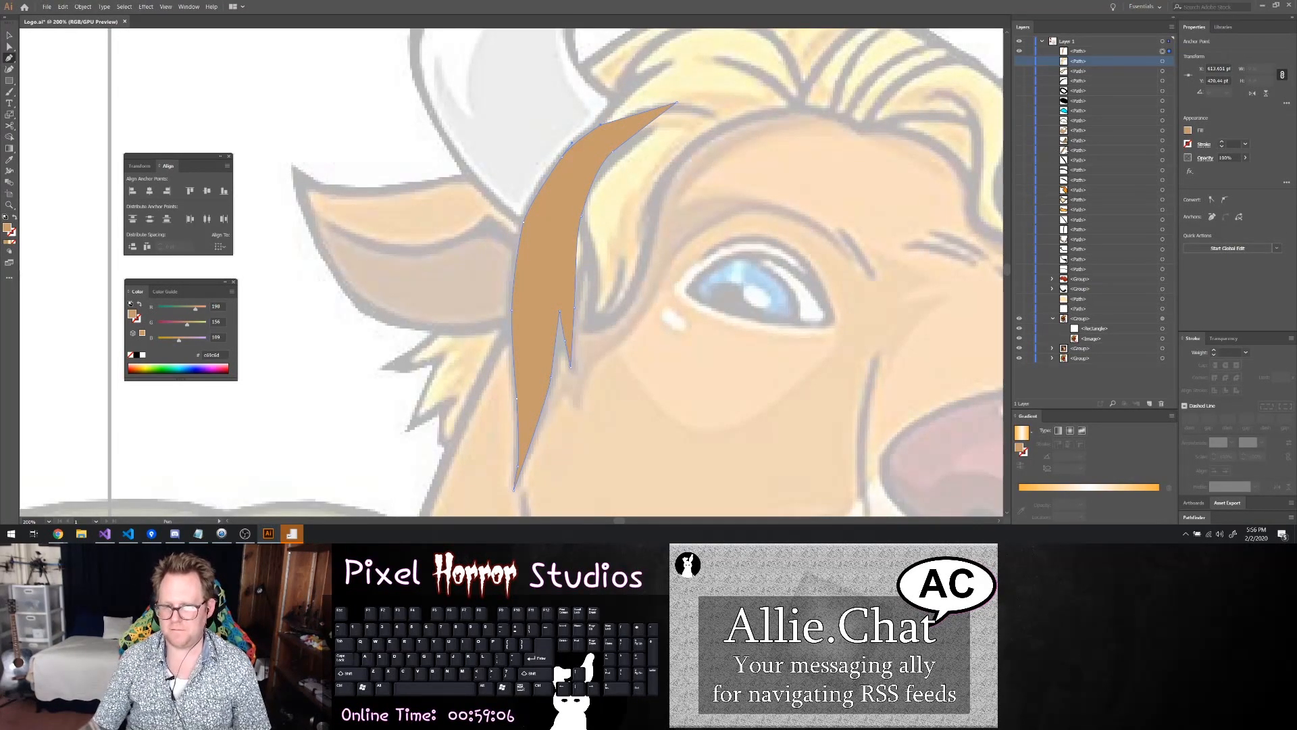
Give the side lock a pale yellow fill and a 5 pt black stroke, and show the other two hair pieces again
{"action": "left_click", "coordinate": [1187, 131]}
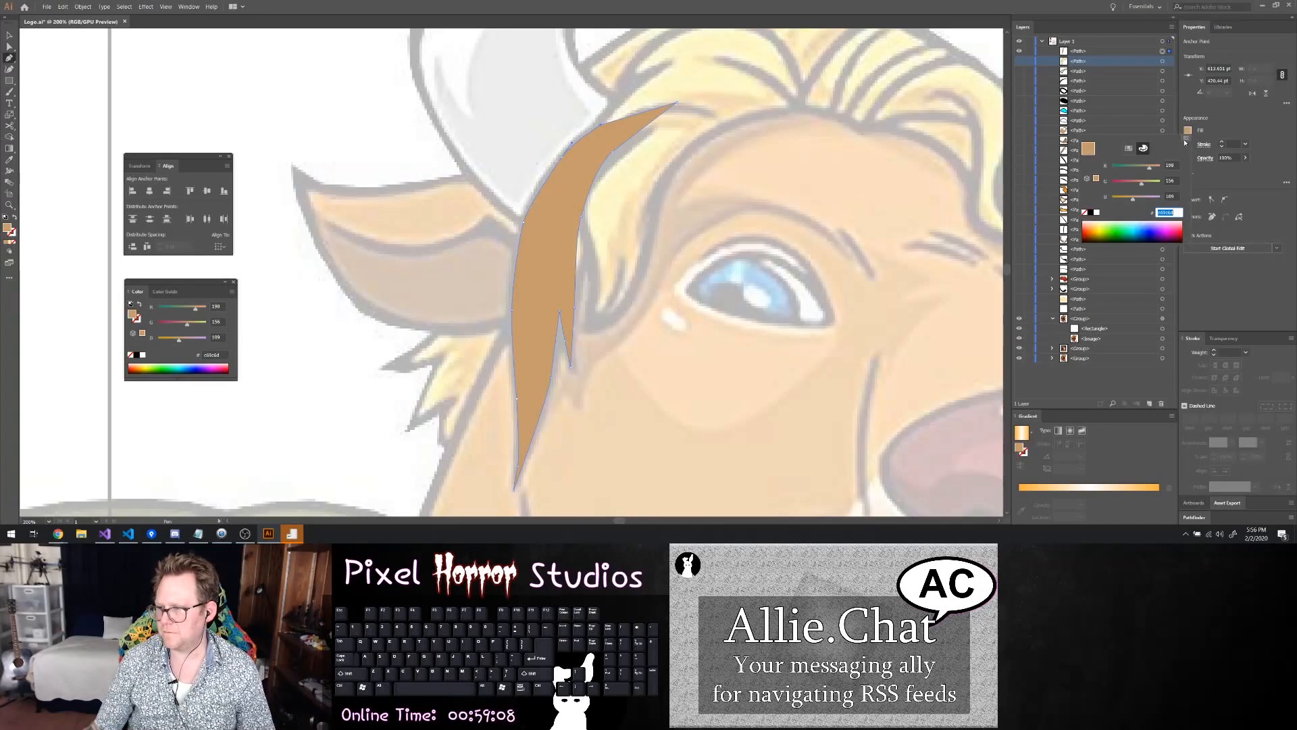
{"action": "key", "text": "Return"}
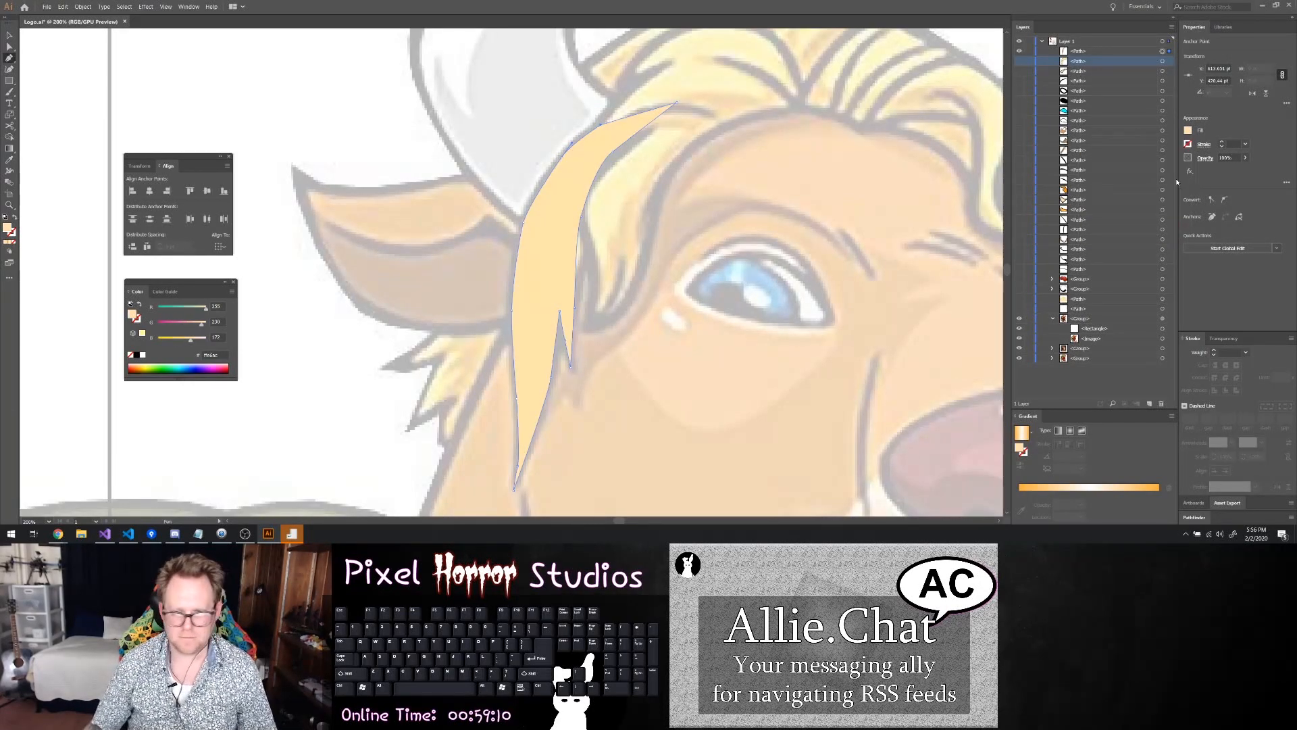
{"action": "left_click", "coordinate": [1221, 143]}
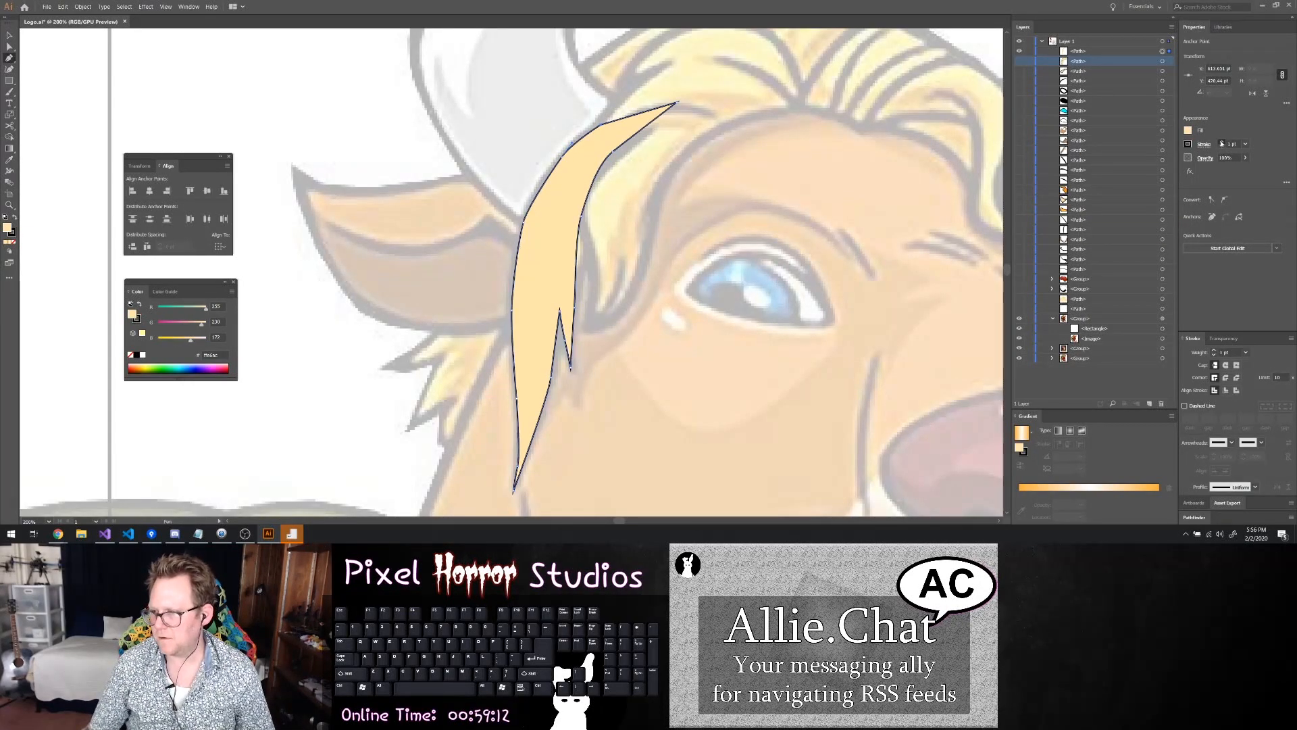
{"action": "left_click", "coordinate": [1221, 143]}
{"action": "left_click", "coordinate": [1221, 144]}
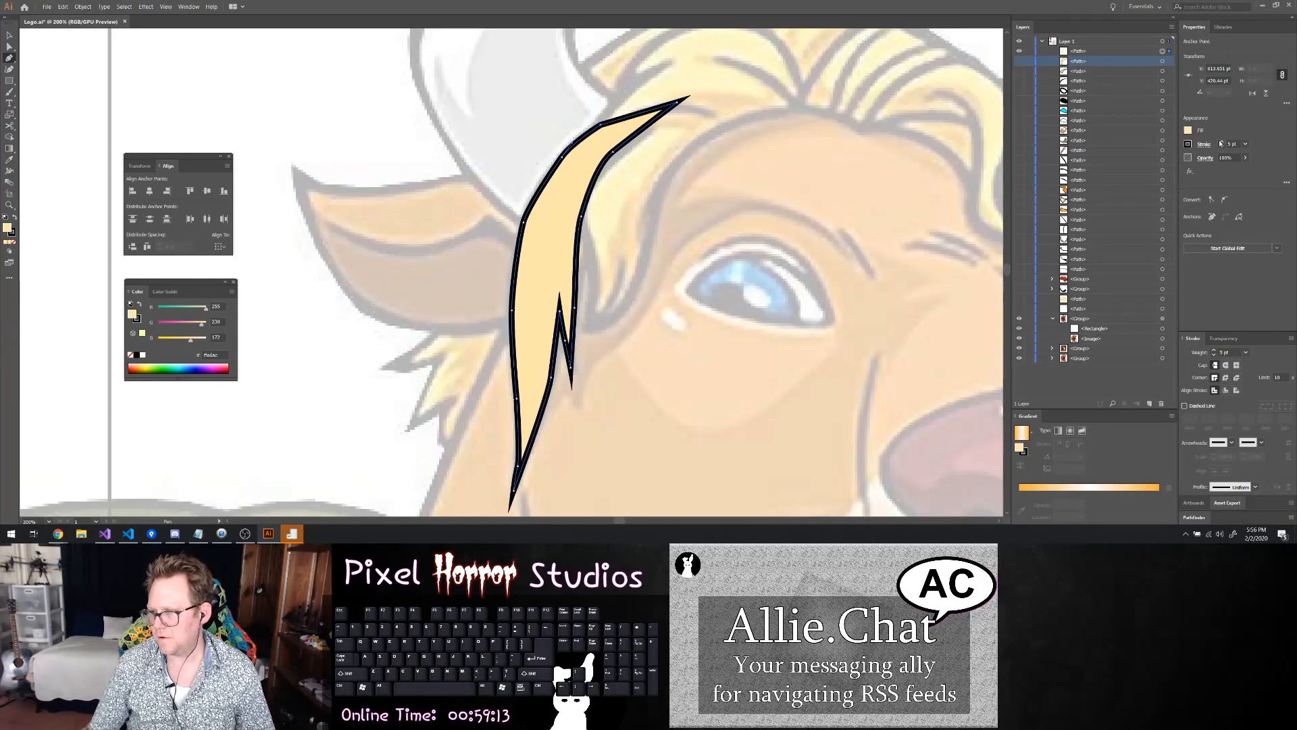
{"action": "left_click", "coordinate": [1020, 71]}
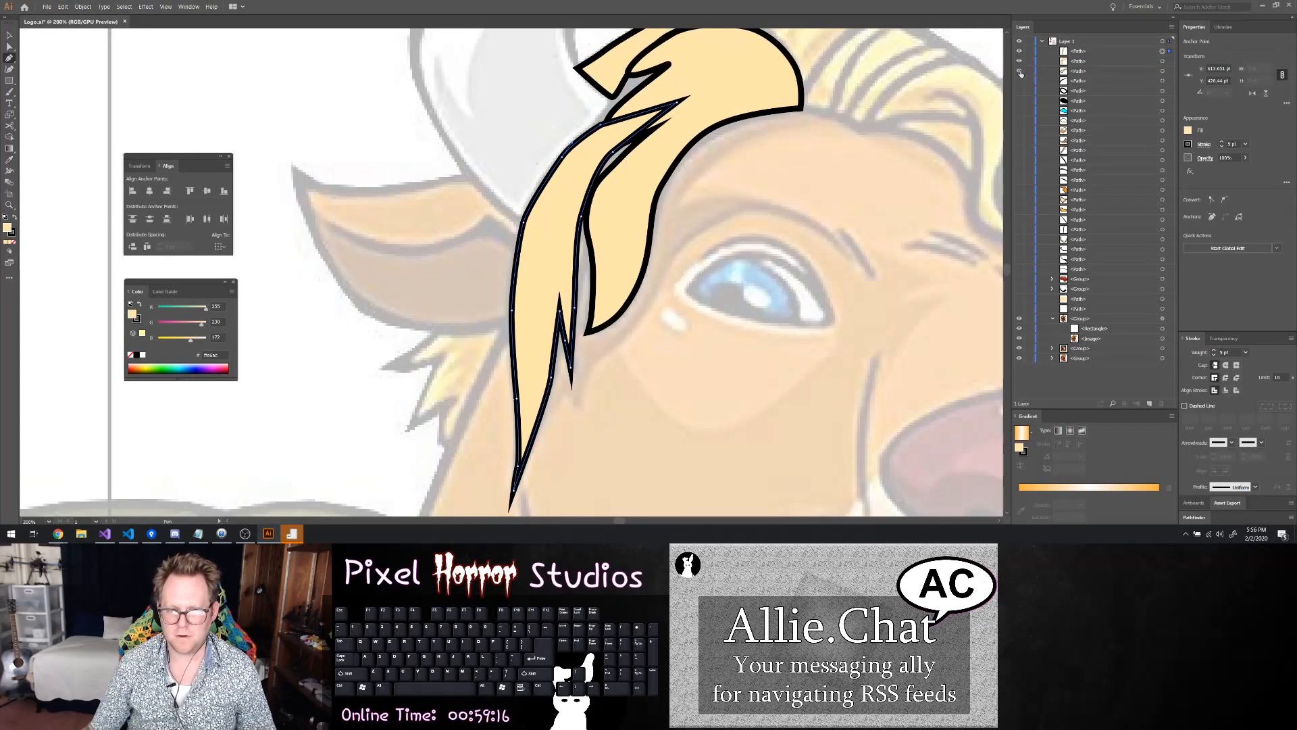
Shift the side lock's upper inner-edge anchor points toward the front lock to close the gap between them
{"action": "scroll", "coordinate": [757, 183], "scroll_direction": "down", "scroll_amount": 3}
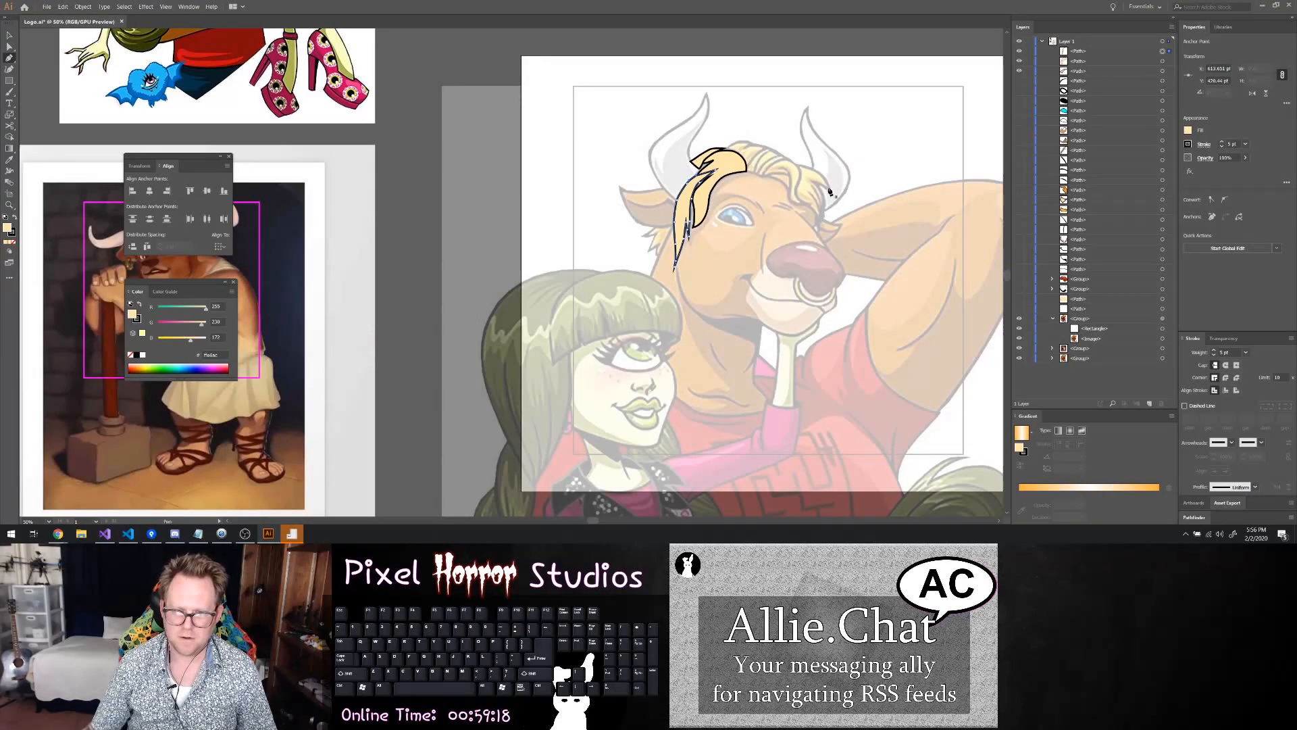
{"action": "scroll", "coordinate": [744, 196], "scroll_direction": "up", "scroll_amount": 3}
{"action": "key", "text": "a"}
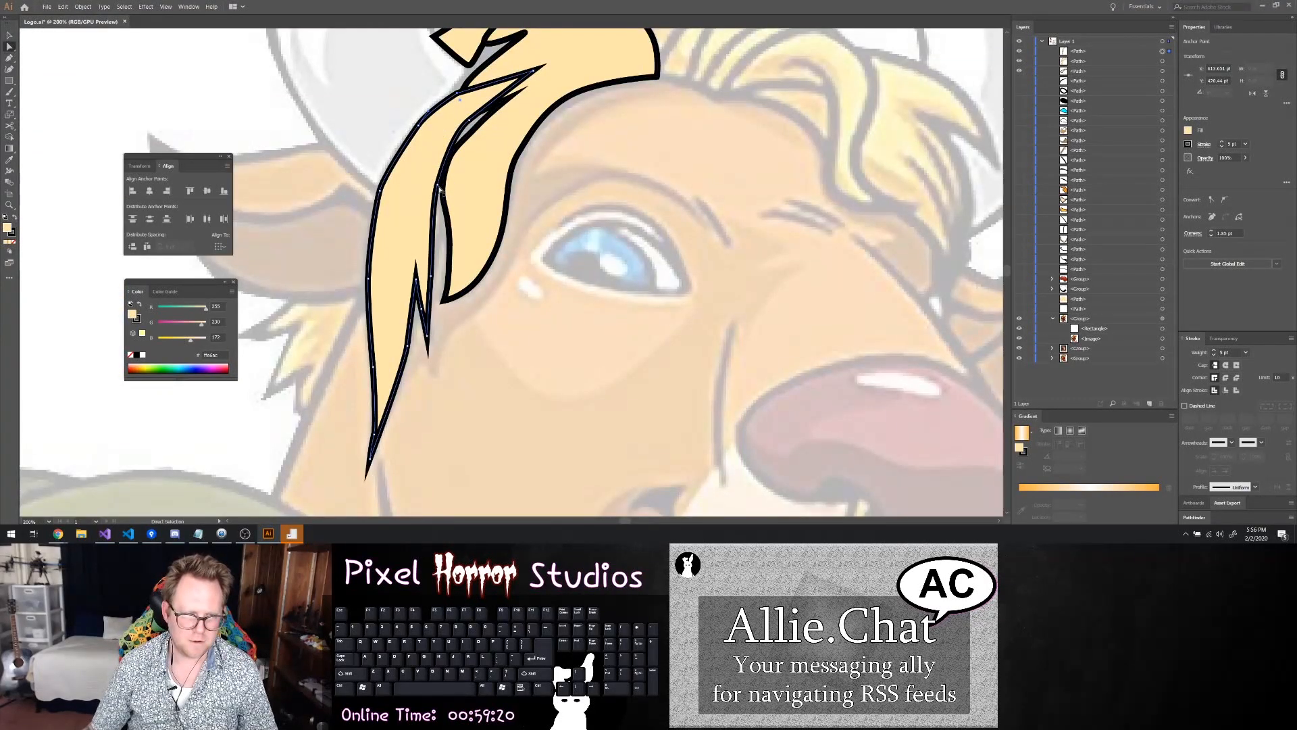
{"action": "left_click_drag", "start_coordinate": [439, 185], "coordinate": [442, 187]}
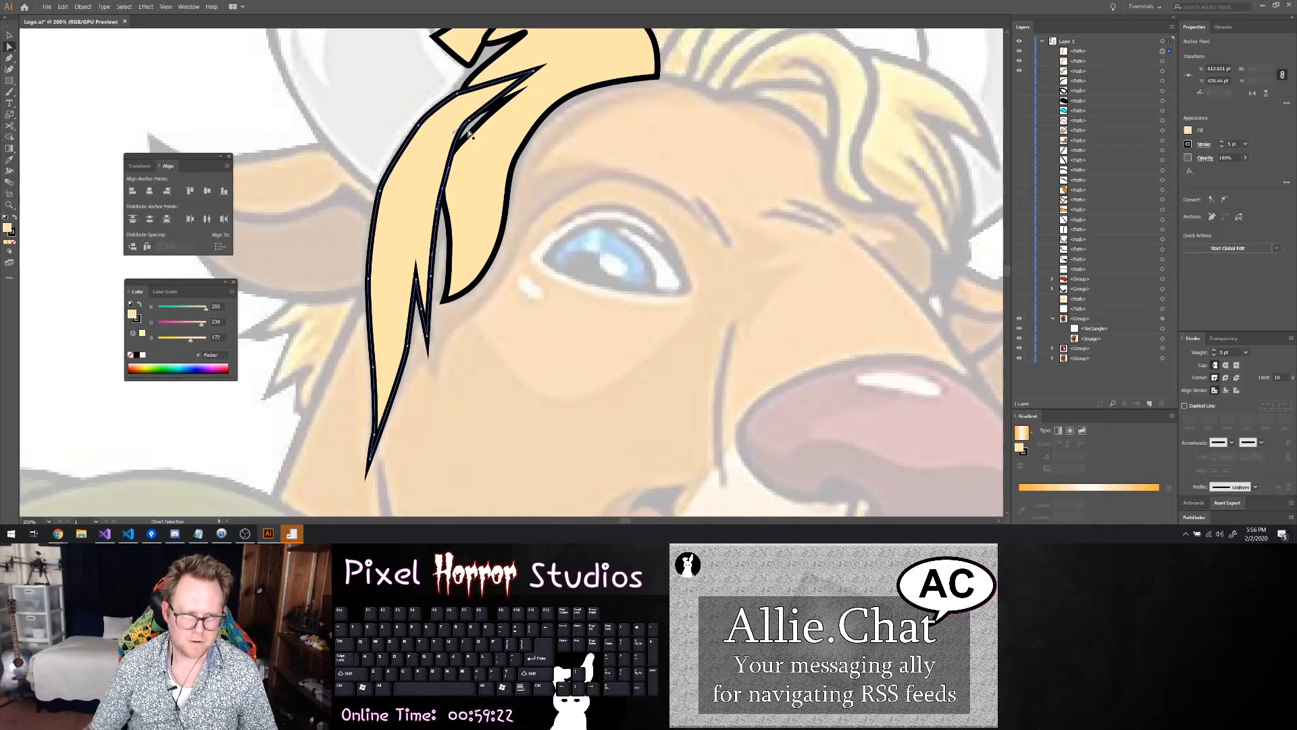
{"action": "left_click_drag", "start_coordinate": [469, 122], "coordinate": [477, 125]}
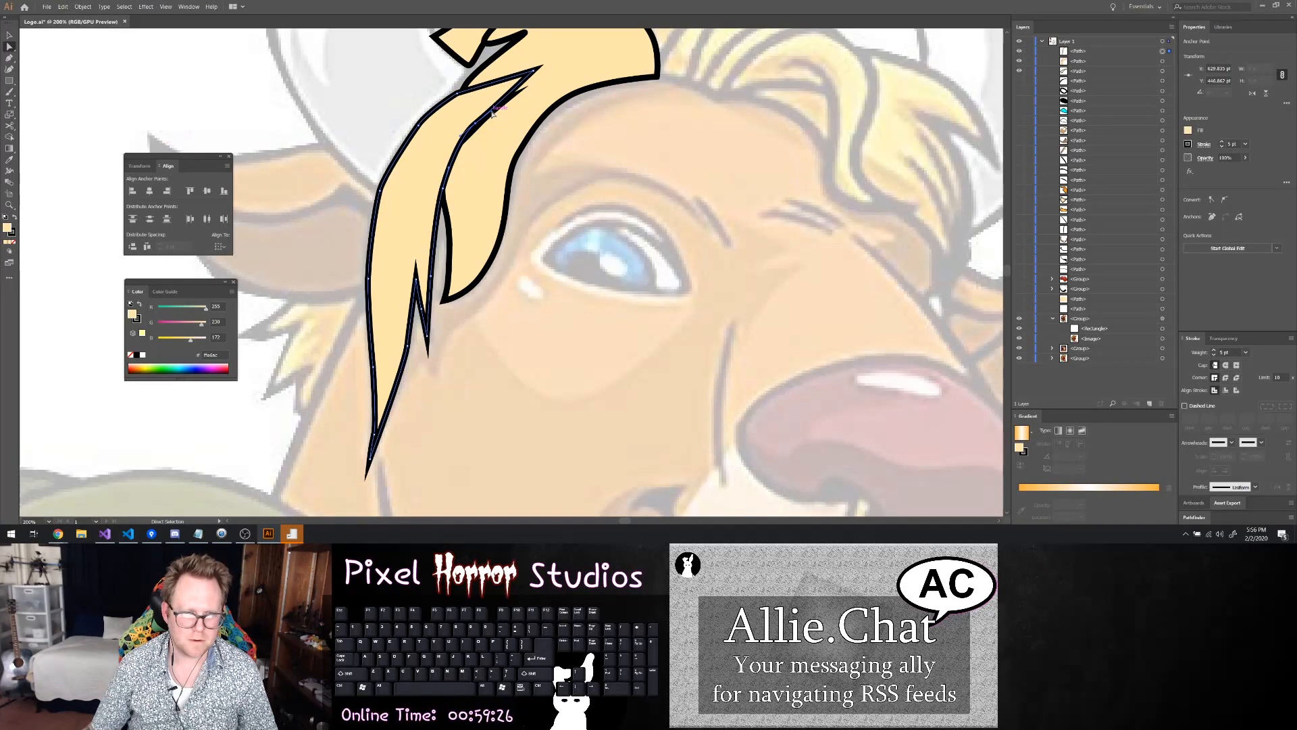
Reshape the front lock's notch edge so it lines up with the side lock's inner edge, and deselect the lock
{"action": "scroll", "coordinate": [483, 135], "scroll_direction": "up", "scroll_amount": 2}
{"action": "scroll", "coordinate": [483, 135], "scroll_direction": "up", "scroll_amount": 2}
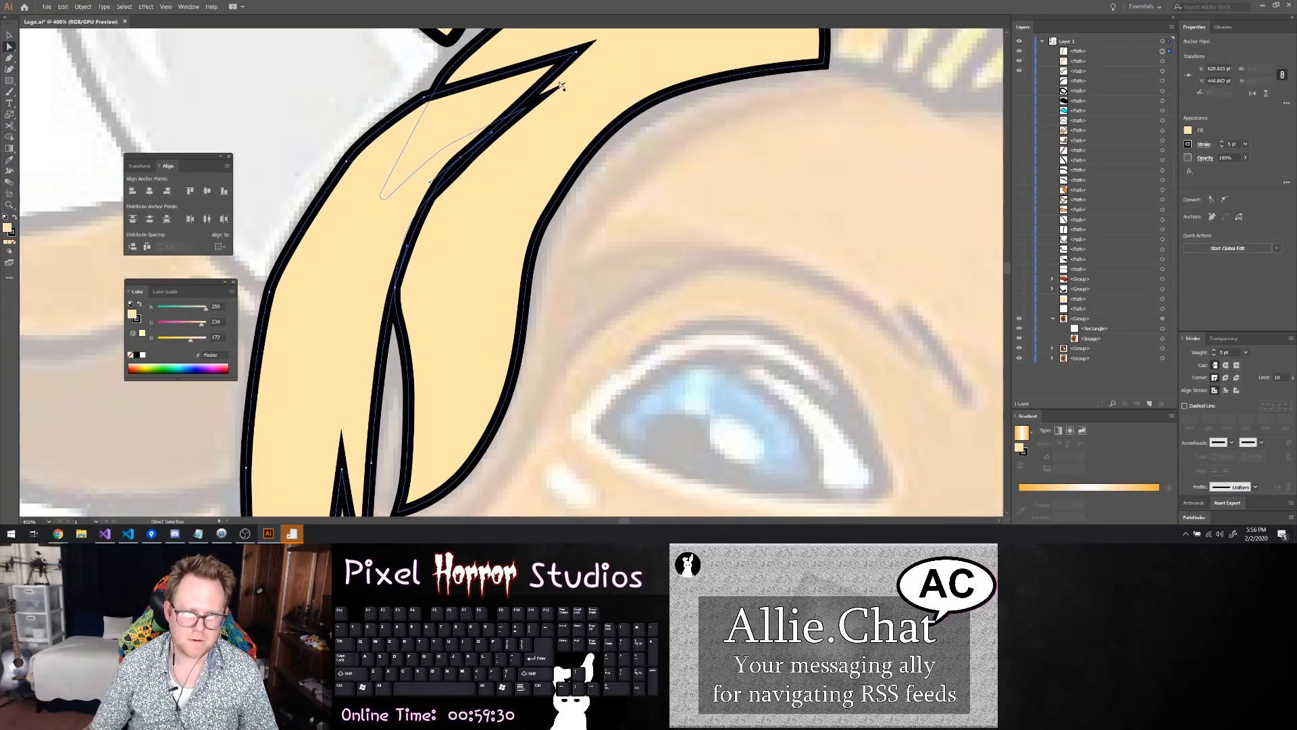
{"action": "left_click", "coordinate": [594, 136]}
{"action": "left_click", "coordinate": [465, 165]}
{"action": "key", "text": "Delete"}
{"action": "key", "text": "ctrl+z"}
{"action": "left_click_drag", "start_coordinate": [465, 165], "coordinate": [458, 161]}
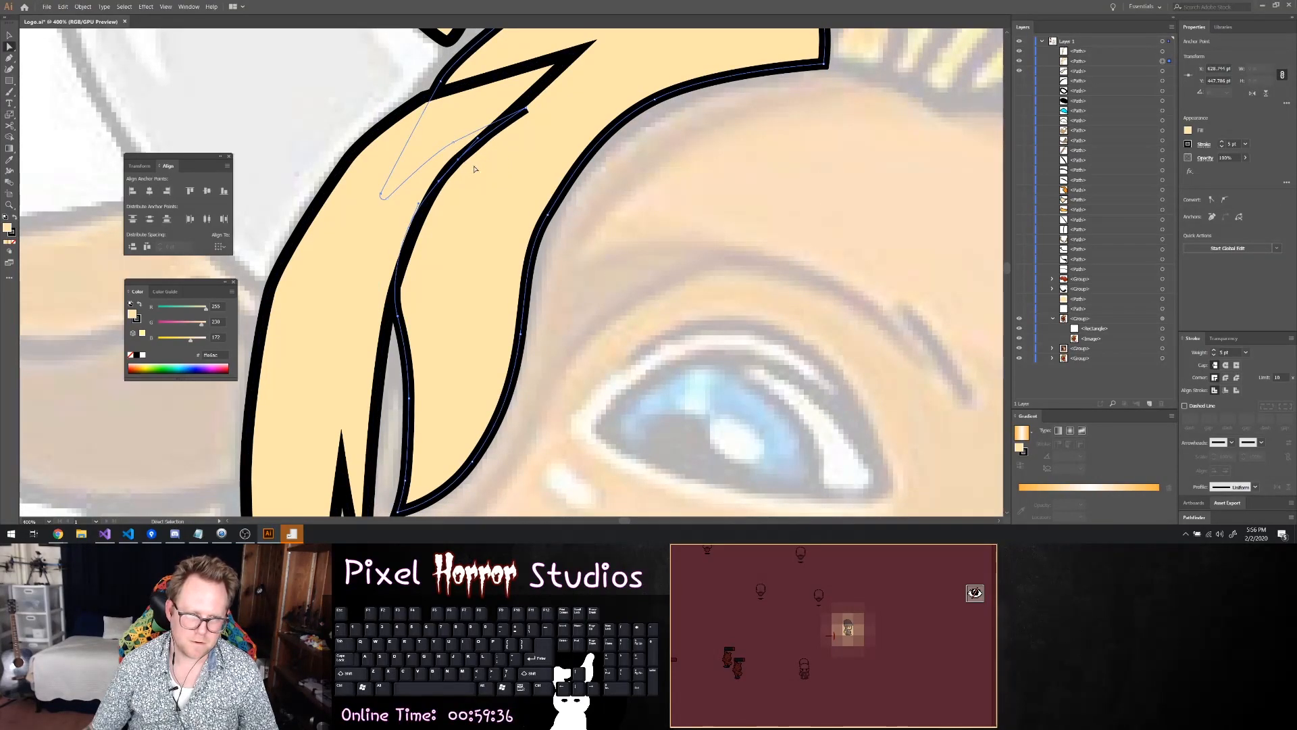
{"action": "left_click_drag", "start_coordinate": [526, 110], "coordinate": [522, 110]}
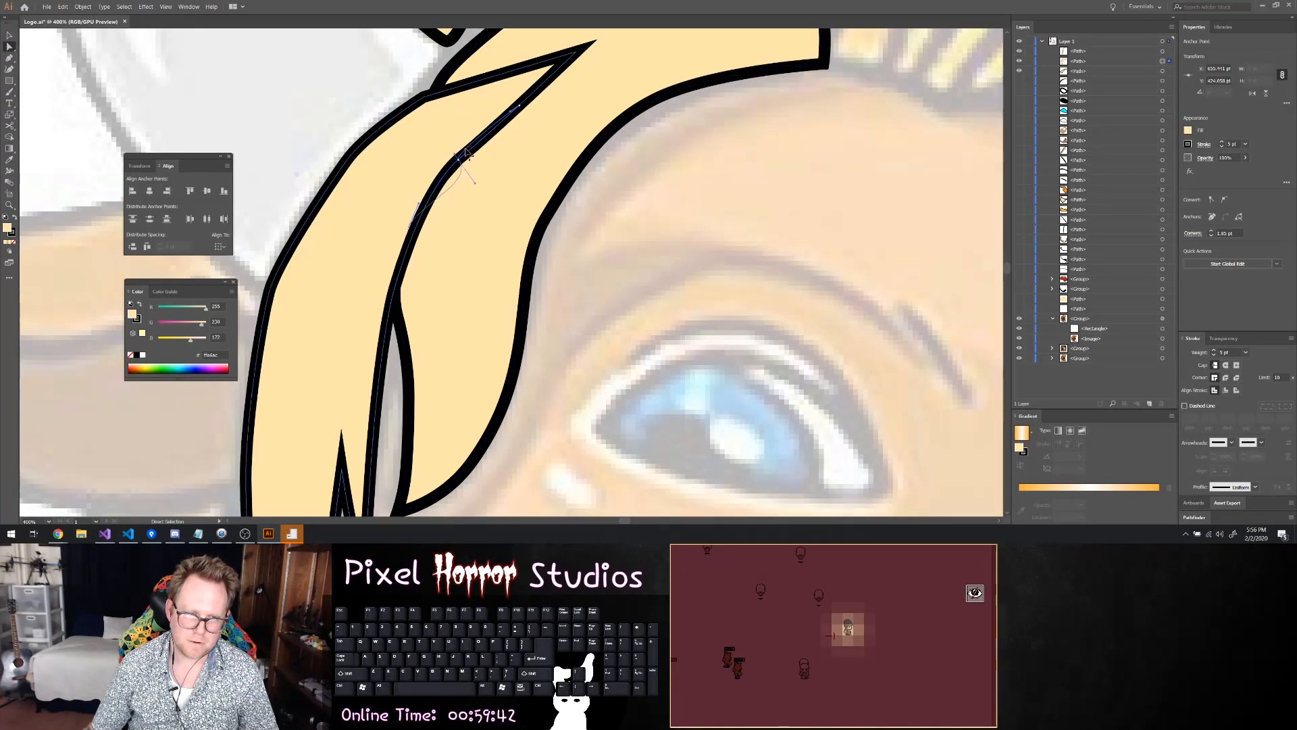
{"action": "mouse_move", "coordinate": [459, 160]}
{"action": "left_mouse_down"}
{"action": "mouse_move", "coordinate": [439, 155]}
{"action": "mouse_move", "coordinate": [468, 166]}
{"action": "mouse_move", "coordinate": [470, 151]}
{"action": "left_mouse_up"}
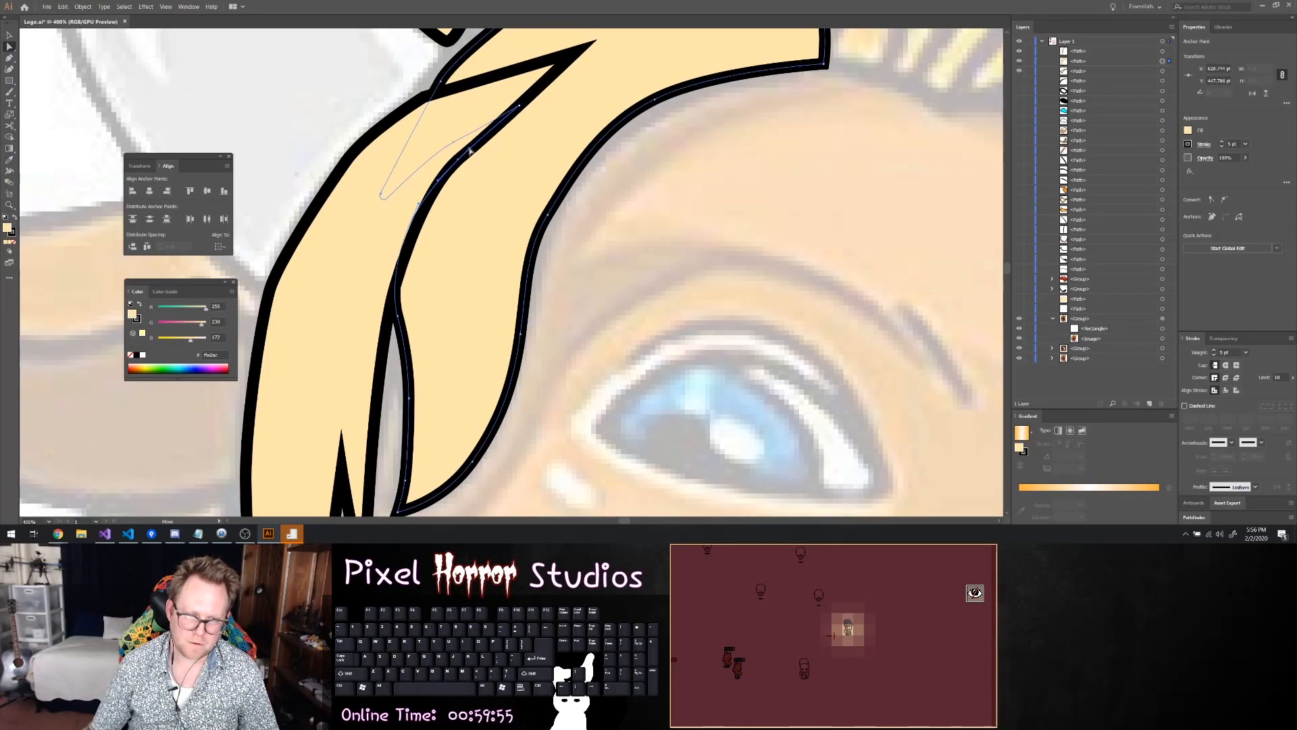
{"action": "left_click", "coordinate": [592, 201]}
{"action": "scroll", "coordinate": [652, 217], "scroll_direction": "down", "scroll_amount": 4}
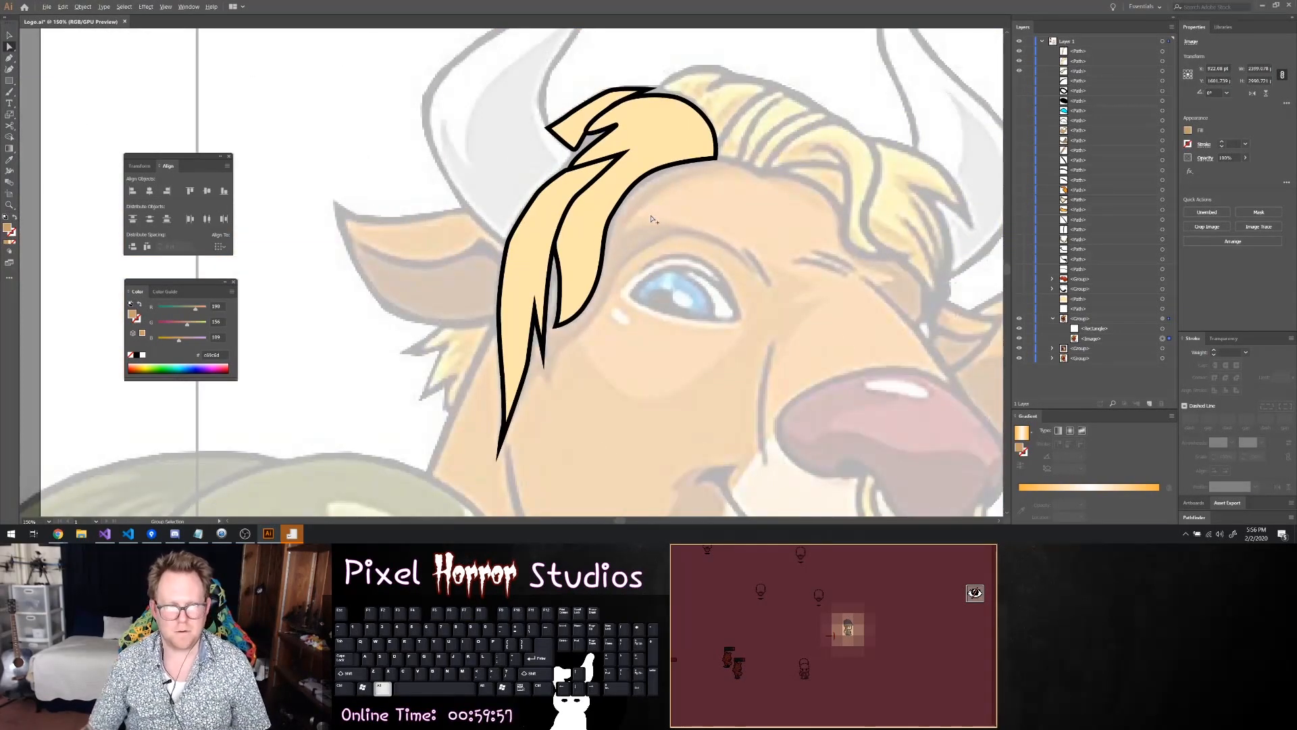
Move the topmost hair path one place down in the layer stacking order
{"action": "left_click_drag", "start_coordinate": [1083, 53], "coordinate": [1082, 66]}
{"action": "scroll", "coordinate": [726, 212], "scroll_direction": "right", "scroll_amount": 3}
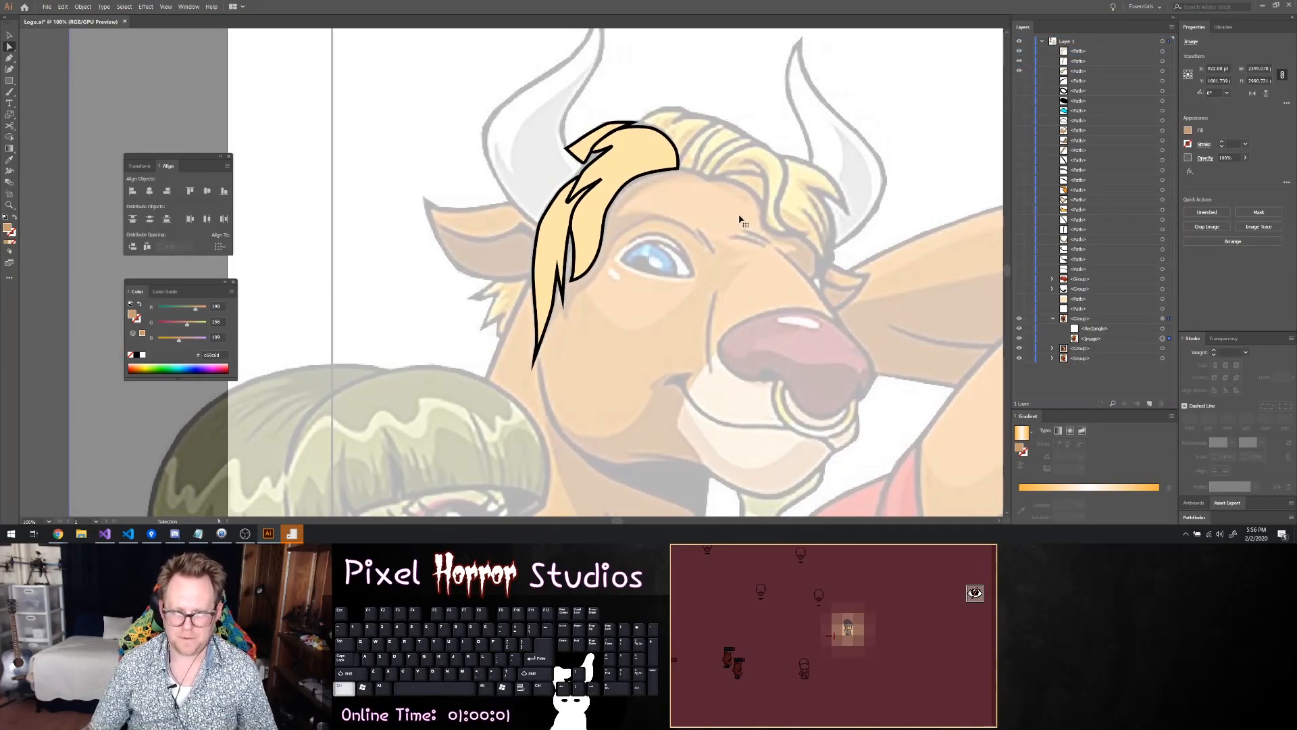
{"action": "scroll", "coordinate": [725, 211], "scroll_direction": "right", "scroll_amount": 1}
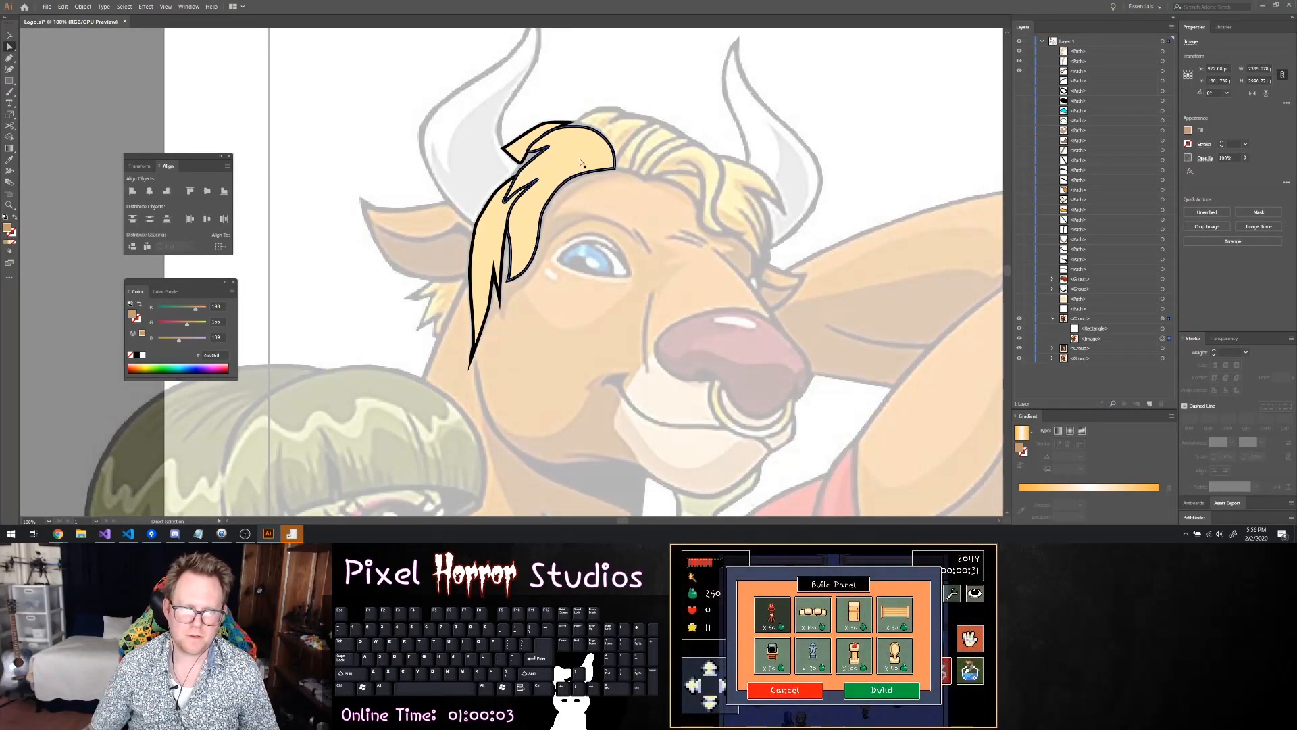
{"action": "scroll", "coordinate": [654, 190], "scroll_direction": "up", "scroll_amount": 2}
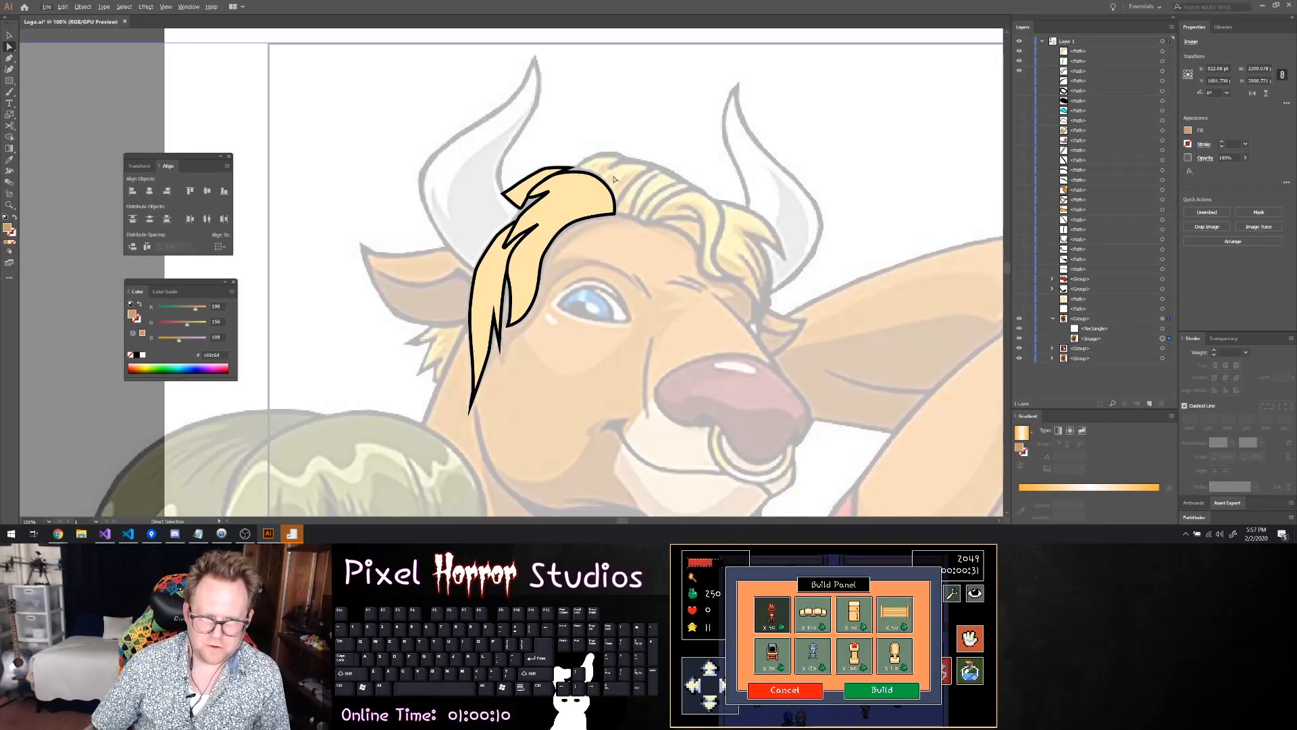
Trace the upper edge of the crown tuft behind the front lock, from its peak through the small notch to its pointed tip
{"action": "scroll", "coordinate": [655, 194], "scroll_direction": "up", "scroll_amount": 1}
{"action": "scroll", "coordinate": [642, 196], "scroll_direction": "up", "scroll_amount": 4}
{"action": "scroll", "coordinate": [432, 169], "scroll_direction": "up", "scroll_amount": 2}
{"action": "scroll", "coordinate": [400, 169], "scroll_direction": "up", "scroll_amount": 3}
{"action": "scroll", "coordinate": [414, 203], "scroll_direction": "left", "scroll_amount": 6}
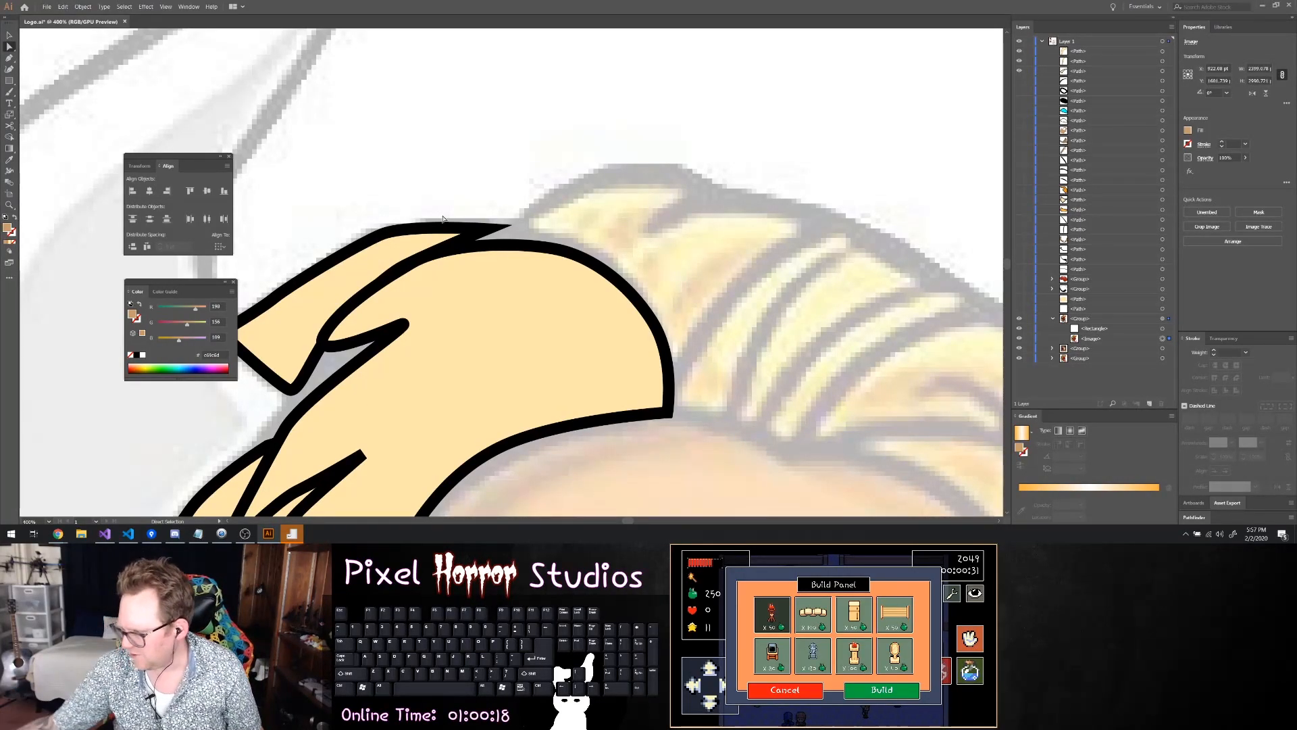
{"action": "scroll", "coordinate": [442, 218], "scroll_direction": "down", "scroll_amount": 8, "text": "alt"}
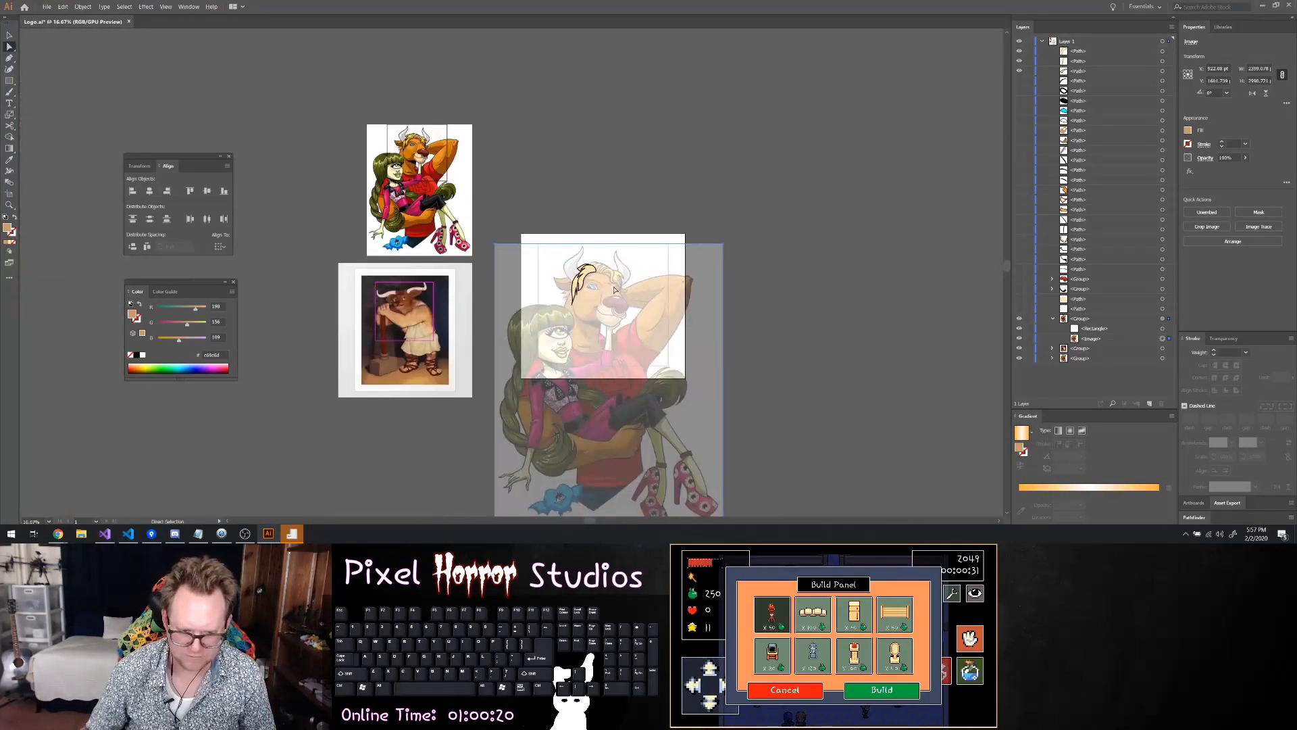
{"action": "scroll", "coordinate": [648, 323], "scroll_direction": "up", "scroll_amount": 4, "text": "alt"}
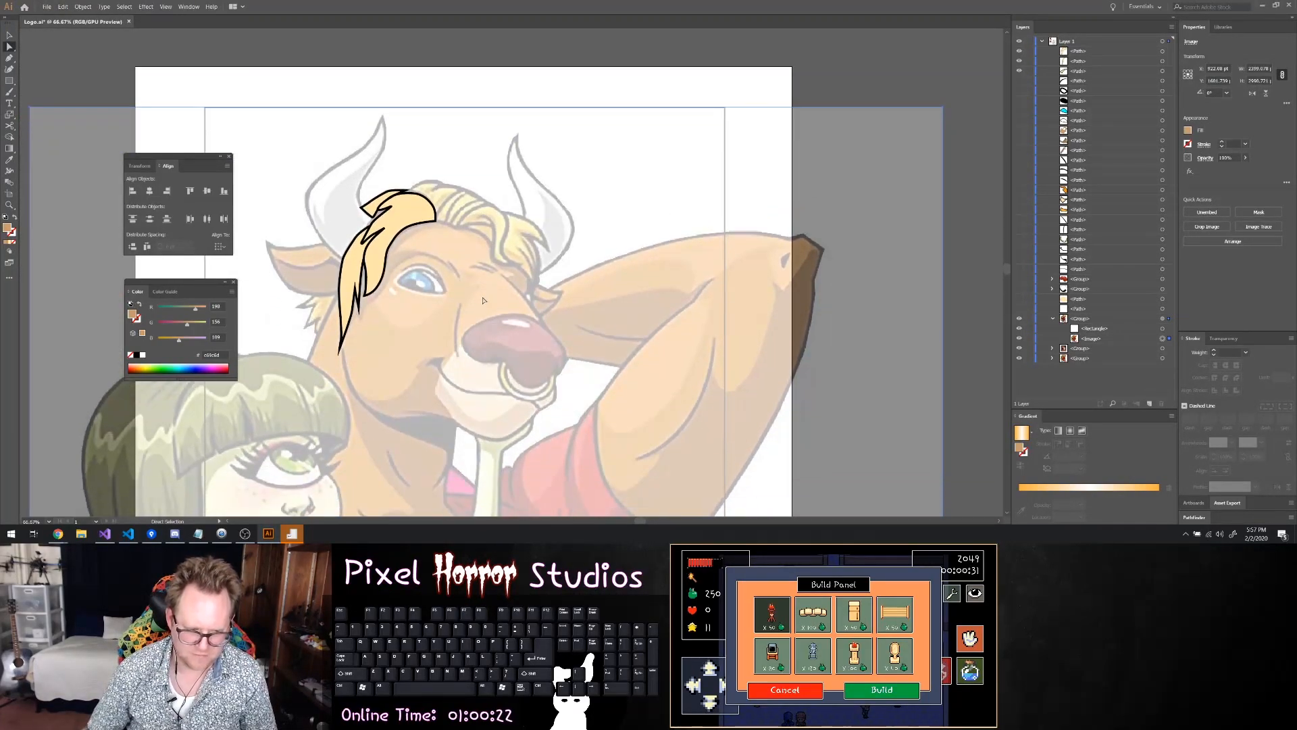
{"action": "scroll", "coordinate": [452, 157], "scroll_direction": "up", "scroll_amount": 5, "text": "alt"}
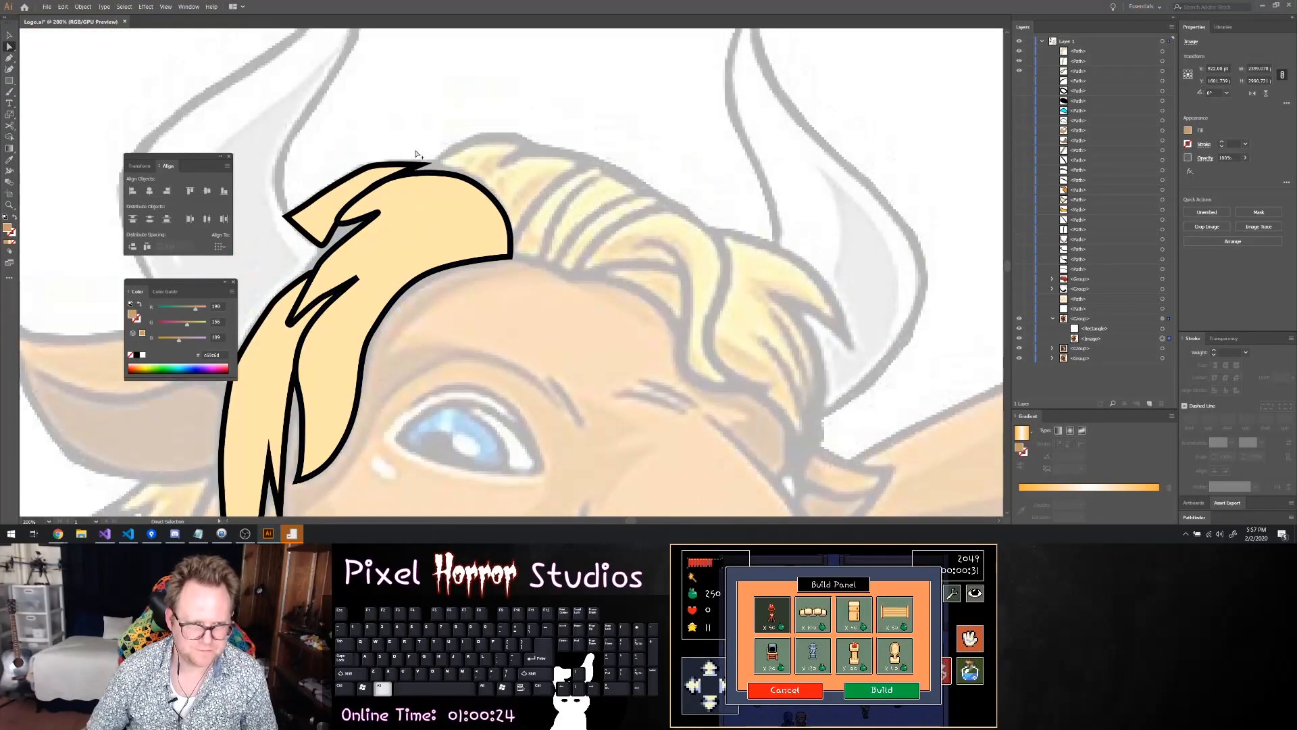
{"action": "key", "text": "p"}
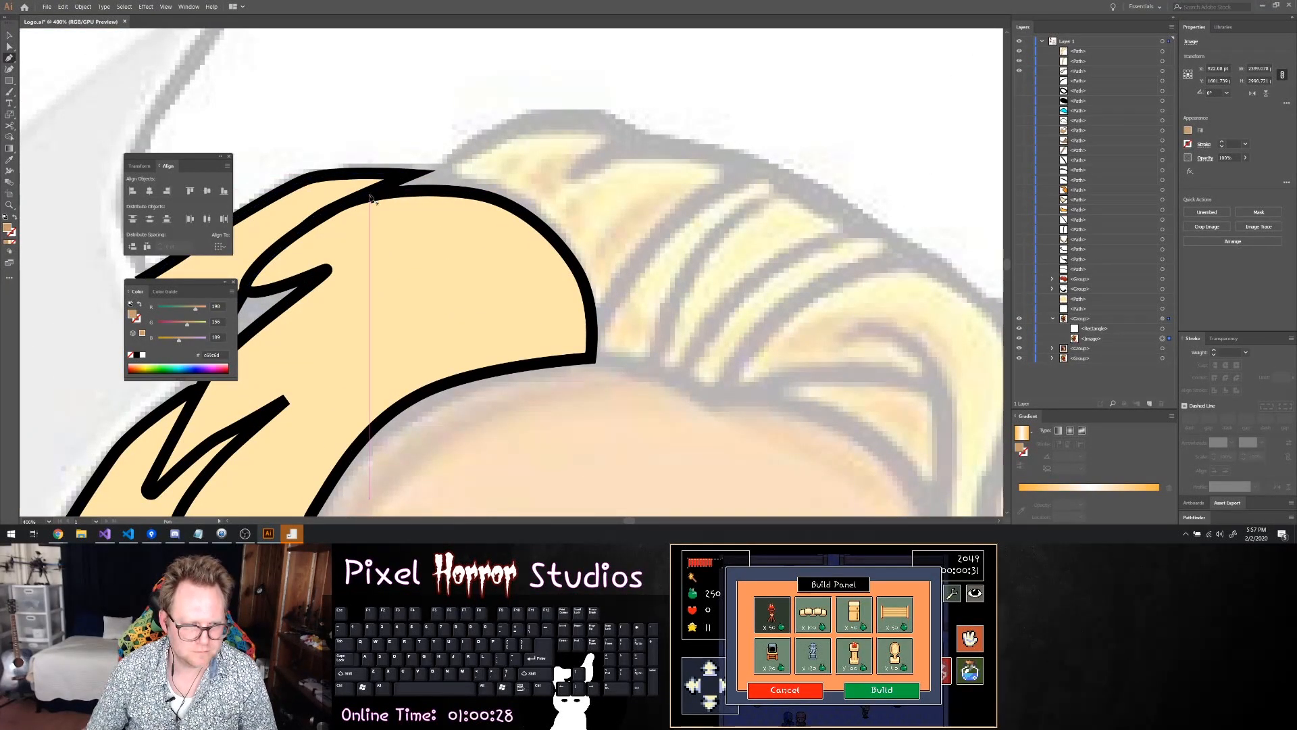
{"action": "left_click", "coordinate": [567, 118]}
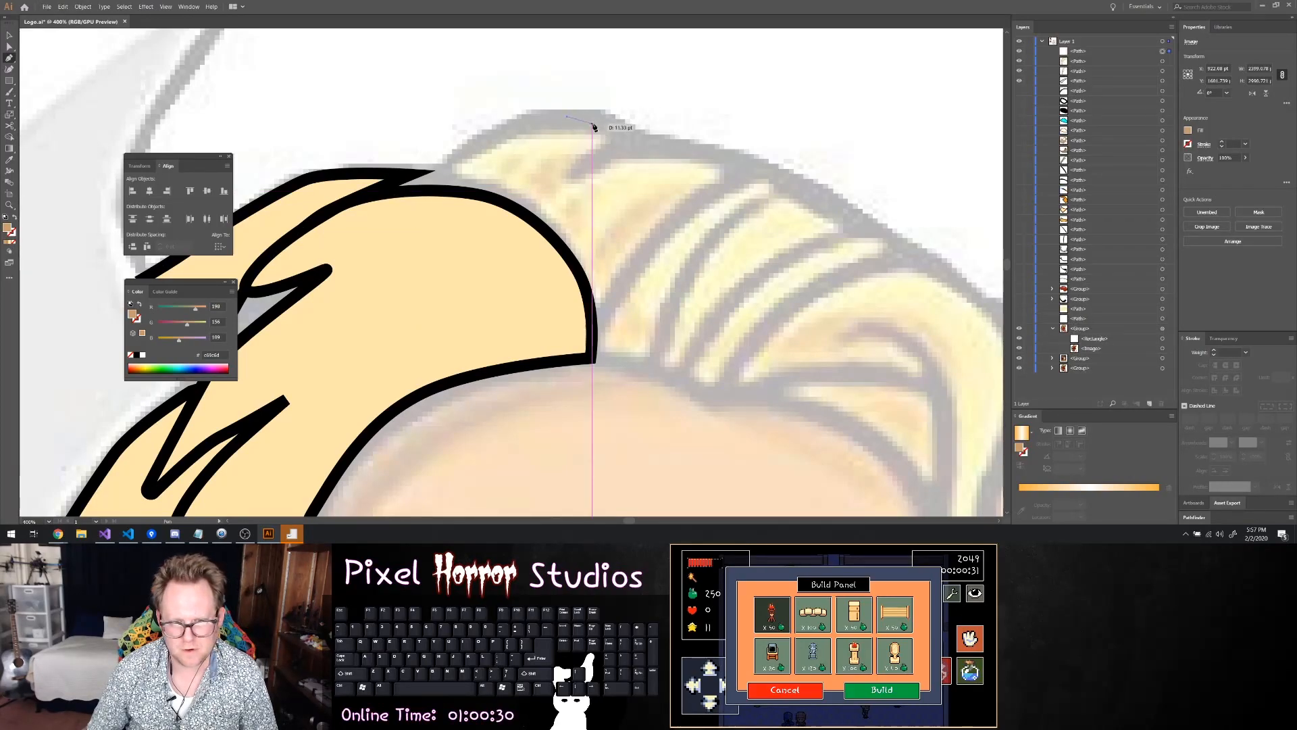
{"action": "left_click", "coordinate": [618, 126]}
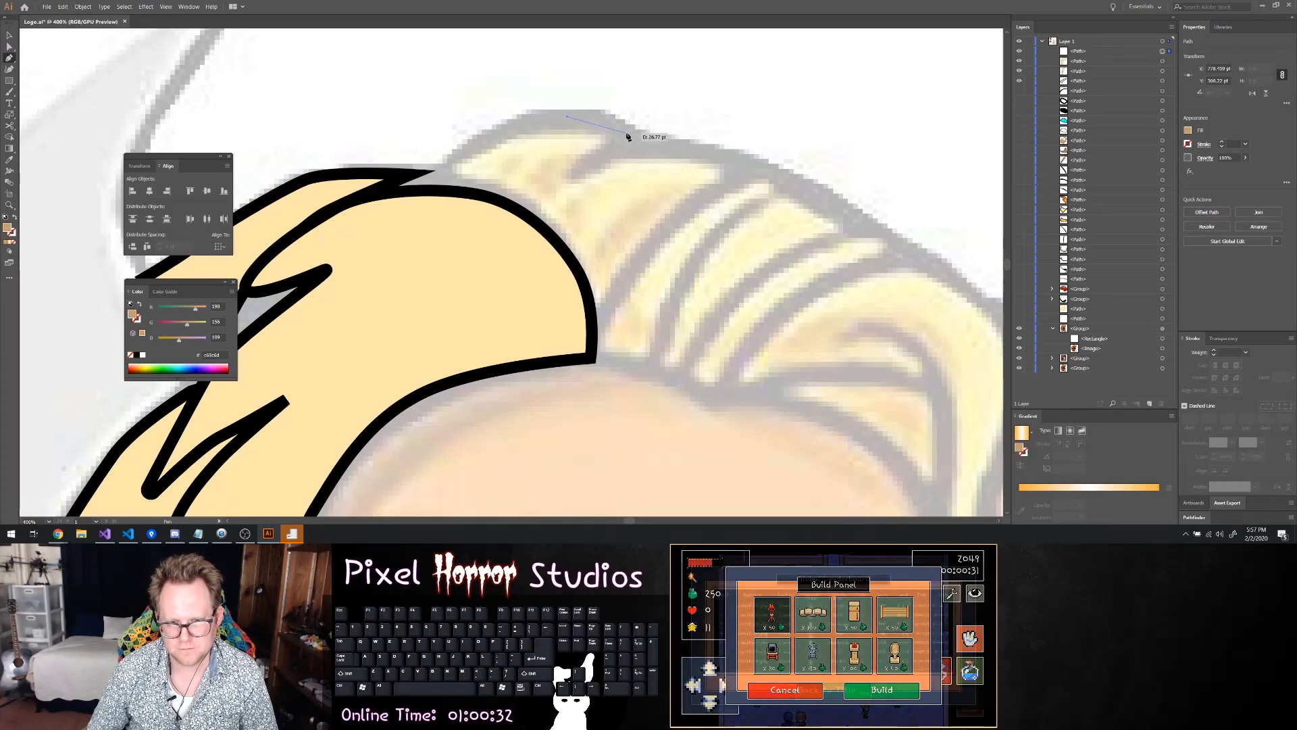
{"action": "left_click", "coordinate": [649, 151]}
{"action": "left_click_drag", "start_coordinate": [730, 156], "coordinate": [735, 159]}
{"action": "scroll", "coordinate": [749, 177], "scroll_direction": "down", "scroll_amount": 4}
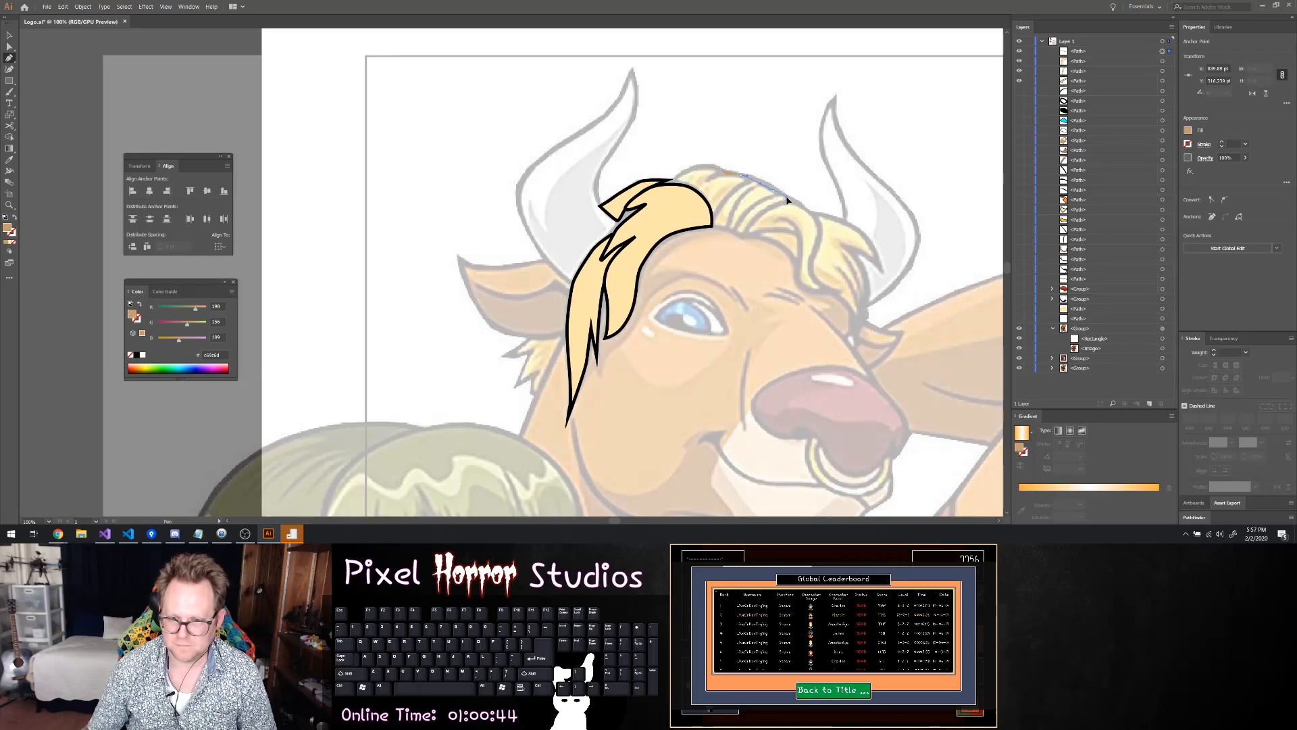
{"action": "left_click_drag", "start_coordinate": [789, 202], "coordinate": [799, 209]}
{"action": "scroll", "coordinate": [801, 209], "scroll_direction": "up", "scroll_amount": 2}
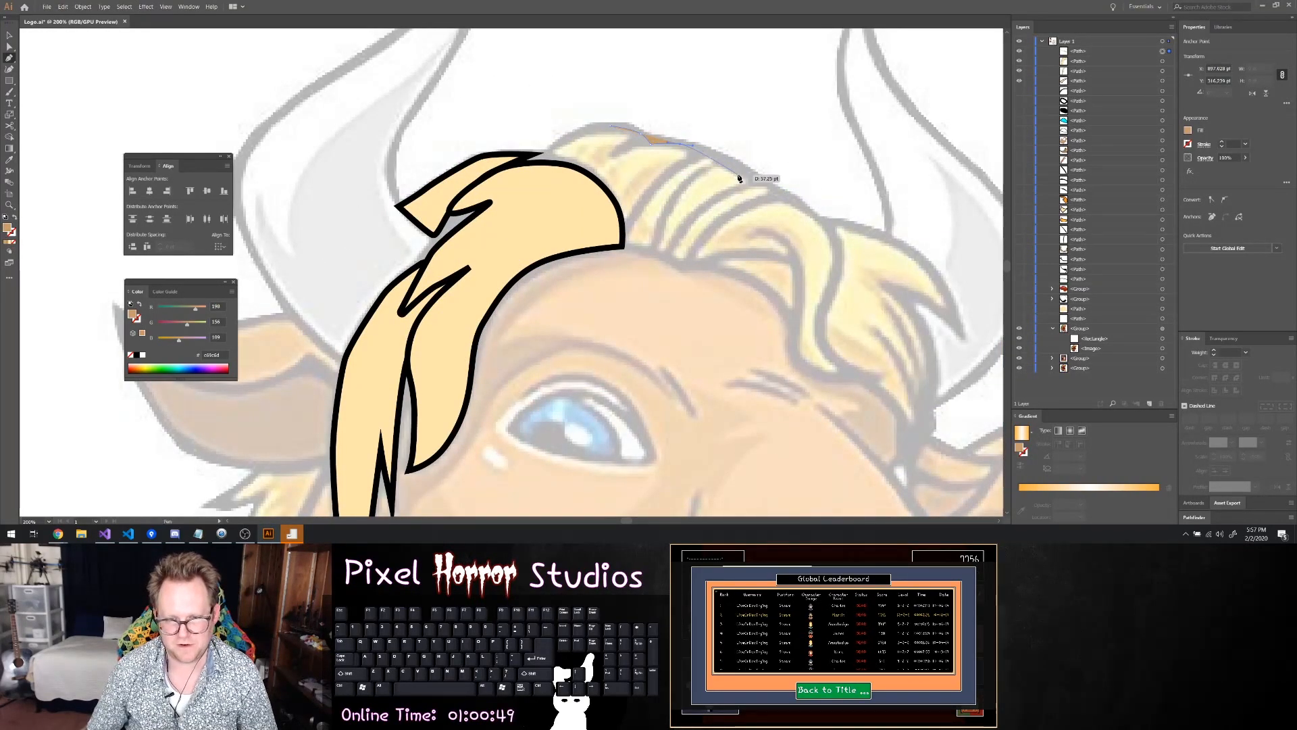
{"action": "left_click", "coordinate": [703, 150]}
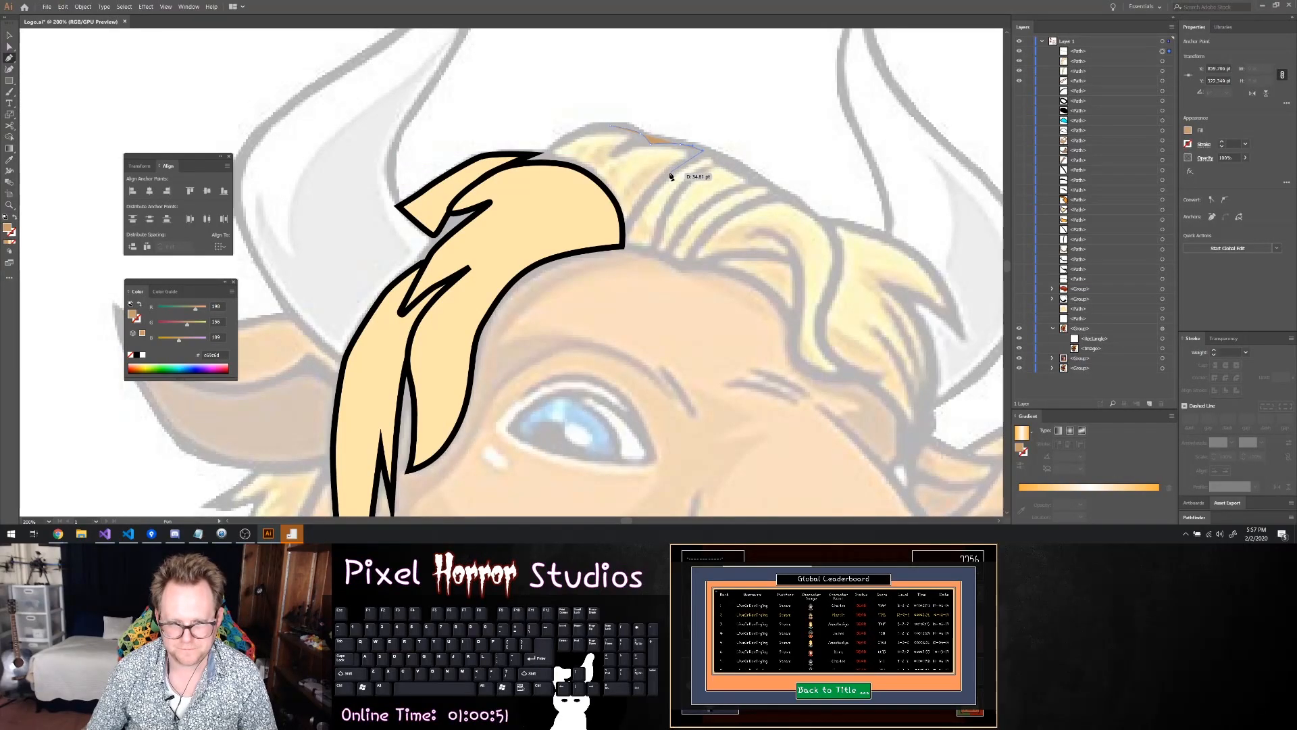
Trace the crown tuft's inner edge down to the front lock's corner, cut across the front lock, and close the outline at the peak
{"action": "left_click_drag", "start_coordinate": [657, 187], "coordinate": [647, 207]}
{"action": "left_click", "coordinate": [638, 211]}
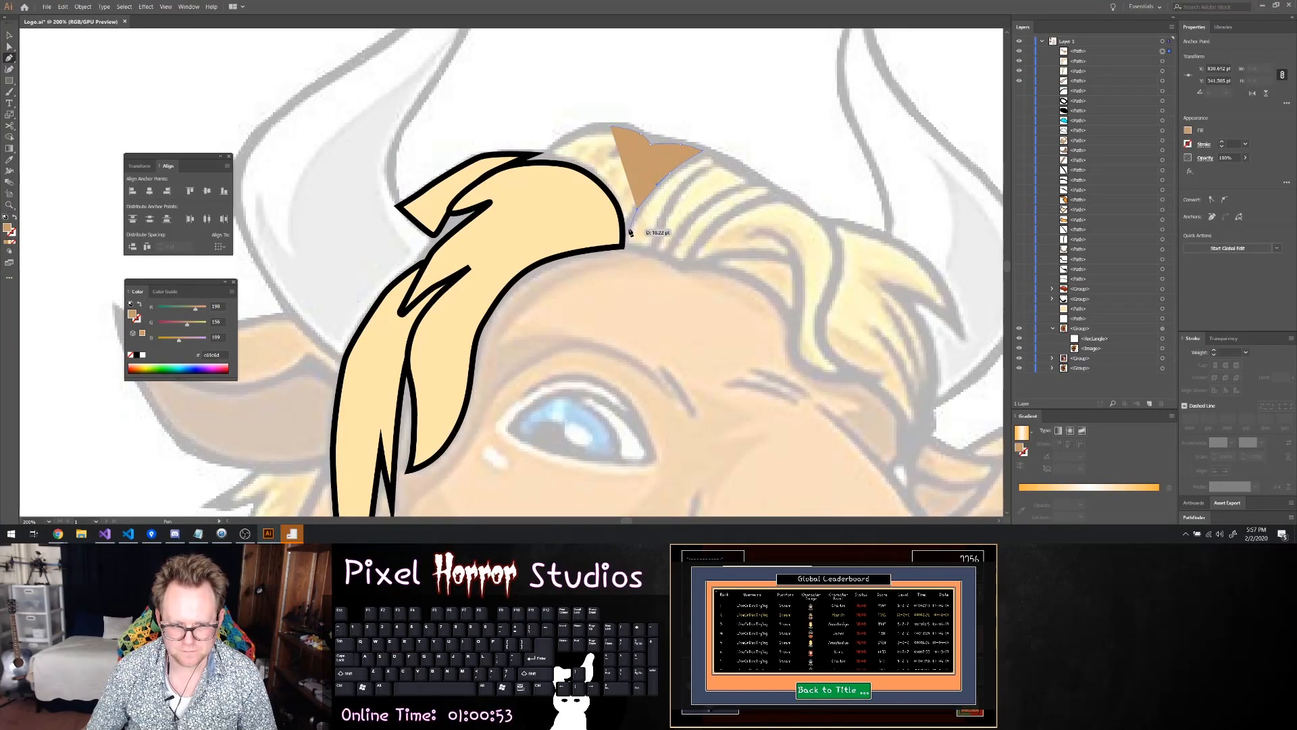
{"action": "left_click", "coordinate": [624, 248]}
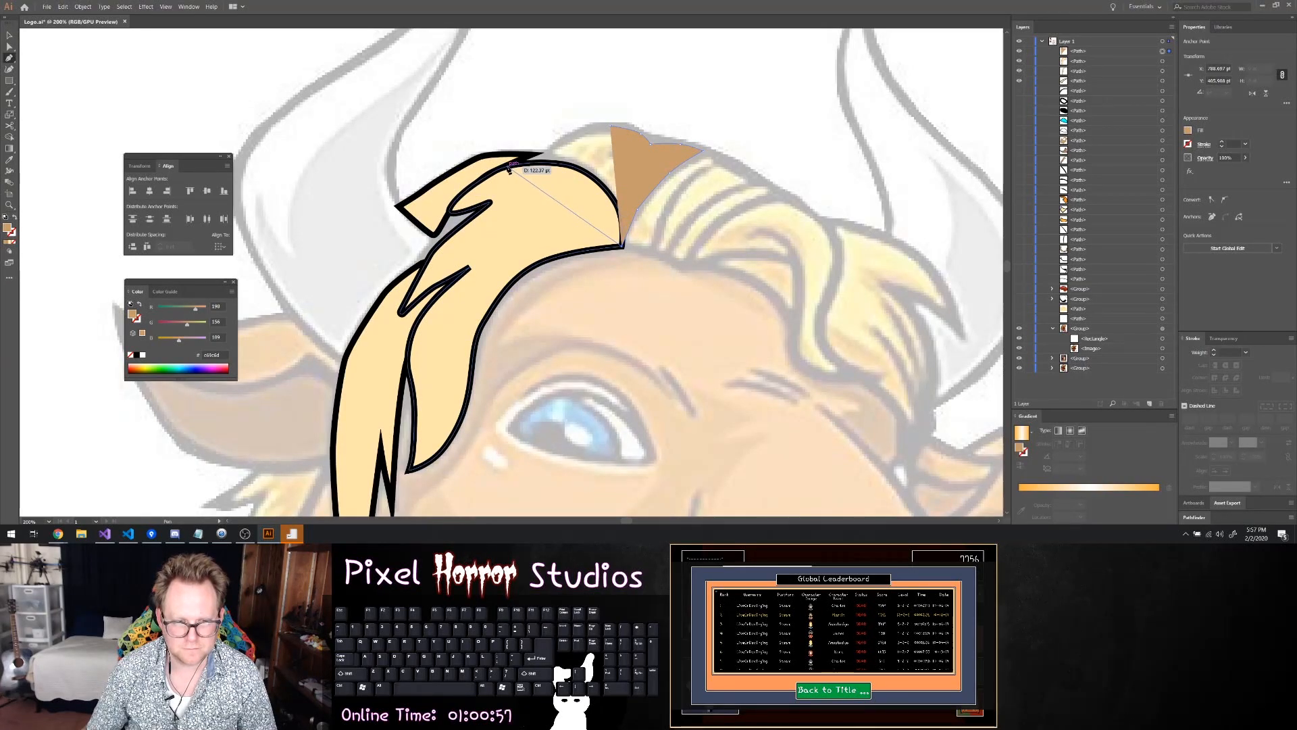
{"action": "left_click_drag", "start_coordinate": [512, 166], "coordinate": [526, 160]}
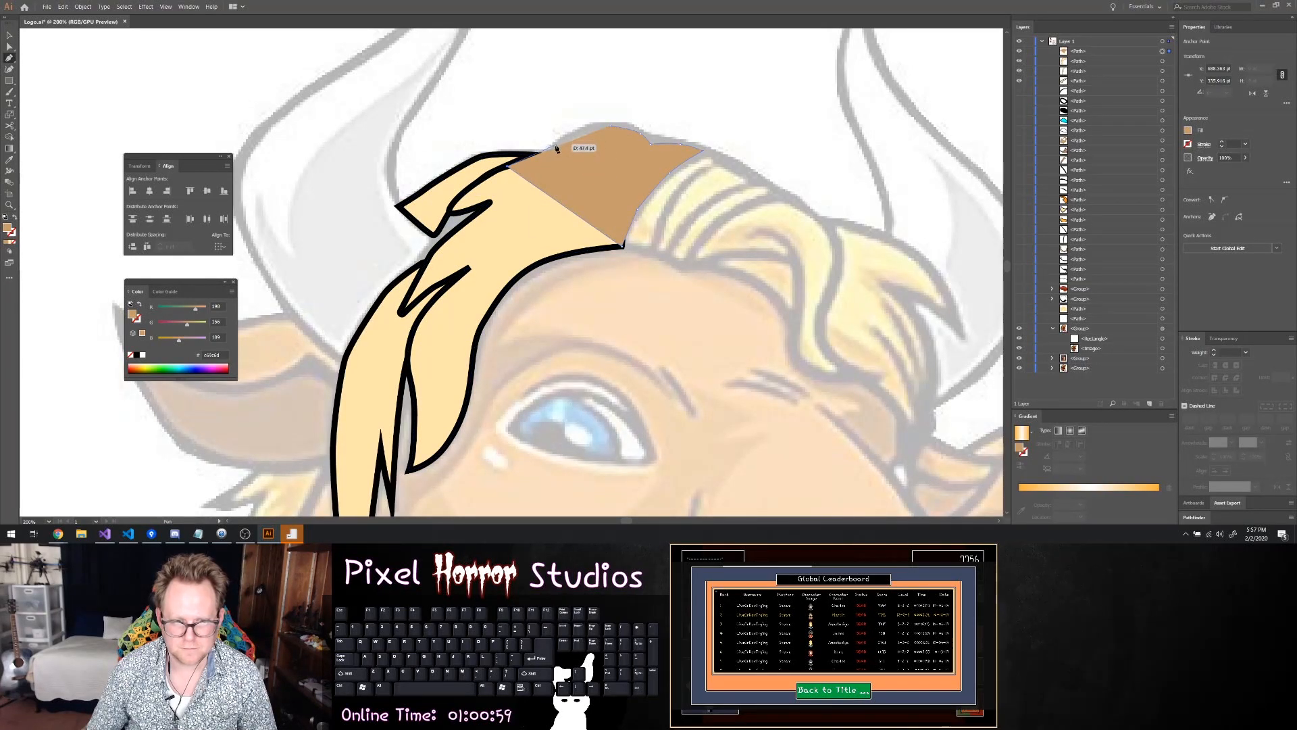
{"action": "left_click", "coordinate": [548, 155]}
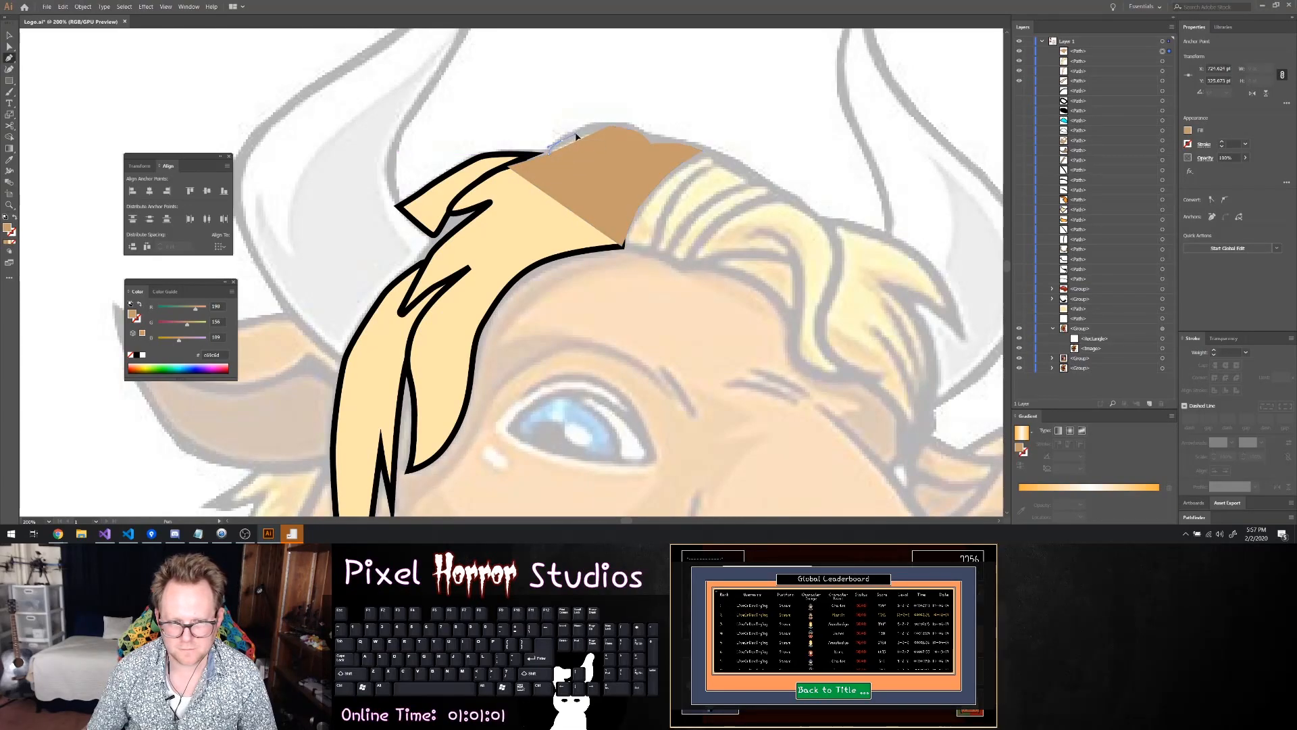
{"action": "left_click_drag", "start_coordinate": [580, 135], "coordinate": [625, 126]}
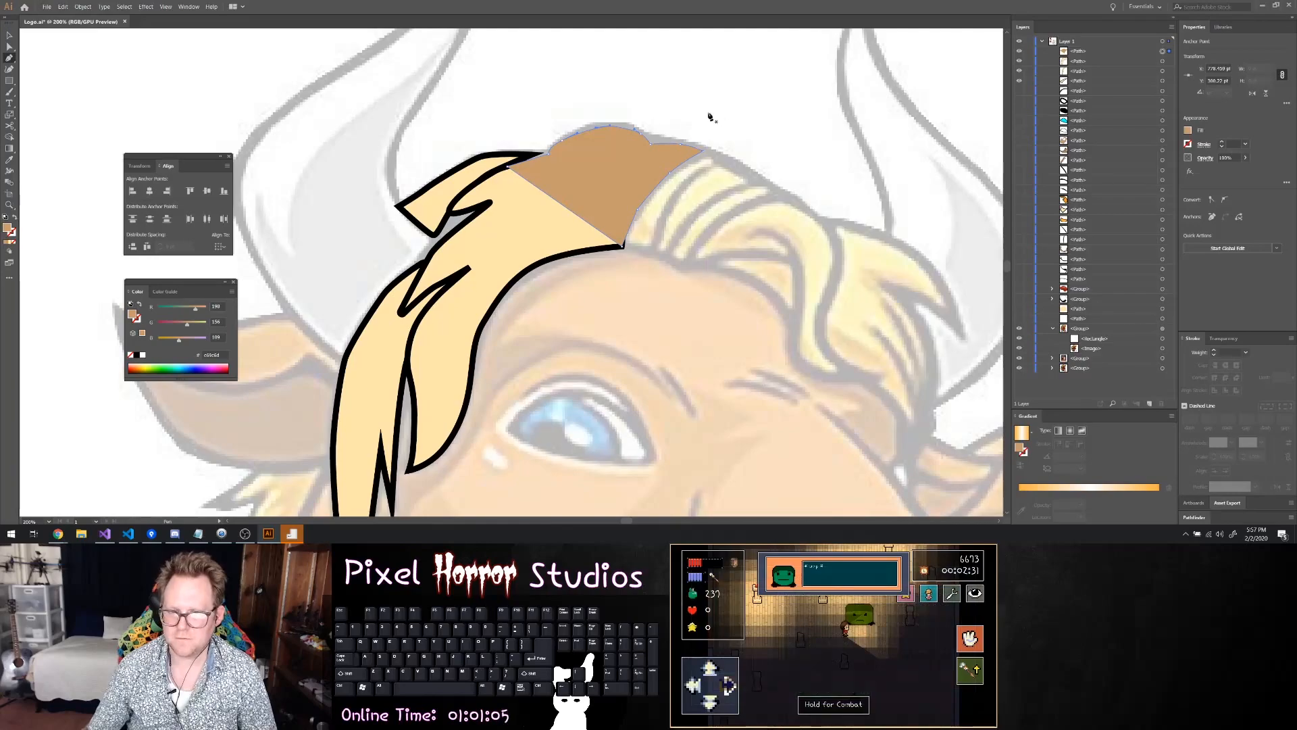
Give the crown tuft a pale yellow fill and a 5 pt black stroke, move it behind the front lock, and deselect it
{"action": "key", "text": "a"}
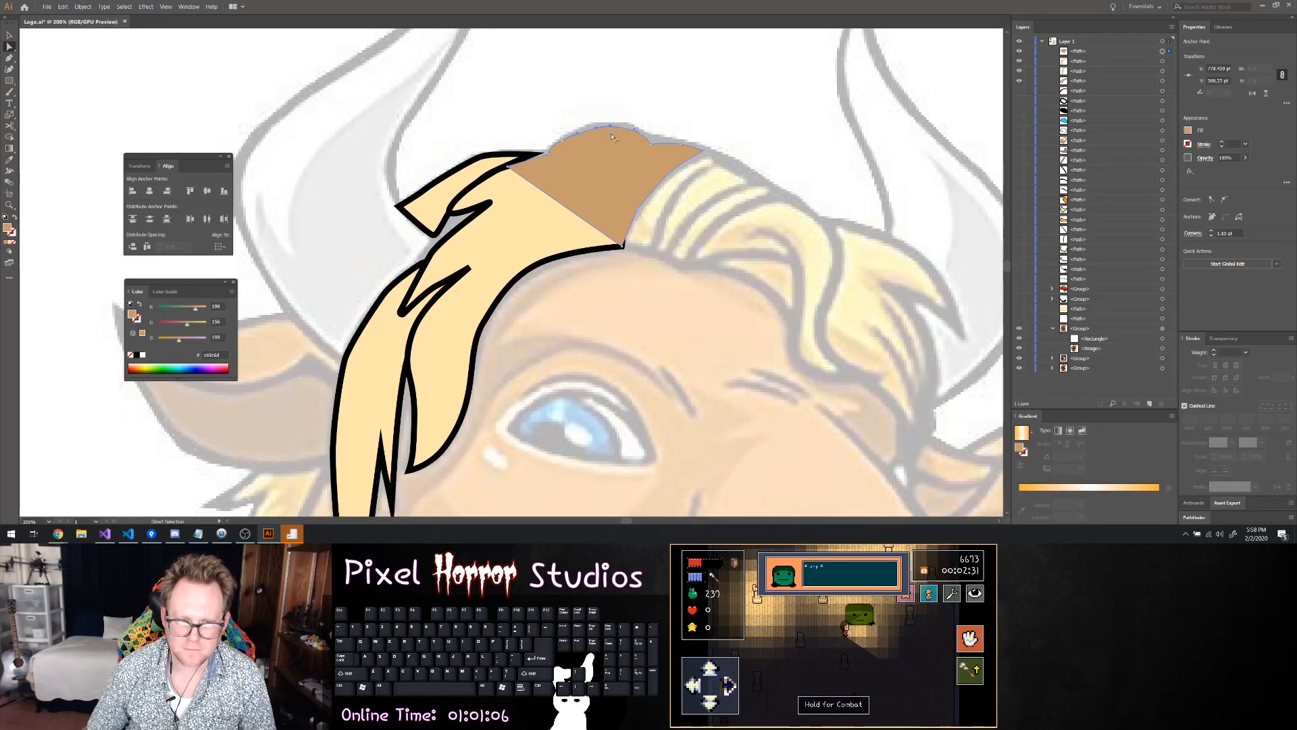
{"action": "left_click_drag", "start_coordinate": [611, 153], "coordinate": [620, 249]}
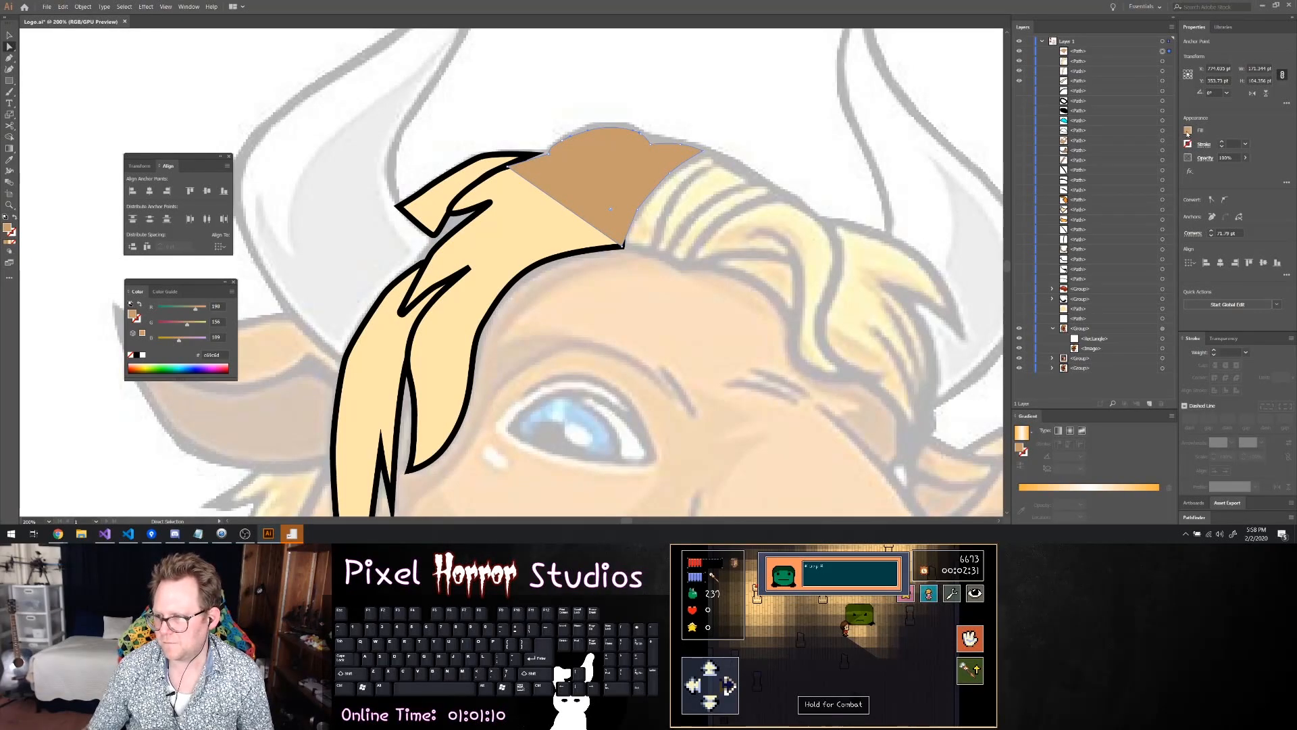
{"action": "left_click", "coordinate": [1188, 132]}
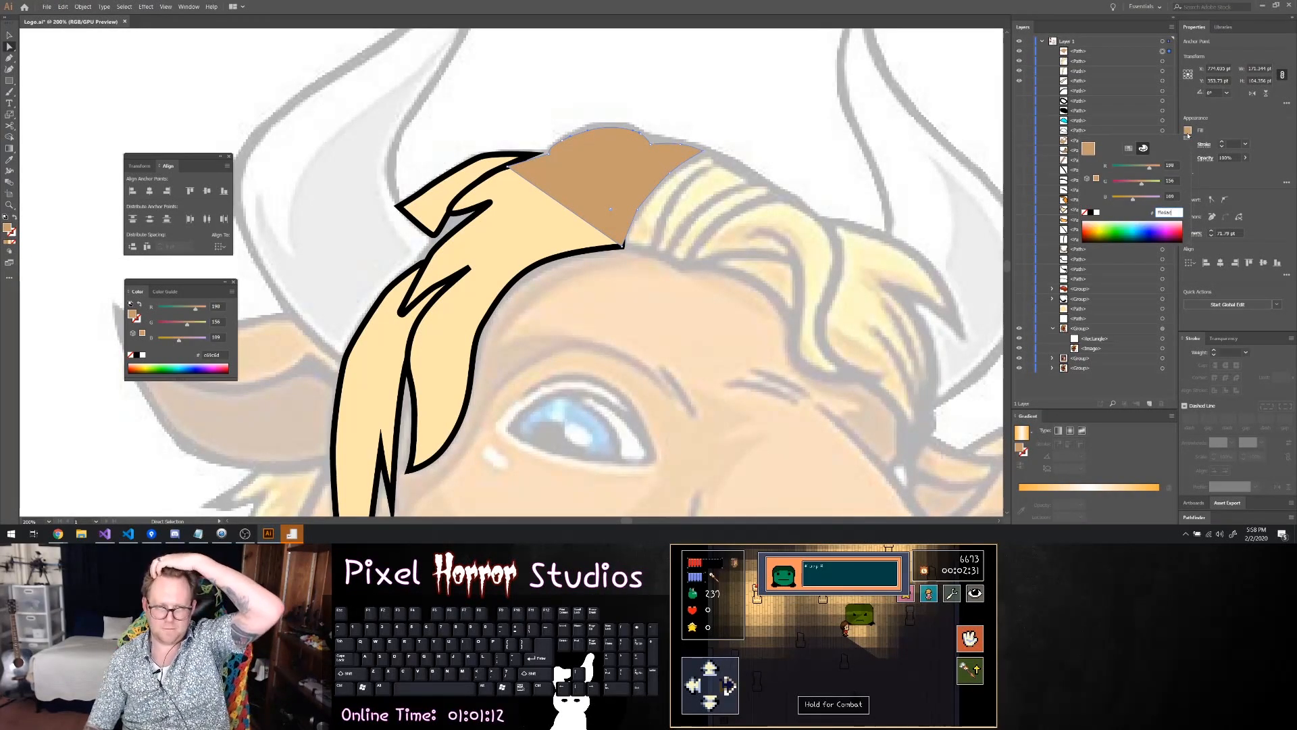
{"action": "key", "text": "Return"}
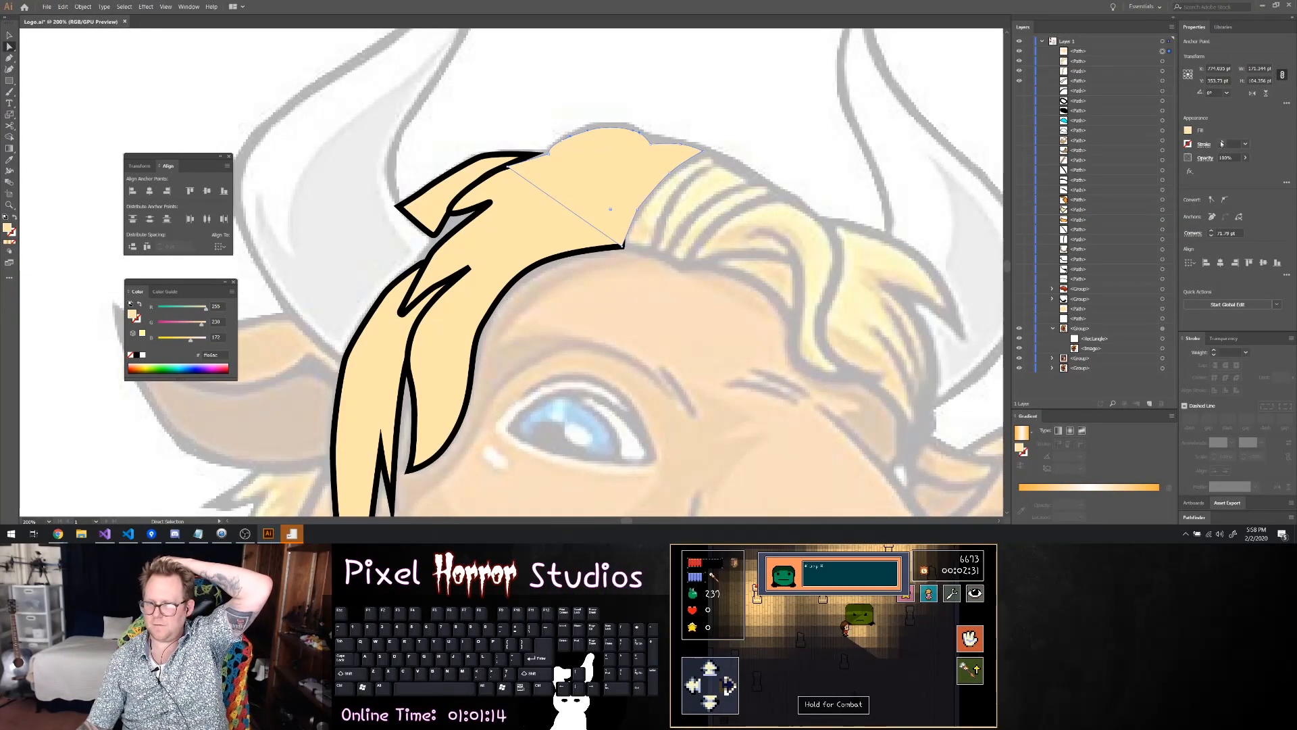
{"action": "left_click", "coordinate": [1221, 143]}
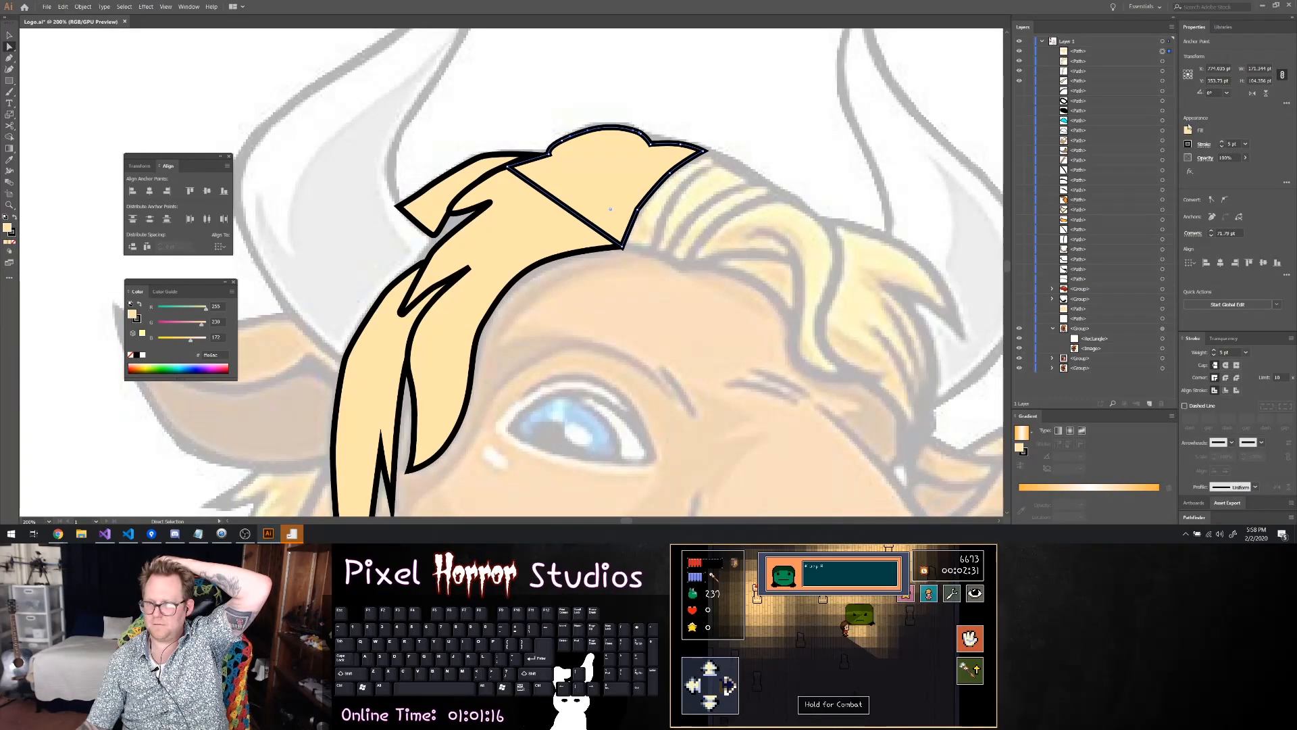
{"action": "left_click_drag", "start_coordinate": [1072, 51], "coordinate": [1075, 68]}
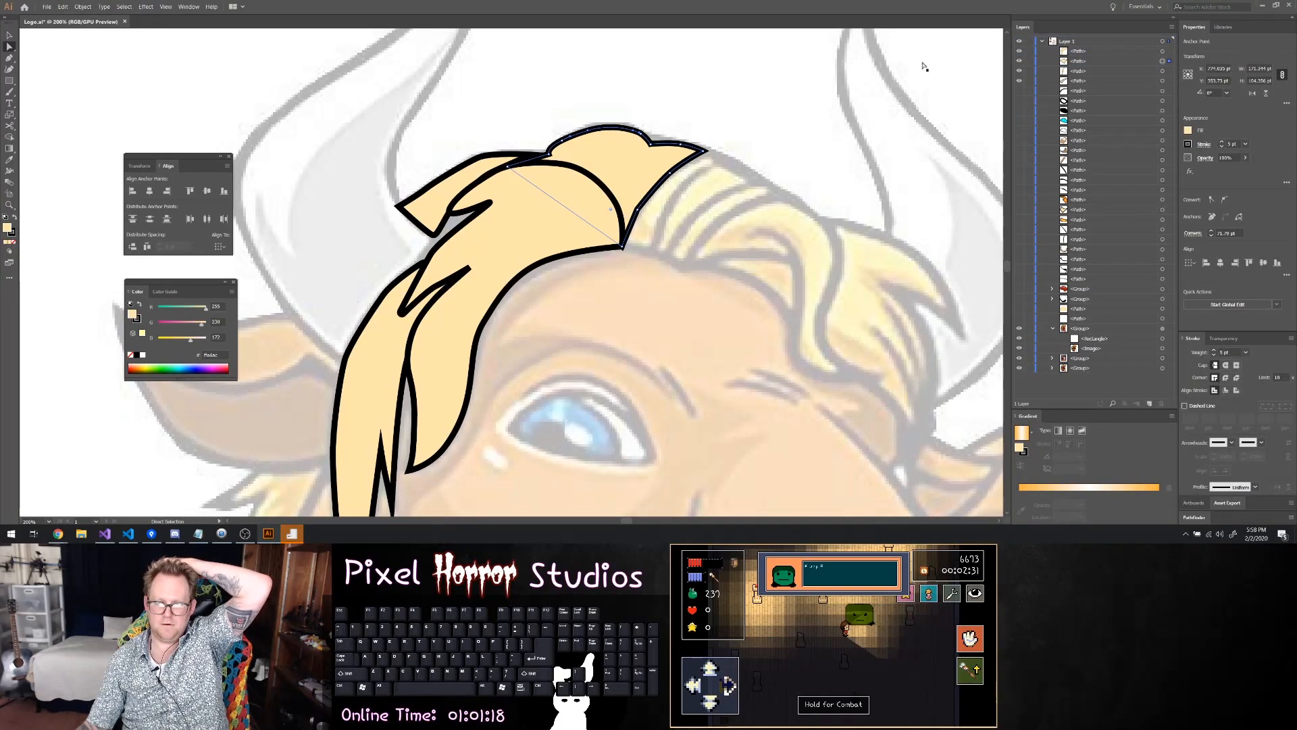
{"action": "left_click", "coordinate": [664, 159]}
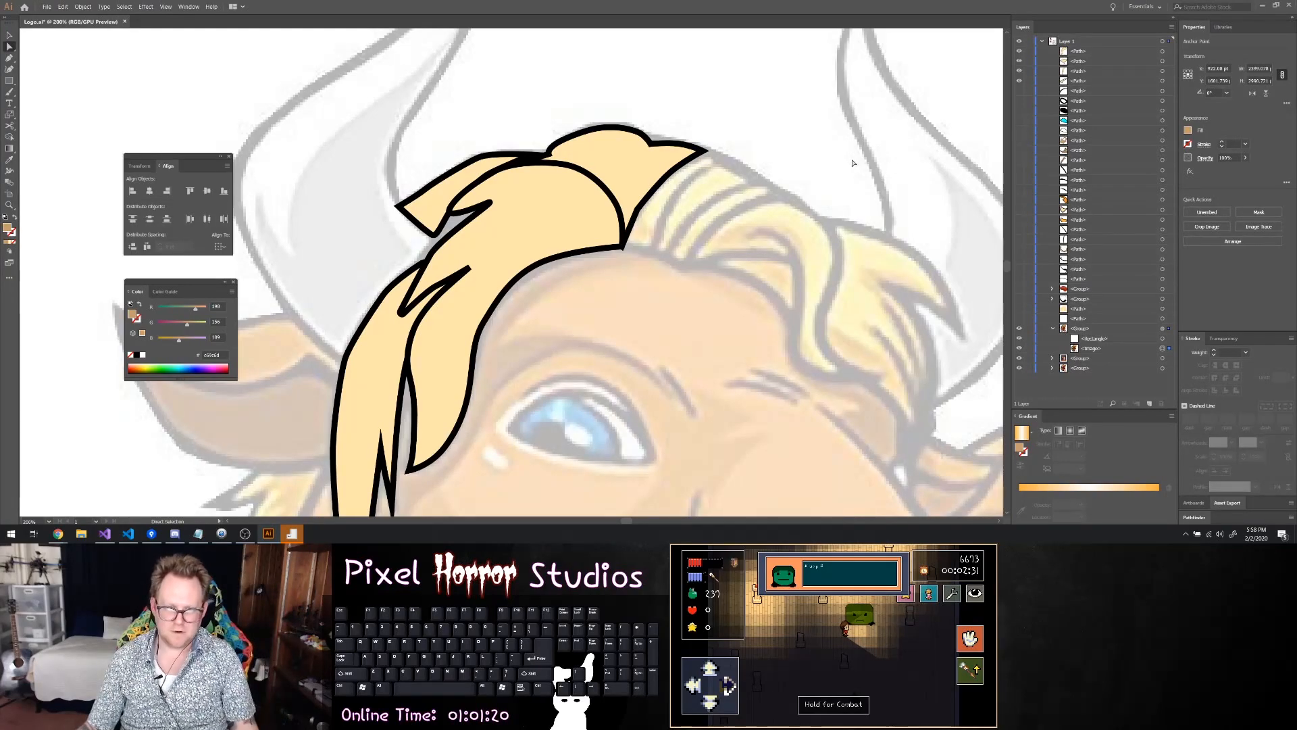
Show all the hidden face paths and groups, and hide the faded reference image group
{"action": "scroll", "coordinate": [664, 159], "scroll_direction": "down", "scroll_amount": 7, "text": "alt"}
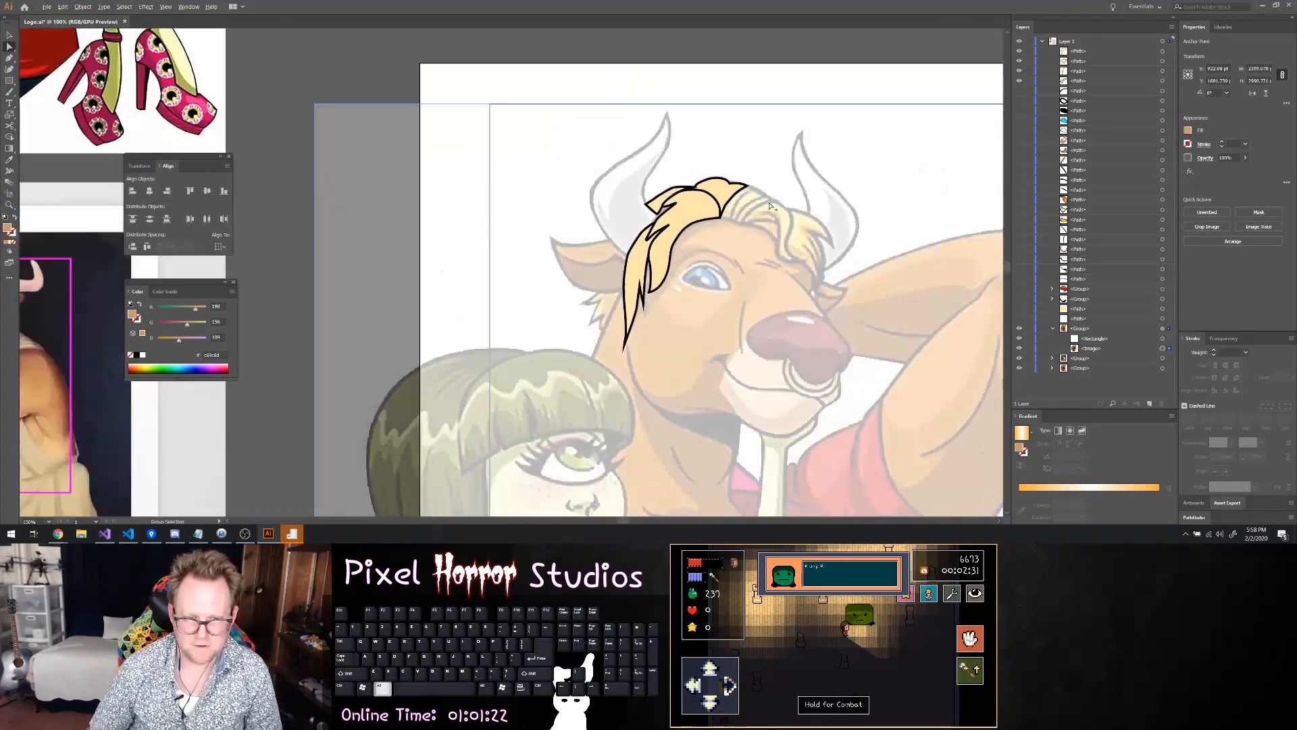
{"action": "scroll", "coordinate": [817, 255], "scroll_direction": "up", "scroll_amount": 2}
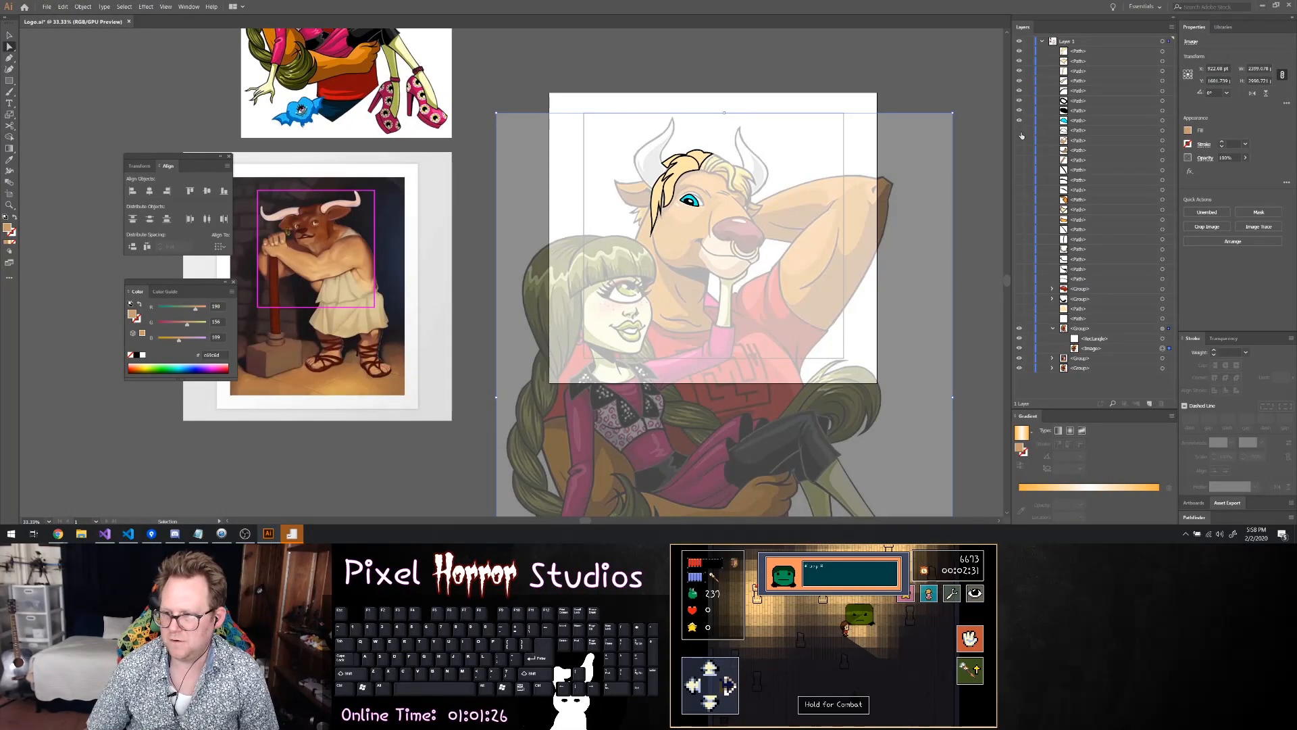
{"action": "left_click_drag", "start_coordinate": [1020, 145], "coordinate": [1020, 164]}
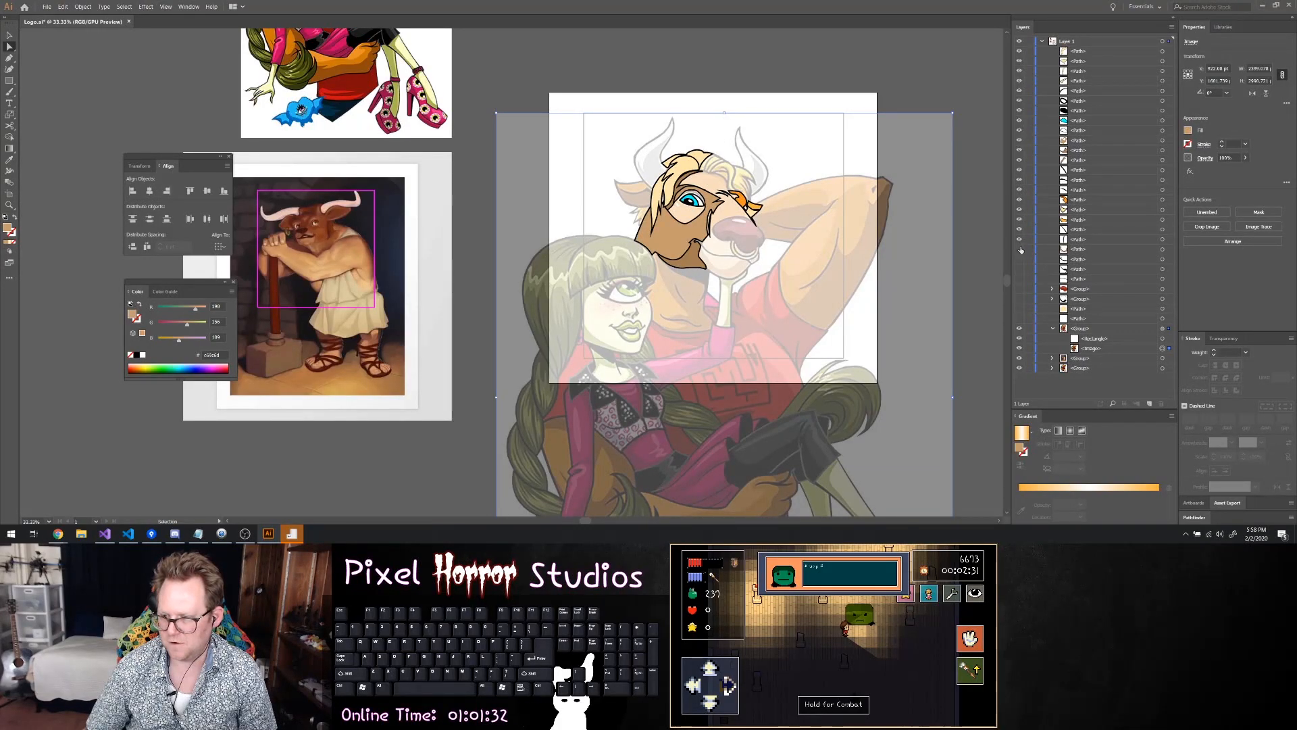
{"action": "left_click_drag", "start_coordinate": [1022, 271], "coordinate": [1021, 307]}
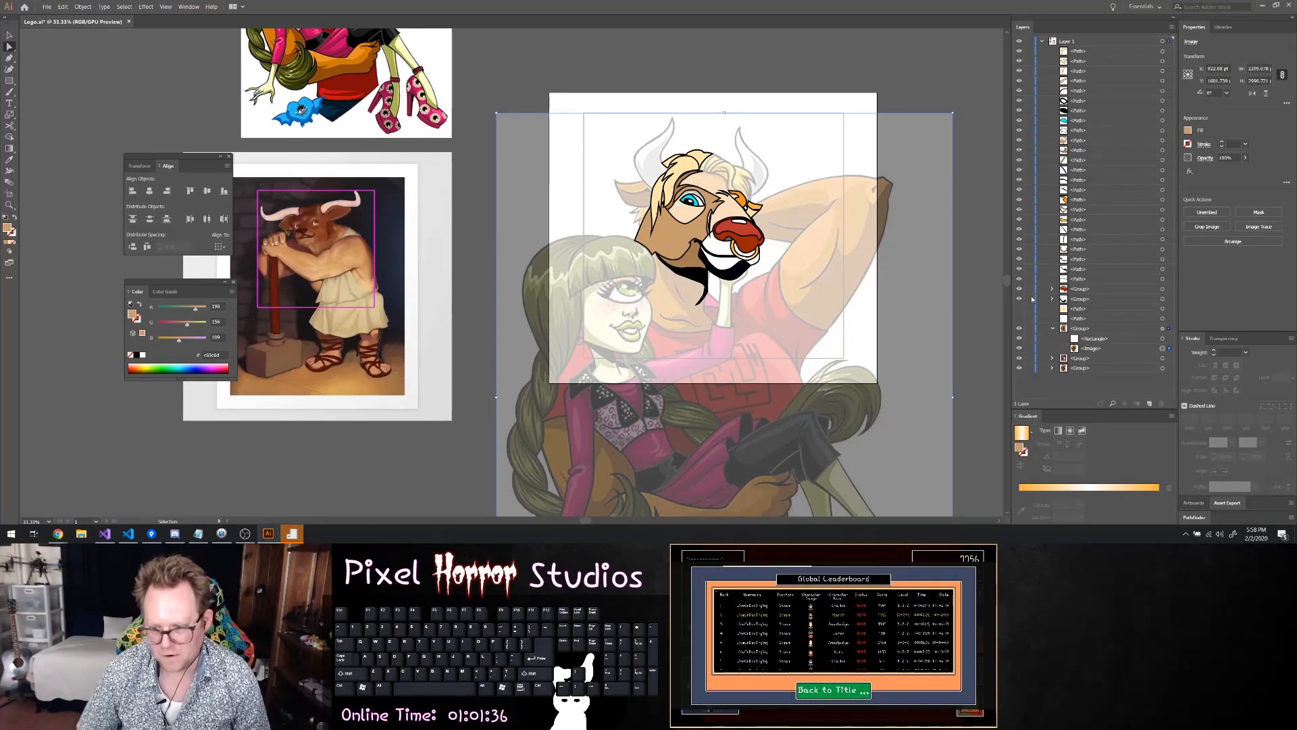
{"action": "left_click", "coordinate": [1019, 330]}
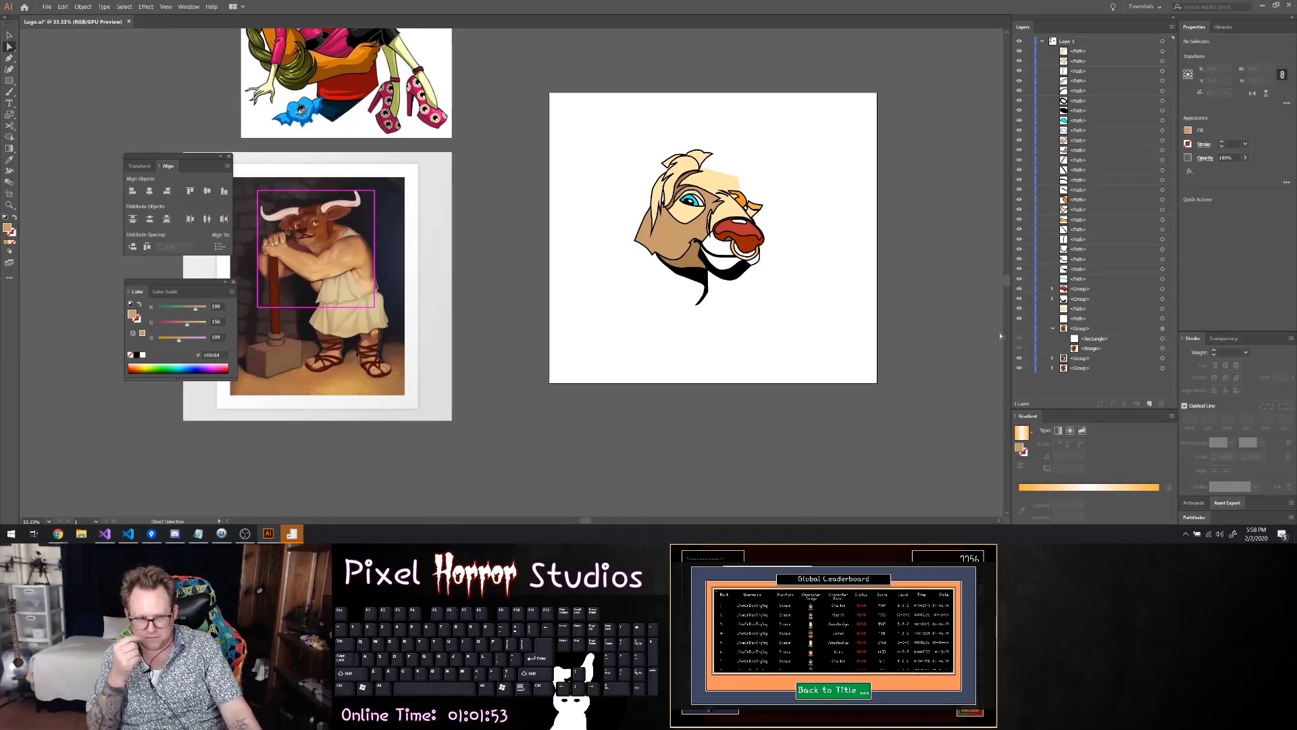
Move the lower ends of the black muzzle crease and the tan face patch up toward the muzzle outline, and deselect
{"action": "scroll", "coordinate": [664, 197], "scroll_direction": "up", "scroll_amount": 5}
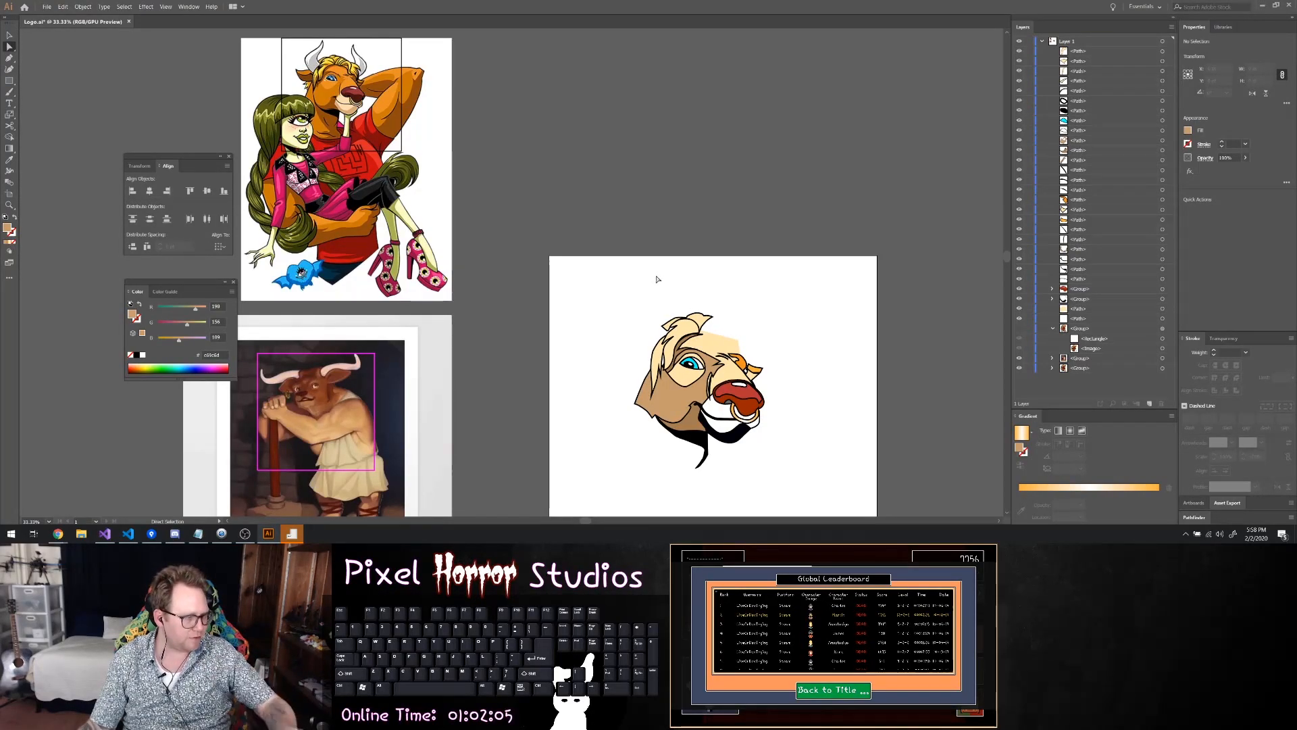
{"action": "scroll", "coordinate": [809, 385], "scroll_direction": "up", "scroll_amount": 6}
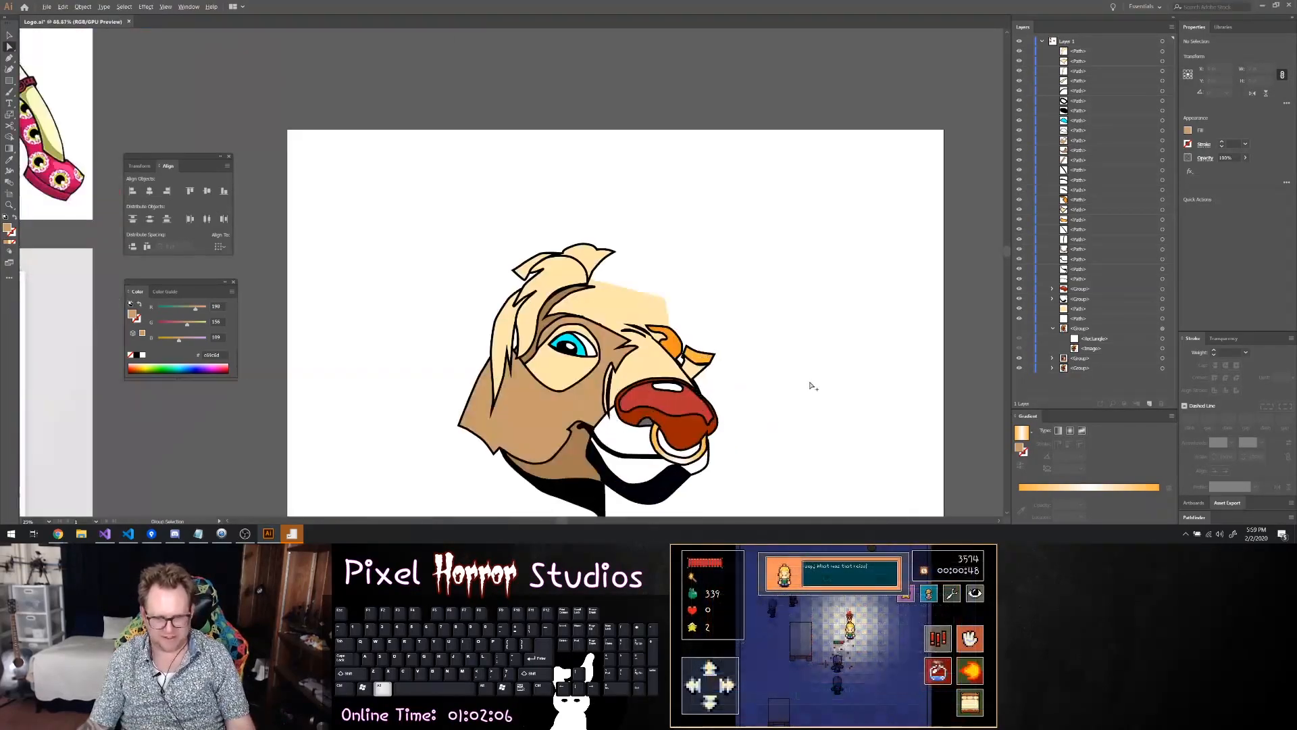
{"action": "scroll", "coordinate": [436, 375], "scroll_direction": "down", "scroll_amount": 3}
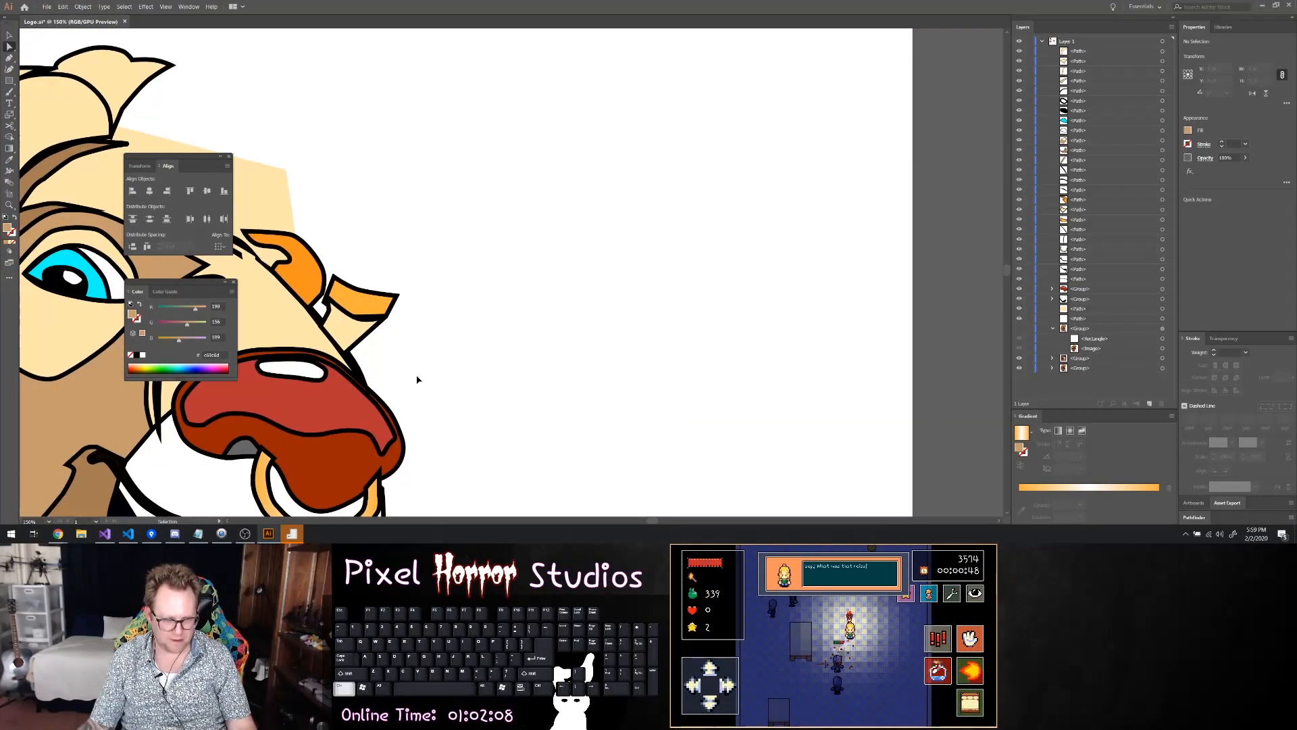
{"action": "scroll", "coordinate": [421, 370], "scroll_direction": "up", "scroll_amount": 2}
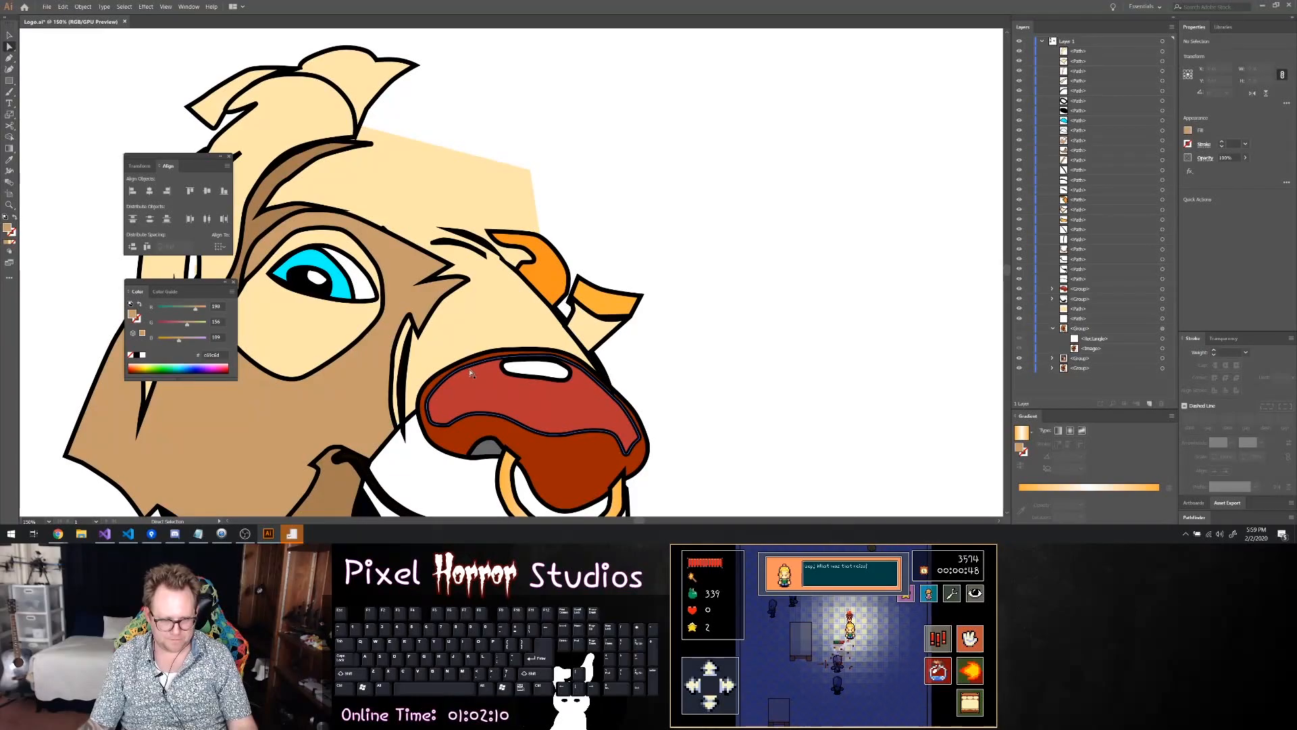
{"action": "left_click_drag", "start_coordinate": [388, 382], "coordinate": [382, 369]}
{"action": "left_click", "coordinate": [382, 371]}
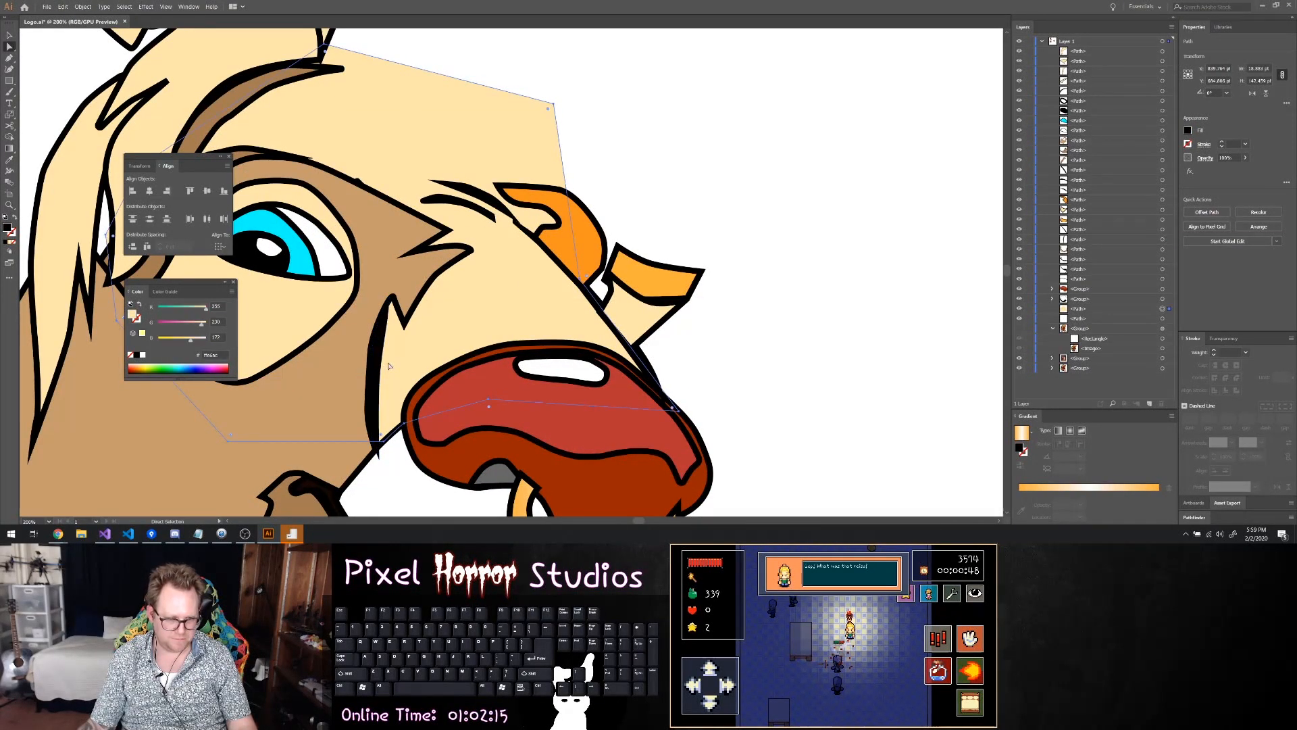
{"action": "left_click", "coordinate": [382, 452]}
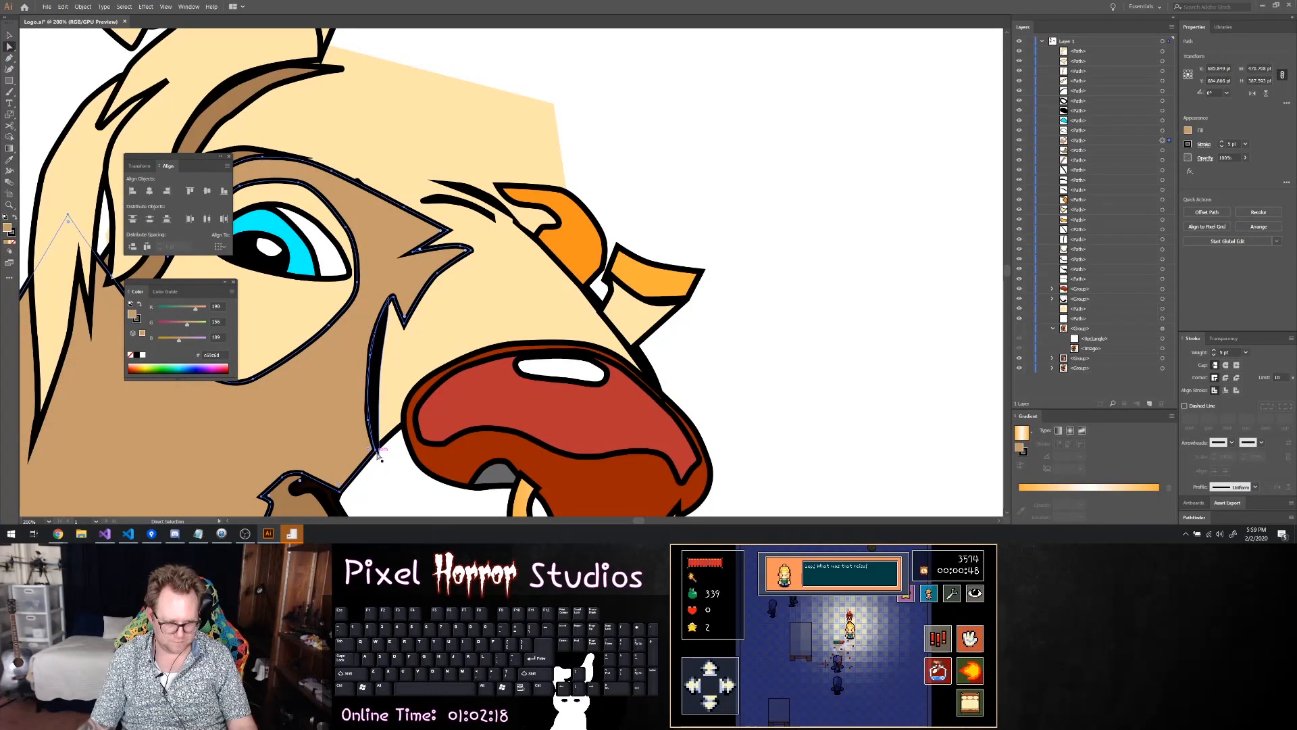
{"action": "left_click", "coordinate": [380, 457]}
{"action": "left_click", "coordinate": [381, 459]}
{"action": "left_click_drag", "start_coordinate": [381, 459], "coordinate": [393, 432]}
{"action": "left_click", "coordinate": [761, 342]}
{"action": "scroll", "coordinate": [794, 362], "scroll_direction": "down", "scroll_amount": 2}
{"action": "scroll", "coordinate": [828, 379], "scroll_direction": "down", "scroll_amount": 4}
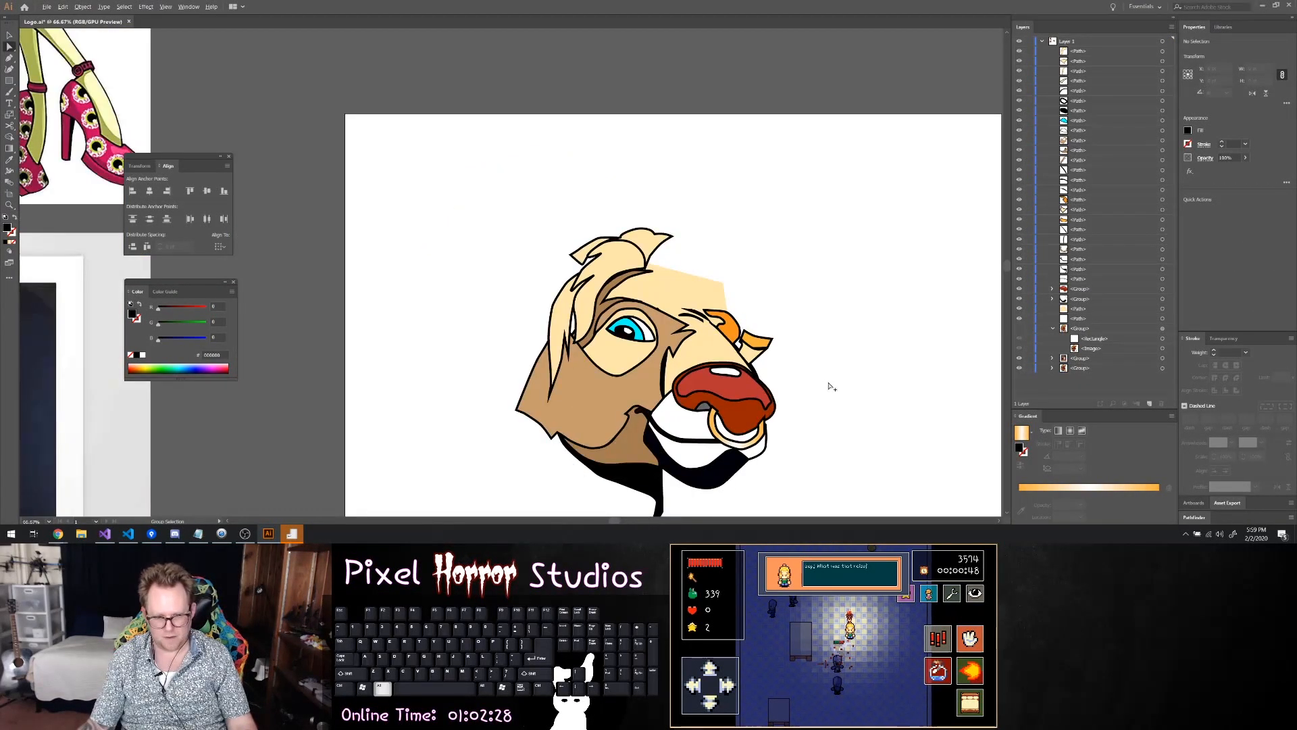
{"action": "scroll", "coordinate": [844, 412], "scroll_direction": "up", "scroll_amount": 6}
{"action": "scroll", "coordinate": [688, 365], "scroll_direction": "left", "scroll_amount": 6}
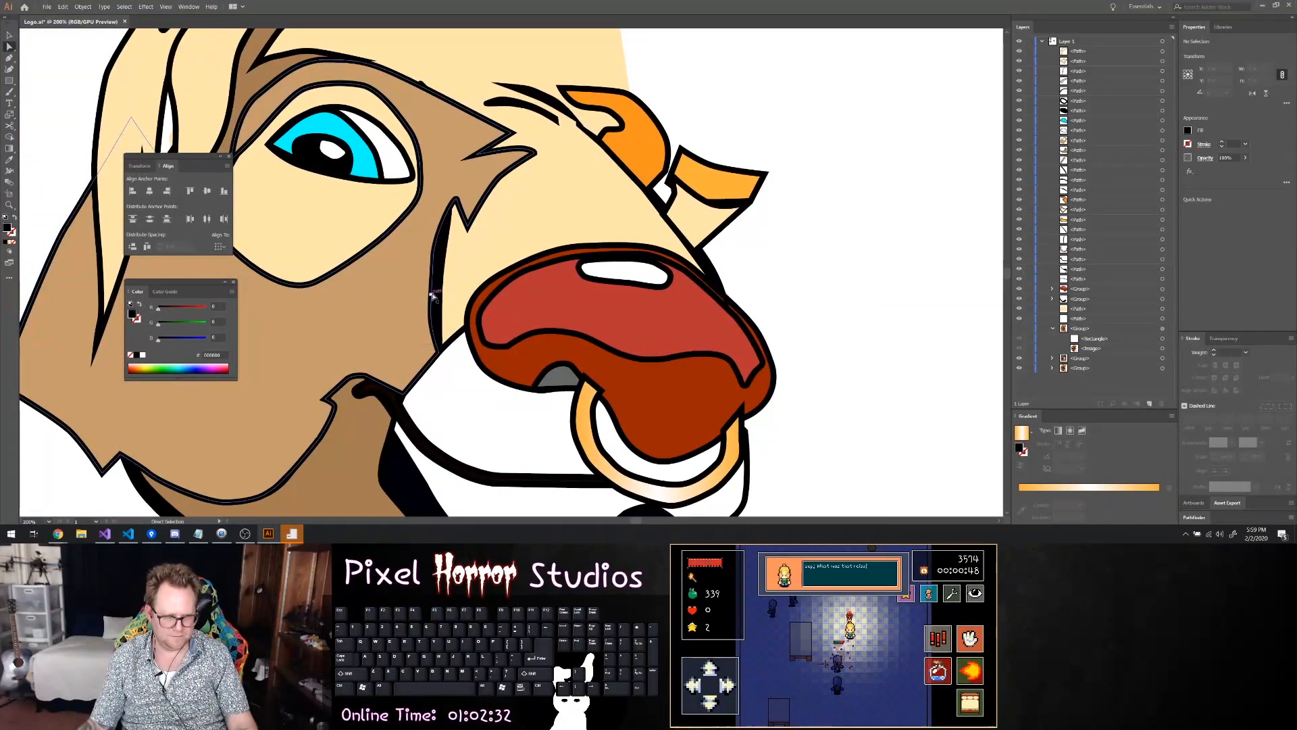
{"action": "left_click", "coordinate": [434, 291]}
{"action": "left_click_drag", "start_coordinate": [435, 259], "coordinate": [439, 291]}
{"action": "key", "text": "ctrl+z"}
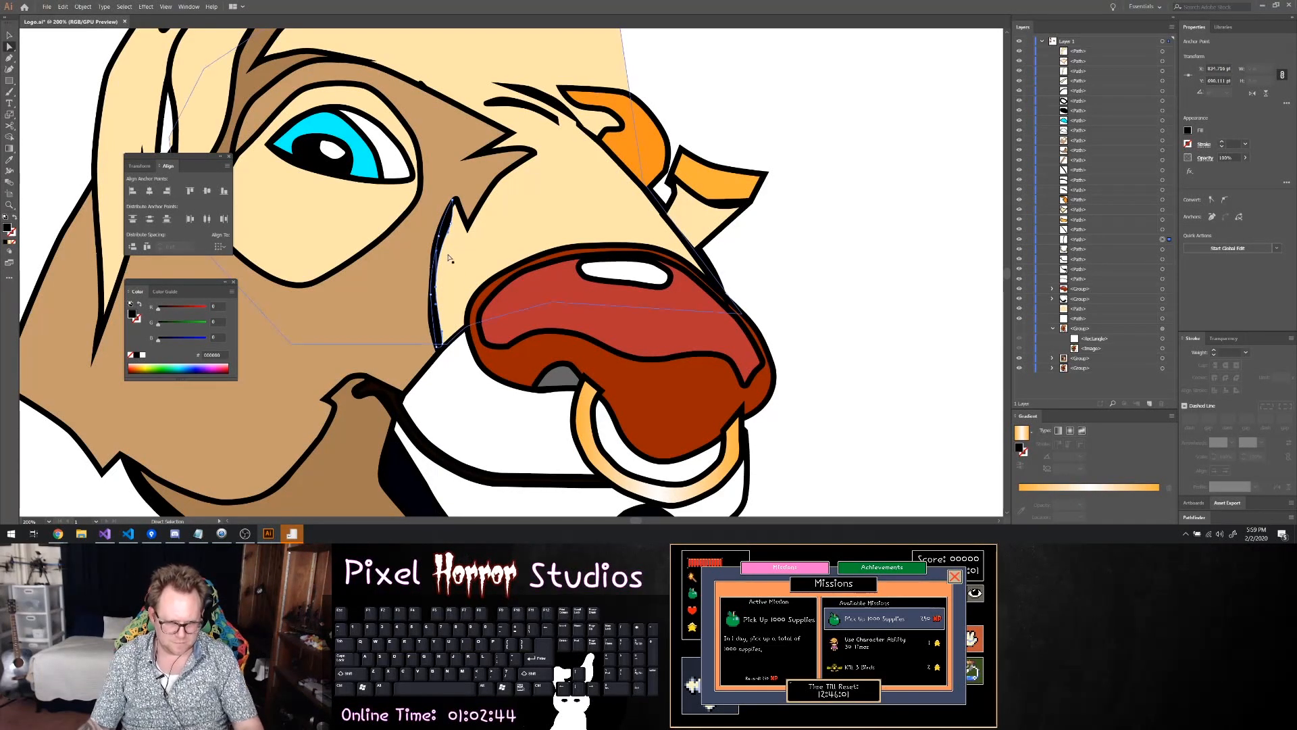
Adjust the bottom anchor of the black muzzle crease and delete the anchor point at its upper end
{"action": "left_click", "coordinate": [441, 340]}
{"action": "left_click_drag", "start_coordinate": [442, 339], "coordinate": [436, 347]}
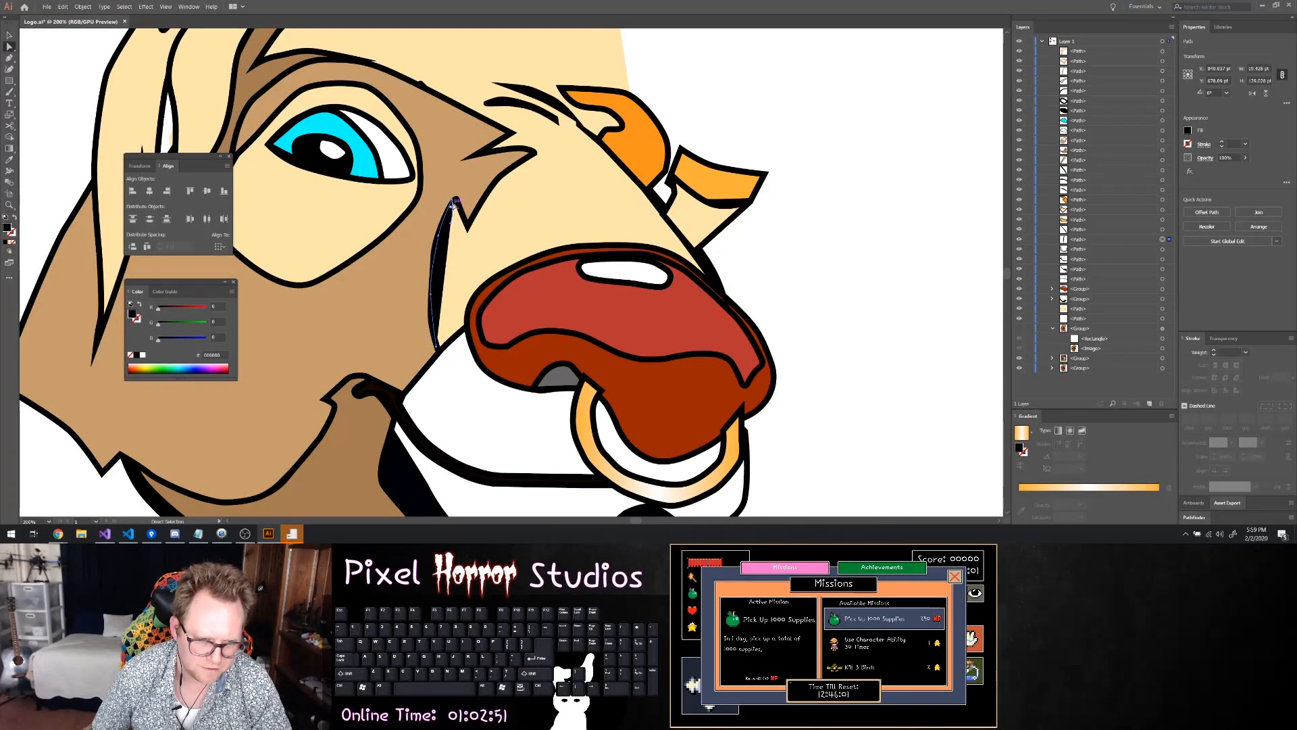
{"action": "left_click", "coordinate": [451, 223]}
{"action": "key", "text": "Delete"}
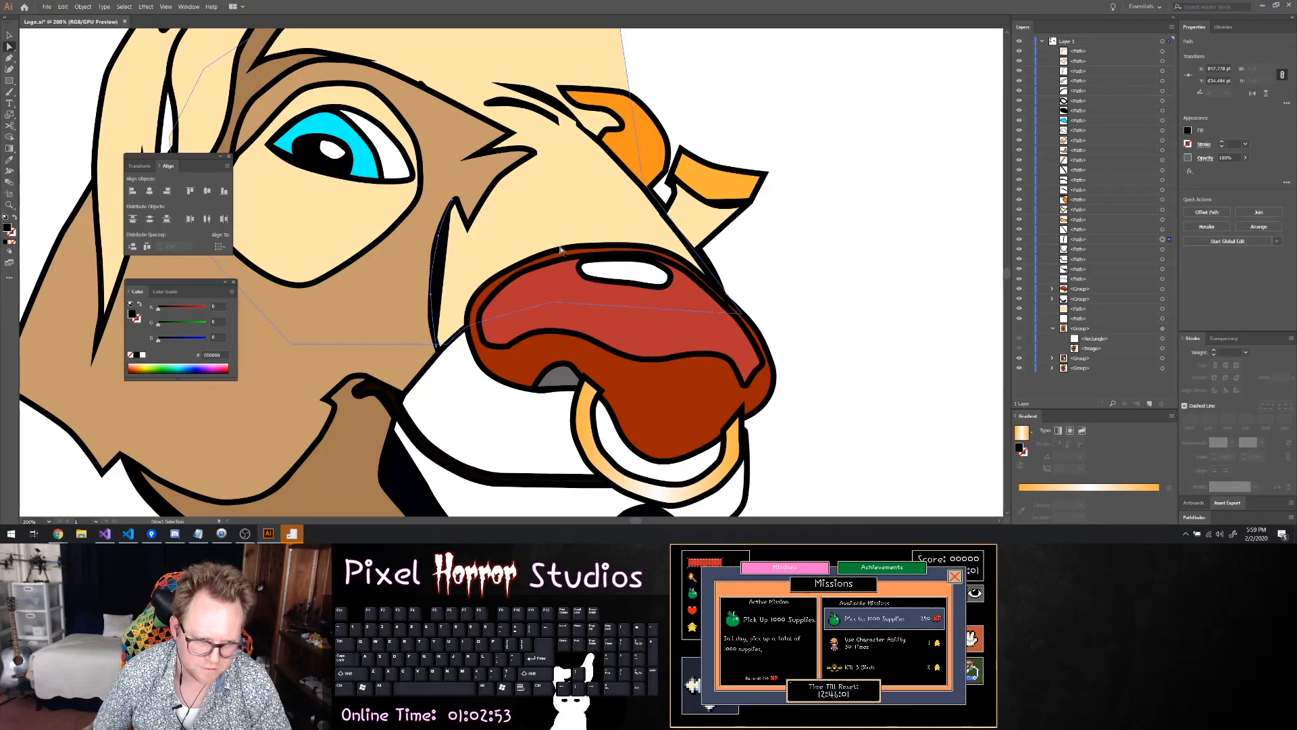
Remove the muzzle crease's fill and give it a 5 pt stroke
{"action": "left_click", "coordinate": [1188, 130]}
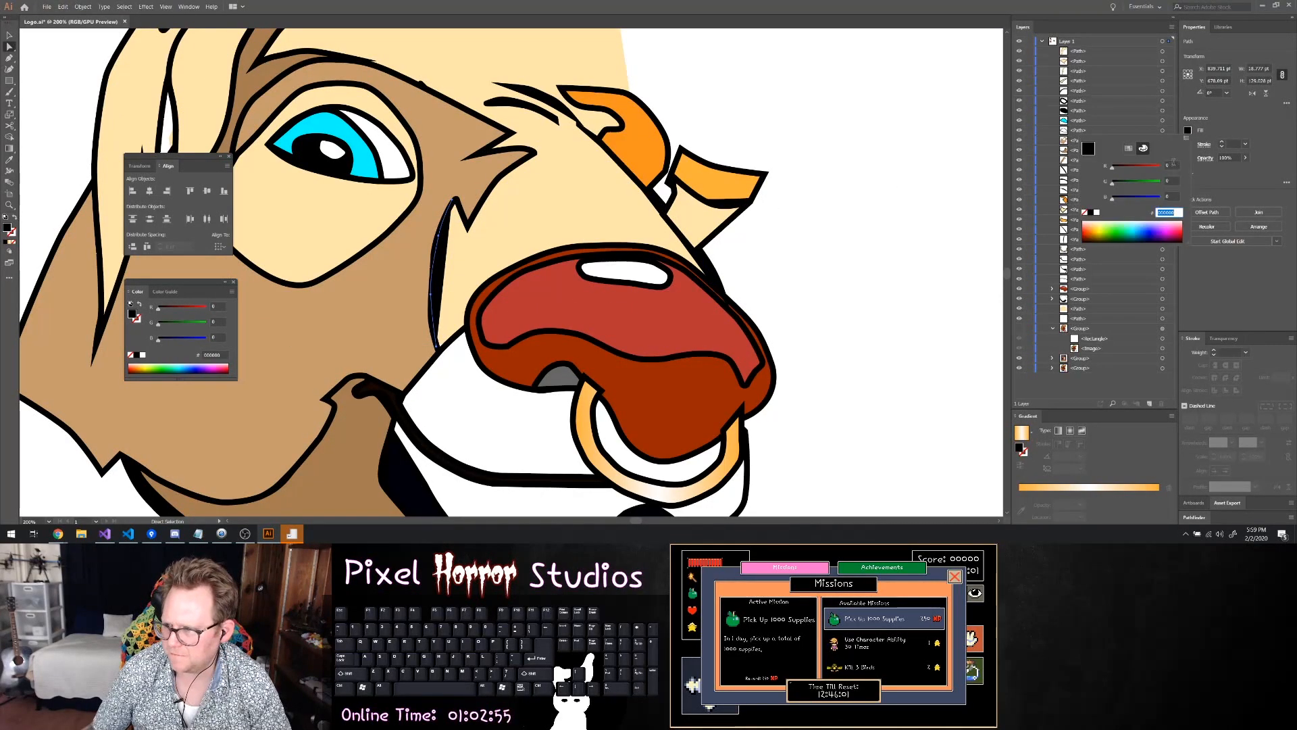
{"action": "left_click", "coordinate": [1085, 213]}
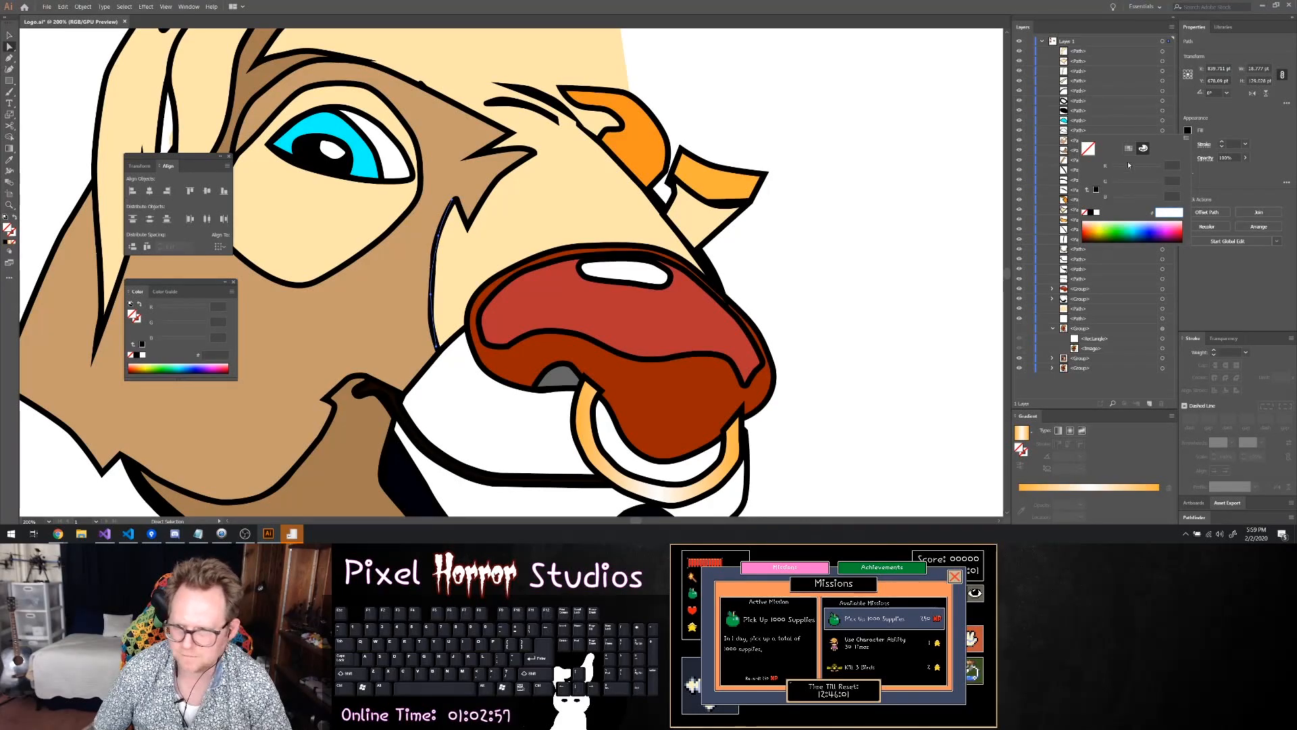
{"action": "left_click", "coordinate": [1222, 142]}
{"action": "left_click", "coordinate": [1222, 143]}
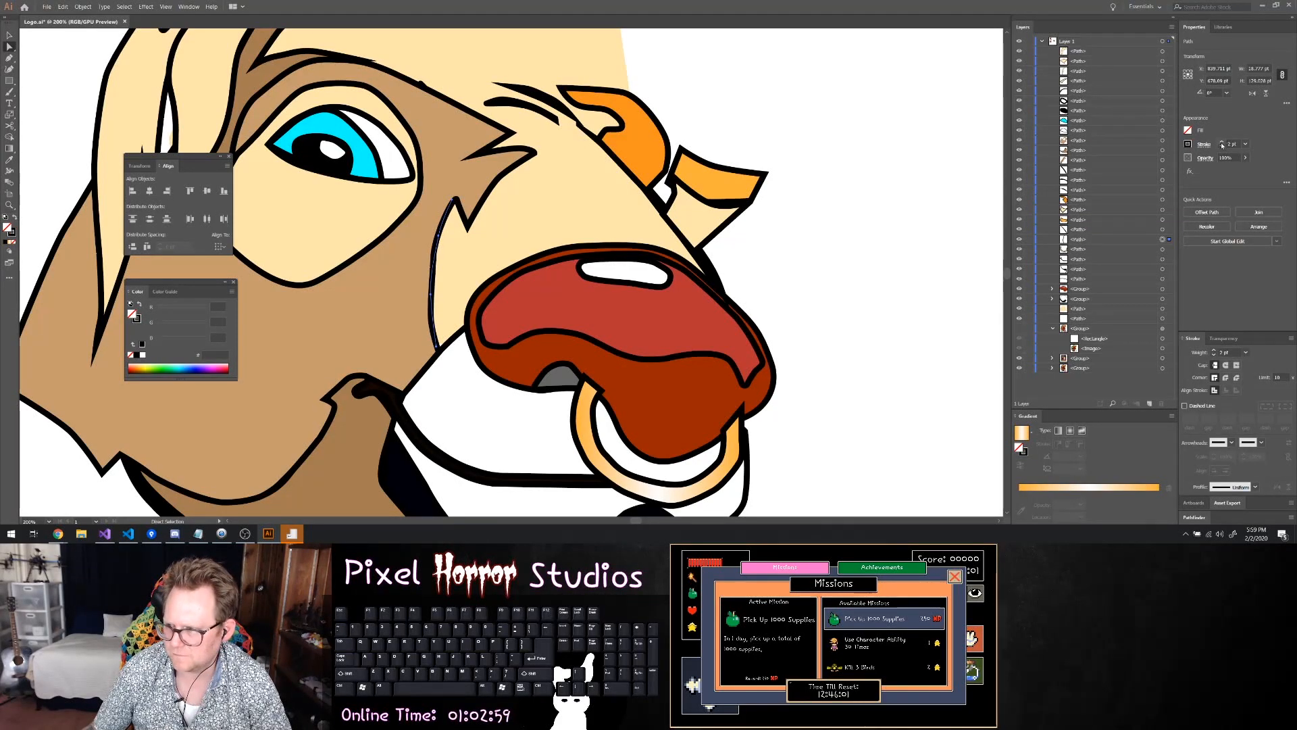
{"action": "left_click", "coordinate": [1222, 143]}
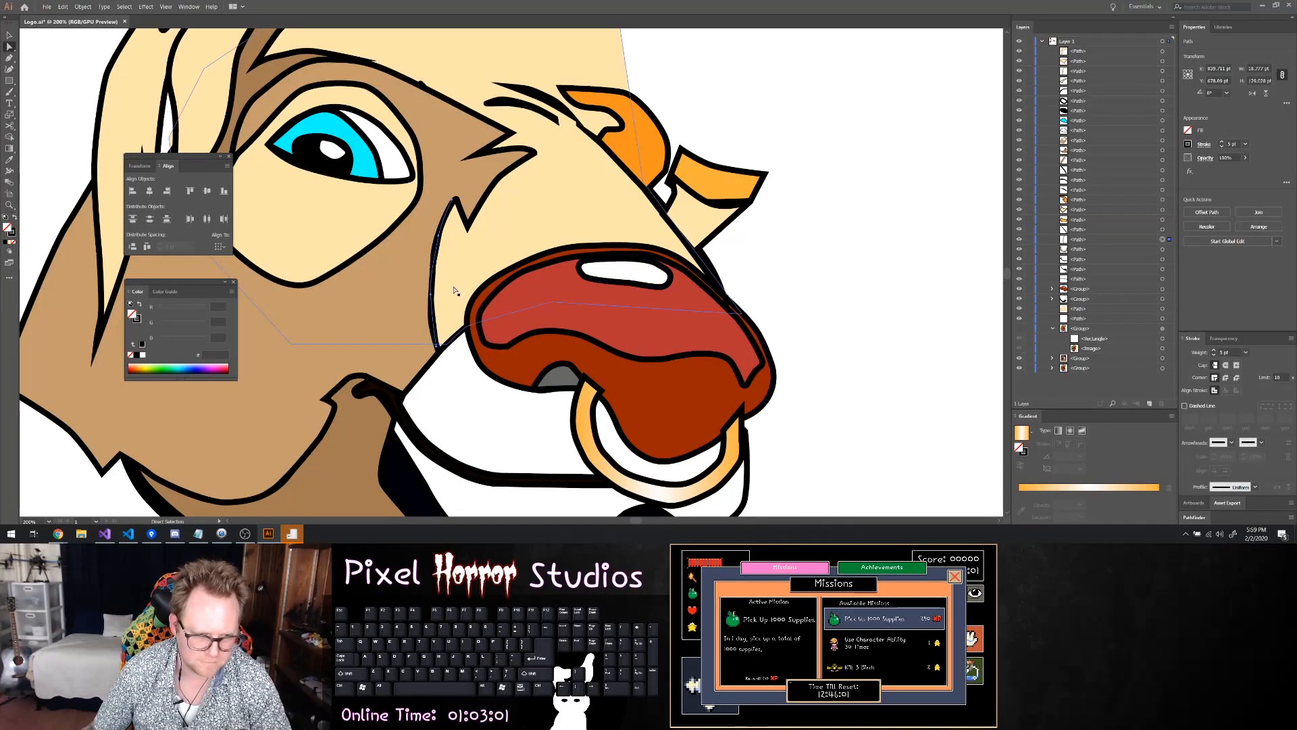
Reposition the middle anchors of the tan face patch edge and the muzzle crease so both follow one smooth curve
{"action": "left_click", "coordinate": [439, 235]}
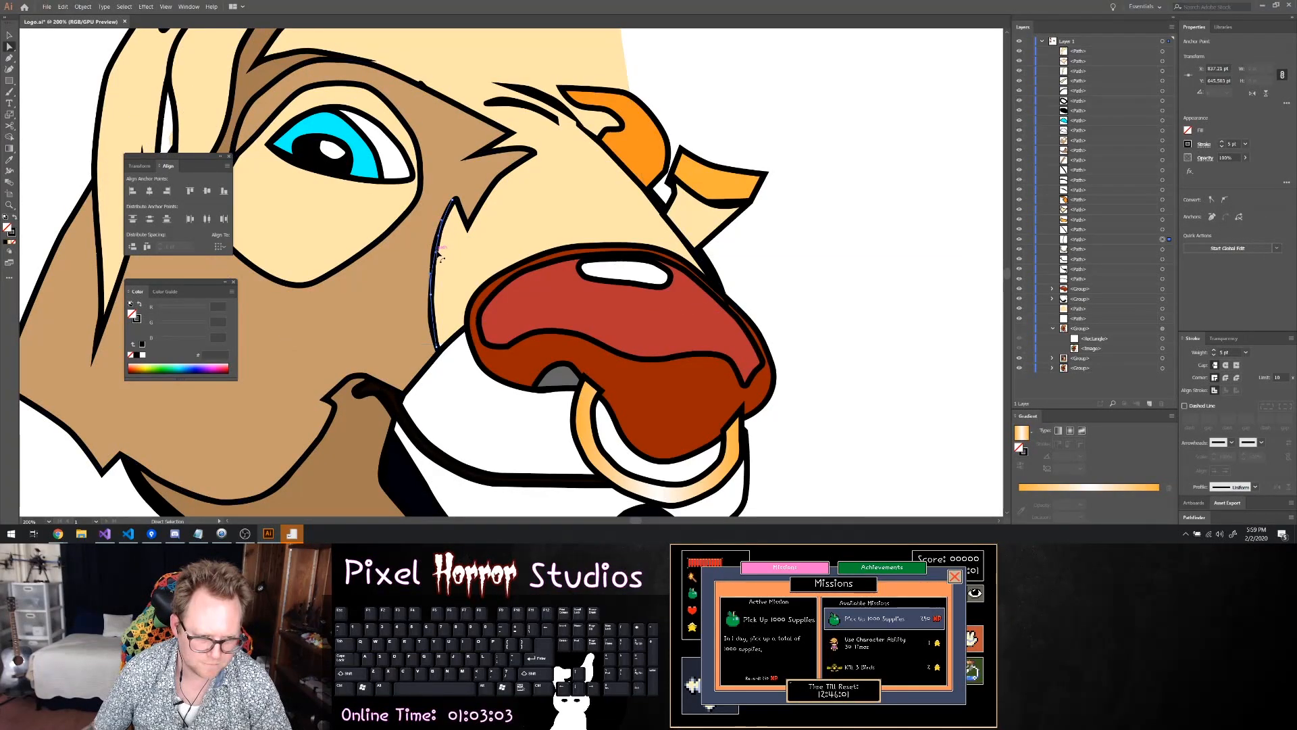
{"action": "left_click", "coordinate": [437, 255]}
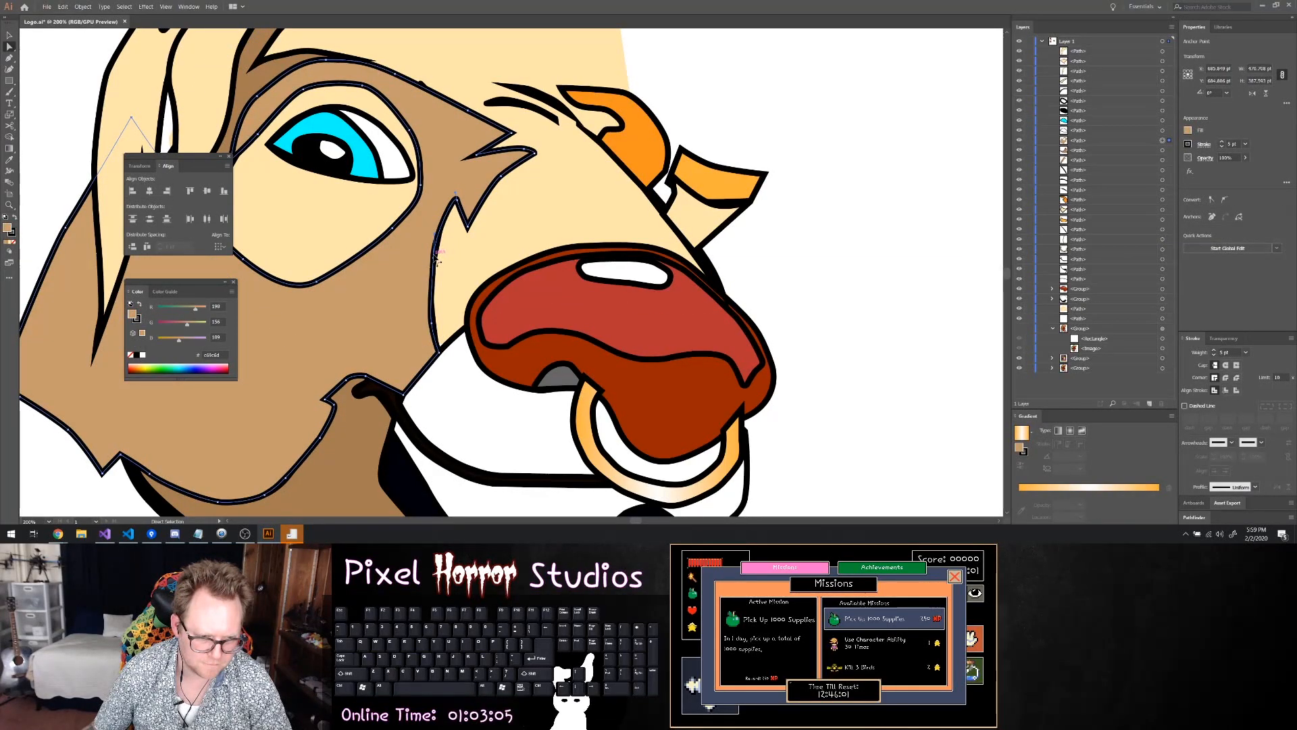
{"action": "left_click", "coordinate": [431, 259]}
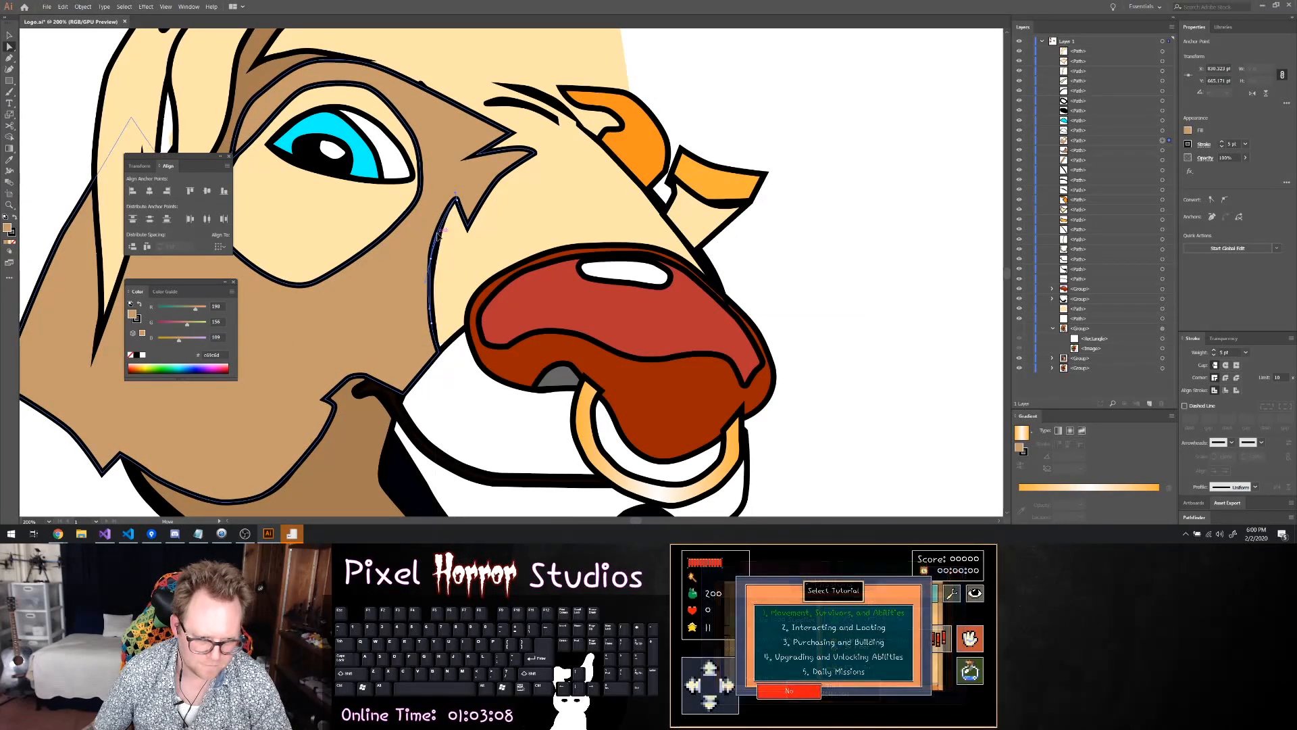
{"action": "left_click_drag", "start_coordinate": [436, 235], "coordinate": [433, 250]}
{"action": "left_click", "coordinate": [437, 265]}
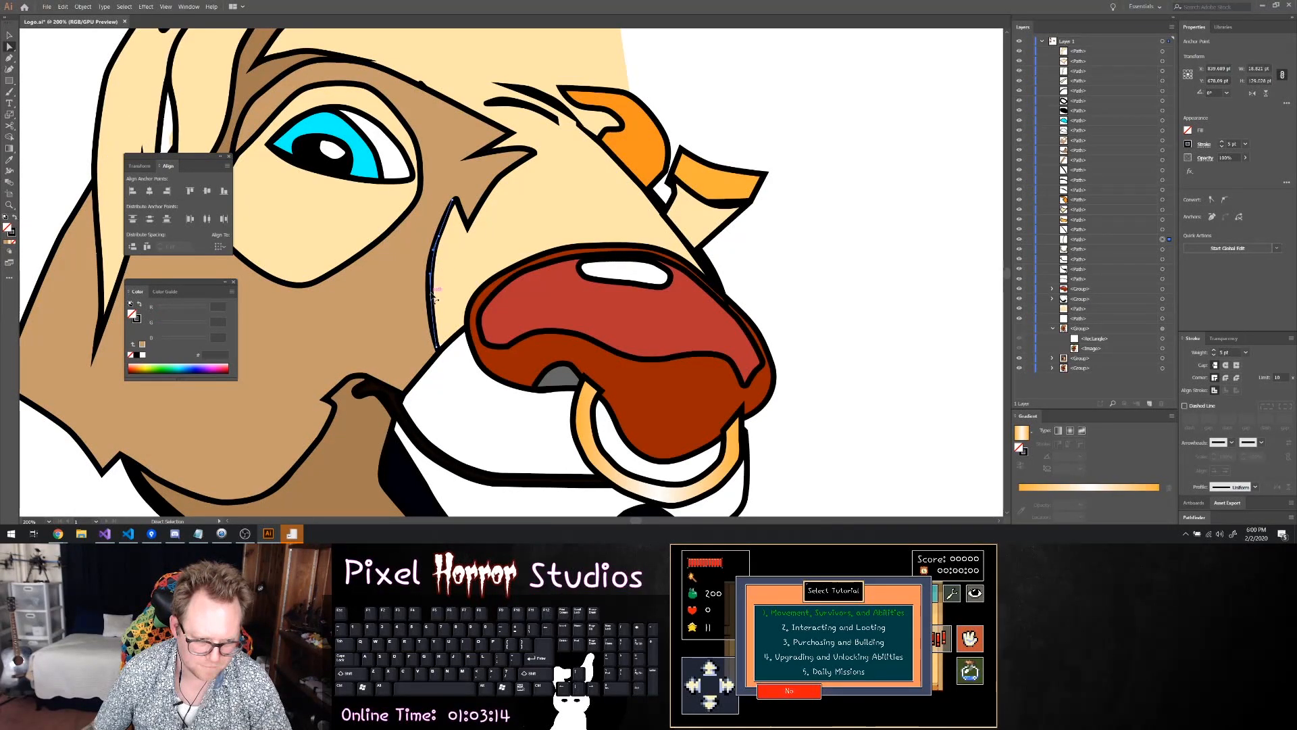
{"action": "left_click_drag", "start_coordinate": [429, 295], "coordinate": [430, 293]}
{"action": "left_click", "coordinate": [449, 287]}
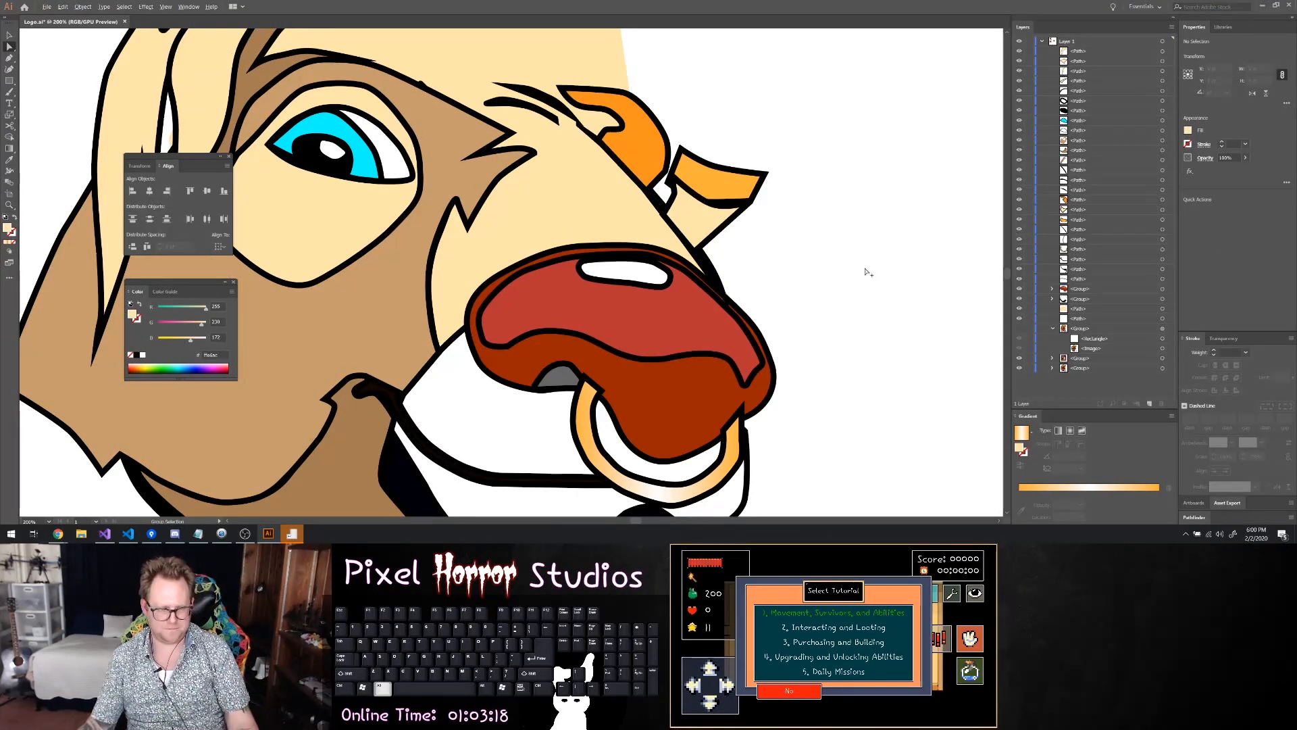
Examine the whole face on the artboard at several zoom levels beside the reference images
{"action": "scroll", "coordinate": [870, 272], "scroll_direction": "down", "scroll_amount": 2}
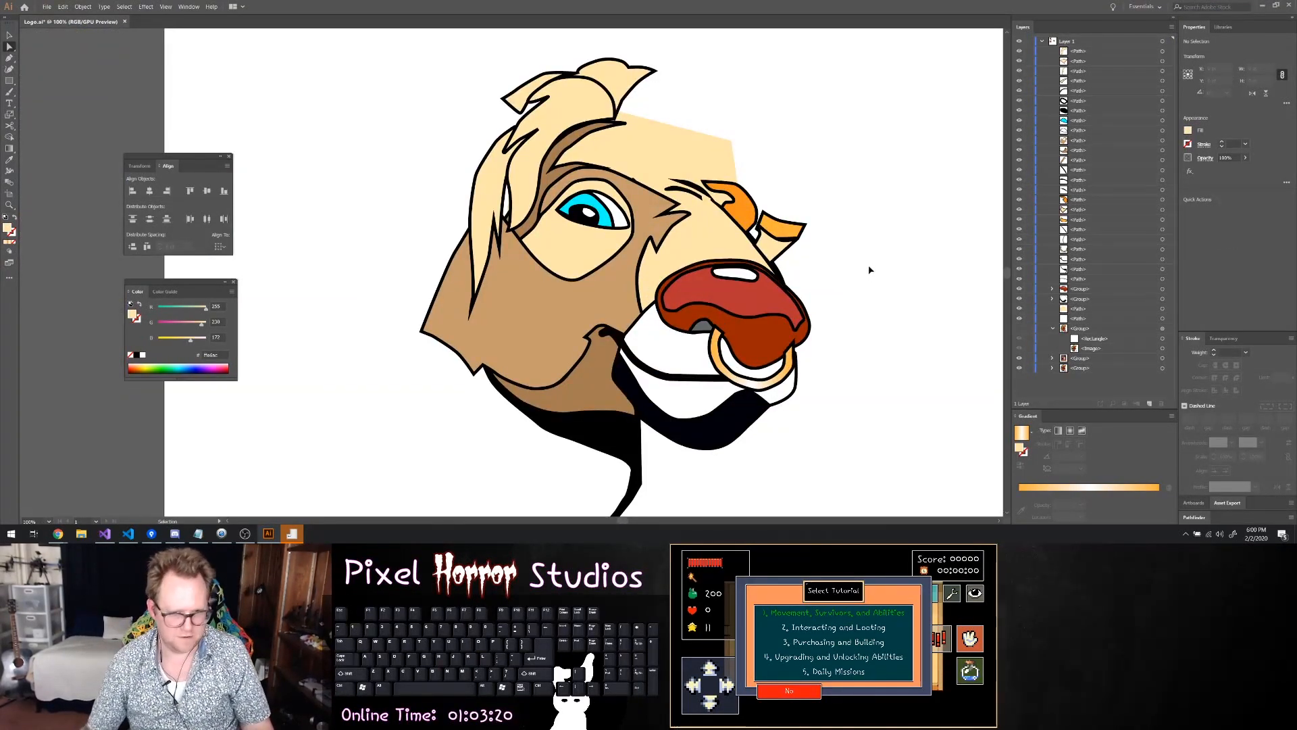
{"action": "scroll", "coordinate": [871, 270], "scroll_direction": "down", "scroll_amount": 1}
{"action": "scroll", "coordinate": [868, 269], "scroll_direction": "right", "scroll_amount": 1}
{"action": "scroll", "coordinate": [867, 268], "scroll_direction": "right", "scroll_amount": 1}
{"action": "scroll", "coordinate": [872, 267], "scroll_direction": "up", "scroll_amount": 4}
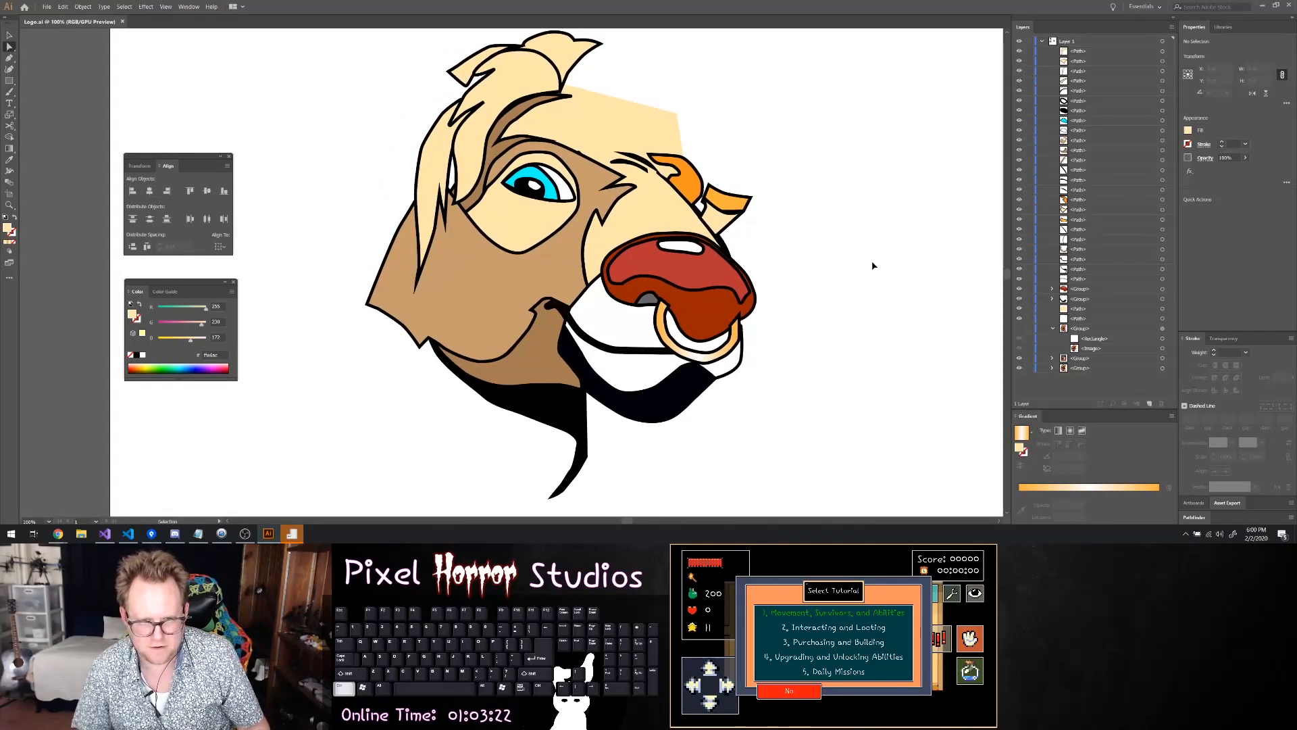
{"action": "scroll", "coordinate": [879, 267], "scroll_direction": "left", "scroll_amount": 1}
{"action": "scroll", "coordinate": [881, 257], "scroll_direction": "down", "scroll_amount": 3}
{"action": "scroll", "coordinate": [880, 256], "scroll_direction": "right", "scroll_amount": 4}
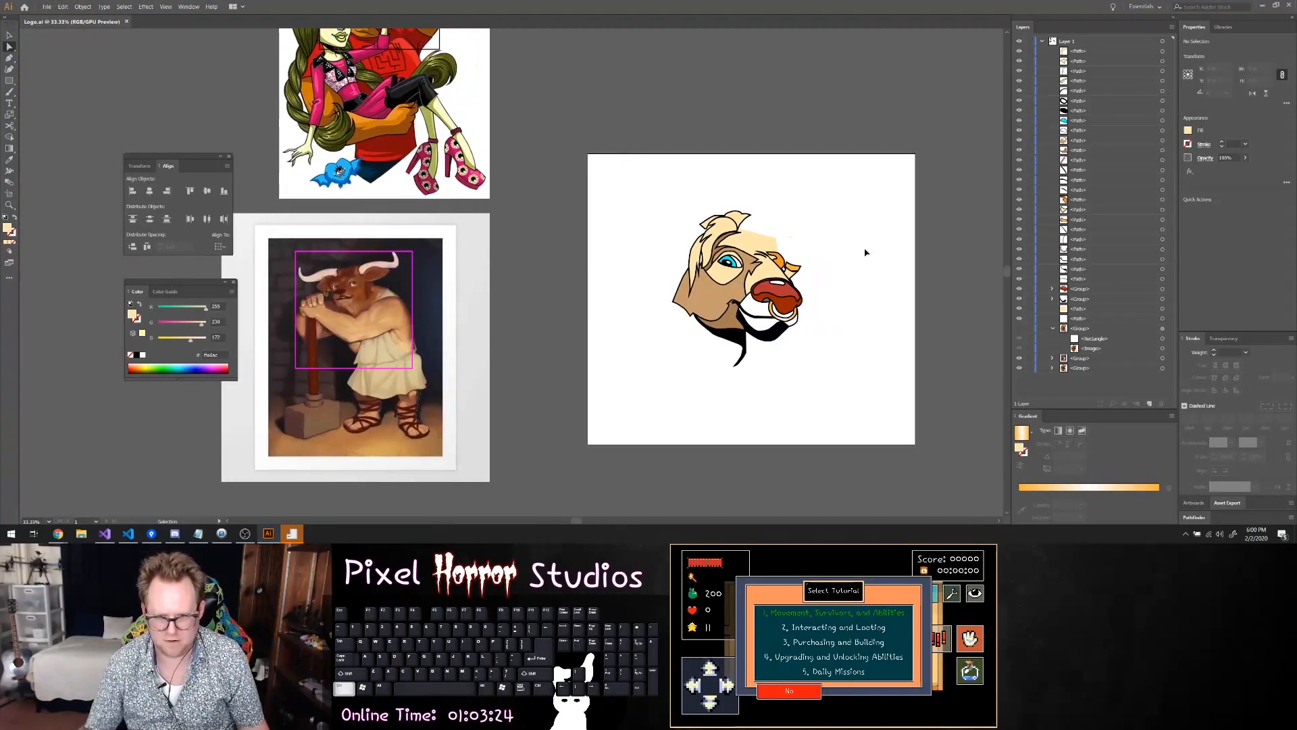
{"action": "scroll", "coordinate": [858, 255], "scroll_direction": "right", "scroll_amount": 1}
{"action": "scroll", "coordinate": [770, 246], "scroll_direction": "up", "scroll_amount": 3}
{"action": "scroll", "coordinate": [550, 180], "scroll_direction": "right", "scroll_amount": 3}
{"action": "scroll", "coordinate": [570, 181], "scroll_direction": "left", "scroll_amount": 8}
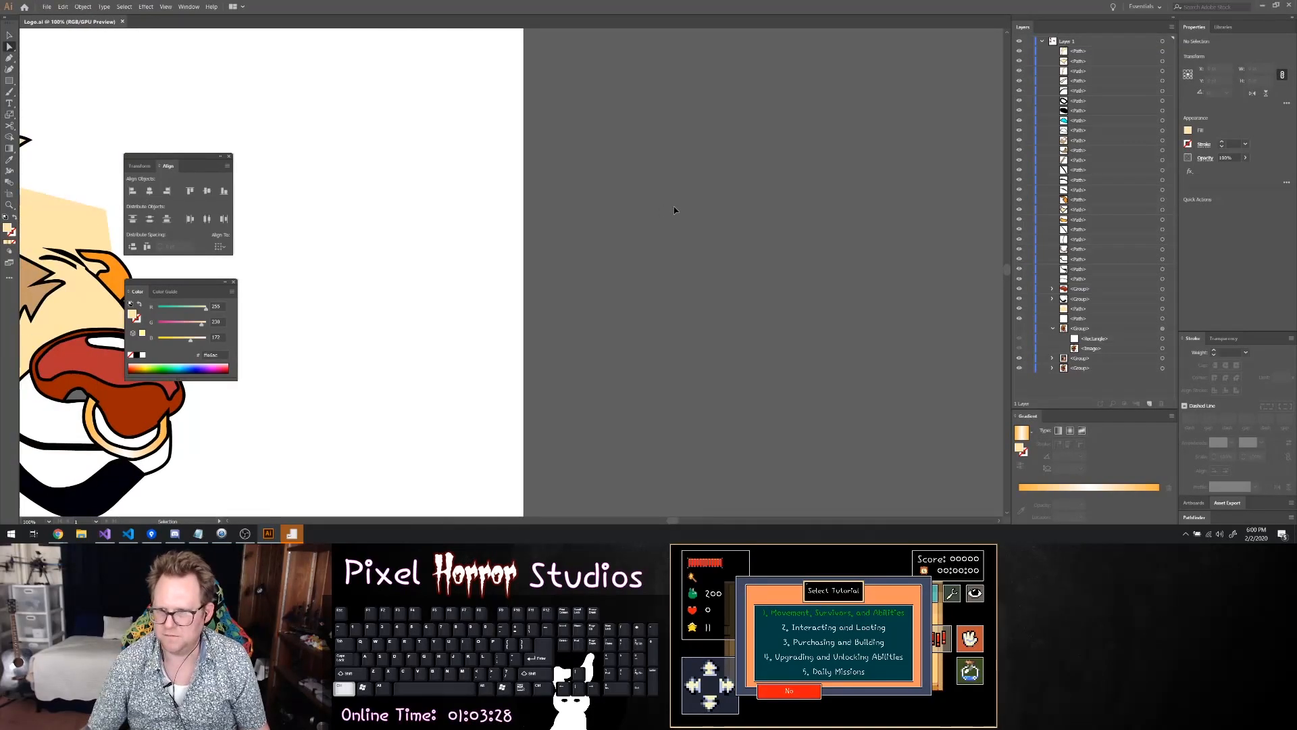
{"action": "scroll", "coordinate": [678, 190], "scroll_direction": "left", "scroll_amount": 3}
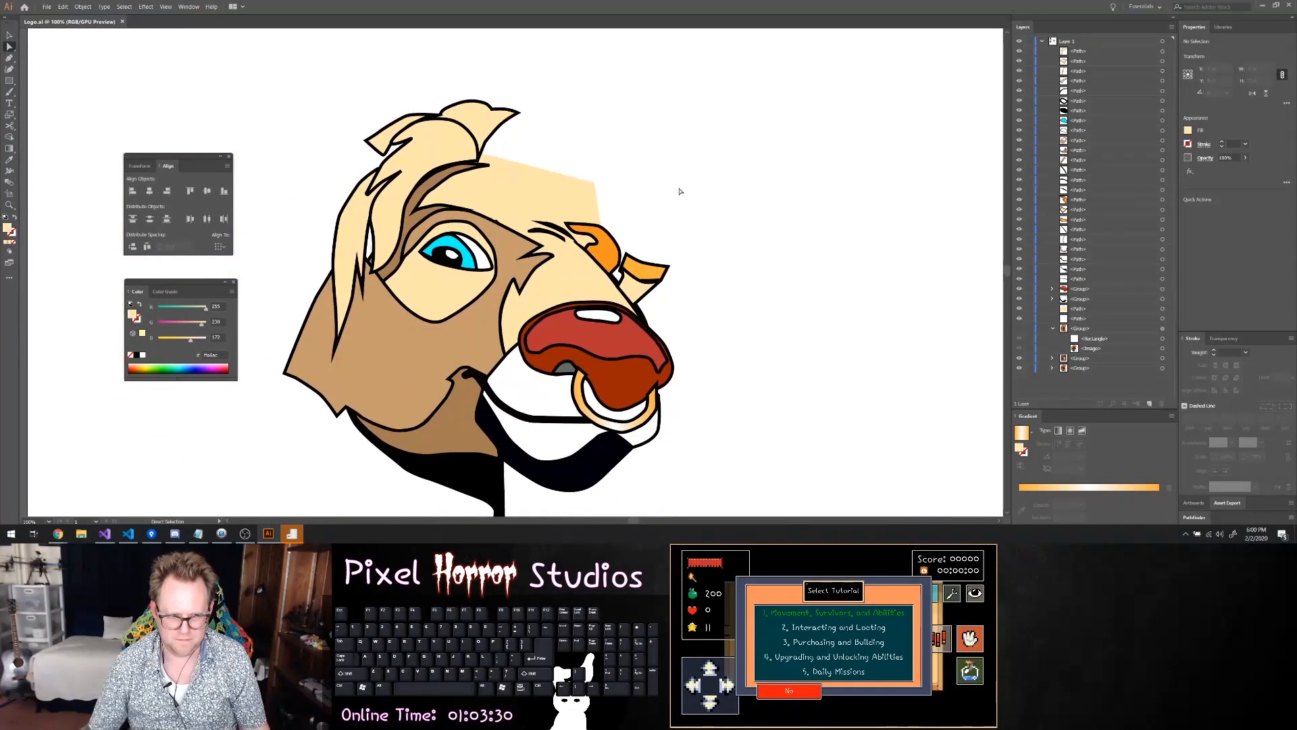
{"action": "scroll", "coordinate": [678, 191], "scroll_direction": "down", "scroll_amount": 1}
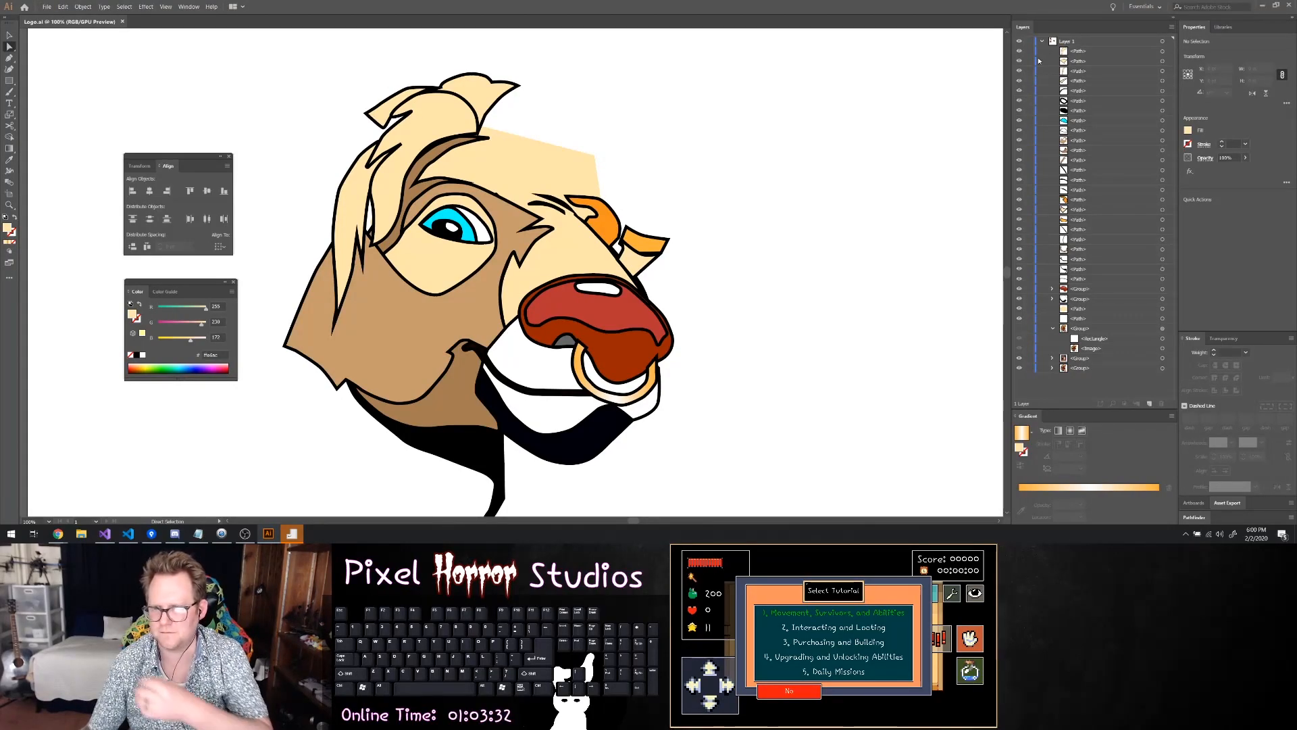
Show the faded reference group again and nudge the front lock's corner anchor above the brow crease
{"action": "left_click", "coordinate": [1020, 334]}
{"action": "scroll", "coordinate": [721, 237], "scroll_direction": "up", "scroll_amount": 4}
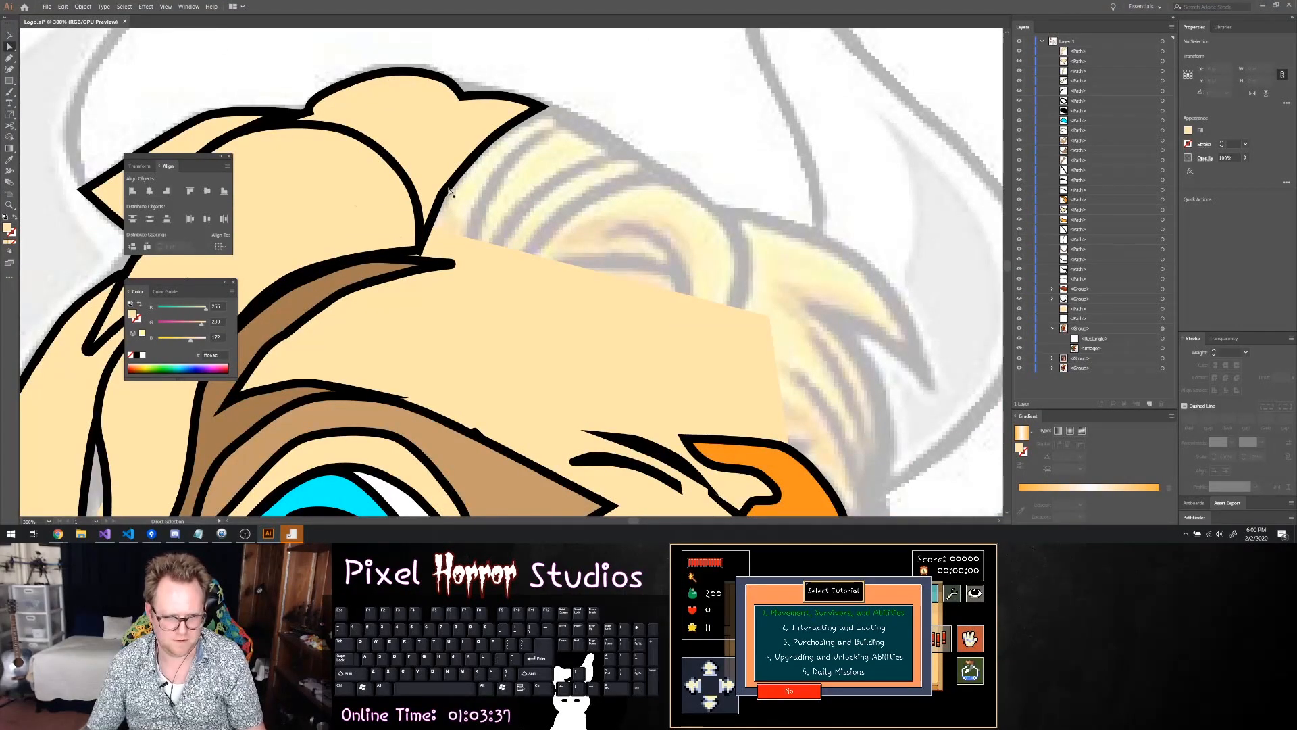
{"action": "left_click", "coordinate": [420, 252]}
{"action": "left_click_drag", "start_coordinate": [420, 252], "coordinate": [420, 252]}
{"action": "left_click", "coordinate": [600, 245]}
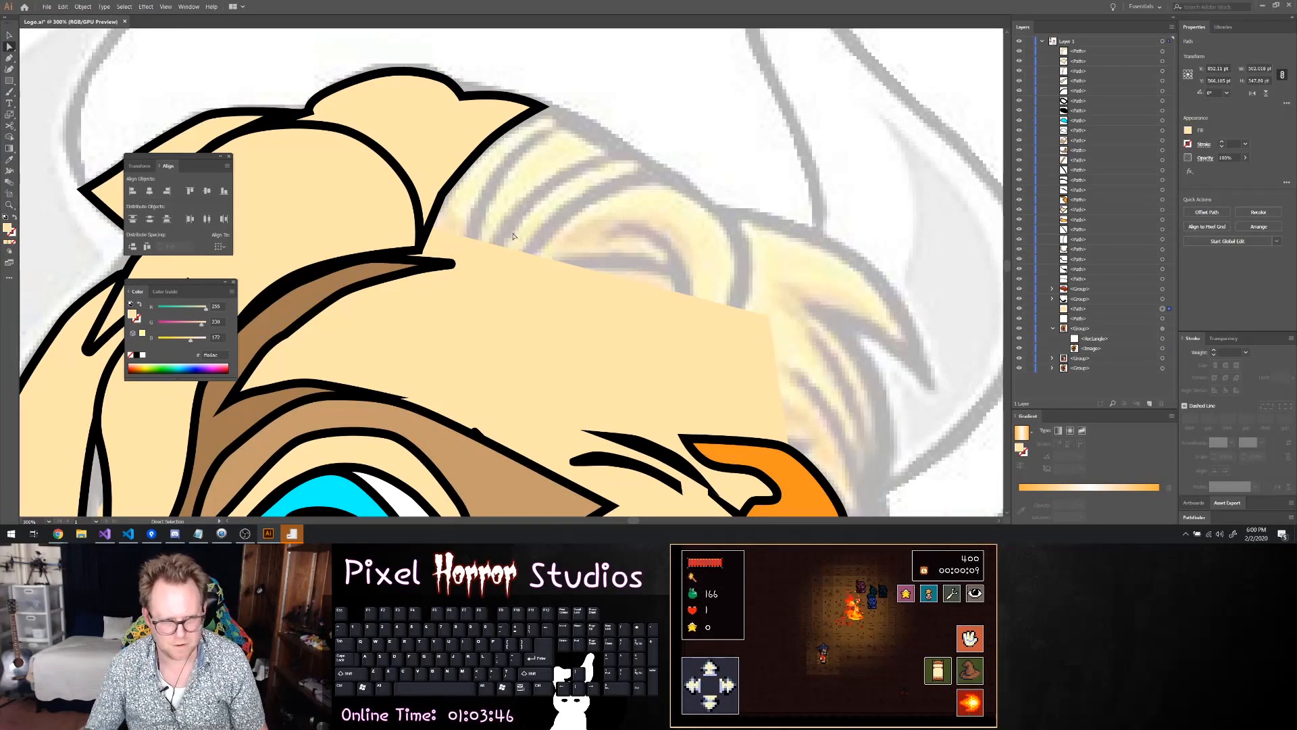
{"action": "scroll", "coordinate": [612, 242], "scroll_direction": "down", "scroll_amount": 1}
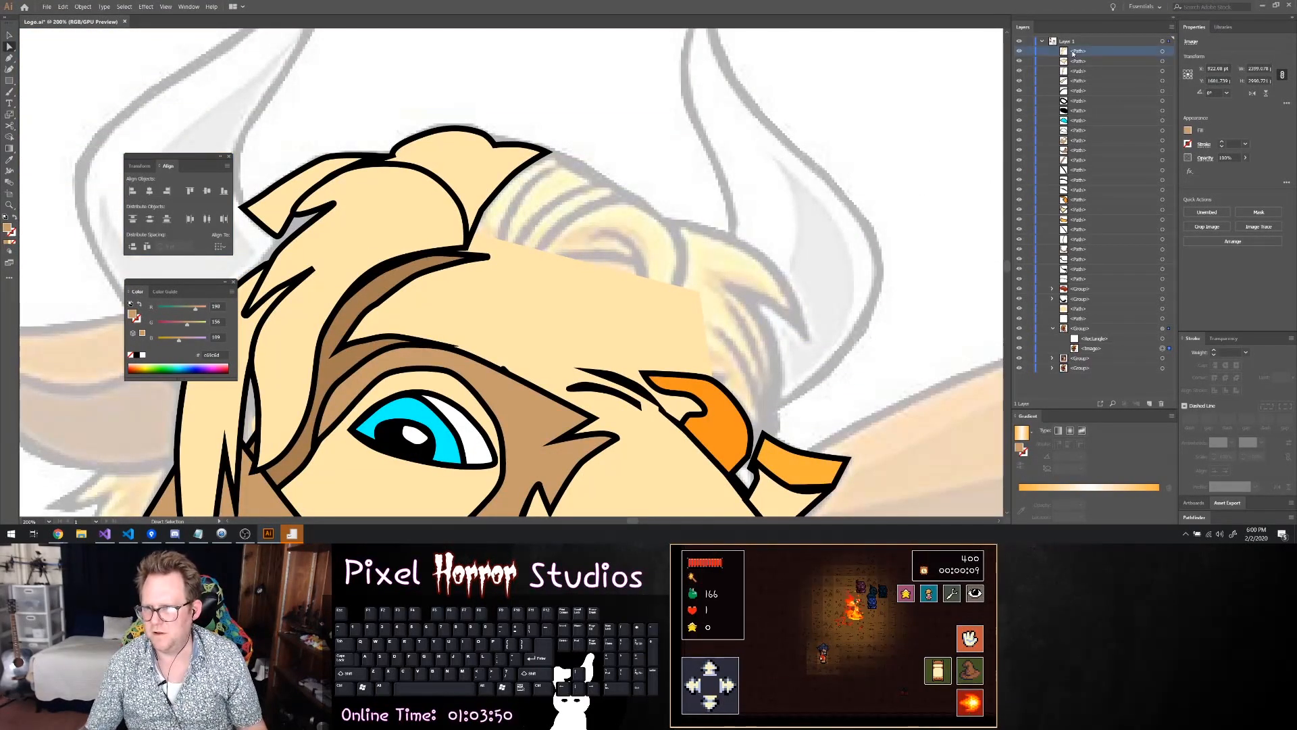
Select the five topmost hair paths and group them
{"action": "left_click", "coordinate": [1162, 50]}
{"action": "left_click", "coordinate": [1162, 61], "text": "shift"}
{"action": "left_click", "coordinate": [1162, 71], "text": "shift"}
{"action": "left_click", "coordinate": [1162, 80], "text": "shift"}
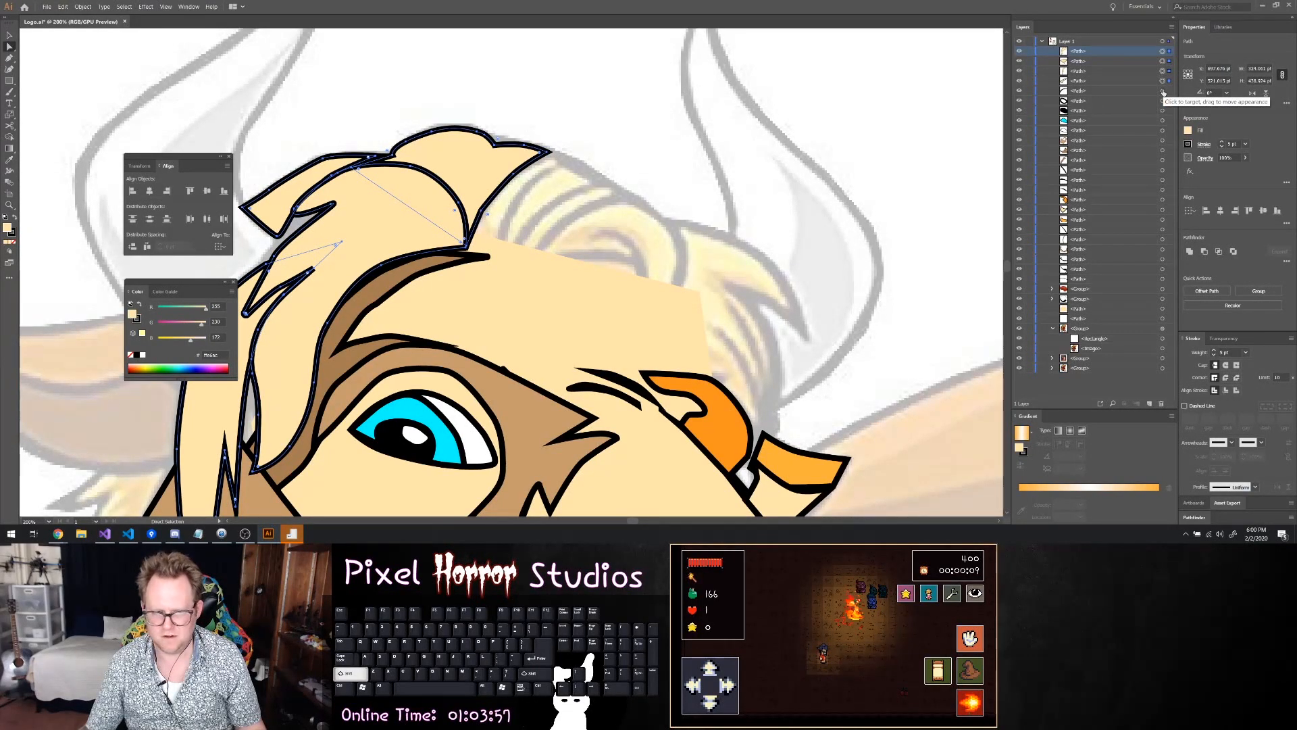
{"action": "left_click", "coordinate": [1162, 91], "text": "shift"}
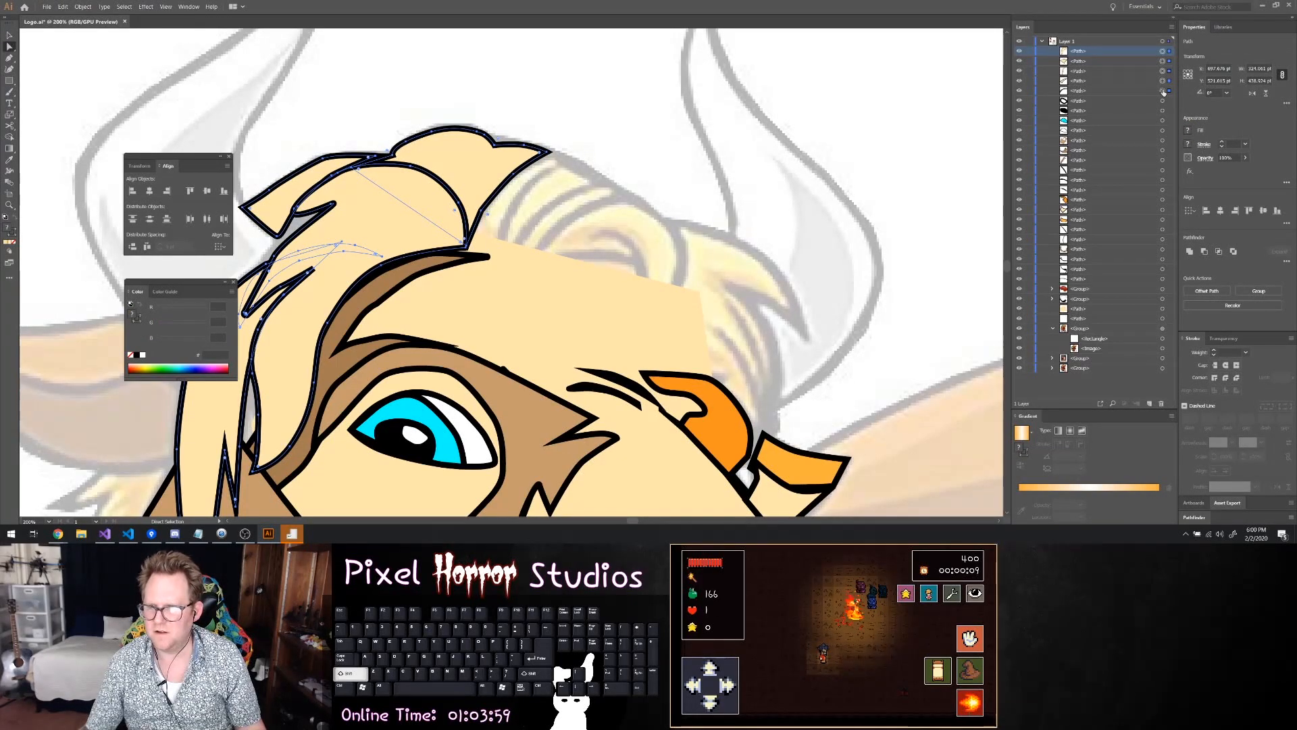
{"action": "right_click", "coordinate": [431, 231]}
{"action": "left_click", "coordinate": [449, 276]}
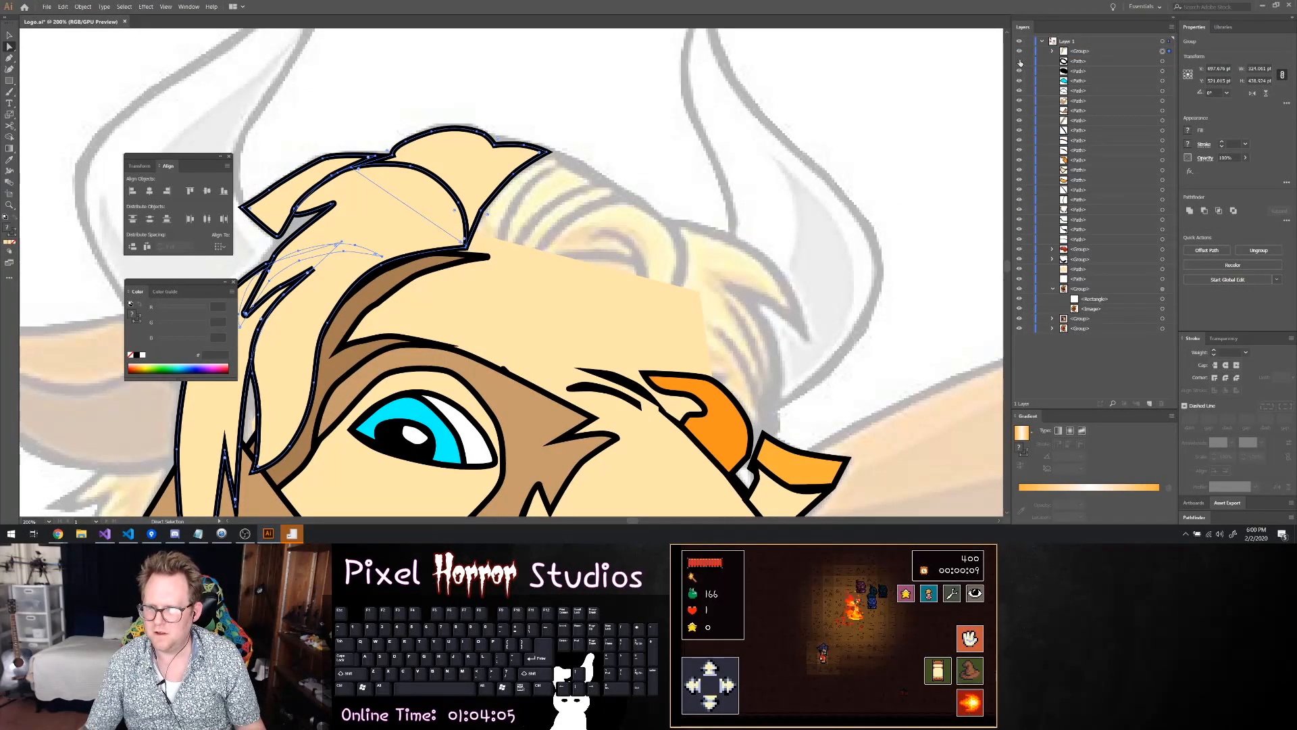
Select the four paths that make up the eyeball and group them
{"action": "left_click", "coordinate": [1162, 62]}
{"action": "left_click", "coordinate": [1163, 71], "text": "shift"}
{"action": "left_click", "coordinate": [1163, 82], "text": "shift"}
{"action": "left_click", "coordinate": [1162, 91], "text": "shift"}
{"action": "left_click", "coordinate": [1162, 100], "text": "shift"}
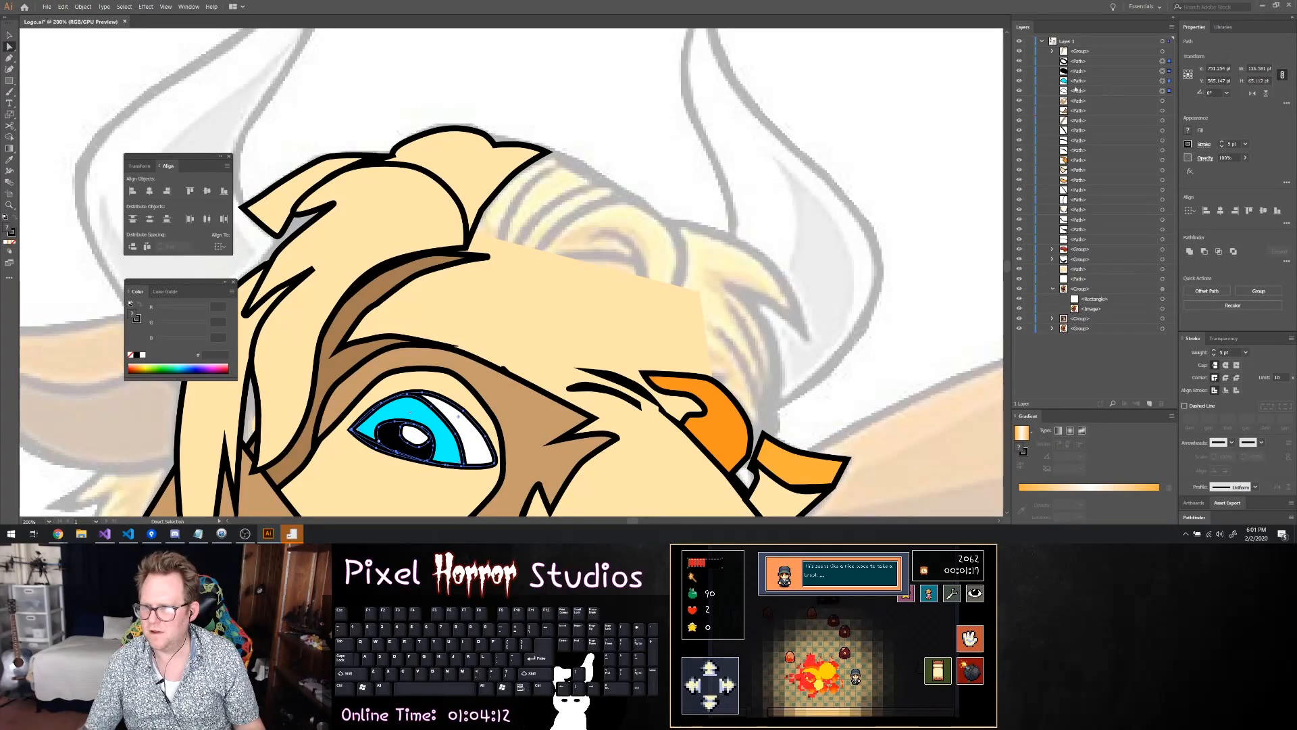
{"action": "right_click", "coordinate": [446, 415]}
{"action": "left_click", "coordinate": [487, 298]}
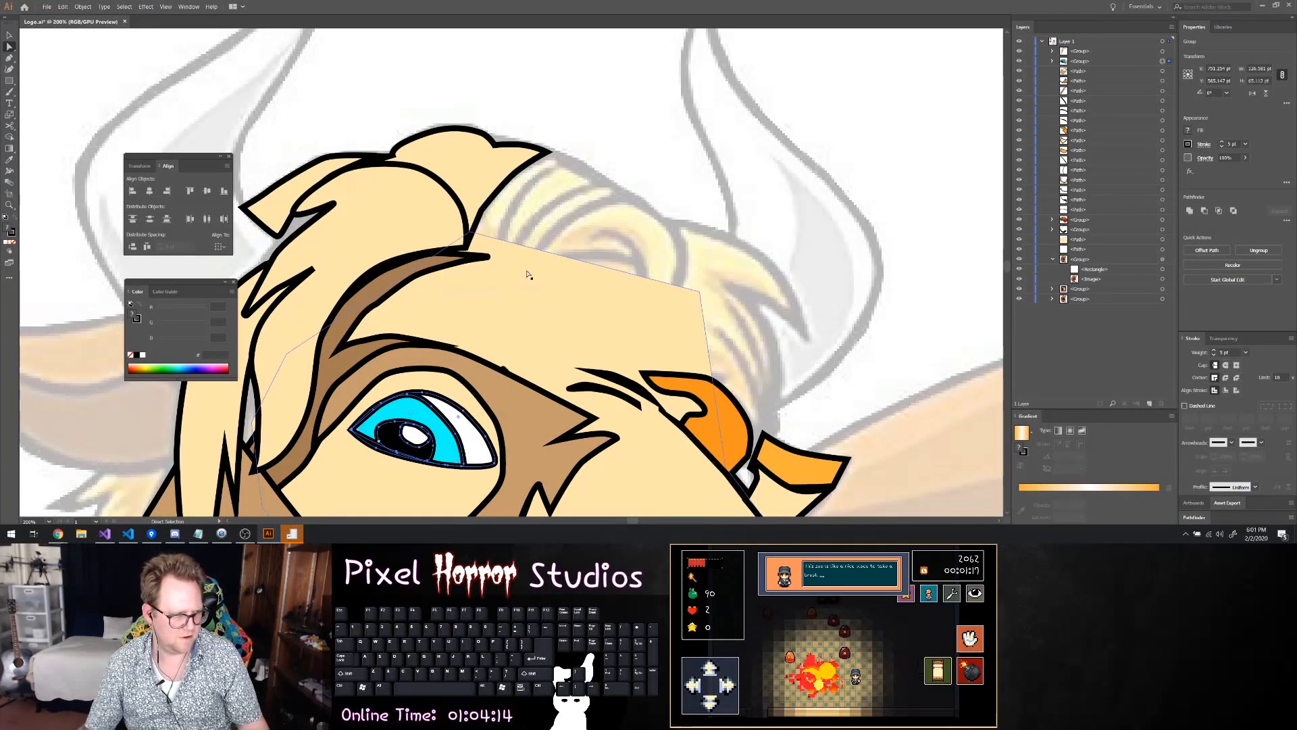
{"action": "scroll", "coordinate": [527, 267], "scroll_direction": "down", "scroll_amount": 5}
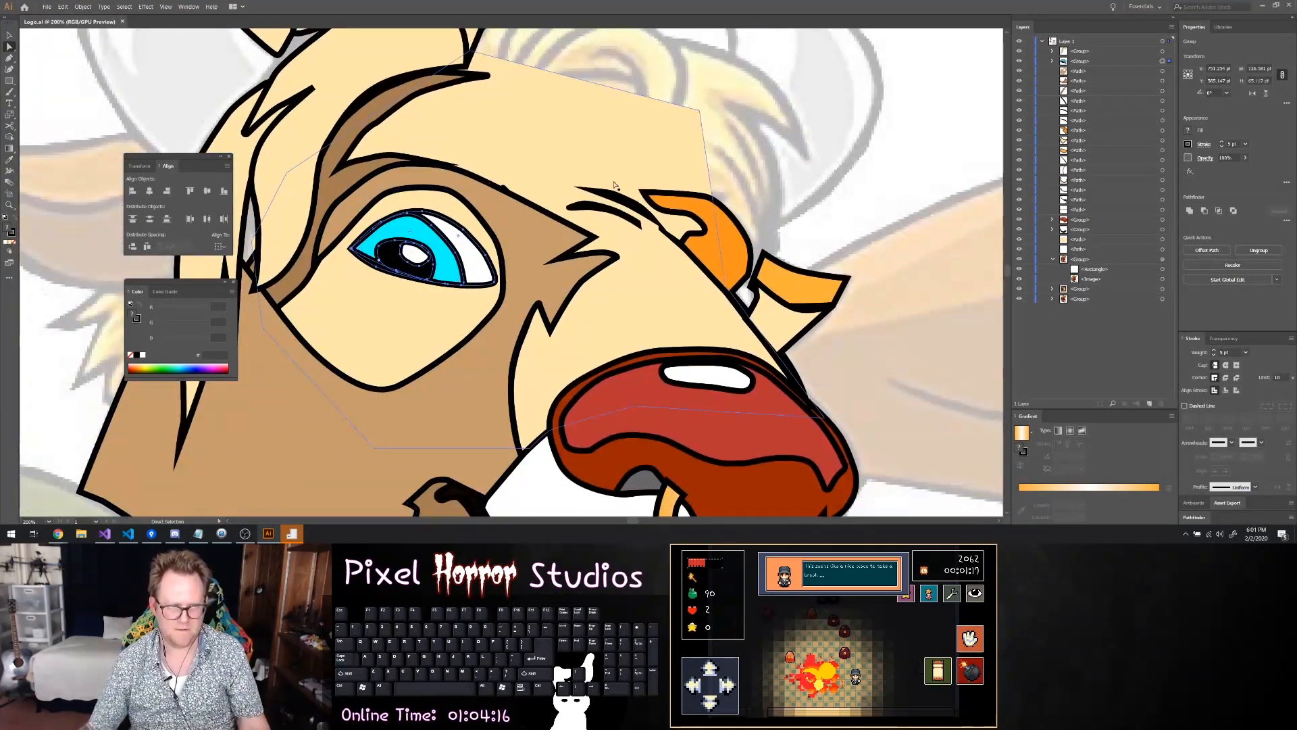
Add the three face paths around the eye to the eyeball group selection and group them together
{"action": "left_click", "coordinate": [1168, 71], "text": "shift"}
{"action": "left_click", "coordinate": [1162, 81], "text": "shift"}
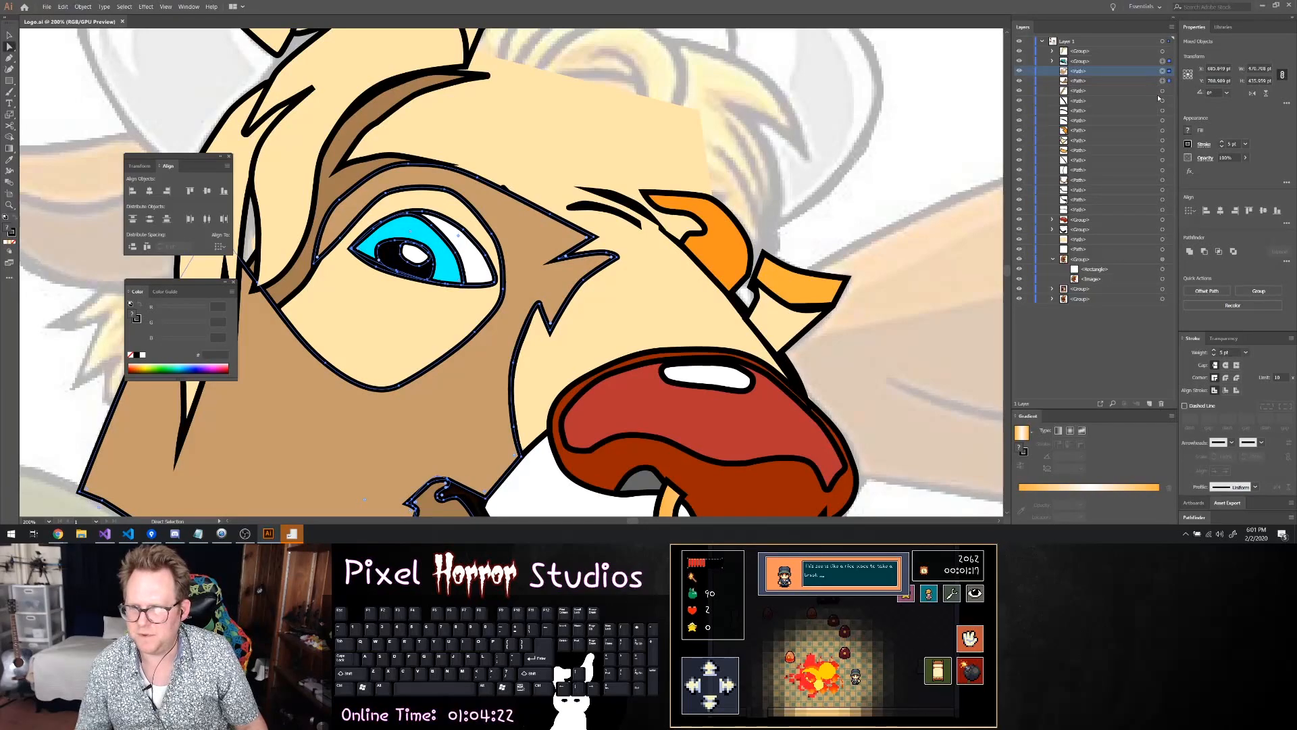
{"action": "left_click", "coordinate": [1161, 91], "text": "shift"}
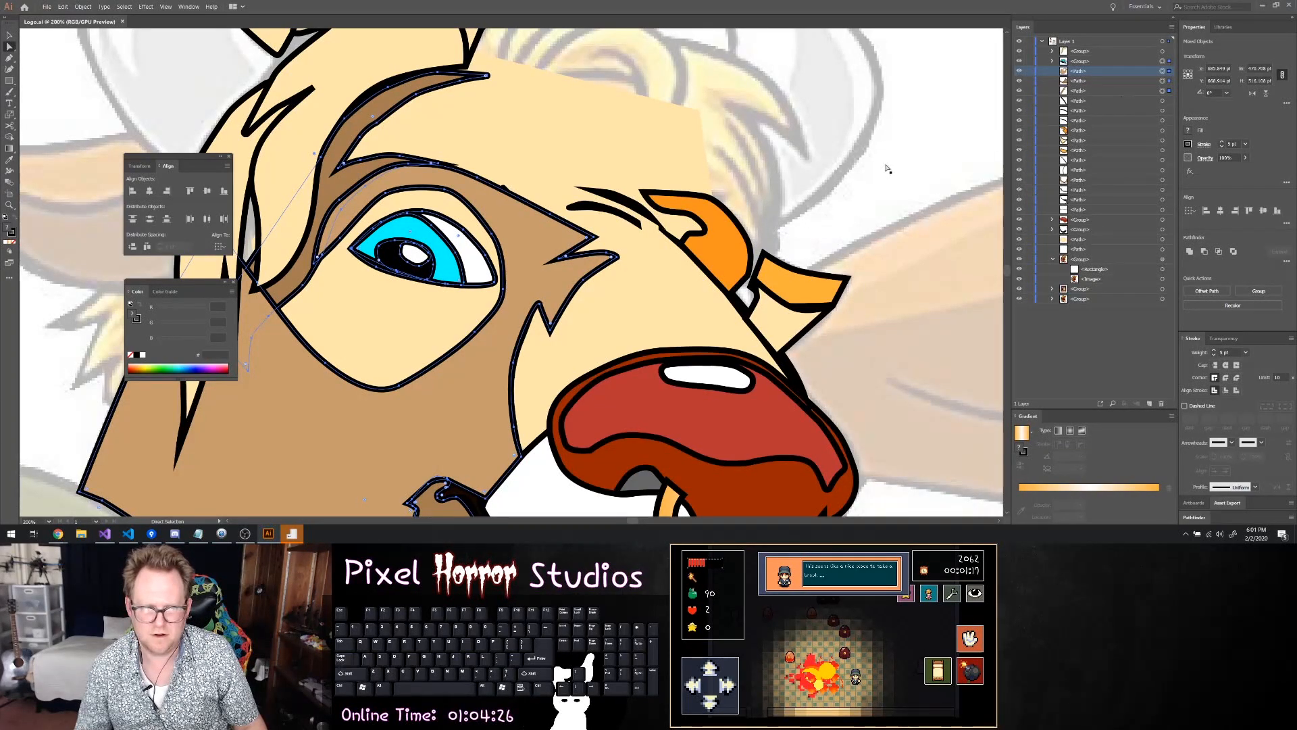
{"action": "right_click", "coordinate": [544, 236]}
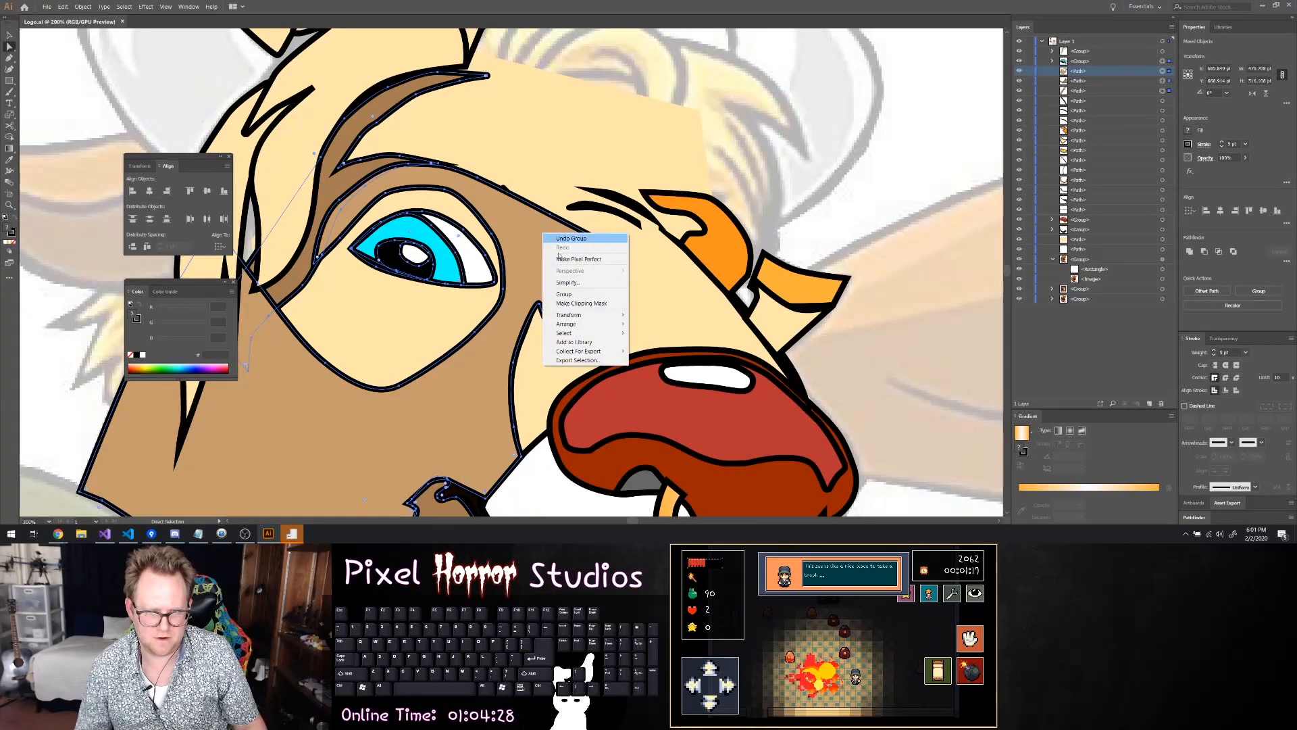
{"action": "left_click", "coordinate": [579, 303]}
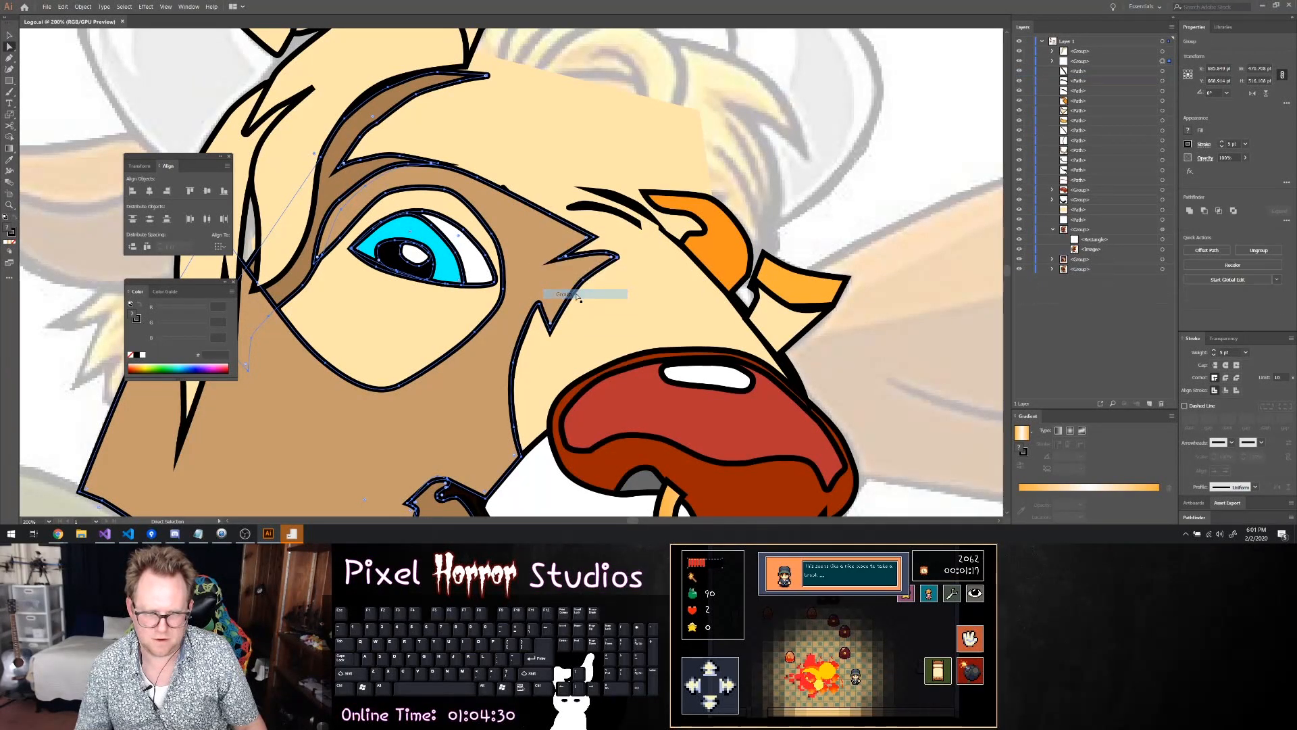
Move the brow crease path and the lower black eyebrow stroke above the face group in the stacking order
{"action": "left_click", "coordinate": [1084, 70]}
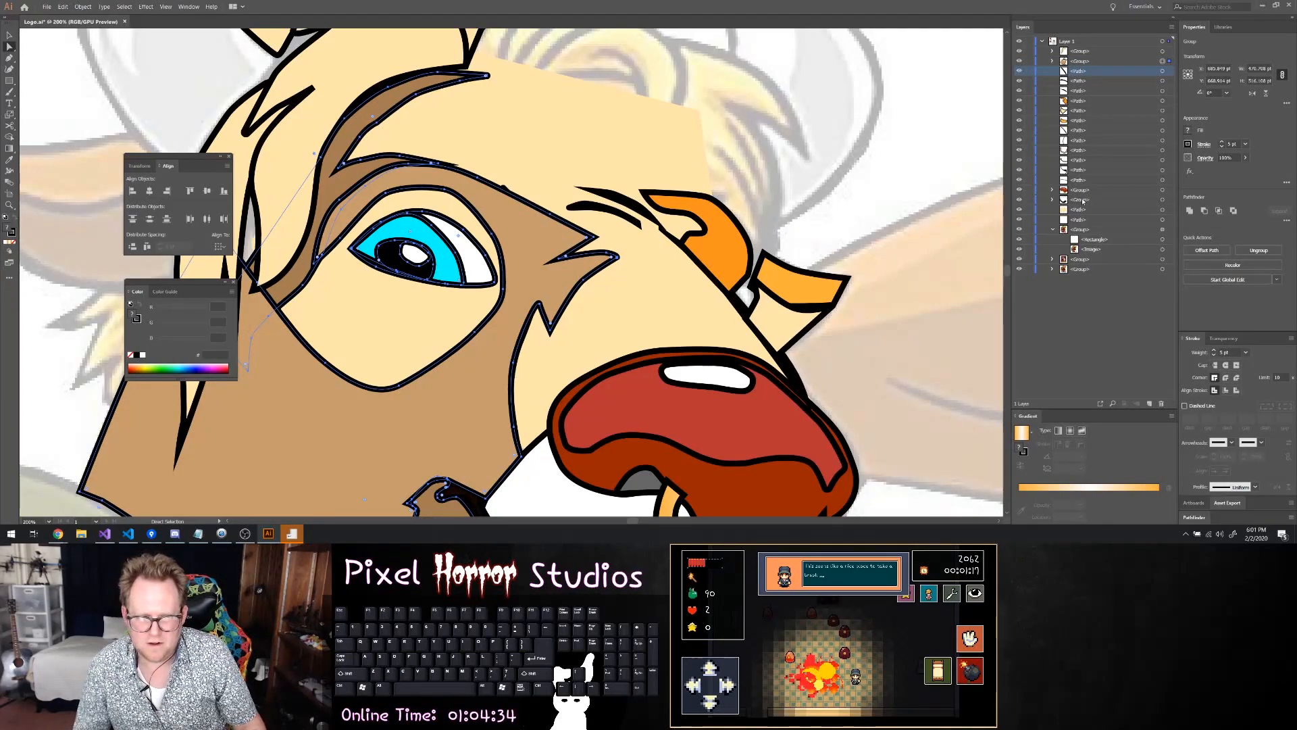
{"action": "left_click", "coordinate": [1162, 71]}
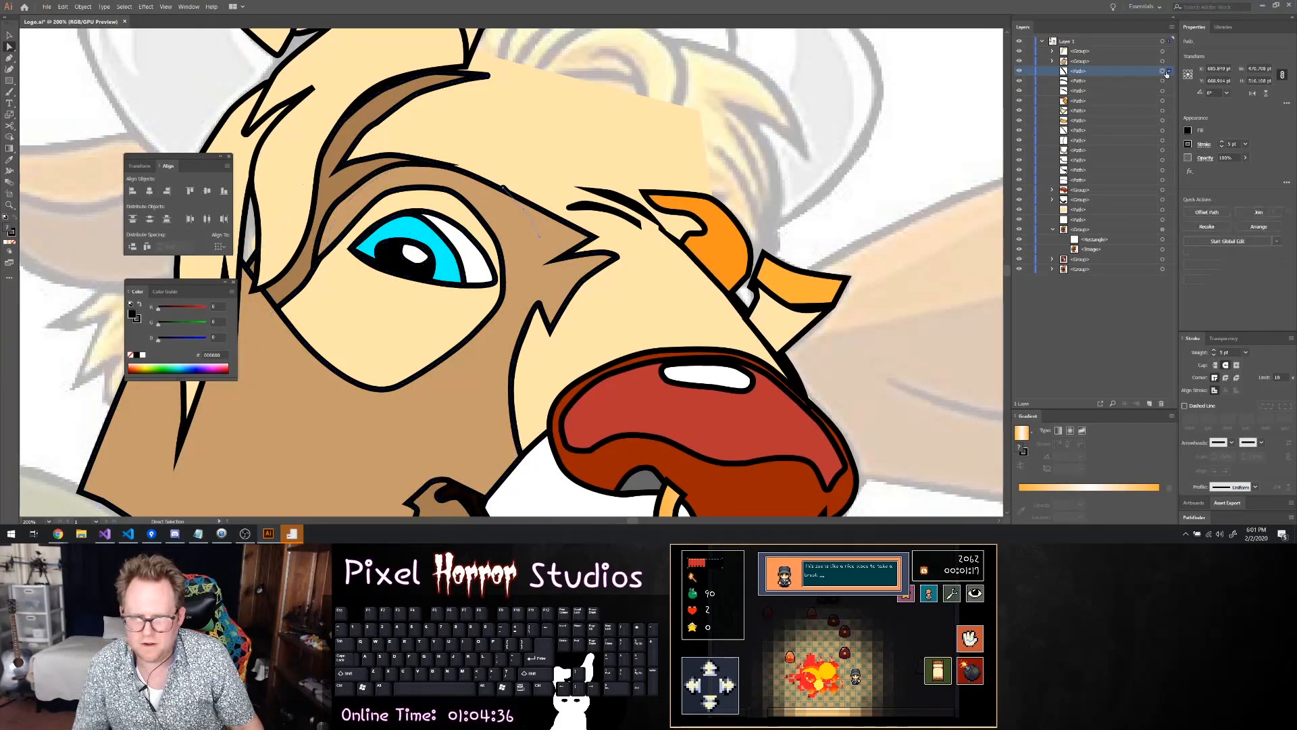
{"action": "mouse_move", "coordinate": [1166, 74]}
{"action": "left_mouse_down"}
{"action": "mouse_move", "coordinate": [1133, 61]}
{"action": "mouse_move", "coordinate": [1079, 70]}
{"action": "left_mouse_up"}
{"action": "left_click", "coordinate": [1081, 71]}
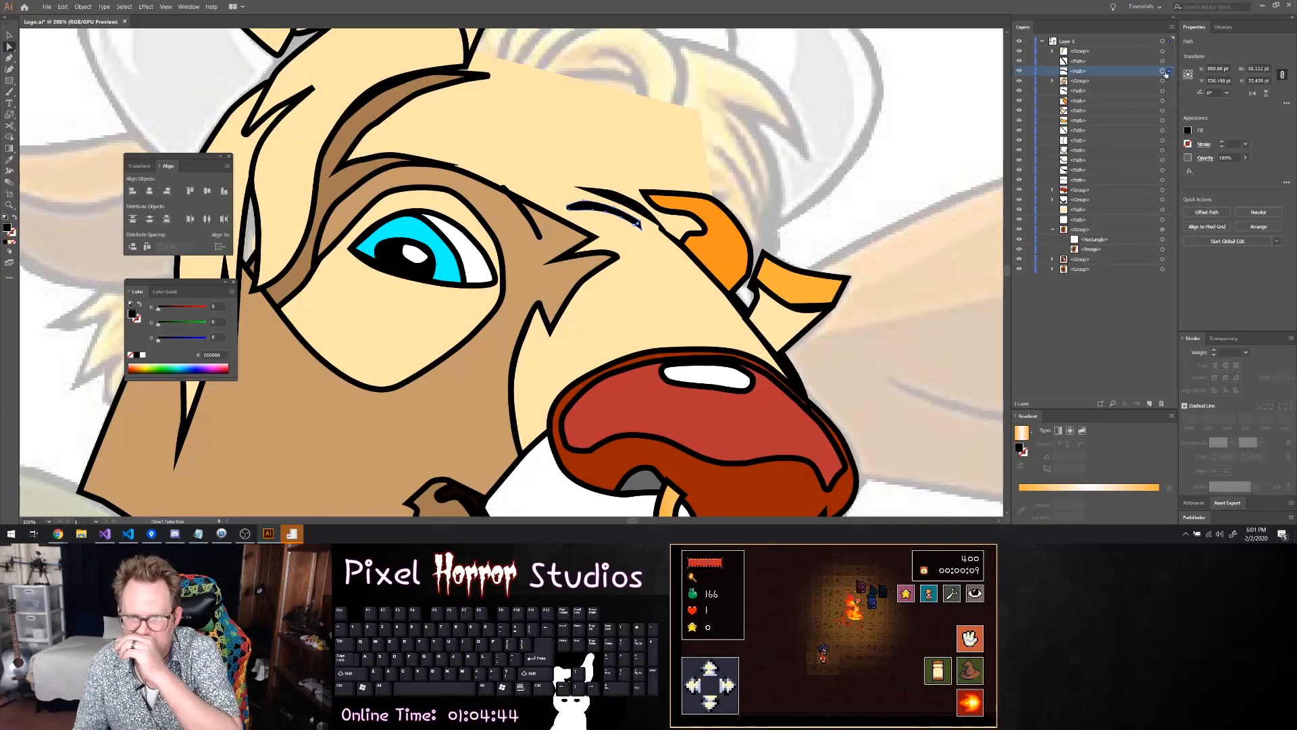
Select the following paths one by one to identify the upper eyebrow stroke and the orange and cream shapes beside the nose bridge
{"action": "left_click", "coordinate": [1096, 81]}
{"action": "left_click", "coordinate": [1098, 94]}
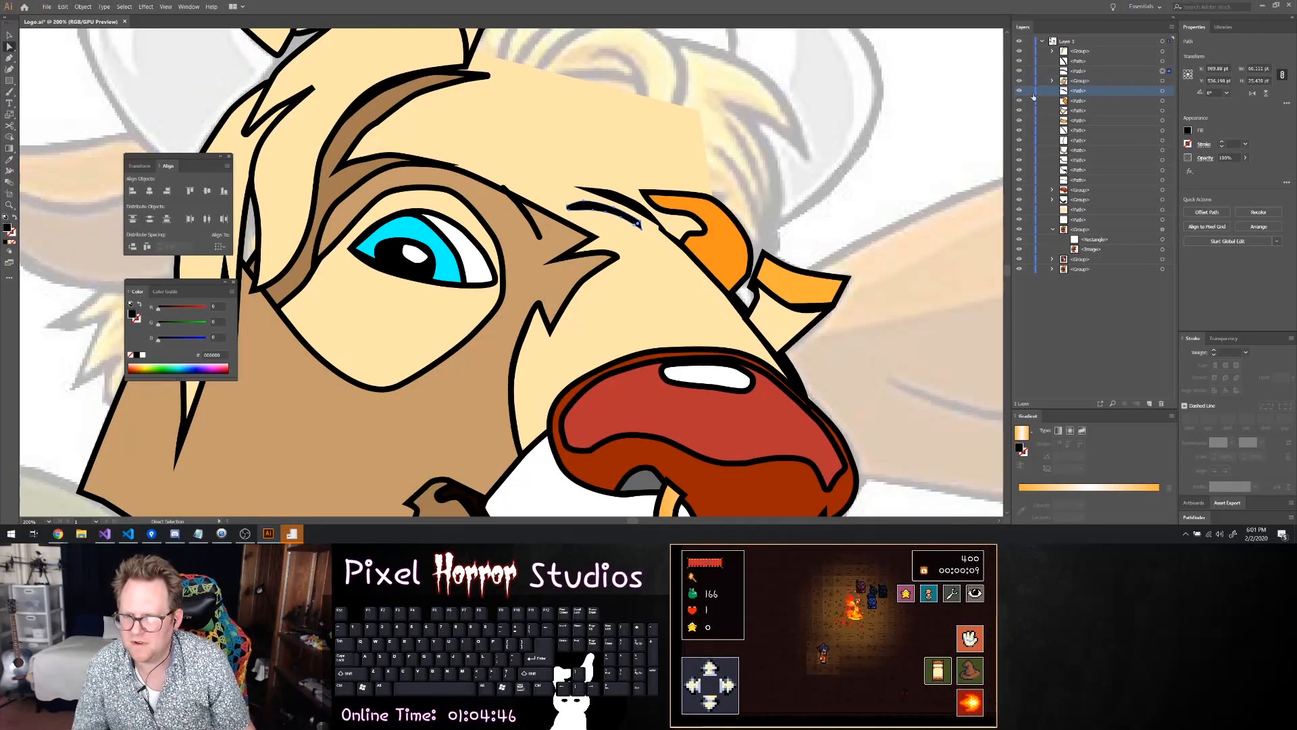
{"action": "left_click", "coordinate": [1162, 91]}
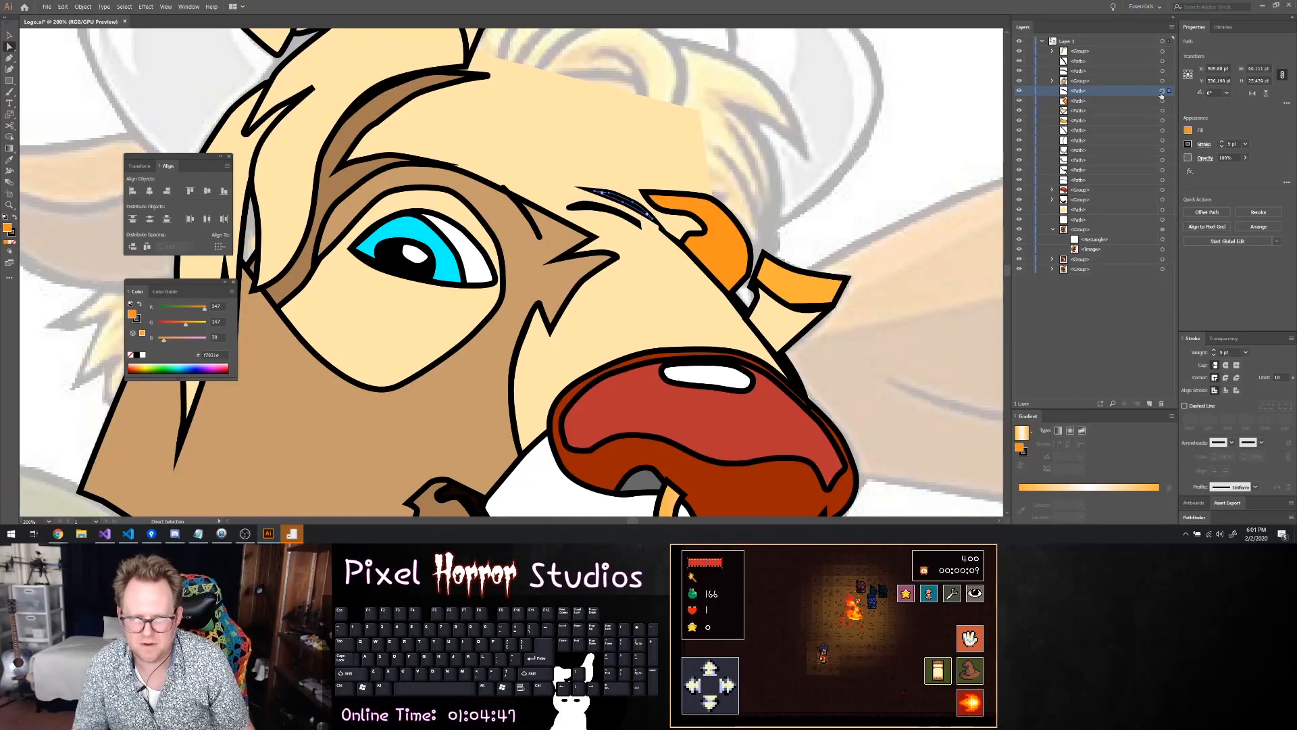
{"action": "left_click", "coordinate": [1140, 102]}
{"action": "left_click", "coordinate": [1163, 101]}
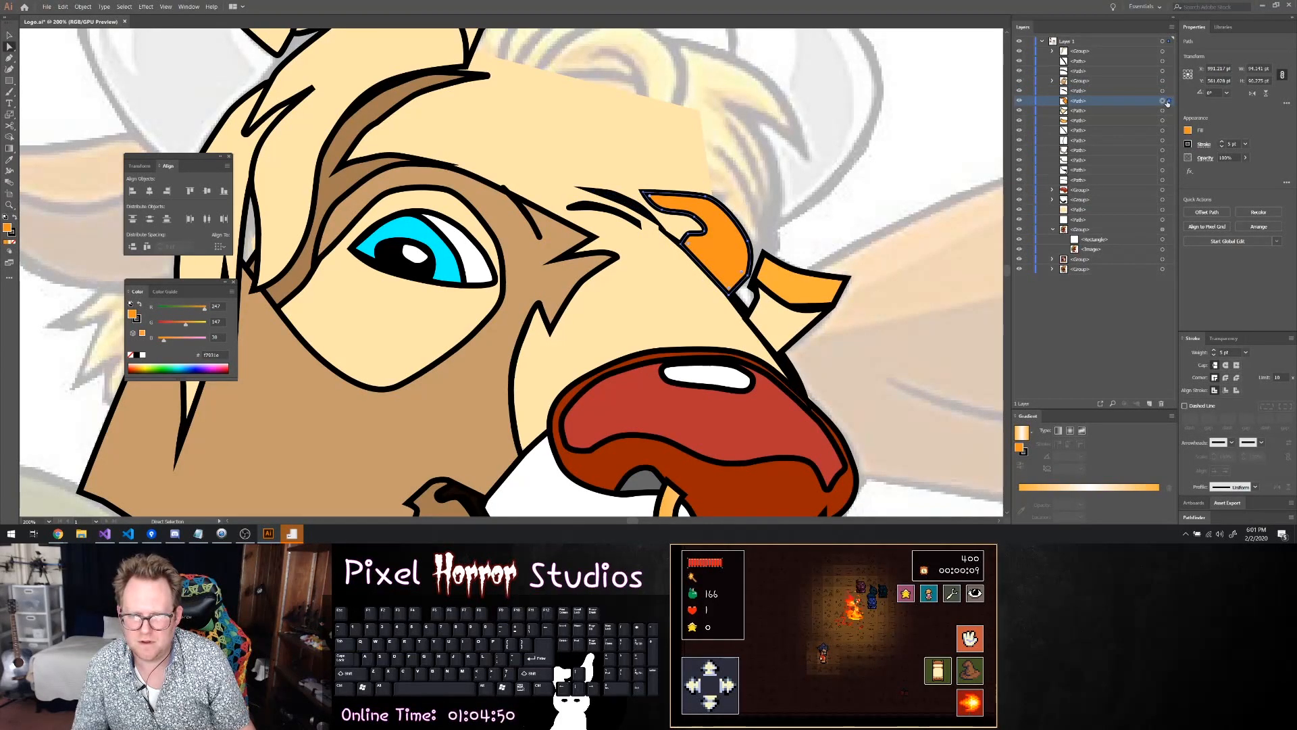
{"action": "left_click", "coordinate": [1125, 110]}
{"action": "left_click", "coordinate": [1163, 110]}
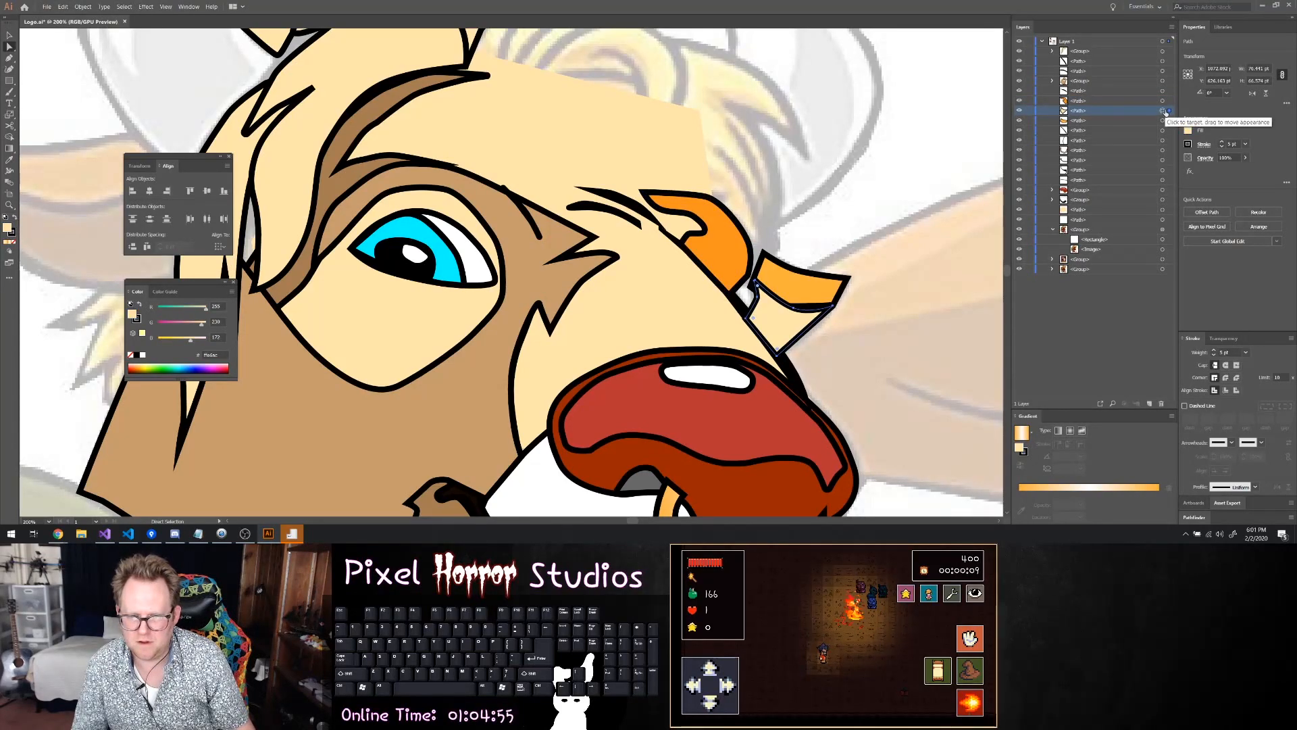
{"action": "left_click", "coordinate": [1157, 123]}
{"action": "left_click", "coordinate": [1162, 121]}
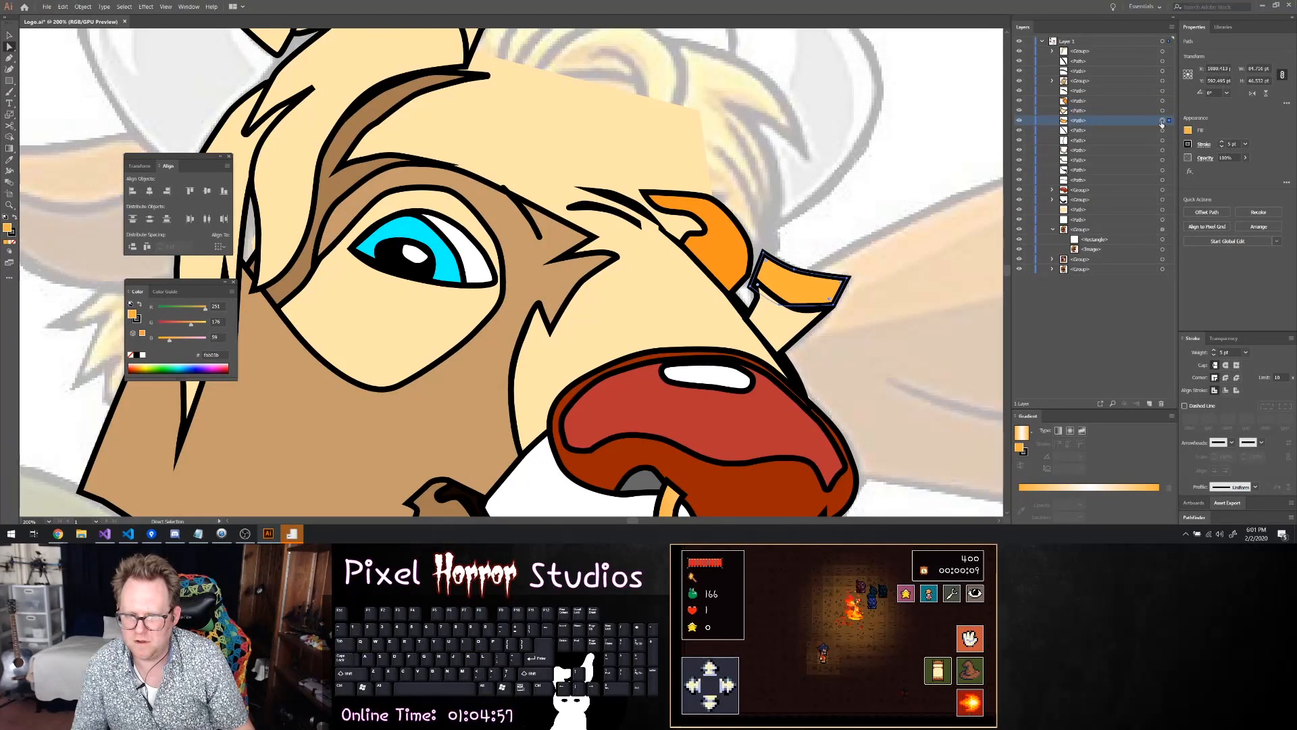
Move the gradient nose ring path below the nose group, then group the ring with the nose
{"action": "left_click", "coordinate": [1098, 149]}
{"action": "left_click", "coordinate": [1163, 150]}
{"action": "left_click", "coordinate": [1091, 191]}
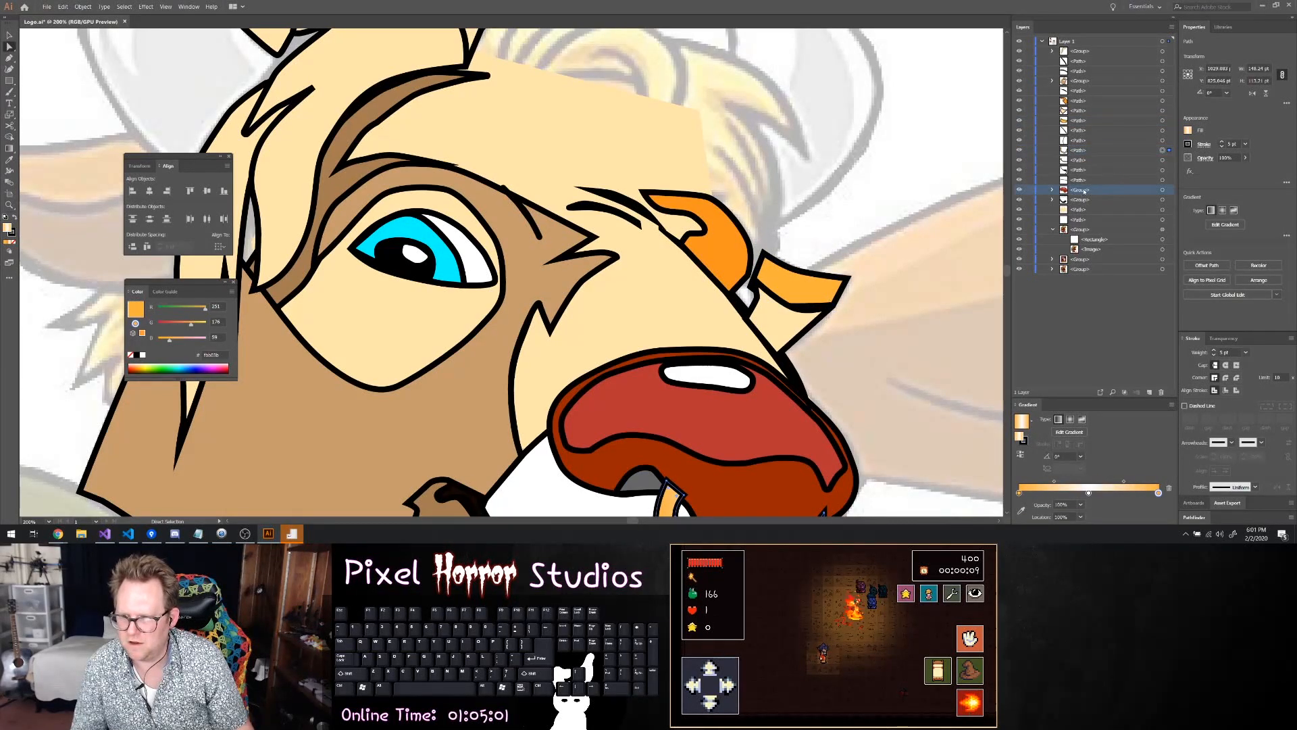
{"action": "scroll", "coordinate": [922, 174], "scroll_direction": "down", "scroll_amount": 4}
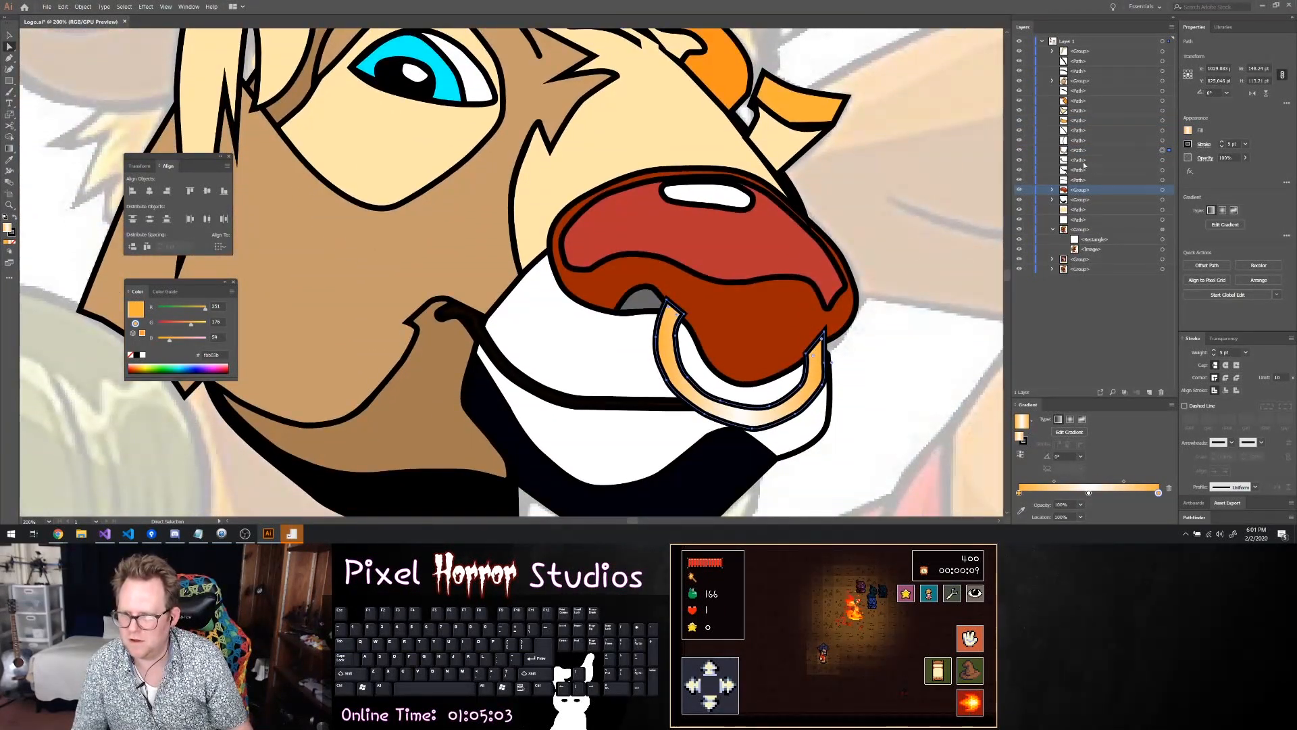
{"action": "left_click_drag", "start_coordinate": [1080, 151], "coordinate": [1074, 196]}
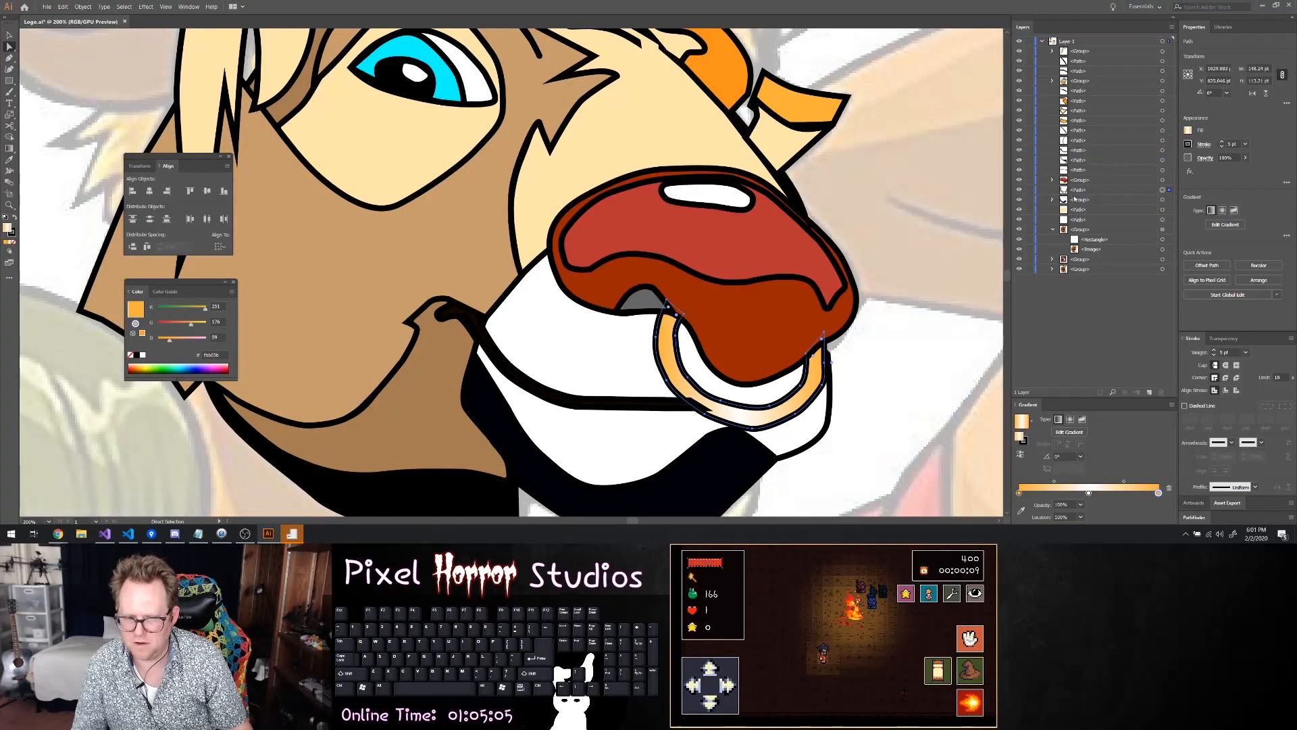
{"action": "left_click", "coordinate": [1161, 180], "text": "shift"}
{"action": "right_click", "coordinate": [811, 297]}
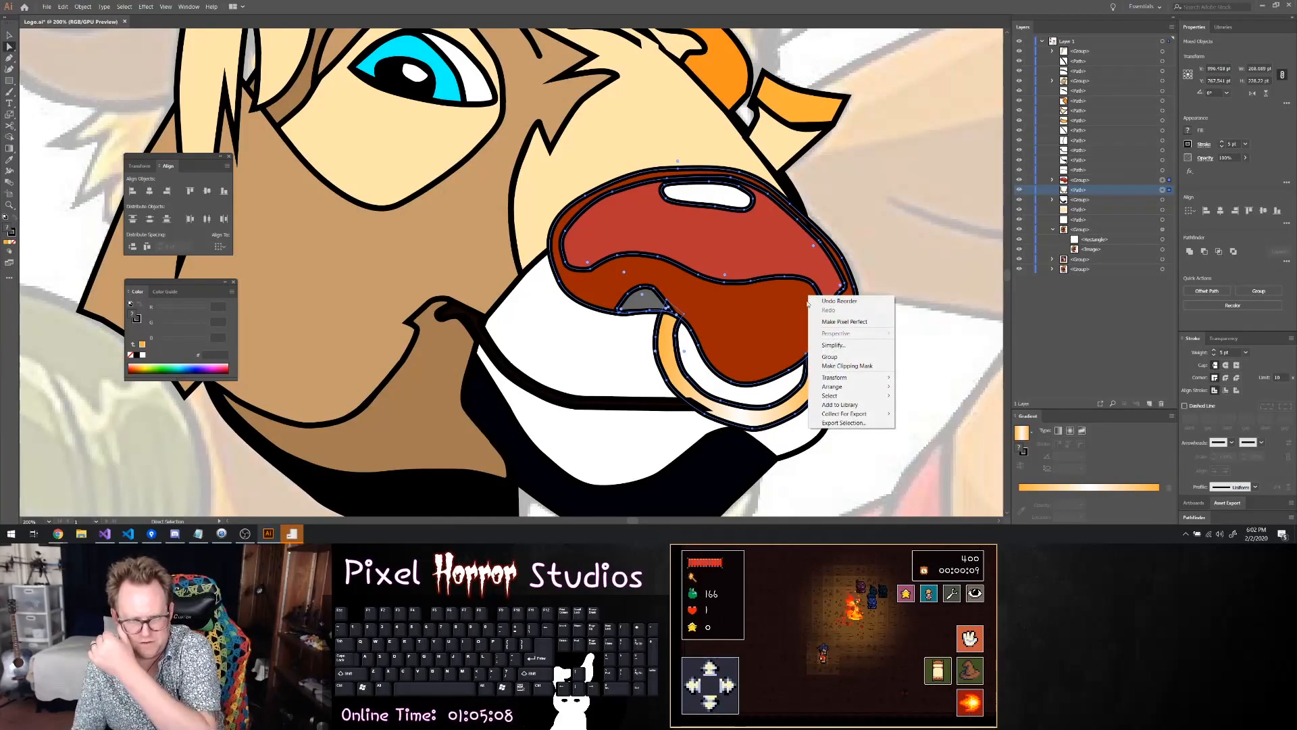
{"action": "left_click", "coordinate": [829, 348]}
Select the unfilled chin crease path and check its place on the face, toggling the white muzzle group's visibility
{"action": "left_click", "coordinate": [1074, 179]}
{"action": "left_click", "coordinate": [1077, 169]}
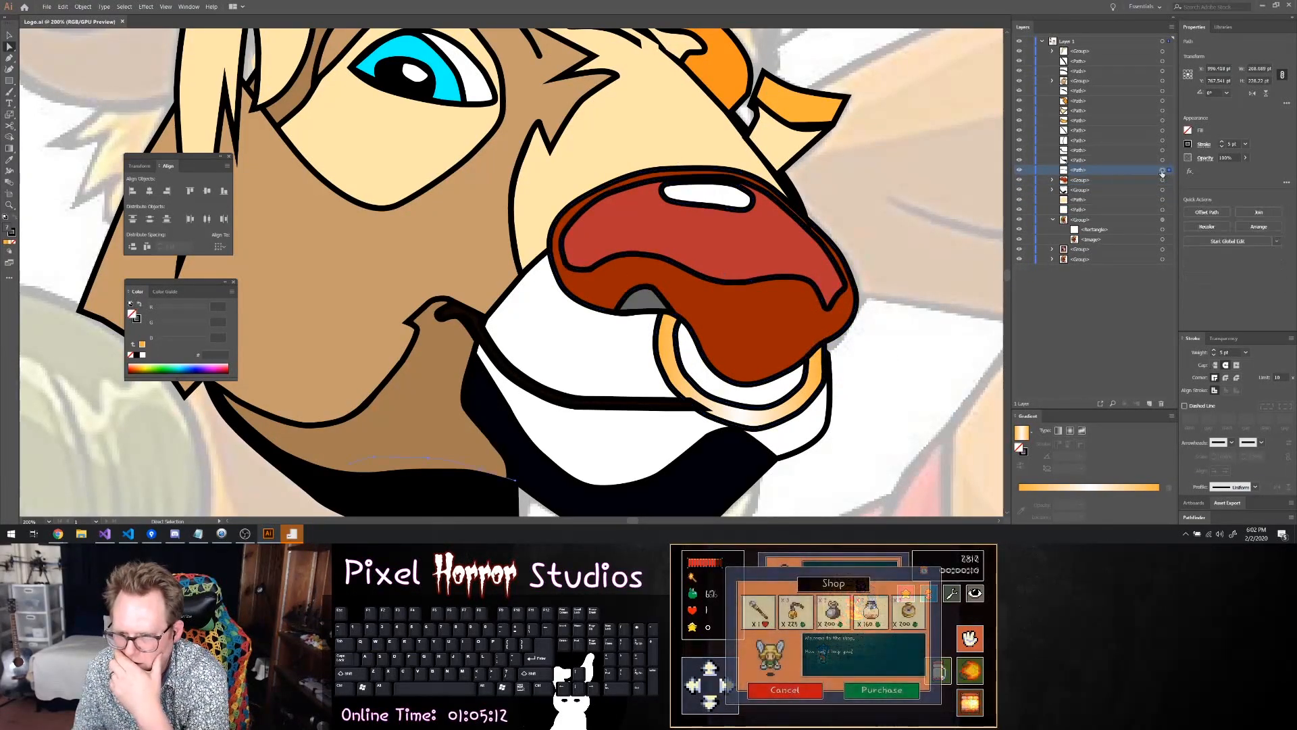
{"action": "scroll", "coordinate": [736, 124], "scroll_direction": "up", "scroll_amount": 3}
{"action": "scroll", "coordinate": [737, 123], "scroll_direction": "up", "scroll_amount": 3}
{"action": "scroll", "coordinate": [664, 144], "scroll_direction": "down", "scroll_amount": 2}
{"action": "scroll", "coordinate": [656, 149], "scroll_direction": "up", "scroll_amount": 1}
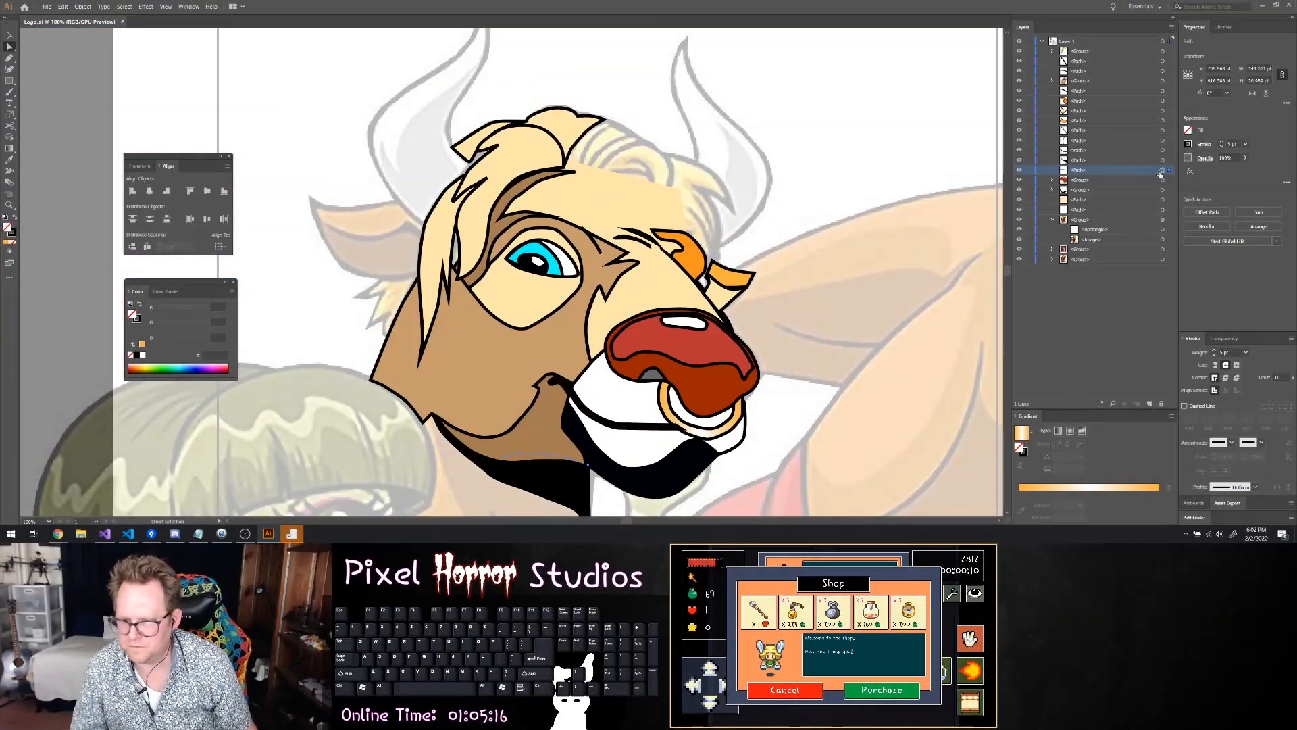
{"action": "scroll", "coordinate": [800, 227], "scroll_direction": "down", "scroll_amount": 1}
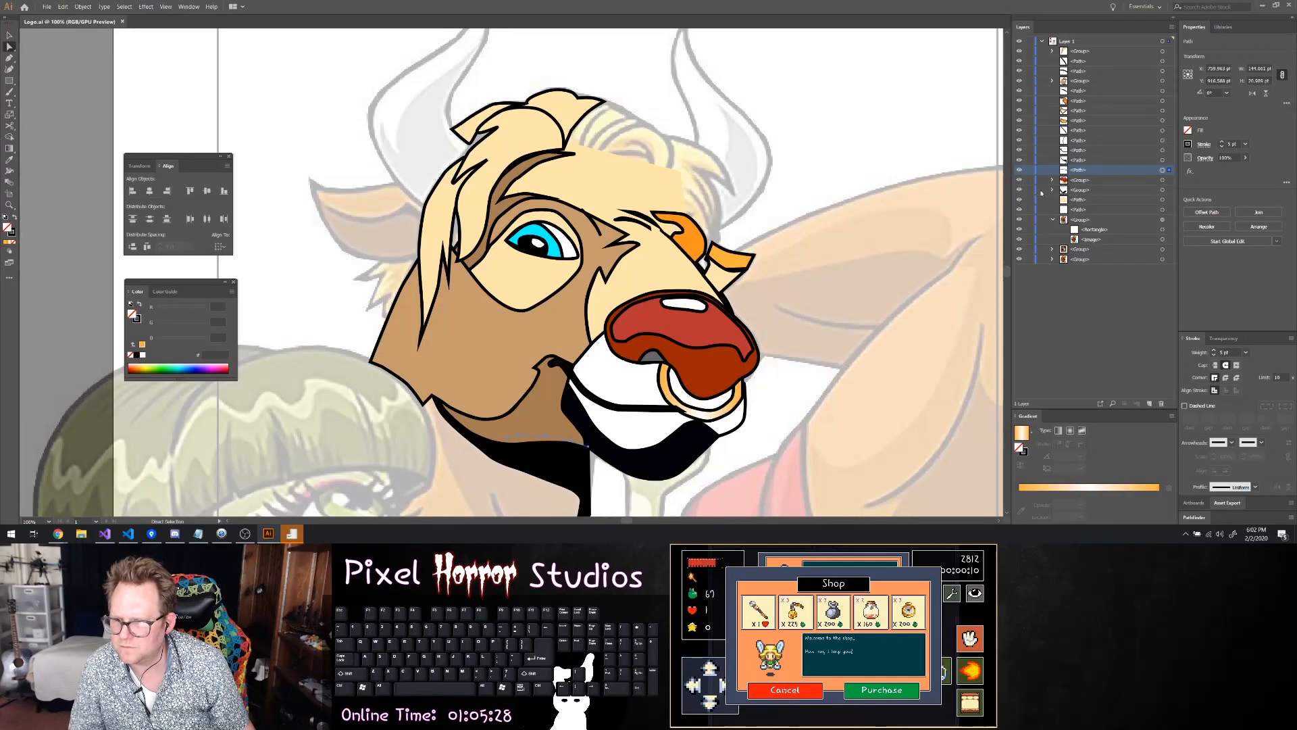
{"action": "left_click", "coordinate": [1020, 192]}
{"action": "left_click", "coordinate": [1021, 192]}
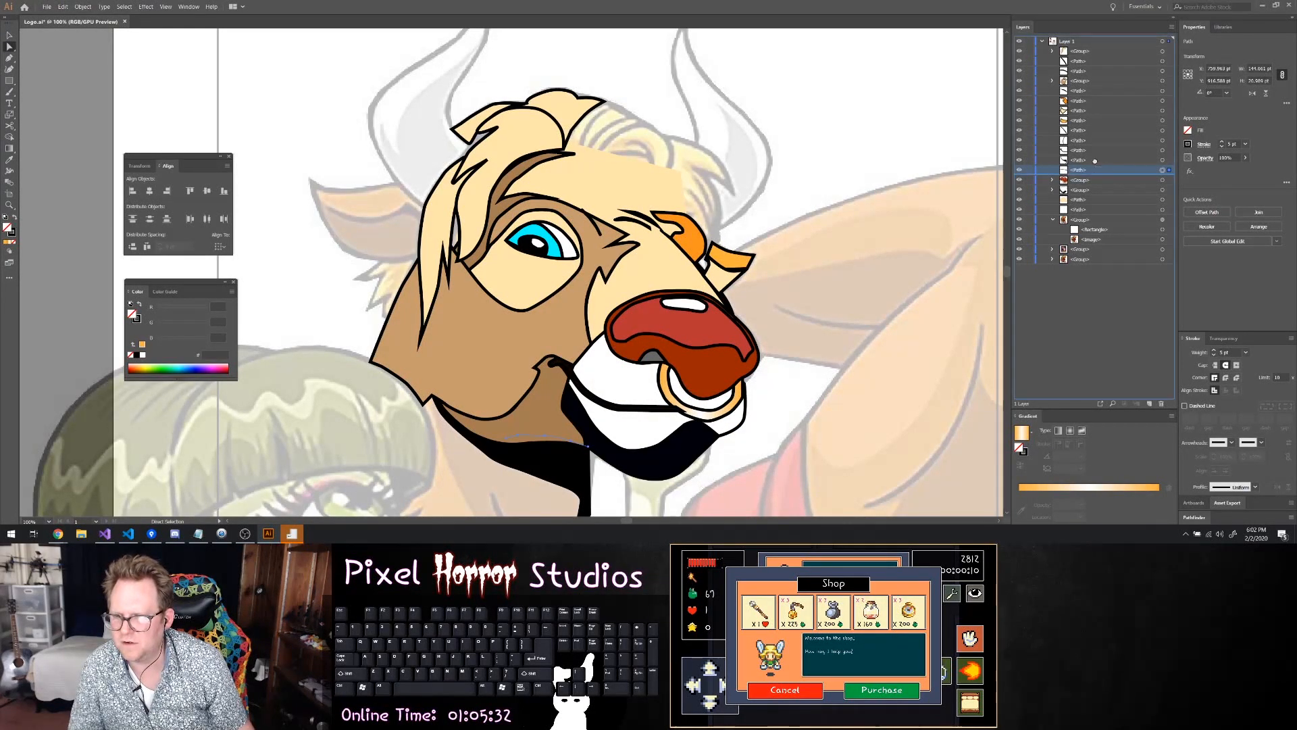
Move the chin crease path into the face group, directly beneath the group's first path
{"action": "left_click", "coordinate": [1096, 89]}
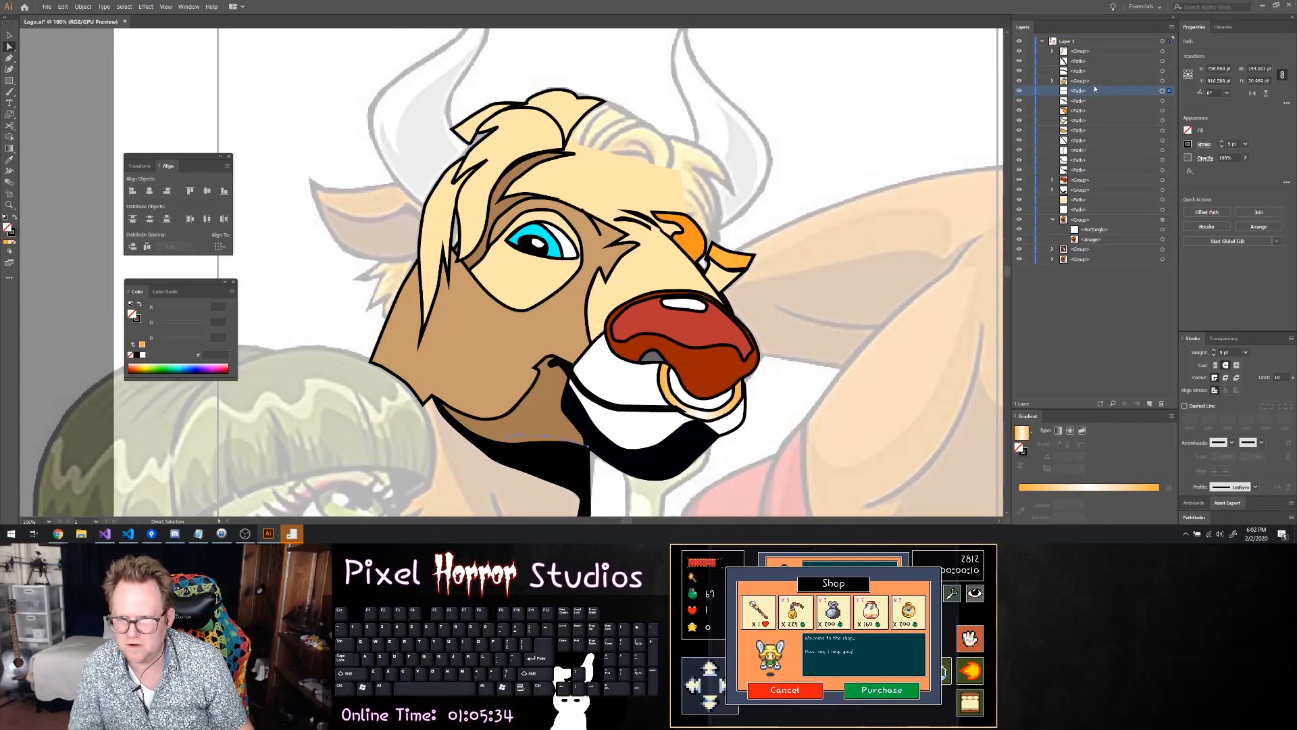
{"action": "left_click_drag", "start_coordinate": [1096, 89], "coordinate": [1089, 80]}
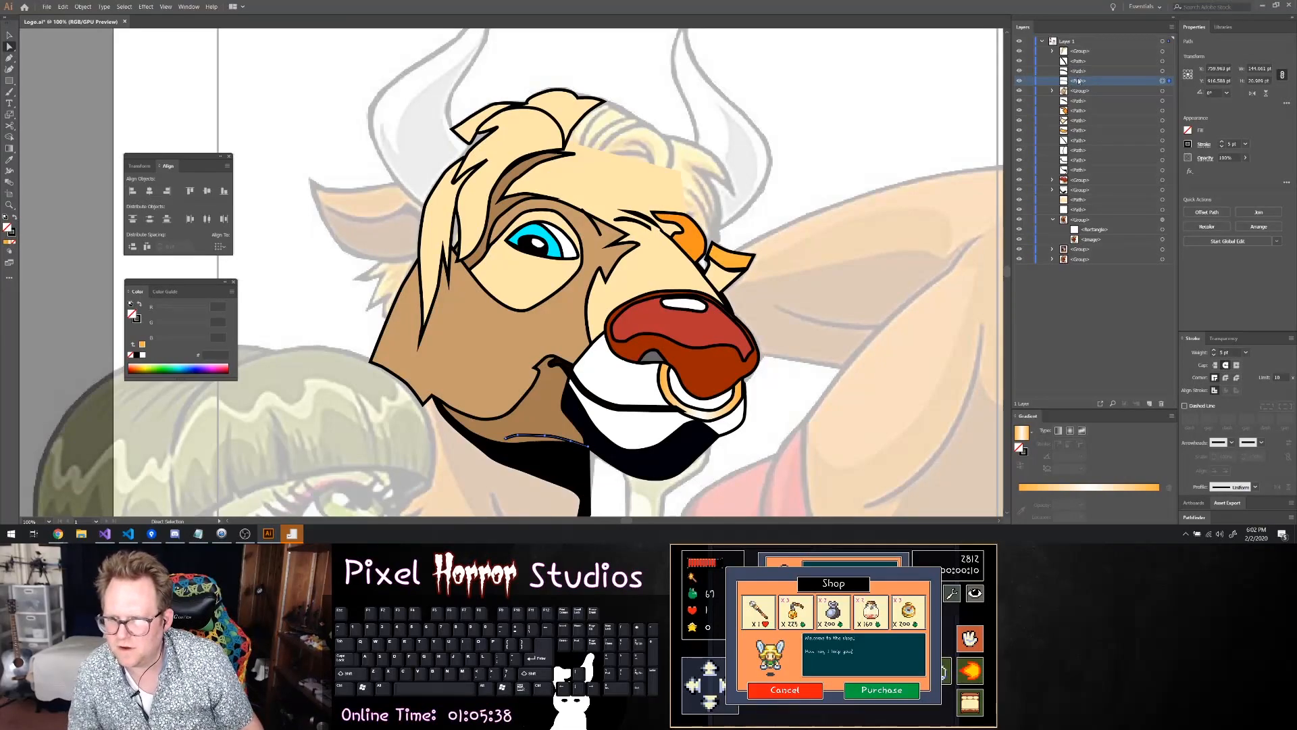
{"action": "left_click", "coordinate": [1053, 91]}
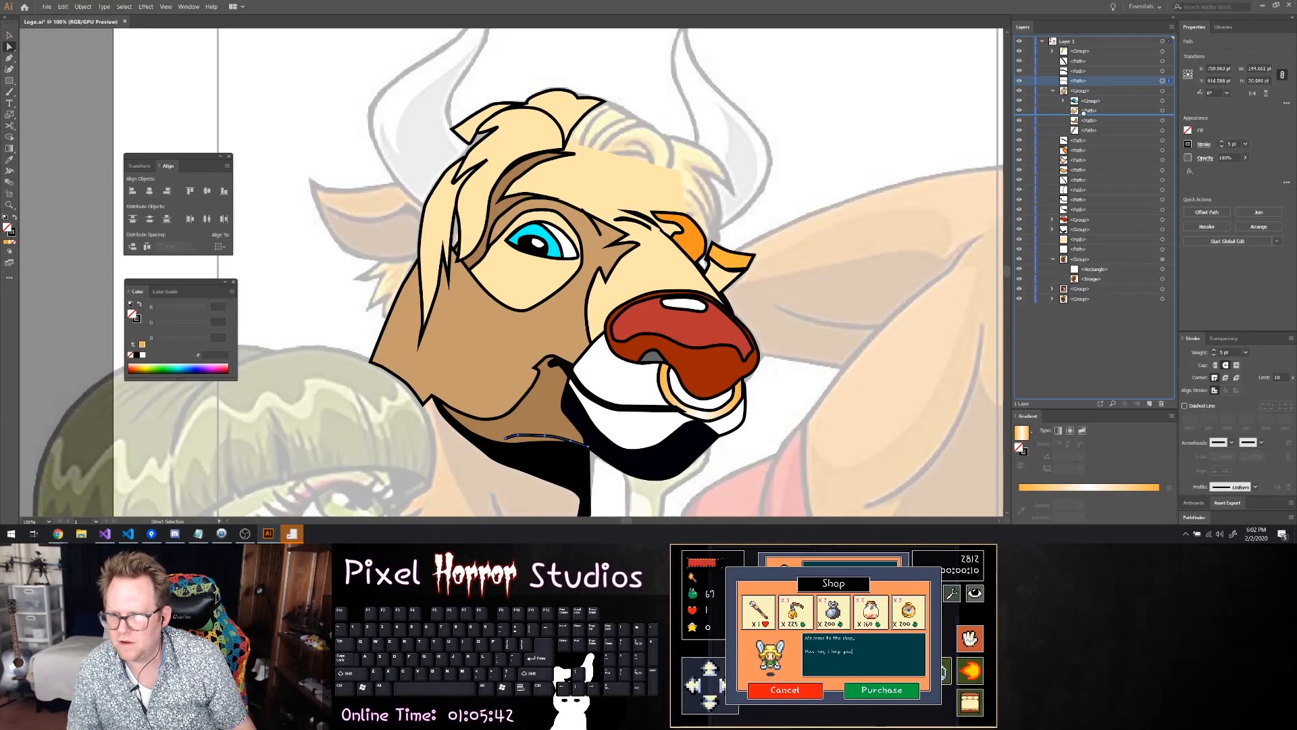
{"action": "left_click_drag", "start_coordinate": [1084, 113], "coordinate": [1090, 119]}
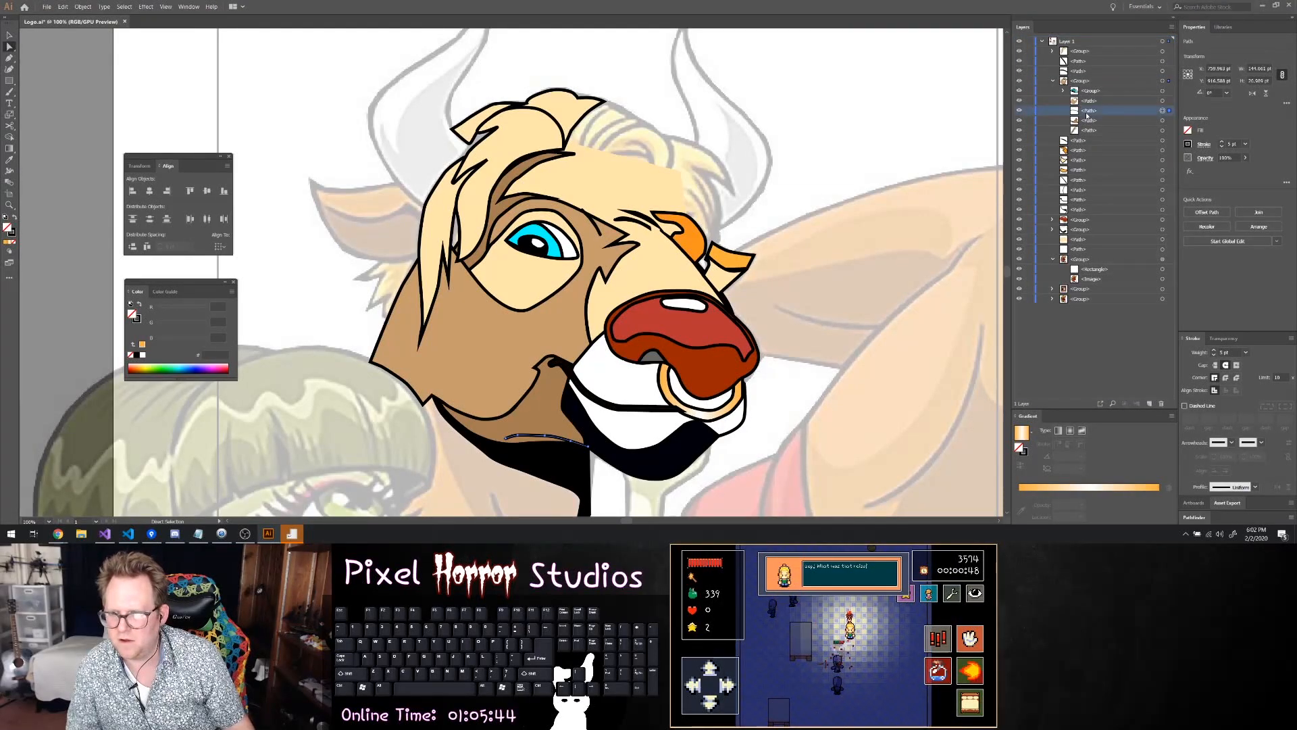
{"action": "left_click", "coordinate": [1053, 81]}
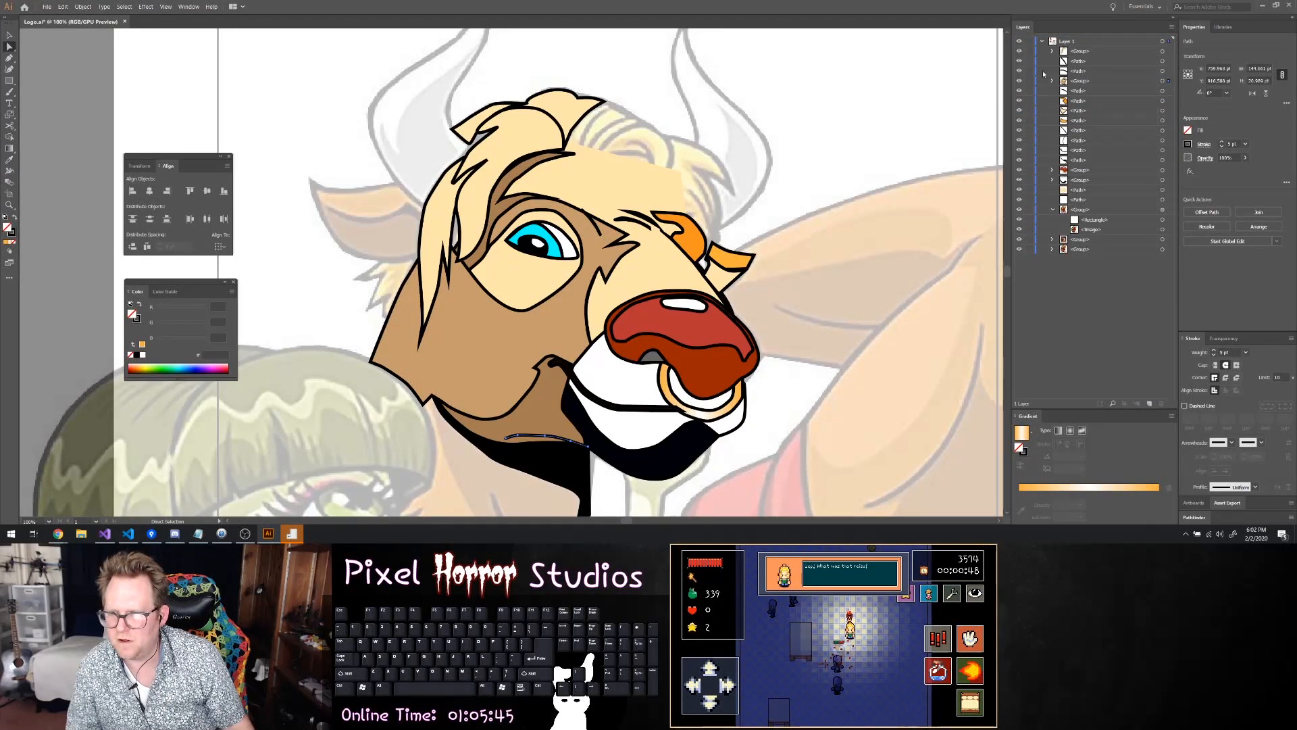
Hide the face paths and groups stacked between the hair group and the muzzle group, including the nose group
{"action": "left_click", "coordinate": [1162, 71]}
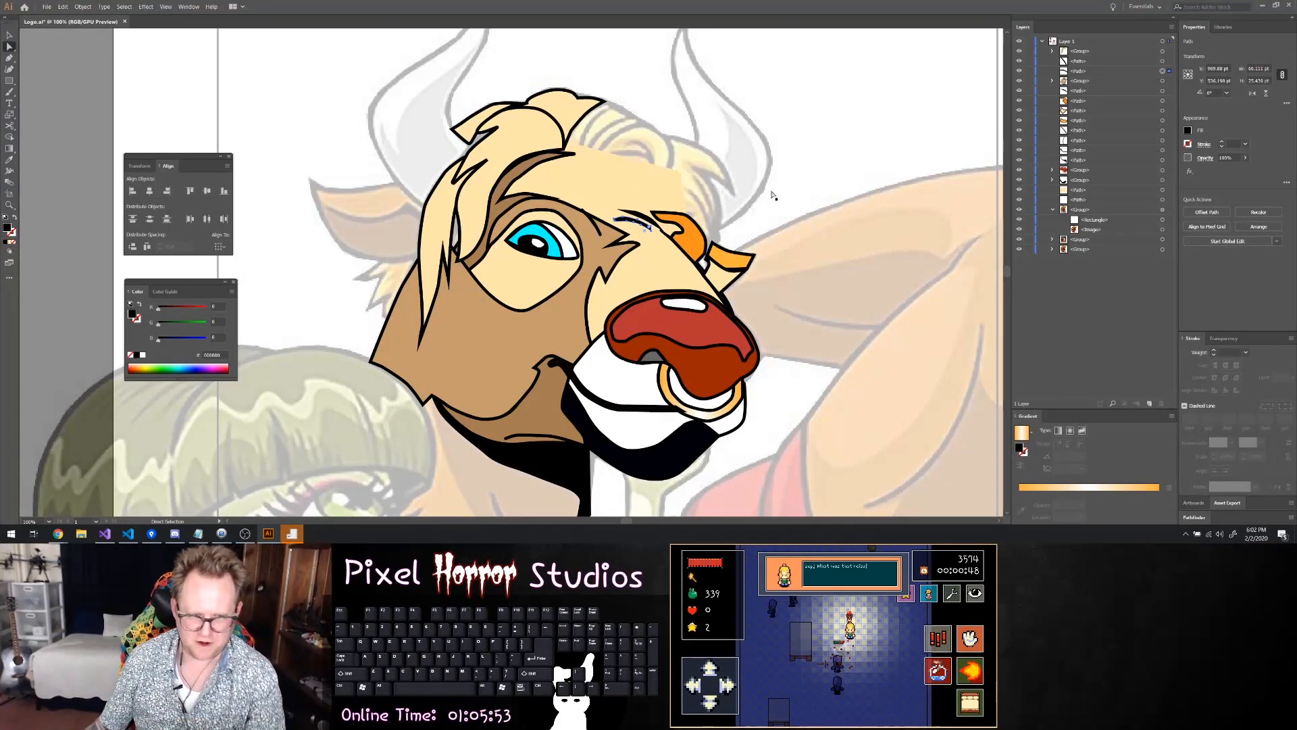
{"action": "key", "text": "v"}
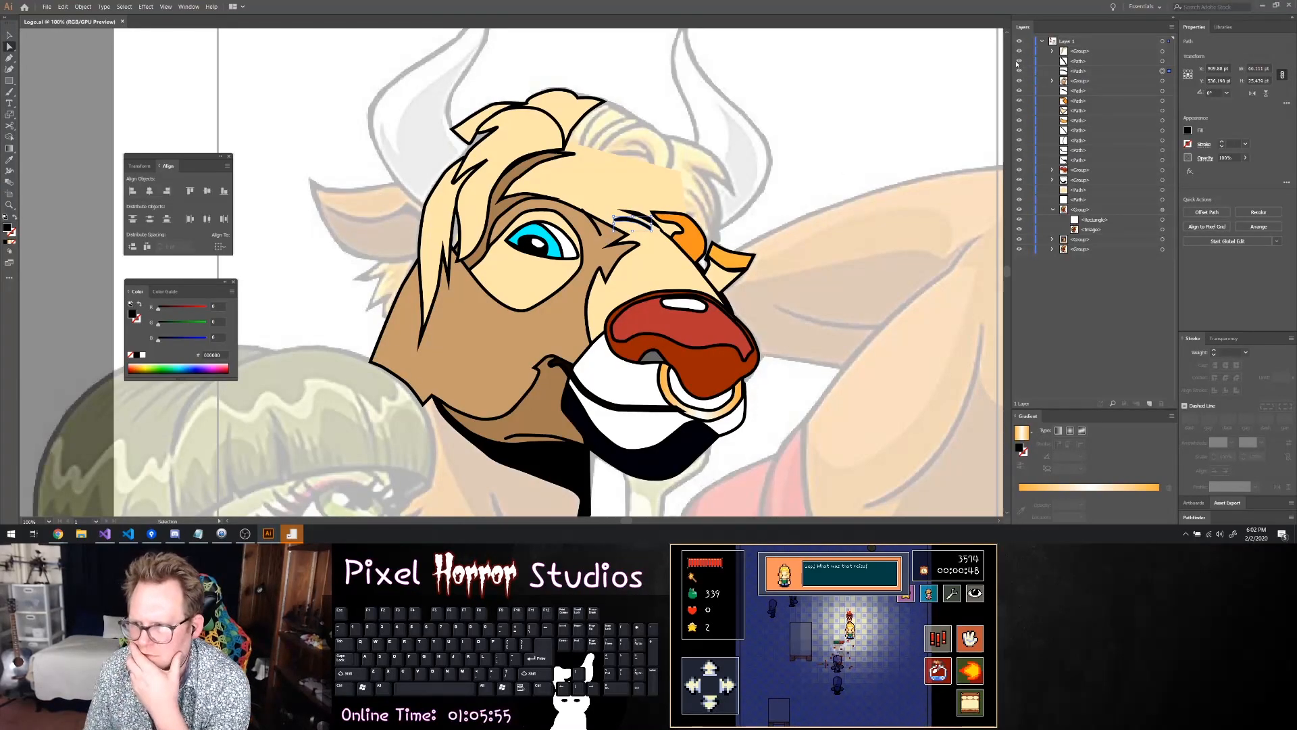
{"action": "left_click", "coordinate": [1020, 61]}
{"action": "left_click", "coordinate": [1019, 72]}
{"action": "left_click", "coordinate": [1018, 82]}
{"action": "left_click", "coordinate": [1018, 90]}
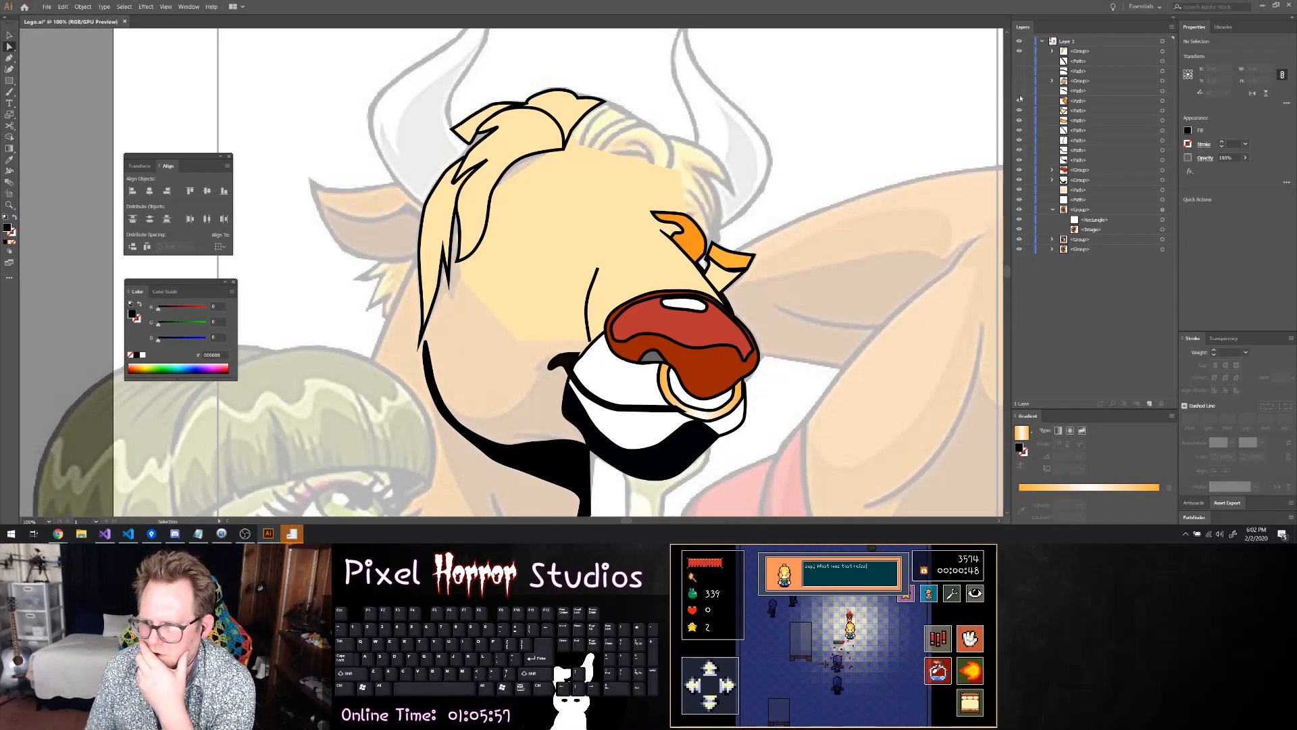
{"action": "left_click", "coordinate": [1019, 101]}
{"action": "left_click", "coordinate": [1019, 110]}
{"action": "left_click", "coordinate": [1019, 120]}
{"action": "left_click", "coordinate": [1019, 130]}
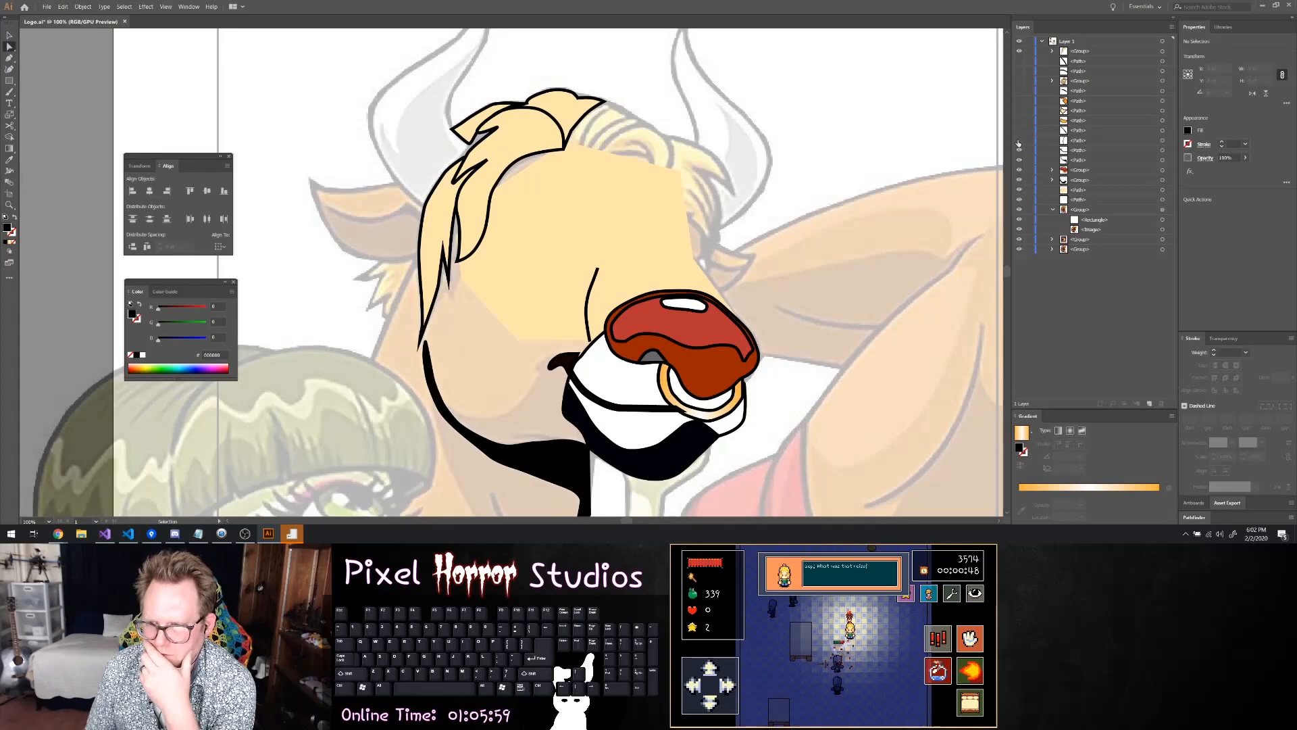
{"action": "left_click", "coordinate": [1019, 139]}
{"action": "left_click", "coordinate": [1020, 150]}
{"action": "left_click", "coordinate": [1021, 159]}
{"action": "left_click", "coordinate": [1019, 170]}
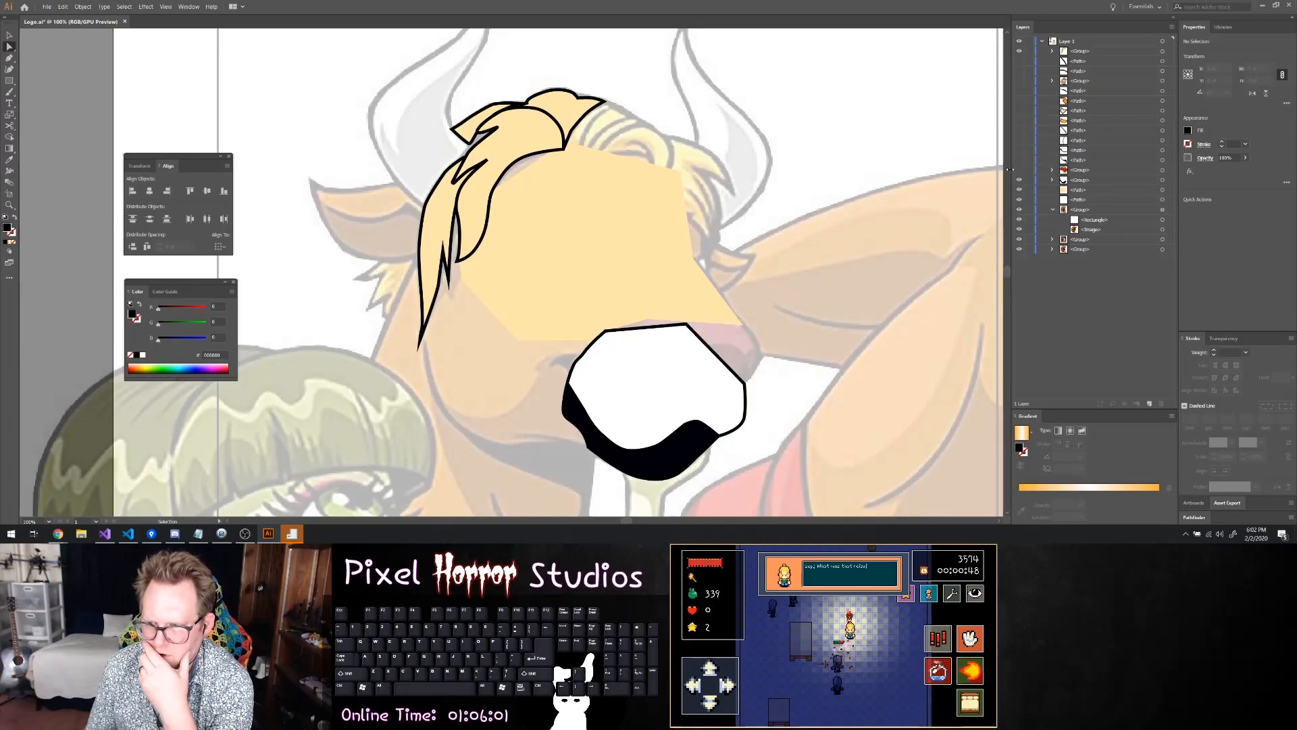
Hide the hair group and the cream forehead fill to expose the faded reference's hair
{"action": "scroll", "coordinate": [572, 169], "scroll_direction": "up", "scroll_amount": 4}
{"action": "scroll", "coordinate": [572, 169], "scroll_direction": "down", "scroll_amount": 3}
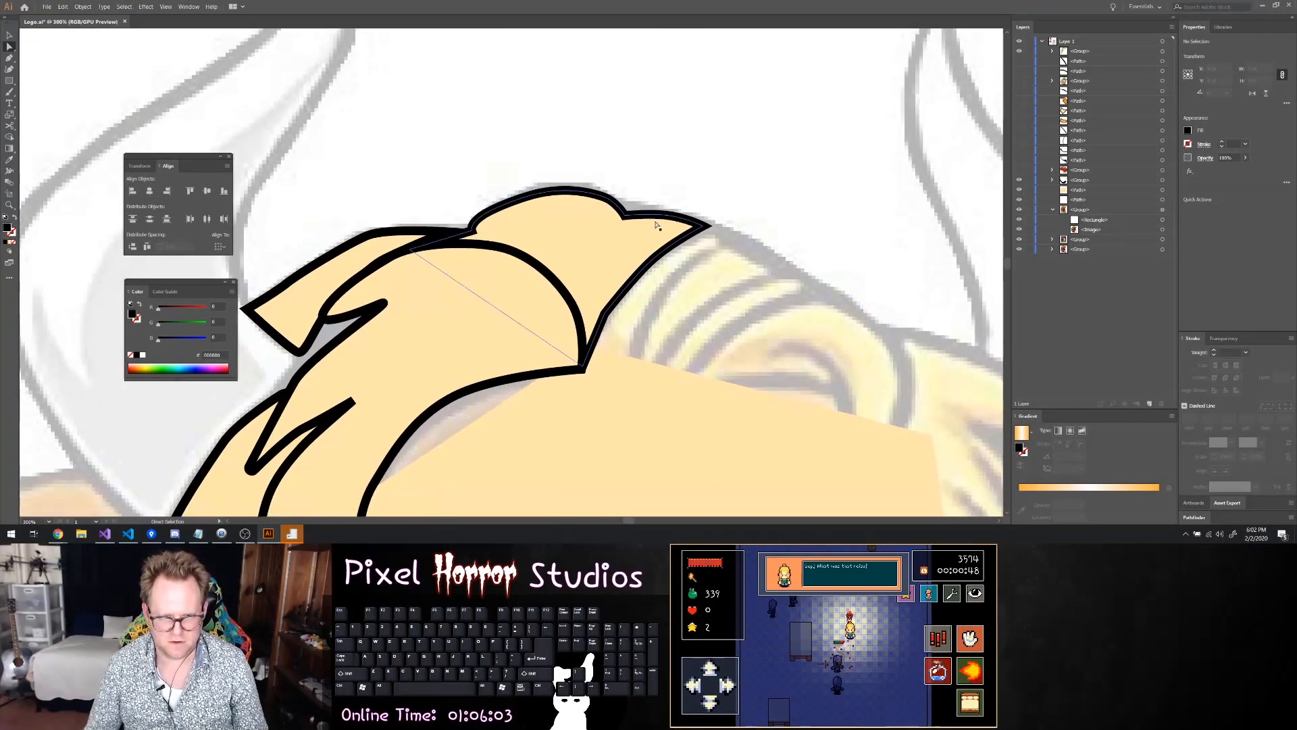
{"action": "left_click", "coordinate": [1019, 52]}
{"action": "key", "text": "p"}
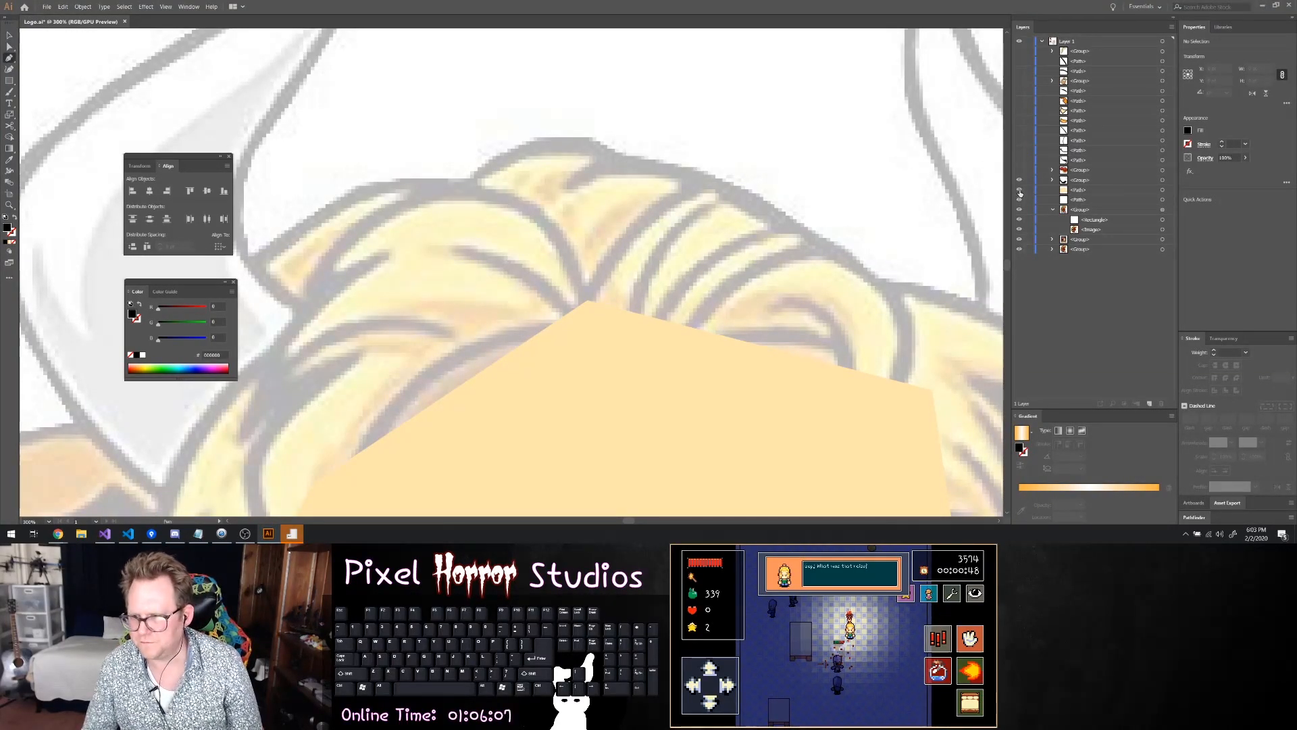
{"action": "left_click", "coordinate": [1021, 187]}
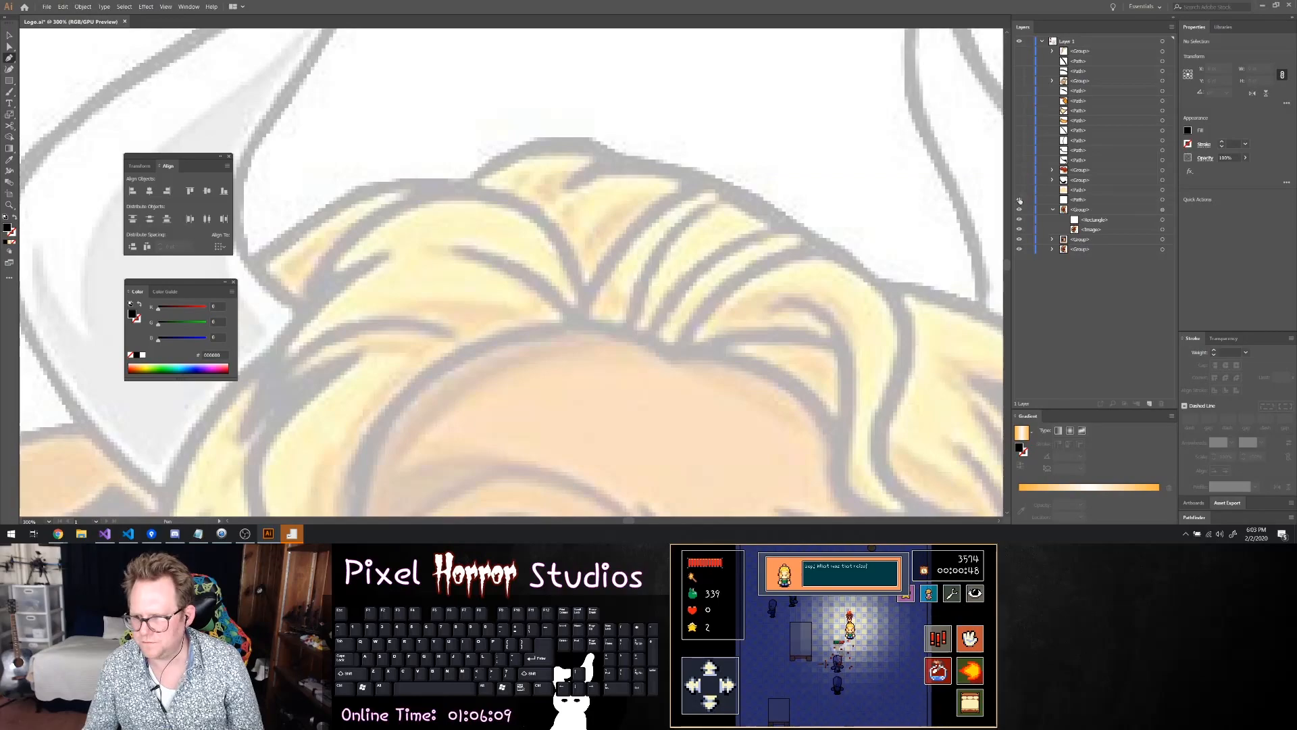
Trace the narrow hair lock just beside the central parting as a closed path, curving from the forehead hairline to the crown and back
{"action": "left_click_drag", "start_coordinate": [578, 323], "coordinate": [600, 274]}
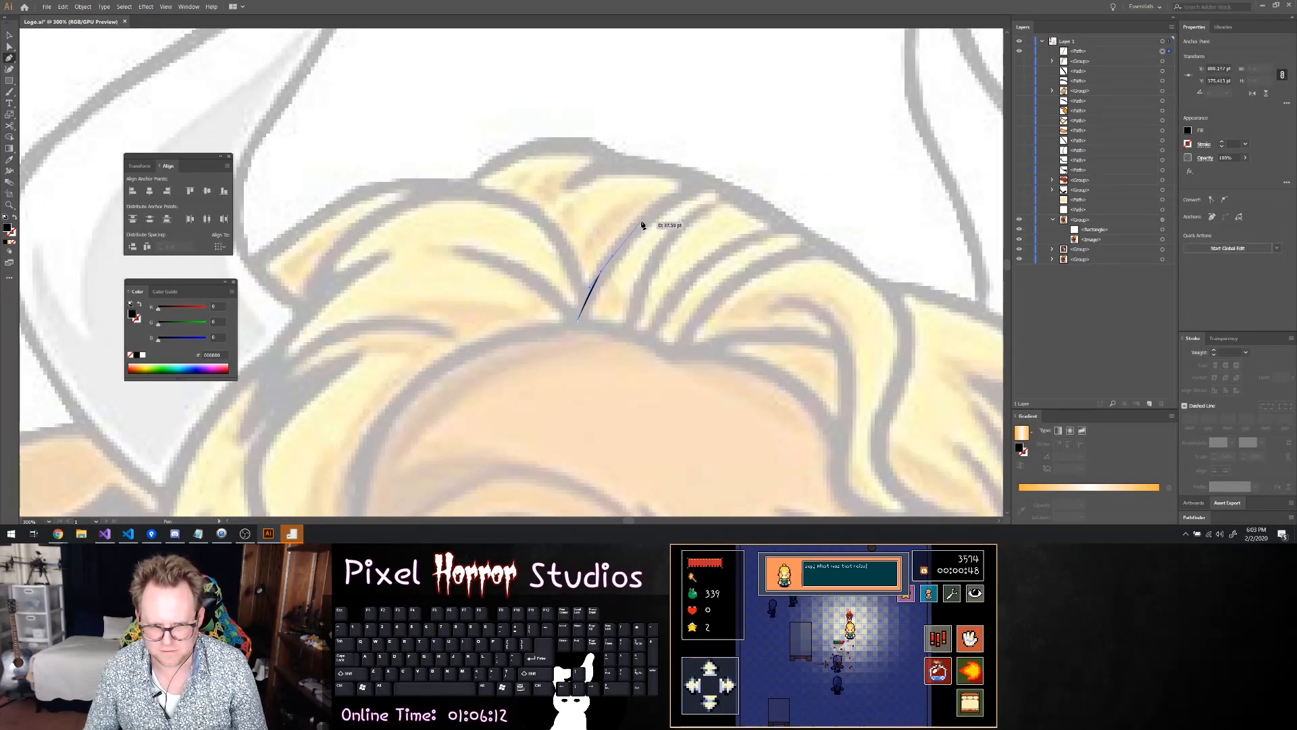
{"action": "left_click_drag", "start_coordinate": [645, 217], "coordinate": [708, 181]}
{"action": "left_click", "coordinate": [703, 180]}
{"action": "key", "text": "ctrl+z"}
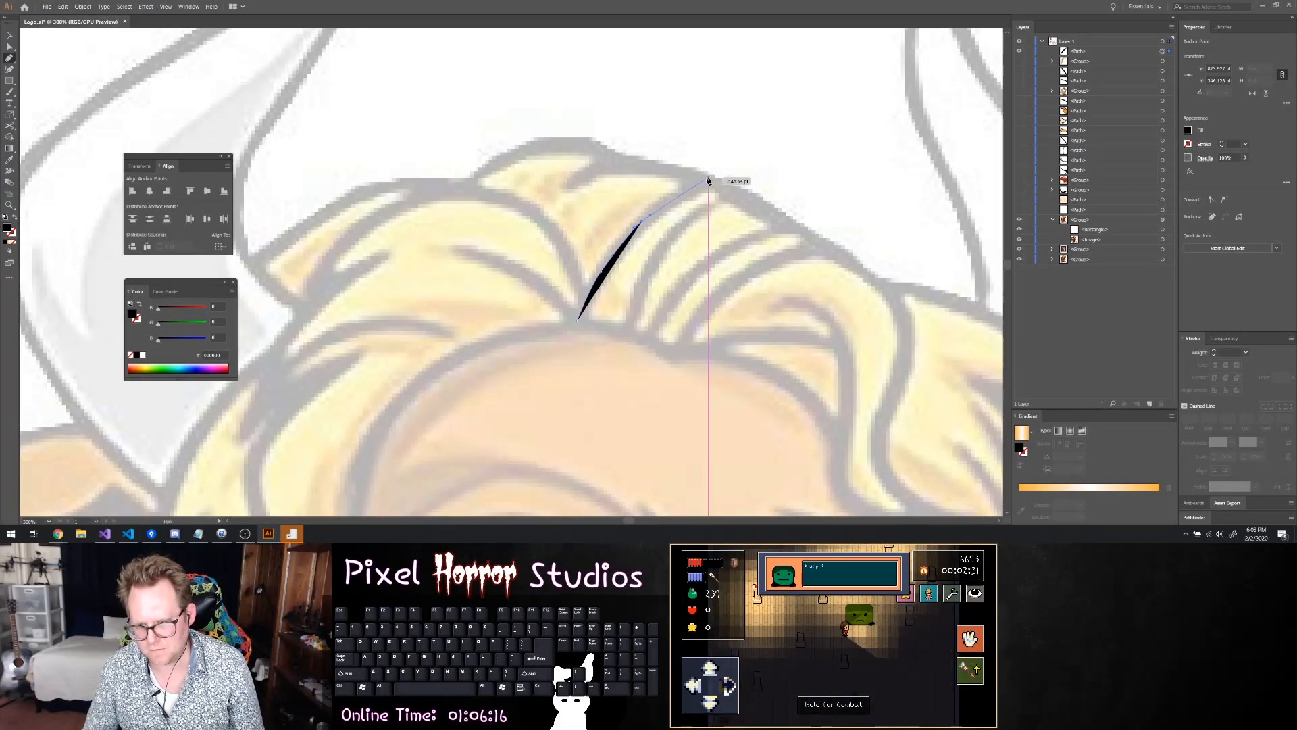
{"action": "left_click_drag", "start_coordinate": [708, 181], "coordinate": [687, 217]}
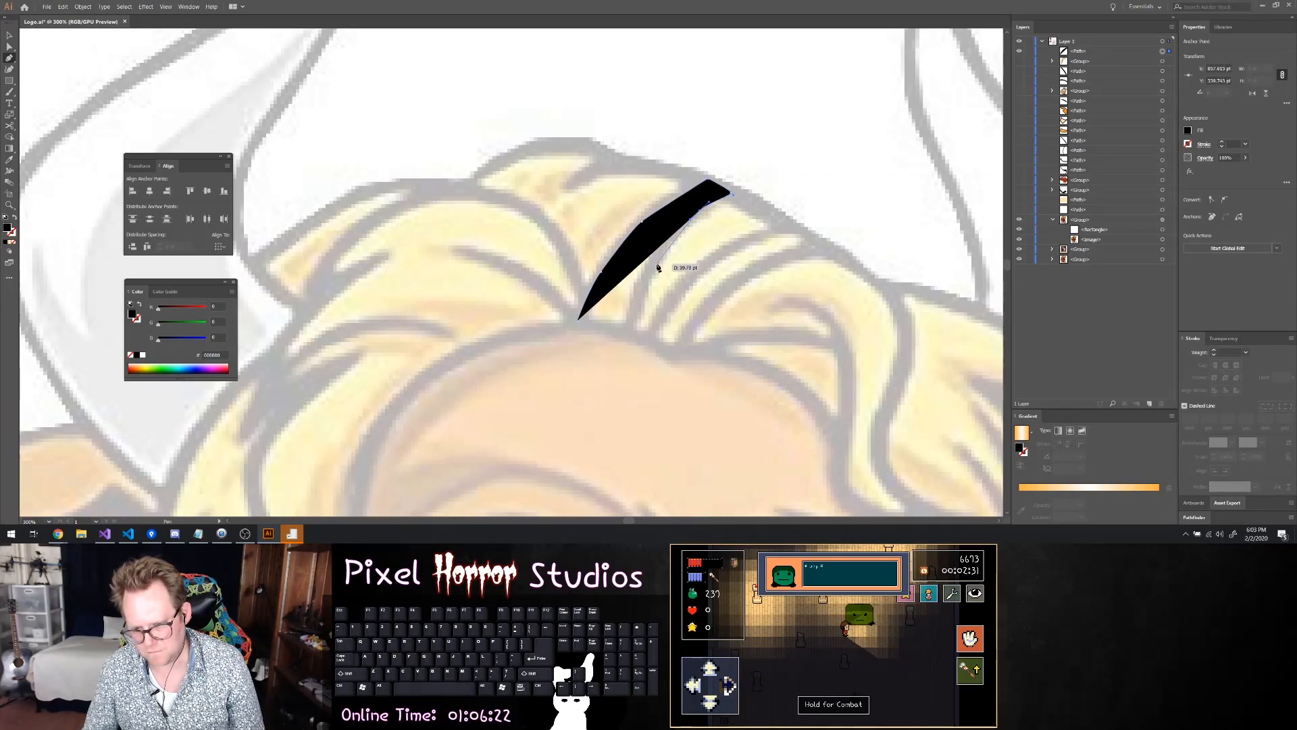
{"action": "left_click_drag", "start_coordinate": [633, 330], "coordinate": [579, 322]}
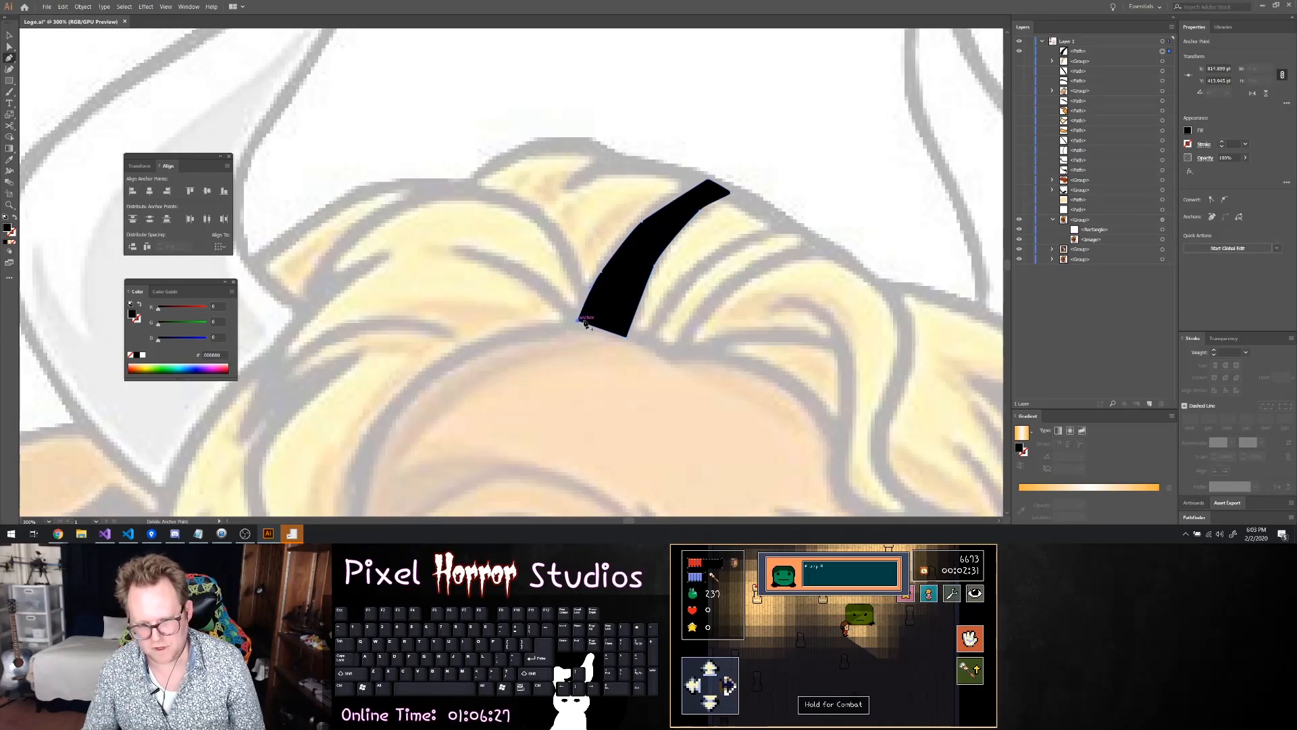
Give the traced lock a 3 pt stroke and an ffe6ac fill, and hide it to expose the reference again
{"action": "left_click", "coordinate": [1222, 141]}
{"action": "left_click", "coordinate": [1222, 142]}
{"action": "left_click", "coordinate": [1222, 141]}
{"action": "left_click", "coordinate": [1222, 142]}
{"action": "left_click", "coordinate": [1222, 142]}
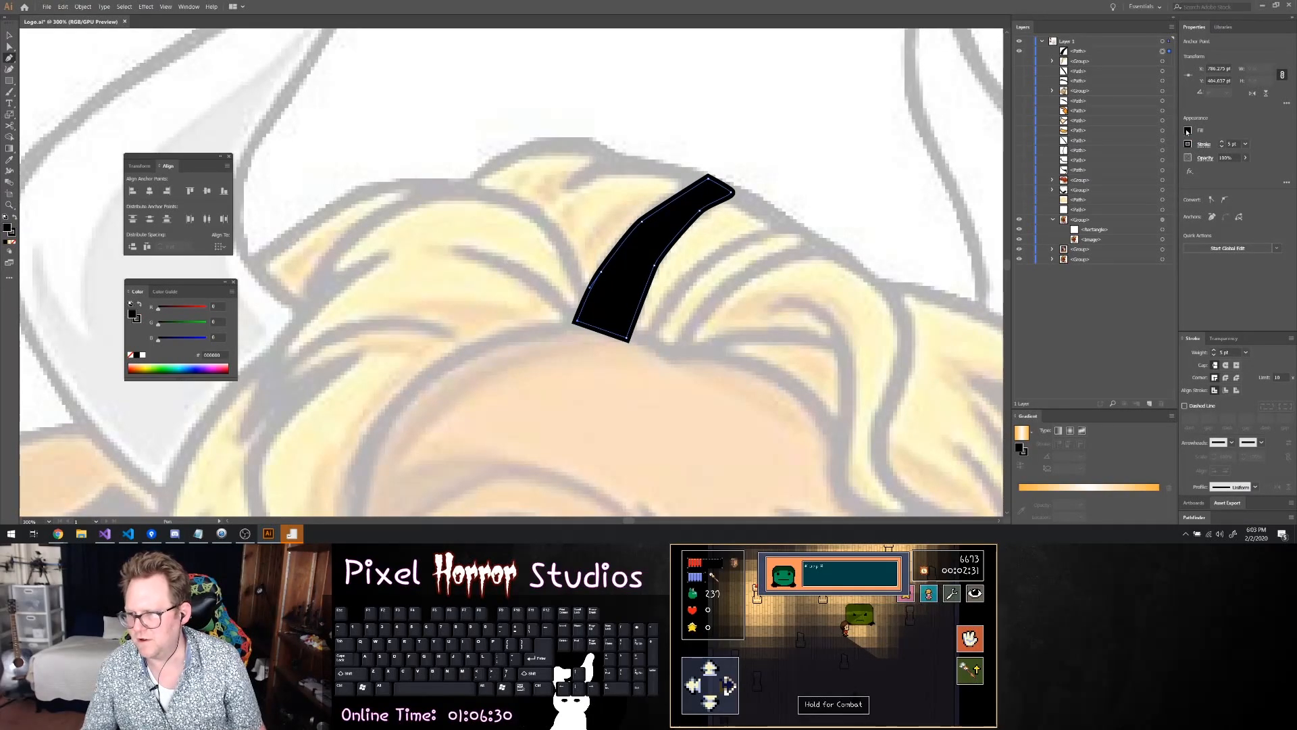
{"action": "left_click", "coordinate": [1188, 131]}
{"action": "type", "text": "ffe6ac"}
{"action": "key", "text": "Return"}
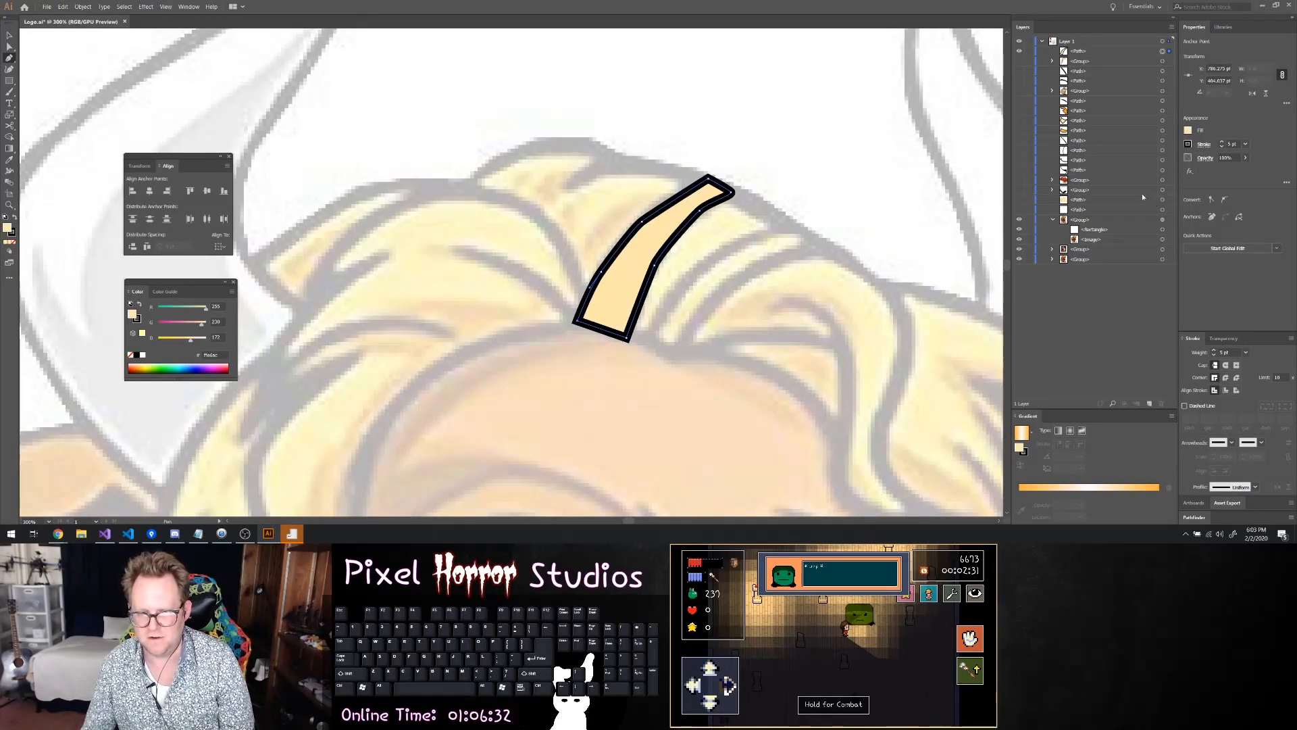
{"action": "left_click", "coordinate": [1020, 51]}
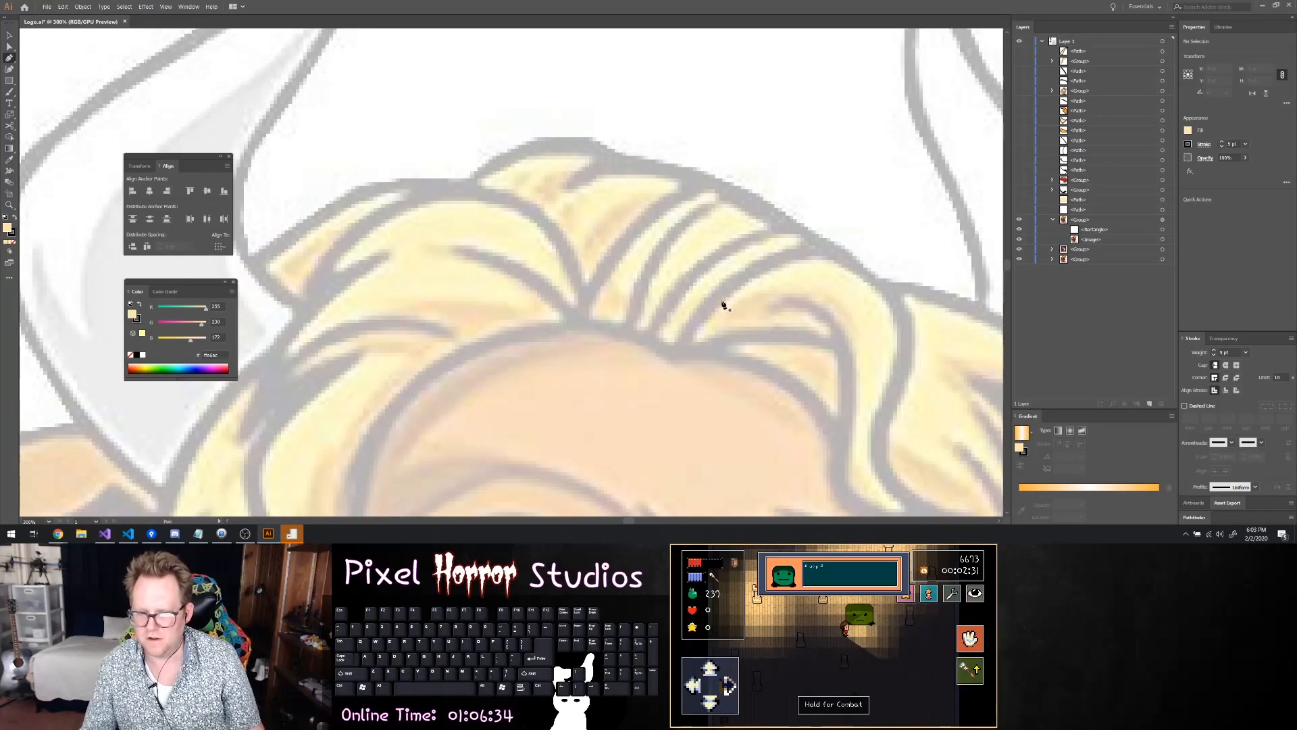
Begin the adjacent hair lock with a curved edge rising from the forehead hairline towards the crown
{"action": "left_click", "coordinate": [628, 332]}
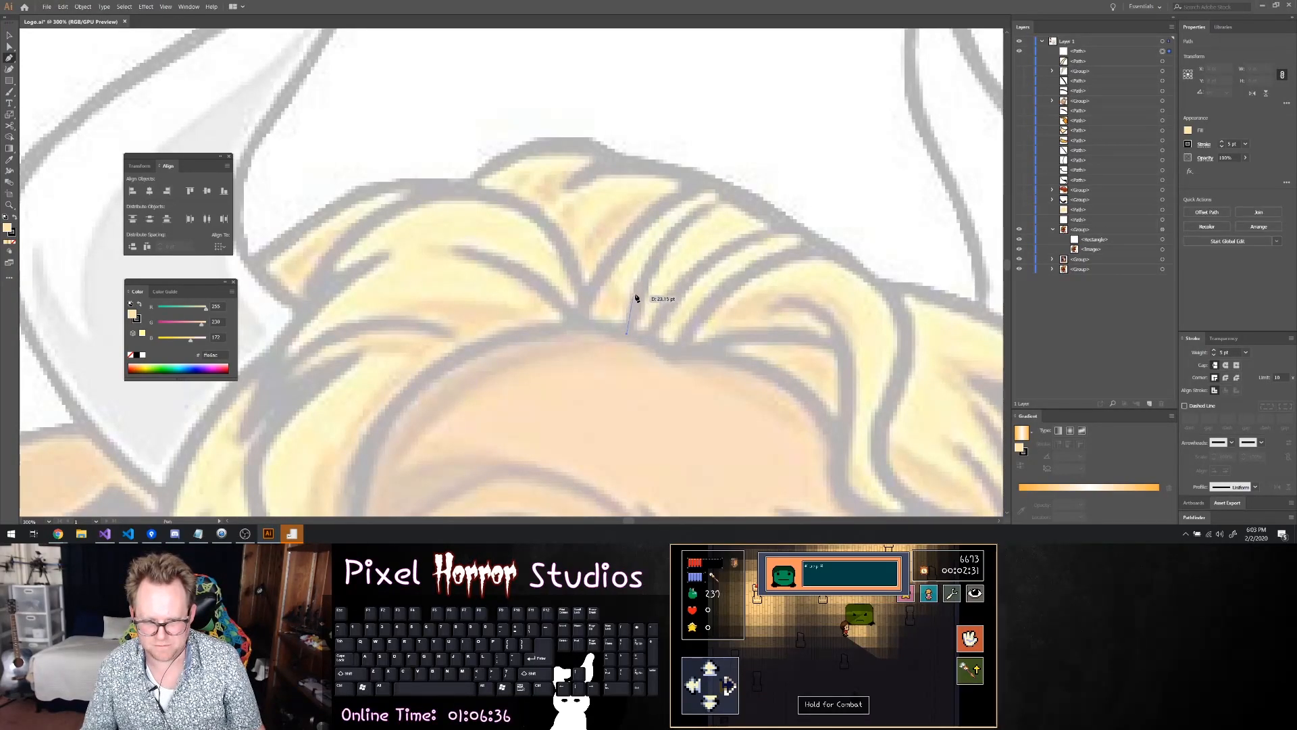
{"action": "left_click", "coordinate": [683, 224]}
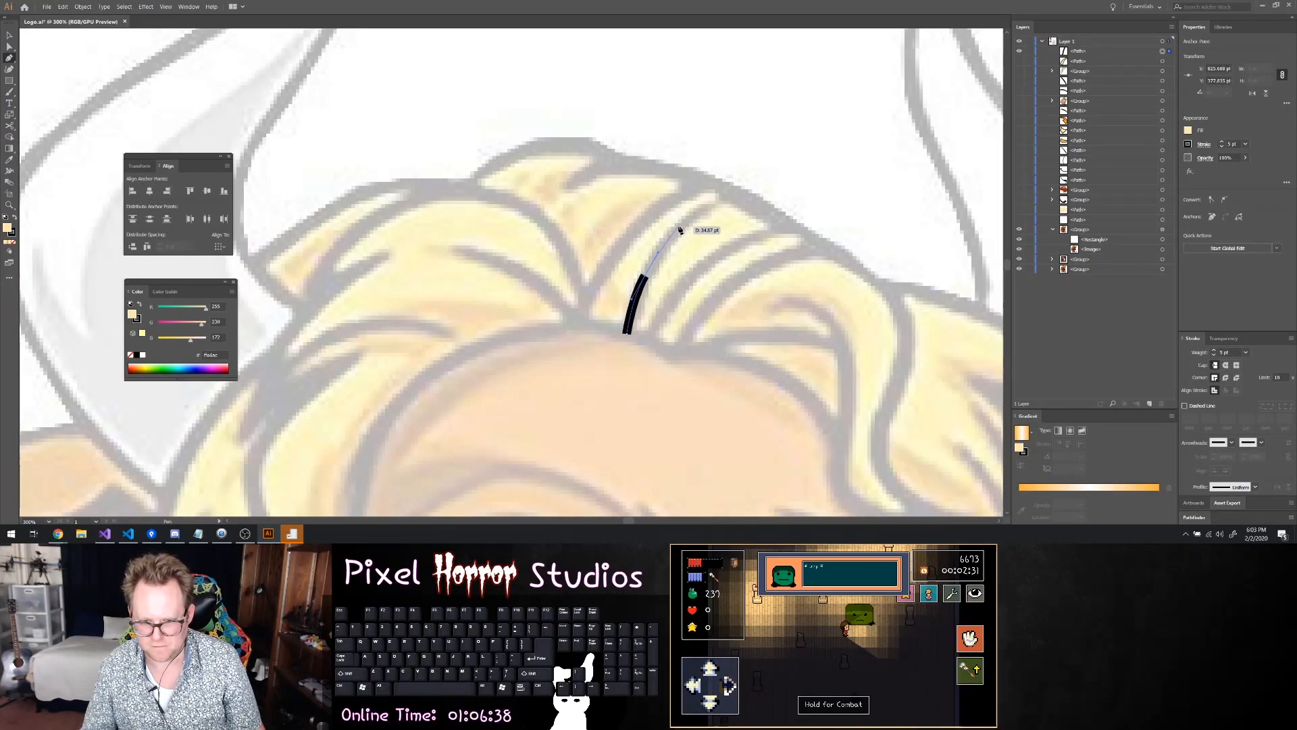
{"action": "left_click", "coordinate": [729, 190]}
{"action": "left_click", "coordinate": [760, 208]}
{"action": "key", "text": "ctrl+z"}
{"action": "key", "text": "ctrl+z"}
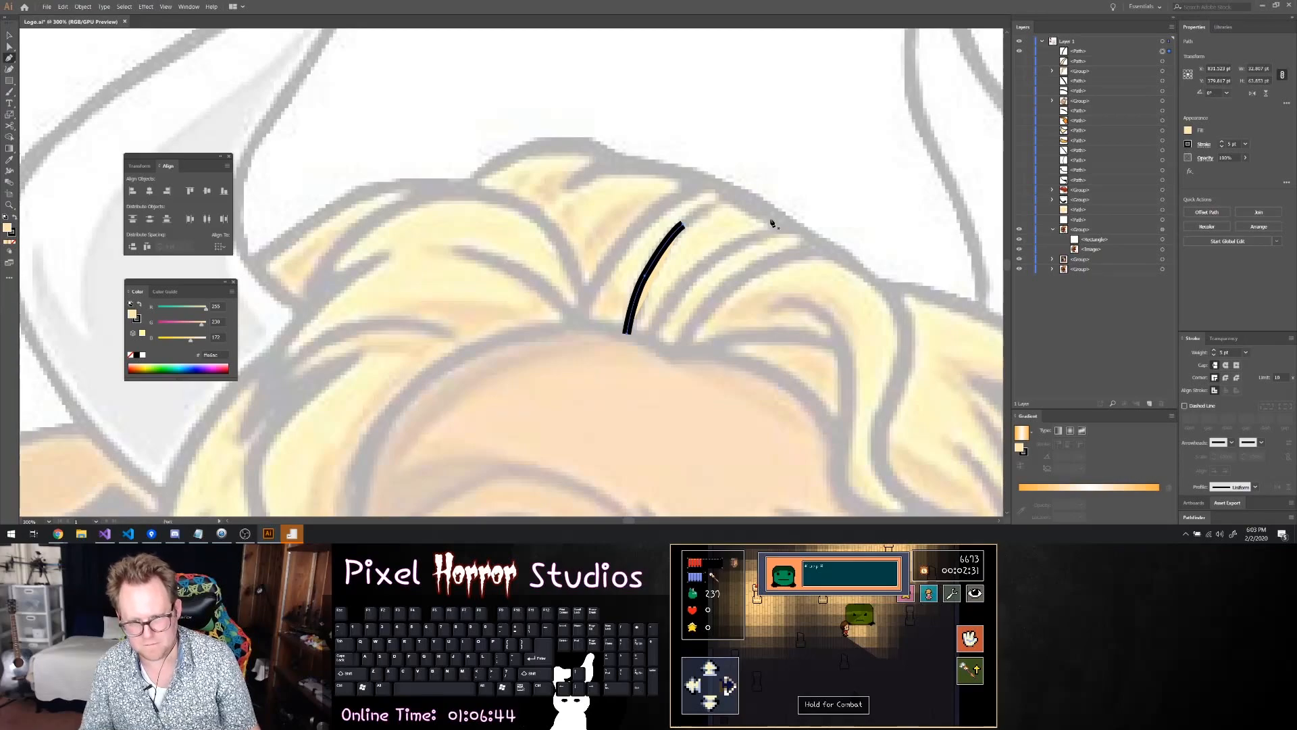
{"action": "left_click_drag", "start_coordinate": [732, 203], "coordinate": [716, 211]}
{"action": "key", "text": "ctrl+z"}
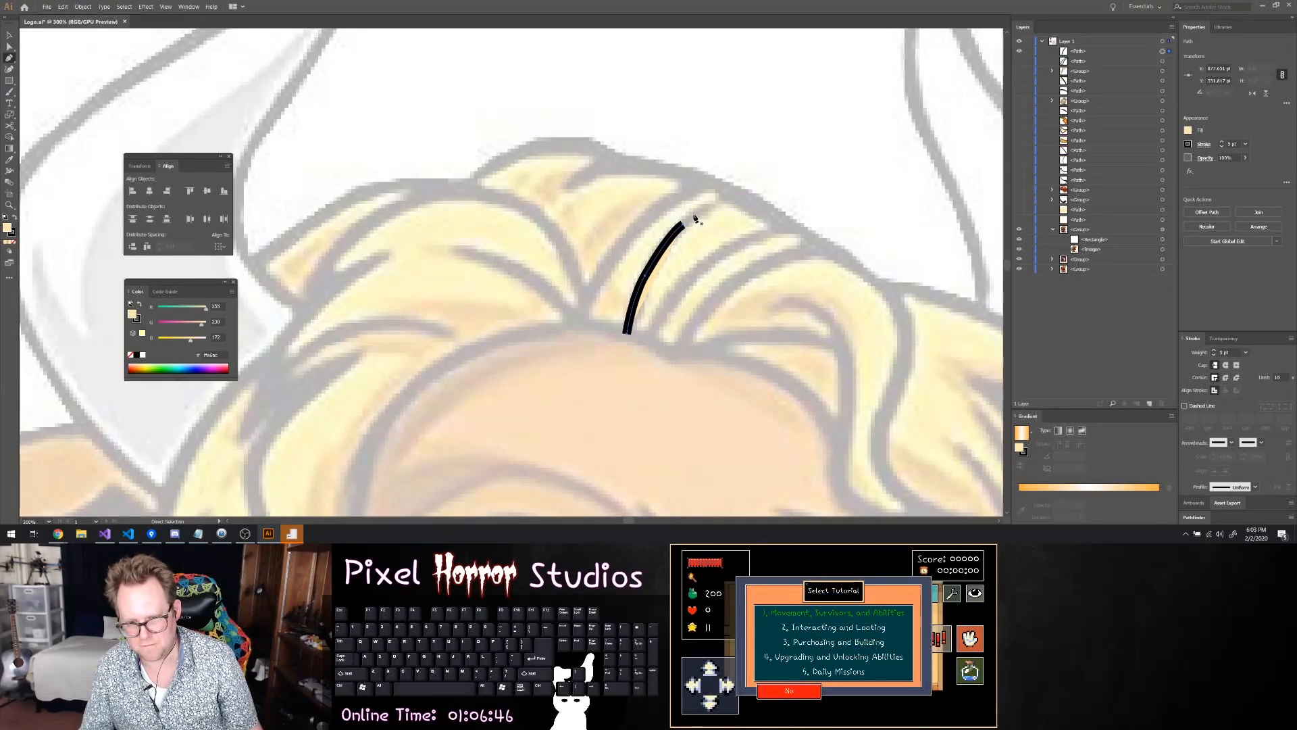
{"action": "left_click", "coordinate": [684, 228]}
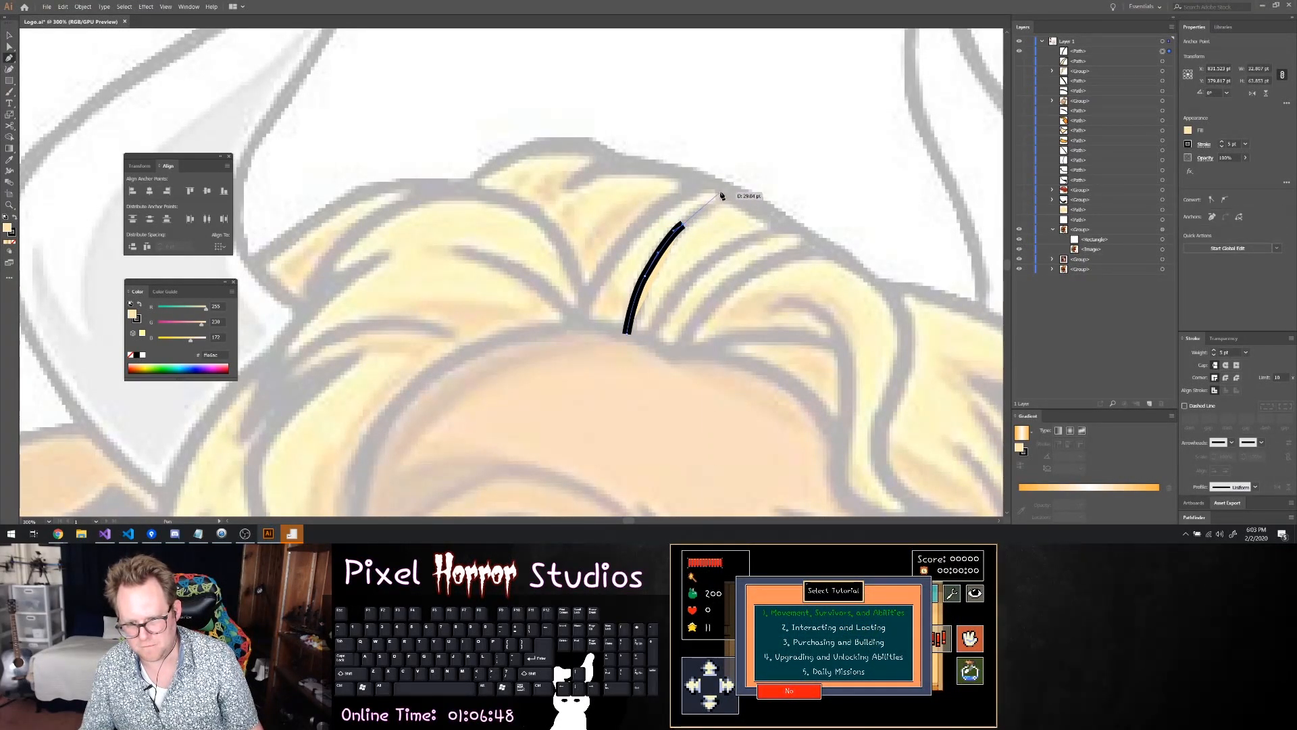
{"action": "left_click_drag", "start_coordinate": [731, 190], "coordinate": [740, 194]}
{"action": "key", "text": "ctrl+z"}
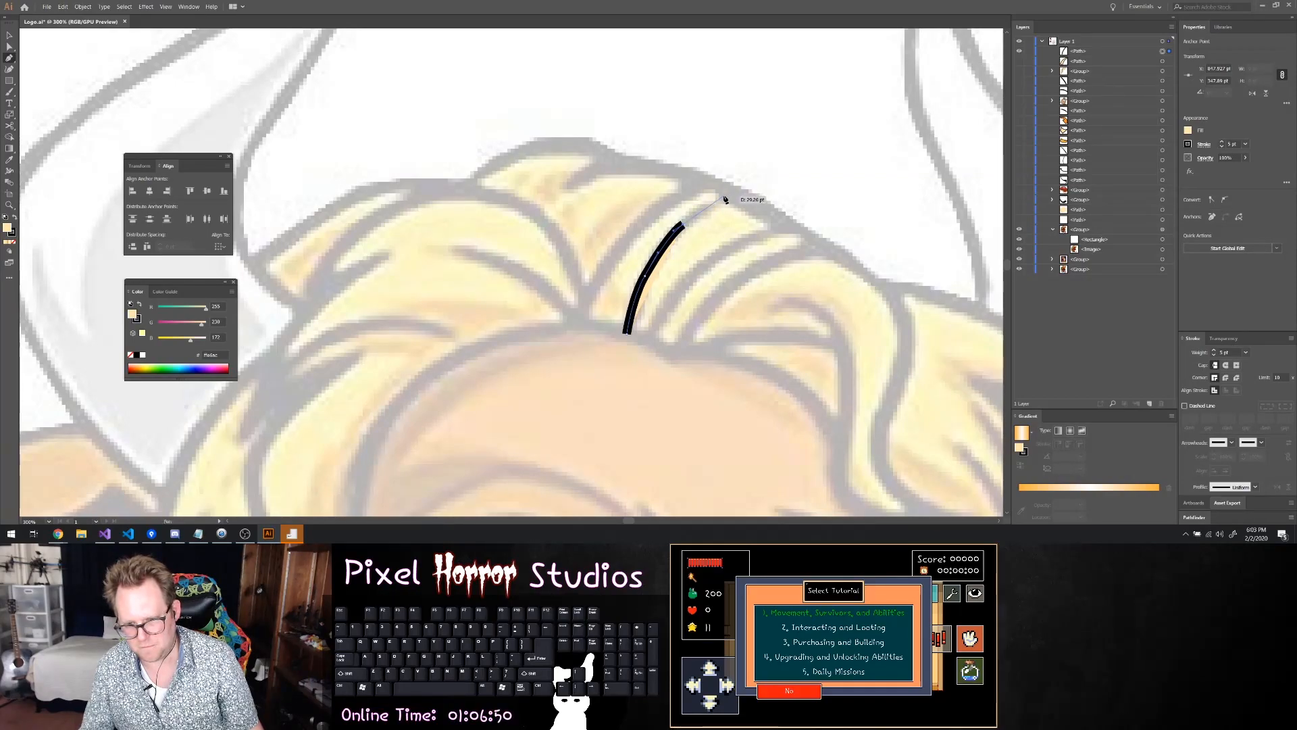
{"action": "left_click", "coordinate": [732, 195]}
{"action": "key", "text": "ctrl+z"}
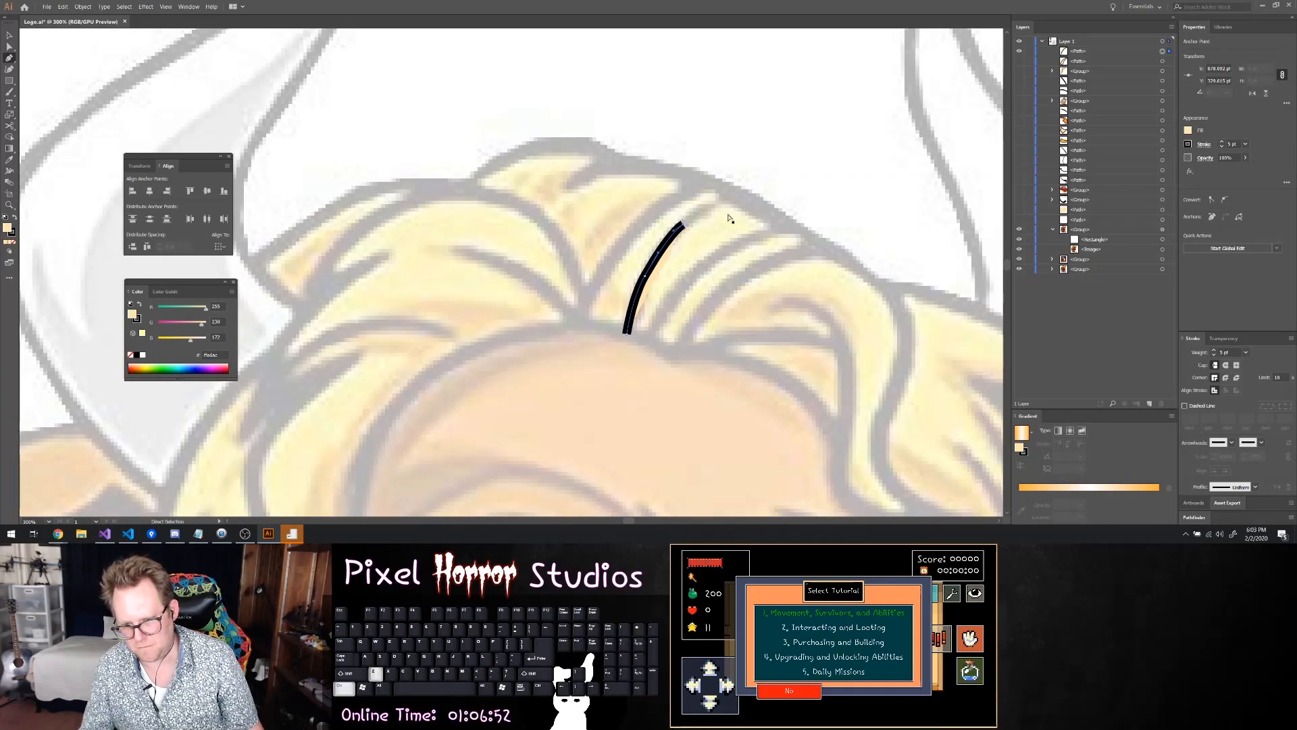
Continue the second lock's outline over the crown and back down to the hairline, close it, and hide the finished path
{"action": "left_click_drag", "start_coordinate": [717, 202], "coordinate": [729, 202]}
{"action": "left_click_drag", "start_coordinate": [739, 196], "coordinate": [740, 196]}
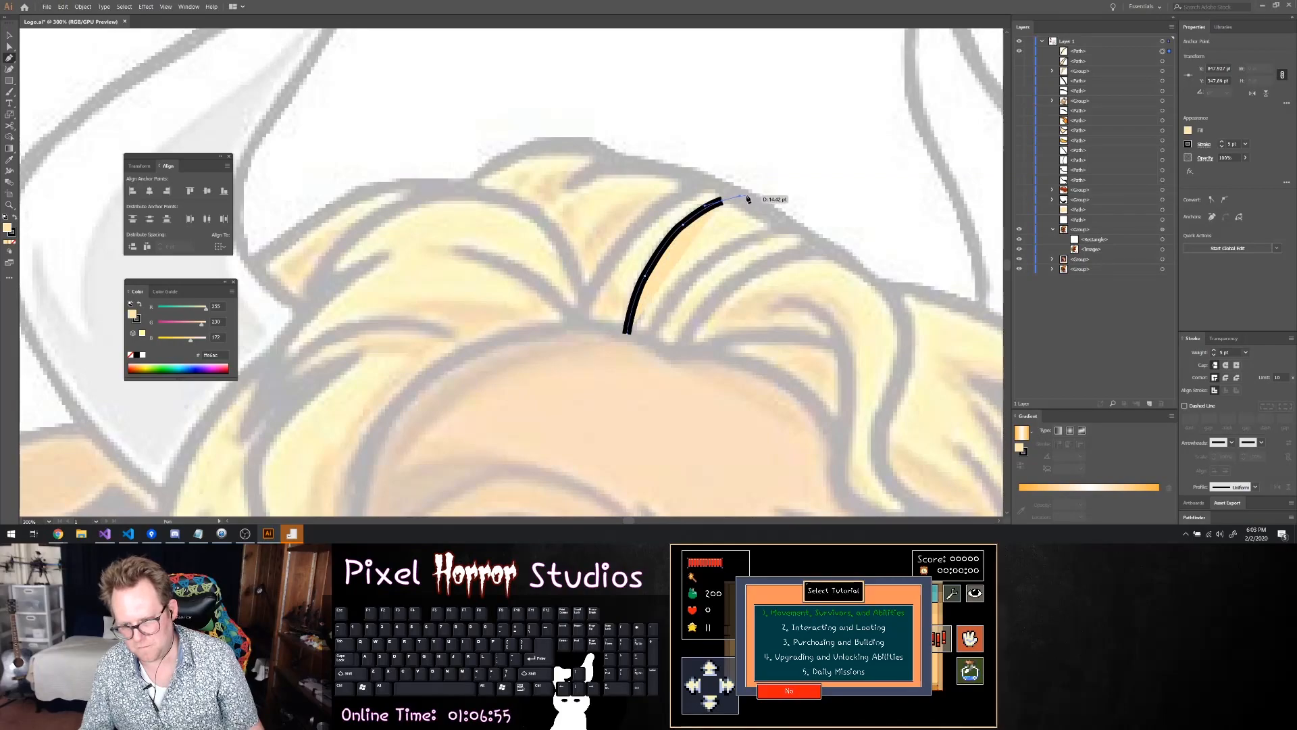
{"action": "left_click", "coordinate": [752, 200]}
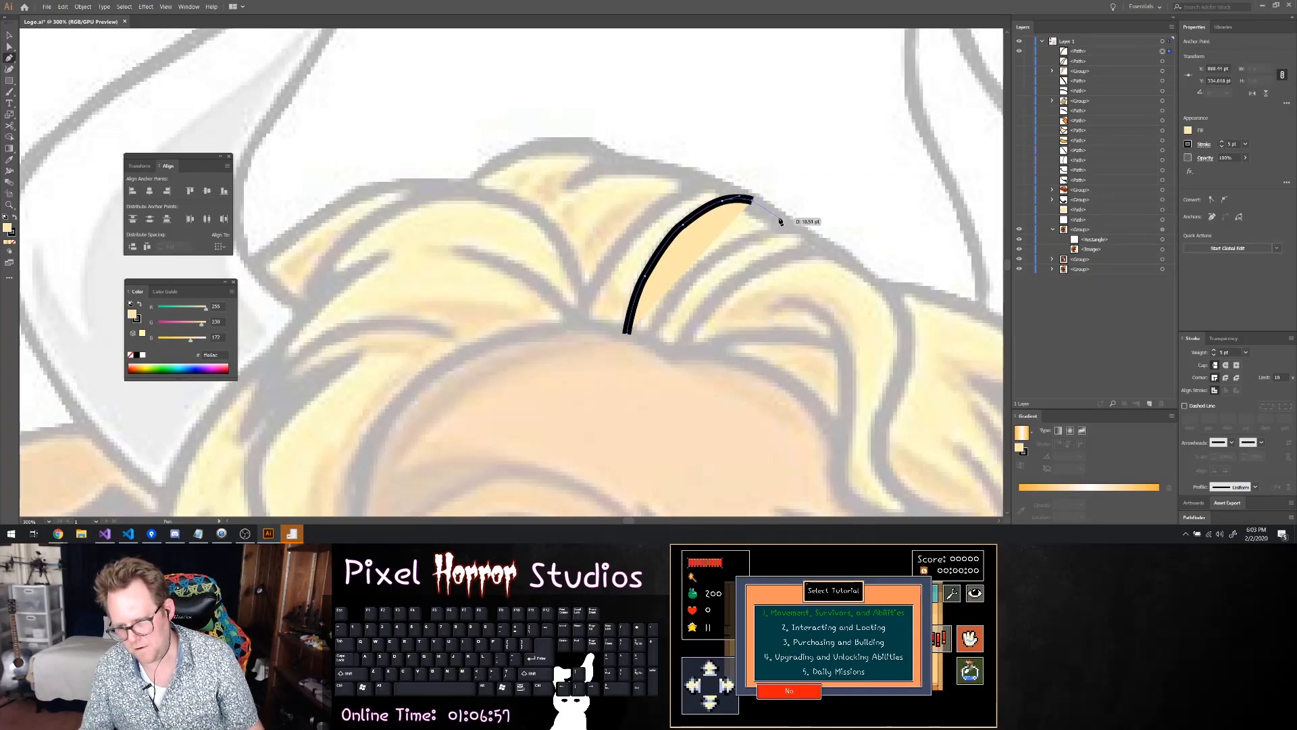
{"action": "left_click", "coordinate": [798, 232]}
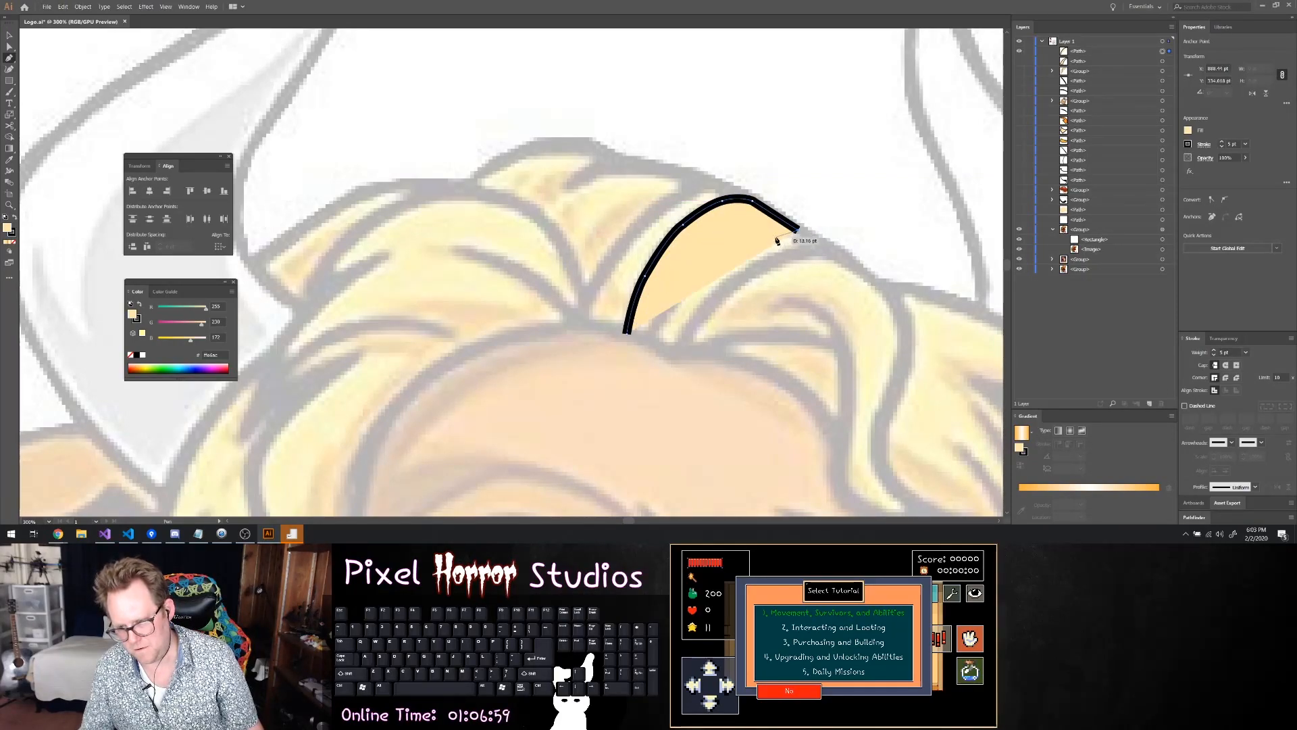
{"action": "left_click", "coordinate": [755, 234]}
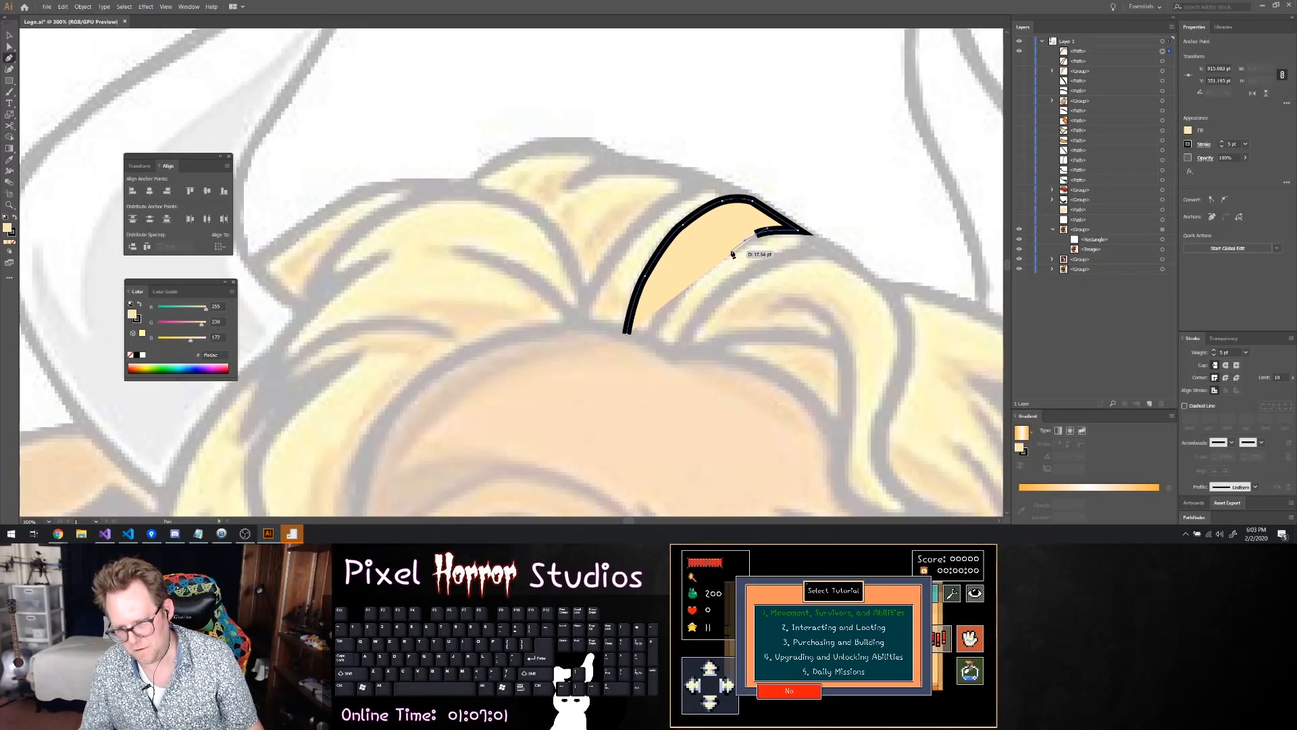
{"action": "left_click", "coordinate": [714, 257]}
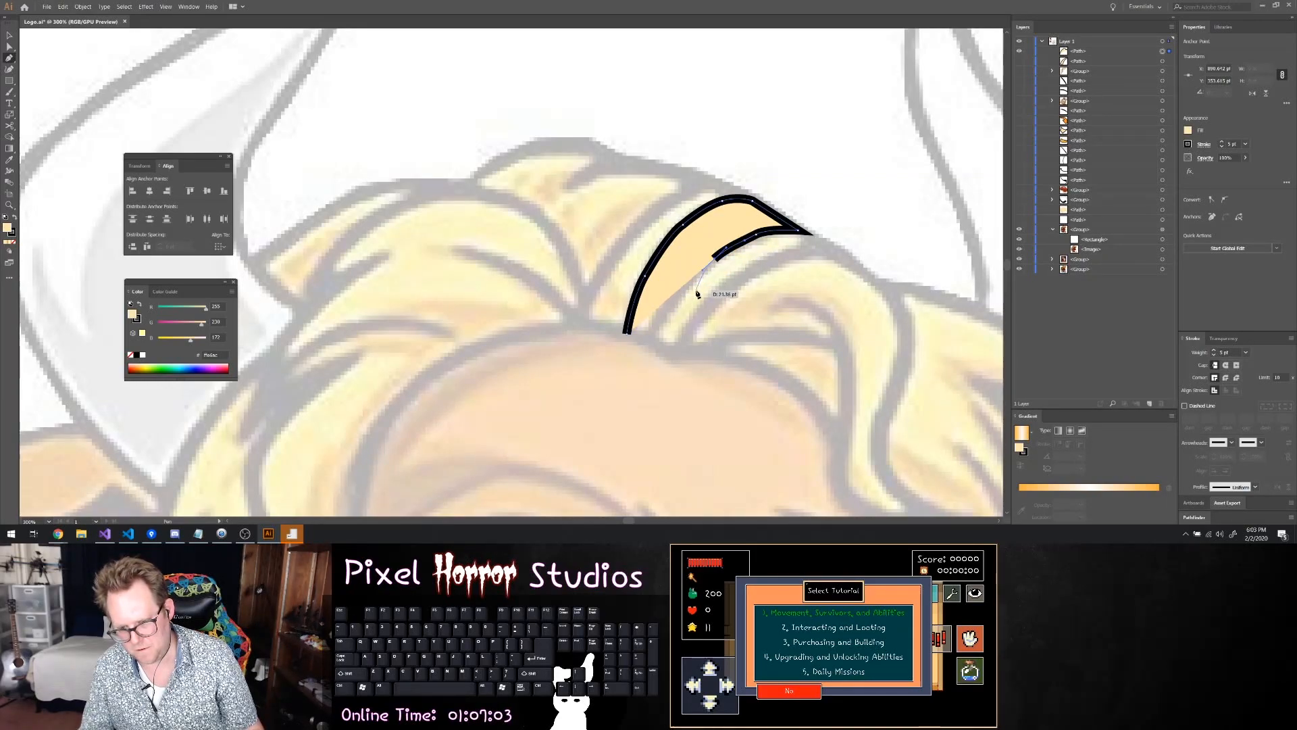
{"action": "left_click", "coordinate": [678, 292]}
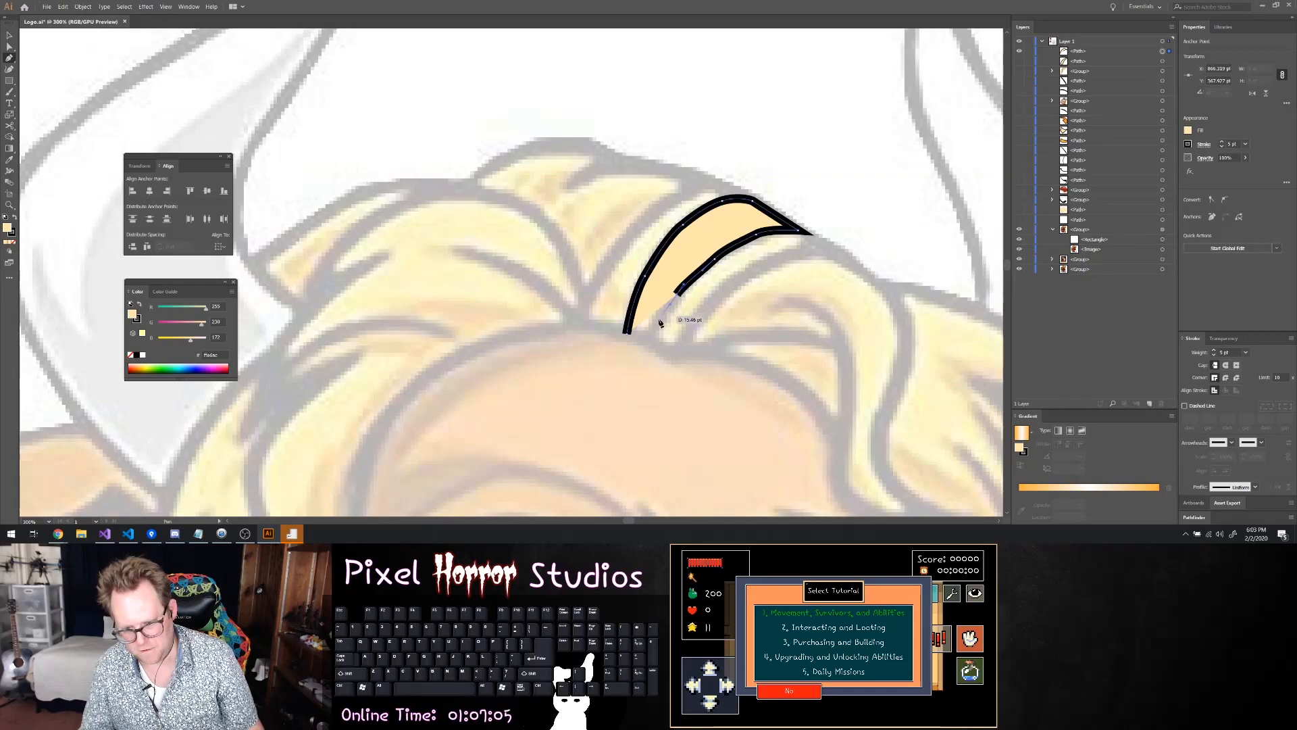
{"action": "left_click", "coordinate": [648, 339]}
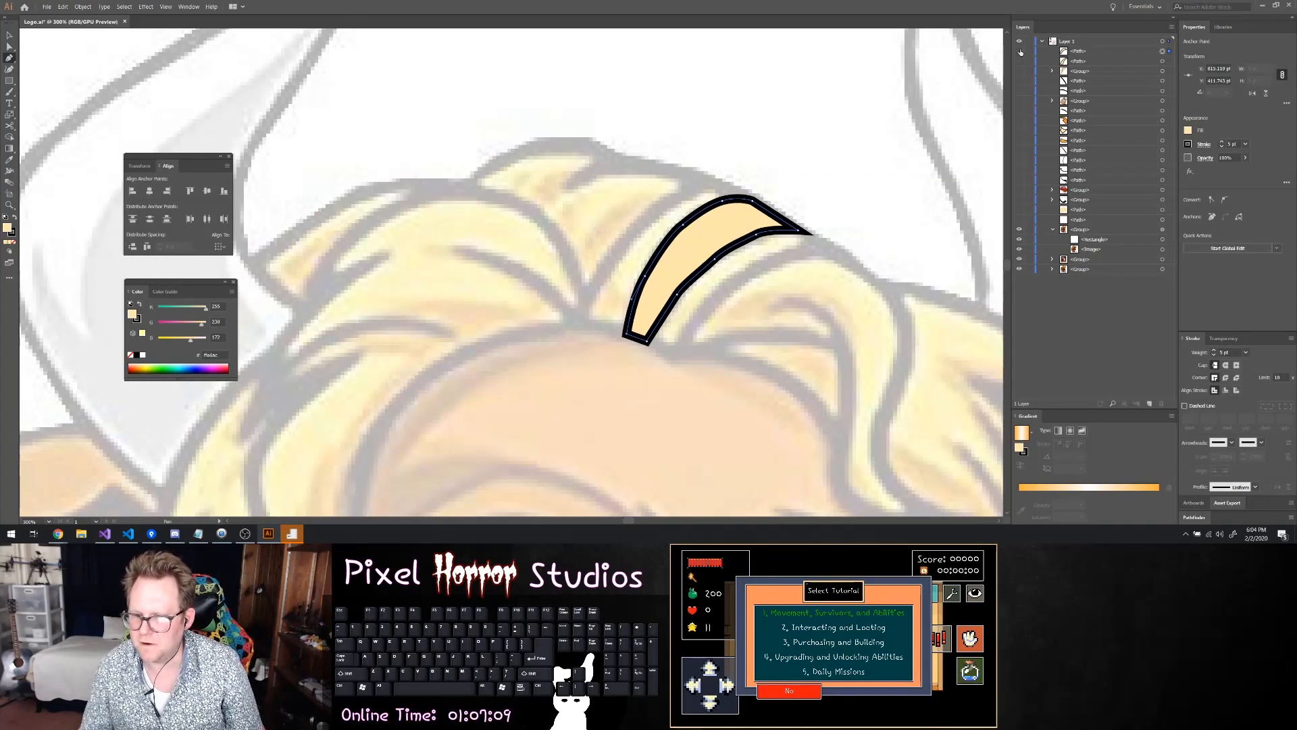
{"action": "key", "text": "ctrl+3"}
Trace the third hair lock as a closed path, from the hairline up to its pointed crown tip and back along its upper edge
{"action": "left_click", "coordinate": [647, 340]}
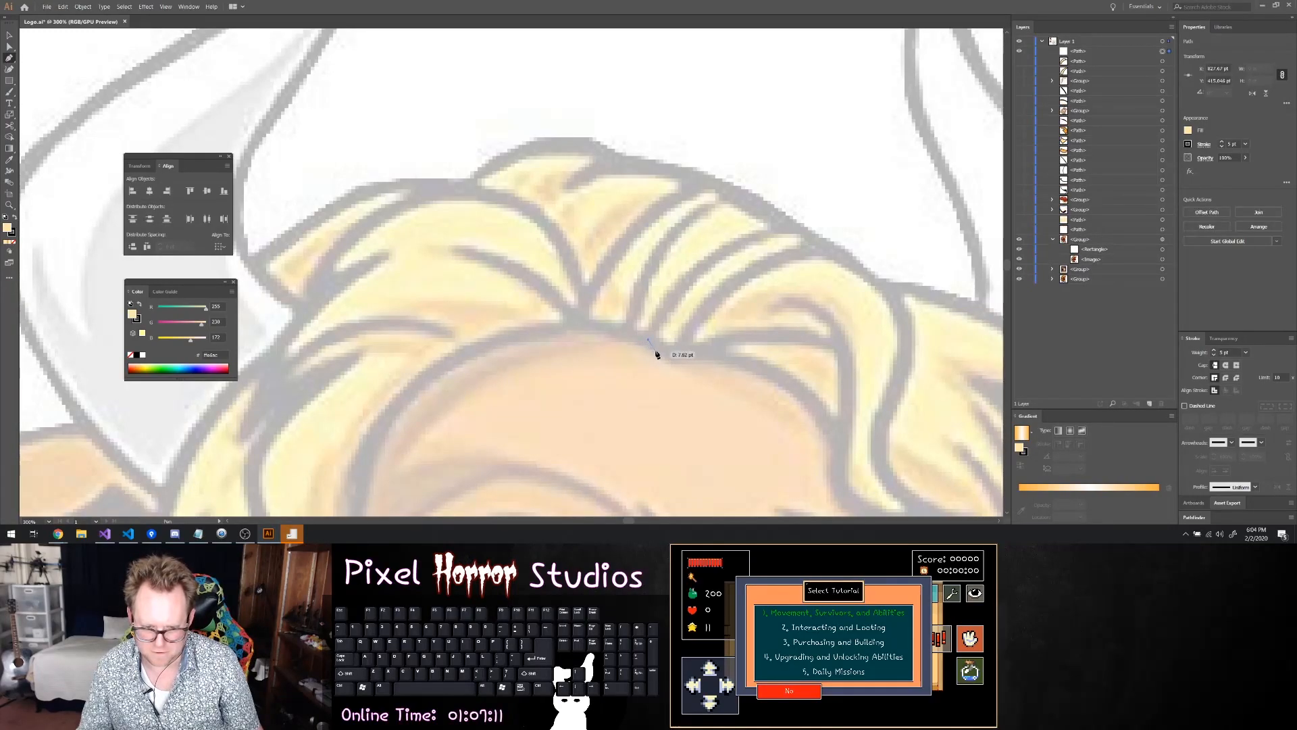
{"action": "left_click", "coordinate": [676, 360]}
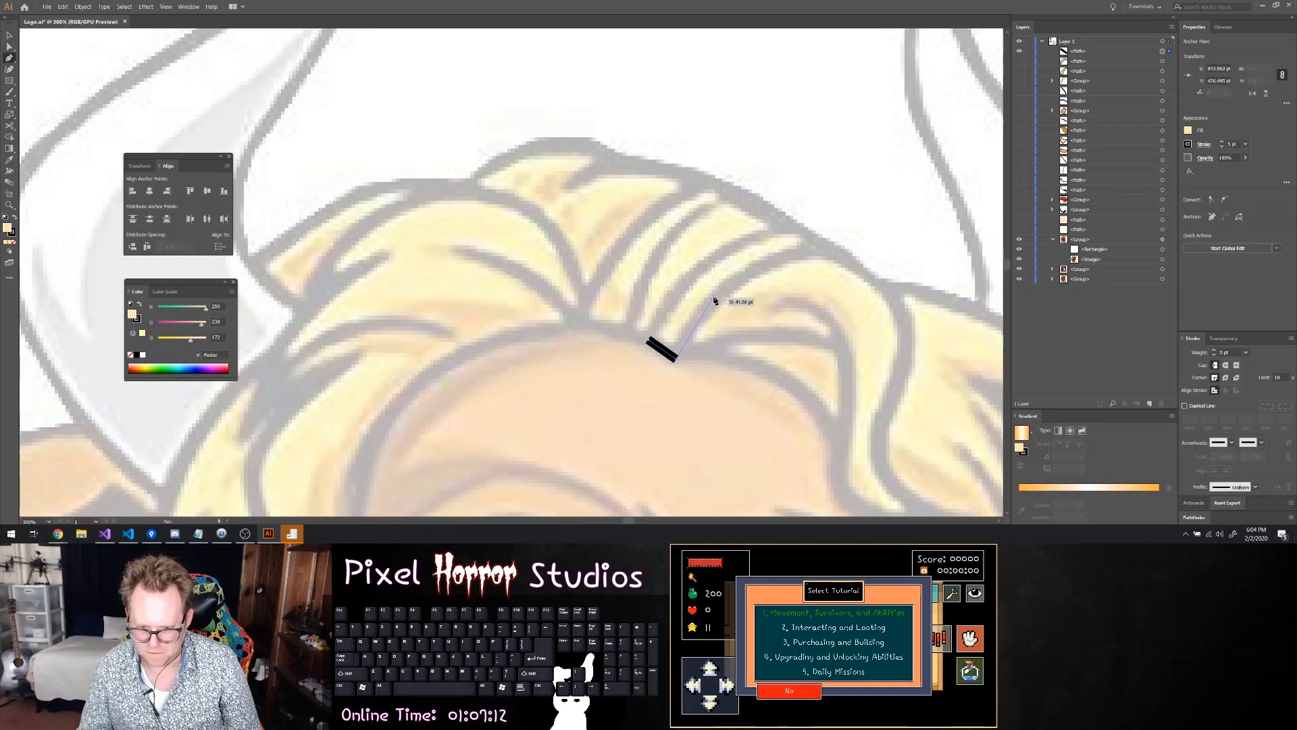
{"action": "left_click", "coordinate": [710, 299]}
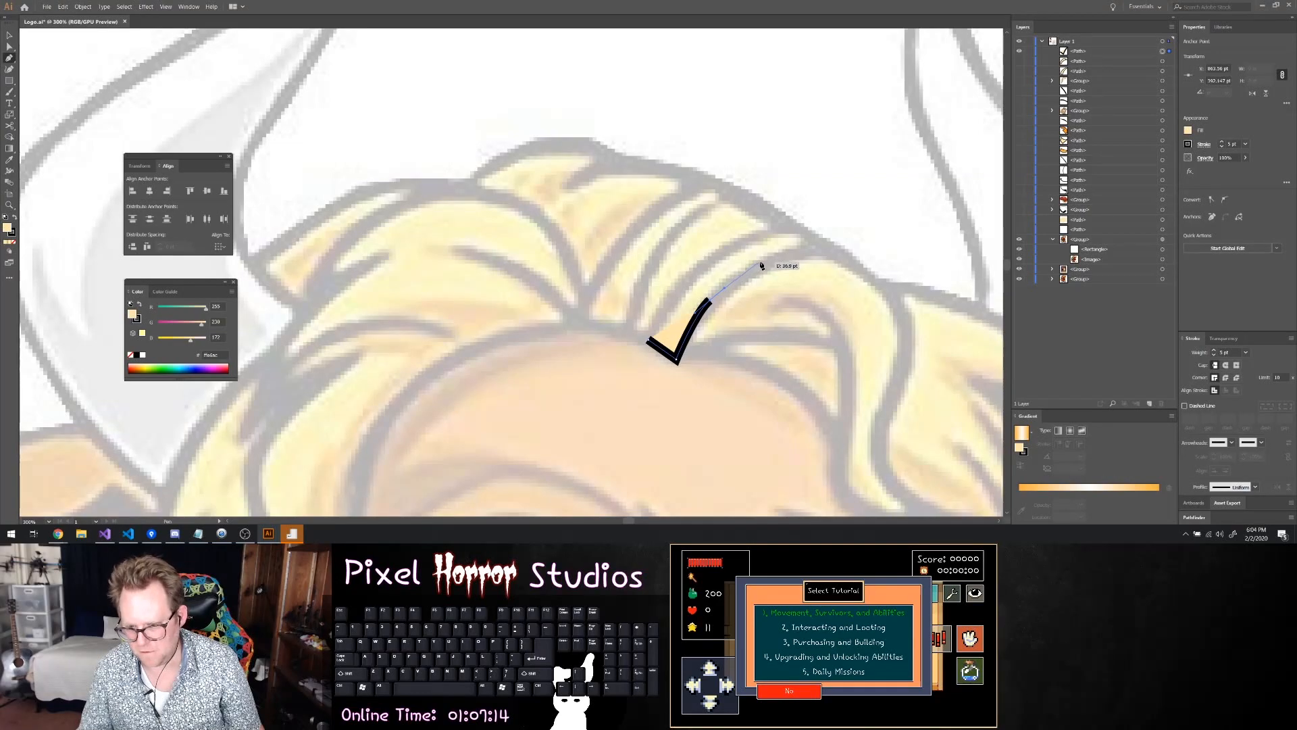
{"action": "left_click", "coordinate": [762, 260]}
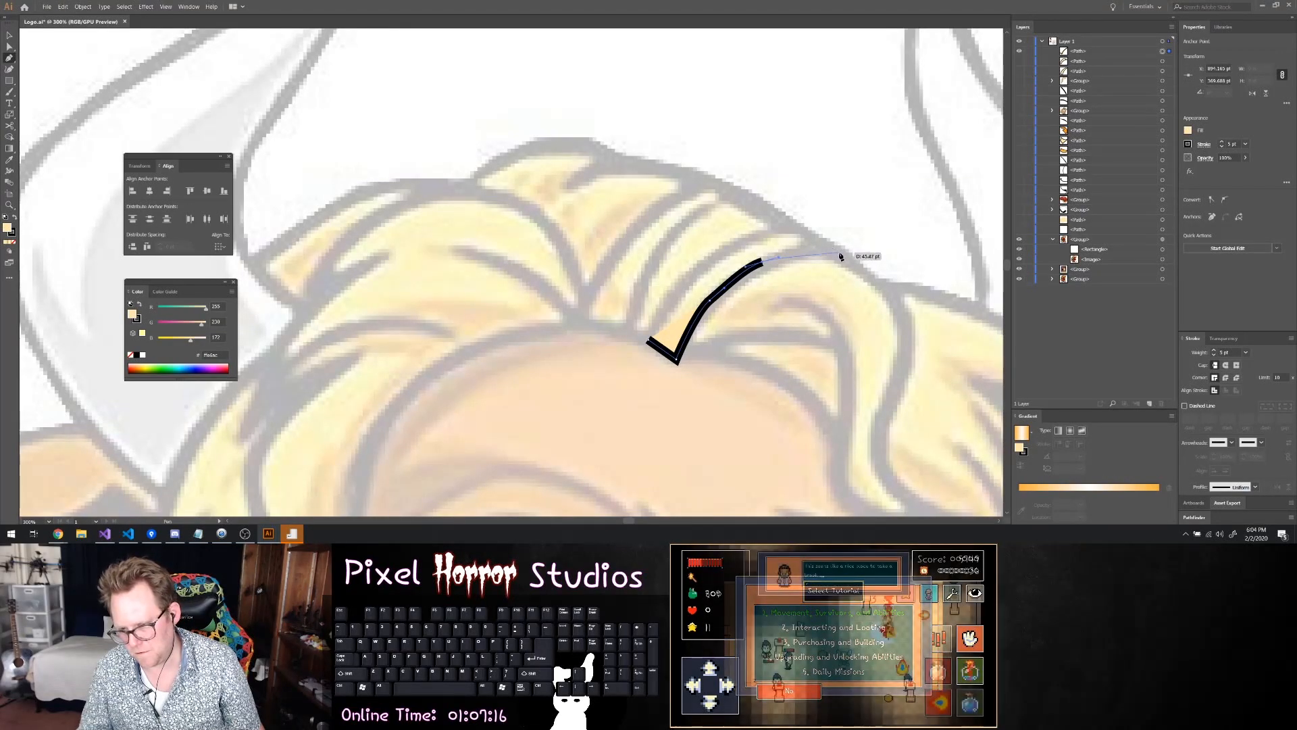
{"action": "left_click_drag", "start_coordinate": [816, 255], "coordinate": [837, 257]}
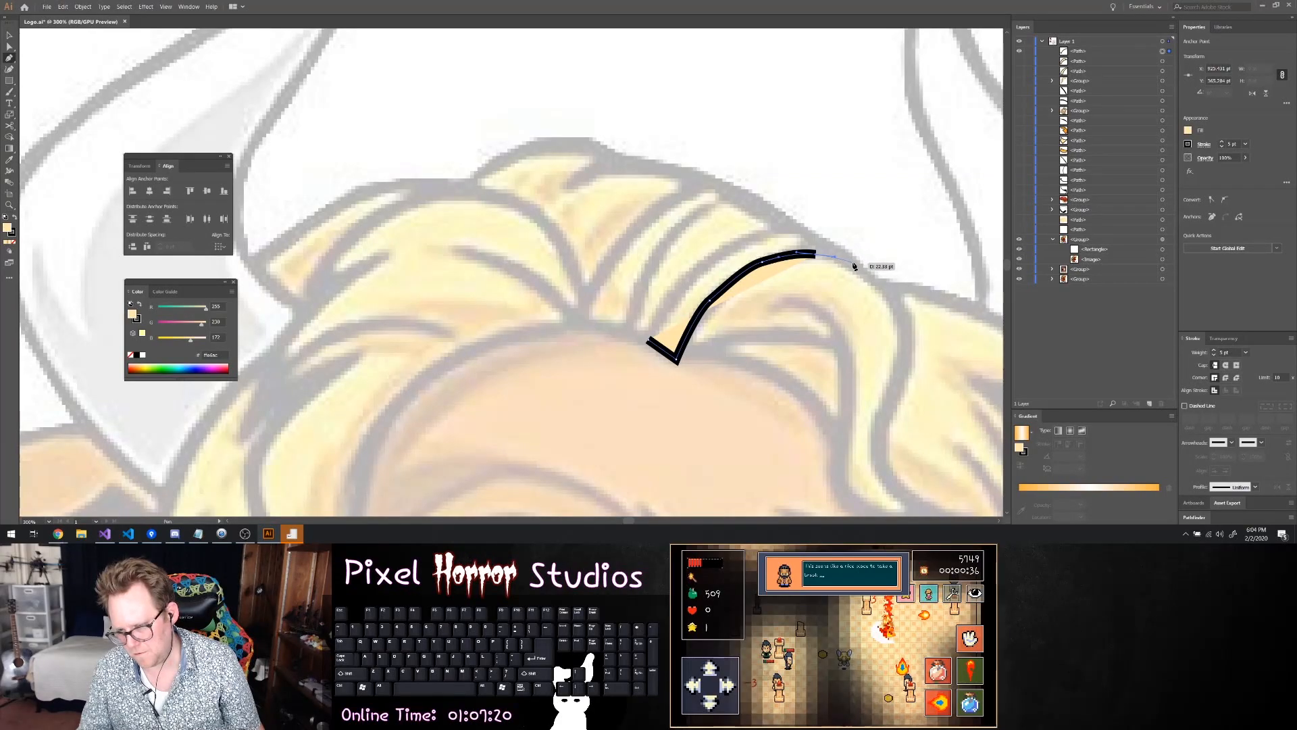
{"action": "left_click", "coordinate": [853, 262]}
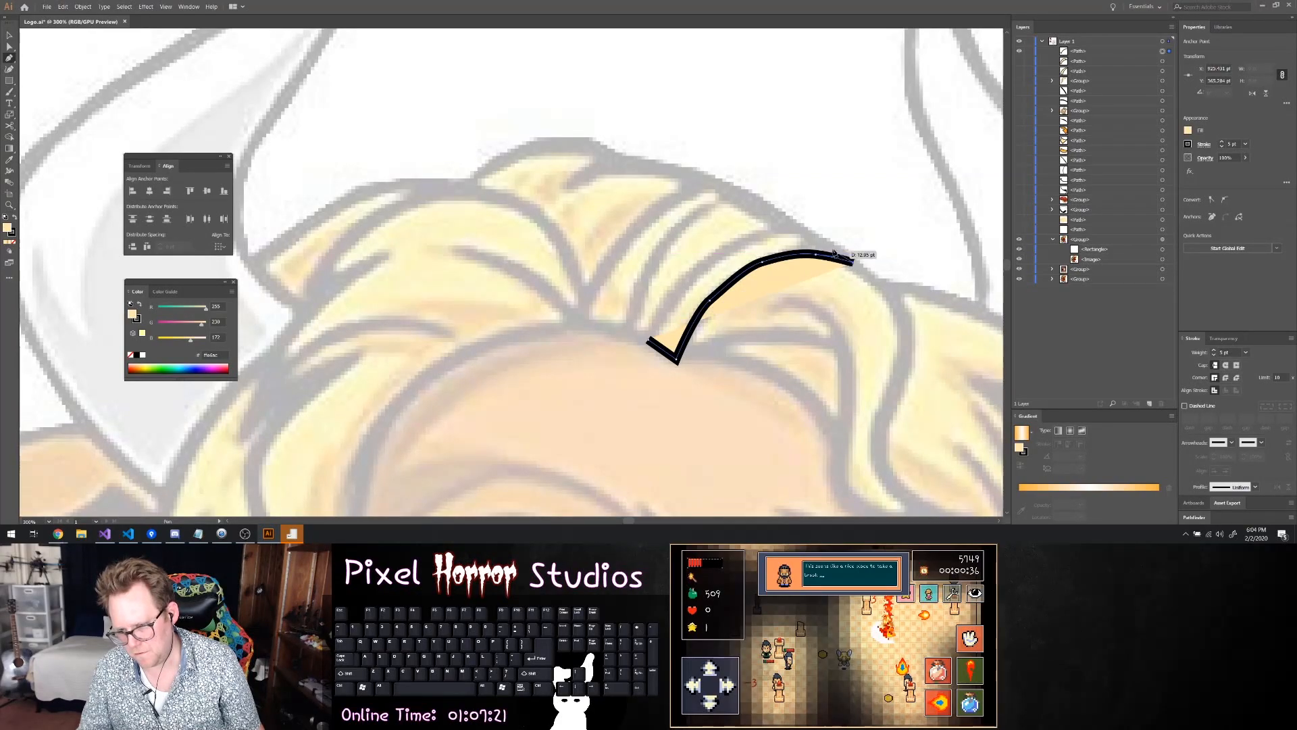
{"action": "left_click", "coordinate": [798, 225]}
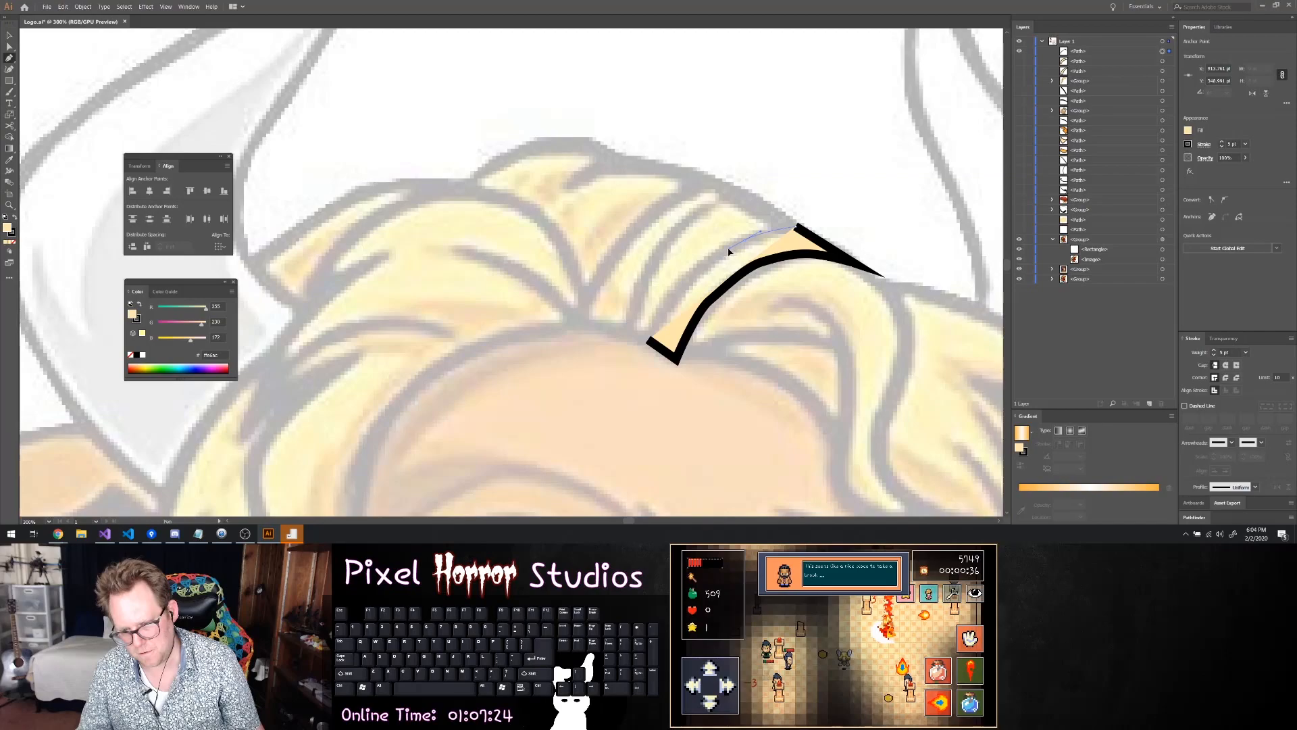
{"action": "left_click", "coordinate": [746, 238]}
{"action": "left_click", "coordinate": [696, 270]}
{"action": "left_click", "coordinate": [650, 337]}
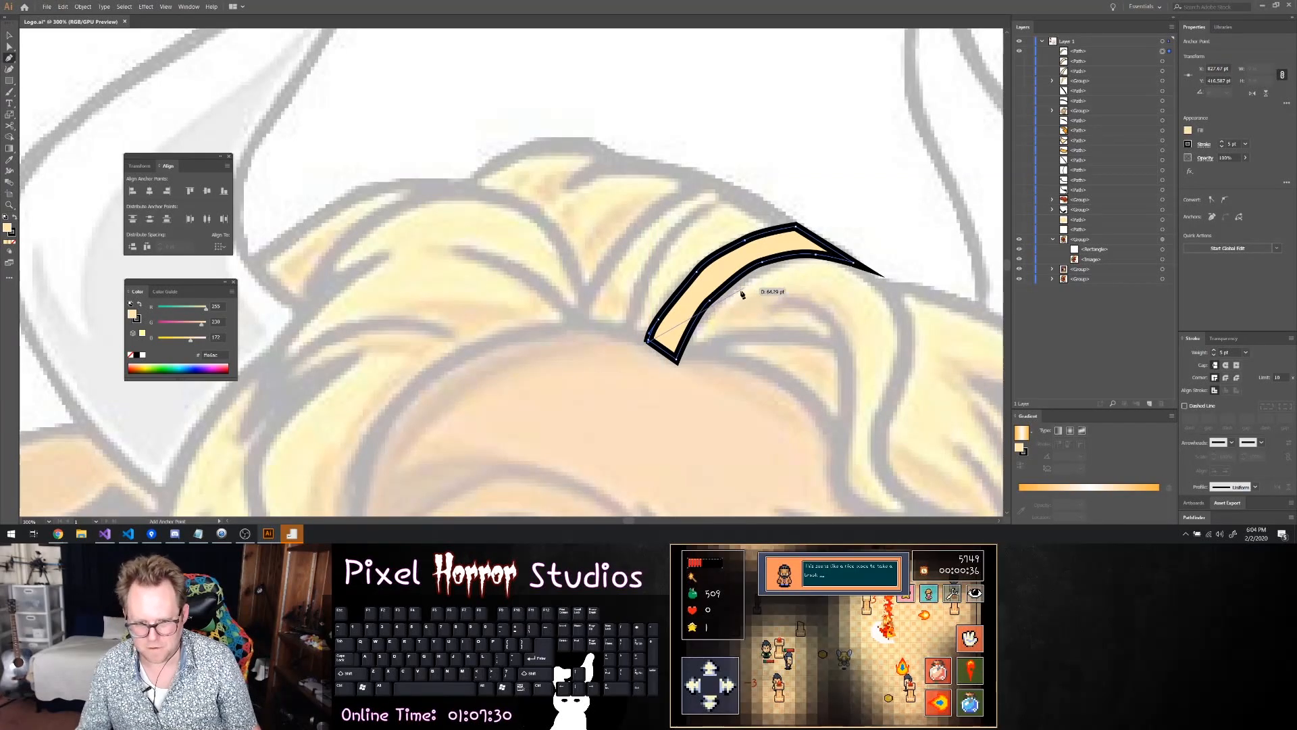
Adjust the anchor points and handles along the third hair lock's forehead-side edge to smooth its curve
{"action": "key", "text": "a"}
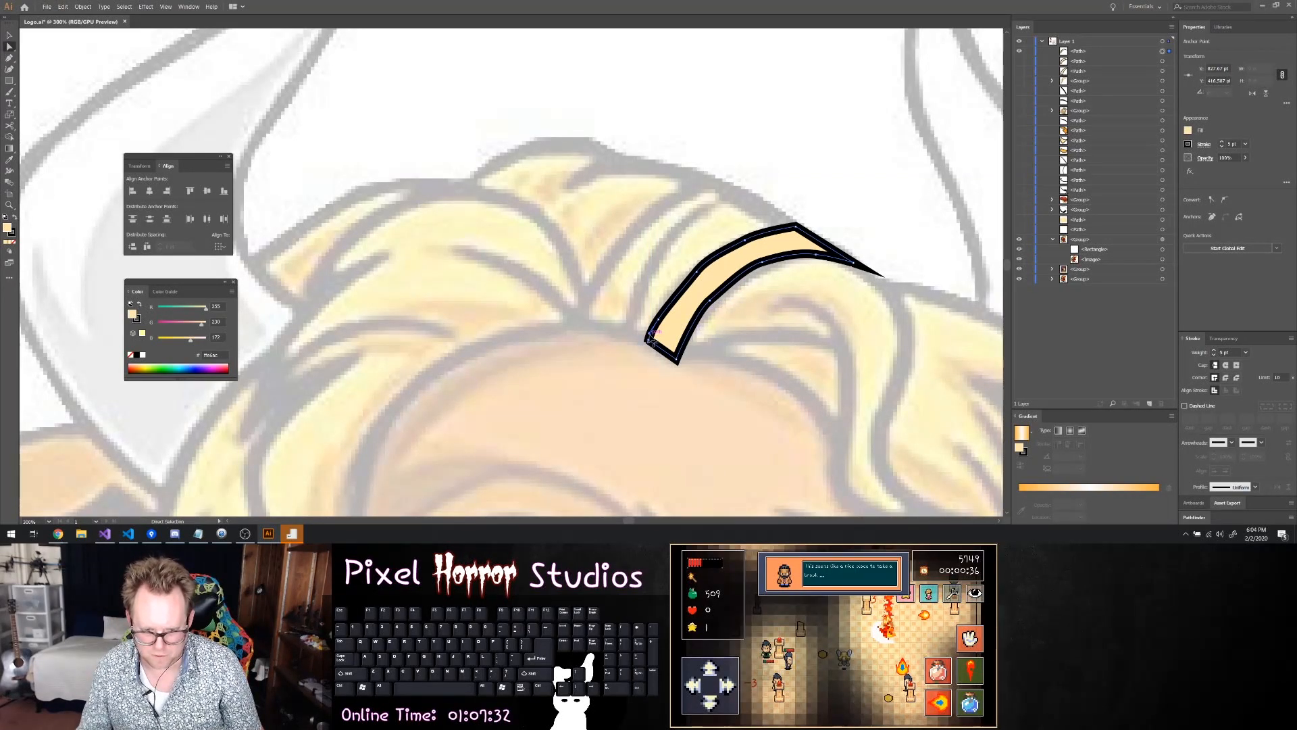
{"action": "left_click", "coordinate": [657, 340]}
{"action": "left_click_drag", "start_coordinate": [660, 320], "coordinate": [672, 298]}
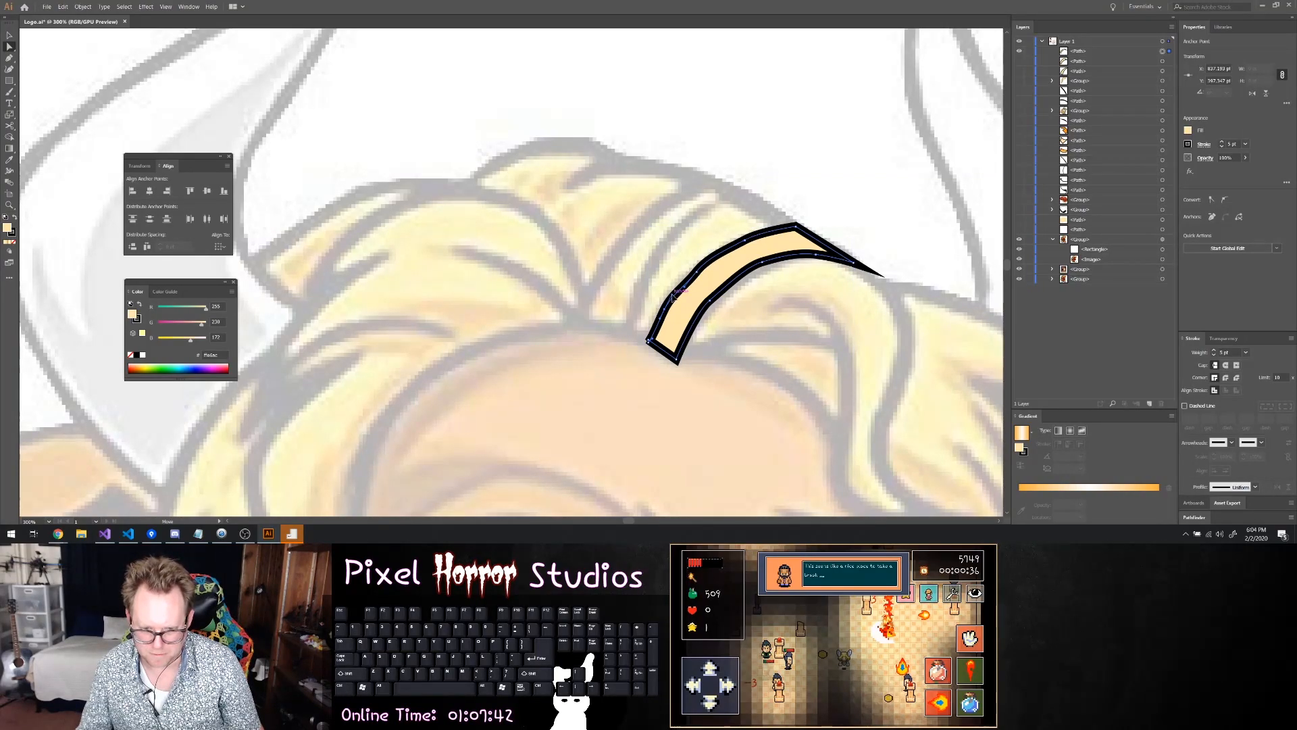
{"action": "left_click", "coordinate": [685, 301]}
{"action": "left_click", "coordinate": [686, 290]}
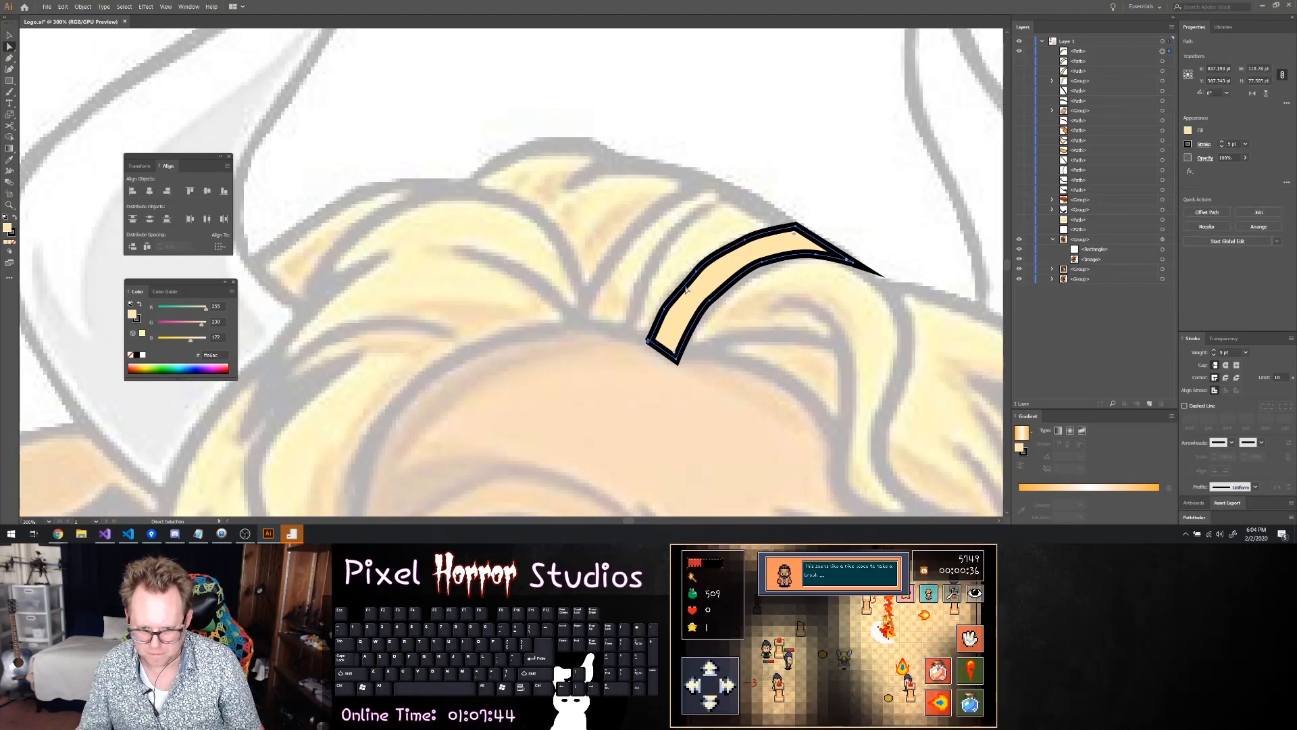
{"action": "left_click", "coordinate": [692, 278]}
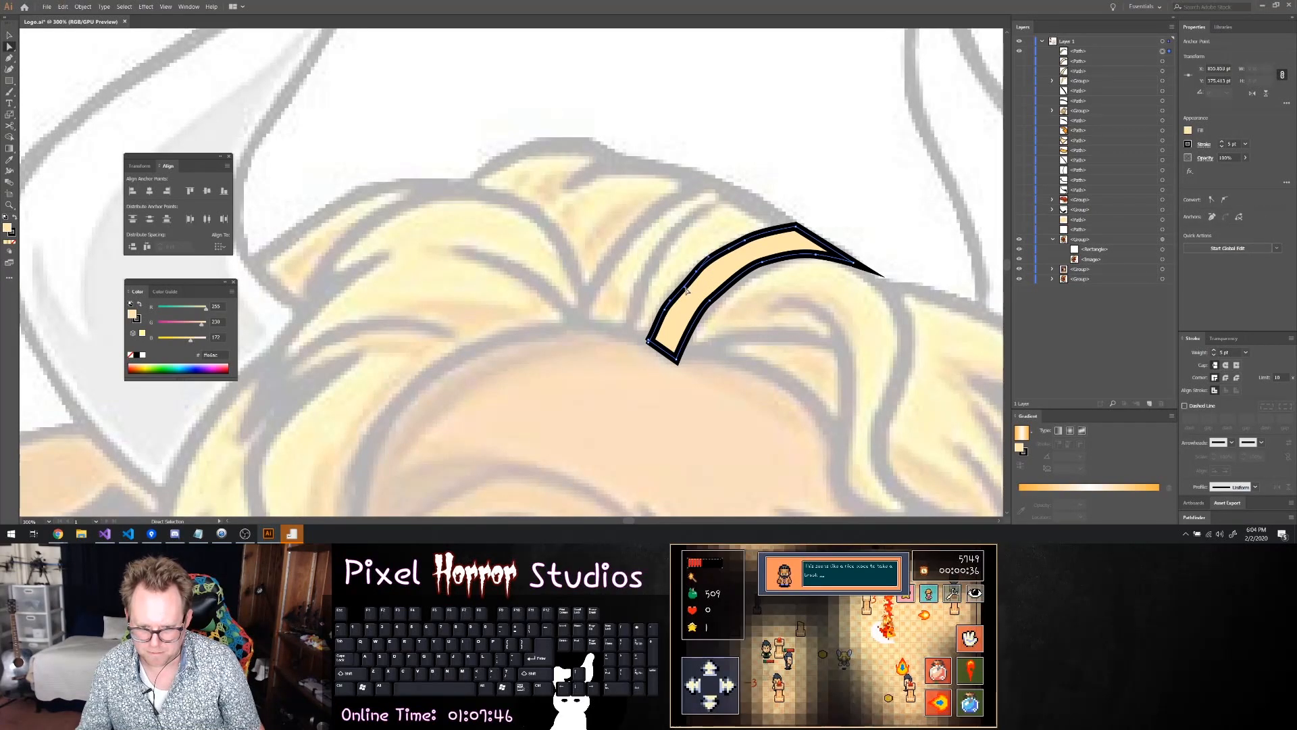
{"action": "left_click_drag", "start_coordinate": [685, 286], "coordinate": [683, 285]}
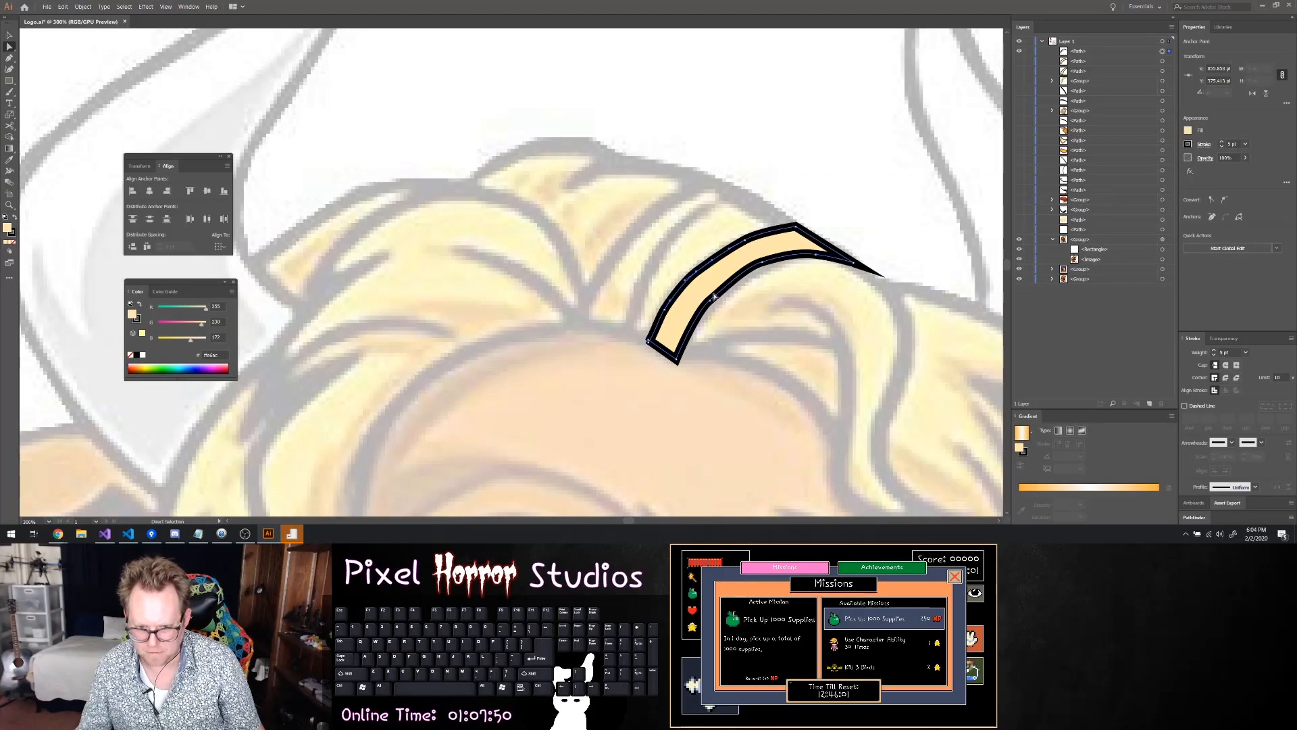
Slightly round the sharp corner at the third hair lock's pointed crown tip
{"action": "left_click", "coordinate": [762, 309]}
{"action": "left_click", "coordinate": [832, 259]}
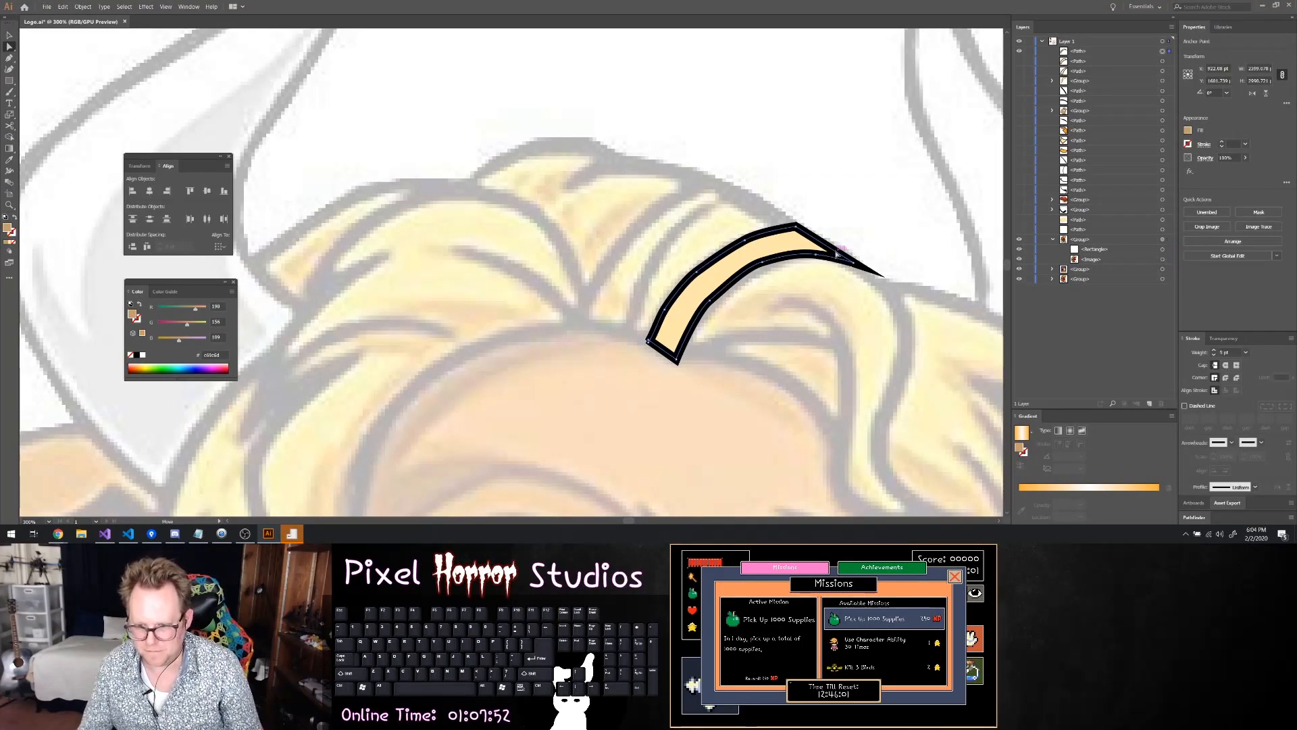
{"action": "key", "text": "Delete"}
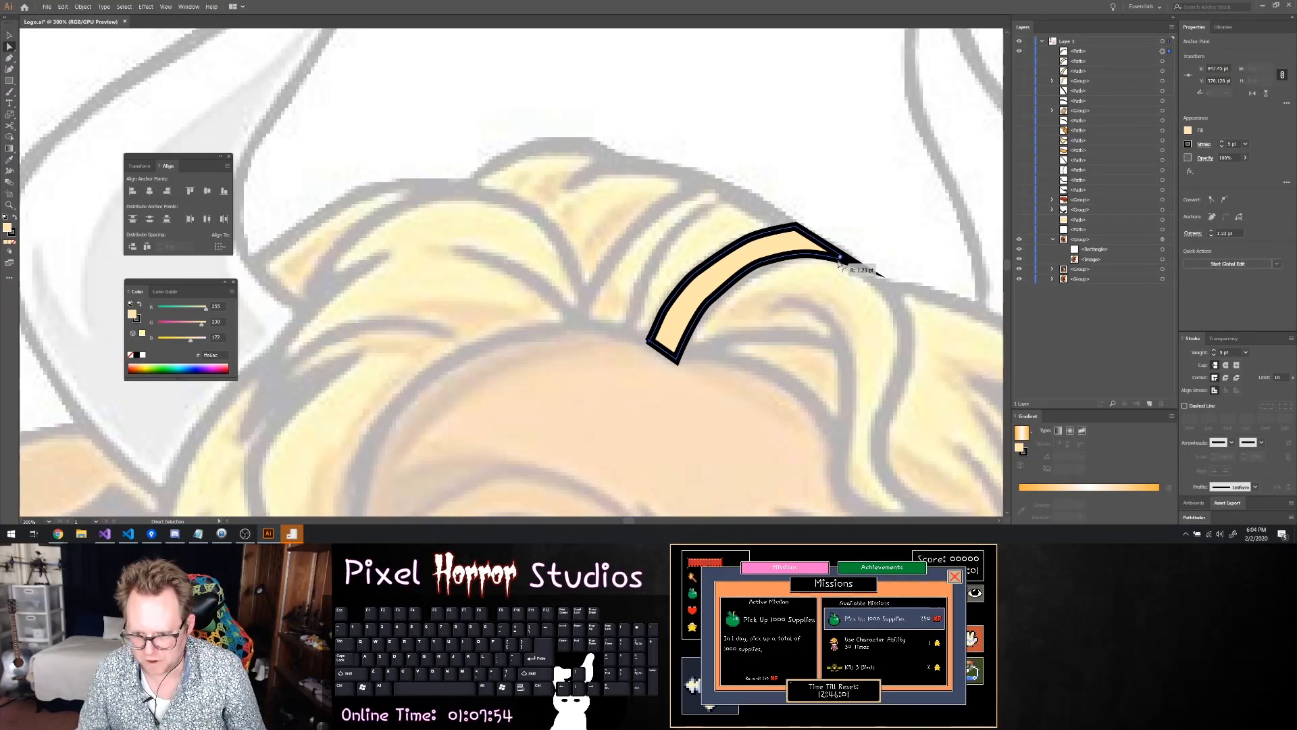
{"action": "left_click", "coordinate": [853, 279]}
Save the document and hide the finished third lock to expose the reference hair
{"action": "scroll", "coordinate": [853, 279], "scroll_direction": "down", "scroll_amount": 3}
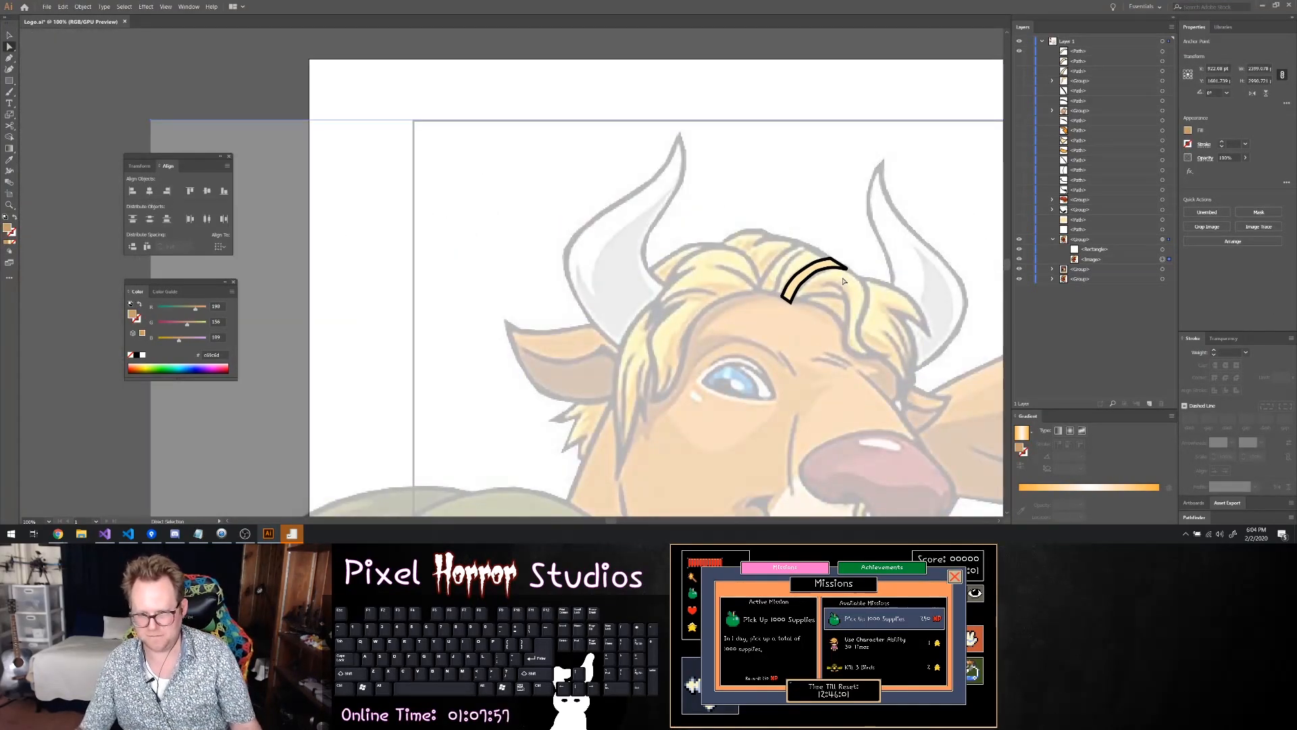
{"action": "key", "text": "ctrl+s"}
{"action": "scroll", "coordinate": [859, 272], "scroll_direction": "down", "scroll_amount": 3}
{"action": "scroll", "coordinate": [918, 227], "scroll_direction": "up", "scroll_amount": 7}
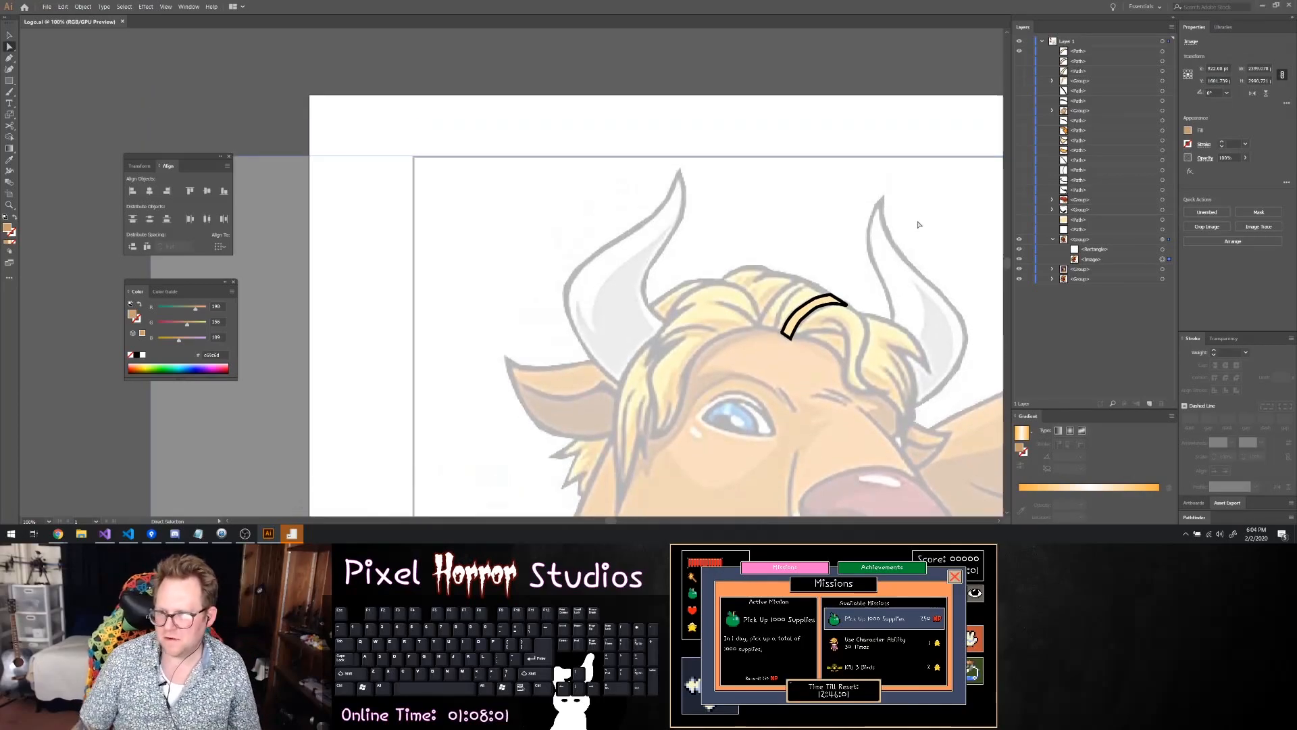
{"action": "scroll", "coordinate": [926, 230], "scroll_direction": "down", "scroll_amount": 5}
{"action": "scroll", "coordinate": [918, 246], "scroll_direction": "down", "scroll_amount": 1}
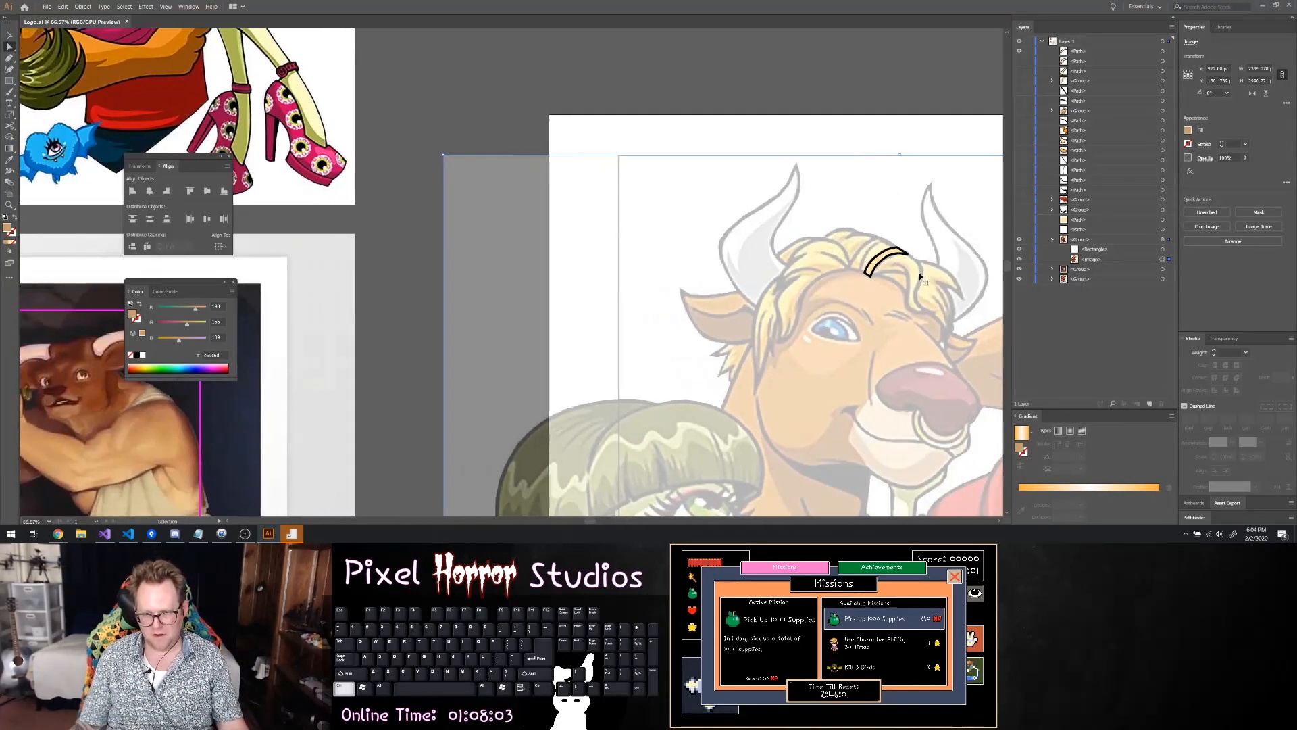
{"action": "scroll", "coordinate": [916, 282], "scroll_direction": "right", "scroll_amount": 3}
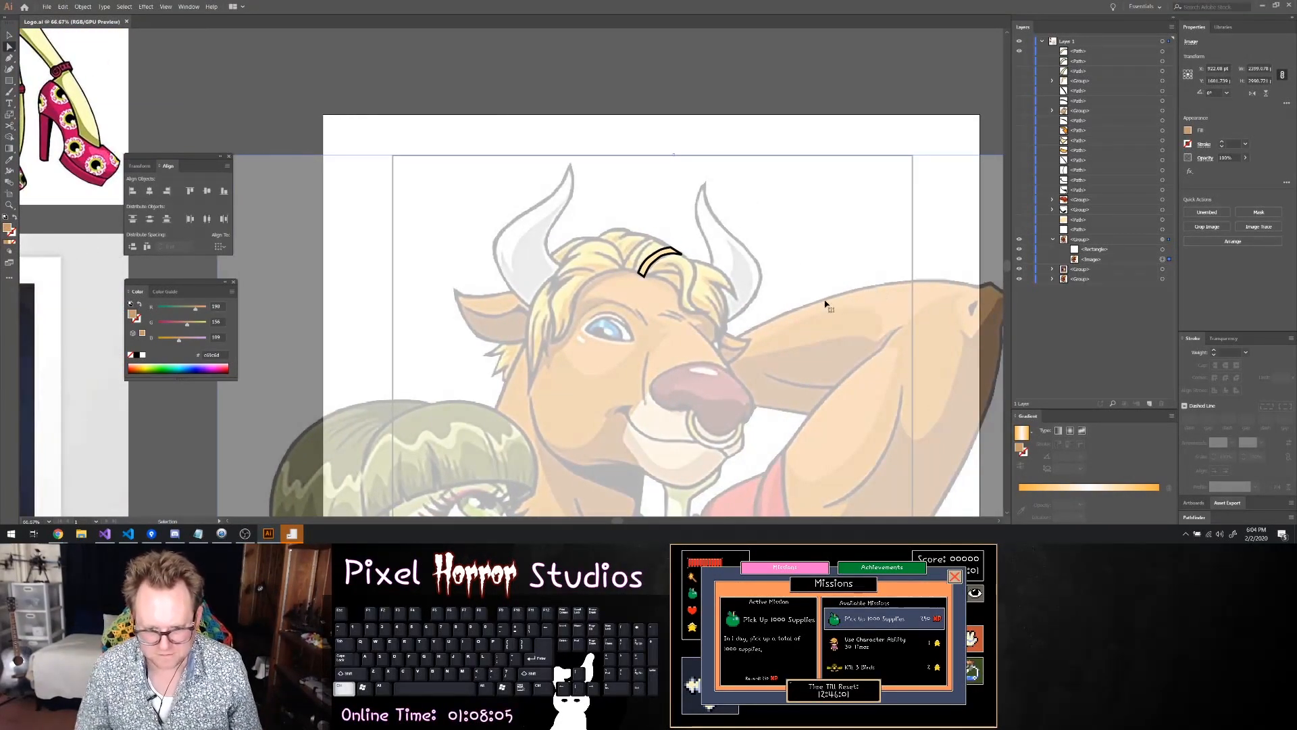
{"action": "scroll", "coordinate": [716, 328], "scroll_direction": "up", "scroll_amount": 3}
{"action": "scroll", "coordinate": [578, 222], "scroll_direction": "up", "scroll_amount": 1}
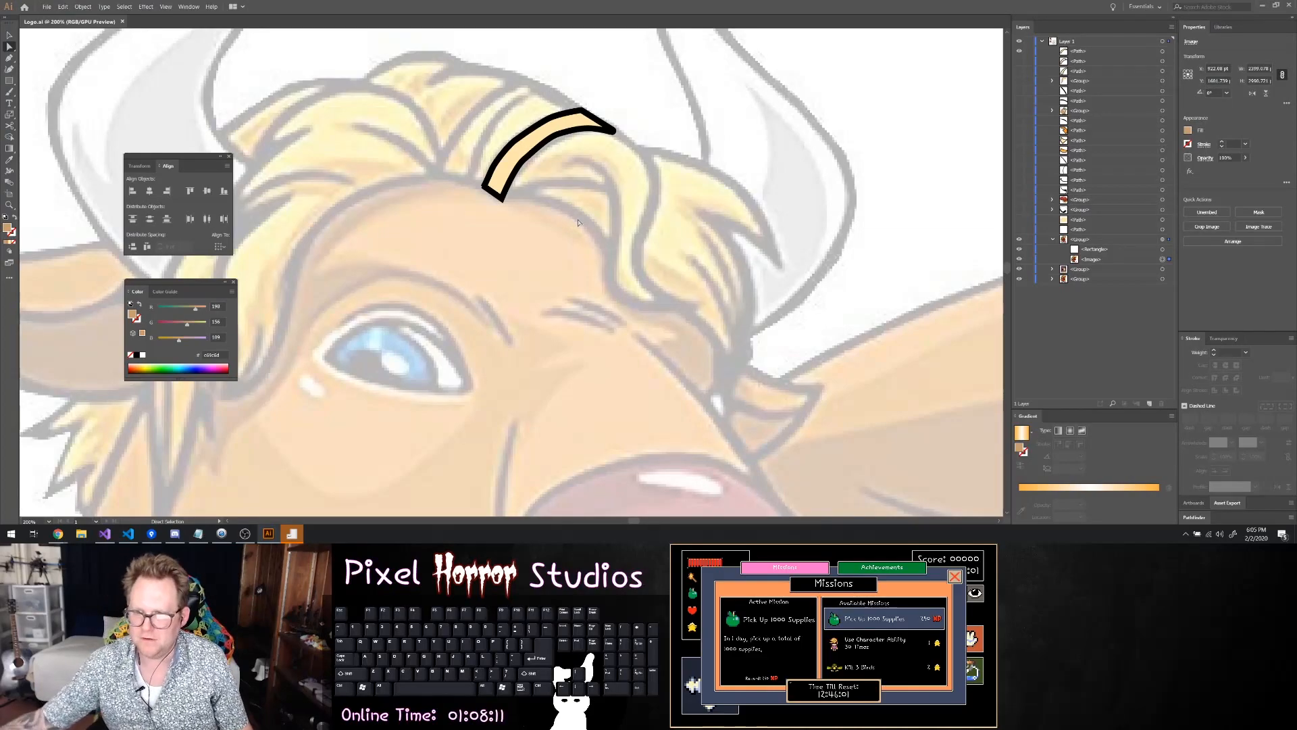
{"action": "left_click", "coordinate": [1019, 51]}
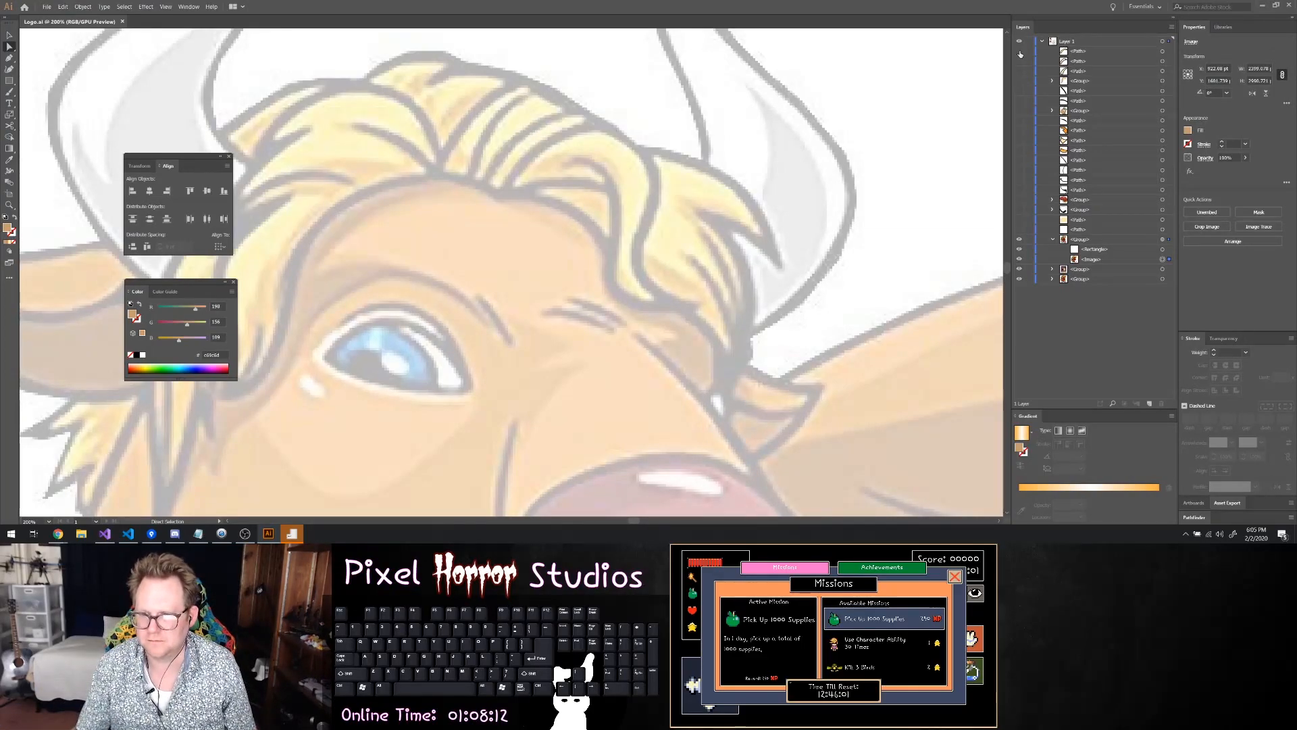
Begin tracing the large fringe lock with curves from the hairline over the crown, down to its tip above the brow, and back along its underside
{"action": "key", "text": "p"}
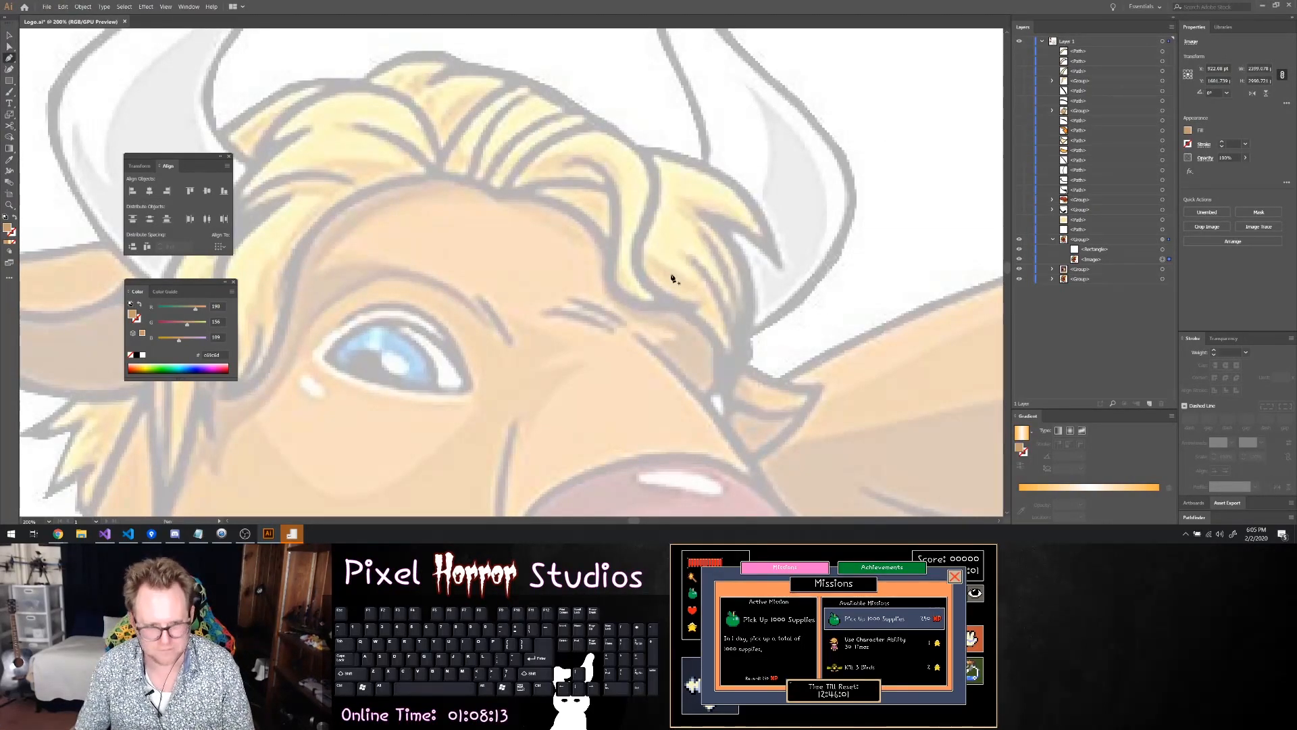
{"action": "left_click", "coordinate": [505, 194]}
{"action": "left_click_drag", "start_coordinate": [535, 152], "coordinate": [696, 312]}
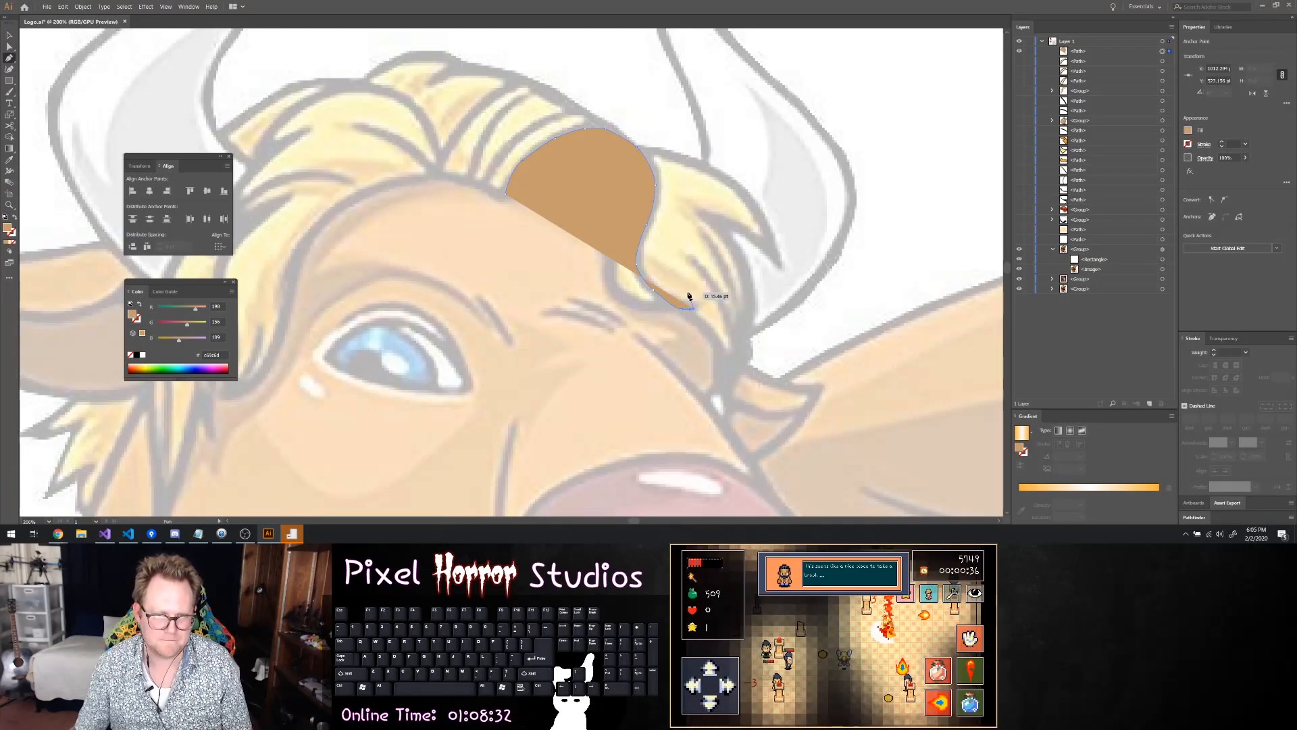
{"action": "key", "text": "ctrl+z"}
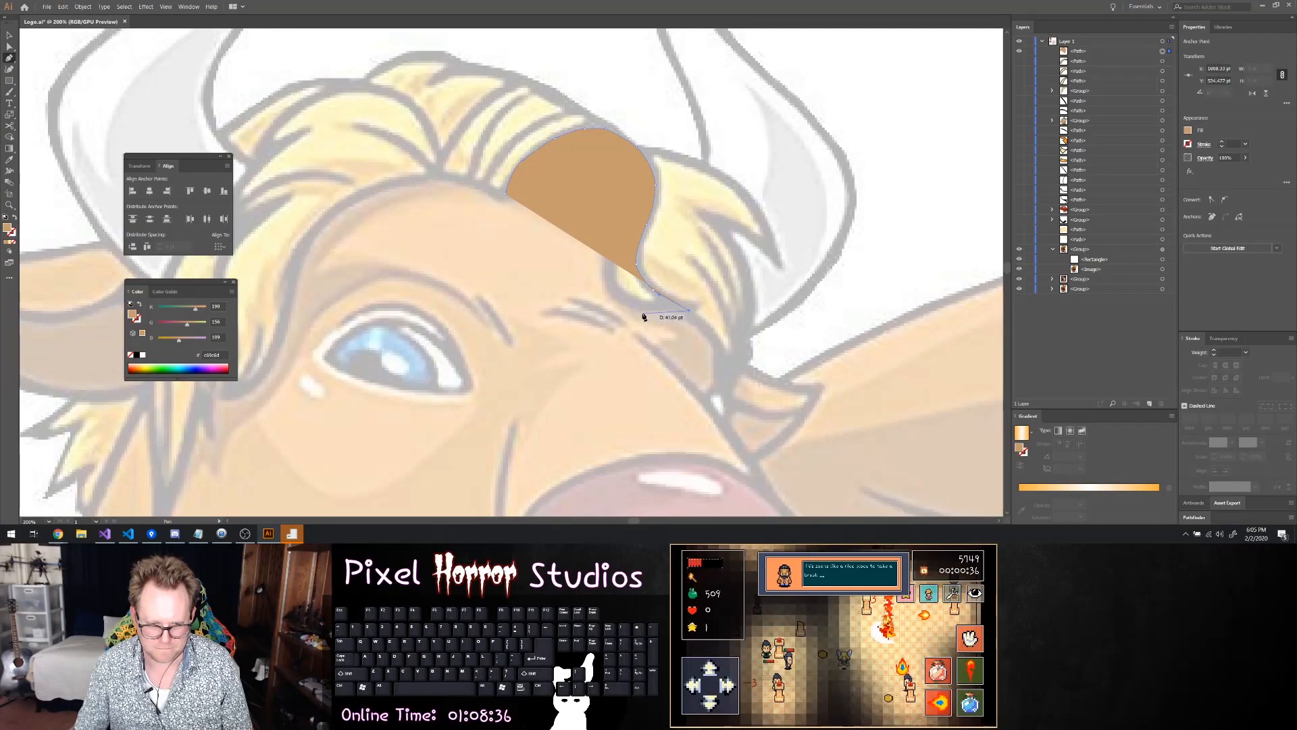
{"action": "key", "text": "ctrl+shift+z"}
{"action": "left_click_drag", "start_coordinate": [611, 303], "coordinate": [608, 252]}
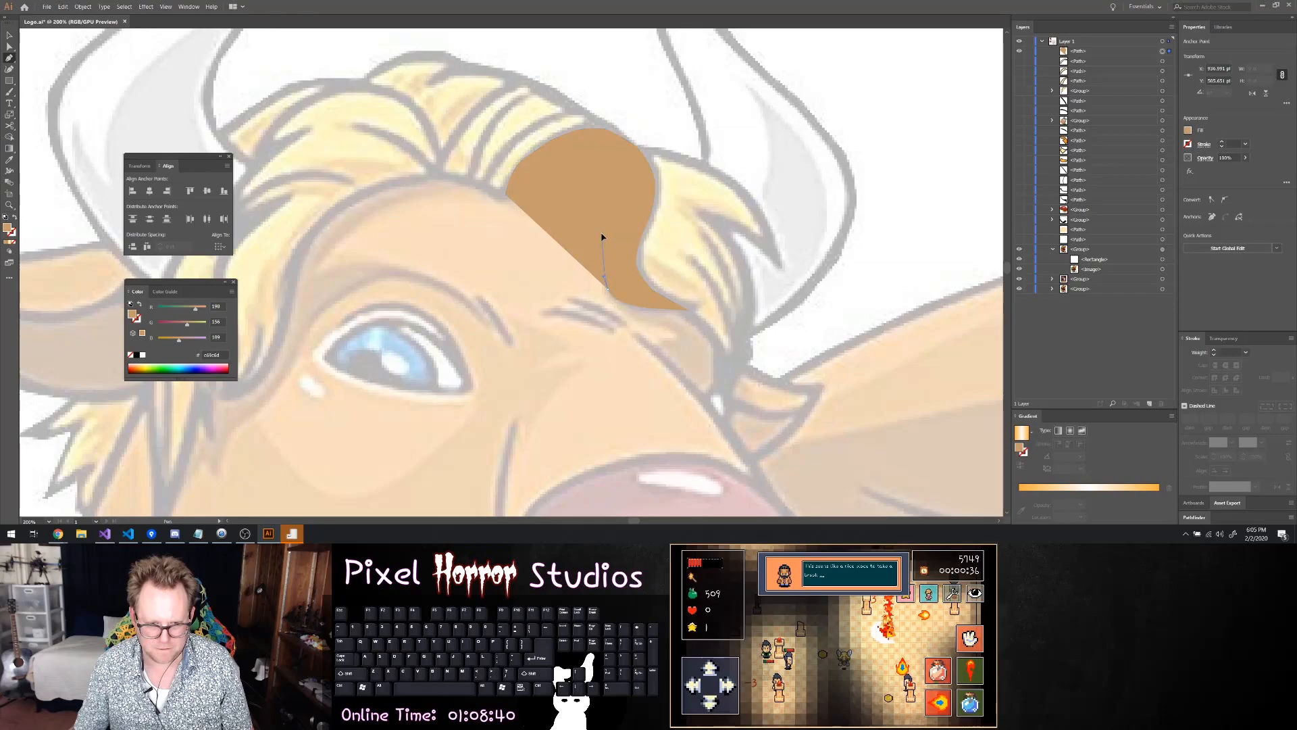
{"action": "left_click", "coordinate": [602, 231]}
{"action": "key", "text": "ctrl+z"}
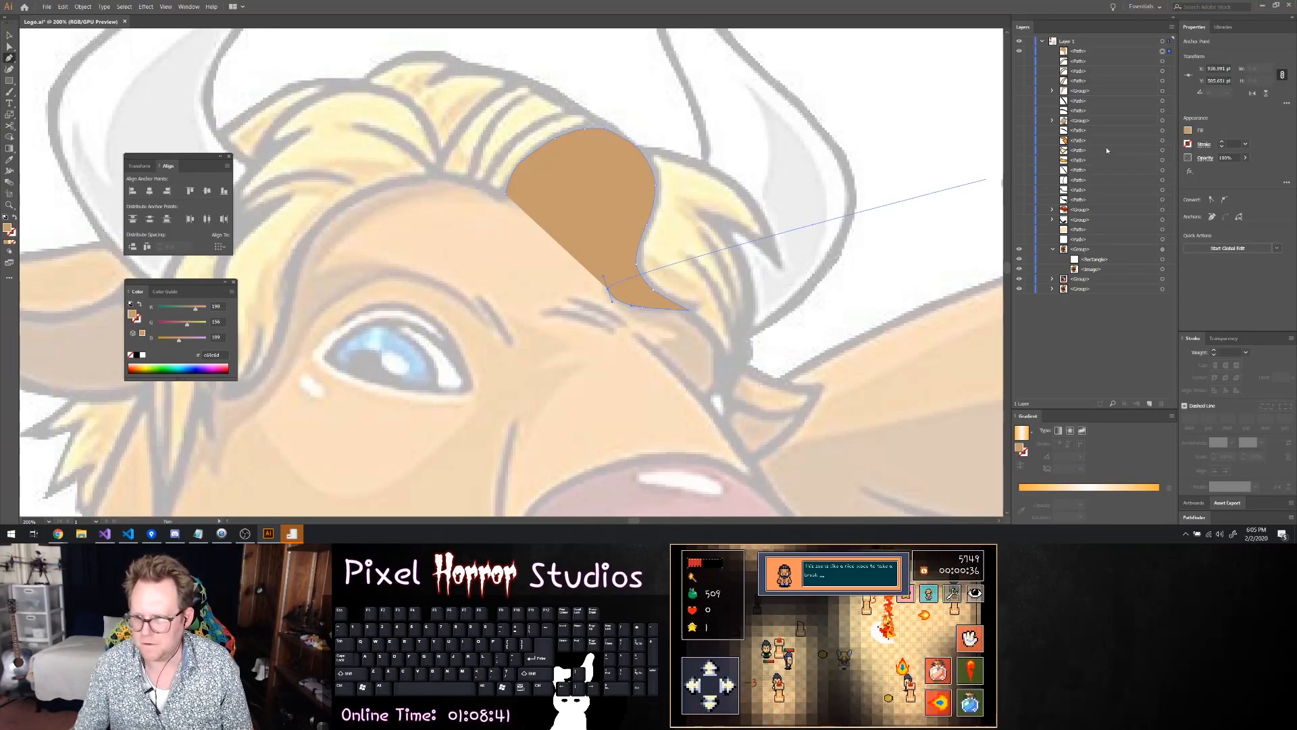
Set the unfinished fringe lock path's fill to None
{"action": "left_click", "coordinate": [1187, 130], "text": "shift"}
{"action": "key", "text": "BackSpace"}
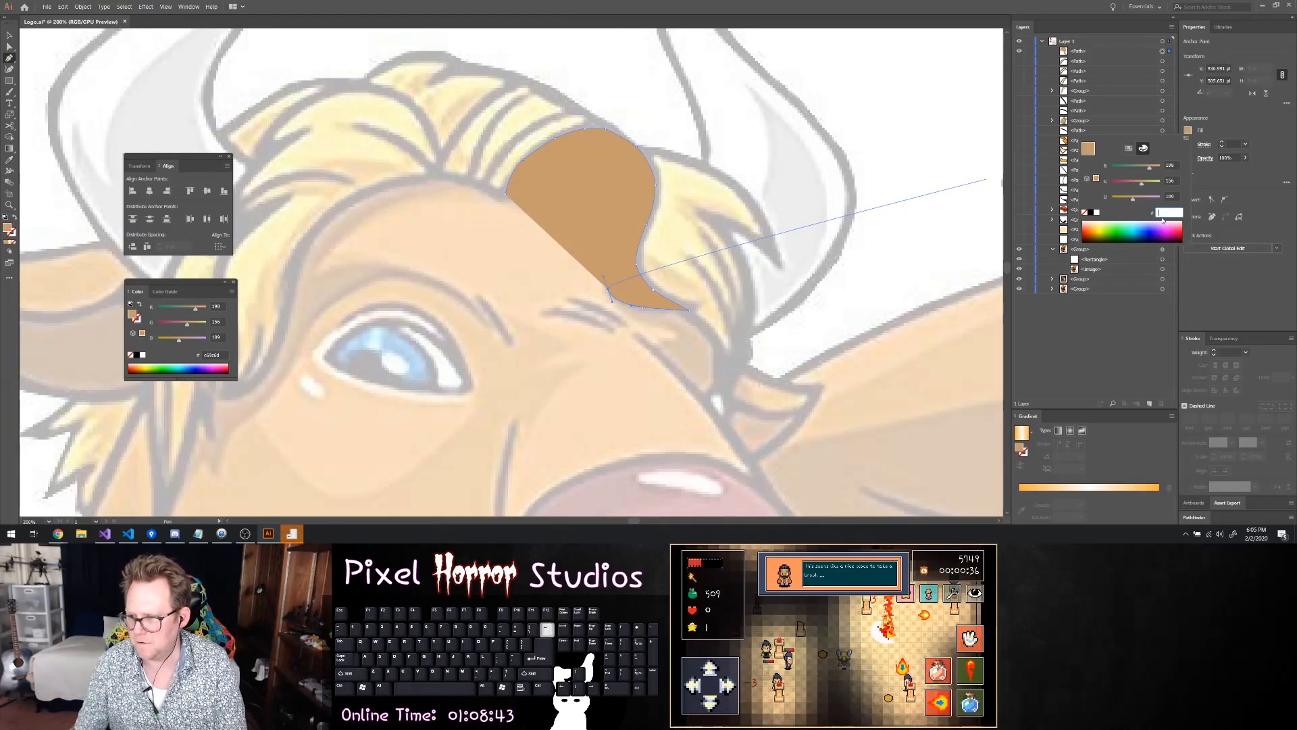
{"action": "left_click", "coordinate": [1085, 213]}
{"action": "left_click", "coordinate": [619, 260]}
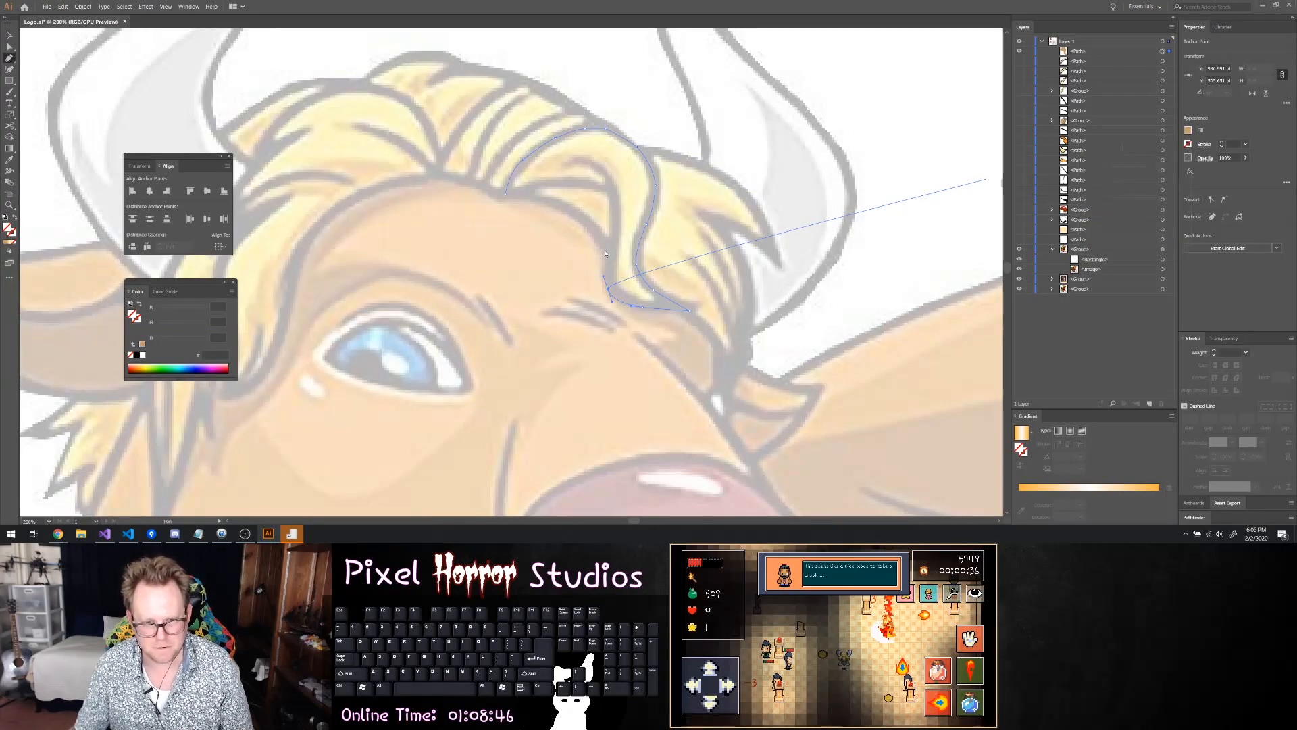
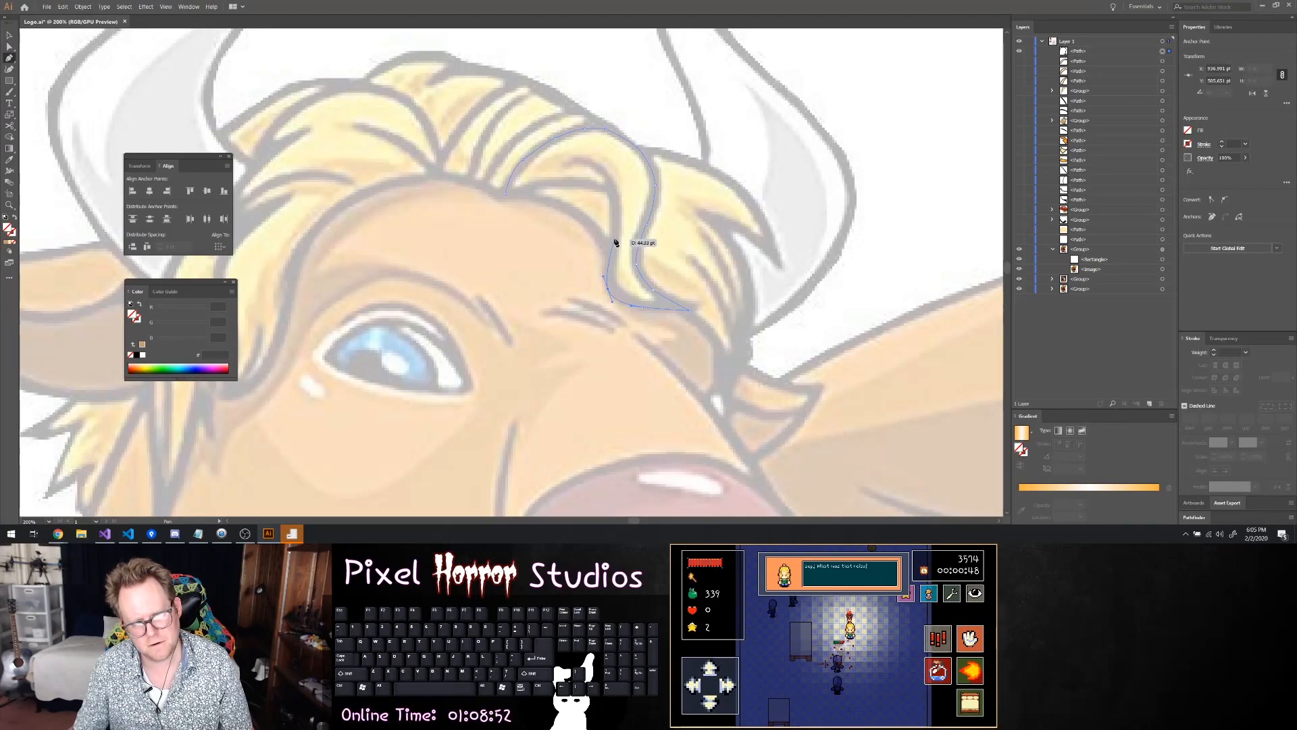
Trace the hair strand's inner edge upward with the Pen tool and curve it into the small curl inside the fringe
{"action": "left_click", "coordinate": [614, 234]}
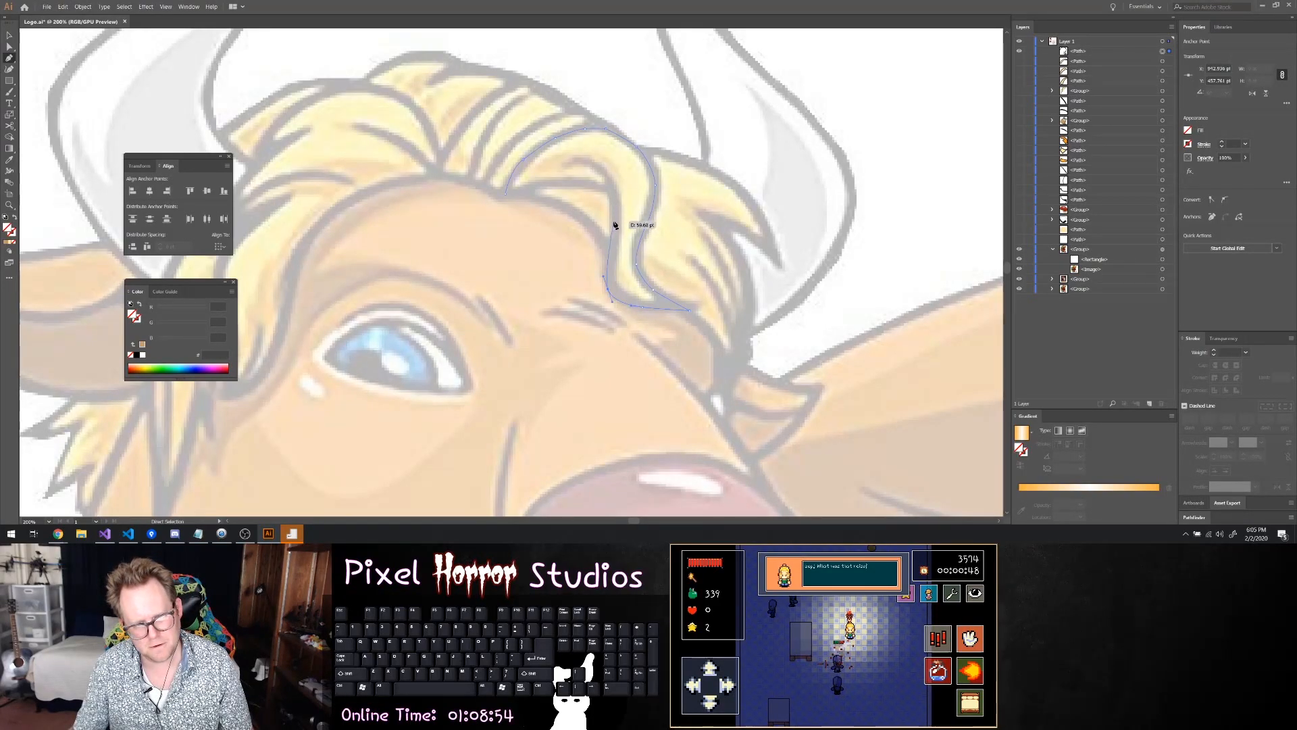
{"action": "left_click", "coordinate": [617, 190]}
{"action": "left_click", "coordinate": [580, 161]}
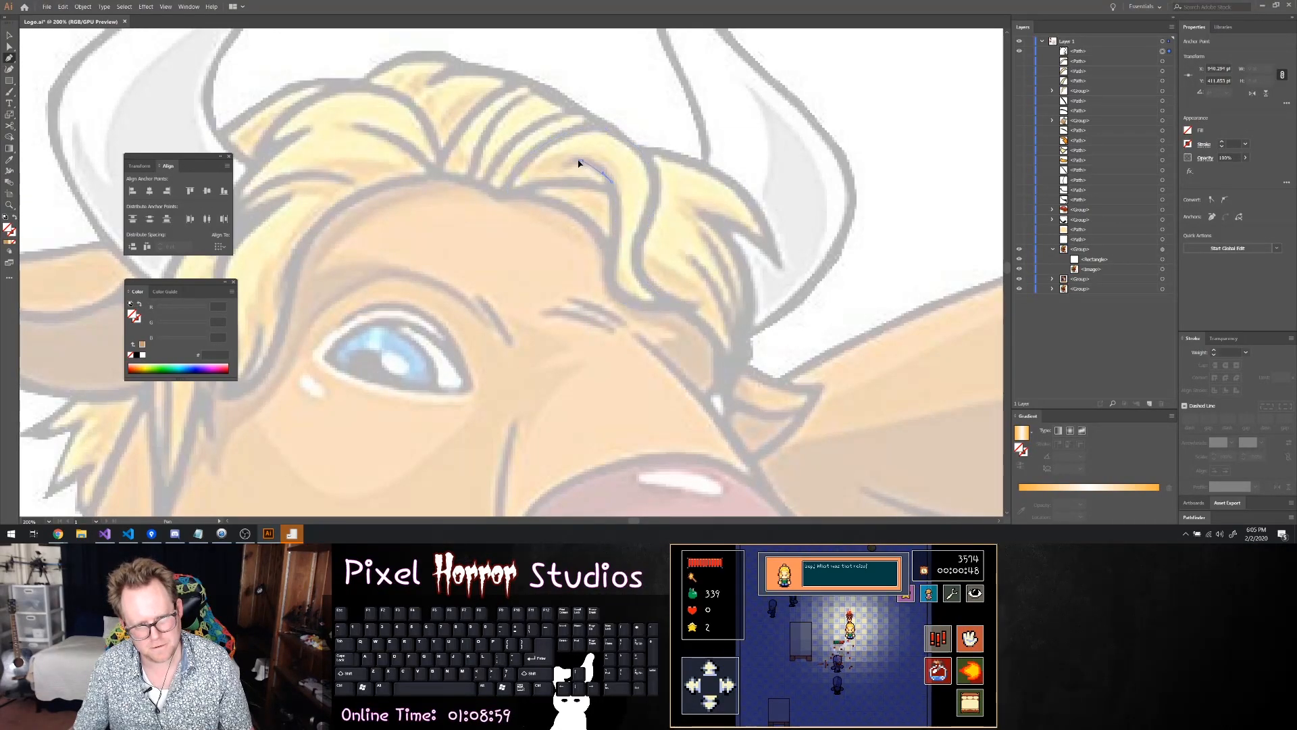
{"action": "left_click", "coordinate": [558, 170]}
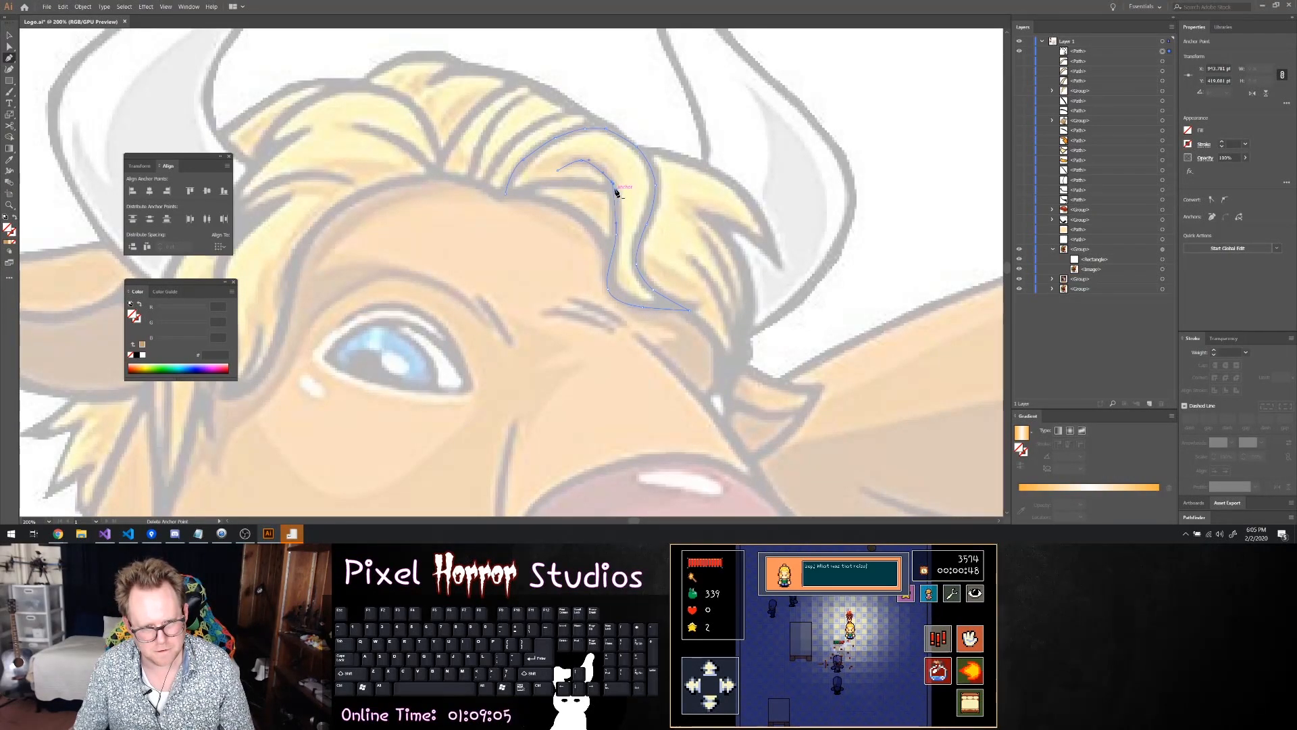
{"action": "key", "text": "ctrl+z"}
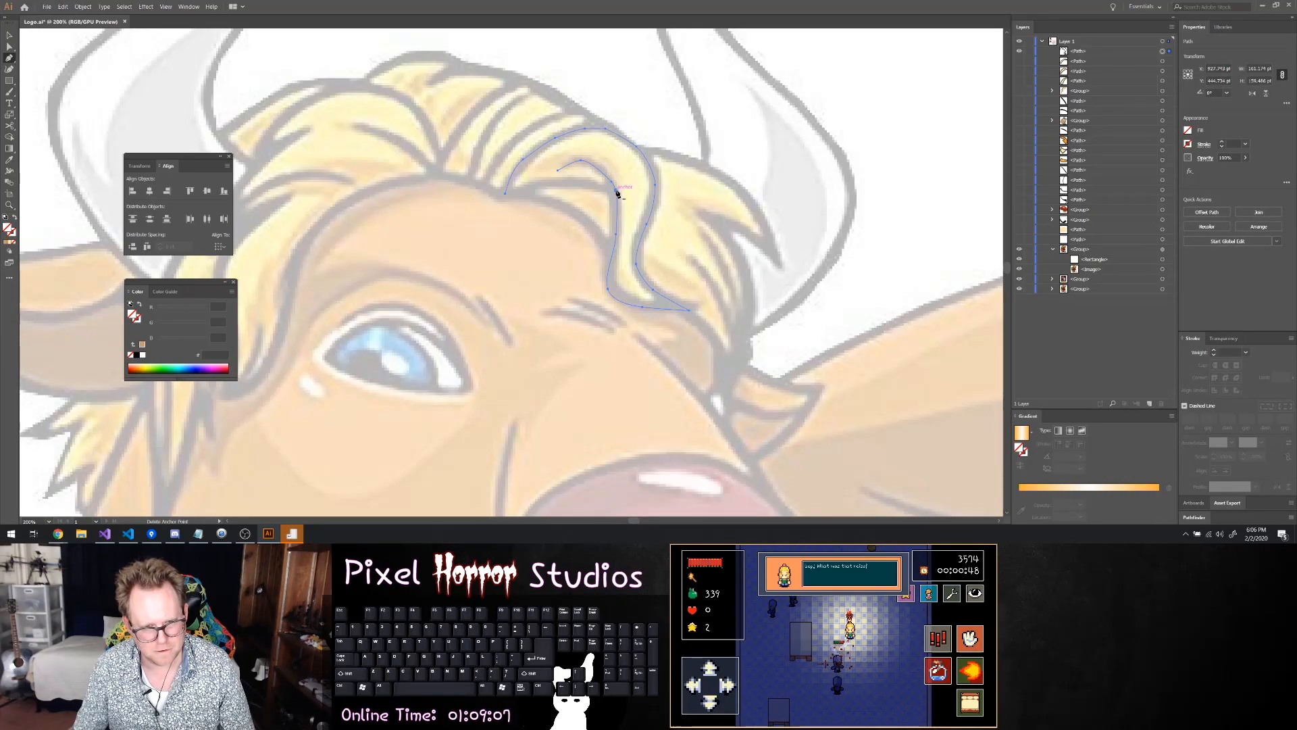
{"action": "key", "text": "a"}
{"action": "left_click", "coordinate": [614, 188]}
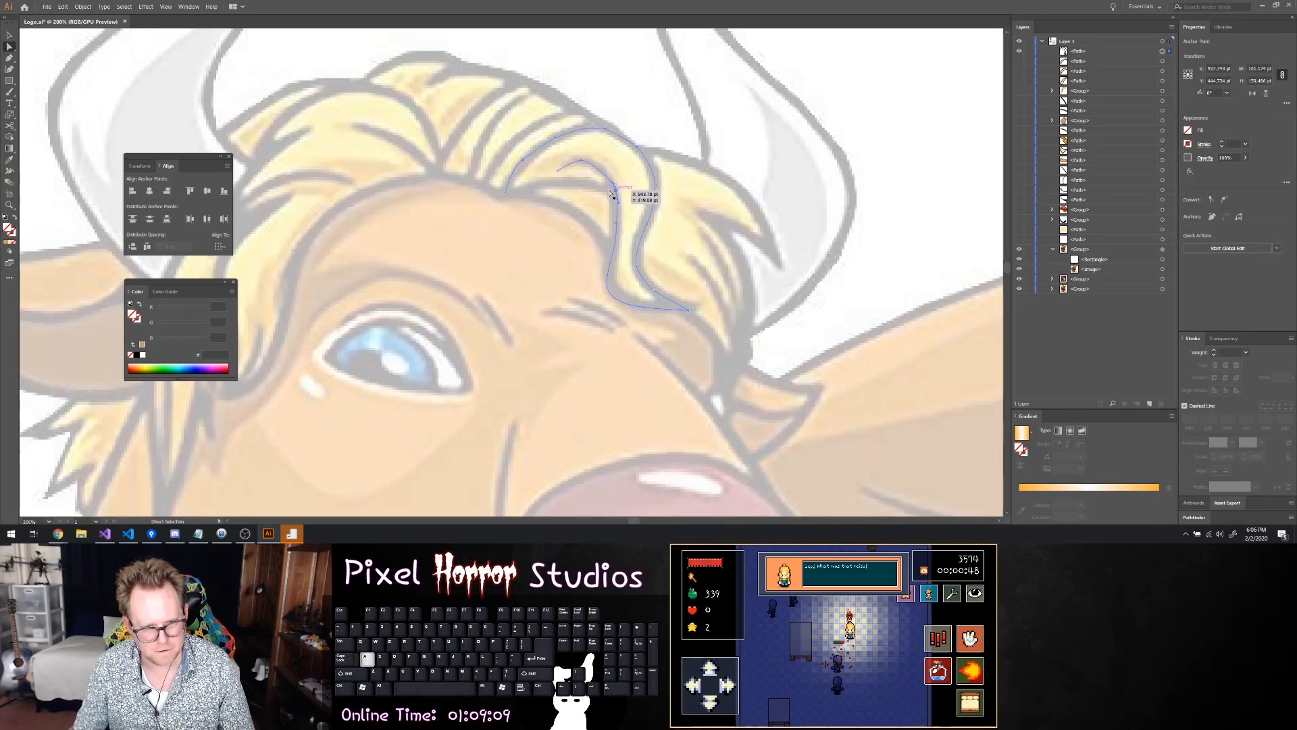
{"action": "key", "text": "ctrl+z"}
Draw the lower edge of the fringe curl over to the strand's inner edge and adjust its middle anchor point
{"action": "key", "text": "p"}
{"action": "left_click", "coordinate": [562, 182]}
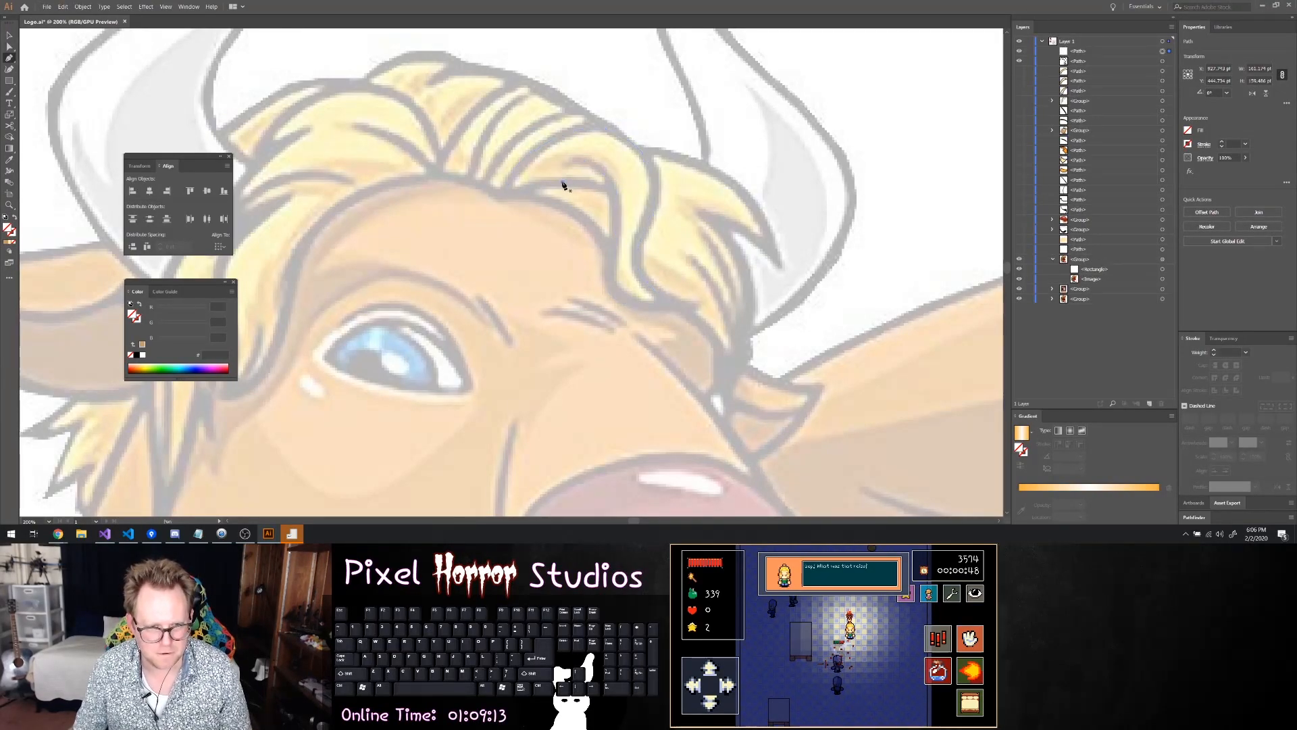
{"action": "left_click", "coordinate": [603, 188]}
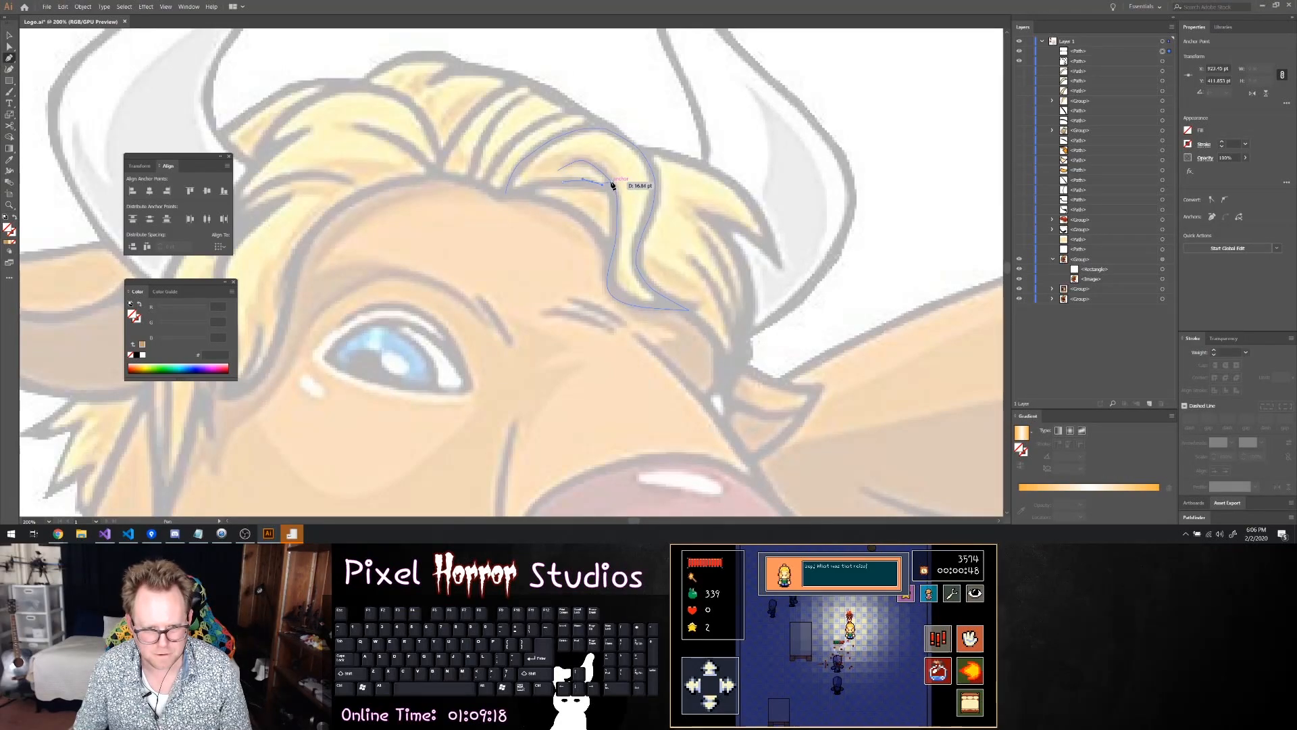
{"action": "left_click", "coordinate": [611, 182]}
{"action": "key", "text": "a"}
{"action": "left_click_drag", "start_coordinate": [602, 184], "coordinate": [594, 185]}
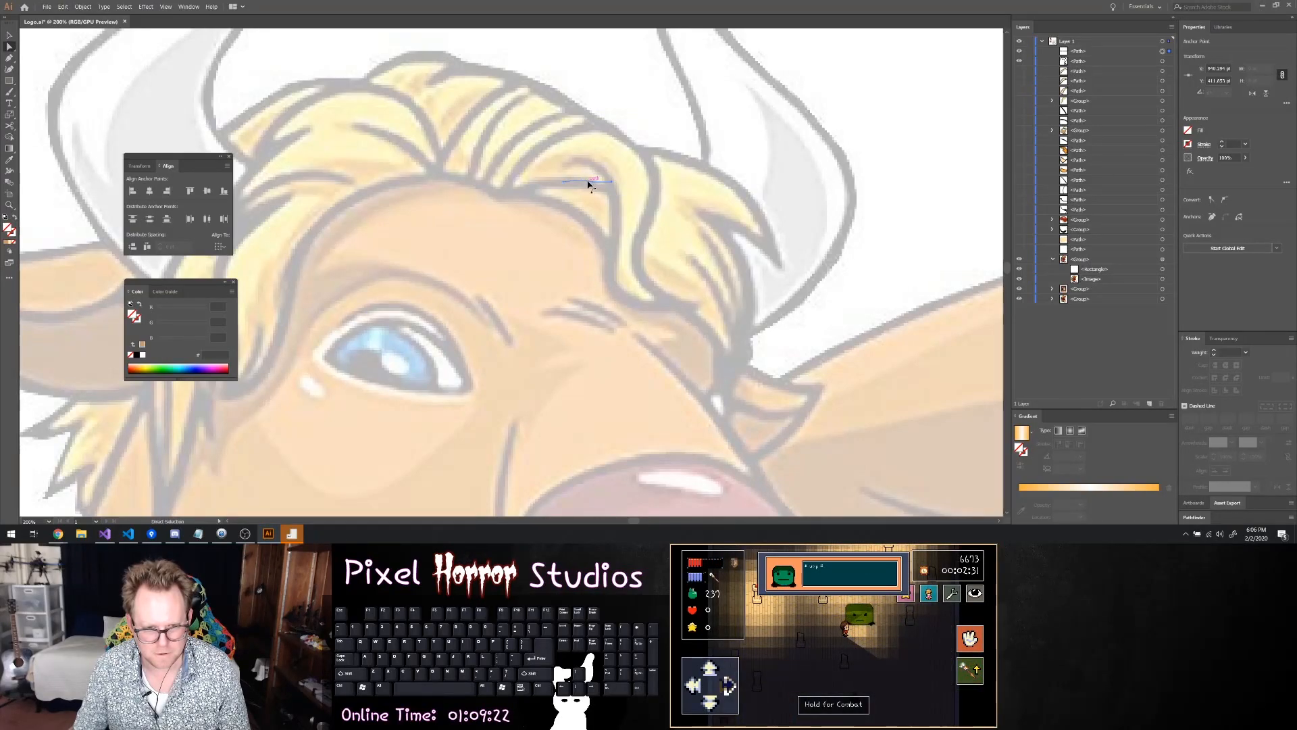
{"action": "left_click", "coordinate": [583, 183]}
{"action": "left_click_drag", "start_coordinate": [583, 182], "coordinate": [587, 184]}
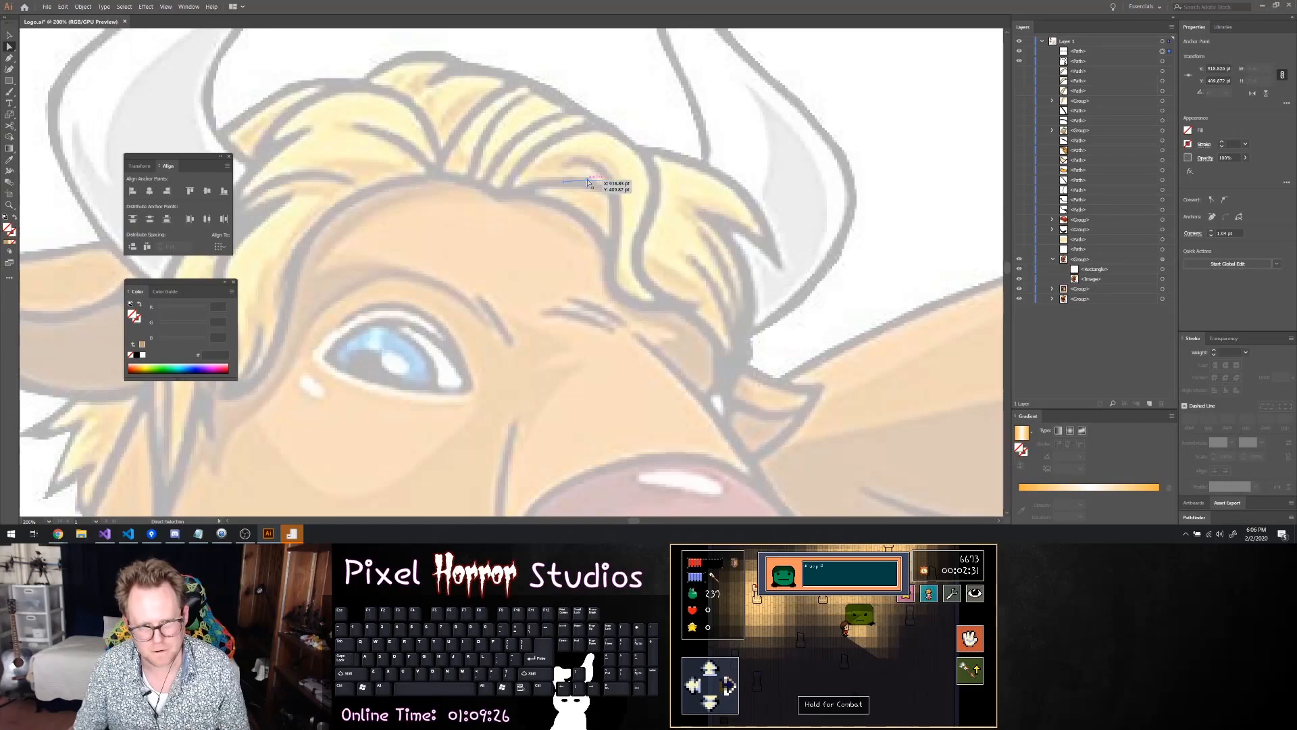
Extend the curl's lower edge to the strand's starting point at the hairline and adjust the anchors along it
{"action": "key", "text": "p"}
{"action": "left_click", "coordinate": [563, 182]}
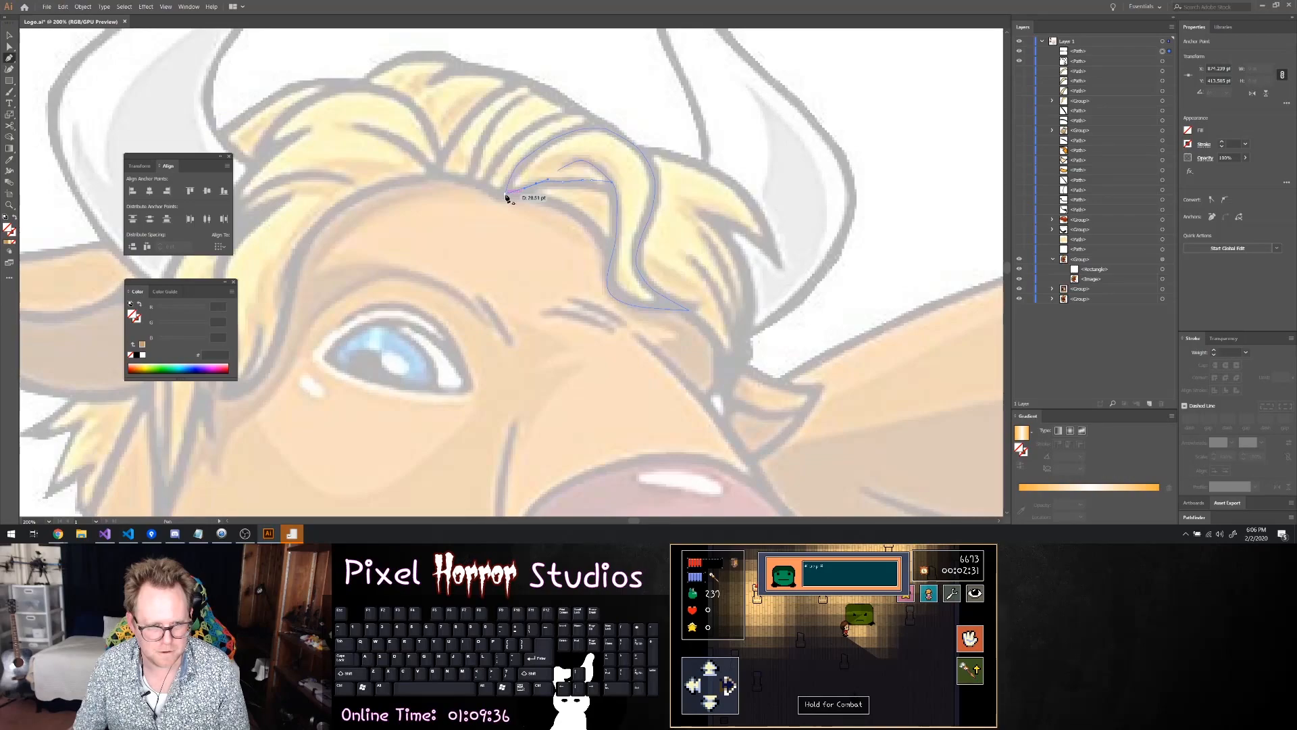
{"action": "left_click", "coordinate": [507, 196]}
{"action": "key", "text": "a"}
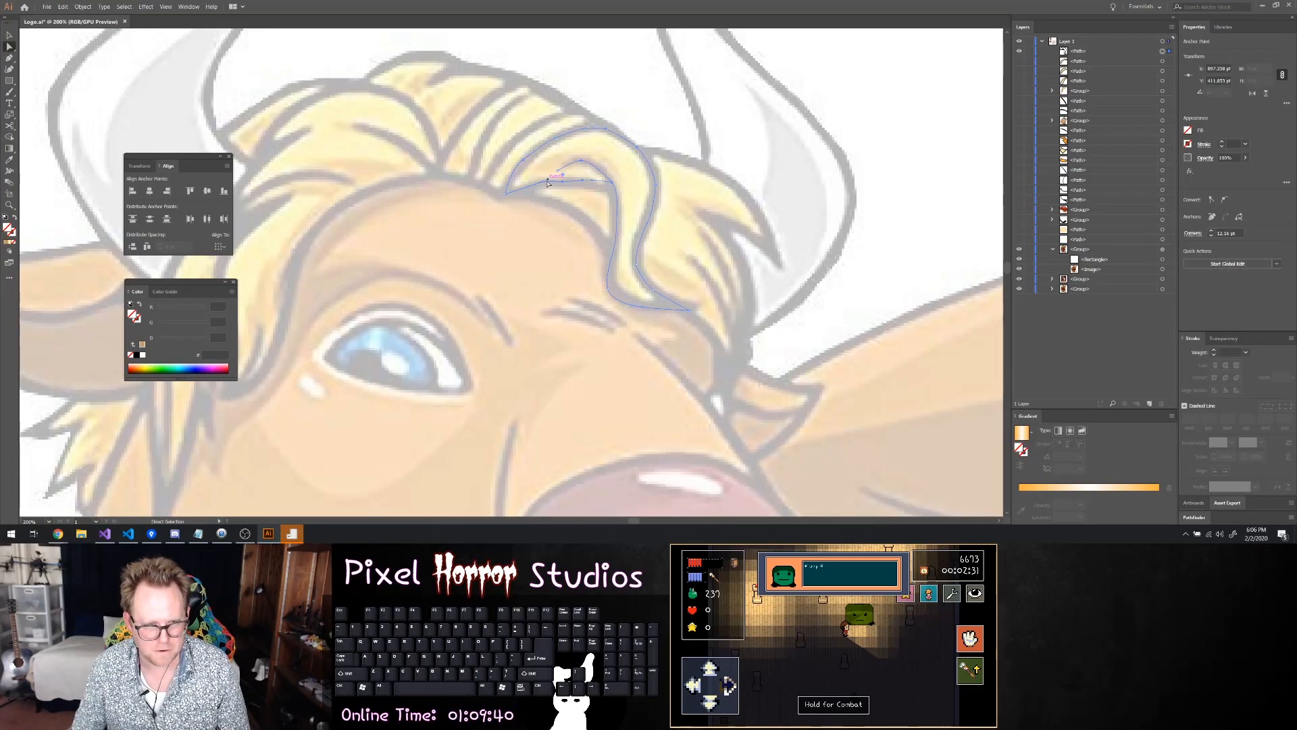
{"action": "left_click_drag", "start_coordinate": [563, 181], "coordinate": [563, 178]}
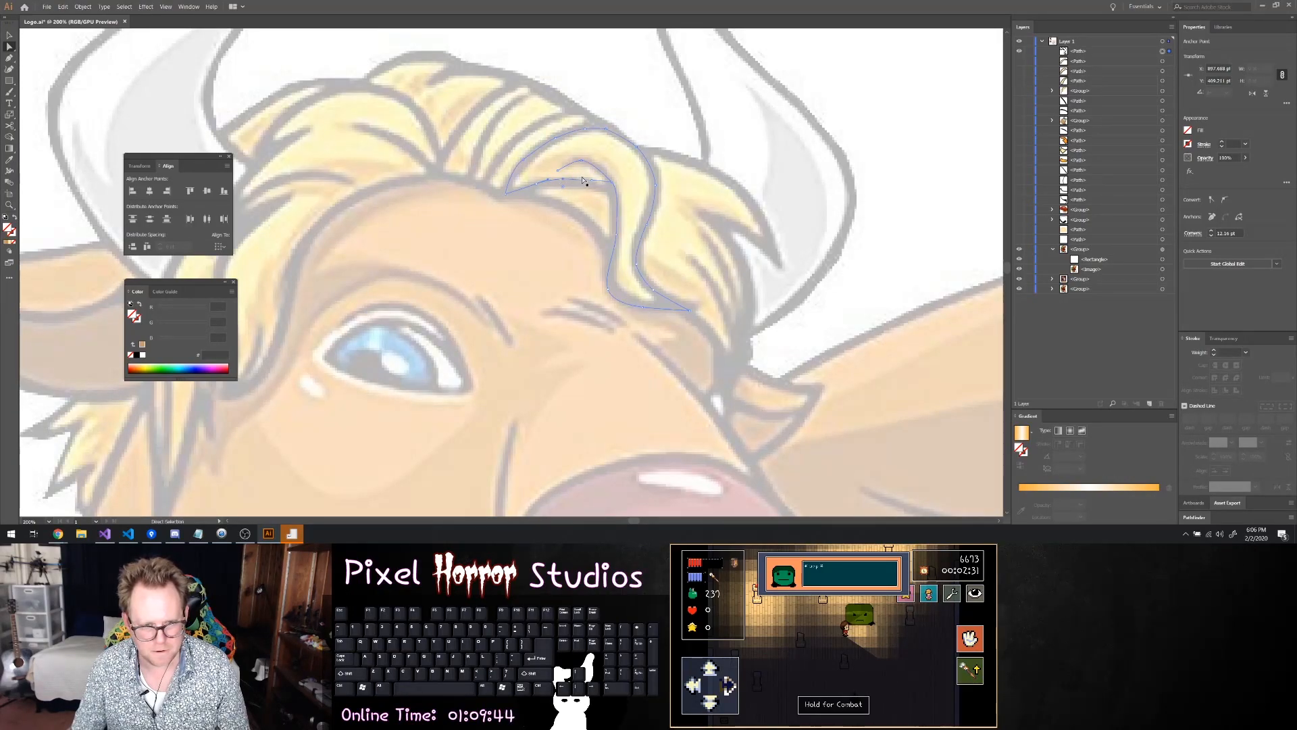
{"action": "left_click", "coordinate": [579, 180]}
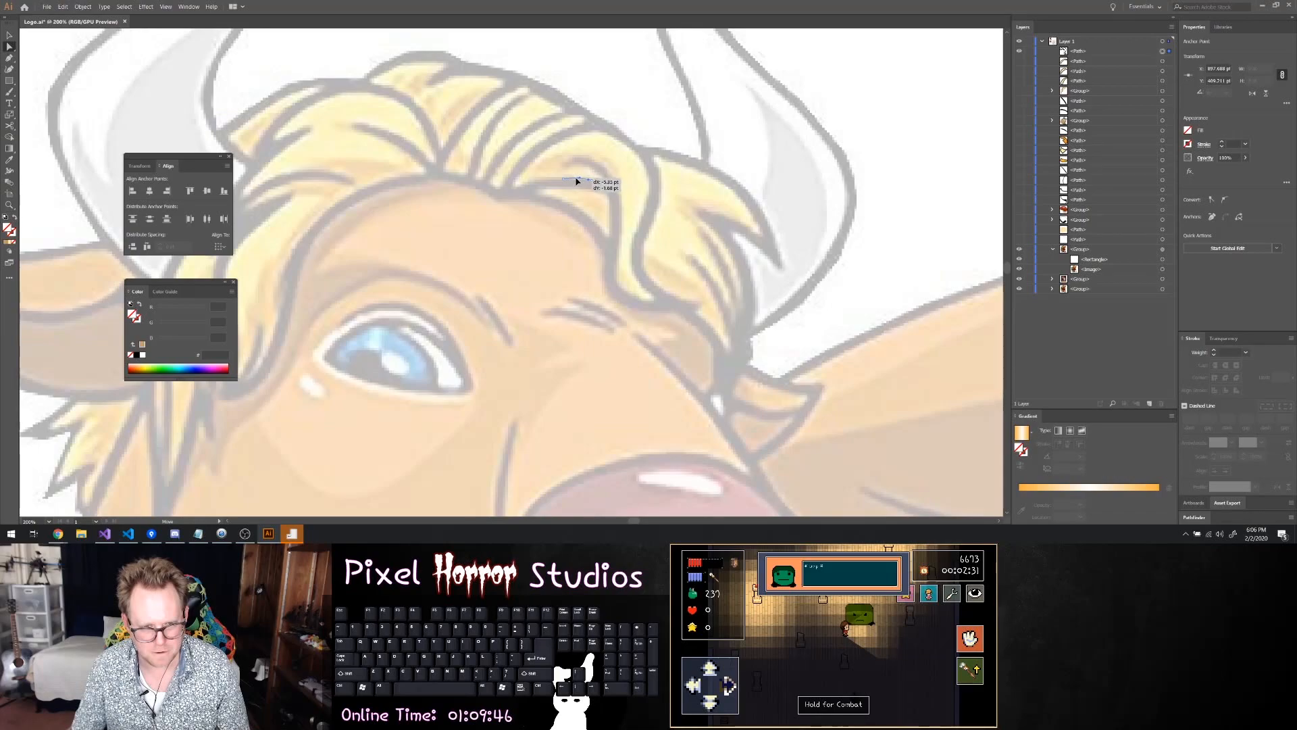
{"action": "left_click_drag", "start_coordinate": [576, 178], "coordinate": [578, 179]}
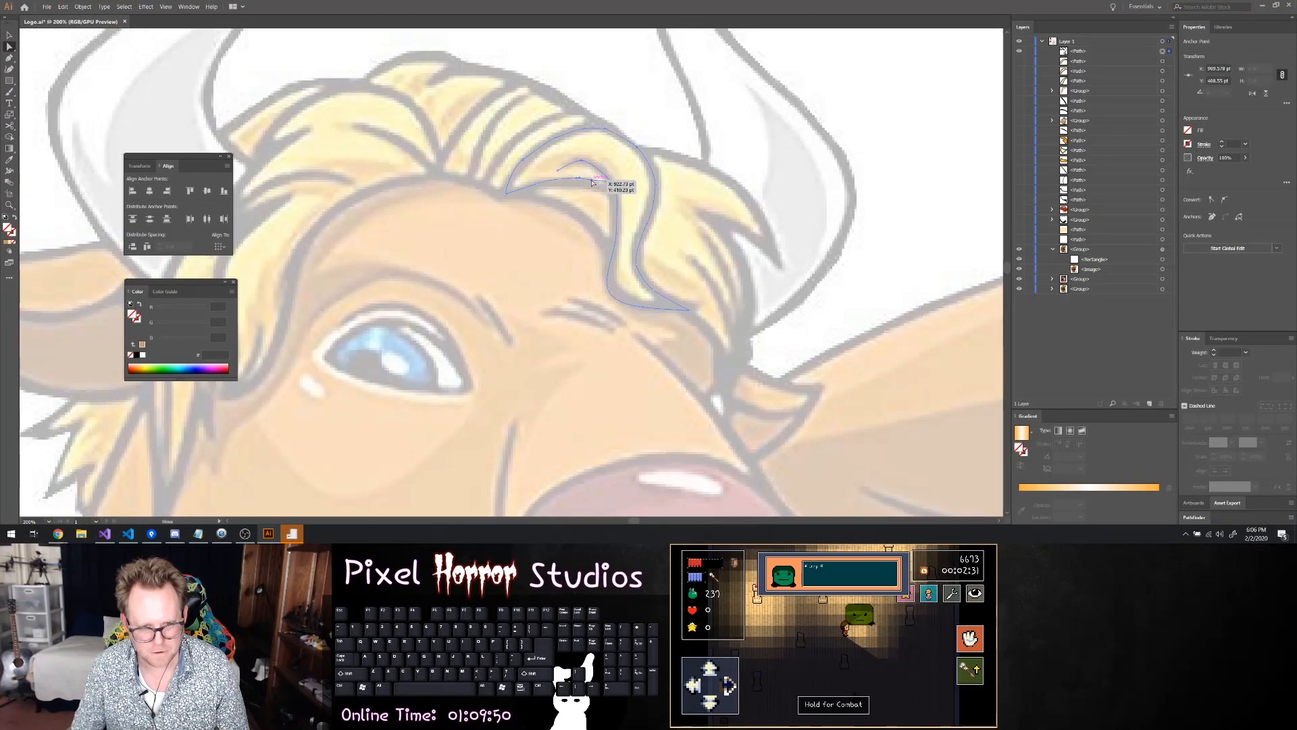
{"action": "left_click_drag", "start_coordinate": [593, 182], "coordinate": [594, 181]}
{"action": "left_click", "coordinate": [577, 181]}
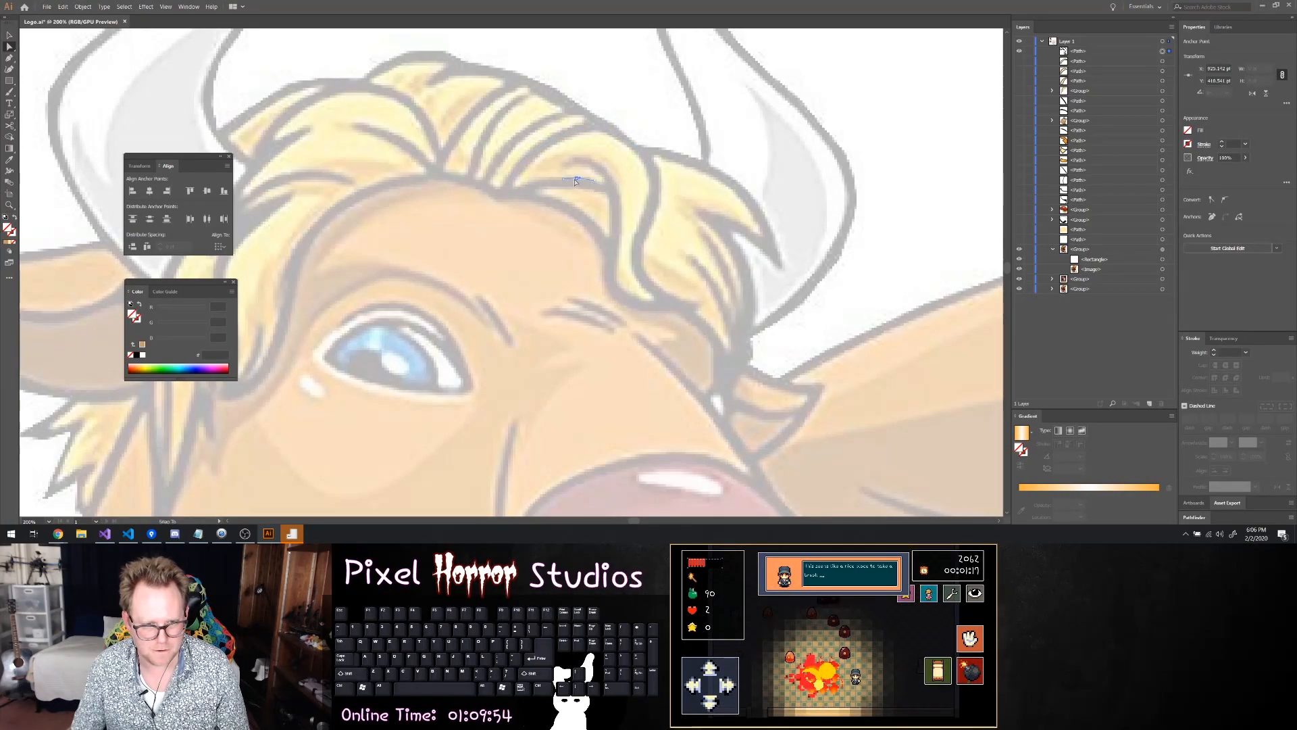
{"action": "left_click", "coordinate": [576, 180]}
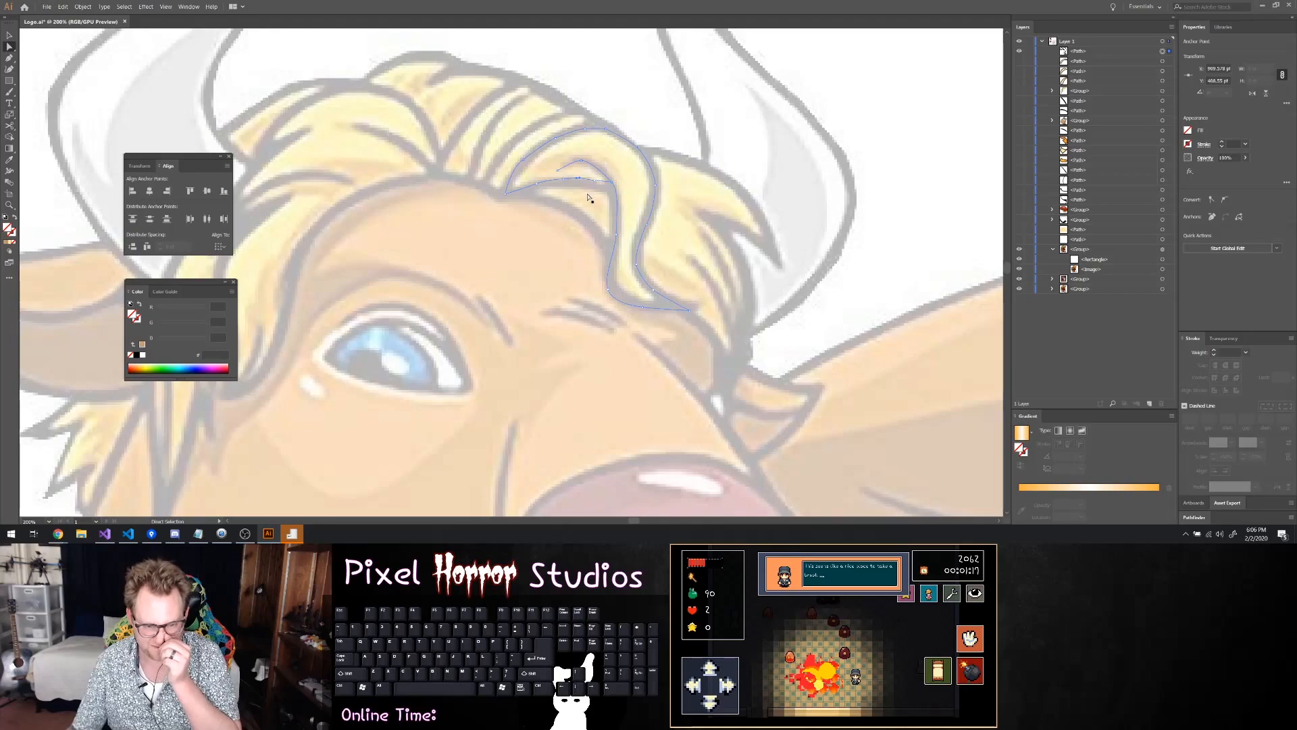
Reshape the curl's lower edge along the sketched outline and move its end point down onto the strand's inner edge
{"action": "scroll", "coordinate": [598, 196], "scroll_direction": "up", "scroll_amount": 5}
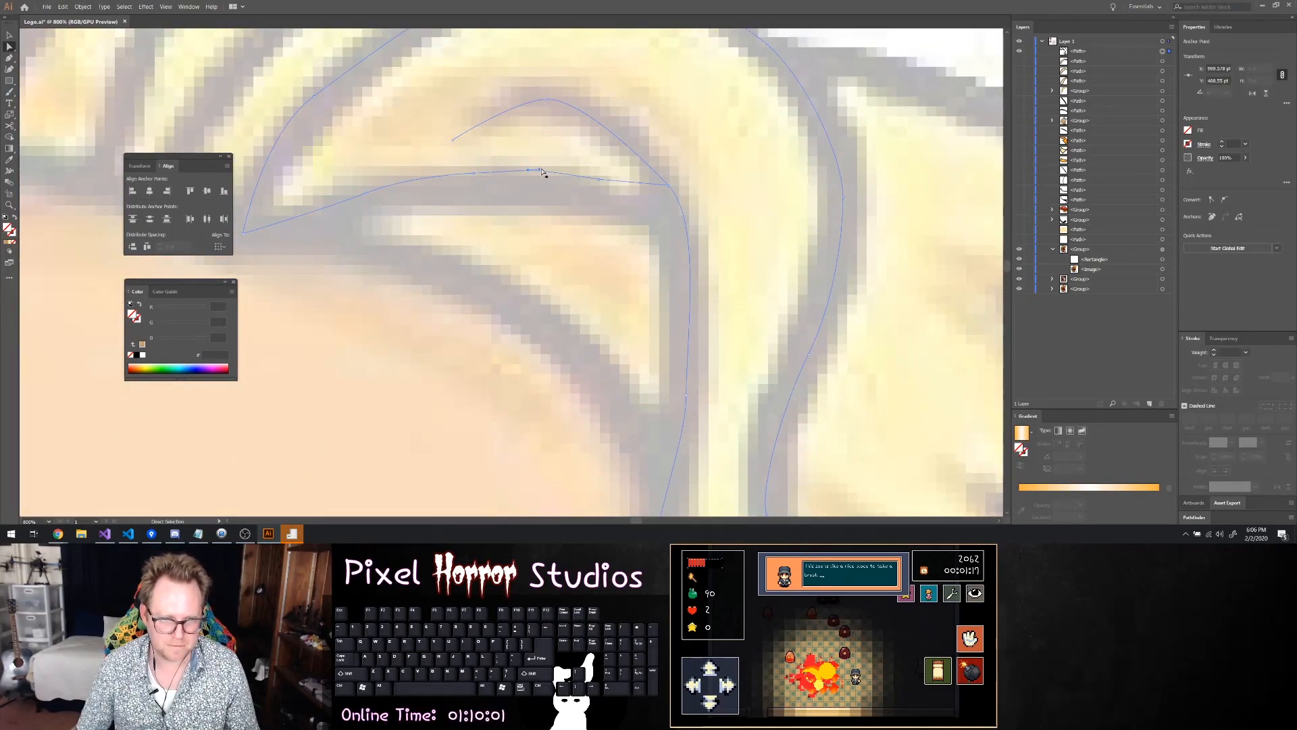
{"action": "left_click_drag", "start_coordinate": [540, 170], "coordinate": [416, 183]}
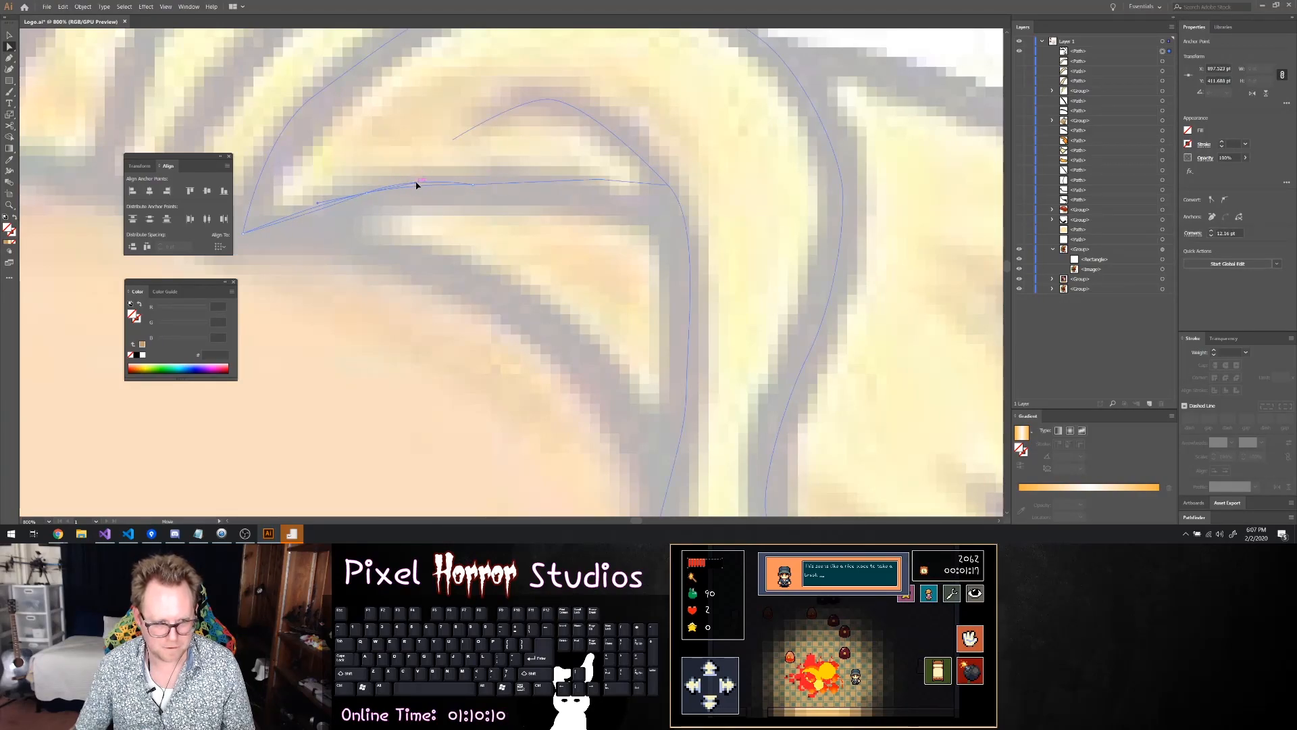
{"action": "left_click", "coordinate": [478, 195]}
{"action": "left_click", "coordinate": [473, 185]}
{"action": "left_click_drag", "start_coordinate": [598, 181], "coordinate": [594, 185]}
{"action": "left_click_drag", "start_coordinate": [587, 192], "coordinate": [587, 192]}
{"action": "left_click_drag", "start_coordinate": [669, 185], "coordinate": [685, 222]}
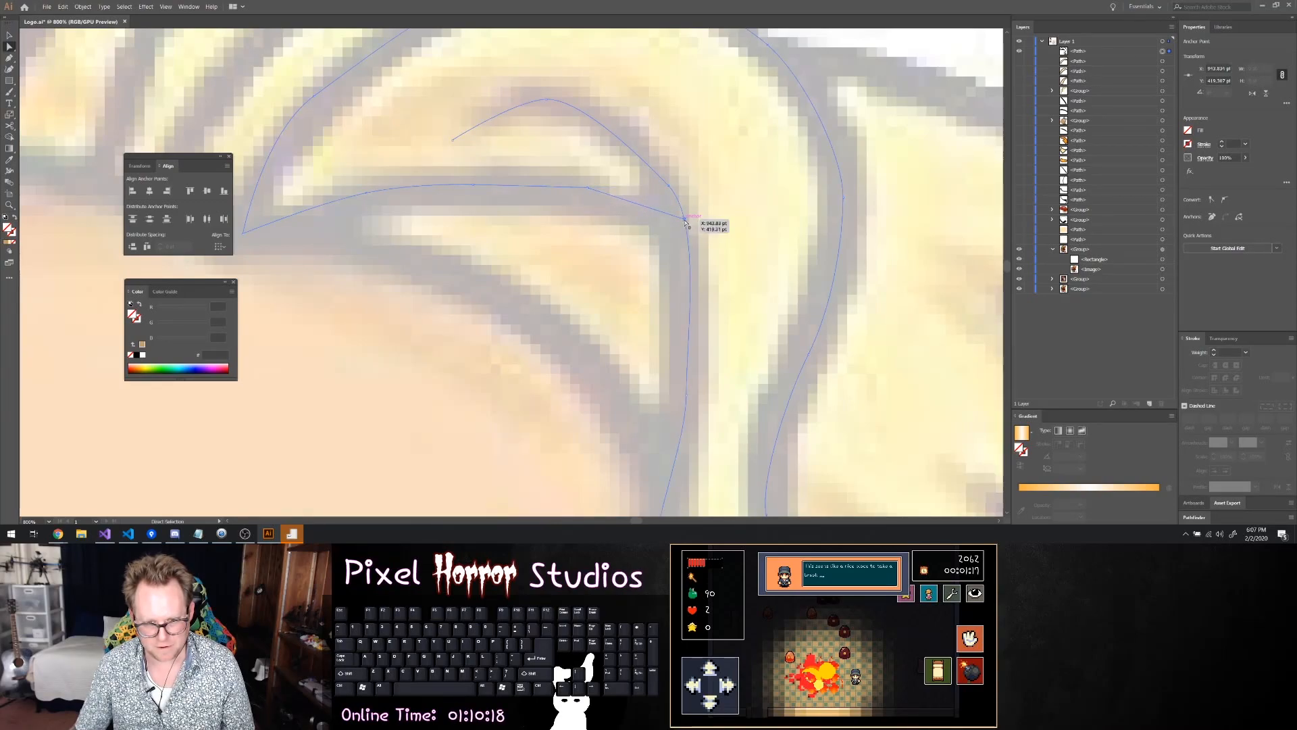
{"action": "left_click", "coordinate": [588, 190]}
{"action": "left_click", "coordinate": [589, 191]}
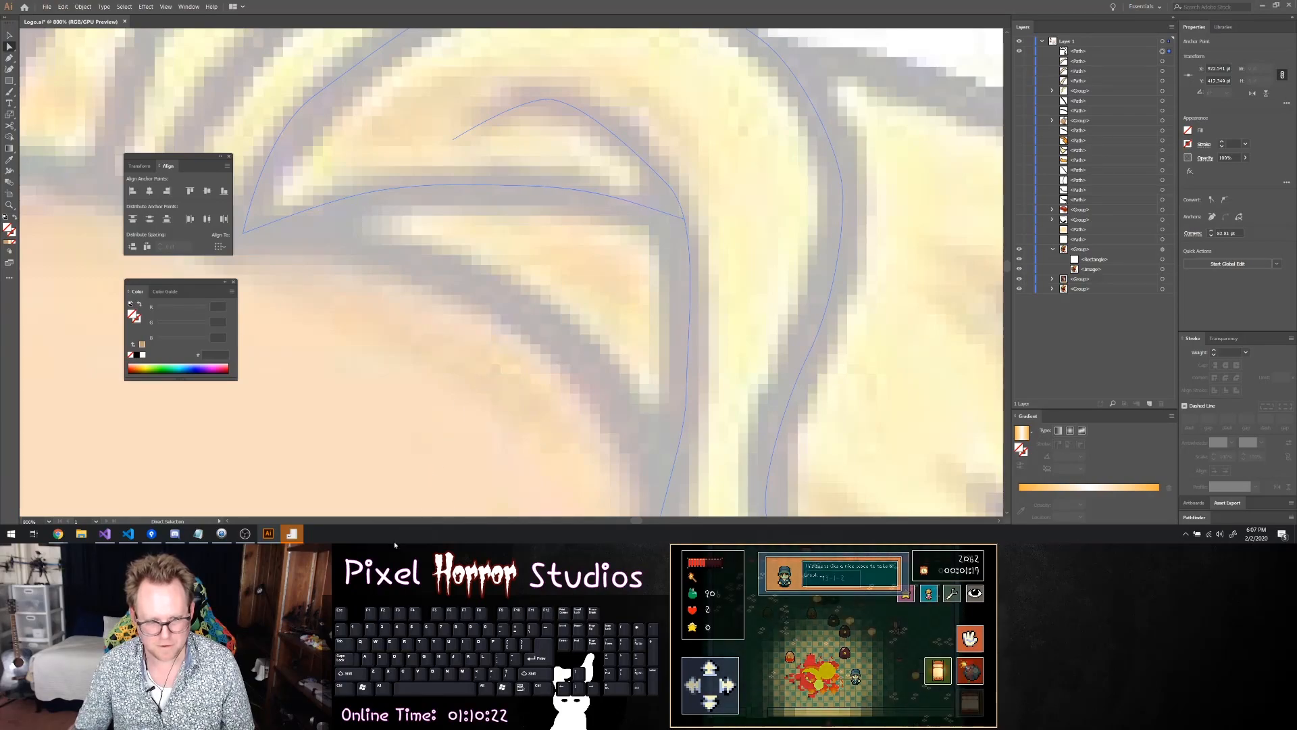
Adjust the anchor points at the strand's lower bend so the path follows the sketched outline toward the tip
{"action": "scroll", "coordinate": [441, 378], "scroll_direction": "down", "scroll_amount": 1, "text": "alt"}
{"action": "scroll", "coordinate": [441, 377], "scroll_direction": "down", "scroll_amount": 3, "text": "alt"}
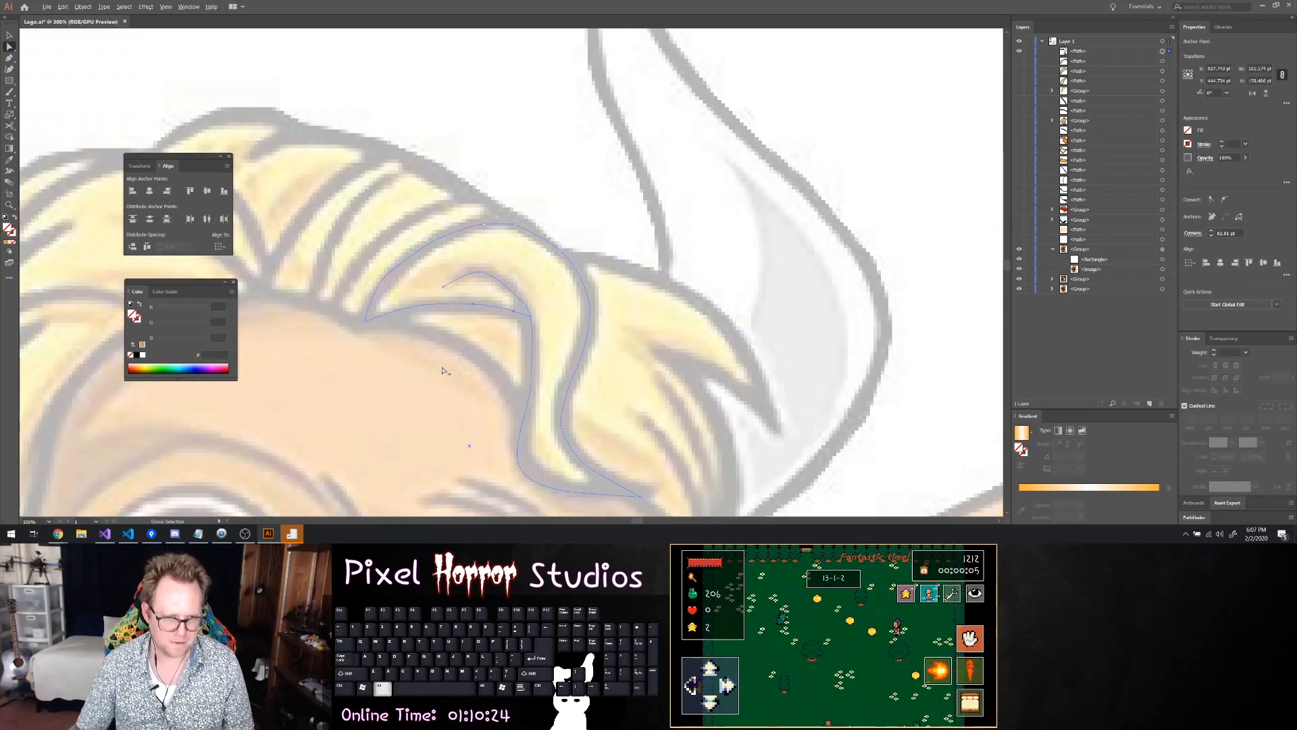
{"action": "scroll", "coordinate": [459, 354], "scroll_direction": "down", "scroll_amount": 1}
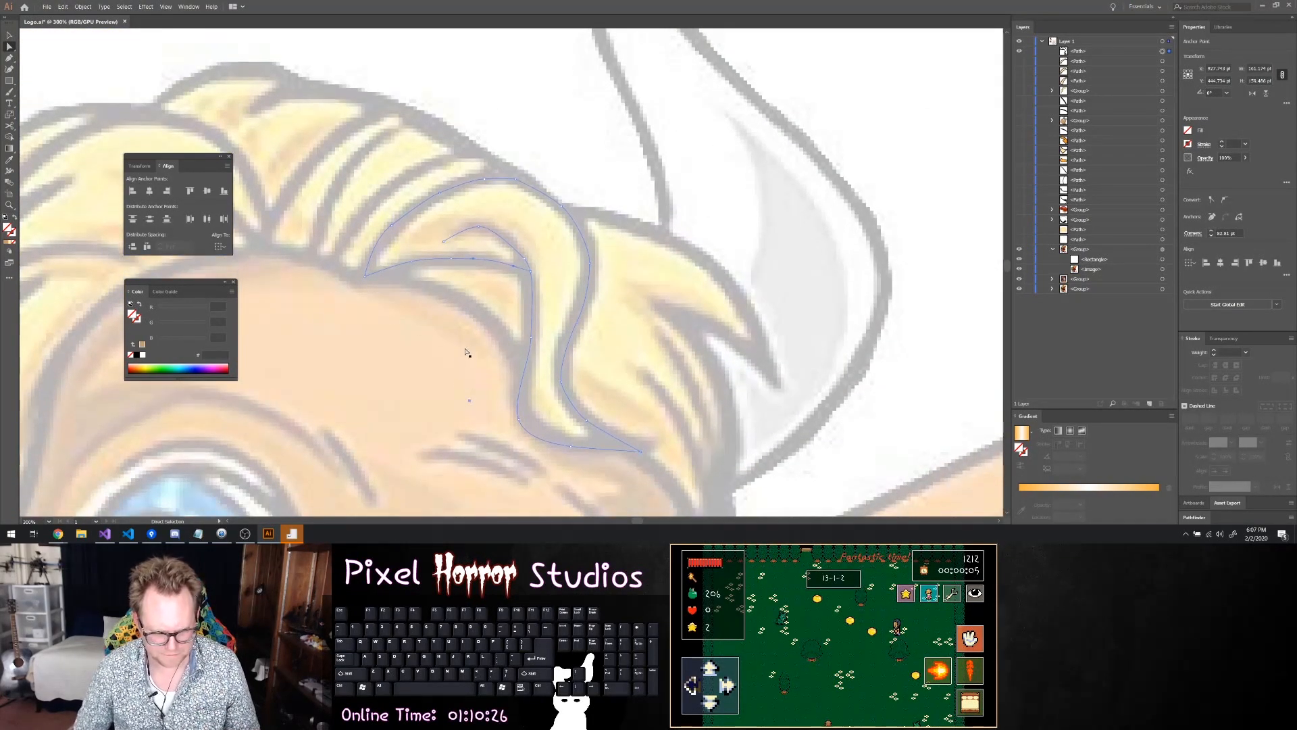
{"action": "left_click_drag", "start_coordinate": [517, 424], "coordinate": [581, 449]}
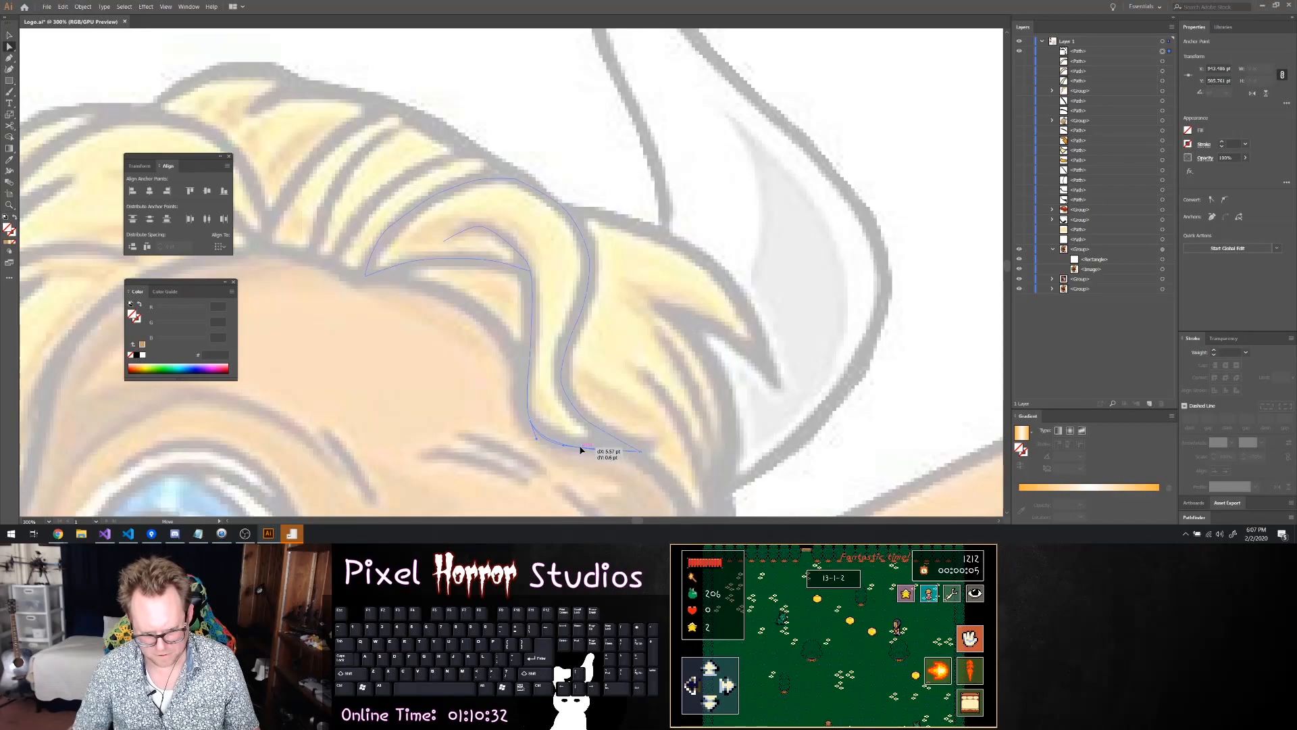
Give the traced hair strand path a 5 pt black stroke
{"action": "left_click", "coordinate": [1187, 130]}
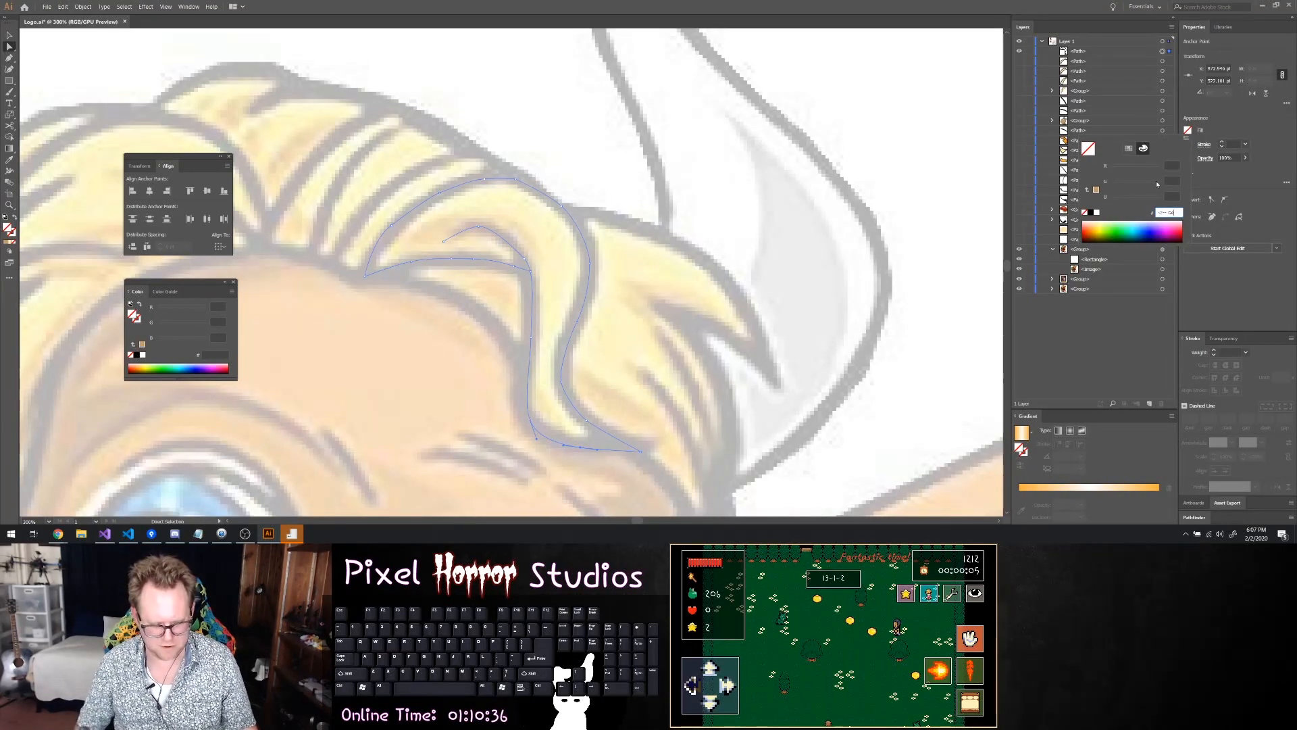
{"action": "left_click", "coordinate": [1245, 144]}
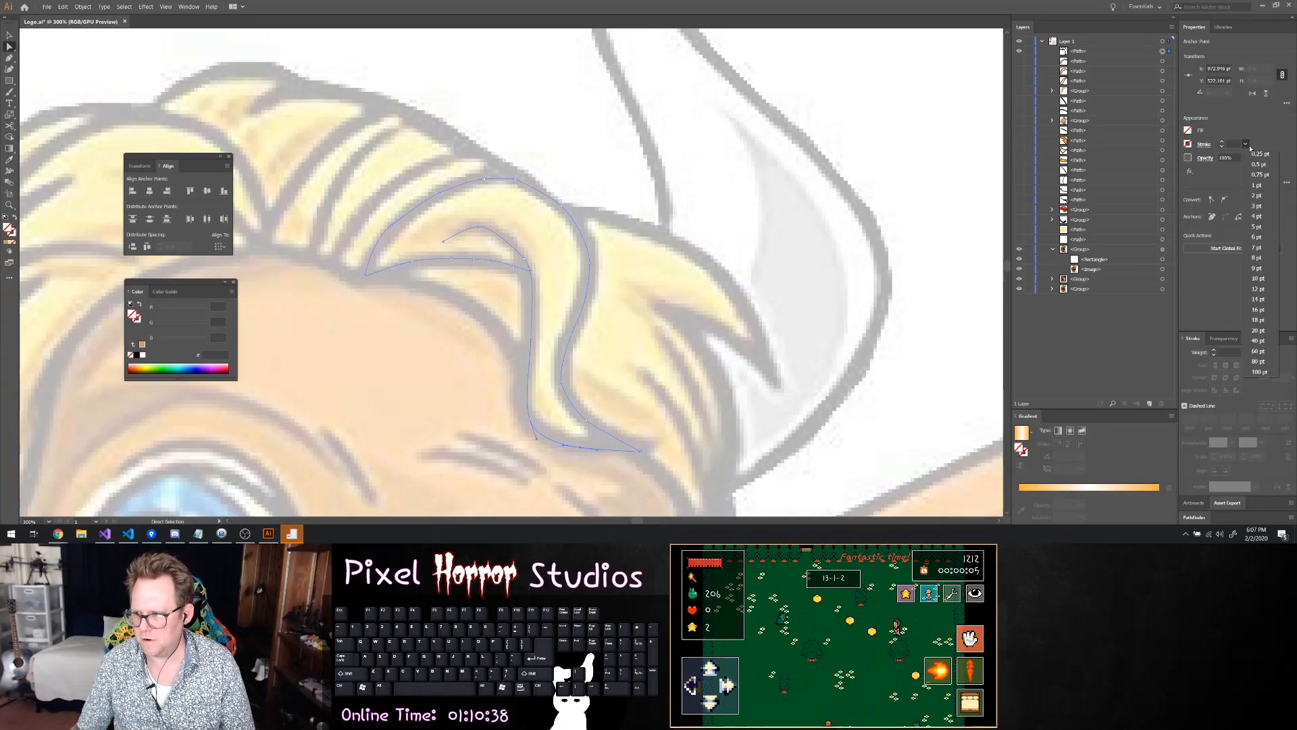
{"action": "left_click", "coordinate": [1258, 227]}
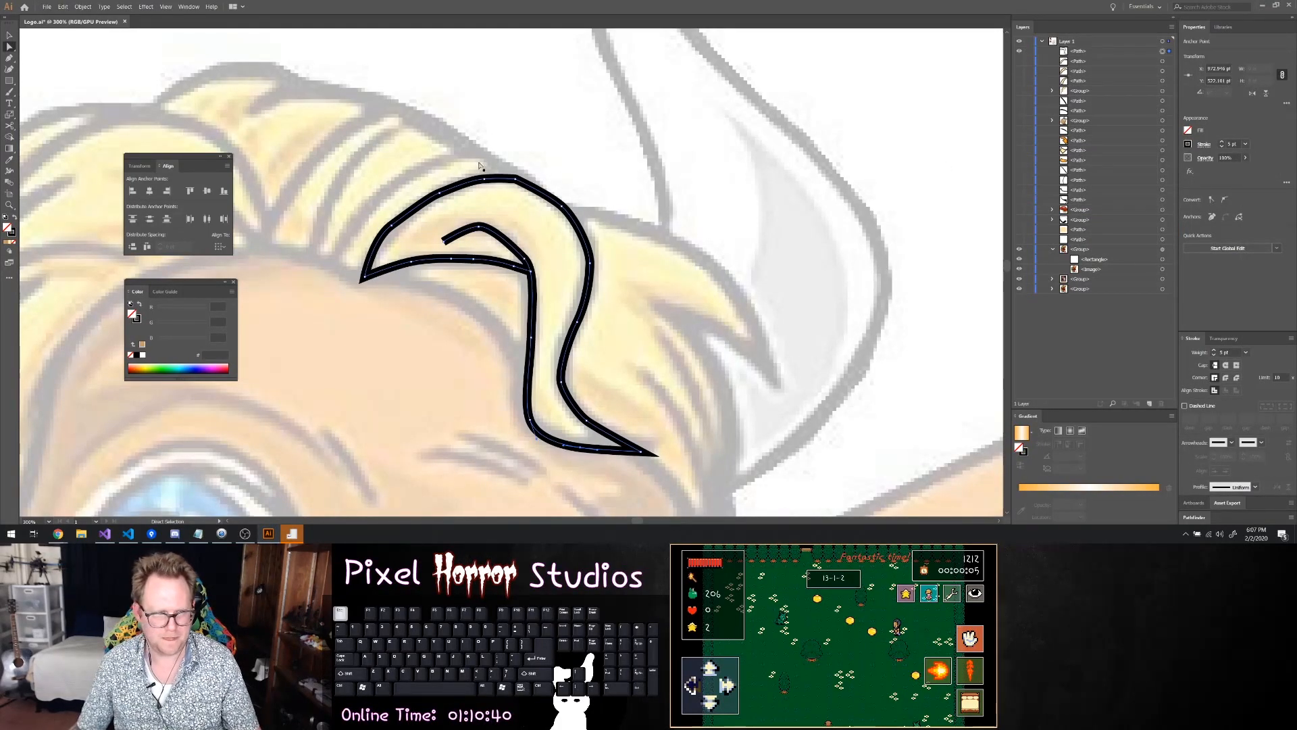
{"action": "key", "text": "v"}
{"action": "left_click", "coordinate": [300, 132]}
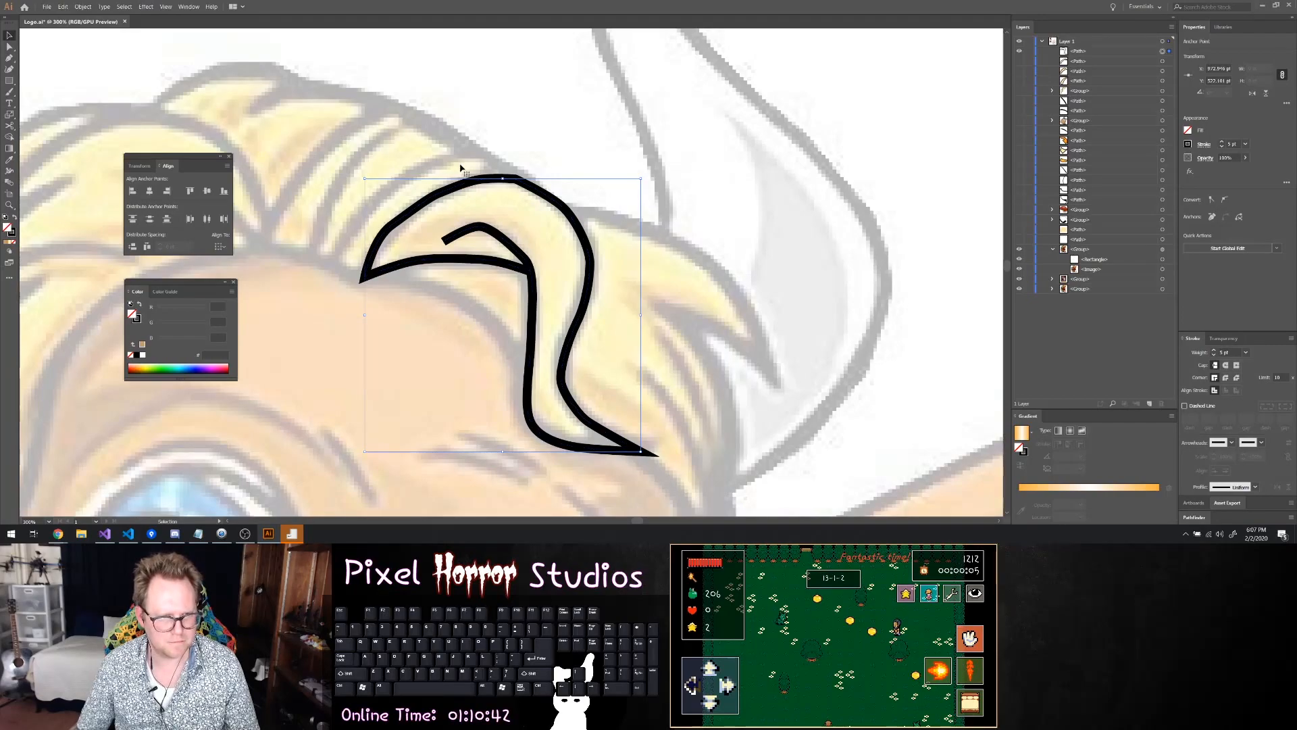
Show the neighbouring hair strand and apply its pale yellow fill colour to the new strand
{"action": "left_click", "coordinate": [1020, 61]}
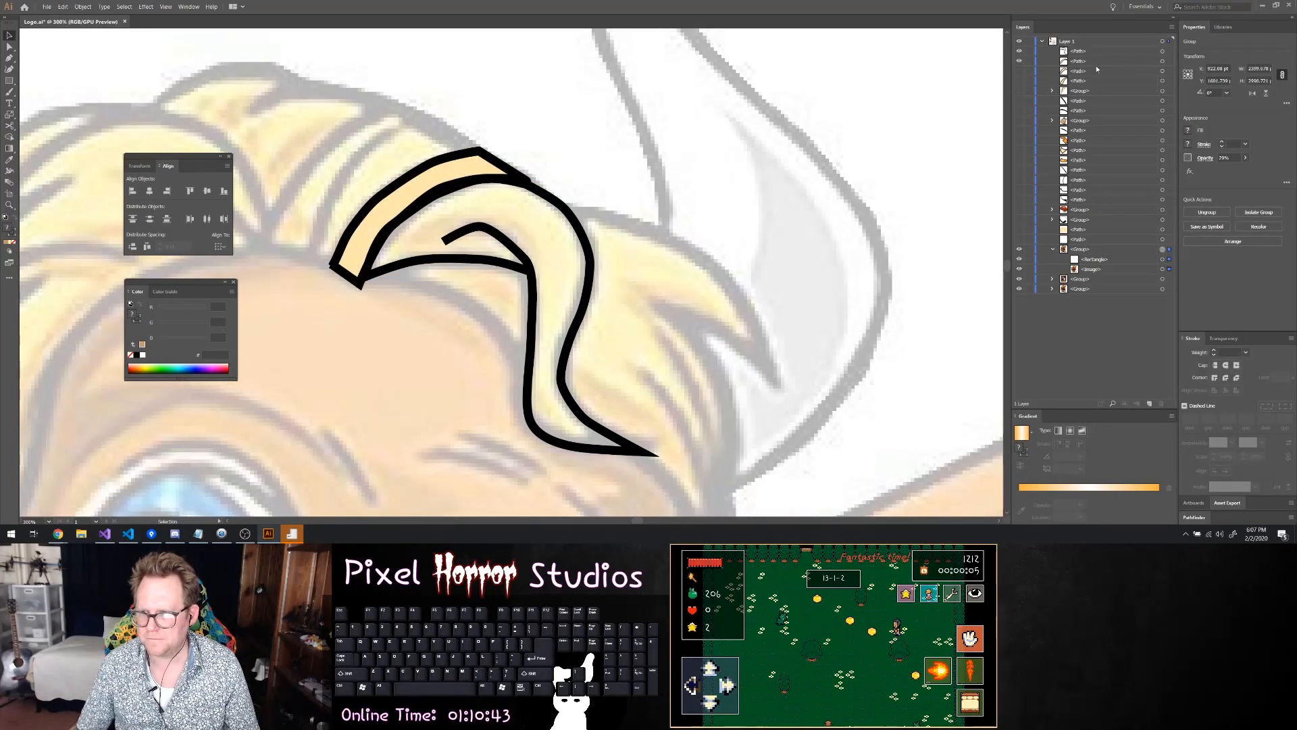
{"action": "left_click", "coordinate": [1164, 61]}
{"action": "left_click", "coordinate": [1189, 131]}
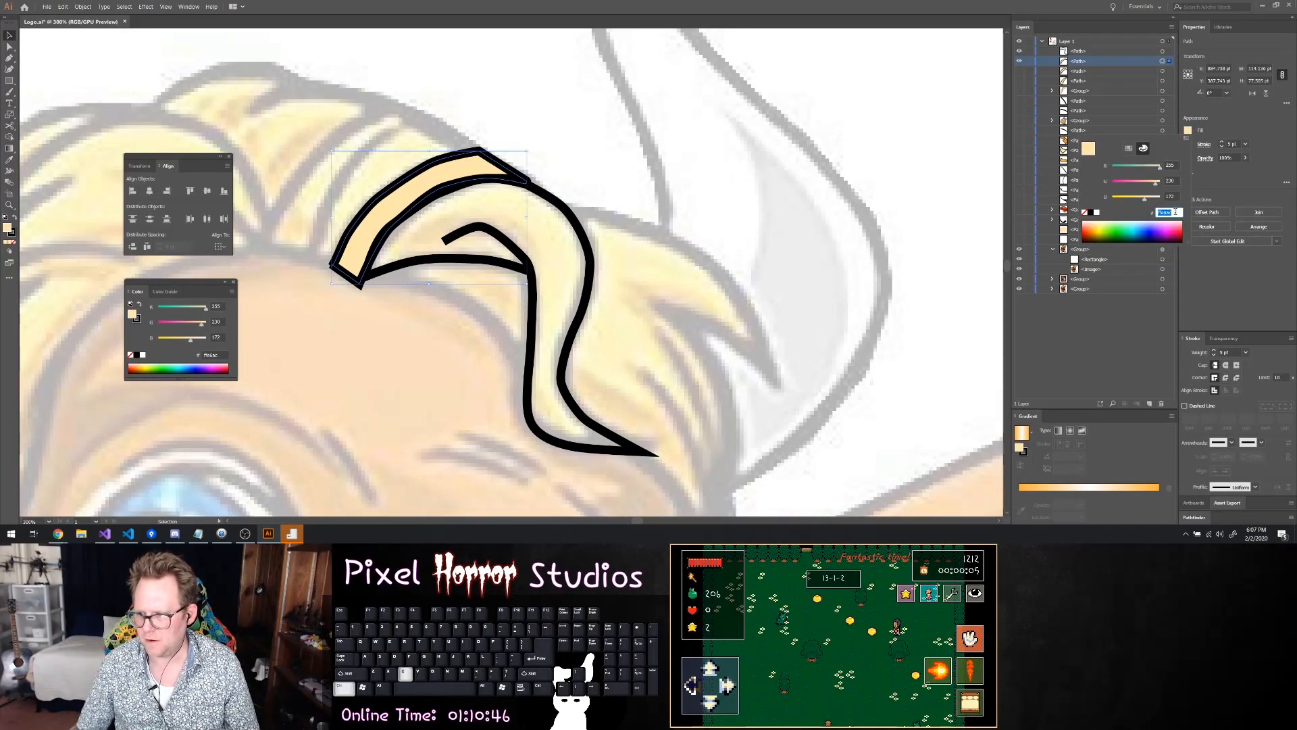
{"action": "left_click", "coordinate": [1124, 53]}
{"action": "left_click", "coordinate": [1163, 52]}
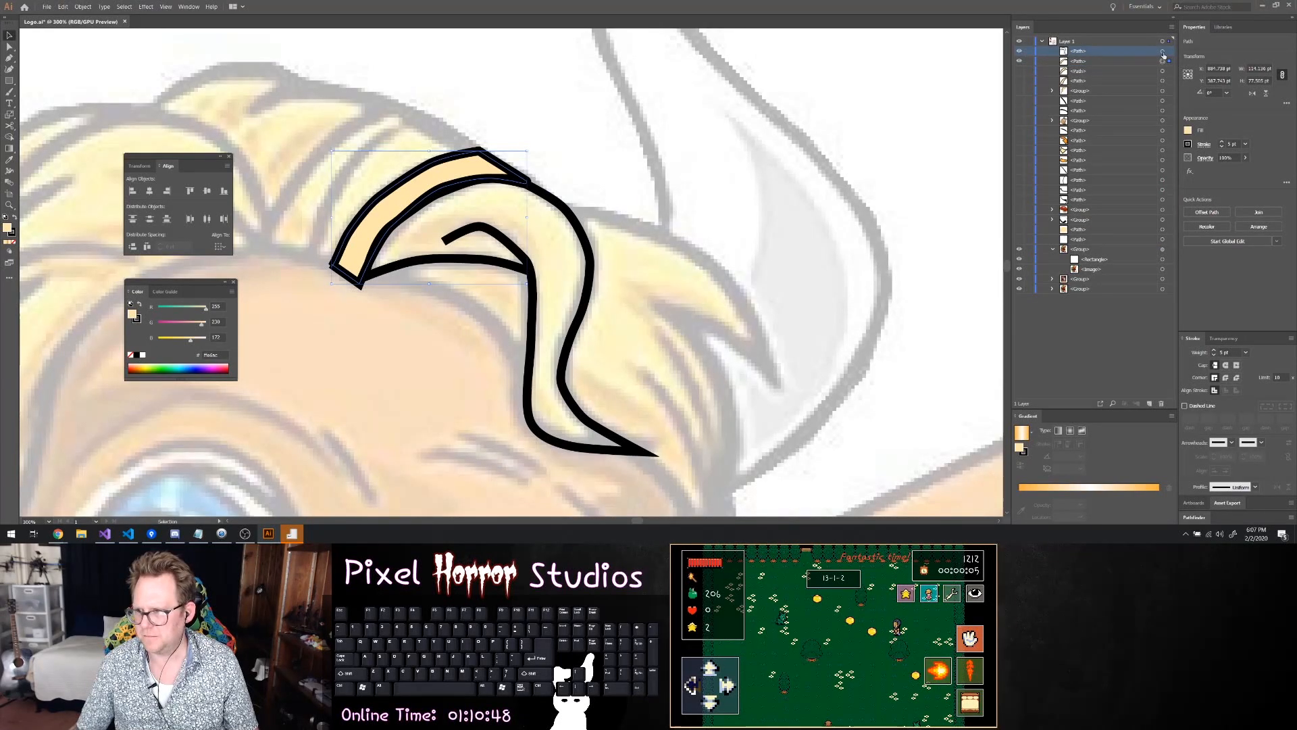
{"action": "left_click", "coordinate": [1188, 130]}
{"action": "key", "text": "Return"}
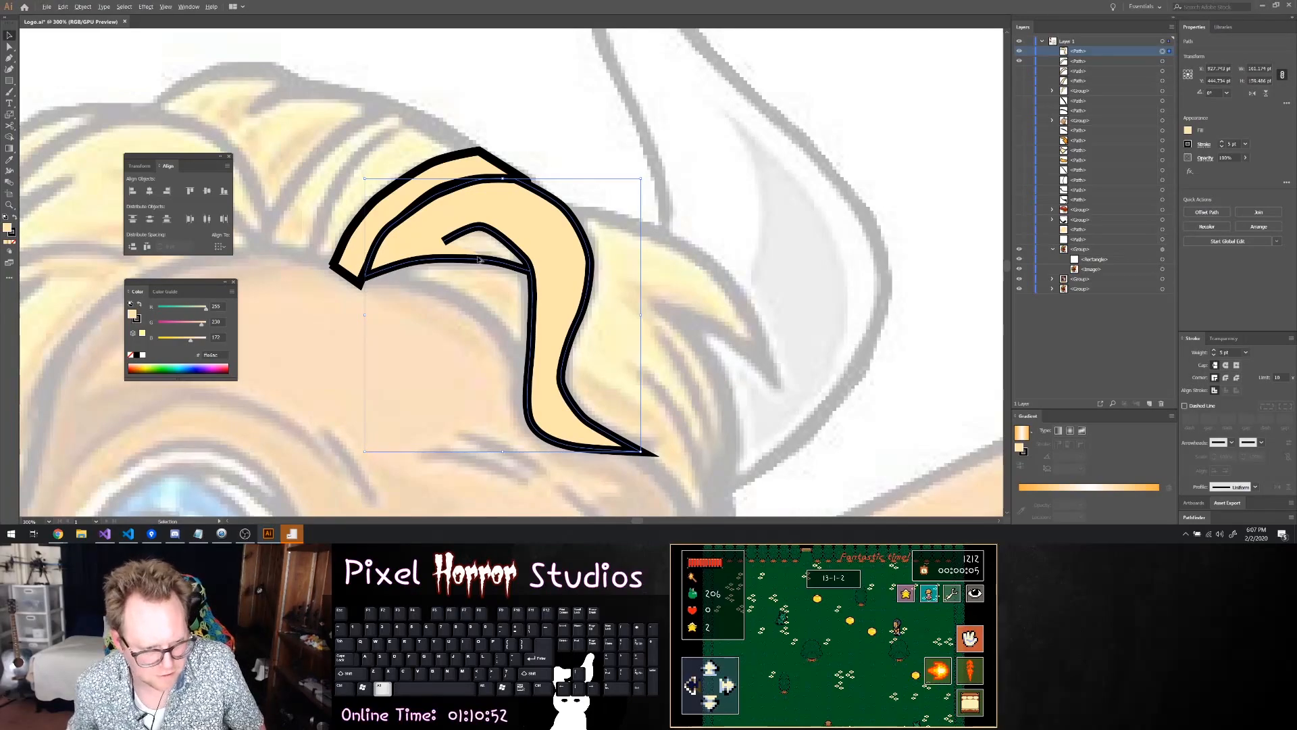
Resume the strand path from the curl's open end with the Pen tool and undo the removal of the curl's peak anchor
{"action": "scroll", "coordinate": [478, 259], "scroll_direction": "up", "scroll_amount": 5}
{"action": "scroll", "coordinate": [449, 223], "scroll_direction": "down", "scroll_amount": 2}
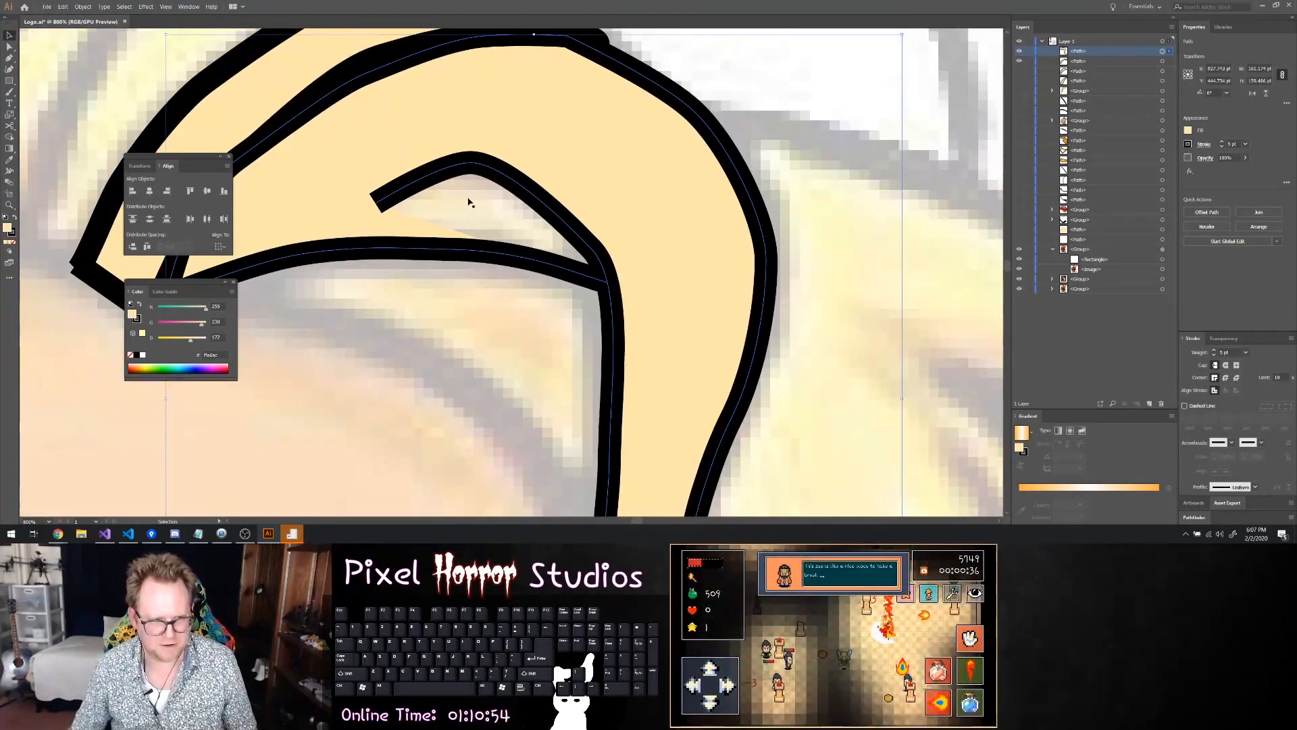
{"action": "key", "text": "p"}
{"action": "left_click", "coordinate": [379, 204]}
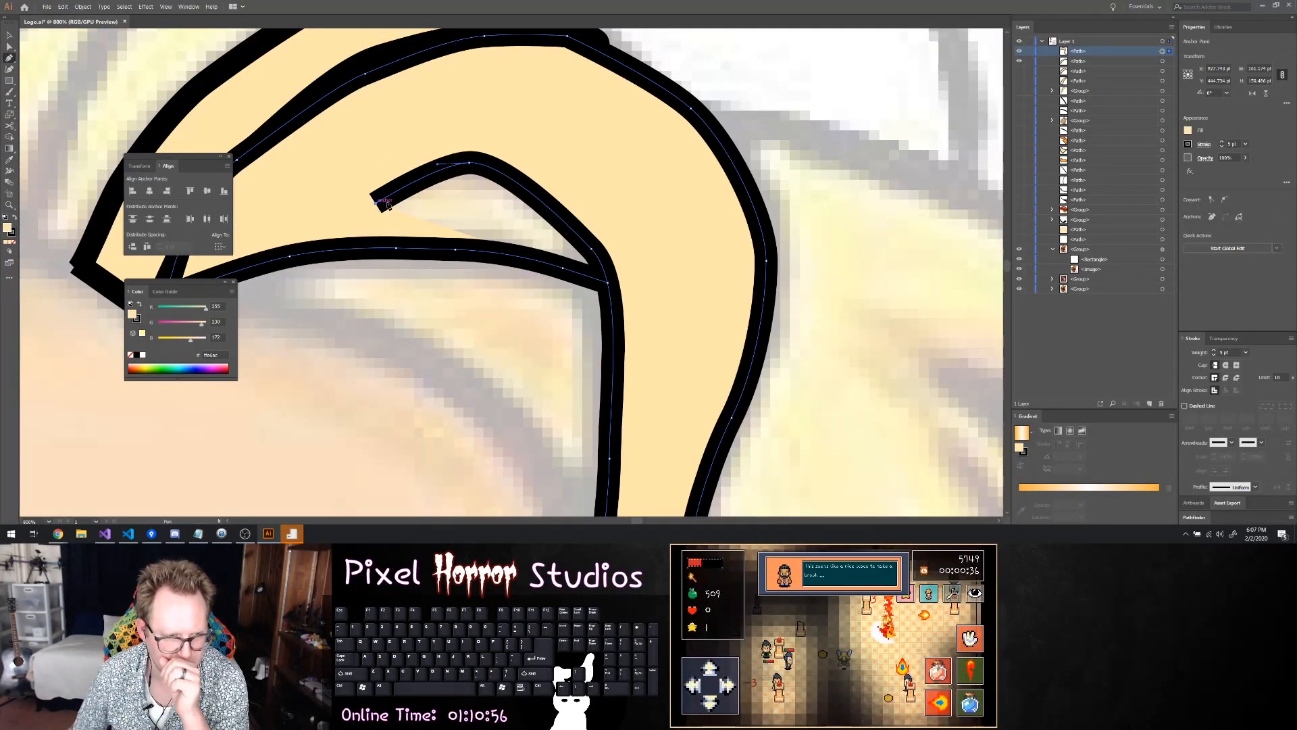
{"action": "left_click", "coordinate": [470, 164]}
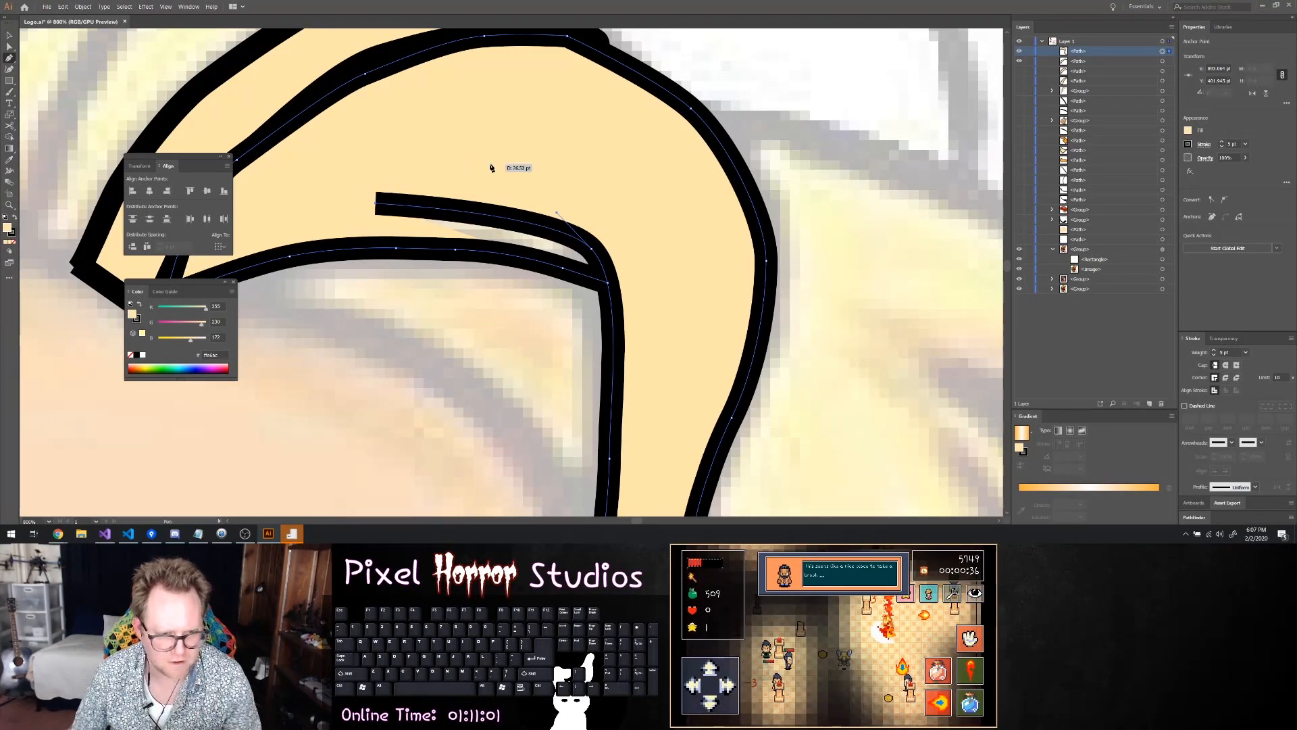
{"action": "key", "text": "ctrl+z"}
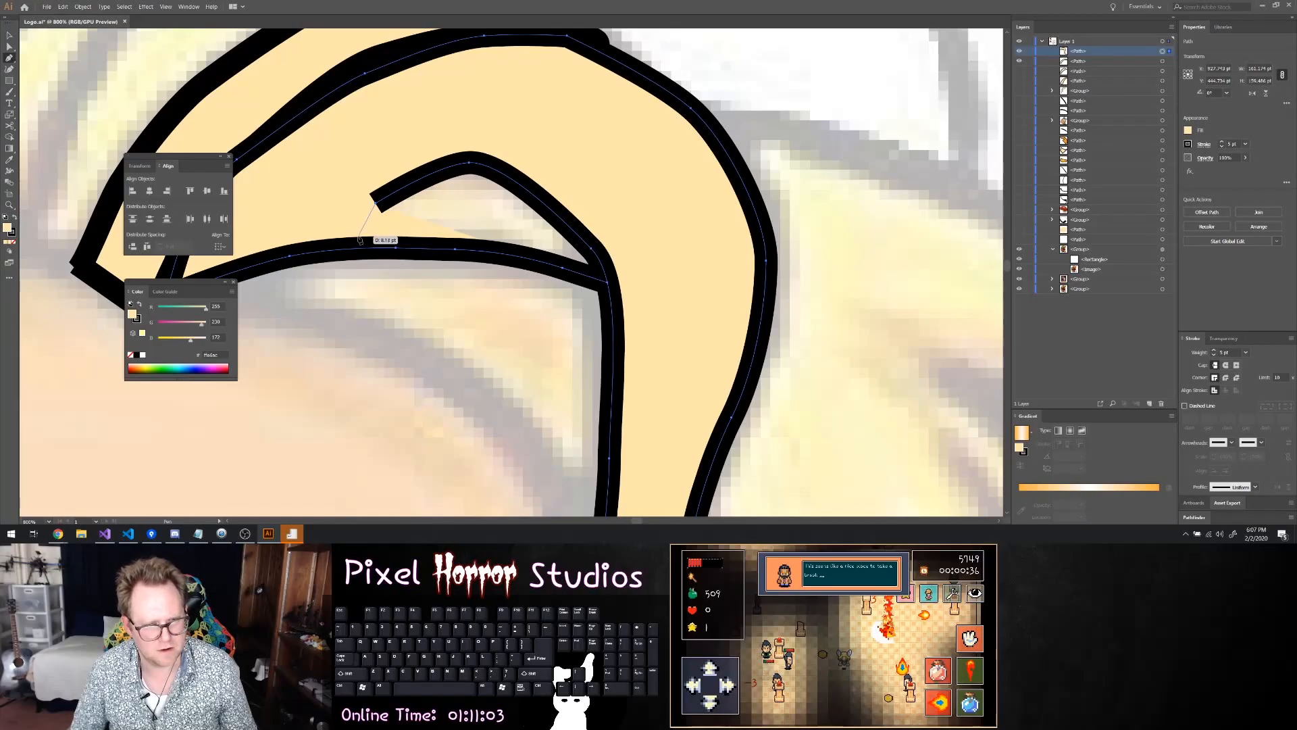
{"action": "scroll", "coordinate": [475, 240], "scroll_direction": "down", "scroll_amount": 4, "text": "alt"}
{"action": "scroll", "coordinate": [529, 281], "scroll_direction": "up", "scroll_amount": 3, "text": "alt"}
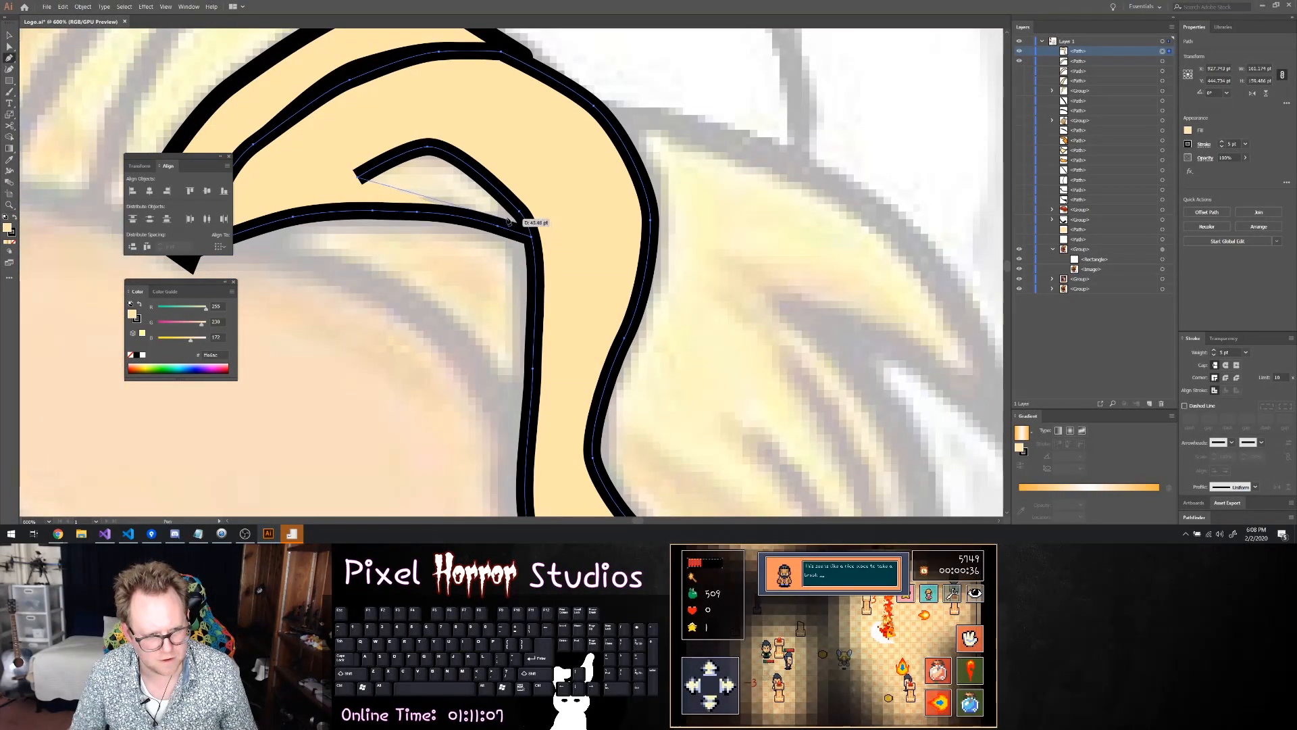
{"action": "left_click_drag", "start_coordinate": [506, 217], "coordinate": [527, 234]}
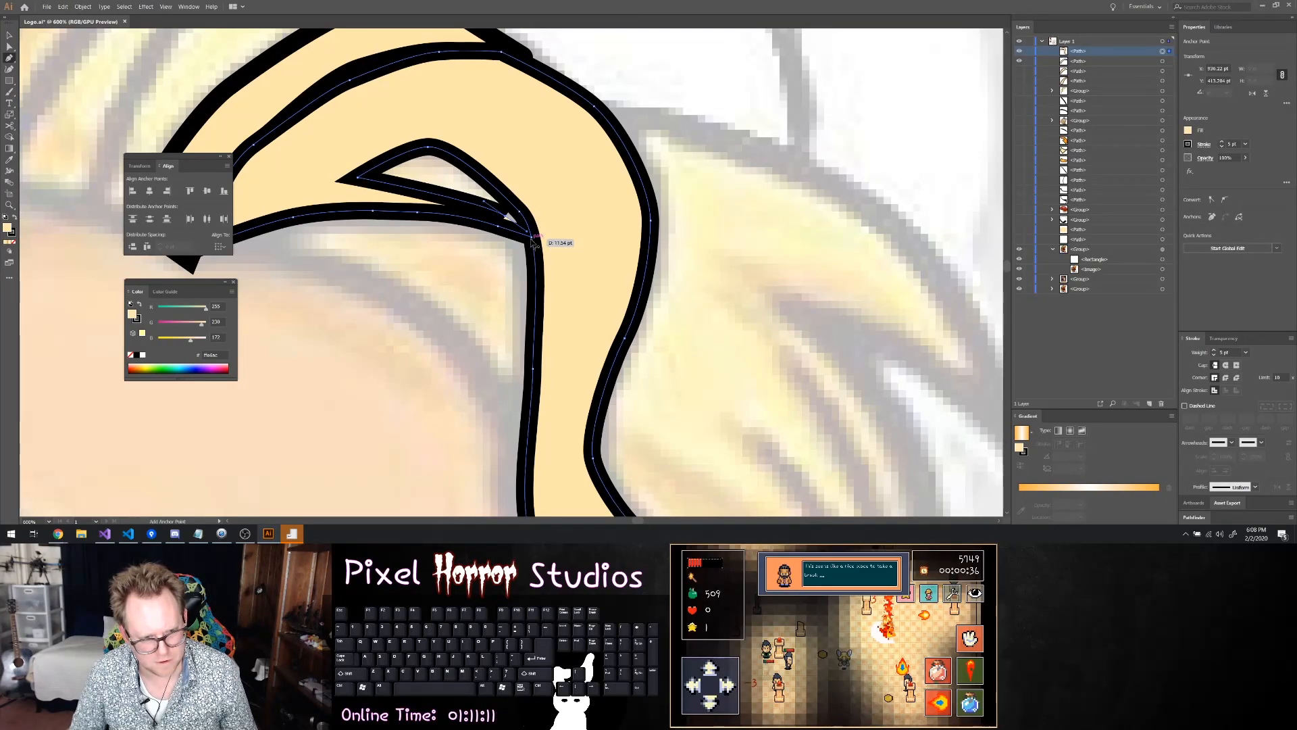
{"action": "key", "text": "ctrl+z"}
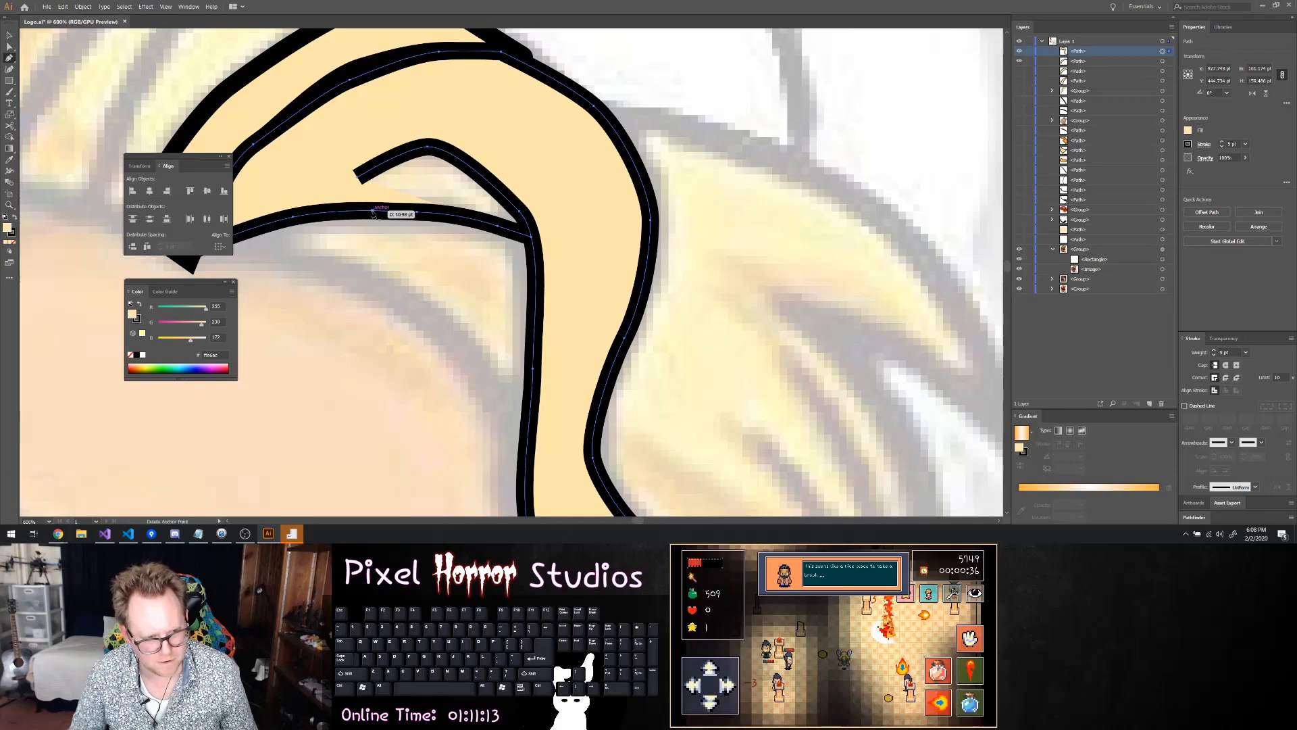
Extend the path from the curl's open end back over its peak and down to the junction with the strand's lower edge
{"action": "left_click", "coordinate": [374, 213]}
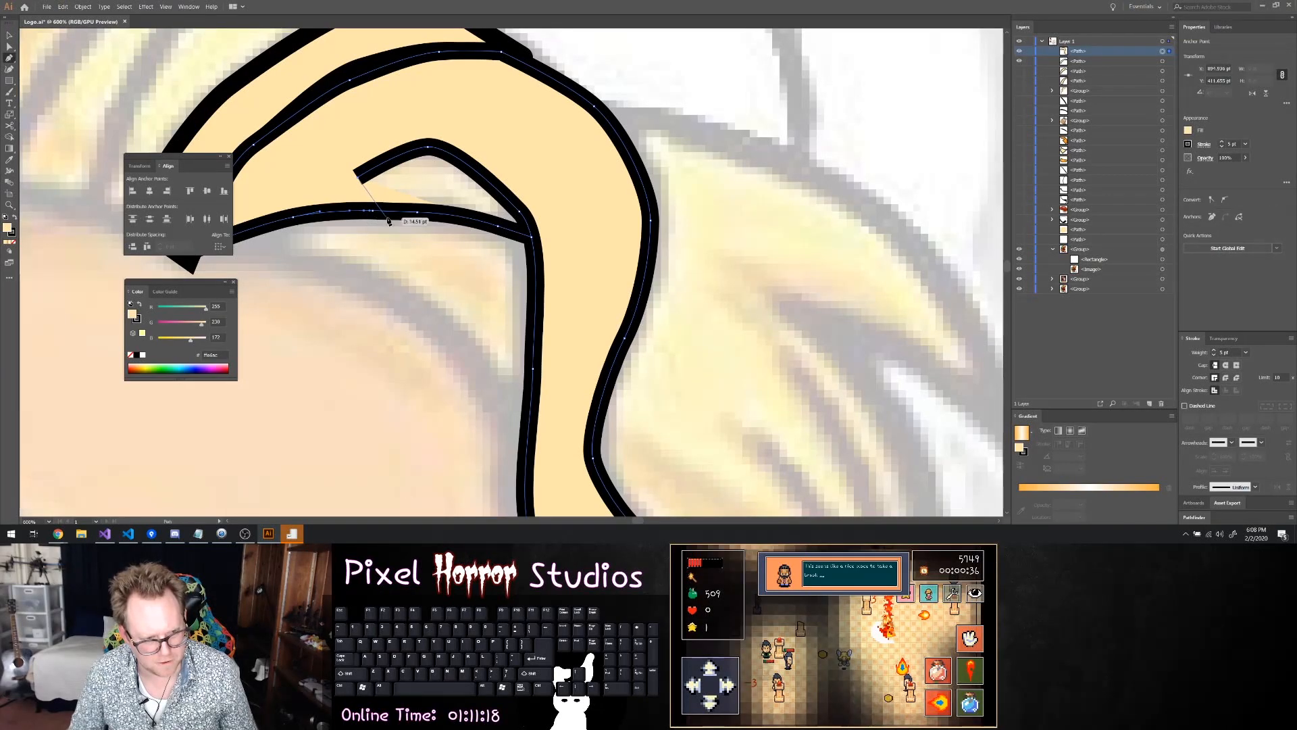
{"action": "scroll", "coordinate": [378, 210], "scroll_direction": "up", "scroll_amount": 2}
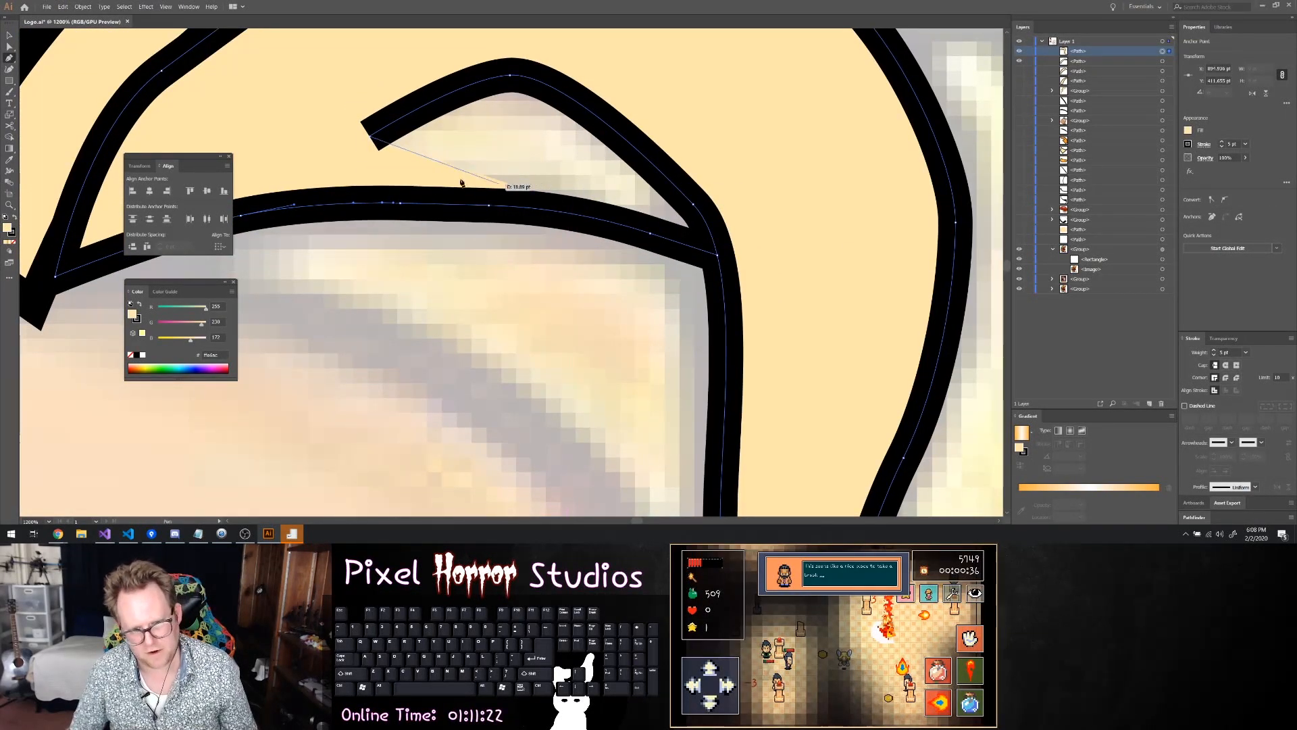
{"action": "scroll", "coordinate": [459, 146], "scroll_direction": "up", "scroll_amount": 2}
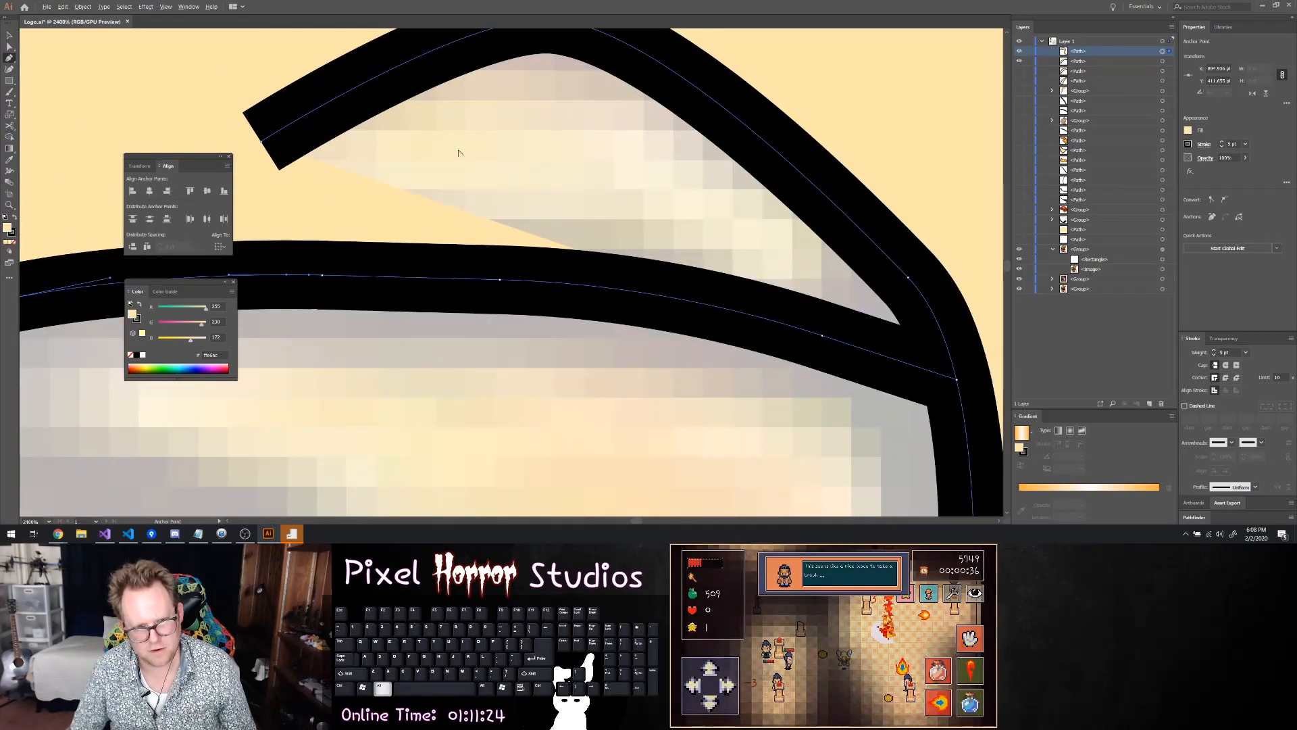
{"action": "scroll", "coordinate": [460, 139], "scroll_direction": "up", "scroll_amount": 2}
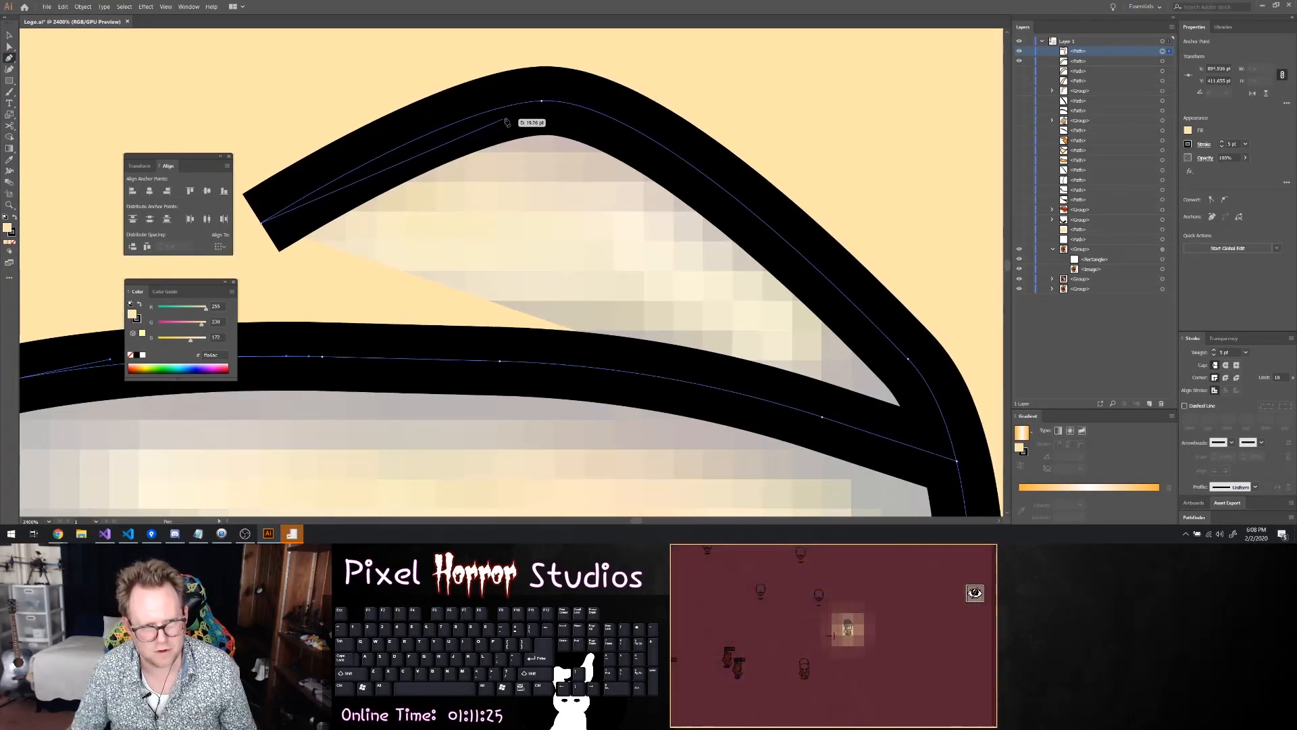
{"action": "left_click", "coordinate": [541, 102]}
{"action": "key", "text": "ctrl+z"}
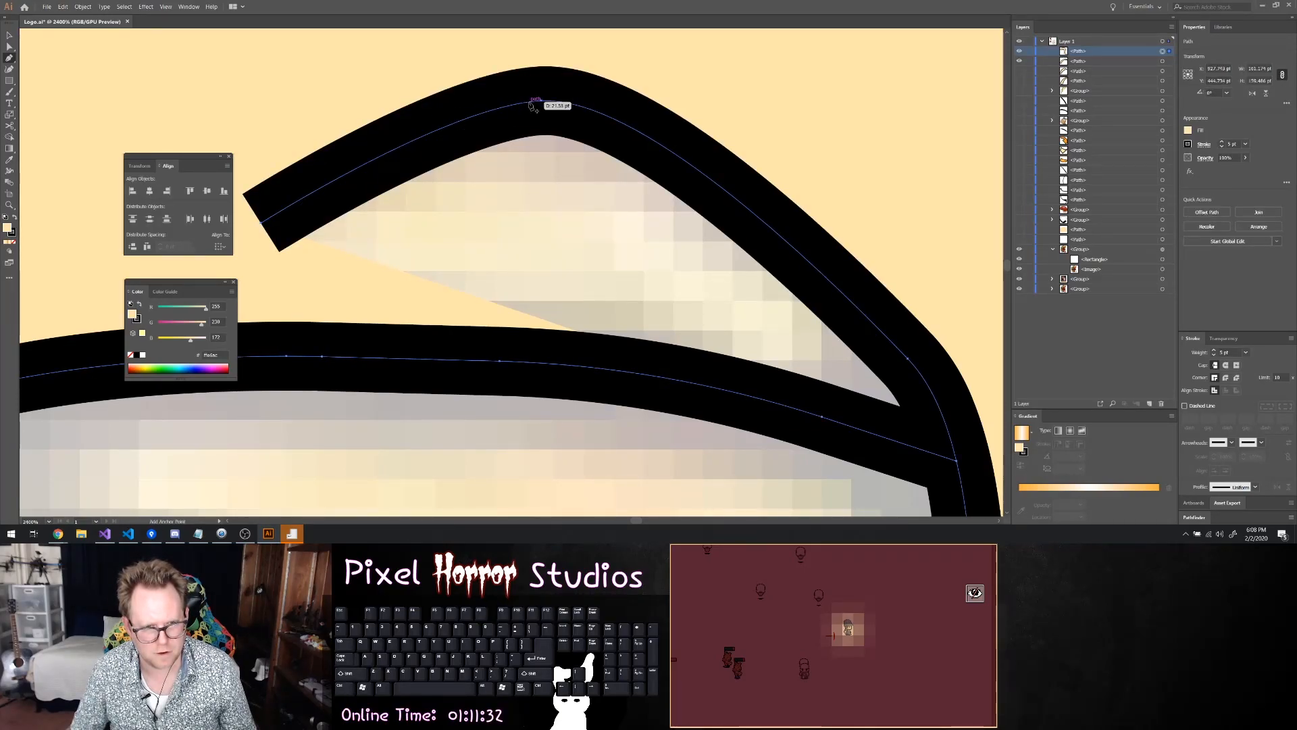
{"action": "left_click", "coordinate": [540, 115]}
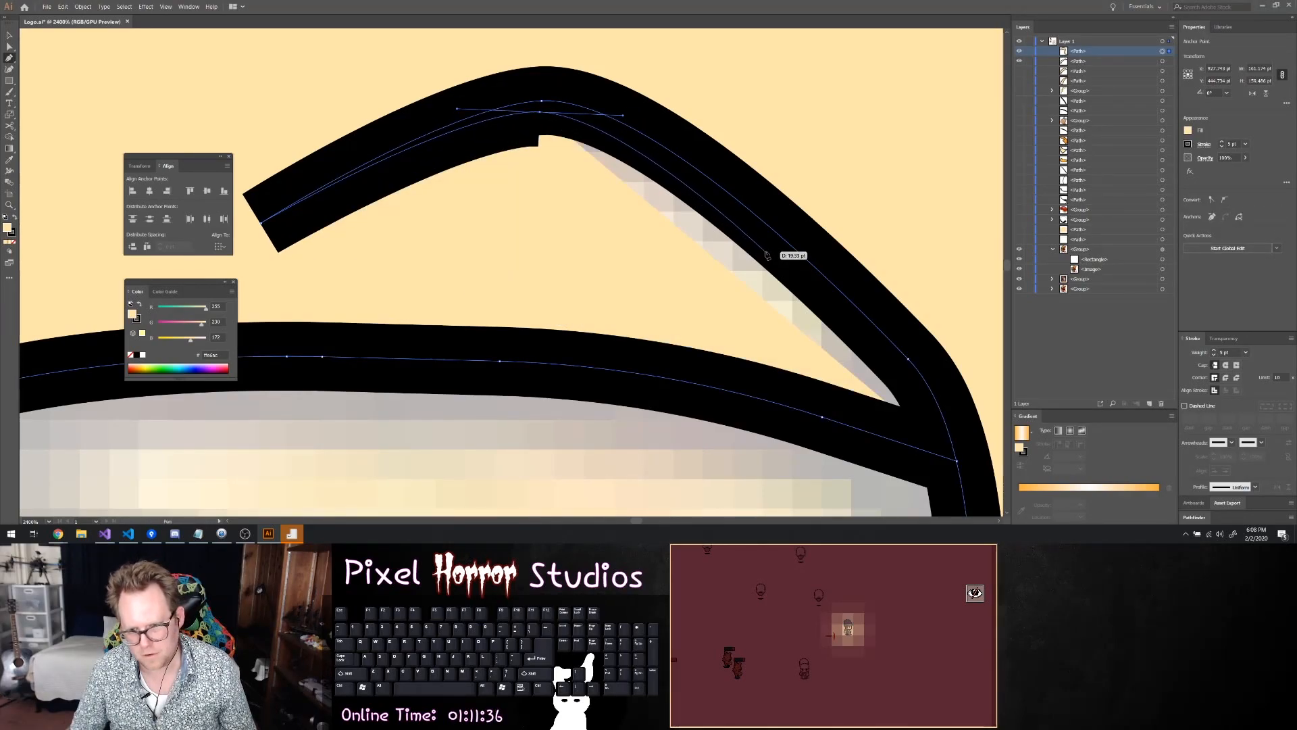
{"action": "left_click", "coordinate": [906, 370]}
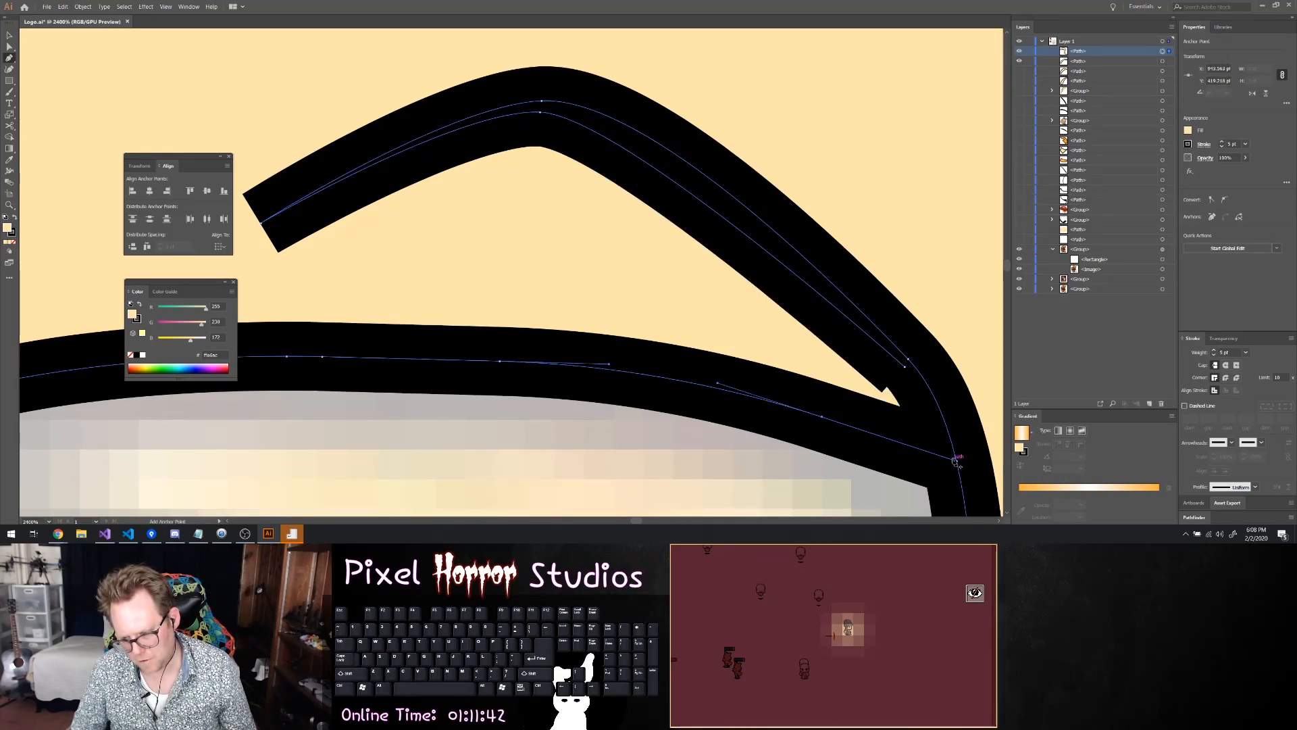
{"action": "left_click", "coordinate": [946, 454]}
Move the new return anchors onto the curl's original anchors at the junction, the lower bend and the peak
{"action": "key", "text": "a"}
{"action": "left_click_drag", "start_coordinate": [946, 455], "coordinate": [957, 460]}
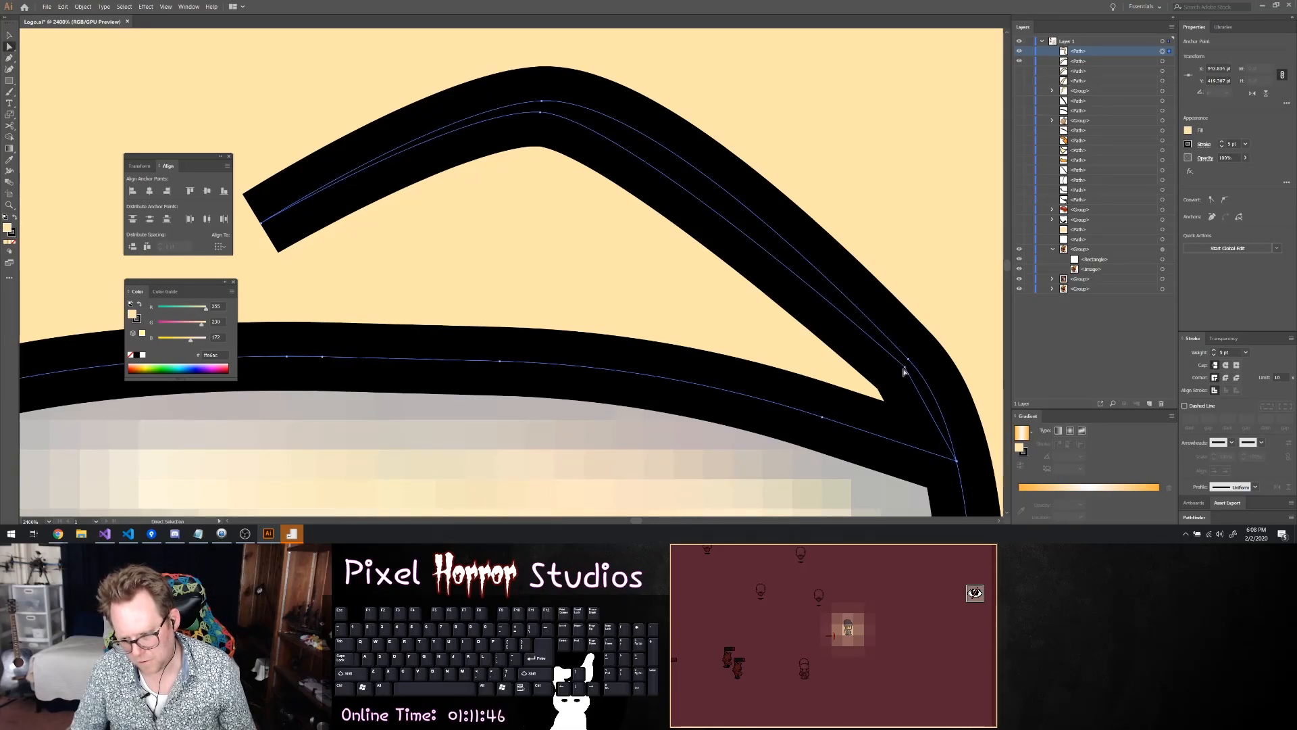
{"action": "left_click_drag", "start_coordinate": [904, 368], "coordinate": [908, 358]}
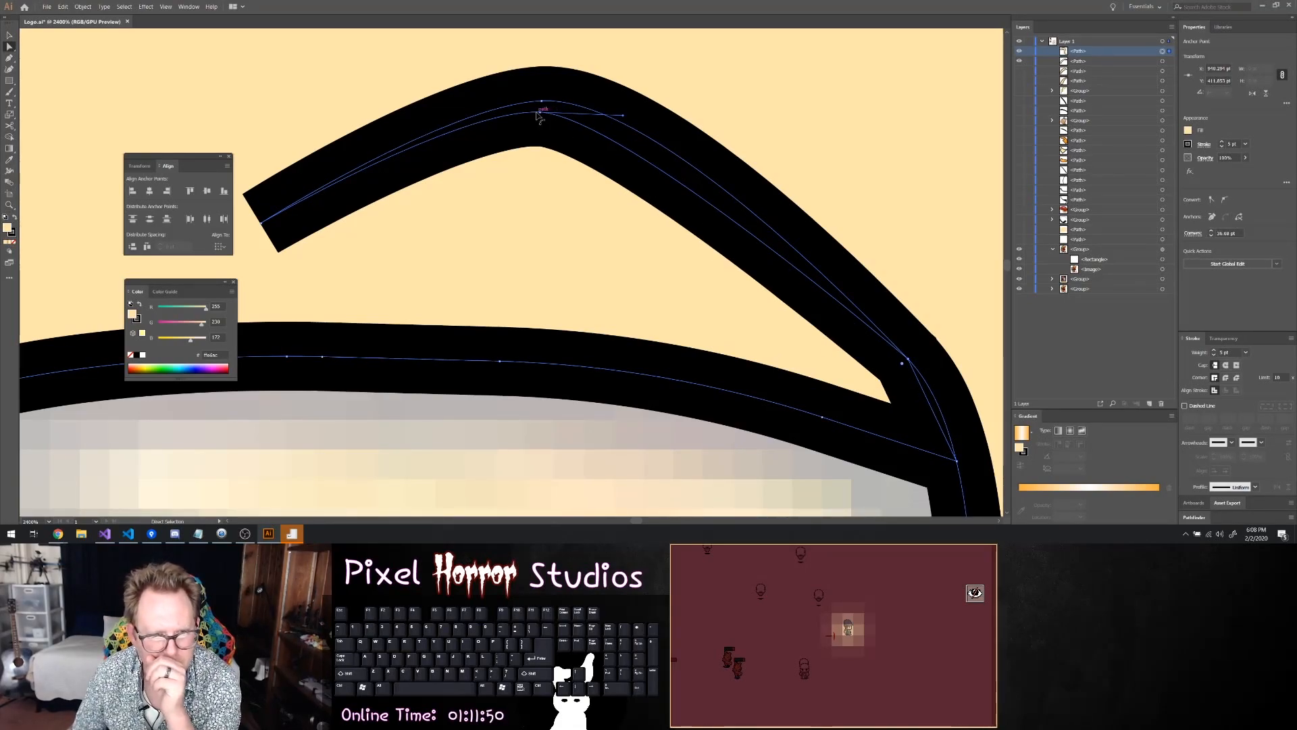
{"action": "left_click_drag", "start_coordinate": [538, 115], "coordinate": [541, 101]}
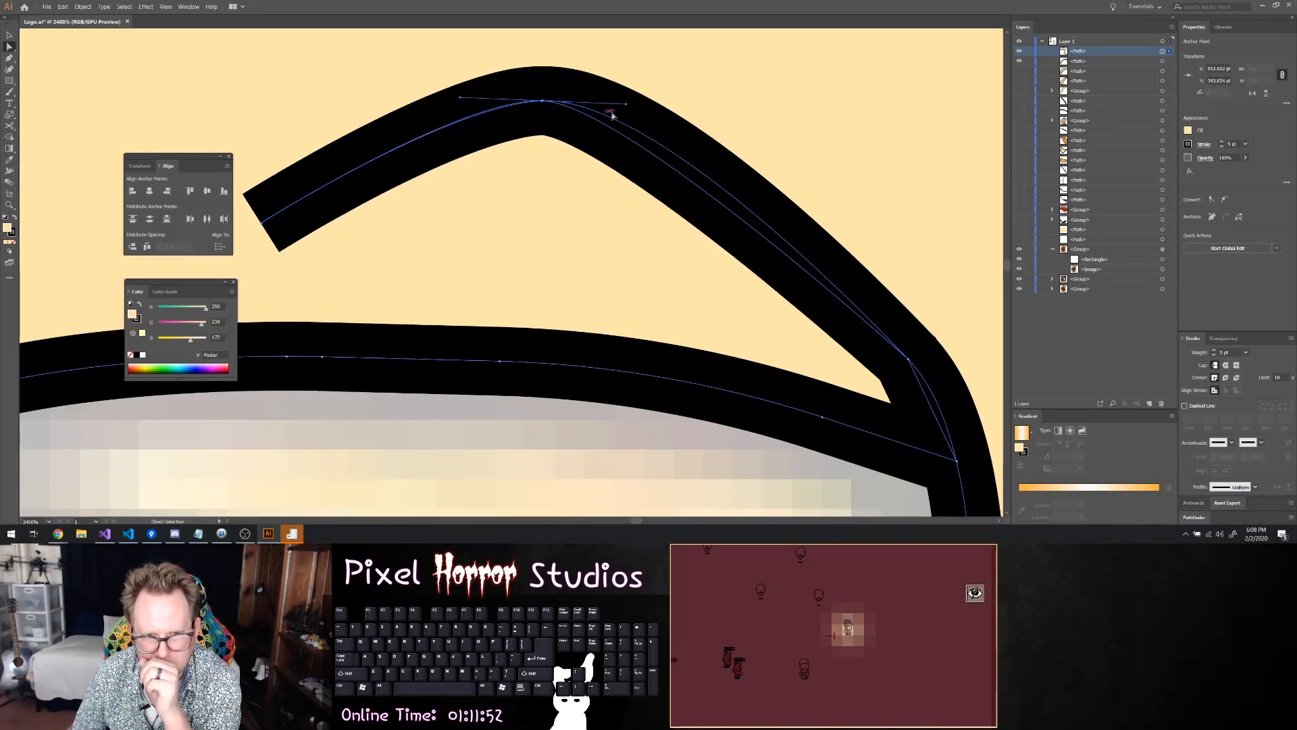
{"action": "left_click", "coordinate": [610, 132]}
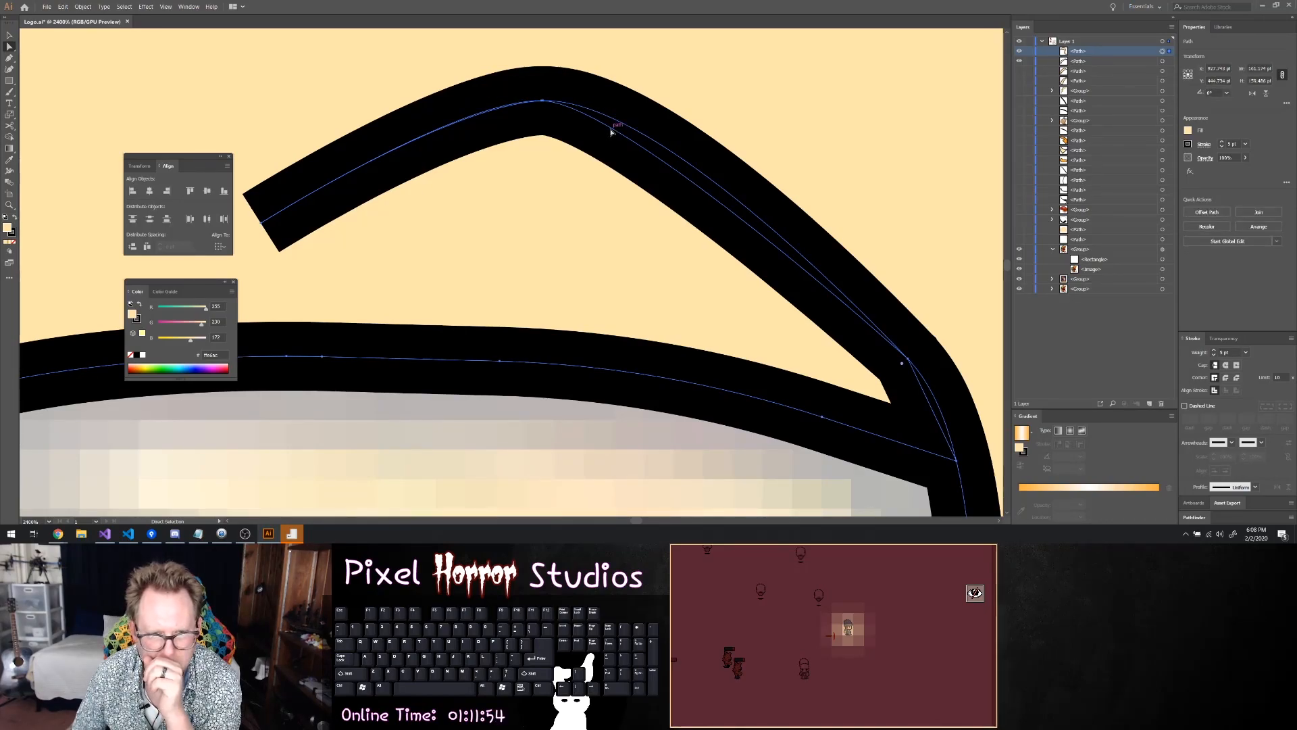
{"action": "left_click_drag", "start_coordinate": [543, 102], "coordinate": [541, 102]}
{"action": "left_click", "coordinate": [542, 101]}
{"action": "left_click", "coordinate": [740, 221]}
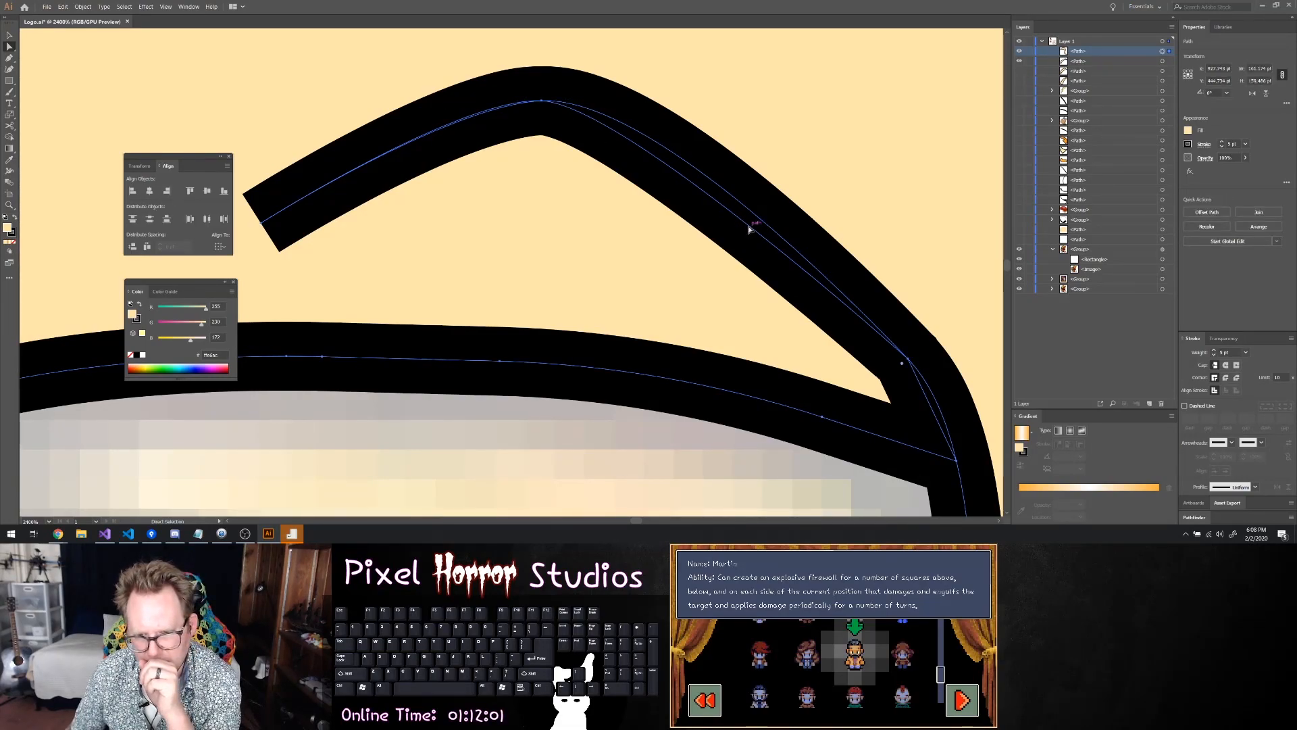
Reshape the return segment between the curl's peak and lower bend to overlap the original curl line, and deselect the strand
{"action": "key", "text": "p"}
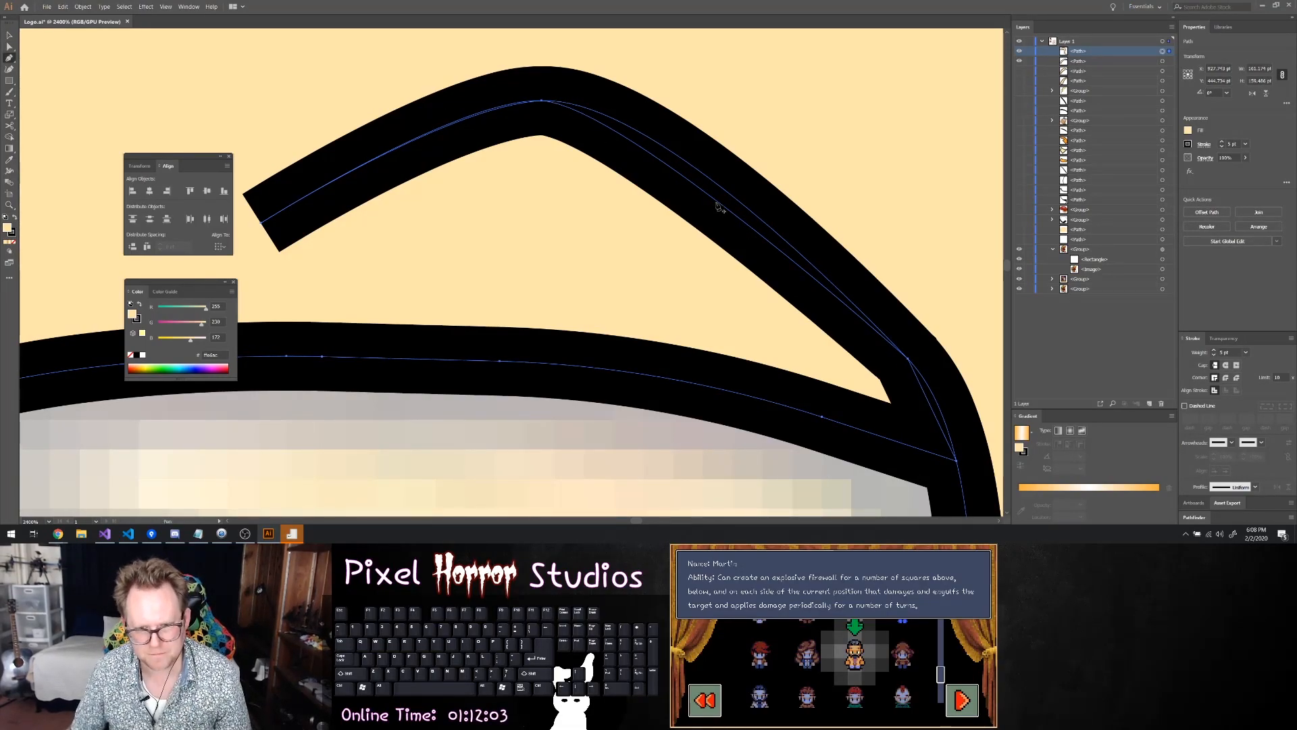
{"action": "key", "text": "a"}
{"action": "left_click_drag", "start_coordinate": [719, 200], "coordinate": [737, 198]}
{"action": "left_click", "coordinate": [823, 270]}
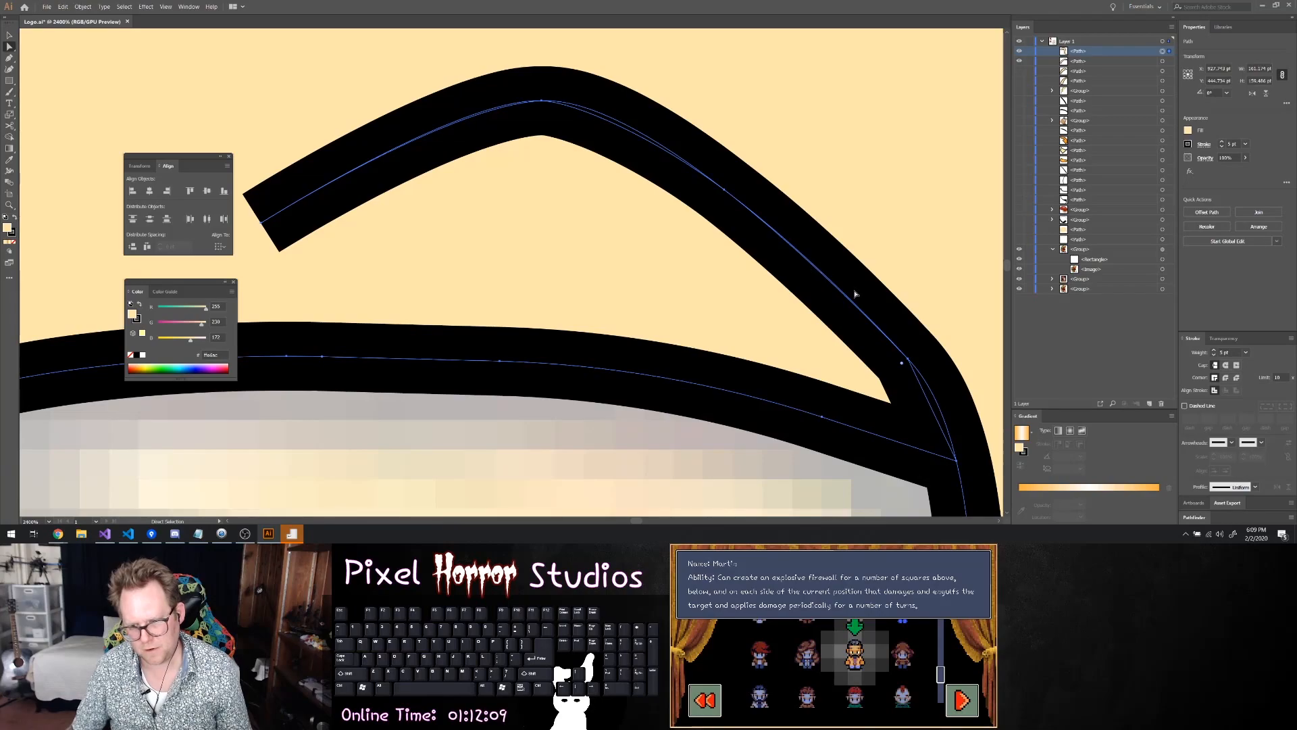
{"action": "scroll", "coordinate": [844, 285], "scroll_direction": "down", "scroll_amount": 6}
{"action": "left_click", "coordinate": [721, 382]}
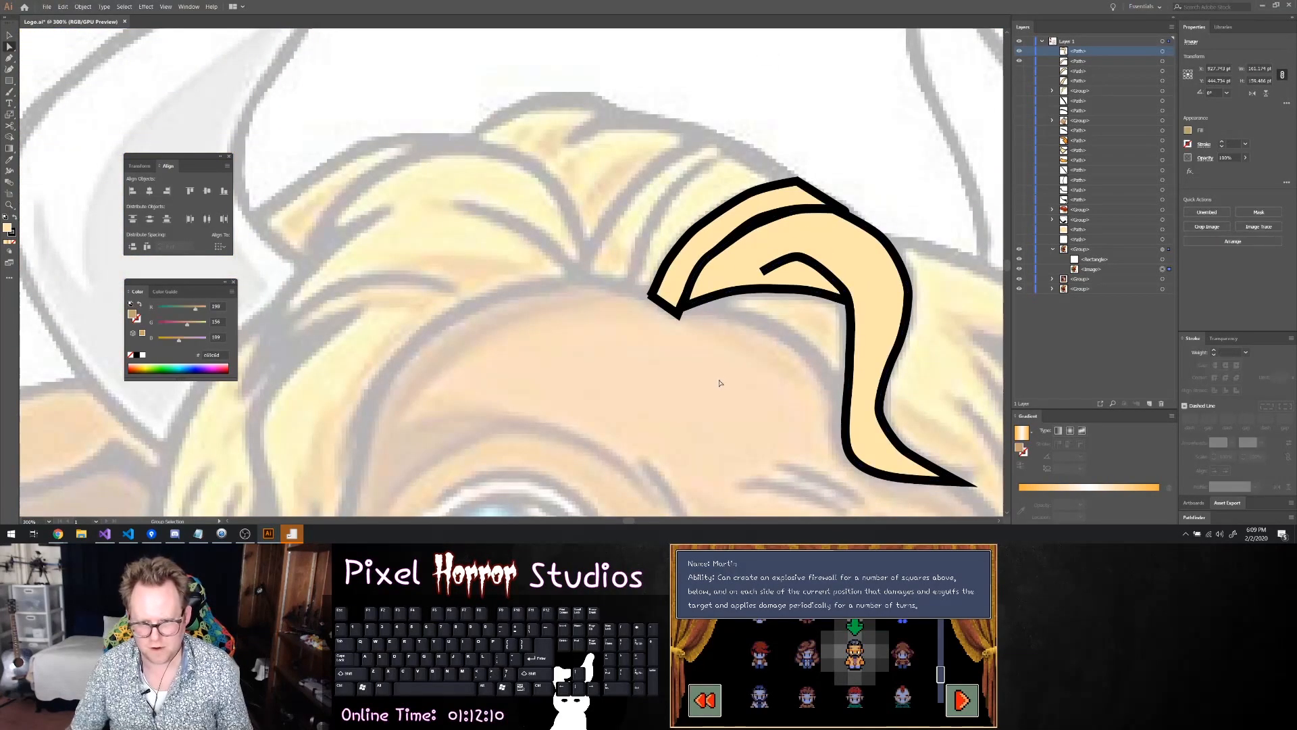
Reselect the strand path and remove the anchor at the tip of its inner curl
{"action": "key", "text": "a"}
{"action": "left_click", "coordinate": [756, 306]}
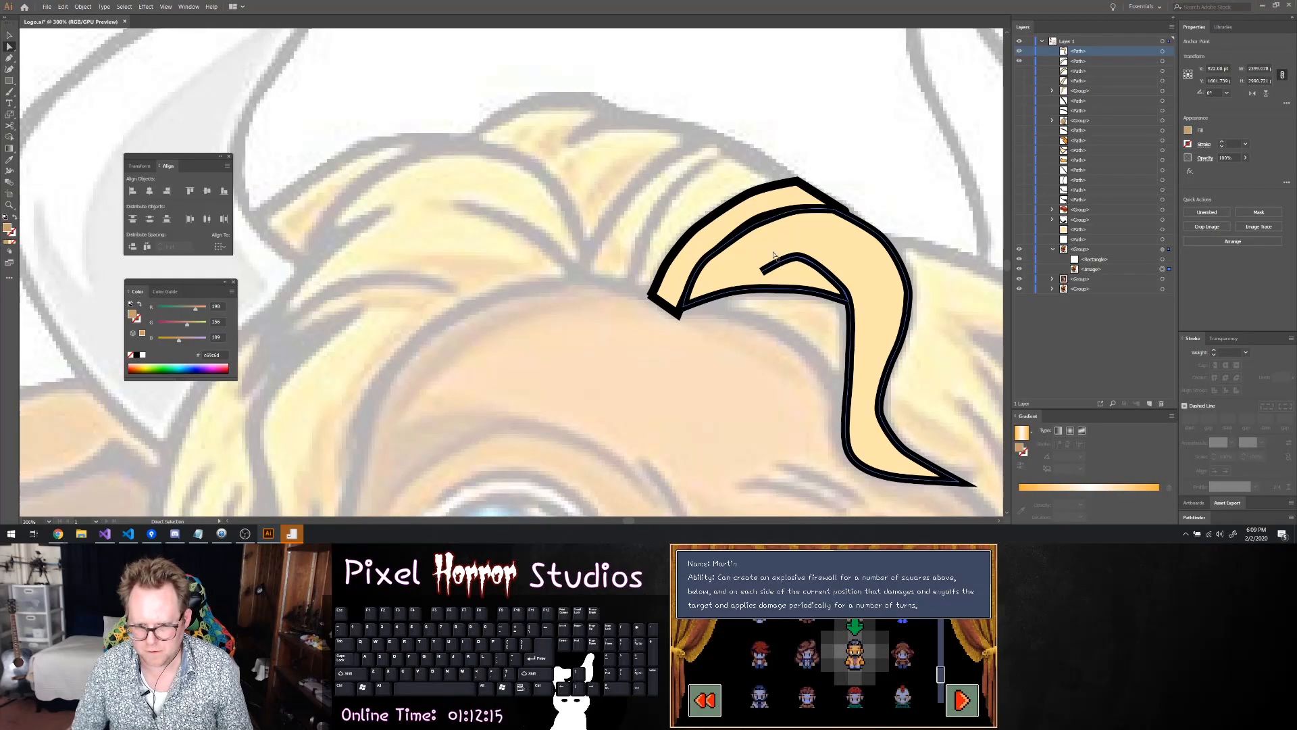
{"action": "scroll", "coordinate": [705, 258], "scroll_direction": "up", "scroll_amount": 6}
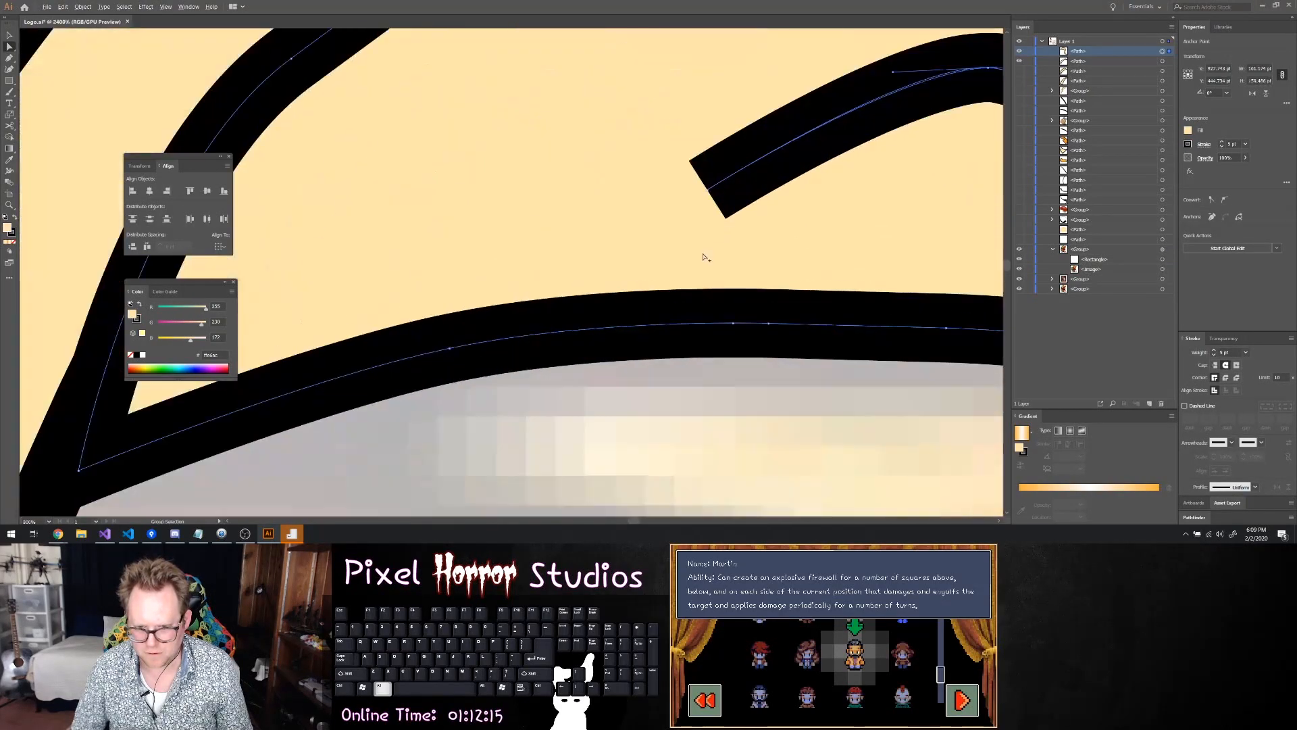
{"action": "left_click", "coordinate": [708, 192]}
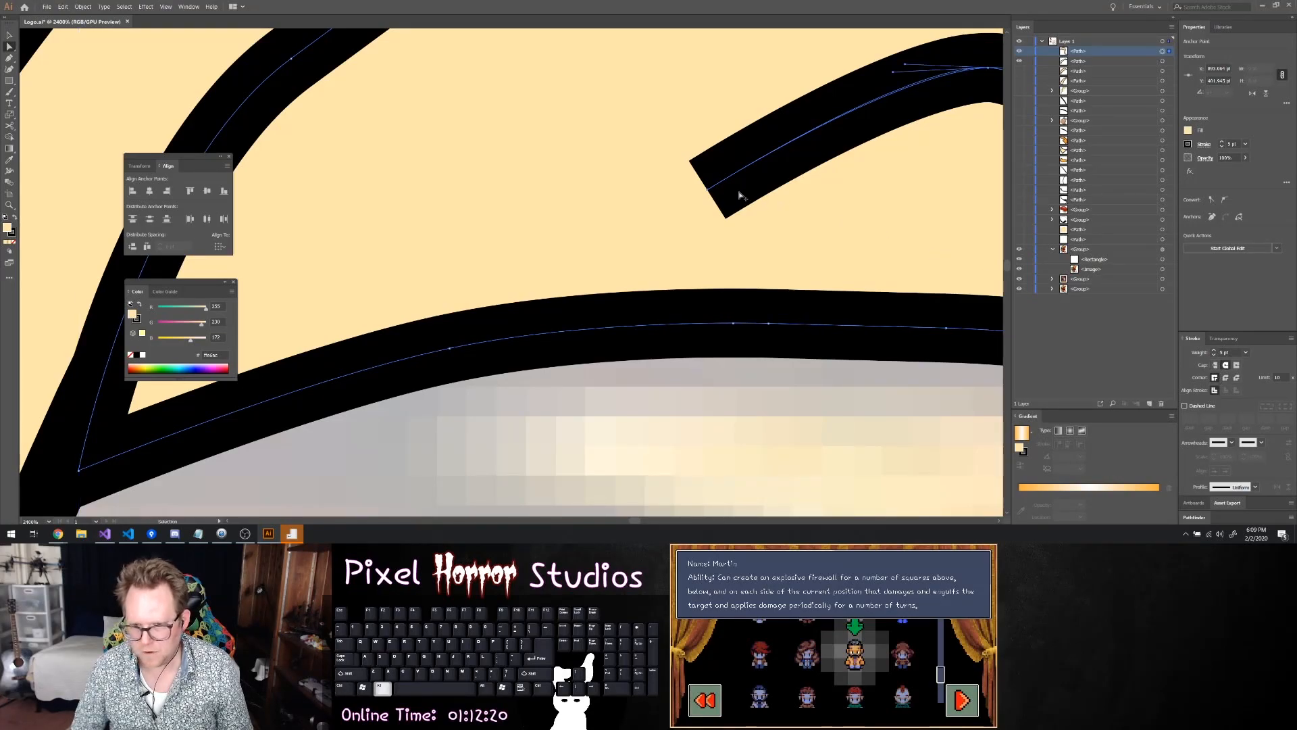
{"action": "scroll", "coordinate": [719, 181], "scroll_direction": "up", "scroll_amount": 2}
{"action": "mouse_move", "coordinate": [696, 209]}
{"action": "left_mouse_down"}
{"action": "mouse_move", "coordinate": [715, 198]}
{"action": "mouse_move", "coordinate": [674, 192]}
{"action": "left_mouse_up"}
{"action": "scroll", "coordinate": [673, 191], "scroll_direction": "down", "scroll_amount": 1}
{"action": "scroll", "coordinate": [675, 192], "scroll_direction": "down", "scroll_amount": 3}
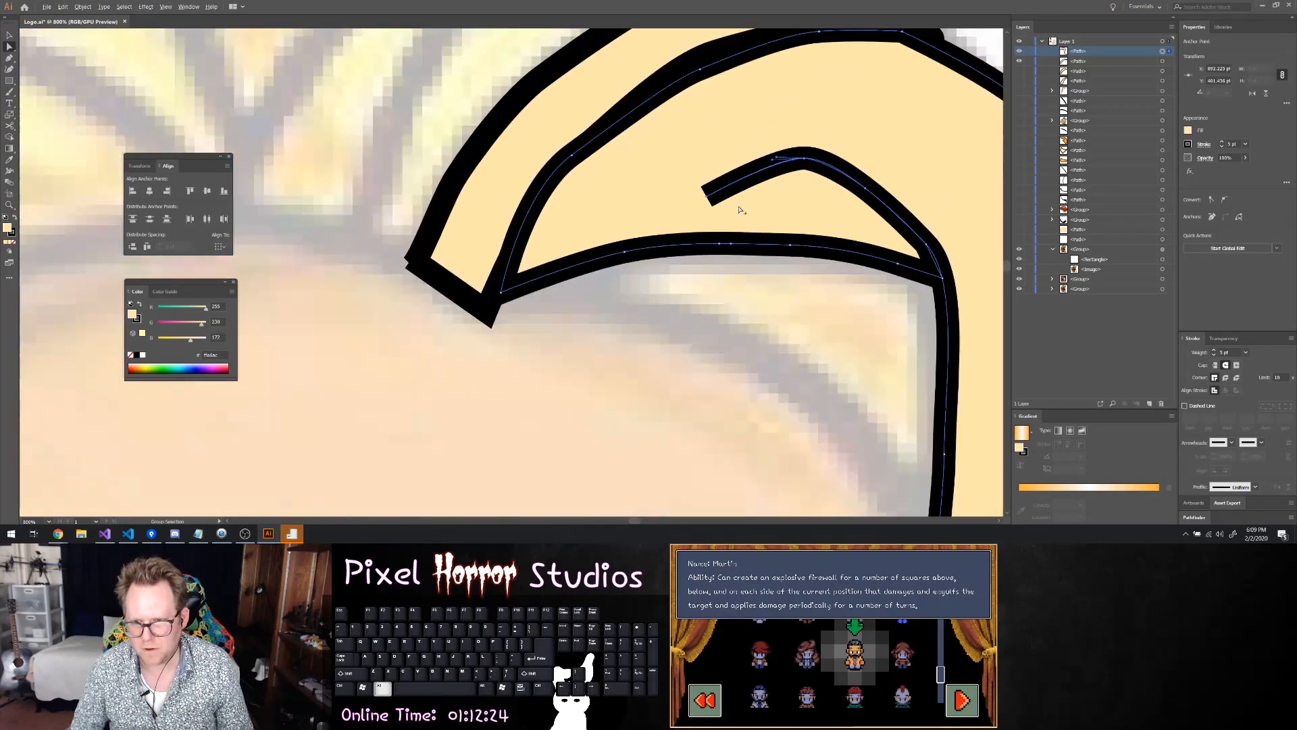
{"action": "scroll", "coordinate": [739, 209], "scroll_direction": "up", "scroll_amount": 2}
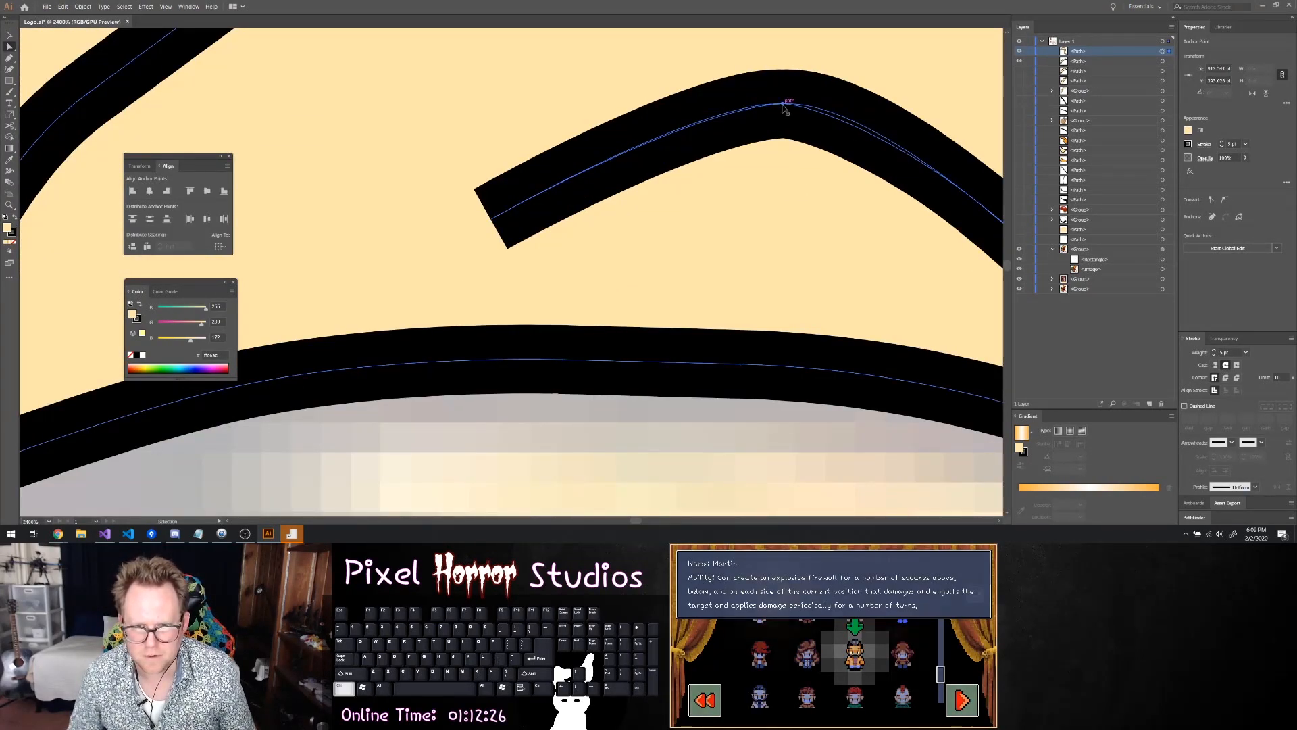
{"action": "mouse_move", "coordinate": [783, 104]}
{"action": "left_mouse_down"}
{"action": "mouse_move", "coordinate": [779, 114]}
{"action": "mouse_move", "coordinate": [783, 105]}
{"action": "left_mouse_up"}
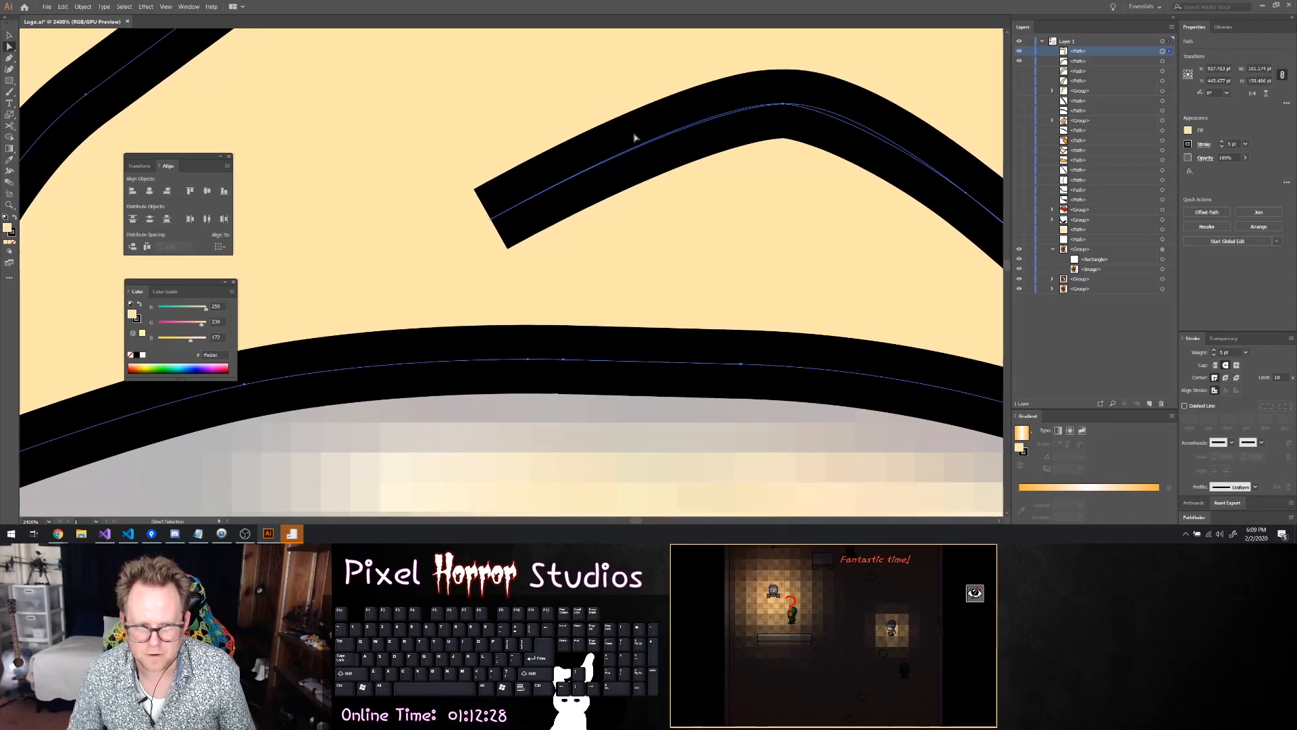
{"action": "left_click", "coordinate": [492, 220]}
{"action": "scroll", "coordinate": [727, 225], "scroll_direction": "down", "scroll_amount": 6}
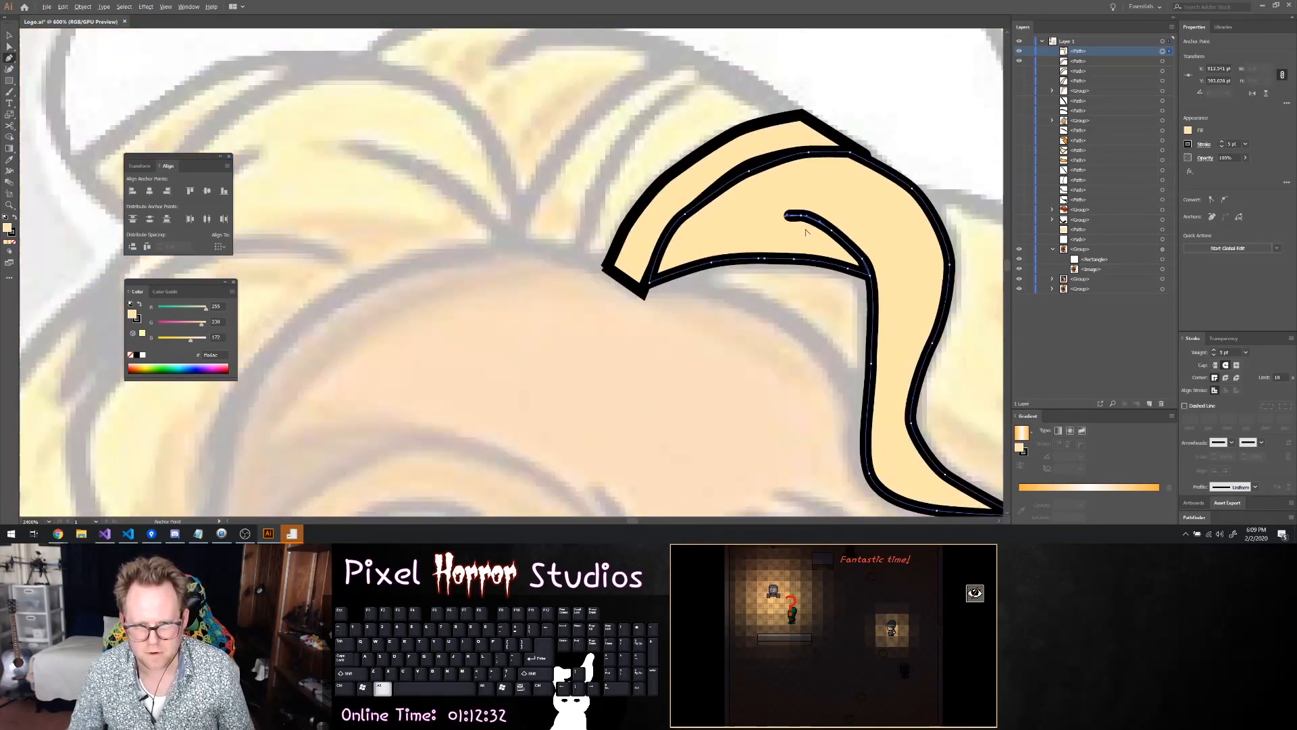
Move the return line's anchor at the curl's peak outward toward the curl's shortened tip
{"action": "scroll", "coordinate": [811, 245], "scroll_direction": "up", "scroll_amount": 4}
{"action": "key", "text": "a"}
{"action": "mouse_move", "coordinate": [684, 153]}
{"action": "left_mouse_down"}
{"action": "mouse_move", "coordinate": [632, 153]}
{"action": "mouse_move", "coordinate": [635, 166]}
{"action": "left_mouse_up"}
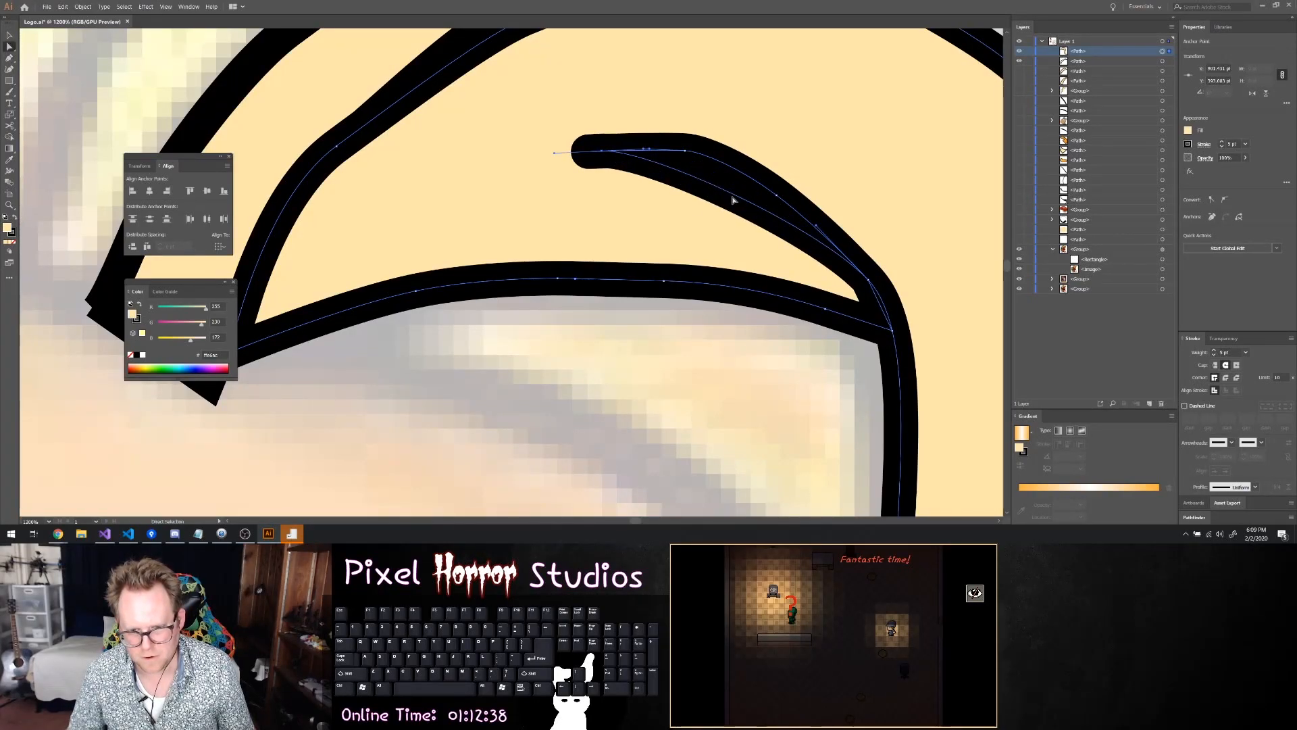
Bend the curl's return line outward with an added anchor so that it follows the curl's outer line down to the junction
{"action": "key", "text": "p"}
{"action": "left_click_drag", "start_coordinate": [737, 196], "coordinate": [747, 175]}
{"action": "key", "text": "ctrl+z"}
{"action": "left_click", "coordinate": [802, 207]}
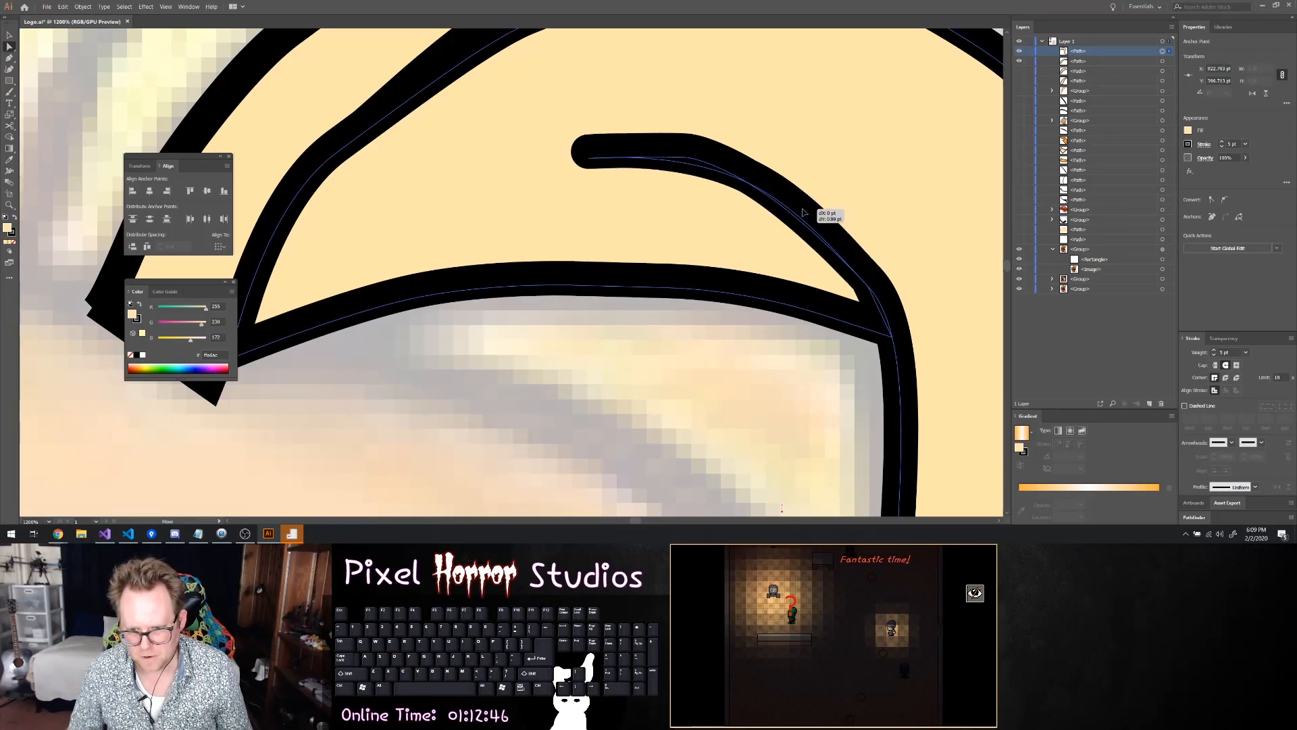
{"action": "left_click", "coordinate": [748, 176]}
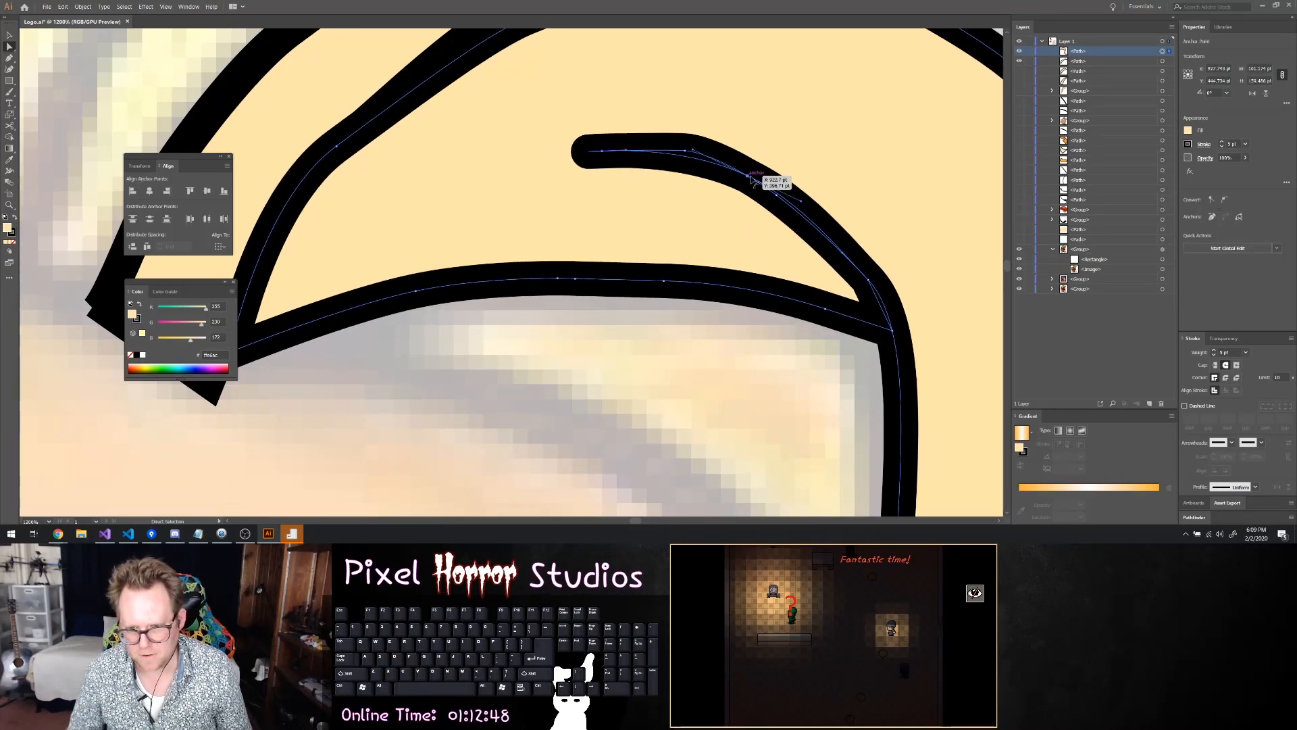
{"action": "left_click_drag", "start_coordinate": [802, 207], "coordinate": [802, 207]}
{"action": "left_click", "coordinate": [828, 201]}
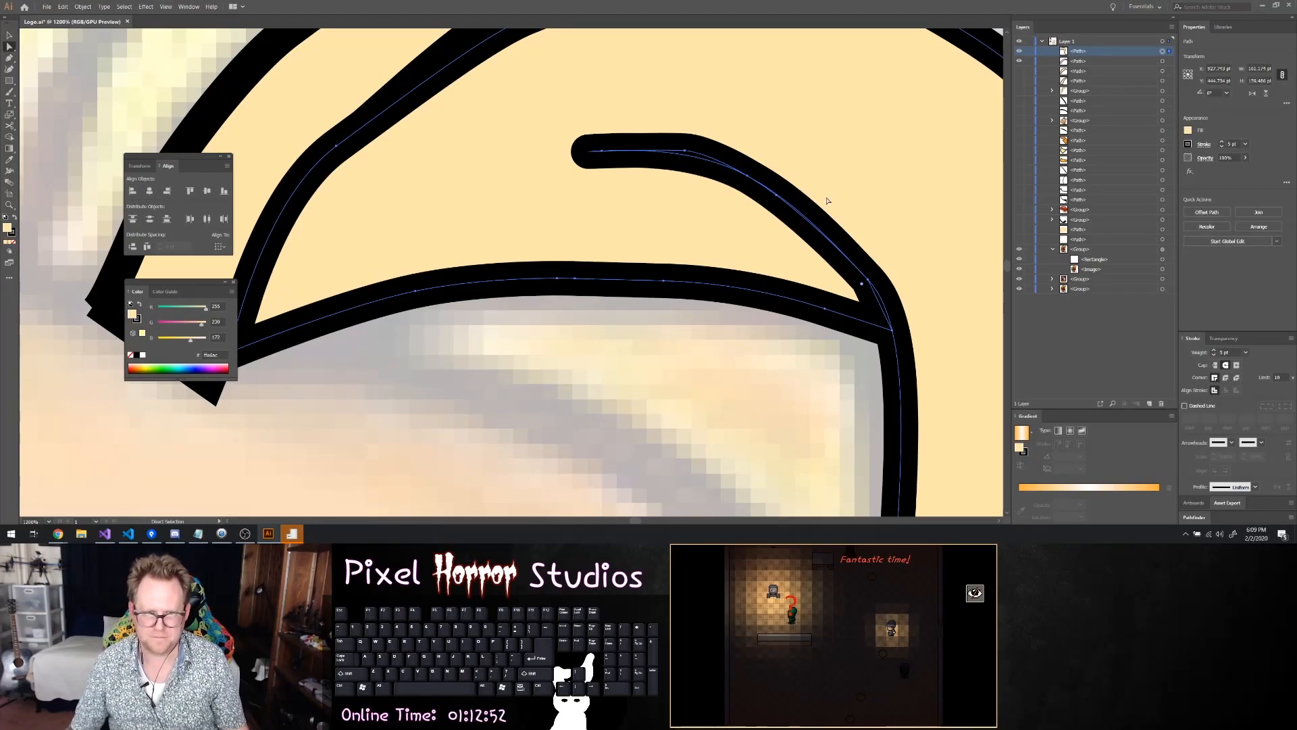
Adjust the anchor near the curl's peak so that the two overlapping curl lines coincide
{"action": "key", "text": "o"}
{"action": "left_click", "coordinate": [689, 157]}
{"action": "left_click_drag", "start_coordinate": [688, 156], "coordinate": [688, 152]}
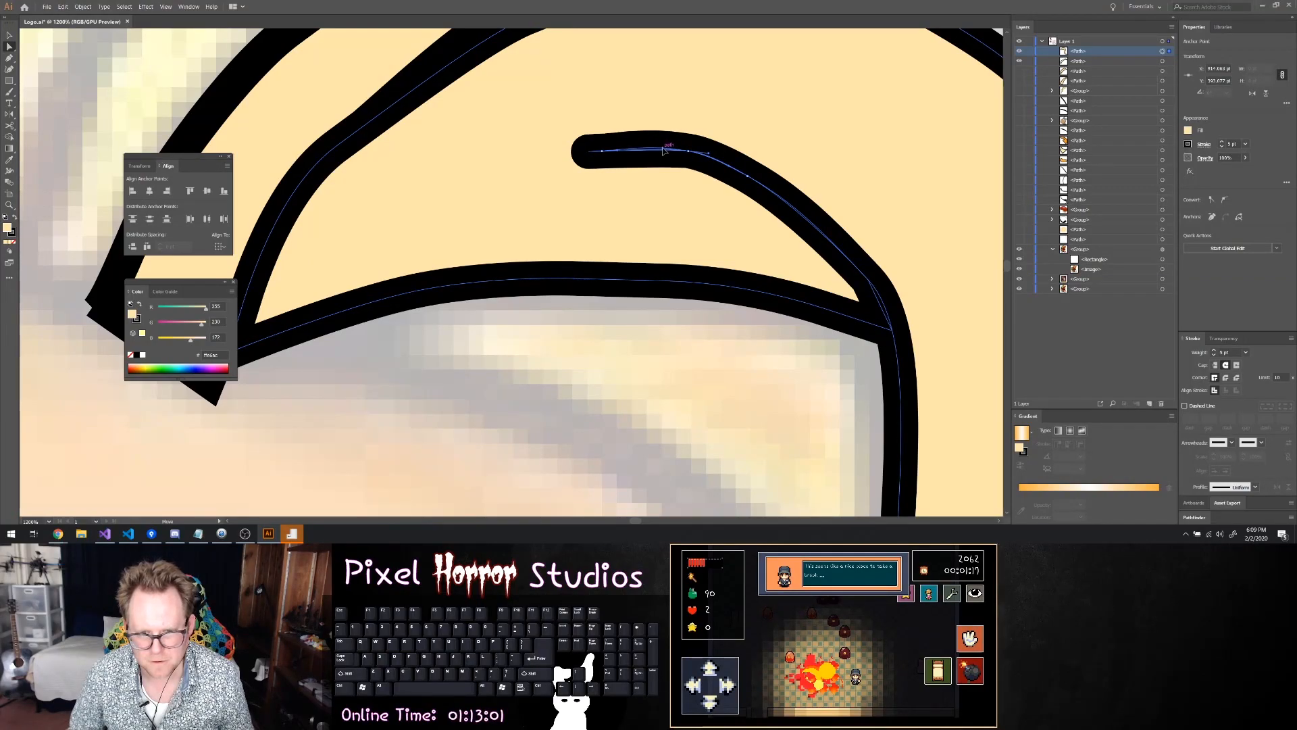
{"action": "left_click", "coordinate": [846, 248], "text": "alt"}
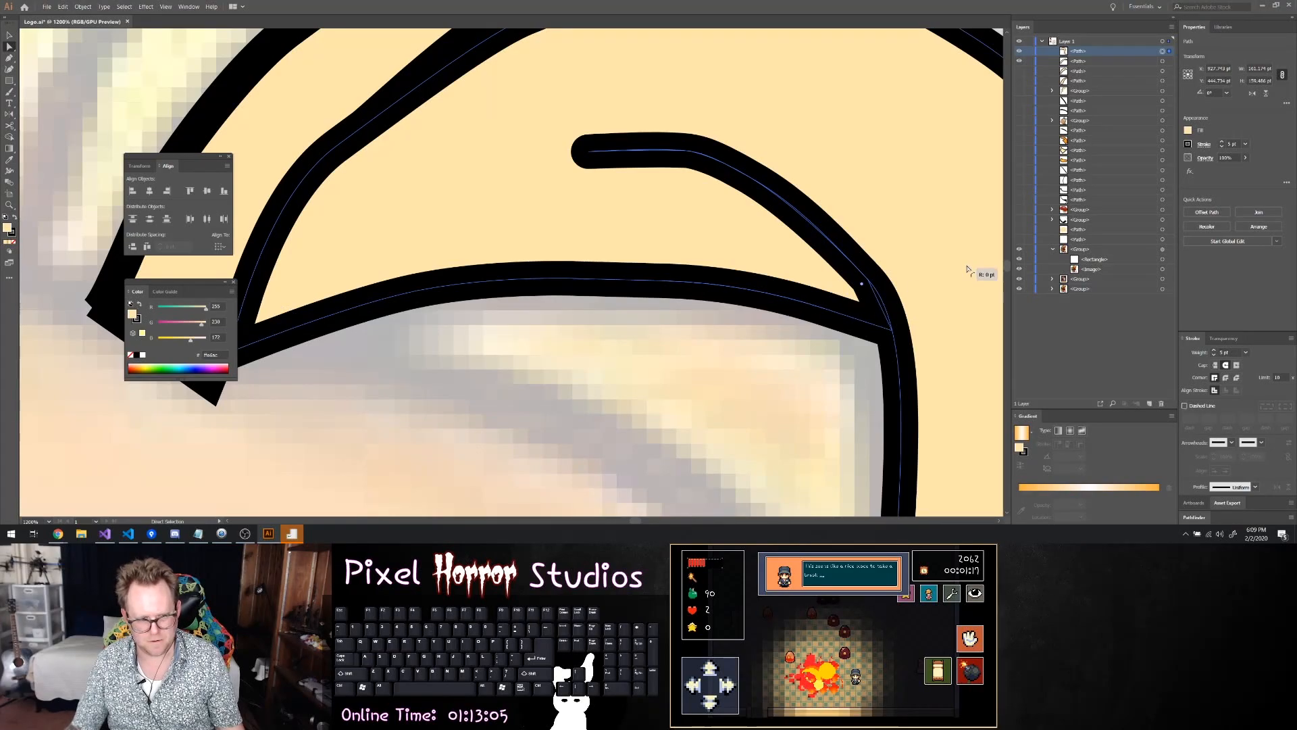
Hide the two traced hair strand paths so that the faded sketch of the forelock is uncovered
{"action": "left_click", "coordinate": [891, 331]}
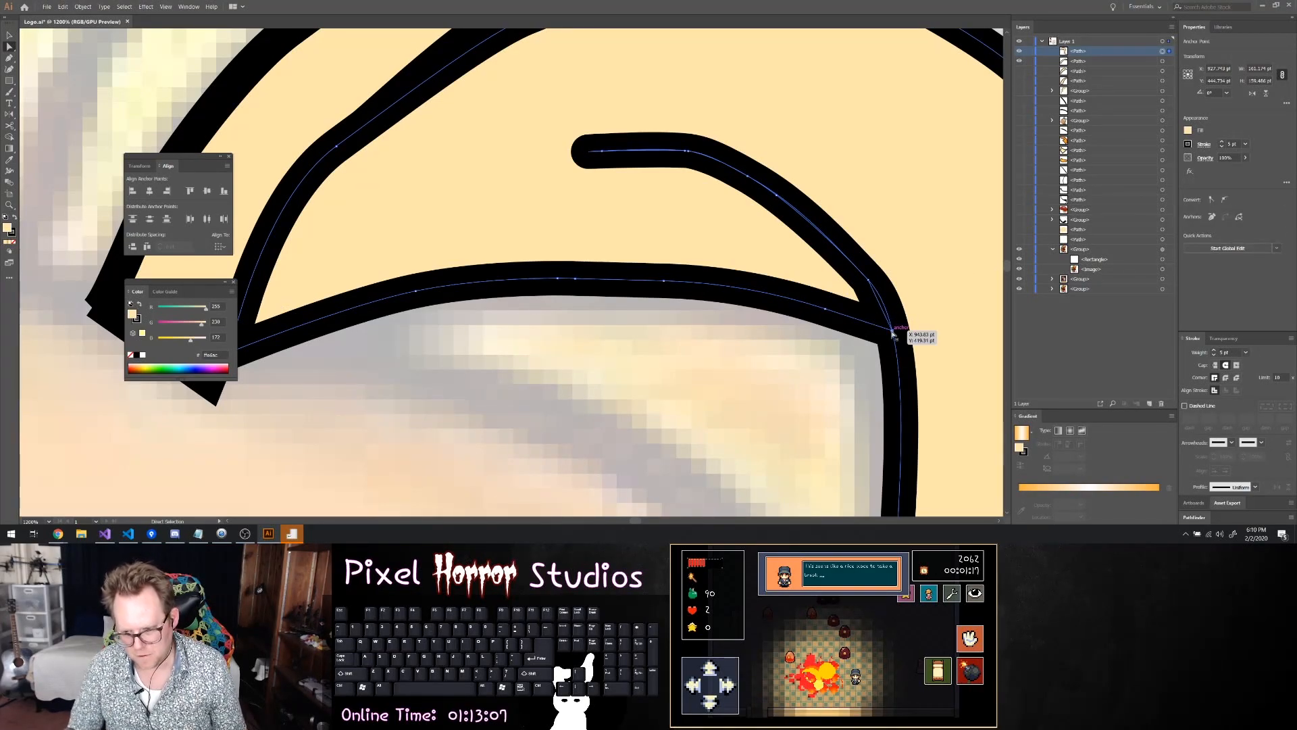
{"action": "left_click", "coordinate": [856, 343]}
{"action": "scroll", "coordinate": [856, 340], "scroll_direction": "down", "scroll_amount": 6}
{"action": "scroll", "coordinate": [860, 348], "scroll_direction": "down", "scroll_amount": 2}
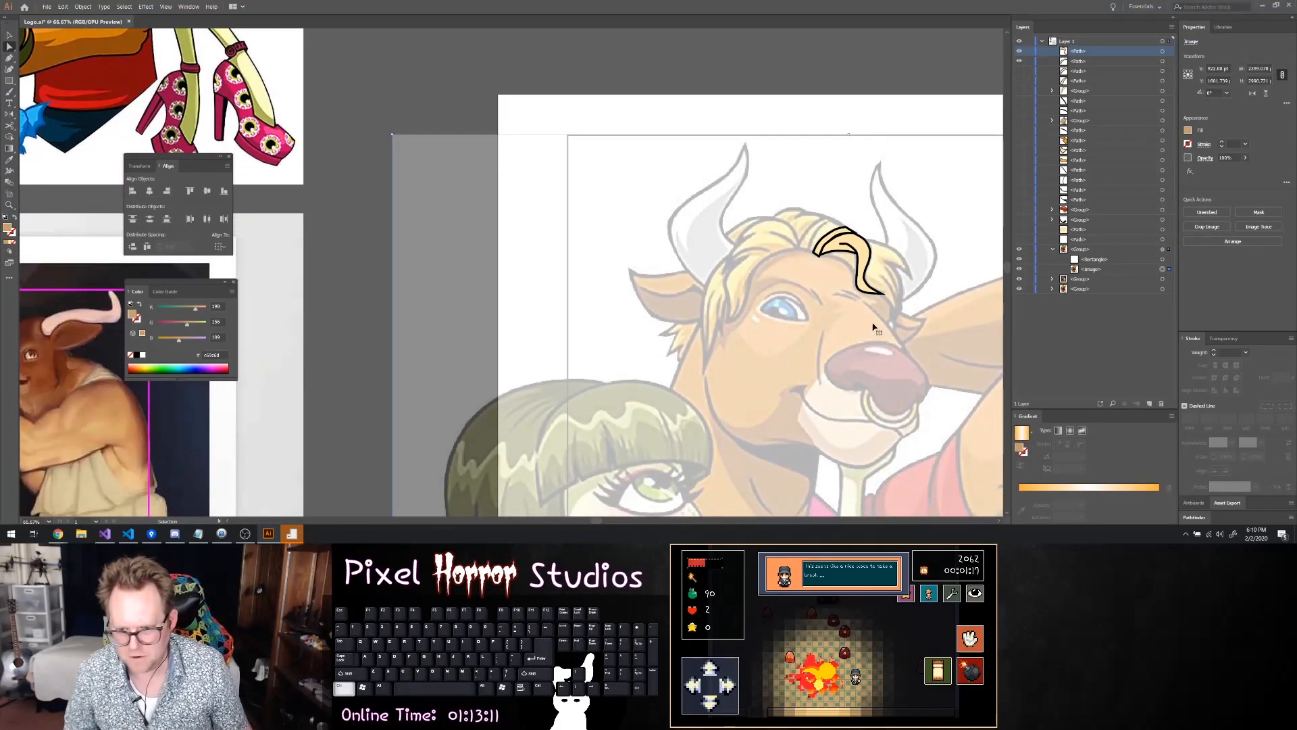
{"action": "scroll", "coordinate": [881, 318], "scroll_direction": "right", "scroll_amount": 4}
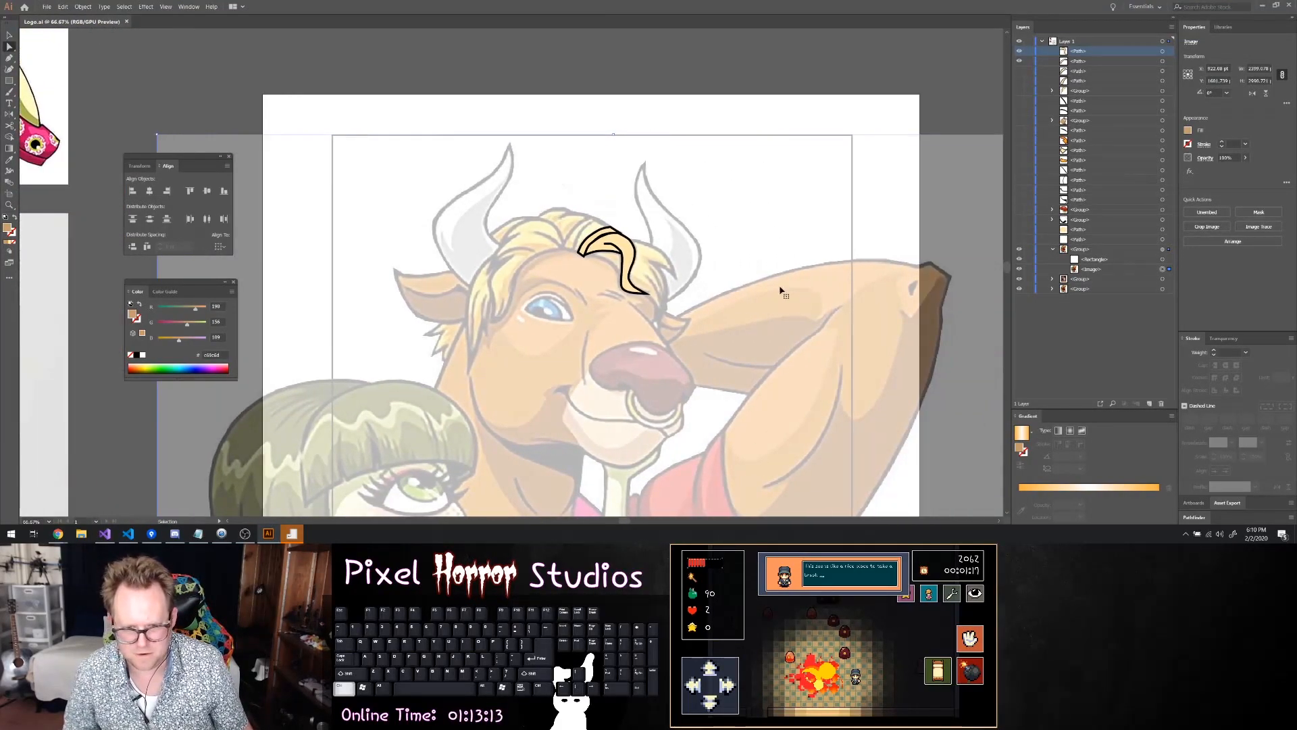
{"action": "scroll", "coordinate": [653, 291], "scroll_direction": "up", "scroll_amount": 3}
{"action": "scroll", "coordinate": [654, 291], "scroll_direction": "up", "scroll_amount": 3}
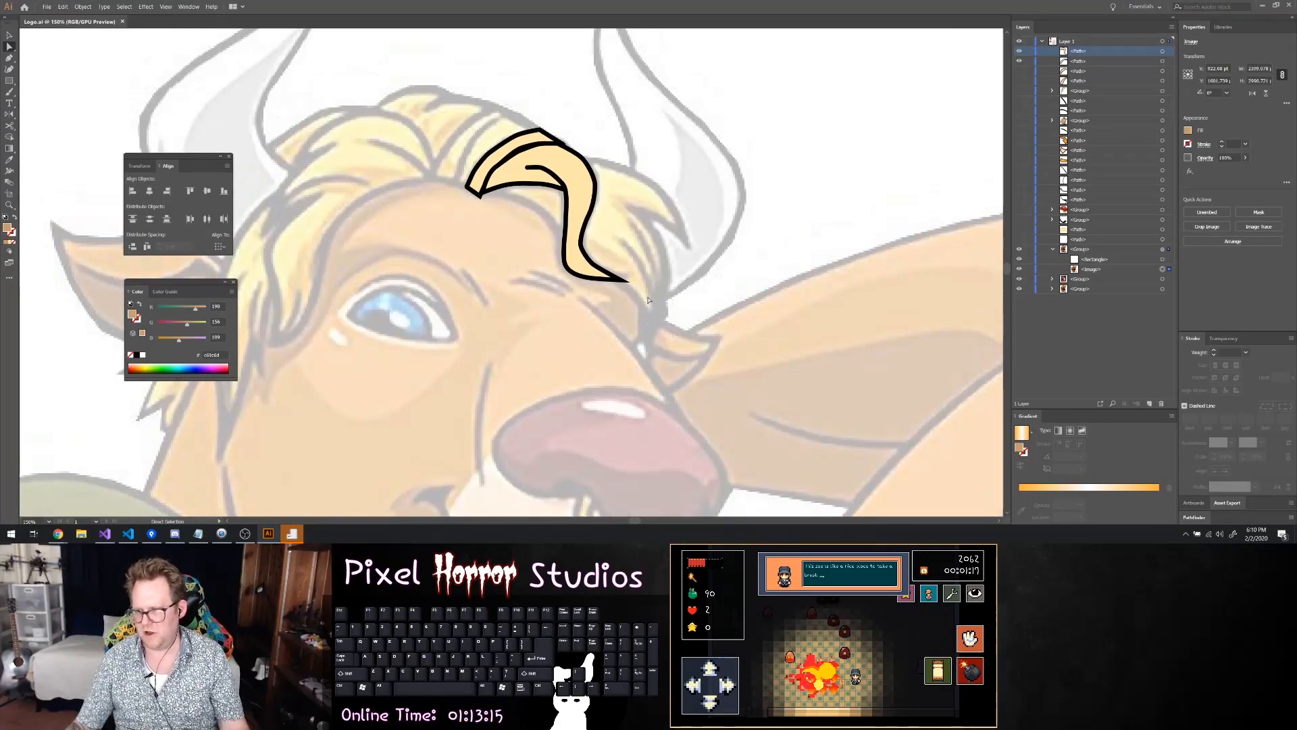
{"action": "left_click", "coordinate": [1020, 61]}
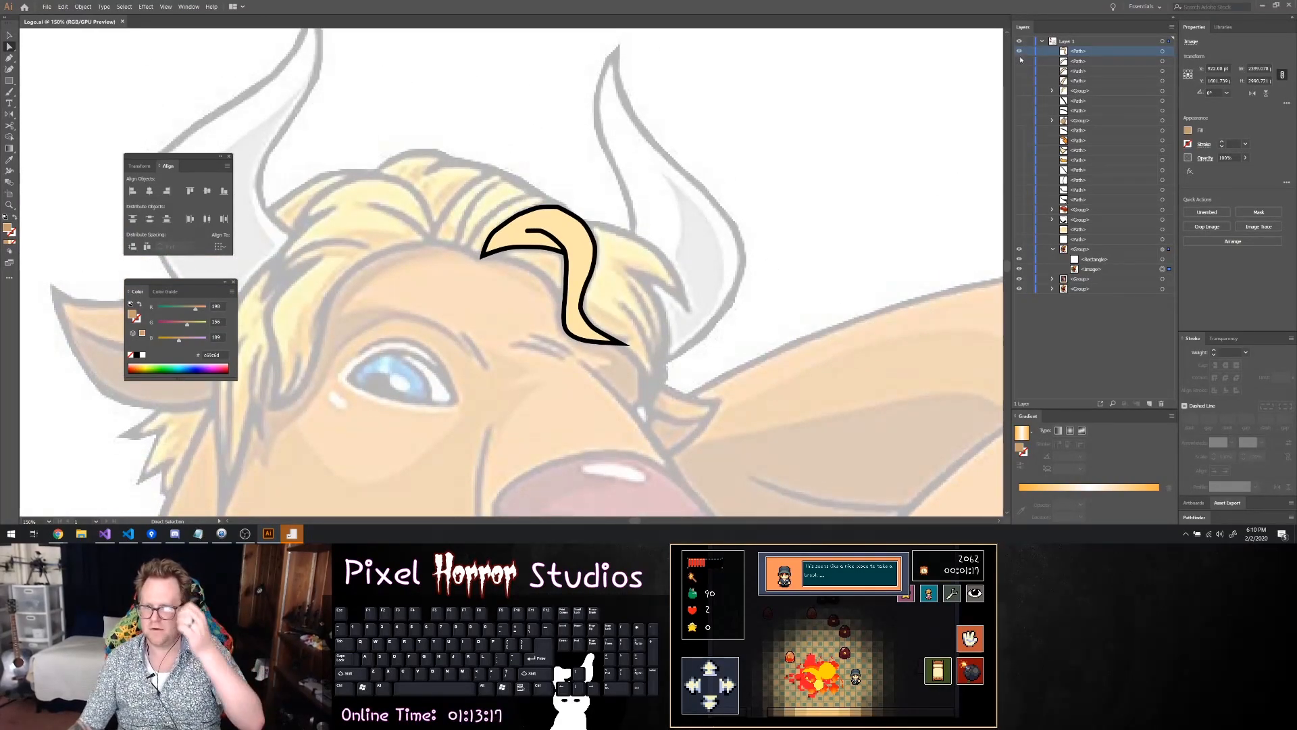
{"action": "left_click", "coordinate": [1019, 51]}
Trace the upper edge of the large forelock with the Pen tool, from the forehead parting over the crown to the tip beside the horn
{"action": "key", "text": "p"}
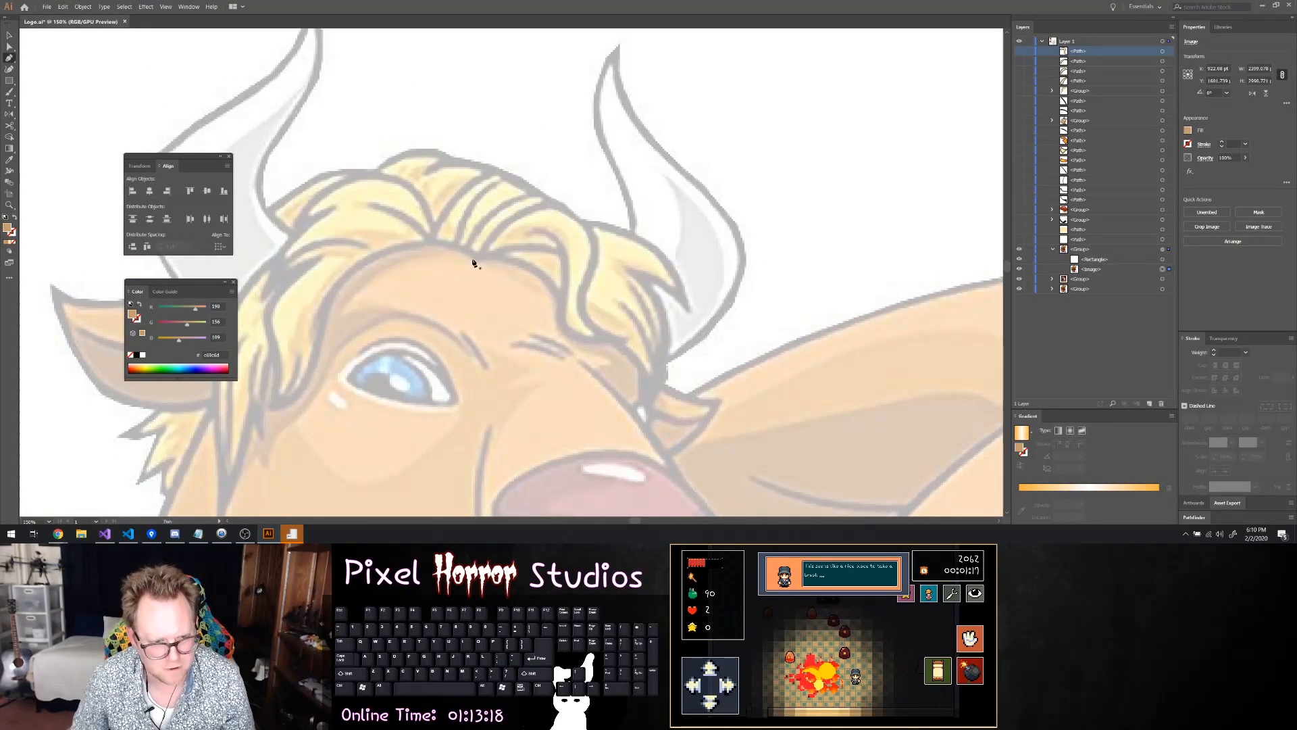
{"action": "left_click", "coordinate": [480, 257]}
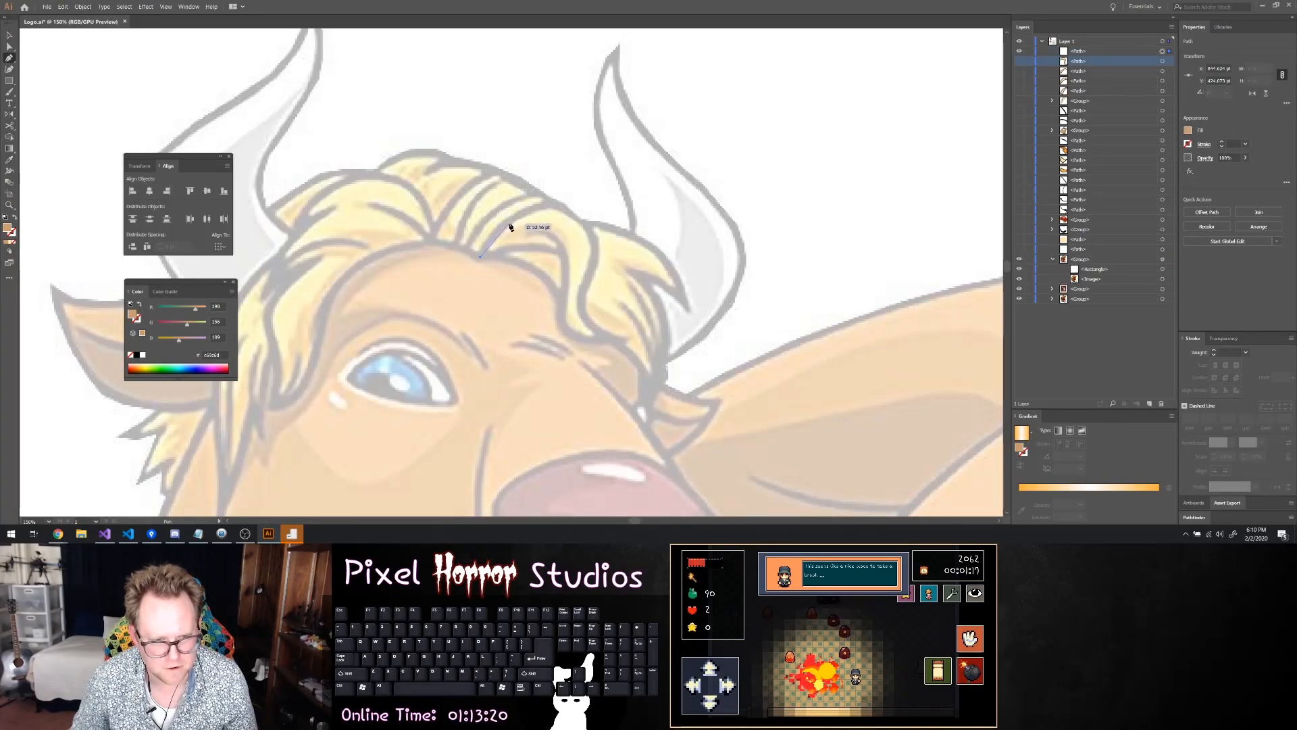
{"action": "left_click_drag", "start_coordinate": [511, 222], "coordinate": [529, 215]}
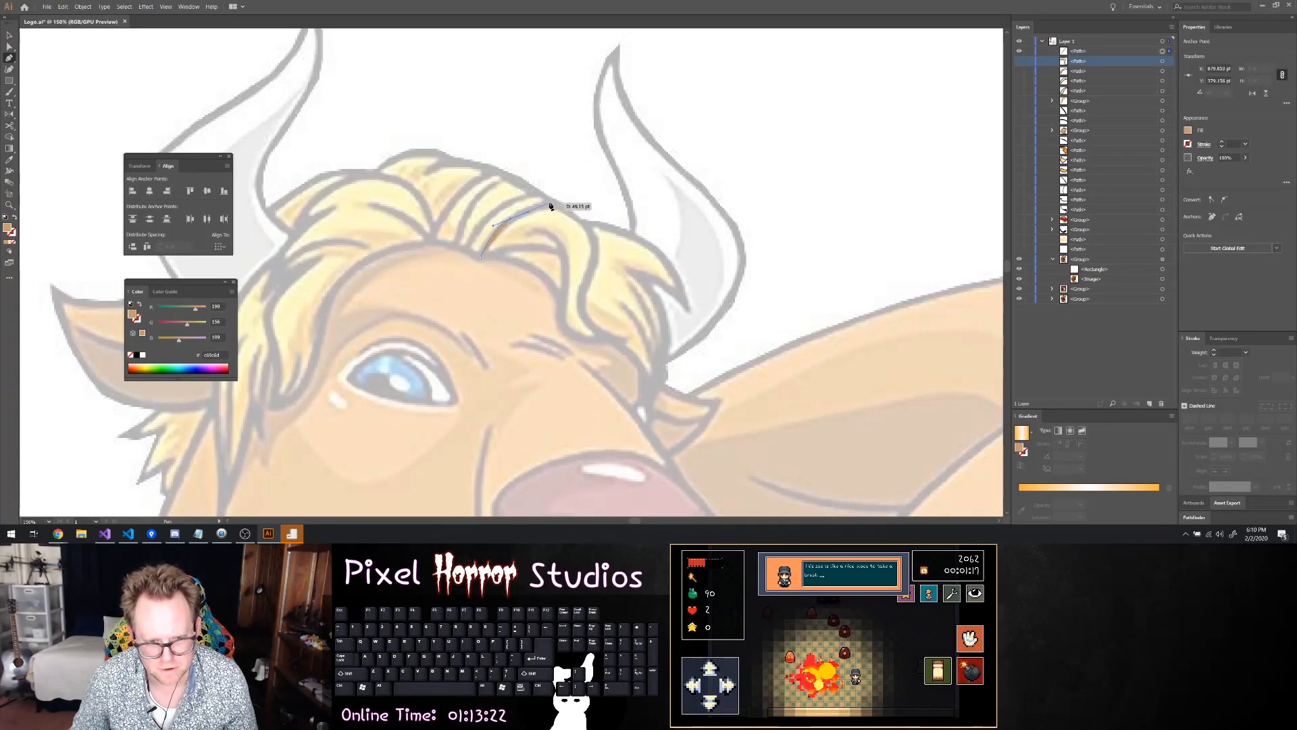
{"action": "left_click", "coordinate": [554, 205]}
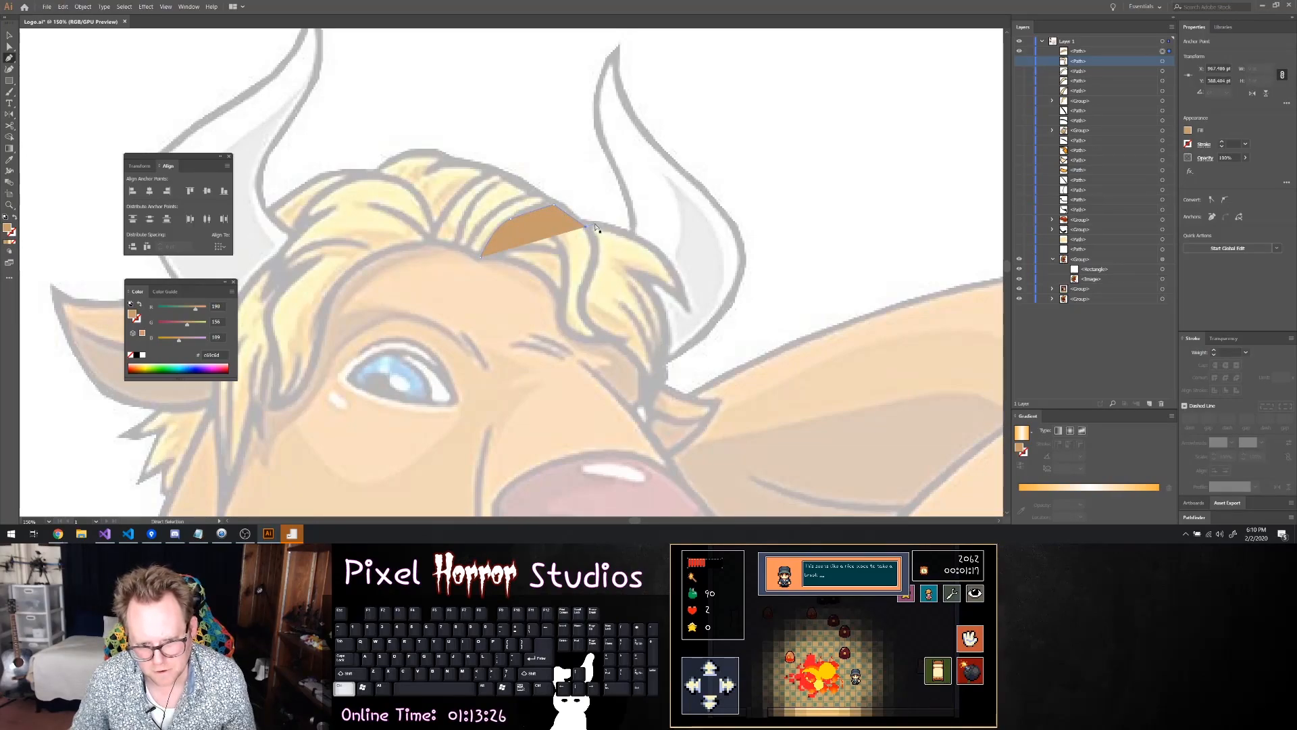
{"action": "left_click", "coordinate": [585, 225]}
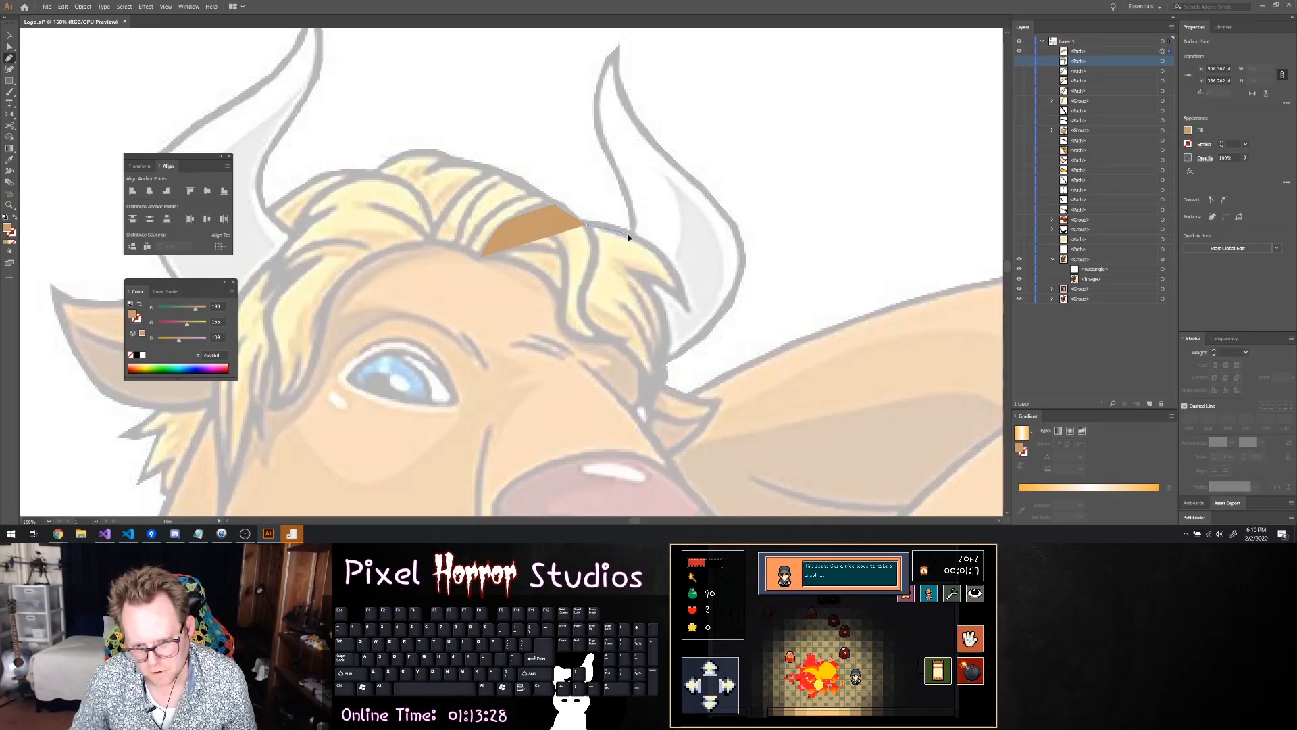
{"action": "left_click", "coordinate": [616, 233]}
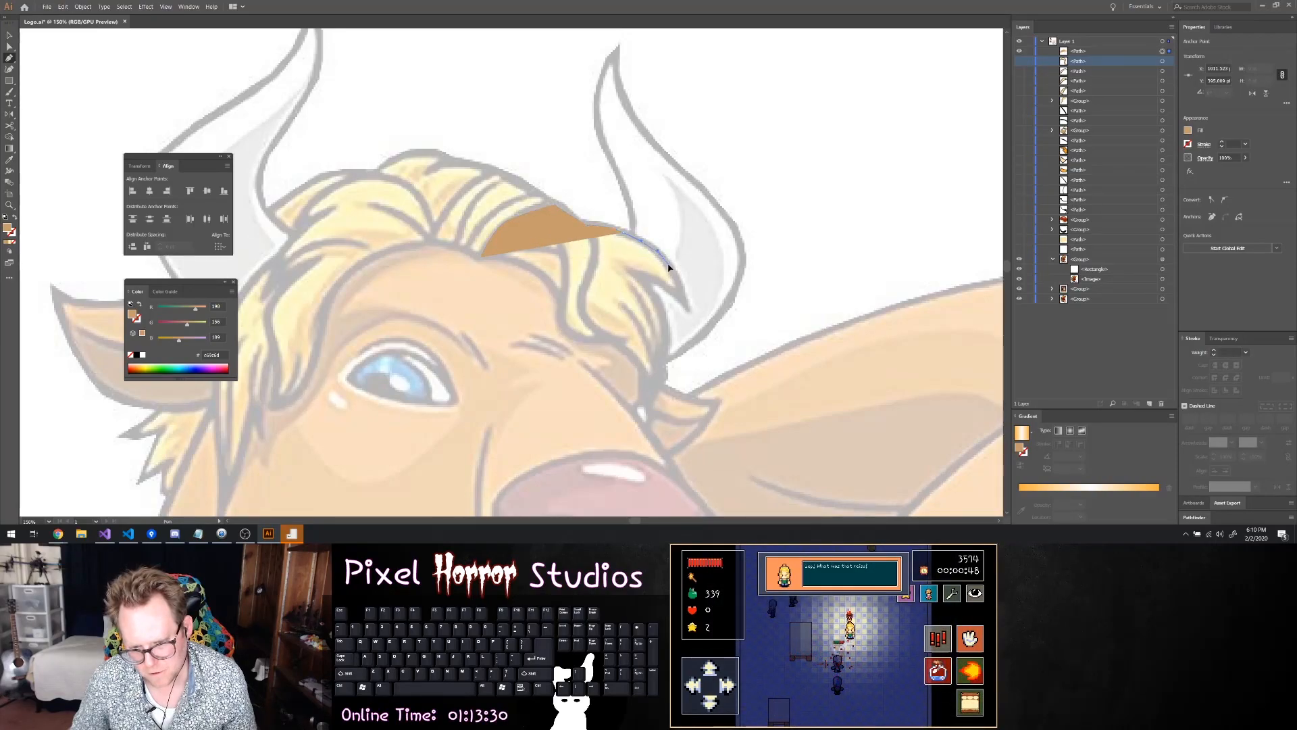
{"action": "left_click", "coordinate": [659, 256]}
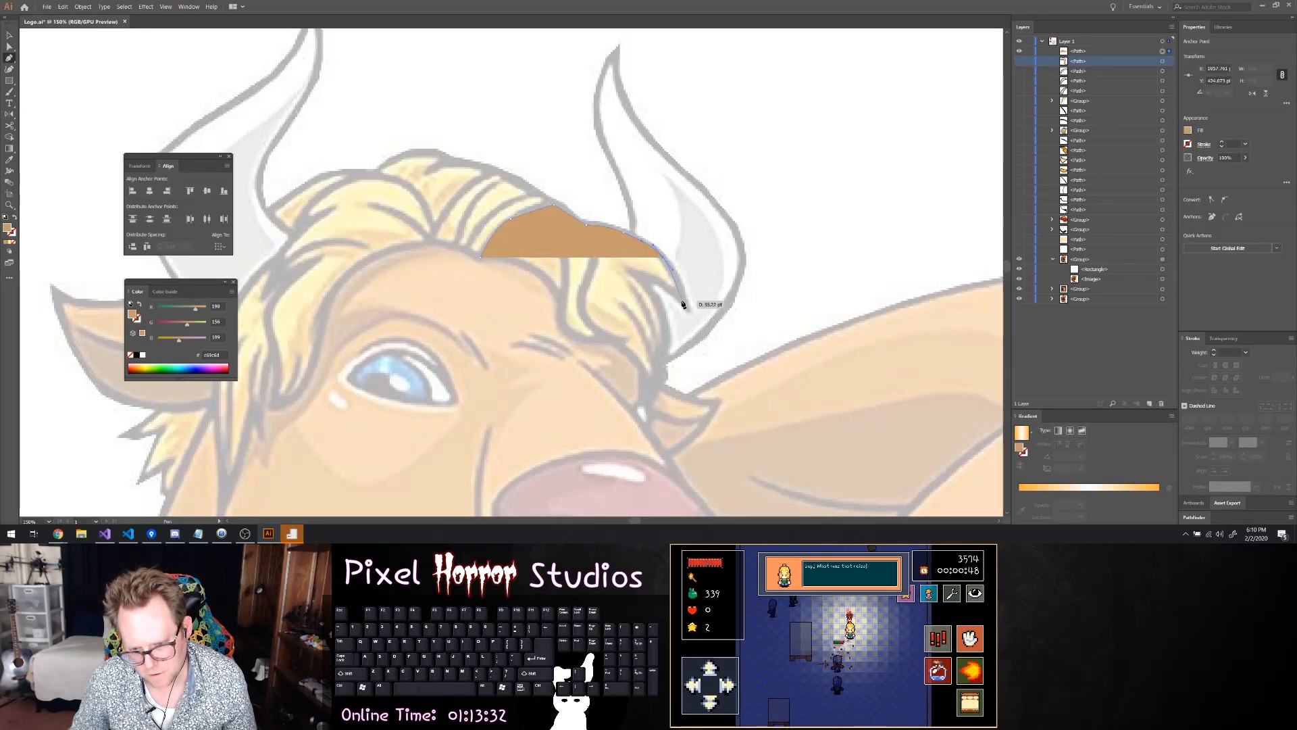
{"action": "left_click", "coordinate": [683, 303]}
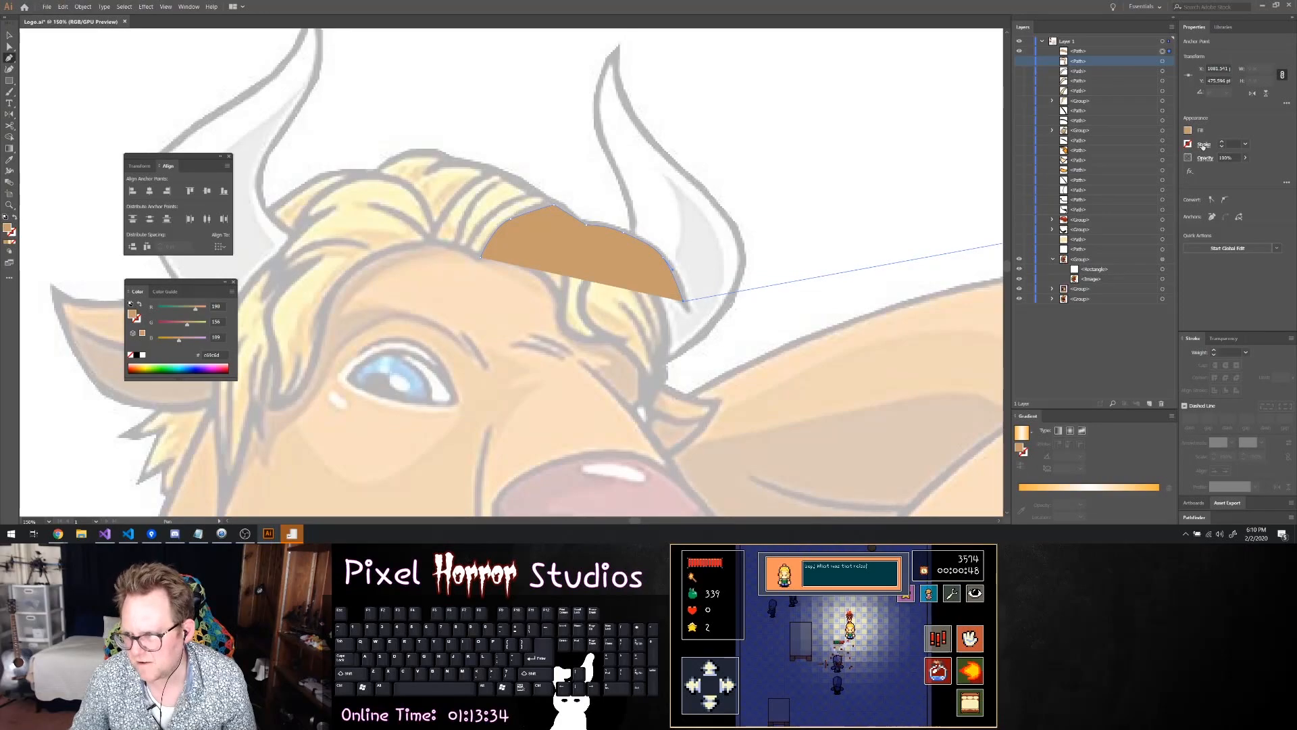
Set the path's fill to none and trace the notch below the tip beside the horn
{"action": "left_click", "coordinate": [1187, 131]}
{"action": "left_click", "coordinate": [1084, 212]}
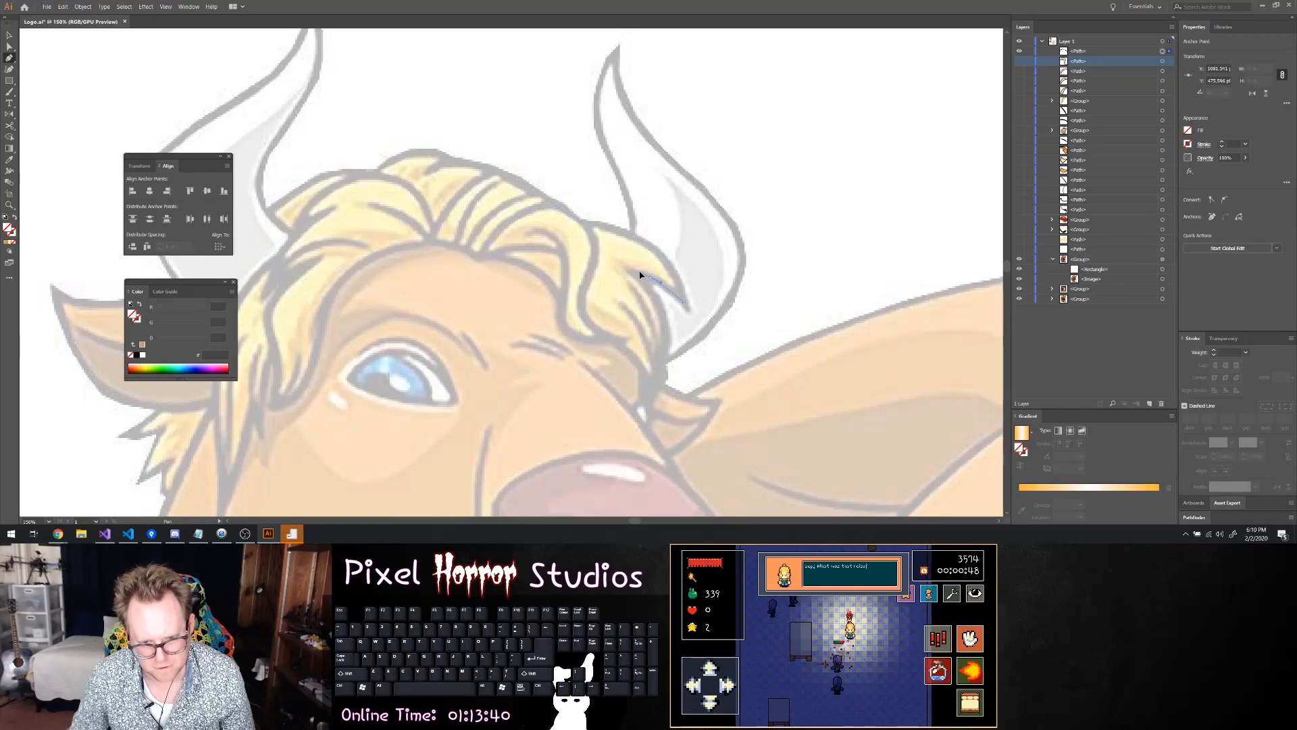
{"action": "left_click", "coordinate": [630, 272]}
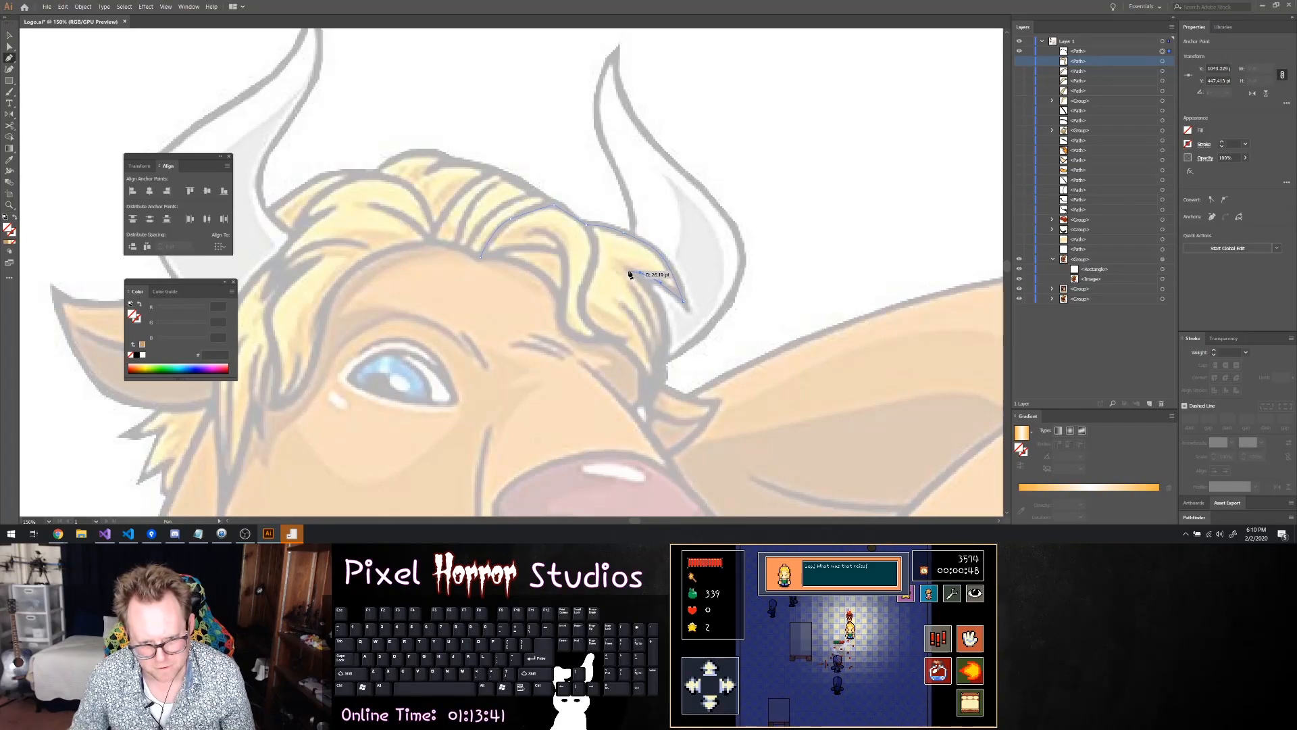
{"action": "left_click", "coordinate": [658, 301]}
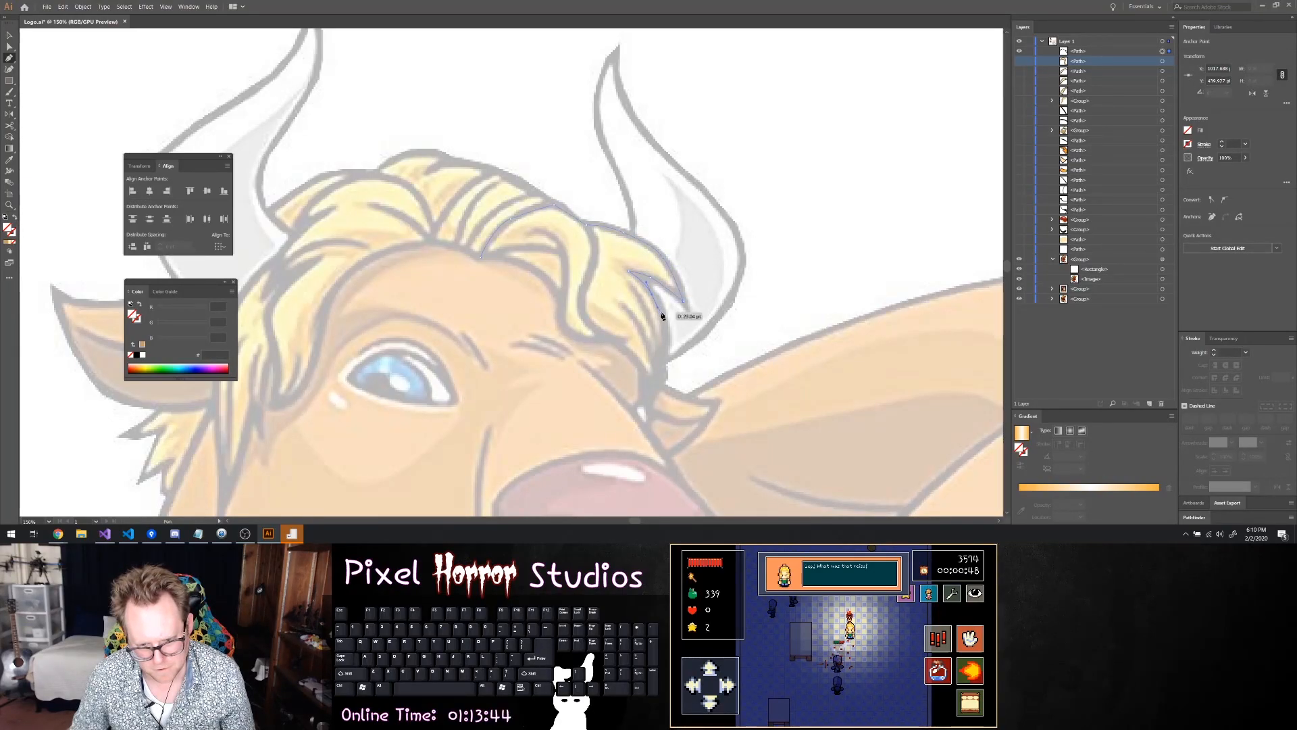
{"action": "left_click", "coordinate": [665, 356]}
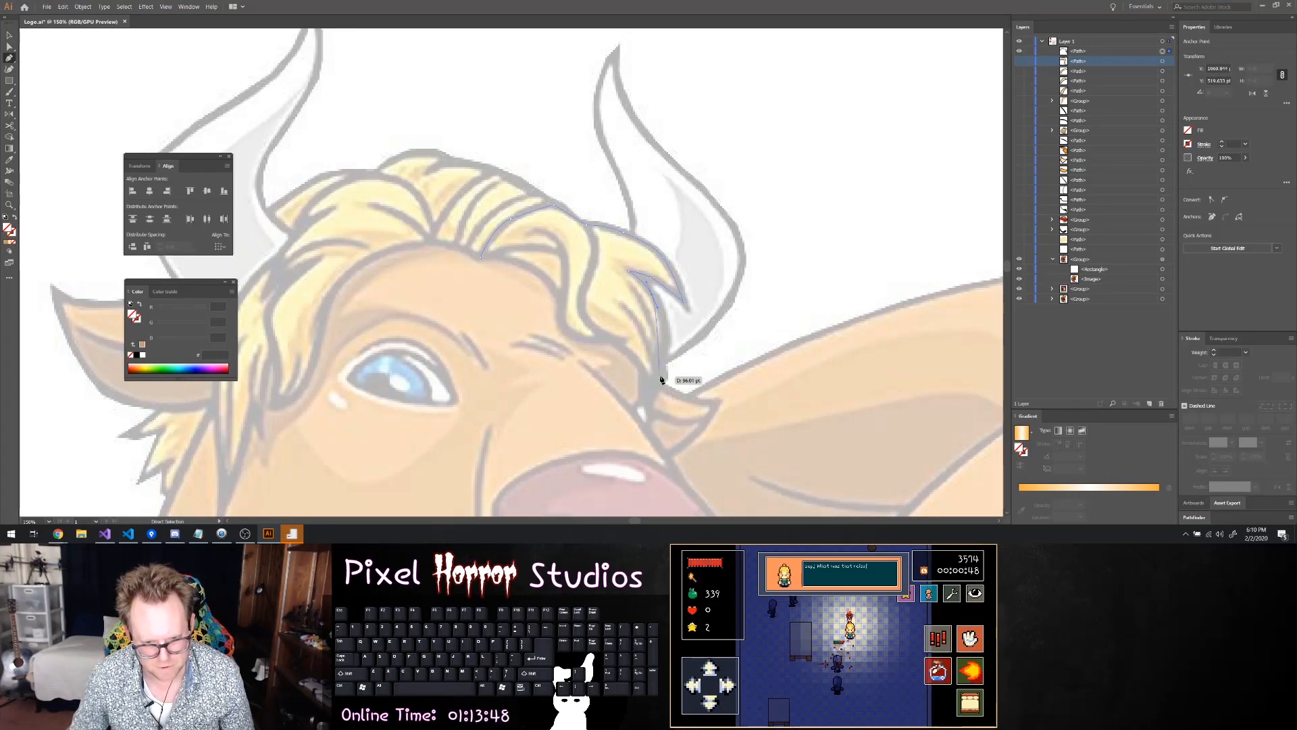
{"action": "key", "text": "ctrl+z"}
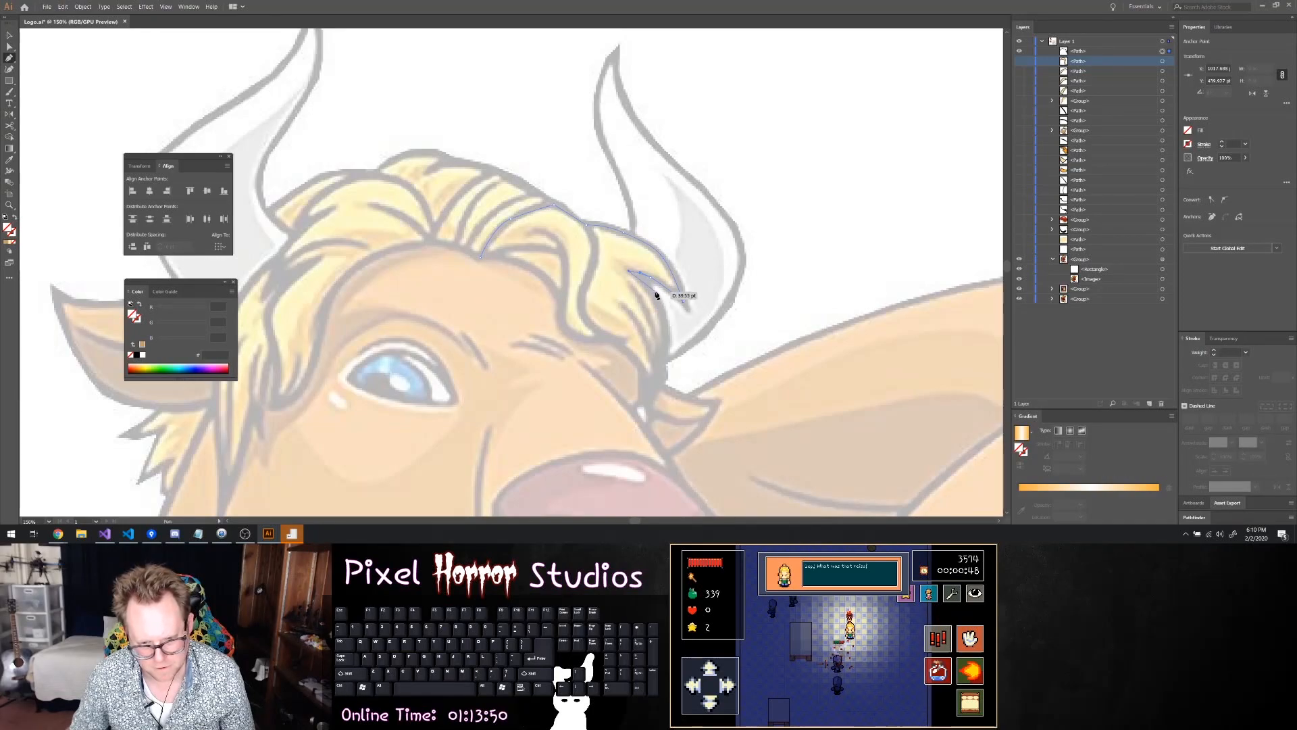
Continue the outline down the hair's outer edge and around its pointed lower end beside the small ear
{"action": "left_click", "coordinate": [668, 334]}
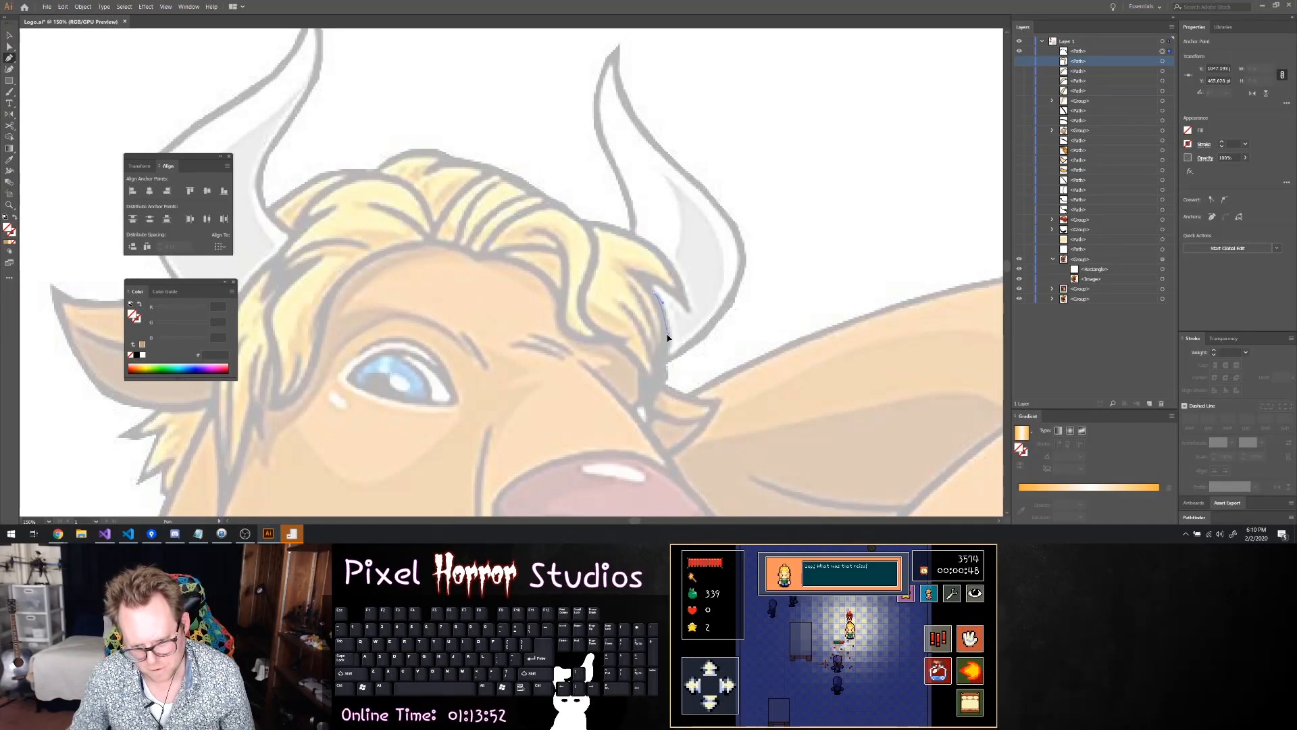
{"action": "left_click", "coordinate": [667, 383]}
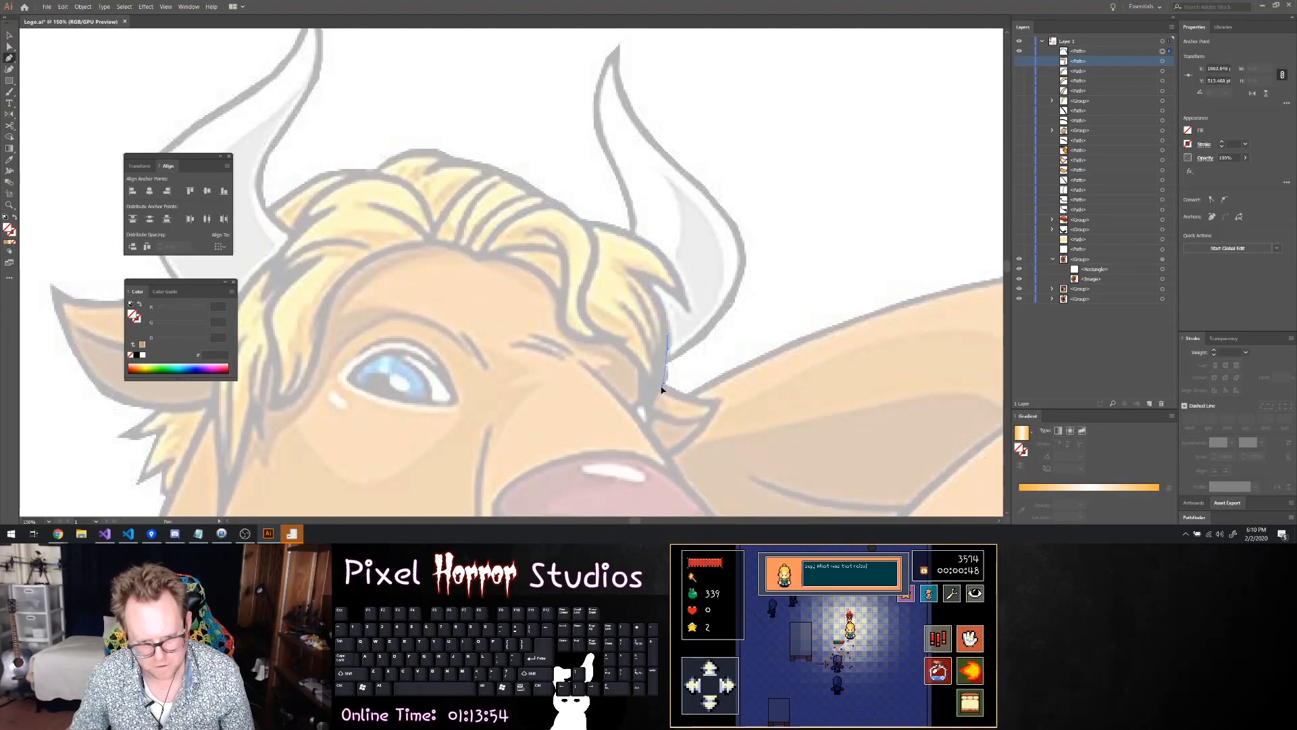
{"action": "left_click", "coordinate": [661, 393]}
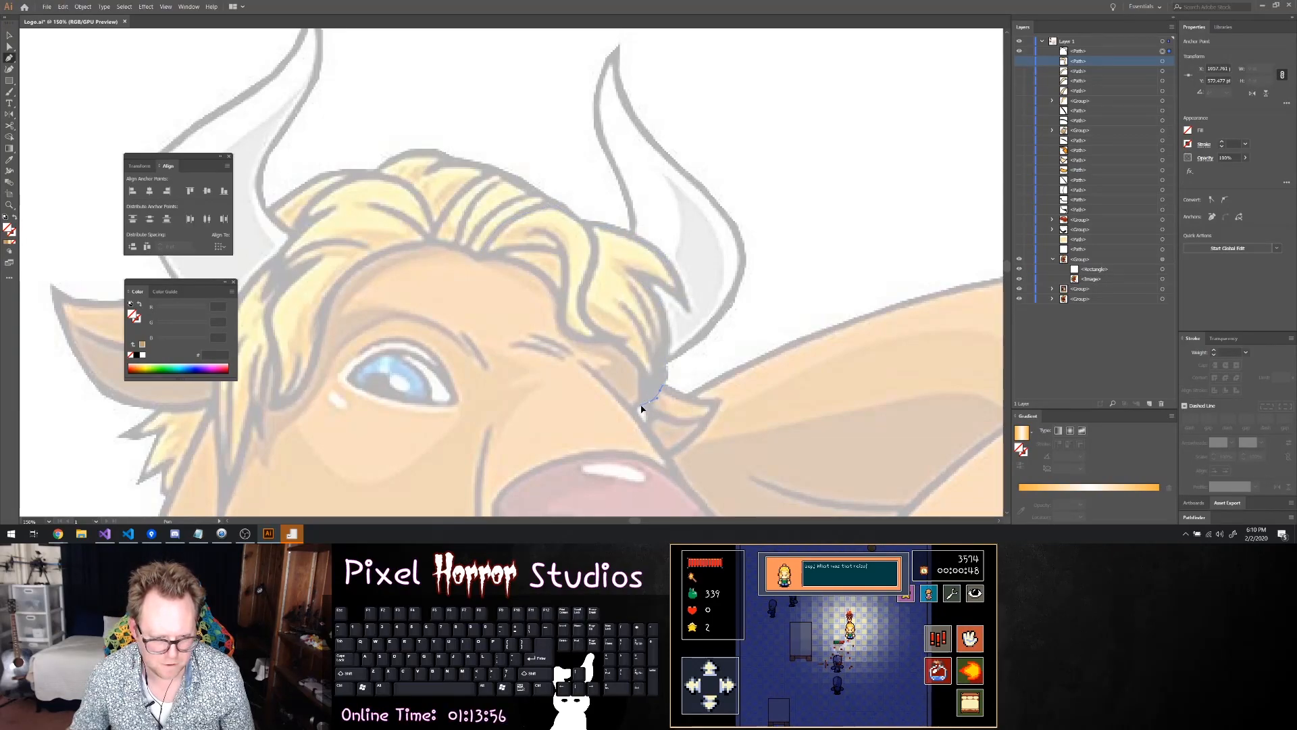
{"action": "left_click", "coordinate": [642, 408]}
{"action": "left_click", "coordinate": [635, 405]}
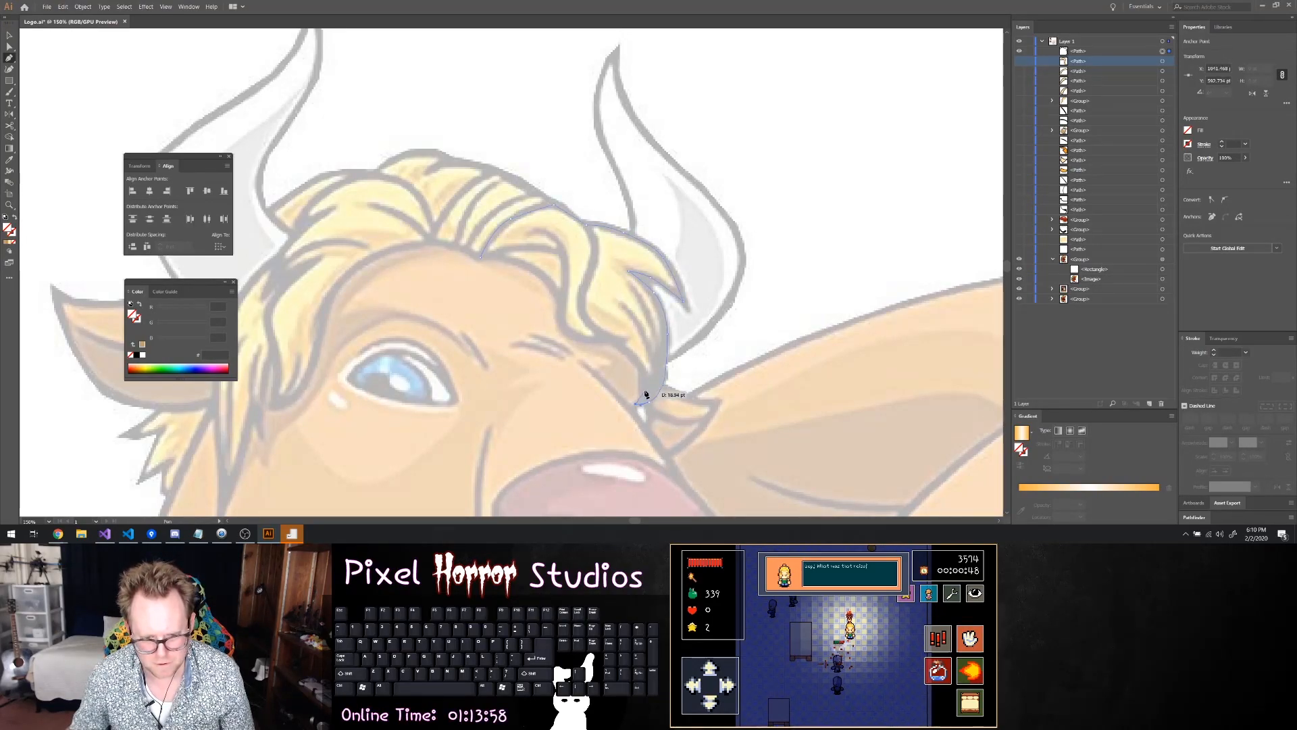
Trace the forelock's inner edge back up along the brow and forehead, and close the path at its starting anchor
{"action": "left_click_drag", "start_coordinate": [644, 376], "coordinate": [643, 359]}
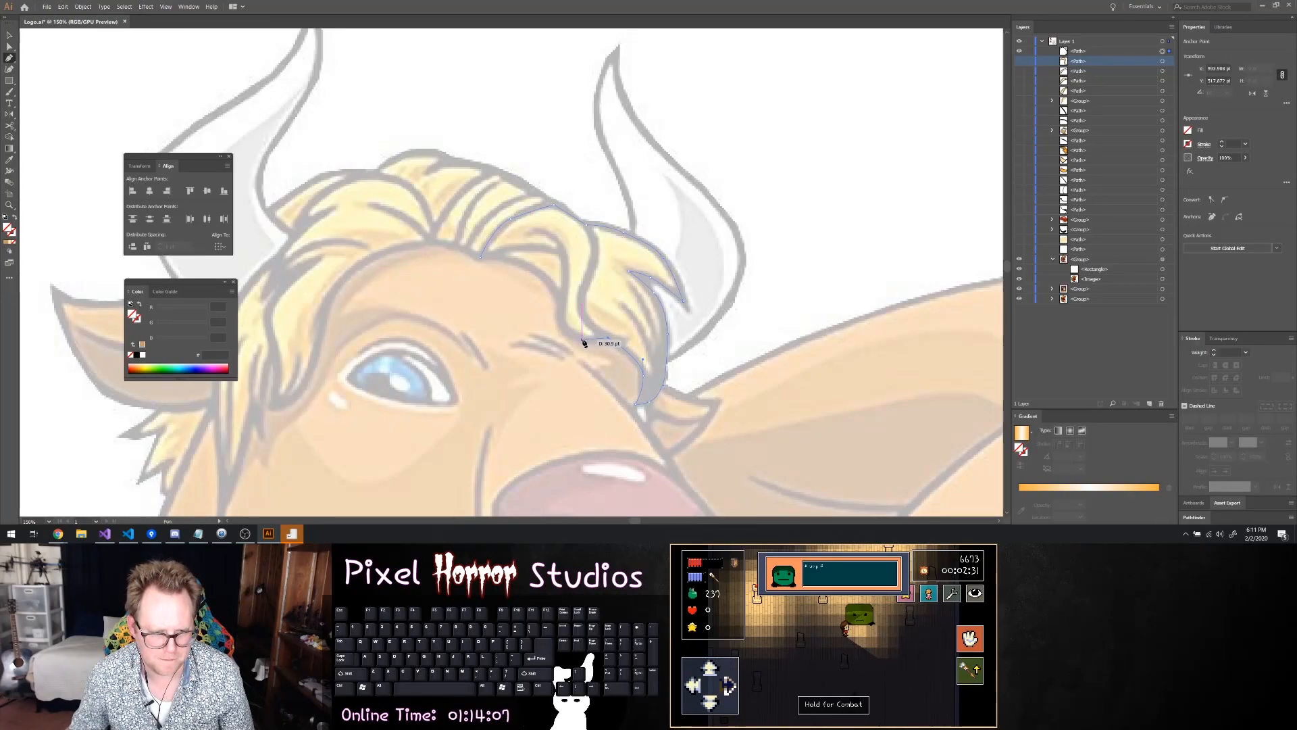
{"action": "left_click", "coordinate": [569, 340]}
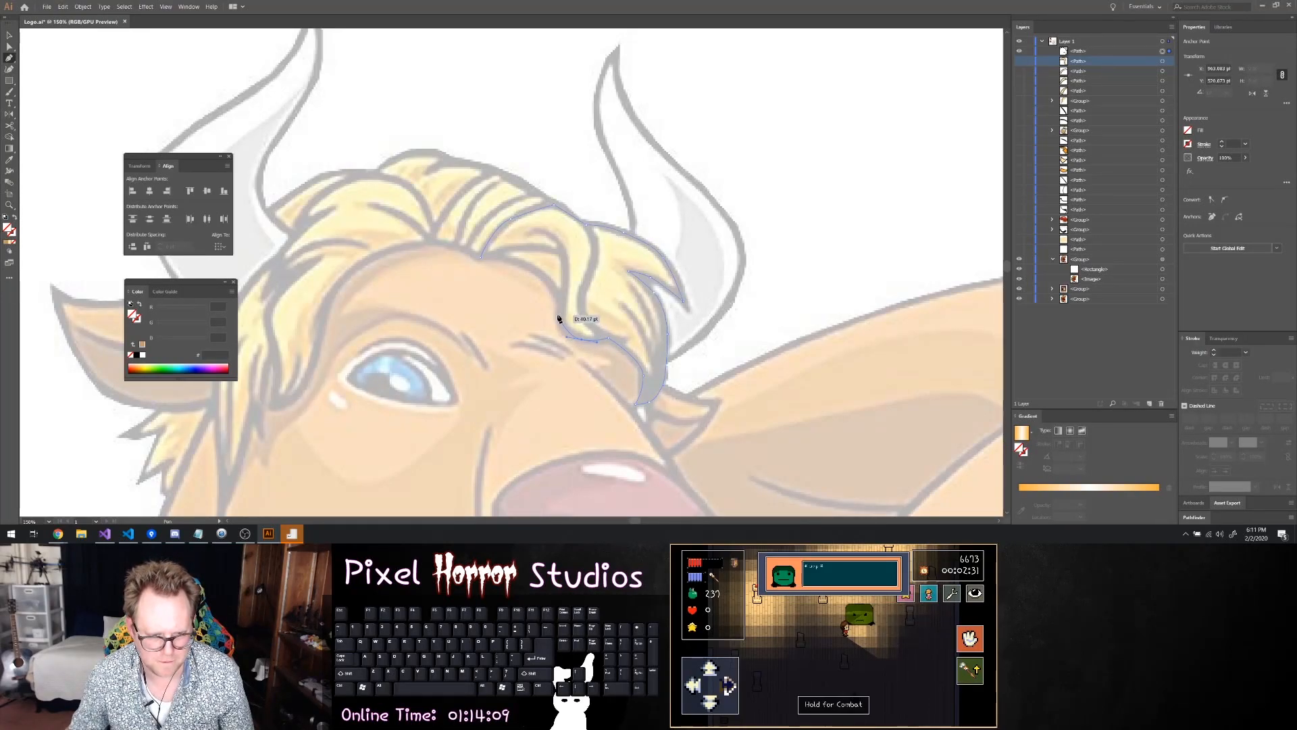
{"action": "left_click", "coordinate": [559, 313]}
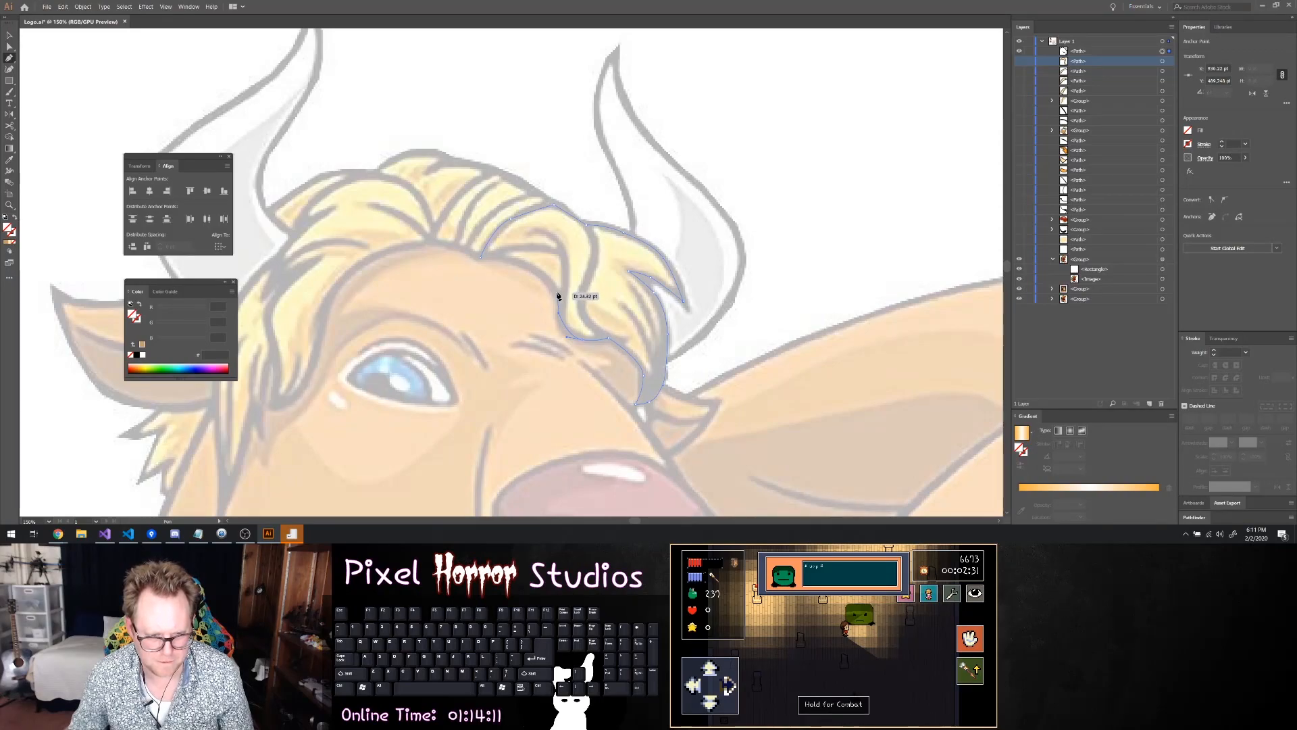
{"action": "key", "text": "ctrl+z"}
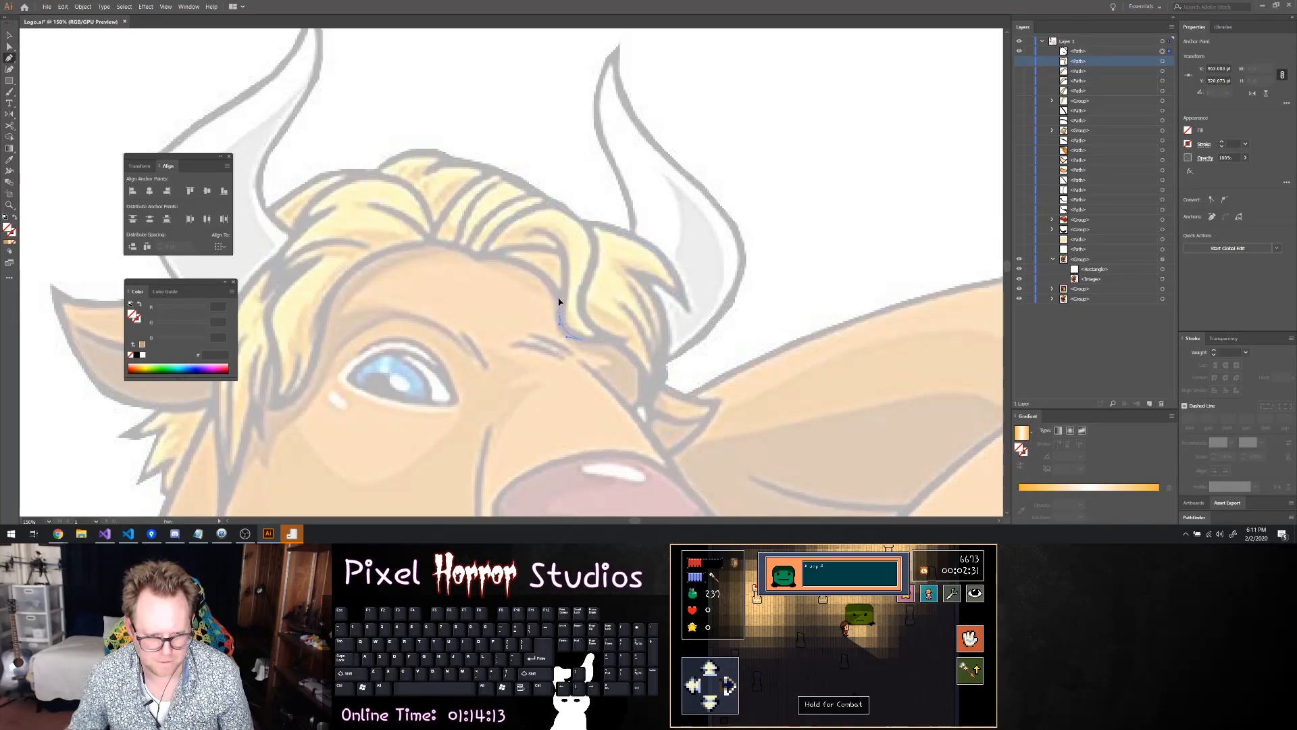
{"action": "left_click_drag", "start_coordinate": [560, 311], "coordinate": [555, 284]}
{"action": "key", "text": "ctrl+z"}
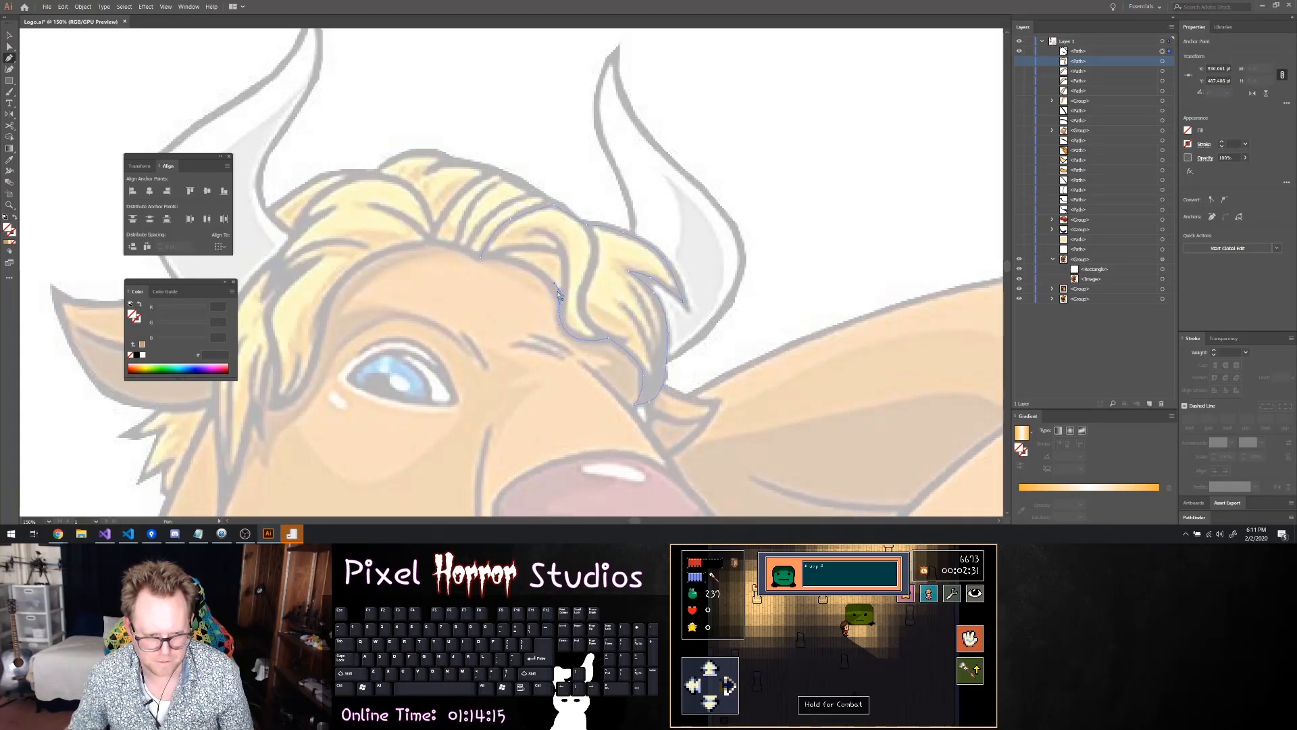
{"action": "left_click", "coordinate": [558, 290]}
{"action": "key", "text": "ctrl+z"}
{"action": "left_click_drag", "start_coordinate": [527, 263], "coordinate": [482, 261]}
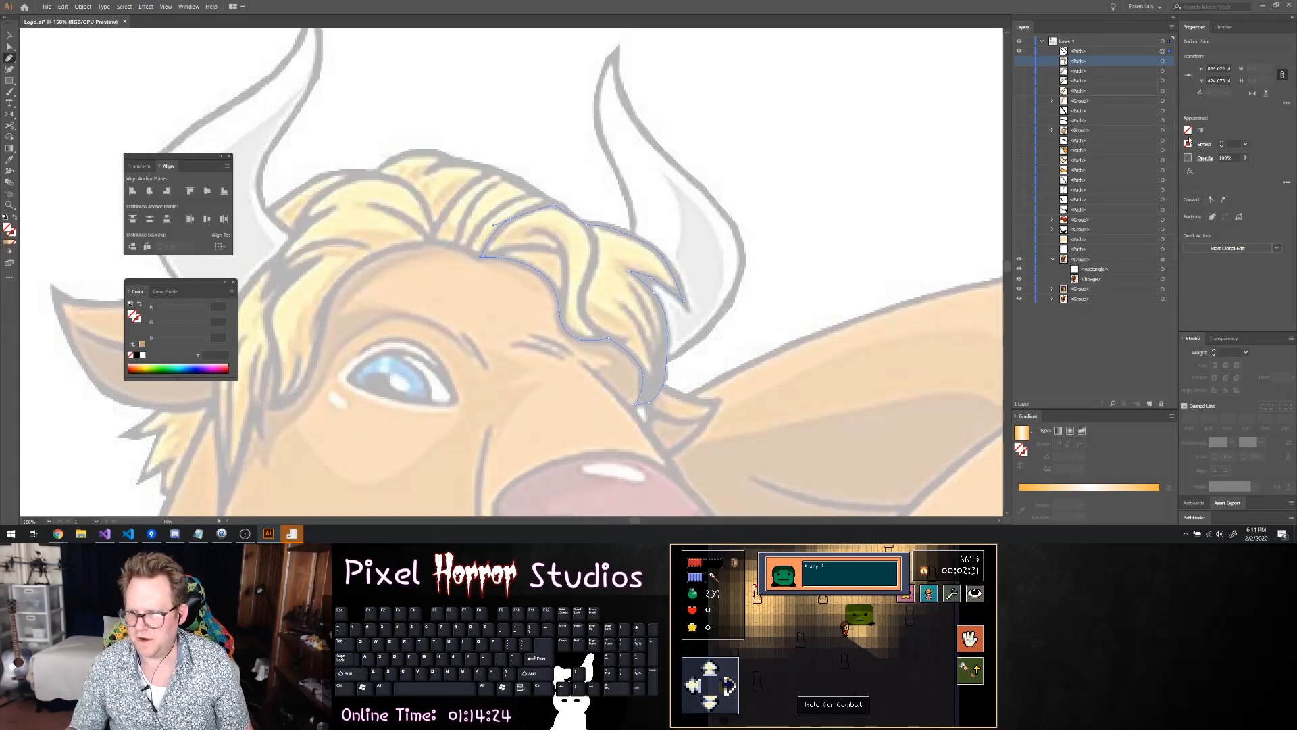
Give the closed forelock shape a 5 pt black outline and a pale yellow fill
{"action": "left_click", "coordinate": [1221, 142]}
{"action": "left_click", "coordinate": [1222, 143]}
{"action": "left_click", "coordinate": [1221, 142]}
{"action": "left_click", "coordinate": [1222, 143]}
{"action": "left_click", "coordinate": [1222, 143]}
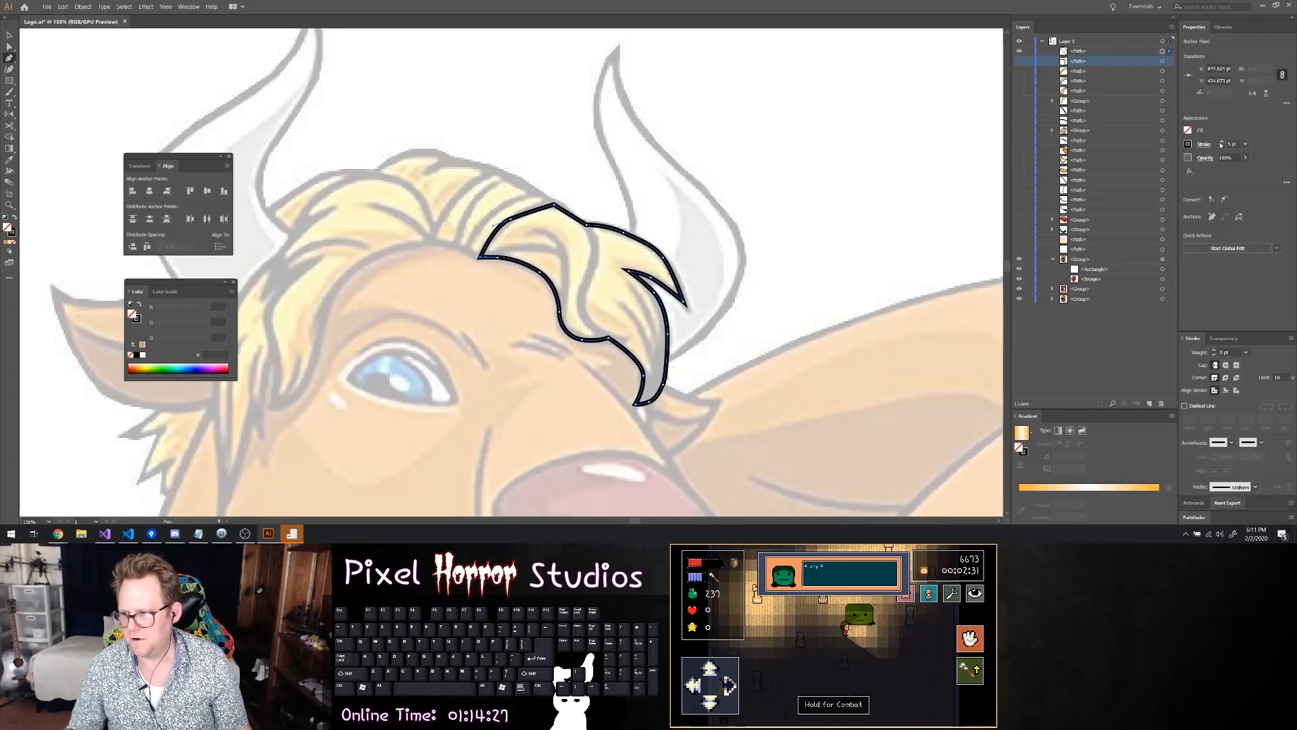
{"action": "left_click", "coordinate": [1187, 132]}
{"action": "key", "text": "Return"}
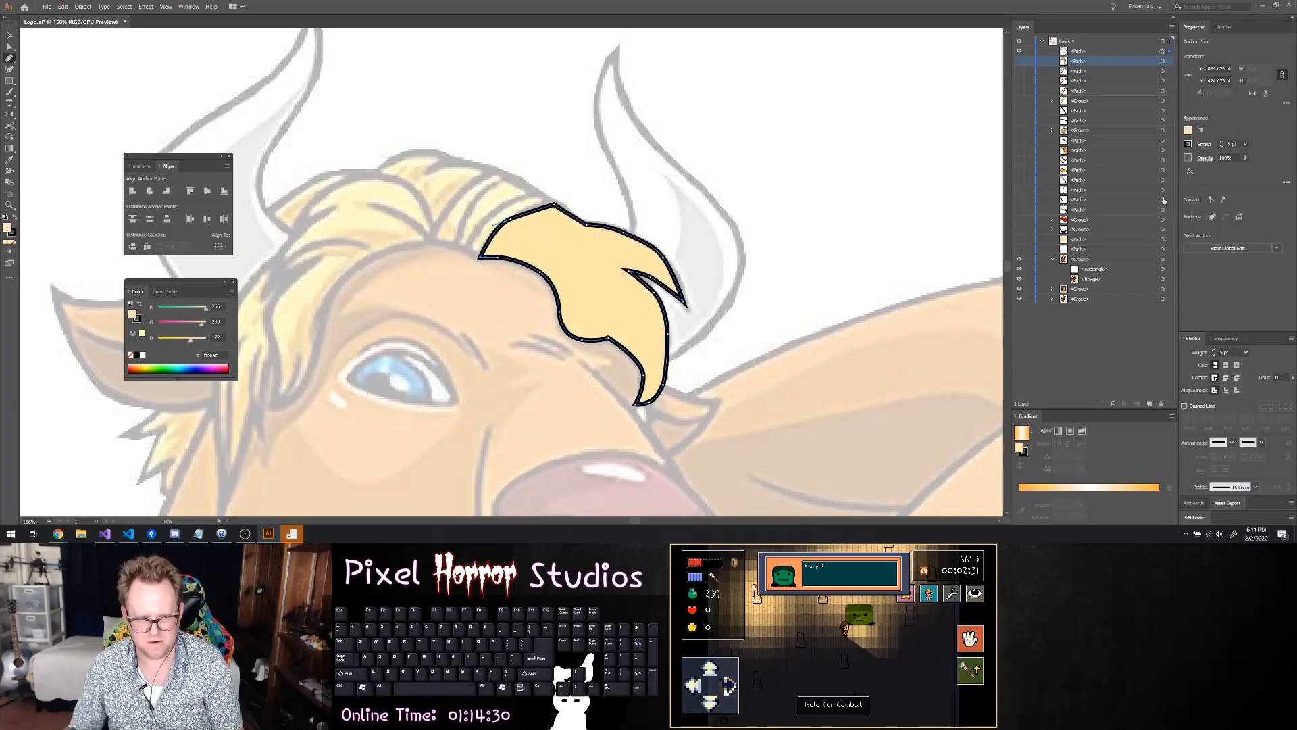
Hide the filled forelock shape and trace the forelock's outer strand line from near the notch to the lower end
{"action": "left_click", "coordinate": [1020, 52]}
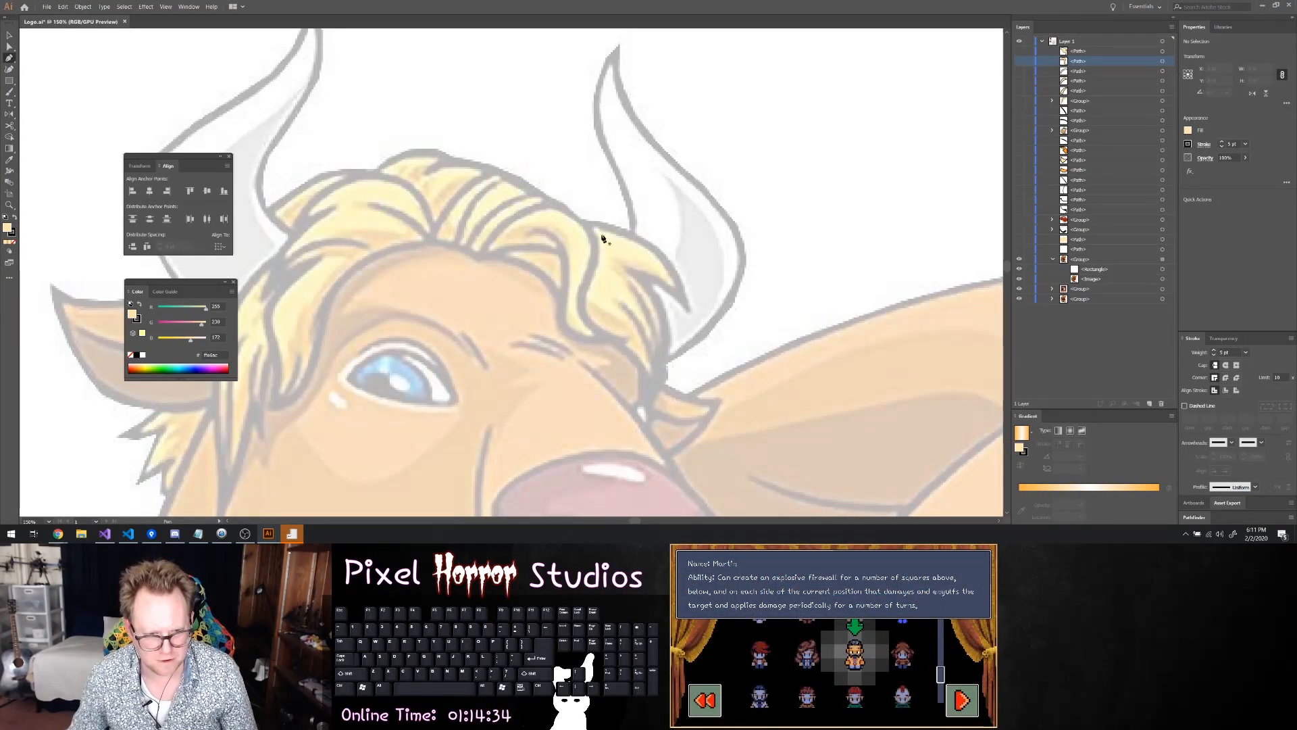
{"action": "scroll", "coordinate": [494, 264], "scroll_direction": "up", "scroll_amount": 2}
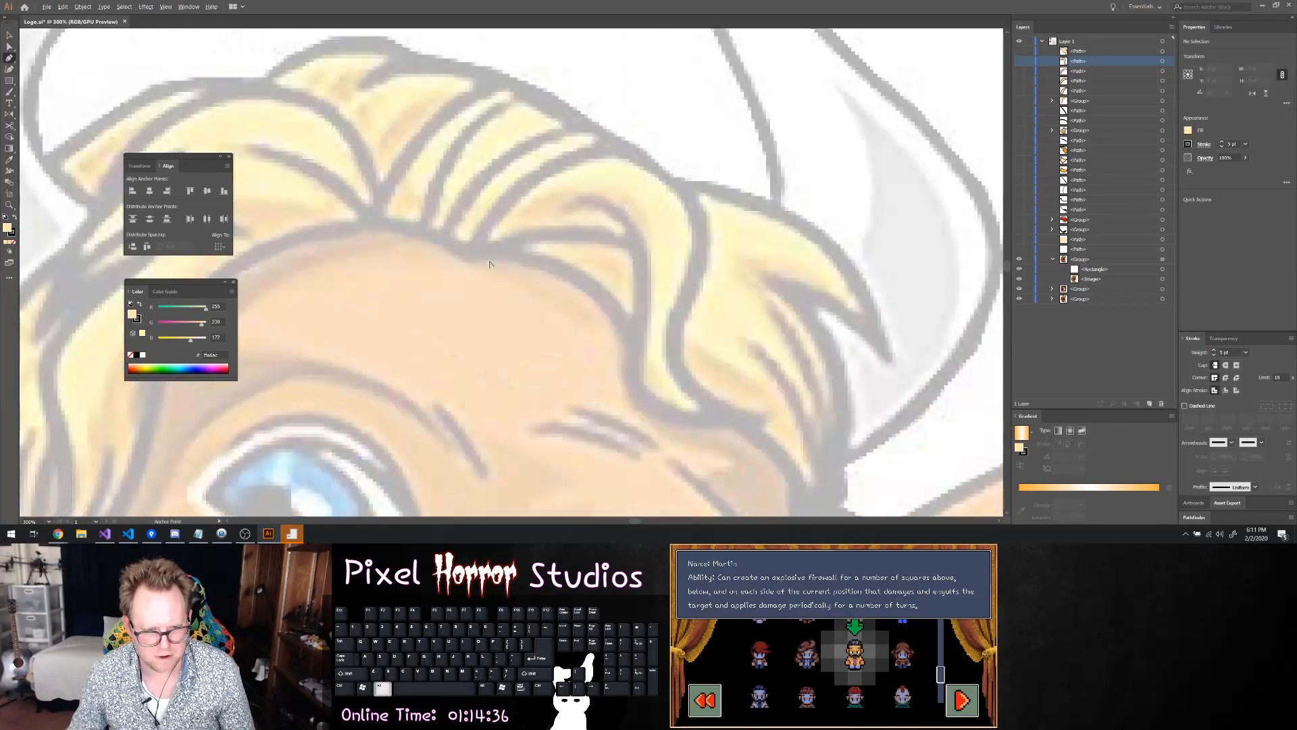
{"action": "scroll", "coordinate": [602, 280], "scroll_direction": "down", "scroll_amount": 5}
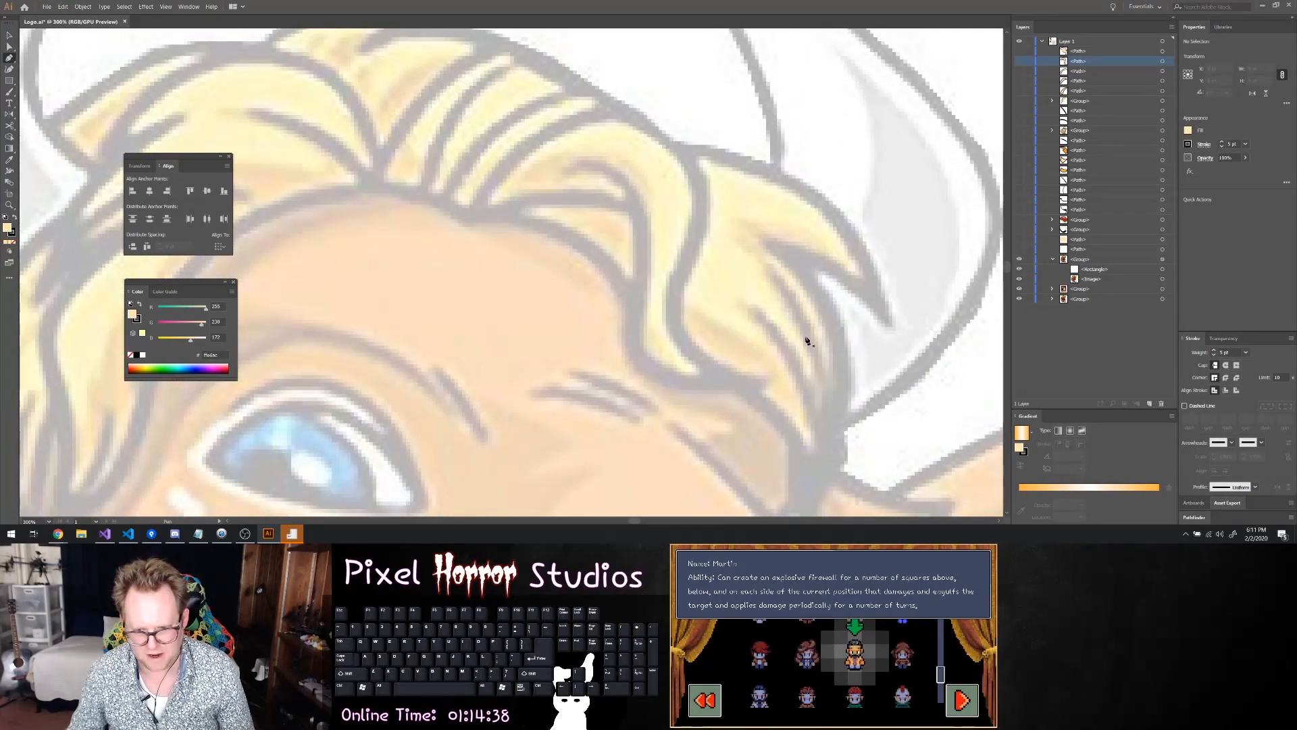
{"action": "left_click", "coordinate": [768, 238]}
{"action": "left_click", "coordinate": [800, 283]}
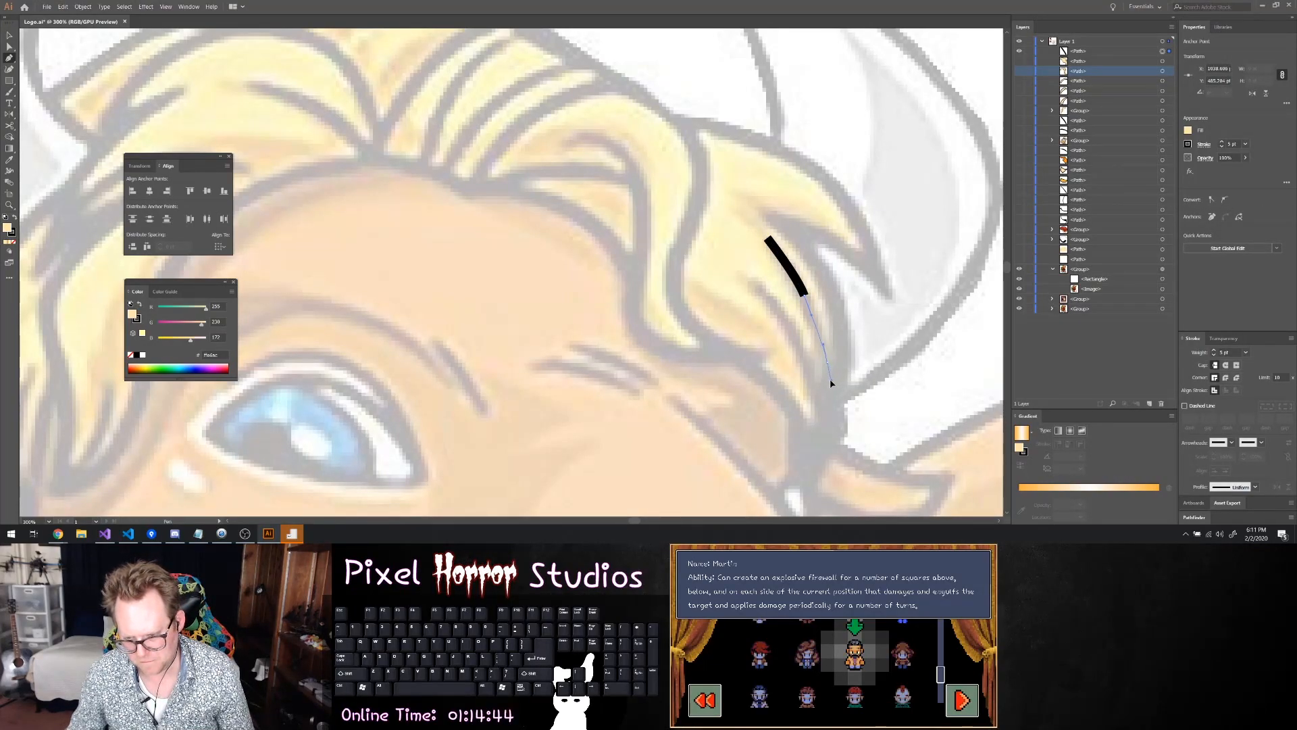
{"action": "left_click", "coordinate": [829, 361]}
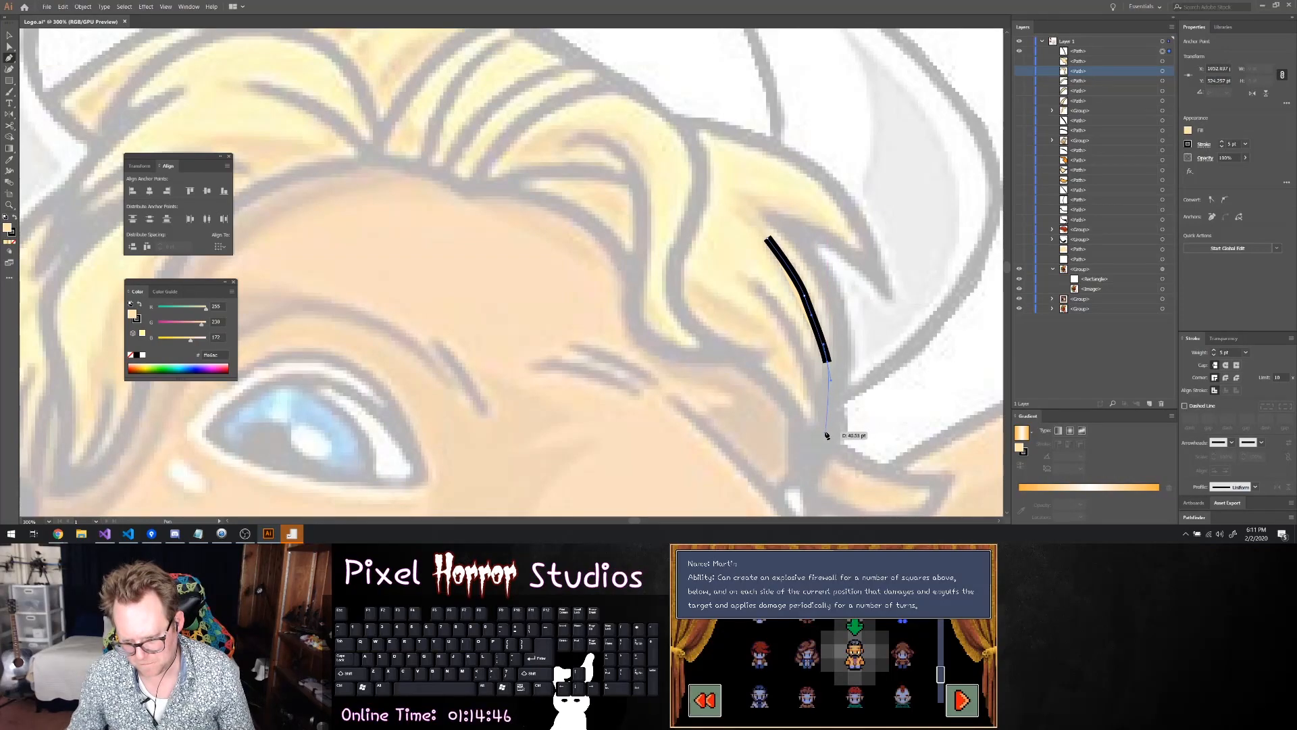
{"action": "left_click", "coordinate": [829, 435]}
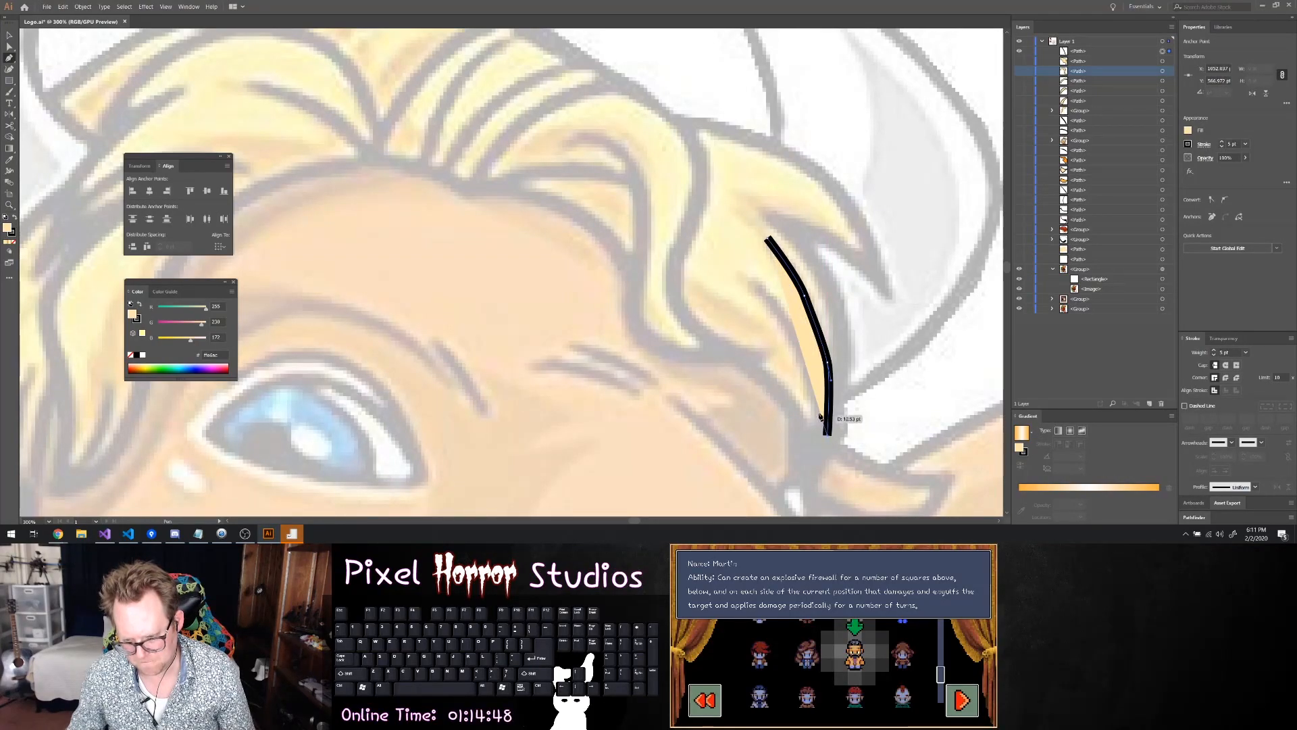
Set the strand line's fill to none and round its stroke's caps
{"action": "left_click", "coordinate": [1188, 132]}
{"action": "left_click", "coordinate": [1086, 212]}
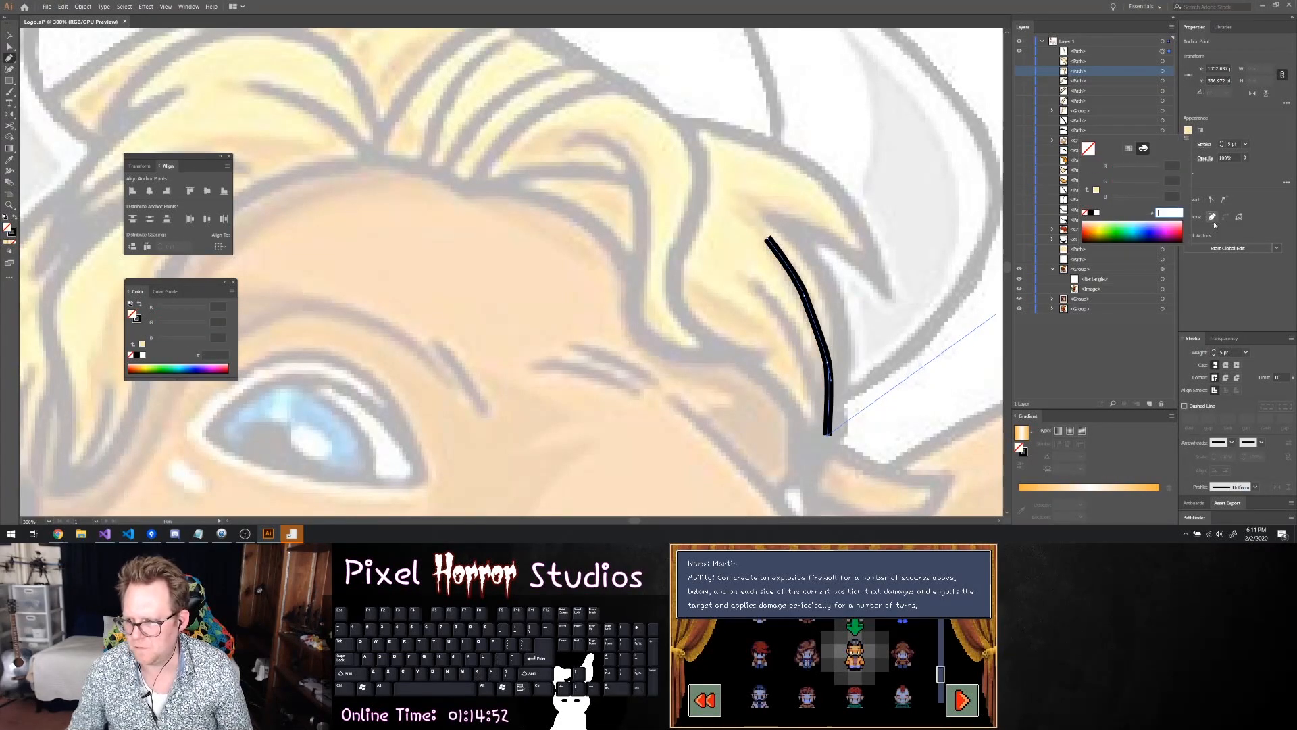
{"action": "left_click", "coordinate": [1230, 368]}
{"action": "left_click", "coordinate": [1227, 366]}
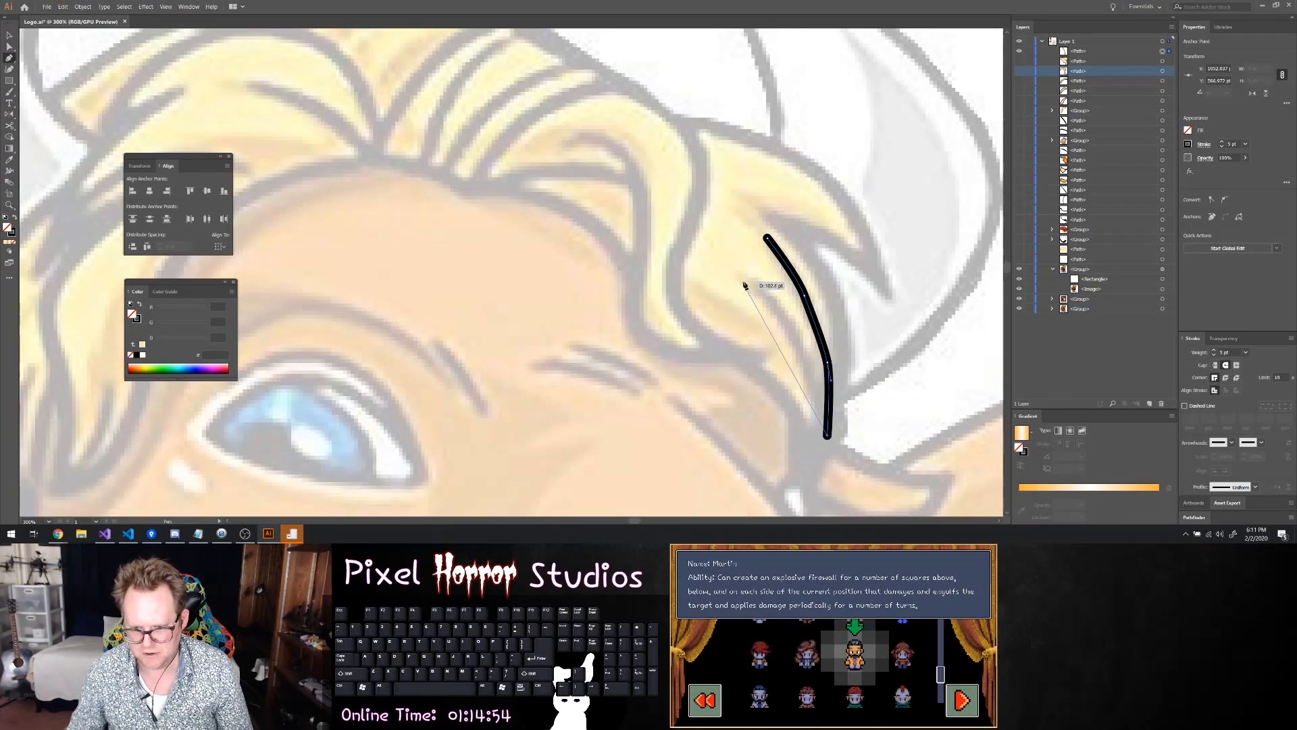
Draw a second, shorter strand line inside the first one and adjust its curve so both run nearly parallel at the lower end
{"action": "left_click", "coordinate": [757, 304], "text": "ctrl"}
{"action": "left_click", "coordinate": [752, 287]}
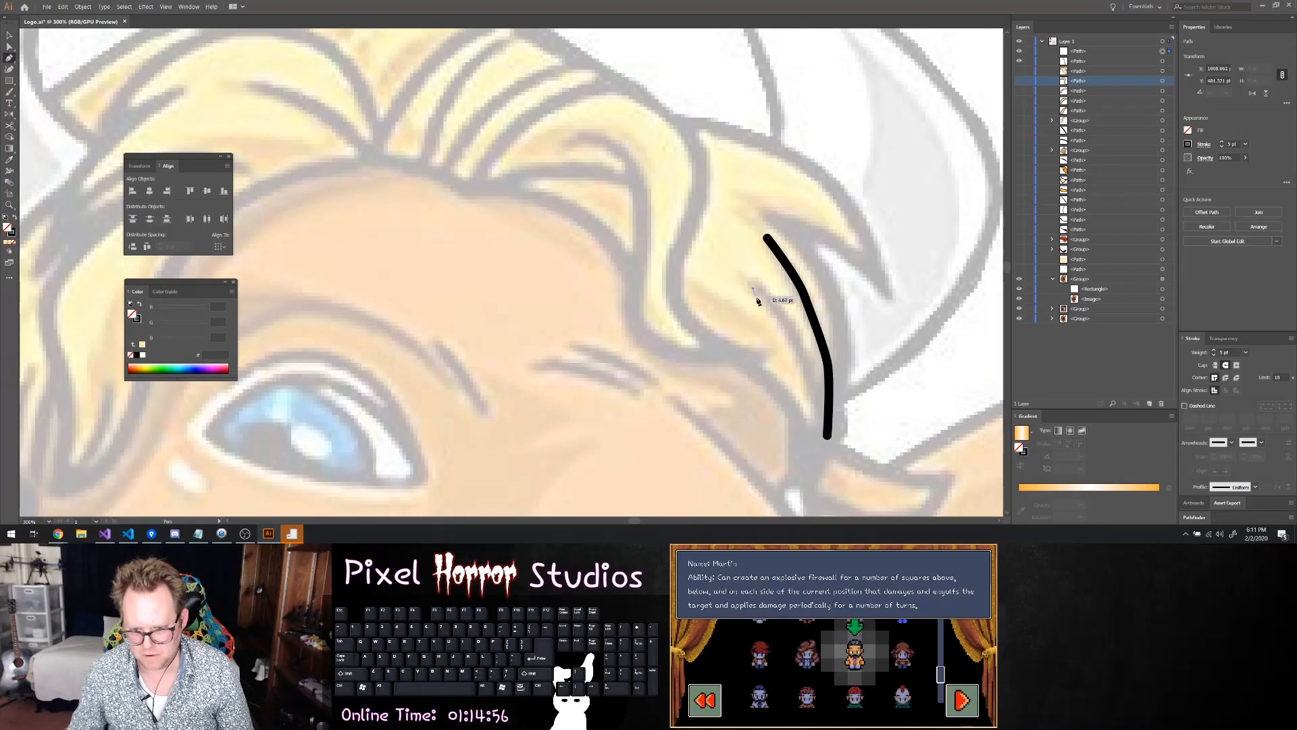
{"action": "left_click", "coordinate": [782, 324]}
{"action": "key", "text": "Caps_Lock"}
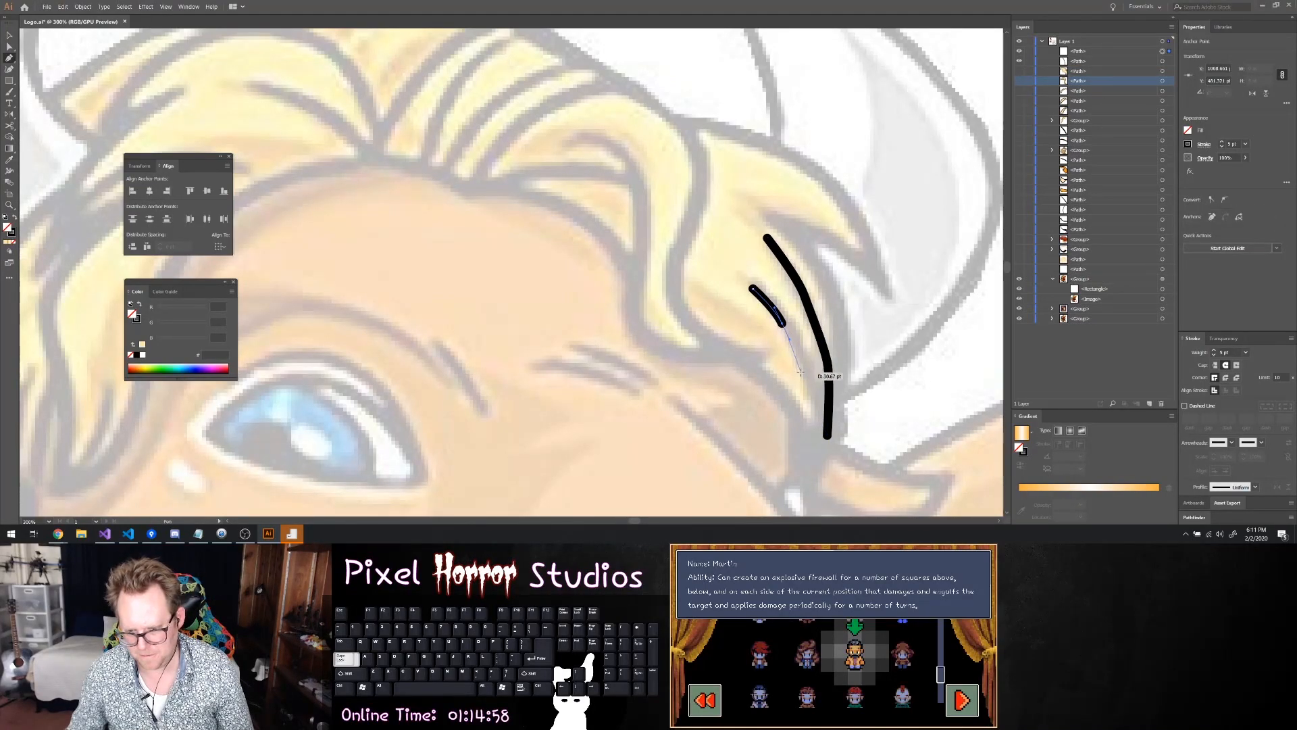
{"action": "key", "text": "ctrl+z"}
{"action": "mouse_move", "coordinate": [789, 323]}
{"action": "left_mouse_down"}
{"action": "mouse_move", "coordinate": [825, 432]}
{"action": "mouse_move", "coordinate": [853, 409]}
{"action": "left_mouse_up"}
{"action": "key", "text": "a"}
{"action": "left_click", "coordinate": [812, 374]}
{"action": "left_click_drag", "start_coordinate": [798, 340], "coordinate": [805, 337]}
{"action": "left_click", "coordinate": [905, 347]}
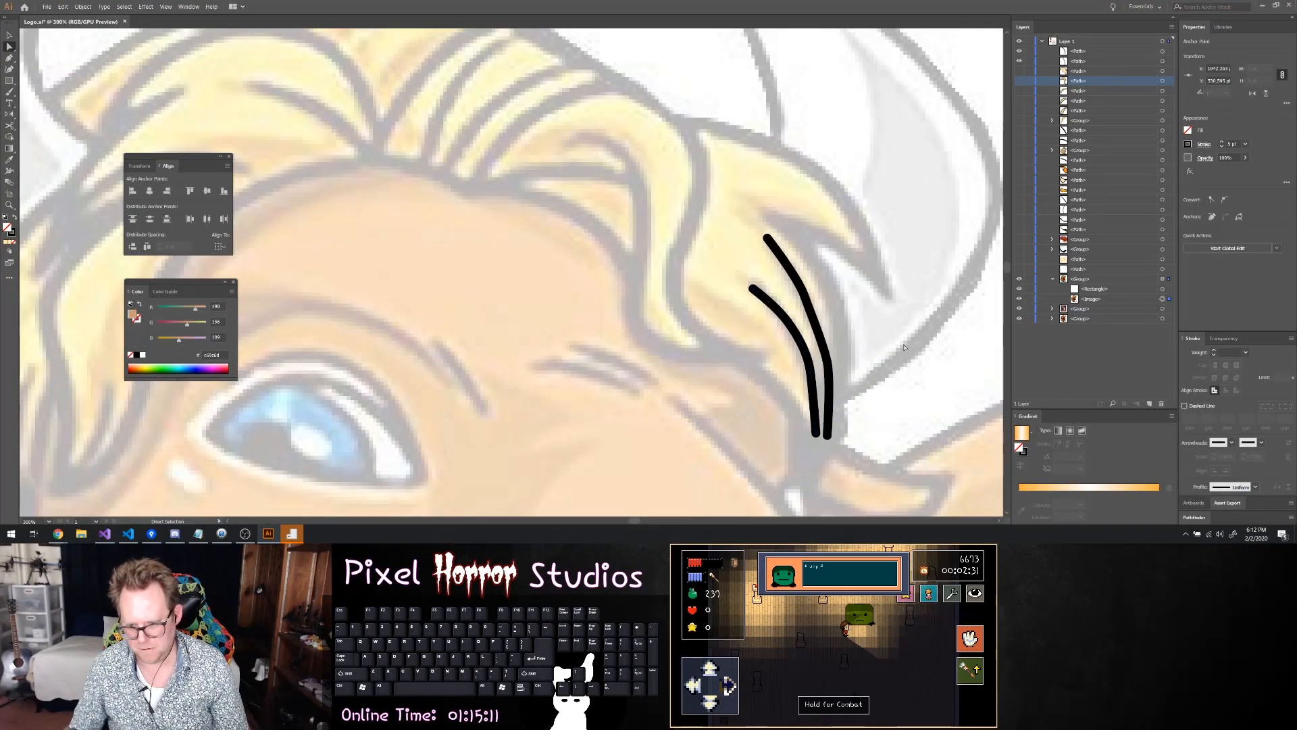
{"action": "scroll", "coordinate": [885, 330], "scroll_direction": "down", "scroll_amount": 3}
{"action": "scroll", "coordinate": [885, 329], "scroll_direction": "up", "scroll_amount": 1}
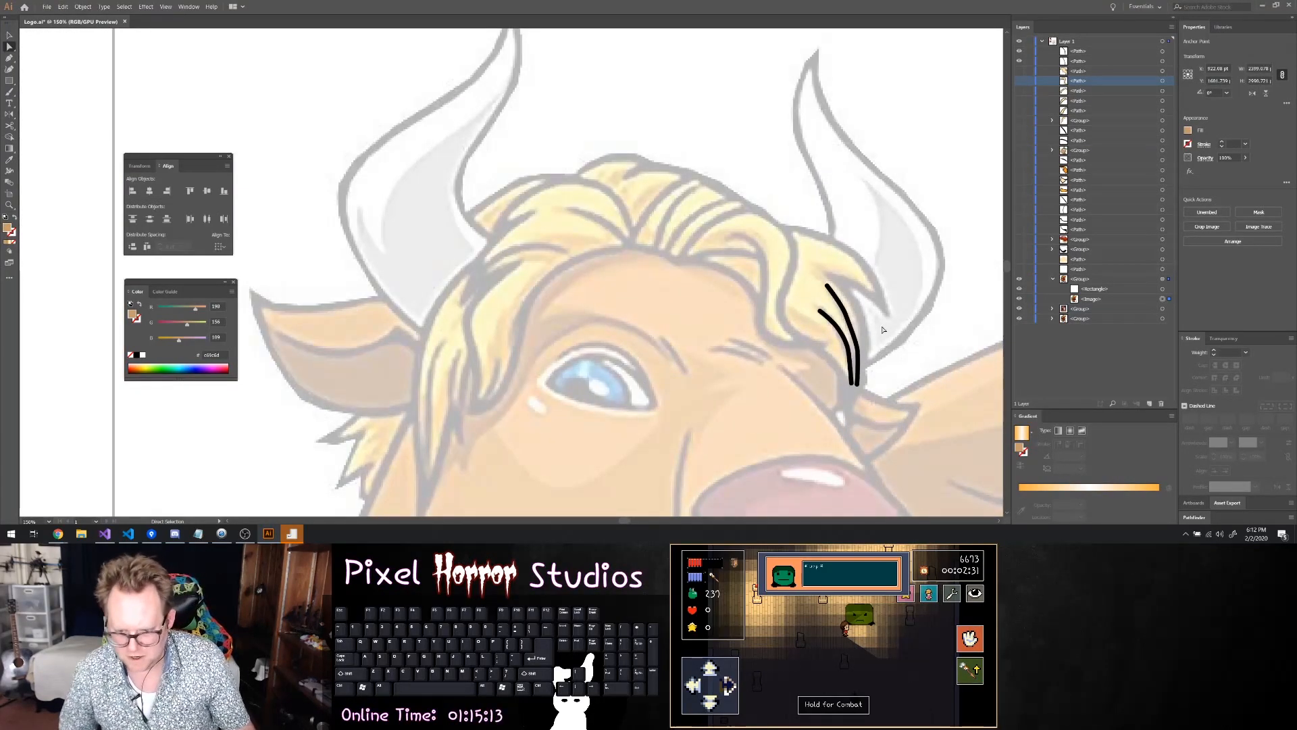
{"action": "scroll", "coordinate": [884, 329], "scroll_direction": "down", "scroll_amount": 2}
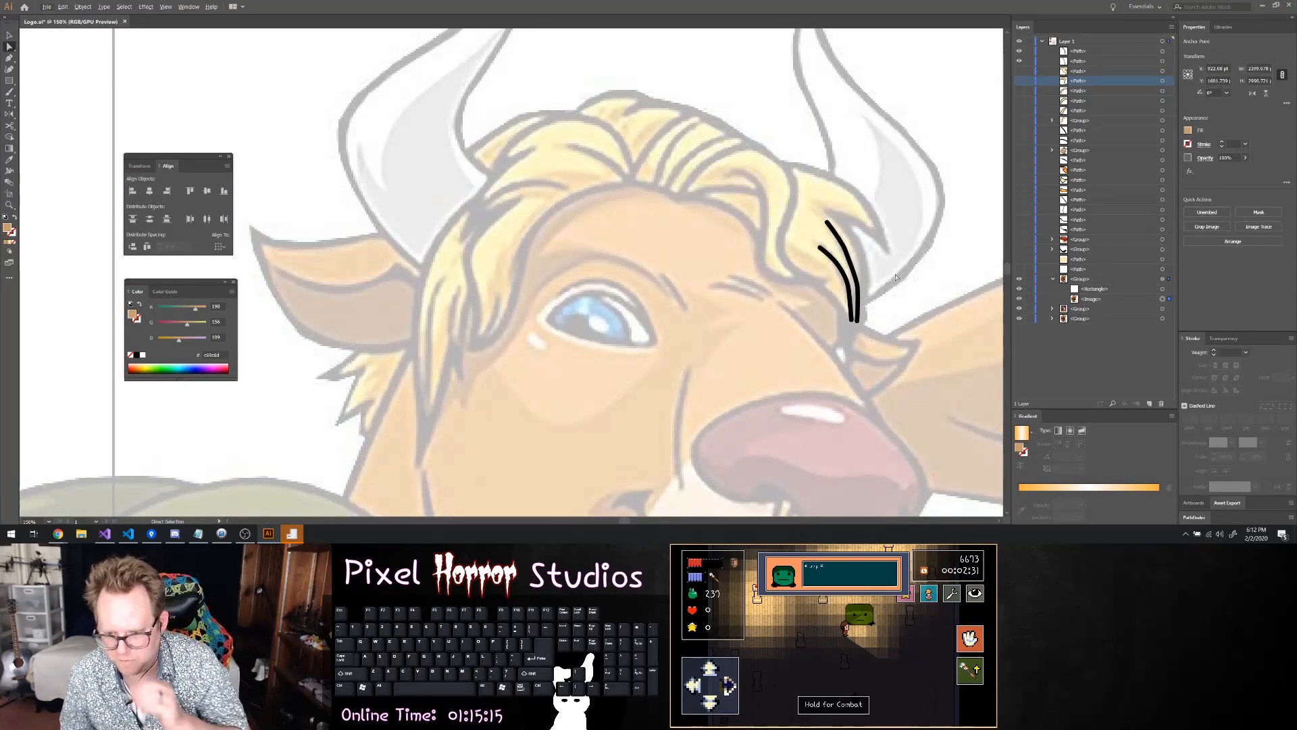
{"action": "scroll", "coordinate": [879, 348], "scroll_direction": "up", "scroll_amount": 3}
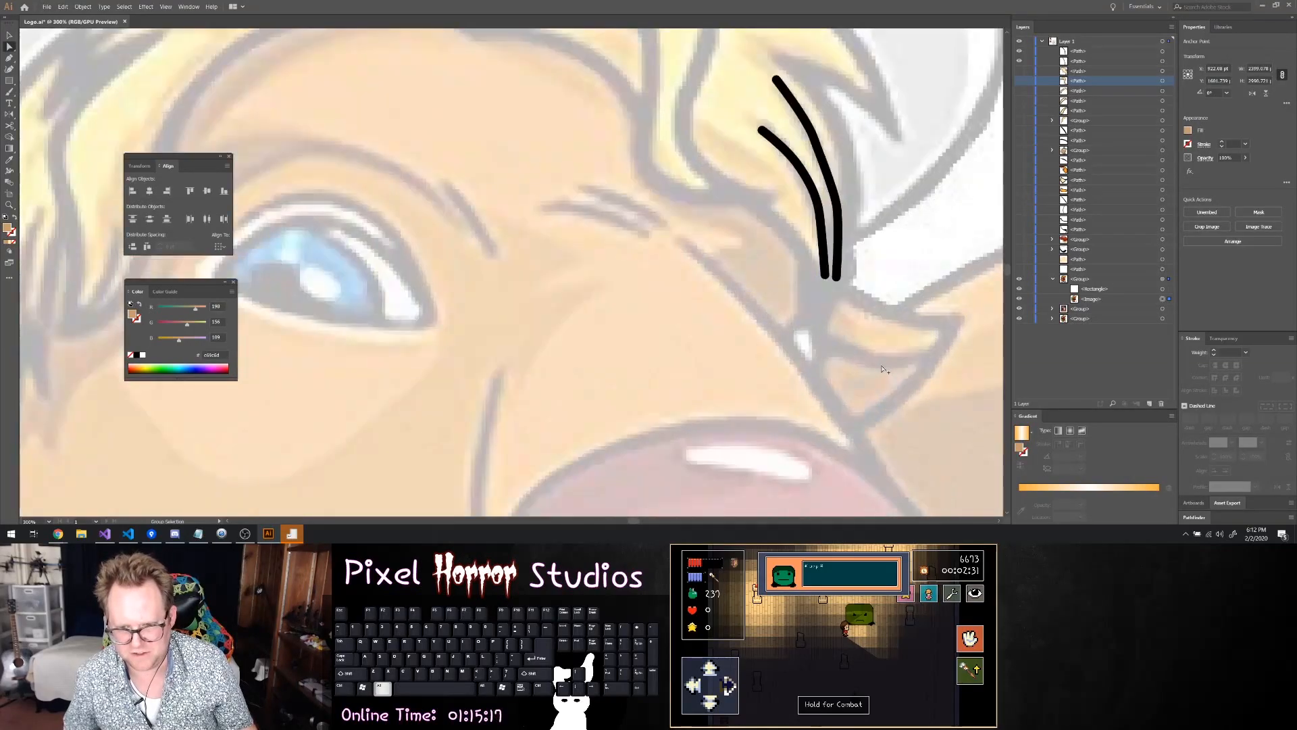
{"action": "scroll", "coordinate": [898, 356], "scroll_direction": "up", "scroll_amount": 5}
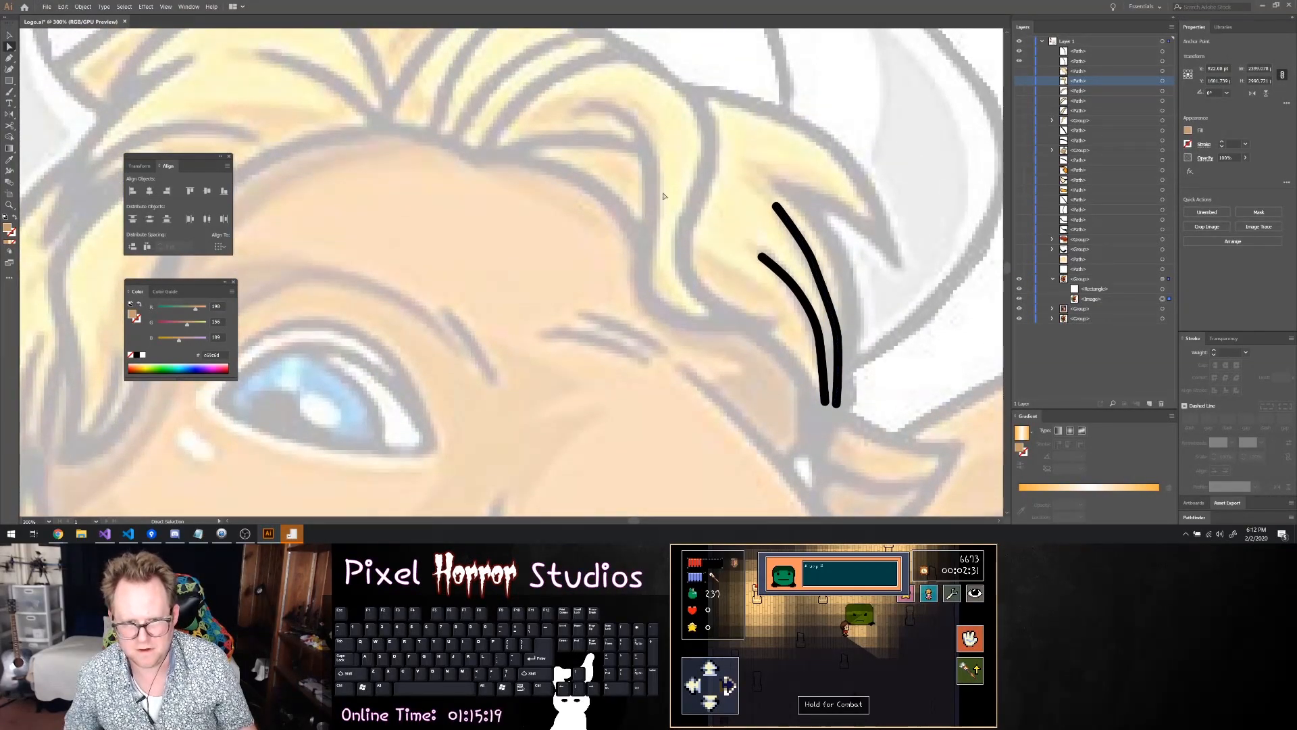
{"action": "scroll", "coordinate": [583, 250], "scroll_direction": "down", "scroll_amount": 4}
{"action": "scroll", "coordinate": [743, 338], "scroll_direction": "down", "scroll_amount": 3}
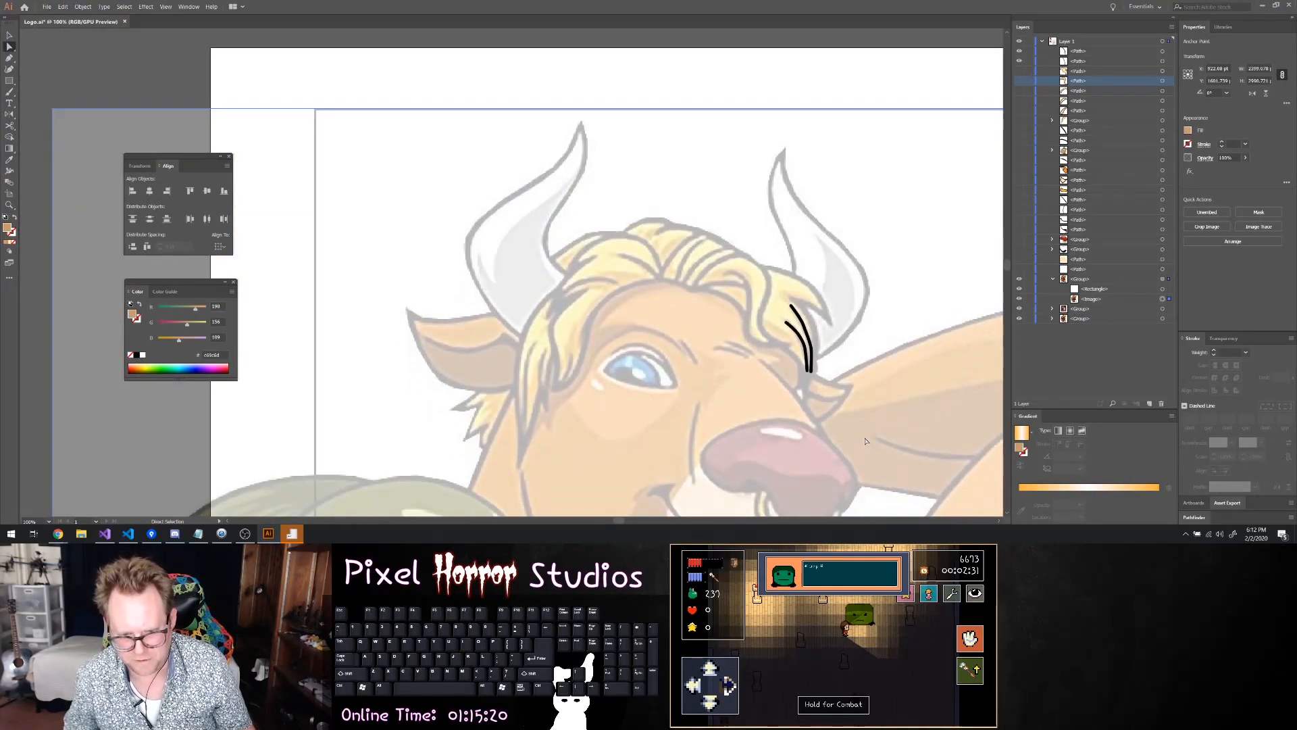
{"action": "scroll", "coordinate": [885, 413], "scroll_direction": "up", "scroll_amount": 3}
{"action": "scroll", "coordinate": [885, 412], "scroll_direction": "up", "scroll_amount": 3}
{"action": "key", "text": "p"}
{"action": "left_click", "coordinate": [737, 169]}
{"action": "left_click", "coordinate": [778, 190]}
{"action": "left_click_drag", "start_coordinate": [823, 194], "coordinate": [797, 238]}
{"action": "key", "text": "ctrl+z"}
{"action": "key", "text": "ctrl+z"}
{"action": "key", "text": "ctrl+z"}
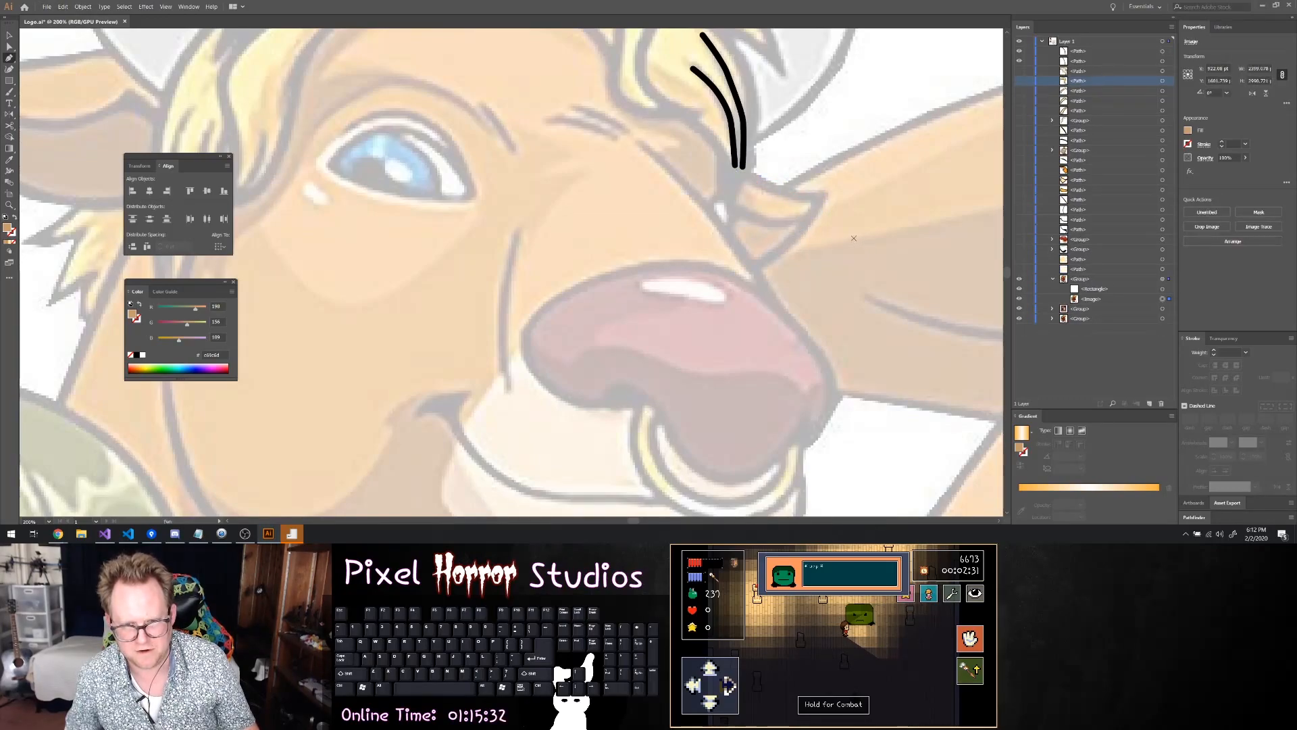
Show the forelock and its neighbouring hair shapes again, and move the curl shape above the forelock in the stacking order
{"action": "scroll", "coordinate": [852, 230], "scroll_direction": "up", "scroll_amount": 4}
{"action": "left_click_drag", "start_coordinate": [1019, 66], "coordinate": [1023, 91]}
{"action": "left_click", "coordinate": [1076, 91]}
{"action": "left_click", "coordinate": [1163, 91]}
{"action": "left_click", "coordinate": [1163, 81]}
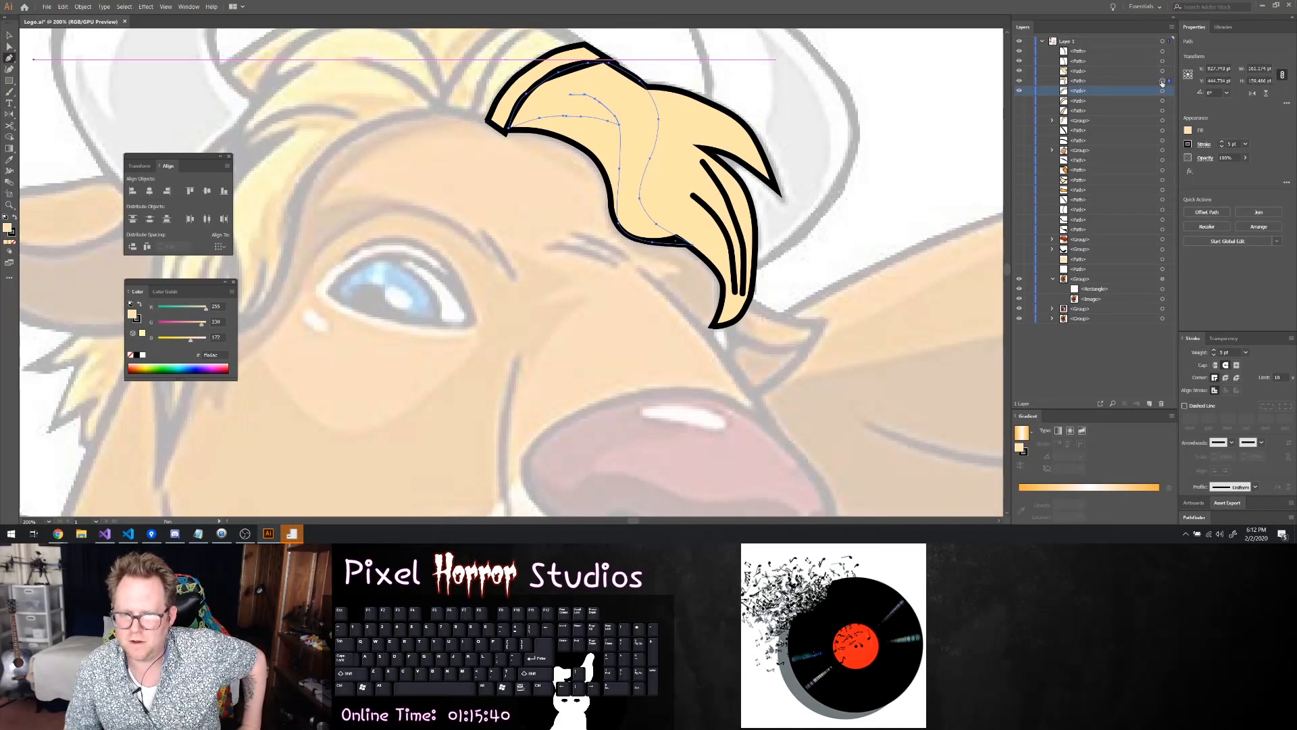
{"action": "left_click", "coordinate": [1084, 82]}
{"action": "left_click", "coordinate": [1083, 71]}
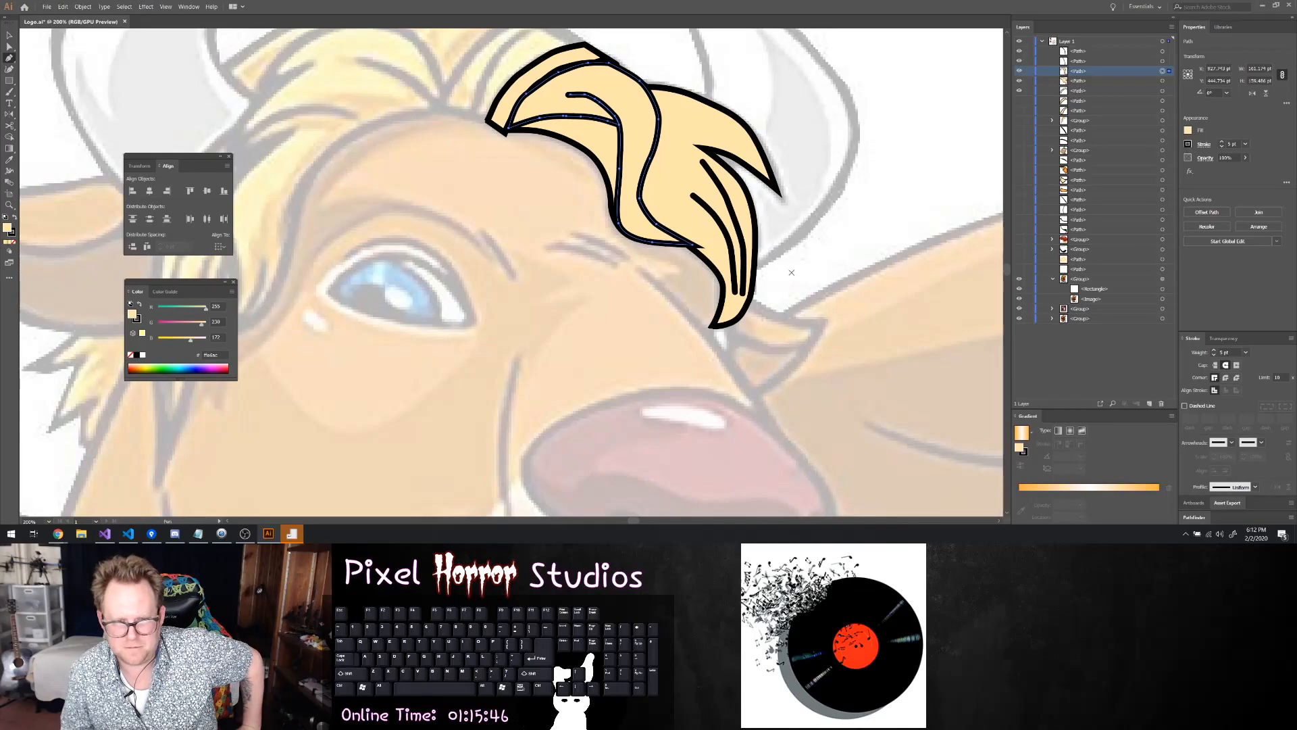
Check the two new strand lines' stacking, and unhide the next two hair paths and the hair group below them
{"action": "left_click", "coordinate": [1104, 61]}
{"action": "left_click", "coordinate": [1164, 62]}
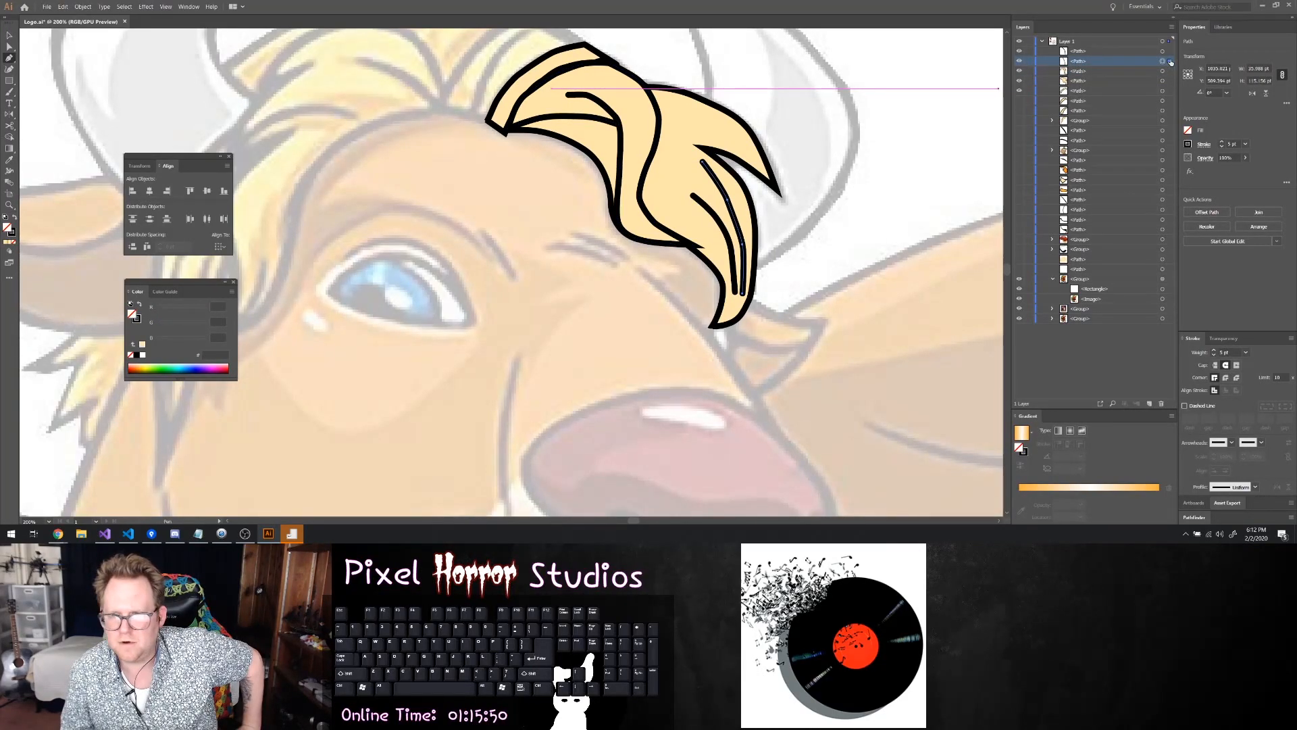
{"action": "left_click", "coordinate": [1163, 52]}
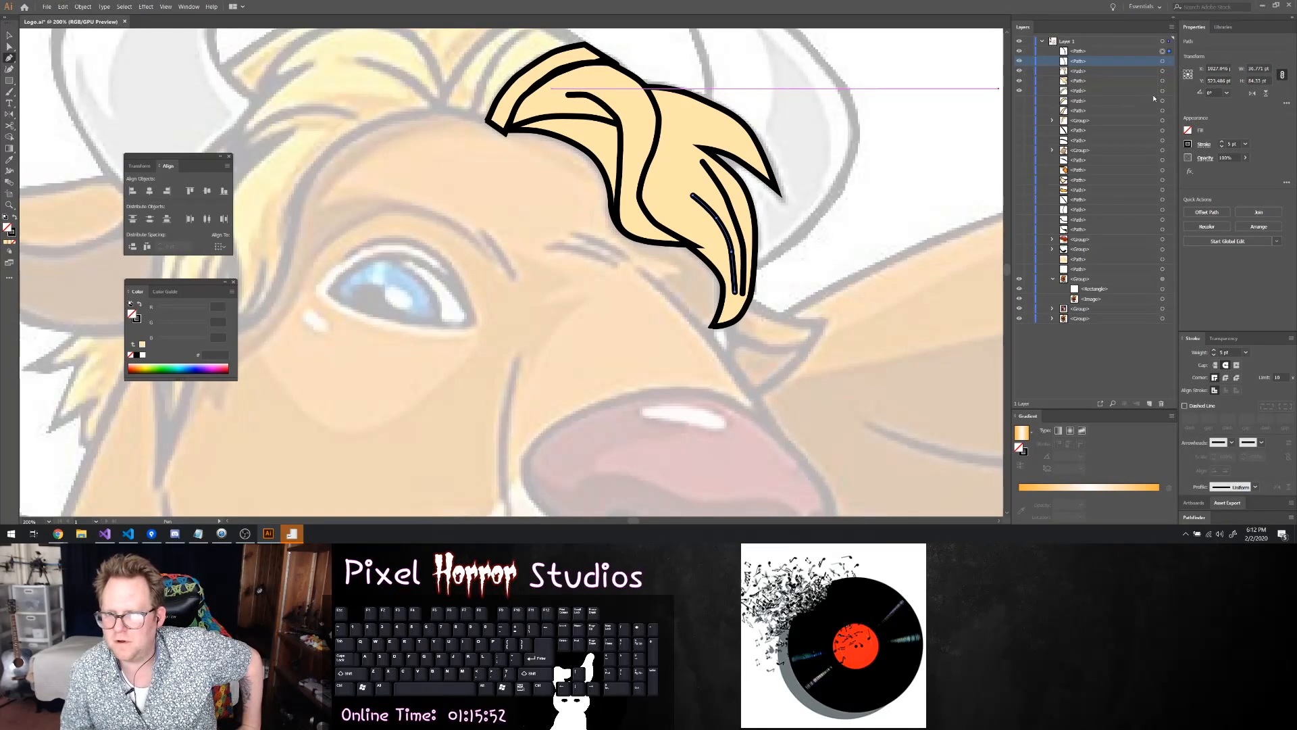
{"action": "left_click", "coordinate": [1020, 100]}
{"action": "left_click", "coordinate": [1020, 110]}
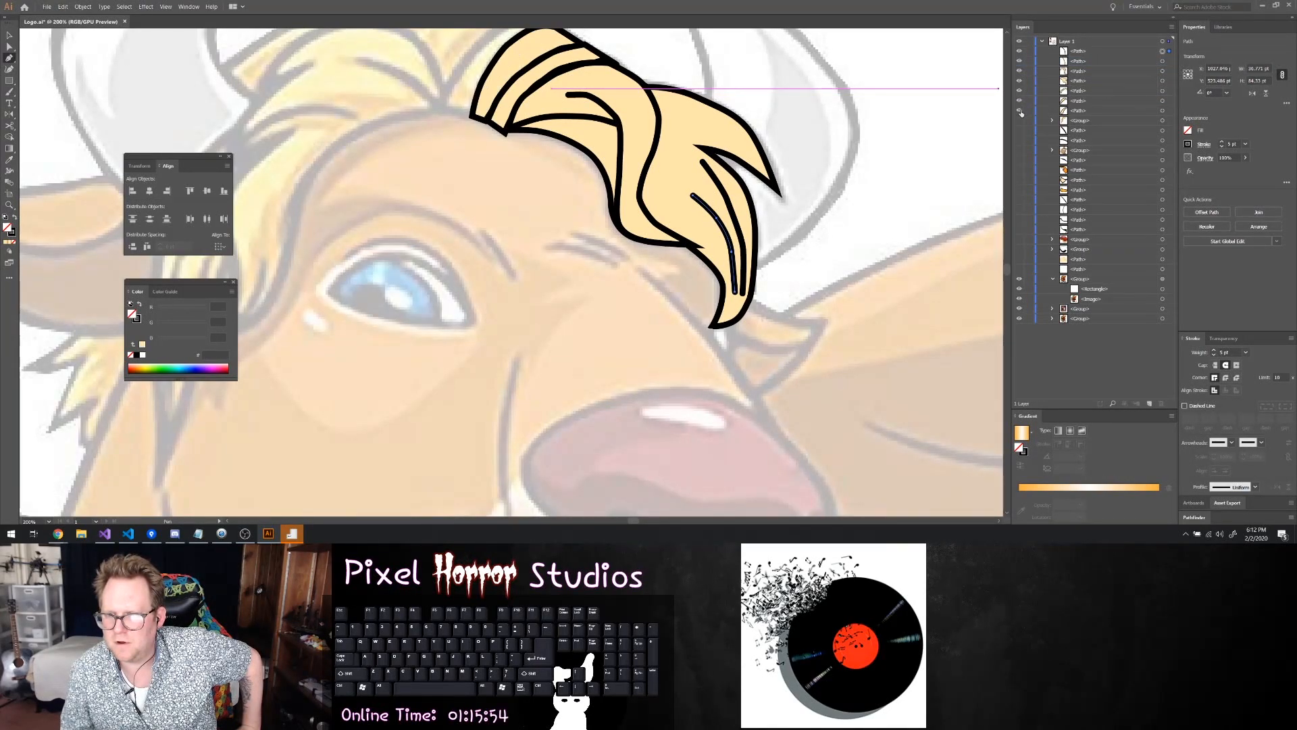
{"action": "left_click", "coordinate": [1020, 121]}
{"action": "scroll", "coordinate": [503, 84], "scroll_direction": "up", "scroll_amount": 4}
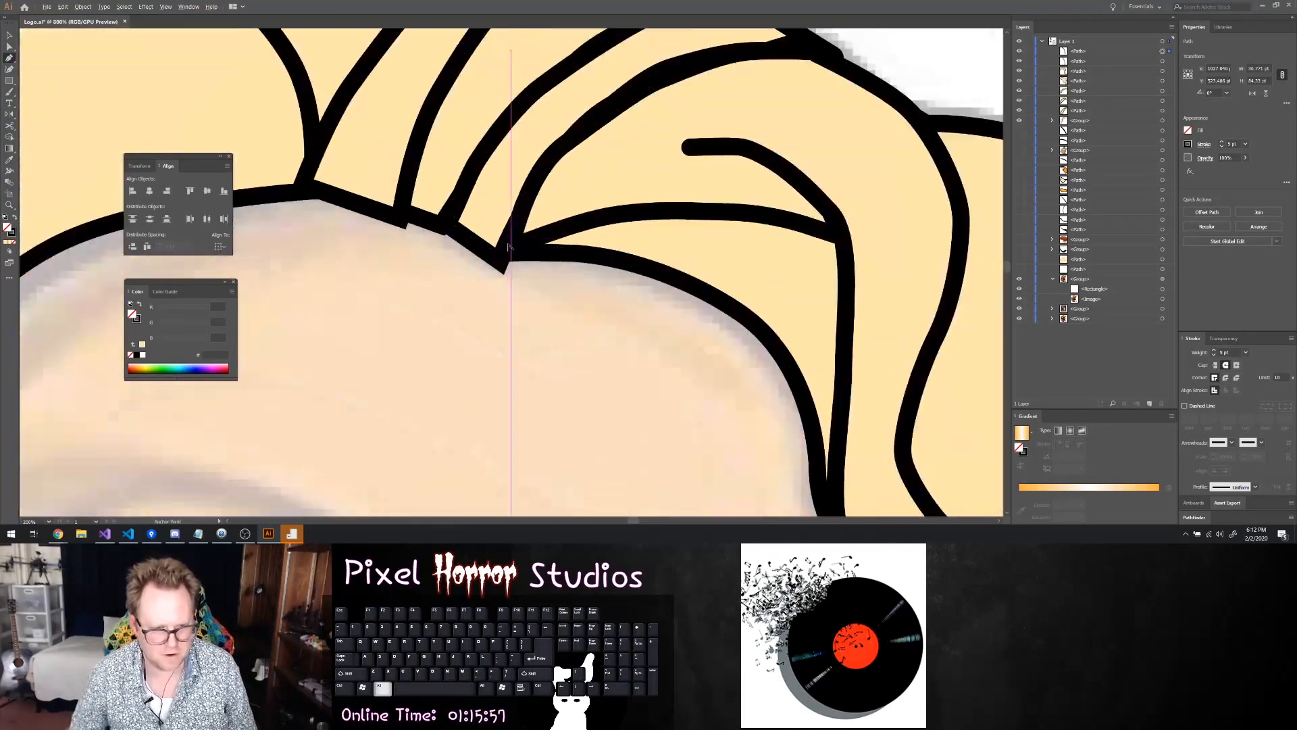
Nudge the bottom corner anchors of the strand and forelock shapes where they meet on the forehead edge to remove the protruding outline tips
{"action": "scroll", "coordinate": [508, 247], "scroll_direction": "up", "scroll_amount": 1}
{"action": "key", "text": "a"}
{"action": "left_click", "coordinate": [557, 263]}
{"action": "left_click_drag", "start_coordinate": [557, 262], "coordinate": [562, 239]}
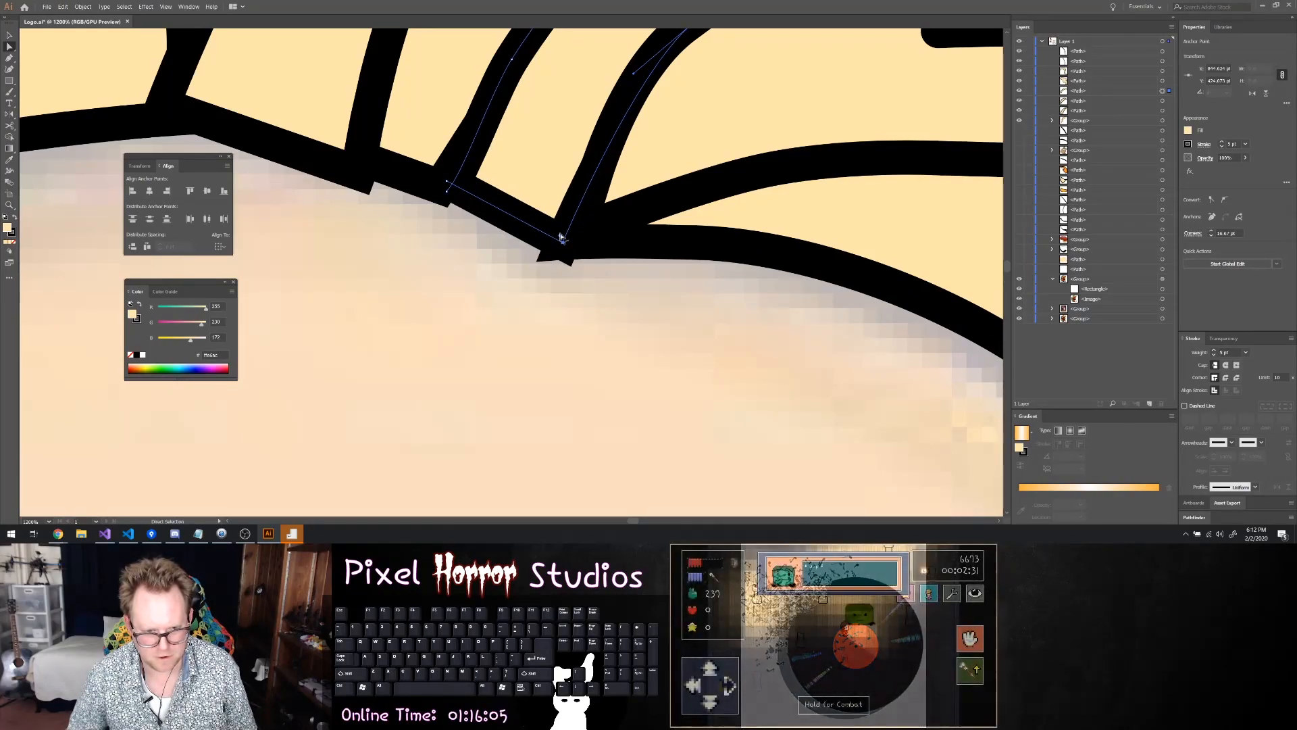
{"action": "left_click", "coordinate": [566, 241]}
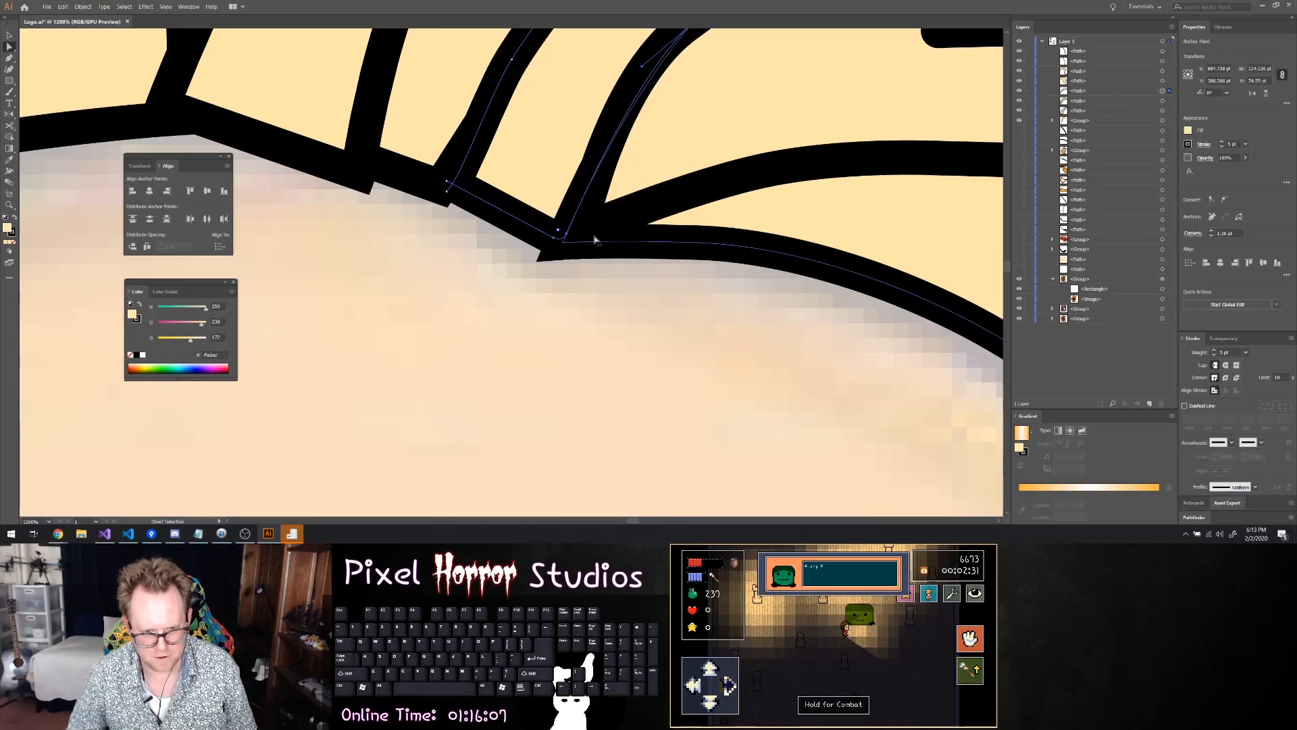
{"action": "left_click_drag", "start_coordinate": [568, 241], "coordinate": [571, 240]}
Move the curl shape's corner anchor inward at the same junction and fine-tune the forelock's corner anchor
{"action": "left_click", "coordinate": [635, 210]}
{"action": "left_click", "coordinate": [580, 230]}
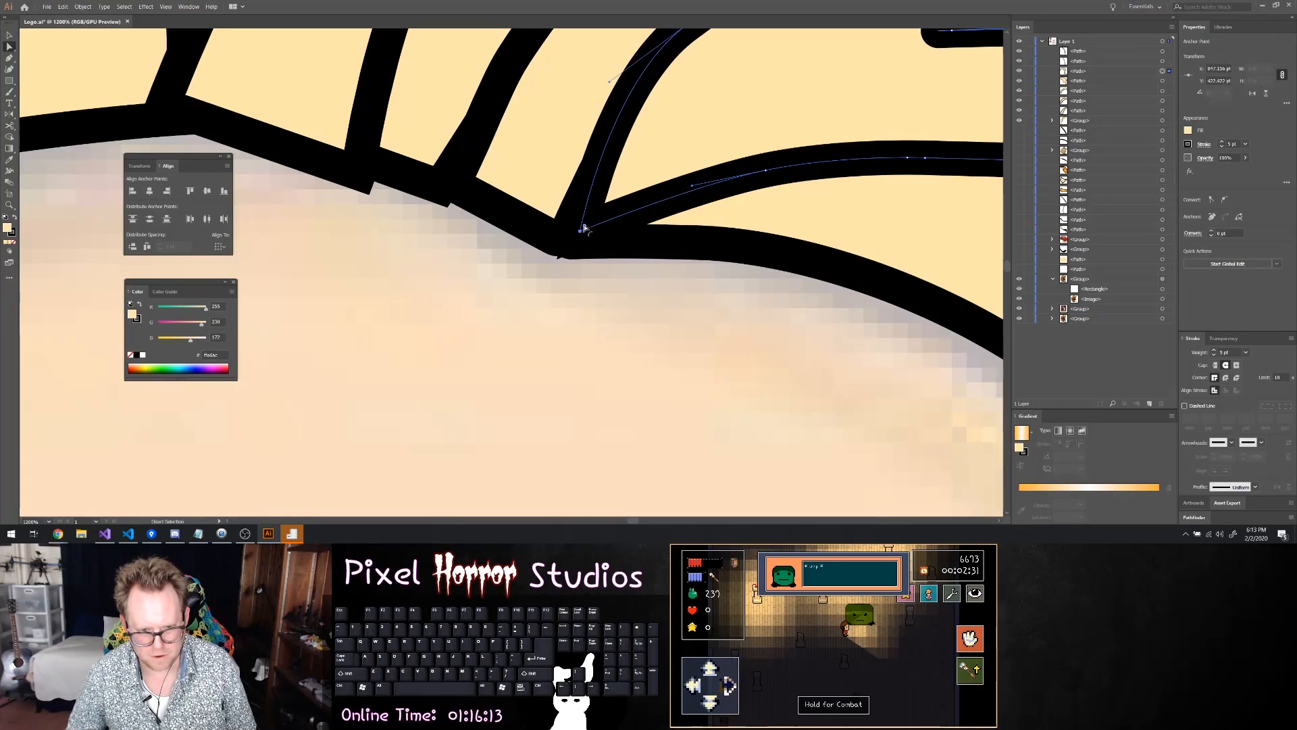
{"action": "left_click", "coordinate": [563, 253]}
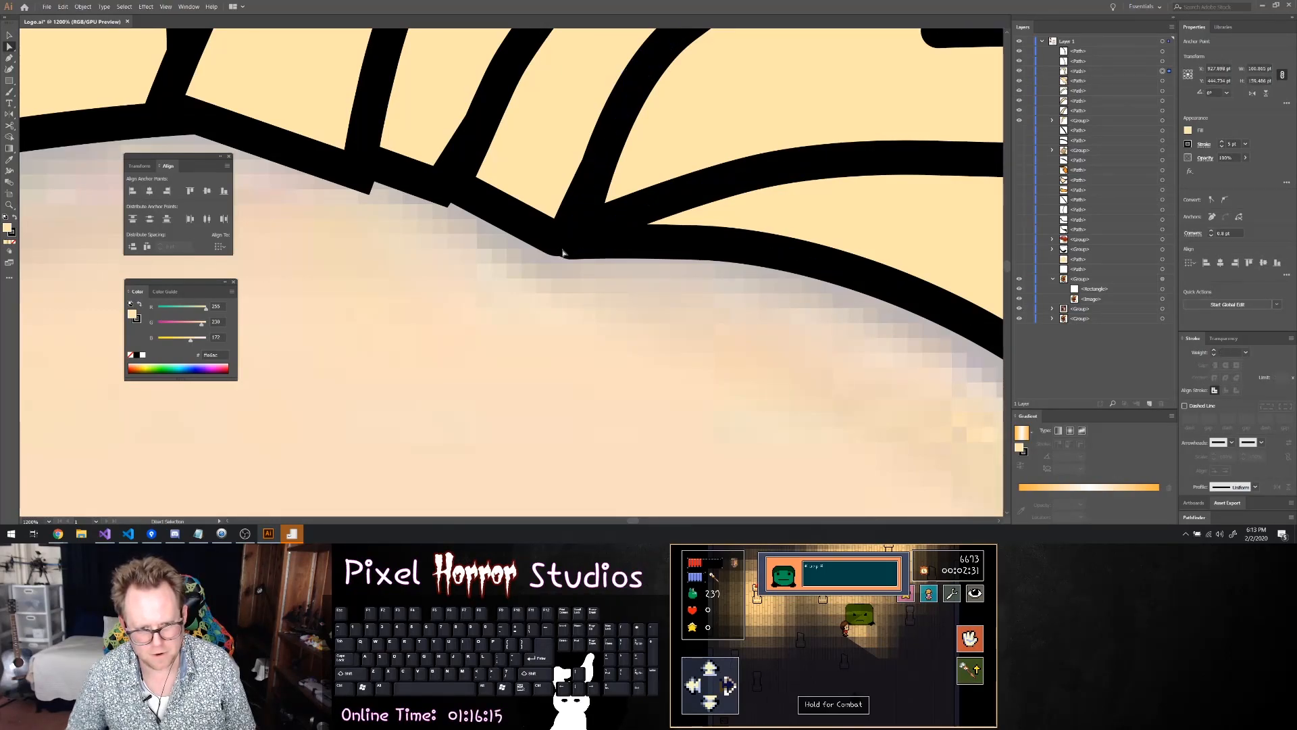
{"action": "left_click", "coordinate": [570, 239]}
{"action": "left_click_drag", "start_coordinate": [568, 241], "coordinate": [568, 244]}
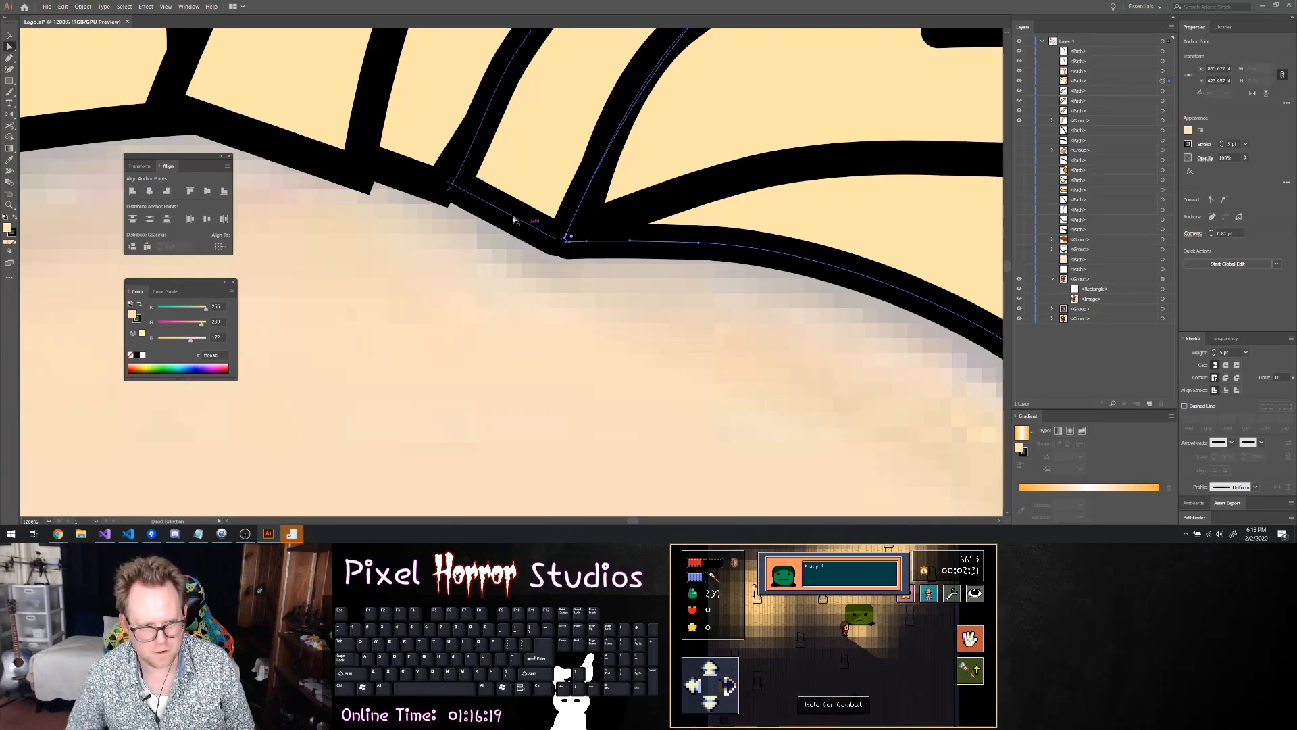
Reposition the bottom corner anchors of the next two strands along the forehead edge so their outline tips no longer protrude
{"action": "left_click", "coordinate": [448, 191]}
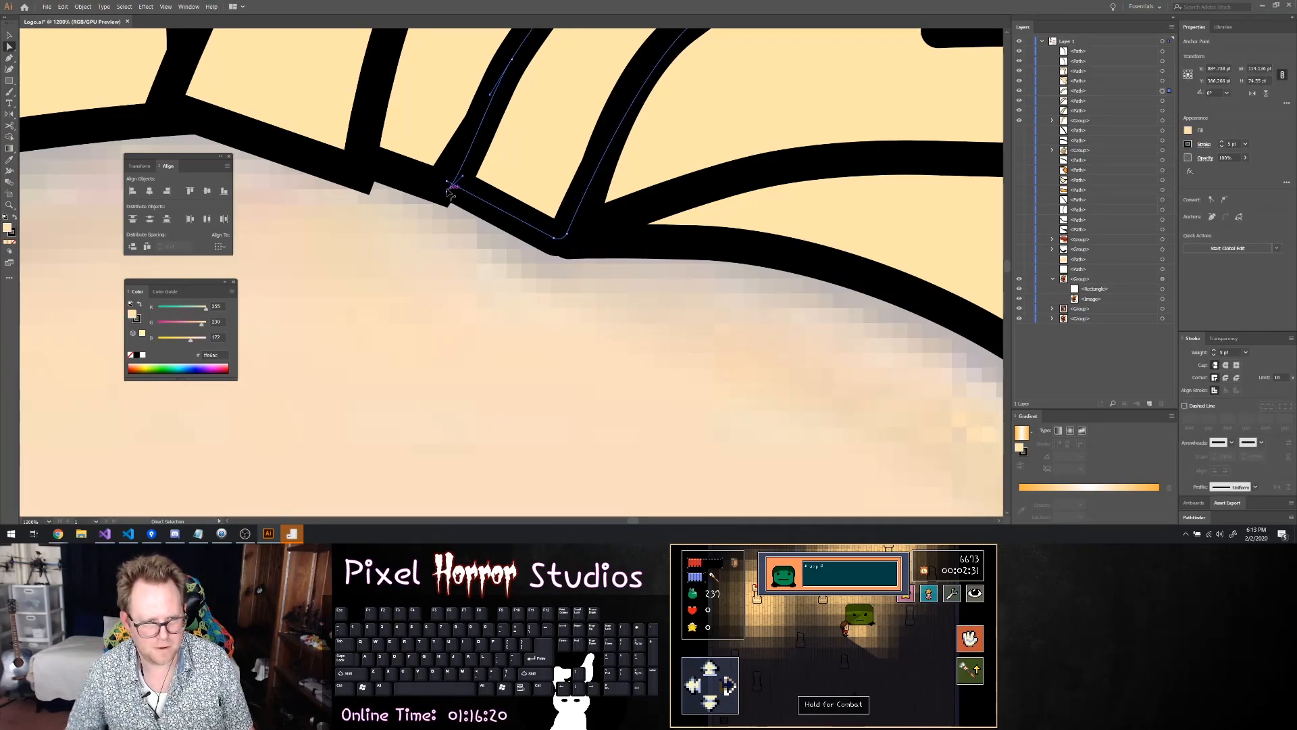
{"action": "left_click_drag", "start_coordinate": [447, 192], "coordinate": [447, 181]}
{"action": "left_click", "coordinate": [441, 186]}
{"action": "left_click_drag", "start_coordinate": [441, 187], "coordinate": [447, 180]}
{"action": "key", "text": "ctrl+z"}
{"action": "key", "text": "ctrl+z"}
{"action": "left_click", "coordinate": [357, 169]}
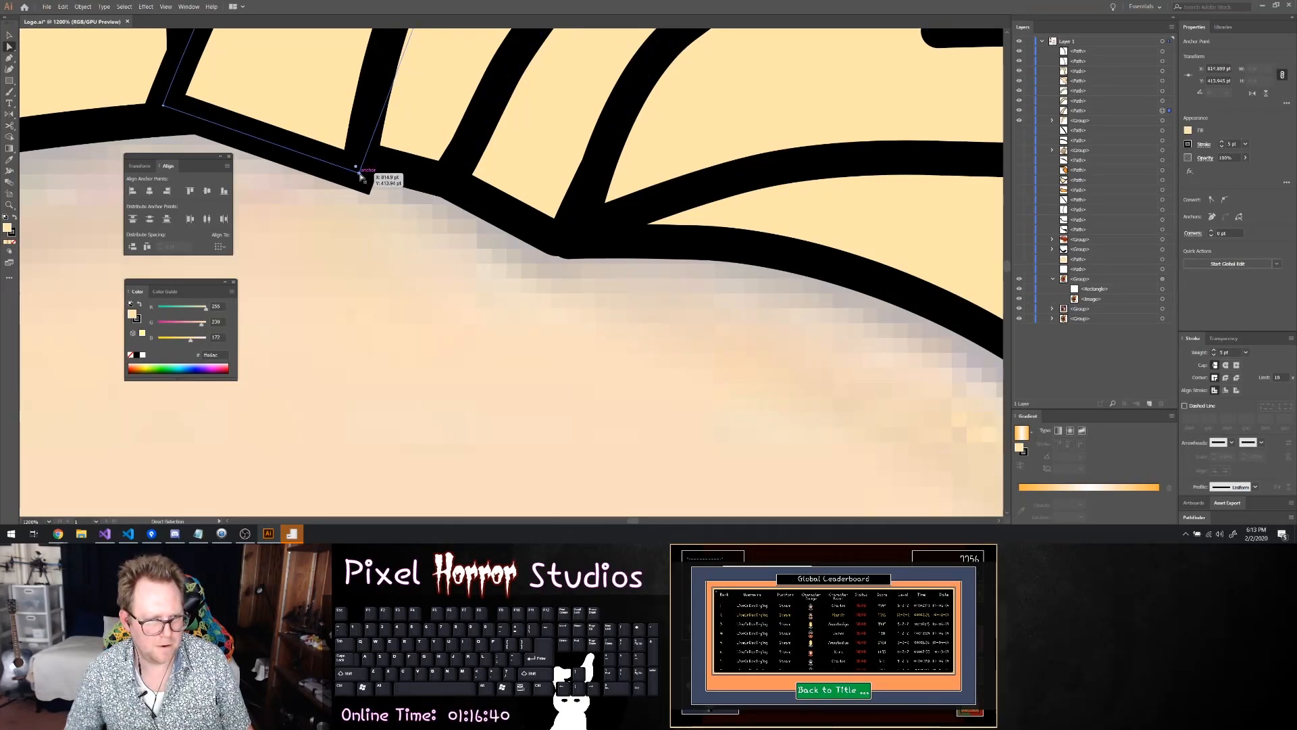
{"action": "mouse_move", "coordinate": [358, 176]}
{"action": "left_mouse_down"}
{"action": "mouse_move", "coordinate": [348, 153]}
{"action": "mouse_move", "coordinate": [378, 169]}
{"action": "mouse_move", "coordinate": [357, 176]}
{"action": "mouse_move", "coordinate": [392, 168]}
{"action": "mouse_move", "coordinate": [376, 162]}
{"action": "left_mouse_up"}
{"action": "left_click", "coordinate": [393, 212]}
Move the left fringe shape's corner anchor up and inward at the forehead junction where it meets the neighbouring strands
{"action": "scroll", "coordinate": [304, 186], "scroll_direction": "up", "scroll_amount": 1}
{"action": "scroll", "coordinate": [311, 191], "scroll_direction": "down", "scroll_amount": 2}
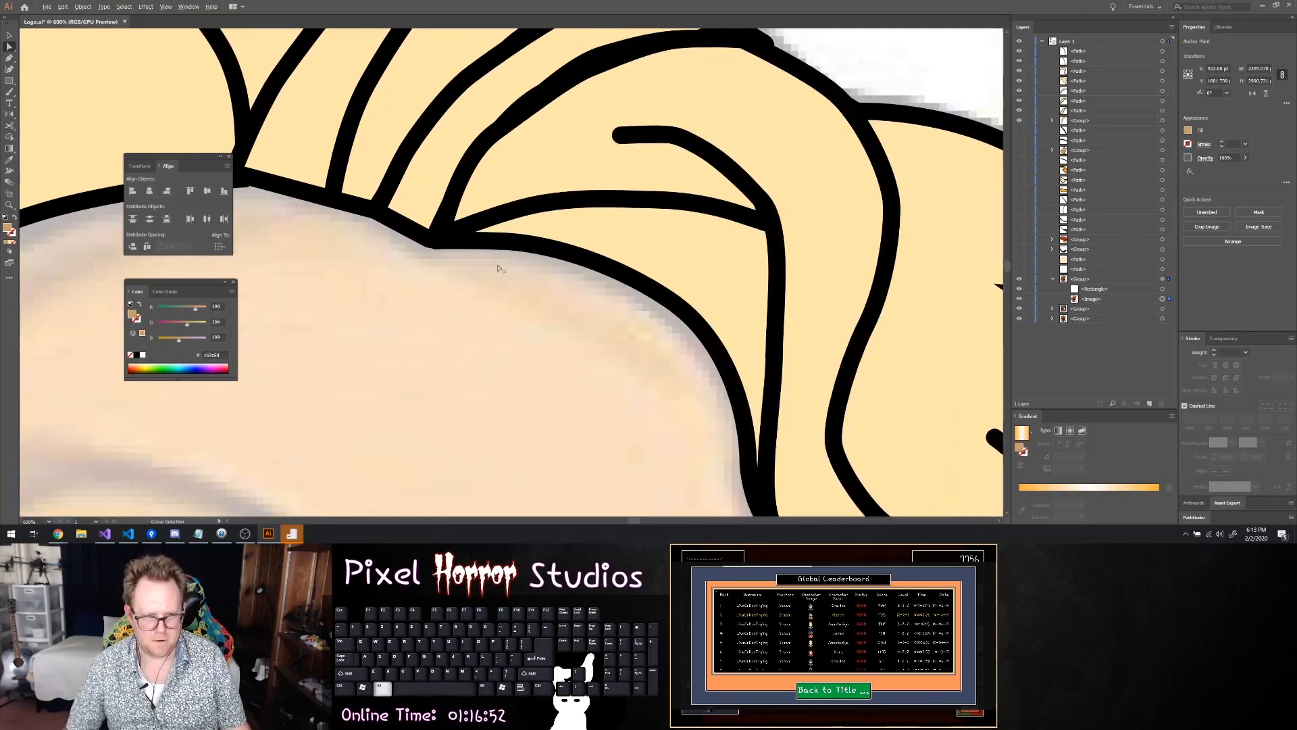
{"action": "scroll", "coordinate": [374, 227], "scroll_direction": "left", "scroll_amount": 3}
{"action": "scroll", "coordinate": [361, 206], "scroll_direction": "up", "scroll_amount": 5}
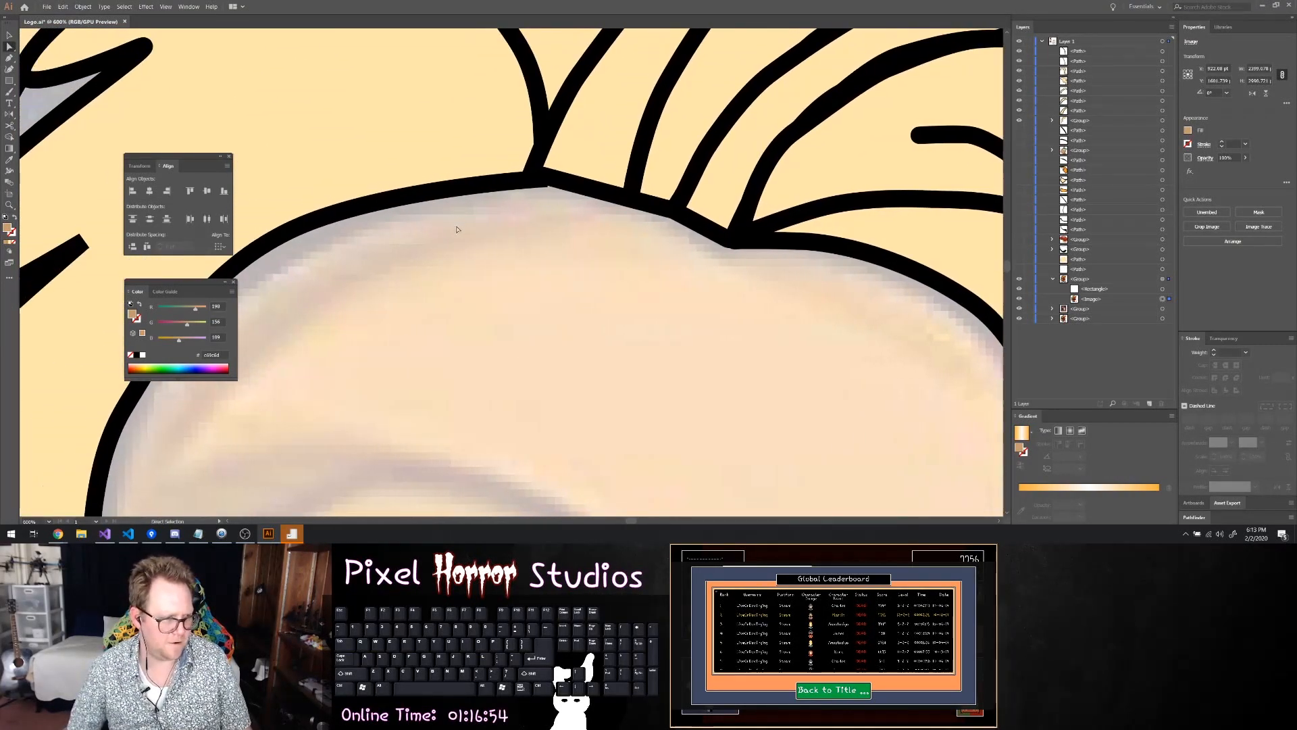
{"action": "left_click", "coordinate": [696, 189]}
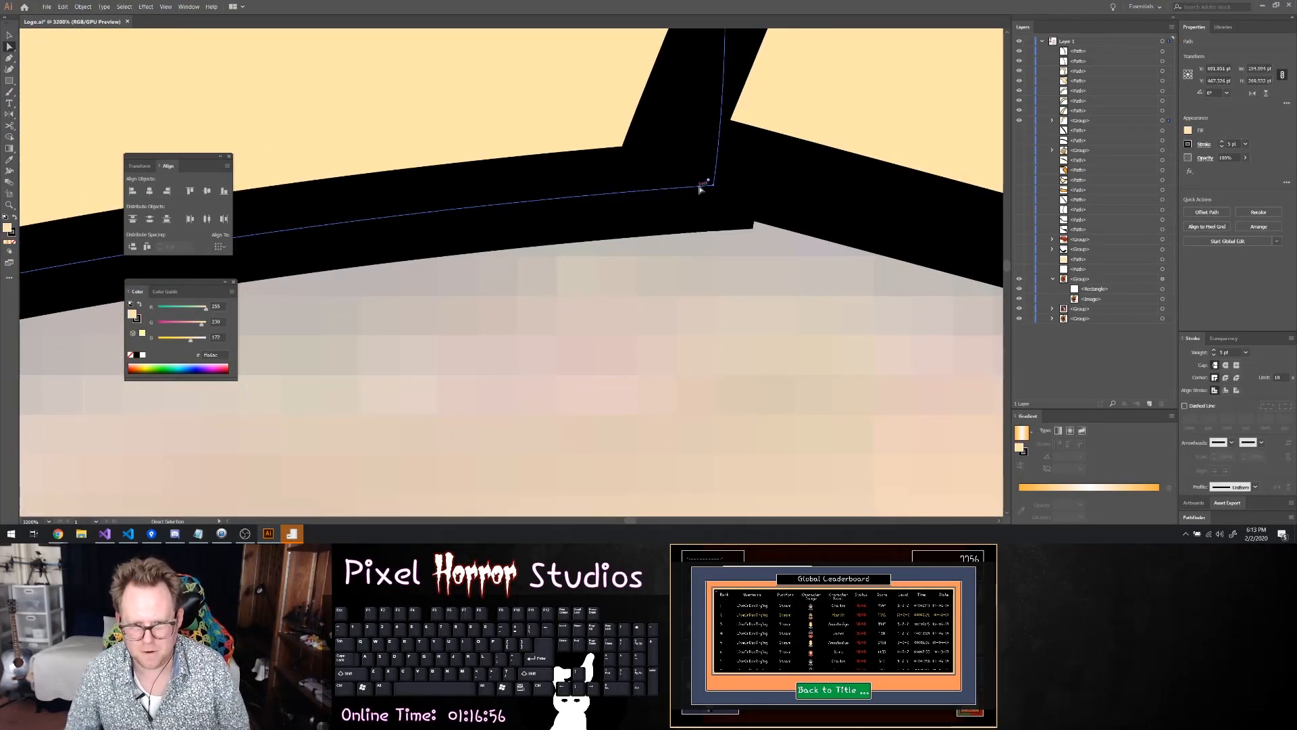
{"action": "left_click_drag", "start_coordinate": [715, 190], "coordinate": [680, 167]}
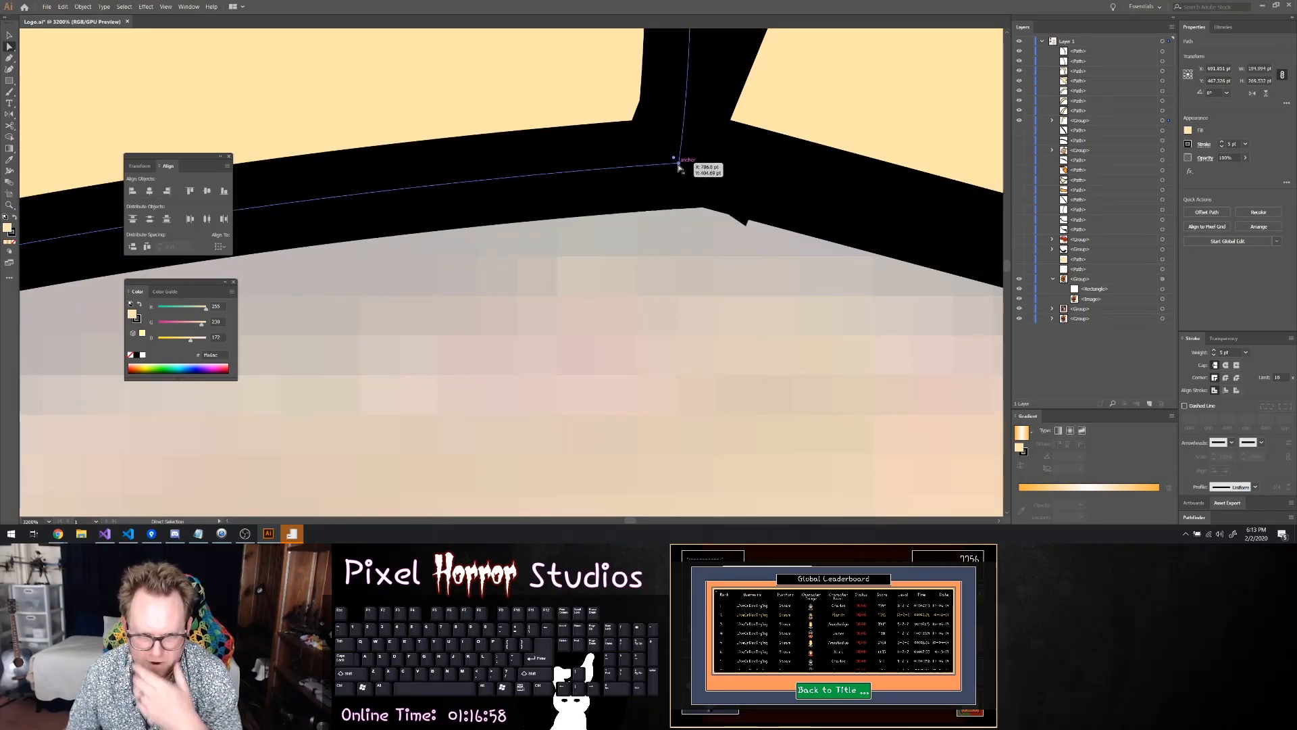
{"action": "key", "text": "ctrl+z"}
{"action": "left_click", "coordinate": [714, 186]}
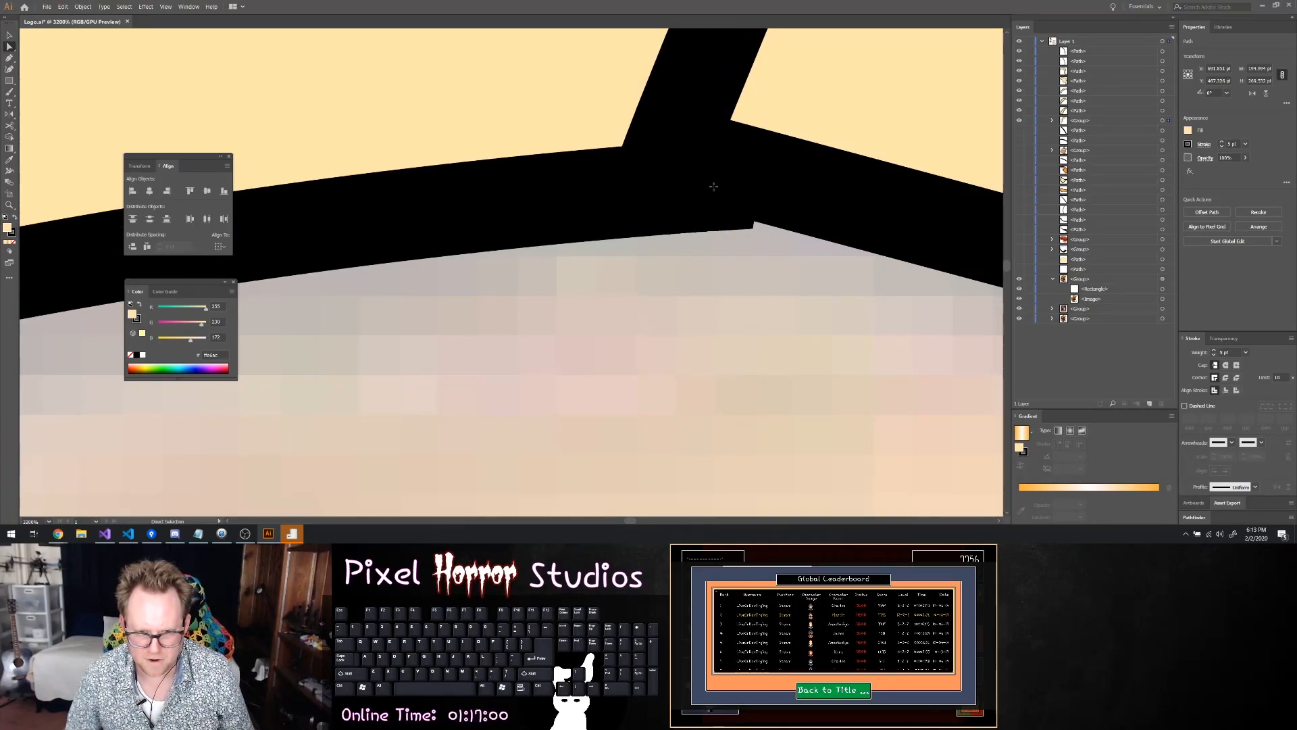
{"action": "left_click", "coordinate": [715, 186]}
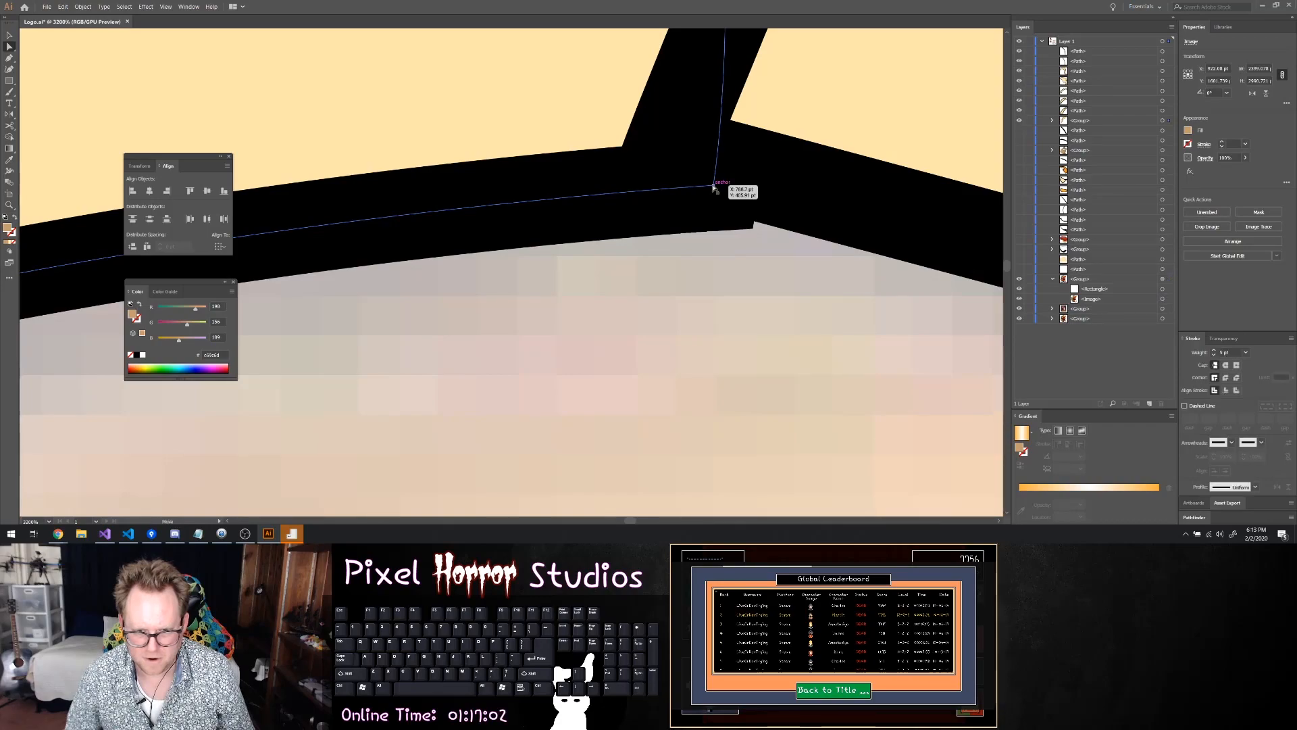
{"action": "left_click_drag", "start_coordinate": [714, 186], "coordinate": [670, 152]}
Slightly round the corners of the adjoining strand and the left fringe shape at the same forehead junction
{"action": "left_click", "coordinate": [673, 148]}
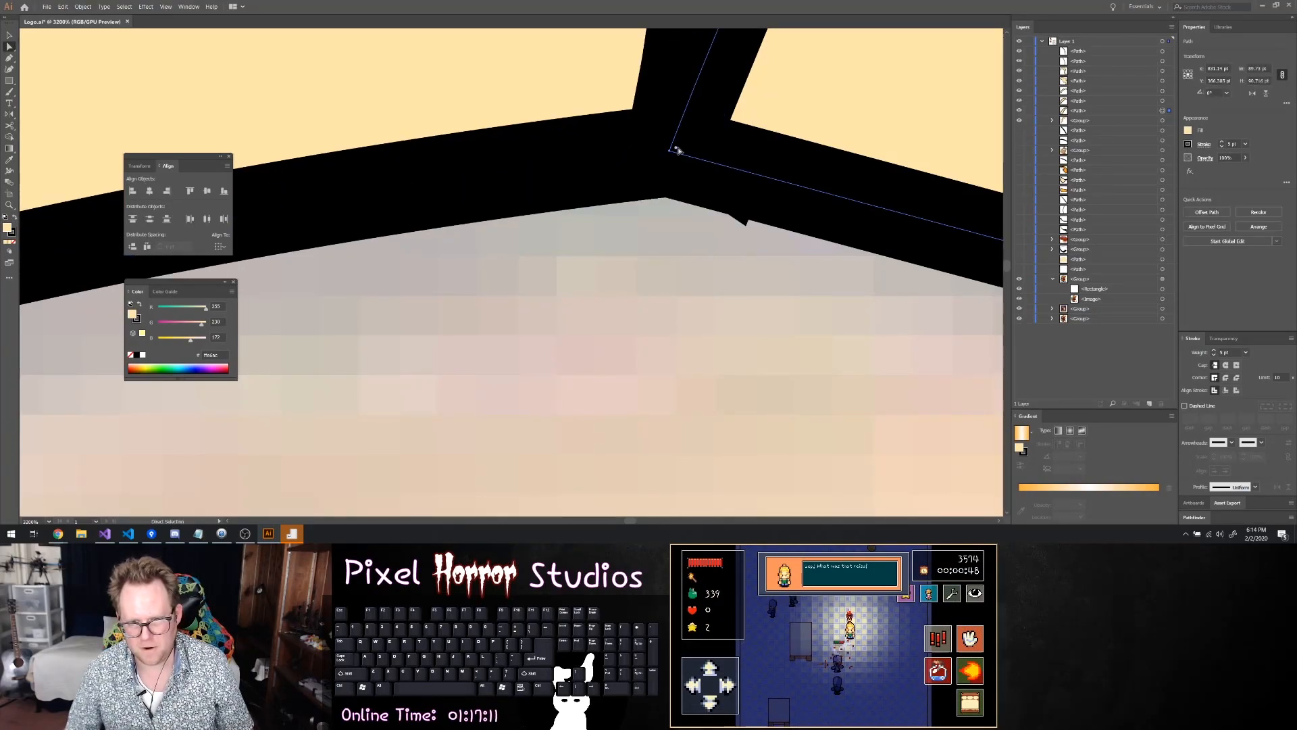
{"action": "left_click", "coordinate": [654, 144]}
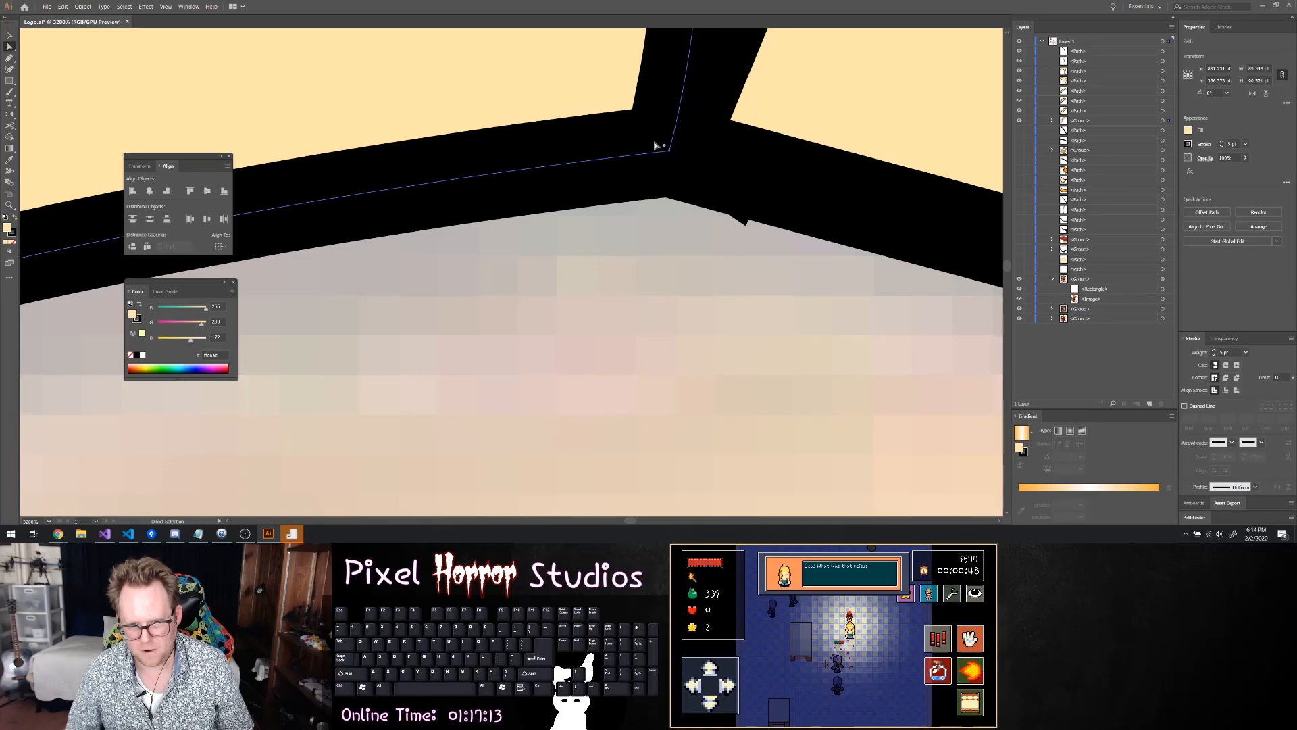
{"action": "scroll", "coordinate": [715, 165], "scroll_direction": "down", "scroll_amount": 2}
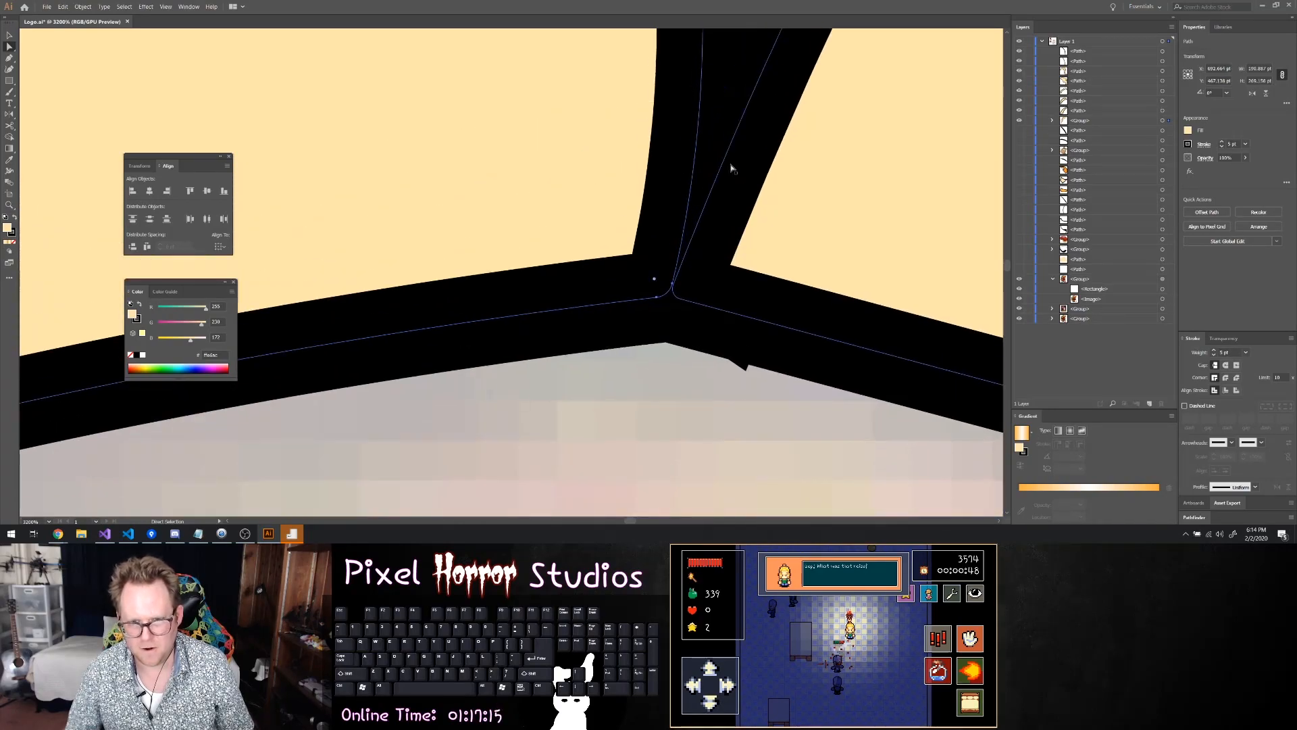
{"action": "scroll", "coordinate": [744, 181], "scroll_direction": "up", "scroll_amount": 1}
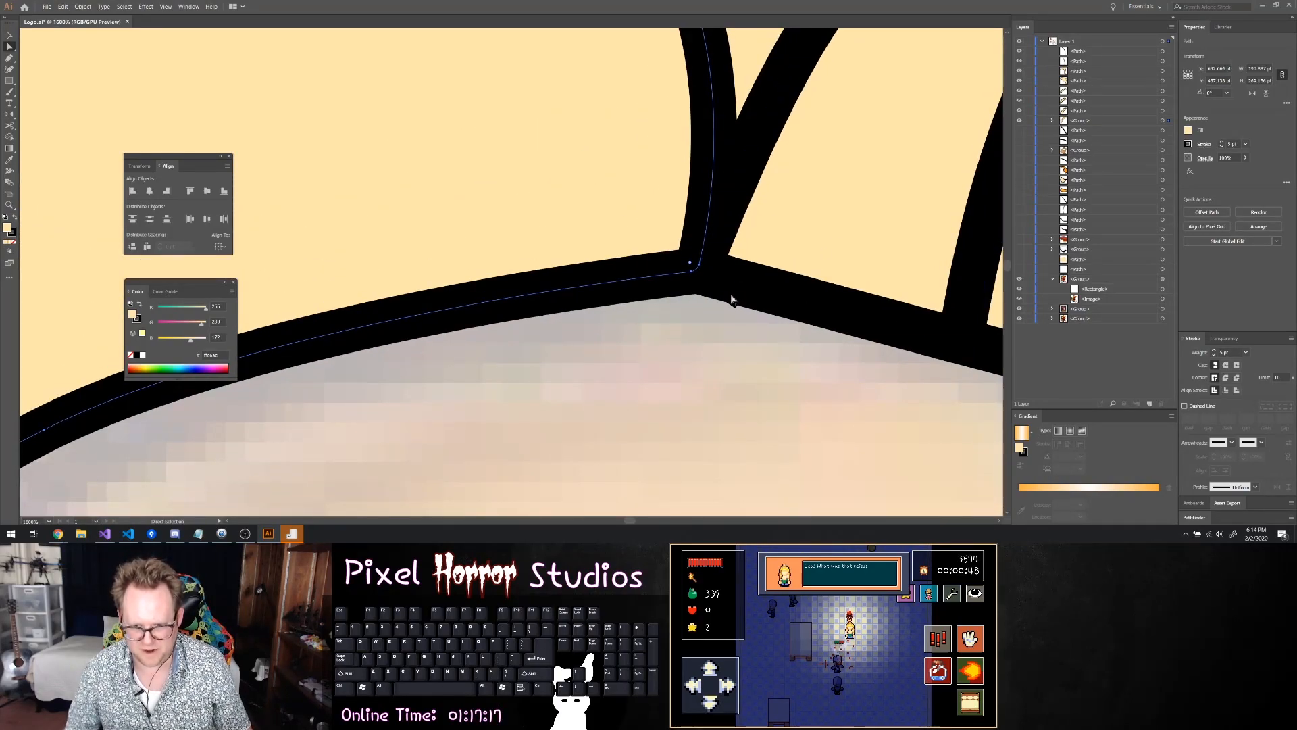
Pull the crown shape's bottom corner anchor up into the forehead junction and slightly round that corner
{"action": "left_click", "coordinate": [692, 284]}
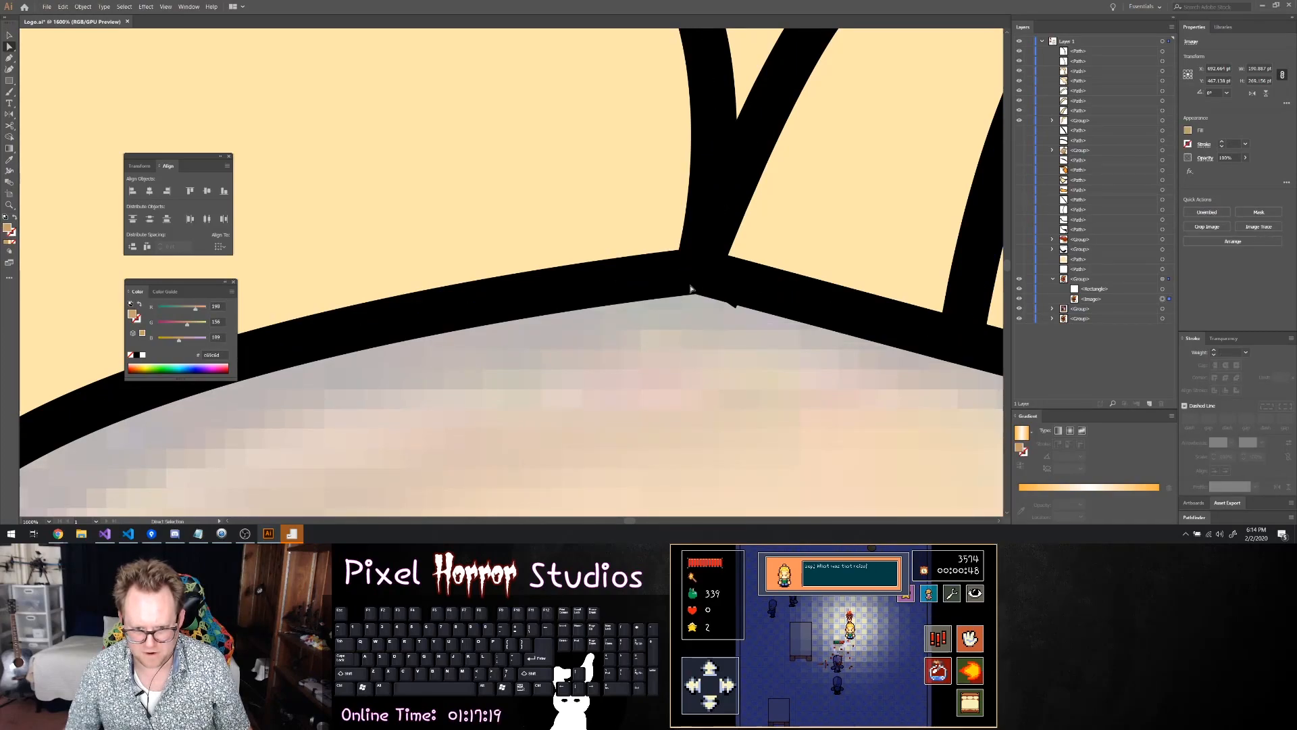
{"action": "left_click", "coordinate": [721, 164]}
{"action": "left_click_drag", "start_coordinate": [723, 266], "coordinate": [714, 248]}
{"action": "scroll", "coordinate": [735, 263], "scroll_direction": "up", "scroll_amount": 3}
{"action": "left_click", "coordinate": [701, 291]}
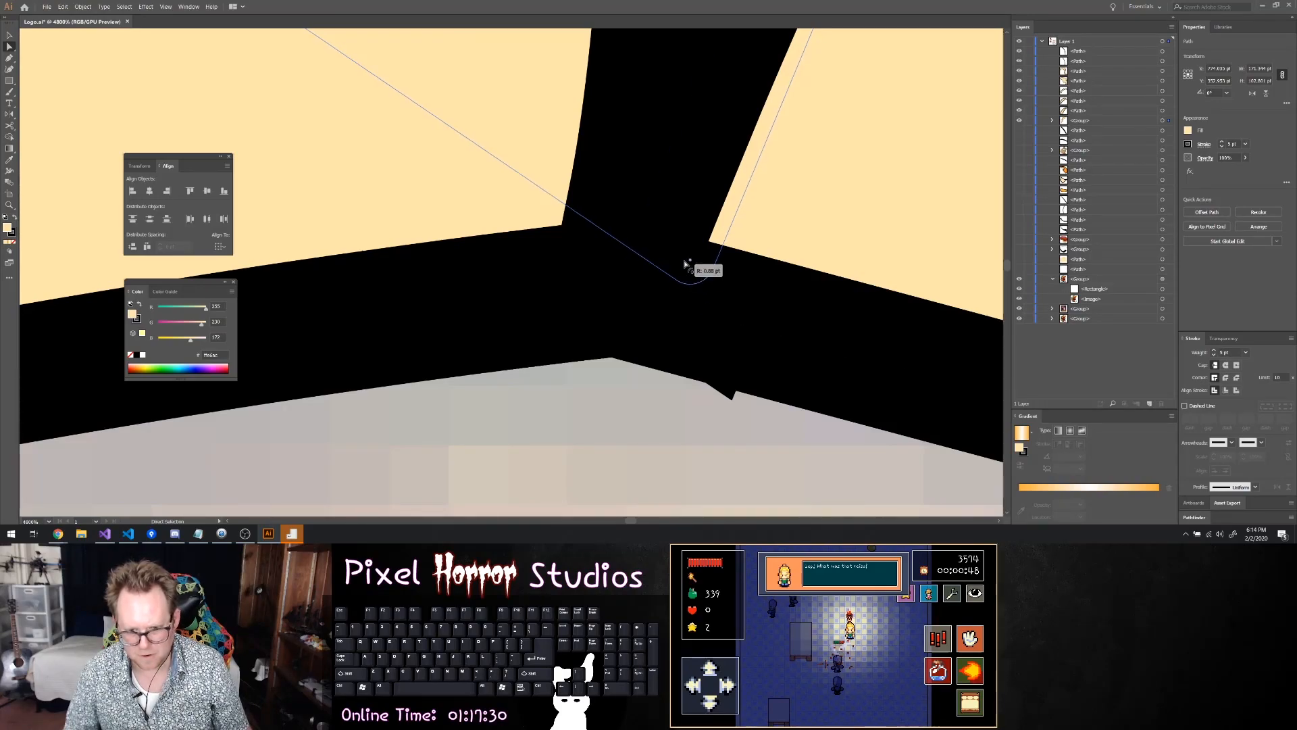
Round the crown shape's left corner where it meets the swept-back tuft to remove the protruding outline tip
{"action": "scroll", "coordinate": [700, 293], "scroll_direction": "down", "scroll_amount": 8}
{"action": "scroll", "coordinate": [700, 306], "scroll_direction": "down", "scroll_amount": 4}
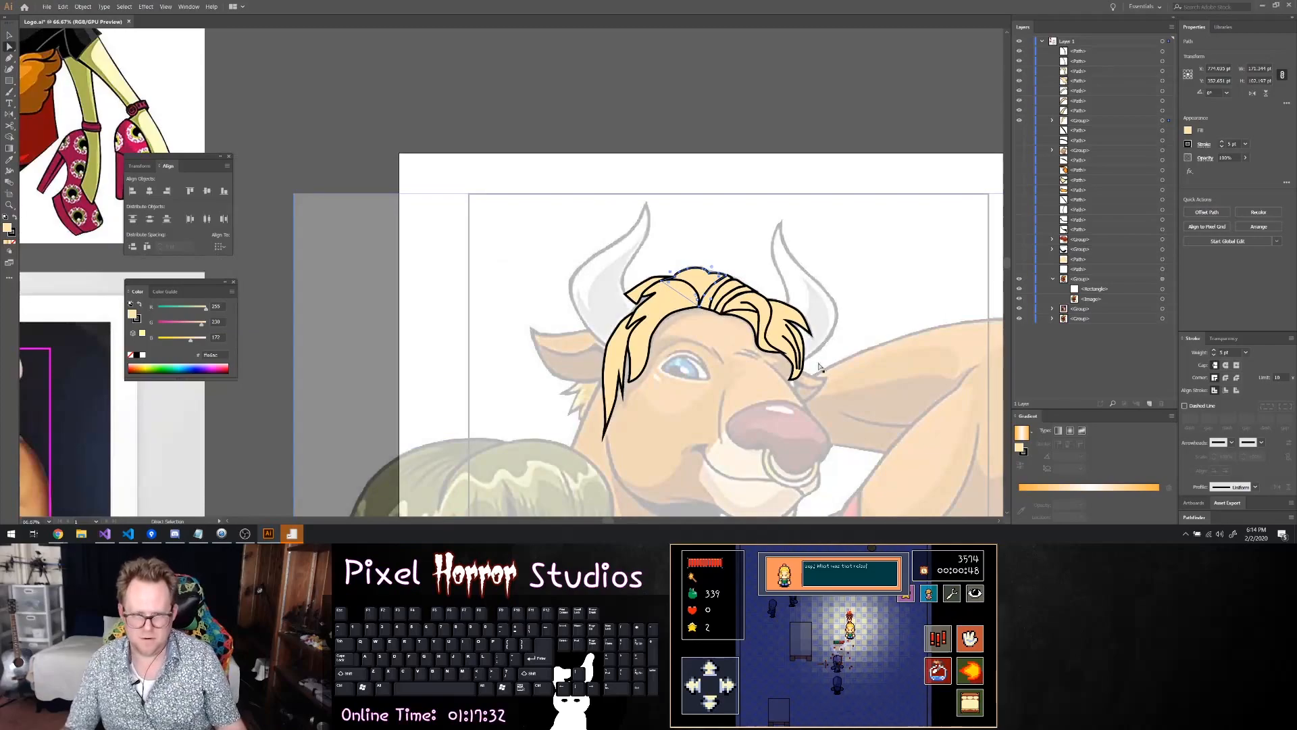
{"action": "scroll", "coordinate": [797, 304], "scroll_direction": "up", "scroll_amount": 1}
{"action": "left_click", "coordinate": [811, 291]}
{"action": "scroll", "coordinate": [669, 308], "scroll_direction": "up", "scroll_amount": 5}
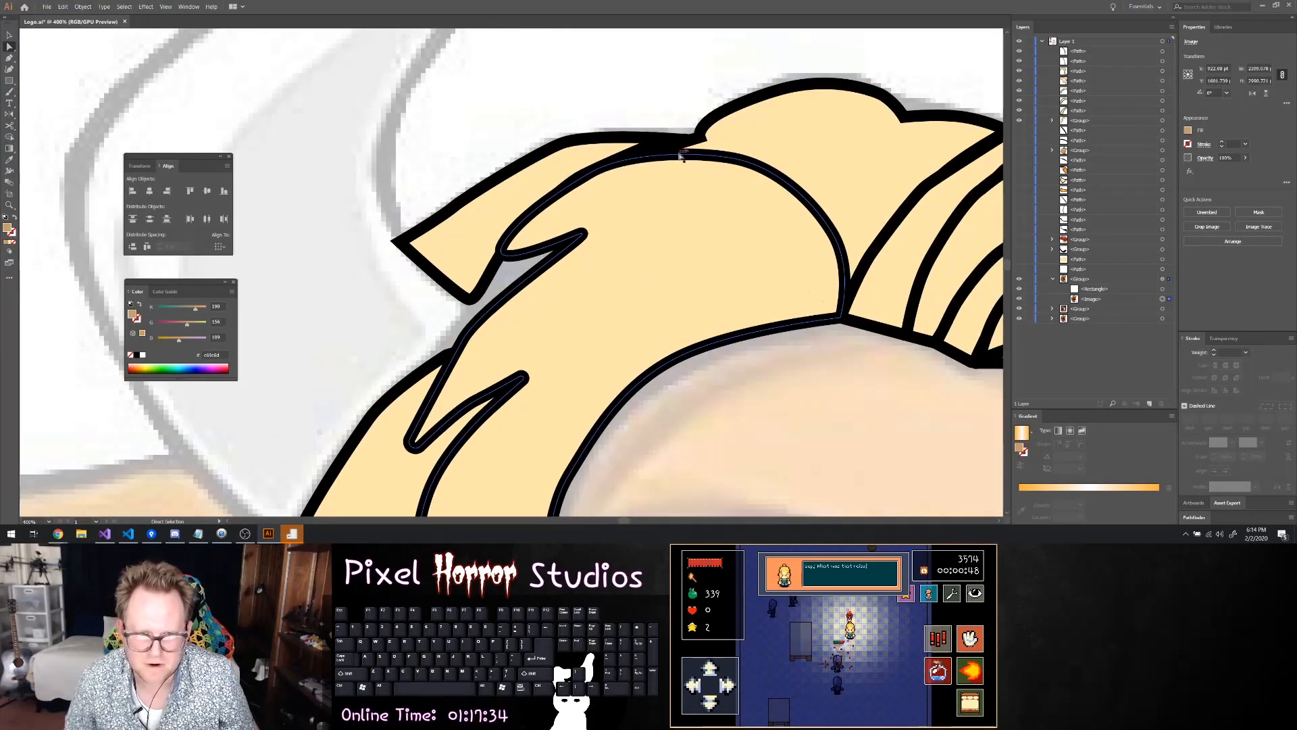
{"action": "scroll", "coordinate": [706, 146], "scroll_direction": "up", "scroll_amount": 3}
{"action": "left_click", "coordinate": [710, 160]}
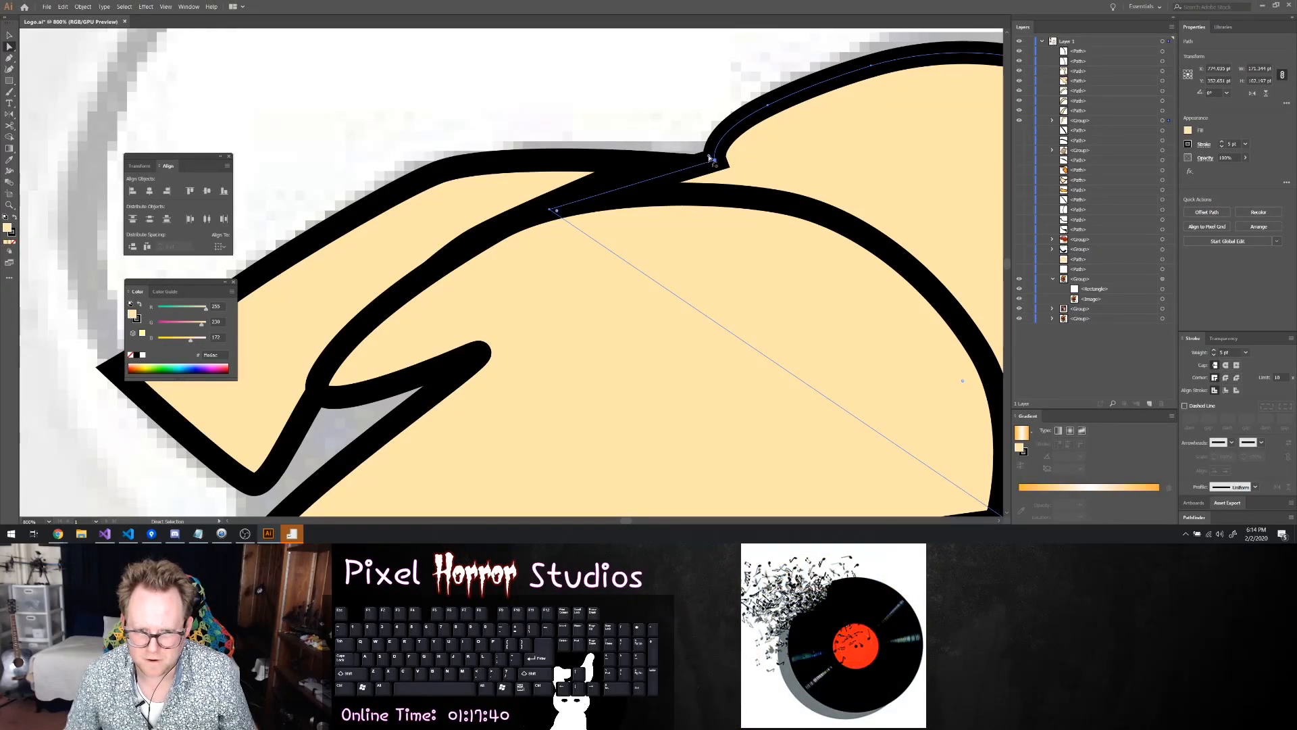
{"action": "left_click_drag", "start_coordinate": [709, 157], "coordinate": [606, 123]}
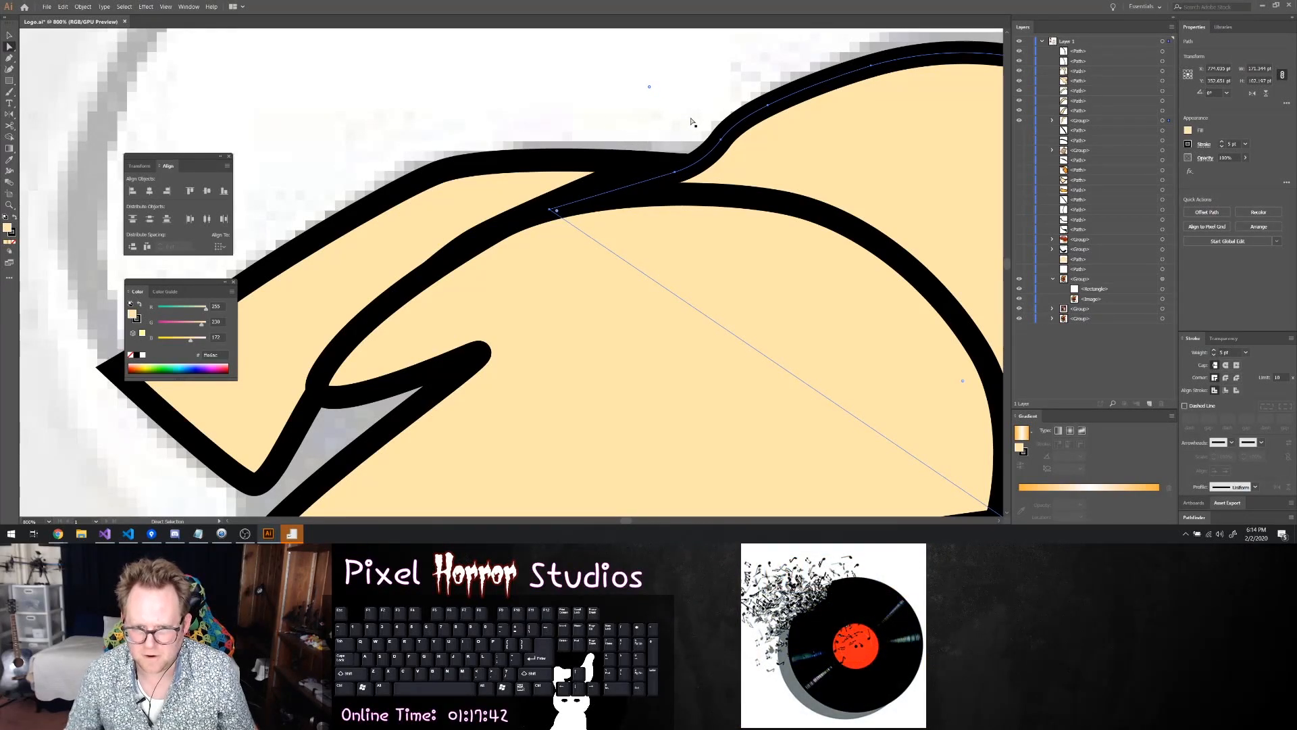
{"action": "left_click", "coordinate": [691, 122]}
Readjust the rounding of the crown shape's left corner so its outline flows smoothly into the tuft
{"action": "scroll", "coordinate": [706, 121], "scroll_direction": "down", "scroll_amount": 7}
{"action": "scroll", "coordinate": [853, 360], "scroll_direction": "right", "scroll_amount": 1}
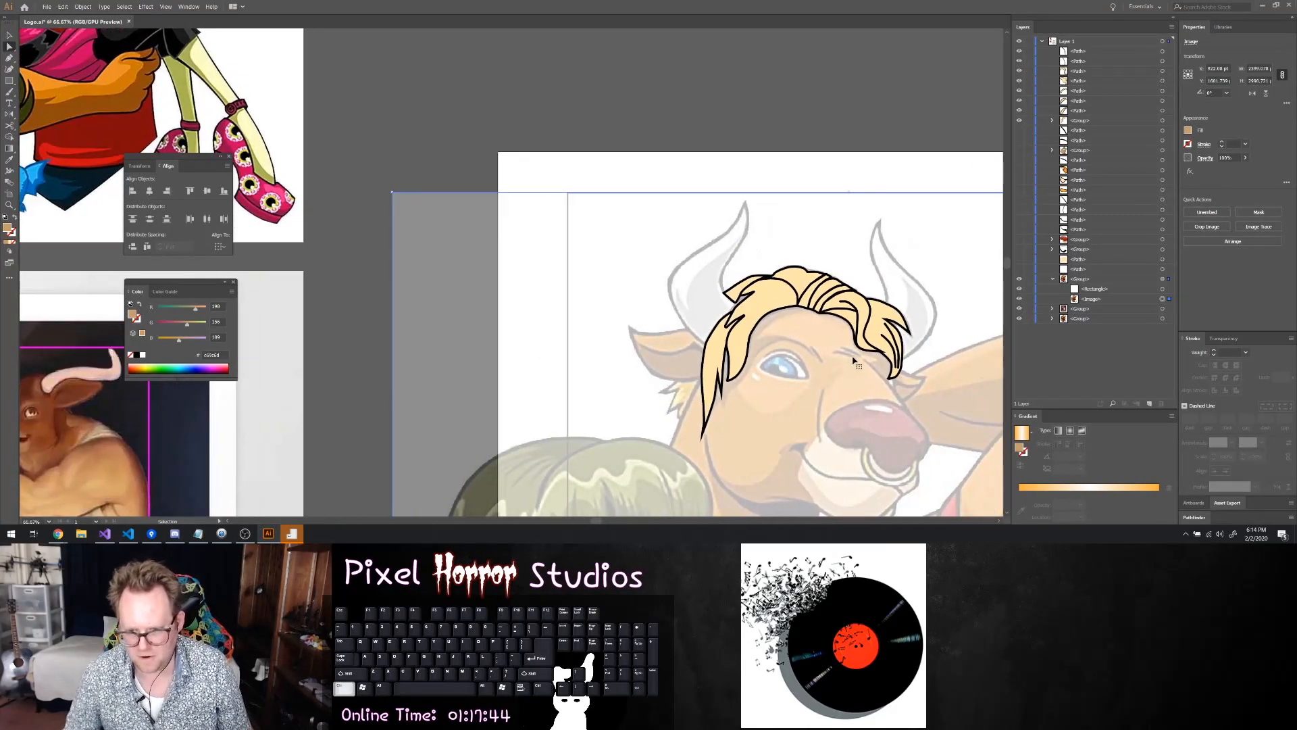
{"action": "scroll", "coordinate": [853, 360], "scroll_direction": "right", "scroll_amount": 3}
{"action": "left_click", "coordinate": [680, 309]}
{"action": "left_click", "coordinate": [660, 209], "text": "shift"}
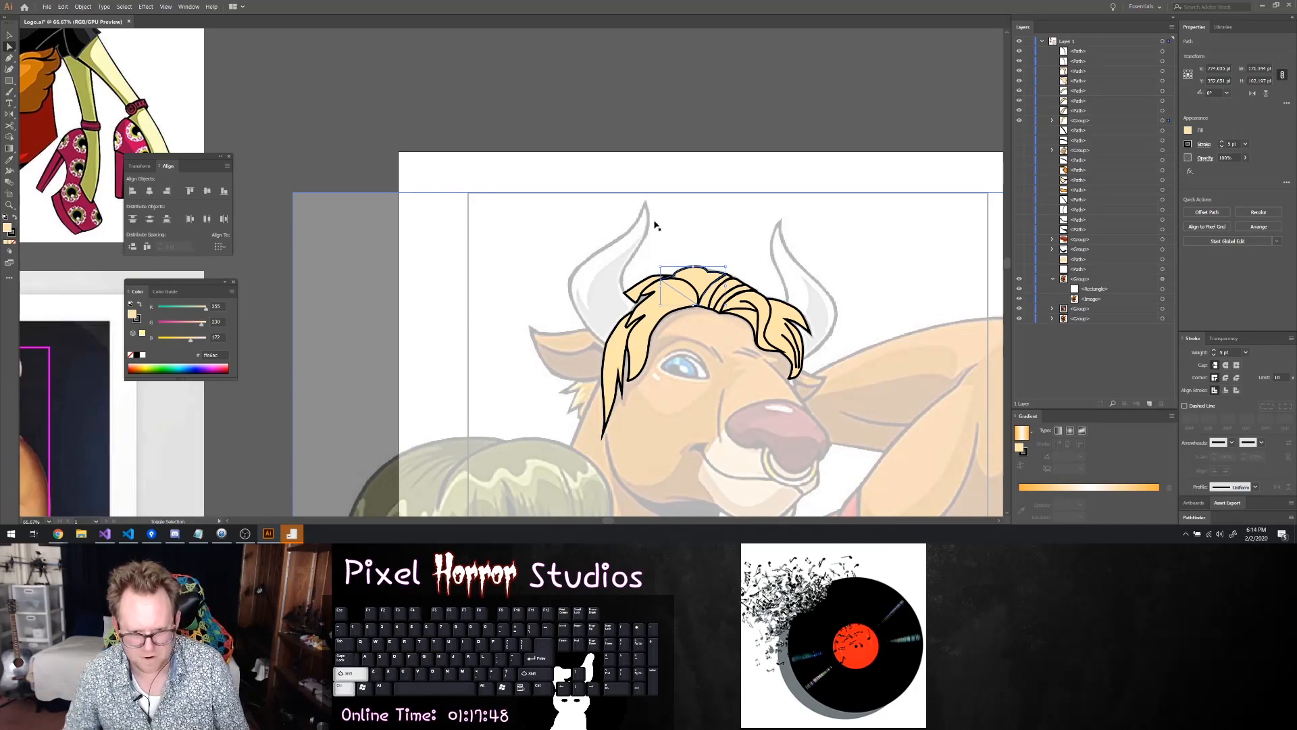
{"action": "scroll", "coordinate": [701, 251], "scroll_direction": "up", "scroll_amount": 5}
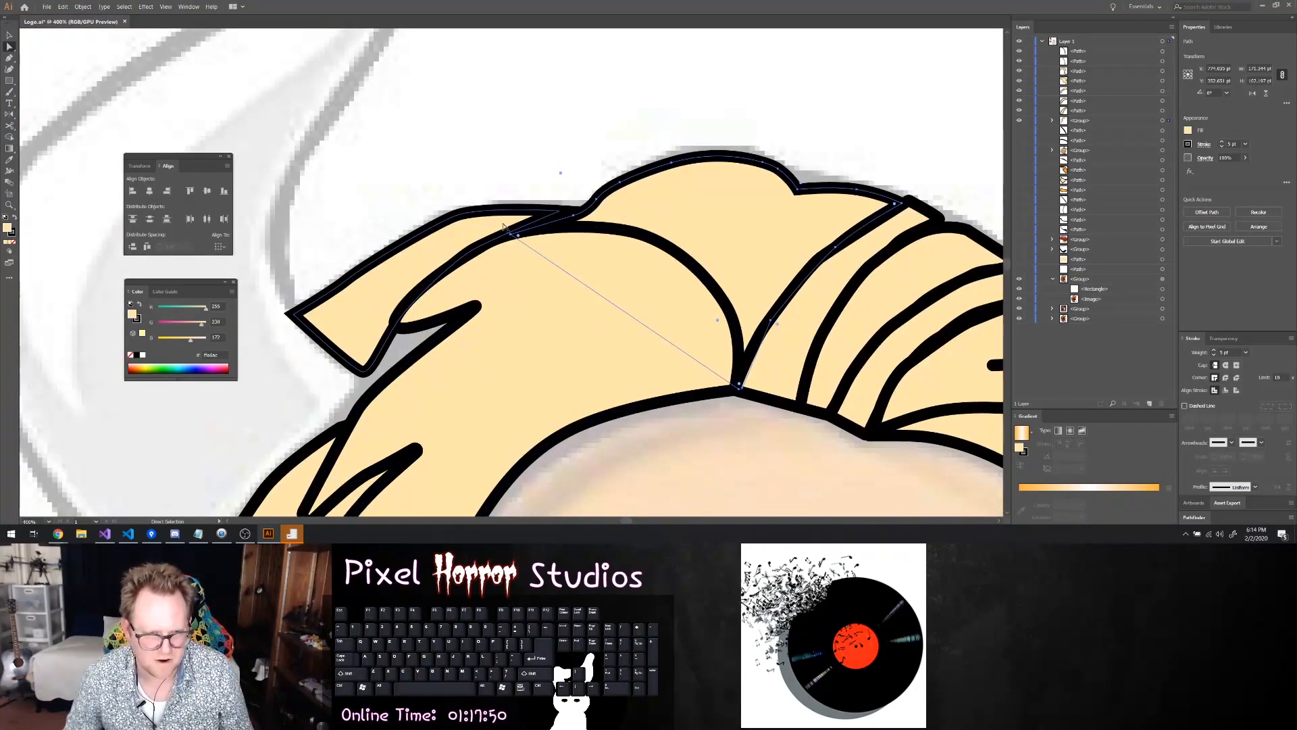
{"action": "left_click", "coordinate": [520, 237]}
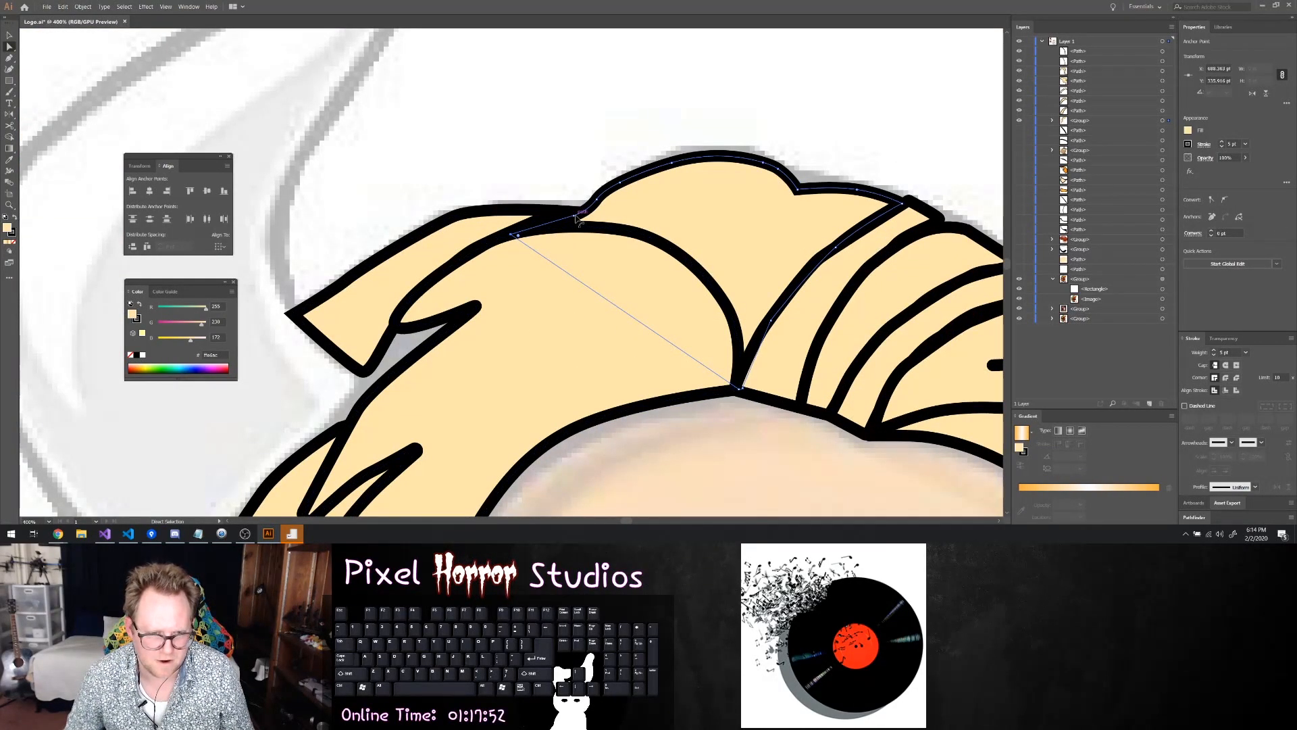
{"action": "mouse_move", "coordinate": [574, 215]}
{"action": "left_mouse_down"}
{"action": "mouse_move", "coordinate": [560, 213]}
{"action": "mouse_move", "coordinate": [585, 210]}
{"action": "left_mouse_up"}
{"action": "left_click", "coordinate": [621, 134]}
{"action": "key", "text": "alt"}
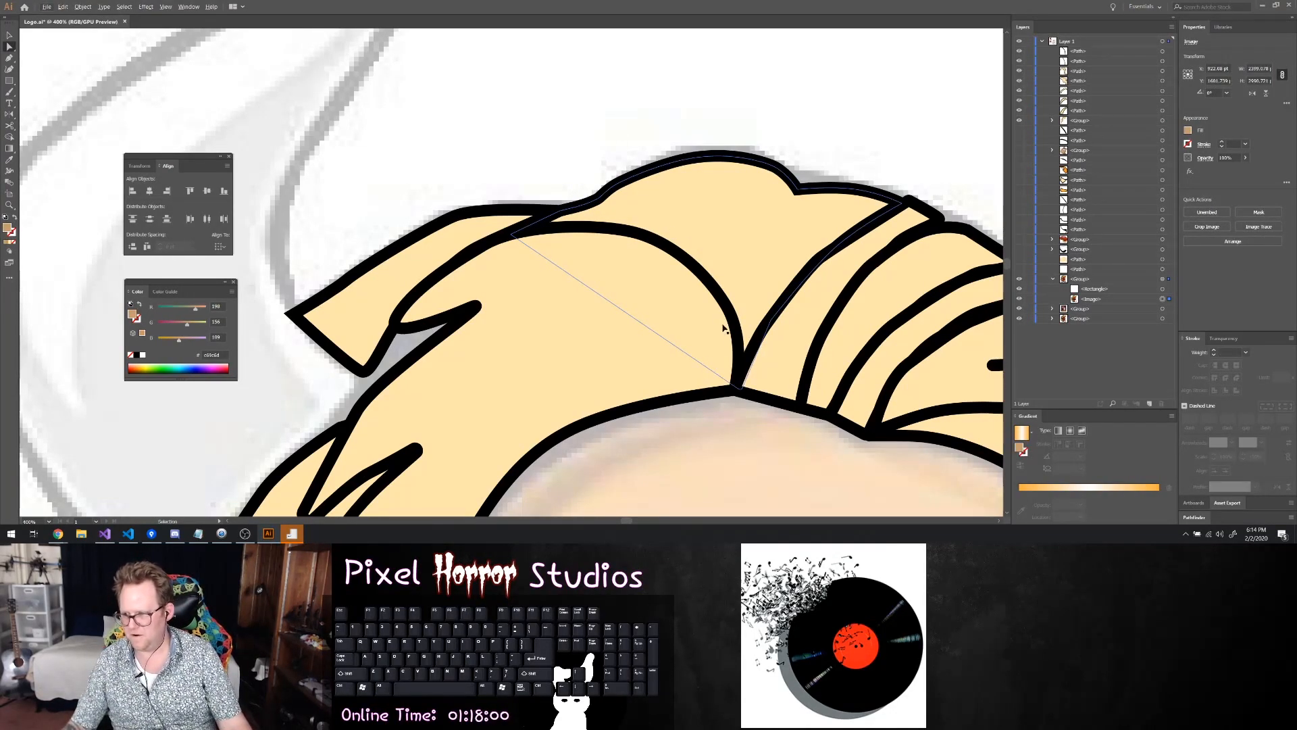
Select all the hair paths together with the existing hair group and combine them into one group
{"action": "scroll", "coordinate": [721, 321], "scroll_direction": "down", "scroll_amount": 5}
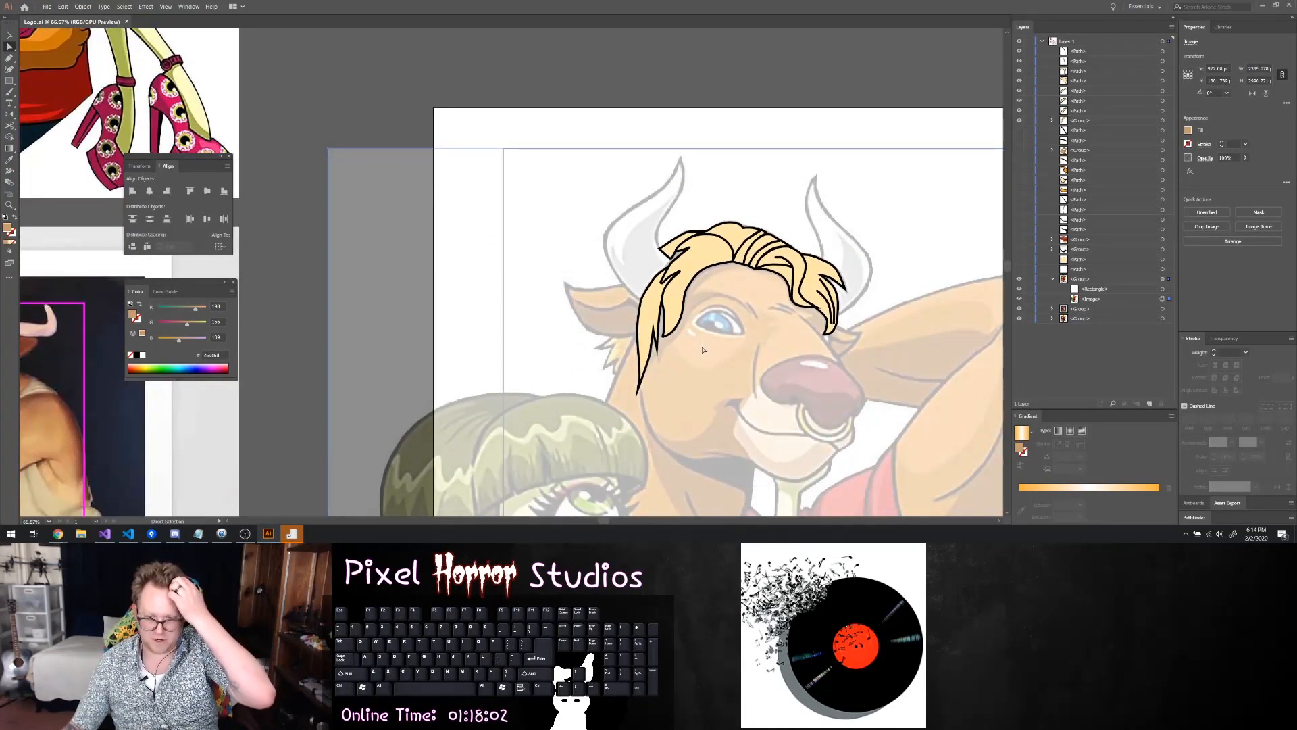
{"action": "scroll", "coordinate": [703, 349], "scroll_direction": "down", "scroll_amount": 2}
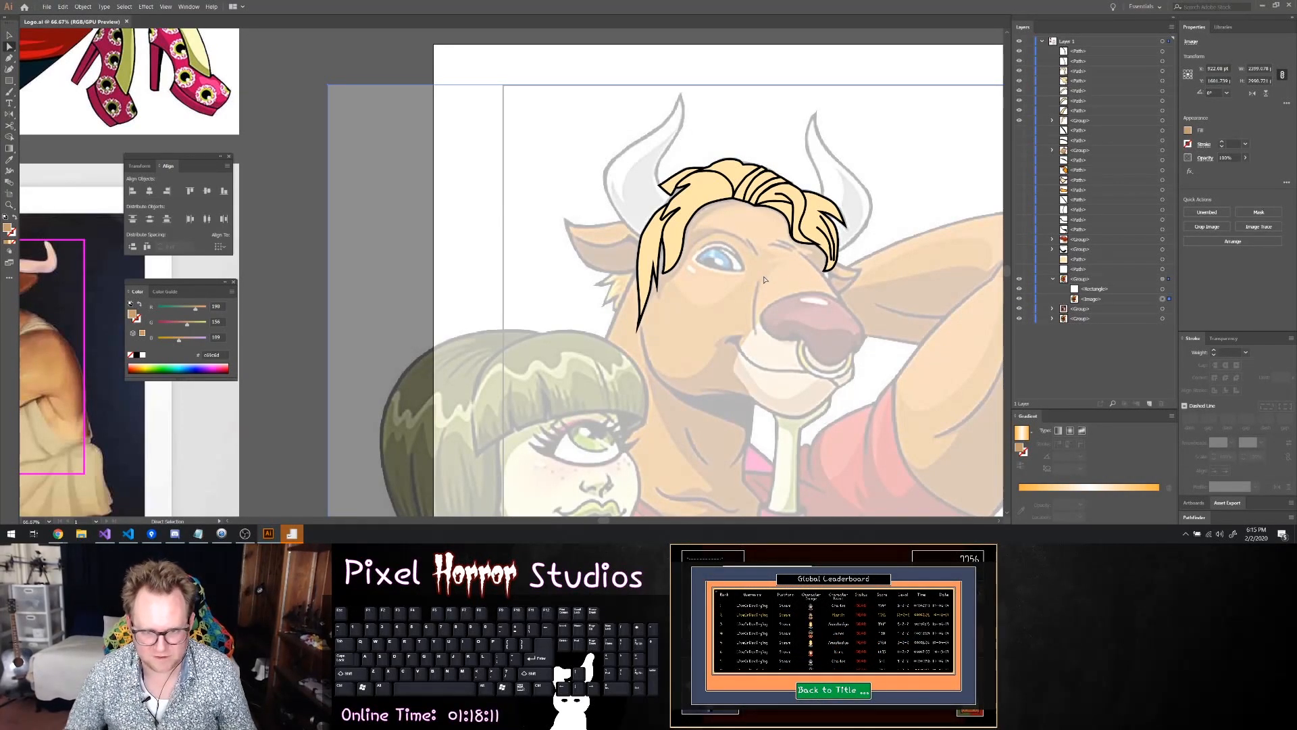
{"action": "left_click", "coordinate": [1111, 121]}
{"action": "left_click", "coordinate": [1162, 51]}
{"action": "left_click", "coordinate": [1162, 61], "text": "shift"}
{"action": "left_click", "coordinate": [1162, 71], "text": "shift"}
{"action": "left_click", "coordinate": [1162, 82], "text": "shift"}
{"action": "left_click", "coordinate": [1162, 91], "text": "shift"}
{"action": "left_click", "coordinate": [1162, 111], "text": "shift"}
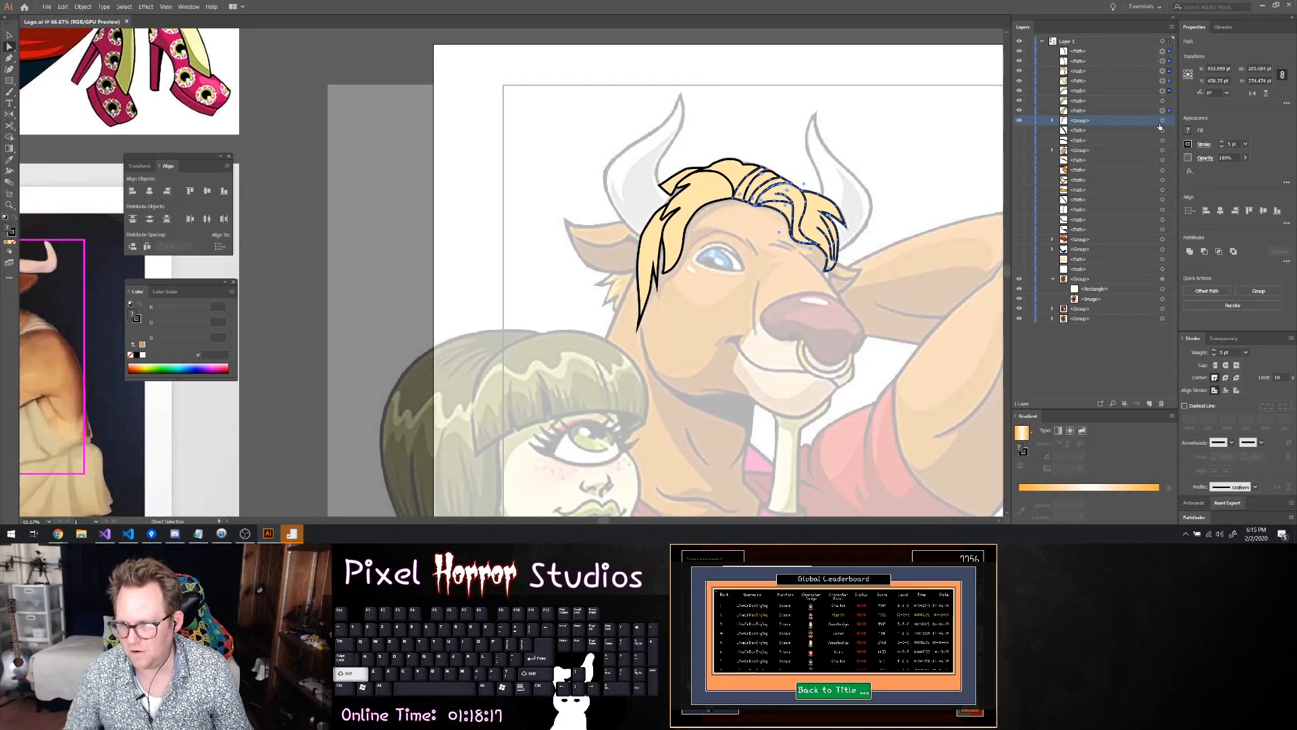
{"action": "left_click", "coordinate": [1162, 120], "text": "shift"}
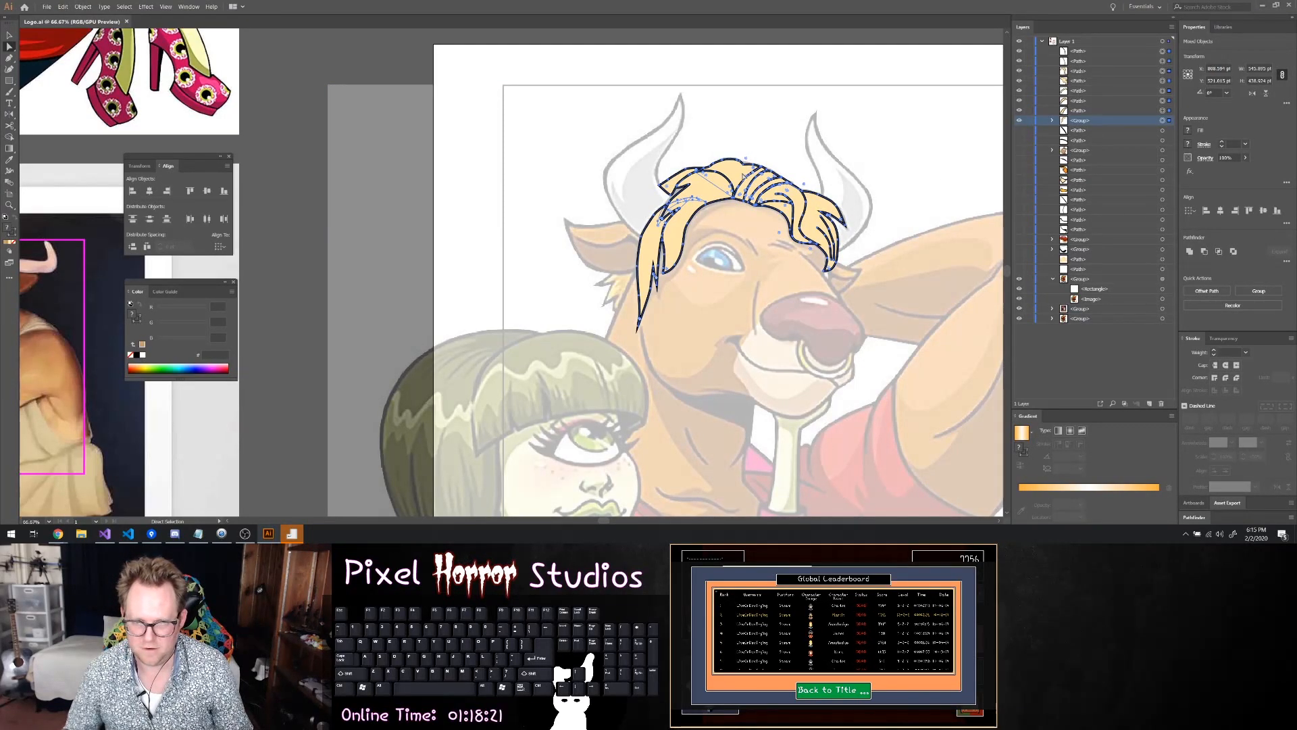
{"action": "right_click", "coordinate": [743, 174]}
{"action": "left_click", "coordinate": [768, 235]}
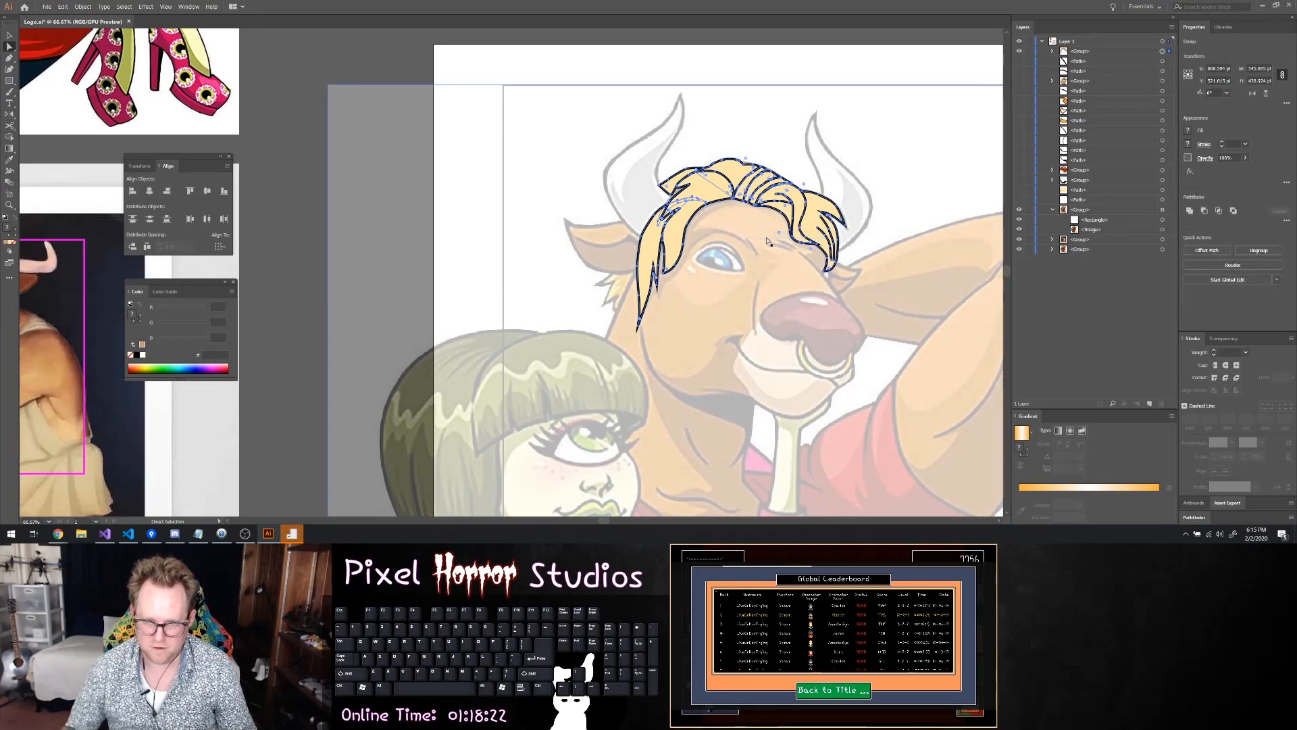
{"action": "key", "text": "Delete"}
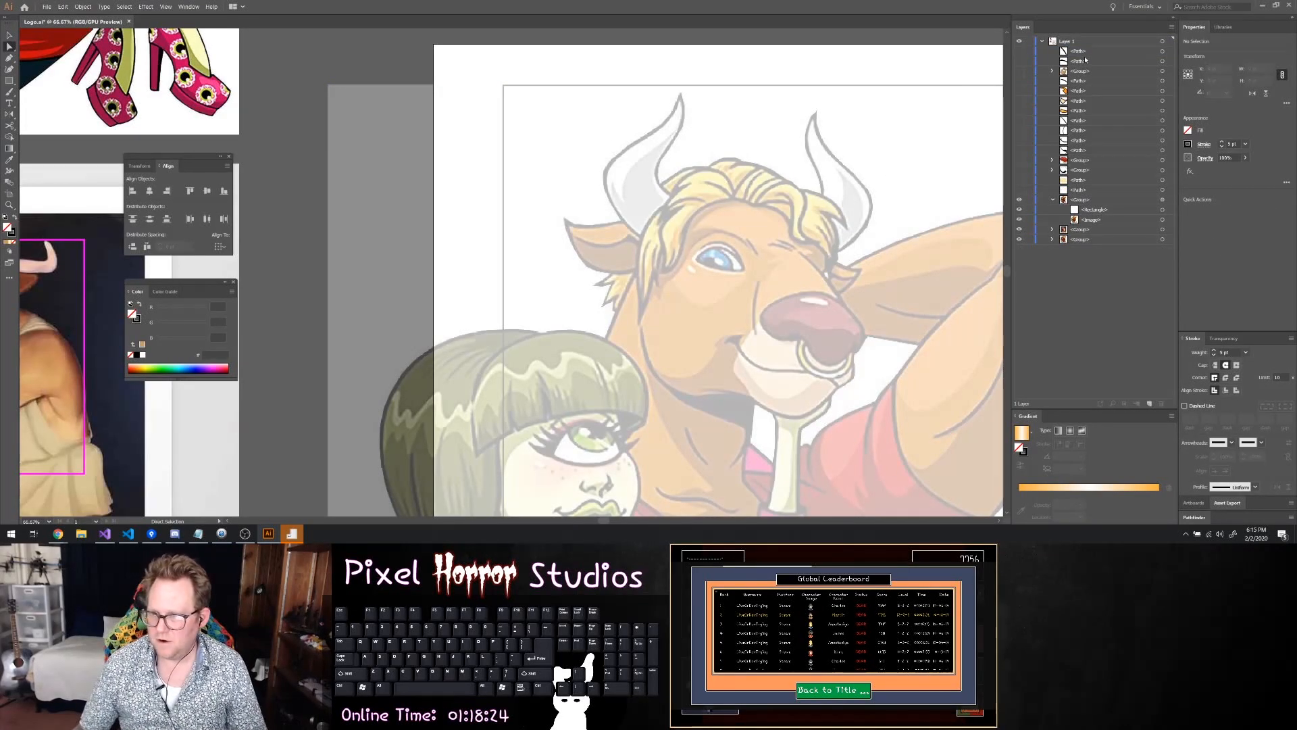
{"action": "key", "text": "ctrl+z"}
Rename the new hair group to Hair and clear the selection
{"action": "double_click", "coordinate": [1080, 51]}
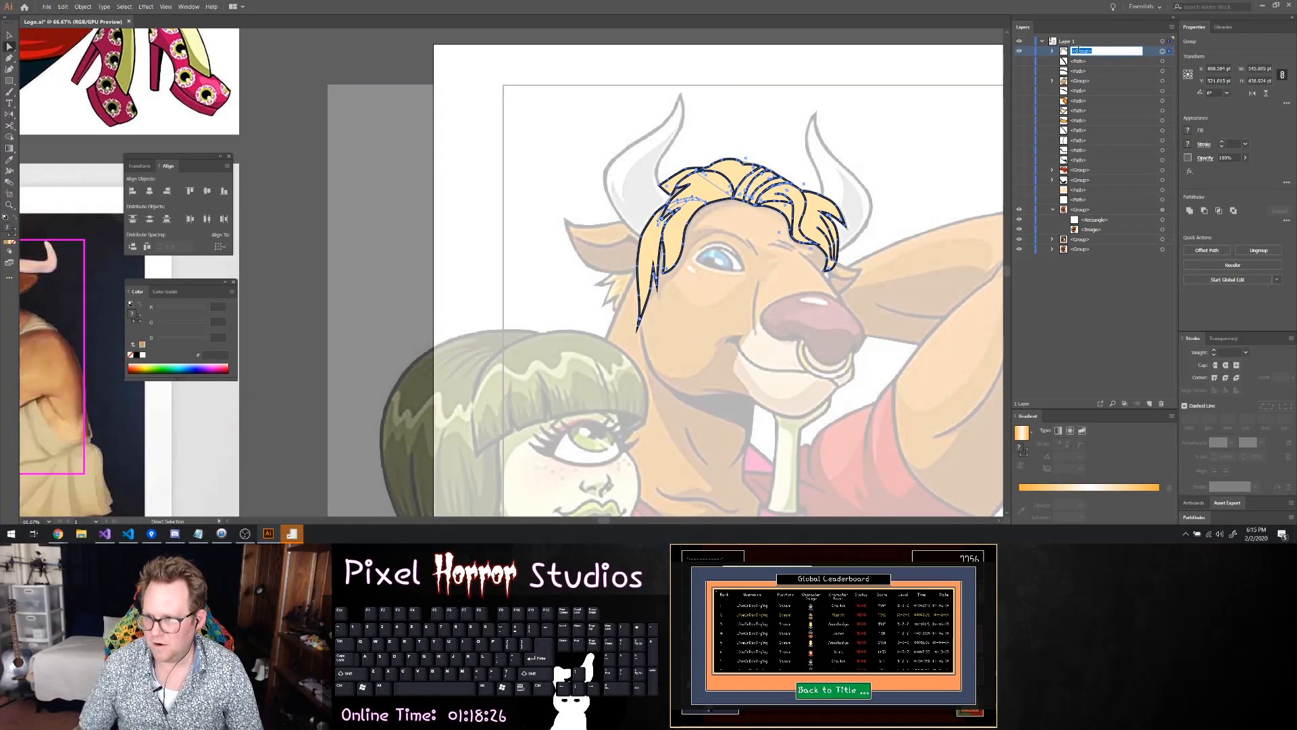
{"action": "type", "text": "HAIR"}
{"action": "key", "text": "Return"}
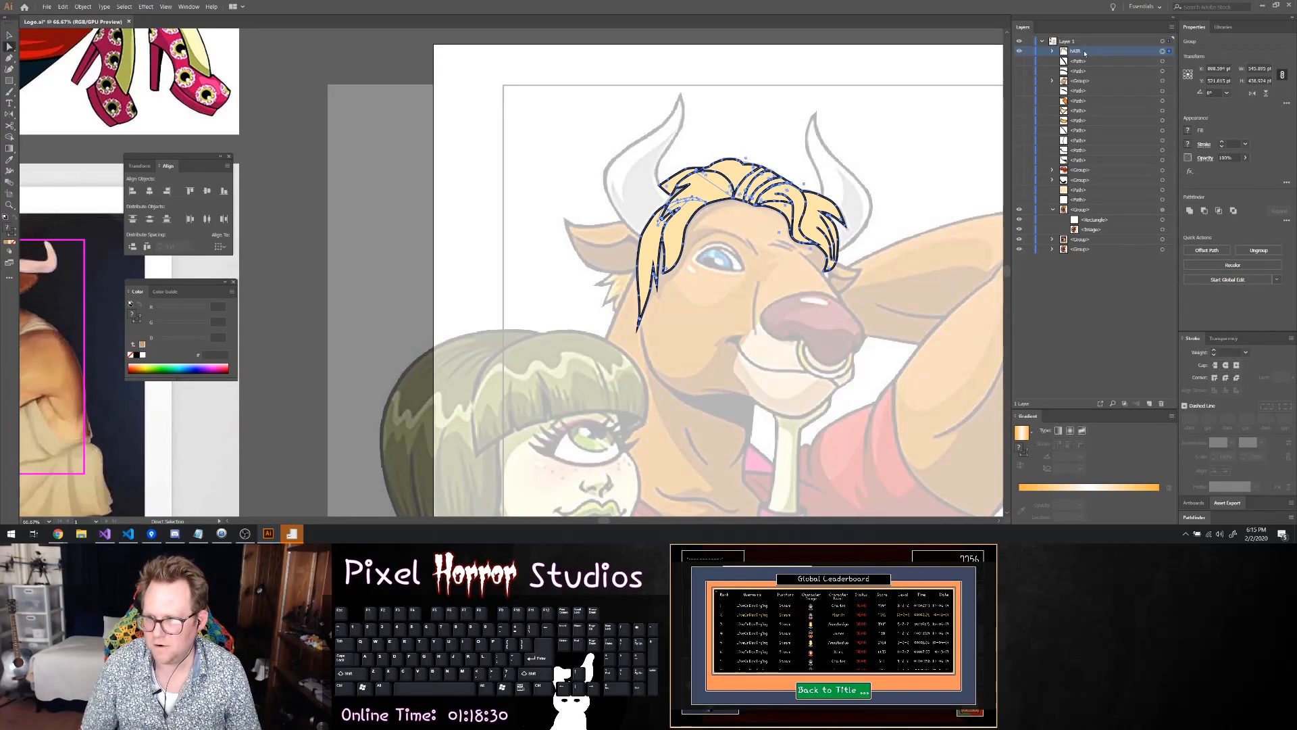
{"action": "double_click", "coordinate": [1079, 53]}
{"action": "key", "text": "Escape"}
{"action": "double_click", "coordinate": [1079, 51]}
{"action": "type", "text": "Hair"}
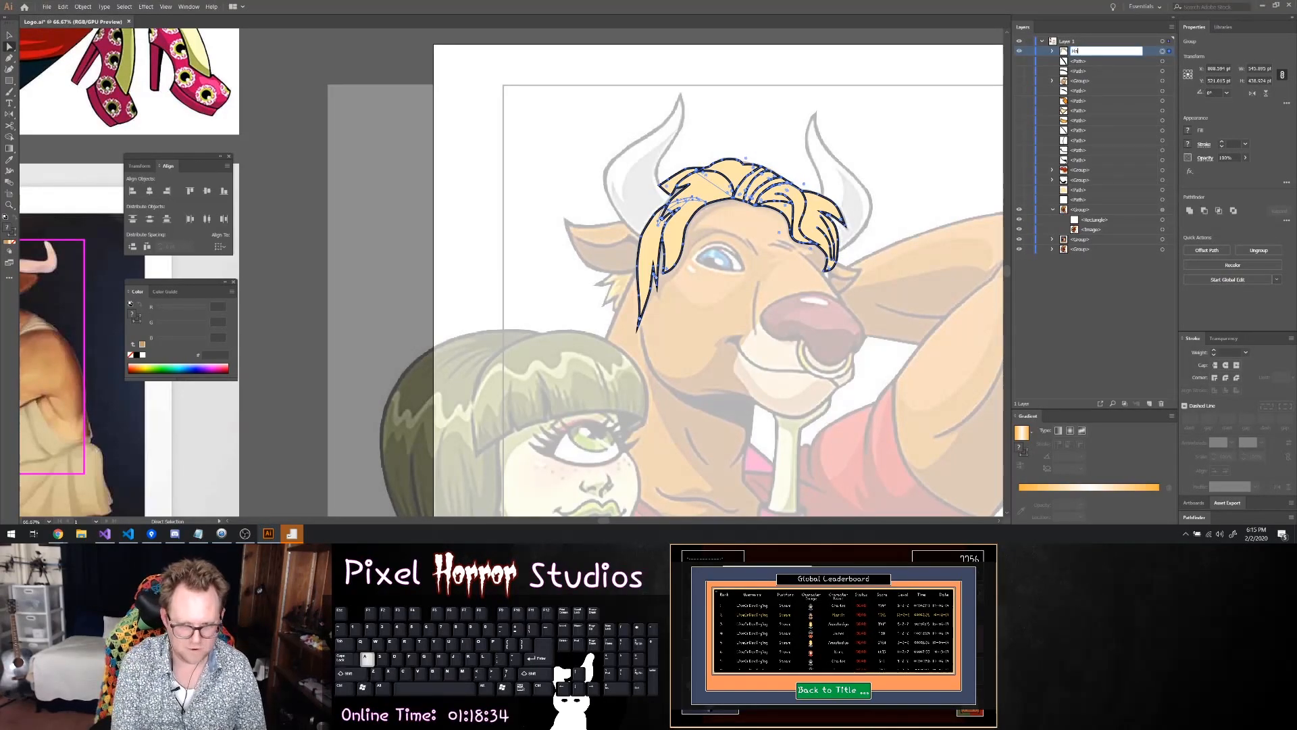
{"action": "key", "text": "Return"}
{"action": "key", "text": "ctrl+shift+a"}
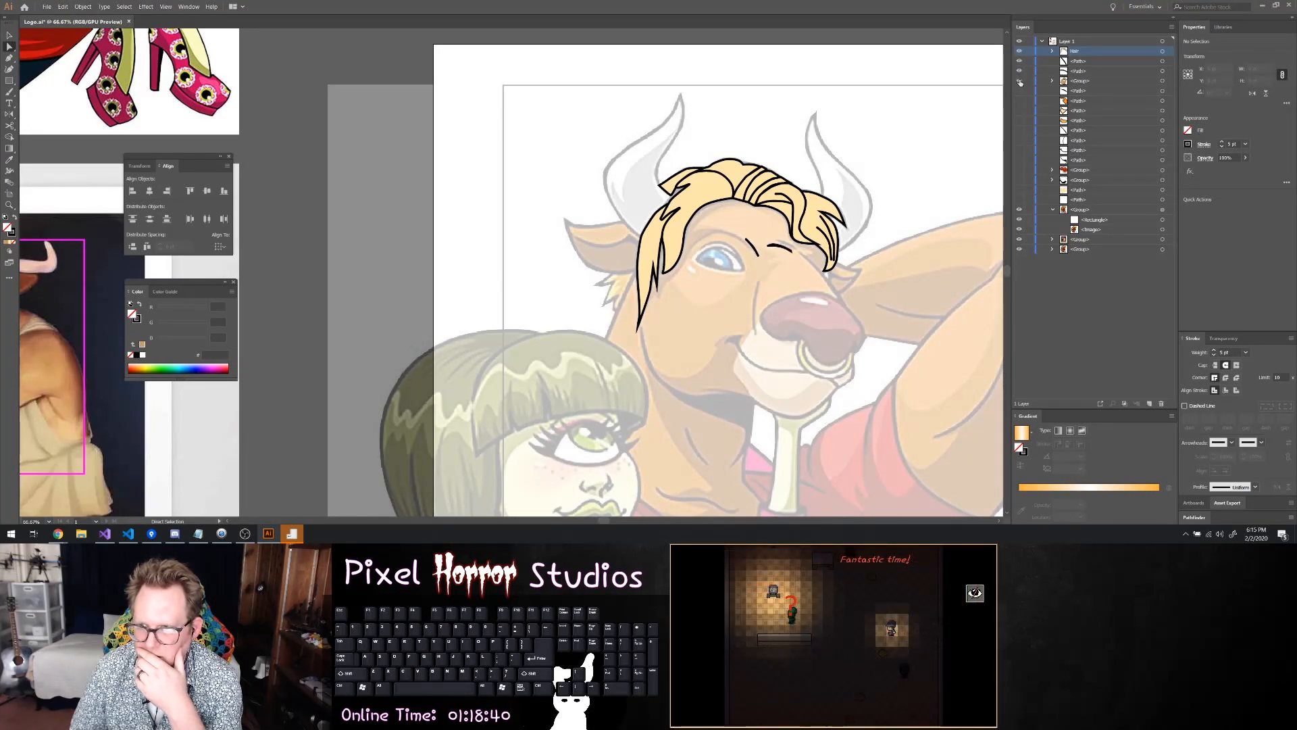
Unhide the face group and the paths stacked below the hair, toggling the orange shape under the right fringe to identify it
{"action": "left_click_drag", "start_coordinate": [1021, 71], "coordinate": [1021, 91]}
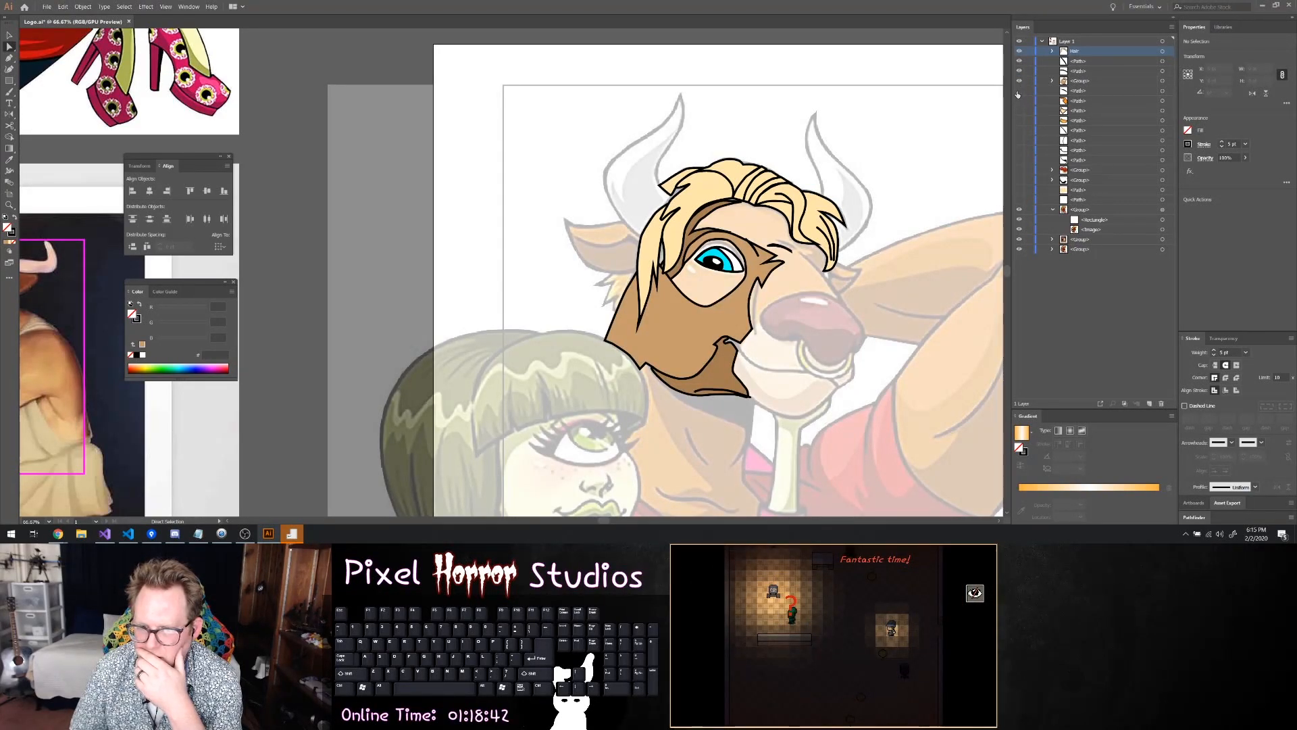
{"action": "left_click", "coordinate": [1020, 102]}
{"action": "left_click", "coordinate": [1019, 111]}
{"action": "left_click", "coordinate": [1019, 121]}
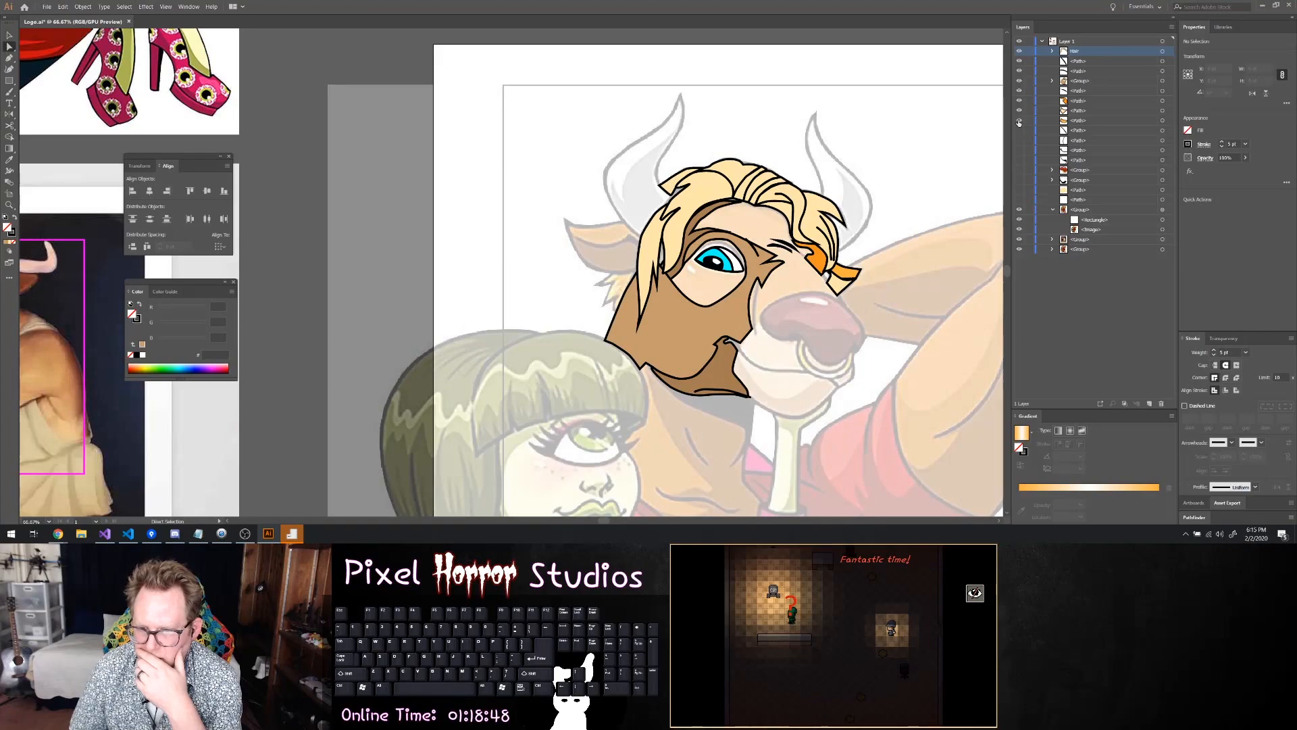
{"action": "left_click", "coordinate": [1021, 102]}
{"action": "left_click", "coordinate": [1020, 101]}
Fill the orange shape beside the right brow with the light brown swatch and copy its hex colour code
{"action": "left_click", "coordinate": [1163, 101]}
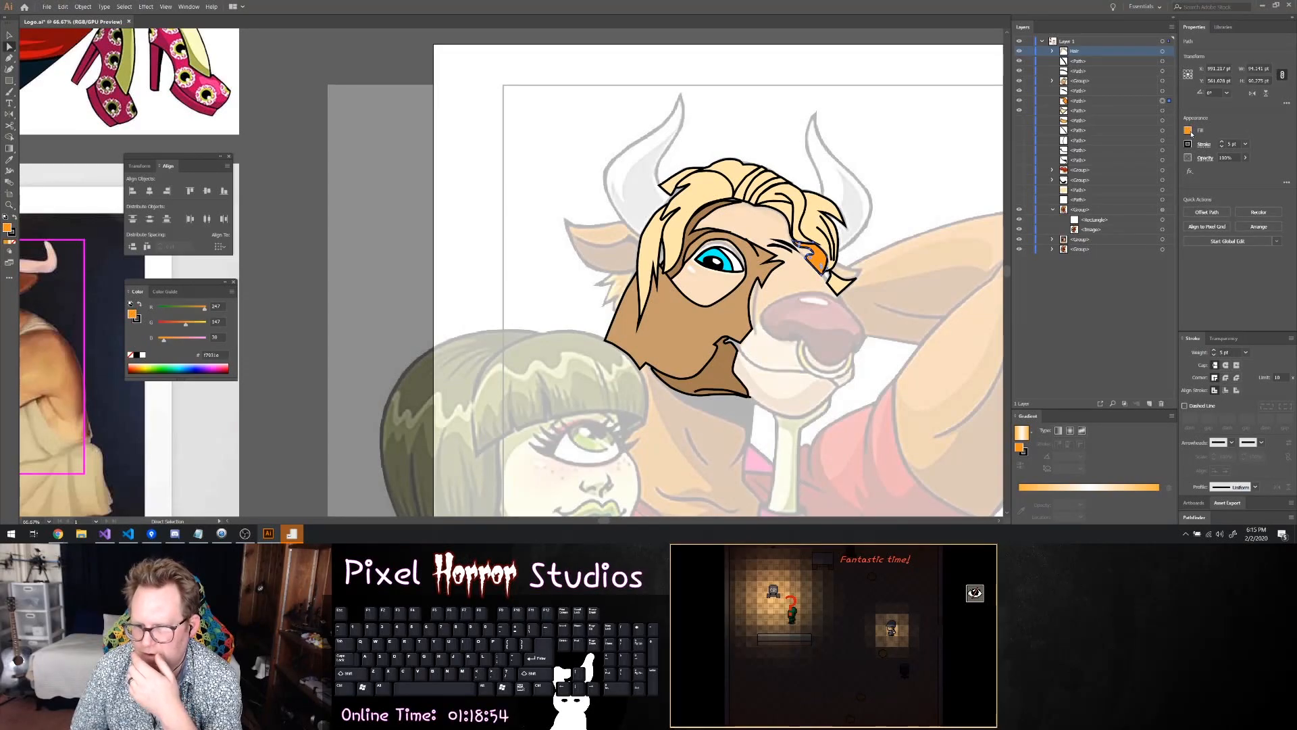
{"action": "left_click", "coordinate": [1188, 130]}
{"action": "left_click", "coordinate": [1133, 150]}
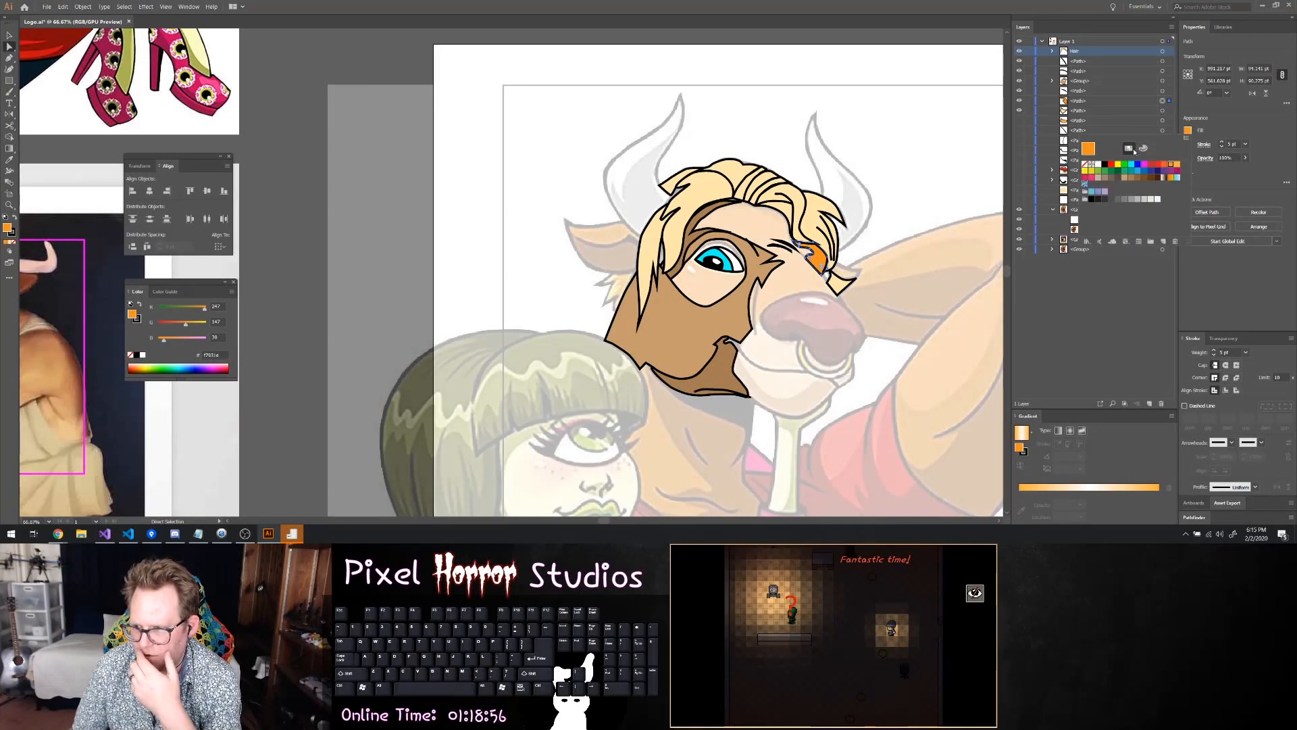
{"action": "left_click", "coordinate": [1133, 179]}
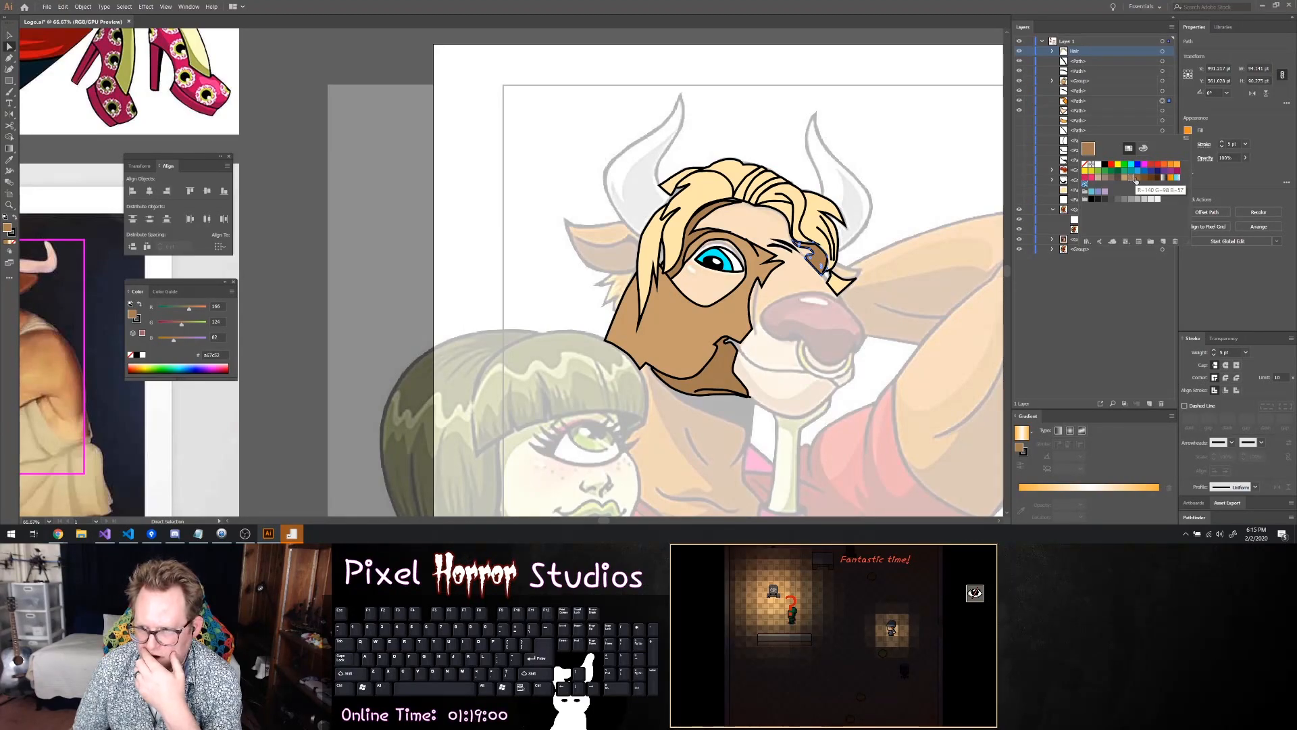
{"action": "left_click", "coordinate": [1126, 180]}
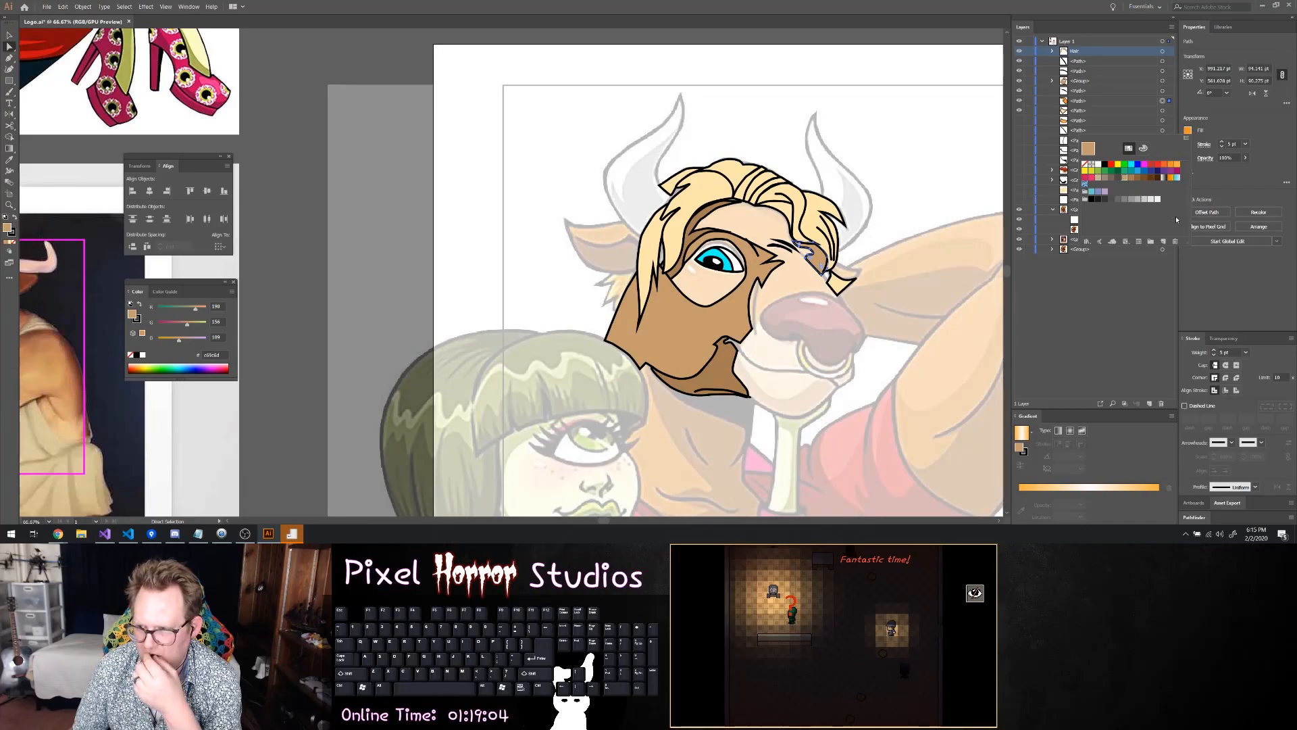
{"action": "left_click", "coordinate": [1144, 148]}
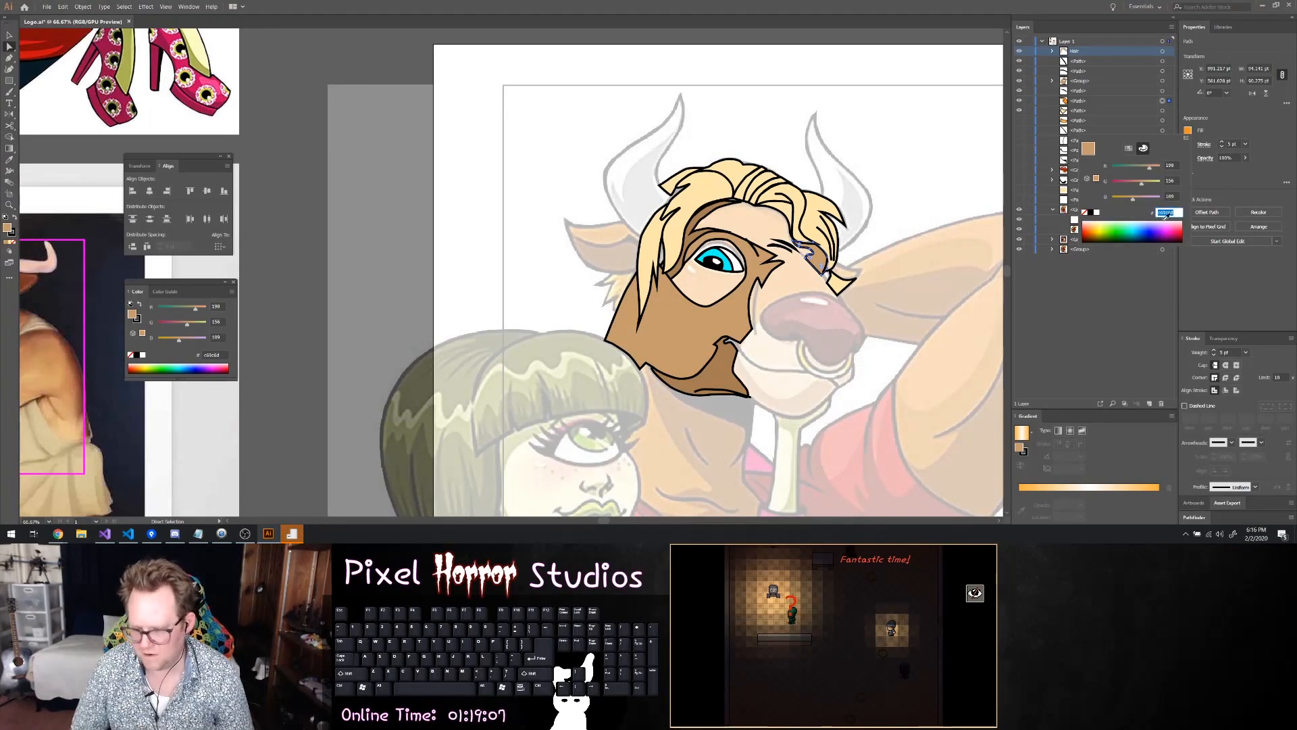
{"action": "left_click", "coordinate": [1206, 198]}
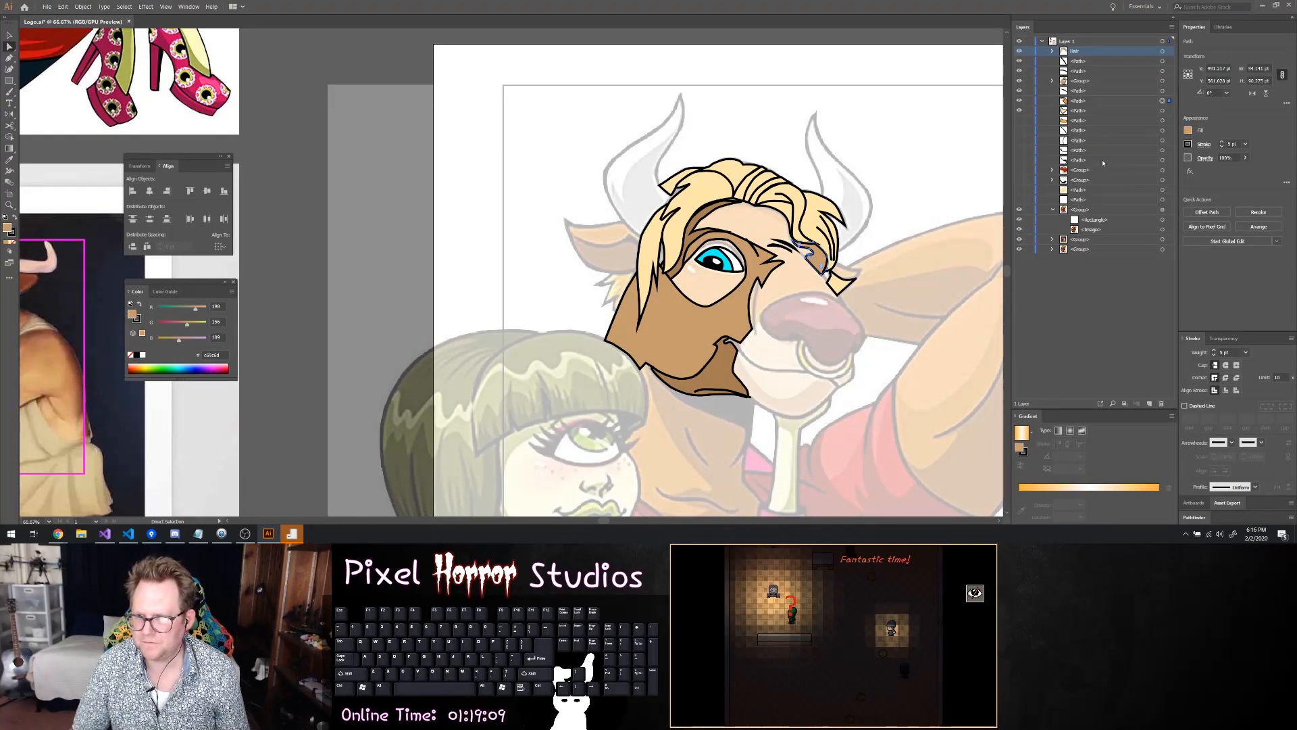
Unhide and group the orange and pale shapes of the small ear sticking out below the right fringe
{"action": "left_click", "coordinate": [1084, 112]}
{"action": "left_click", "coordinate": [1163, 119], "text": "shift"}
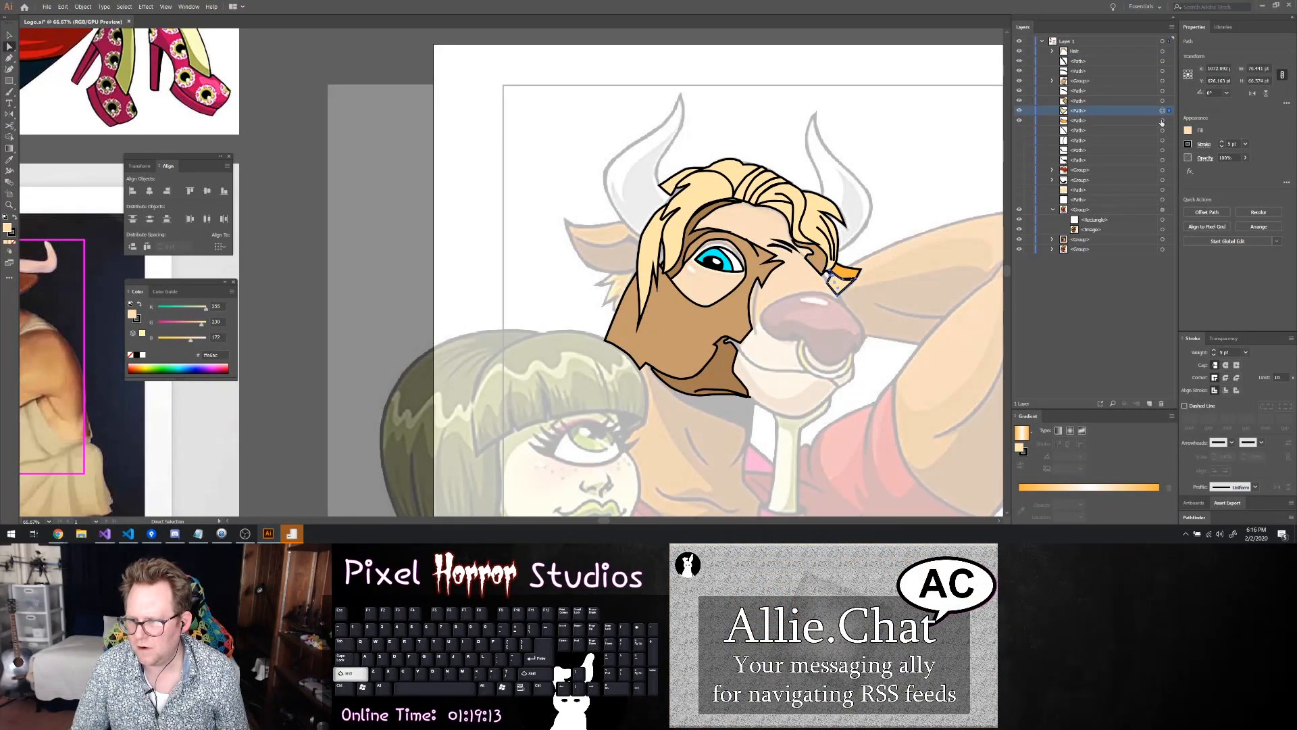
{"action": "right_click", "coordinate": [846, 276]}
{"action": "left_click", "coordinate": [878, 326]}
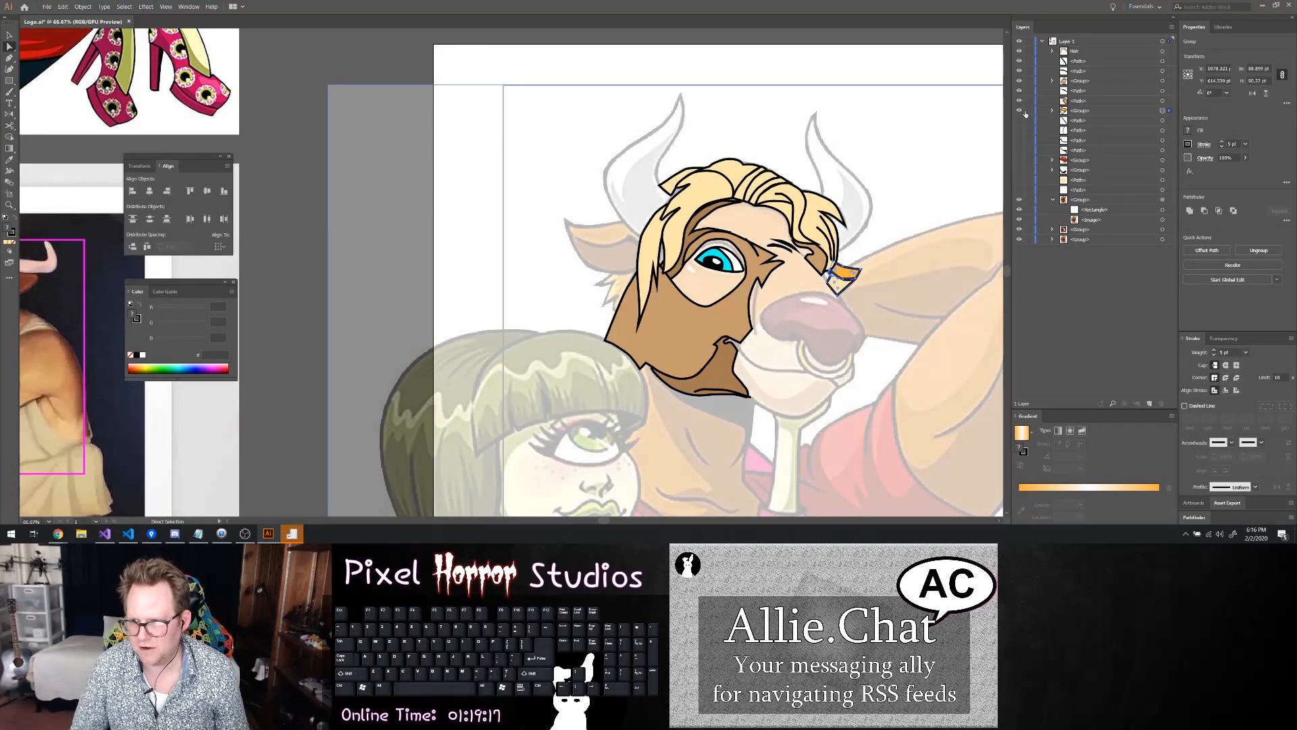
Fill the orange path in the ear group with the same light brown, hex c69c6d
{"action": "left_click", "coordinate": [1052, 111]}
{"action": "left_click", "coordinate": [1161, 130]}
{"action": "left_click", "coordinate": [1187, 130]}
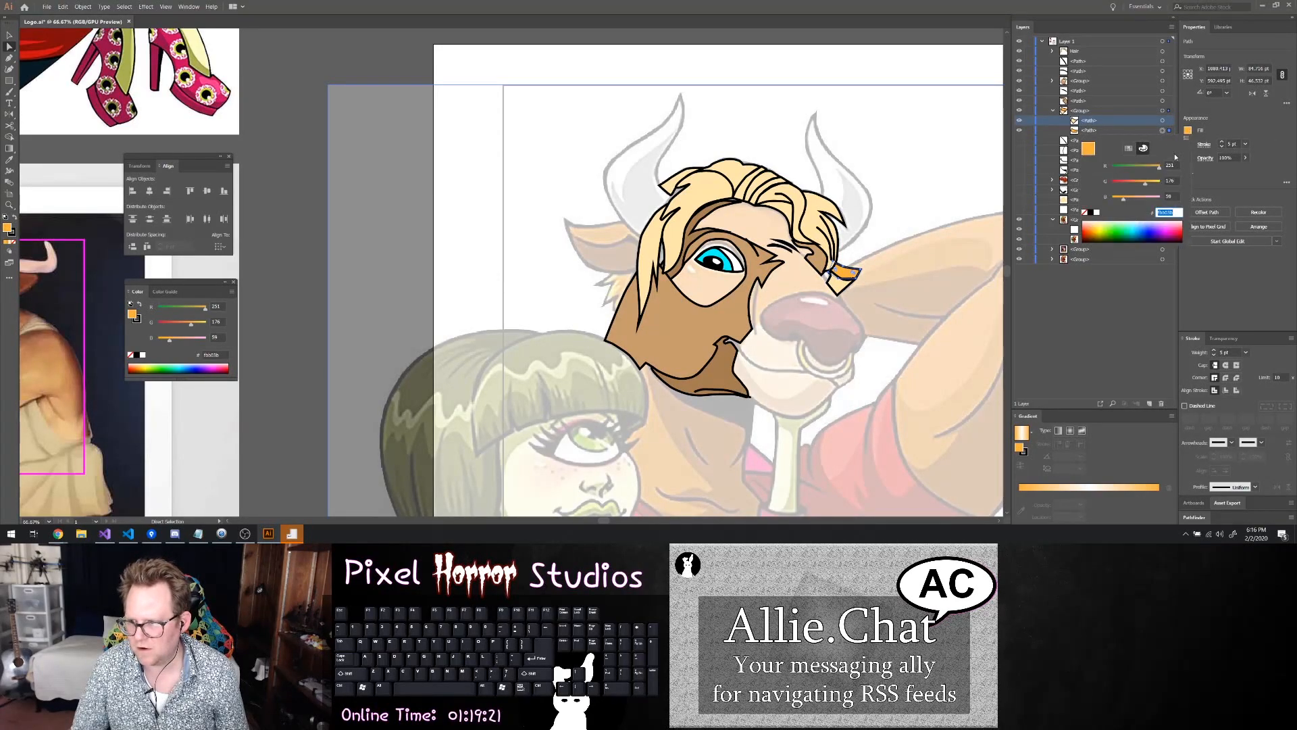
{"action": "key", "text": "Return"}
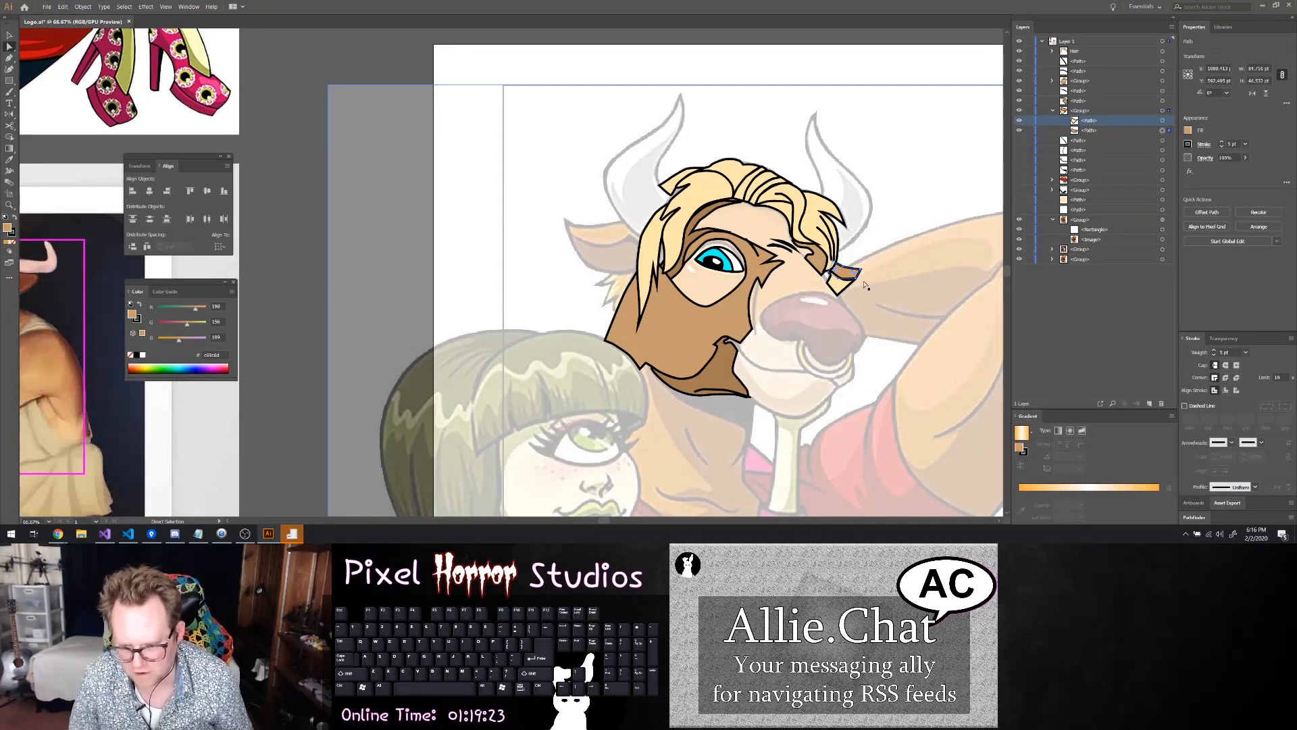
Round the lower corners of the pale ear shape
{"action": "scroll", "coordinate": [844, 300], "scroll_direction": "up", "scroll_amount": 4}
{"action": "left_click", "coordinate": [821, 278]}
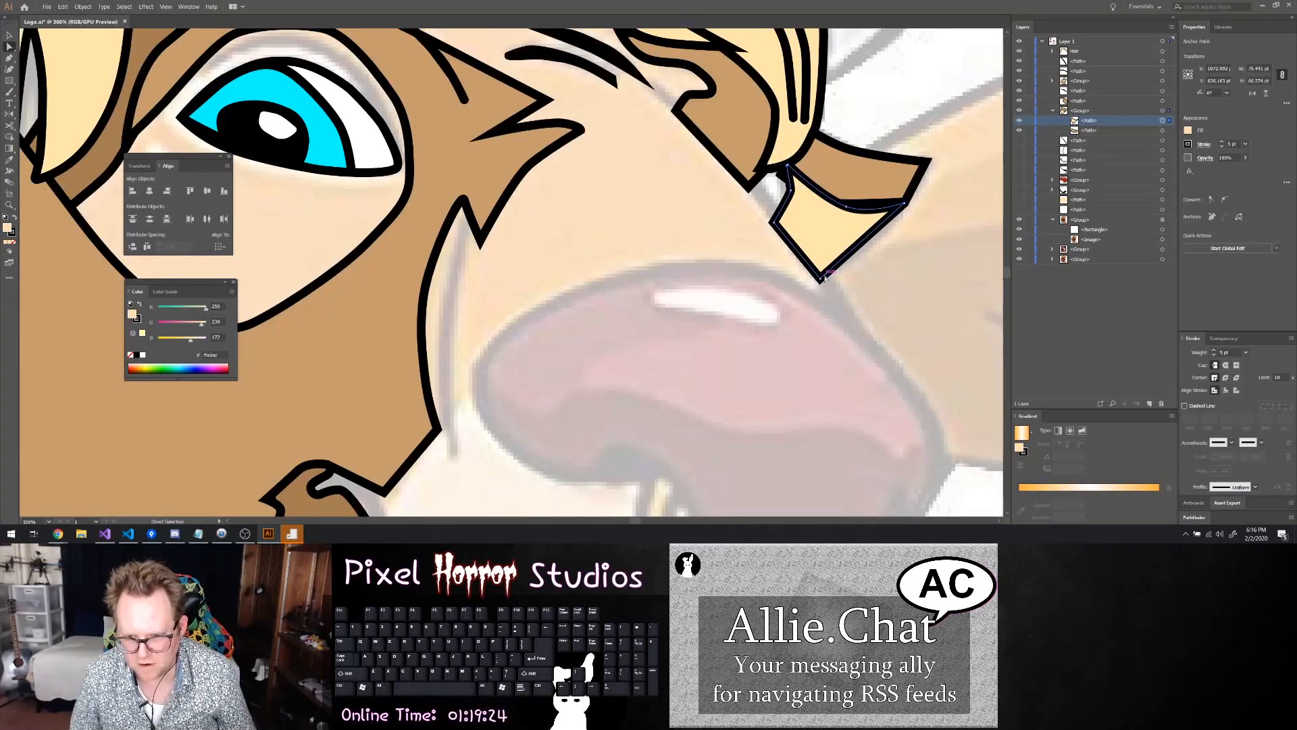
{"action": "left_click", "coordinate": [821, 277]}
{"action": "left_click_drag", "start_coordinate": [822, 272], "coordinate": [791, 221]}
{"action": "left_click", "coordinate": [775, 223]}
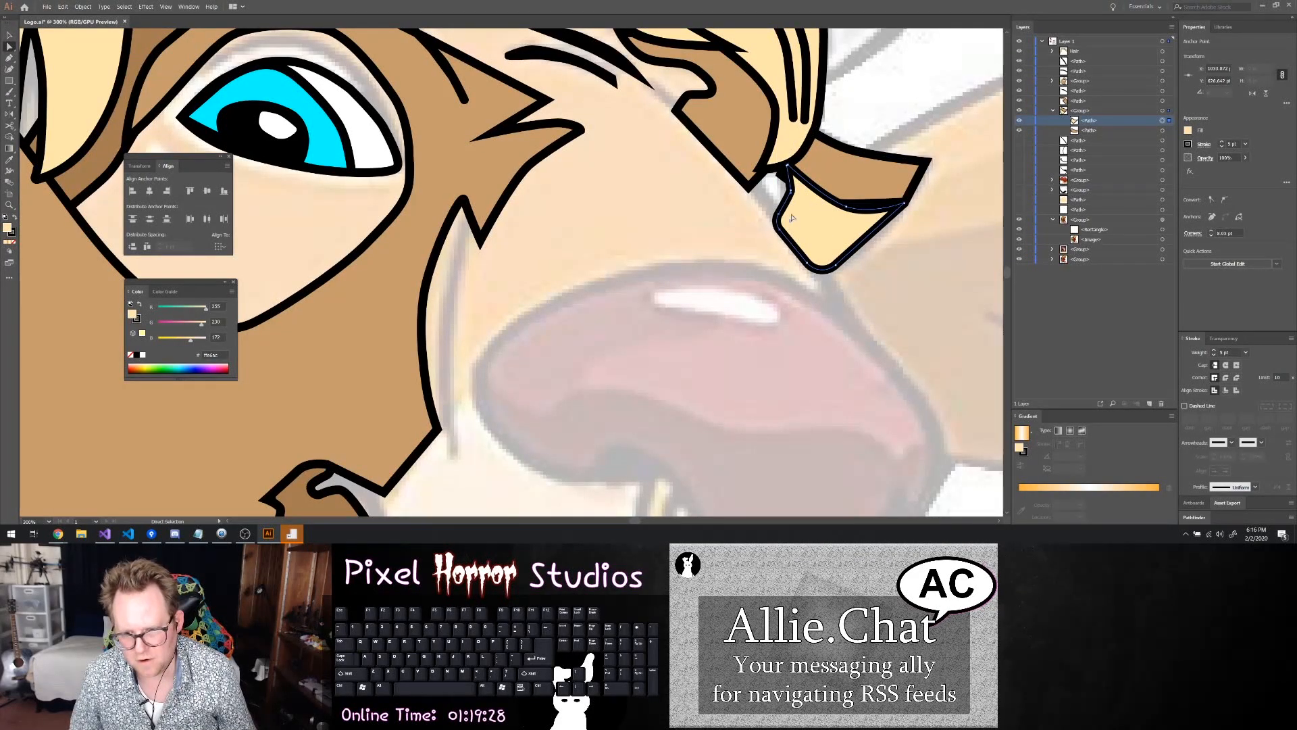
Tidy the left end of the brown ear shape so its corner tucks in behind the hair
{"action": "left_click", "coordinate": [795, 194]}
{"action": "left_click", "coordinate": [813, 151]}
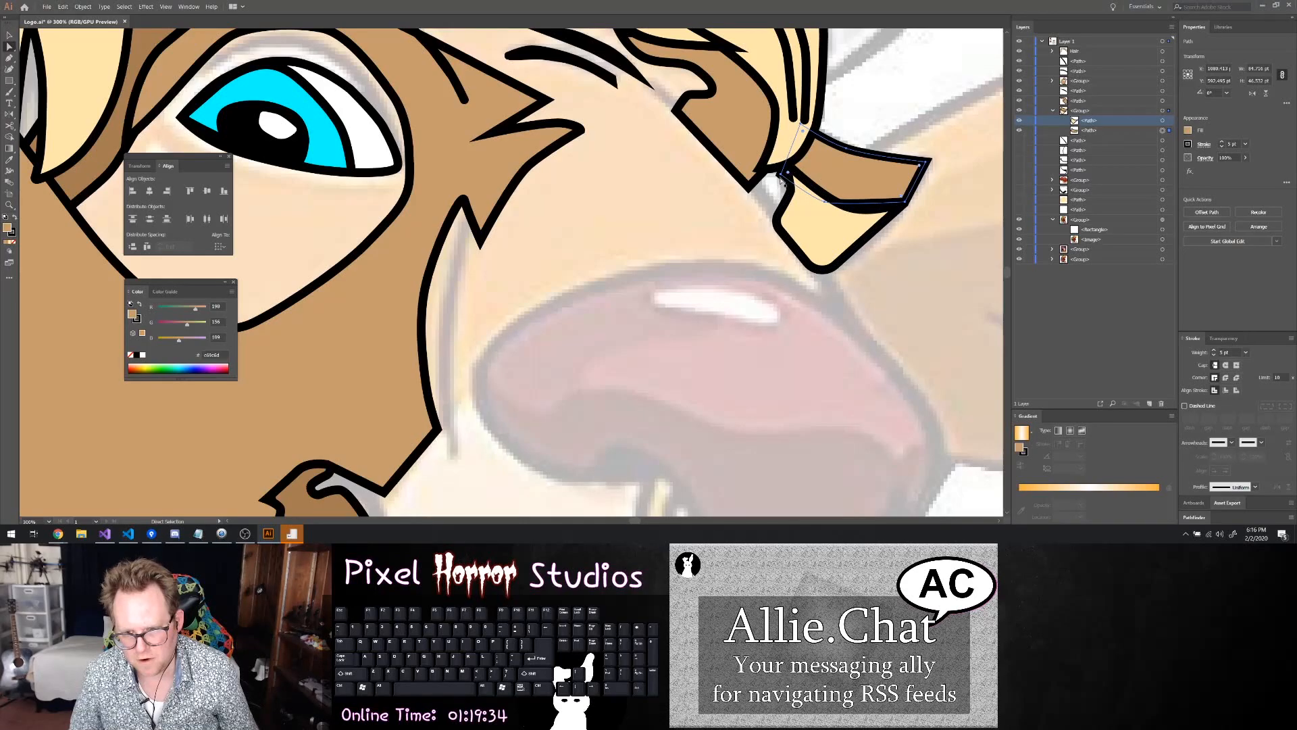
{"action": "left_click_drag", "start_coordinate": [779, 175], "coordinate": [789, 164]}
{"action": "key", "text": "ctrl+z"}
{"action": "left_click", "coordinate": [777, 188]}
{"action": "left_click", "coordinate": [782, 175]}
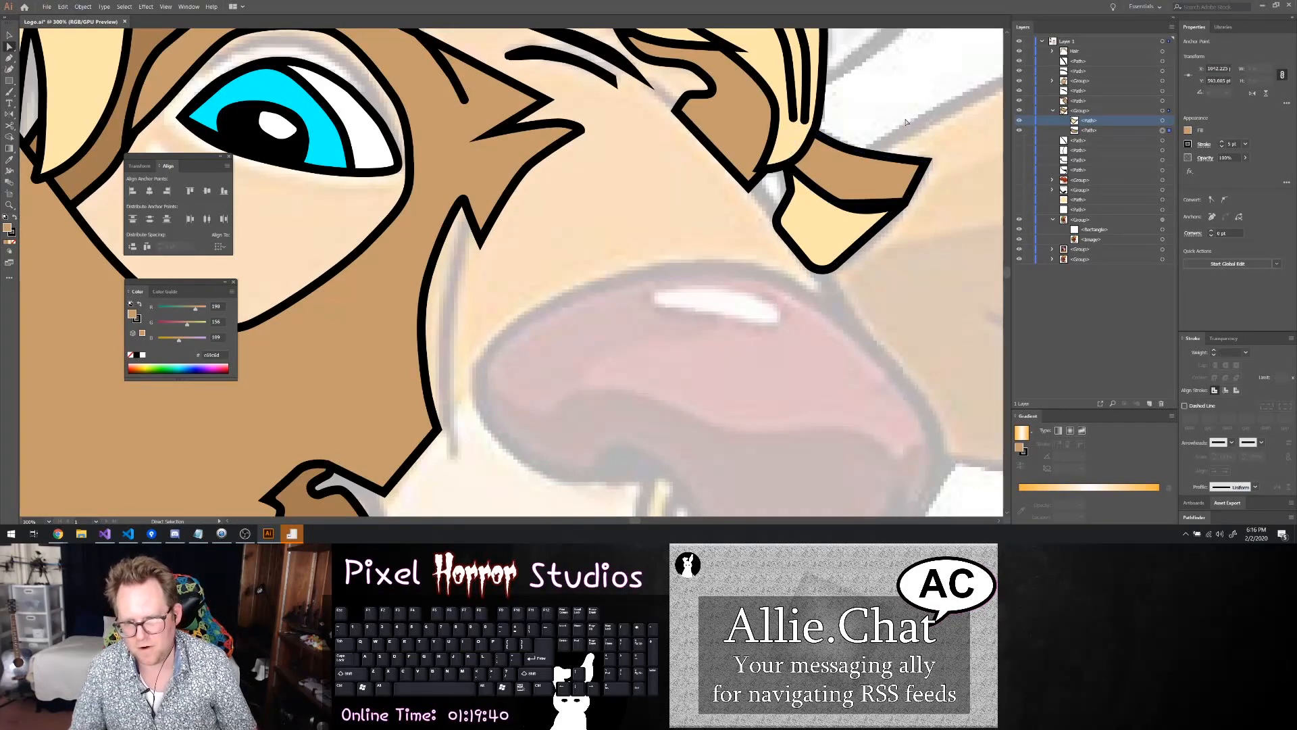
Smooth the lower edge of the brown ear shape by adjusting the anchor near its right end
{"action": "left_click", "coordinate": [879, 202]}
{"action": "left_click", "coordinate": [876, 204]}
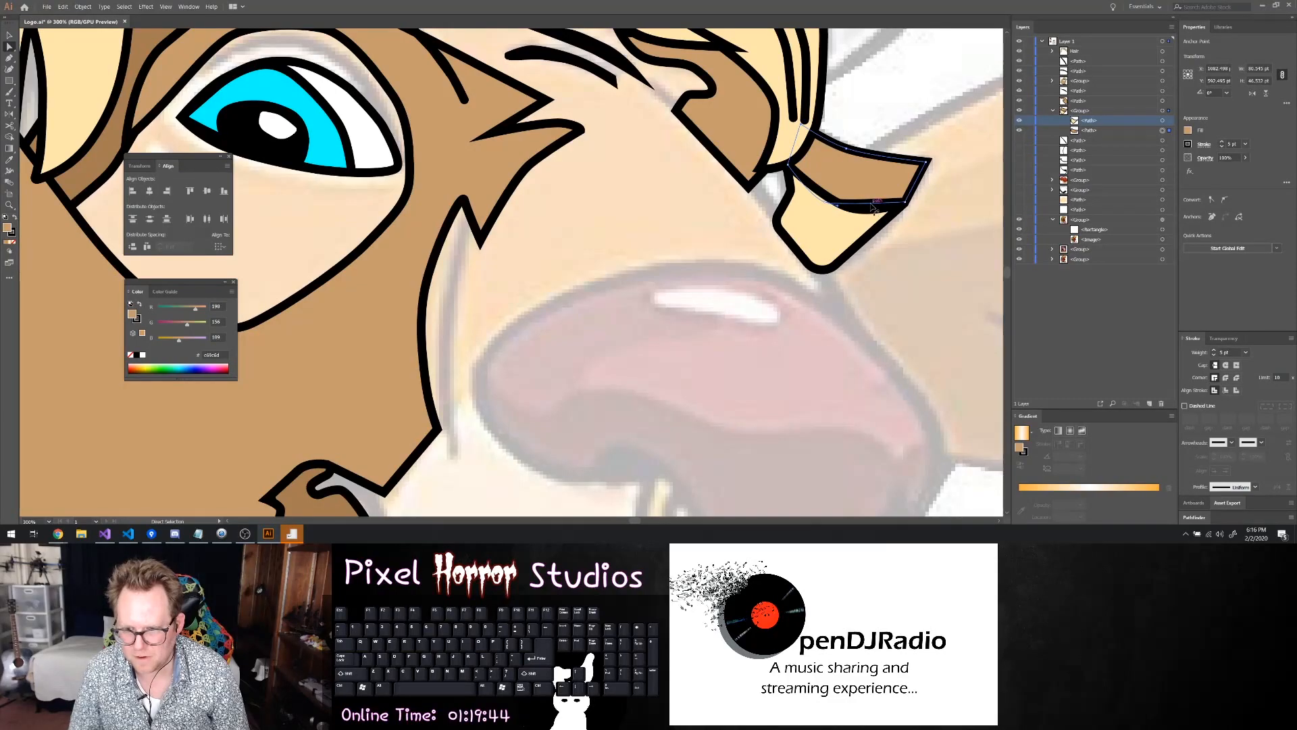
{"action": "left_click", "coordinate": [872, 206]}
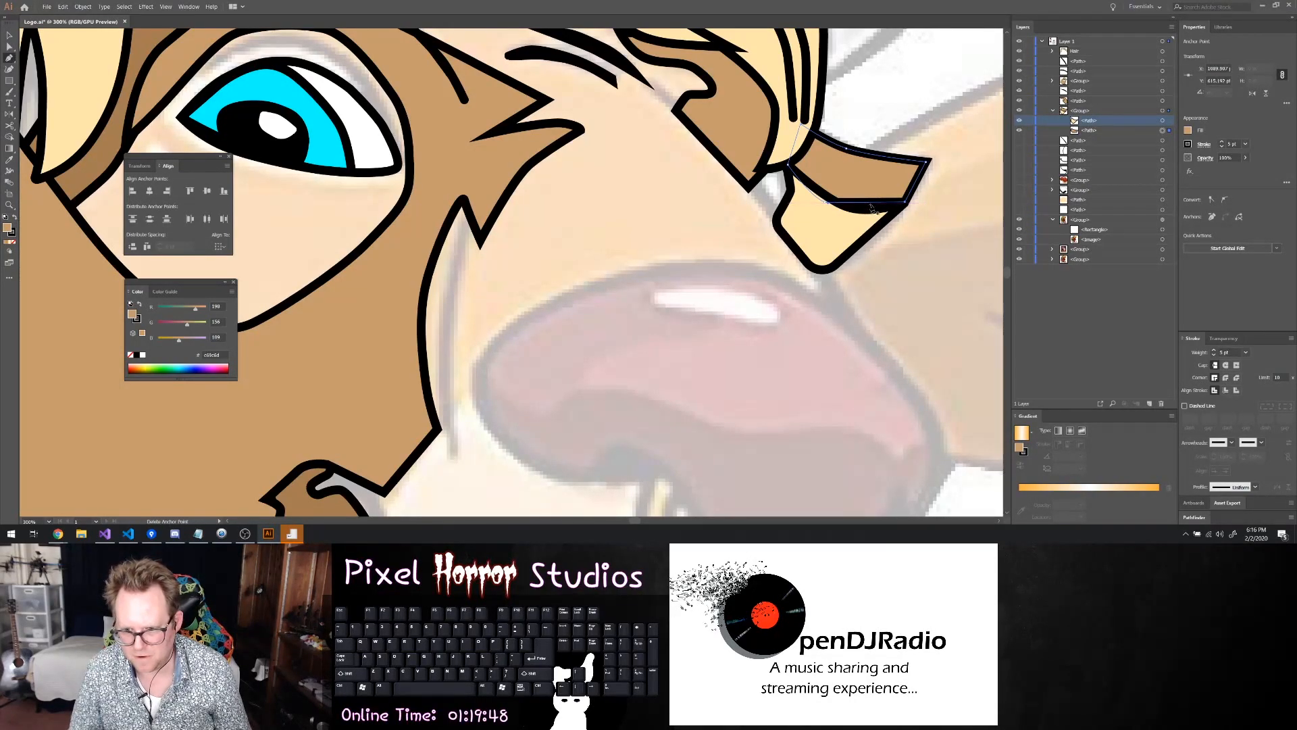
{"action": "left_click_drag", "start_coordinate": [872, 206], "coordinate": [870, 212]}
{"action": "left_click", "coordinate": [931, 228]}
Examine the reshaped ear and the hair against the faded reference drawing, both close up and as a whole
{"action": "scroll", "coordinate": [934, 209], "scroll_direction": "down", "scroll_amount": 4}
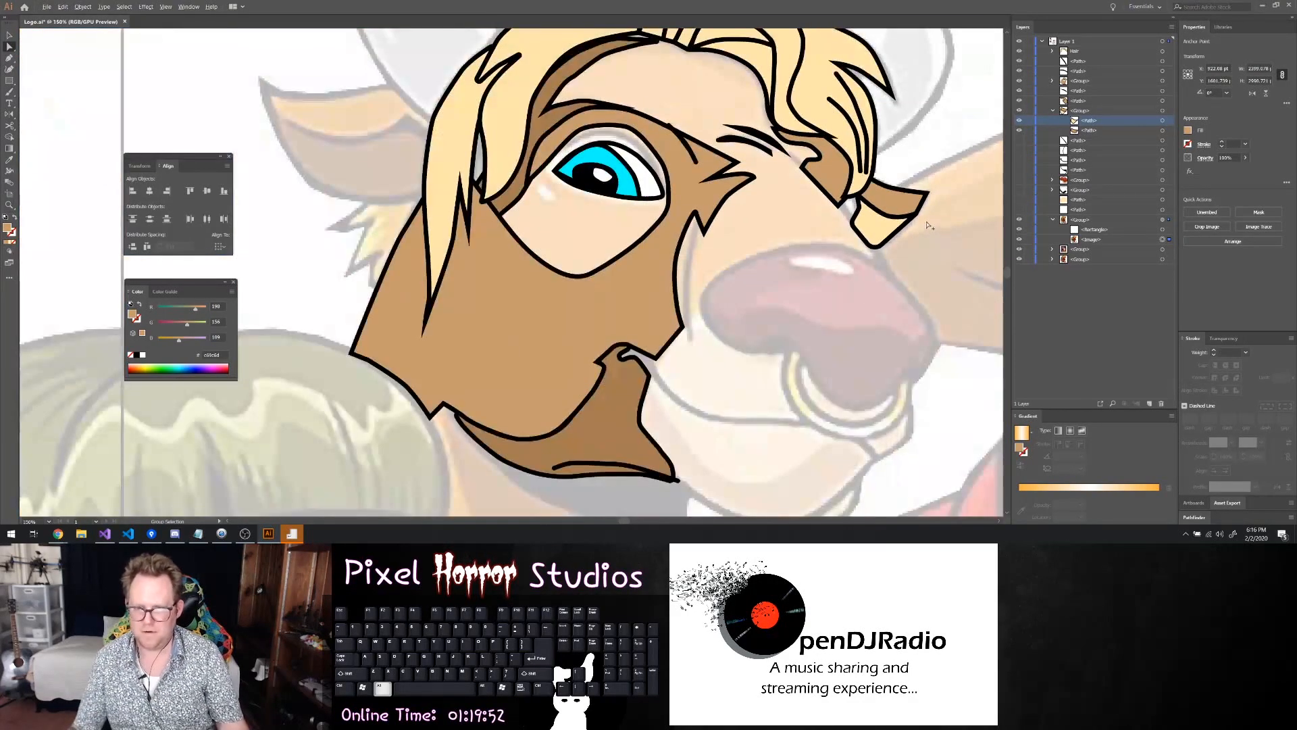
{"action": "scroll", "coordinate": [926, 184], "scroll_direction": "right", "scroll_amount": 2}
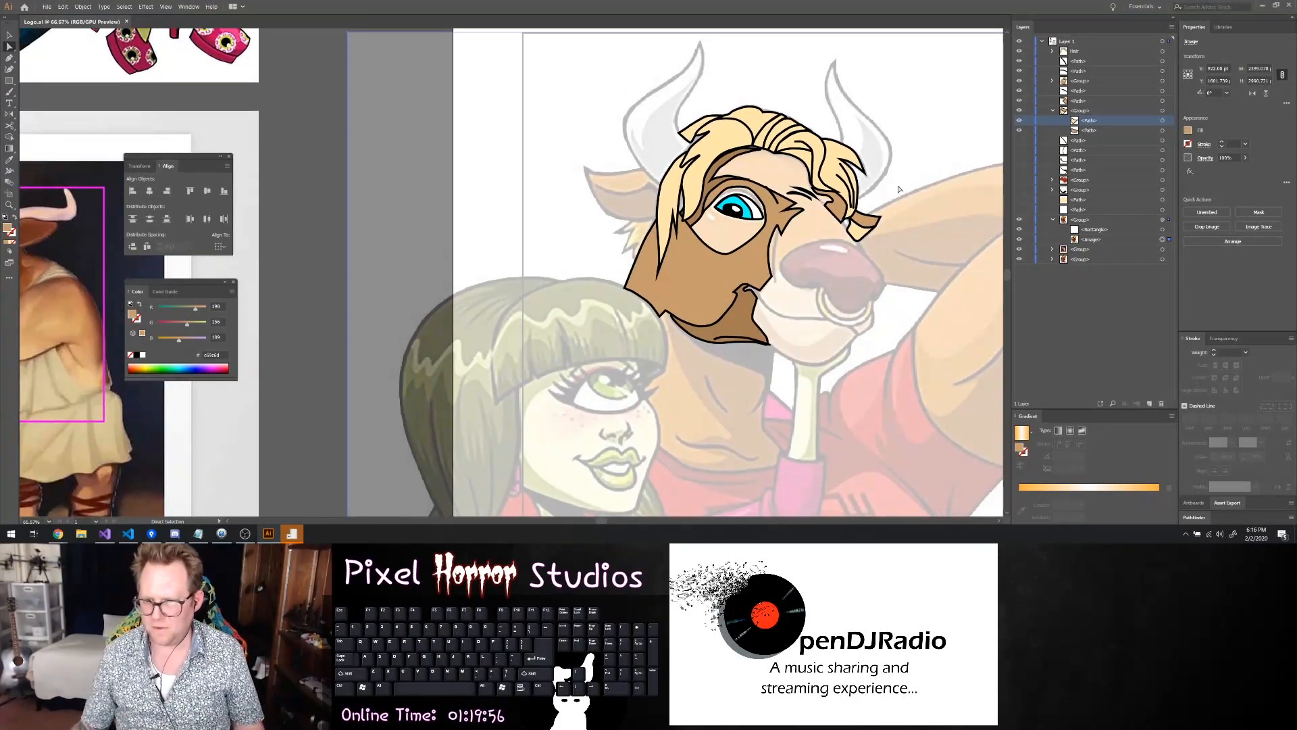
{"action": "scroll", "coordinate": [905, 169], "scroll_direction": "up", "scroll_amount": 2}
{"action": "scroll", "coordinate": [815, 142], "scroll_direction": "up", "scroll_amount": 2}
{"action": "scroll", "coordinate": [815, 142], "scroll_direction": "left", "scroll_amount": 1}
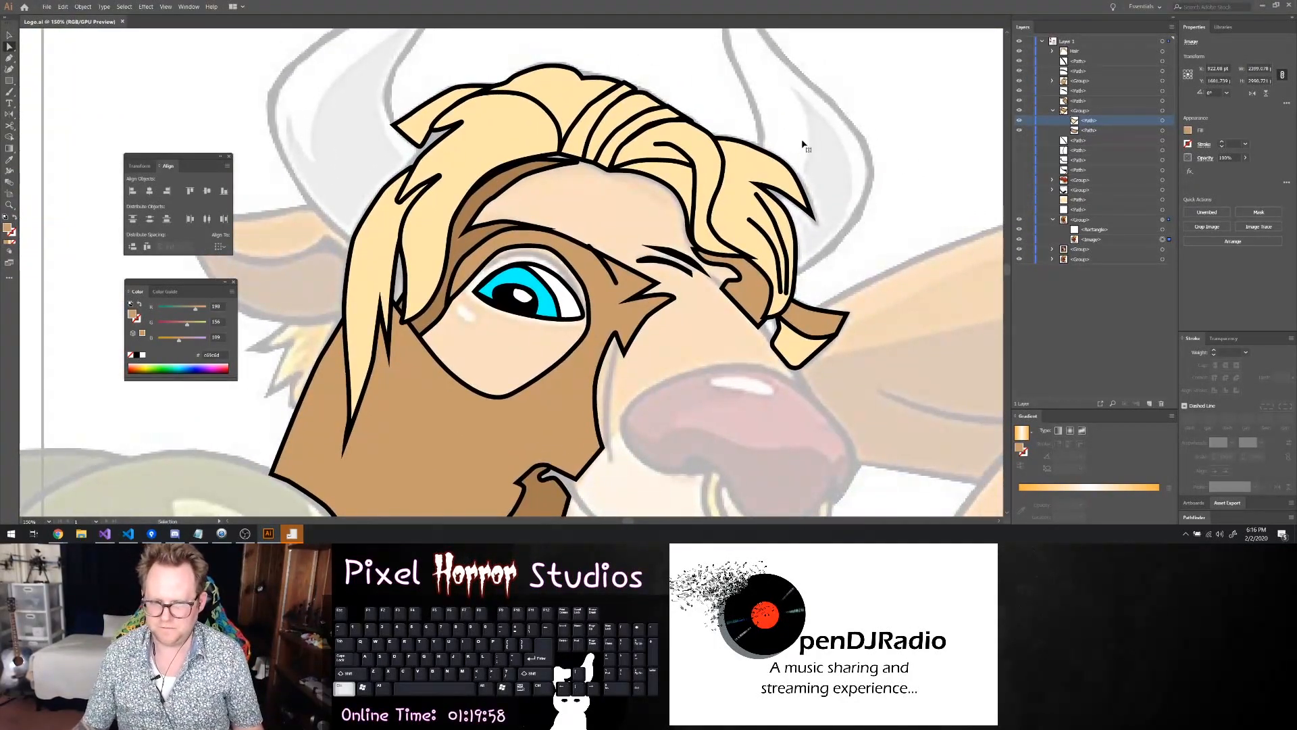
{"action": "scroll", "coordinate": [805, 139], "scroll_direction": "left", "scroll_amount": 1}
{"action": "scroll", "coordinate": [987, 115], "scroll_direction": "down", "scroll_amount": 3}
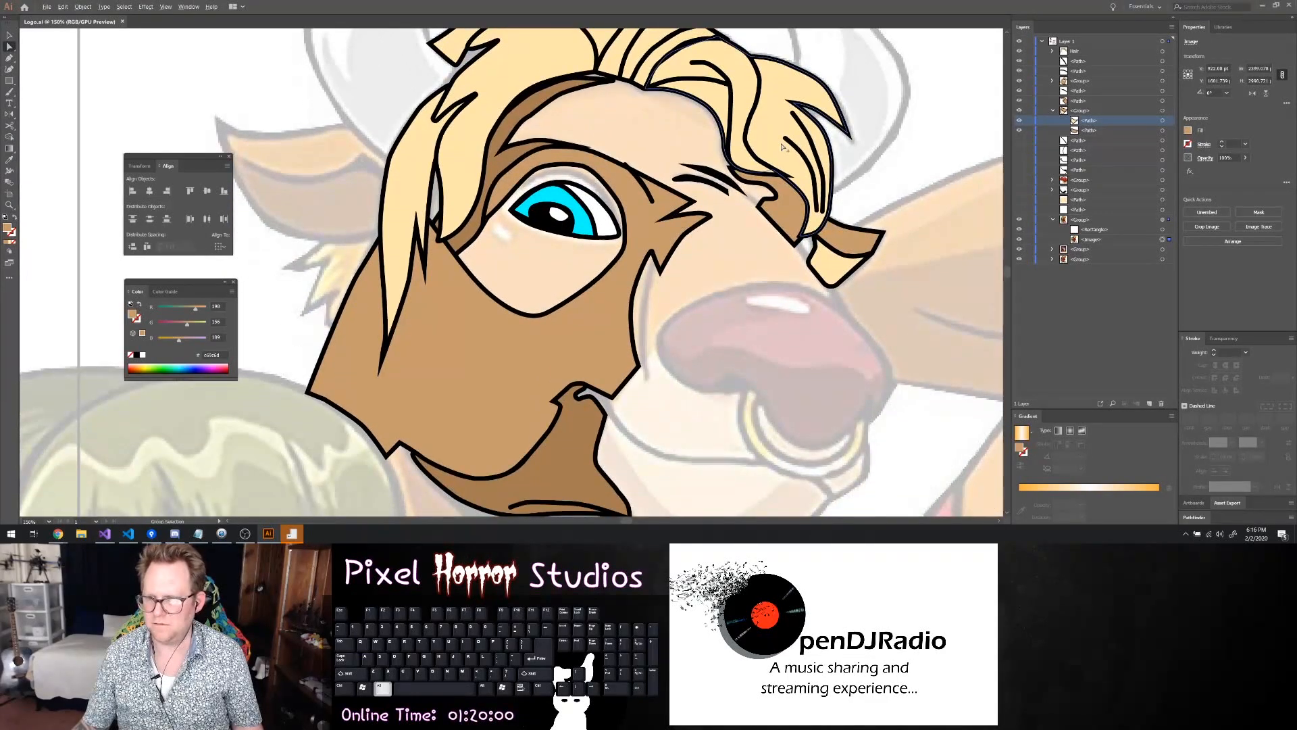
{"action": "scroll", "coordinate": [986, 115], "scroll_direction": "down", "scroll_amount": 1}
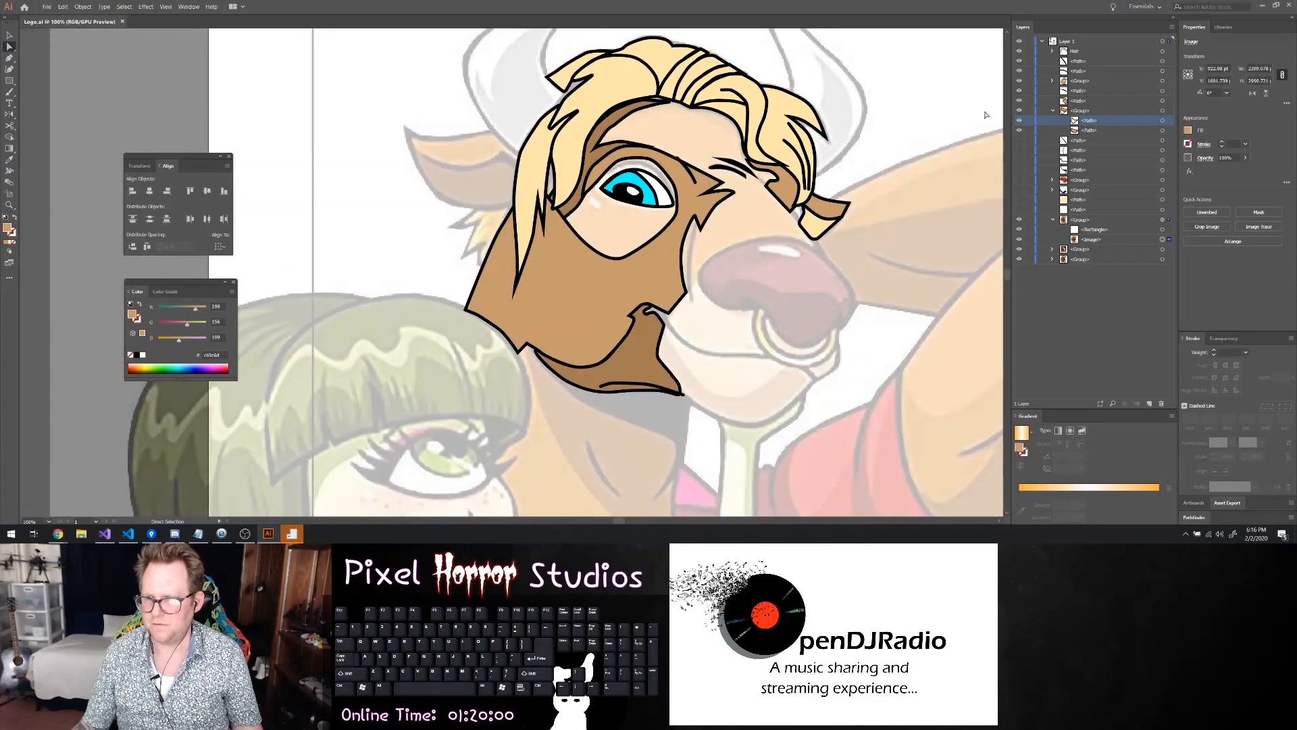
Unhide the bridge-of-nose line and move it above the ear group in the stacking order
{"action": "left_click", "coordinate": [1053, 111]}
{"action": "left_click", "coordinate": [1020, 121]}
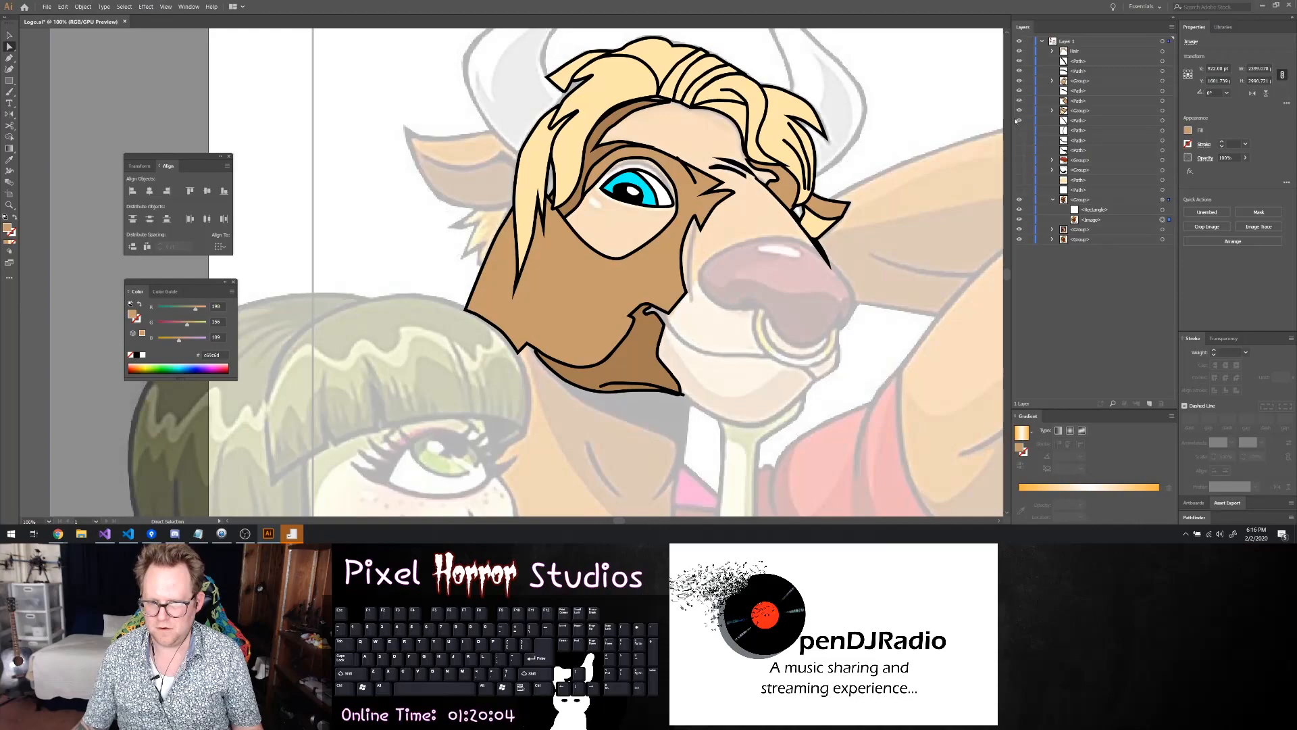
{"action": "left_click_drag", "start_coordinate": [1054, 121], "coordinate": [1074, 111]}
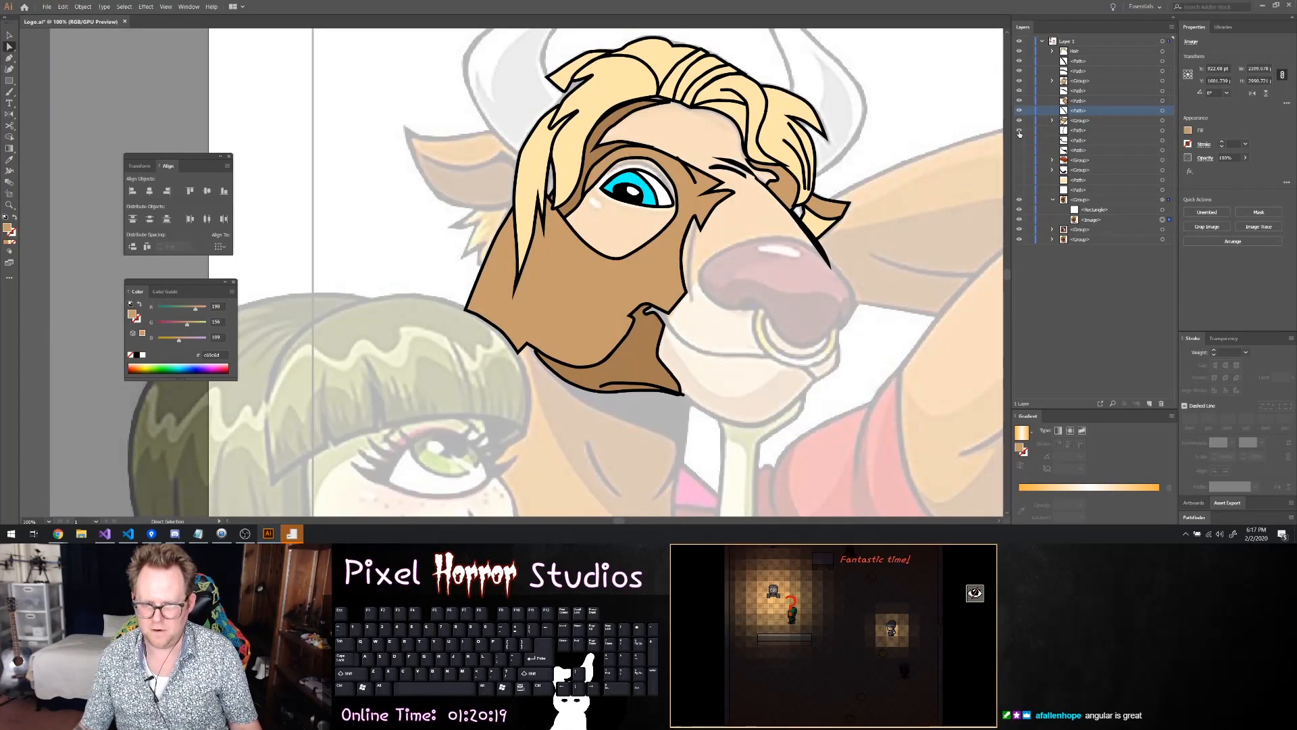
Unhide the curved cheek line beside the muzzle and move it slightly right to match the reference drawing
{"action": "left_click", "coordinate": [1081, 130]}
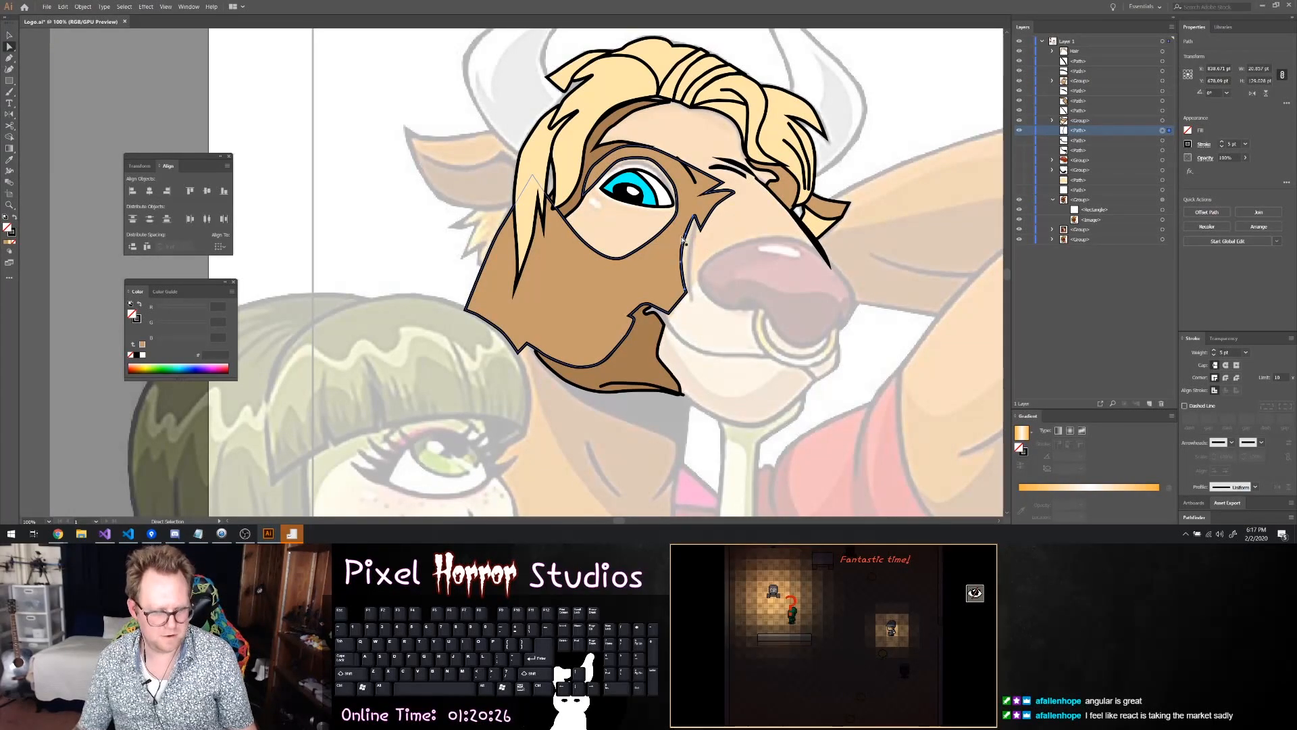
{"action": "key", "text": "v"}
{"action": "left_click_drag", "start_coordinate": [684, 236], "coordinate": [695, 241]}
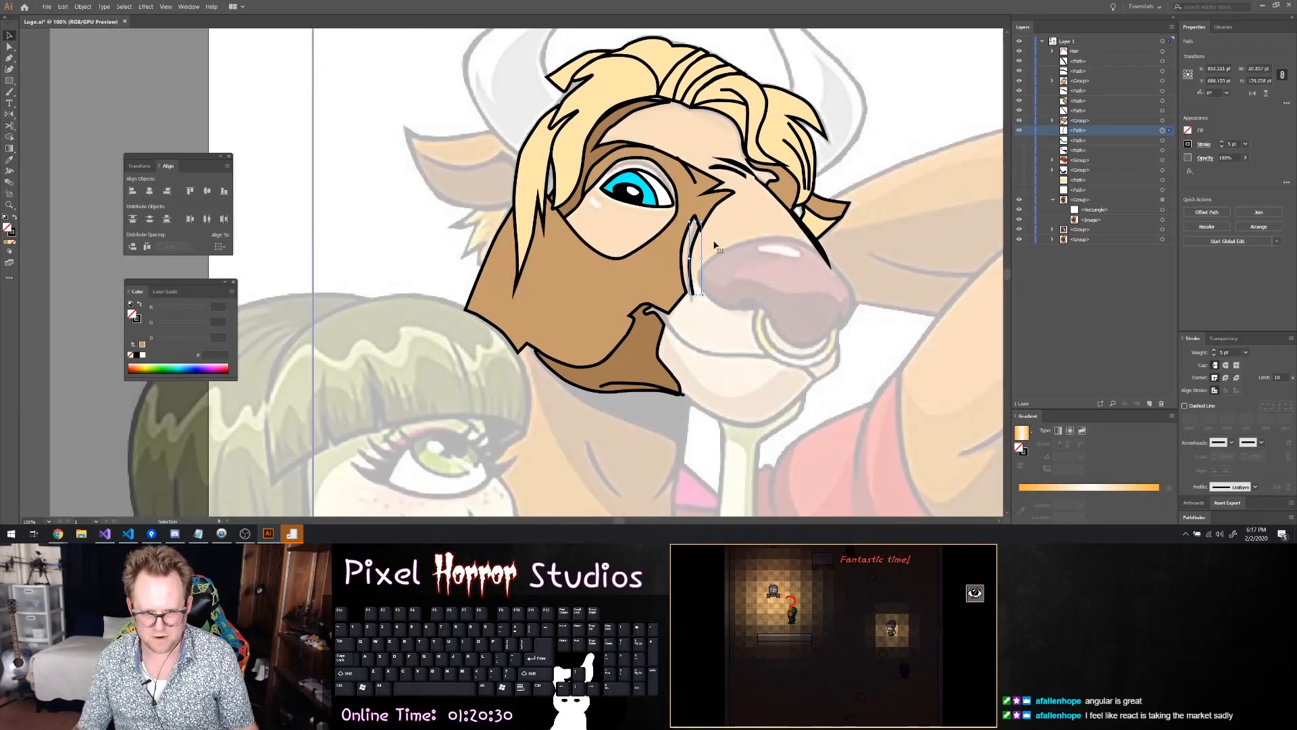
{"action": "left_click", "coordinate": [715, 243]}
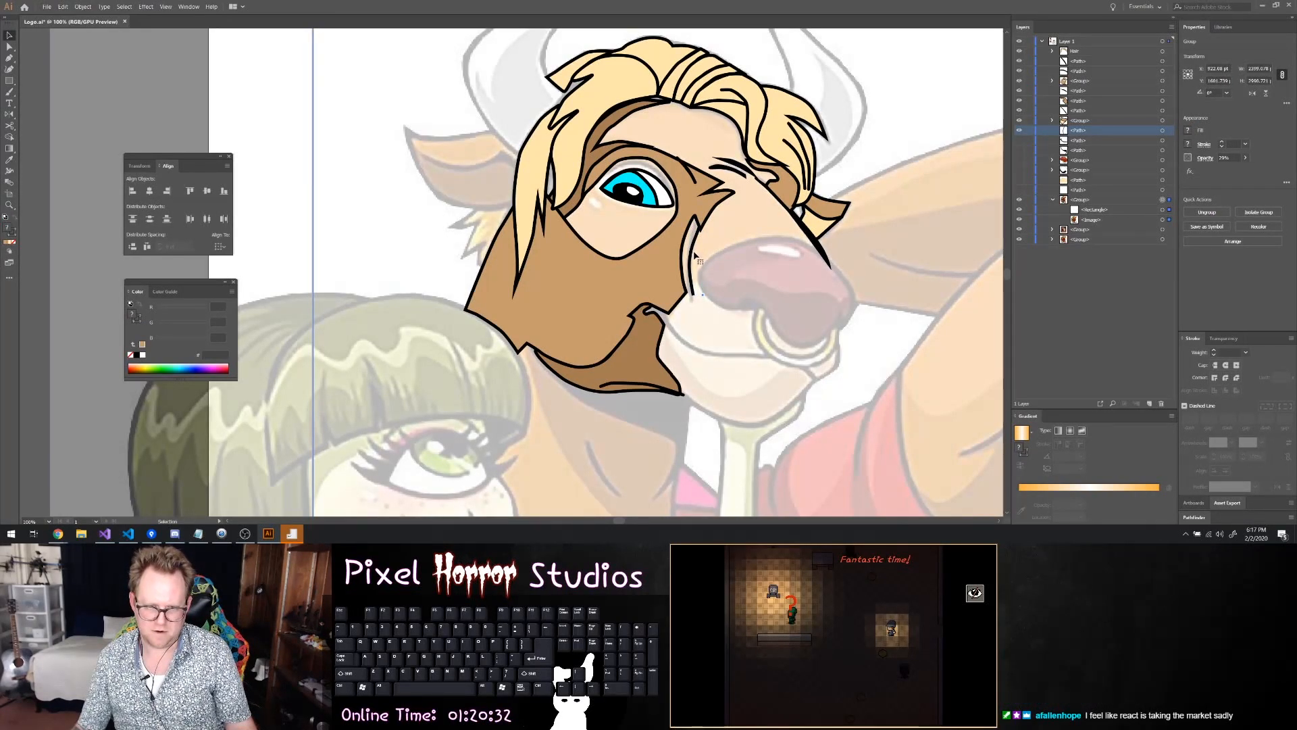
{"action": "left_click_drag", "start_coordinate": [696, 256], "coordinate": [692, 257]}
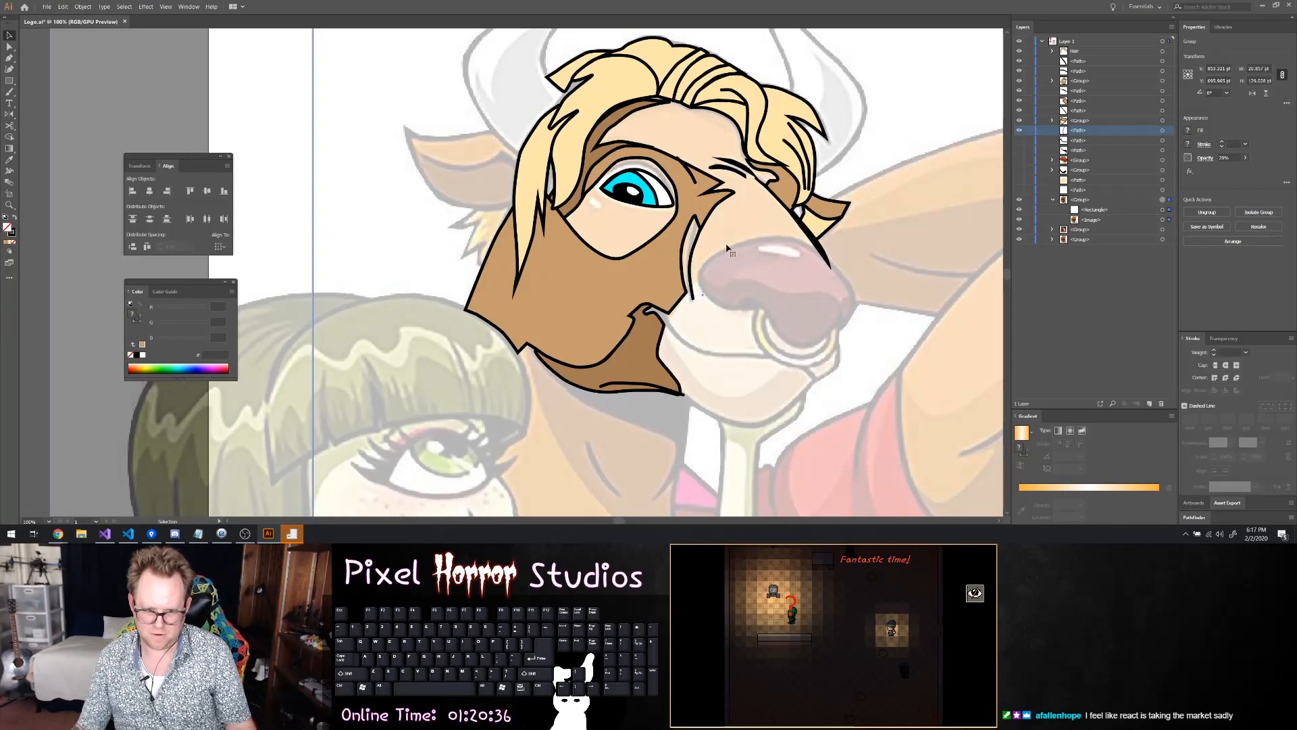
Unhide the mouth line, the black neck shadow, the red nose group, the chin group and the pale face fill
{"action": "scroll", "coordinate": [801, 230], "scroll_direction": "down", "scroll_amount": 1}
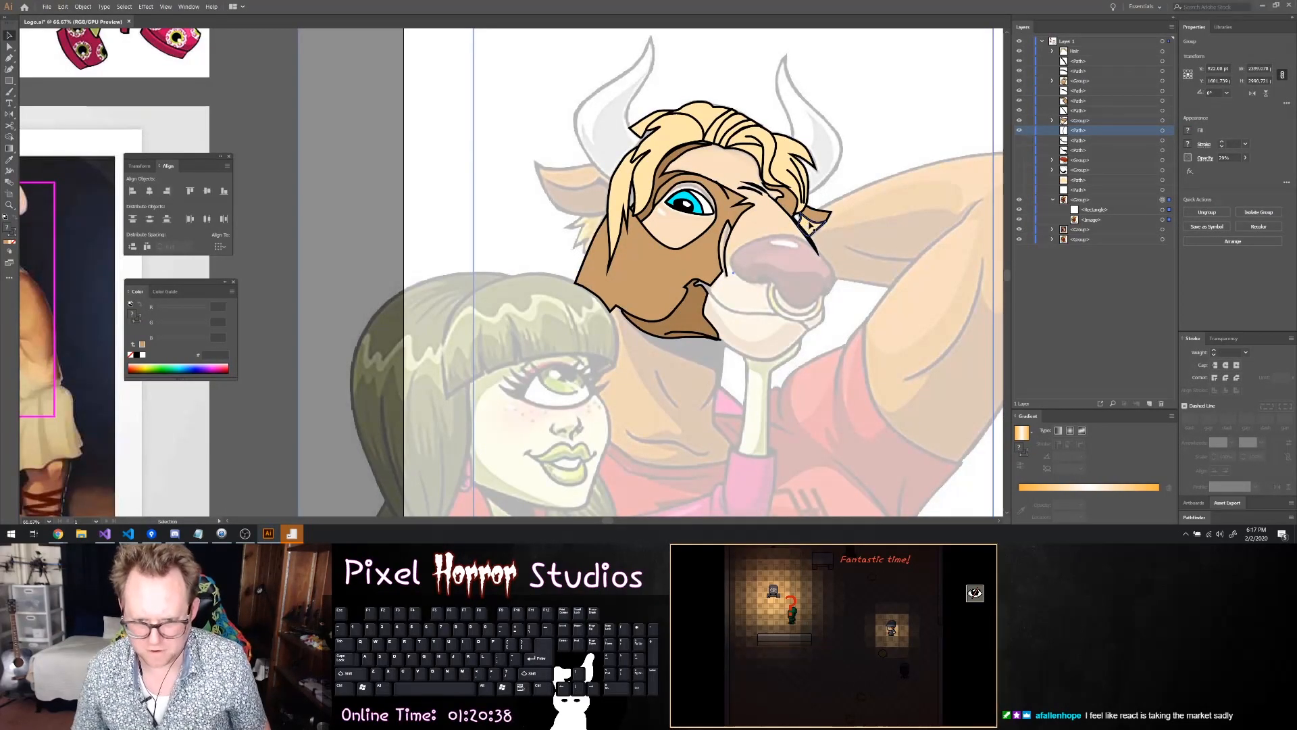
{"action": "left_click", "coordinate": [1020, 140]}
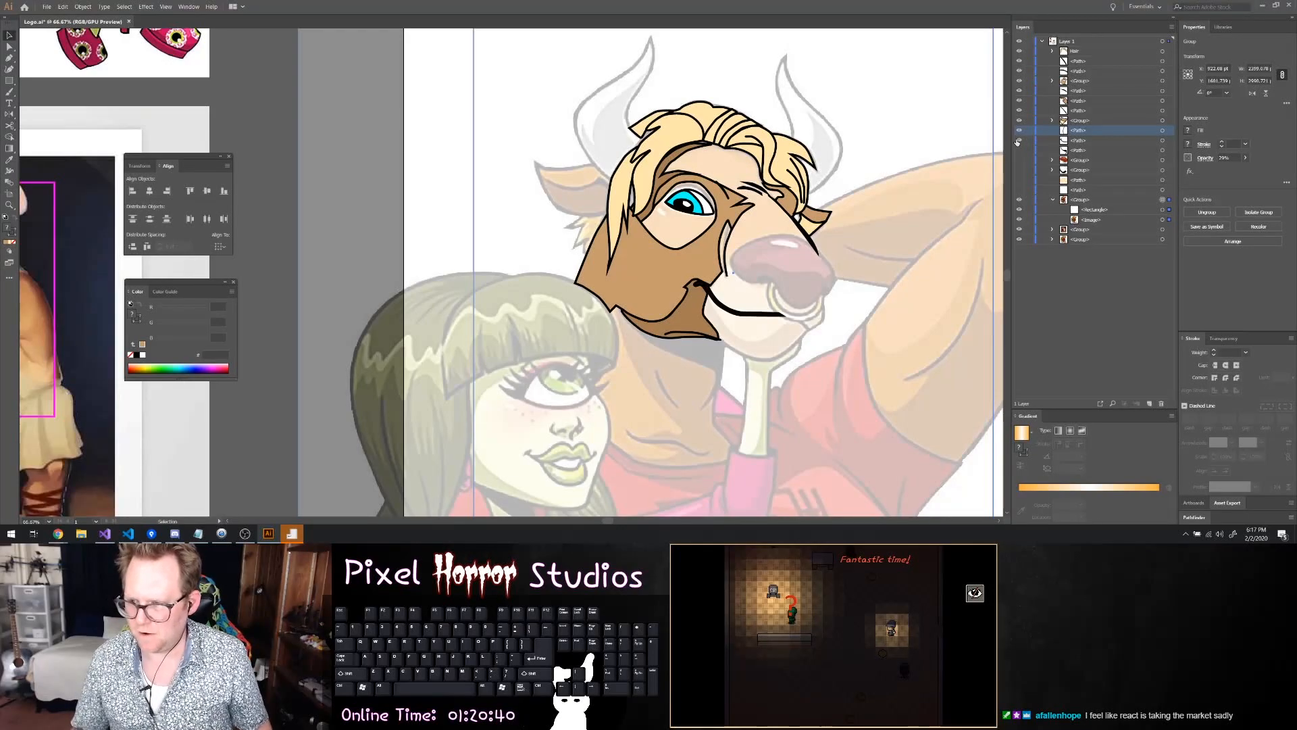
{"action": "left_click", "coordinate": [1020, 150]}
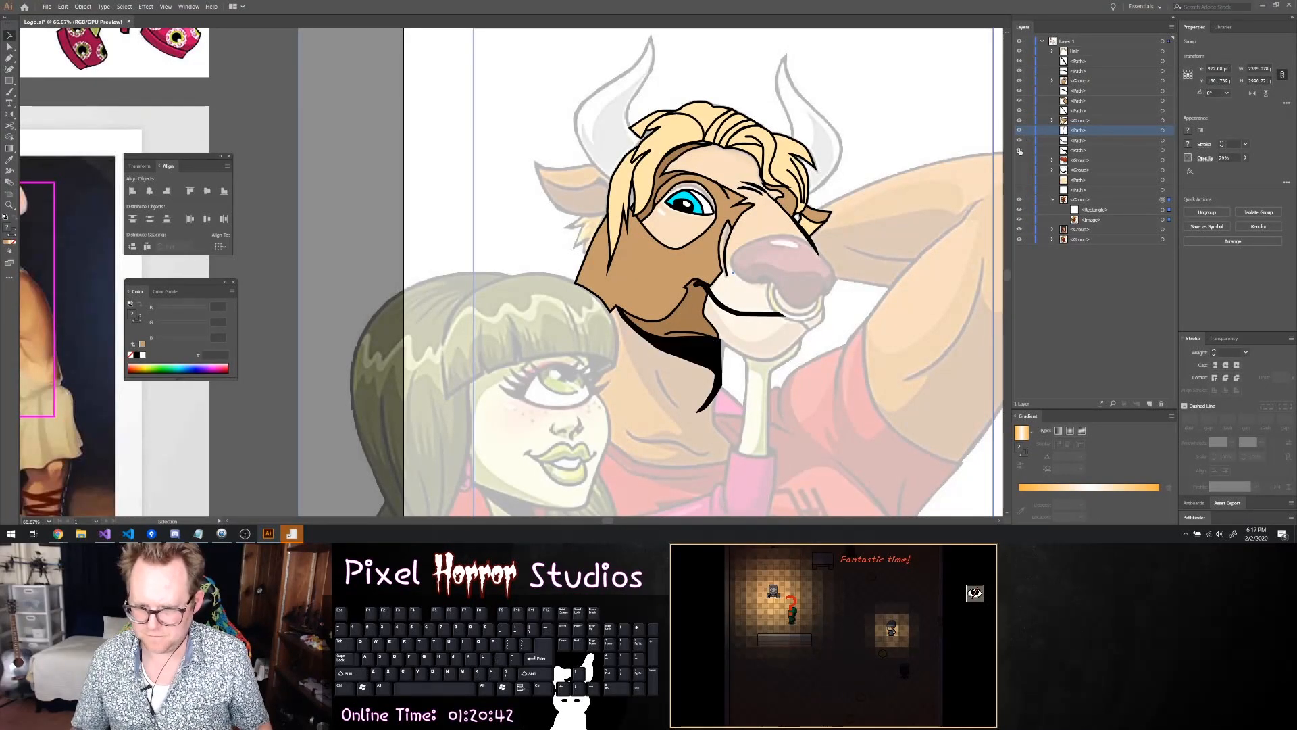
{"action": "left_click", "coordinate": [1020, 160]}
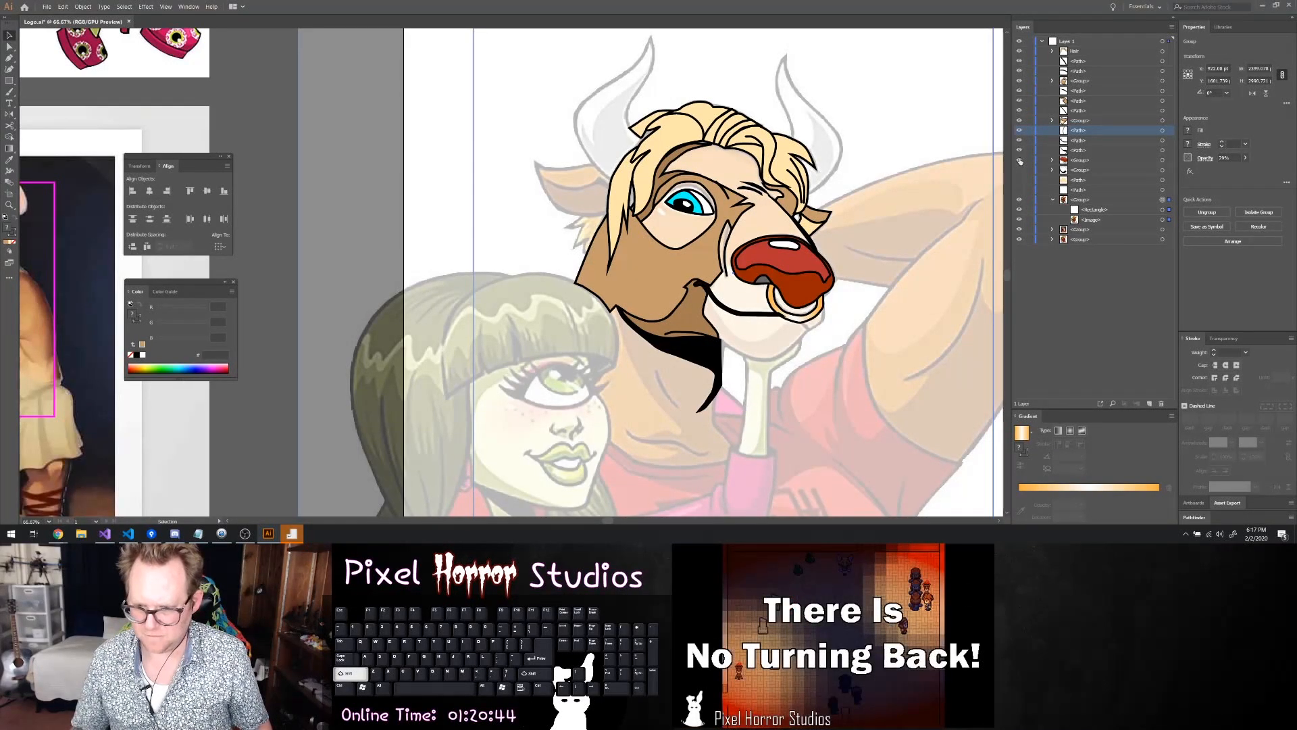
{"action": "left_click", "coordinate": [1083, 159]}
{"action": "left_click", "coordinate": [1093, 159]}
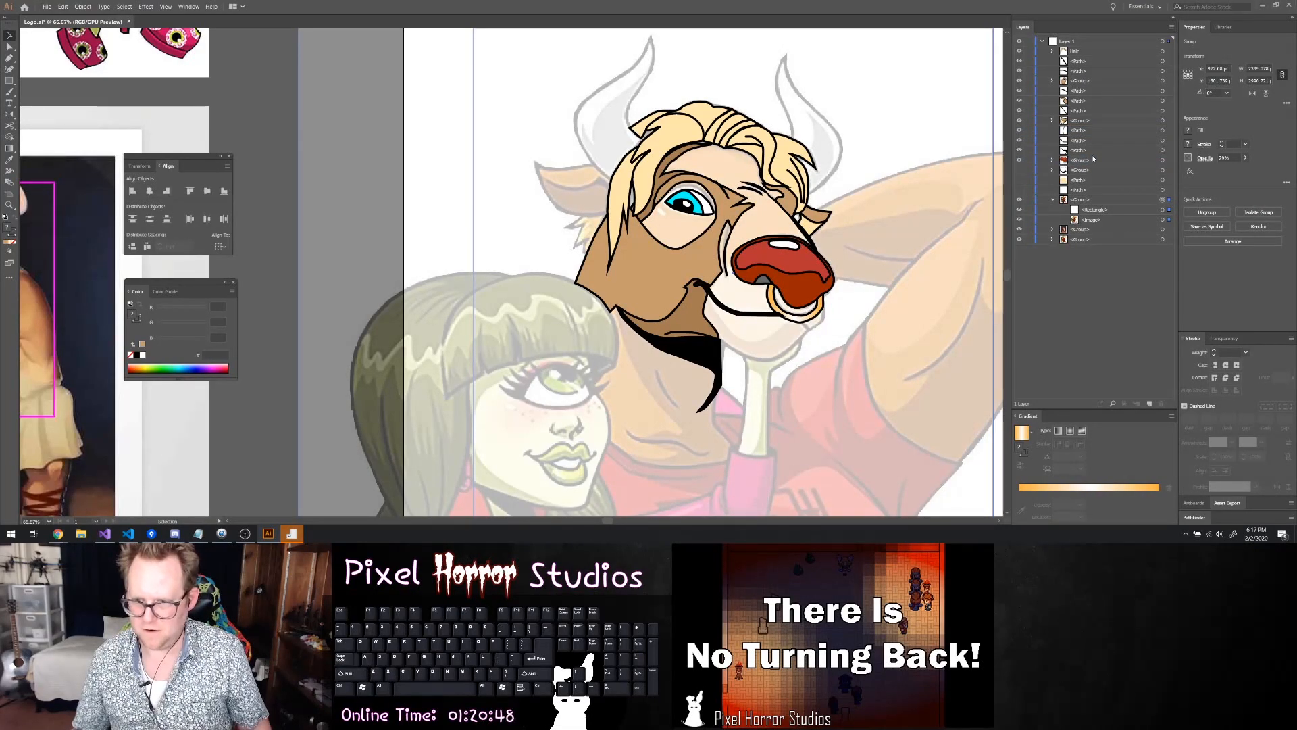
{"action": "left_click", "coordinate": [1021, 180]}
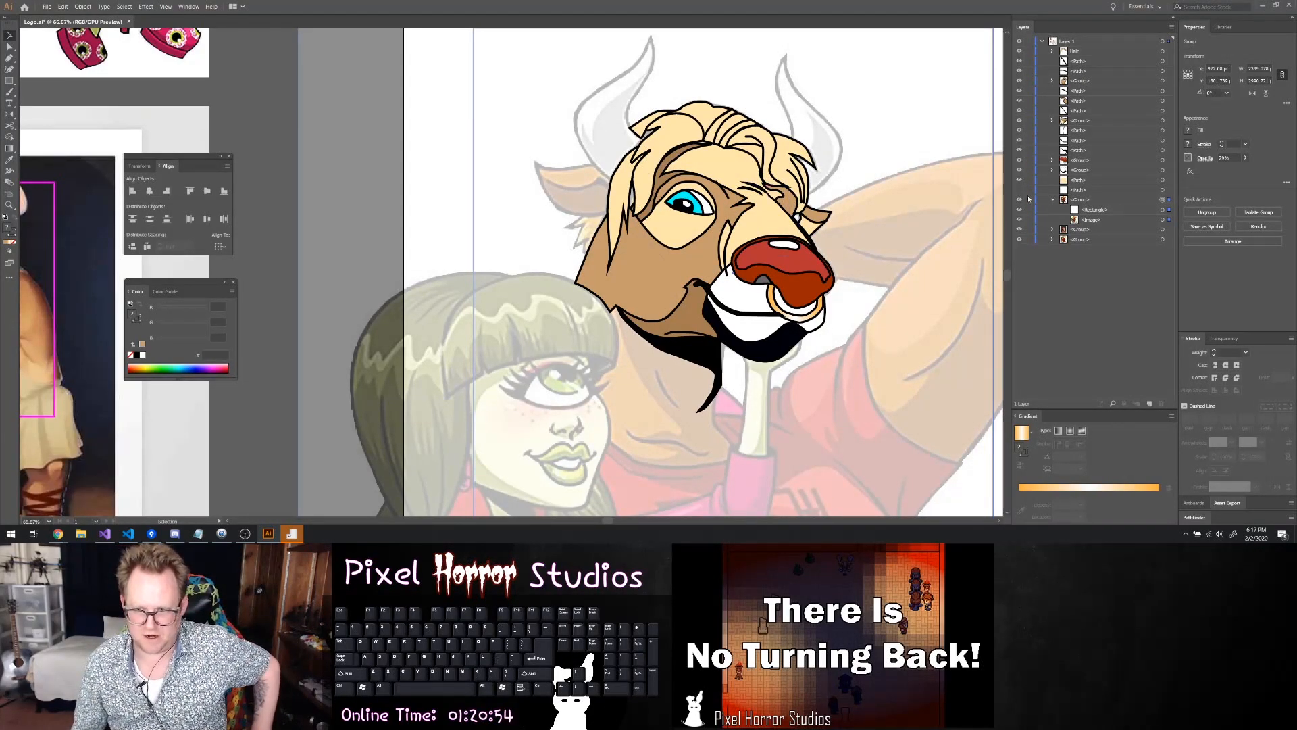
Fill the pale face shape behind the eye and muzzle with the light brown swatch R=198 G=156 B=109
{"action": "left_click", "coordinate": [1052, 200]}
{"action": "left_click", "coordinate": [1052, 201]}
{"action": "left_click", "coordinate": [1112, 180]}
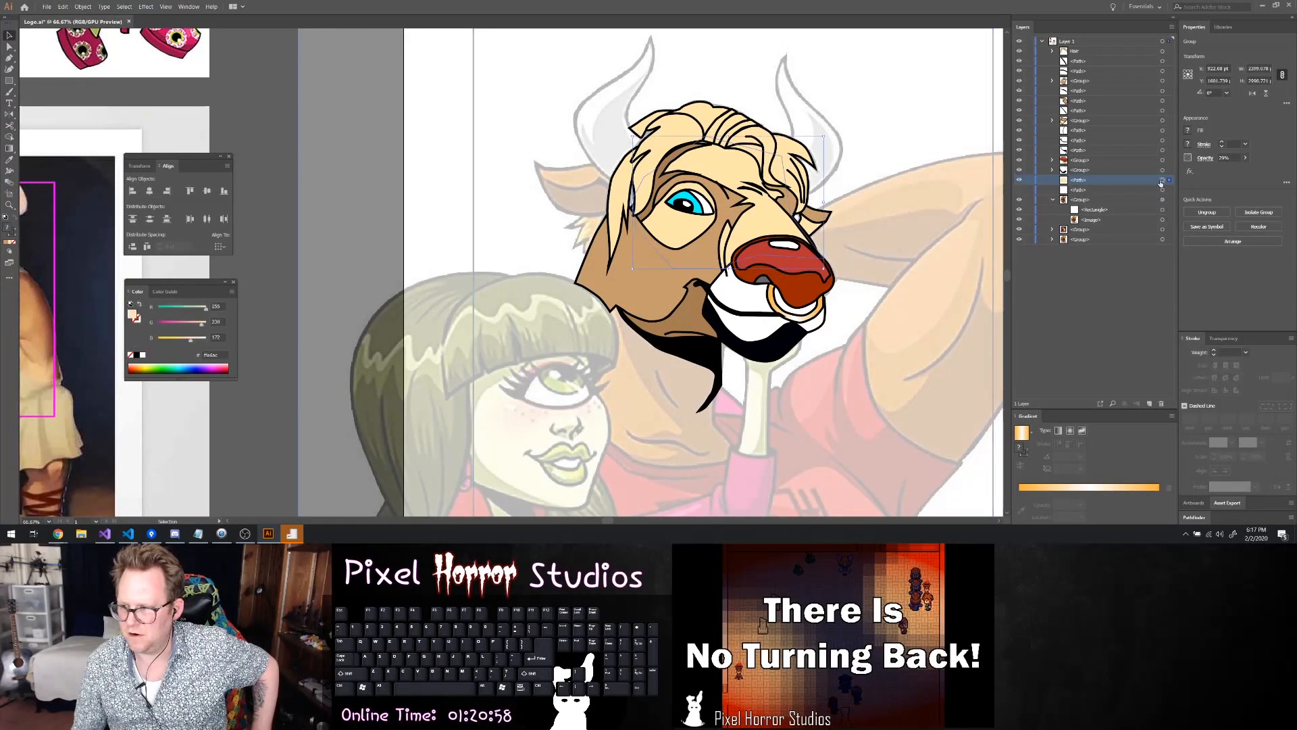
{"action": "left_click", "coordinate": [1188, 131]}
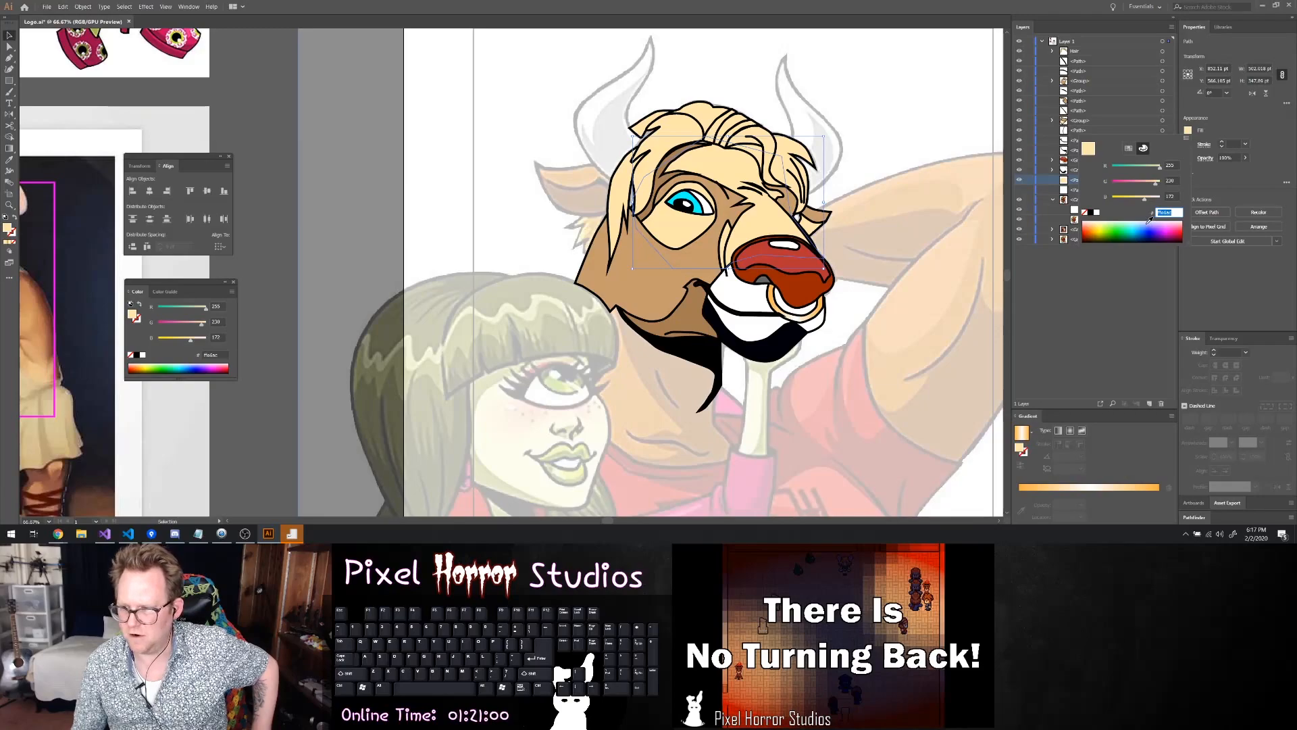
{"action": "left_click", "coordinate": [1129, 149]}
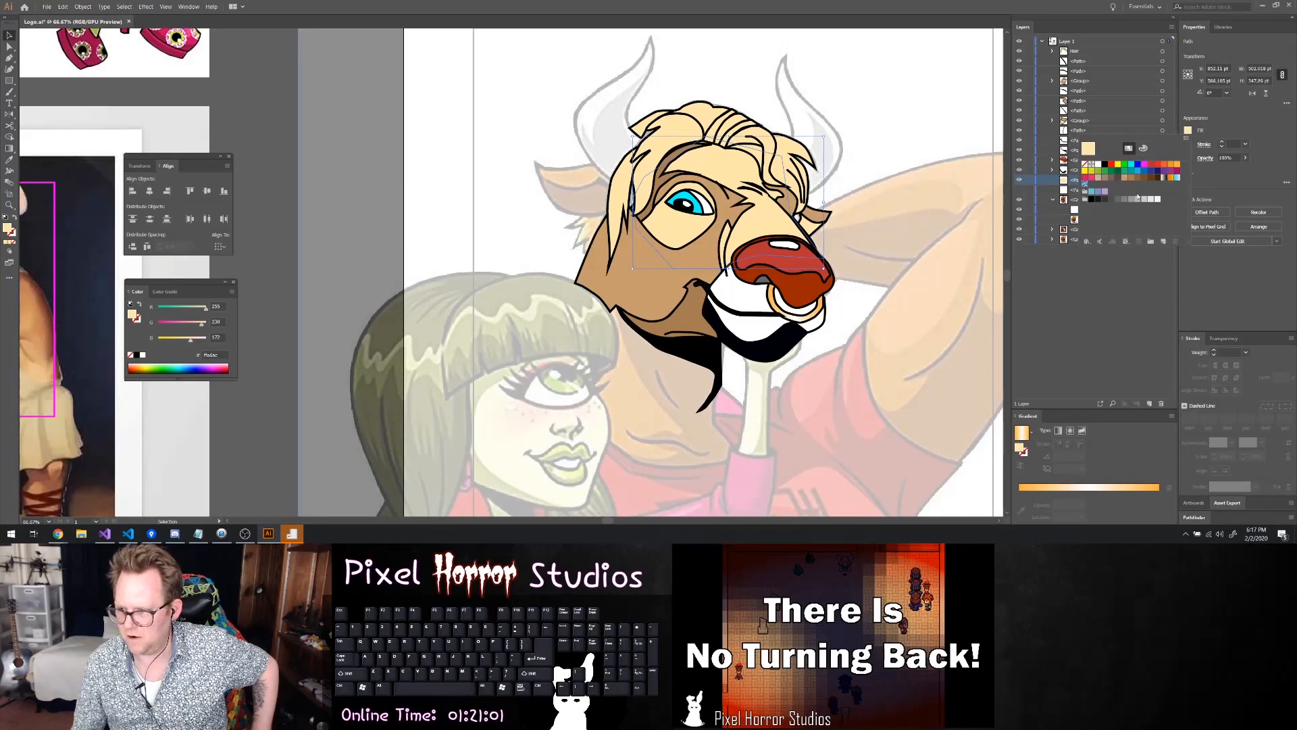
{"action": "left_click", "coordinate": [1123, 181]}
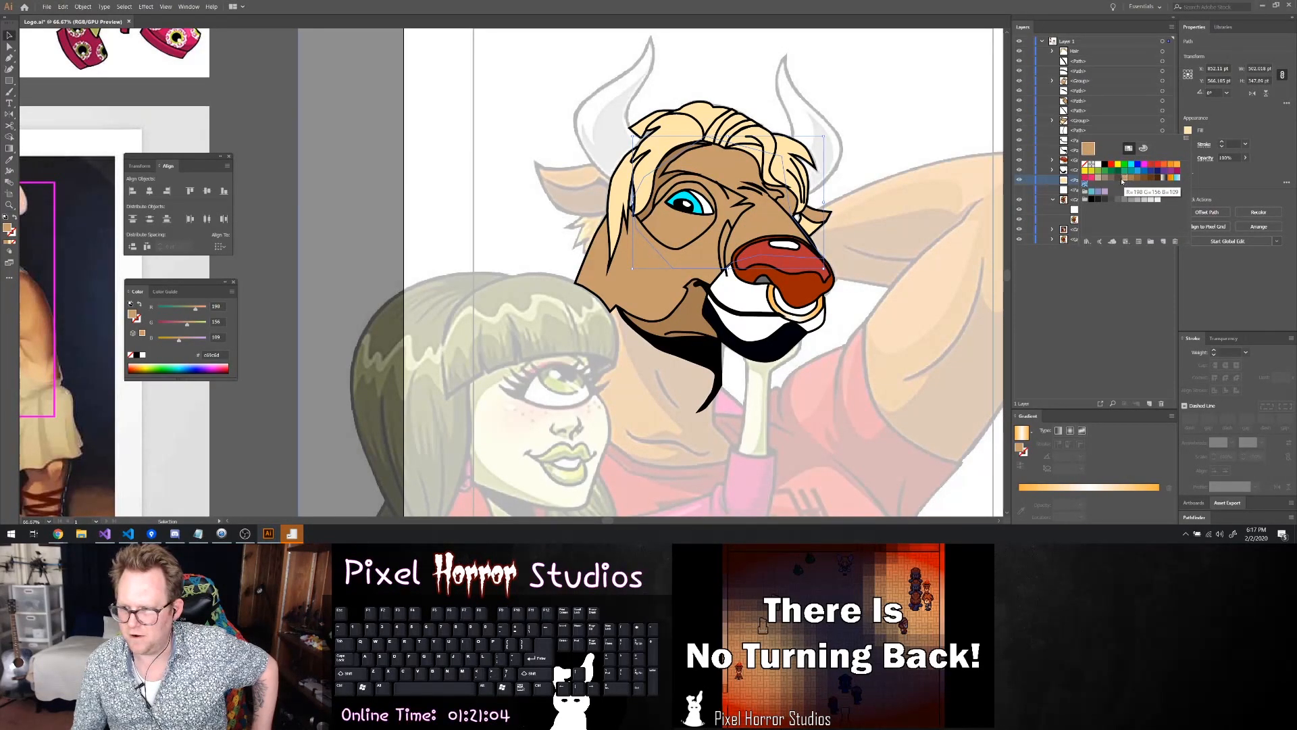
Try a custom tan fill of about R 219, G 181, B 142 on the forehead and nose-bridge face shape
{"action": "left_click", "coordinate": [1144, 148]}
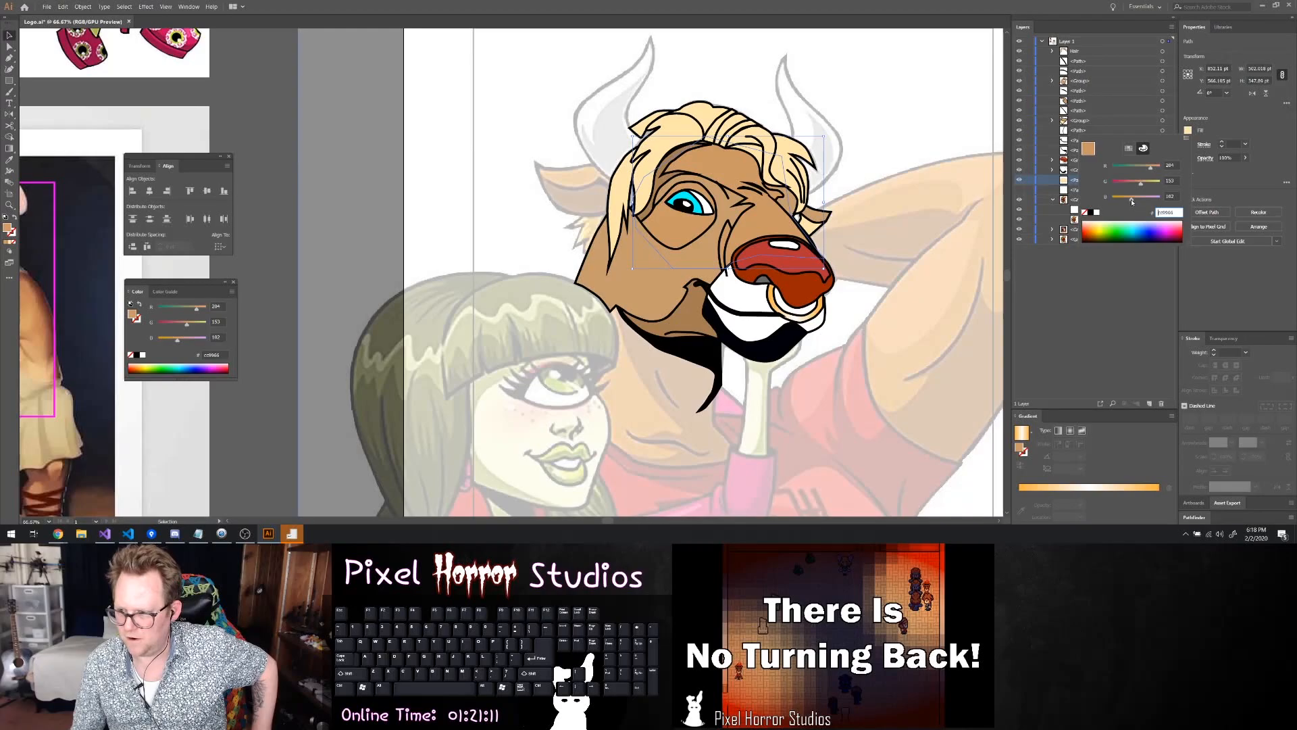
{"action": "left_click", "coordinate": [1139, 198]}
{"action": "left_click_drag", "start_coordinate": [1141, 184], "coordinate": [1160, 169]}
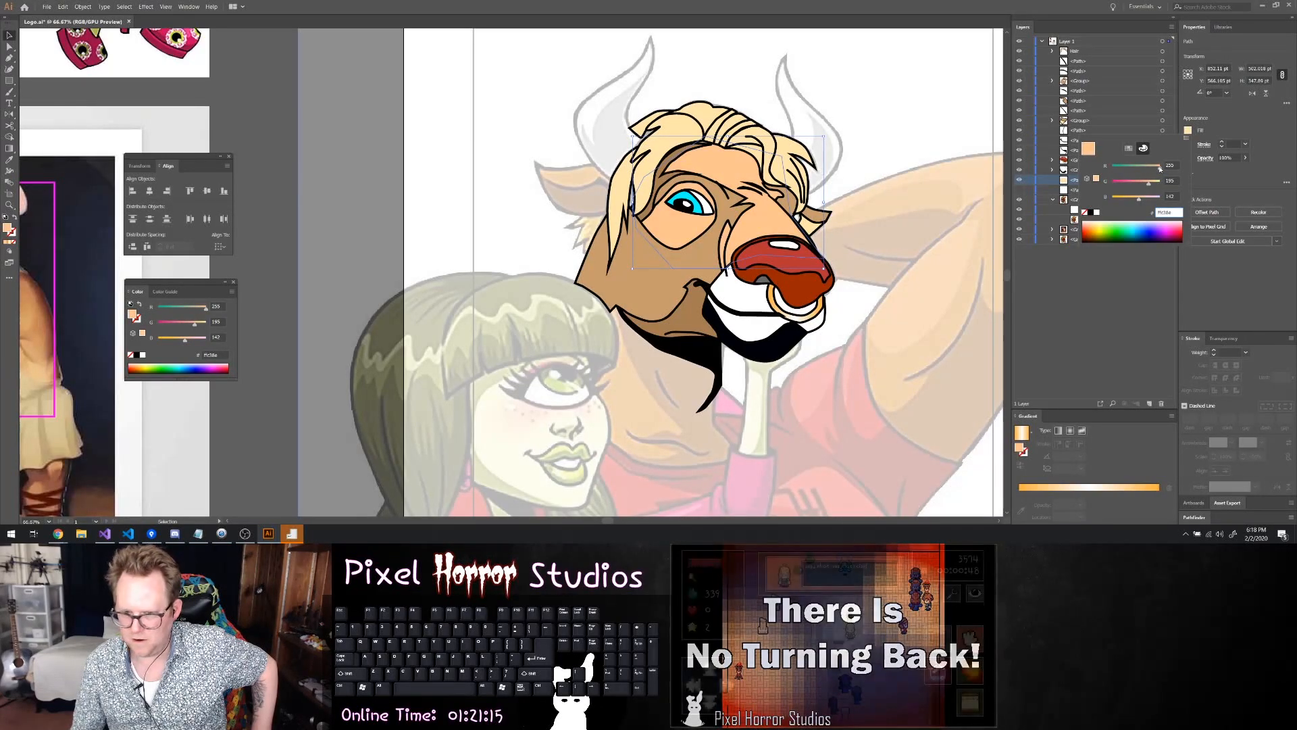
{"action": "left_click", "coordinate": [1146, 183]}
{"action": "left_click_drag", "start_coordinate": [1156, 169], "coordinate": [1152, 170]}
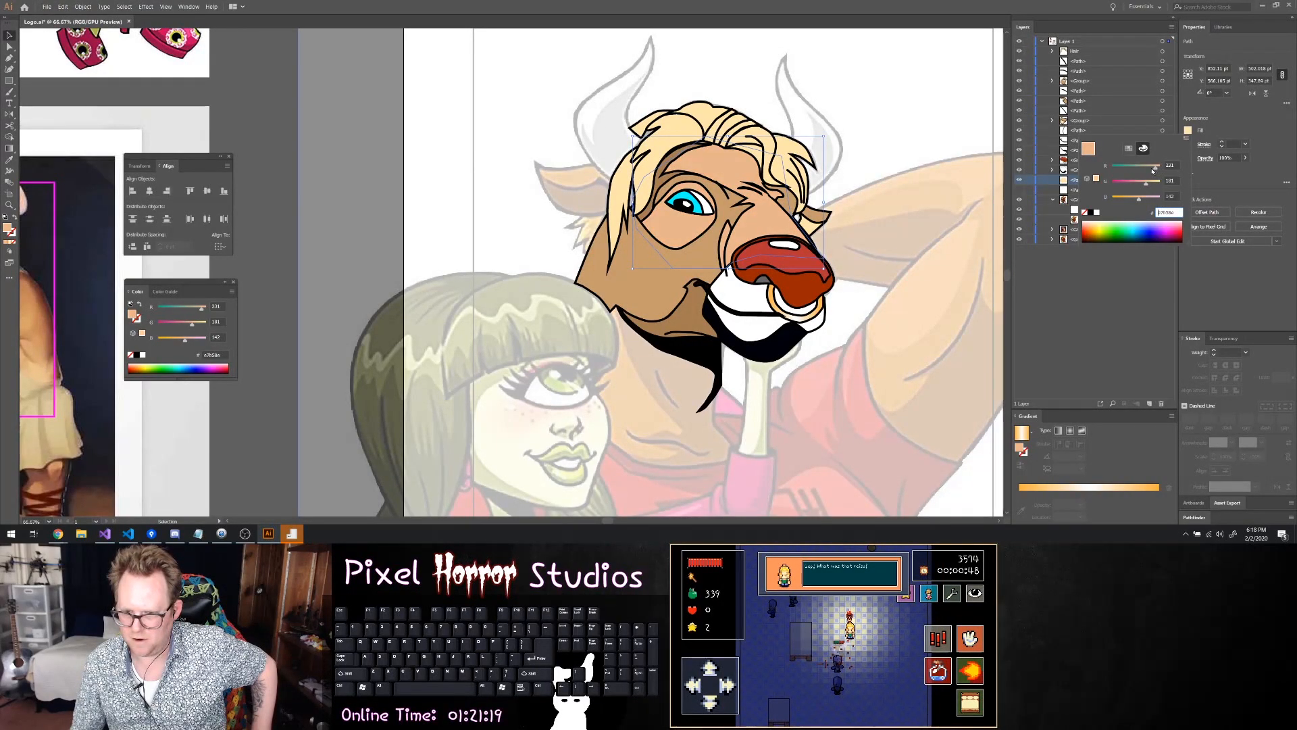
Compare brown swatches on the forehead and nose-bridge face shape and fill it with the greyish tan R=199 G=178 B=153
{"action": "left_click", "coordinate": [1128, 149]}
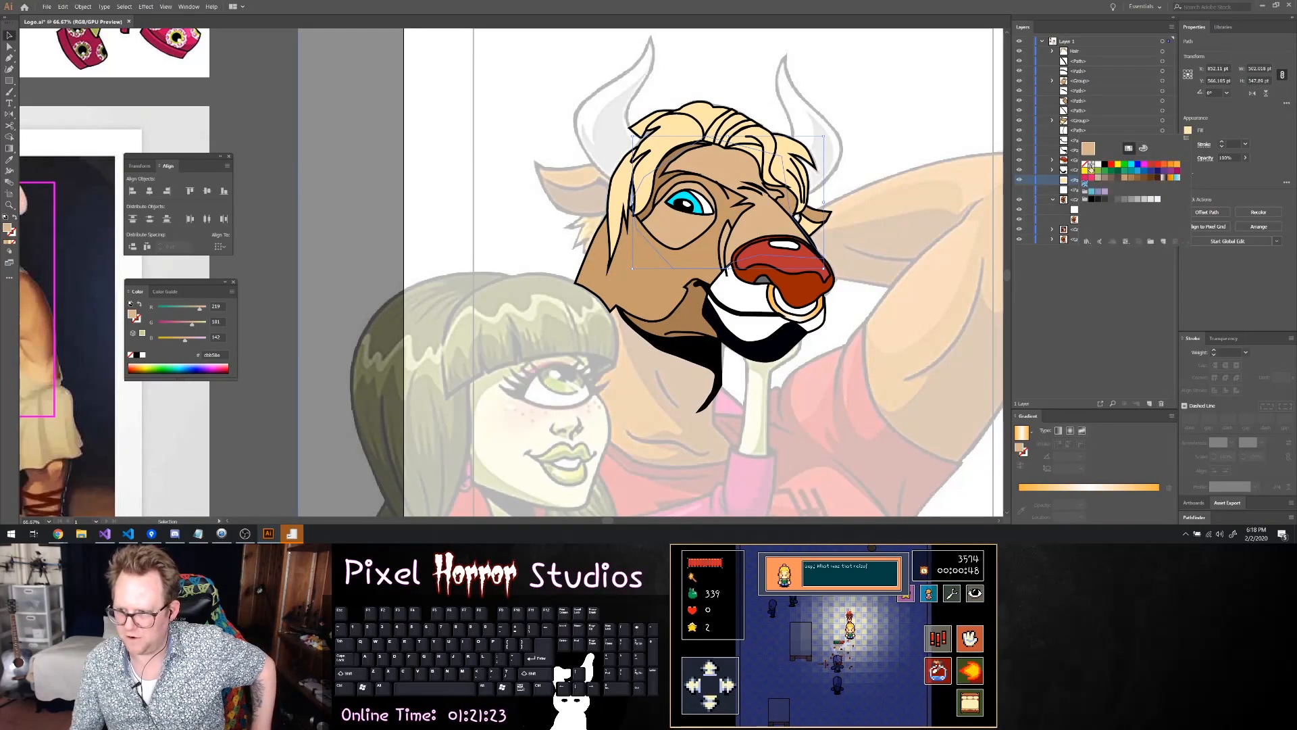
{"action": "left_click", "coordinate": [1144, 181]}
{"action": "left_click", "coordinate": [1124, 180]}
{"action": "left_click", "coordinate": [1108, 178]}
{"action": "left_click", "coordinate": [1096, 180]}
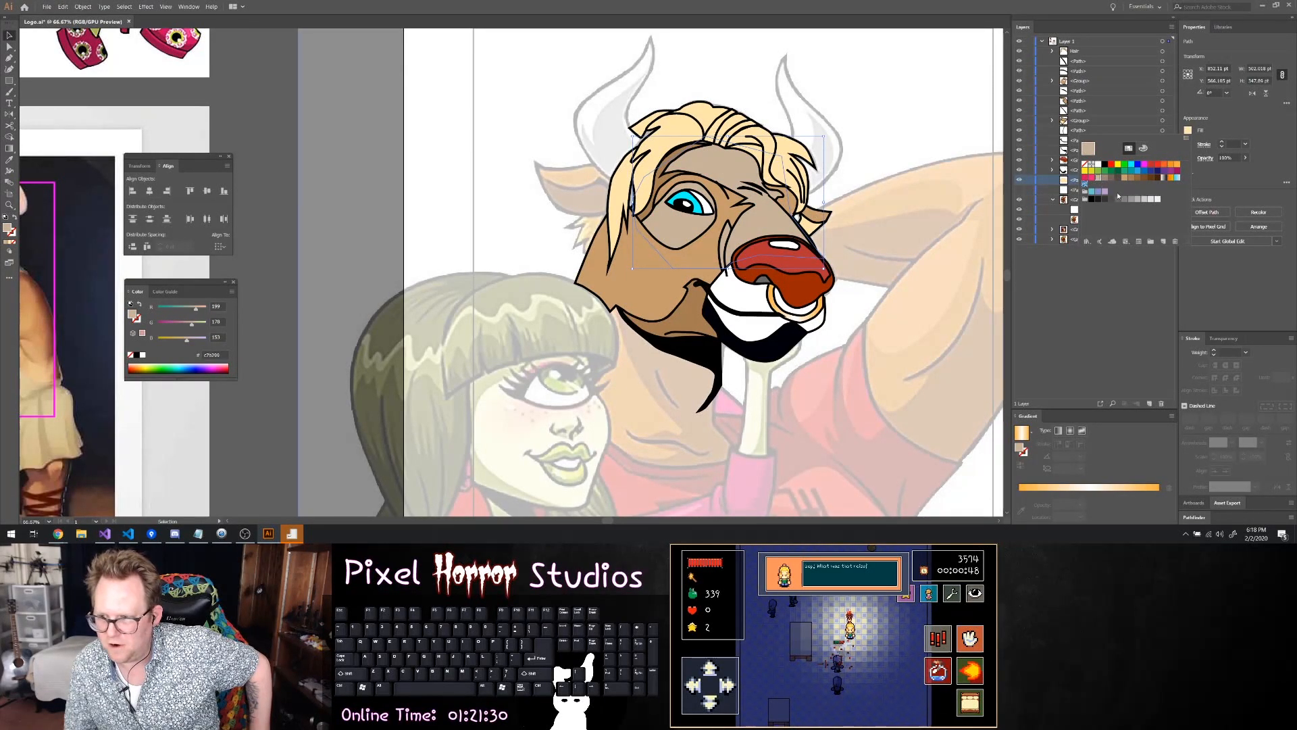
{"action": "left_click", "coordinate": [1127, 179]}
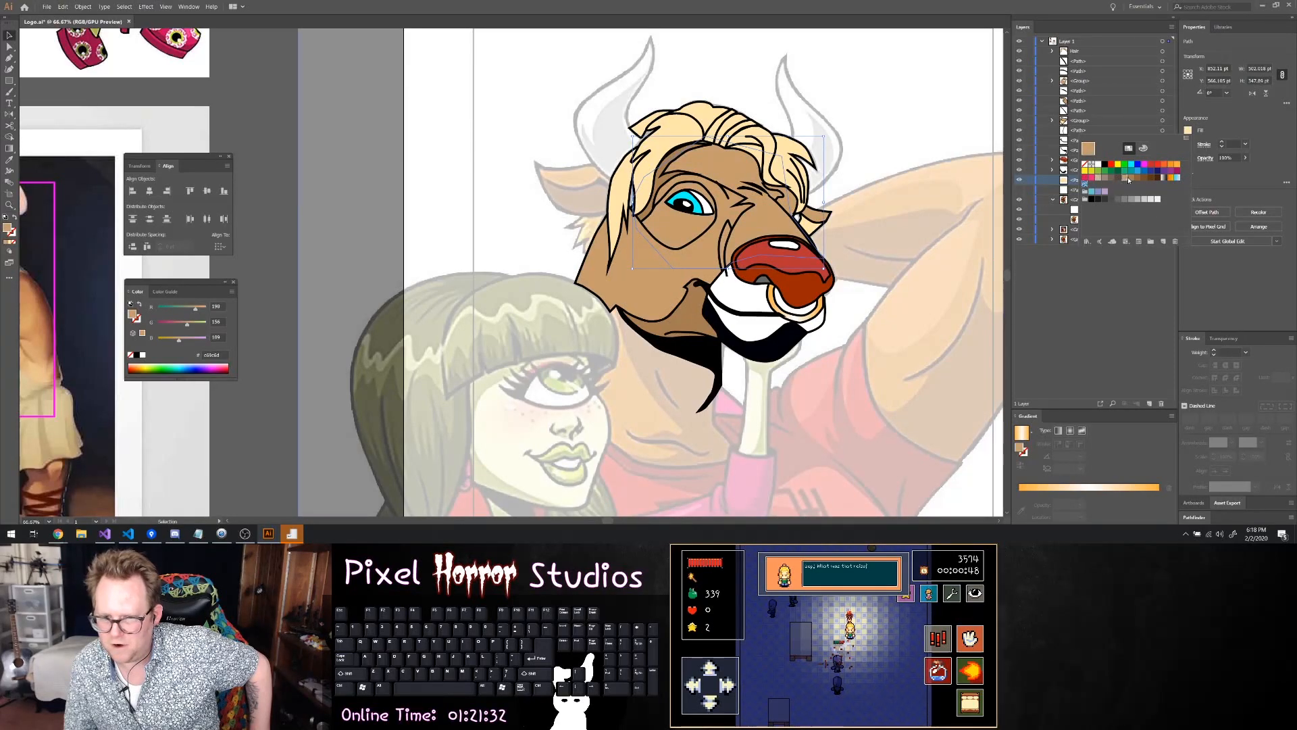
{"action": "left_click", "coordinate": [1117, 179]}
{"action": "left_click", "coordinate": [1111, 179]}
{"action": "left_click", "coordinate": [1104, 179]}
{"action": "left_click", "coordinate": [1097, 179]}
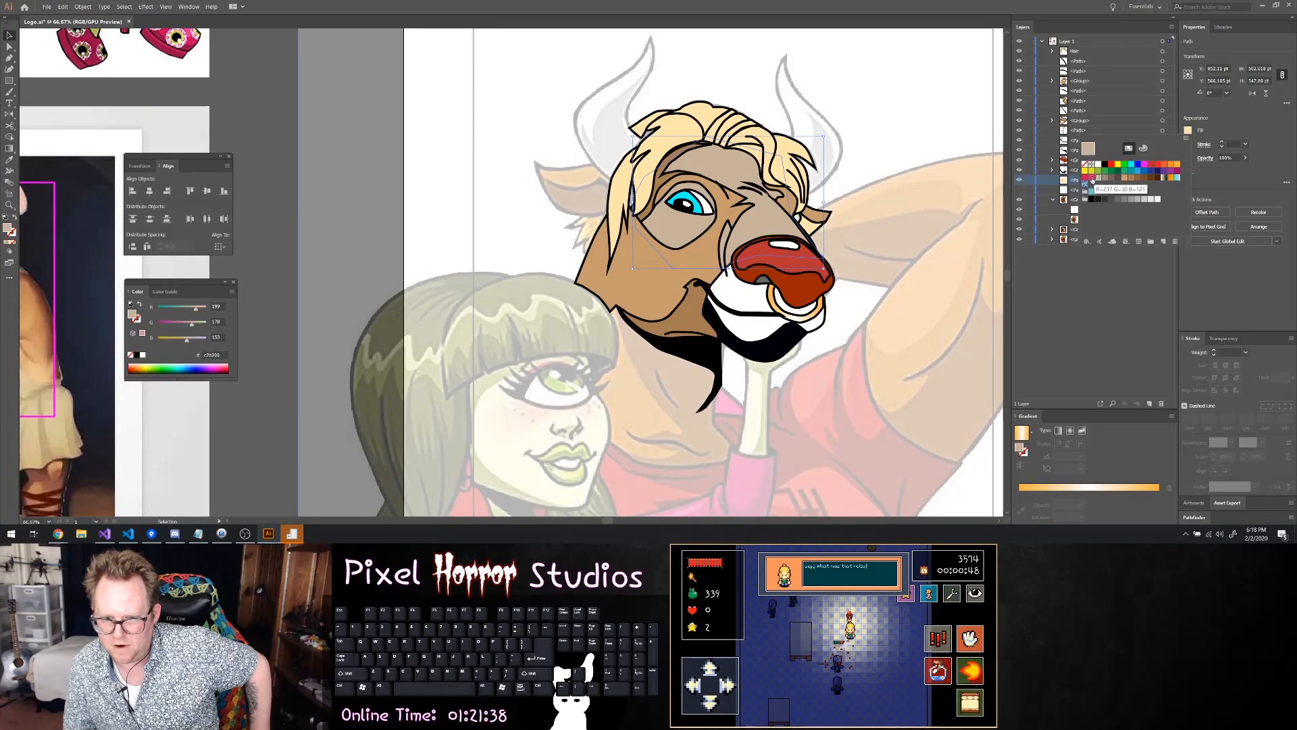
{"action": "left_click", "coordinate": [1122, 266]}
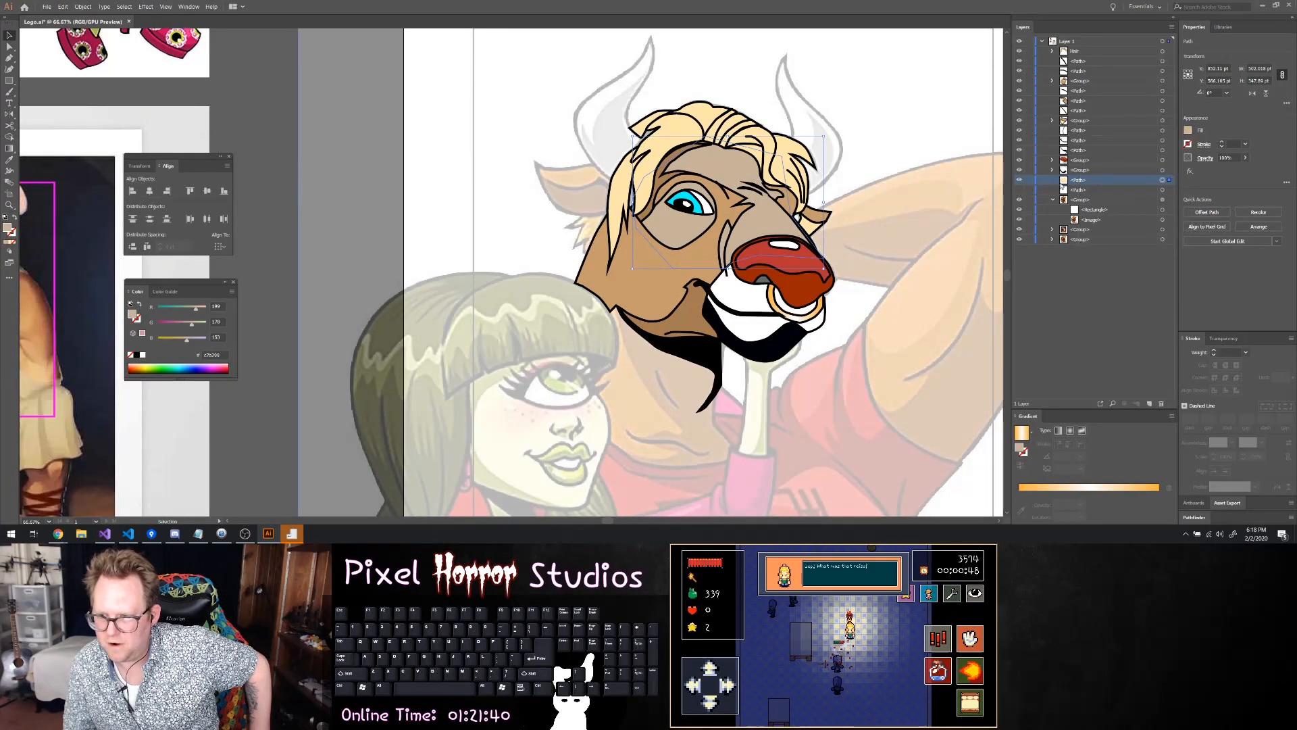
{"action": "left_click", "coordinate": [1122, 267]}
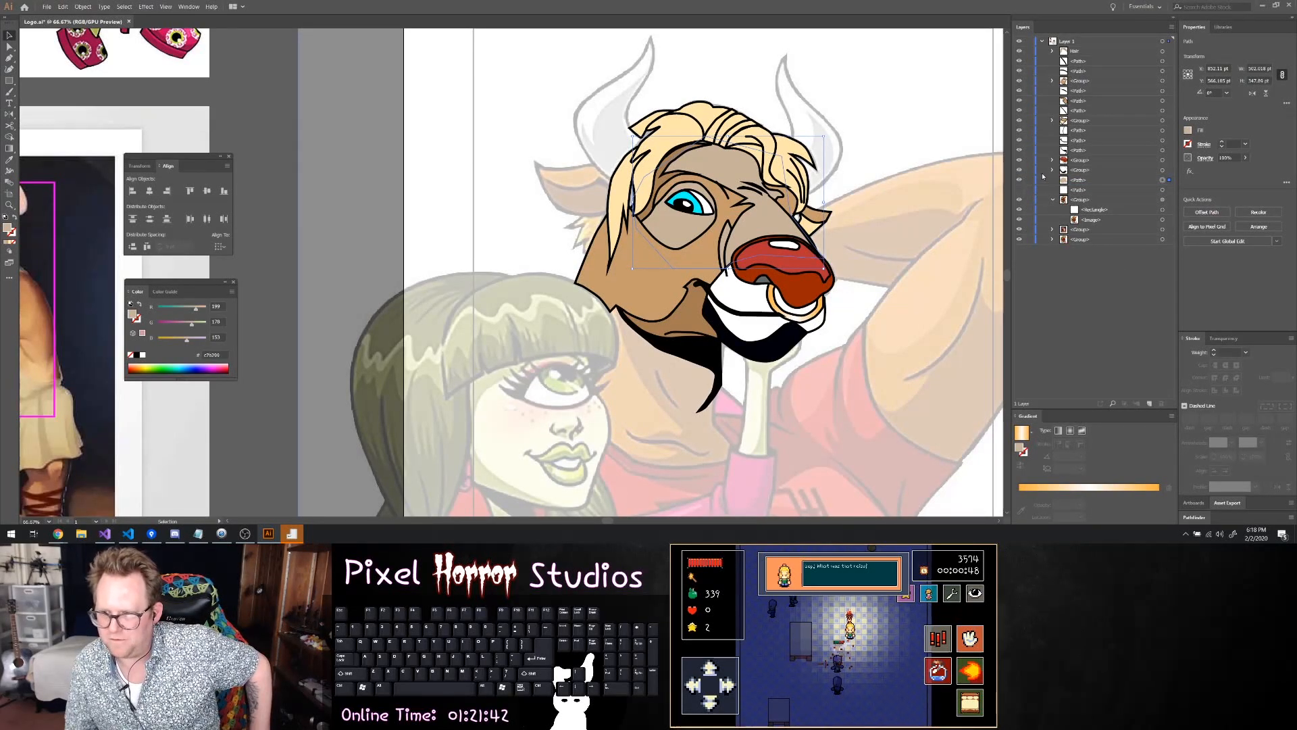
Find the large cheek shape inside the face group and fill it with medium brown R=166 G=124 B=82
{"action": "left_click", "coordinate": [1021, 171]}
{"action": "left_click", "coordinate": [1020, 170]}
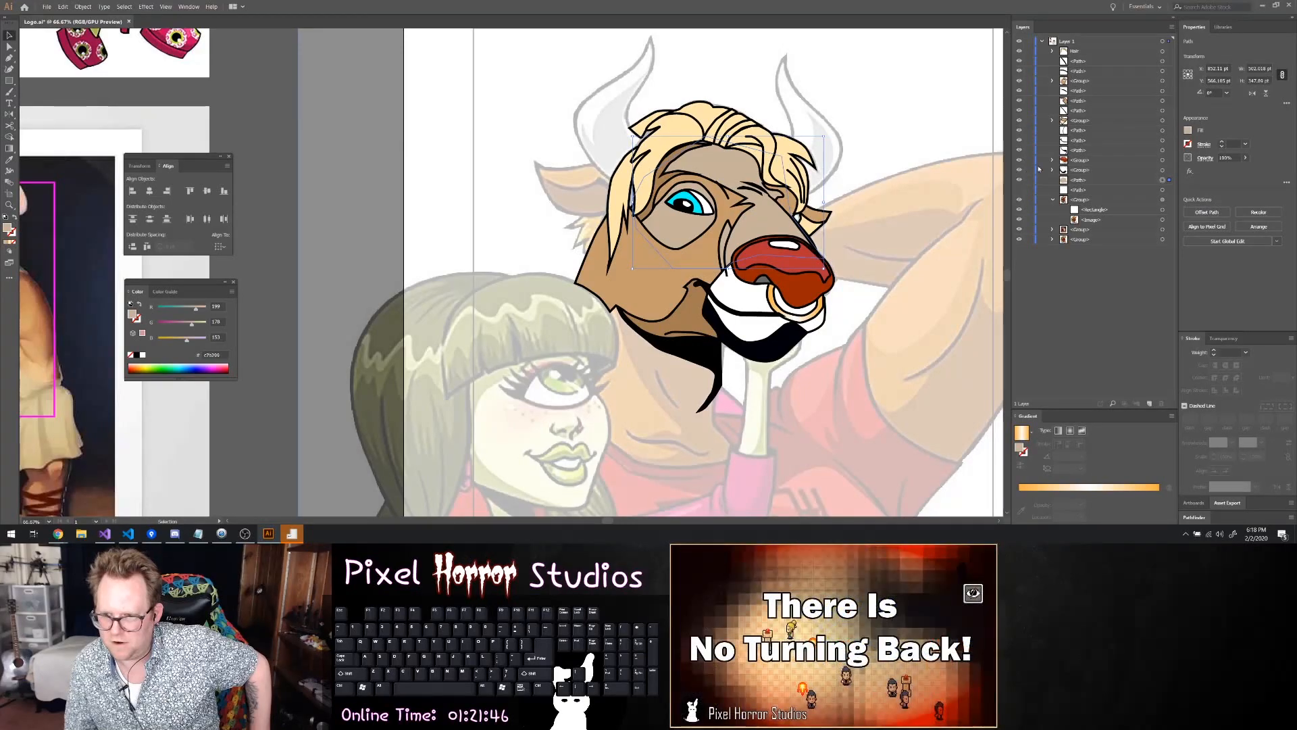
{"action": "left_click", "coordinate": [1052, 81]}
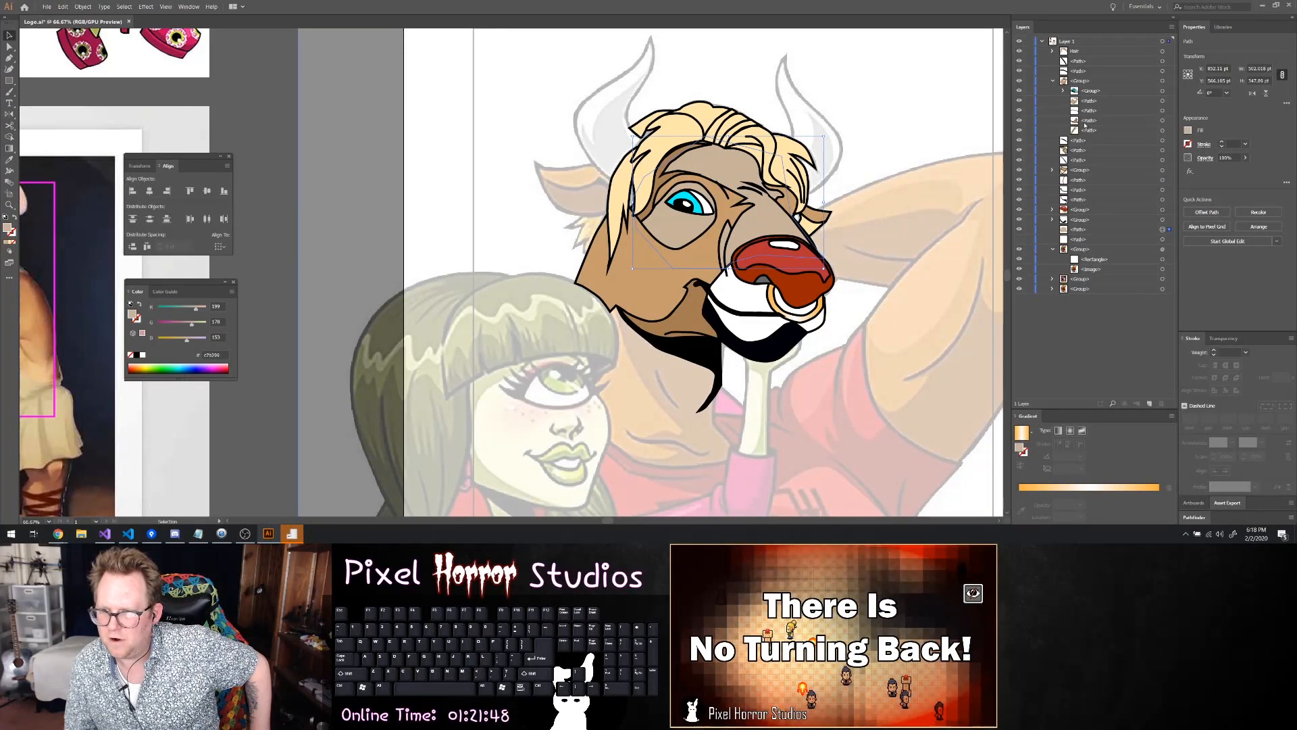
{"action": "left_click", "coordinate": [1020, 131]}
{"action": "left_click", "coordinate": [1020, 132]}
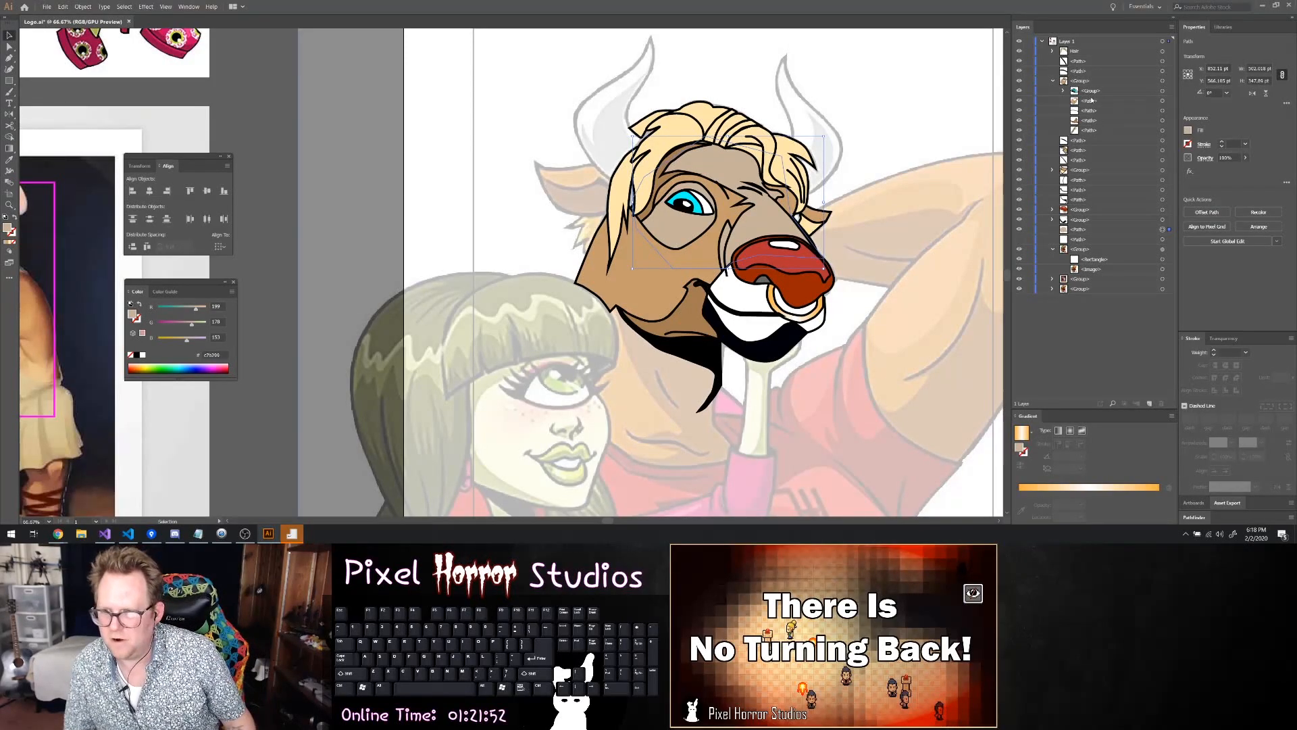
{"action": "left_click", "coordinate": [1163, 101]}
{"action": "left_click", "coordinate": [1157, 101]}
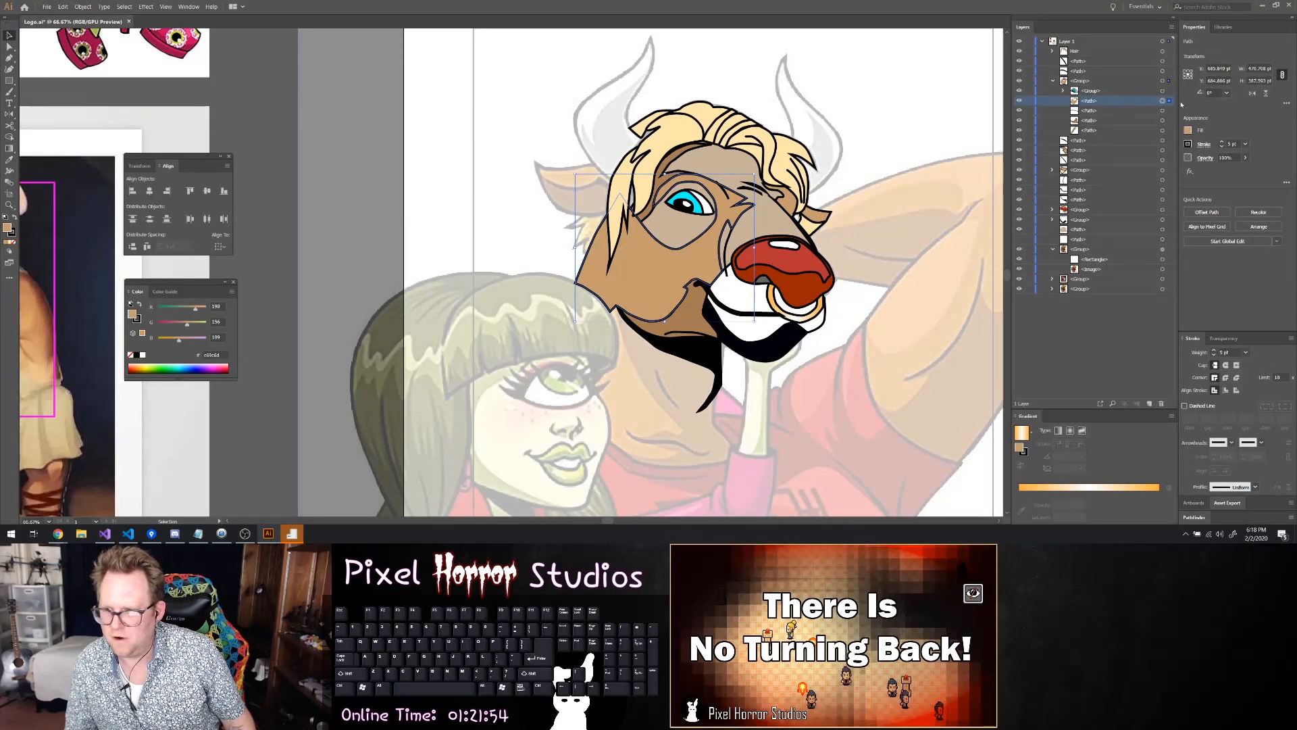
{"action": "left_click", "coordinate": [1188, 130]}
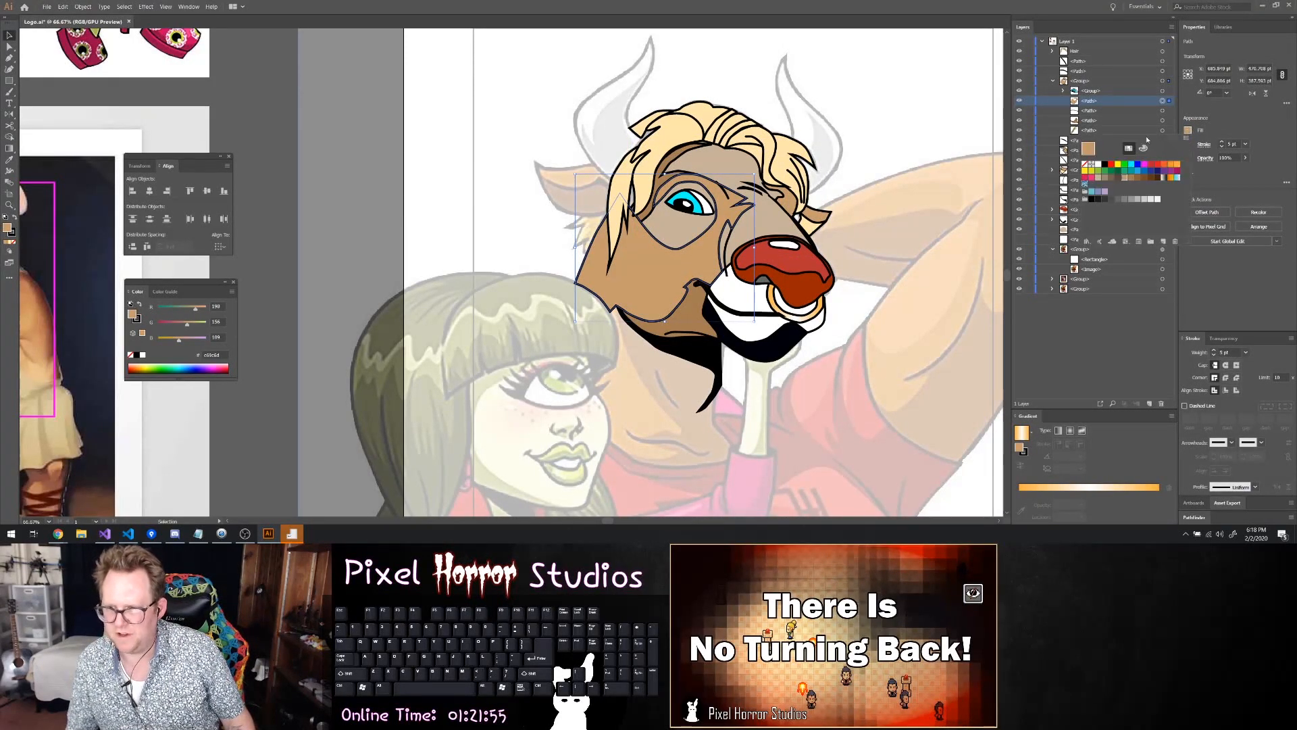
{"action": "left_click", "coordinate": [1133, 181]}
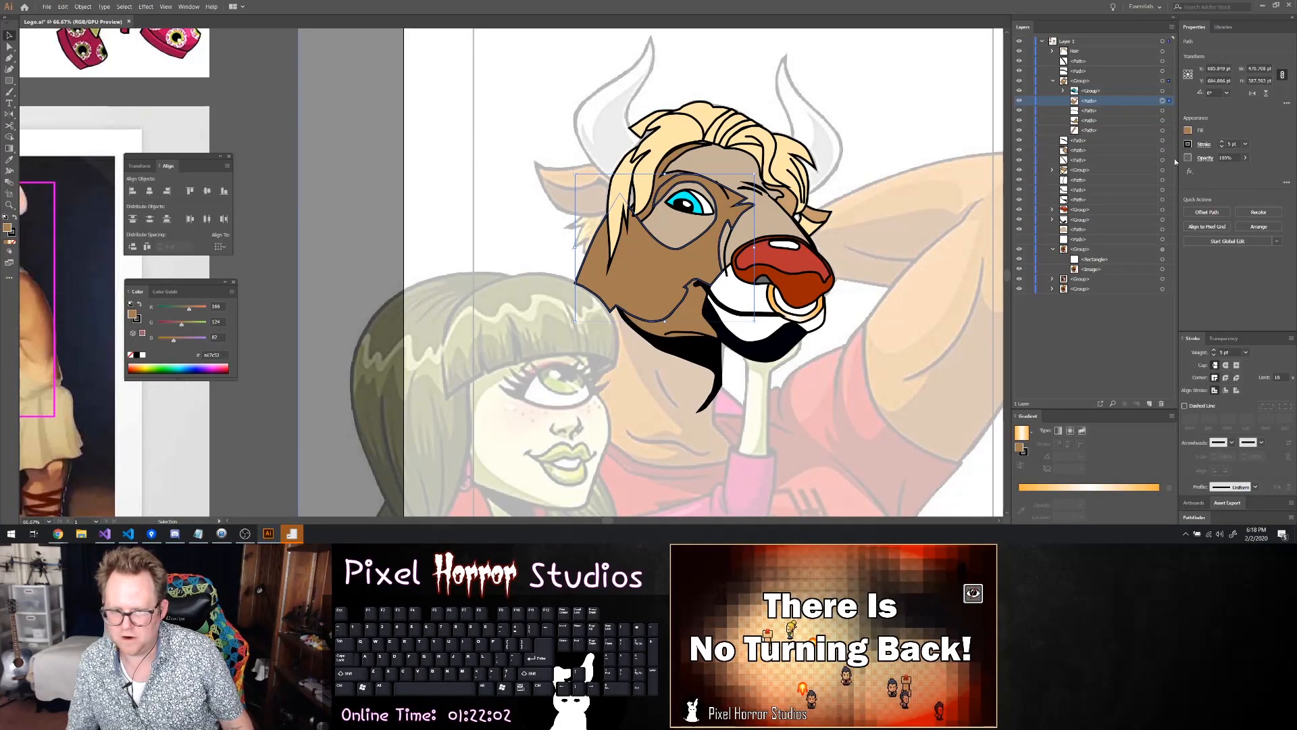
Identify the lower jaw shape in the face group and fill it with dark brown R=140 G=98 B=57
{"action": "left_click", "coordinate": [689, 331]}
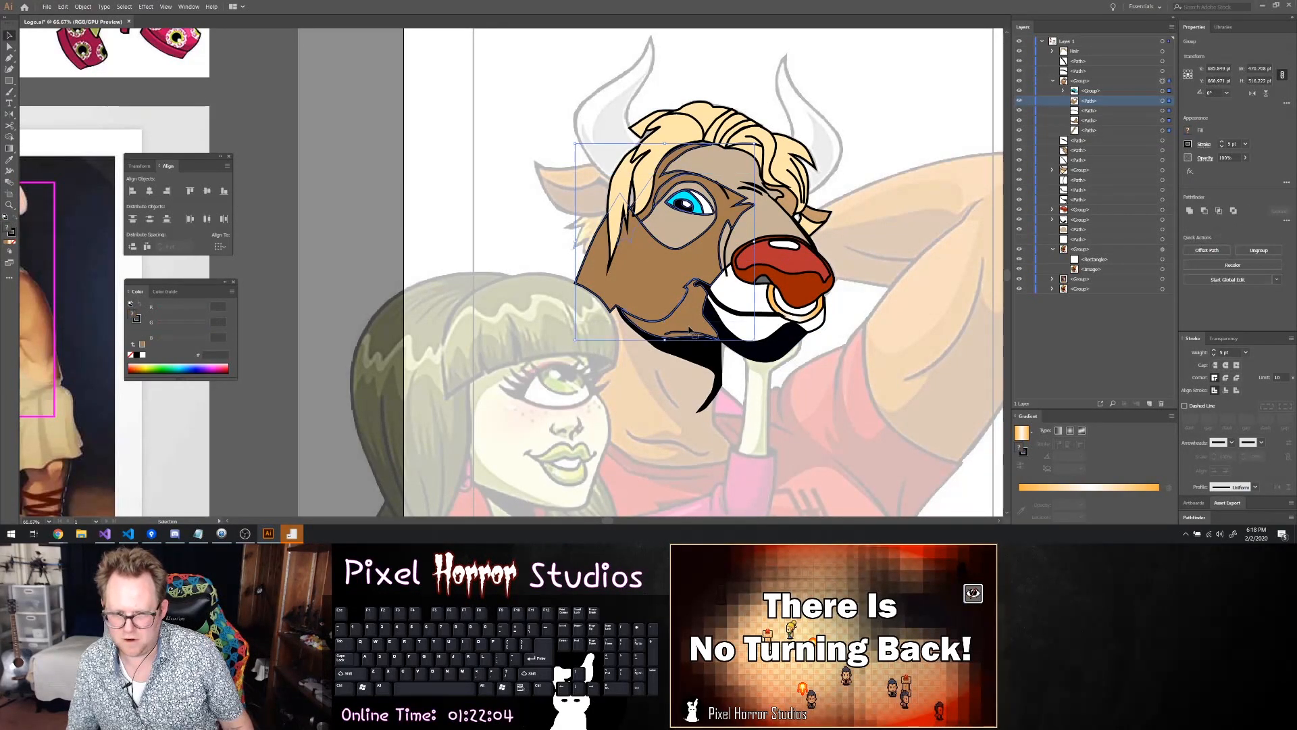
{"action": "left_click", "coordinate": [1097, 121]}
{"action": "left_click", "coordinate": [1019, 121]}
{"action": "left_click", "coordinate": [1020, 121]}
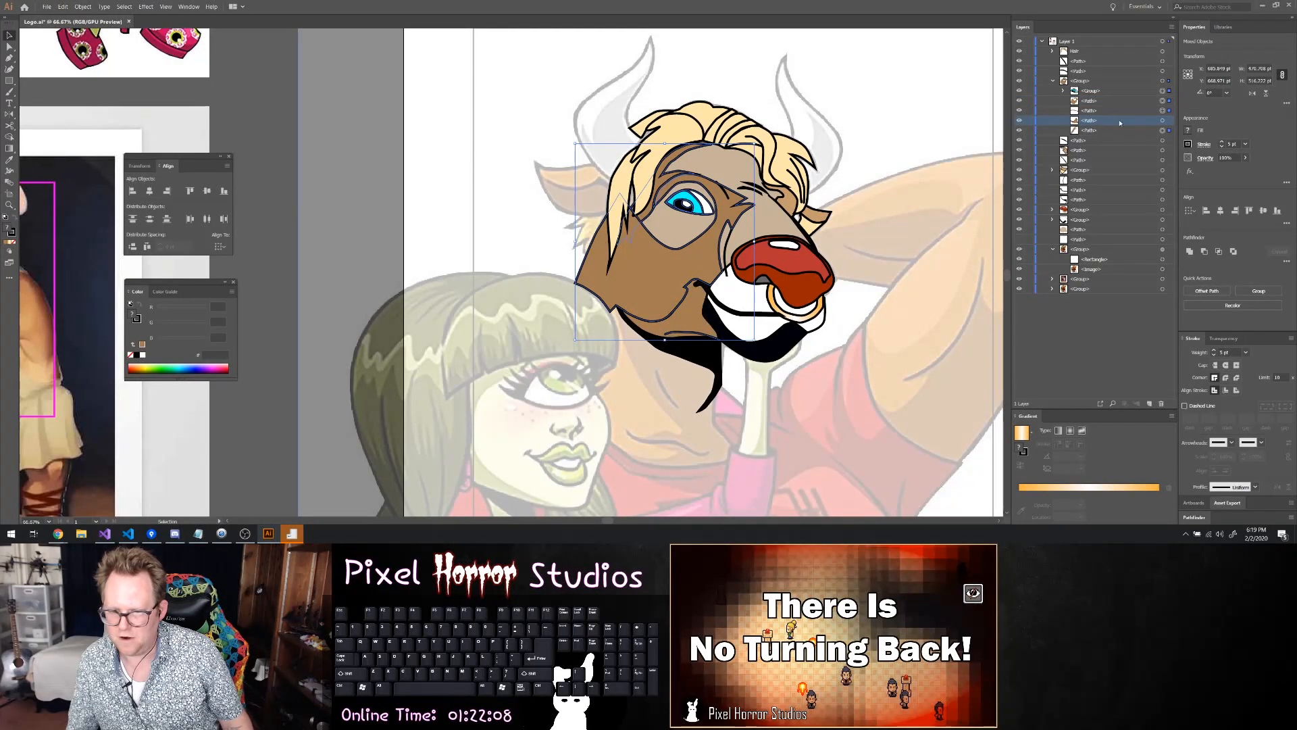
{"action": "left_click", "coordinate": [1164, 120]}
{"action": "left_click", "coordinate": [1187, 130]}
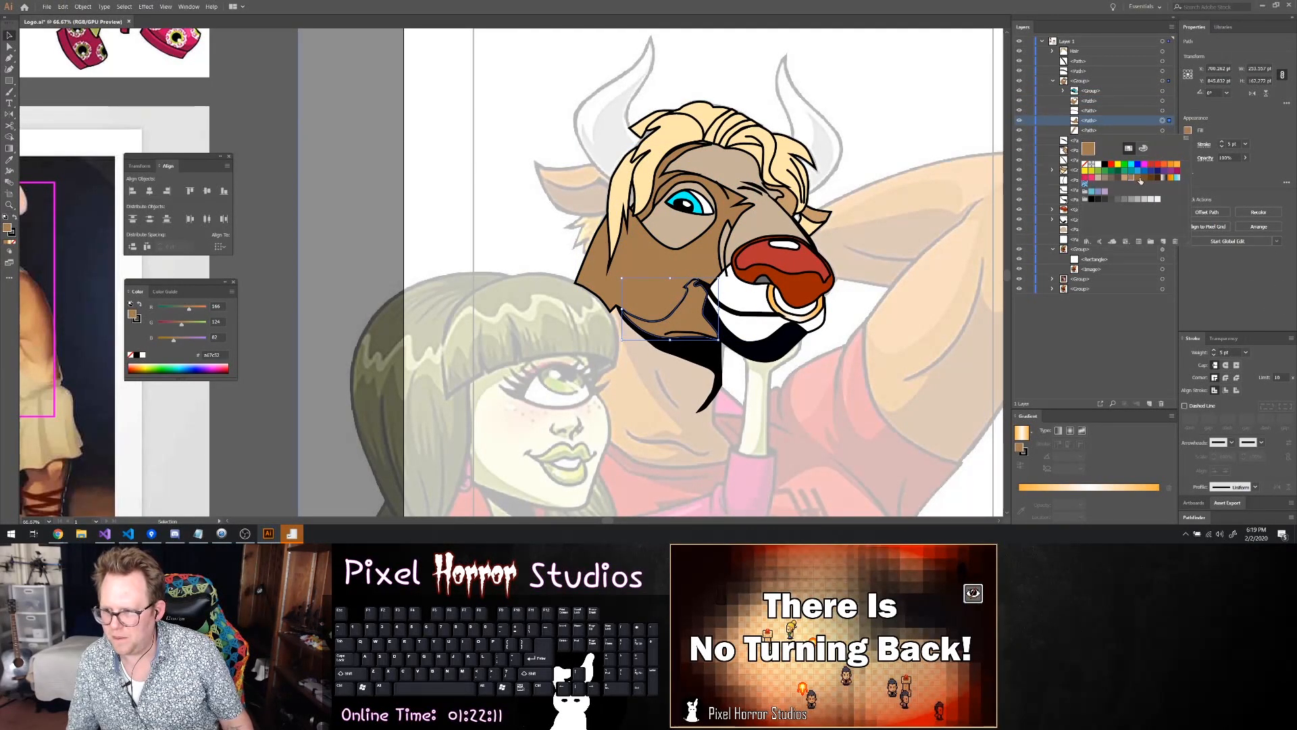
{"action": "left_click", "coordinate": [1141, 180]}
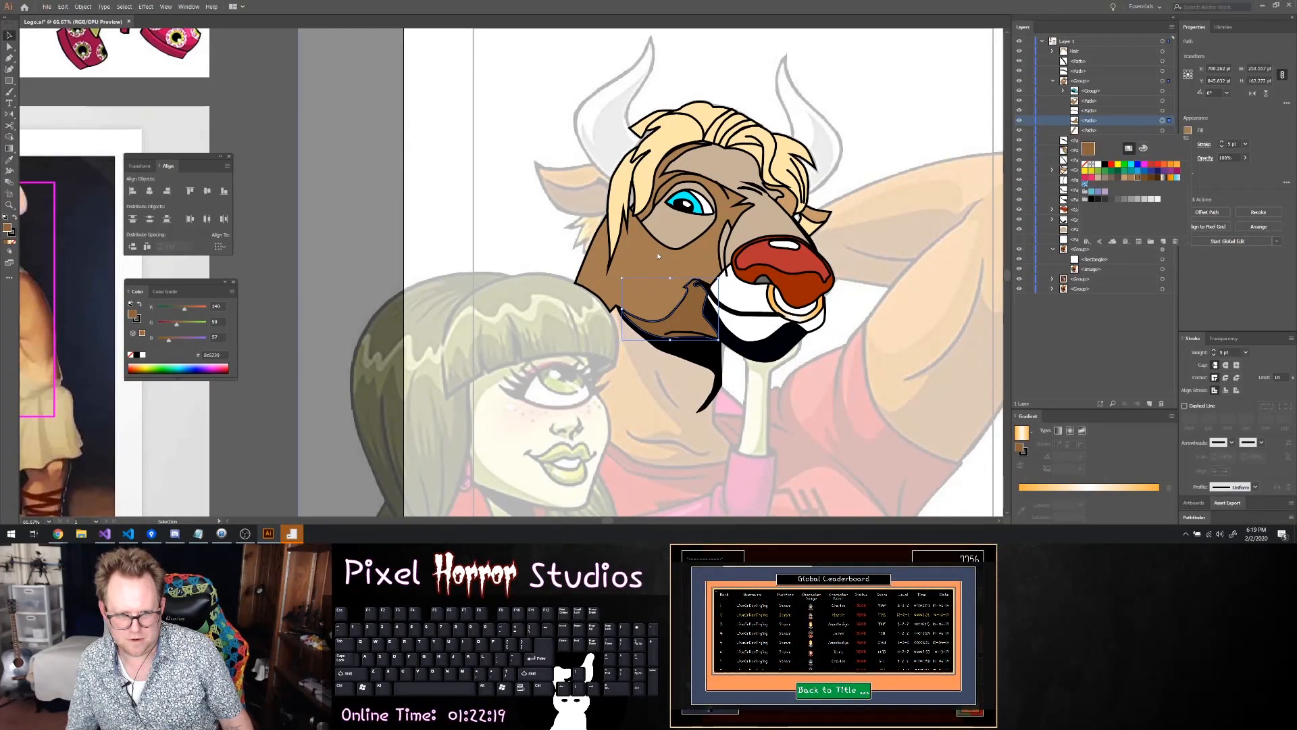
Fill the face group's brow shape around the eye with the same dark brown, R=140 G=98 B=57
{"action": "left_click", "coordinate": [651, 226]}
{"action": "left_click", "coordinate": [649, 220]}
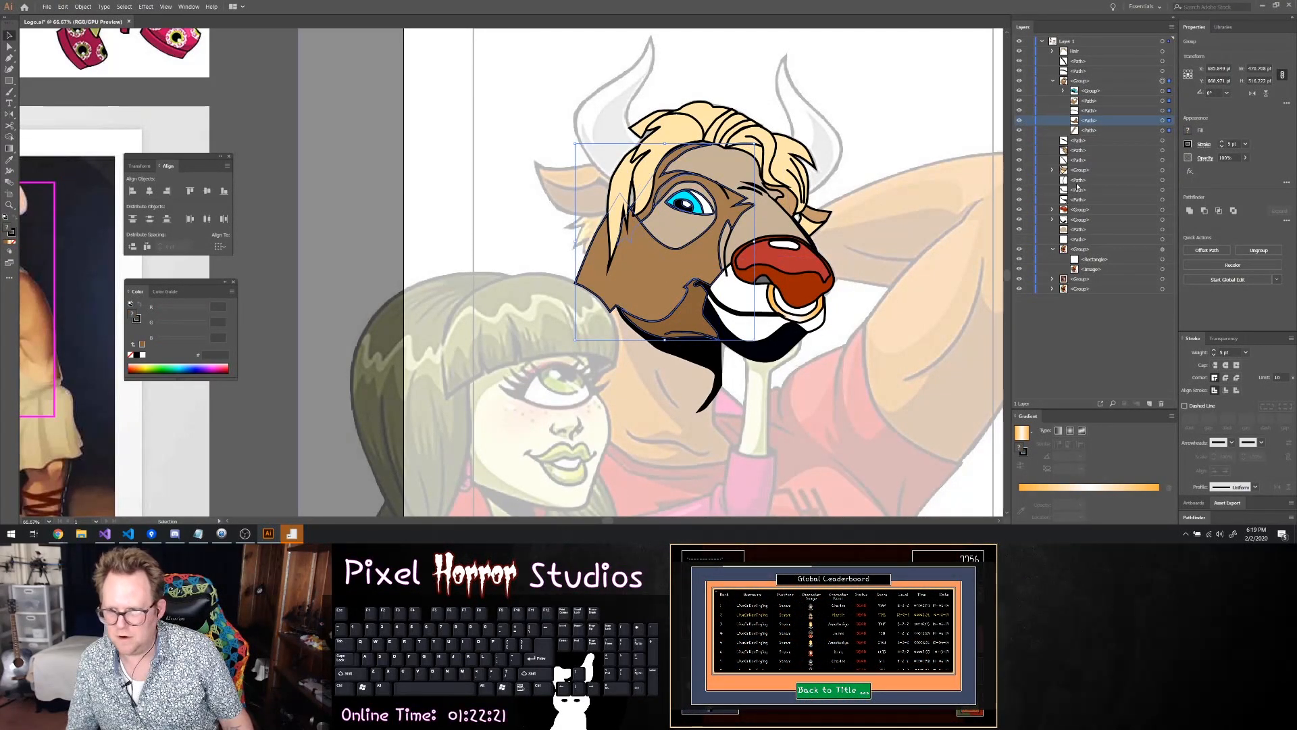
{"action": "left_click", "coordinate": [1158, 130]}
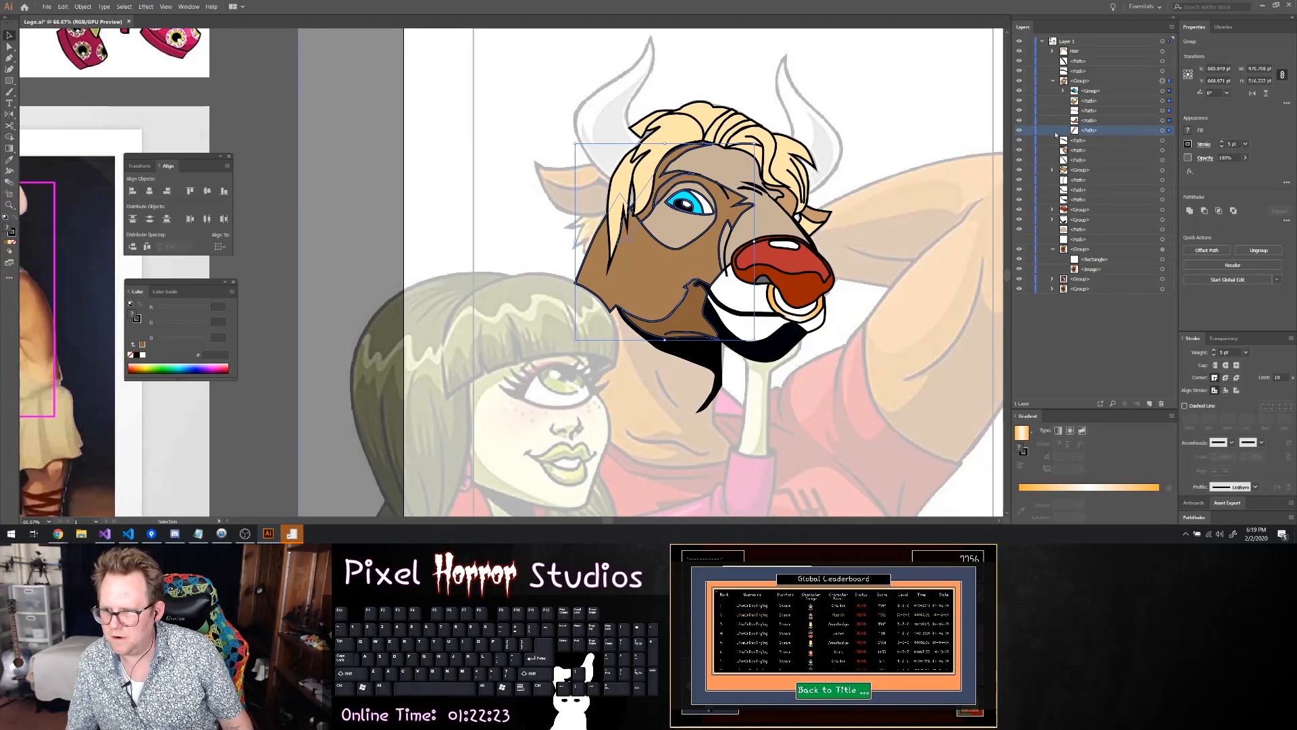
{"action": "left_click", "coordinate": [1163, 130]}
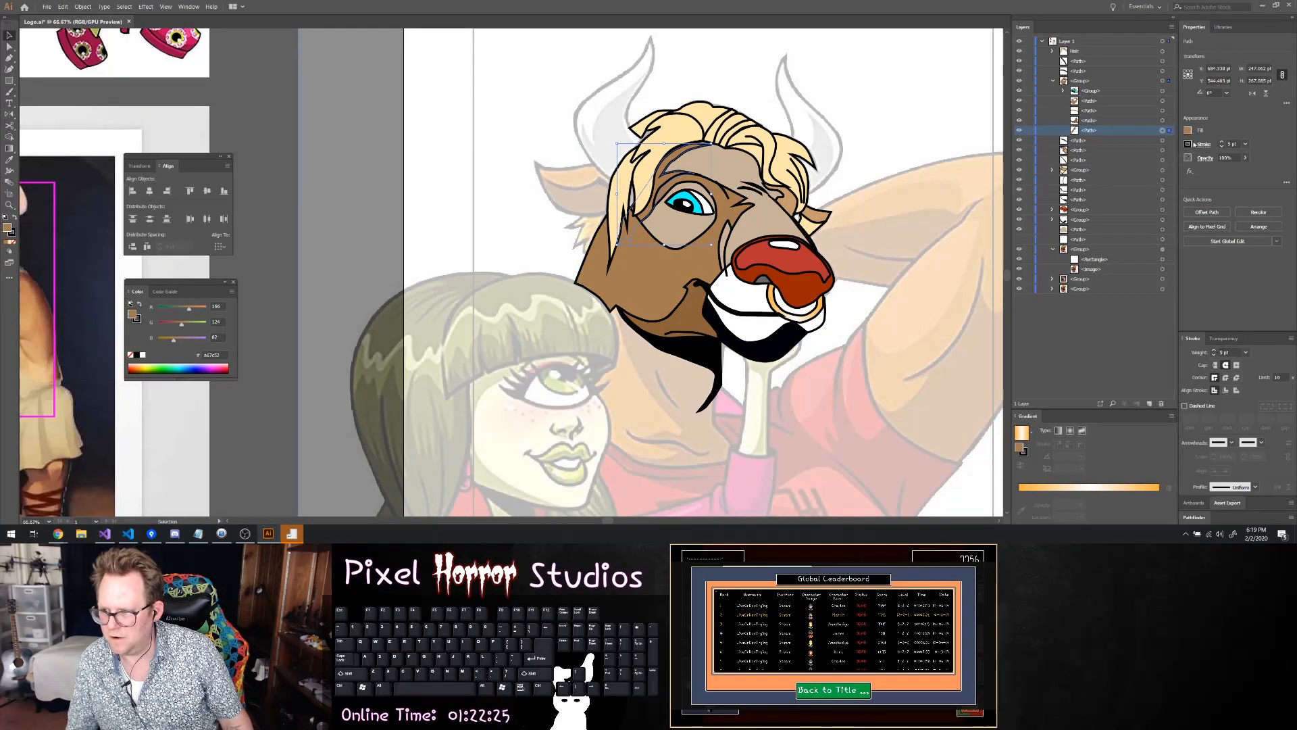
{"action": "left_click", "coordinate": [1187, 131]}
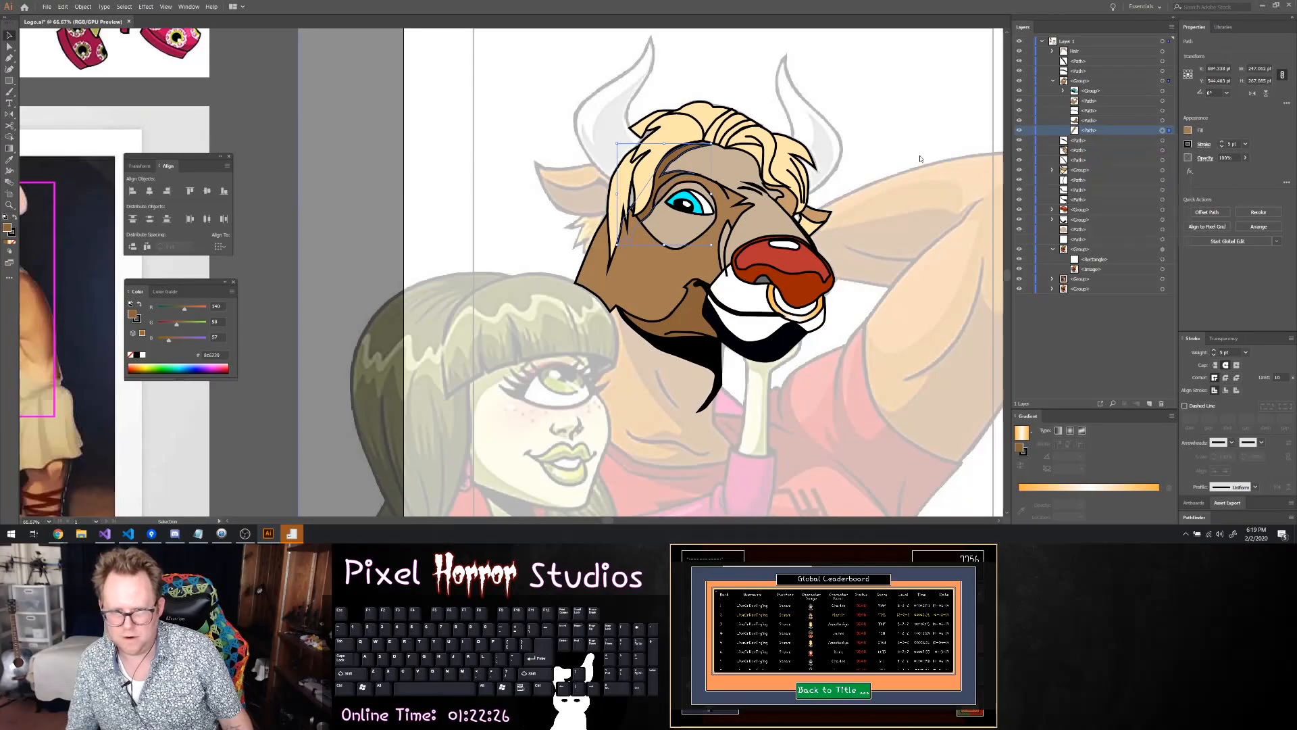
{"action": "left_click", "coordinate": [902, 138]}
Move the black mouth line beneath the red nose group in the stacking order and review the muzzle
{"action": "scroll", "coordinate": [902, 138], "scroll_direction": "down", "scroll_amount": 1}
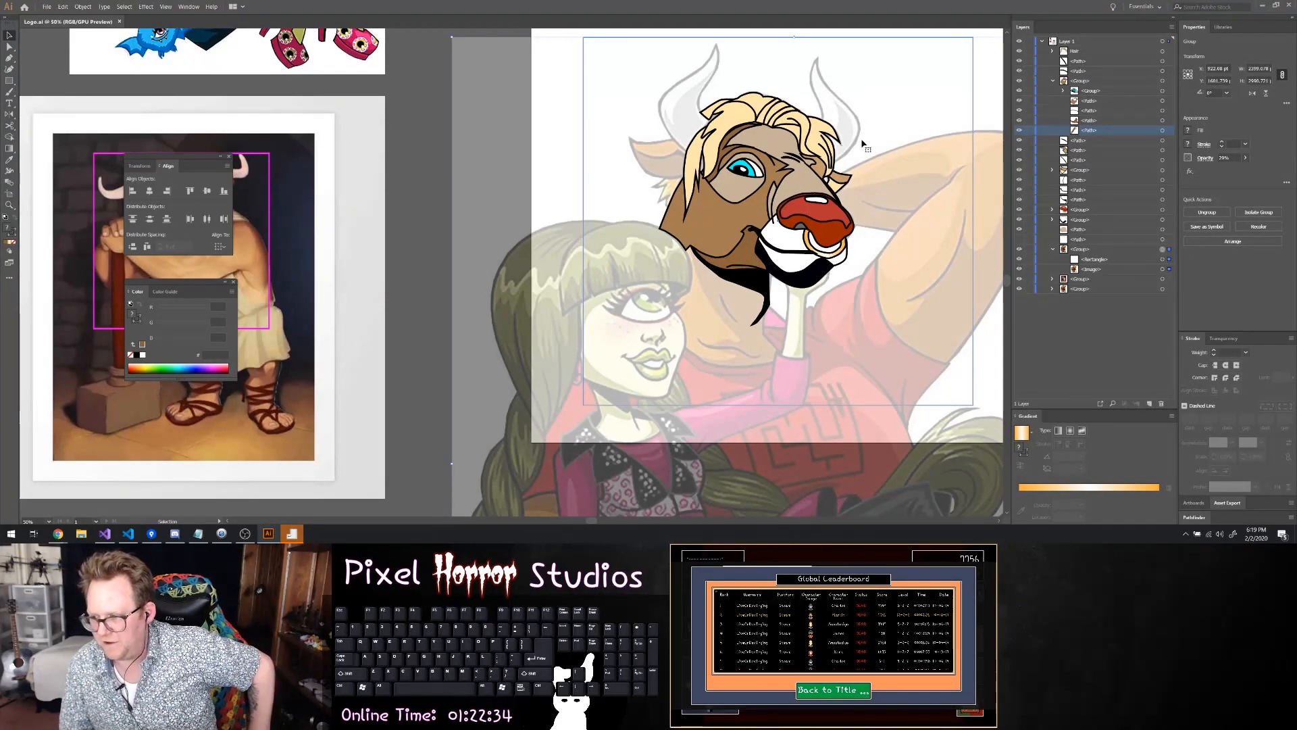
{"action": "scroll", "coordinate": [837, 174], "scroll_direction": "down", "scroll_amount": 1}
{"action": "scroll", "coordinate": [836, 174], "scroll_direction": "down", "scroll_amount": 2}
{"action": "scroll", "coordinate": [825, 173], "scroll_direction": "right", "scroll_amount": 4}
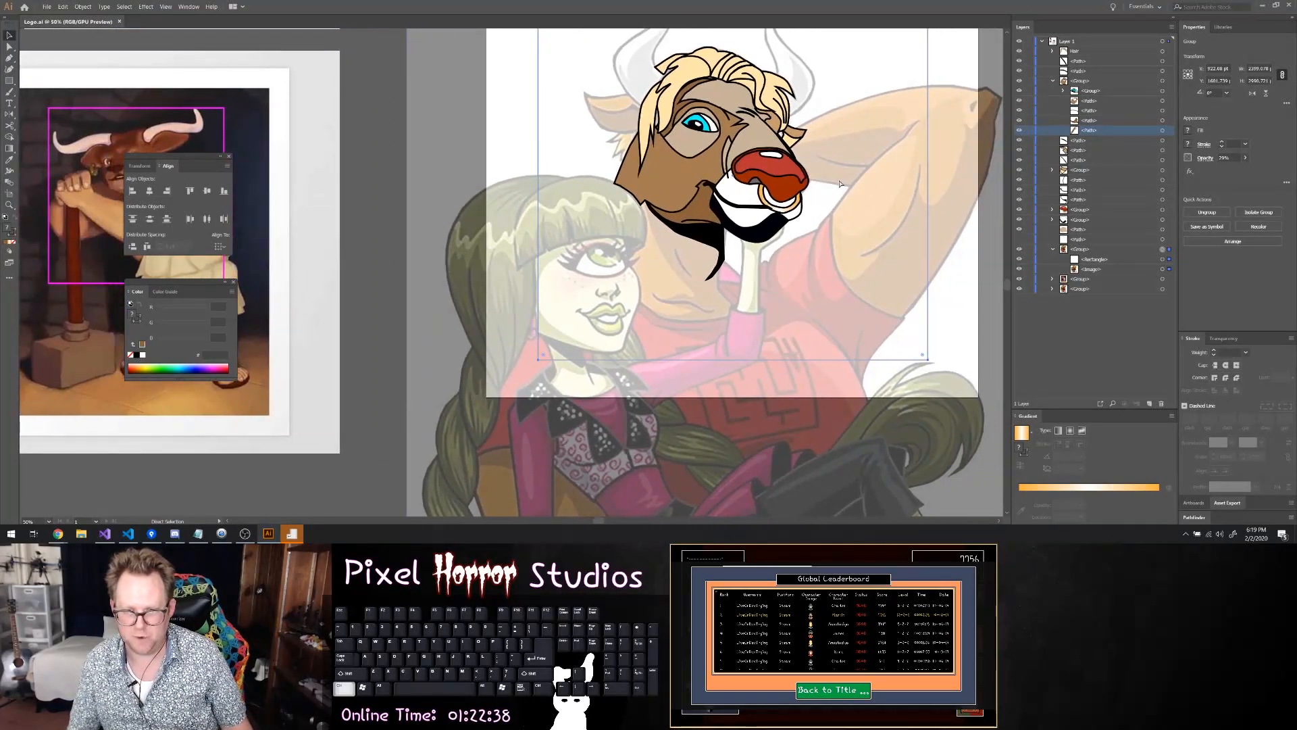
{"action": "scroll", "coordinate": [817, 171], "scroll_direction": "up", "scroll_amount": 3}
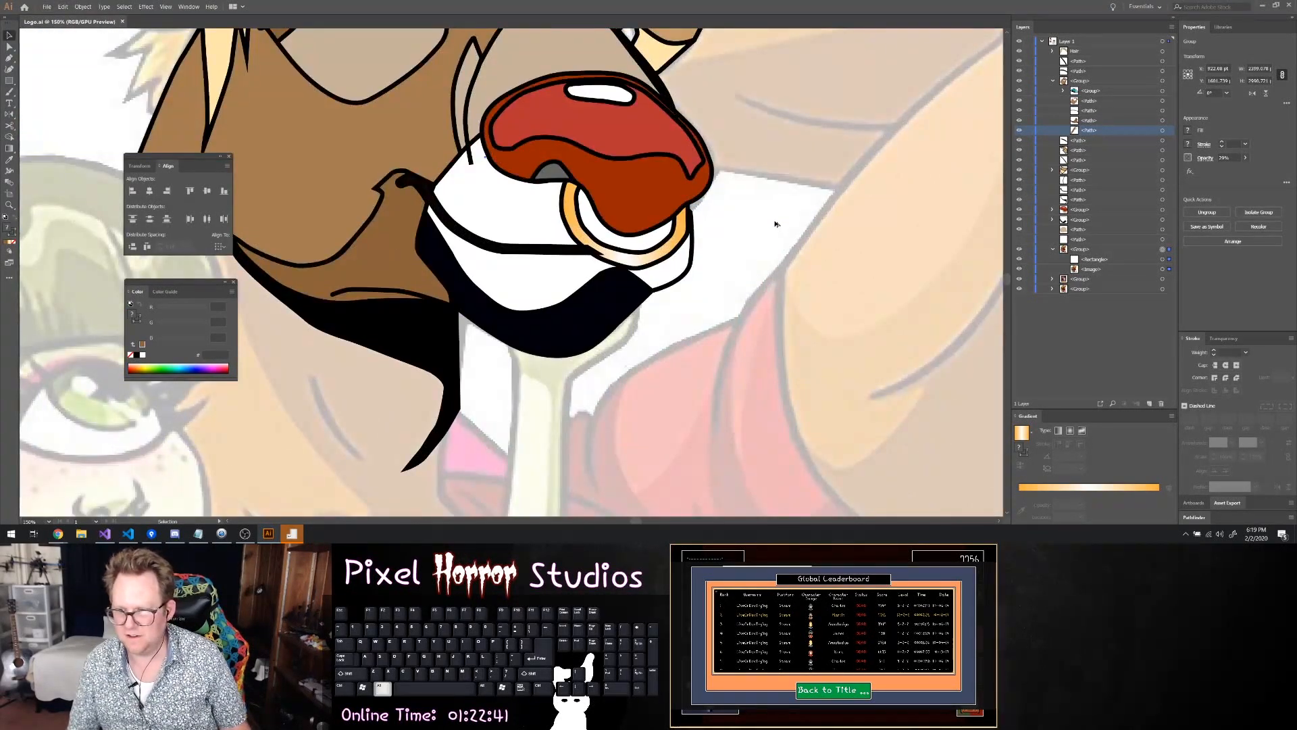
{"action": "left_click", "coordinate": [586, 251]}
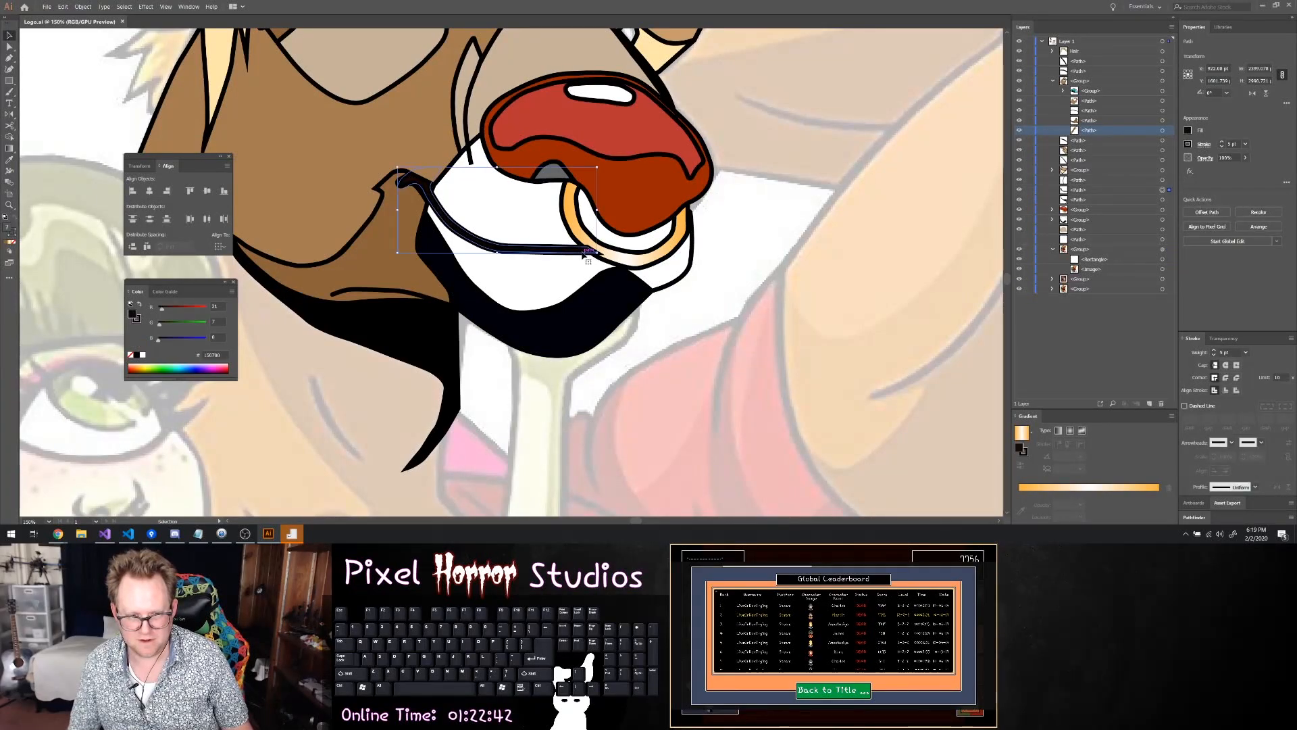
{"action": "left_click", "coordinate": [1081, 190]}
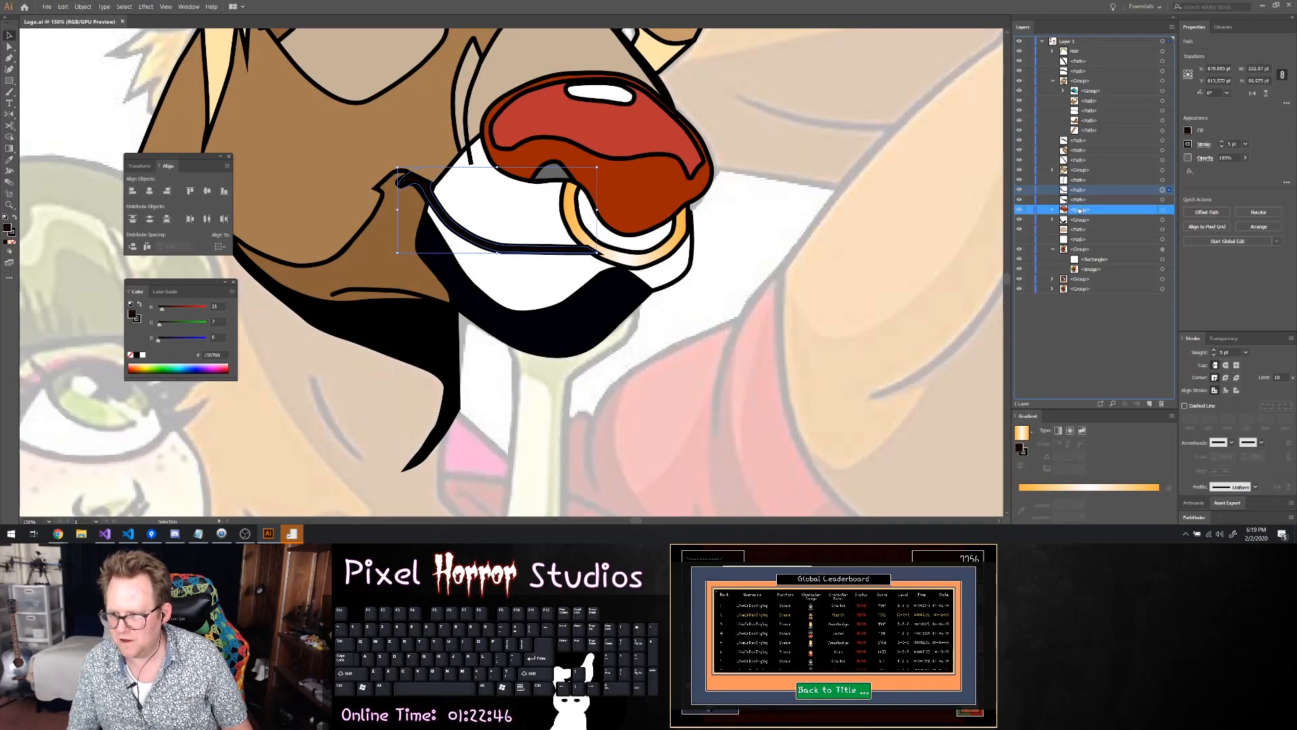
{"action": "left_click_drag", "start_coordinate": [1081, 217], "coordinate": [1081, 215]}
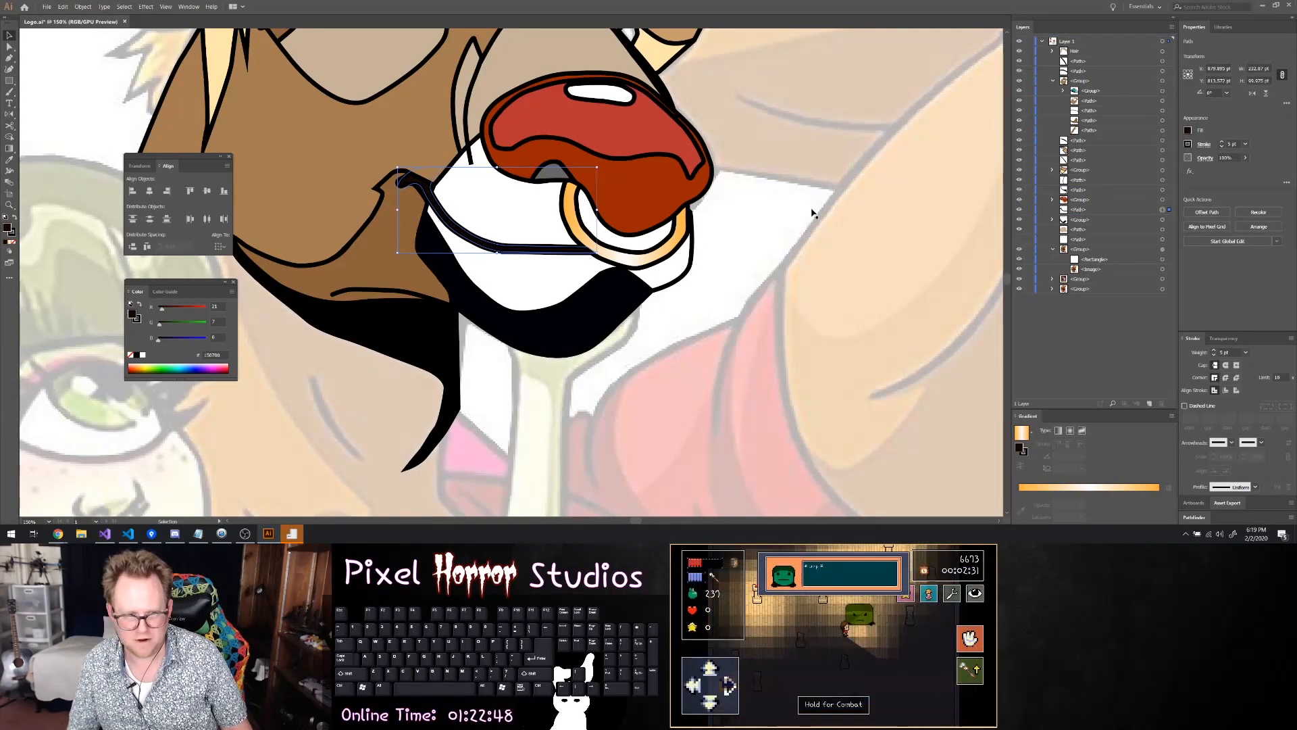
{"action": "left_click", "coordinate": [813, 211]}
{"action": "scroll", "coordinate": [799, 195], "scroll_direction": "down", "scroll_amount": 2}
{"action": "scroll", "coordinate": [801, 195], "scroll_direction": "up", "scroll_amount": 3}
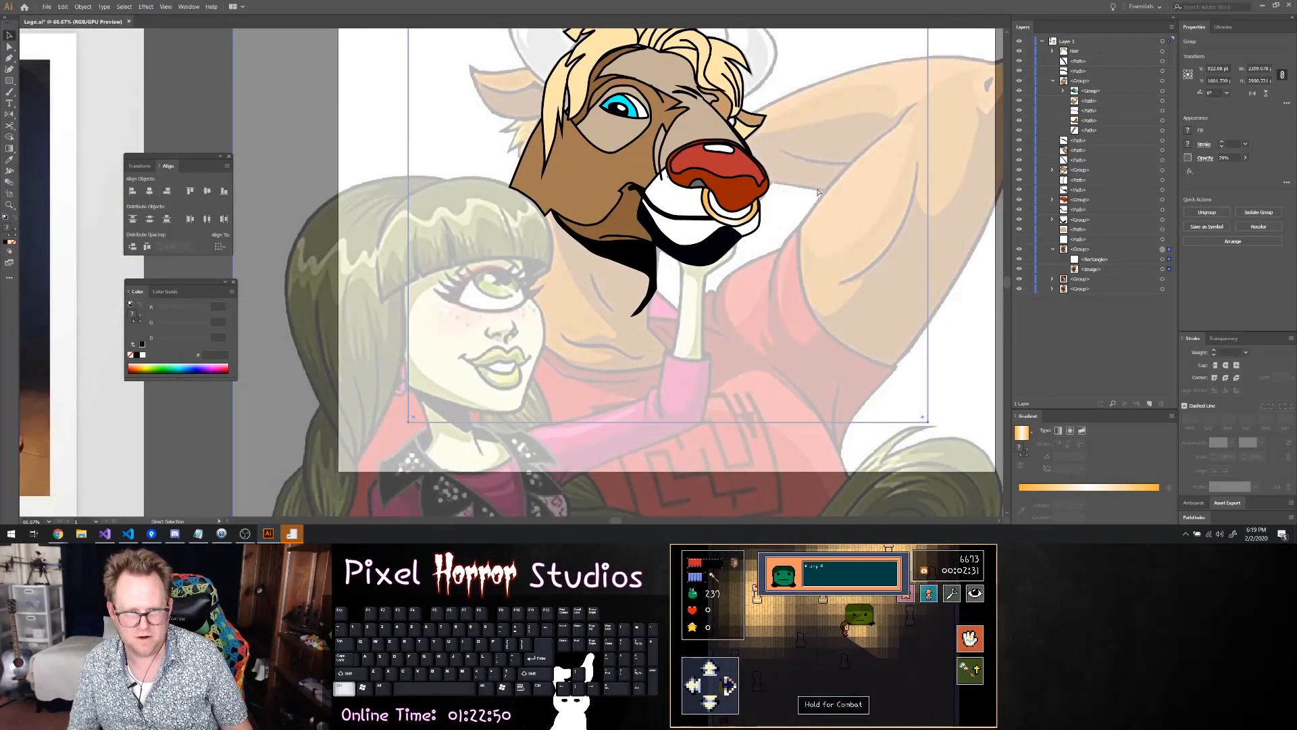
{"action": "scroll", "coordinate": [821, 193], "scroll_direction": "up", "scroll_amount": 5}
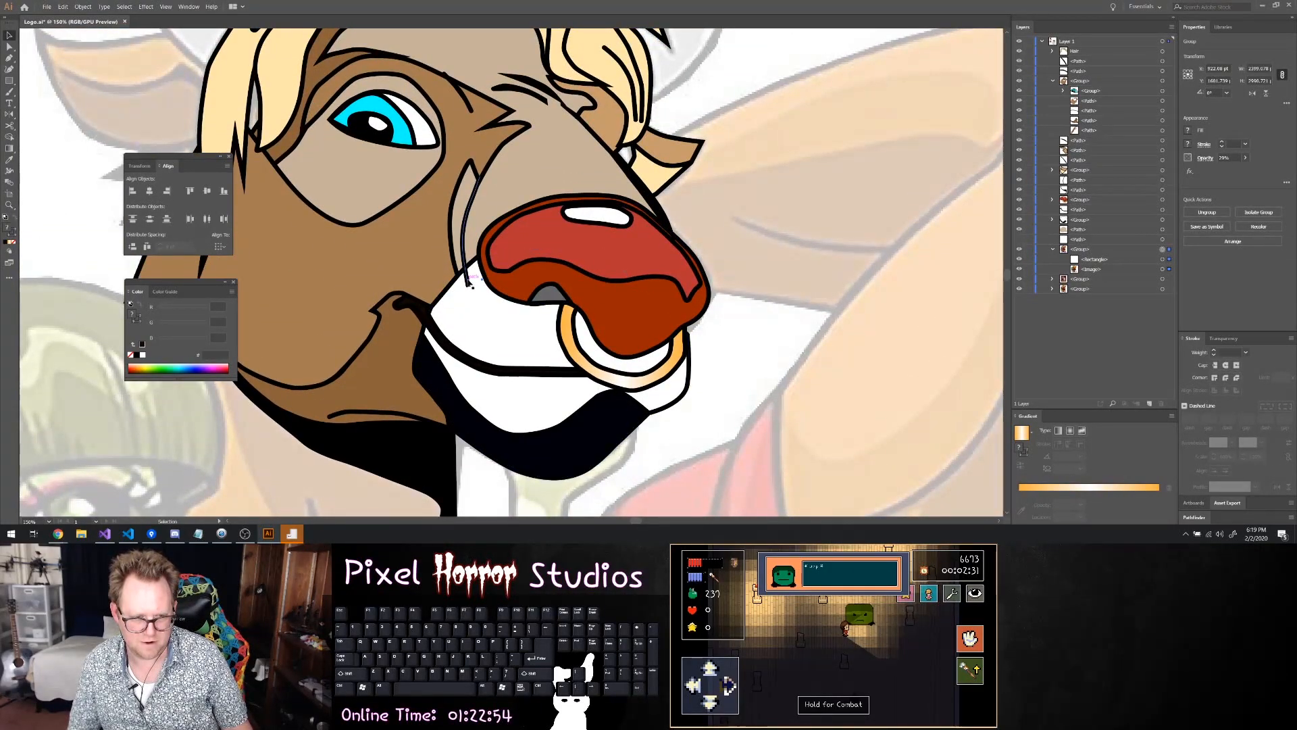
Set round stroke caps on the thin curved black line beside the nose and check its ends
{"action": "left_click", "coordinate": [471, 283]}
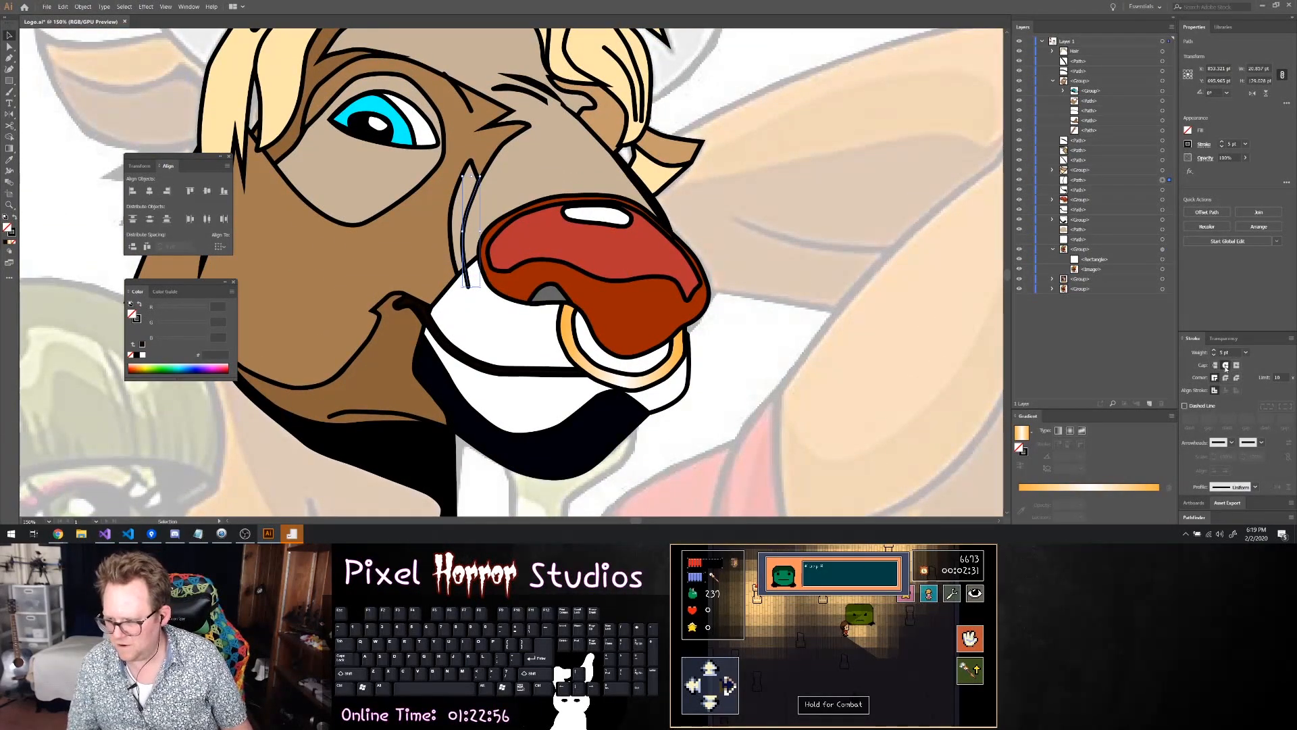
{"action": "left_click", "coordinate": [784, 232]}
{"action": "scroll", "coordinate": [784, 232], "scroll_direction": "down", "scroll_amount": 2}
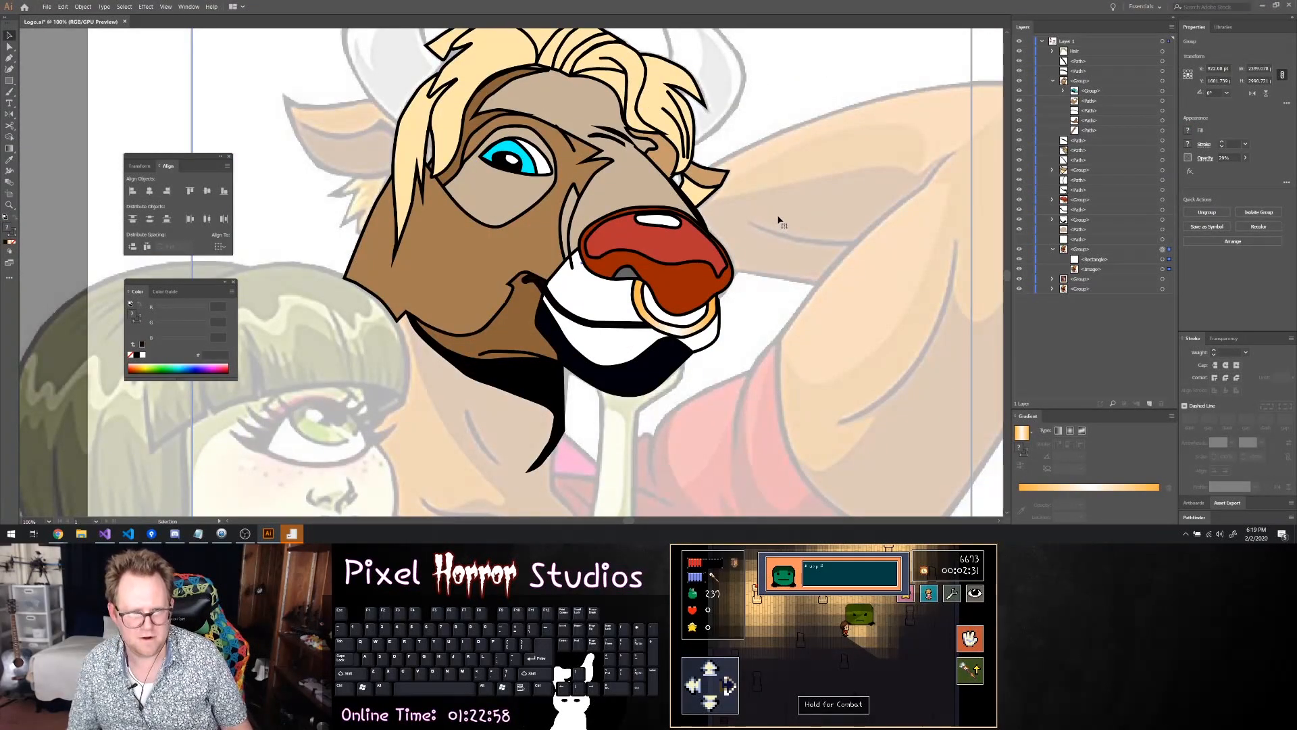
{"action": "scroll", "coordinate": [508, 142], "scroll_direction": "up", "scroll_amount": 2}
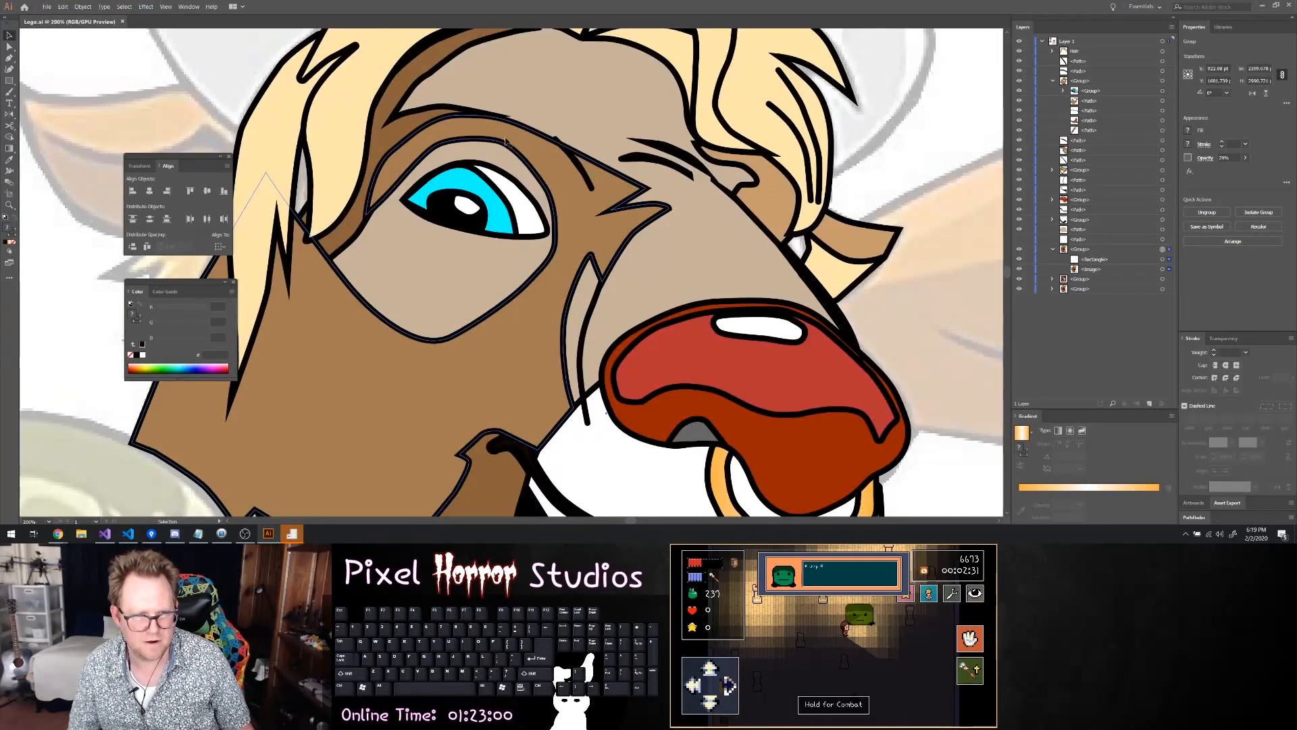
Shift the end anchor of the dark brown brow shape so its tip meets the black outline above the eye
{"action": "left_click", "coordinate": [492, 120]}
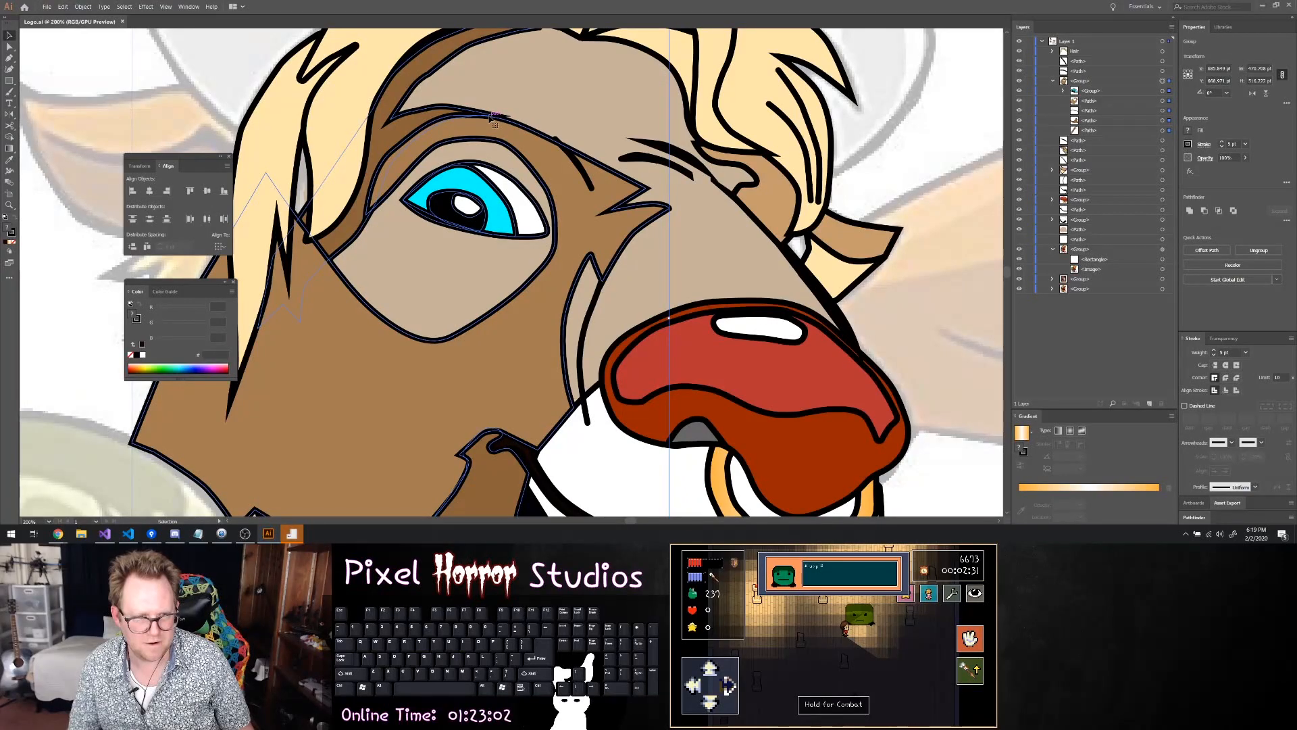
{"action": "scroll", "coordinate": [492, 116], "scroll_direction": "up", "scroll_amount": 6}
{"action": "key", "text": "a"}
{"action": "left_click_drag", "start_coordinate": [554, 78], "coordinate": [595, 119]}
{"action": "scroll", "coordinate": [549, 100], "scroll_direction": "down", "scroll_amount": 2}
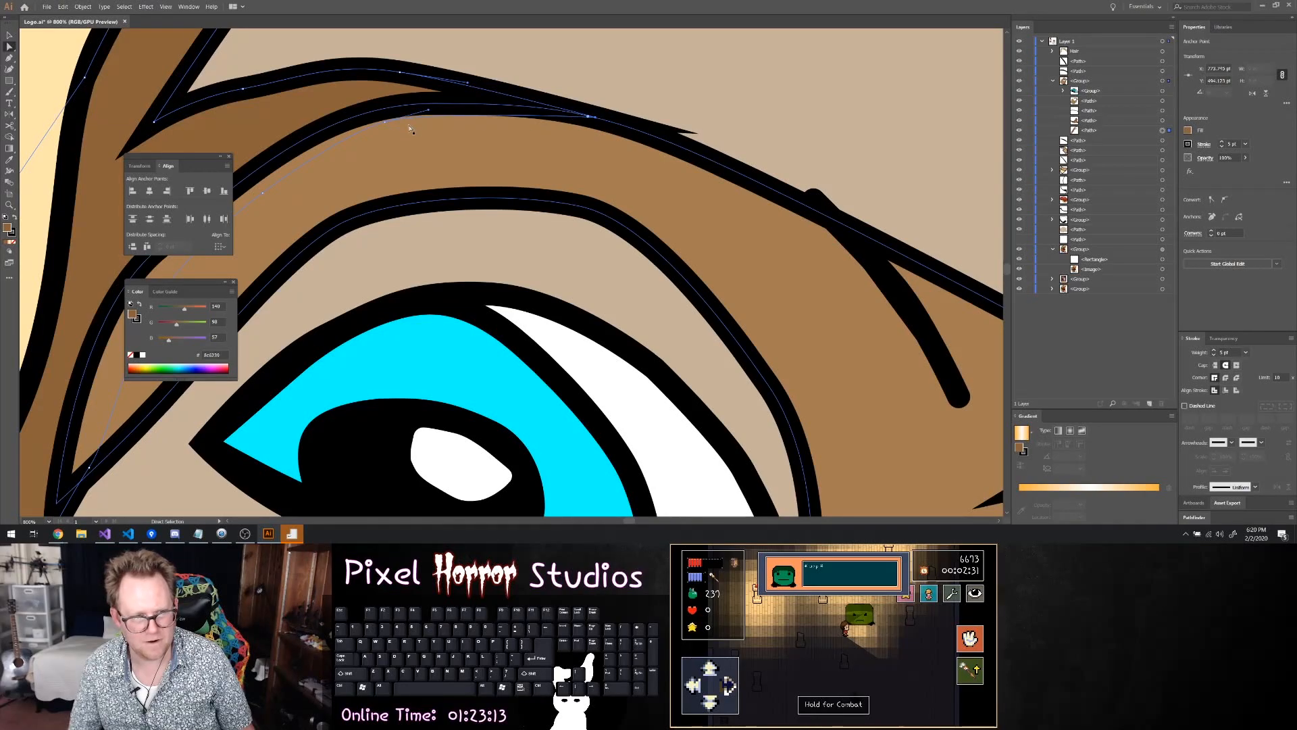
Adjust the curve handles and anchors along the brow shape's edge to follow the eyelid crease above the eye
{"action": "left_click_drag", "start_coordinate": [386, 126], "coordinate": [376, 110]}
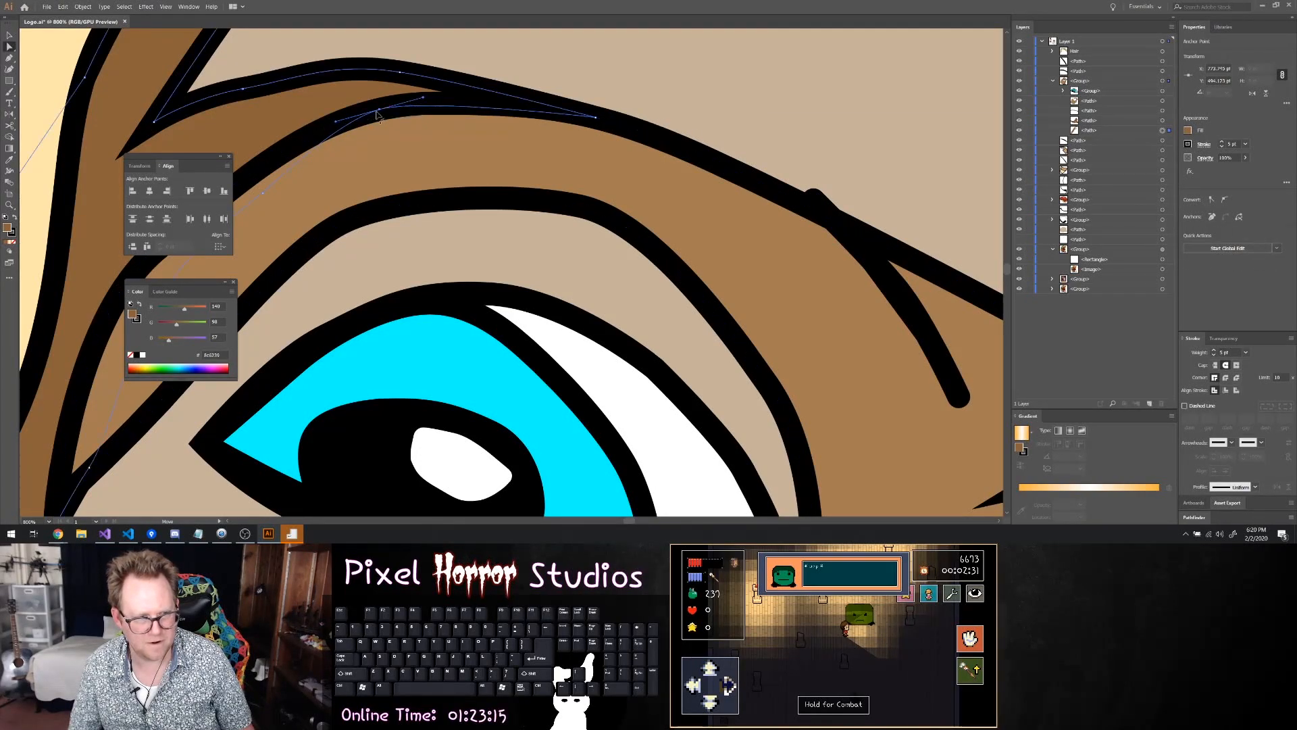
{"action": "left_click_drag", "start_coordinate": [265, 192], "coordinate": [244, 179]}
{"action": "scroll", "coordinate": [282, 188], "scroll_direction": "down", "scroll_amount": 1}
{"action": "scroll", "coordinate": [282, 189], "scroll_direction": "right", "scroll_amount": 1}
{"action": "scroll", "coordinate": [338, 182], "scroll_direction": "left", "scroll_amount": 5}
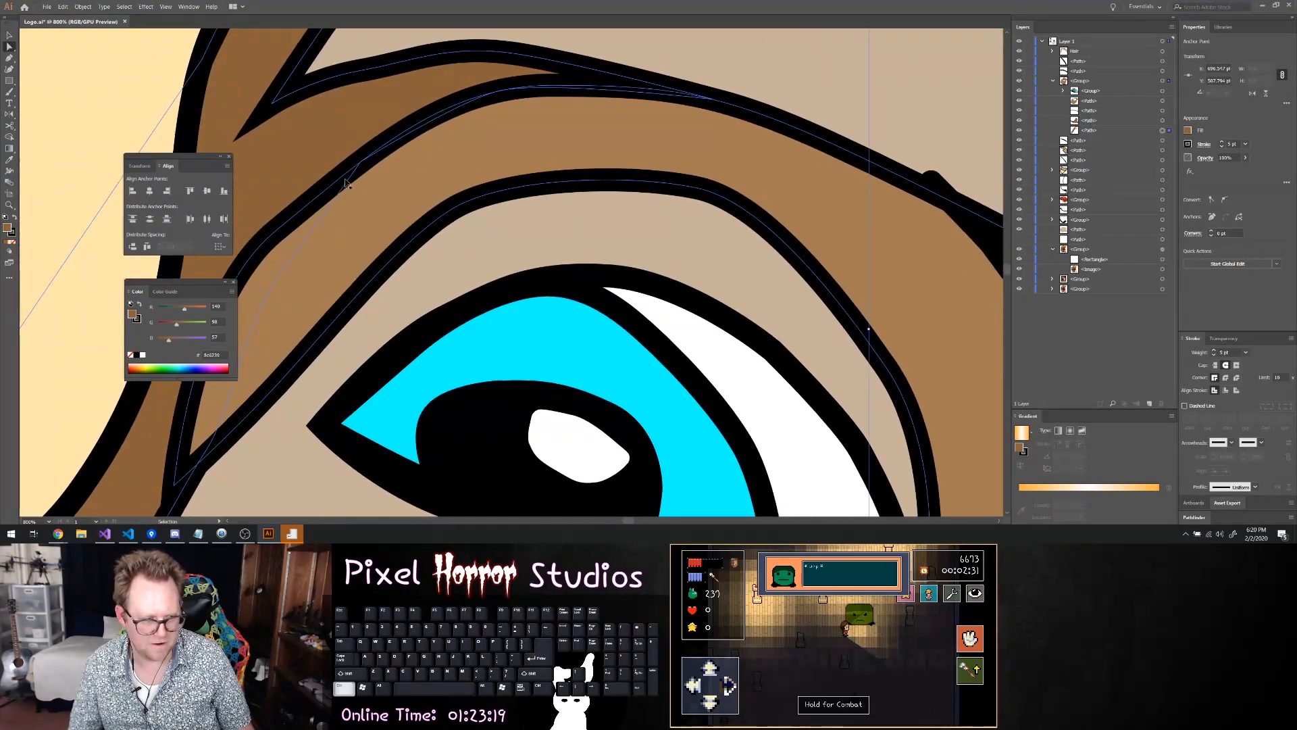
{"action": "scroll", "coordinate": [345, 182], "scroll_direction": "down", "scroll_amount": 1}
{"action": "key", "text": "x"}
{"action": "scroll", "coordinate": [345, 181], "scroll_direction": "right", "scroll_amount": 8}
{"action": "key", "text": "x"}
{"action": "scroll", "coordinate": [755, 221], "scroll_direction": "down", "scroll_amount": 4}
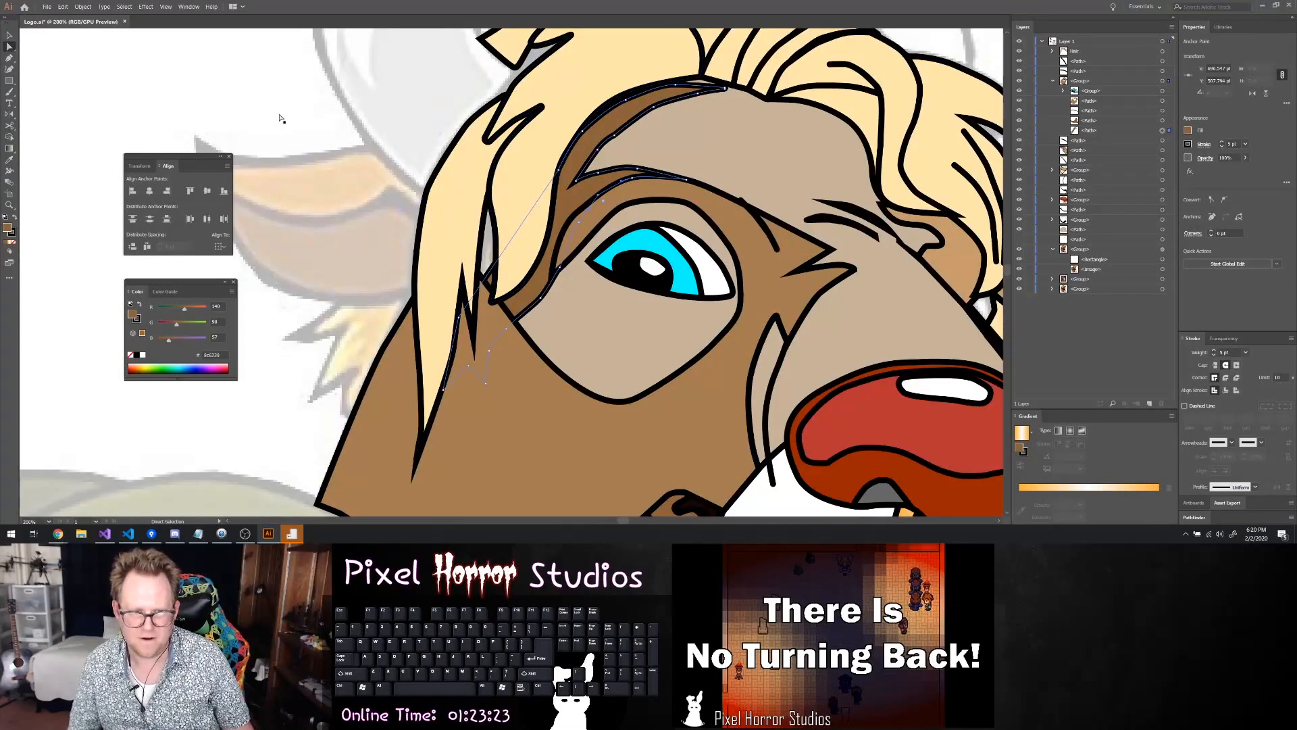
{"action": "left_click", "coordinate": [417, 155]}
{"action": "scroll", "coordinate": [417, 155], "scroll_direction": "down", "scroll_amount": 3}
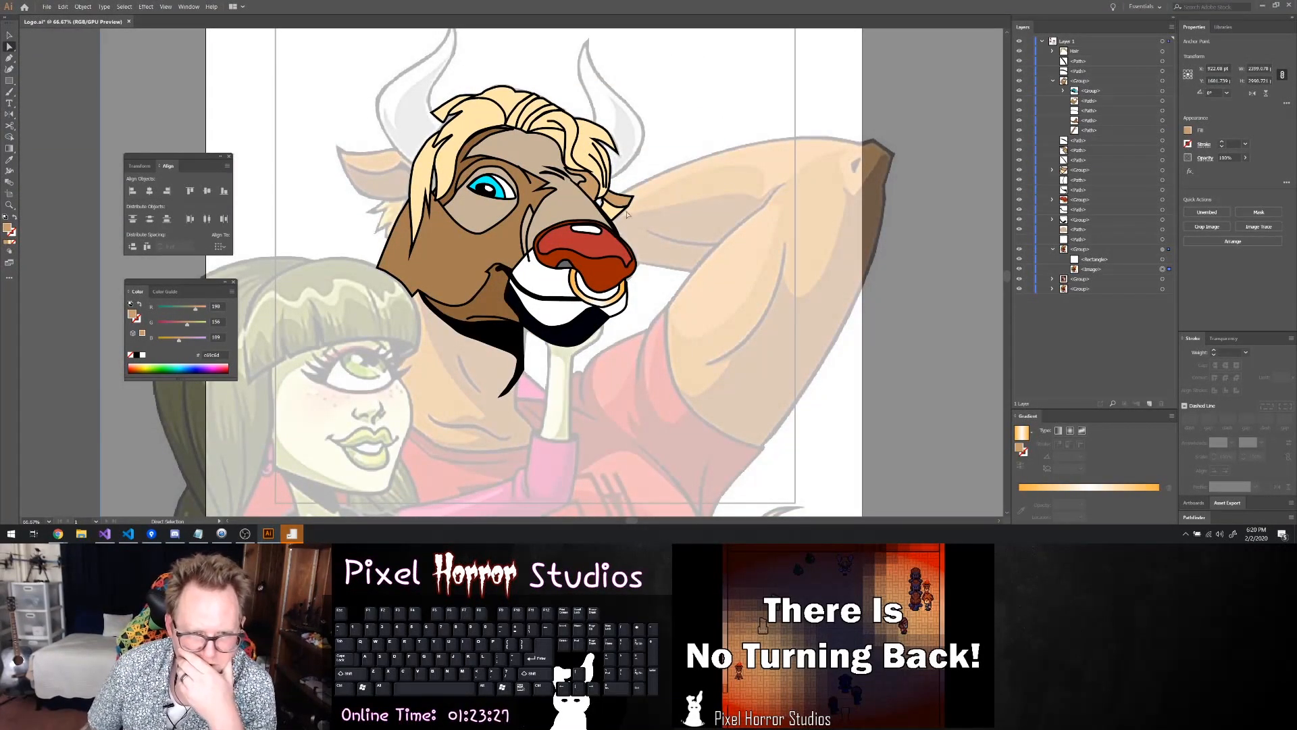
Fill the small far-side brow shape beneath the hair and the far ear with medium brown R=166 G=124 B=82
{"action": "left_click", "coordinate": [594, 200]}
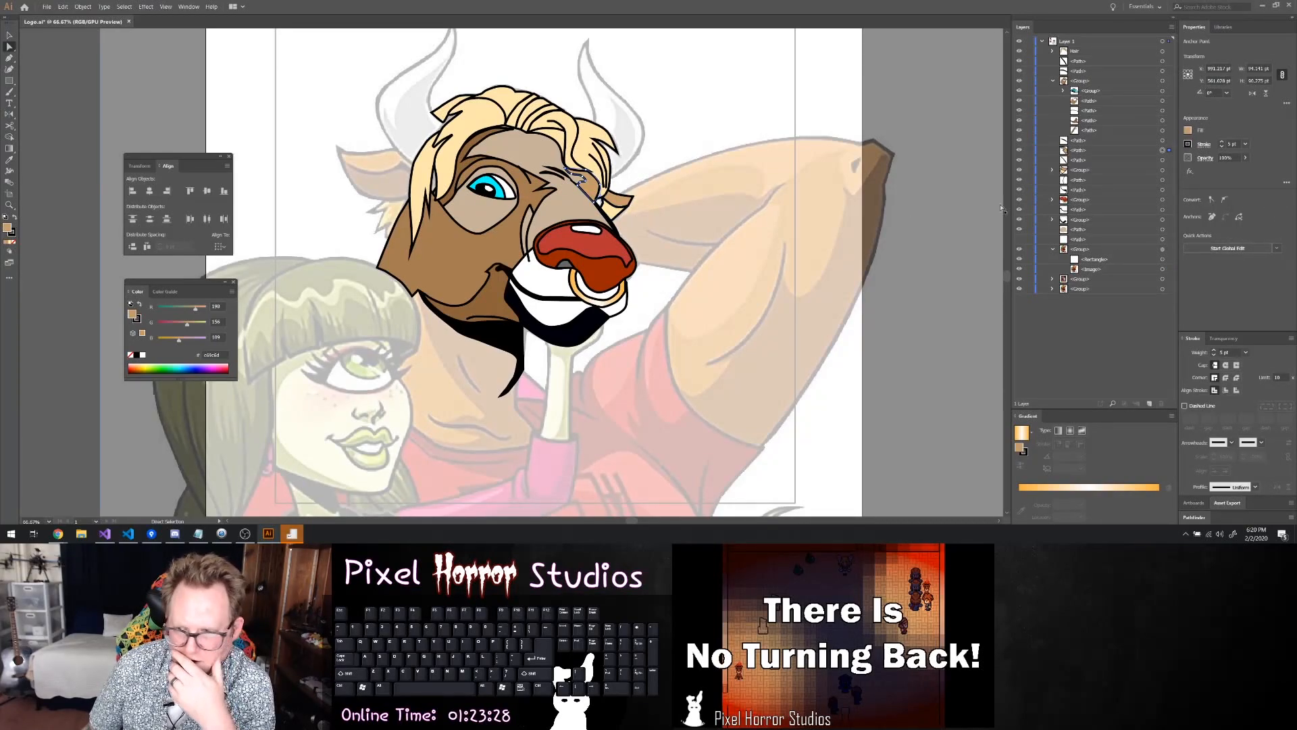
{"action": "left_click", "coordinate": [1188, 130]}
{"action": "left_click", "coordinate": [1133, 180]}
{"action": "left_click", "coordinate": [618, 201]}
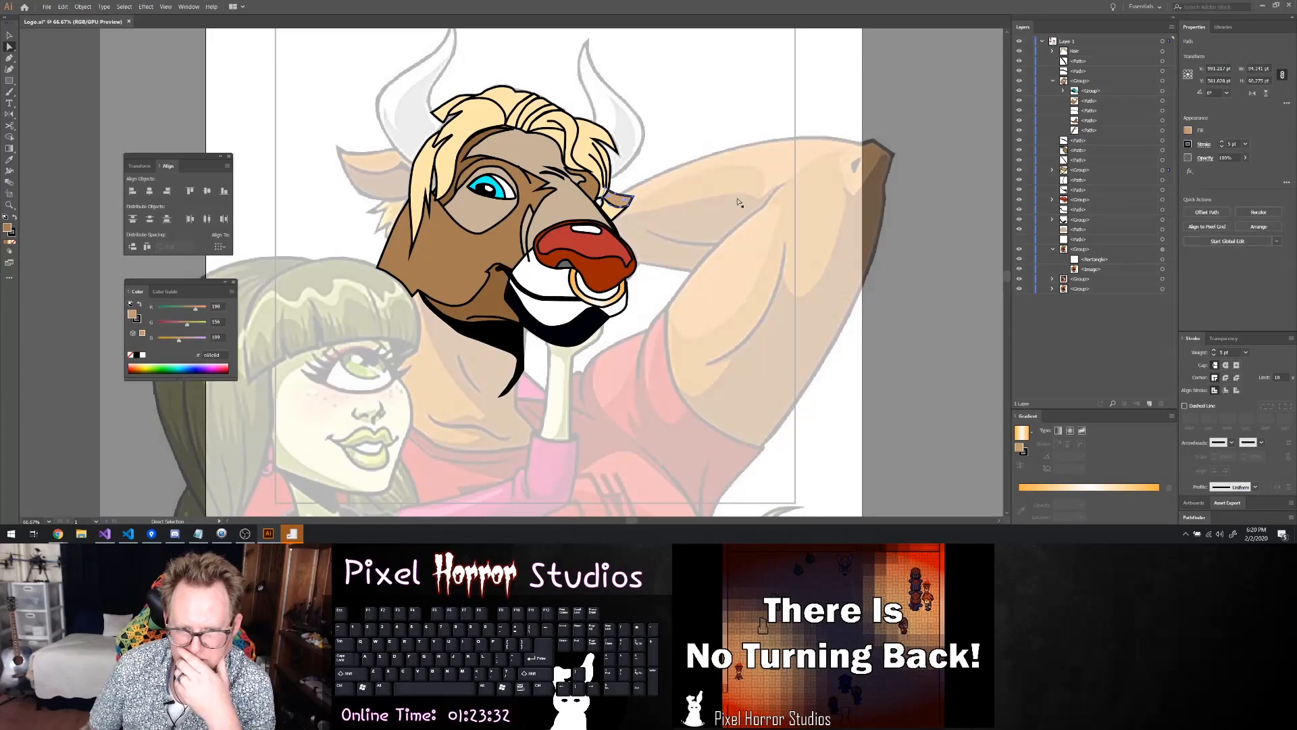
{"action": "left_click", "coordinate": [1129, 178]}
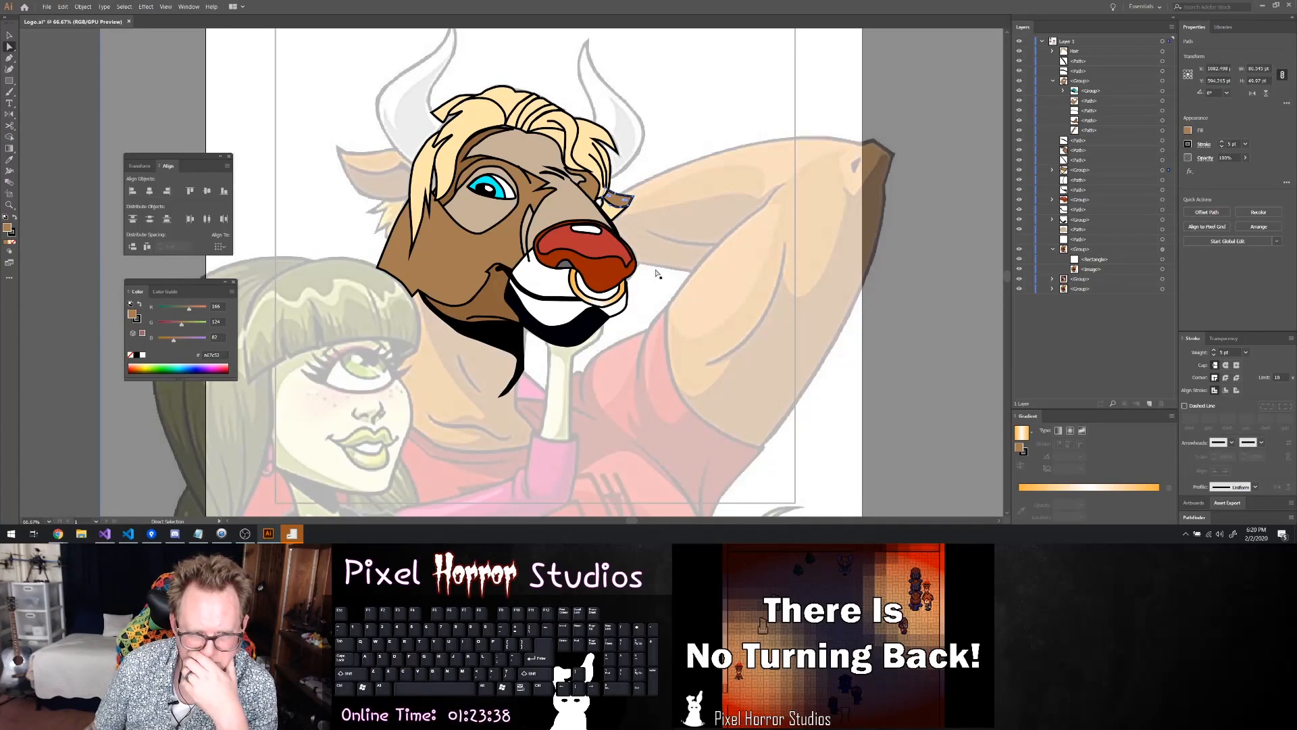
Extend the pale tuft below the far ear by moving its inner anchor onto the snout outline beneath the hair
{"action": "scroll", "coordinate": [588, 233], "scroll_direction": "up", "scroll_amount": 3}
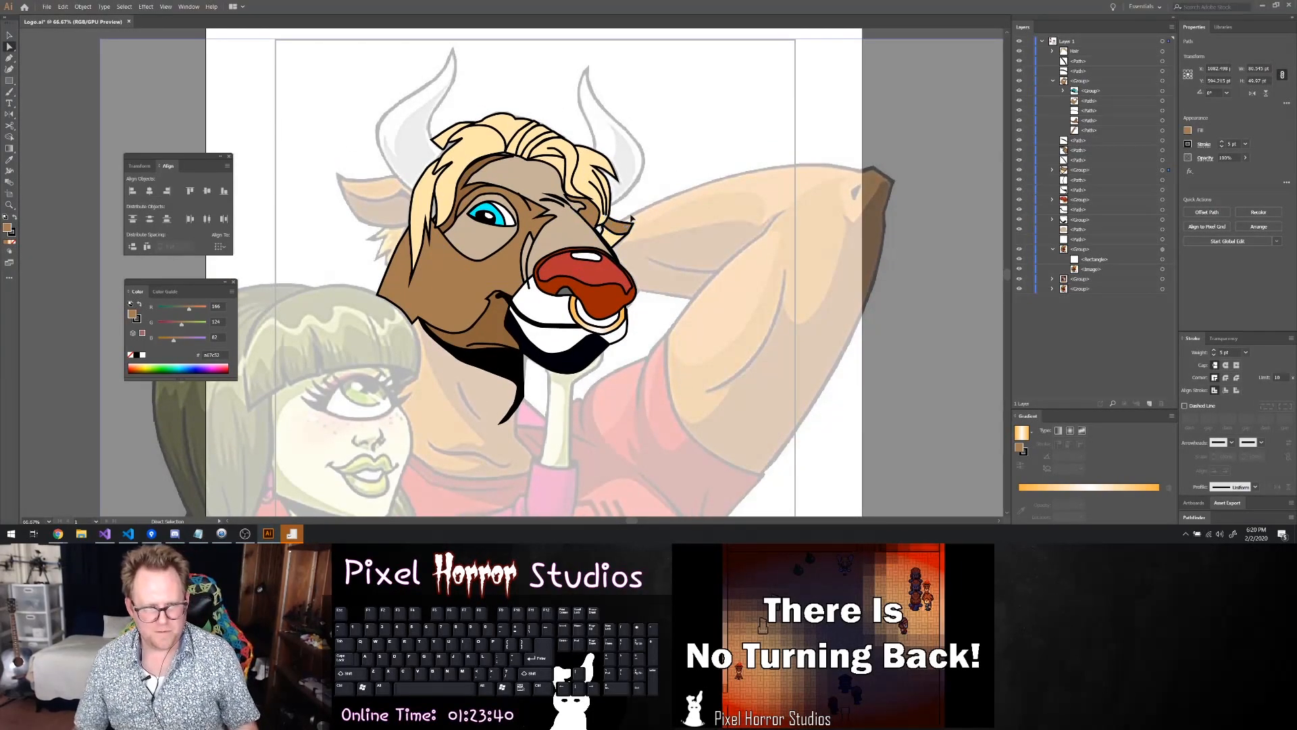
{"action": "left_click", "coordinate": [606, 231]}
{"action": "scroll", "coordinate": [606, 232], "scroll_direction": "up", "scroll_amount": 5}
{"action": "scroll", "coordinate": [595, 236], "scroll_direction": "down", "scroll_amount": 2}
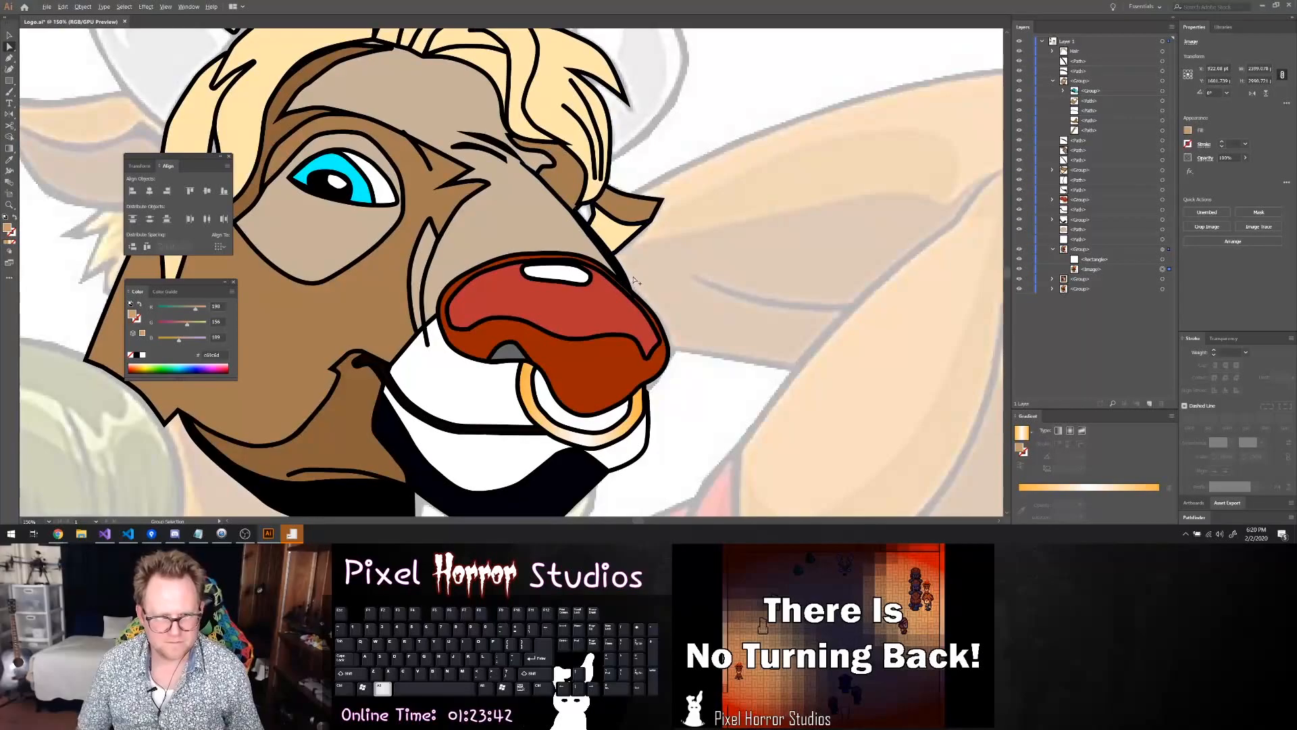
{"action": "scroll", "coordinate": [635, 284], "scroll_direction": "up", "scroll_amount": 2}
{"action": "scroll", "coordinate": [618, 267], "scroll_direction": "down", "scroll_amount": 3}
{"action": "scroll", "coordinate": [598, 243], "scroll_direction": "up", "scroll_amount": 2}
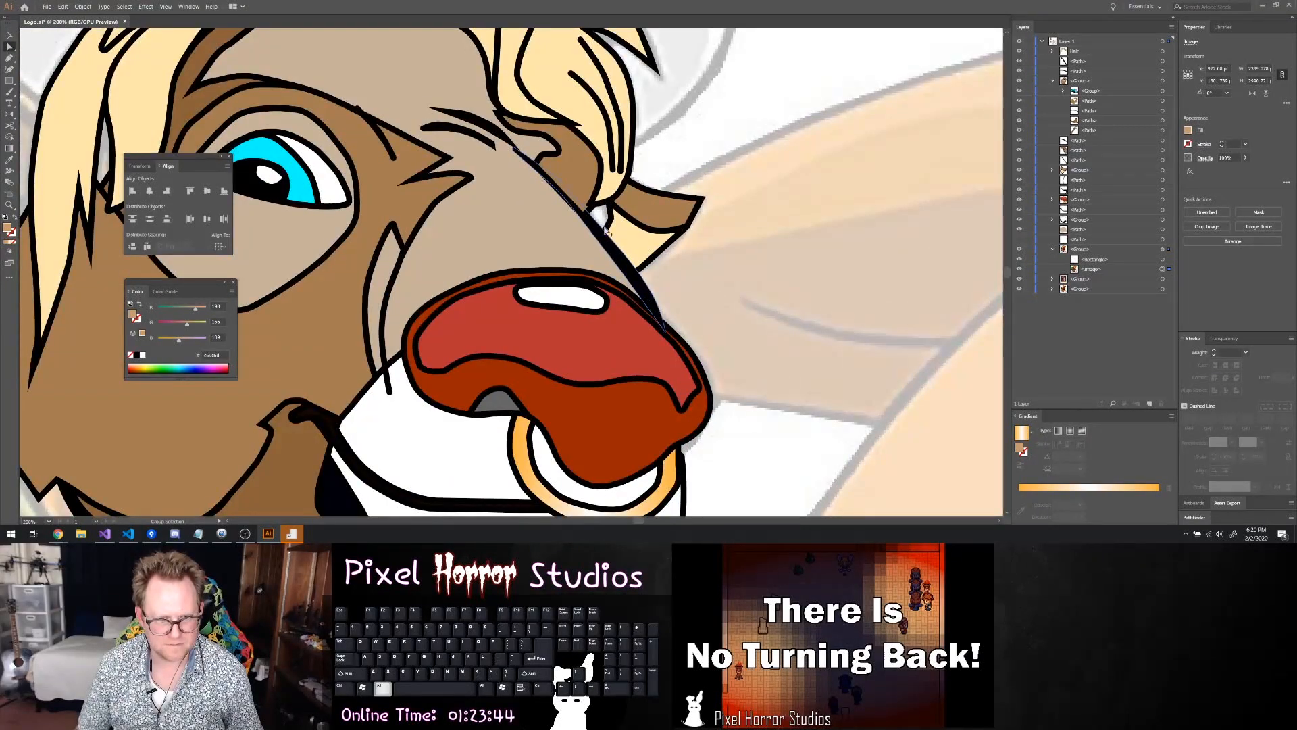
{"action": "scroll", "coordinate": [603, 233], "scroll_direction": "up", "scroll_amount": 2}
{"action": "left_click", "coordinate": [579, 249]}
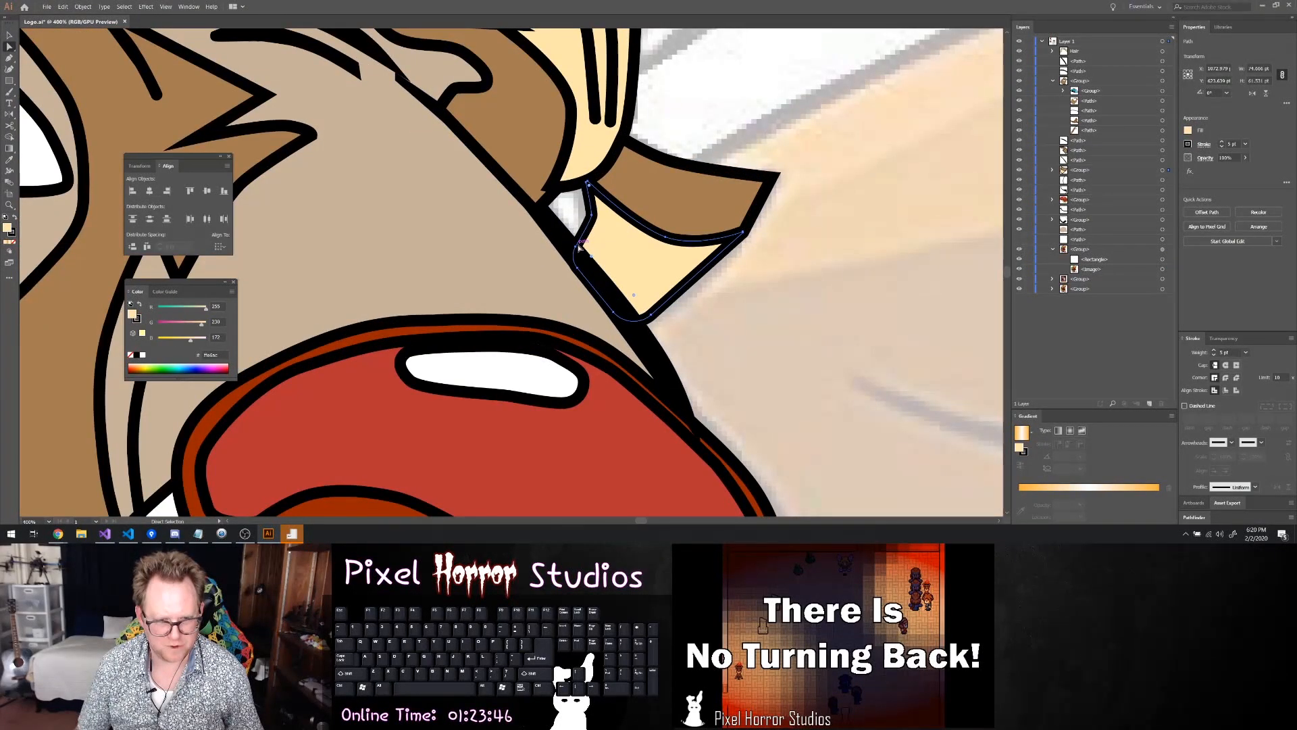
{"action": "left_click_drag", "start_coordinate": [579, 248], "coordinate": [540, 207]}
Delete the notch anchor from the pale ear tuft and align its top corner with the ear's edge
{"action": "left_click", "coordinate": [592, 215]}
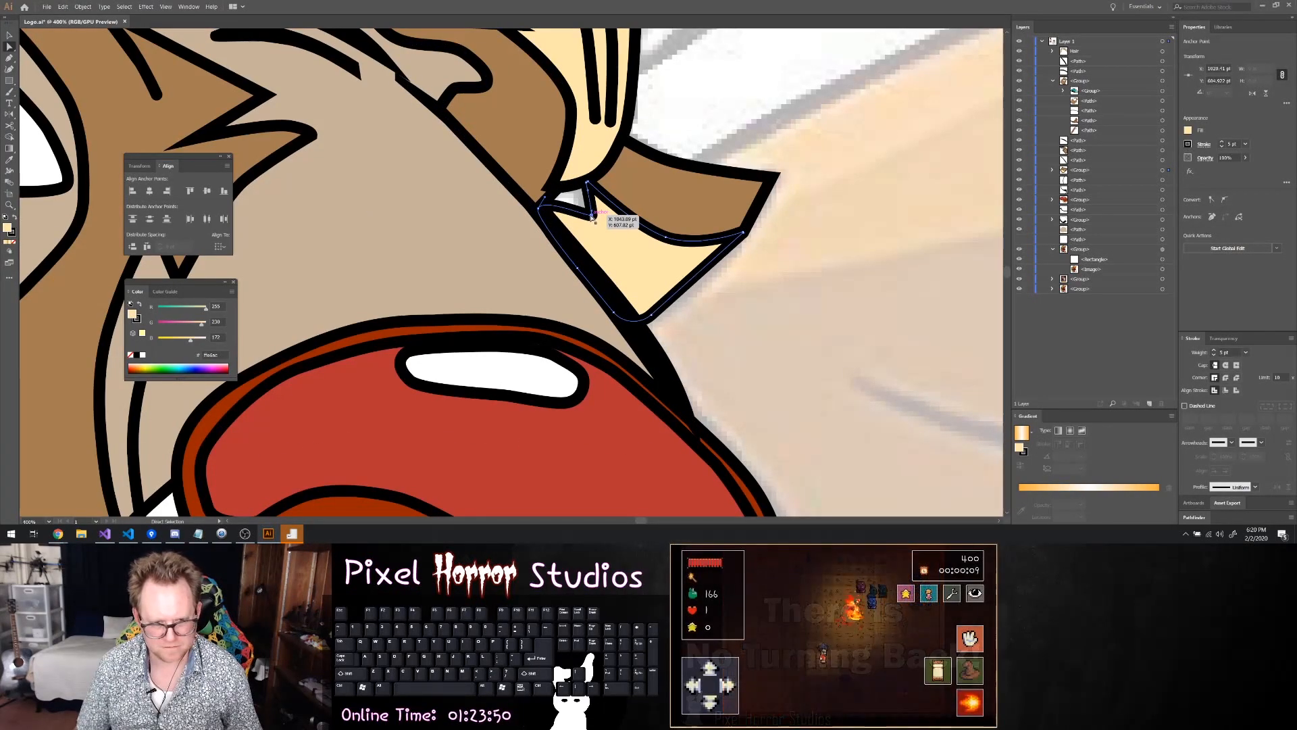
{"action": "key", "text": "p"}
{"action": "left_click", "coordinate": [592, 216]}
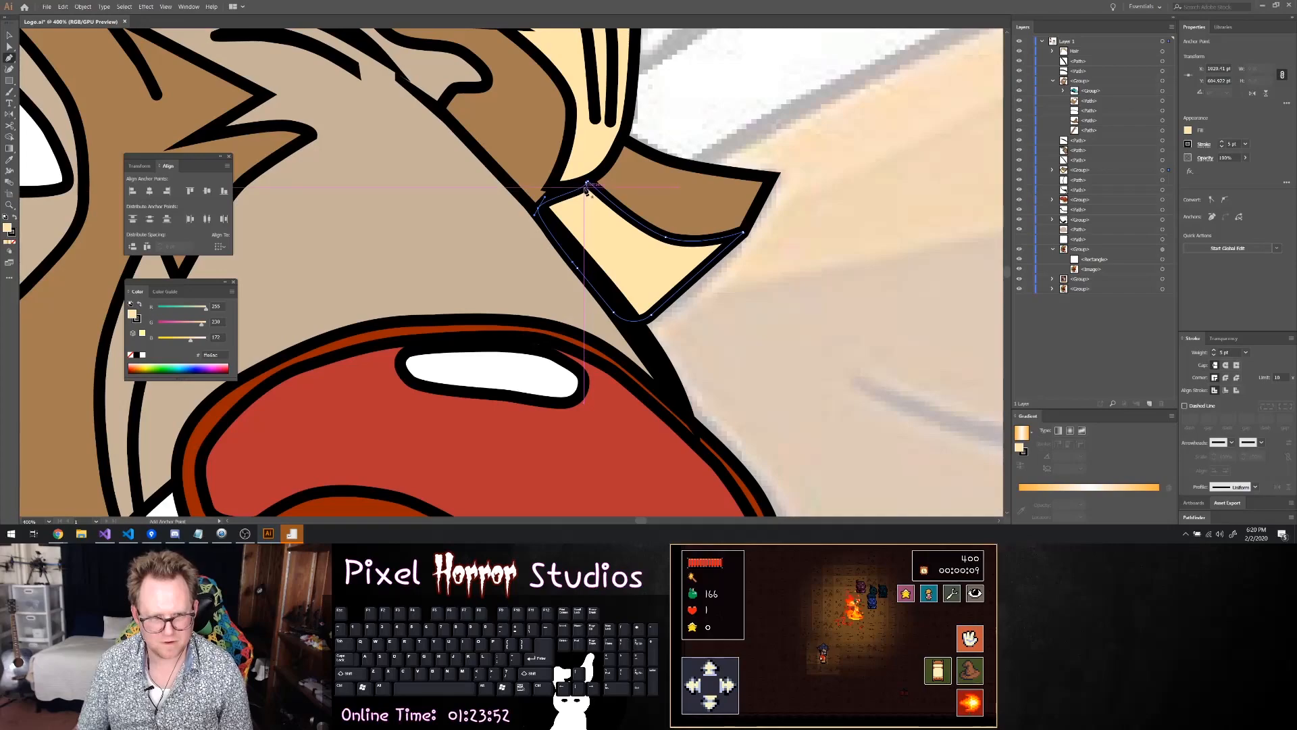
{"action": "key", "text": "a"}
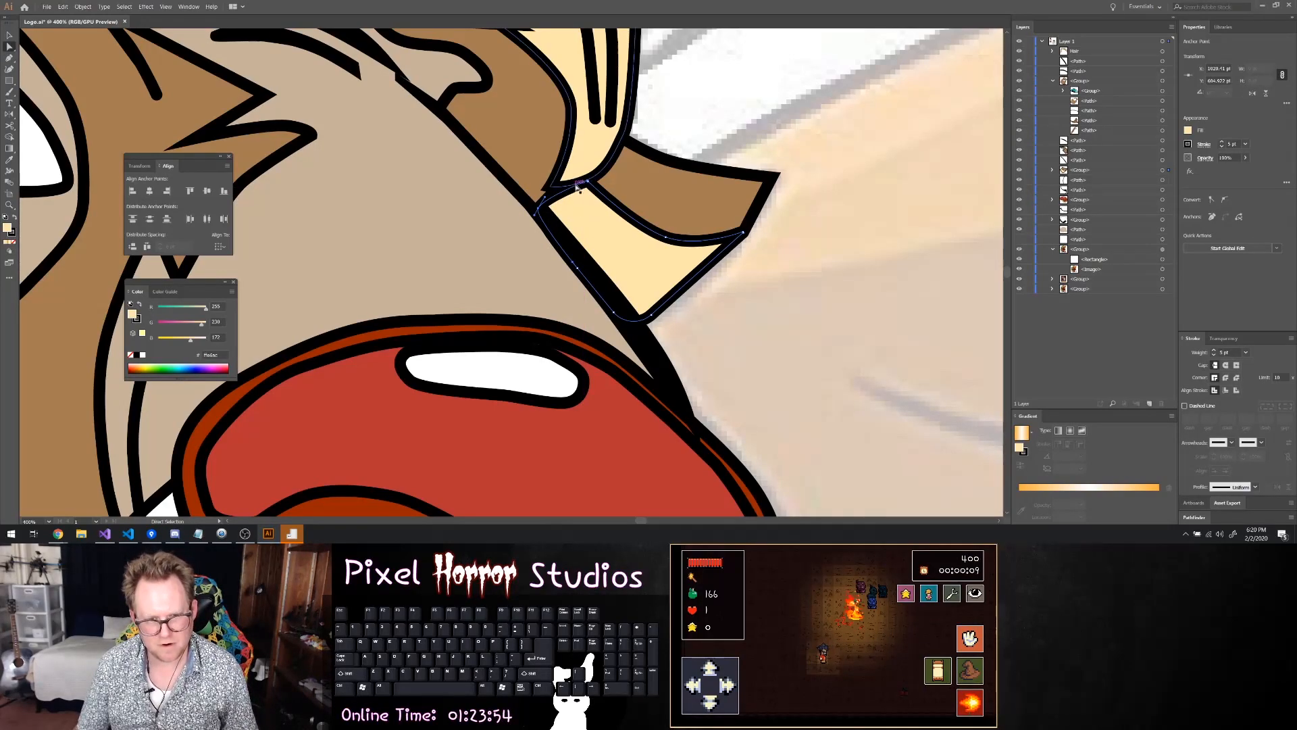
{"action": "left_click", "coordinate": [588, 181]}
{"action": "left_click", "coordinate": [811, 247]}
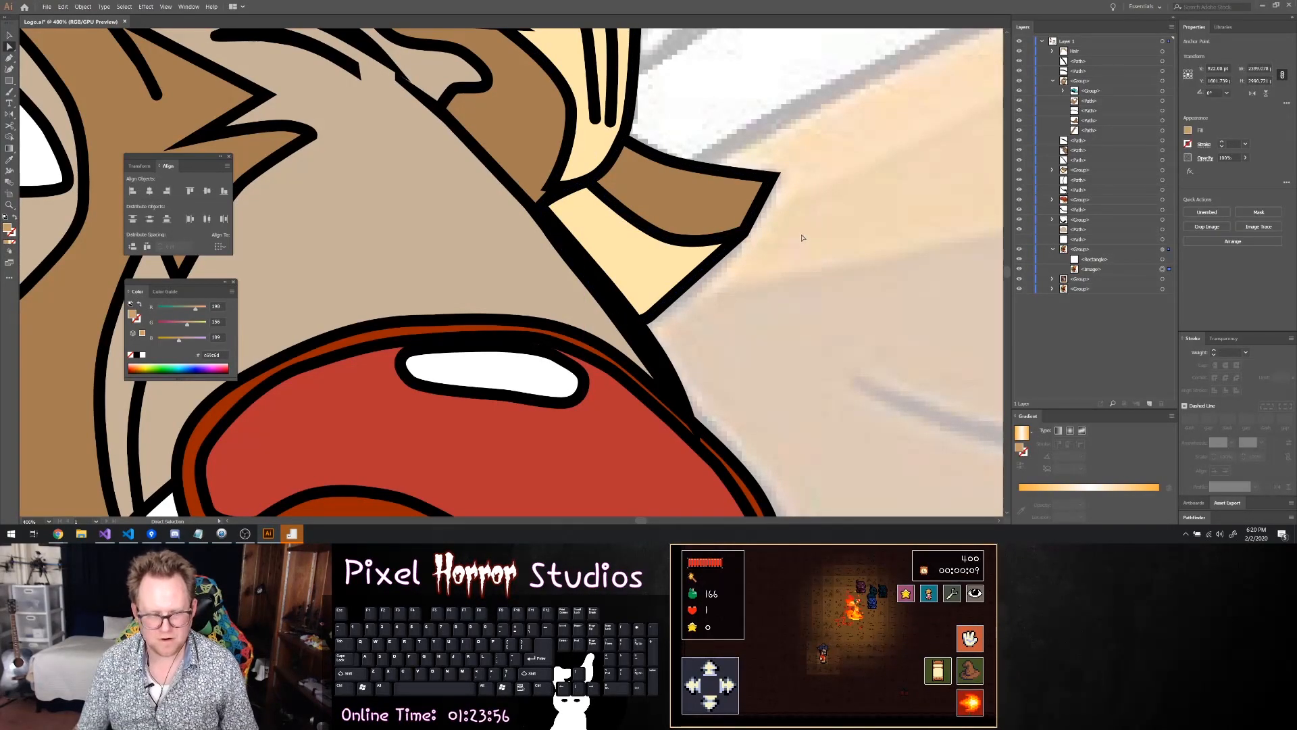
Collapse the face group and check the head artwork, toggling one group's visibility to identify what it contains
{"action": "scroll", "coordinate": [811, 247], "scroll_direction": "down", "scroll_amount": 5}
{"action": "scroll", "coordinate": [835, 267], "scroll_direction": "down", "scroll_amount": 2}
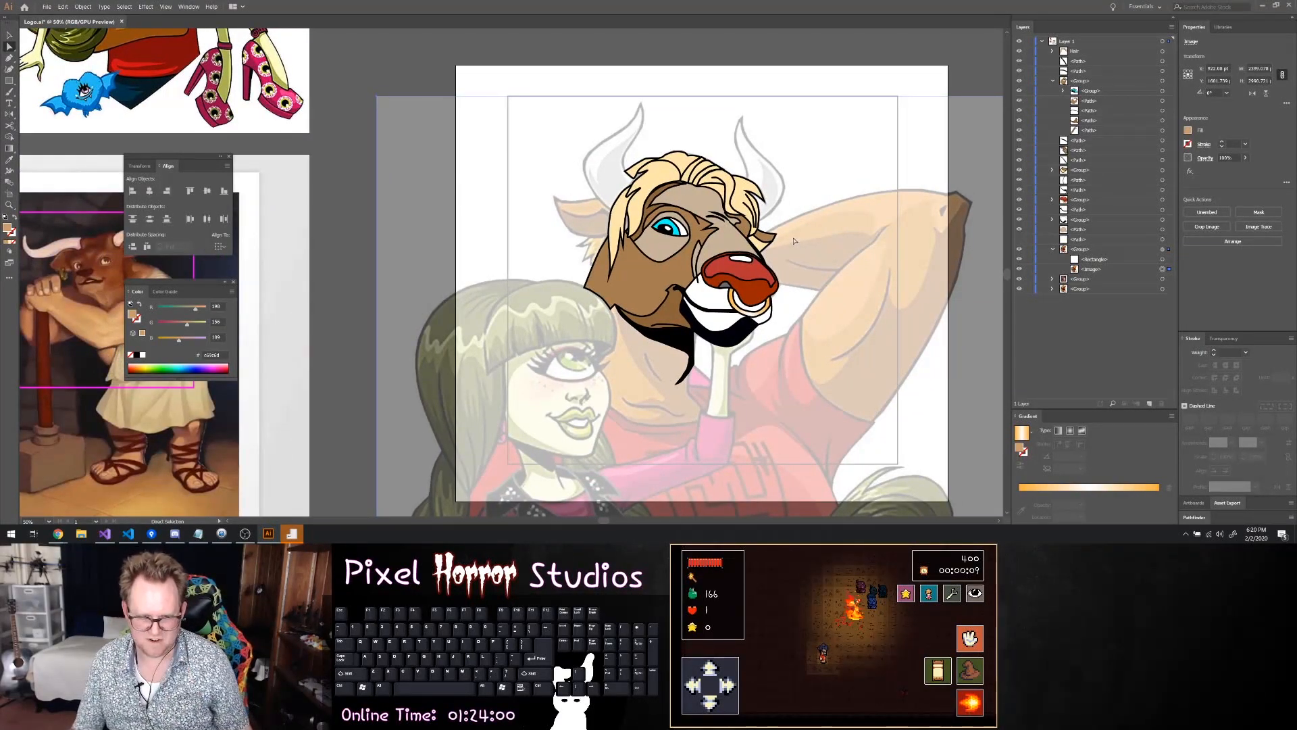
{"action": "scroll", "coordinate": [643, 284], "scroll_direction": "up", "scroll_amount": 3}
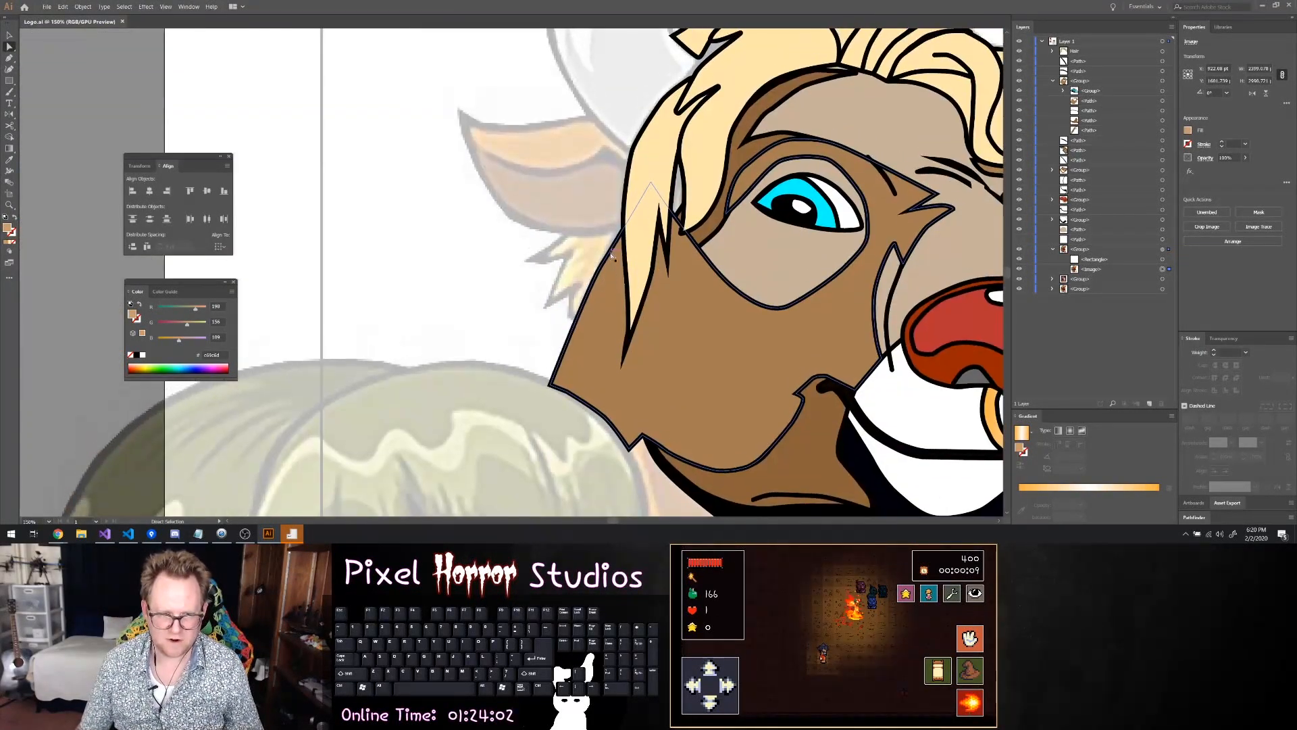
{"action": "left_click", "coordinate": [1052, 81]}
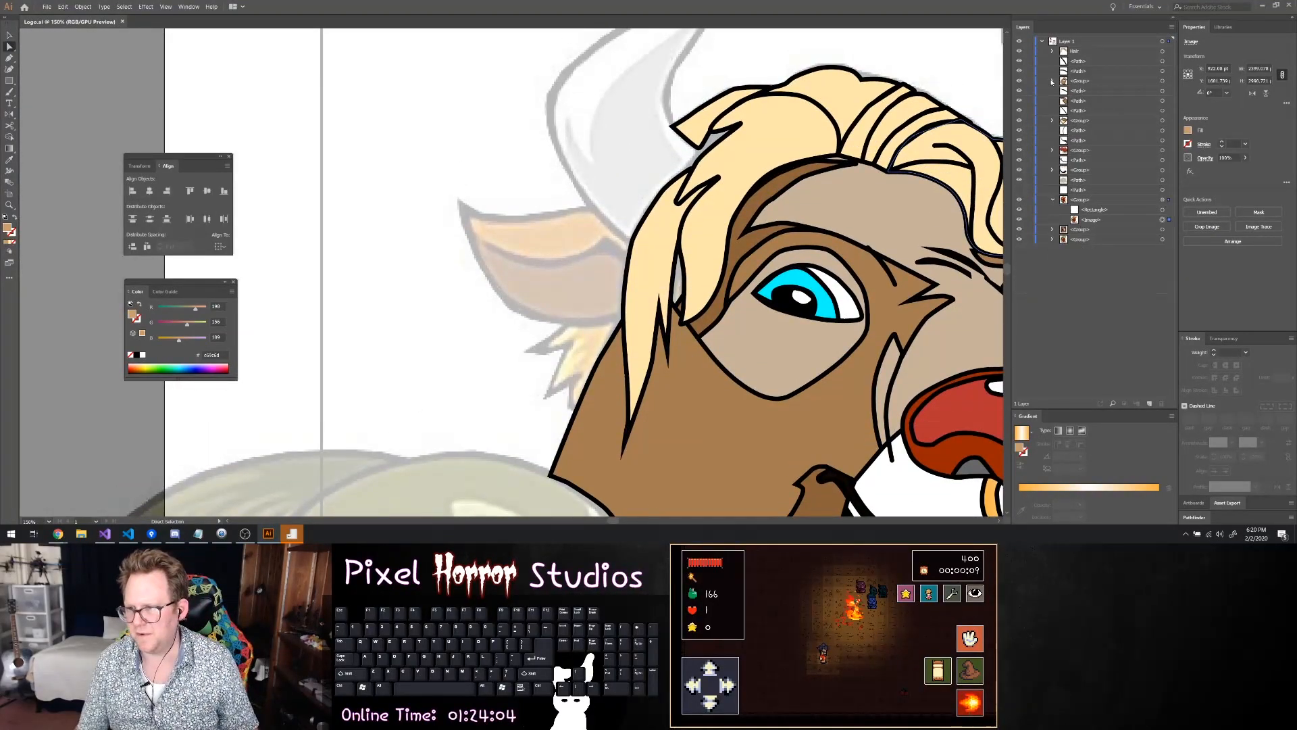
{"action": "left_click", "coordinate": [1081, 91]}
{"action": "scroll", "coordinate": [759, 191], "scroll_direction": "right", "scroll_amount": 2}
{"action": "scroll", "coordinate": [625, 200], "scroll_direction": "up", "scroll_amount": 2}
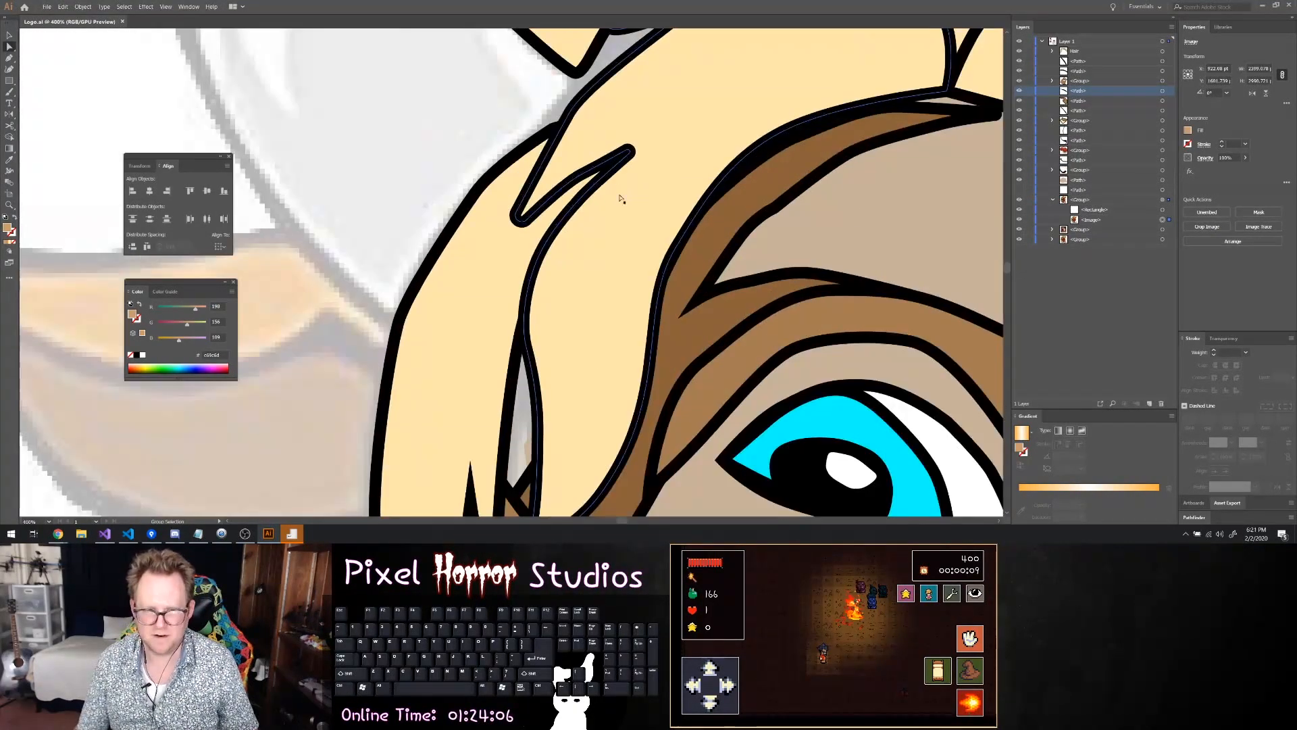
{"action": "scroll", "coordinate": [626, 207], "scroll_direction": "down", "scroll_amount": 4}
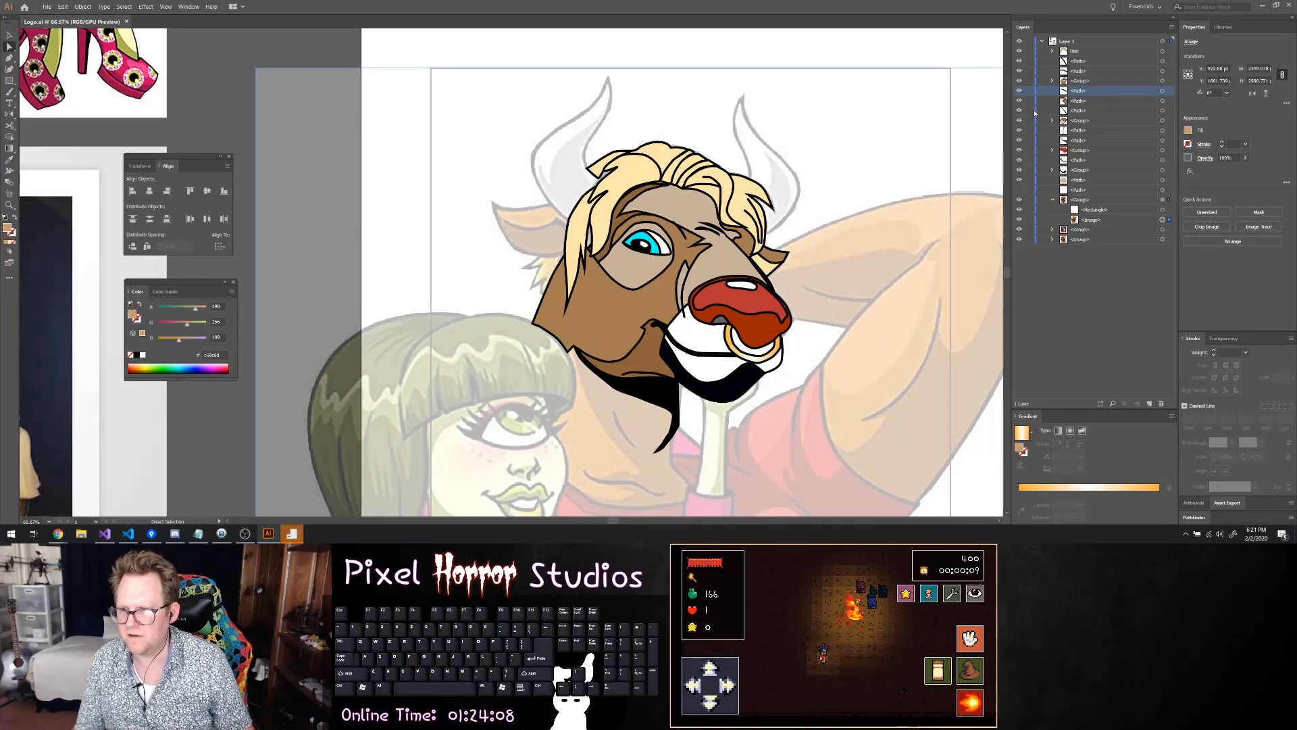
{"action": "left_click", "coordinate": [1020, 123]}
{"action": "left_click", "coordinate": [1020, 122]}
Select the face, brow, ear, nose, mouth and snout paths and groups together and combine them into one group
{"action": "left_click", "coordinate": [1163, 121]}
{"action": "left_click", "coordinate": [1162, 110], "text": "shift"}
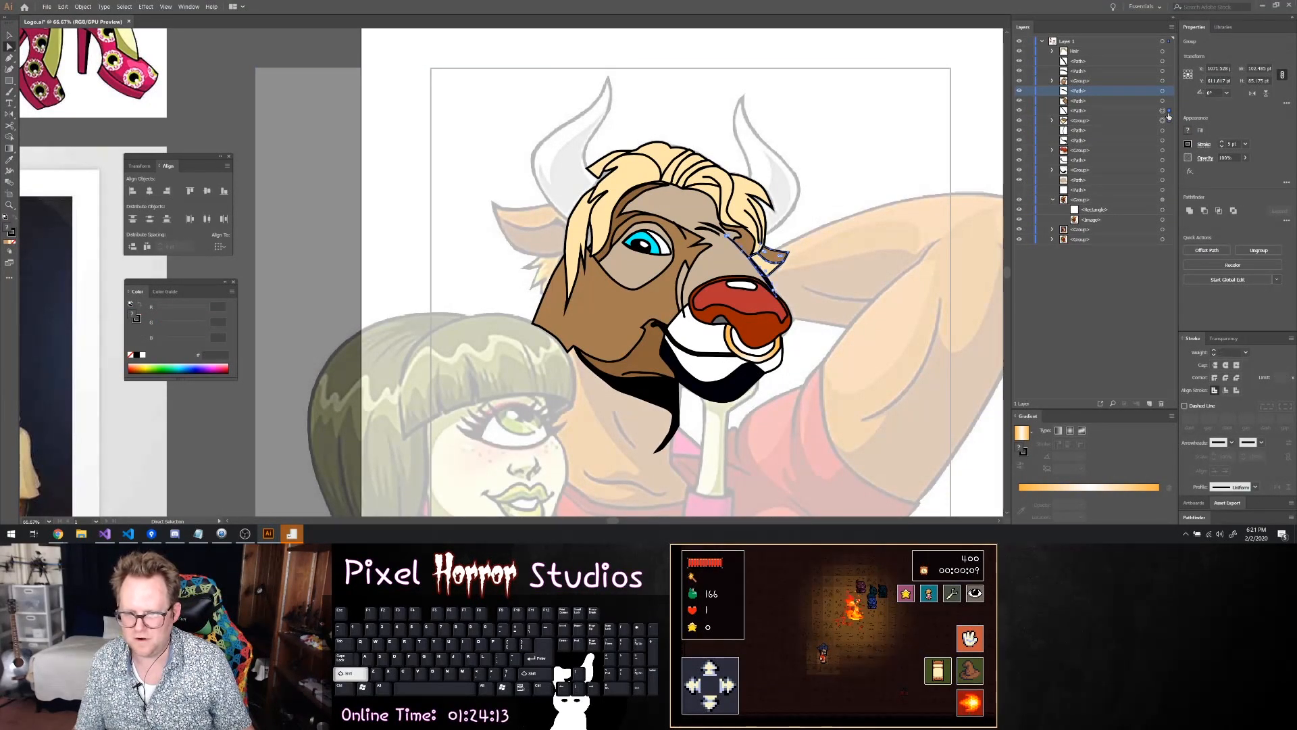
{"action": "left_click", "coordinate": [1163, 100], "text": "shift"}
{"action": "left_click", "coordinate": [1163, 90], "text": "shift"}
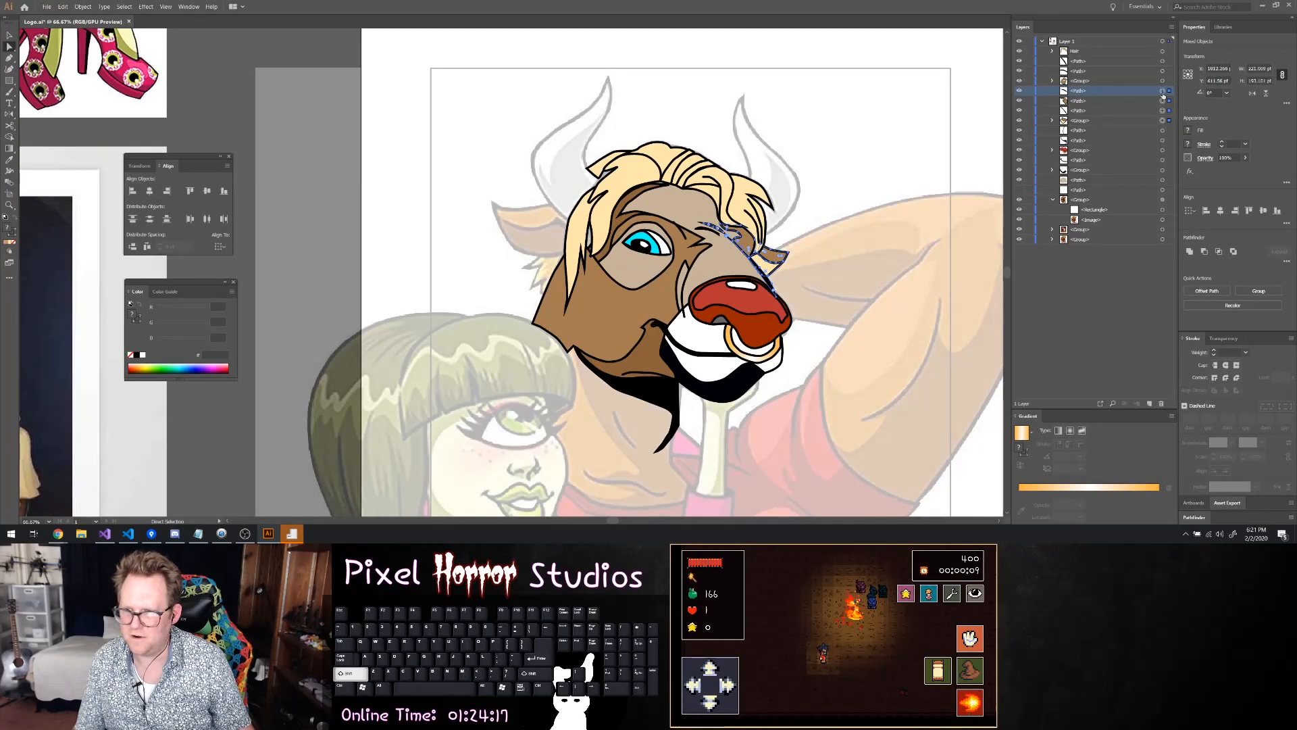
{"action": "left_click", "coordinate": [1163, 80], "text": "shift"}
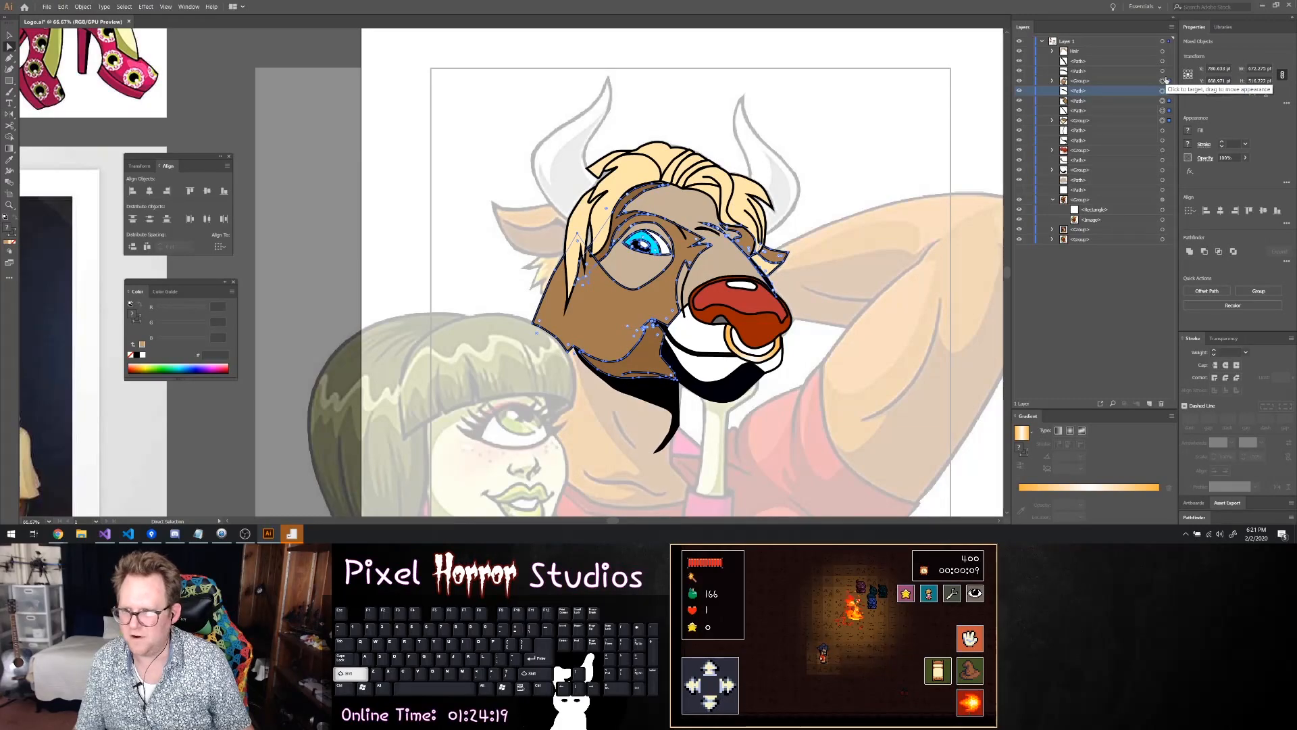
{"action": "left_click", "coordinate": [1163, 132], "text": "shift"}
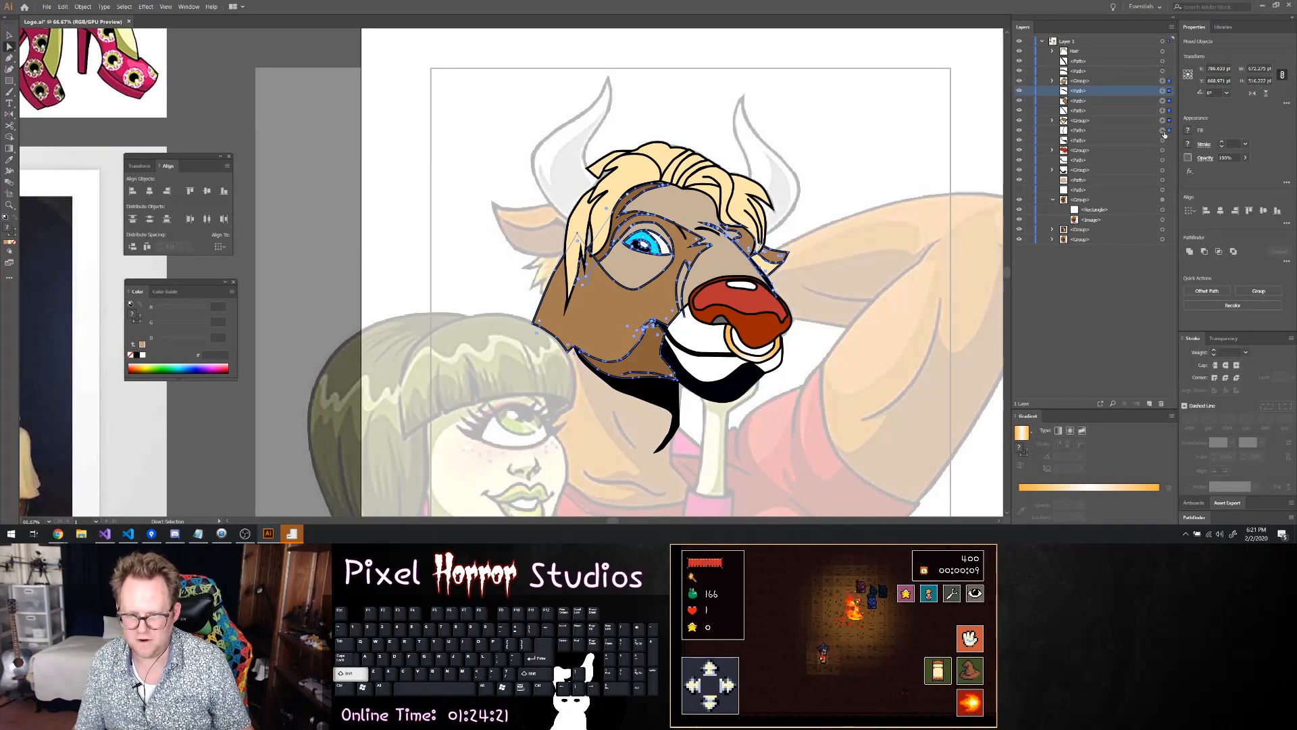
{"action": "left_click", "coordinate": [1164, 140], "text": "shift"}
{"action": "left_click", "coordinate": [1164, 150], "text": "shift"}
{"action": "left_click", "coordinate": [1163, 160], "text": "shift"}
{"action": "left_click", "coordinate": [1163, 162], "text": "shift"}
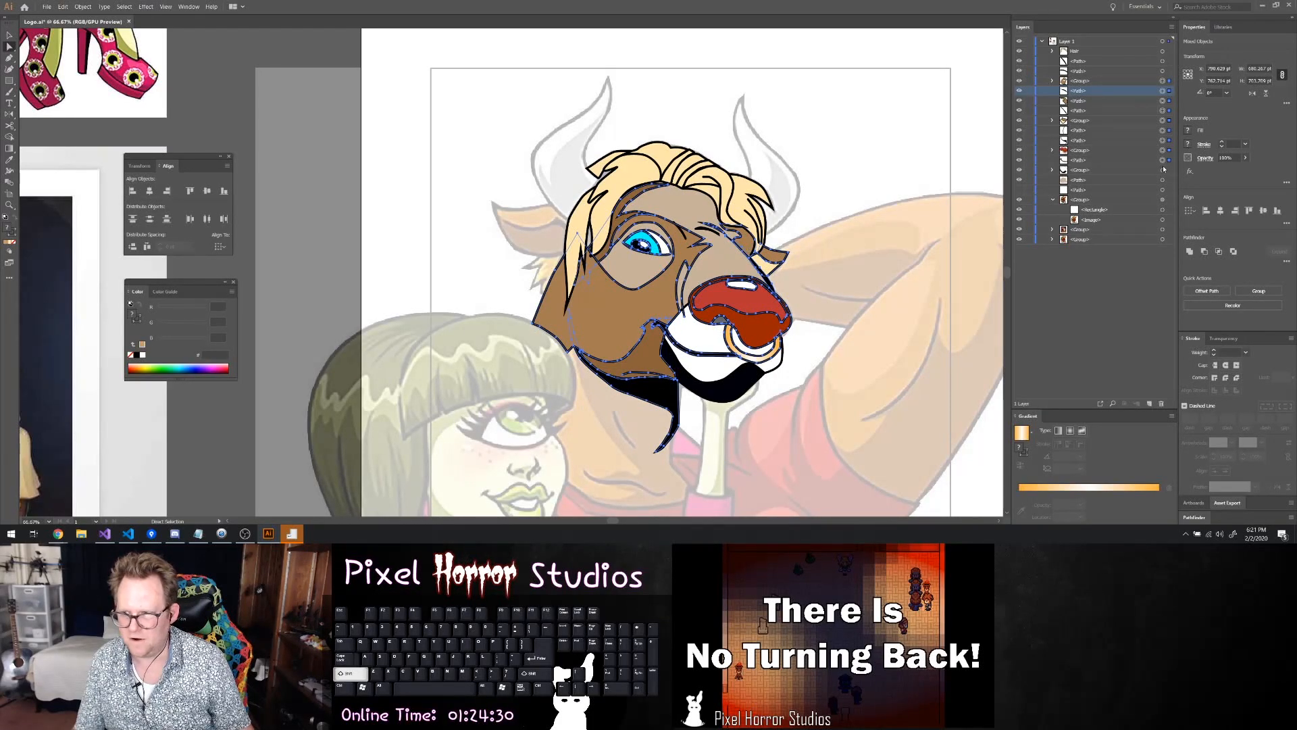
{"action": "left_click", "coordinate": [1163, 172], "text": "shift"}
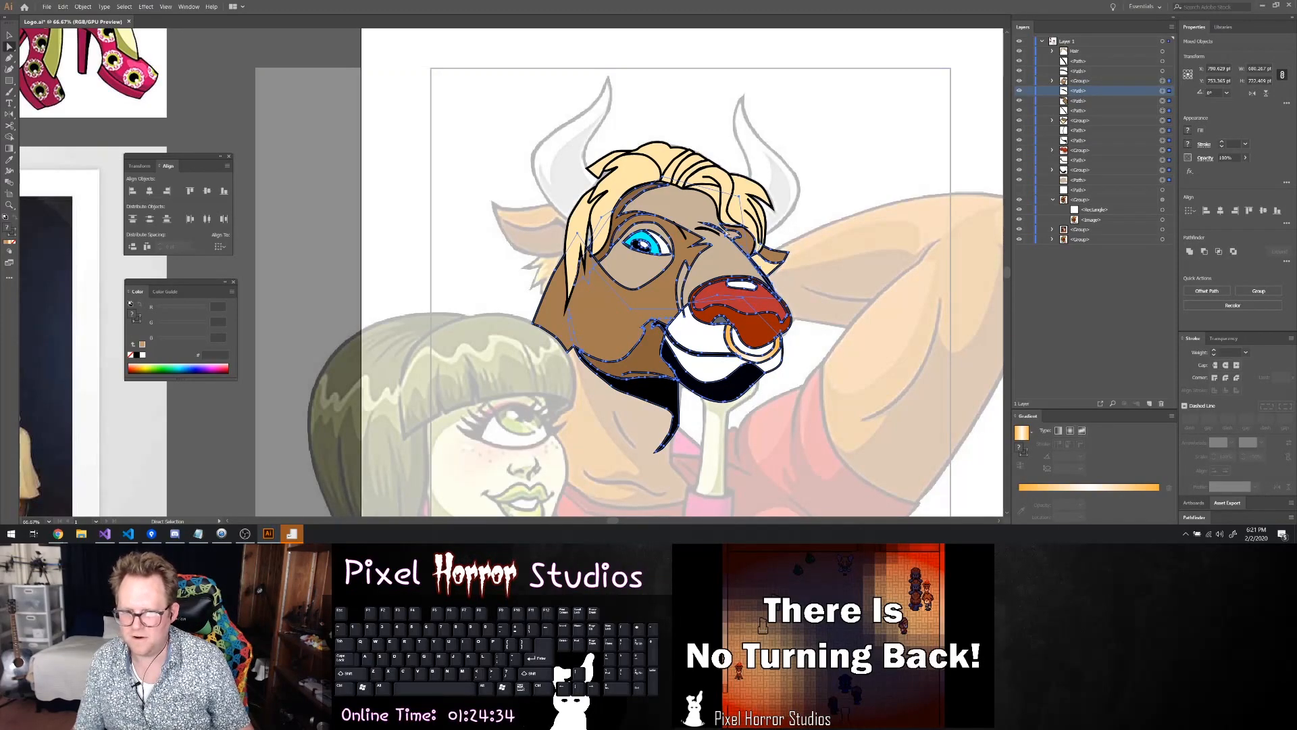
{"action": "right_click", "coordinate": [668, 215]}
{"action": "left_click", "coordinate": [688, 274]}
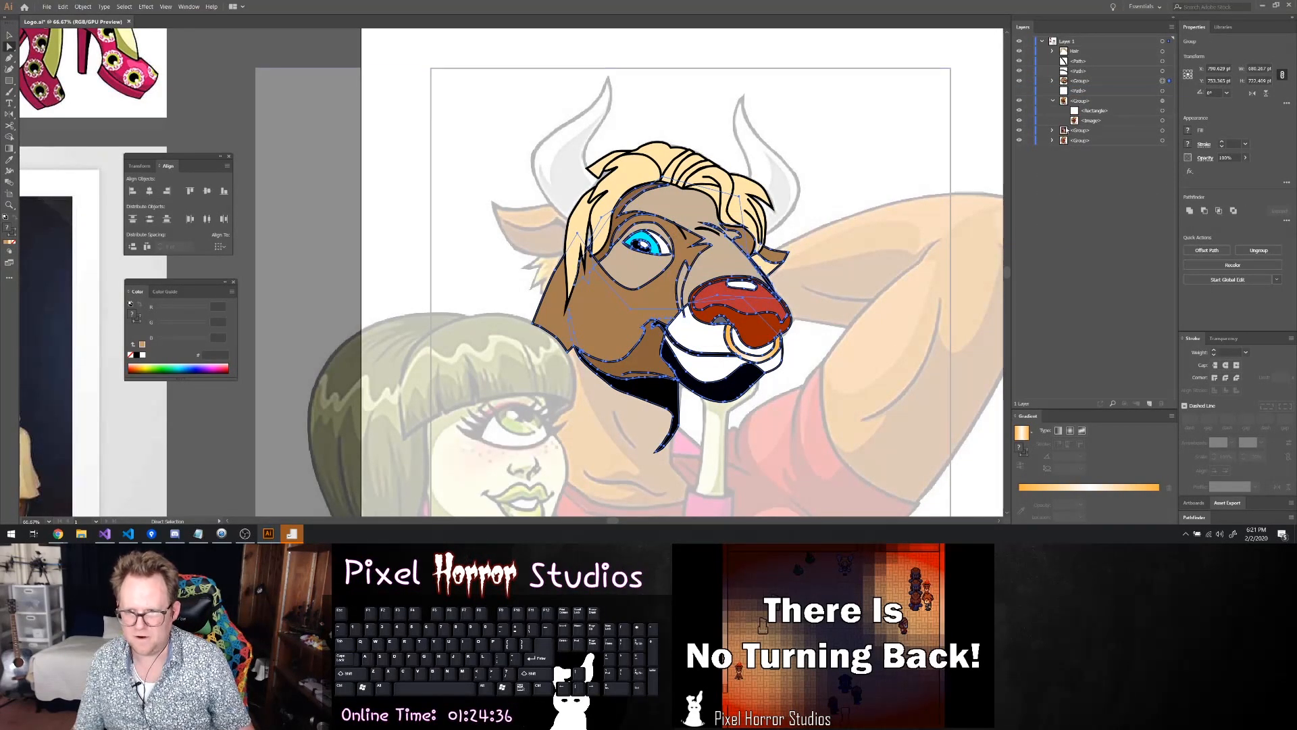
Identify the loose black brow-crease path and move it into the new head group, above the face subgroup
{"action": "left_click", "coordinate": [1052, 82]}
{"action": "left_click", "coordinate": [1051, 82]}
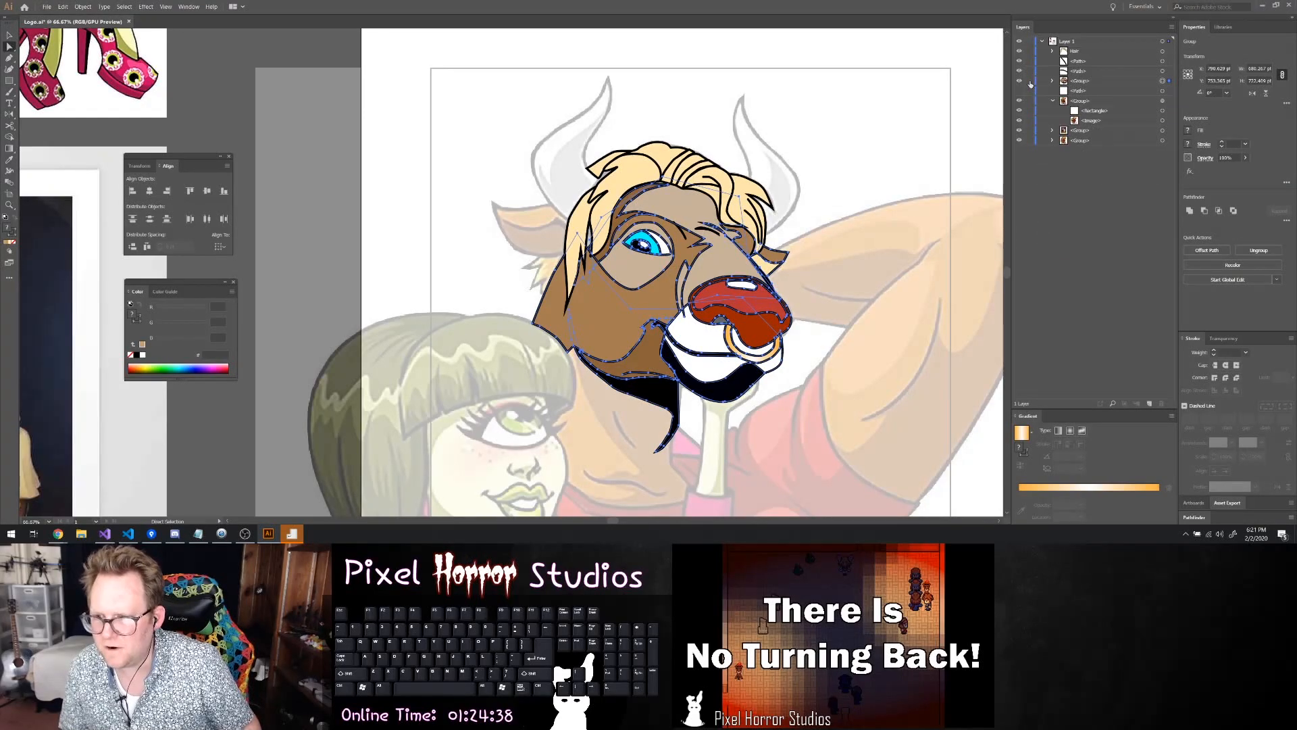
{"action": "left_click", "coordinate": [1076, 71]}
{"action": "left_click", "coordinate": [1164, 72]}
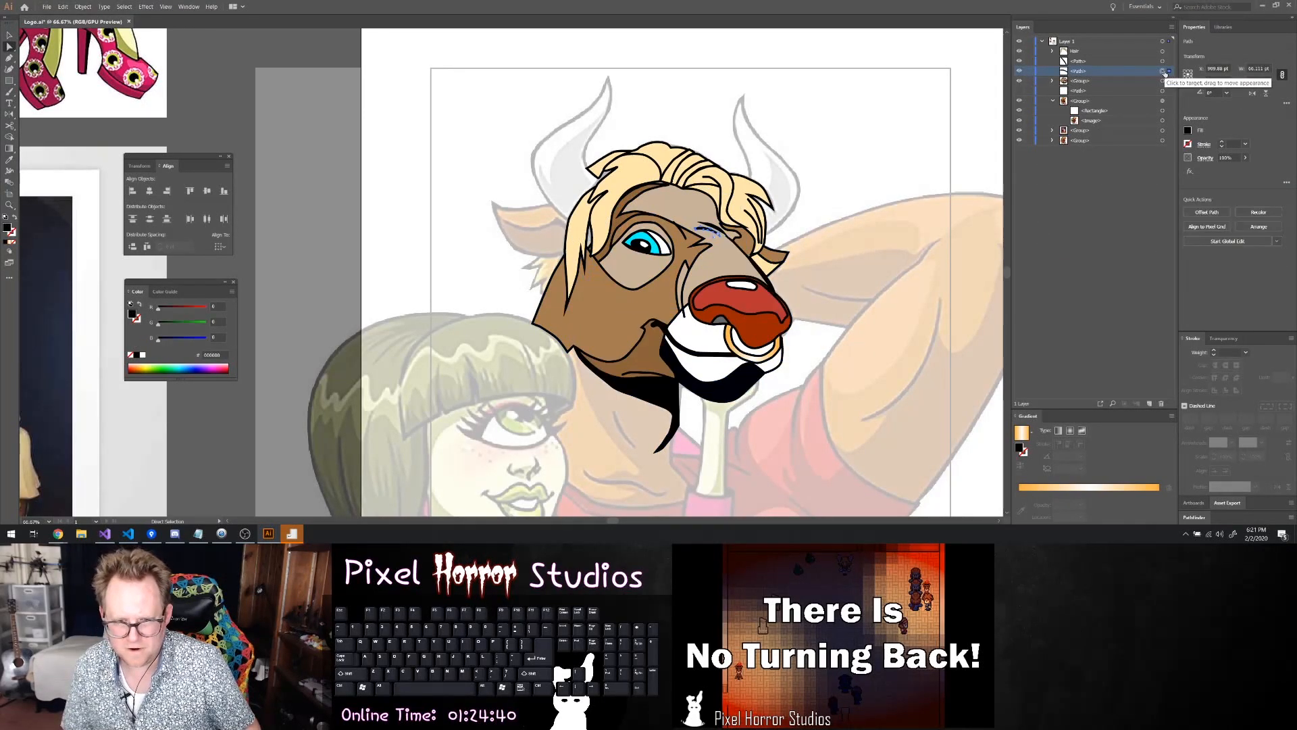
{"action": "left_click", "coordinate": [1052, 81]}
{"action": "left_click", "coordinate": [1081, 81]}
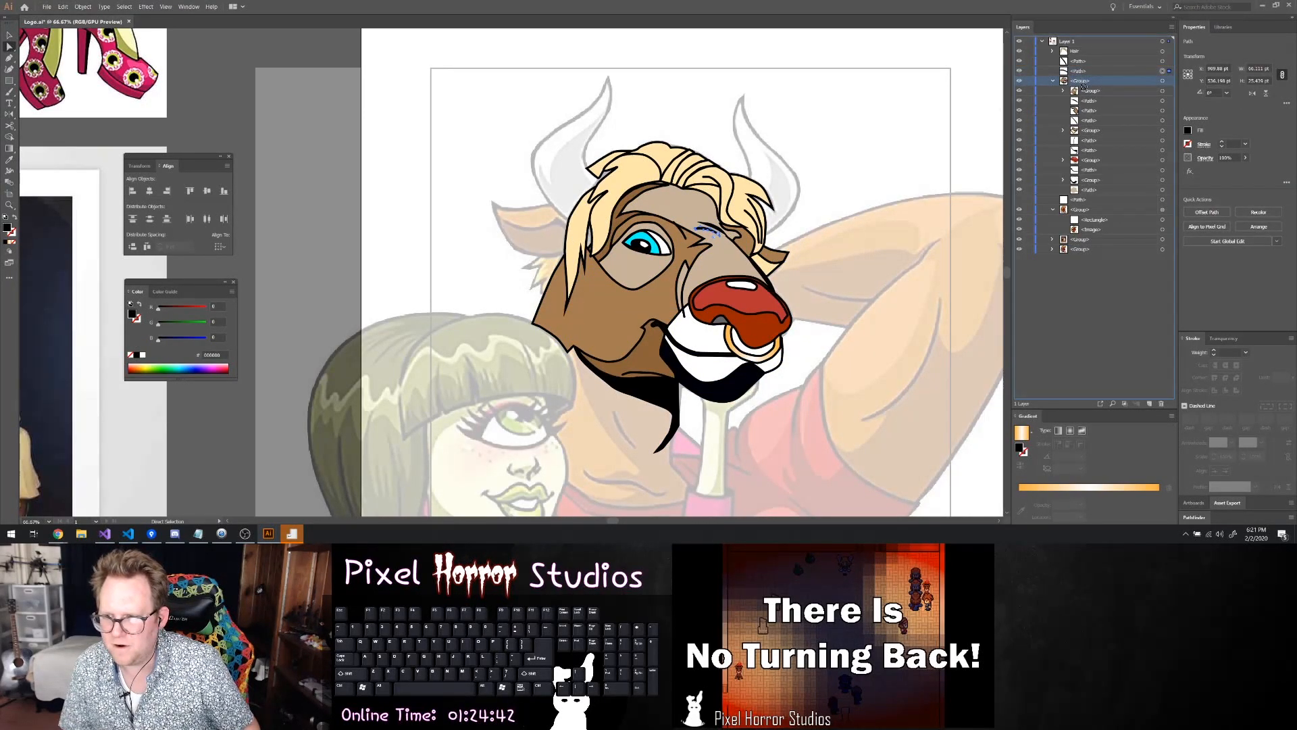
{"action": "left_click_drag", "start_coordinate": [1080, 72], "coordinate": [1081, 87]}
{"action": "left_click", "coordinate": [1080, 81]}
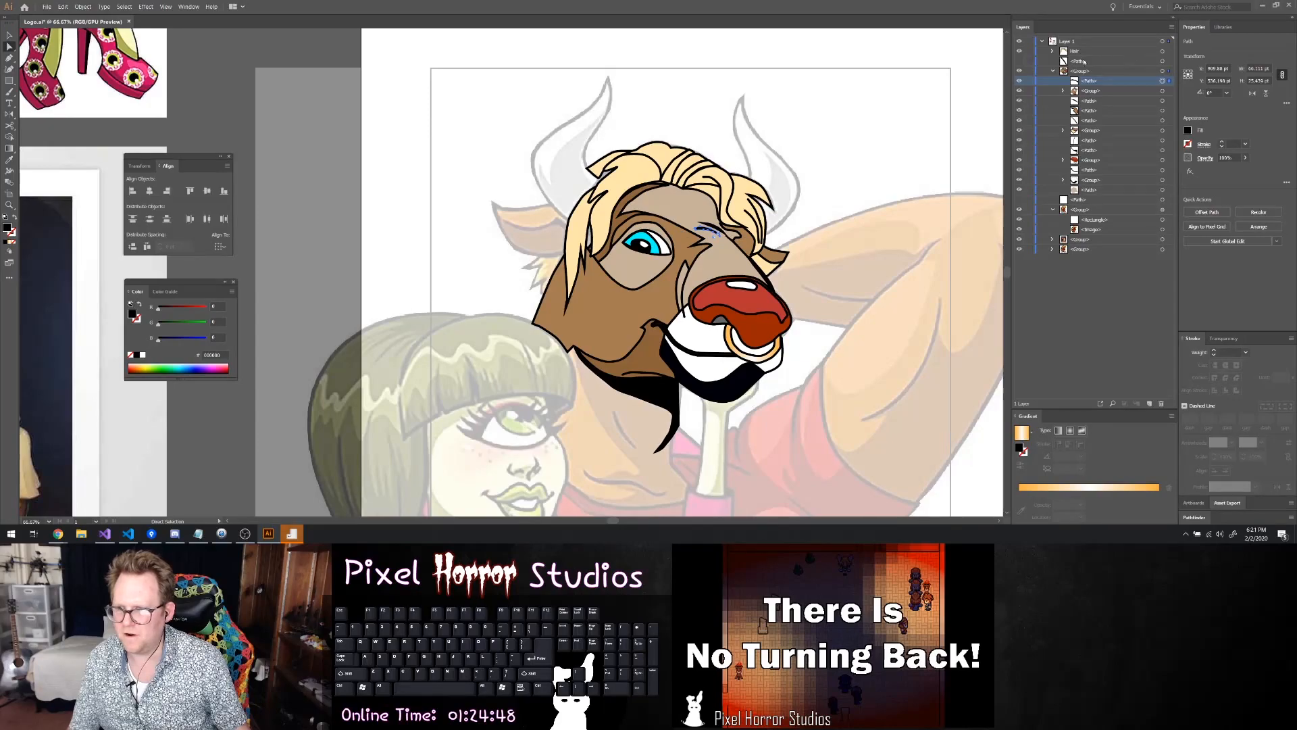
Move the remaining loose path and the hair group to the top of the head group, and collapse the group
{"action": "mouse_move", "coordinate": [1076, 60]}
{"action": "left_mouse_down"}
{"action": "mouse_move", "coordinate": [1081, 76]}
{"action": "mouse_move", "coordinate": [1080, 62]}
{"action": "left_mouse_up"}
{"action": "left_click", "coordinate": [1078, 52]}
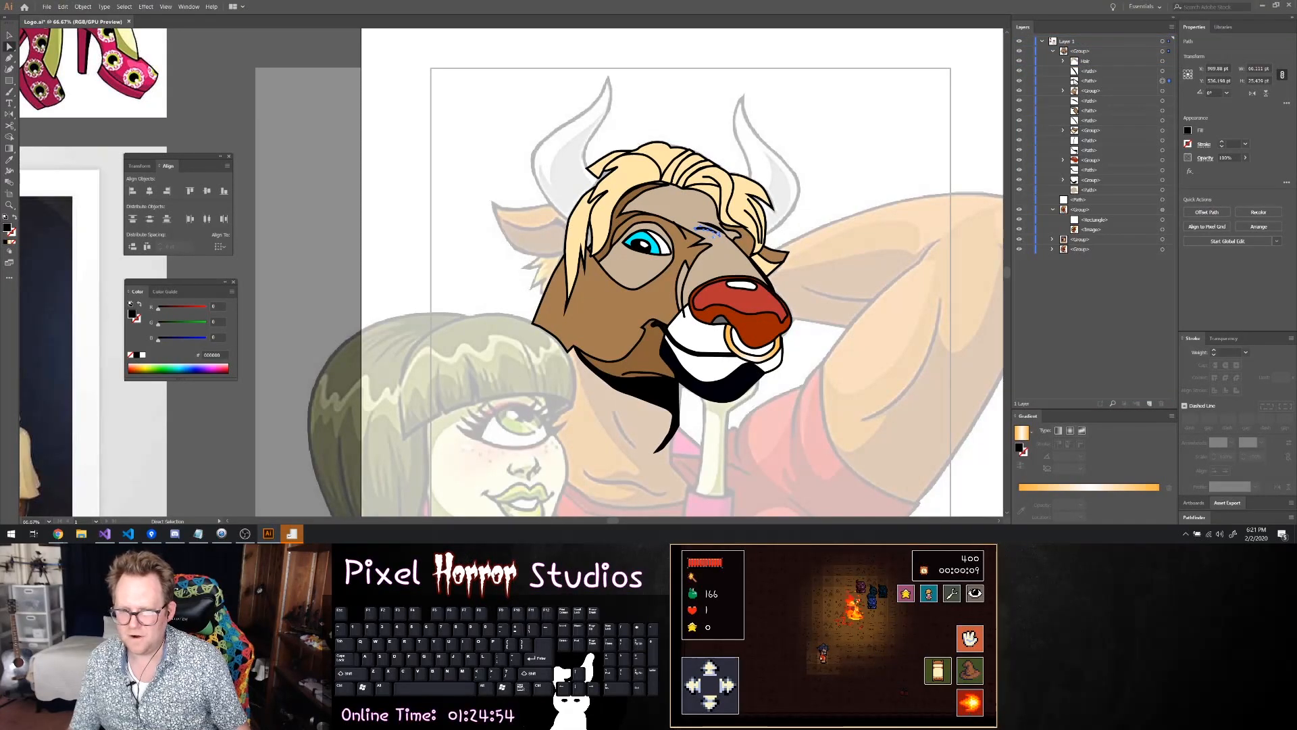
{"action": "left_click", "coordinate": [1052, 51]}
{"action": "left_click", "coordinate": [1081, 51]}
{"action": "left_click", "coordinate": [896, 173]}
{"action": "scroll", "coordinate": [814, 221], "scroll_direction": "up", "scroll_amount": 2}
{"action": "scroll", "coordinate": [813, 222], "scroll_direction": "down", "scroll_amount": 2}
{"action": "scroll", "coordinate": [812, 212], "scroll_direction": "right", "scroll_amount": 1}
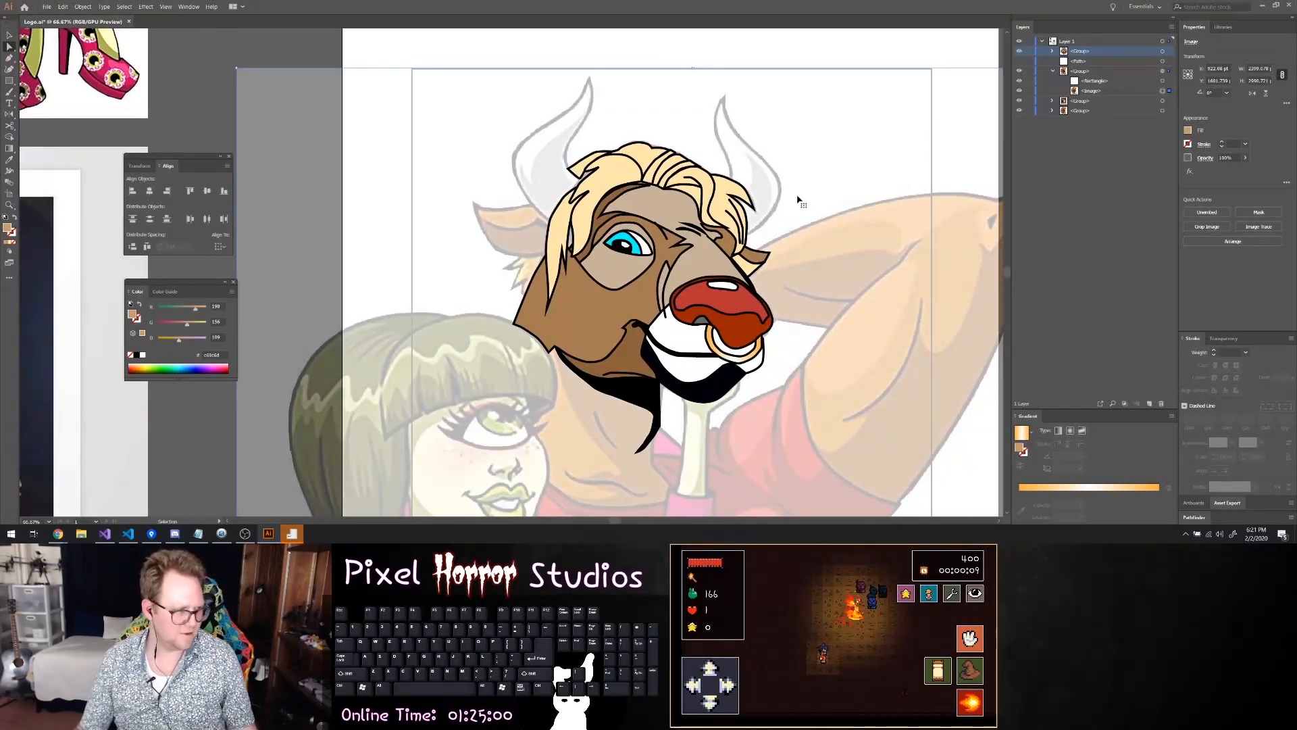
{"action": "scroll", "coordinate": [716, 290], "scroll_direction": "down", "scroll_amount": 1}
{"action": "scroll", "coordinate": [591, 214], "scroll_direction": "up", "scroll_amount": 4}
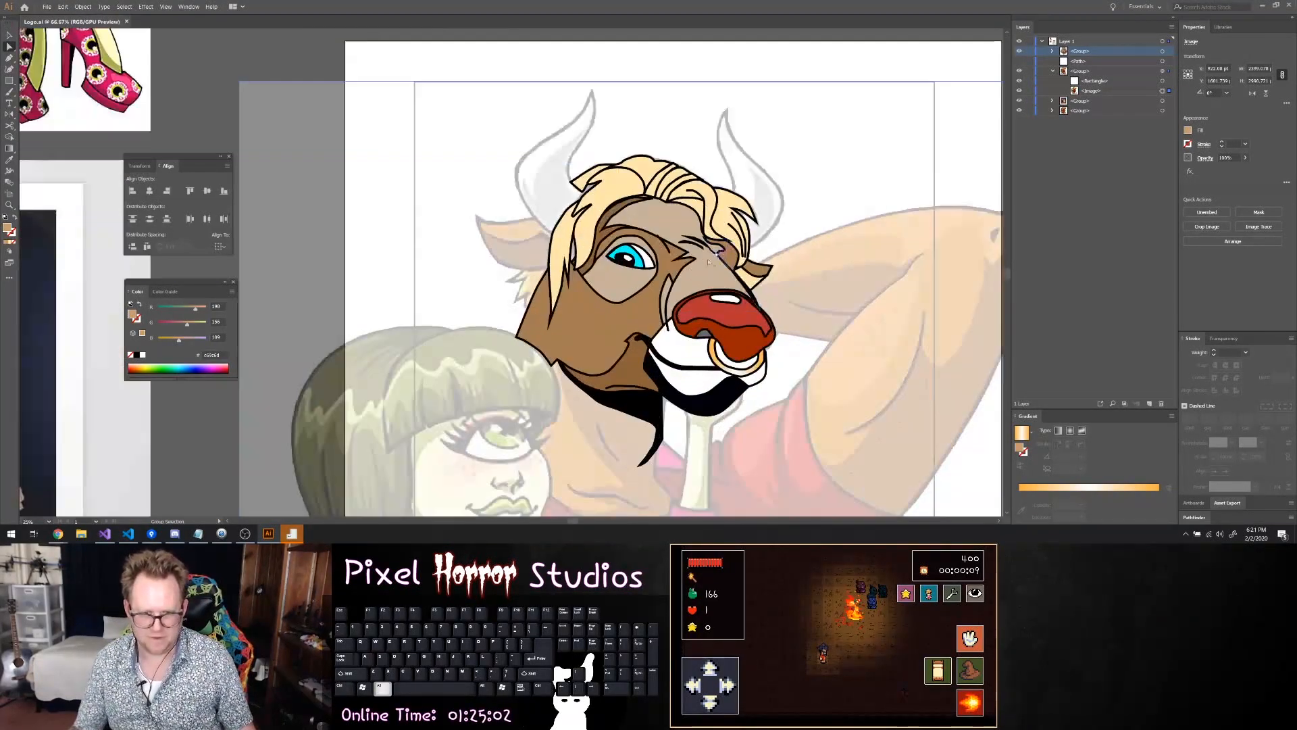
{"action": "scroll", "coordinate": [469, 208], "scroll_direction": "down", "scroll_amount": 5}
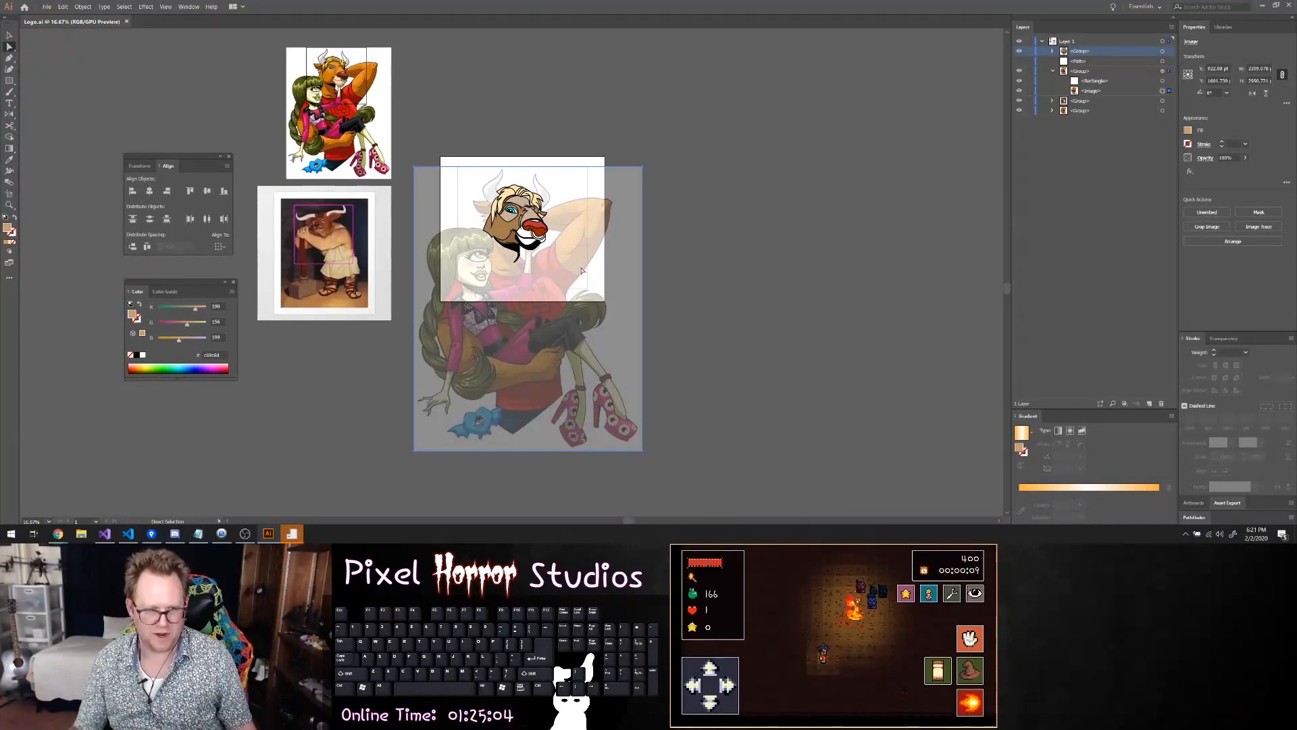
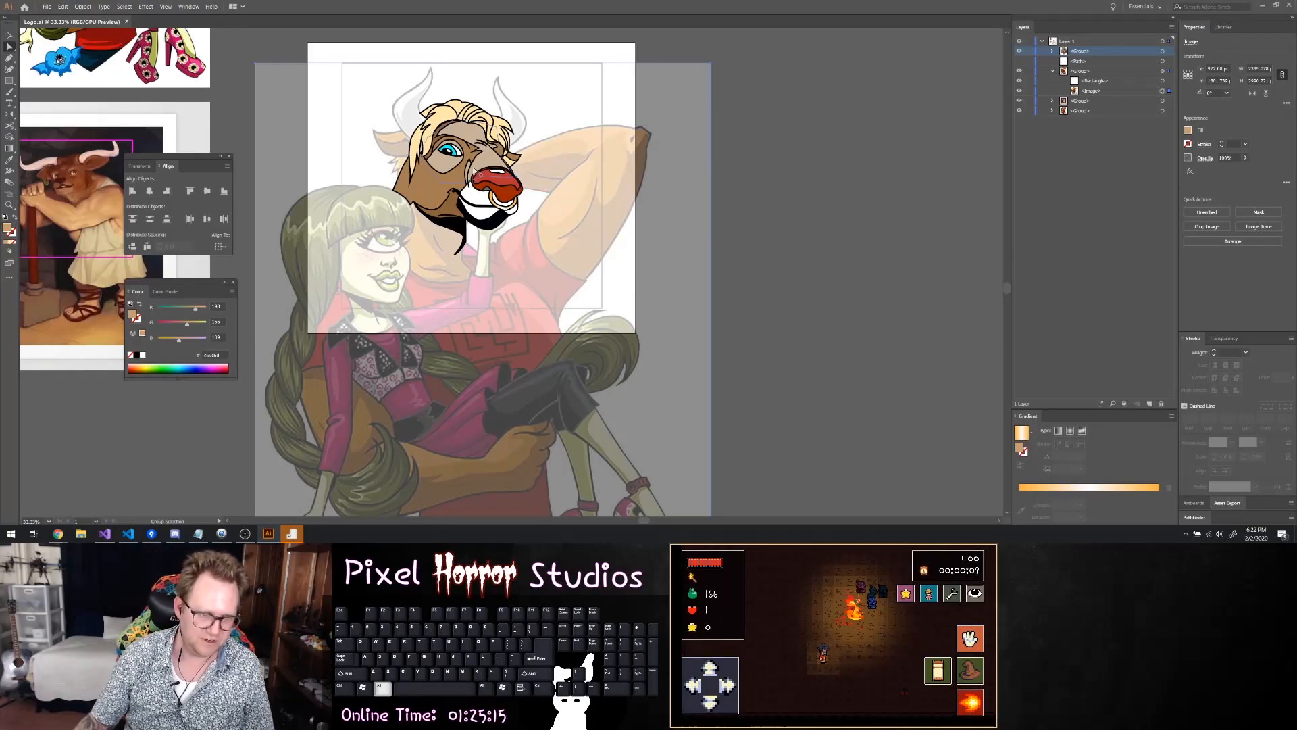
Reposition the upper anchors of the brown patch beneath the right-hand hair so its edge sits under the hair strand
{"action": "scroll", "coordinate": [475, 171], "scroll_direction": "up", "scroll_amount": 4}
{"action": "scroll", "coordinate": [671, 198], "scroll_direction": "up", "scroll_amount": 3}
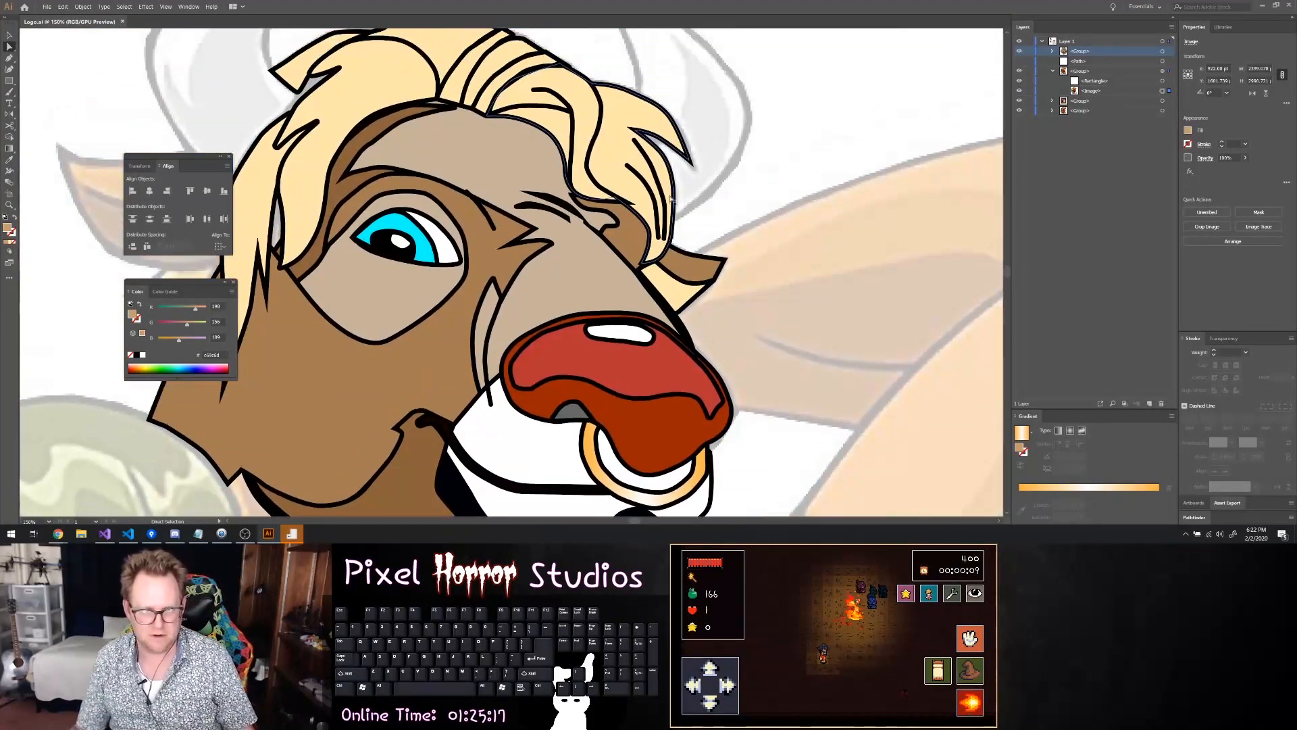
{"action": "scroll", "coordinate": [578, 213], "scroll_direction": "up", "scroll_amount": 3}
{"action": "left_click_drag", "start_coordinate": [572, 204], "coordinate": [563, 170]}
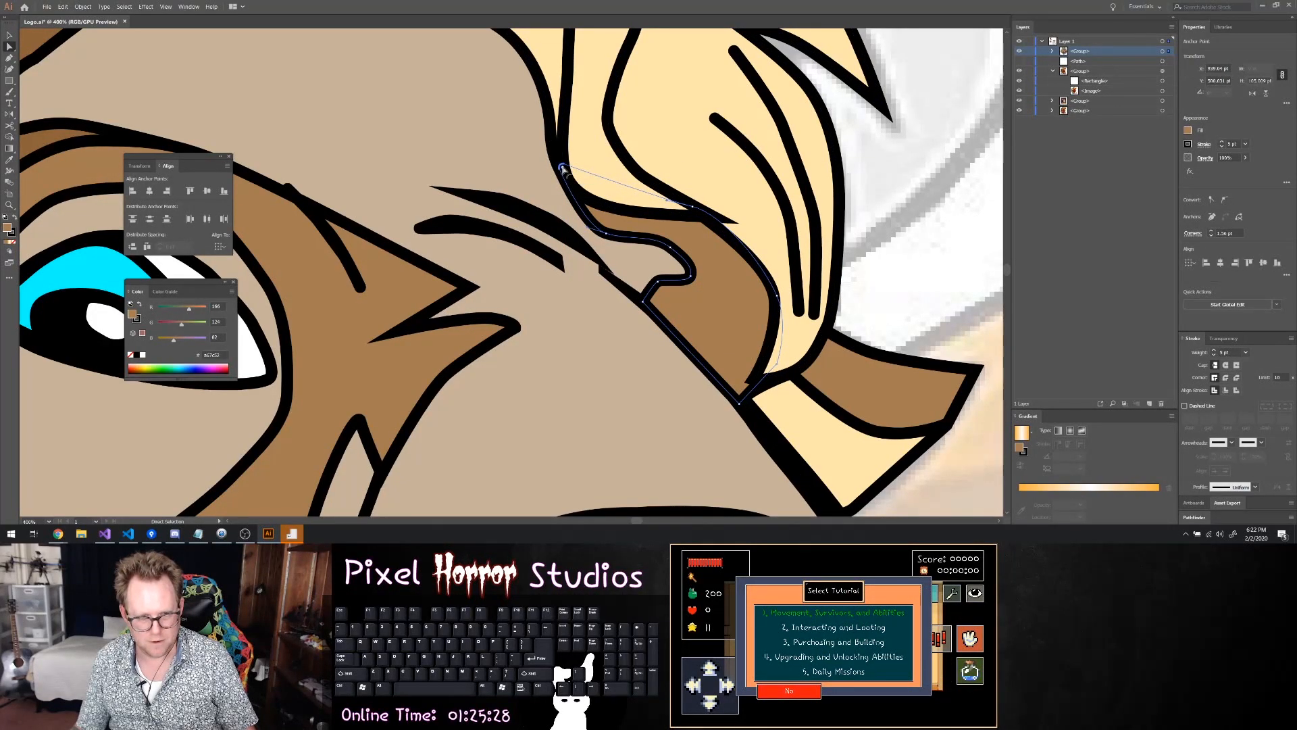
{"action": "left_click", "coordinate": [693, 209]}
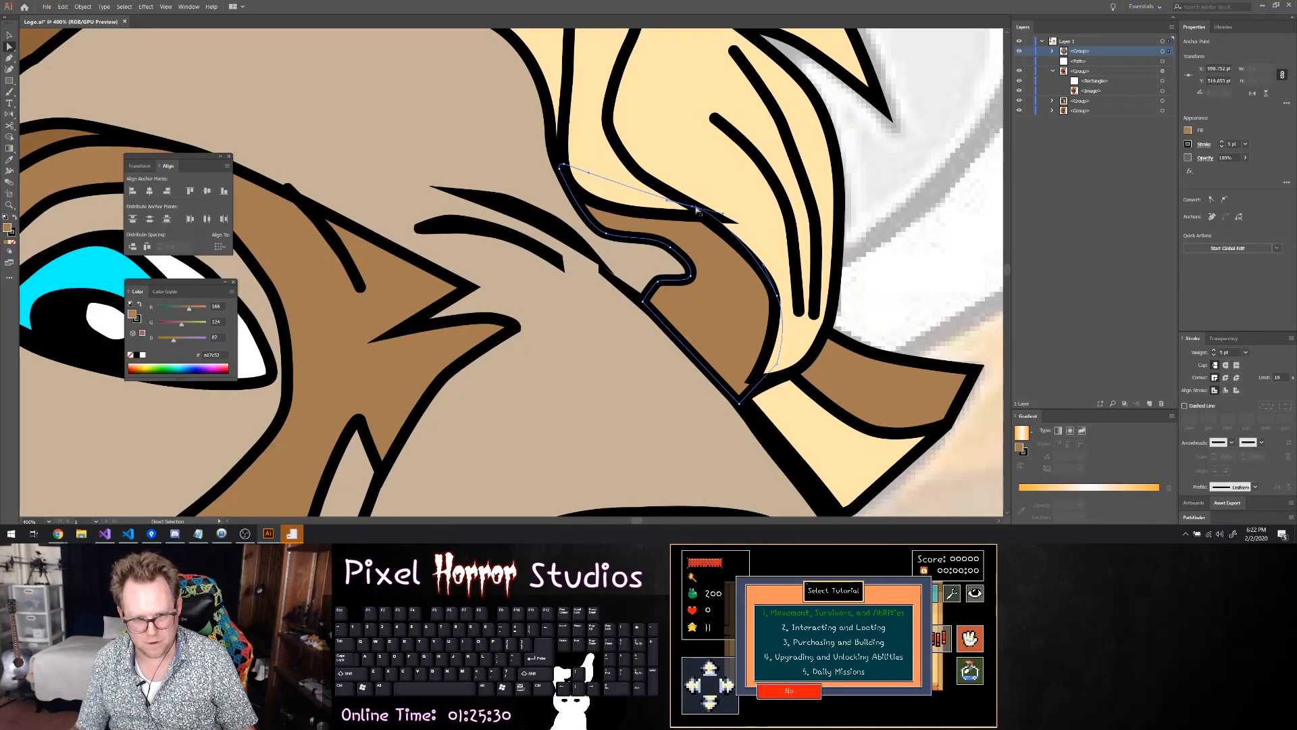
{"action": "left_click_drag", "start_coordinate": [723, 215], "coordinate": [695, 210]}
{"action": "left_click", "coordinate": [696, 216]}
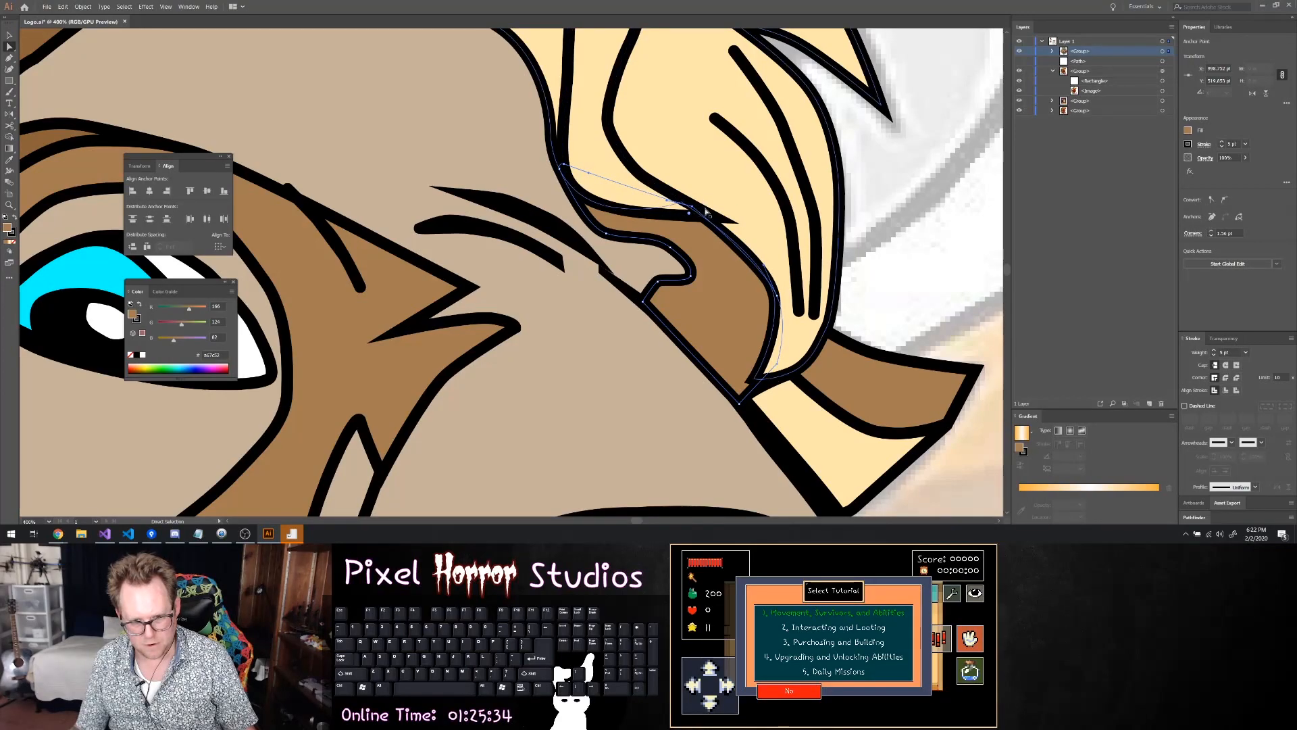
Adjust the pointed tip of the hair strand above the brown patch to meet the neighbouring hair outline
{"action": "left_click", "coordinate": [707, 218]}
{"action": "left_click", "coordinate": [695, 214]}
{"action": "left_click", "coordinate": [686, 215]}
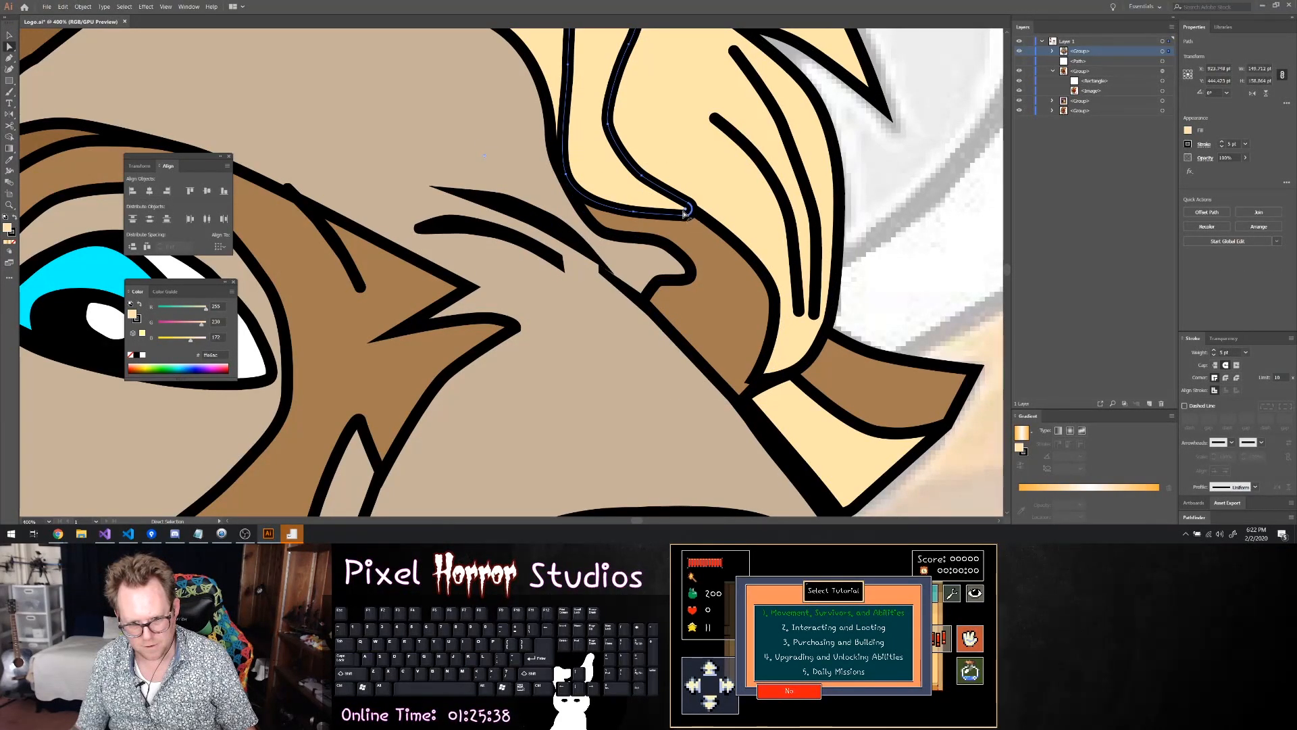
{"action": "left_click_drag", "start_coordinate": [669, 209], "coordinate": [703, 216]}
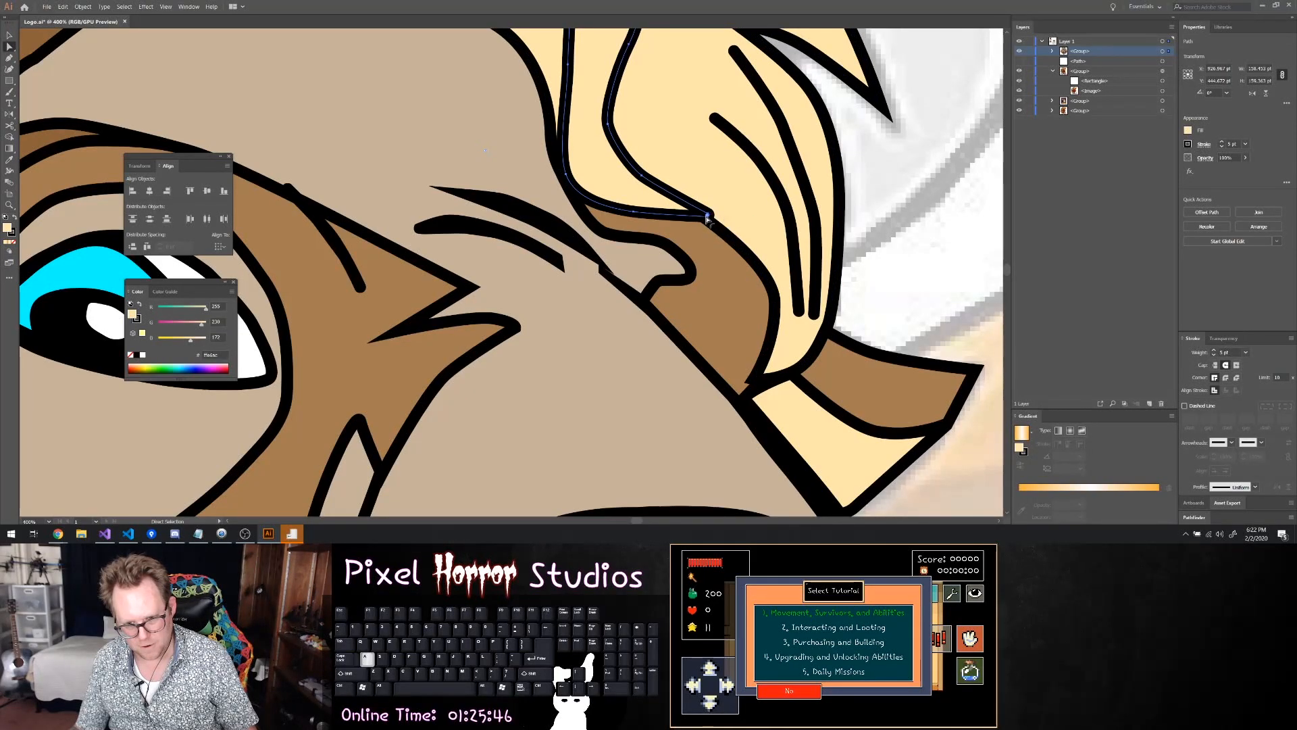
Fine-tune the tip anchor and corner rounding of the hair strand so it ends cleanly on the neighbouring outline
{"action": "key", "text": "v"}
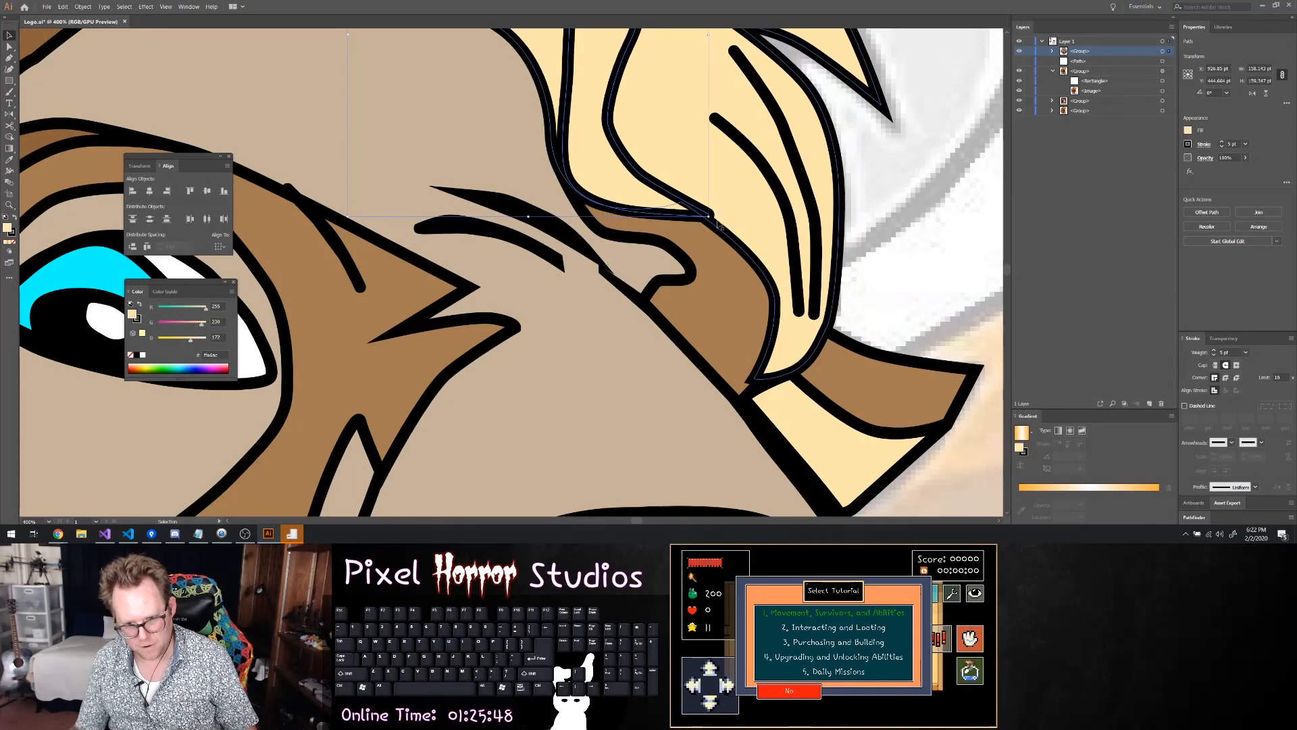
{"action": "left_click", "coordinate": [727, 221]}
{"action": "left_click", "coordinate": [938, 223]}
{"action": "left_click", "coordinate": [728, 230]}
{"action": "key", "text": "a"}
{"action": "left_click", "coordinate": [708, 216]}
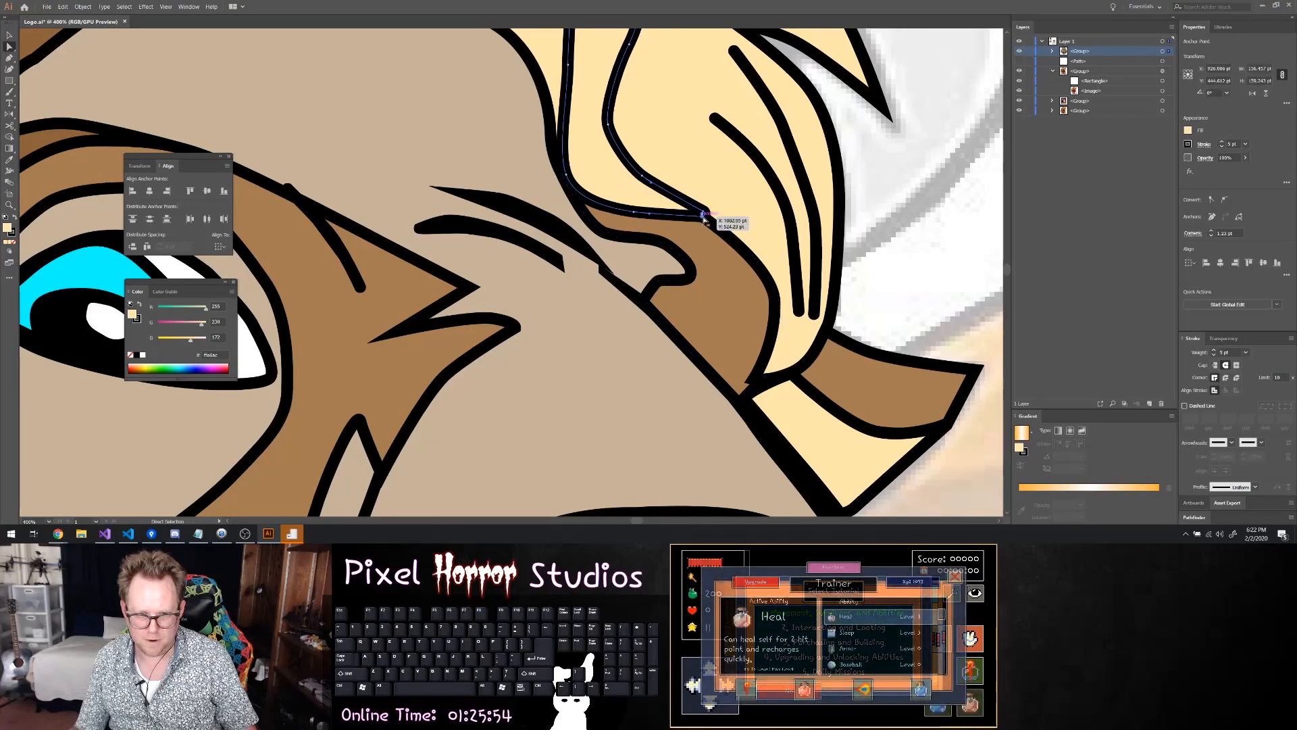
{"action": "key", "text": "v"}
{"action": "key", "text": "a"}
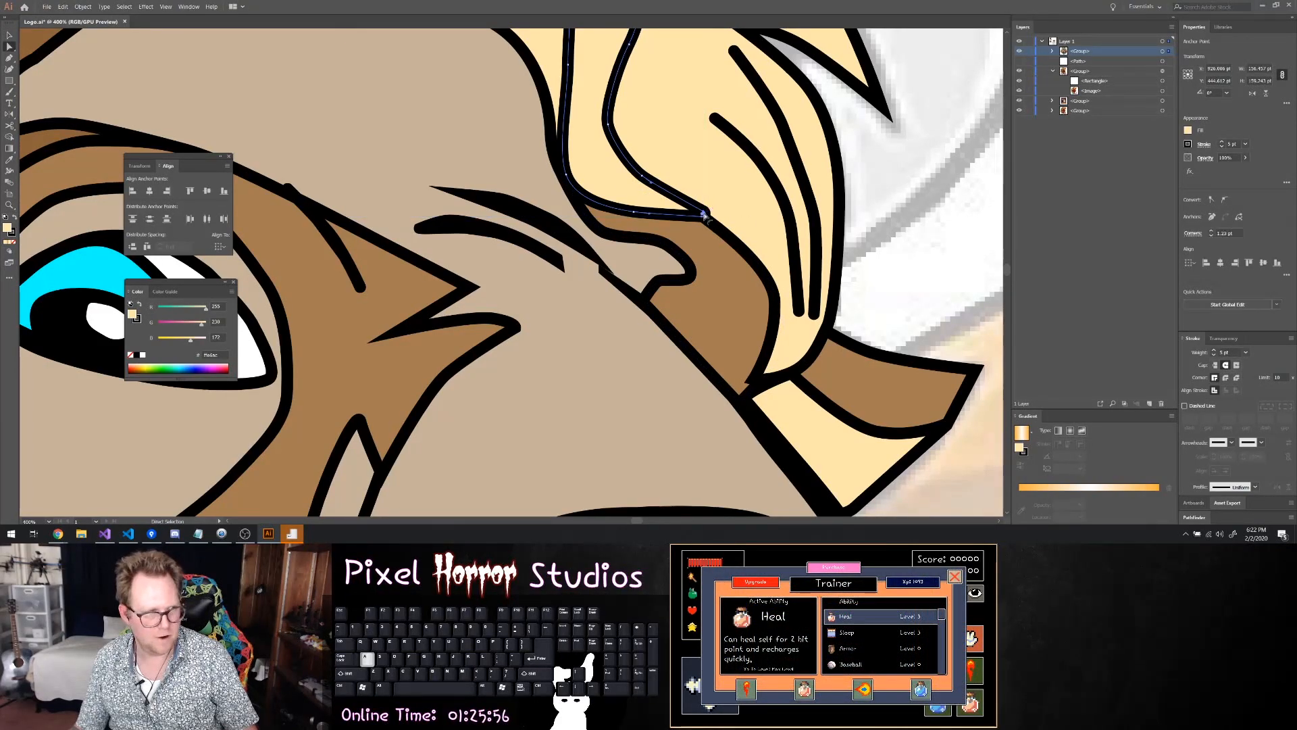
{"action": "left_click_drag", "start_coordinate": [703, 215], "coordinate": [697, 221]}
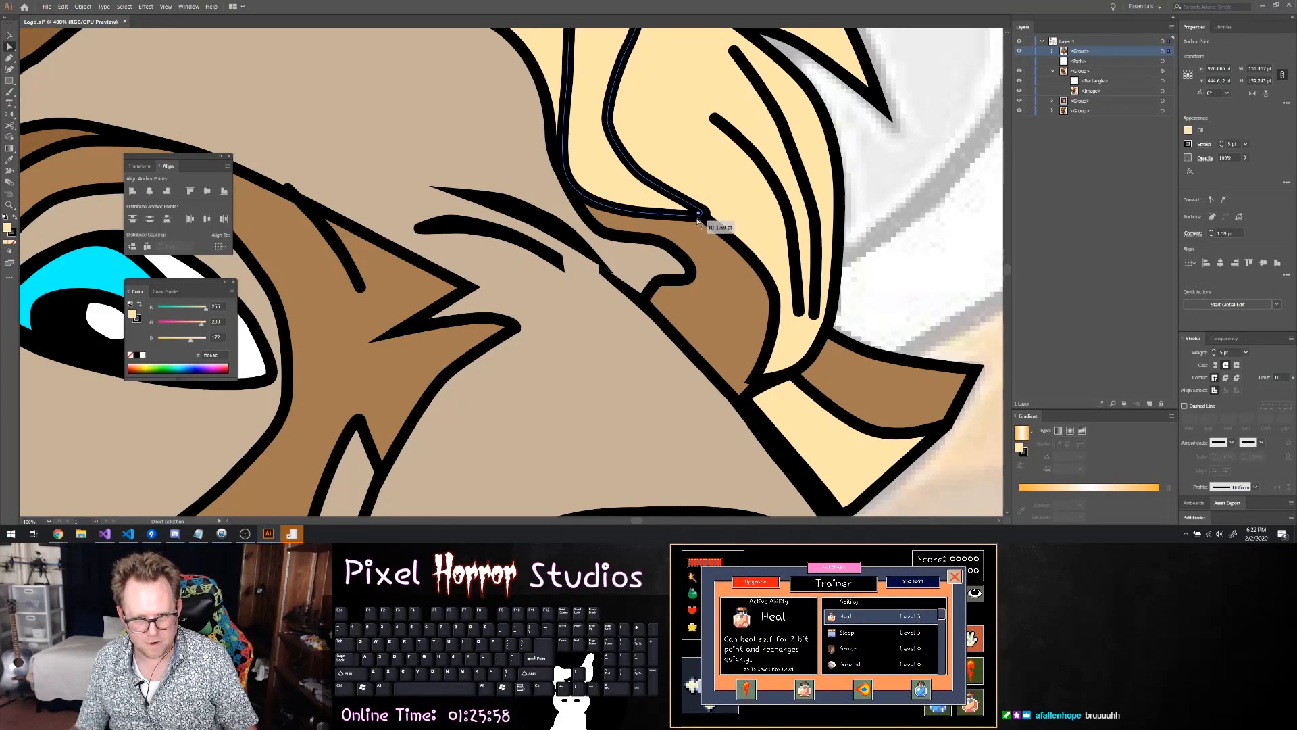
{"action": "left_click", "coordinate": [703, 218]}
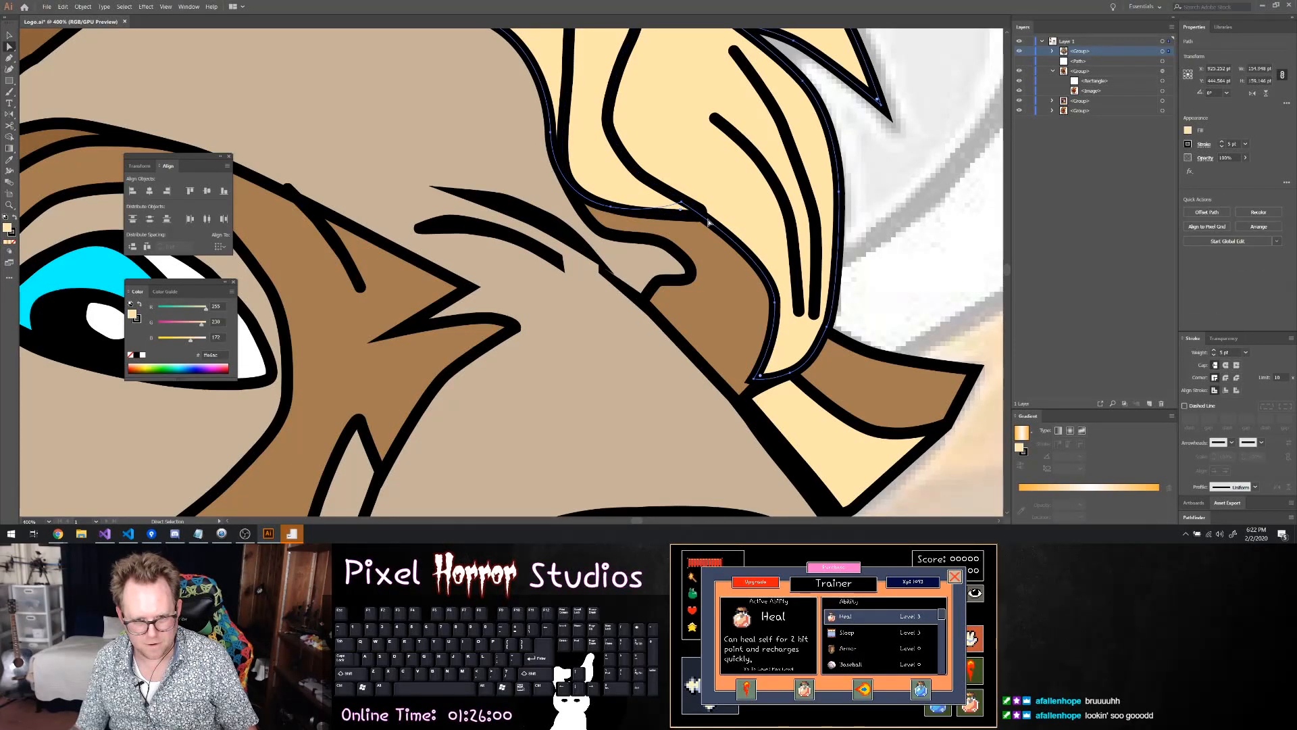
{"action": "left_click_drag", "start_coordinate": [681, 205], "coordinate": [685, 201]}
{"action": "key", "text": "ctrl+z"}
{"action": "left_click", "coordinate": [890, 213]}
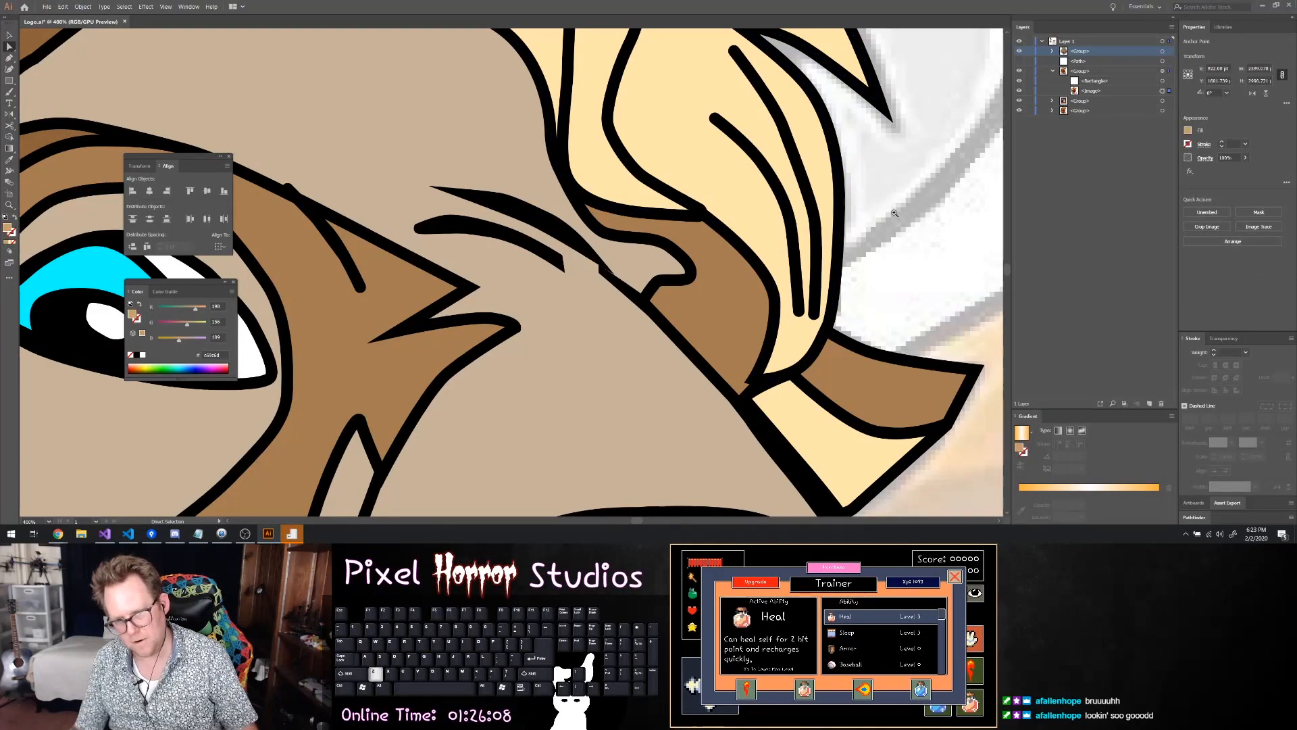
Move the anchor at the lower end of the upper brow crease inward to shorten its black tip
{"action": "key", "text": "z"}
{"action": "left_click", "coordinate": [893, 213], "text": "alt"}
{"action": "left_click", "coordinate": [892, 212], "text": "alt"}
{"action": "left_click", "coordinate": [893, 213], "text": "alt"}
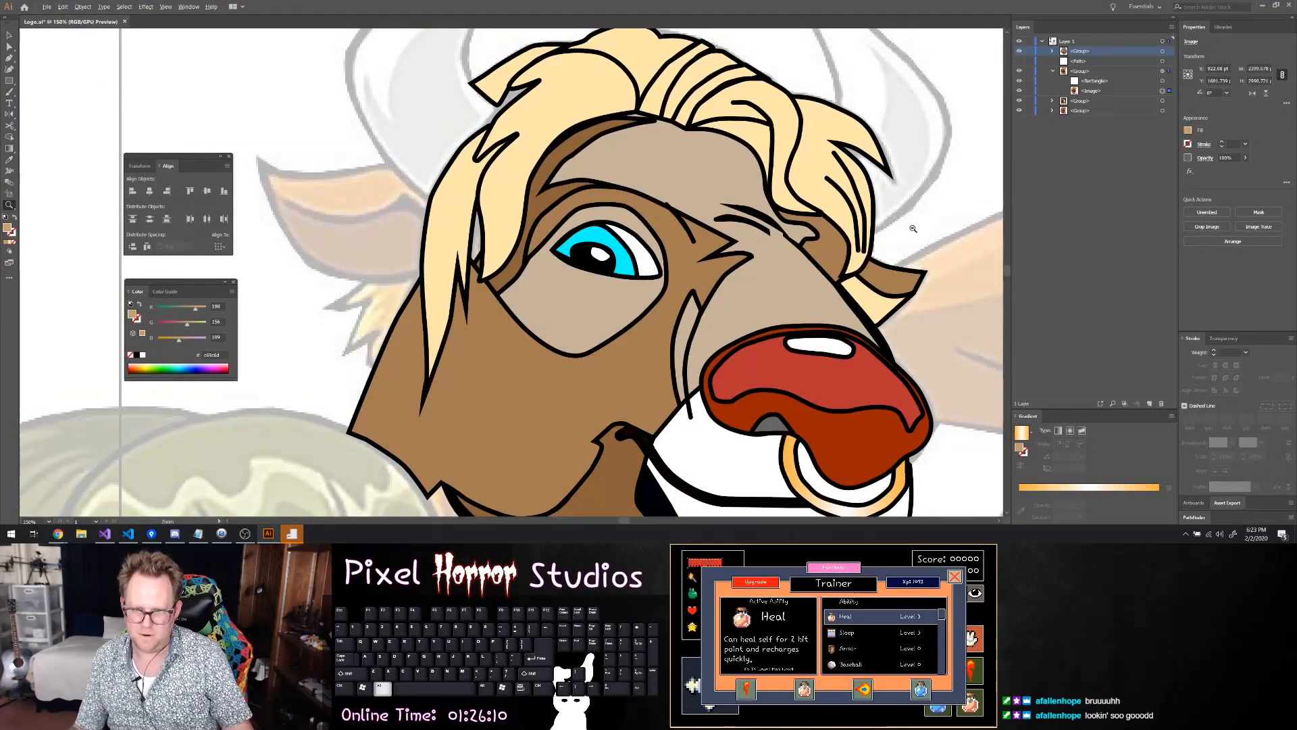
{"action": "scroll", "coordinate": [804, 230], "scroll_direction": "left", "scroll_amount": 1}
{"action": "scroll", "coordinate": [792, 230], "scroll_direction": "up", "scroll_amount": 5}
{"action": "key", "text": "v"}
{"action": "left_click", "coordinate": [798, 206]}
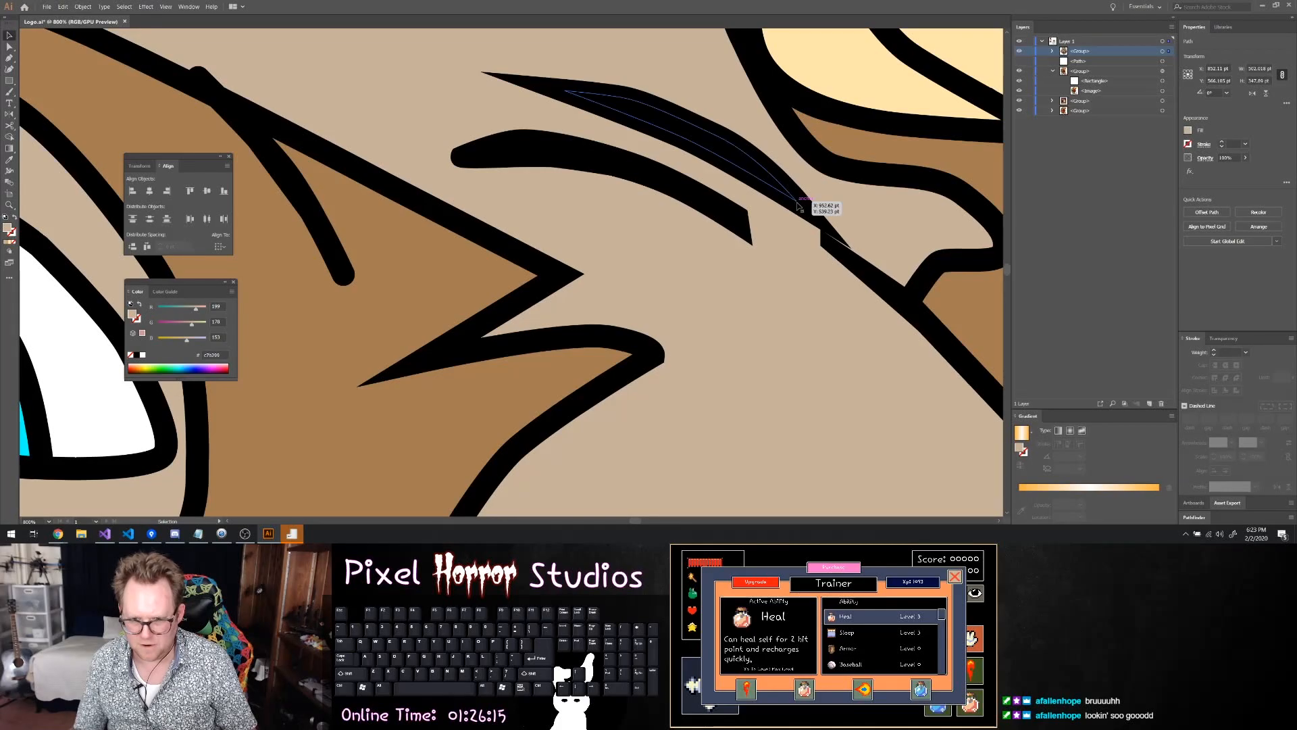
{"action": "left_click", "coordinate": [801, 208]}
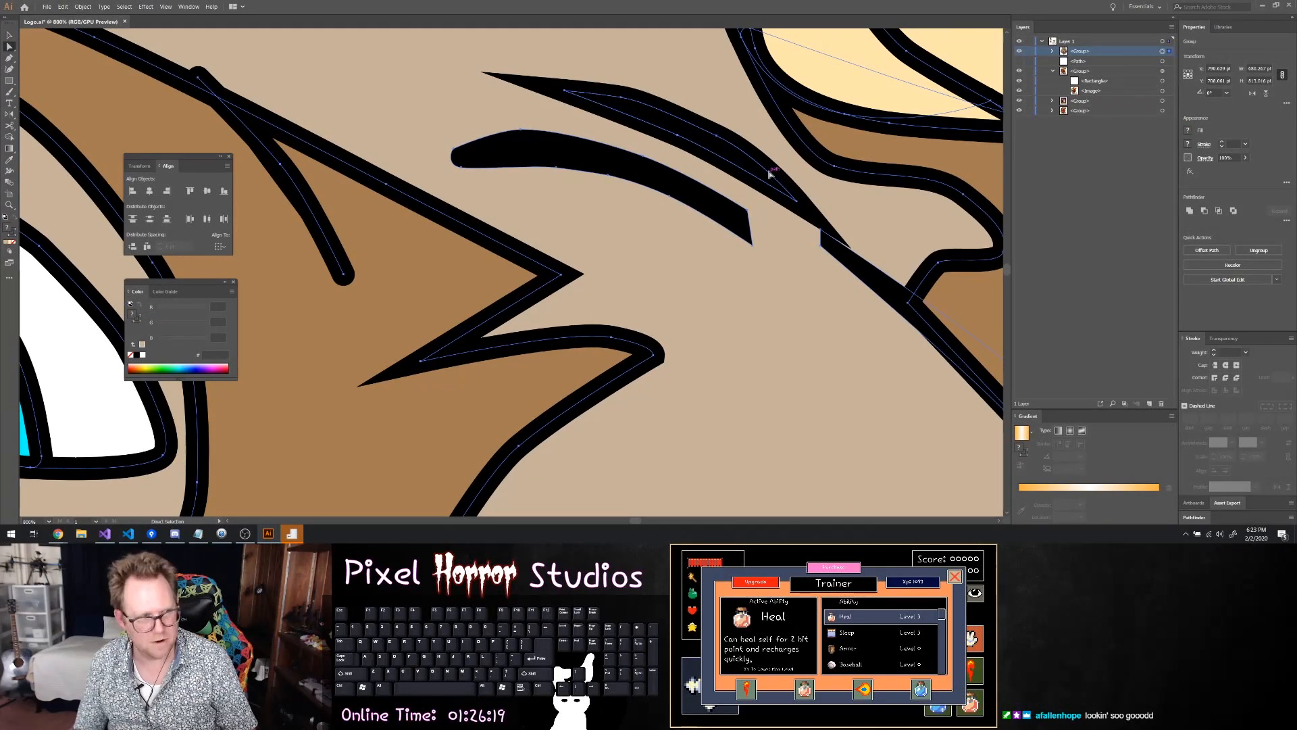
{"action": "mouse_move", "coordinate": [797, 203]}
{"action": "left_mouse_down"}
{"action": "mouse_move", "coordinate": [800, 213]}
{"action": "mouse_move", "coordinate": [782, 196]}
{"action": "left_mouse_up"}
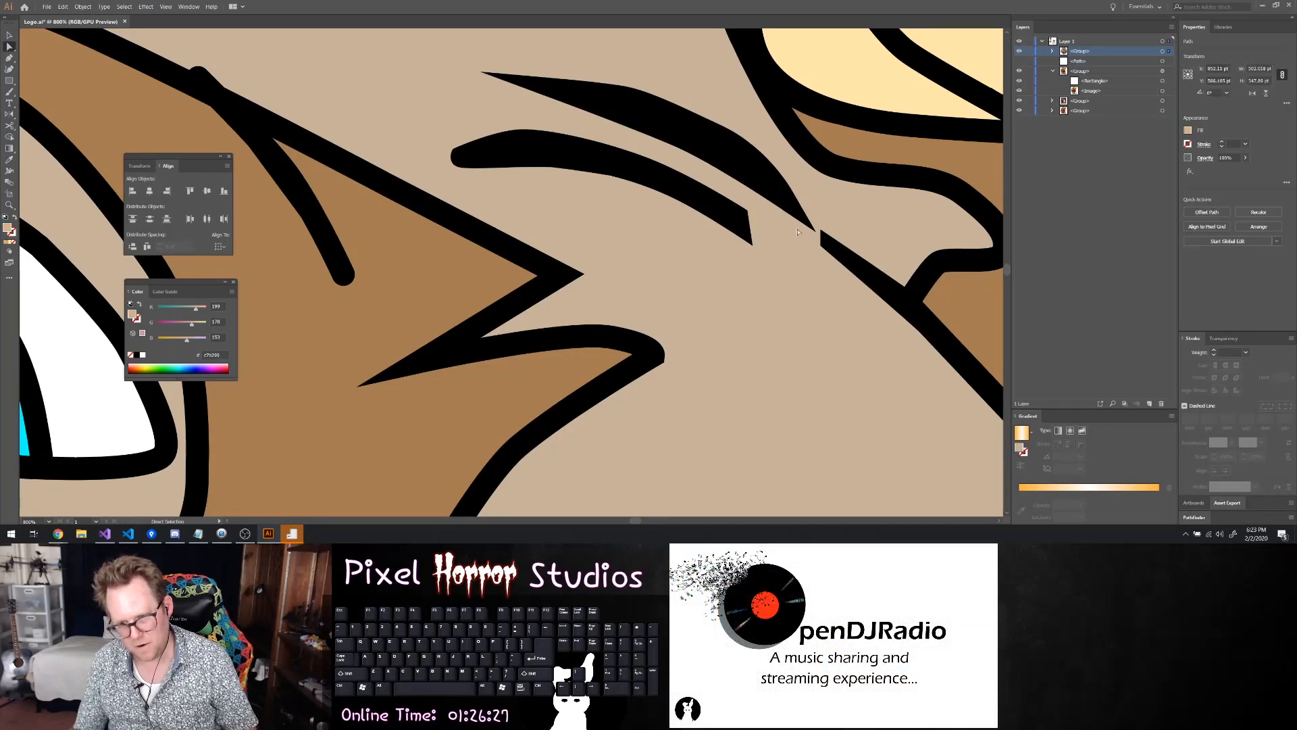
Hide the head group to expose the faded bull reference, and highlight the loose path below it in the layer list
{"action": "scroll", "coordinate": [927, 331], "scroll_direction": "down", "scroll_amount": 8}
{"action": "scroll", "coordinate": [927, 331], "scroll_direction": "down", "scroll_amount": 2}
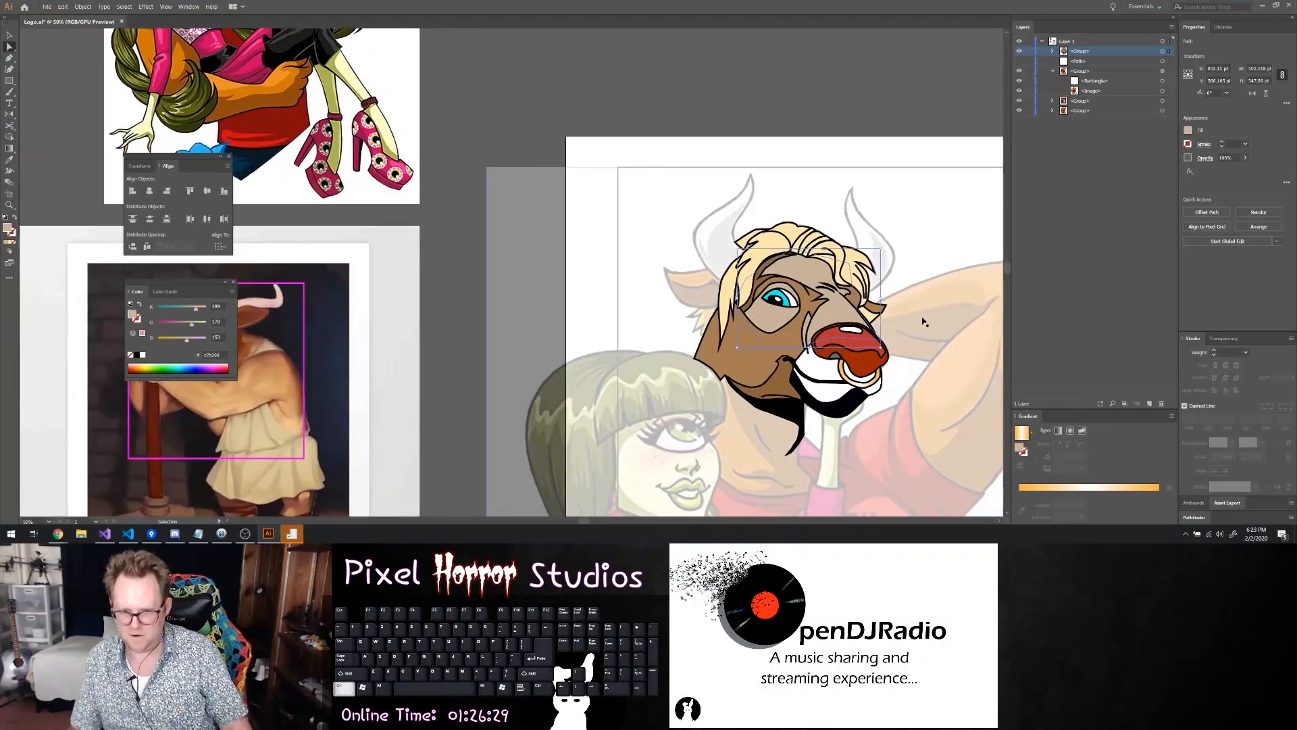
{"action": "scroll", "coordinate": [842, 280], "scroll_direction": "up", "scroll_amount": 3}
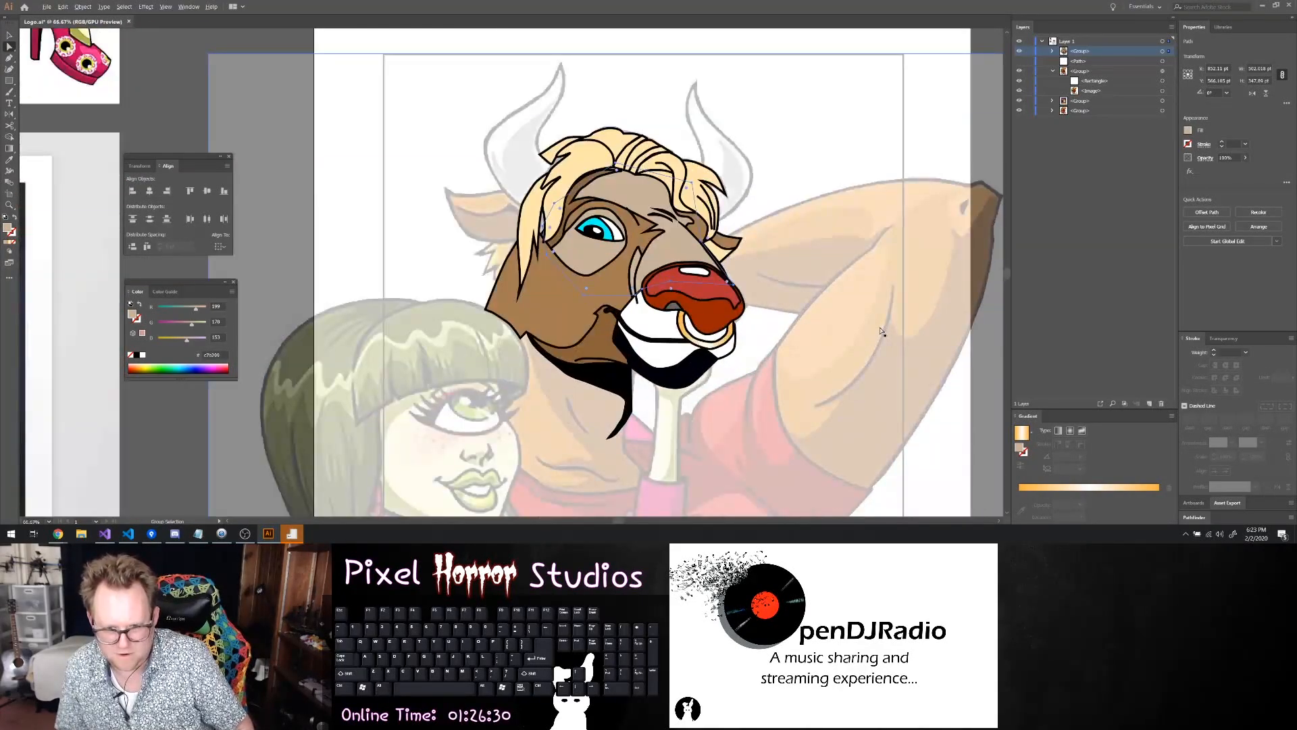
{"action": "key", "text": "ctrl"}
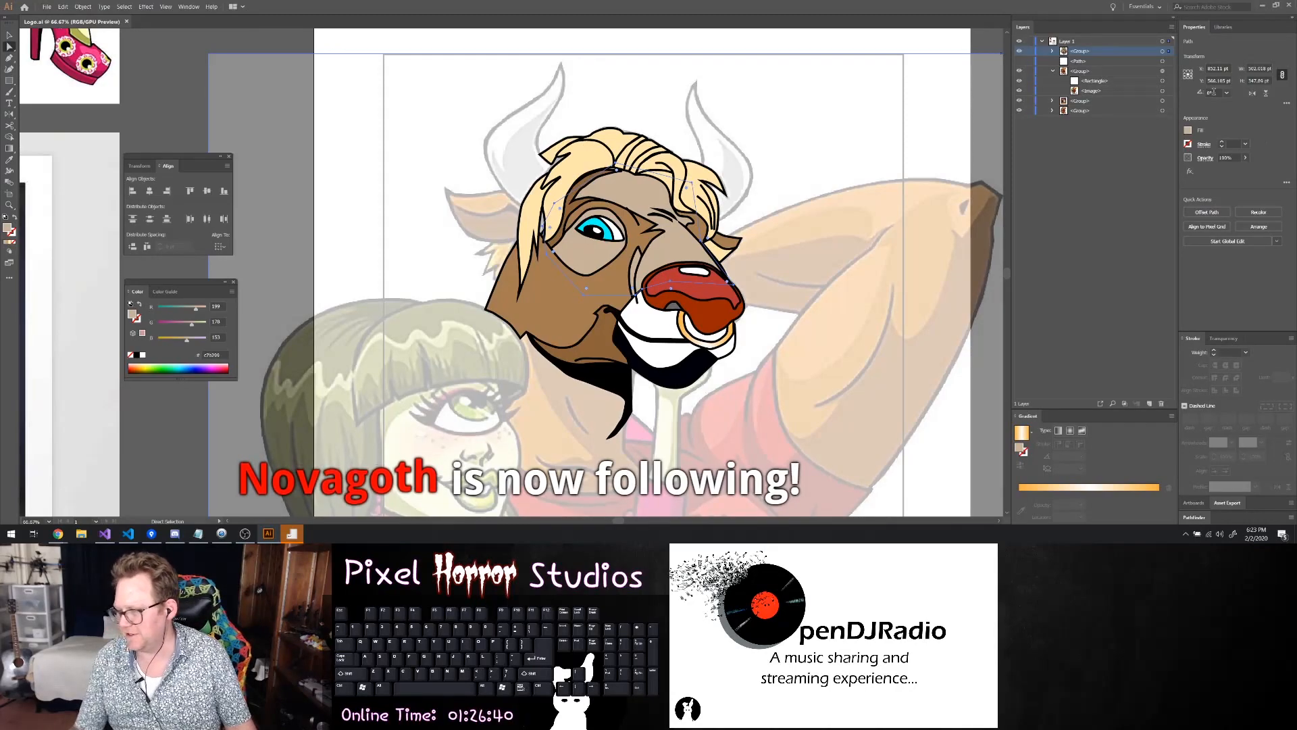
{"action": "left_click", "coordinate": [1021, 51]}
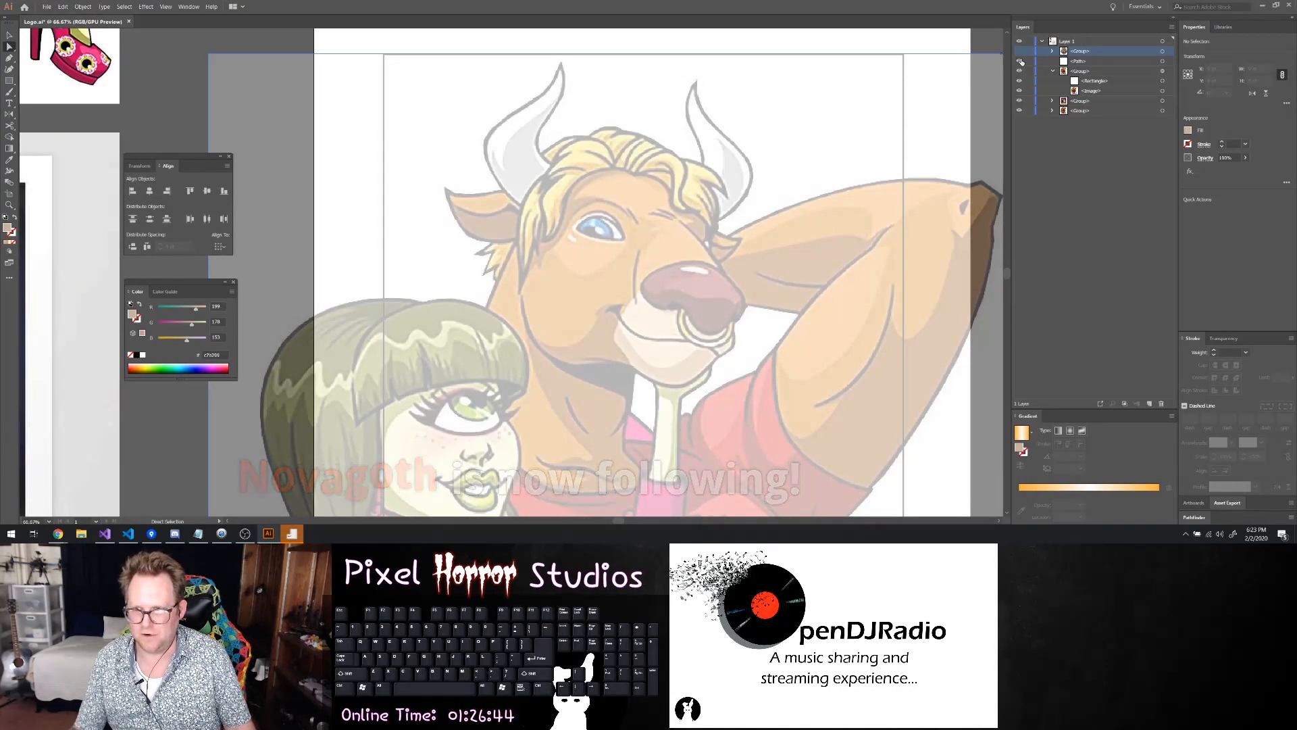
{"action": "left_click", "coordinate": [1148, 62]}
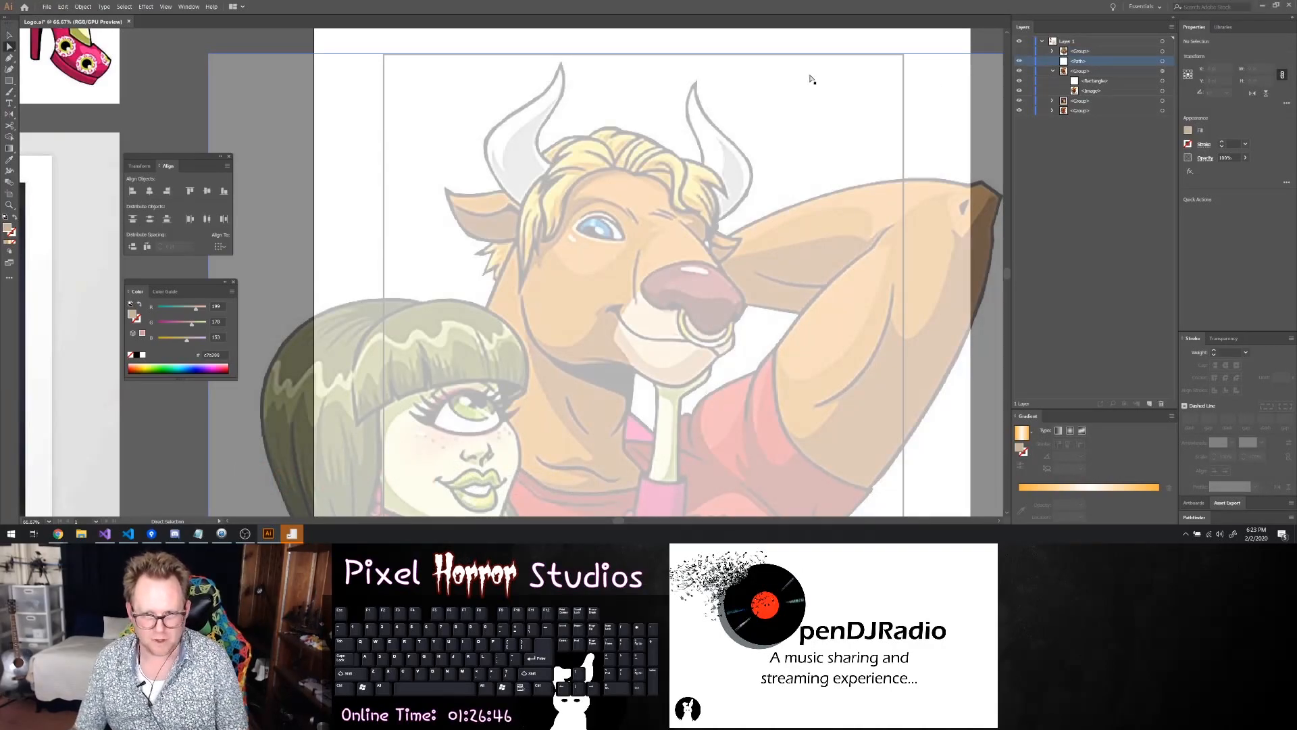
Trace the inner edge of the bull's left horn with the Pen tool, from the tip down to the hair
{"action": "scroll", "coordinate": [587, 100], "scroll_direction": "up", "scroll_amount": 3}
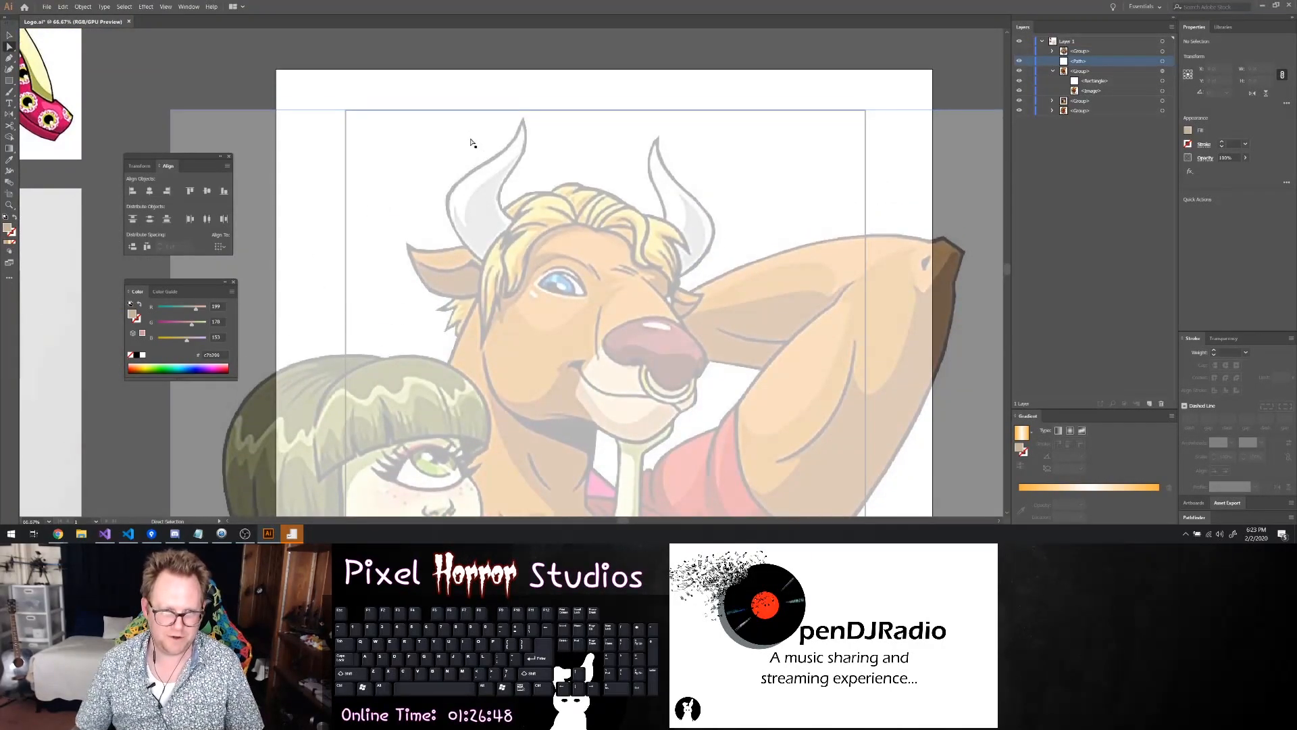
{"action": "scroll", "coordinate": [500, 161], "scroll_direction": "down", "scroll_amount": 1}
{"action": "key", "text": "p"}
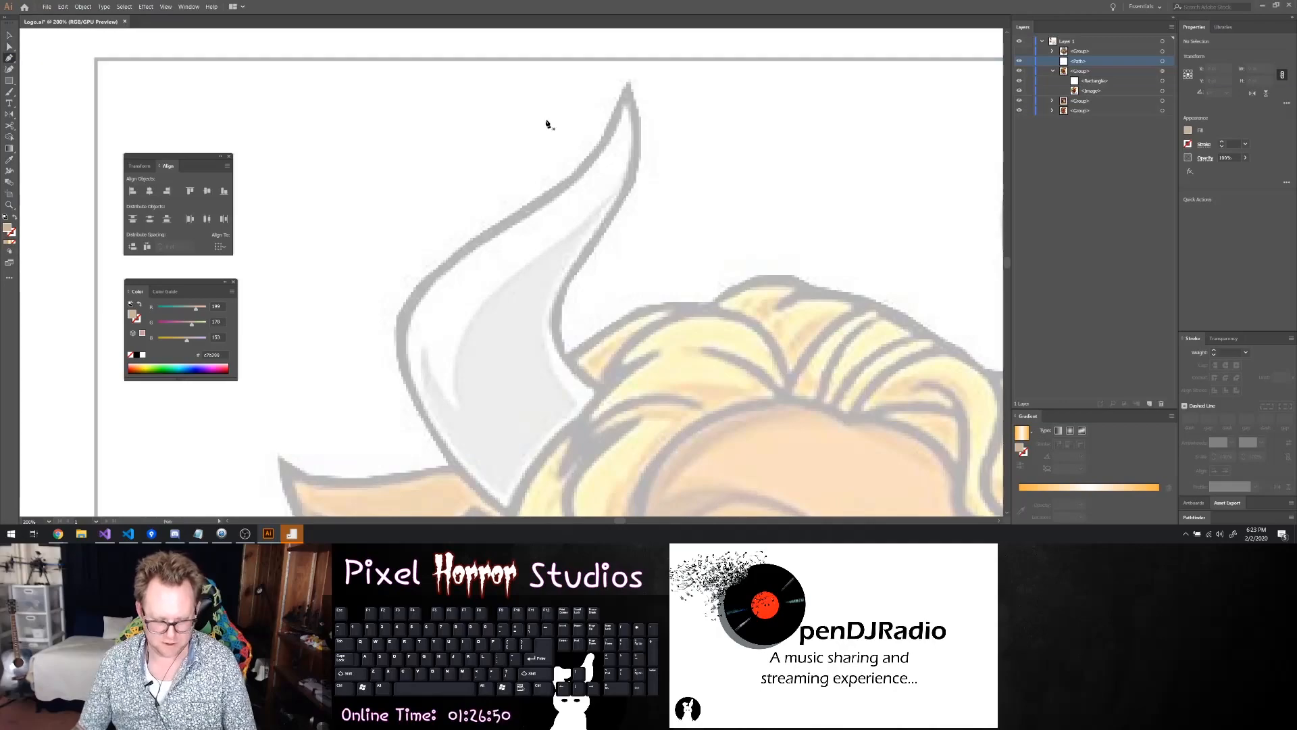
{"action": "left_click", "coordinate": [627, 85]}
{"action": "left_click", "coordinate": [640, 101]}
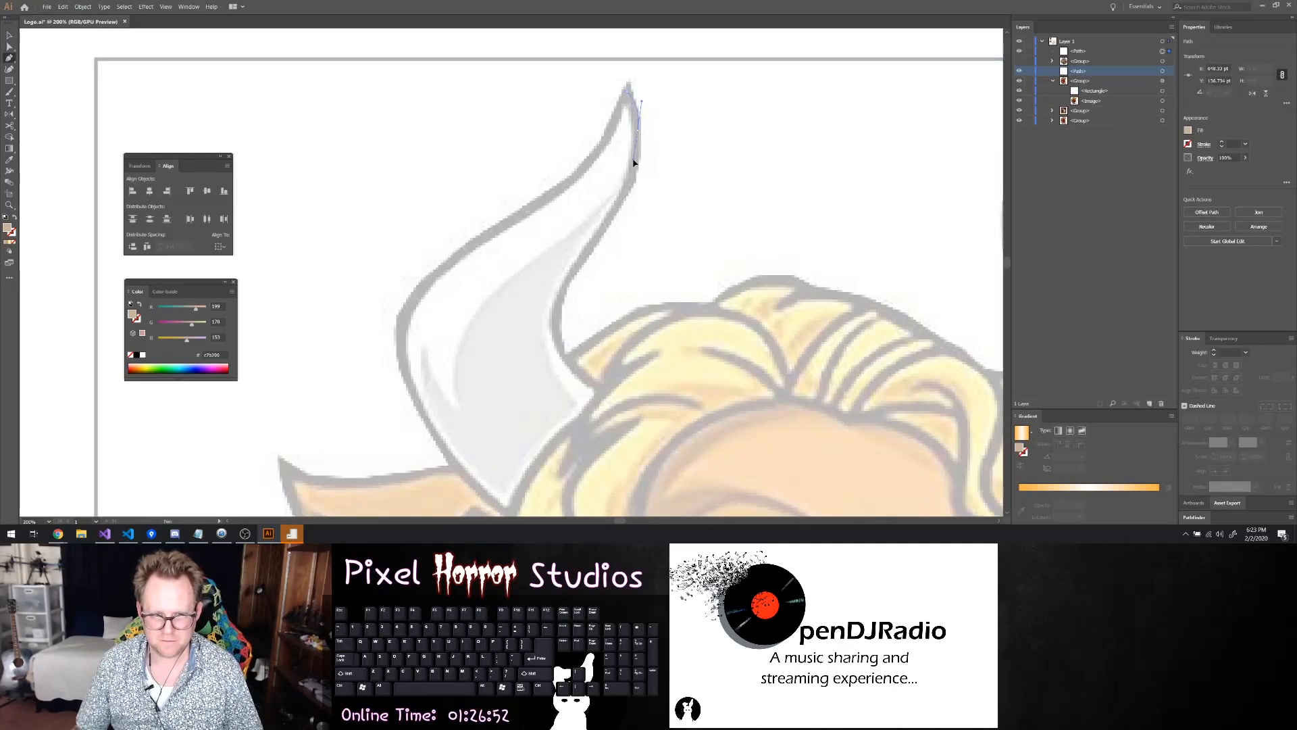
{"action": "left_click", "coordinate": [629, 187]}
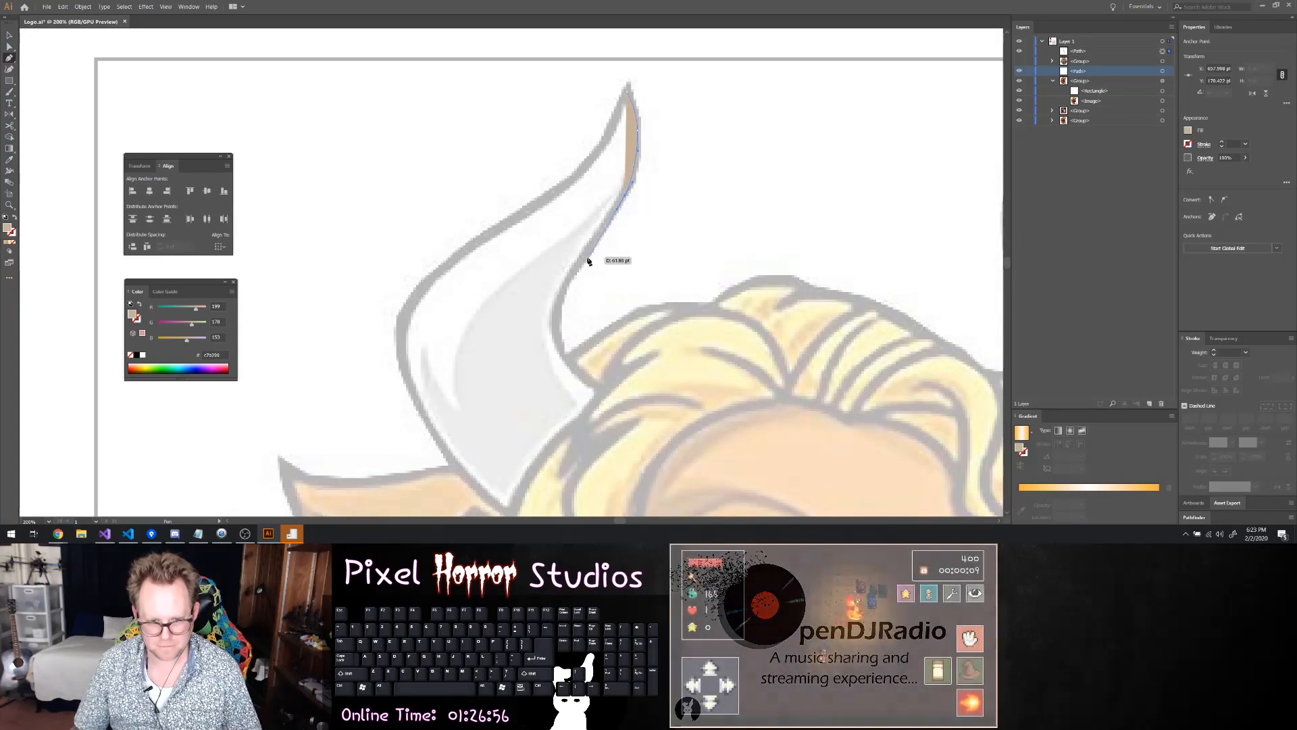
{"action": "left_click", "coordinate": [564, 292]}
{"action": "left_click", "coordinate": [557, 336]}
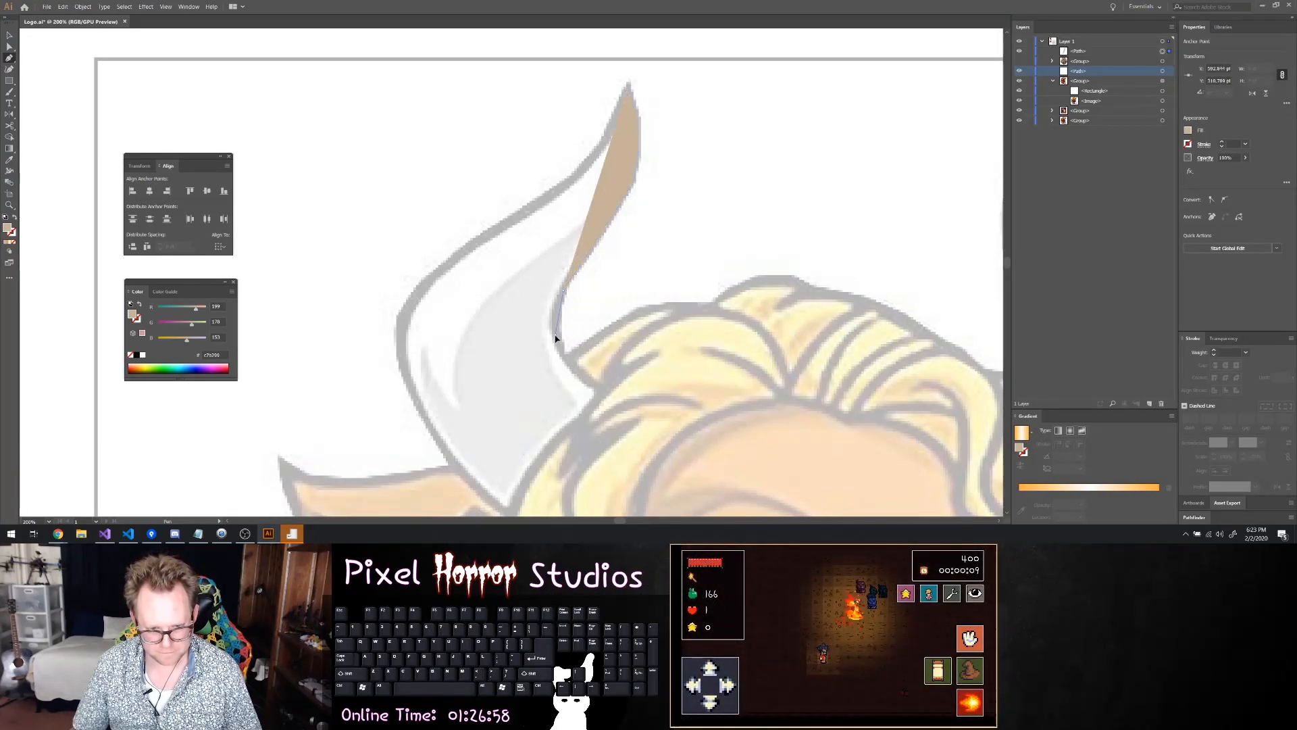
{"action": "left_click_drag", "start_coordinate": [556, 351], "coordinate": [582, 378]}
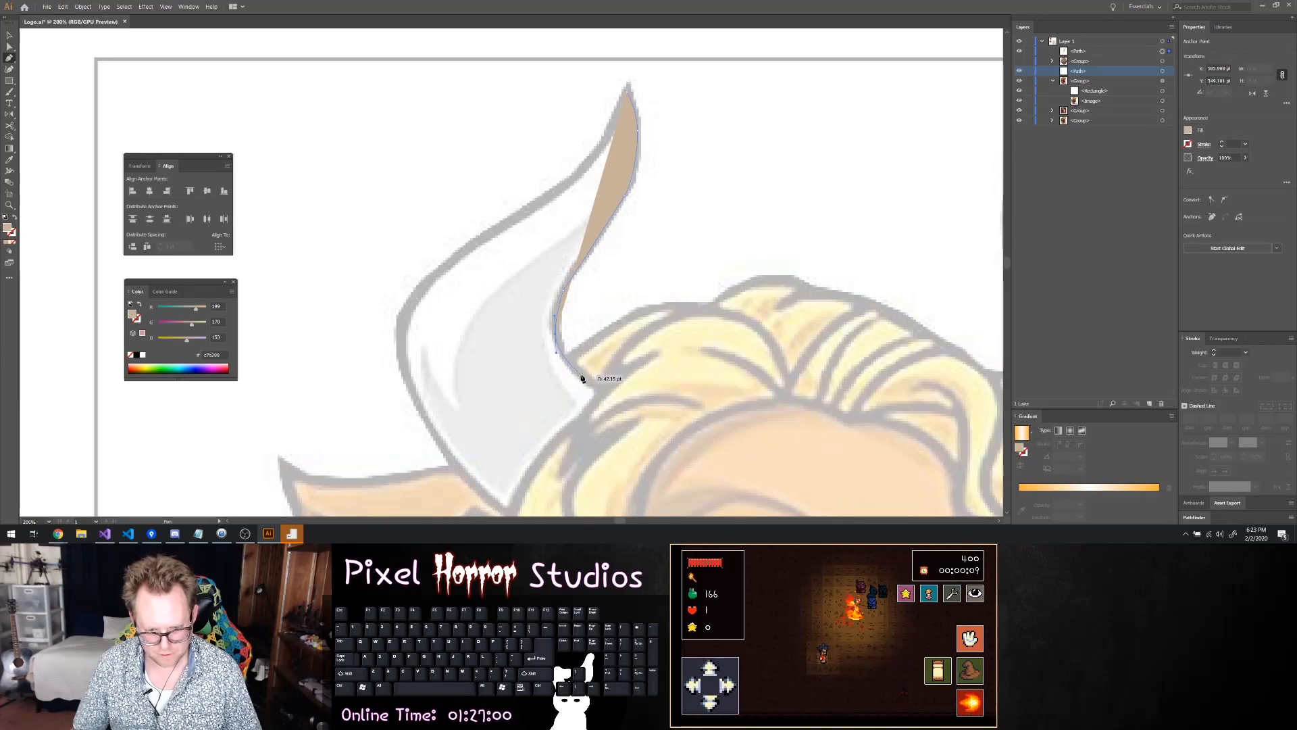
{"action": "left_click", "coordinate": [581, 375]}
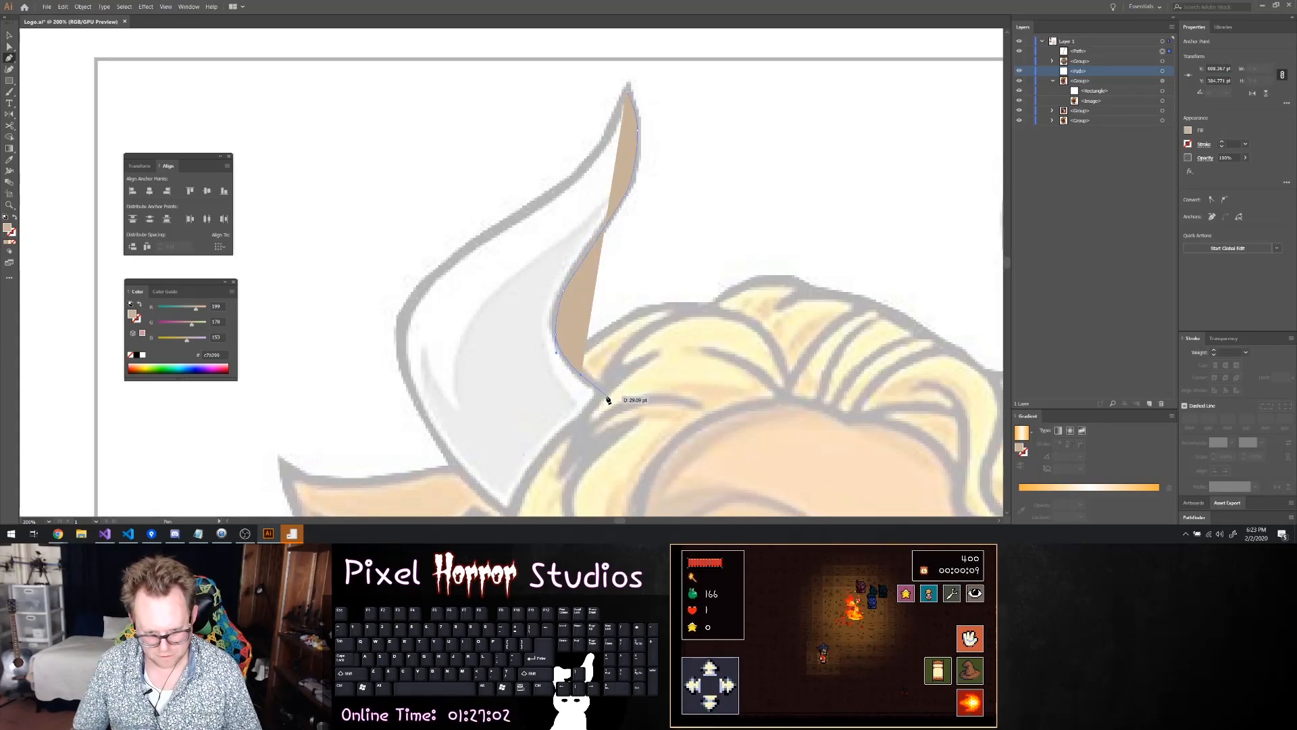
{"action": "left_click", "coordinate": [609, 403]}
Continue the left horn outline along its base at the hairline and up the lower part of its outer edge
{"action": "scroll", "coordinate": [610, 408], "scroll_direction": "down", "scroll_amount": 1}
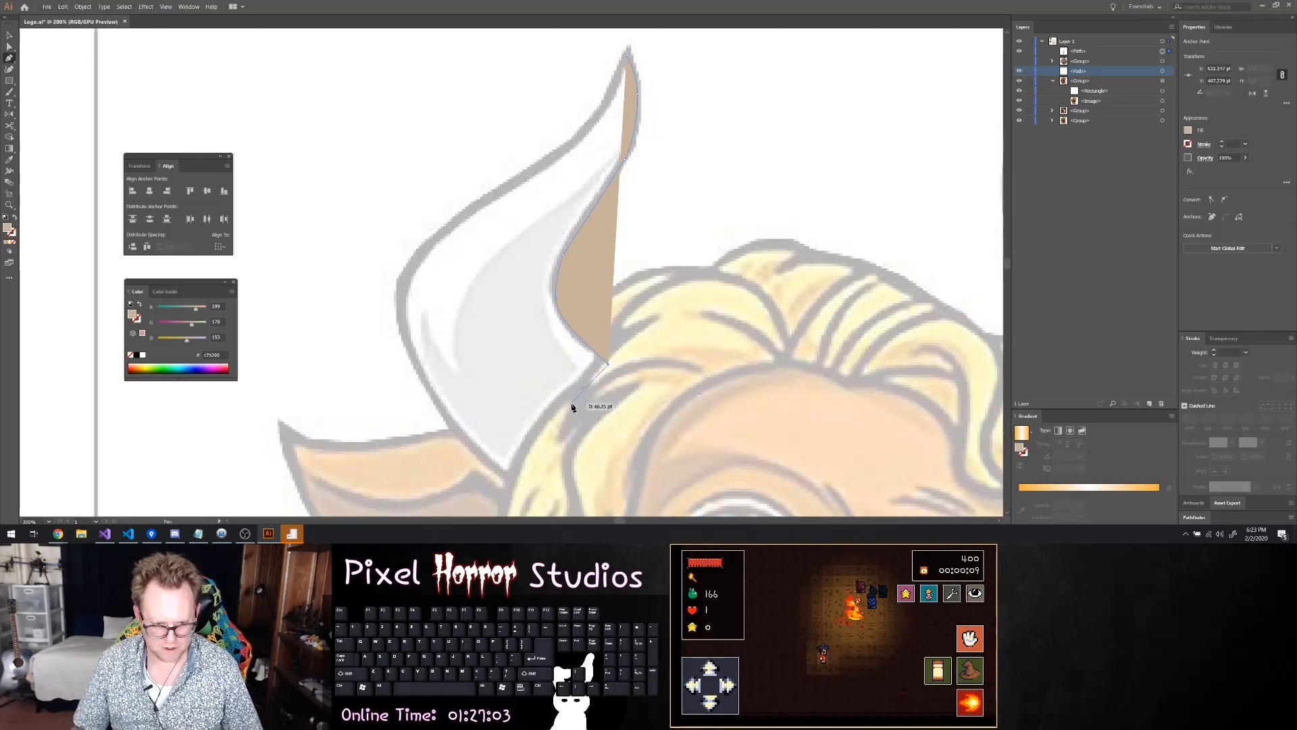
{"action": "left_click", "coordinate": [554, 444]}
{"action": "left_click", "coordinate": [518, 484]}
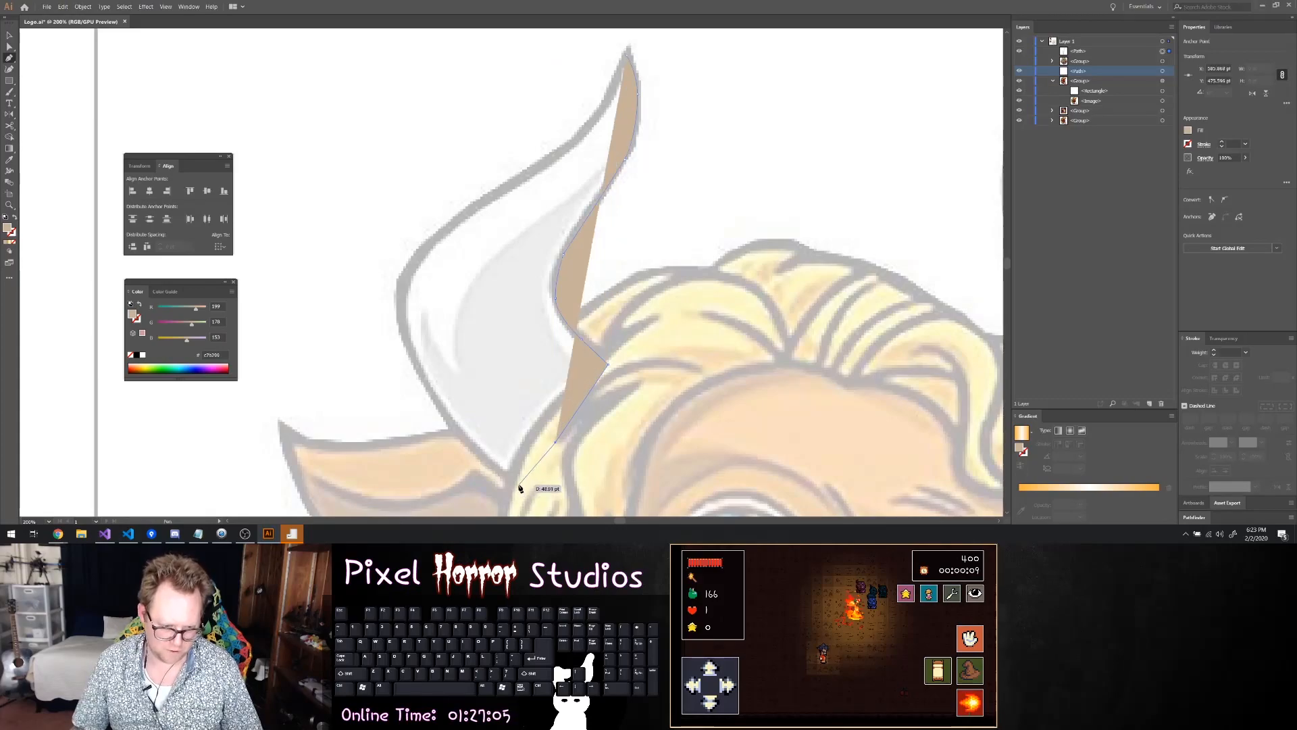
{"action": "left_click", "coordinate": [475, 450]}
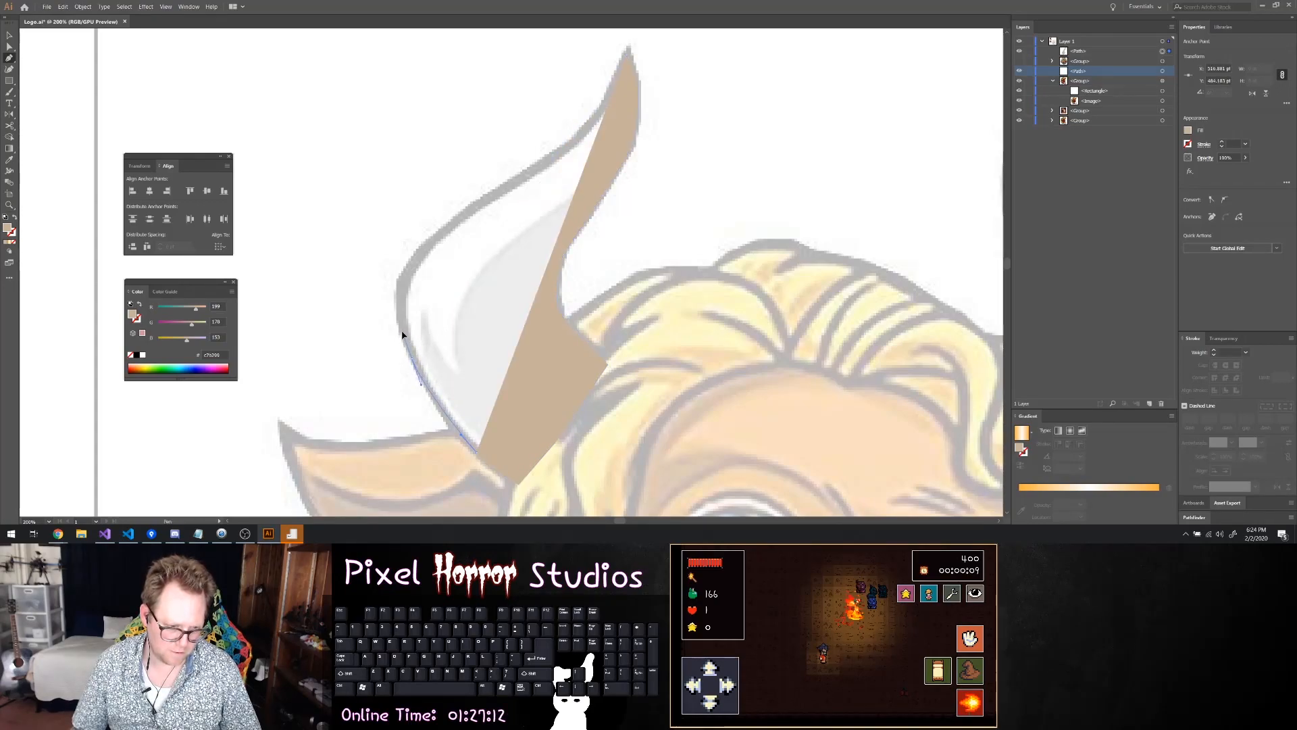
{"action": "left_click", "coordinate": [412, 356]}
{"action": "left_click_drag", "start_coordinate": [411, 259], "coordinate": [475, 214]}
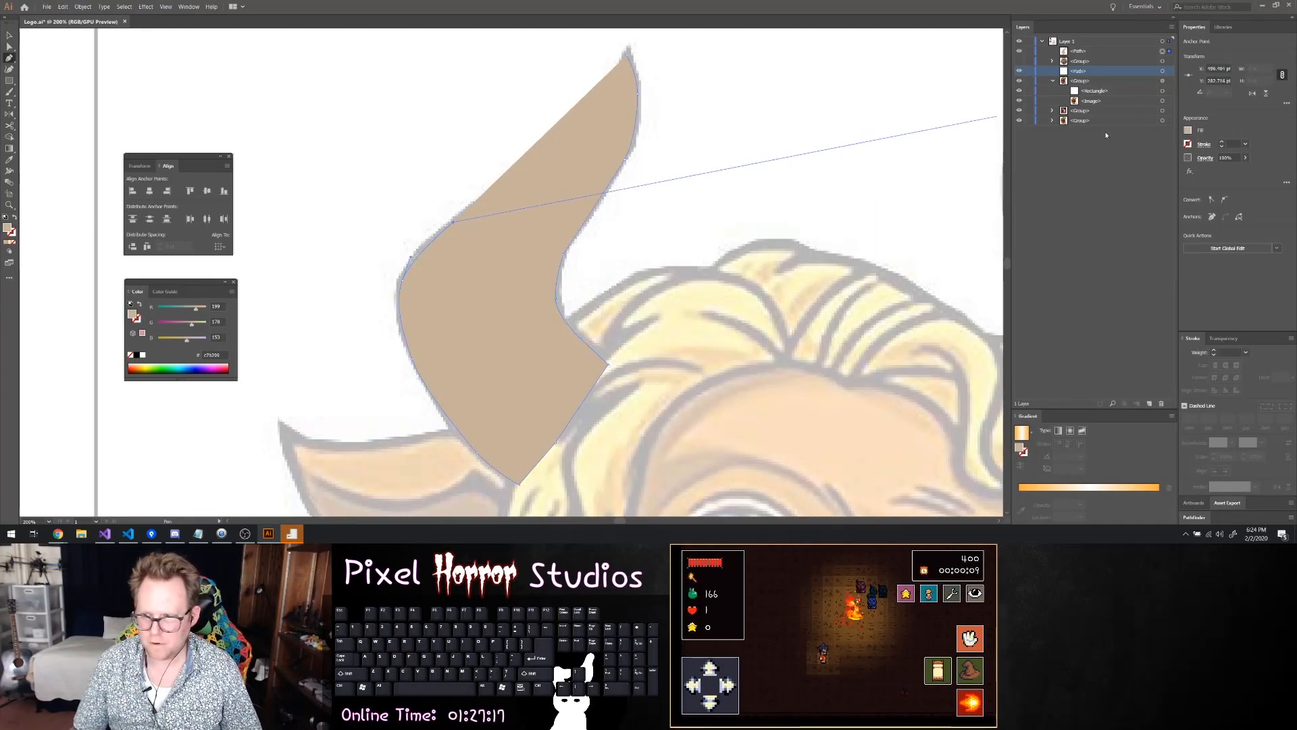
Remove the left horn's fill and finish tracing its outer edge with the Pen tool, closing the outline at the tip
{"action": "left_click", "coordinate": [1188, 130]}
{"action": "left_click", "coordinate": [1085, 166]}
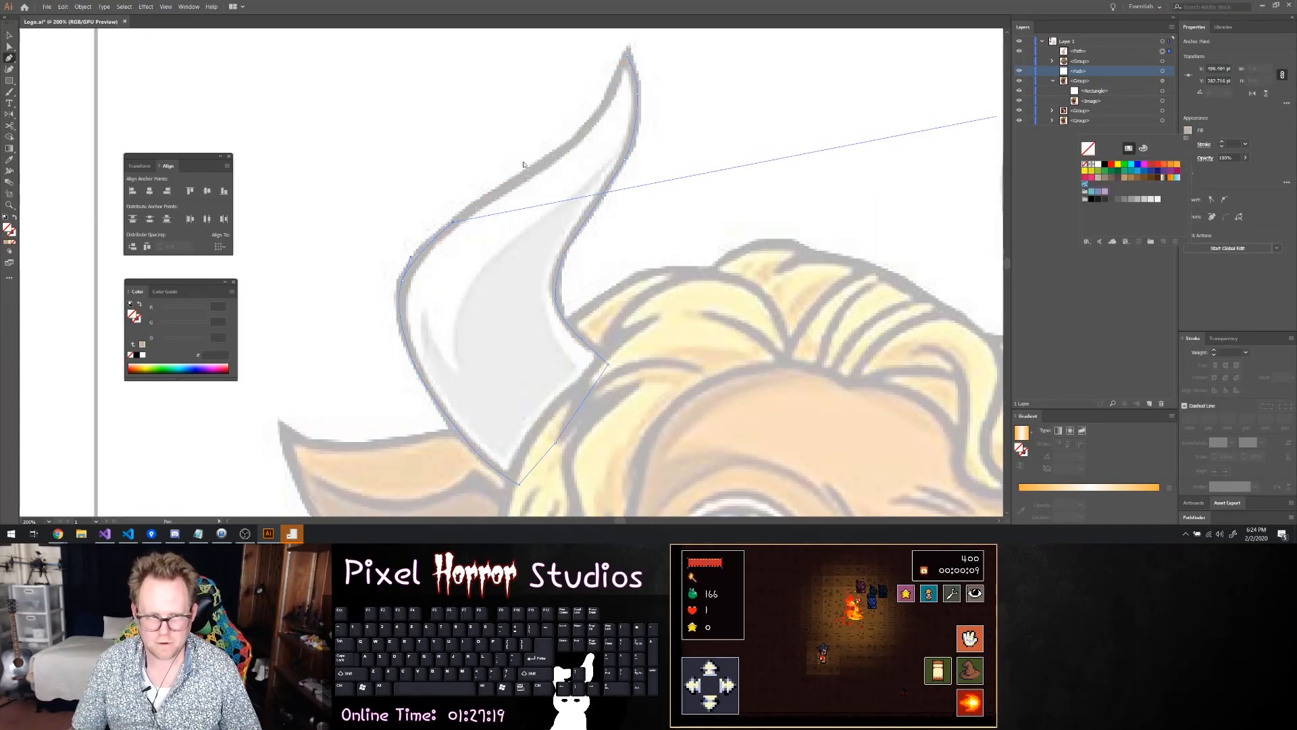
{"action": "left_click", "coordinate": [495, 193]}
{"action": "left_click_drag", "start_coordinate": [520, 183], "coordinate": [565, 148]}
{"action": "left_click", "coordinate": [574, 143]}
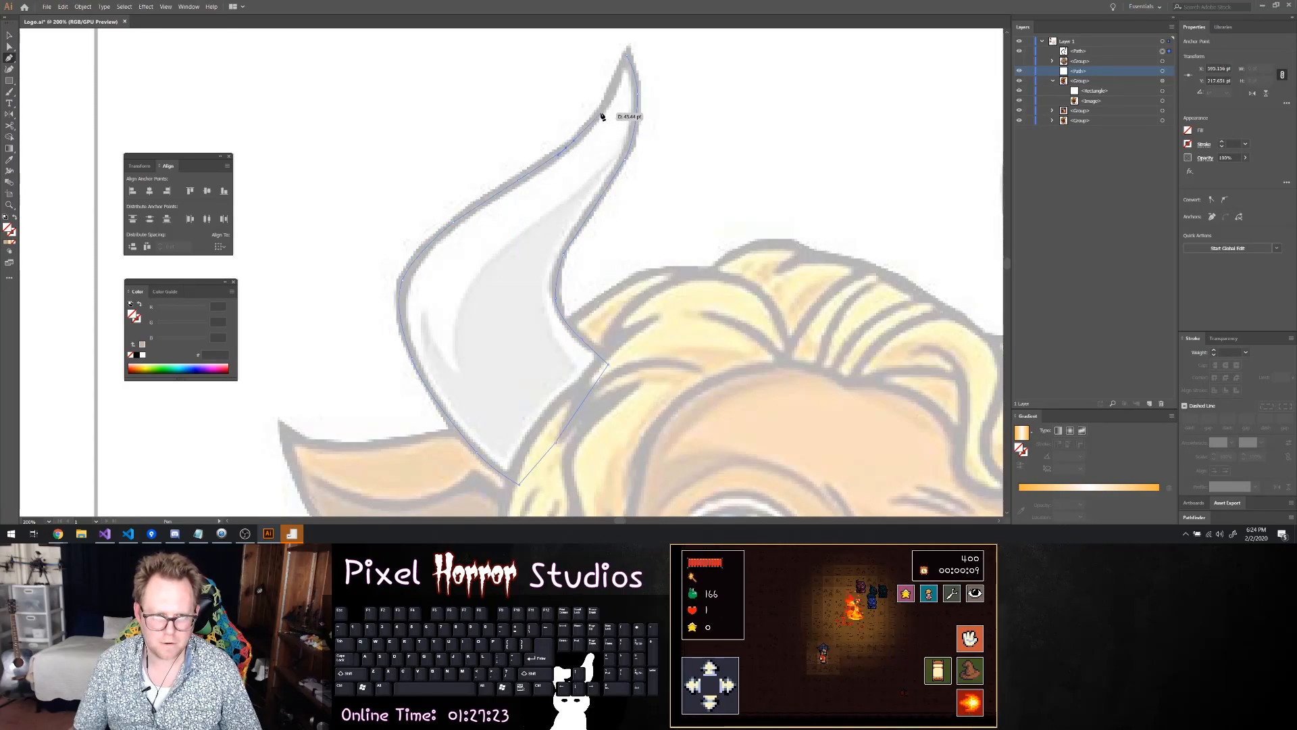
{"action": "left_click_drag", "start_coordinate": [608, 102], "coordinate": [608, 100]}
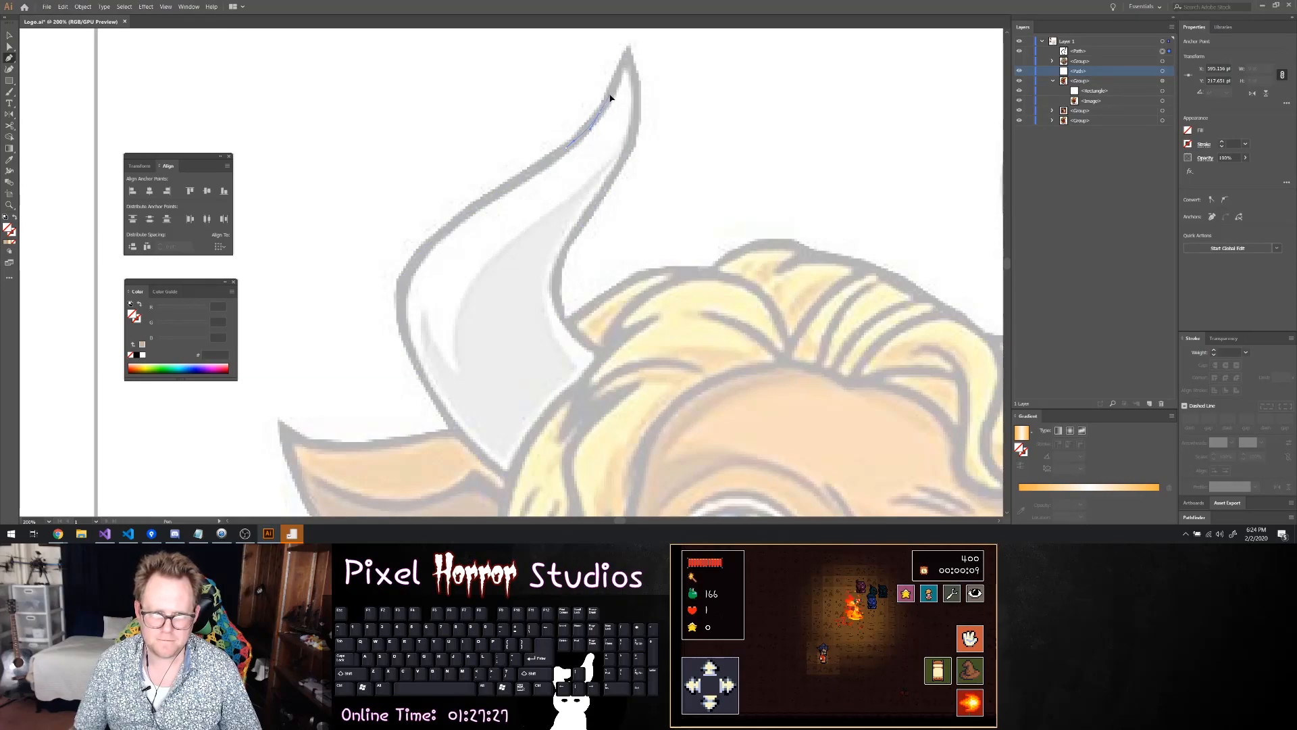
{"action": "left_click", "coordinate": [628, 58]}
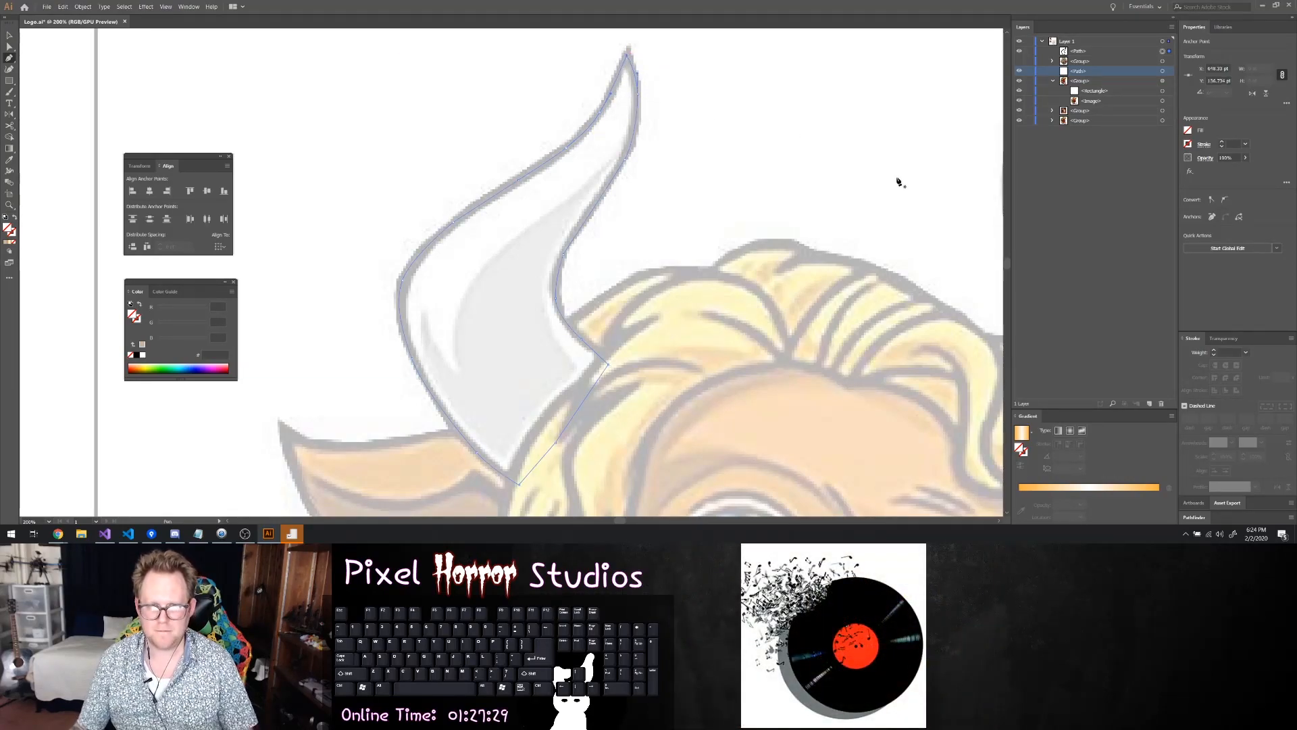
Give the closed left horn outline a 5 pt stroke and a white fill
{"action": "left_click", "coordinate": [1222, 144]}
{"action": "left_click", "coordinate": [1222, 143]}
{"action": "left_click", "coordinate": [1189, 133]}
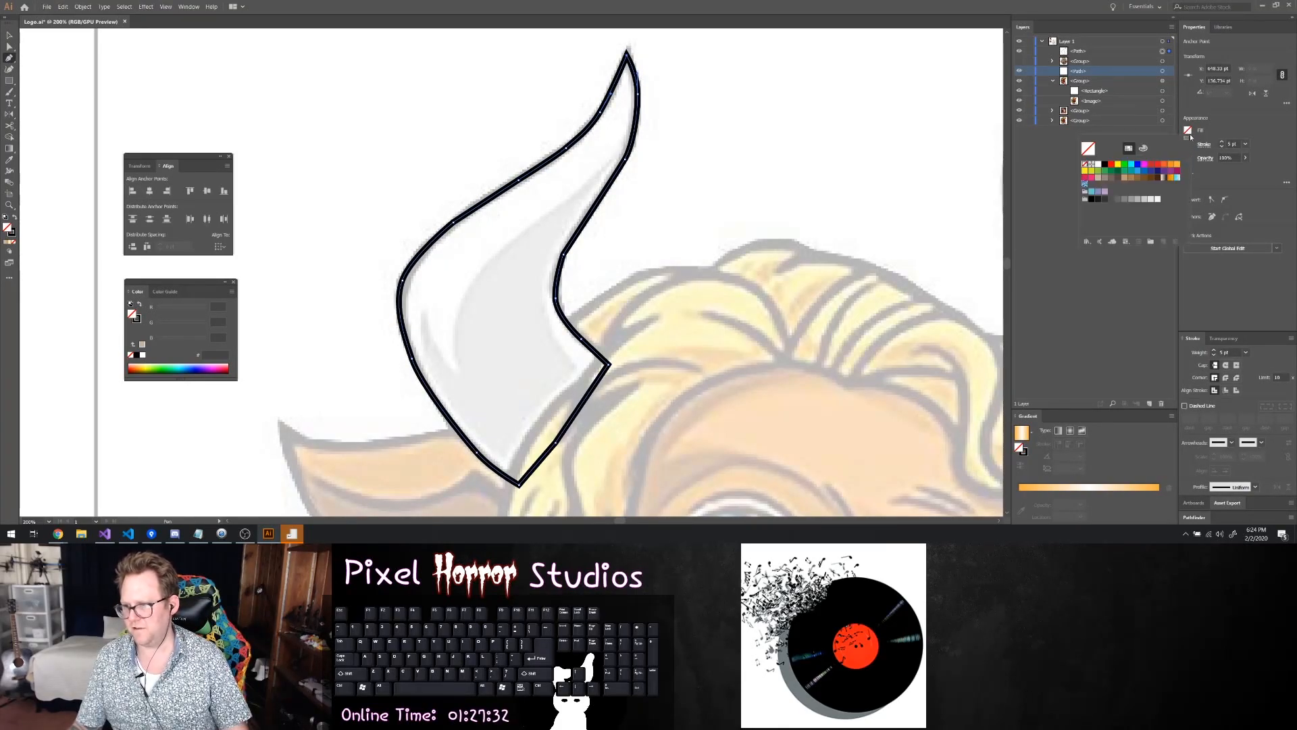
{"action": "left_click", "coordinate": [1098, 165]}
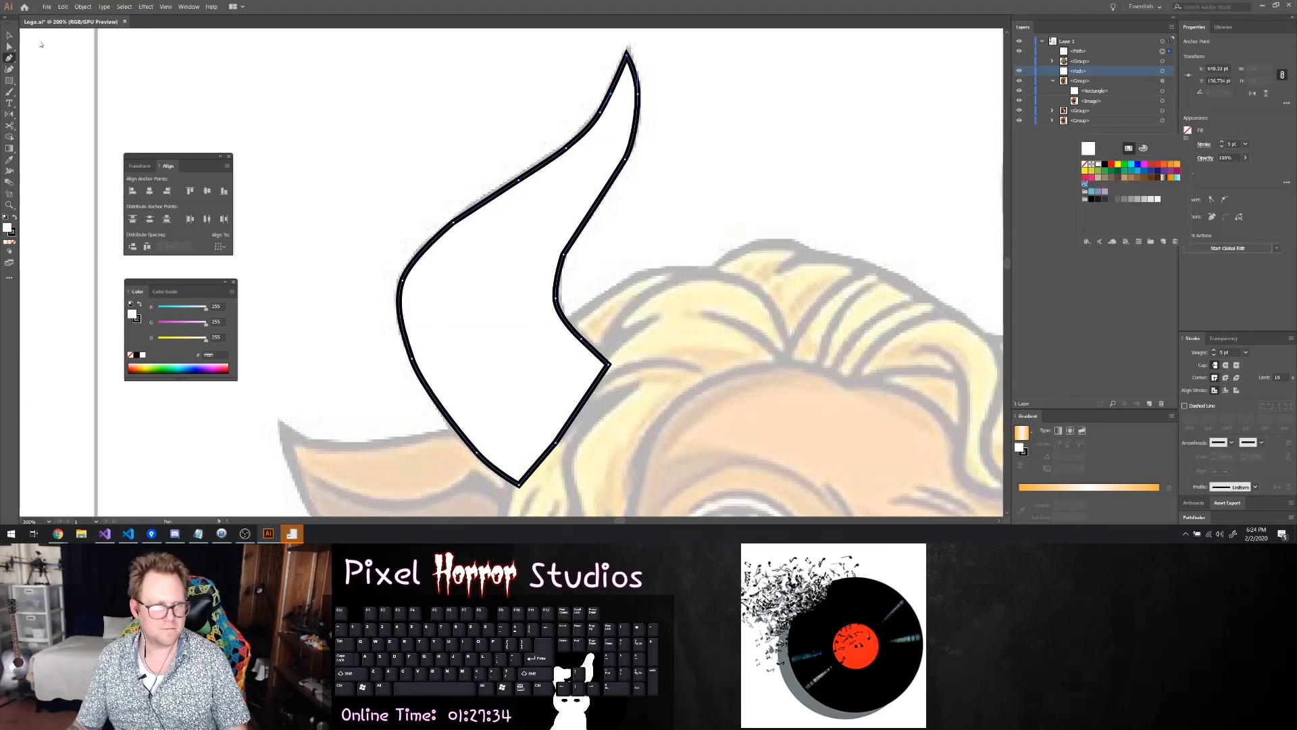
{"action": "left_click", "coordinate": [11, 35]}
{"action": "left_click", "coordinate": [353, 119]}
{"action": "scroll", "coordinate": [608, 207], "scroll_direction": "down", "scroll_amount": 3}
{"action": "scroll", "coordinate": [709, 219], "scroll_direction": "down", "scroll_amount": 1}
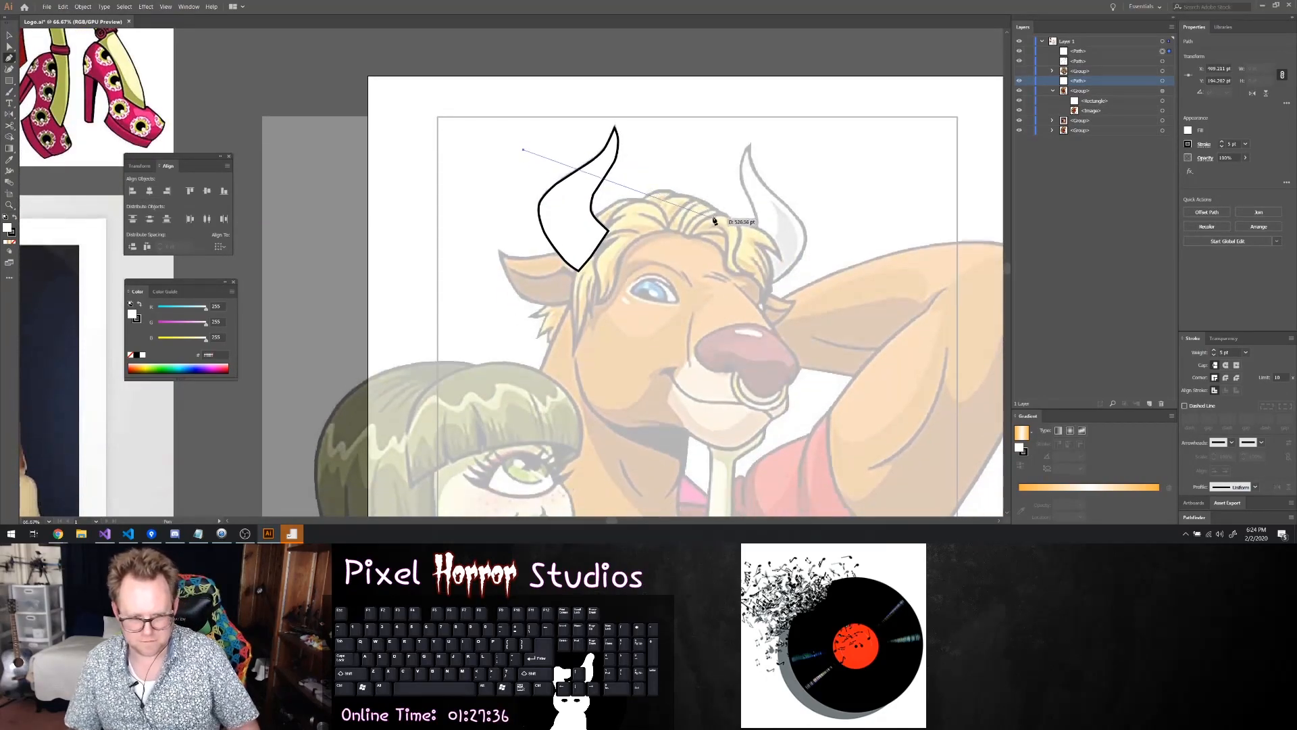
{"action": "scroll", "coordinate": [714, 222], "scroll_direction": "down", "scroll_amount": 1}
{"action": "key", "text": "ctrl+z"}
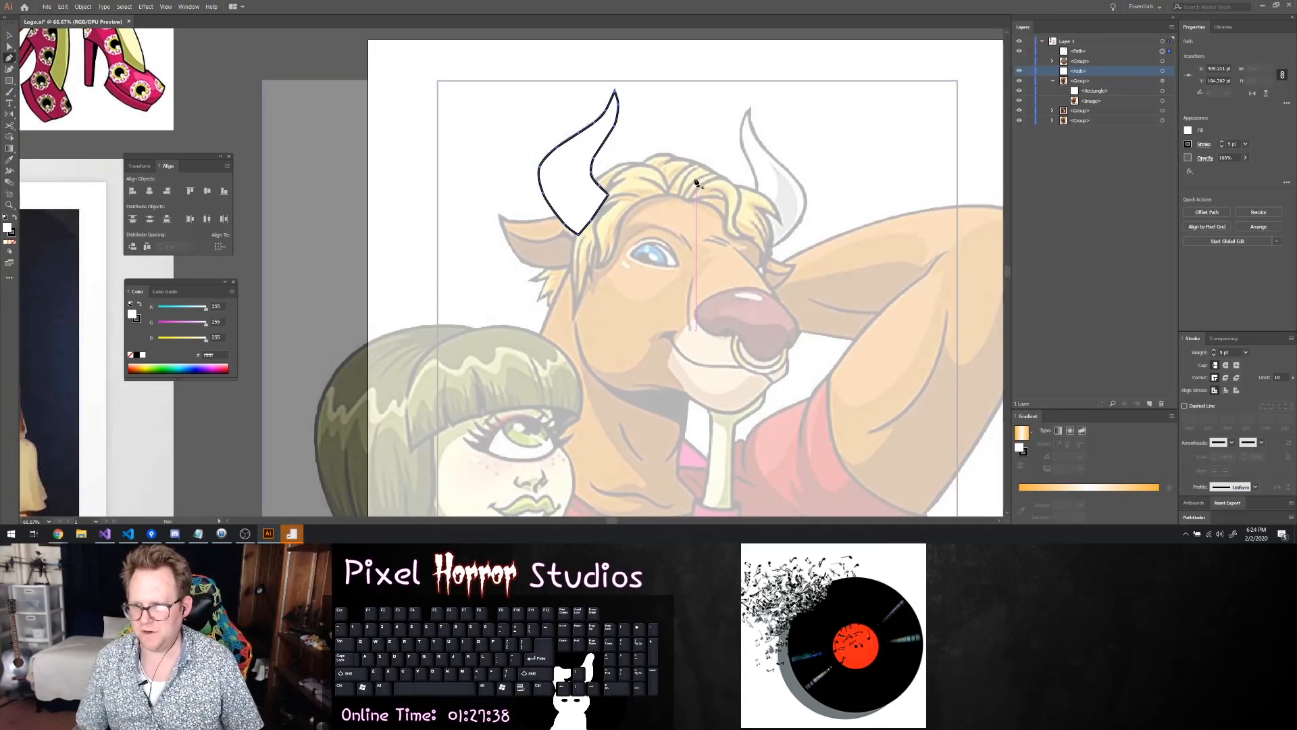
Trace the upper outer edge of the bull's right horn with the Pen tool, from the tip down to its widest bulge
{"action": "scroll", "coordinate": [811, 216], "scroll_direction": "up", "scroll_amount": 2}
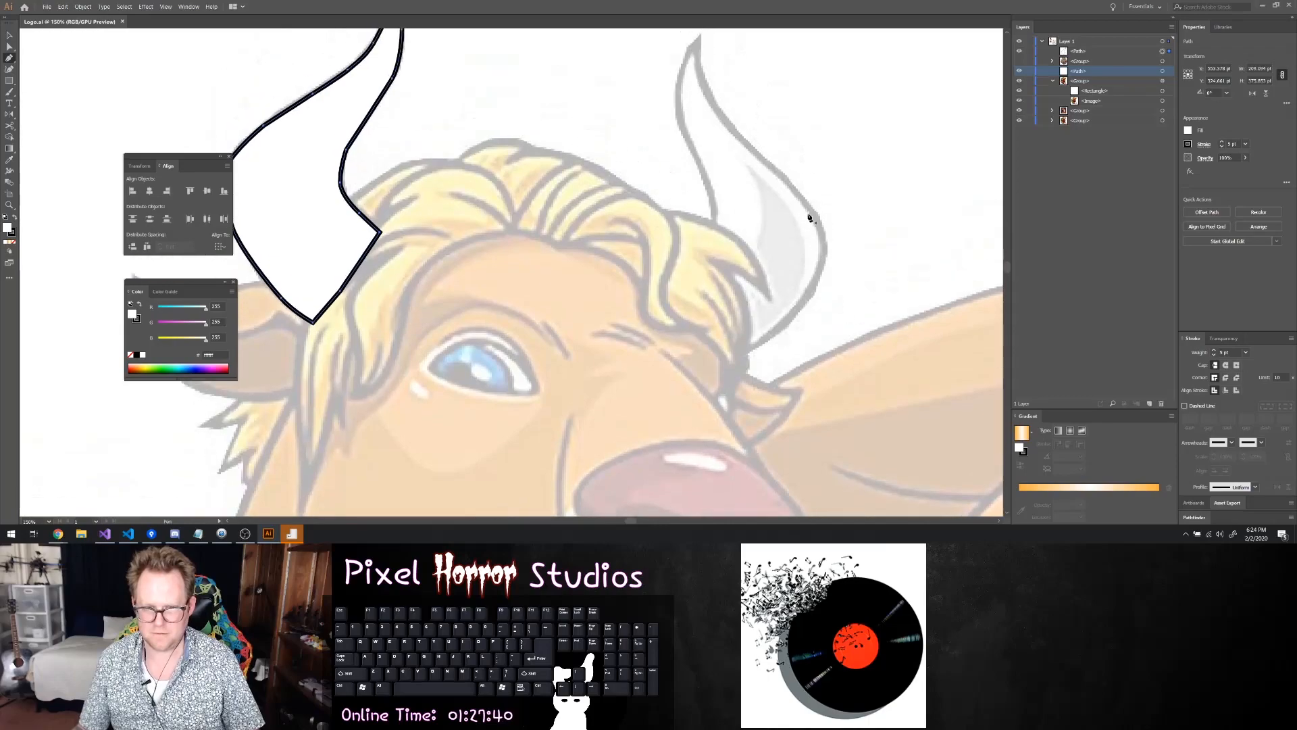
{"action": "scroll", "coordinate": [717, 173], "scroll_direction": "up", "scroll_amount": 3}
{"action": "scroll", "coordinate": [755, 171], "scroll_direction": "up", "scroll_amount": 1}
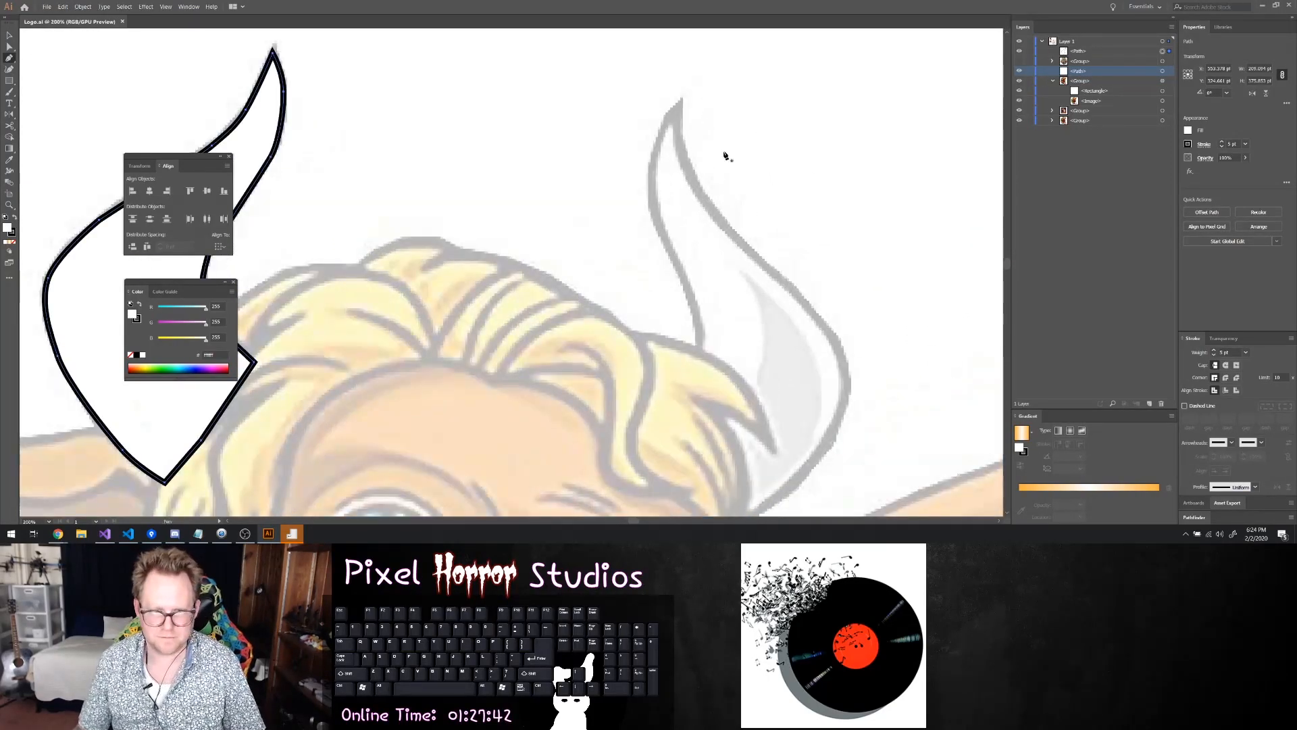
{"action": "left_click", "coordinate": [679, 109]}
{"action": "left_click", "coordinate": [687, 172]}
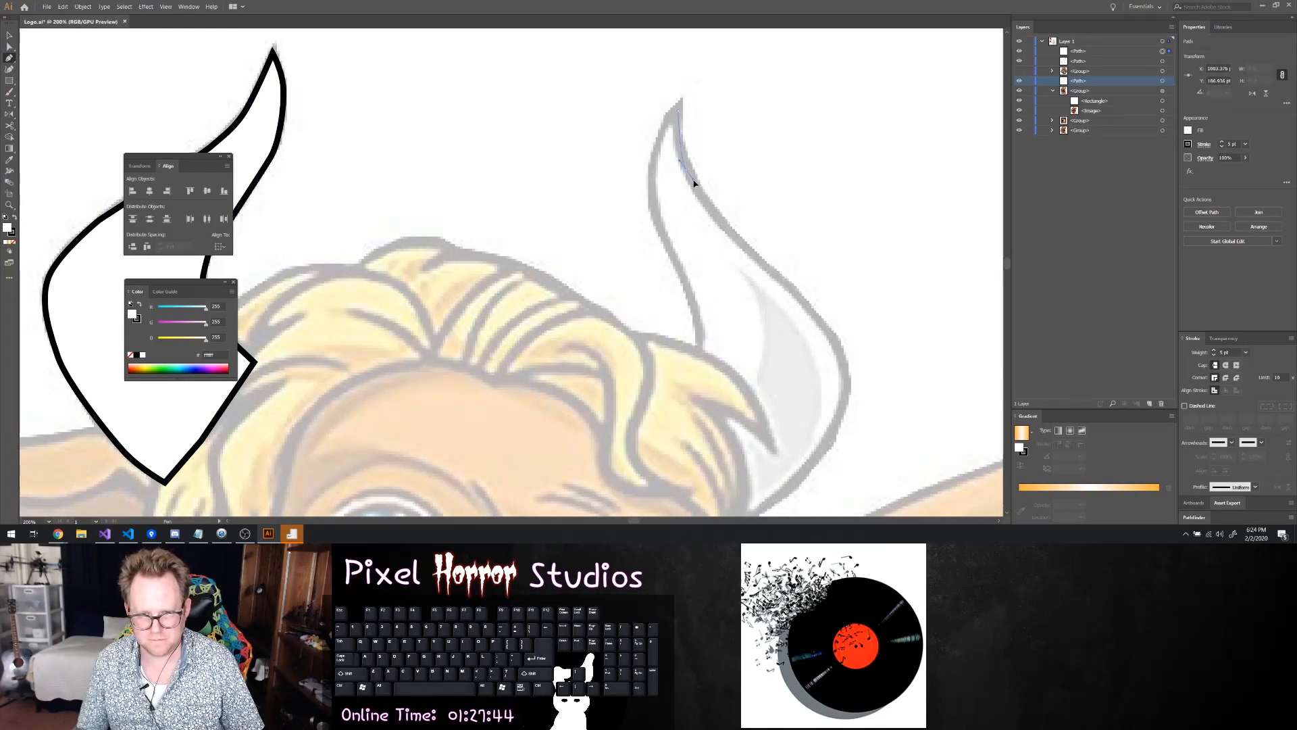
{"action": "left_click_drag", "start_coordinate": [737, 240], "coordinate": [768, 268]}
{"action": "left_click", "coordinate": [794, 296]}
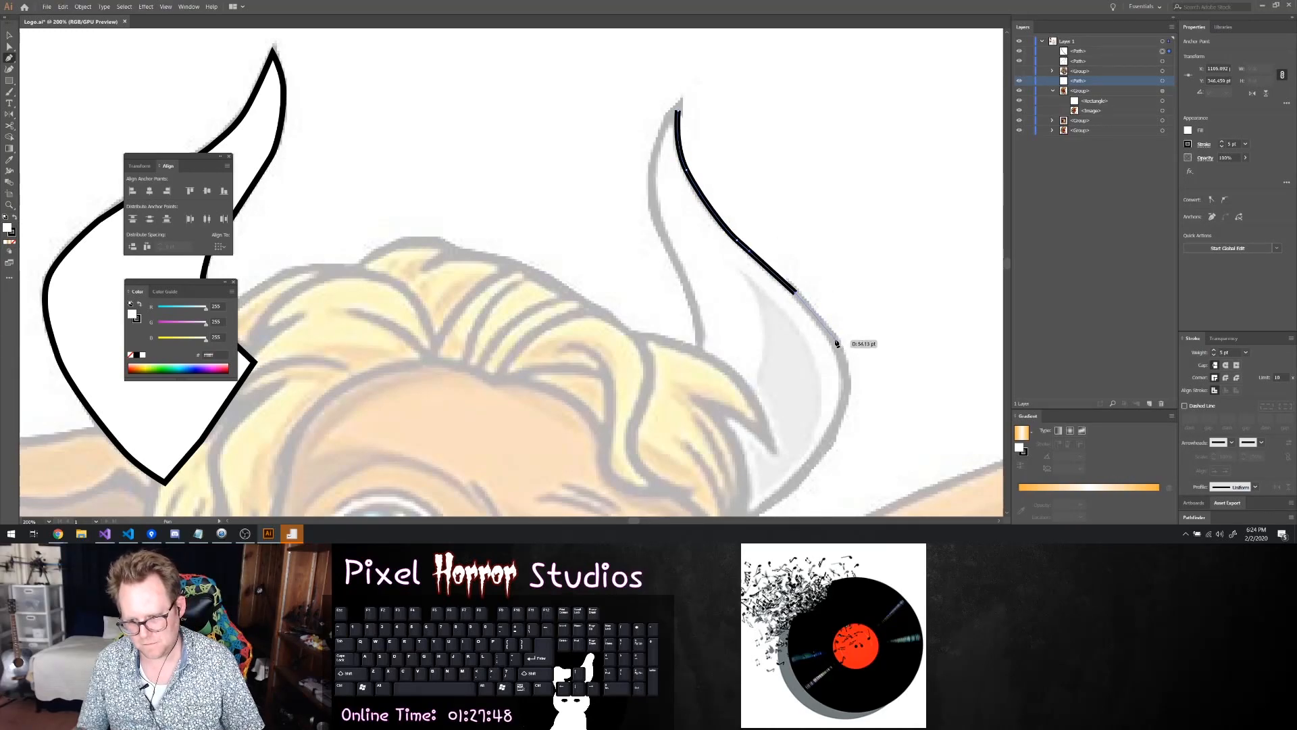
{"action": "left_click", "coordinate": [837, 339]}
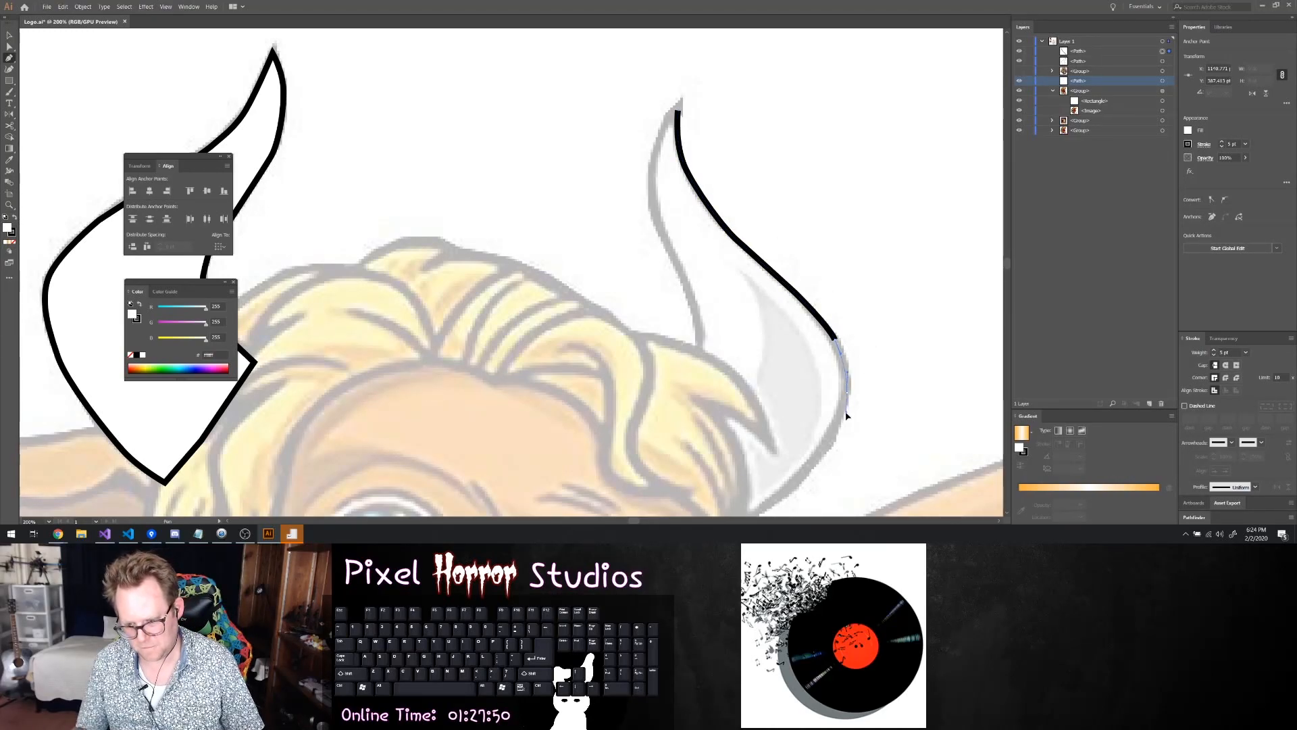
Continue the right horn outline around its lower outer edge and across the base over the hair
{"action": "left_click_drag", "start_coordinate": [849, 391], "coordinate": [845, 419]}
{"action": "left_click", "coordinate": [817, 458]}
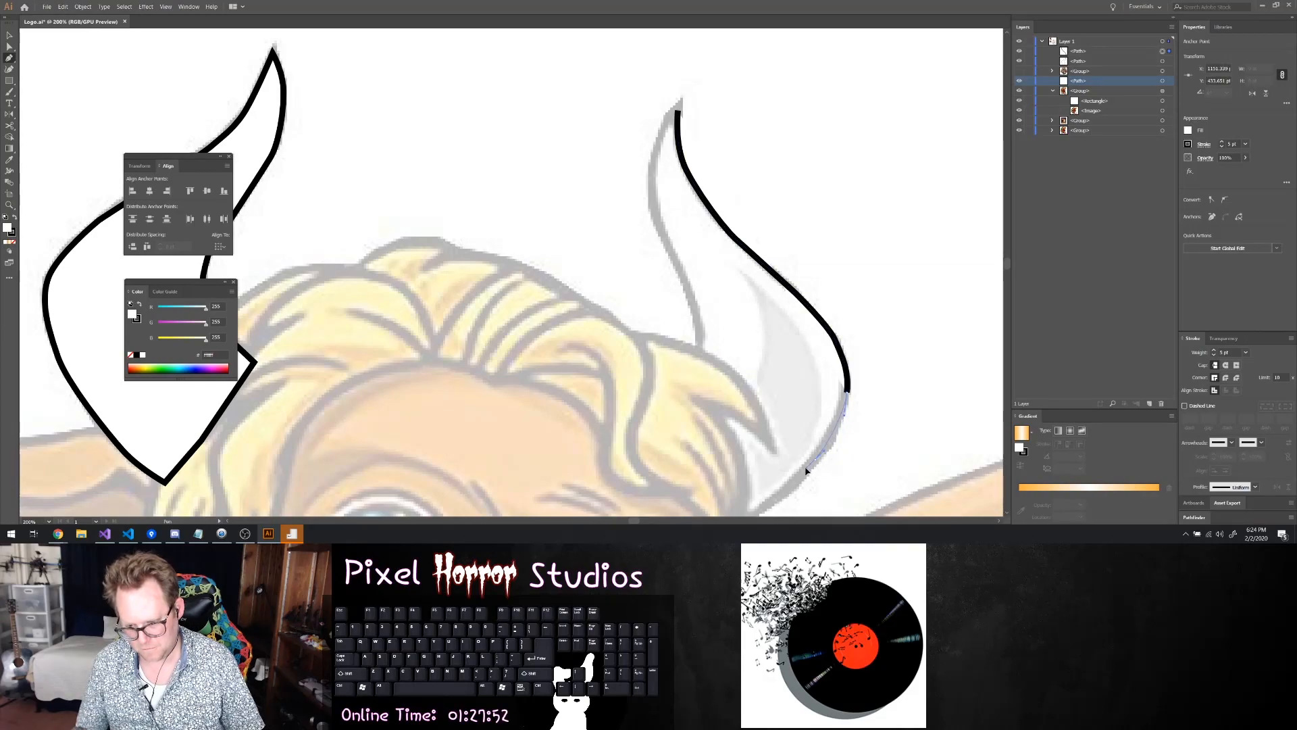
{"action": "scroll", "coordinate": [808, 473], "scroll_direction": "down", "scroll_amount": 1}
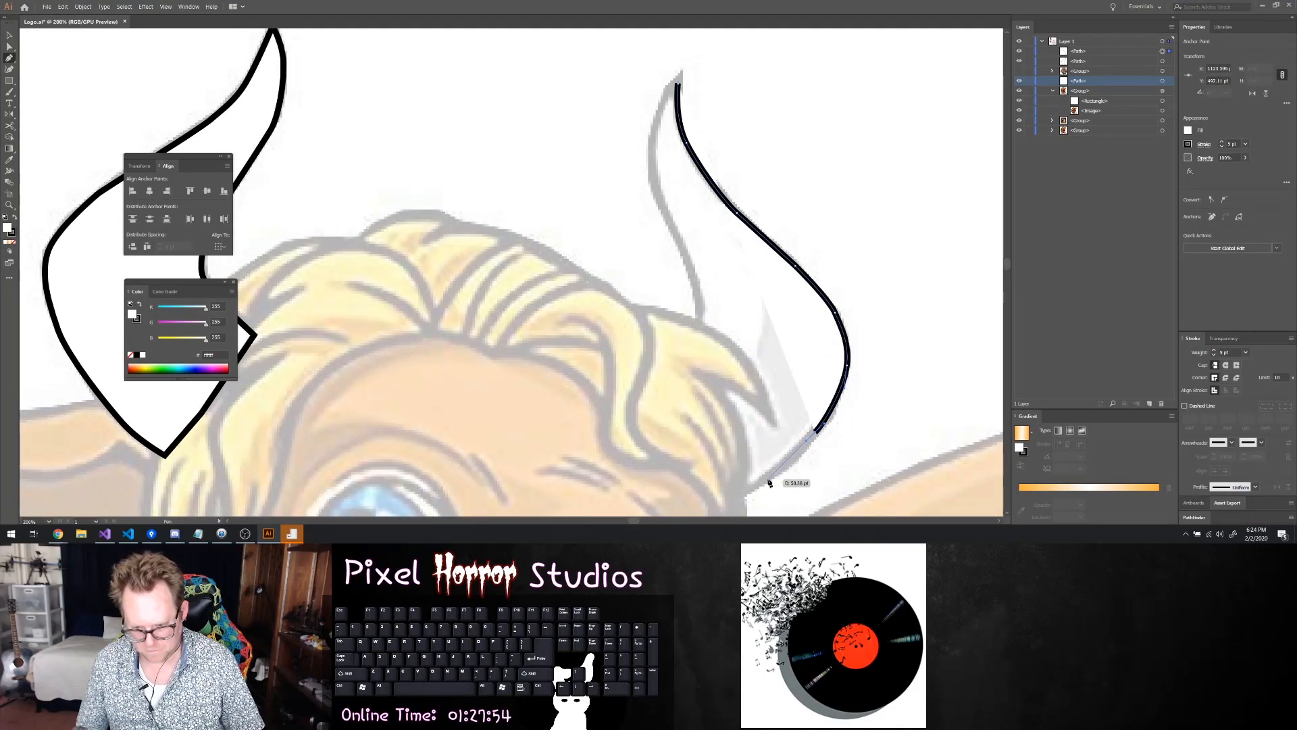
{"action": "left_click", "coordinate": [769, 481]}
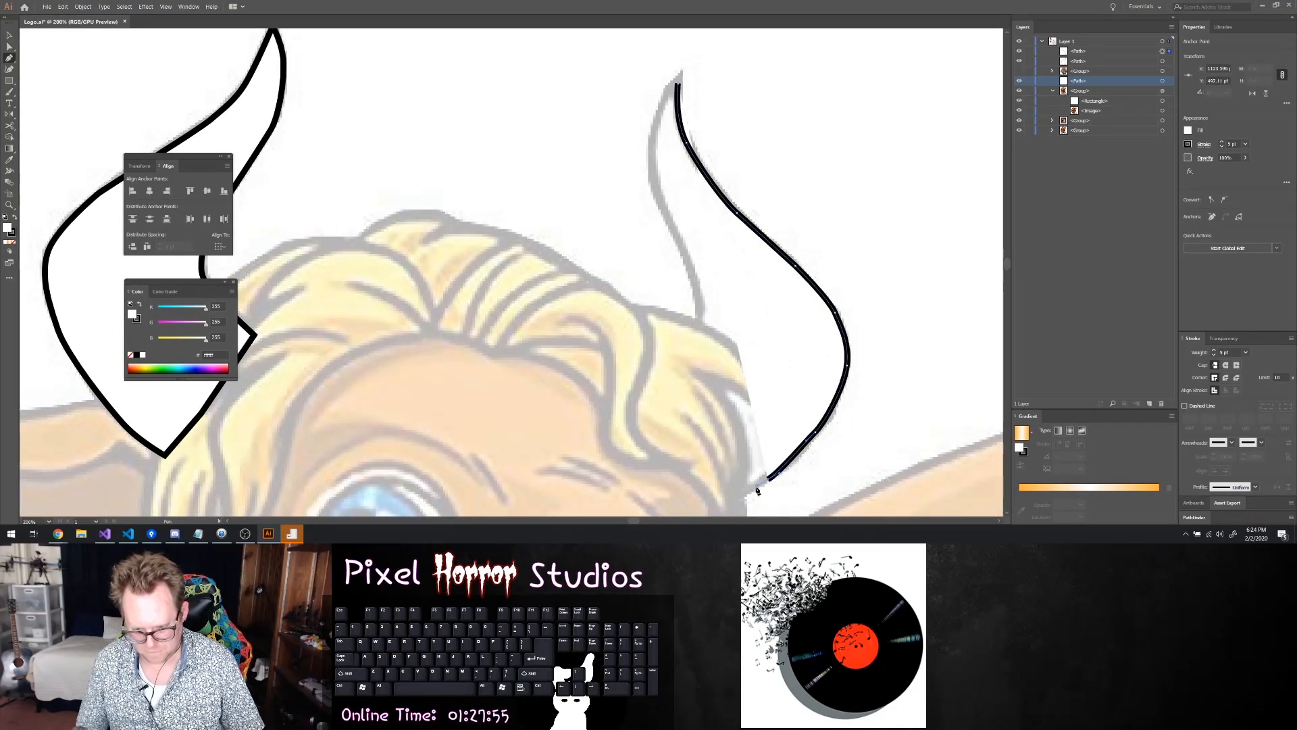
{"action": "left_click", "coordinate": [721, 501]}
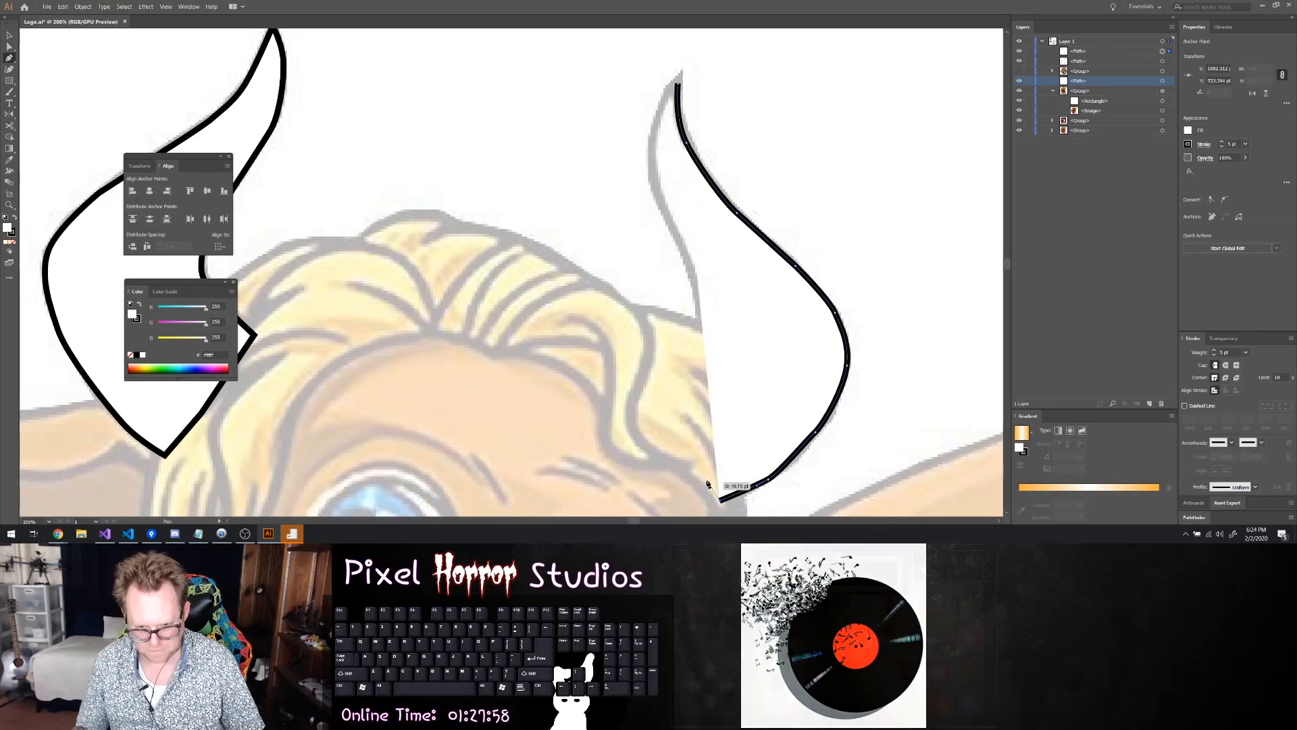
{"action": "left_click", "coordinate": [686, 373]}
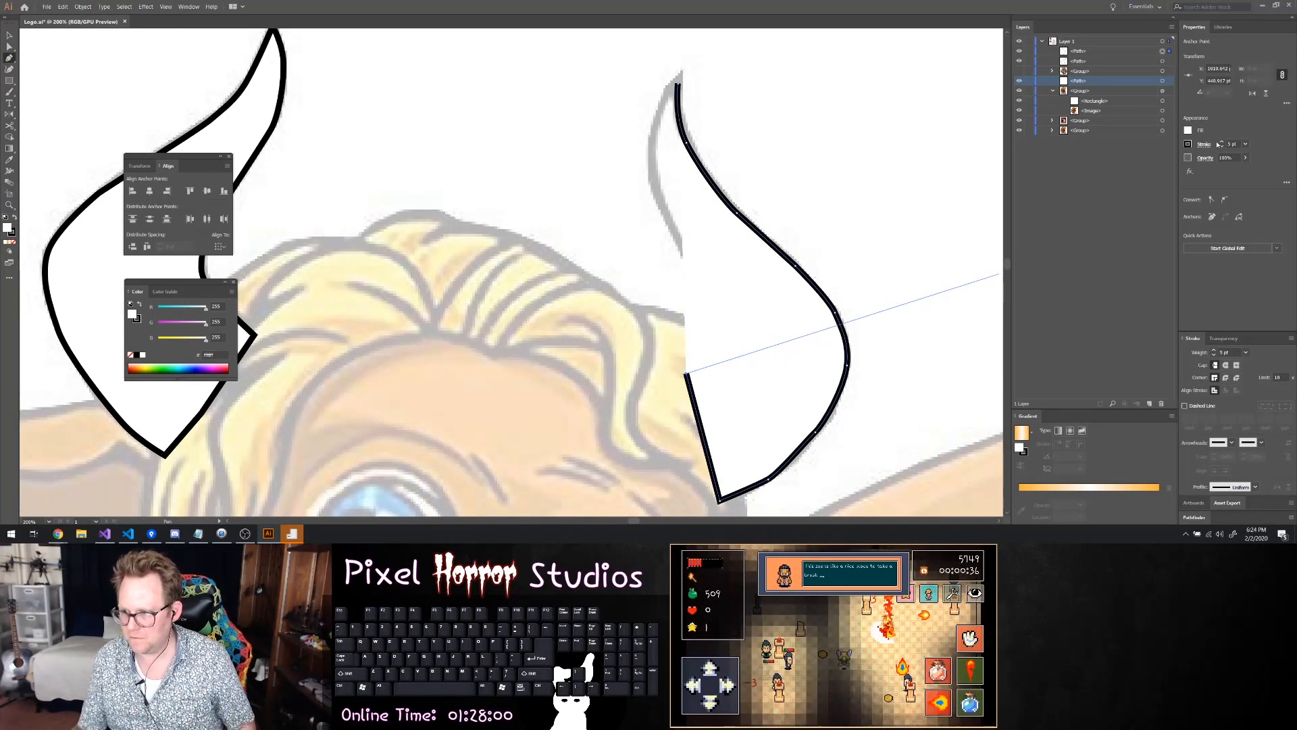
Remove the right horn's fill and trace its inner edge up to the tip, closing the outline
{"action": "left_click", "coordinate": [1190, 131]}
{"action": "left_click", "coordinate": [1084, 164]}
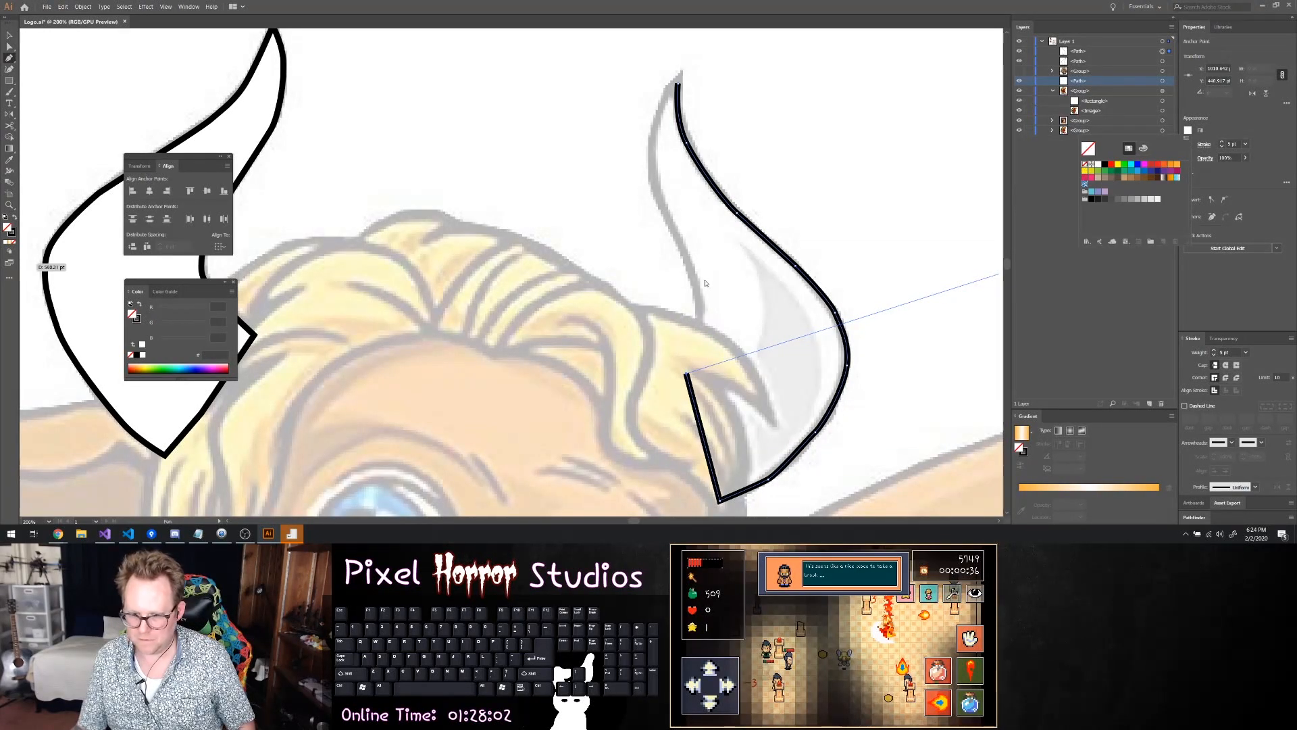
{"action": "left_click_drag", "start_coordinate": [700, 324], "coordinate": [701, 305]}
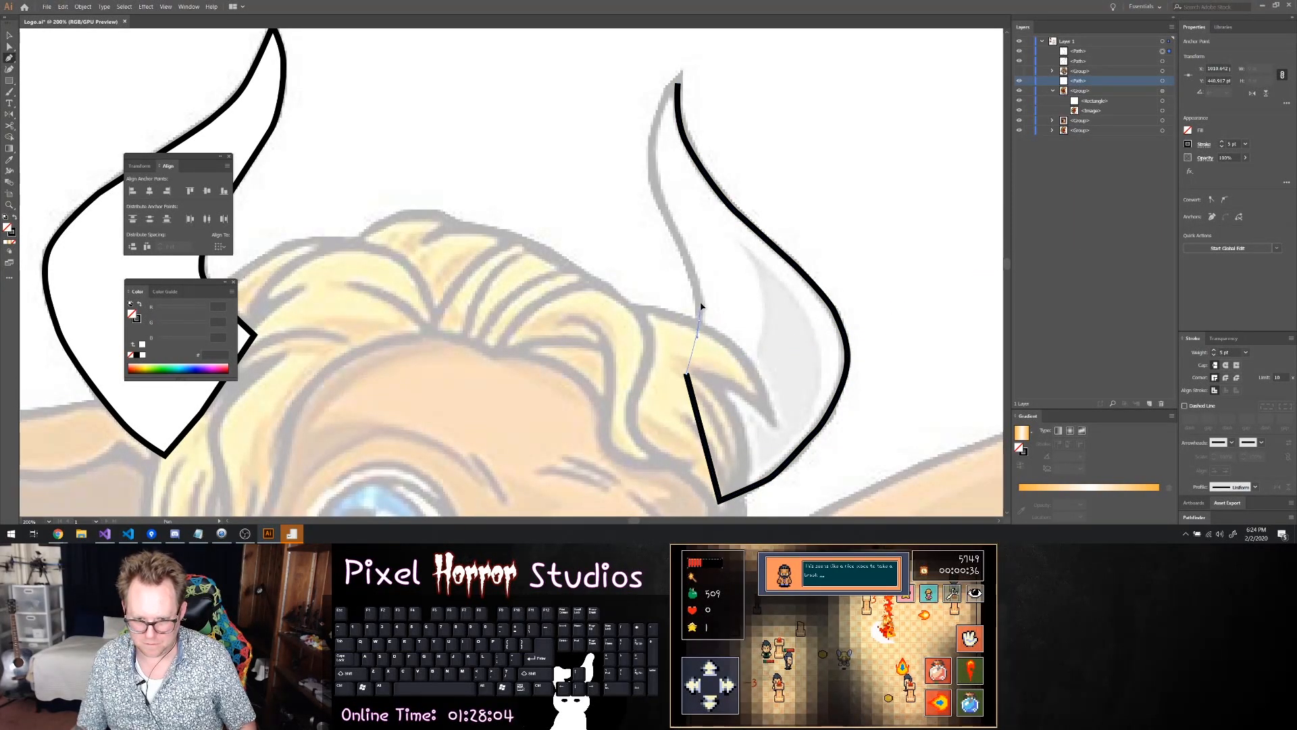
{"action": "left_click", "coordinate": [682, 247]}
{"action": "left_click", "coordinate": [654, 186]}
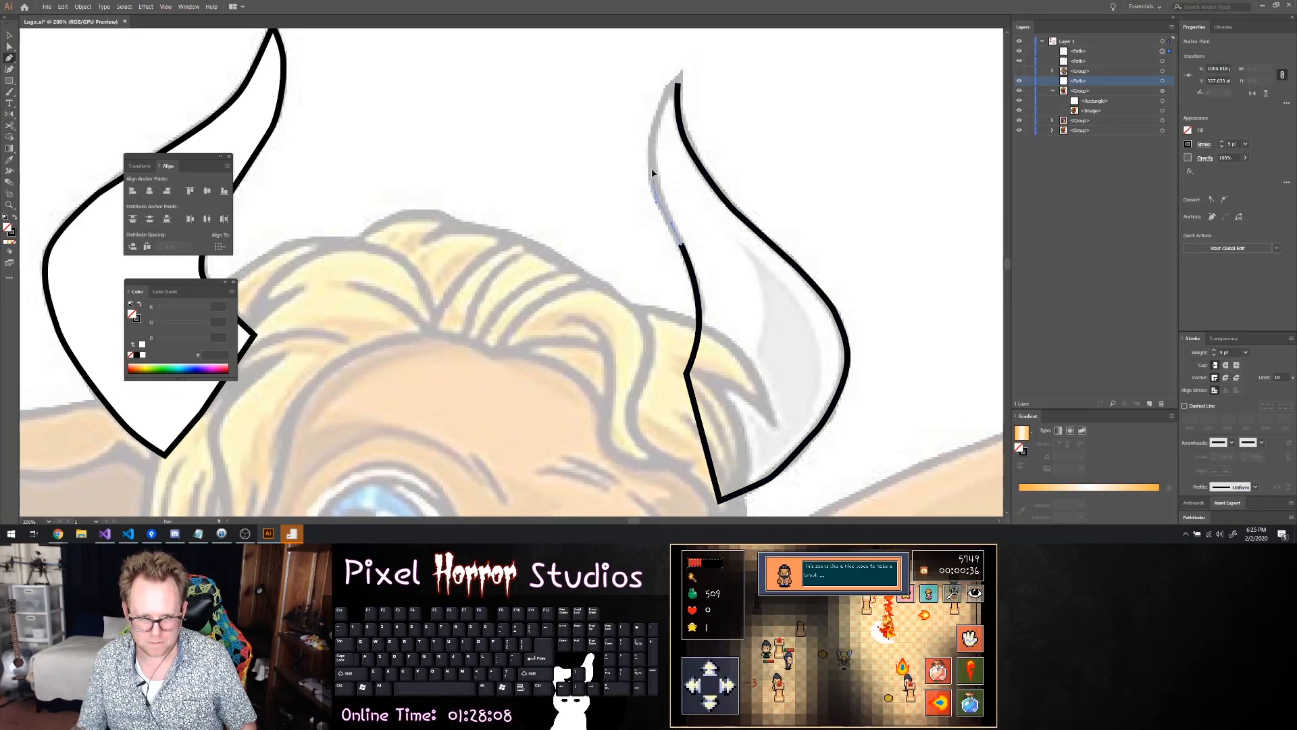
{"action": "left_click", "coordinate": [653, 128]}
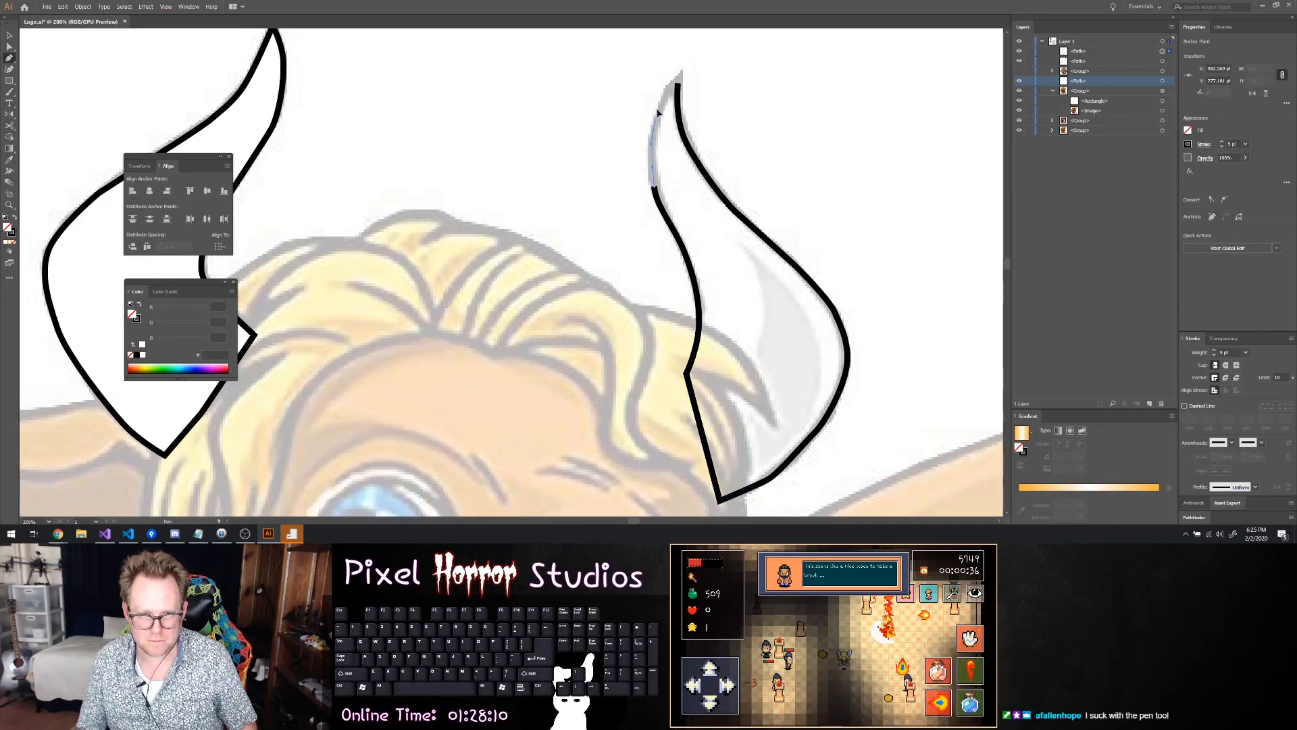
{"action": "left_click", "coordinate": [679, 84]}
Select the right horn outline and fill it with white
{"action": "key", "text": "a"}
{"action": "left_click", "coordinate": [704, 106]}
{"action": "scroll", "coordinate": [703, 122], "scroll_direction": "down", "scroll_amount": 2, "text": "alt"}
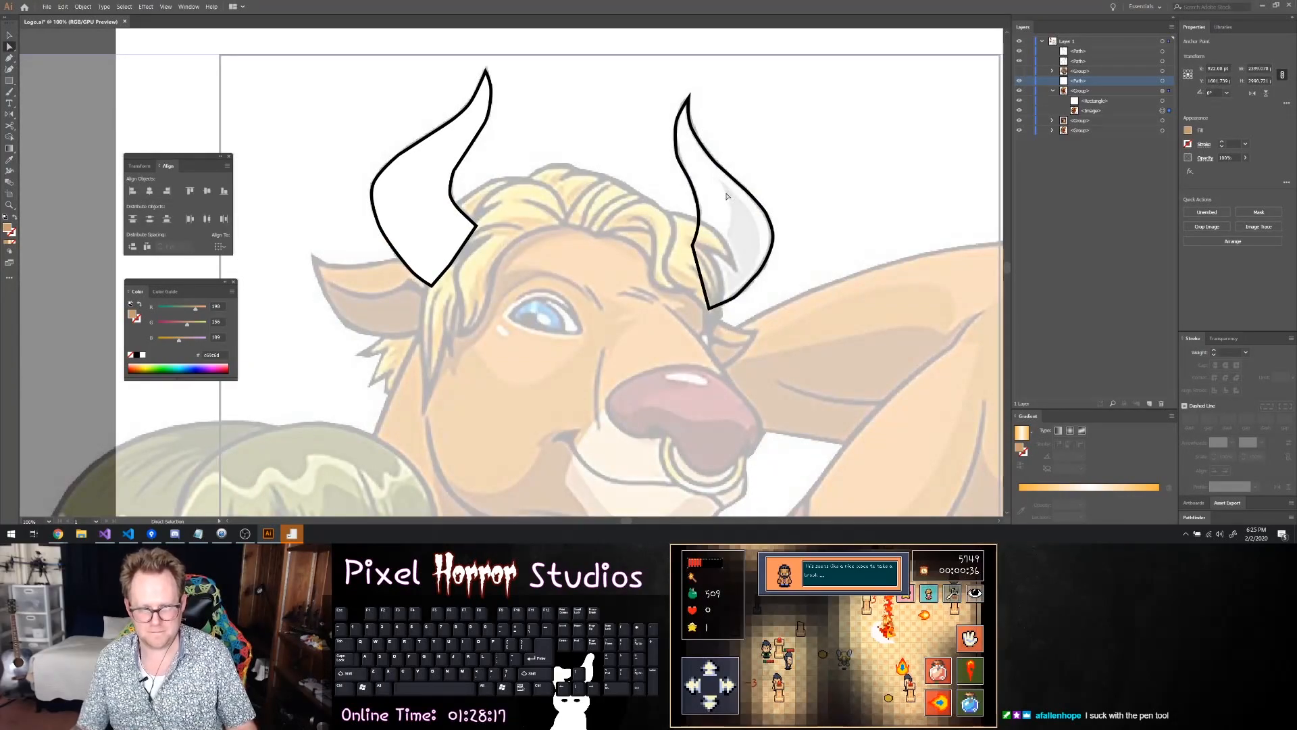
{"action": "scroll", "coordinate": [748, 250], "scroll_direction": "up", "scroll_amount": 1, "text": "alt"}
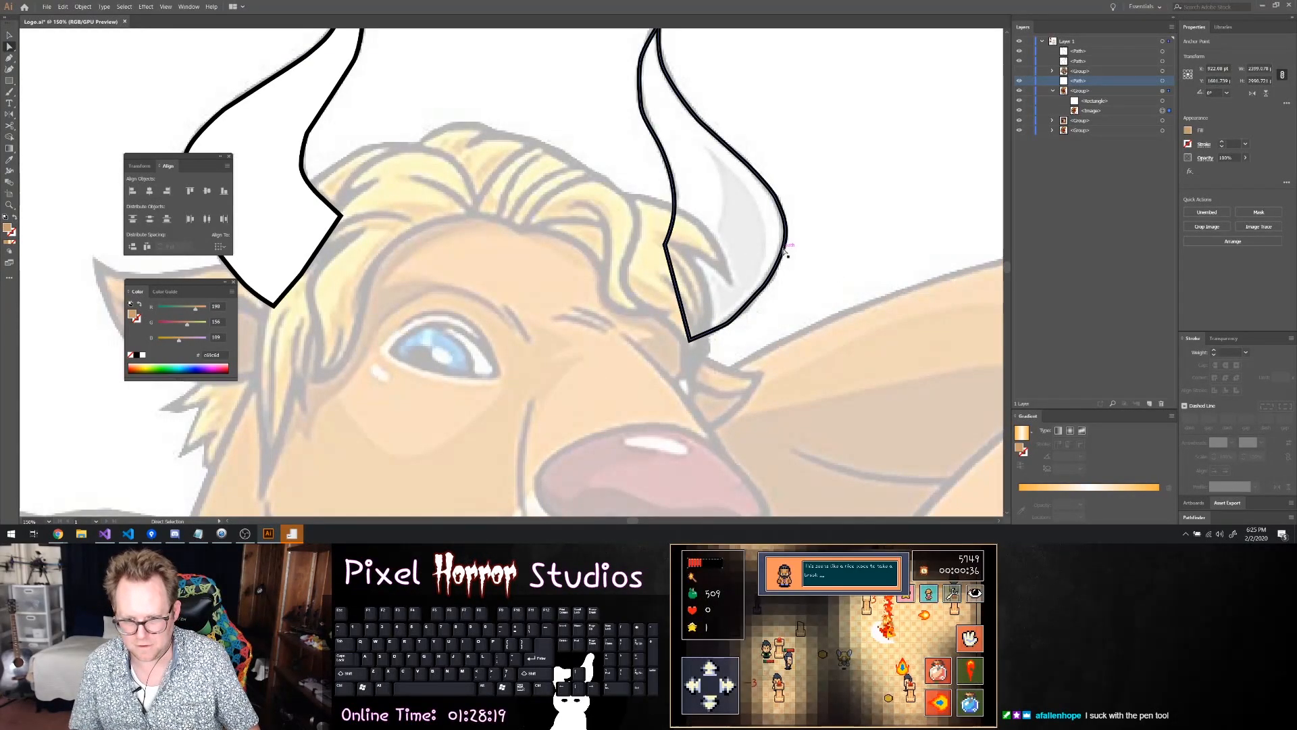
{"action": "left_click", "coordinate": [785, 253]}
{"action": "left_click", "coordinate": [761, 291]}
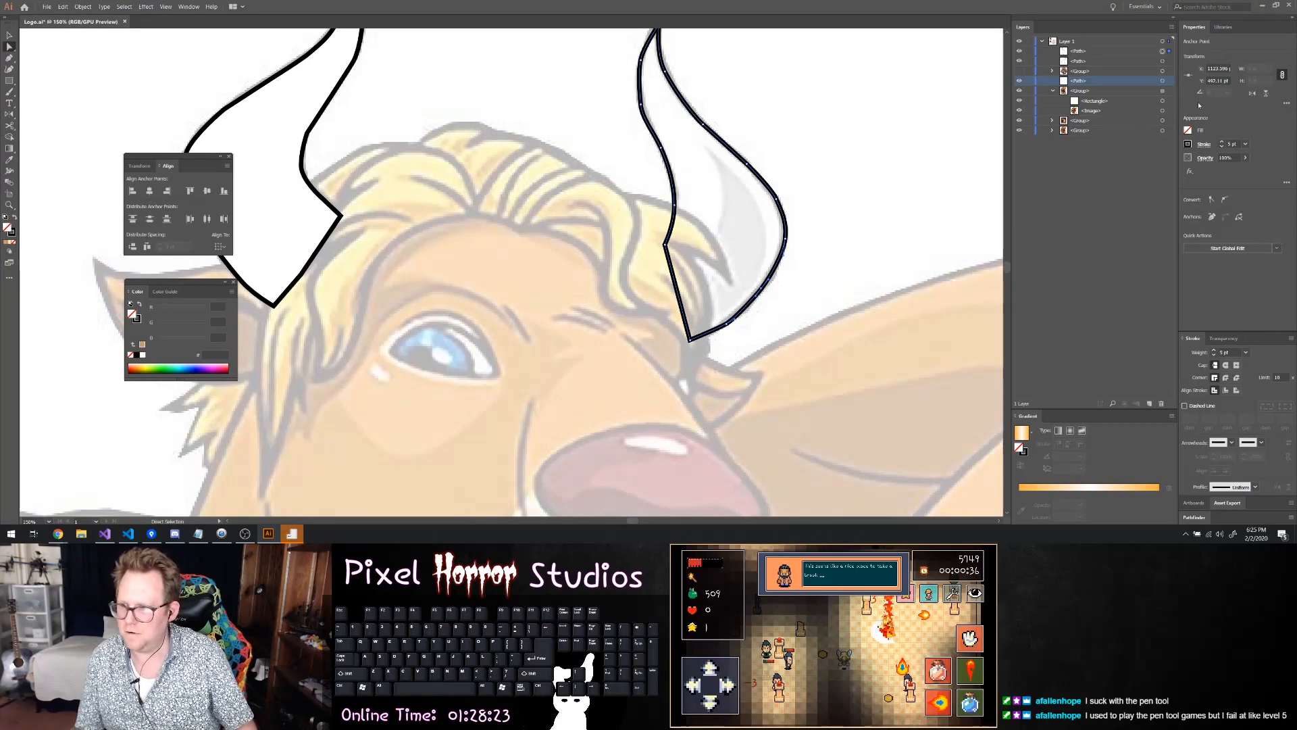
{"action": "left_click", "coordinate": [1192, 131]}
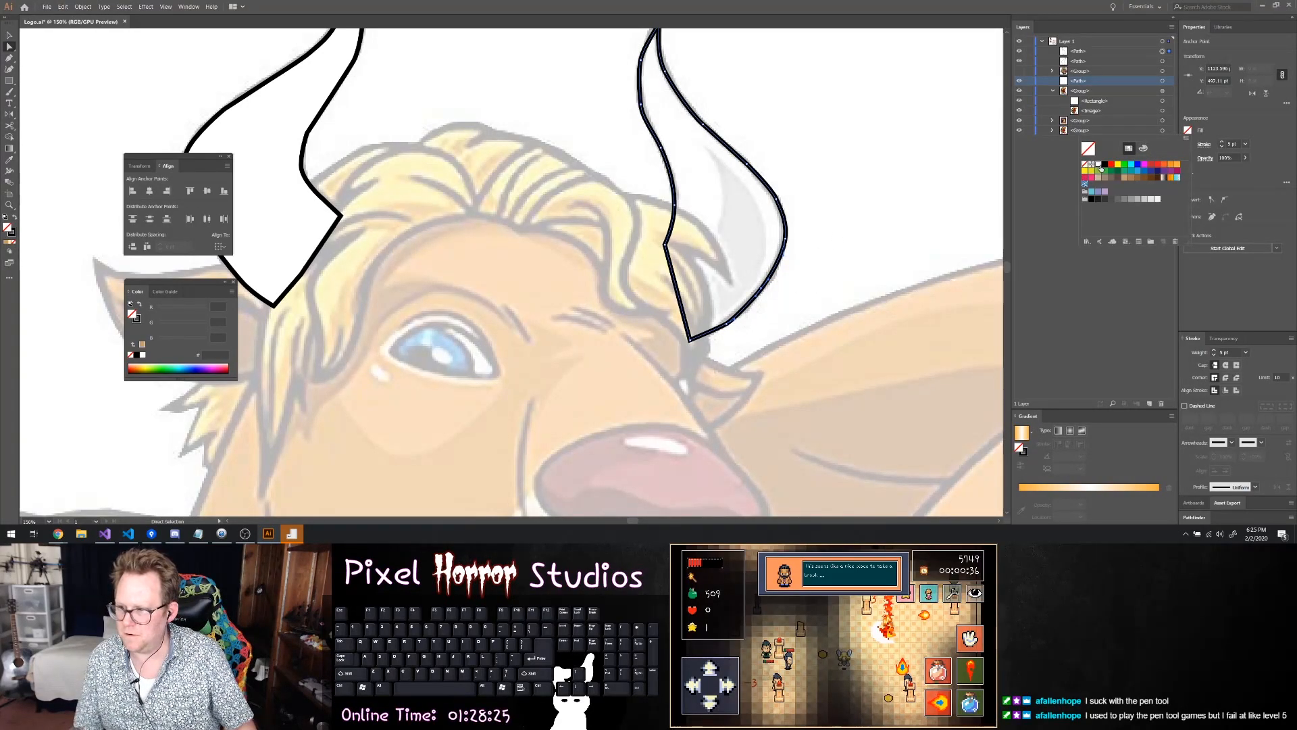
{"action": "left_click", "coordinate": [1100, 166]}
{"action": "scroll", "coordinate": [886, 169], "scroll_direction": "down", "scroll_amount": 3}
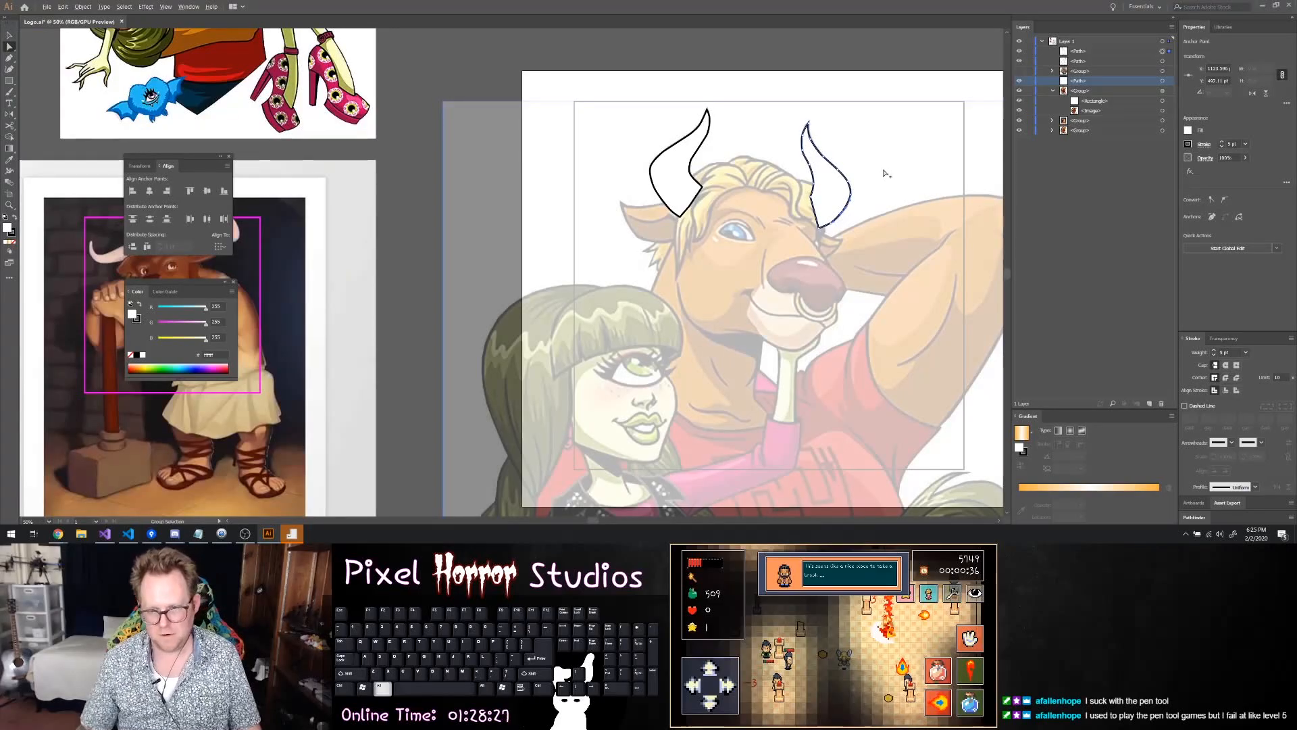
{"action": "key", "text": "v"}
{"action": "key", "text": "a"}
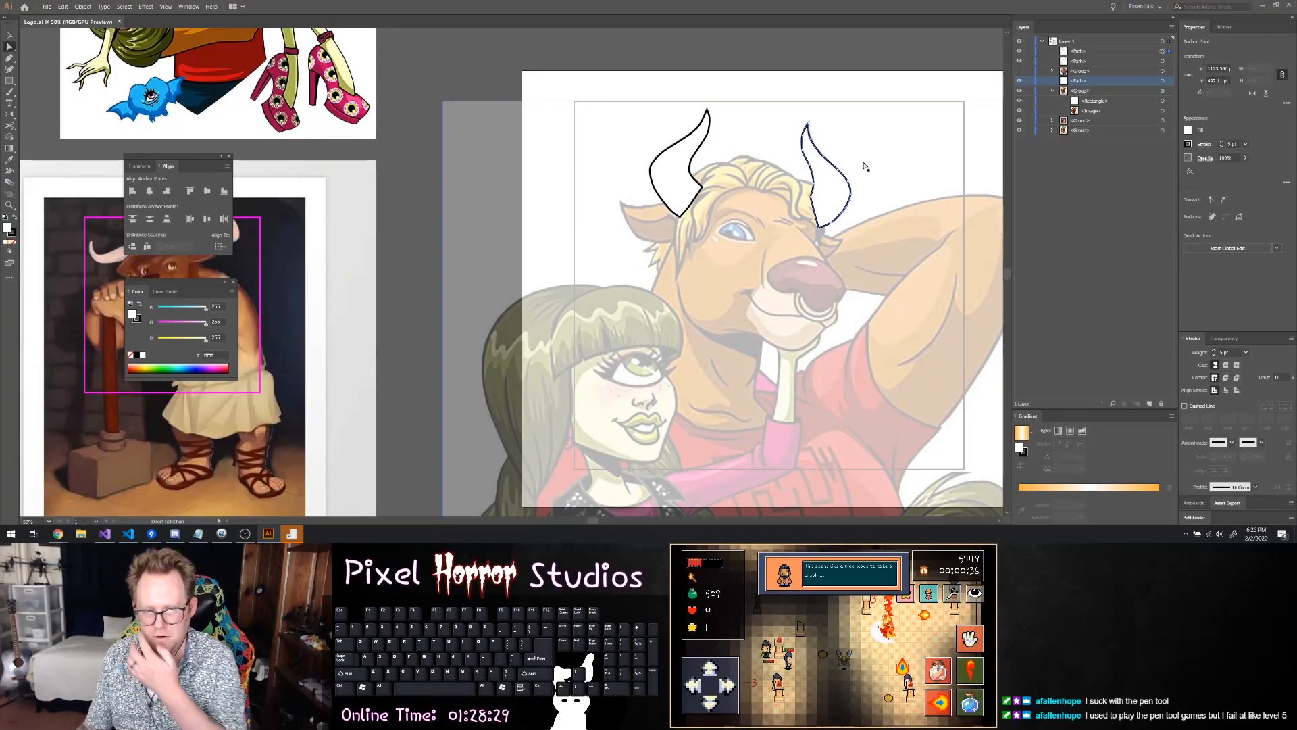
Move the left horn path into the hair sublayer of the head group, and show the head group again
{"action": "left_click", "coordinate": [1054, 71]}
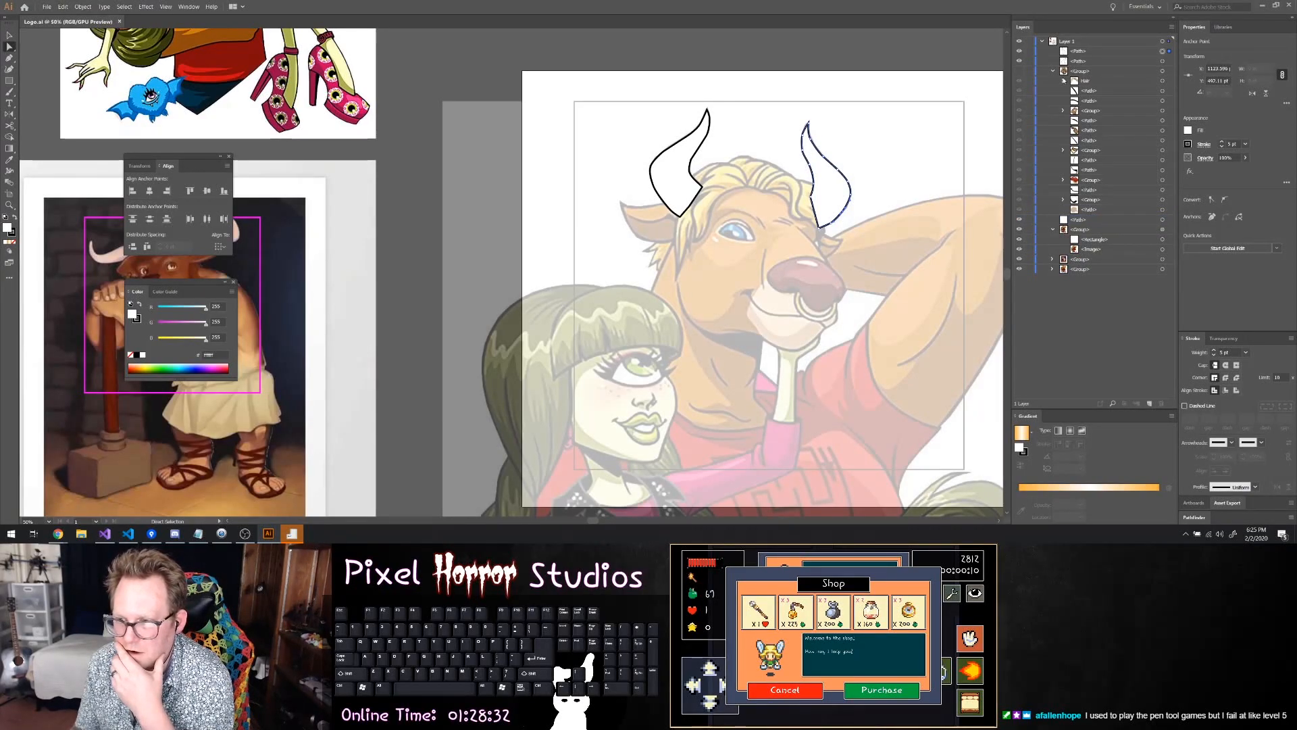
{"action": "left_click", "coordinate": [1063, 81]}
{"action": "left_click", "coordinate": [1078, 60]}
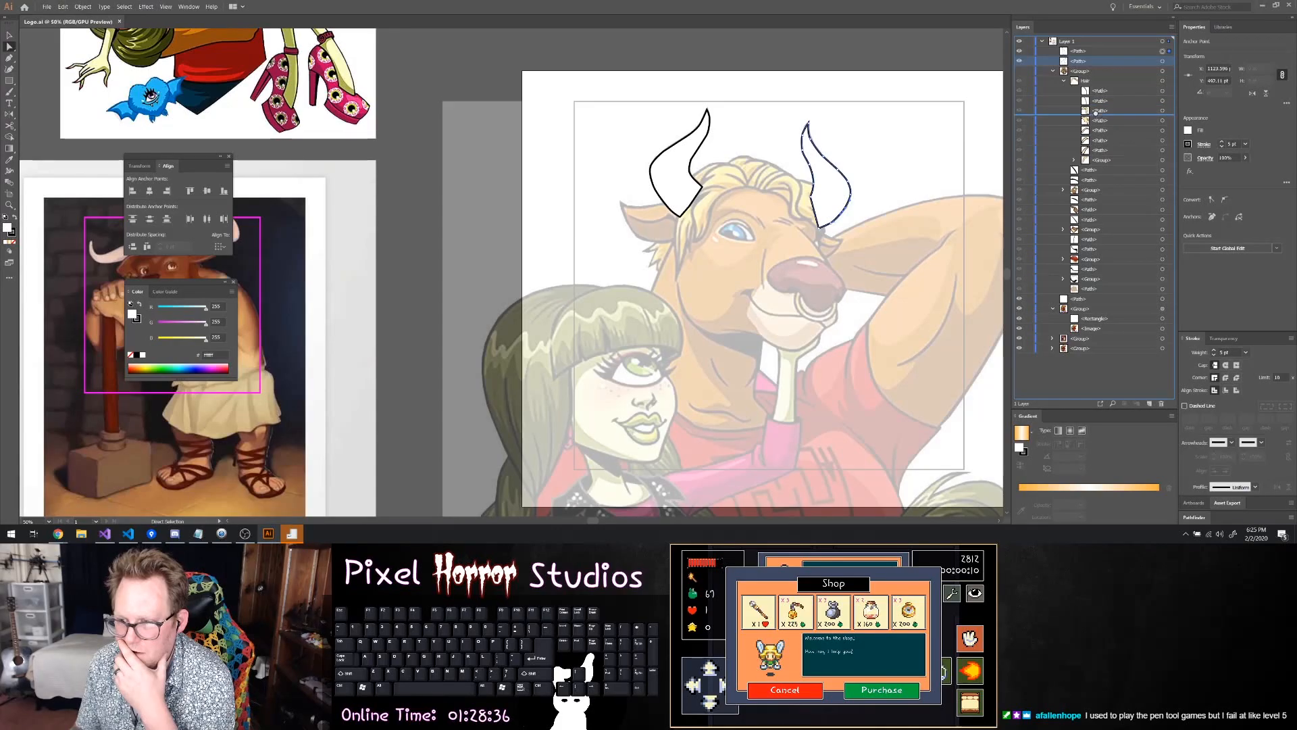
{"action": "key", "text": "Delete"}
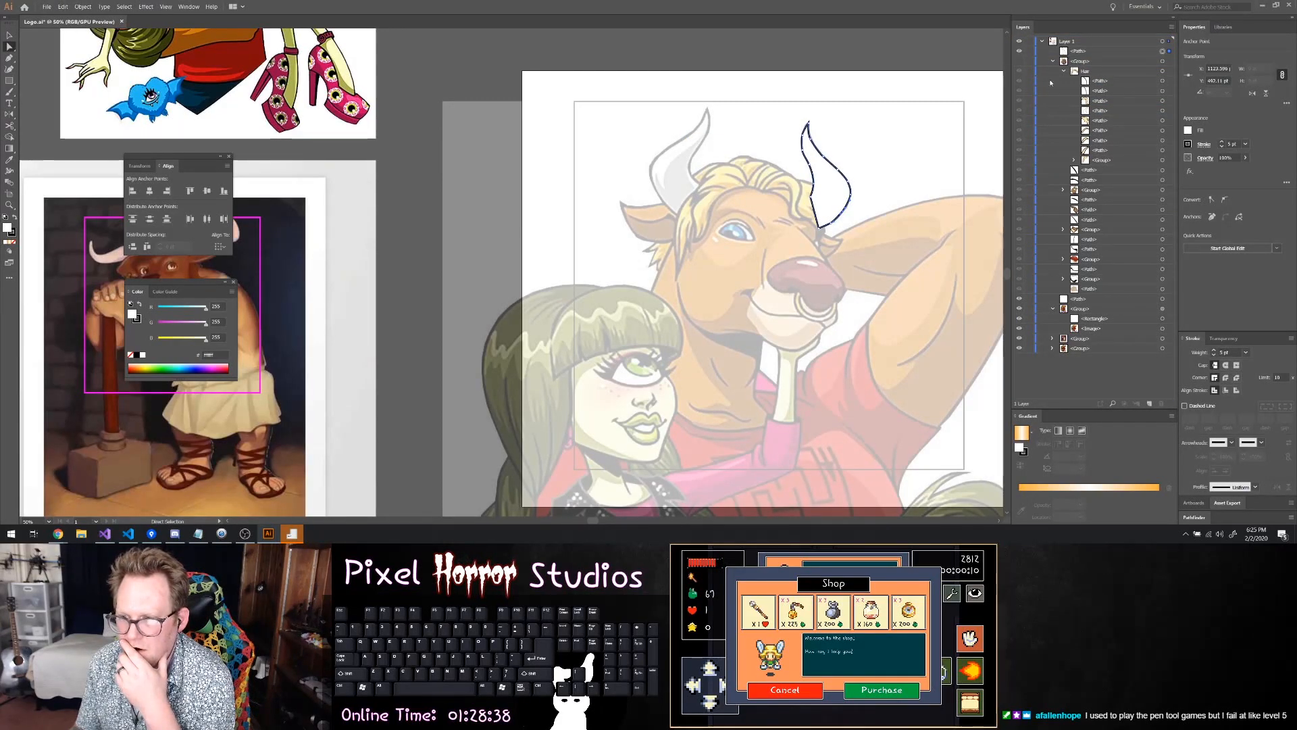
{"action": "left_click", "coordinate": [1018, 65]}
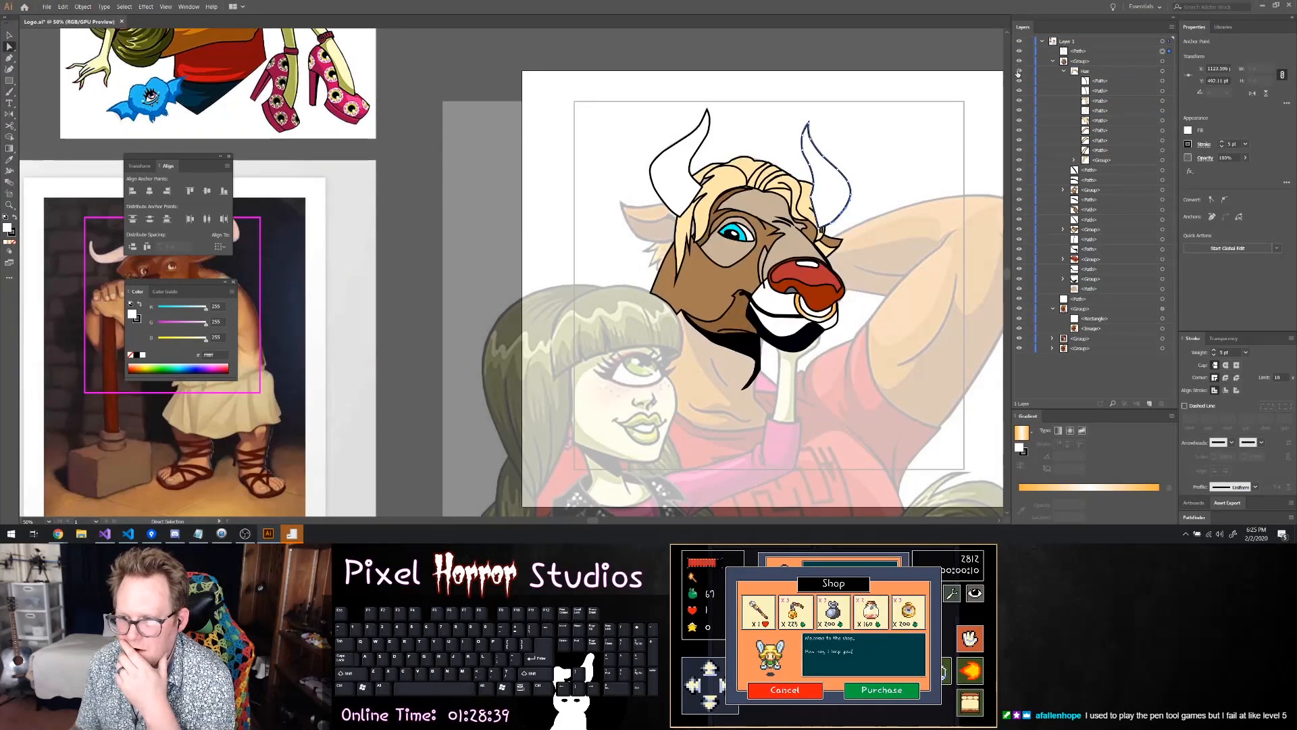
Move the left horn path out of the hair sublayer to directly beneath it in the head group, and collapse the hair sublayer
{"action": "left_click", "coordinate": [1092, 111]}
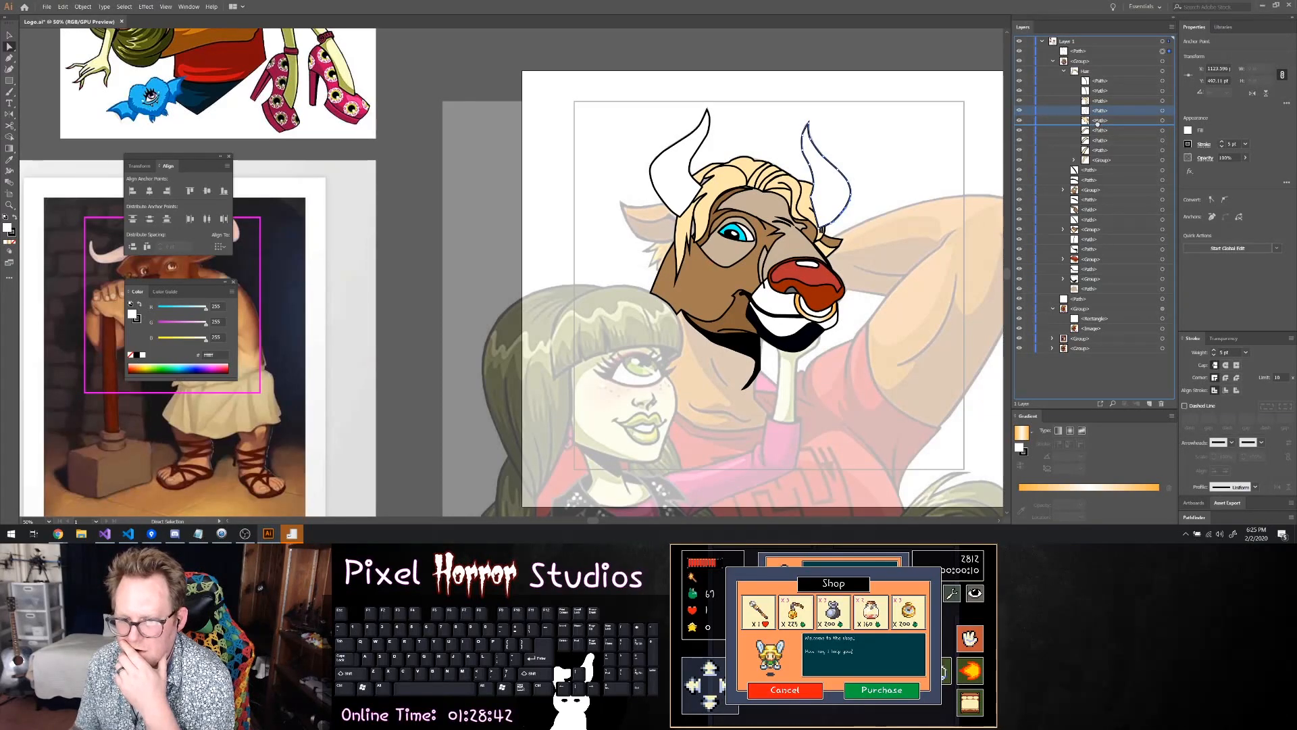
{"action": "left_click_drag", "start_coordinate": [1093, 140], "coordinate": [1088, 175]}
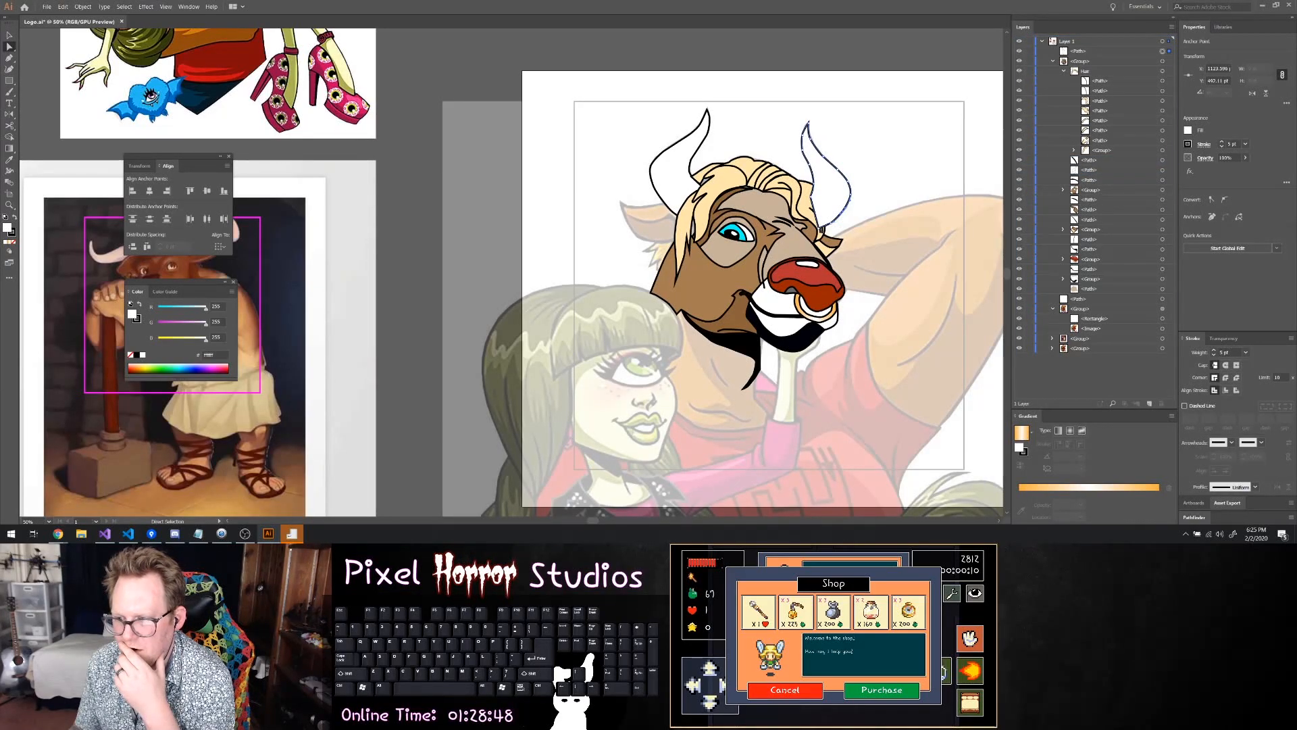
{"action": "left_click", "coordinate": [1064, 71]}
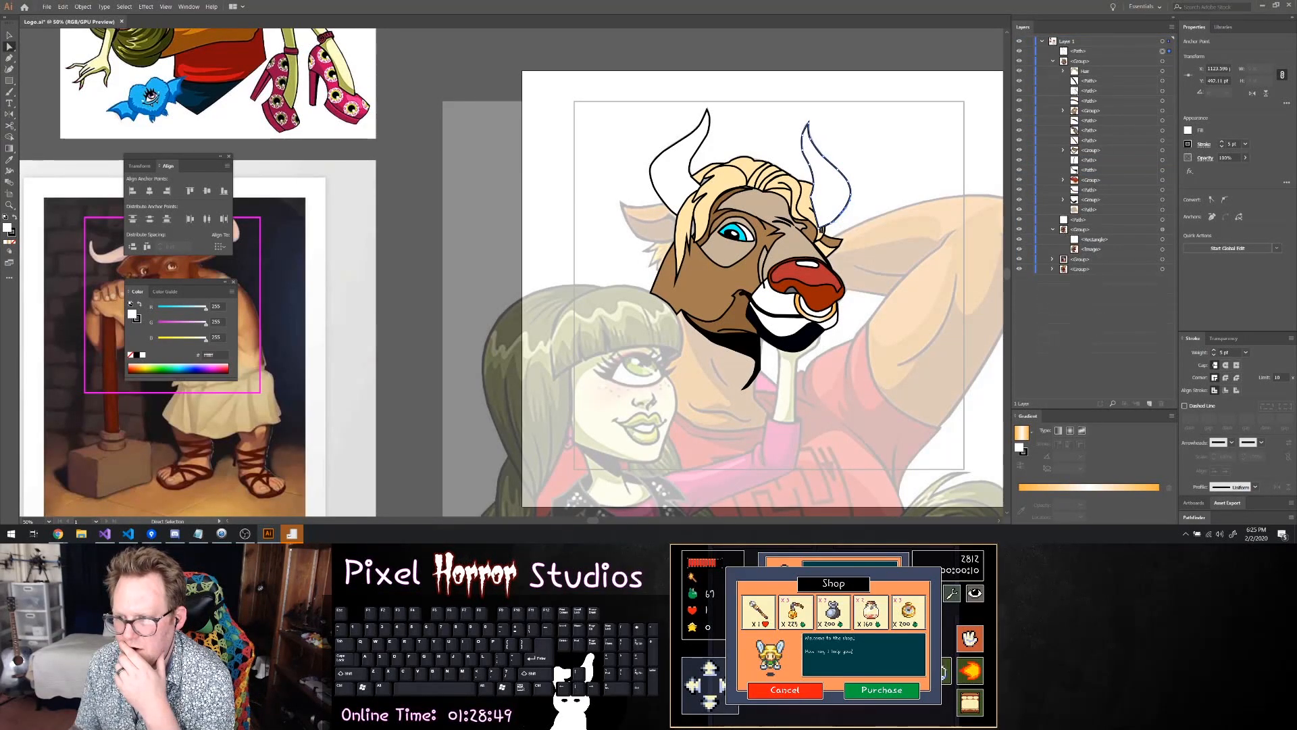
{"action": "left_click", "coordinate": [1089, 80]}
Move the right horn path into the head group, directly below the left horn path under the hair sublayer
{"action": "left_click", "coordinate": [1075, 52]}
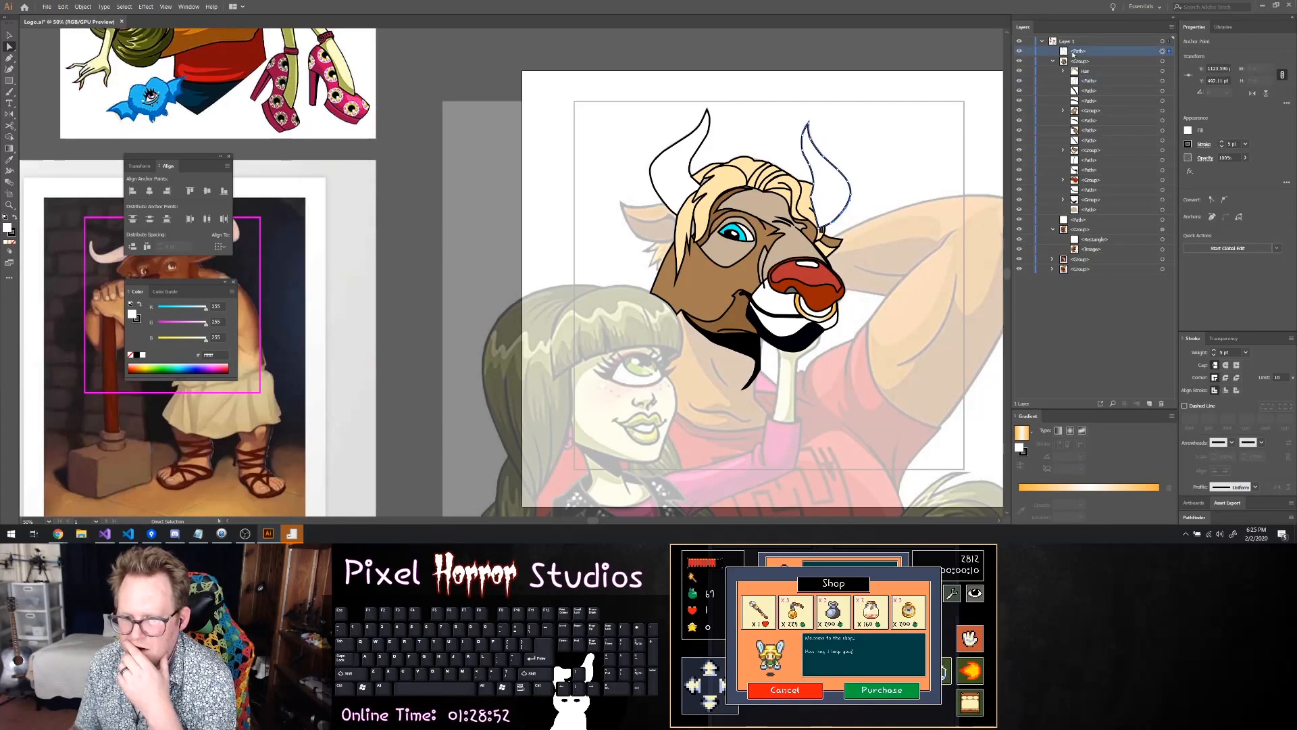
{"action": "left_click_drag", "start_coordinate": [1078, 54], "coordinate": [1089, 86]}
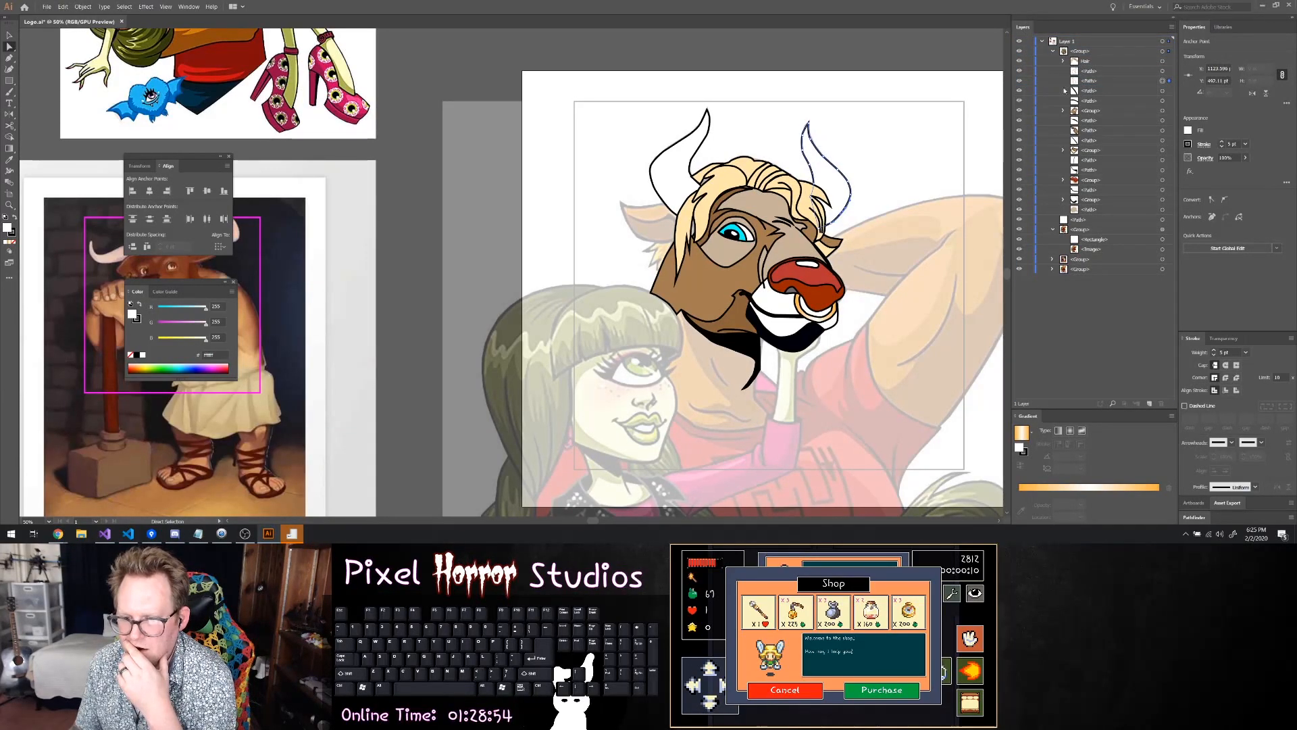
{"action": "left_click", "coordinate": [944, 81]}
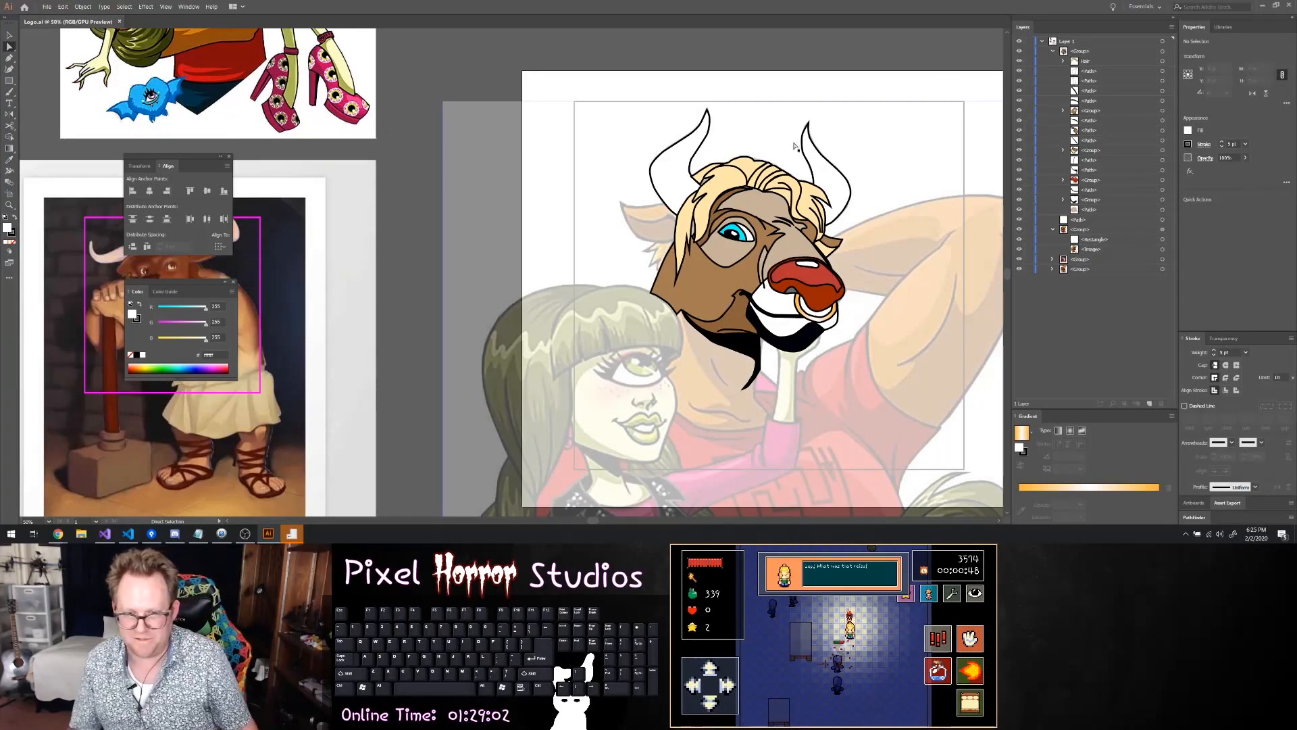
Move the outer corner anchor of the hair strand beside the left horn slightly inward so it meets the horn's inner edge
{"action": "scroll", "coordinate": [703, 179], "scroll_direction": "up", "scroll_amount": 5, "text": "alt"}
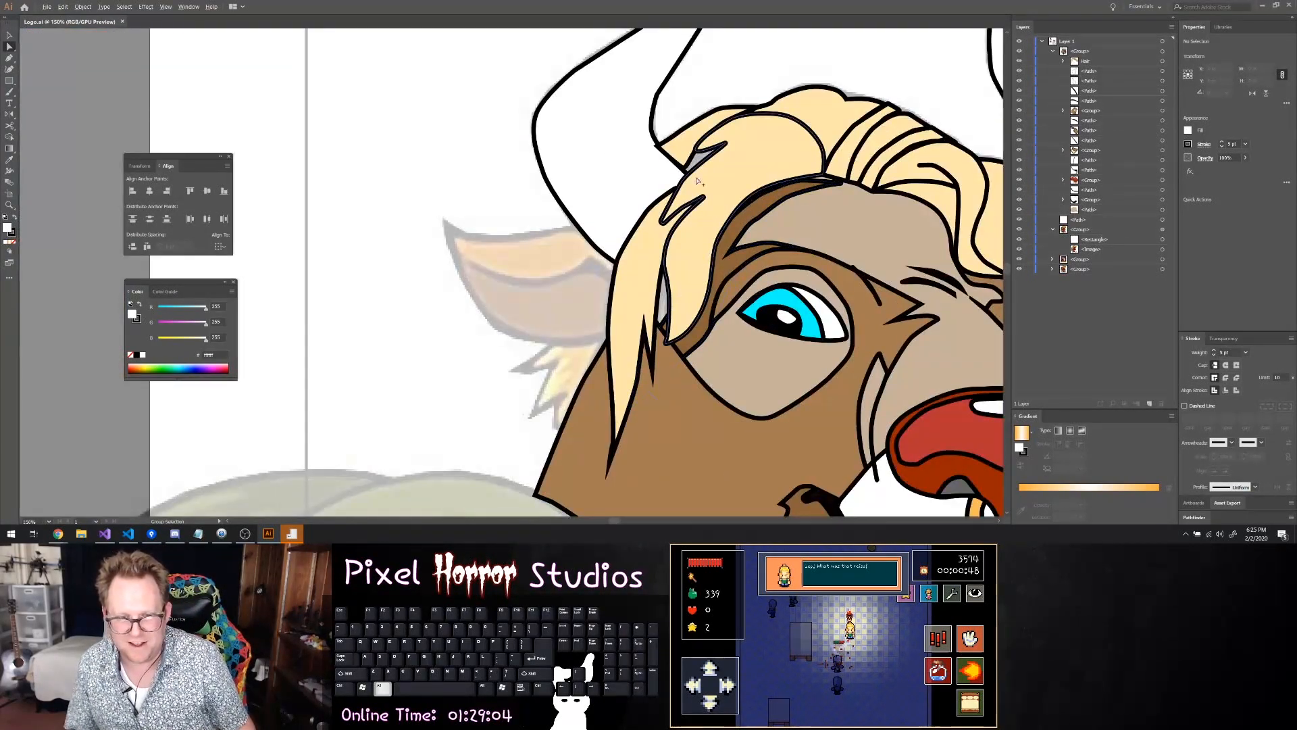
{"action": "scroll", "coordinate": [700, 182], "scroll_direction": "up", "scroll_amount": 7, "text": "alt"}
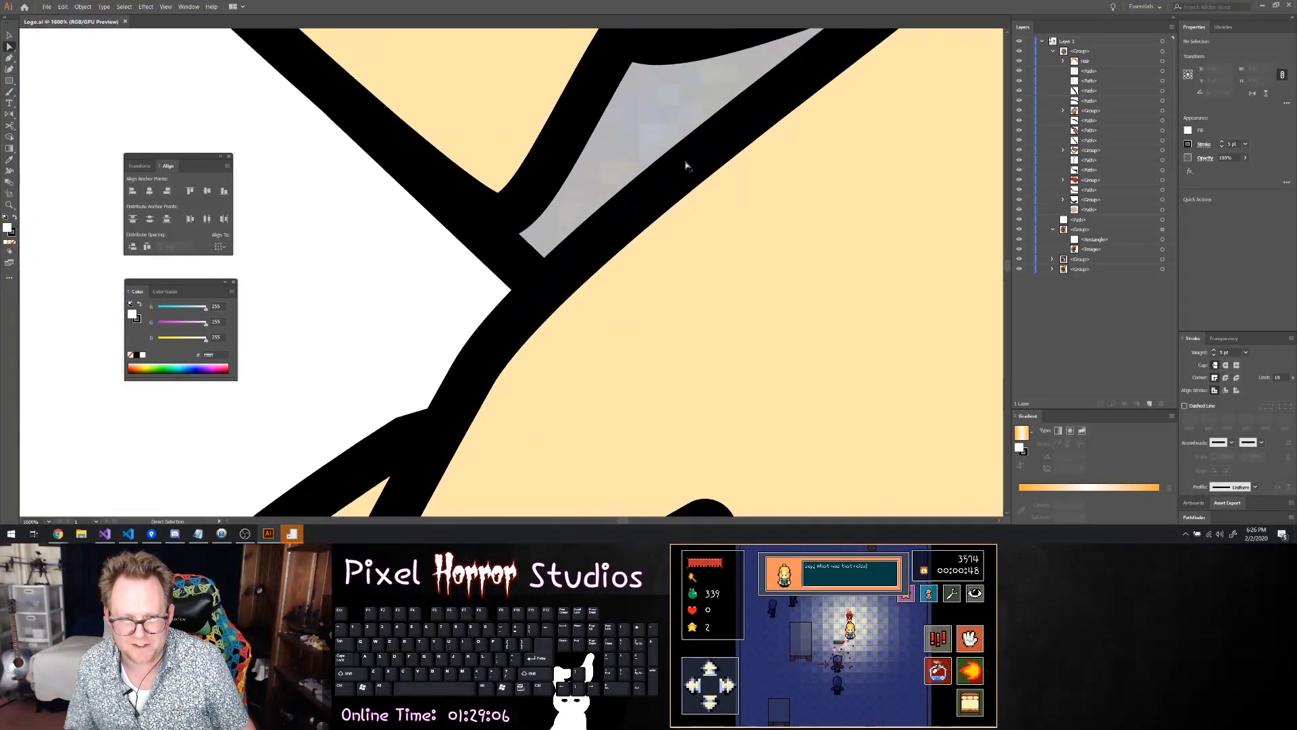
{"action": "scroll", "coordinate": [685, 165], "scroll_direction": "down", "scroll_amount": 6, "text": "alt"}
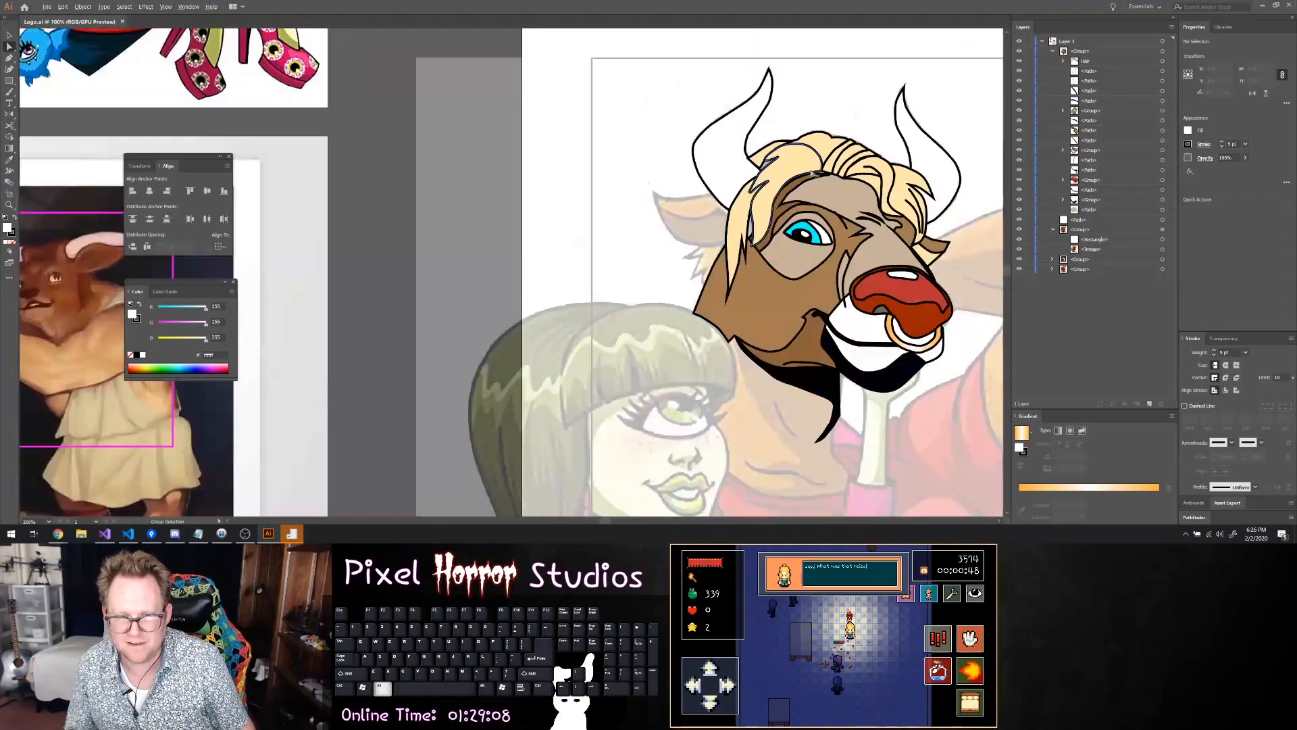
{"action": "scroll", "coordinate": [661, 162], "scroll_direction": "up", "scroll_amount": 3, "text": "alt"}
{"action": "left_click", "coordinate": [628, 143]}
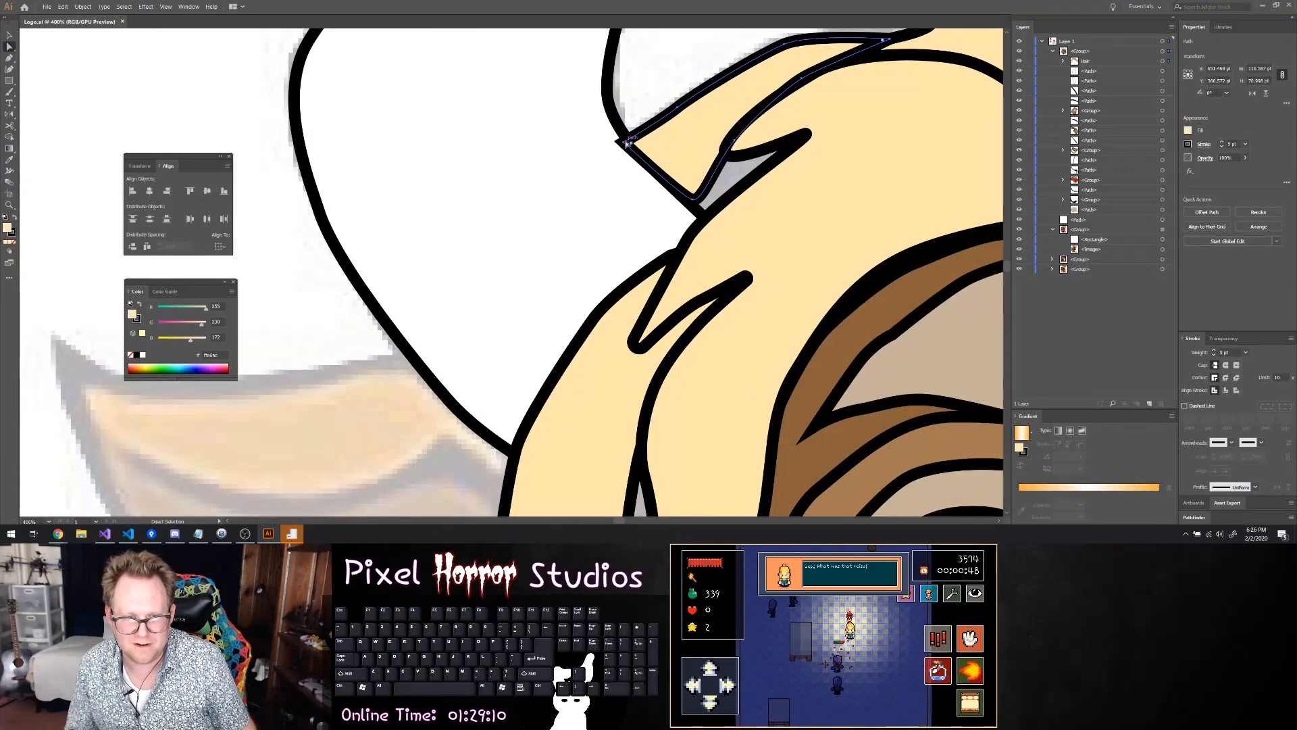
{"action": "left_click", "coordinate": [625, 141]}
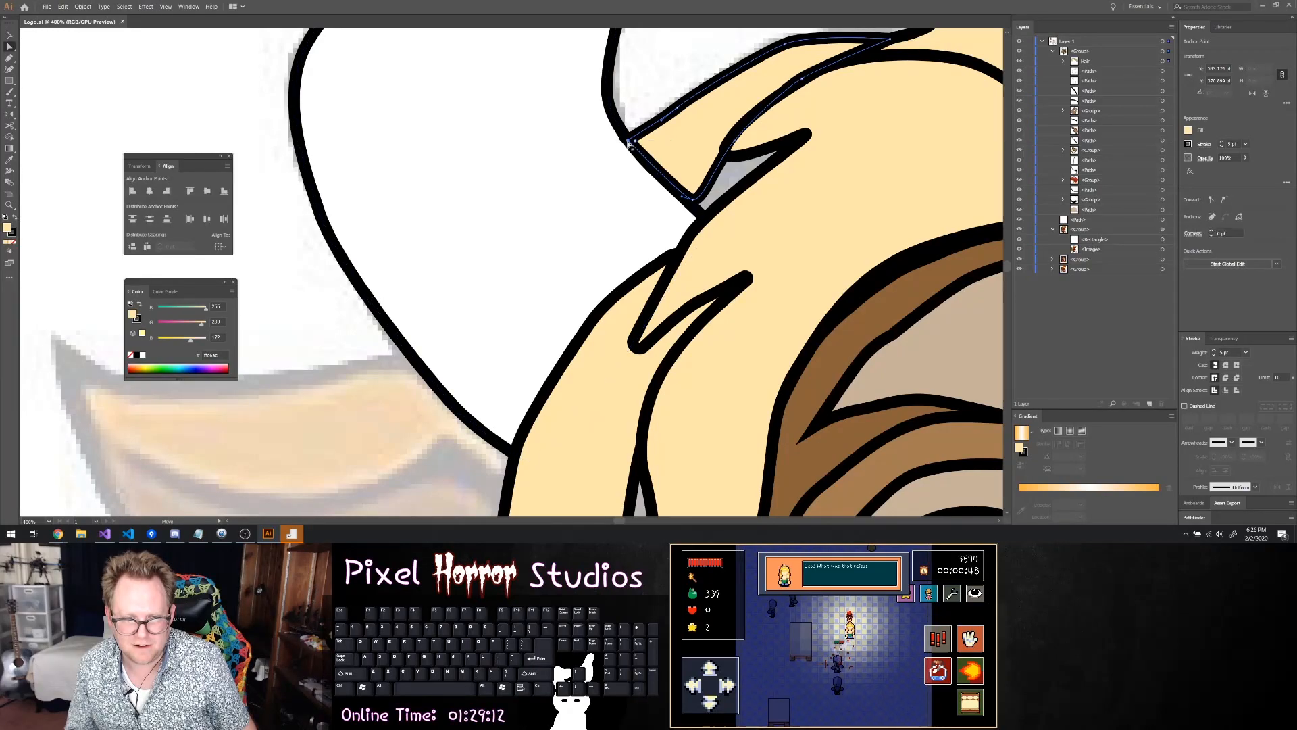
{"action": "left_click_drag", "start_coordinate": [637, 144], "coordinate": [639, 146]}
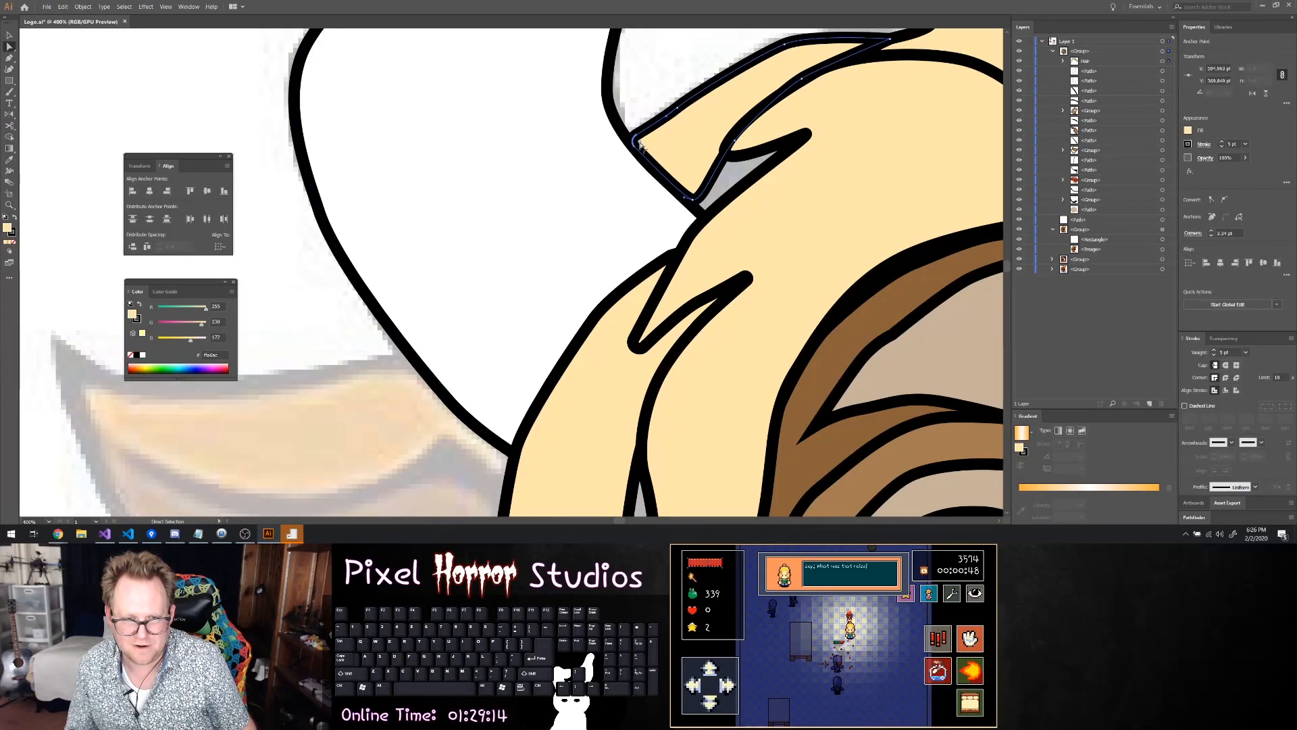
{"action": "left_click", "coordinate": [842, 134]}
{"action": "left_click", "coordinate": [725, 183]}
Draw a closed four-cornered patch with the Pen tool over the gap between the hair strands beside the left horn
{"action": "scroll", "coordinate": [800, 178], "scroll_direction": "down", "scroll_amount": 4}
{"action": "scroll", "coordinate": [792, 184], "scroll_direction": "up", "scroll_amount": 3}
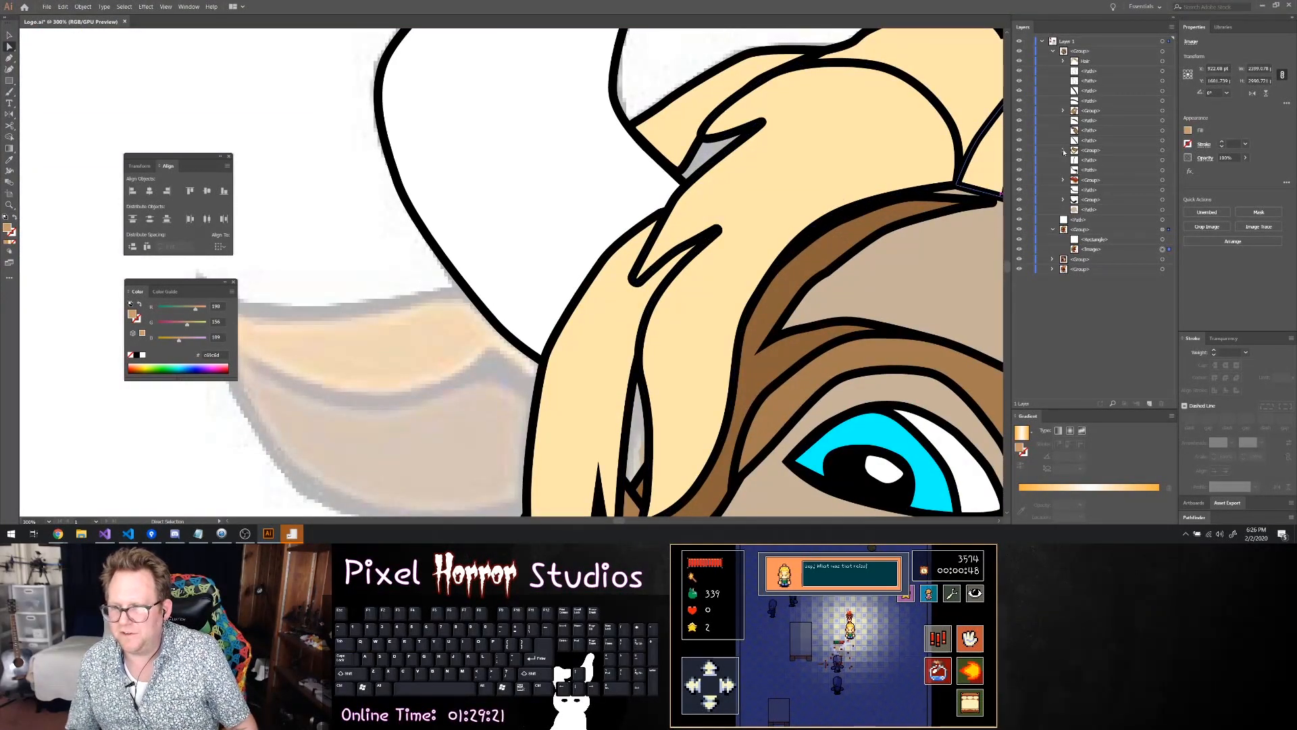
{"action": "left_click", "coordinate": [1063, 64]}
{"action": "left_click", "coordinate": [1108, 90]}
{"action": "key", "text": "p"}
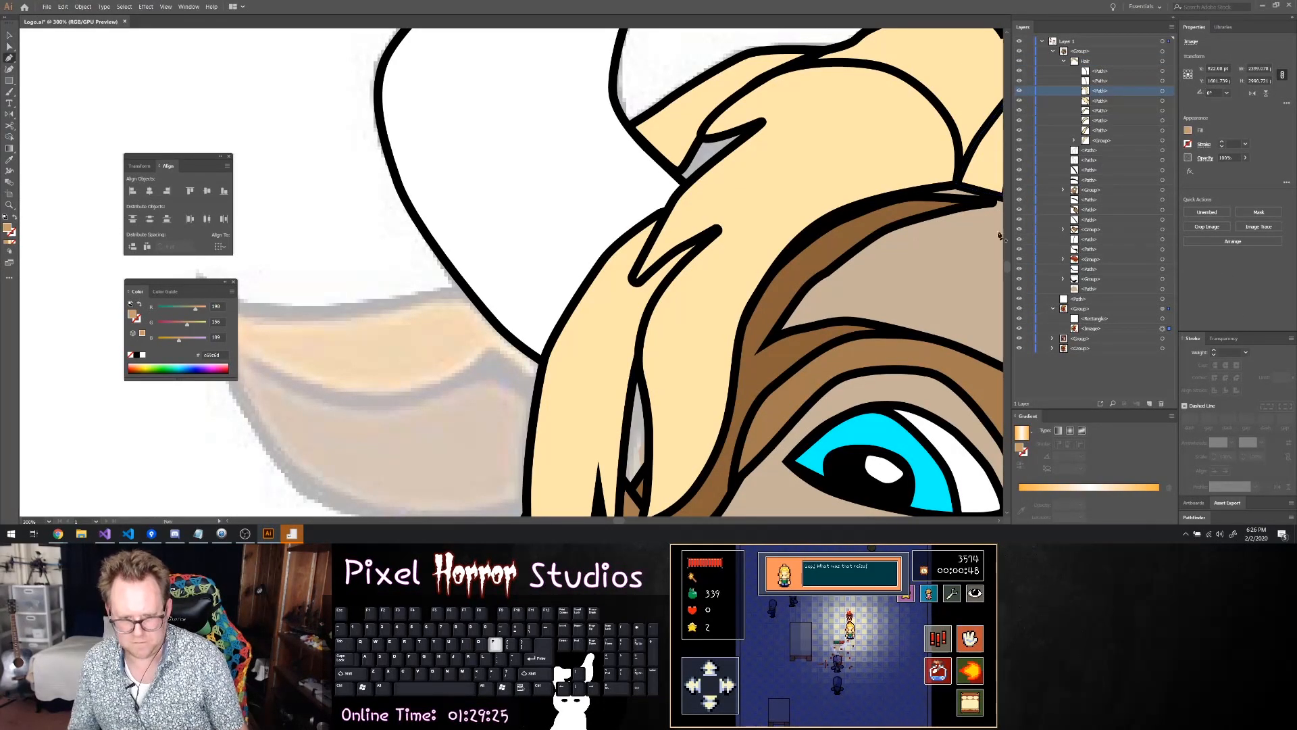
{"action": "left_click", "coordinate": [616, 164]}
{"action": "left_click", "coordinate": [677, 227]}
{"action": "left_click", "coordinate": [820, 134]}
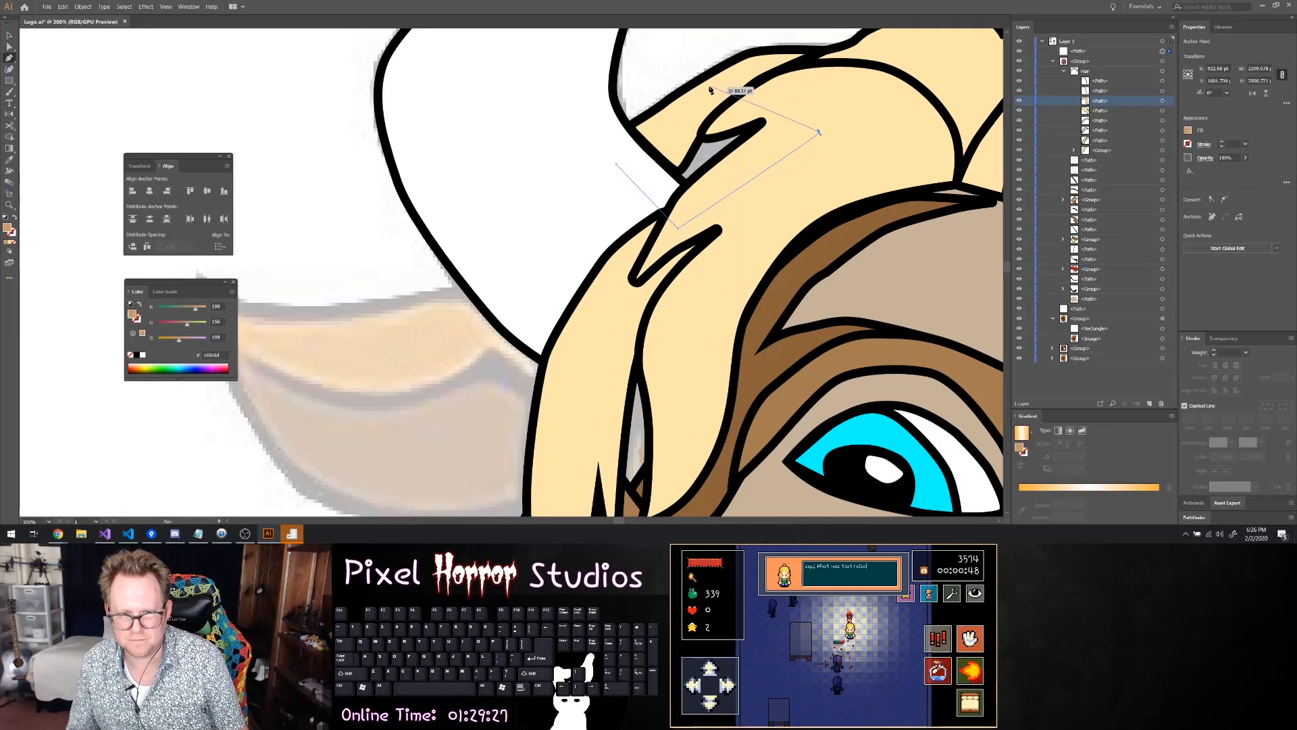
{"action": "left_click", "coordinate": [703, 86]}
{"action": "left_click", "coordinate": [616, 164]}
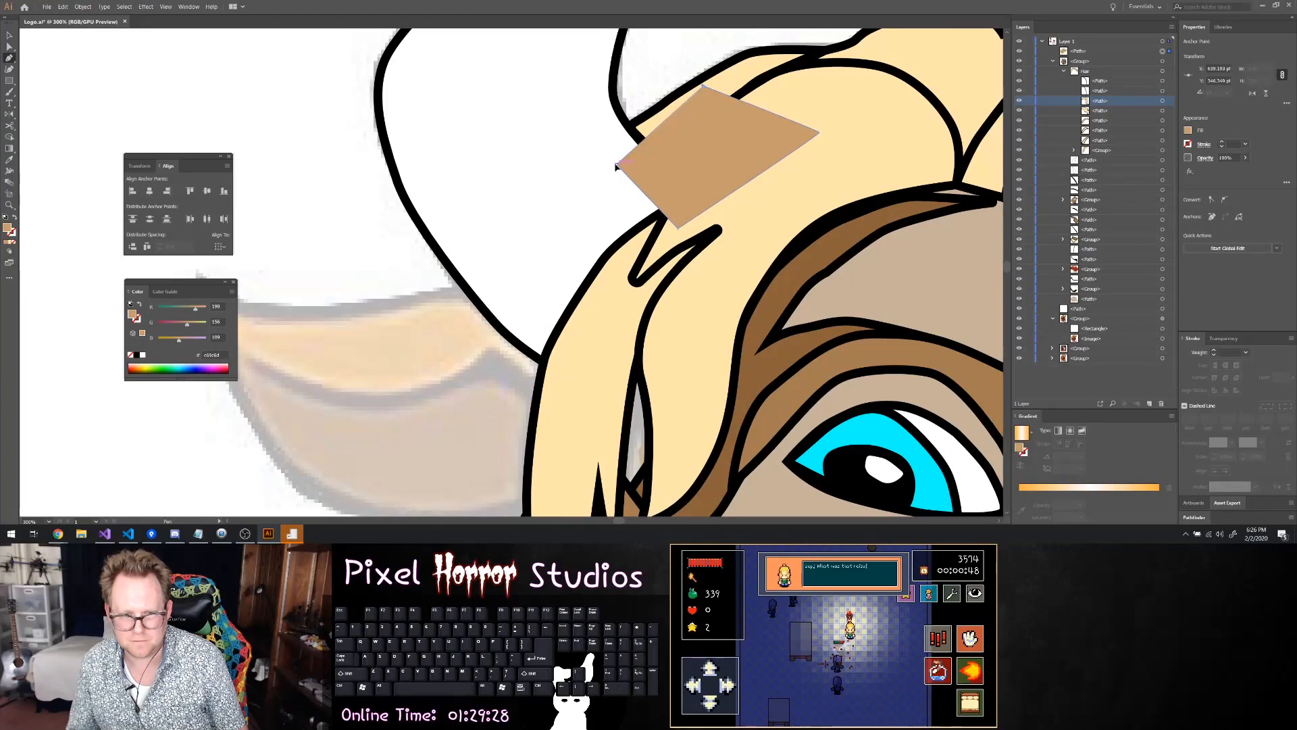
Copy the cream fill colour from a hair path and apply it to the new patch
{"action": "left_click", "coordinate": [1188, 130]}
{"action": "left_click", "coordinate": [1143, 148]}
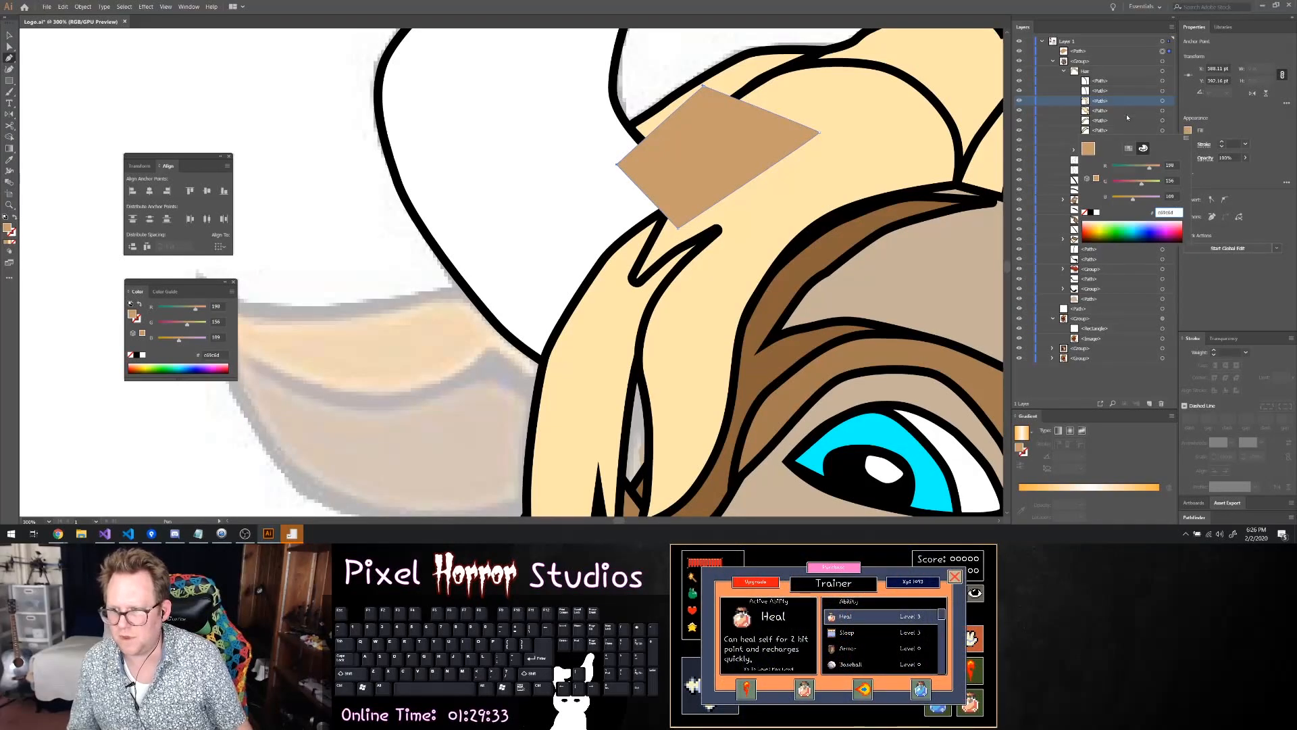
{"action": "left_click", "coordinate": [1163, 100]}
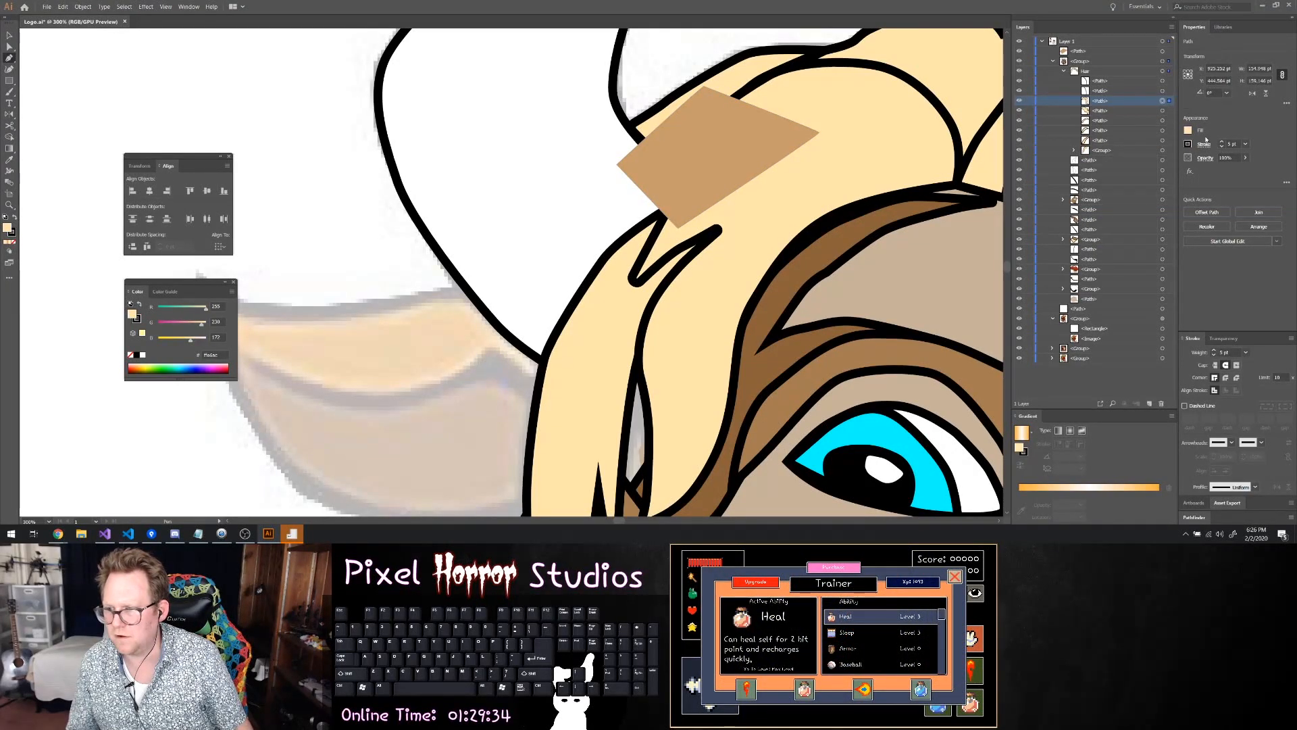
{"action": "left_click", "coordinate": [1163, 51]}
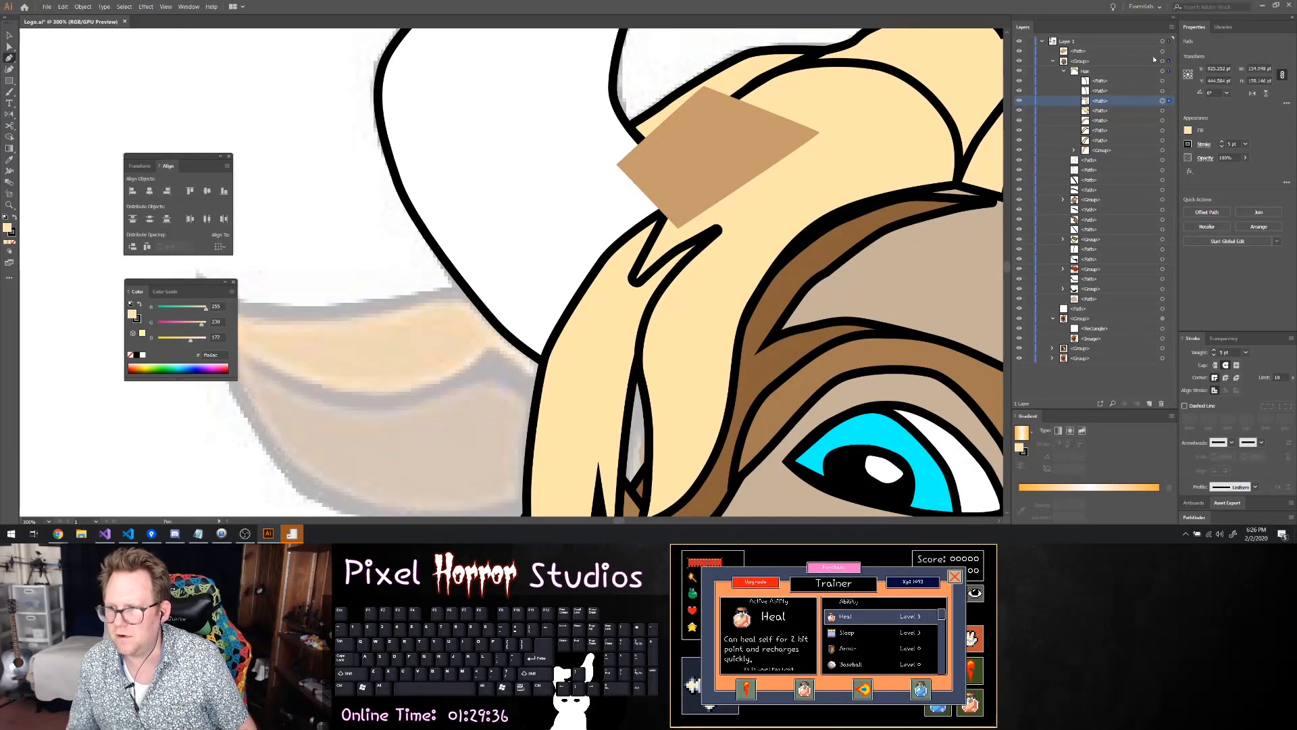
{"action": "left_click", "coordinate": [1189, 130]}
{"action": "key", "text": "ctrl+v"}
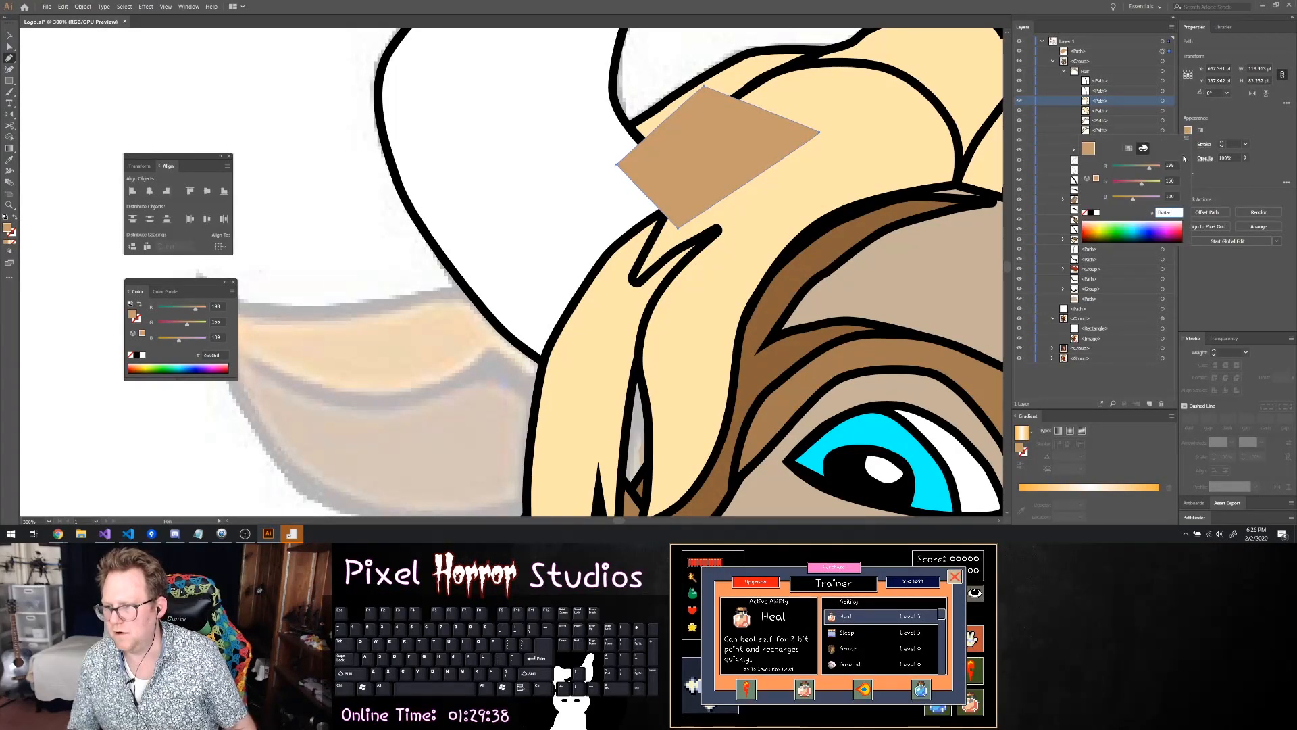
{"action": "key", "text": "Return"}
Move the patch path into the hair sublayer and stack it beneath the hair strand group
{"action": "left_click_drag", "start_coordinate": [1086, 56], "coordinate": [1100, 150]}
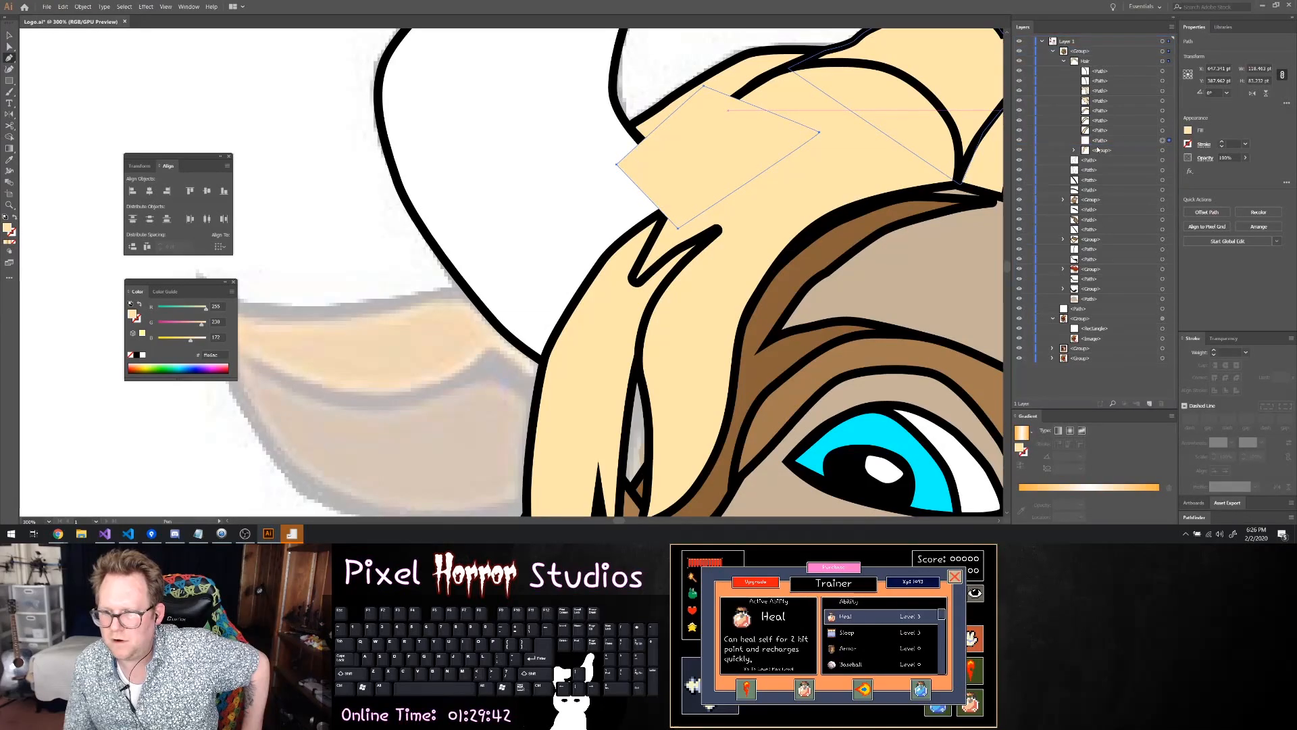
{"action": "left_click", "coordinate": [1075, 151]}
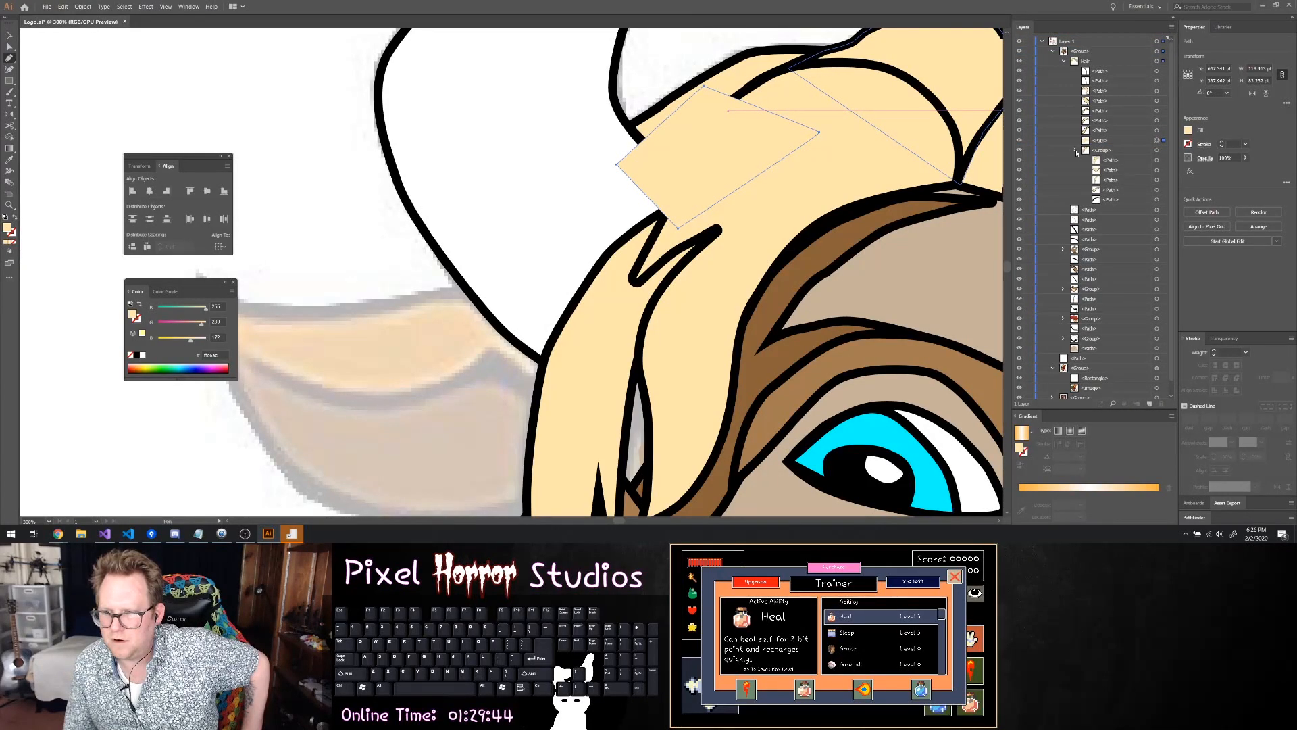
{"action": "left_click", "coordinate": [1075, 150]}
{"action": "left_click", "coordinate": [1098, 141]}
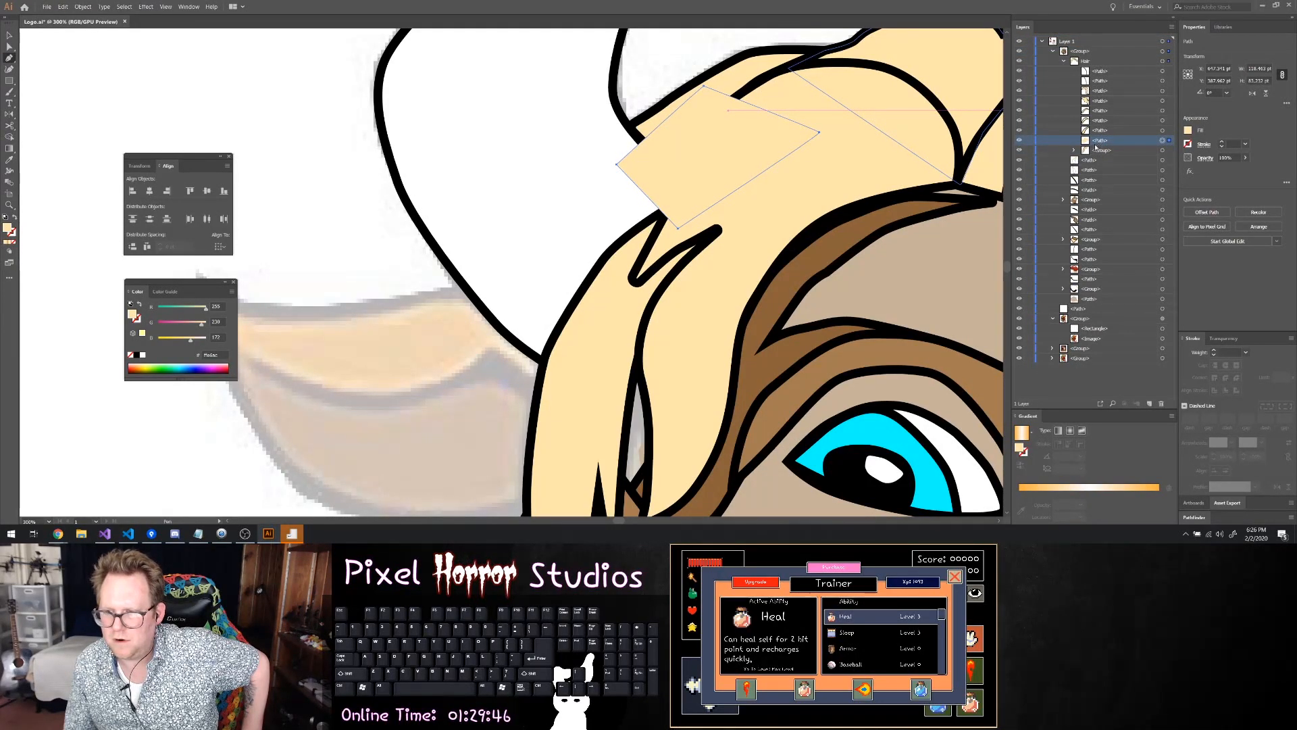
{"action": "left_click_drag", "start_coordinate": [1084, 152], "coordinate": [1088, 139]}
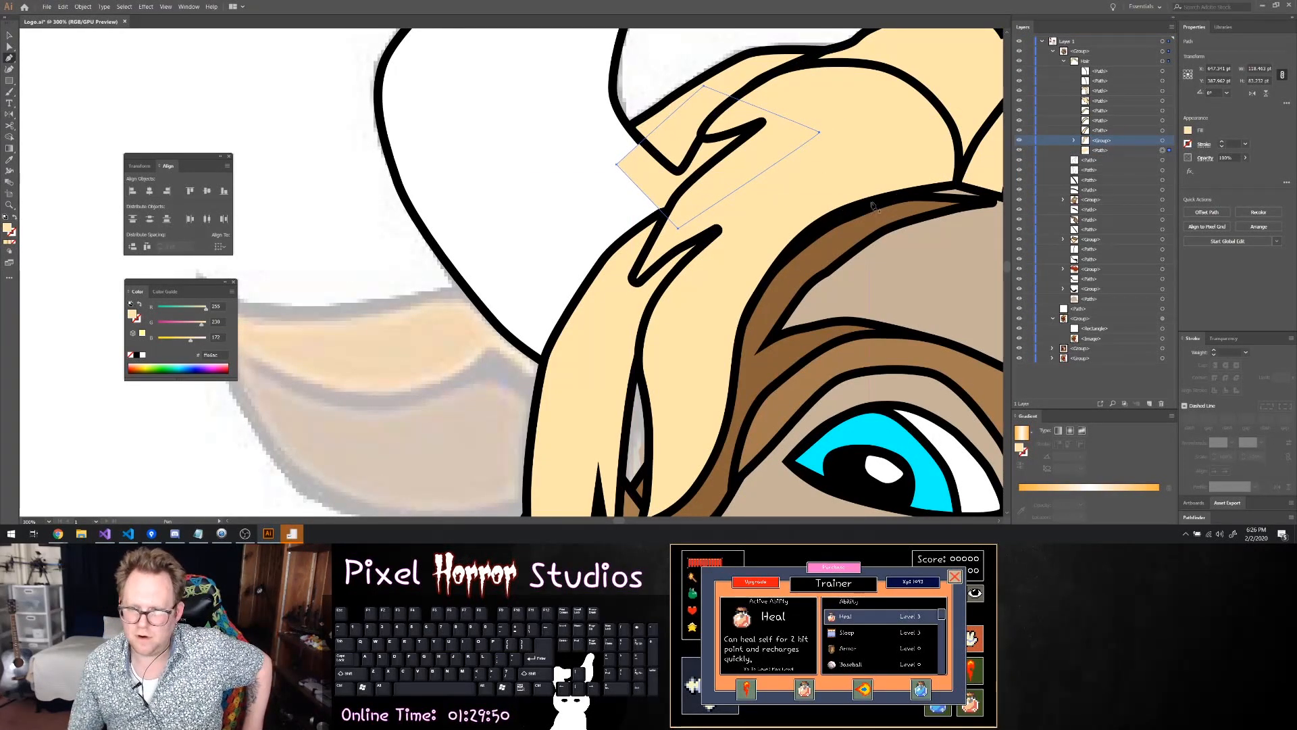
Try to delete the patch's left corner point and pull its lower corner up to the strand junction, and undo these edits
{"action": "left_click", "coordinate": [617, 166]}
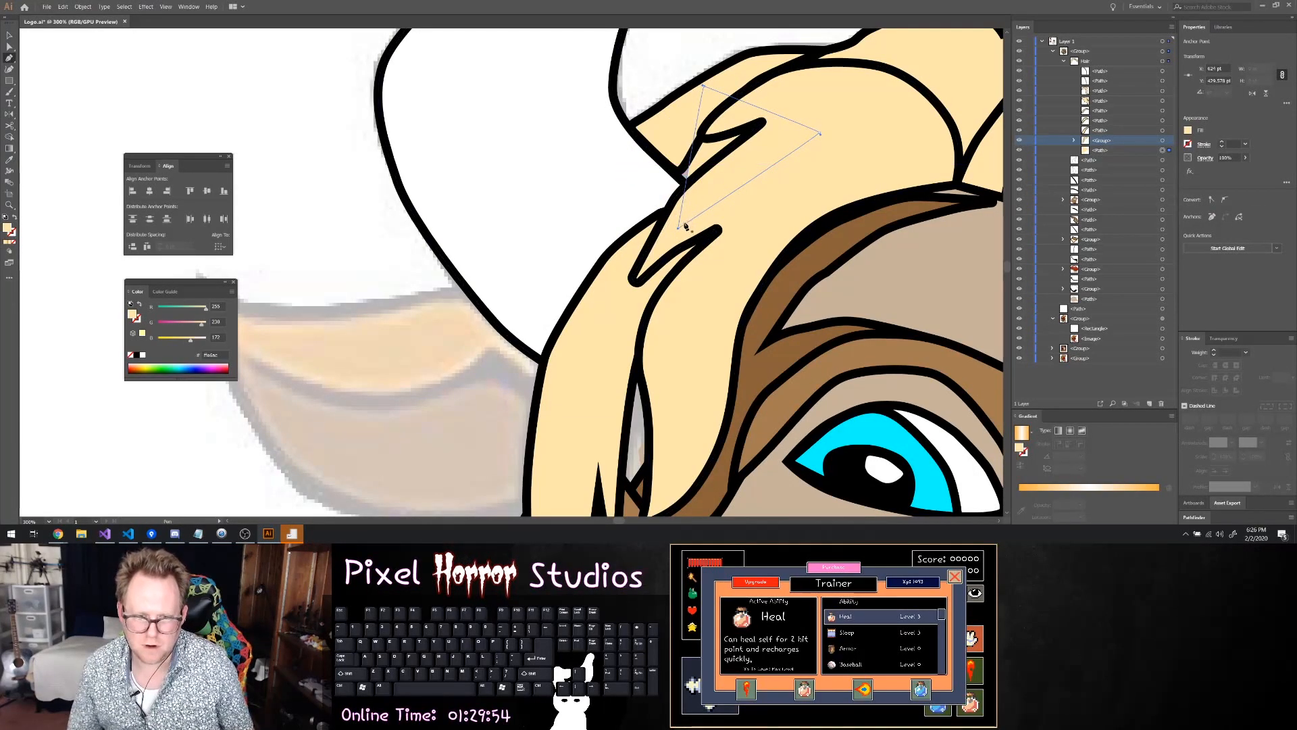
{"action": "key", "text": "a"}
{"action": "left_click_drag", "start_coordinate": [683, 227], "coordinate": [682, 177]}
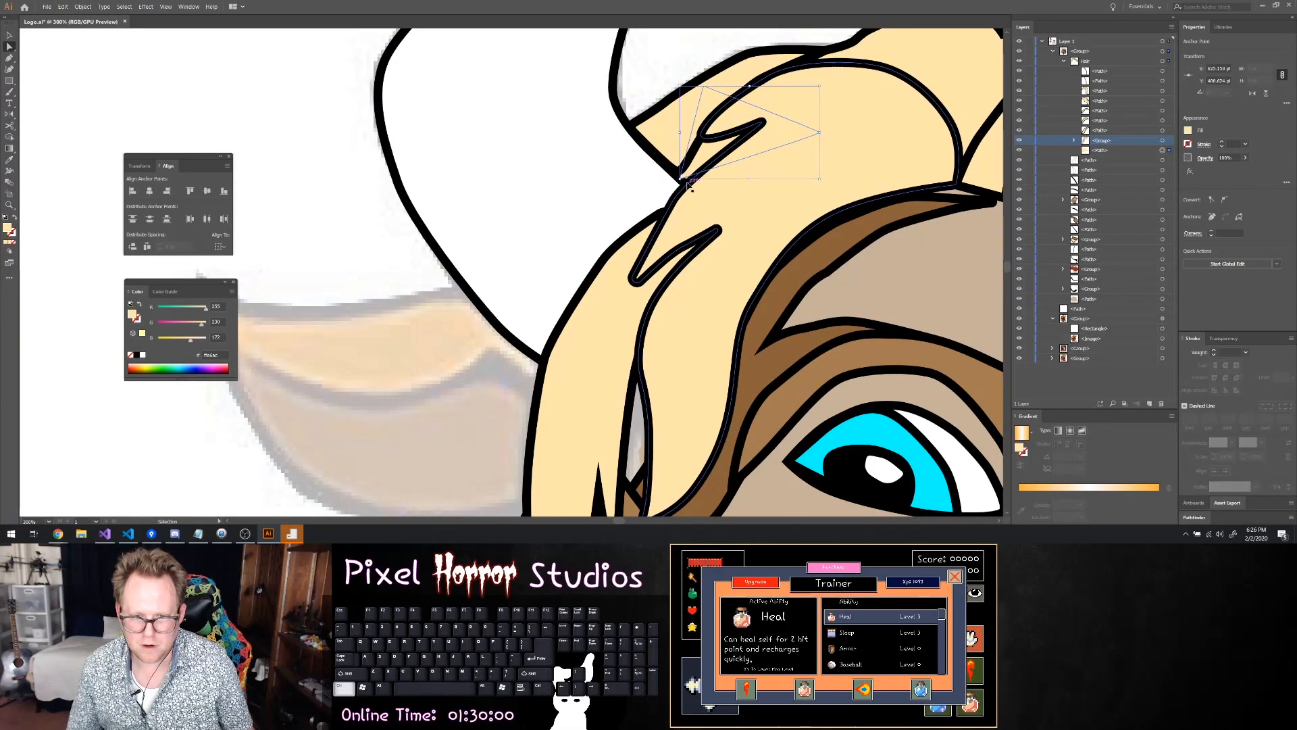
{"action": "key", "text": "ctrl+z"}
{"action": "left_click_drag", "start_coordinate": [679, 230], "coordinate": [713, 177]}
{"action": "key", "text": "ctrl+z"}
Move the patch's left corner onto the hair strand's tip and its lower corner inside the front strand, keeping it off the horn
{"action": "left_click", "coordinate": [678, 230]}
{"action": "left_click_drag", "start_coordinate": [617, 165], "coordinate": [638, 127]}
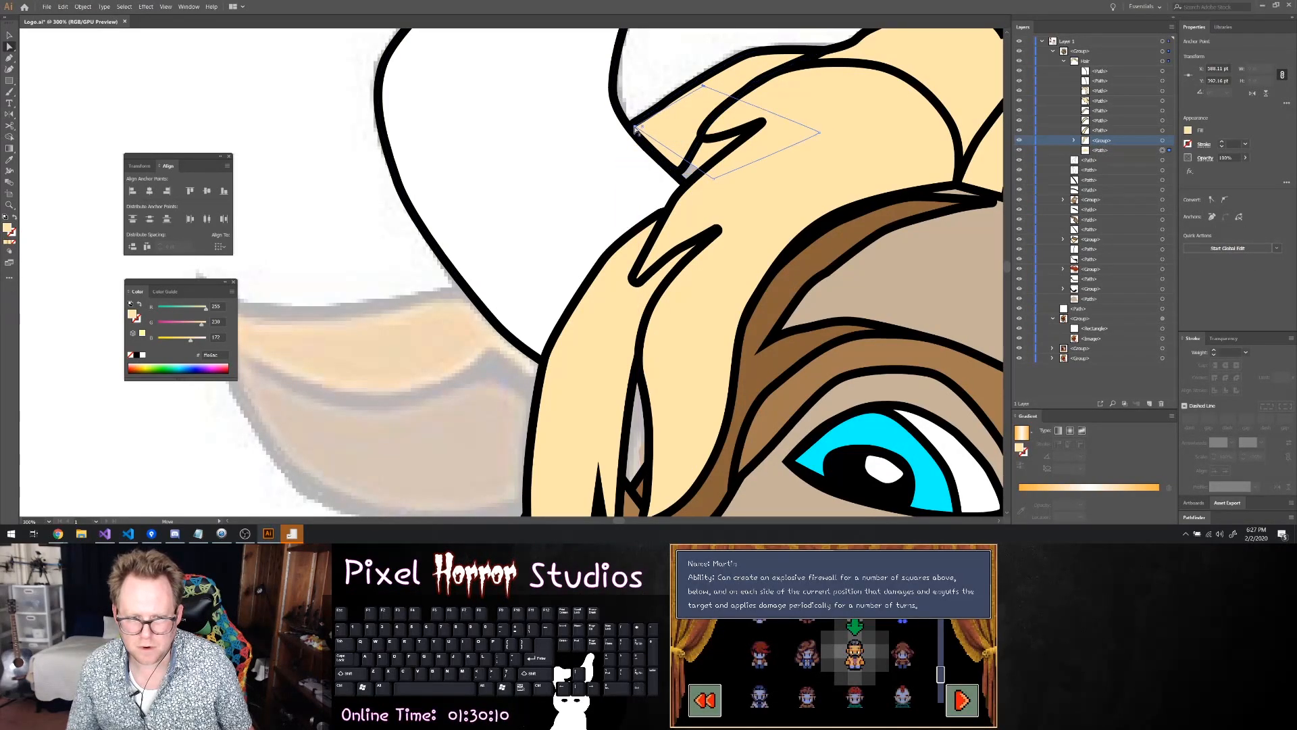
{"action": "left_click_drag", "start_coordinate": [715, 183], "coordinate": [697, 200]}
{"action": "left_click_drag", "start_coordinate": [698, 200], "coordinate": [696, 197]}
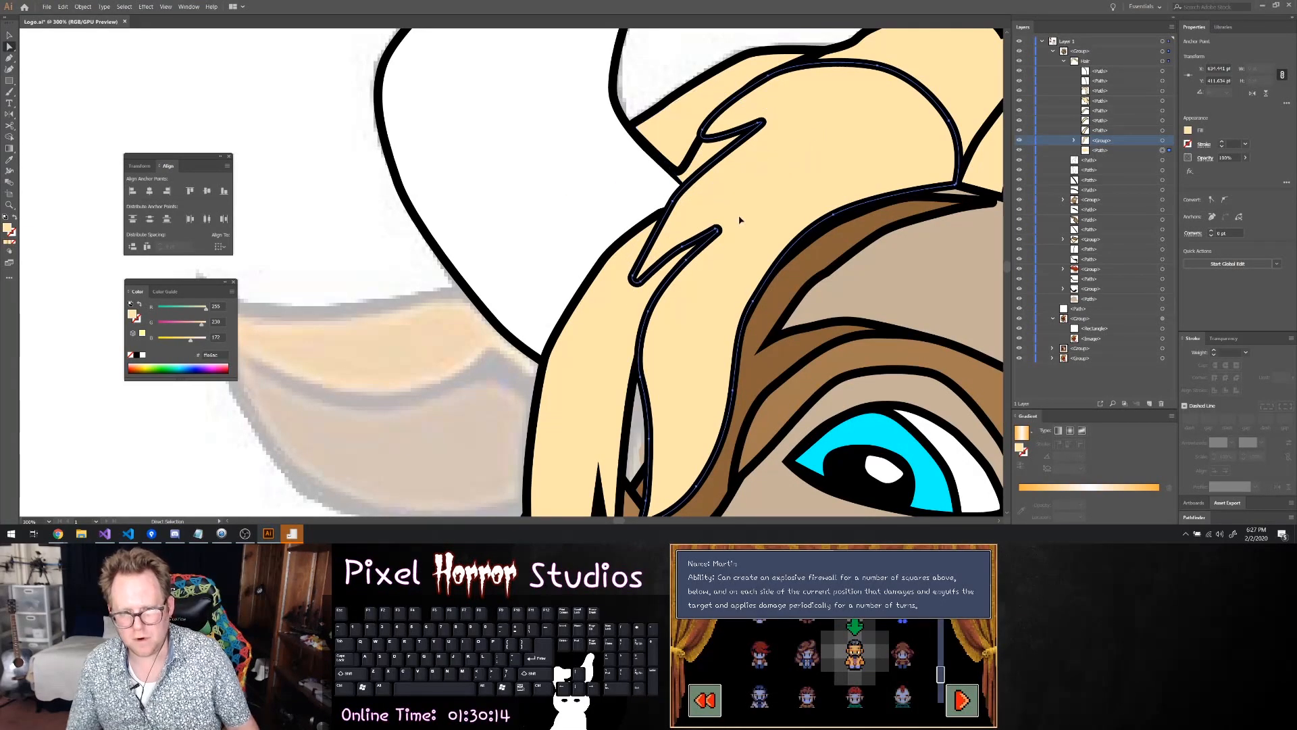
{"action": "left_click", "coordinate": [696, 195]}
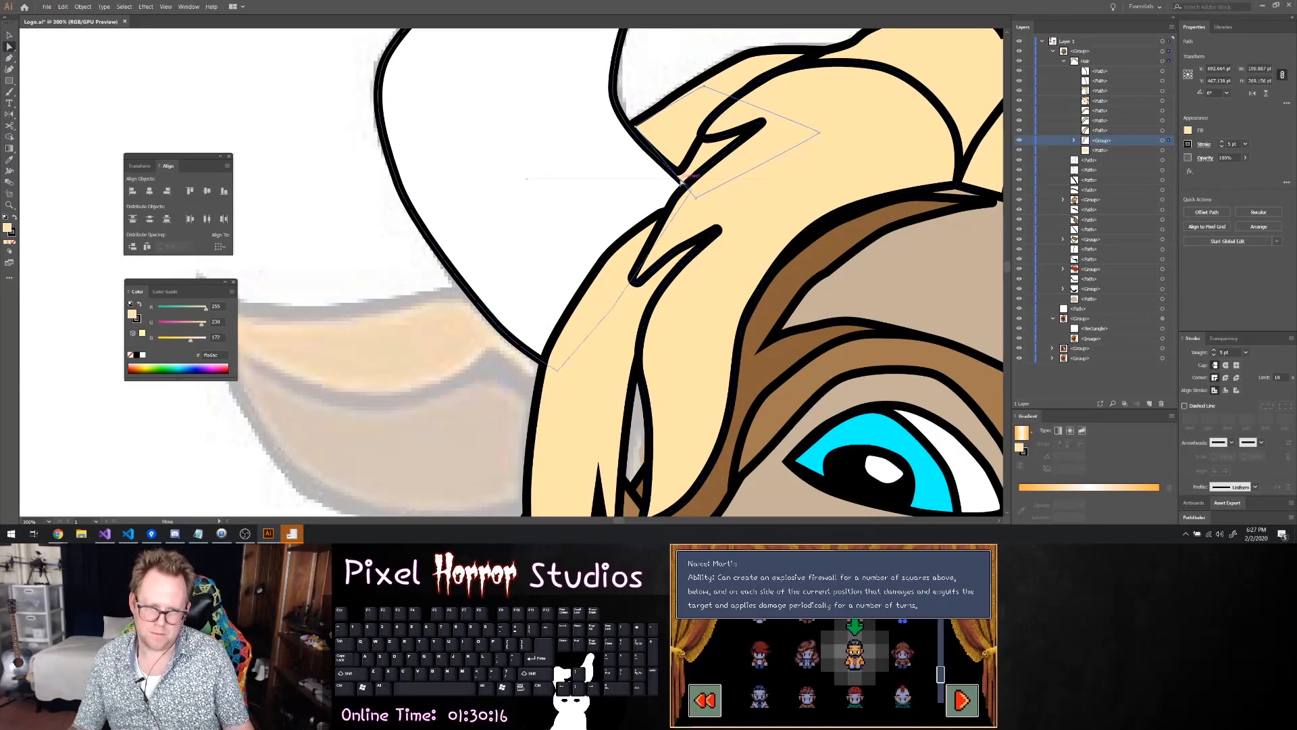
{"action": "left_click", "coordinate": [696, 198]}
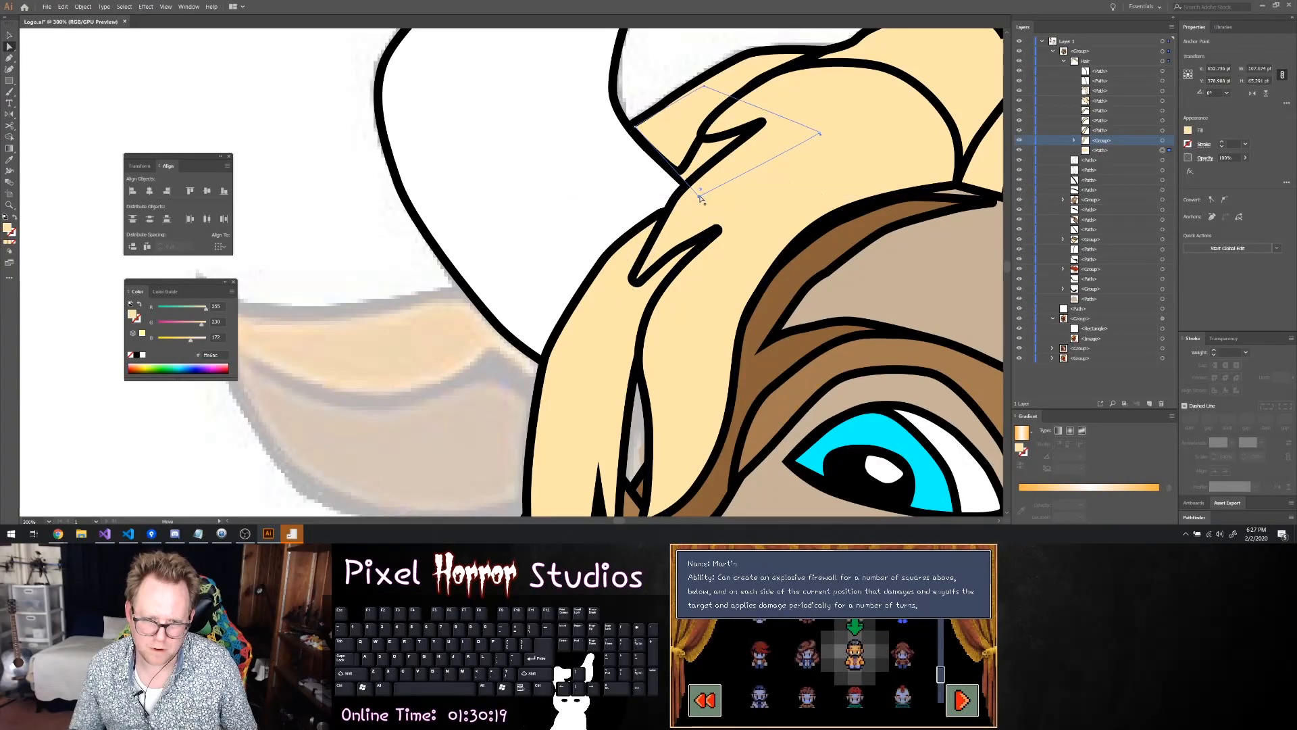
{"action": "left_click_drag", "start_coordinate": [697, 196], "coordinate": [704, 196]}
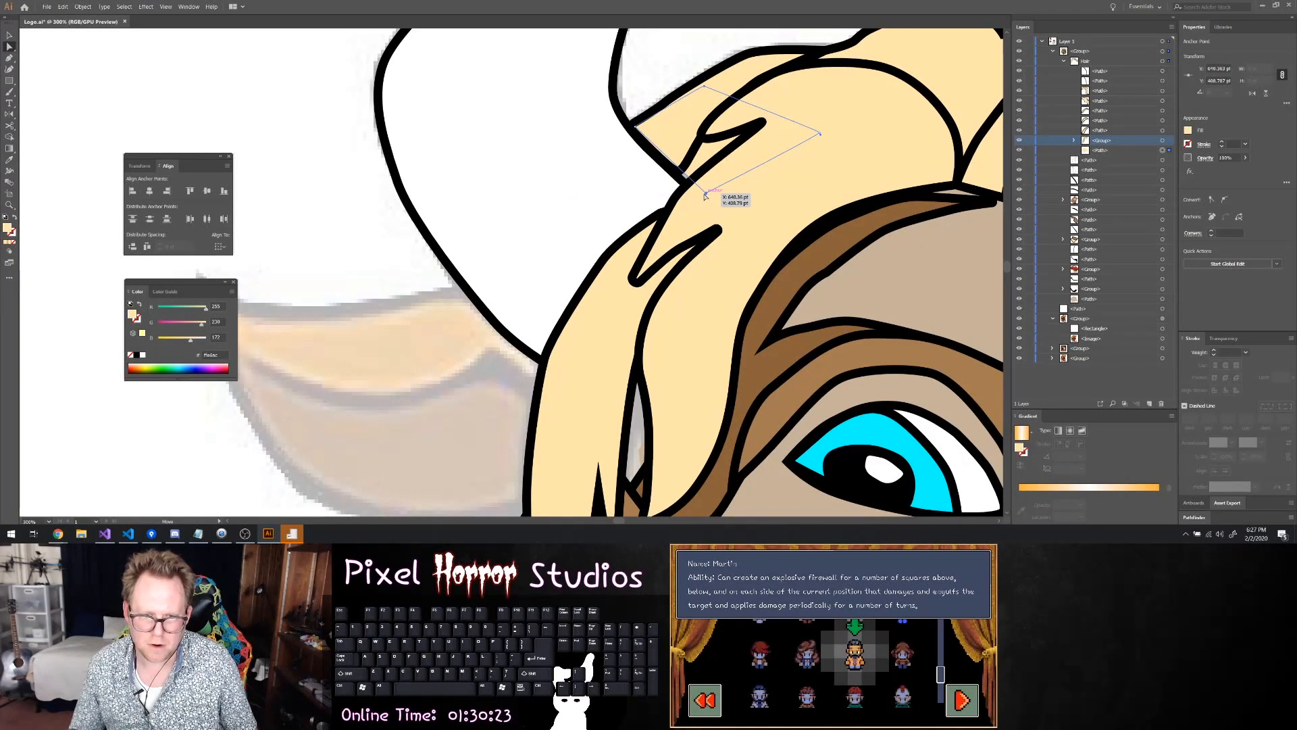
{"action": "left_click", "coordinate": [832, 243]}
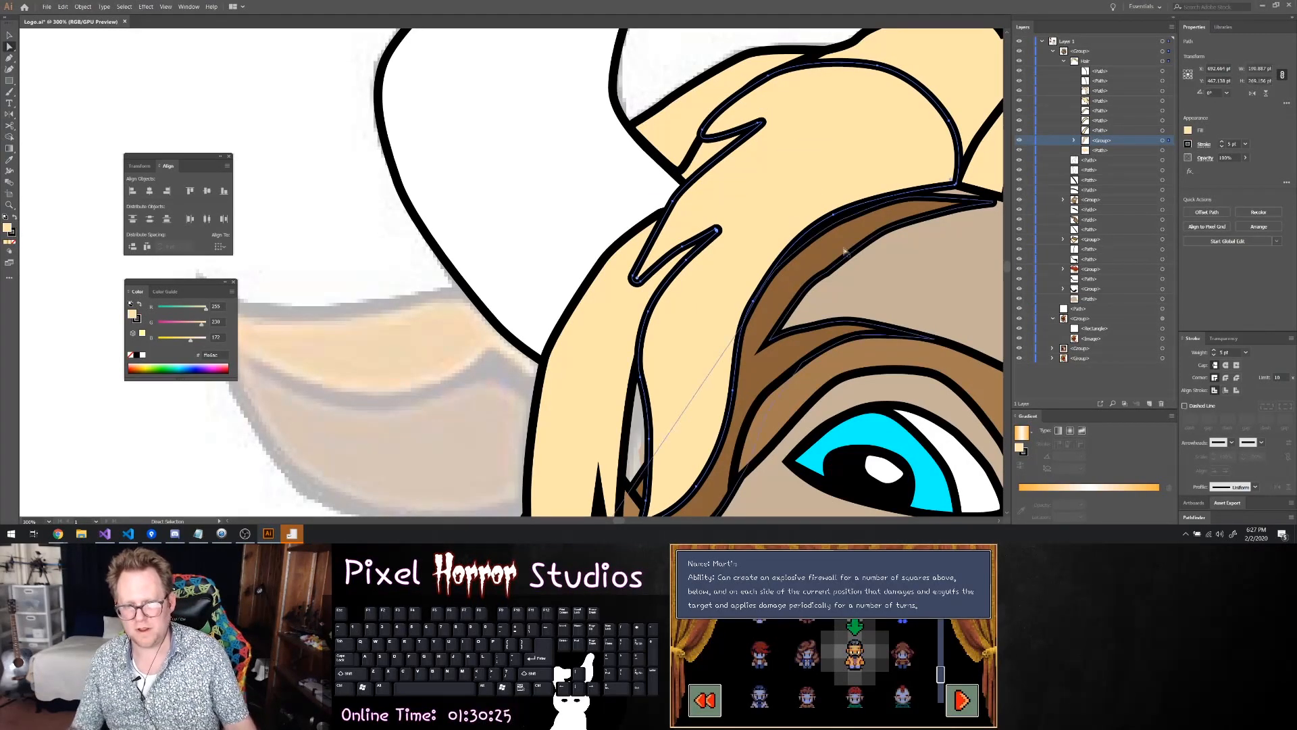
Deselect everything, save the logo file, and collapse the hair sublayer
{"action": "scroll", "coordinate": [832, 243], "scroll_direction": "down", "scroll_amount": 5}
{"action": "scroll", "coordinate": [886, 232], "scroll_direction": "right", "scroll_amount": 3}
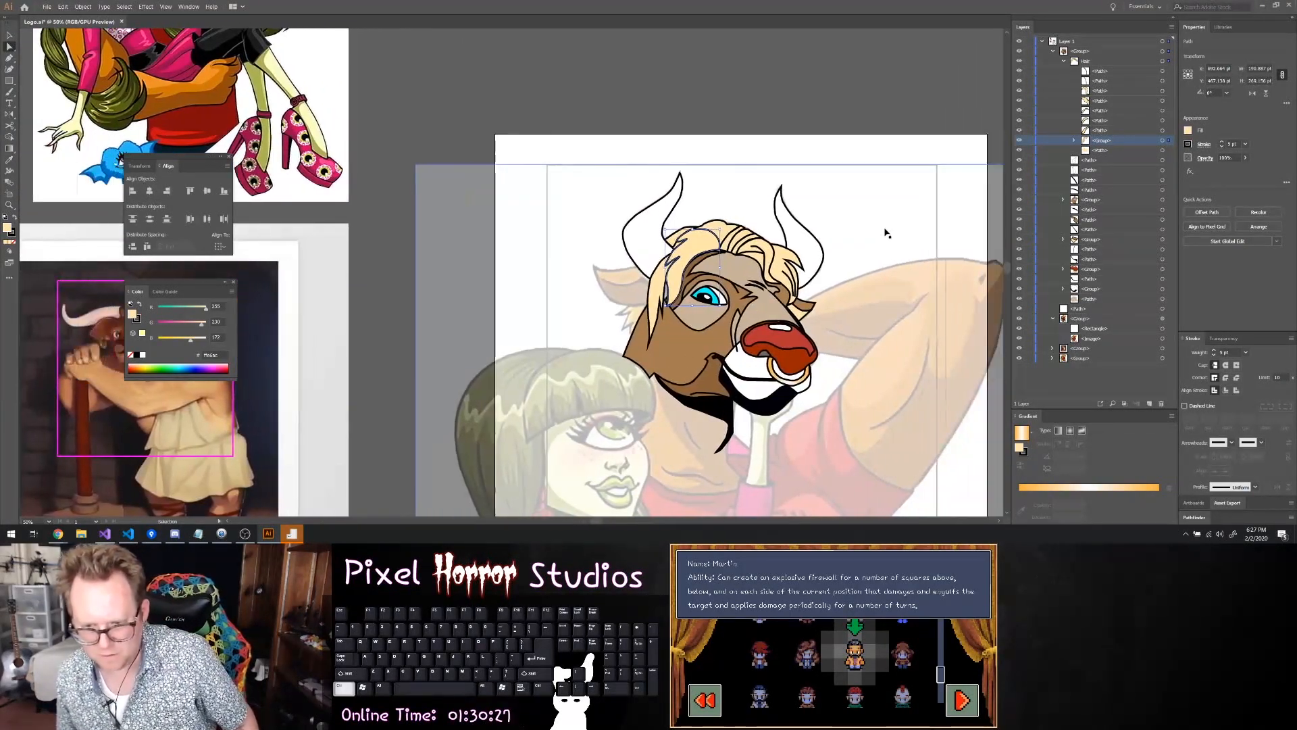
{"action": "scroll", "coordinate": [887, 233], "scroll_direction": "right", "scroll_amount": 2}
{"action": "left_click", "coordinate": [973, 128]}
{"action": "key", "text": "ctrl+s"}
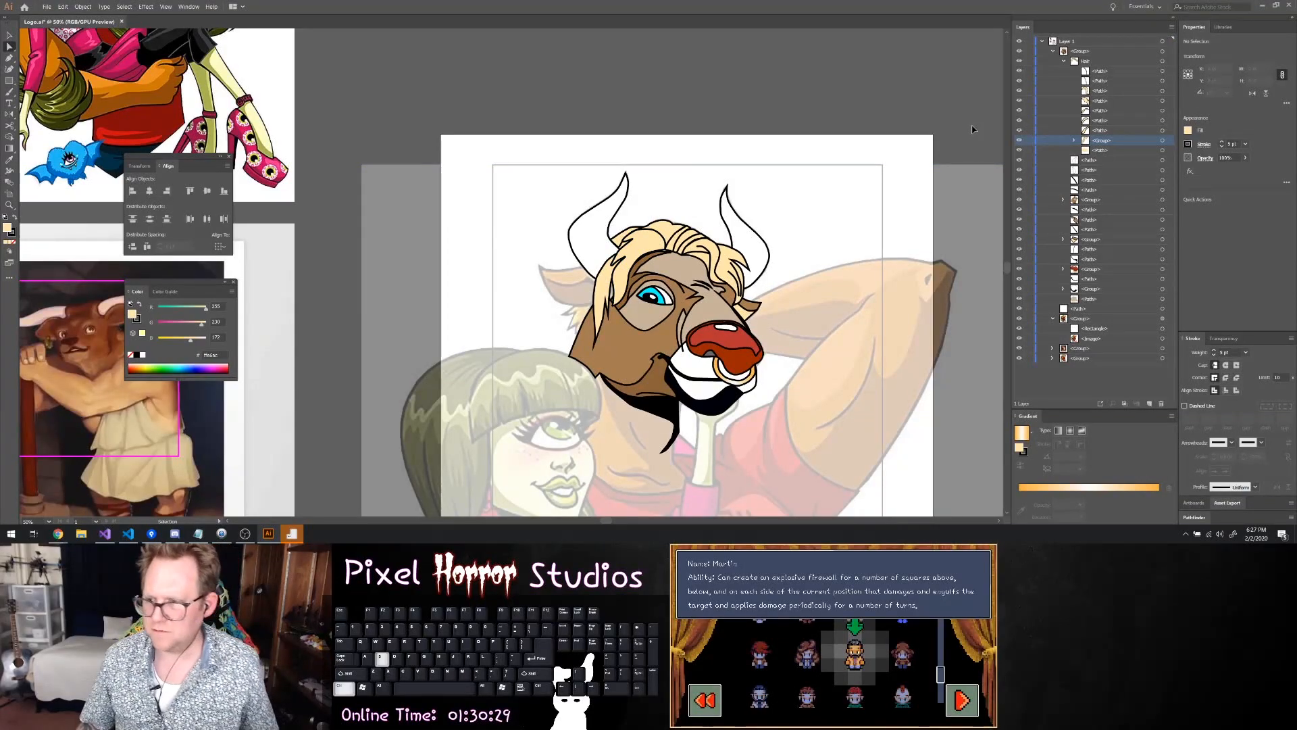
{"action": "left_click", "coordinate": [1064, 61]}
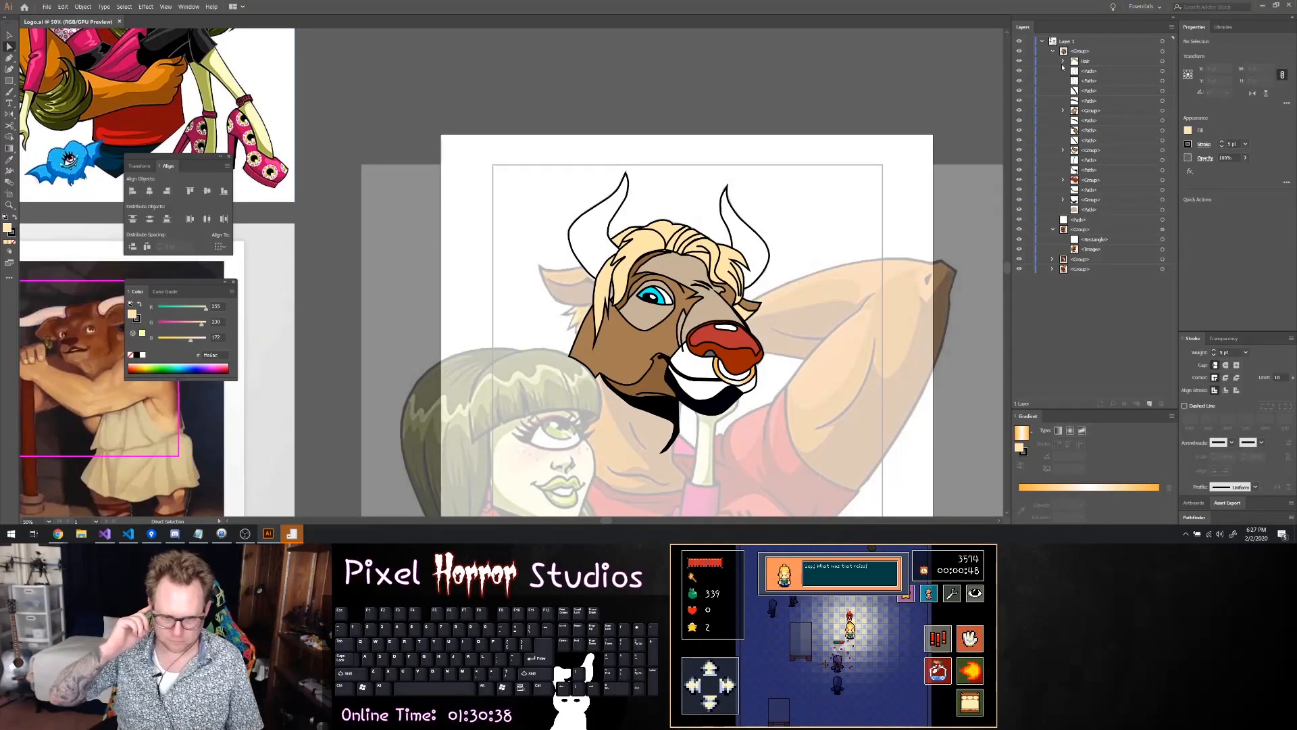
Hide the head group and trace the ear with the Pen tool from its tip along the lower edge and up the hair side
{"action": "scroll", "coordinate": [548, 280], "scroll_direction": "up", "scroll_amount": 5}
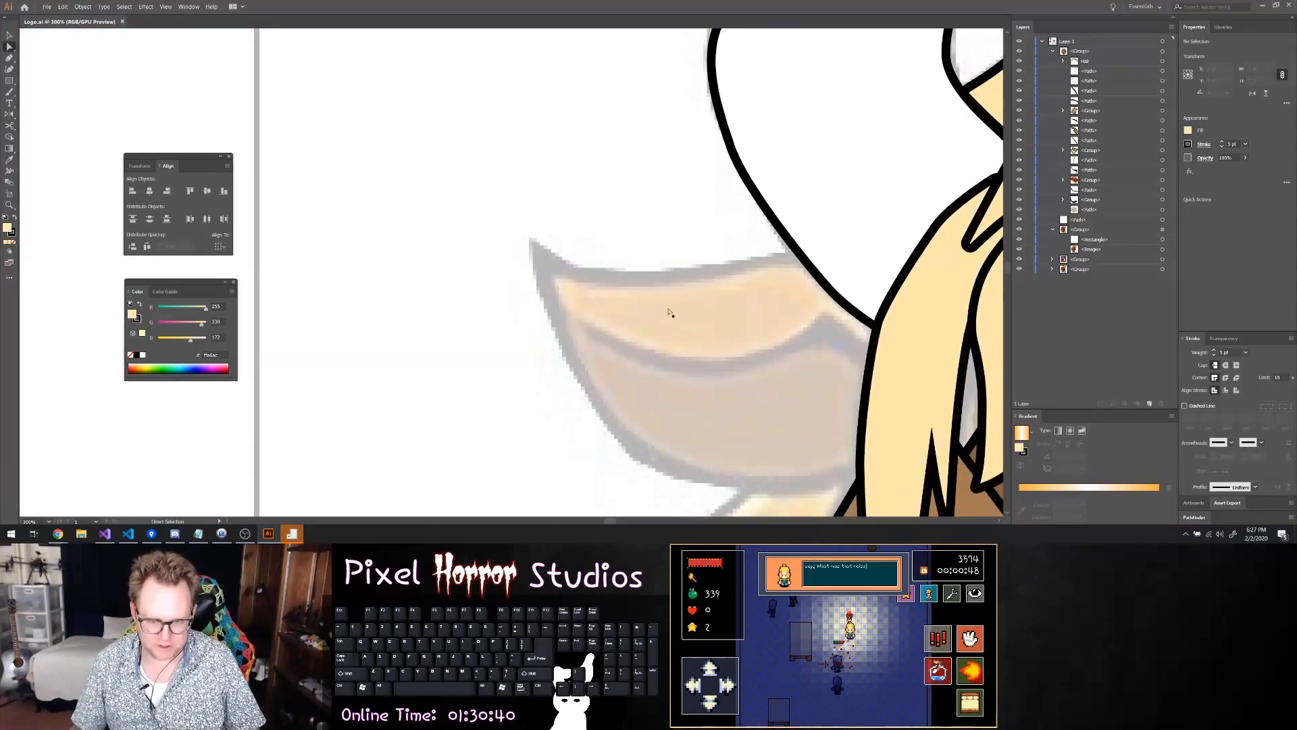
{"action": "scroll", "coordinate": [755, 315], "scroll_direction": "down", "scroll_amount": 6}
{"action": "scroll", "coordinate": [811, 324], "scroll_direction": "up", "scroll_amount": 4}
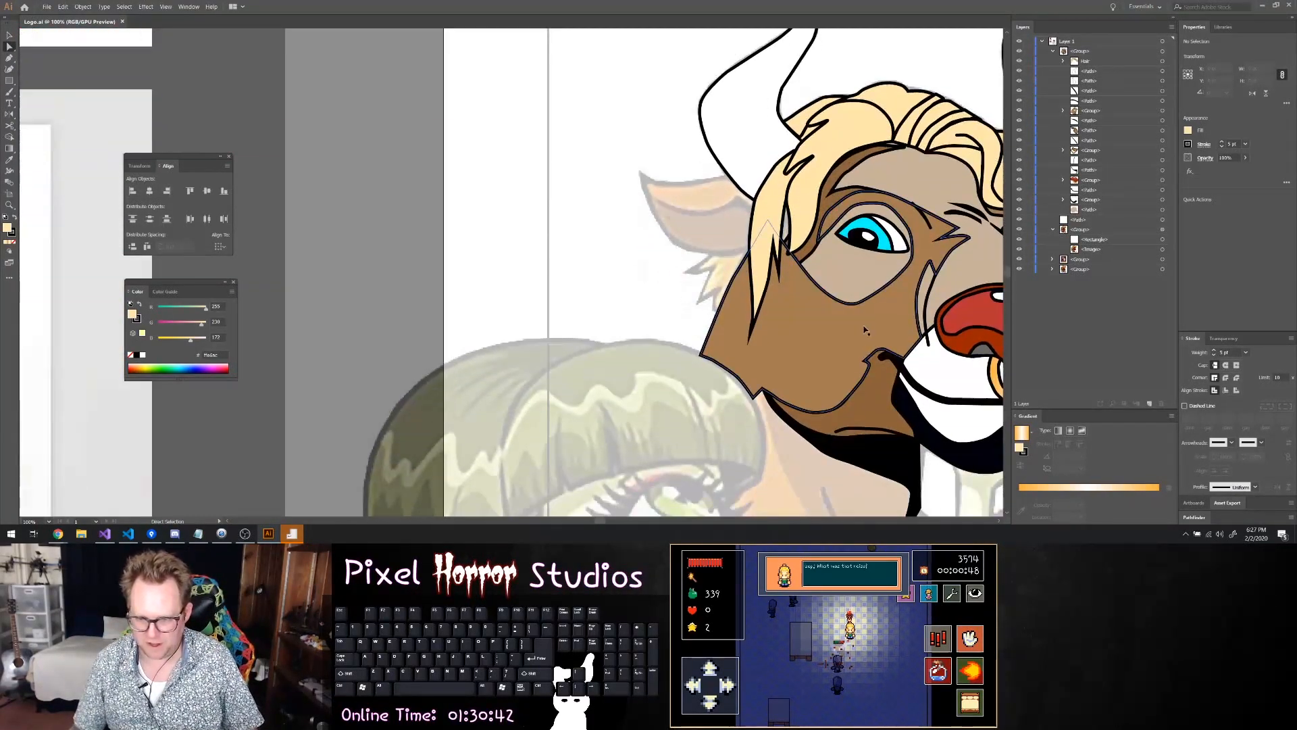
{"action": "scroll", "coordinate": [866, 329], "scroll_direction": "down", "scroll_amount": 2}
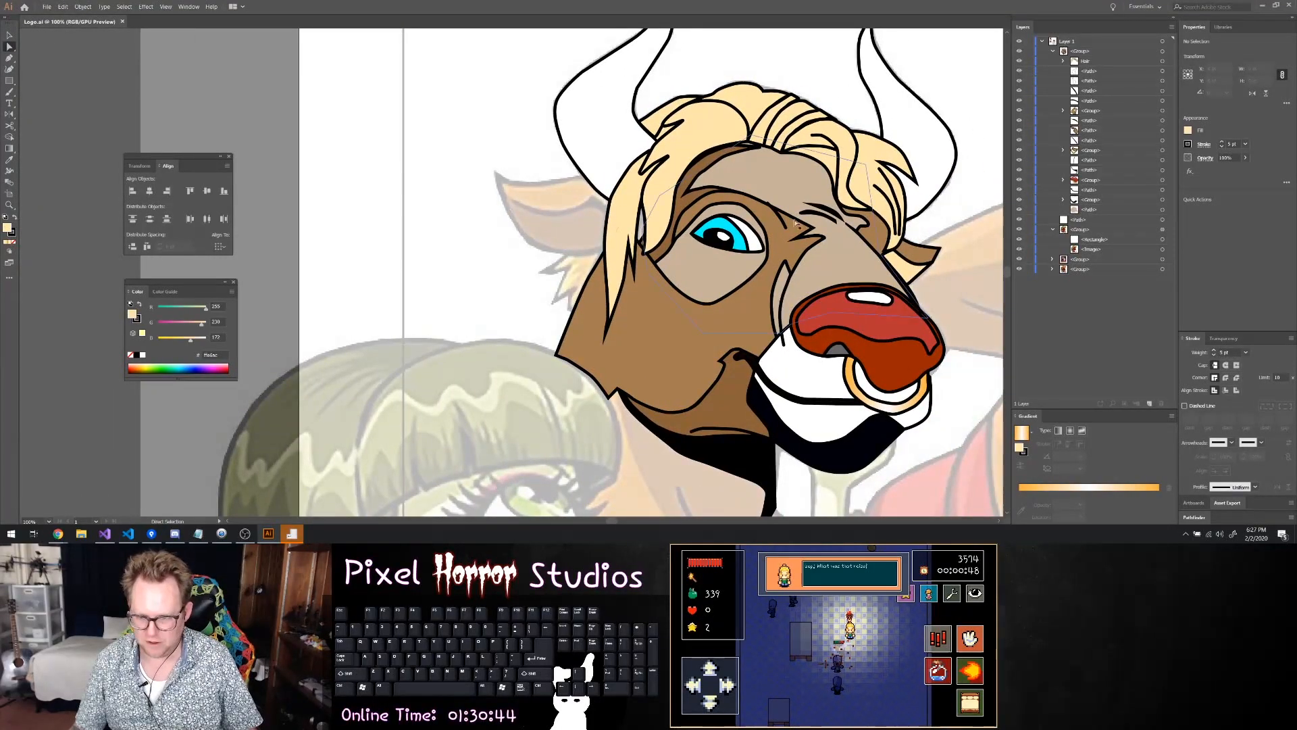
{"action": "scroll", "coordinate": [766, 221], "scroll_direction": "down", "scroll_amount": 1}
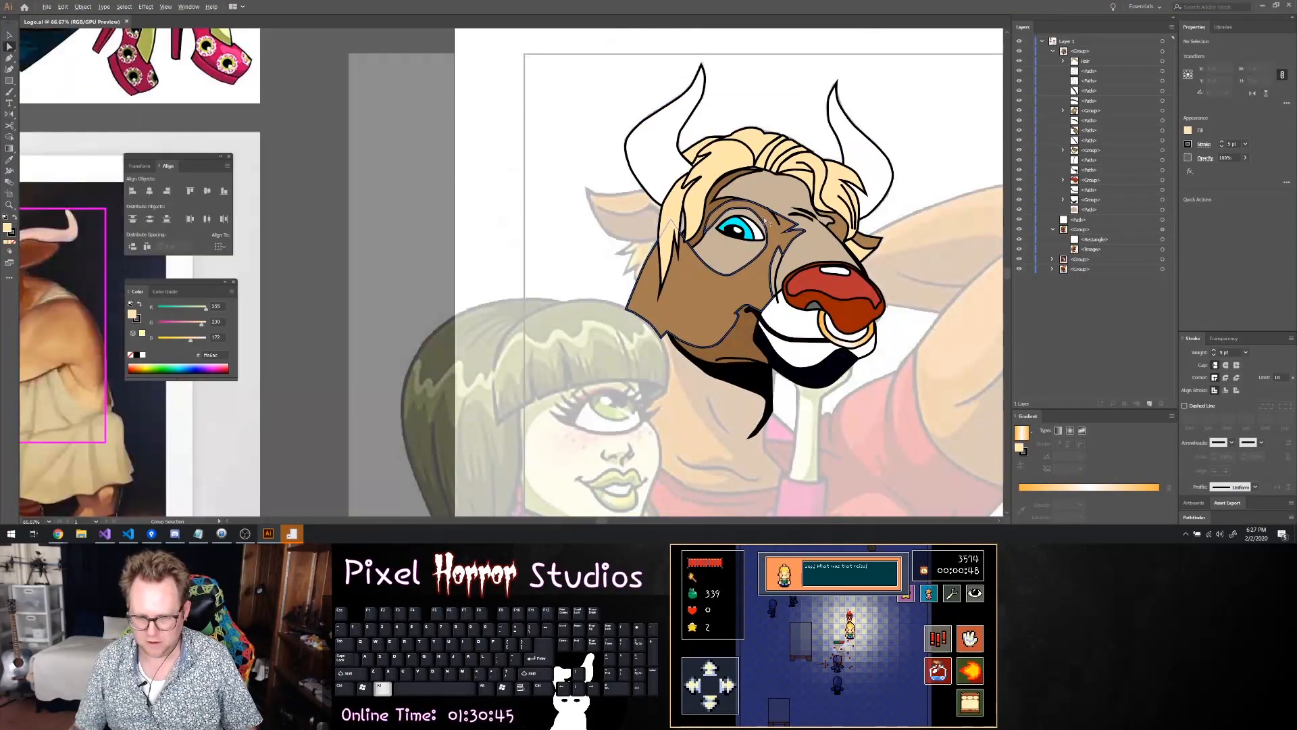
{"action": "left_click", "coordinate": [1019, 50]}
{"action": "key", "text": "p"}
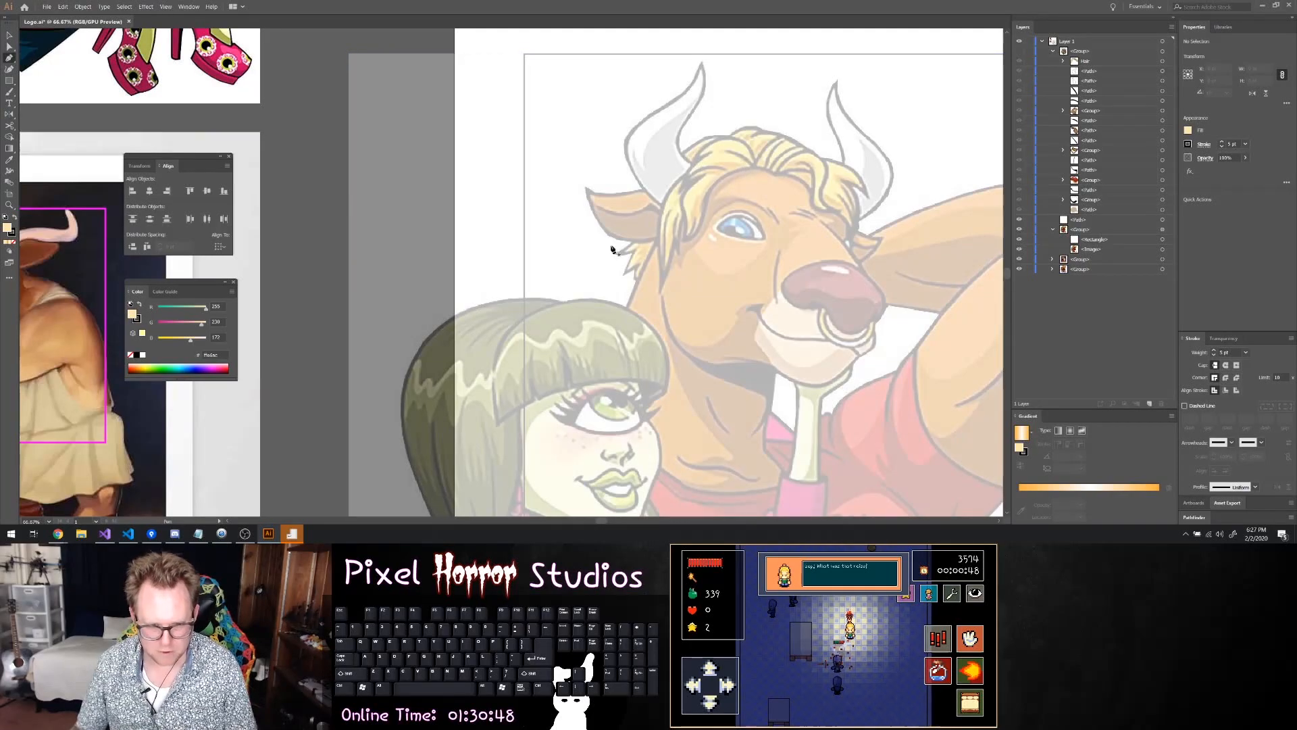
{"action": "left_click", "coordinate": [587, 189]}
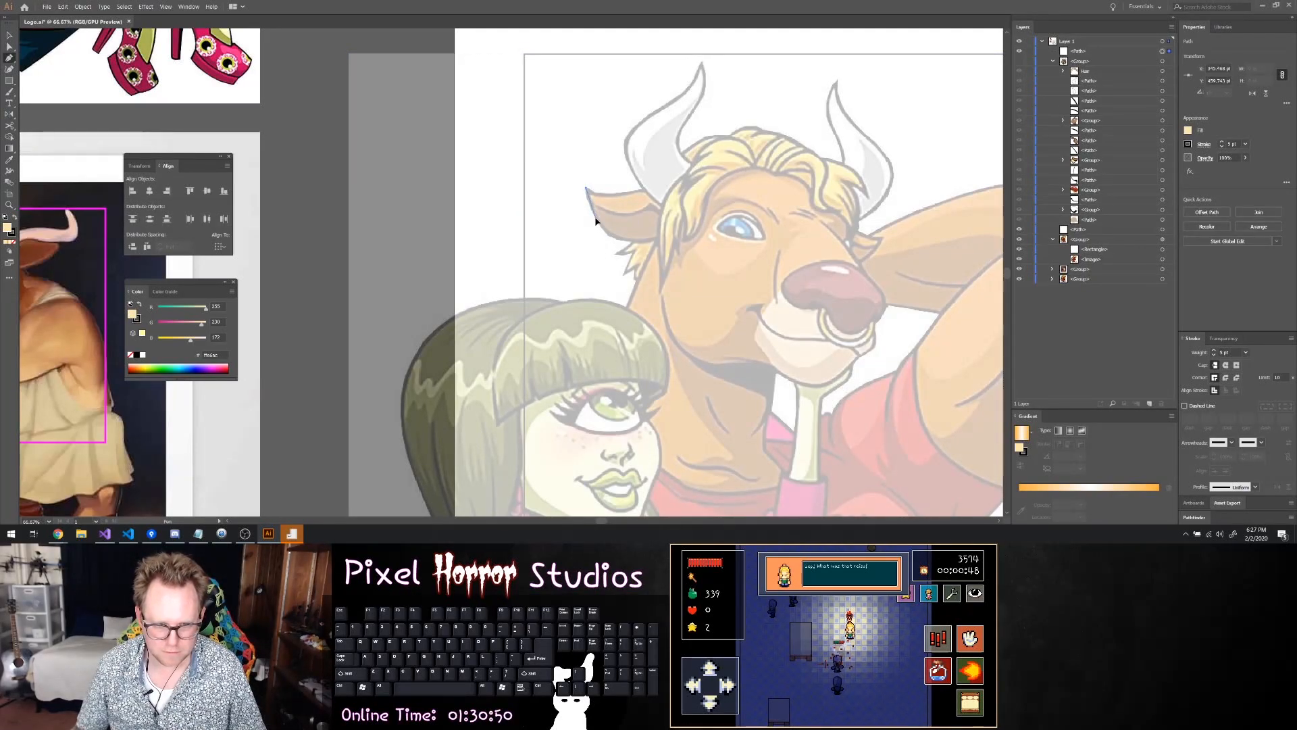
{"action": "left_click_drag", "start_coordinate": [604, 238], "coordinate": [649, 207]}
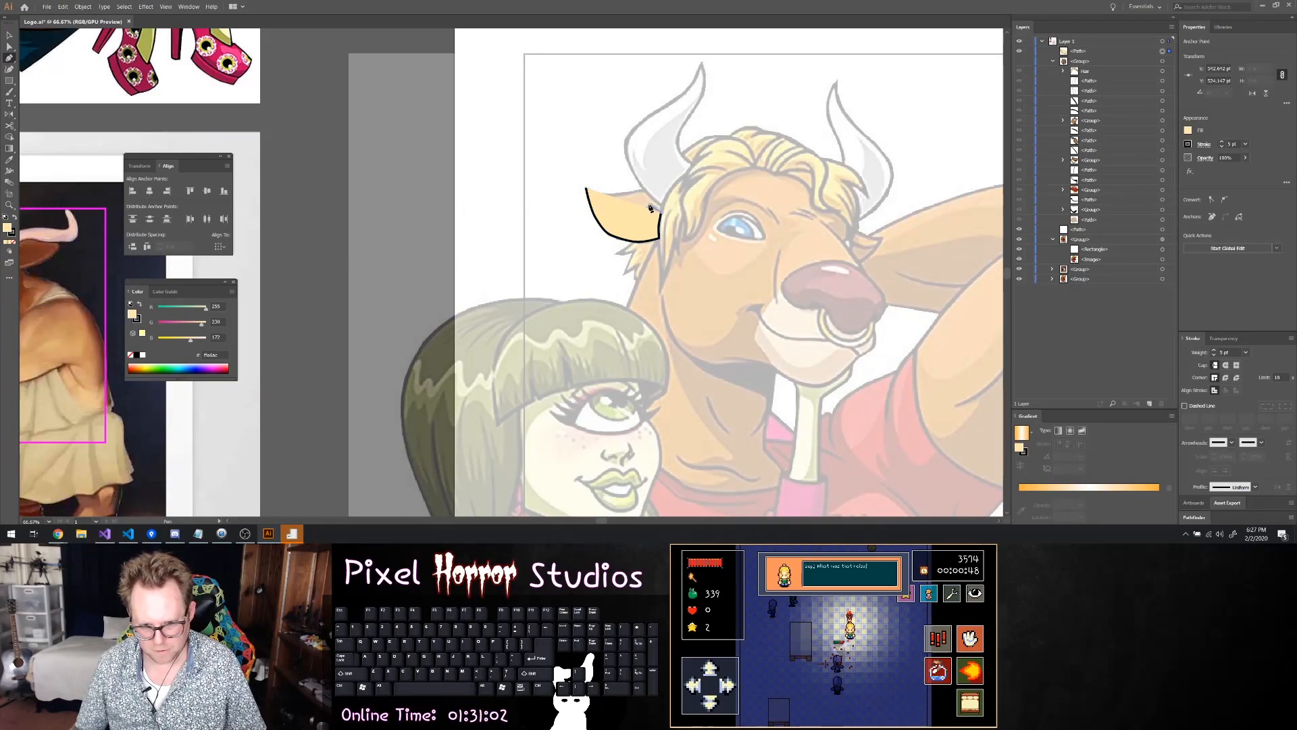
Set the path's fill to none and close it along the ear's inner curve back to the tip
{"action": "left_click", "coordinate": [1190, 131]}
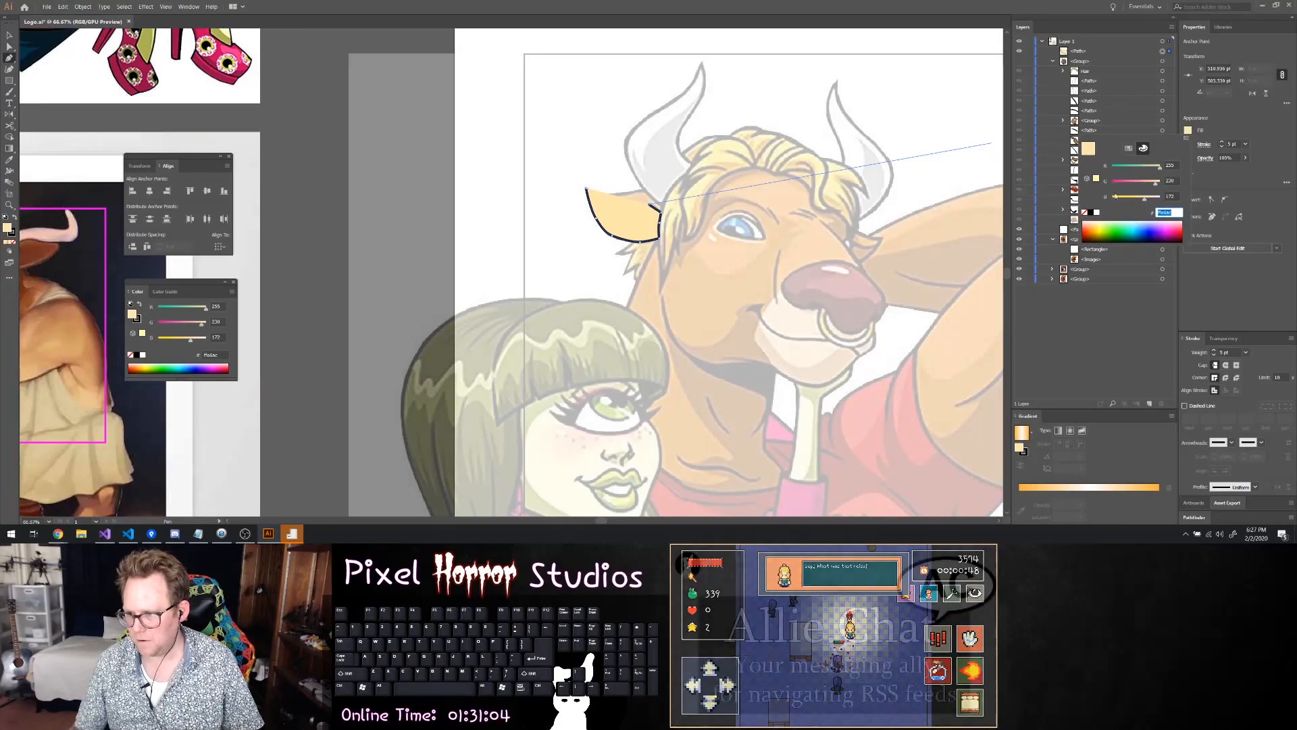
{"action": "left_click", "coordinate": [1085, 212]}
{"action": "left_click", "coordinate": [629, 215]}
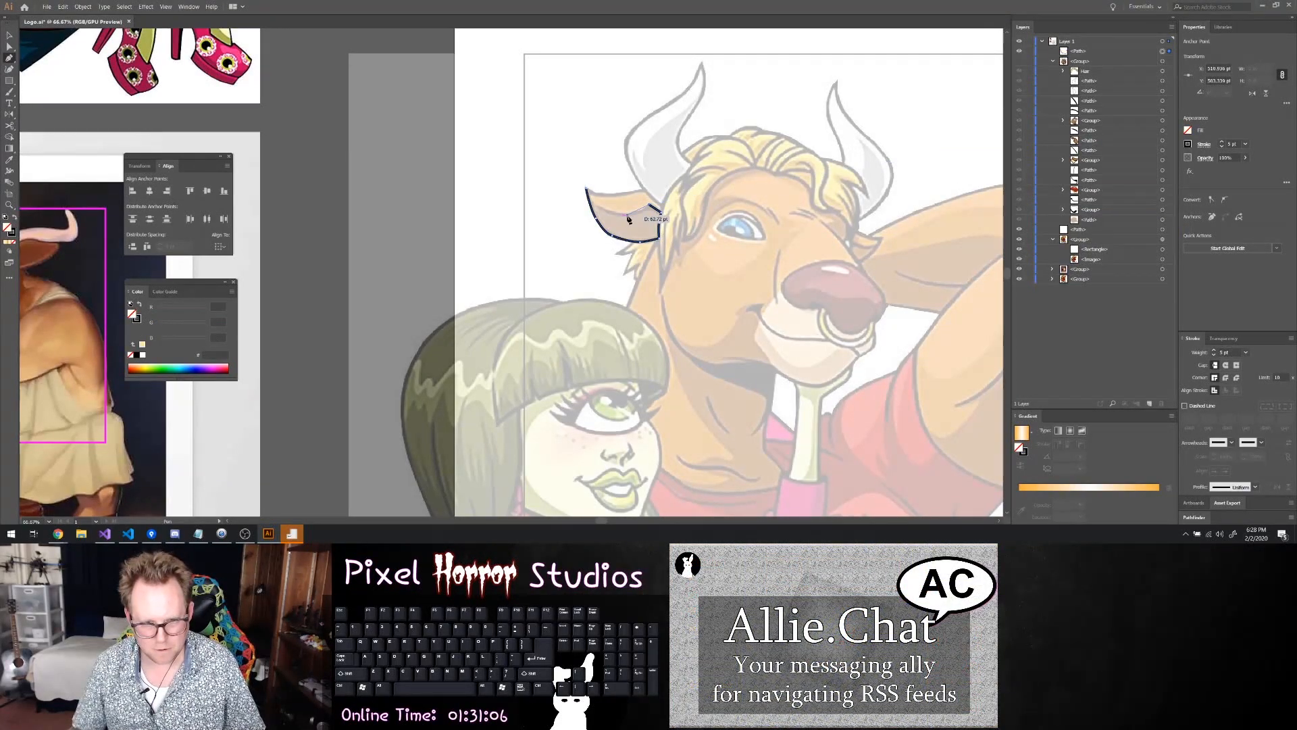
{"action": "left_click_drag", "start_coordinate": [629, 215], "coordinate": [616, 218]}
{"action": "left_click", "coordinate": [599, 209]}
{"action": "left_click", "coordinate": [586, 189]}
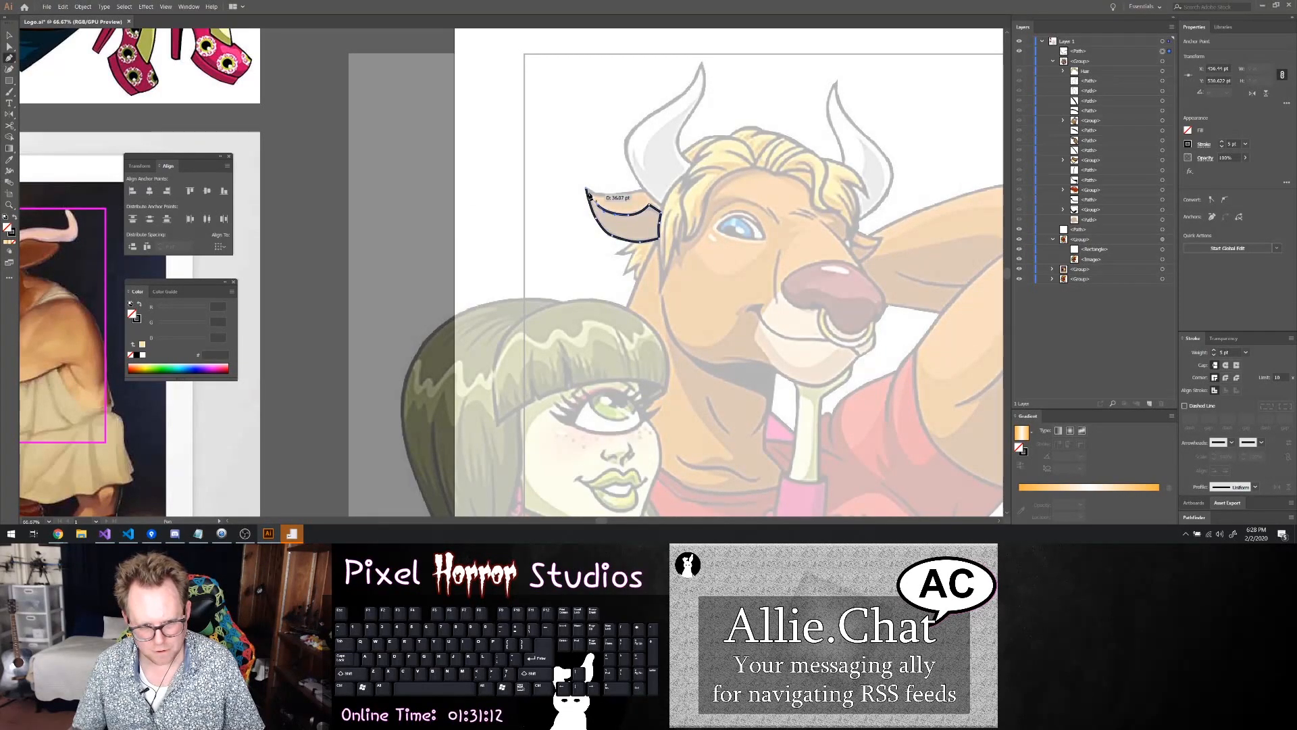
Round the corner at the tip of the lower ear shape slightly
{"action": "key", "text": "a"}
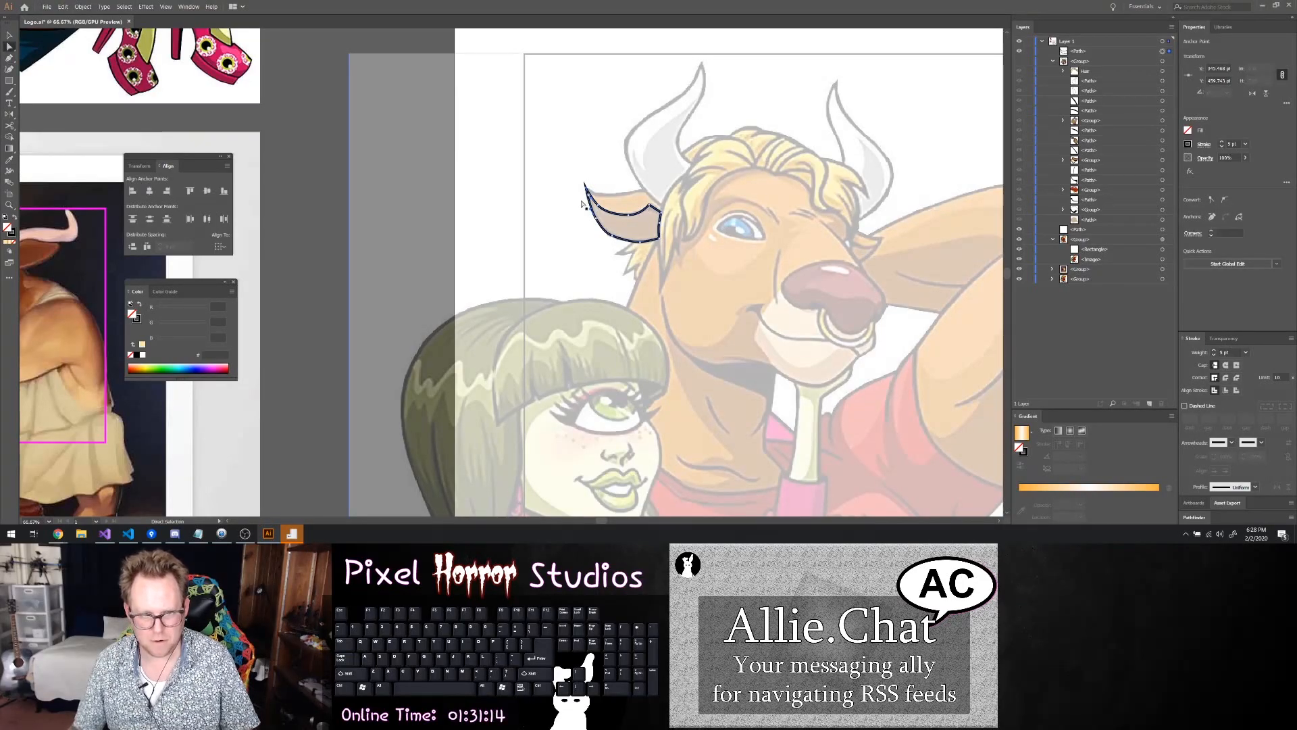
{"action": "scroll", "coordinate": [594, 201], "scroll_direction": "up", "scroll_amount": 3}
{"action": "left_click_drag", "start_coordinate": [575, 174], "coordinate": [577, 175]}
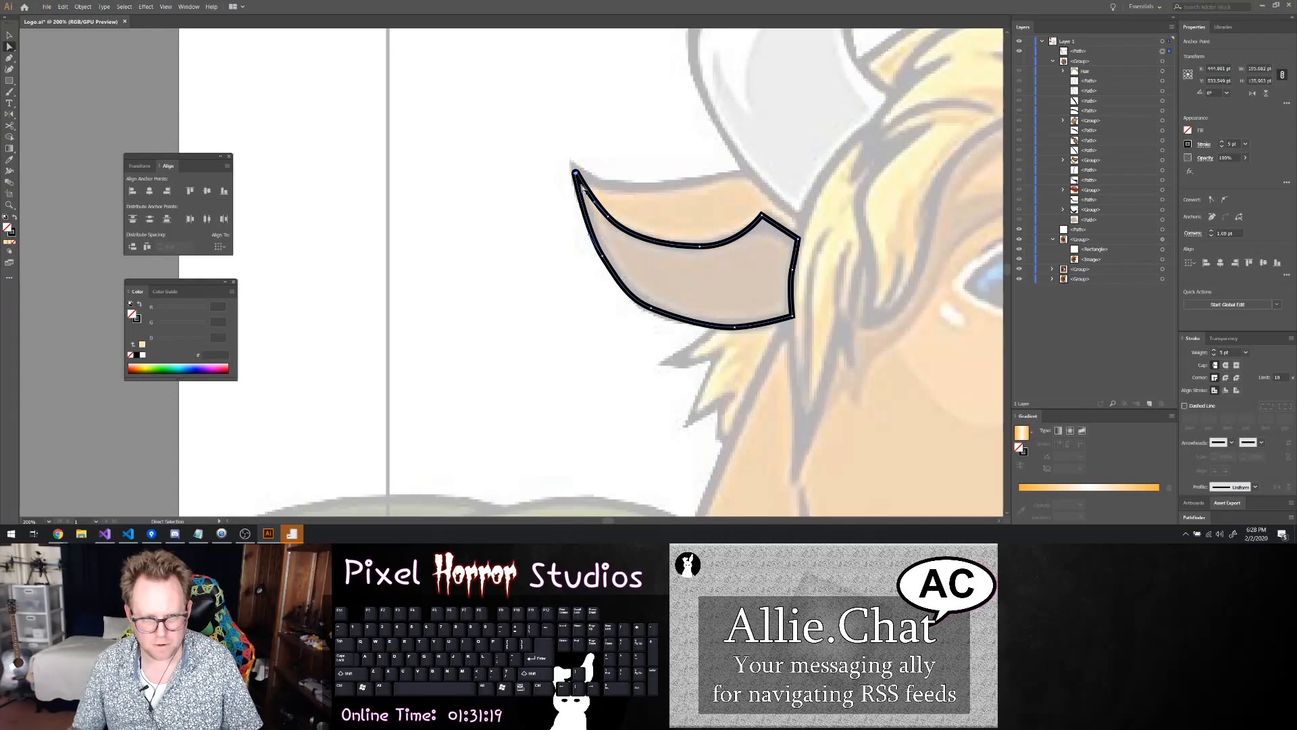
Try a brown swatch as the lower ear shape's fill and clear it back to none
{"action": "left_click", "coordinate": [1187, 130]}
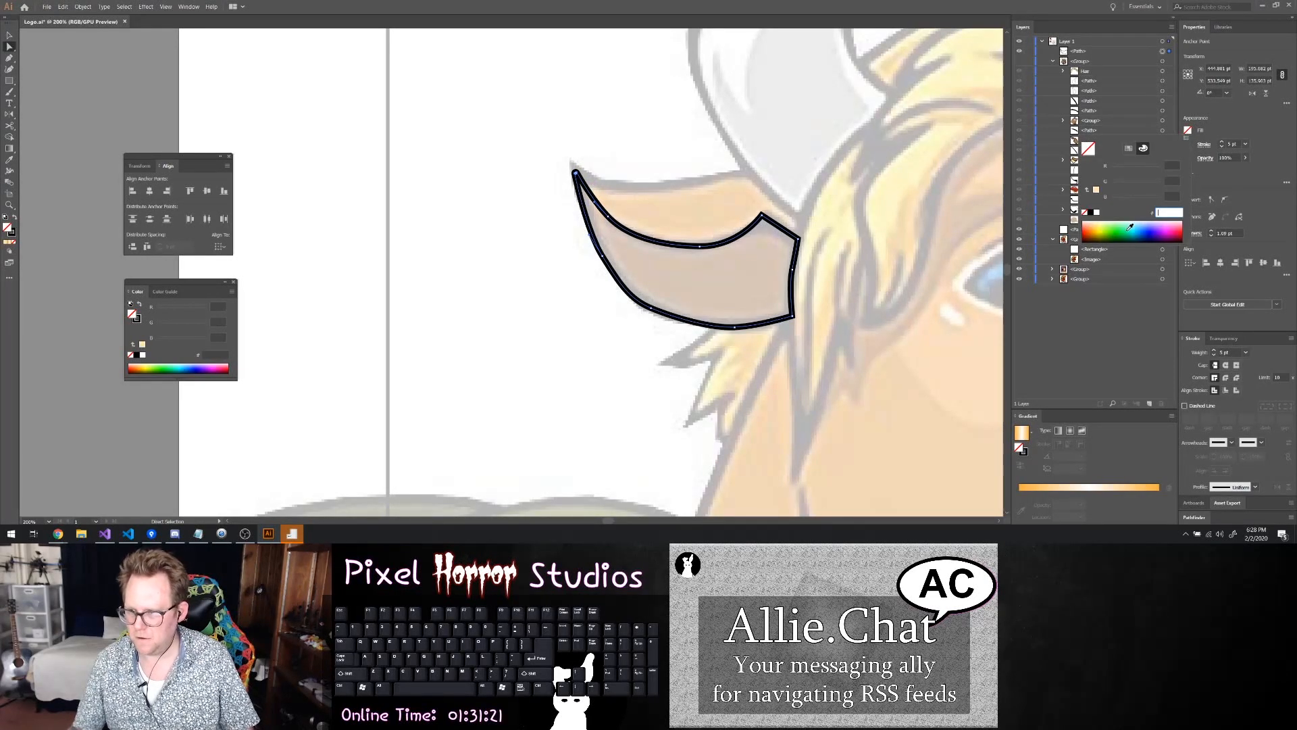
{"action": "left_click", "coordinate": [1129, 149]}
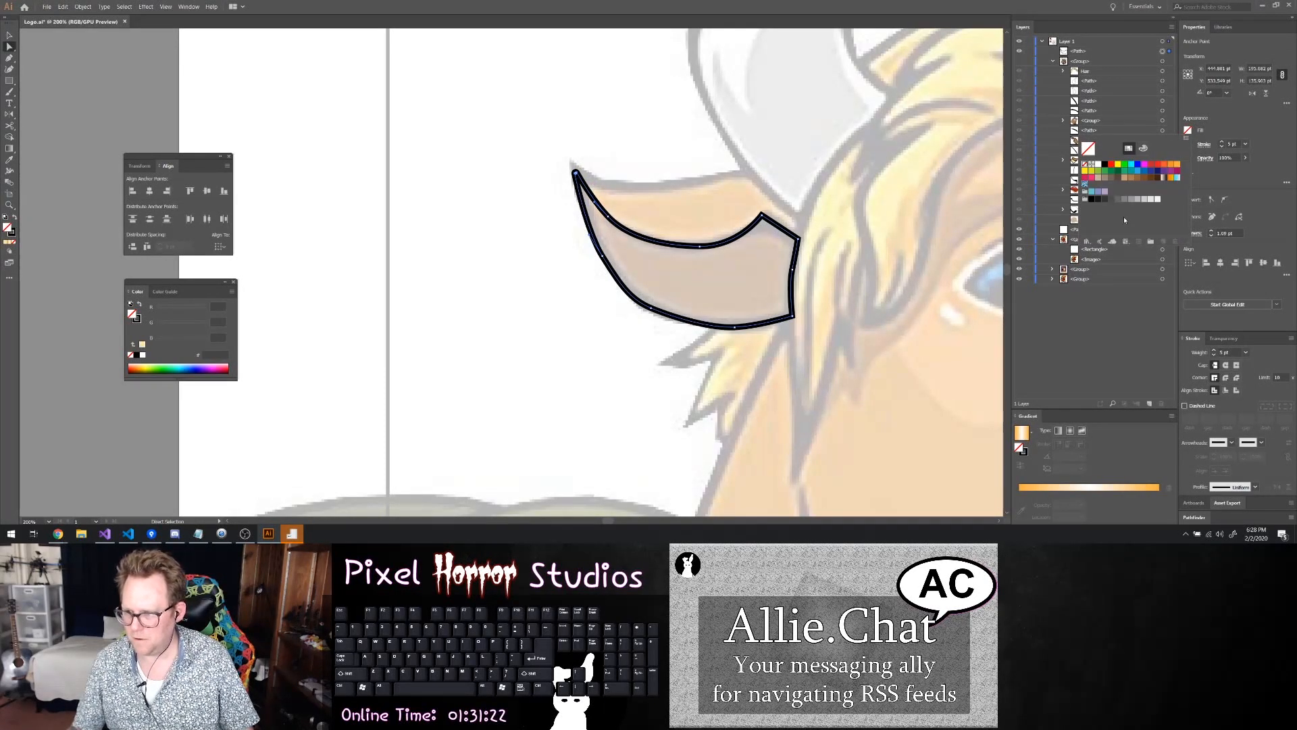
{"action": "left_click", "coordinate": [1139, 179]}
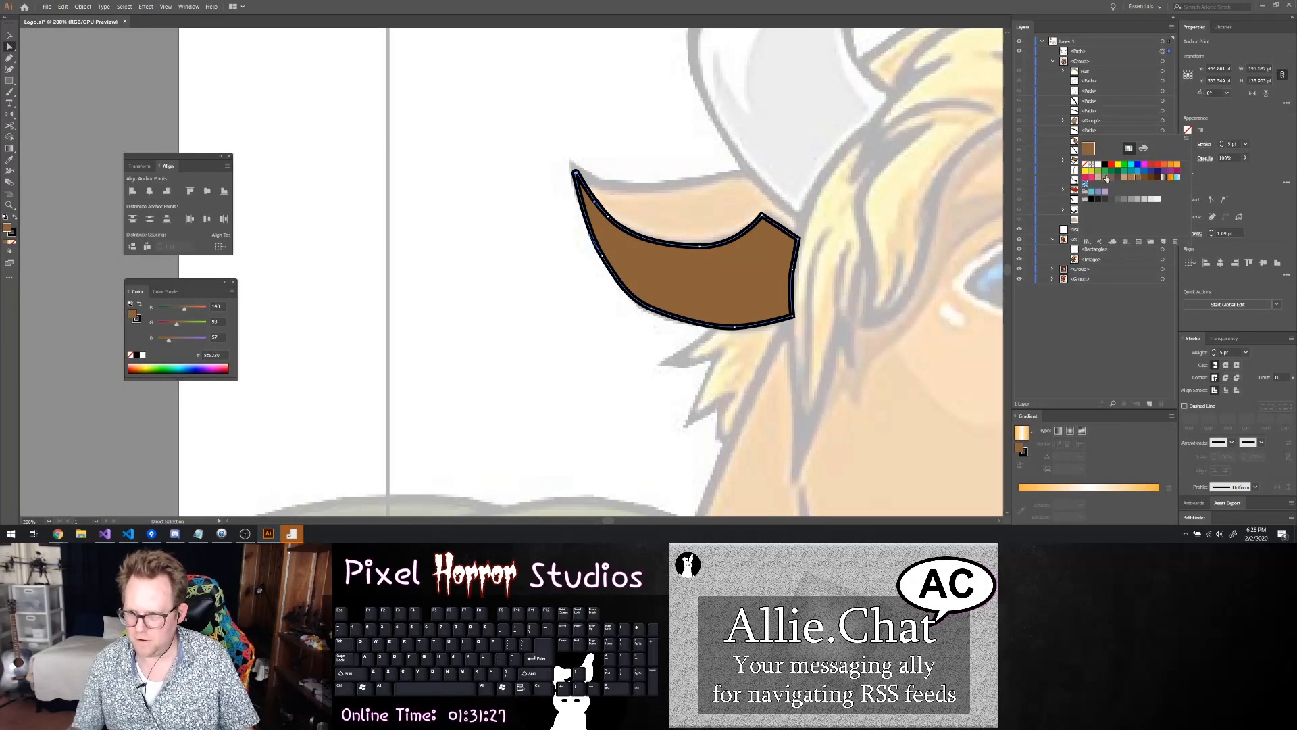
{"action": "key", "text": "slash"}
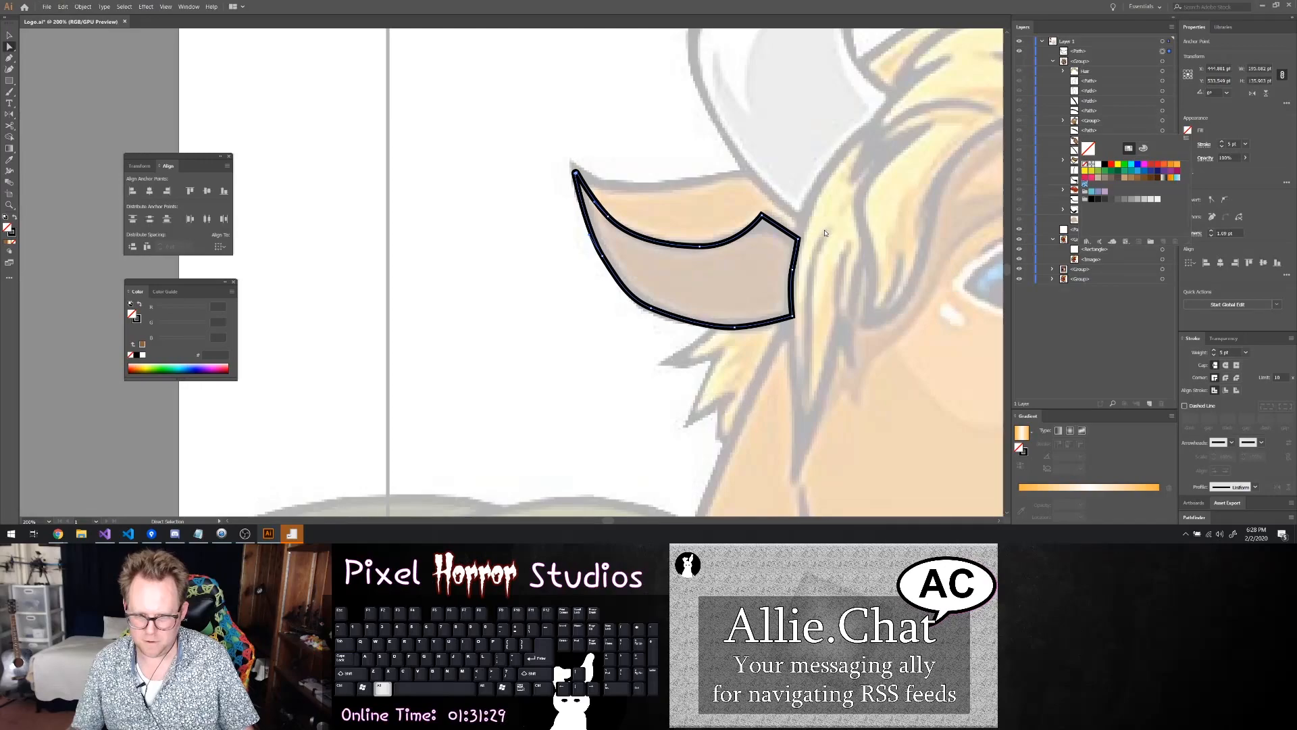
Show the head group and fill the lower ear shape with the brown swatch R=117 G=76 B=36
{"action": "scroll", "coordinate": [514, 231], "scroll_direction": "down", "scroll_amount": 4}
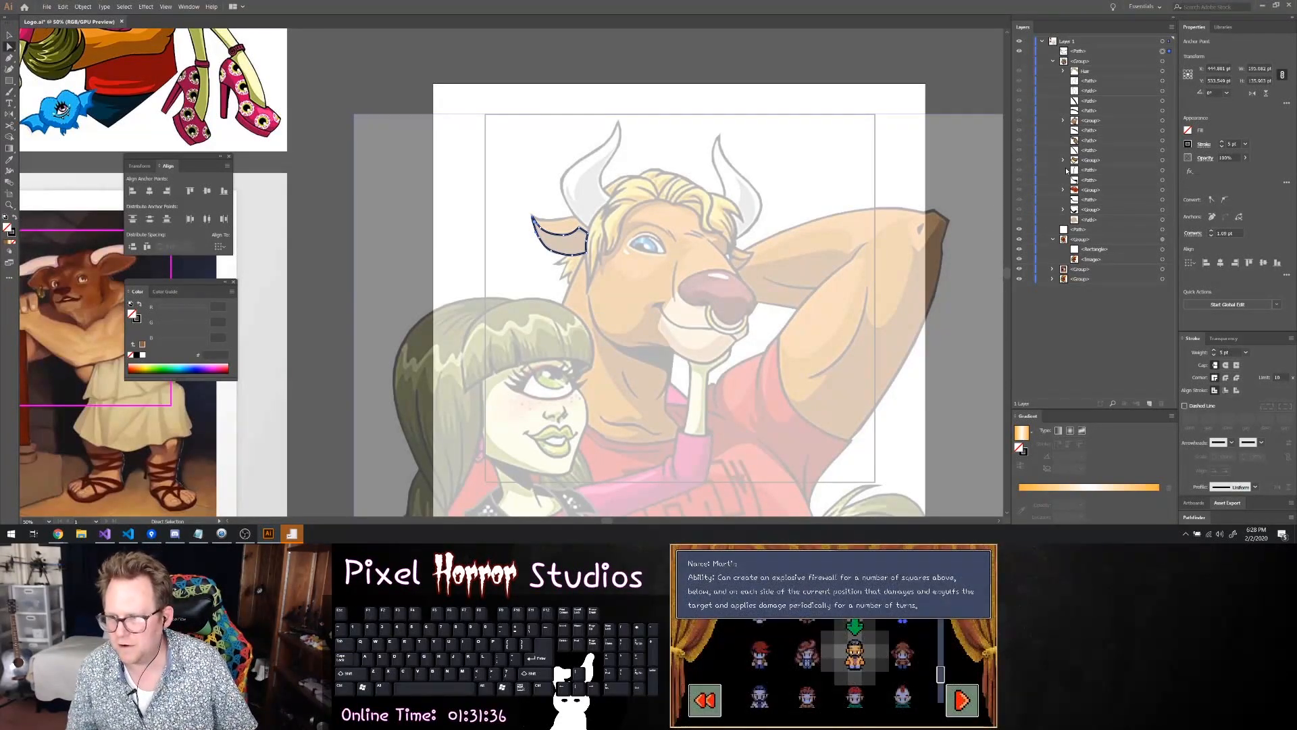
{"action": "left_click", "coordinate": [1020, 62]}
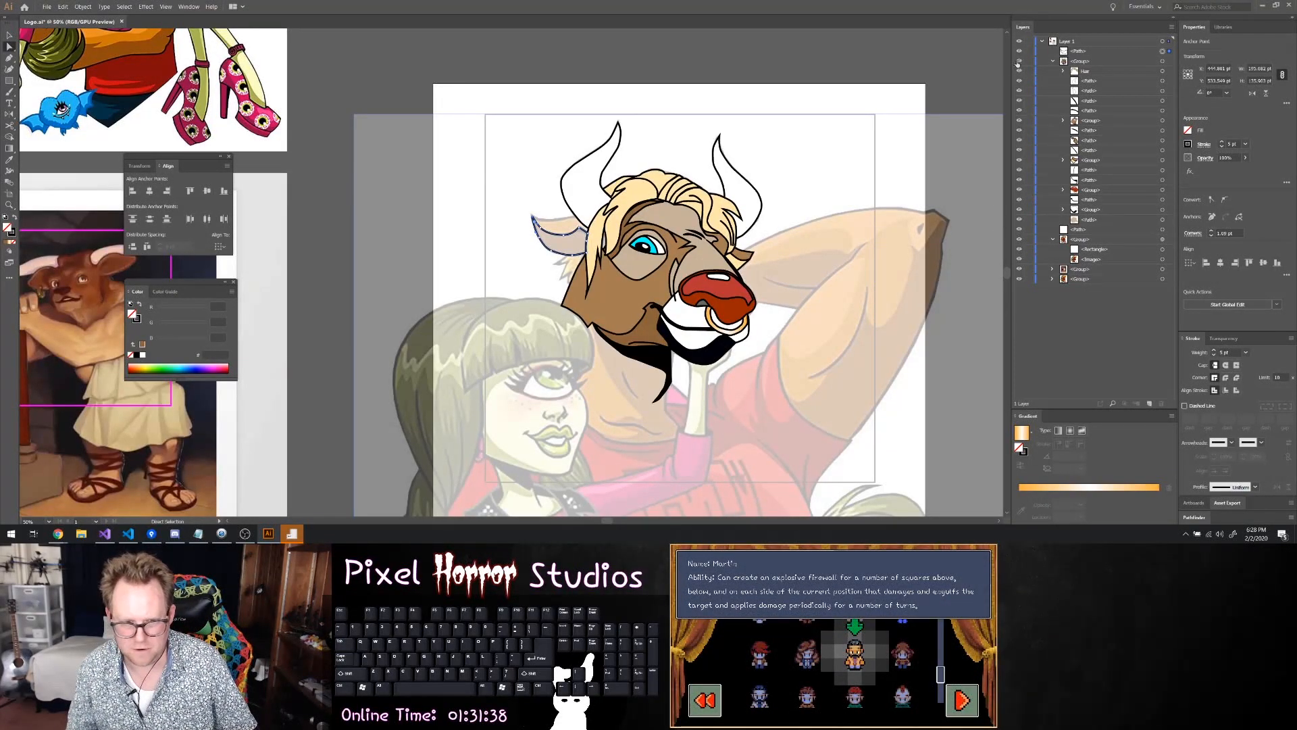
{"action": "left_click", "coordinate": [1189, 130]}
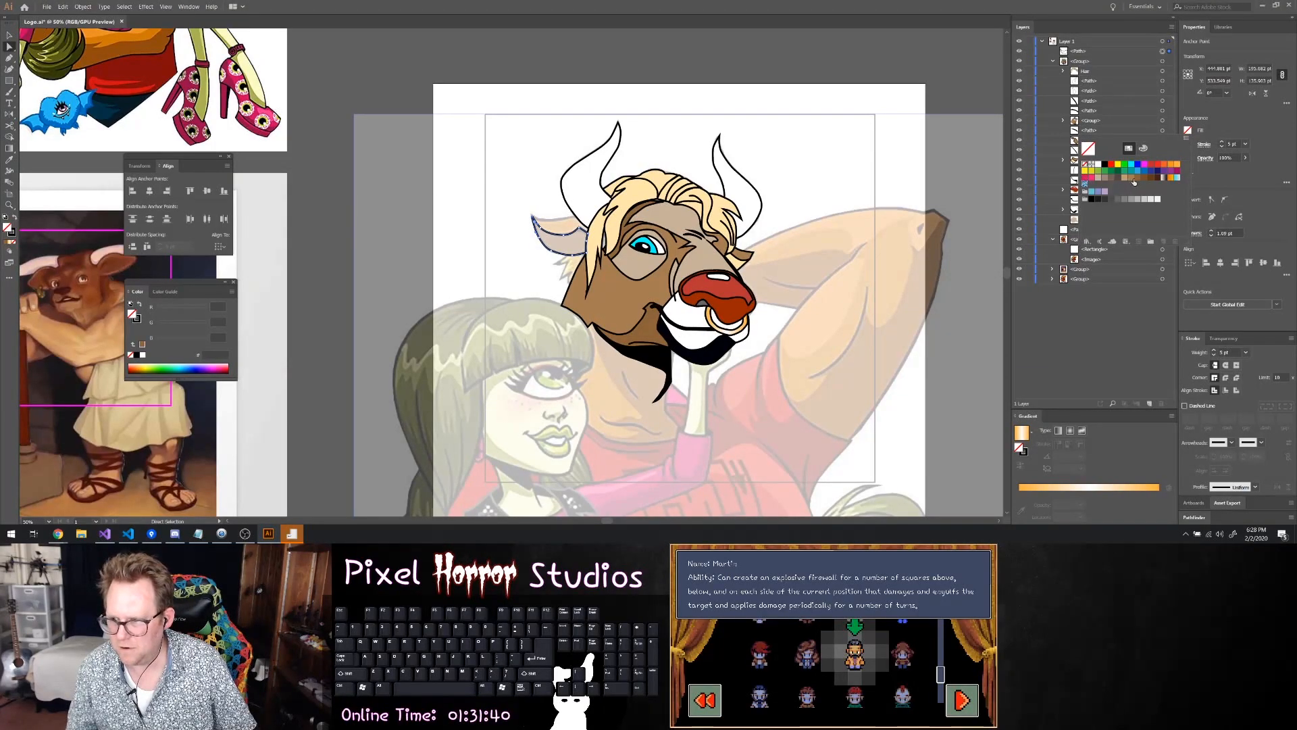
{"action": "left_click", "coordinate": [1137, 178]}
{"action": "left_click", "coordinate": [1142, 179]}
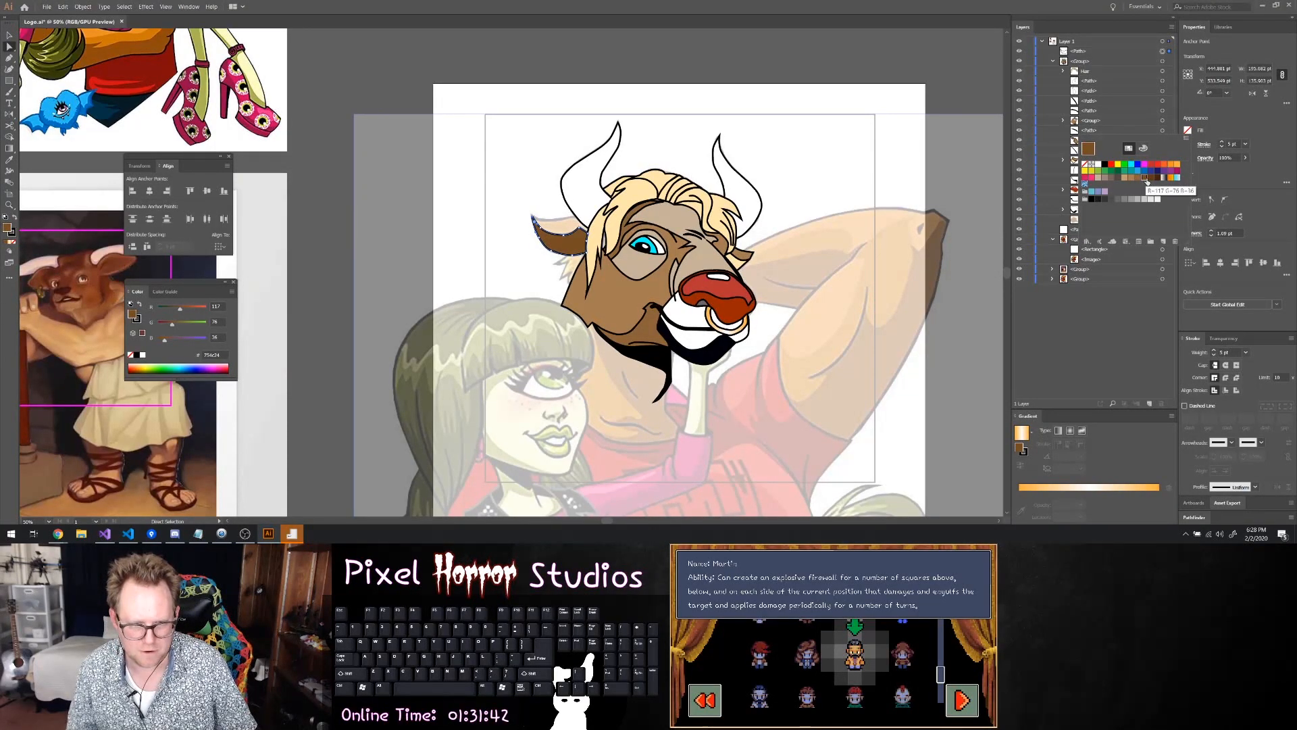
Copy the hex fill colour 8C6239 from the brown jaw shape and apply it to the lower ear shape
{"action": "left_click", "coordinate": [662, 346]}
{"action": "left_click", "coordinate": [1188, 130]}
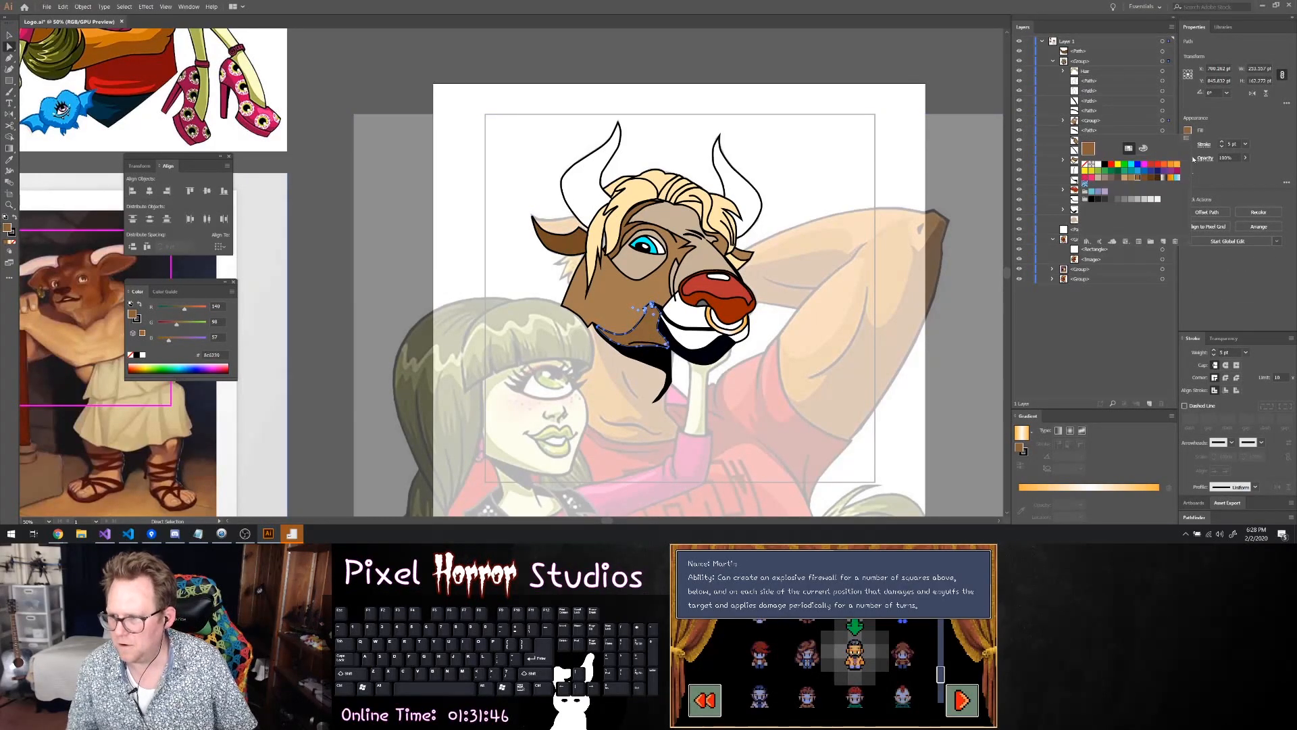
{"action": "left_click", "coordinate": [1143, 148]}
{"action": "key", "text": "ctrl+c"}
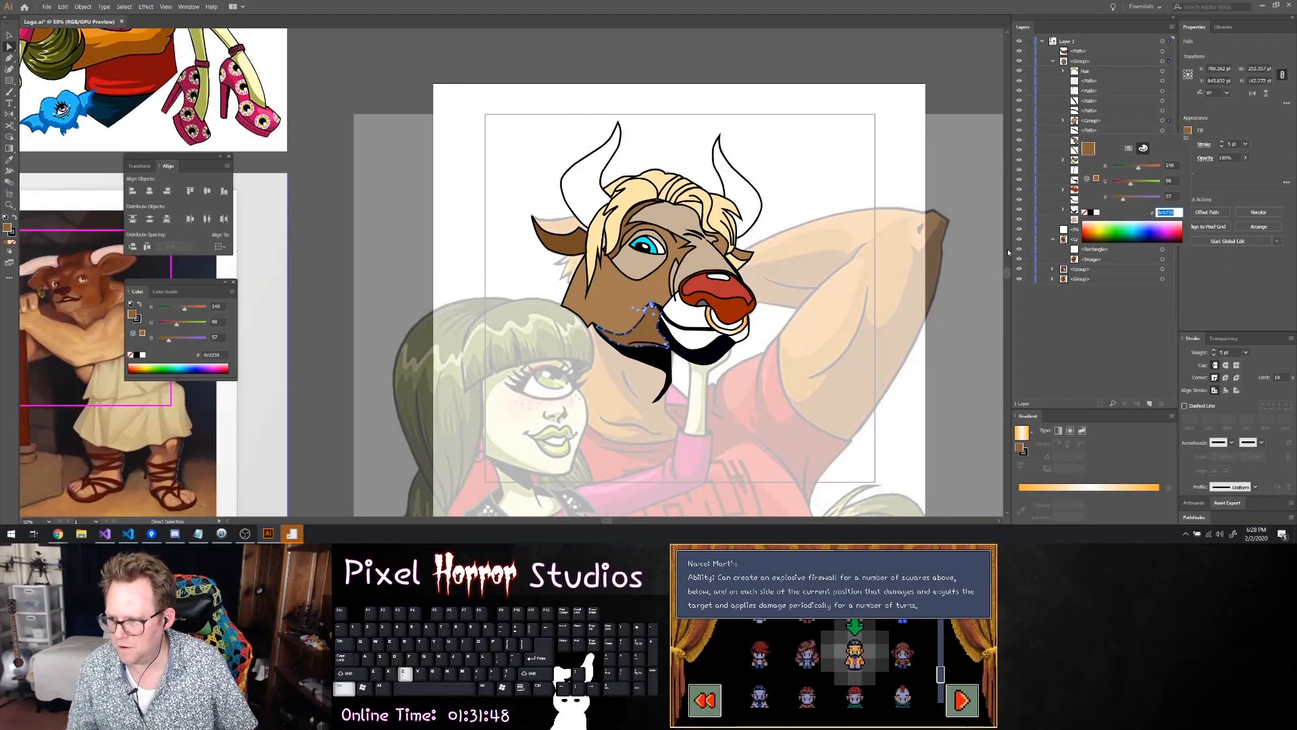
{"action": "left_click", "coordinate": [562, 248]}
{"action": "left_click", "coordinate": [562, 248]}
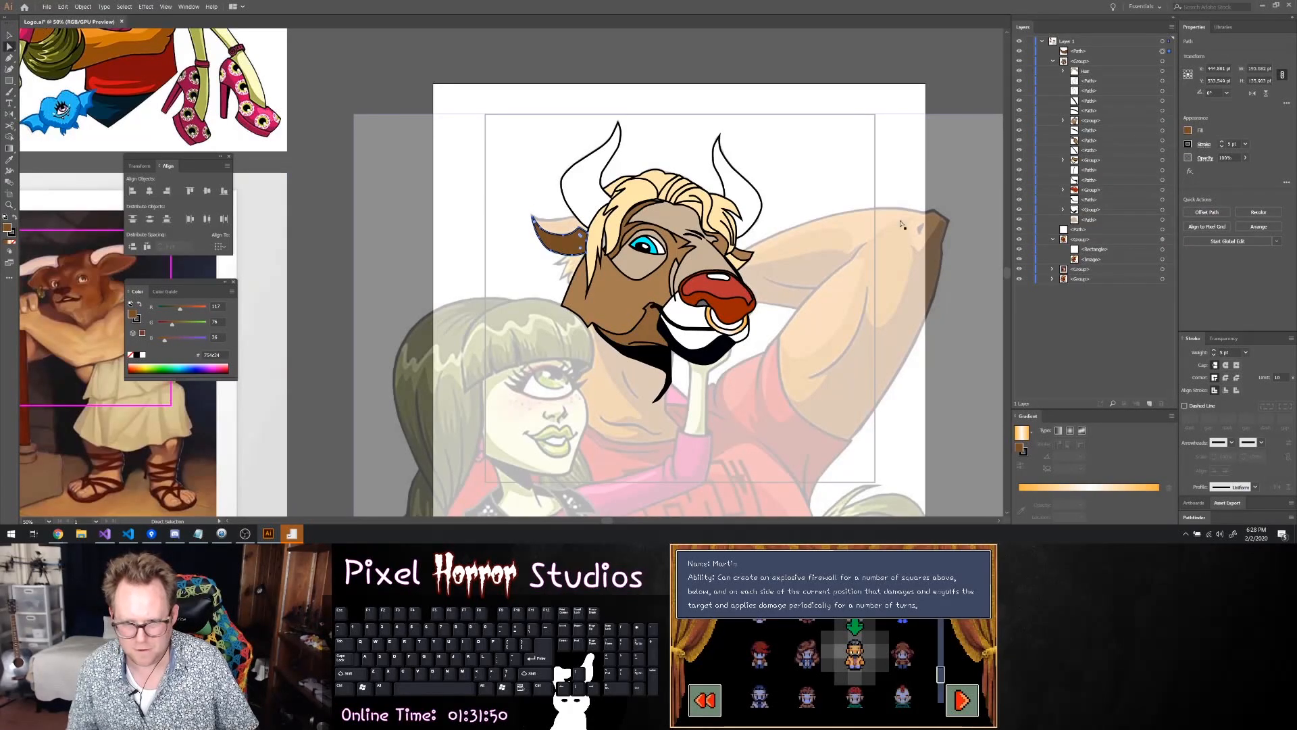
{"action": "left_click", "coordinate": [1188, 130]}
{"action": "key", "text": "ctrl+v"}
{"action": "key", "text": "Return"}
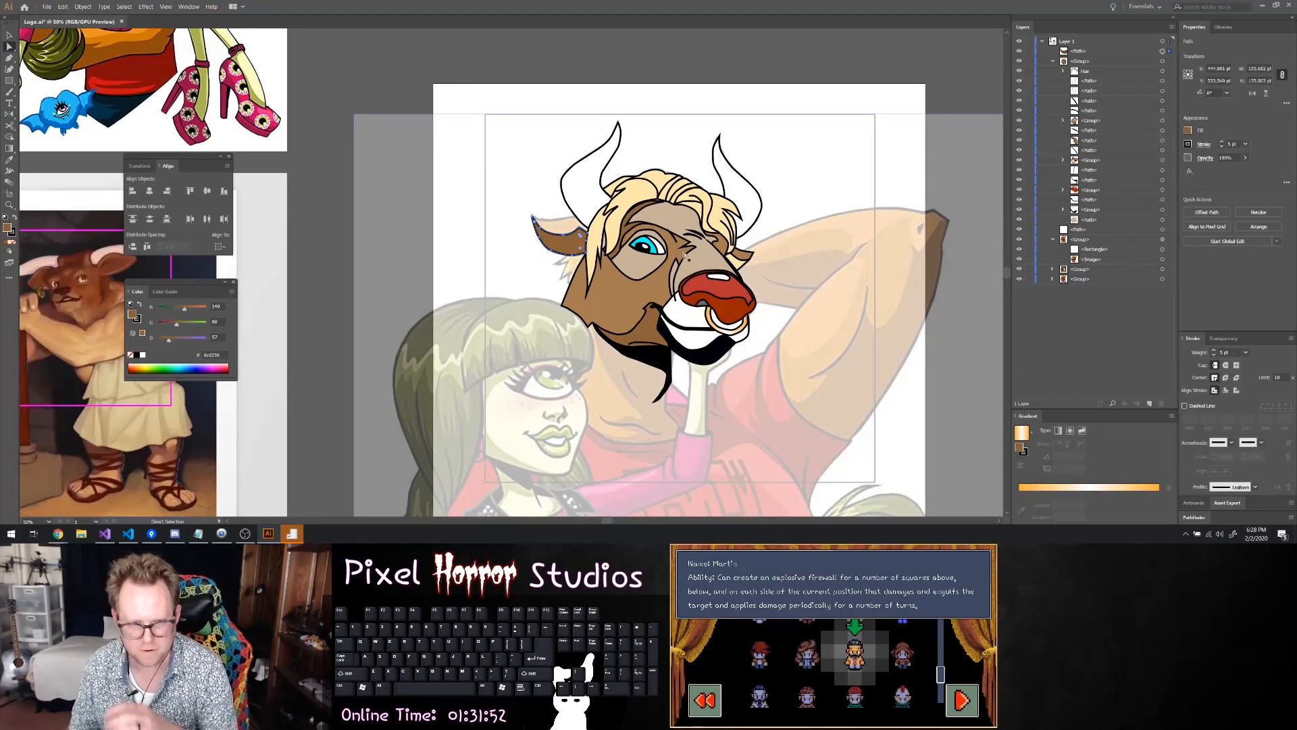
Hide the head group and the lower ear path to uncover the reference ear for tracing
{"action": "left_click", "coordinate": [533, 211]}
{"action": "scroll", "coordinate": [533, 212], "scroll_direction": "up", "scroll_amount": 2}
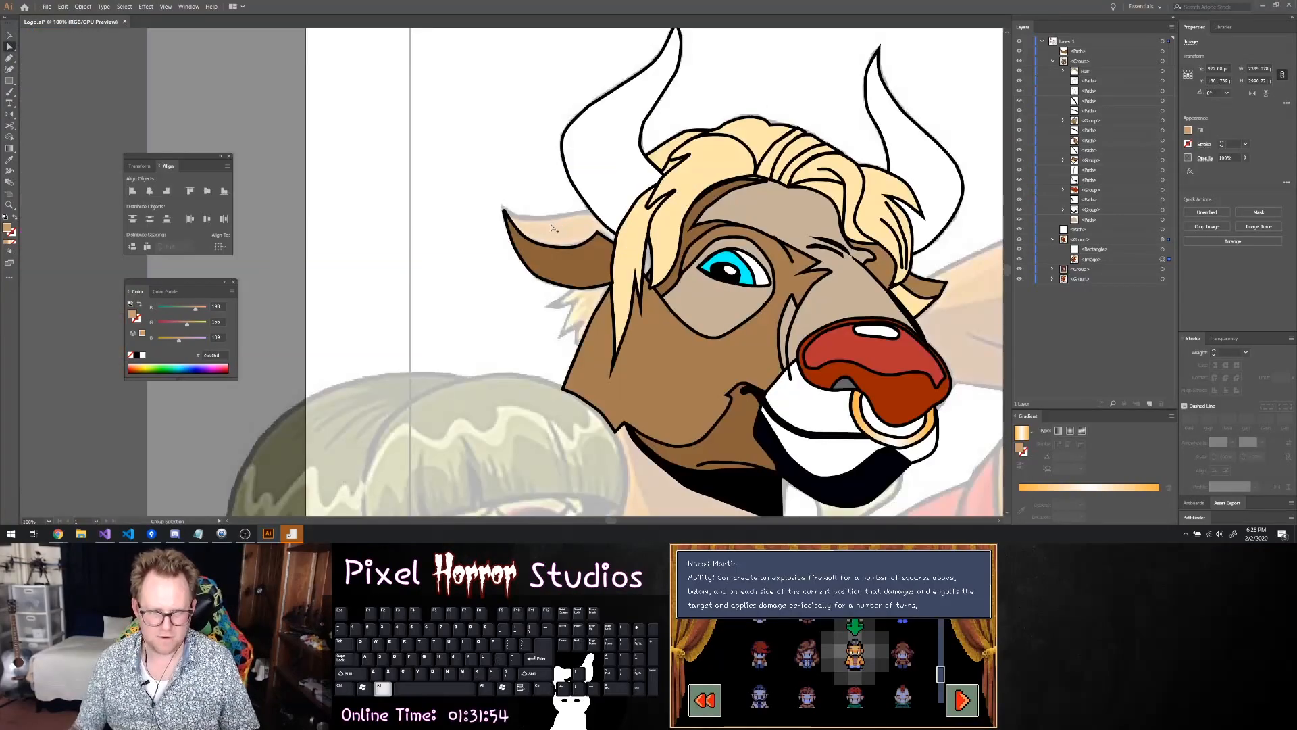
{"action": "scroll", "coordinate": [551, 225], "scroll_direction": "up", "scroll_amount": 1}
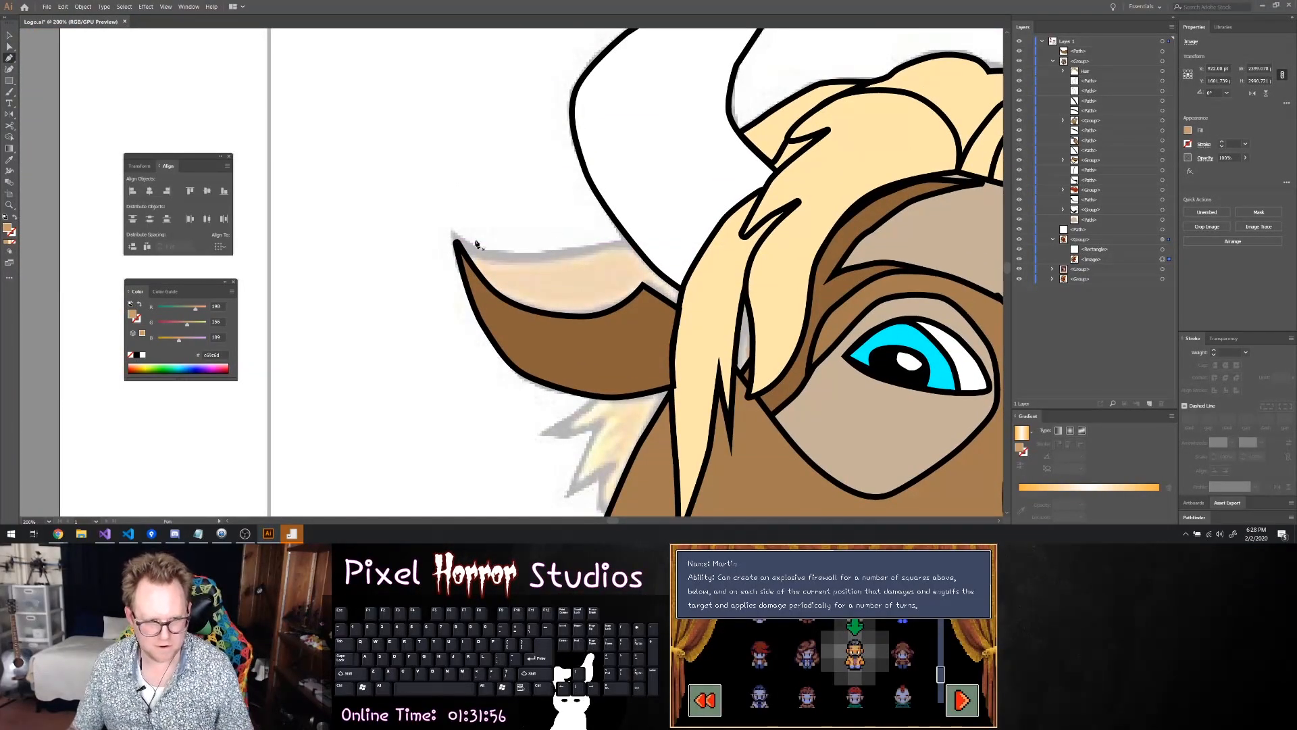
{"action": "left_click", "coordinate": [1019, 61]}
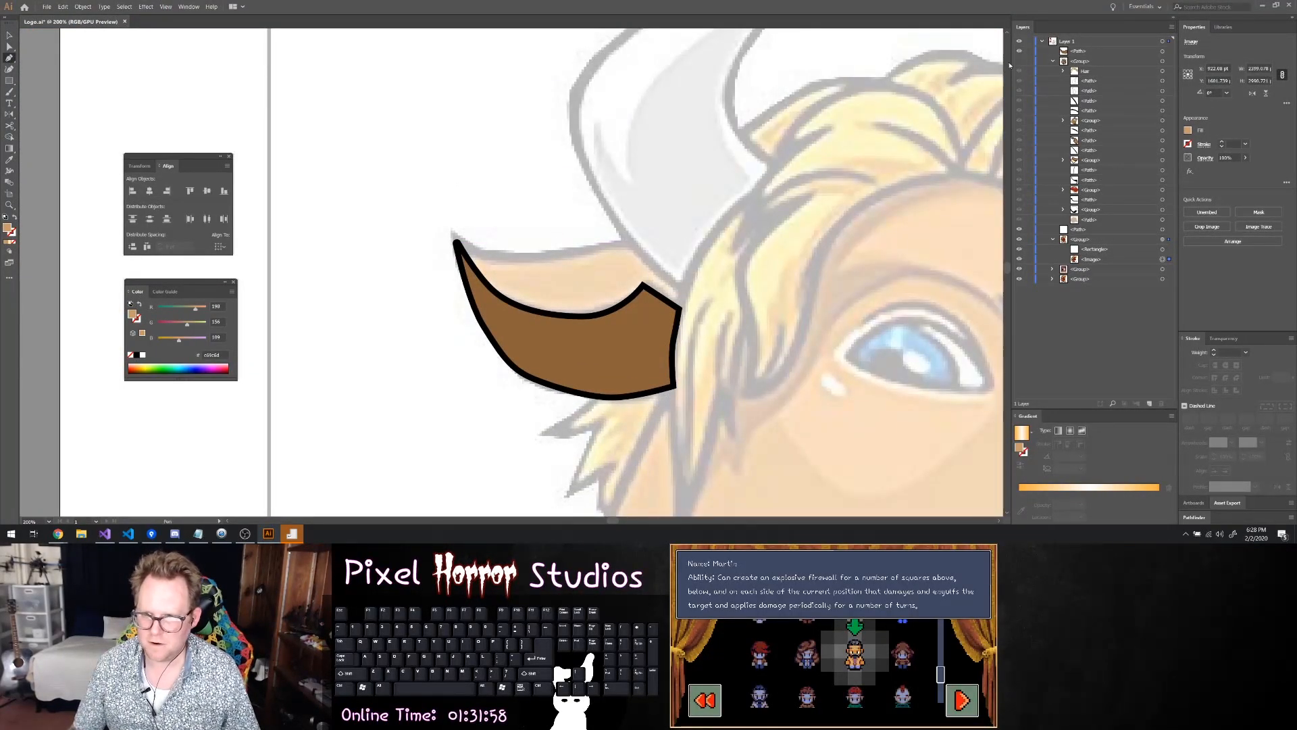
{"action": "left_click", "coordinate": [1020, 51]}
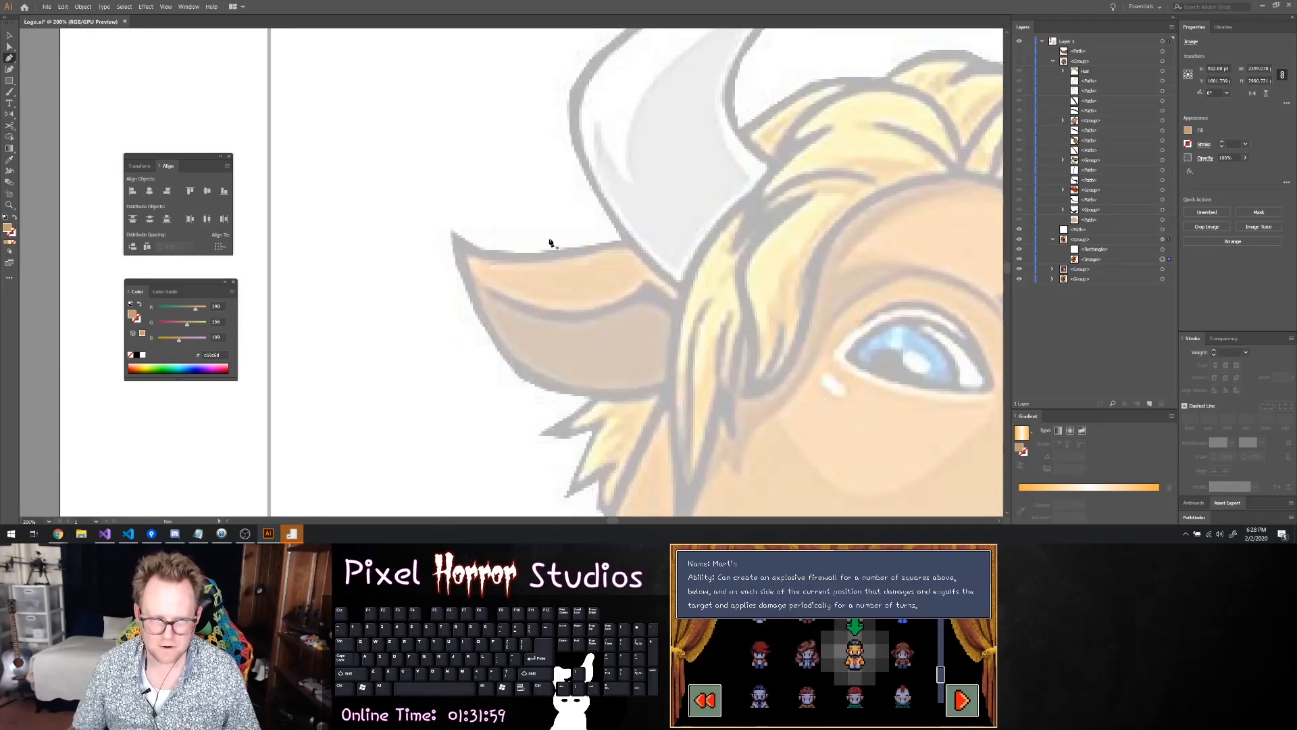
Trace the upper ear part from the tip along its top edge to the hair and back onto the inner curve
{"action": "left_click", "coordinate": [454, 241]}
{"action": "left_click_drag", "start_coordinate": [523, 260], "coordinate": [659, 272]}
{"action": "left_click_drag", "start_coordinate": [659, 272], "coordinate": [683, 292]}
{"action": "left_click_drag", "start_coordinate": [684, 292], "coordinate": [646, 289]}
{"action": "left_click_drag", "start_coordinate": [646, 289], "coordinate": [558, 319]}
Undo the last inner curve point, redraw it along the bottom of the upper ear part, and close the path at the tip
{"action": "key", "text": "ctrl+z"}
{"action": "key", "text": "ctrl+z"}
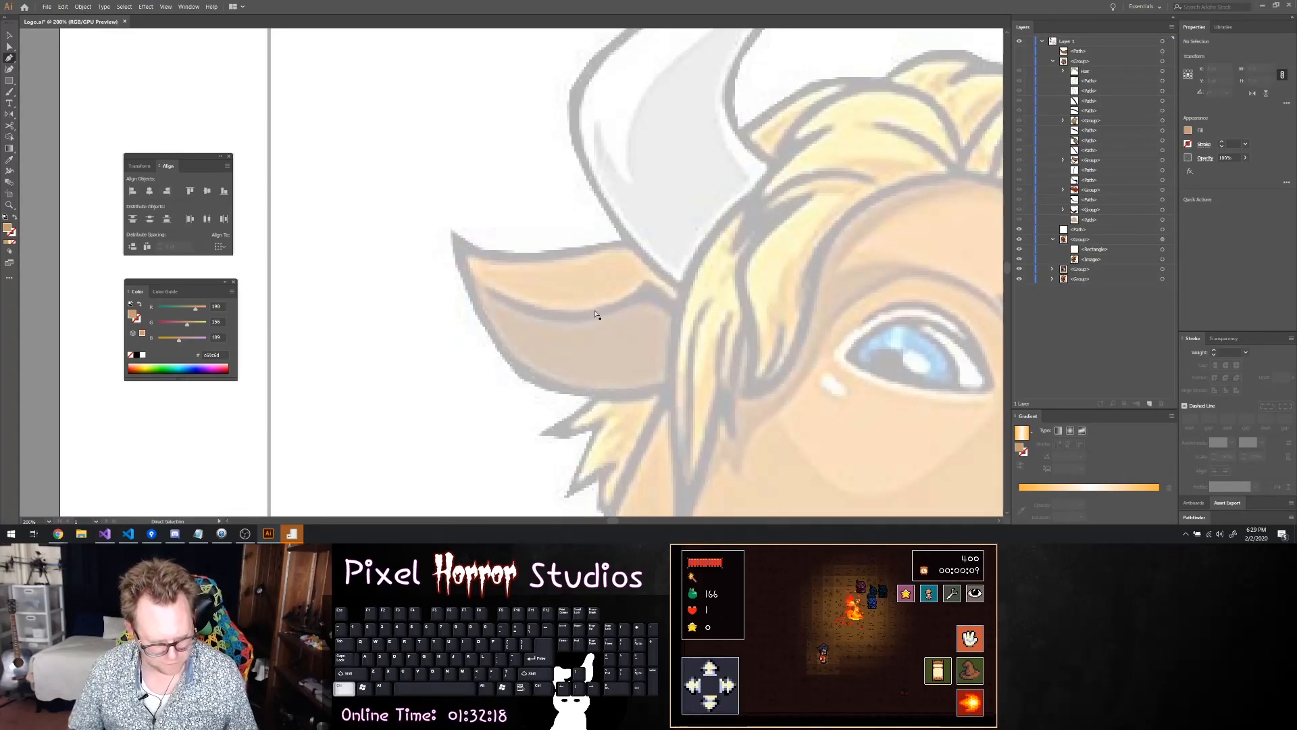
{"action": "key", "text": "ctrl+shift+z"}
{"action": "key", "text": "ctrl+shift+z"}
{"action": "key", "text": "ctrl+z"}
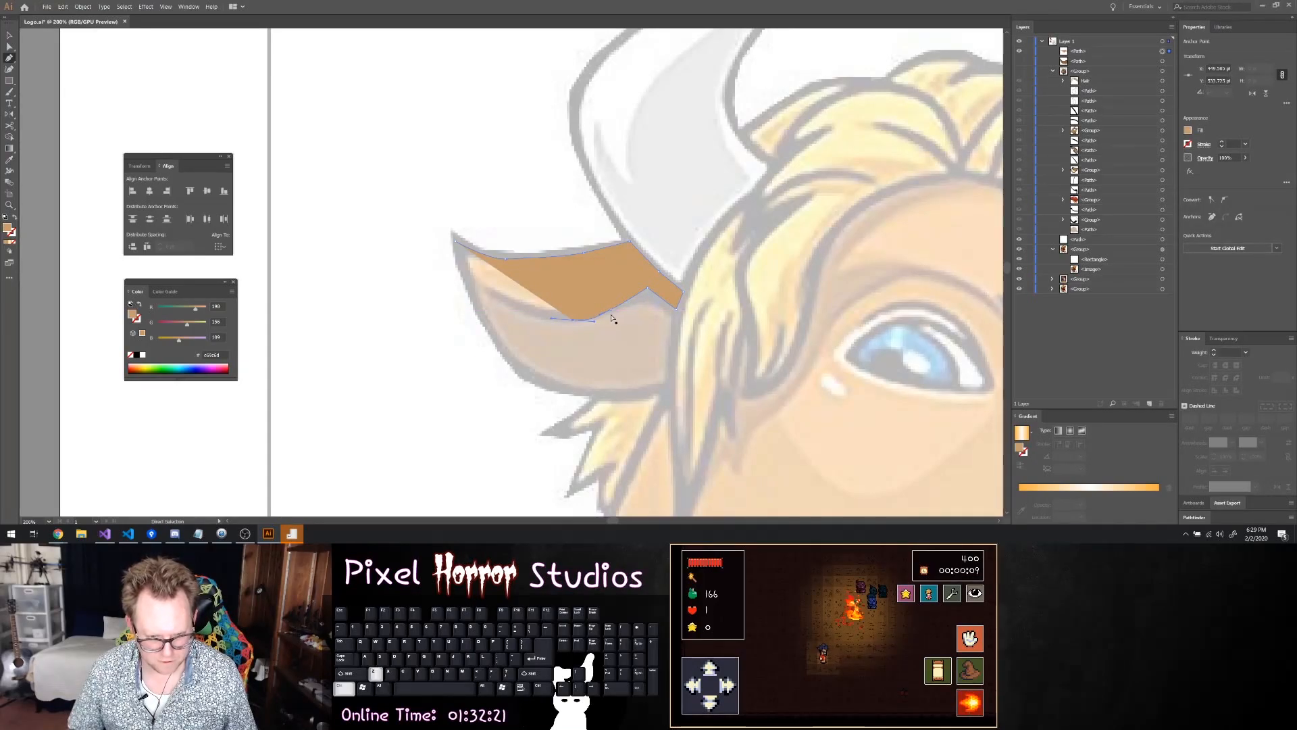
{"action": "key", "text": "ctrl+z"}
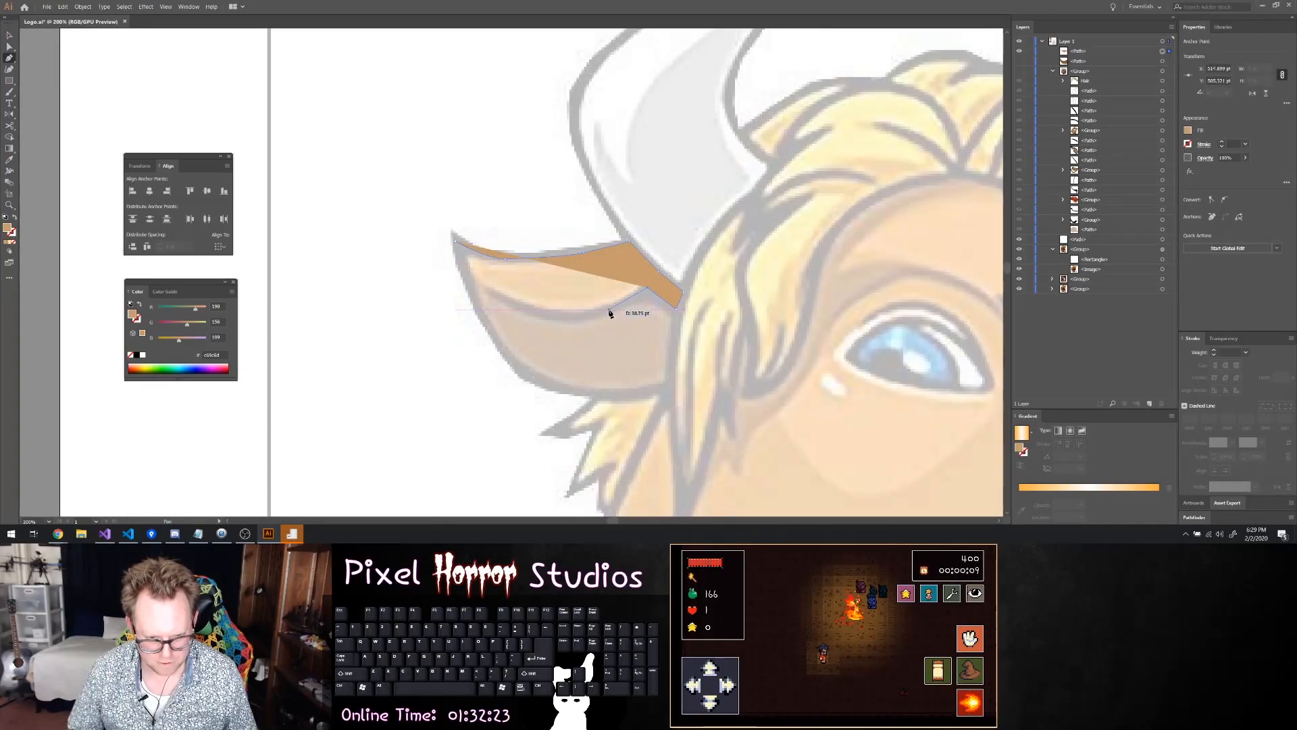
{"action": "left_click_drag", "start_coordinate": [575, 319], "coordinate": [528, 318]}
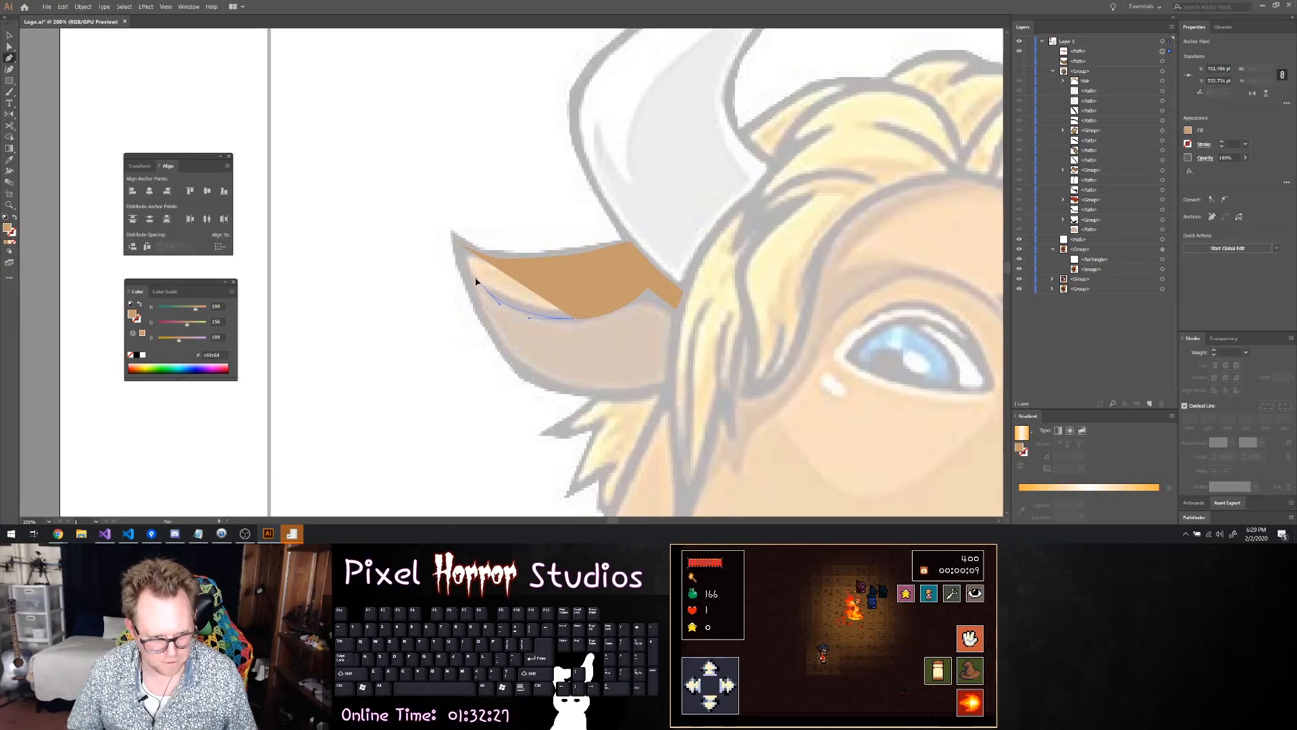
{"action": "left_click", "coordinate": [454, 239]}
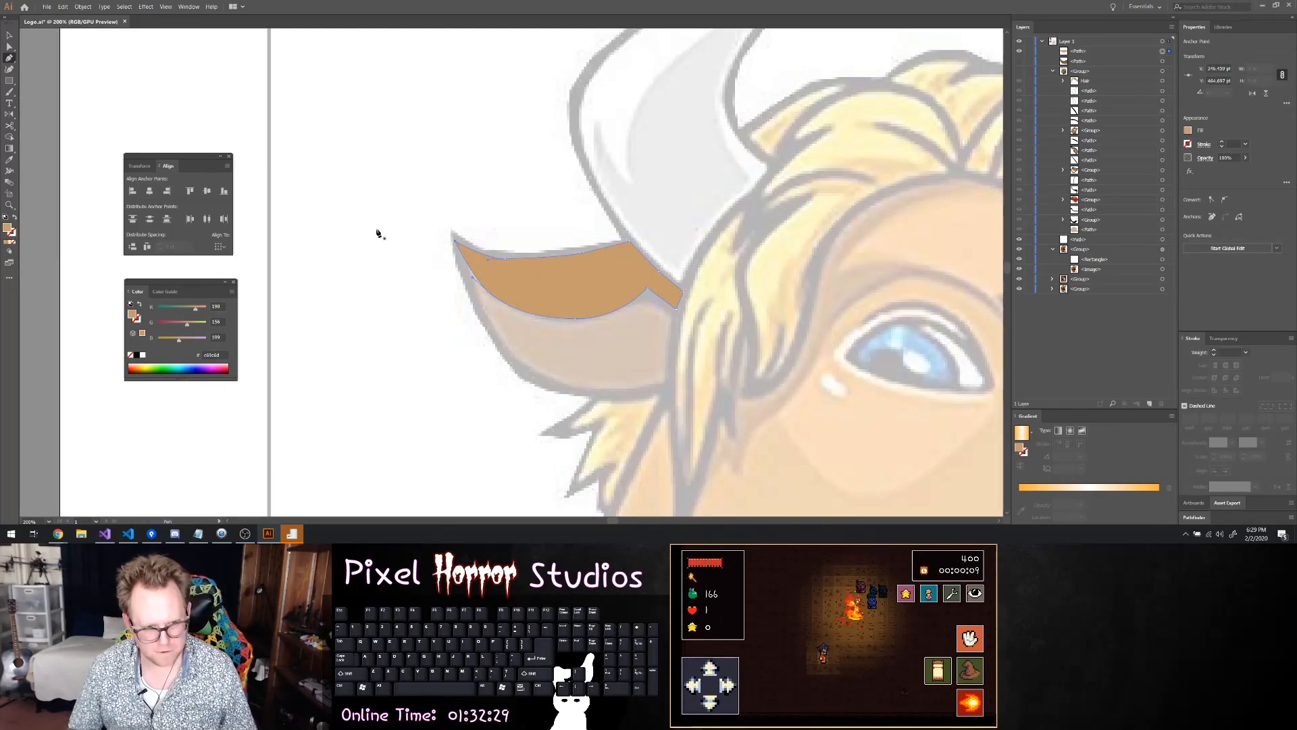
Give the upper ear part a 5 pt black outline and show the lower ear path again
{"action": "left_click", "coordinate": [1223, 142]}
{"action": "left_click", "coordinate": [1222, 142]}
{"action": "left_click", "coordinate": [1222, 142]}
{"action": "left_click", "coordinate": [1223, 142]}
{"action": "left_click", "coordinate": [1222, 142]}
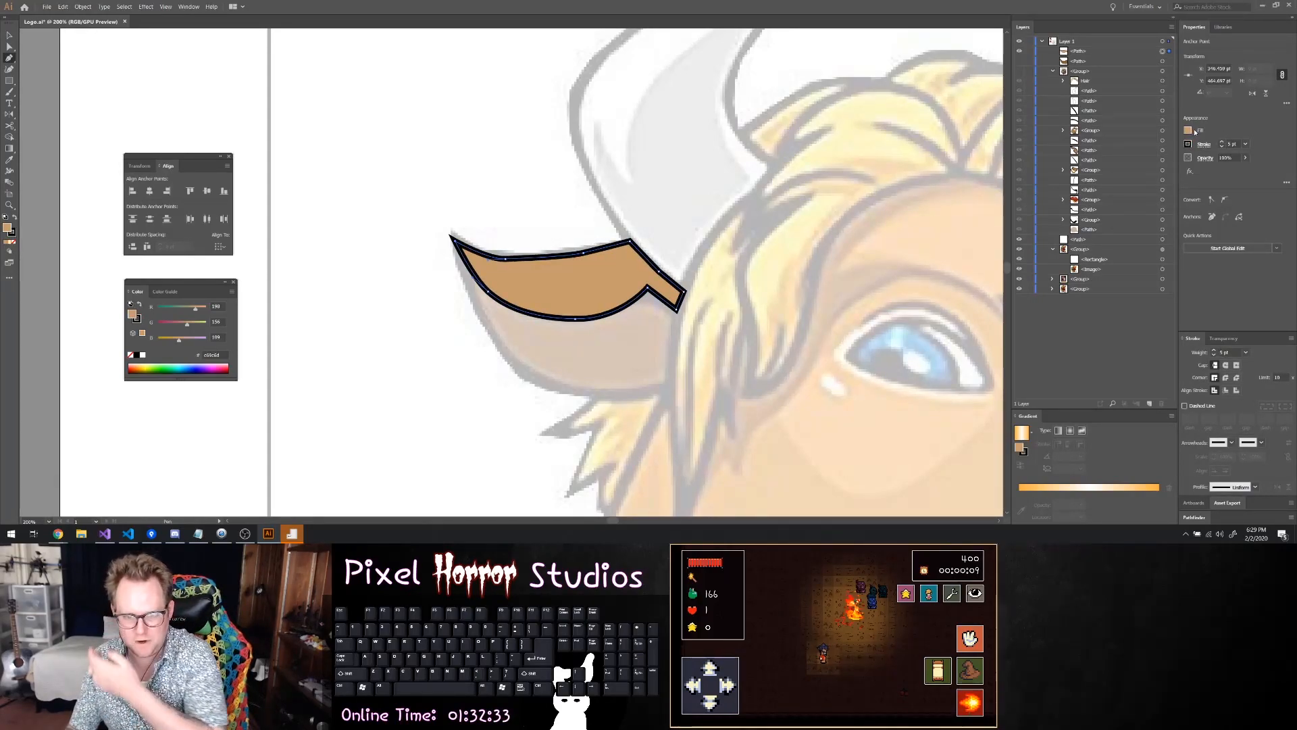
{"action": "left_click", "coordinate": [1189, 130]}
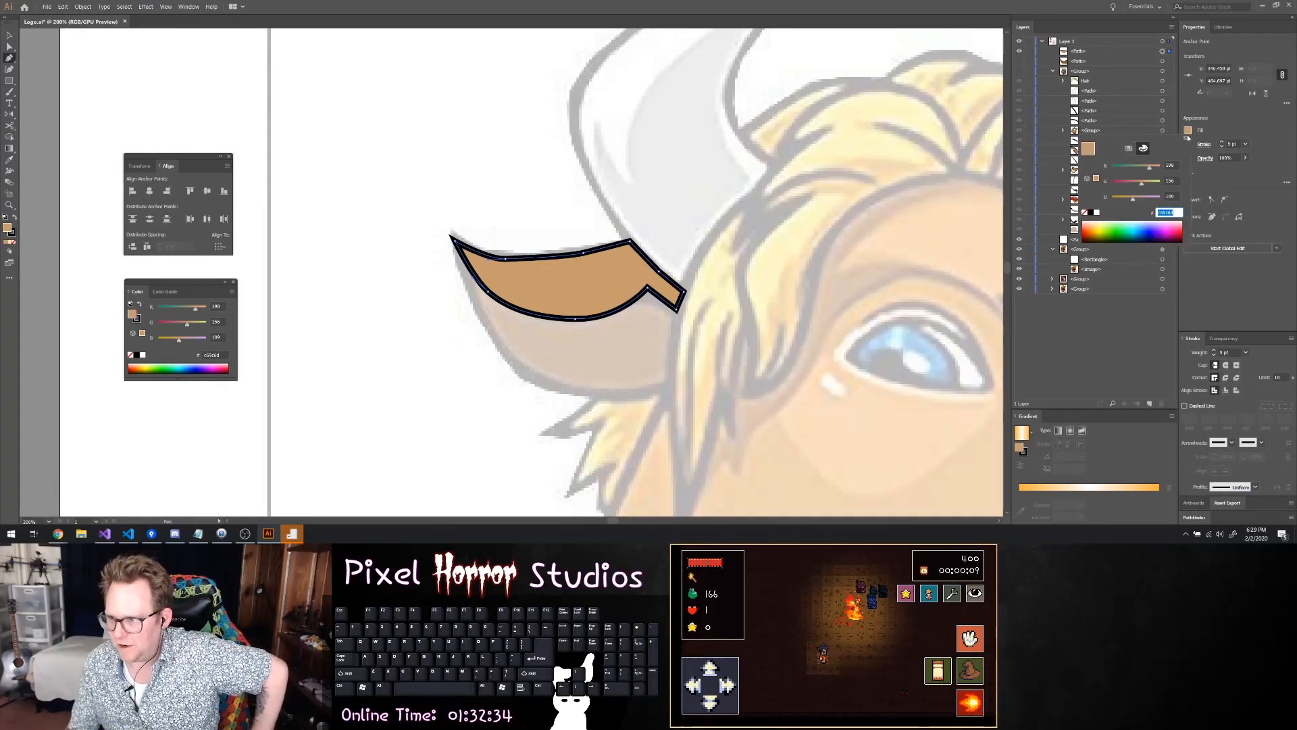
{"action": "left_click", "coordinate": [1130, 149]}
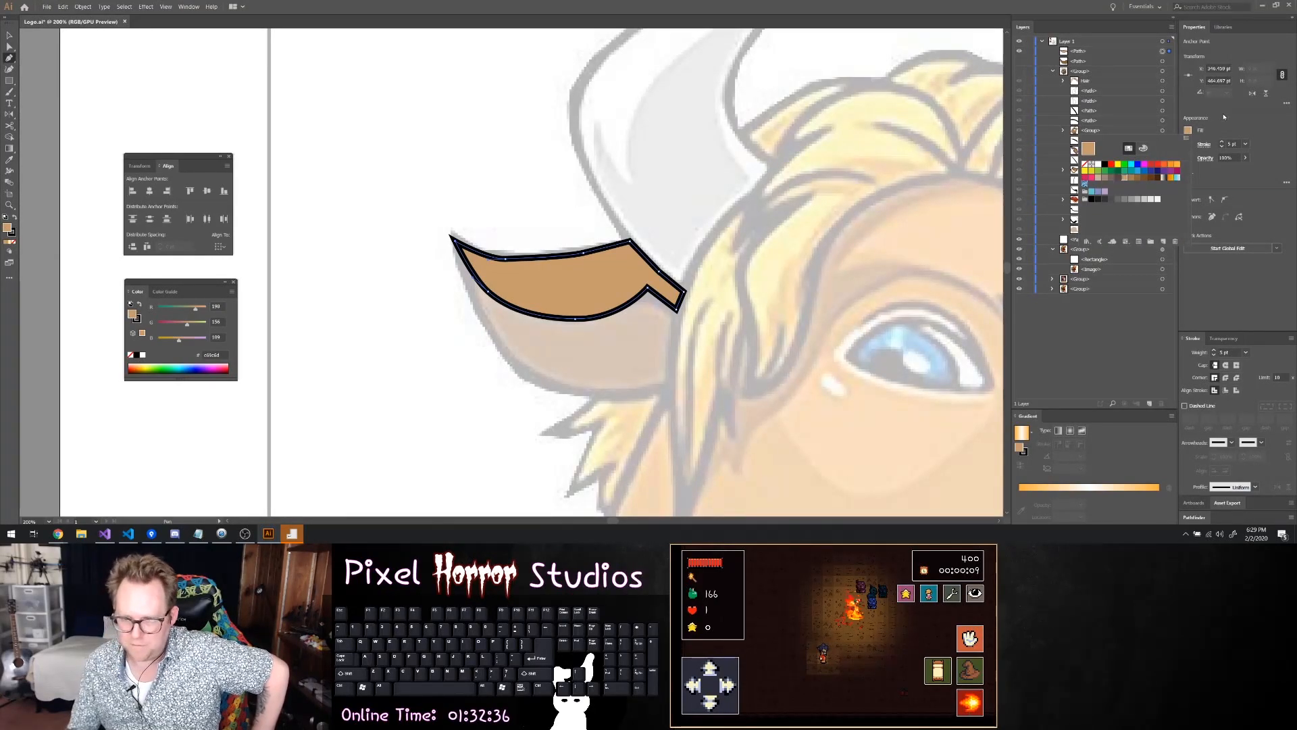
{"action": "left_click", "coordinate": [1138, 111]}
{"action": "left_click", "coordinate": [1020, 62]}
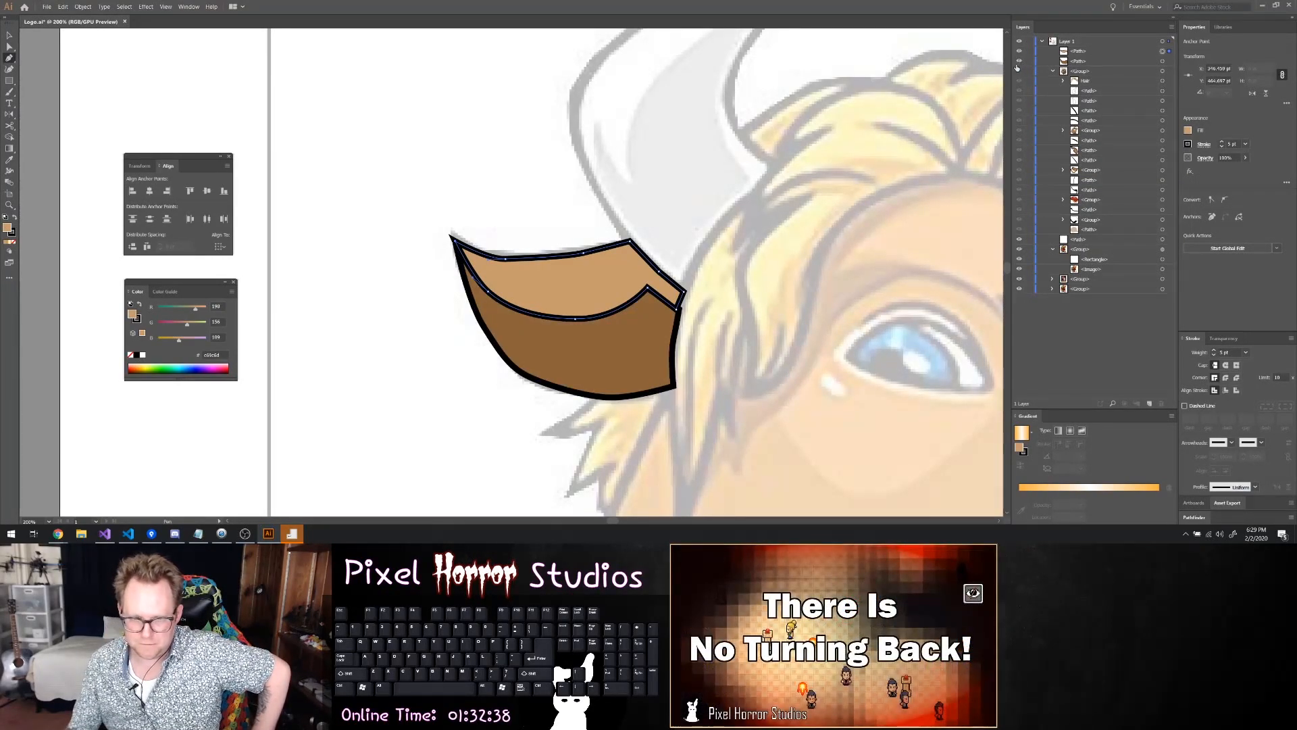
{"action": "left_click", "coordinate": [10, 35]}
{"action": "left_click", "coordinate": [420, 160]}
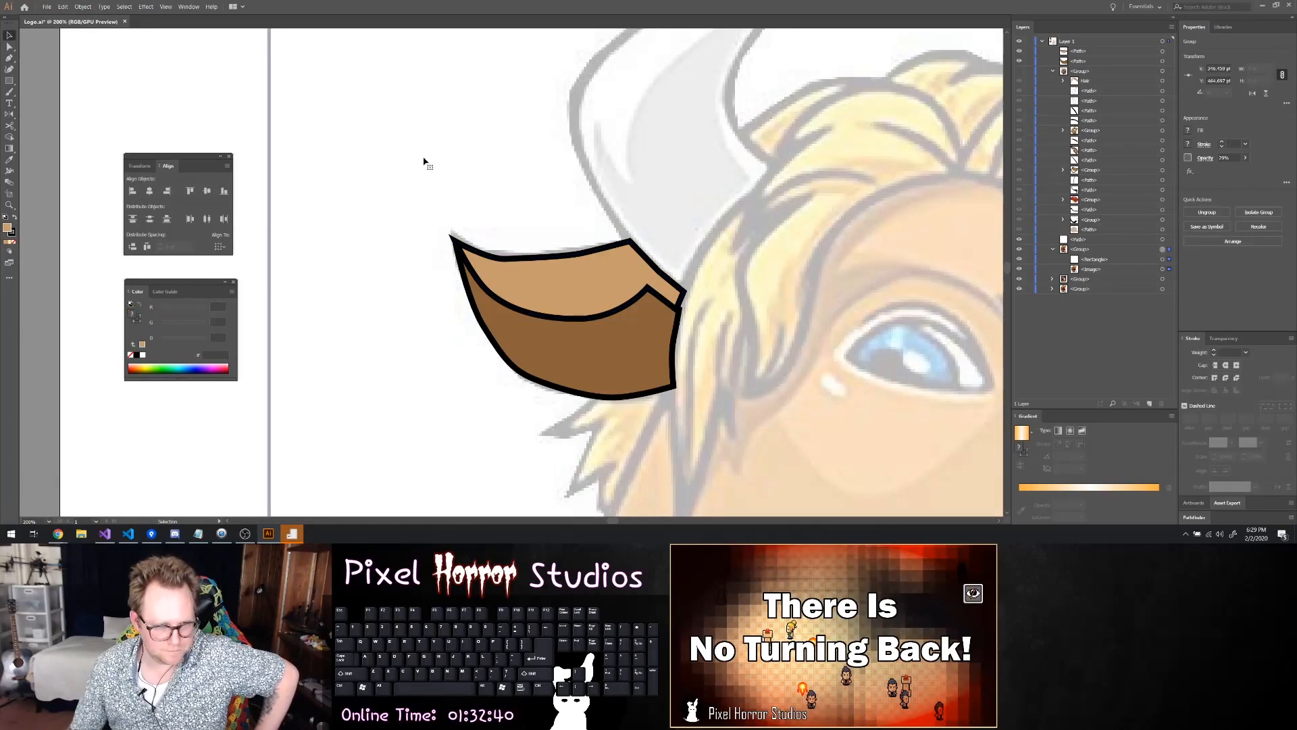
Nudge the upper ear part's tip anchor so its outline lines up with the tip of the lower part
{"action": "scroll", "coordinate": [454, 292], "scroll_direction": "up", "scroll_amount": 3}
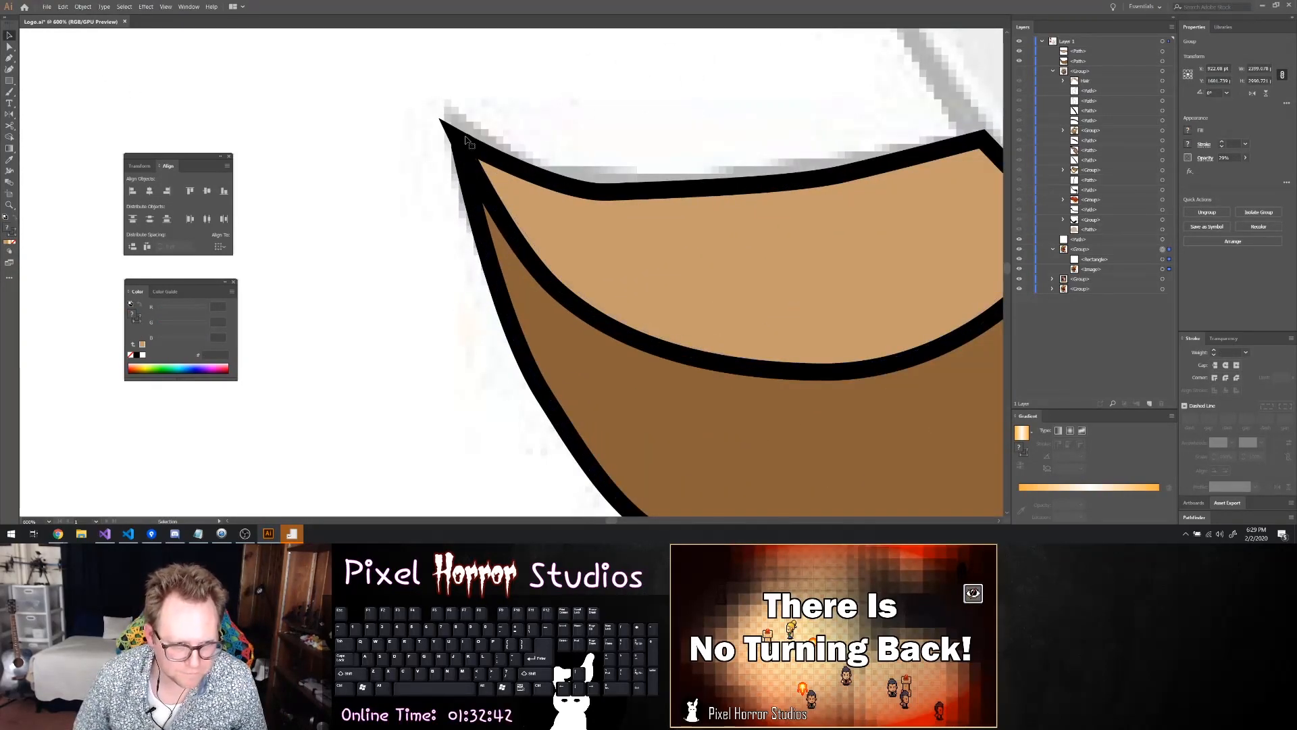
{"action": "left_click", "coordinate": [464, 147]}
{"action": "key", "text": "a"}
{"action": "left_click_drag", "start_coordinate": [464, 145], "coordinate": [469, 151]}
{"action": "left_click", "coordinate": [644, 150]}
Move the upper ear part's lower corner anchor beside the hair to align with the corner of the lower part
{"action": "scroll", "coordinate": [644, 151], "scroll_direction": "down", "scroll_amount": 4}
{"action": "scroll", "coordinate": [736, 181], "scroll_direction": "up", "scroll_amount": 5}
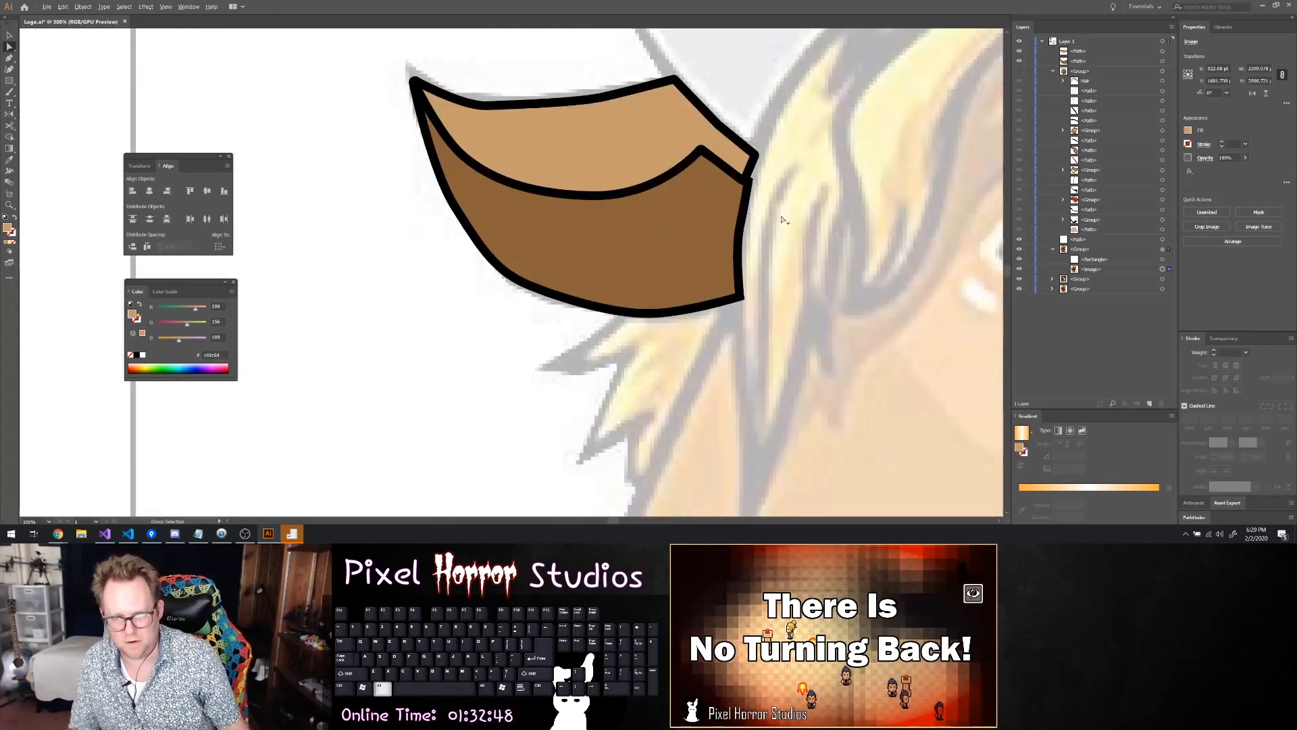
{"action": "left_click", "coordinate": [678, 114]}
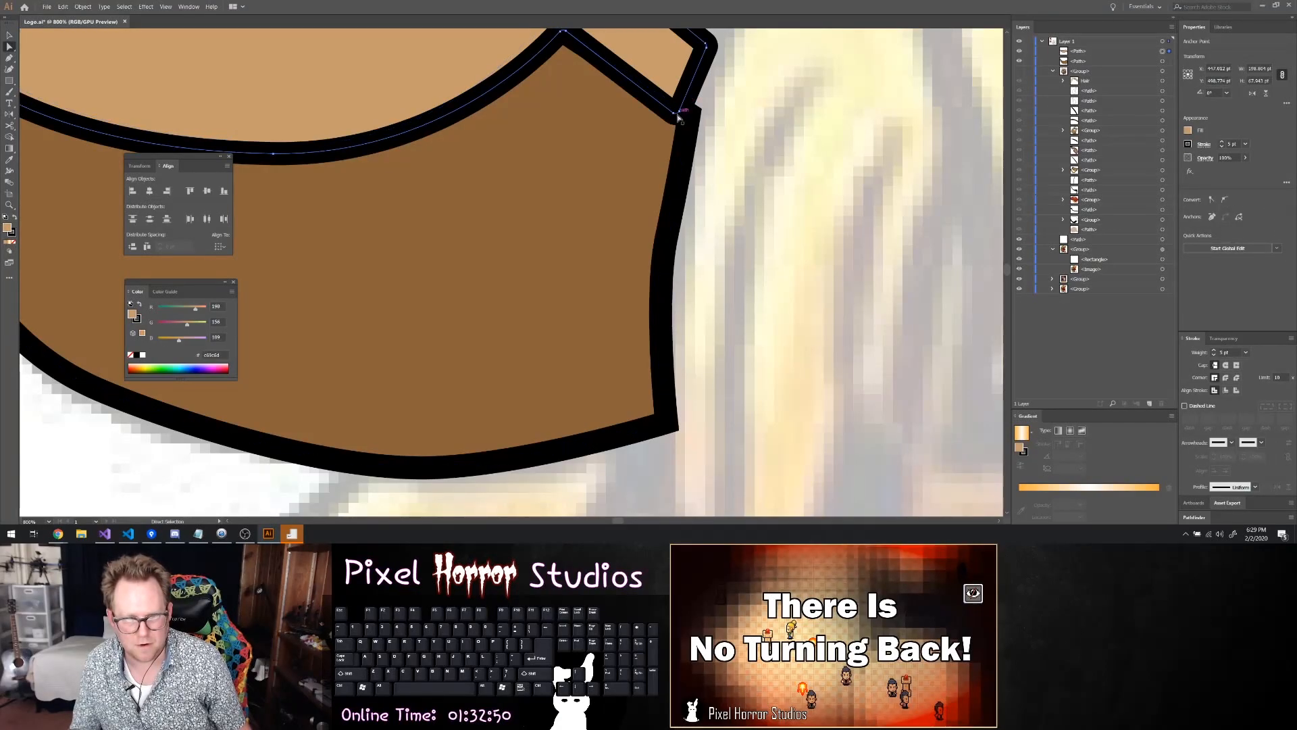
{"action": "left_click", "coordinate": [678, 115]}
{"action": "left_click_drag", "start_coordinate": [677, 110], "coordinate": [678, 120]}
{"action": "left_click", "coordinate": [736, 116]}
Examine the finished ear against the reference image of the head
{"action": "scroll", "coordinate": [755, 164], "scroll_direction": "down", "scroll_amount": 2}
{"action": "scroll", "coordinate": [765, 200], "scroll_direction": "down", "scroll_amount": 1}
{"action": "scroll", "coordinate": [830, 226], "scroll_direction": "down", "scroll_amount": 4}
{"action": "scroll", "coordinate": [834, 230], "scroll_direction": "up", "scroll_amount": 2}
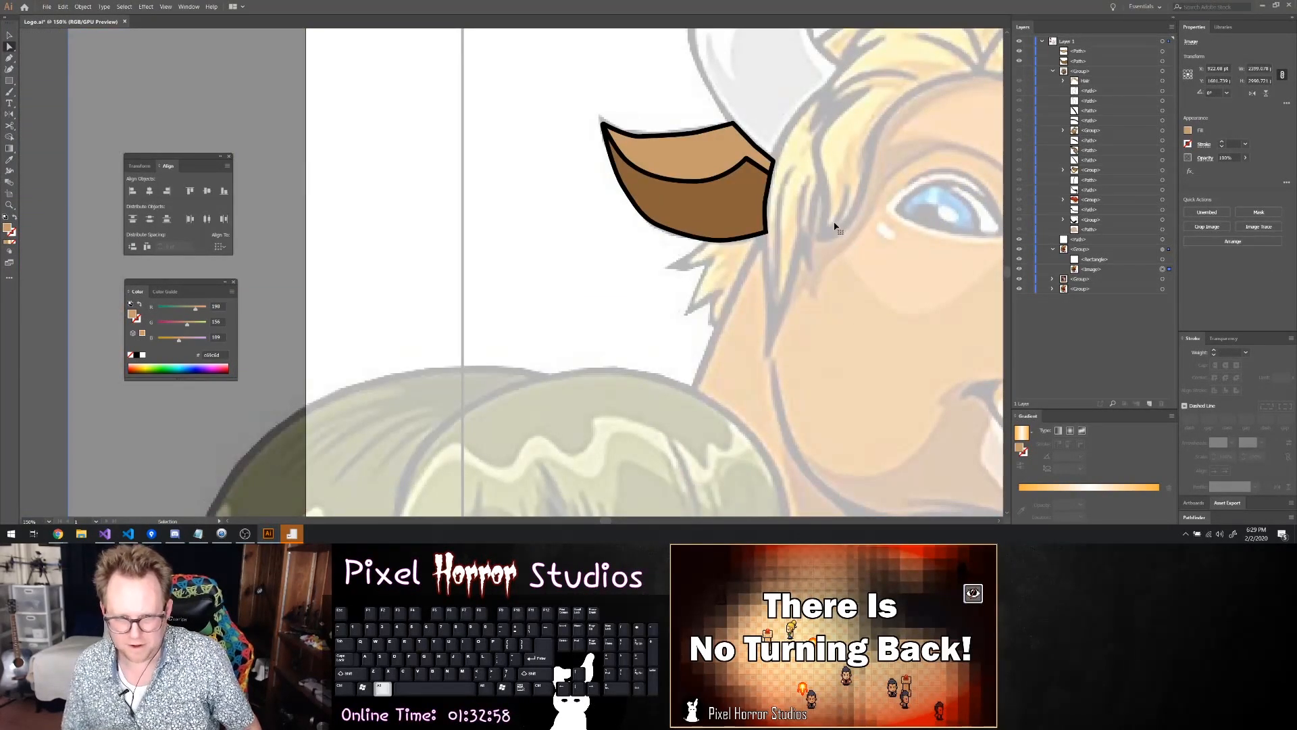
{"action": "scroll", "coordinate": [836, 228], "scroll_direction": "down", "scroll_amount": 2}
{"action": "scroll", "coordinate": [844, 219], "scroll_direction": "right", "scroll_amount": 4}
{"action": "key", "text": "a"}
{"action": "scroll", "coordinate": [748, 177], "scroll_direction": "up", "scroll_amount": 2}
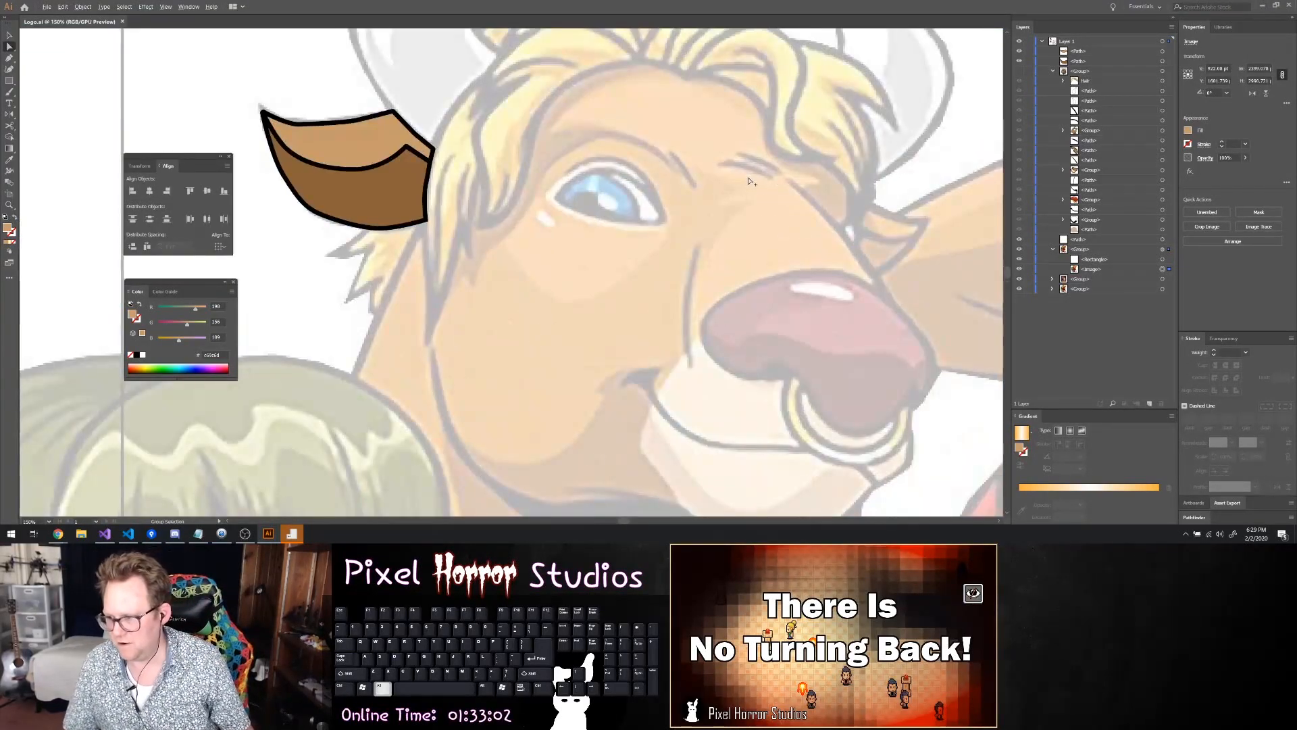
{"action": "scroll", "coordinate": [732, 188], "scroll_direction": "up", "scroll_amount": 1}
{"action": "scroll", "coordinate": [733, 192], "scroll_direction": "right", "scroll_amount": 2}
{"action": "scroll", "coordinate": [733, 191], "scroll_direction": "left", "scroll_amount": 4}
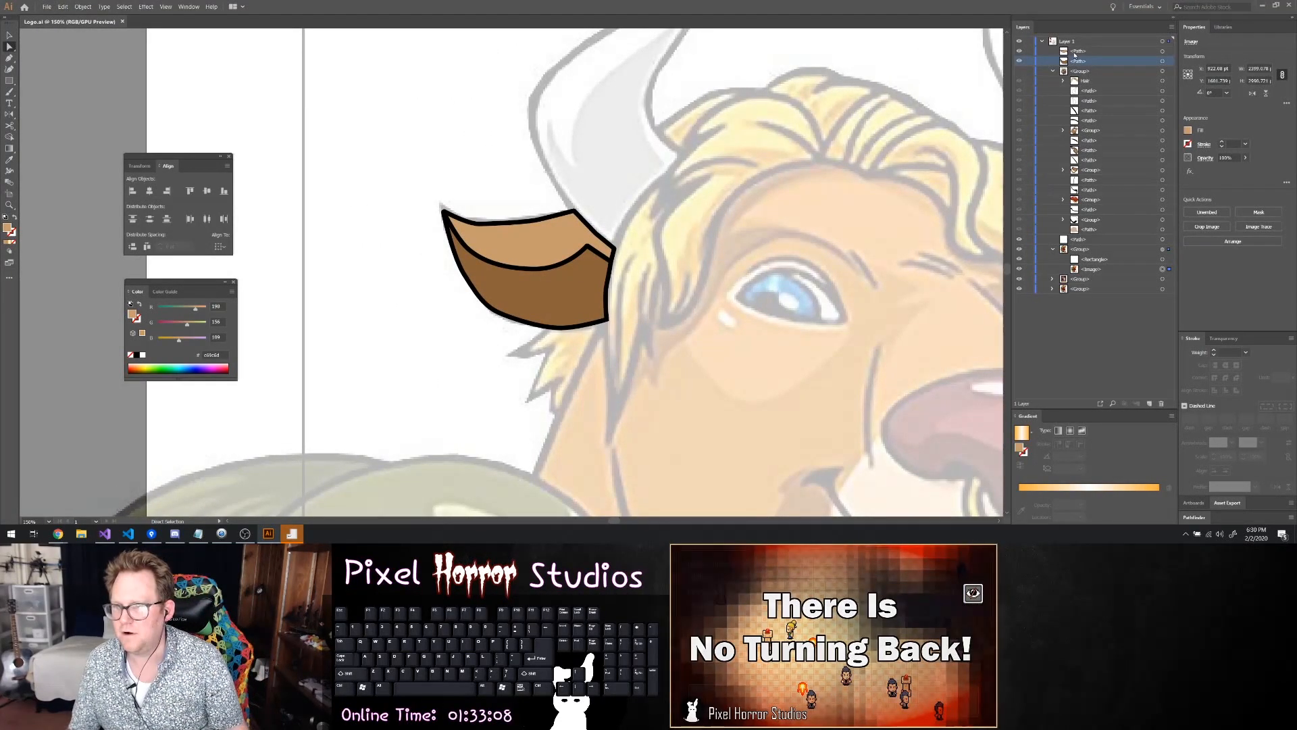
Group the two ear paths and move the group into the head group, directly below the Hair group
{"action": "left_click", "coordinate": [1163, 62]}
{"action": "left_click", "coordinate": [1162, 51], "text": "shift"}
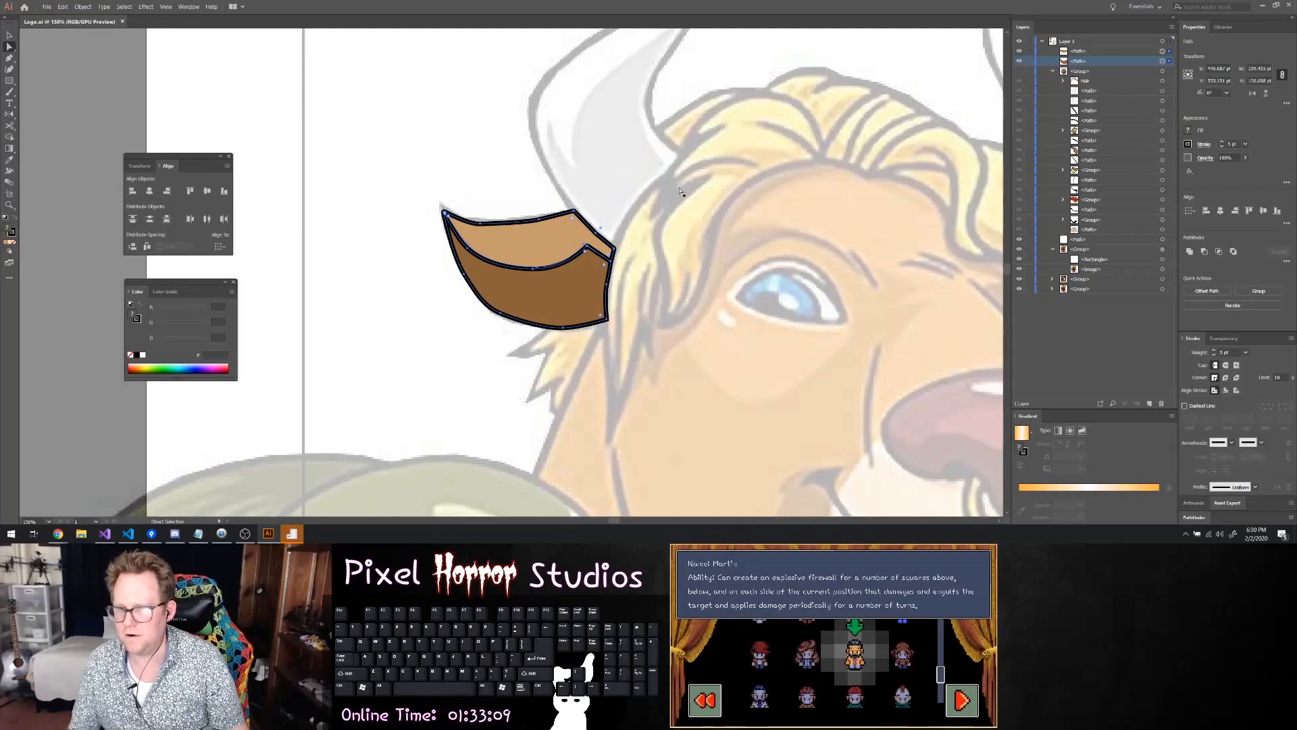
{"action": "right_click", "coordinate": [573, 248]}
{"action": "left_click", "coordinate": [593, 299]}
{"action": "mouse_move", "coordinate": [1075, 69]}
{"action": "left_mouse_down"}
{"action": "mouse_move", "coordinate": [1086, 68]}
{"action": "mouse_move", "coordinate": [1074, 73]}
{"action": "left_mouse_up"}
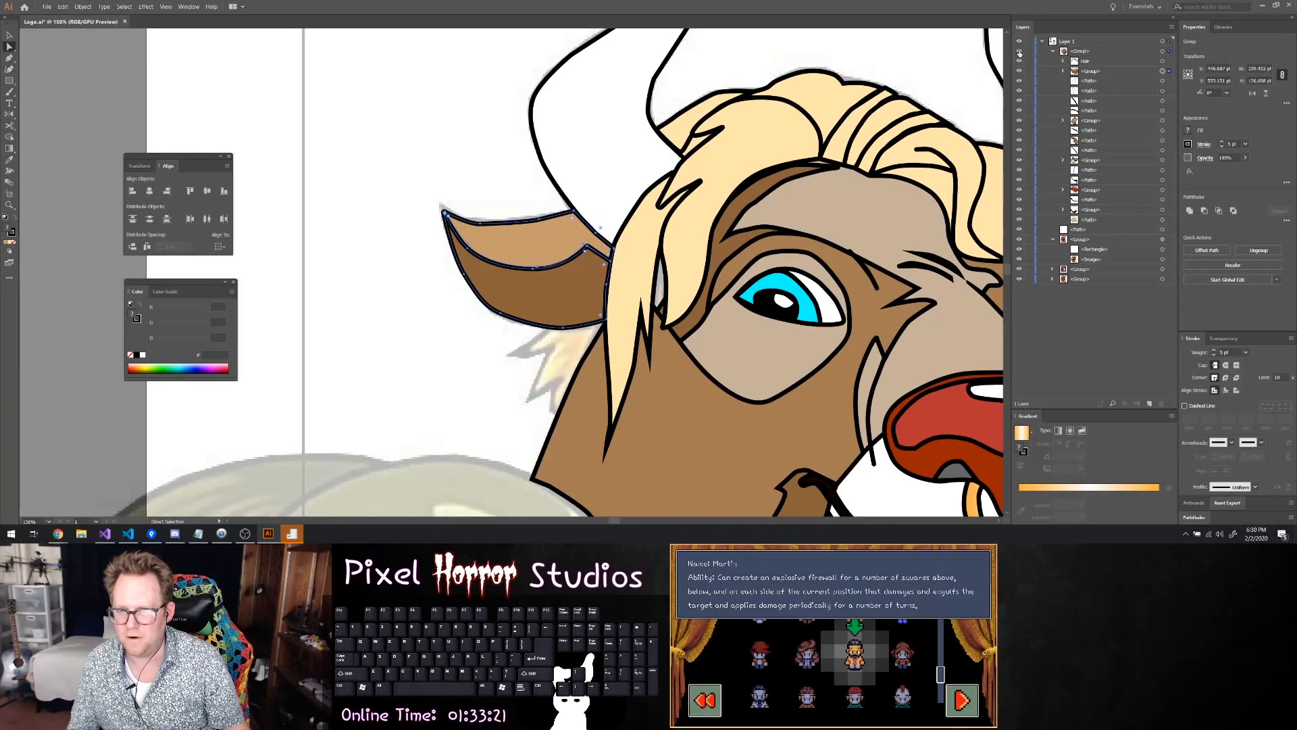
Hide the head group to uncover the reference image and save the document
{"action": "left_click", "coordinate": [1020, 52]}
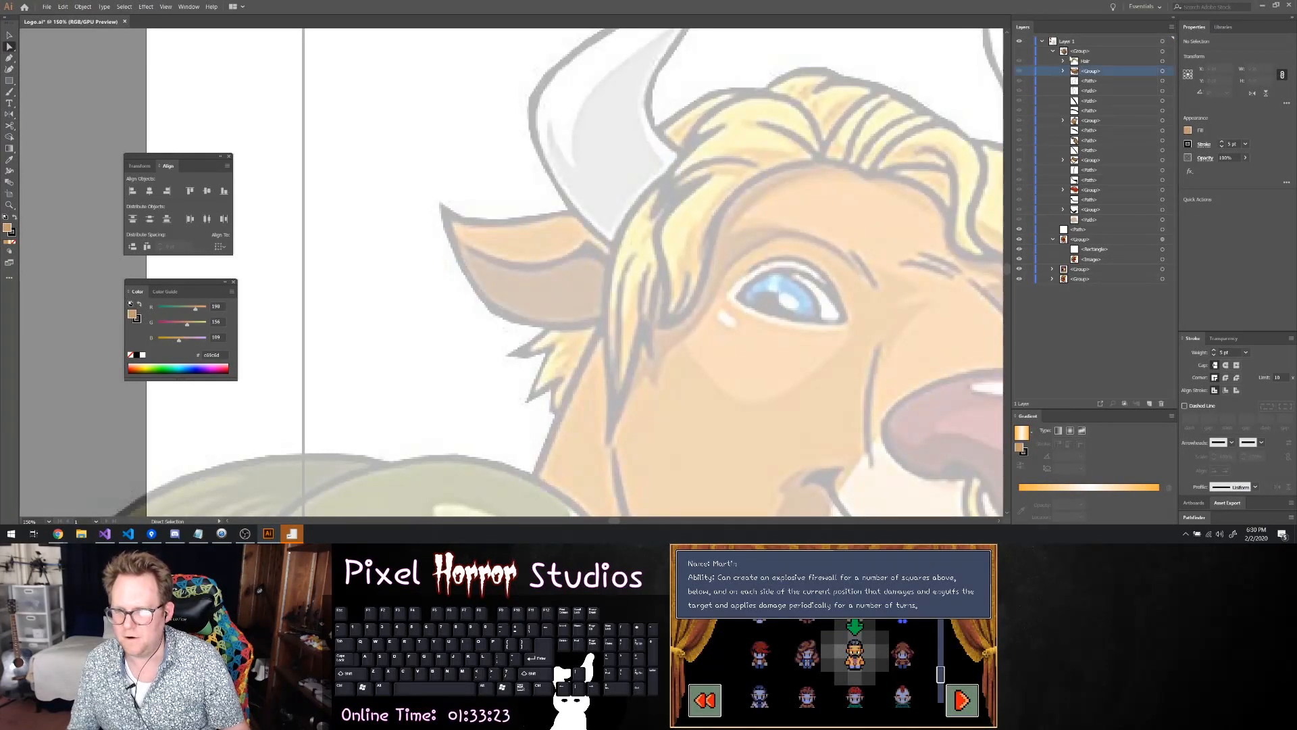
{"action": "key", "text": "ctrl+s"}
Trace the hair tuft below the ear with the Pen tool, from its lower spike around the top and down the cheek edge
{"action": "scroll", "coordinate": [561, 345], "scroll_direction": "down", "scroll_amount": 1}
{"action": "key", "text": "p"}
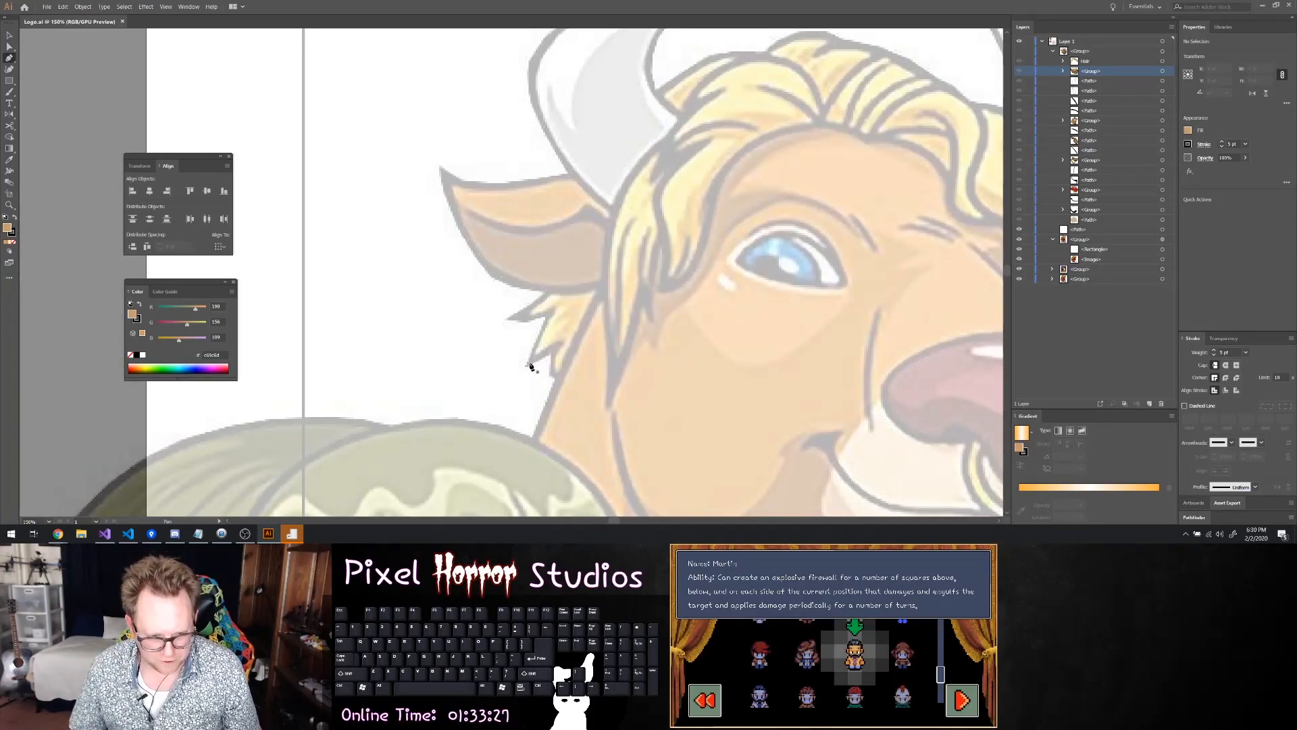
{"action": "left_click_drag", "start_coordinate": [530, 365], "coordinate": [559, 279]}
{"action": "left_click", "coordinate": [559, 271]}
{"action": "left_click", "coordinate": [615, 273]}
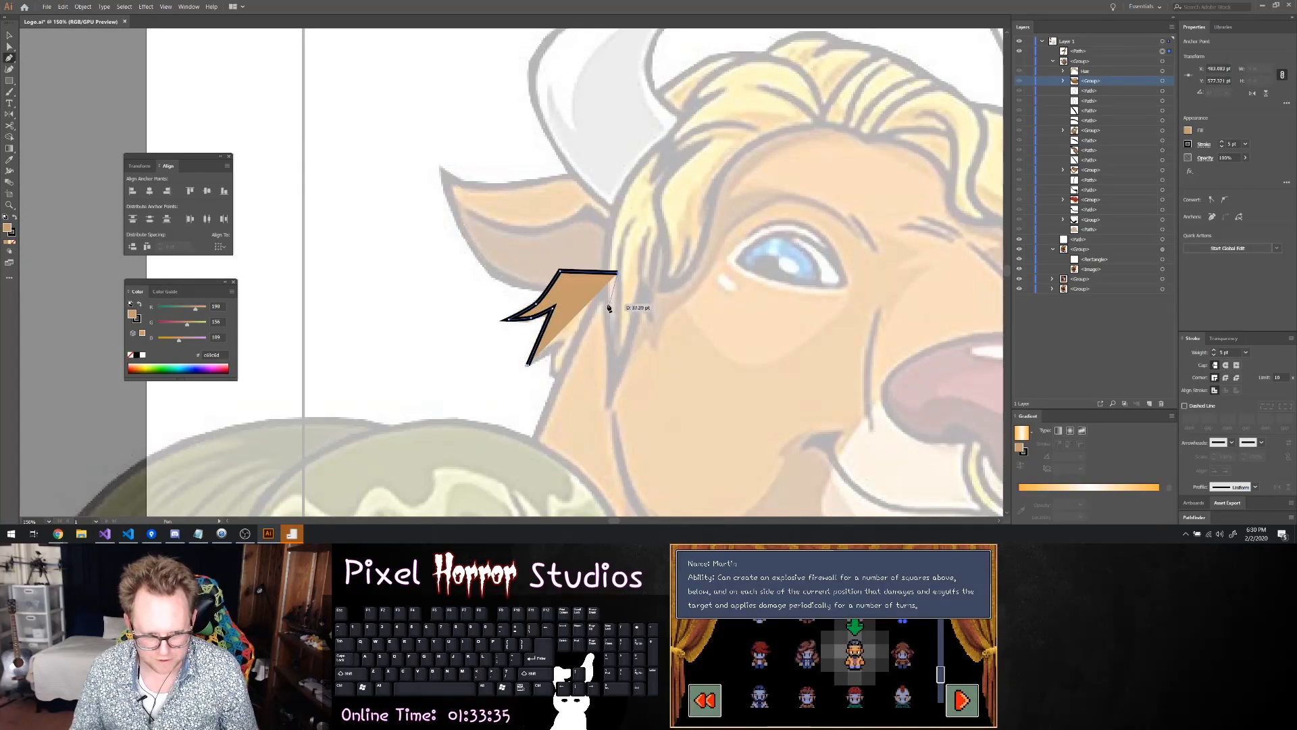
{"action": "left_click", "coordinate": [580, 338]}
{"action": "left_click", "coordinate": [559, 378]}
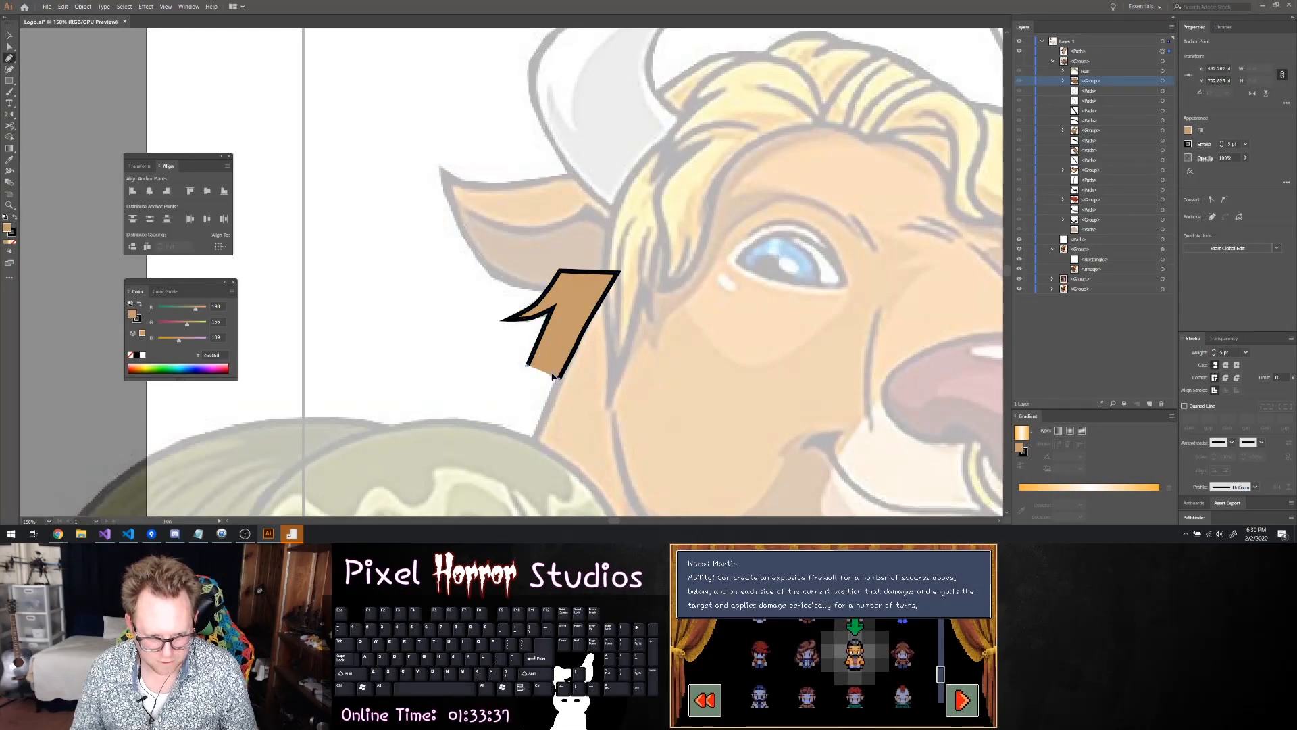
Set the tuft path's fill to none, trace its remaining lower spikes and close the path
{"action": "left_click", "coordinate": [1188, 129]}
{"action": "left_click", "coordinate": [1084, 164]}
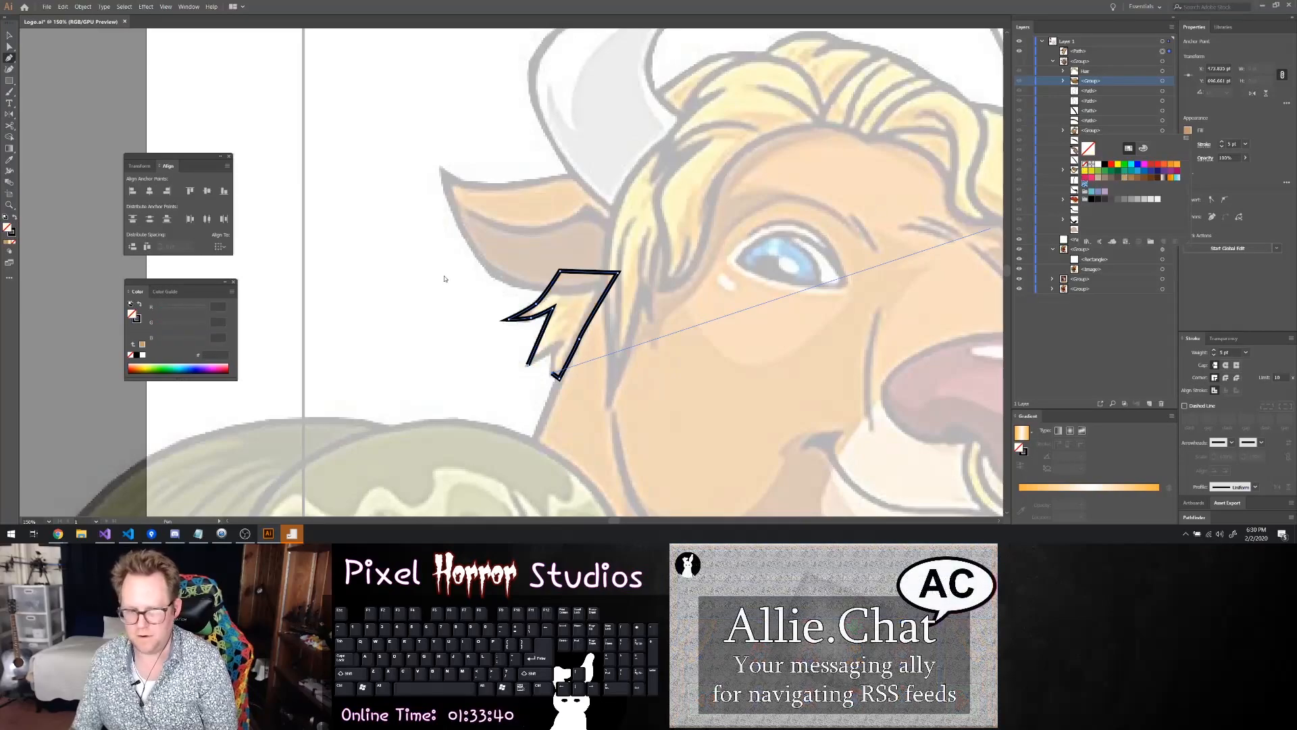
{"action": "left_click", "coordinate": [547, 353]}
{"action": "left_click", "coordinate": [551, 357]}
{"action": "key", "text": "ctrl+z"}
{"action": "left_click_drag", "start_coordinate": [552, 373], "coordinate": [552, 359]}
{"action": "left_click", "coordinate": [561, 344]}
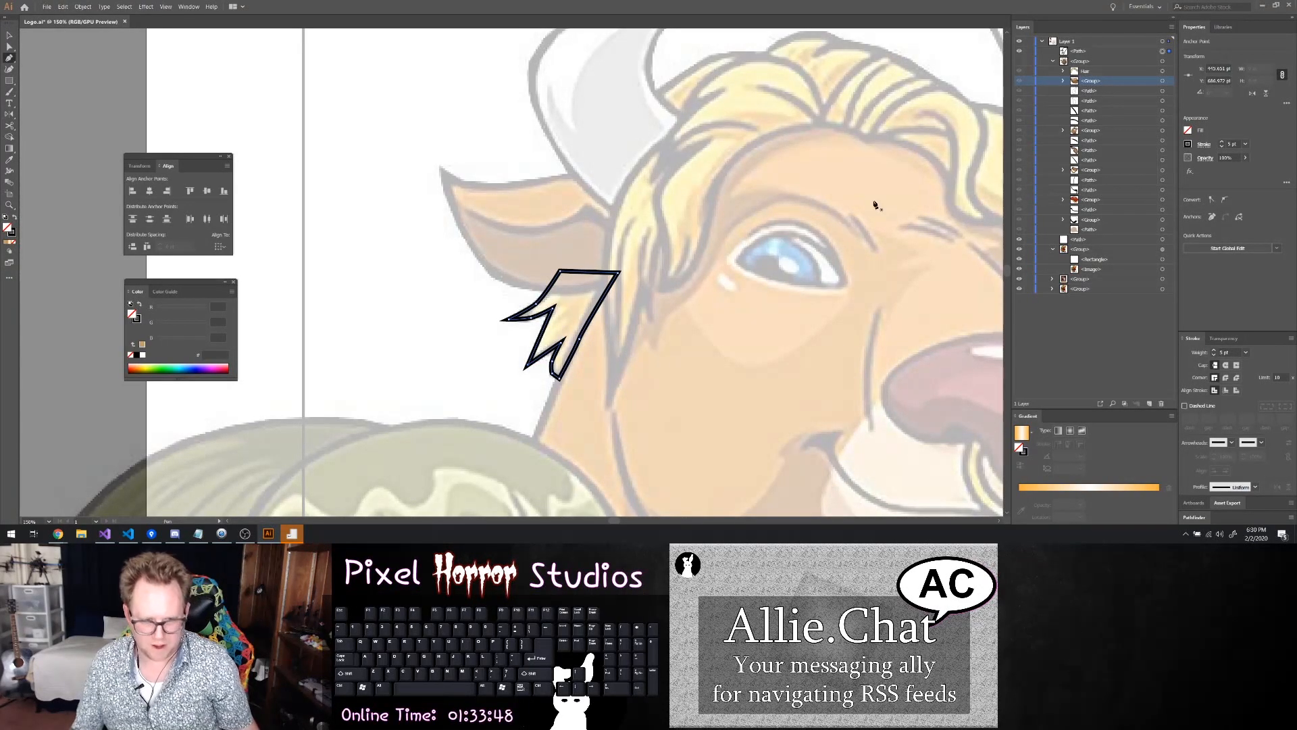
Show the head group and copy the hex fill colour from a blond path inside the Hair group
{"action": "left_click", "coordinate": [1189, 131]}
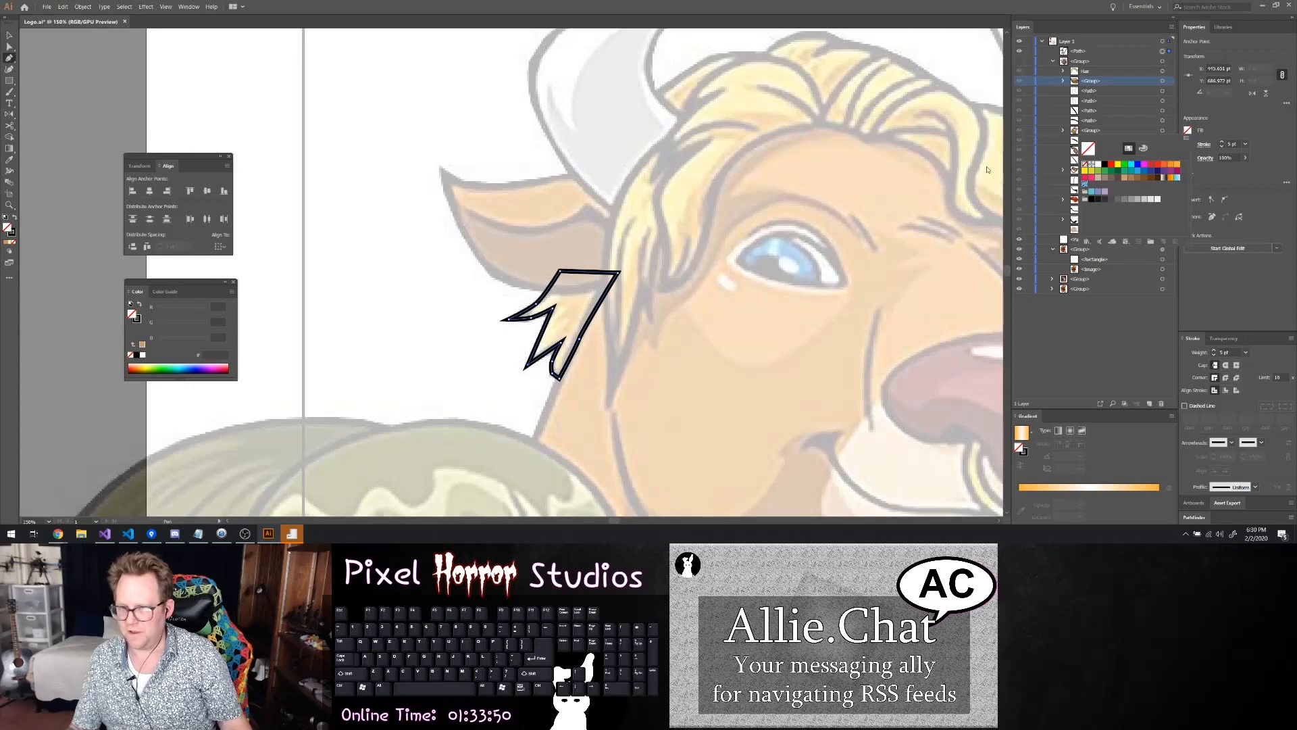
{"action": "key", "text": "Escape"}
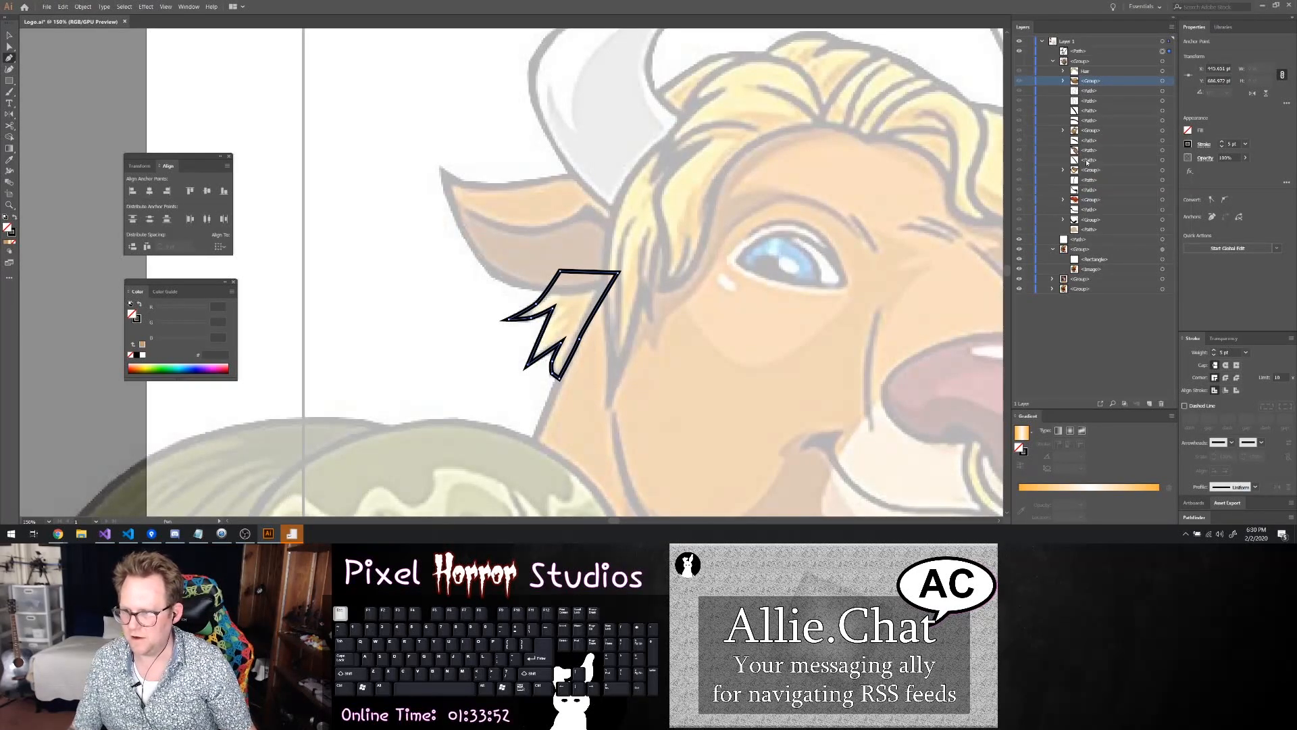
{"action": "left_click", "coordinate": [1064, 71]}
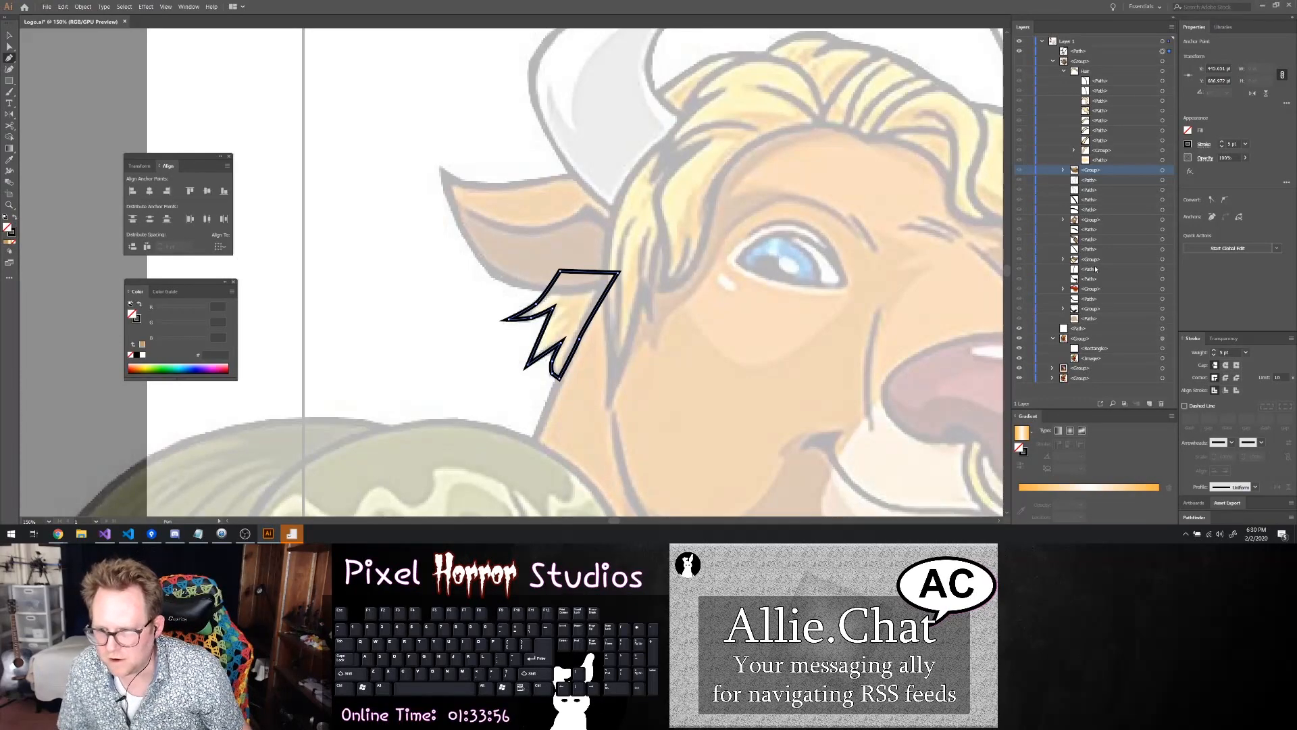
{"action": "left_click", "coordinate": [1168, 261]}
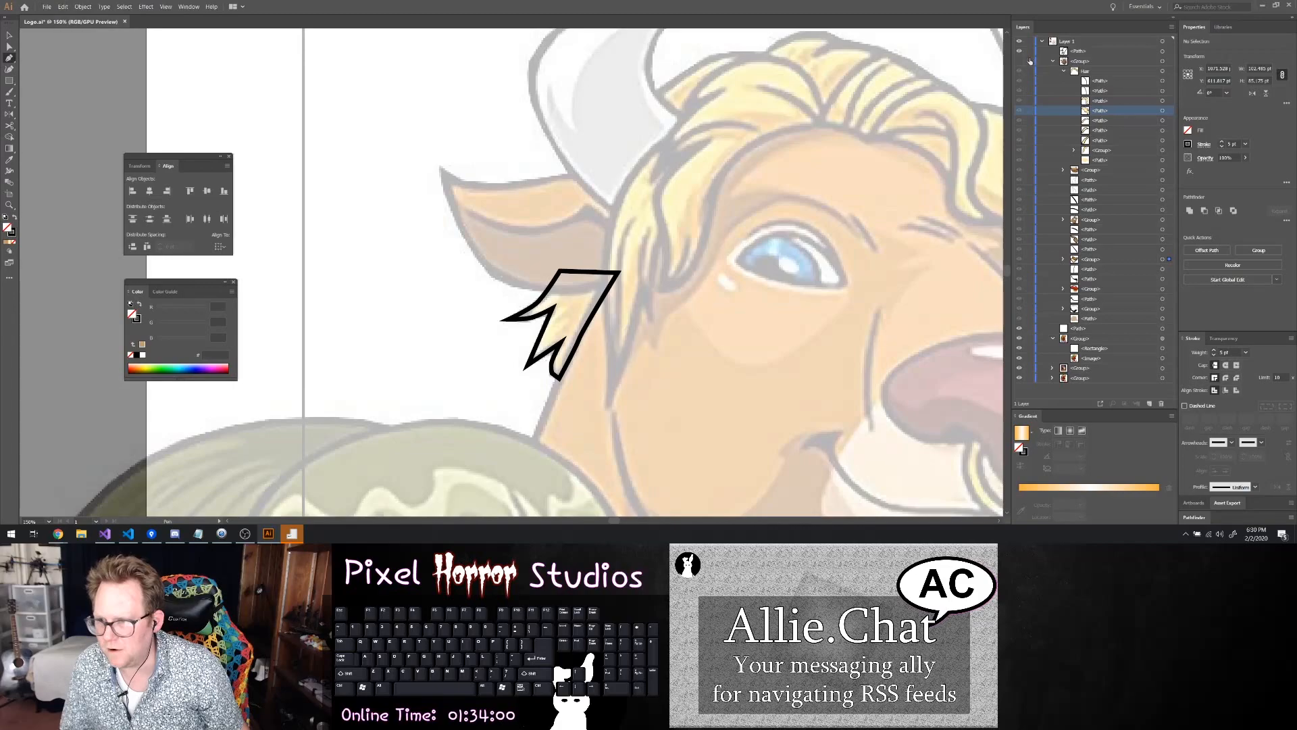
{"action": "left_click", "coordinate": [1020, 61]}
{"action": "left_click", "coordinate": [1162, 110]}
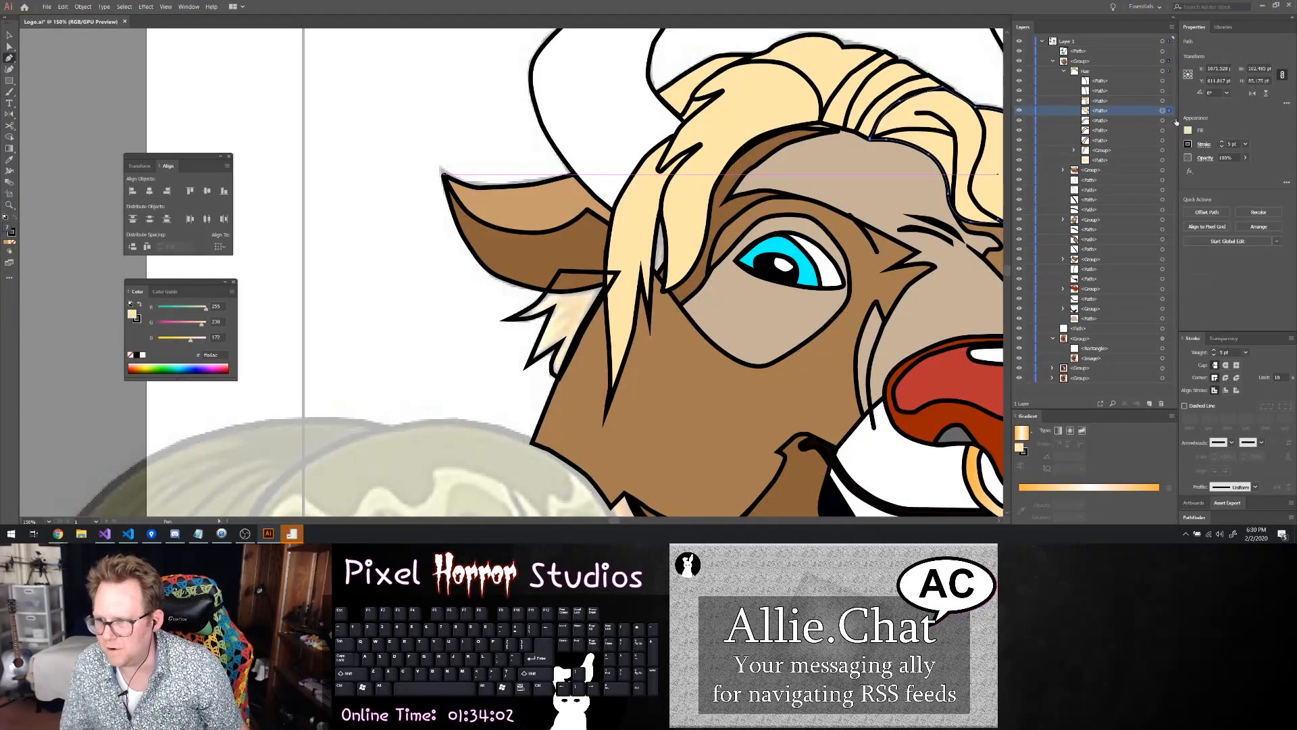
{"action": "left_click", "coordinate": [1188, 130]}
{"action": "left_click", "coordinate": [1144, 148]}
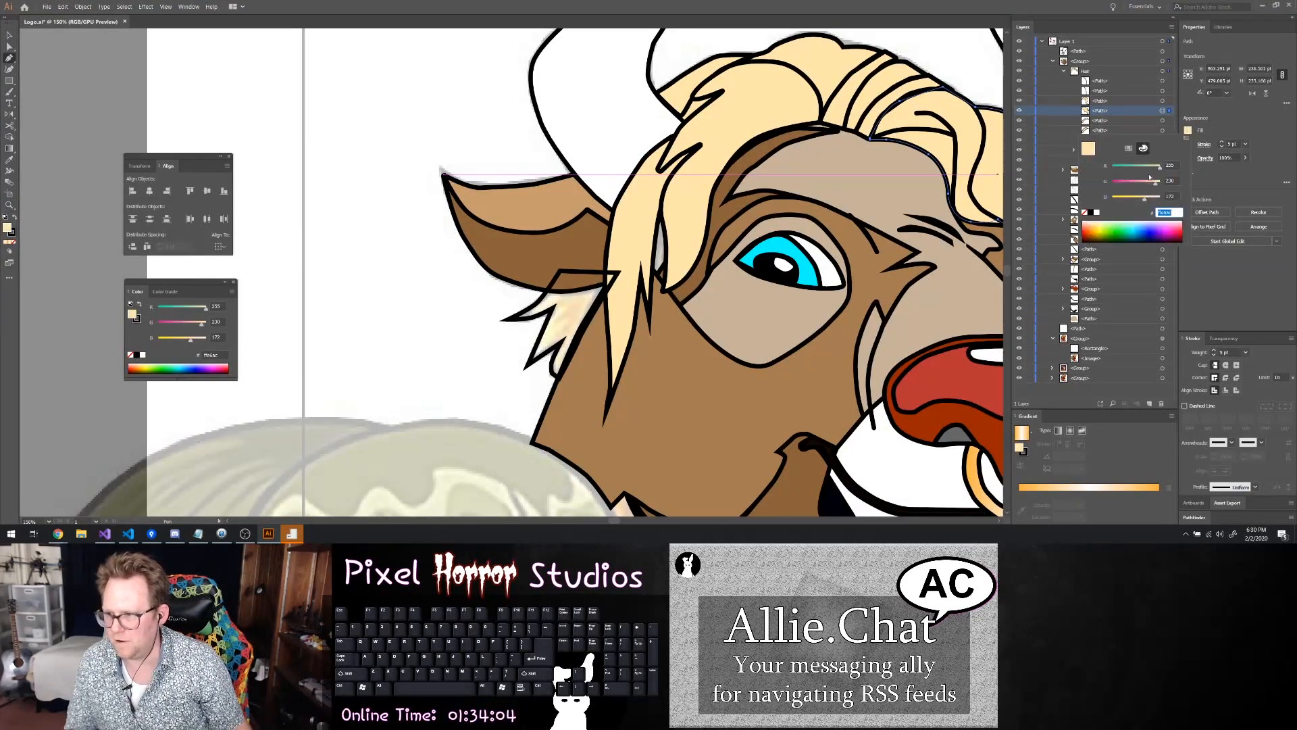
{"action": "left_click", "coordinate": [1089, 91]}
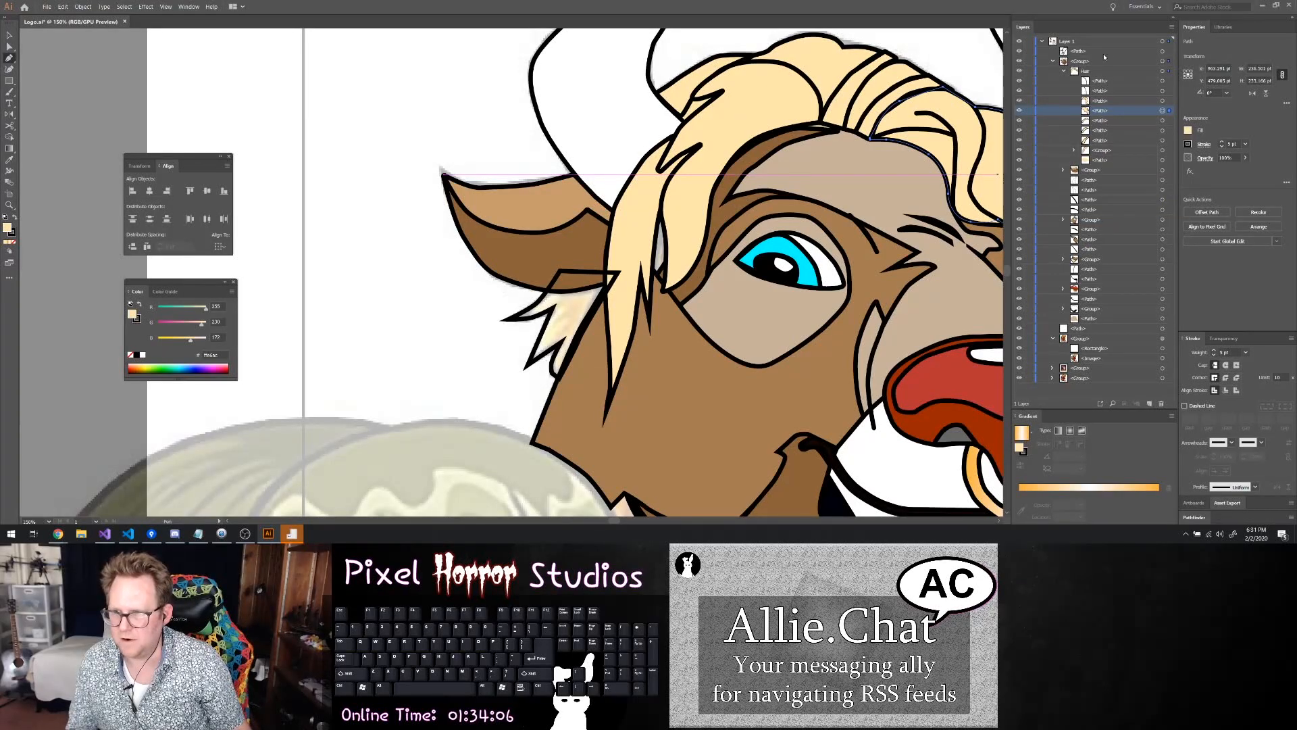
Apply the copied blond hair colour as the fill of the tuft path below the ear
{"action": "left_click", "coordinate": [1163, 53]}
{"action": "left_click", "coordinate": [1187, 130]}
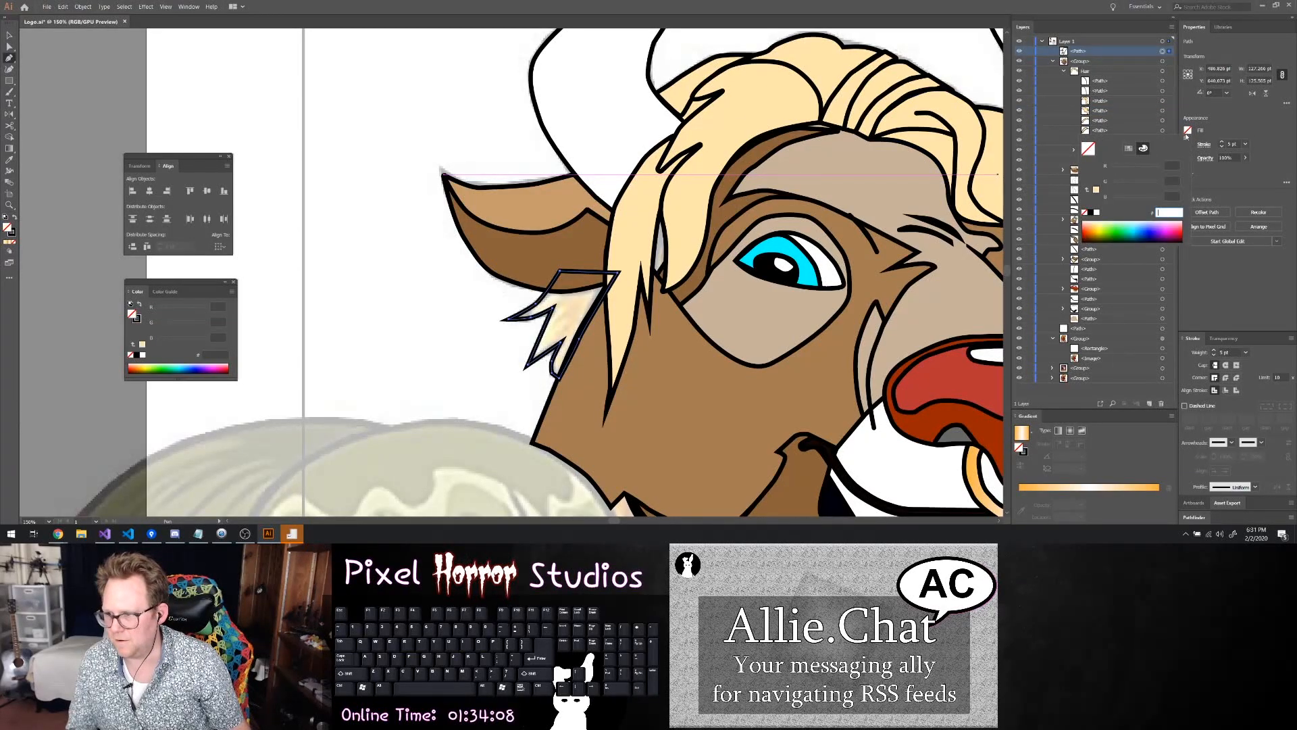
{"action": "key", "text": "Return"}
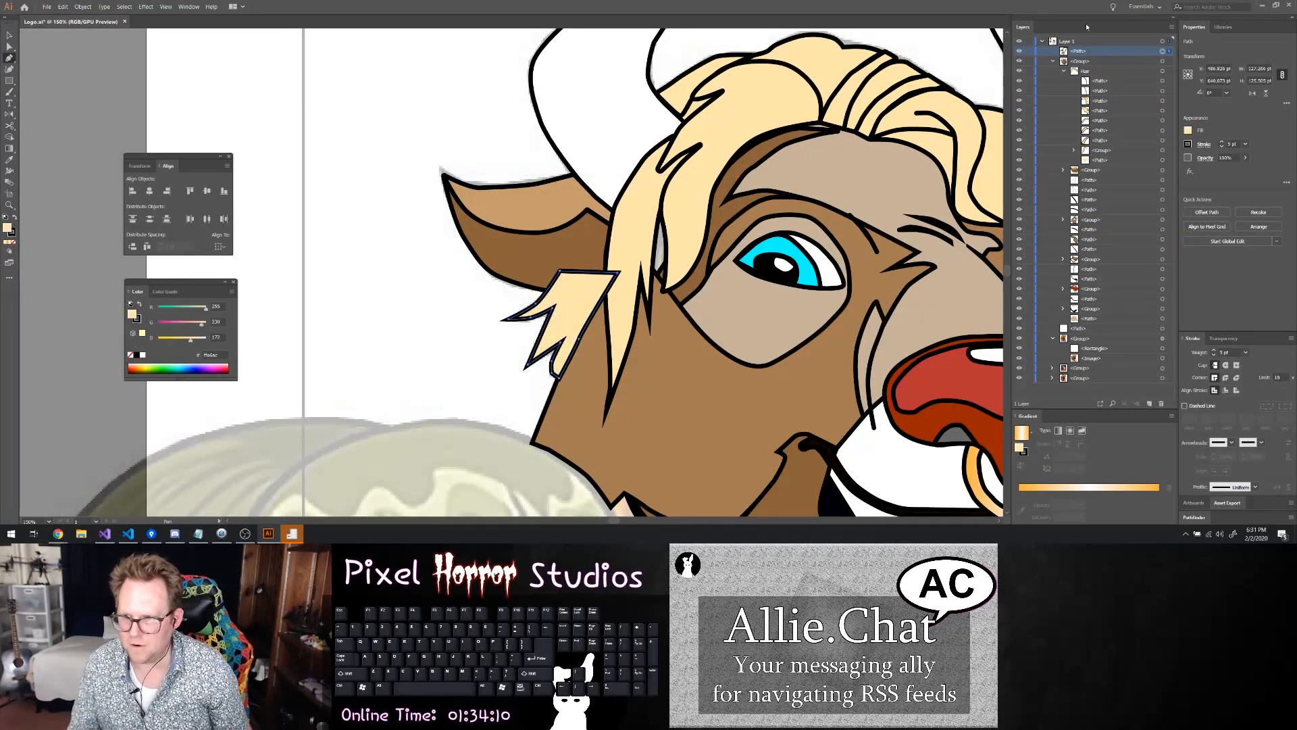
Move the tuft path into the head group, directly beneath the ear group, and clear its selection
{"action": "left_click_drag", "start_coordinate": [1082, 52], "coordinate": [1085, 175]}
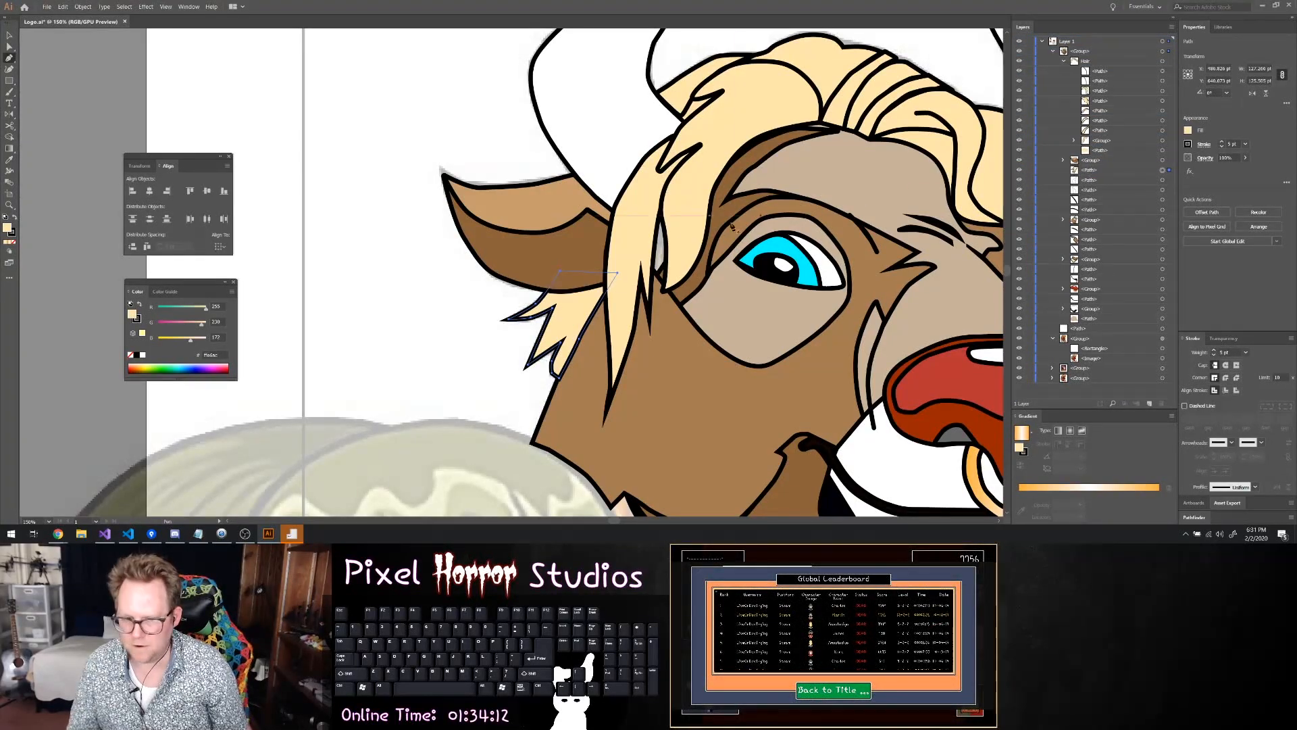
{"action": "left_click", "coordinate": [8, 35]}
{"action": "left_click", "coordinate": [195, 111]}
Draw a closed four-sided blond patch with the Pen tool over the gap between the hair strands beside the bull's left-hand eye
{"action": "scroll", "coordinate": [439, 205], "scroll_direction": "down", "scroll_amount": 2}
{"action": "scroll", "coordinate": [439, 204], "scroll_direction": "up", "scroll_amount": 5}
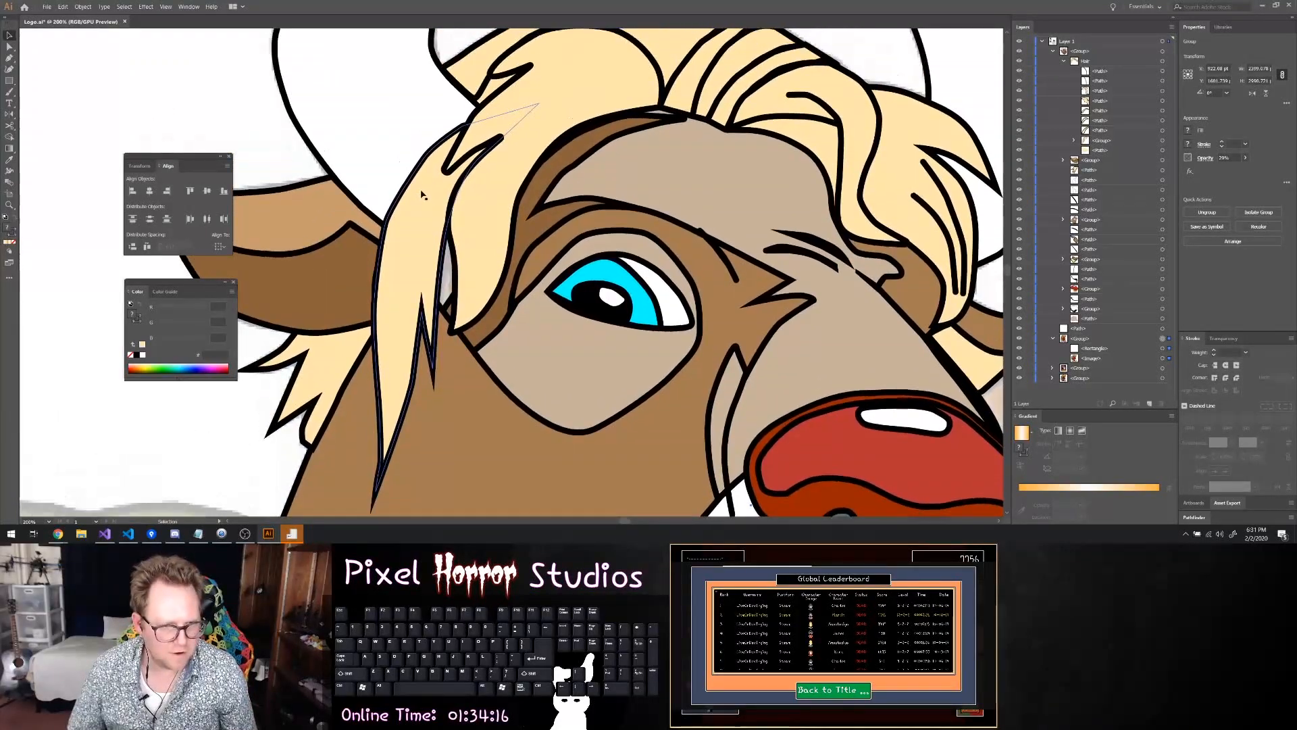
{"action": "scroll", "coordinate": [423, 195], "scroll_direction": "up", "scroll_amount": 1}
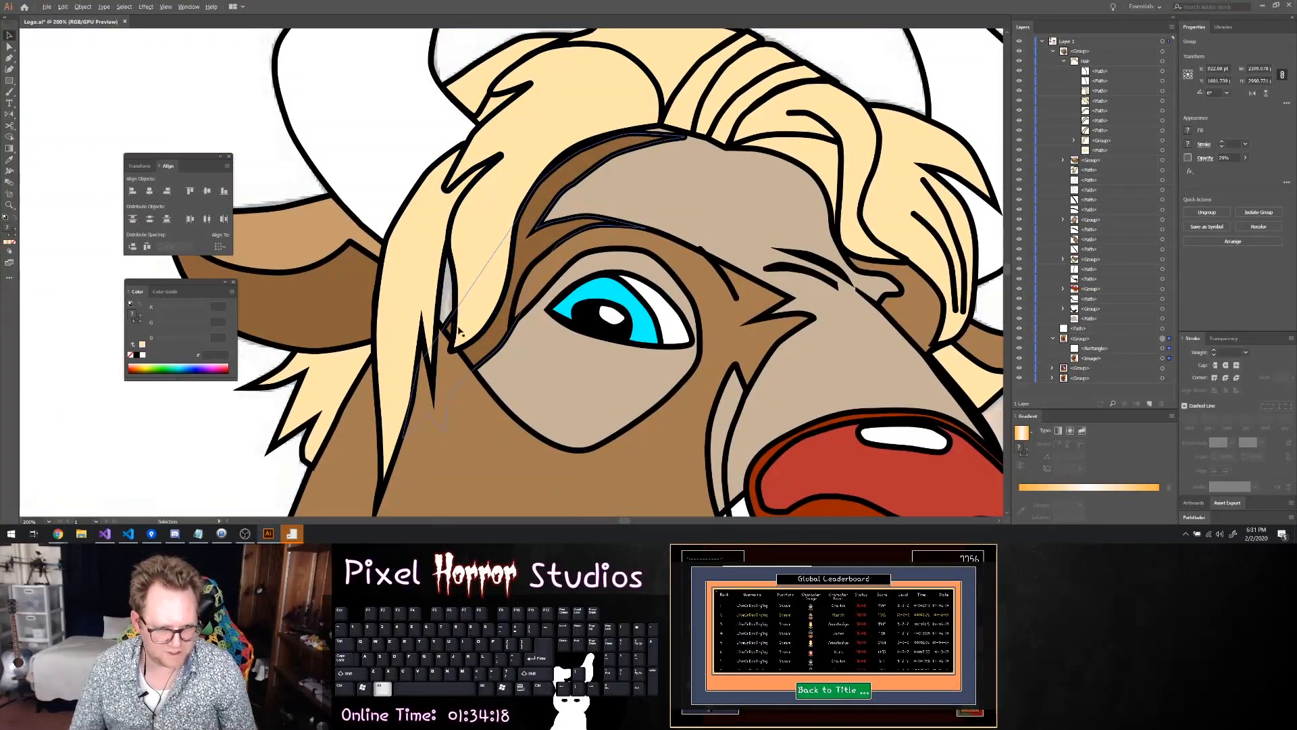
{"action": "left_click", "coordinate": [1065, 61]}
{"action": "left_click", "coordinate": [1089, 180]}
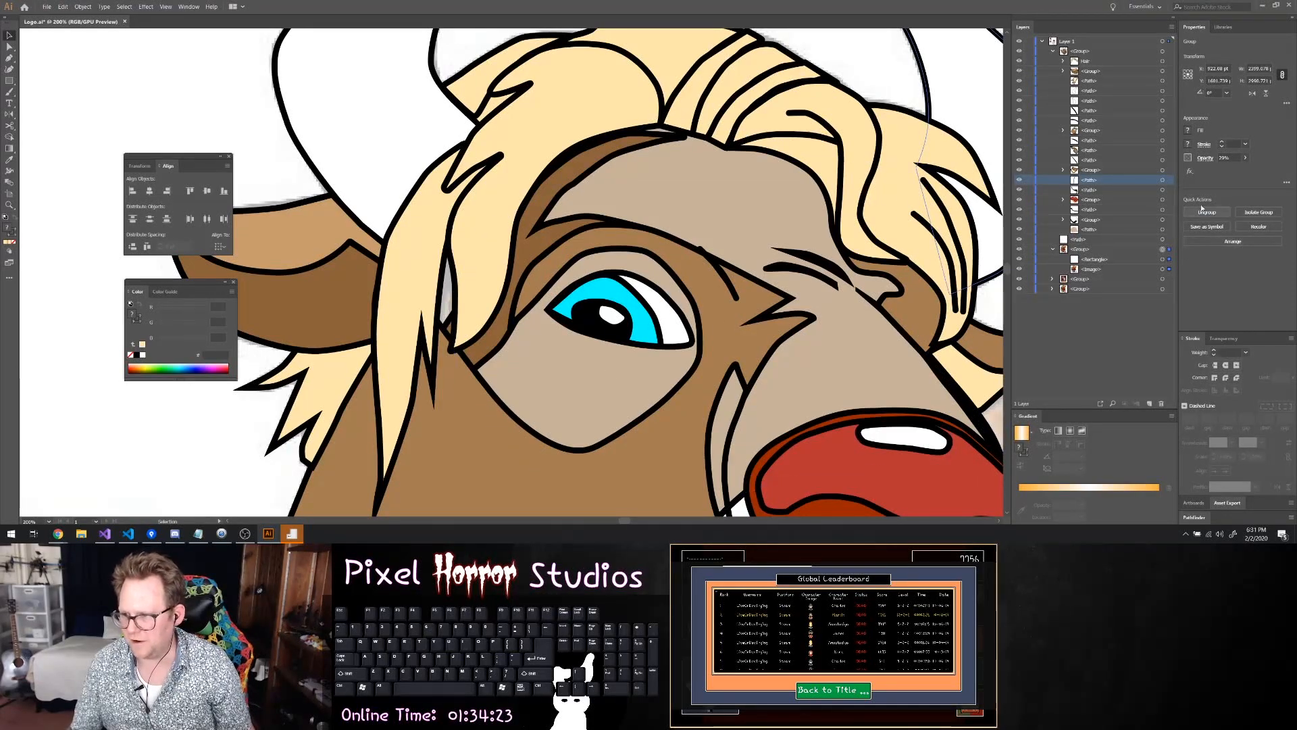
{"action": "key", "text": "p"}
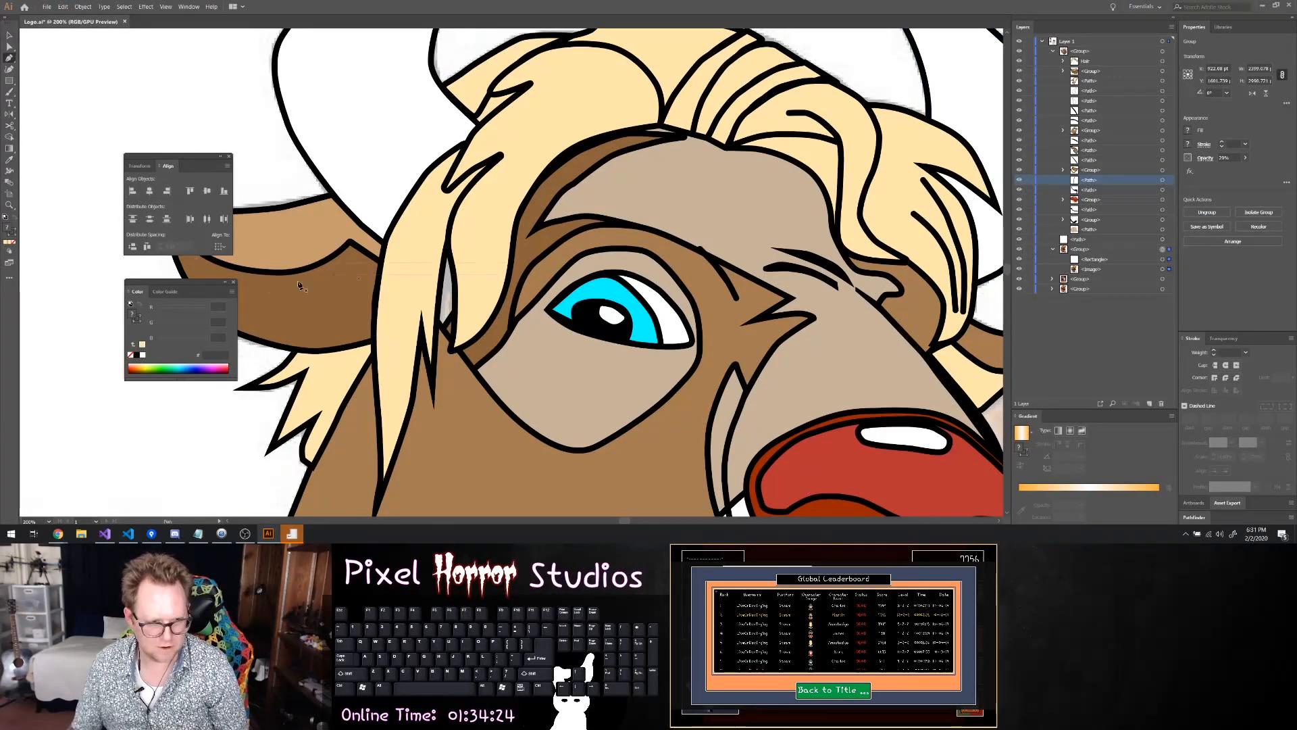
{"action": "left_click", "coordinate": [417, 231]}
{"action": "left_click", "coordinate": [491, 237]}
{"action": "left_click", "coordinate": [475, 351]}
{"action": "left_click", "coordinate": [383, 367]}
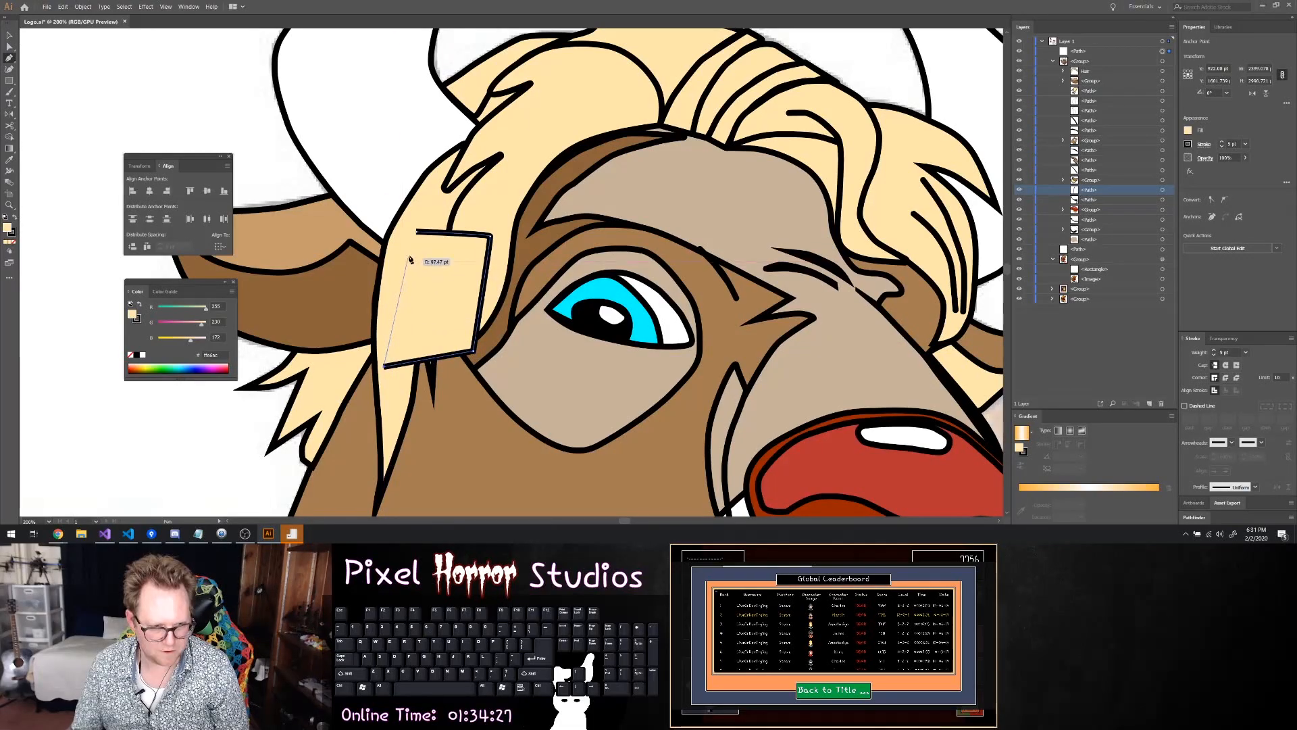
{"action": "left_click", "coordinate": [417, 232]}
{"action": "key", "text": "Escape"}
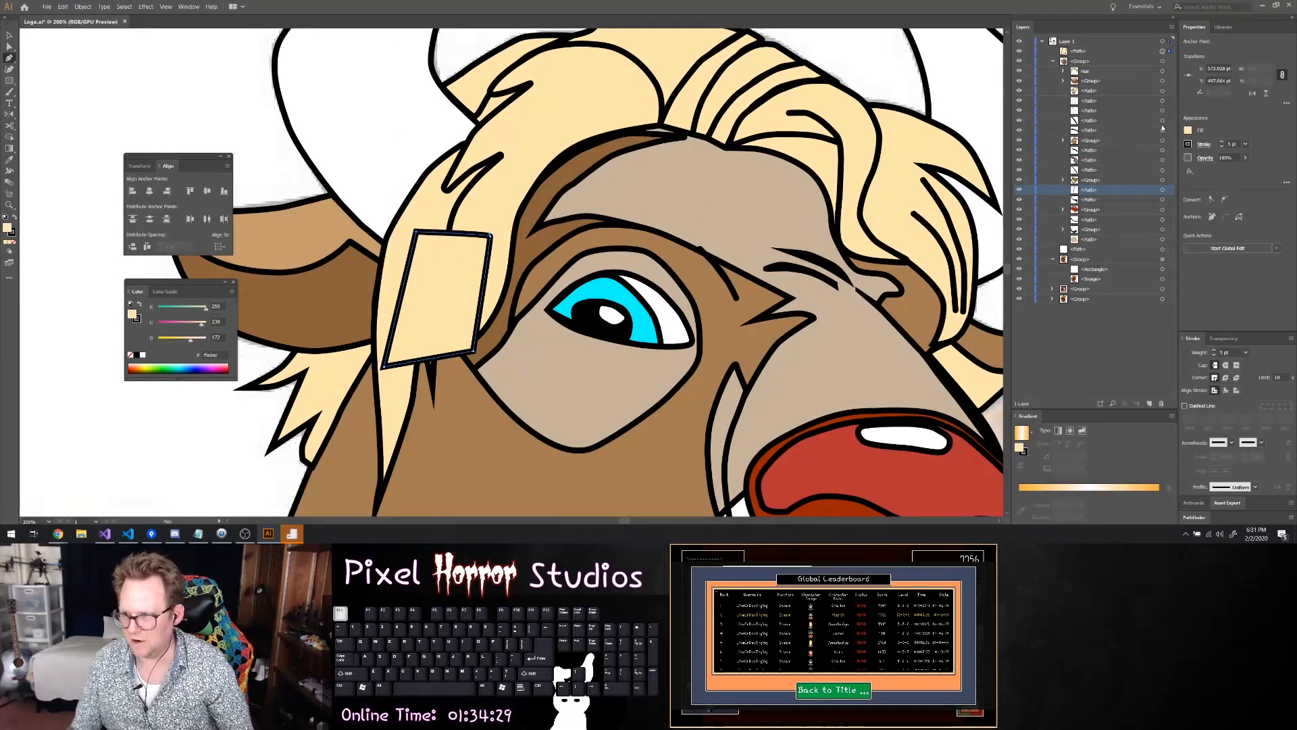
Set the blond patch's stroke to 0 pt and move it into the head group's stack, behind the hair strands beside the eye
{"action": "left_click", "coordinate": [1234, 144]}
{"action": "type", "text": "0"}
{"action": "key", "text": "Return"}
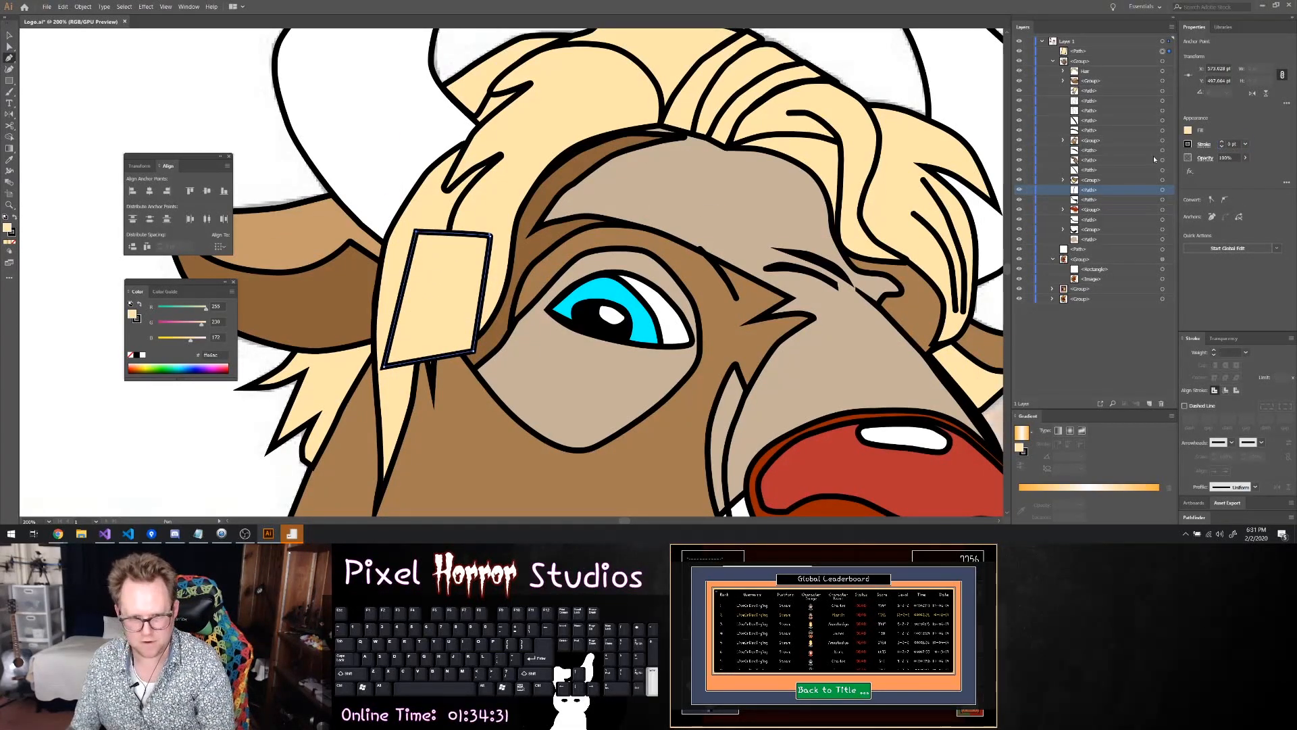
{"action": "left_click_drag", "start_coordinate": [1079, 52], "coordinate": [1079, 206]}
{"action": "left_click", "coordinate": [904, 84]}
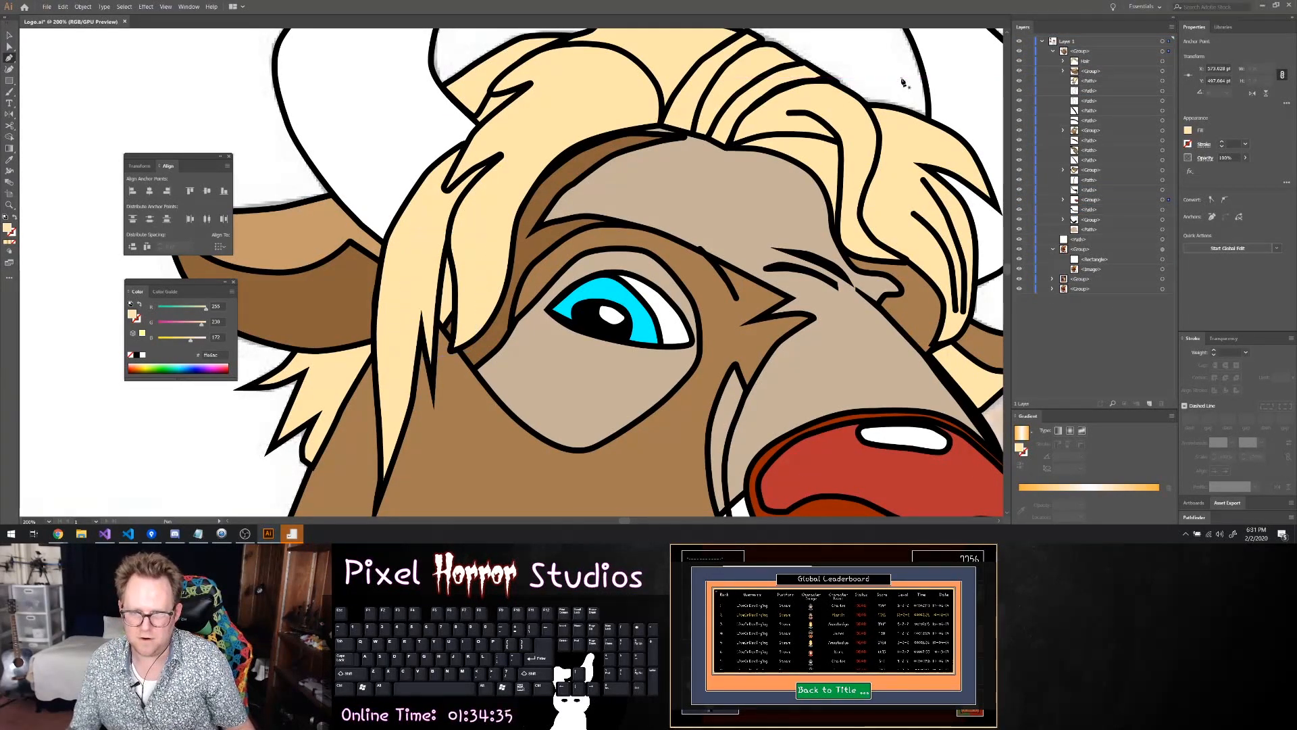
Save the logo document and check the head artwork with the faded reference group briefly hidden
{"action": "key", "text": "ctrl+z"}
{"action": "scroll", "coordinate": [928, 122], "scroll_direction": "down", "scroll_amount": 2}
{"action": "scroll", "coordinate": [929, 126], "scroll_direction": "down", "scroll_amount": 2}
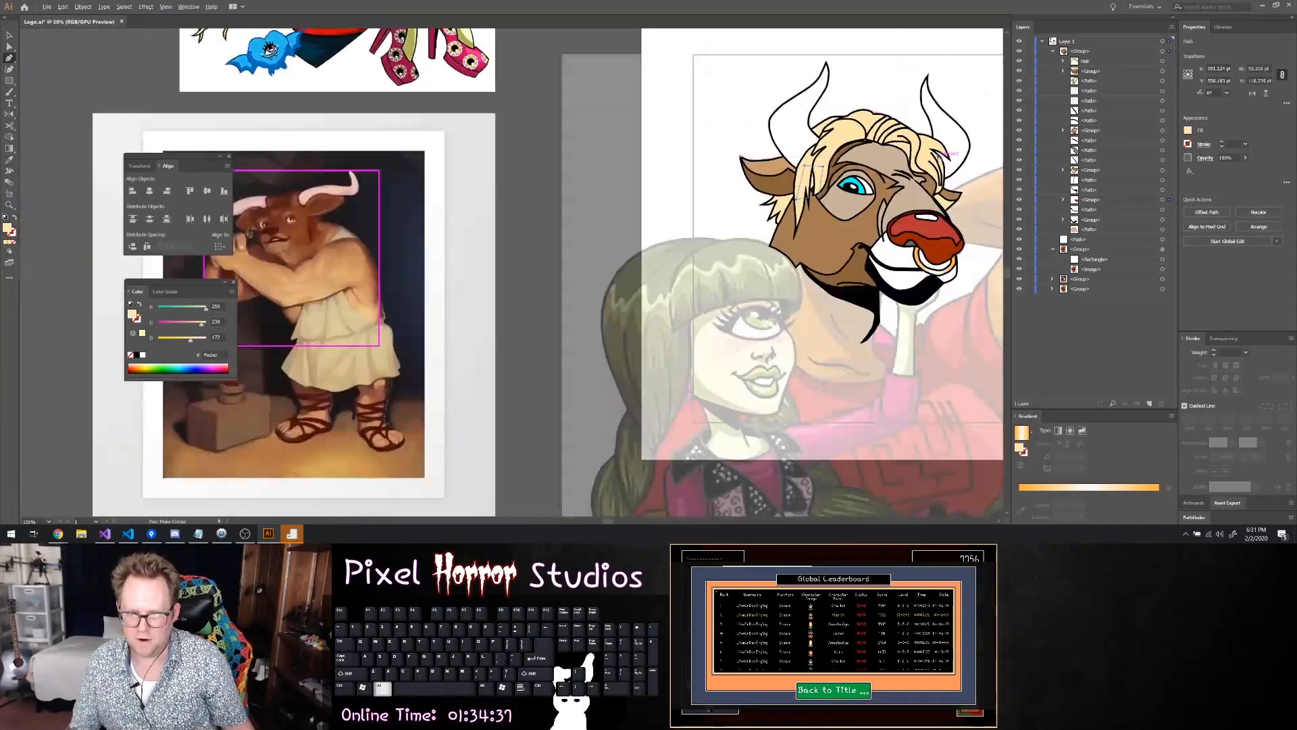
{"action": "scroll", "coordinate": [940, 148], "scroll_direction": "right", "scroll_amount": 3}
{"action": "scroll", "coordinate": [943, 159], "scroll_direction": "right", "scroll_amount": 3}
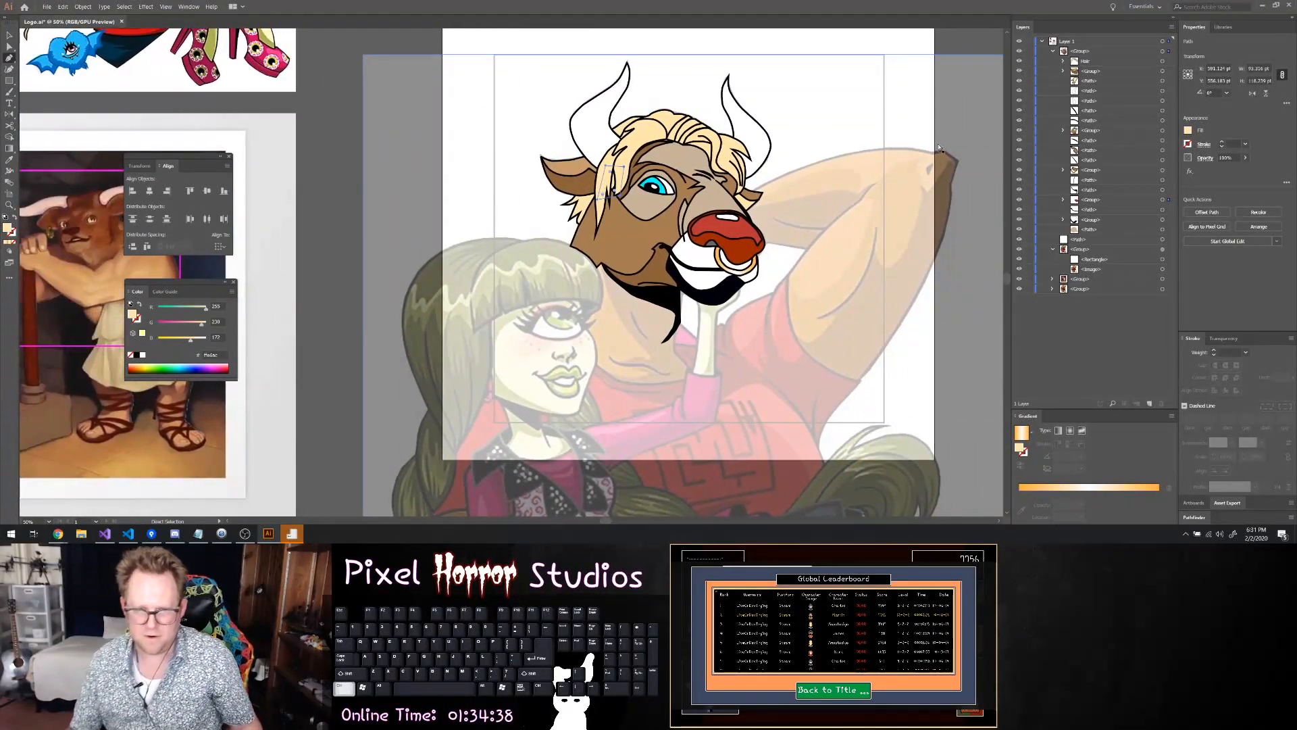
{"action": "left_click", "coordinate": [9, 34]}
{"action": "left_click", "coordinate": [333, 88]}
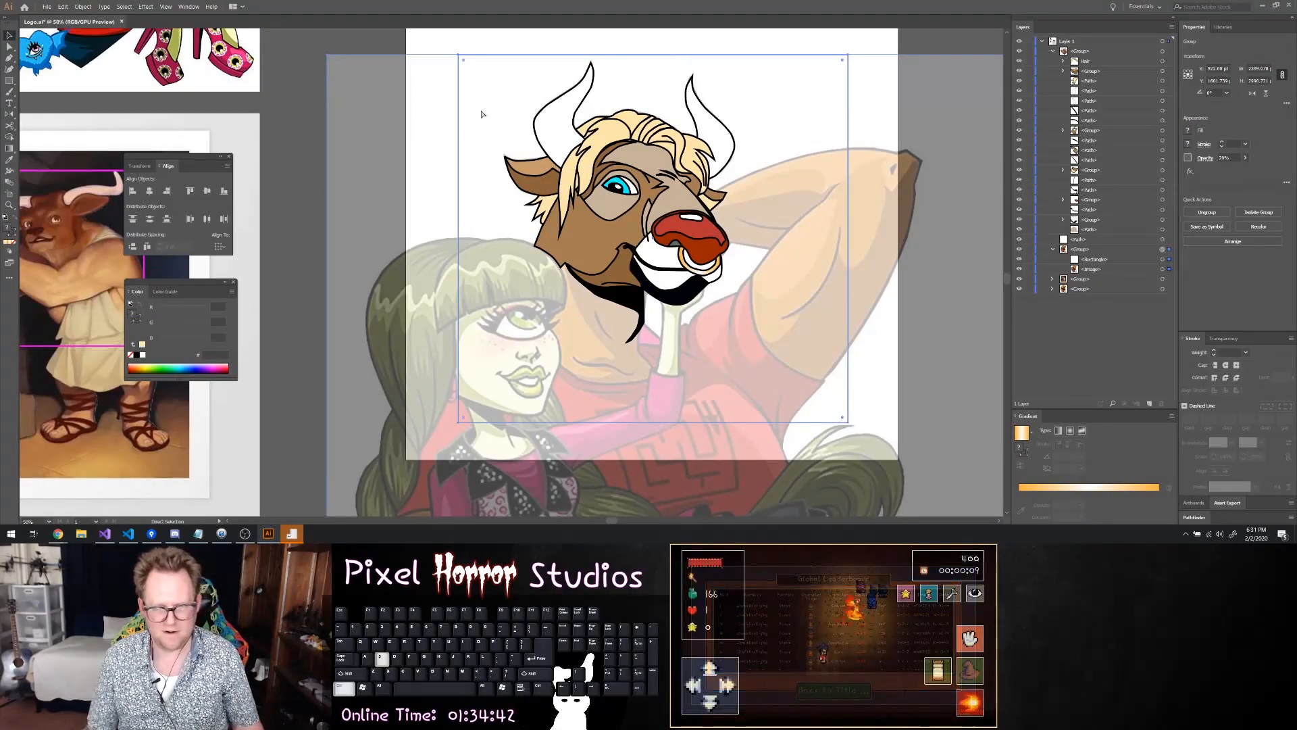
{"action": "key", "text": "ctrl+s"}
{"action": "key", "text": "ctrl+s"}
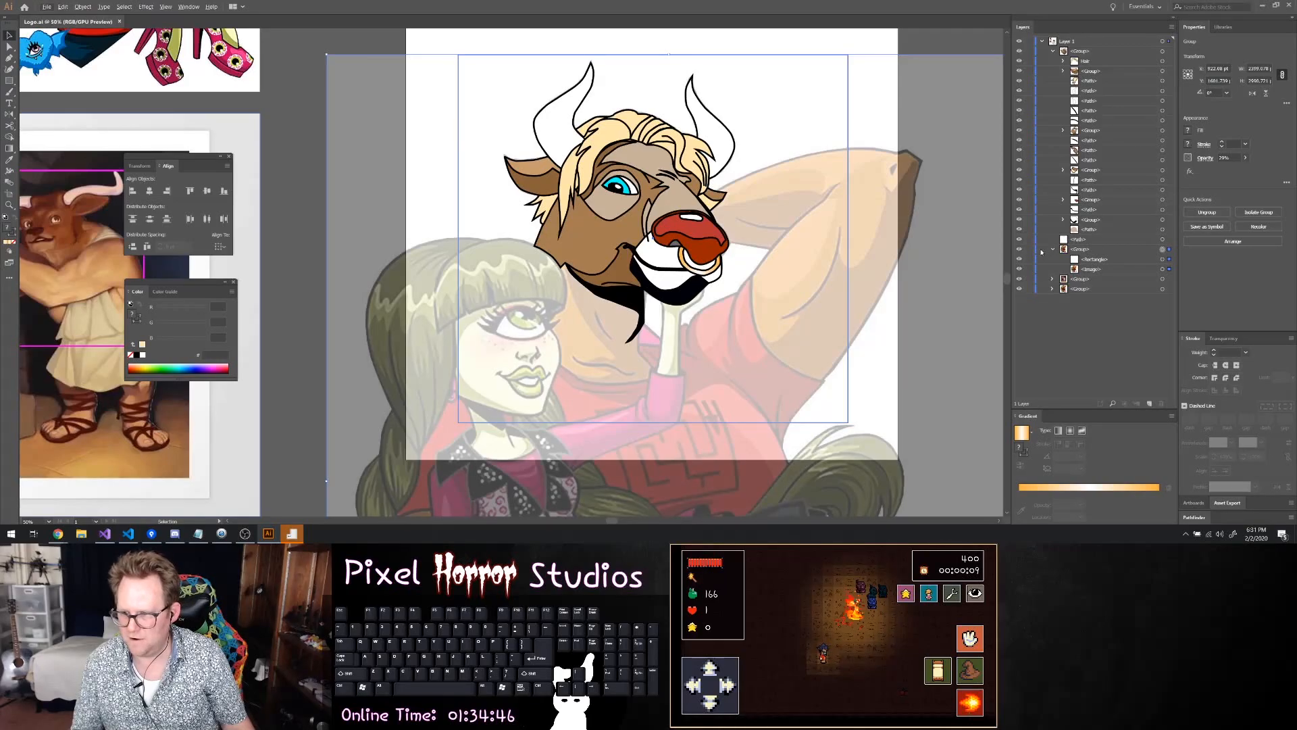
{"action": "left_click", "coordinate": [1019, 249]}
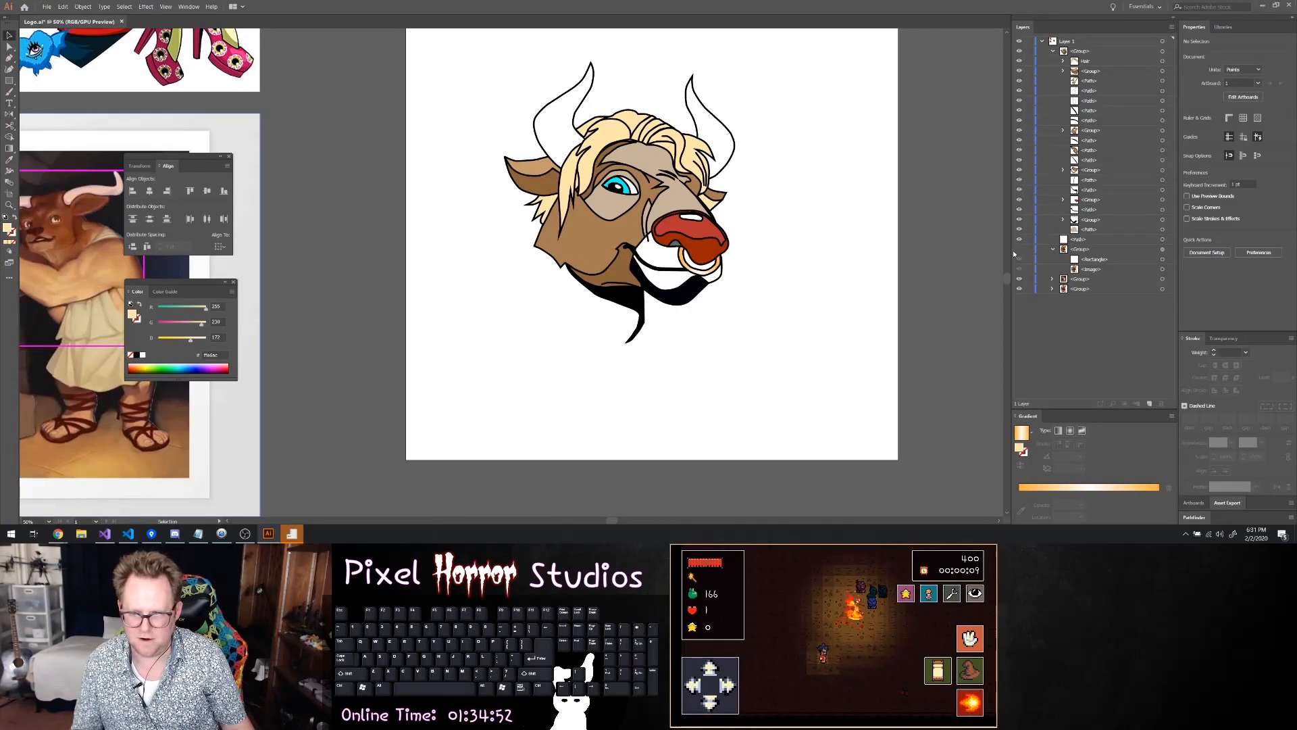
{"action": "left_click", "coordinate": [1020, 249]}
Start a Pen tool path at the jaw corner and trace the front edge of the bull's neck shadow beside the girl's fringe
{"action": "scroll", "coordinate": [566, 305], "scroll_direction": "up", "scroll_amount": 3}
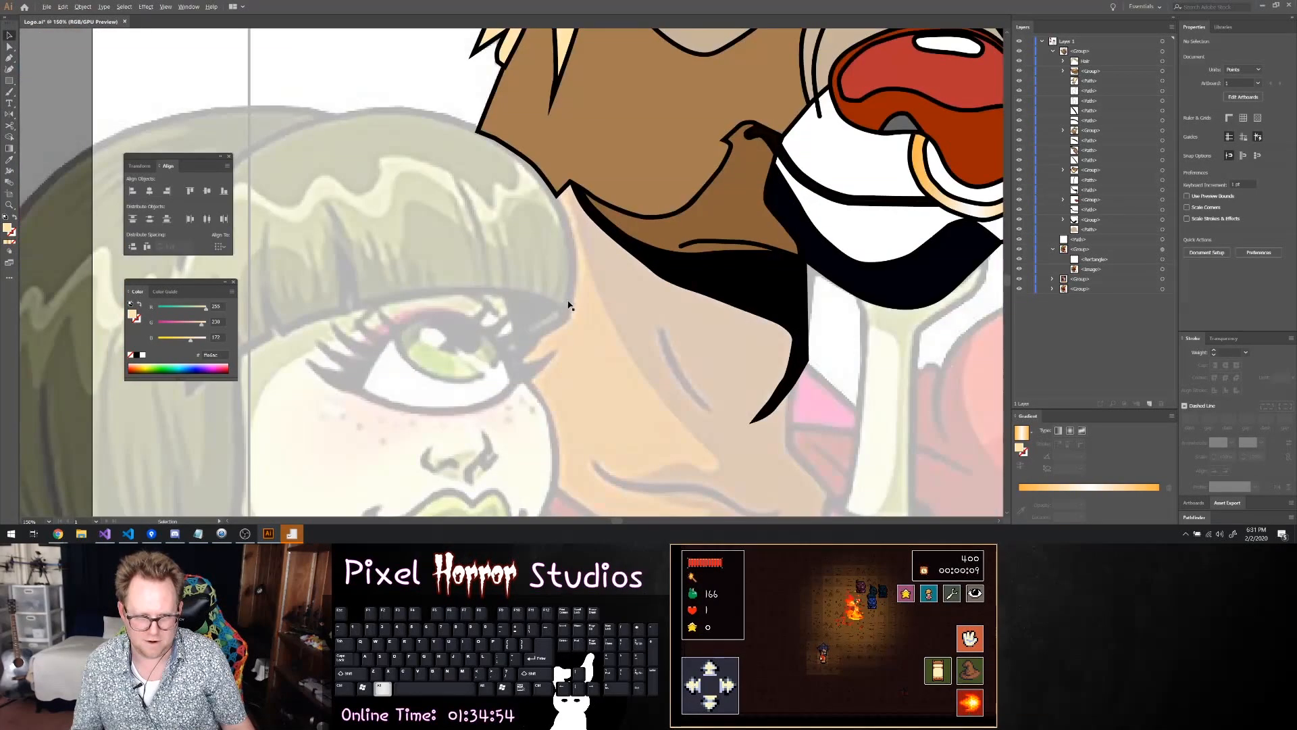
{"action": "scroll", "coordinate": [589, 213], "scroll_direction": "up", "scroll_amount": 1}
{"action": "key", "text": "p"}
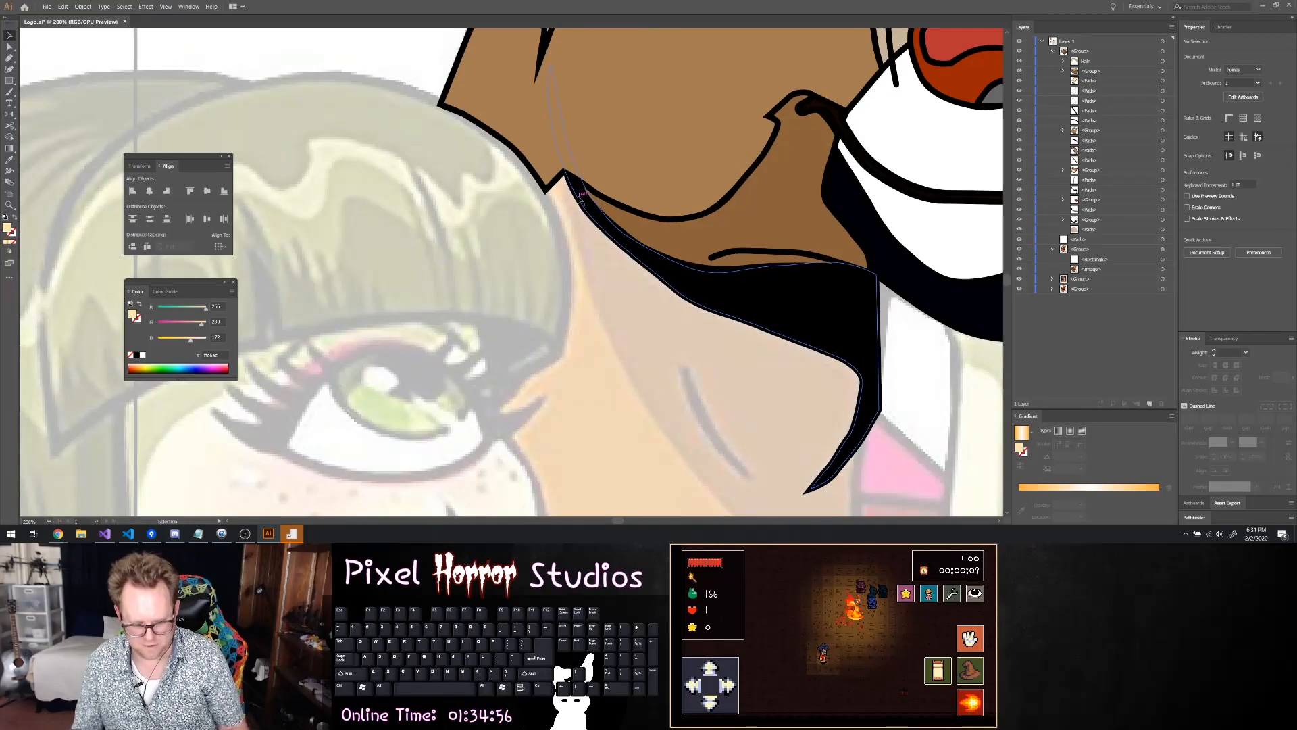
{"action": "left_click", "coordinate": [547, 169]}
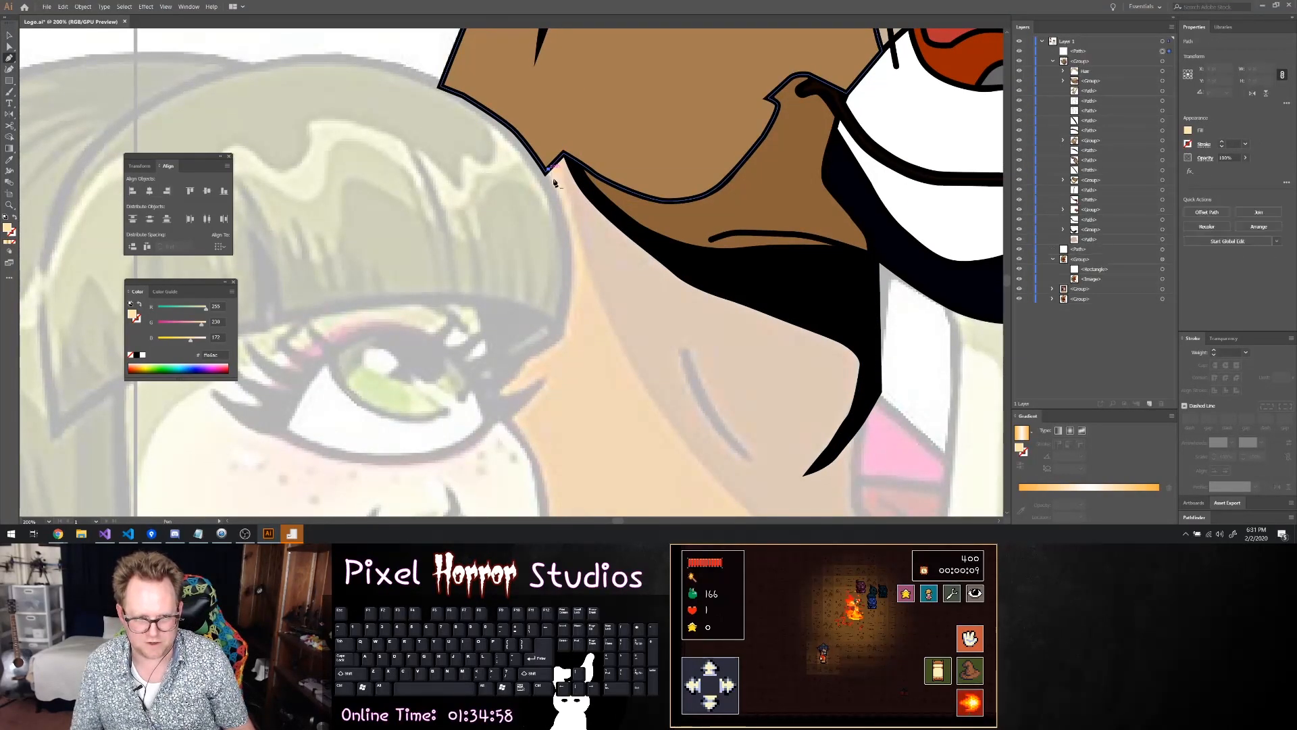
{"action": "left_click_drag", "start_coordinate": [576, 225], "coordinate": [585, 248]}
{"action": "left_click_drag", "start_coordinate": [609, 330], "coordinate": [694, 464]}
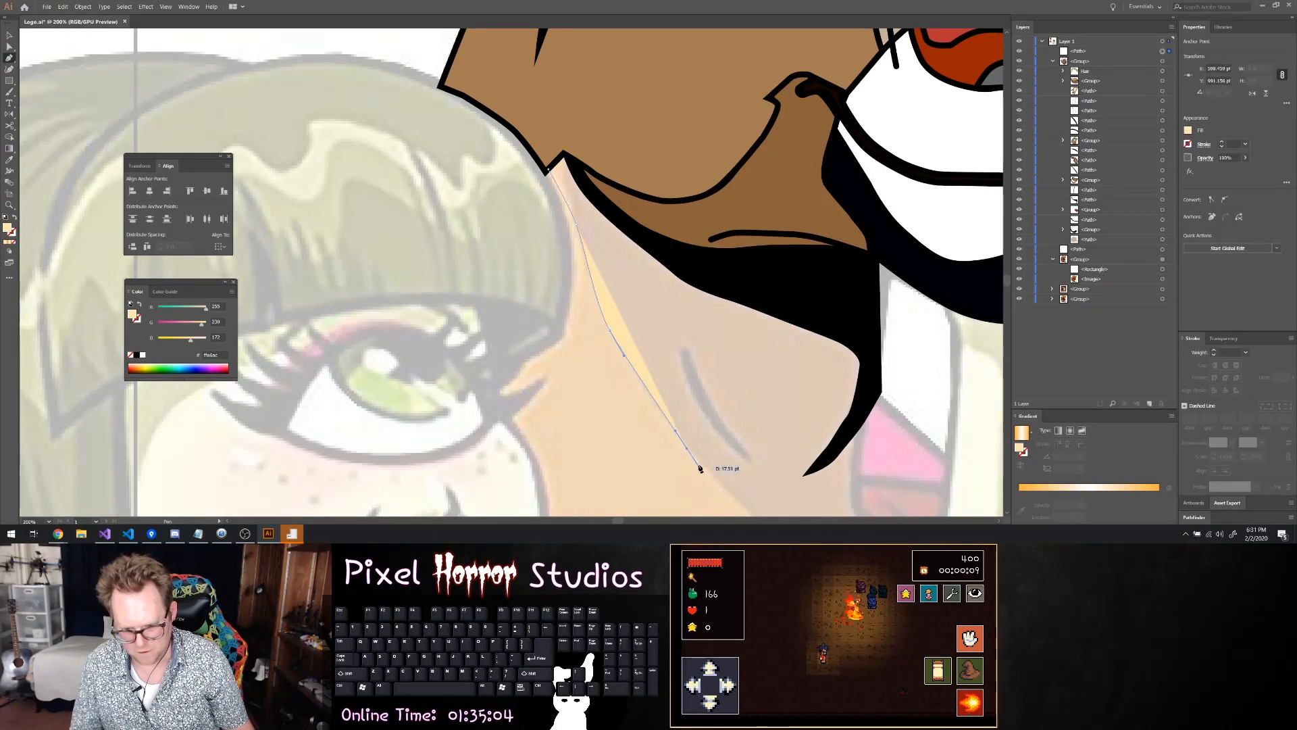
Extend the neck shadow path down to its rounded tip just above the collarbone line in the reference
{"action": "scroll", "coordinate": [696, 466], "scroll_direction": "down", "scroll_amount": 3}
{"action": "scroll", "coordinate": [720, 492], "scroll_direction": "down", "scroll_amount": 3}
{"action": "scroll", "coordinate": [730, 485], "scroll_direction": "up", "scroll_amount": 8}
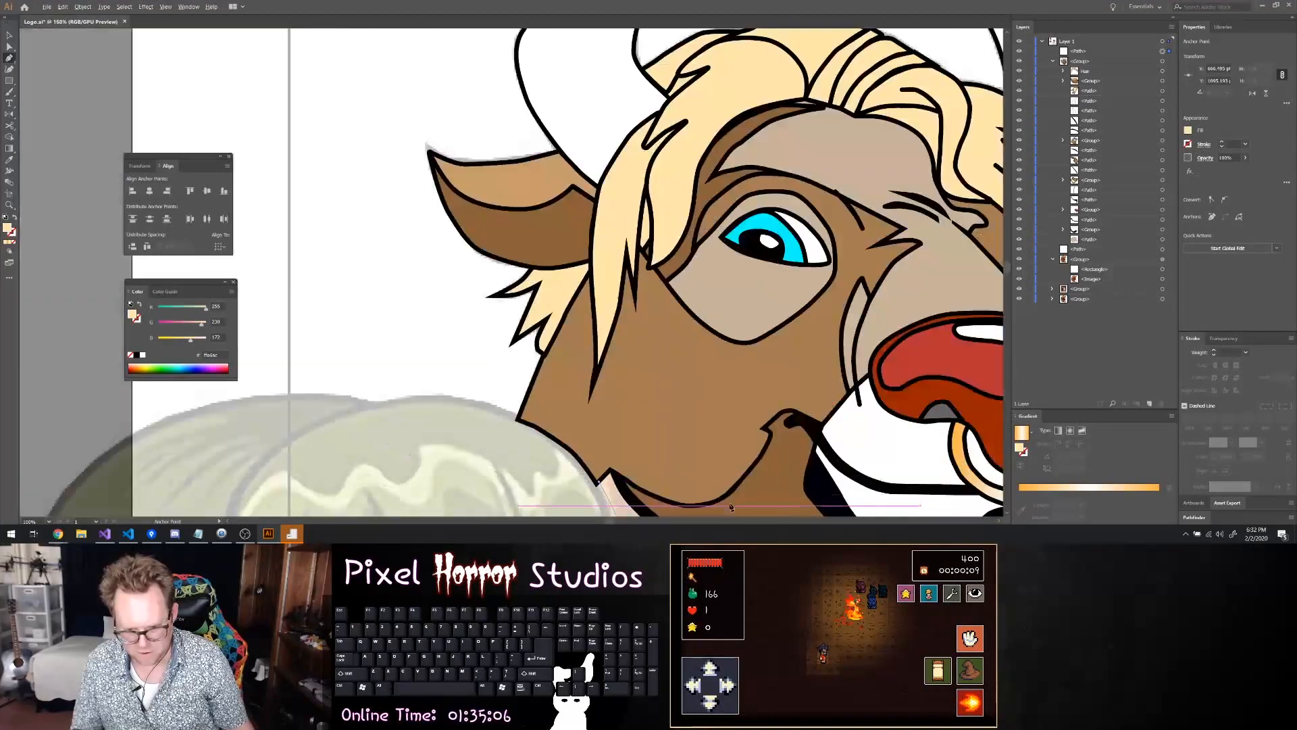
{"action": "scroll", "coordinate": [733, 482], "scroll_direction": "down", "scroll_amount": 5}
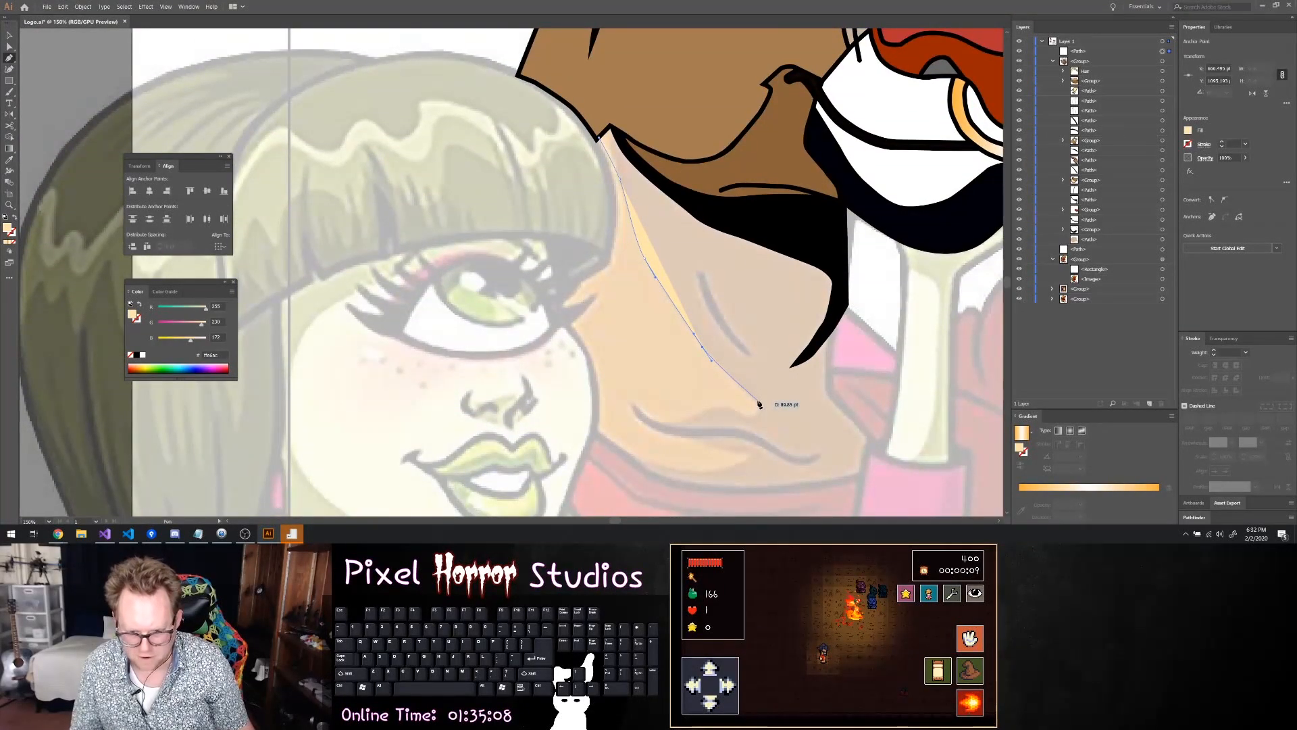
{"action": "left_click", "coordinate": [751, 399]}
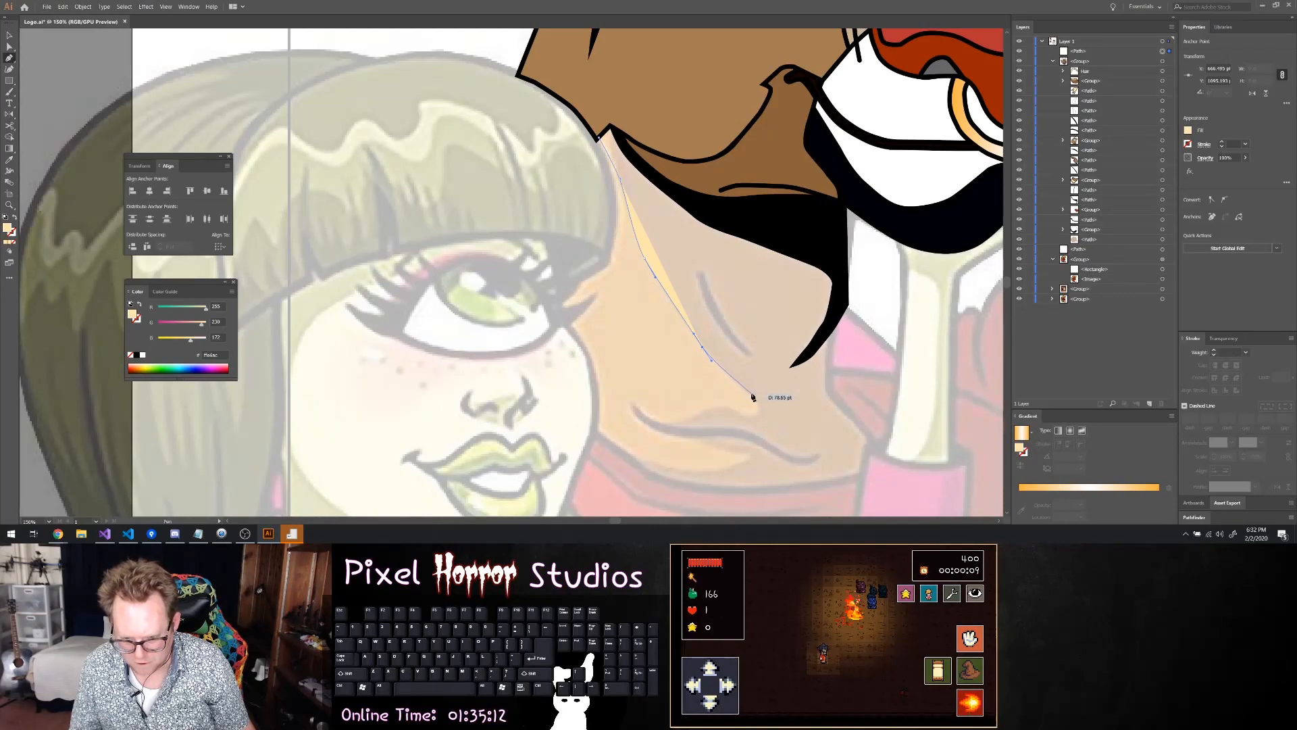
{"action": "left_click_drag", "start_coordinate": [751, 397], "coordinate": [755, 420]}
{"action": "key", "text": "ctrl+z"}
{"action": "key", "text": "ctrl+z"}
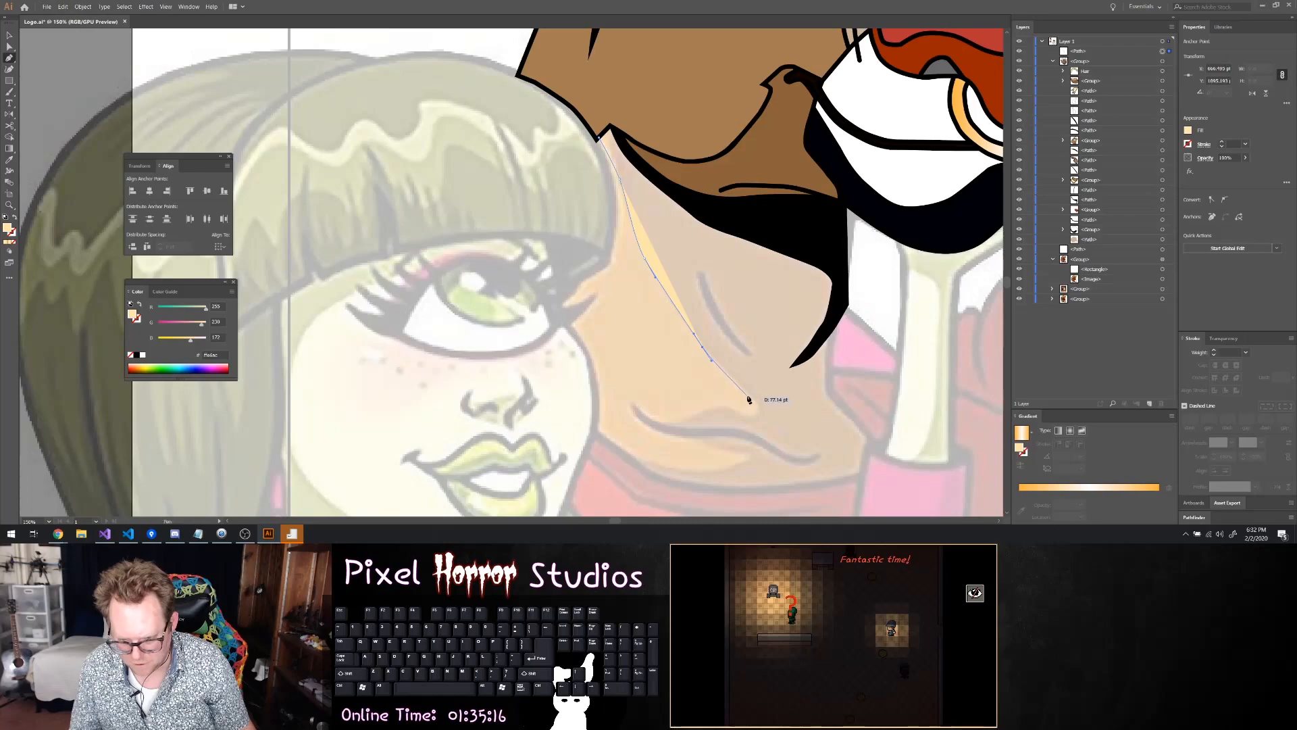
{"action": "left_click", "coordinate": [753, 396]}
{"action": "left_click", "coordinate": [759, 412]}
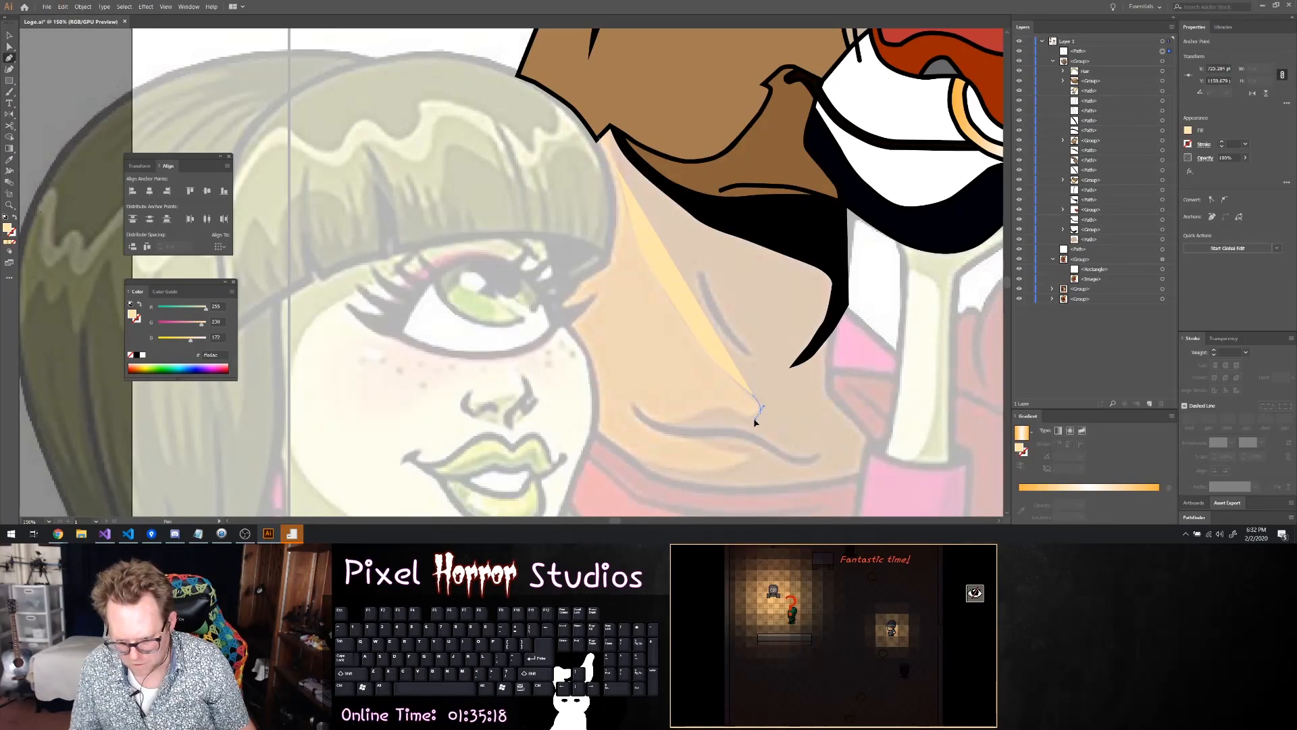
Trace the pointed collarbone shapes and the lower neck edge along the red shirt collar to the girl's pink sleeve
{"action": "left_click_drag", "start_coordinate": [754, 422], "coordinate": [661, 483]}
{"action": "key", "text": "ctrl+z"}
{"action": "left_click", "coordinate": [672, 484]}
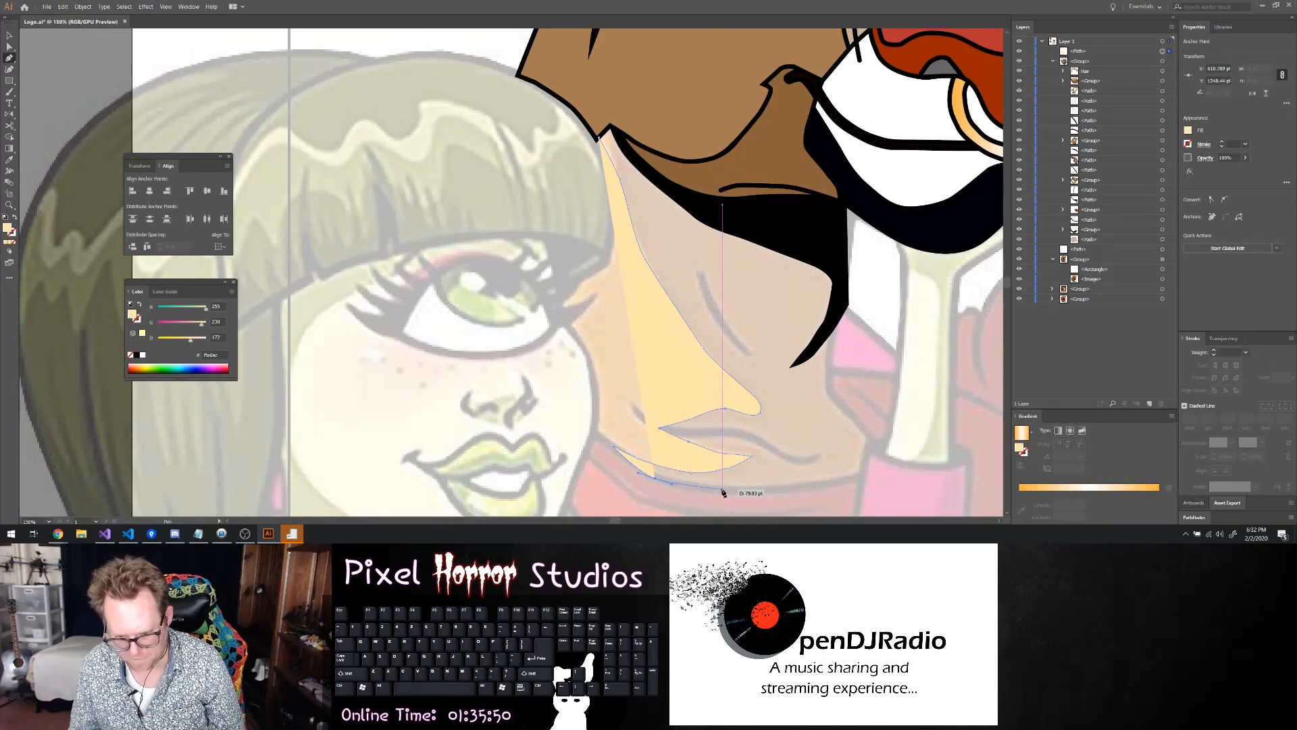
{"action": "left_click_drag", "start_coordinate": [748, 493], "coordinate": [873, 445]}
Hide the head group and set the neck path's fill to none to expose the reference beneath it
{"action": "key", "text": "ctrl"}
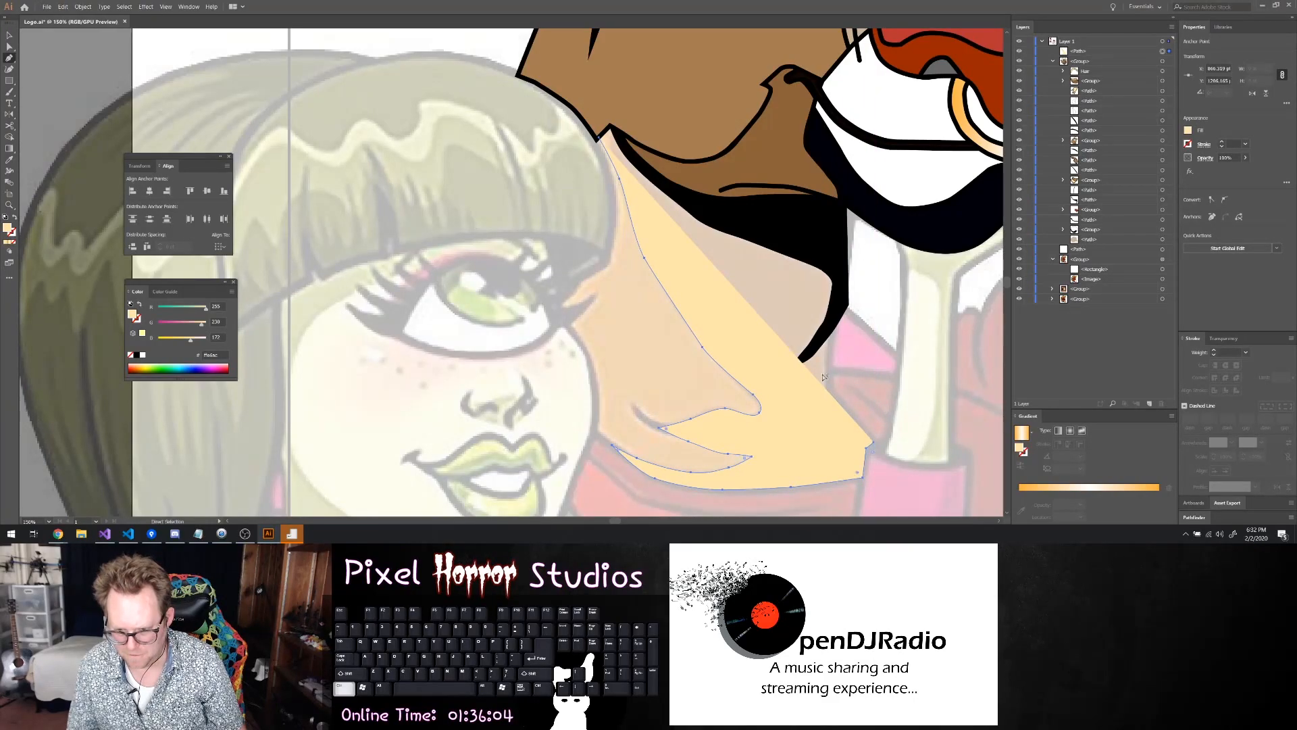
{"action": "left_click", "coordinate": [828, 329], "text": "ctrl"}
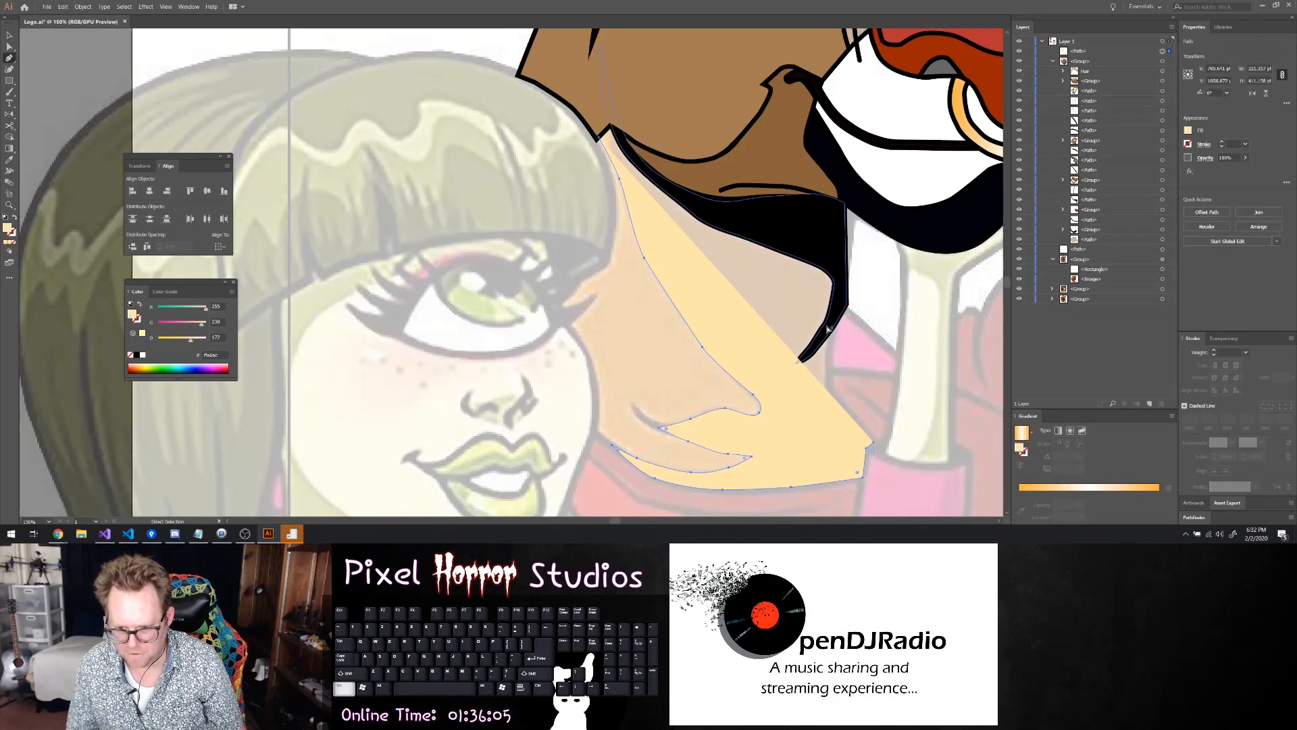
{"action": "left_click", "coordinate": [1020, 61]}
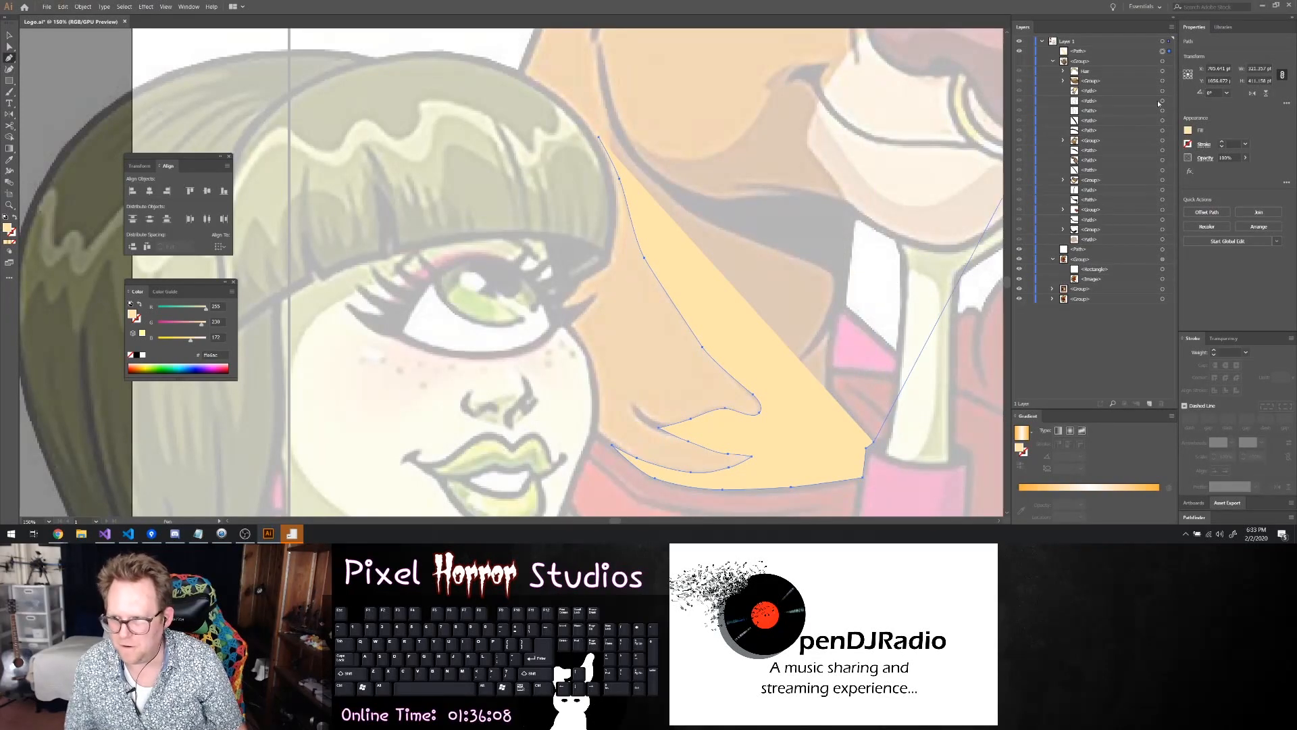
{"action": "left_click", "coordinate": [1189, 131]}
{"action": "left_click", "coordinate": [1086, 212]}
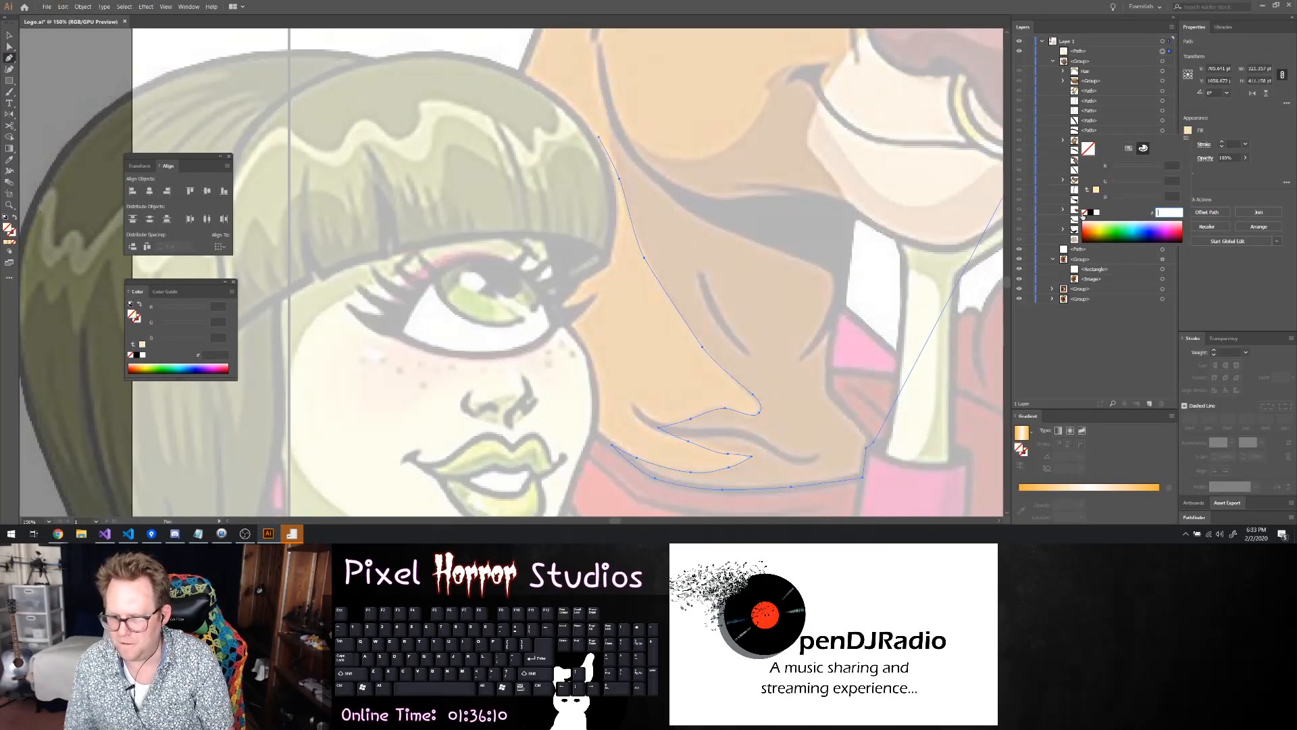
{"action": "left_click", "coordinate": [841, 389]}
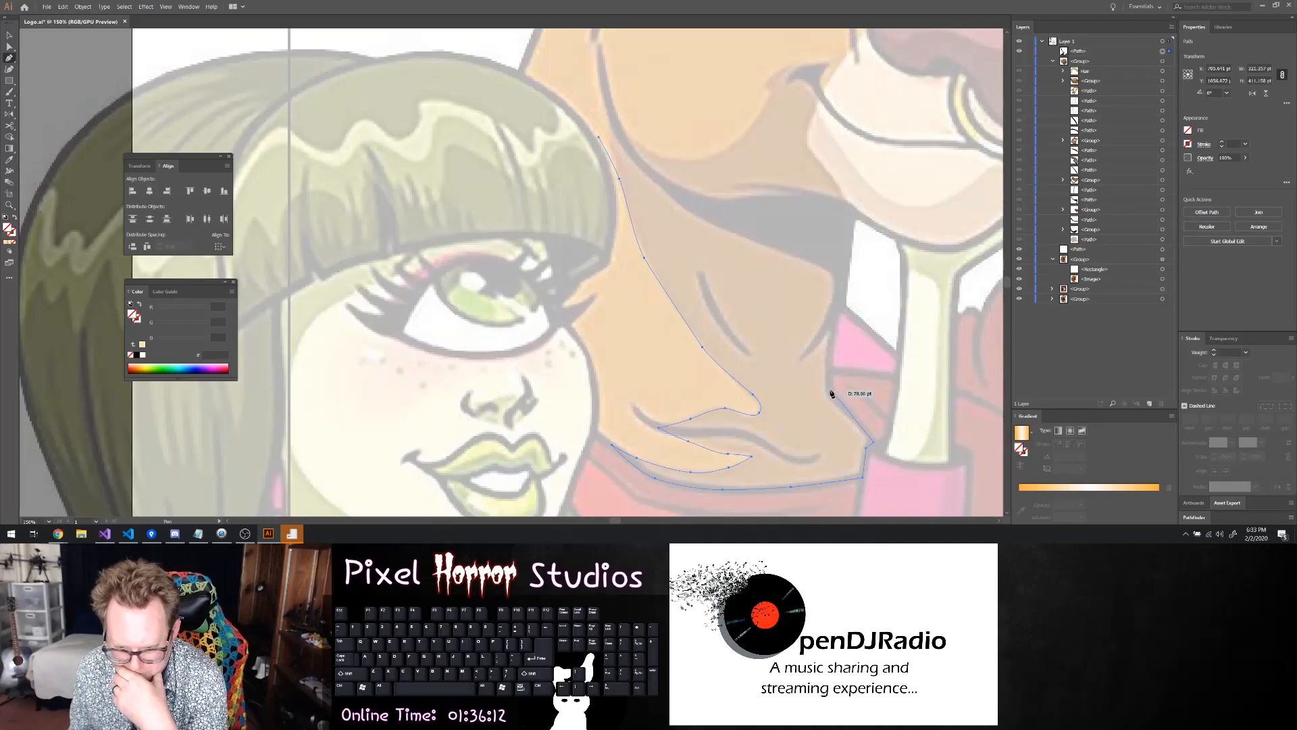
Trace the neck's back edge upward and along the underside of the jaw, closing the path at the jaw corner
{"action": "left_click_drag", "start_coordinate": [829, 393], "coordinate": [820, 376]}
{"action": "key", "text": "ctrl+z"}
{"action": "left_click", "coordinate": [840, 405]}
{"action": "key", "text": "ctrl+z"}
{"action": "left_click_drag", "start_coordinate": [845, 410], "coordinate": [834, 400]}
{"action": "key", "text": "ctrl+z"}
{"action": "left_click", "coordinate": [830, 393]}
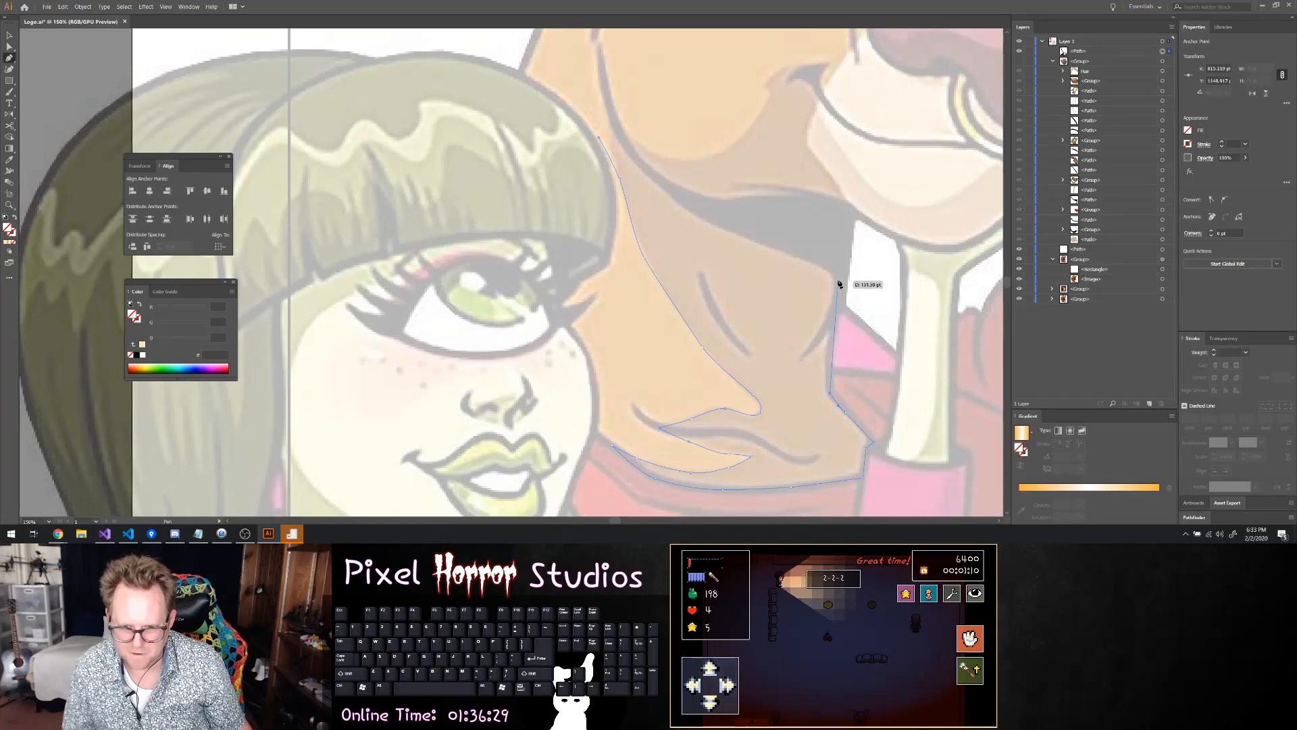
{"action": "left_click_drag", "start_coordinate": [832, 331], "coordinate": [840, 307]}
{"action": "left_click", "coordinate": [828, 221]}
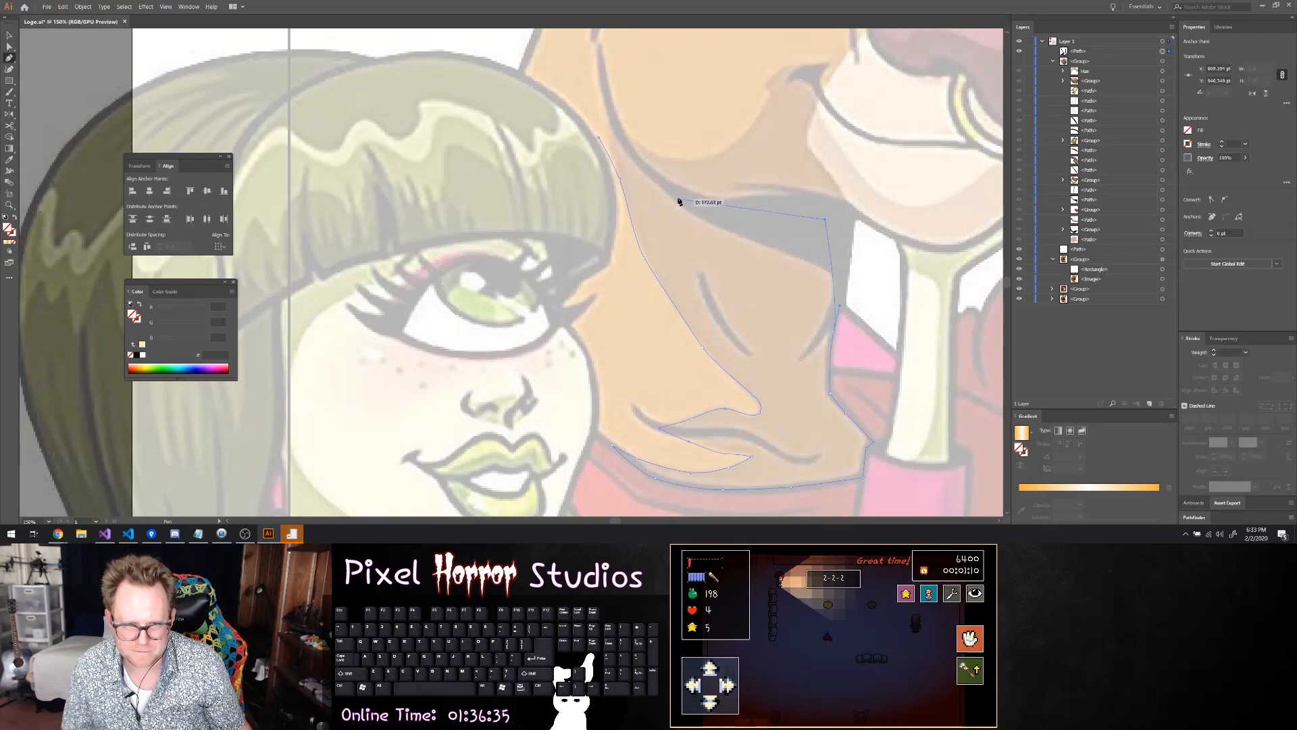
{"action": "left_click_drag", "start_coordinate": [728, 212], "coordinate": [666, 189]}
{"action": "left_click_drag", "start_coordinate": [625, 150], "coordinate": [608, 136]}
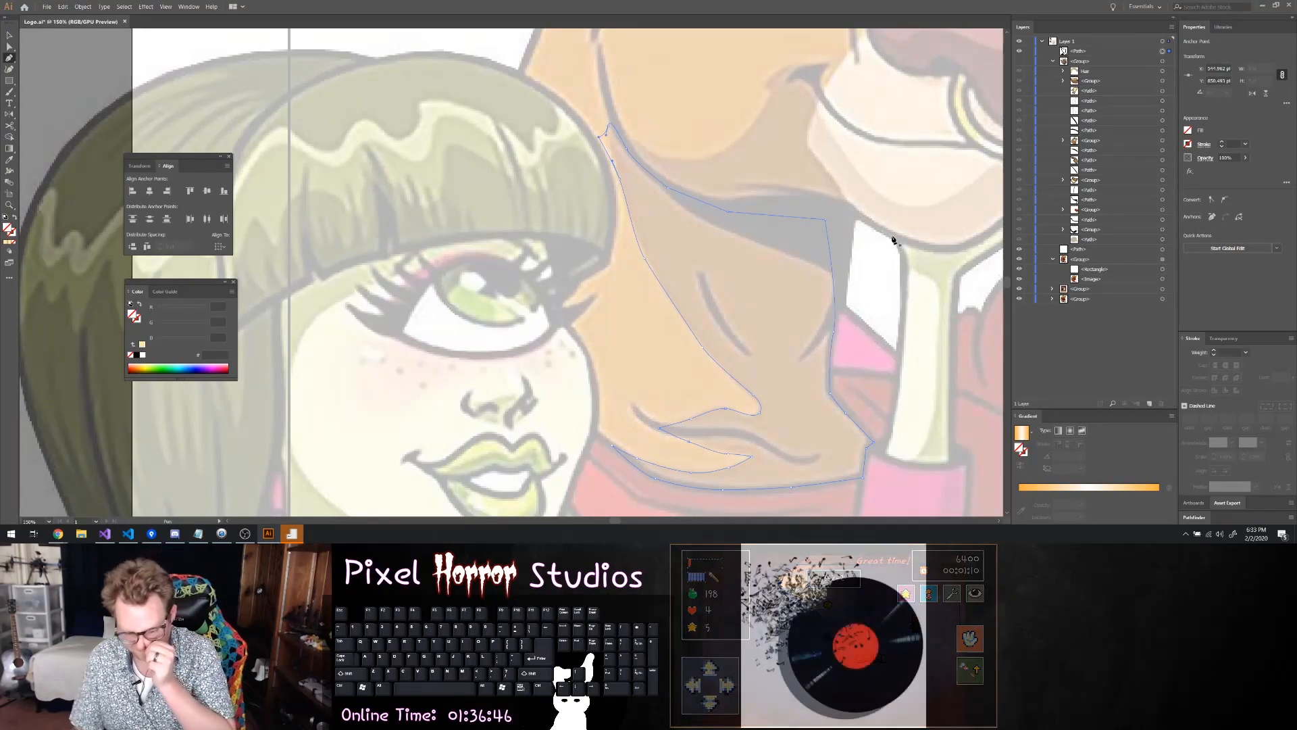
Give the closed neck path a 5 pt black stroke
{"action": "left_click", "coordinate": [1221, 142]}
{"action": "left_click", "coordinate": [1221, 142]}
{"action": "left_click", "coordinate": [1222, 142]}
{"action": "left_click", "coordinate": [1222, 142]}
{"action": "left_click", "coordinate": [1222, 141]}
{"action": "left_click", "coordinate": [1222, 142]}
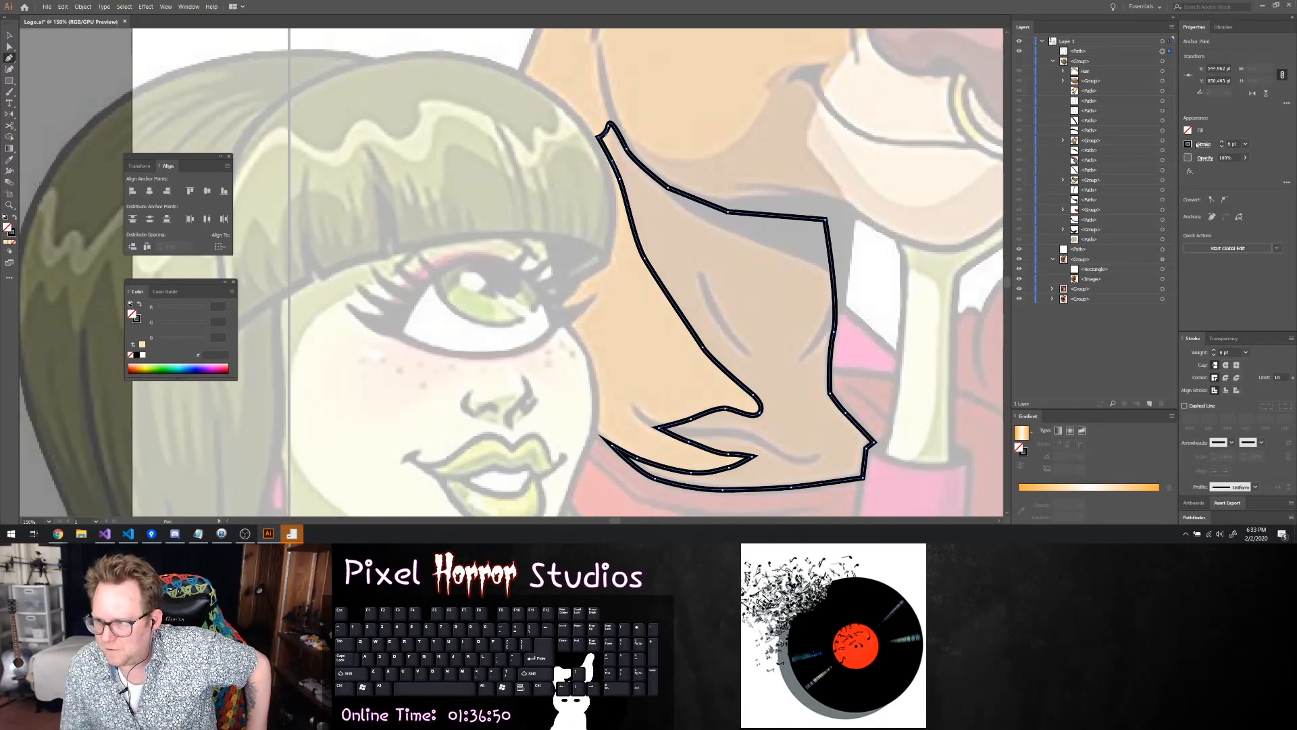
{"action": "left_click", "coordinate": [1222, 146]}
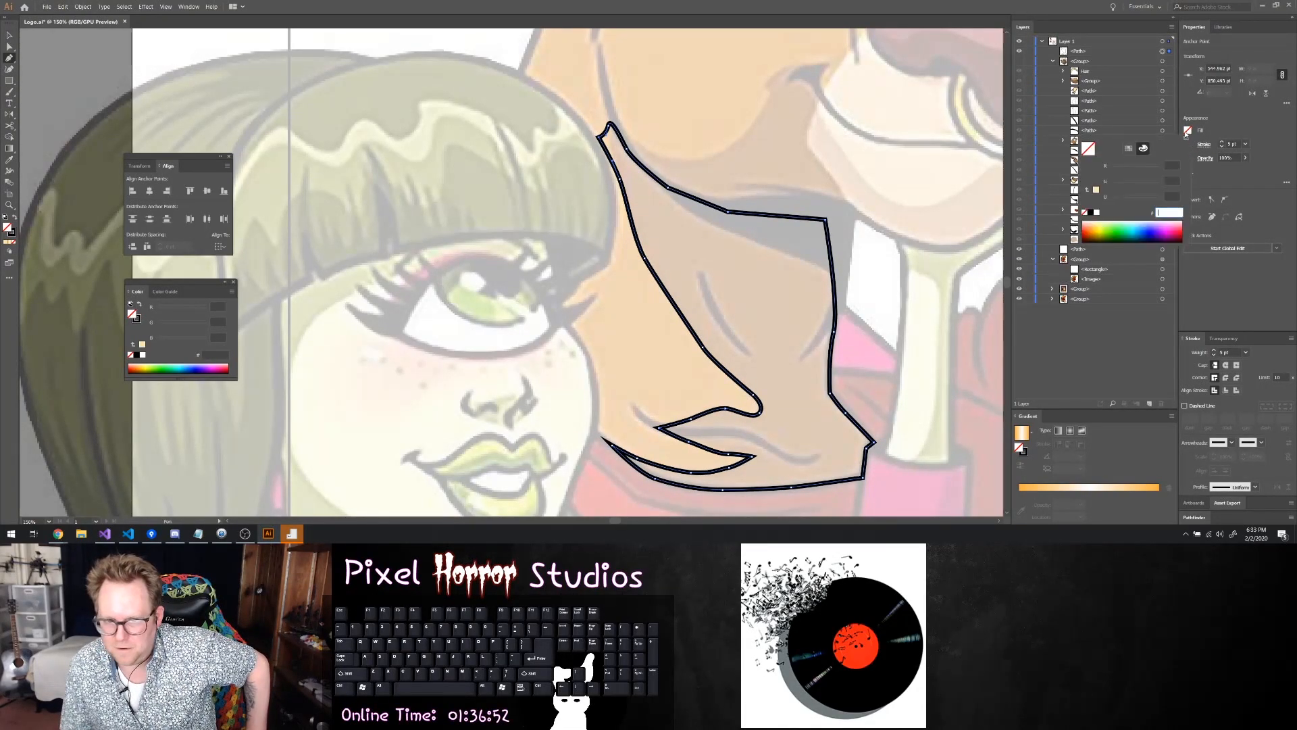
Show the head group again and select the dark brown lower-jaw path inside its nested face group
{"action": "left_click", "coordinate": [1020, 61]}
{"action": "left_click", "coordinate": [9, 36]}
{"action": "left_click", "coordinate": [784, 153]}
{"action": "scroll", "coordinate": [815, 167], "scroll_direction": "up", "scroll_amount": 5}
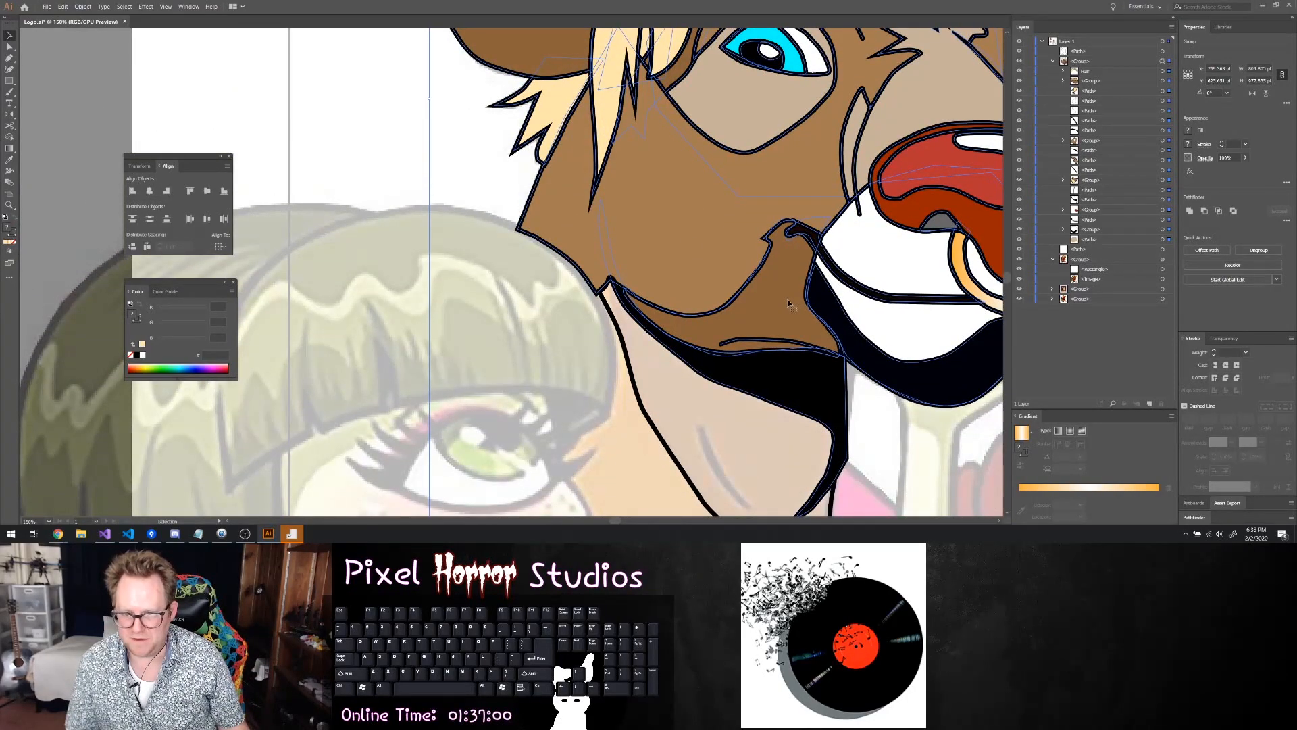
{"action": "left_click", "coordinate": [1062, 140]}
{"action": "left_click", "coordinate": [1086, 183]}
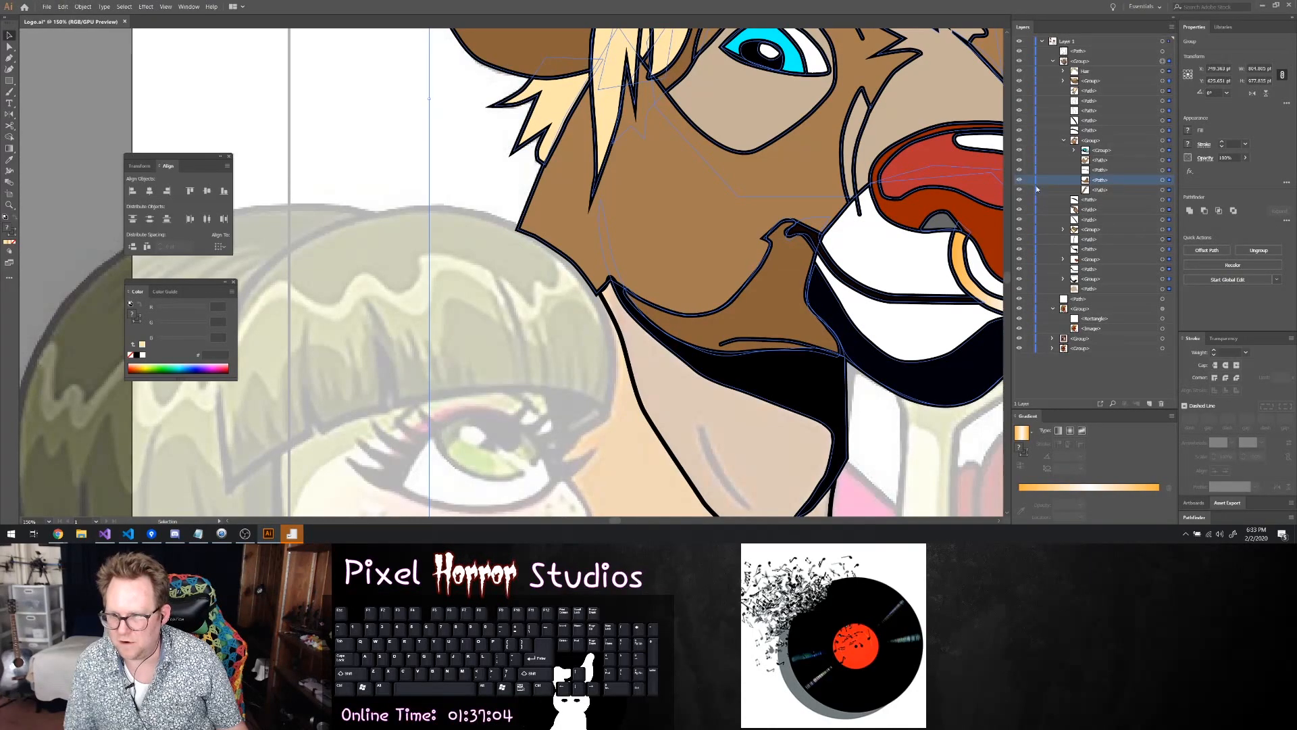
{"action": "left_click", "coordinate": [1162, 180]}
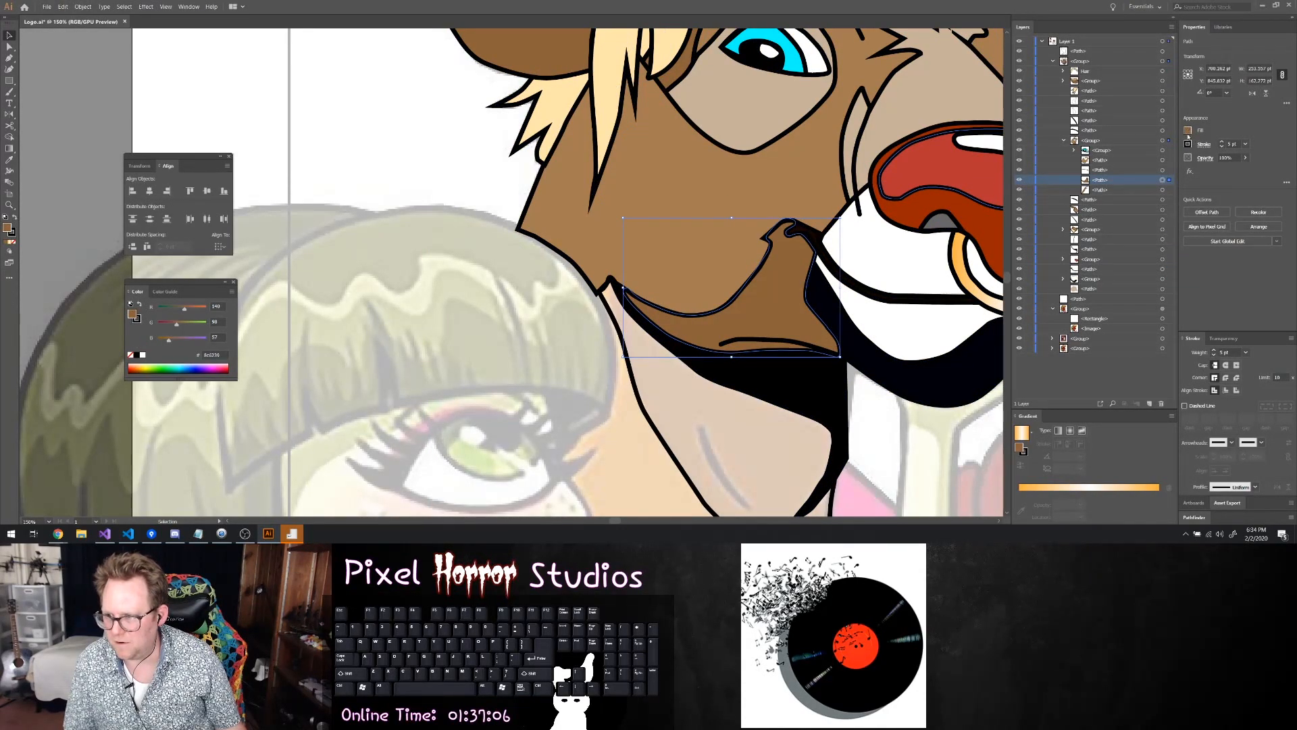
Fill the lower-jaw path with the darker brown swatch, RGB 117, 76, 36, and clear its selection
{"action": "left_click", "coordinate": [1188, 131]}
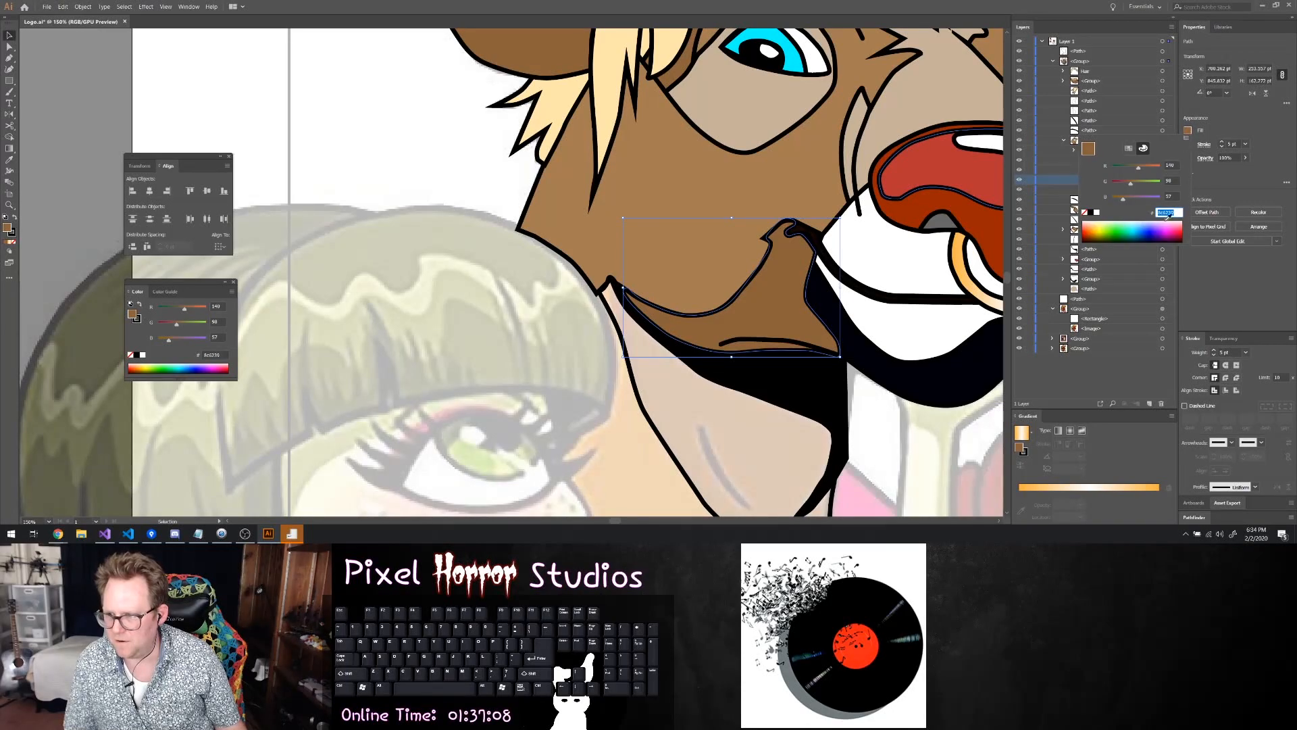
{"action": "left_click", "coordinate": [1128, 148]}
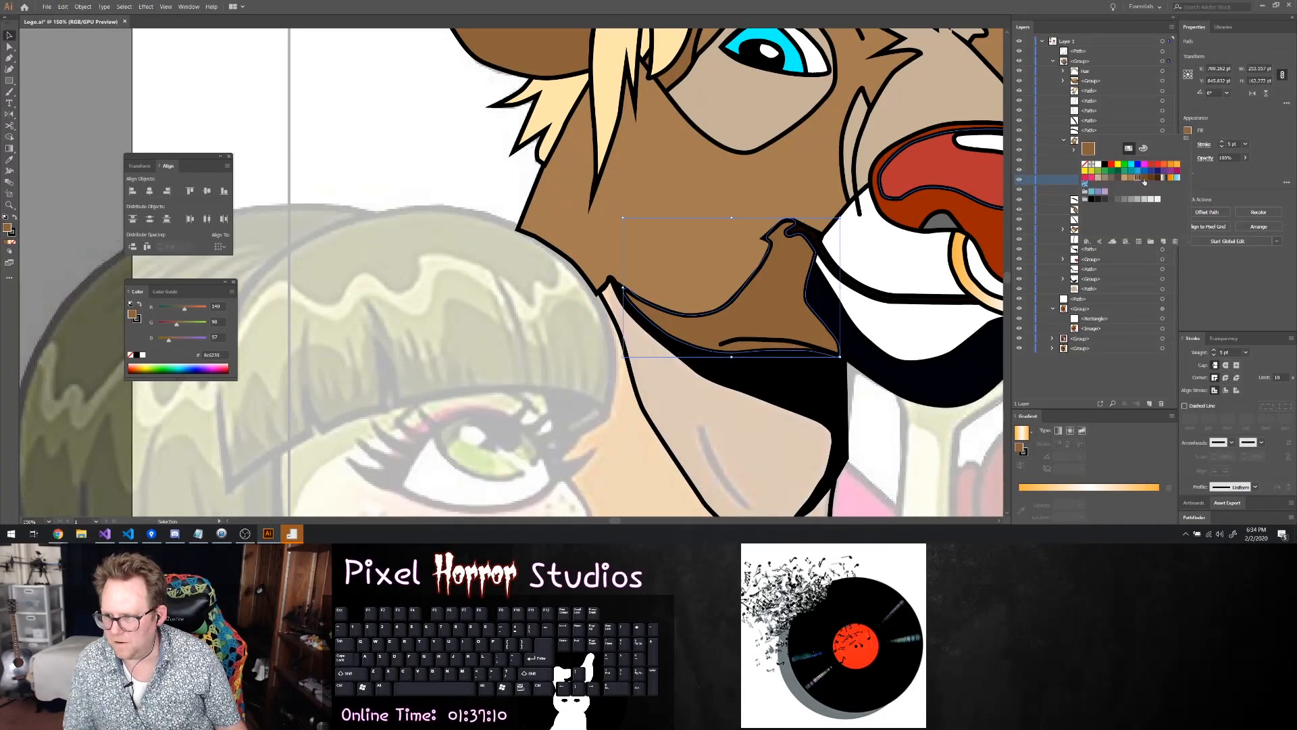
{"action": "left_click", "coordinate": [1144, 179]}
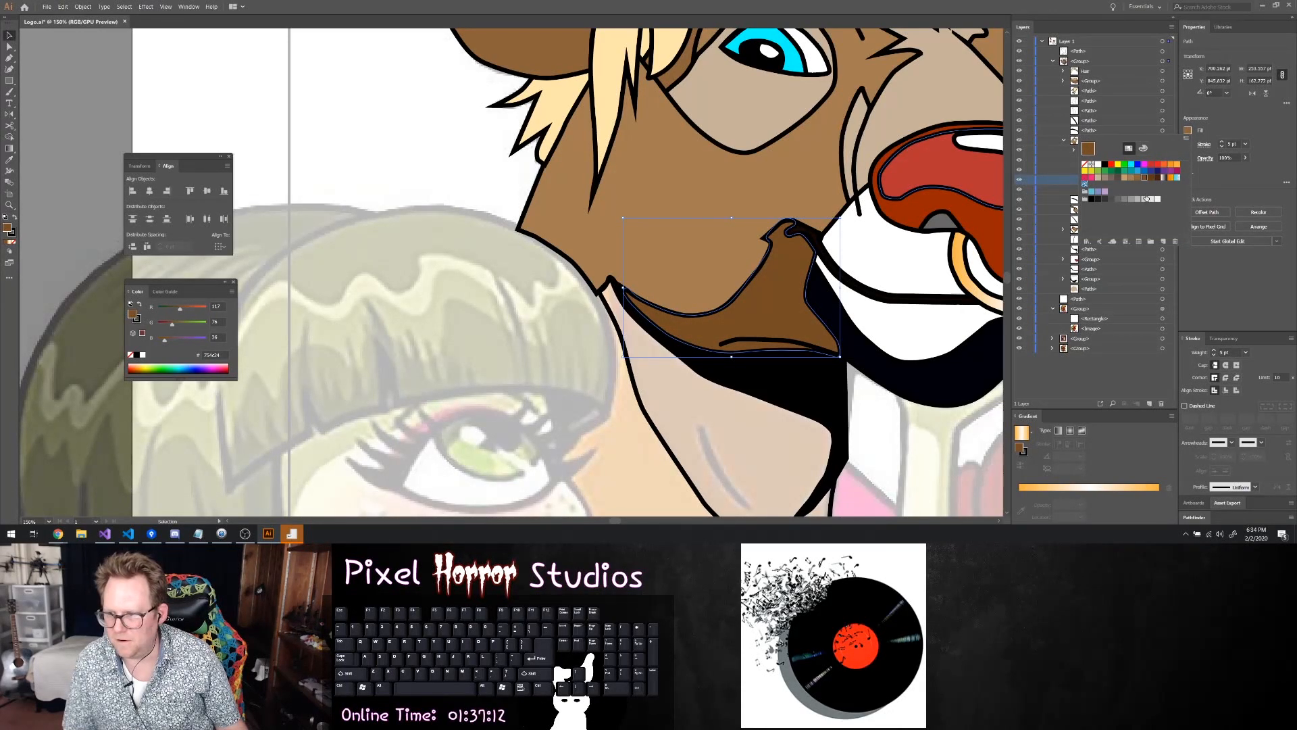
{"action": "left_click", "coordinate": [1144, 148]}
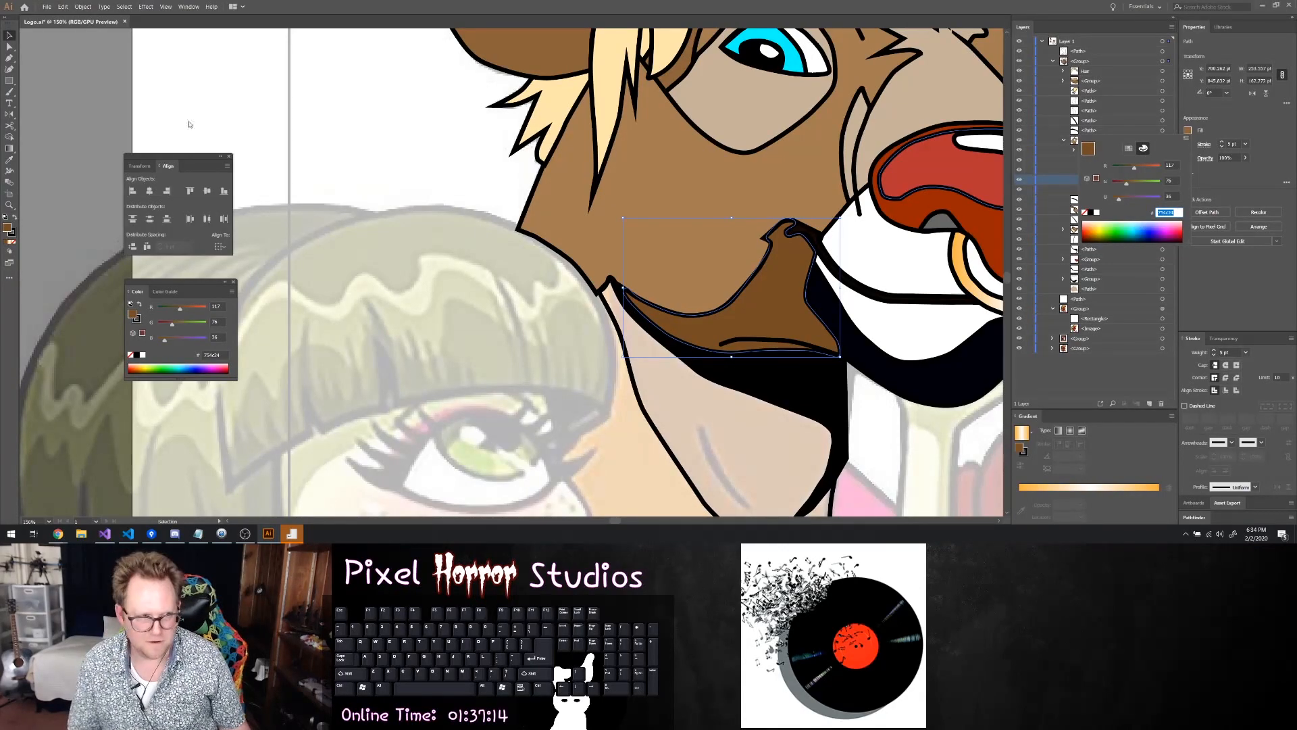
{"action": "left_click", "coordinate": [79, 96]}
{"action": "left_click", "coordinate": [779, 435]}
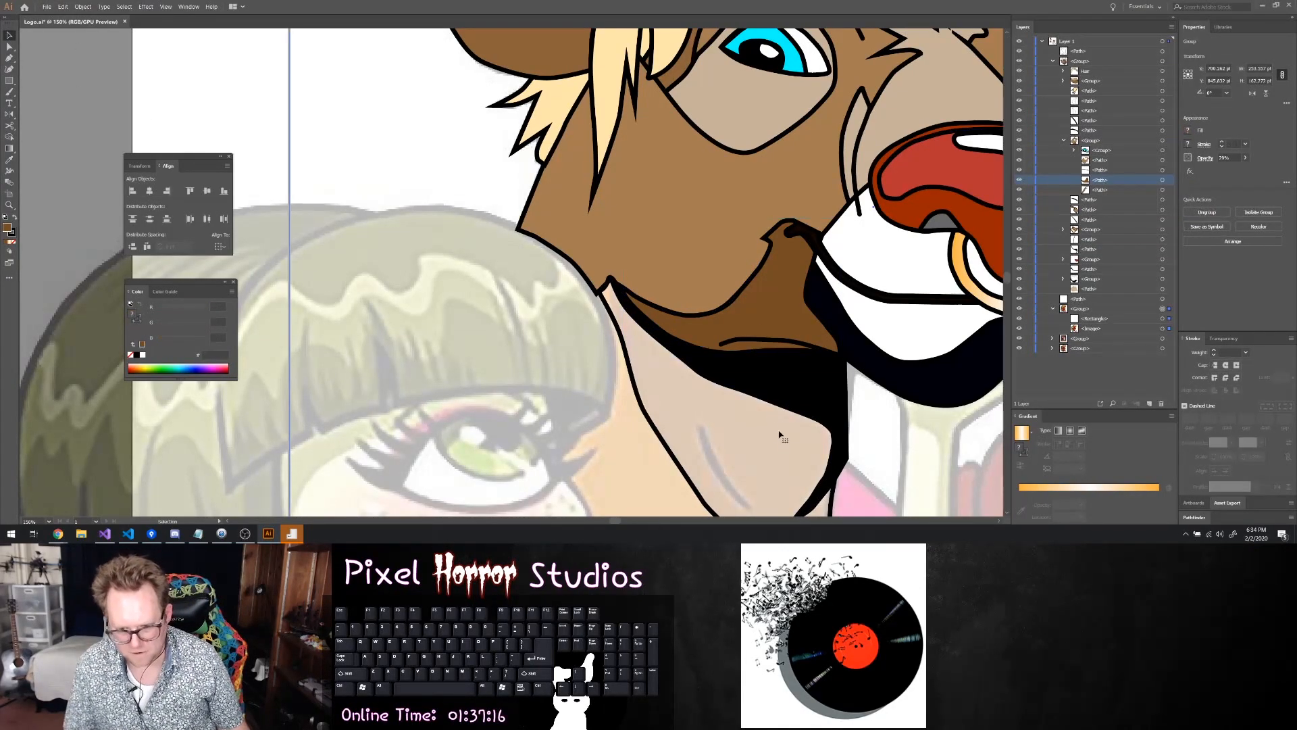
Fill the neck path below the head with the darker brown, RGB 117, 76, 36
{"action": "scroll", "coordinate": [783, 428], "scroll_direction": "down", "scroll_amount": 2}
{"action": "scroll", "coordinate": [785, 428], "scroll_direction": "down", "scroll_amount": 6}
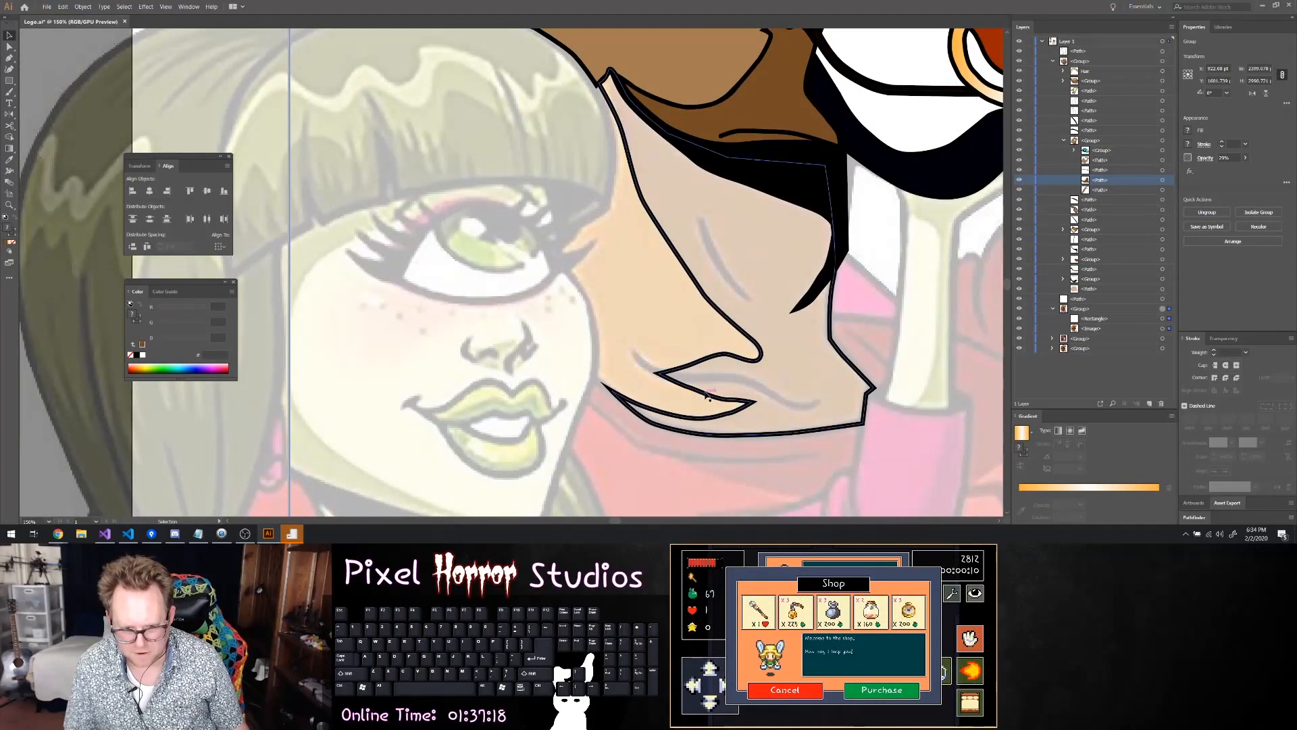
{"action": "left_click", "coordinate": [716, 397]}
{"action": "left_click", "coordinate": [1188, 129]}
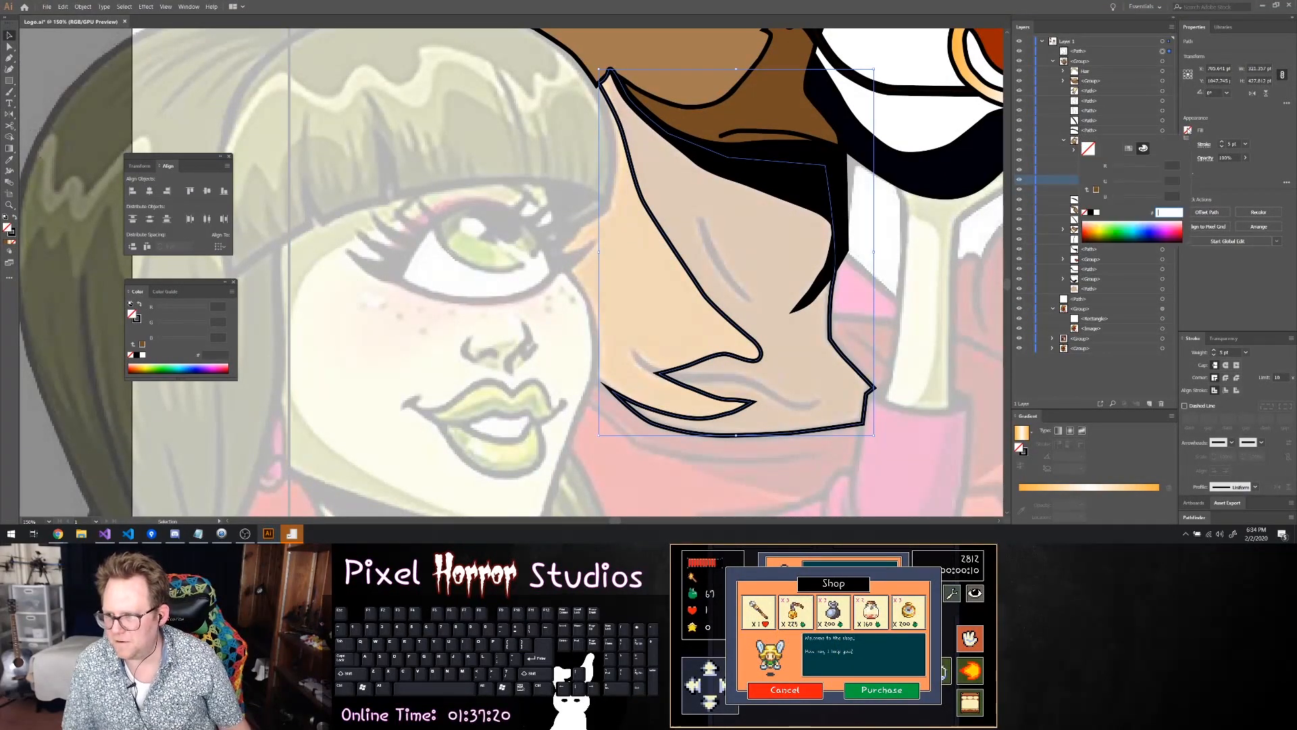
{"action": "key", "text": "Return"}
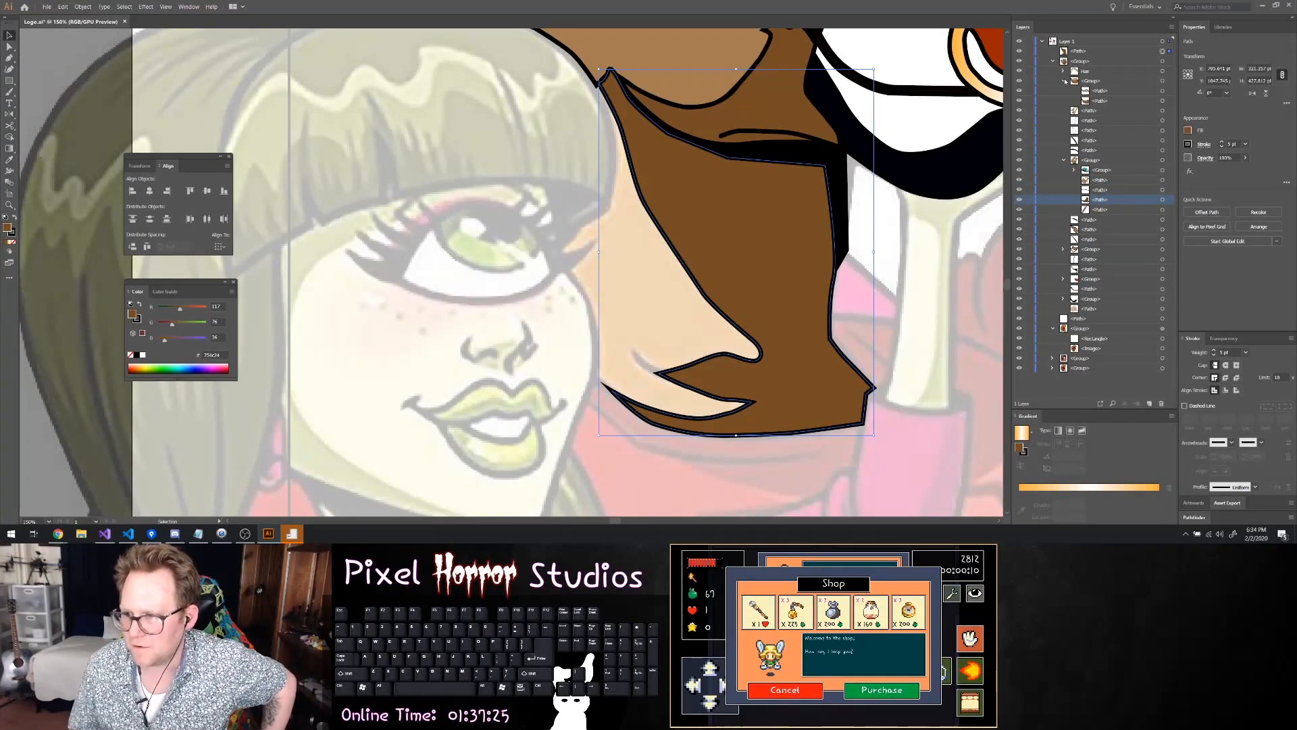
Move the neck path into the head group at the bottom of its stacking order, behind the face and jaw shadow
{"action": "left_click", "coordinate": [1063, 140]}
{"action": "left_click_drag", "start_coordinate": [1079, 51], "coordinate": [1088, 241]}
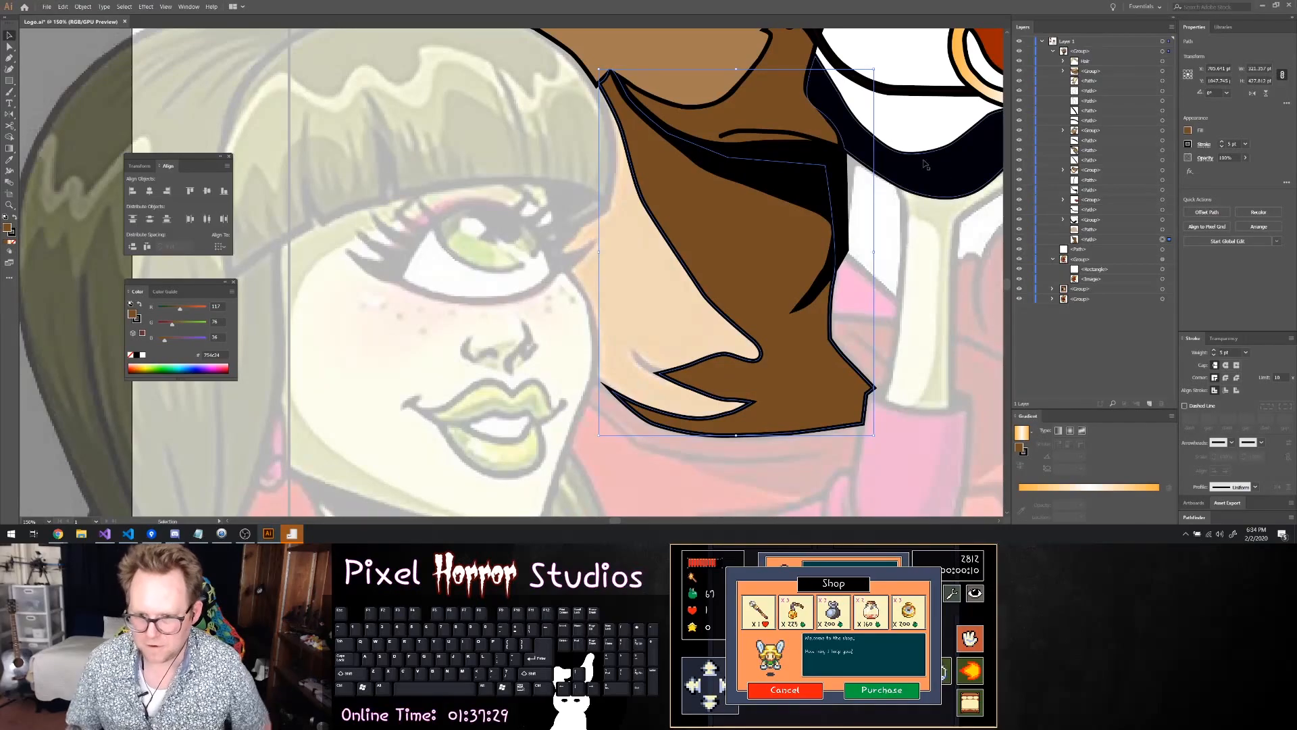
{"action": "scroll", "coordinate": [846, 246], "scroll_direction": "up", "scroll_amount": 1}
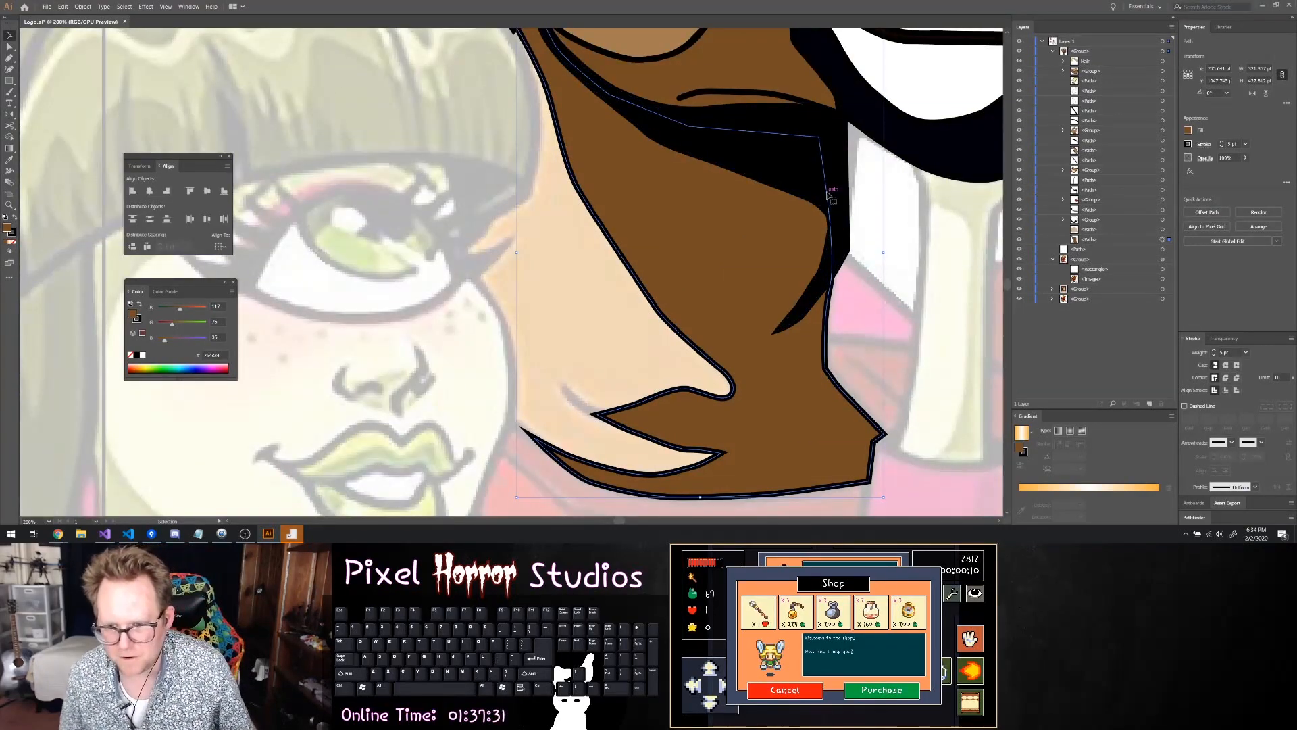
Inspect the anchor points of the black shadow path under the jaw and of the brown neck path where their edges meet
{"action": "left_click", "coordinate": [849, 186]}
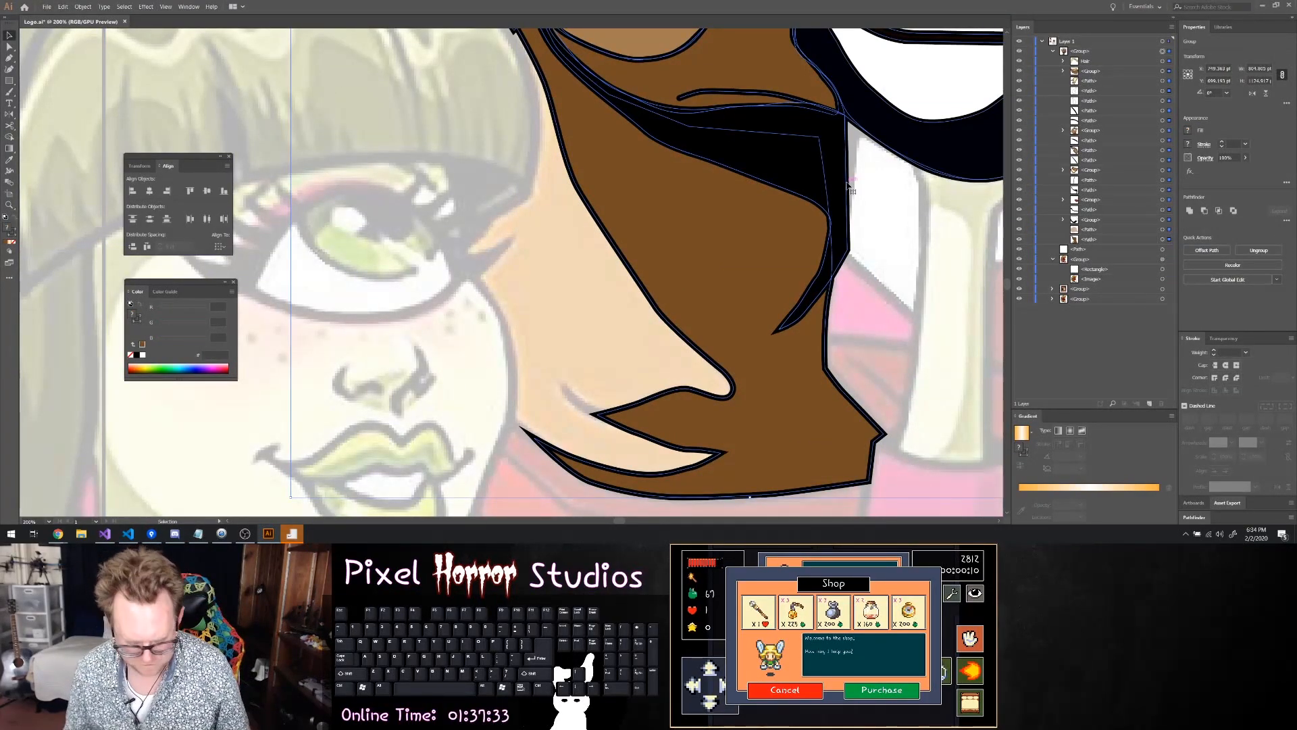
{"action": "left_click", "coordinate": [848, 184], "text": "ctrl"}
{"action": "key", "text": "a"}
{"action": "left_click_drag", "start_coordinate": [848, 183], "coordinate": [6, 143]}
{"action": "left_click", "coordinate": [911, 167]}
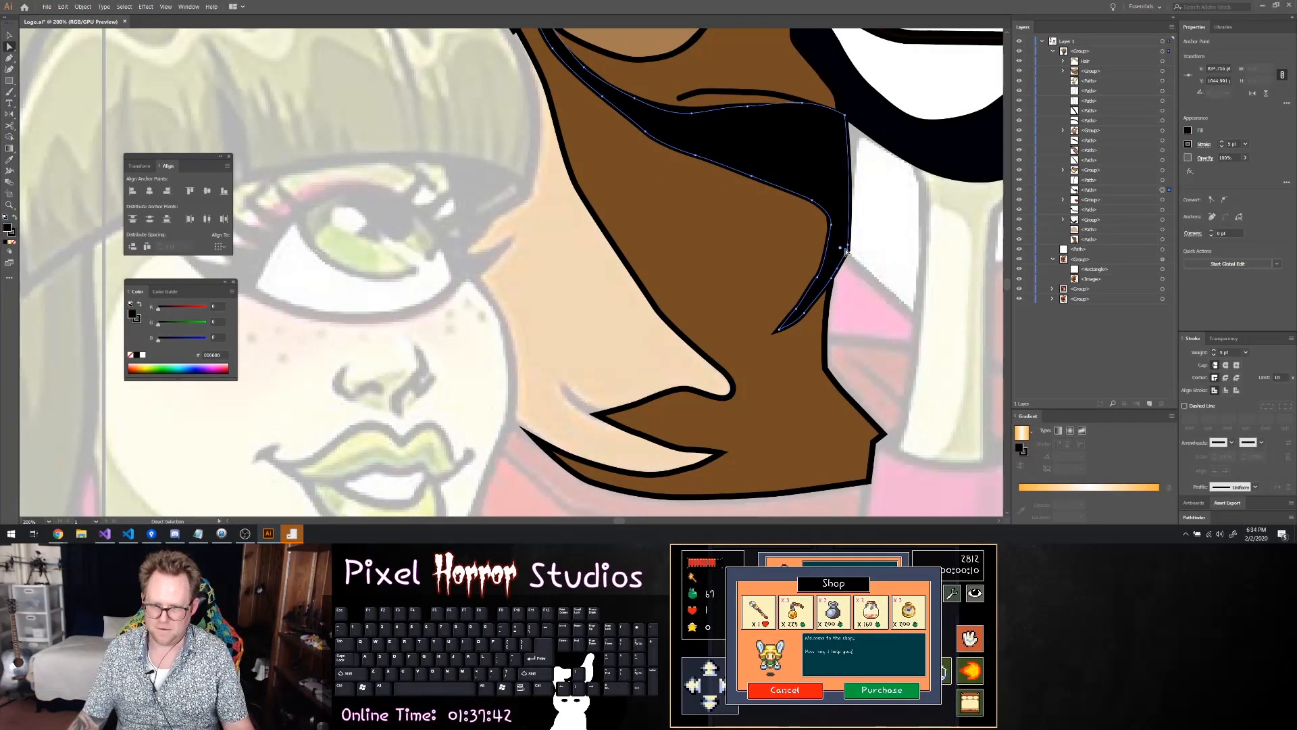
{"action": "left_click", "coordinate": [671, 200]}
{"action": "left_click", "coordinate": [671, 202]}
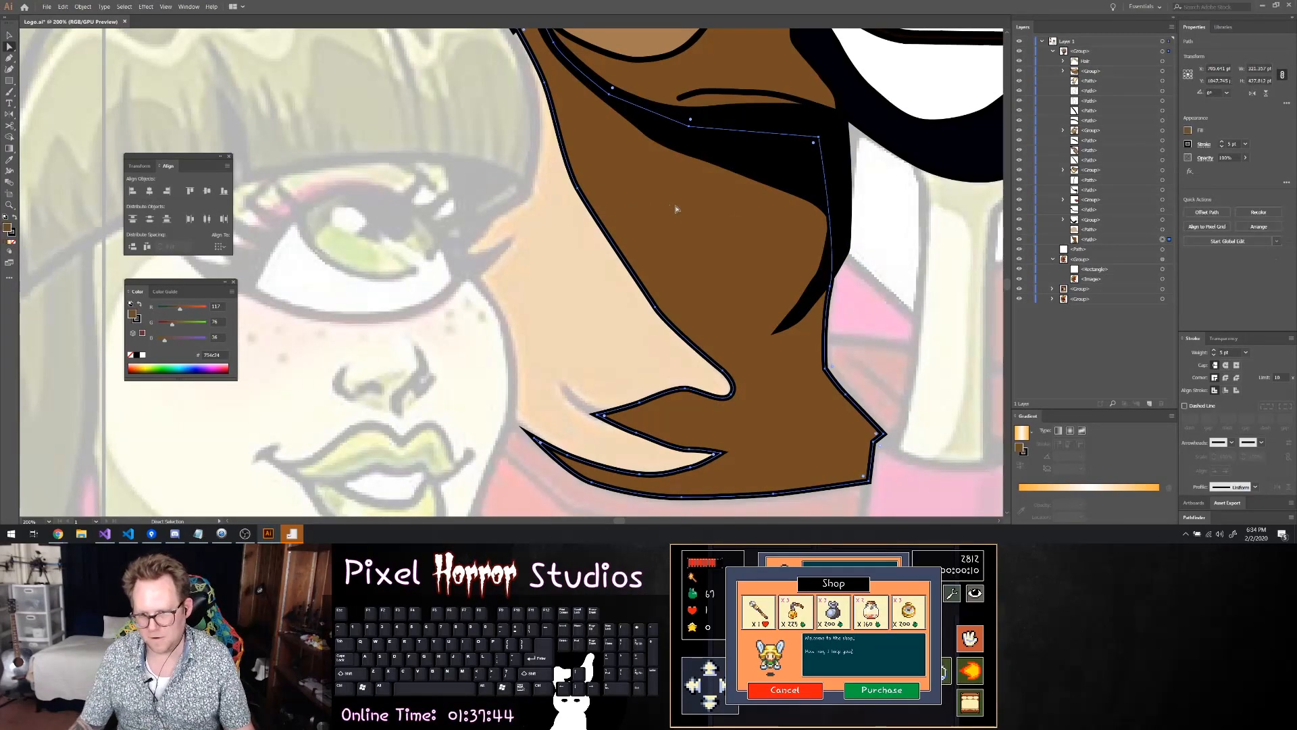
{"action": "left_click", "coordinate": [845, 265]}
{"action": "left_click", "coordinate": [878, 271]}
Select the dark brown neck path and hide it so the reference neck shows under the head
{"action": "scroll", "coordinate": [904, 254], "scroll_direction": "down", "scroll_amount": 4}
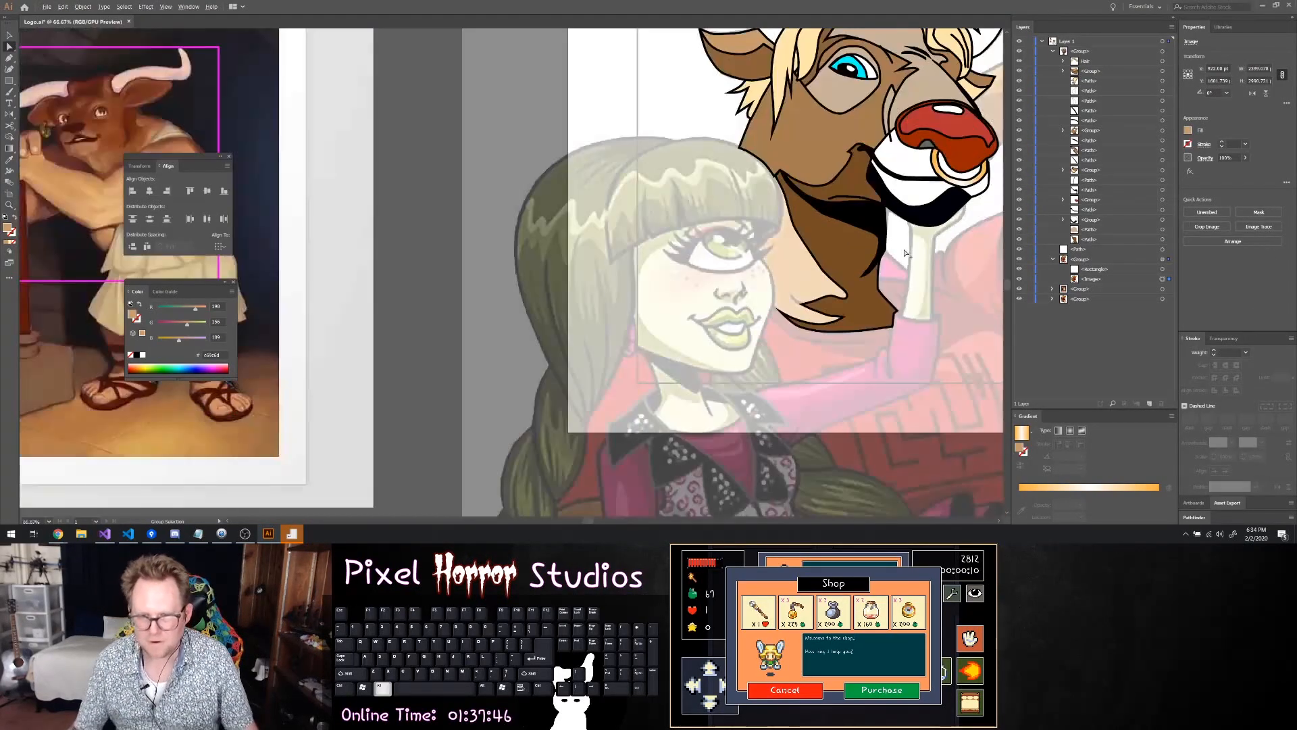
{"action": "scroll", "coordinate": [904, 259], "scroll_direction": "right", "scroll_amount": 5}
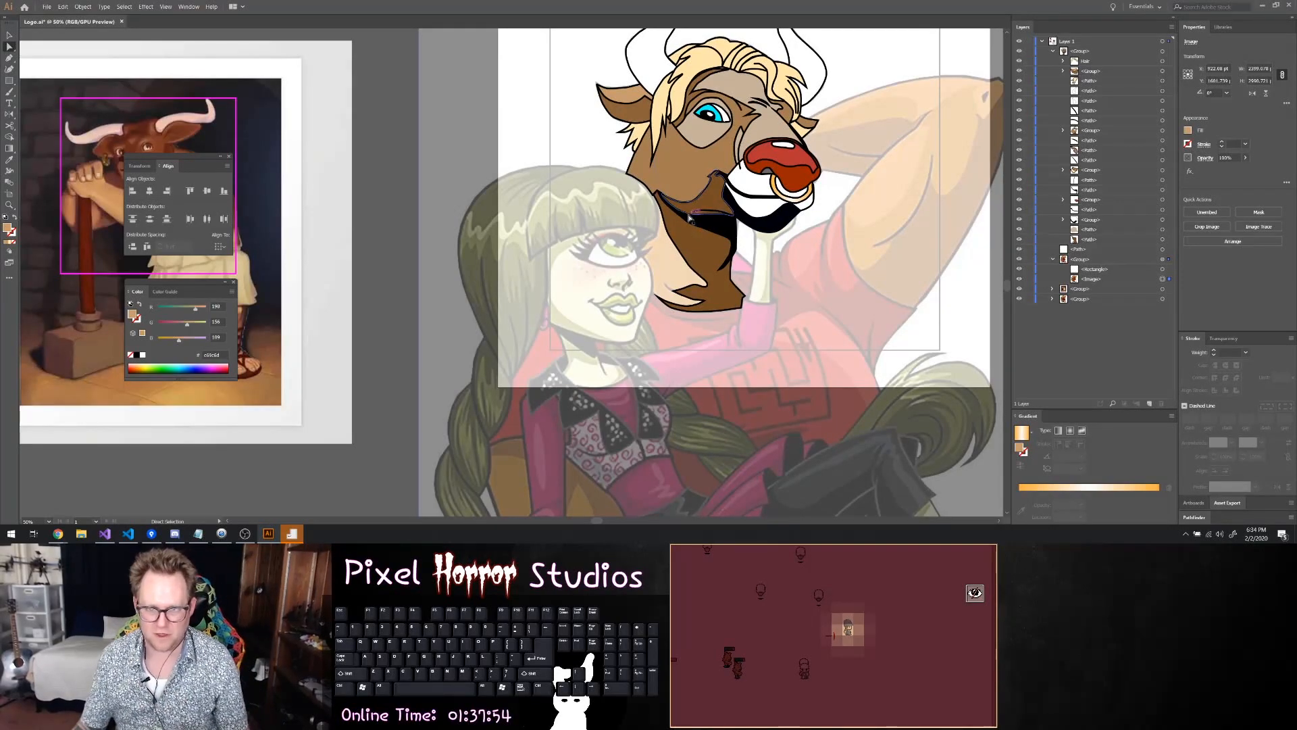
{"action": "scroll", "coordinate": [671, 234], "scroll_direction": "up", "scroll_amount": 2}
{"action": "scroll", "coordinate": [669, 236], "scroll_direction": "up", "scroll_amount": 3}
{"action": "scroll", "coordinate": [637, 229], "scroll_direction": "down", "scroll_amount": 4}
{"action": "scroll", "coordinate": [601, 217], "scroll_direction": "up", "scroll_amount": 1}
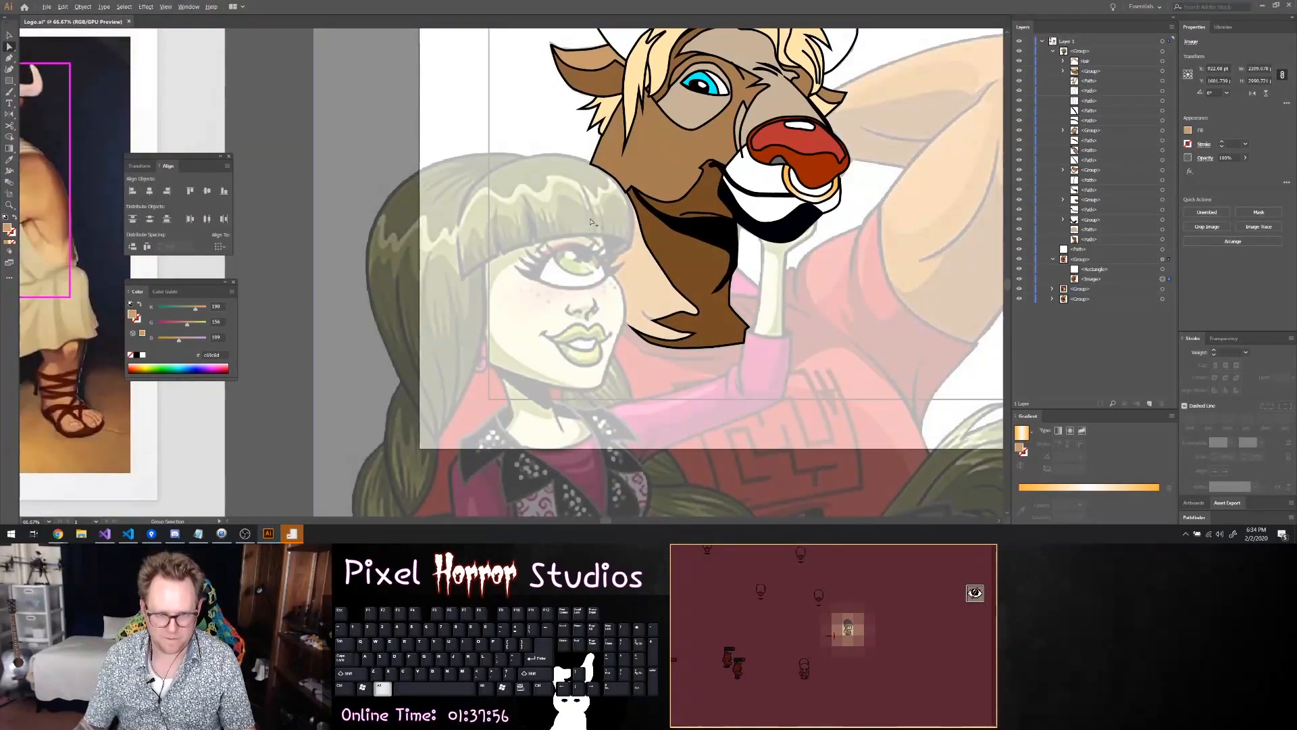
{"action": "scroll", "coordinate": [602, 218], "scroll_direction": "up", "scroll_amount": 1}
{"action": "left_click", "coordinate": [741, 270]}
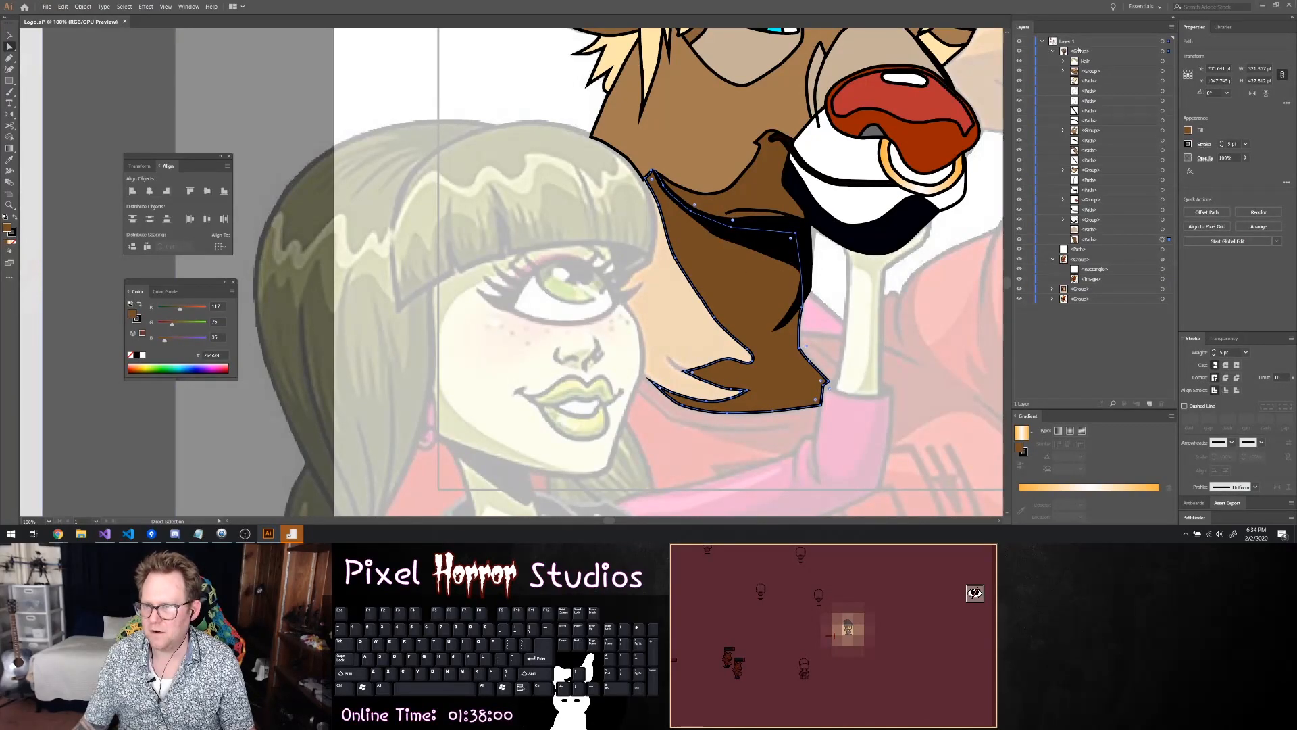
{"action": "left_click", "coordinate": [1019, 239]}
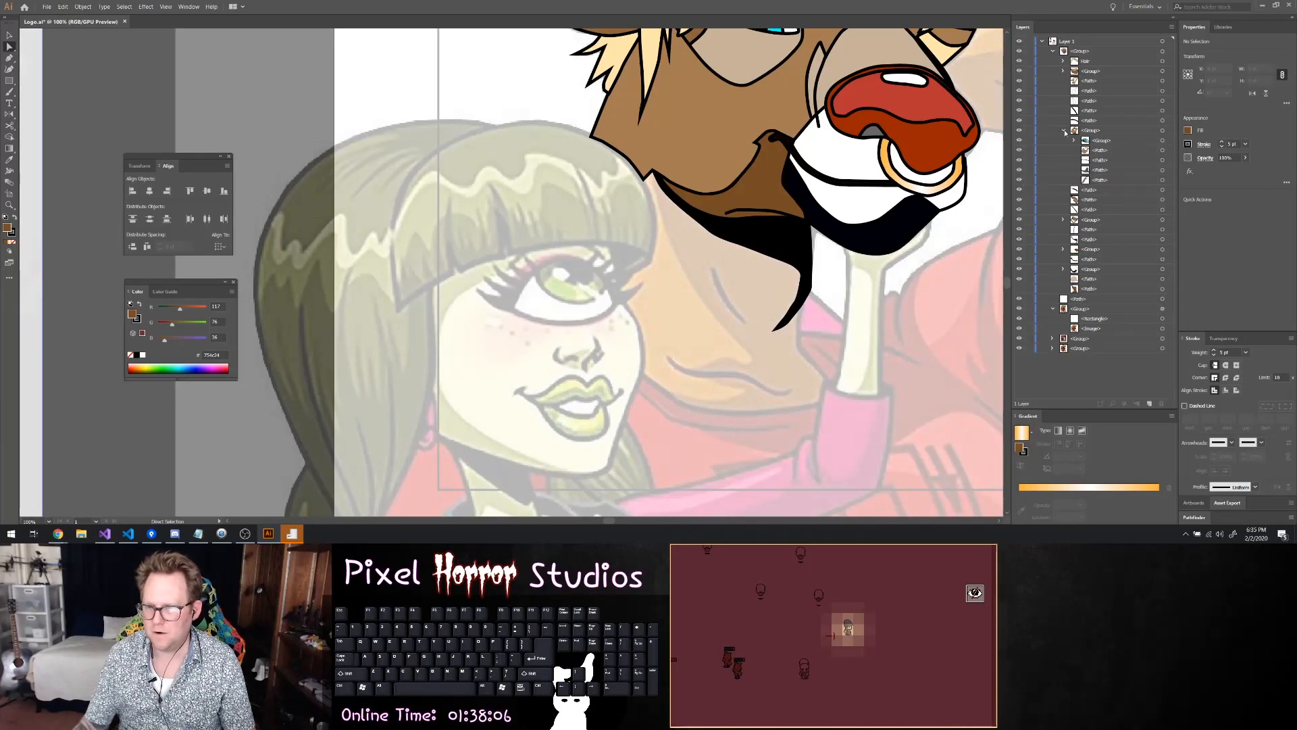
Check which shapes the nested face group holds by toggling its visibility, and hide the whole head group for Pen tracing
{"action": "left_click", "coordinate": [1019, 131]}
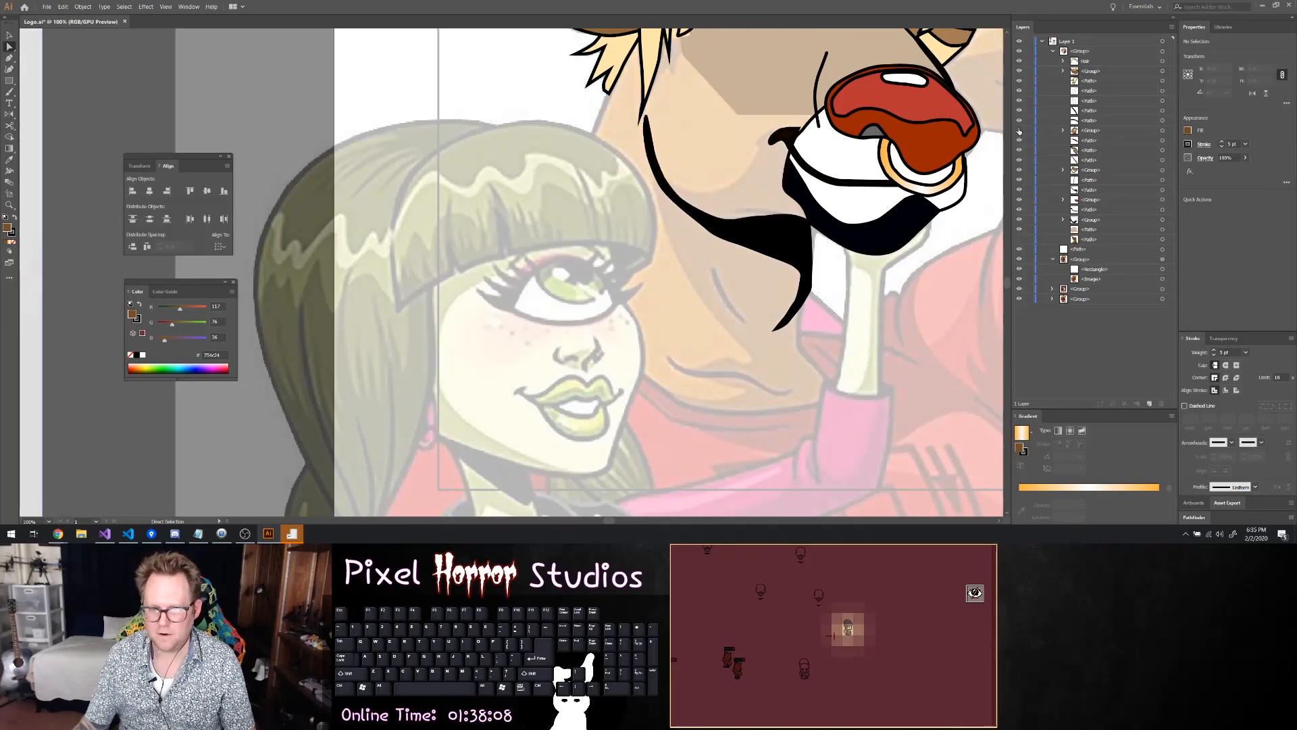
{"action": "left_click", "coordinate": [1020, 131]}
{"action": "key", "text": "p"}
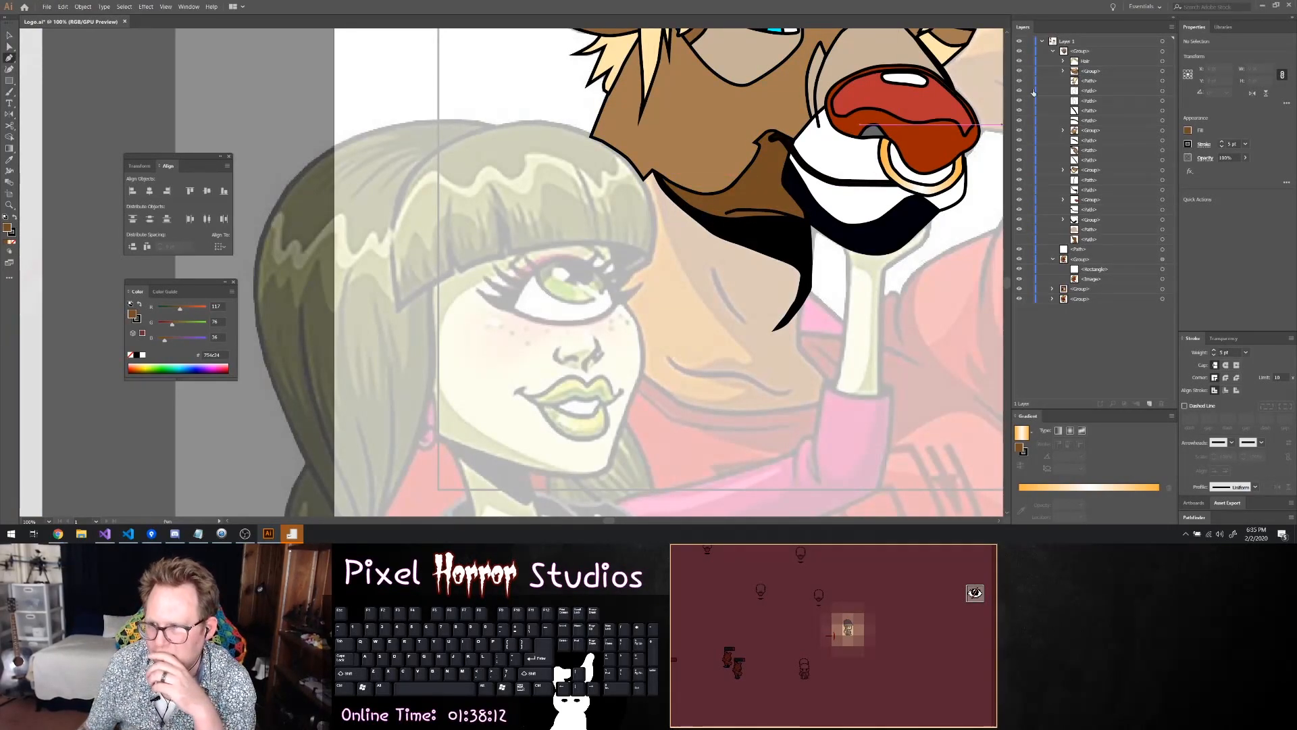
{"action": "left_click", "coordinate": [1020, 50]}
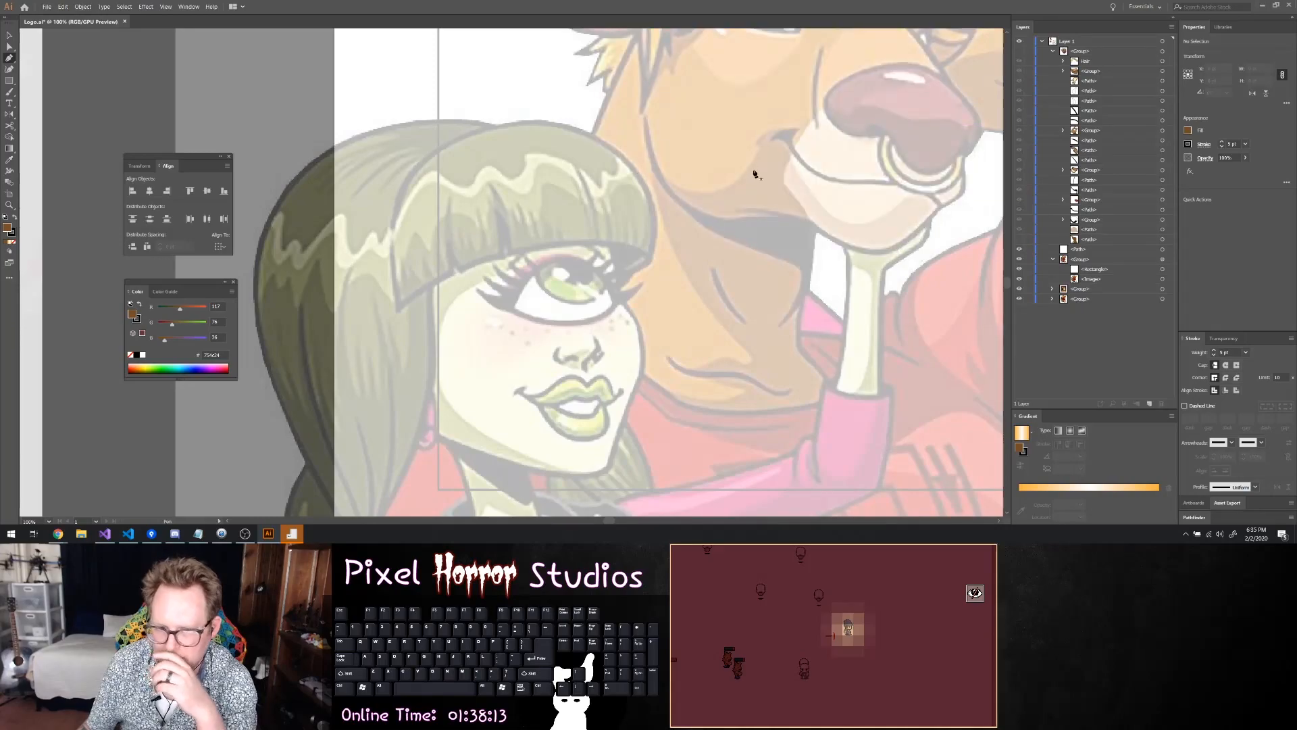
Trace a new path from the jaw corner down the neck's light area, around its pointed lower folds, to the woman's cheek
{"action": "left_click", "coordinate": [651, 180]}
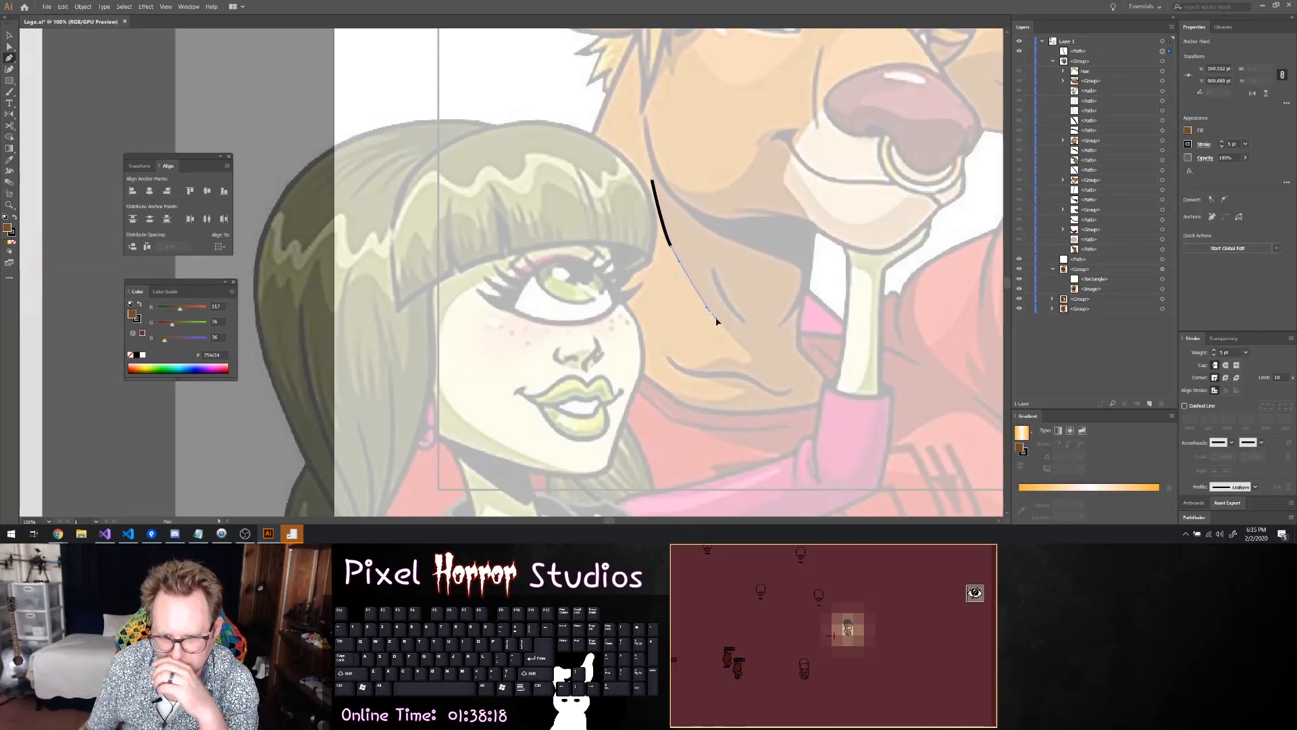
{"action": "left_click_drag", "start_coordinate": [711, 313], "coordinate": [731, 346]}
{"action": "left_click", "coordinate": [751, 353]}
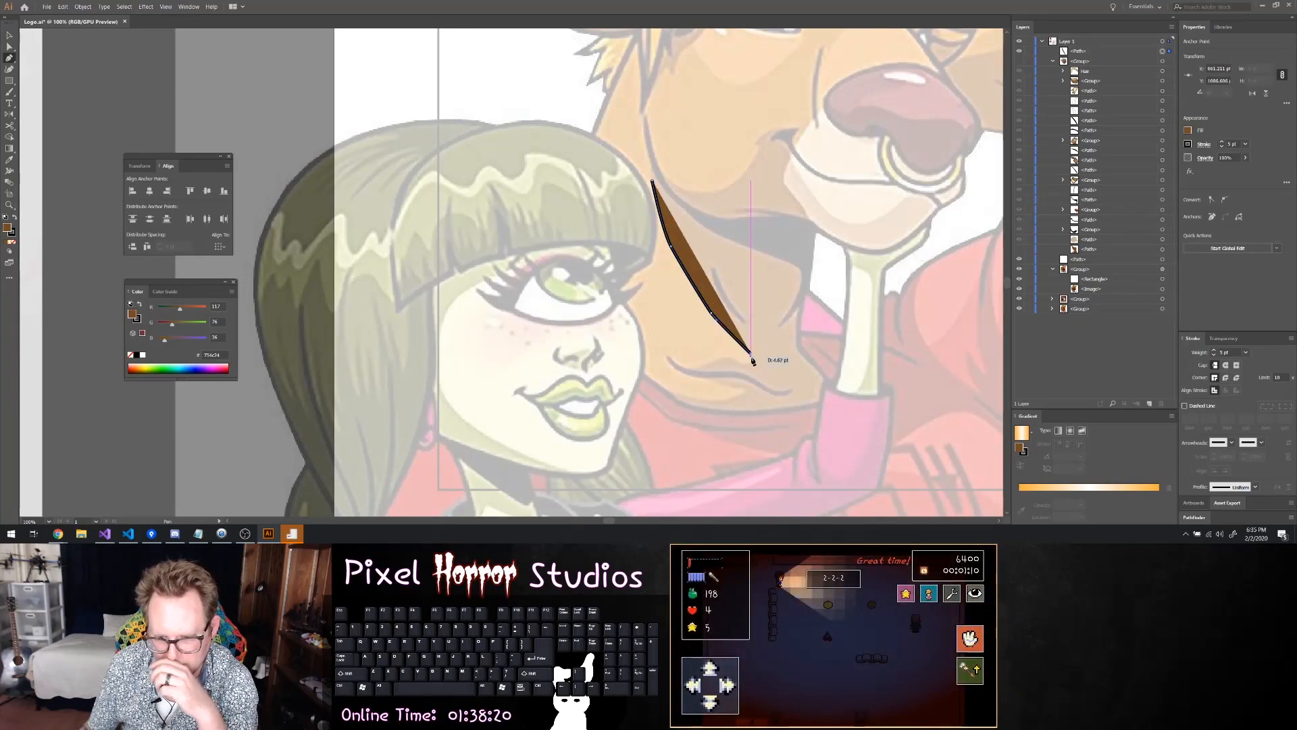
{"action": "left_click_drag", "start_coordinate": [748, 365], "coordinate": [659, 387]}
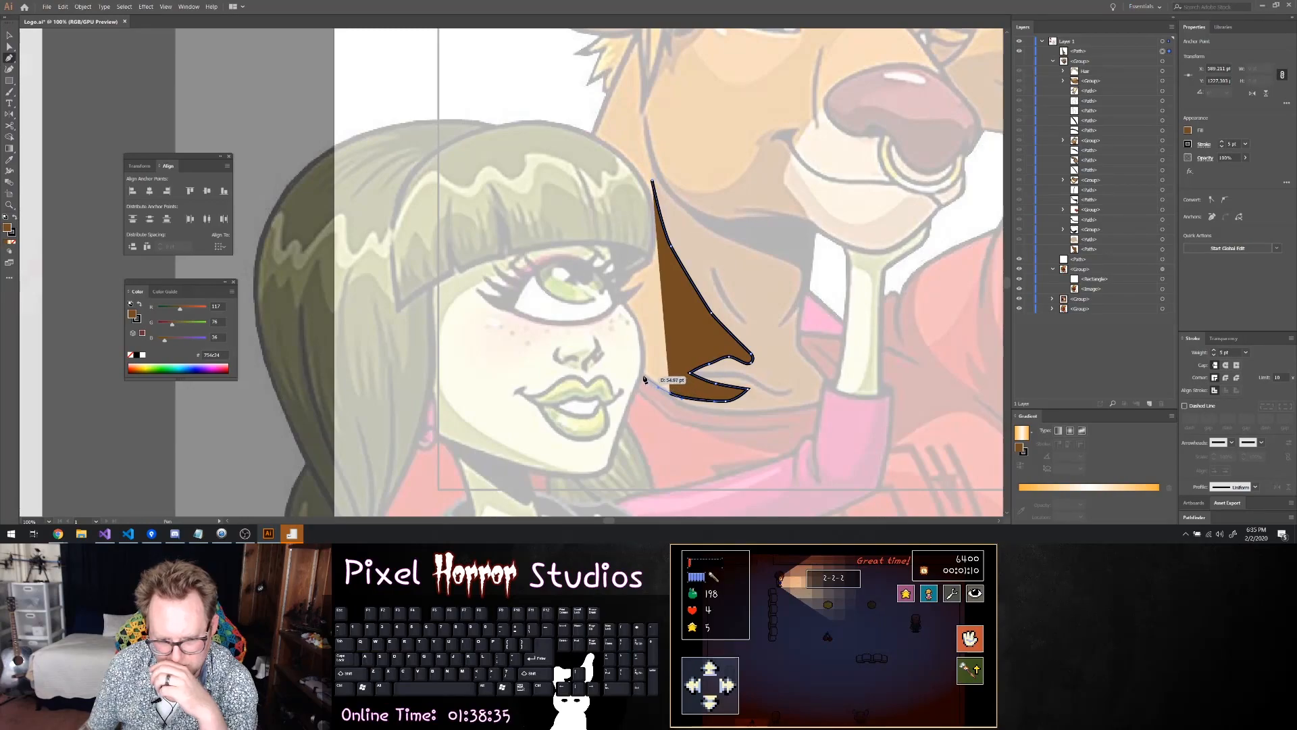
{"action": "left_click", "coordinate": [643, 376]}
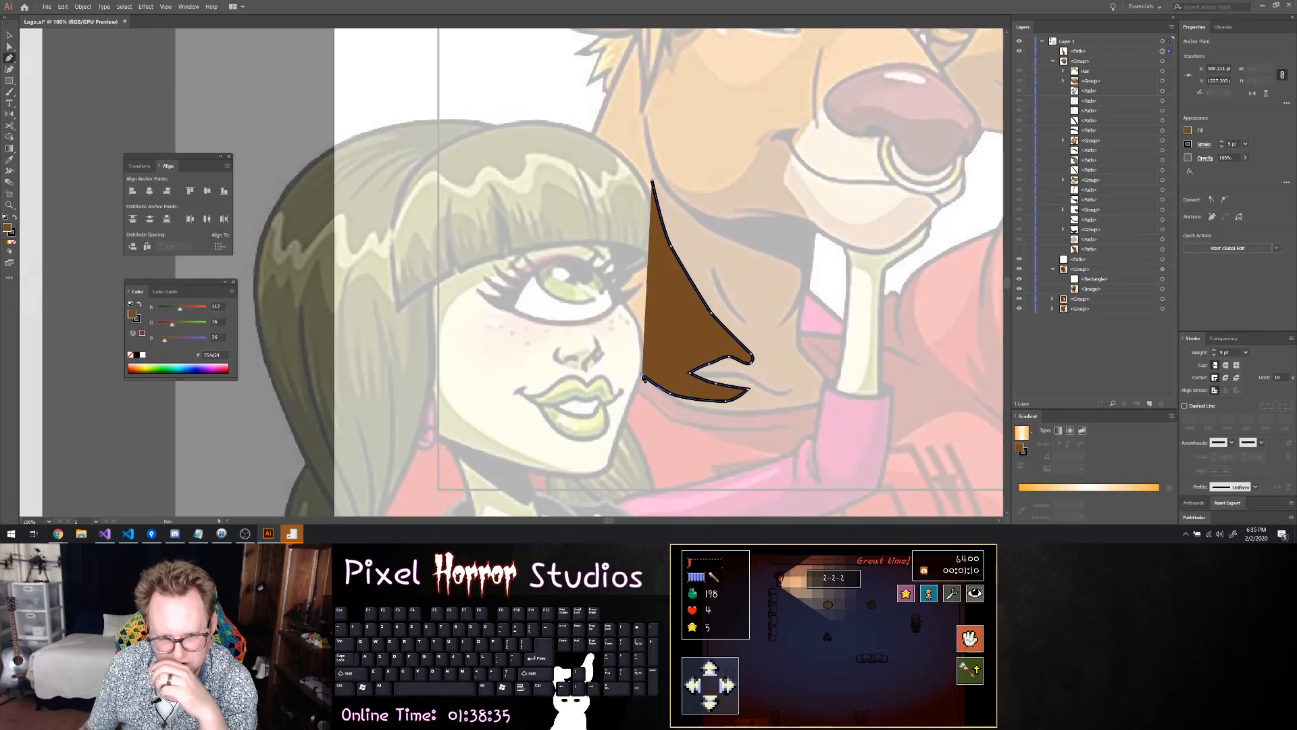
Extend the path across the woman's face and up to the bull's hair below the ear, and remove its fill
{"action": "left_click", "coordinate": [511, 303]}
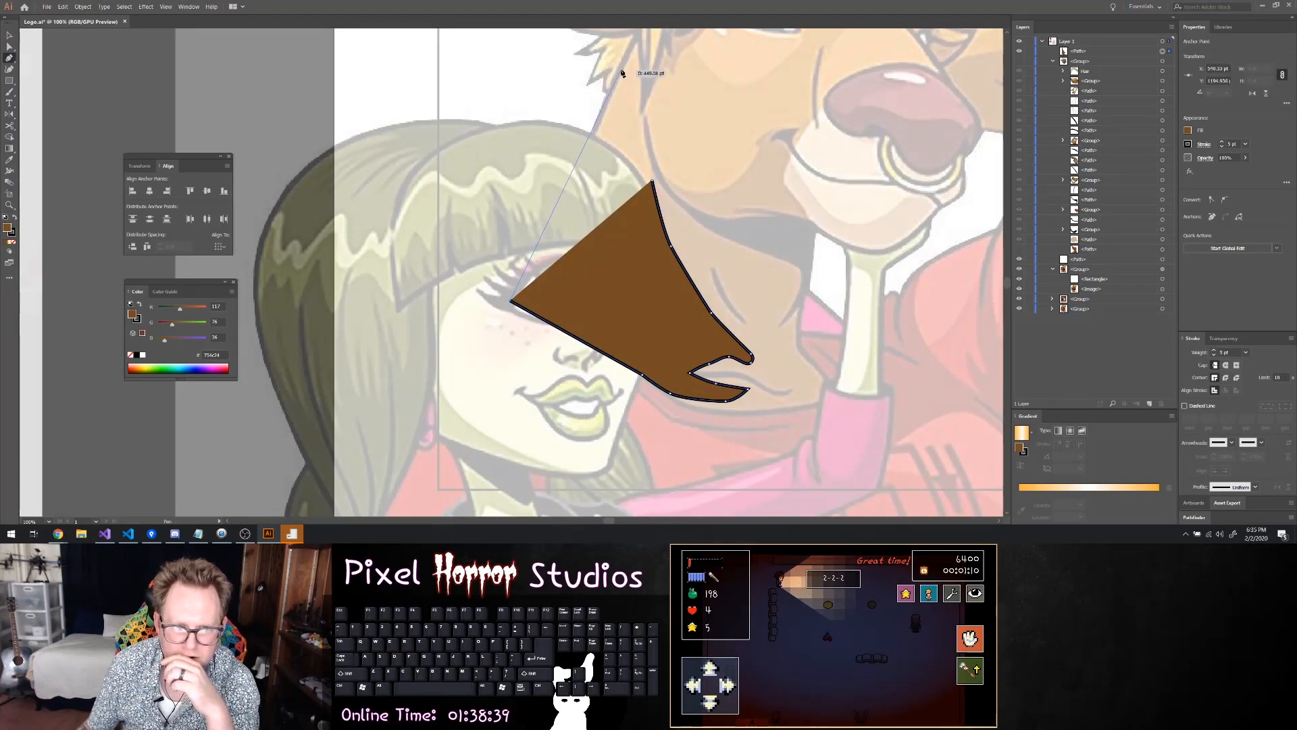
{"action": "left_click", "coordinate": [640, 32]}
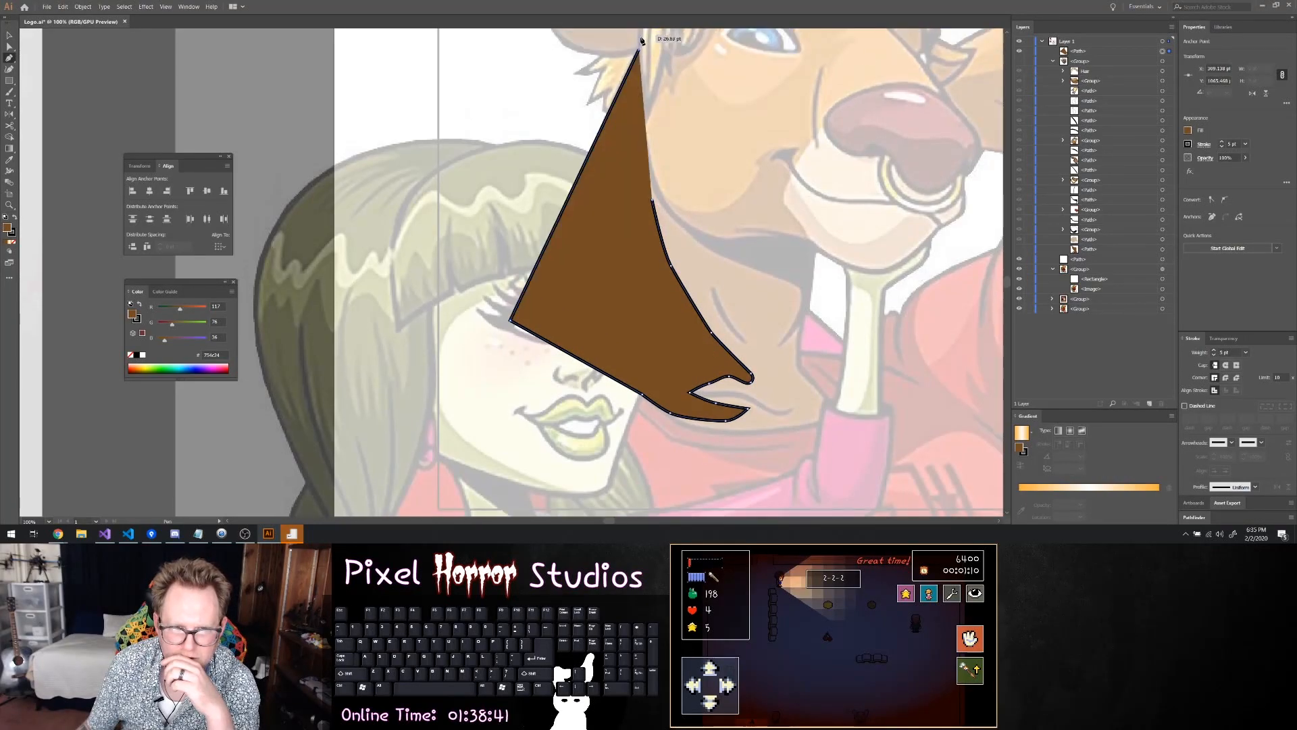
{"action": "left_click", "coordinate": [1188, 131]}
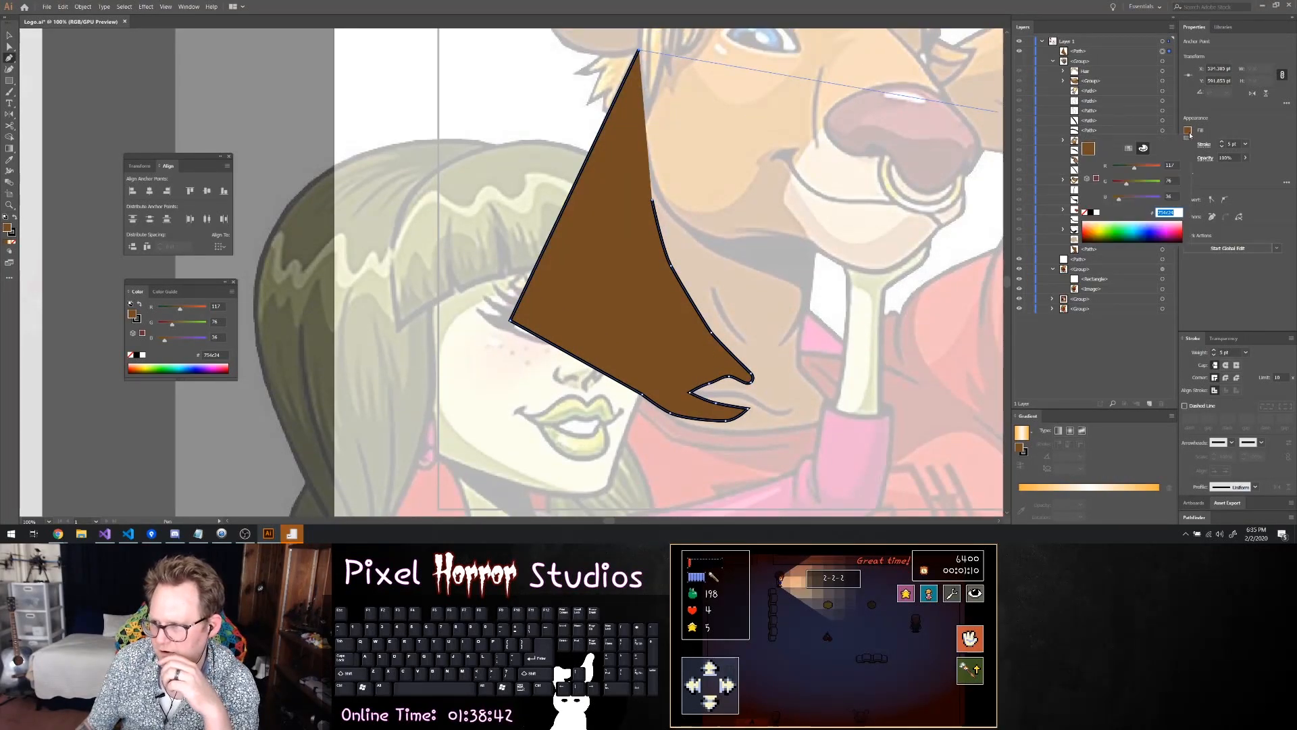
{"action": "left_click", "coordinate": [1085, 212]}
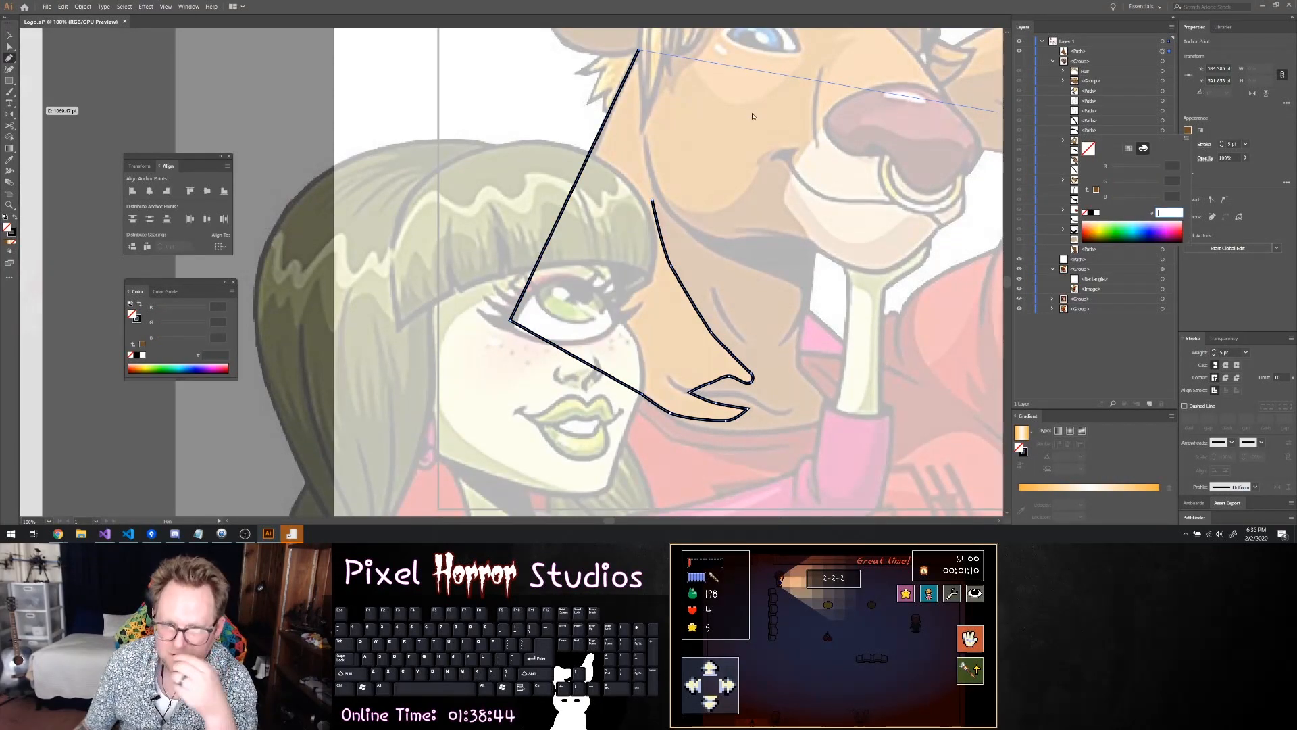
Trace the path from the hair down the rear cheek line and close it at its starting point at the jaw corner
{"action": "left_click", "coordinate": [641, 114]}
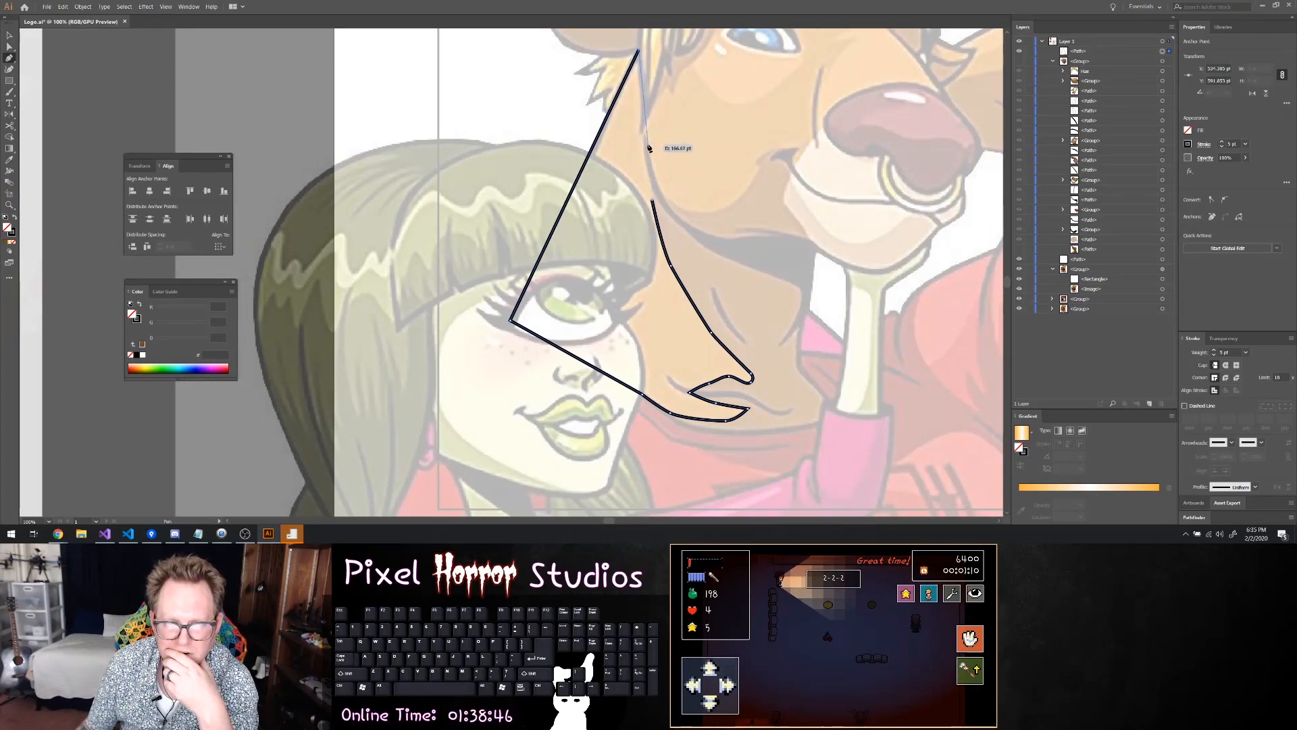
{"action": "left_click_drag", "start_coordinate": [645, 145], "coordinate": [645, 153]}
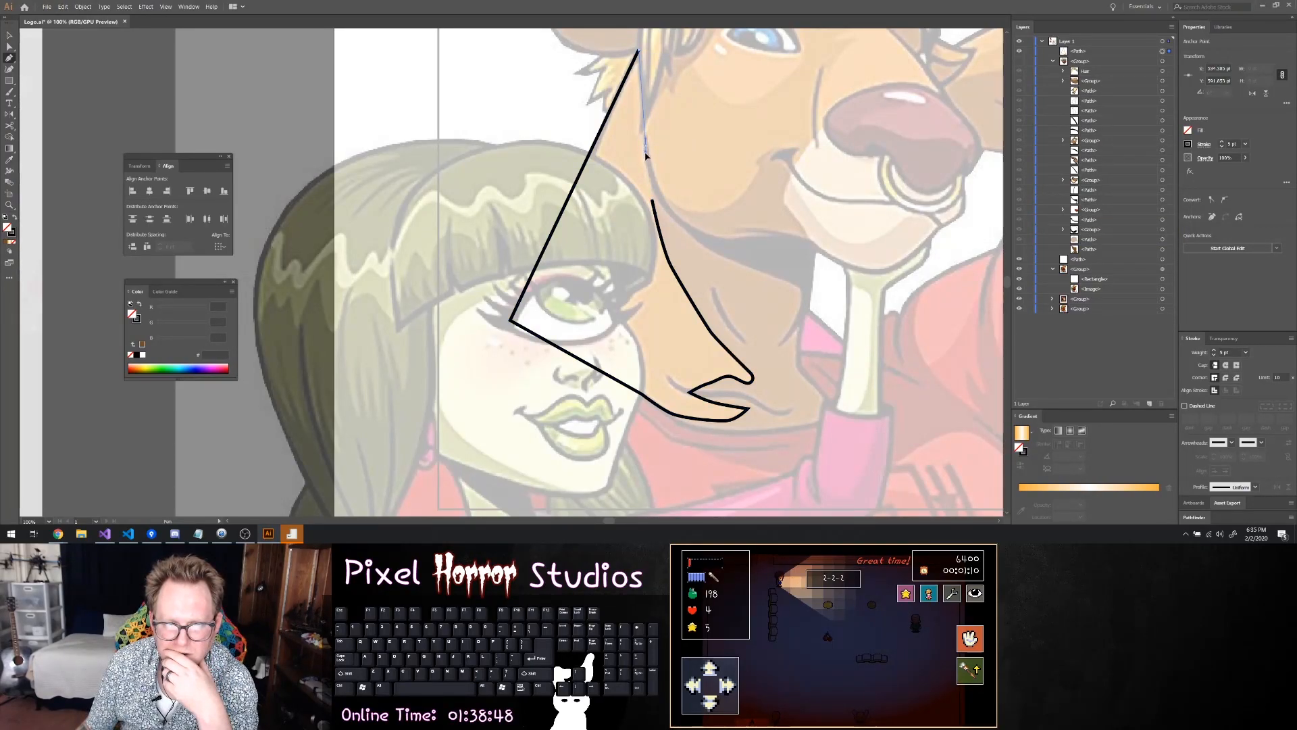
{"action": "left_click", "coordinate": [652, 200]}
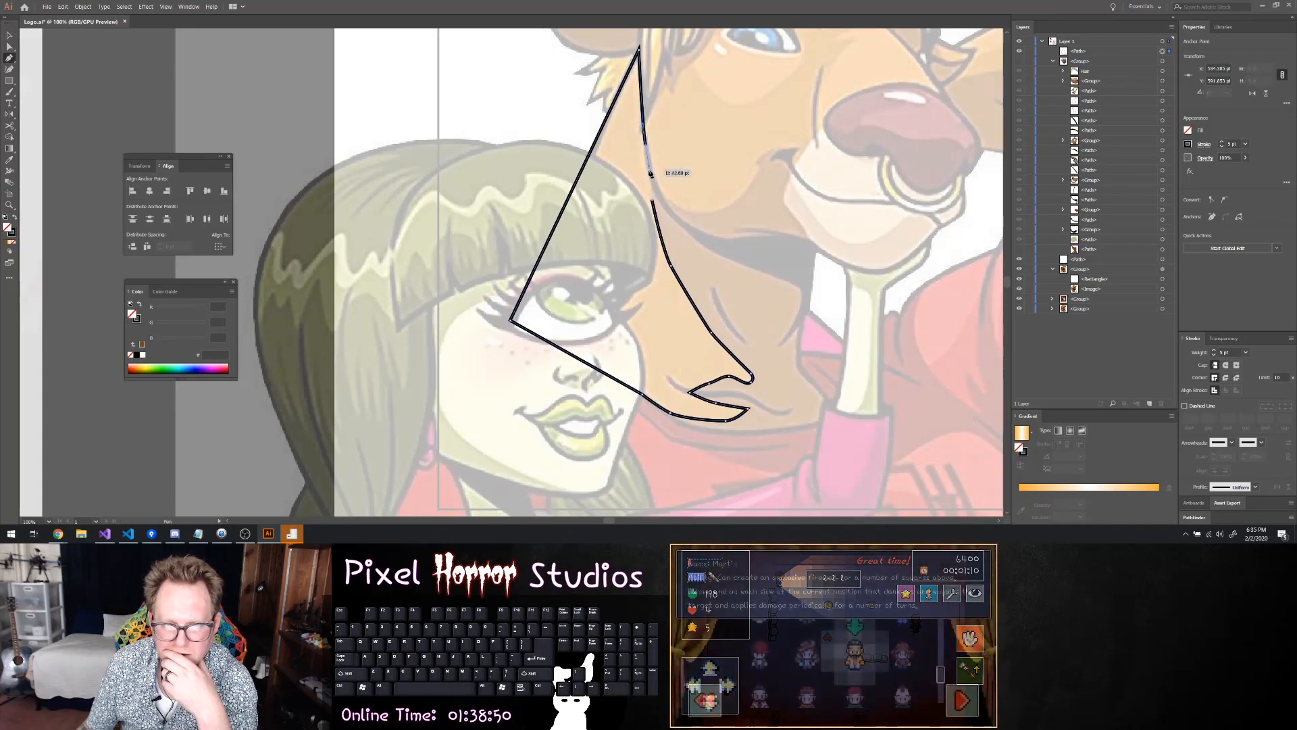
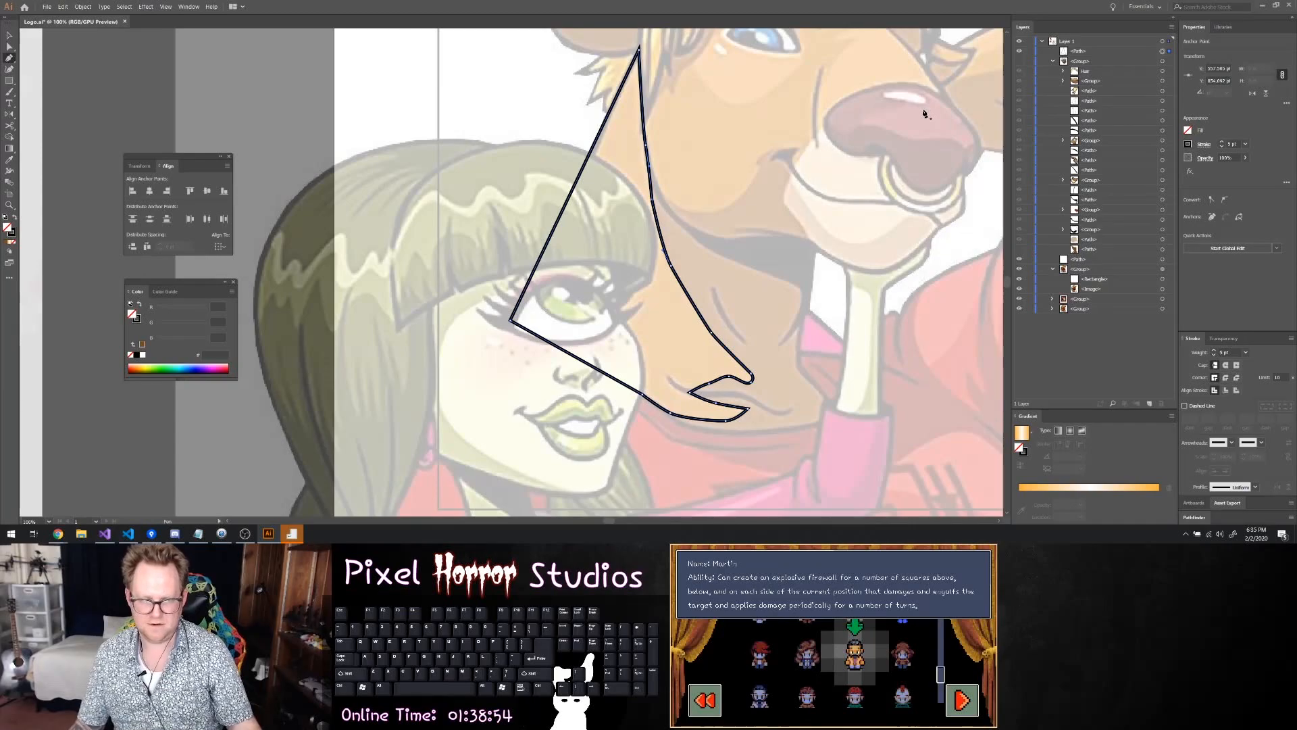
Fill the traced light neck shape with the face's medium brown swatch and show the hidden head group again
{"action": "left_click", "coordinate": [1188, 130]}
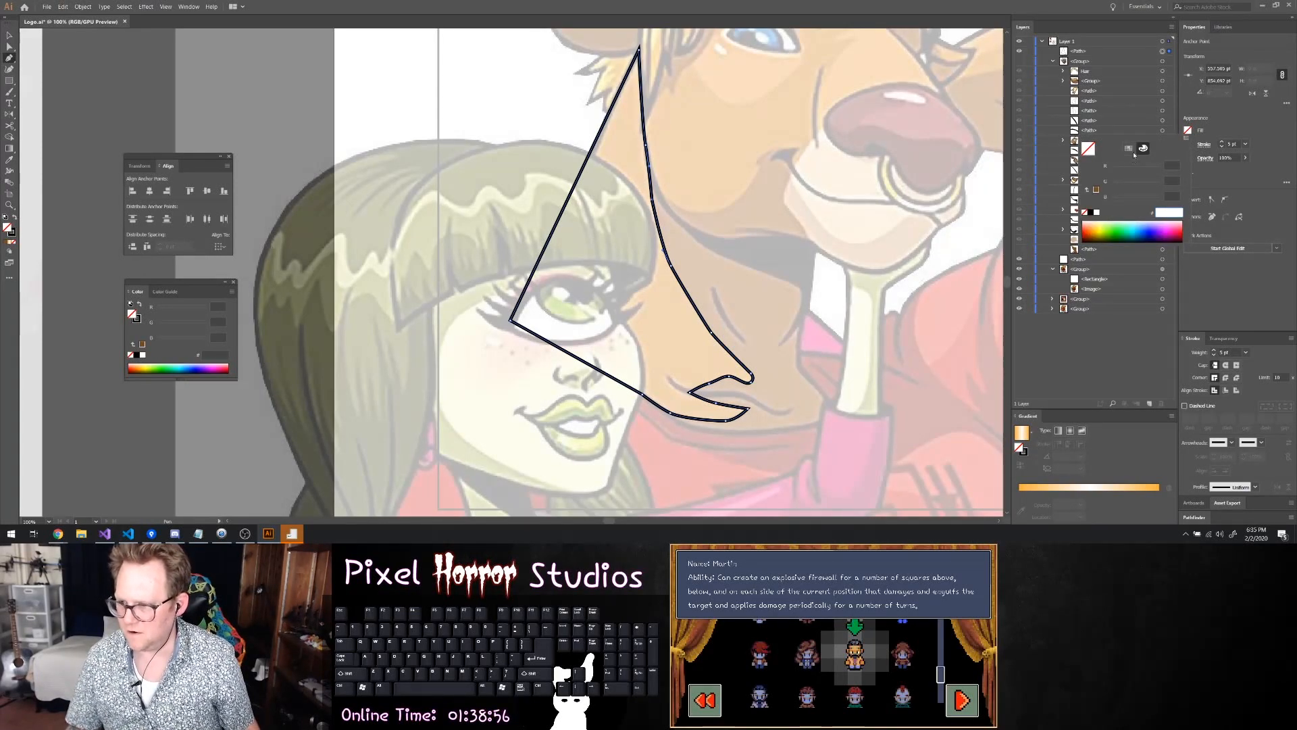
{"action": "left_click", "coordinate": [1129, 149]}
{"action": "left_click", "coordinate": [1125, 179]}
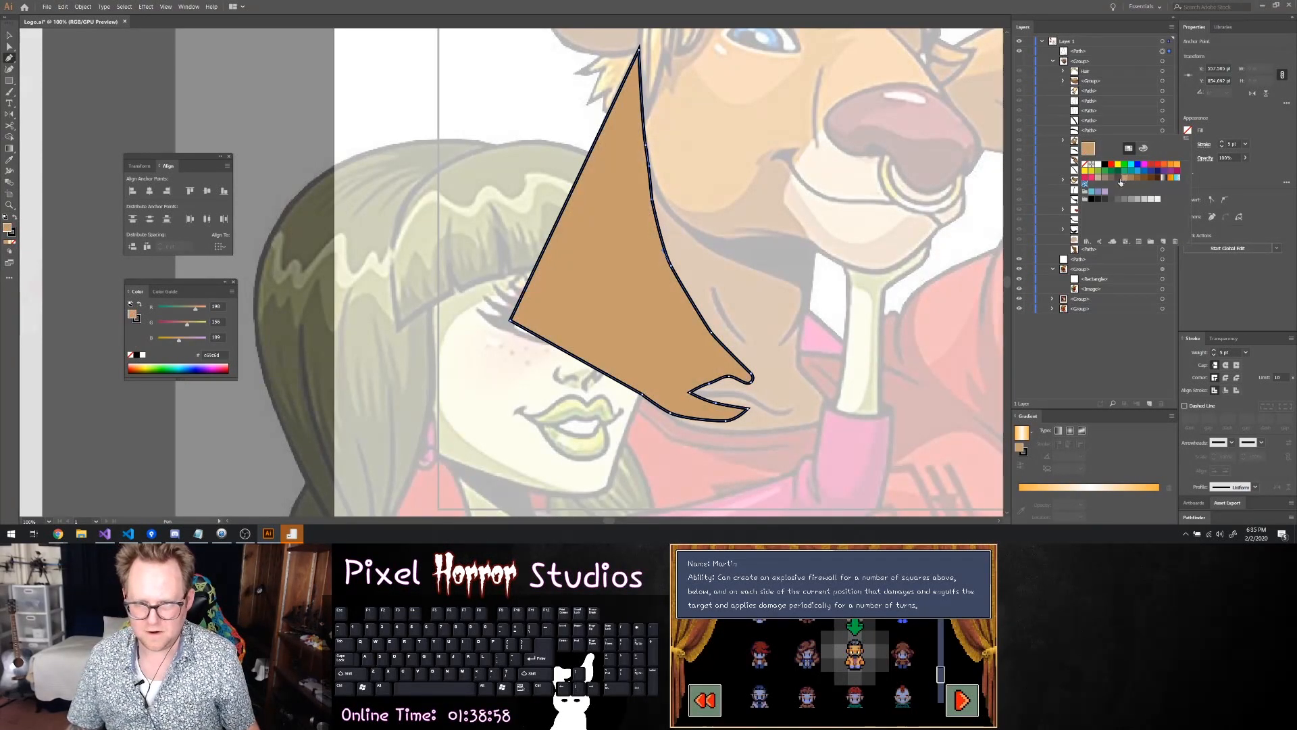
{"action": "left_click", "coordinate": [1020, 64]}
{"action": "left_click", "coordinate": [1020, 61]}
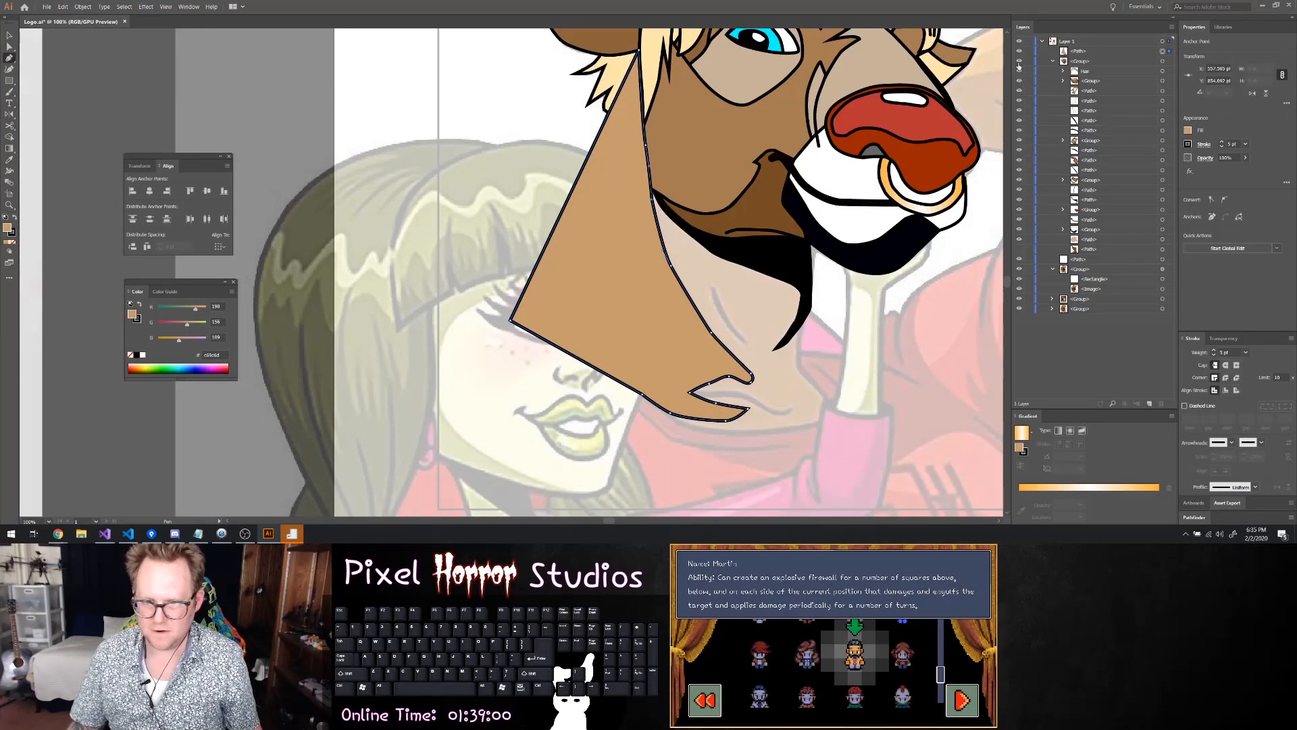
{"action": "left_click", "coordinate": [1188, 131]}
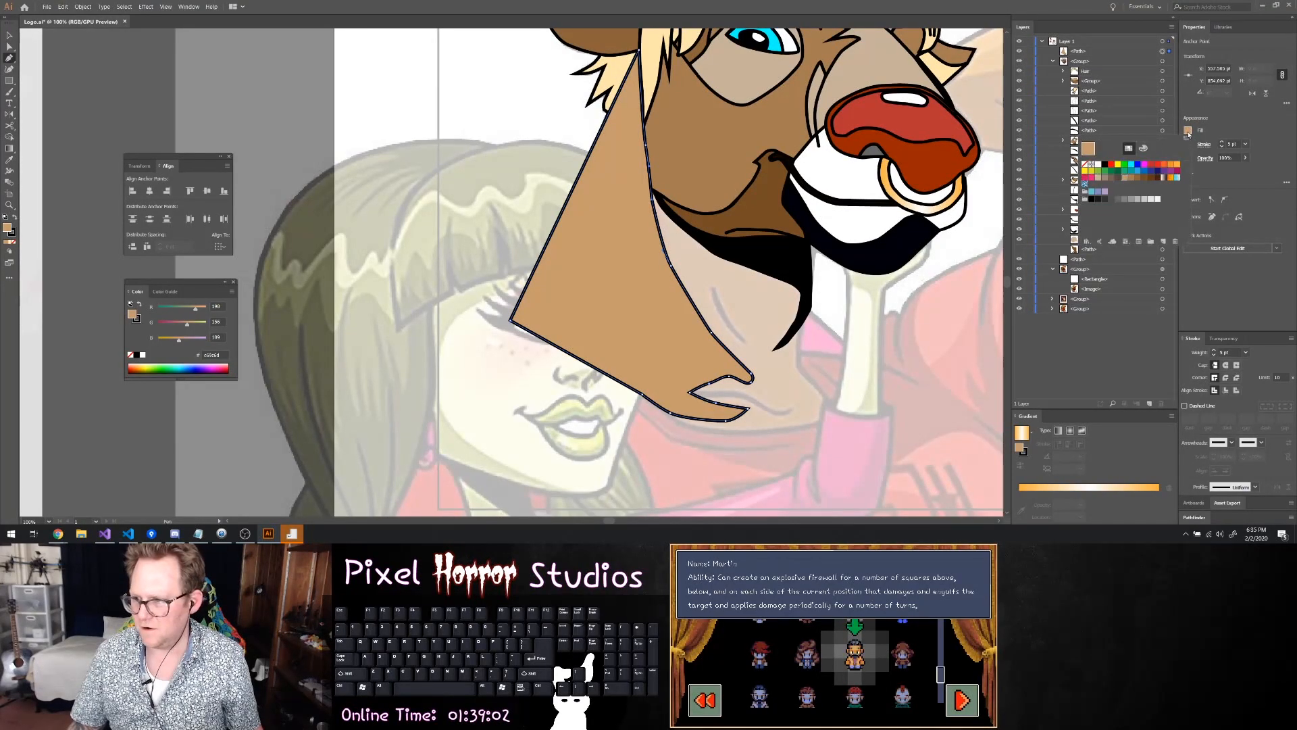
{"action": "left_click", "coordinate": [1125, 178]}
Reorder the light neck shape into the head group, just above the dark neck path, and deselect it
{"action": "left_click_drag", "start_coordinate": [1079, 52], "coordinate": [1097, 250]}
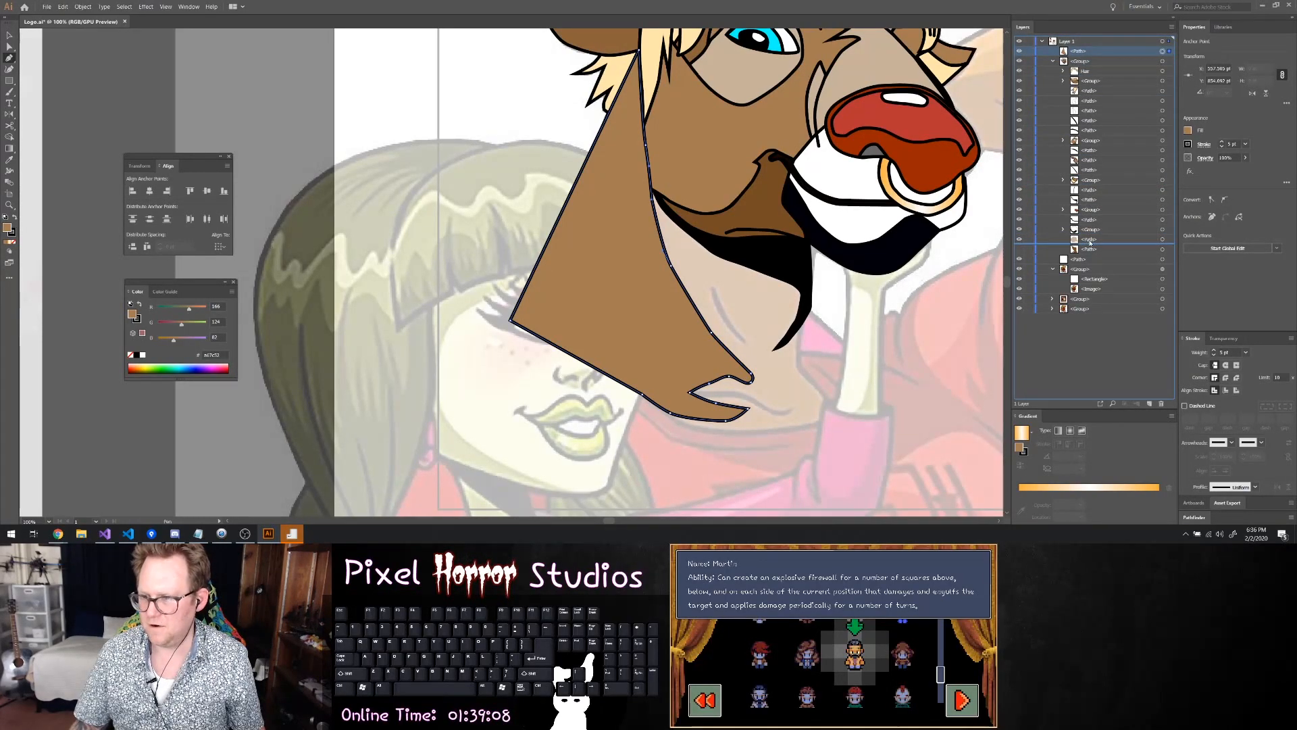
{"action": "left_click_drag", "start_coordinate": [1080, 52], "coordinate": [1102, 247]}
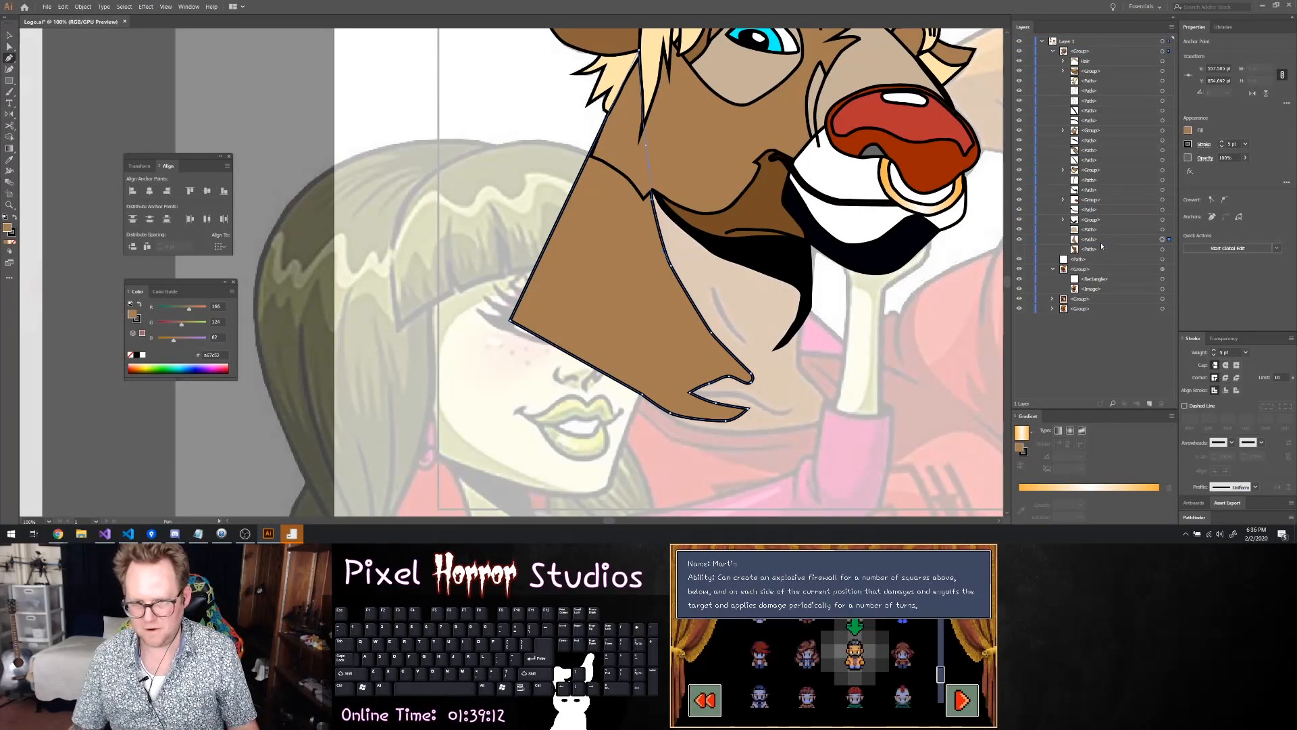
{"action": "left_click", "coordinate": [11, 36]}
{"action": "left_click", "coordinate": [467, 136]}
{"action": "scroll", "coordinate": [646, 136], "scroll_direction": "down", "scroll_amount": 1}
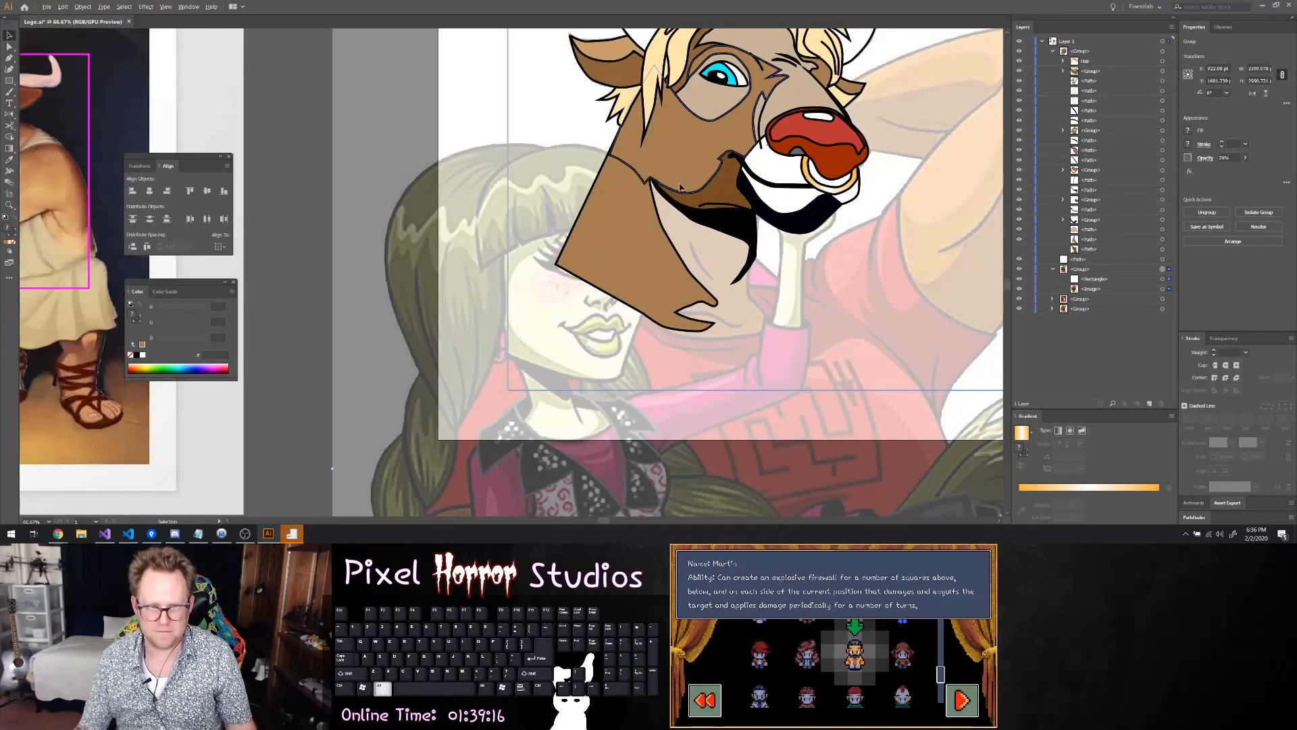
Nudge the face shape's rear cheek anchor so it meets the back edge of the neck
{"action": "scroll", "coordinate": [652, 154], "scroll_direction": "up", "scroll_amount": 3}
{"action": "left_click", "coordinate": [574, 150]}
{"action": "key", "text": "a"}
{"action": "left_click_drag", "start_coordinate": [512, 136], "coordinate": [507, 133]}
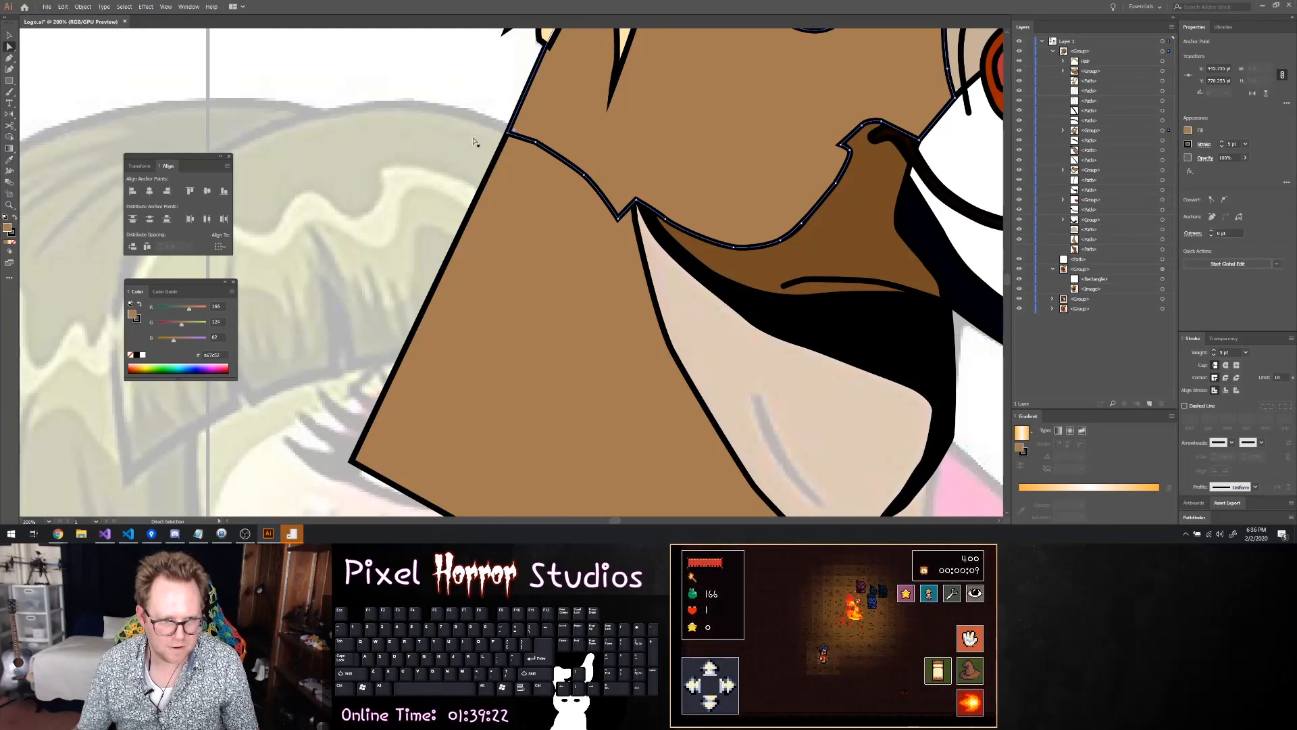
{"action": "scroll", "coordinate": [663, 179], "scroll_direction": "down", "scroll_amount": 1}
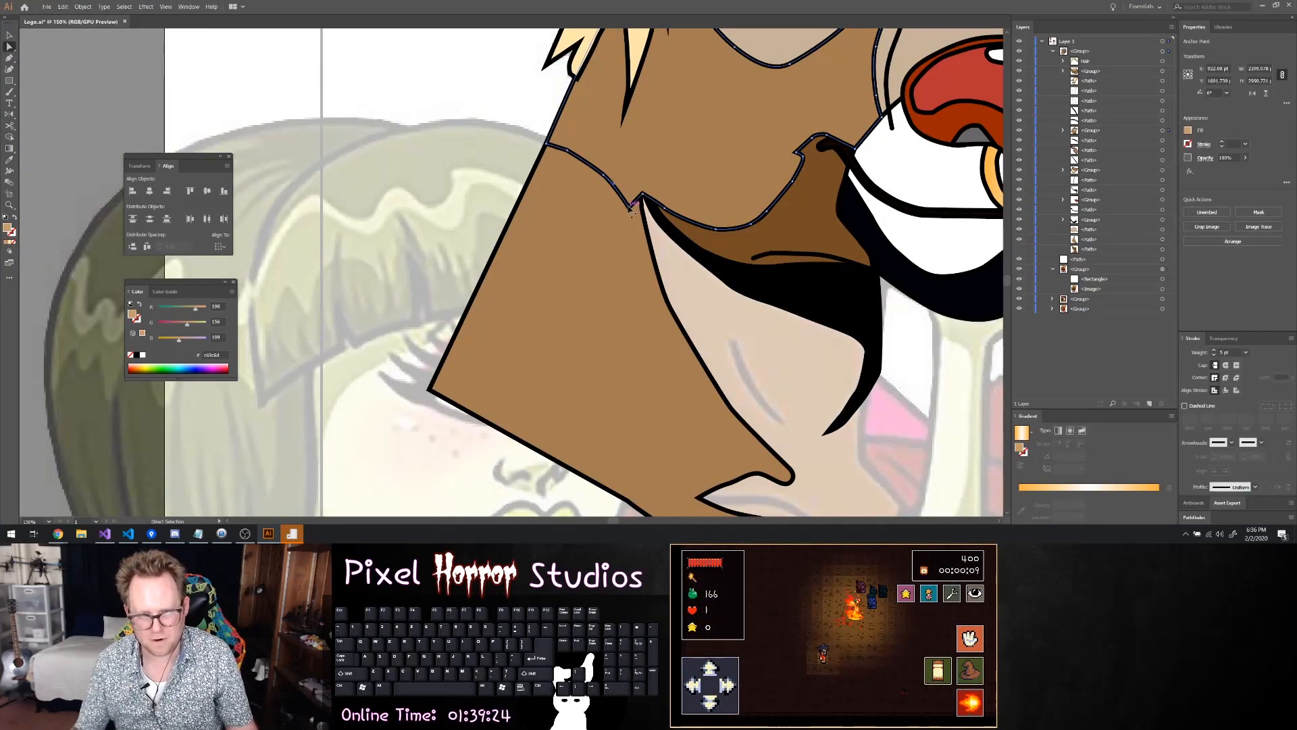
Try to round the sharp notch in the face outline beside the rear jaw corner
{"action": "left_click", "coordinate": [635, 208]}
{"action": "scroll", "coordinate": [632, 206], "scroll_direction": "up", "scroll_amount": 2}
{"action": "left_click", "coordinate": [627, 206]}
{"action": "left_click_drag", "start_coordinate": [630, 188], "coordinate": [642, 170]}
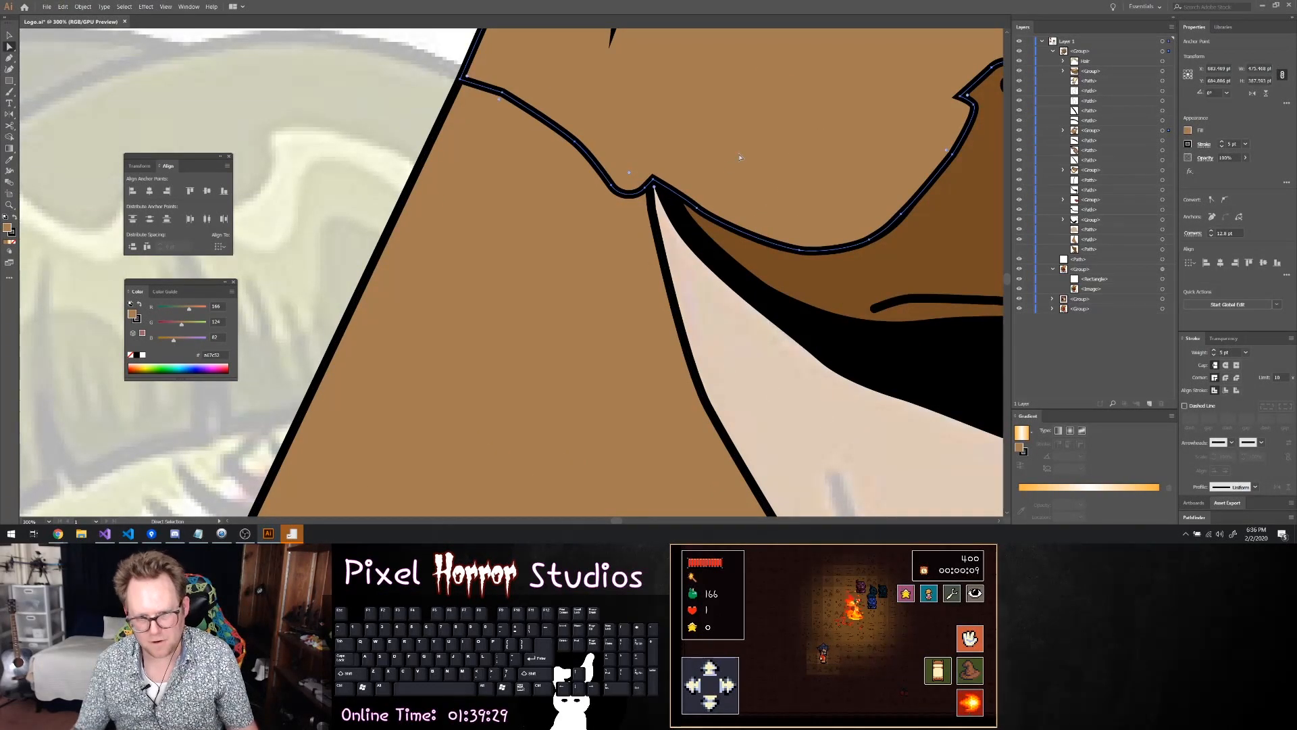
{"action": "scroll", "coordinate": [779, 174], "scroll_direction": "down", "scroll_amount": 4}
{"action": "scroll", "coordinate": [779, 174], "scroll_direction": "up", "scroll_amount": 2}
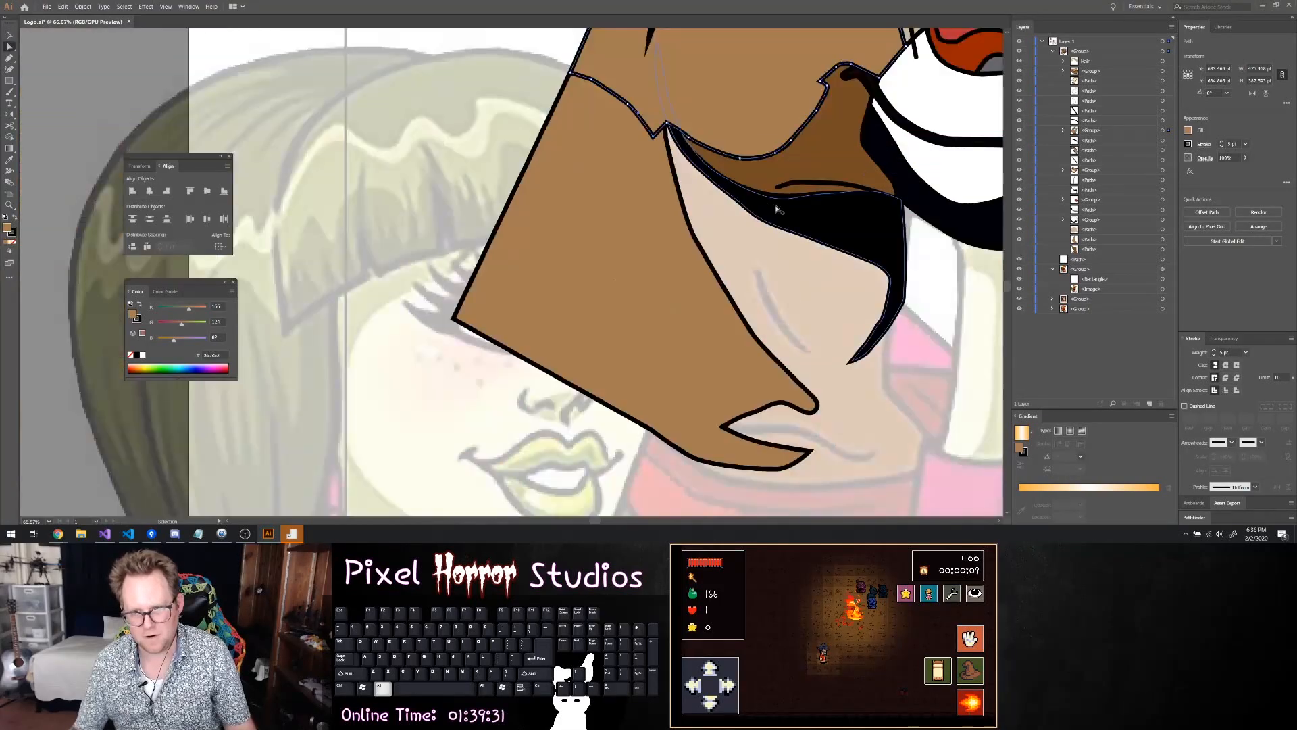
Show the dark brown neck shape behind the light area and review the bull's whole head
{"action": "left_click", "coordinate": [825, 248]}
{"action": "scroll", "coordinate": [825, 248], "scroll_direction": "down", "scroll_amount": 1}
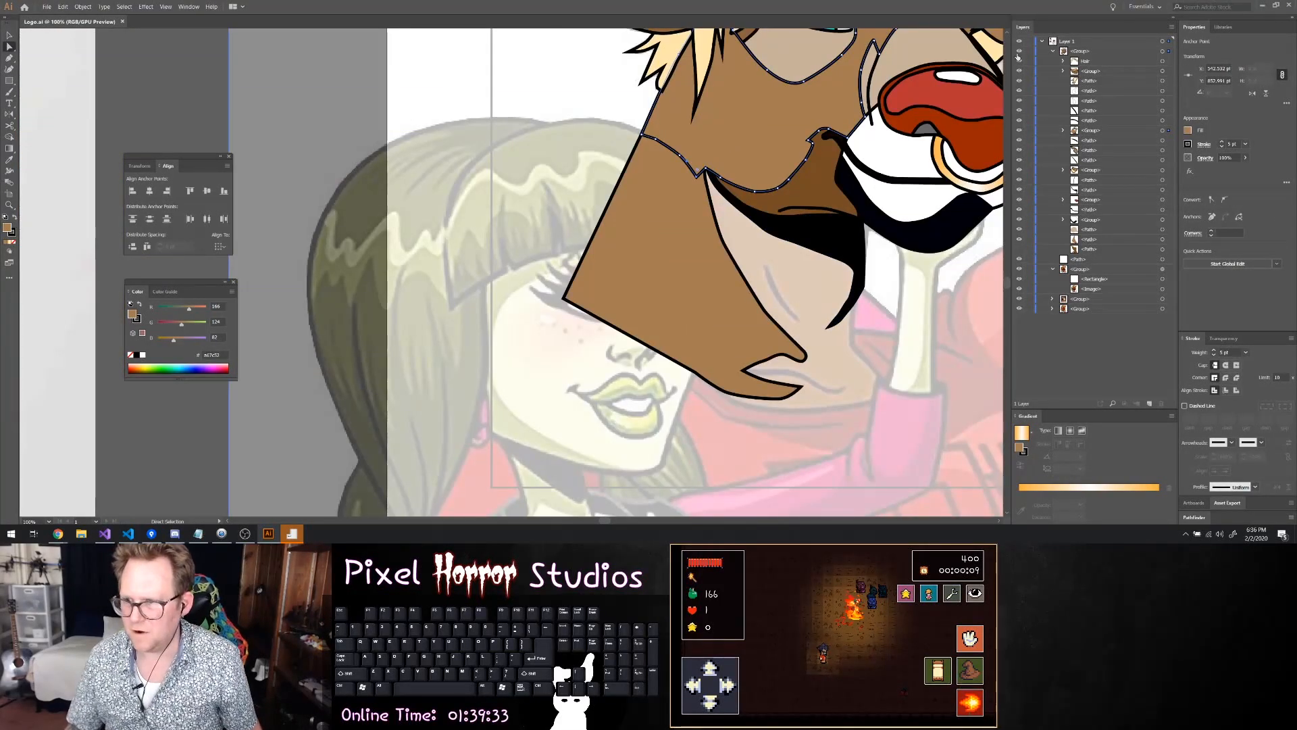
{"action": "scroll", "coordinate": [926, 238], "scroll_direction": "down", "scroll_amount": 2}
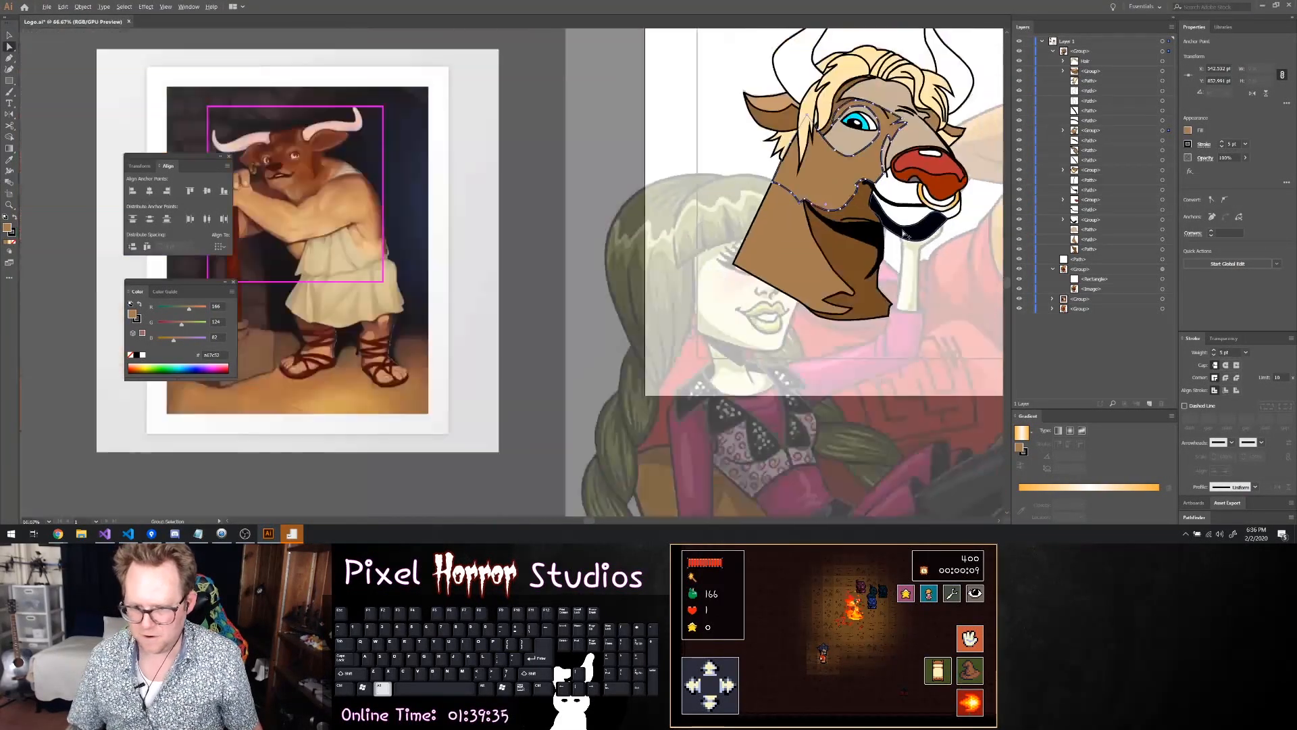
{"action": "scroll", "coordinate": [926, 238], "scroll_direction": "right", "scroll_amount": 4}
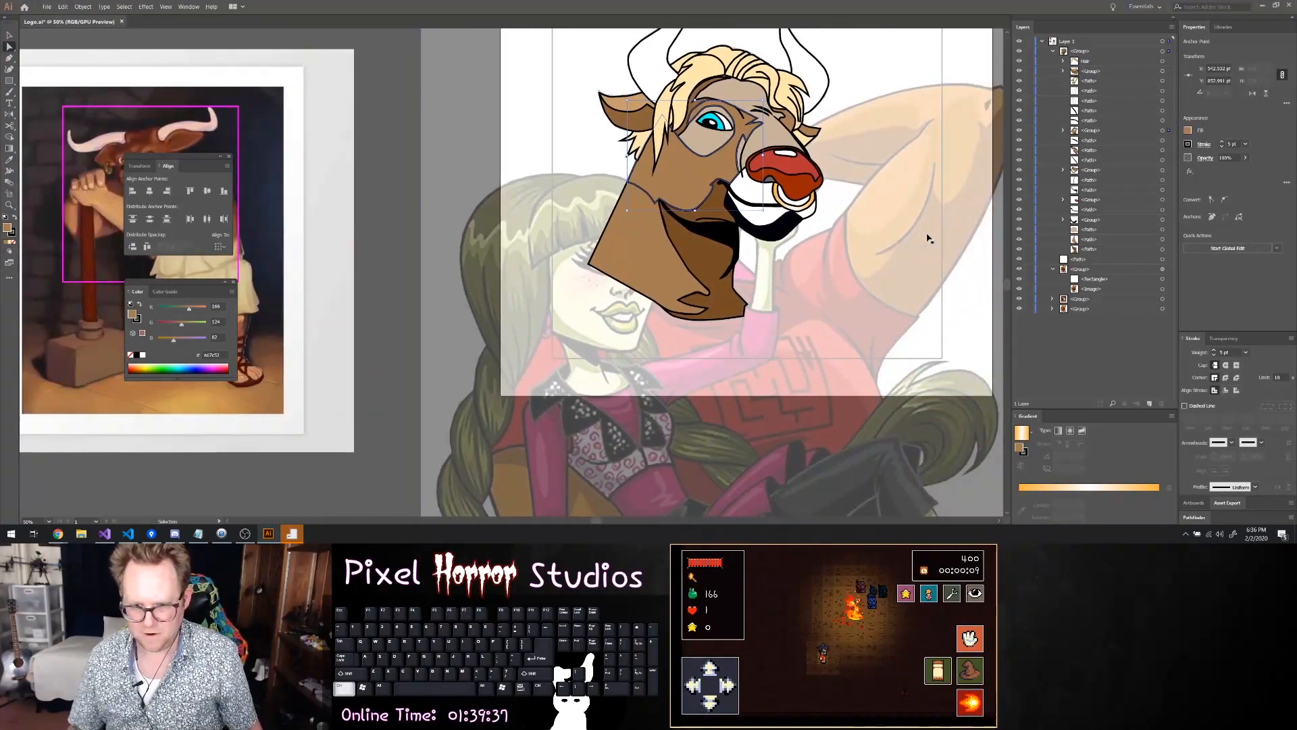
Select the black jaw shadow and try to adjust the outer corner anchor above its pointed tail
{"action": "scroll", "coordinate": [770, 270], "scroll_direction": "up", "scroll_amount": 2}
{"action": "left_click", "coordinate": [706, 244]}
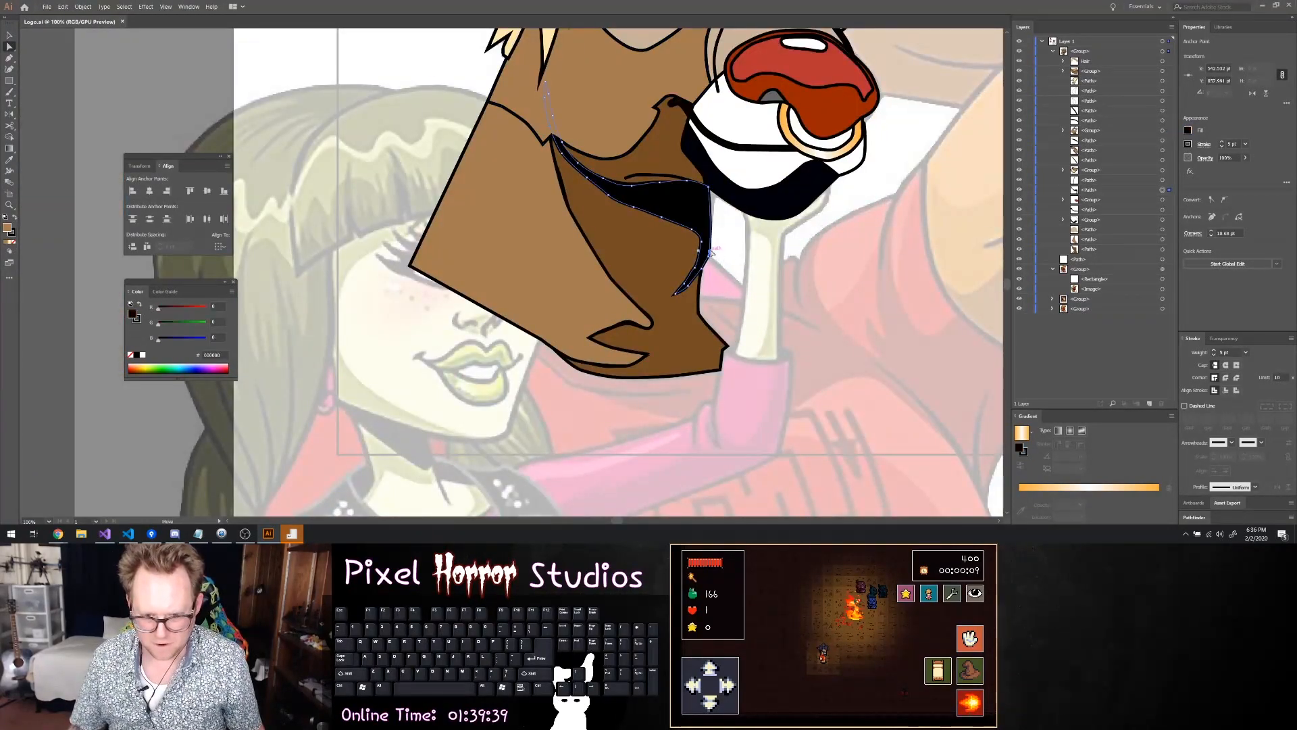
{"action": "scroll", "coordinate": [710, 248], "scroll_direction": "up", "scroll_amount": 3}
{"action": "left_click", "coordinate": [701, 240]}
{"action": "left_click", "coordinate": [699, 232]}
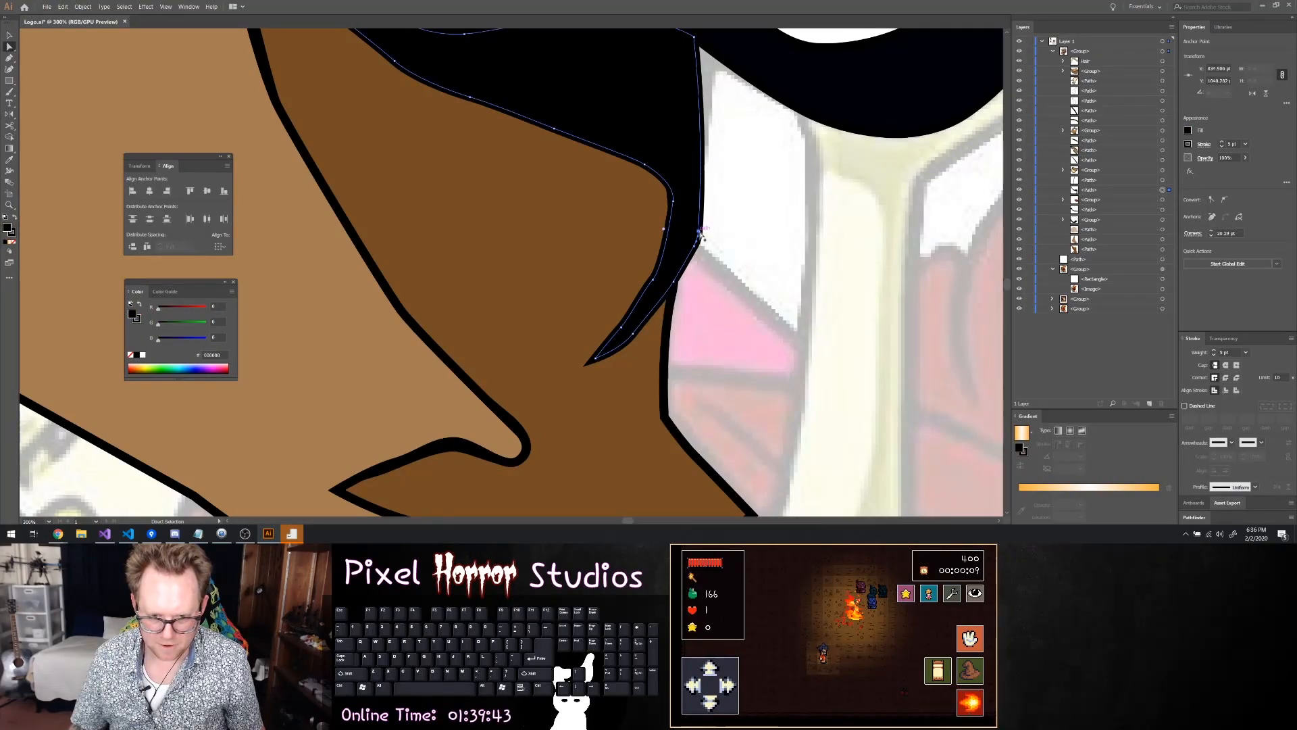
{"action": "left_click", "coordinate": [711, 239]}
{"action": "left_click", "coordinate": [700, 239]}
{"action": "left_click_drag", "start_coordinate": [699, 238], "coordinate": [701, 235]}
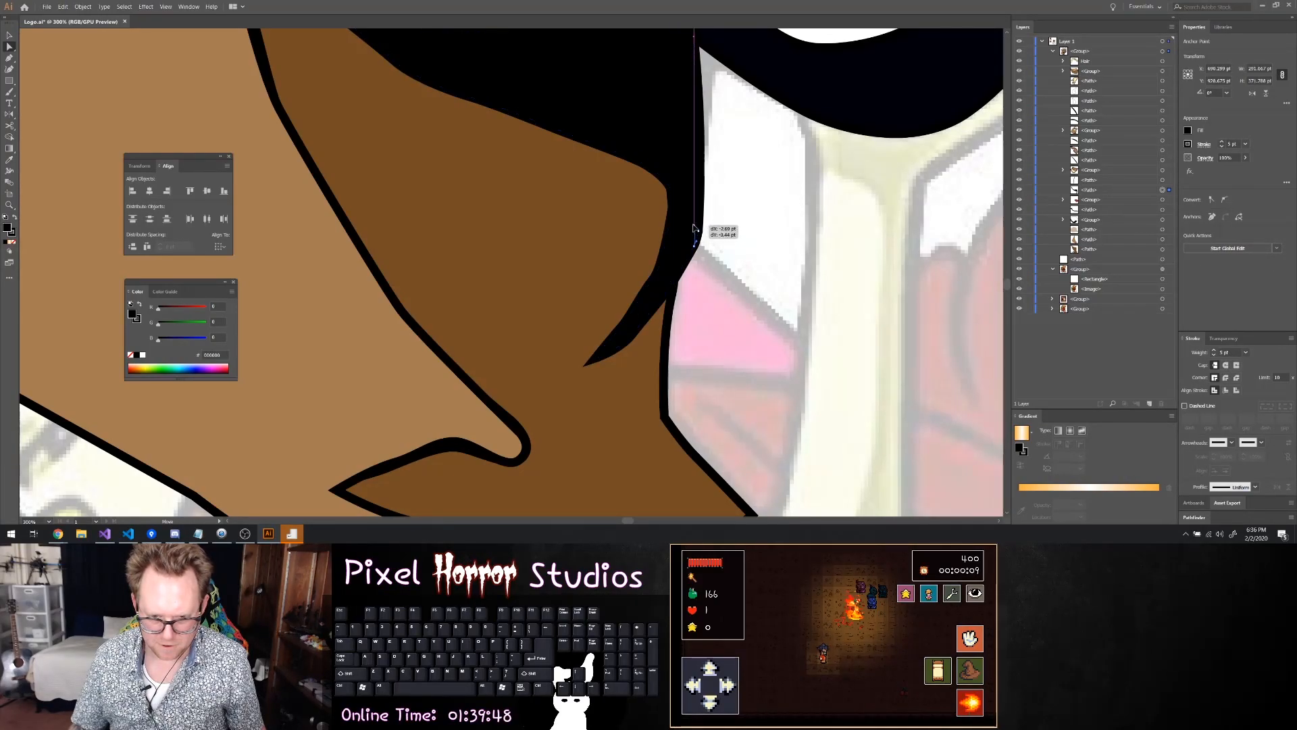
{"action": "left_click", "coordinate": [695, 227]}
{"action": "left_click", "coordinate": [698, 232]}
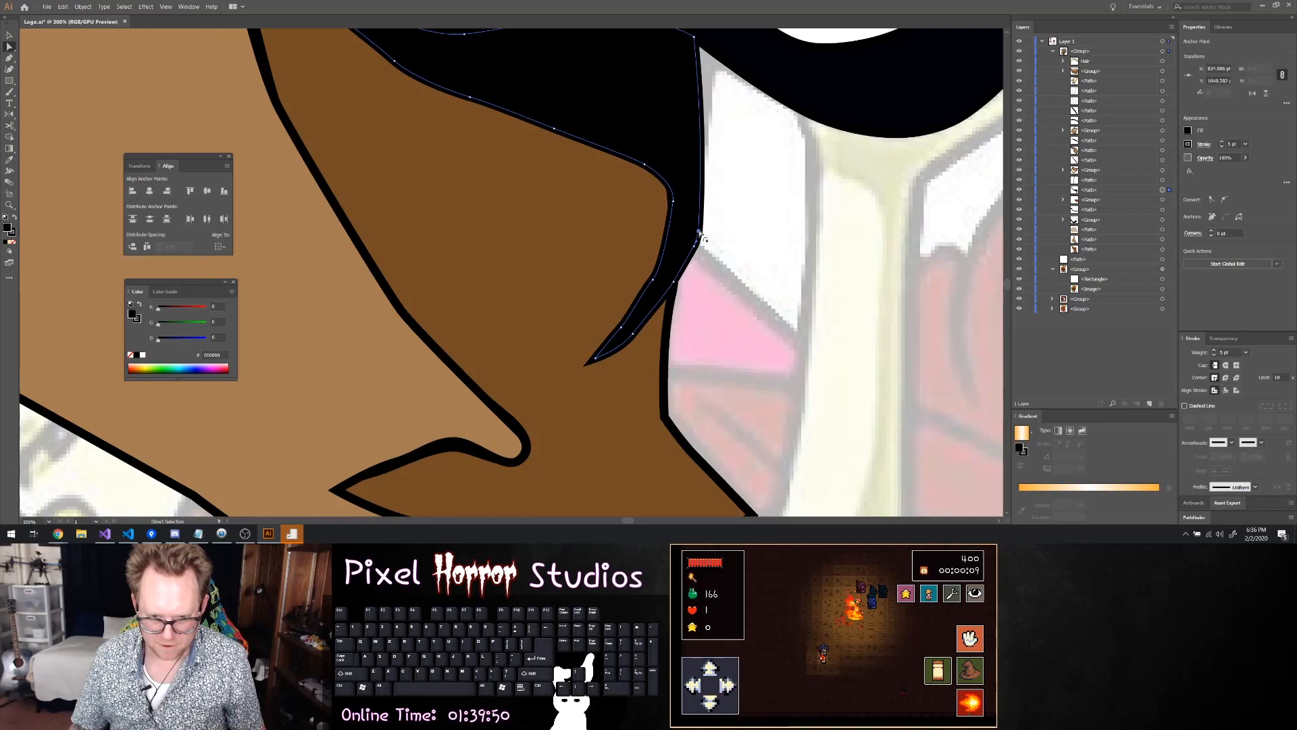
{"action": "left_click", "coordinate": [700, 236]}
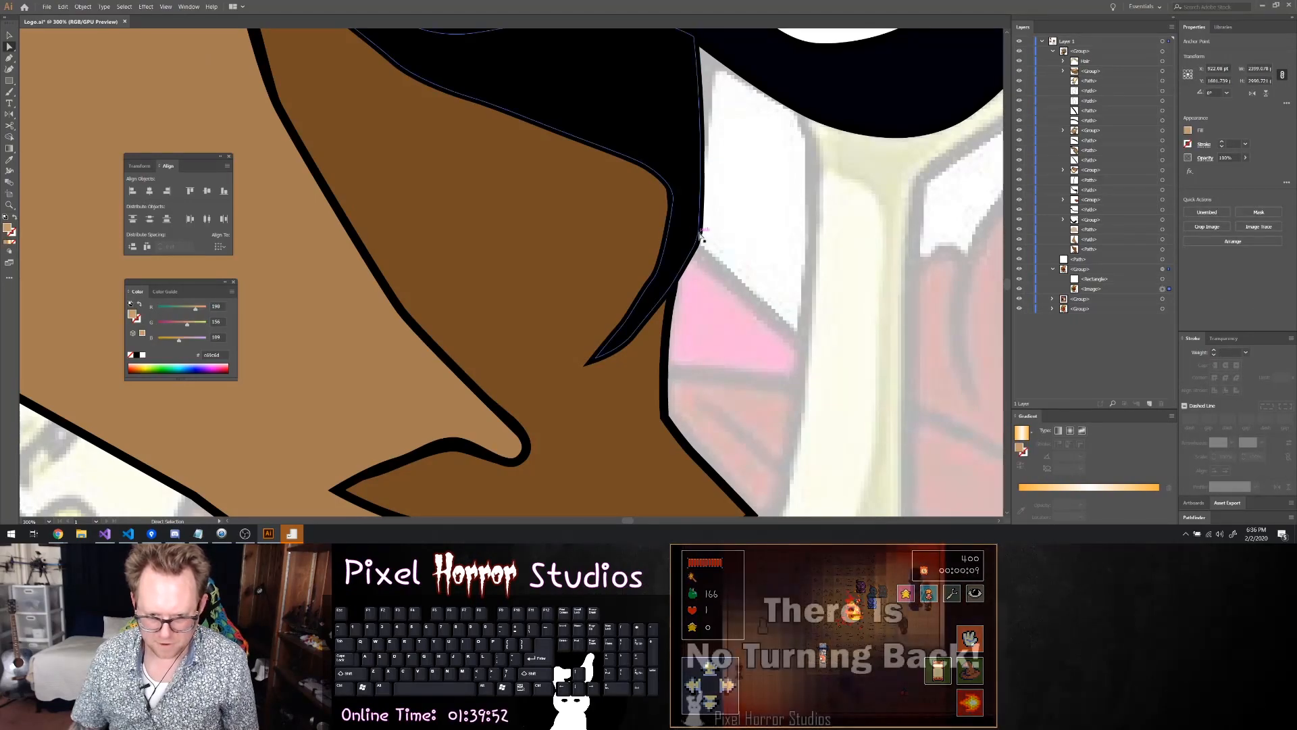
Rework the black shadow's outer bend with the Pen tool by deleting its corner anchor and adding a new one
{"action": "key", "text": "p"}
{"action": "left_click", "coordinate": [699, 236]}
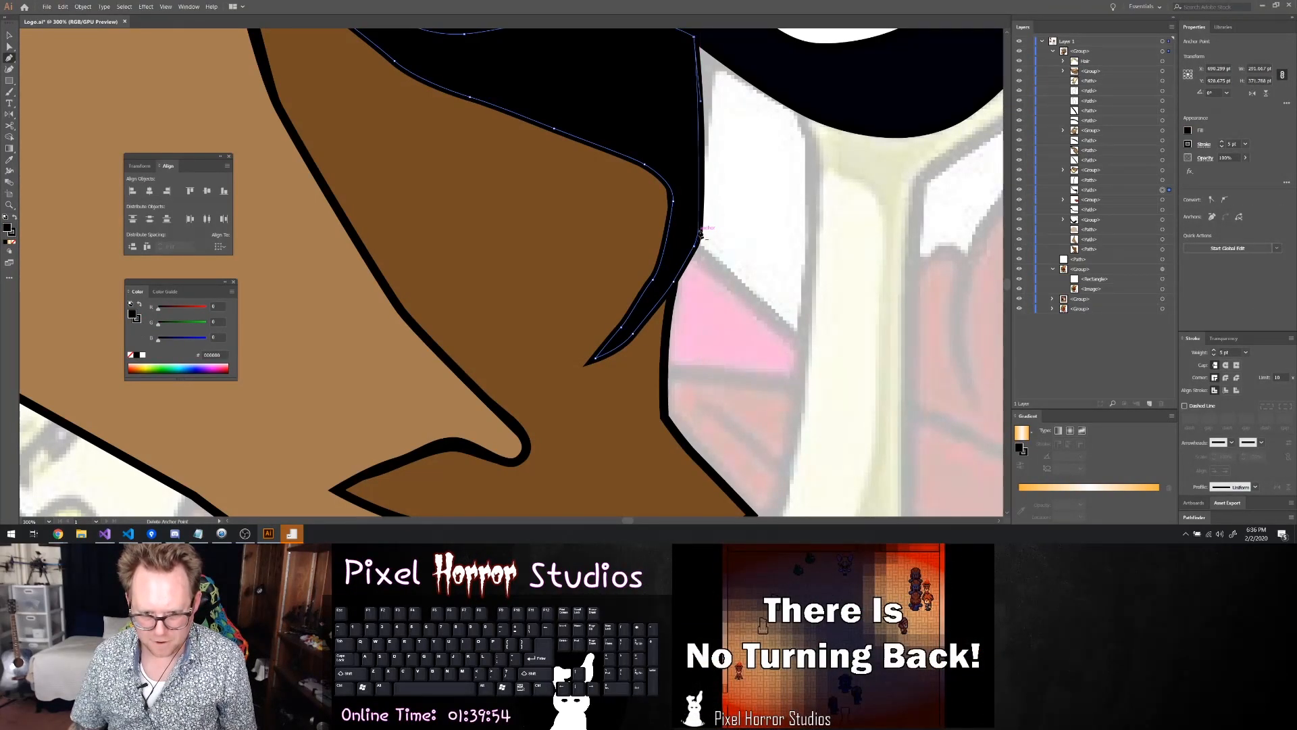
{"action": "left_click", "coordinate": [699, 232]}
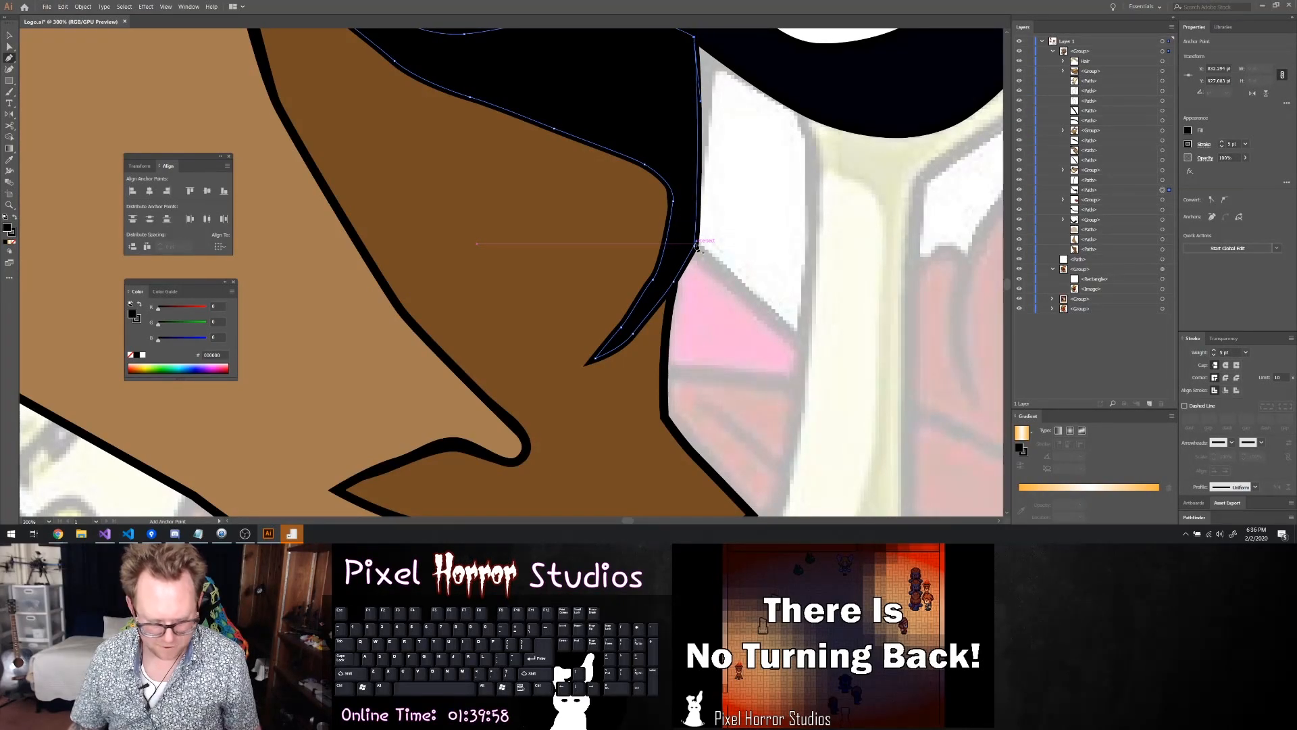
{"action": "left_click", "coordinate": [698, 246]}
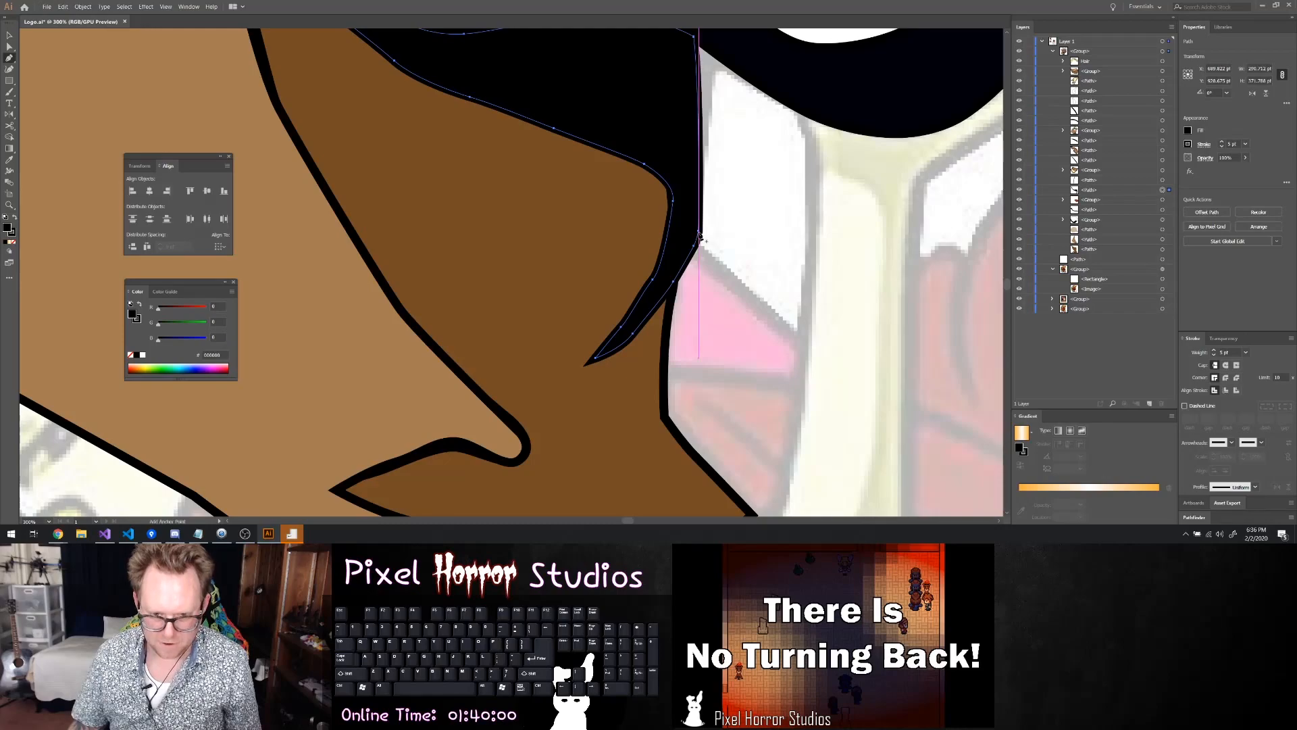
Round the corners of the black jaw shadow at its outer bend and tail tip
{"action": "key", "text": "a"}
{"action": "left_click_drag", "start_coordinate": [698, 232], "coordinate": [702, 232]}
{"action": "key", "text": "ctrl+z"}
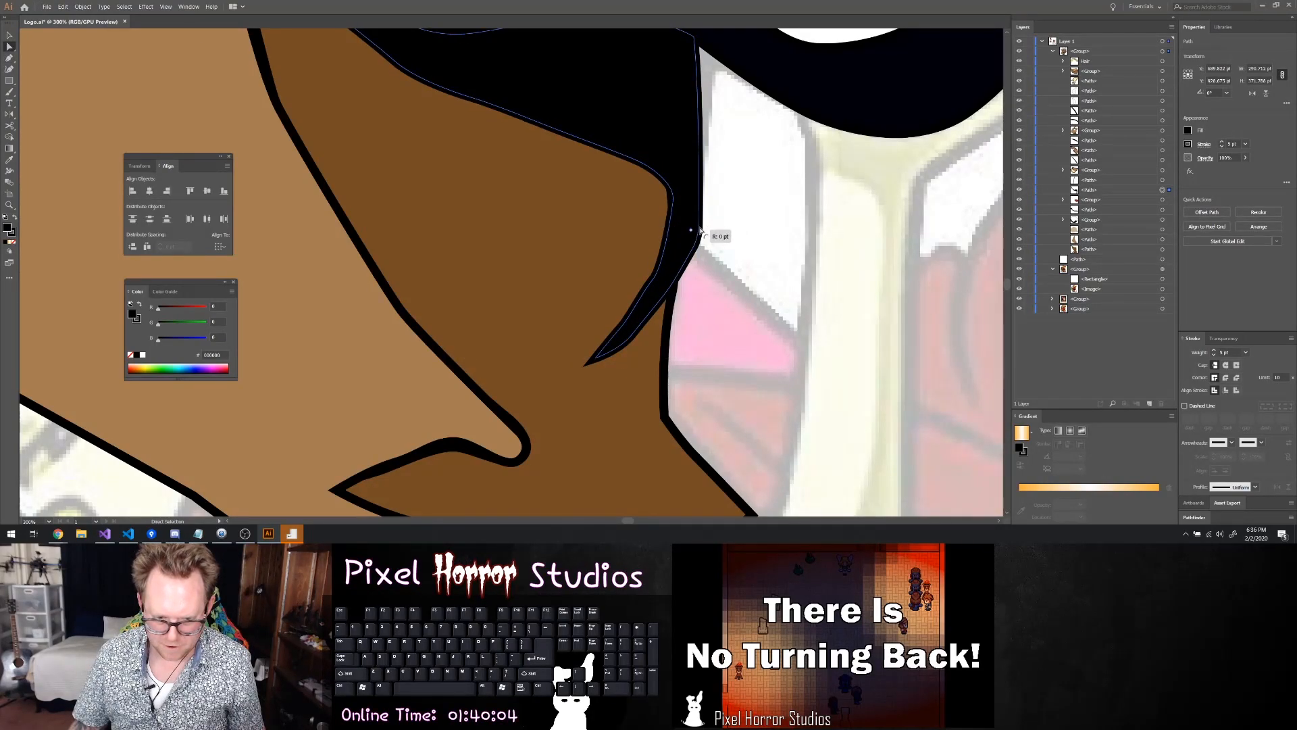
{"action": "scroll", "coordinate": [710, 238], "scroll_direction": "down", "scroll_amount": 2}
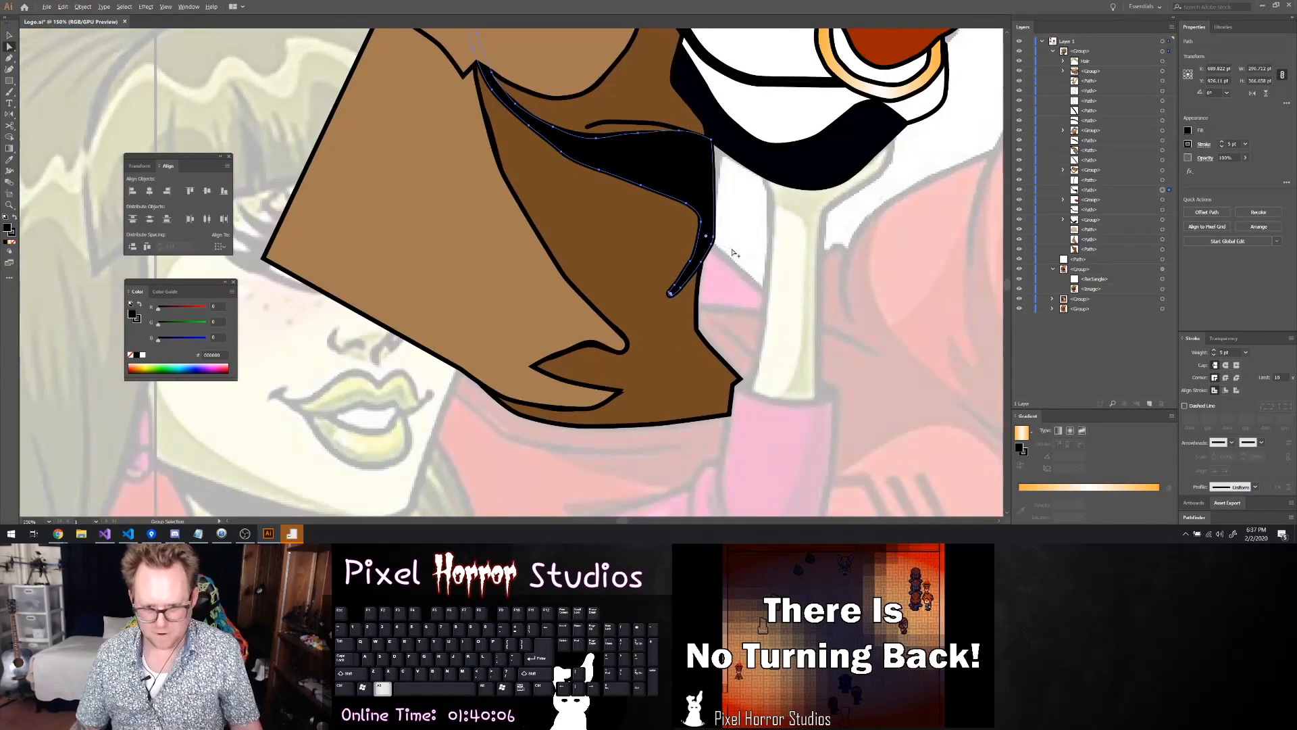
{"action": "left_click", "coordinate": [708, 237]}
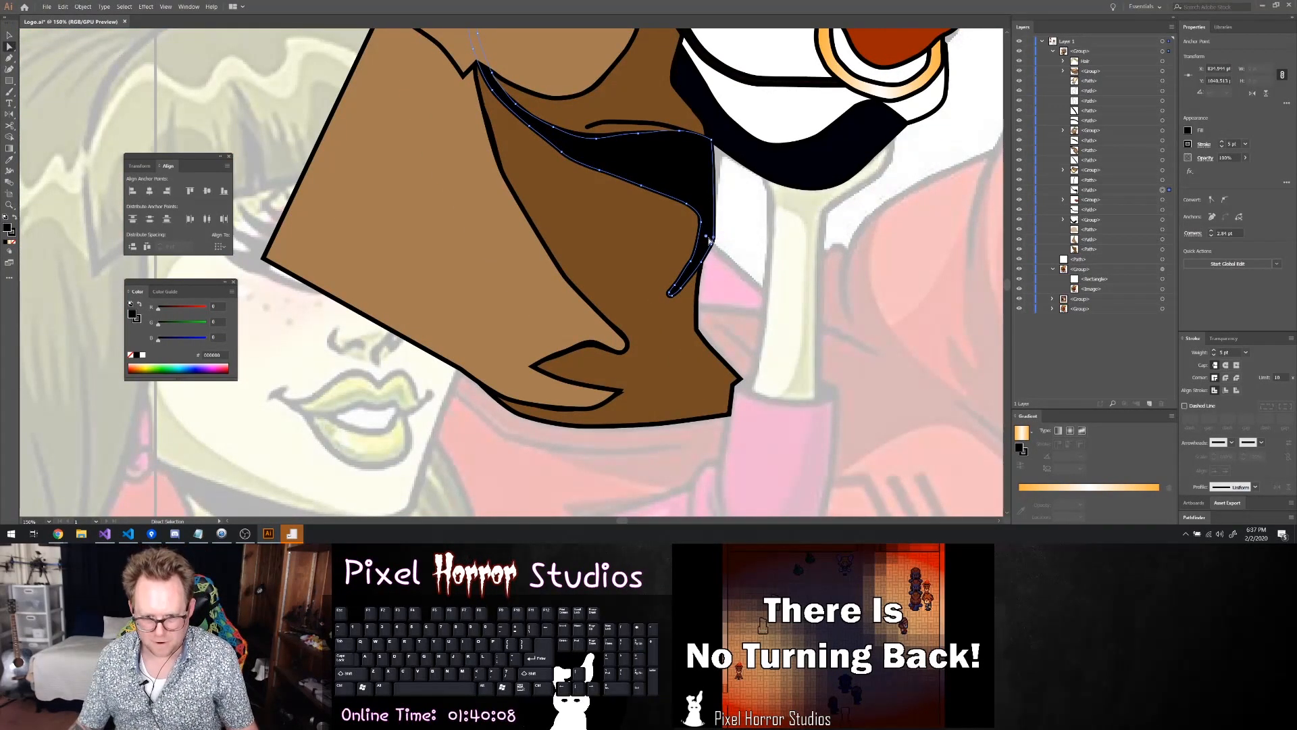
{"action": "left_click", "coordinate": [717, 248], "text": "alt"}
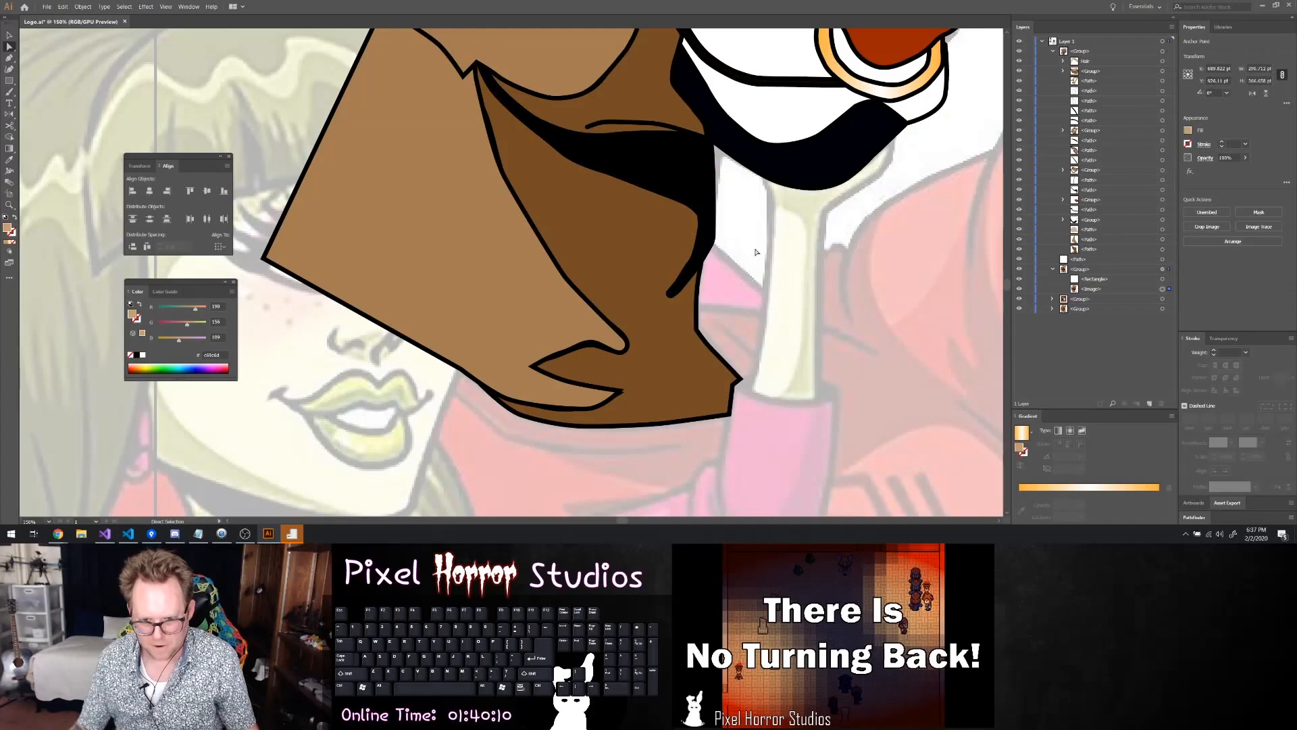
Move the anchor on the shadow tail's outer edge to where it crosses the neck's front outline
{"action": "scroll", "coordinate": [717, 250], "scroll_direction": "up", "scroll_amount": 4}
{"action": "left_click", "coordinate": [693, 255]}
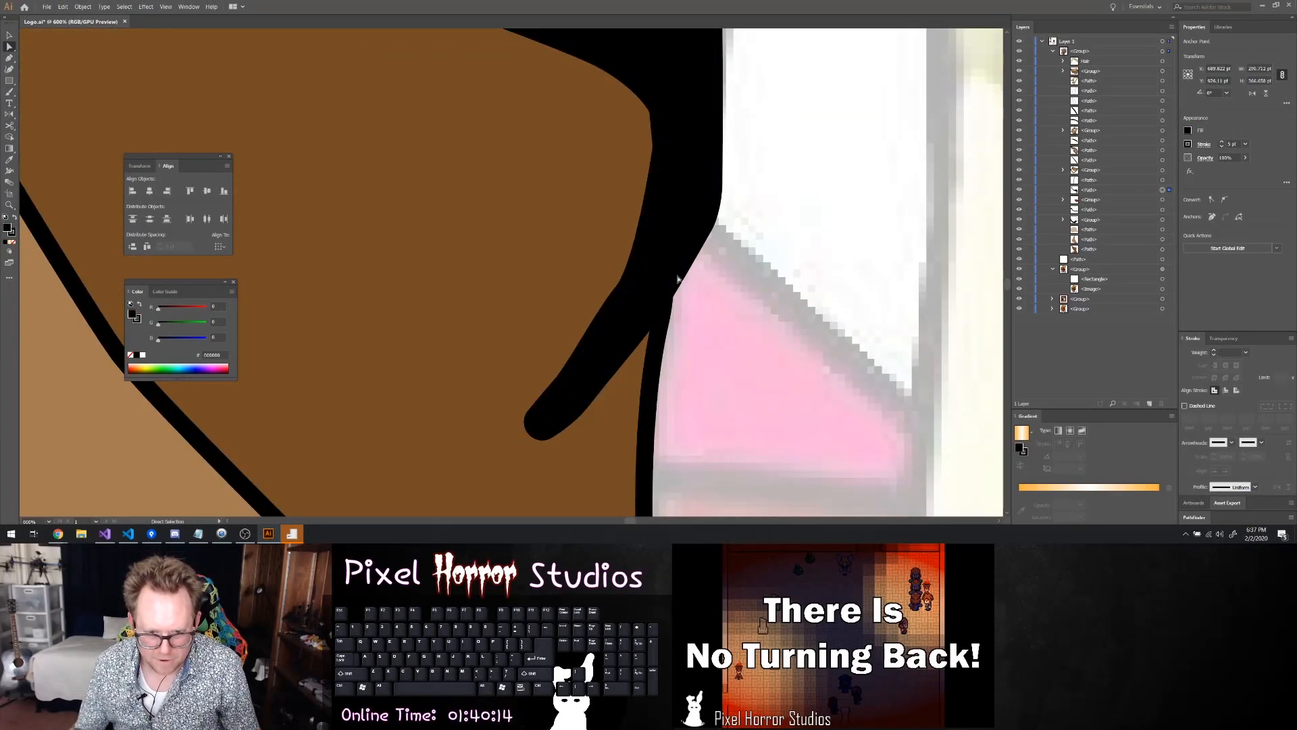
{"action": "left_click", "coordinate": [679, 277]}
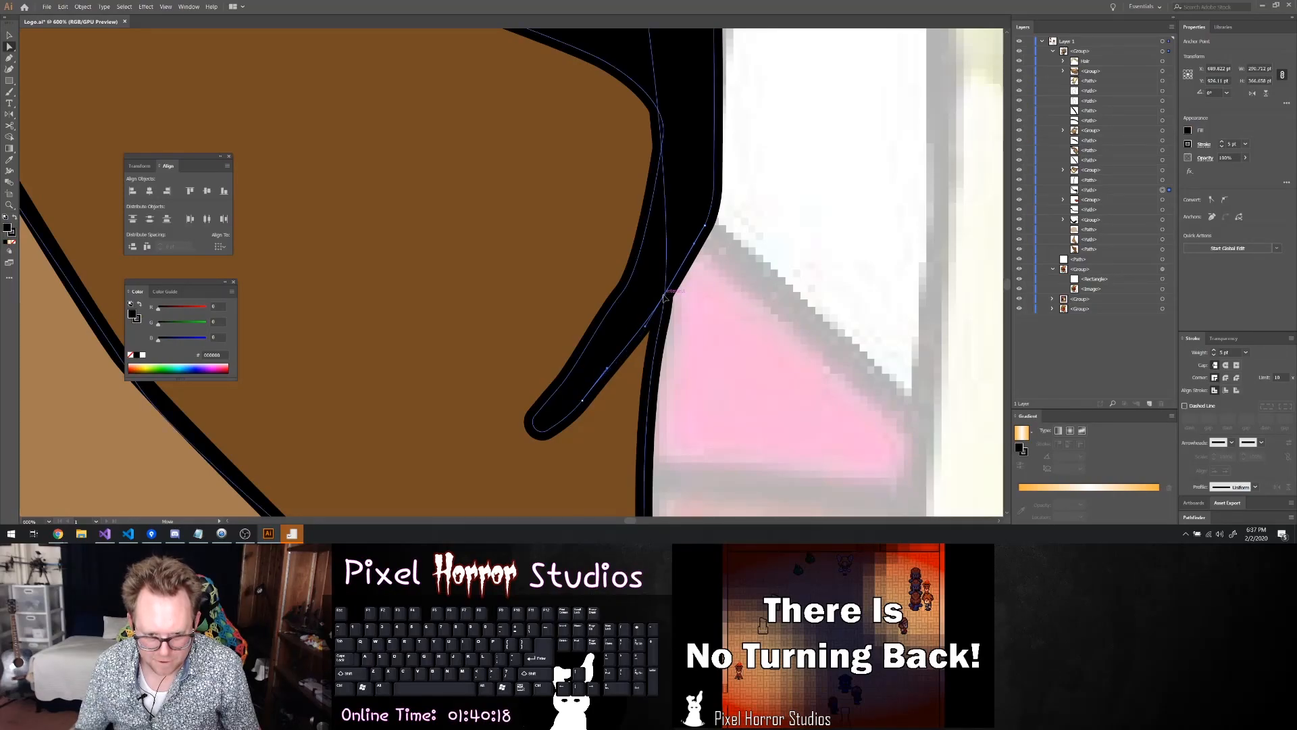
{"action": "left_click", "coordinate": [650, 324]}
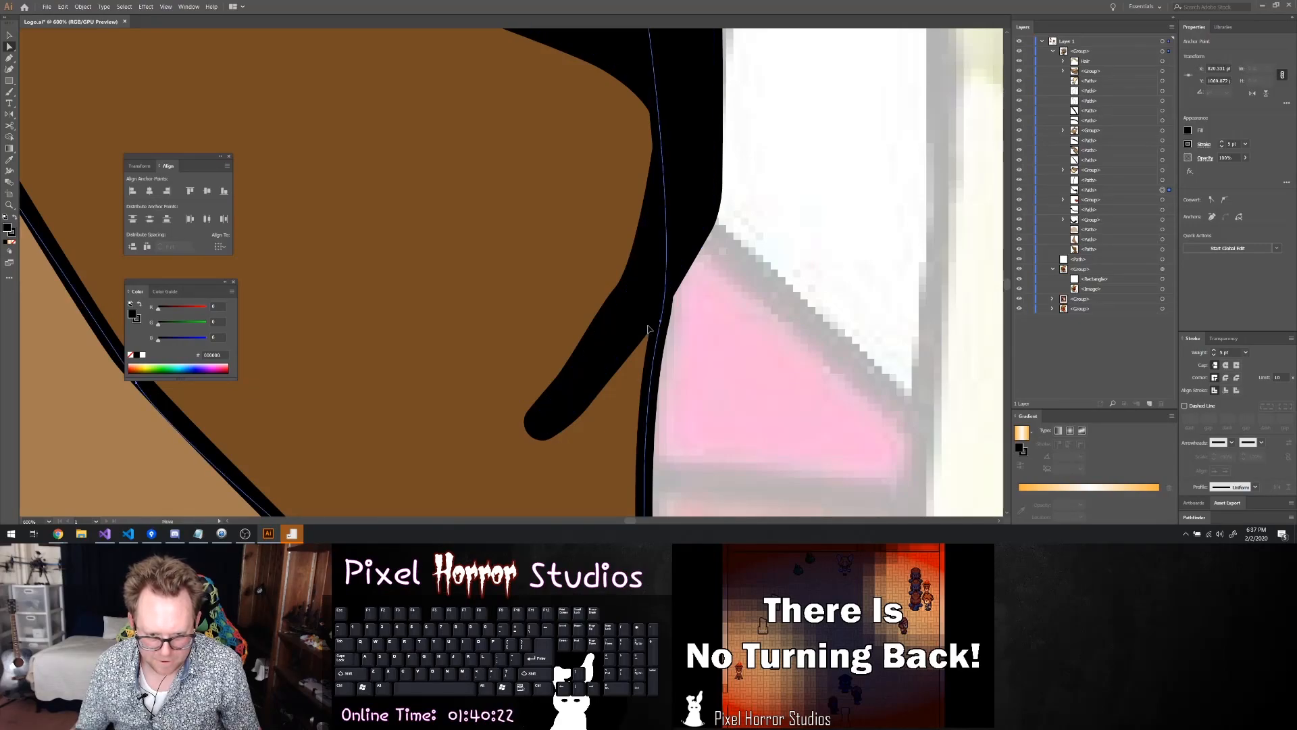
{"action": "left_click", "coordinate": [665, 299]}
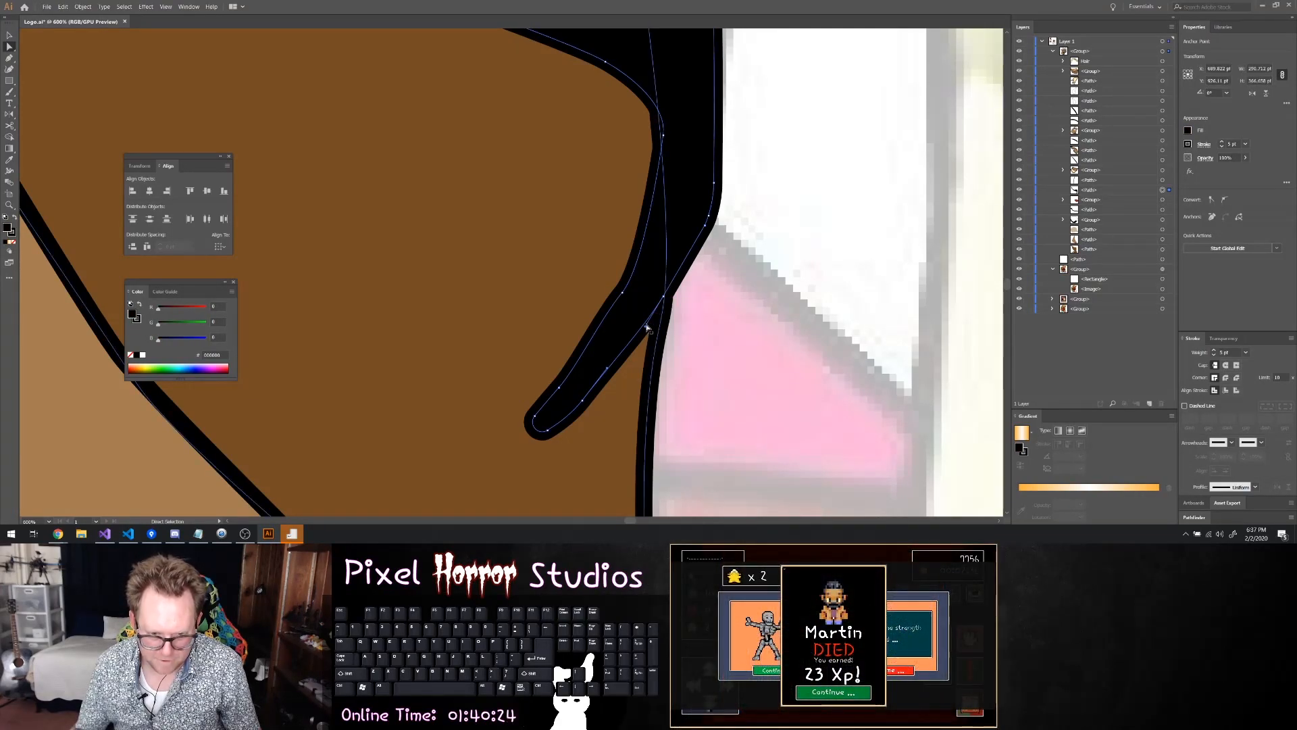
{"action": "left_click_drag", "start_coordinate": [646, 326], "coordinate": [664, 297]}
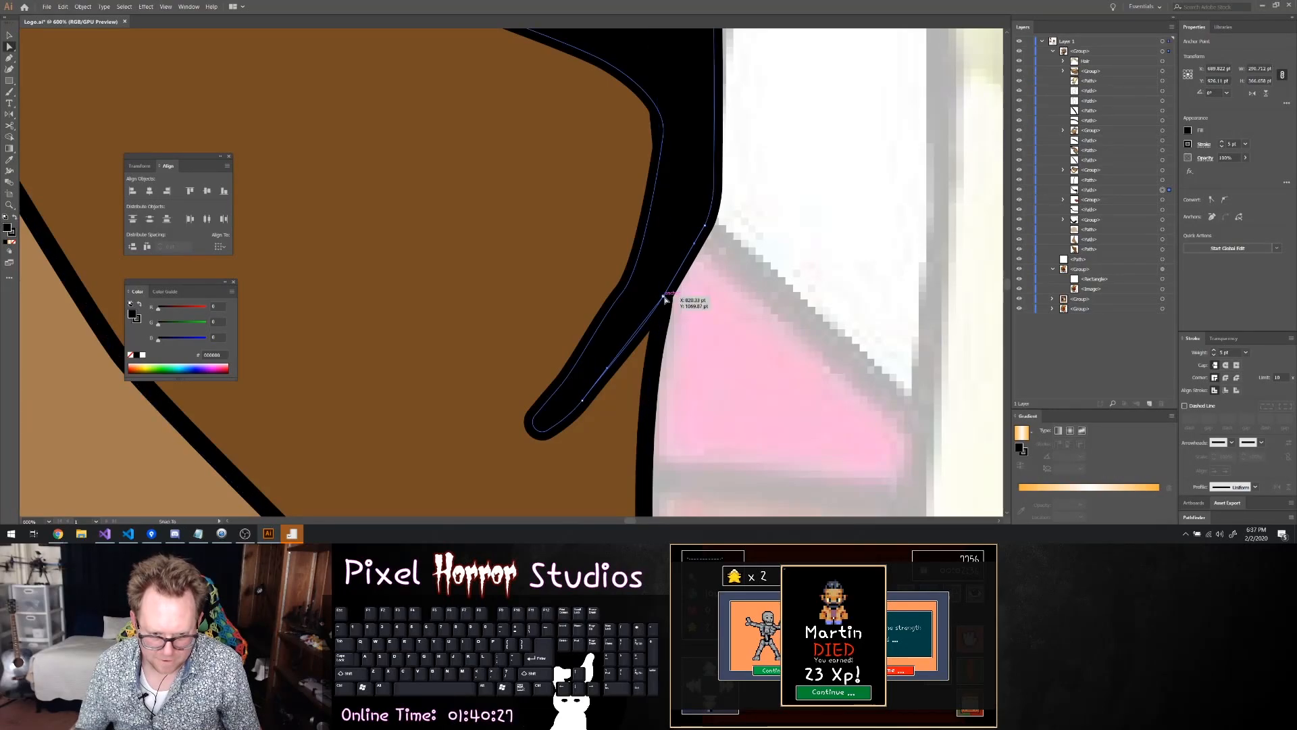
Smooth the shadow tail by adjusting its lower outer anchor and inner-edge anchor, and clear the selection
{"action": "left_click", "coordinate": [614, 367]}
{"action": "left_click", "coordinate": [615, 368]}
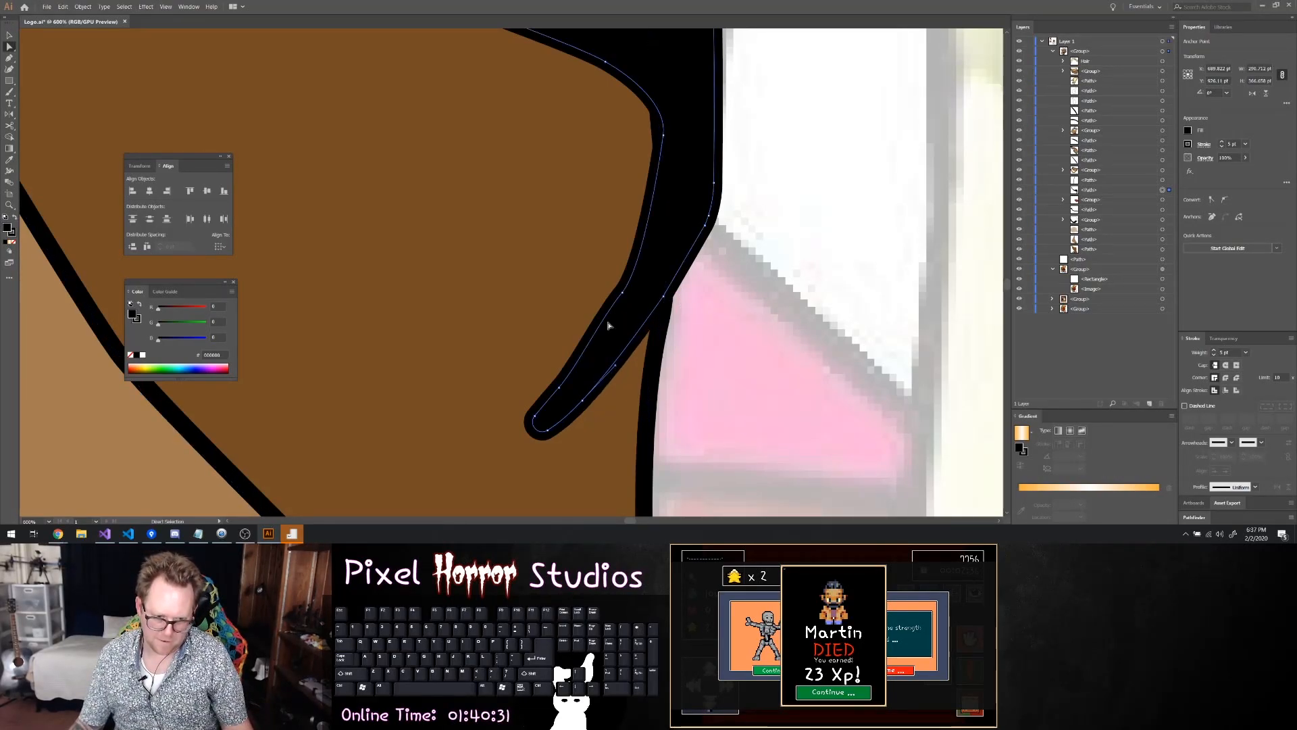
{"action": "left_click", "coordinate": [619, 295]}
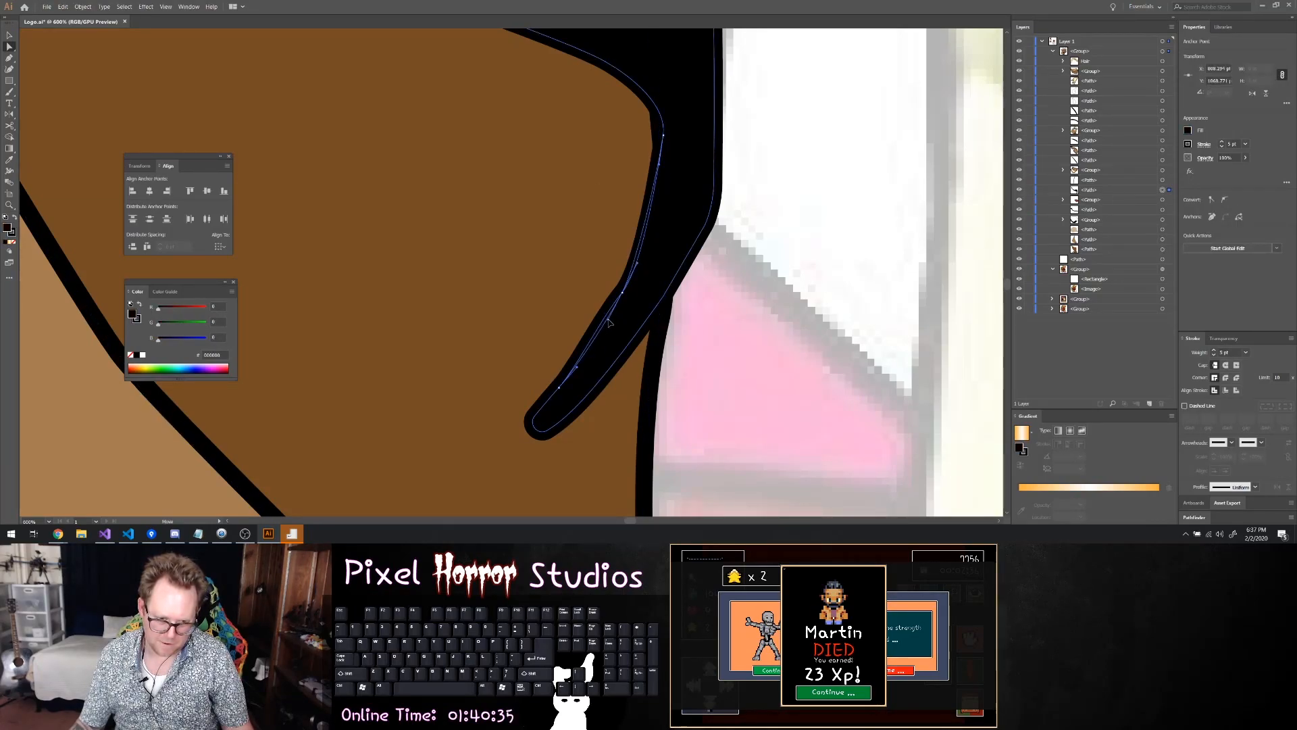
{"action": "left_click", "coordinate": [603, 292]}
{"action": "scroll", "coordinate": [603, 292], "scroll_direction": "down", "scroll_amount": 6}
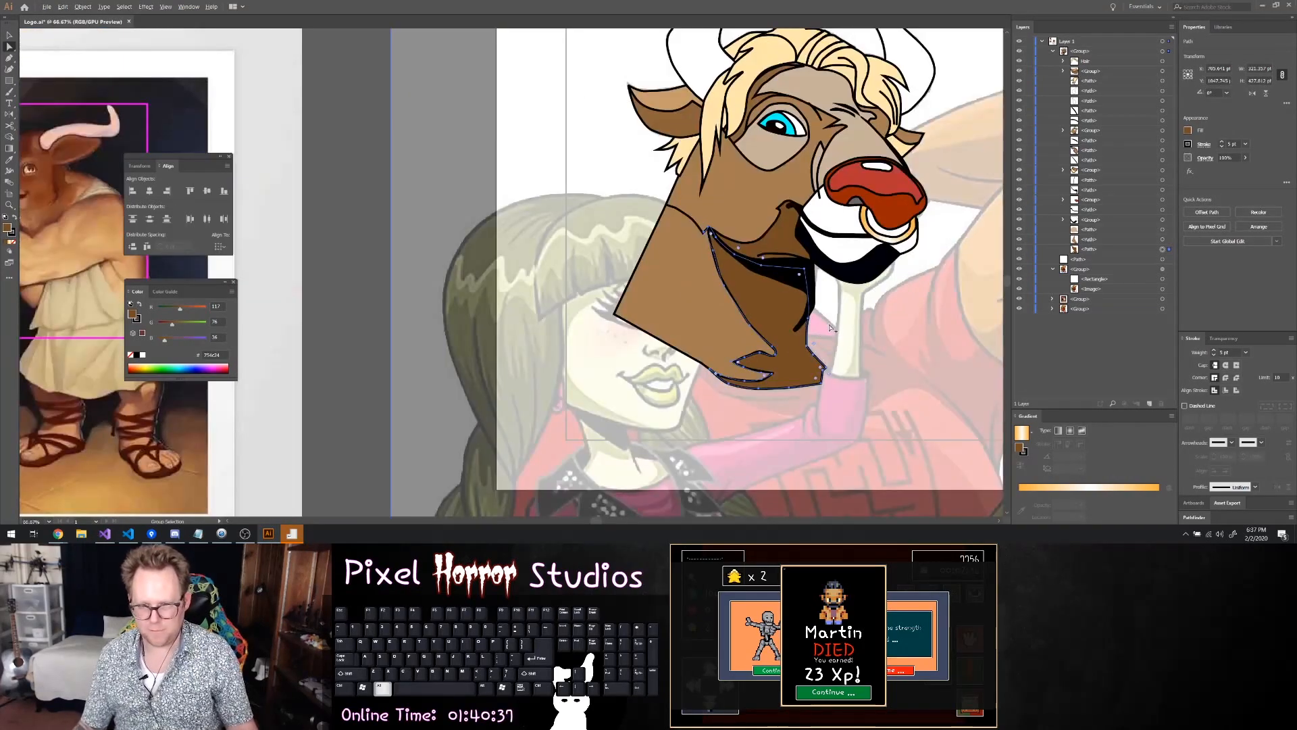
{"action": "left_click", "coordinate": [843, 321]}
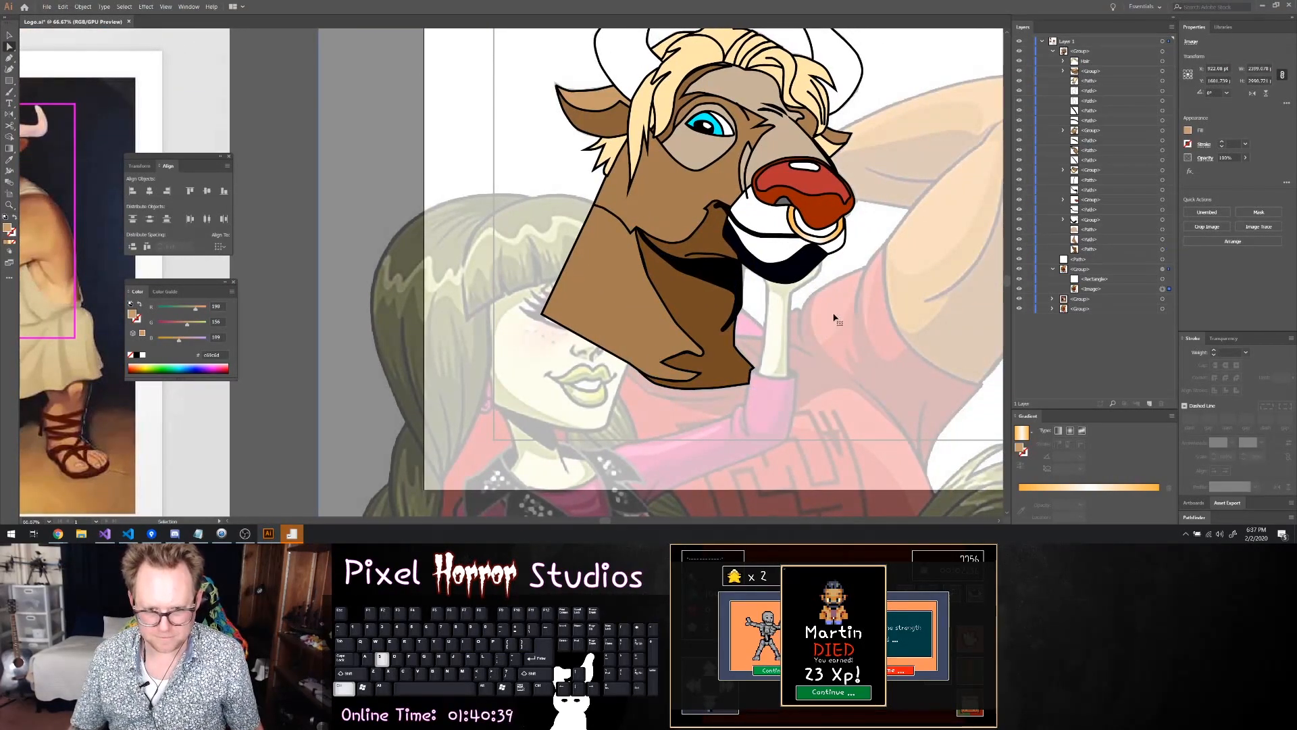
Round the small corner in the face outline beside the black jaw shadow's upper tip, and clear the anchor selection
{"action": "scroll", "coordinate": [683, 260], "scroll_direction": "up", "scroll_amount": 2}
{"action": "left_click", "coordinate": [594, 209]}
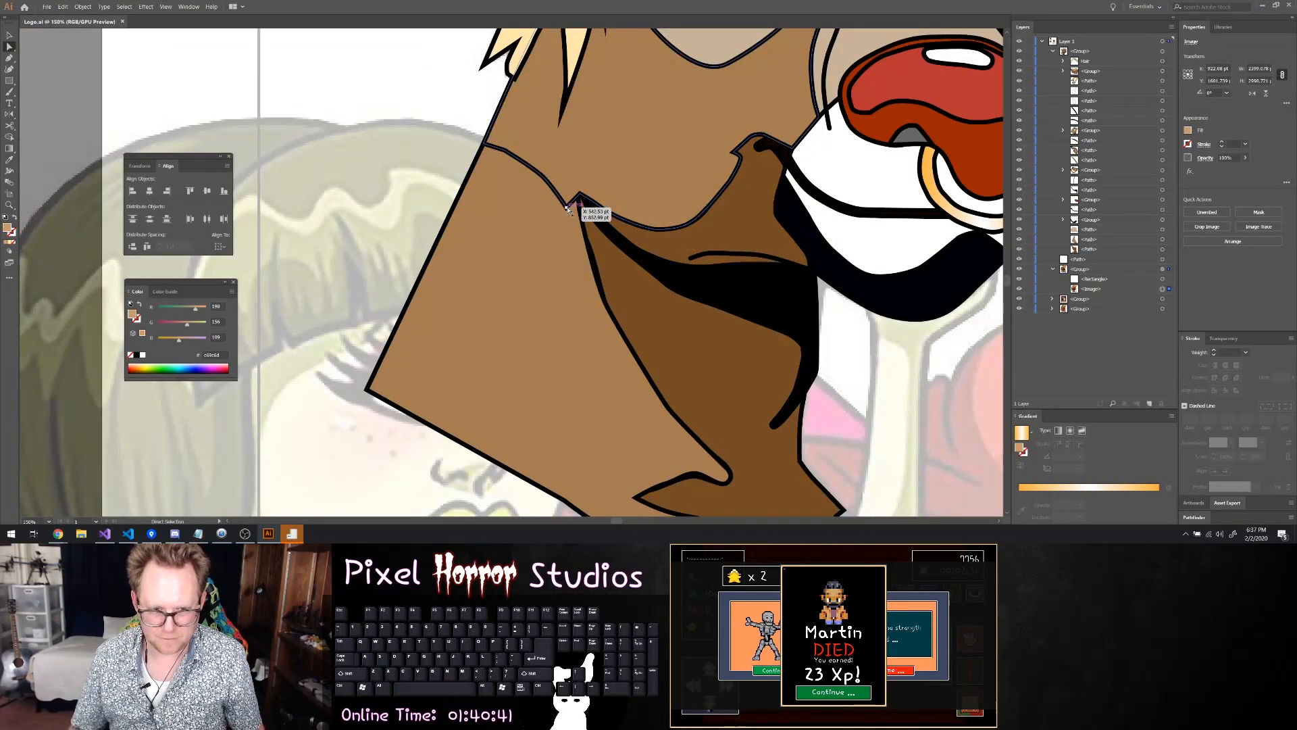
{"action": "left_click", "coordinate": [964, 331]}
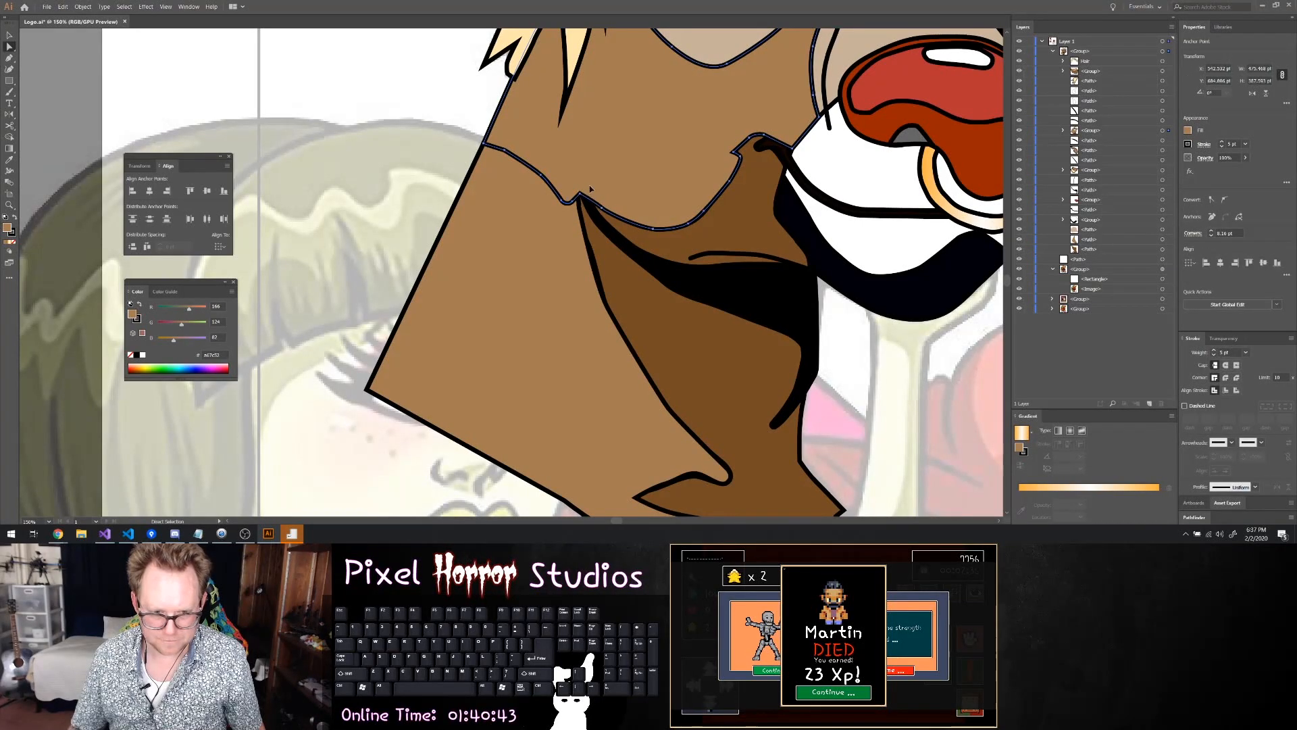
Round the sharp corner of the face outline just behind the corner of the bull's mouth
{"action": "scroll", "coordinate": [964, 332], "scroll_direction": "down", "scroll_amount": 1}
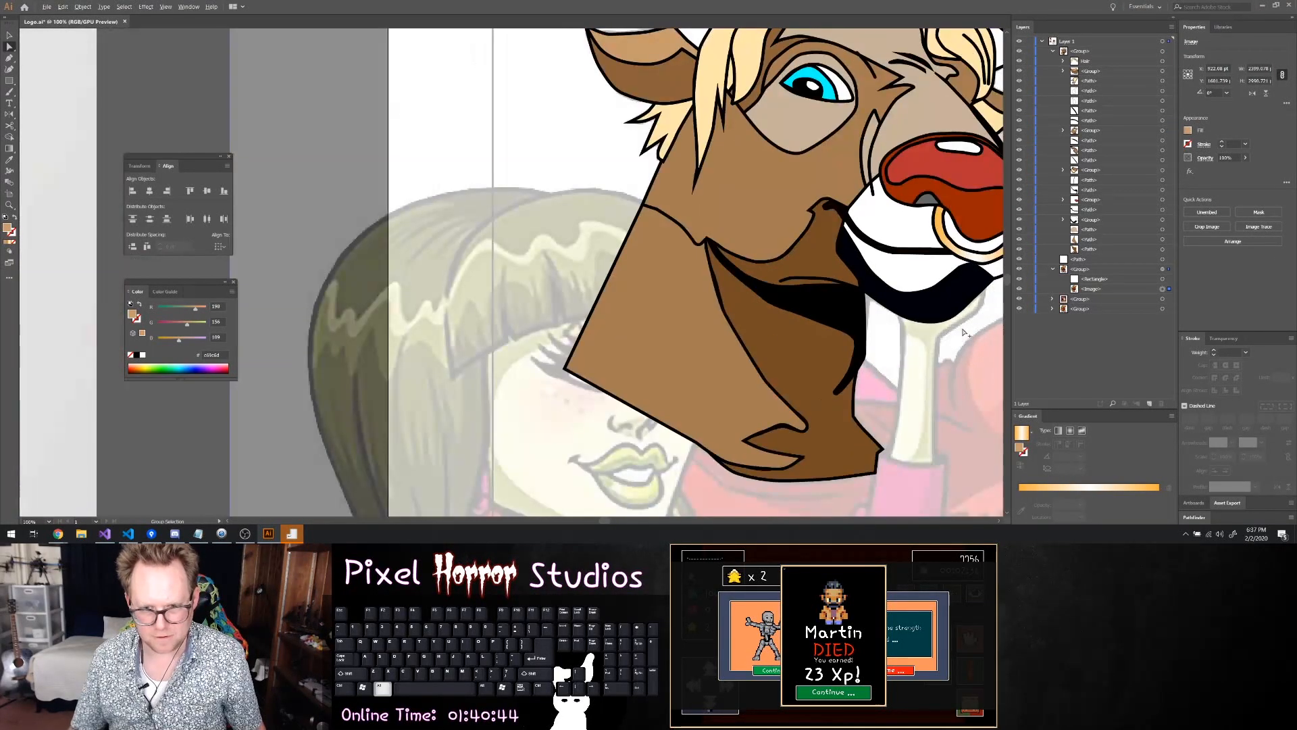
{"action": "left_click", "coordinate": [821, 225], "text": "ctrl"}
{"action": "scroll", "coordinate": [821, 225], "scroll_direction": "up", "scroll_amount": 3}
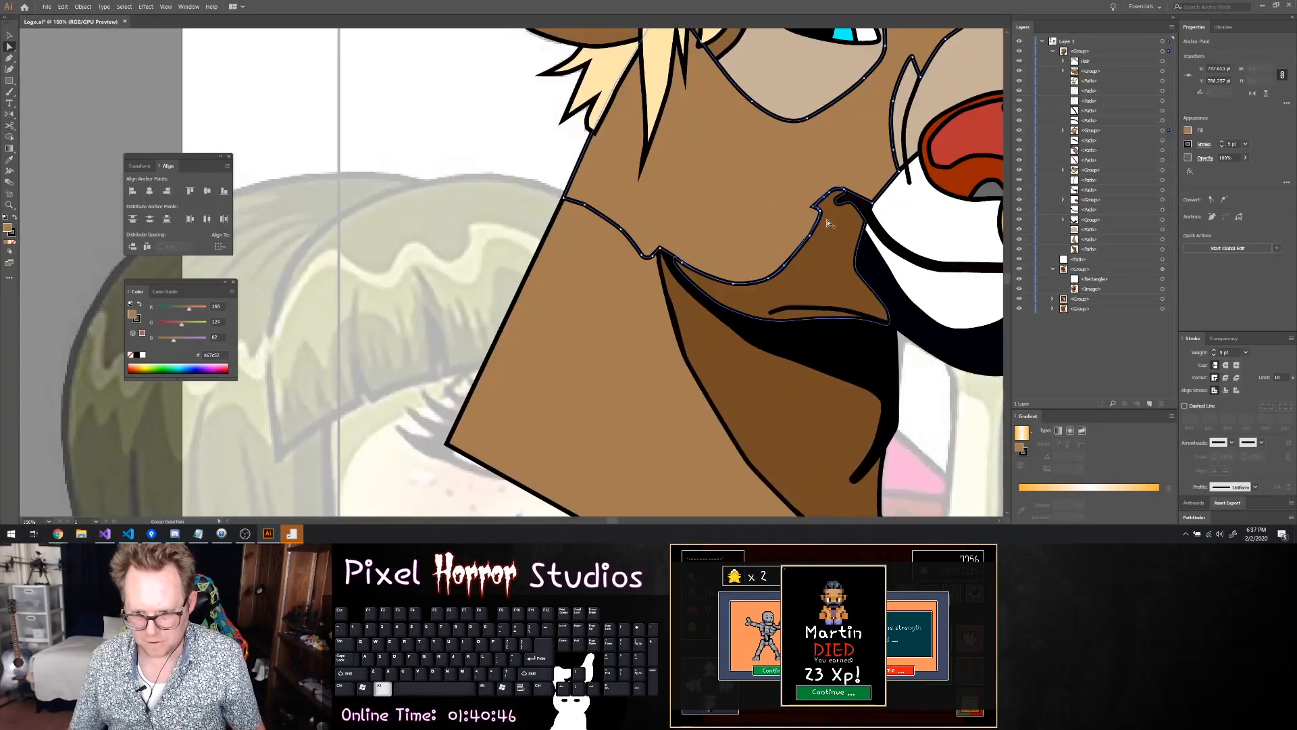
{"action": "left_click", "coordinate": [806, 196]}
{"action": "left_click", "coordinate": [819, 199]}
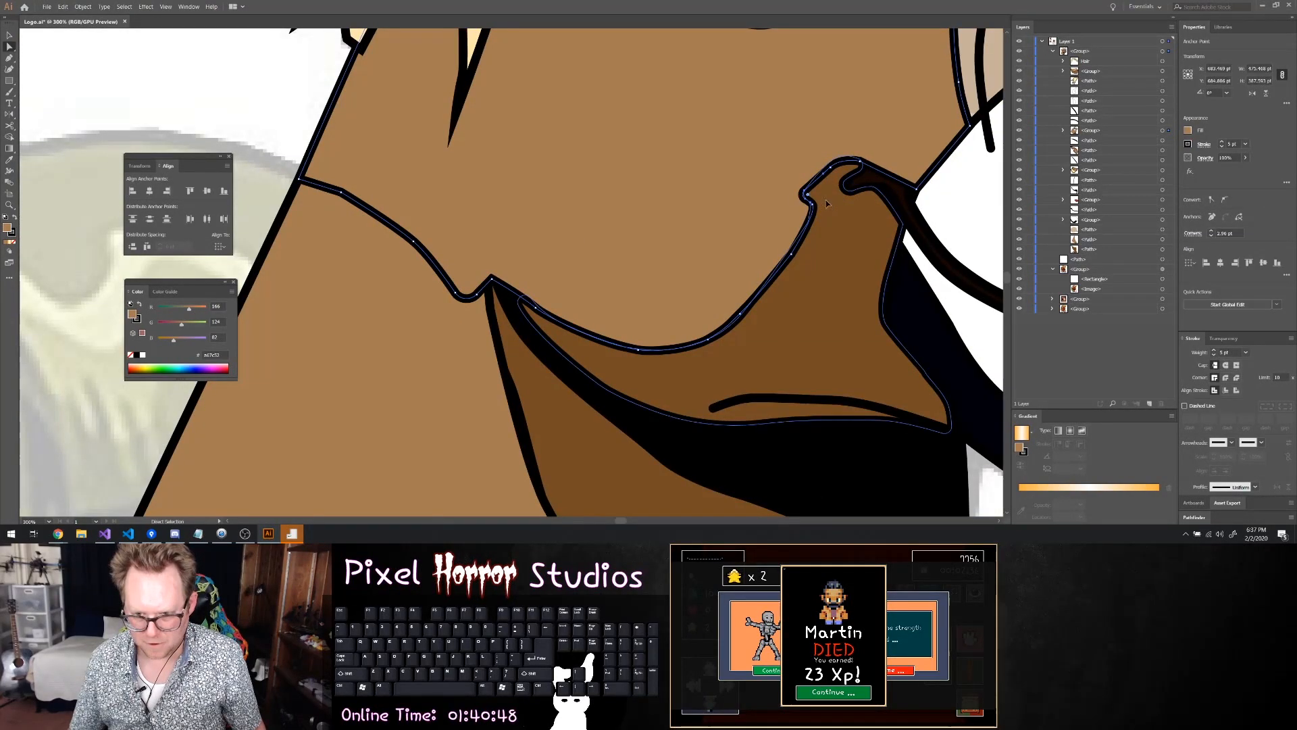
Nudge the top anchor of the dark brown jaw patch slightly inward at the mouth corner
{"action": "scroll", "coordinate": [849, 203], "scroll_direction": "down", "scroll_amount": 1}
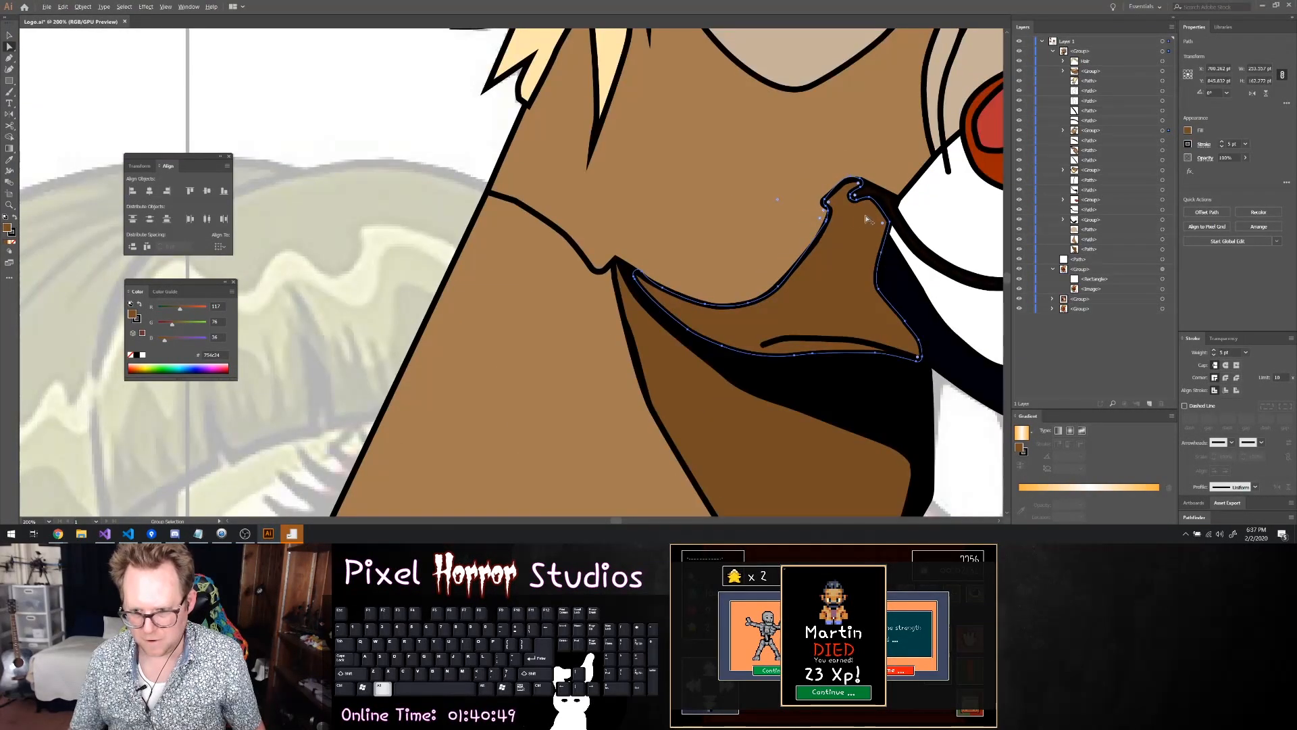
{"action": "left_click", "coordinate": [851, 179]}
{"action": "left_click_drag", "start_coordinate": [853, 179], "coordinate": [855, 183]}
{"action": "left_click", "coordinate": [954, 209]}
Move the hair tuft below the bull's near ear further down the layer stack, behind the face shape, and save the file
{"action": "scroll", "coordinate": [955, 214], "scroll_direction": "down", "scroll_amount": 2}
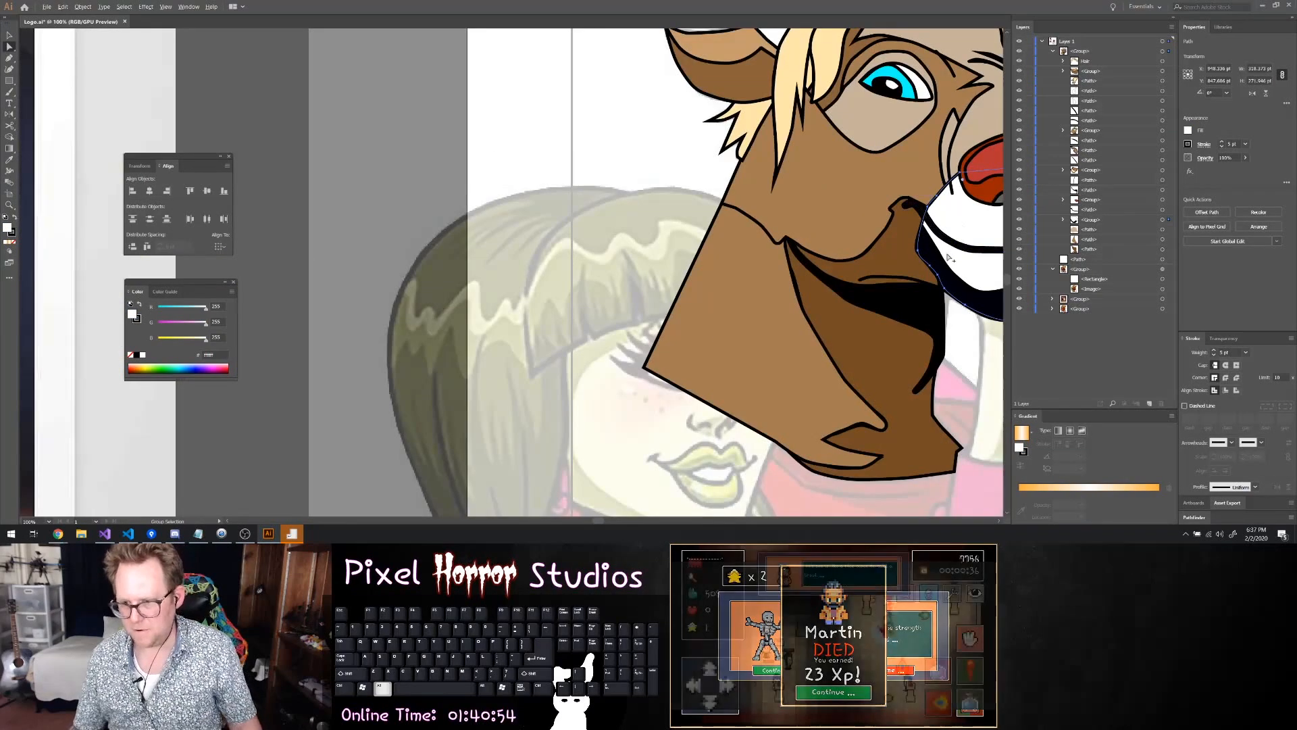
{"action": "scroll", "coordinate": [906, 263], "scroll_direction": "right", "scroll_amount": 3}
{"action": "scroll", "coordinate": [891, 267], "scroll_direction": "right", "scroll_amount": 2}
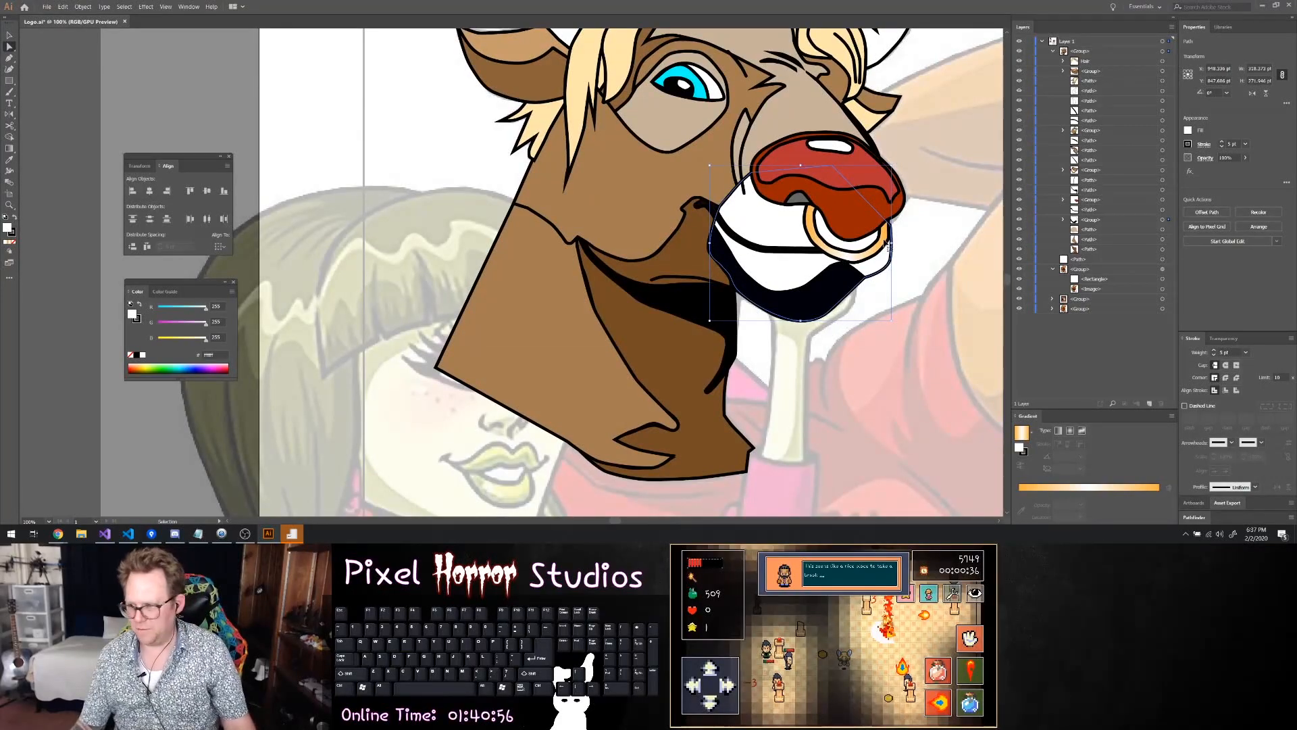
{"action": "scroll", "coordinate": [887, 247], "scroll_direction": "down", "scroll_amount": 1}
{"action": "scroll", "coordinate": [886, 230], "scroll_direction": "up", "scroll_amount": 3}
{"action": "scroll", "coordinate": [887, 213], "scroll_direction": "right", "scroll_amount": 2}
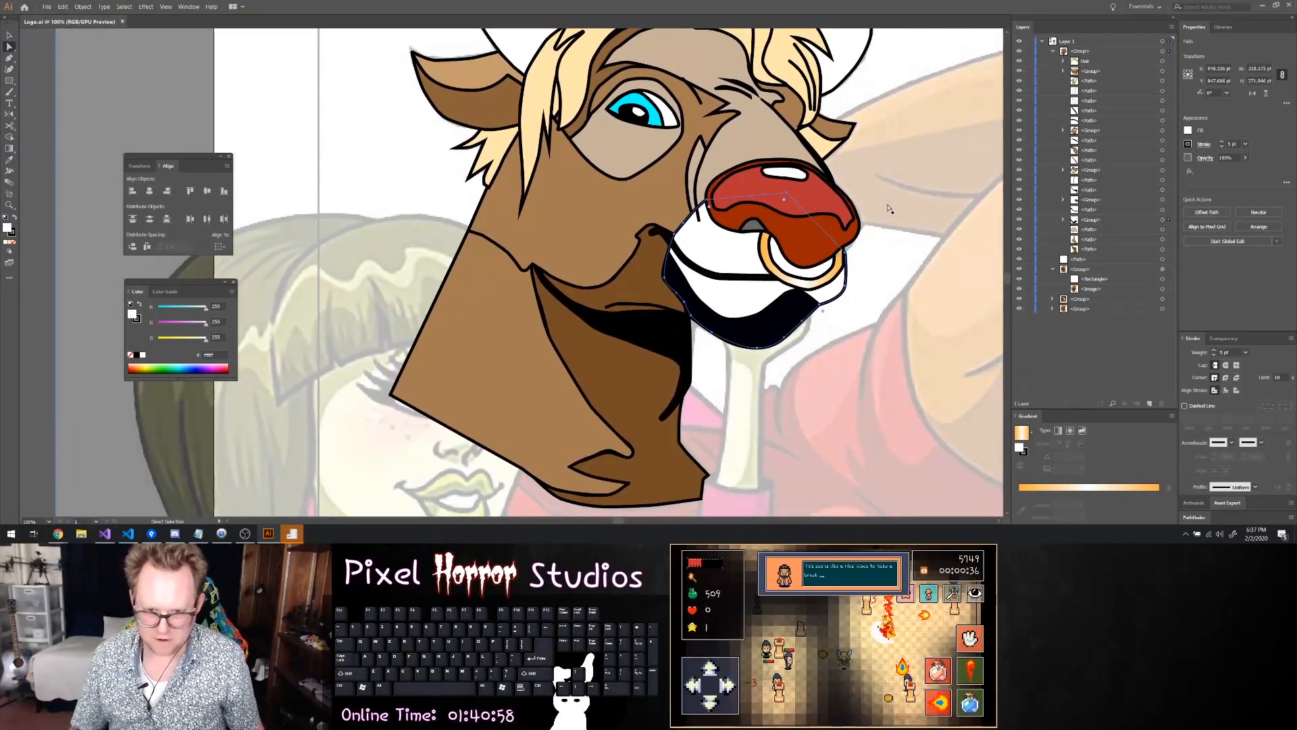
{"action": "scroll", "coordinate": [883, 210], "scroll_direction": "down", "scroll_amount": 1}
{"action": "scroll", "coordinate": [882, 207], "scroll_direction": "right", "scroll_amount": 1}
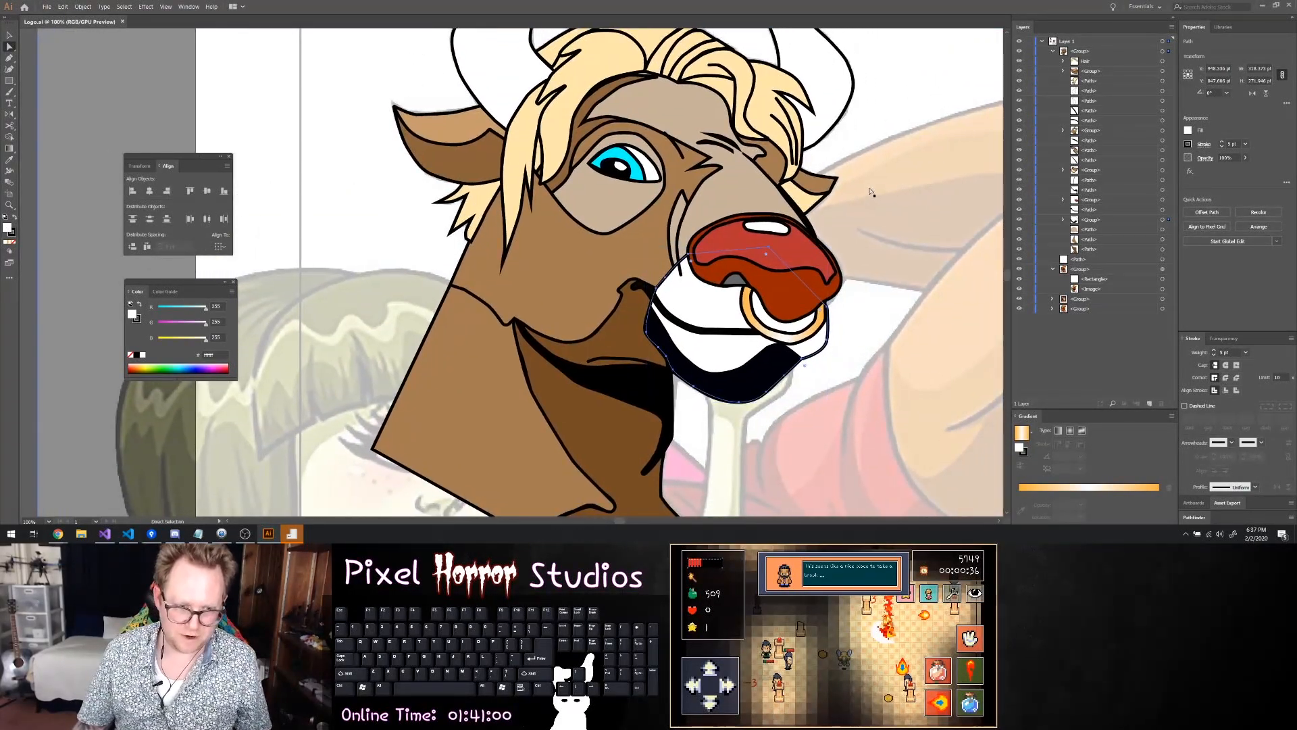
{"action": "scroll", "coordinate": [467, 231], "scroll_direction": "up", "scroll_amount": 2}
{"action": "scroll", "coordinate": [467, 231], "scroll_direction": "up", "scroll_amount": 1}
{"action": "left_click", "coordinate": [517, 249]}
{"action": "scroll", "coordinate": [517, 249], "scroll_direction": "down", "scroll_amount": 2}
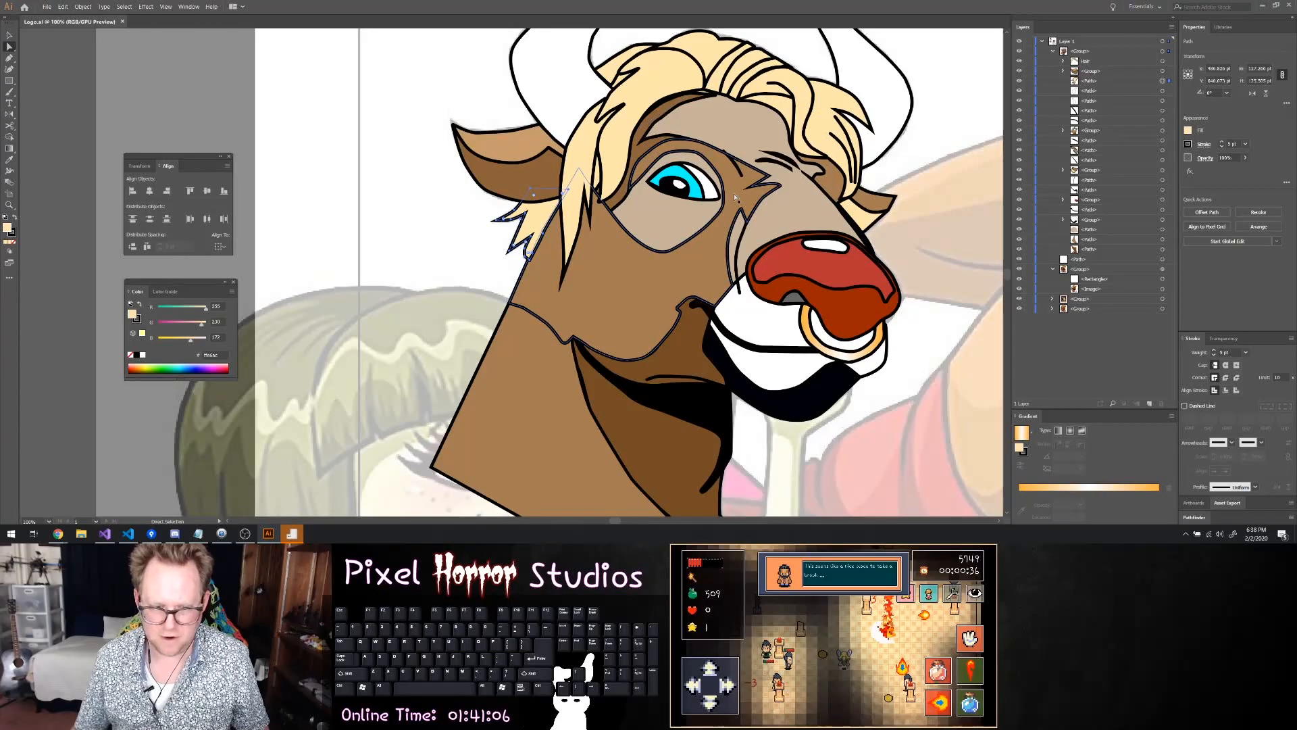
{"action": "left_click_drag", "start_coordinate": [1084, 81], "coordinate": [1094, 129]}
{"action": "key", "text": "ctrl+s"}
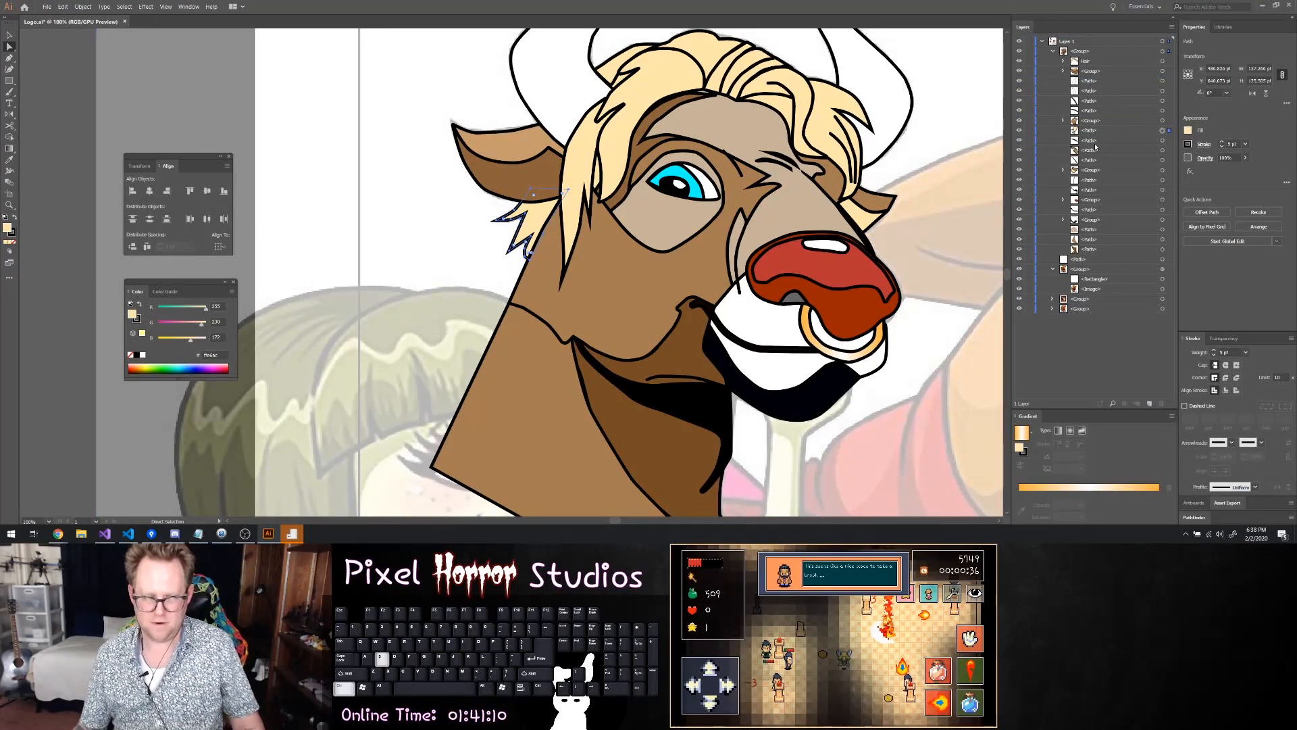
Hide both brown neck shapes to expose the reference, and start a Pen path at the top of the short neck crease
{"action": "scroll", "coordinate": [690, 245], "scroll_direction": "down", "scroll_amount": 1}
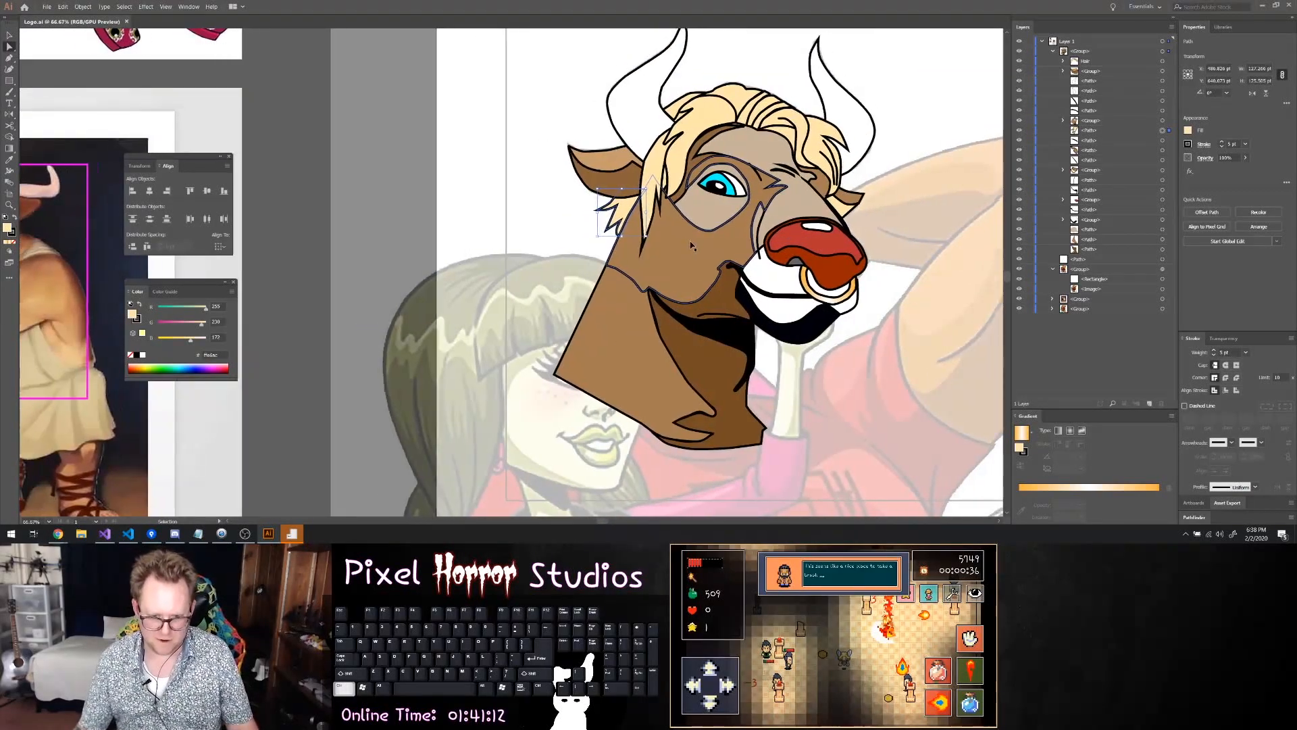
{"action": "scroll", "coordinate": [691, 246], "scroll_direction": "right", "scroll_amount": 1}
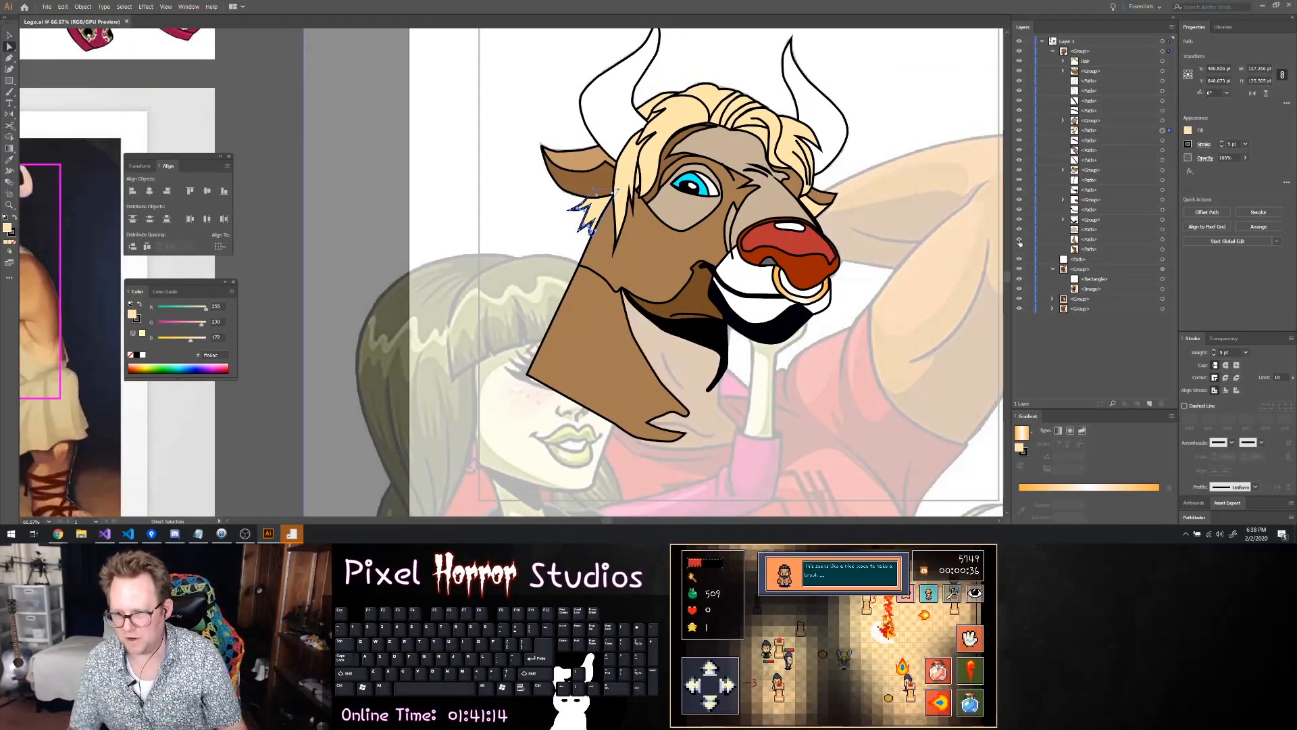
{"action": "scroll", "coordinate": [728, 439], "scroll_direction": "up", "scroll_amount": 2}
{"action": "scroll", "coordinate": [728, 440], "scroll_direction": "down", "scroll_amount": 3}
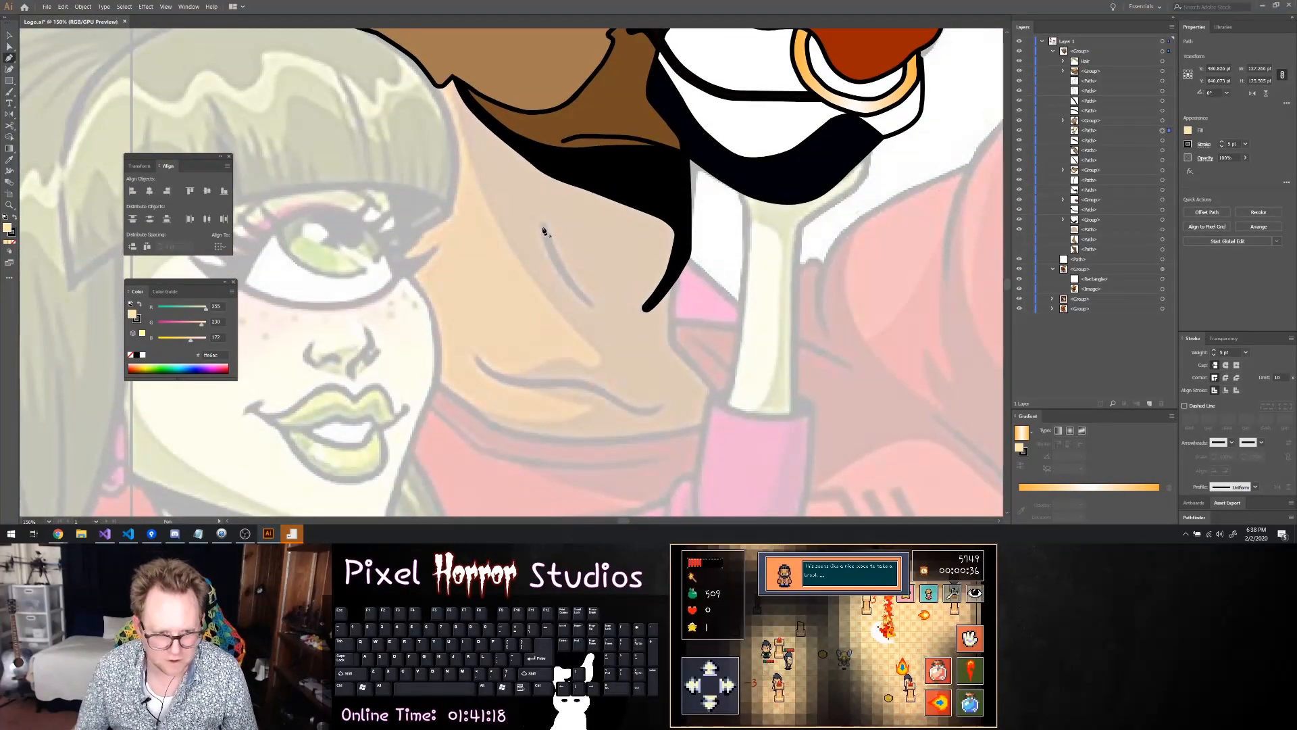
{"action": "left_click", "coordinate": [542, 222]}
{"action": "left_click", "coordinate": [561, 270]}
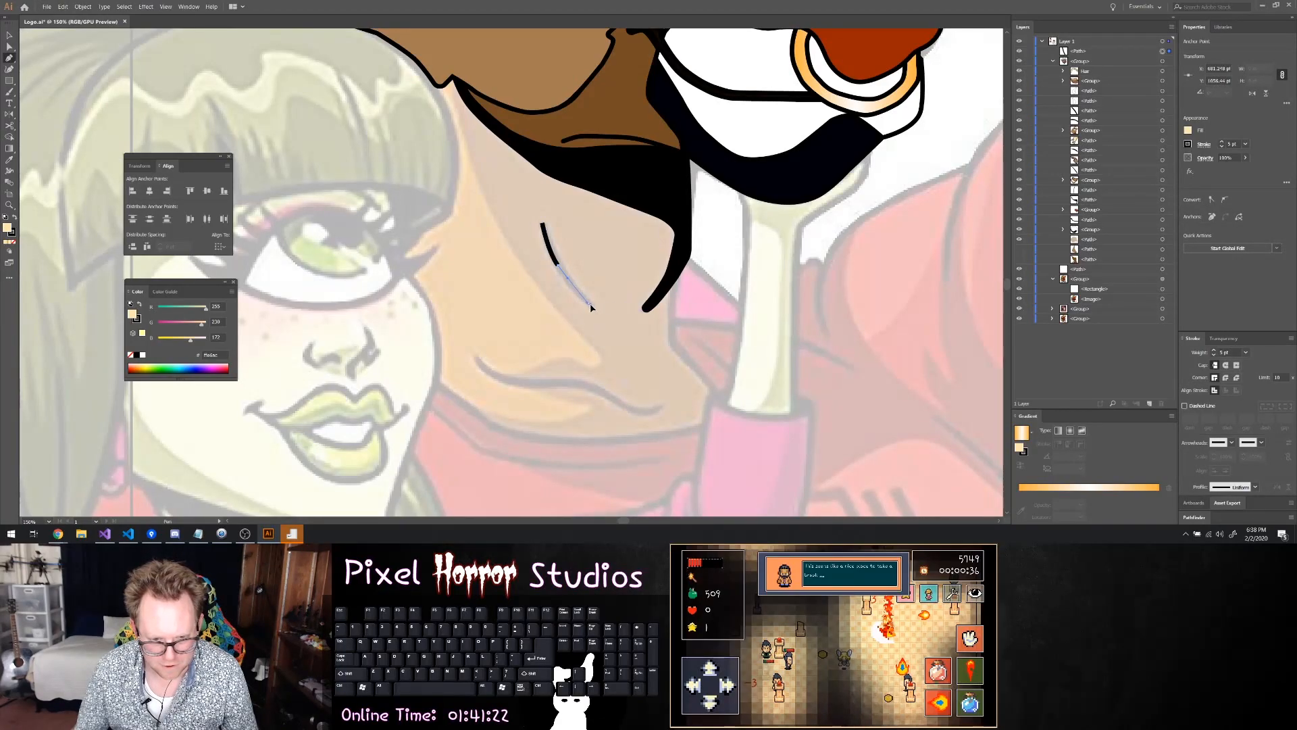
{"action": "left_click", "coordinate": [593, 310]}
{"action": "key", "text": "Escape"}
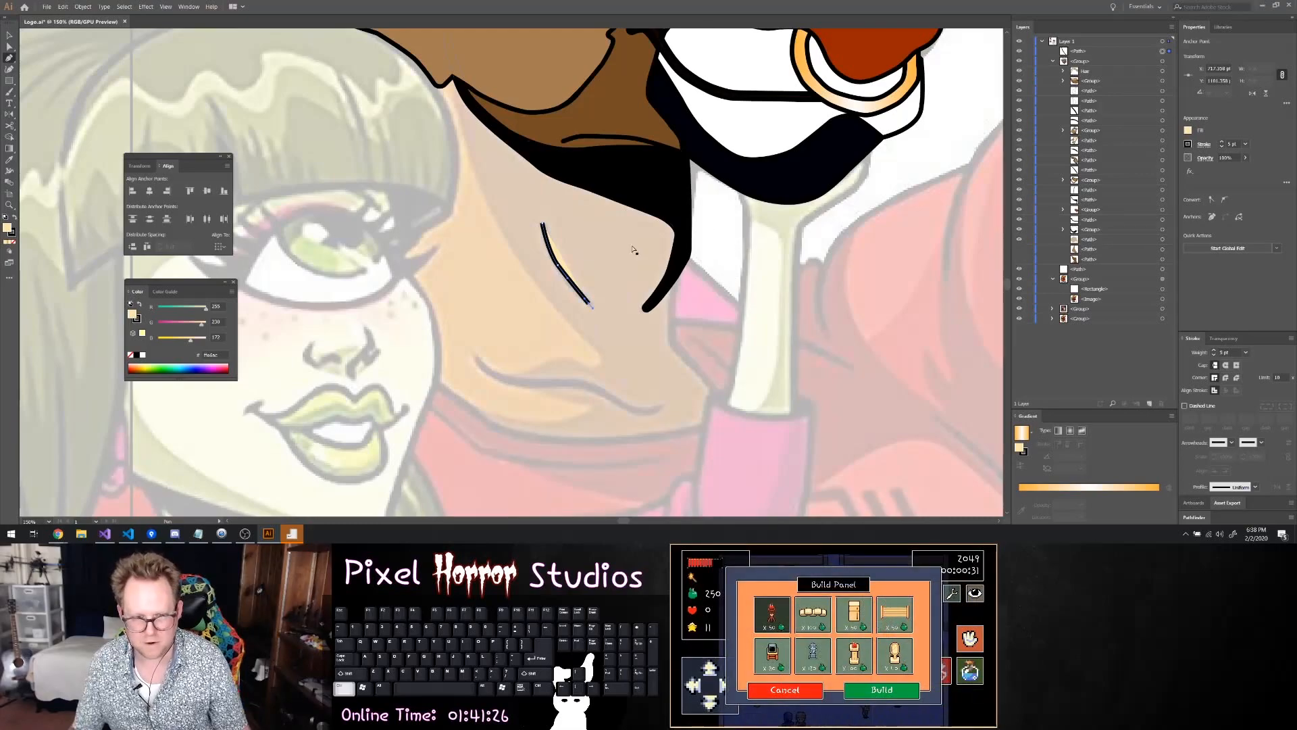
{"action": "key", "text": "ctrl+z"}
{"action": "key", "text": "ctrl+z"}
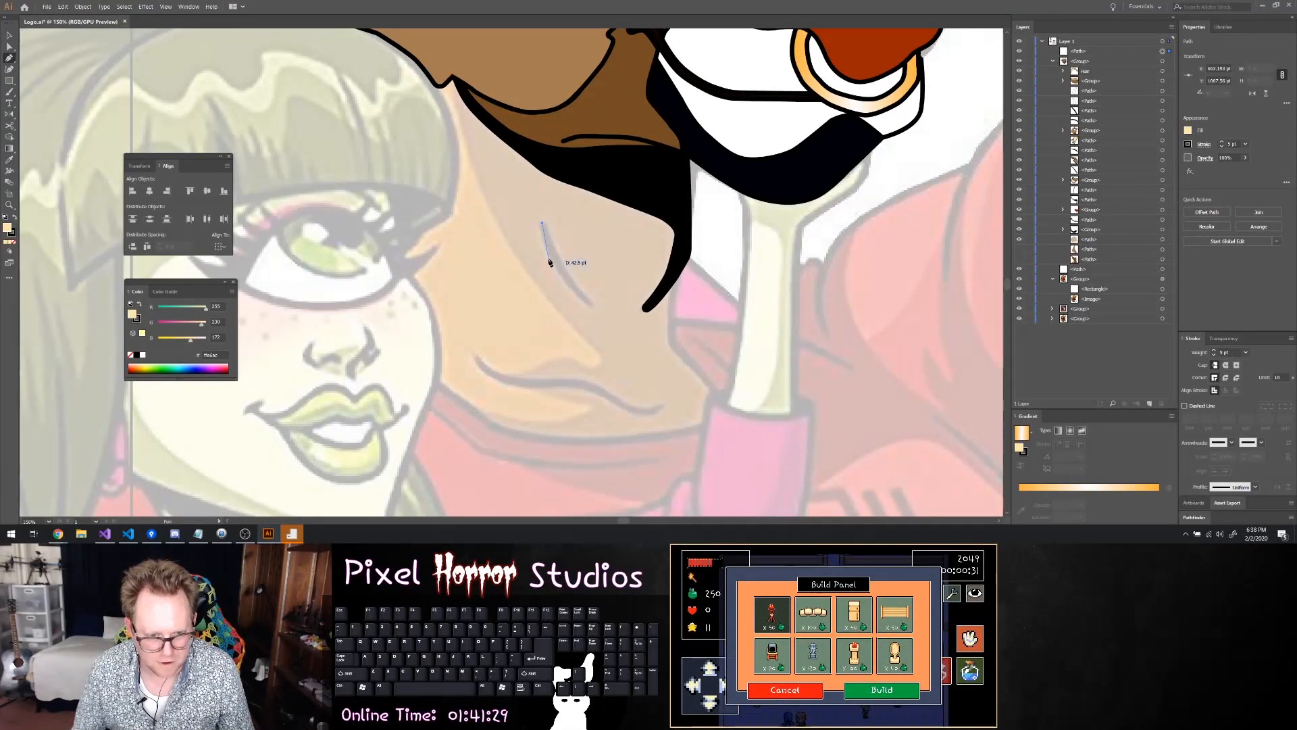
Trace the short neck crease as a narrow pointed shape with the Pen tool and remove its fill
{"action": "mouse_move", "coordinate": [556, 272]}
{"action": "left_mouse_down"}
{"action": "mouse_move", "coordinate": [589, 306]}
{"action": "mouse_move", "coordinate": [572, 280]}
{"action": "left_mouse_up"}
{"action": "left_click", "coordinate": [1189, 134]}
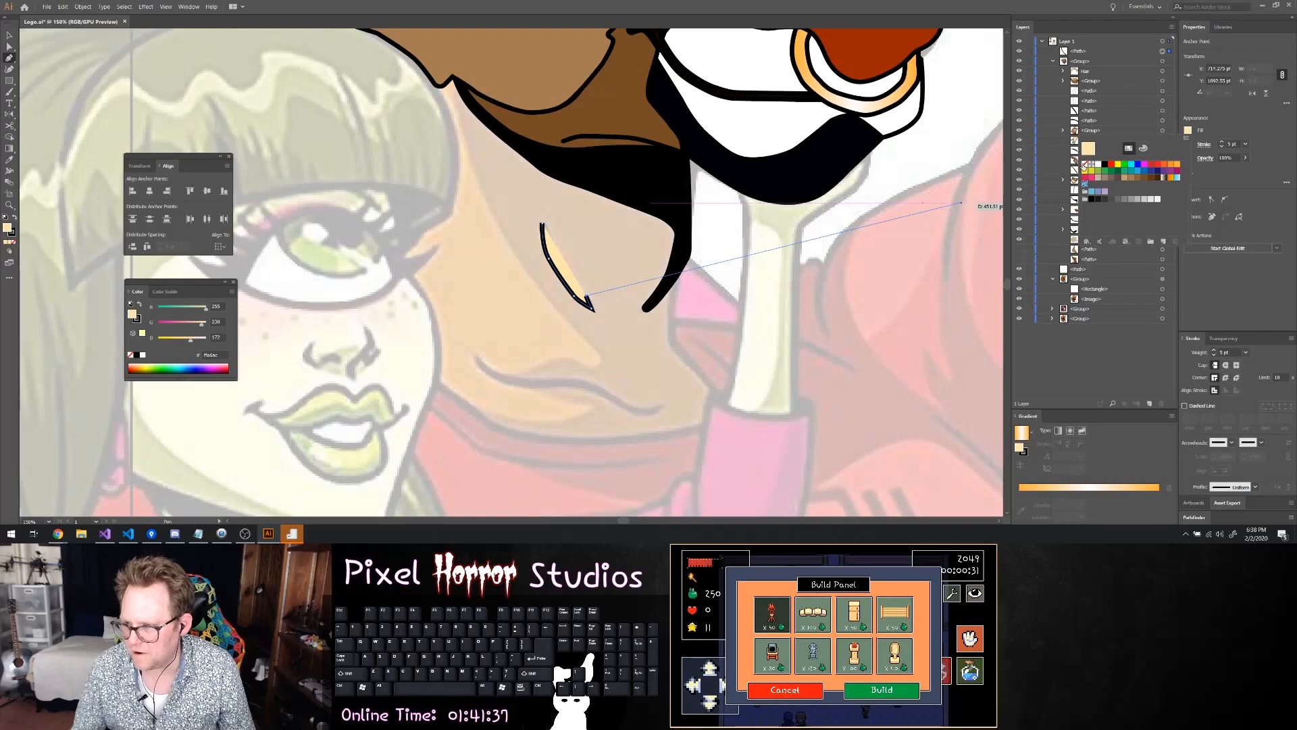
{"action": "left_click", "coordinate": [1084, 164]}
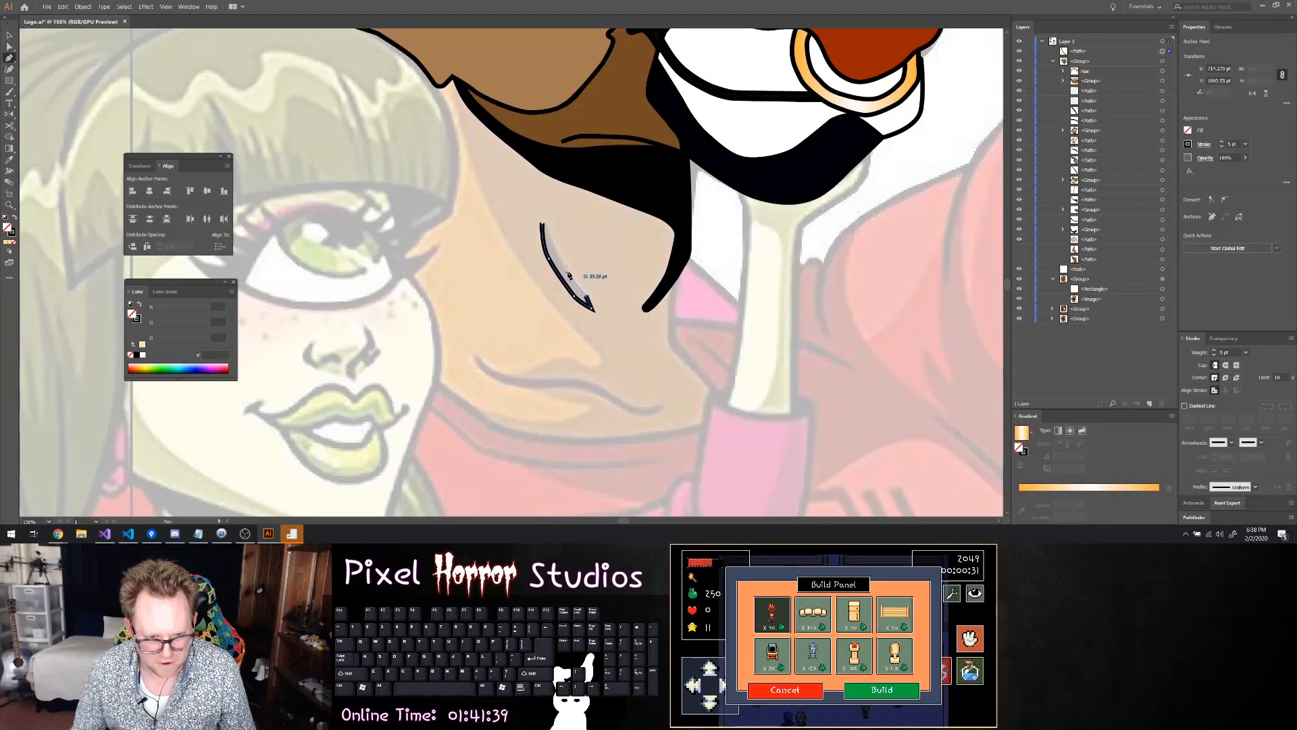
{"action": "mouse_move", "coordinate": [558, 253]}
{"action": "left_mouse_down"}
{"action": "mouse_move", "coordinate": [549, 232]}
{"action": "mouse_move", "coordinate": [564, 266]}
{"action": "mouse_move", "coordinate": [548, 227]}
{"action": "mouse_move", "coordinate": [568, 240]}
{"action": "left_mouse_up"}
{"action": "key", "text": "ctrl+z"}
{"action": "key", "text": "ctrl+z"}
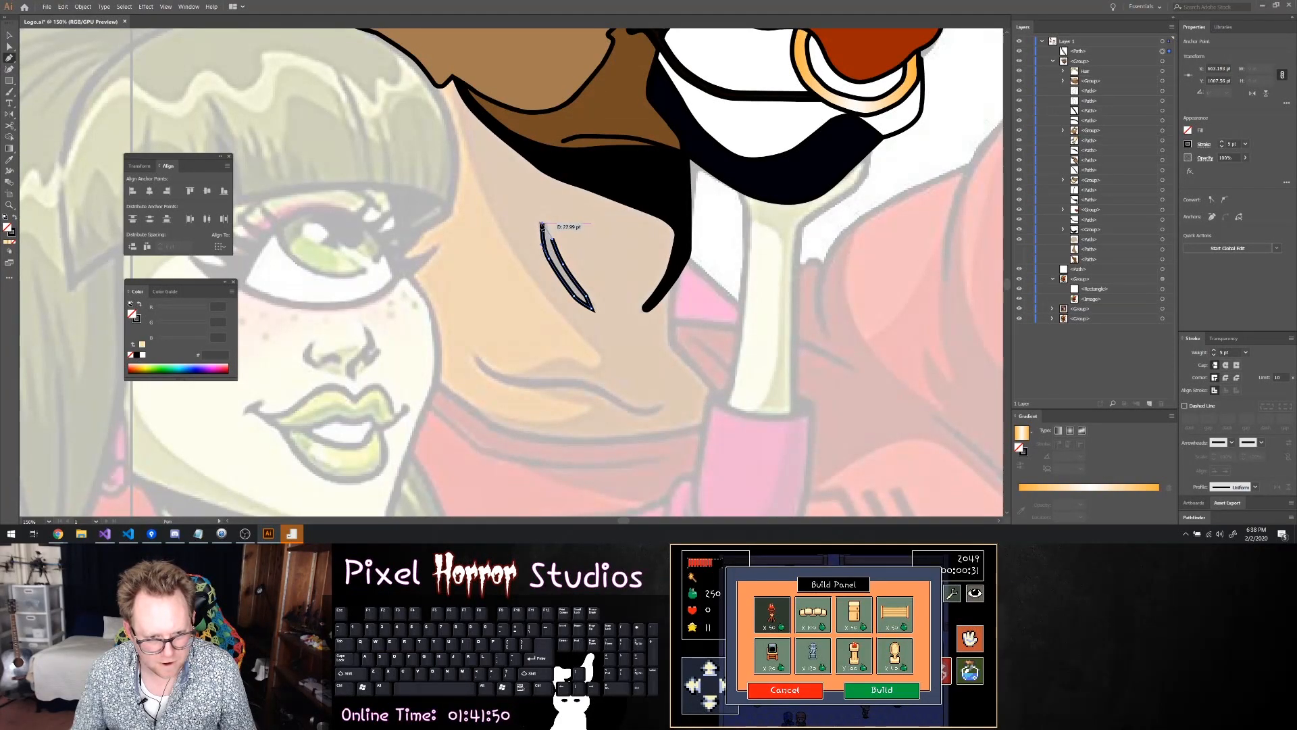
Adjust the anchor on the short crease's inner edge to shape its taper, and fill the crease with black
{"action": "key", "text": "a"}
{"action": "left_click_drag", "start_coordinate": [552, 240], "coordinate": [559, 245]}
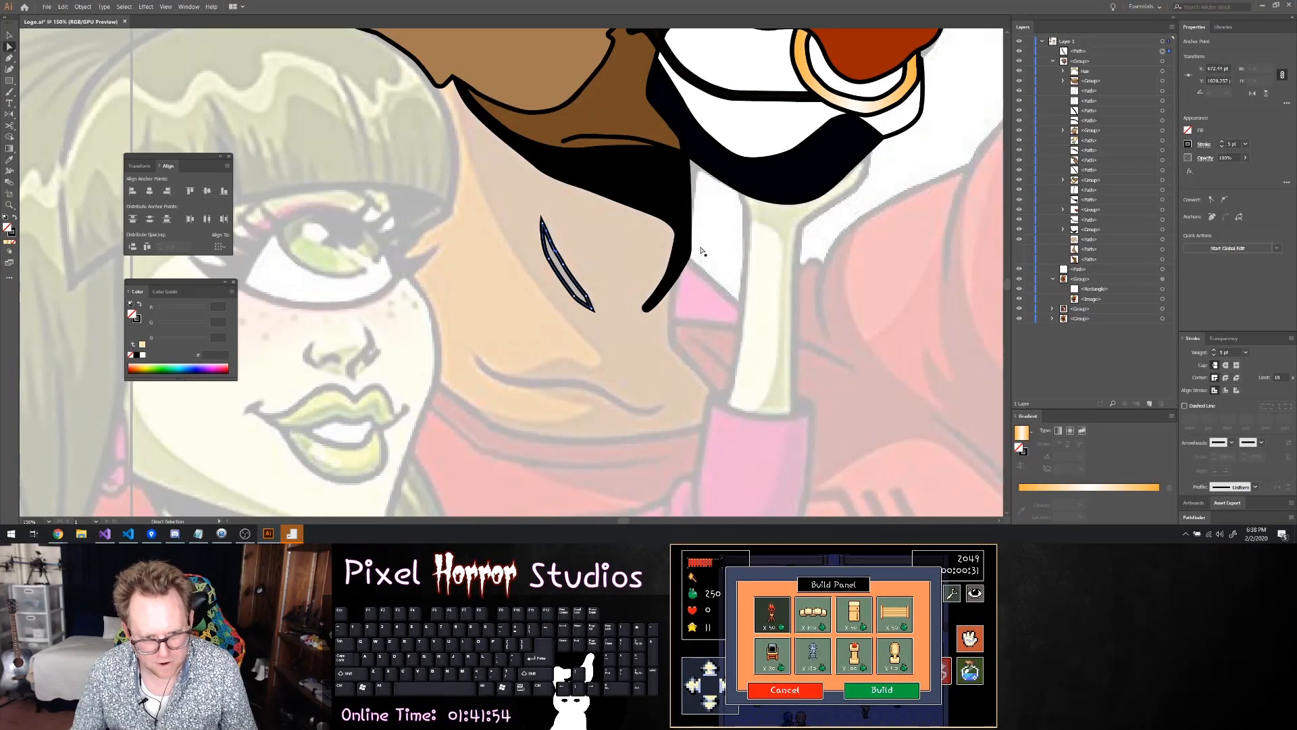
{"action": "left_click", "coordinate": [1188, 129]}
{"action": "left_click", "coordinate": [1104, 165]}
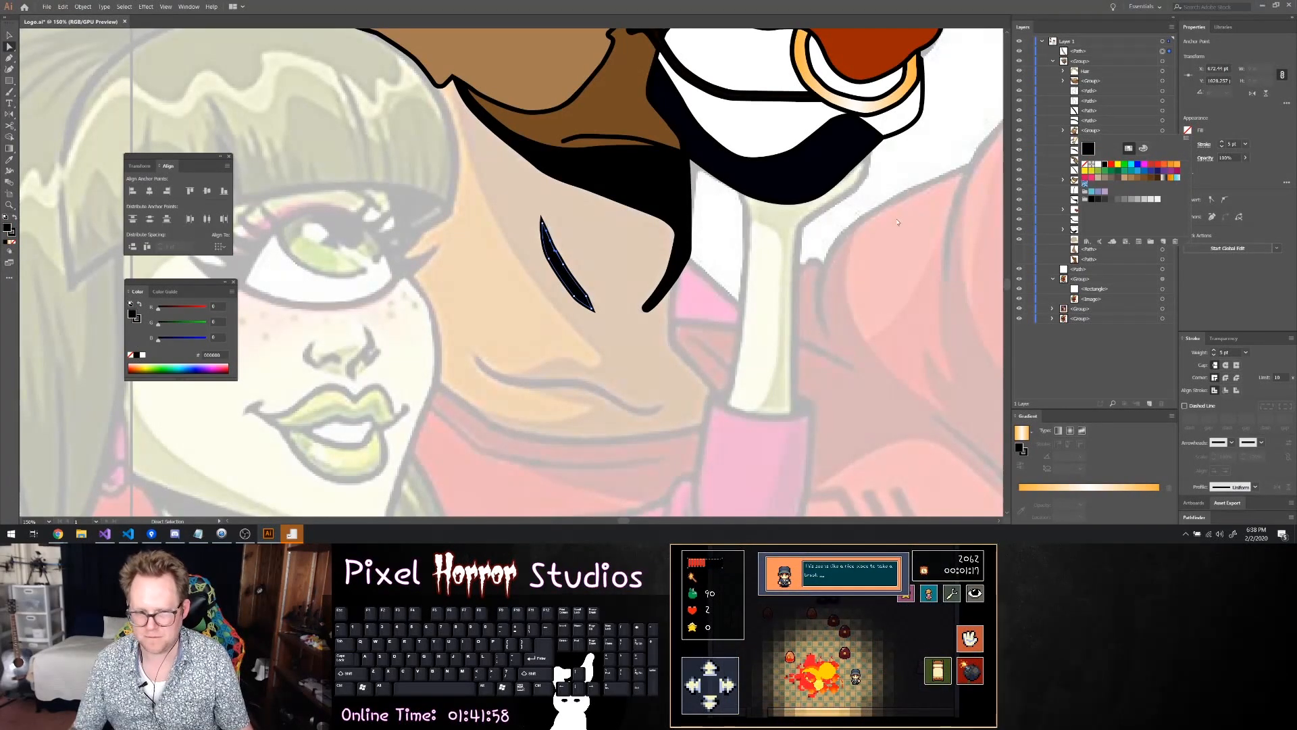
Trace the upper edge of the long wavy crease at the neck's base with the Pen tool, curving around its front tip
{"action": "key", "text": "p"}
{"action": "scroll", "coordinate": [500, 358], "scroll_direction": "up", "scroll_amount": 2}
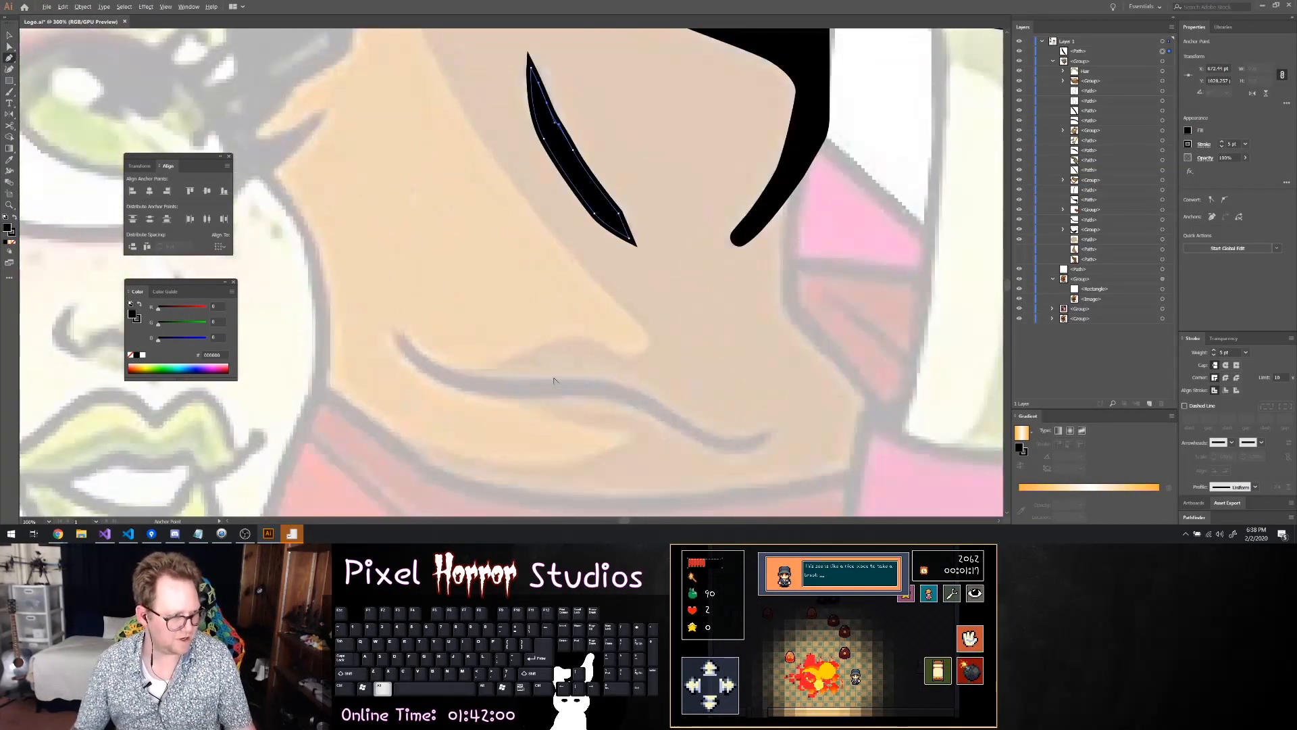
{"action": "scroll", "coordinate": [502, 348], "scroll_direction": "down", "scroll_amount": 1}
{"action": "left_click", "coordinate": [397, 257]}
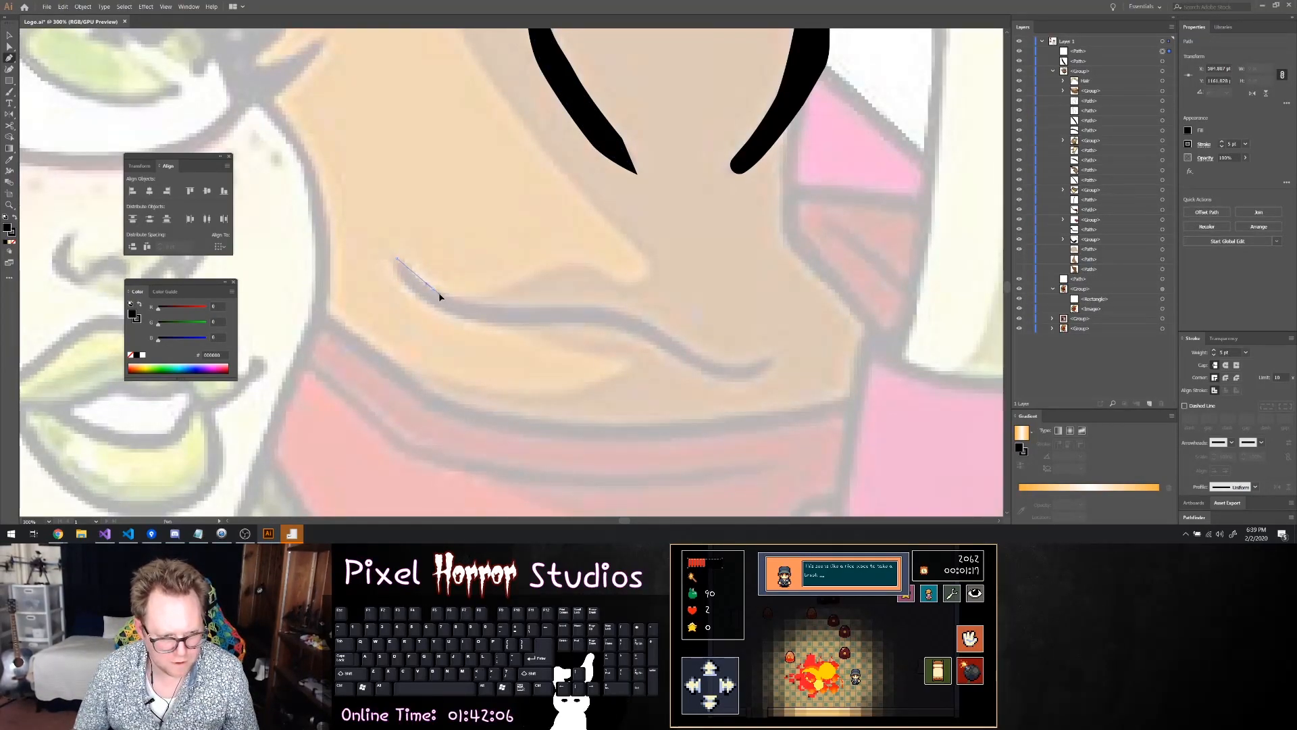
{"action": "left_click_drag", "start_coordinate": [445, 298], "coordinate": [526, 310]}
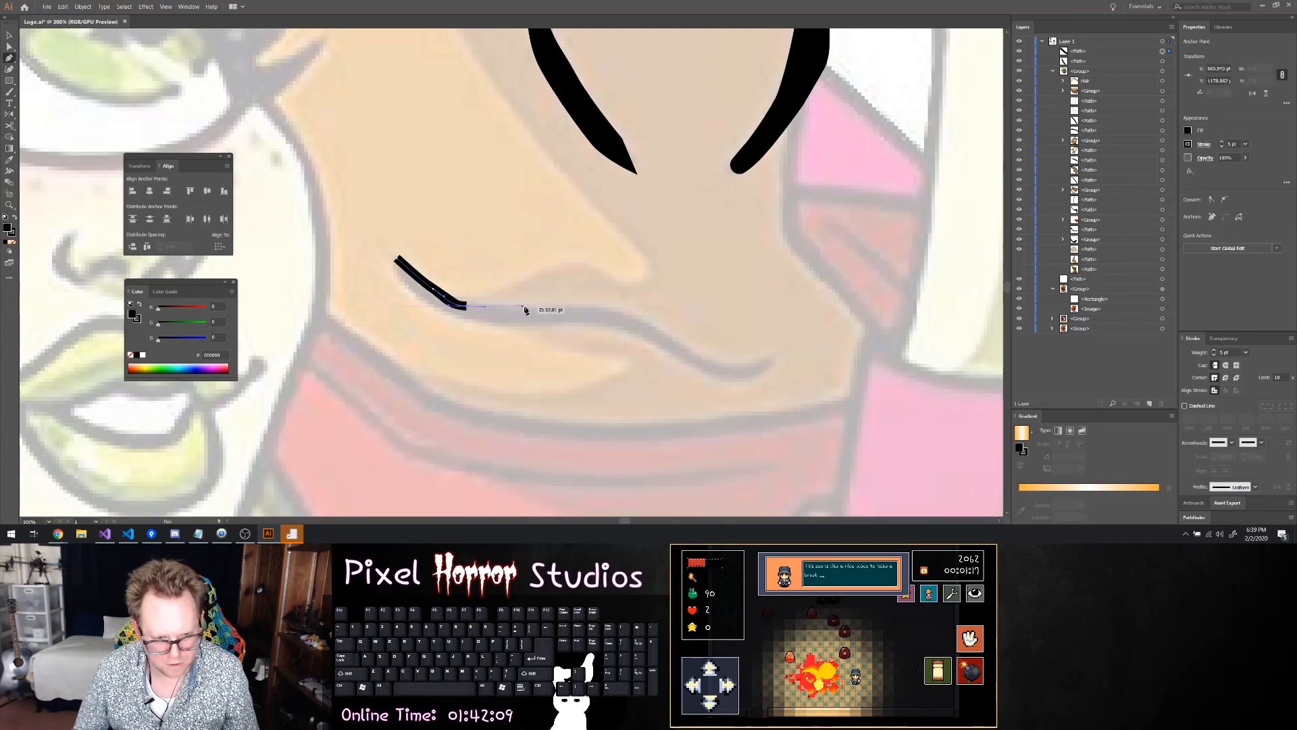
{"action": "left_click", "coordinate": [596, 313]}
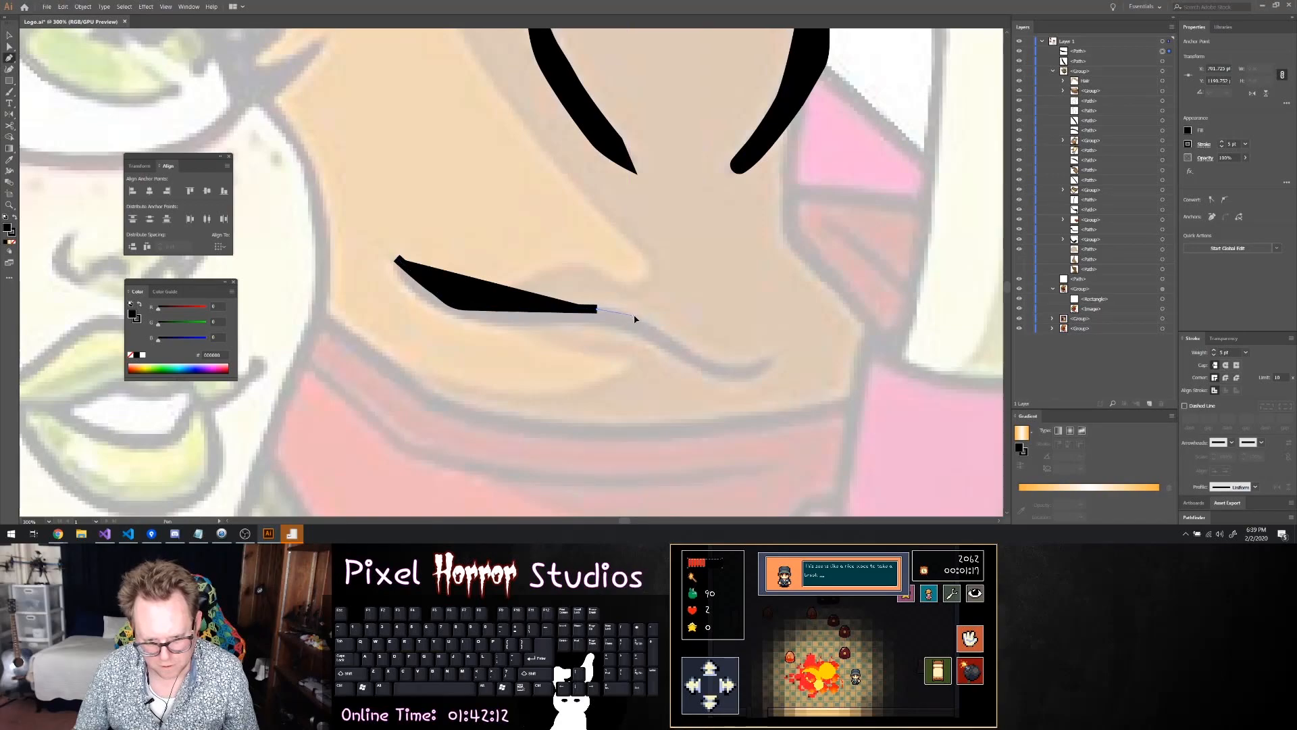
{"action": "left_click_drag", "start_coordinate": [633, 315], "coordinate": [980, 293]}
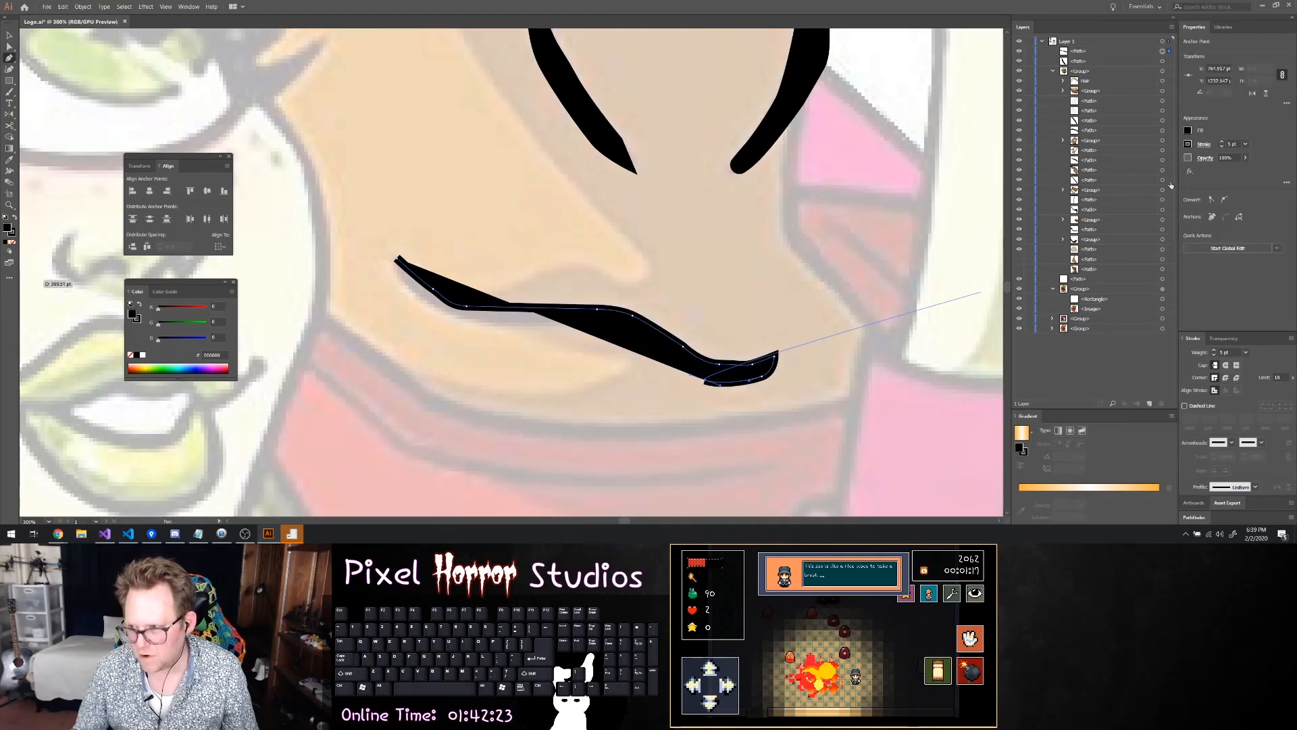
Remove the fill from the long crease path and reset its end anchor for continuing along the lower edge
{"action": "left_click", "coordinate": [1189, 130]}
{"action": "left_click", "coordinate": [1085, 164]}
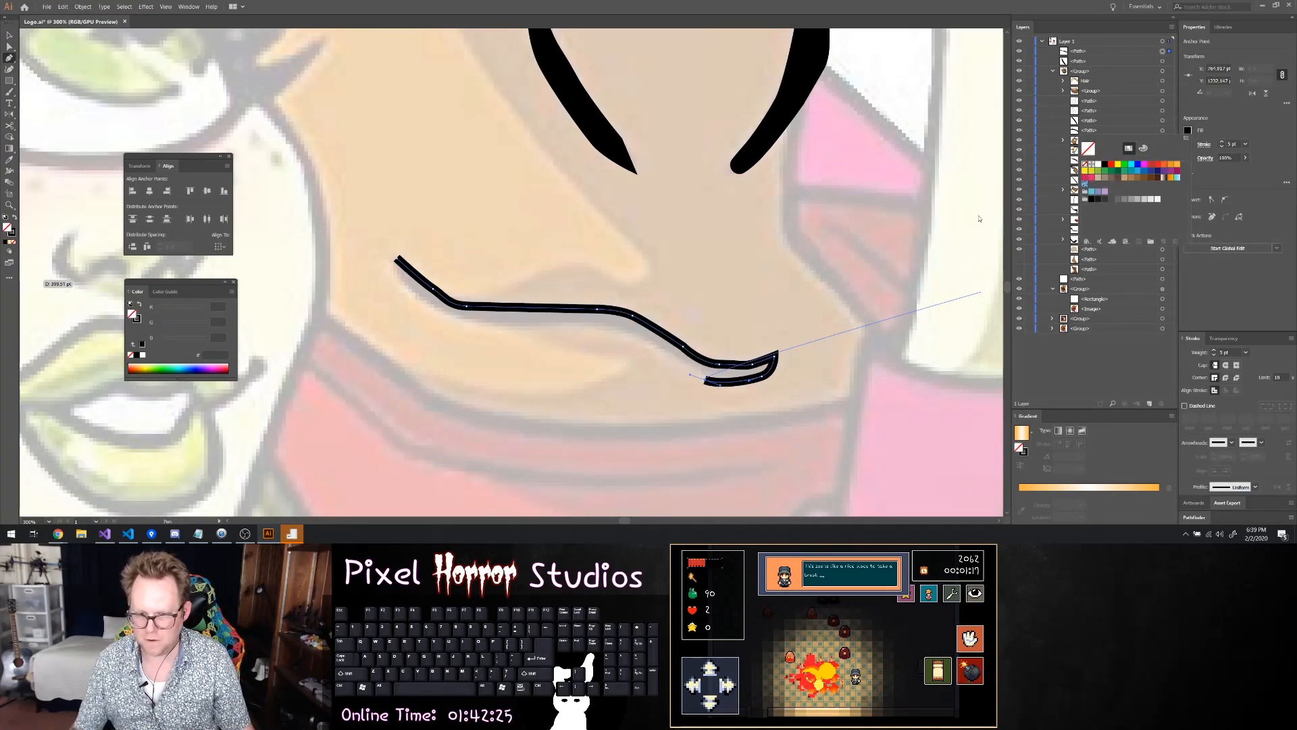
{"action": "left_click", "coordinate": [656, 358]}
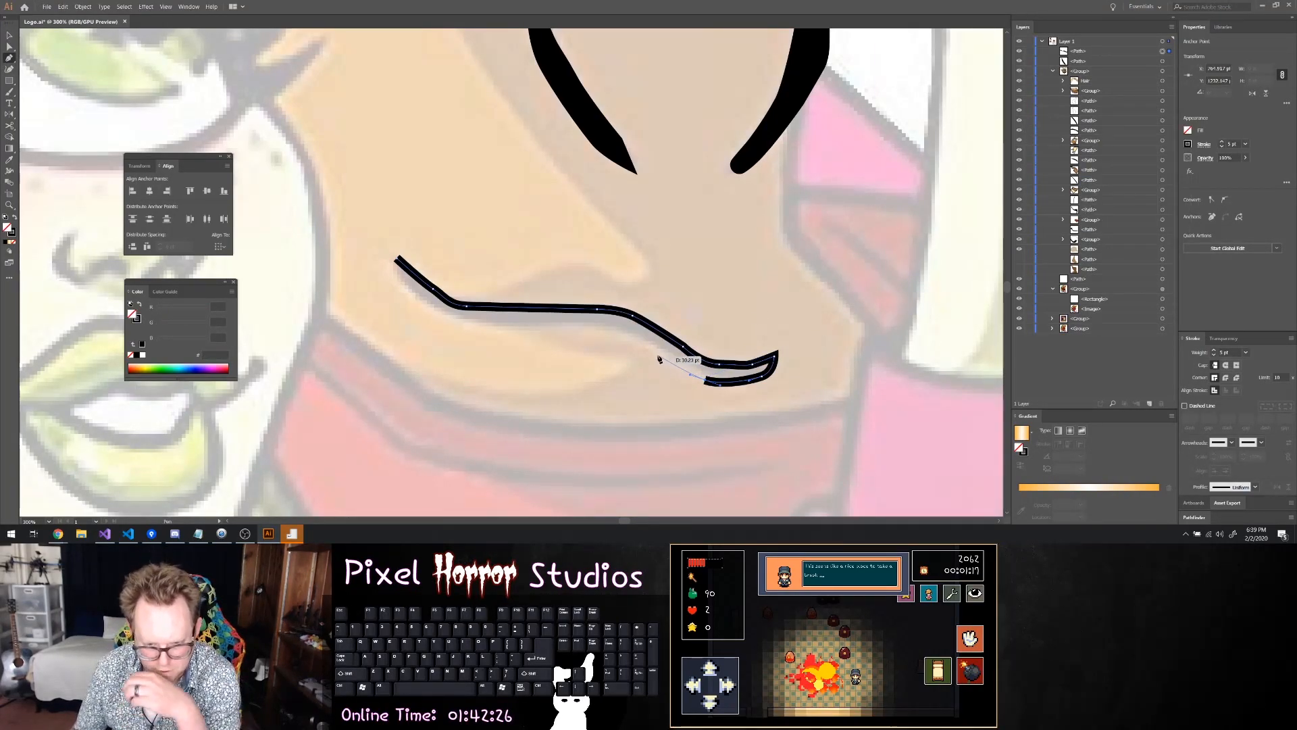
{"action": "left_click_drag", "start_coordinate": [705, 381], "coordinate": [705, 379]}
{"action": "key", "text": "p"}
{"action": "left_click", "coordinate": [705, 379]}
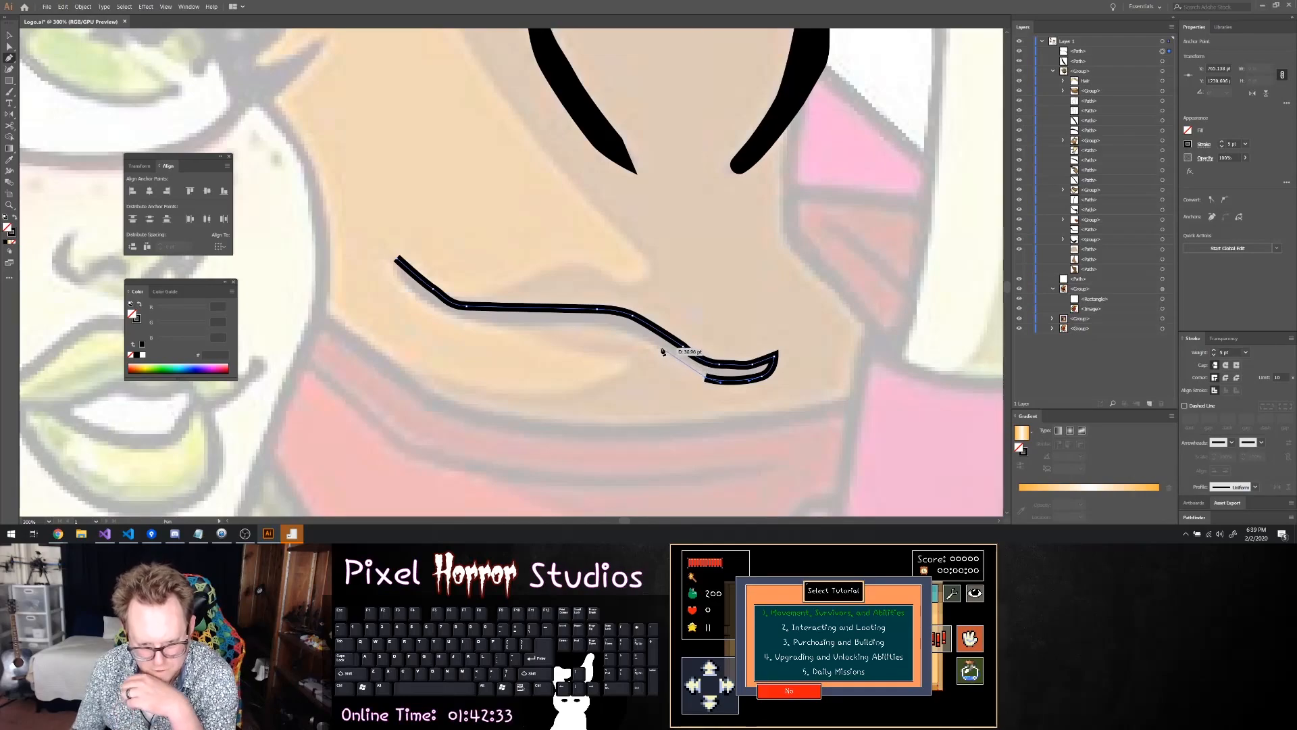
Trace the lower edge of the long wavy neck crease with the Pen tool back to its starting point, closing the path
{"action": "left_click", "coordinate": [660, 350]}
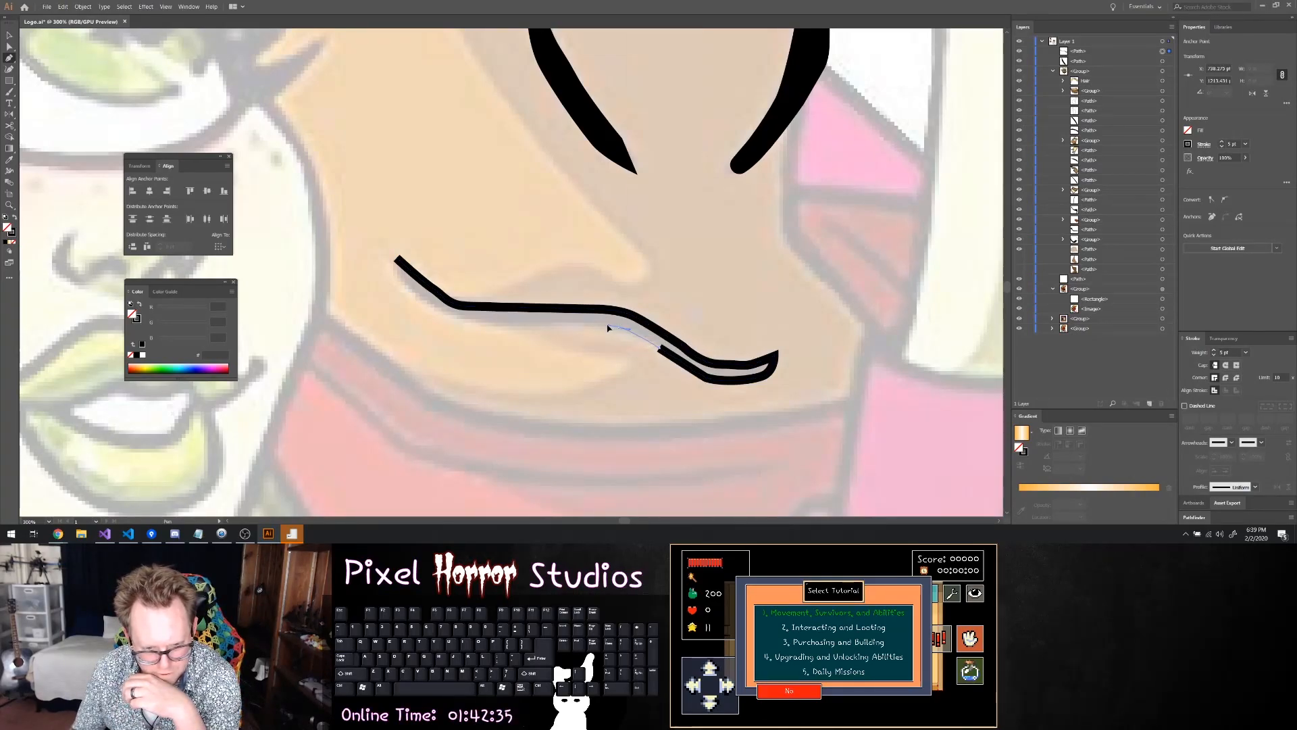
{"action": "left_click", "coordinate": [606, 328]}
{"action": "left_click", "coordinate": [550, 326]}
{"action": "left_click", "coordinate": [488, 323]}
{"action": "left_click", "coordinate": [457, 320]}
{"action": "left_click", "coordinate": [440, 315]}
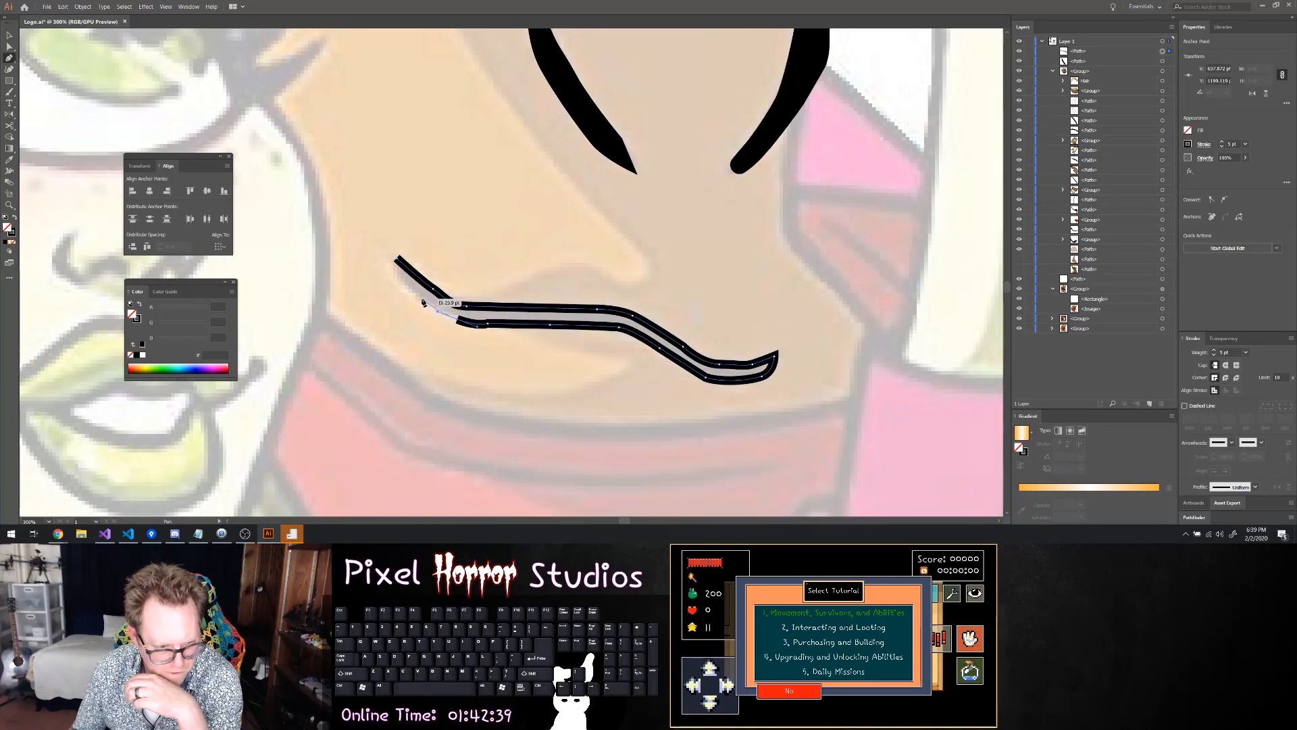
{"action": "left_click", "coordinate": [409, 289]}
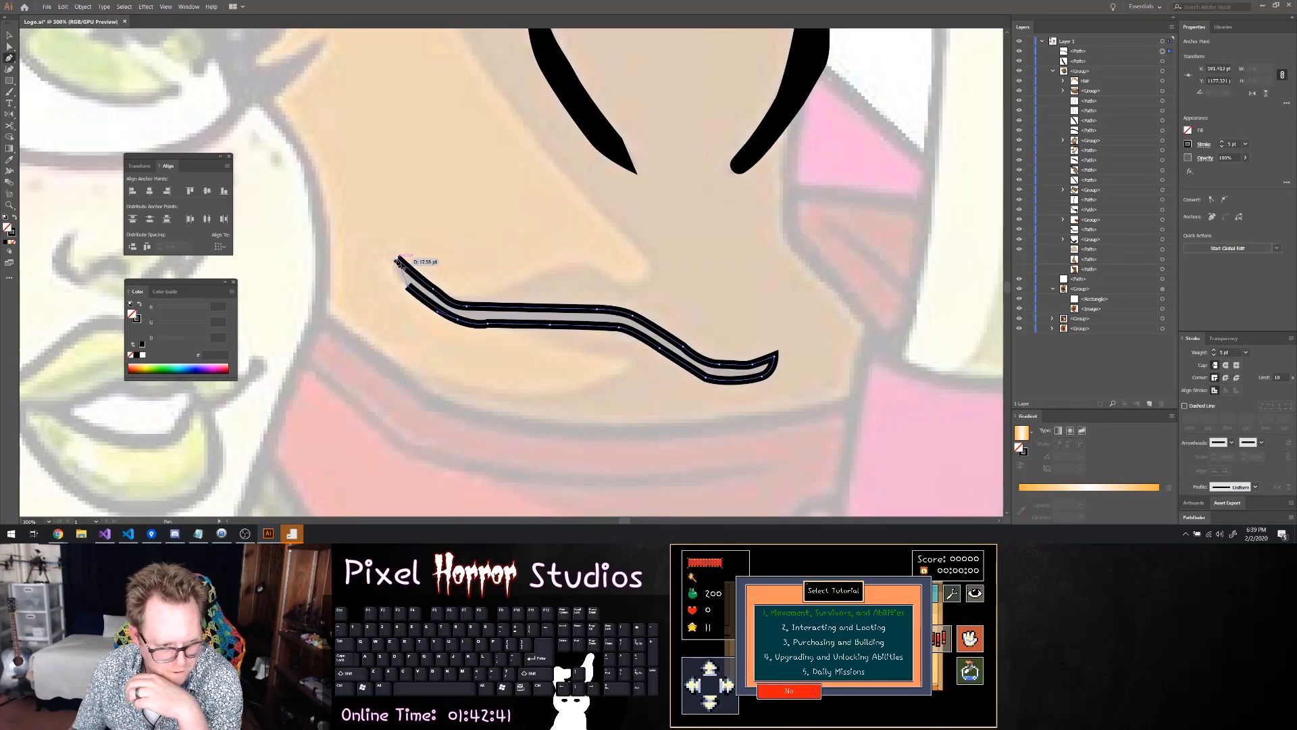
{"action": "left_click", "coordinate": [394, 270]}
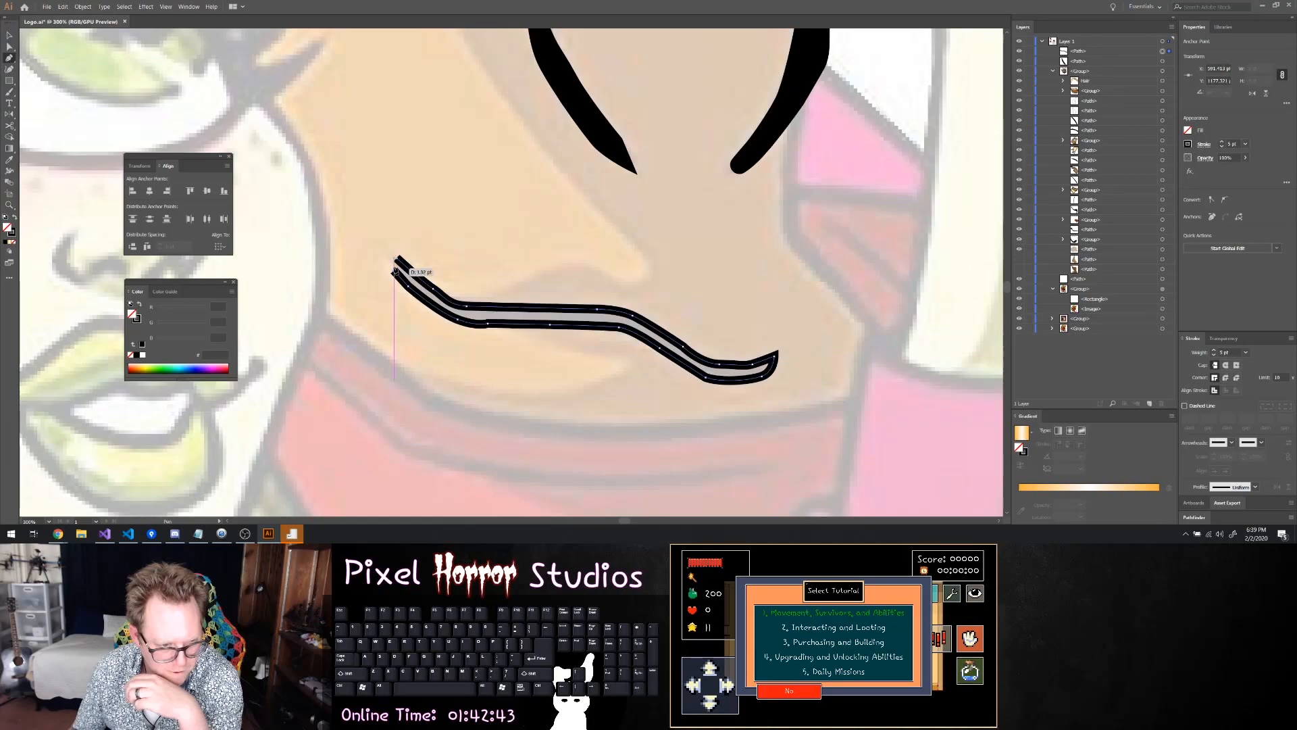
{"action": "left_click", "coordinate": [397, 258]}
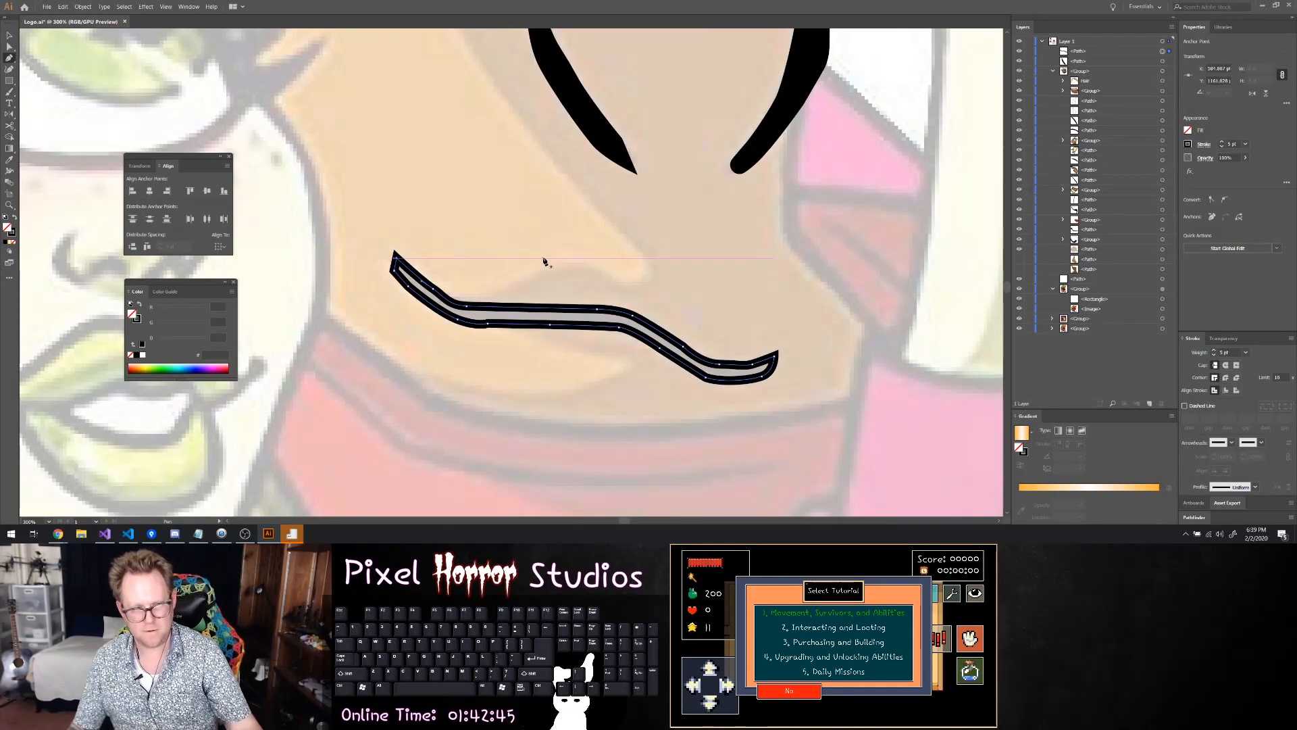
Round the sharp corners at both ends of the long wavy crease
{"action": "key", "text": "a"}
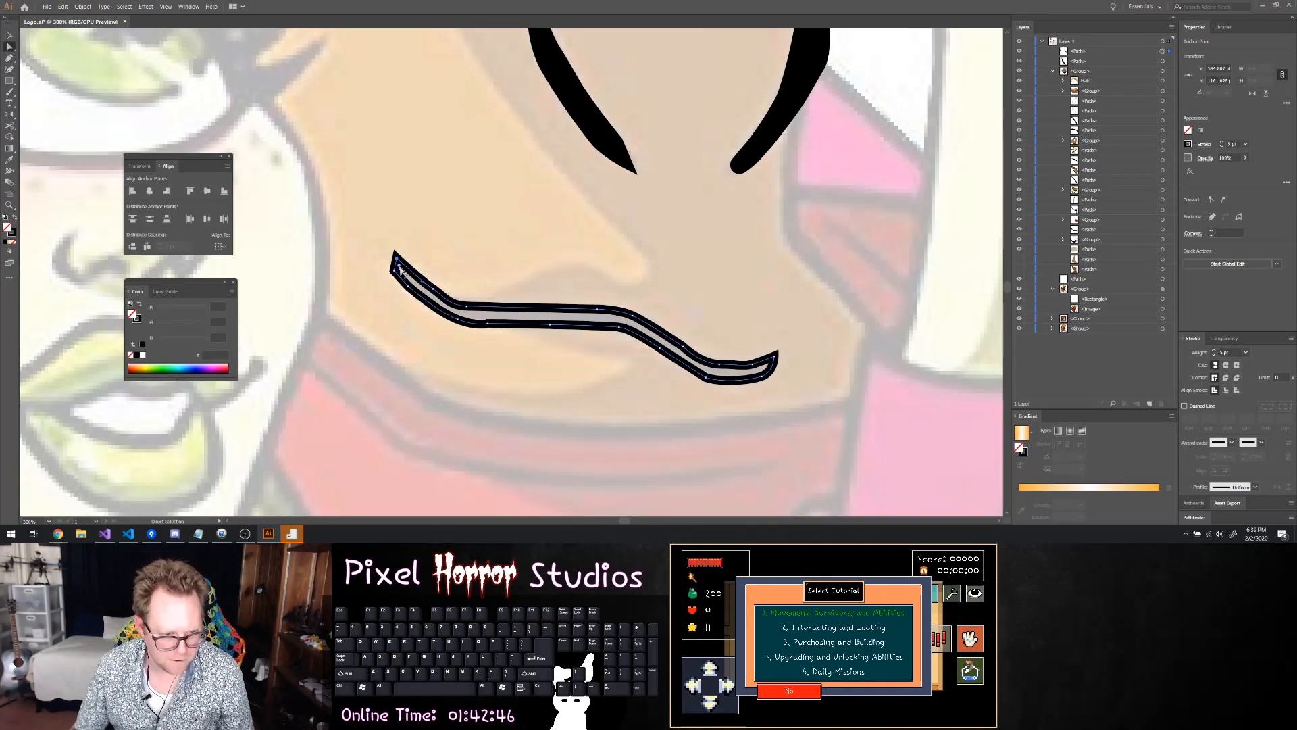
{"action": "left_click_drag", "start_coordinate": [398, 266], "coordinate": [403, 271]}
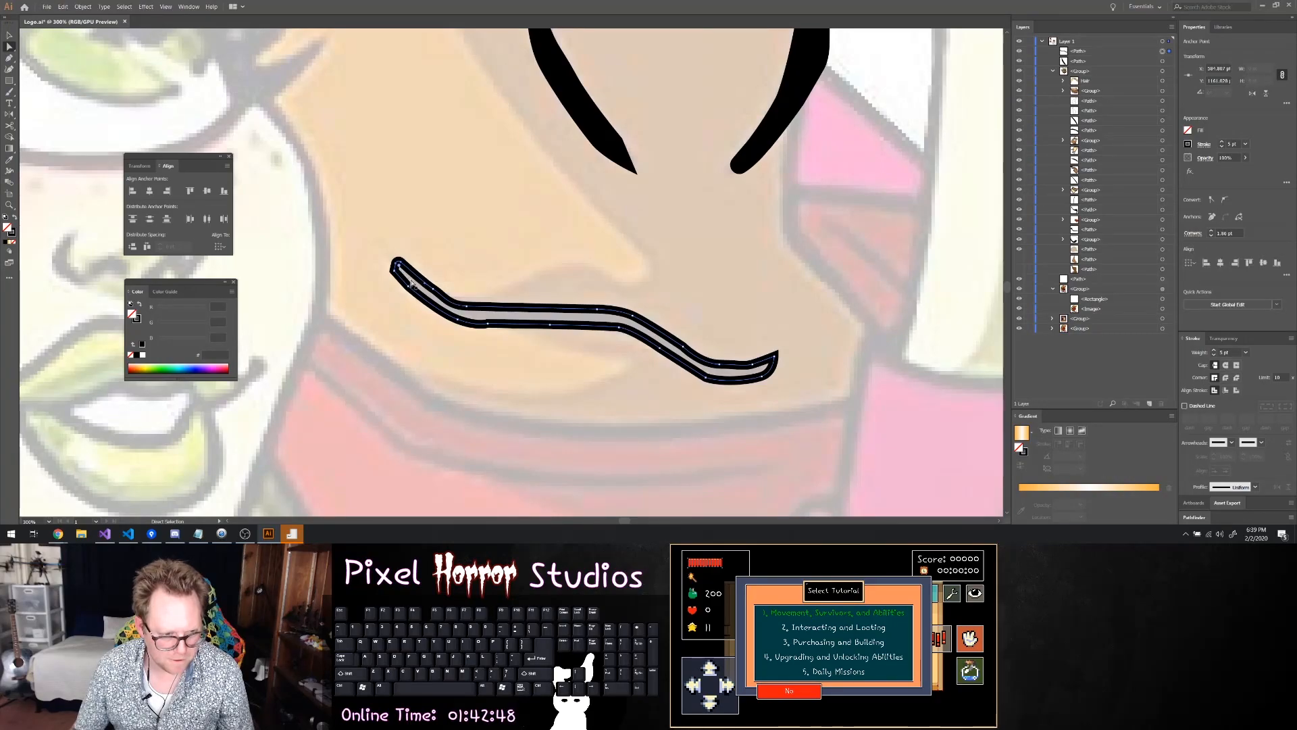
{"action": "left_click", "coordinate": [769, 365]}
{"action": "left_click_drag", "start_coordinate": [770, 366], "coordinate": [791, 365]}
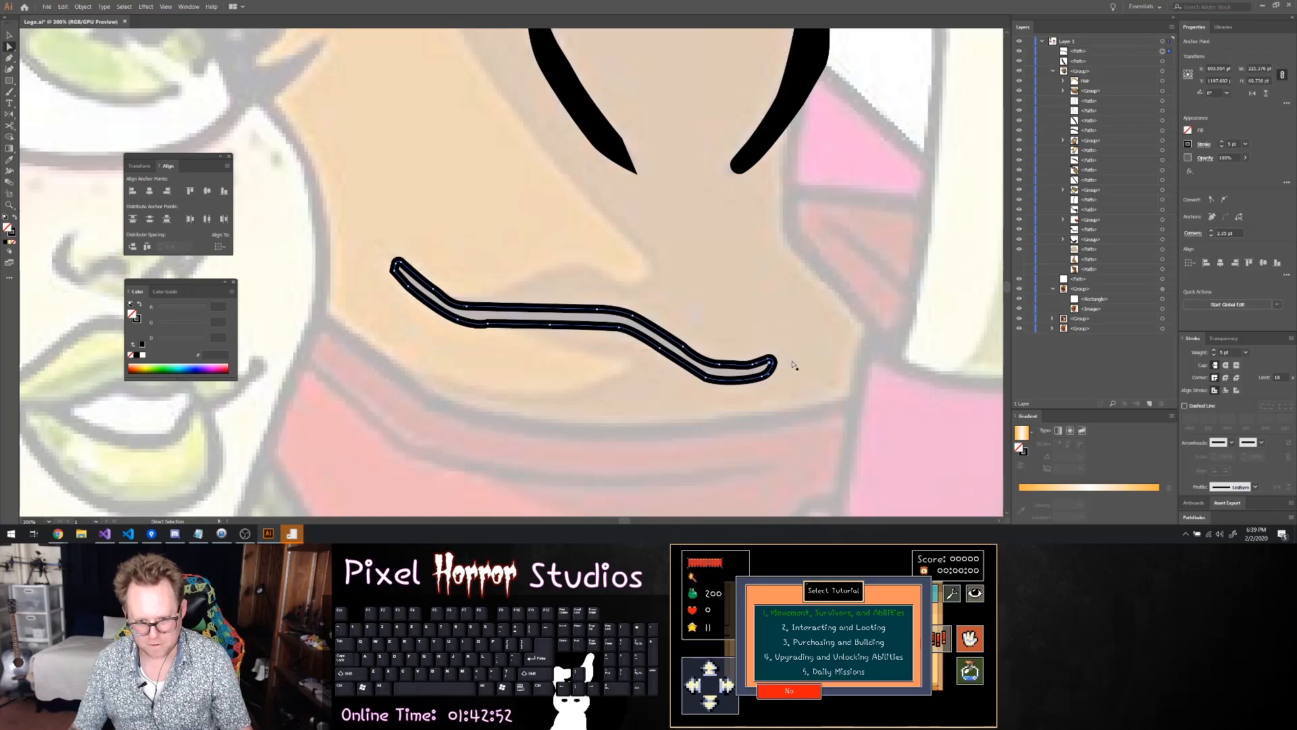
Fill the long wavy crease with black
{"action": "scroll", "coordinate": [793, 360], "scroll_direction": "down", "scroll_amount": 3}
{"action": "scroll", "coordinate": [799, 358], "scroll_direction": "right", "scroll_amount": 3}
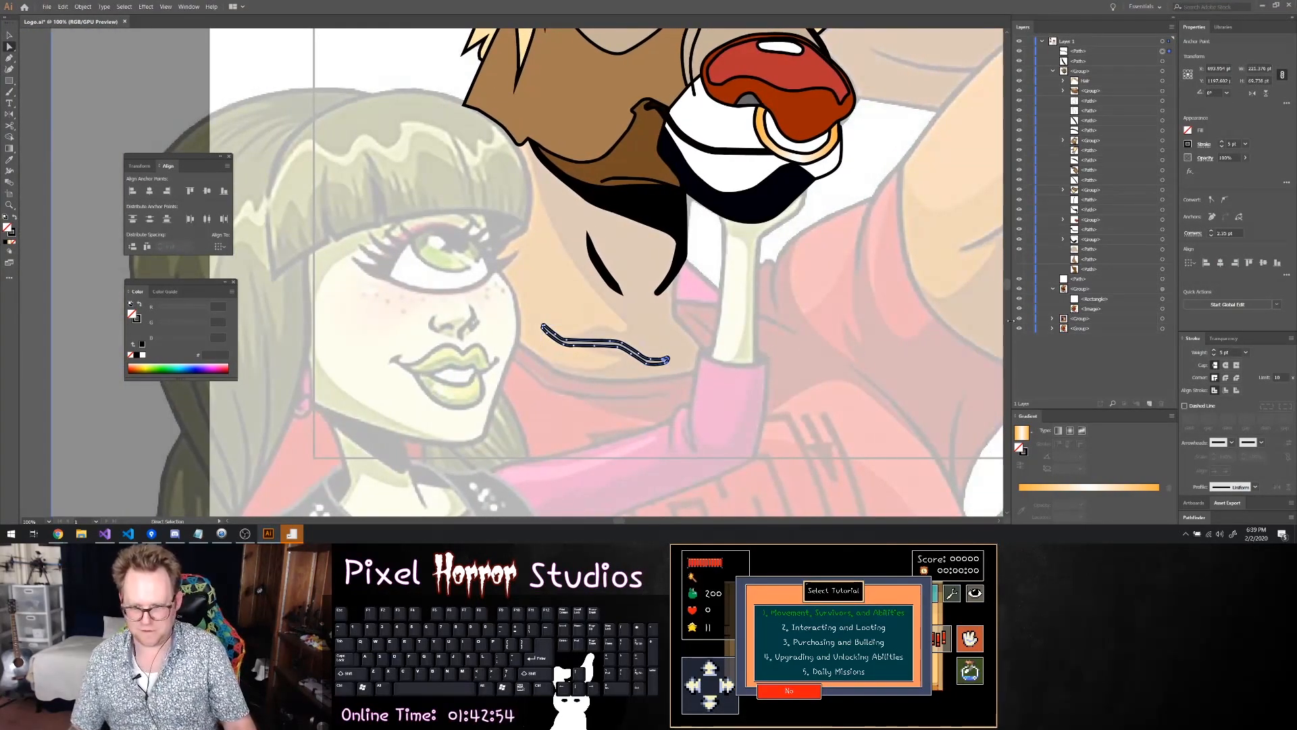
{"action": "left_click", "coordinate": [1189, 130]}
{"action": "left_click", "coordinate": [1107, 168]}
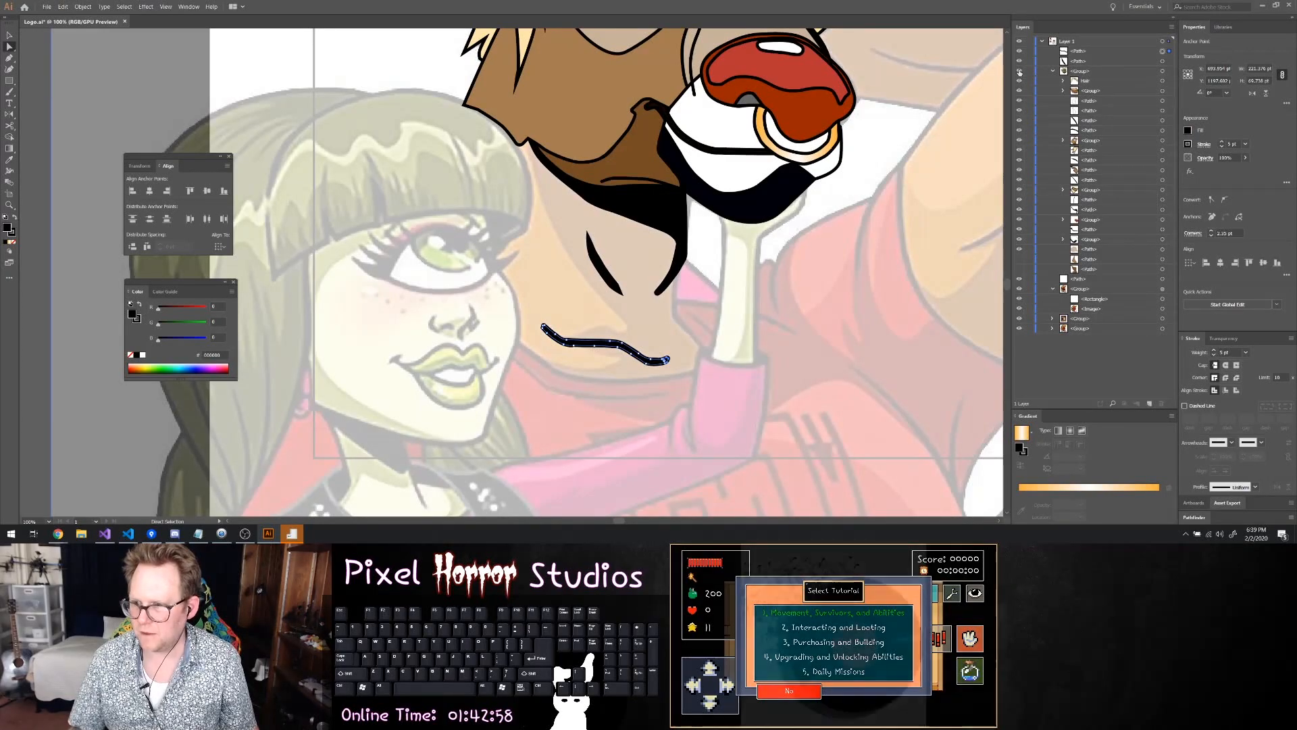
Show the hidden brown neck shapes and move the two new crease paths into the bull's group, just above the neck shapes
{"action": "left_click_drag", "start_coordinate": [1019, 249], "coordinate": [1018, 273]}
{"action": "left_click", "coordinate": [1075, 52]}
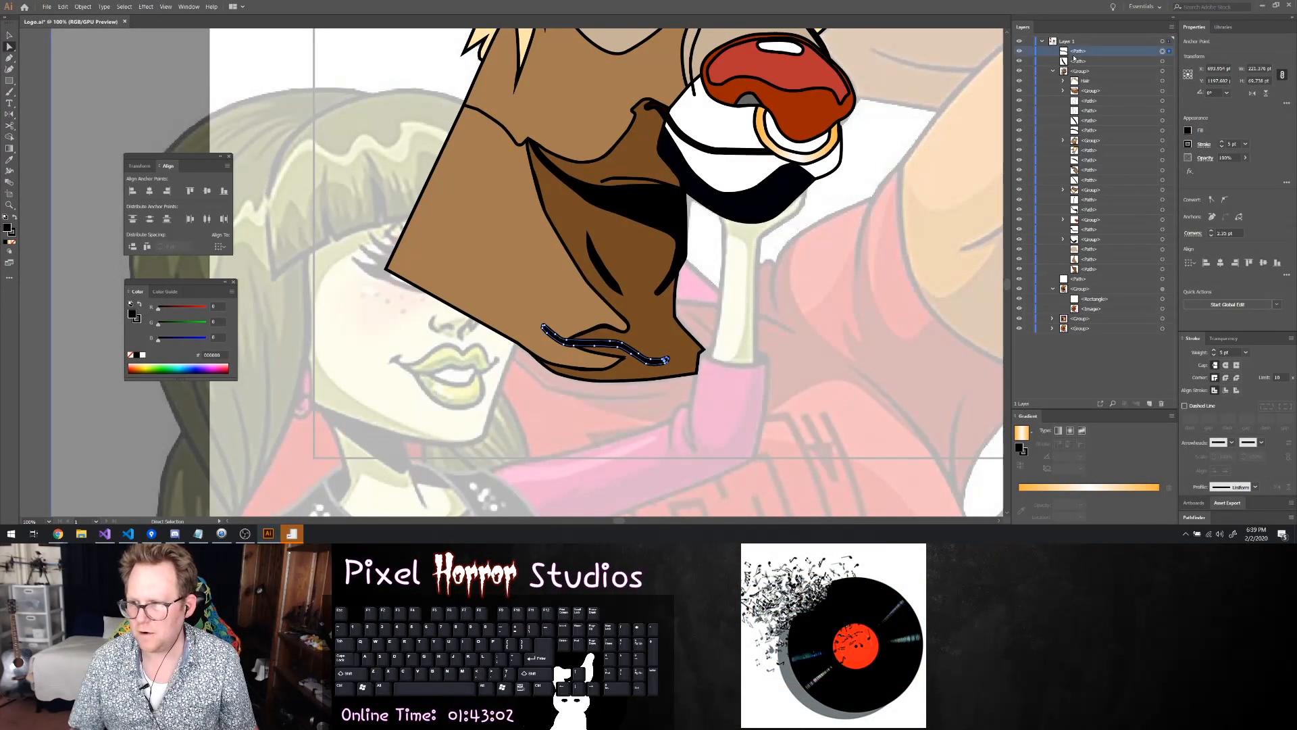
{"action": "left_click_drag", "start_coordinate": [1078, 61], "coordinate": [1081, 245]}
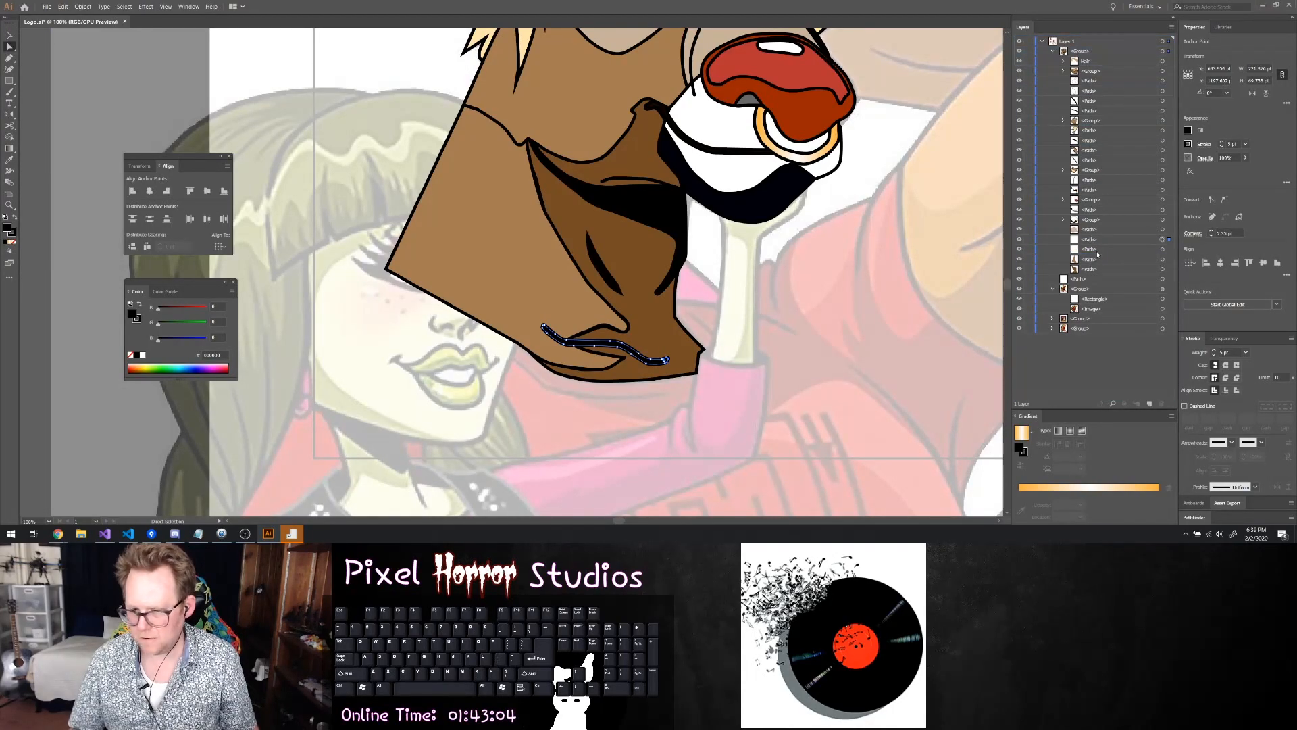
Deselect the crease paths and save the logo document
{"action": "scroll", "coordinate": [722, 245], "scroll_direction": "down", "scroll_amount": 1}
{"action": "scroll", "coordinate": [722, 244], "scroll_direction": "down", "scroll_amount": 2}
{"action": "left_click", "coordinate": [958, 286]}
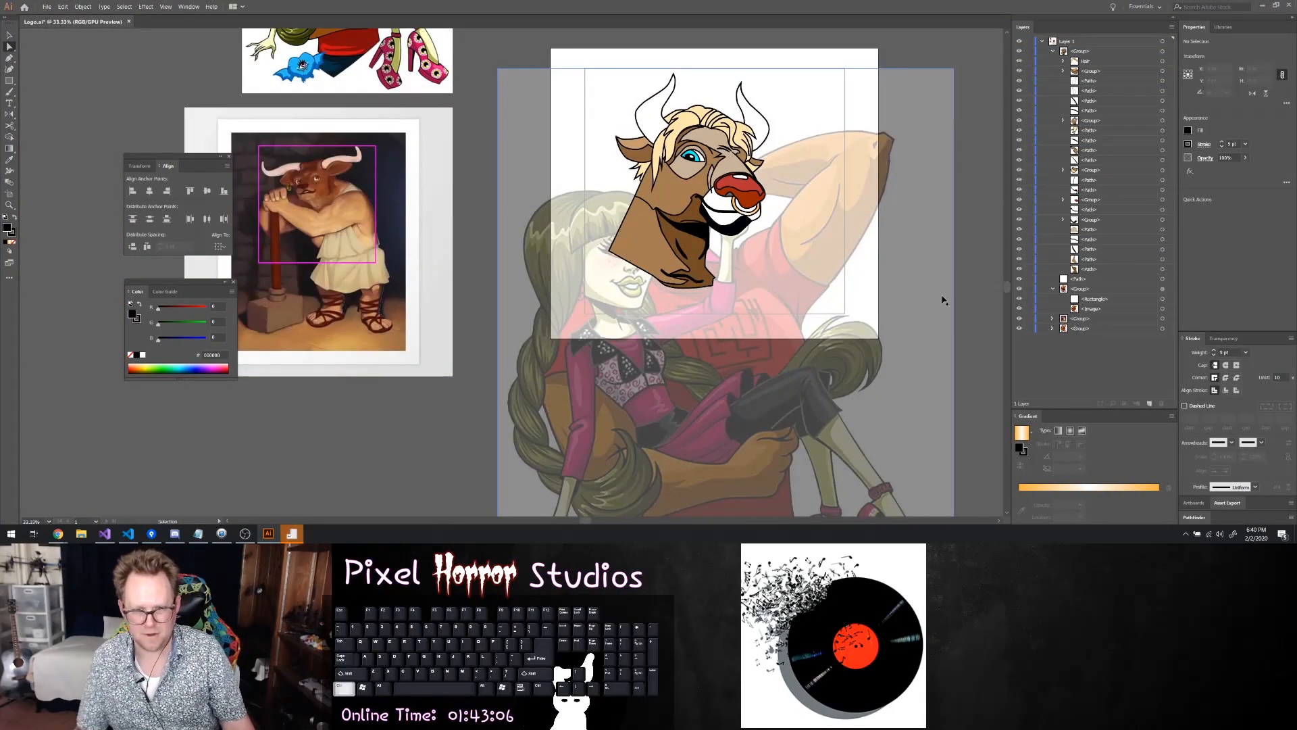
{"action": "key", "text": "ctrl+s"}
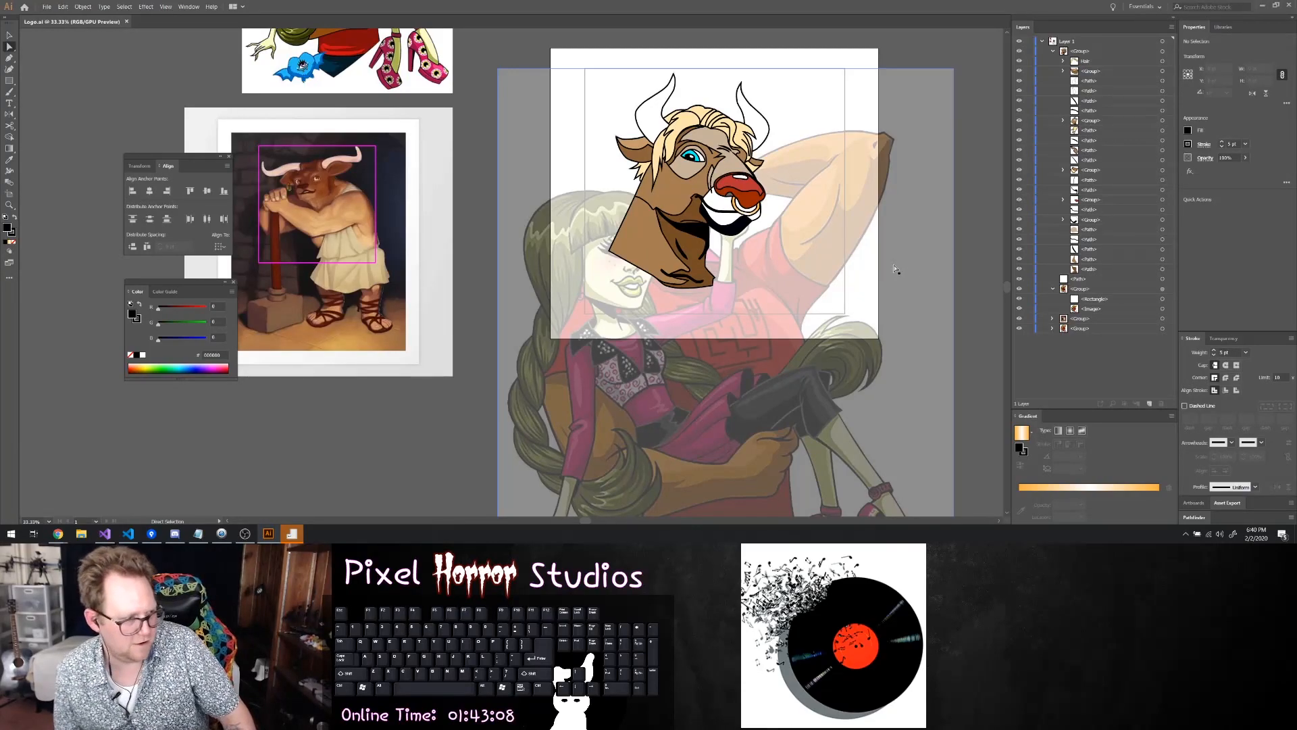
{"action": "scroll", "coordinate": [895, 269], "scroll_direction": "down", "scroll_amount": 1}
{"action": "scroll", "coordinate": [892, 254], "scroll_direction": "up", "scroll_amount": 3}
{"action": "key", "text": "ctrl+s"}
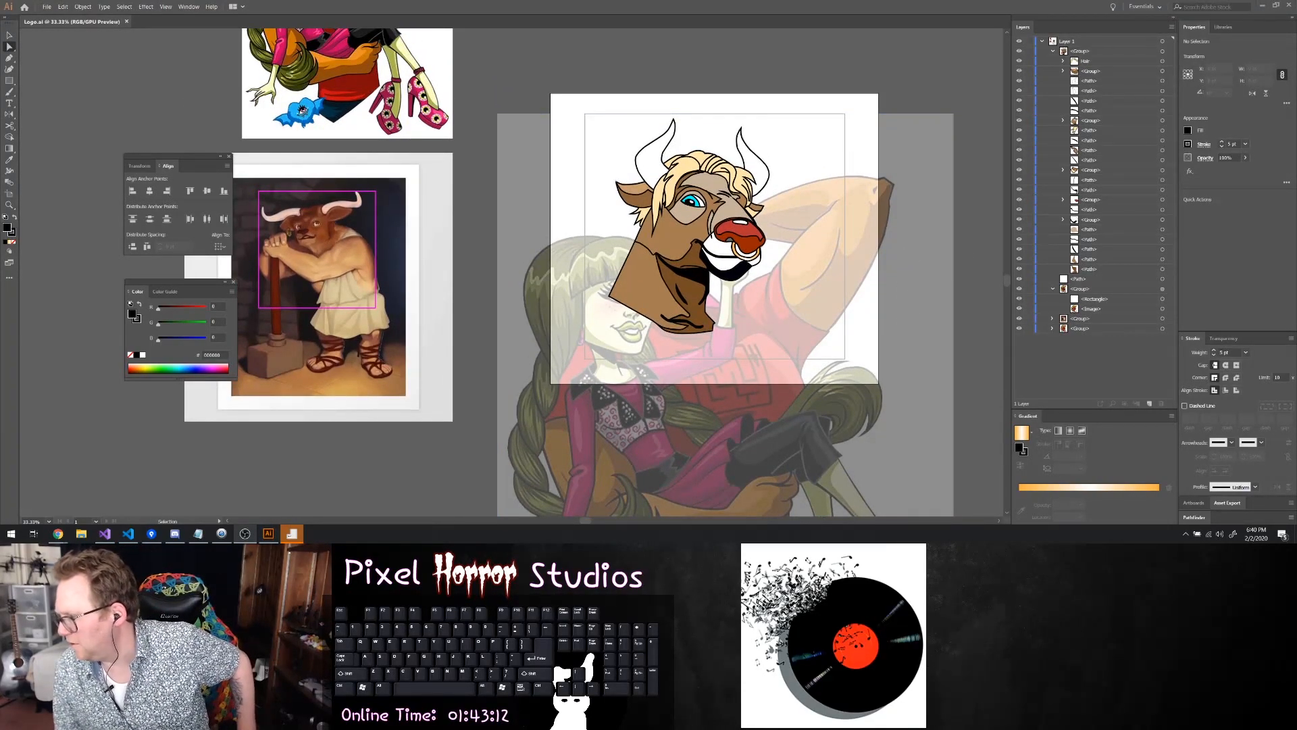